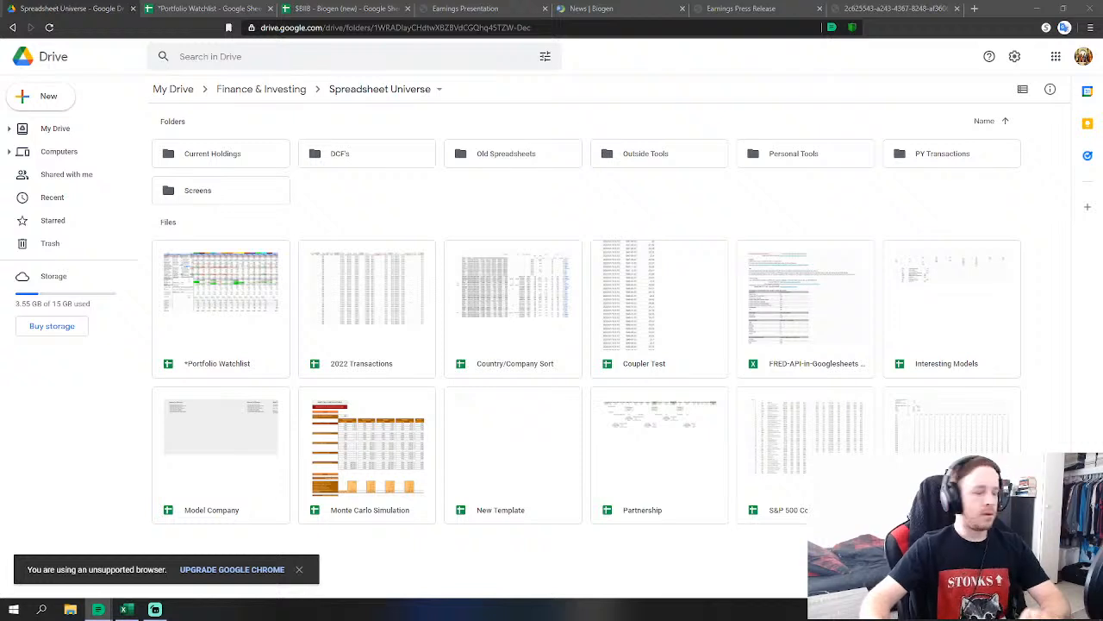
Bring up the Portfolio Watchlist spreadsheet, showing its Watchlist sheet.
{"action": "left_click", "coordinate": [176, 8]}
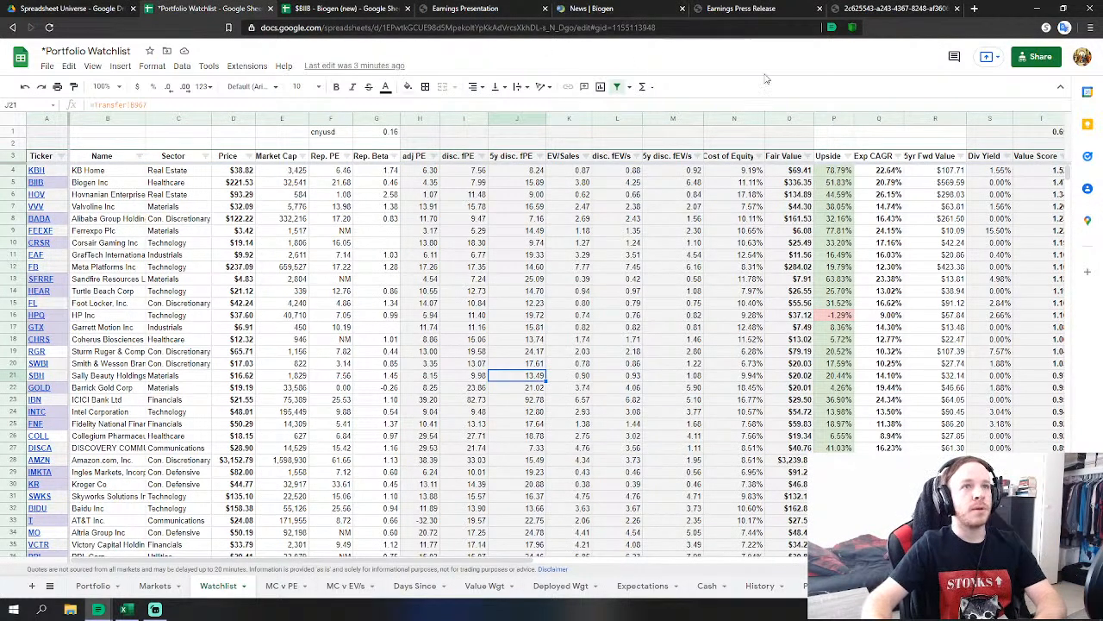
Go to Biogen's news page, then its Earnings Presentation at the 2022 guidance slide.
{"action": "left_click", "coordinate": [671, 8]}
{"action": "left_click", "coordinate": [461, 8]}
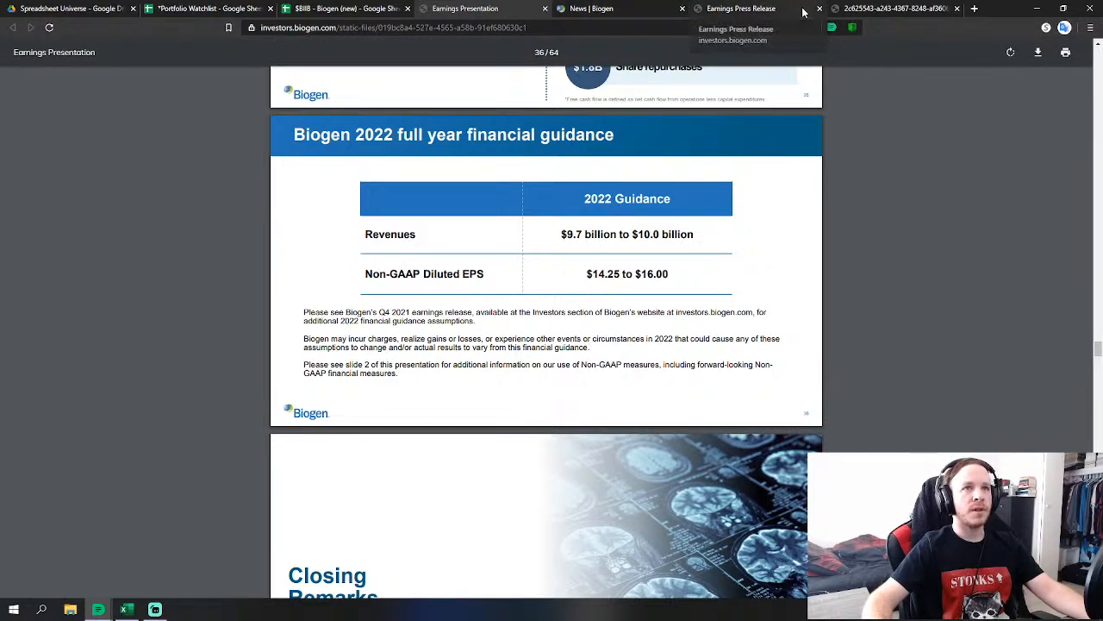
Read through Biogen's Q4 2021 earnings press release PDF, then return to the $BIIB - Biogen (new) sheet.
{"action": "left_click", "coordinate": [741, 9]}
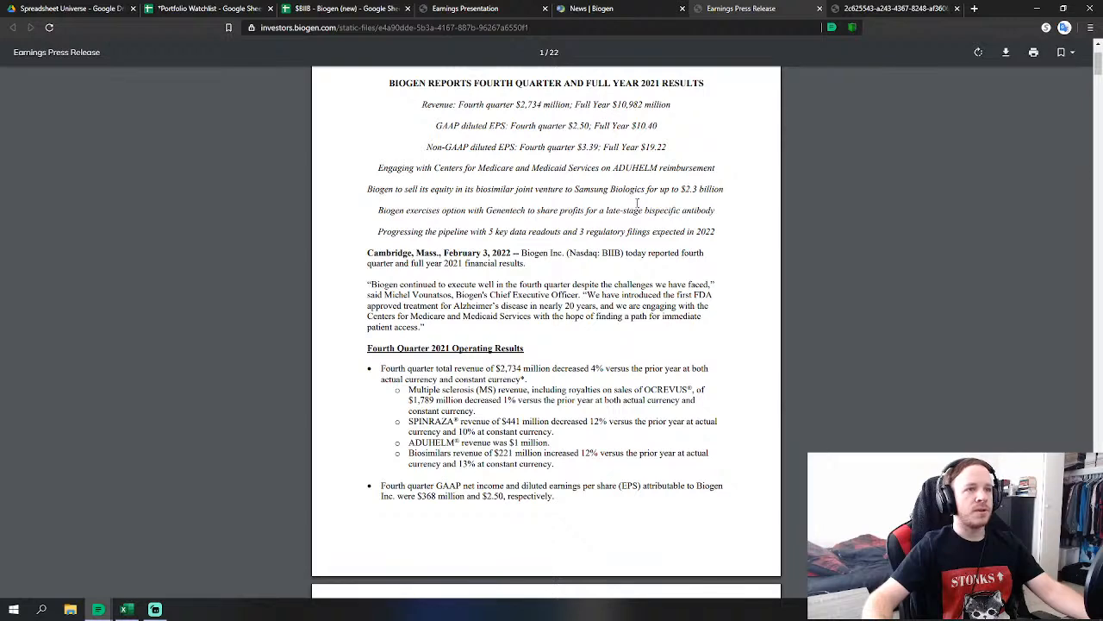
{"action": "scroll", "coordinate": [636, 211], "scroll_direction": "down", "scroll_amount": 1}
{"action": "scroll", "coordinate": [636, 211], "scroll_direction": "up", "scroll_amount": 1}
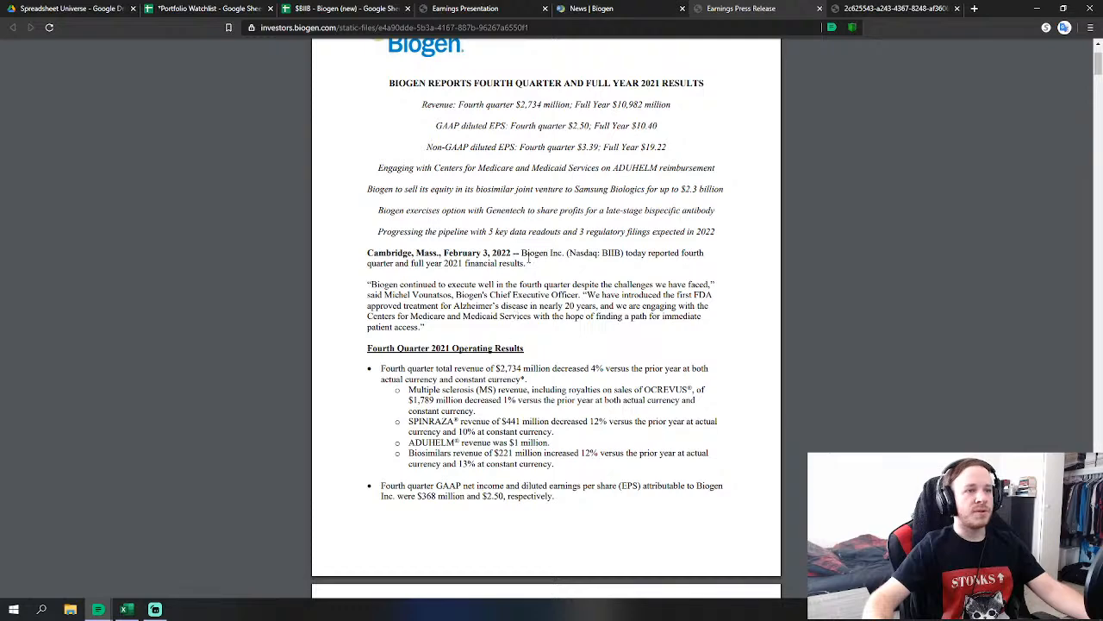
{"action": "scroll", "coordinate": [543, 344], "scroll_direction": "down", "scroll_amount": 1}
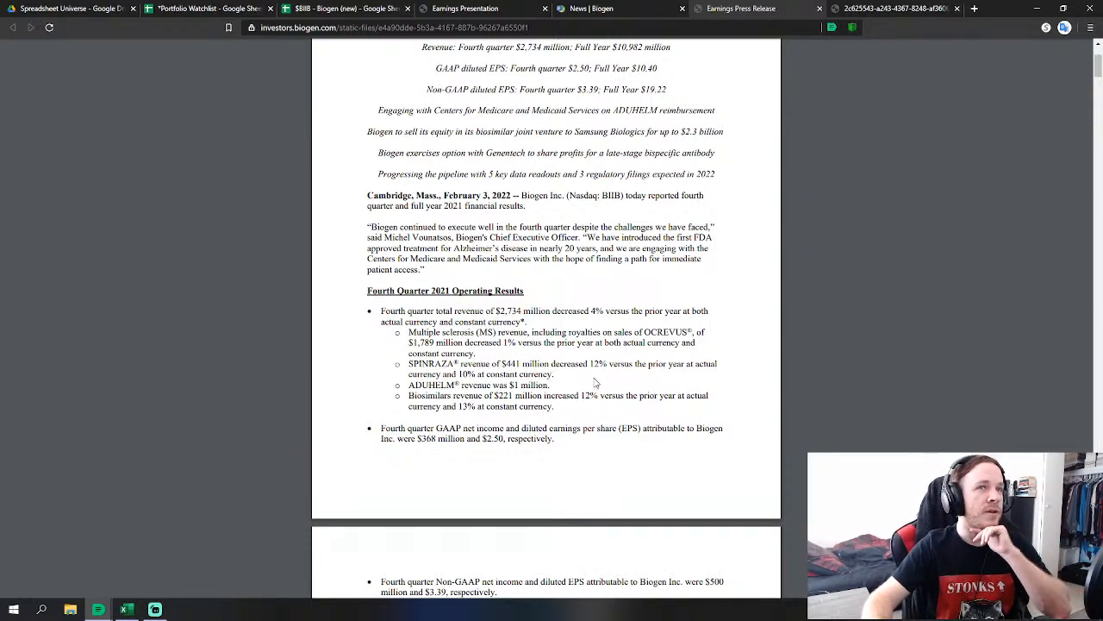
{"action": "scroll", "coordinate": [464, 262], "scroll_direction": "up", "scroll_amount": 1}
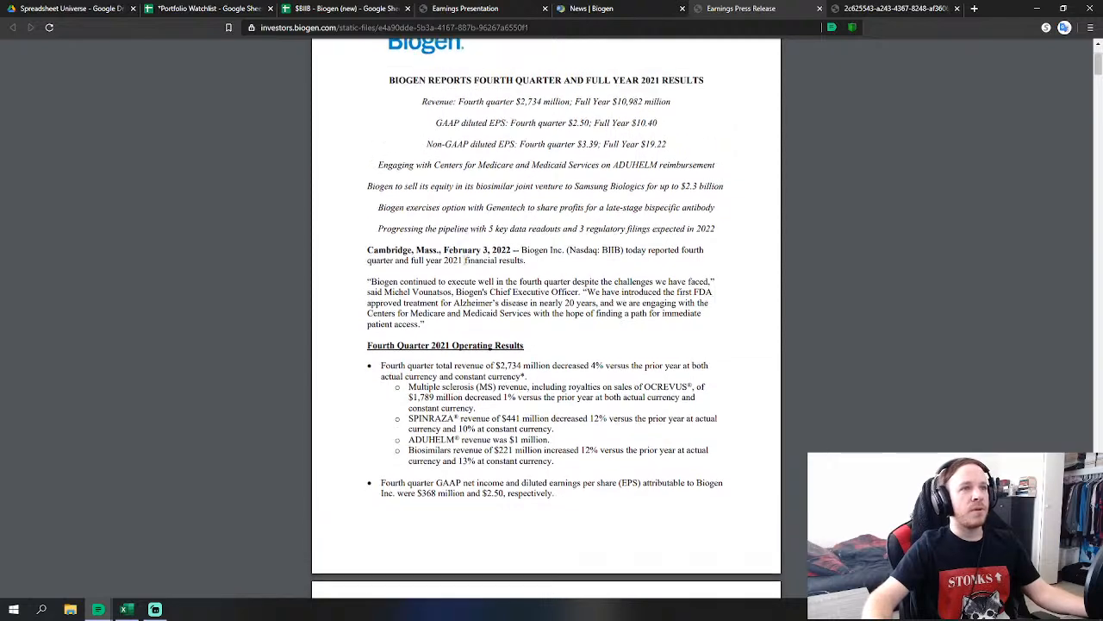
{"action": "scroll", "coordinate": [412, 335], "scroll_direction": "down", "scroll_amount": 1}
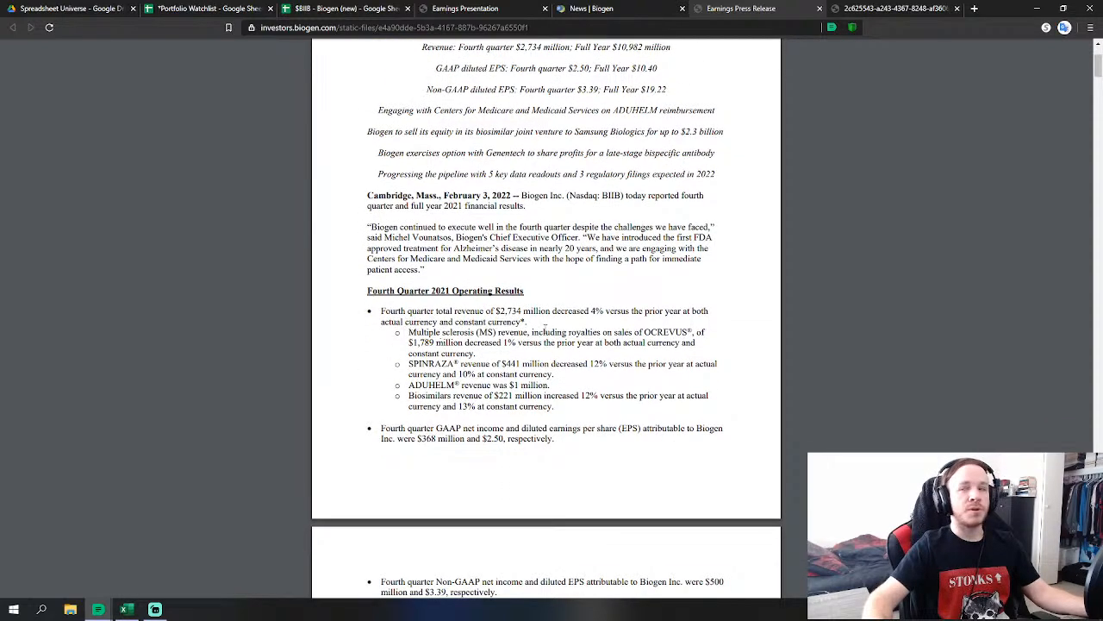
{"action": "scroll", "coordinate": [468, 83], "scroll_direction": "up", "scroll_amount": 1}
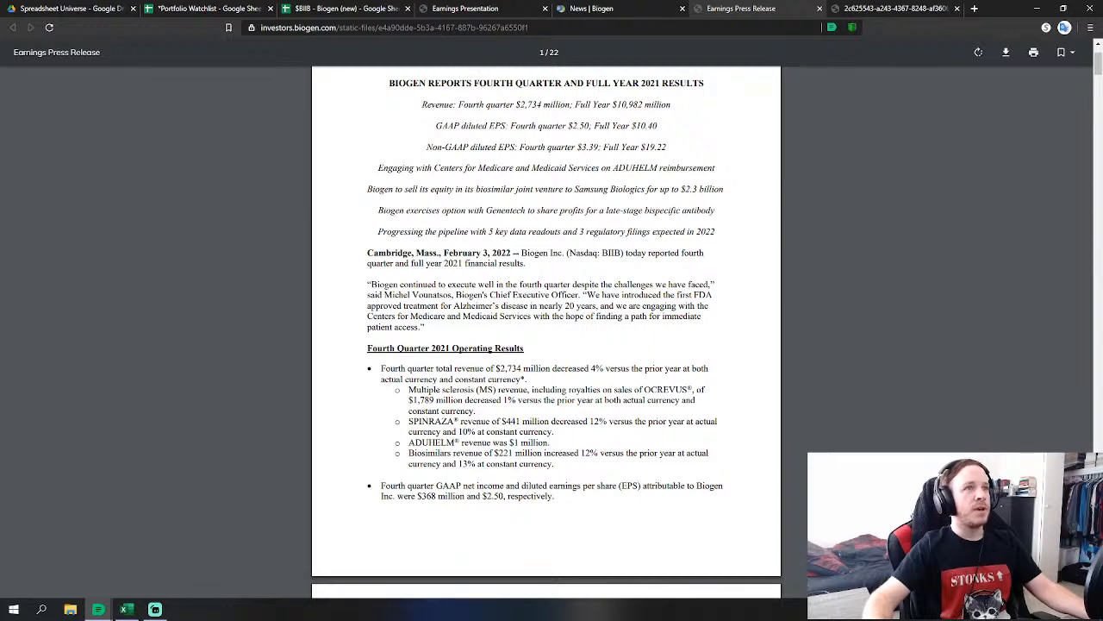
{"action": "left_click", "coordinate": [316, 11]}
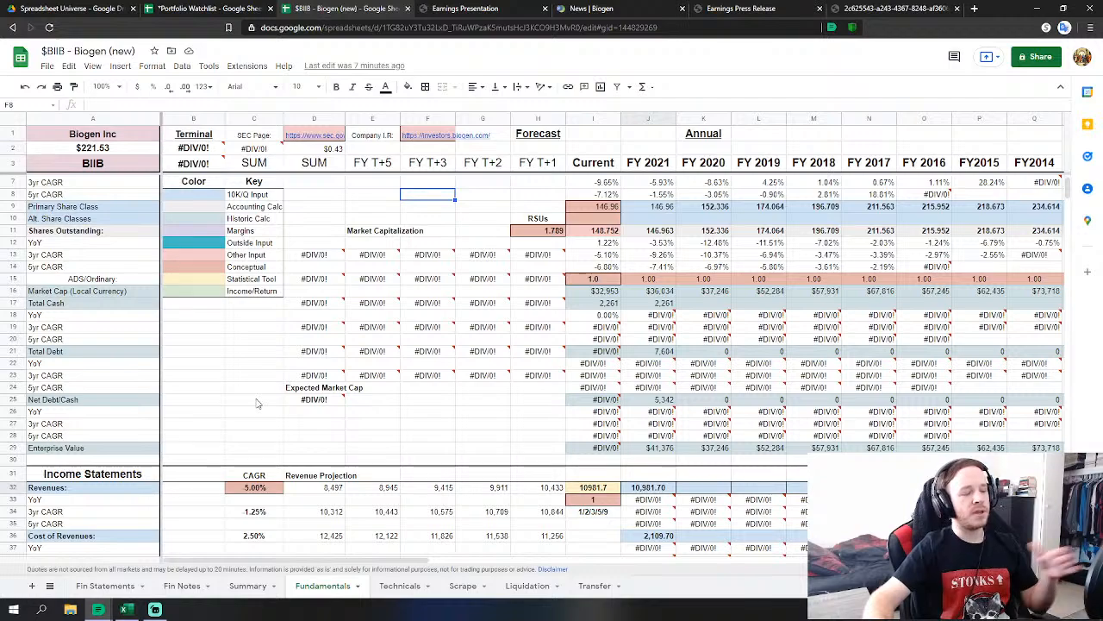
Scroll down through the lower sections of the Biogen Fundamentals sheet.
{"action": "scroll", "coordinate": [258, 362], "scroll_direction": "down", "scroll_amount": 4}
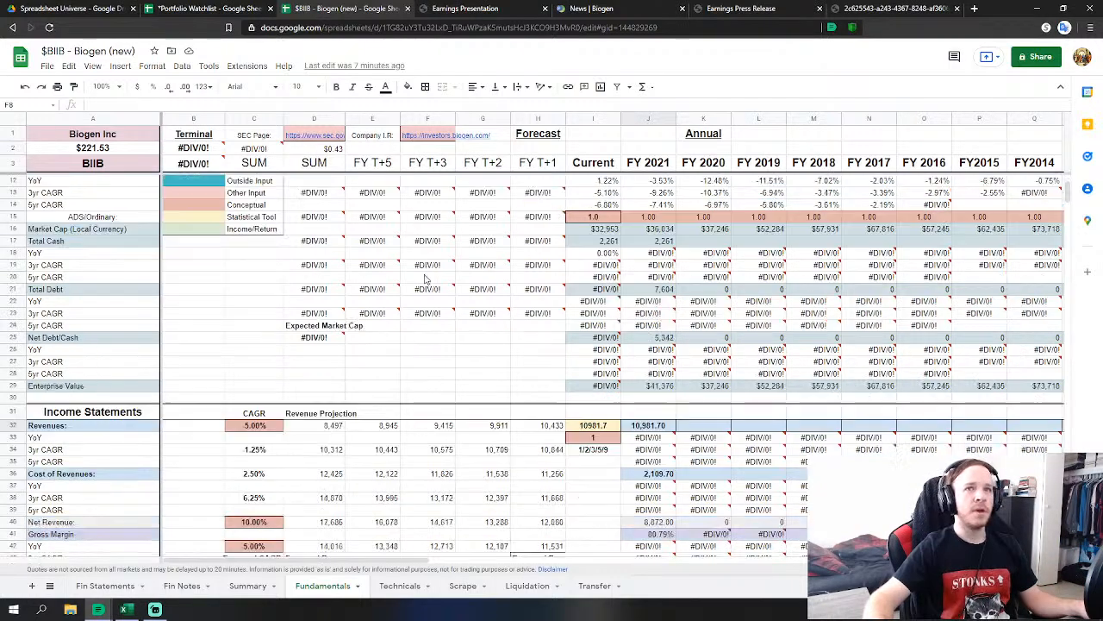
{"action": "left_click_drag", "start_coordinate": [1065, 207], "coordinate": [1066, 444]}
{"action": "scroll", "coordinate": [866, 411], "scroll_direction": "down", "scroll_amount": 2}
{"action": "scroll", "coordinate": [866, 411], "scroll_direction": "down", "scroll_amount": 5}
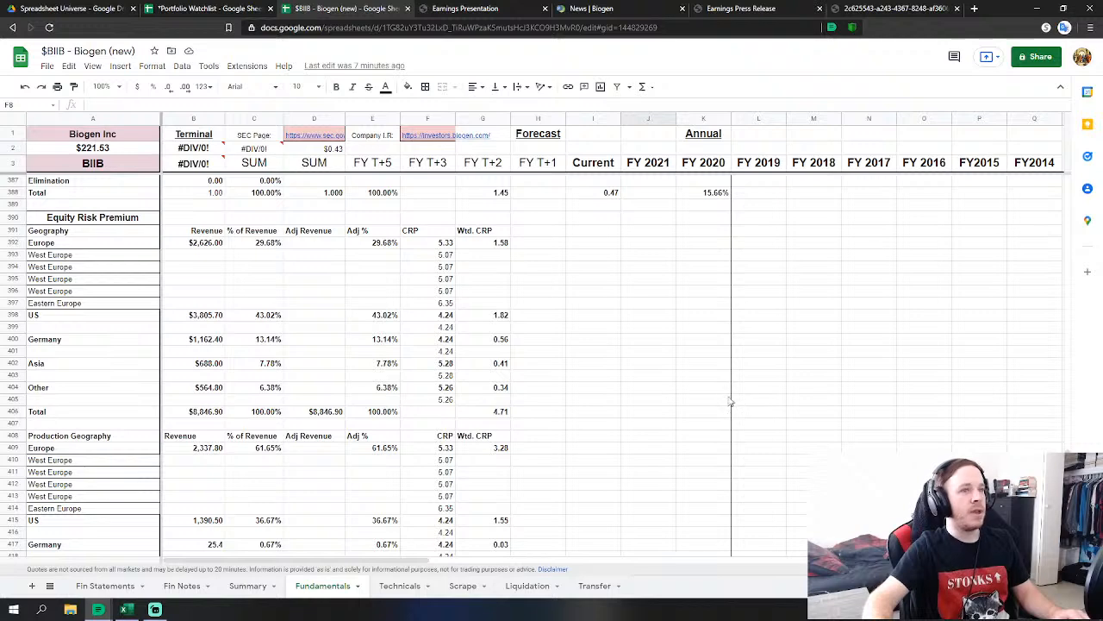
{"action": "scroll", "coordinate": [733, 401], "scroll_direction": "down", "scroll_amount": 2}
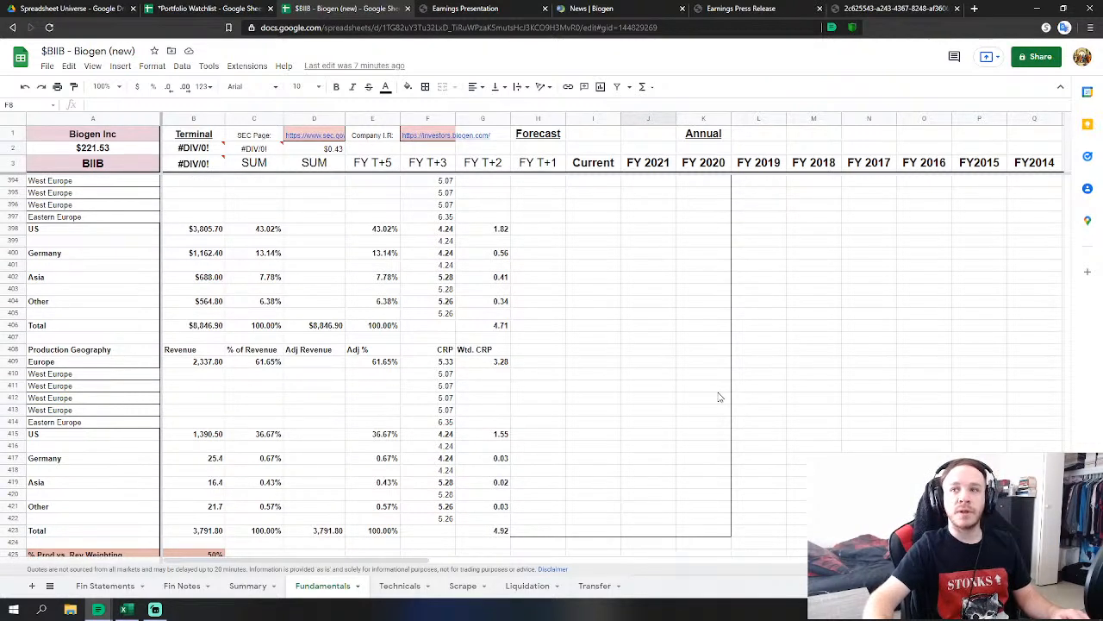
{"action": "scroll", "coordinate": [719, 397], "scroll_direction": "down", "scroll_amount": 1}
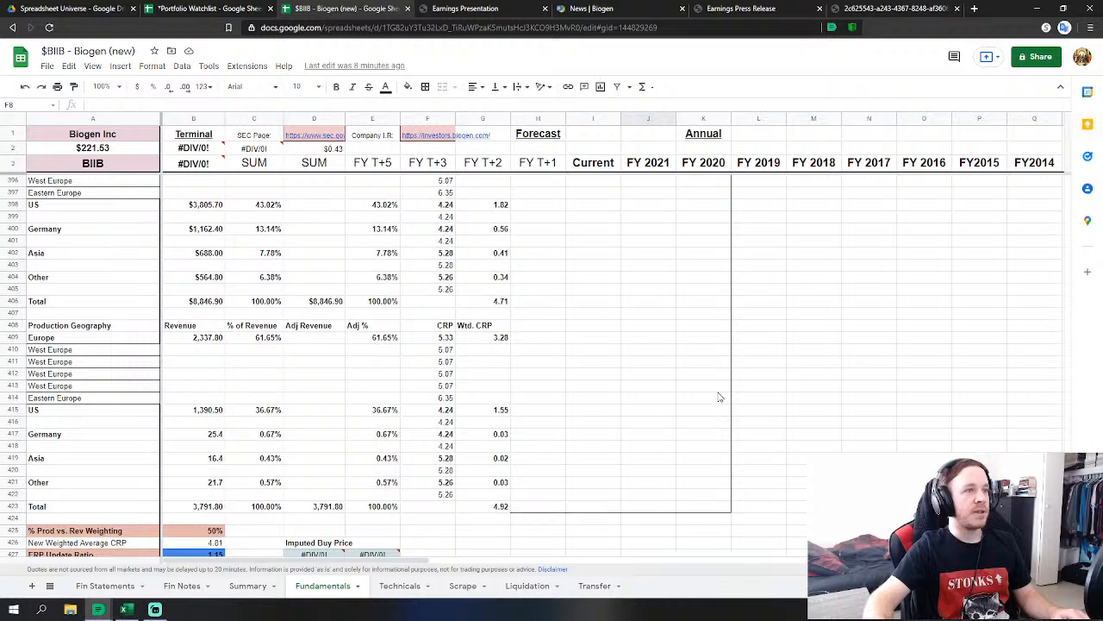
{"action": "scroll", "coordinate": [719, 397], "scroll_direction": "down", "scroll_amount": 4}
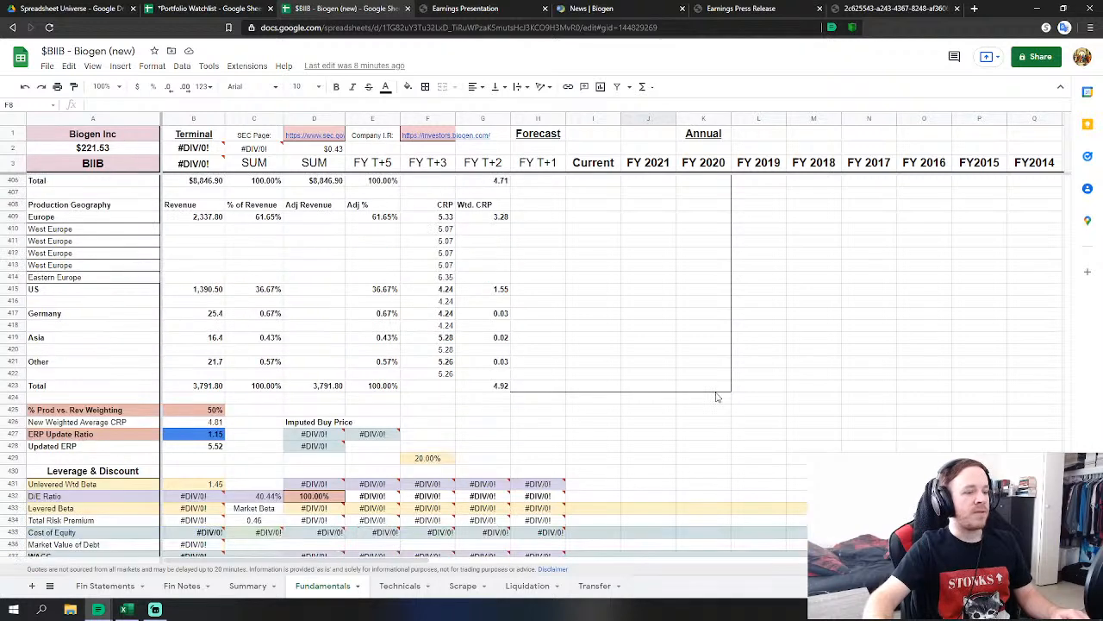
{"action": "scroll", "coordinate": [581, 382], "scroll_direction": "down", "scroll_amount": 10}
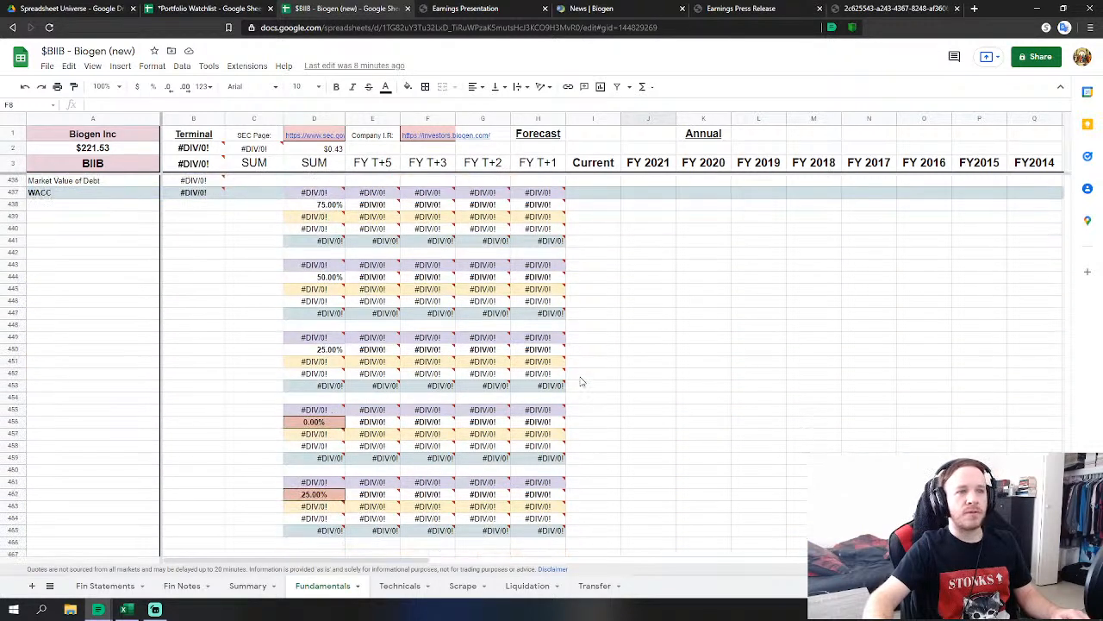
Scroll back up and bring up Biogen's 213-page annual report PDF.
{"action": "scroll", "coordinate": [581, 382], "scroll_direction": "up", "scroll_amount": 2}
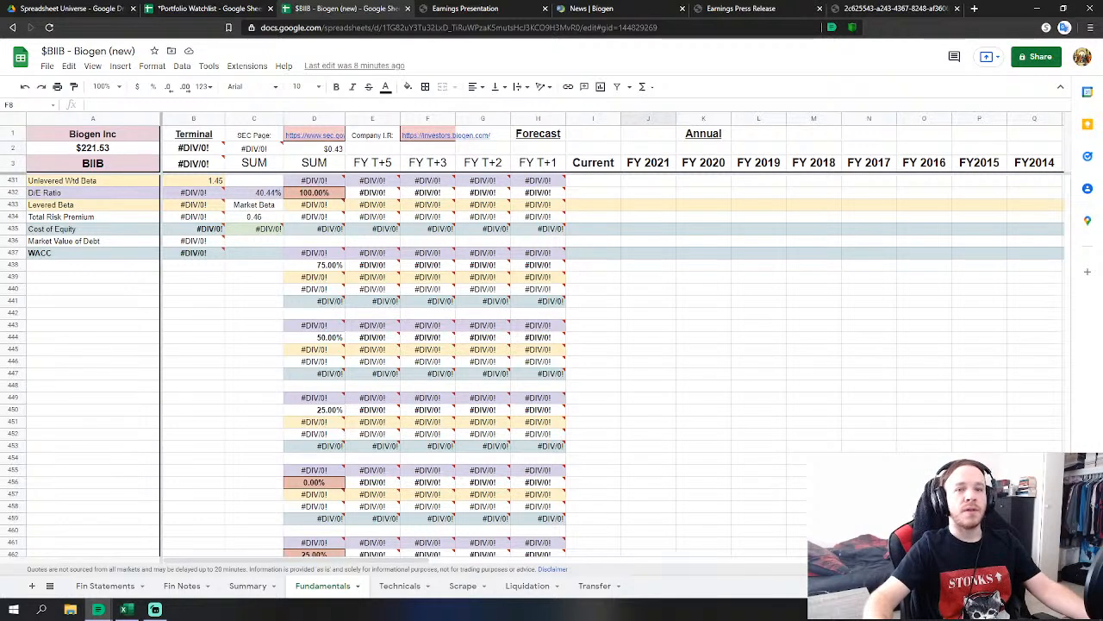
{"action": "scroll", "coordinate": [533, 365], "scroll_direction": "up", "scroll_amount": 9}
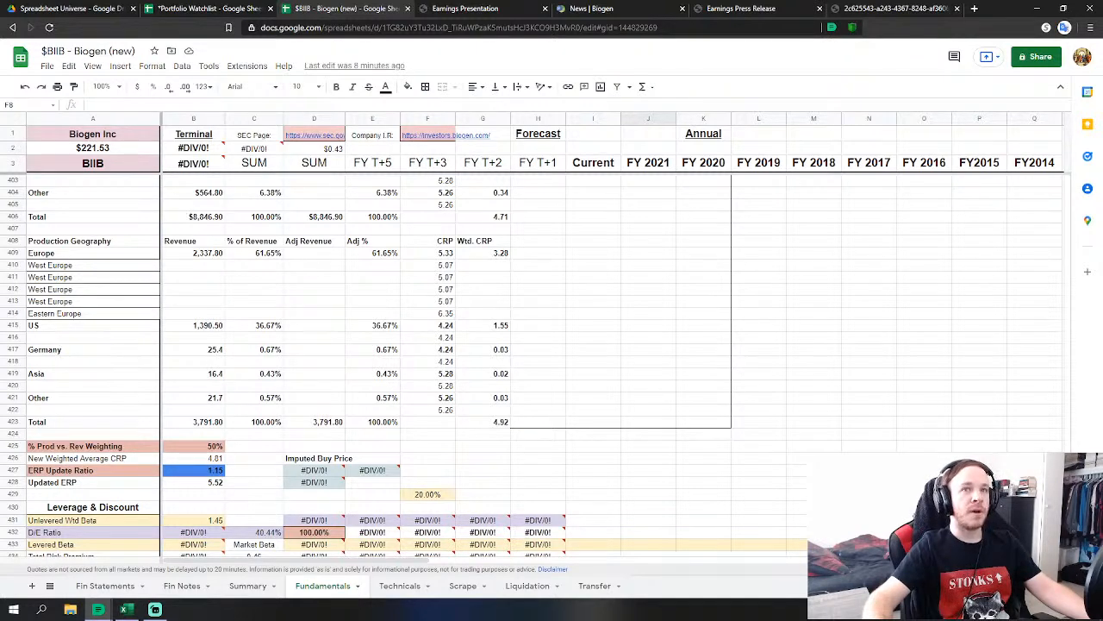
{"action": "scroll", "coordinate": [405, 362], "scroll_direction": "up", "scroll_amount": 2}
{"action": "scroll", "coordinate": [1003, 431], "scroll_direction": "up", "scroll_amount": 2}
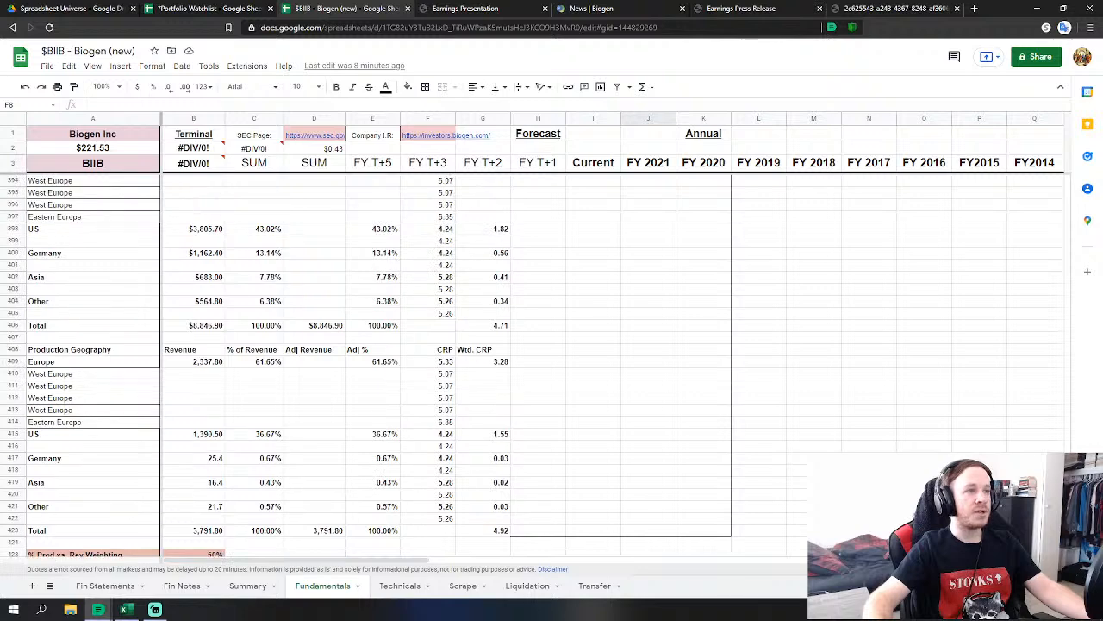
{"action": "scroll", "coordinate": [919, 418], "scroll_direction": "up", "scroll_amount": 1}
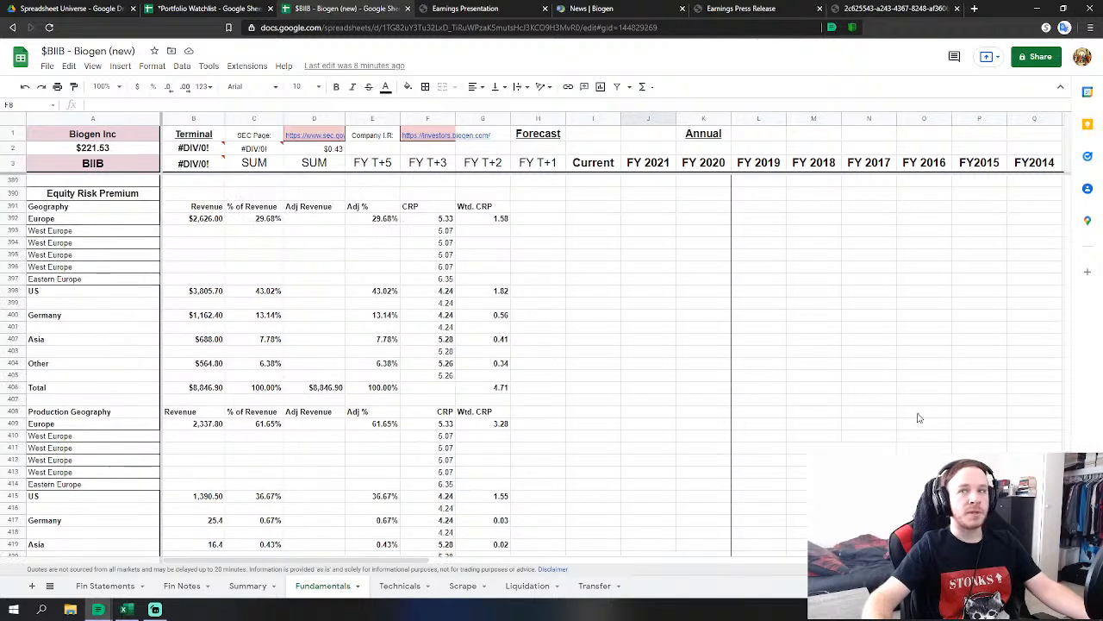
{"action": "scroll", "coordinate": [916, 418], "scroll_direction": "up", "scroll_amount": 2}
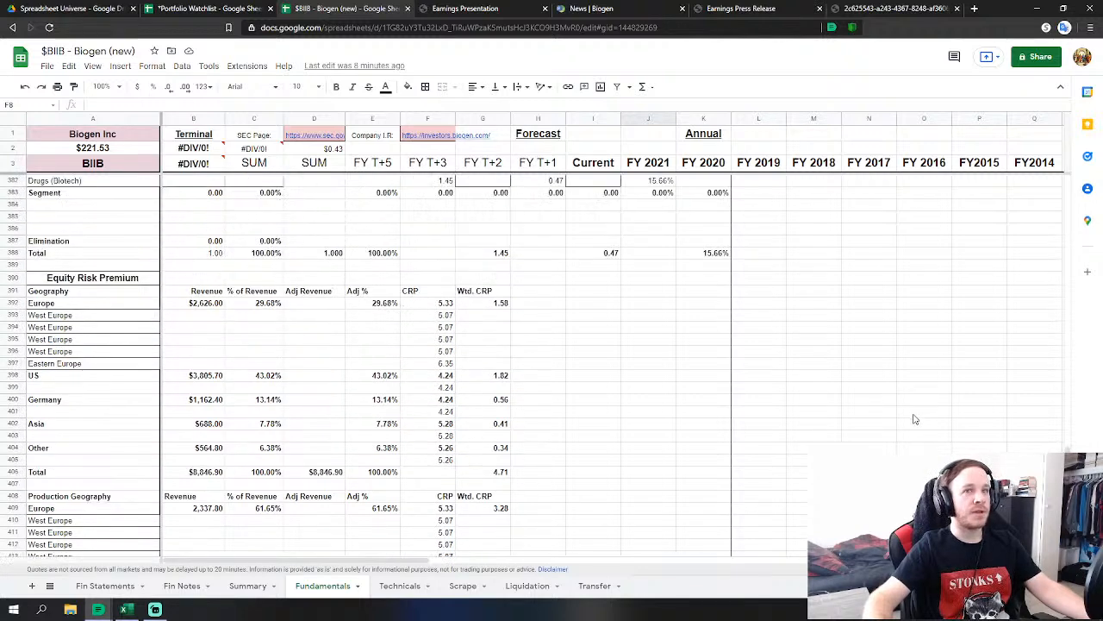
{"action": "left_click", "coordinate": [871, 8]}
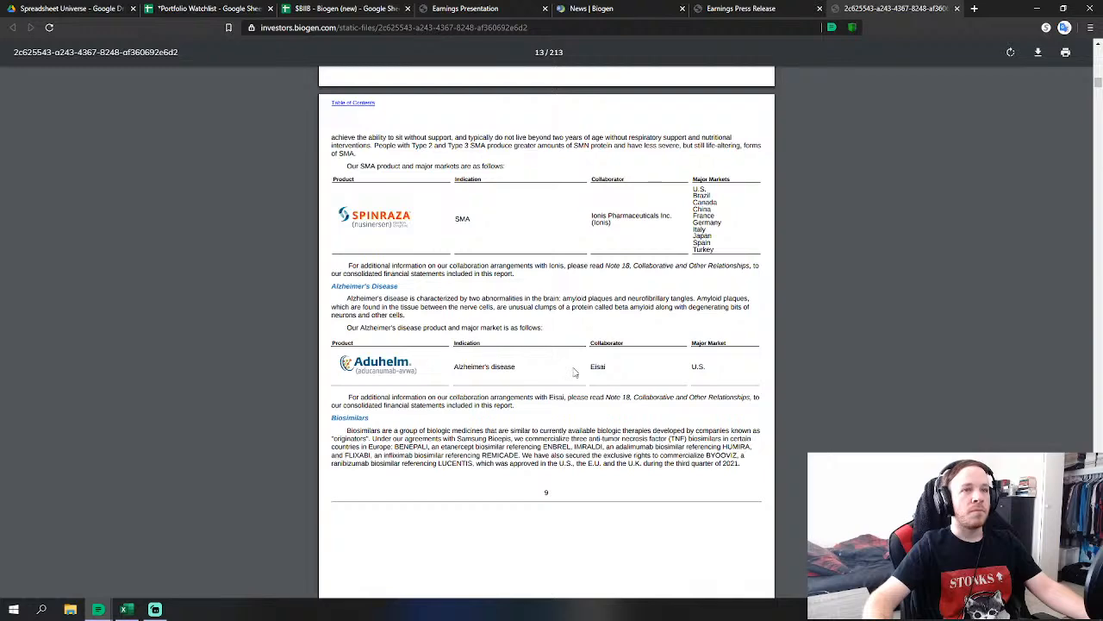
Leave the annual report and return to the top of the $BIIB - Biogen (new) Fundamentals sheet.
{"action": "scroll", "coordinate": [576, 372], "scroll_direction": "down", "scroll_amount": 1}
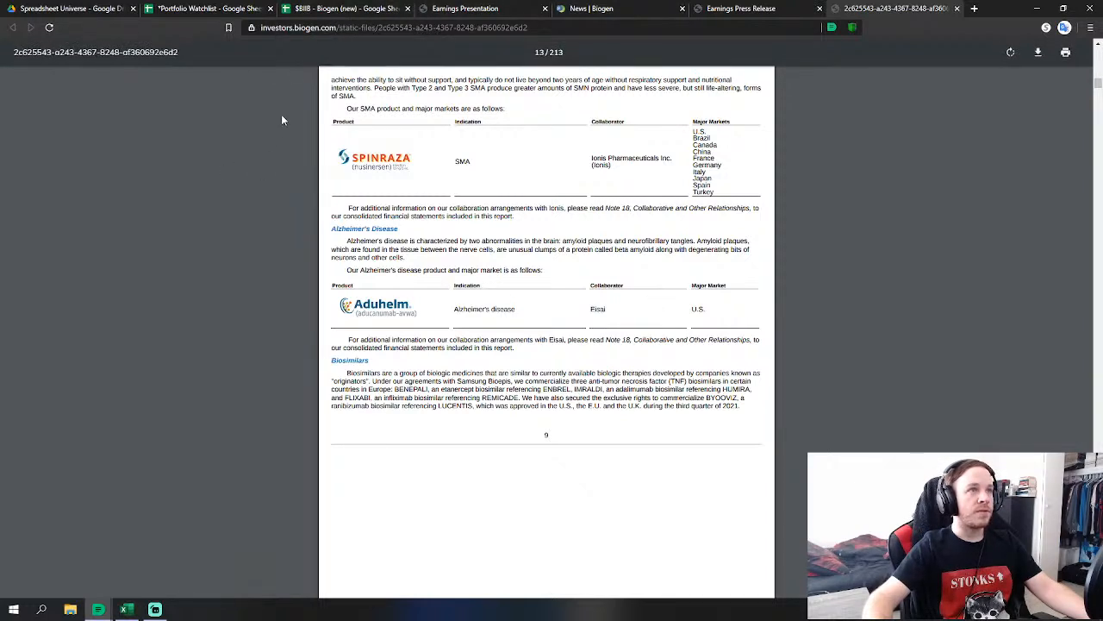
{"action": "left_click", "coordinate": [349, 8]}
{"action": "left_click_drag", "start_coordinate": [1068, 451], "coordinate": [1067, 146]}
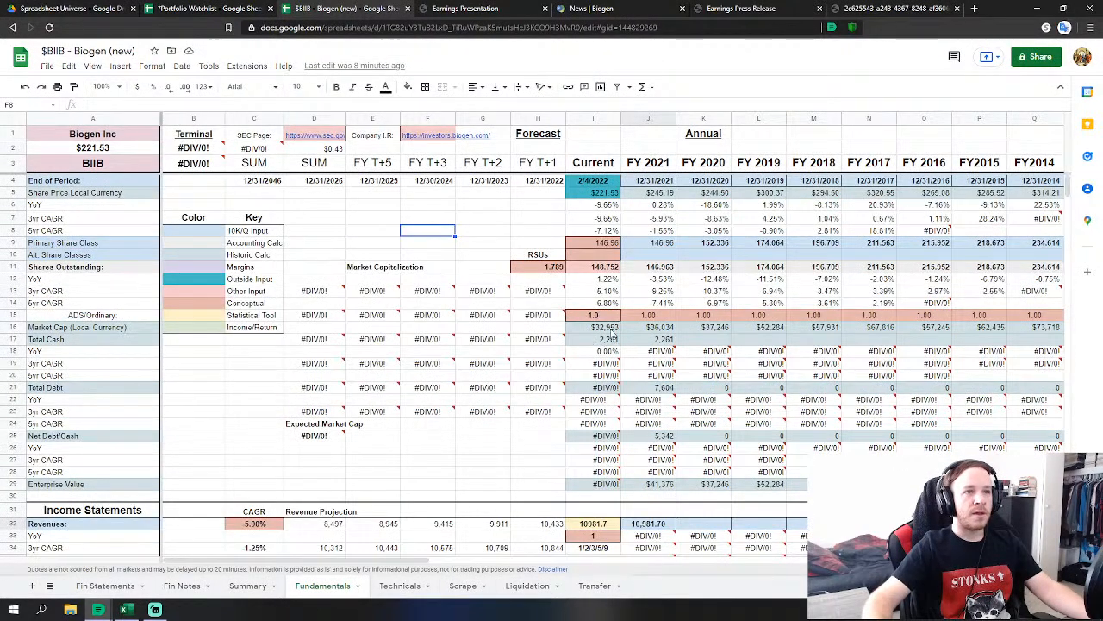
{"action": "left_click", "coordinate": [603, 336]}
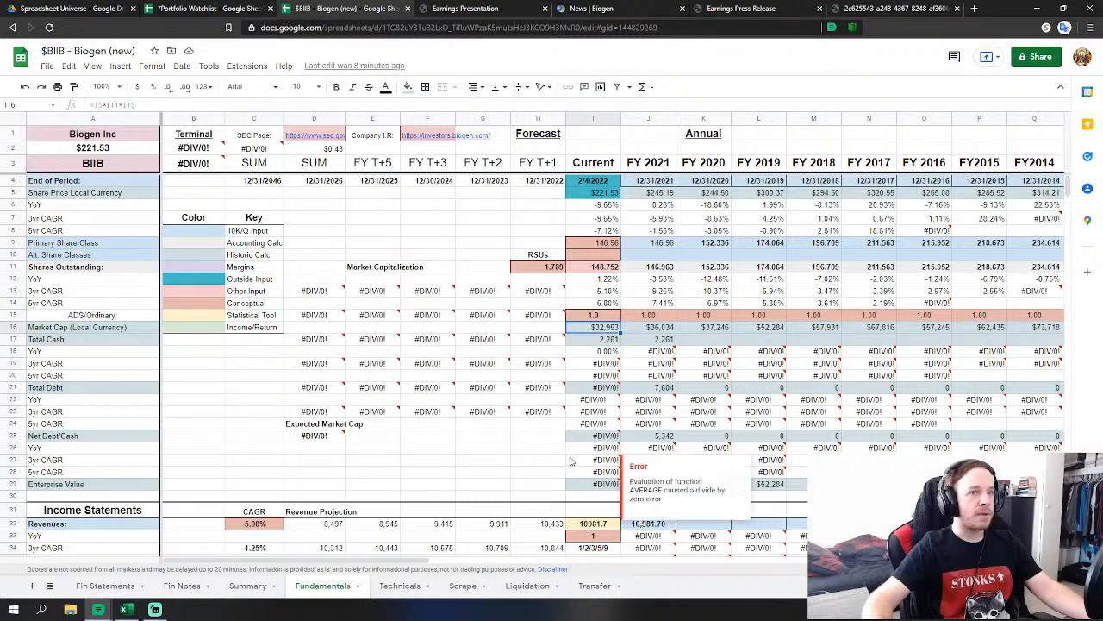
{"action": "scroll", "coordinate": [570, 457], "scroll_direction": "down", "scroll_amount": 3}
{"action": "left_click", "coordinate": [446, 351]}
{"action": "scroll", "coordinate": [446, 351], "scroll_direction": "down", "scroll_amount": 2}
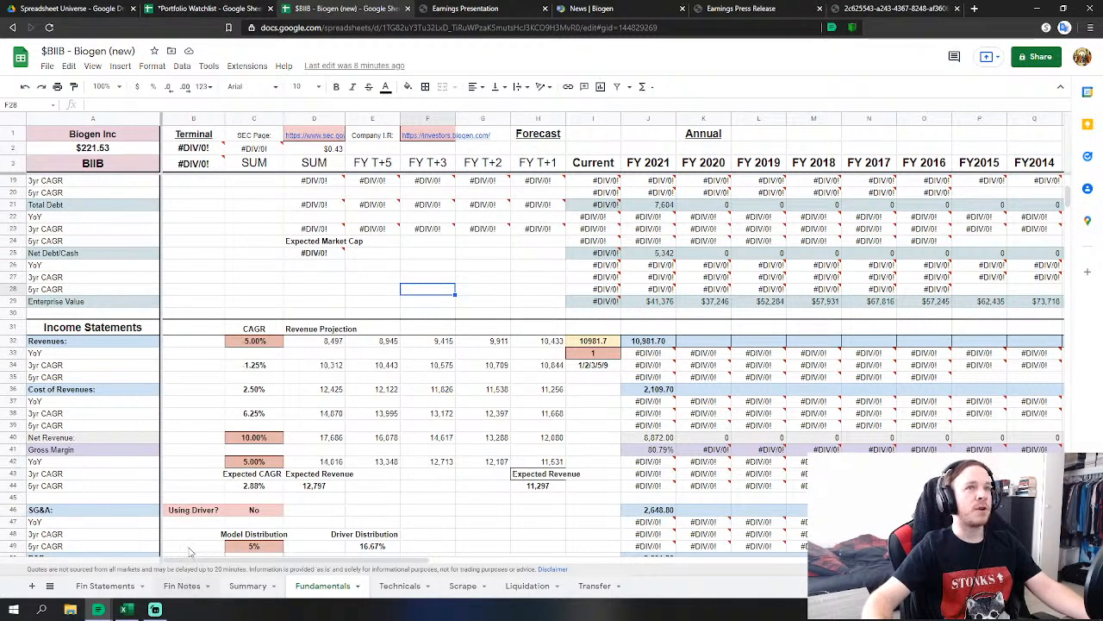
{"action": "scroll", "coordinate": [233, 284], "scroll_direction": "down", "scroll_amount": 1}
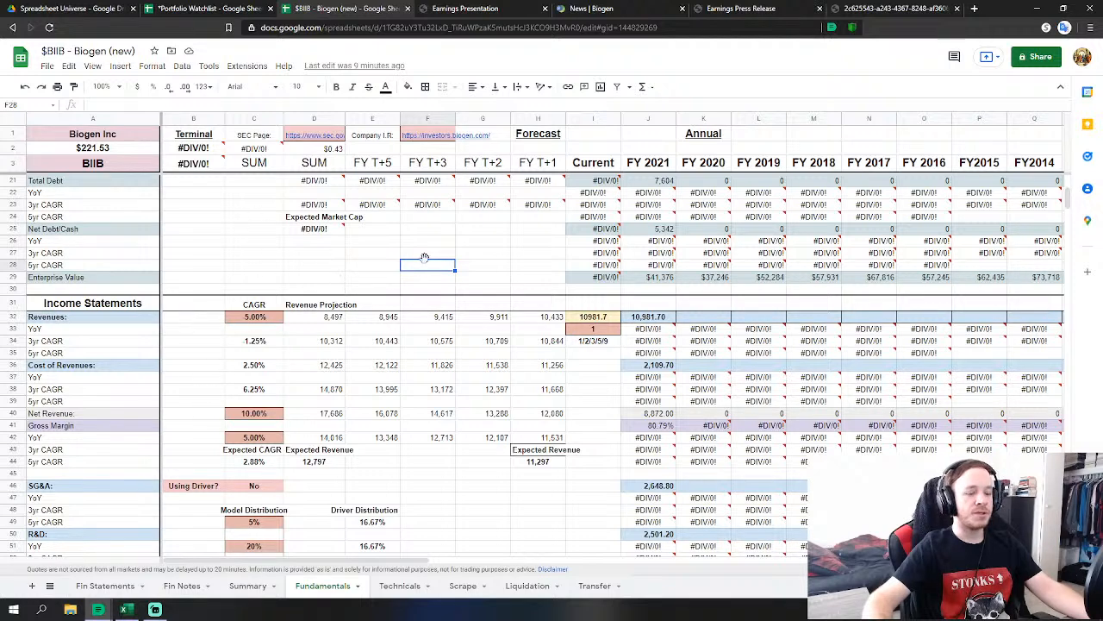
{"action": "scroll", "coordinate": [400, 363], "scroll_direction": "down", "scroll_amount": 2}
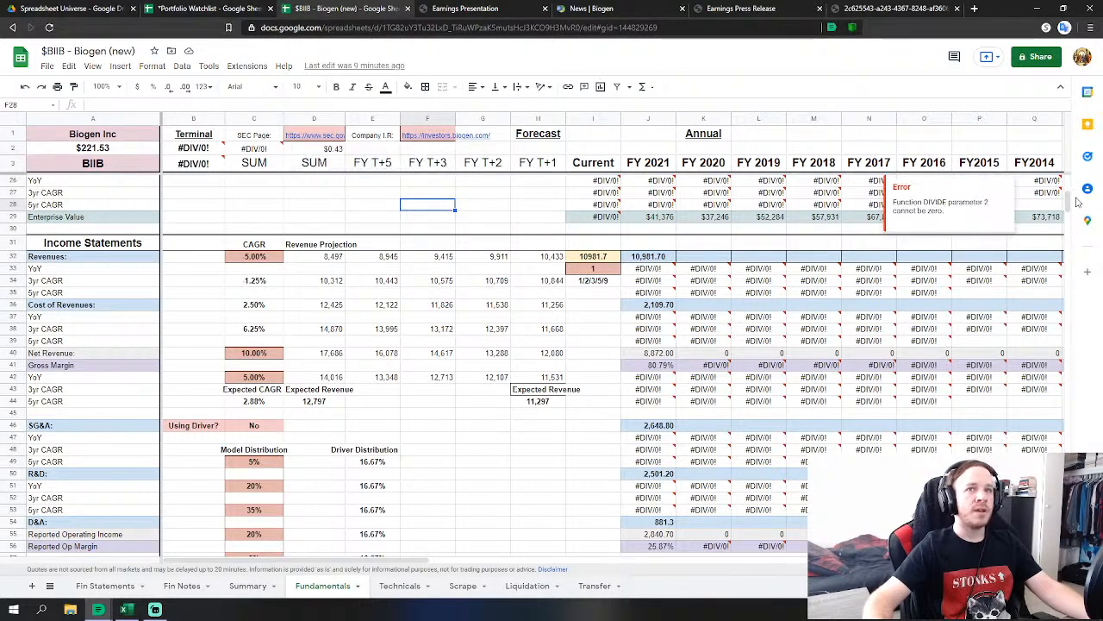
{"action": "left_click_drag", "start_coordinate": [1068, 201], "coordinate": [1079, 517]}
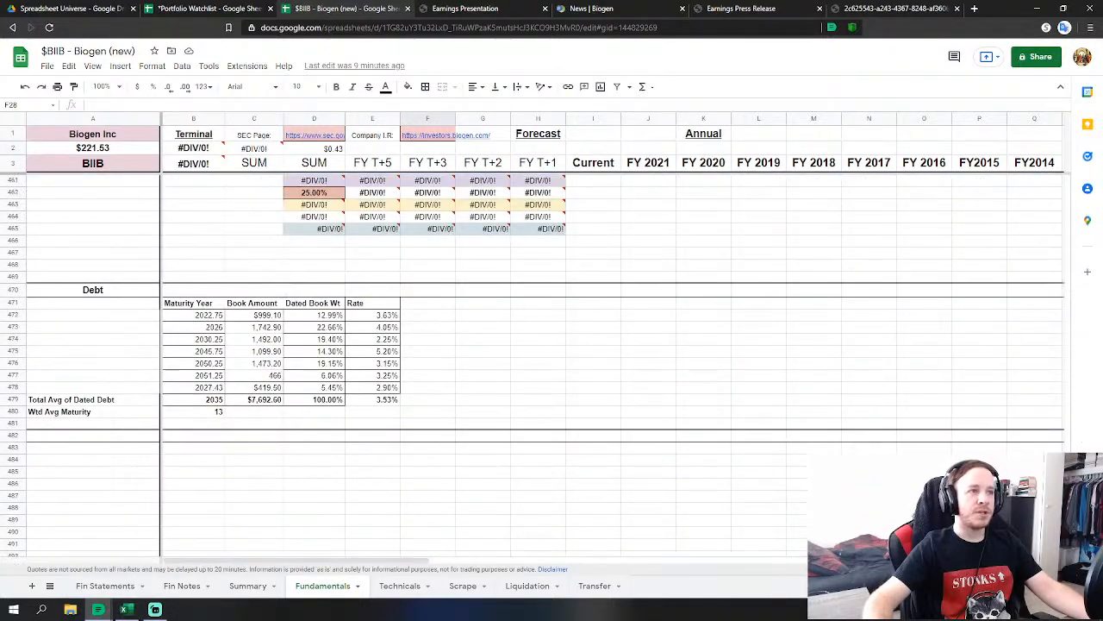
{"action": "scroll", "coordinate": [768, 468], "scroll_direction": "up", "scroll_amount": 1}
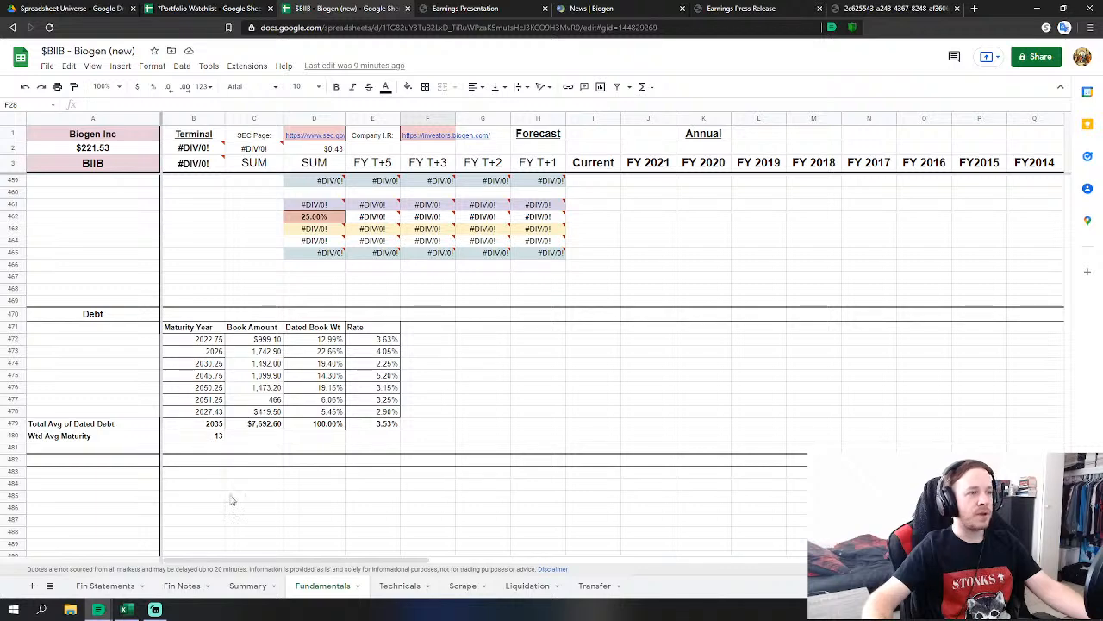
{"action": "scroll", "coordinate": [336, 412], "scroll_direction": "up", "scroll_amount": 5}
{"action": "scroll", "coordinate": [336, 412], "scroll_direction": "up", "scroll_amount": 5}
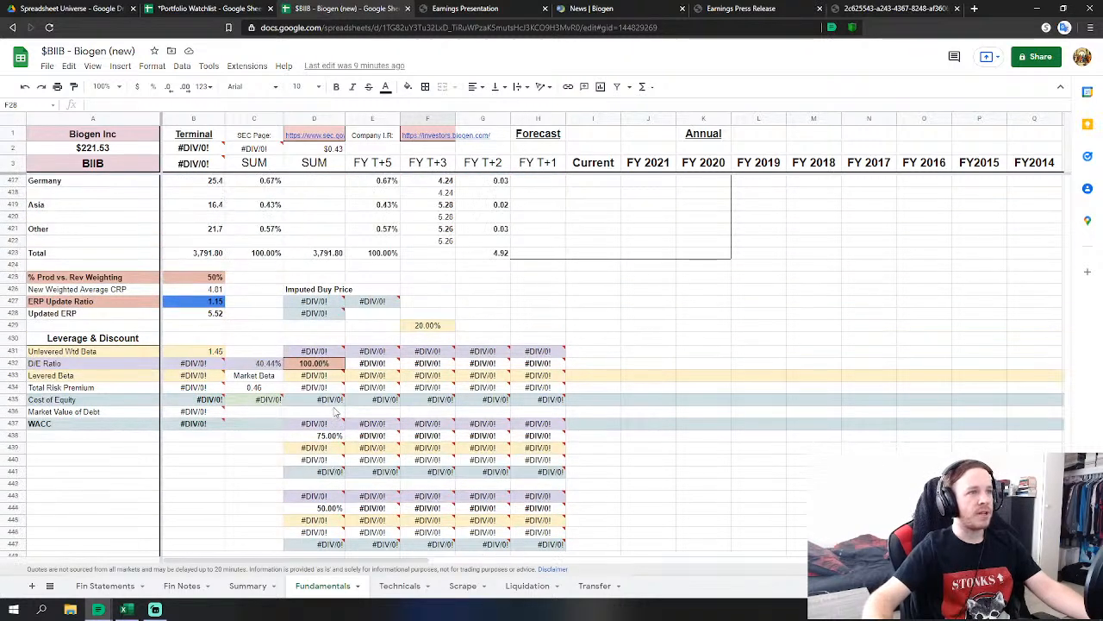
{"action": "scroll", "coordinate": [303, 418], "scroll_direction": "up", "scroll_amount": 2}
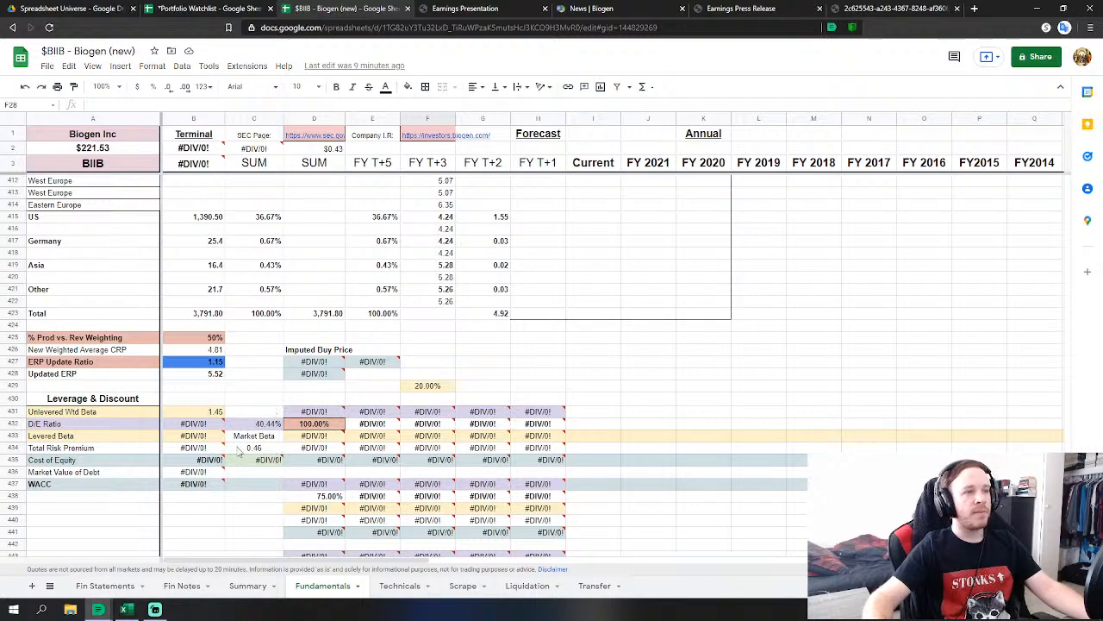
{"action": "scroll", "coordinate": [228, 417], "scroll_direction": "up", "scroll_amount": 10}
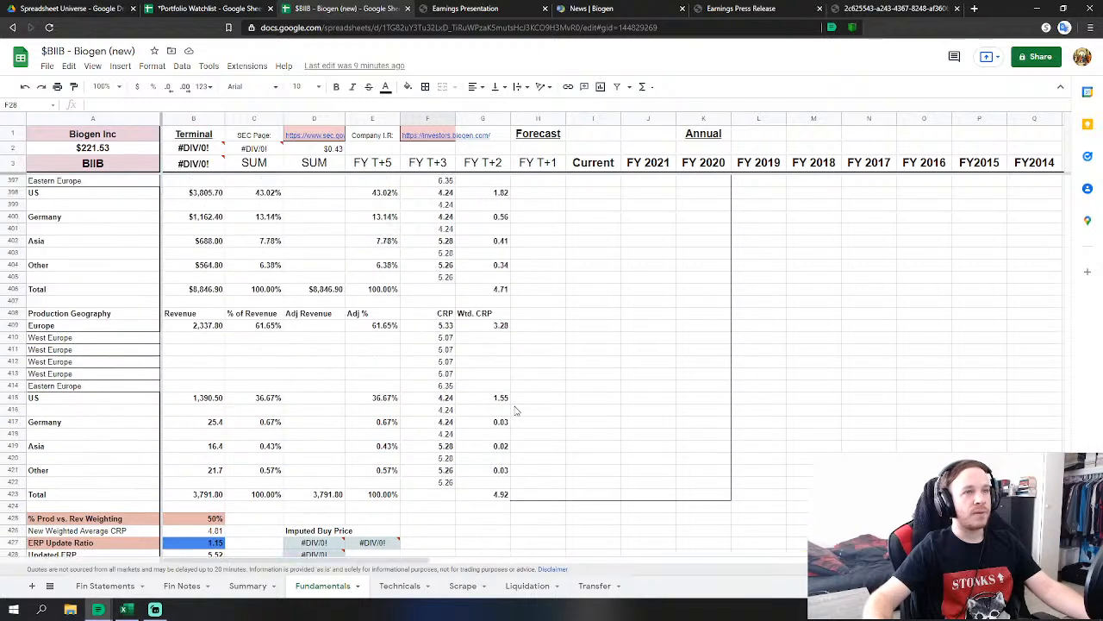
{"action": "scroll", "coordinate": [522, 414], "scroll_direction": "up", "scroll_amount": 3}
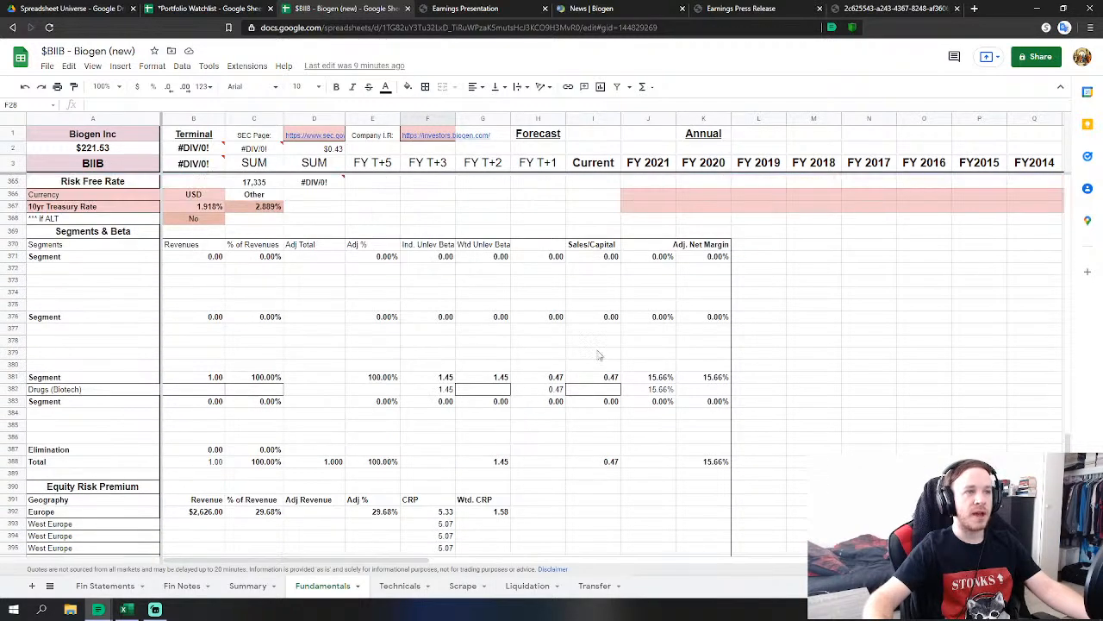
{"action": "scroll", "coordinate": [653, 358], "scroll_direction": "down", "scroll_amount": 10}
{"action": "scroll", "coordinate": [652, 358], "scroll_direction": "down", "scroll_amount": 5}
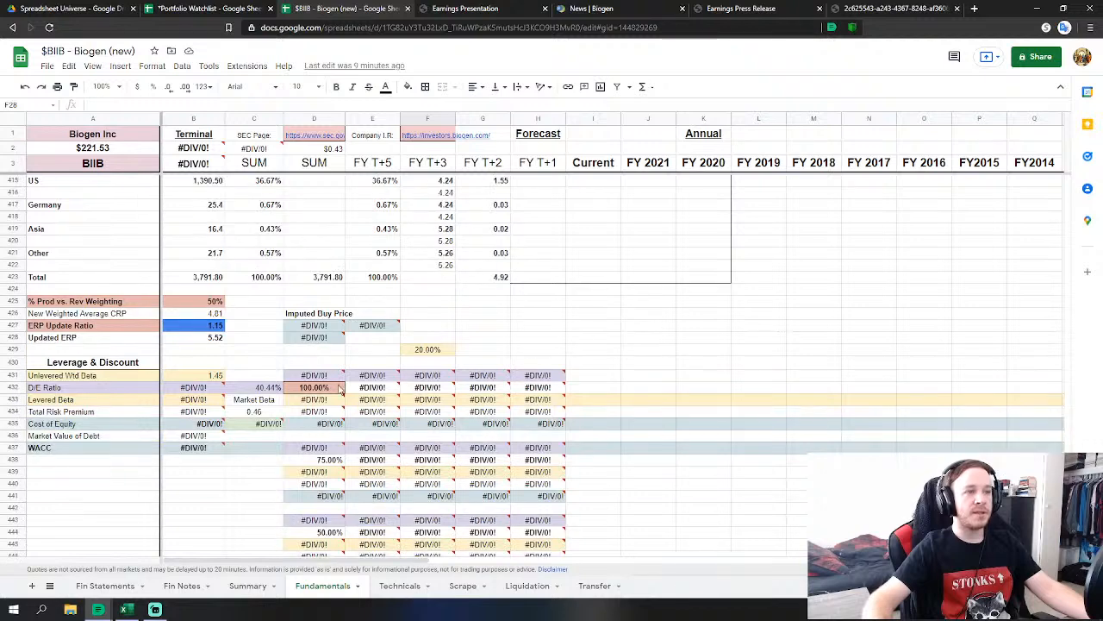
{"action": "left_click", "coordinate": [259, 414]}
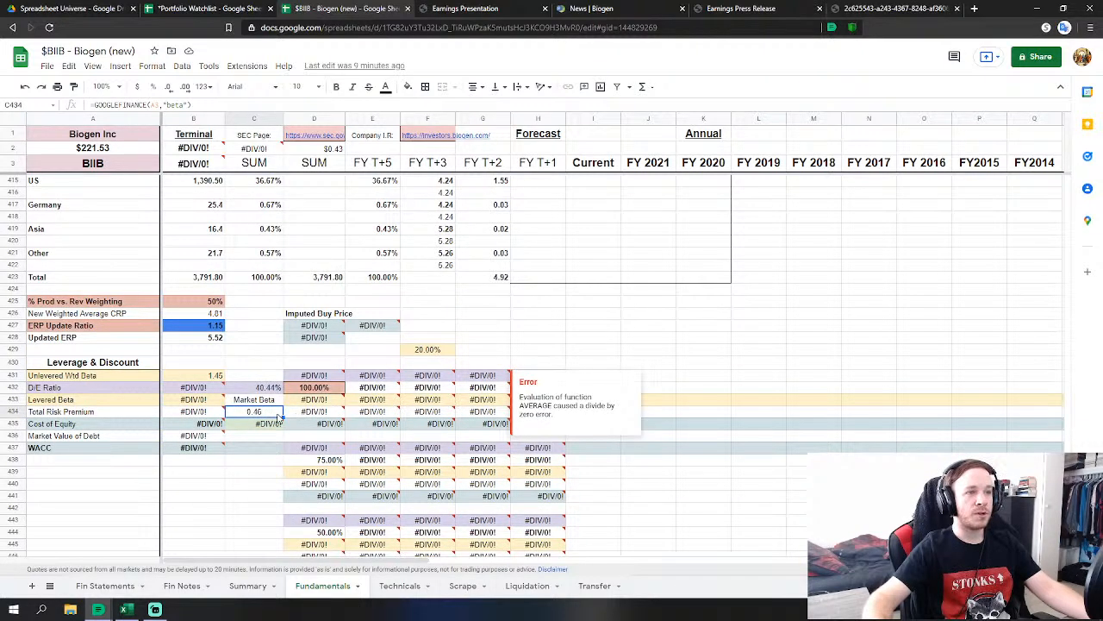
{"action": "scroll", "coordinate": [642, 323], "scroll_direction": "up", "scroll_amount": 6}
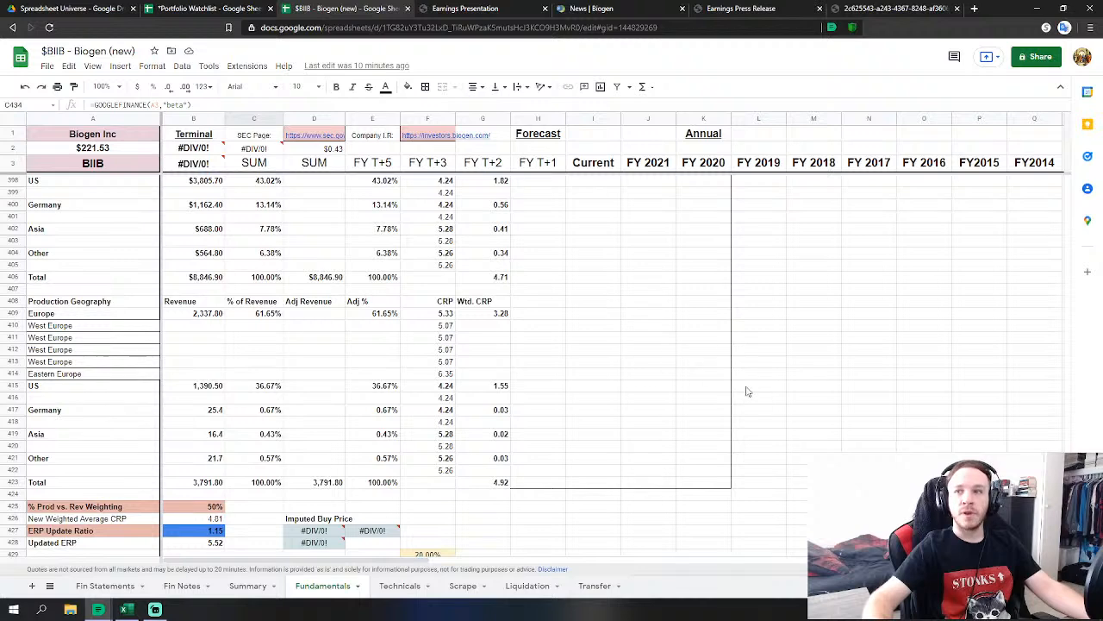
{"action": "scroll", "coordinate": [747, 391], "scroll_direction": "up", "scroll_amount": 13}
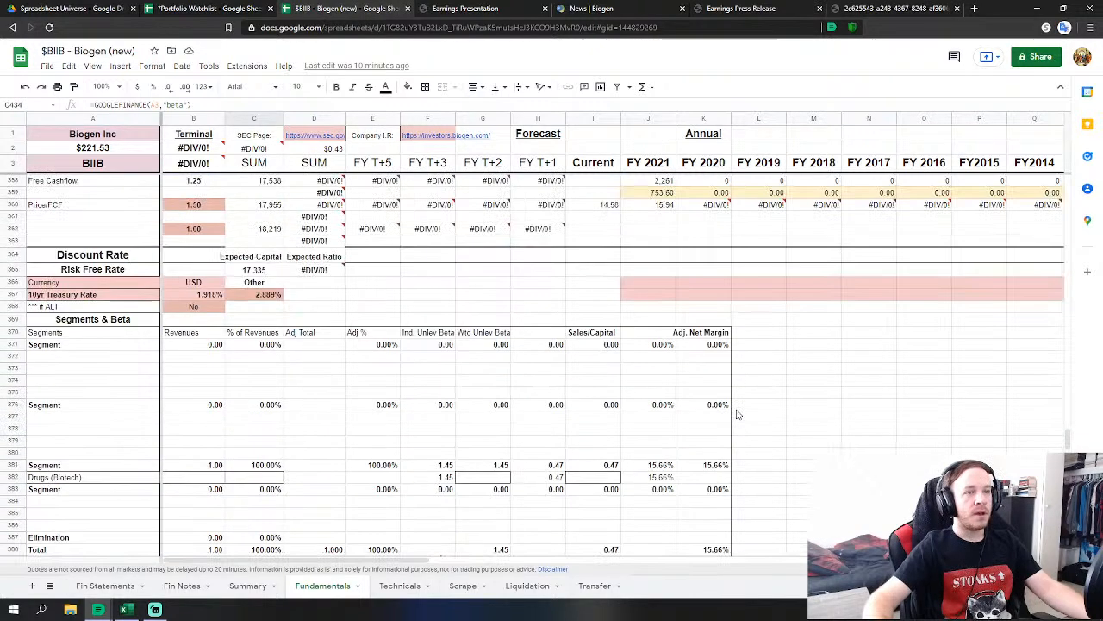
{"action": "scroll", "coordinate": [737, 415], "scroll_direction": "up", "scroll_amount": 1}
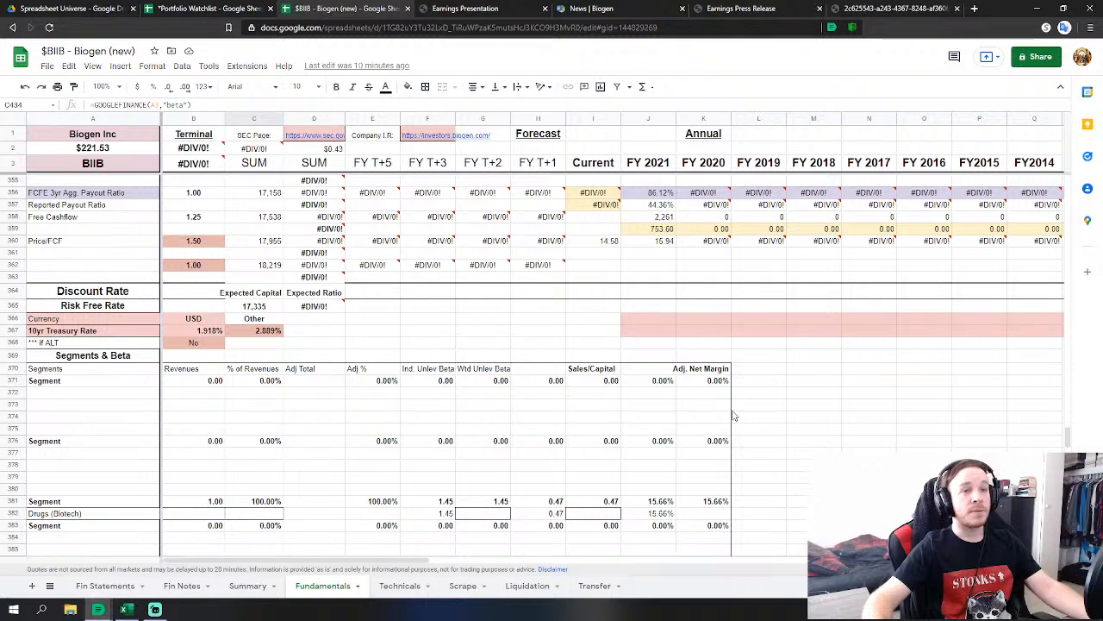
{"action": "scroll", "coordinate": [732, 415], "scroll_direction": "down", "scroll_amount": 4}
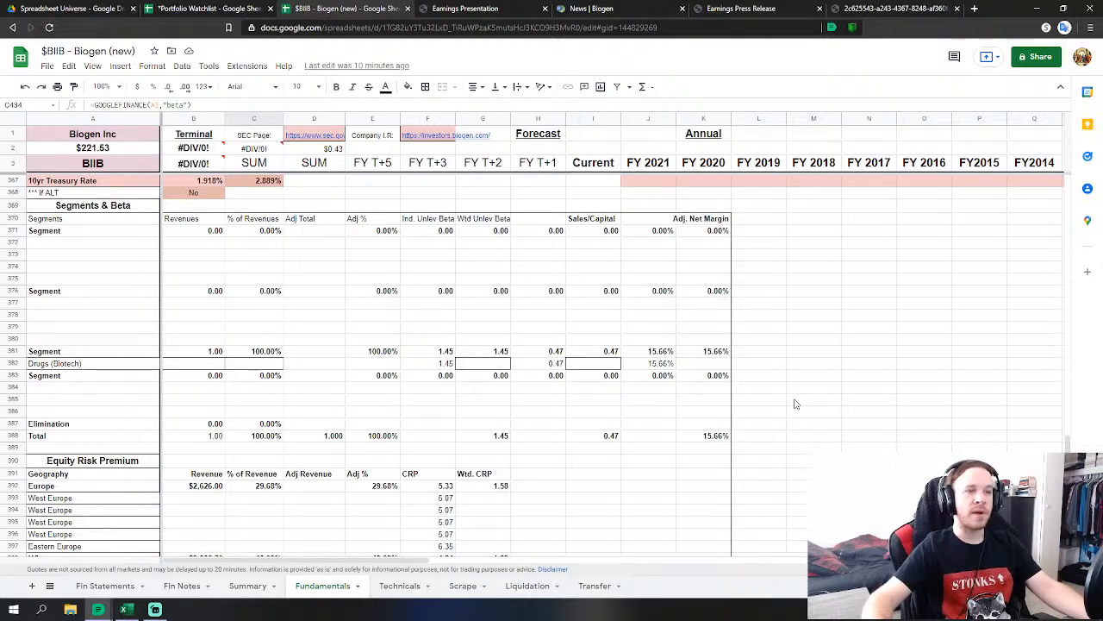
{"action": "left_click", "coordinate": [500, 440]}
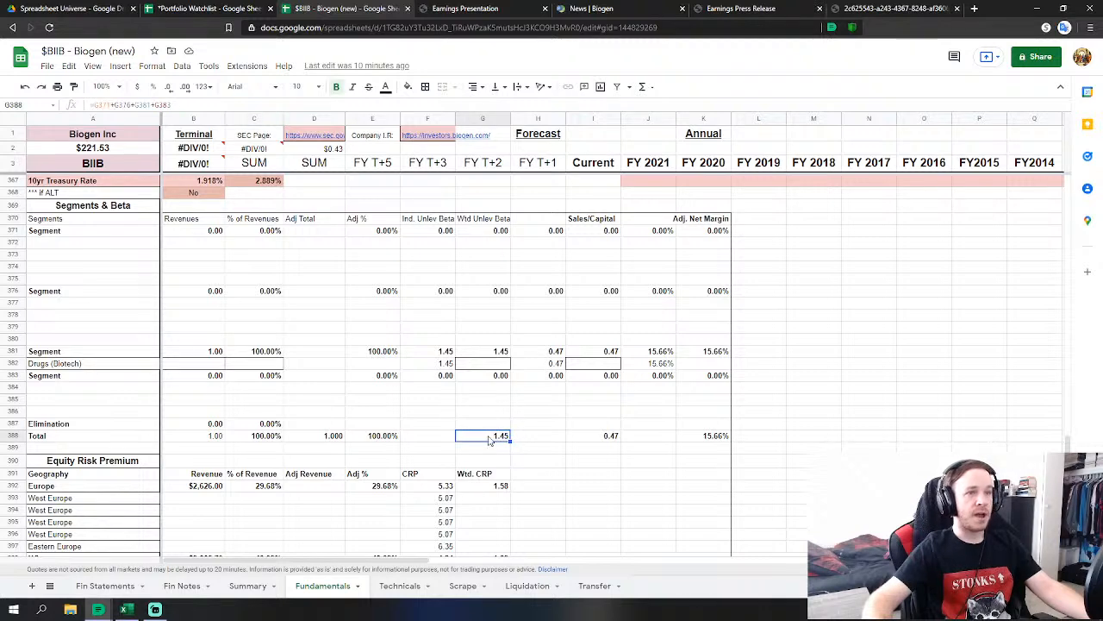
{"action": "left_click", "coordinate": [617, 439]}
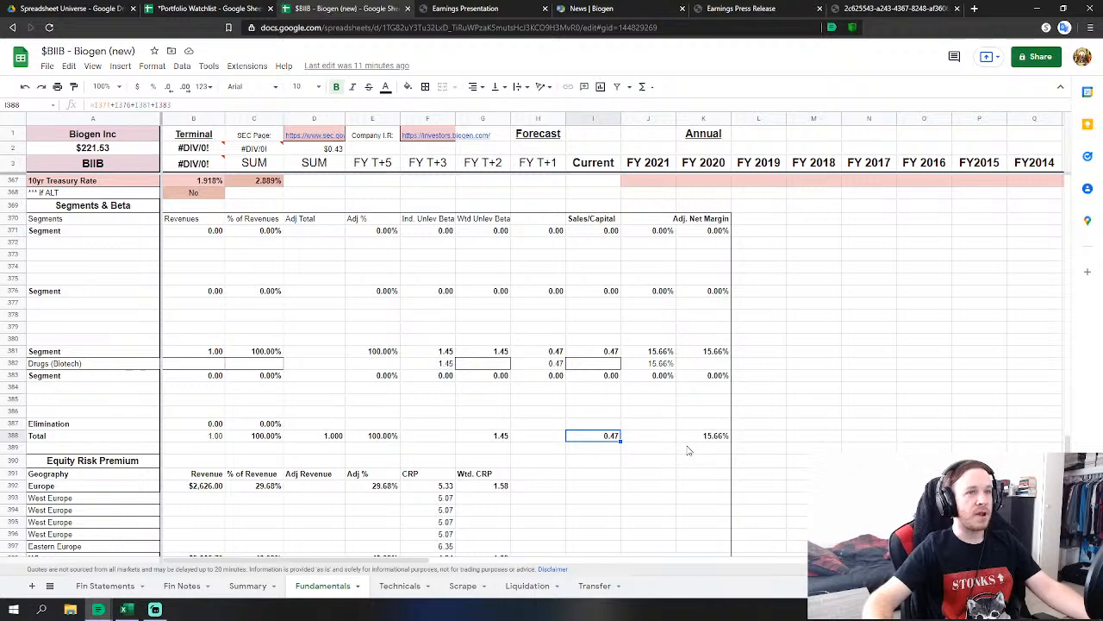
{"action": "scroll", "coordinate": [681, 447], "scroll_direction": "down", "scroll_amount": 2}
{"action": "scroll", "coordinate": [677, 446], "scroll_direction": "down", "scroll_amount": 2}
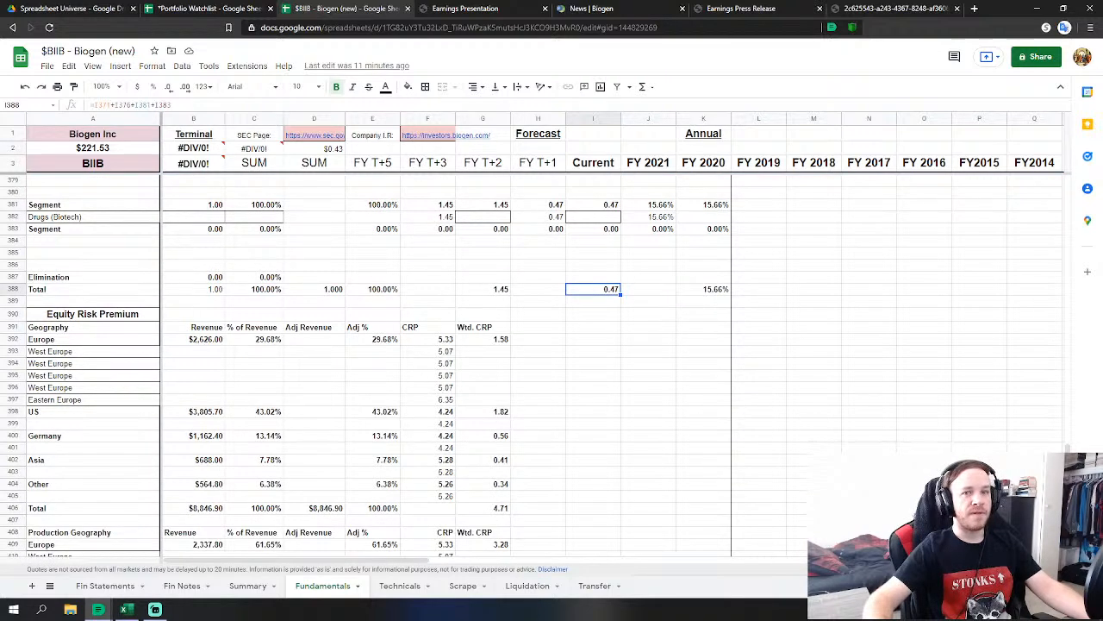
{"action": "scroll", "coordinate": [678, 447], "scroll_direction": "down", "scroll_amount": 4}
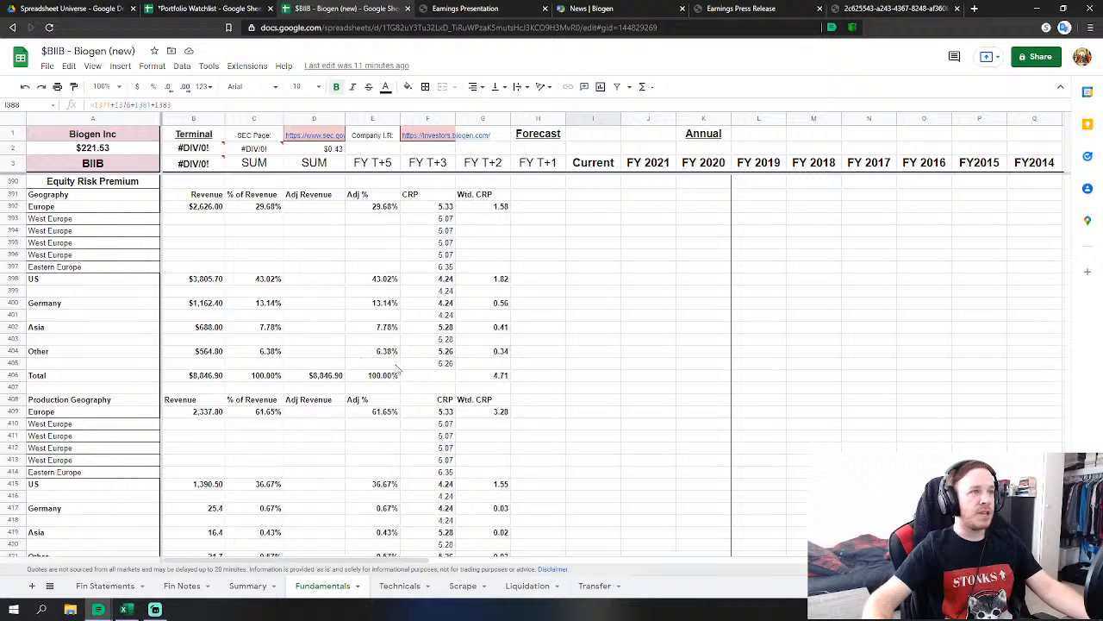
{"action": "scroll", "coordinate": [328, 326], "scroll_direction": "down", "scroll_amount": 7}
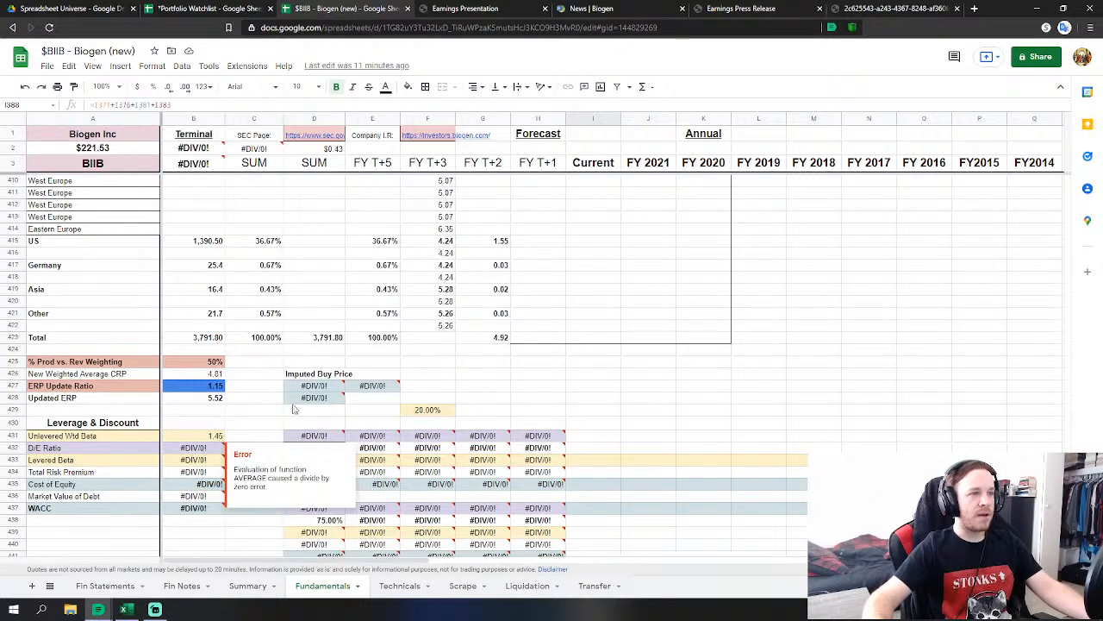
{"action": "scroll", "coordinate": [353, 405], "scroll_direction": "up", "scroll_amount": 9}
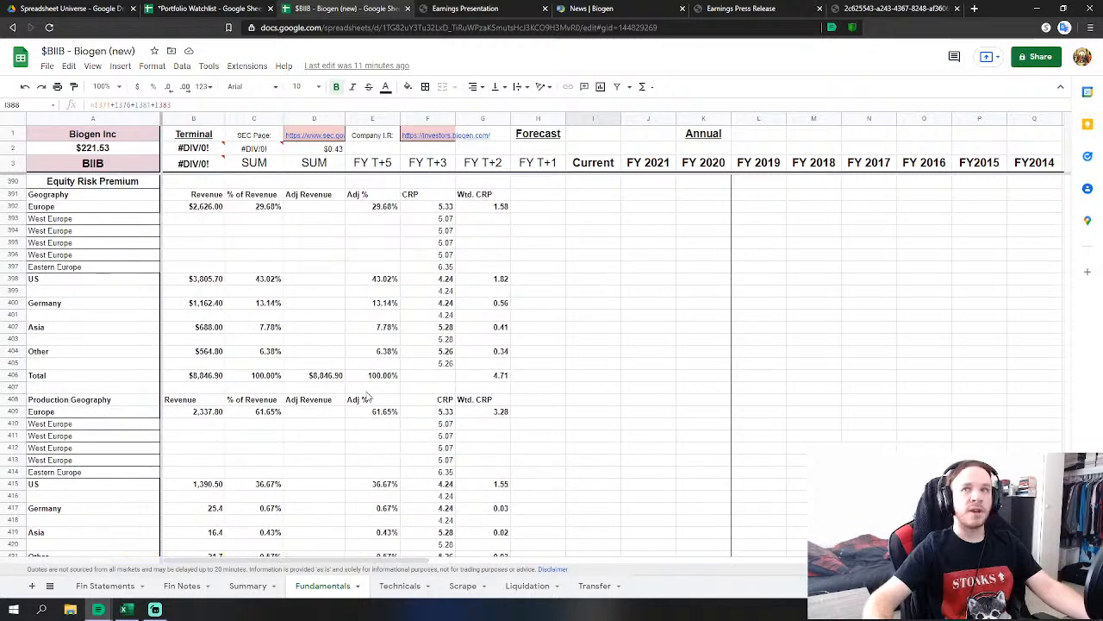
{"action": "scroll", "coordinate": [368, 397], "scroll_direction": "up", "scroll_amount": 3}
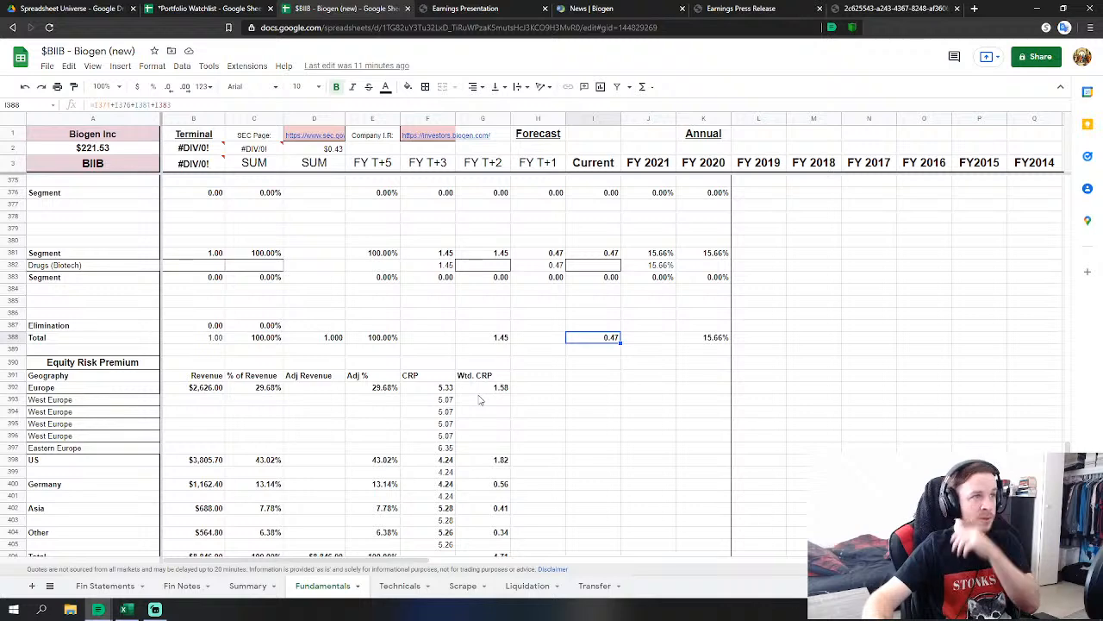
{"action": "scroll", "coordinate": [480, 399], "scroll_direction": "up", "scroll_amount": 2}
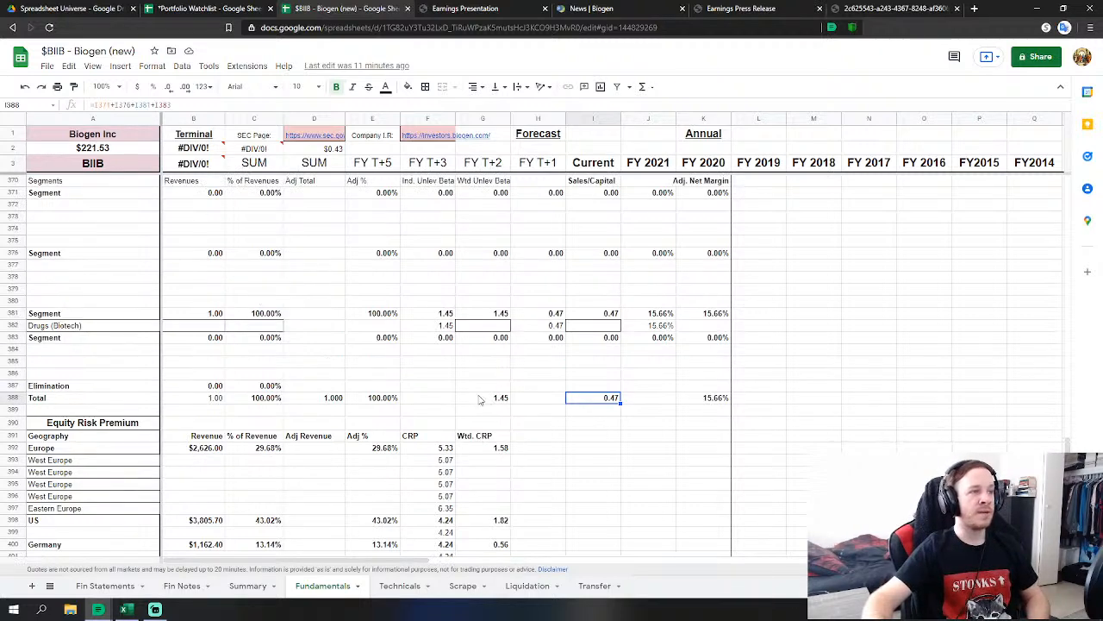
{"action": "scroll", "coordinate": [480, 399], "scroll_direction": "down", "scroll_amount": 4}
{"action": "scroll", "coordinate": [461, 407], "scroll_direction": "up", "scroll_amount": 3}
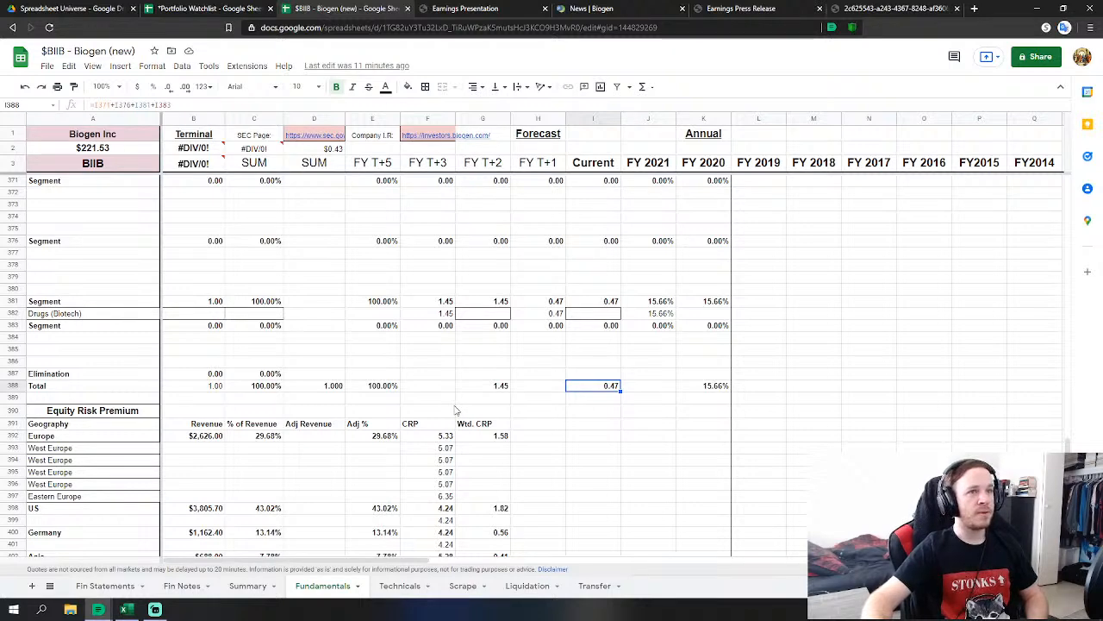
{"action": "scroll", "coordinate": [457, 410], "scroll_direction": "up", "scroll_amount": 1}
{"action": "scroll", "coordinate": [457, 411], "scroll_direction": "down", "scroll_amount": 5}
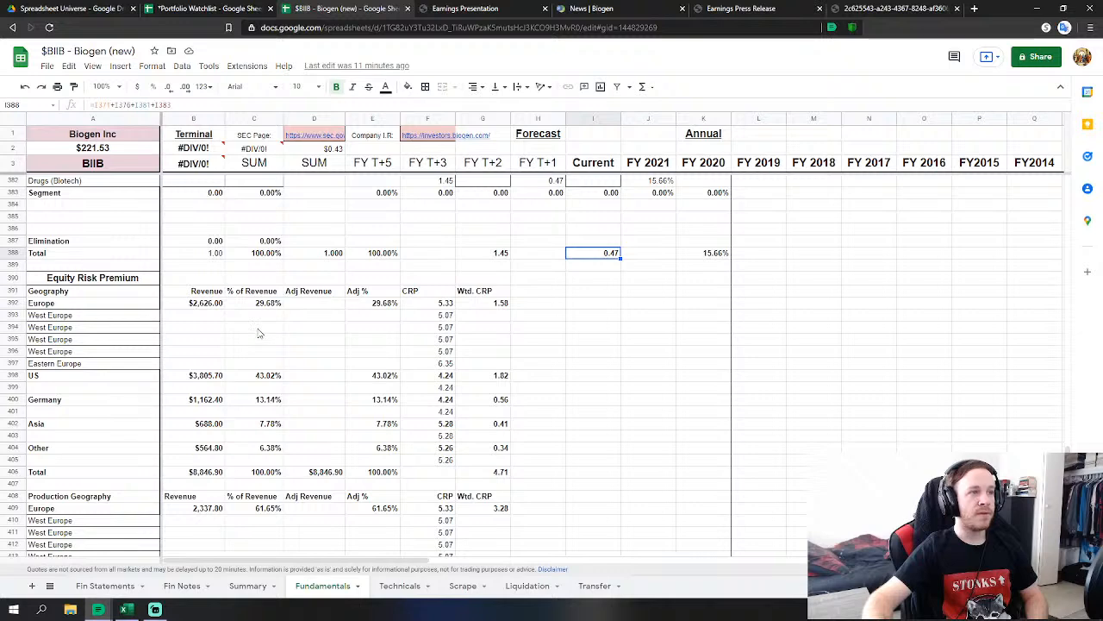
{"action": "scroll", "coordinate": [258, 333], "scroll_direction": "down", "scroll_amount": 1}
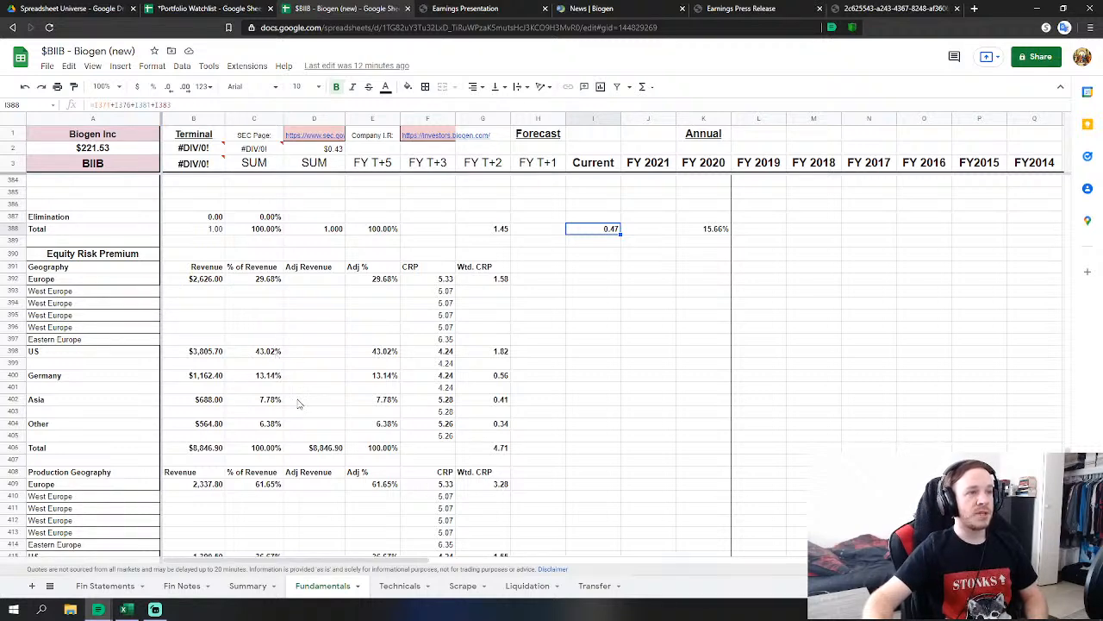
{"action": "scroll", "coordinate": [287, 425], "scroll_direction": "down", "scroll_amount": 5}
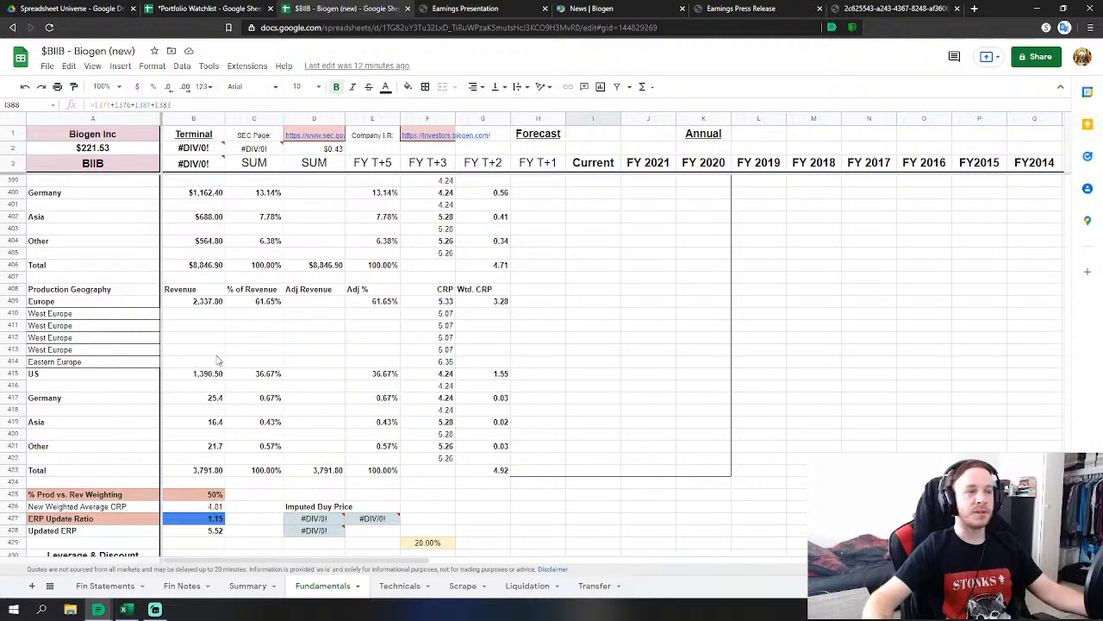
{"action": "scroll", "coordinate": [231, 368], "scroll_direction": "up", "scroll_amount": 1}
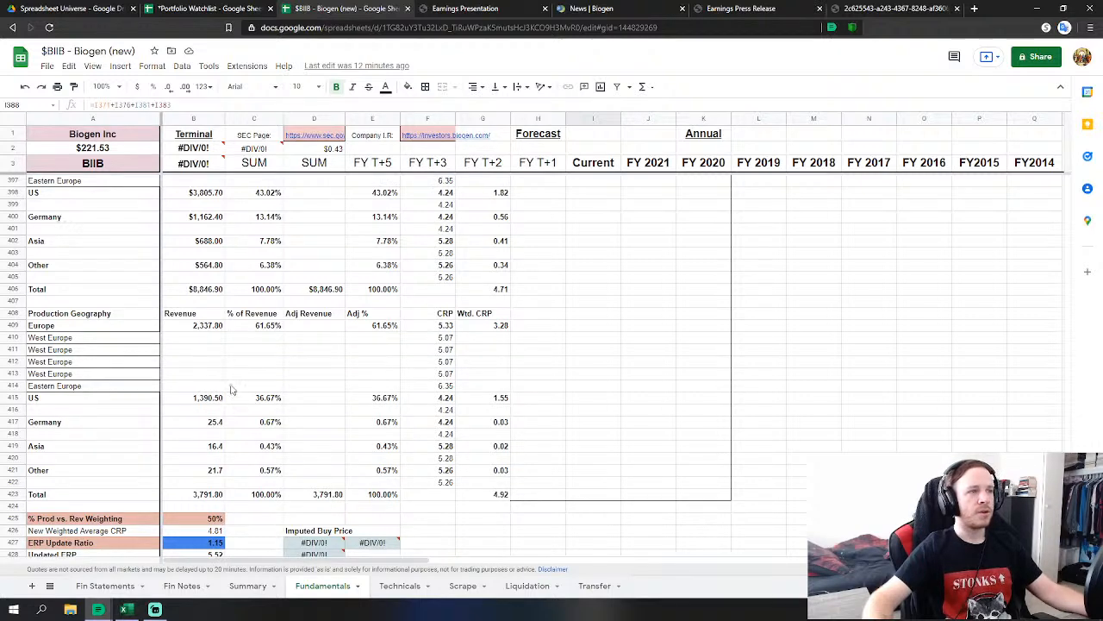
{"action": "scroll", "coordinate": [232, 400], "scroll_direction": "down", "scroll_amount": 6}
{"action": "scroll", "coordinate": [959, 408], "scroll_direction": "up", "scroll_amount": 8}
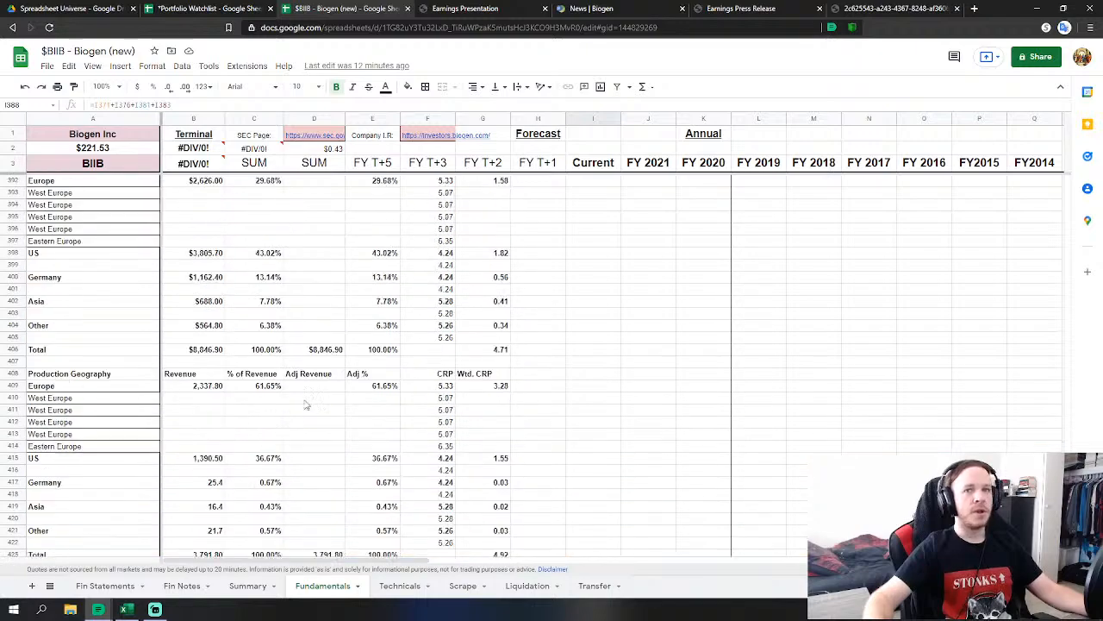
{"action": "left_click_drag", "start_coordinate": [1067, 448], "coordinate": [1046, 207]}
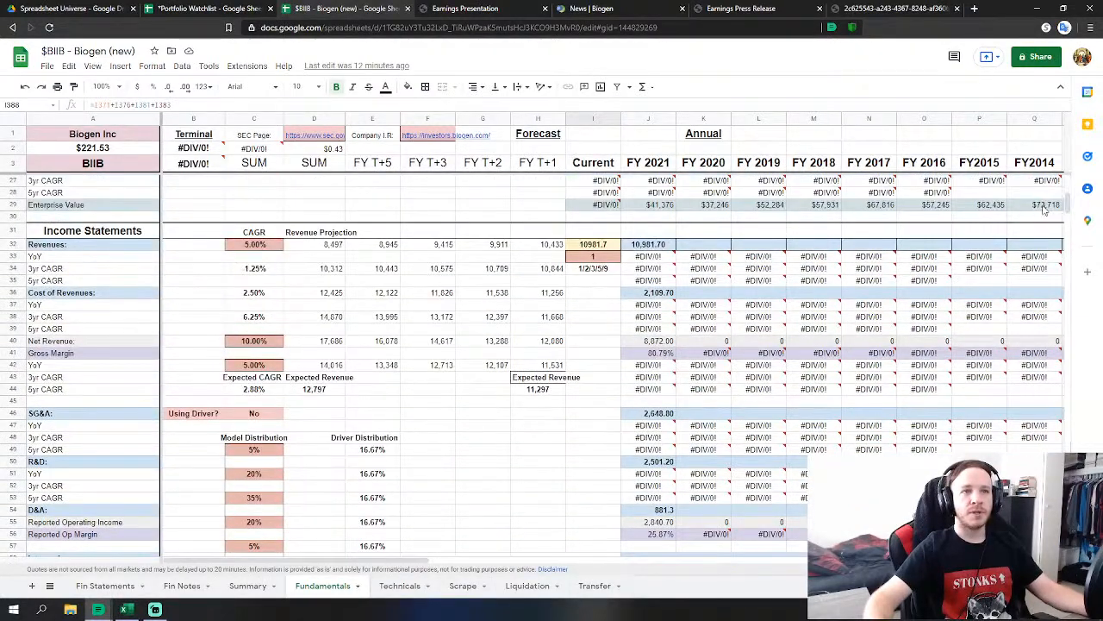
{"action": "scroll", "coordinate": [420, 545], "scroll_direction": "up", "scroll_amount": 1}
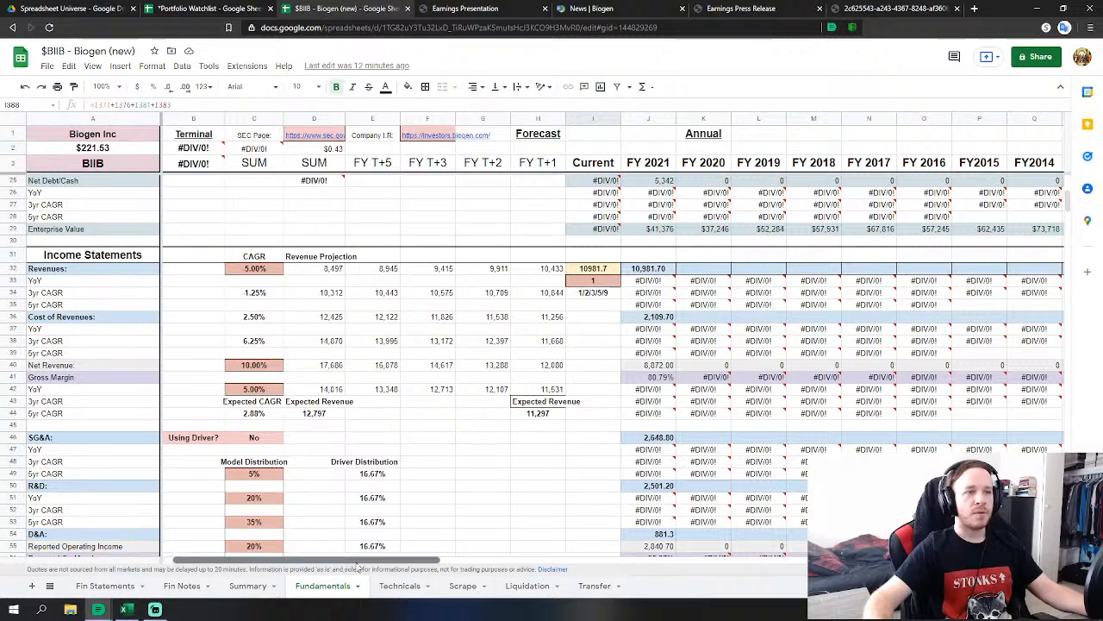
{"action": "left_click_drag", "start_coordinate": [347, 561], "coordinate": [401, 561]}
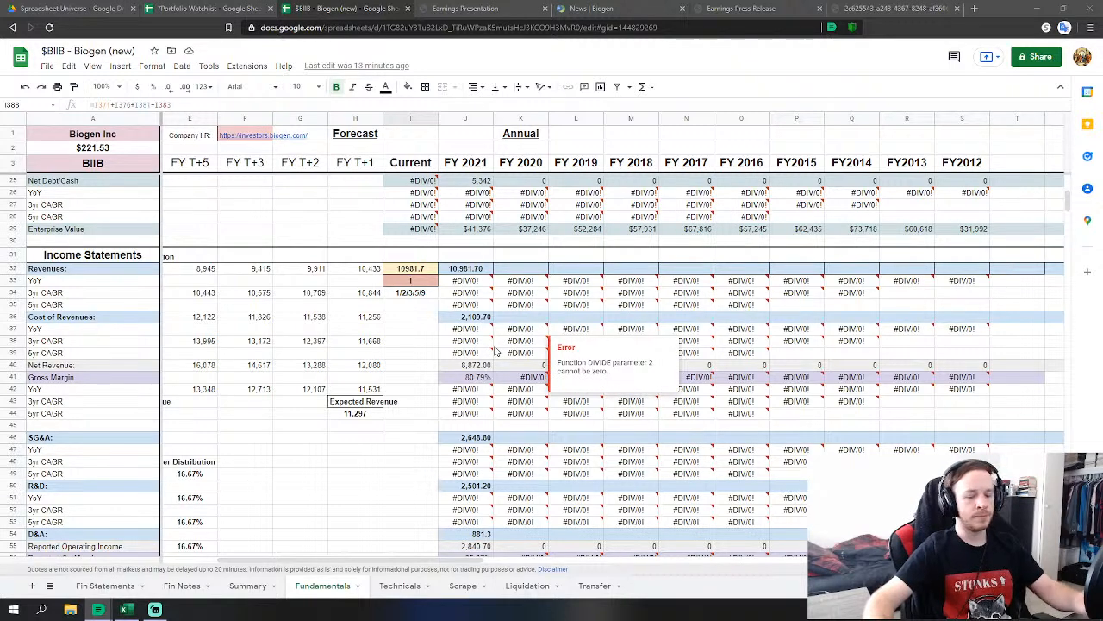
Link FY2020 revenues and cost of revenues to the 2020 total revenue and cost of sales on Fin Statements.
{"action": "left_click", "coordinate": [510, 268]}
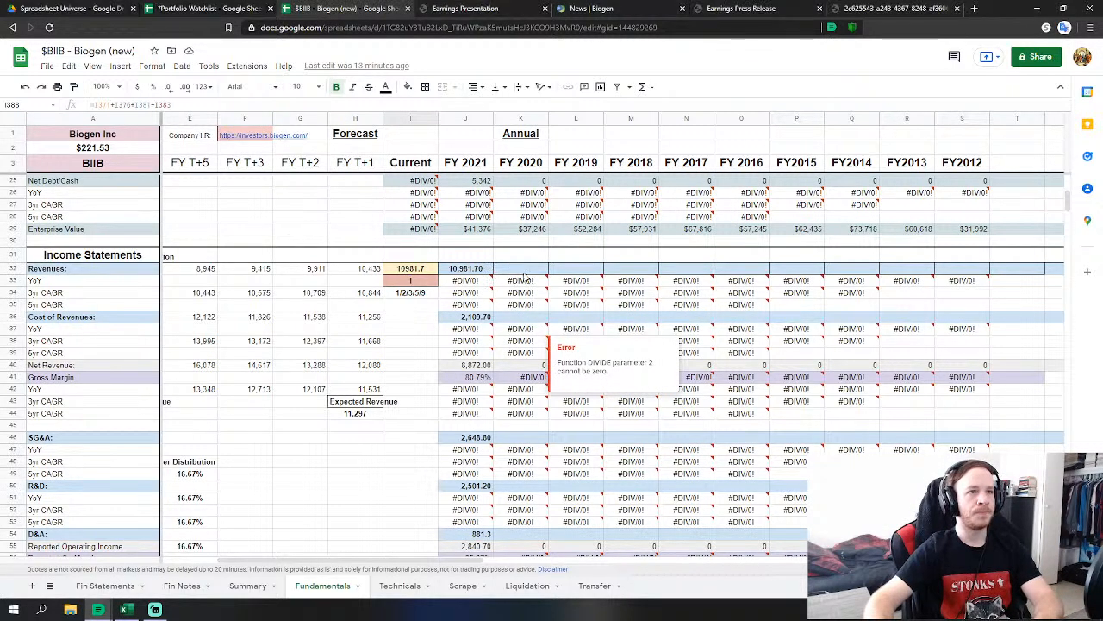
{"action": "type", "text": "="}
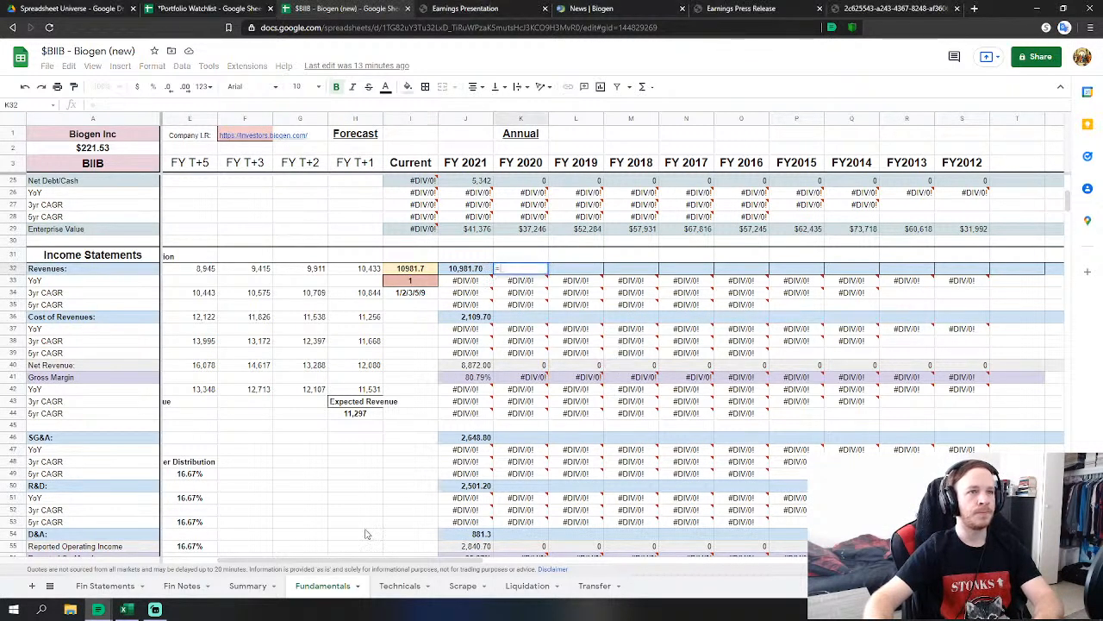
{"action": "left_click", "coordinate": [121, 586]}
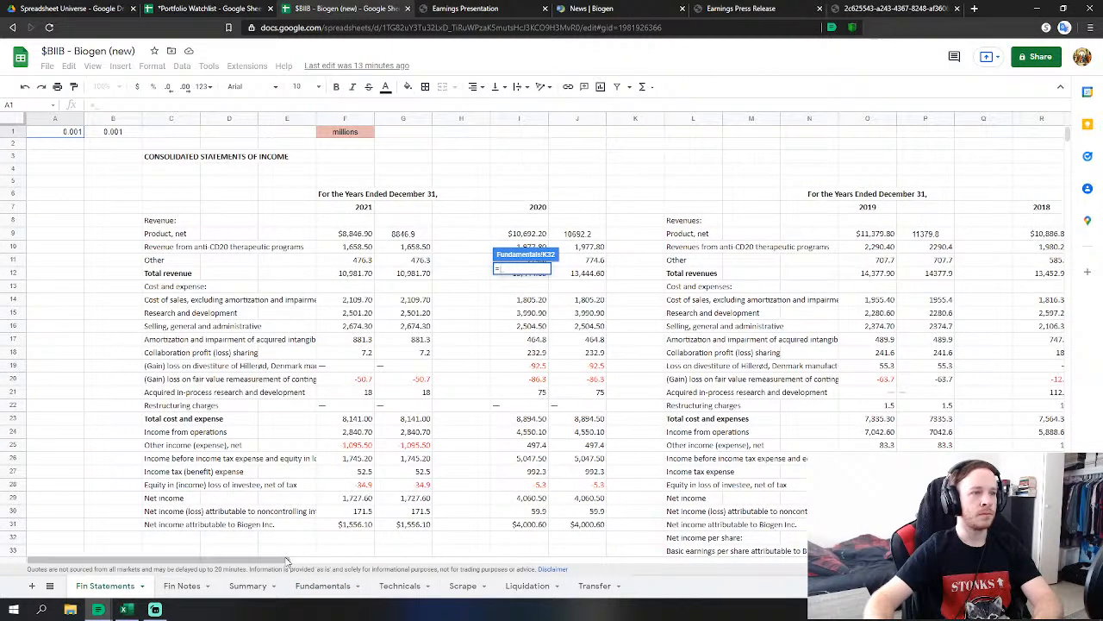
{"action": "left_click_drag", "start_coordinate": [297, 562], "coordinate": [320, 562]}
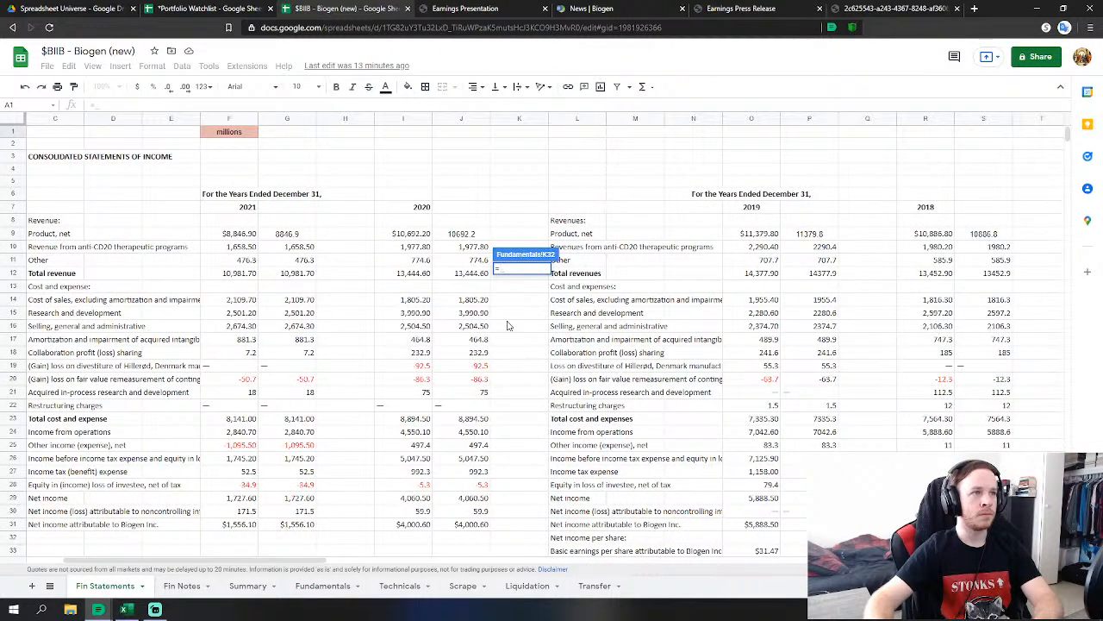
{"action": "left_click", "coordinate": [487, 276]}
{"action": "key", "text": "Return"}
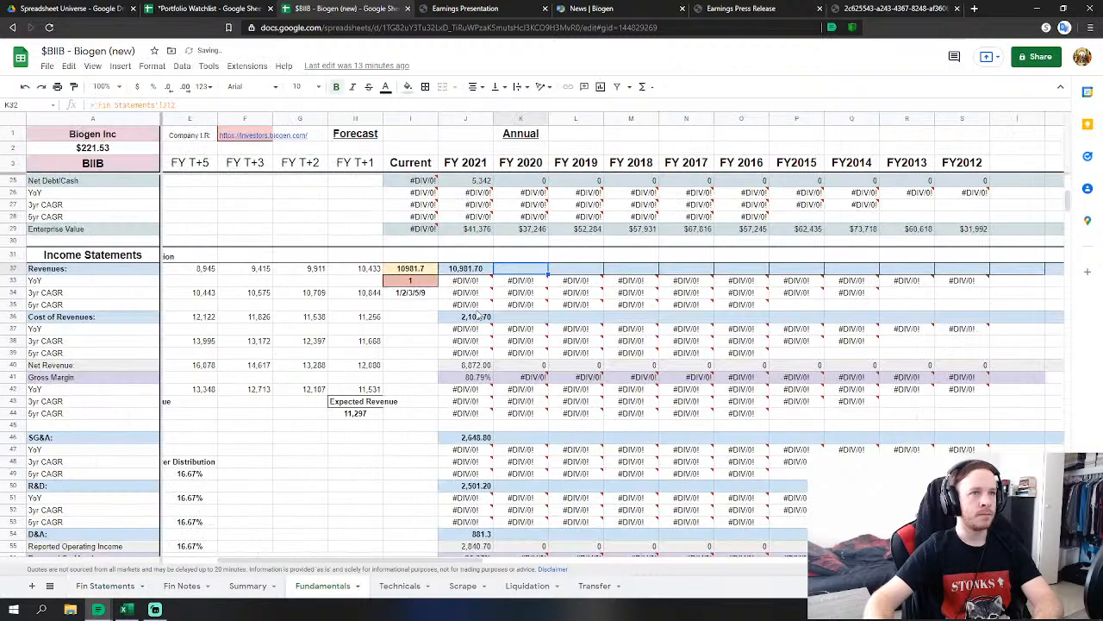
{"action": "left_click", "coordinate": [509, 316]}
{"action": "type", "text": "="}
{"action": "left_click", "coordinate": [104, 586]}
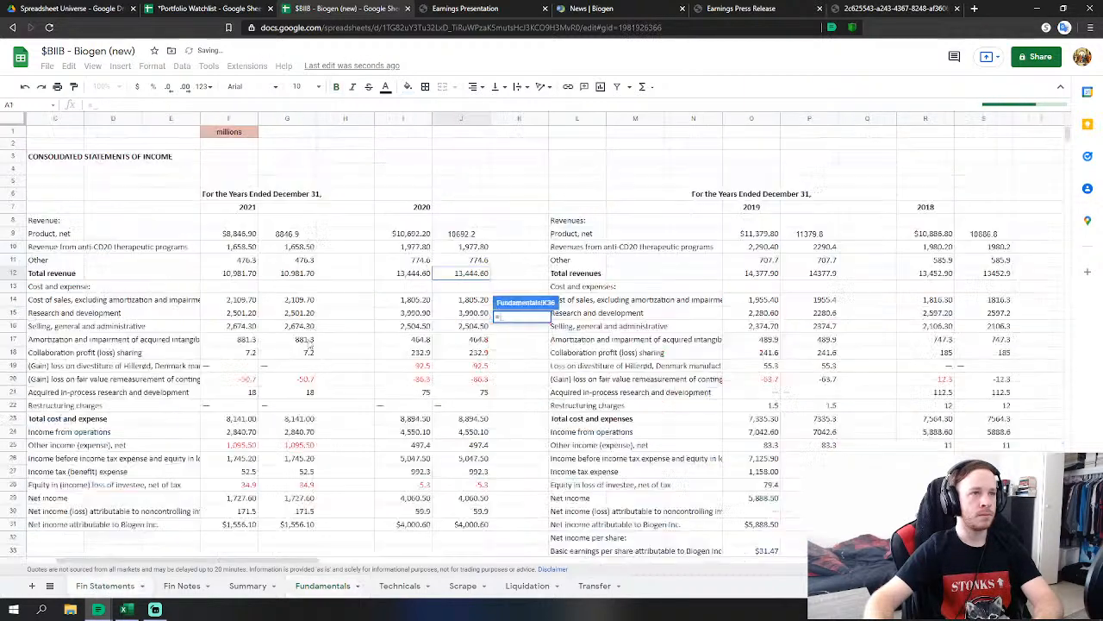
{"action": "left_click", "coordinate": [470, 301]}
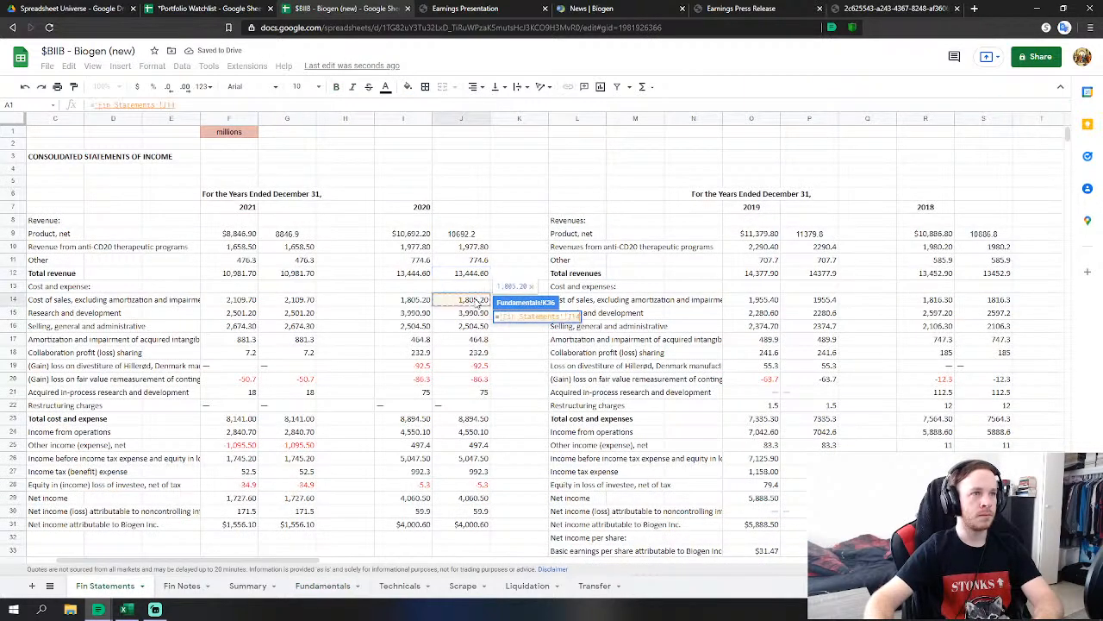
{"action": "key", "text": "Return"}
Link the FY2020 R&D cell to the 2020 research and development figure on Fin Statements.
{"action": "left_click", "coordinate": [521, 485]}
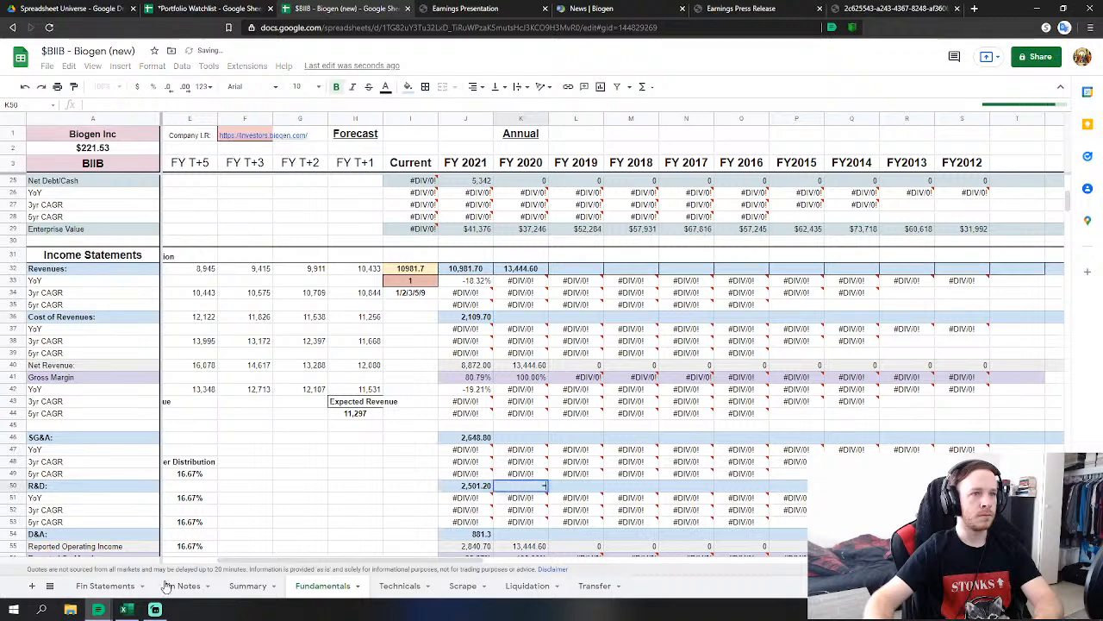
{"action": "type", "text": "="}
{"action": "left_click", "coordinate": [104, 585]}
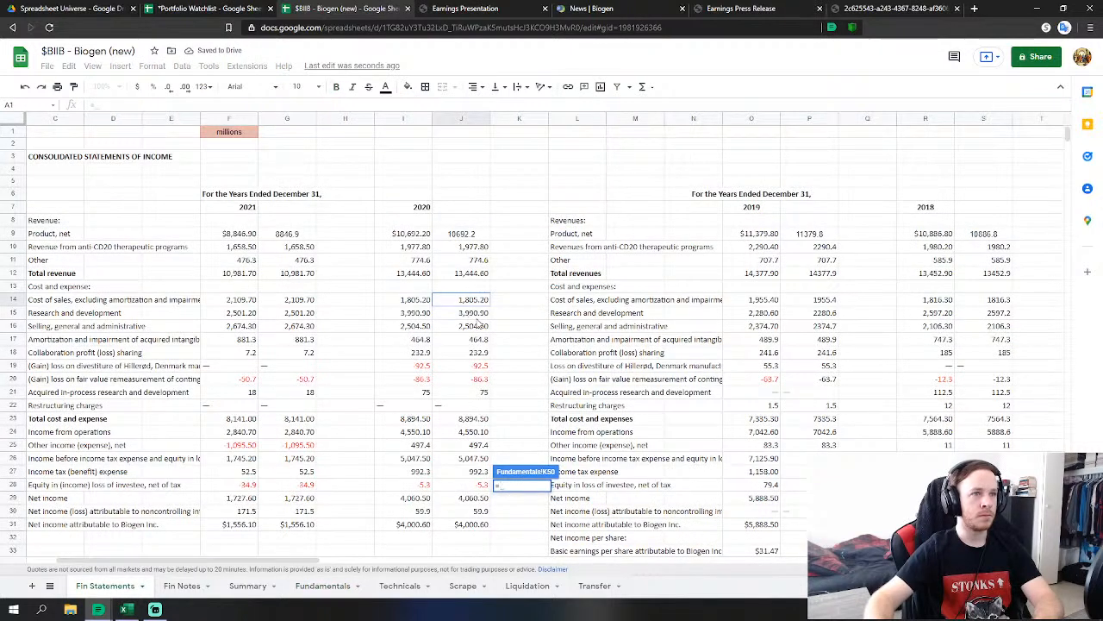
{"action": "left_click", "coordinate": [473, 314]}
{"action": "key", "text": "Return"}
Make FY2020 SG&A the sum of 2020 SG&A, collaboration profit sharing, divestiture loss and fair value remeasurement (2,558.60).
{"action": "scroll", "coordinate": [528, 349], "scroll_direction": "down", "scroll_amount": 1}
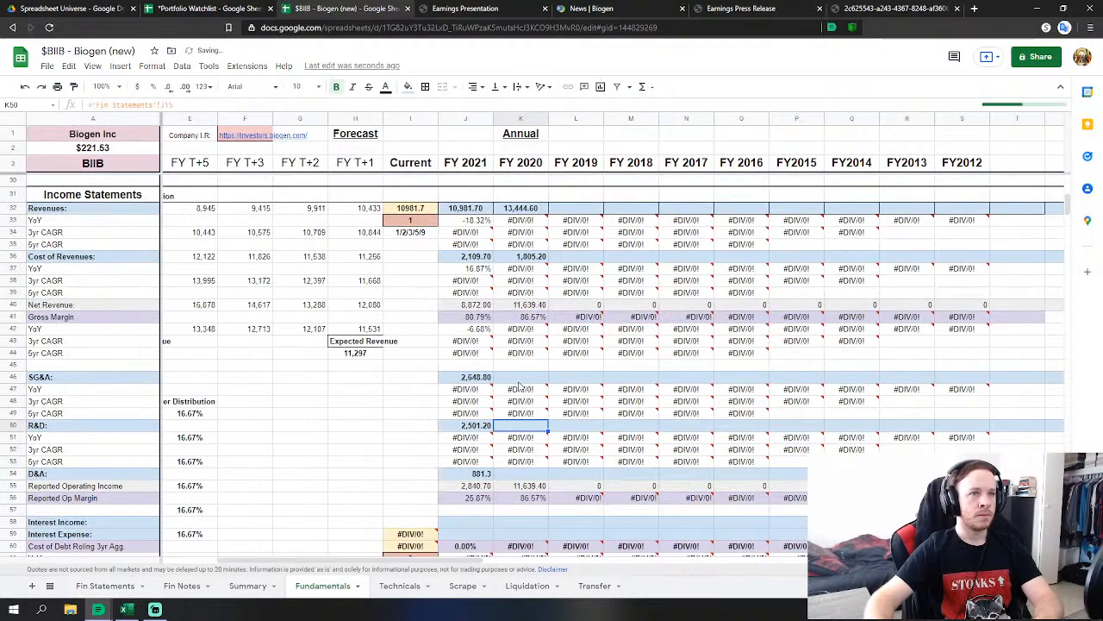
{"action": "left_click", "coordinate": [520, 377]}
{"action": "type", "text": "="}
{"action": "left_click", "coordinate": [88, 586]}
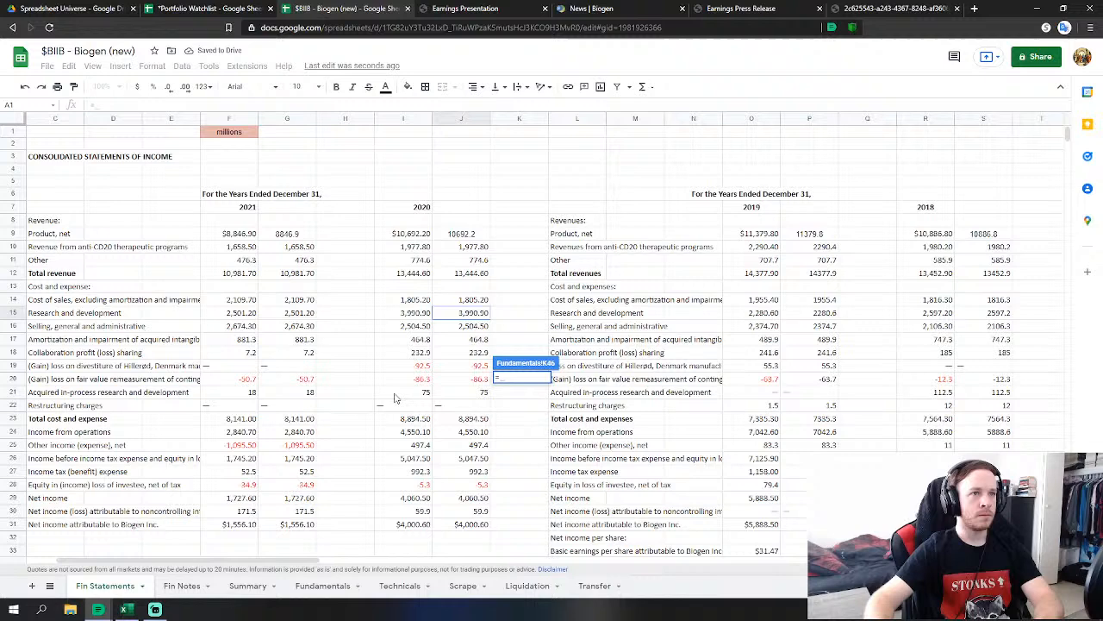
{"action": "left_click", "coordinate": [488, 328]}
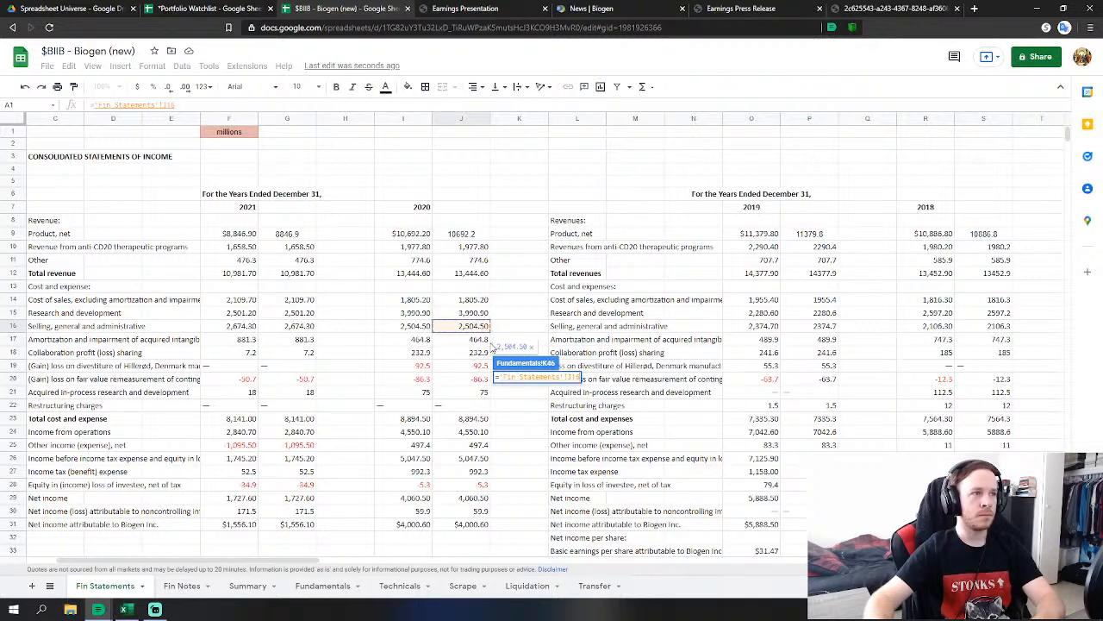
{"action": "type", "text": "+"}
{"action": "left_click", "coordinate": [474, 353]}
{"action": "type", "text": "+"}
{"action": "left_click", "coordinate": [470, 368]}
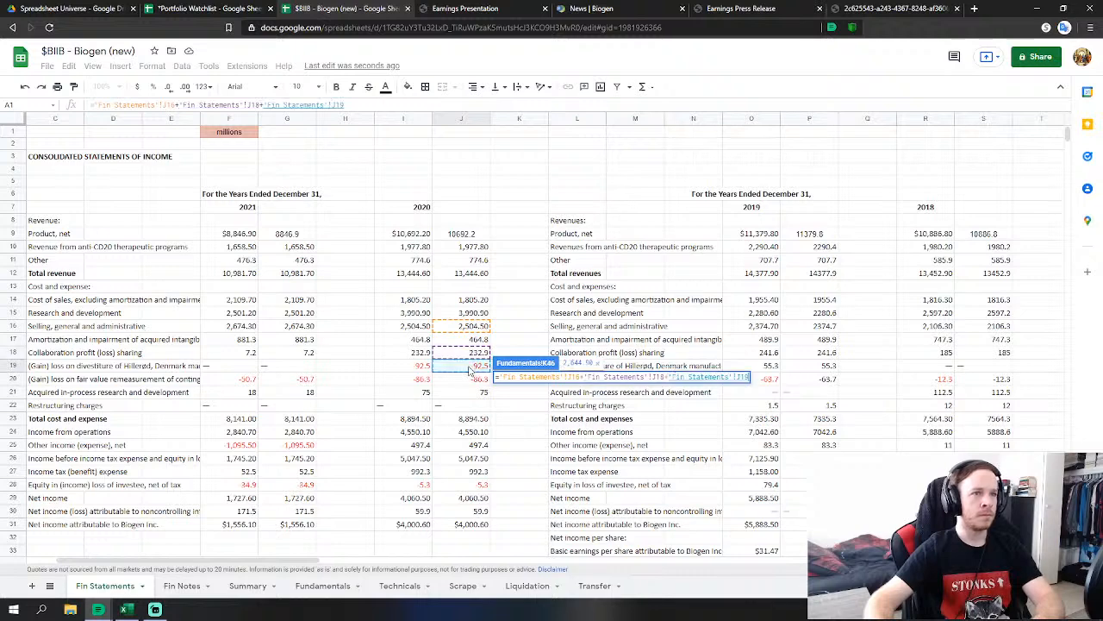
{"action": "type", "text": "+"}
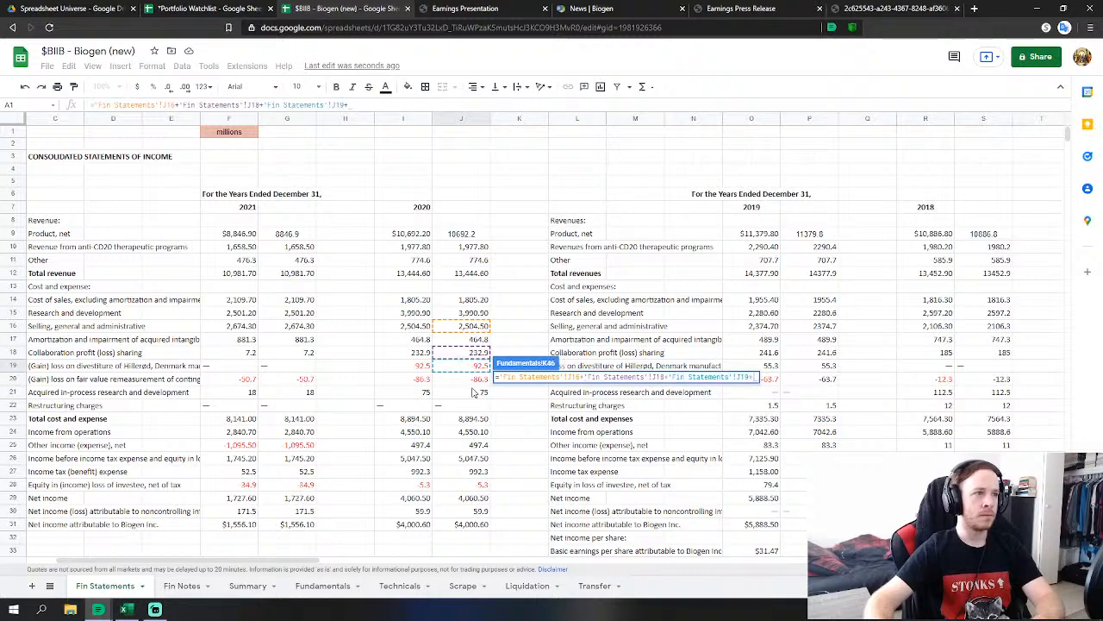
{"action": "left_click", "coordinate": [474, 381]}
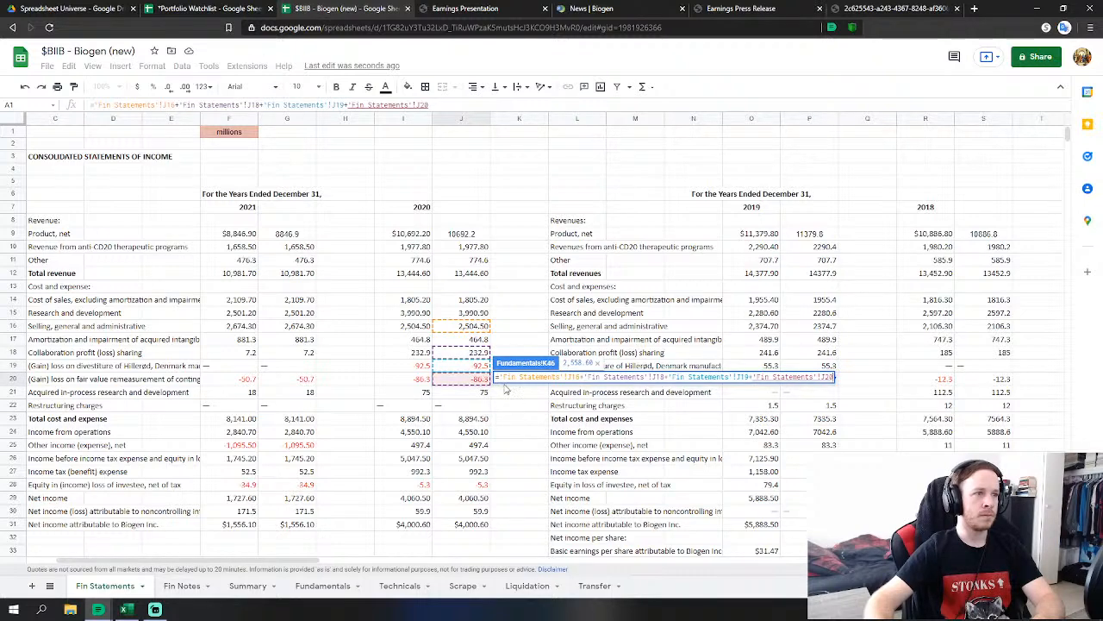
{"action": "key", "text": "Return"}
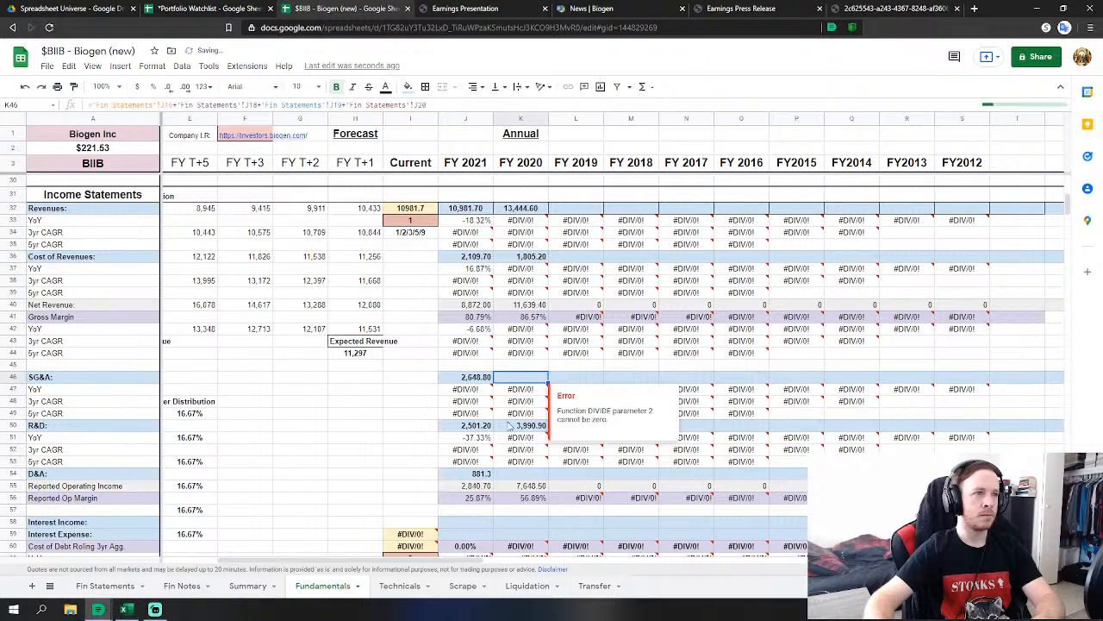
Extend the FY2020 R&D formula to add 2020 acquired in-process research and development.
{"action": "left_click", "coordinate": [519, 426]}
{"action": "double_click", "coordinate": [520, 426]}
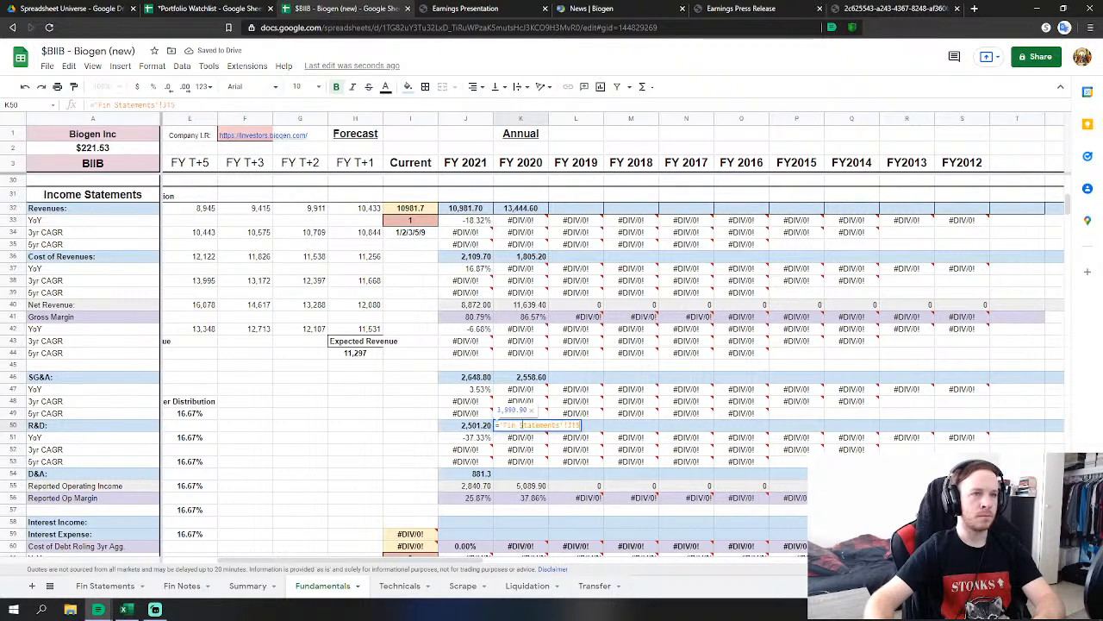
{"action": "type", "text": "+"}
{"action": "left_click", "coordinate": [105, 585]}
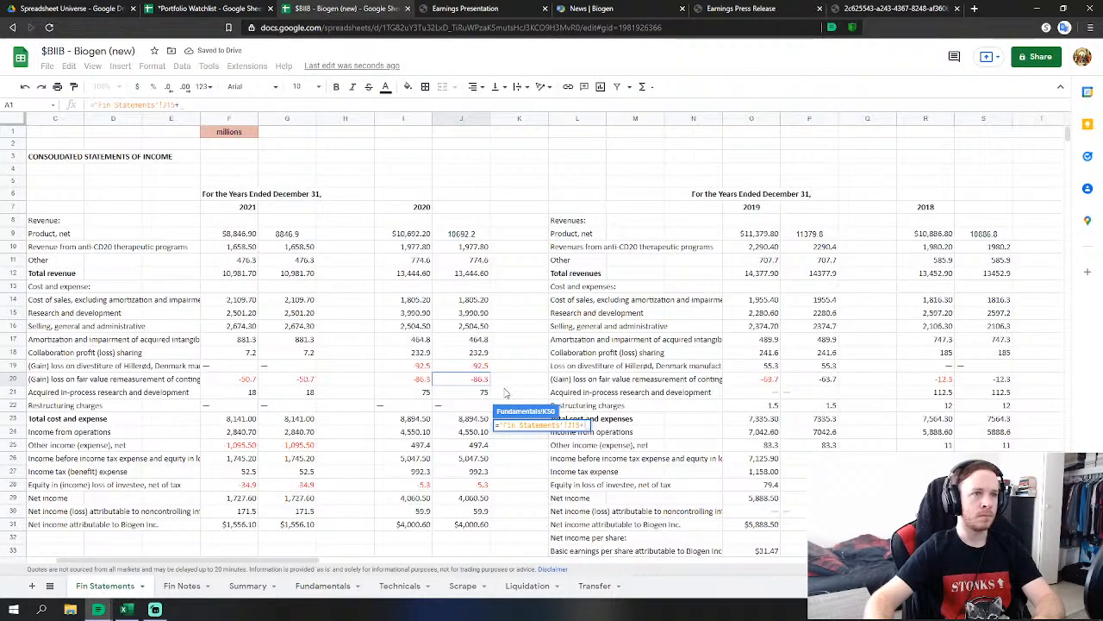
{"action": "left_click", "coordinate": [480, 396]}
{"action": "key", "text": "Return"}
Link FY2020 D&A to the 2020 amortization of intangibles on Fin Statements (464.8).
{"action": "scroll", "coordinate": [520, 414], "scroll_direction": "down", "scroll_amount": 1}
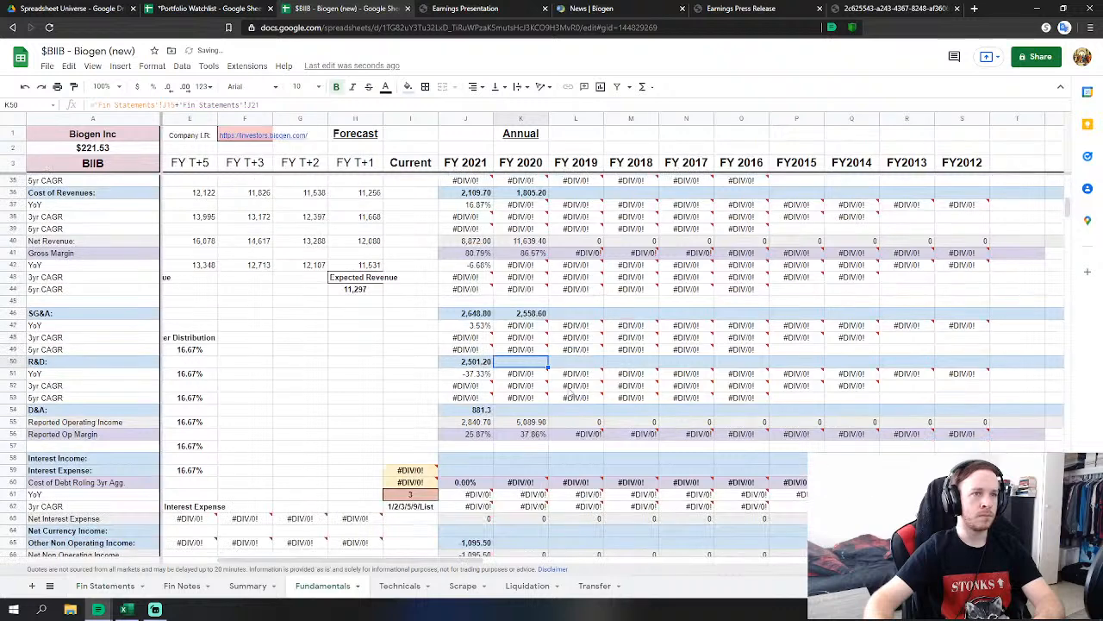
{"action": "left_click", "coordinate": [520, 411]}
{"action": "type", "text": "="}
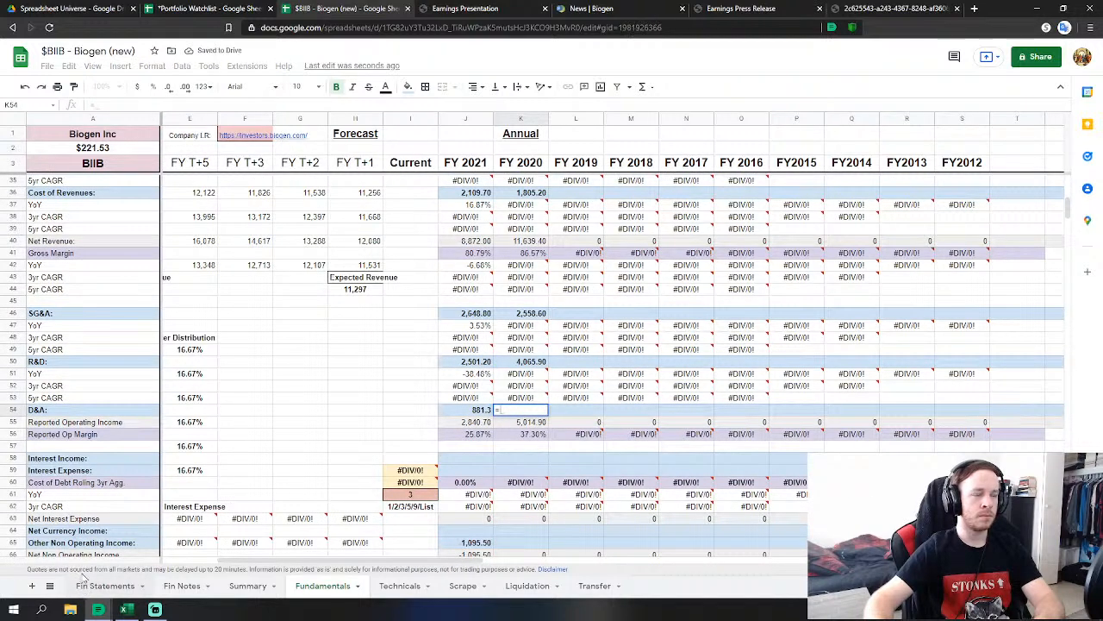
{"action": "left_click", "coordinate": [105, 585]}
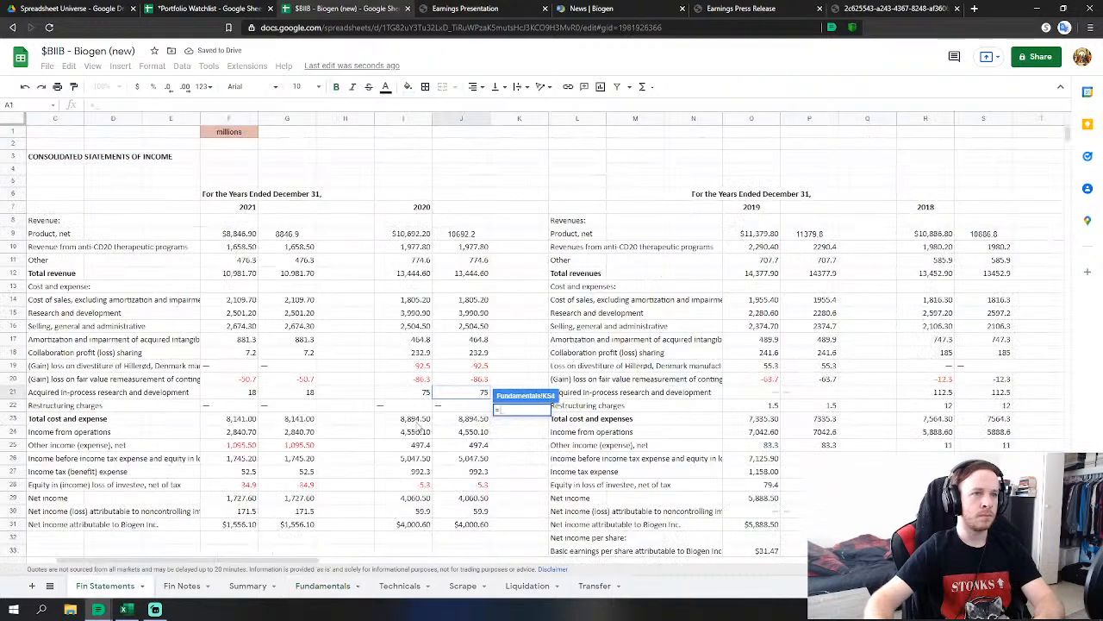
{"action": "left_click", "coordinate": [470, 341]}
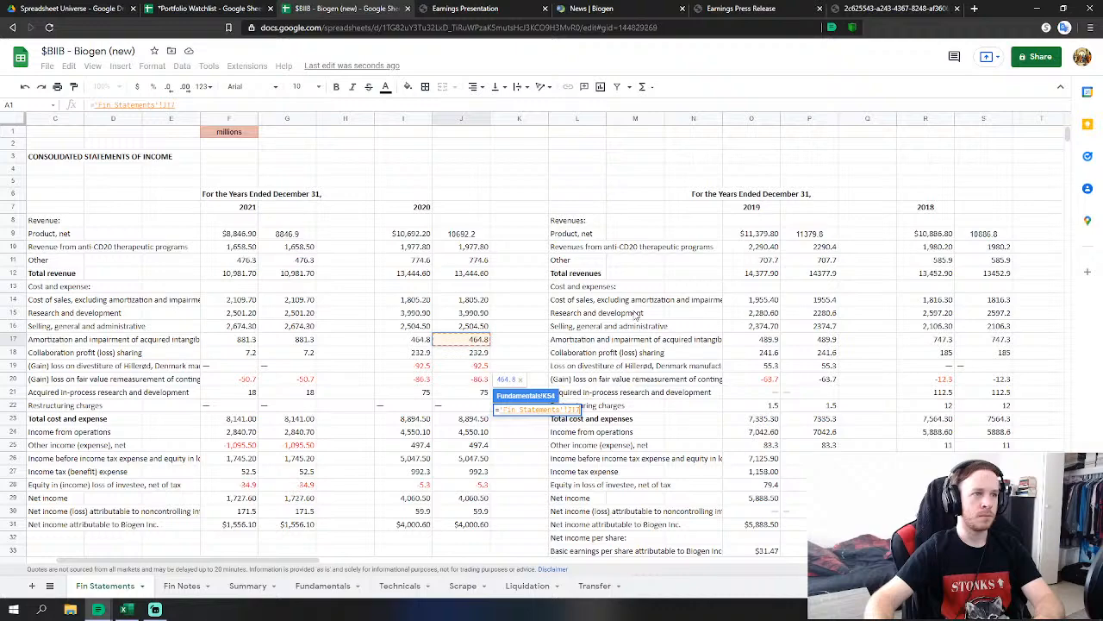
{"action": "key", "text": "Return"}
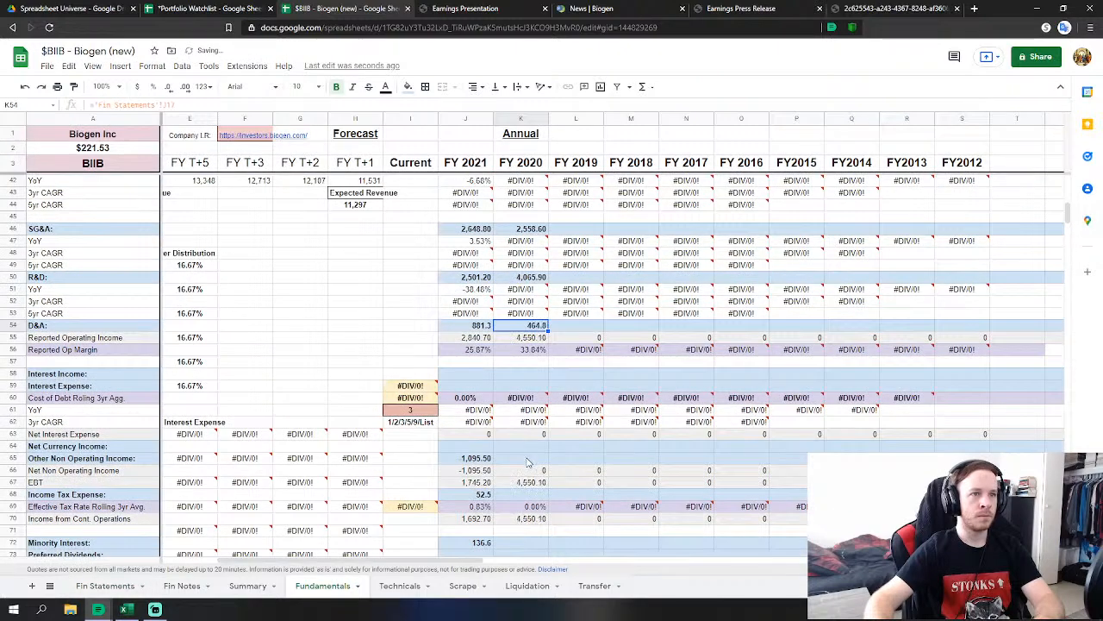
Link FY2020 other non-operating income to the 2020 other income figure (497.4).
{"action": "left_click", "coordinate": [521, 458]}
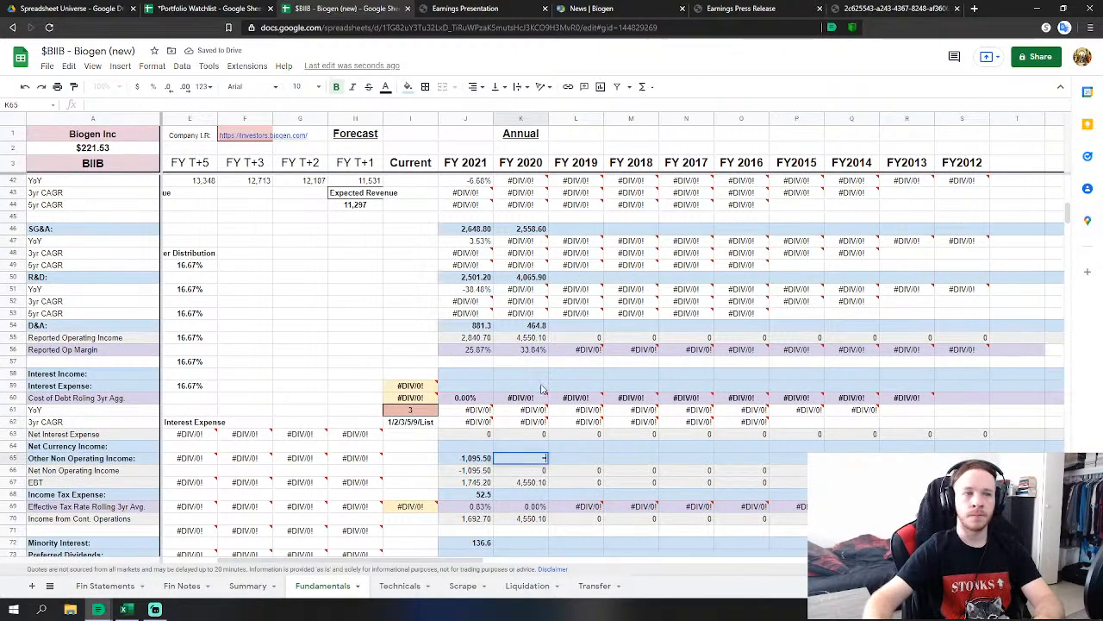
{"action": "type", "text": "="}
{"action": "left_click", "coordinate": [105, 585]}
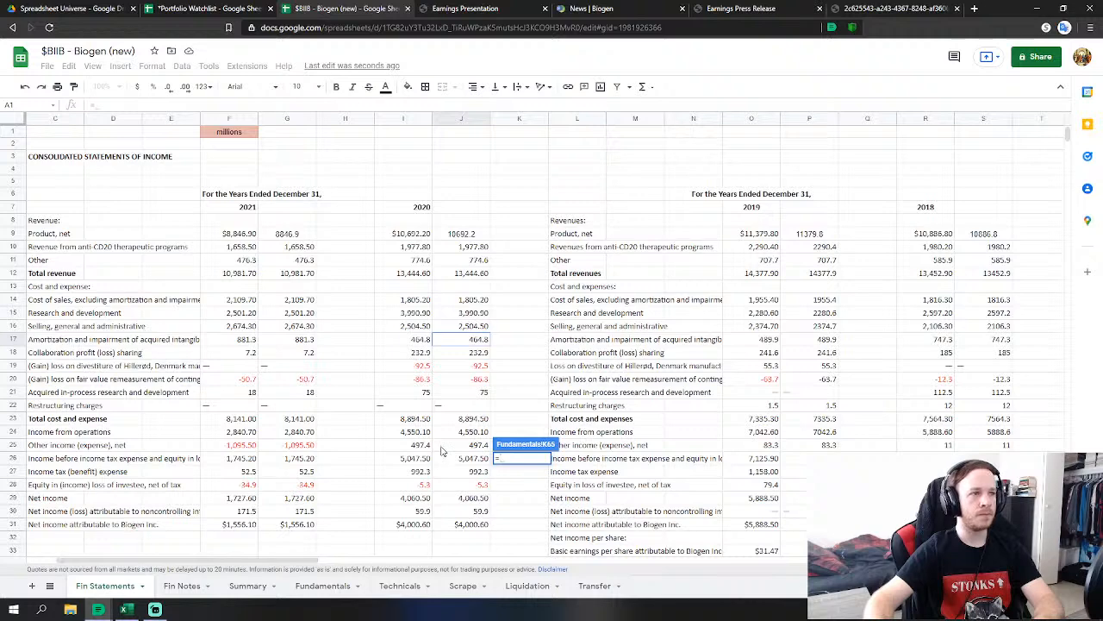
{"action": "left_click", "coordinate": [481, 445]}
{"action": "scroll", "coordinate": [587, 386], "scroll_direction": "down", "scroll_amount": 2}
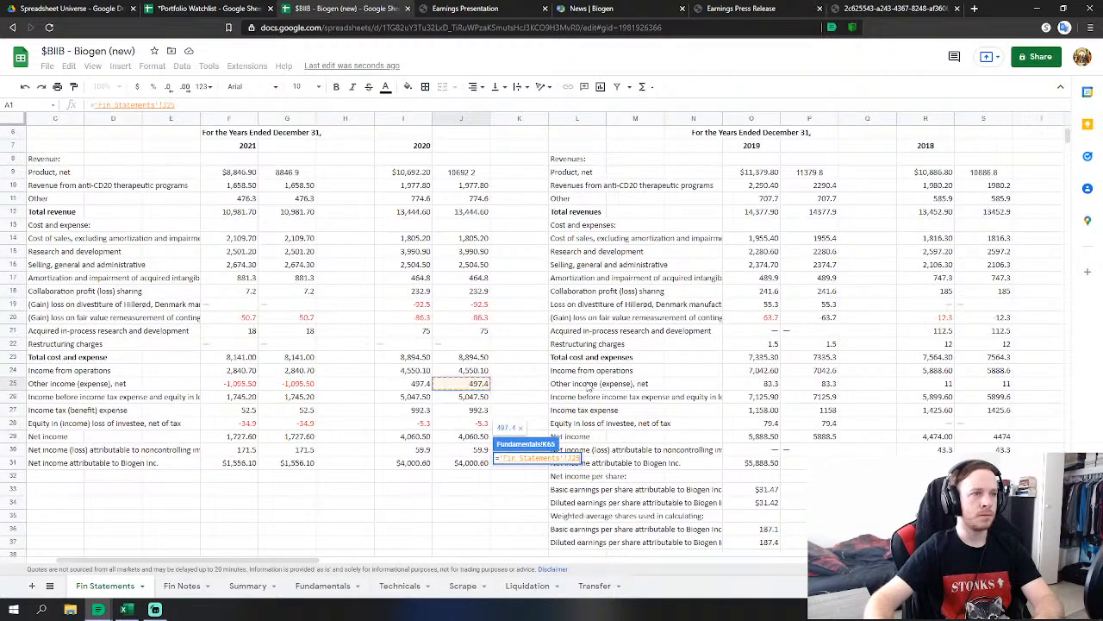
{"action": "key", "text": "Return"}
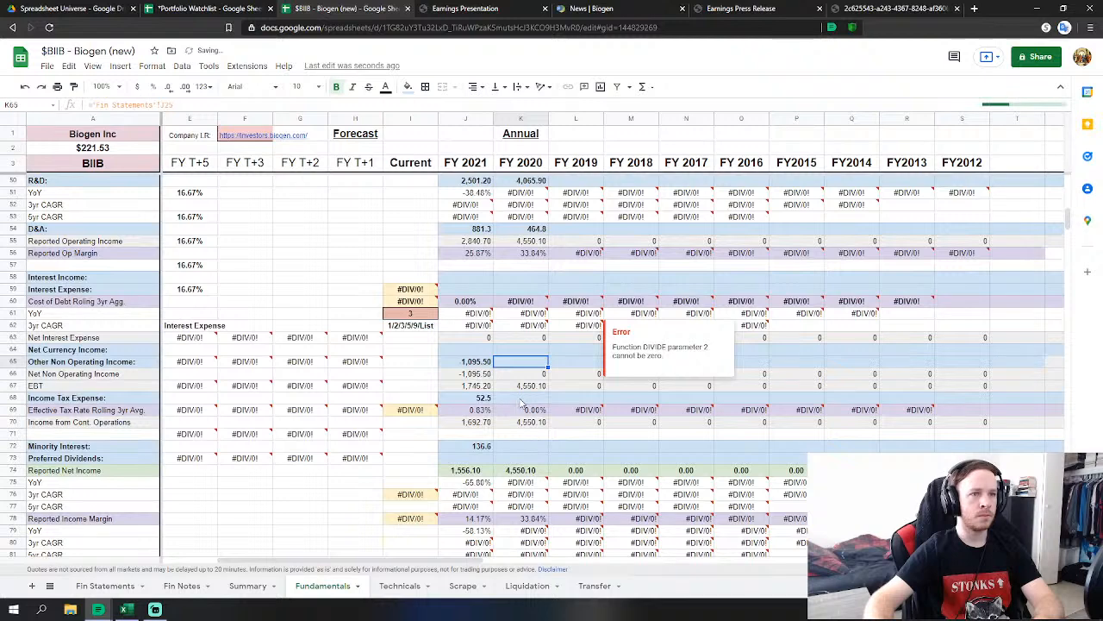
Link FY2020 income tax expense to the 2020 income tax figure (992.3).
{"action": "left_click", "coordinate": [521, 398]}
{"action": "type", "text": "="}
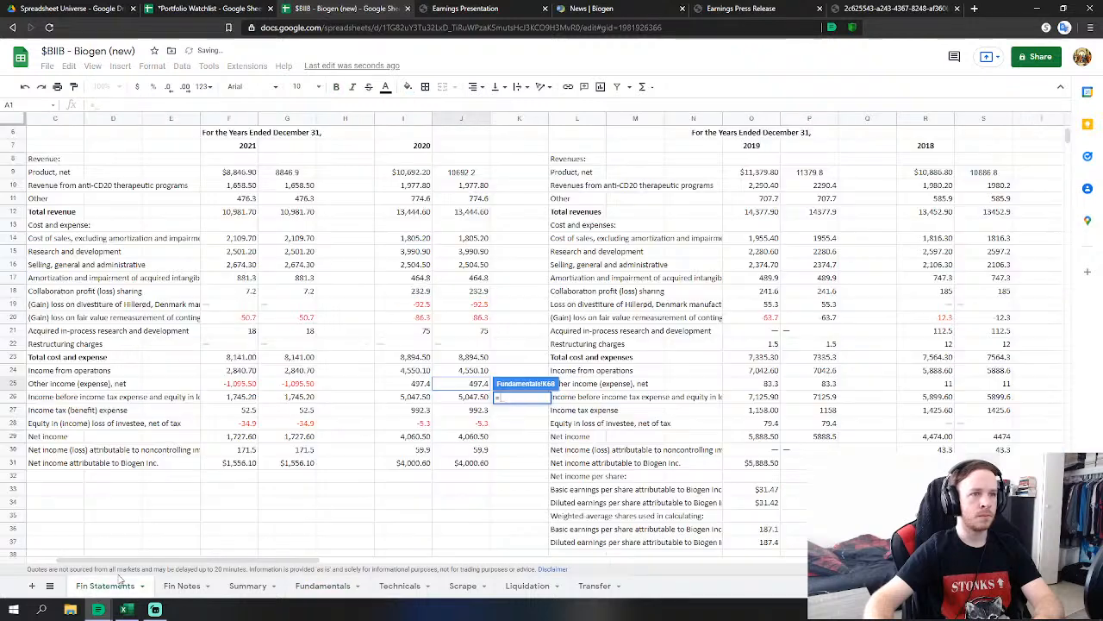
{"action": "left_click", "coordinate": [105, 585]}
{"action": "left_click", "coordinate": [477, 410]}
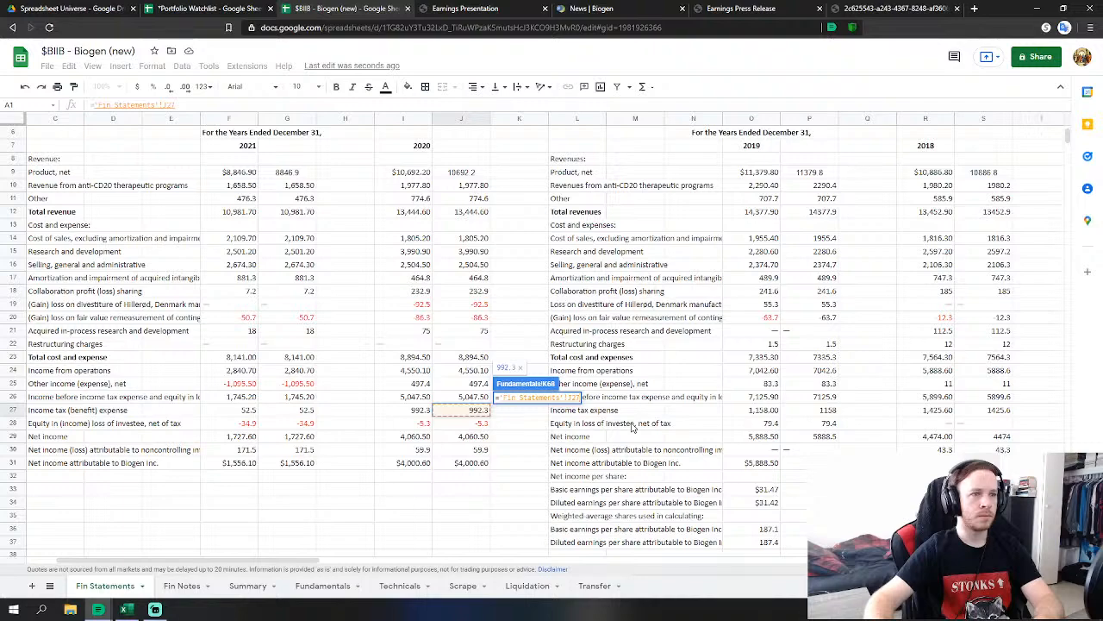
{"action": "key", "text": "Return"}
Make FY2020 minority interest the sum of equity in loss of investee and noncontrolling interest (54.6).
{"action": "left_click", "coordinate": [526, 449]}
{"action": "type", "text": "="}
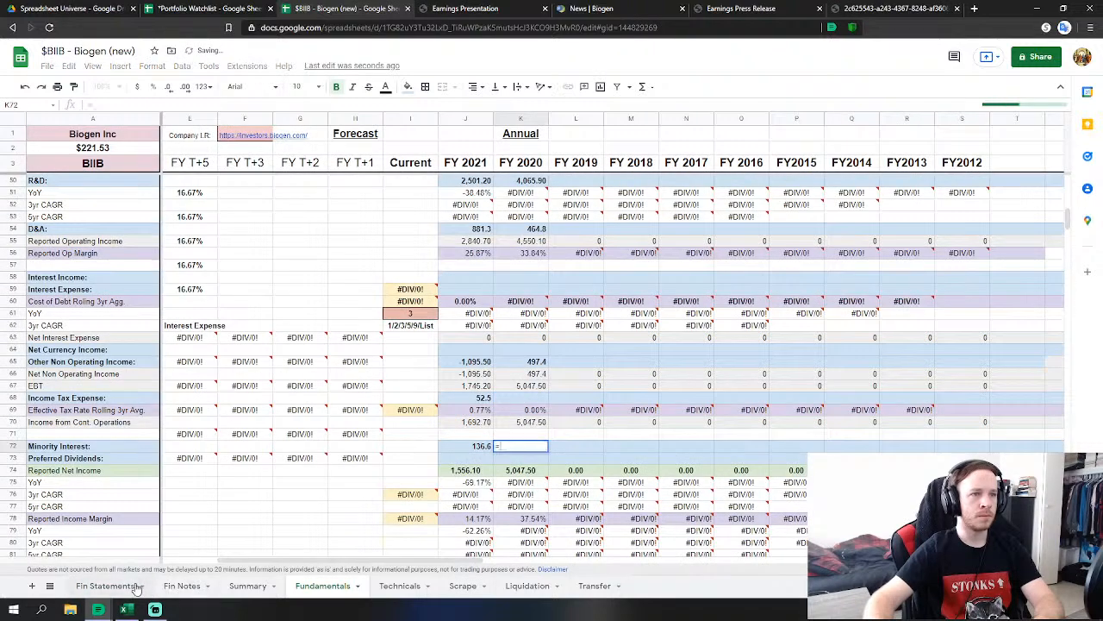
{"action": "left_click", "coordinate": [105, 585]}
{"action": "left_click", "coordinate": [478, 423]}
{"action": "type", "text": "+"}
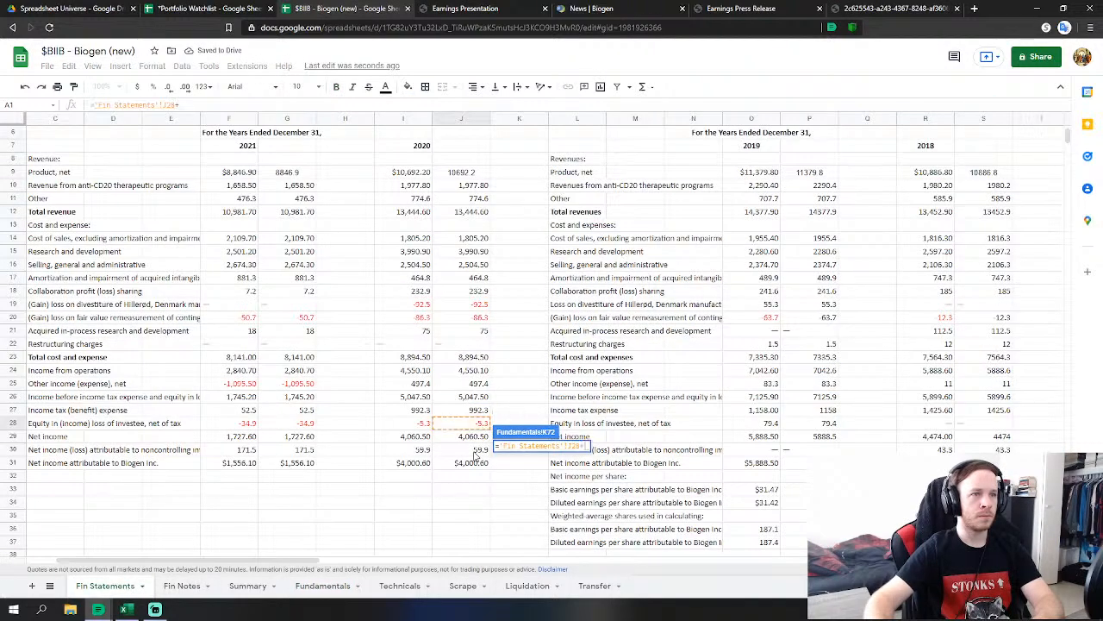
{"action": "left_click", "coordinate": [477, 449]}
{"action": "key", "text": "Return"}
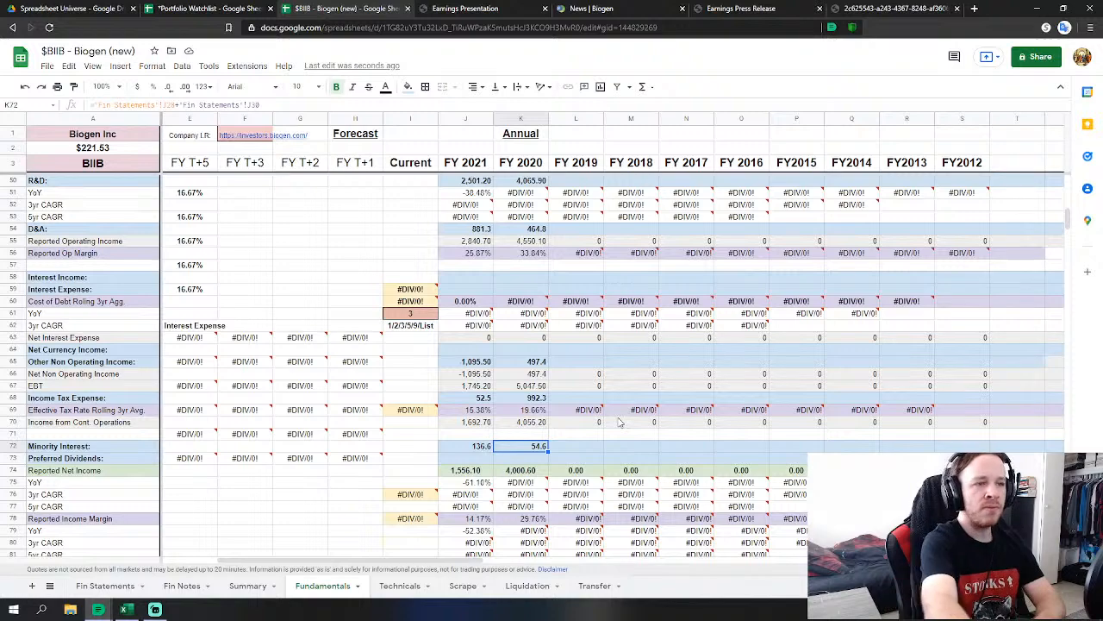
Make FY2020 cash-flow D&A the sum of depreciation 457.2 and intangible impairment 209.7 from Fin Statements.
{"action": "scroll", "coordinate": [603, 357], "scroll_direction": "down", "scroll_amount": 5}
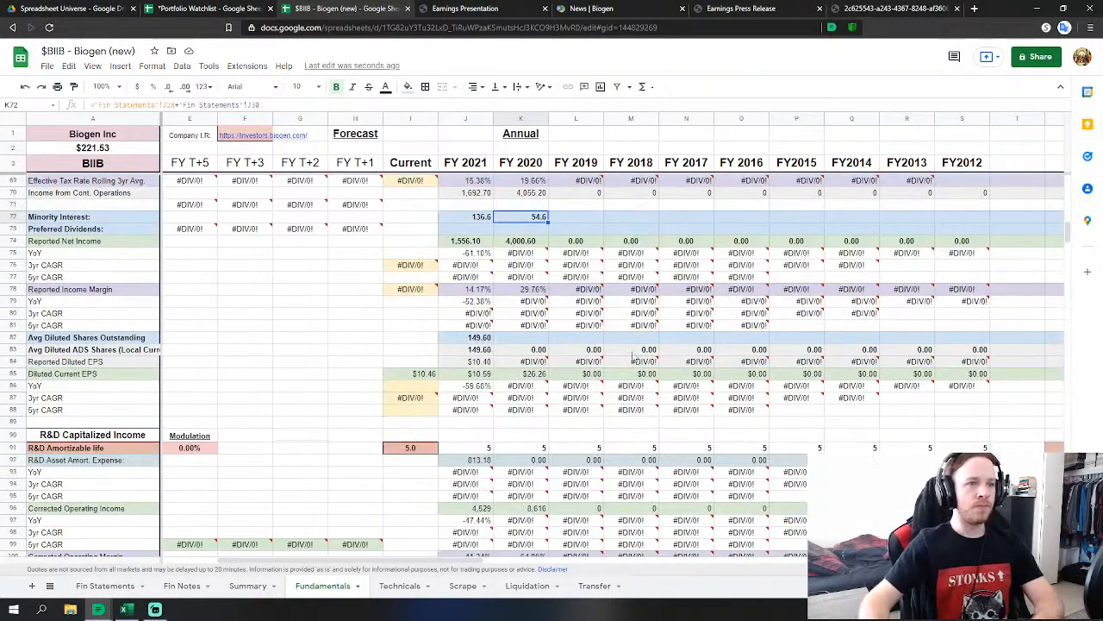
{"action": "scroll", "coordinate": [551, 349], "scroll_direction": "down", "scroll_amount": 8}
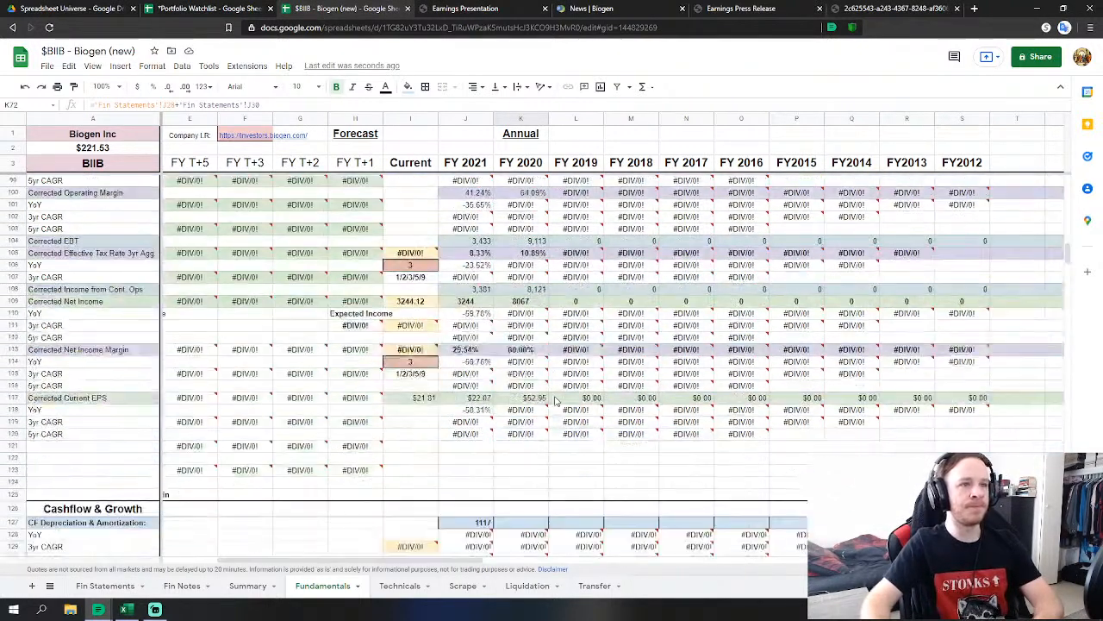
{"action": "scroll", "coordinate": [556, 399], "scroll_direction": "down", "scroll_amount": 4}
{"action": "left_click", "coordinate": [533, 342]}
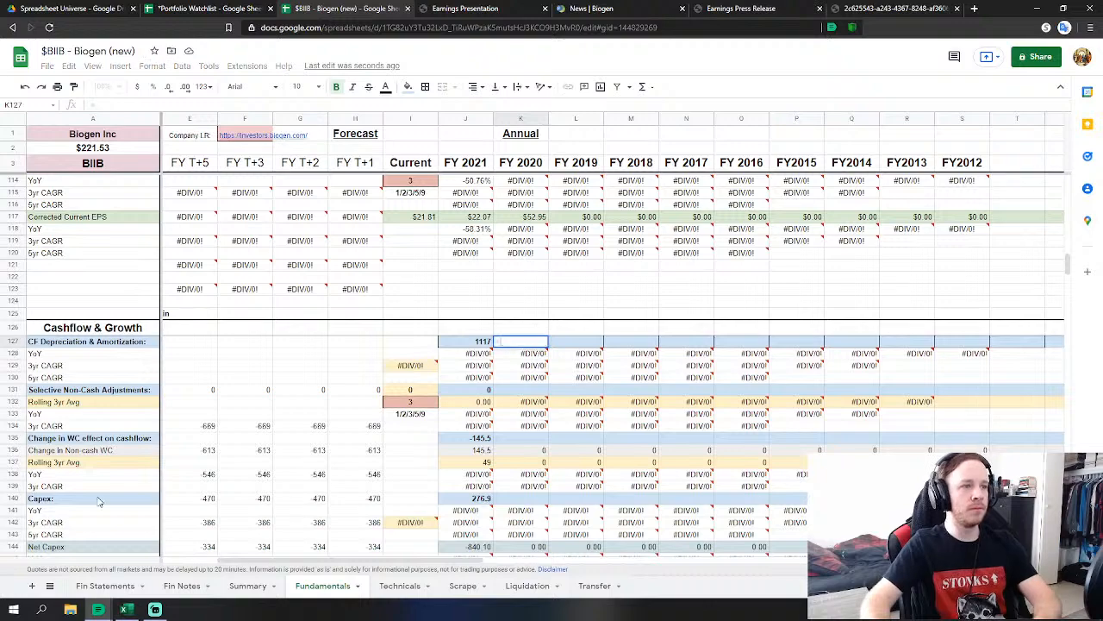
{"action": "left_click", "coordinate": [123, 590]}
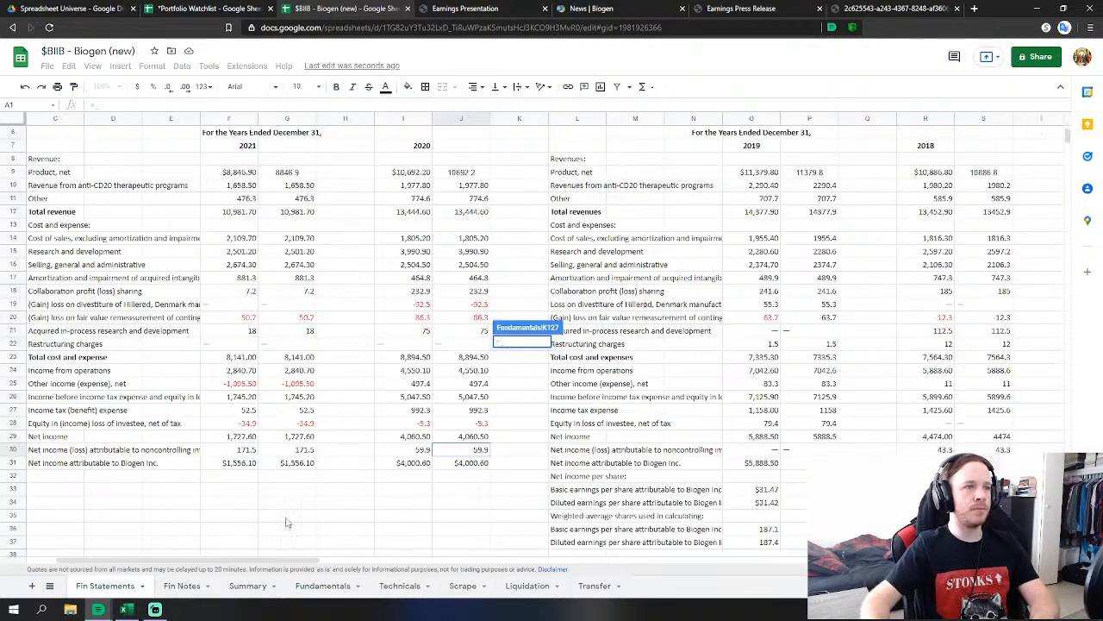
{"action": "scroll", "coordinate": [424, 384], "scroll_direction": "down", "scroll_amount": 10}
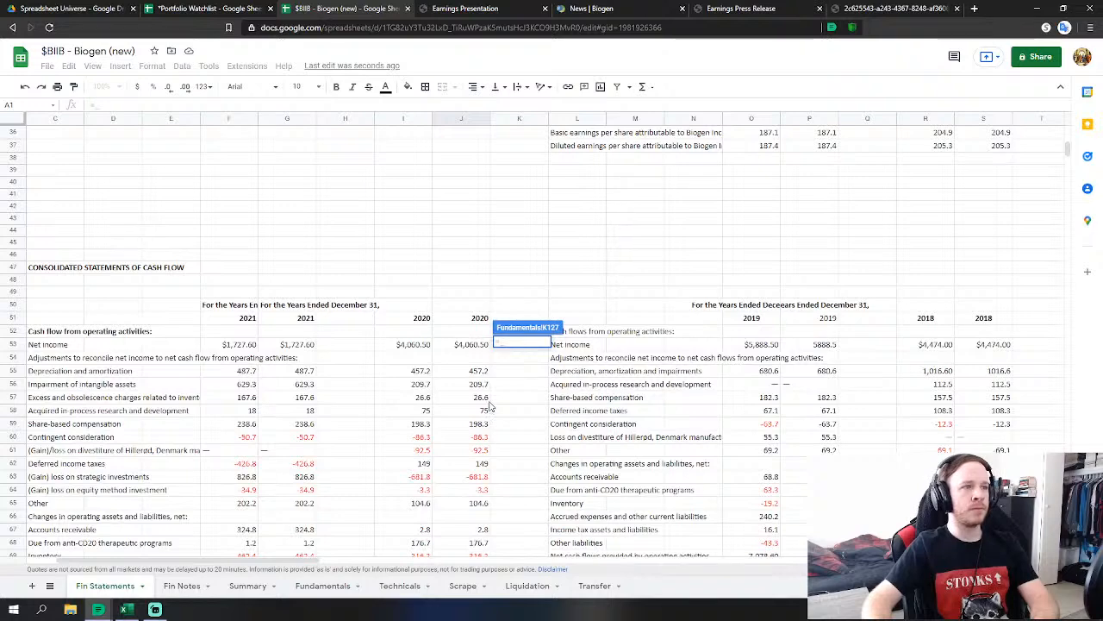
{"action": "left_click", "coordinate": [480, 372]}
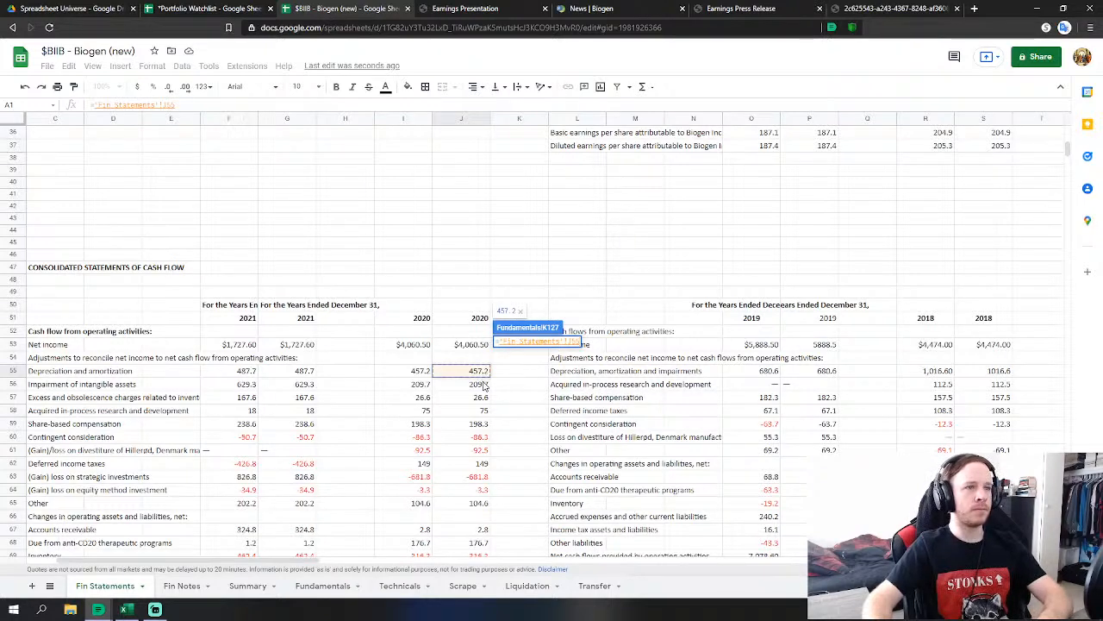
{"action": "type", "text": "+"}
{"action": "left_click", "coordinate": [480, 384]}
{"action": "scroll", "coordinate": [548, 406], "scroll_direction": "down", "scroll_amount": 2}
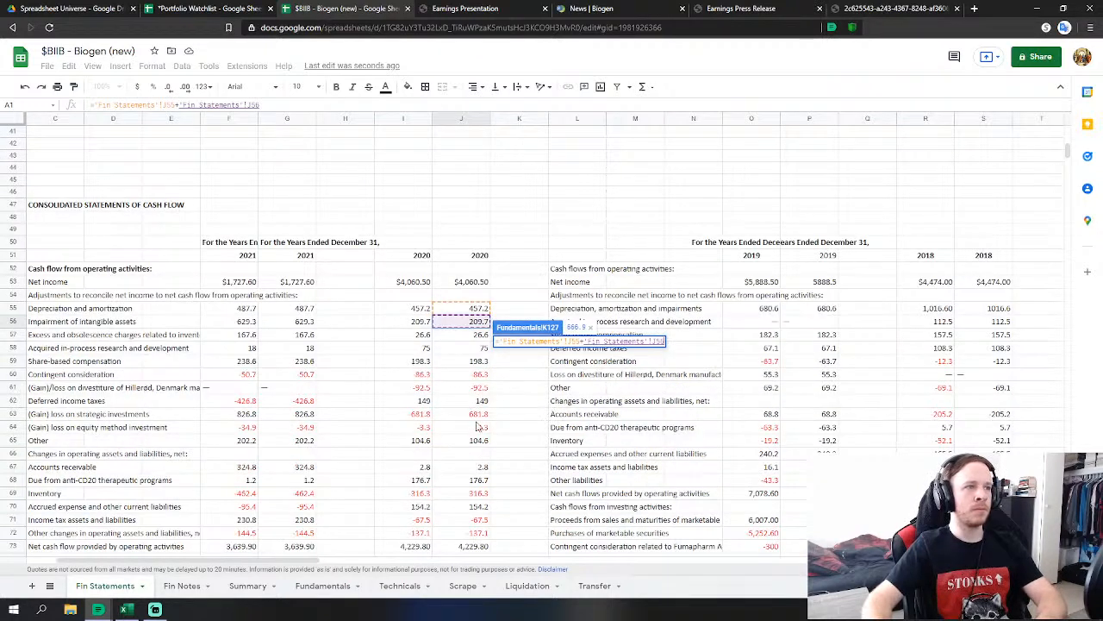
{"action": "key", "text": "Return"}
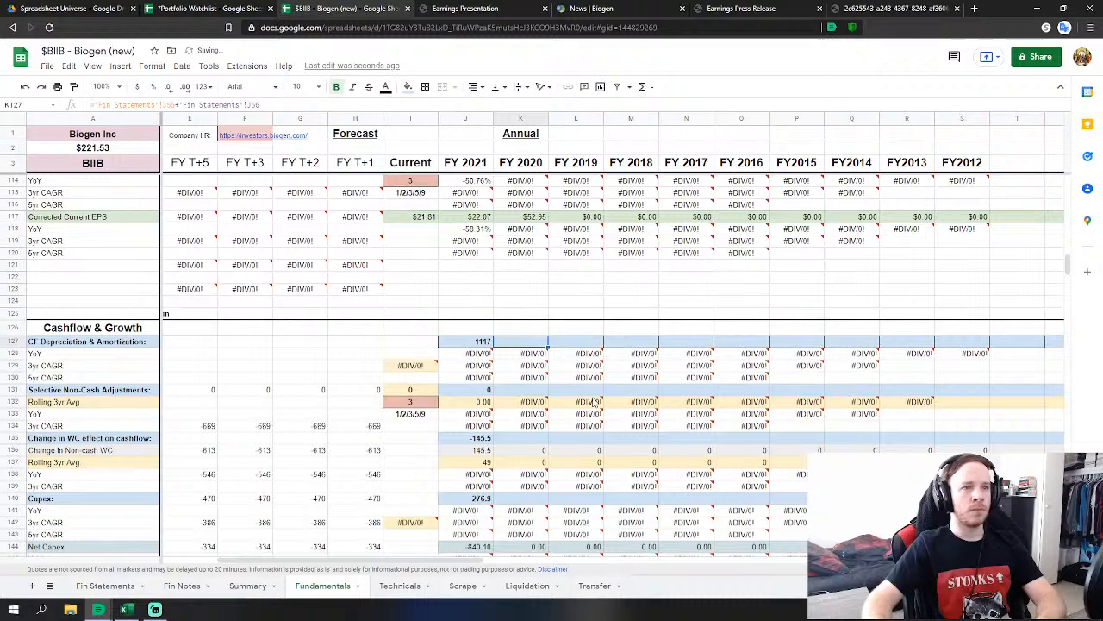
Enter 0 for FY2020 selective non-cash adjustments.
{"action": "left_click", "coordinate": [536, 391]}
{"action": "type", "text": "0"}
{"action": "key", "text": "Return"}
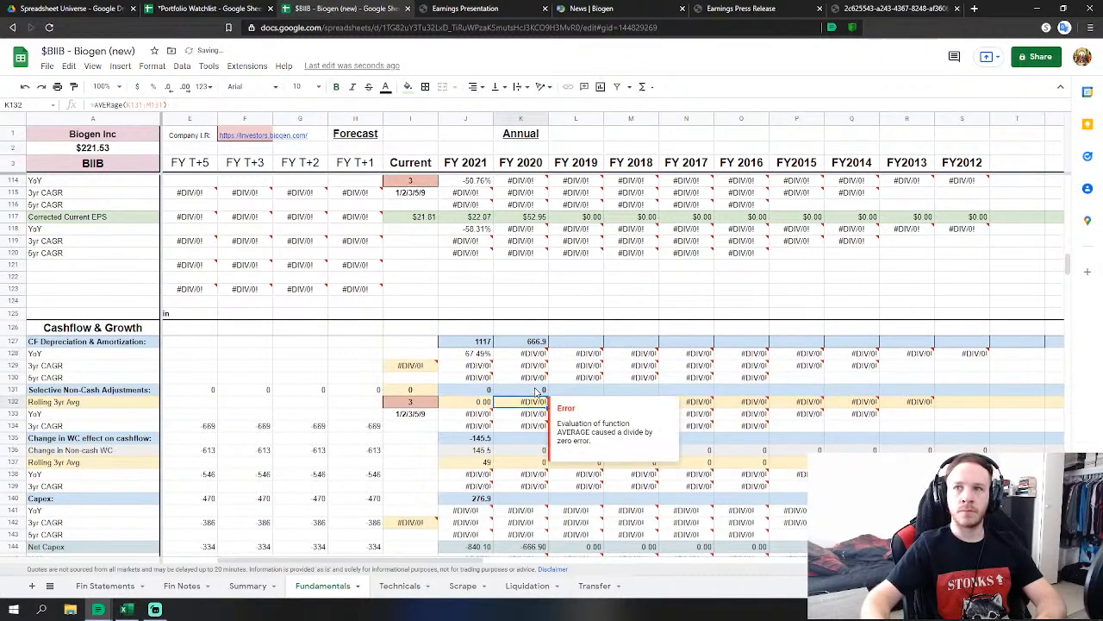
Set FY2020 change in working capital to =SUM of Fin Statements J67:J72, giving 187.2.
{"action": "left_click", "coordinate": [524, 438]}
{"action": "type", "text": "="}
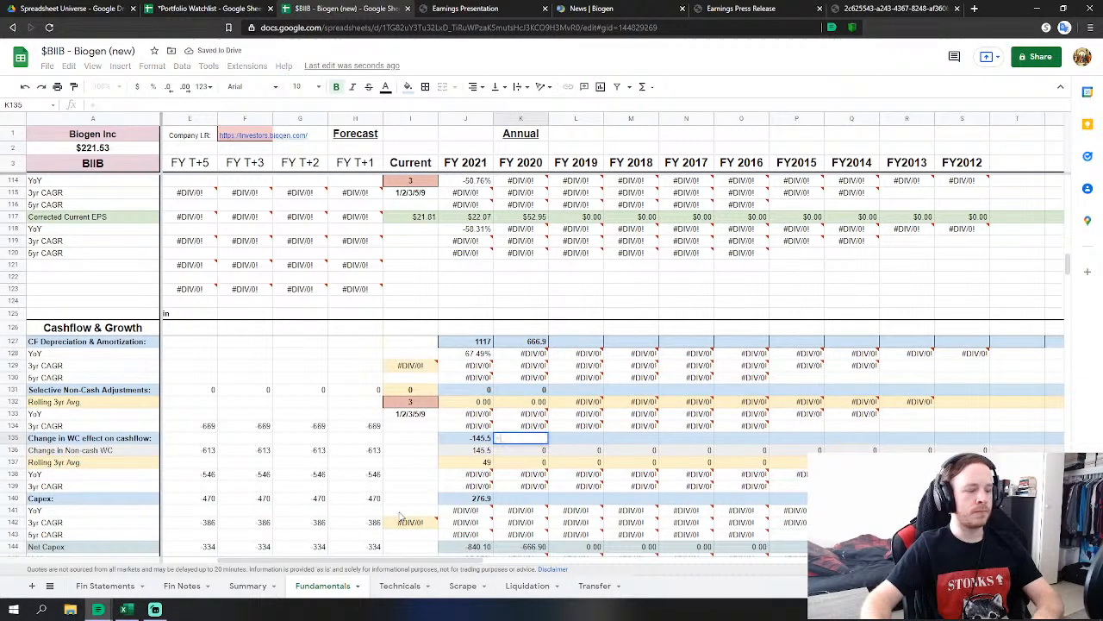
{"action": "type", "text": "sum"}
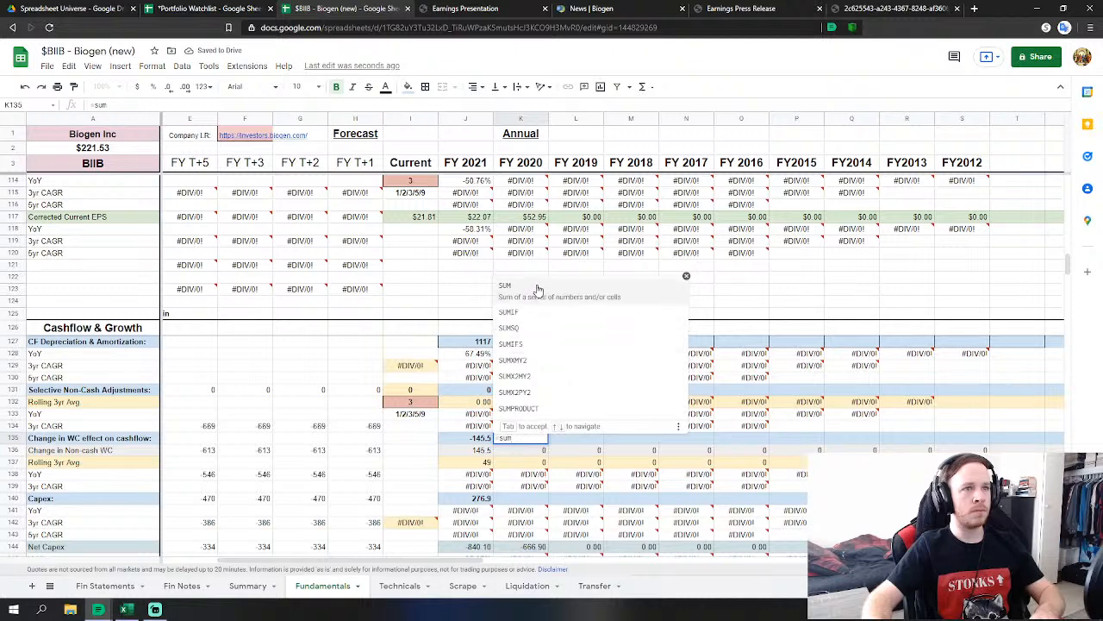
{"action": "left_click", "coordinate": [505, 286]}
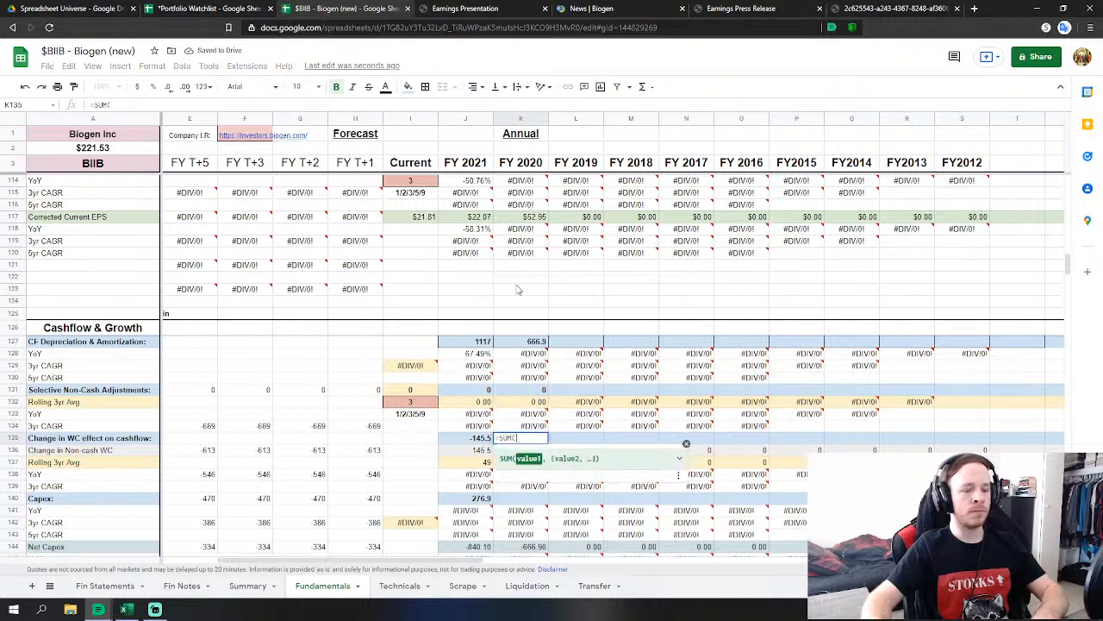
{"action": "left_click", "coordinate": [105, 586]}
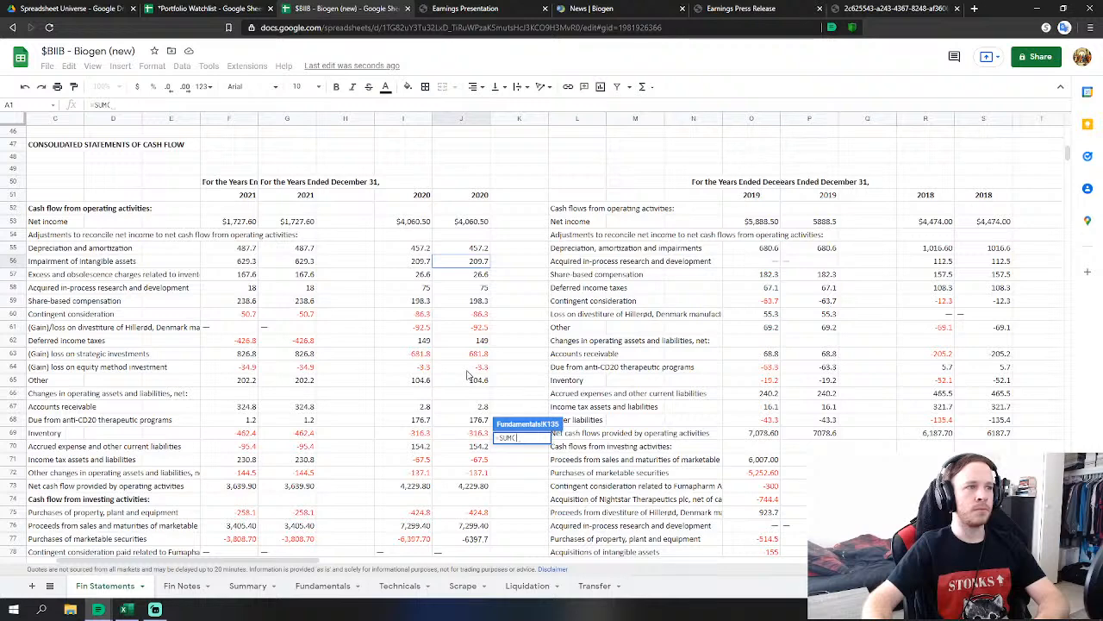
{"action": "scroll", "coordinate": [468, 374], "scroll_direction": "down", "scroll_amount": 1}
{"action": "left_click", "coordinate": [485, 382]}
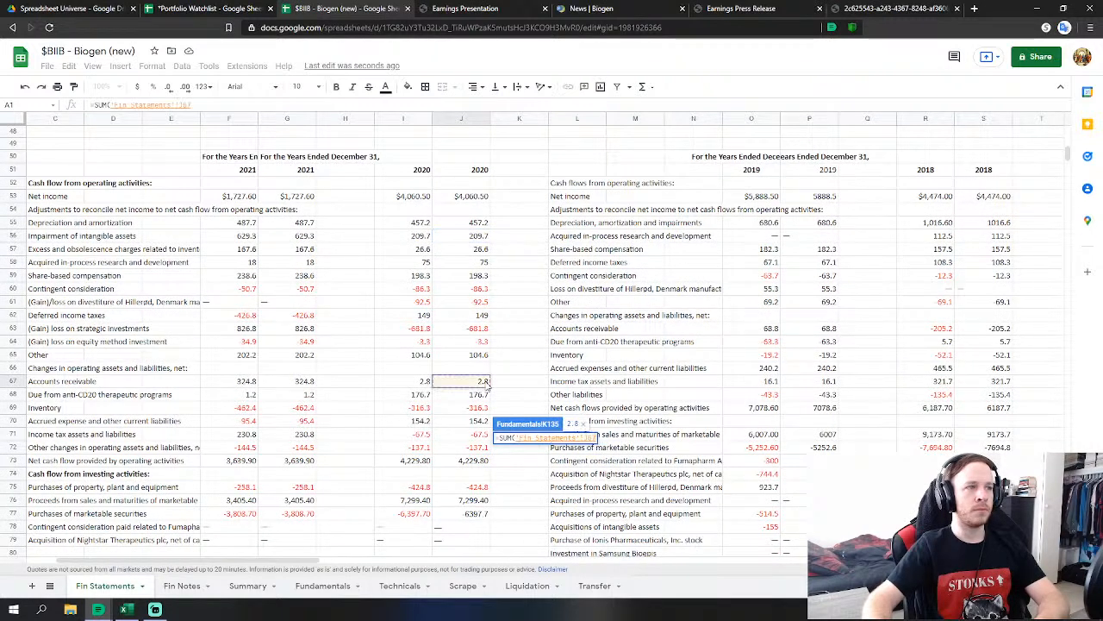
{"action": "left_click_drag", "start_coordinate": [487, 387], "coordinate": [485, 448]}
{"action": "key", "text": "Return"}
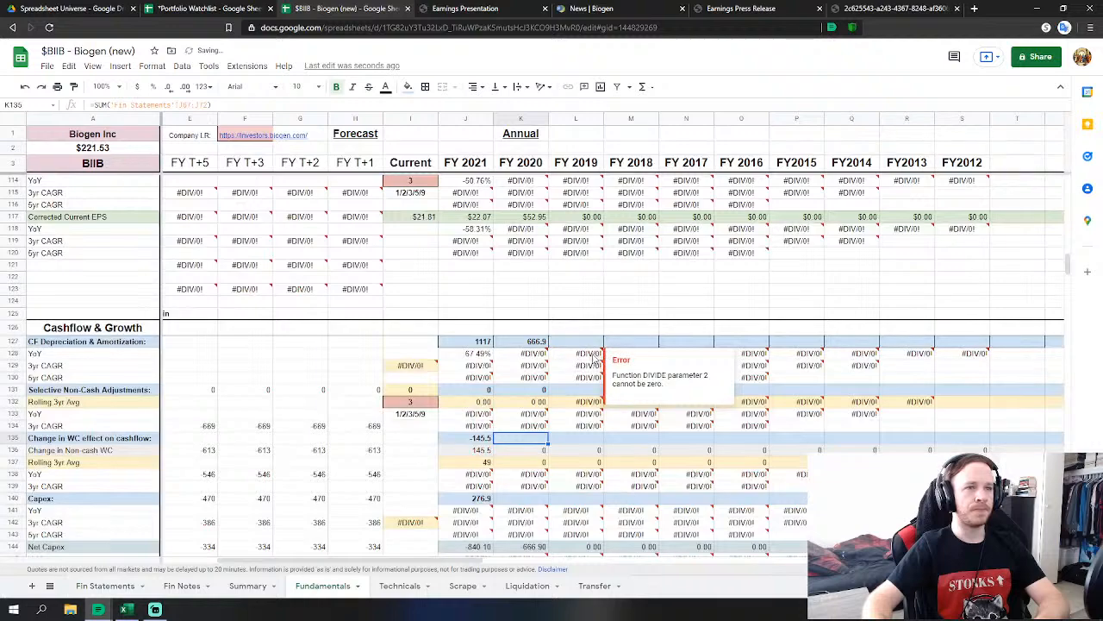
{"action": "scroll", "coordinate": [595, 358], "scroll_direction": "down", "scroll_amount": 4}
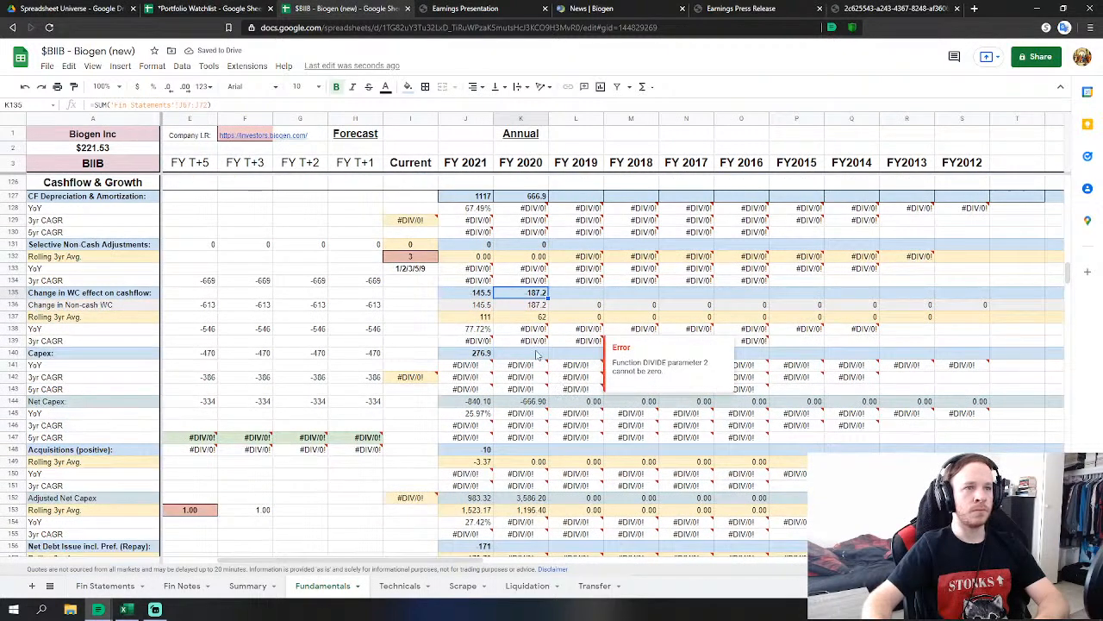
Link FY2020 Capex to Fin Statements J75, the 2020 property and equipment purchases (424.8).
{"action": "left_click", "coordinate": [536, 354]}
{"action": "type", "text": "="}
{"action": "left_click", "coordinate": [108, 585]}
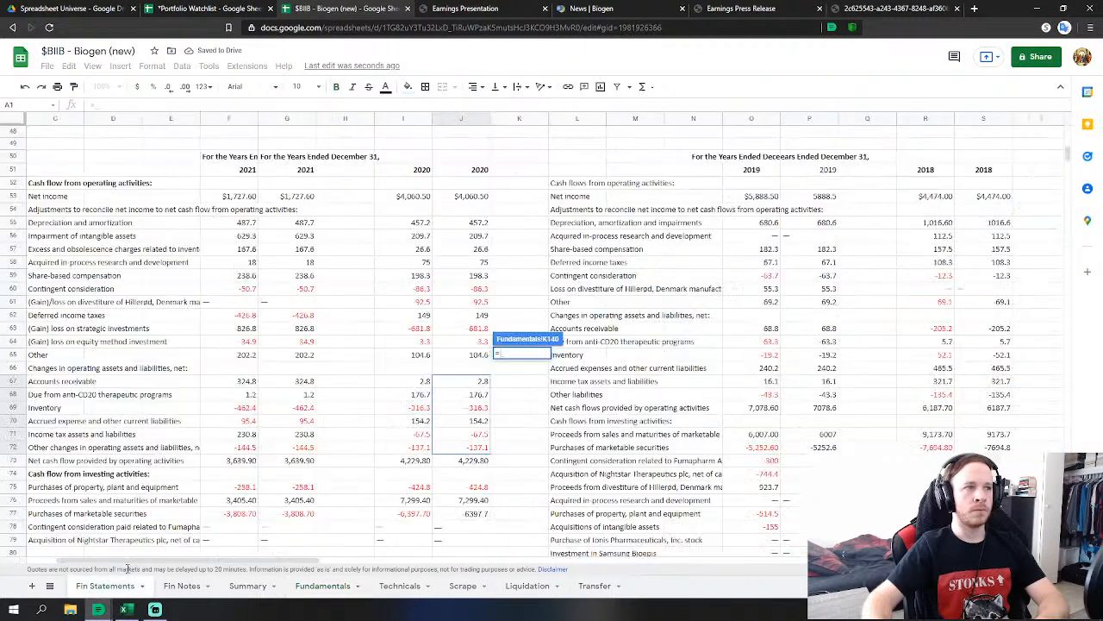
{"action": "scroll", "coordinate": [393, 444], "scroll_direction": "down", "scroll_amount": 2}
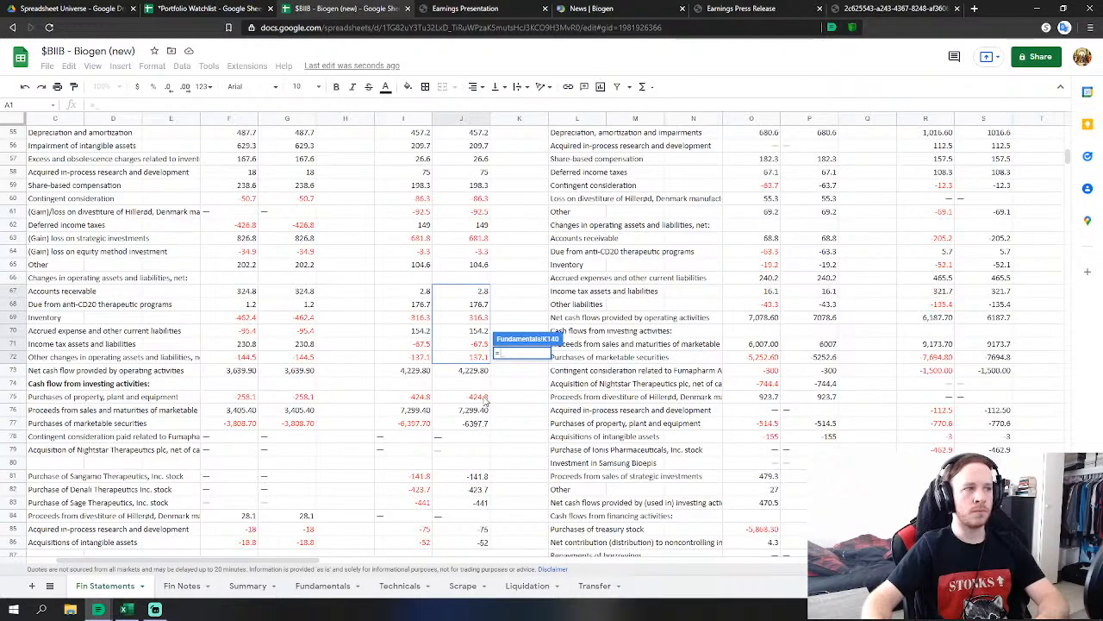
{"action": "left_click", "coordinate": [474, 396]}
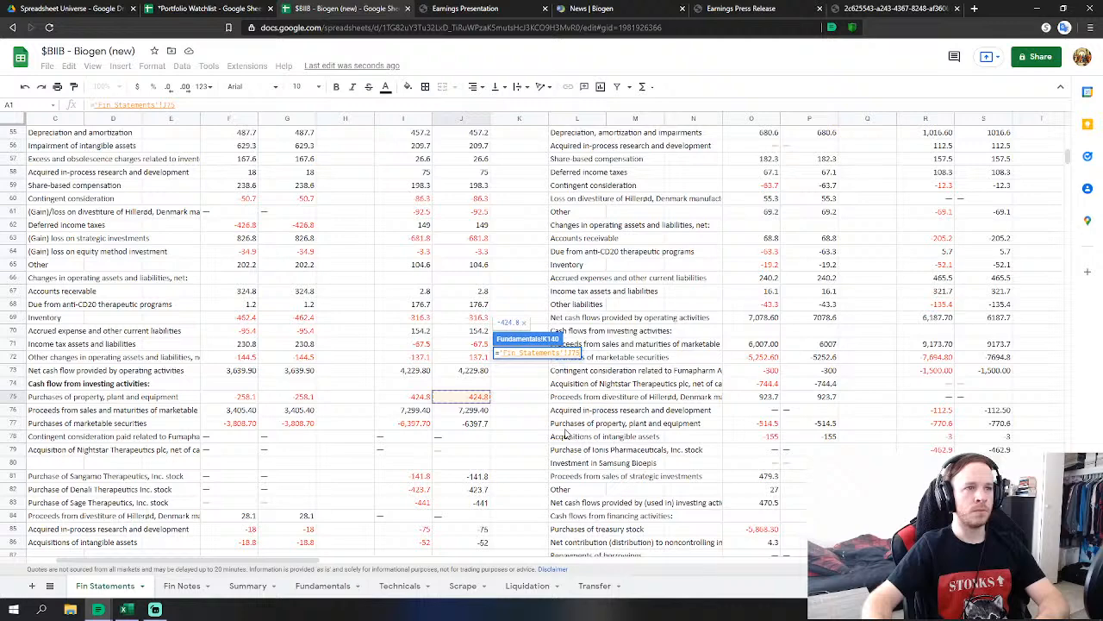
{"action": "left_click", "coordinate": [502, 353]}
{"action": "type", "text": "="}
{"action": "key", "text": "BackSpace"}
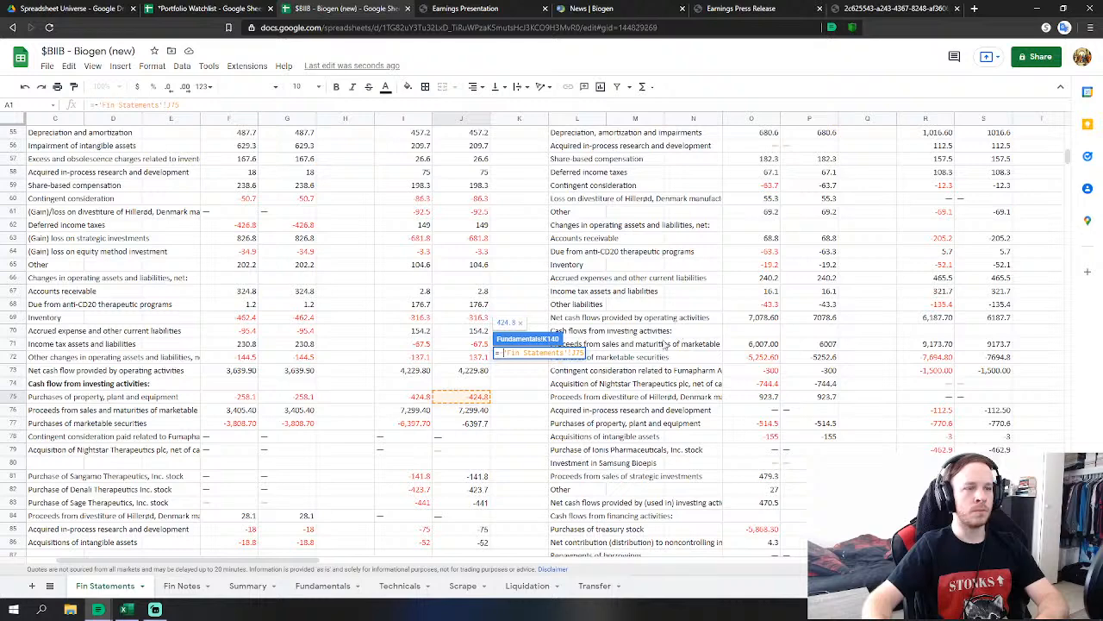
{"action": "key", "text": "Return"}
{"action": "key", "text": "Left"}
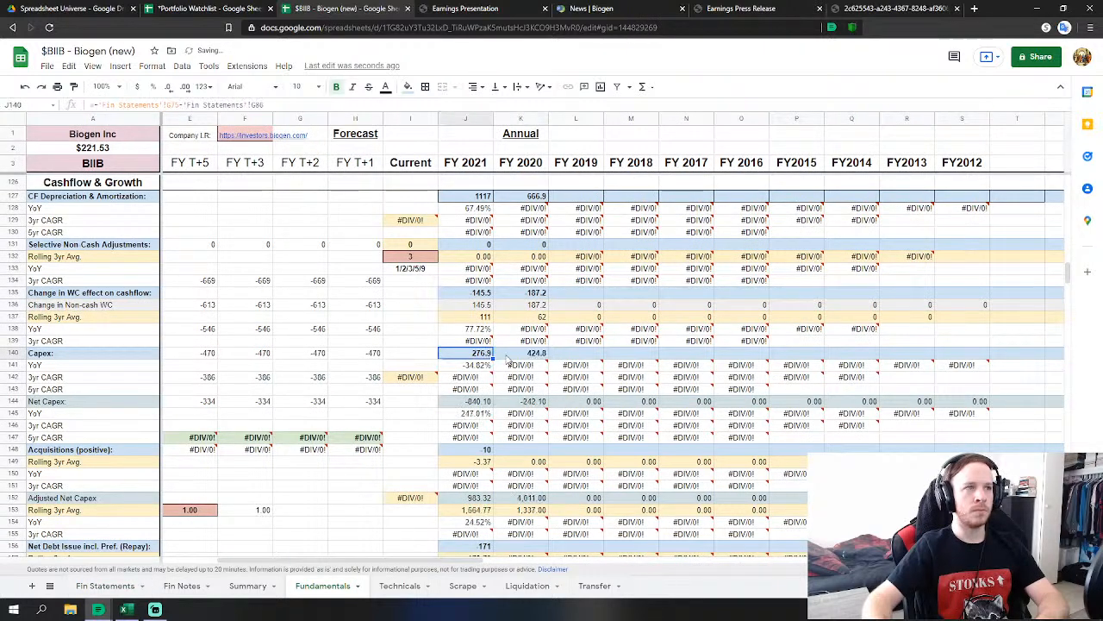
{"action": "key", "text": "Right"}
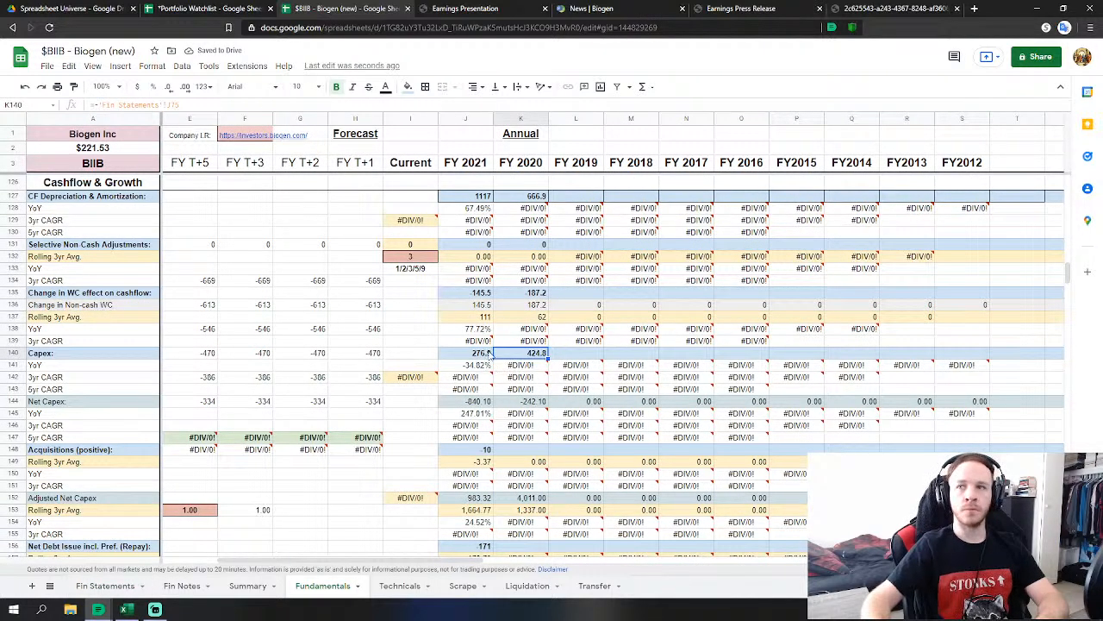
Begin a FY2020 Net Debt Issue formula from Fin Statements, then abandon it.
{"action": "left_click", "coordinate": [524, 449]}
{"action": "scroll", "coordinate": [552, 431], "scroll_direction": "down", "scroll_amount": 4}
{"action": "left_click", "coordinate": [521, 410]}
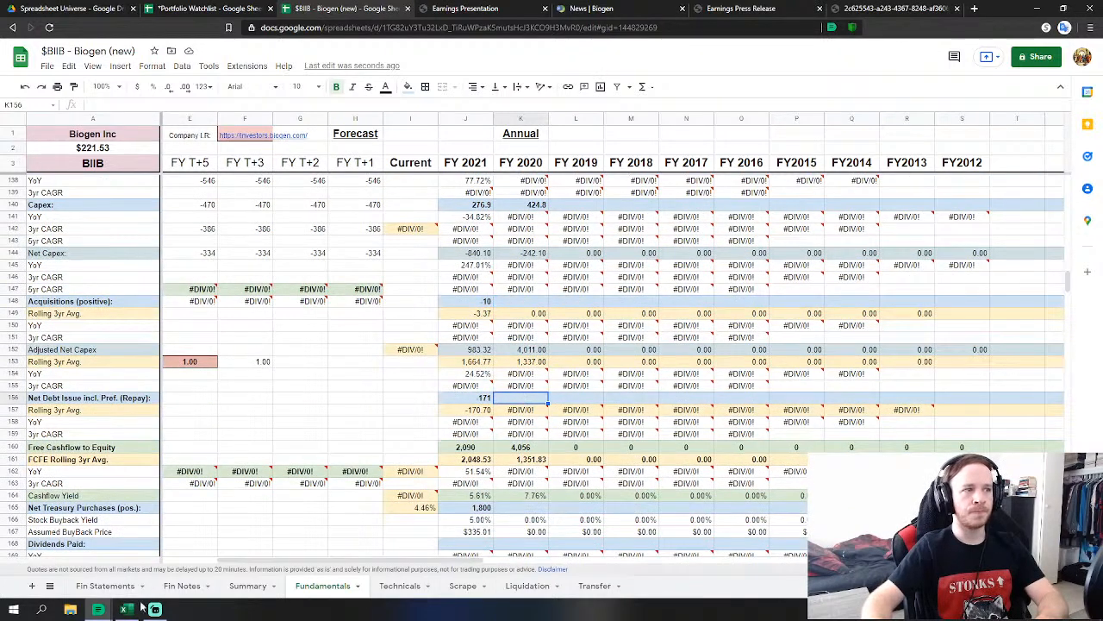
{"action": "type", "text": "="}
{"action": "left_click", "coordinate": [104, 585]}
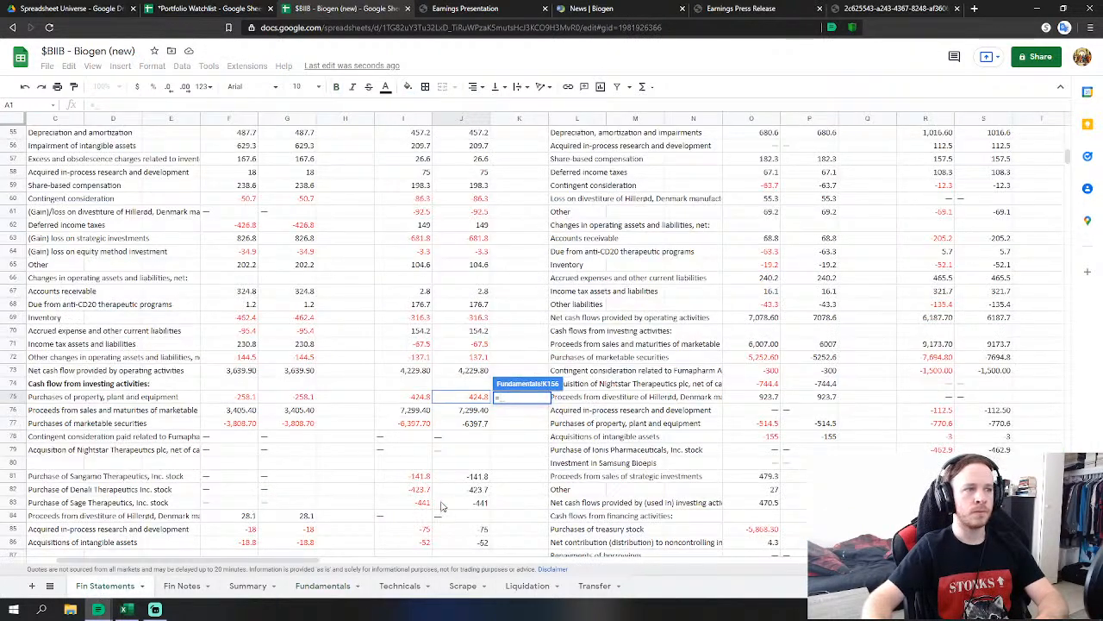
{"action": "scroll", "coordinate": [456, 496], "scroll_direction": "down", "scroll_amount": 1}
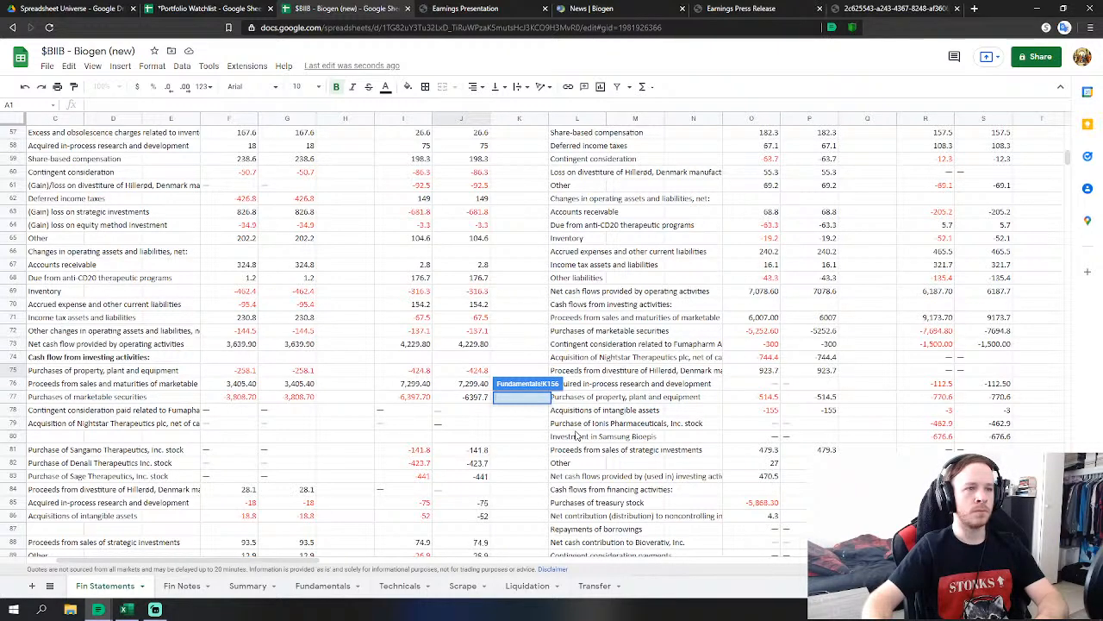
{"action": "key", "text": "Return"}
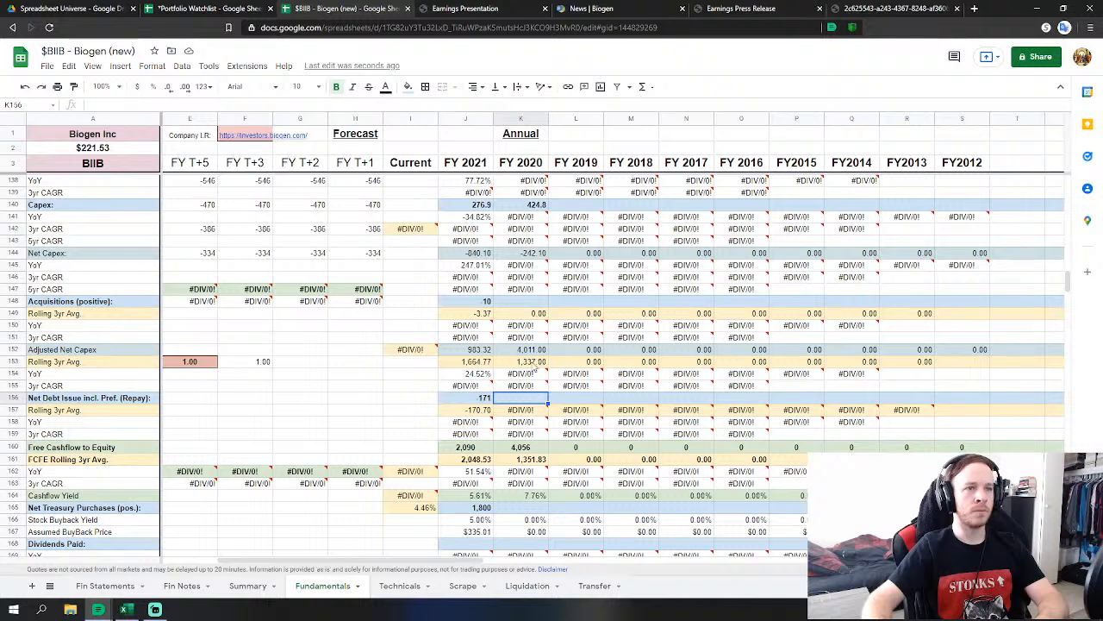
Start FY2020 Acquisitions as the negated 2020 Sangamo stock purchase from Fin Statements.
{"action": "left_click", "coordinate": [510, 301]}
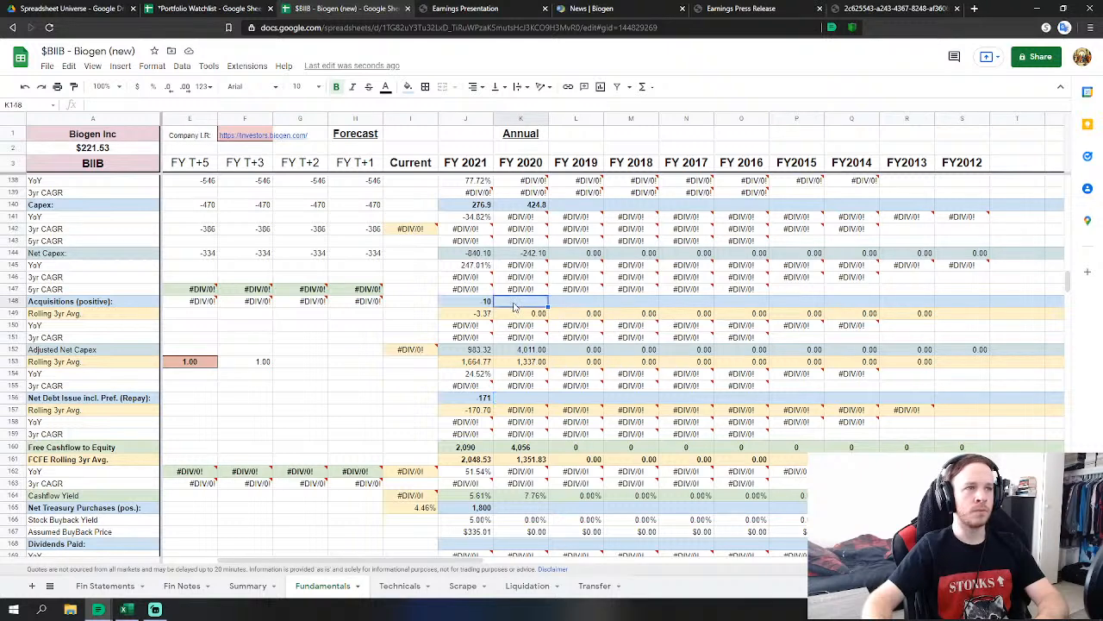
{"action": "type", "text": "="}
{"action": "left_click", "coordinate": [121, 585]}
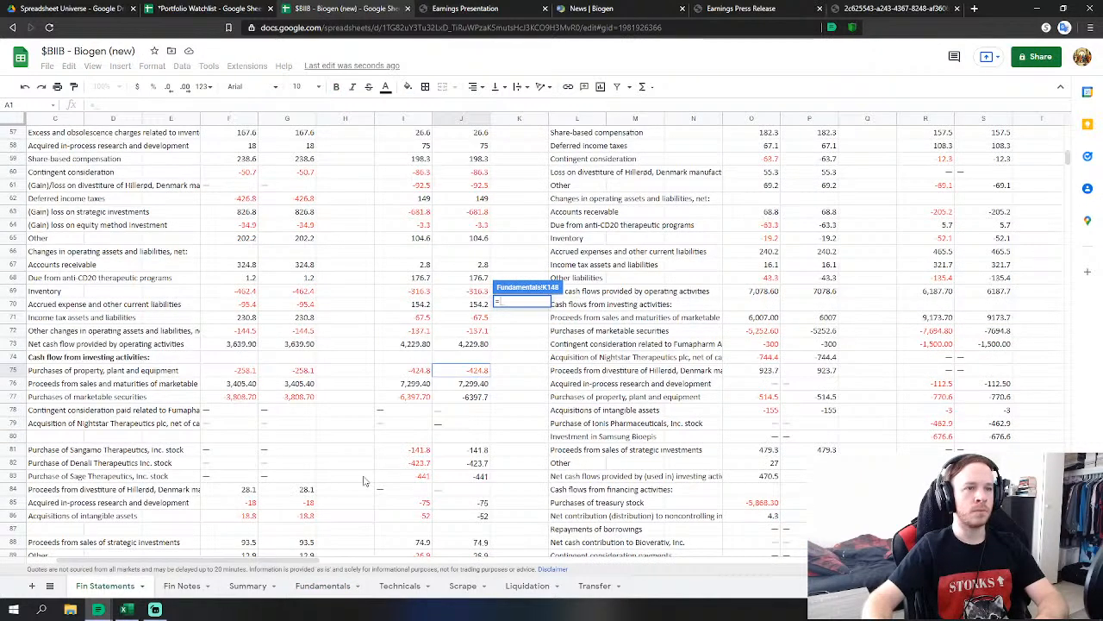
{"action": "left_click", "coordinate": [480, 454]}
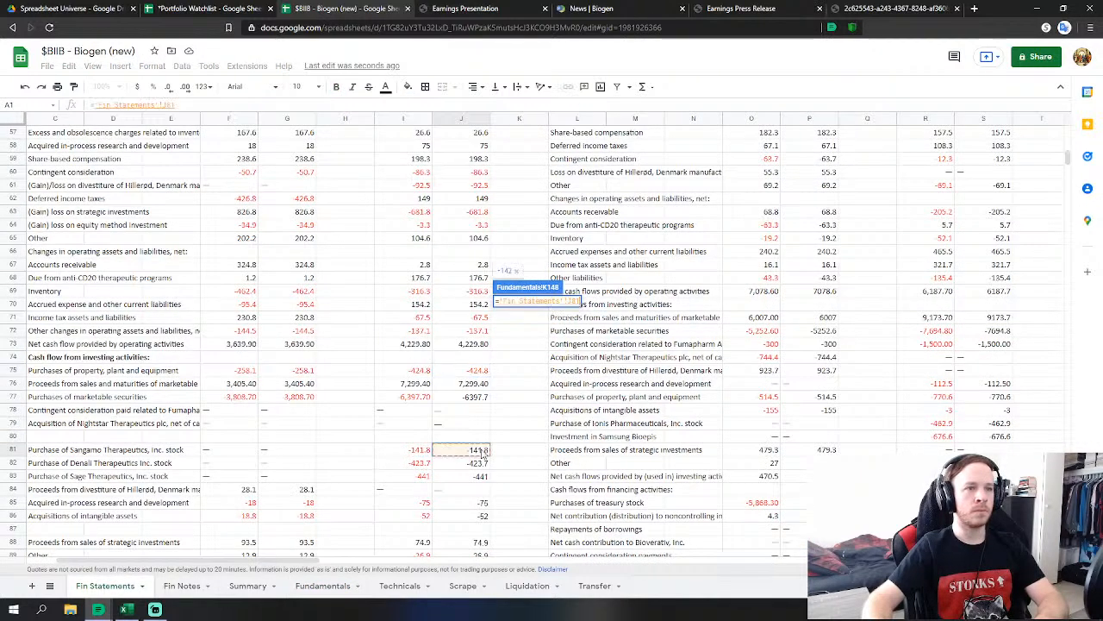
{"action": "left_click", "coordinate": [499, 301]}
{"action": "type", "text": "-"}
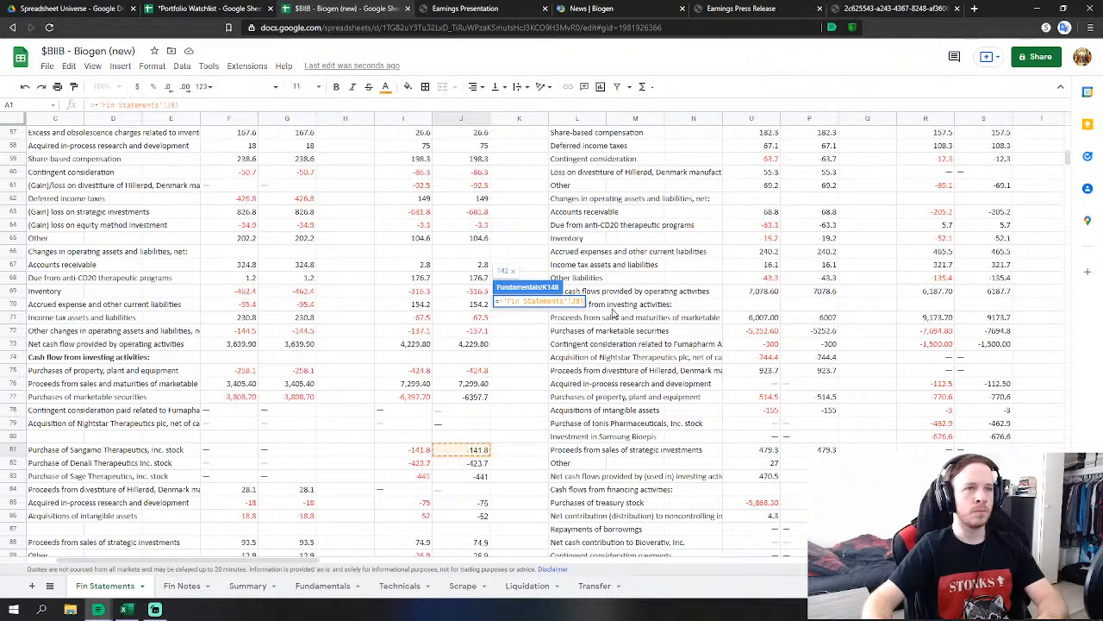
Subtract the 2020 Denali and Sage stock purchases and acquired in-process R&D, giving 1,082.
{"action": "key", "text": "End"}
{"action": "type", "text": "-"}
{"action": "left_click", "coordinate": [477, 463]}
{"action": "type", "text": "-"}
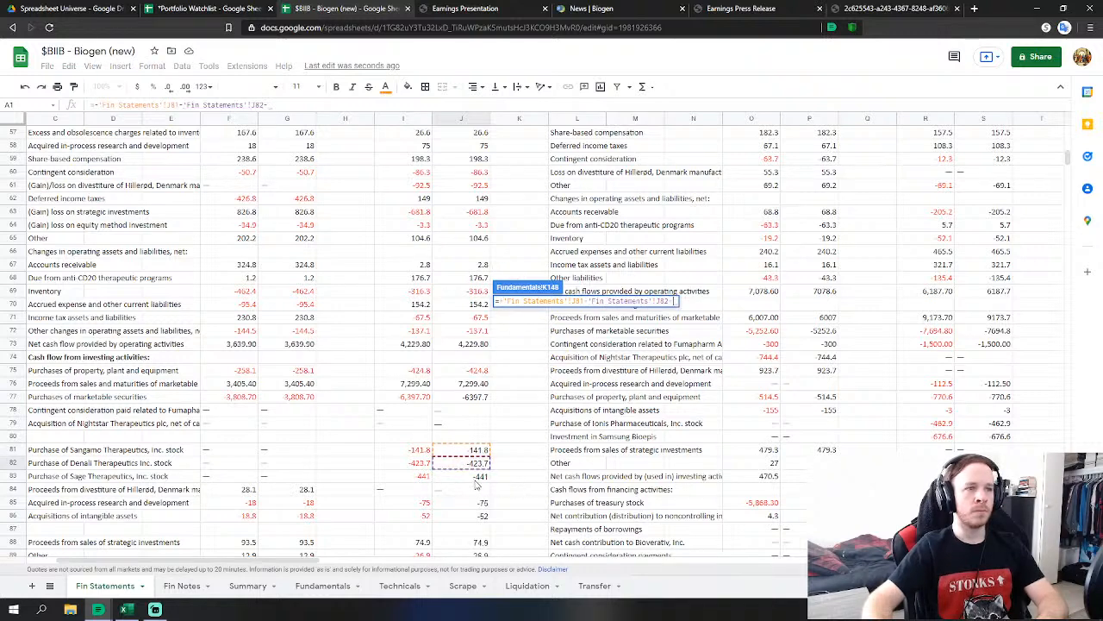
{"action": "left_click", "coordinate": [476, 476]}
{"action": "scroll", "coordinate": [567, 454], "scroll_direction": "down", "scroll_amount": 1}
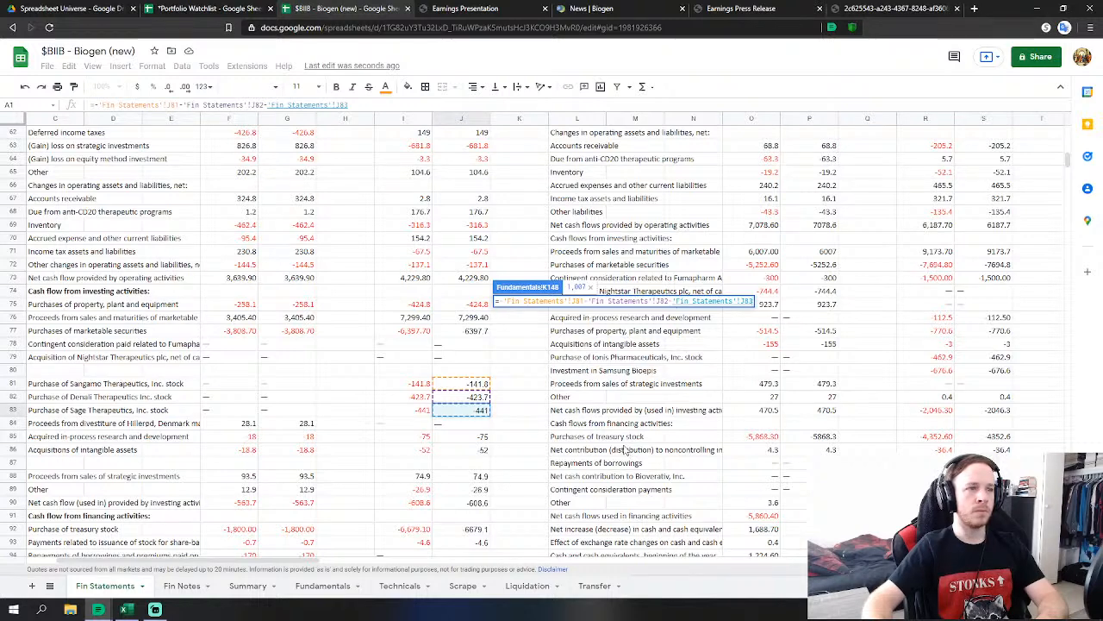
{"action": "type", "text": "-"}
{"action": "left_click", "coordinate": [461, 437]}
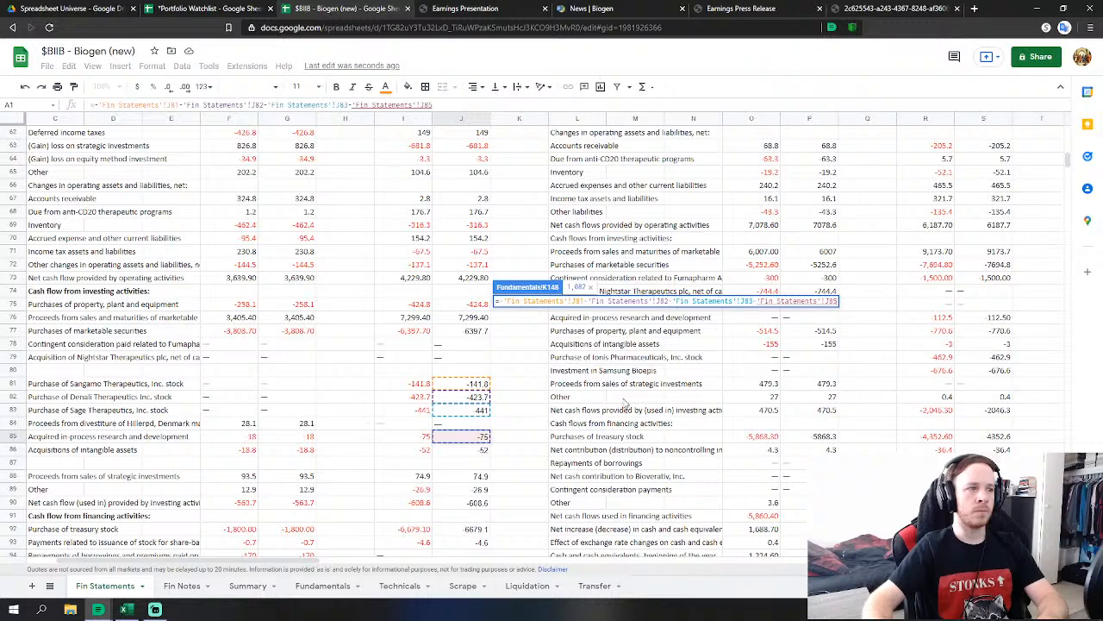
{"action": "key", "text": "Return"}
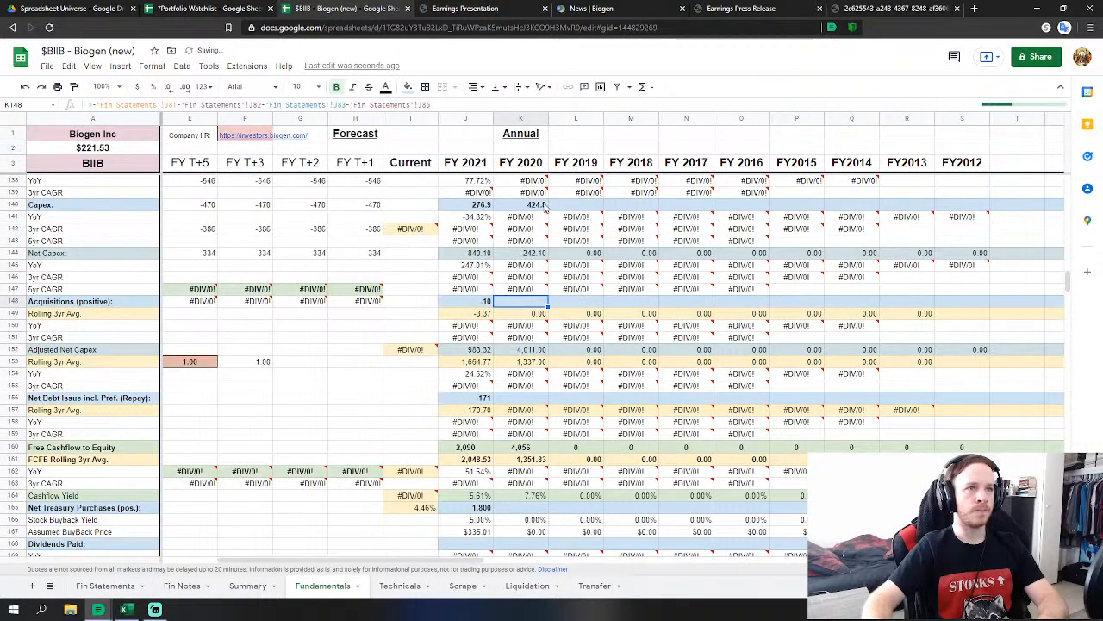
Extend the FY2020 Capex formula to subtract 2020 acquisitions of intangible assets.
{"action": "left_click", "coordinate": [543, 207]}
{"action": "double_click", "coordinate": [543, 207]}
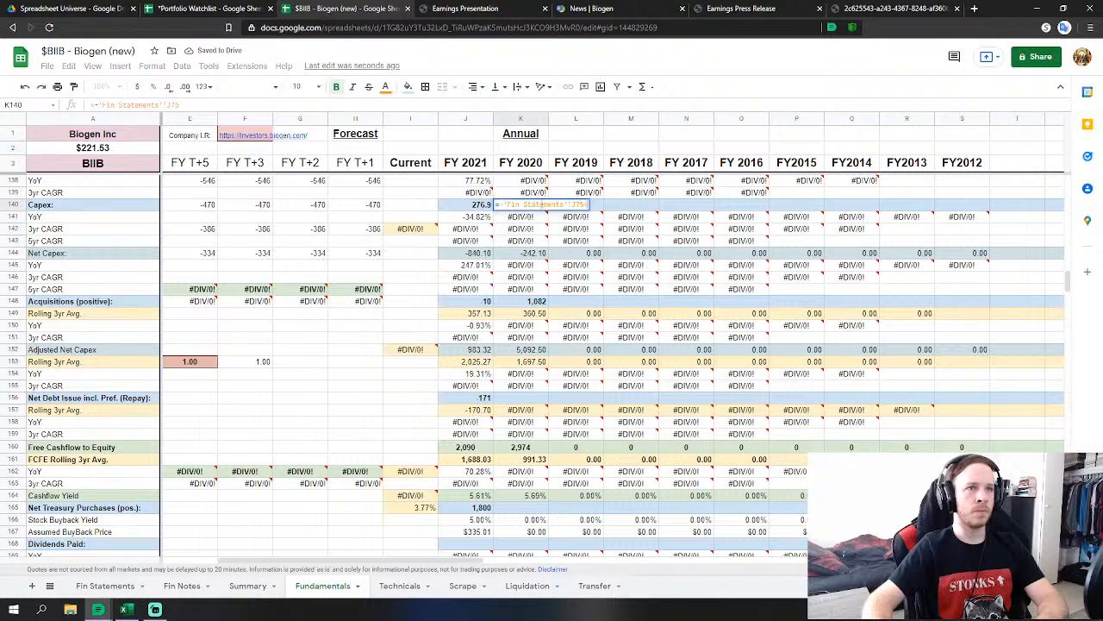
{"action": "type", "text": "+"}
{"action": "key", "text": "BackSpace"}
{"action": "type", "text": "-"}
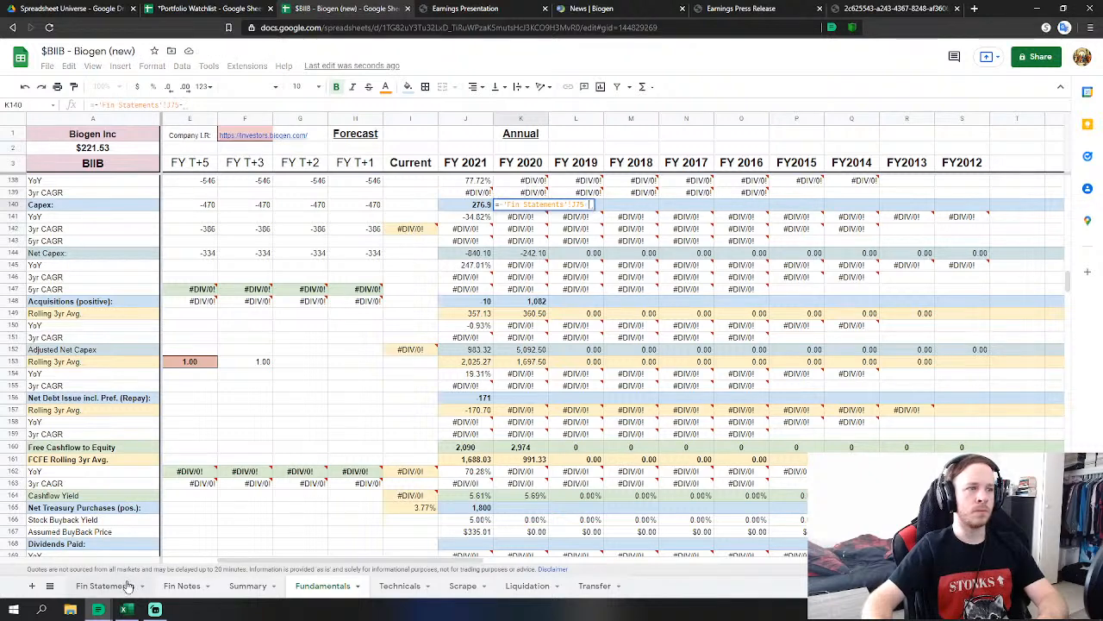
{"action": "left_click", "coordinate": [128, 585]}
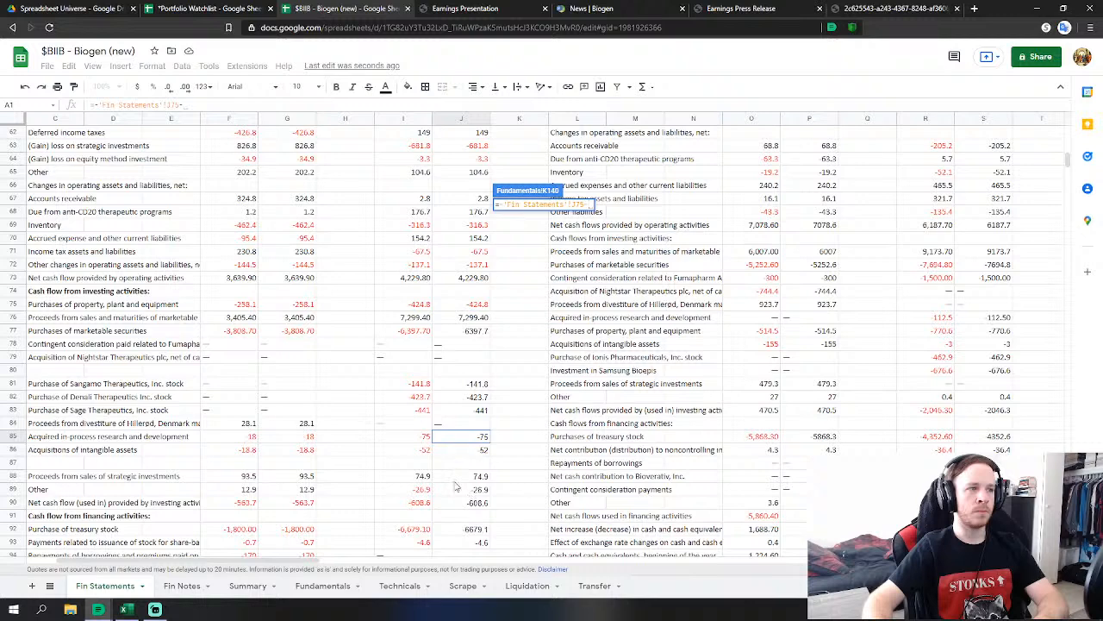
{"action": "left_click", "coordinate": [486, 452]}
{"action": "key", "text": "Return"}
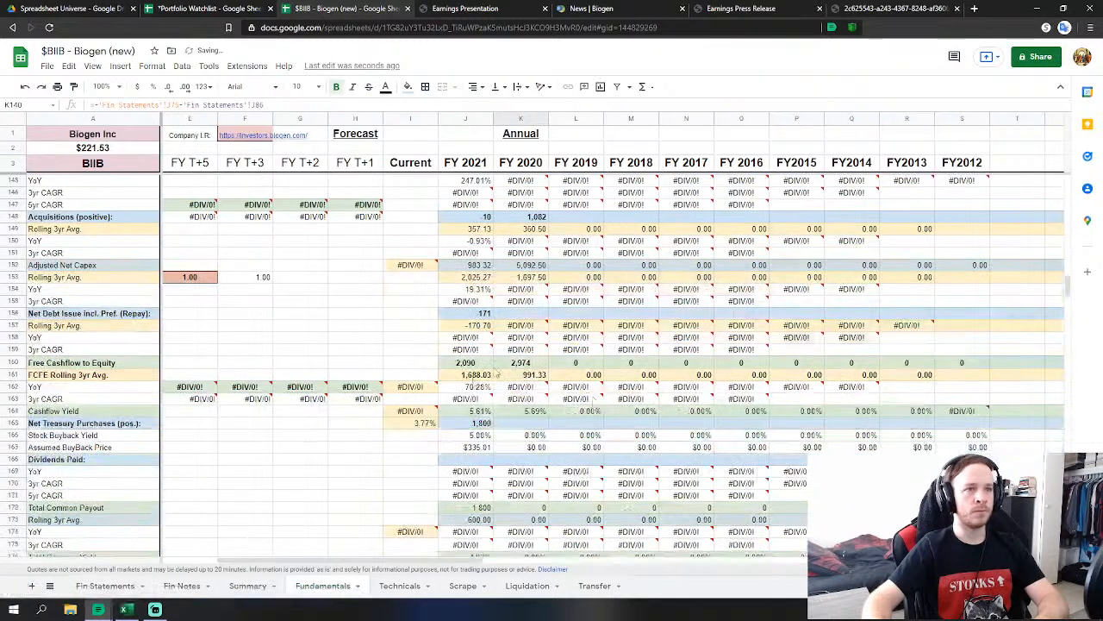
Set FY2020 Net Debt Issue to 2020 stock-issuance payments plus borrowing proceeds and repayments.
{"action": "left_click", "coordinate": [534, 315]}
{"action": "type", "text": "="}
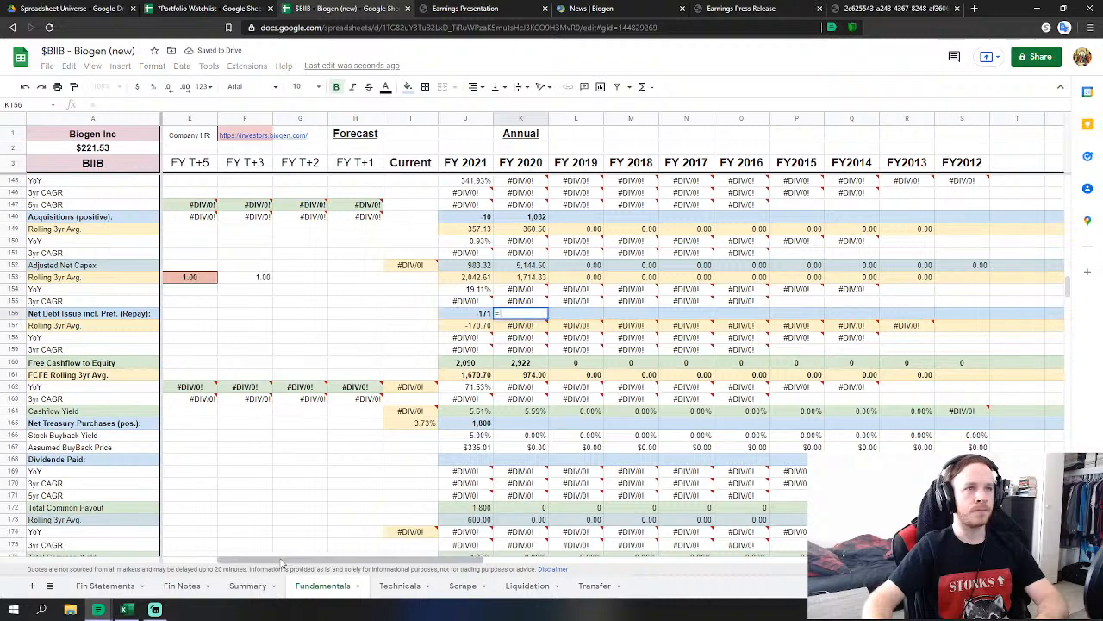
{"action": "left_click", "coordinate": [99, 591]}
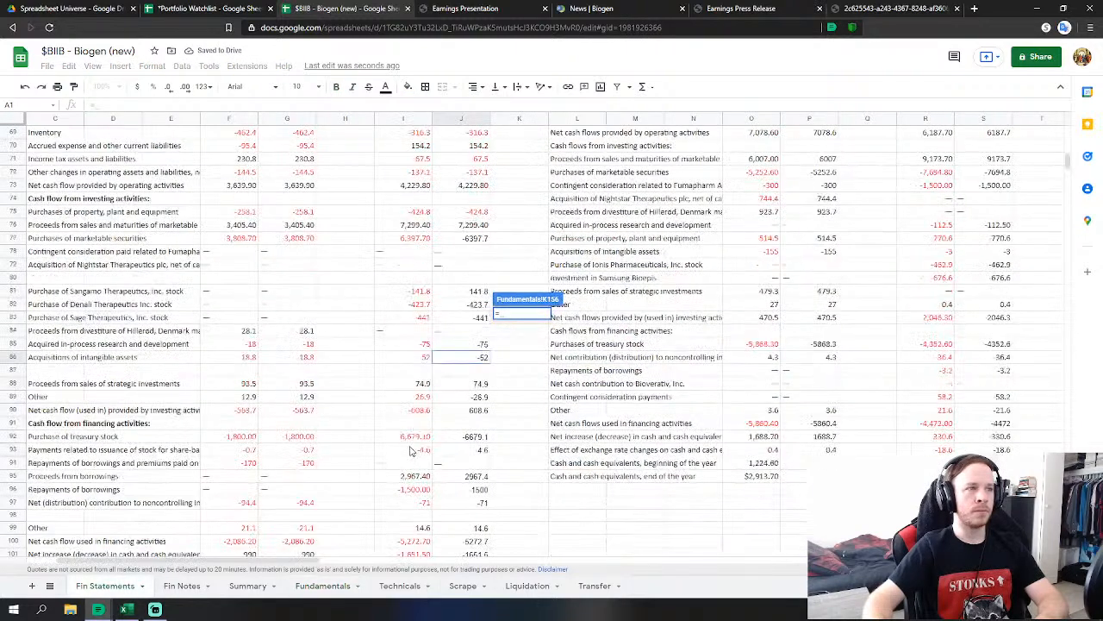
{"action": "left_click", "coordinate": [485, 451]}
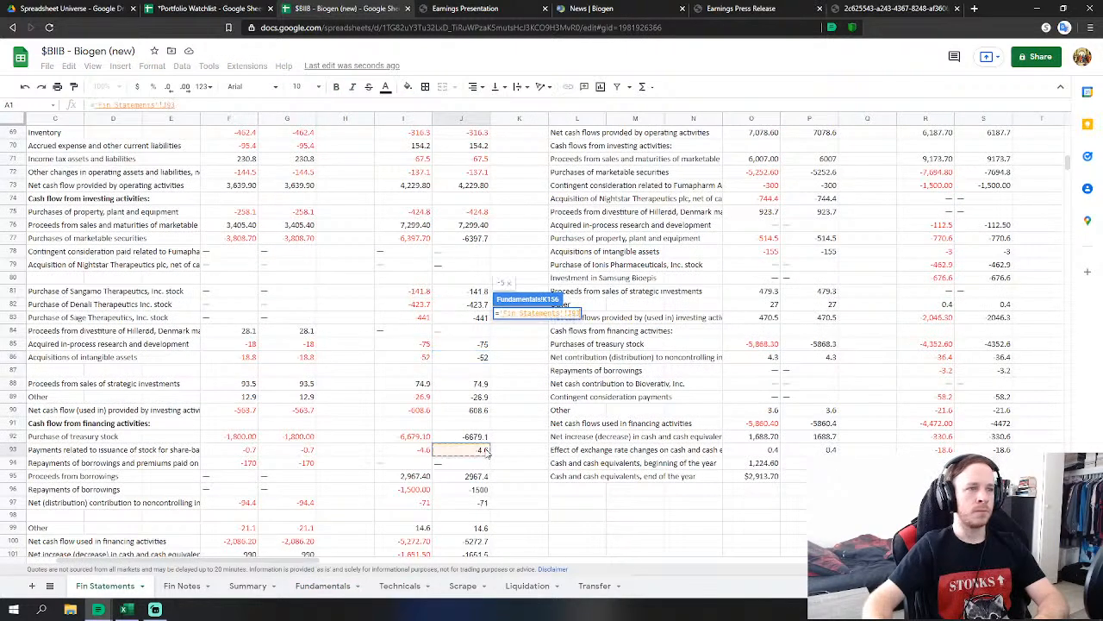
{"action": "type", "text": "+"}
{"action": "left_click", "coordinate": [477, 476]}
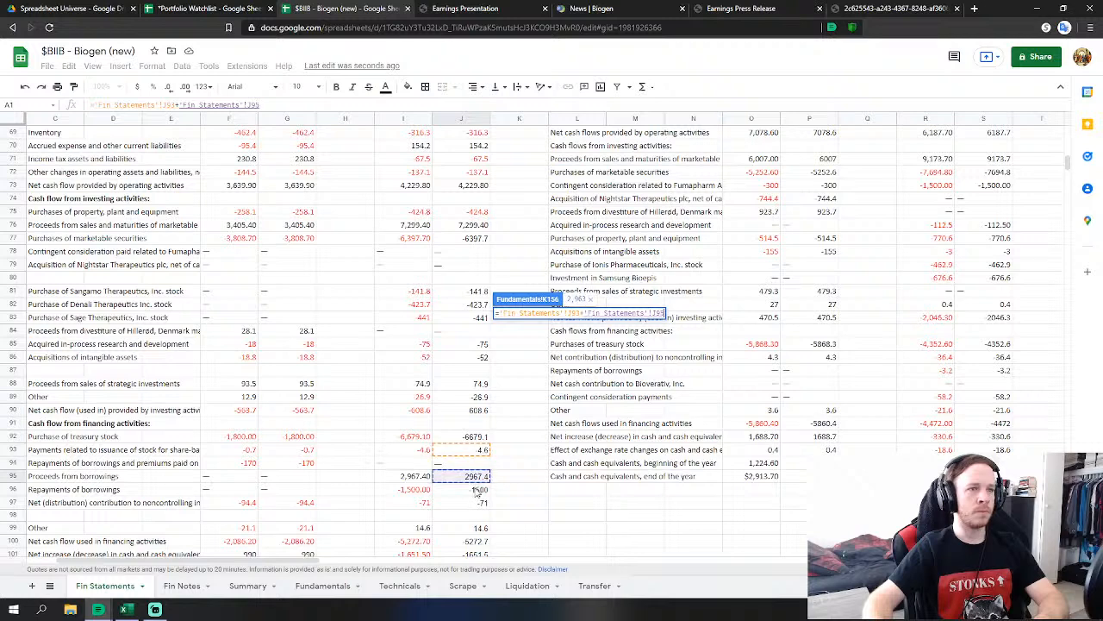
{"action": "type", "text": "+"}
{"action": "left_click", "coordinate": [479, 490]}
{"action": "scroll", "coordinate": [530, 472], "scroll_direction": "down", "scroll_amount": 1}
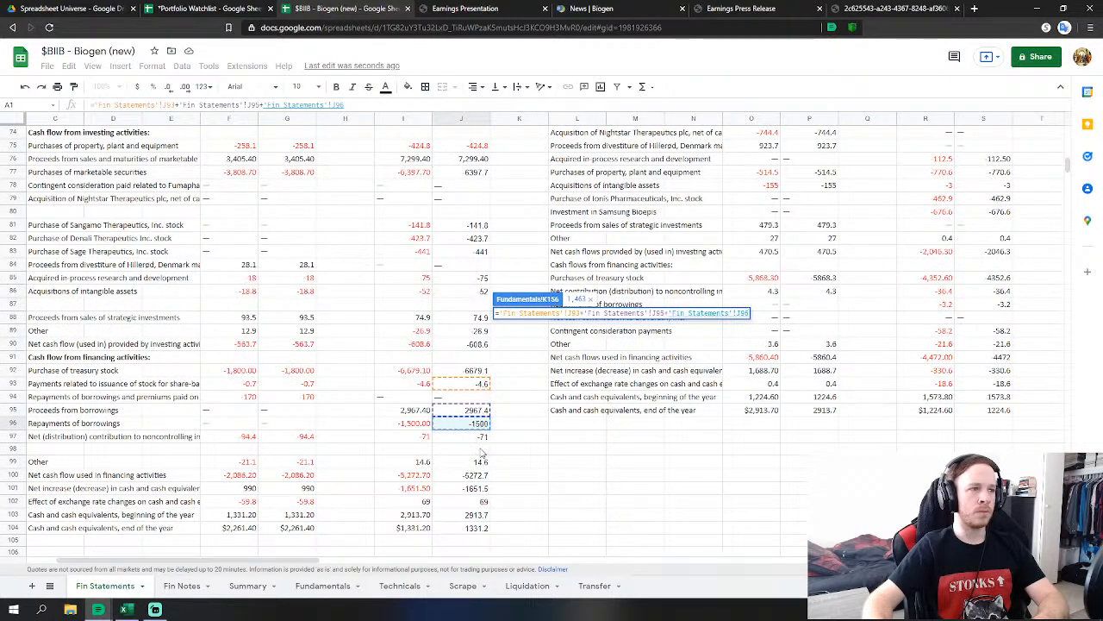
{"action": "key", "text": "Return"}
Set FY2020 Net Treasury Purchases to the negated 2020 purchase of treasury stock.
{"action": "left_click", "coordinate": [529, 425]}
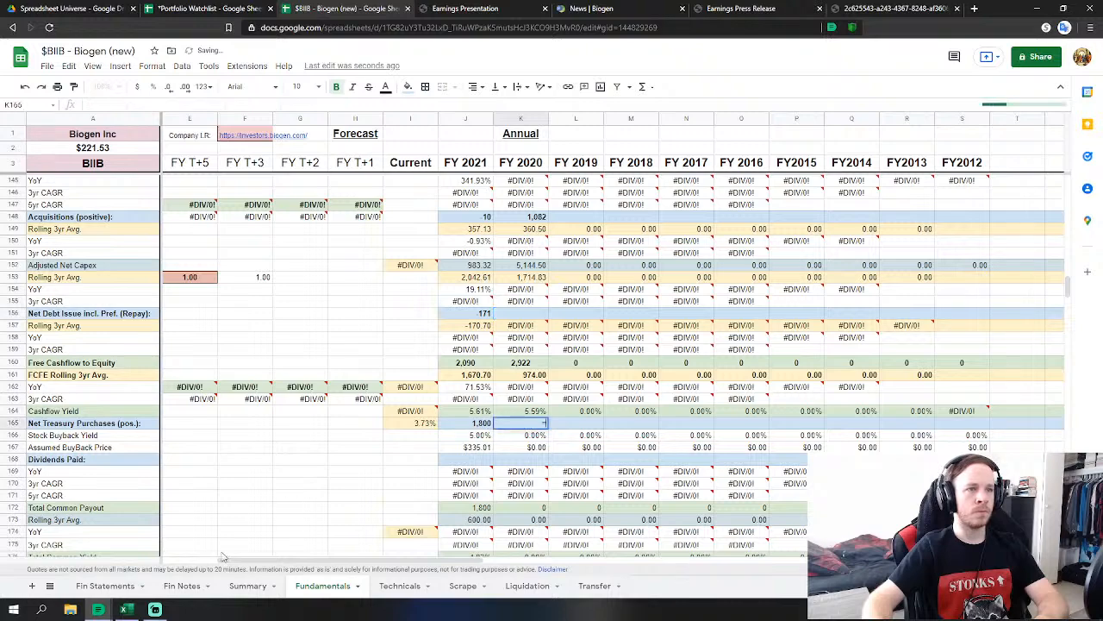
{"action": "type", "text": "="}
{"action": "left_click", "coordinate": [105, 586]}
{"action": "type", "text": "-"}
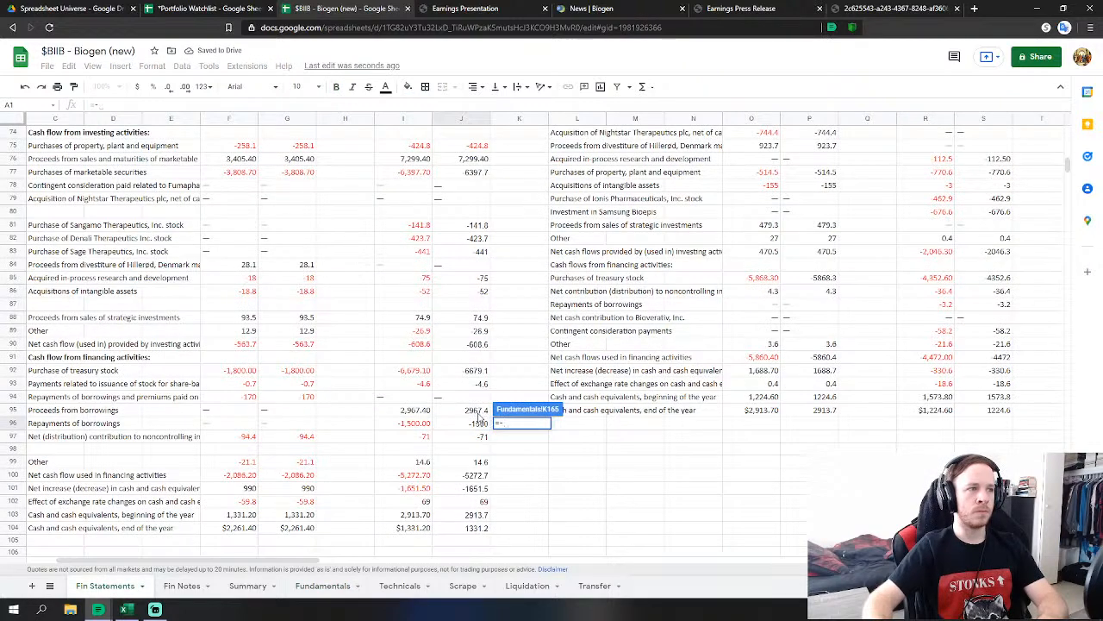
{"action": "left_click", "coordinate": [479, 370]}
{"action": "key", "text": "Return"}
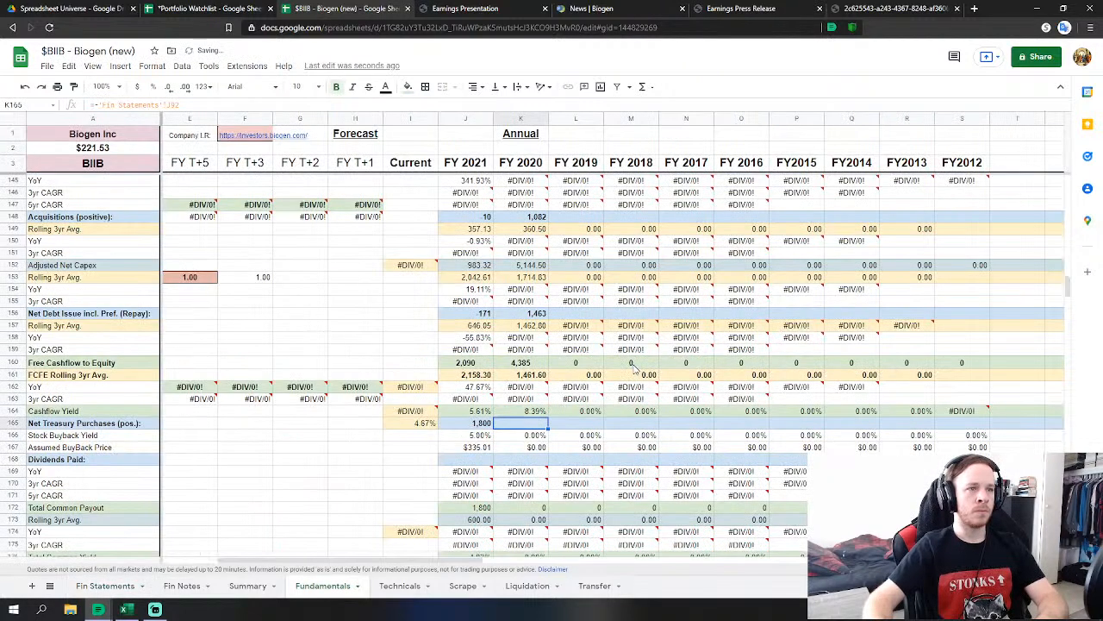
Start a formula in FY 2020 Cash & Equivalents (K226) and scroll Fin Statements to the consolidated balance sheets.
{"action": "scroll", "coordinate": [619, 372], "scroll_direction": "down", "scroll_amount": 1}
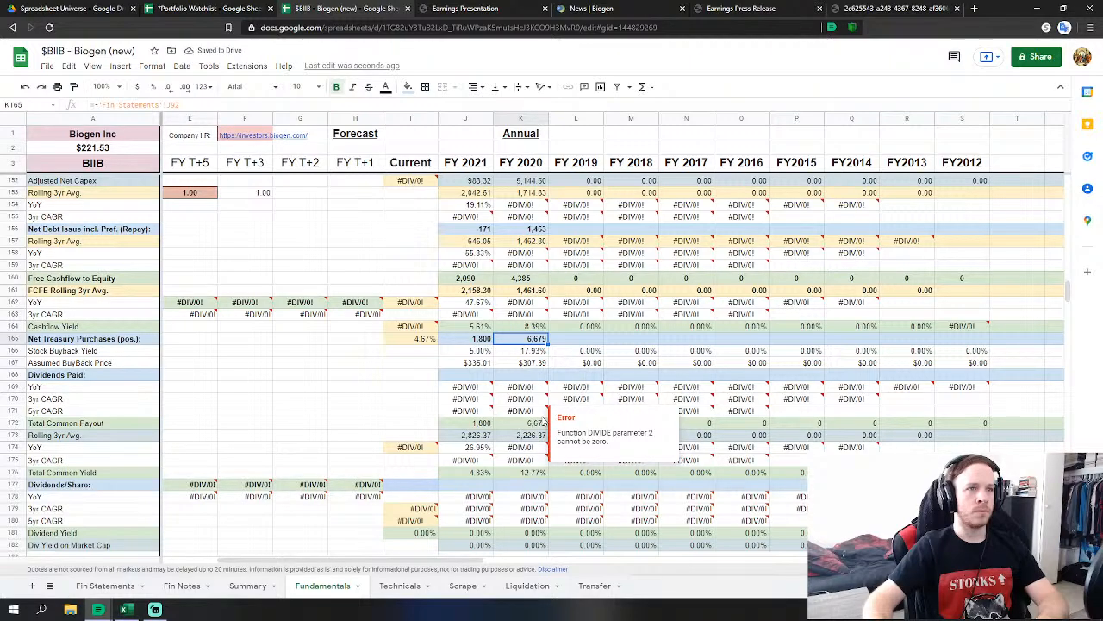
{"action": "scroll", "coordinate": [543, 422], "scroll_direction": "down", "scroll_amount": 10}
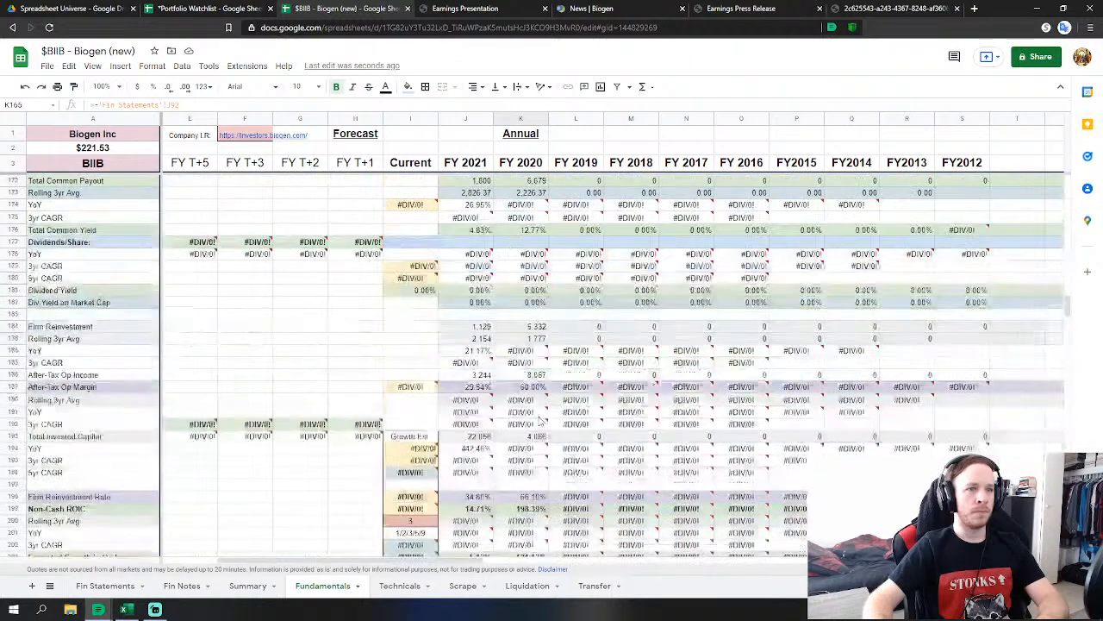
{"action": "scroll", "coordinate": [536, 427], "scroll_direction": "down", "scroll_amount": 3}
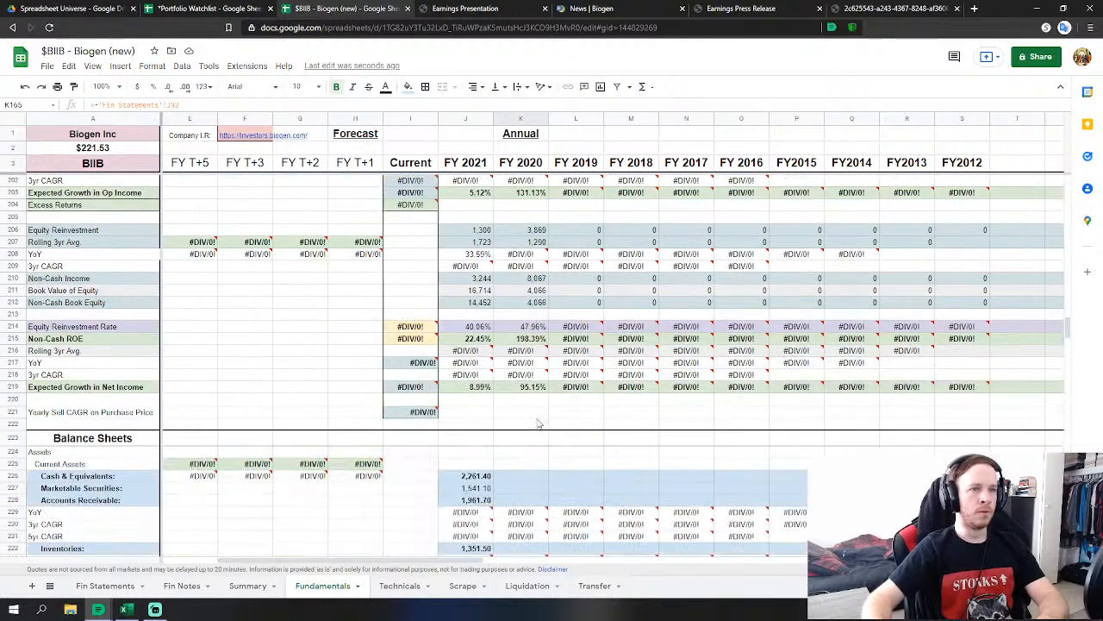
{"action": "left_click", "coordinate": [530, 479]}
{"action": "scroll", "coordinate": [522, 479], "scroll_direction": "down", "scroll_amount": 1}
{"action": "type", "text": "="}
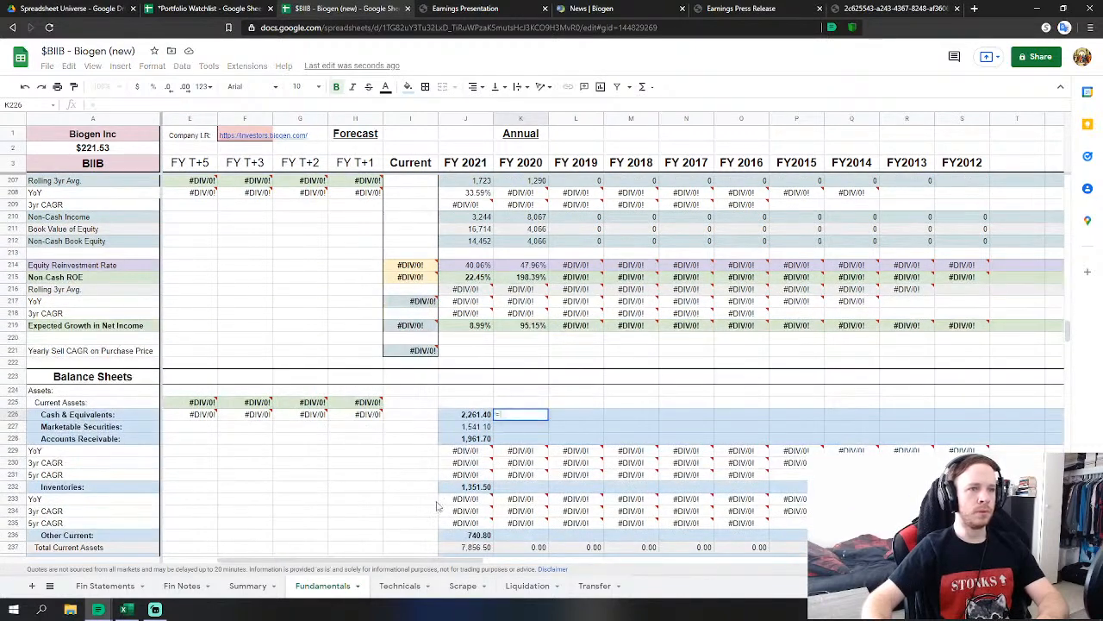
{"action": "scroll", "coordinate": [436, 505], "scroll_direction": "down", "scroll_amount": 1}
{"action": "left_click", "coordinate": [116, 587]}
{"action": "scroll", "coordinate": [517, 447], "scroll_direction": "down", "scroll_amount": 6}
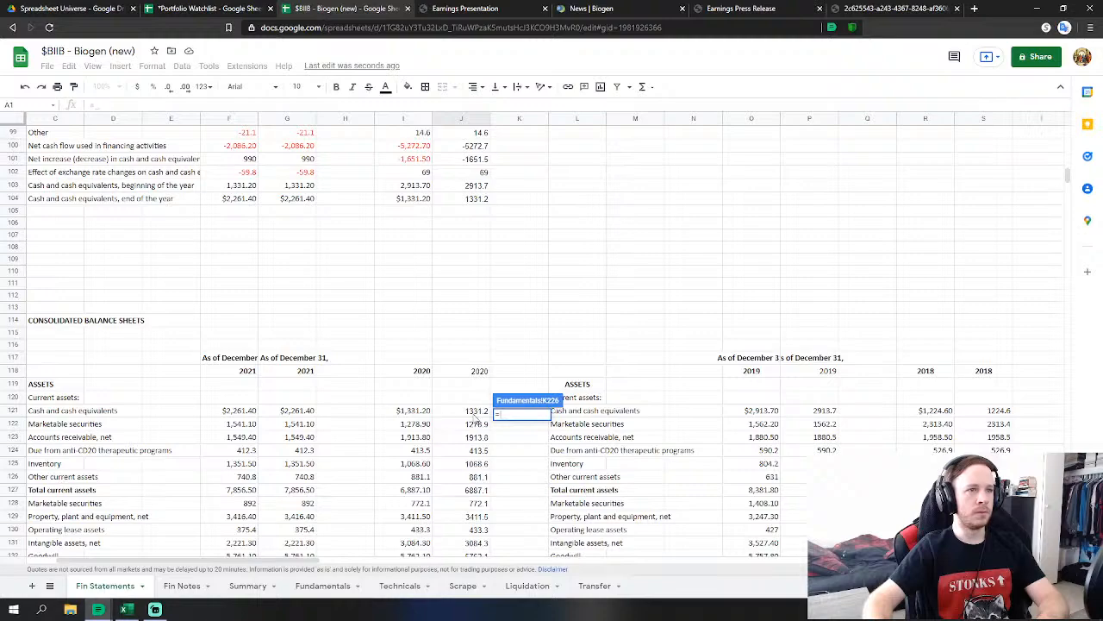
Link FY 2020 Cash (1,331.20) and Marketable Securities (1,278.9) to the 2020 balance sheet.
{"action": "left_click", "coordinate": [477, 411]}
{"action": "key", "text": "Return"}
{"action": "scroll", "coordinate": [552, 370], "scroll_direction": "down", "scroll_amount": 2}
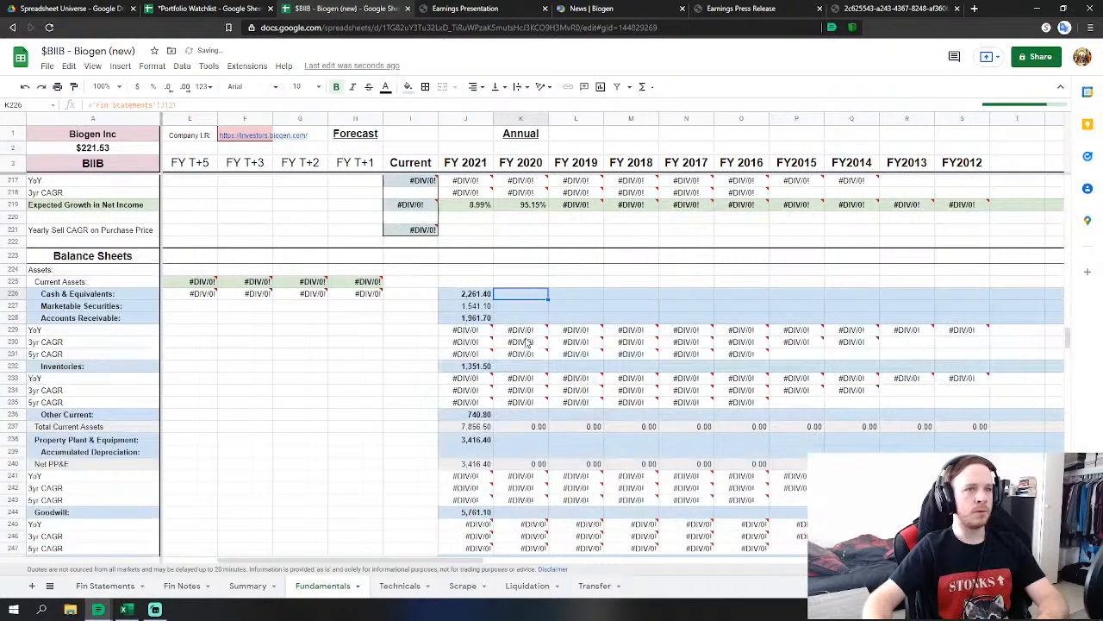
{"action": "left_click", "coordinate": [521, 306]}
{"action": "type", "text": "="}
{"action": "left_click", "coordinate": [105, 585]}
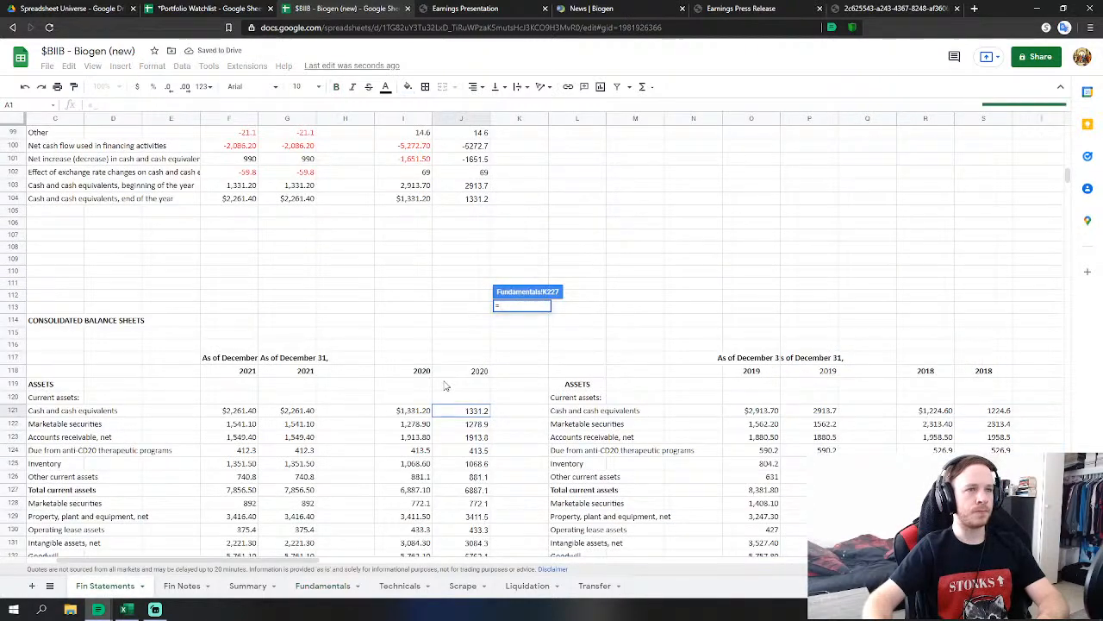
{"action": "left_click", "coordinate": [468, 426]}
{"action": "key", "text": "Return"}
Set FY 2020 Accounts Receivable to 2020 receivables plus anti-CD20 programs receivable (2,327.30).
{"action": "left_click", "coordinate": [532, 318]}
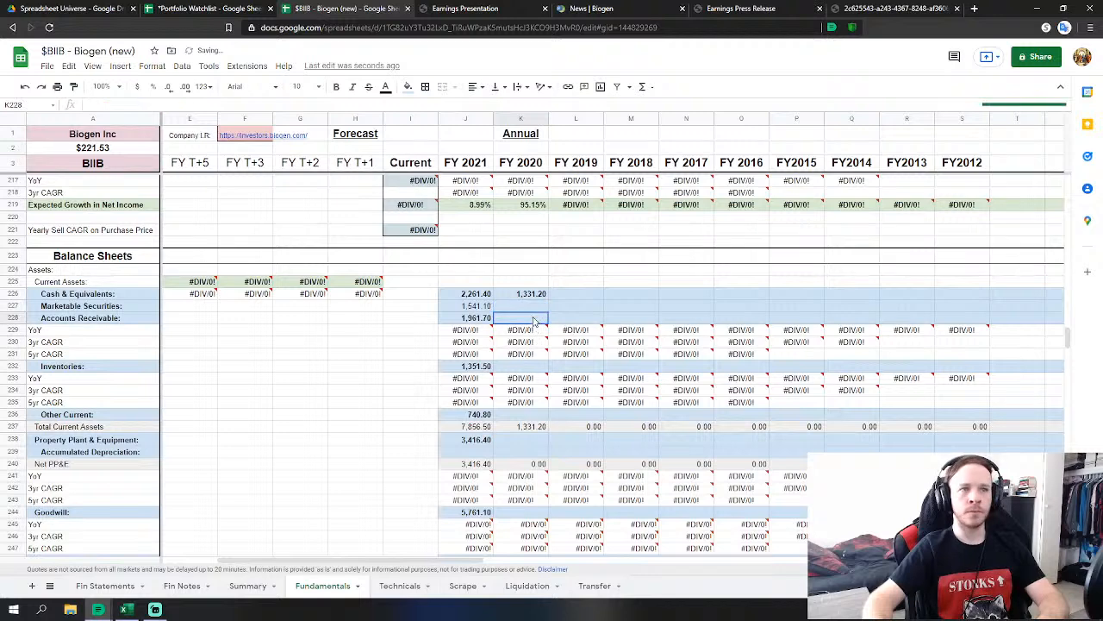
{"action": "type", "text": "="}
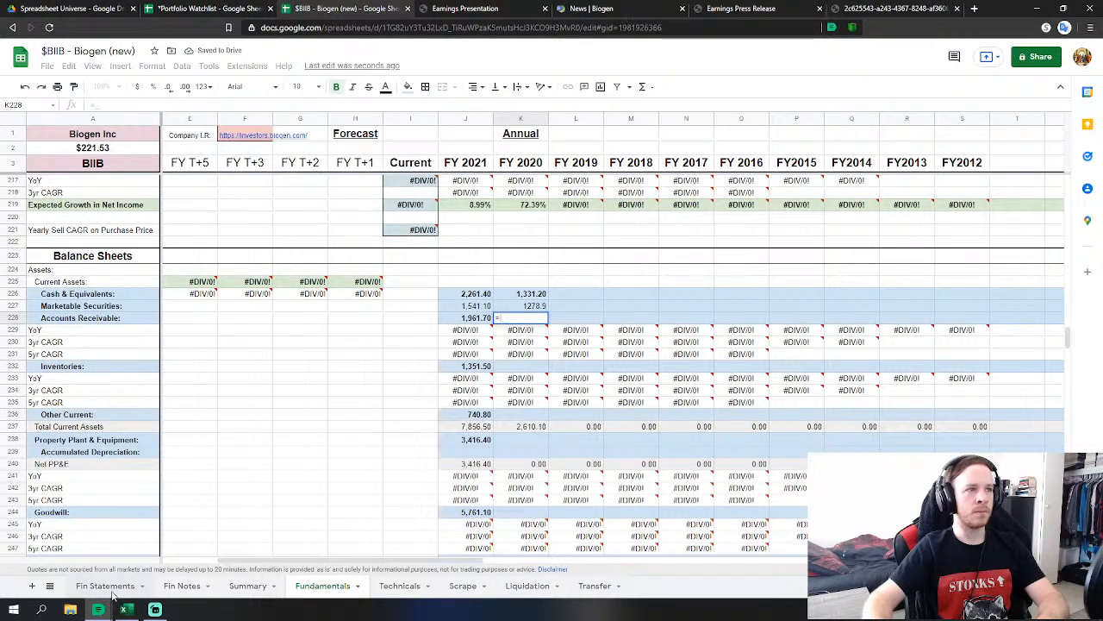
{"action": "left_click", "coordinate": [108, 587]}
{"action": "left_click", "coordinate": [471, 437]}
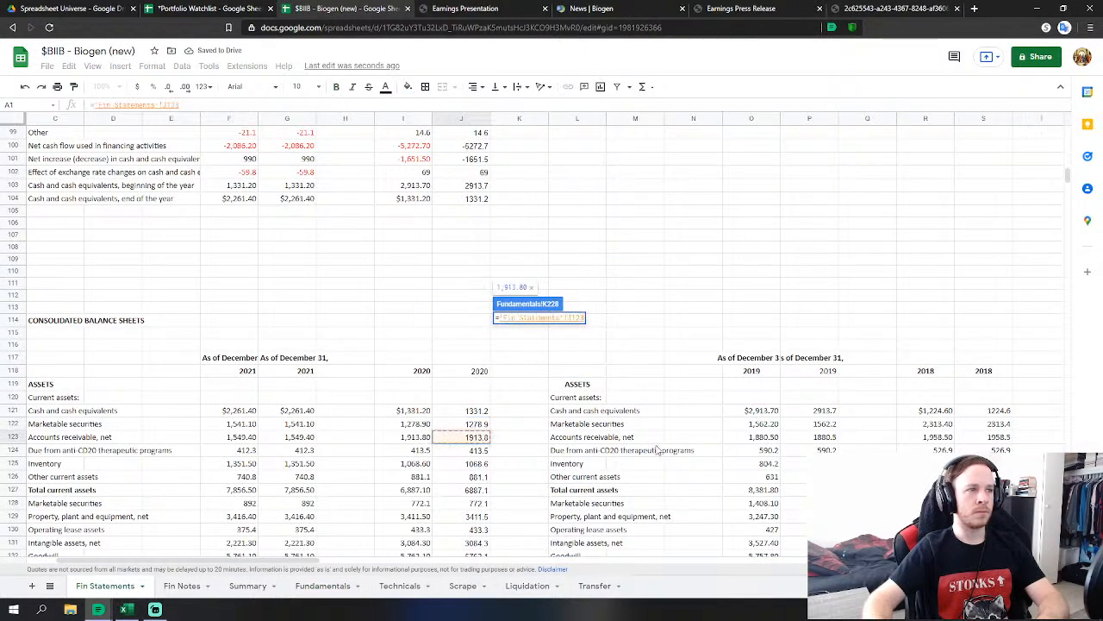
{"action": "key", "text": "Return"}
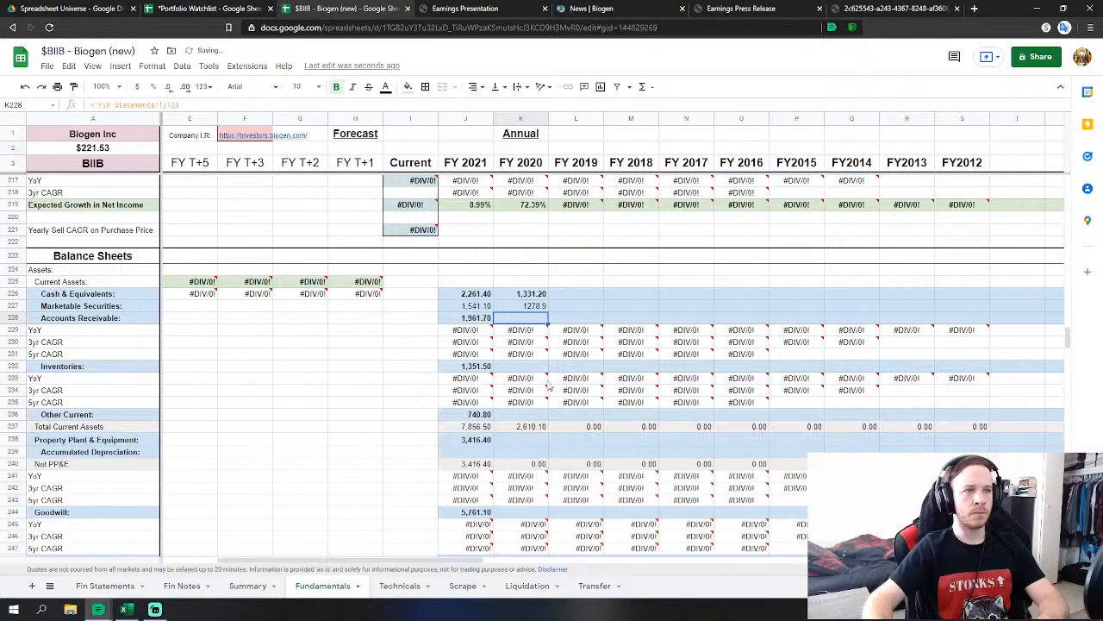
{"action": "double_click", "coordinate": [538, 319]}
{"action": "type", "text": "+"}
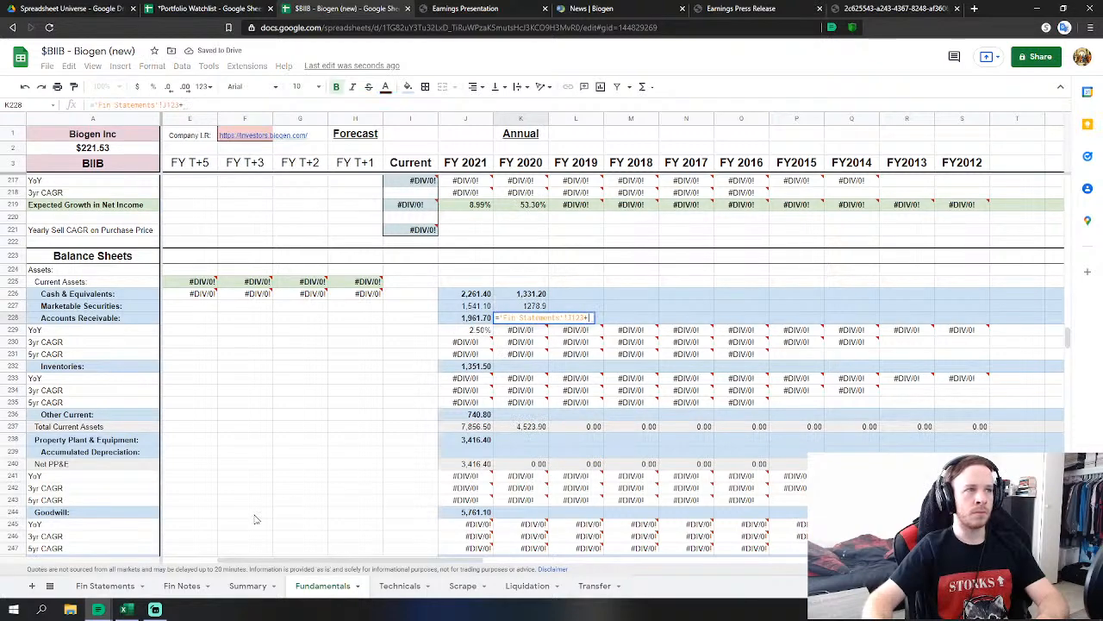
{"action": "left_click", "coordinate": [112, 586]}
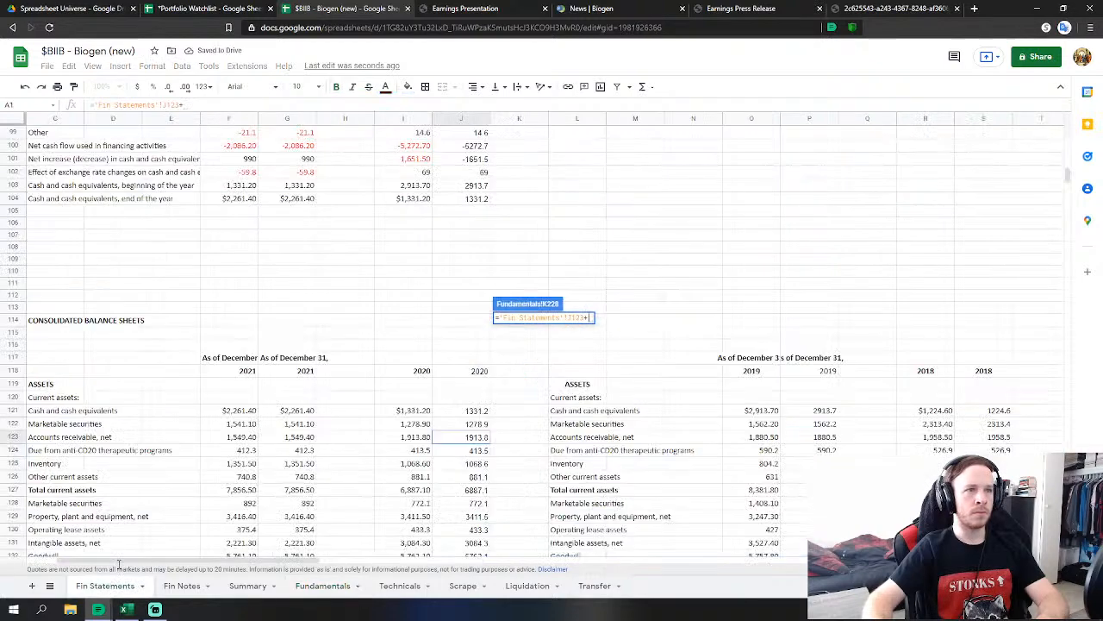
{"action": "left_click", "coordinate": [482, 450]}
{"action": "key", "text": "Return"}
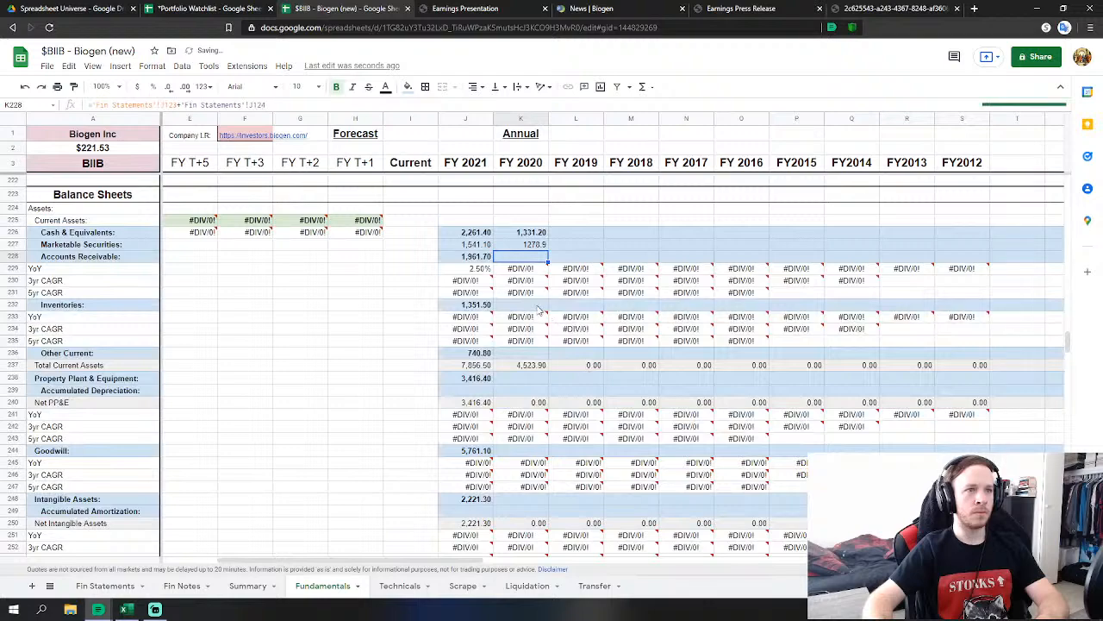
Link FY 2020 Inventories (1,068.60) and Other Current assets to their 2020 Fin Statements figures.
{"action": "left_click", "coordinate": [538, 306]}
{"action": "type", "text": "="}
{"action": "left_click", "coordinate": [106, 586]}
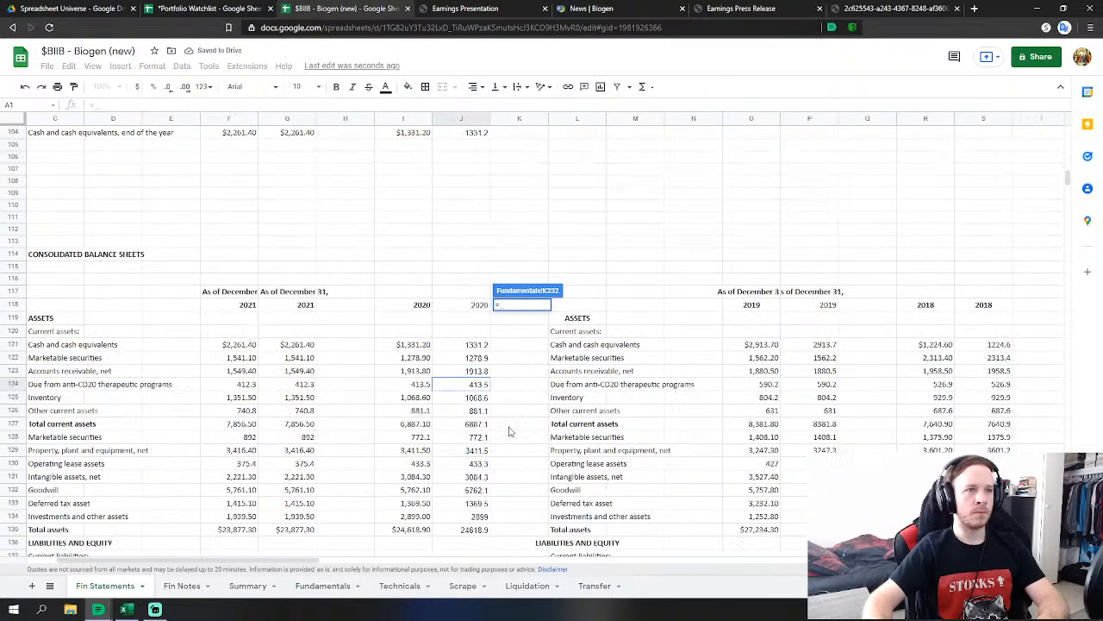
{"action": "left_click", "coordinate": [473, 398]}
{"action": "key", "text": "Return"}
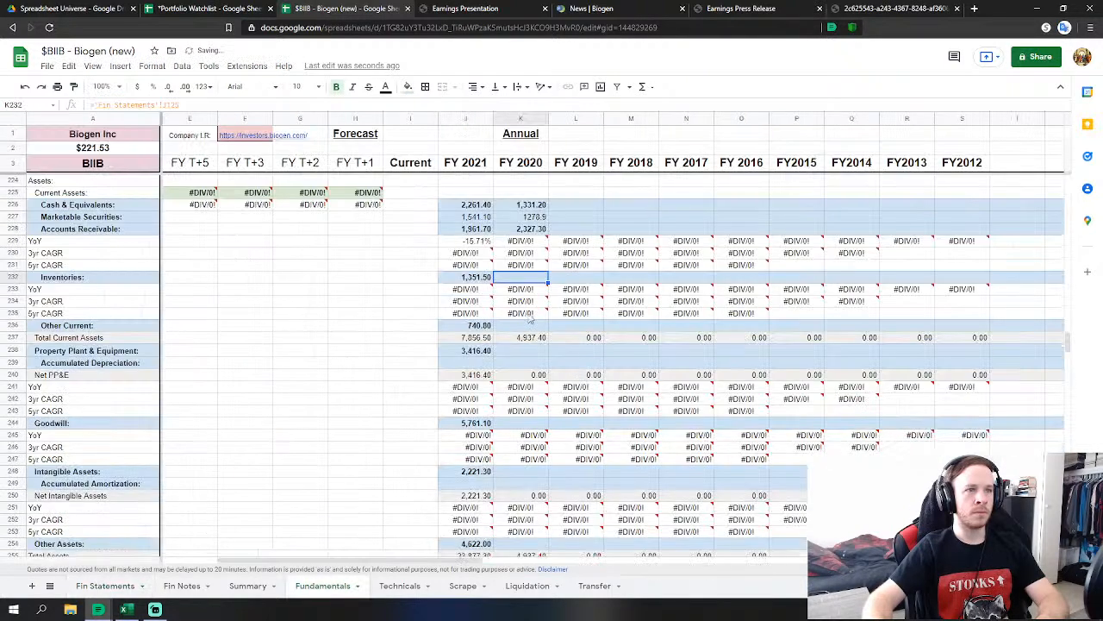
{"action": "left_click", "coordinate": [525, 325]}
{"action": "type", "text": "="}
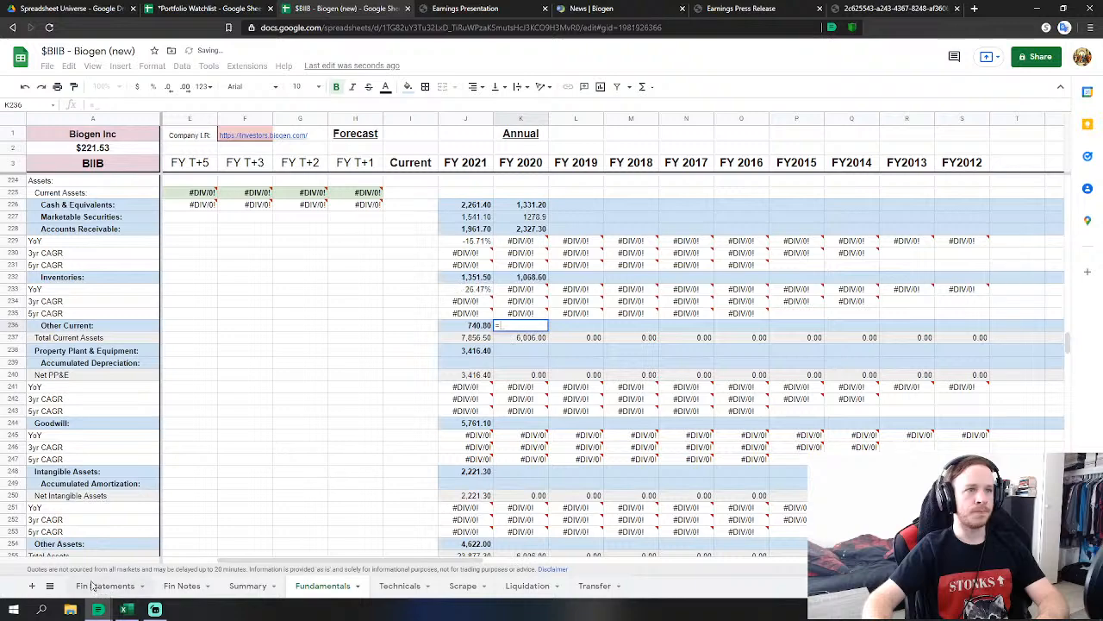
{"action": "left_click", "coordinate": [105, 586]}
{"action": "left_click", "coordinate": [473, 411]}
{"action": "key", "text": "Return"}
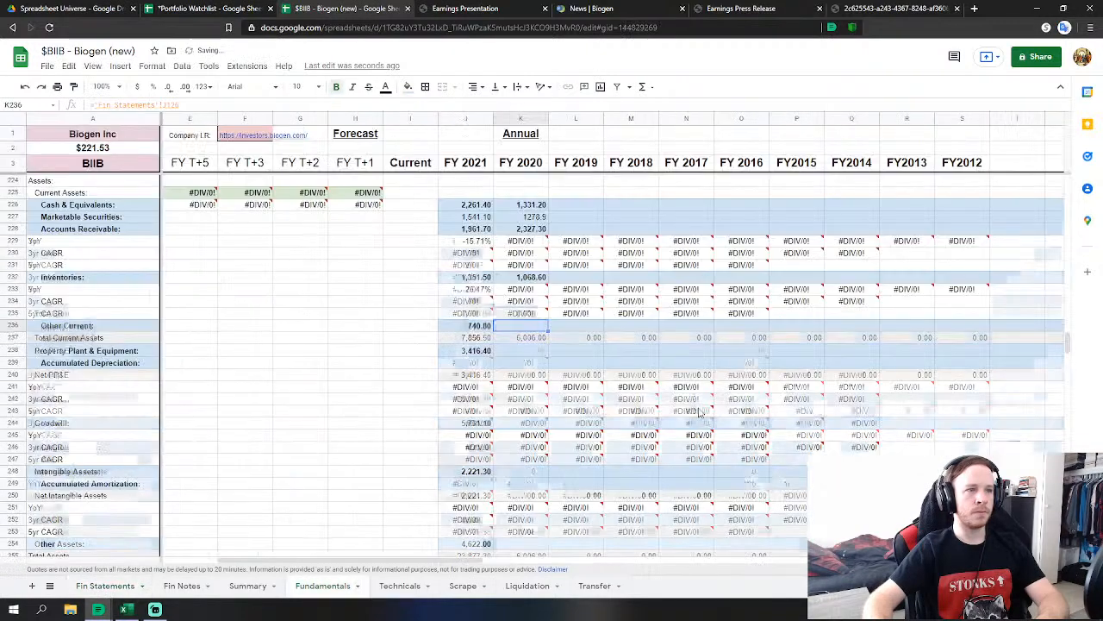
{"action": "left_click", "coordinate": [543, 267]}
Link FY 2020 Property Plant & Equipment to the 2020 net PP&E figure (3,411.50).
{"action": "type", "text": "="}
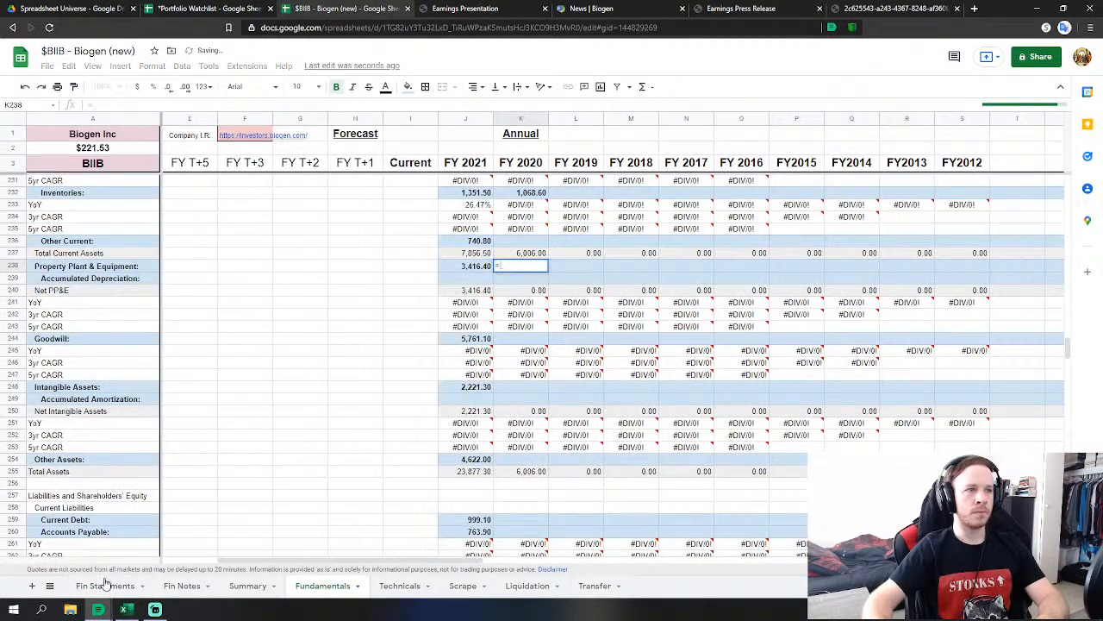
{"action": "left_click", "coordinate": [105, 586]}
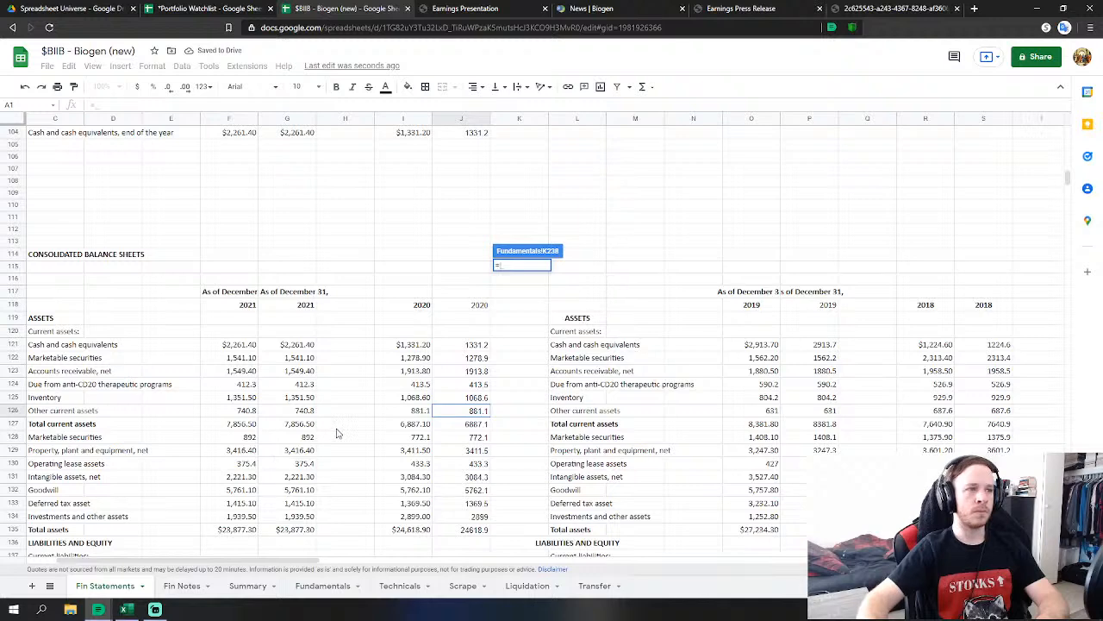
{"action": "scroll", "coordinate": [454, 409], "scroll_direction": "down", "scroll_amount": 1}
{"action": "left_click", "coordinate": [474, 424]}
{"action": "scroll", "coordinate": [530, 414], "scroll_direction": "down", "scroll_amount": 2}
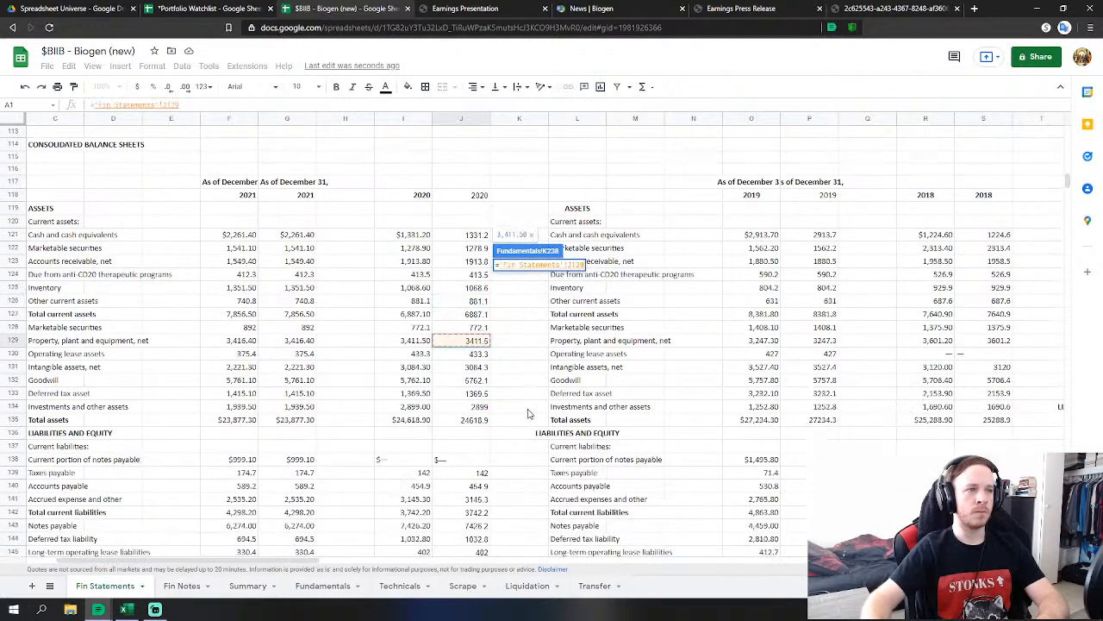
{"action": "key", "text": "Return"}
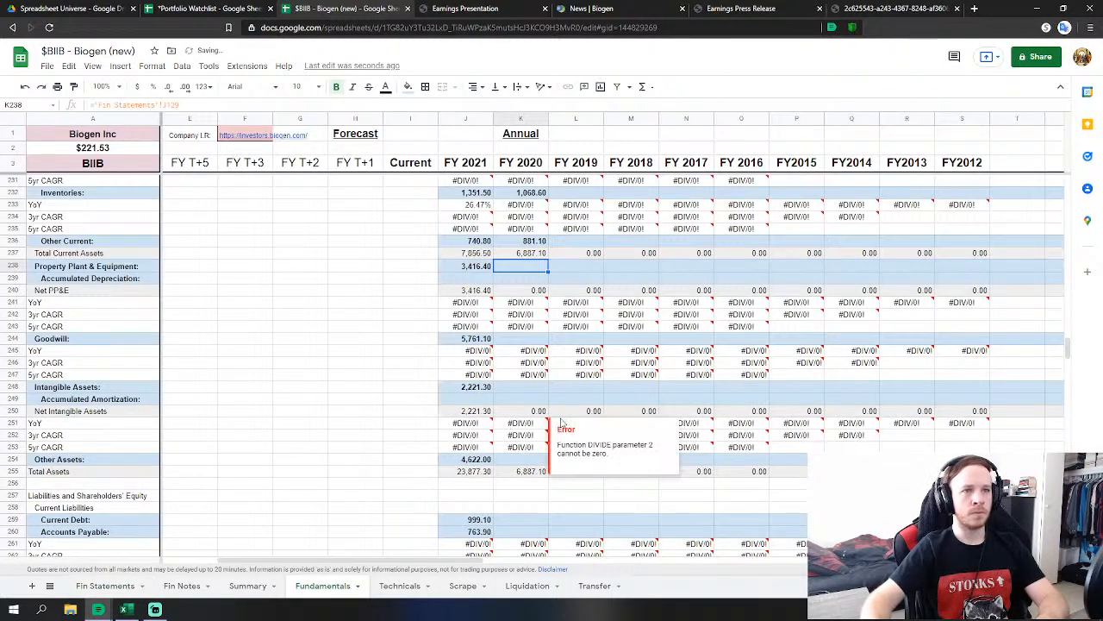
Link FY 2020 Goodwill, correcting it from intangible assets to the 2020 Goodwill figure 5,762.10.
{"action": "left_click", "coordinate": [535, 336]}
{"action": "type", "text": "="}
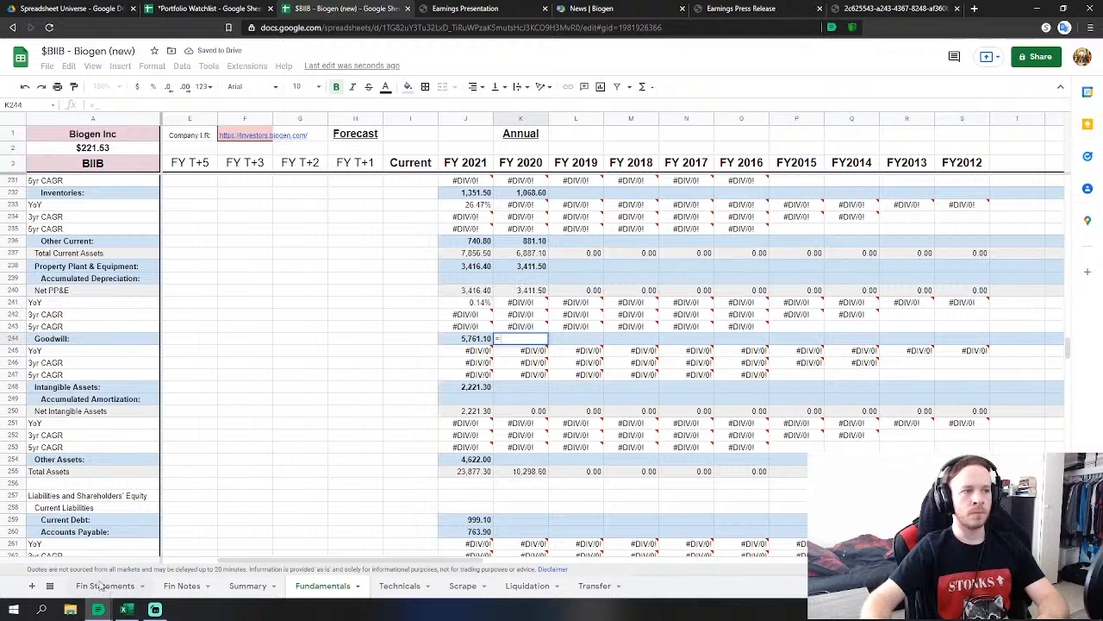
{"action": "left_click", "coordinate": [106, 585]}
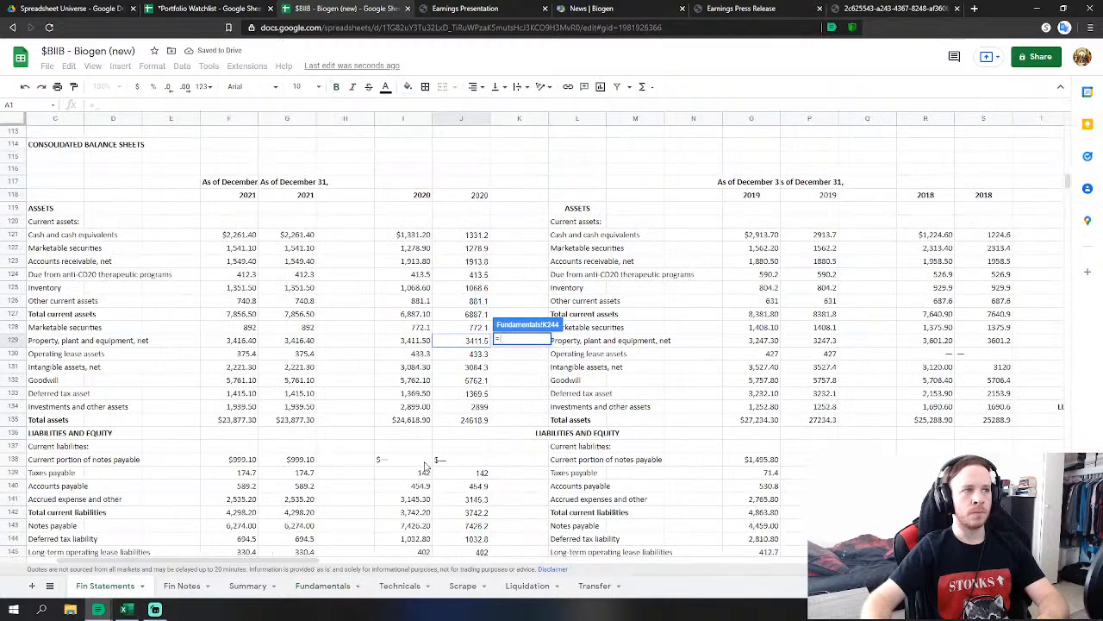
{"action": "left_click", "coordinate": [476, 368]}
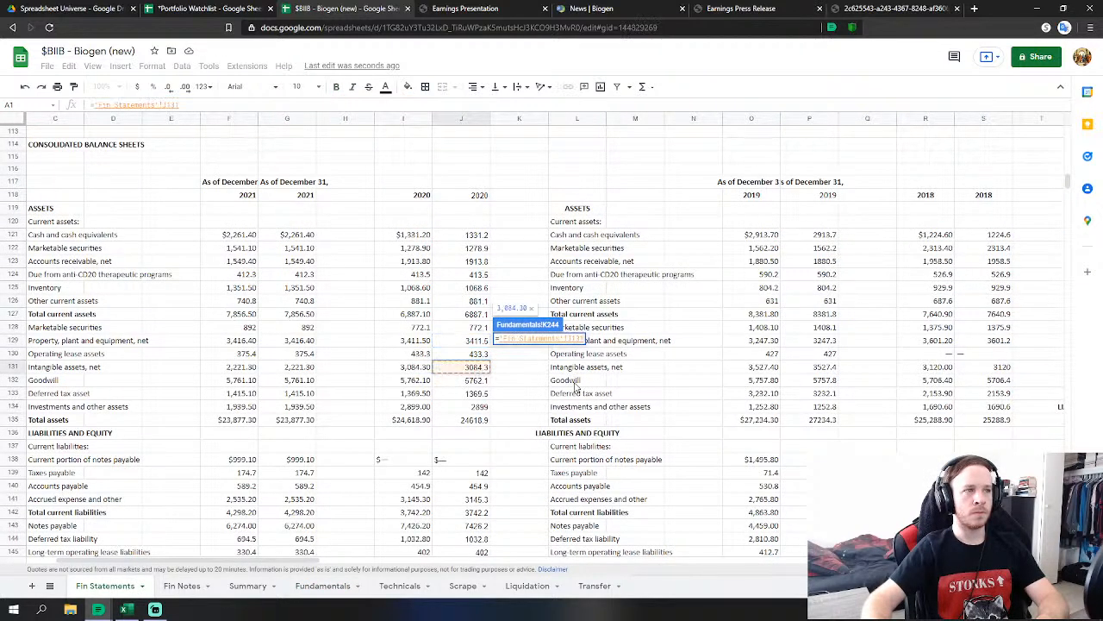
{"action": "key", "text": "Return"}
{"action": "type", "text": "="}
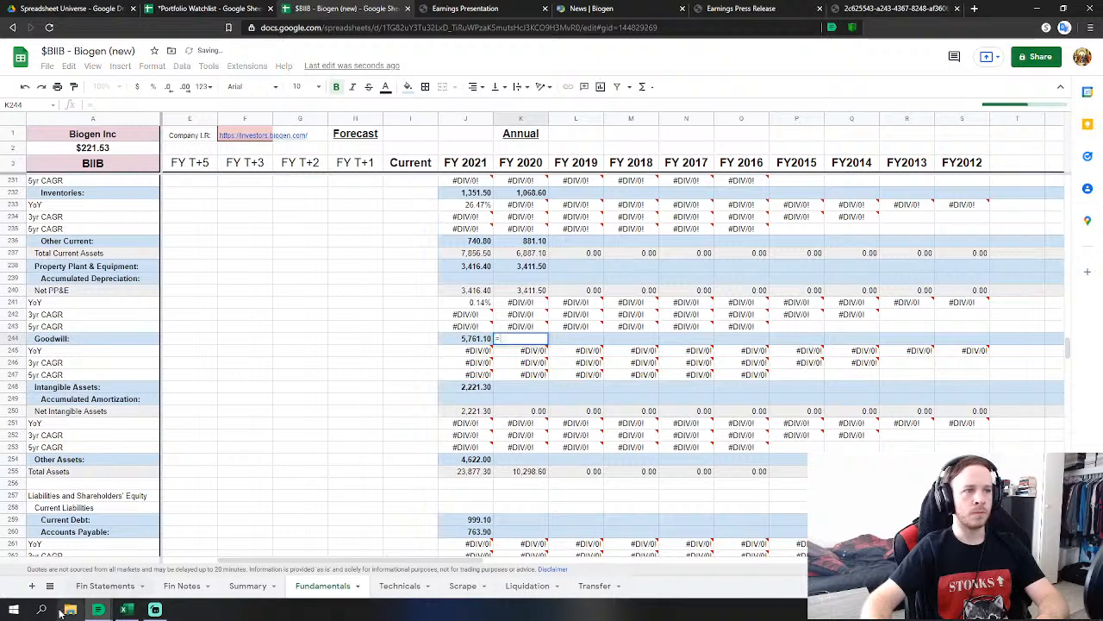
{"action": "left_click", "coordinate": [106, 585]}
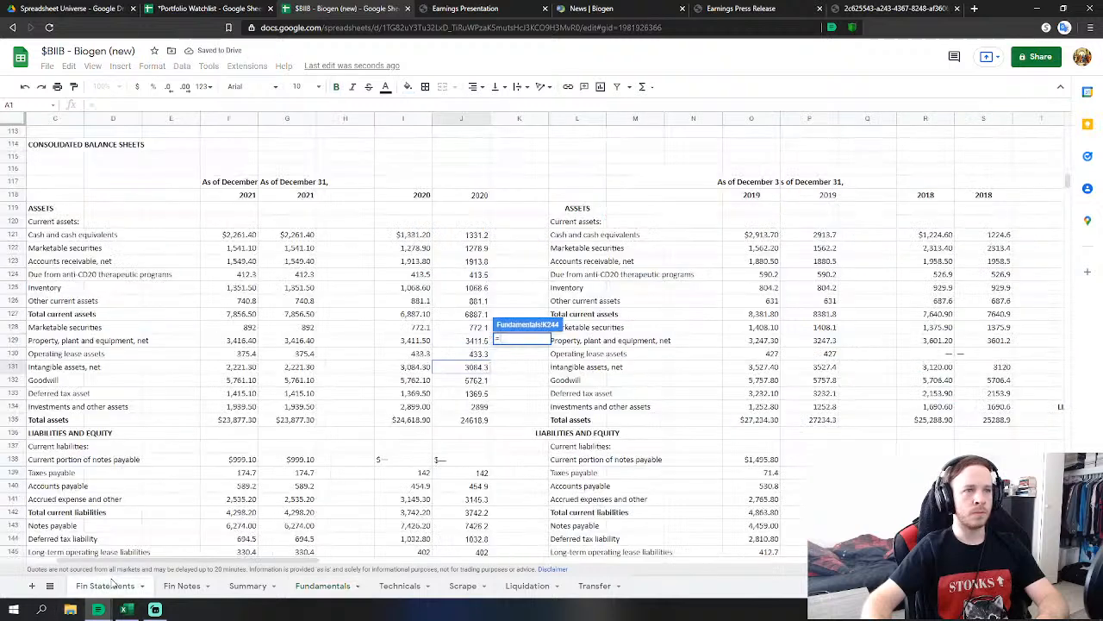
{"action": "left_click", "coordinate": [476, 380]}
{"action": "key", "text": "Return"}
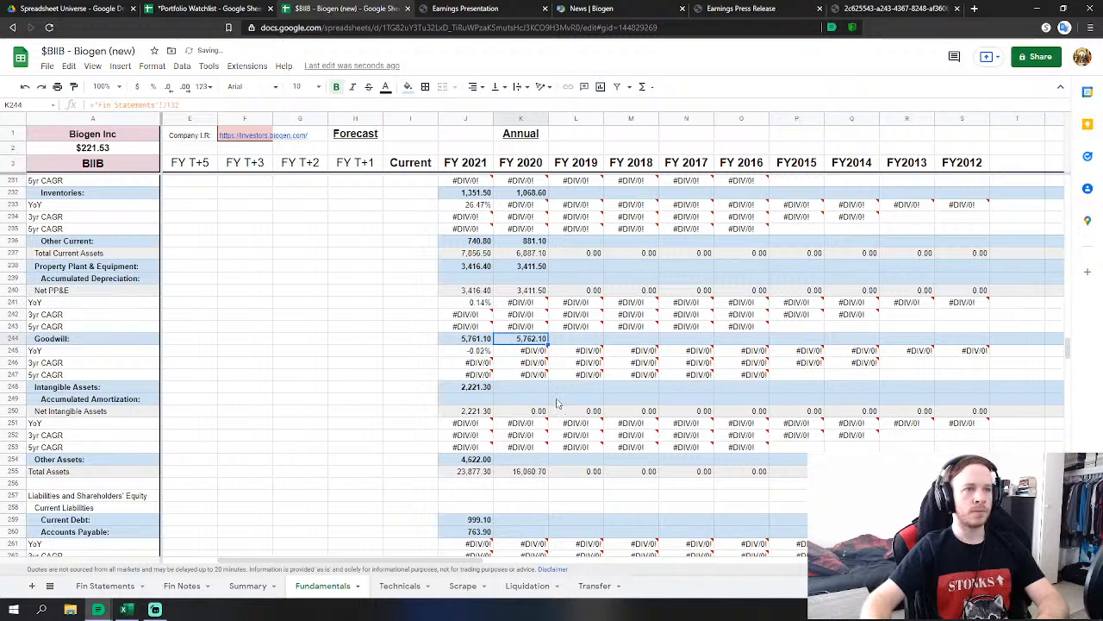
{"action": "left_click", "coordinate": [527, 389]}
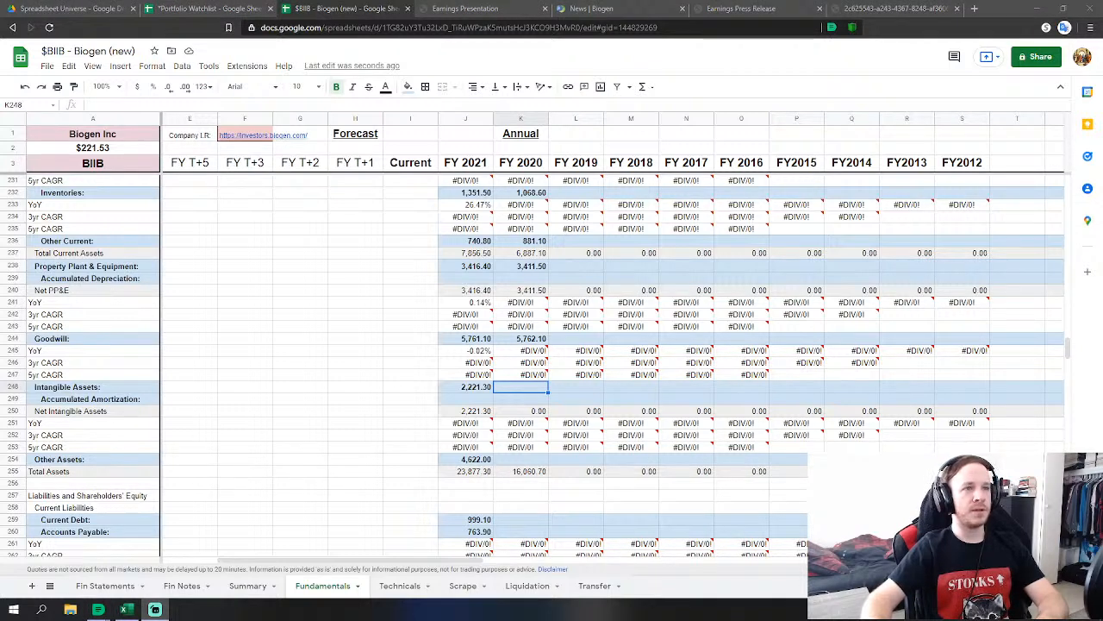
Link FY 2020 Intangible Assets to the 2020 intangible assets figure (3,084.30).
{"action": "left_click", "coordinate": [276, 449]}
{"action": "left_click", "coordinate": [521, 386]}
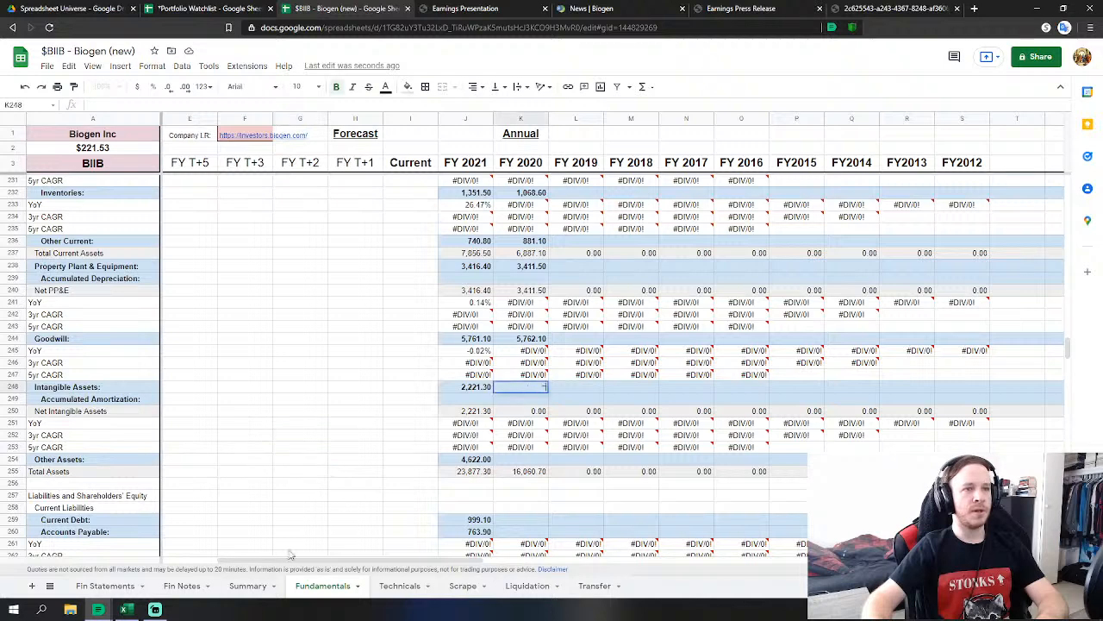
{"action": "type", "text": "="}
{"action": "left_click", "coordinate": [104, 585]}
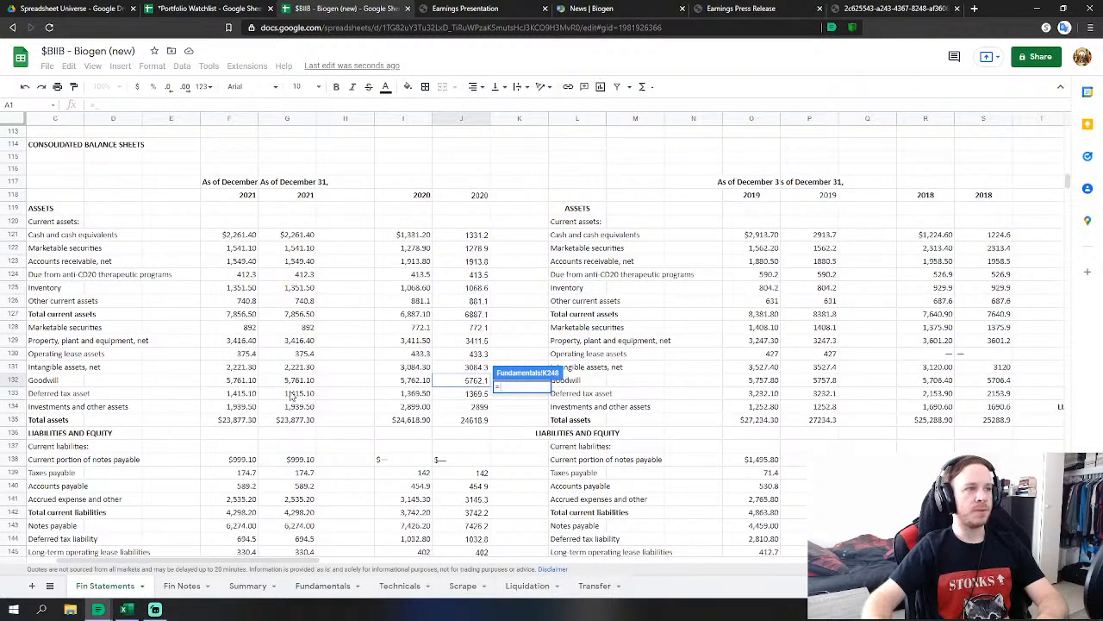
{"action": "left_click", "coordinate": [473, 369]}
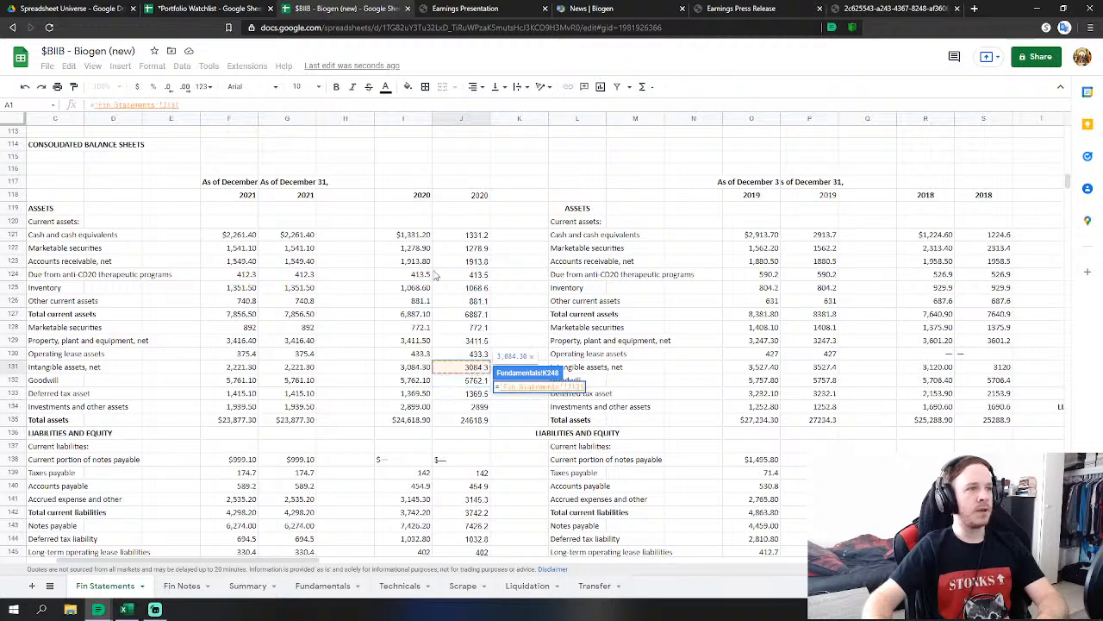
{"action": "key", "text": "Return"}
Start FY 2020 Other Assets as 2020 deferred tax asset plus investments and other assets.
{"action": "scroll", "coordinate": [530, 422], "scroll_direction": "down", "scroll_amount": 1}
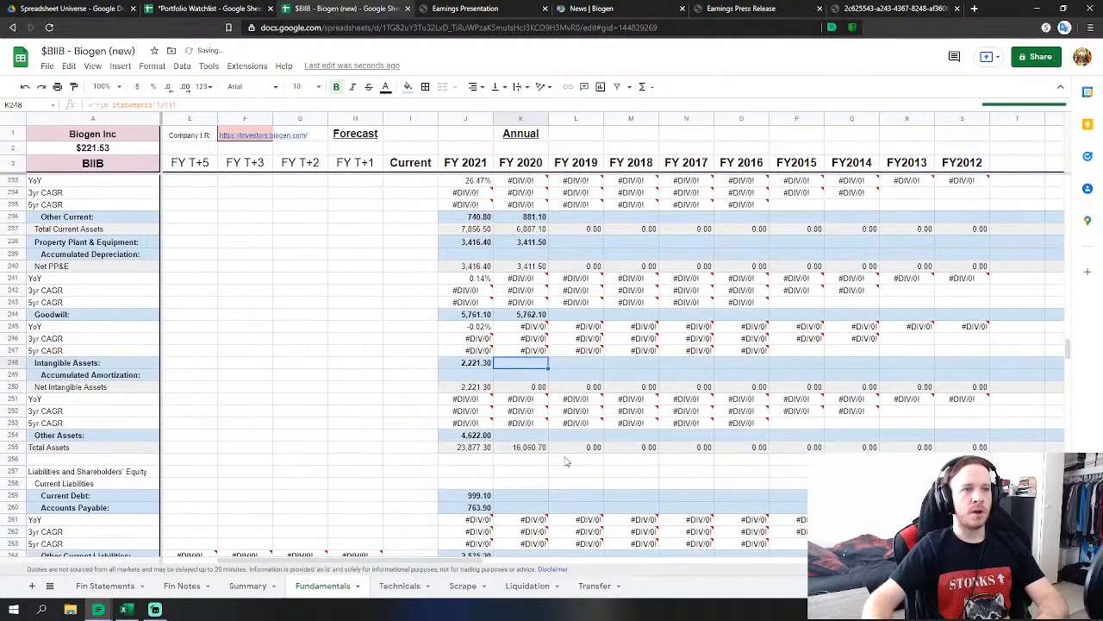
{"action": "left_click", "coordinate": [530, 436]}
{"action": "type", "text": "="}
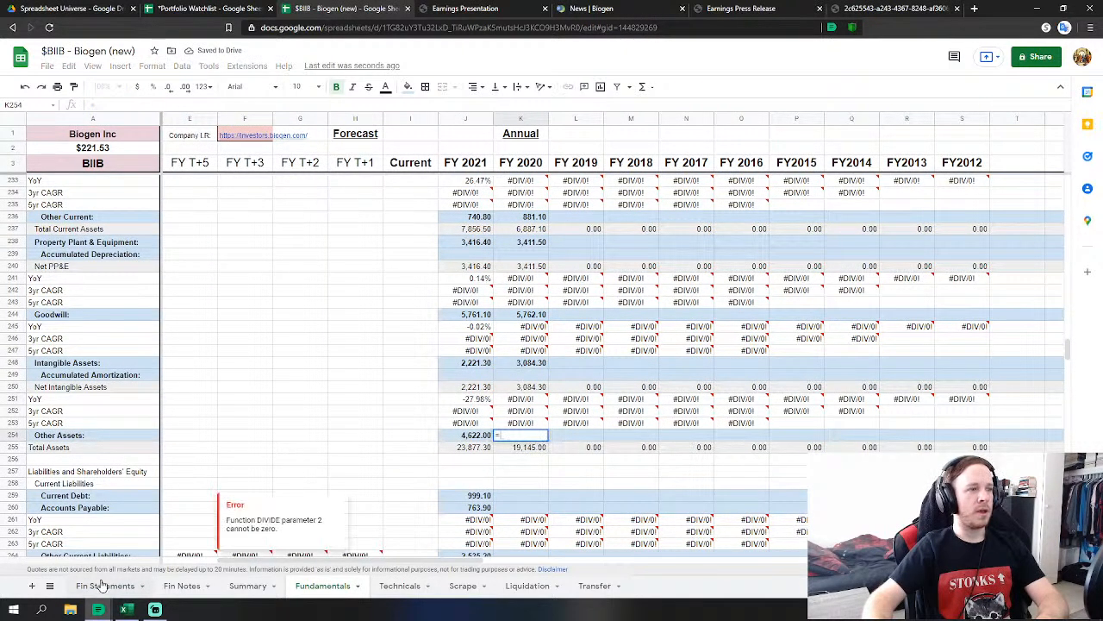
{"action": "left_click", "coordinate": [103, 585]}
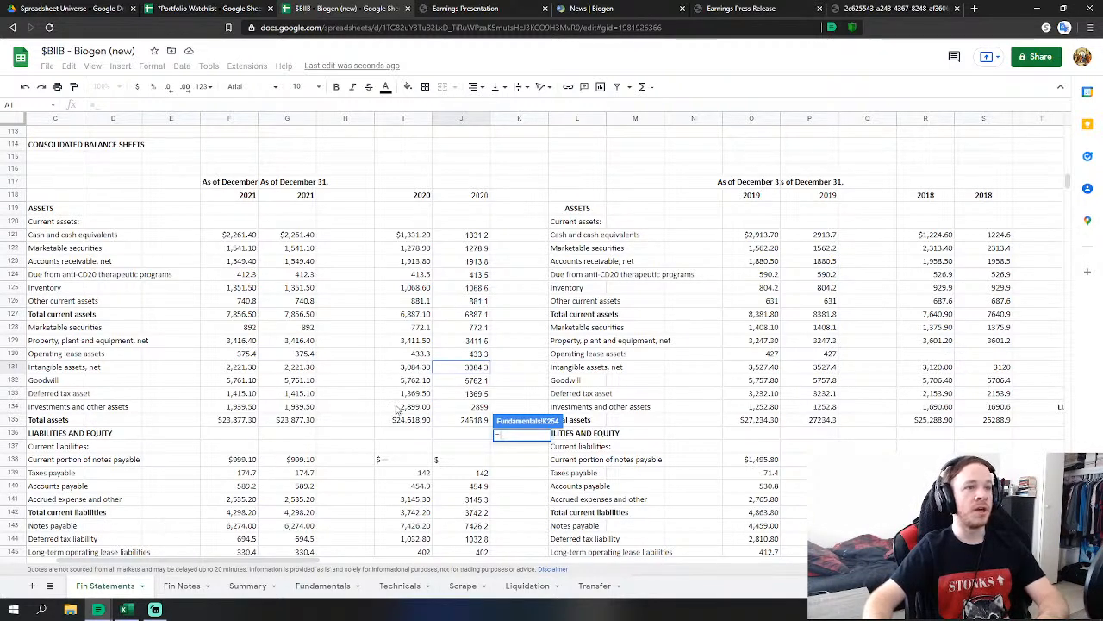
{"action": "left_click", "coordinate": [473, 395]}
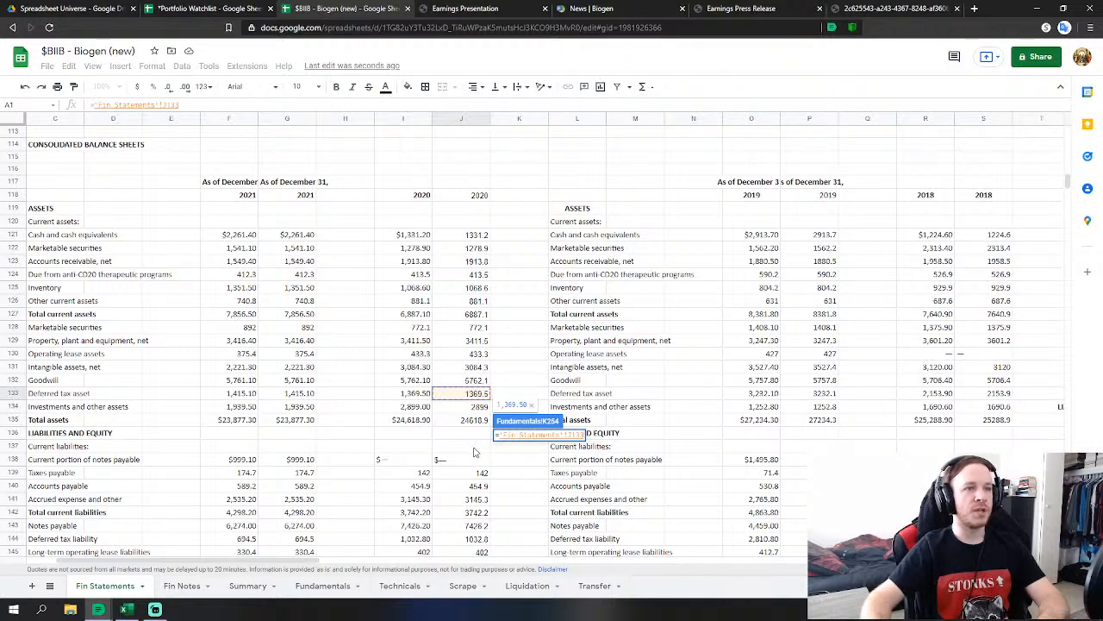
{"action": "type", "text": "+"}
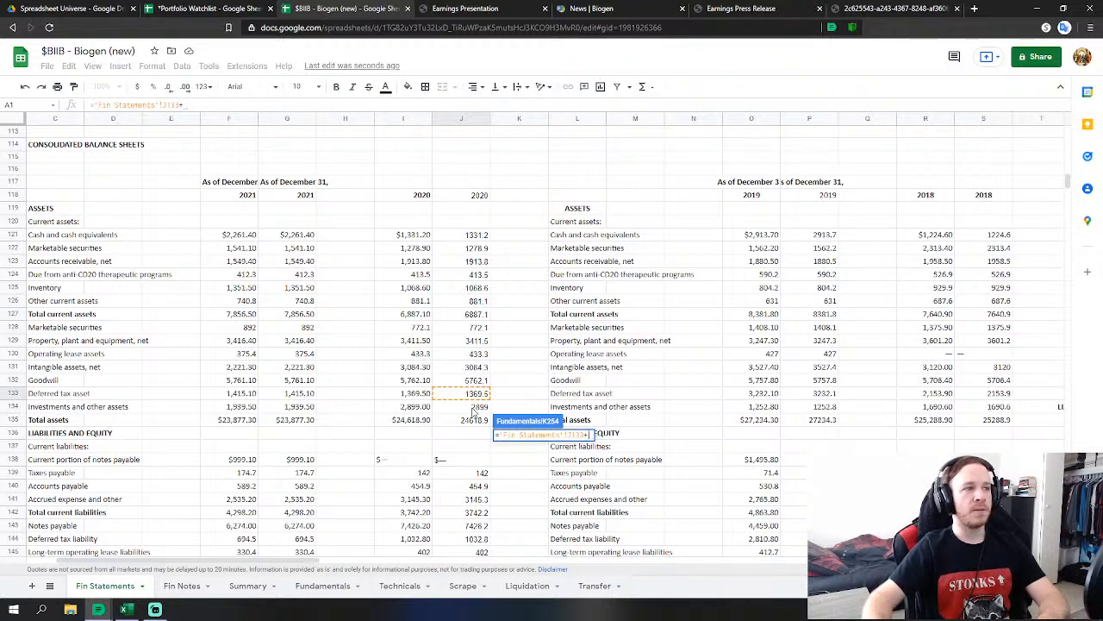
{"action": "left_click", "coordinate": [473, 408]}
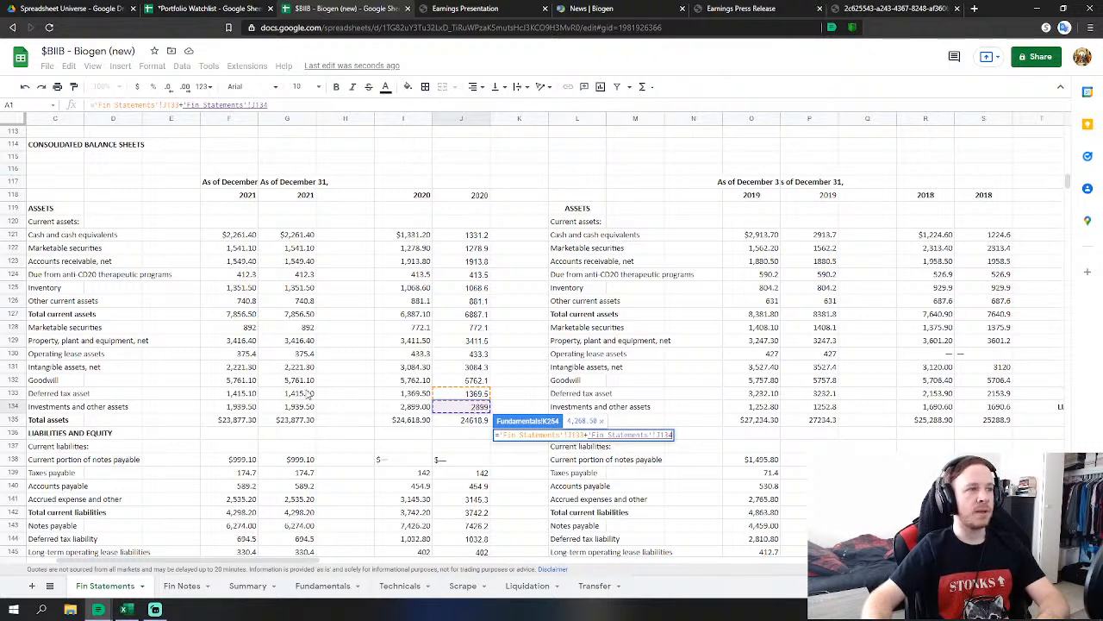
{"action": "key", "text": "alt+Tab"}
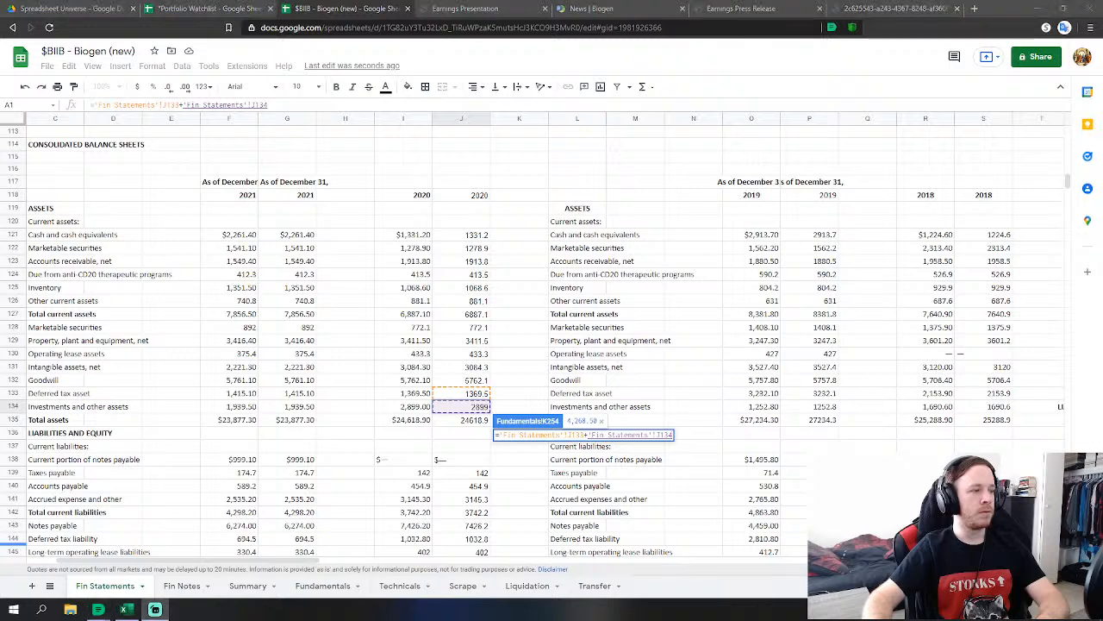
{"action": "key", "text": "alt+Tab"}
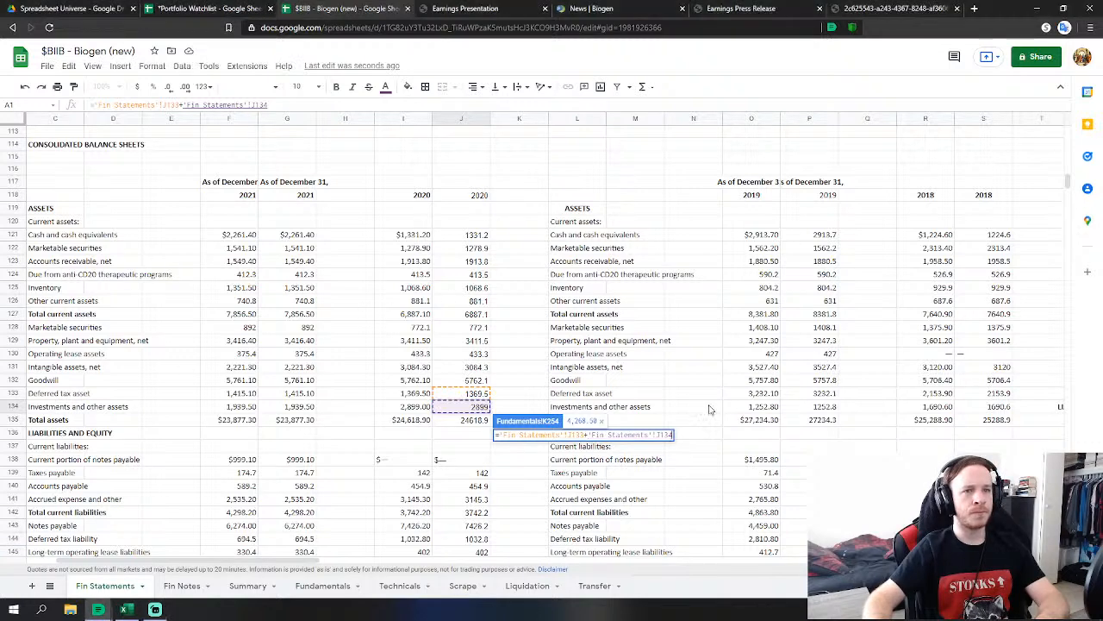
Add 2020 operating lease assets and marketable securities to Other Assets, totalling 5,473.90.
{"action": "type", "text": "+"}
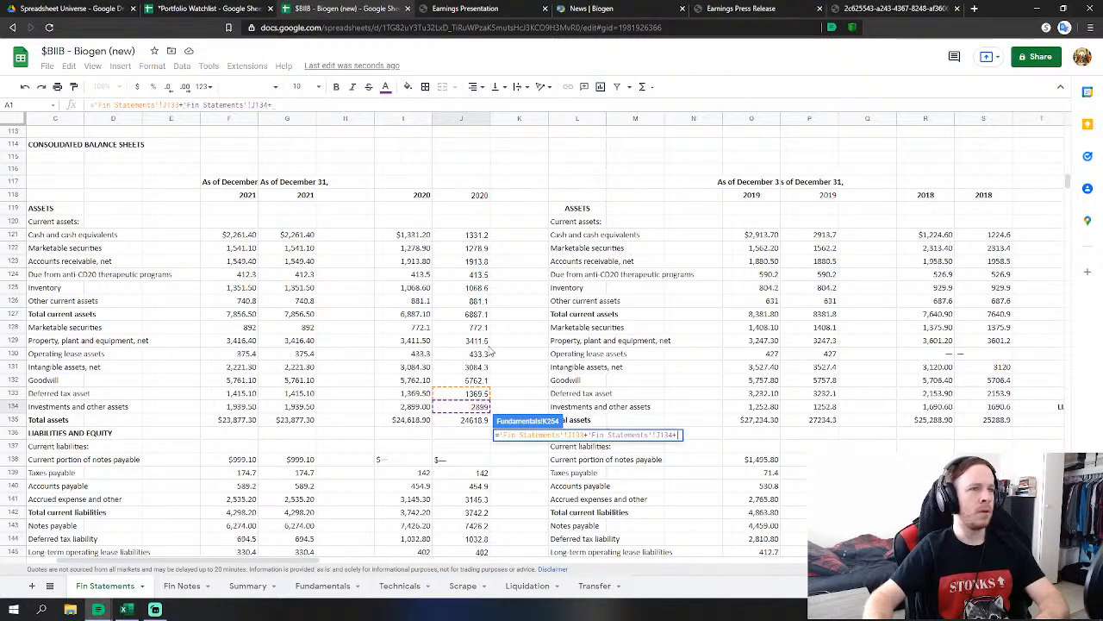
{"action": "left_click", "coordinate": [479, 354]}
{"action": "type", "text": "+"}
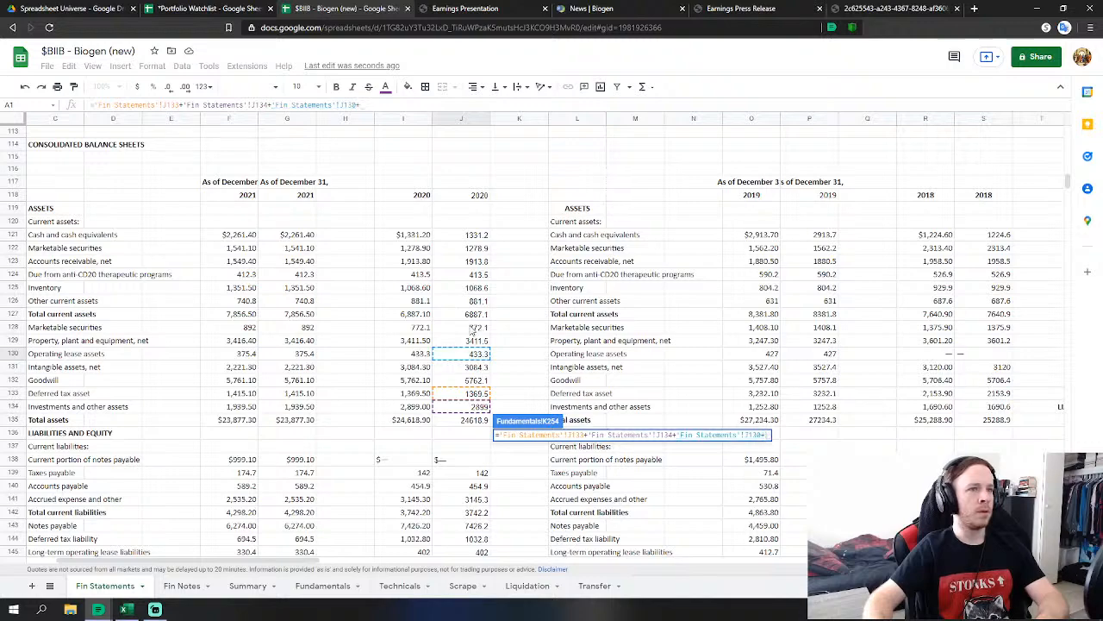
{"action": "left_click", "coordinate": [476, 326]}
{"action": "key", "text": "Return"}
{"action": "scroll", "coordinate": [500, 495], "scroll_direction": "down", "scroll_amount": 2}
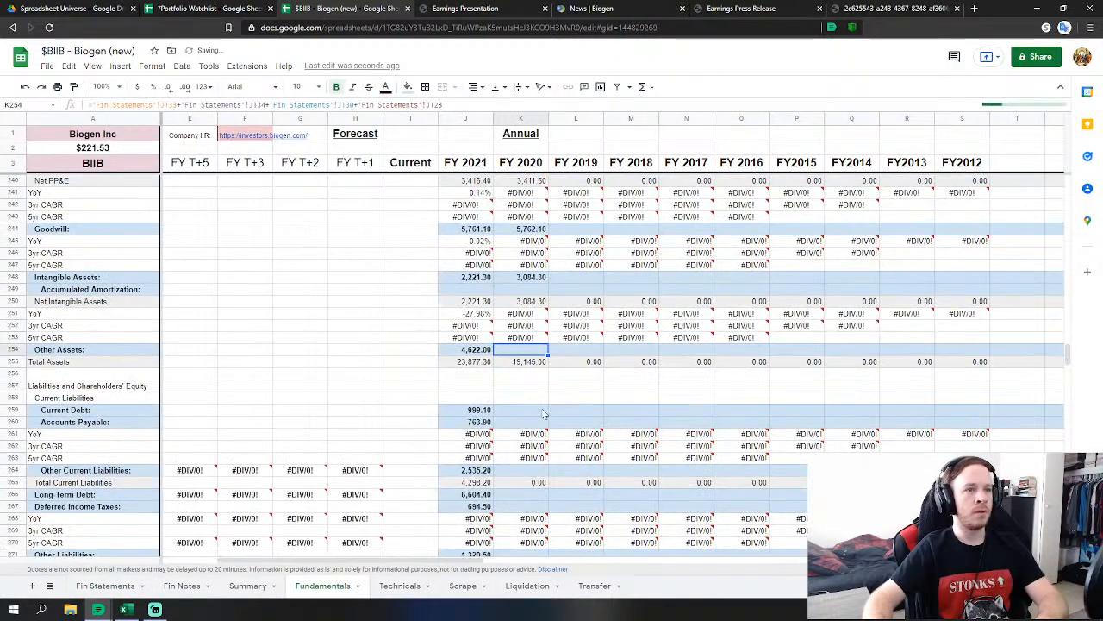
{"action": "left_click", "coordinate": [522, 412]}
Link FY2020 Current Debt to the 2020 taxes payable figure 142 on Fin Statements.
{"action": "scroll", "coordinate": [552, 414], "scroll_direction": "down", "scroll_amount": 1}
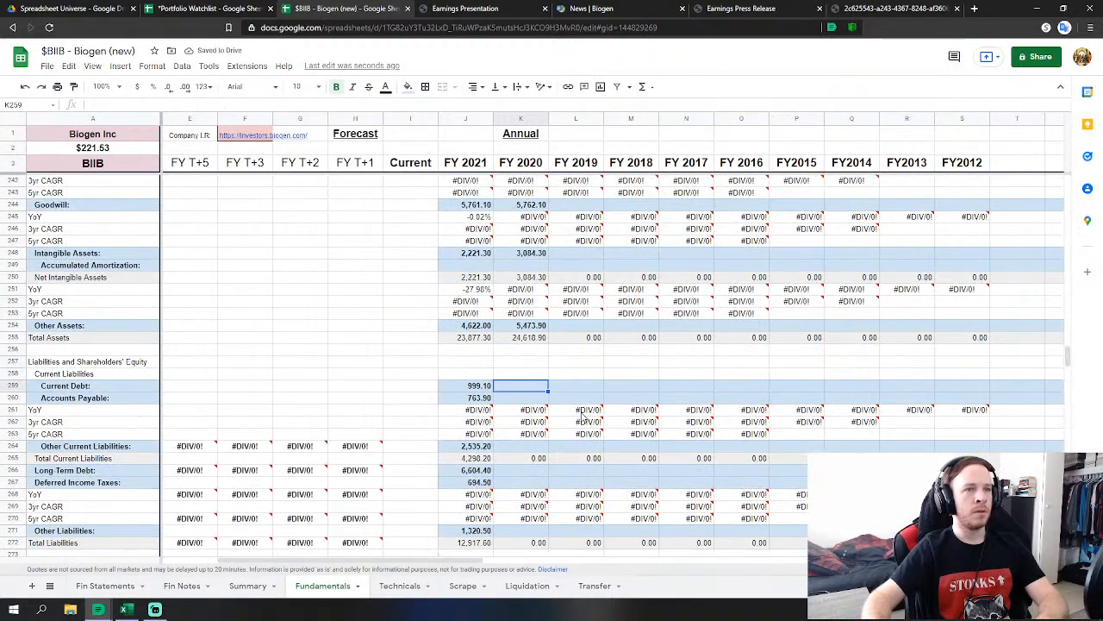
{"action": "type", "text": "="}
{"action": "left_click", "coordinate": [105, 585]}
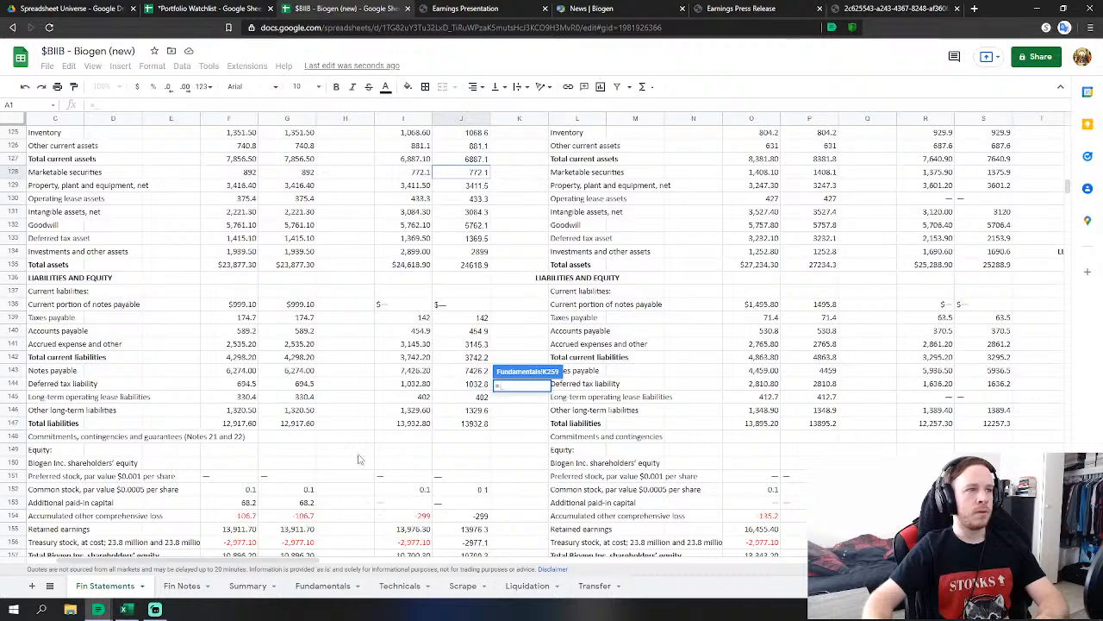
{"action": "left_click", "coordinate": [479, 321]}
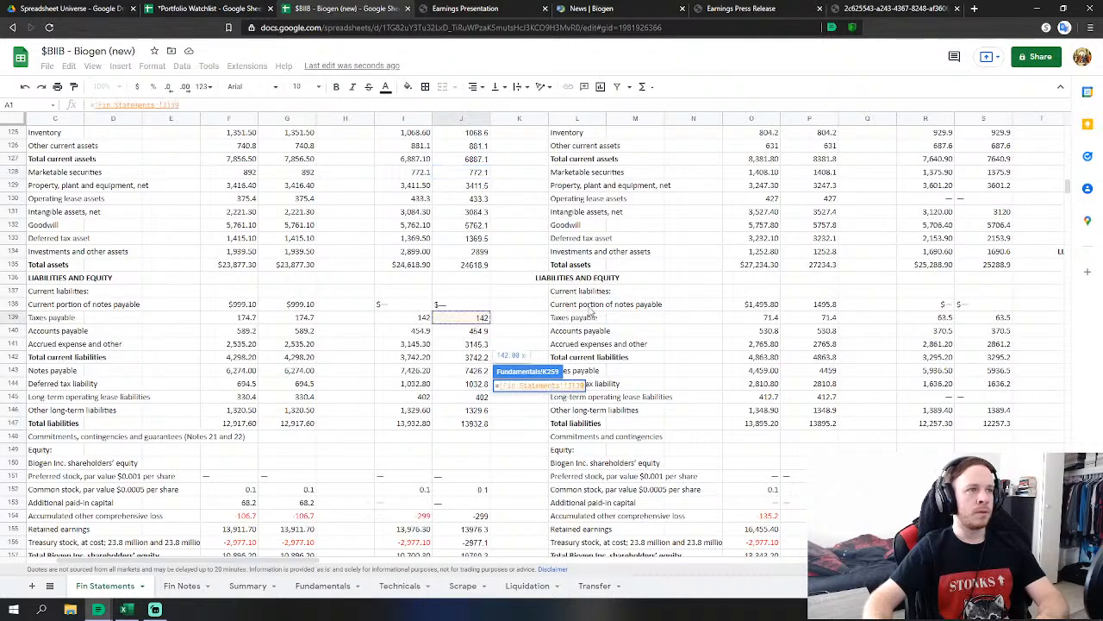
{"action": "key", "text": "Return"}
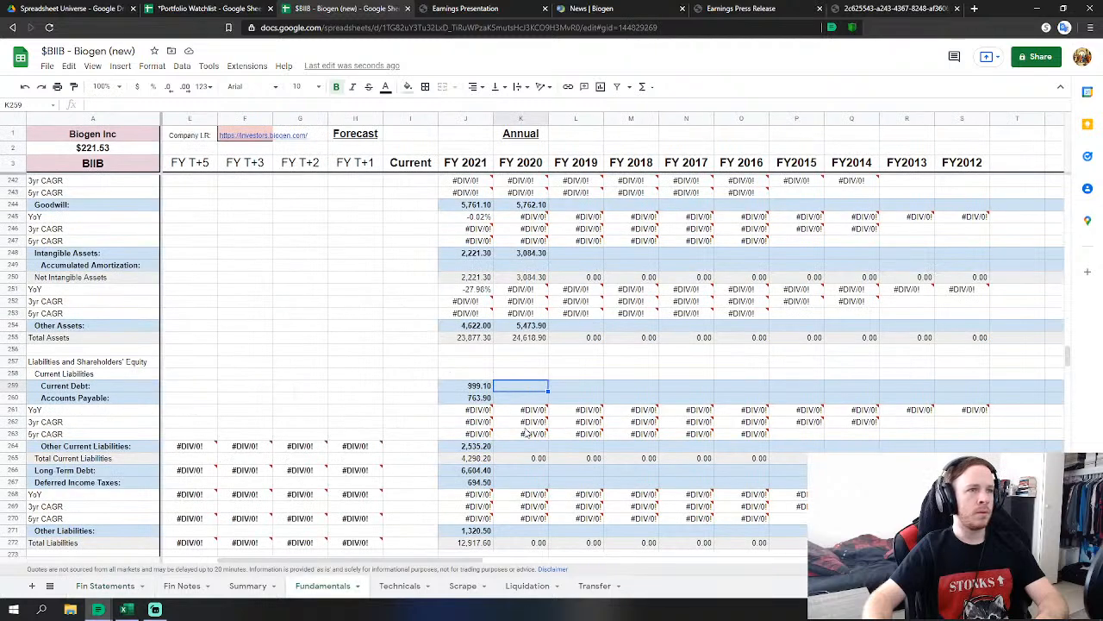
Make FY2020 Accounts Payable reference the 2020 taxes payable and accounts payable figures.
{"action": "left_click", "coordinate": [520, 397]}
{"action": "type", "text": "="}
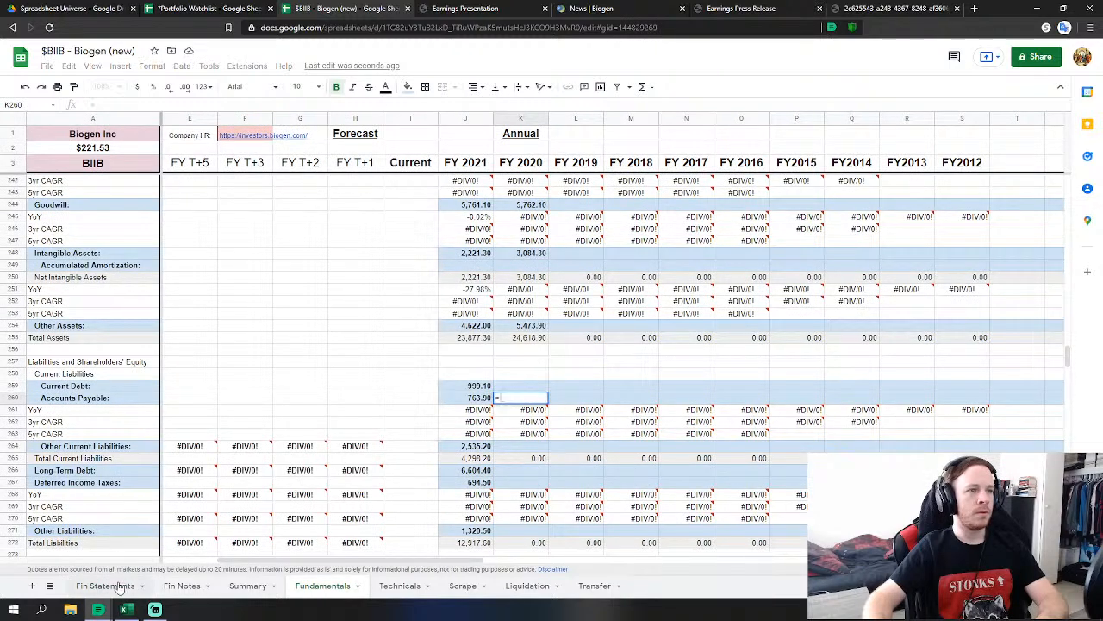
{"action": "left_click", "coordinate": [105, 586]}
{"action": "left_click", "coordinate": [472, 319]}
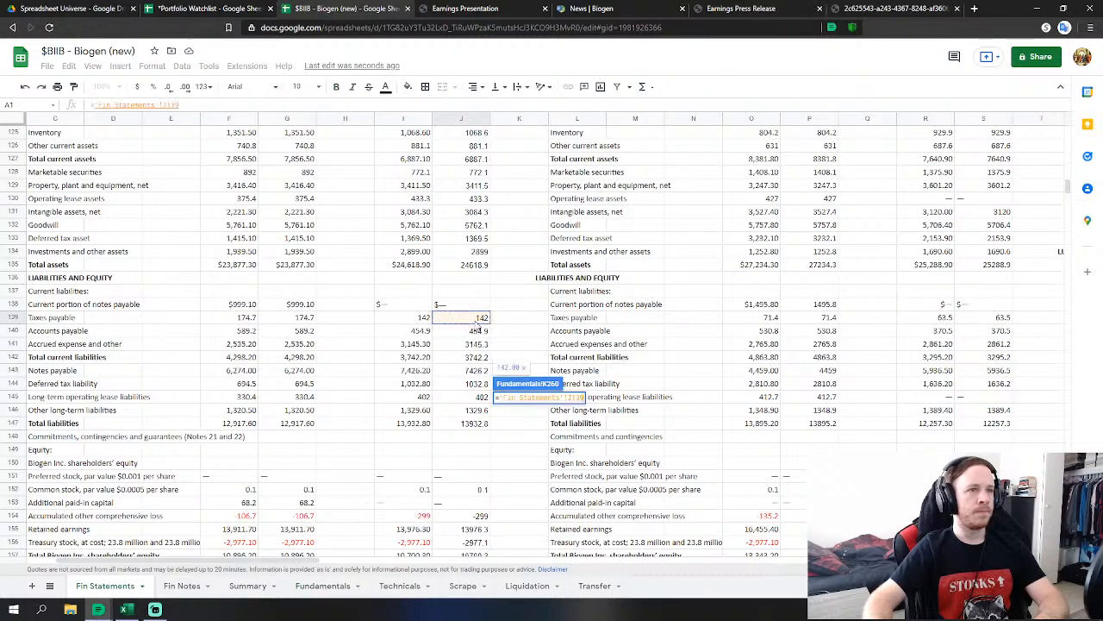
{"action": "left_click", "coordinate": [475, 333]}
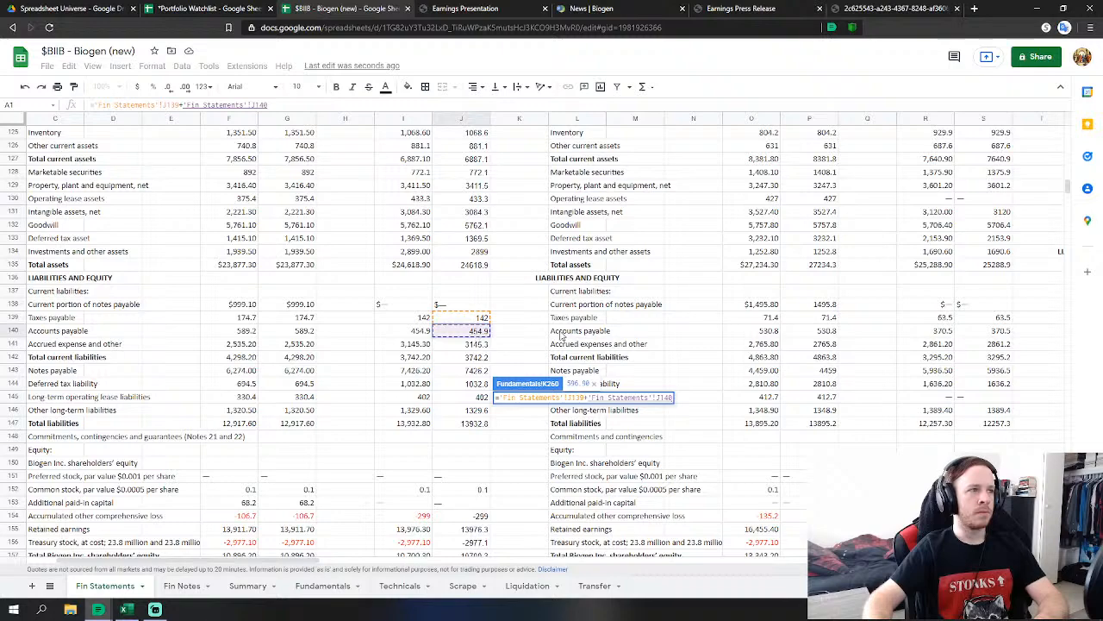
{"action": "key", "text": "Return"}
Link FY2020 Other Current Liabilities to the 2020 accrued expenses and other figure.
{"action": "left_click", "coordinate": [532, 426]}
{"action": "scroll", "coordinate": [532, 426], "scroll_direction": "down", "scroll_amount": 3}
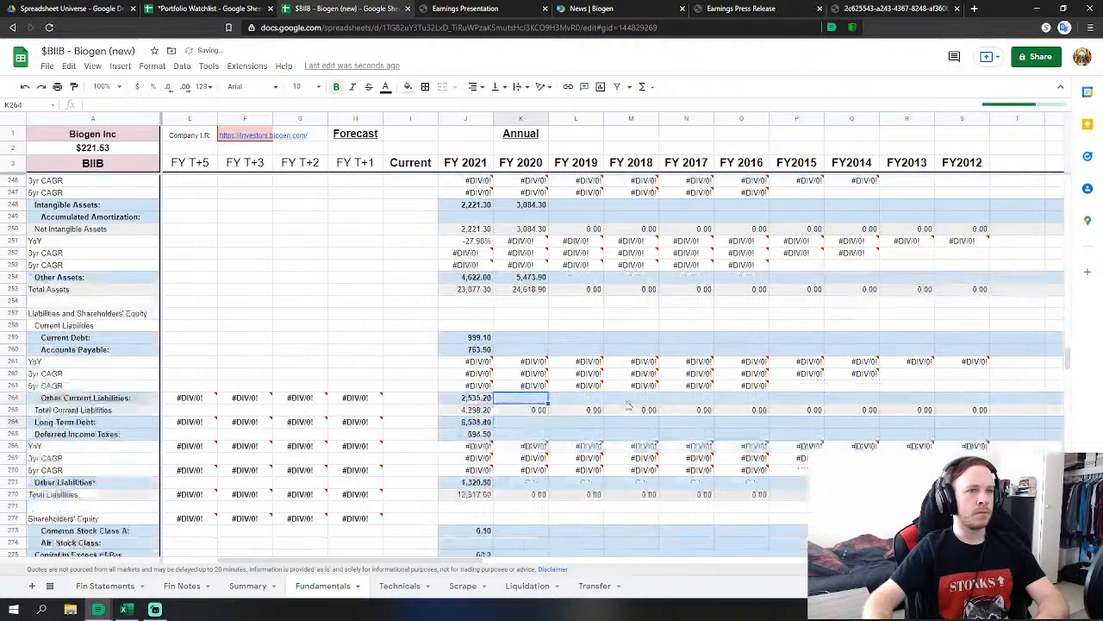
{"action": "type", "text": "="}
{"action": "left_click", "coordinate": [105, 585]}
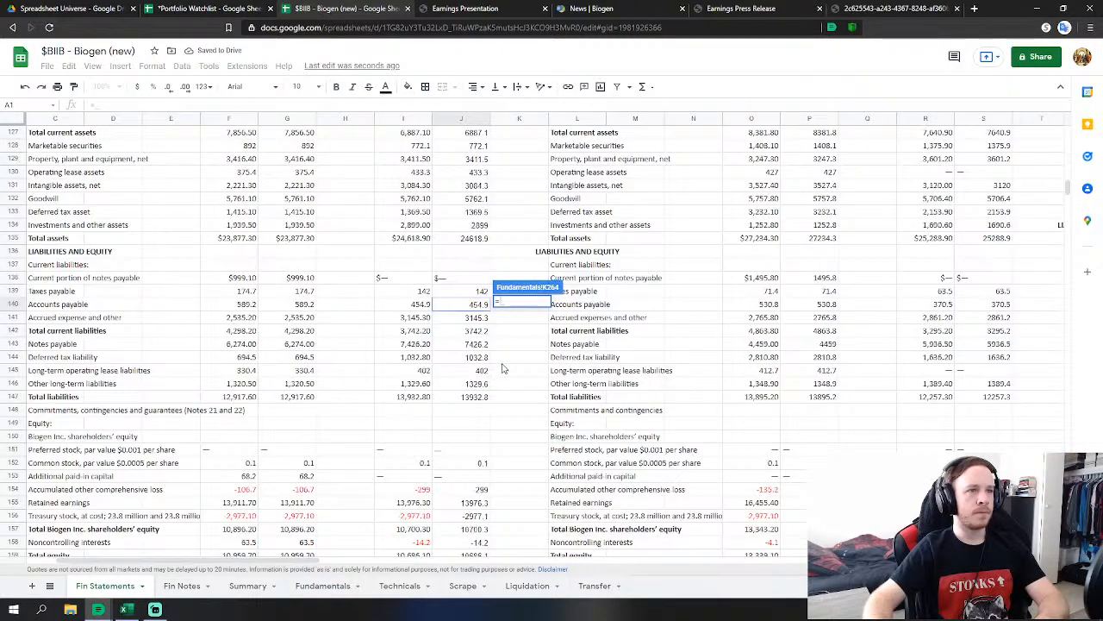
{"action": "left_click", "coordinate": [479, 318]}
{"action": "key", "text": "Return"}
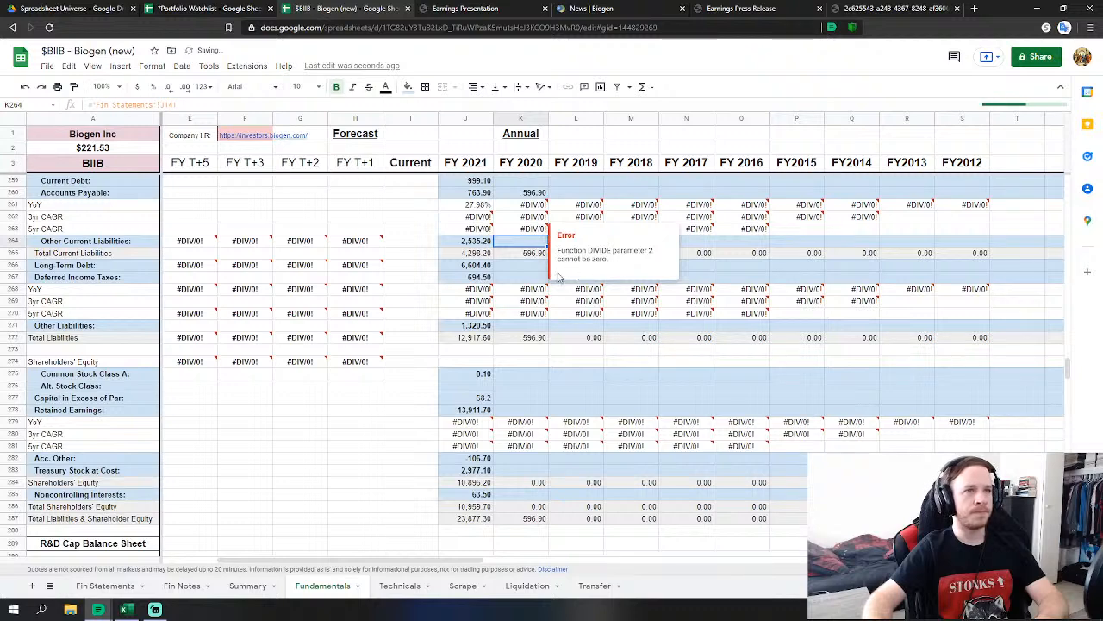
Set FY2020 Long Term Debt to notes payable 7426.2 plus long-term operating lease liabilities.
{"action": "left_click", "coordinate": [521, 264]}
{"action": "type", "text": "="}
{"action": "left_click", "coordinate": [117, 589]}
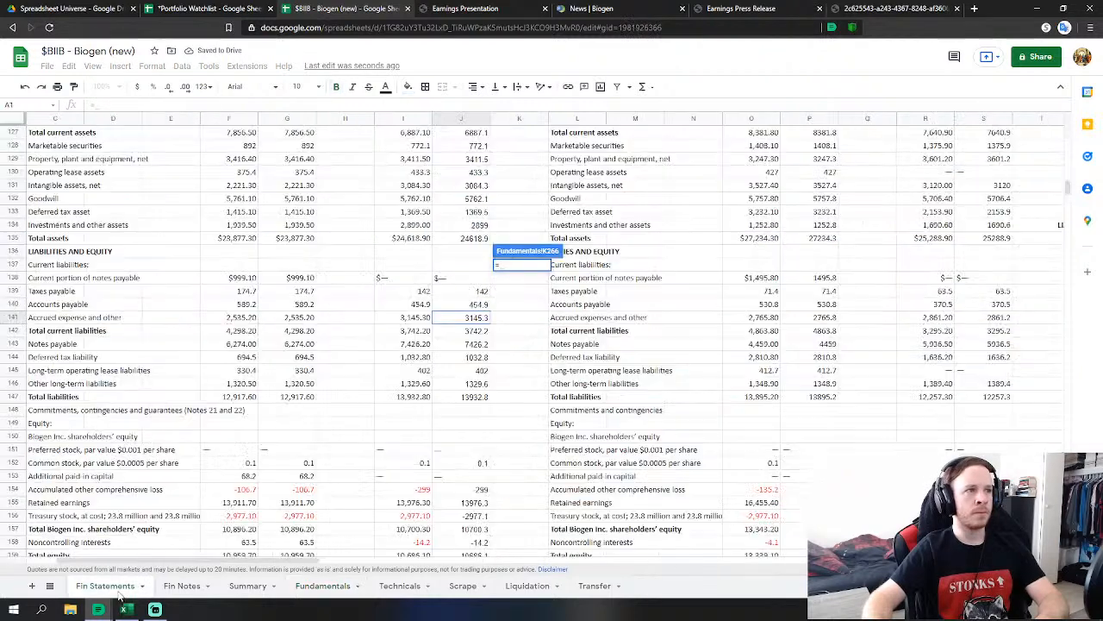
{"action": "left_click", "coordinate": [477, 344]}
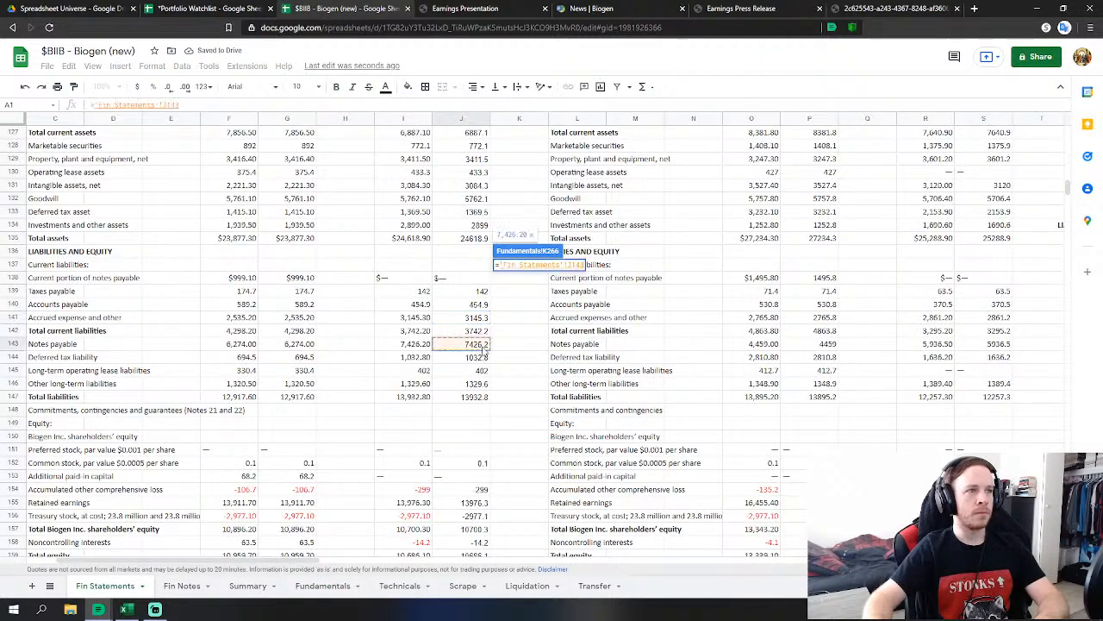
{"action": "type", "text": "+"}
{"action": "left_click", "coordinate": [481, 370]}
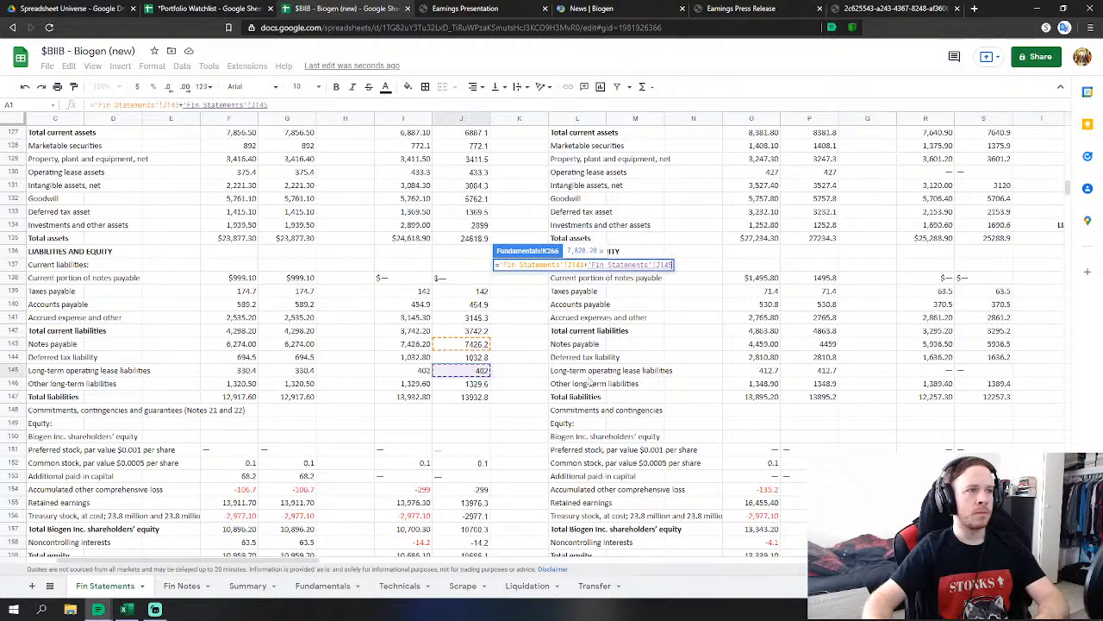
{"action": "key", "text": "Return"}
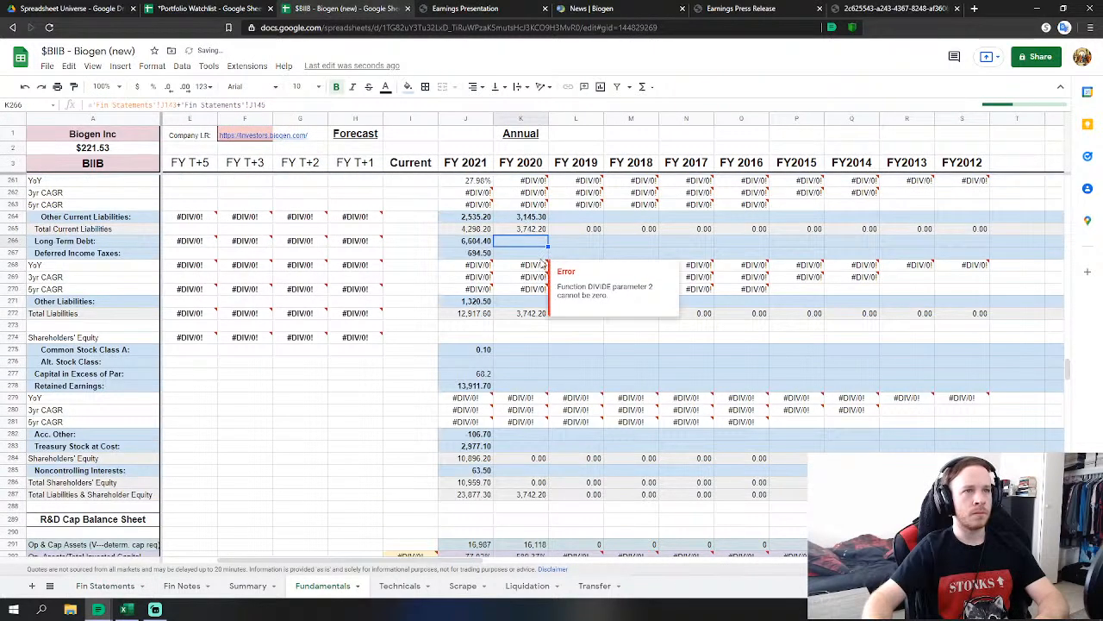
Link FY2020 deferred income taxes to 1032.8 and Other Liabilities to 1329.6.
{"action": "type", "text": "="}
{"action": "left_click", "coordinate": [105, 585]}
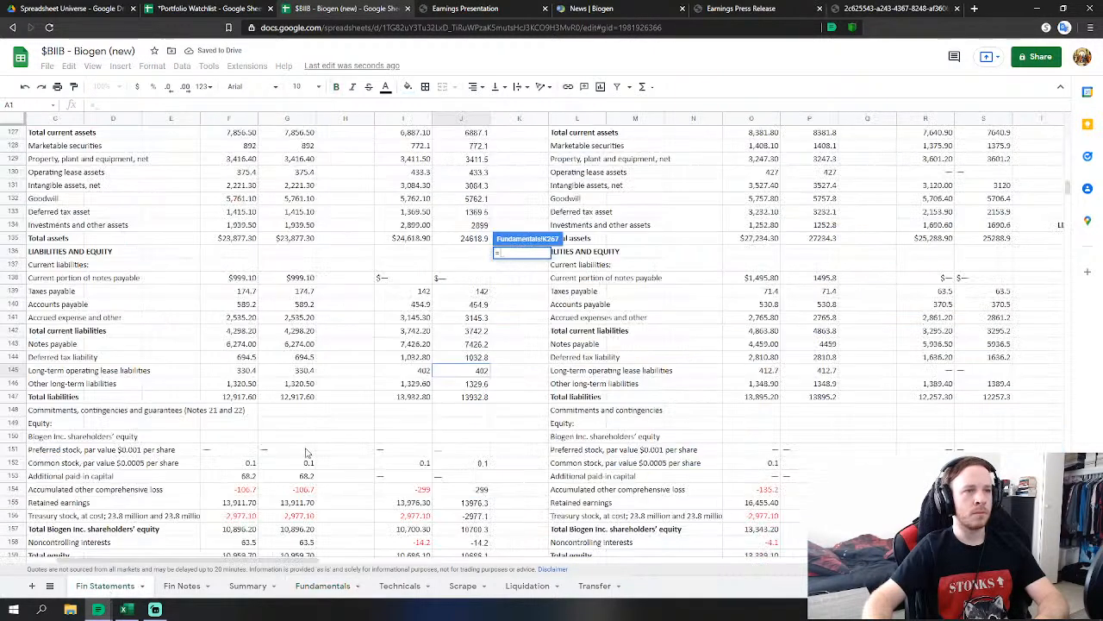
{"action": "left_click", "coordinate": [481, 357]}
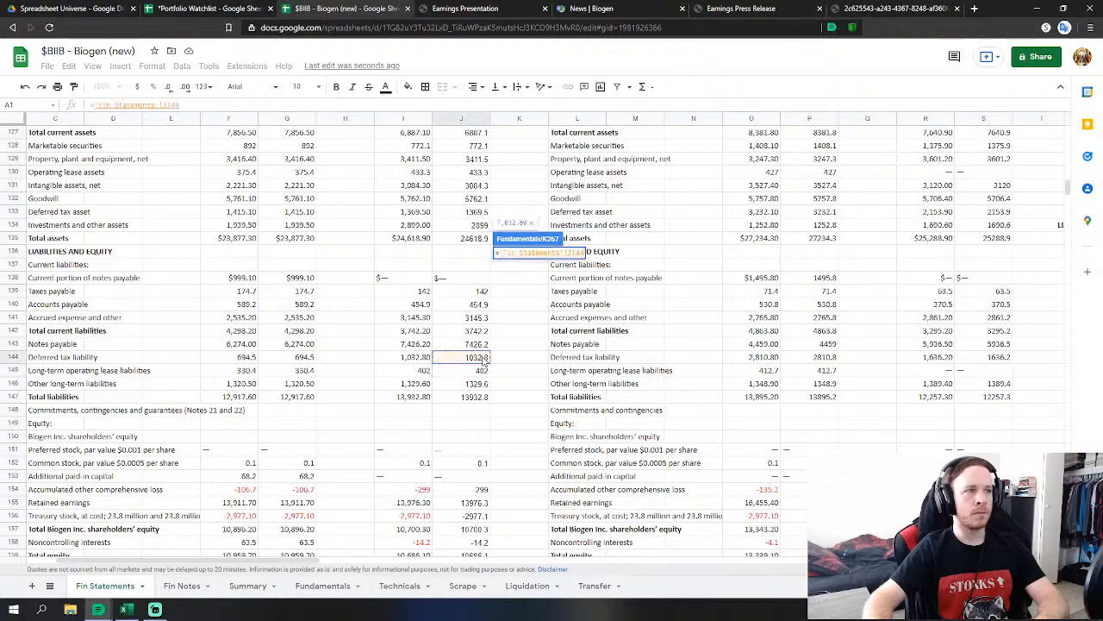
{"action": "key", "text": "Return"}
{"action": "left_click", "coordinate": [514, 306]}
{"action": "type", "text": "="}
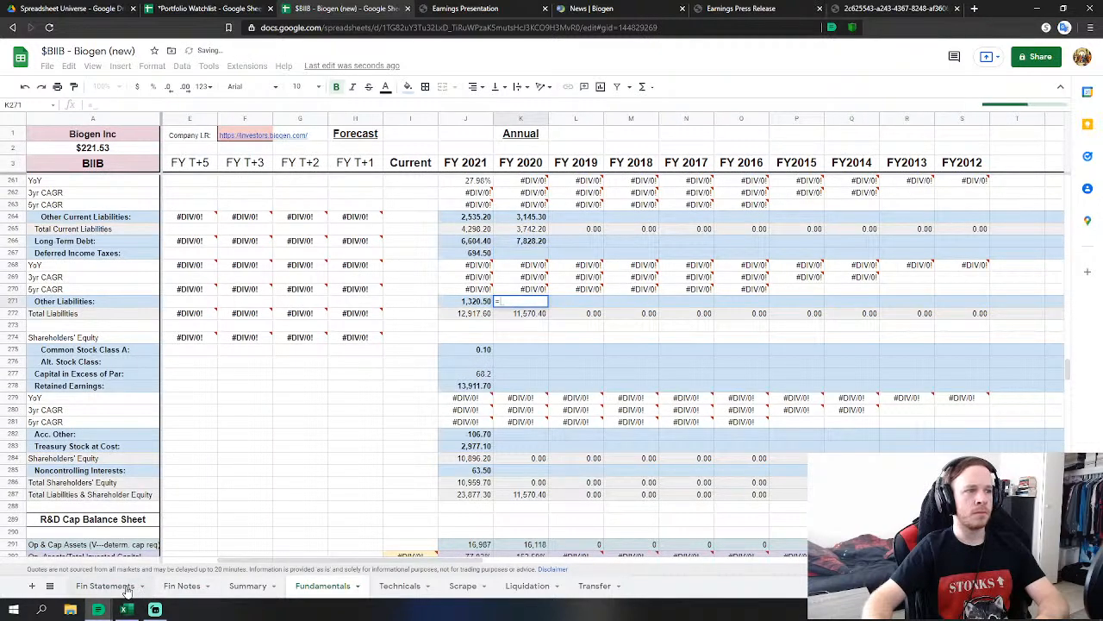
{"action": "left_click", "coordinate": [105, 585]}
{"action": "left_click", "coordinate": [477, 384]}
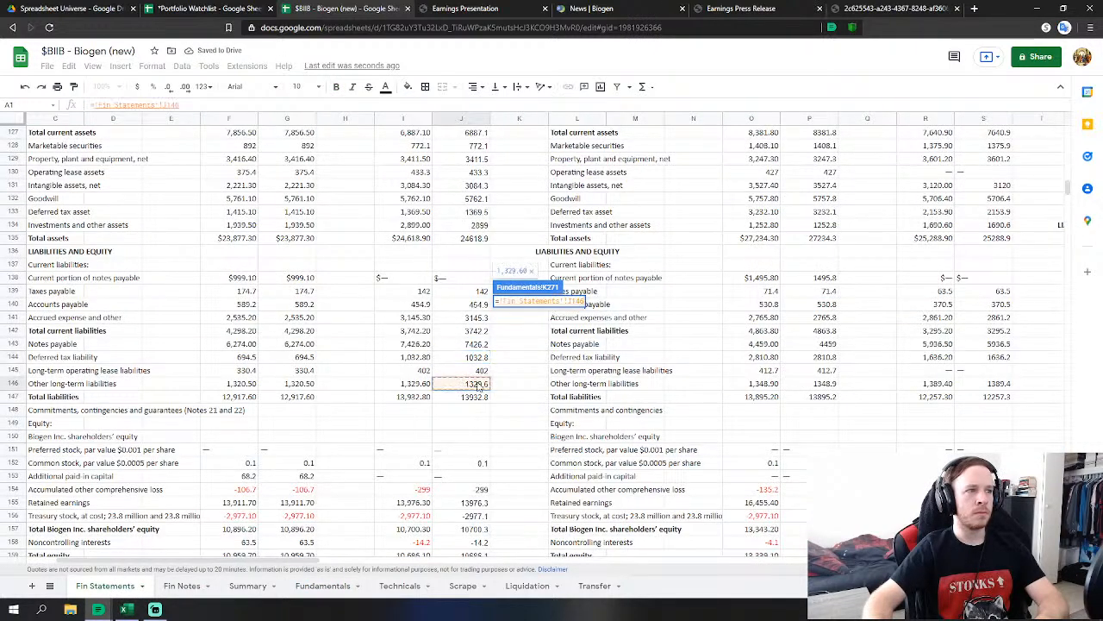
{"action": "key", "text": "Return"}
Reference the 0.1 common stock figure for FY2020 Common Stock Class A.
{"action": "left_click", "coordinate": [540, 354]}
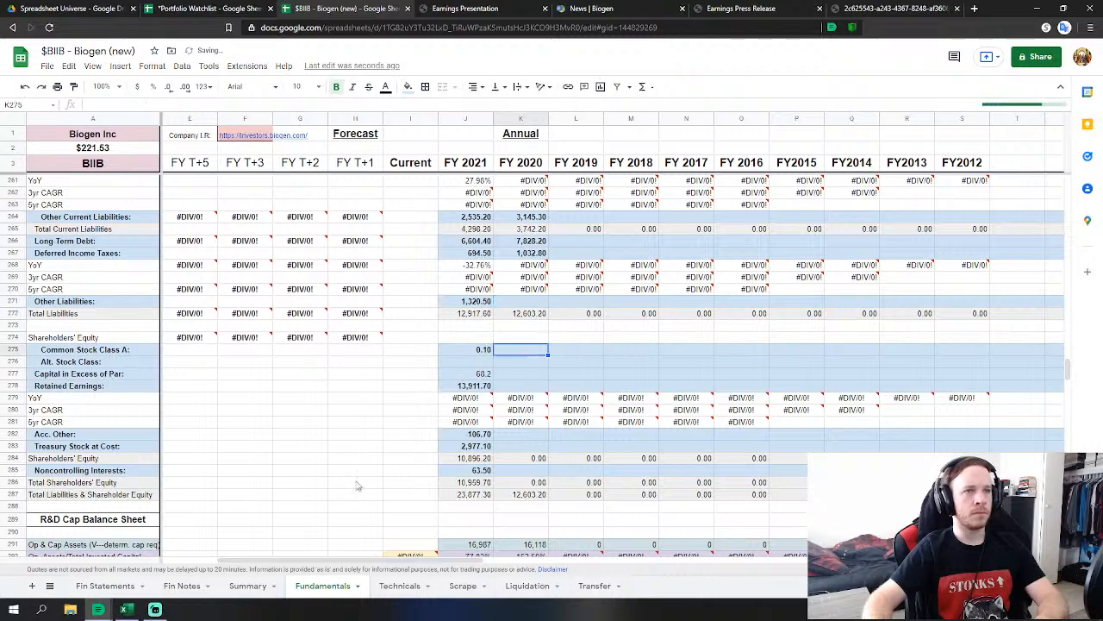
{"action": "type", "text": "="}
{"action": "left_click", "coordinate": [106, 585]}
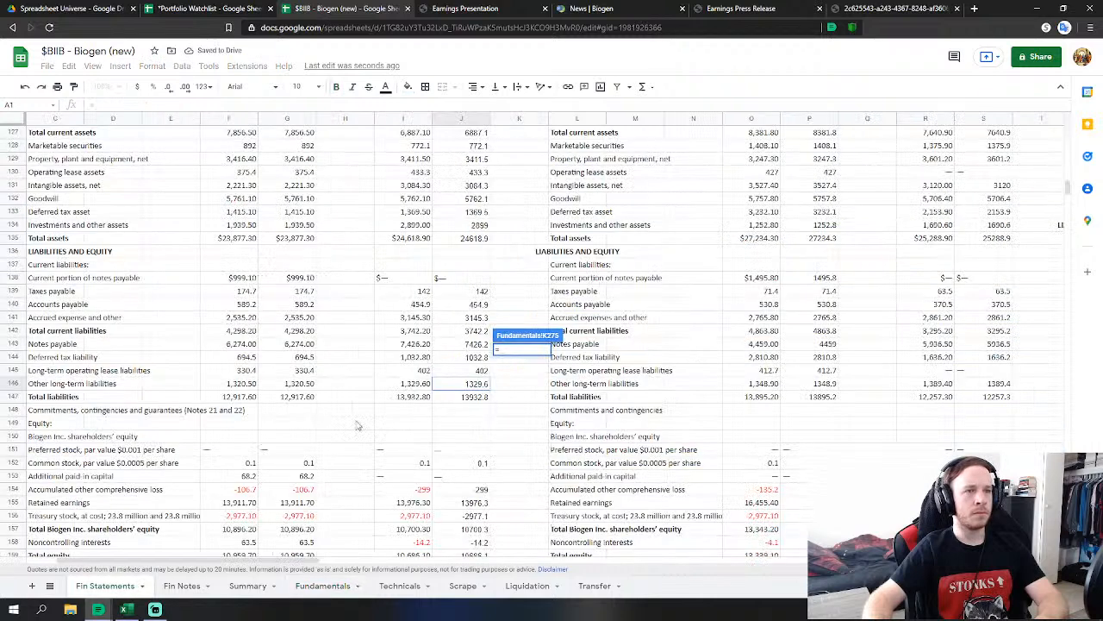
{"action": "left_click", "coordinate": [472, 470]}
Confirm the common stock link and abandon an empty Capital in Excess of Par entry.
{"action": "key", "text": "Return"}
{"action": "scroll", "coordinate": [532, 357], "scroll_direction": "down", "scroll_amount": 1}
{"action": "left_click", "coordinate": [532, 354]}
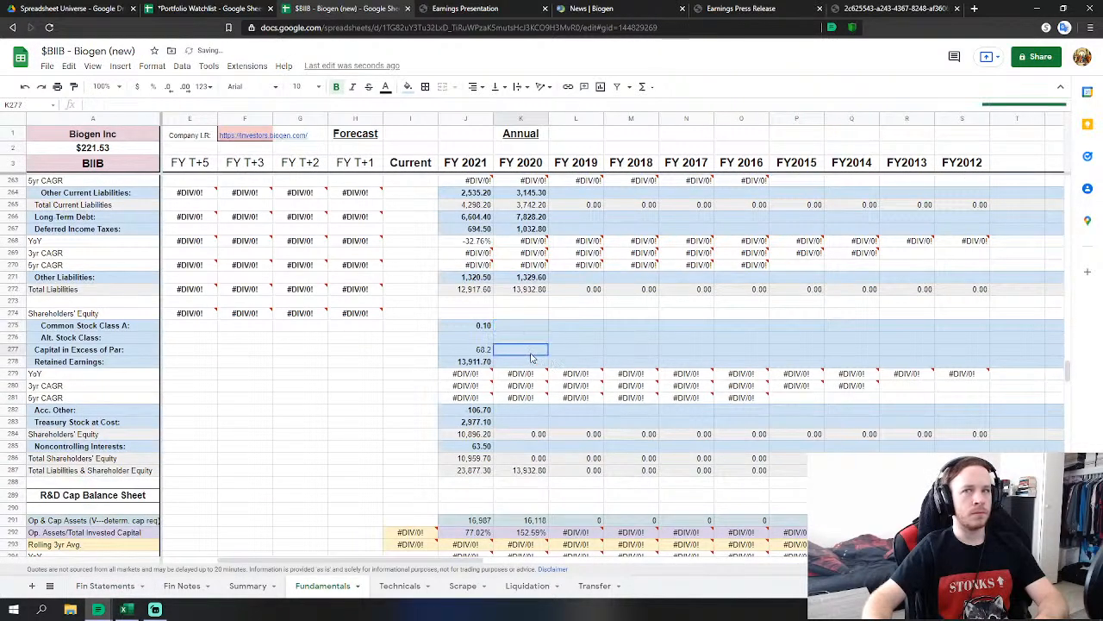
{"action": "type", "text": "="}
{"action": "left_click", "coordinate": [105, 585]}
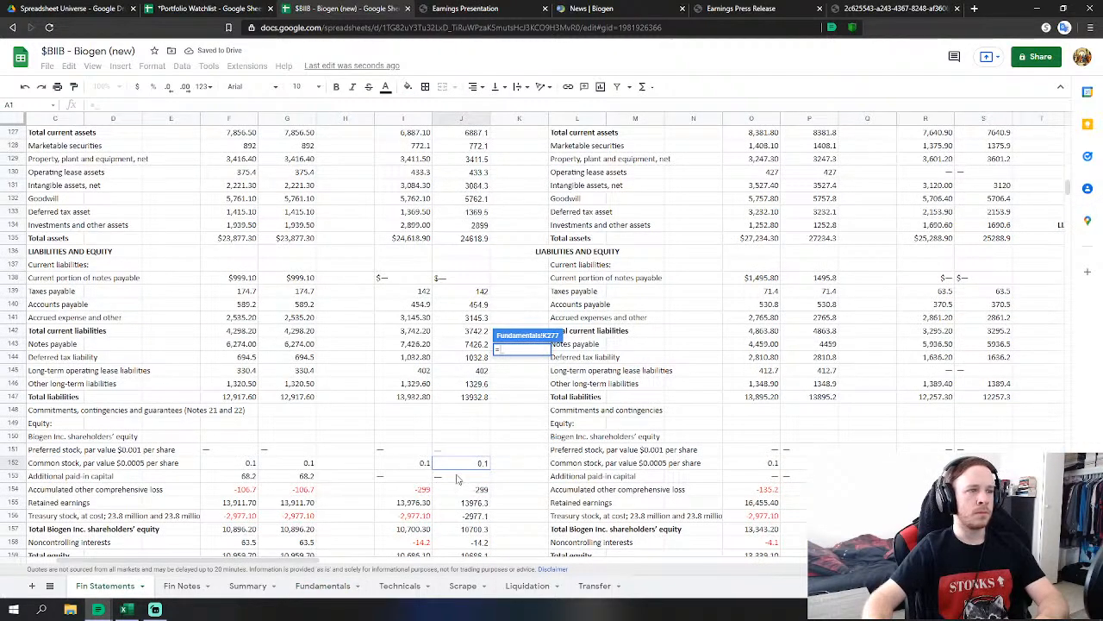
{"action": "key", "text": "BackSpace"}
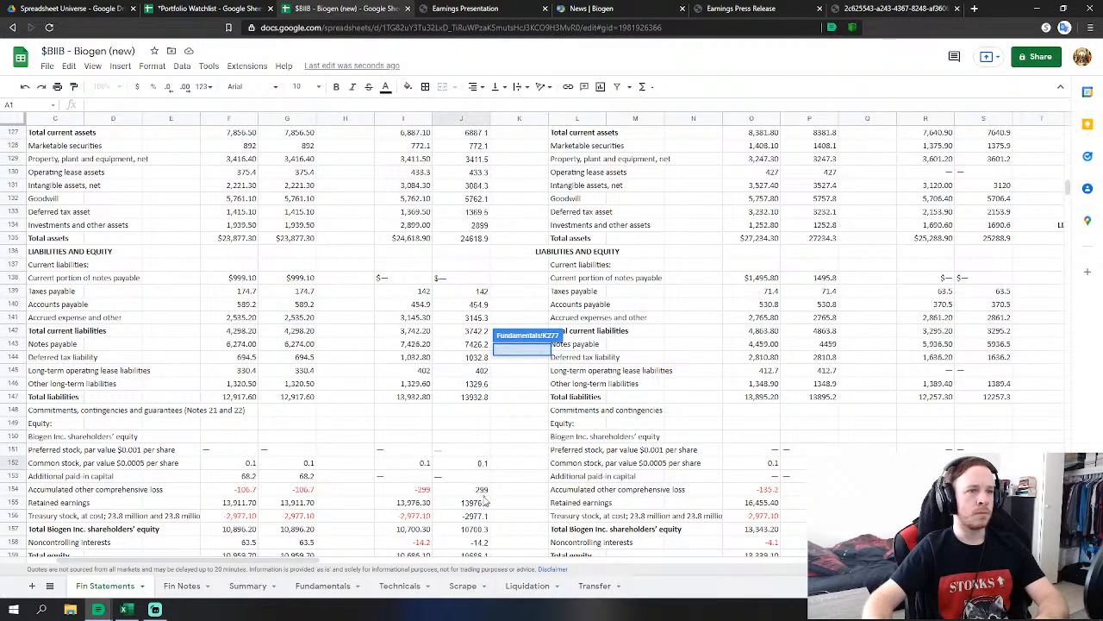
{"action": "key", "text": "Escape"}
Link FY2020 Acc. Other to the 299 accumulated other comprehensive loss figure.
{"action": "left_click", "coordinate": [521, 414]}
{"action": "type", "text": "="}
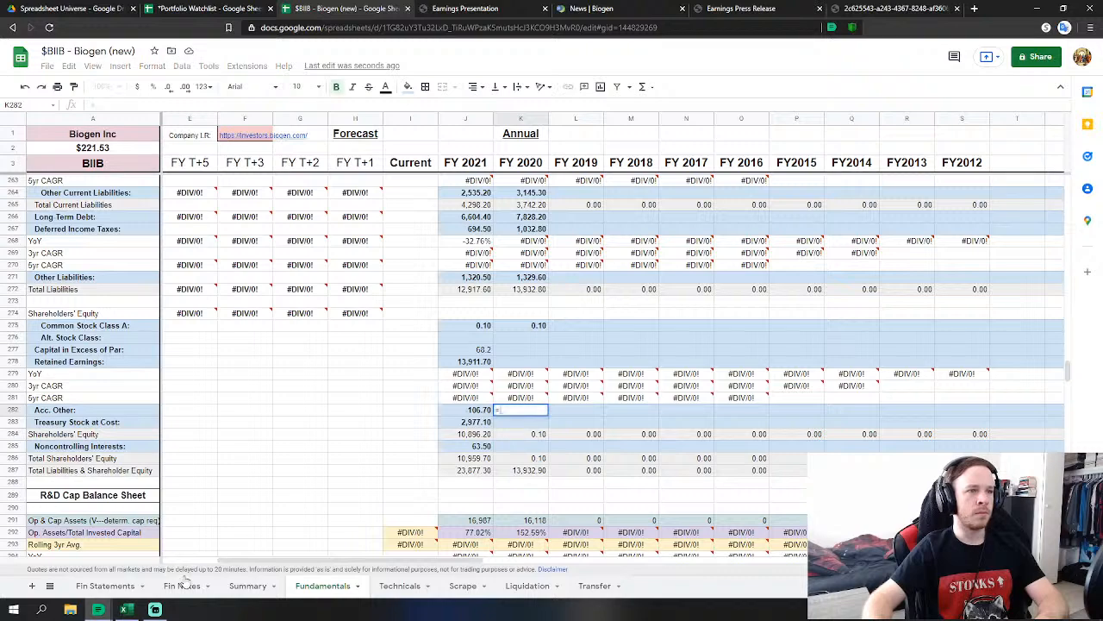
{"action": "left_click", "coordinate": [103, 586]}
{"action": "left_click", "coordinate": [461, 494]}
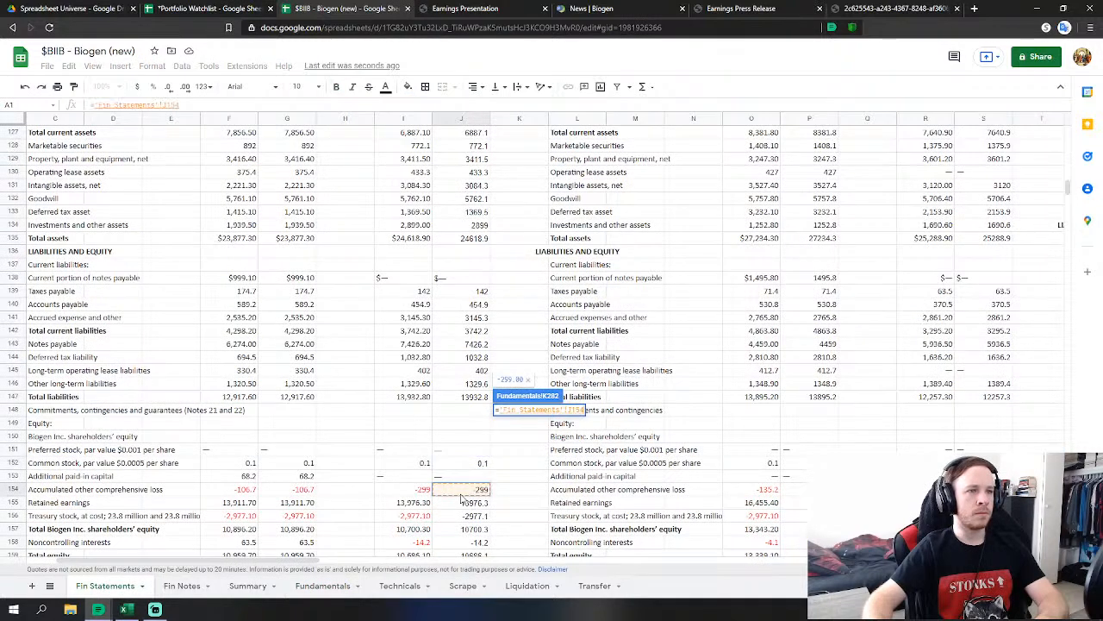
{"action": "key", "text": "Return"}
Link FY2020 Retained Earnings to the 13976.3 retained earnings figure.
{"action": "left_click", "coordinate": [521, 362]}
{"action": "type", "text": "="}
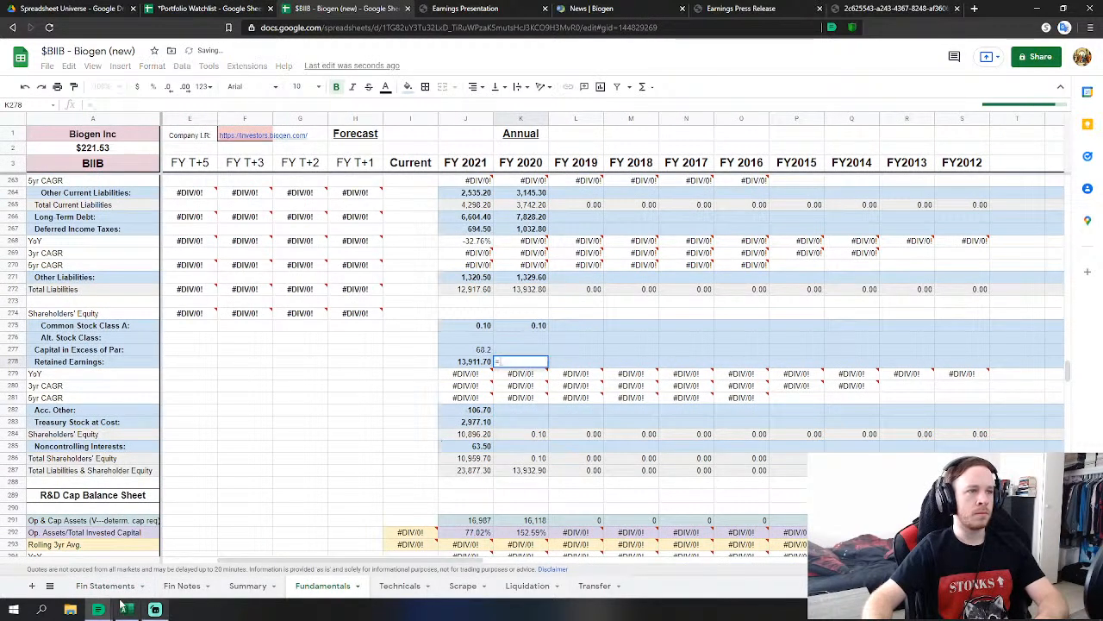
{"action": "left_click", "coordinate": [103, 586]}
{"action": "left_click", "coordinate": [461, 503]}
{"action": "scroll", "coordinate": [517, 495], "scroll_direction": "down", "scroll_amount": 2}
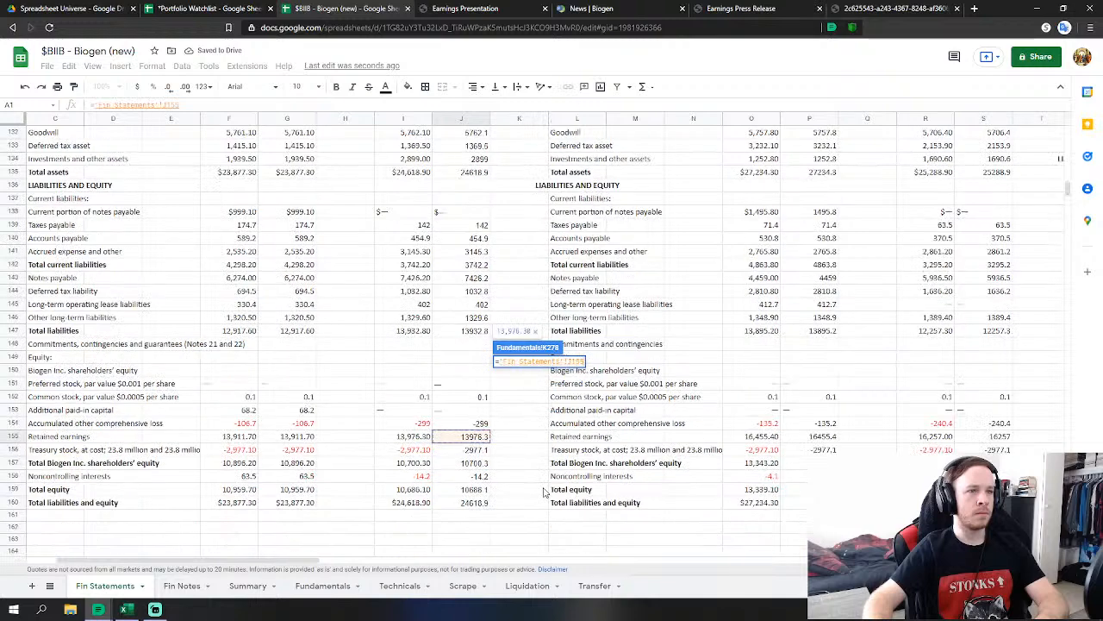
{"action": "key", "text": "Return"}
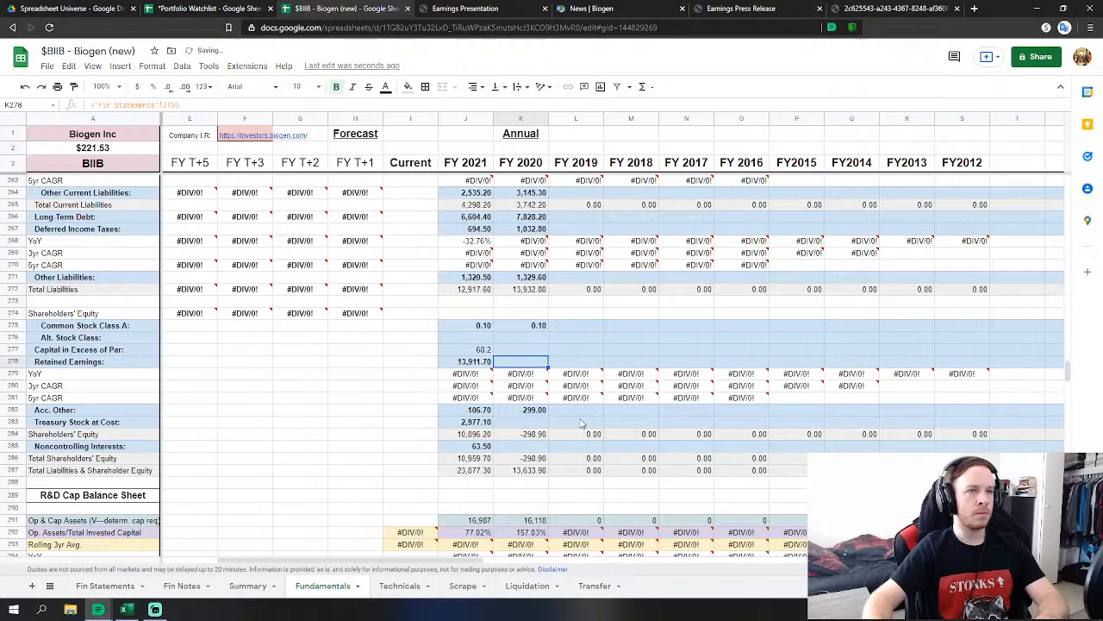
Link FY2020 Treasury Stock at Cost to the 2977.1 treasury stock figure.
{"action": "left_click", "coordinate": [524, 423]}
{"action": "type", "text": "="}
{"action": "left_click", "coordinate": [104, 586]}
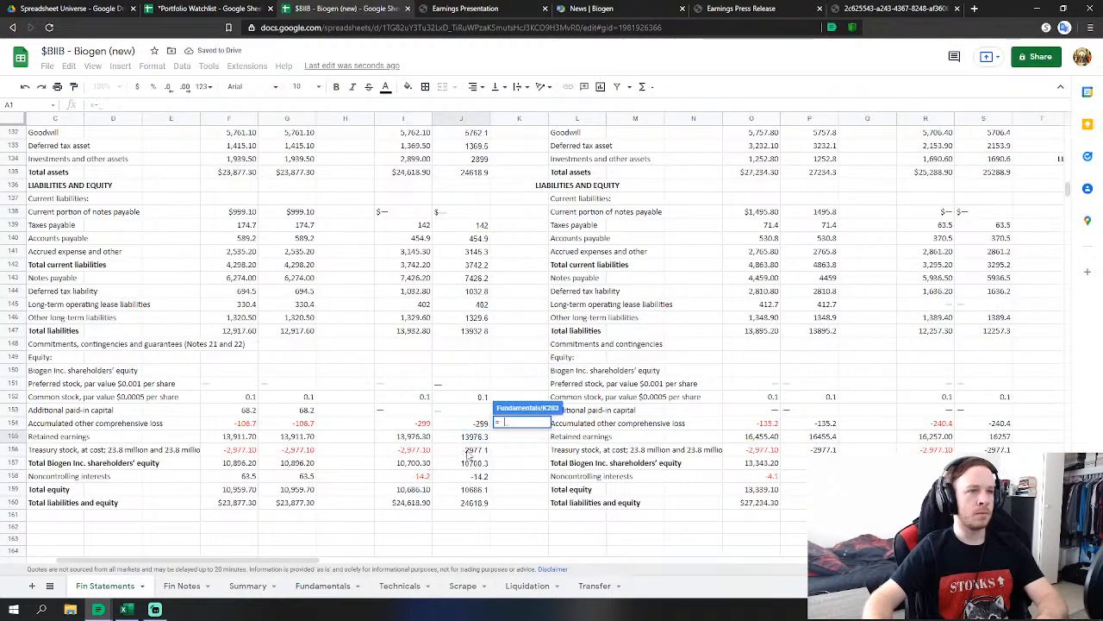
{"action": "left_click", "coordinate": [469, 452]}
{"action": "key", "text": "Return"}
Link FY2020 Noncontrolling Interests to the Fin Statements noncontrolling interests figure.
{"action": "left_click", "coordinate": [529, 448]}
{"action": "type", "text": "="}
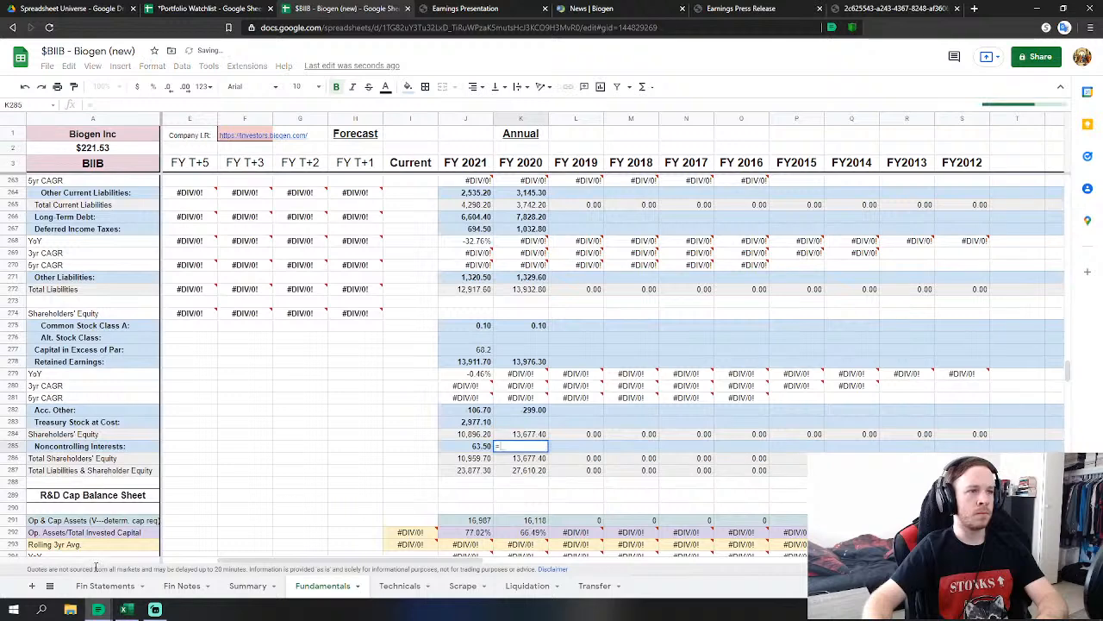
{"action": "left_click", "coordinate": [104, 587]}
{"action": "left_click", "coordinate": [470, 476]}
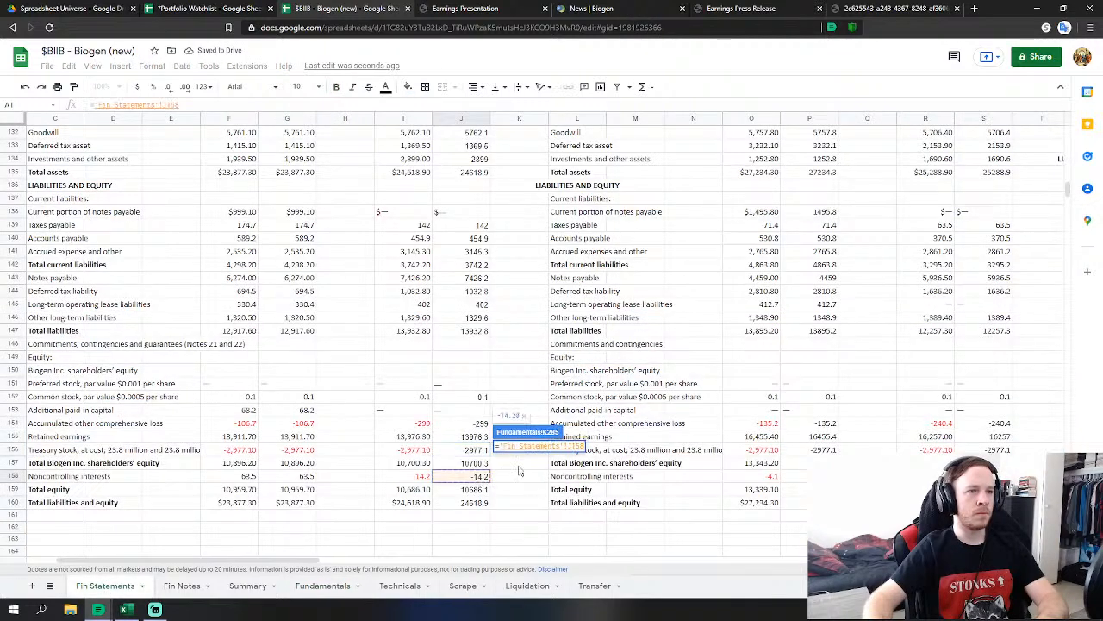
{"action": "key", "text": "Return"}
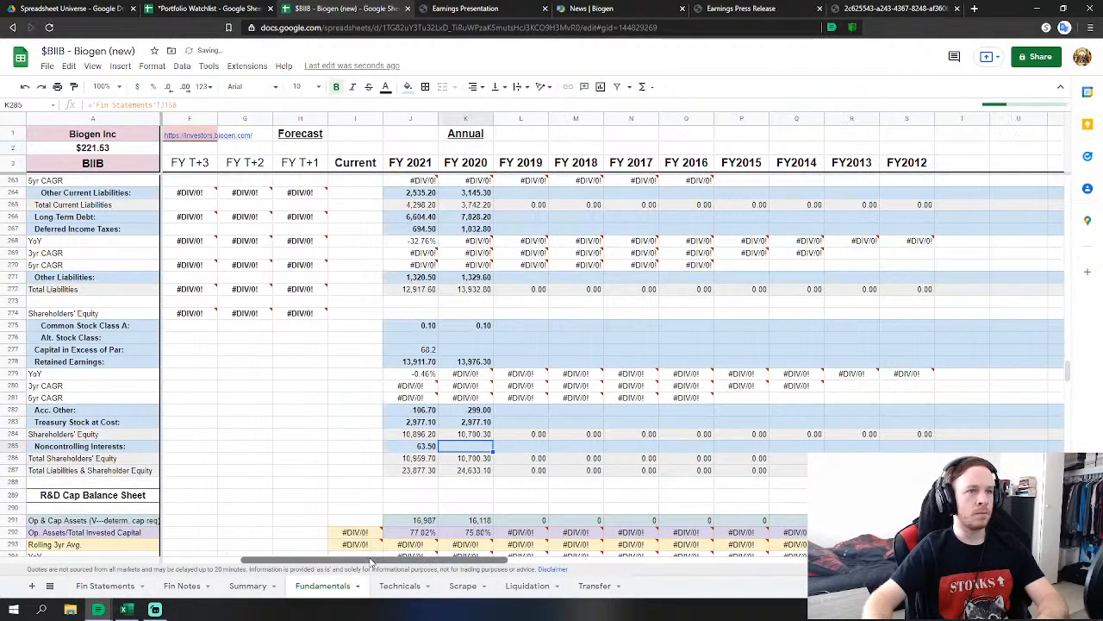
{"action": "mouse_move", "coordinate": [370, 562]}
{"action": "left_mouse_down"}
{"action": "mouse_move", "coordinate": [389, 565]}
{"action": "mouse_move", "coordinate": [379, 565]}
{"action": "left_mouse_up"}
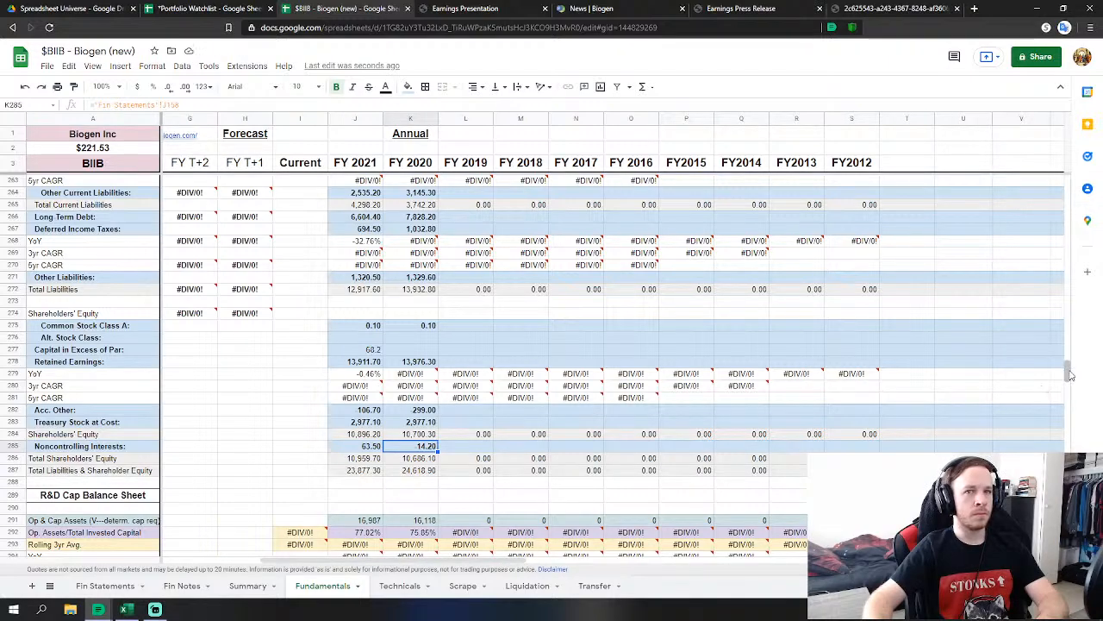
Link FY2019 Revenues to the 2019 total revenues of 14377.9.
{"action": "left_click_drag", "start_coordinate": [1069, 372], "coordinate": [1043, 203]}
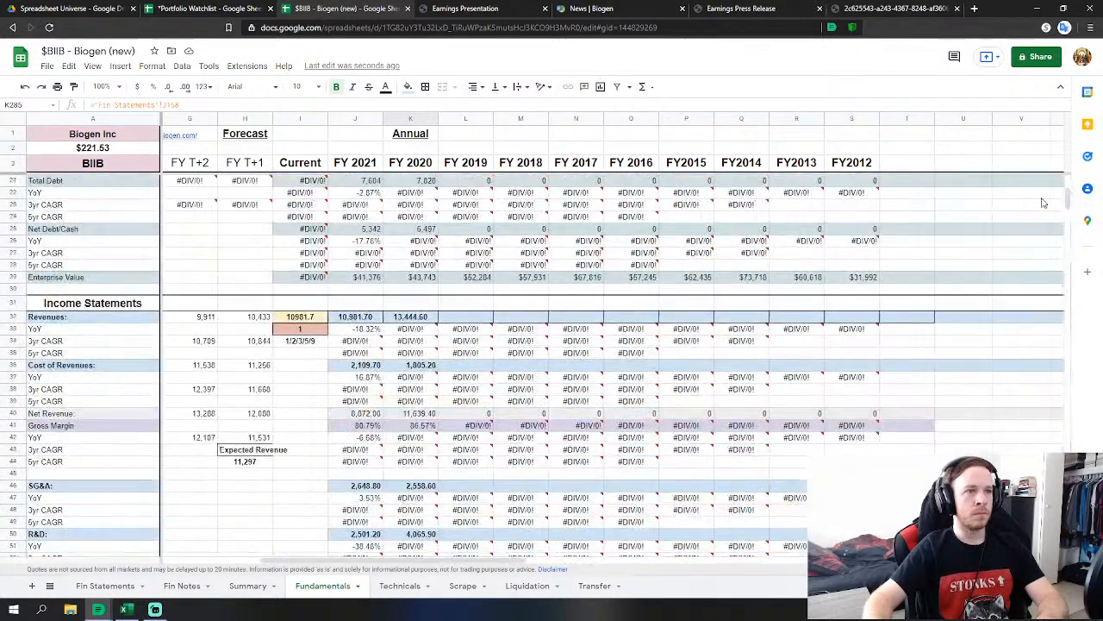
{"action": "left_click", "coordinate": [458, 318]}
{"action": "scroll", "coordinate": [458, 326], "scroll_direction": "down", "scroll_amount": 1}
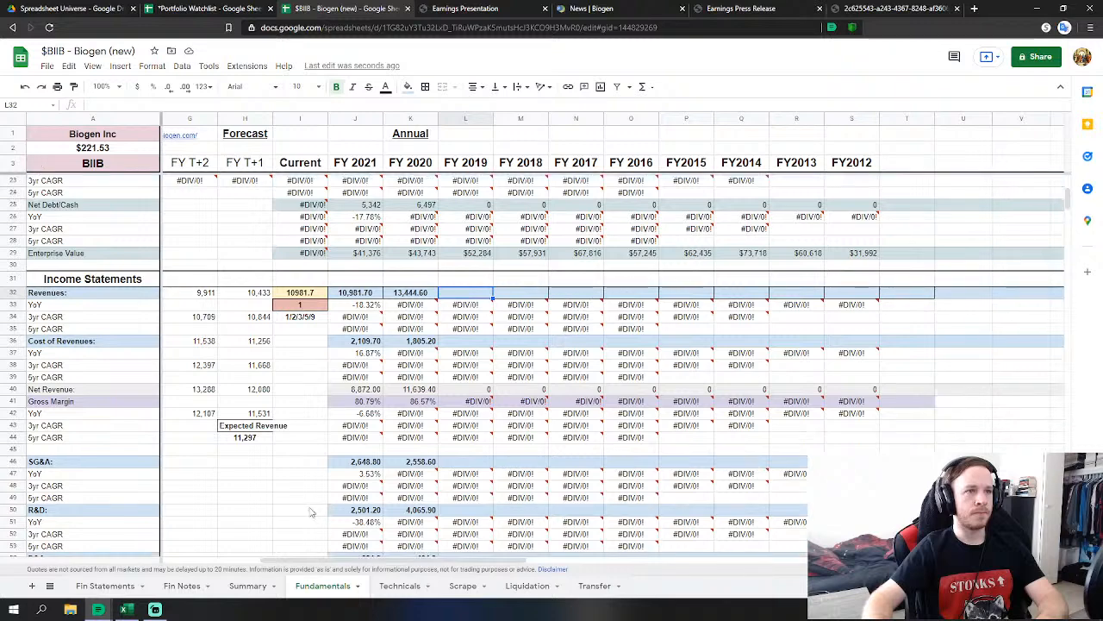
{"action": "type", "text": "="}
{"action": "left_click", "coordinate": [105, 586]}
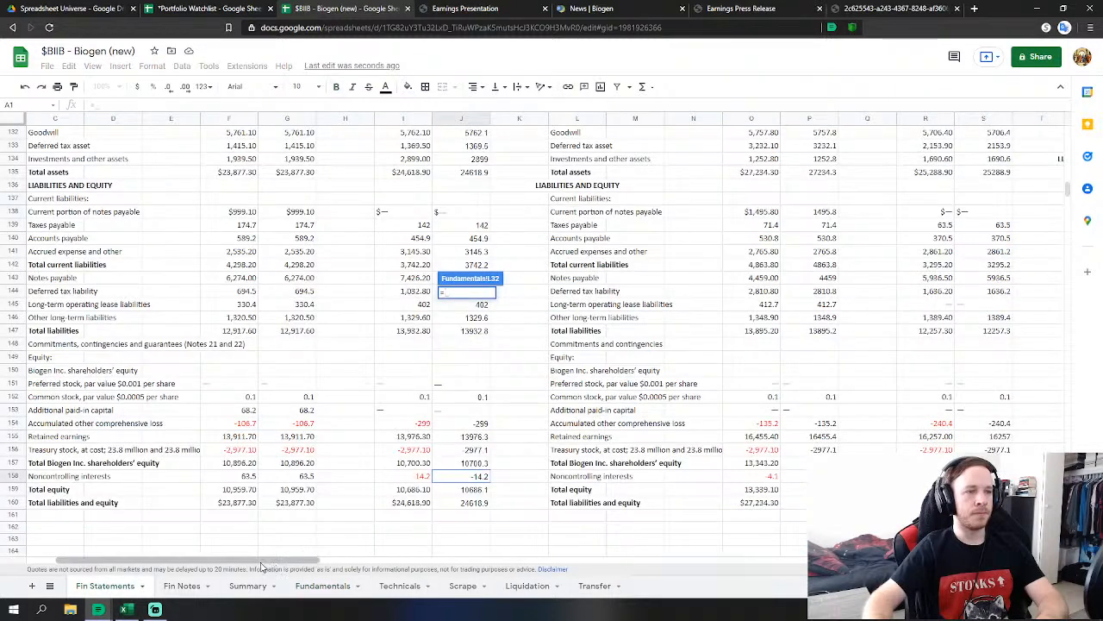
{"action": "left_click_drag", "start_coordinate": [207, 559], "coordinate": [385, 545]}
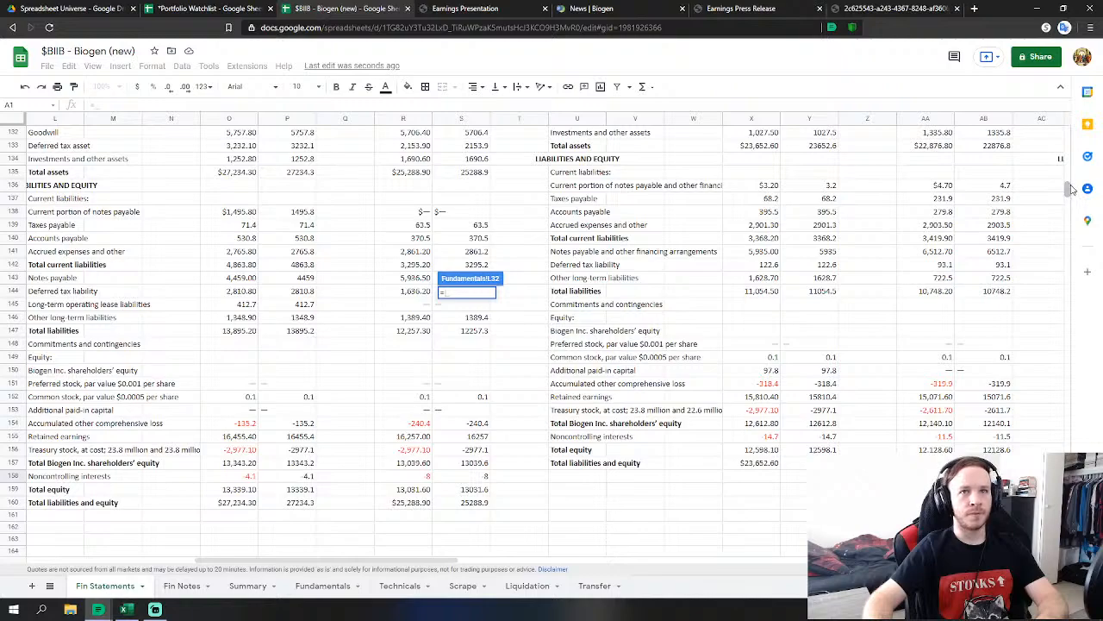
{"action": "left_click_drag", "start_coordinate": [1071, 187], "coordinate": [1047, 122]}
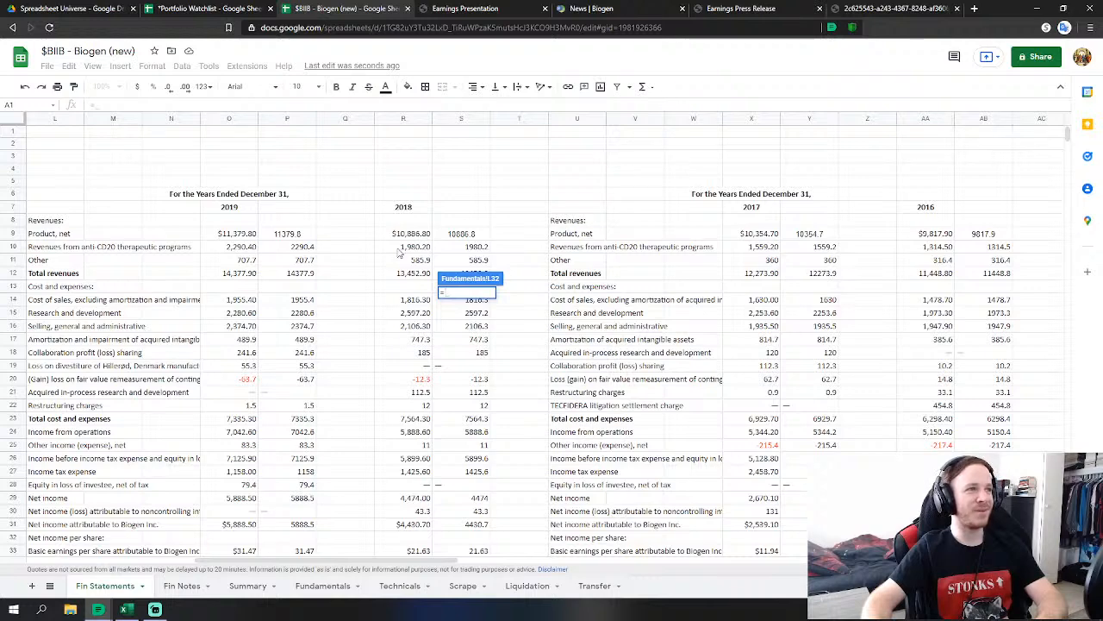
{"action": "left_click", "coordinate": [295, 272]}
{"action": "scroll", "coordinate": [364, 421], "scroll_direction": "down", "scroll_amount": 1}
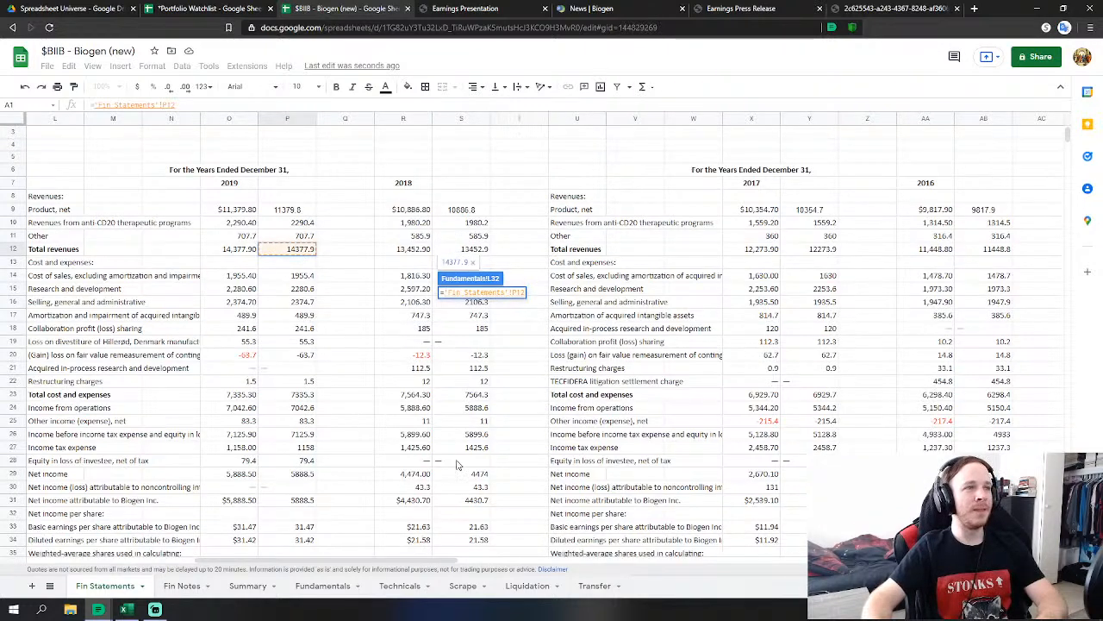
{"action": "key", "text": "Return"}
Link FY2019 Cost of Revenues to 1955.4 and R&D to 2280.6.
{"action": "left_click", "coordinate": [480, 339]}
{"action": "type", "text": "="}
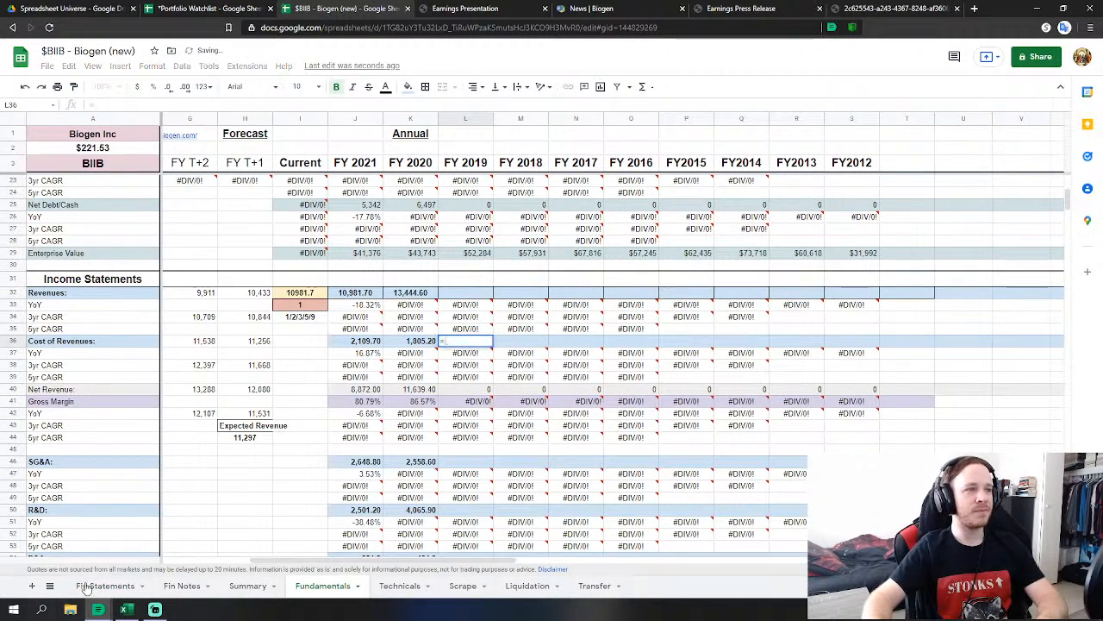
{"action": "left_click", "coordinate": [86, 589]}
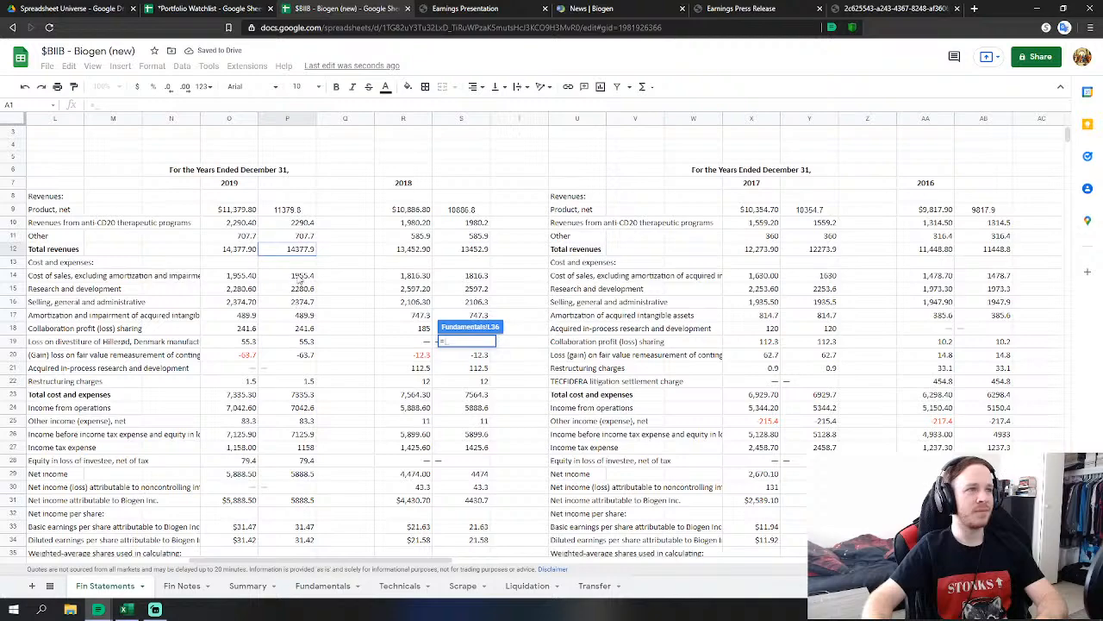
{"action": "left_click", "coordinate": [299, 277]}
{"action": "key", "text": "Return"}
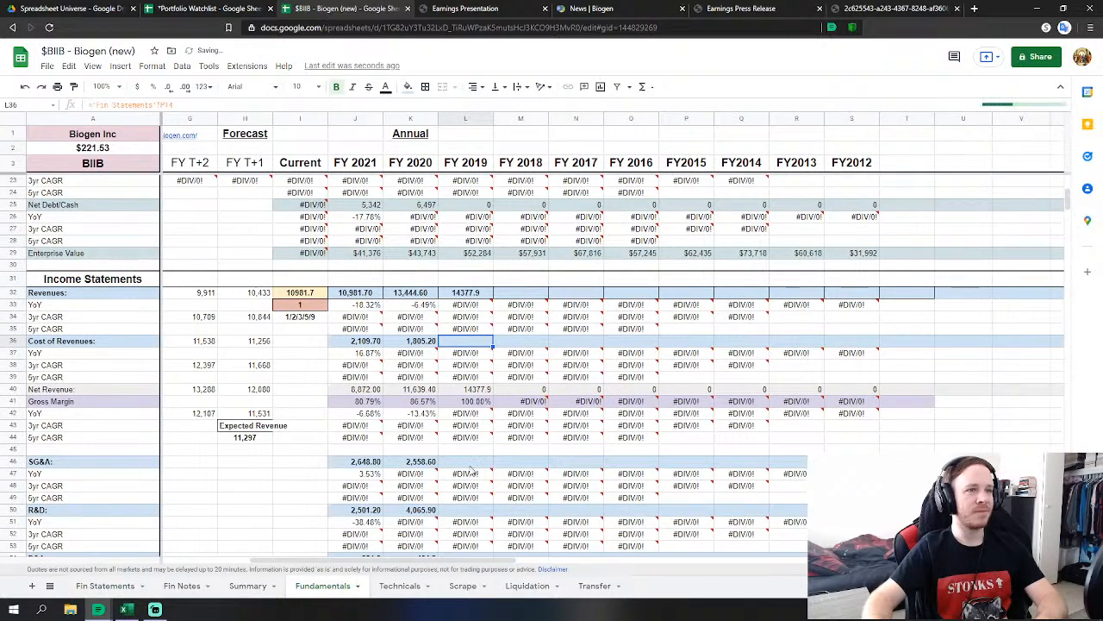
{"action": "scroll", "coordinate": [472, 470], "scroll_direction": "down", "scroll_amount": 2}
{"action": "left_click", "coordinate": [465, 449]}
{"action": "type", "text": "="}
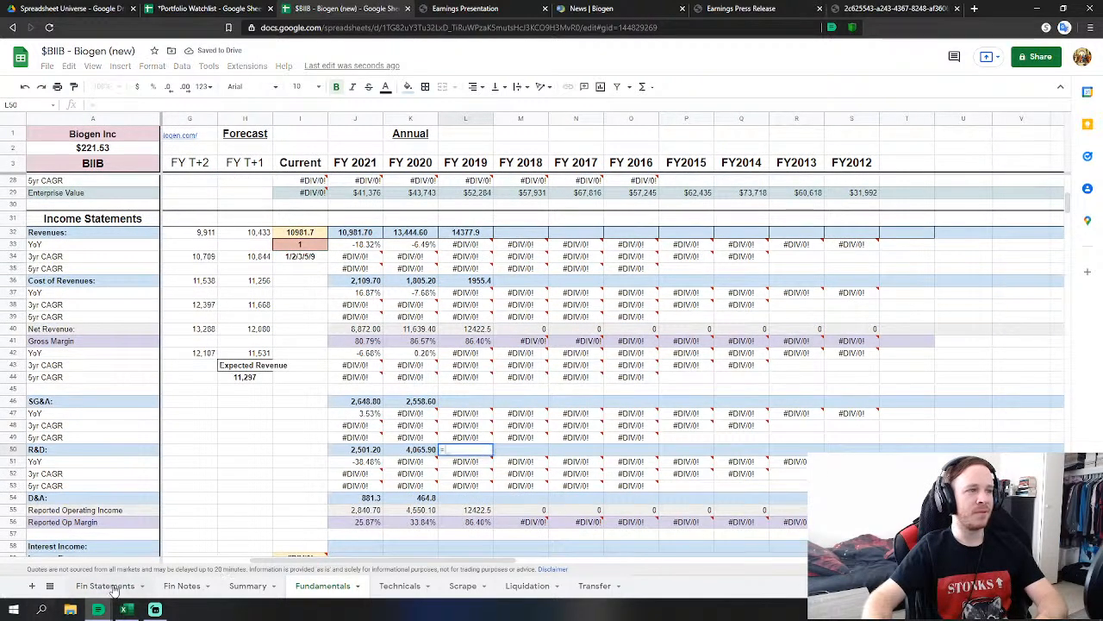
{"action": "left_click", "coordinate": [113, 588]}
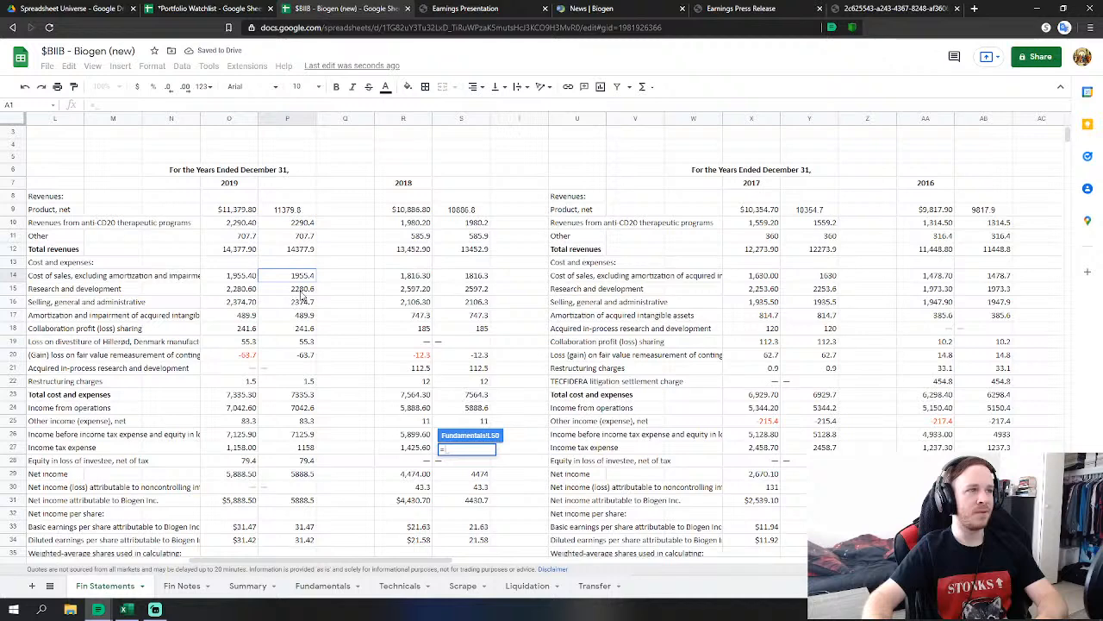
{"action": "left_click", "coordinate": [302, 292]}
{"action": "key", "text": "Return"}
Sum 2019 SG&A 2374.7 with collaboration, divestiture, fair-value and restructuring figures into FY2019 SG&A.
{"action": "left_click", "coordinate": [481, 404]}
{"action": "type", "text": "="}
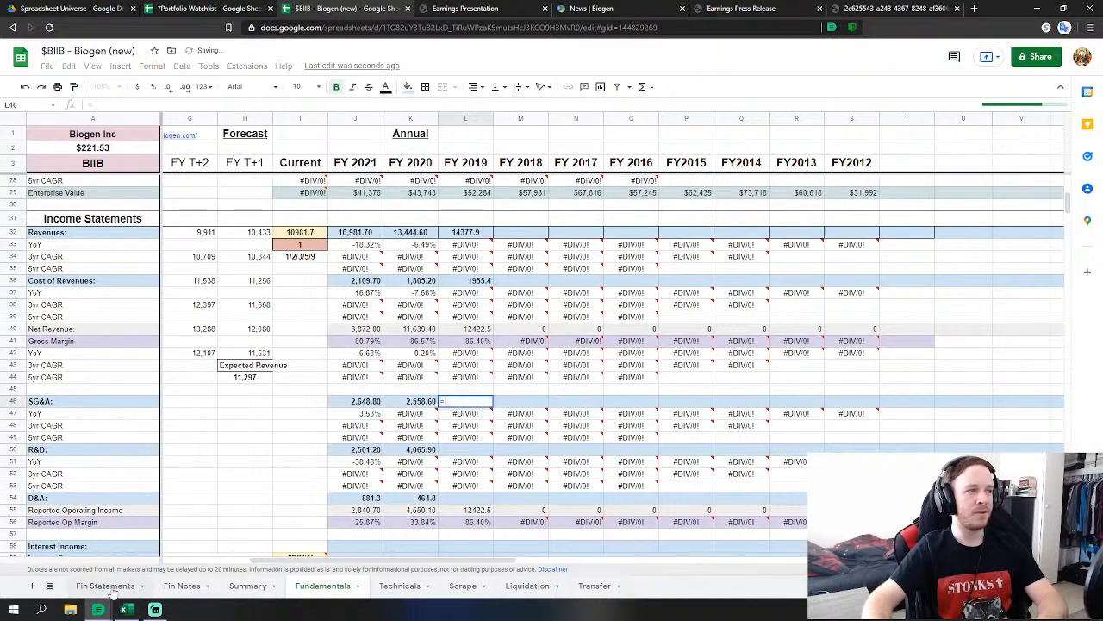
{"action": "left_click", "coordinate": [110, 590]}
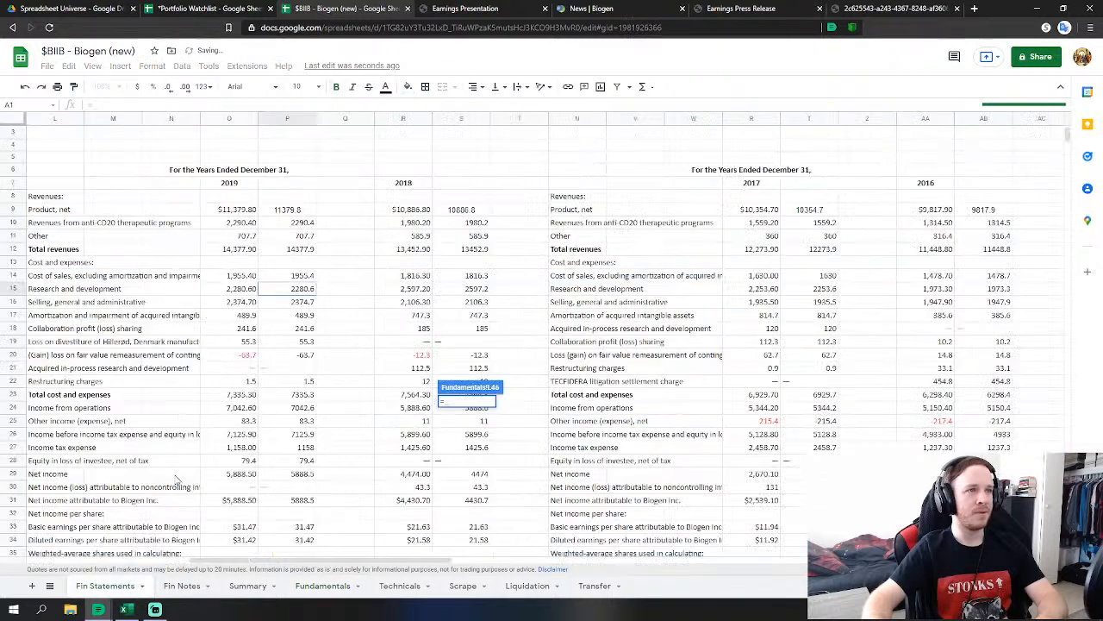
{"action": "left_click", "coordinate": [303, 302]}
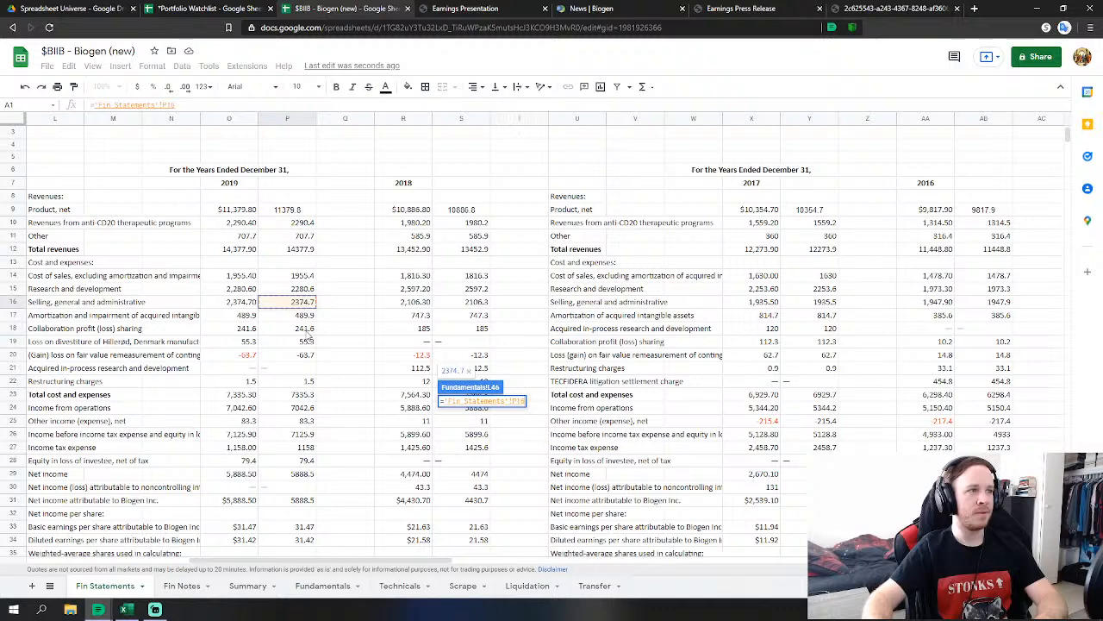
{"action": "type", "text": "+"}
{"action": "left_click", "coordinate": [306, 332]}
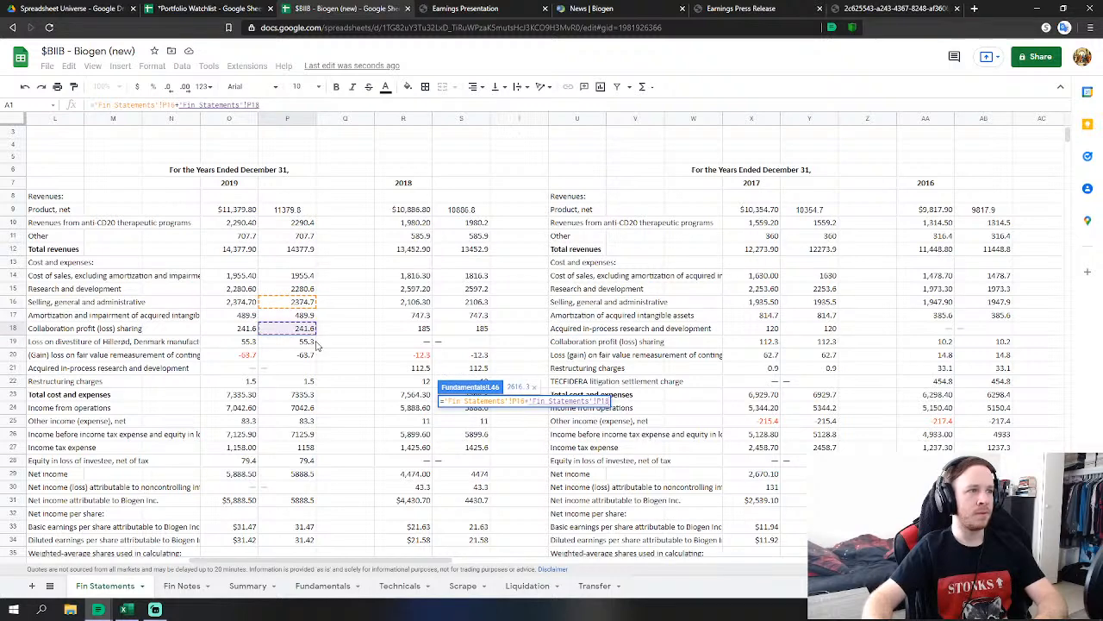
{"action": "type", "text": "+"}
{"action": "left_click", "coordinate": [316, 343]}
{"action": "type", "text": "+'Fin Statements'!P19+"}
{"action": "left_click", "coordinate": [314, 357]}
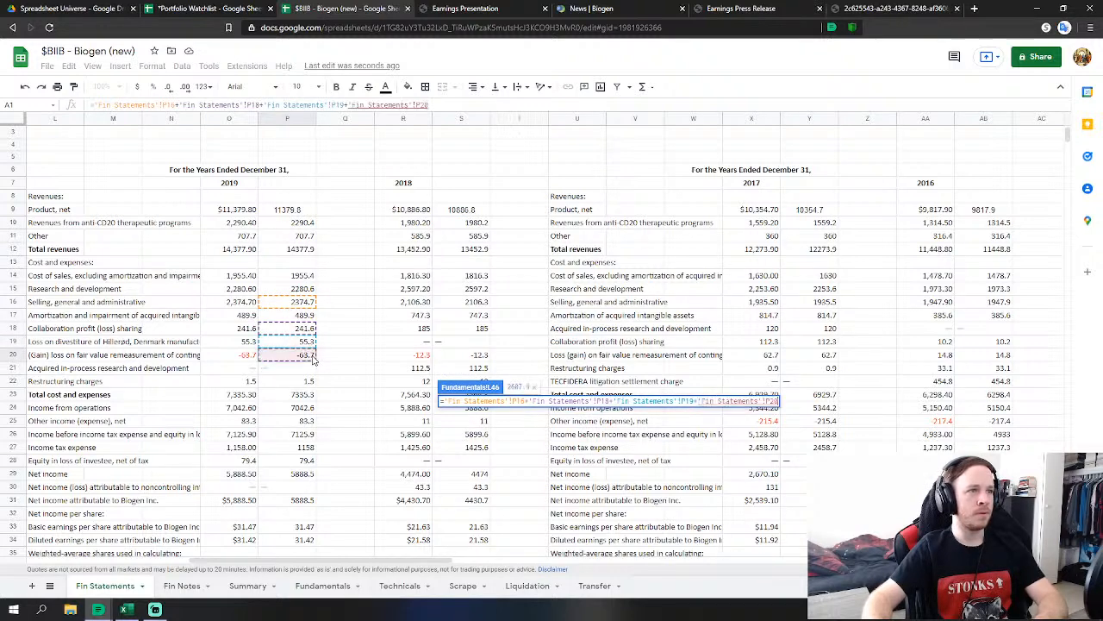
{"action": "type", "text": "+"}
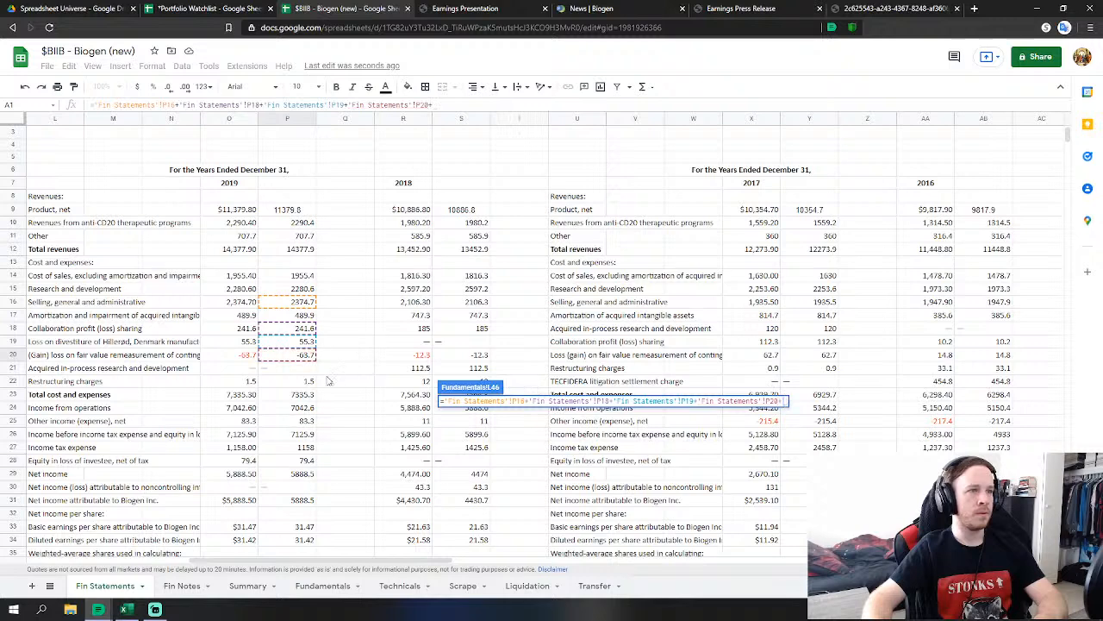
{"action": "left_click", "coordinate": [308, 382]}
{"action": "key", "text": "Return"}
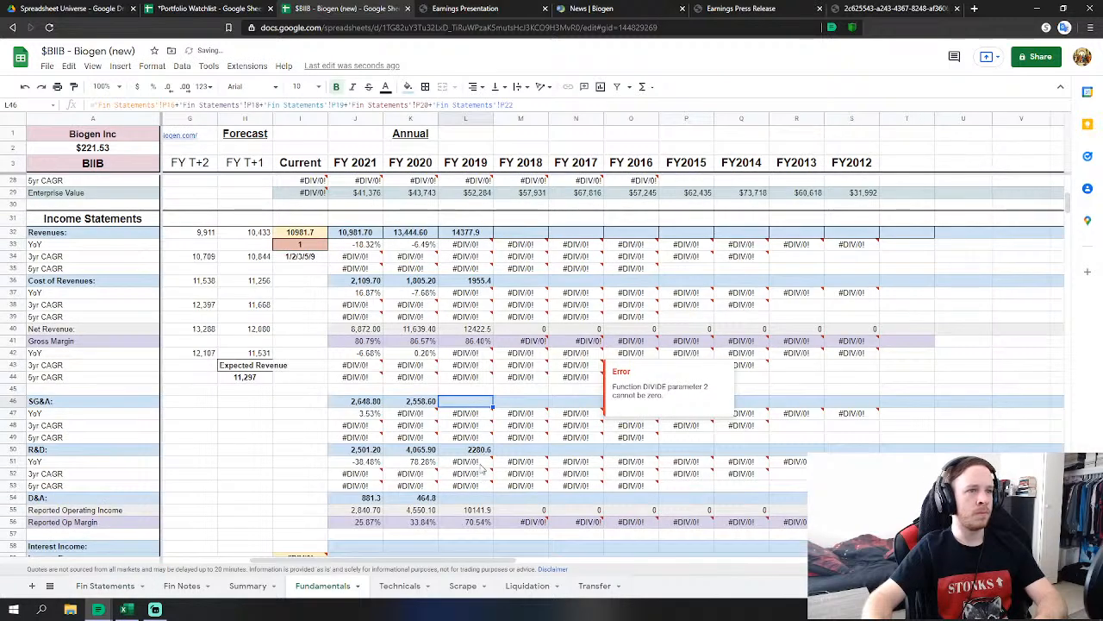
Link FY 2019 D&A to the 2019 amortization and impairment figure 489.9.
{"action": "left_click", "coordinate": [465, 497]}
{"action": "type", "text": "="}
{"action": "left_click", "coordinate": [86, 592]}
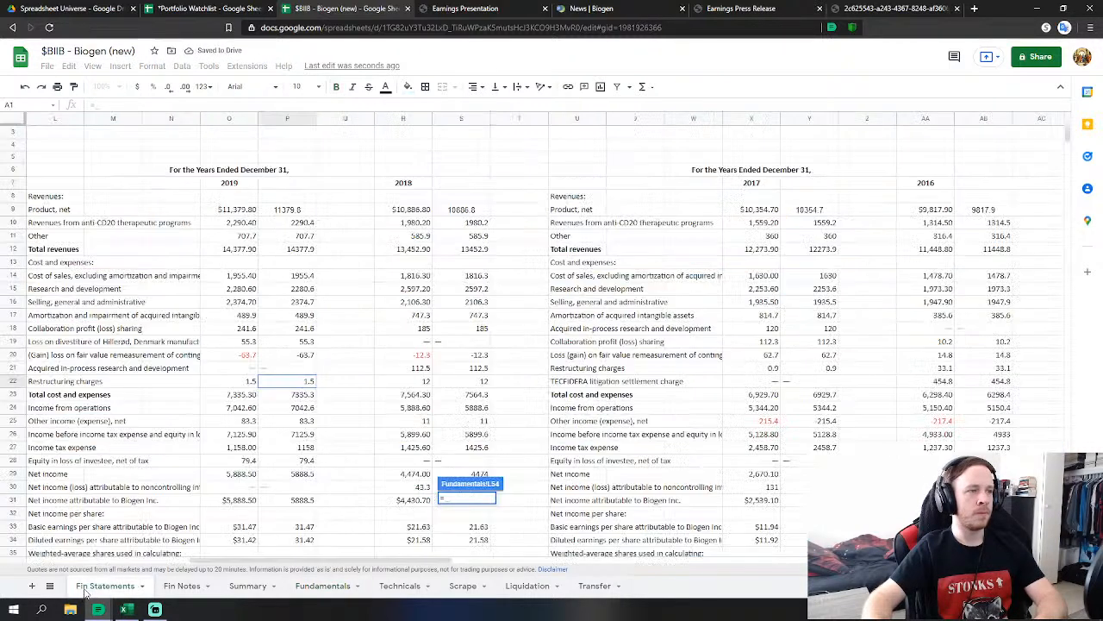
{"action": "left_click", "coordinate": [311, 316]}
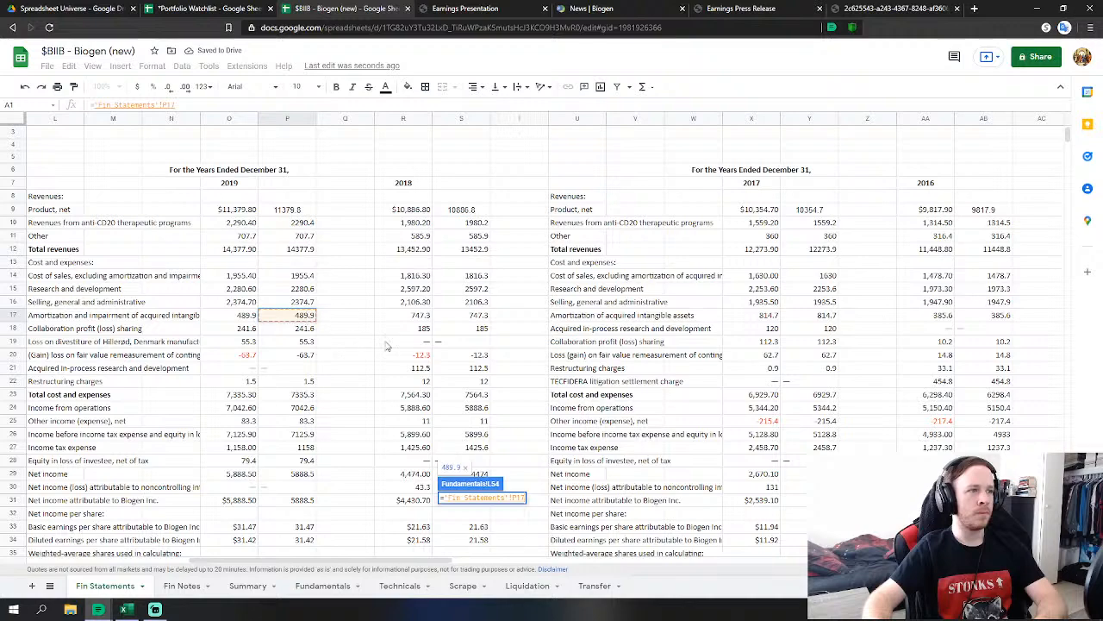
{"action": "key", "text": "Return"}
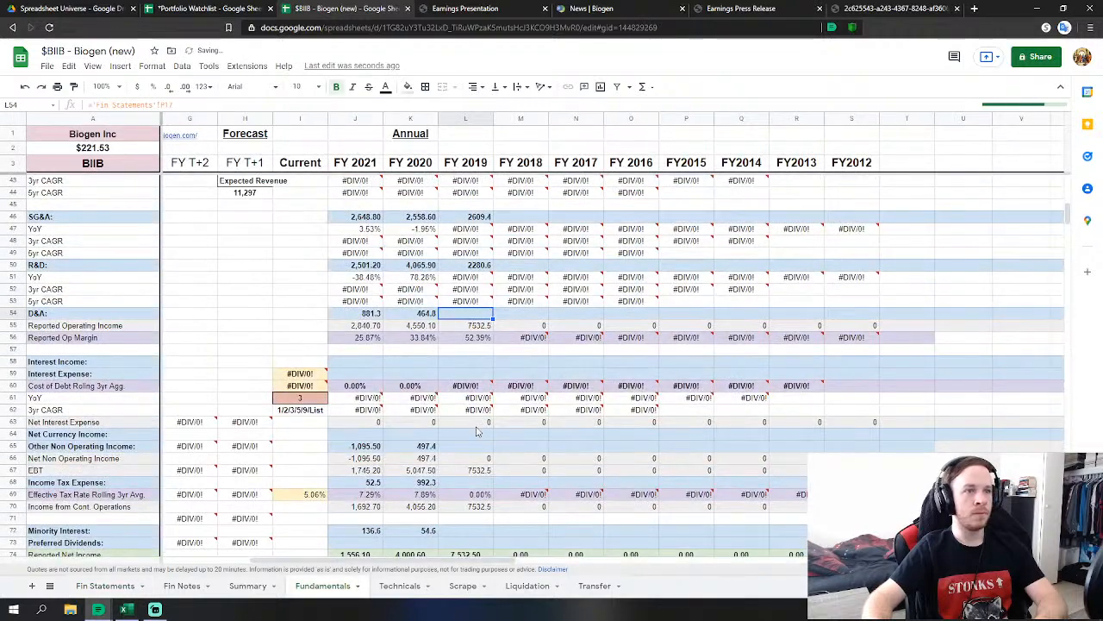
Link FY 2019 other non-operating income 83.3 and income tax expense 1158.
{"action": "left_click", "coordinate": [463, 449]}
{"action": "type", "text": "="}
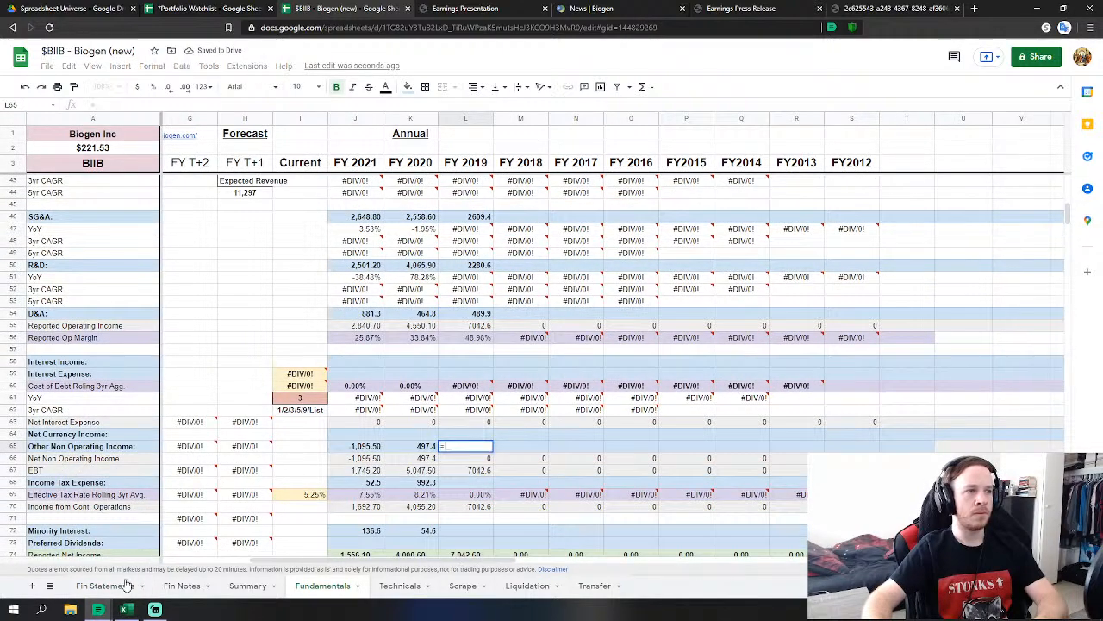
{"action": "left_click", "coordinate": [105, 585]}
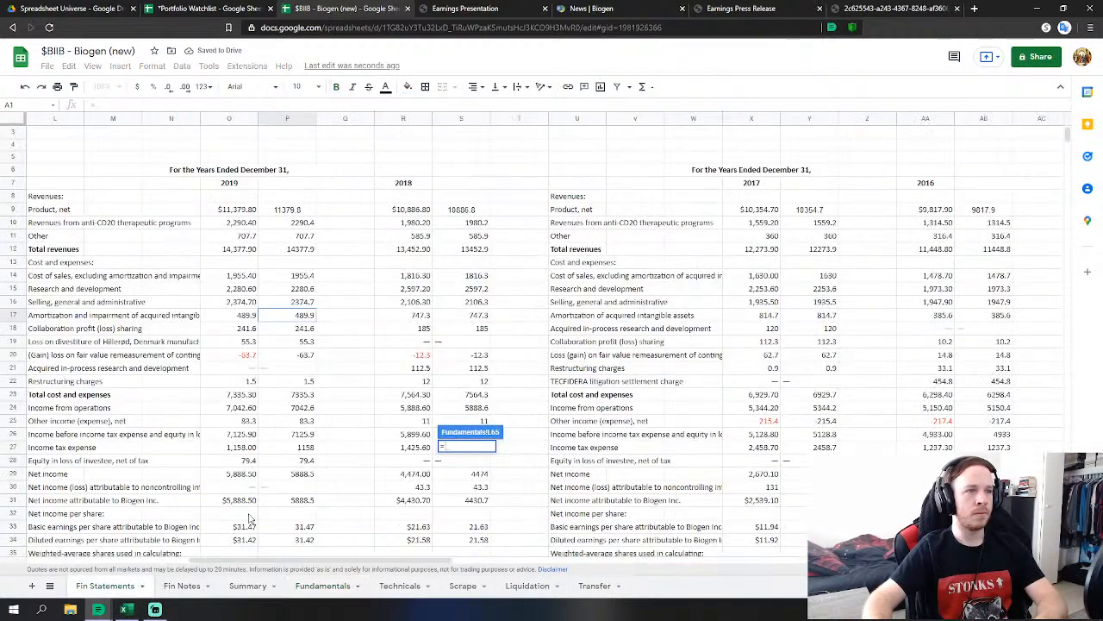
{"action": "left_click", "coordinate": [308, 420]}
{"action": "type", "text": "+"}
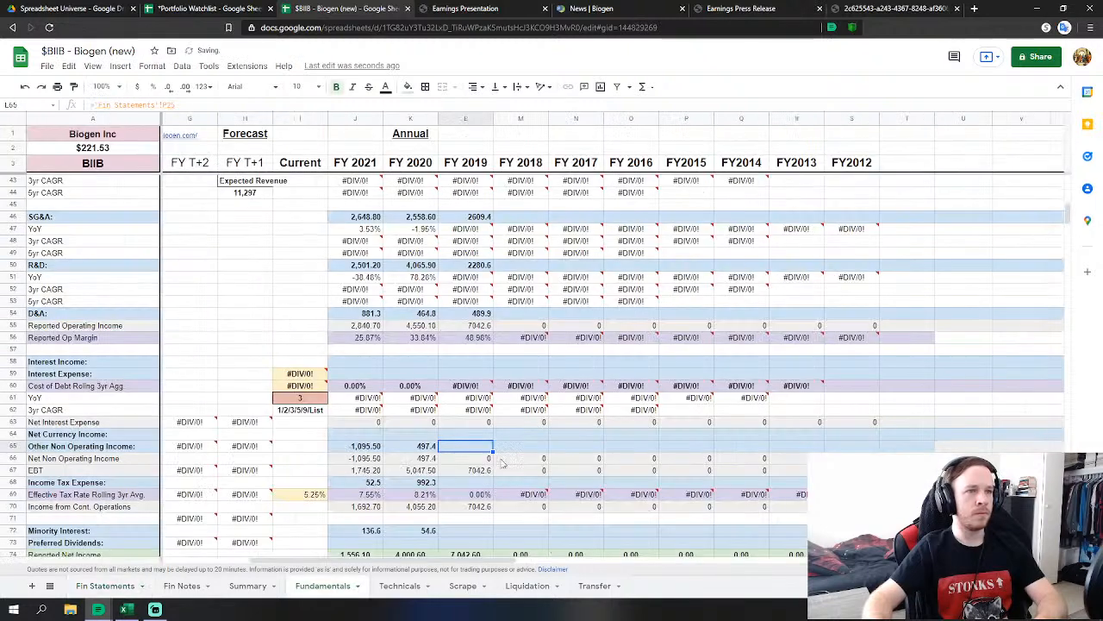
{"action": "left_click", "coordinate": [103, 589]}
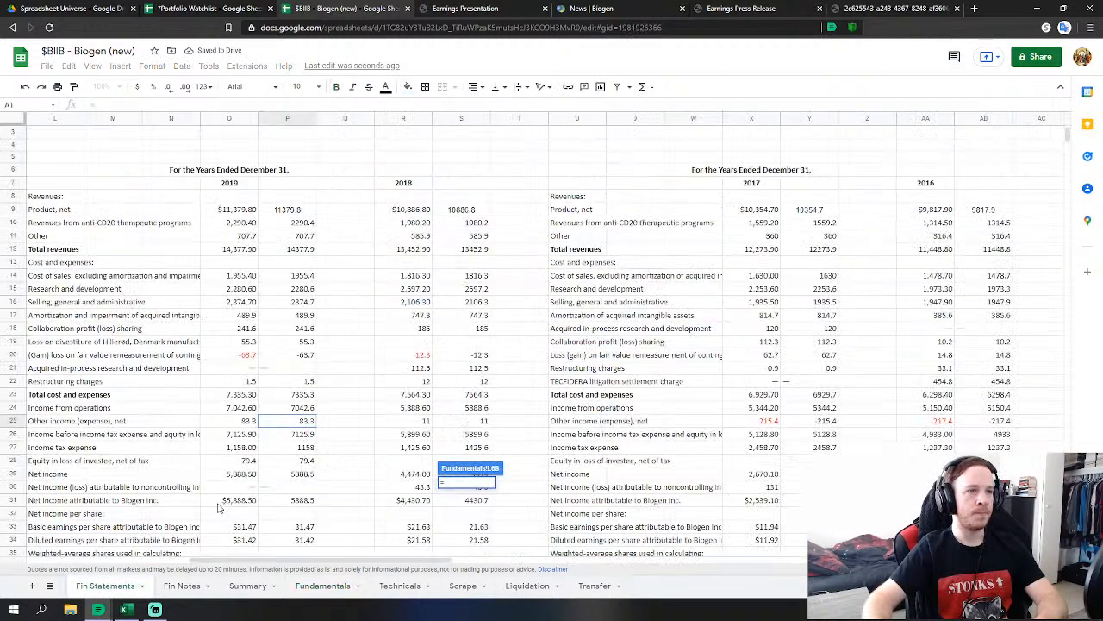
{"action": "left_click", "coordinate": [300, 450]}
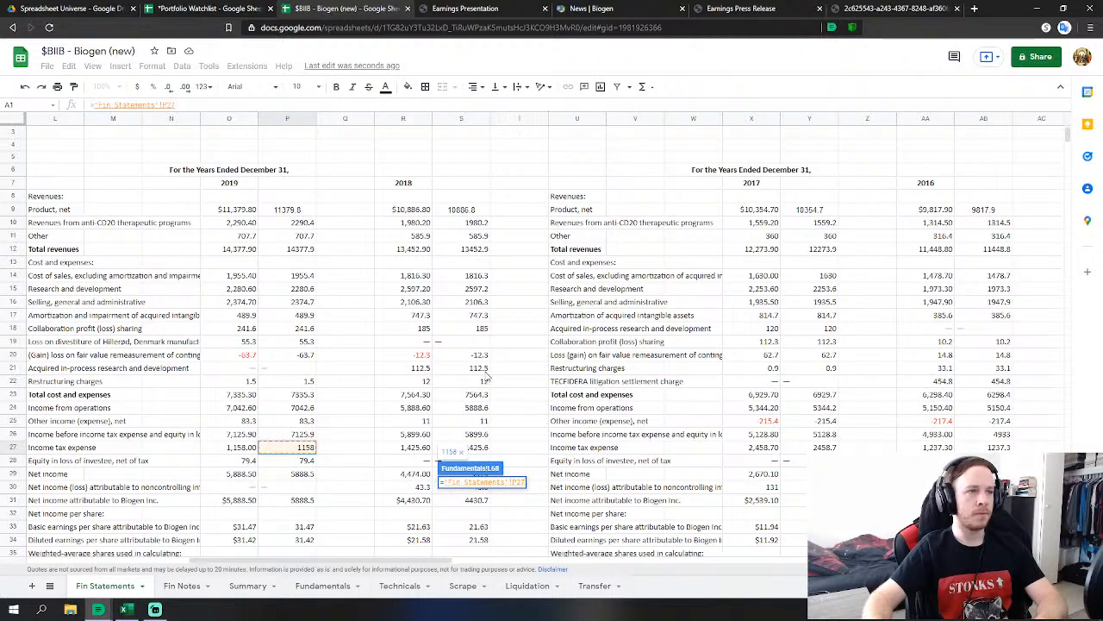
{"action": "key", "text": "Return"}
Link FY 2019 minority interest to the 2019 equity-in-loss figure 79.4.
{"action": "left_click", "coordinate": [459, 474]}
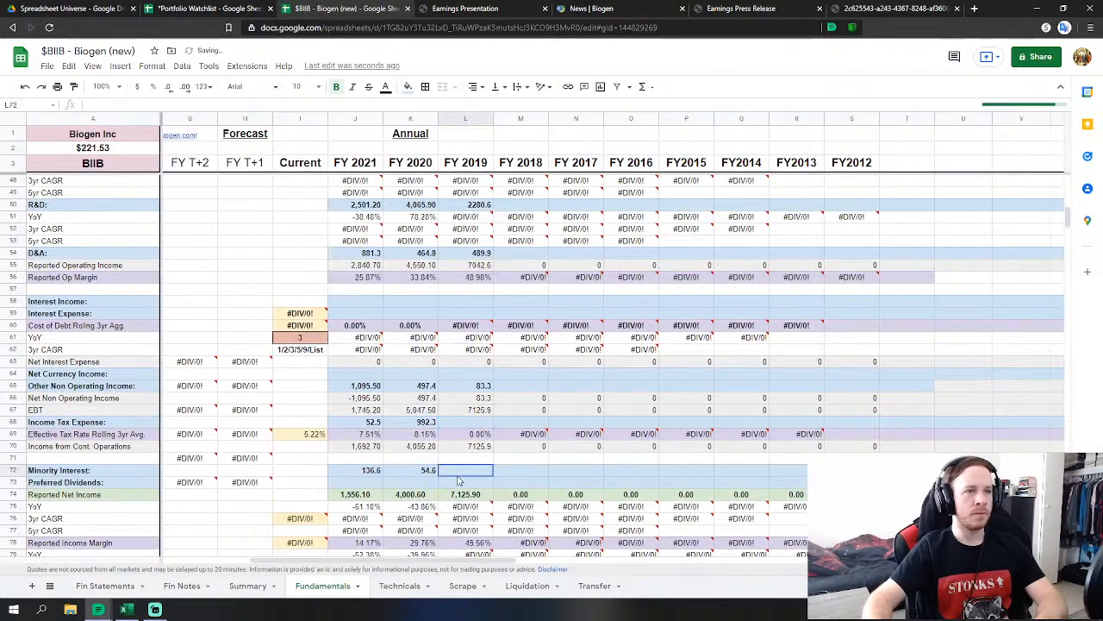
{"action": "type", "text": "="}
{"action": "left_click", "coordinate": [105, 586]}
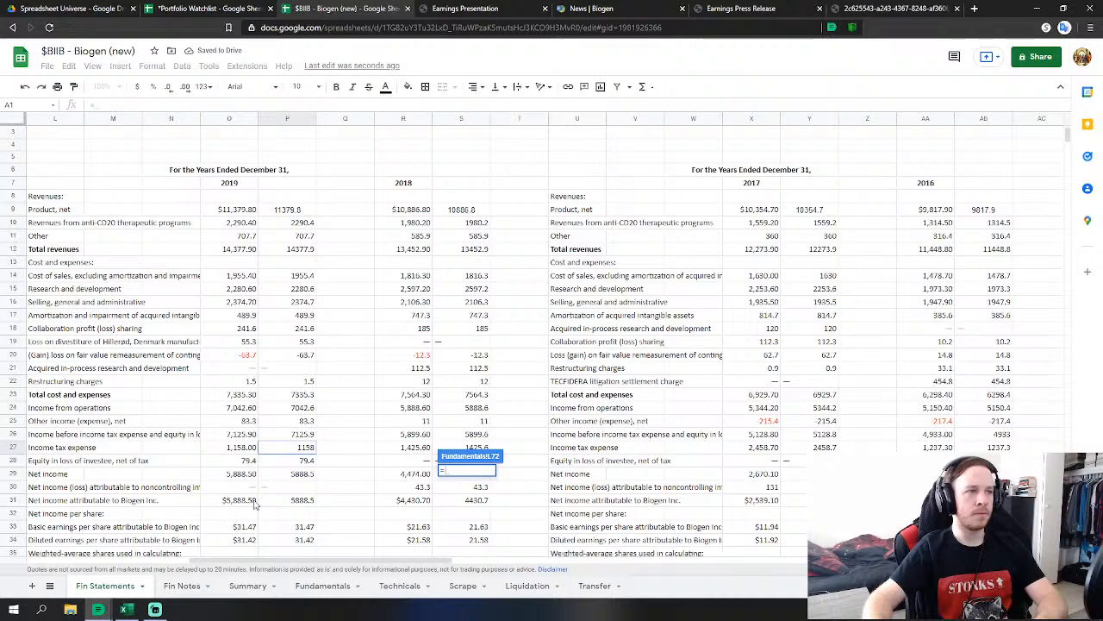
{"action": "left_click", "coordinate": [317, 460]}
{"action": "scroll", "coordinate": [455, 424], "scroll_direction": "down", "scroll_amount": 1}
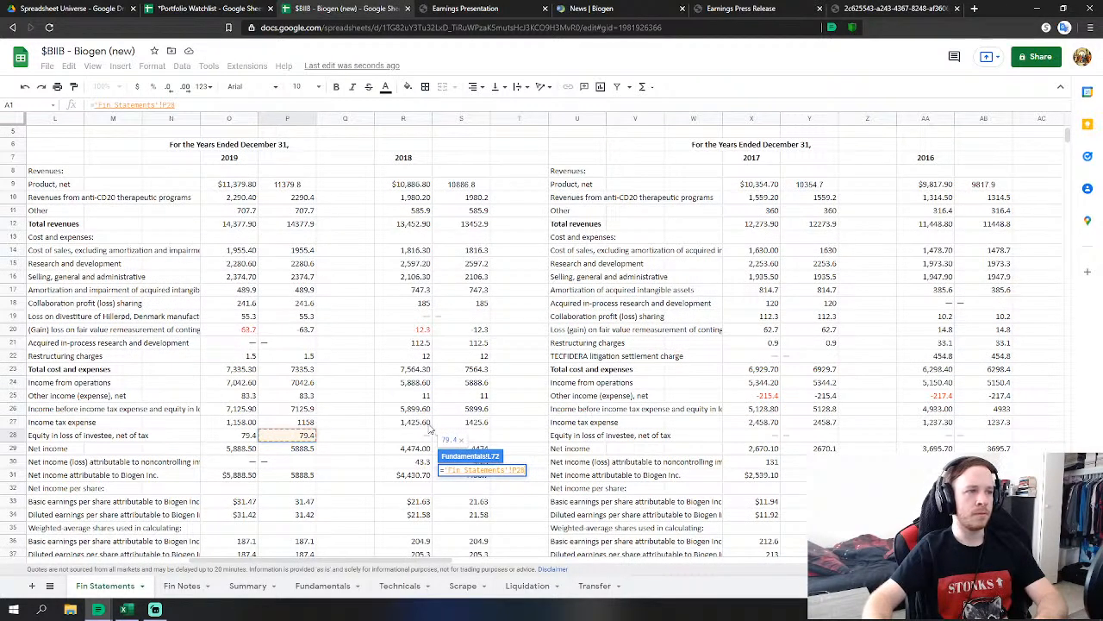
{"action": "key", "text": "Return"}
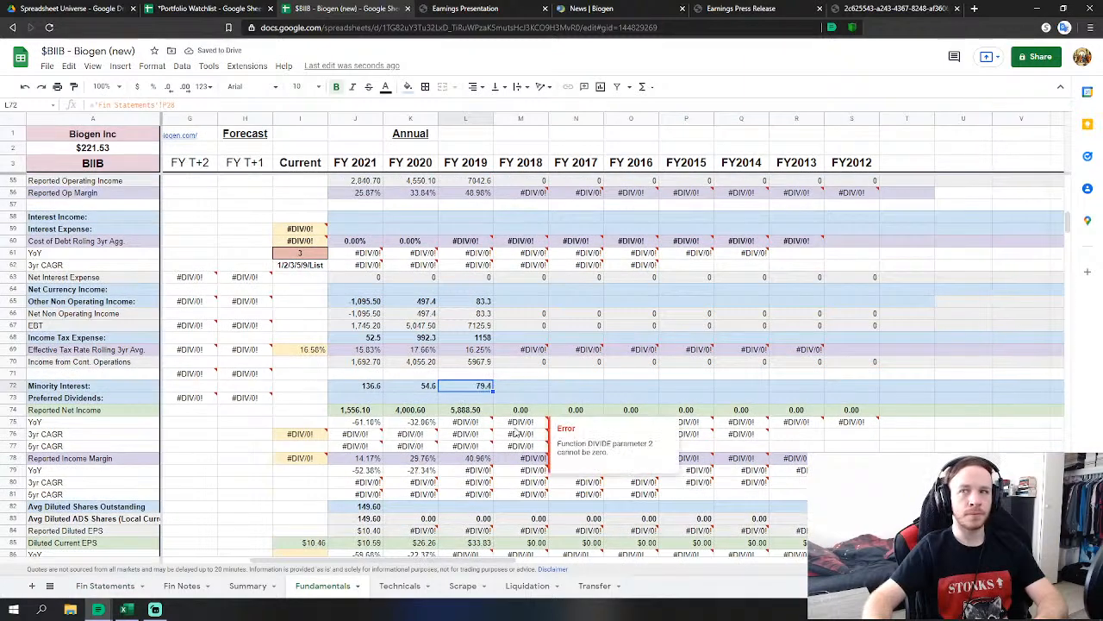
Link FY 2019 cash-flow D&A in L127 to 'Fin Statements'!P55 (680.6).
{"action": "scroll", "coordinate": [517, 434], "scroll_direction": "down", "scroll_amount": 3}
{"action": "scroll", "coordinate": [517, 433], "scroll_direction": "down", "scroll_amount": 7}
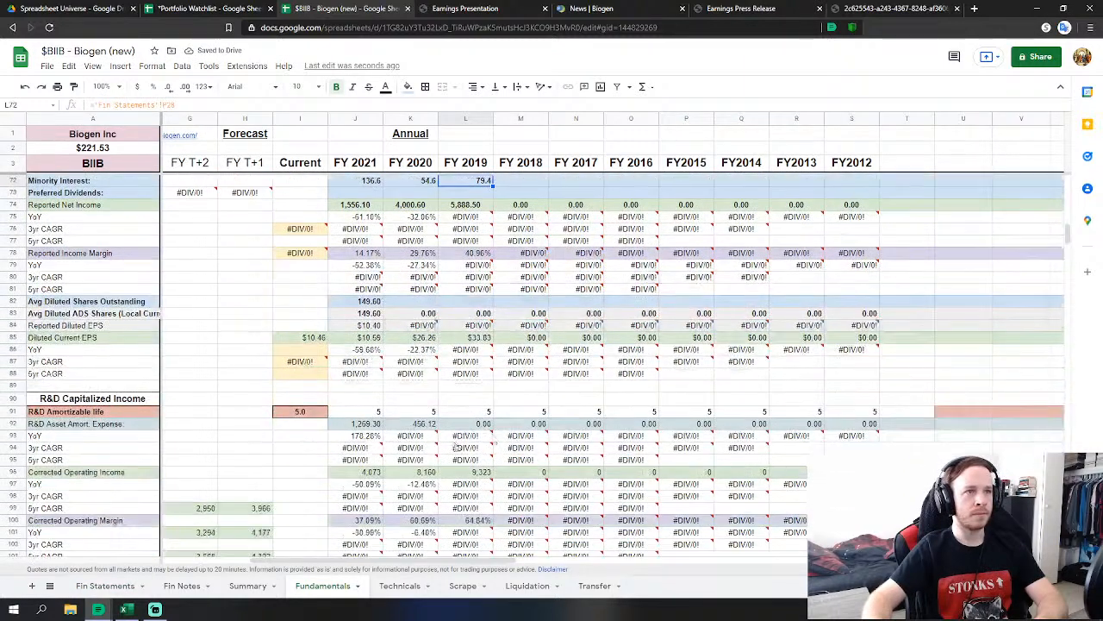
{"action": "scroll", "coordinate": [399, 470], "scroll_direction": "down", "scroll_amount": 5}
{"action": "left_click", "coordinate": [466, 486]}
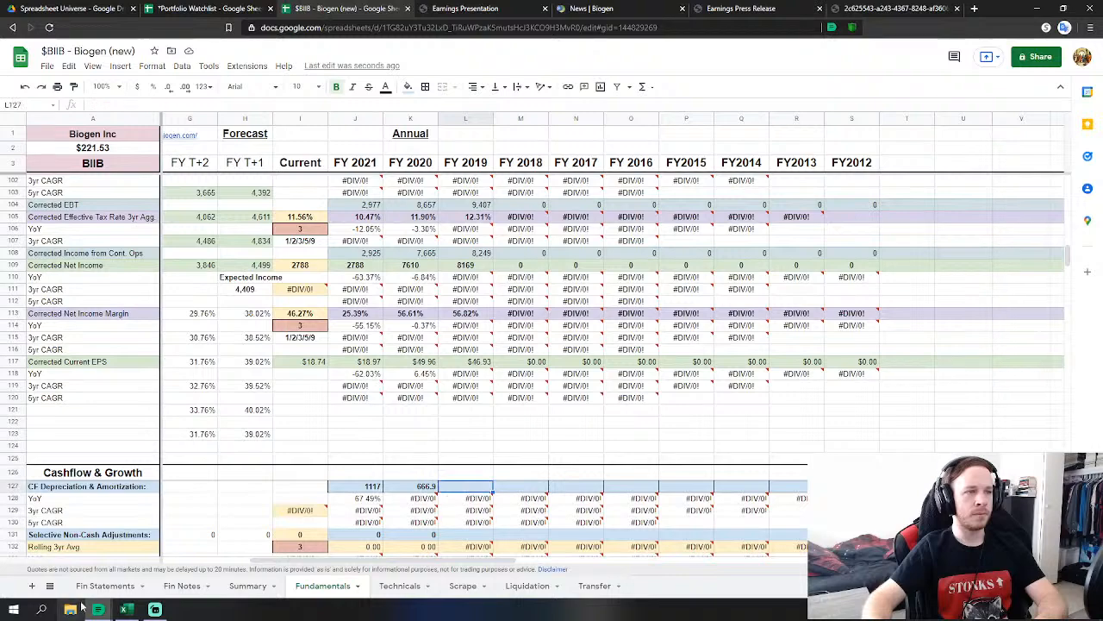
{"action": "left_click", "coordinate": [105, 586]}
{"action": "scroll", "coordinate": [325, 457], "scroll_direction": "down", "scroll_amount": 10}
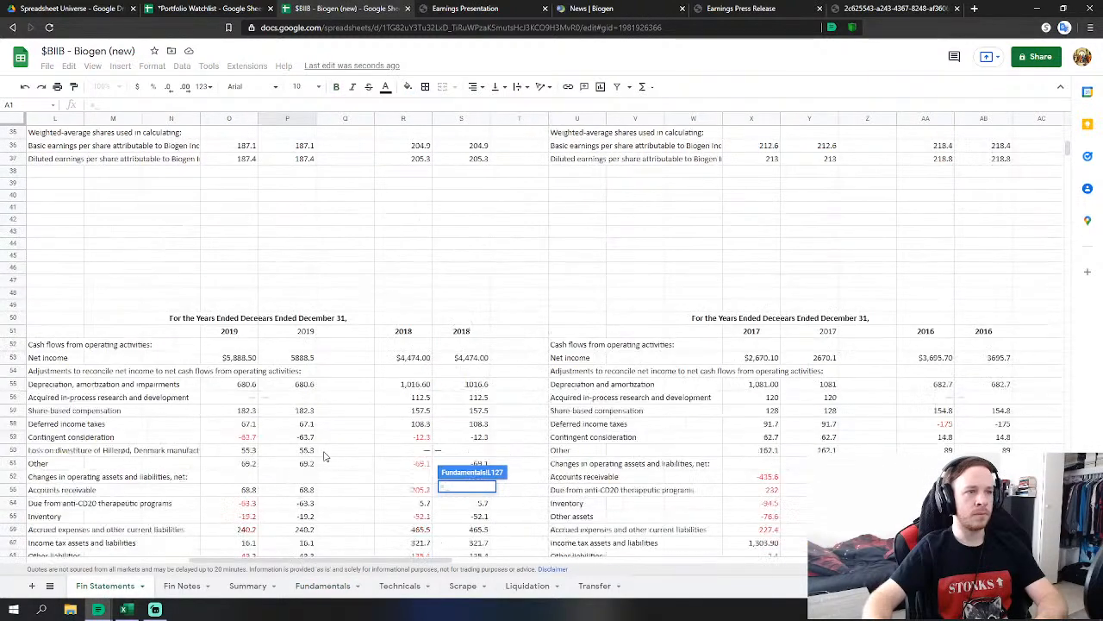
{"action": "left_click", "coordinate": [304, 386]}
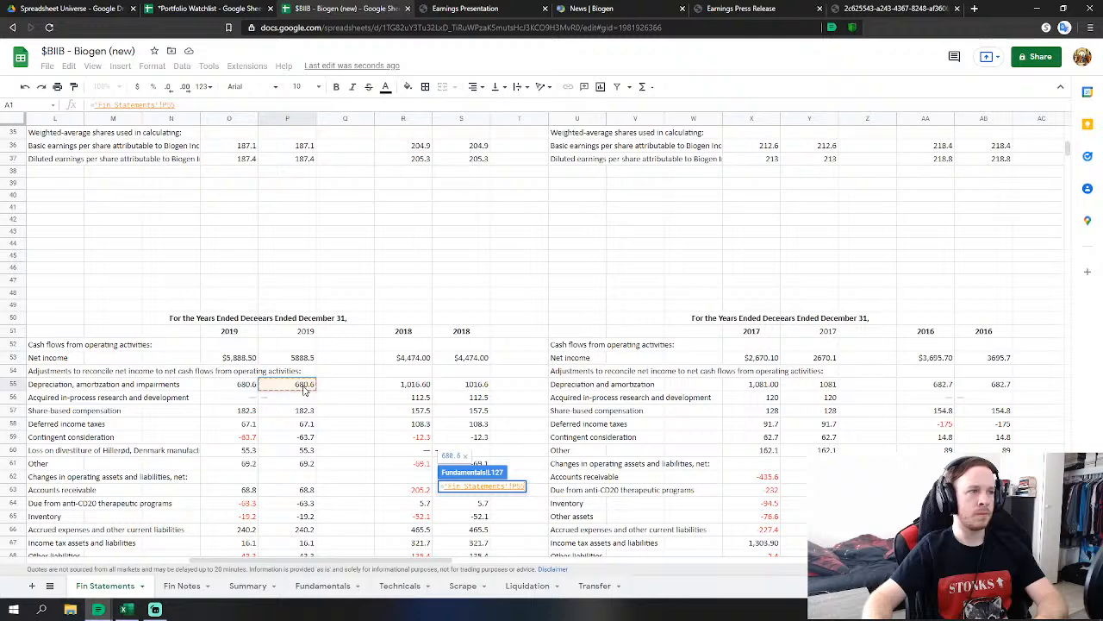
{"action": "scroll", "coordinate": [383, 484], "scroll_direction": "down", "scroll_amount": 2}
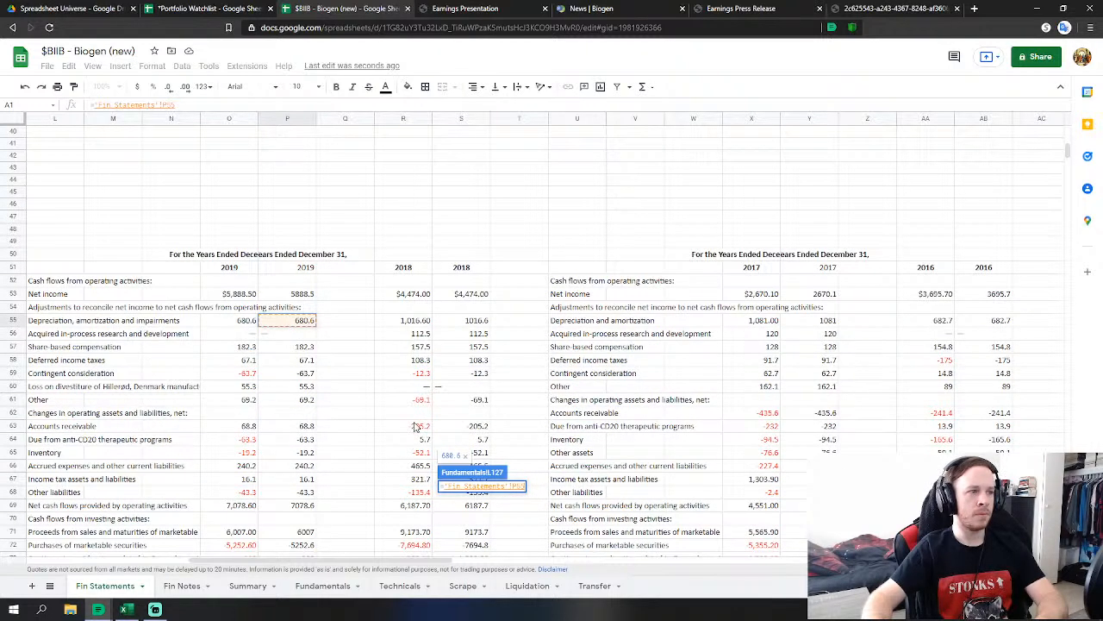
{"action": "key", "text": "Return"}
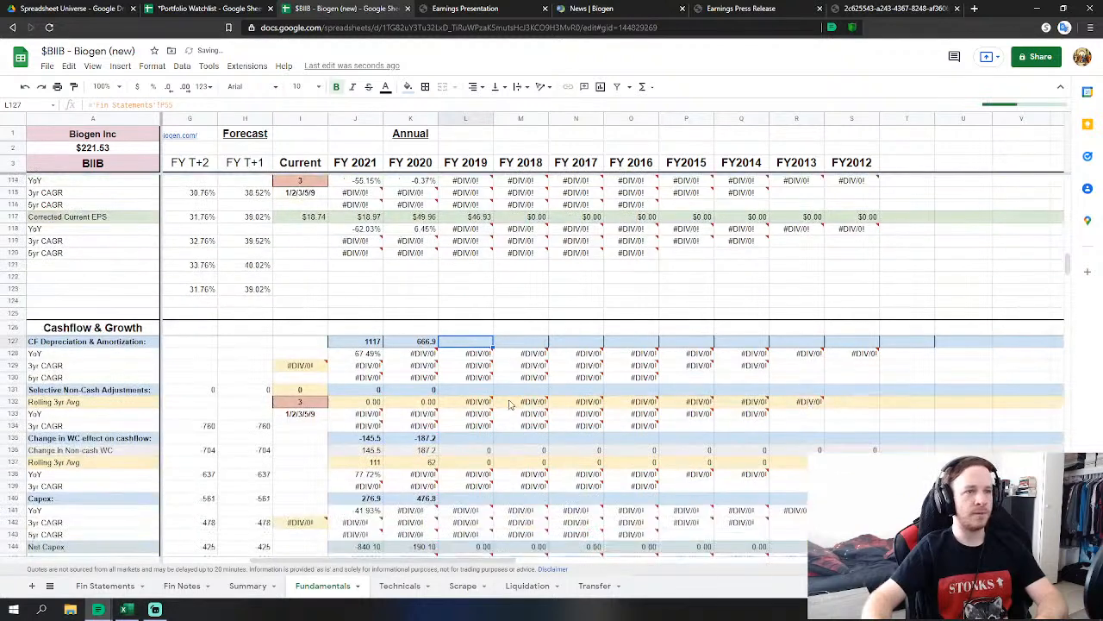
Enter 0 for FY 2019 non-cash adjustments in L131.
{"action": "left_click", "coordinate": [488, 392]}
{"action": "scroll", "coordinate": [488, 393], "scroll_direction": "down", "scroll_amount": 2}
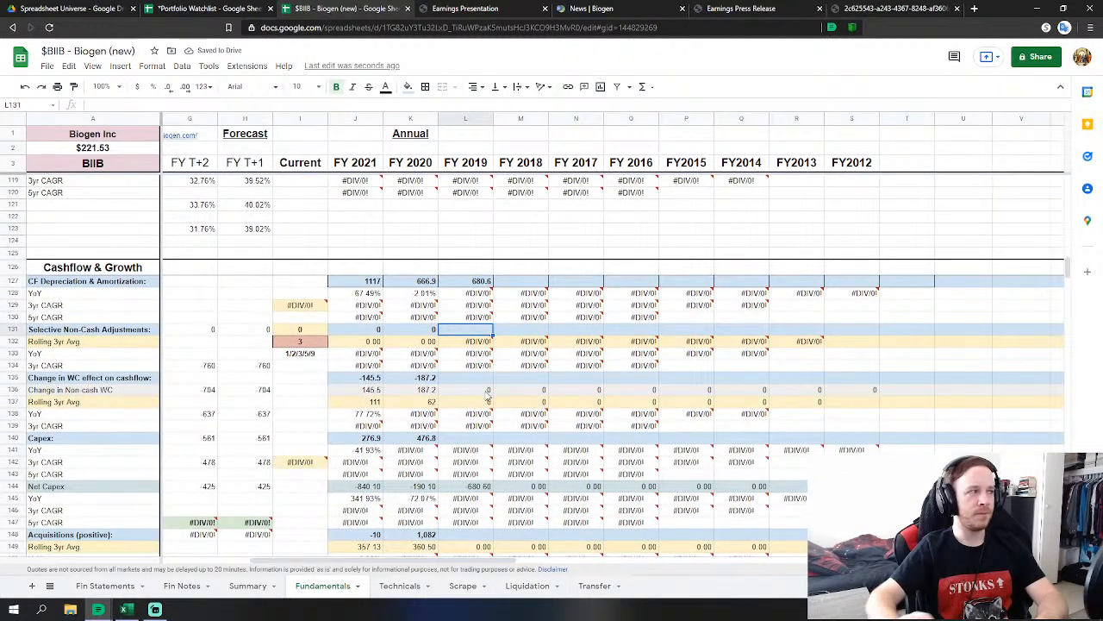
{"action": "type", "text": "0"}
{"action": "key", "text": "Return"}
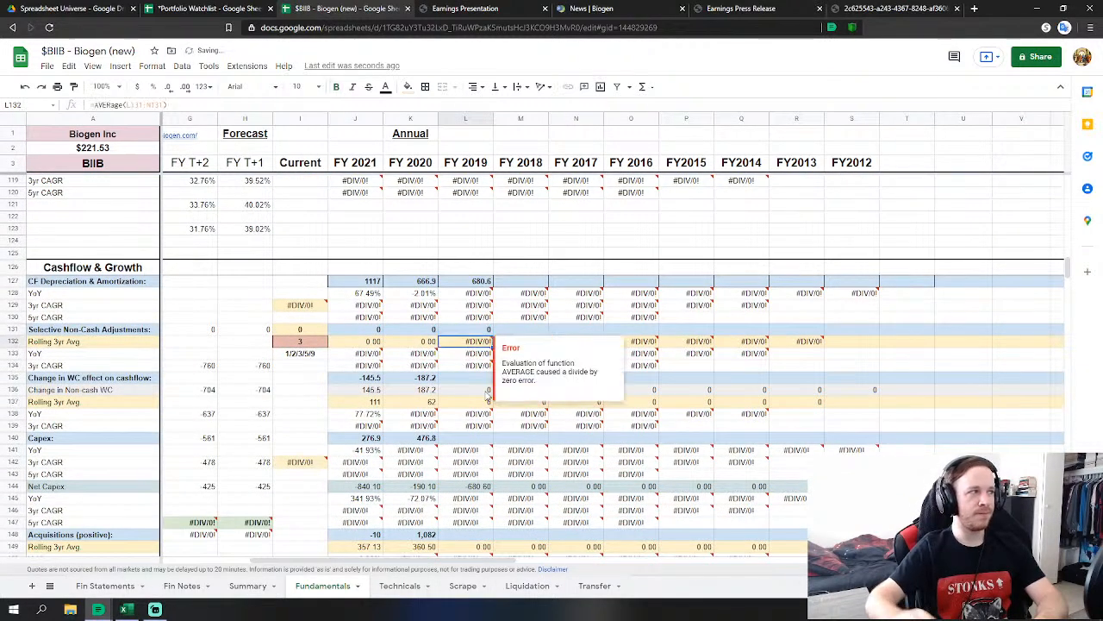
Set L135 to =SUM('Fin Statements'!P63:P68), totalling 2019 working-capital changes (199.3).
{"action": "left_click", "coordinate": [468, 378]}
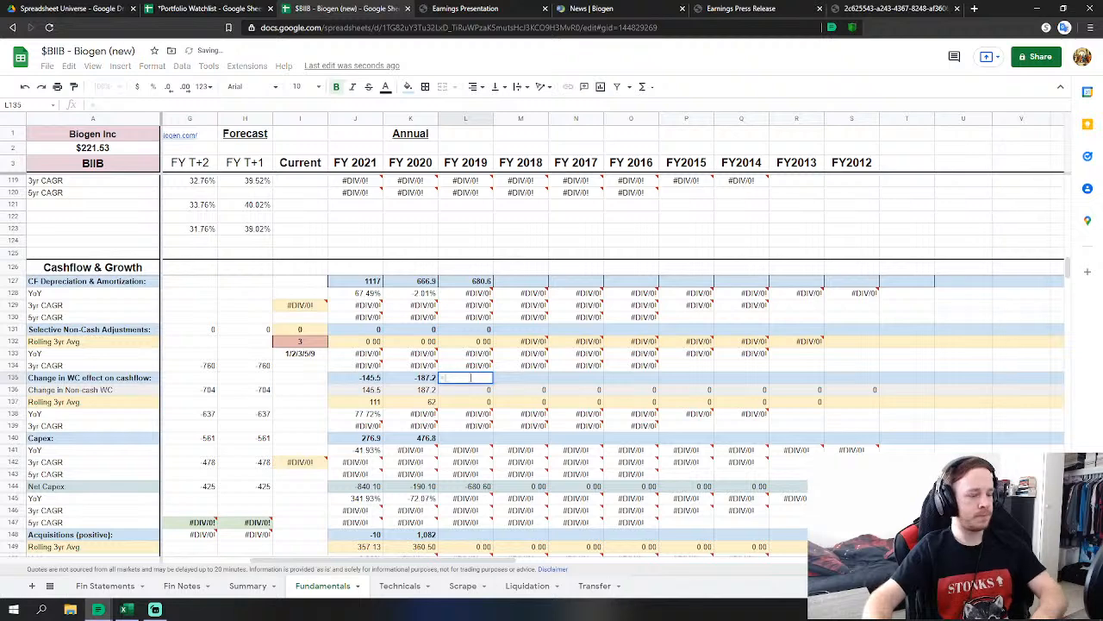
{"action": "type", "text": "sum"}
{"action": "left_click", "coordinate": [488, 395]}
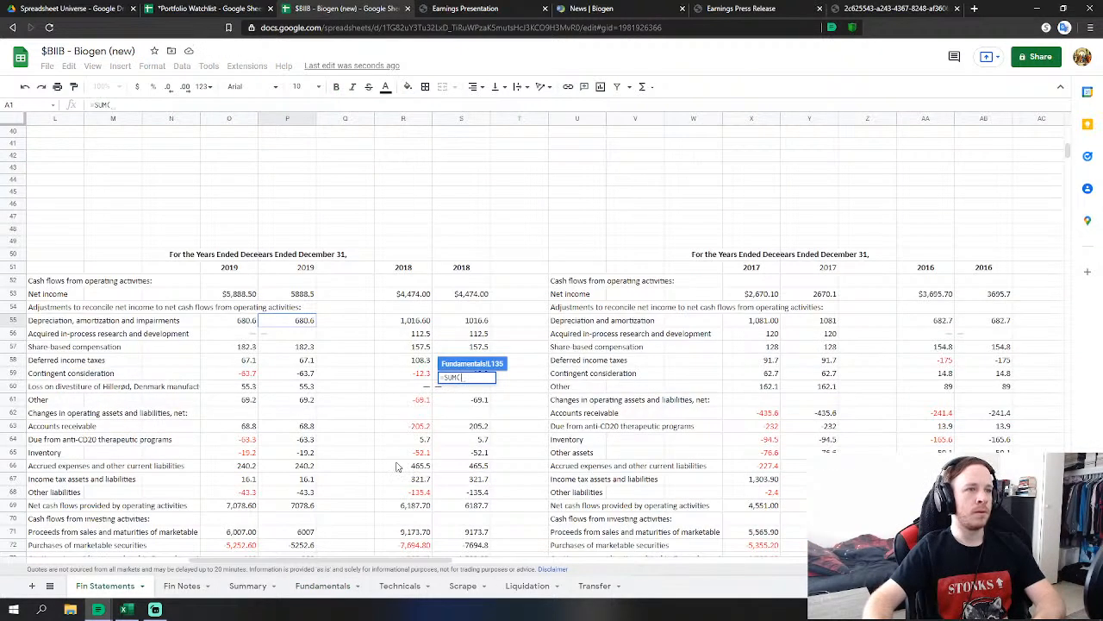
{"action": "scroll", "coordinate": [371, 466], "scroll_direction": "down", "scroll_amount": 2}
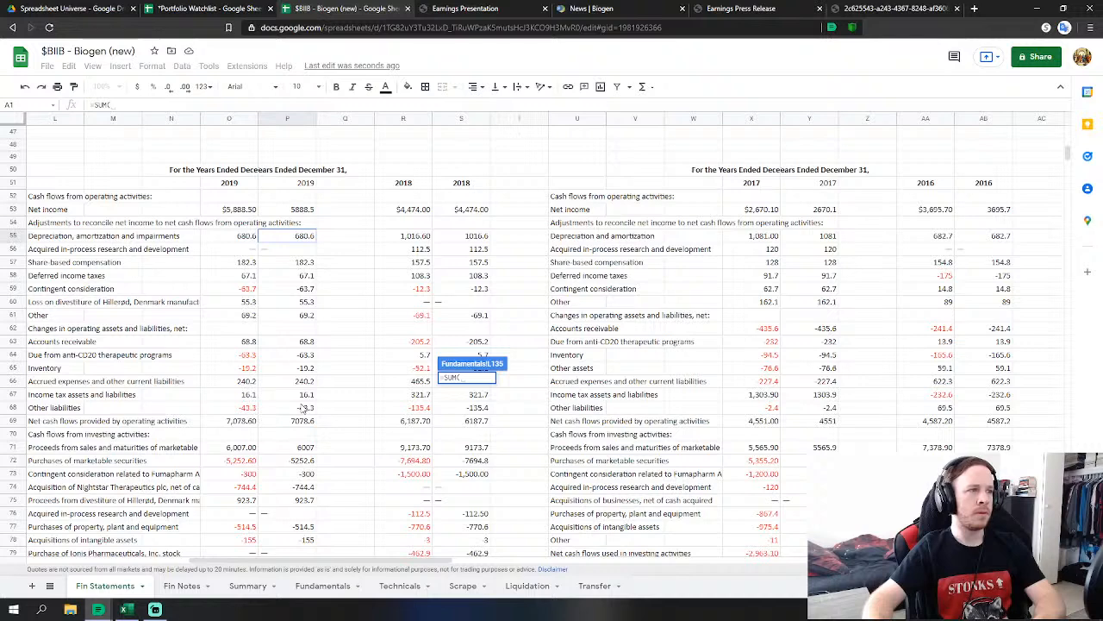
{"action": "left_click_drag", "start_coordinate": [306, 344], "coordinate": [309, 411]}
{"action": "scroll", "coordinate": [386, 437], "scroll_direction": "down", "scroll_amount": 1}
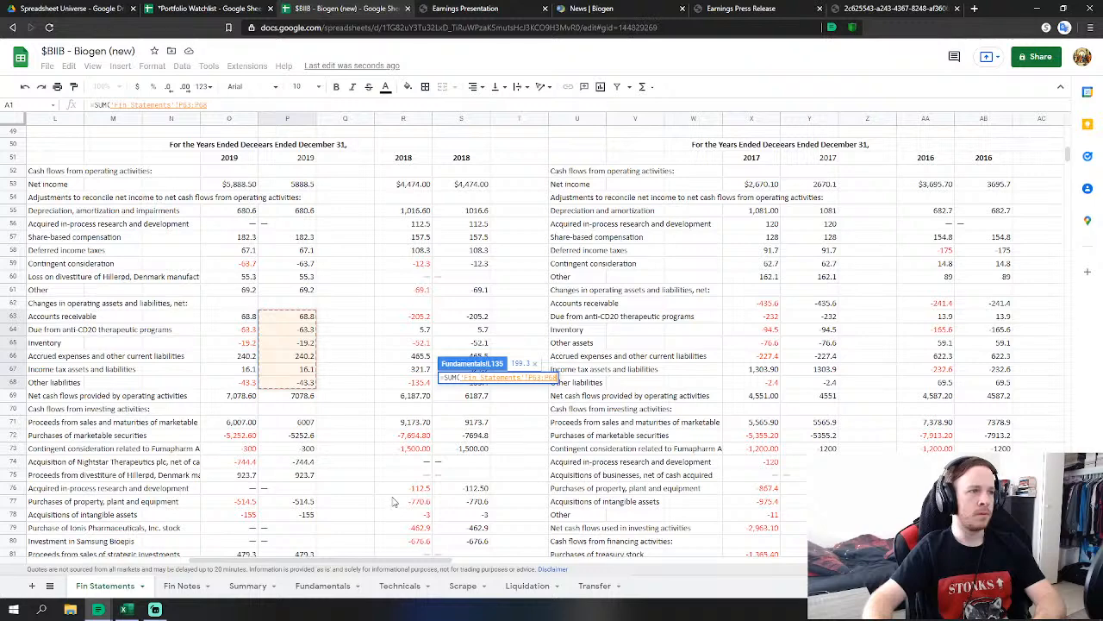
{"action": "key", "text": "Return"}
Start a formula in L140 for FY 2019 Capex referencing the Fin Statements sheet.
{"action": "left_click", "coordinate": [482, 441]}
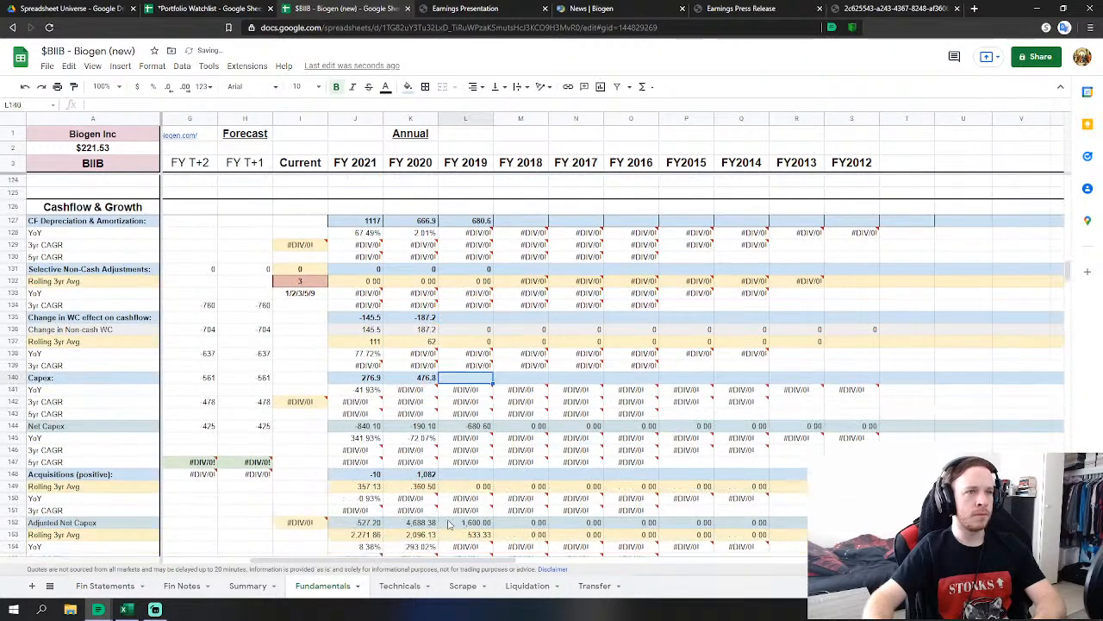
{"action": "type", "text": "="}
{"action": "left_click", "coordinate": [119, 588]}
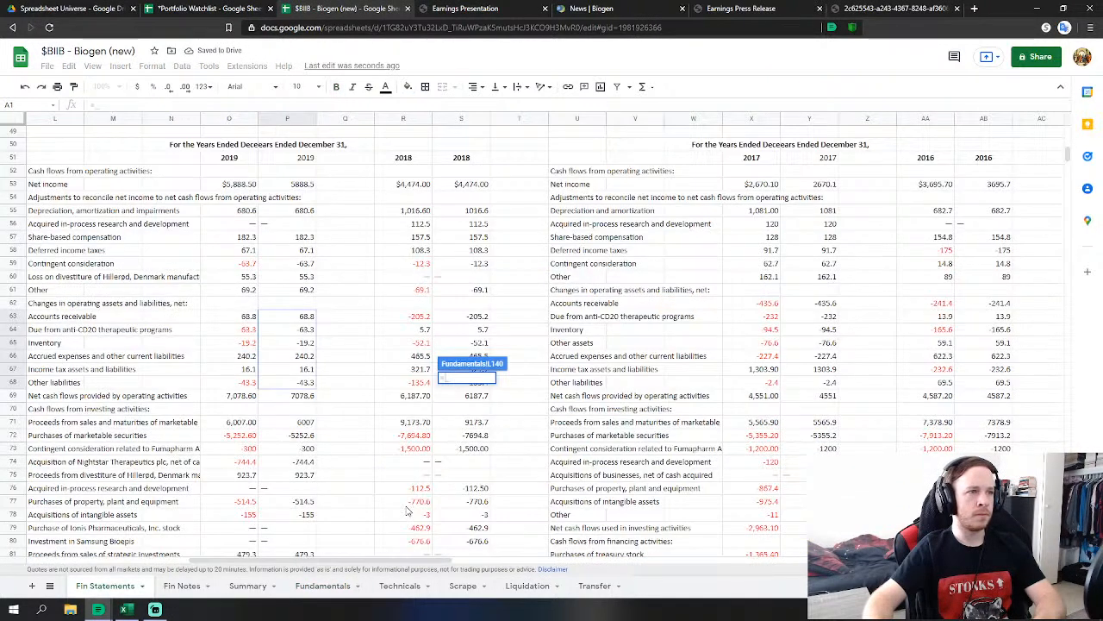
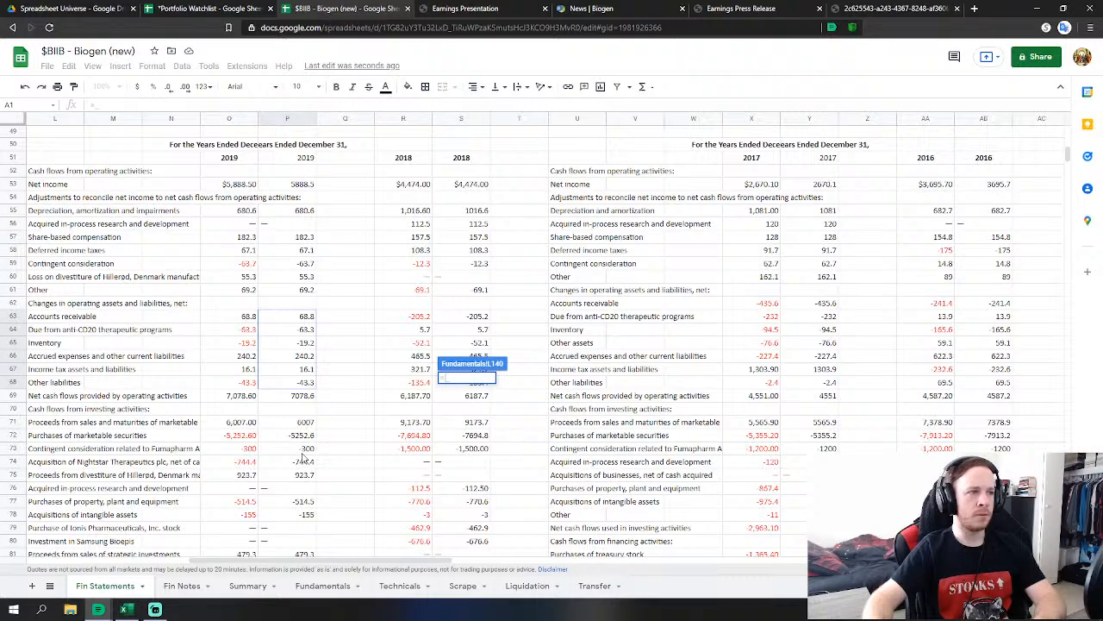
Complete FY 2019 Capex as 2019 property and equipment purchases minus intangible asset purchases.
{"action": "scroll", "coordinate": [308, 456], "scroll_direction": "down", "scroll_amount": 1}
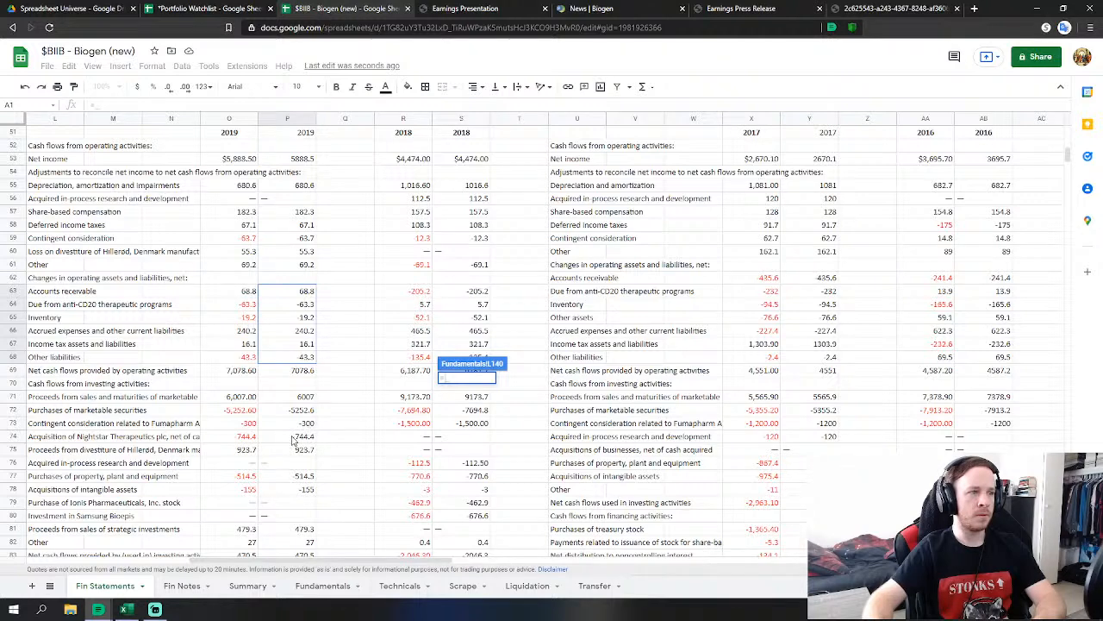
{"action": "left_click", "coordinate": [302, 476]}
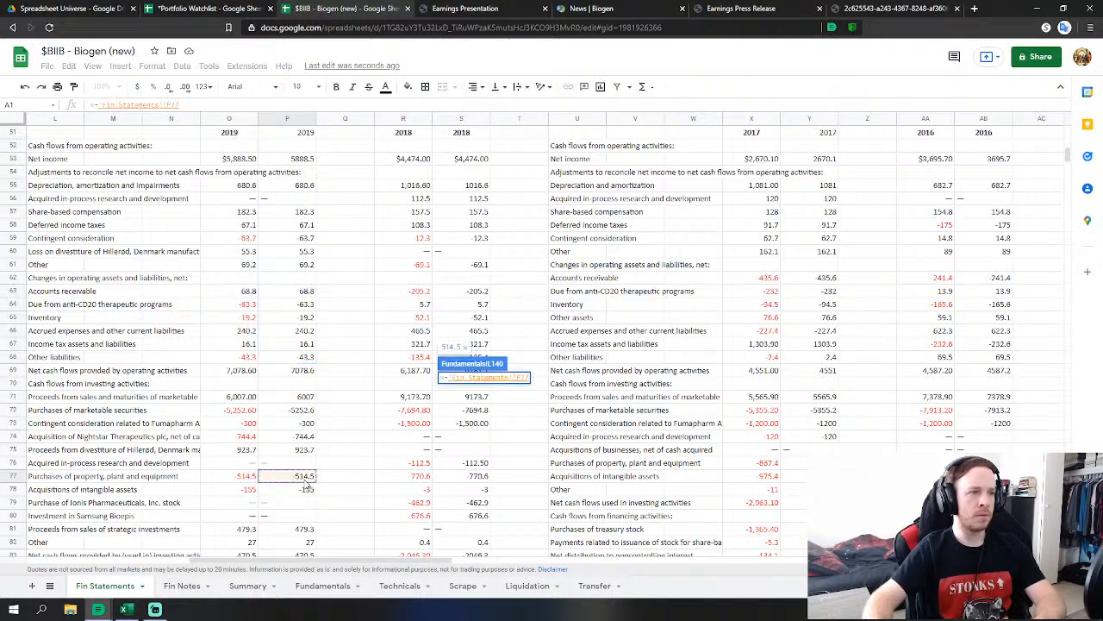
{"action": "scroll", "coordinate": [356, 462], "scroll_direction": "down", "scroll_amount": 2}
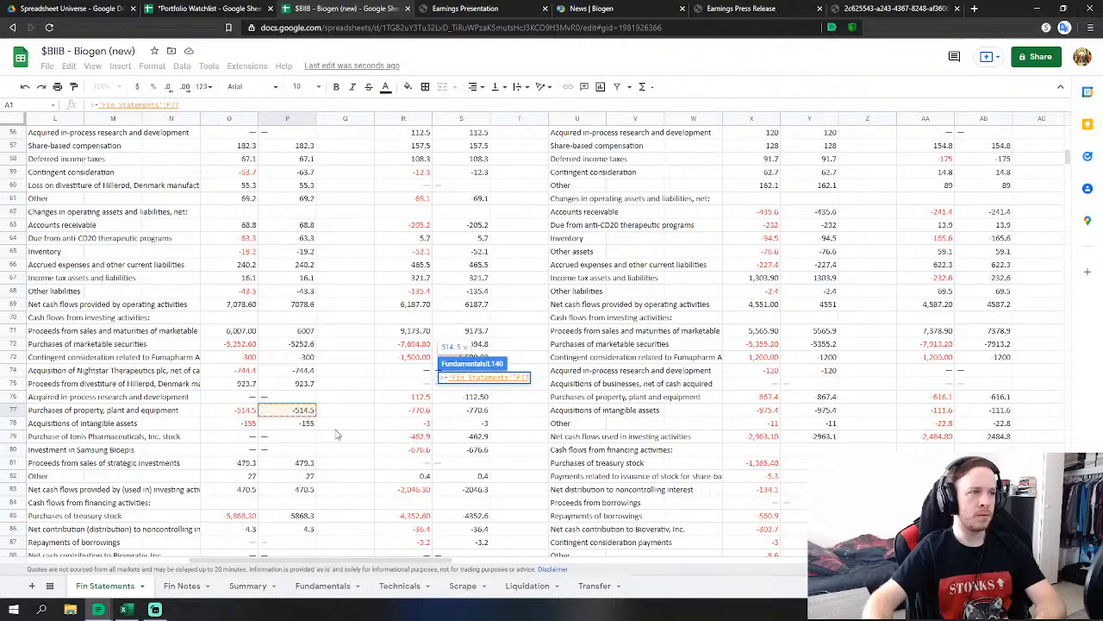
{"action": "type", "text": "-"}
{"action": "left_click", "coordinate": [302, 423]}
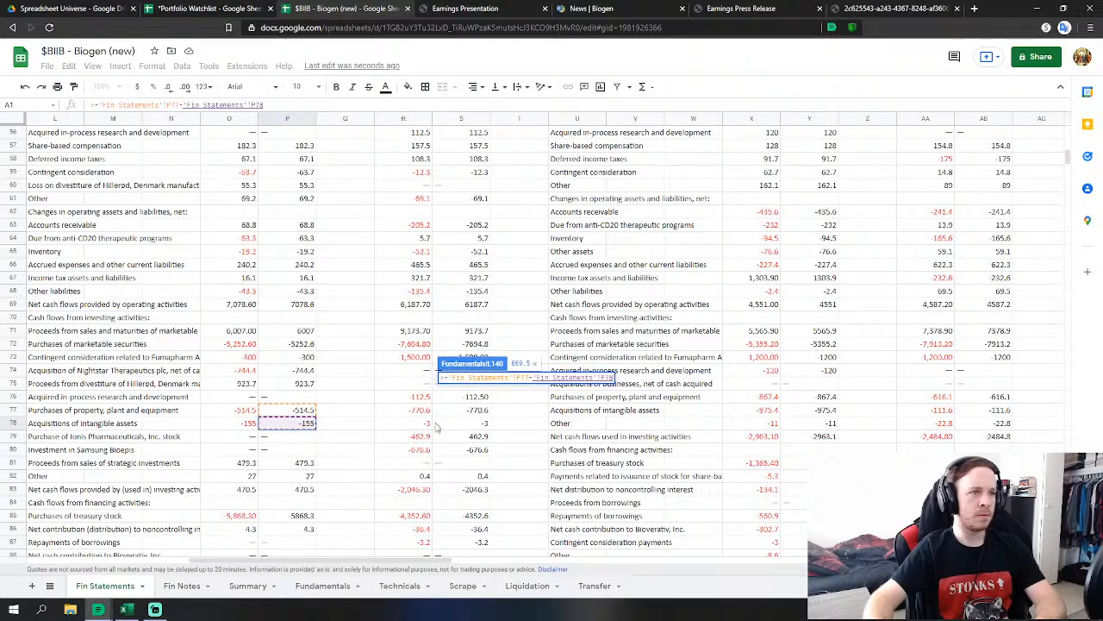
{"action": "key", "text": "Return"}
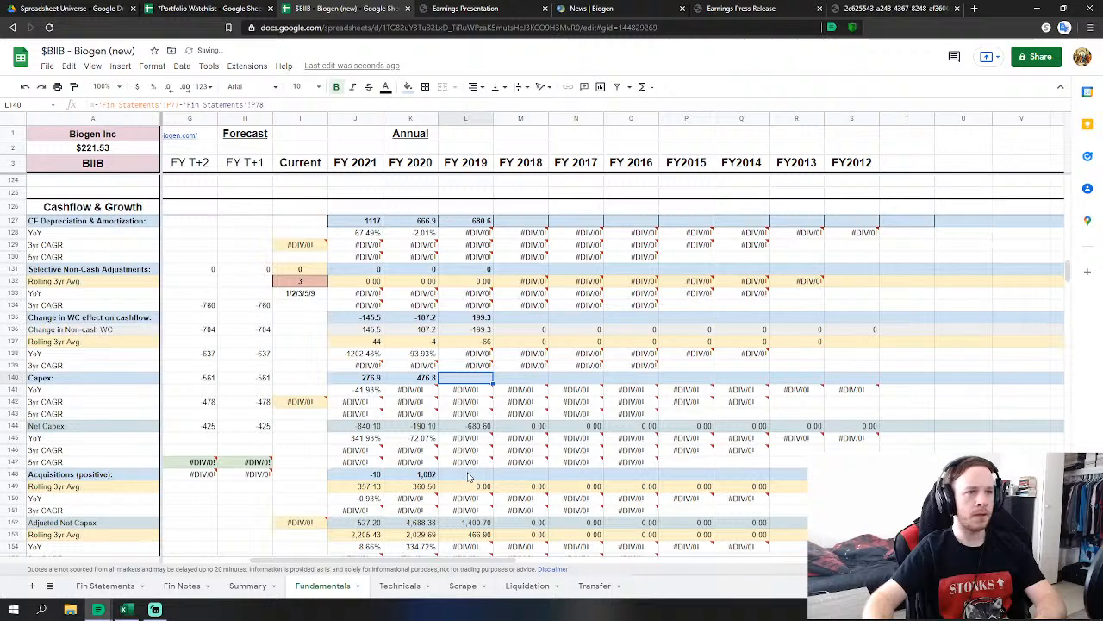
Set FY 2019 Acquisitions from 2019 divestiture proceeds, Nightstar acquisition and contingent consideration payment.
{"action": "type", "text": "=-"}
{"action": "left_click", "coordinate": [147, 585]}
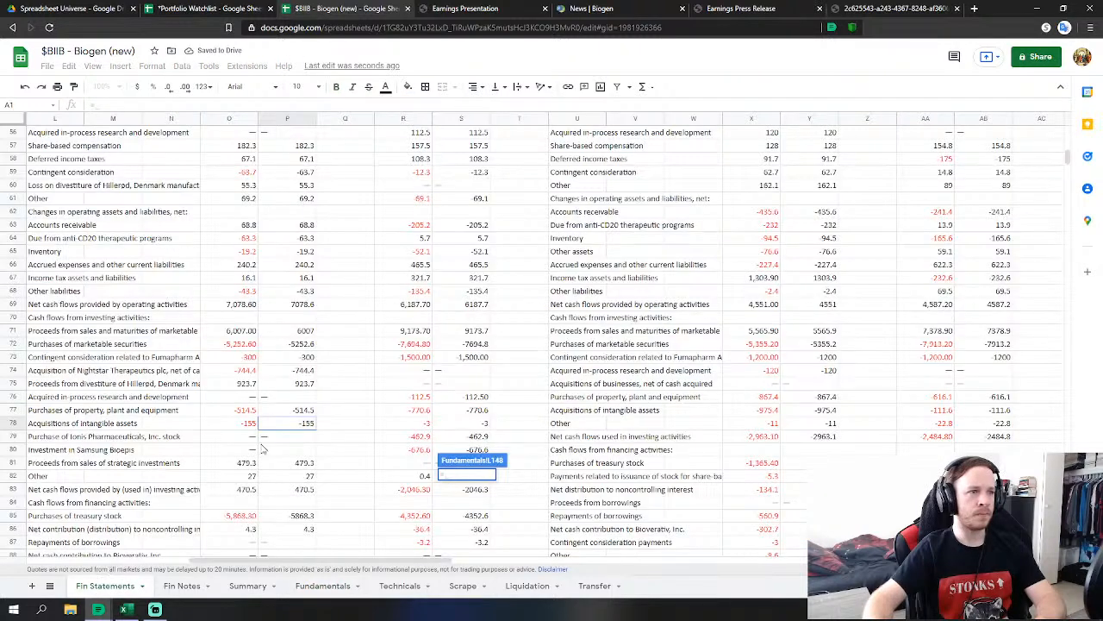
{"action": "left_click", "coordinate": [290, 385]}
{"action": "type", "text": "-'Fin Statements'!P75"}
{"action": "left_click", "coordinate": [303, 369]}
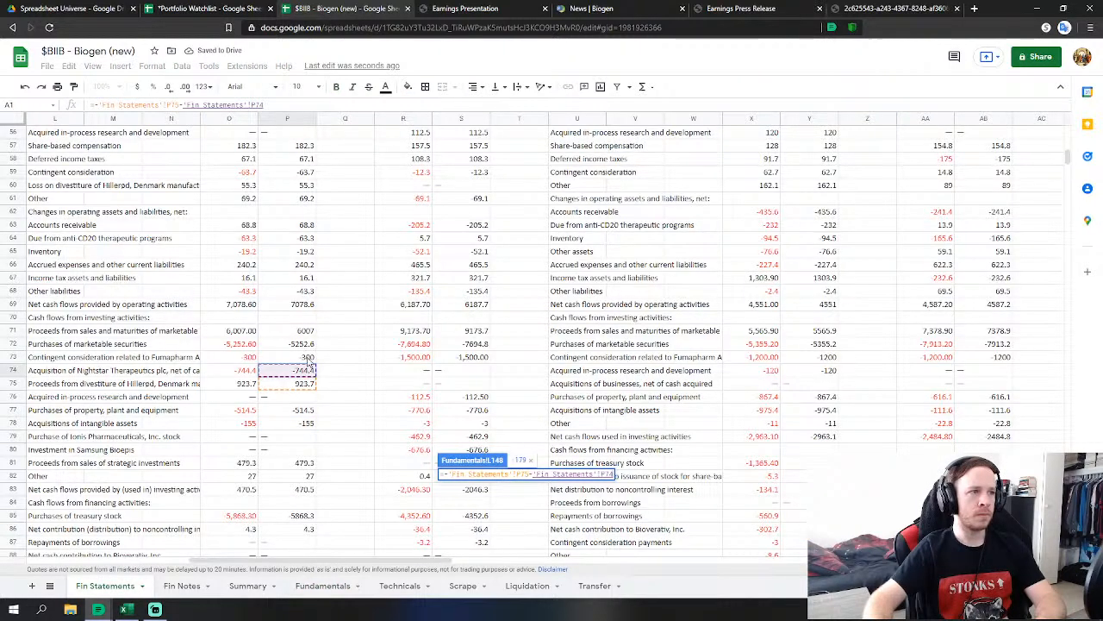
{"action": "type", "text": "-"}
{"action": "left_click", "coordinate": [308, 357]}
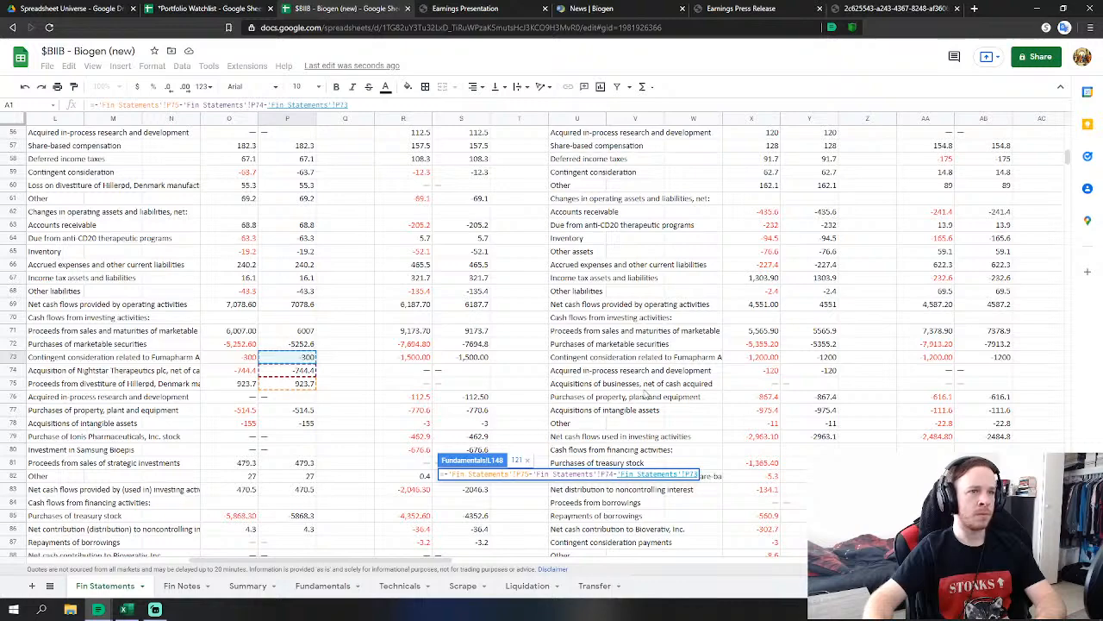
{"action": "key", "text": "Return"}
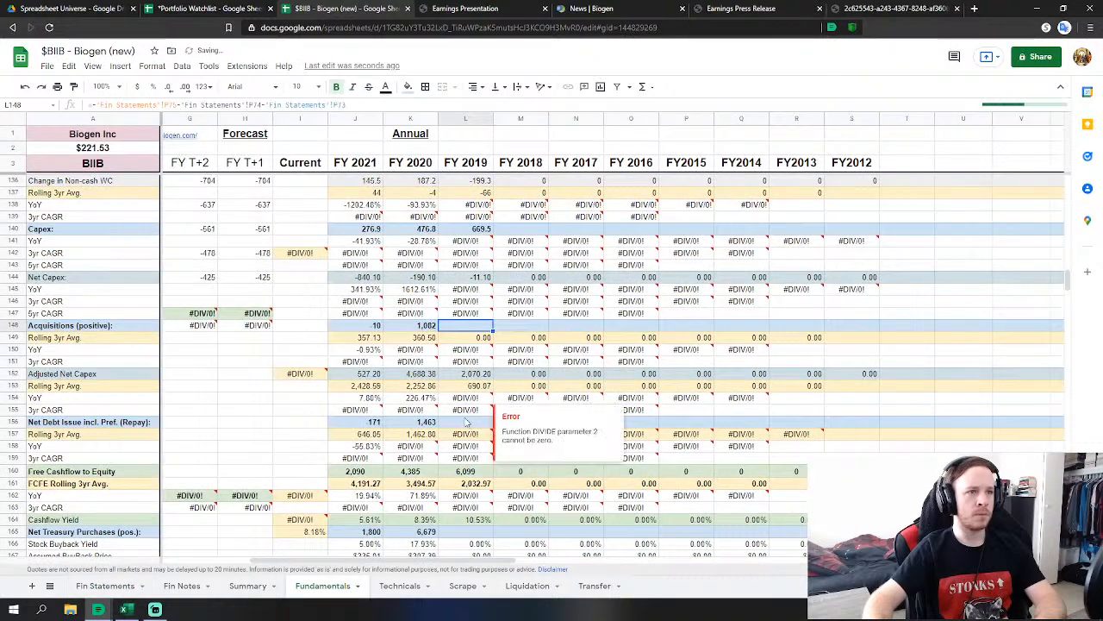
Link FY 2019 Net Debt Issue to the 2019 noncontrolling interest contribution (4).
{"action": "left_click", "coordinate": [466, 421]}
{"action": "scroll", "coordinate": [465, 422], "scroll_direction": "down", "scroll_amount": 1}
{"action": "type", "text": "="}
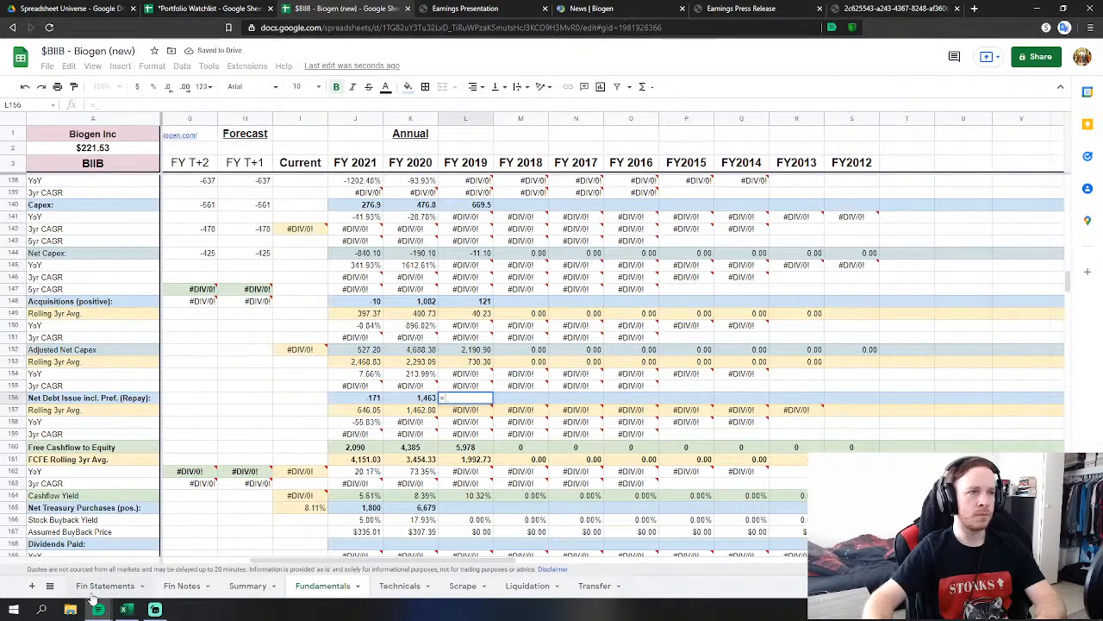
{"action": "left_click", "coordinate": [92, 593]}
{"action": "scroll", "coordinate": [315, 449], "scroll_direction": "down", "scroll_amount": 2}
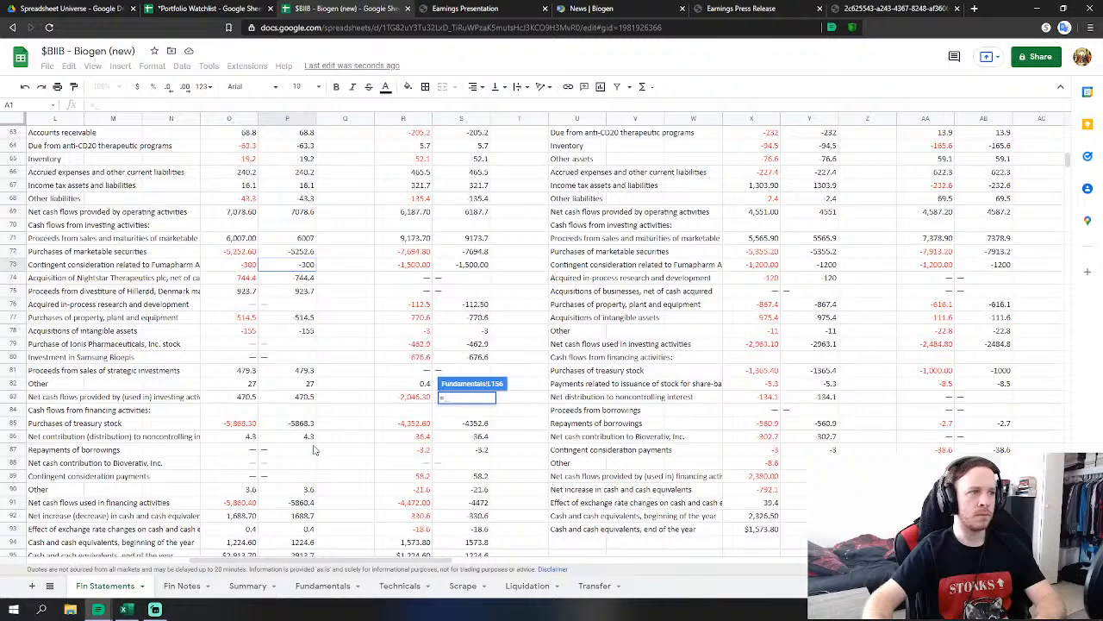
{"action": "left_click", "coordinate": [308, 435]}
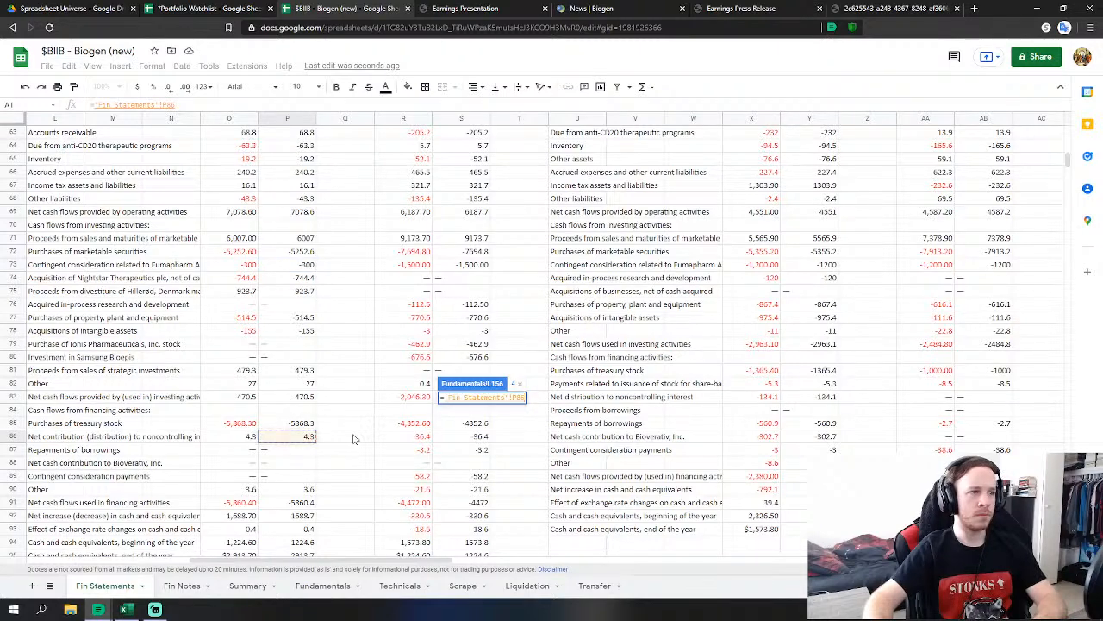
{"action": "type", "text": "+"}
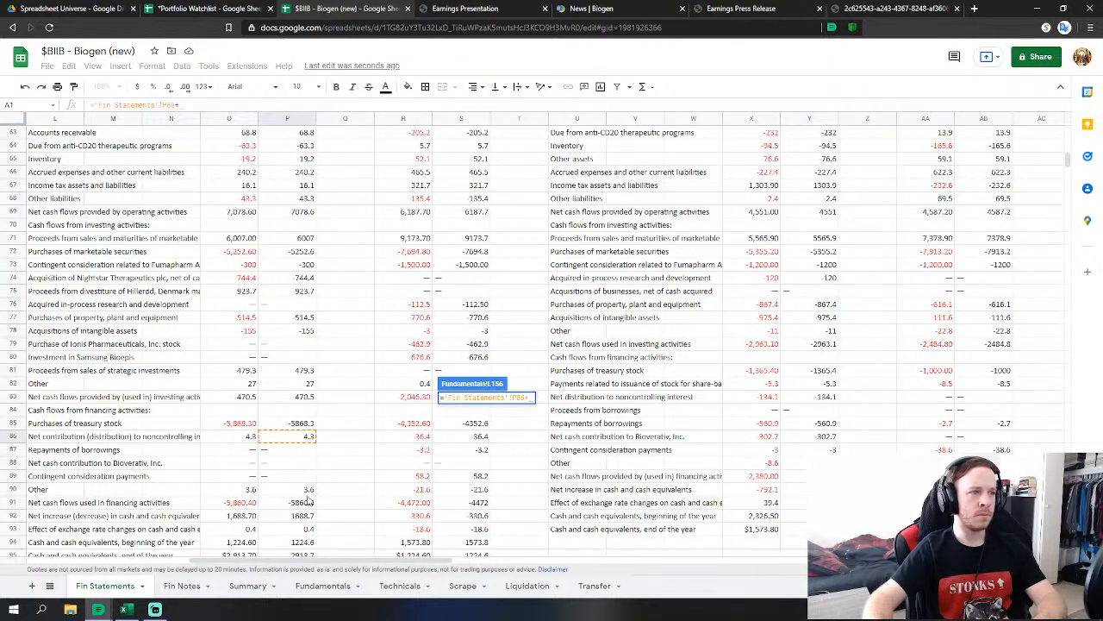
{"action": "key", "text": "BackSpace"}
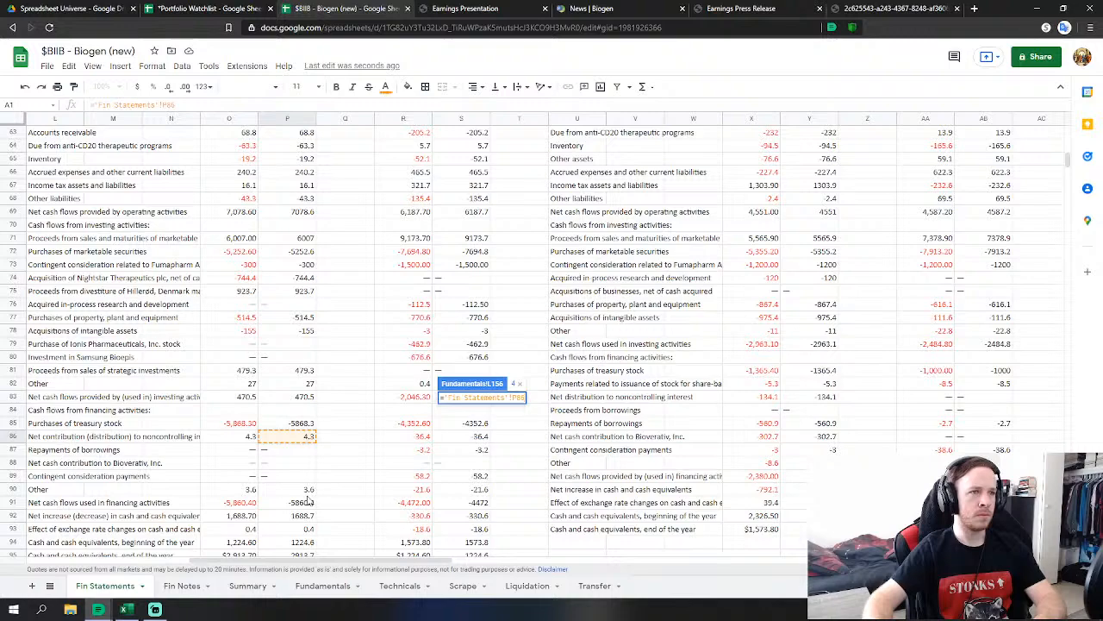
{"action": "key", "text": "Escape"}
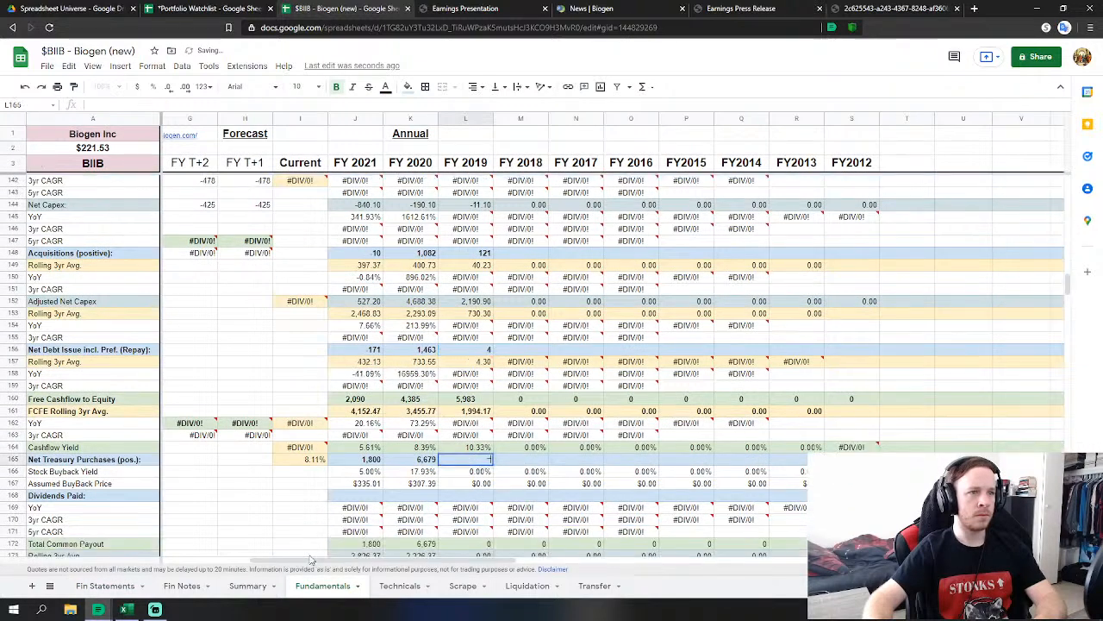
Link FY 2019 Net Treasury Purchases to the 2019 treasury stock purchases.
{"action": "type", "text": "="}
{"action": "left_click", "coordinate": [105, 586]}
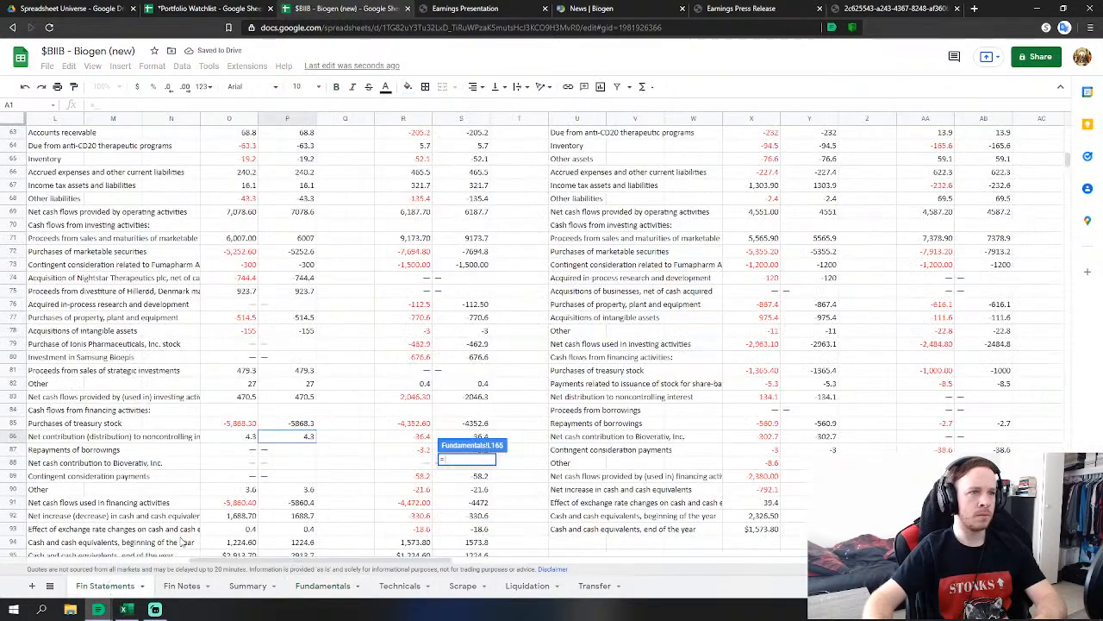
{"action": "left_click", "coordinate": [302, 423]}
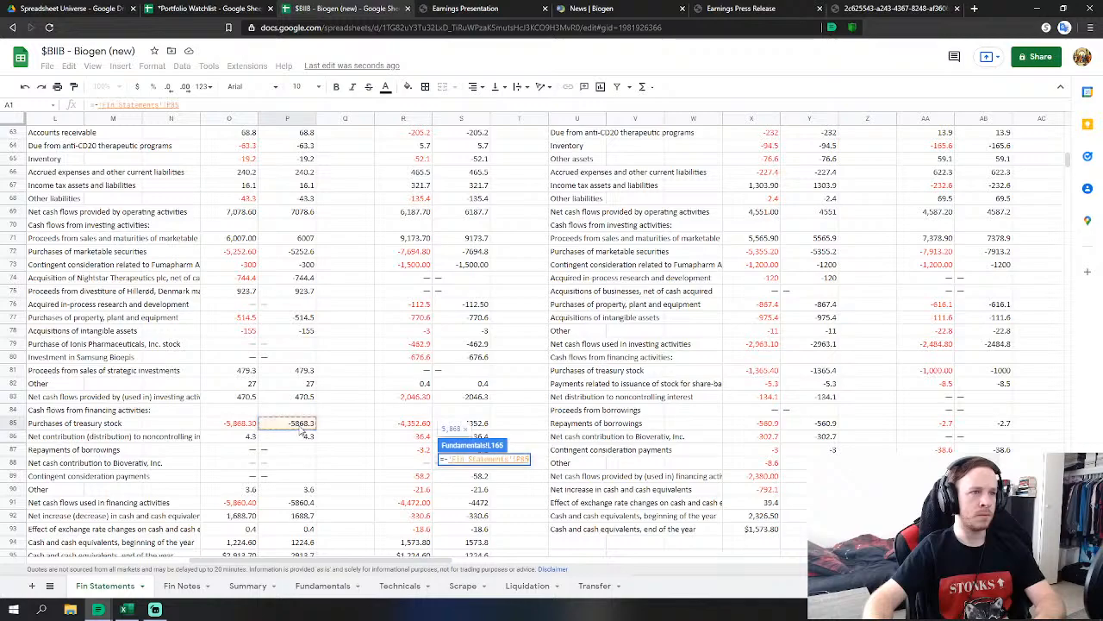
{"action": "key", "text": "Return"}
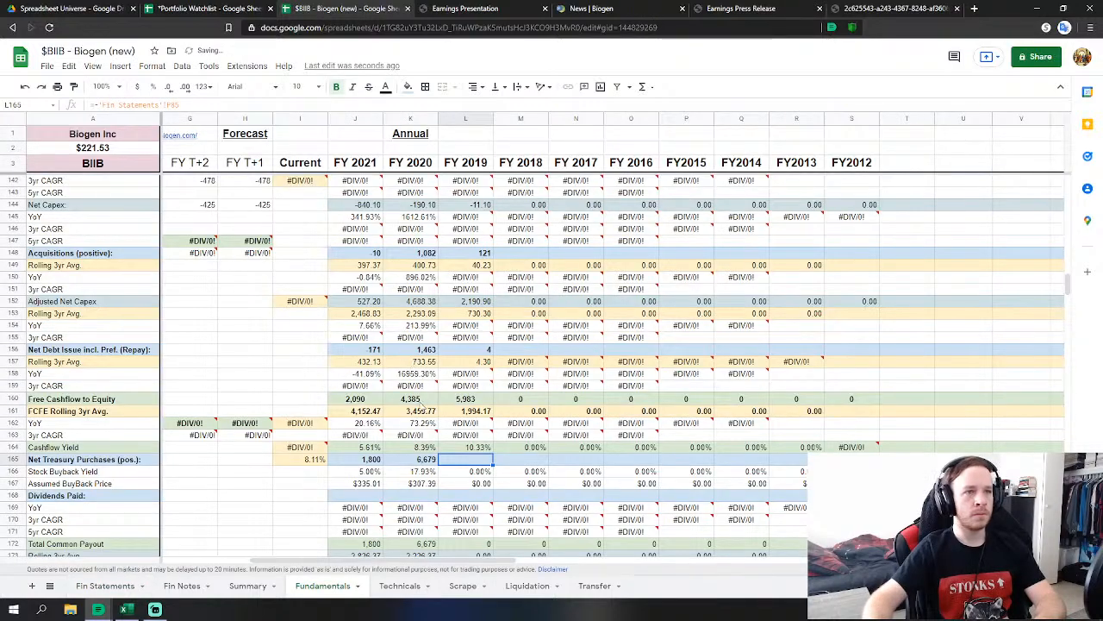
{"action": "scroll", "coordinate": [530, 417], "scroll_direction": "down", "scroll_amount": 2}
{"action": "scroll", "coordinate": [529, 417], "scroll_direction": "down", "scroll_amount": 10}
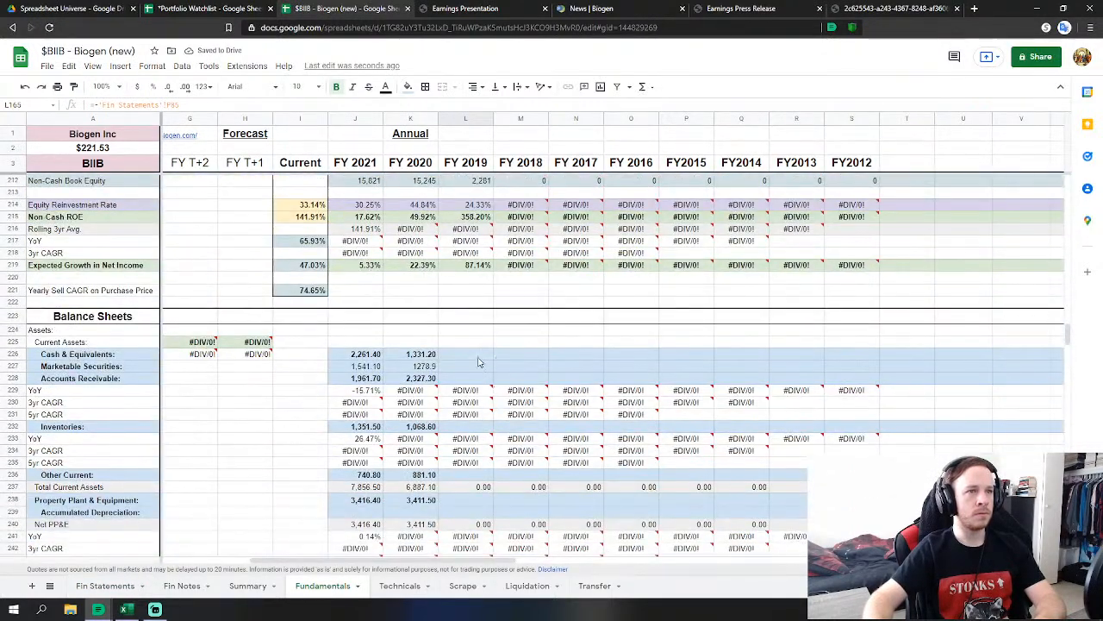
{"action": "left_click", "coordinate": [477, 356]}
Link FY2019 Cash & Equivalents and Marketable Securities to their 2019 Fin Statements figures.
{"action": "type", "text": "="}
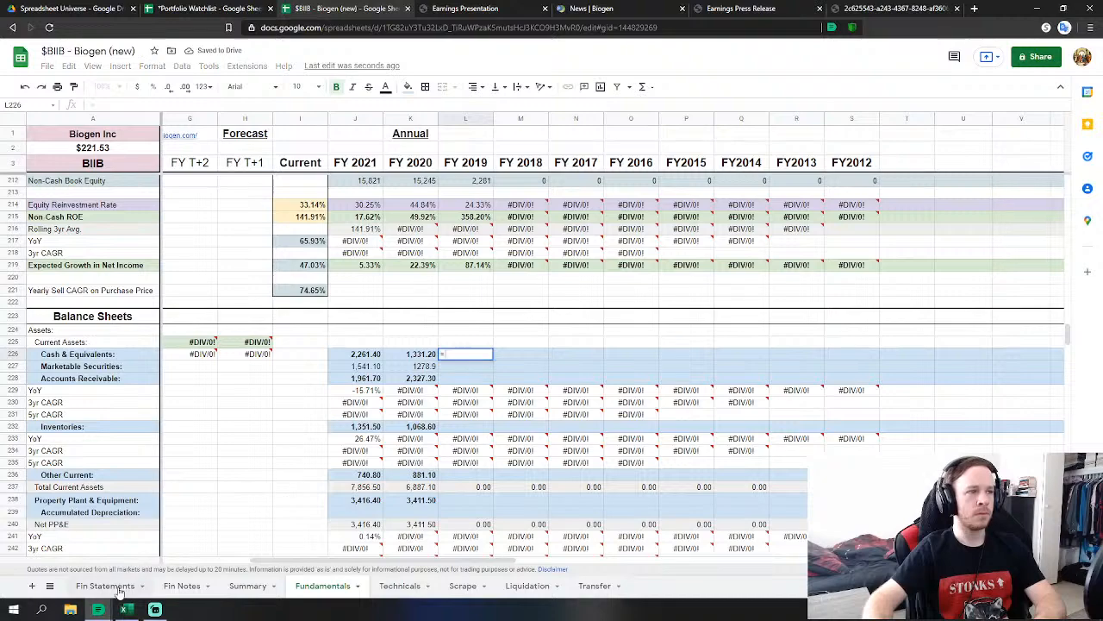
{"action": "left_click", "coordinate": [105, 586]}
{"action": "scroll", "coordinate": [330, 497], "scroll_direction": "down", "scroll_amount": 5}
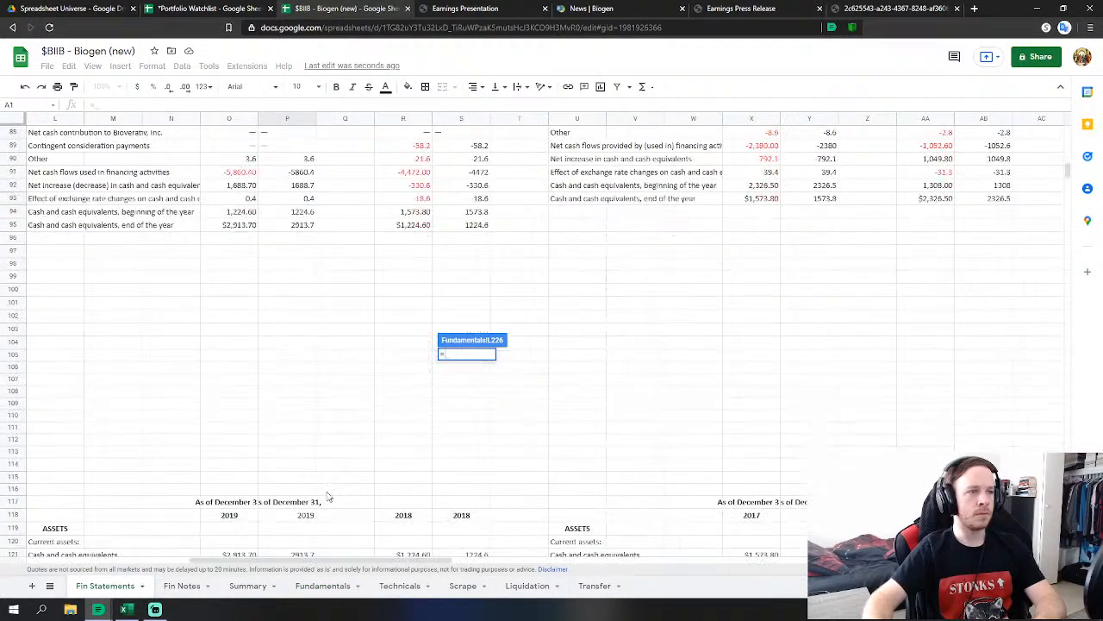
{"action": "left_click", "coordinate": [303, 489]}
{"action": "key", "text": "Return"}
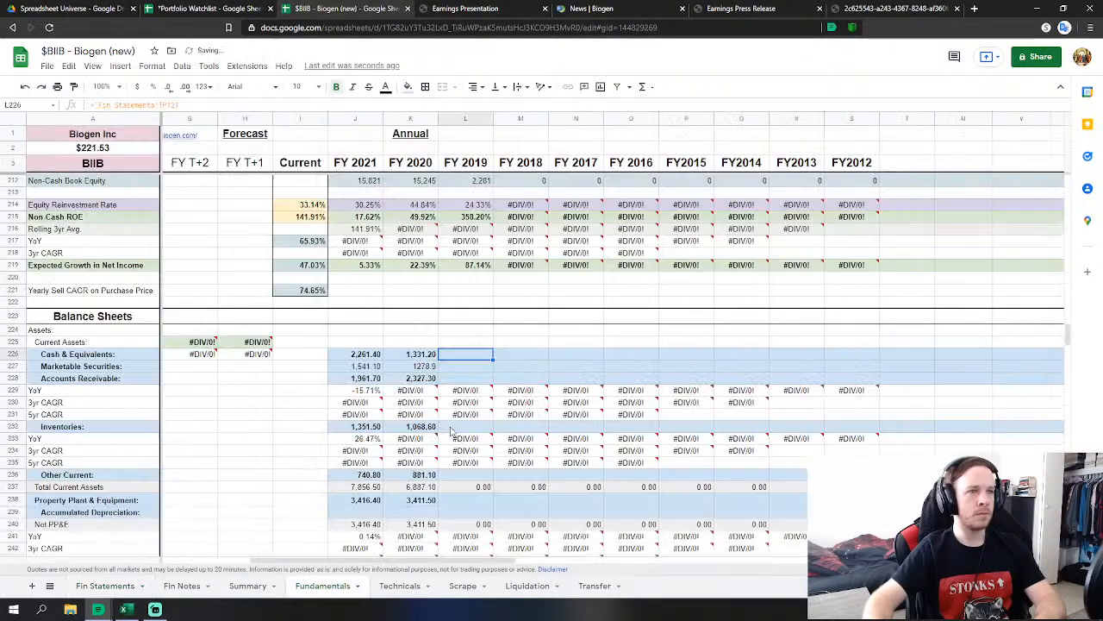
{"action": "type", "text": "="}
{"action": "left_click", "coordinate": [105, 585]}
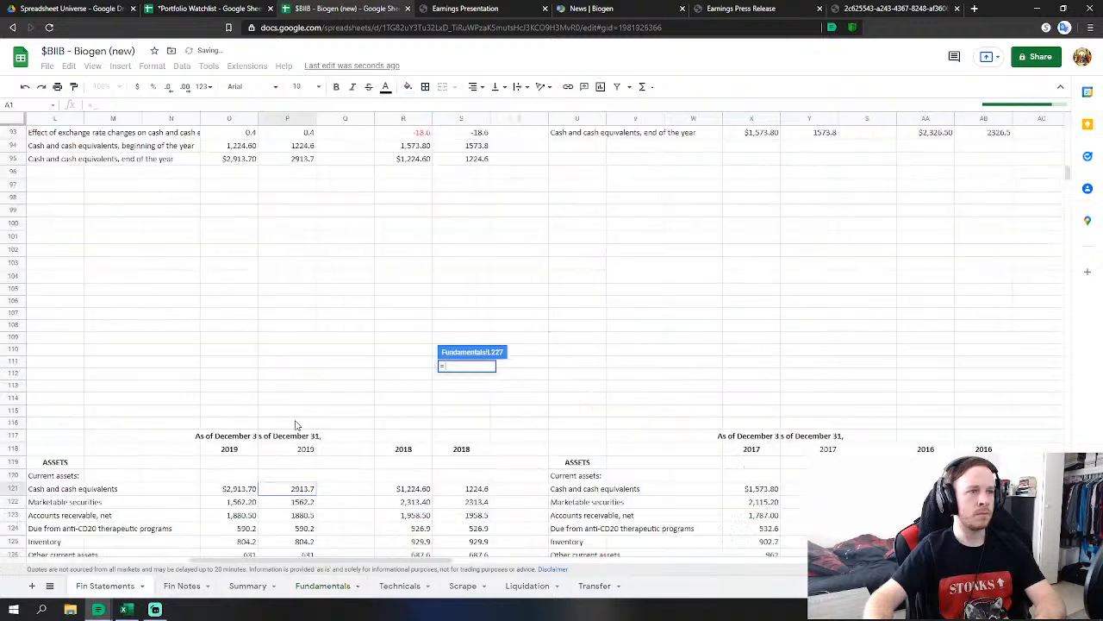
{"action": "left_click", "coordinate": [293, 503]}
{"action": "key", "text": "Return"}
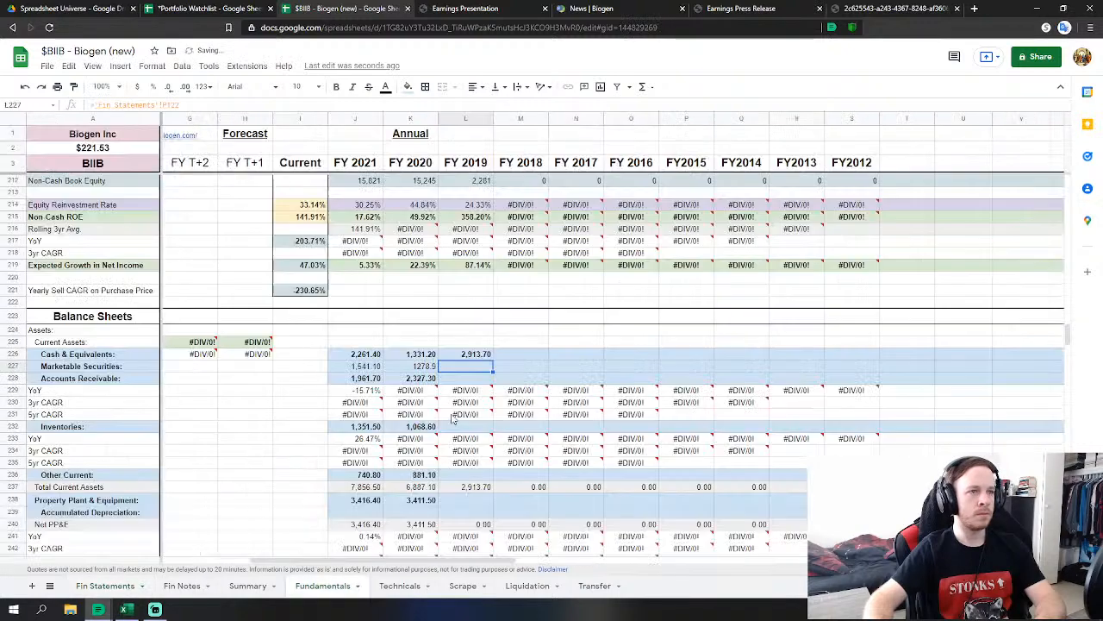
Set FY2019 Receivables to net accounts receivable plus anti-CD20 program receivable.
{"action": "type", "text": "='Fin Statements'!P123"}
{"action": "left_click", "coordinate": [105, 586]}
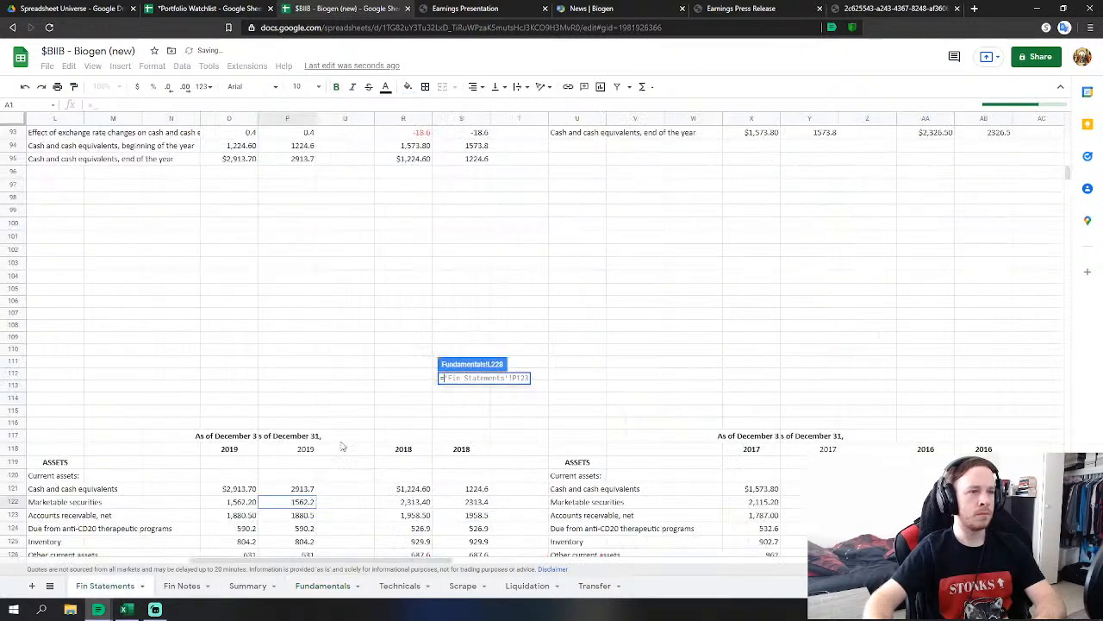
{"action": "left_click", "coordinate": [294, 514]}
{"action": "type", "text": "+"}
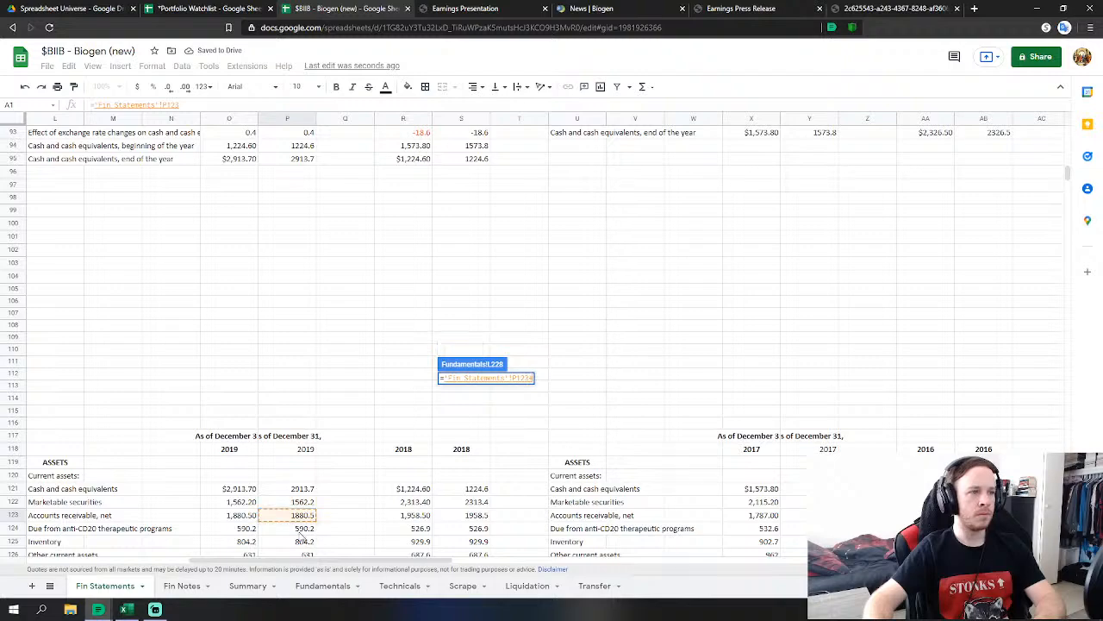
{"action": "left_click", "coordinate": [297, 528]}
{"action": "scroll", "coordinate": [397, 474], "scroll_direction": "down", "scroll_amount": 4}
{"action": "key", "text": "Return"}
Link FY2019 Inventories and Other Current to the 2019 inventory and other current assets.
{"action": "left_click", "coordinate": [465, 425]}
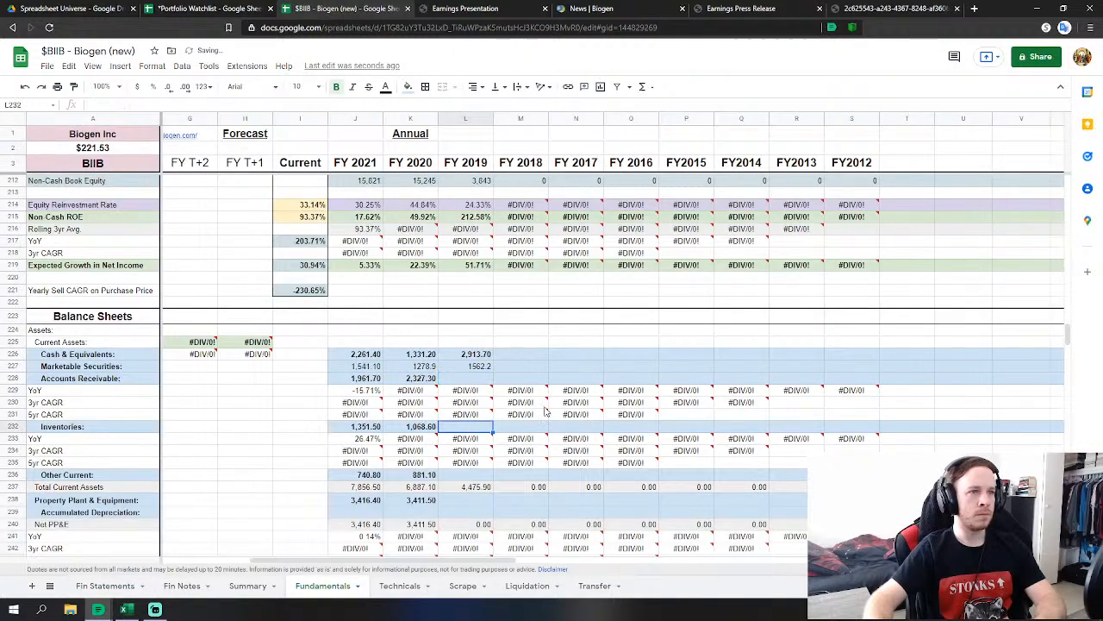
{"action": "scroll", "coordinate": [466, 414], "scroll_direction": "down", "scroll_amount": 2}
{"action": "type", "text": "="}
{"action": "left_click", "coordinate": [119, 591]}
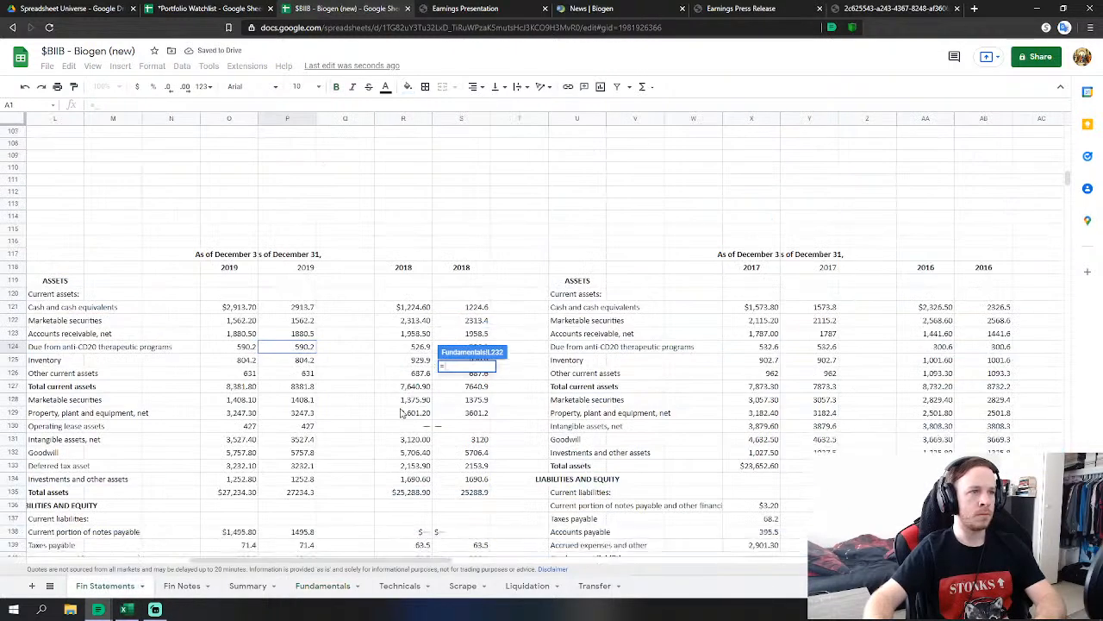
{"action": "left_click", "coordinate": [303, 360]}
{"action": "key", "text": "Return"}
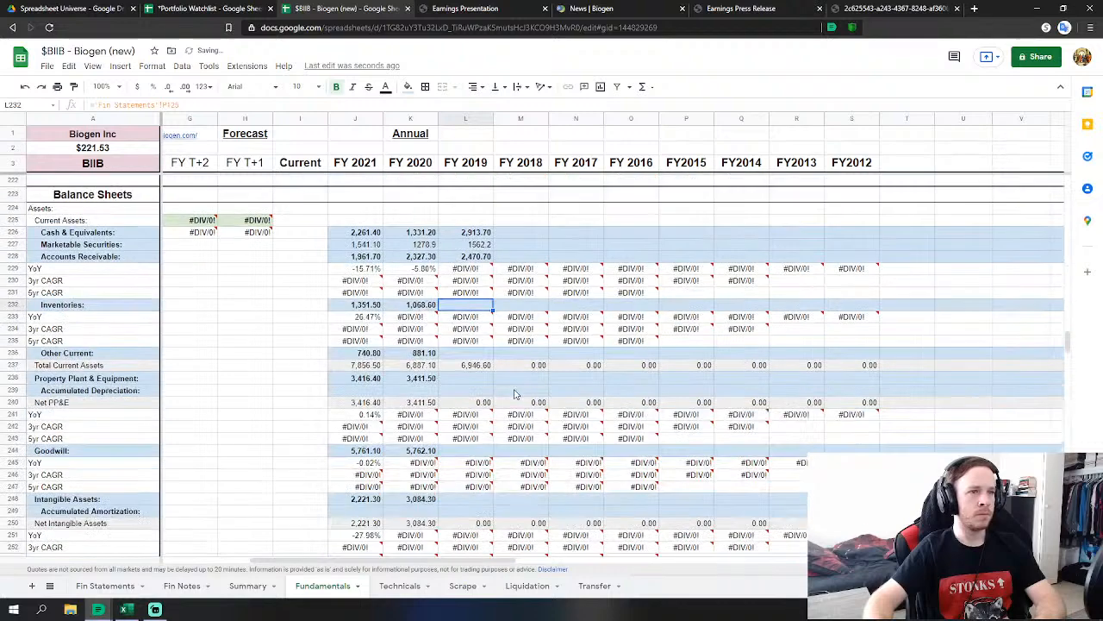
{"action": "left_click", "coordinate": [470, 352]}
{"action": "type", "text": "="}
{"action": "left_click", "coordinate": [105, 585]}
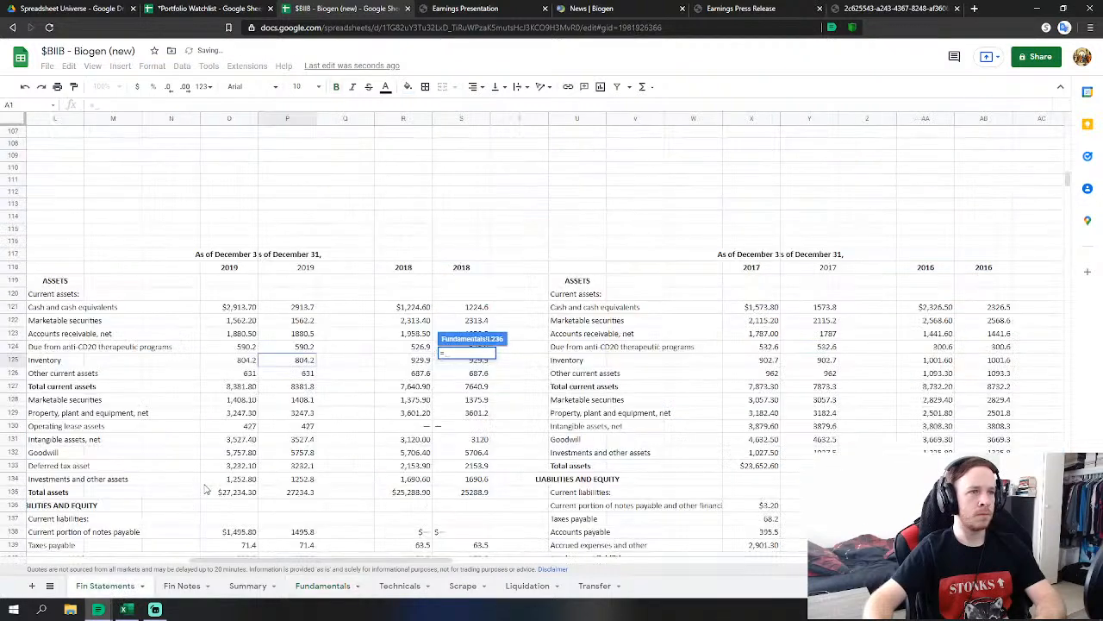
{"action": "left_click", "coordinate": [306, 373]}
{"action": "key", "text": "Return"}
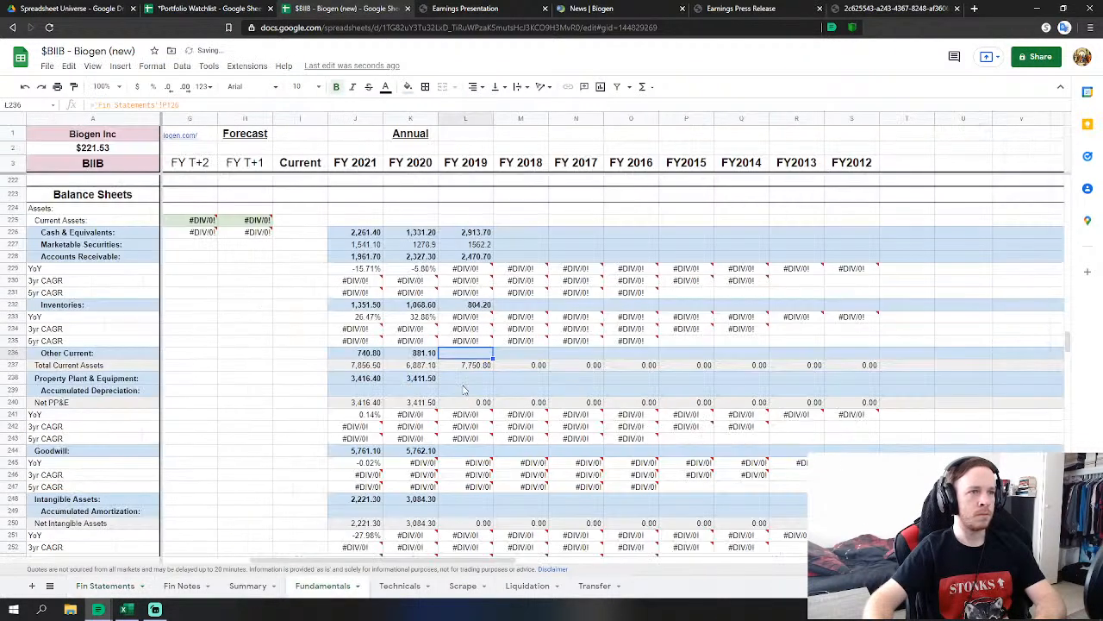
Link FY2019 Property Plant & Equipment and Goodwill to their 2019 figures.
{"action": "left_click", "coordinate": [466, 378]}
{"action": "type", "text": "="}
{"action": "left_click", "coordinate": [104, 587]}
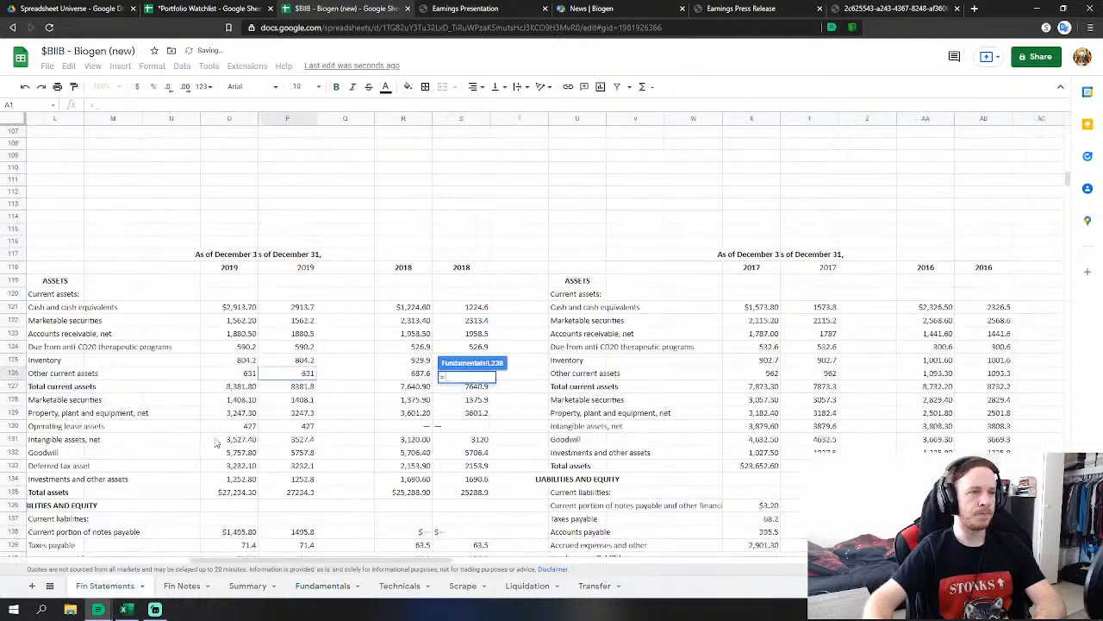
{"action": "left_click", "coordinate": [293, 412]}
{"action": "key", "text": "Return"}
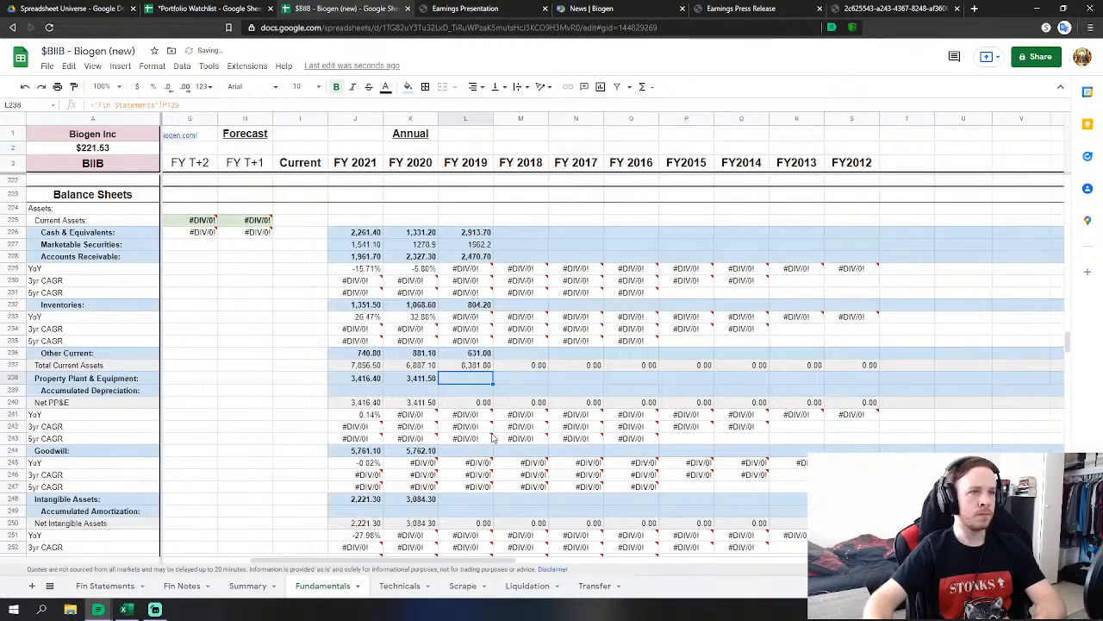
{"action": "left_click", "coordinate": [481, 451]}
{"action": "type", "text": "="}
{"action": "left_click", "coordinate": [105, 585]}
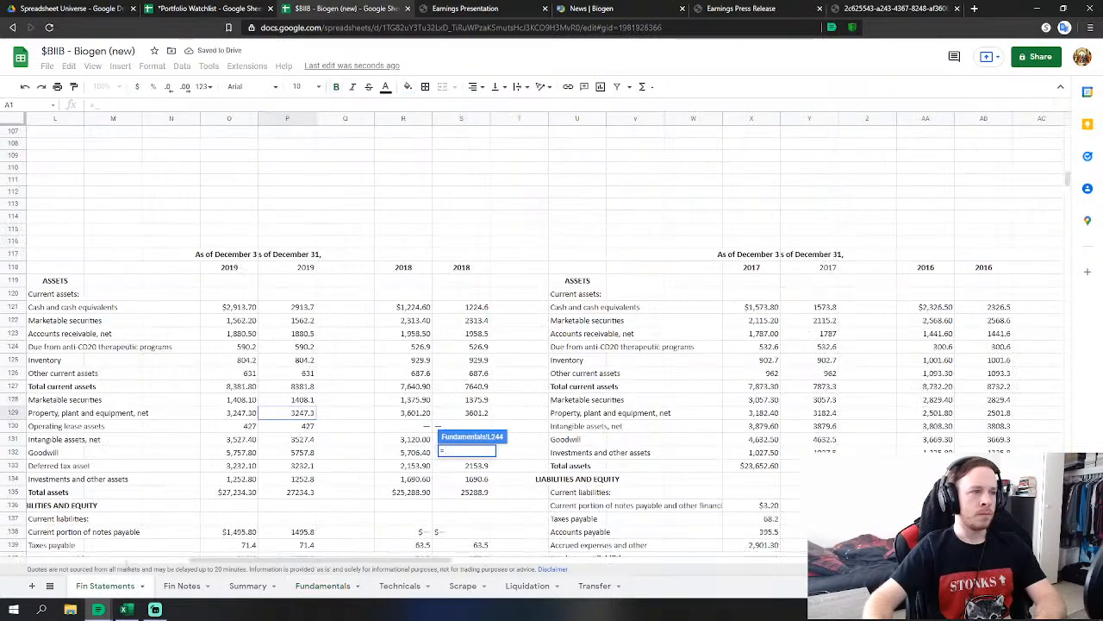
{"action": "left_click", "coordinate": [296, 453]}
{"action": "key", "text": "Return"}
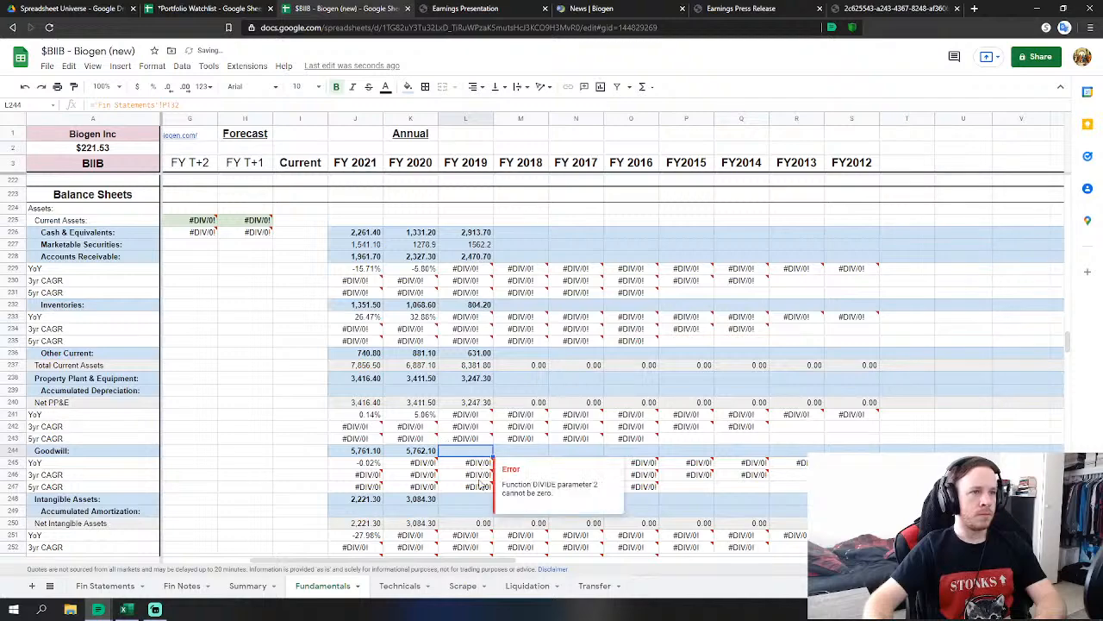
Link FY2019 Intangible Assets to the 2019 intangible assets, net figure.
{"action": "left_click", "coordinate": [468, 502]}
{"action": "type", "text": "="}
{"action": "left_click", "coordinate": [104, 586]}
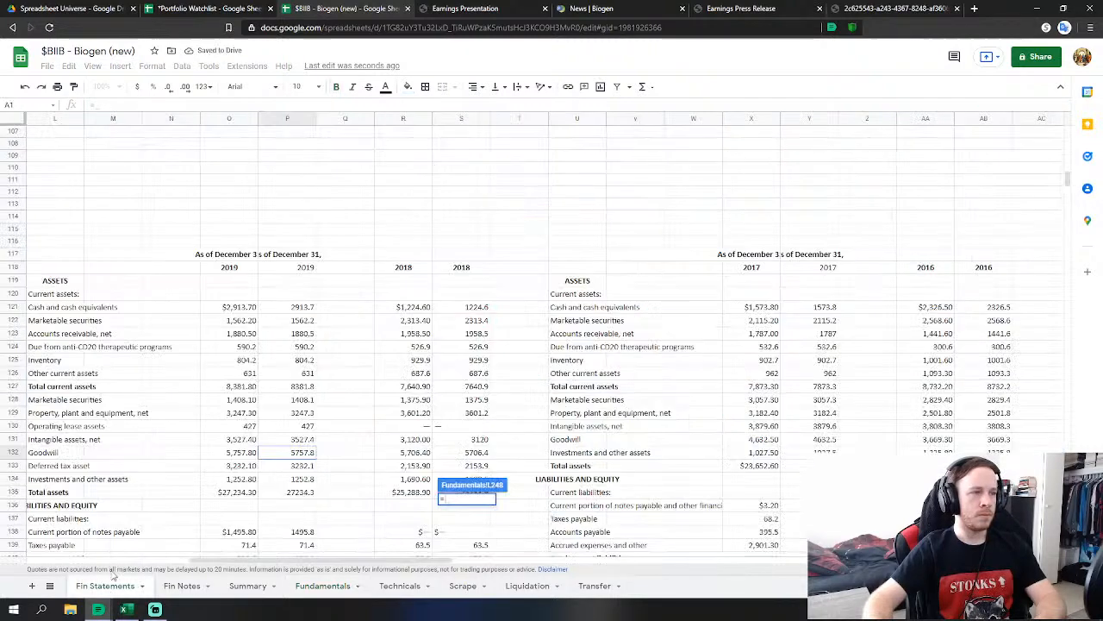
{"action": "left_click", "coordinate": [314, 441]}
{"action": "key", "text": "Return"}
{"action": "scroll", "coordinate": [482, 431], "scroll_direction": "down", "scroll_amount": 2}
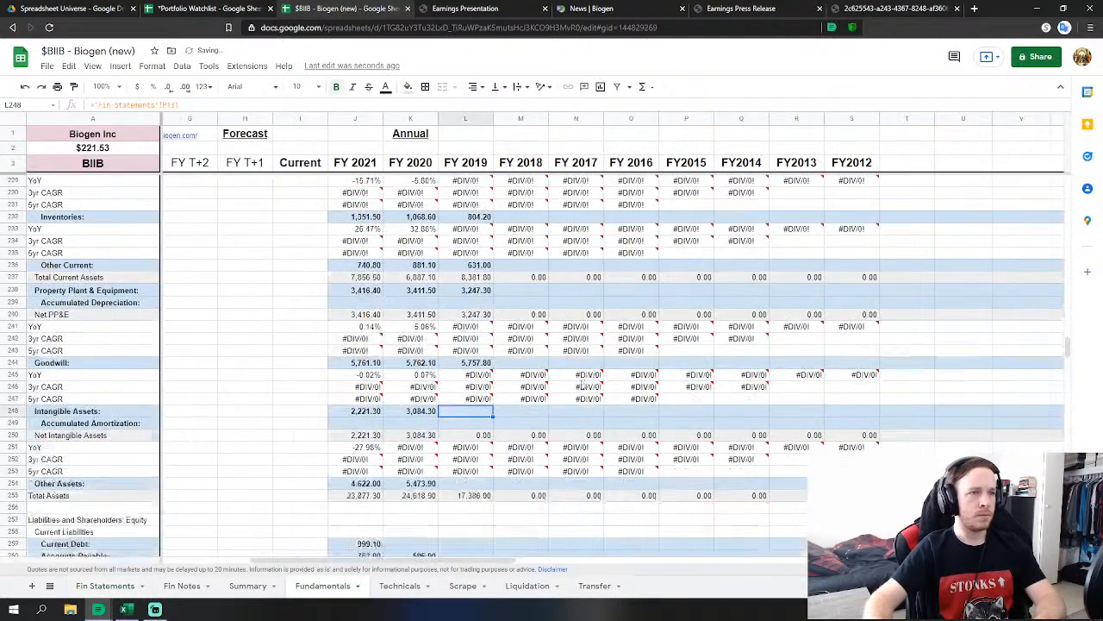
Set FY2019 Other Assets to investments, deferred tax asset, operating lease assets and marketable securities.
{"action": "left_click", "coordinate": [465, 448]}
{"action": "type", "text": "="}
{"action": "left_click", "coordinate": [104, 586]}
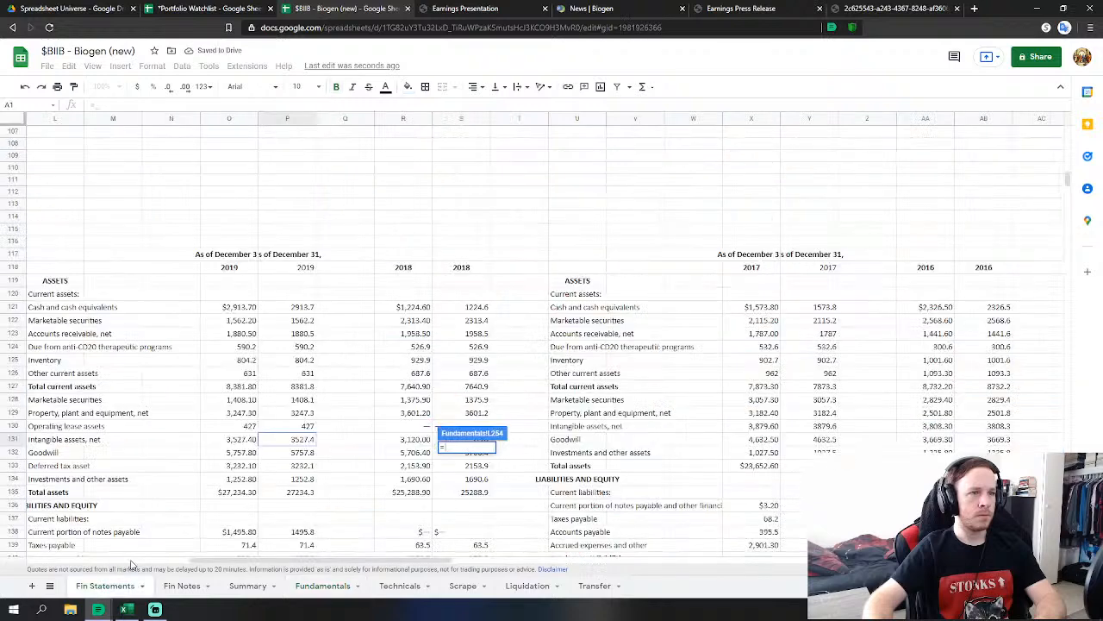
{"action": "left_click", "coordinate": [298, 479]}
{"action": "type", "text": "+"}
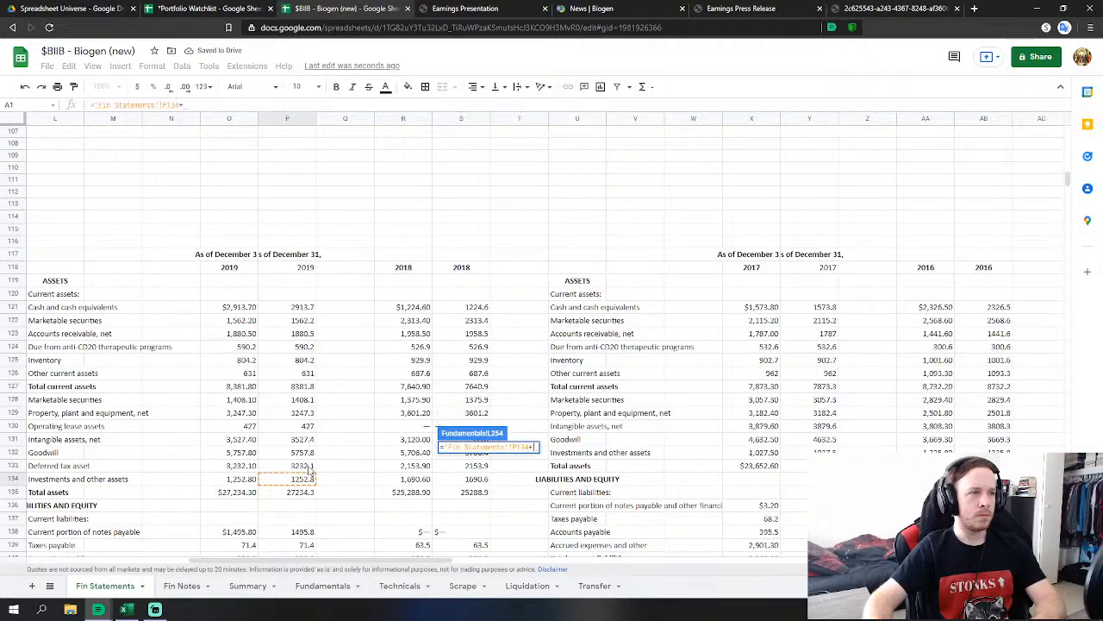
{"action": "left_click", "coordinate": [308, 467]}
{"action": "type", "text": "+"}
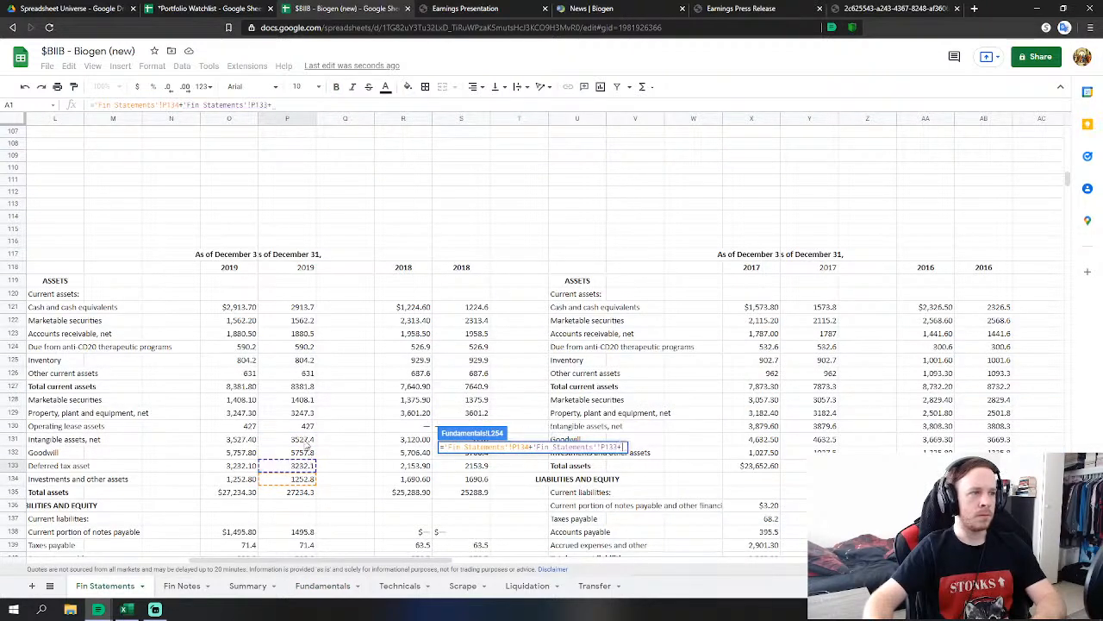
{"action": "left_click", "coordinate": [304, 427]}
{"action": "type", "text": "+"}
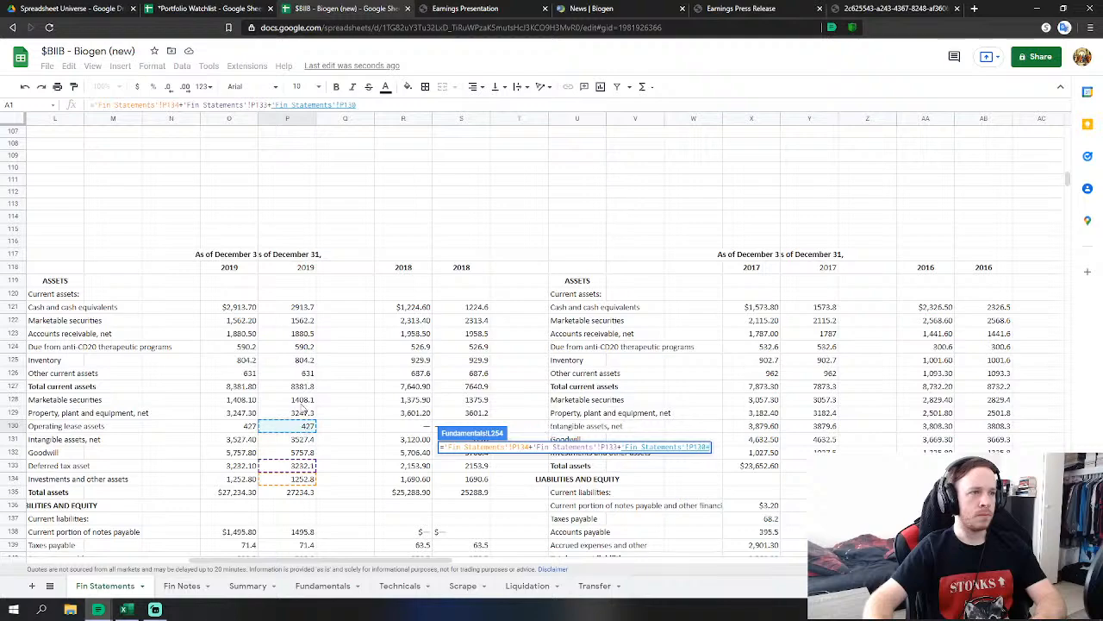
{"action": "left_click", "coordinate": [304, 400]}
{"action": "key", "text": "Return"}
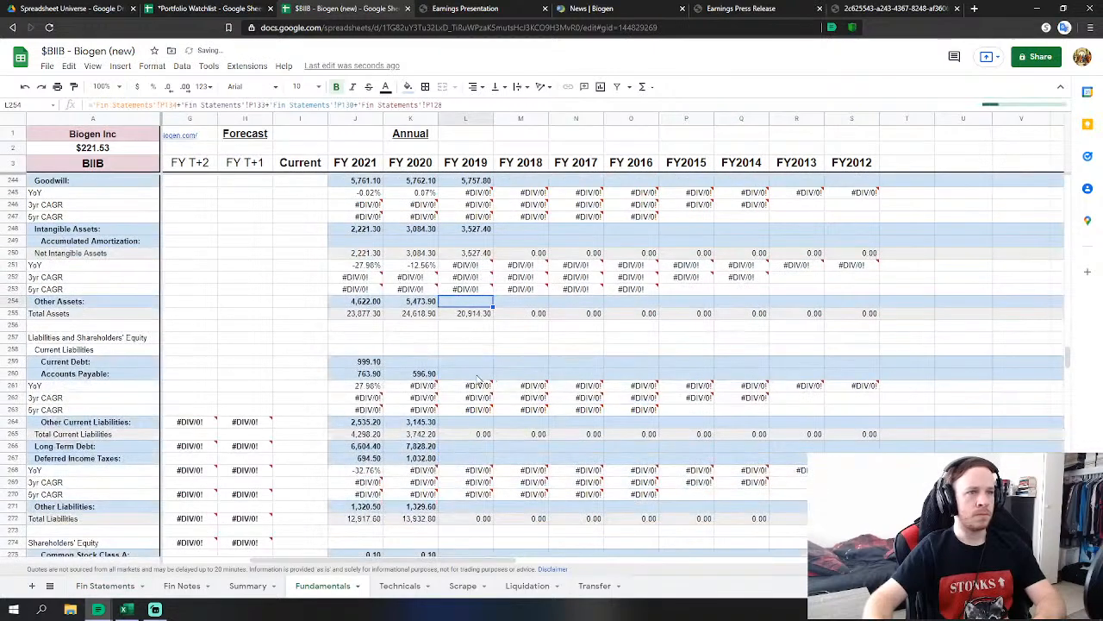
Set FY2019 Accounts Payable to taxes plus accounts payable, and Current Debt to current notes payable.
{"action": "key", "text": "Down"}
{"action": "key", "text": "Down"}
{"action": "key", "text": "Down"}
{"action": "key", "text": "Down"}
{"action": "key", "text": "Down"}
{"action": "type", "text": "="}
{"action": "left_click", "coordinate": [87, 586]}
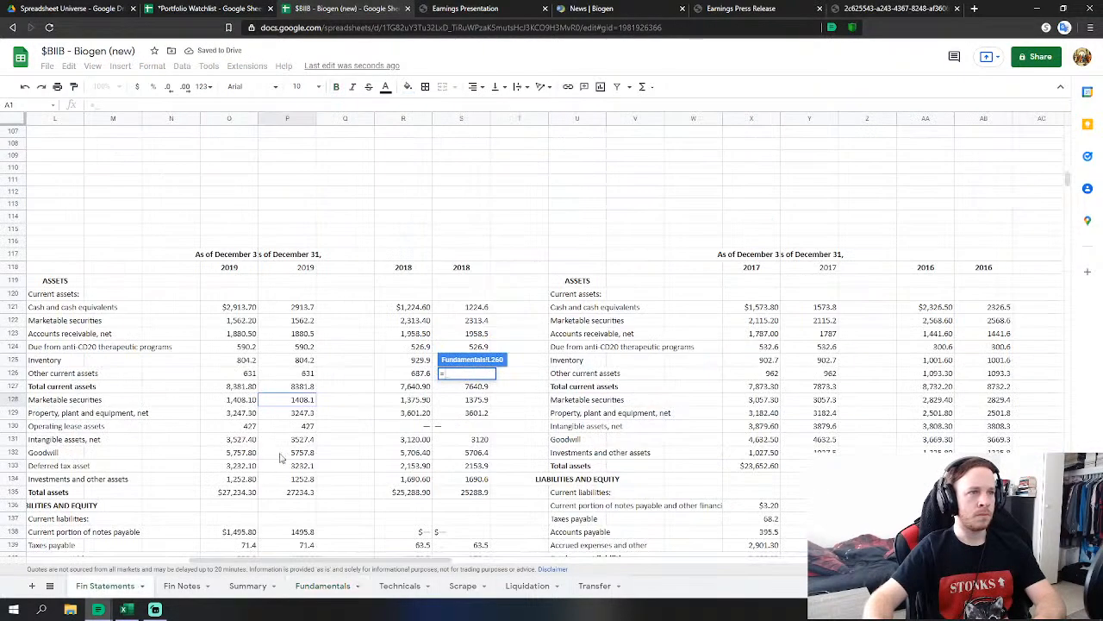
{"action": "scroll", "coordinate": [314, 444], "scroll_direction": "down", "scroll_amount": 5}
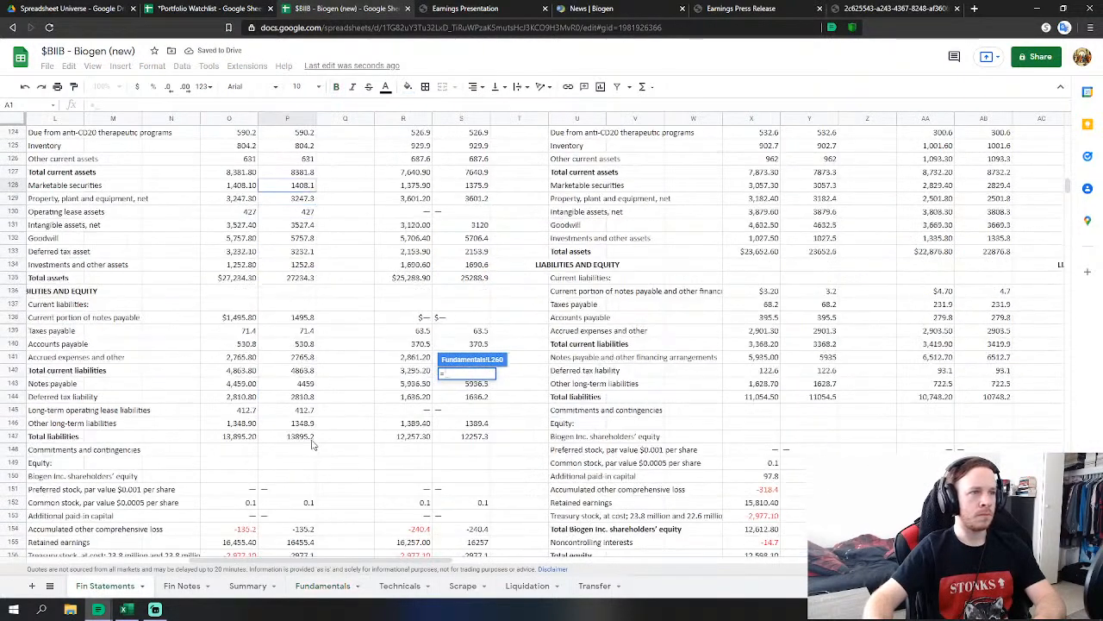
{"action": "left_click", "coordinate": [309, 333]}
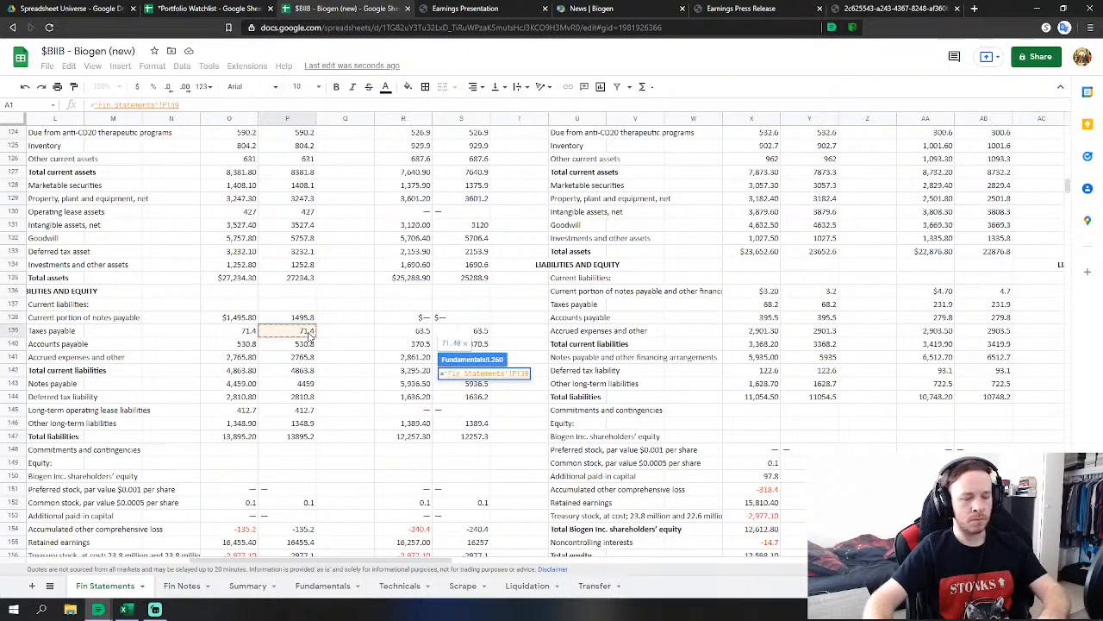
{"action": "type", "text": "+"}
{"action": "left_click", "coordinate": [302, 345]}
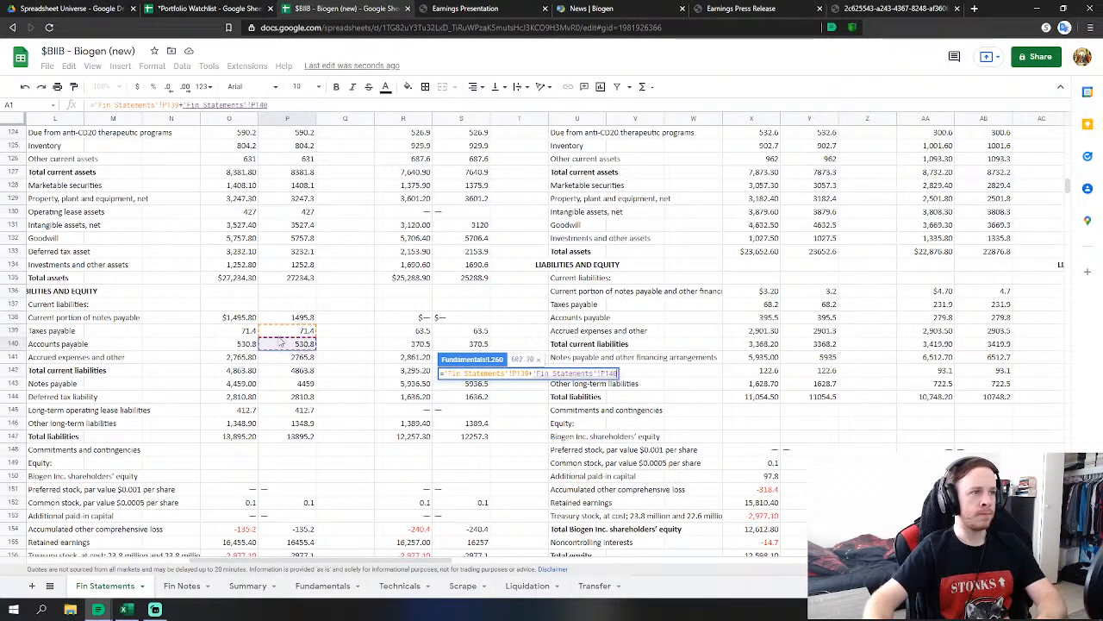
{"action": "key", "text": "Return"}
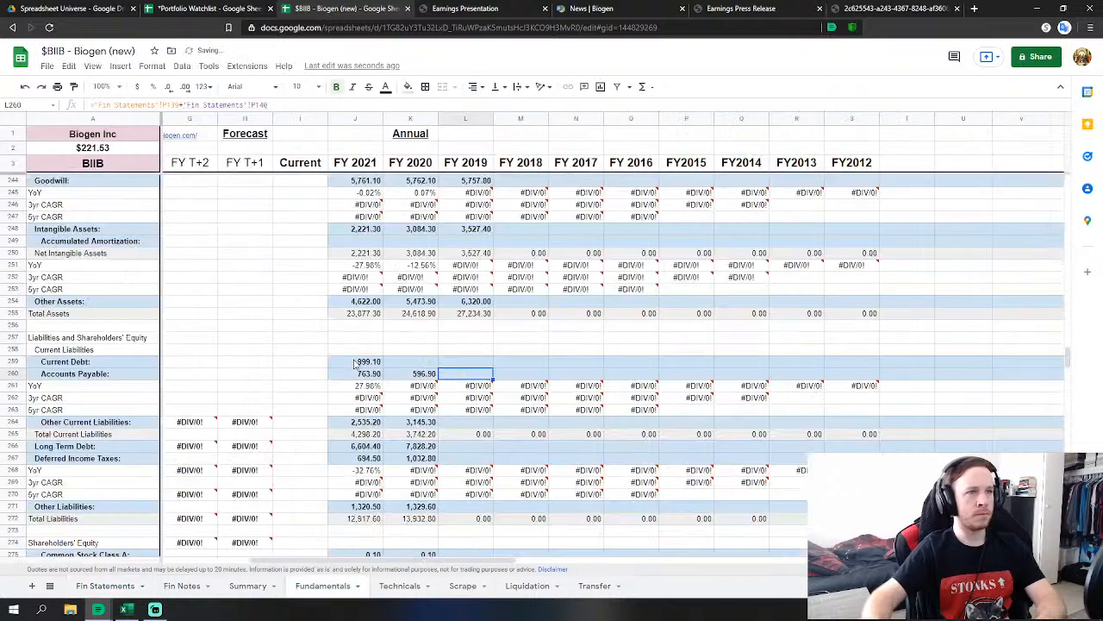
{"action": "type", "text": "="}
{"action": "left_click", "coordinate": [106, 585]}
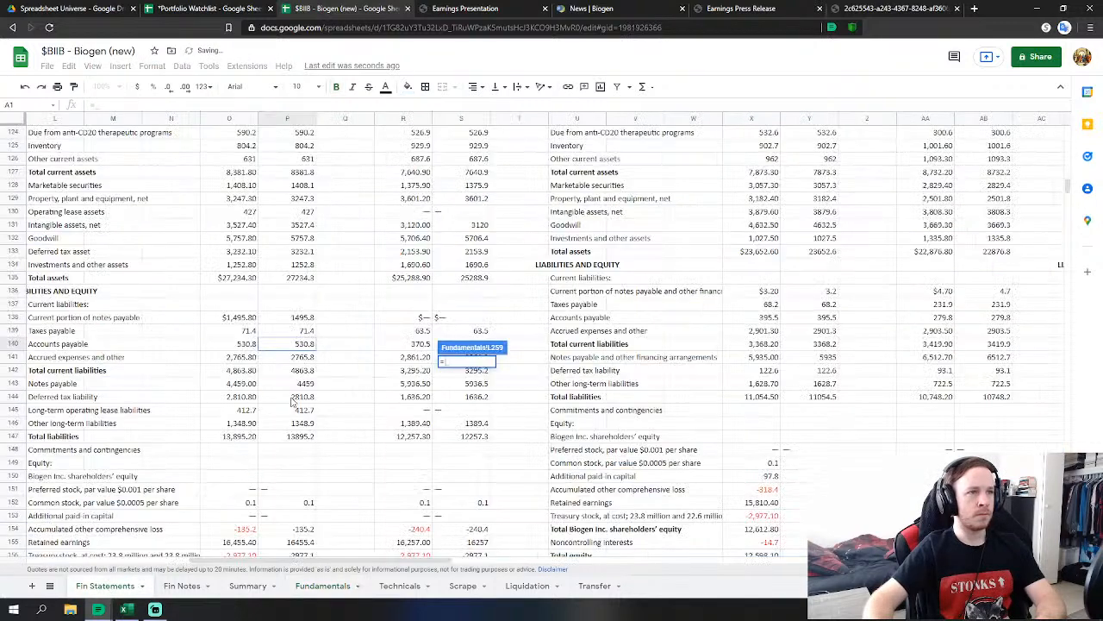
{"action": "left_click", "coordinate": [300, 319]}
{"action": "key", "text": "Return"}
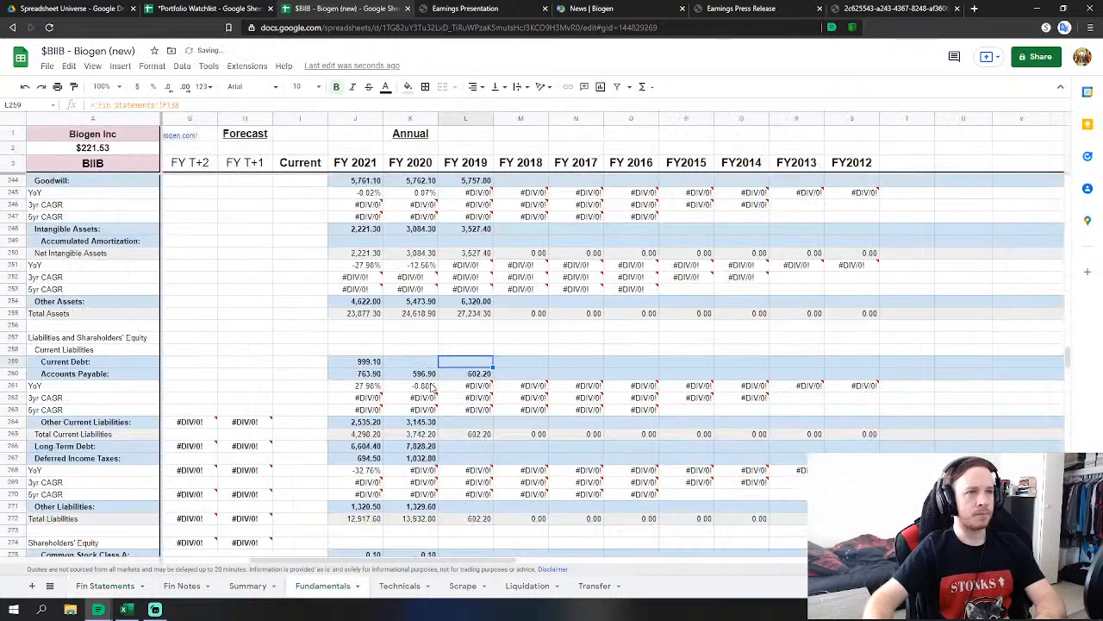
Link Other Current Liabilities to accrued expenses; Long Term Debt to notes payable plus lease liabilities.
{"action": "left_click", "coordinate": [473, 422]}
{"action": "type", "text": "="}
{"action": "left_click", "coordinate": [105, 585]}
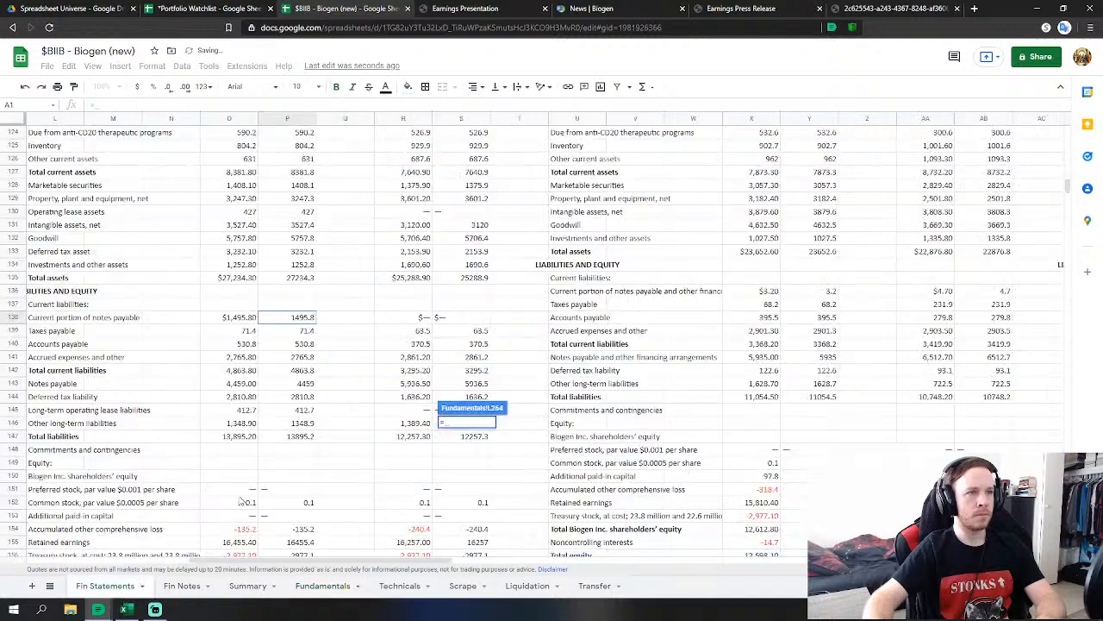
{"action": "left_click", "coordinate": [302, 357]}
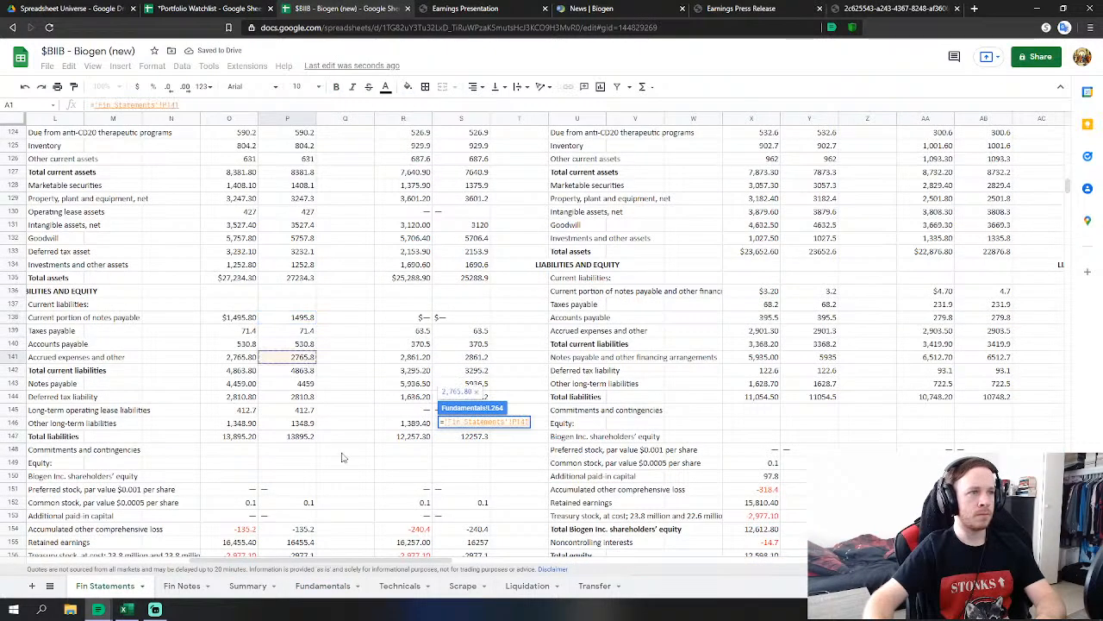
{"action": "key", "text": "Return"}
{"action": "left_click", "coordinate": [468, 448]}
{"action": "type", "text": "="}
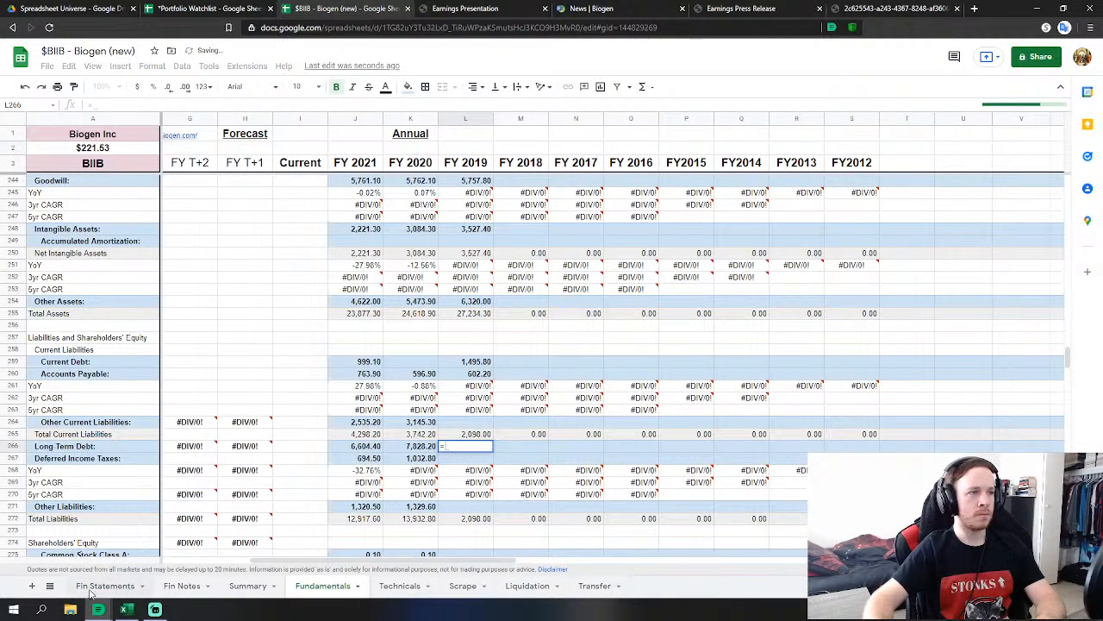
{"action": "left_click", "coordinate": [91, 591]}
{"action": "left_click", "coordinate": [313, 387]}
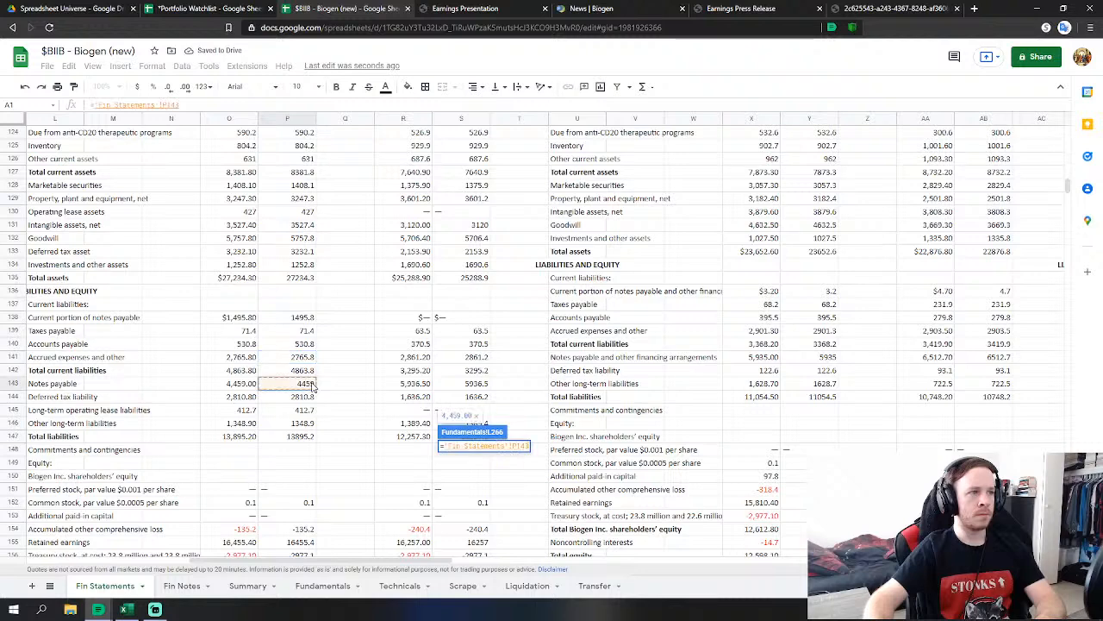
{"action": "type", "text": "+"}
{"action": "left_click", "coordinate": [309, 411]}
{"action": "key", "text": "Return"}
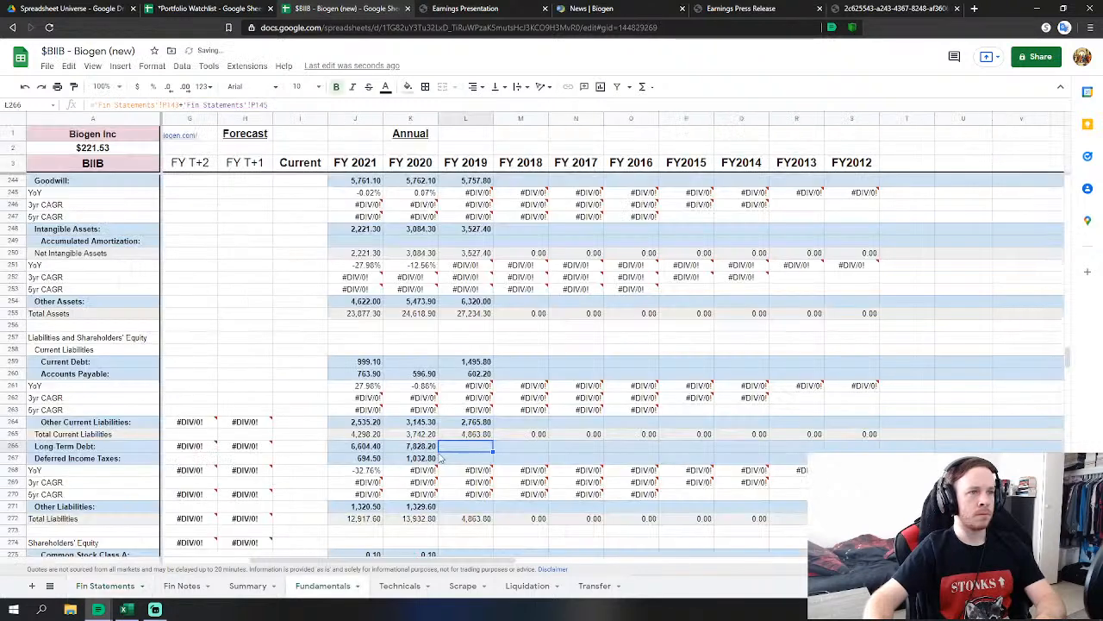
Link FY2019 Deferred Income Taxes and Other Liabilities to the 2019 deferred tax and other long-term liabilities.
{"action": "type", "text": "="}
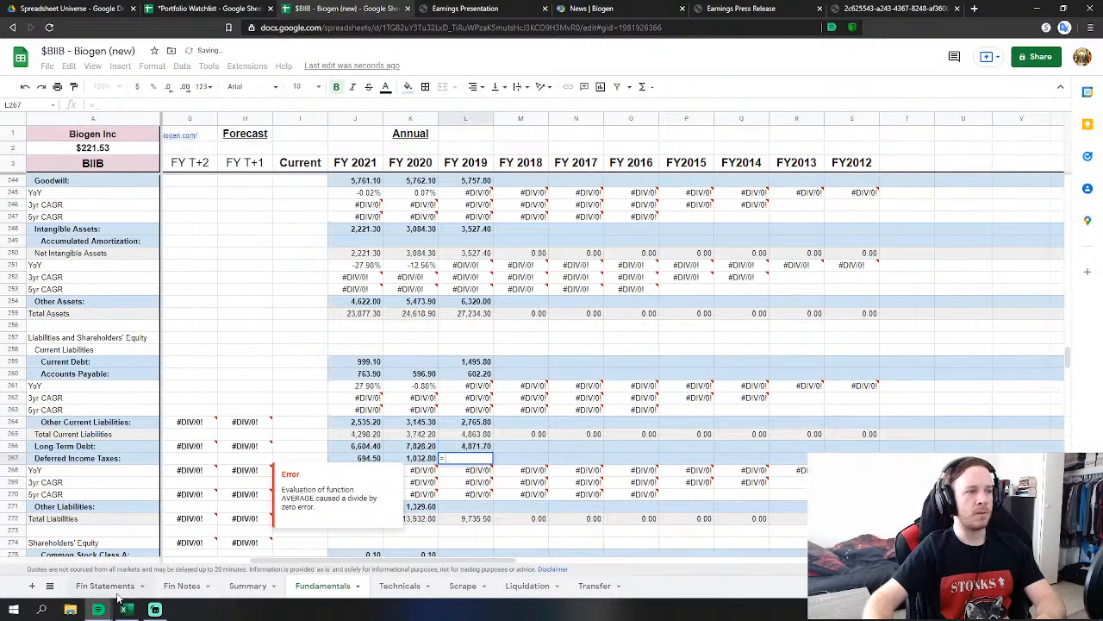
{"action": "left_click", "coordinate": [127, 589]}
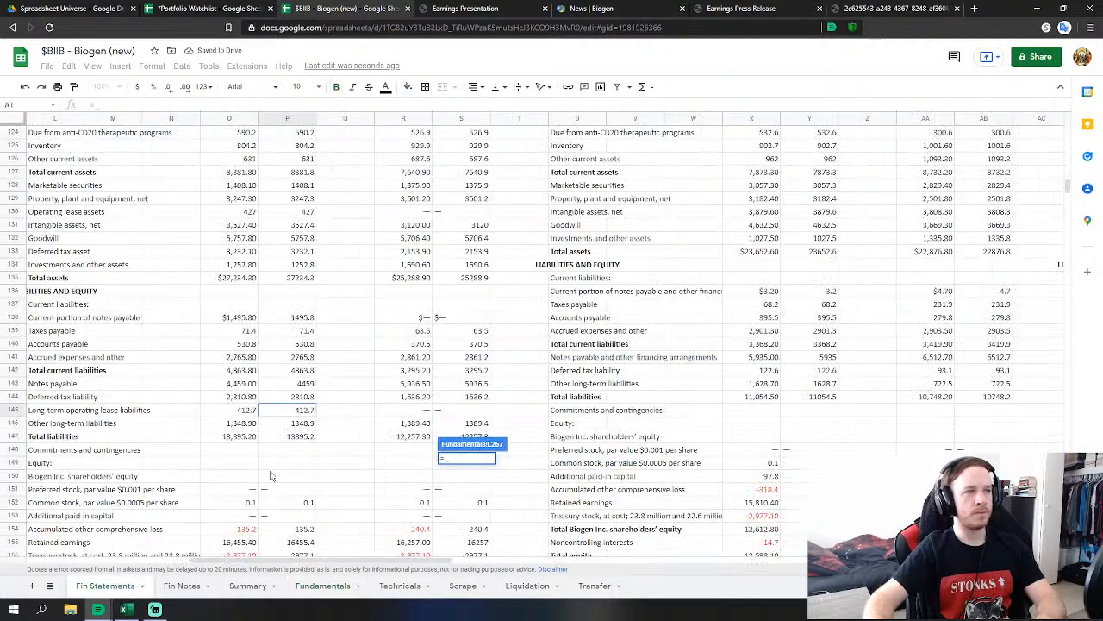
{"action": "left_click", "coordinate": [313, 399]}
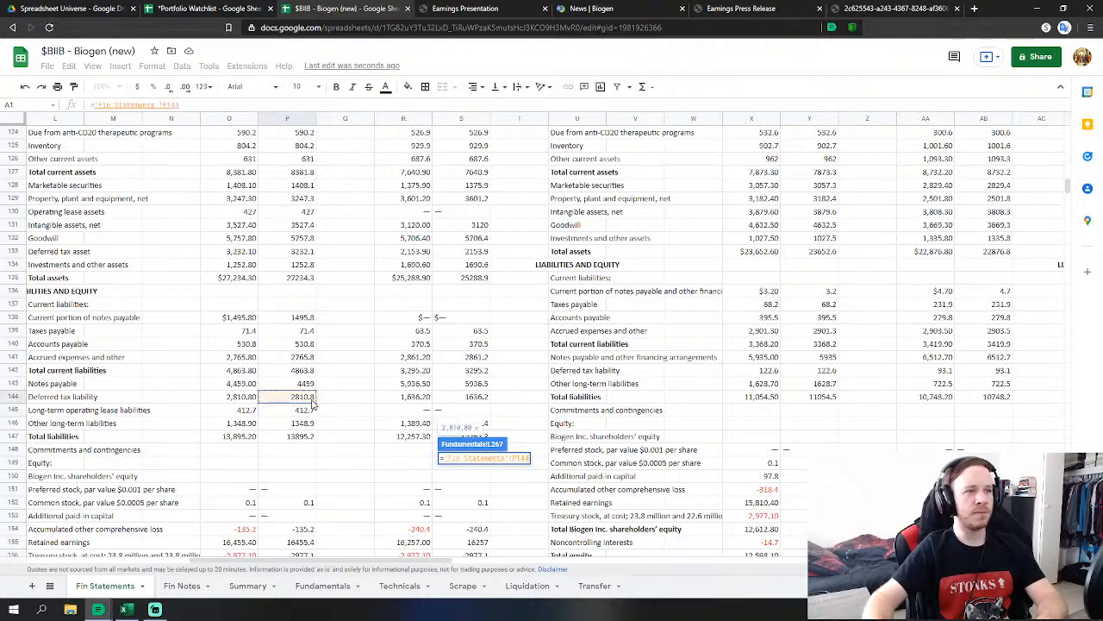
{"action": "key", "text": "Return"}
{"action": "left_click", "coordinate": [485, 508]}
{"action": "type", "text": "="}
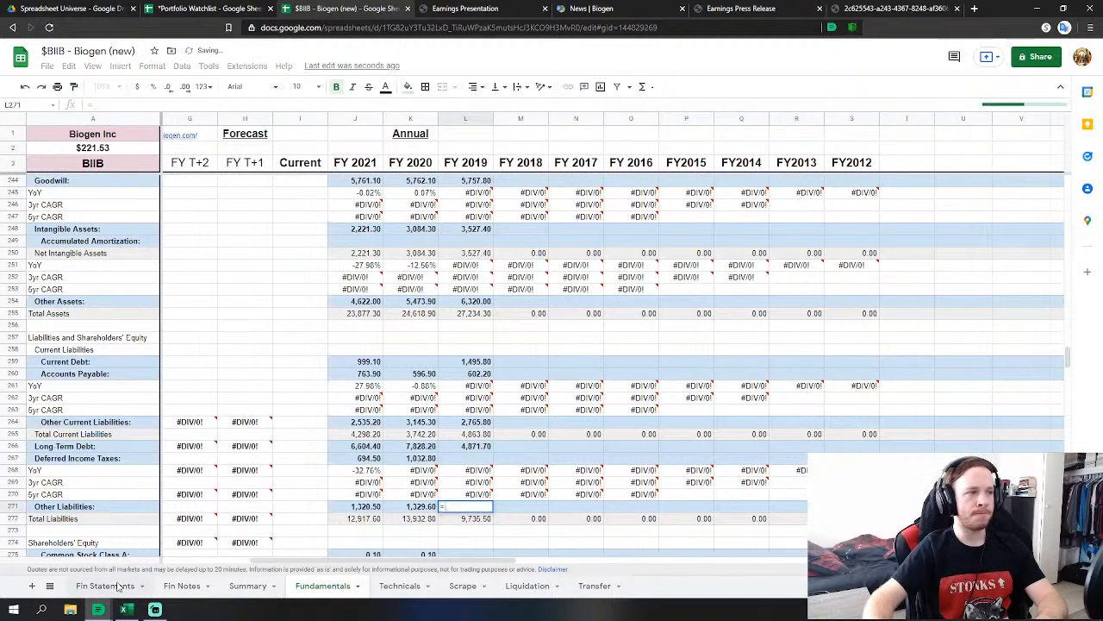
{"action": "left_click", "coordinate": [118, 586]}
{"action": "left_click", "coordinate": [308, 423]}
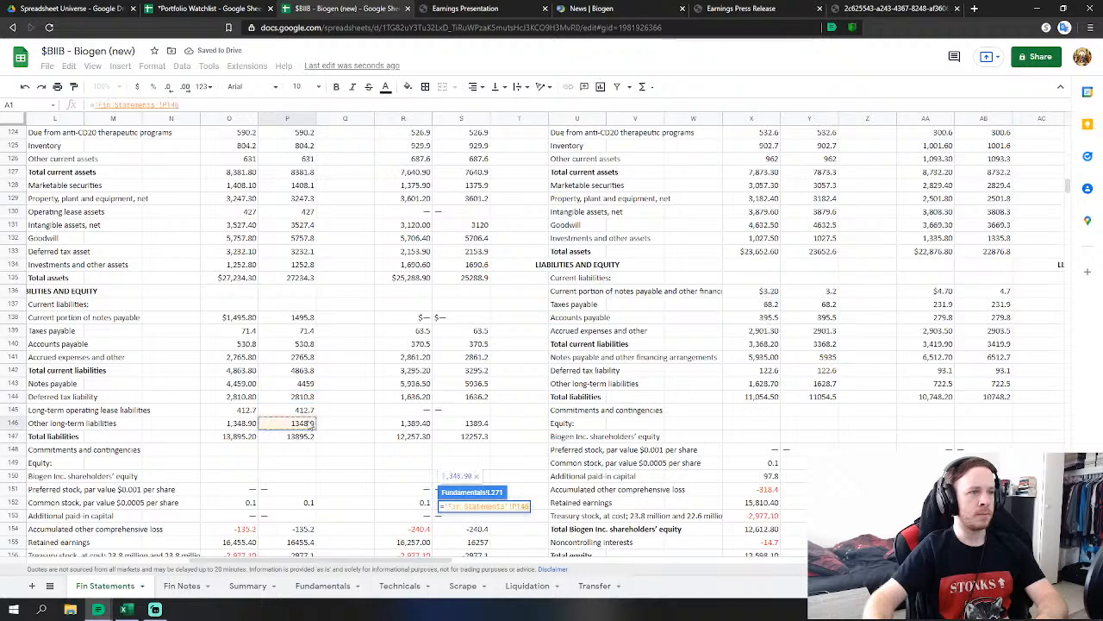
{"action": "key", "text": "Return"}
{"action": "scroll", "coordinate": [441, 417], "scroll_direction": "down", "scroll_amount": 3}
Link FY 2019 Common Stock (L275) and Retained Earnings (L278) to 'Fin Statements' P152 and P155.
{"action": "left_click", "coordinate": [465, 397]}
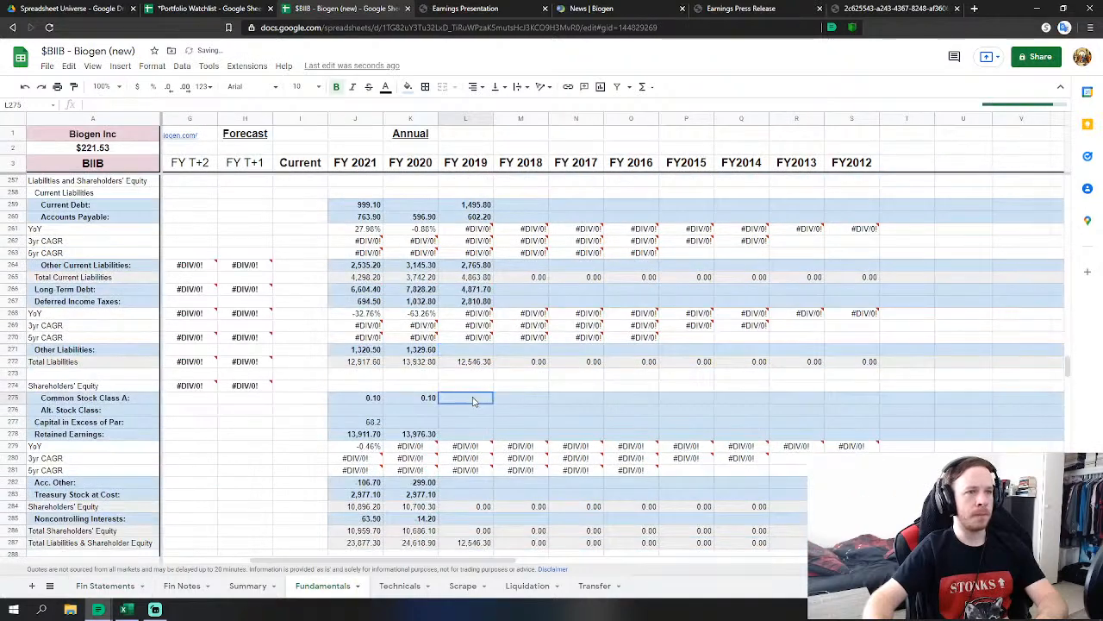
{"action": "type", "text": "="}
{"action": "left_click", "coordinate": [105, 585]}
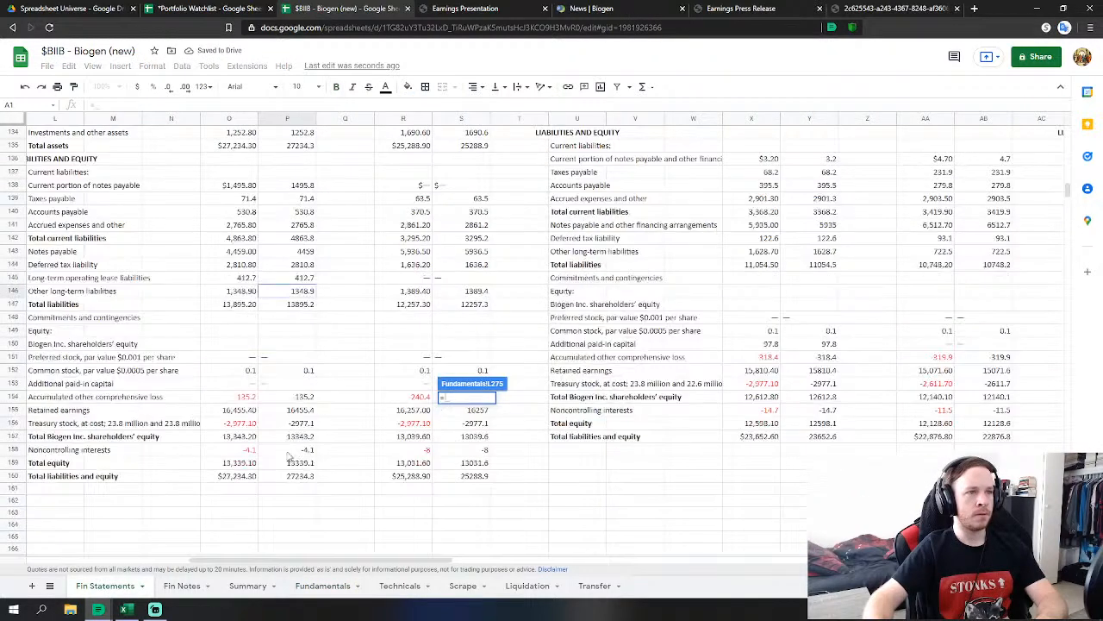
{"action": "left_click", "coordinate": [306, 372]}
{"action": "key", "text": "Return"}
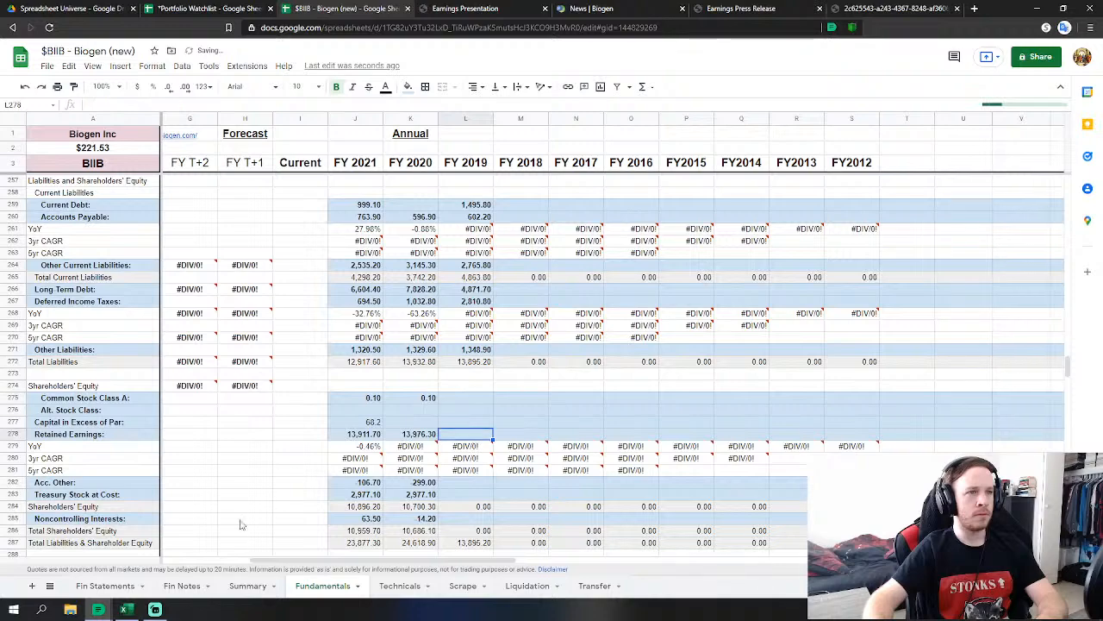
{"action": "type", "text": "="}
{"action": "left_click", "coordinate": [105, 585]}
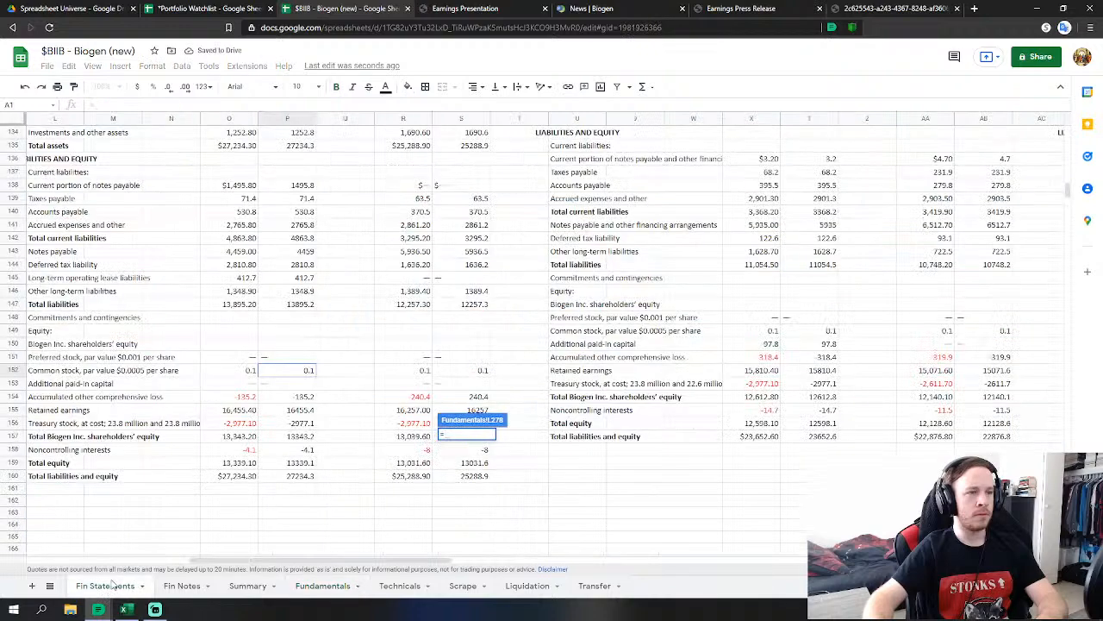
{"action": "left_click", "coordinate": [299, 413]}
{"action": "key", "text": "Return"}
Link L282 and L283 to the 2019 accumulated comprehensive loss and treasury stock figures, P154 and P156.
{"action": "left_click", "coordinate": [463, 486]}
{"action": "type", "text": "="}
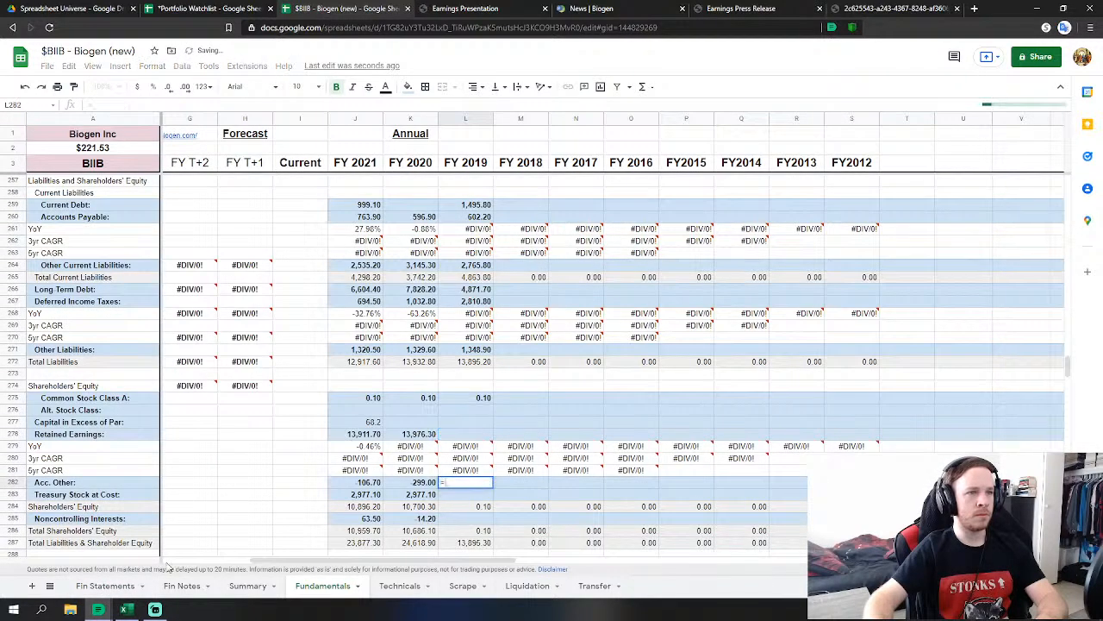
{"action": "left_click", "coordinate": [105, 585]}
{"action": "left_click", "coordinate": [313, 398]}
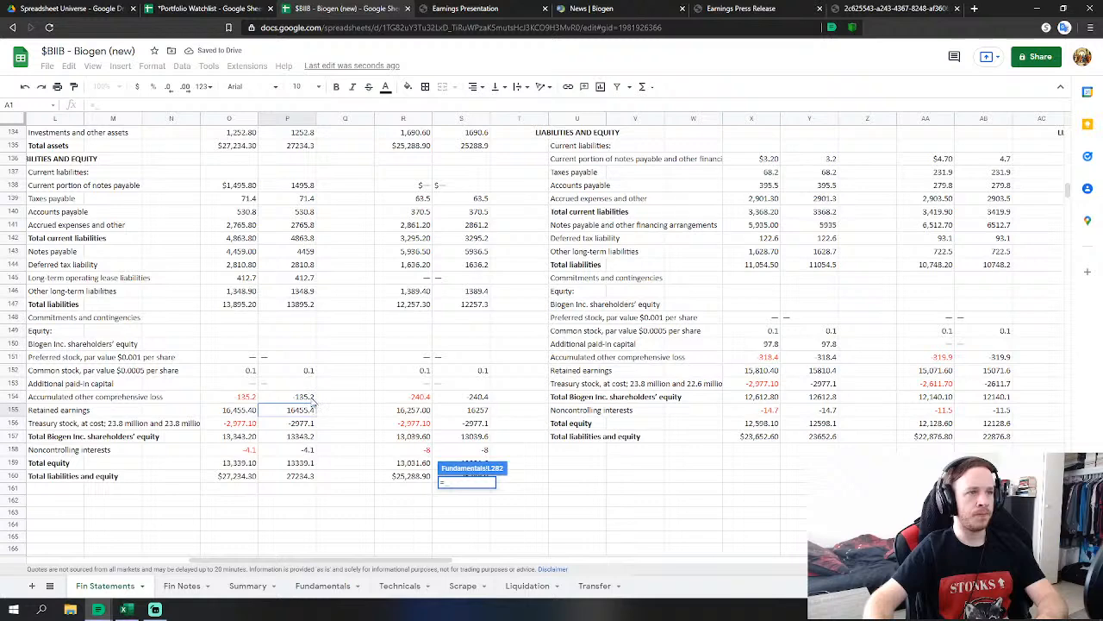
{"action": "key", "text": "Return"}
{"action": "type", "text": "="}
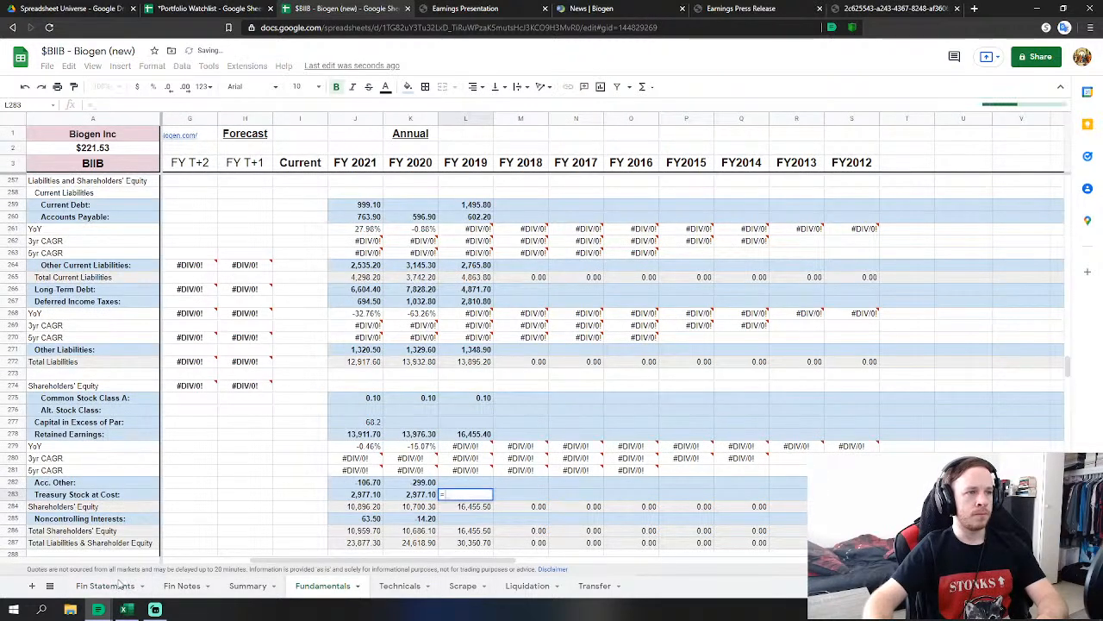
{"action": "left_click", "coordinate": [105, 585]}
{"action": "left_click", "coordinate": [302, 423]}
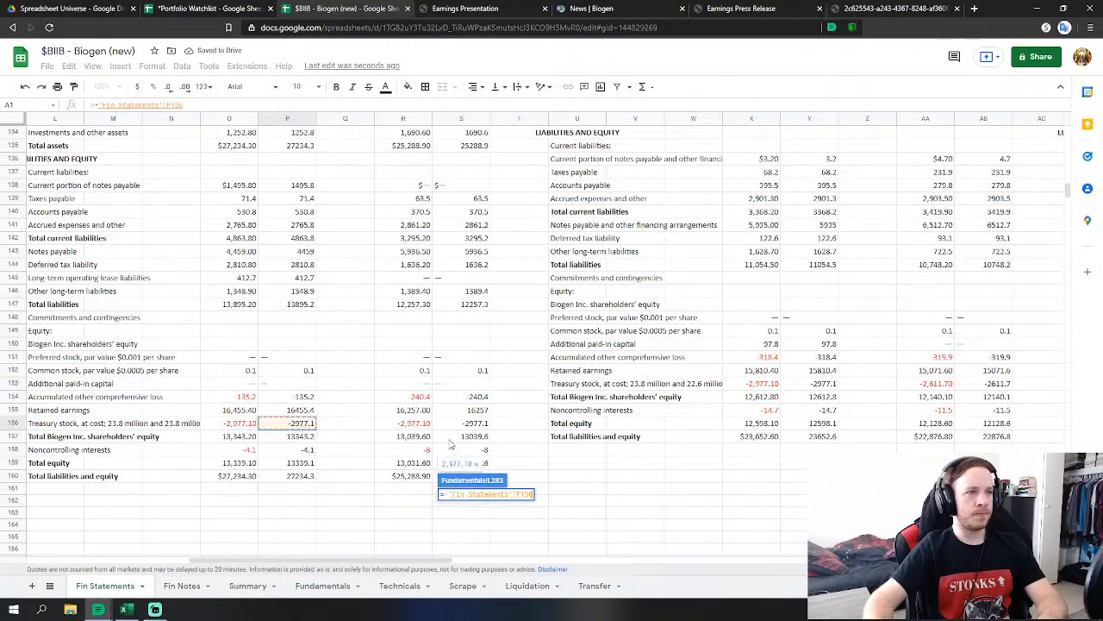
{"action": "key", "text": "Return"}
Link FY 2019 Noncontrolling Interests (L285) to 'Fin Statements' P158.
{"action": "key", "text": "Down"}
{"action": "type", "text": "="}
{"action": "left_click", "coordinate": [133, 586]}
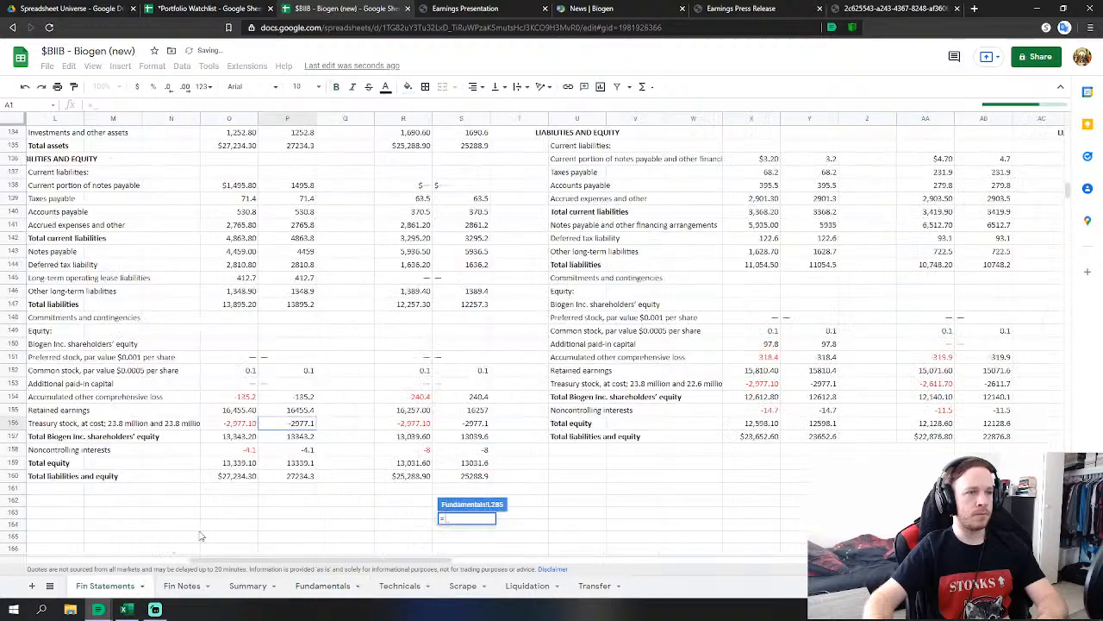
{"action": "left_click", "coordinate": [303, 450]}
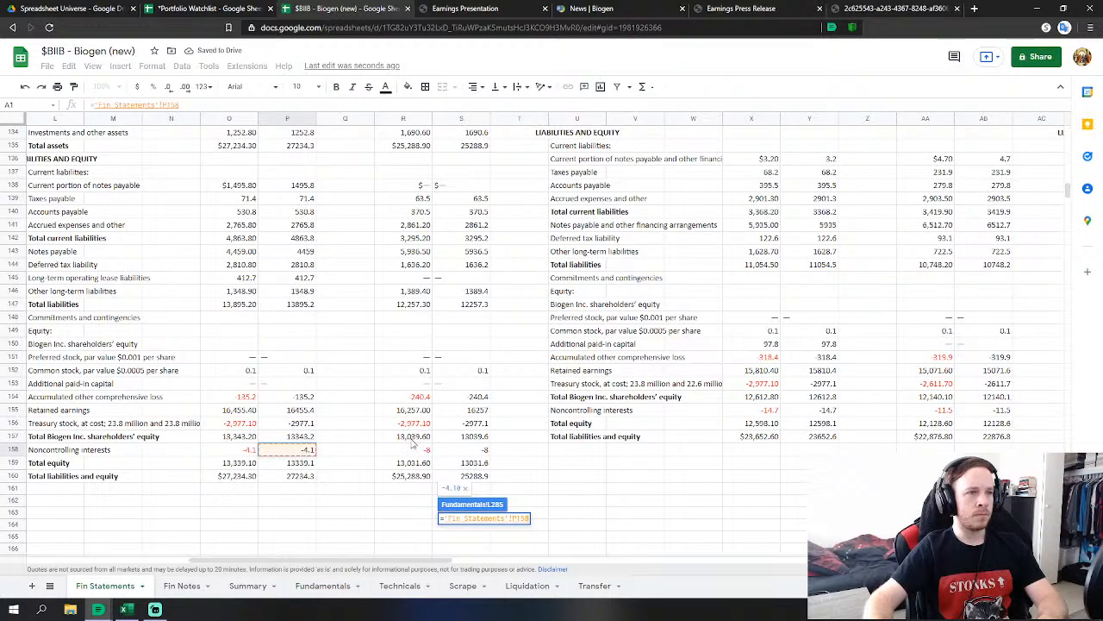
{"action": "key", "text": "Return"}
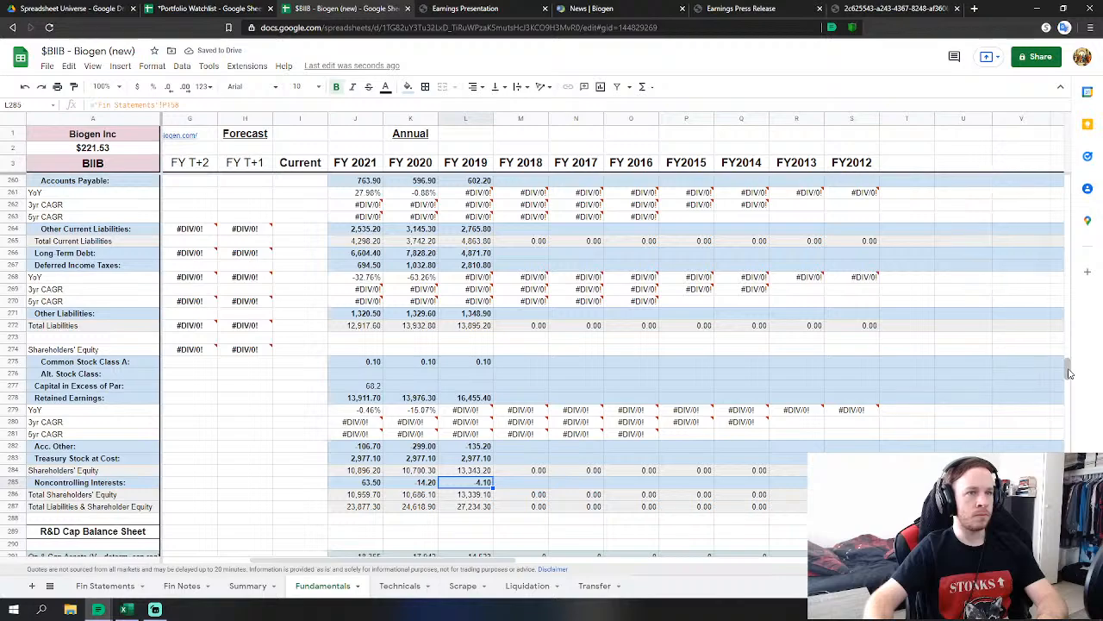
Link FY 2018 revenues (M32) to the 2018 total revenues figure on Fin Statements.
{"action": "left_click_drag", "start_coordinate": [1069, 373], "coordinate": [1085, 224]}
{"action": "scroll", "coordinate": [619, 306], "scroll_direction": "up", "scroll_amount": 10}
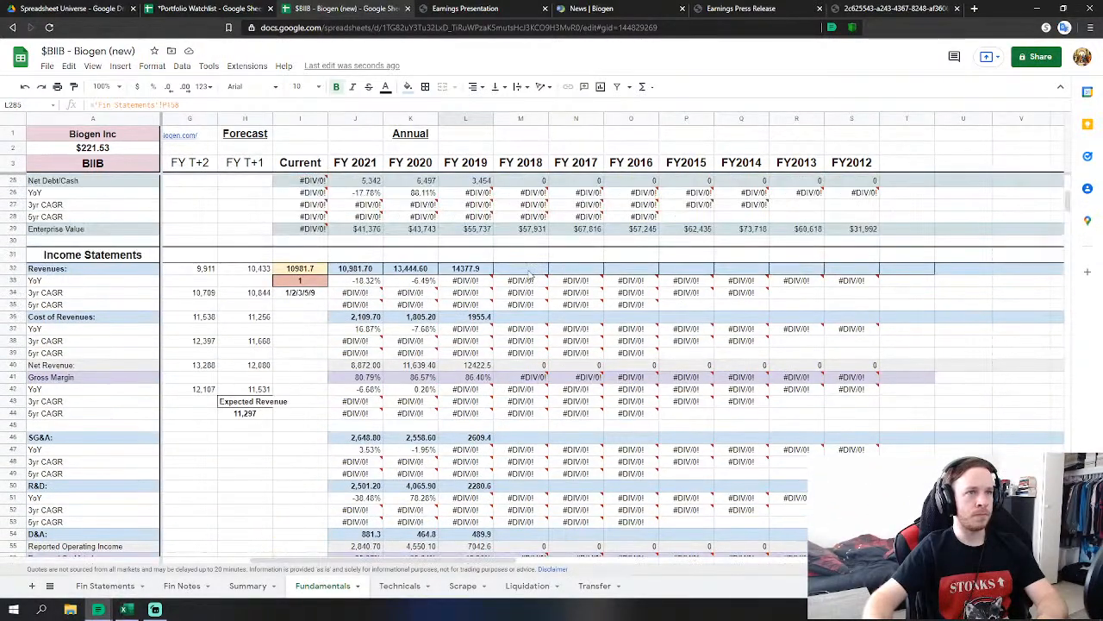
{"action": "left_click", "coordinate": [531, 273]}
{"action": "type", "text": "="}
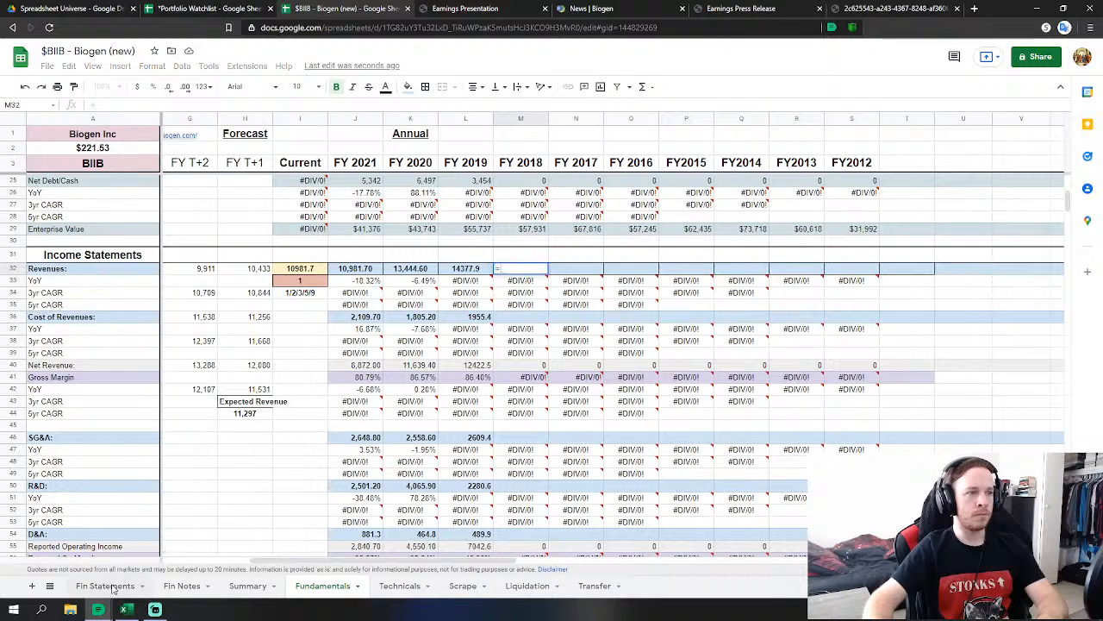
{"action": "left_click", "coordinate": [105, 585]}
{"action": "scroll", "coordinate": [487, 451], "scroll_direction": "up", "scroll_amount": 7}
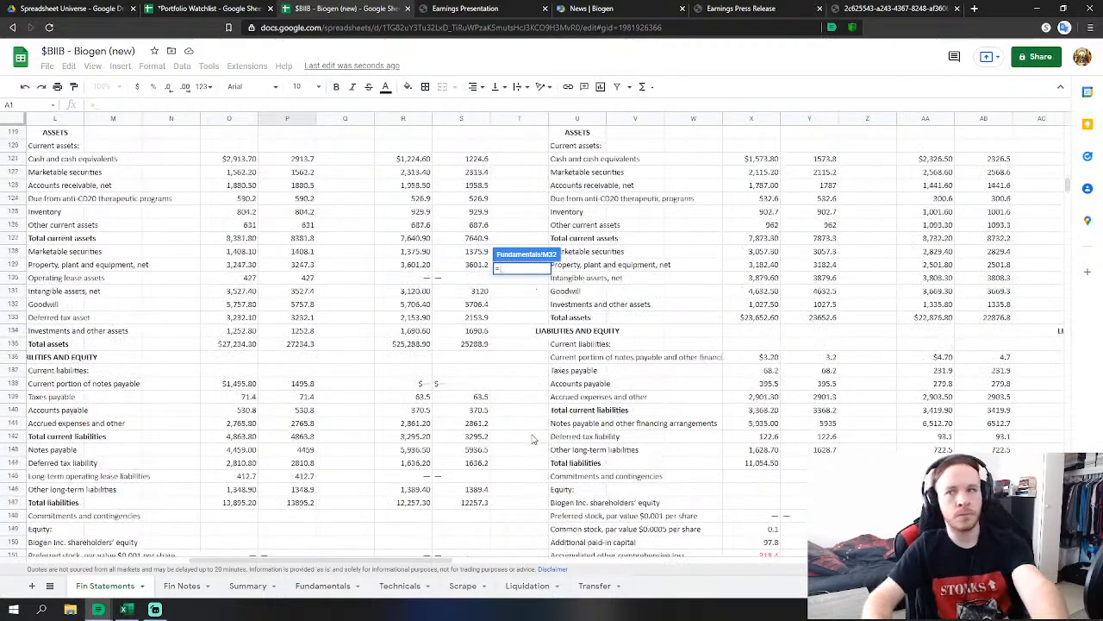
{"action": "scroll", "coordinate": [533, 440], "scroll_direction": "up", "scroll_amount": 20}
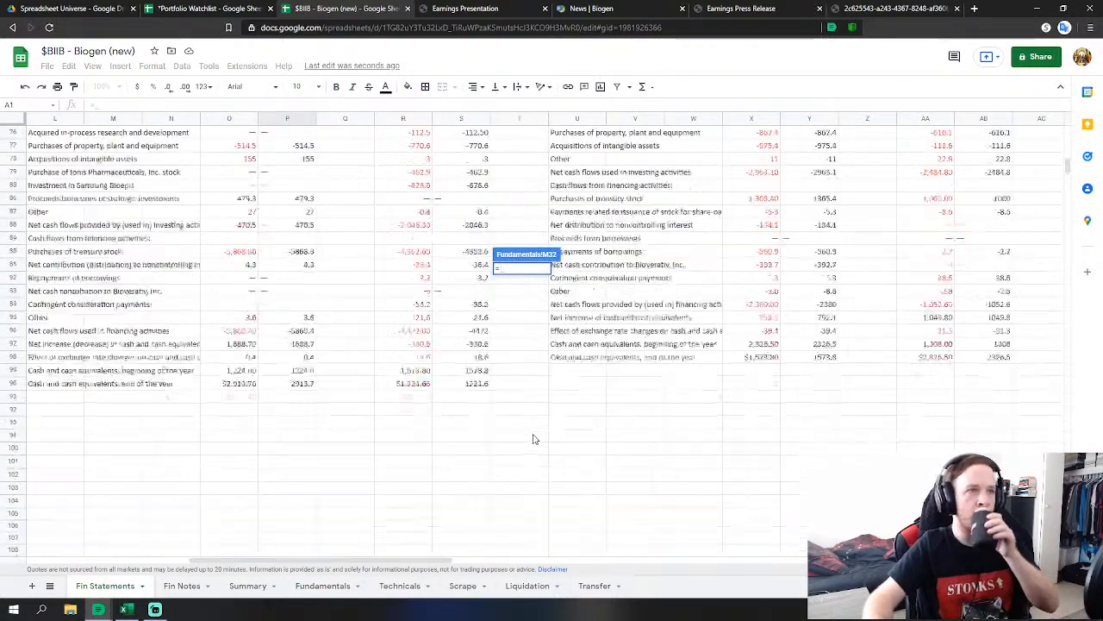
{"action": "scroll", "coordinate": [533, 439], "scroll_direction": "up", "scroll_amount": 13}
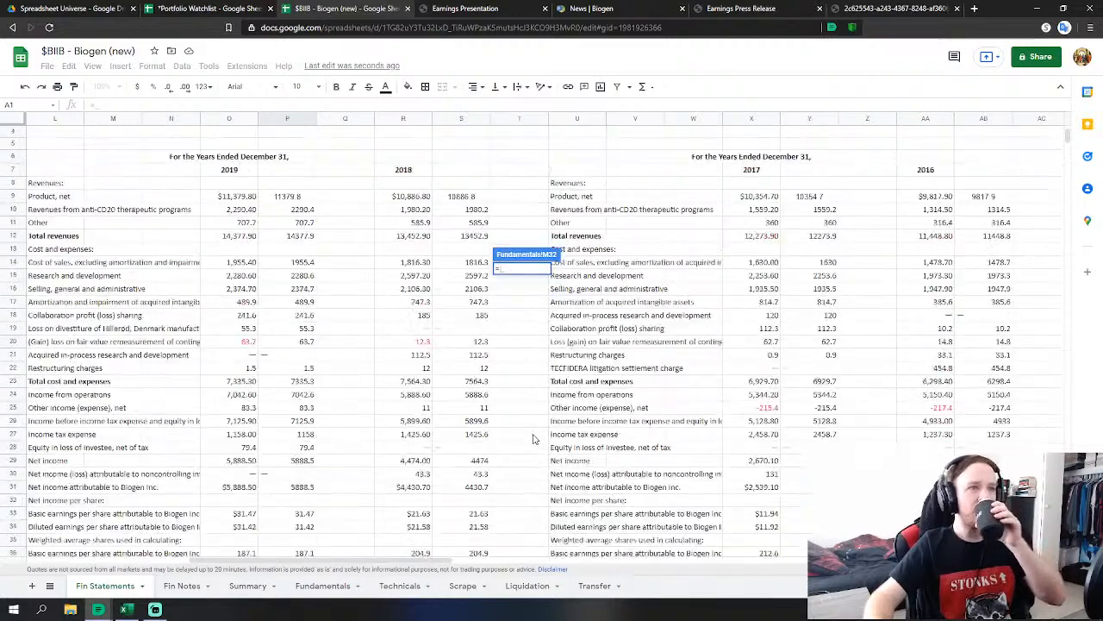
{"action": "scroll", "coordinate": [532, 439], "scroll_direction": "up", "scroll_amount": 2}
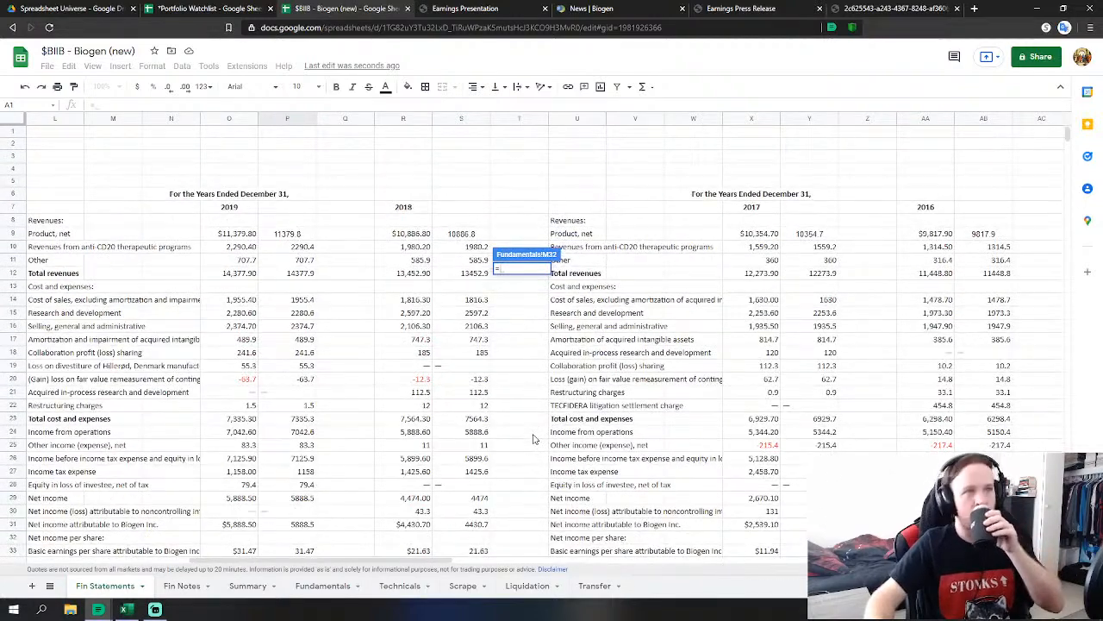
{"action": "left_click", "coordinate": [483, 272]}
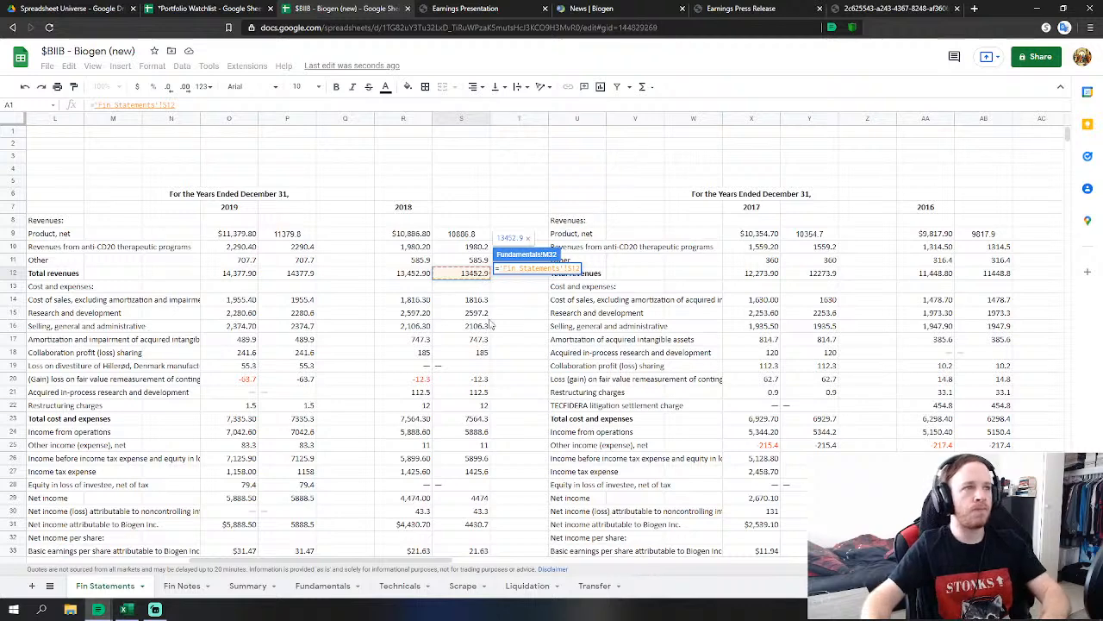
{"action": "key", "text": "Return"}
Link FY 2018 cost of revenues (M36) to the 2018 cost of sales figure.
{"action": "left_click", "coordinate": [532, 317]}
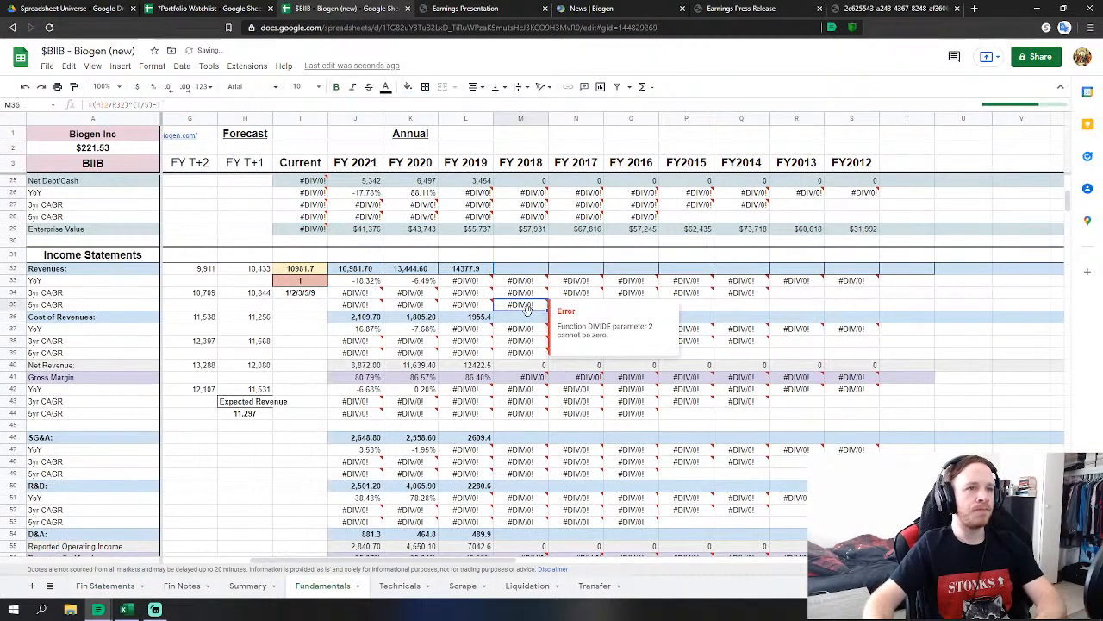
{"action": "type", "text": "="}
{"action": "left_click", "coordinate": [116, 588]}
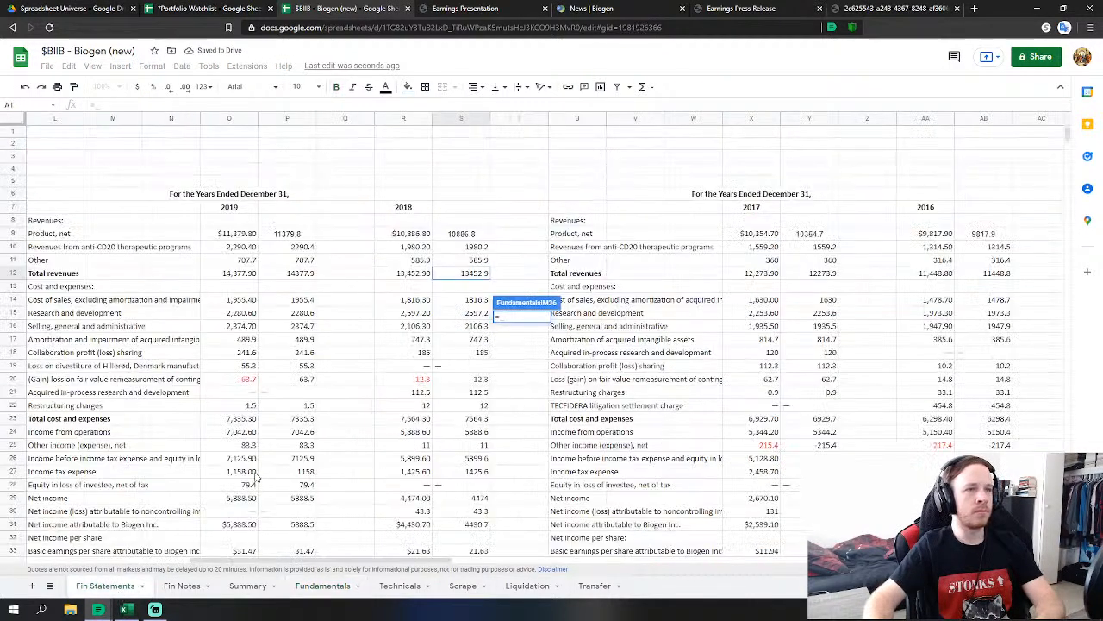
{"action": "left_click", "coordinate": [474, 300]}
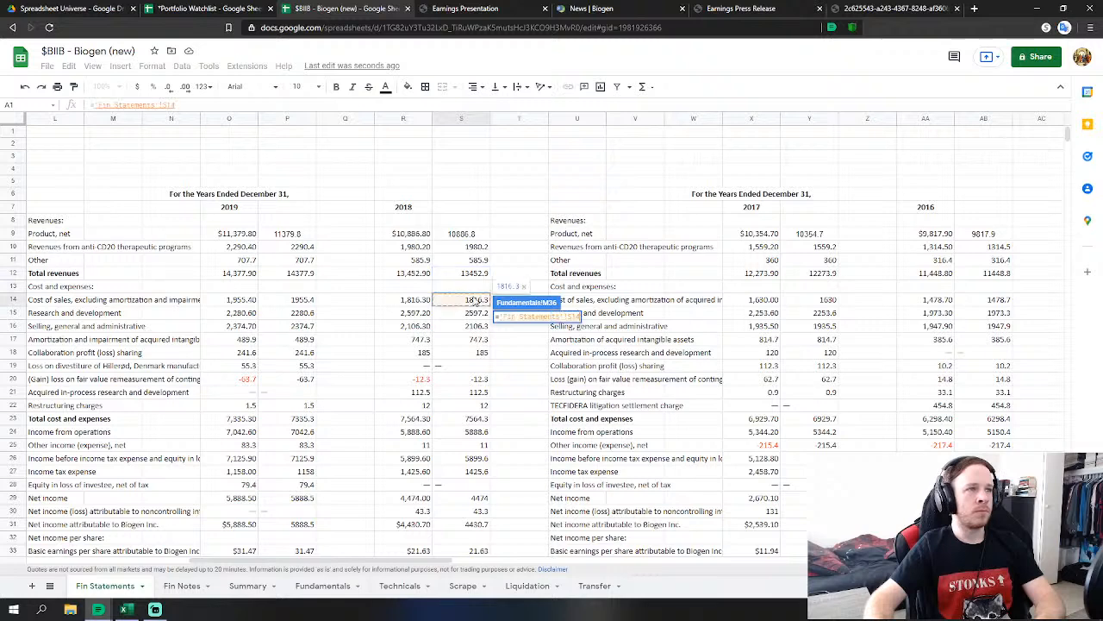
{"action": "key", "text": "Return"}
Make FY 2018 SG&A (M46) sum SG&A, collaboration profit sharing, fair value remeasurement and restructuring charges.
{"action": "scroll", "coordinate": [634, 336], "scroll_direction": "down", "scroll_amount": 1}
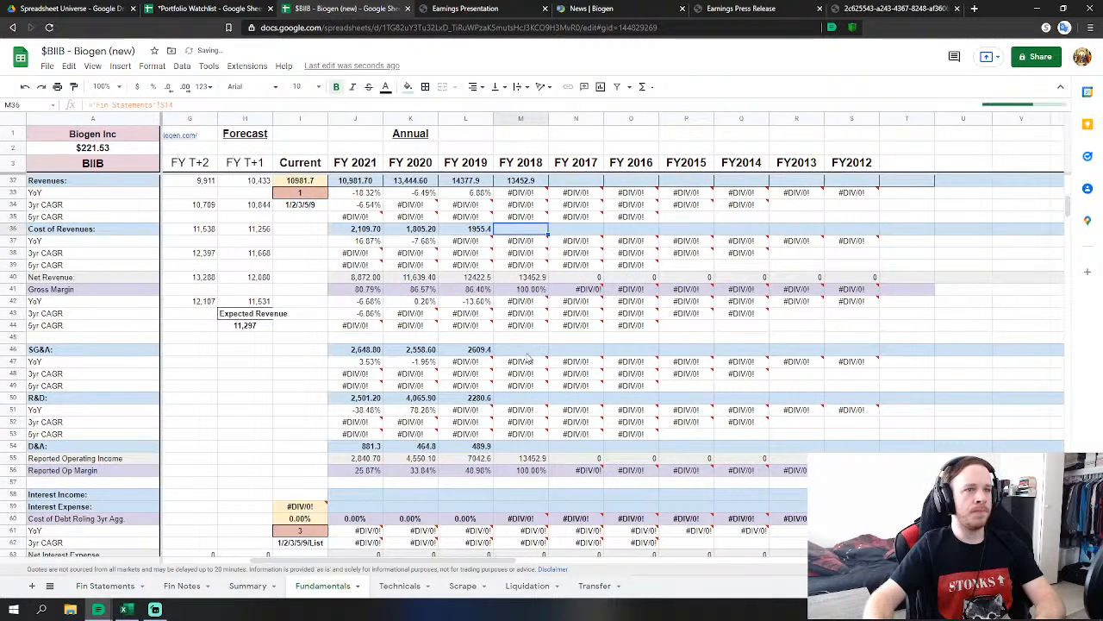
{"action": "left_click", "coordinate": [528, 352]}
{"action": "type", "text": "="}
{"action": "left_click", "coordinate": [105, 585]}
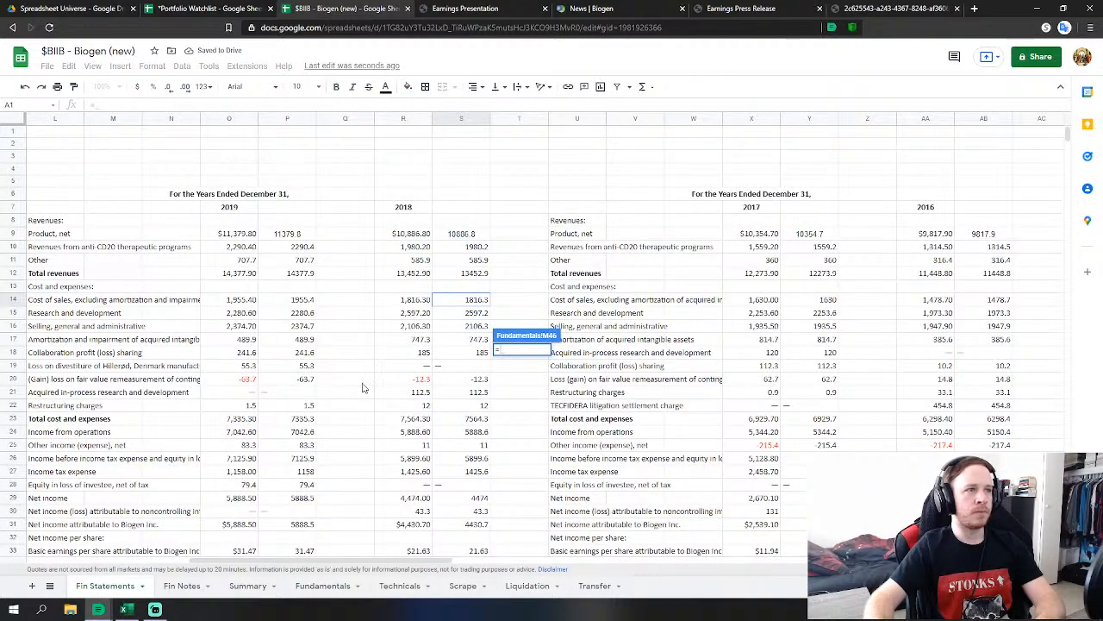
{"action": "left_click", "coordinate": [459, 327]}
{"action": "type", "text": "+"}
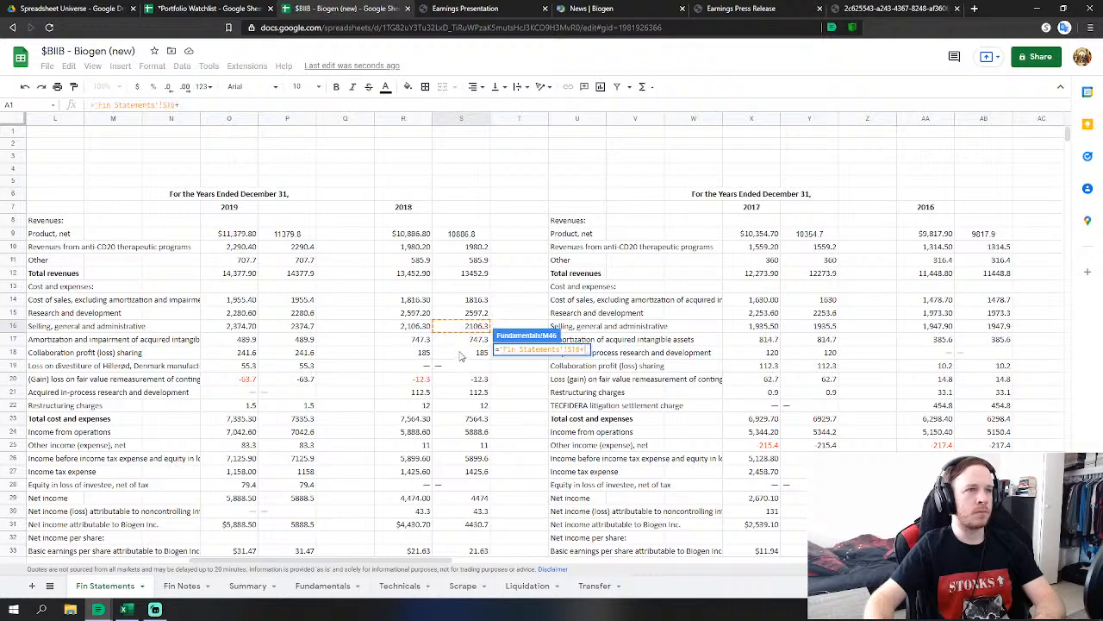
{"action": "left_click", "coordinate": [462, 353]}
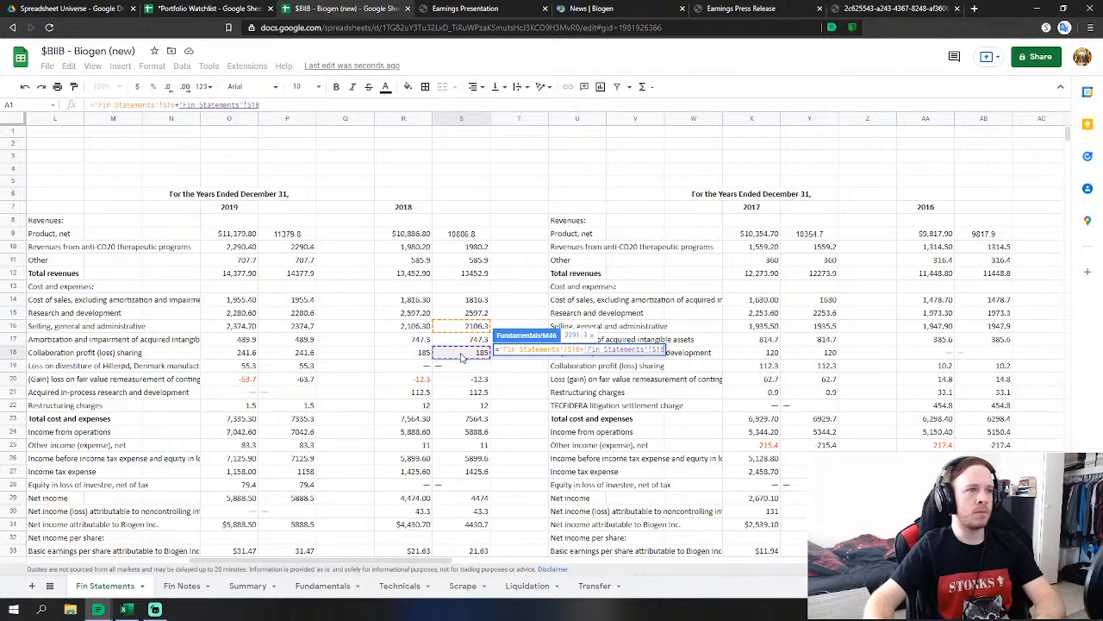
{"action": "type", "text": "+"}
{"action": "left_click", "coordinate": [474, 380]}
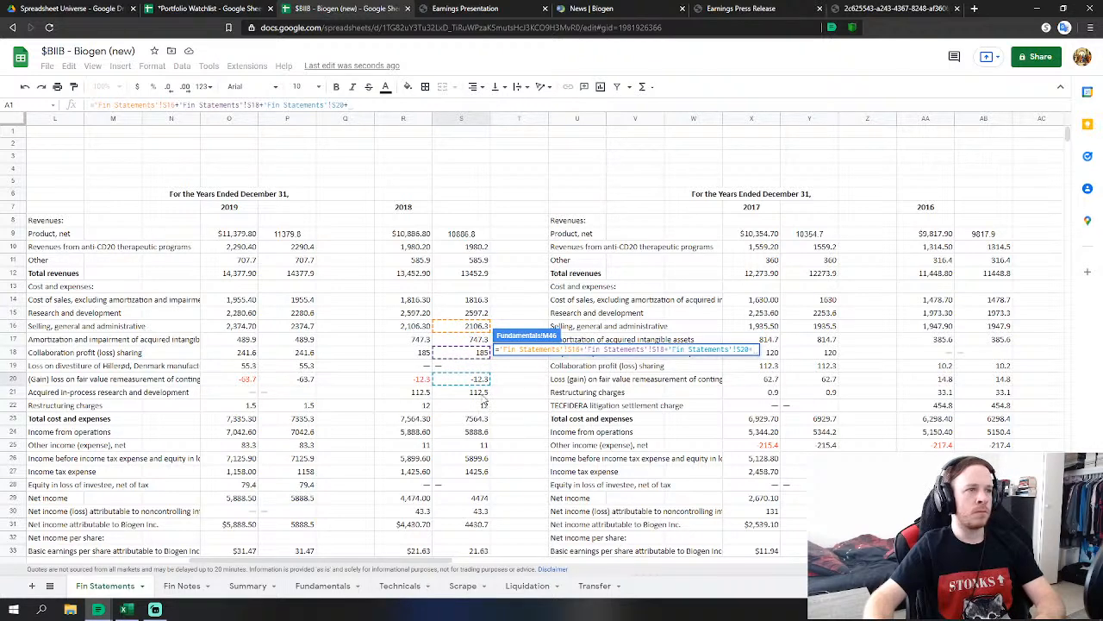
{"action": "left_click", "coordinate": [484, 405]}
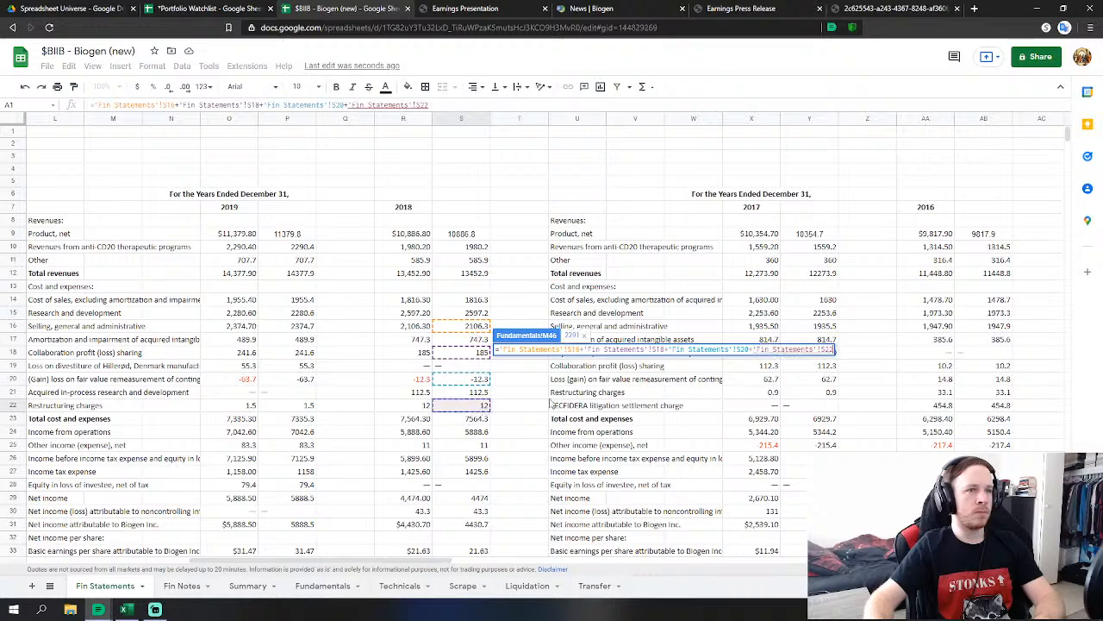
{"action": "key", "text": "Return"}
Make FY 2018 R&D (M50) the sum of acquired in-process R&D and research and development.
{"action": "left_click", "coordinate": [529, 398]}
{"action": "type", "text": "="}
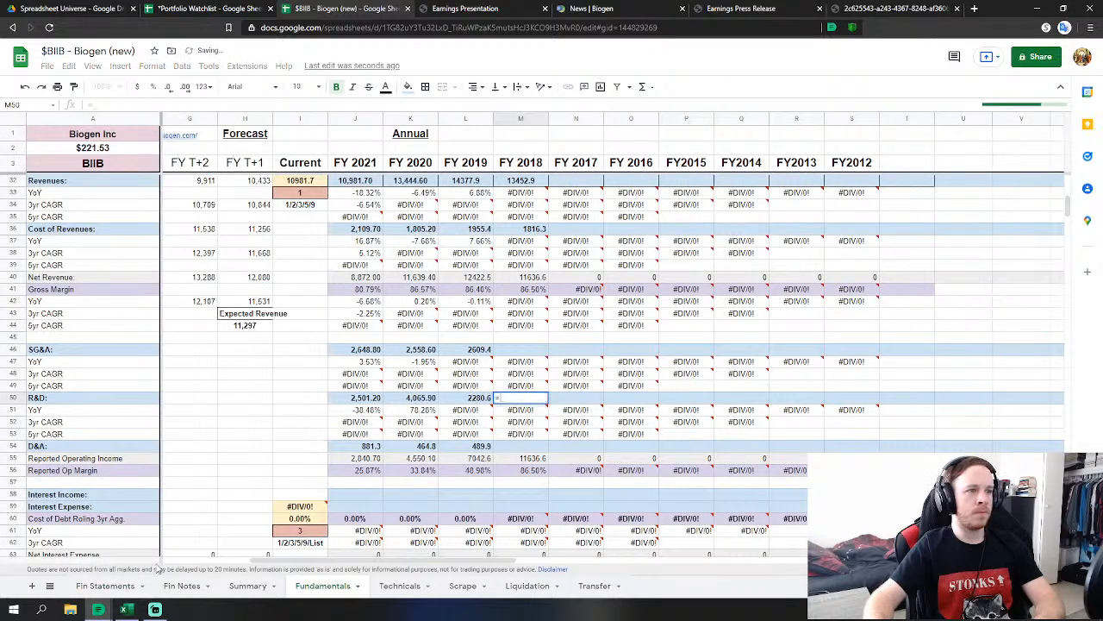
{"action": "left_click", "coordinate": [105, 585]}
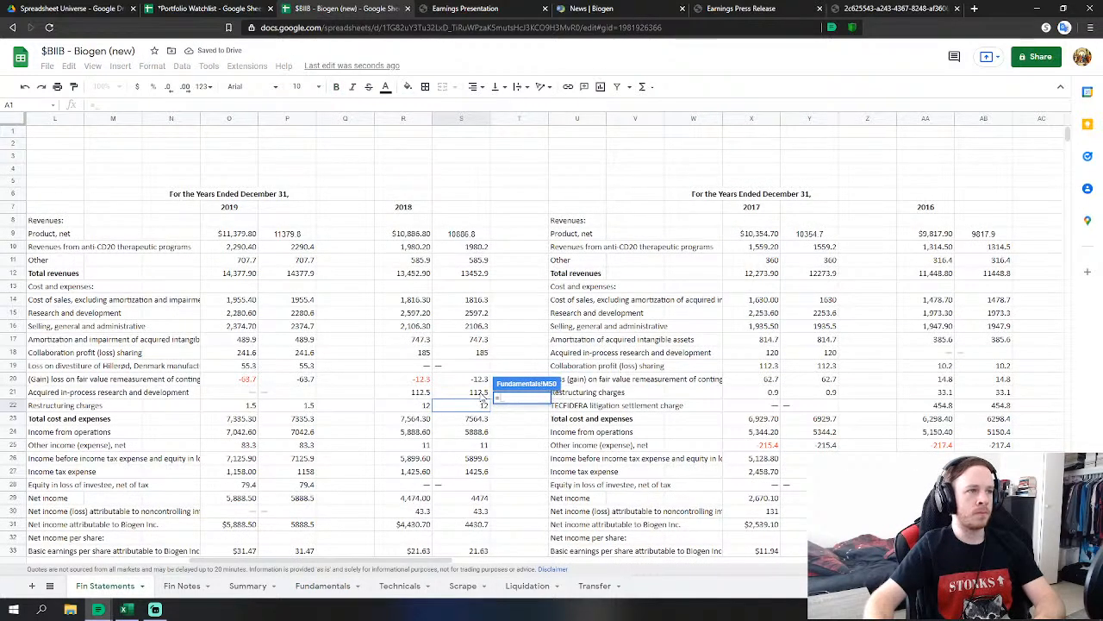
{"action": "left_click", "coordinate": [481, 392]}
{"action": "type", "text": "+"}
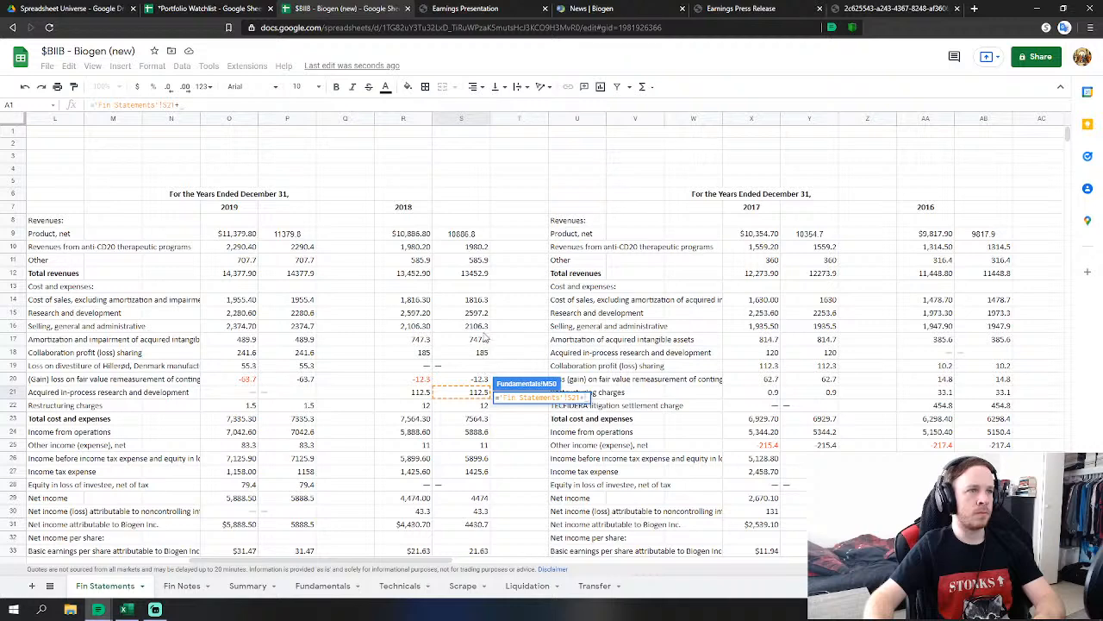
{"action": "left_click", "coordinate": [478, 313]}
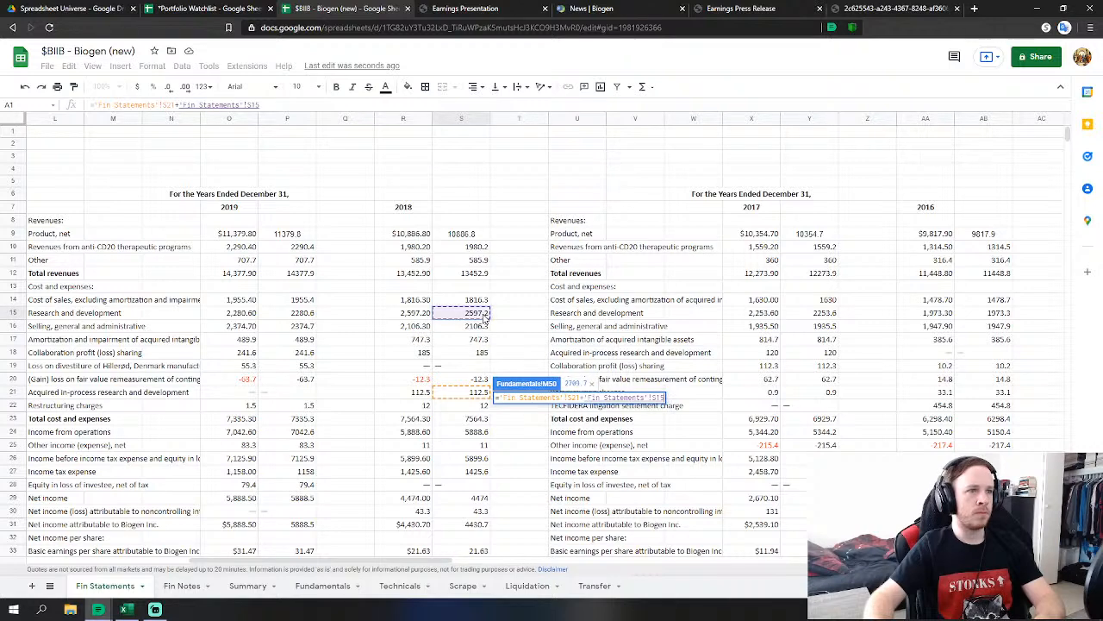
{"action": "key", "text": "Return"}
Link FY 2018 D&A to 747.3 (S17) and other non-operating income to 11 (S25).
{"action": "left_click", "coordinate": [520, 445]}
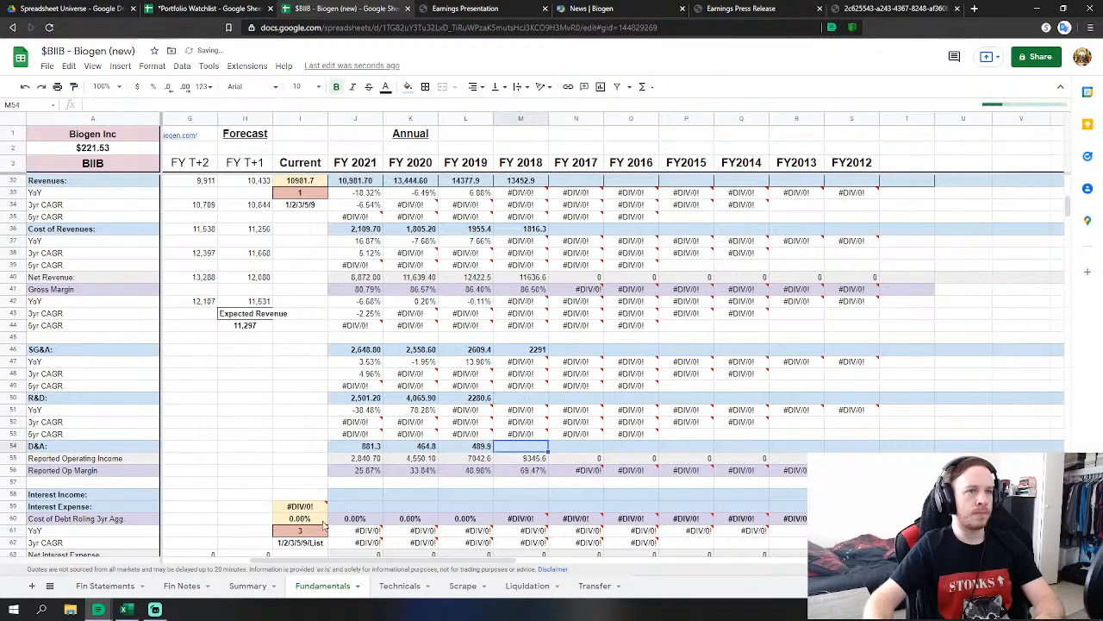
{"action": "type", "text": "="}
{"action": "left_click", "coordinate": [104, 586]}
{"action": "left_click", "coordinate": [473, 340]}
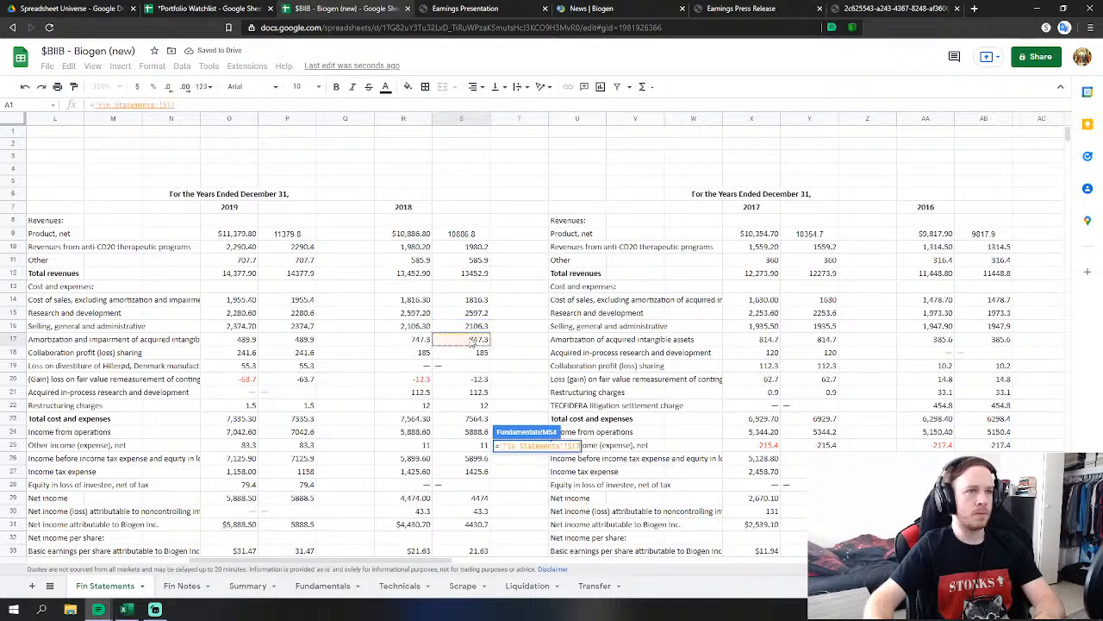
{"action": "key", "text": "Return"}
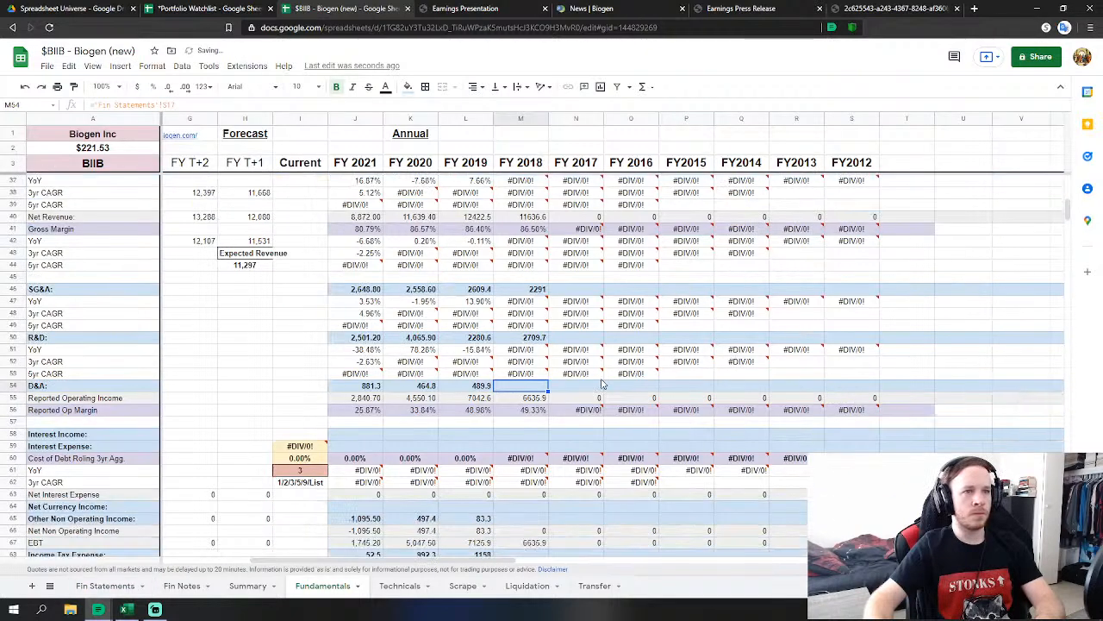
{"action": "scroll", "coordinate": [566, 393], "scroll_direction": "down", "scroll_amount": 2}
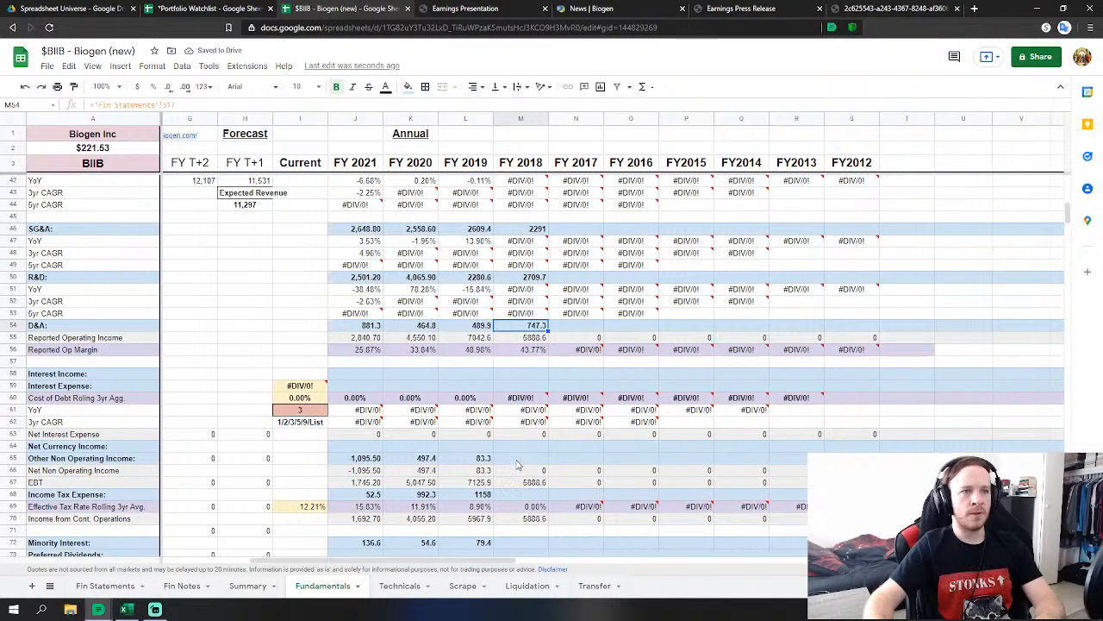
{"action": "left_click", "coordinate": [521, 457]}
{"action": "type", "text": "="}
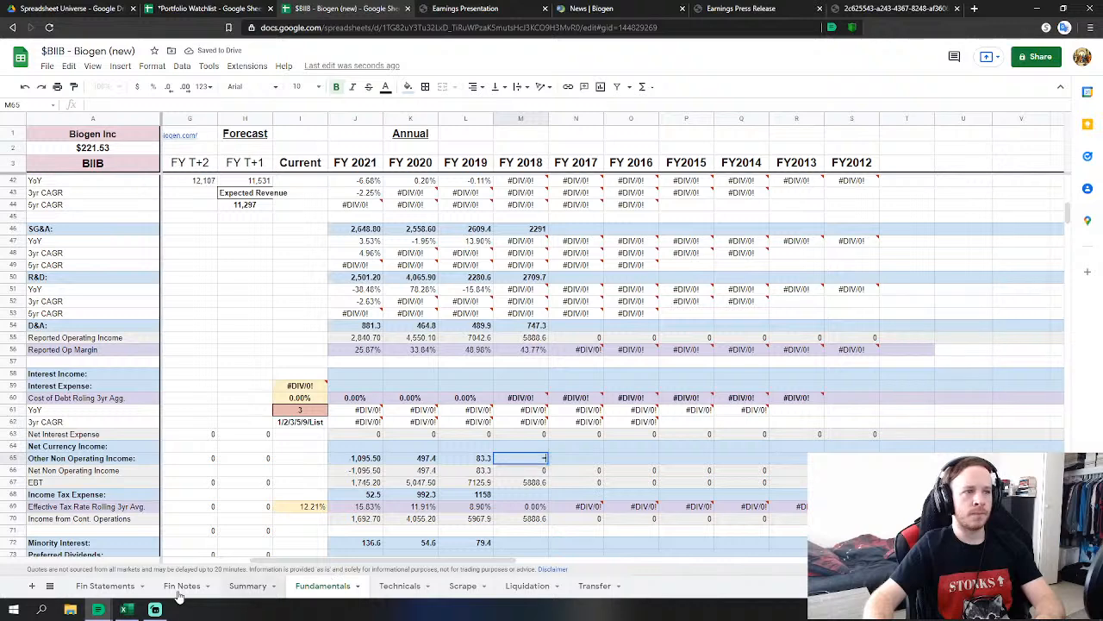
{"action": "left_click", "coordinate": [102, 588]}
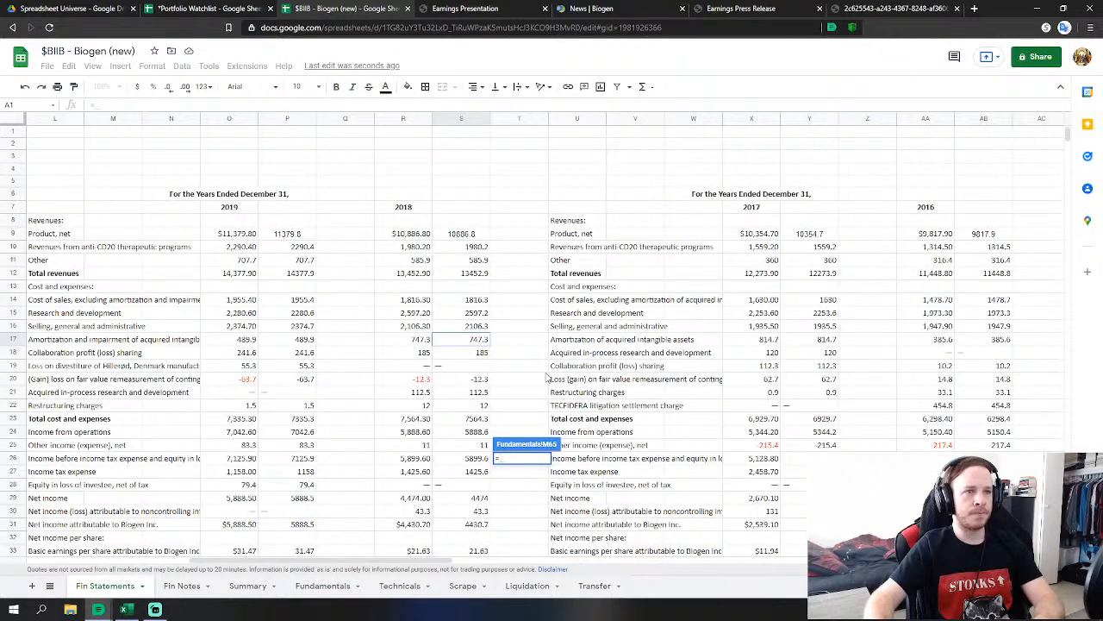
{"action": "left_click", "coordinate": [478, 446]}
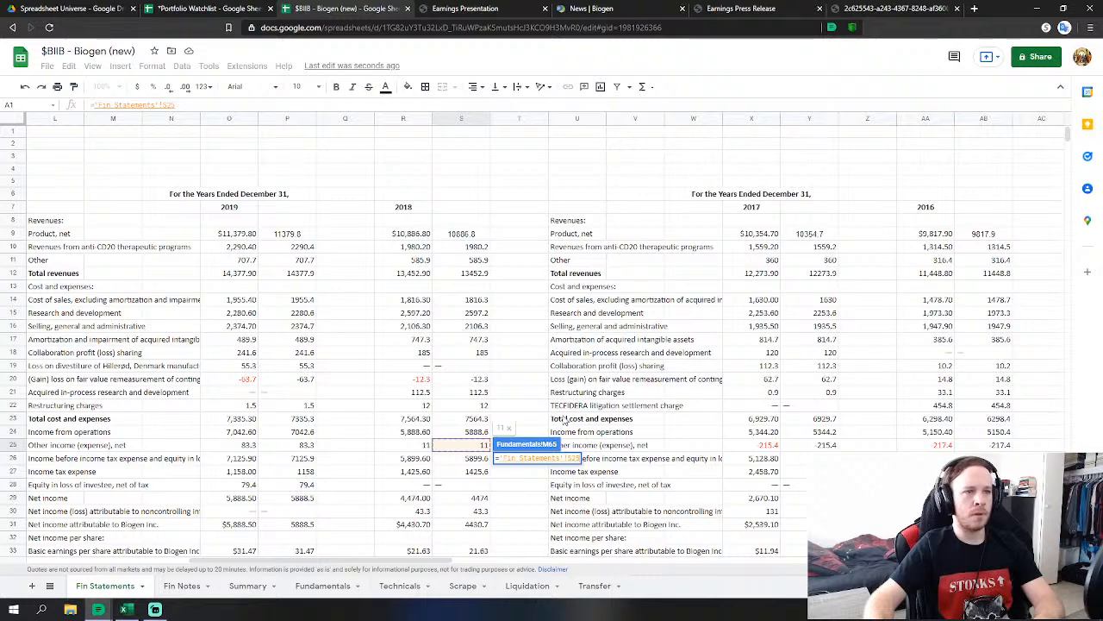
{"action": "key", "text": "Return"}
Link FY 2018 income tax expense (M68) to the 1425.6 figure in S27.
{"action": "scroll", "coordinate": [565, 409], "scroll_direction": "down", "scroll_amount": 1}
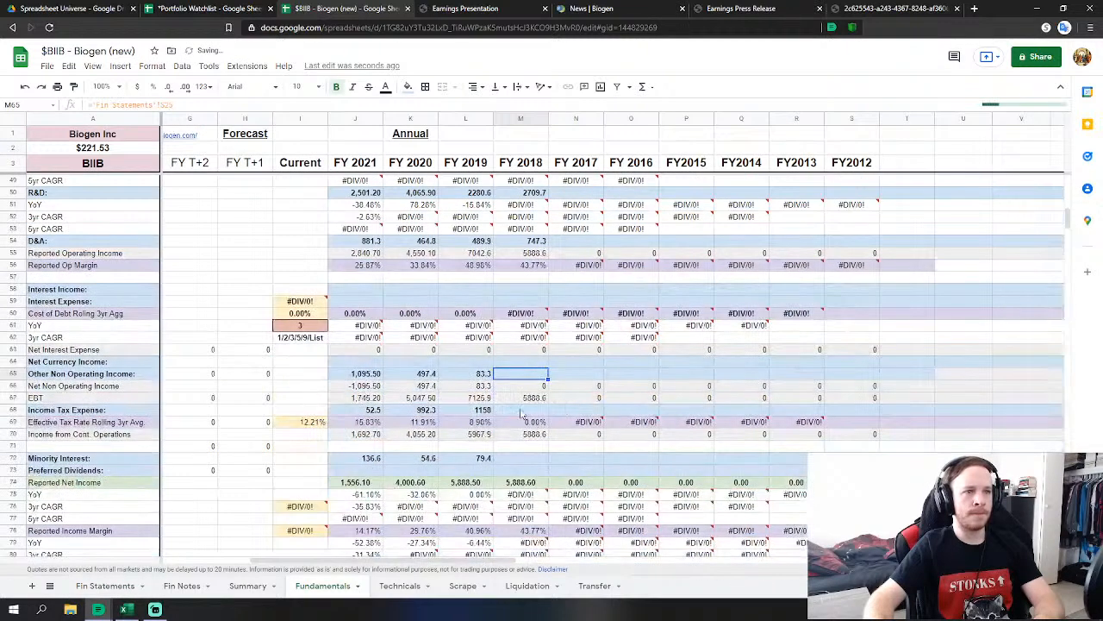
{"action": "left_click", "coordinate": [531, 413]}
{"action": "type", "text": "="}
{"action": "left_click", "coordinate": [100, 586]}
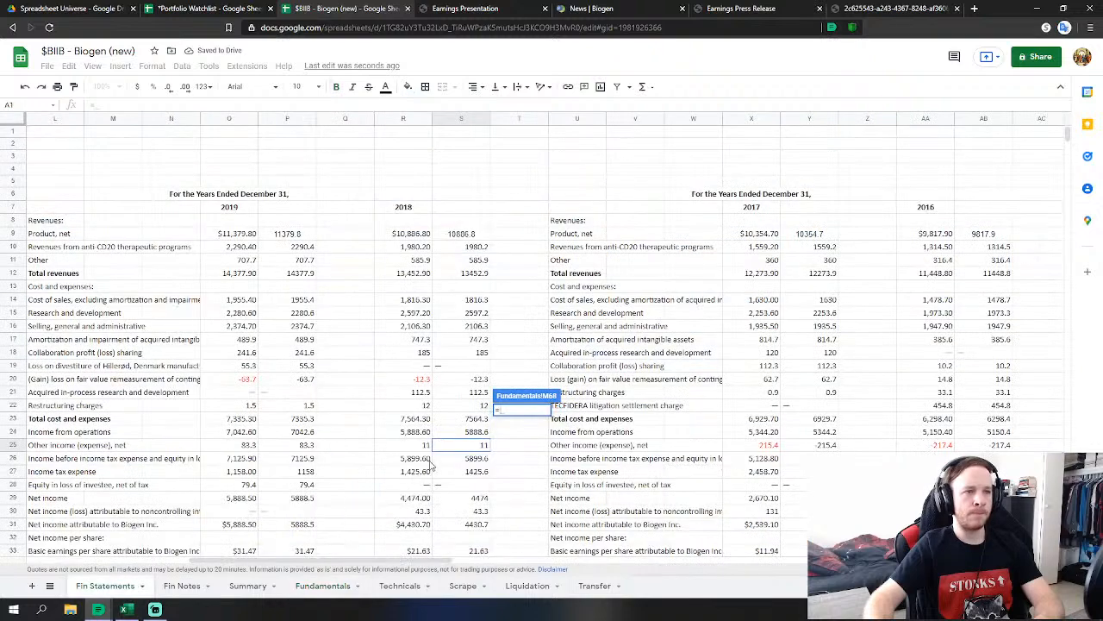
{"action": "left_click", "coordinate": [484, 474]}
{"action": "key", "text": "Return"}
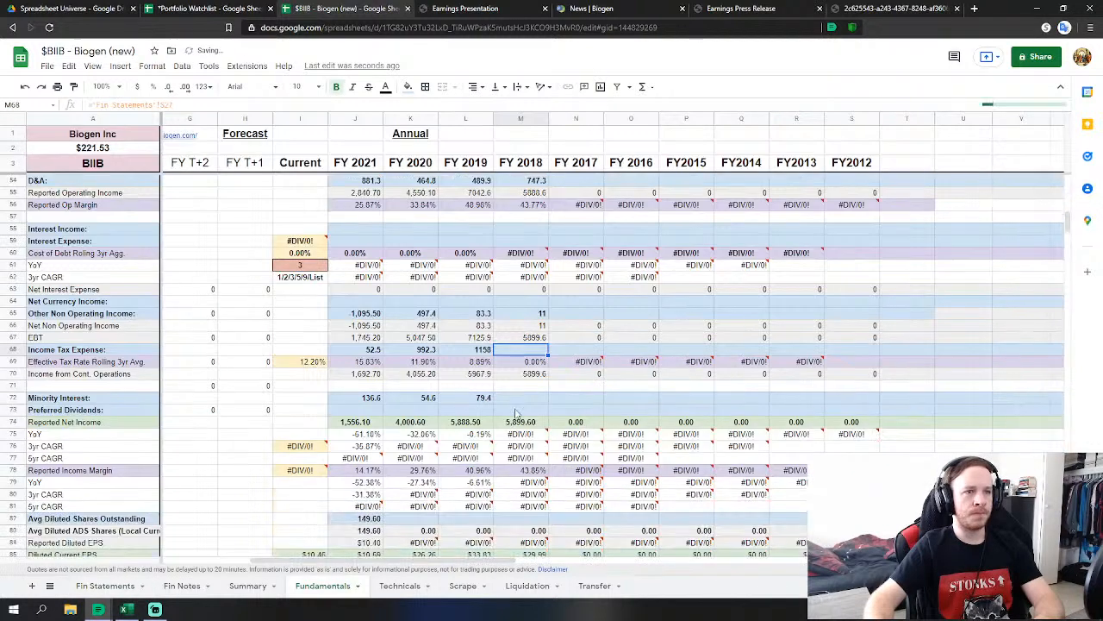
Link FY 2018 minority interest (M72) to the 43.3 noncontrolling interest figure in S30.
{"action": "left_click", "coordinate": [528, 399]}
{"action": "type", "text": "="}
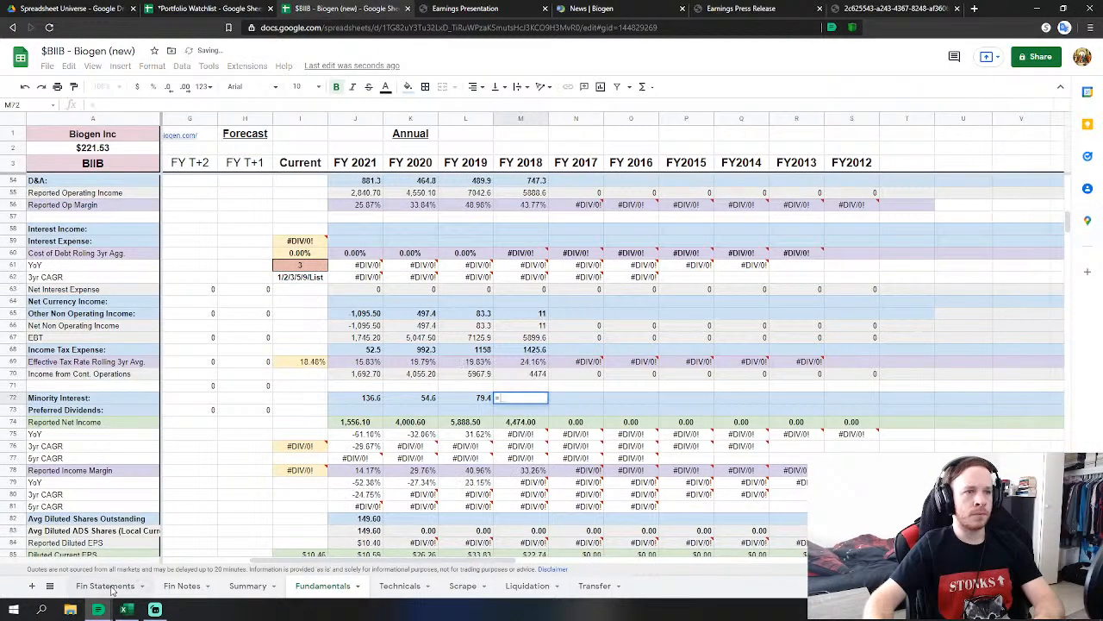
{"action": "left_click", "coordinate": [111, 587]}
{"action": "scroll", "coordinate": [476, 414], "scroll_direction": "down", "scroll_amount": 2}
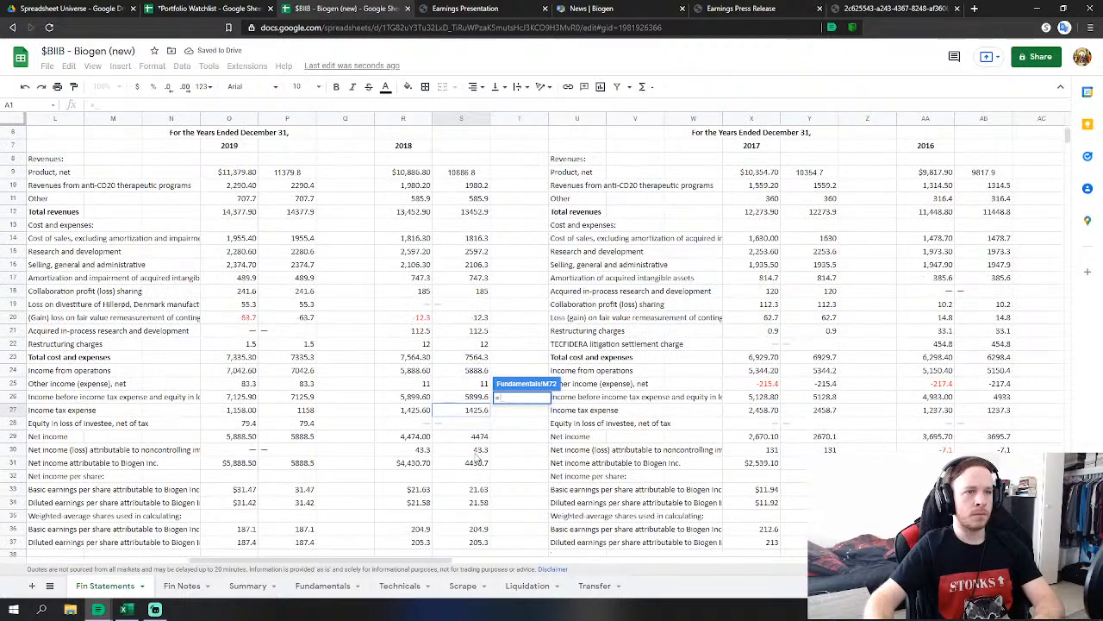
{"action": "left_click", "coordinate": [476, 452]}
{"action": "scroll", "coordinate": [533, 440], "scroll_direction": "down", "scroll_amount": 2}
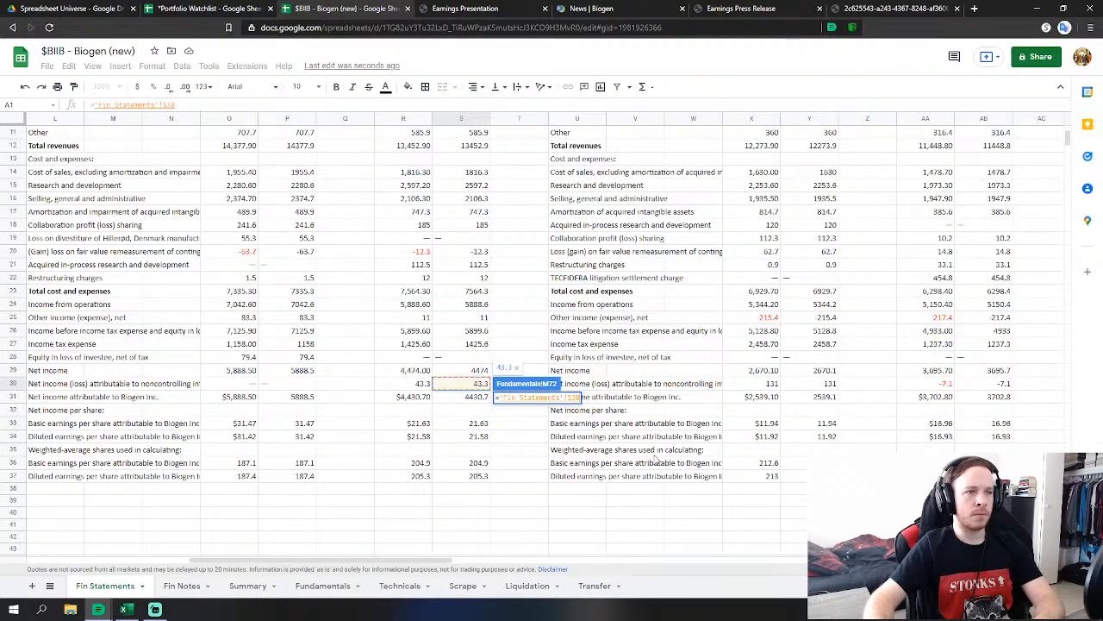
{"action": "key", "text": "Return"}
Link diluted shares to Fin Statements: FY 2019 to 187.4 and FY 2018 (M82) to 205.3.
{"action": "left_click", "coordinate": [454, 523]}
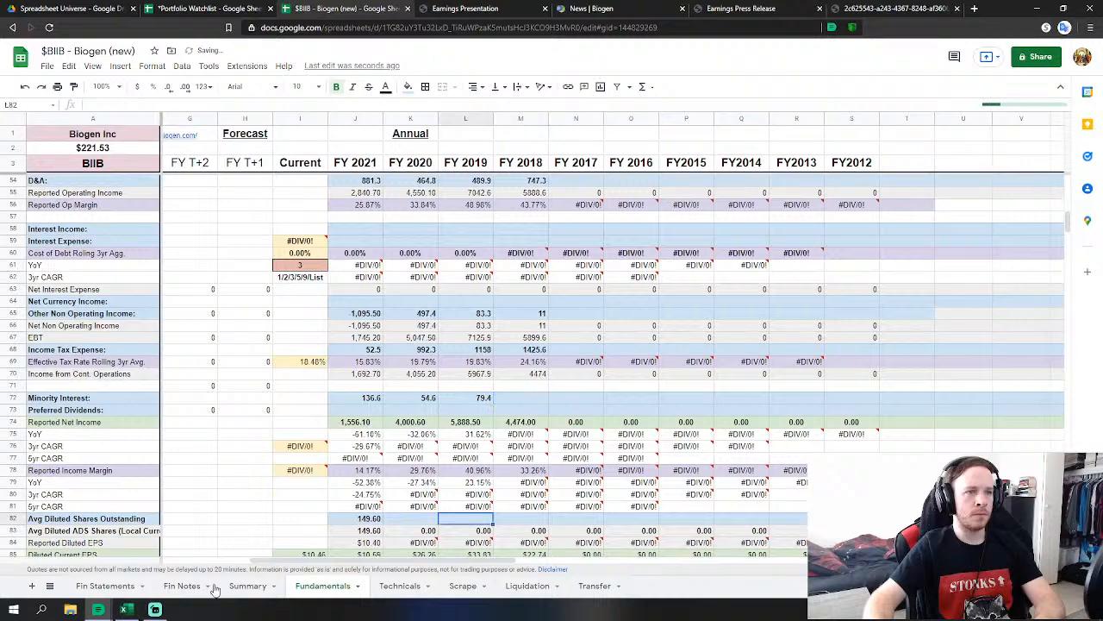
{"action": "type", "text": "="}
{"action": "left_click", "coordinate": [106, 585]}
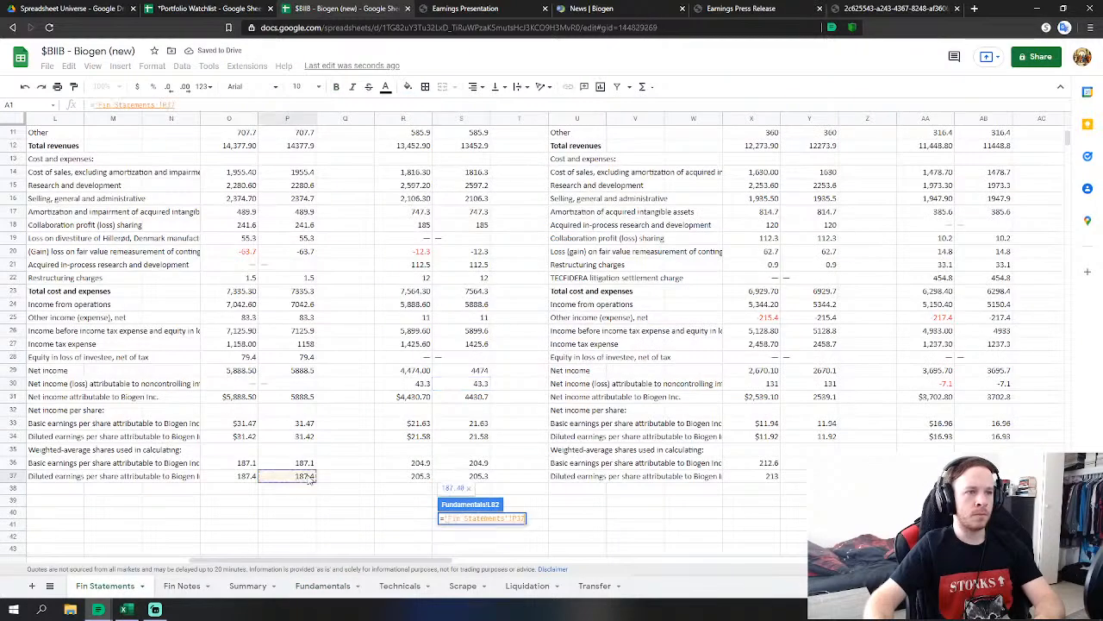
{"action": "left_click", "coordinate": [322, 585]}
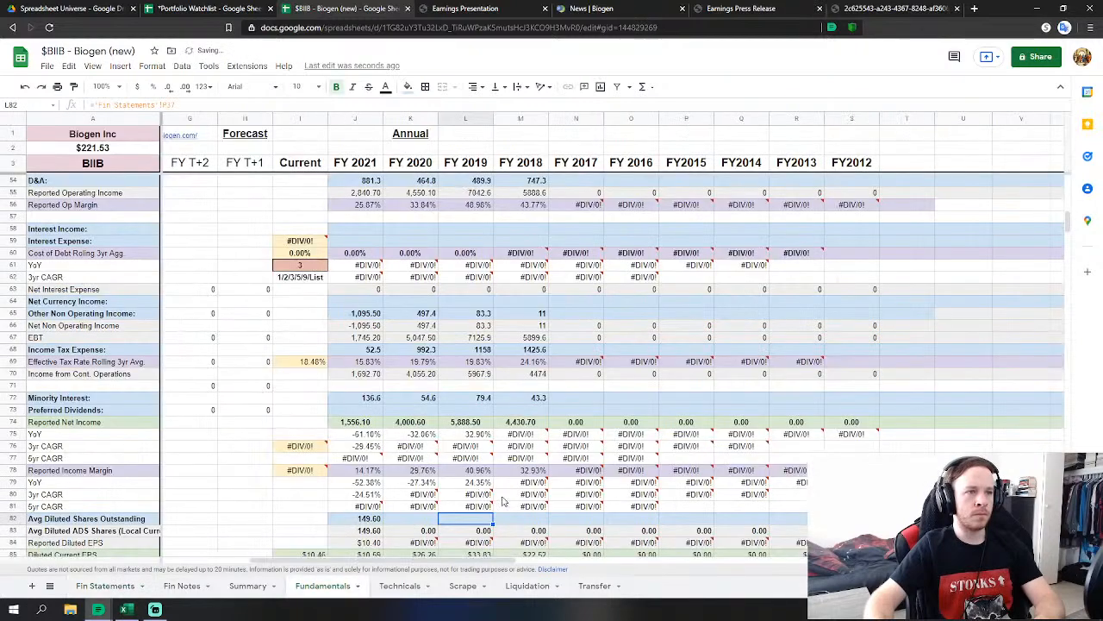
{"action": "left_click", "coordinate": [106, 585]}
{"action": "left_click", "coordinate": [479, 476]}
{"action": "key", "text": "Return"}
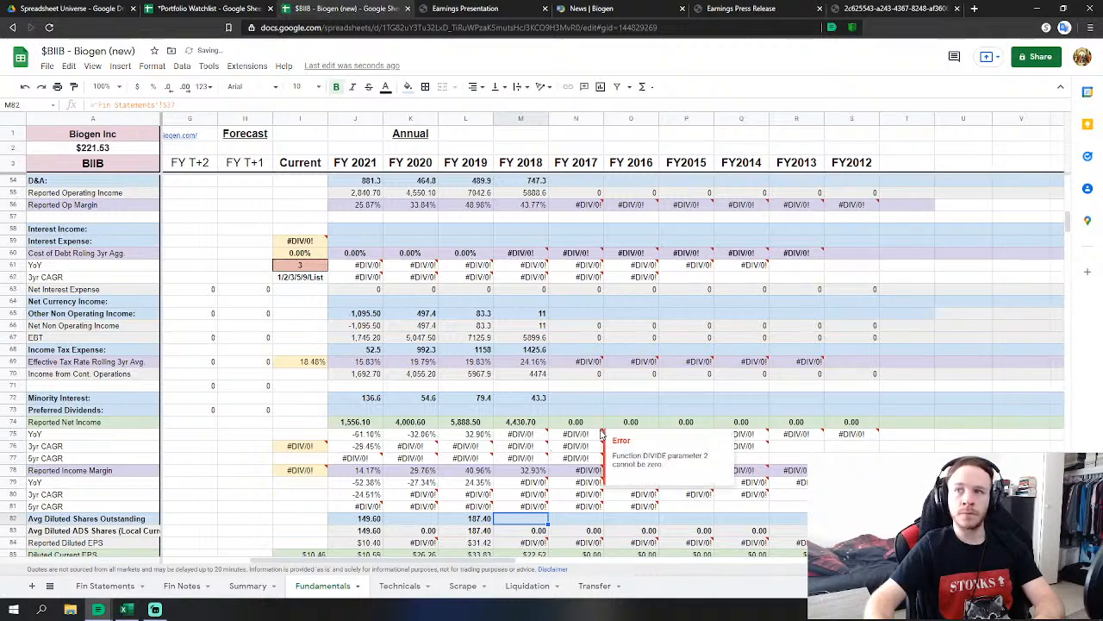
{"action": "scroll", "coordinate": [556, 433], "scroll_direction": "down", "scroll_amount": 6}
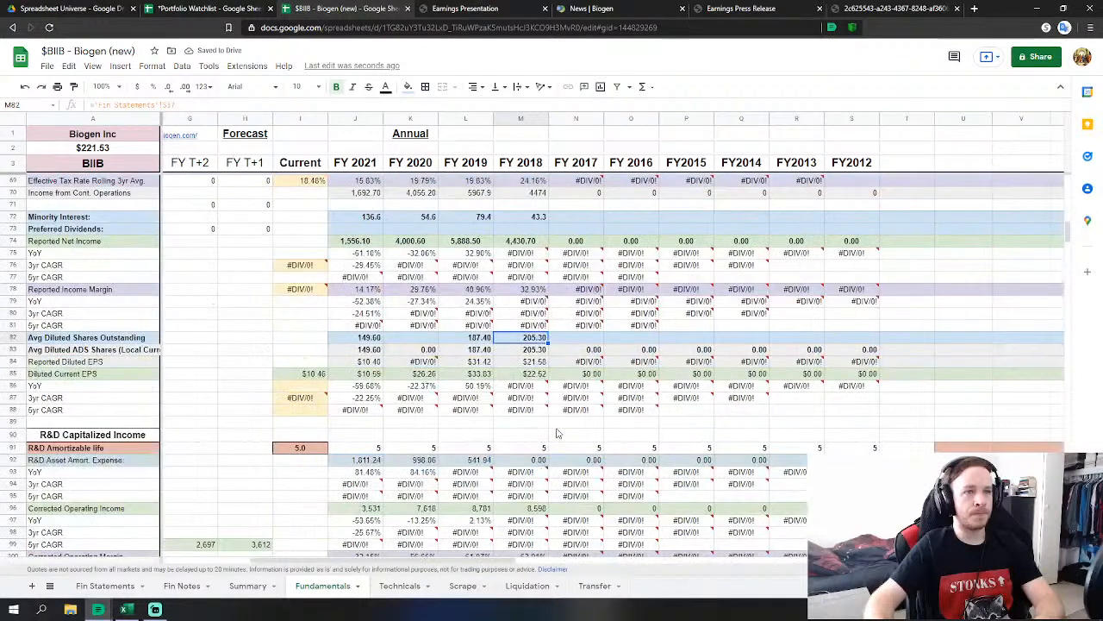
Link the FY 2018 cash-flow depreciation cell to the 1016.6 D&A figure on Fin Statements.
{"action": "scroll", "coordinate": [557, 433], "scroll_direction": "down", "scroll_amount": 10}
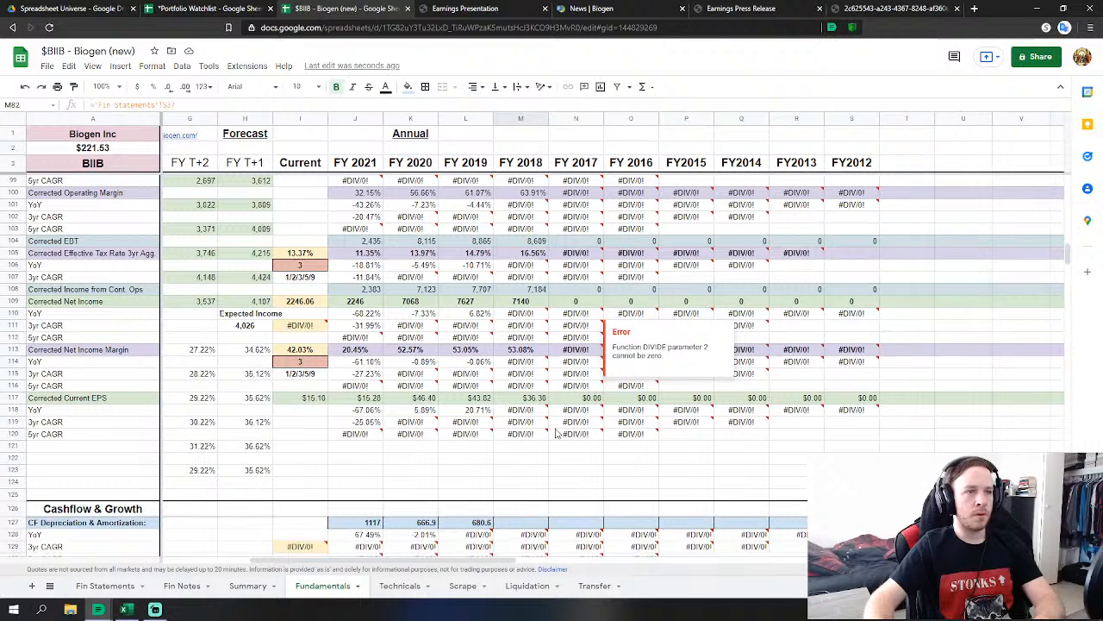
{"action": "scroll", "coordinate": [557, 433], "scroll_direction": "down", "scroll_amount": 2}
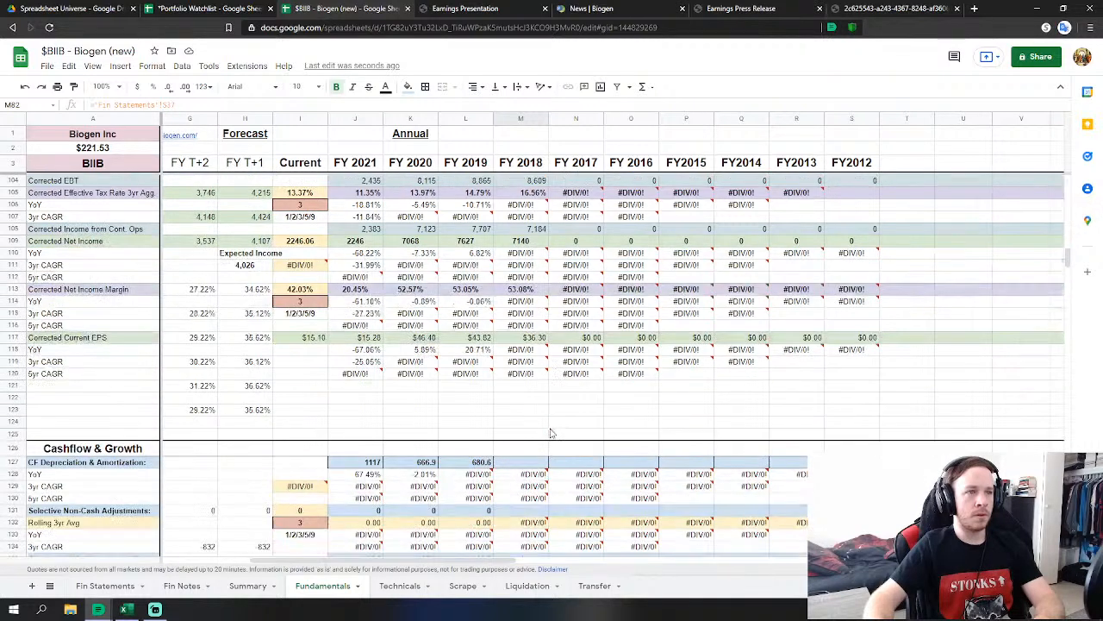
{"action": "left_click", "coordinate": [521, 463]}
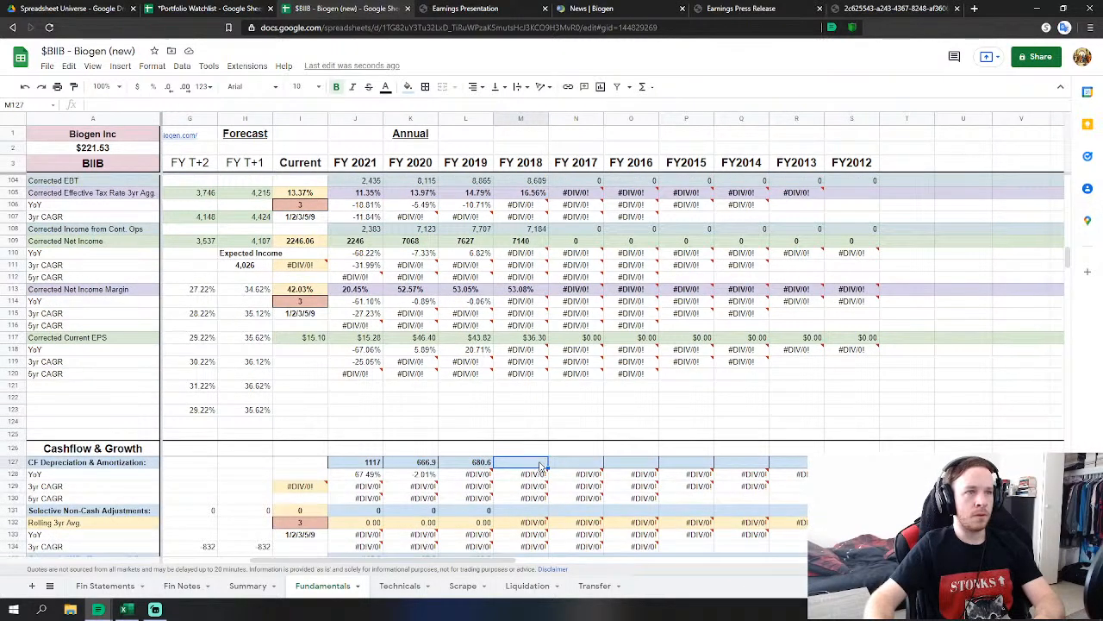
{"action": "scroll", "coordinate": [540, 466], "scroll_direction": "down", "scroll_amount": 2}
{"action": "type", "text": "="}
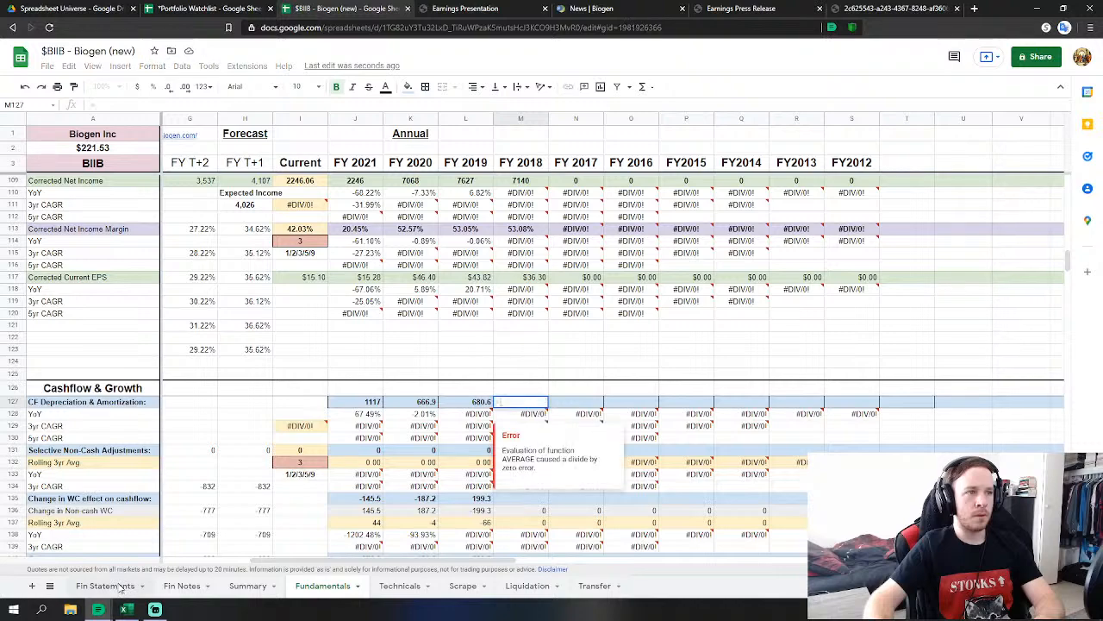
{"action": "left_click", "coordinate": [105, 585]}
{"action": "scroll", "coordinate": [364, 414], "scroll_direction": "down", "scroll_amount": 3}
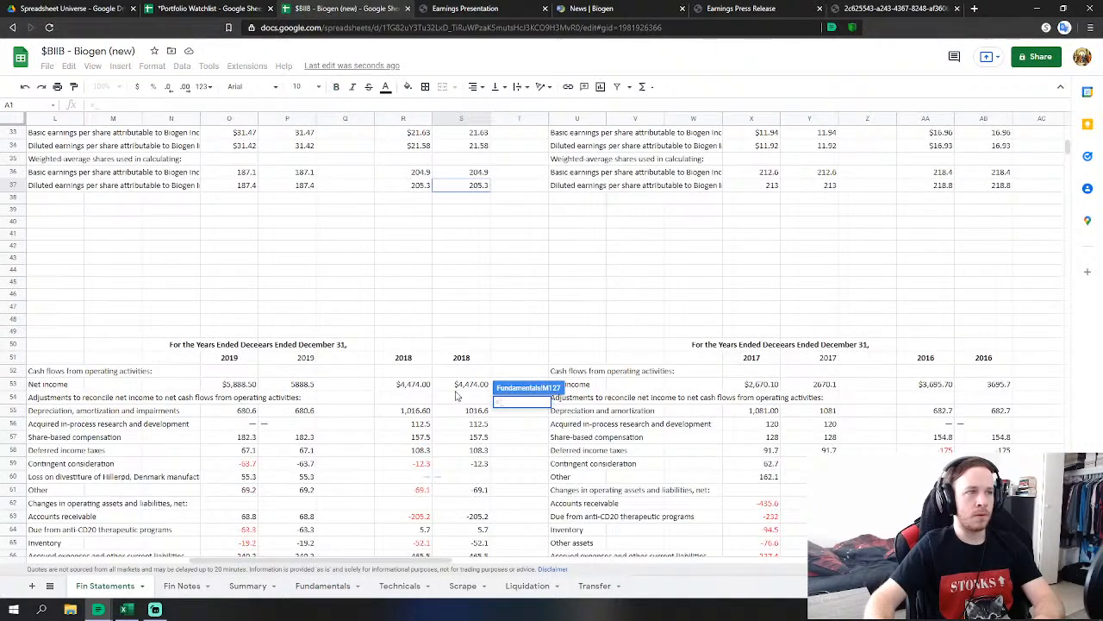
{"action": "left_click", "coordinate": [484, 411]}
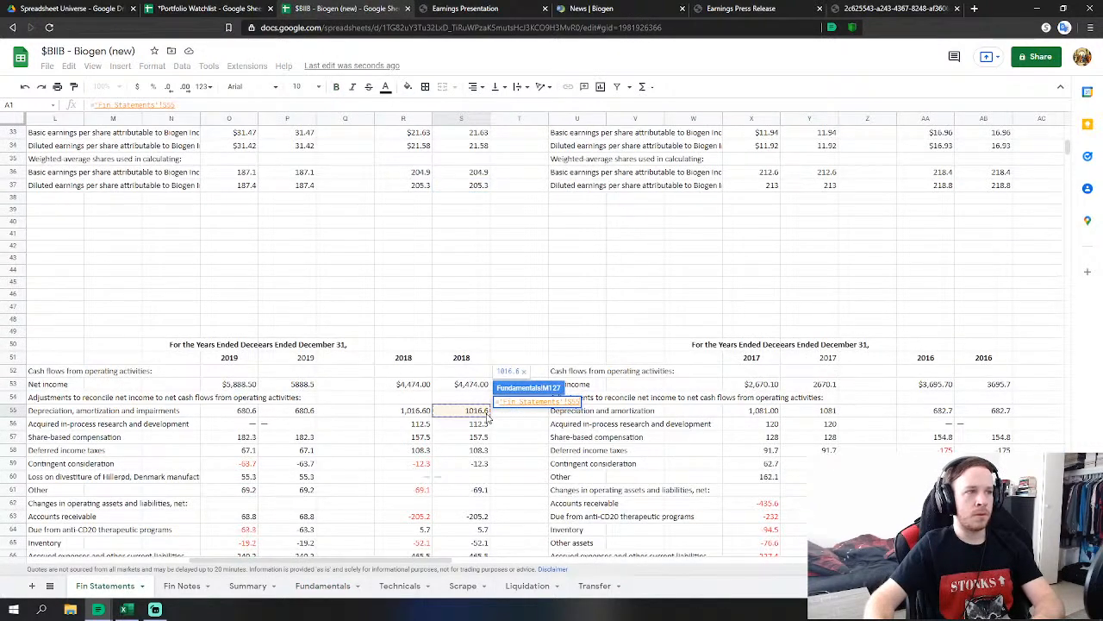
{"action": "scroll", "coordinate": [578, 496], "scroll_direction": "down", "scroll_amount": 1}
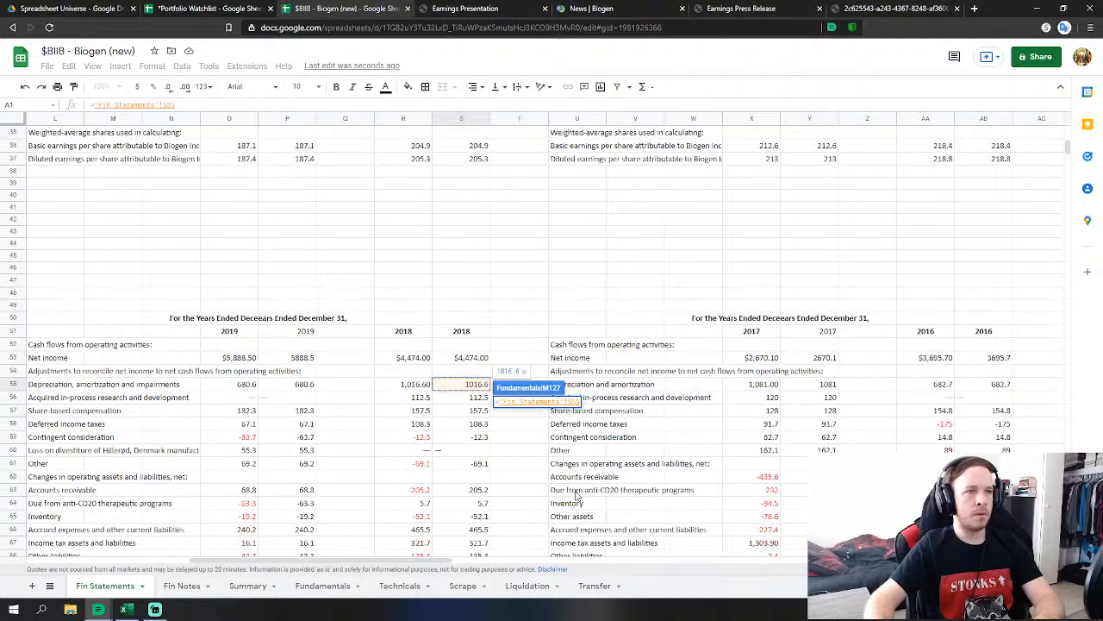
{"action": "key", "text": "Return"}
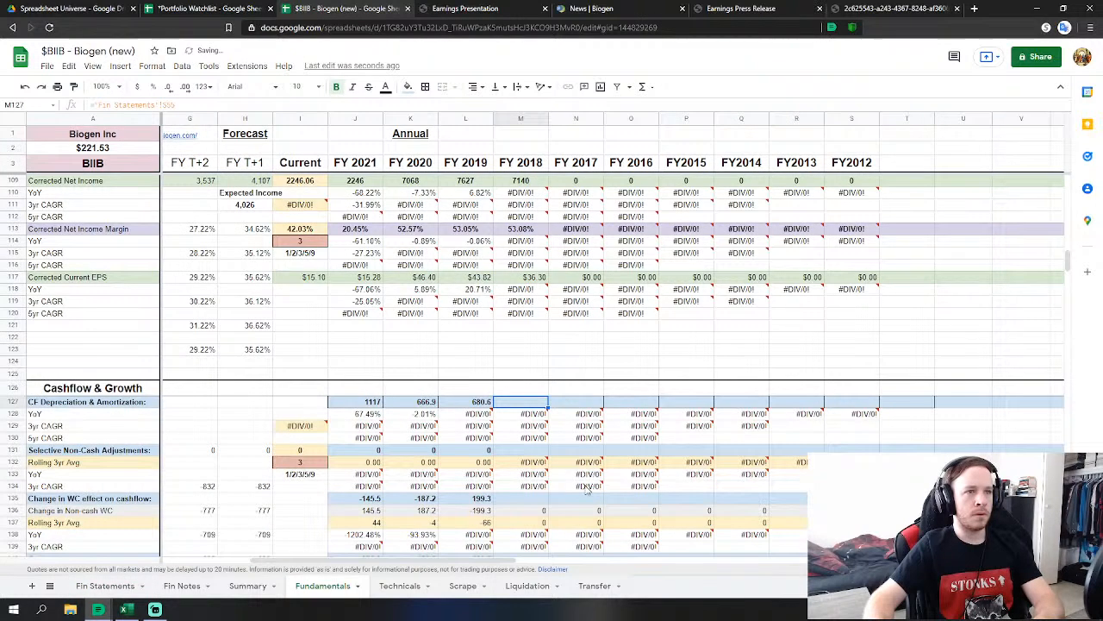
Set FY 2018 working-capital change (M135) to =SUM('Fin Statements'!S63:S68).
{"action": "left_click", "coordinate": [522, 463]}
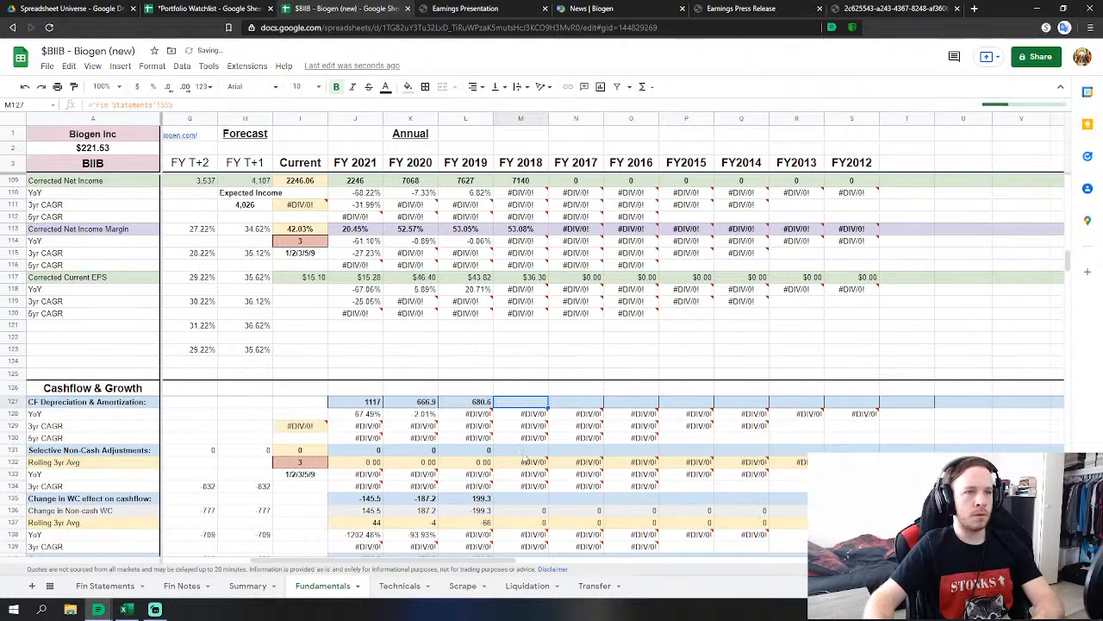
{"action": "left_click", "coordinate": [534, 501]}
{"action": "type", "text": "=sum"}
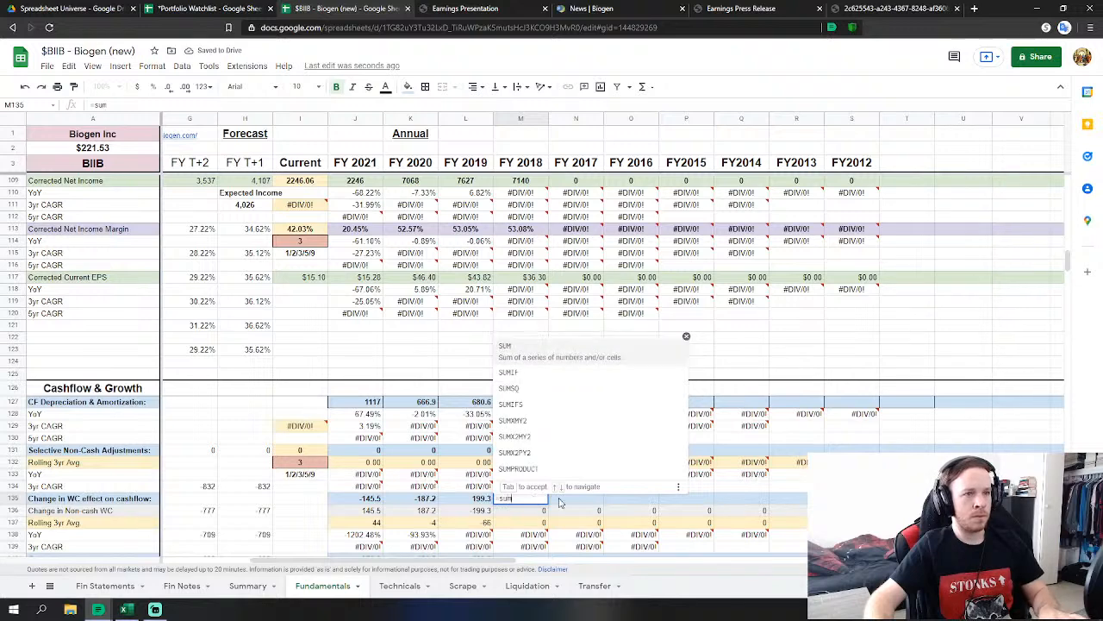
{"action": "left_click", "coordinate": [561, 356]}
{"action": "scroll", "coordinate": [424, 463], "scroll_direction": "down", "scroll_amount": 1}
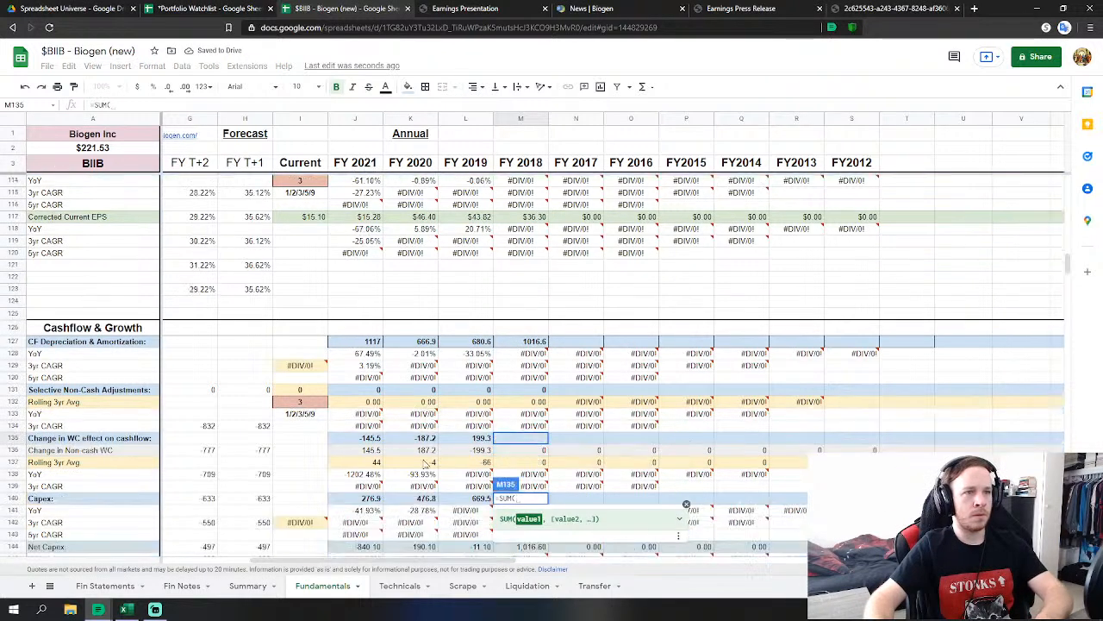
{"action": "left_click", "coordinate": [105, 586]}
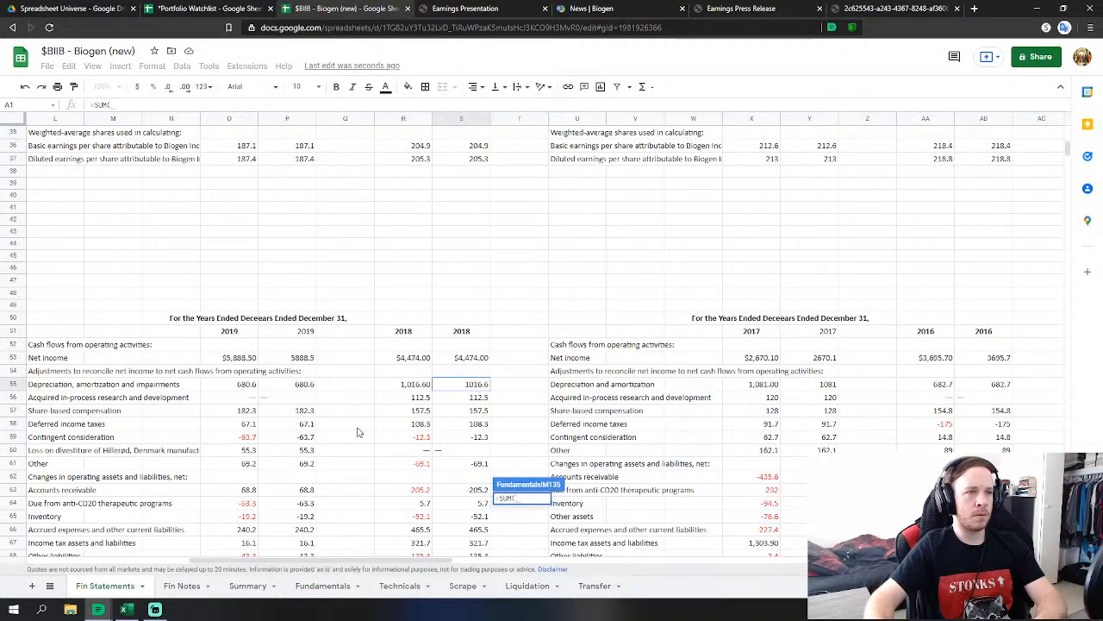
{"action": "scroll", "coordinate": [362, 432], "scroll_direction": "down", "scroll_amount": 1}
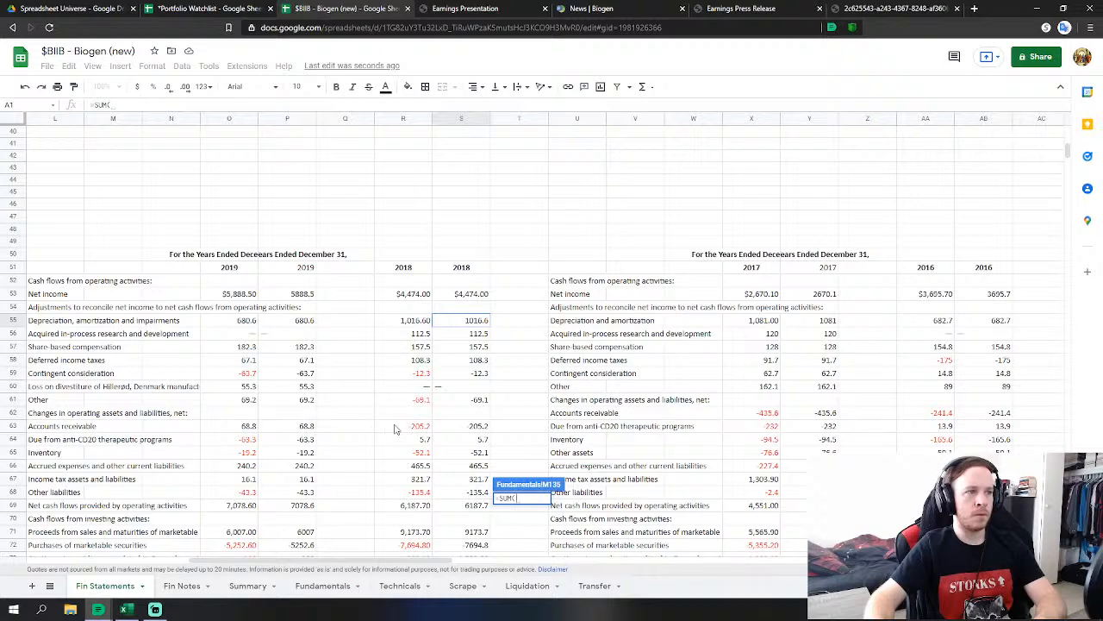
{"action": "left_click", "coordinate": [477, 426]}
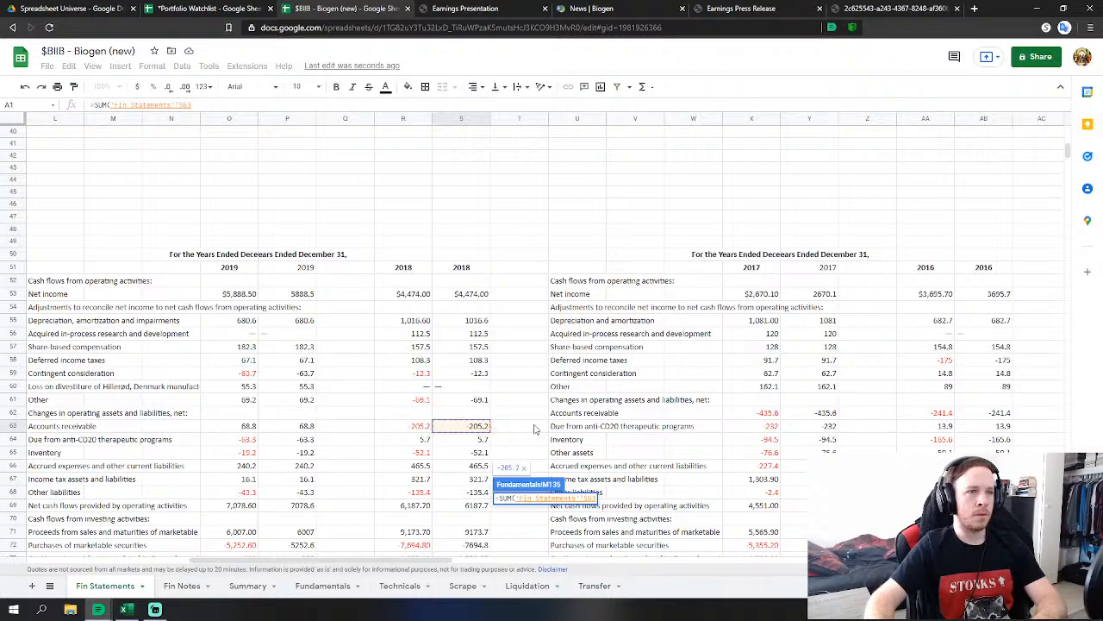
{"action": "left_click_drag", "start_coordinate": [487, 428], "coordinate": [484, 504]}
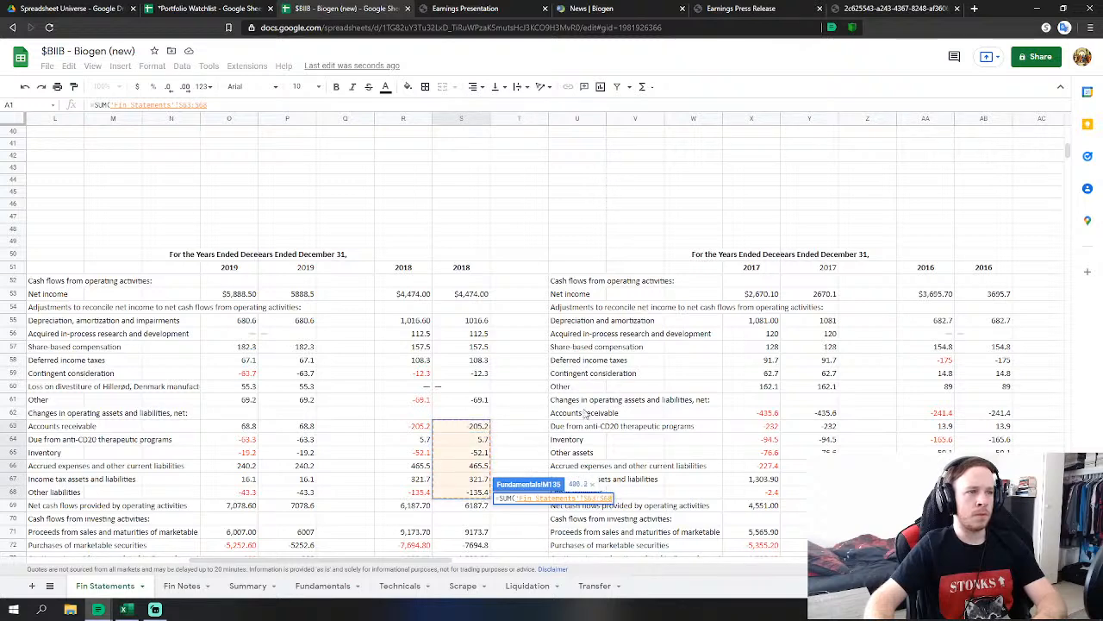
{"action": "key", "text": "Return"}
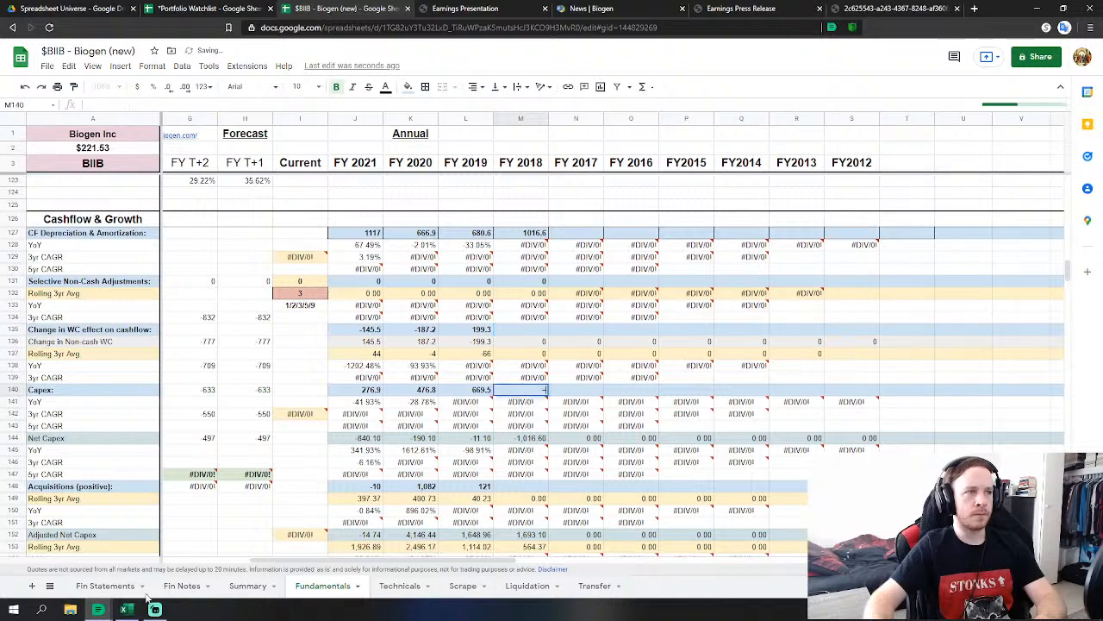
Set FY2018 Capex to 2018 property purchases minus intangible acquisitions ('Fin Statements'!S77-S78).
{"action": "type", "text": "=-"}
{"action": "left_click", "coordinate": [105, 585]}
{"action": "scroll", "coordinate": [487, 356], "scroll_direction": "down", "scroll_amount": 5}
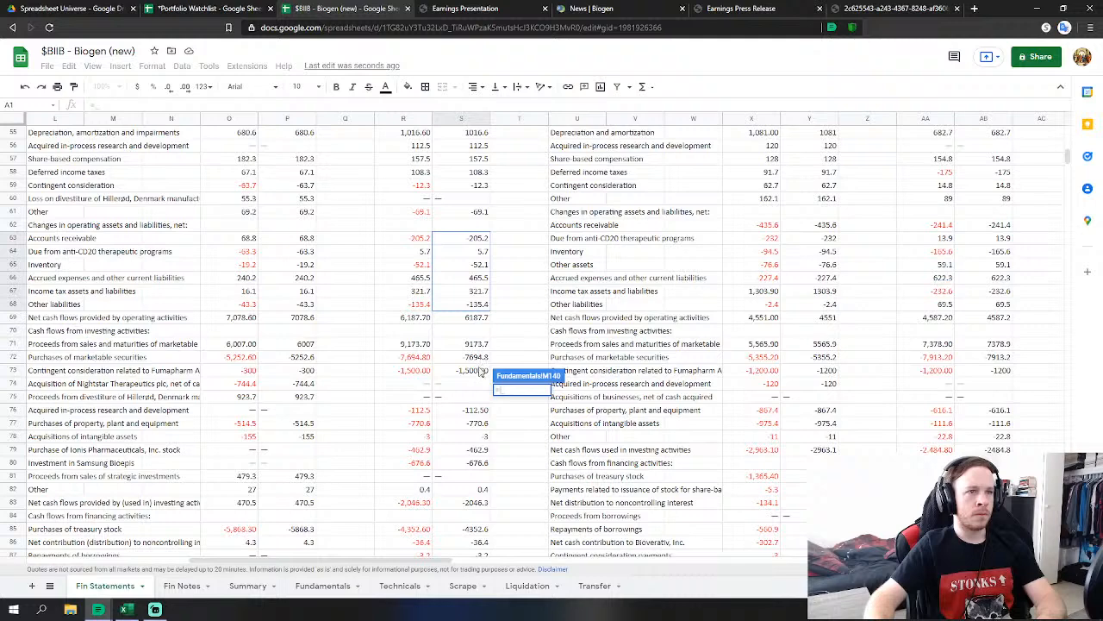
{"action": "left_click", "coordinate": [482, 424]}
{"action": "type", "text": "-"}
{"action": "left_click", "coordinate": [487, 437]}
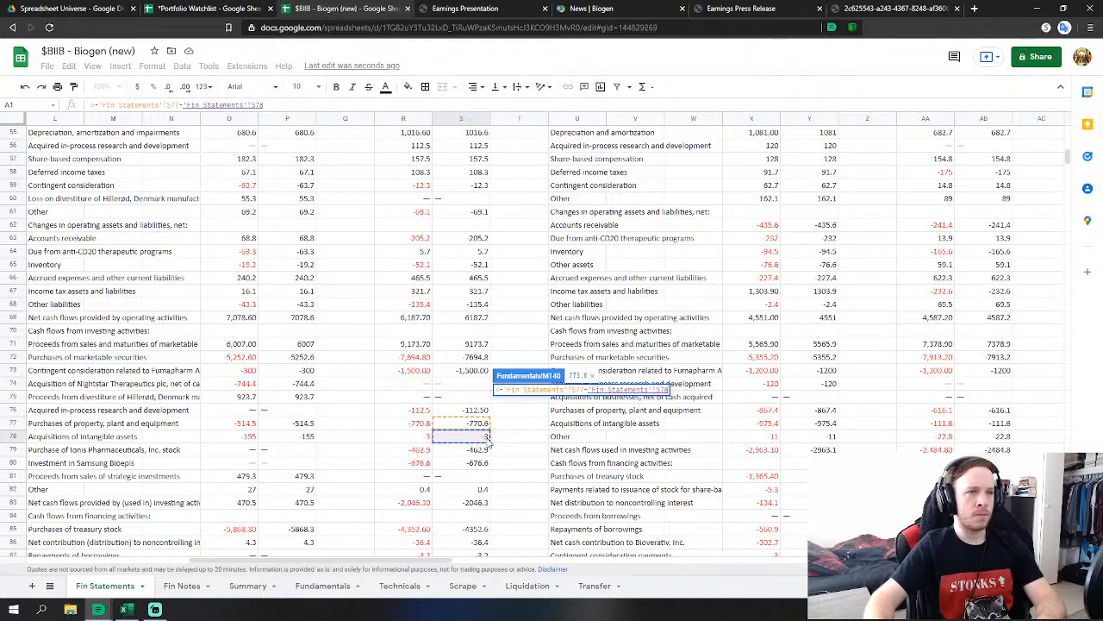
{"action": "key", "text": "Return"}
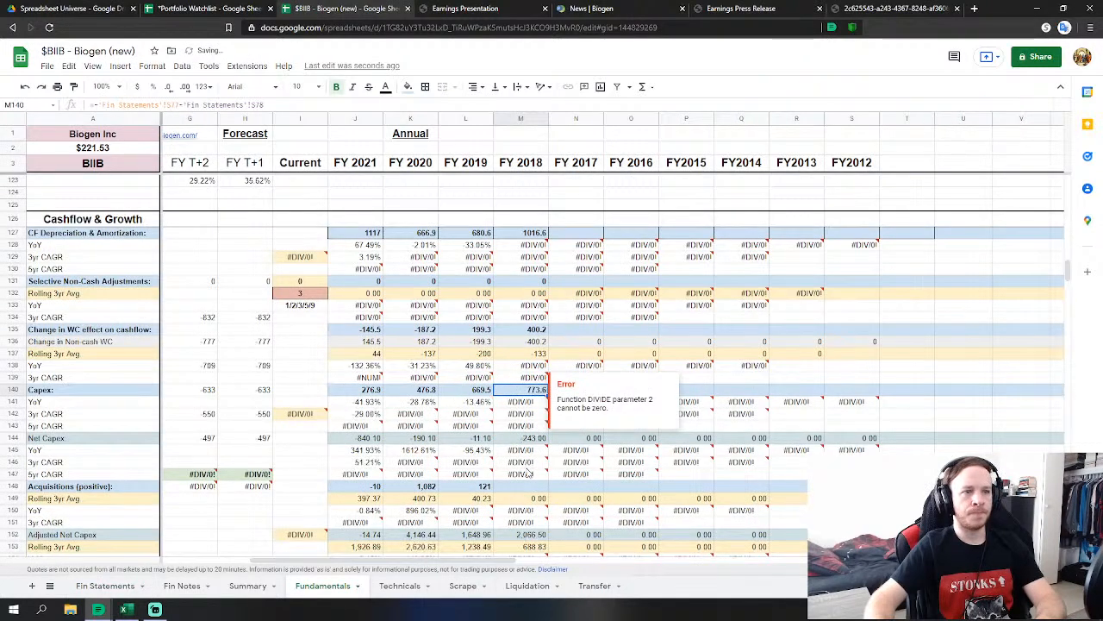
Link FY2018 Acquisitions to the 2018 Fumapharm, in-process R&D, Ionis and Samsung Bioepis figures.
{"action": "left_click", "coordinate": [525, 487]}
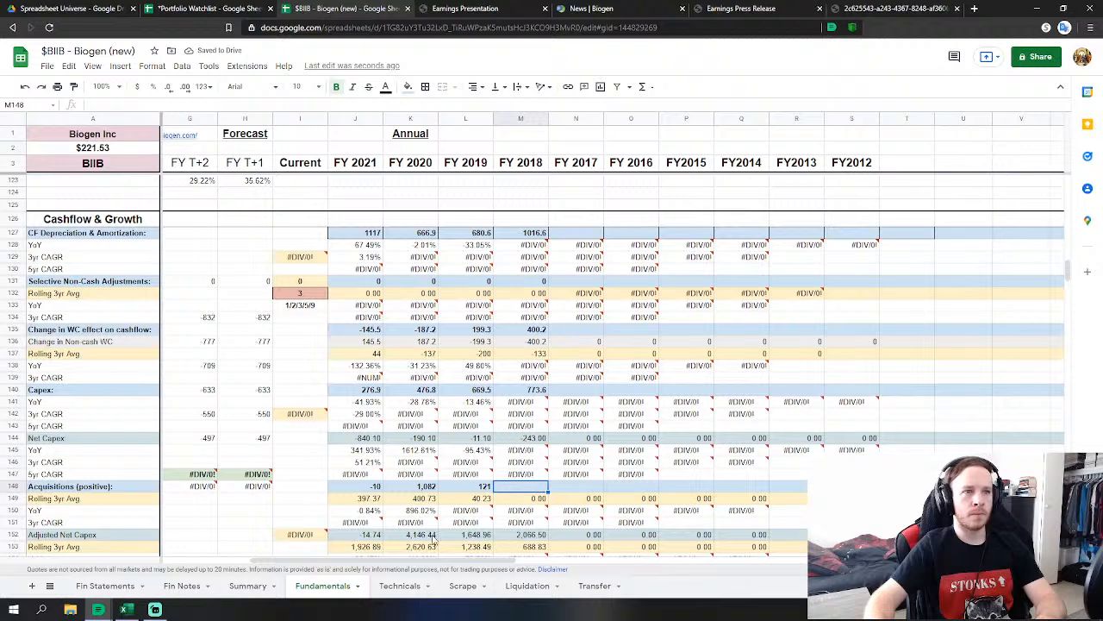
{"action": "type", "text": "="}
{"action": "left_click", "coordinate": [105, 586]}
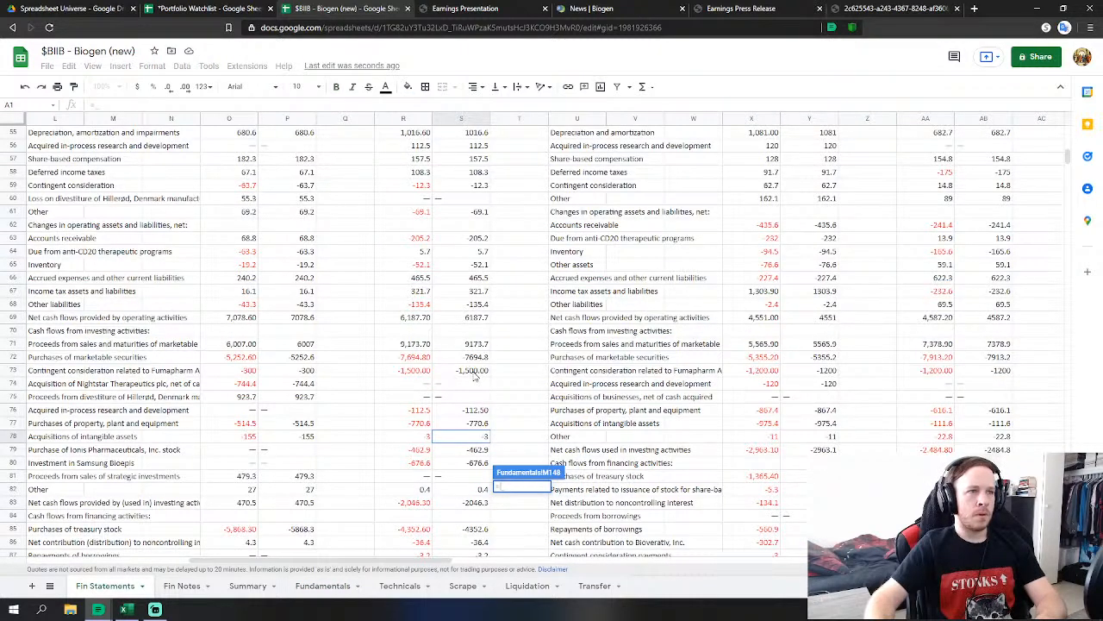
{"action": "left_click", "coordinate": [473, 377]}
{"action": "type", "text": "+"}
{"action": "left_click", "coordinate": [485, 412]}
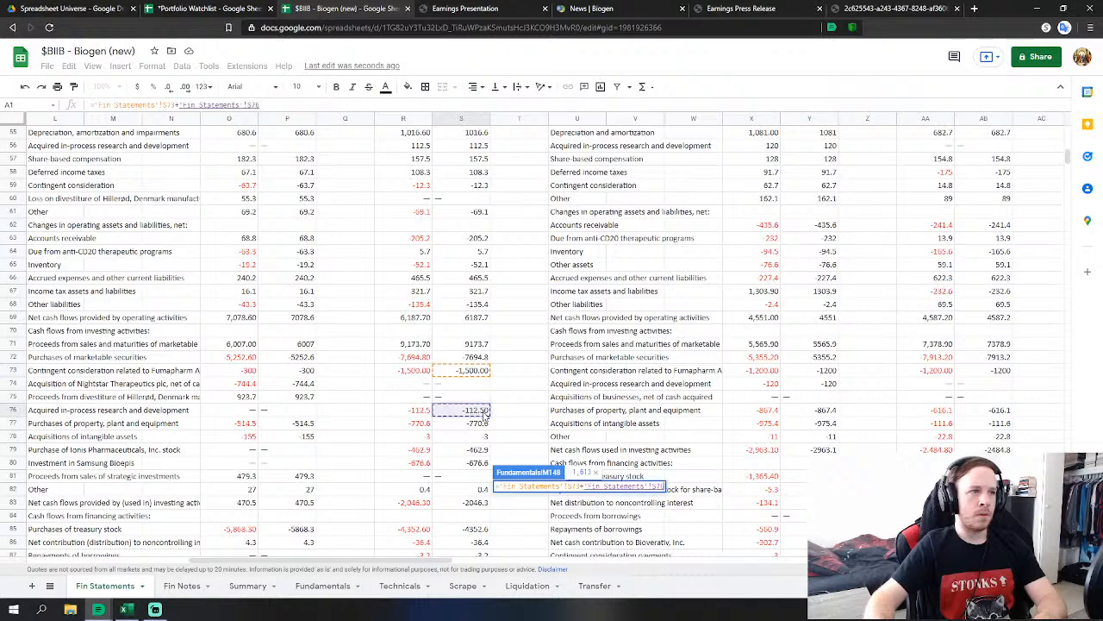
{"action": "type", "text": "+"}
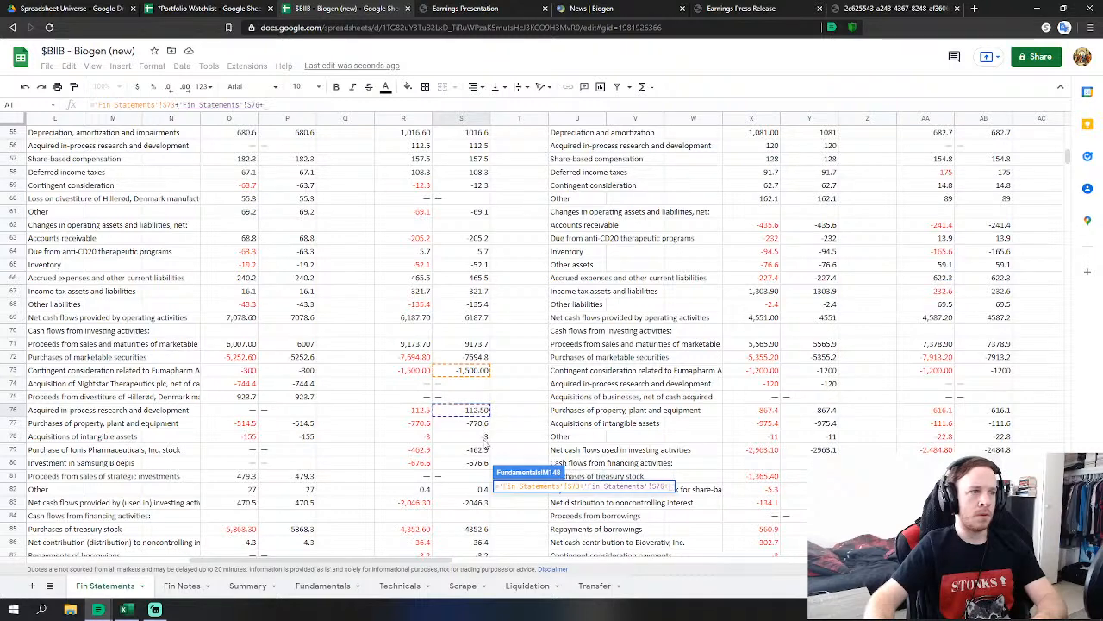
{"action": "left_click", "coordinate": [475, 452]}
{"action": "type", "text": "+"}
{"action": "left_click", "coordinate": [477, 463]}
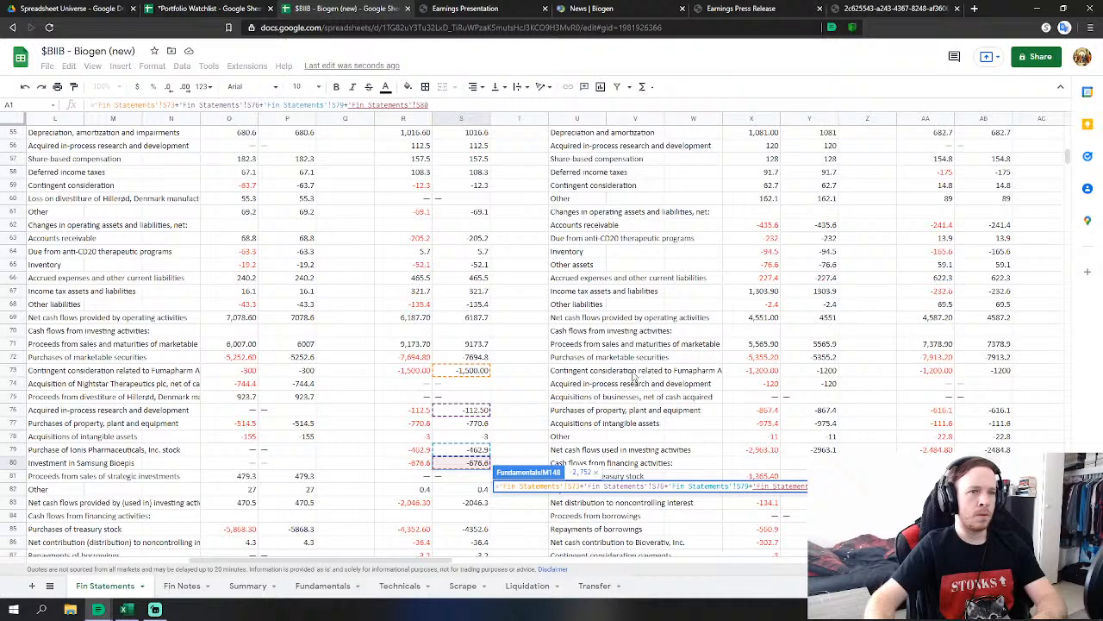
{"action": "key", "text": "Return"}
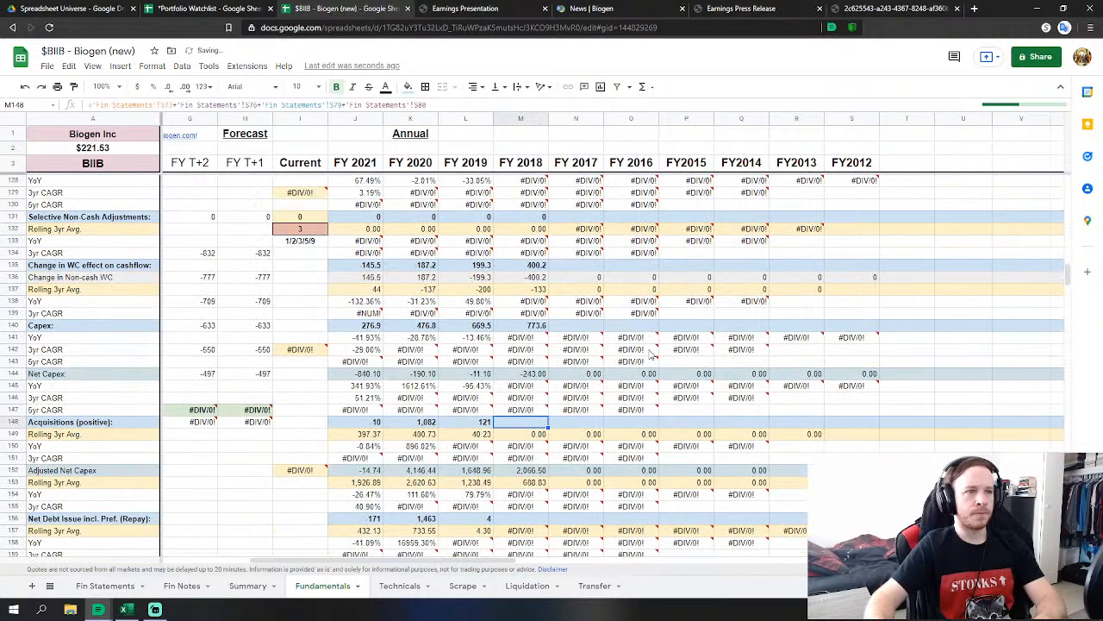
Correct the Acquisitions formula to S73-S76+S79-S80, giving 2,752.
{"action": "left_click", "coordinate": [97, 105]}
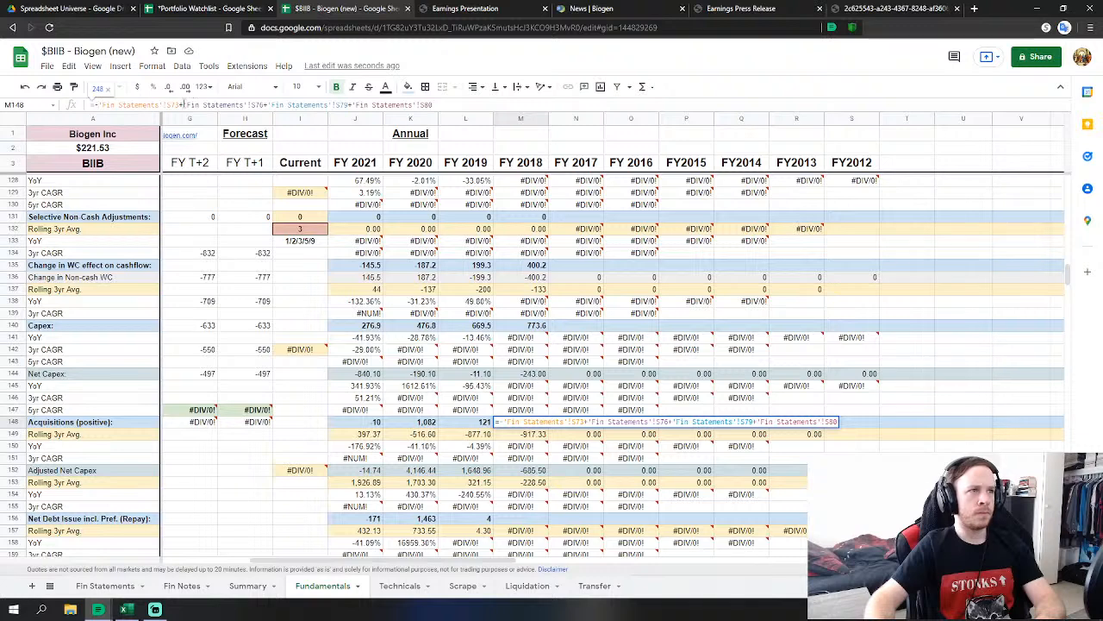
{"action": "left_click", "coordinate": [182, 104]}
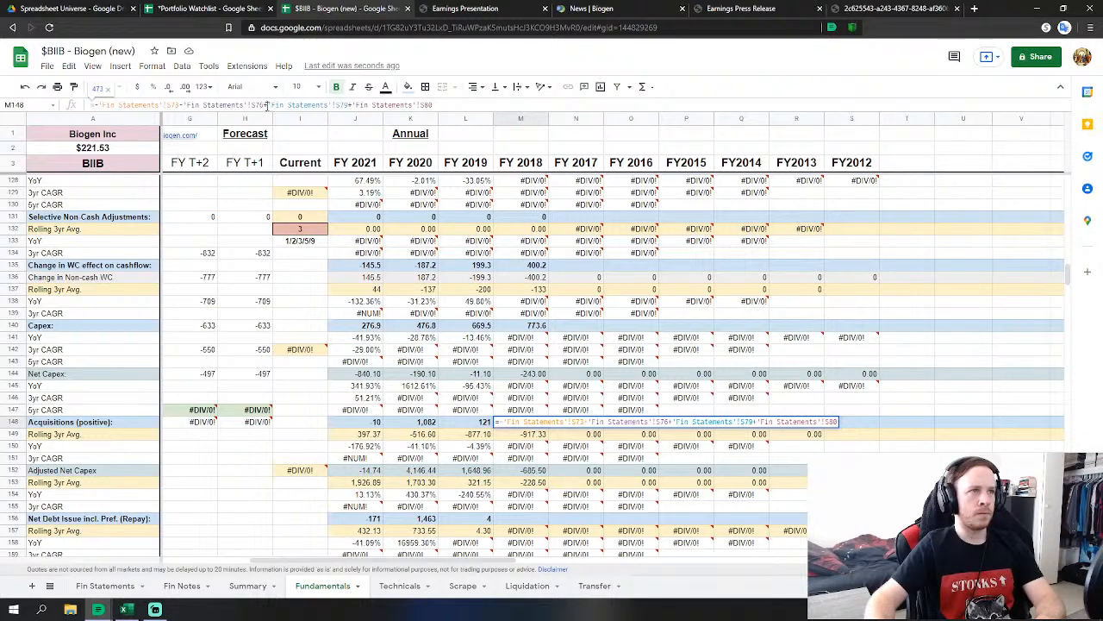
{"action": "type", "text": "-"}
{"action": "double_click", "coordinate": [350, 104]}
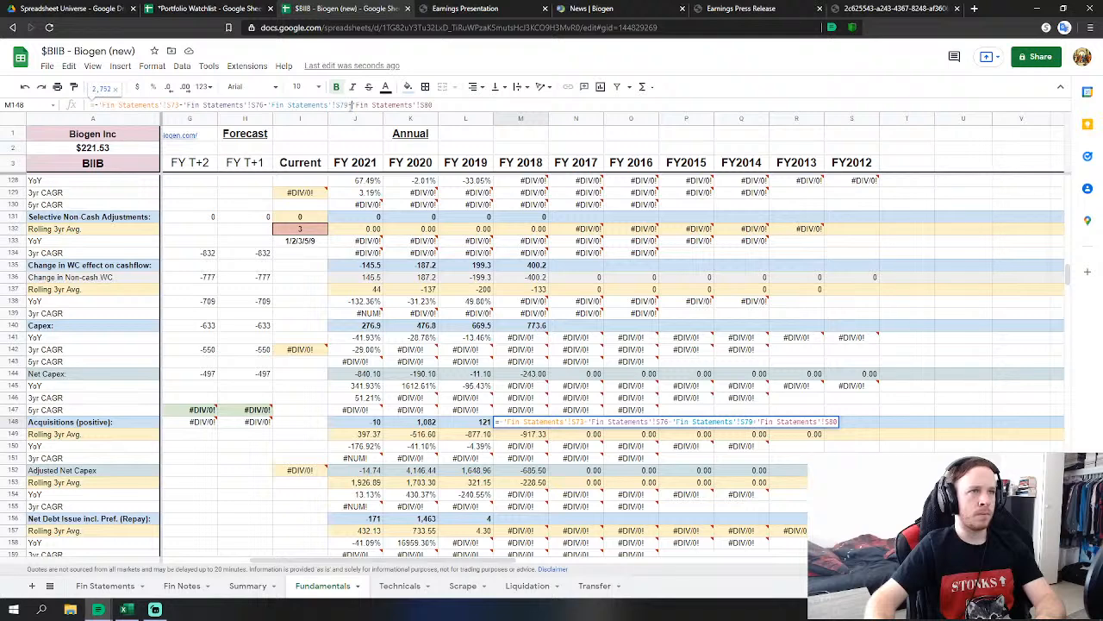
{"action": "type", "text": "-"}
{"action": "key", "text": "Return"}
Set FY2018 Net Debt Issue to noncontrolling interest contribution plus borrowing repayments (S86+S87).
{"action": "scroll", "coordinate": [532, 437], "scroll_direction": "down", "scroll_amount": 2}
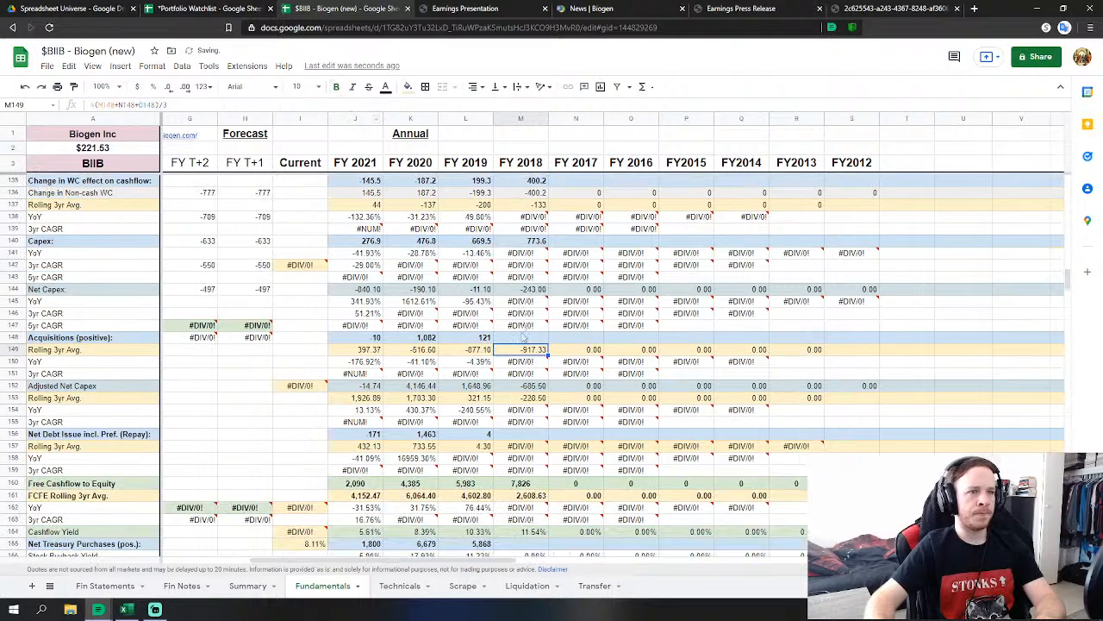
{"action": "left_click", "coordinate": [532, 437]}
{"action": "scroll", "coordinate": [635, 435], "scroll_direction": "down", "scroll_amount": 2}
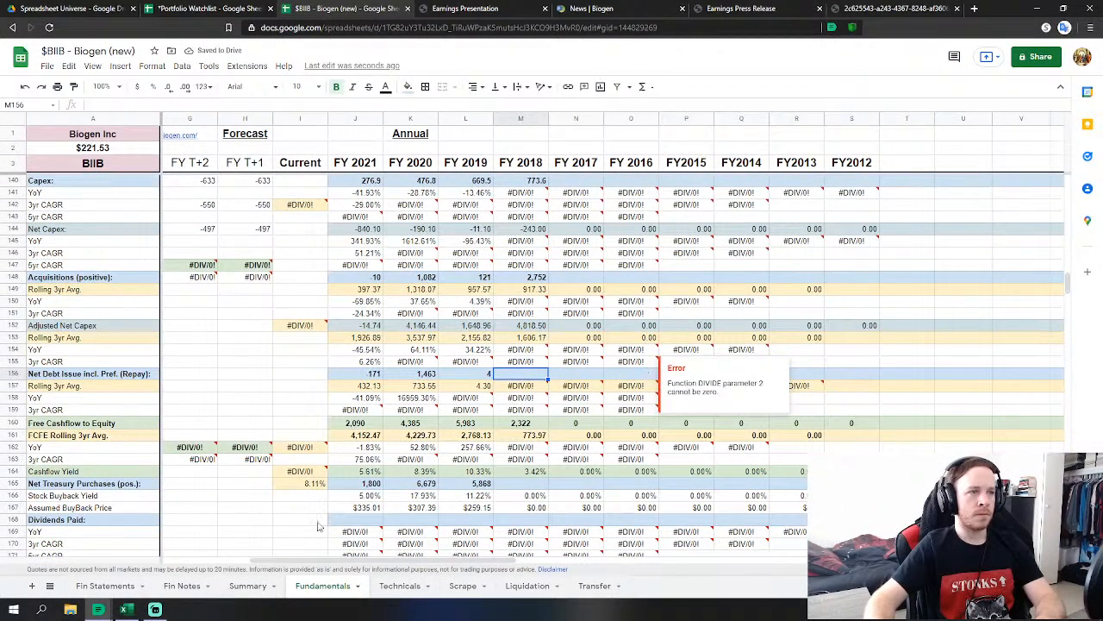
{"action": "type", "text": "="}
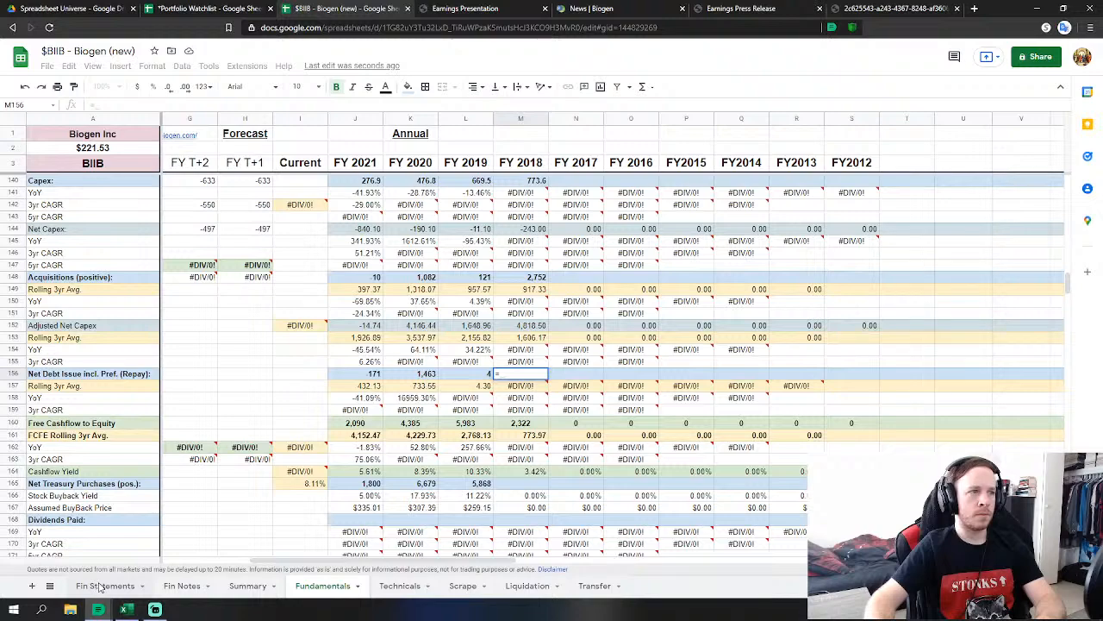
{"action": "left_click", "coordinate": [101, 587]}
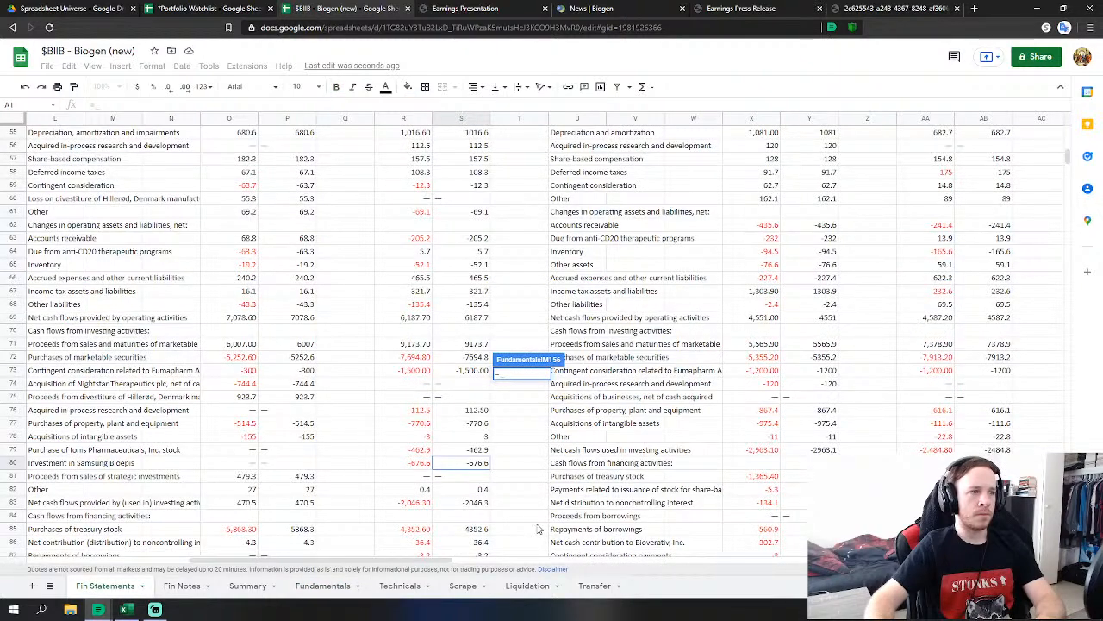
{"action": "scroll", "coordinate": [538, 529], "scroll_direction": "down", "scroll_amount": 1}
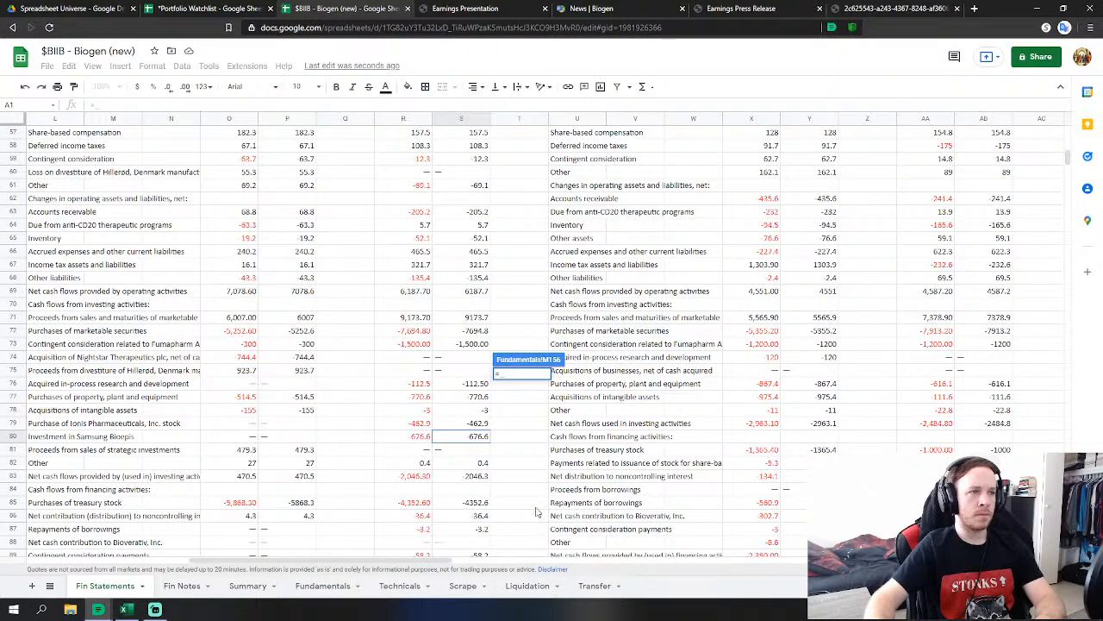
{"action": "scroll", "coordinate": [536, 512], "scroll_direction": "down", "scroll_amount": 3}
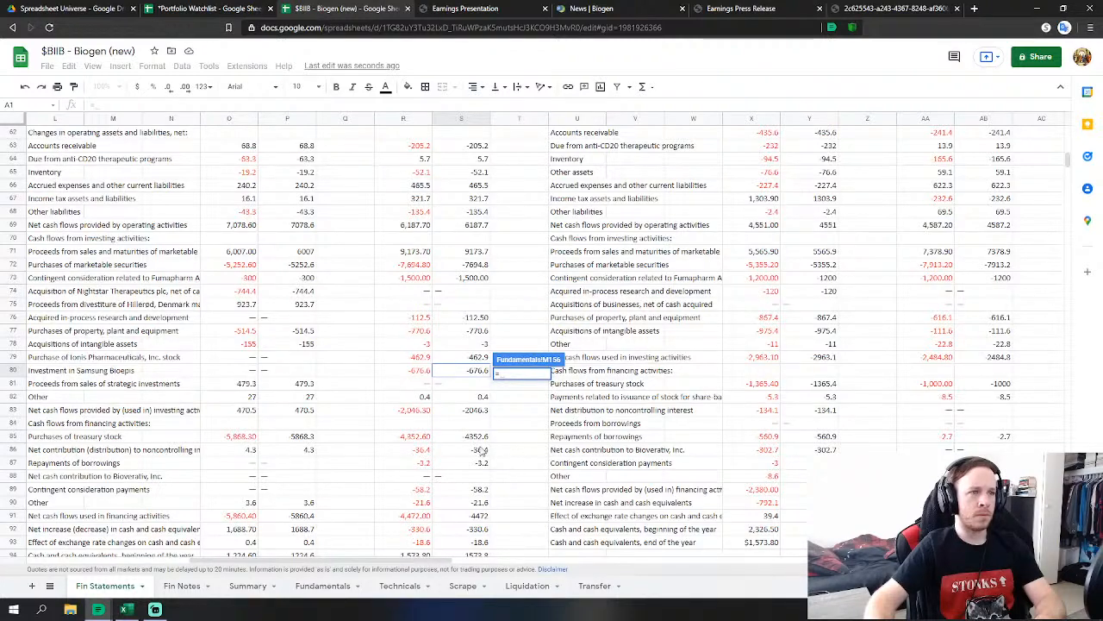
{"action": "left_click", "coordinate": [480, 452]}
{"action": "type", "text": "+"}
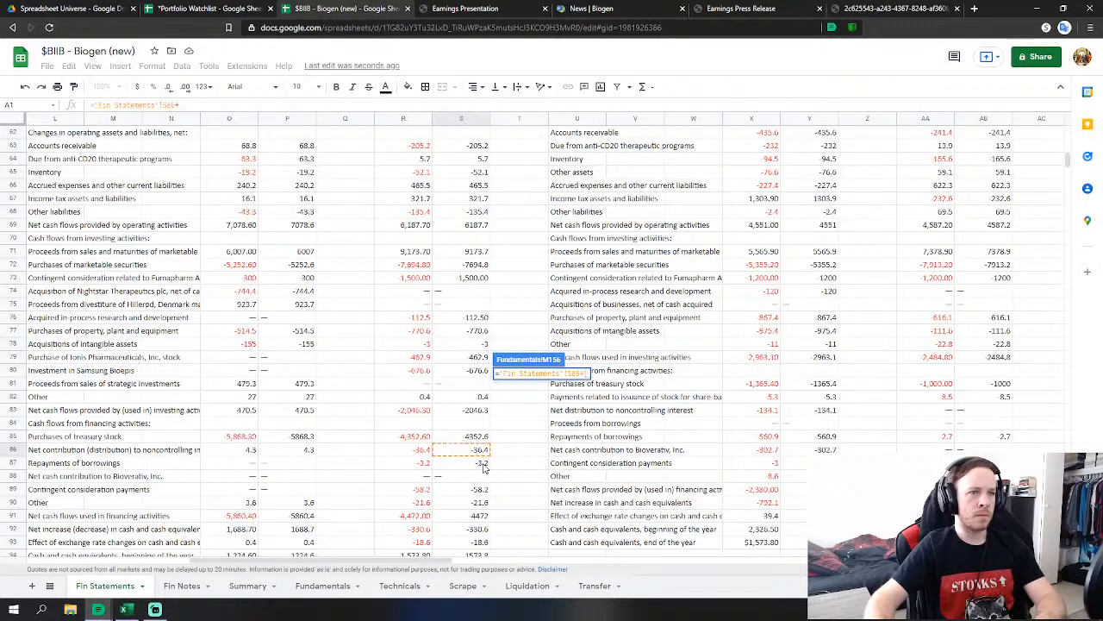
{"action": "left_click", "coordinate": [483, 464]}
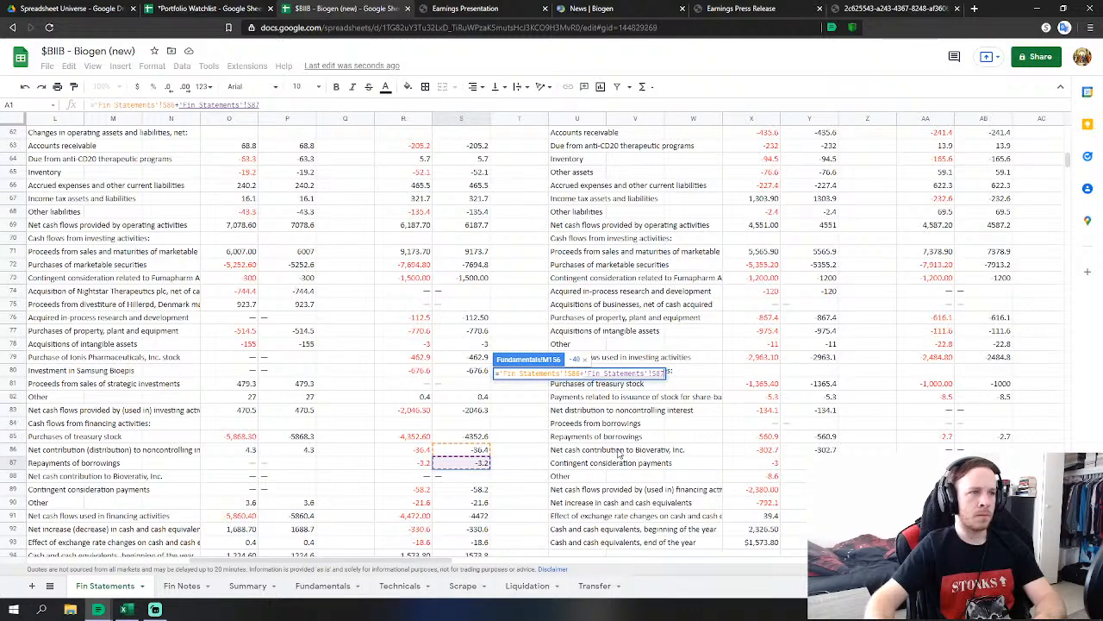
{"action": "key", "text": "Return"}
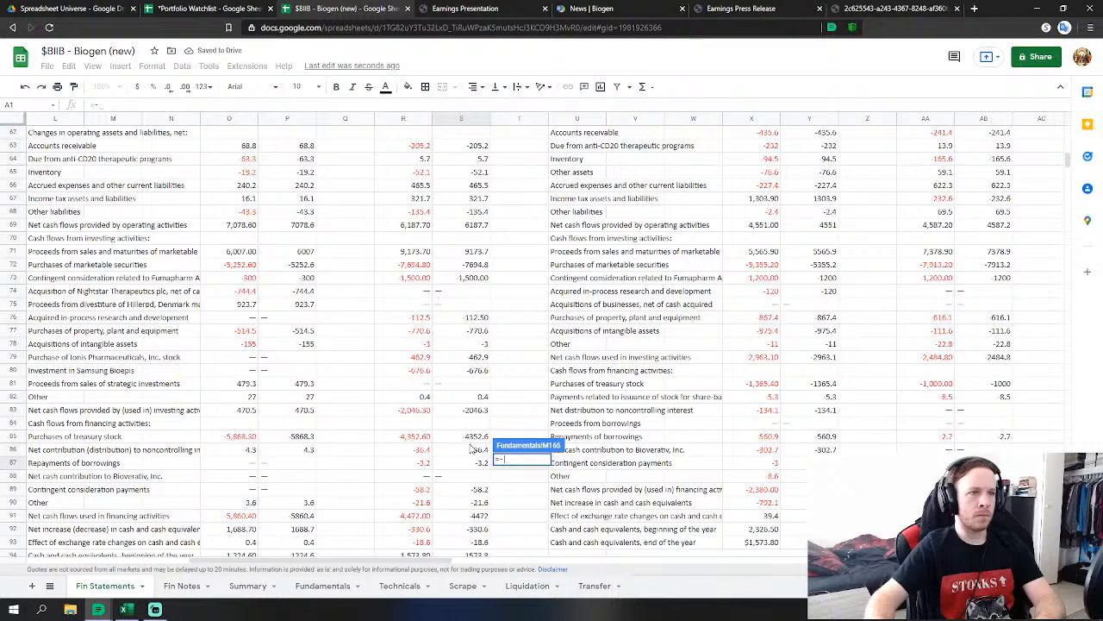
Link FY2018 Net Treasury Purchases to the 2018 treasury stock purchases (-S85).
{"action": "left_click", "coordinate": [466, 436]}
{"action": "key", "text": "Return"}
{"action": "scroll", "coordinate": [612, 394], "scroll_direction": "down", "scroll_amount": 8}
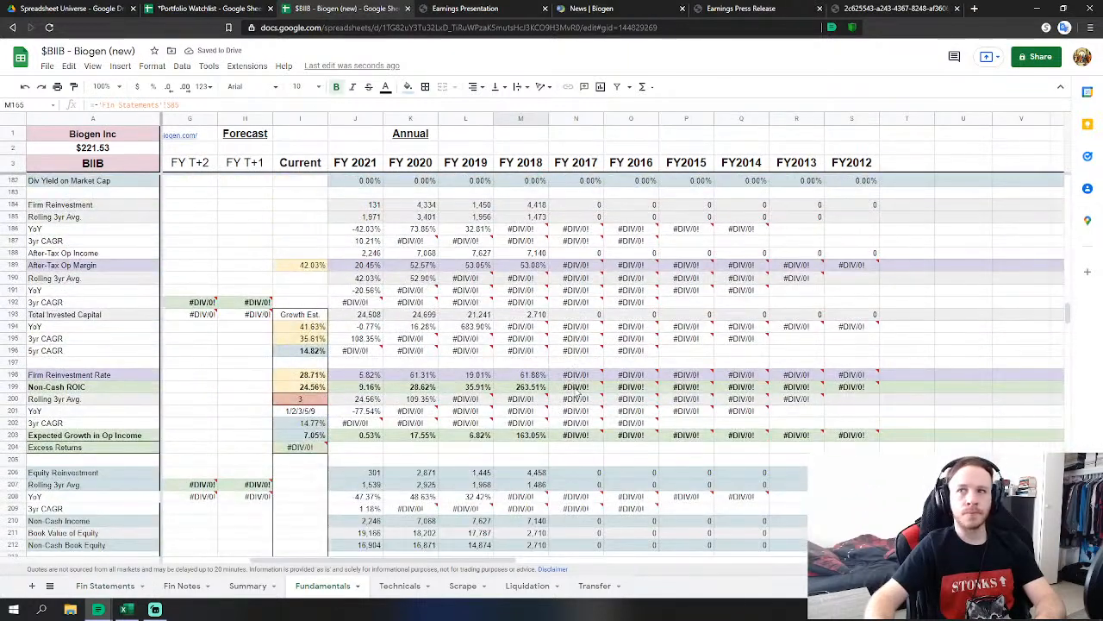
{"action": "scroll", "coordinate": [577, 392], "scroll_direction": "down", "scroll_amount": 5}
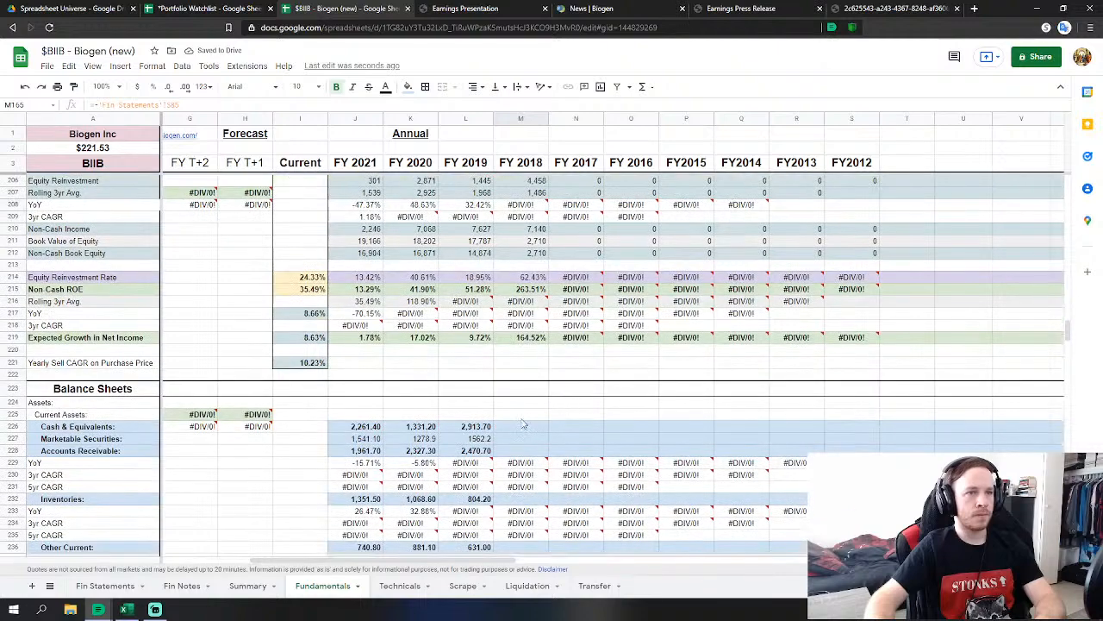
Link FY 2018 Cash and Marketable Securities to their 2018 Fin Statements figures.
{"action": "left_click", "coordinate": [523, 425]}
{"action": "scroll", "coordinate": [595, 385], "scroll_direction": "down", "scroll_amount": 2}
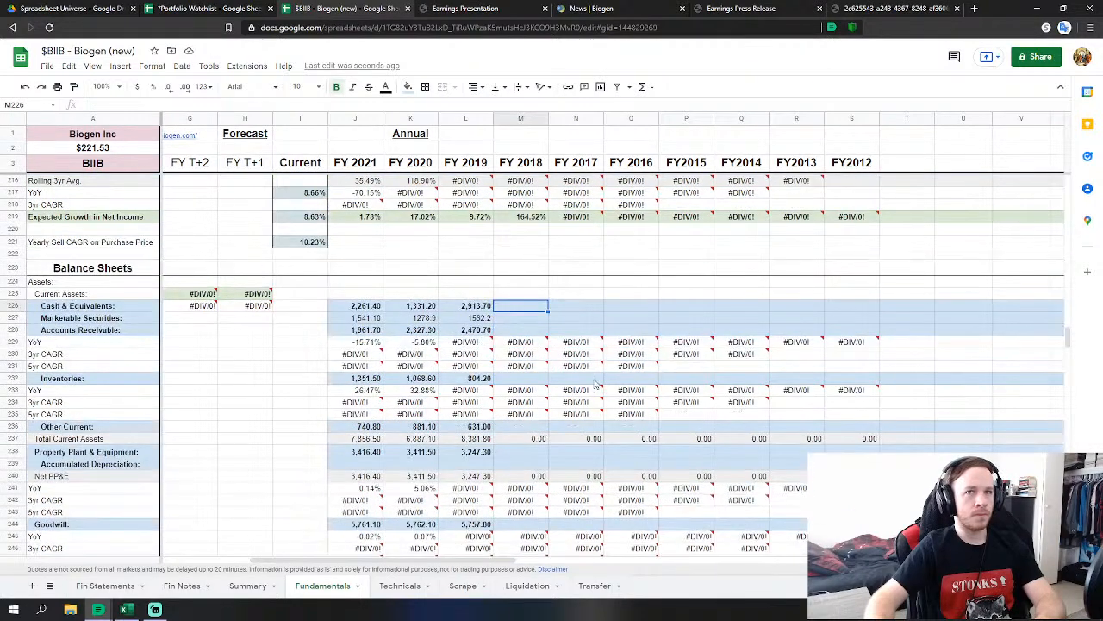
{"action": "type", "text": "="}
{"action": "left_click", "coordinate": [108, 586]}
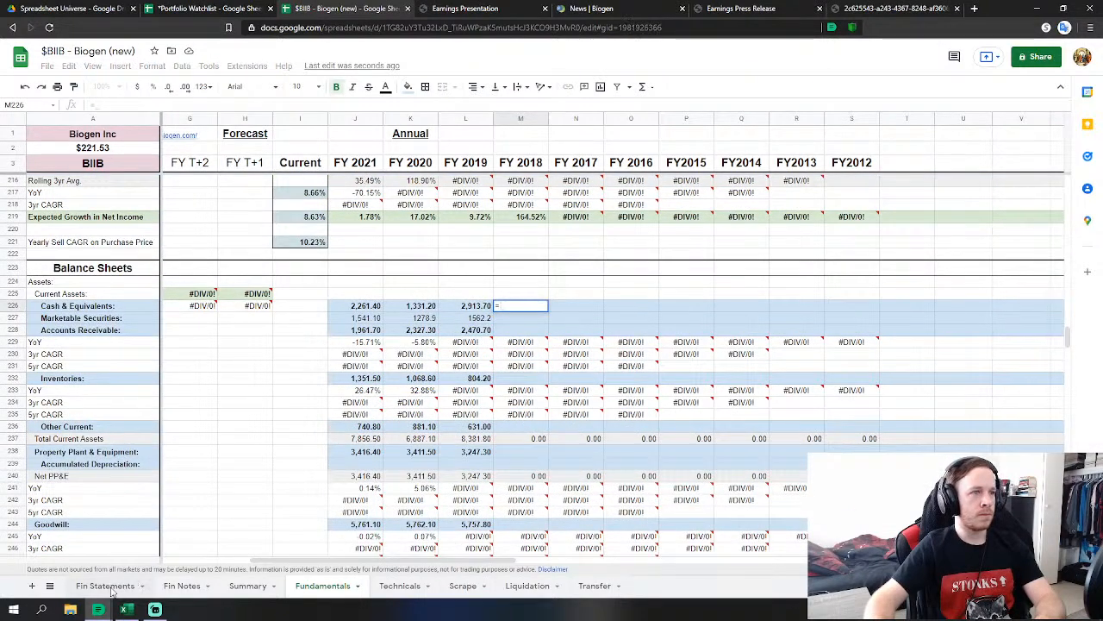
{"action": "scroll", "coordinate": [472, 437], "scroll_direction": "down", "scroll_amount": 10}
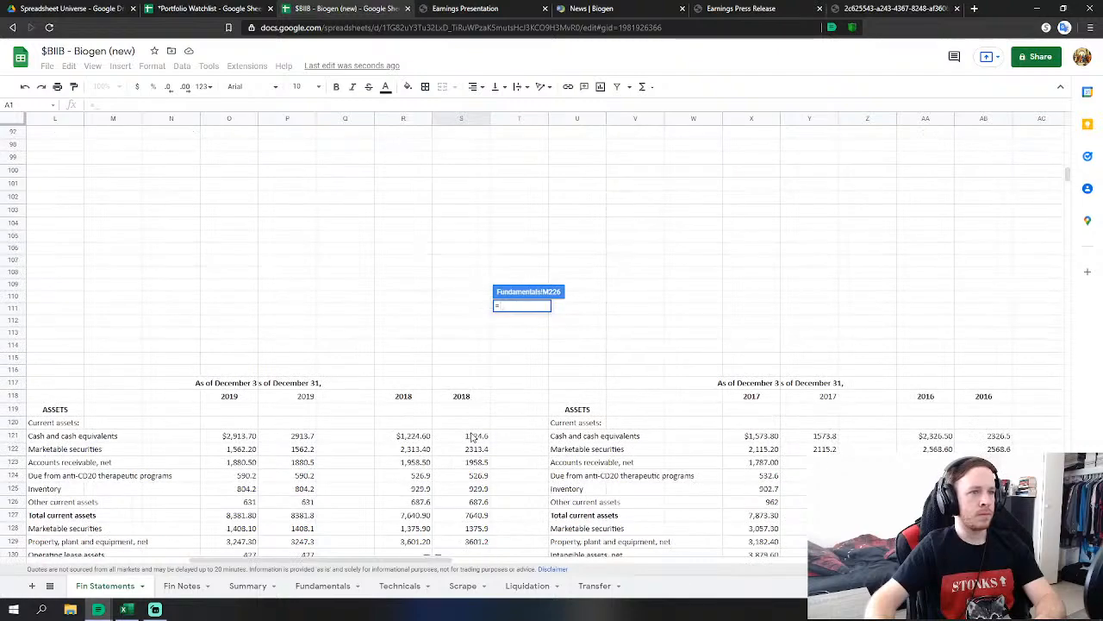
{"action": "left_click", "coordinate": [472, 437]}
{"action": "scroll", "coordinate": [472, 437], "scroll_direction": "down", "scroll_amount": 3}
{"action": "key", "text": "Return"}
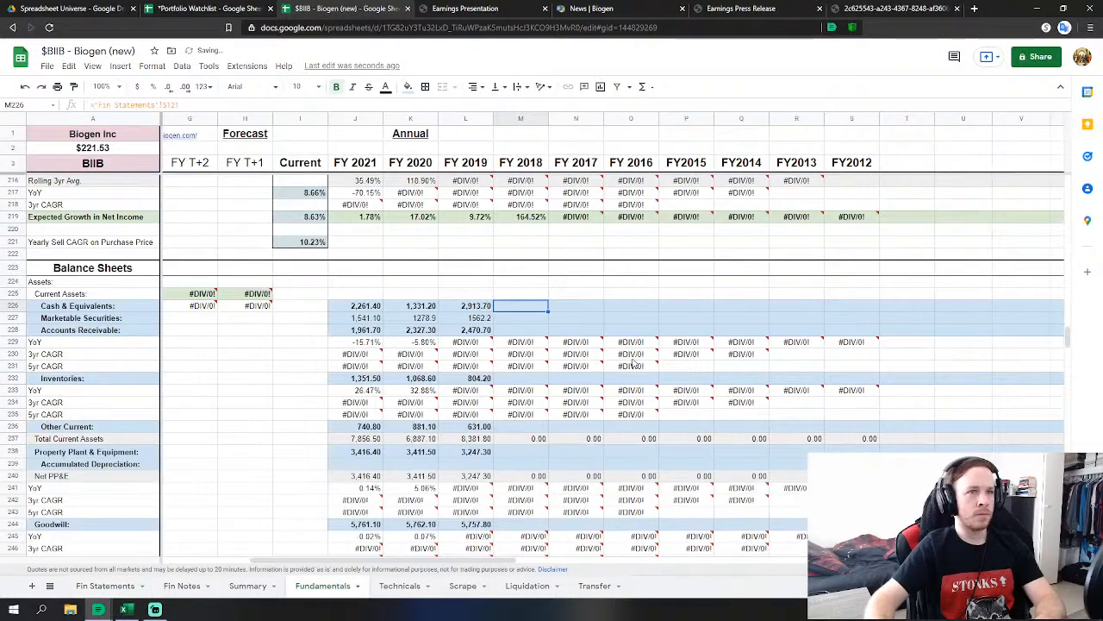
{"action": "left_click", "coordinate": [532, 319]}
{"action": "type", "text": "="}
{"action": "left_click", "coordinate": [105, 586]}
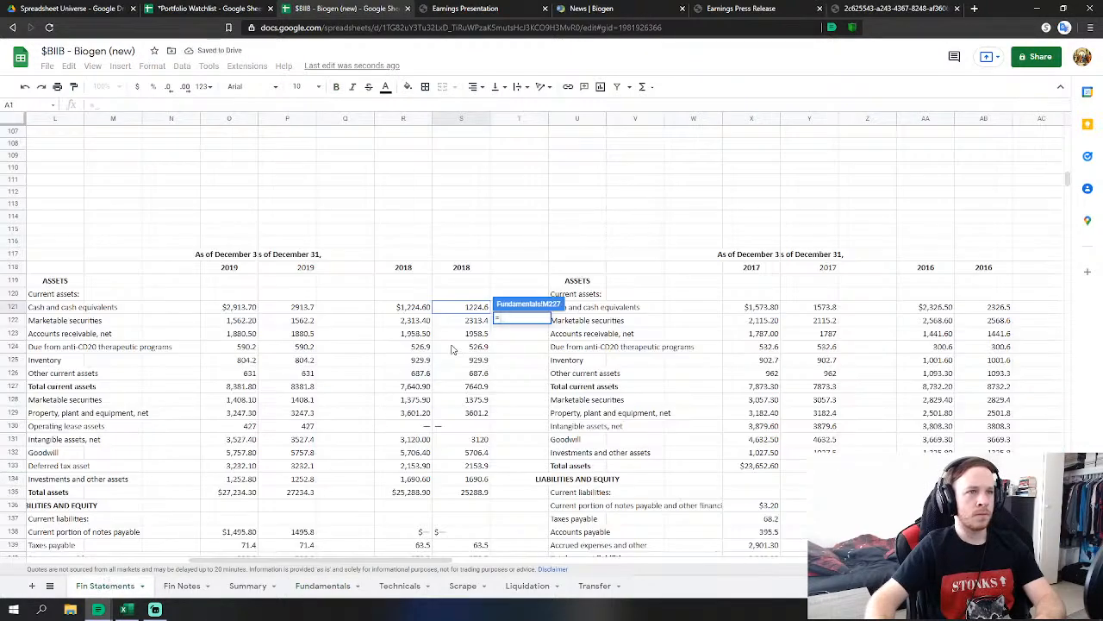
{"action": "left_click", "coordinate": [477, 324]}
{"action": "key", "text": "Return"}
Set FY 2018 Receivables to S123+S124 and link Inventories, giving 929.90.
{"action": "type", "text": "="}
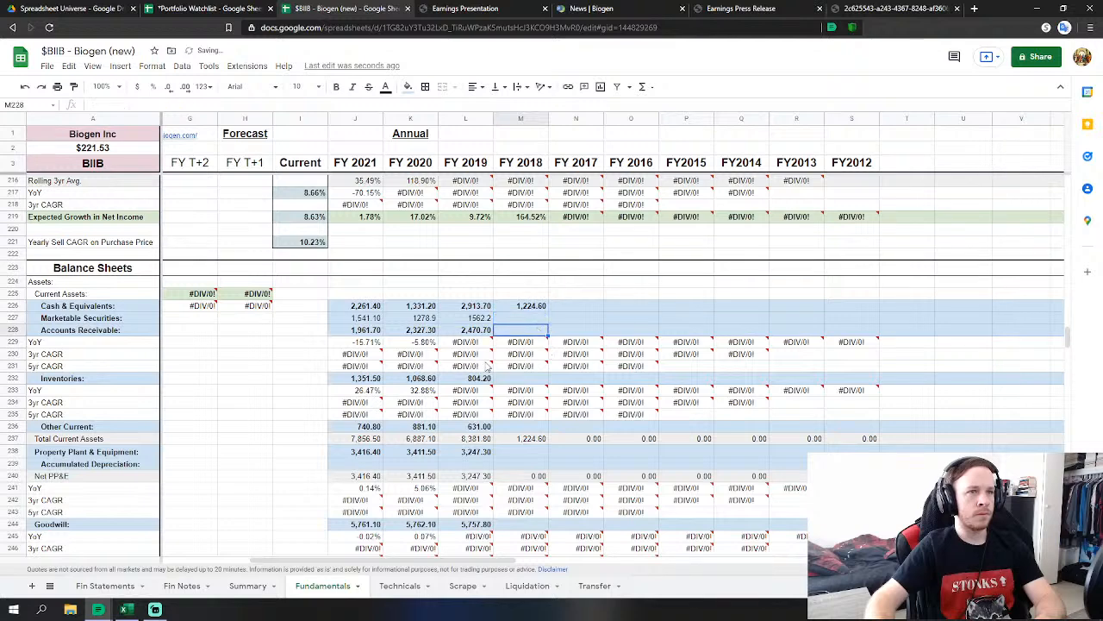
{"action": "left_click", "coordinate": [106, 585]}
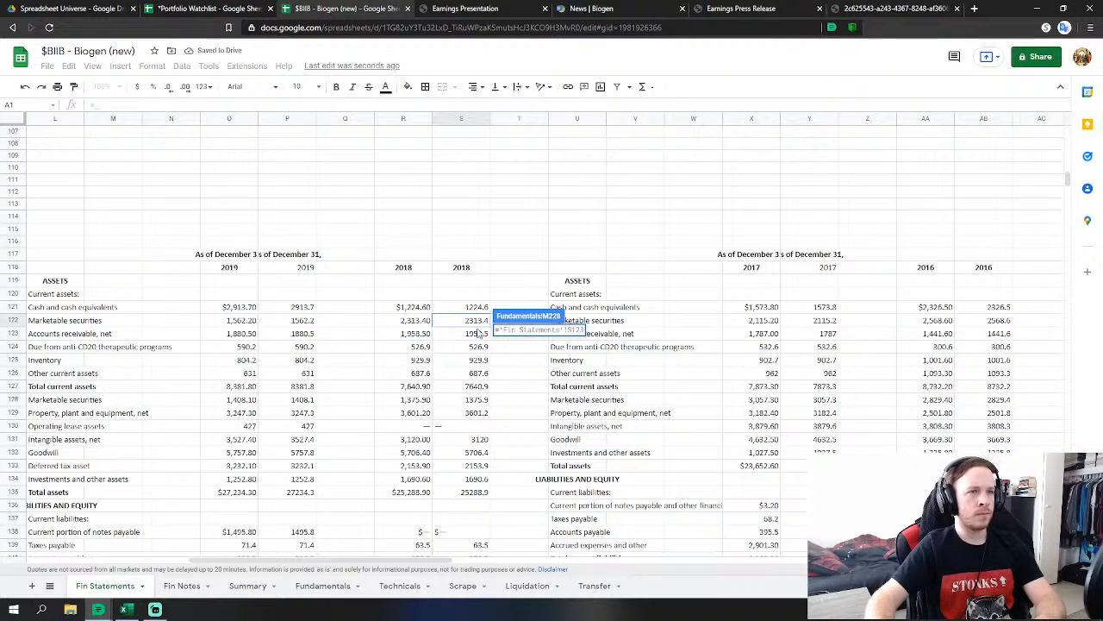
{"action": "type", "text": "+"}
{"action": "left_click", "coordinate": [478, 346]}
{"action": "key", "text": "Return"}
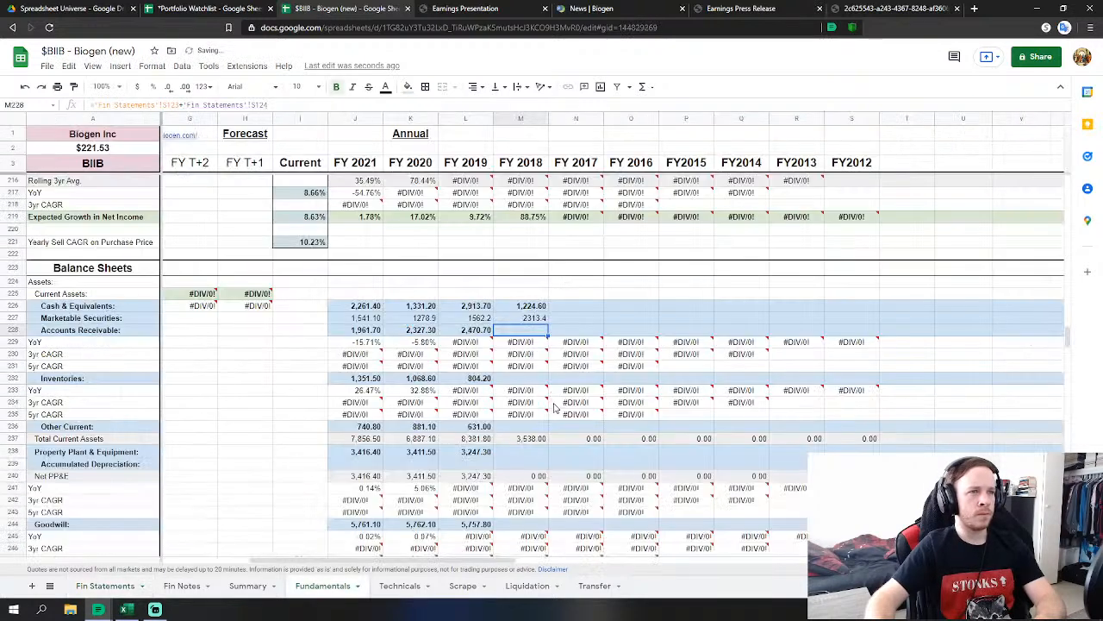
{"action": "left_click", "coordinate": [528, 378]}
{"action": "type", "text": "="}
{"action": "left_click", "coordinate": [105, 585]}
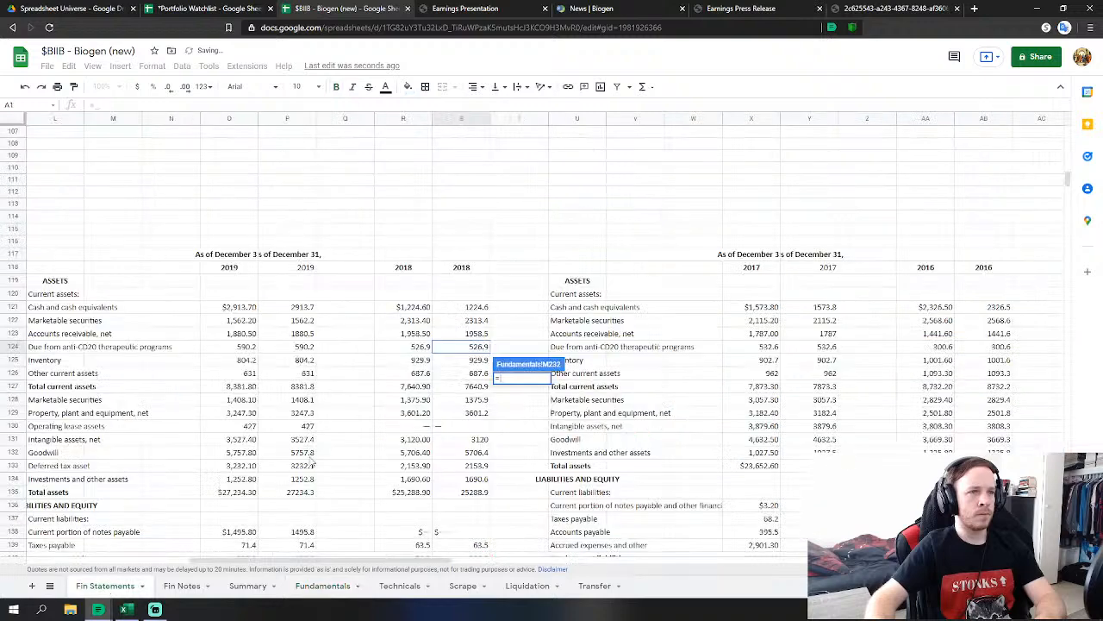
{"action": "left_click", "coordinate": [479, 360]}
{"action": "key", "text": "Return"}
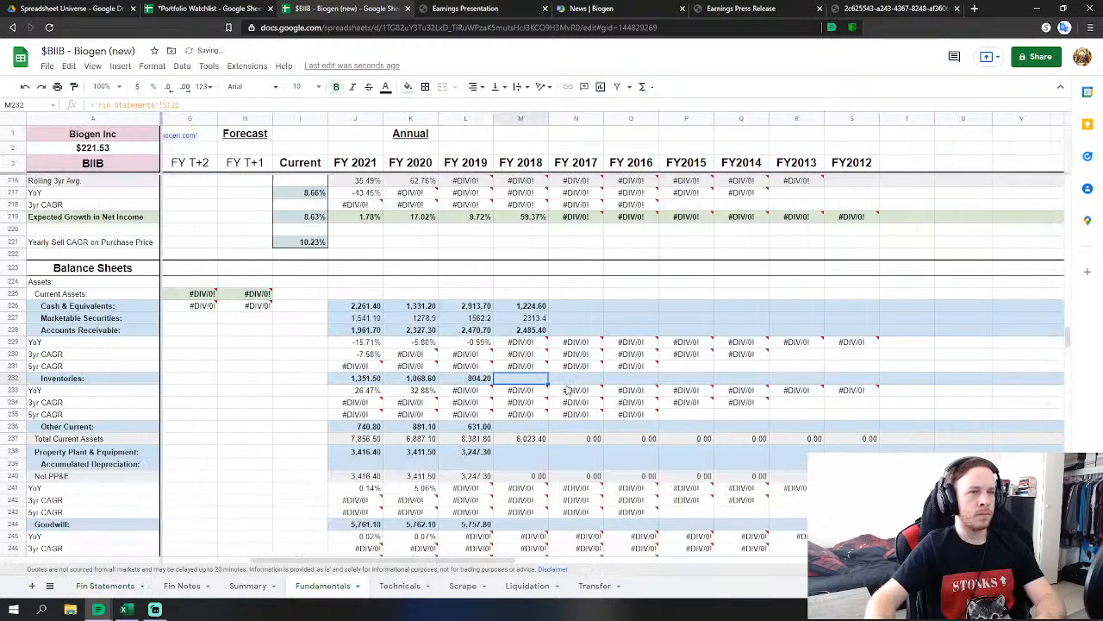
Link FY 2018 Other Current Assets (687.60) and PP&E to their 2018 Fin Statements values.
{"action": "left_click", "coordinate": [520, 428]}
{"action": "type", "text": "="}
{"action": "left_click", "coordinate": [105, 586]}
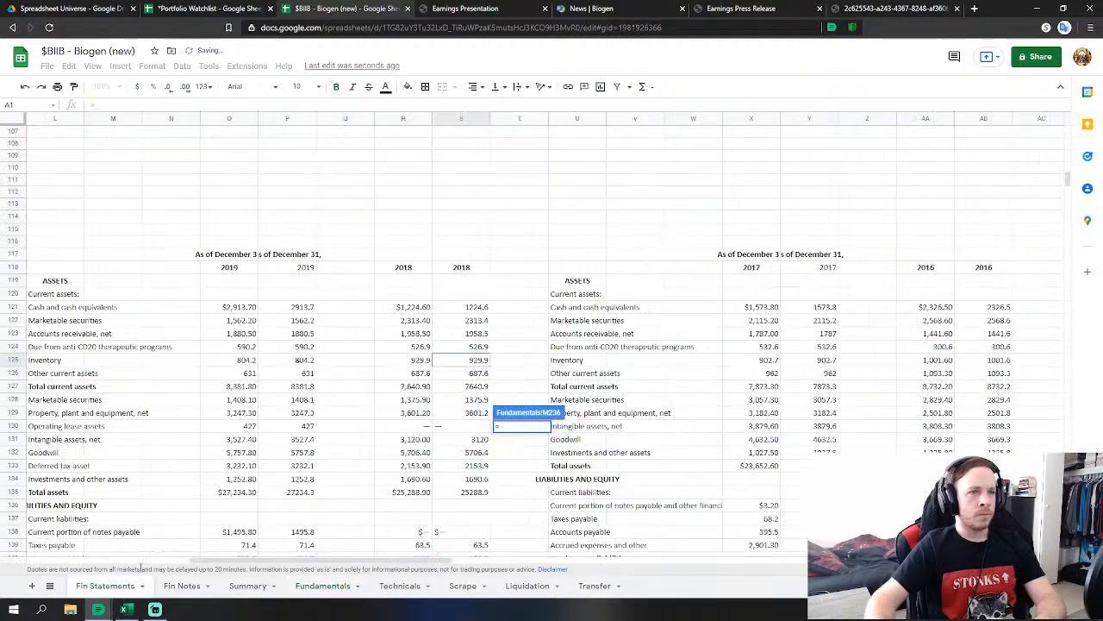
{"action": "left_click", "coordinate": [478, 373]}
{"action": "key", "text": "Return"}
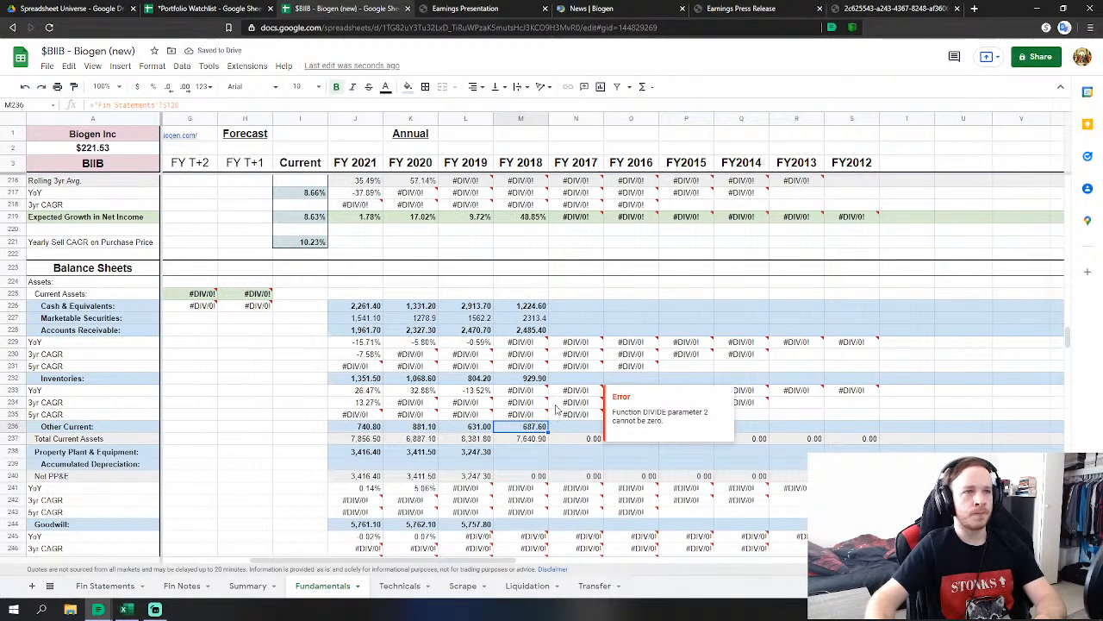
{"action": "left_click", "coordinate": [521, 462]}
{"action": "type", "text": "="}
{"action": "left_click", "coordinate": [110, 589]}
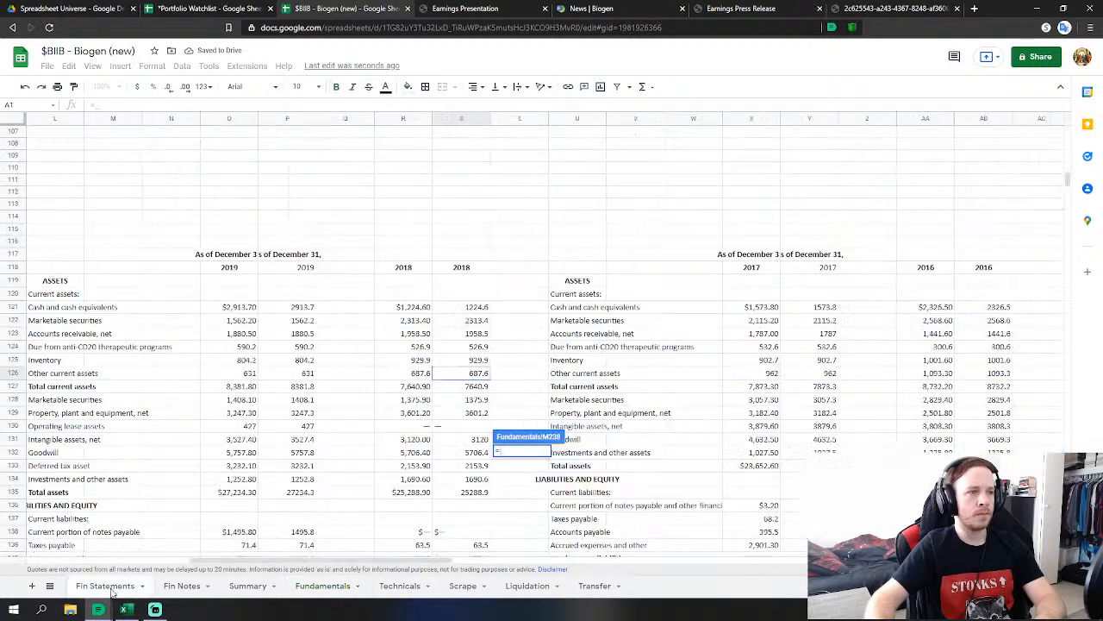
{"action": "left_click", "coordinate": [483, 414]}
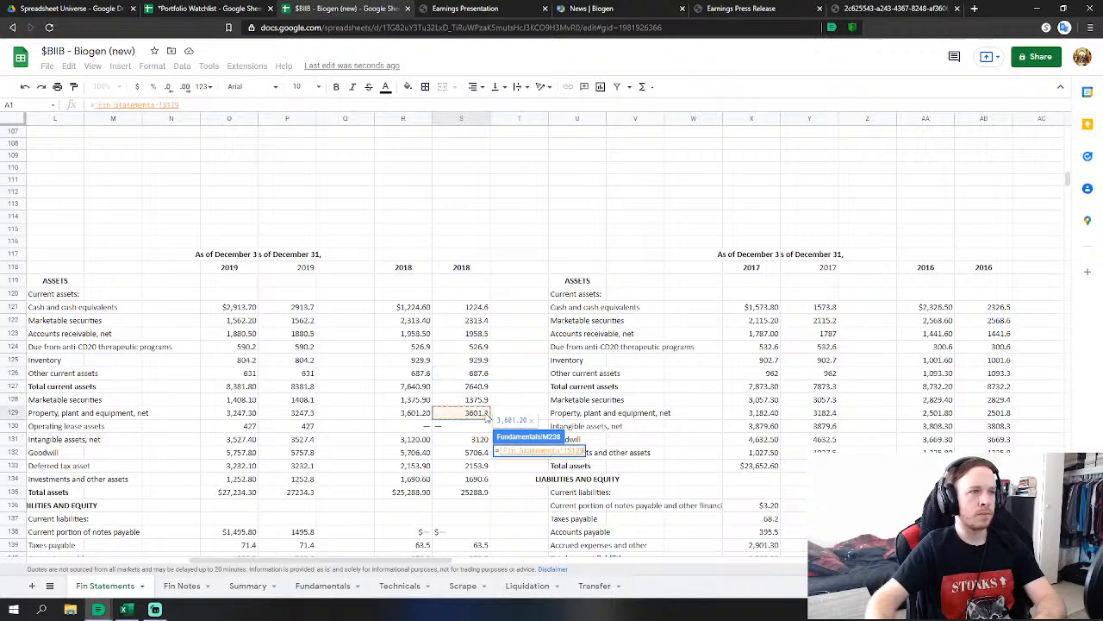
{"action": "key", "text": "Return"}
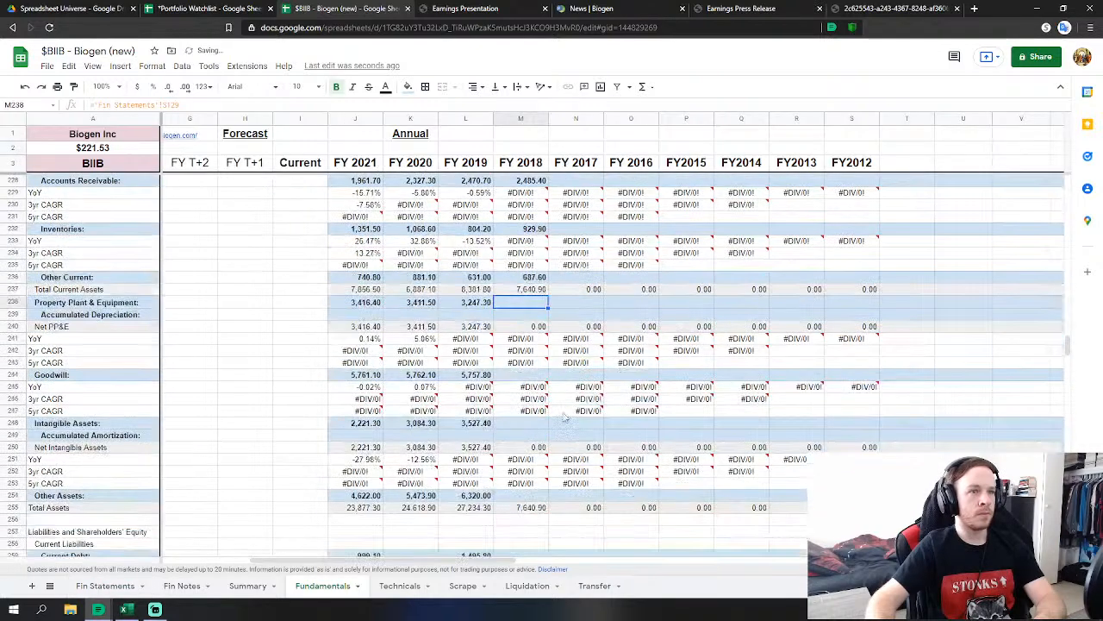
Link FY 2018 Goodwill to 'Fin Statements'!S132 and Intangible Assets to S131.
{"action": "left_click", "coordinate": [535, 384]}
{"action": "type", "text": "="}
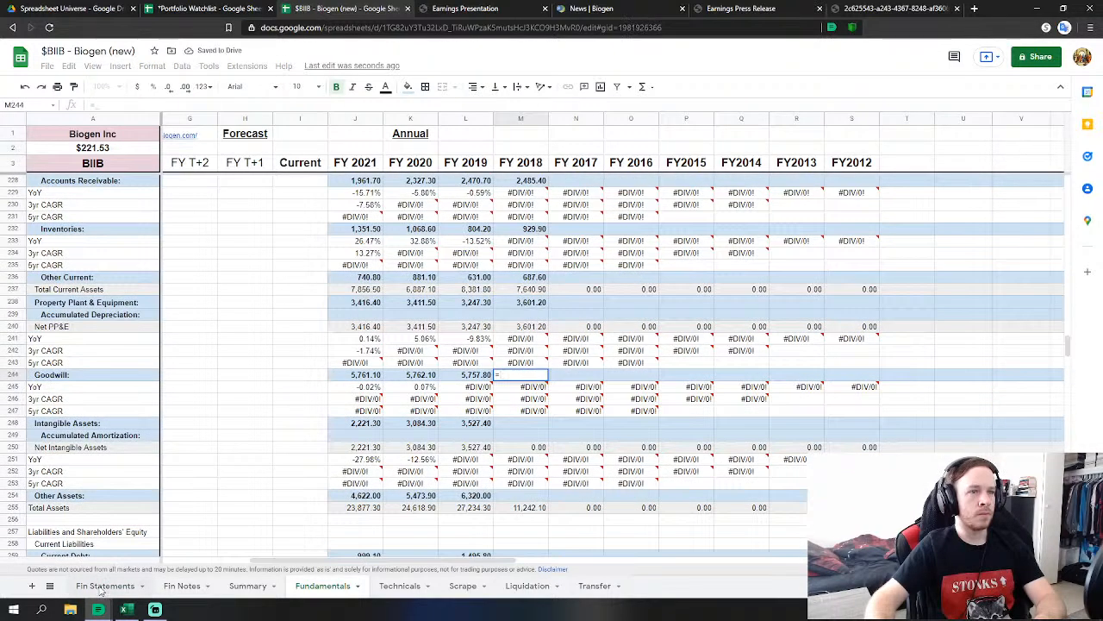
{"action": "left_click", "coordinate": [104, 586]}
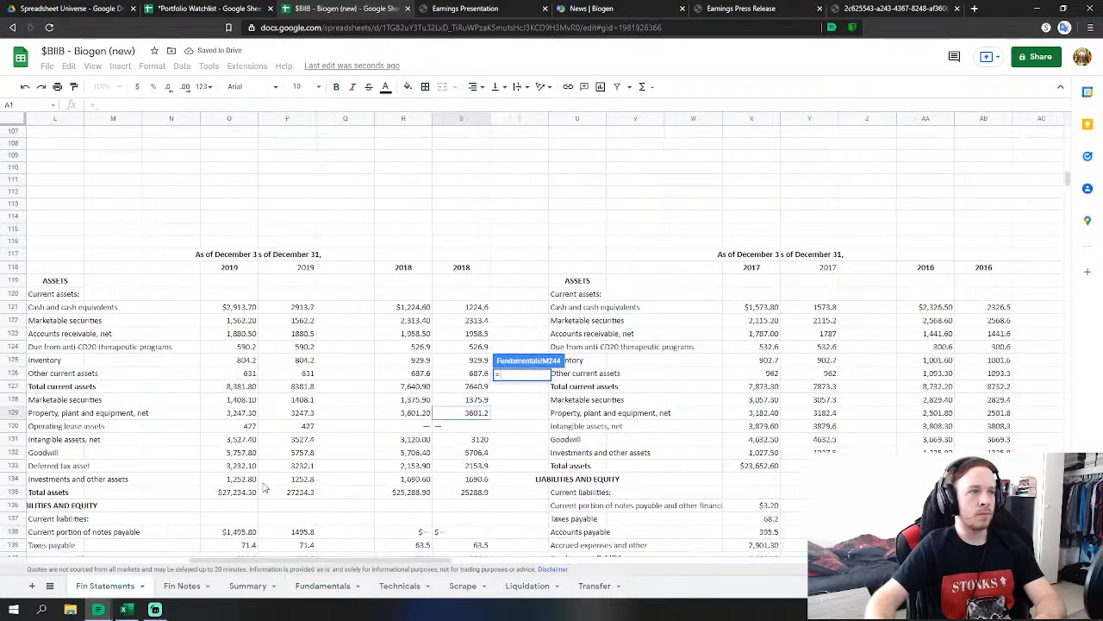
{"action": "left_click", "coordinate": [483, 440]}
{"action": "left_click", "coordinate": [479, 453]}
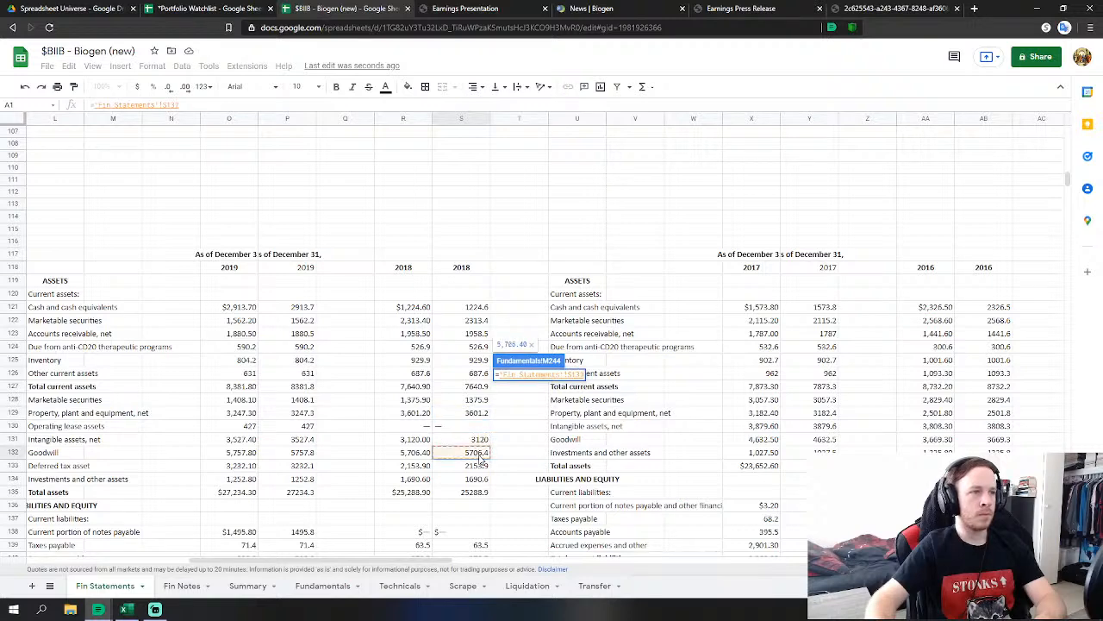
{"action": "key", "text": "Return"}
{"action": "left_click", "coordinate": [520, 423]}
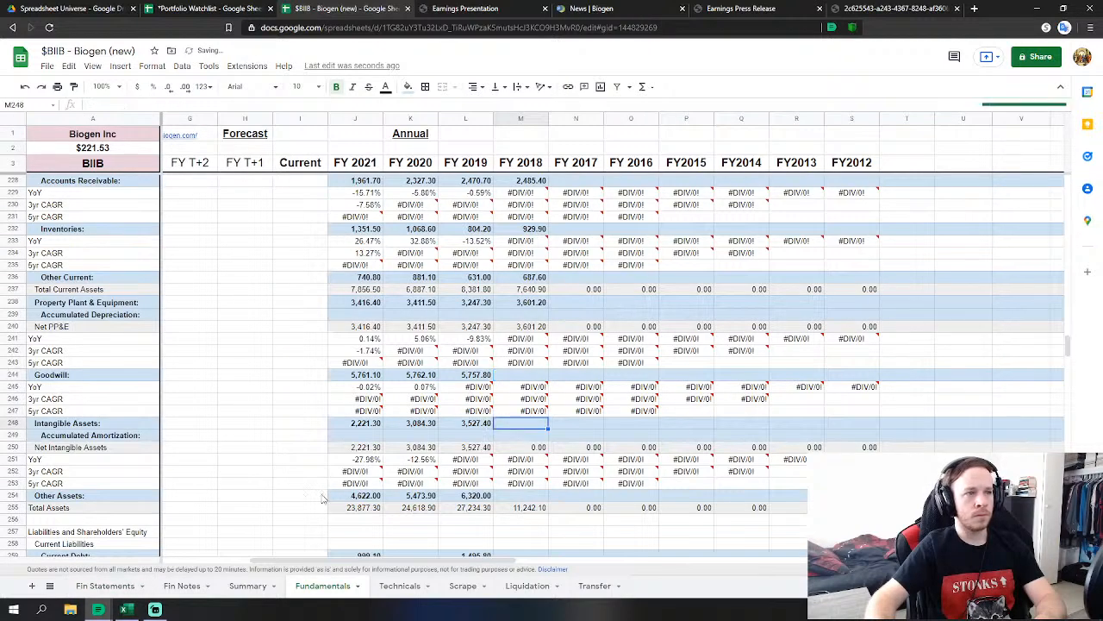
{"action": "type", "text": "="}
{"action": "left_click", "coordinate": [106, 588]}
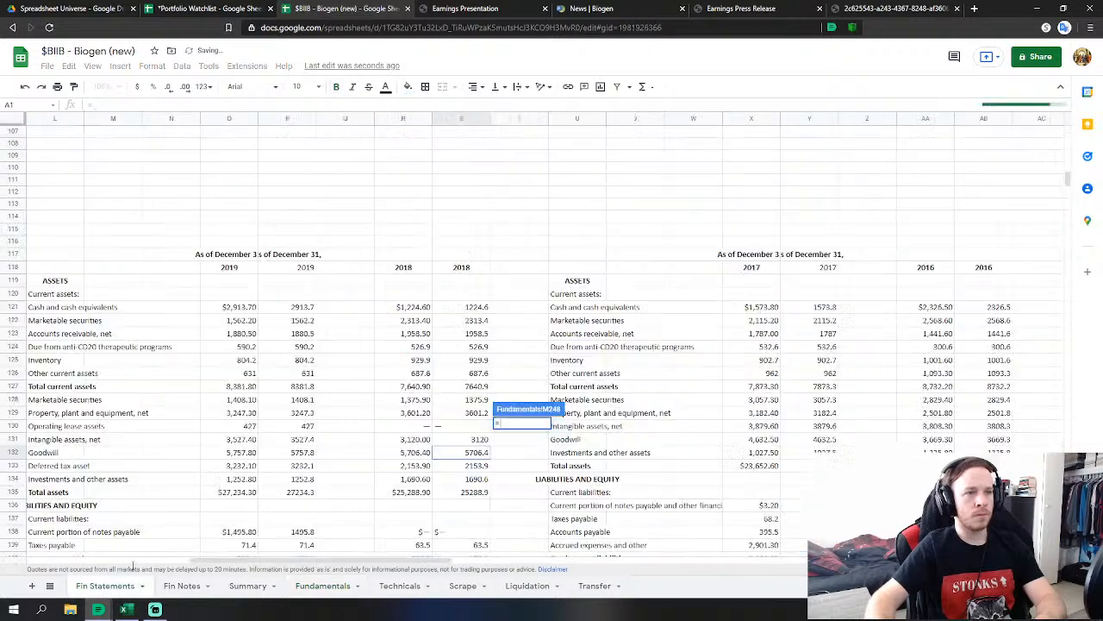
{"action": "left_click", "coordinate": [468, 442]}
{"action": "key", "text": "Return"}
Set FY 2018 Other Assets to S128+S133+S134, totalling 5,220.40.
{"action": "left_click", "coordinate": [528, 494]}
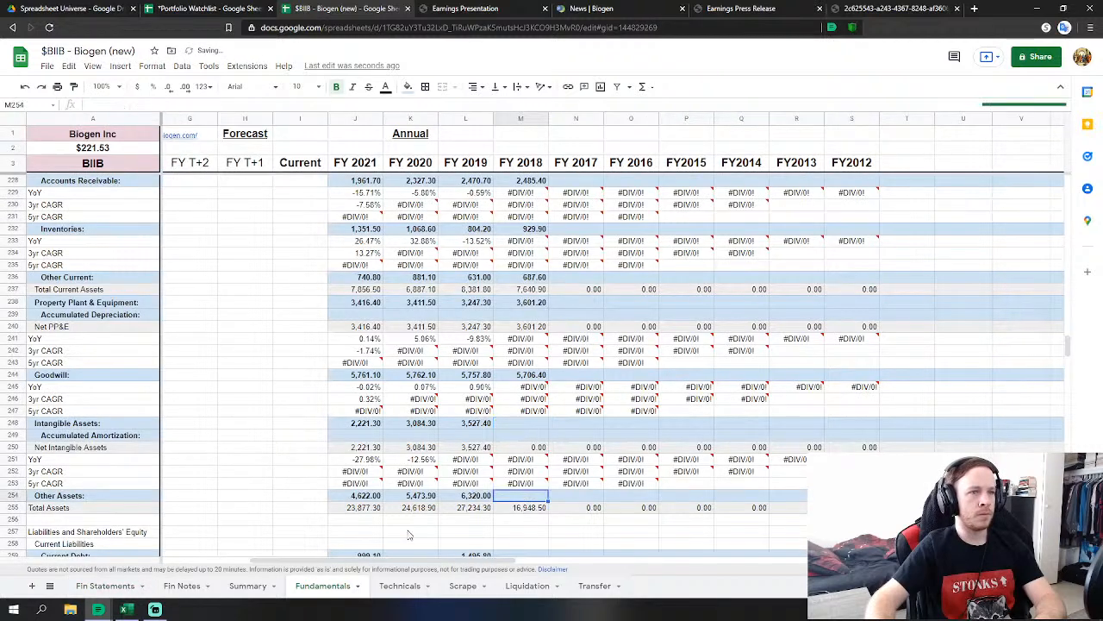
{"action": "type", "text": "="}
{"action": "left_click", "coordinate": [103, 586]}
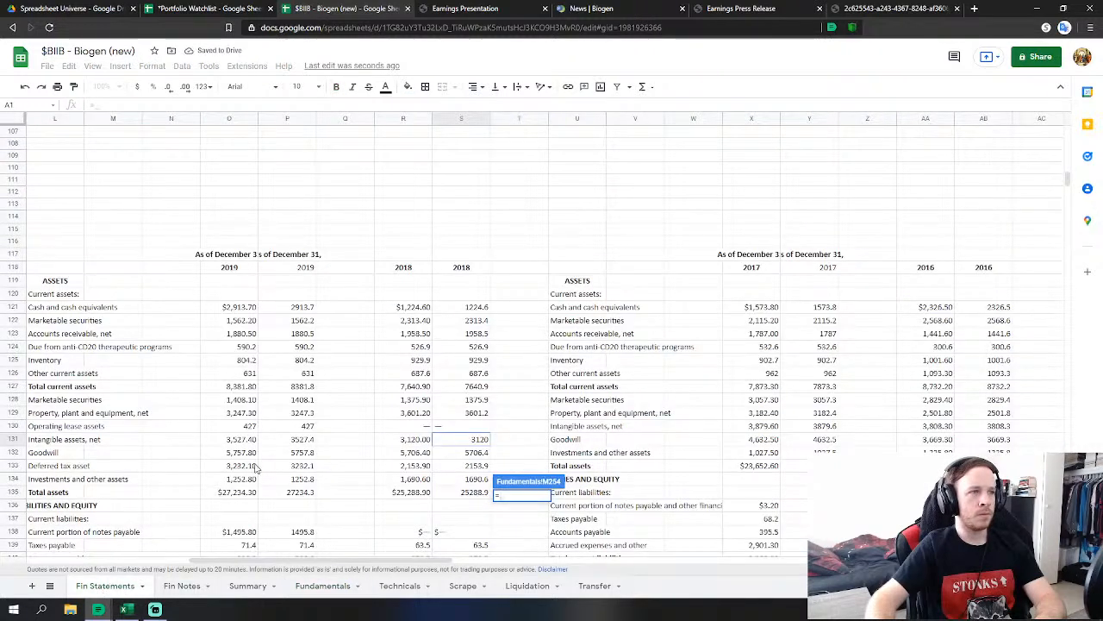
{"action": "left_click", "coordinate": [480, 401]}
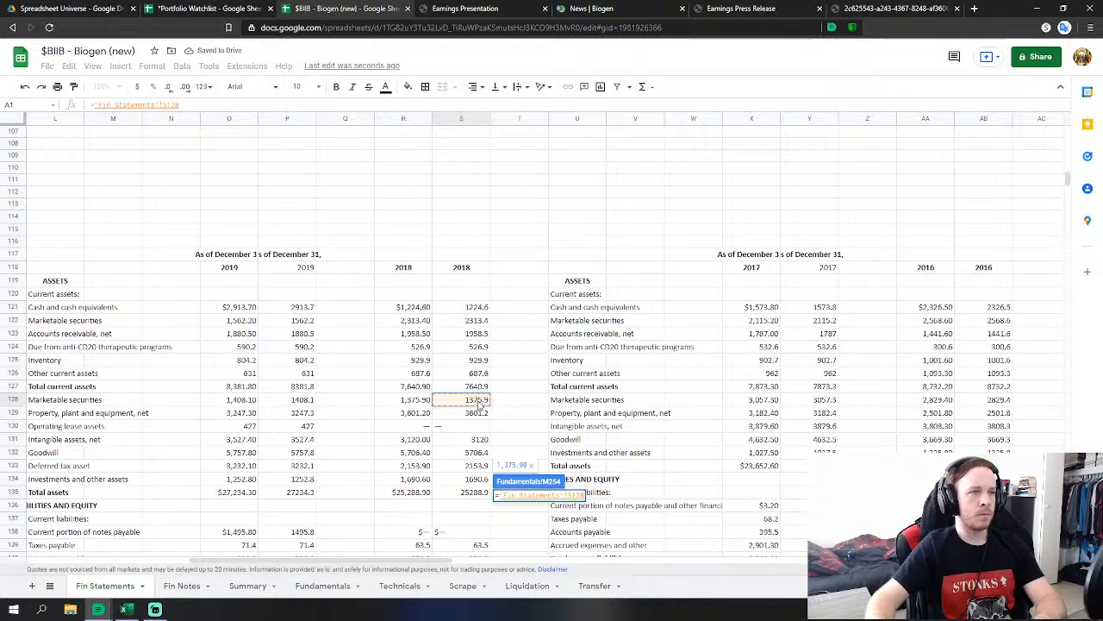
{"action": "type", "text": "+"}
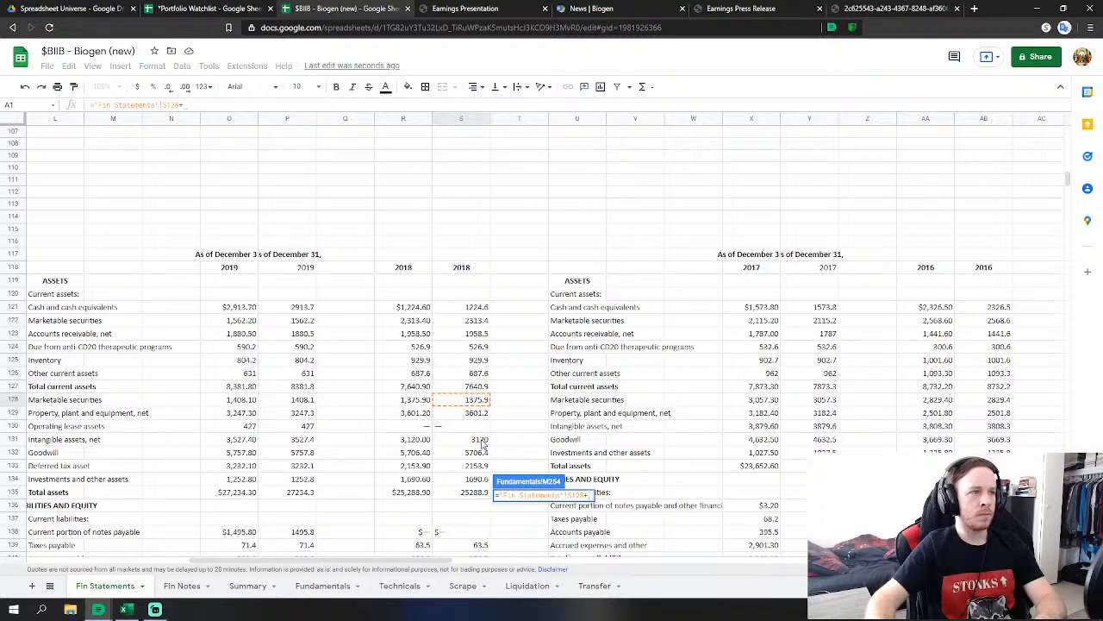
{"action": "left_click", "coordinate": [477, 466]}
{"action": "type", "text": "+"}
{"action": "left_click", "coordinate": [478, 479]}
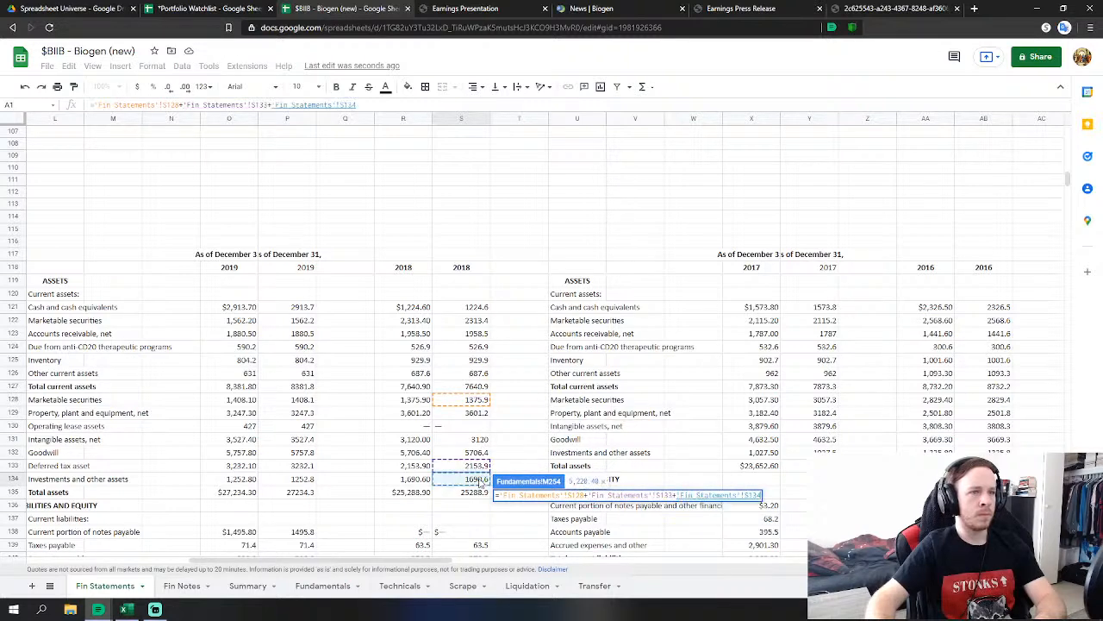
{"action": "key", "text": "Return"}
Start a Fin Statements link formula in the FY 2018 current debt cell.
{"action": "scroll", "coordinate": [560, 387], "scroll_direction": "down", "scroll_amount": 10}
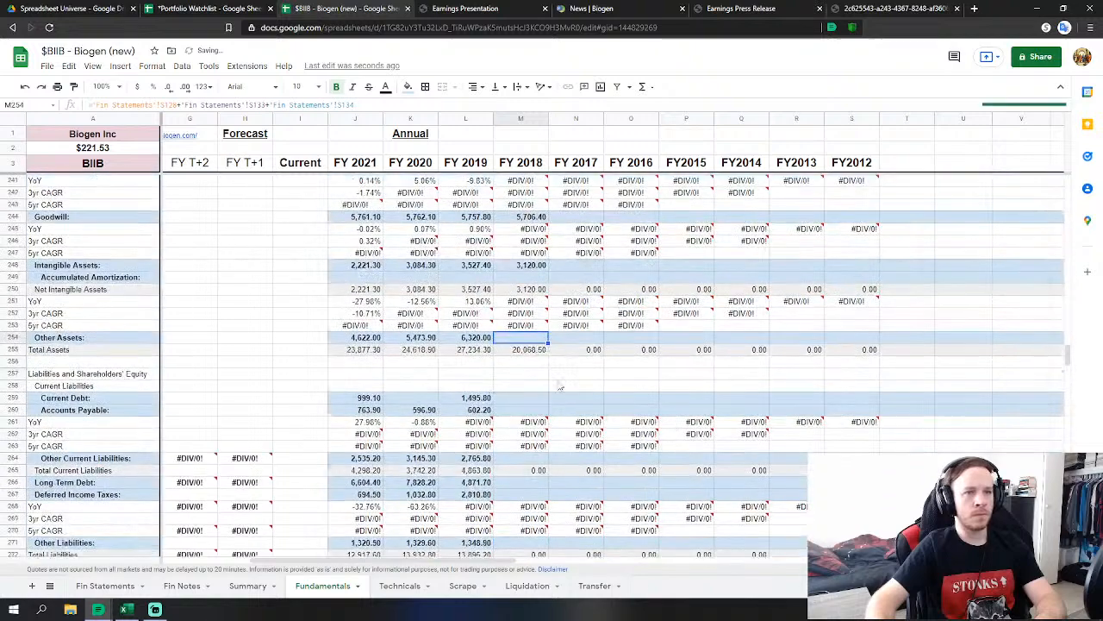
{"action": "left_click", "coordinate": [521, 397]}
{"action": "scroll", "coordinate": [370, 482], "scroll_direction": "down", "scroll_amount": 1}
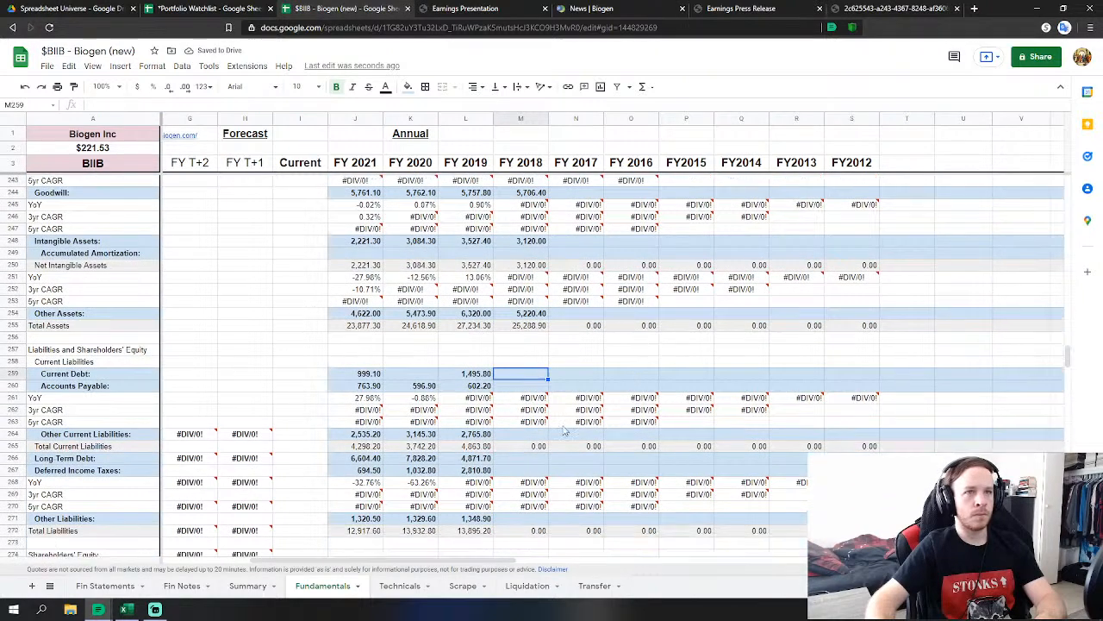
{"action": "type", "text": "="}
{"action": "left_click", "coordinate": [118, 586]}
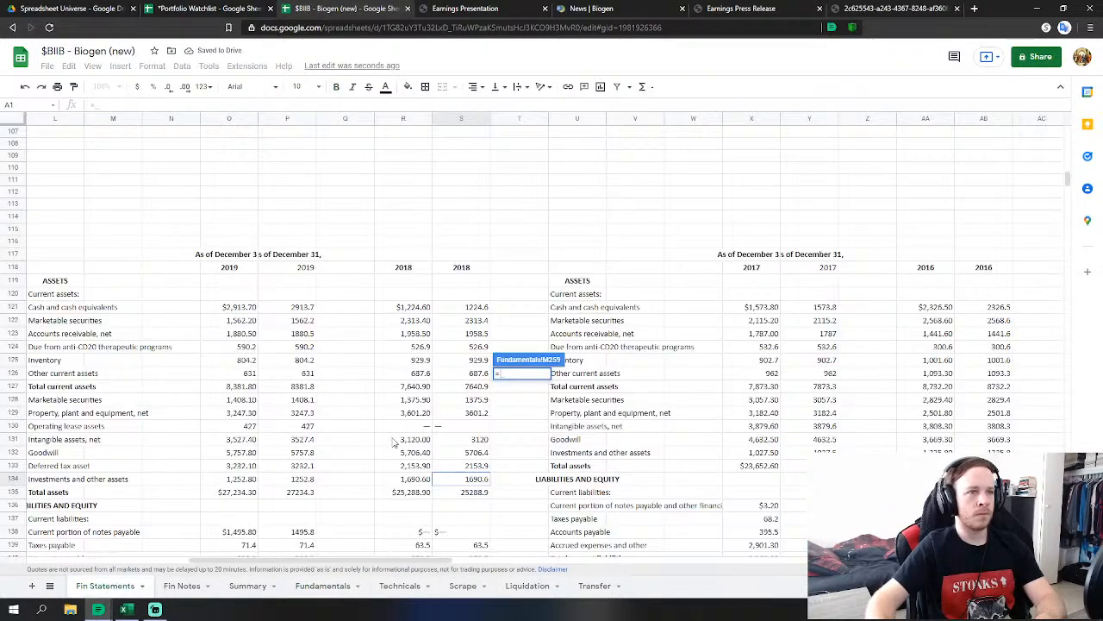
{"action": "scroll", "coordinate": [393, 442], "scroll_direction": "down", "scroll_amount": 3}
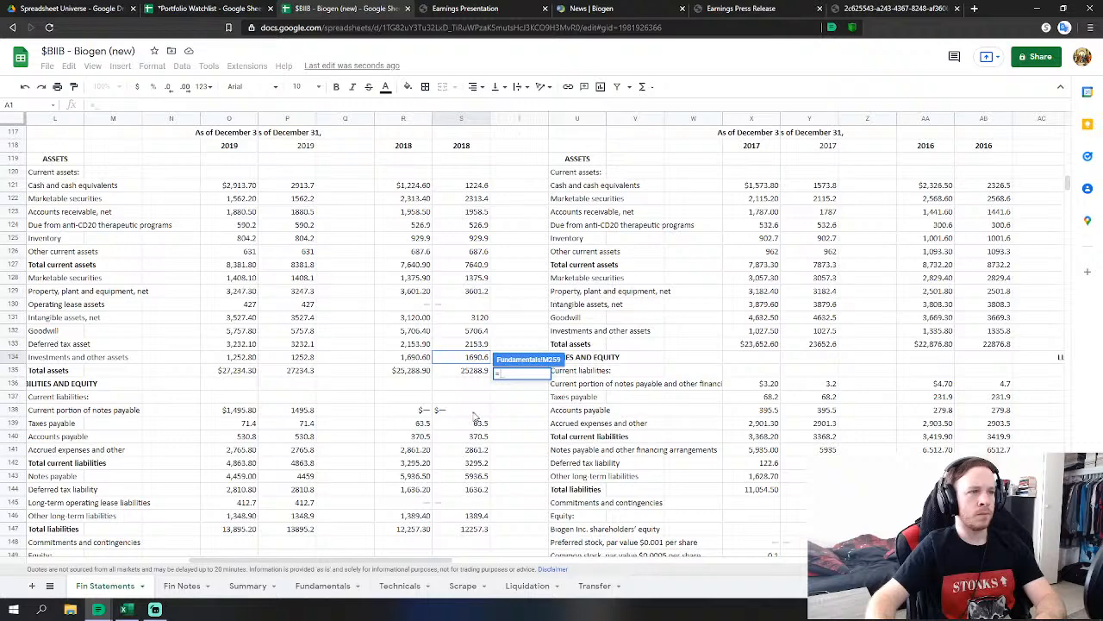
Set FY 2018 Accounts Payable to 2018 taxes payable plus accounts payable.
{"action": "key", "text": "Escape"}
{"action": "left_click", "coordinate": [535, 385]}
{"action": "type", "text": "="}
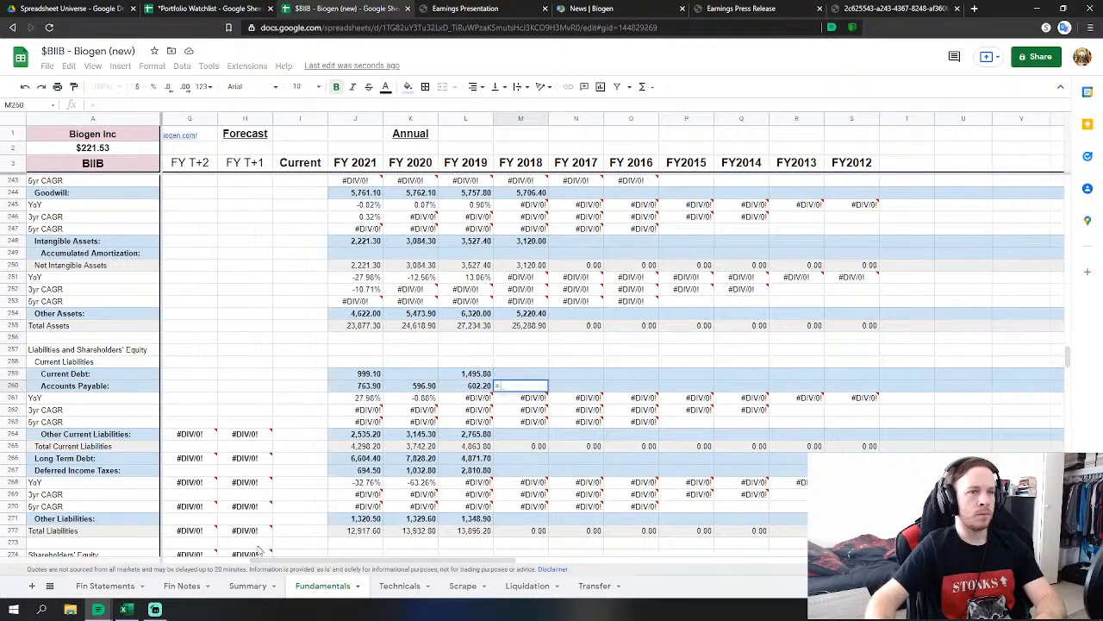
{"action": "left_click", "coordinate": [105, 586]}
{"action": "left_click", "coordinate": [477, 423]}
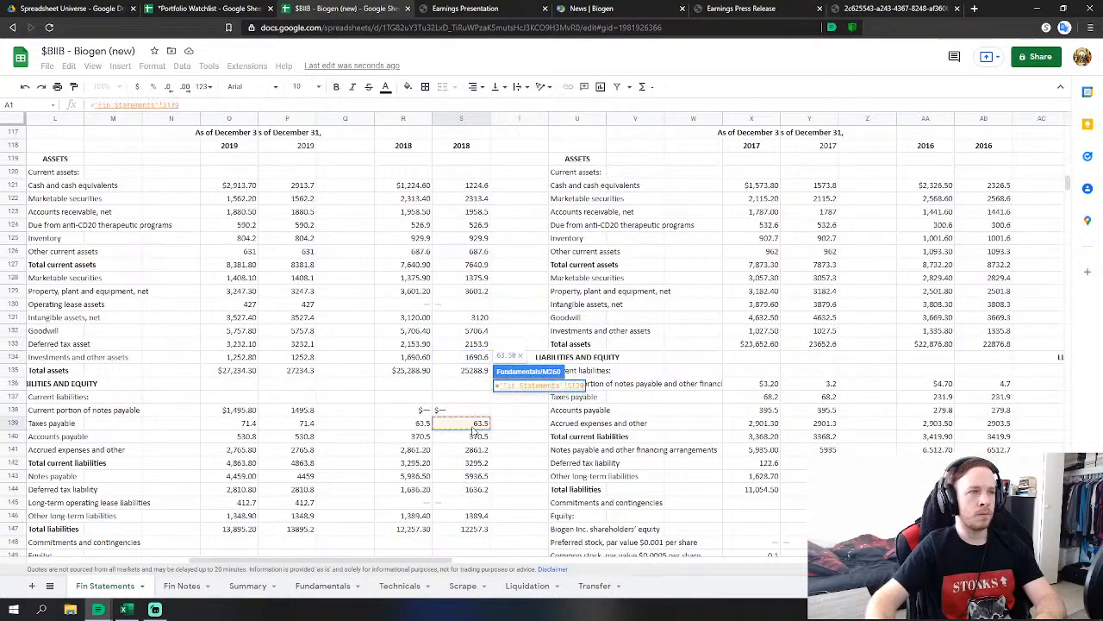
{"action": "type", "text": "+"}
{"action": "left_click", "coordinate": [482, 436]}
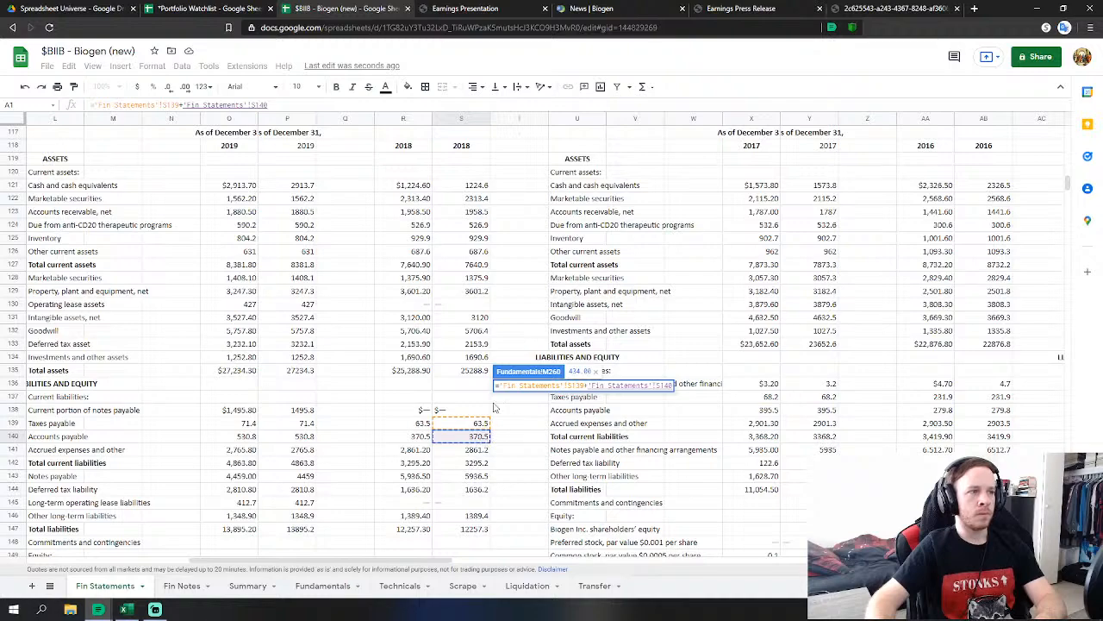
{"action": "key", "text": "Return"}
Link FY 2018 Other Current Liabilities to accrued expenses and Long Term Debt to notes payable 5,936.5.
{"action": "left_click", "coordinate": [530, 434]}
{"action": "type", "text": "="}
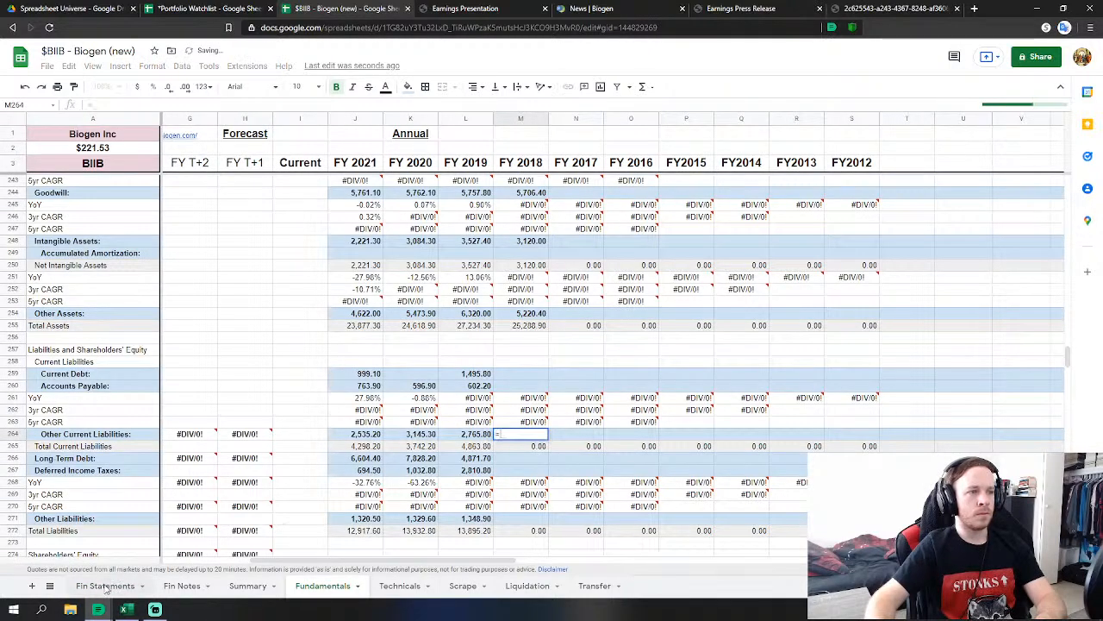
{"action": "left_click", "coordinate": [105, 586]}
{"action": "left_click", "coordinate": [480, 450]}
{"action": "key", "text": "Return"}
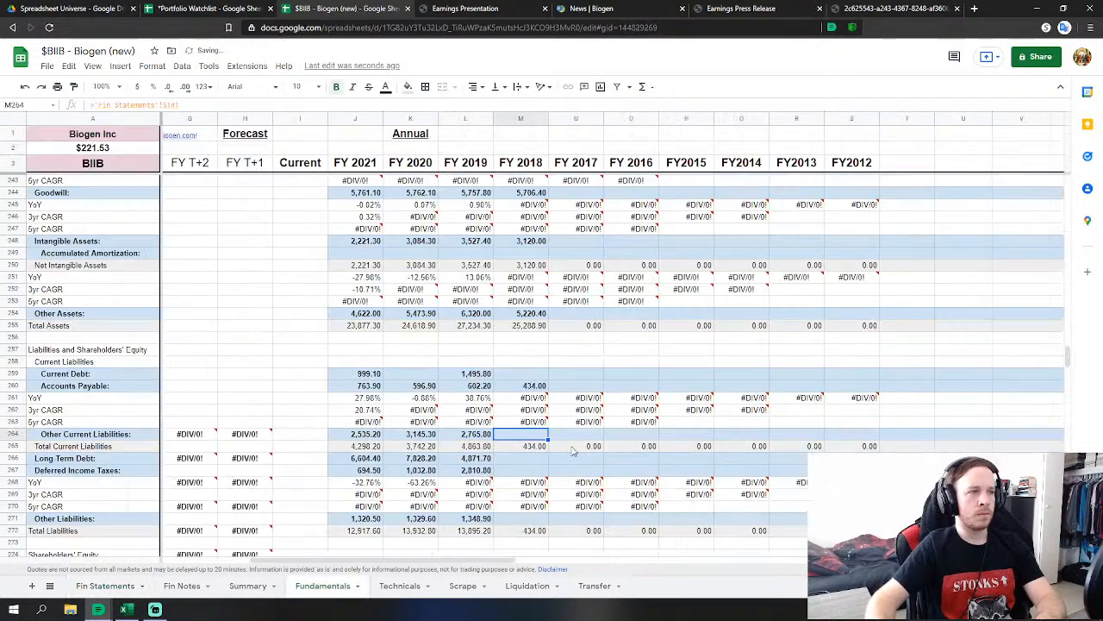
{"action": "left_click", "coordinate": [535, 458]}
{"action": "type", "text": "="}
{"action": "left_click", "coordinate": [105, 586]}
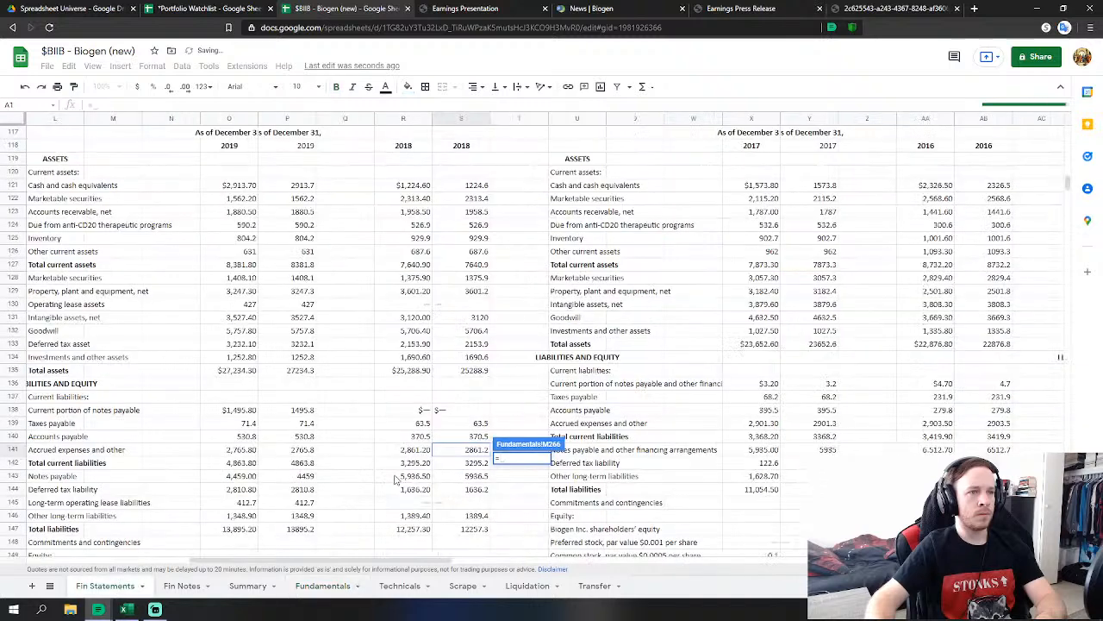
{"action": "left_click", "coordinate": [476, 474]}
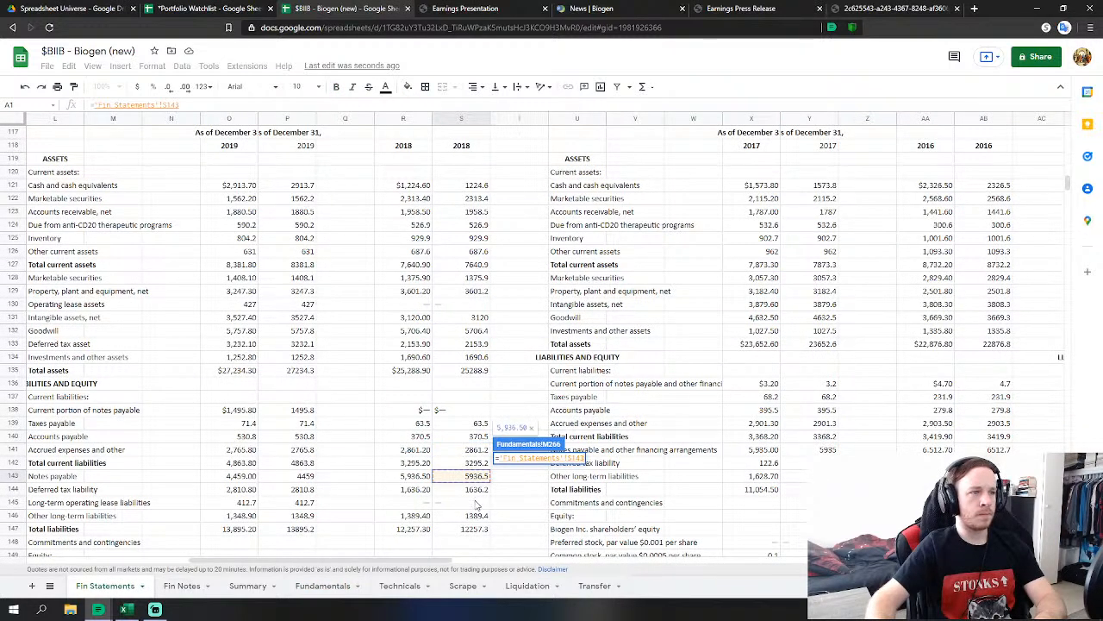
{"action": "key", "text": "Return"}
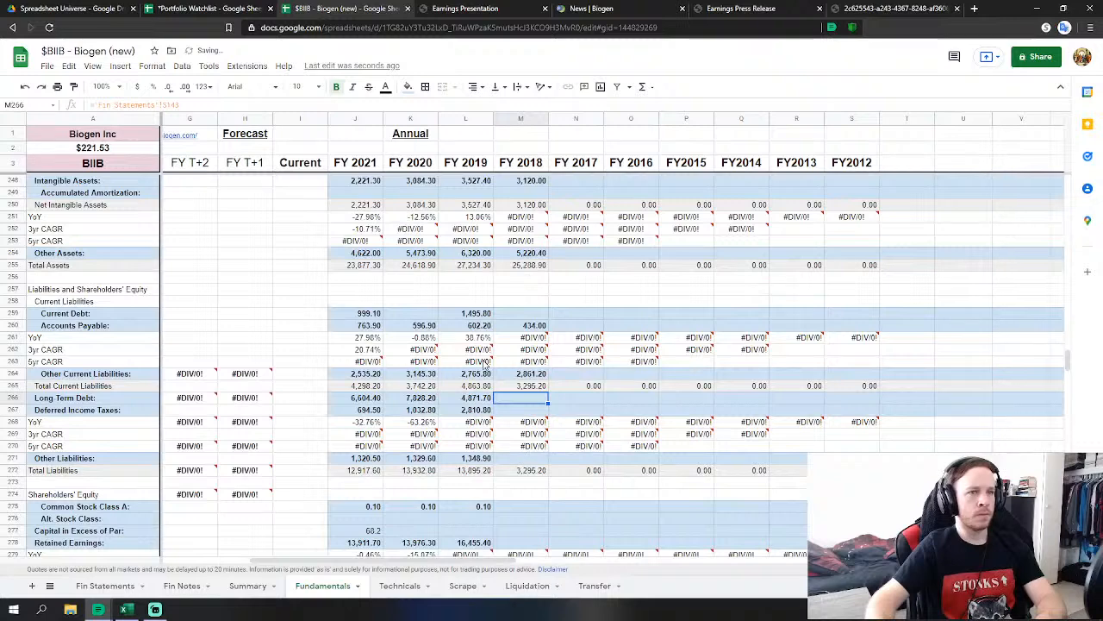
Link FY 2018 Deferred Income Taxes (1,636.2) and Other Liabilities (1,389.4) to Fin Statements.
{"action": "left_click", "coordinate": [527, 412]}
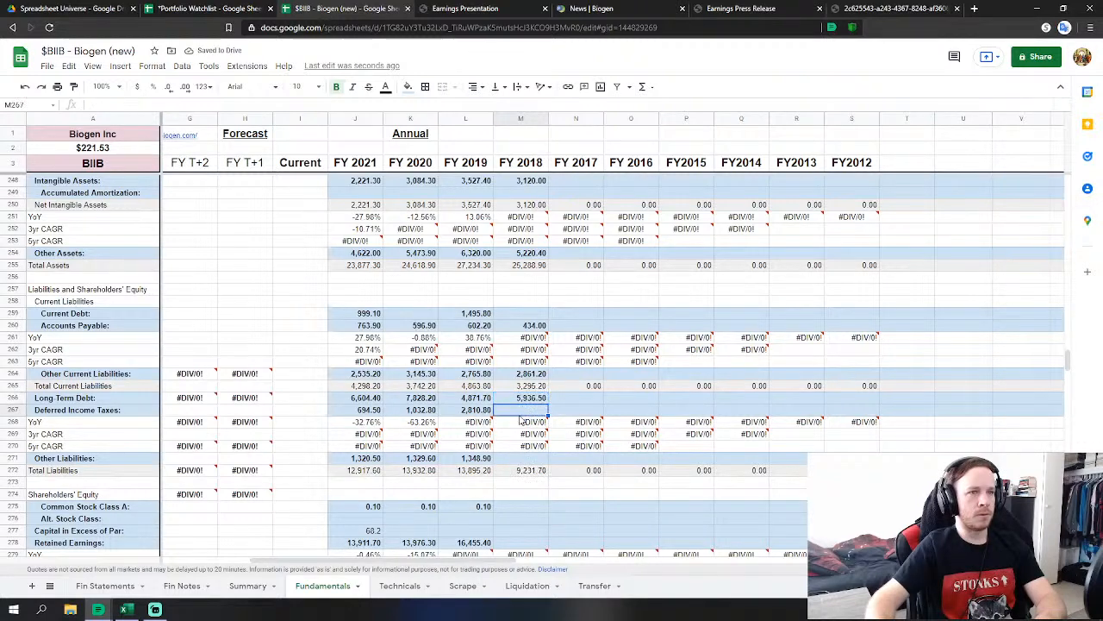
{"action": "type", "text": "='Fin Statements'!S144"}
{"action": "left_click", "coordinate": [102, 586]}
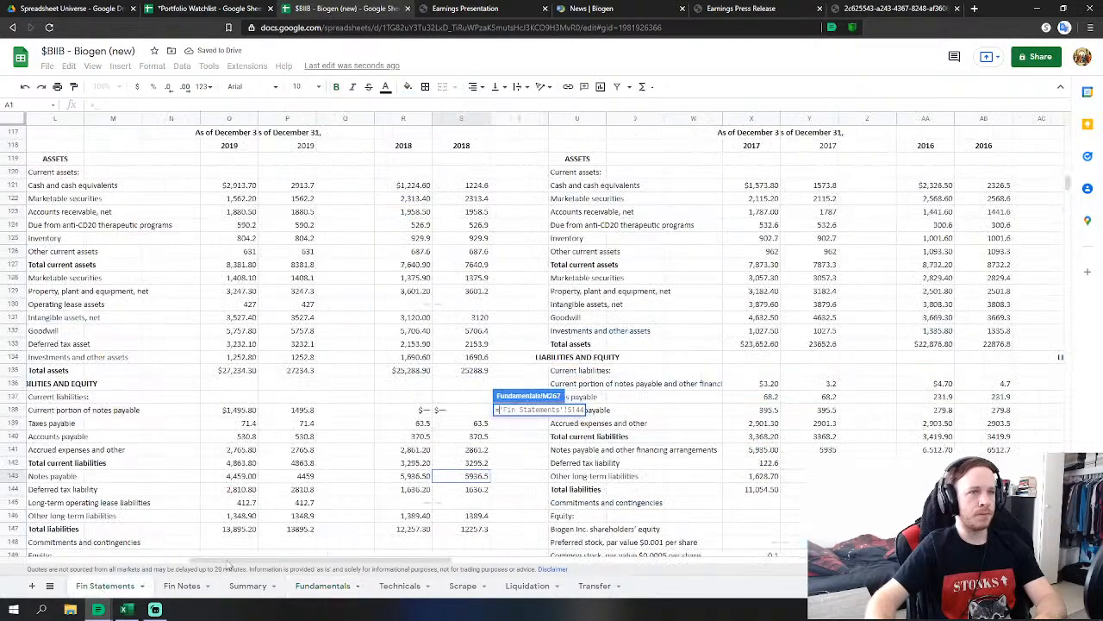
{"action": "left_click", "coordinate": [466, 488]}
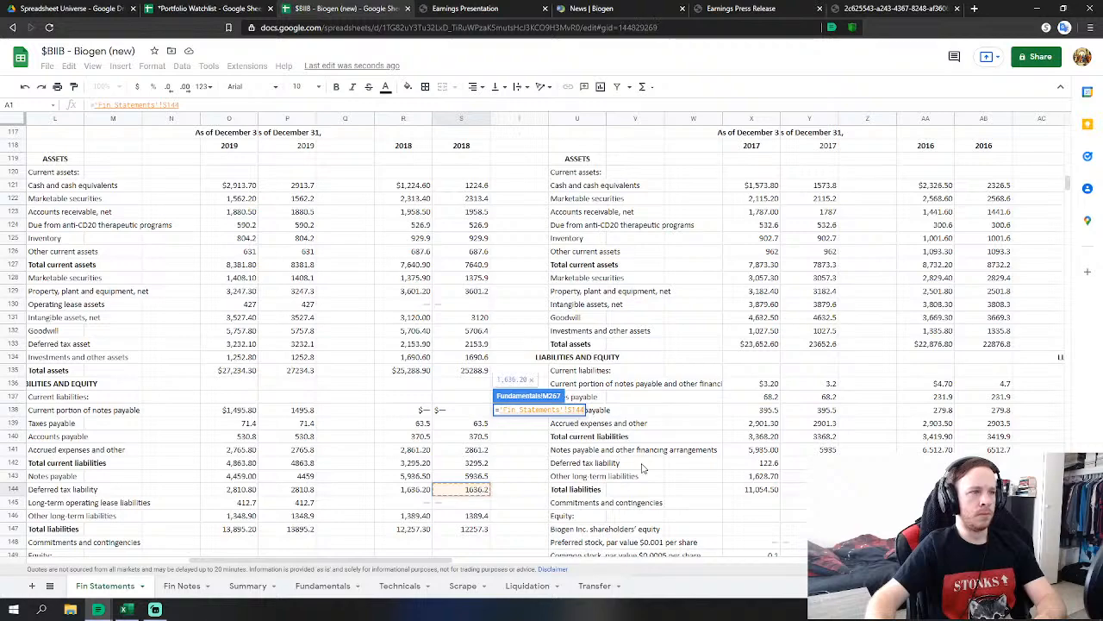
{"action": "key", "text": "Return"}
{"action": "left_click", "coordinate": [522, 457]}
{"action": "type", "text": "="}
{"action": "left_click", "coordinate": [104, 585]}
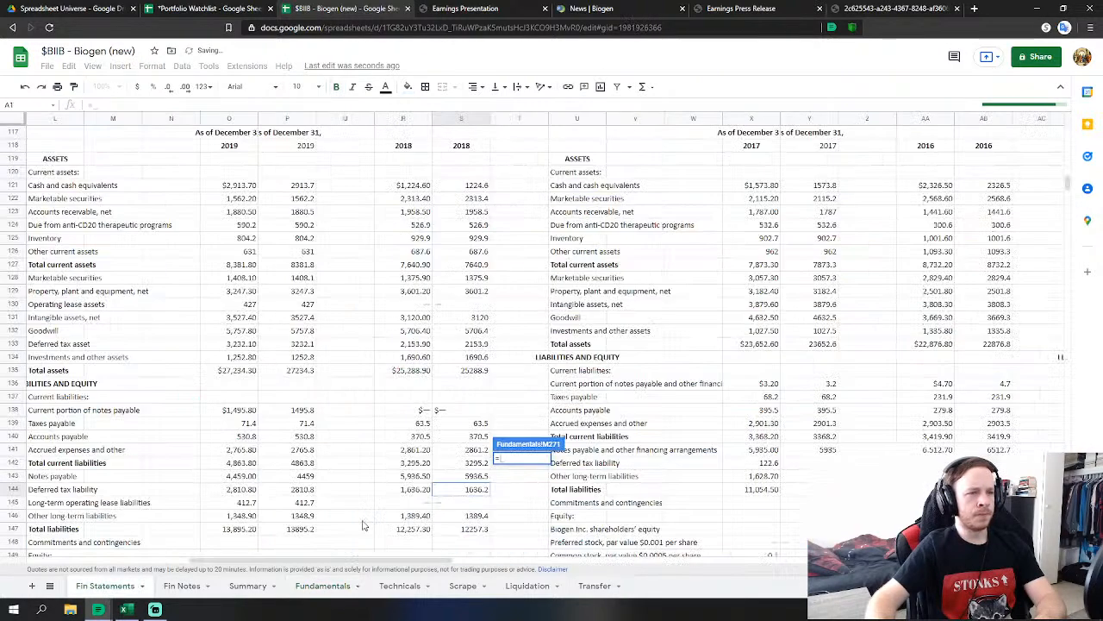
{"action": "left_click", "coordinate": [485, 520]}
{"action": "key", "text": "Return"}
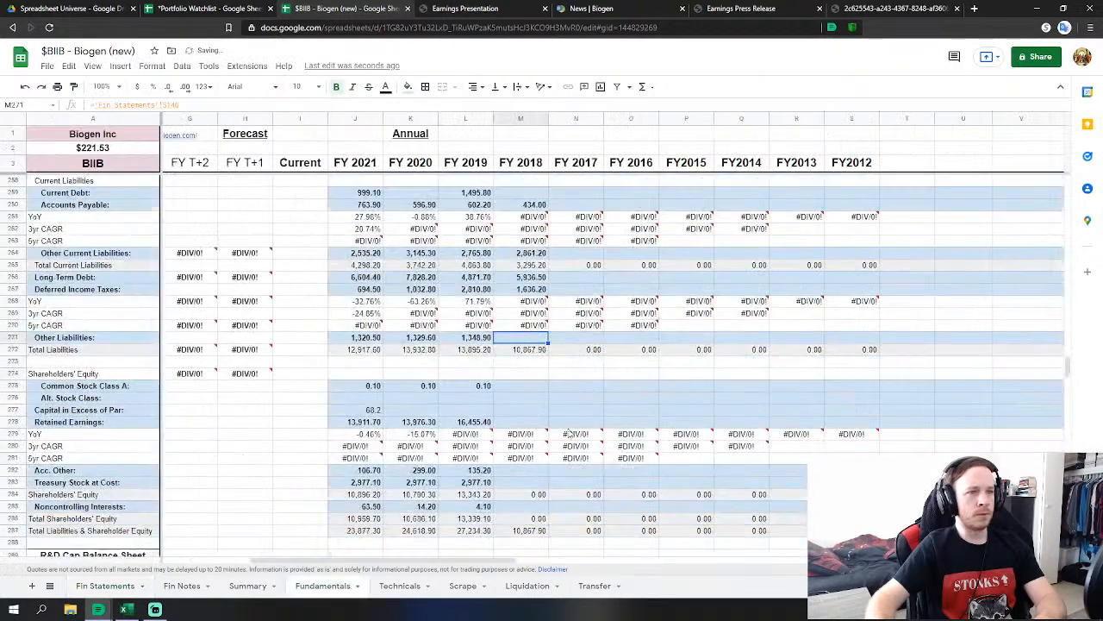
Link FY 2018 Common Stock Class A to the 2018 common stock figure 0.1.
{"action": "left_click", "coordinate": [522, 385]}
{"action": "type", "text": "="}
{"action": "left_click", "coordinate": [104, 585]}
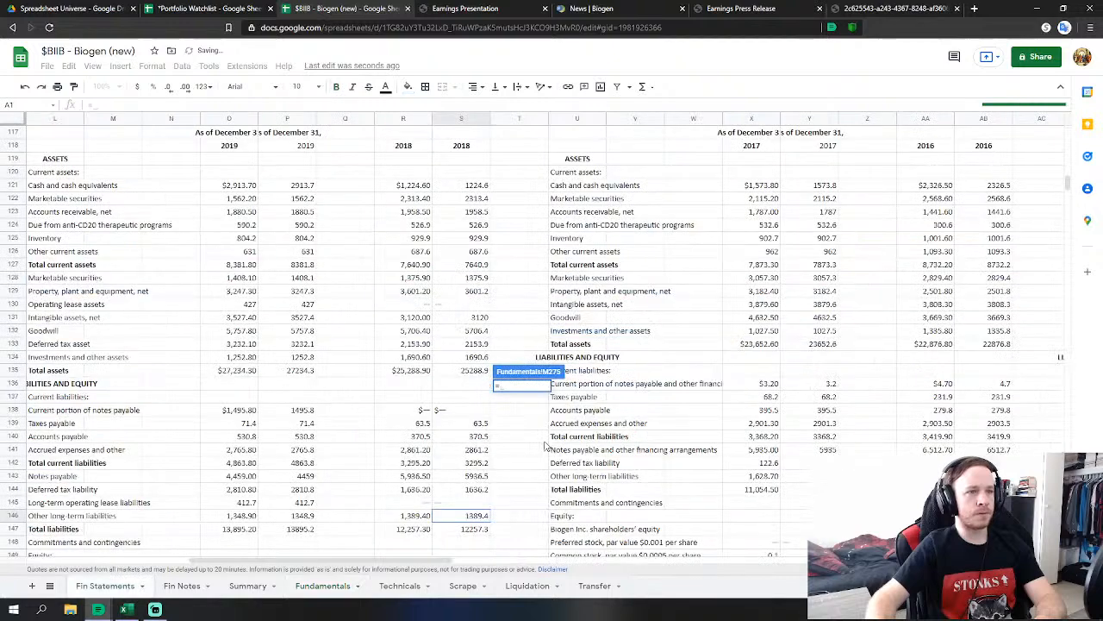
{"action": "scroll", "coordinate": [480, 444], "scroll_direction": "down", "scroll_amount": 4}
{"action": "left_click", "coordinate": [478, 439]}
Link FY 2018 Common Stock Class A, Retained Earnings (16257) and Acc. Other to Fin Statements.
{"action": "key", "text": "Return"}
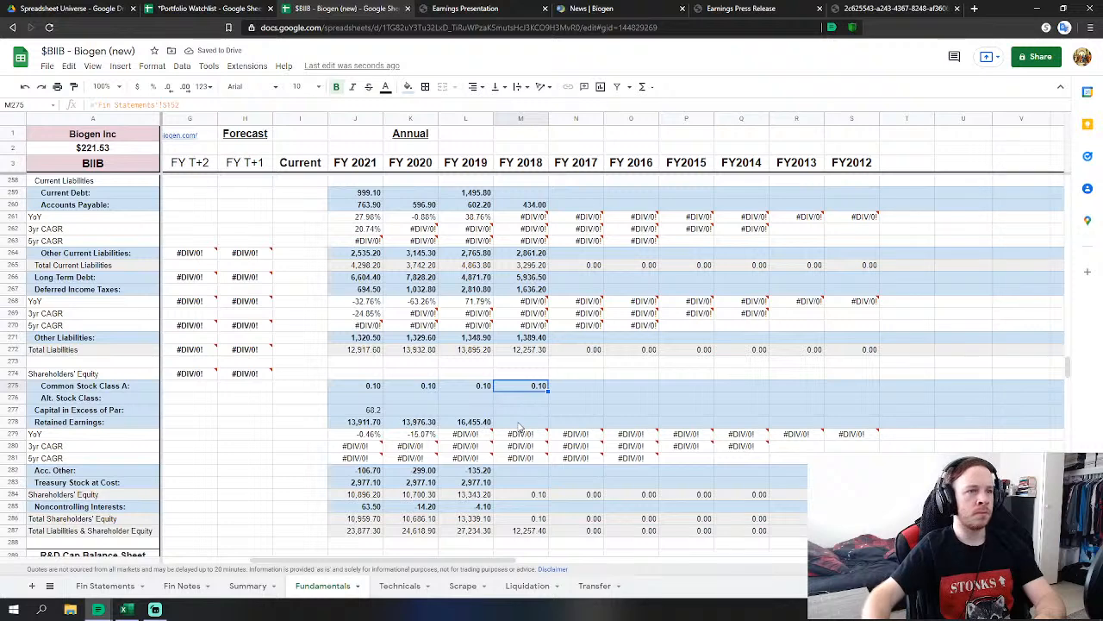
{"action": "left_click", "coordinate": [520, 425]}
{"action": "type", "text": "="}
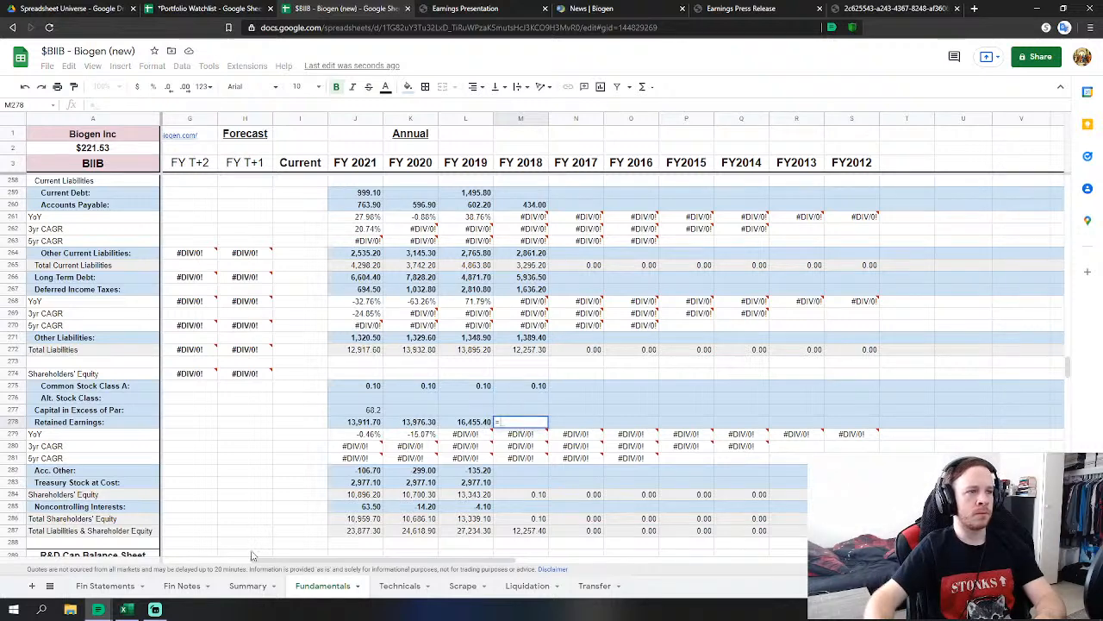
{"action": "left_click", "coordinate": [105, 586]}
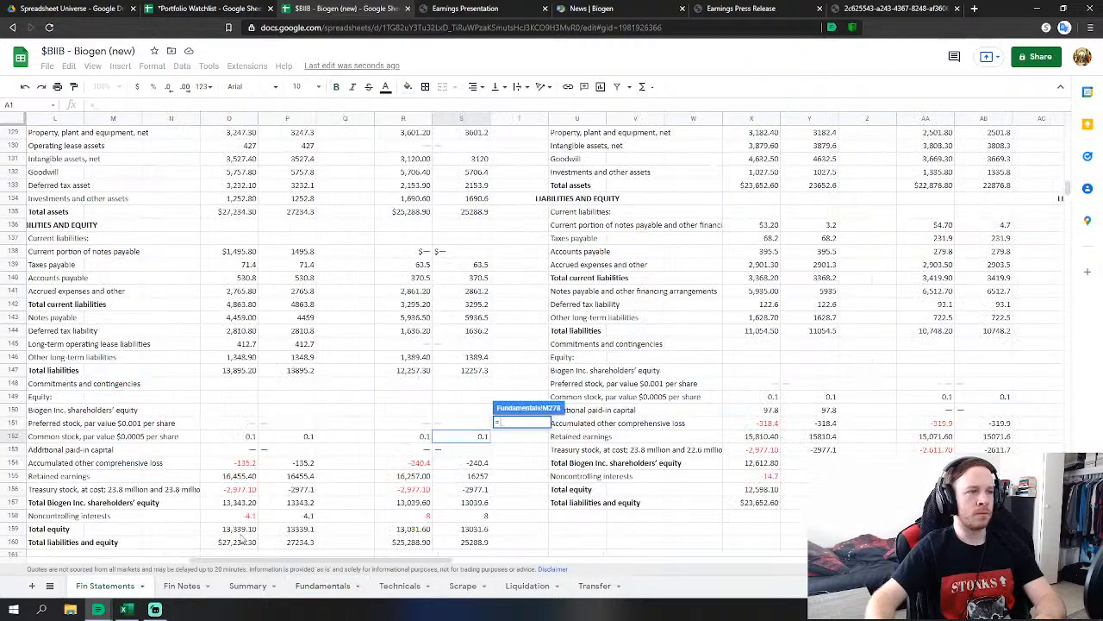
{"action": "left_click", "coordinate": [468, 476]}
{"action": "key", "text": "Return"}
{"action": "left_click", "coordinate": [523, 472]}
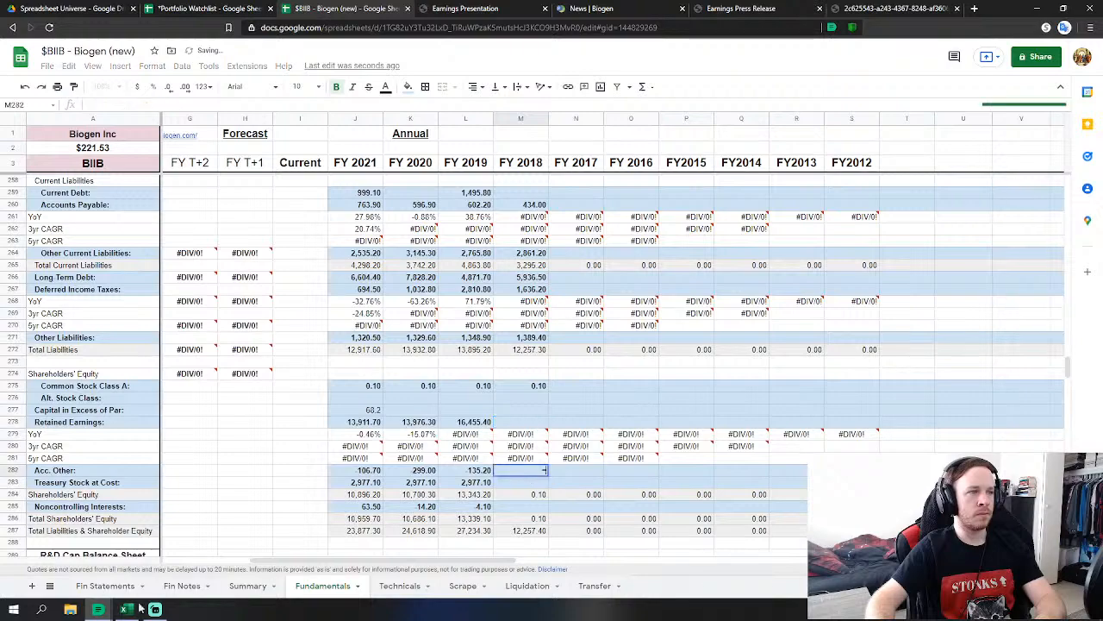
{"action": "type", "text": "="}
{"action": "left_click", "coordinate": [106, 586]}
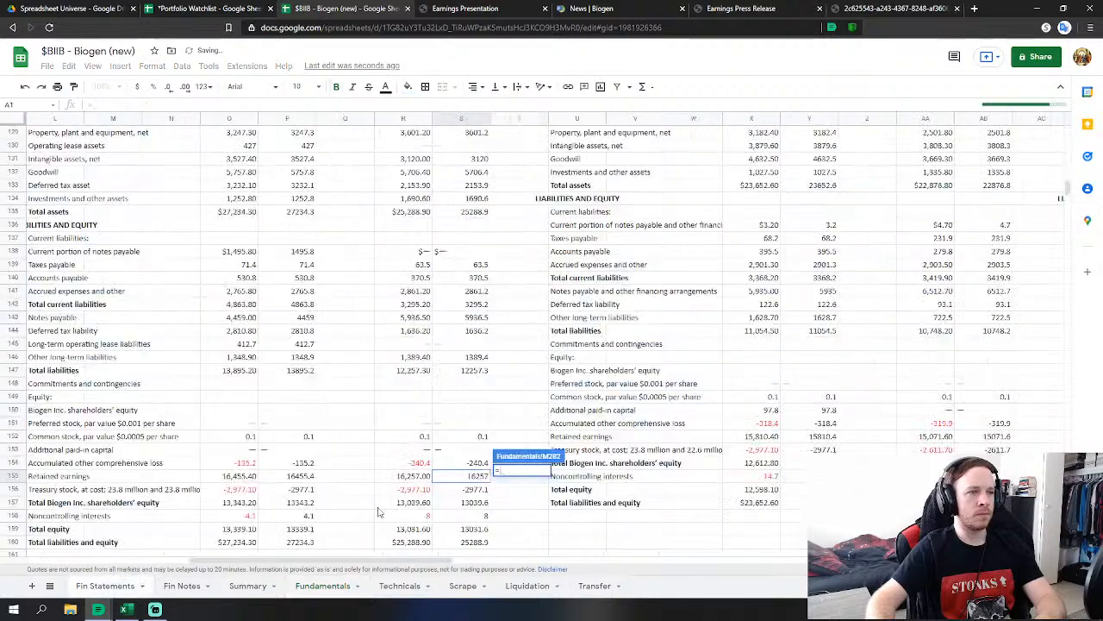
{"action": "left_click", "coordinate": [479, 465]}
{"action": "key", "text": "Return"}
Link FY 2018 Treasury Stock (-2977.1) and Noncontrolling Interests (8) to Fin Statements.
{"action": "type", "text": "="}
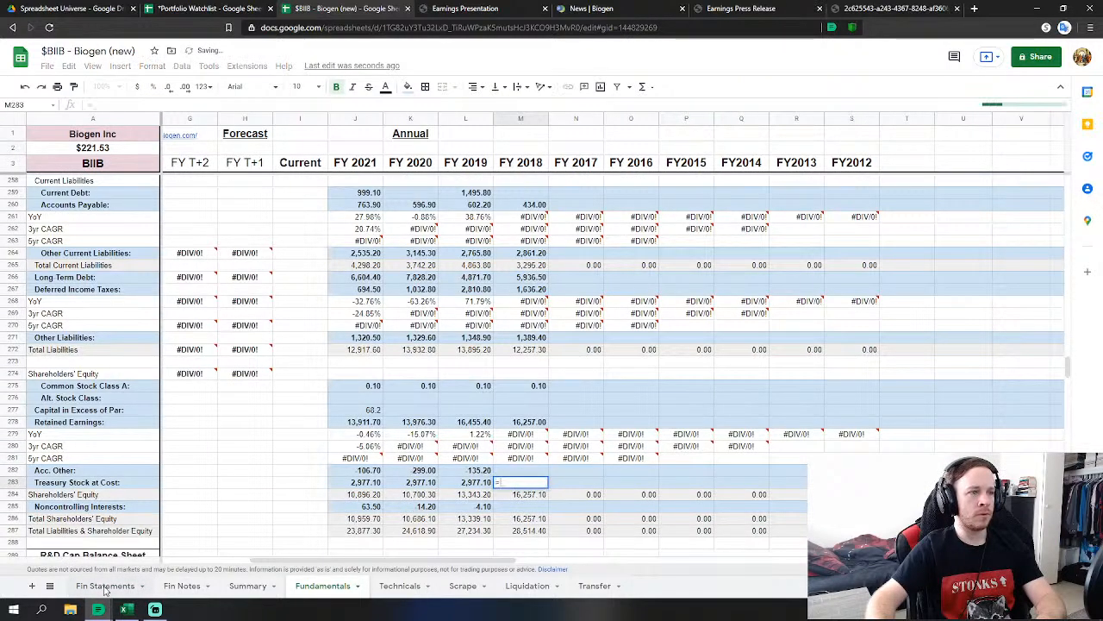
{"action": "left_click", "coordinate": [105, 586]}
{"action": "left_click", "coordinate": [474, 489]}
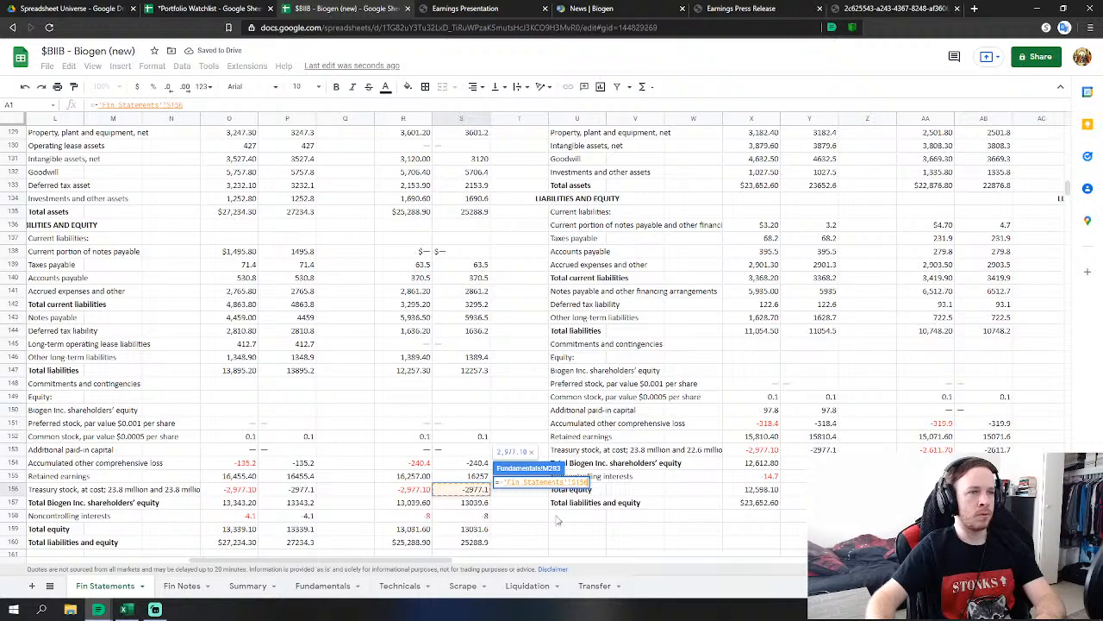
{"action": "key", "text": "Return"}
{"action": "type", "text": "="}
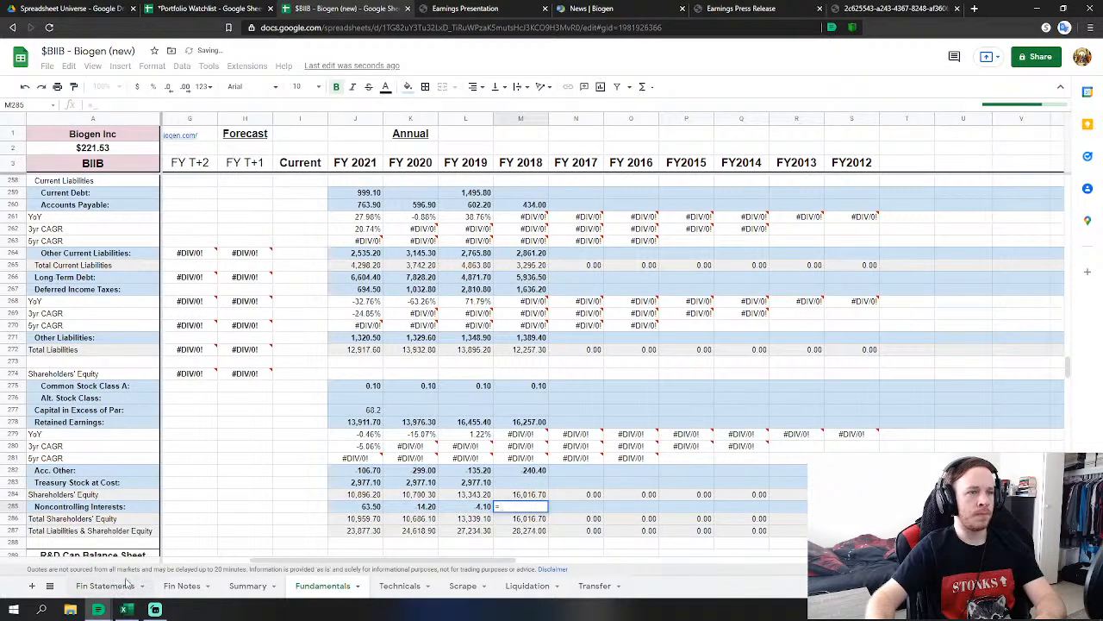
{"action": "left_click", "coordinate": [105, 586]}
{"action": "left_click", "coordinate": [471, 519]}
{"action": "key", "text": "Return"}
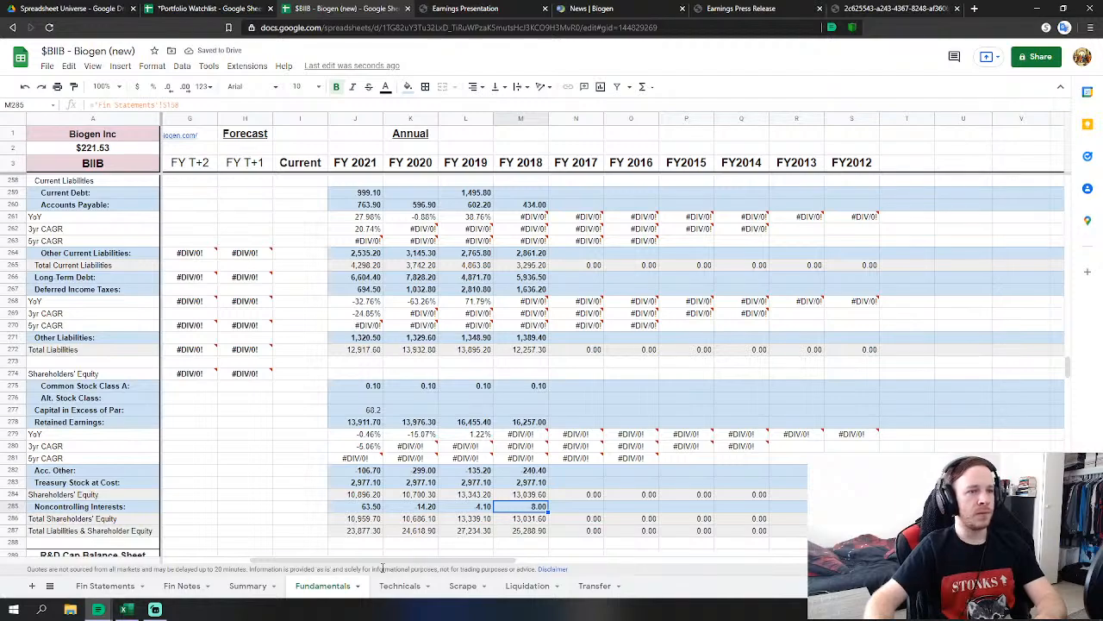
Scroll the Fundamentals sheet back up to the Income Statements Revenues rows near row 32.
{"action": "left_click_drag", "start_coordinate": [396, 561], "coordinate": [432, 553]}
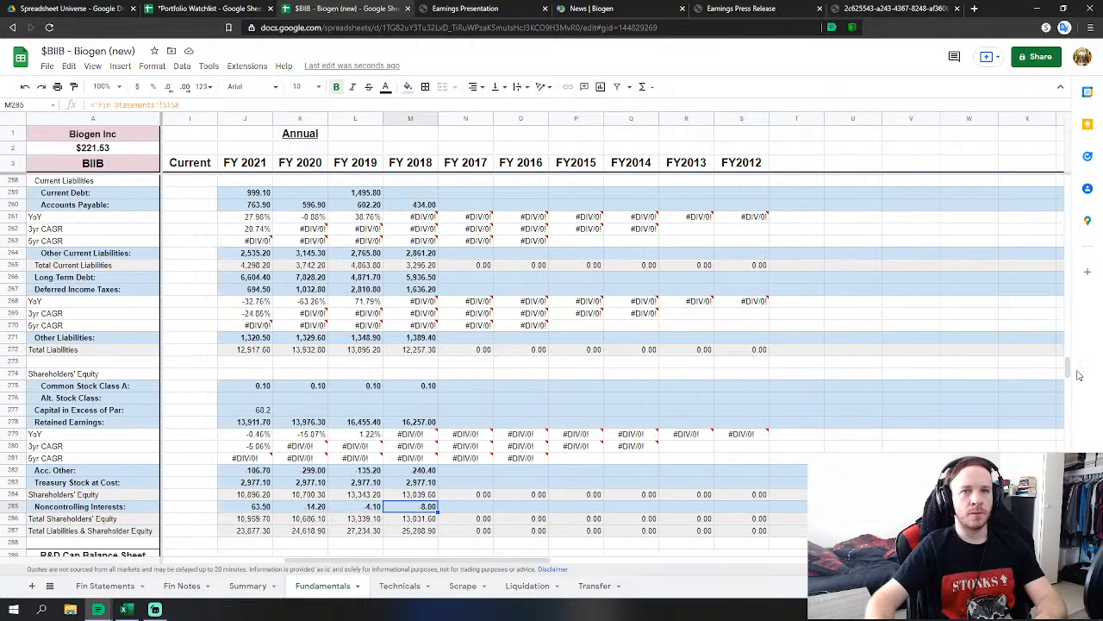
{"action": "left_click_drag", "start_coordinate": [1077, 374], "coordinate": [1076, 199]}
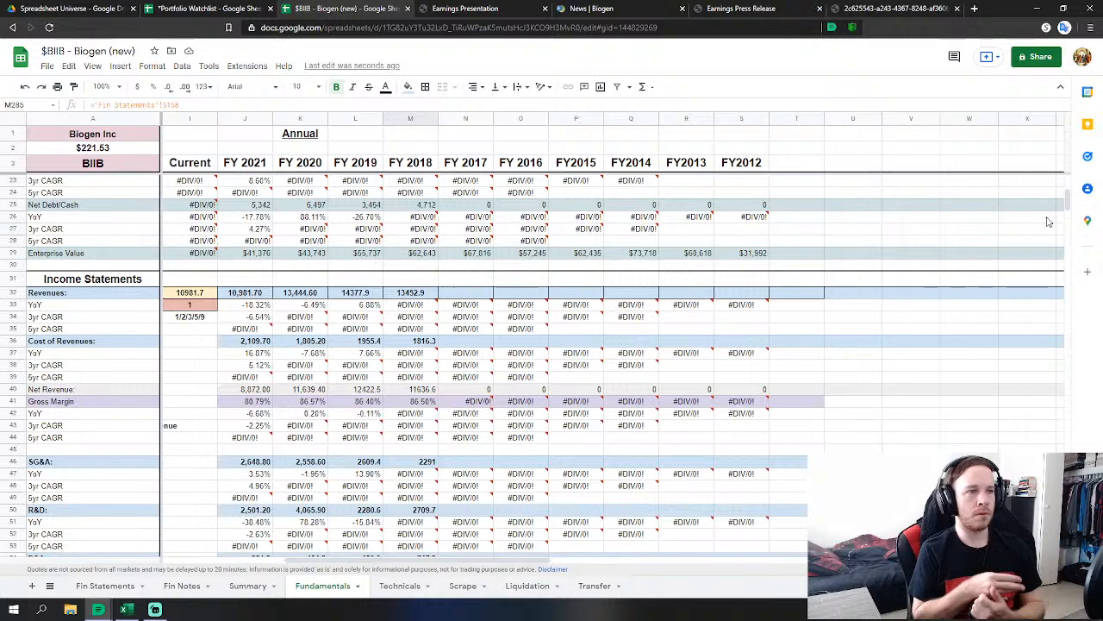
Link FY 2017 Revenues to the Fin Statements 2017 total revenues figure 12273.9.
{"action": "left_click", "coordinate": [463, 294]}
{"action": "type", "text": "="}
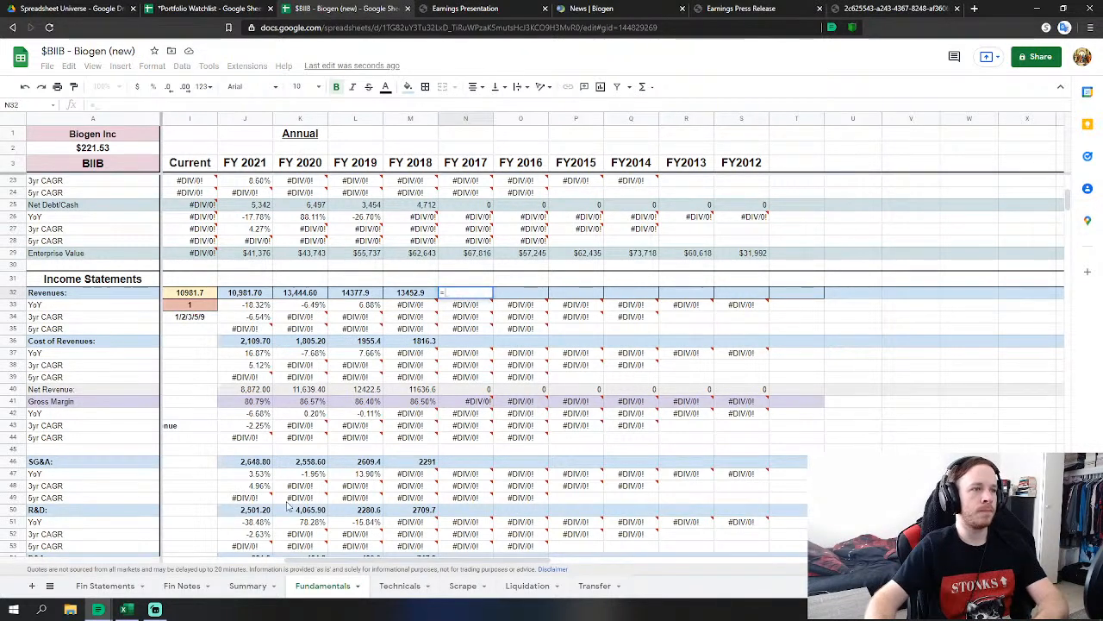
{"action": "left_click", "coordinate": [125, 591]}
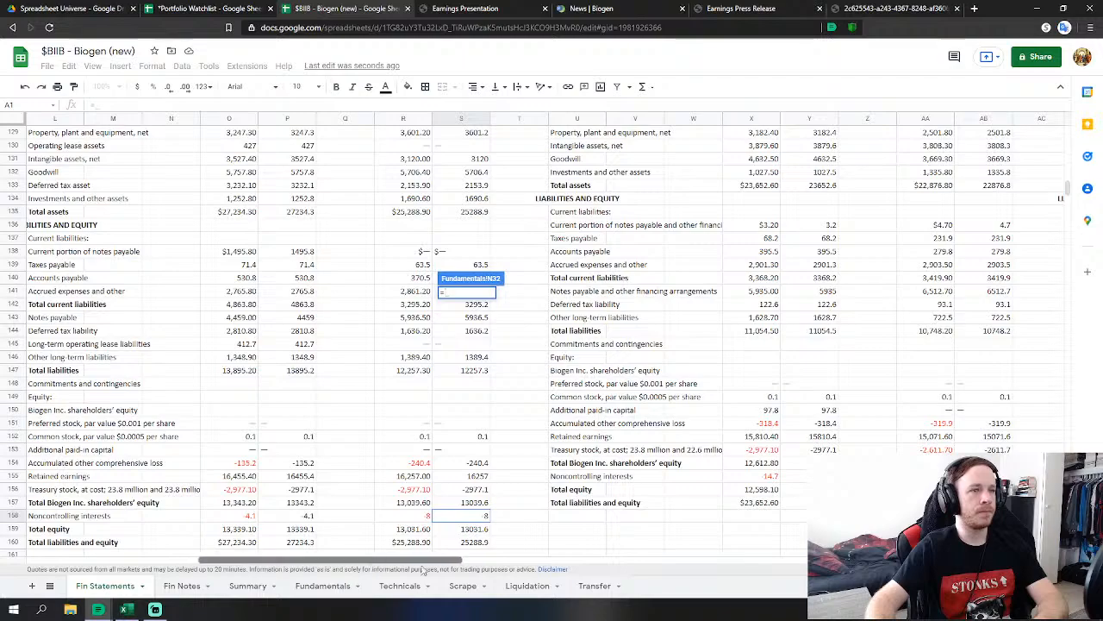
{"action": "left_click_drag", "start_coordinate": [422, 560], "coordinate": [510, 577]}
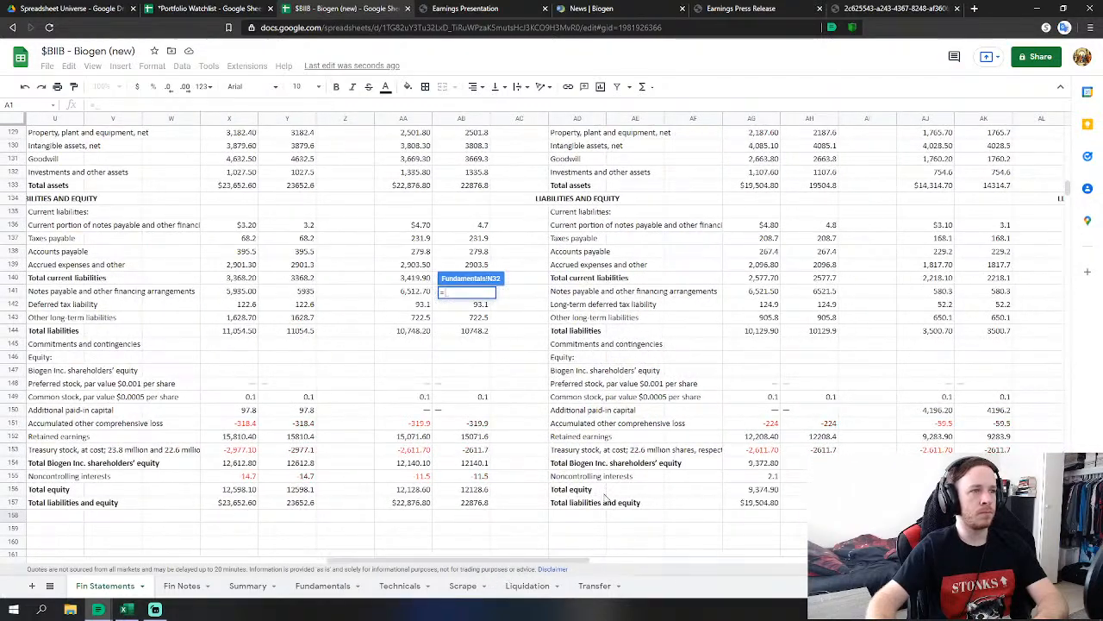
{"action": "scroll", "coordinate": [608, 499], "scroll_direction": "up", "scroll_amount": 5}
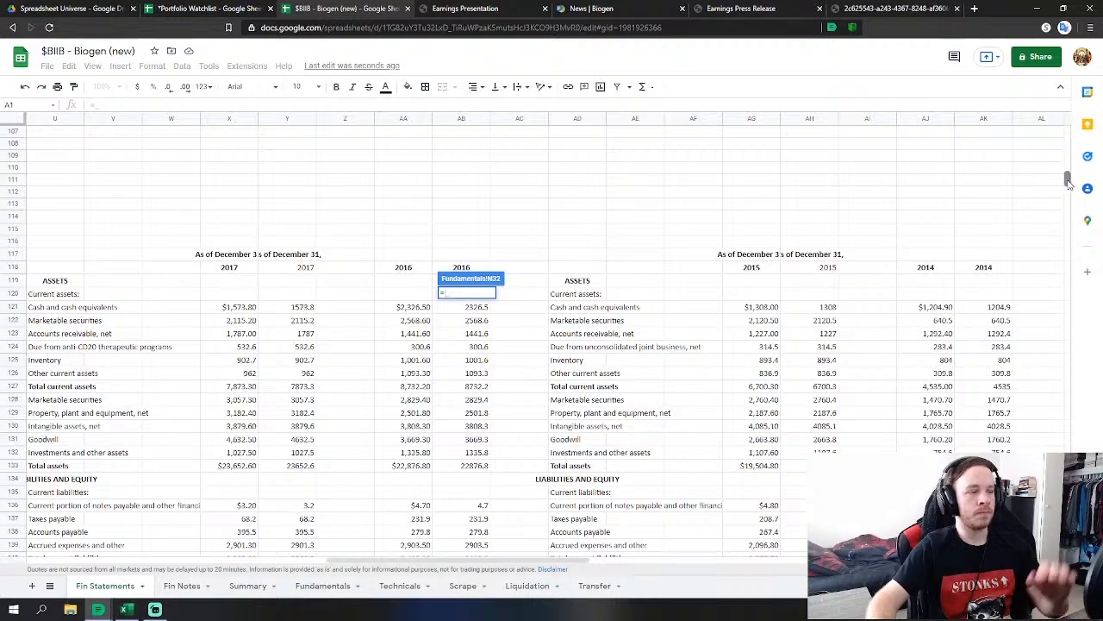
{"action": "left_click_drag", "start_coordinate": [1066, 181], "coordinate": [1067, 129]}
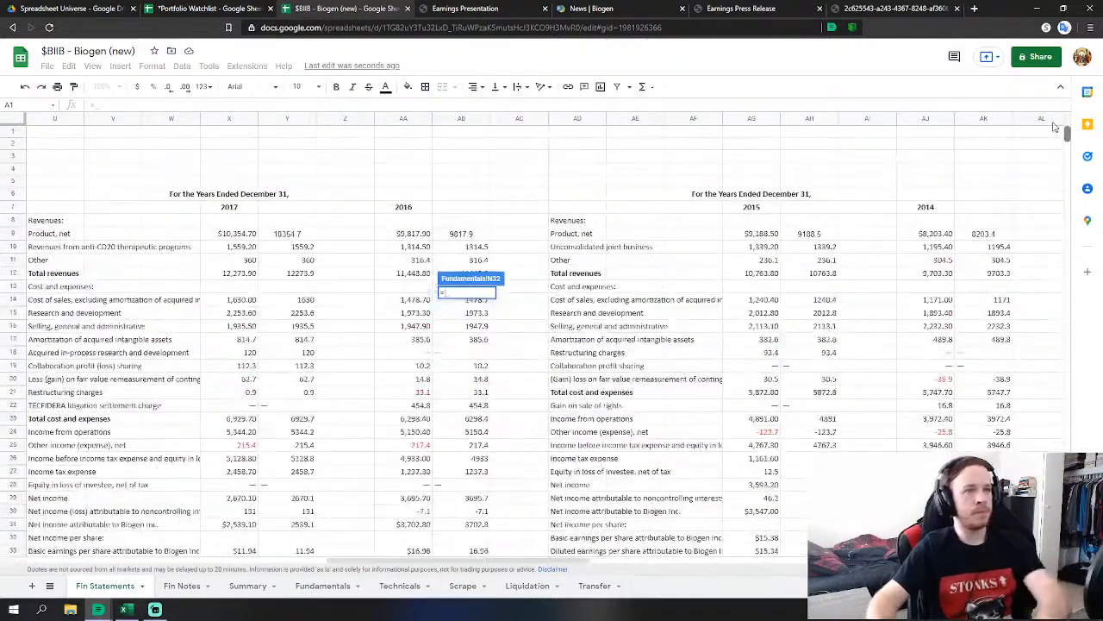
{"action": "left_click", "coordinate": [297, 273]}
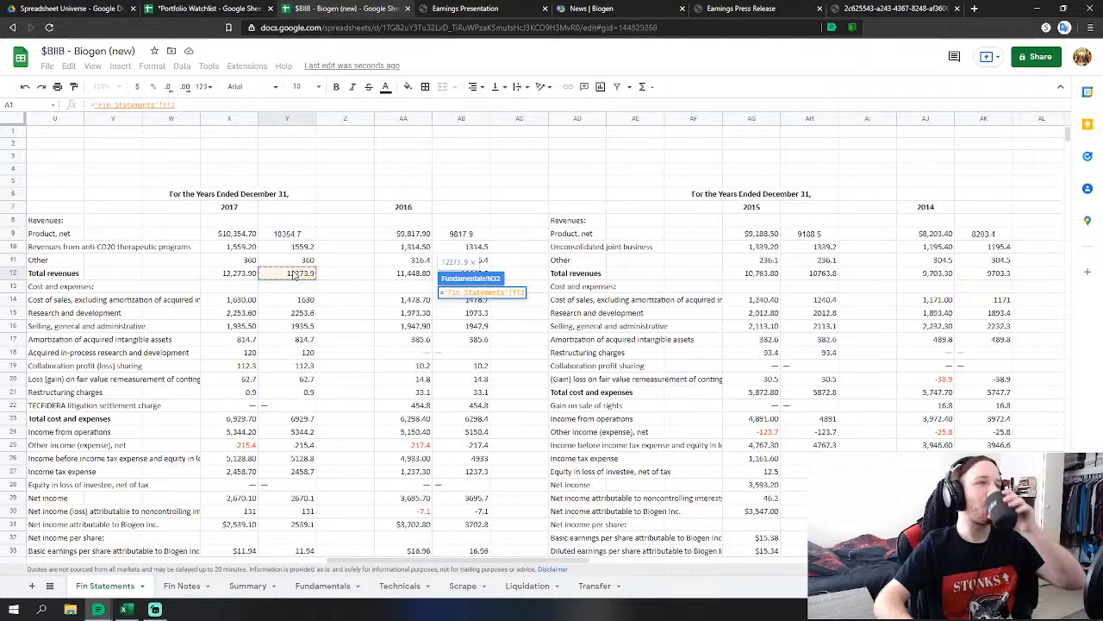
{"action": "key", "text": "Return"}
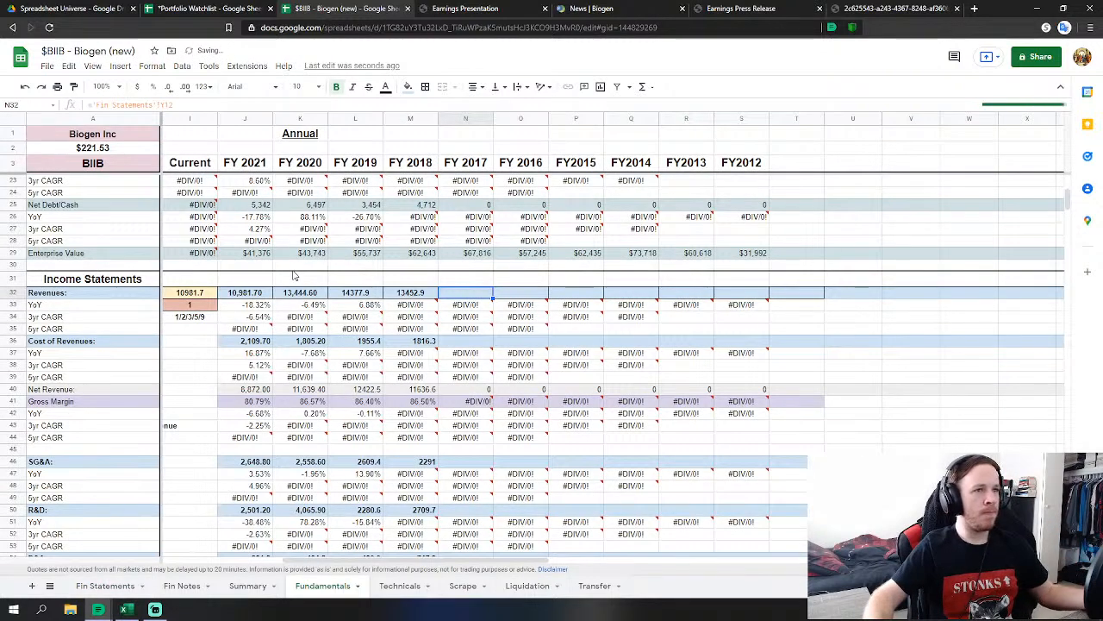
Link FY 2017 Cost of Revenues and SG&A to the 2017 Fin Statements figures.
{"action": "left_click", "coordinate": [461, 344]}
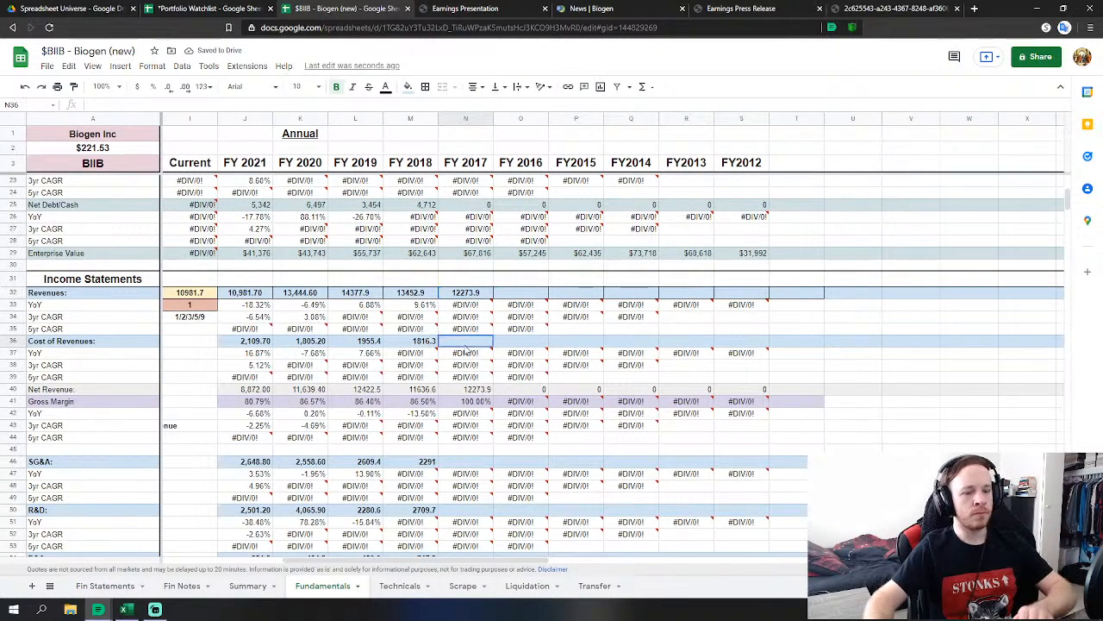
{"action": "type", "text": "="}
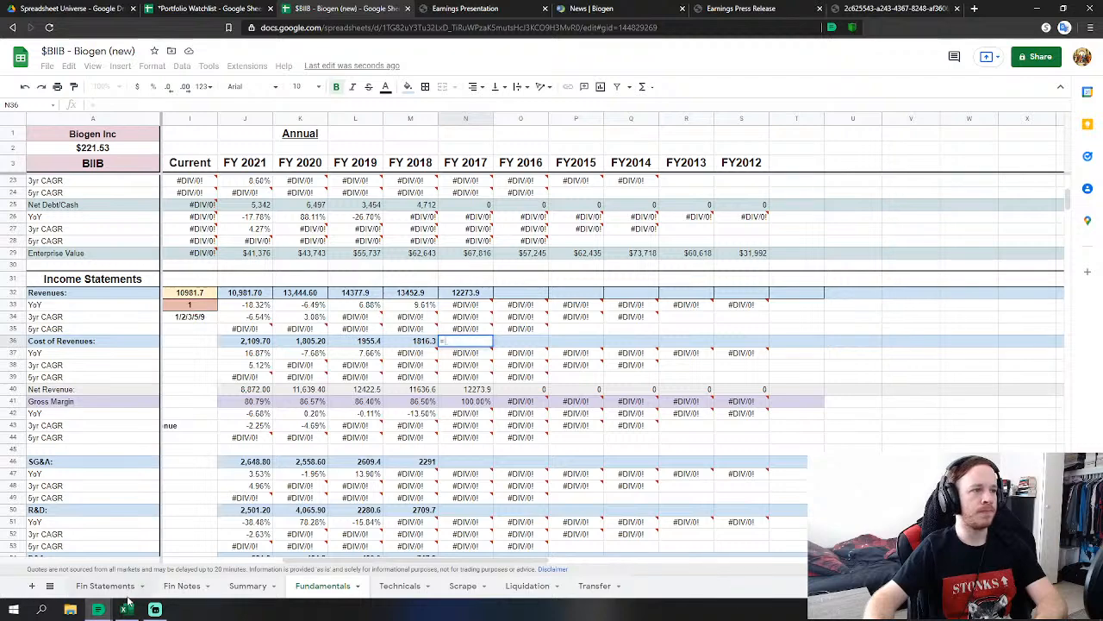
{"action": "left_click", "coordinate": [105, 586]}
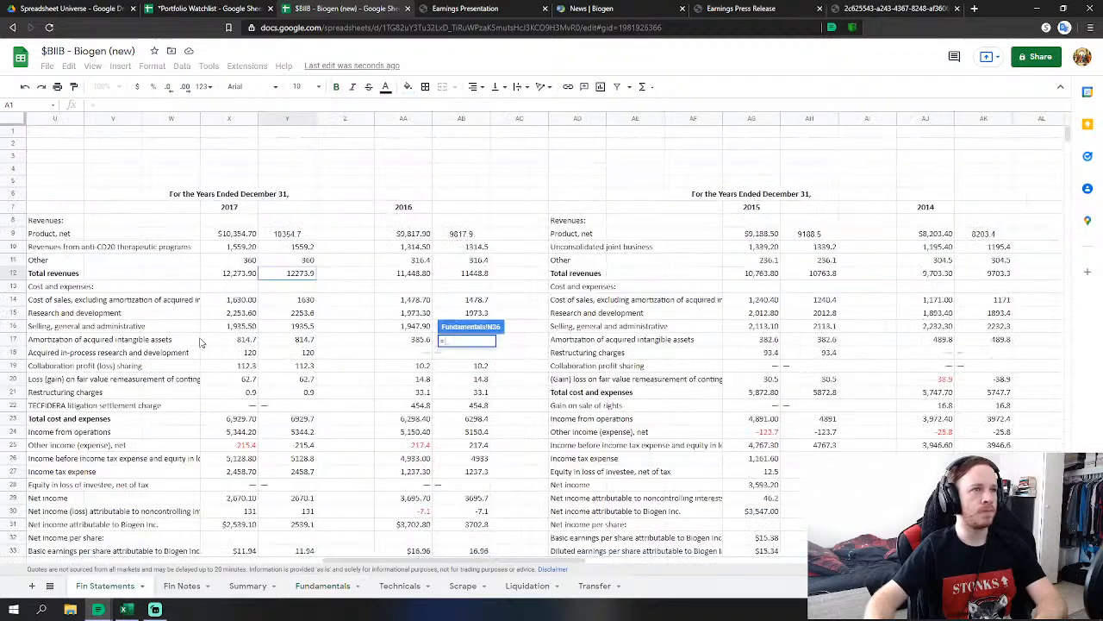
{"action": "left_click", "coordinate": [310, 300]}
{"action": "key", "text": "Return"}
{"action": "scroll", "coordinate": [465, 409], "scroll_direction": "down", "scroll_amount": 2}
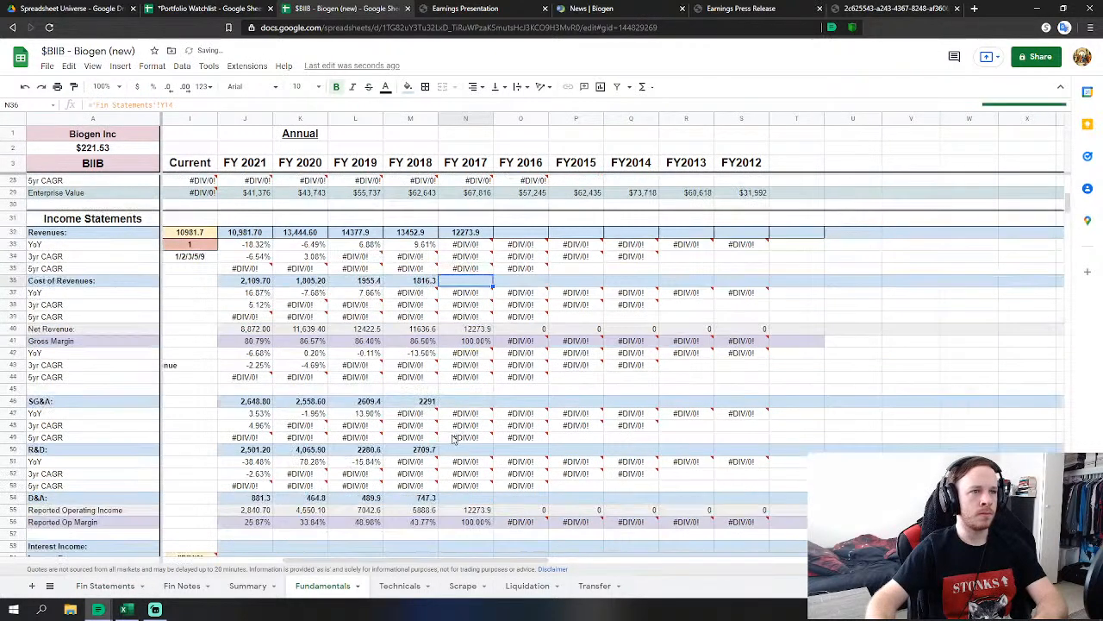
{"action": "left_click", "coordinate": [466, 401]}
{"action": "scroll", "coordinate": [466, 405], "scroll_direction": "down", "scroll_amount": 2}
{"action": "type", "text": "="}
{"action": "left_click", "coordinate": [104, 585]}
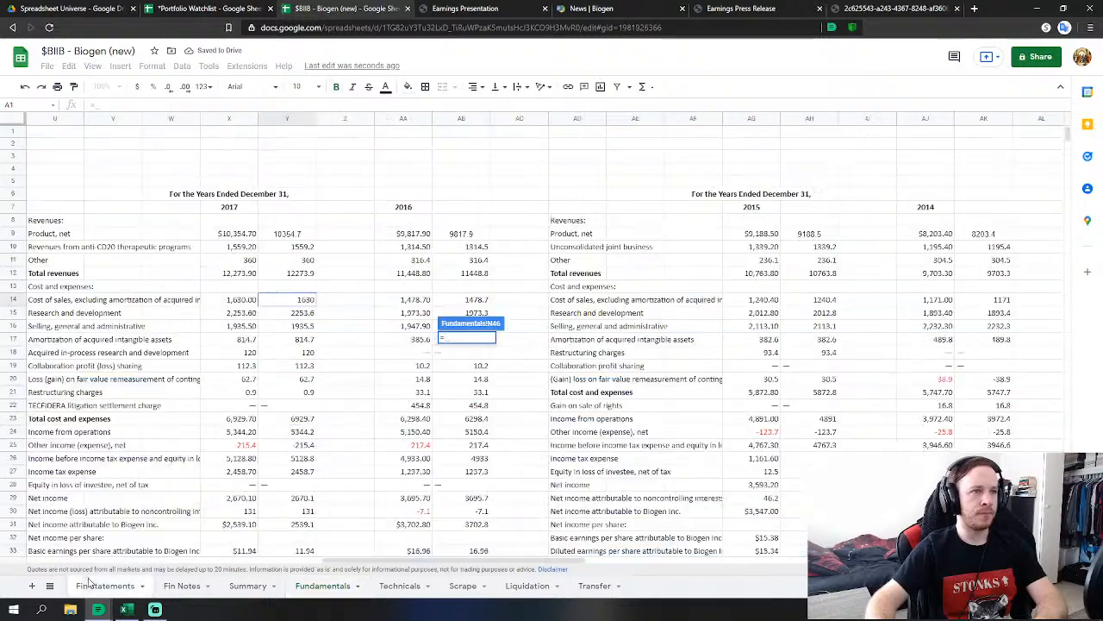
{"action": "left_click", "coordinate": [293, 327]}
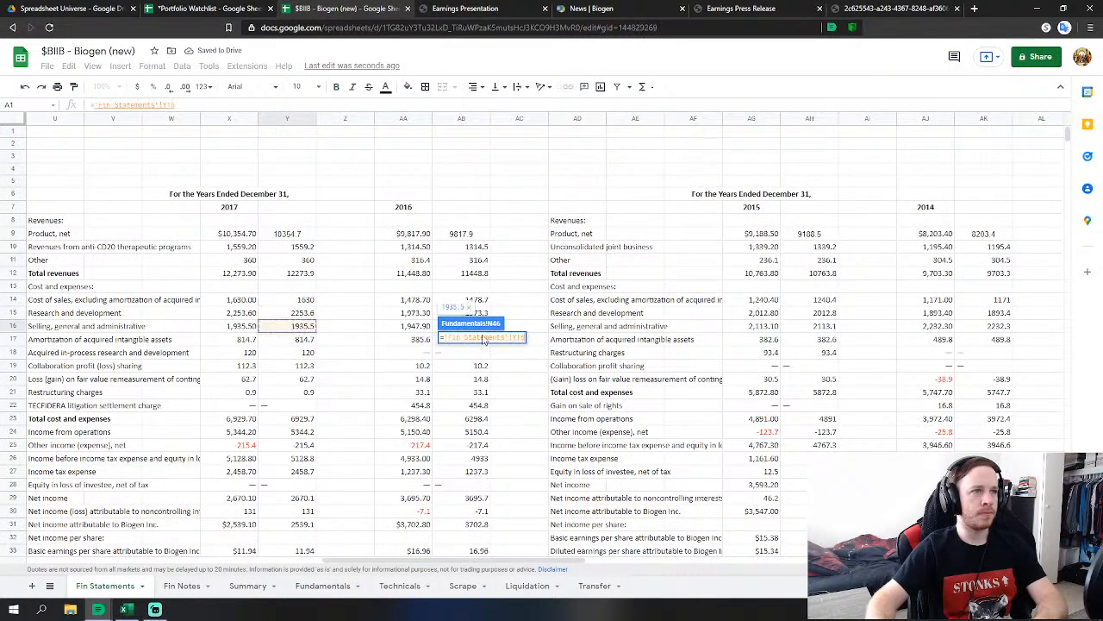
{"action": "key", "text": "Return"}
Link FY 2017 R&D and D&A (amortization of intangibles) to Fin Statements.
{"action": "type", "text": "="}
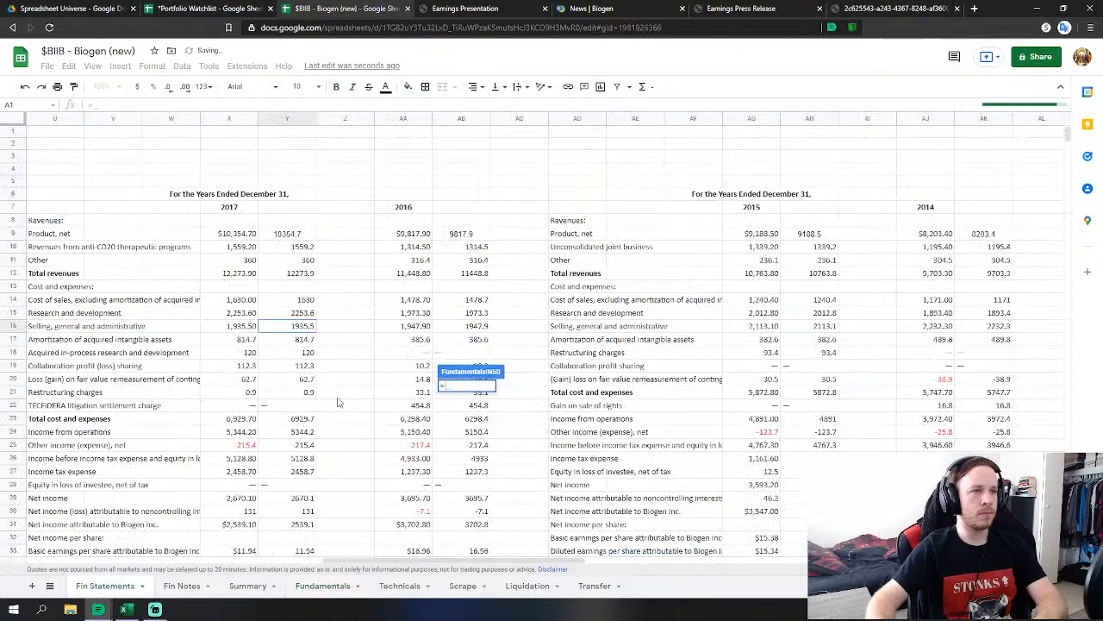
{"action": "left_click", "coordinate": [104, 585]}
{"action": "left_click", "coordinate": [302, 313]}
{"action": "key", "text": "Return"}
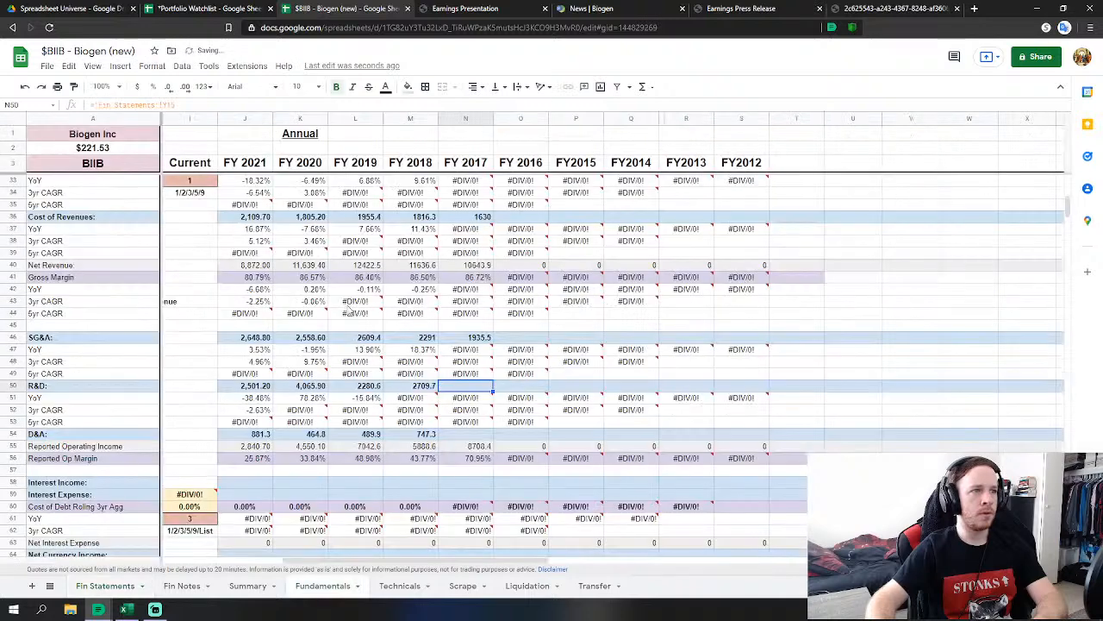
{"action": "left_click", "coordinate": [477, 434]}
{"action": "type", "text": "="}
{"action": "left_click", "coordinate": [104, 585]}
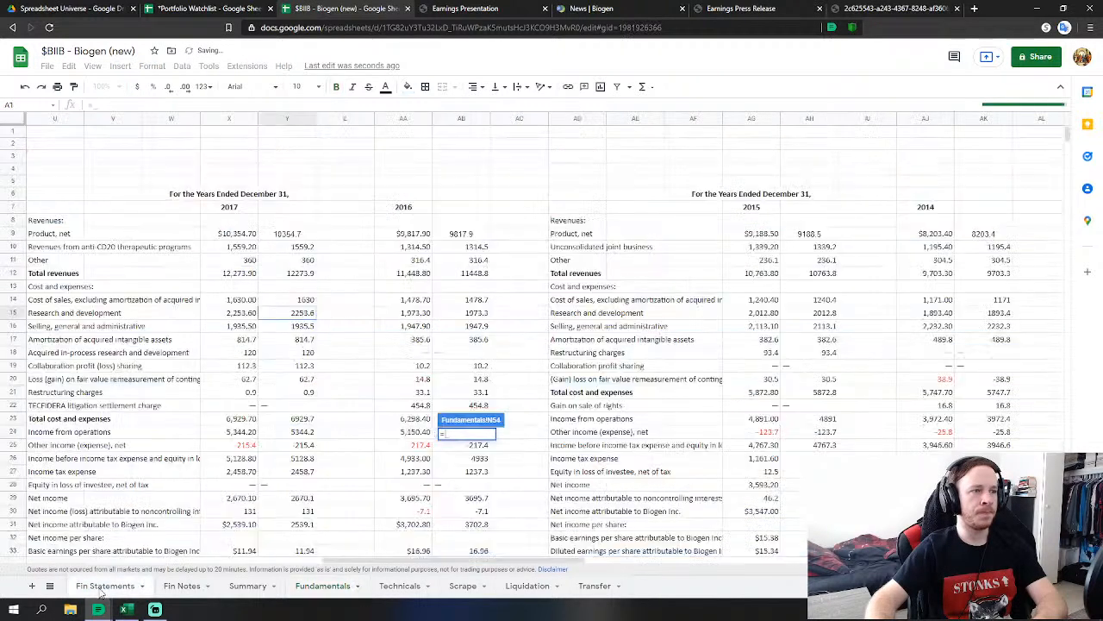
{"action": "left_click", "coordinate": [308, 343]}
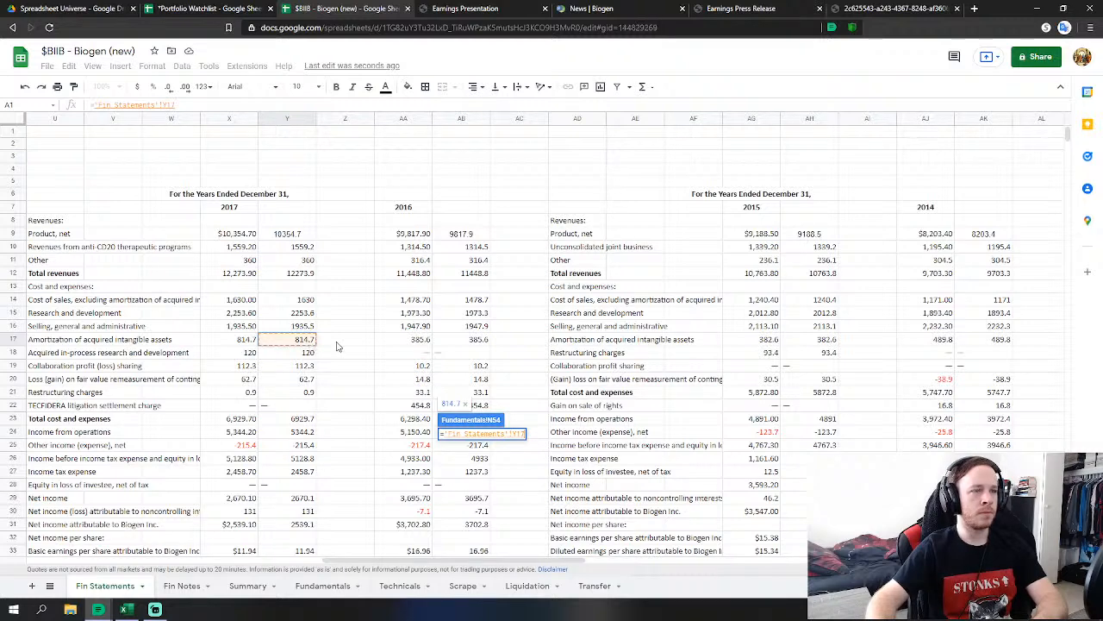
{"action": "key", "text": "Return"}
Extend FY 2017 SG&A to add collaboration profit sharing, fair value remeasurement loss and restructuring charges.
{"action": "double_click", "coordinate": [486, 340]}
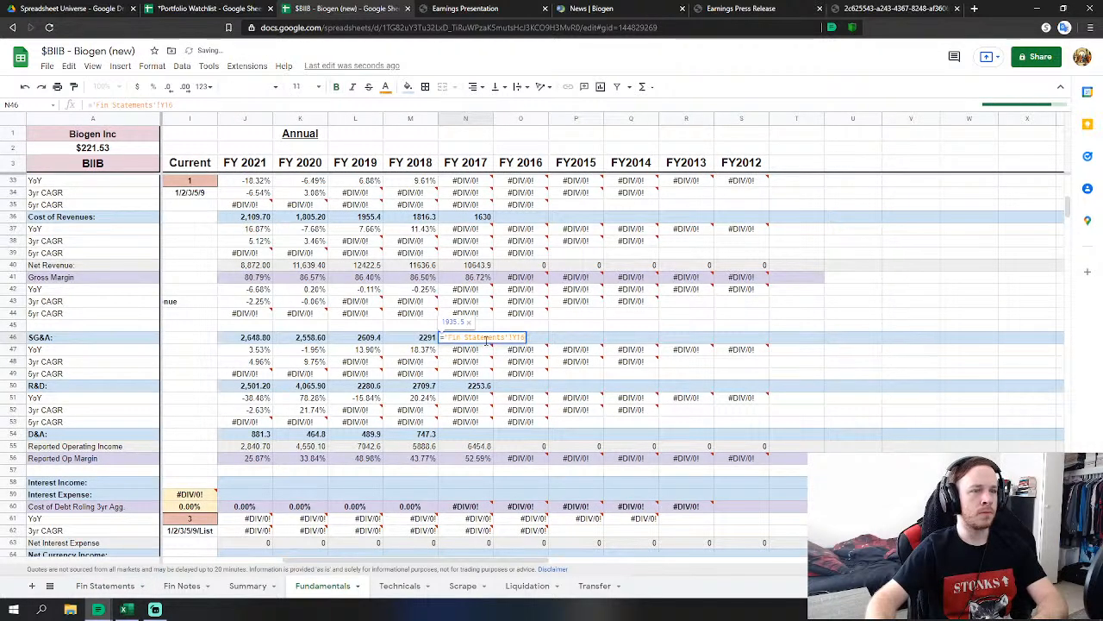
{"action": "type", "text": "+"}
{"action": "left_click", "coordinate": [87, 589]}
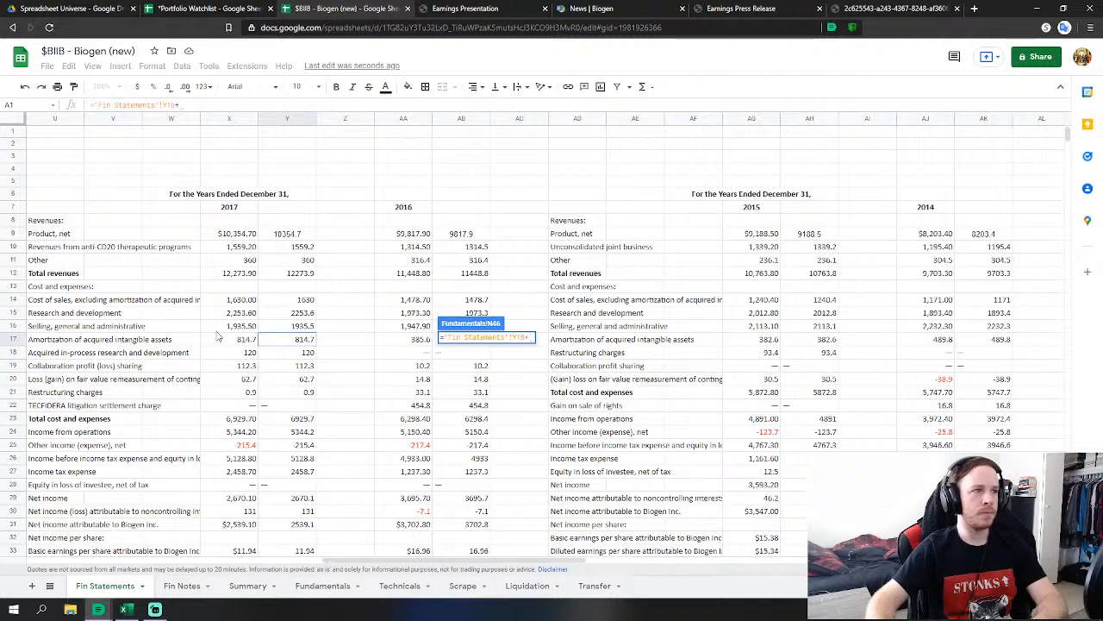
{"action": "left_click", "coordinate": [302, 355]}
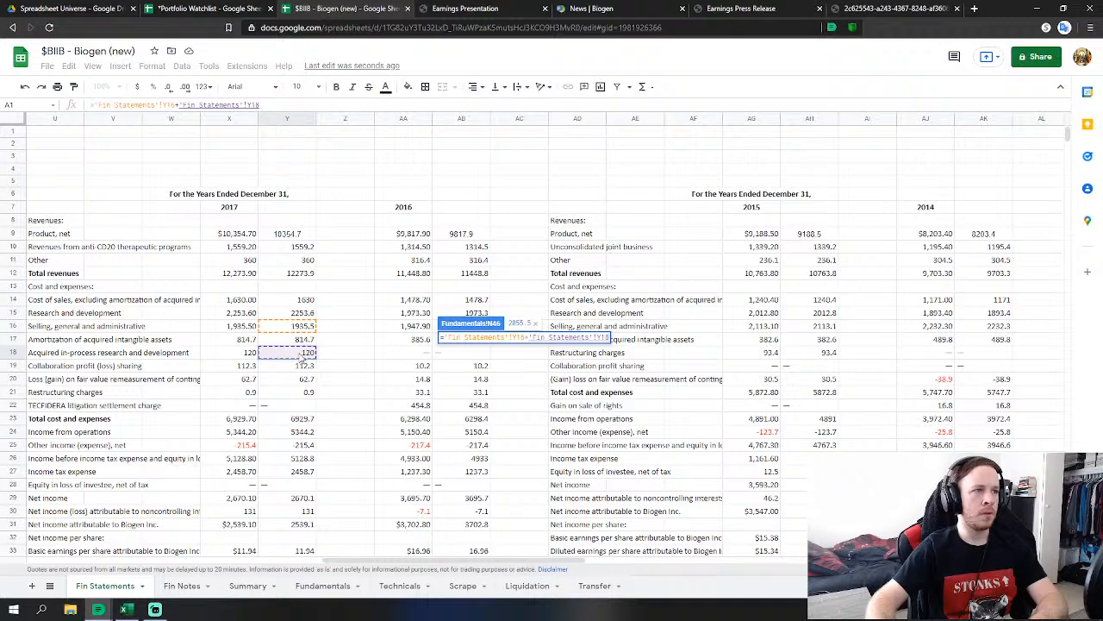
{"action": "key", "text": "BackSpace"}
{"action": "key", "text": "BackSpace"}
{"action": "key", "text": "BackSpace"}
{"action": "key", "text": "BackSpace"}
{"action": "key", "text": "BackSpace"}
{"action": "key", "text": "BackSpace"}
{"action": "key", "text": "BackSpace"}
{"action": "key", "text": "BackSpace"}
{"action": "key", "text": "BackSpace"}
{"action": "key", "text": "BackSpace"}
{"action": "key", "text": "BackSpace"}
{"action": "key", "text": "BackSpace"}
{"action": "key", "text": "BackSpace"}
{"action": "key", "text": "BackSpace"}
{"action": "key", "text": "BackSpace"}
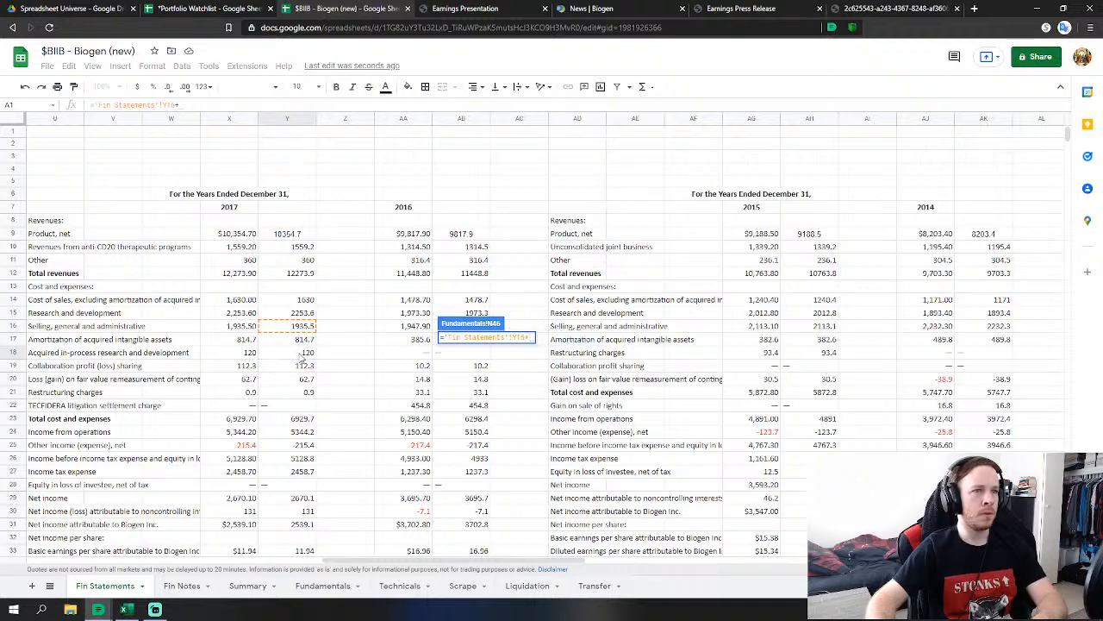
{"action": "left_click", "coordinate": [305, 365]}
{"action": "type", "text": "+"}
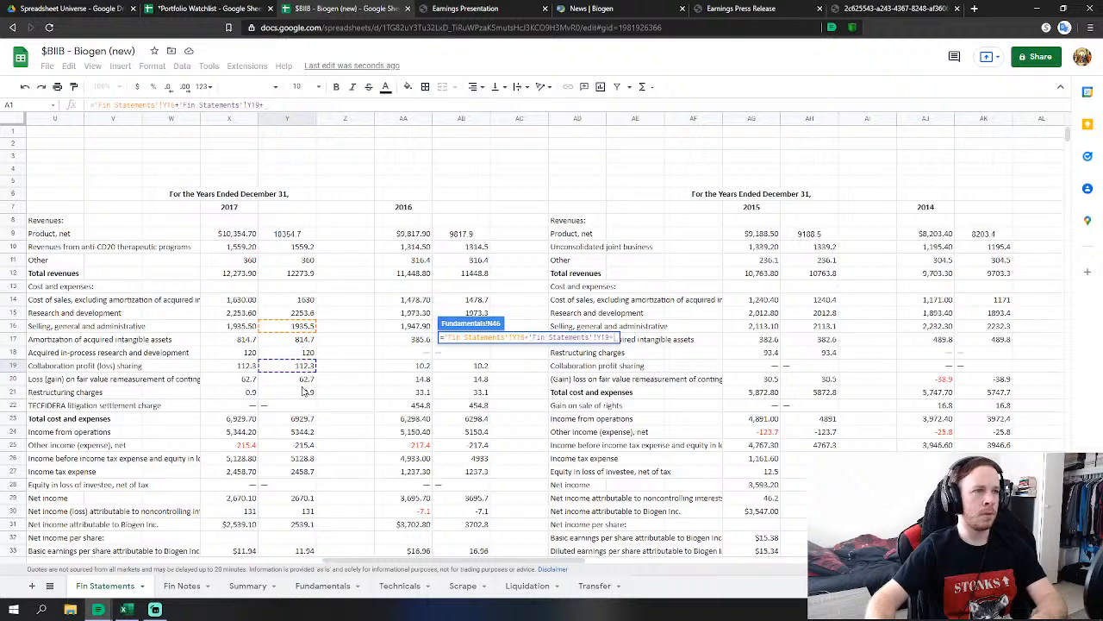
{"action": "left_click", "coordinate": [306, 379]}
{"action": "type", "text": "+"}
{"action": "left_click", "coordinate": [309, 392]}
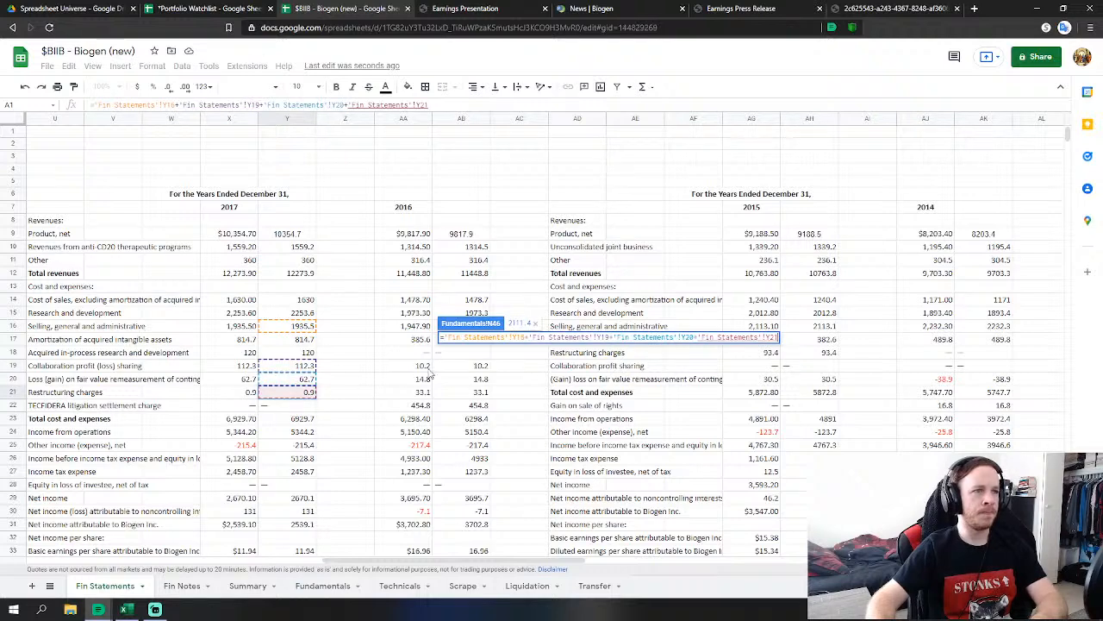
{"action": "key", "text": "Return"}
Rewrite FY 2017 R&D as 'Fin Statements'!Y19 plus acquired in-process R&D.
{"action": "left_click", "coordinate": [472, 385]}
{"action": "type", "text": "='Fin Statements'!Y19+"}
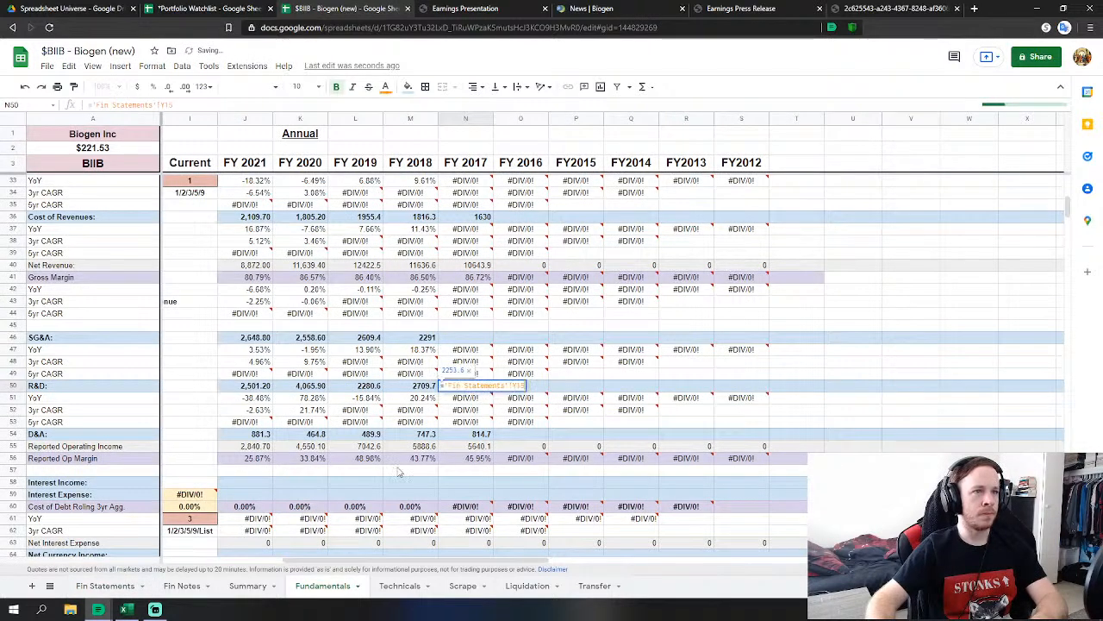
{"action": "left_click", "coordinate": [112, 587]}
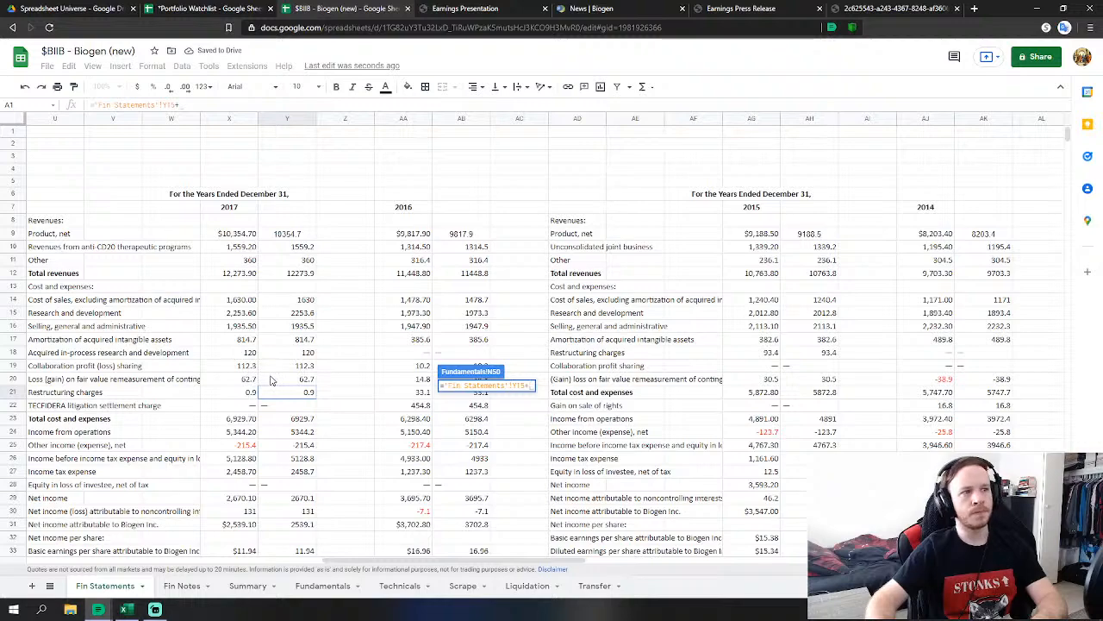
{"action": "left_click", "coordinate": [293, 353]}
{"action": "key", "text": "Return"}
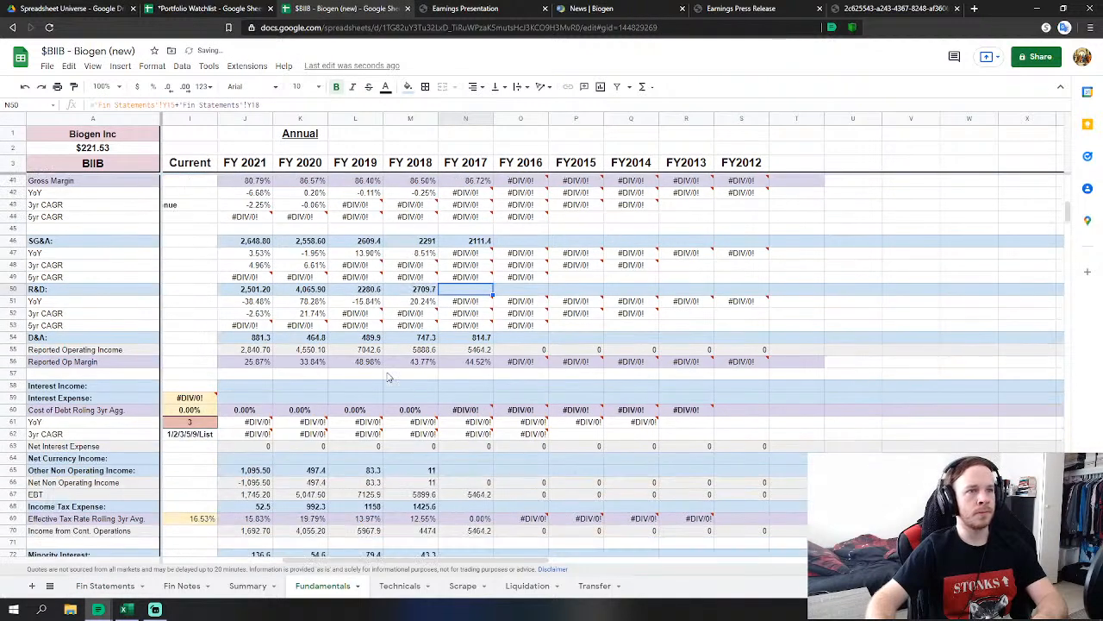
Link FY 2017 other non-operating income and income tax expense (2458.7) to Fin Statements.
{"action": "left_click", "coordinate": [468, 471]}
{"action": "type", "text": "="}
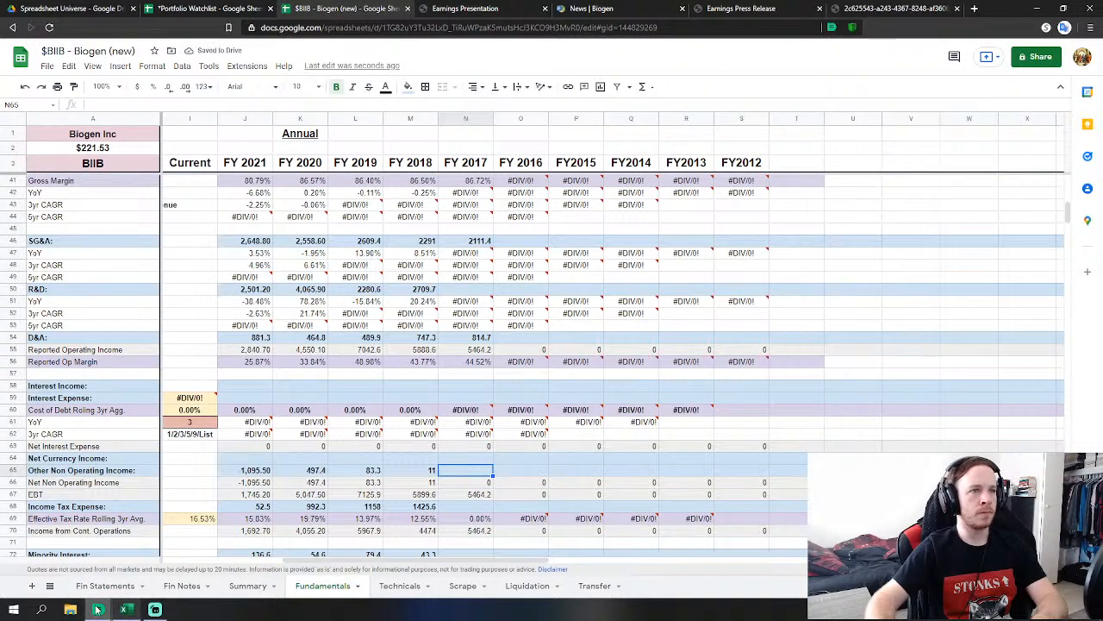
{"action": "left_click", "coordinate": [101, 585]}
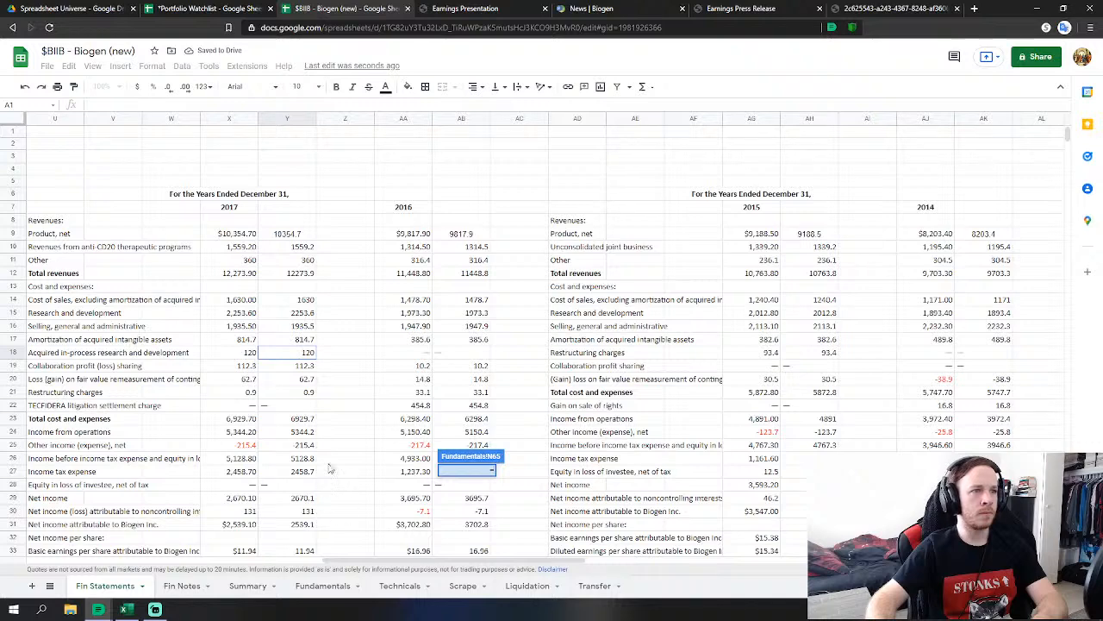
{"action": "scroll", "coordinate": [329, 468], "scroll_direction": "down", "scroll_amount": 1}
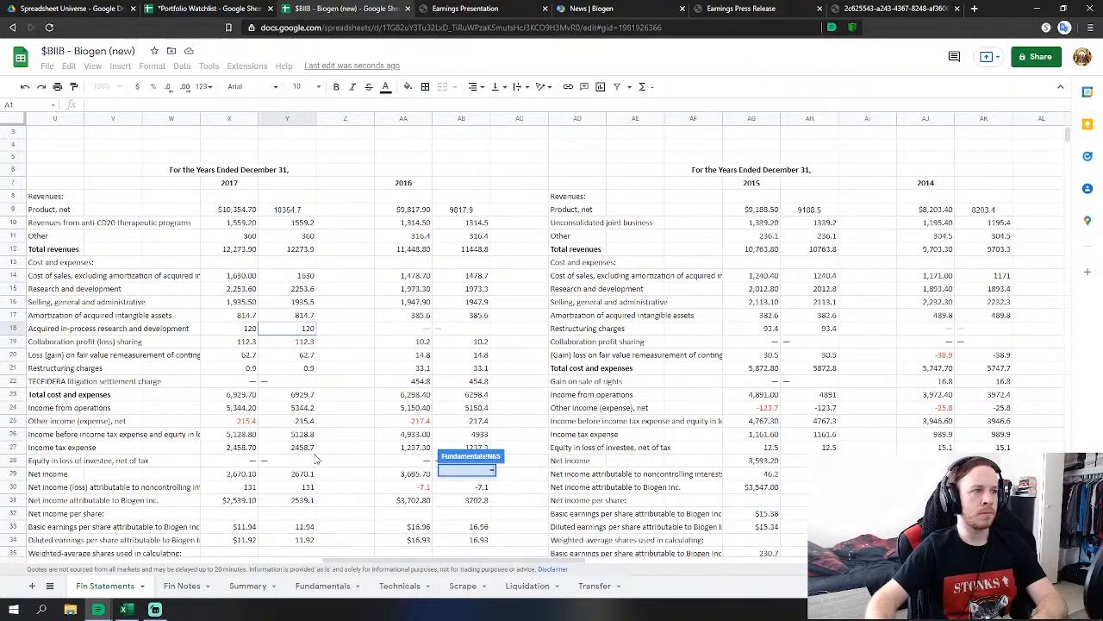
{"action": "left_click", "coordinate": [301, 424]}
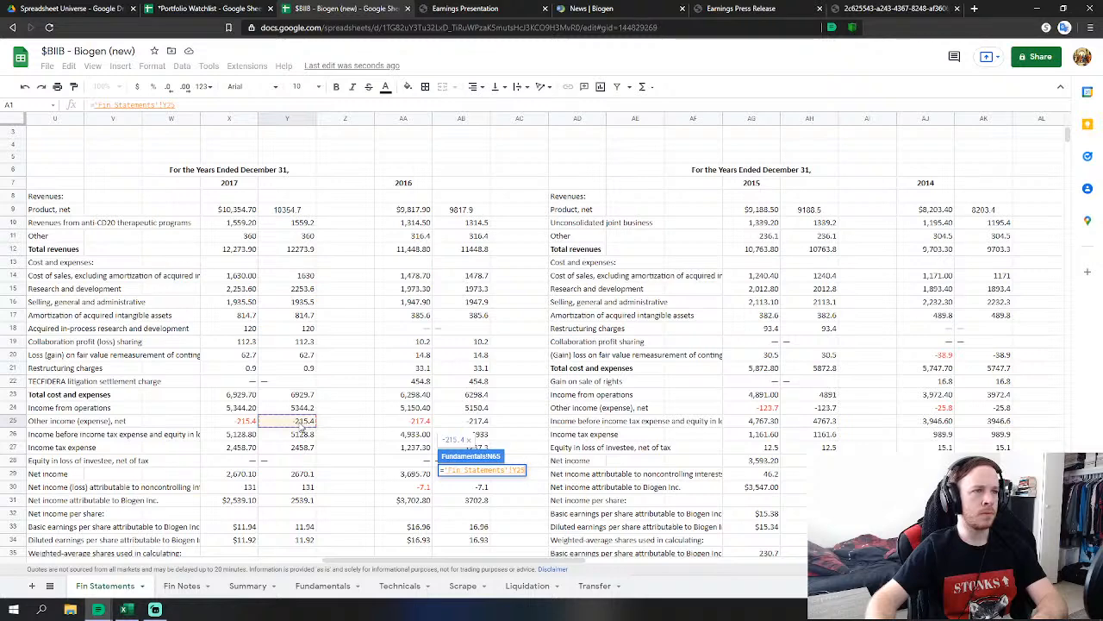
{"action": "key", "text": "Return"}
{"action": "left_click", "coordinate": [471, 508]}
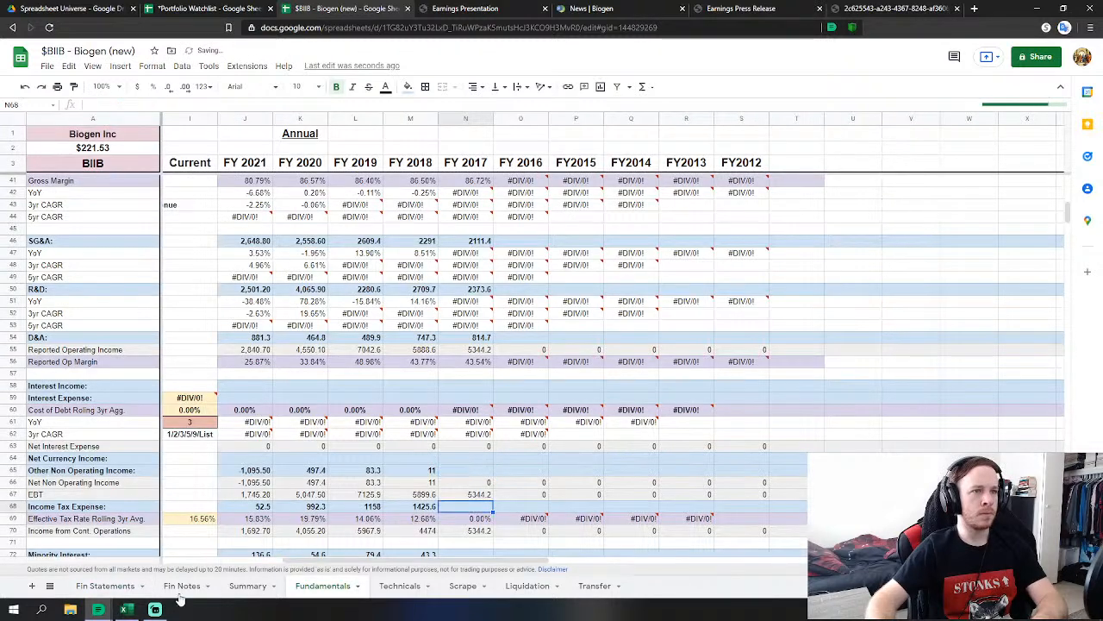
{"action": "type", "text": "="}
{"action": "left_click", "coordinate": [104, 585]}
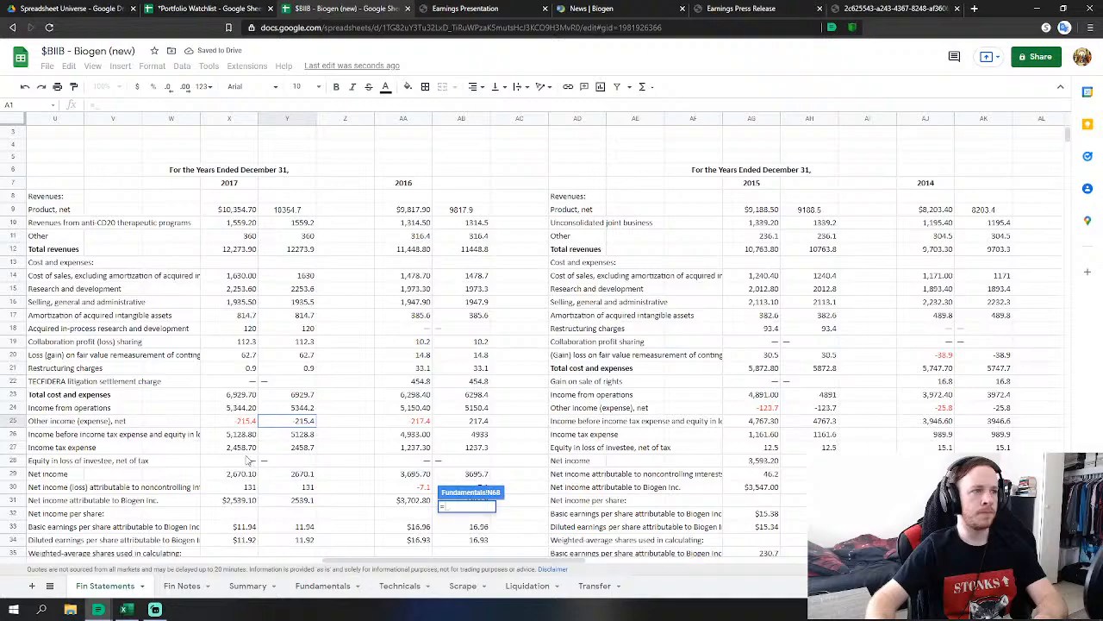
{"action": "left_click", "coordinate": [293, 448]}
{"action": "key", "text": "Return"}
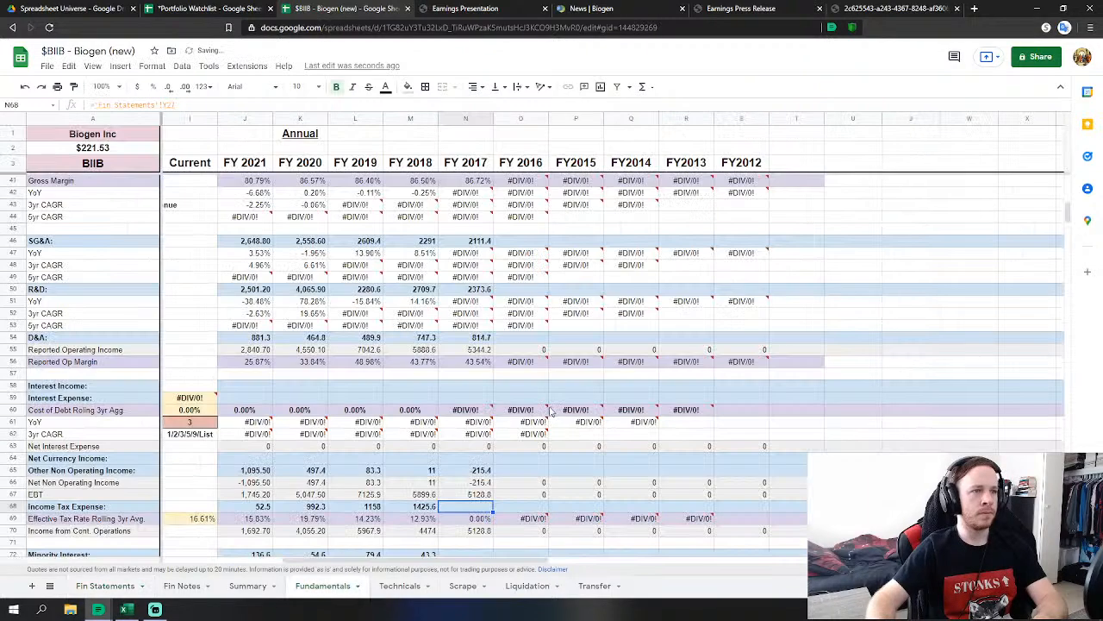
Link FY 2017 minority interest (131) and average diluted shares to Fin Statements.
{"action": "type", "text": "="}
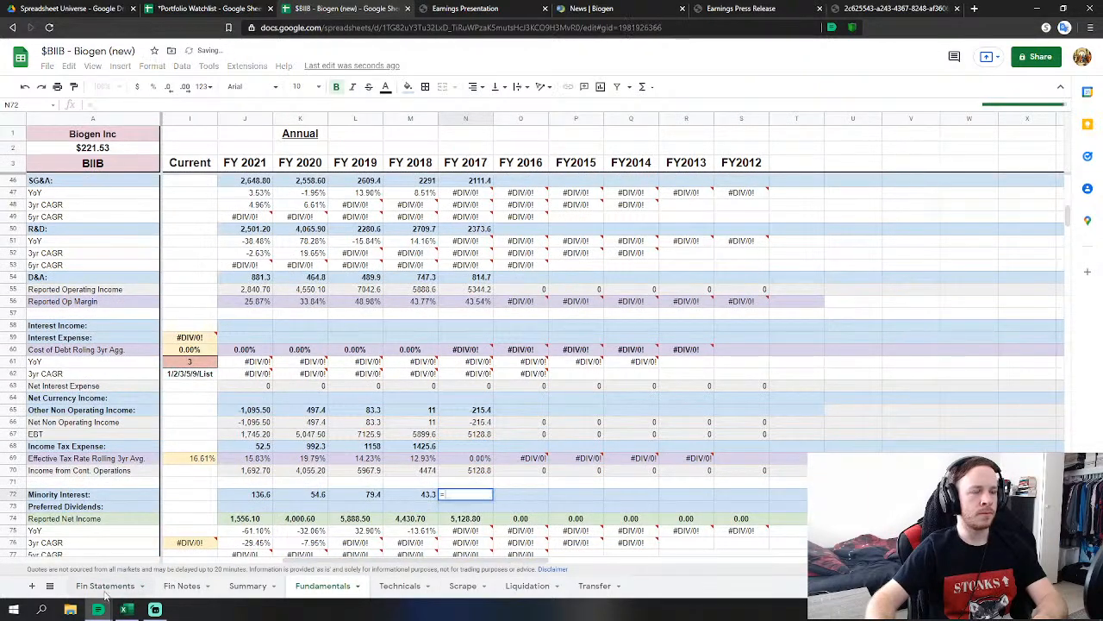
{"action": "left_click", "coordinate": [105, 585]}
{"action": "left_click", "coordinate": [306, 463]}
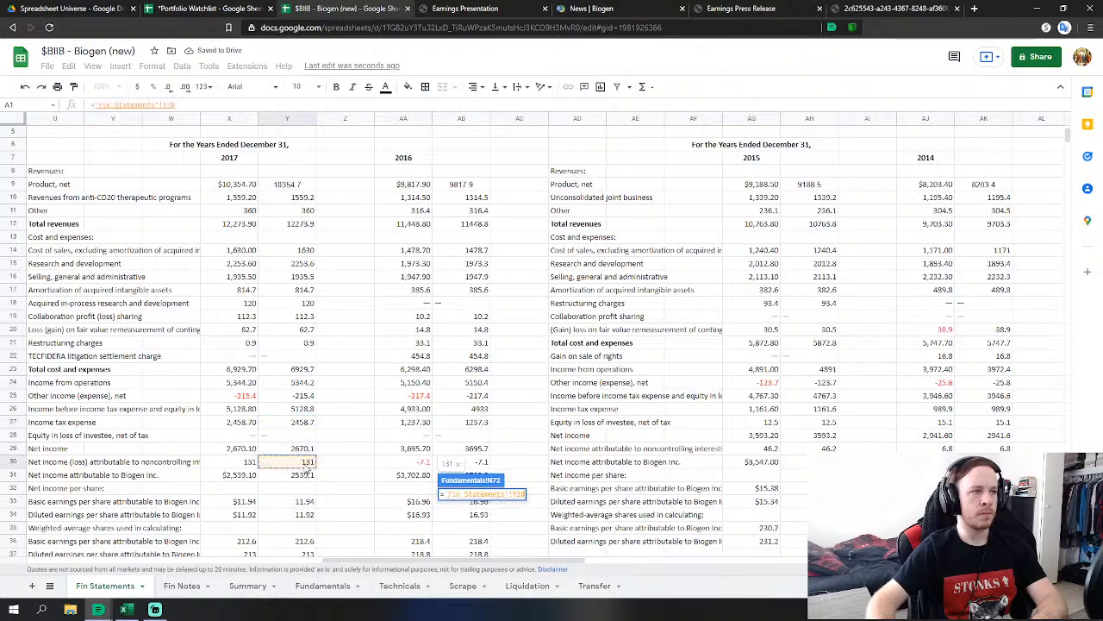
{"action": "key", "text": "Return"}
{"action": "scroll", "coordinate": [556, 389], "scroll_direction": "down", "scroll_amount": 3}
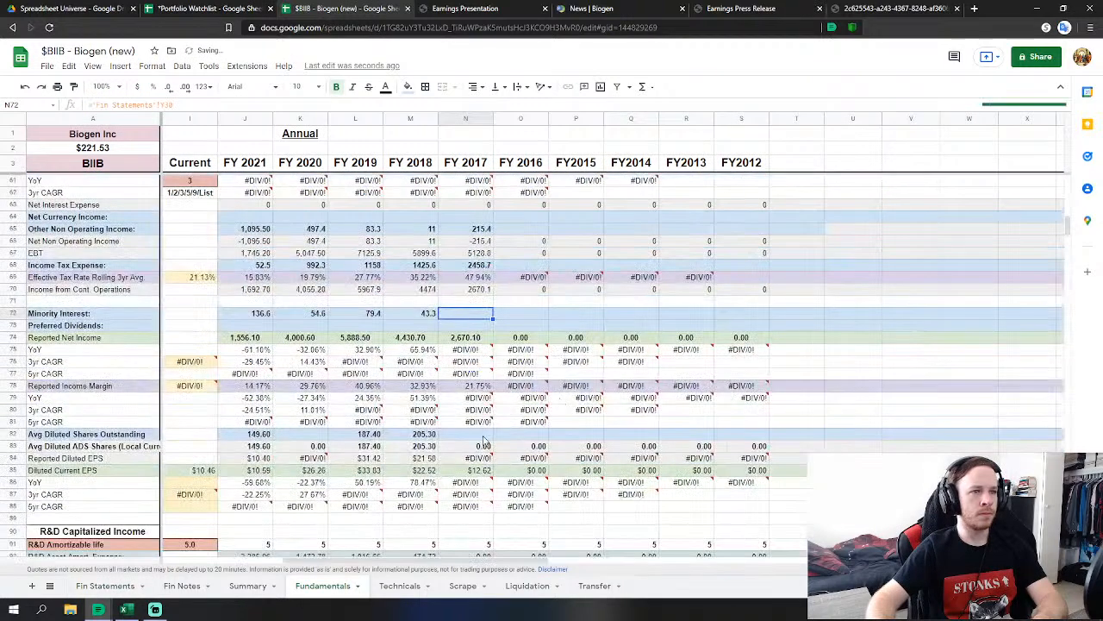
{"action": "left_click", "coordinate": [480, 436]}
{"action": "type", "text": "="}
{"action": "left_click", "coordinate": [106, 585]}
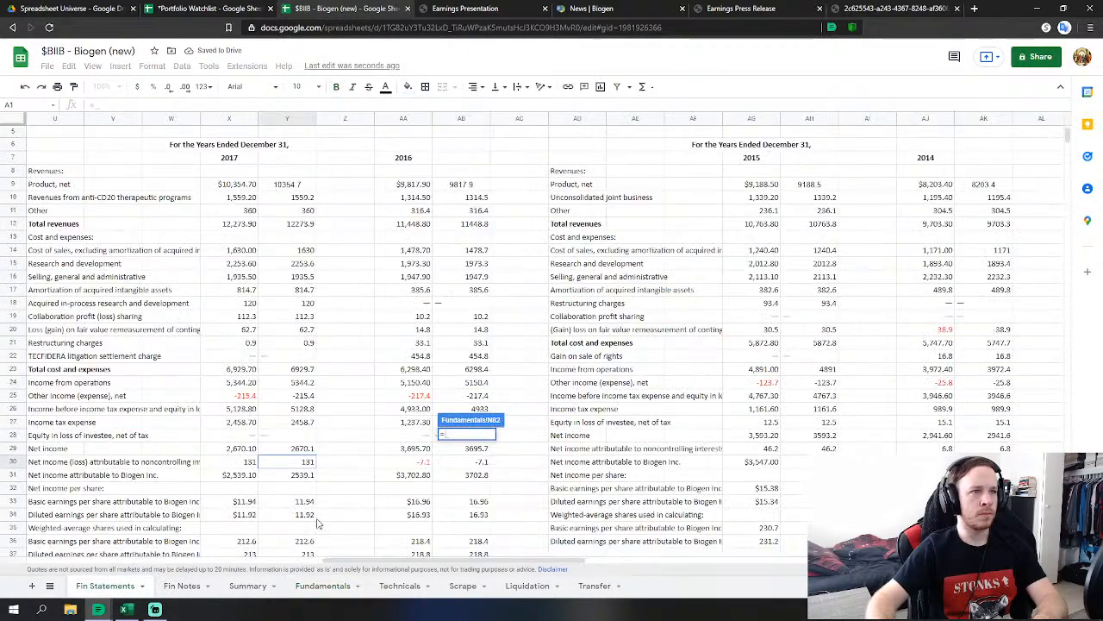
{"action": "left_click", "coordinate": [314, 464]}
{"action": "key", "text": "Return"}
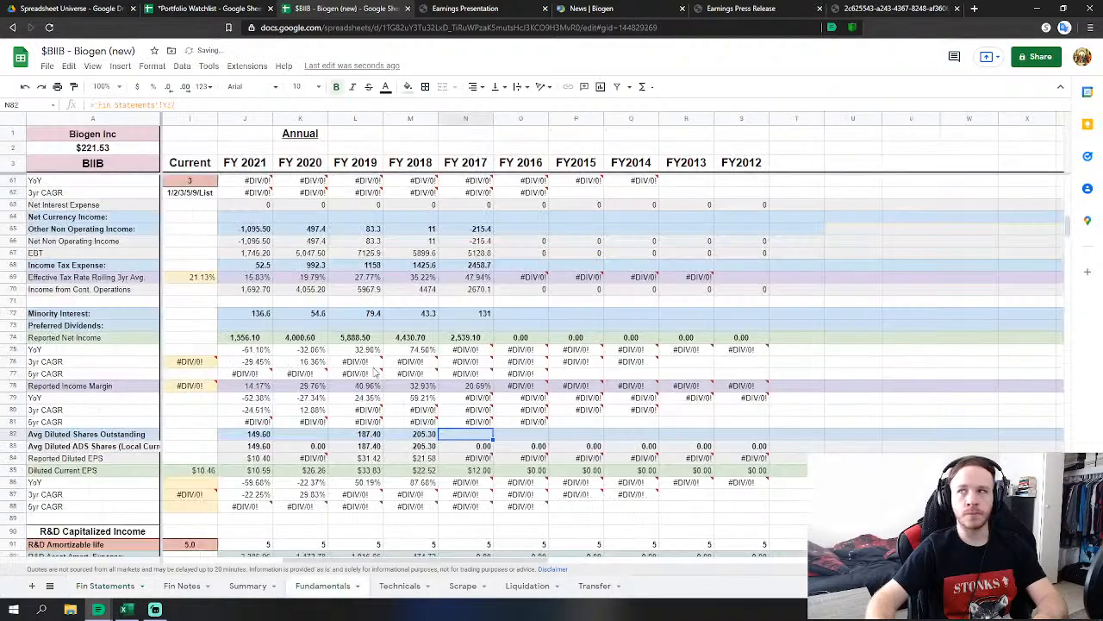
{"action": "scroll", "coordinate": [582, 377], "scroll_direction": "down", "scroll_amount": 10}
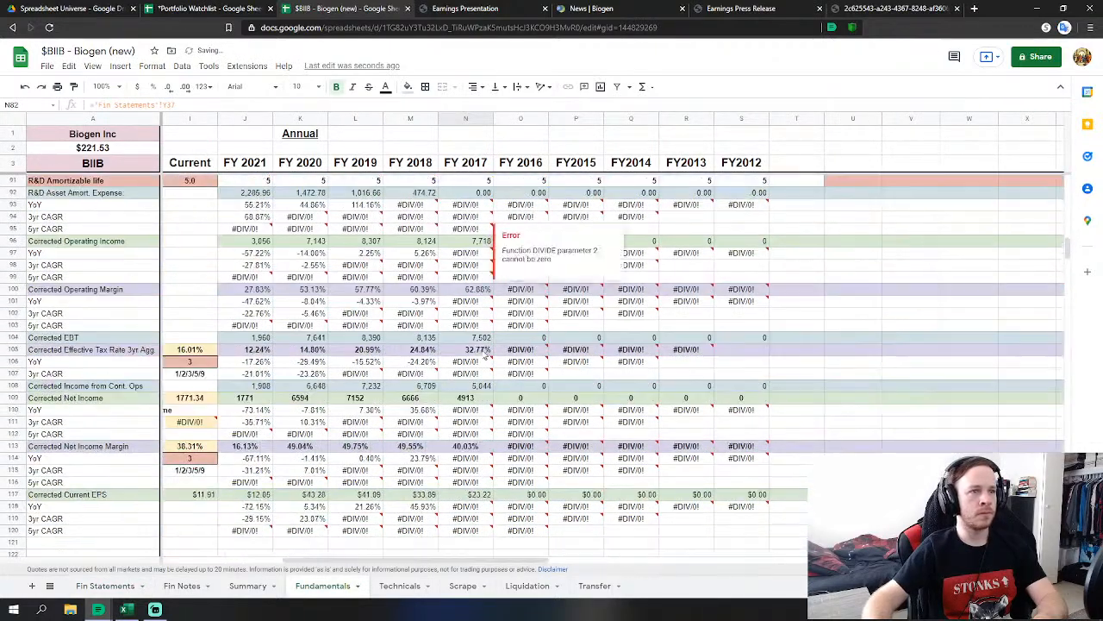
{"action": "scroll", "coordinate": [544, 386], "scroll_direction": "down", "scroll_amount": 3}
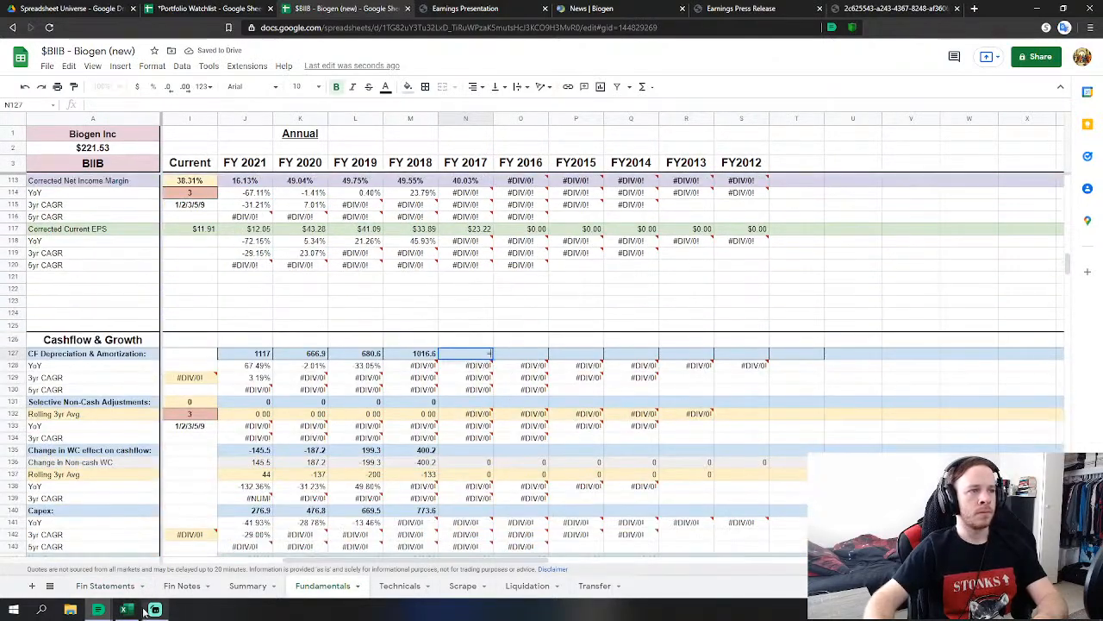
Link FY 2017 depreciation and amortization to the Fin Statements figure 1081.
{"action": "left_click", "coordinate": [466, 353]}
{"action": "type", "text": "="}
{"action": "left_click", "coordinate": [105, 586]}
{"action": "scroll", "coordinate": [306, 422], "scroll_direction": "down", "scroll_amount": 5}
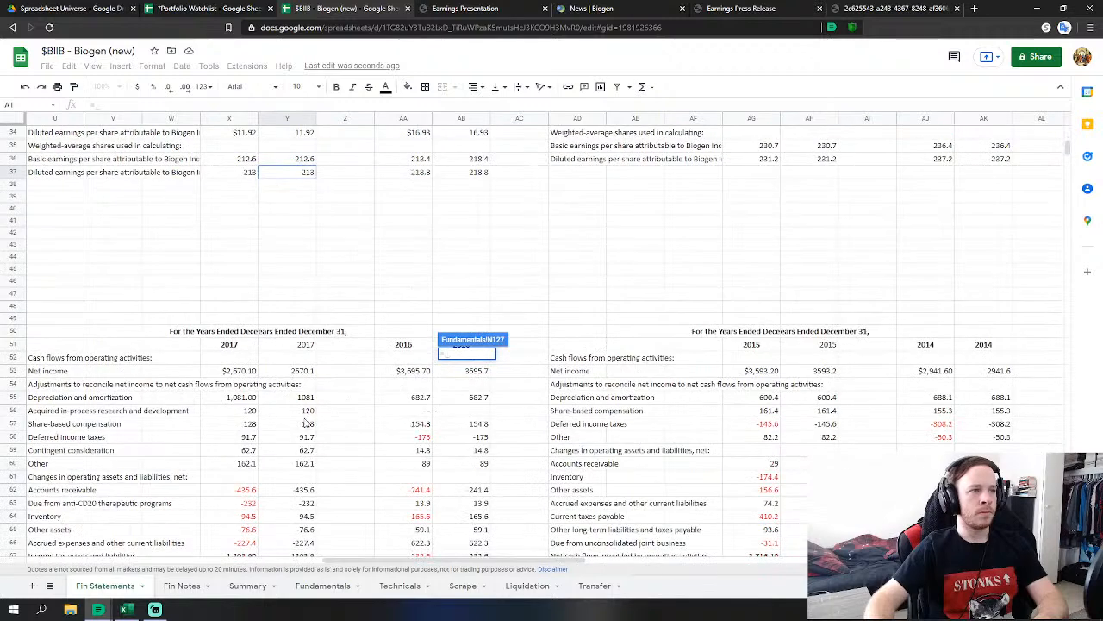
{"action": "left_click", "coordinate": [302, 398]}
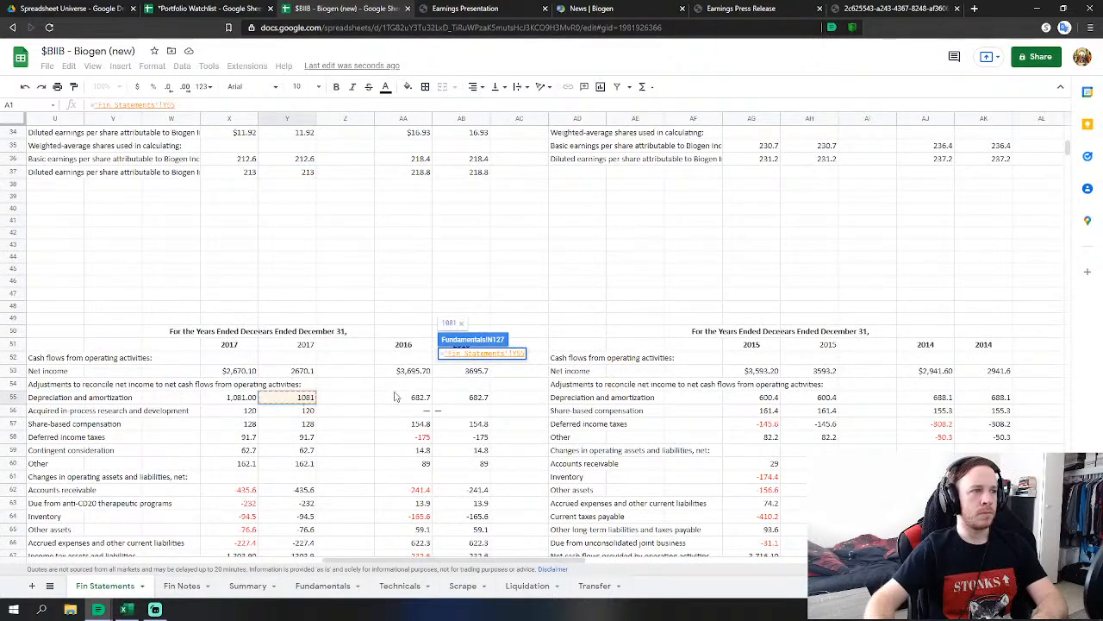
{"action": "key", "text": "Return"}
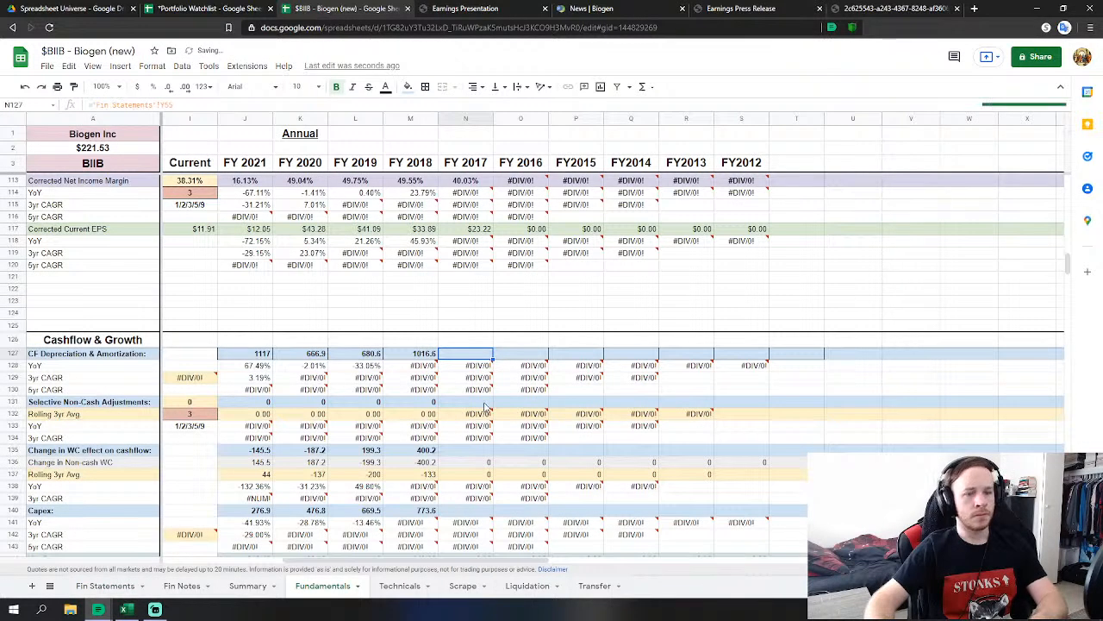
Set the FY 2017 working-capital change to SUM('Fin Statements'!Y62:Y67), giving 235.4.
{"action": "left_click", "coordinate": [487, 416]}
{"action": "left_click", "coordinate": [489, 452]}
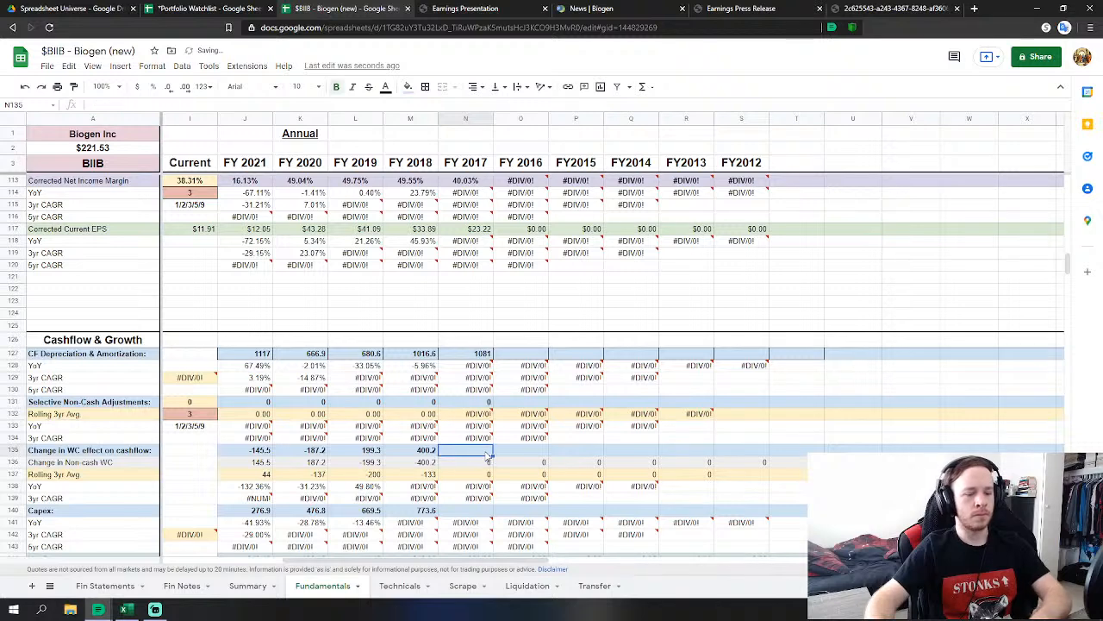
{"action": "type", "text": "=sum"}
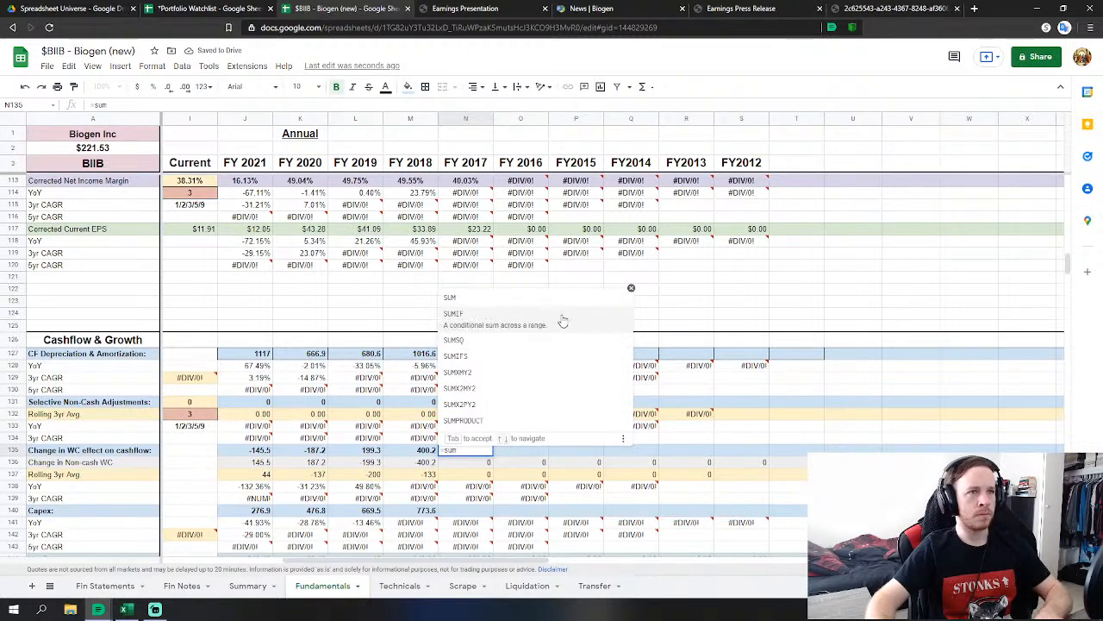
{"action": "left_click", "coordinate": [561, 312]}
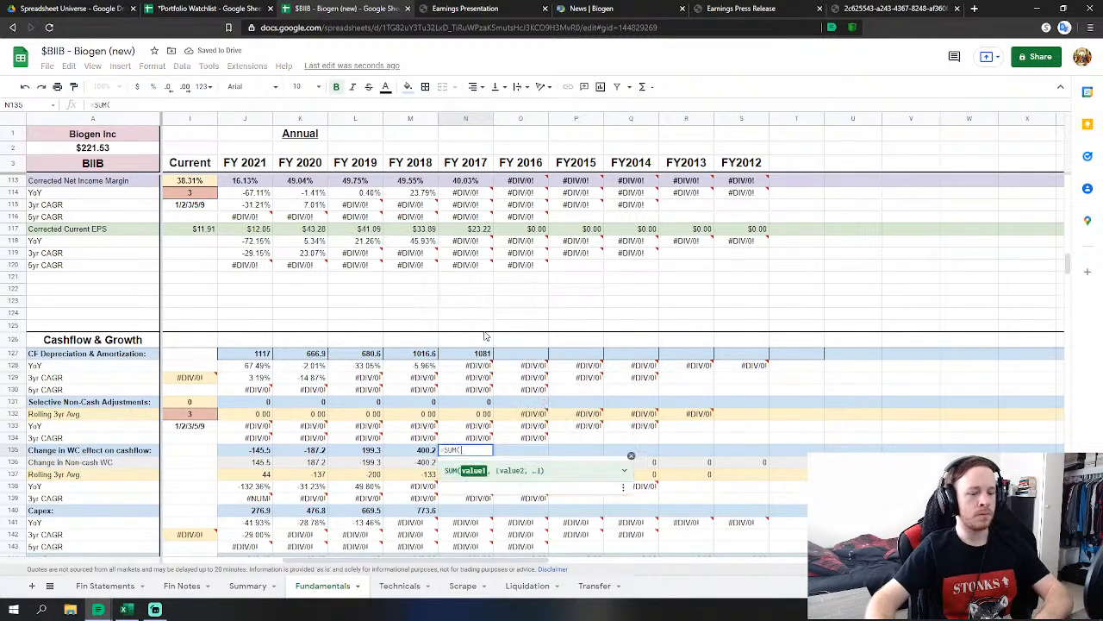
{"action": "left_click", "coordinate": [105, 586]}
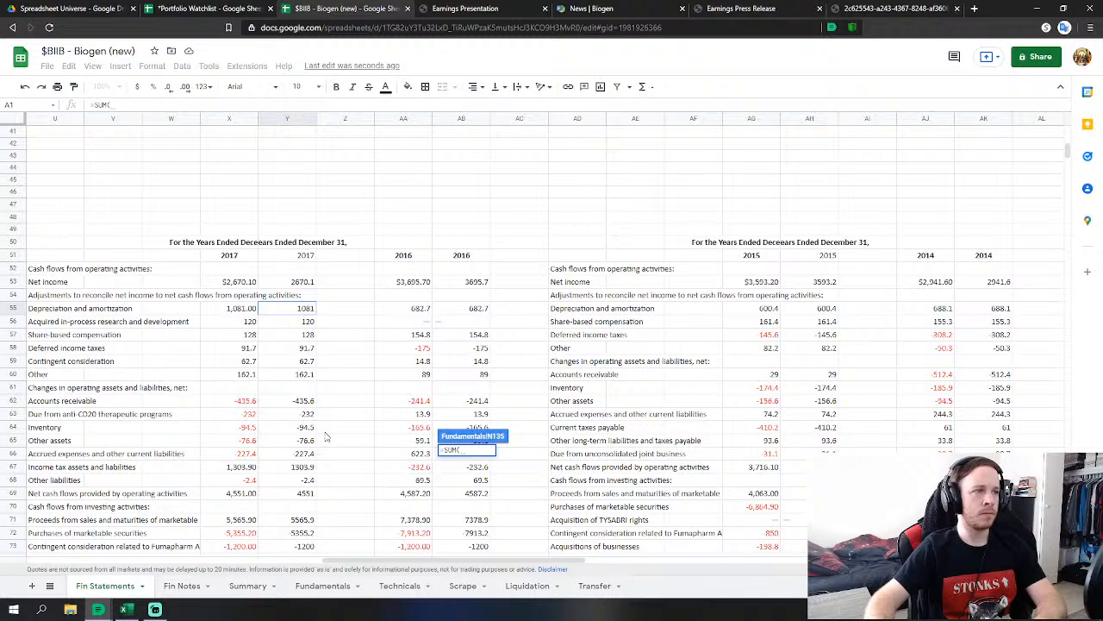
{"action": "left_click_drag", "start_coordinate": [306, 407], "coordinate": [306, 487]}
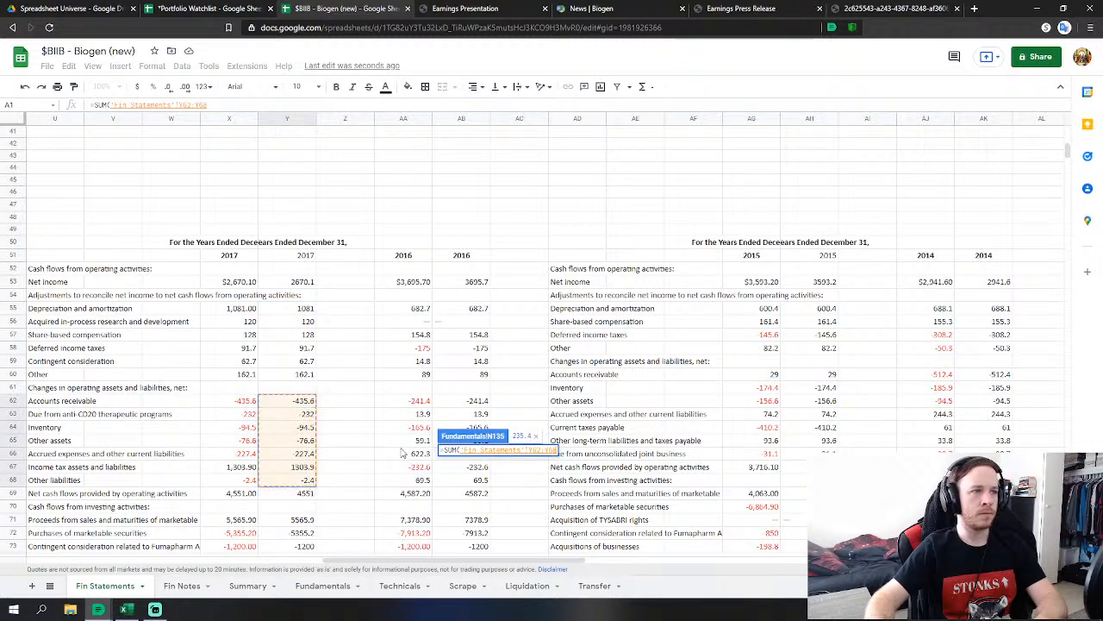
{"action": "key", "text": "Return"}
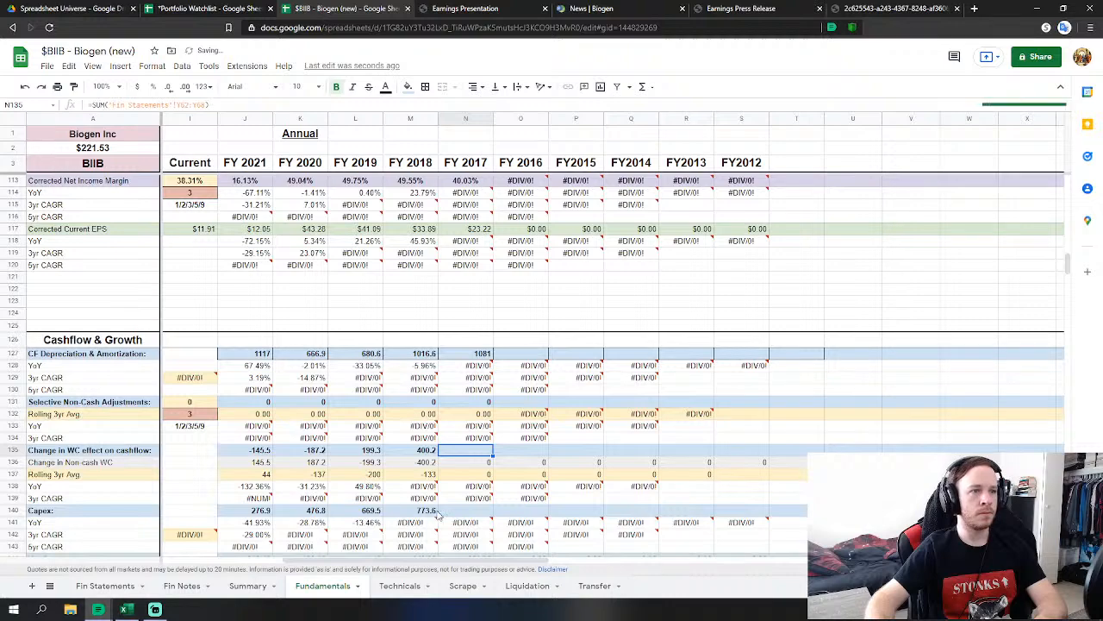
Set FY 2017 Capex to PP&E purchases minus intangible acquisitions, giving 1842.8.
{"action": "left_click", "coordinate": [441, 512]}
{"action": "type", "text": "="}
{"action": "left_click", "coordinate": [105, 585]}
{"action": "scroll", "coordinate": [308, 416], "scroll_direction": "down", "scroll_amount": 2}
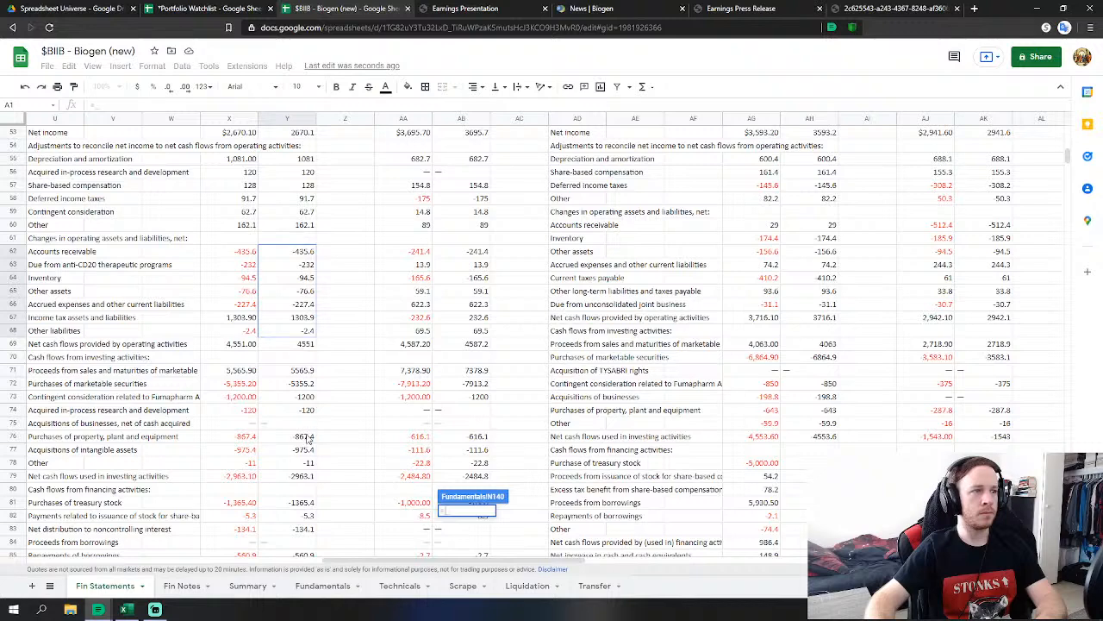
{"action": "left_click", "coordinate": [306, 437]}
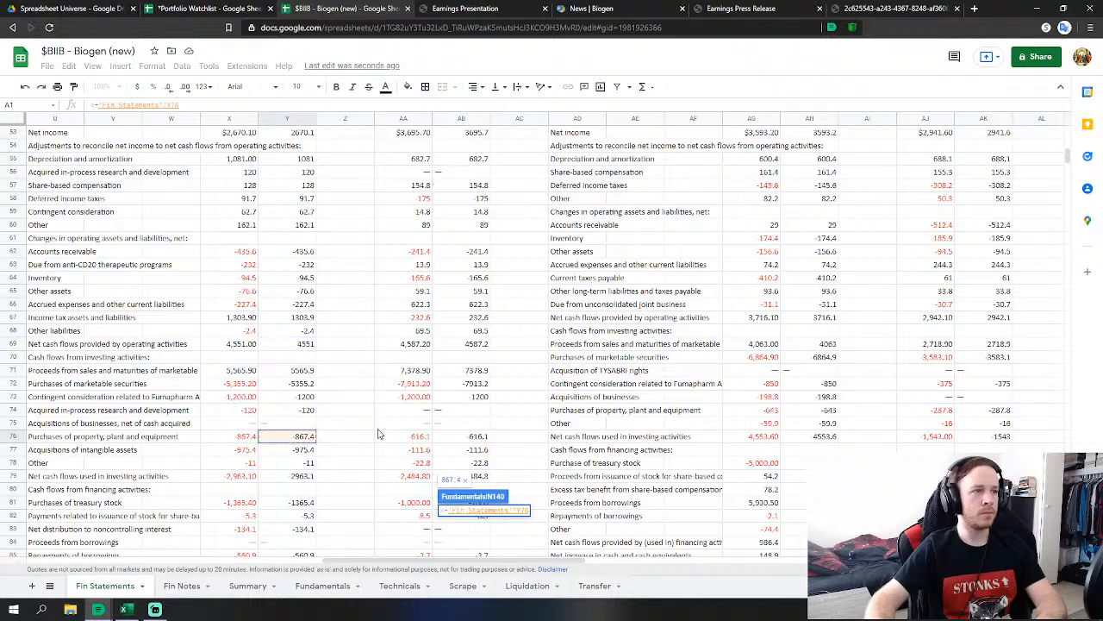
{"action": "key", "text": "Return"}
{"action": "key", "text": "Return"}
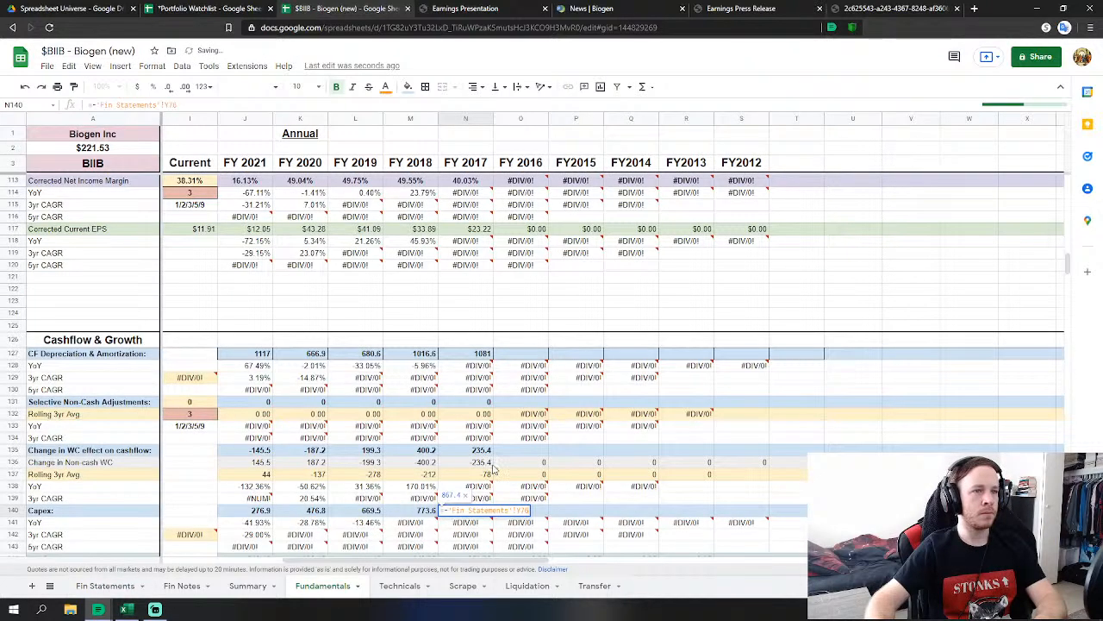
{"action": "type", "text": "-"}
{"action": "left_click", "coordinate": [105, 585]}
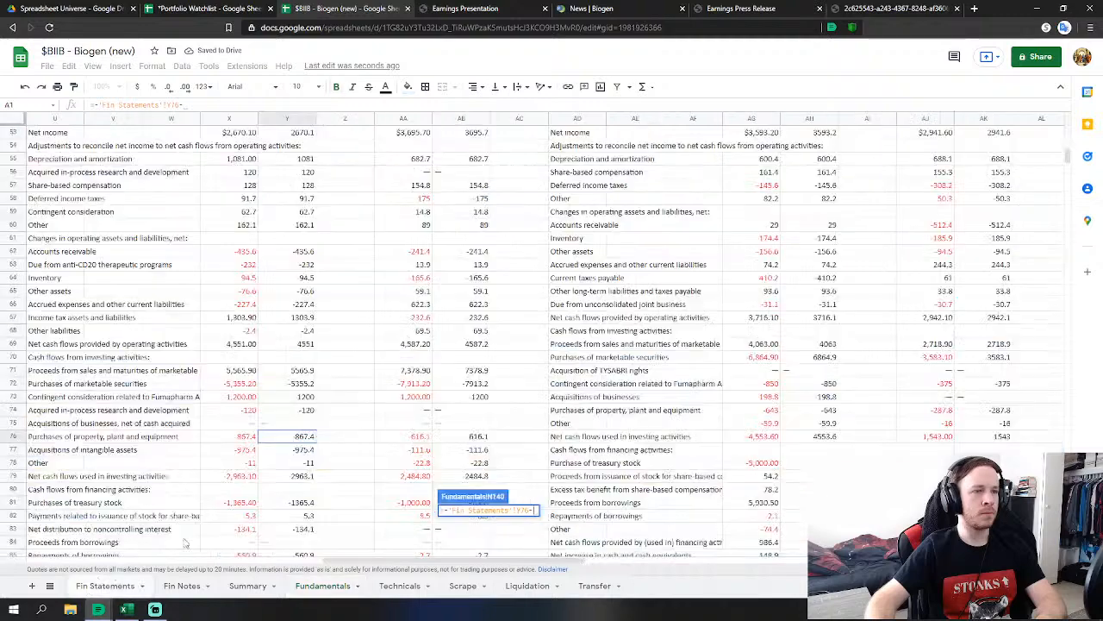
{"action": "left_click", "coordinate": [298, 450]}
{"action": "key", "text": "Return"}
Set FY 2017 Acquisitions to contingent consideration minus acquired in-process R&D, giving 1,320.
{"action": "scroll", "coordinate": [460, 431], "scroll_direction": "down", "scroll_amount": 1}
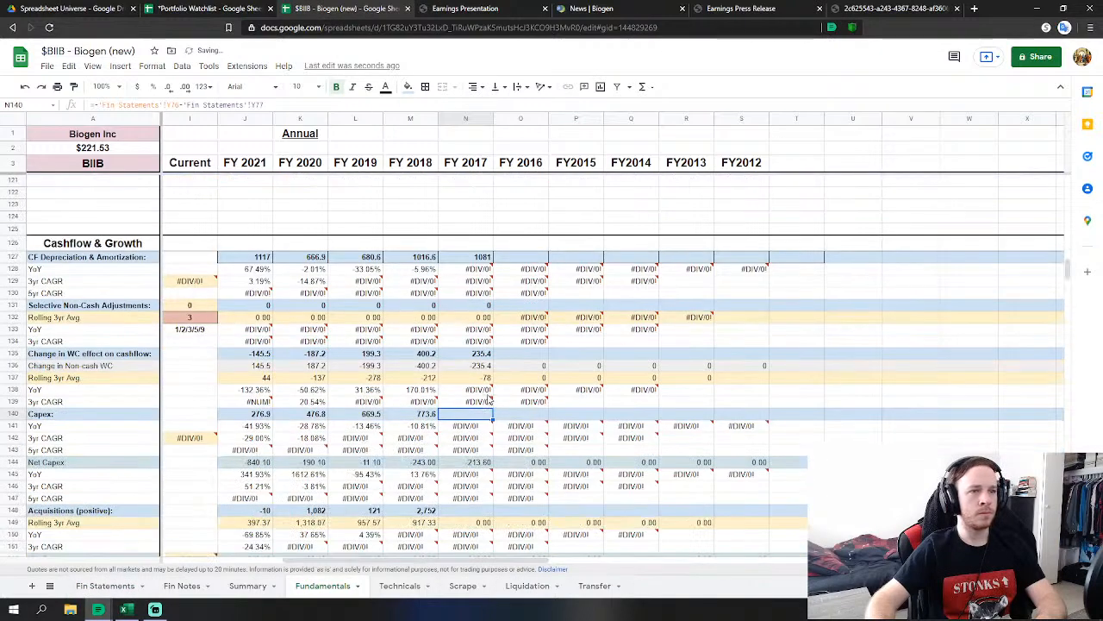
{"action": "left_click", "coordinate": [469, 477]}
{"action": "type", "text": "="}
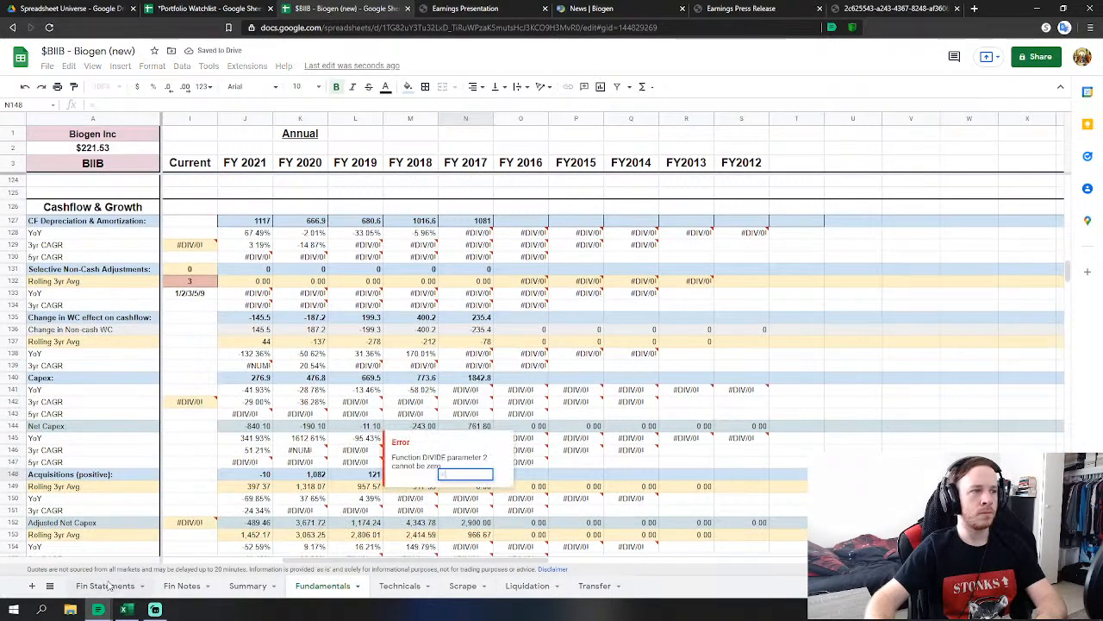
{"action": "left_click", "coordinate": [104, 585]}
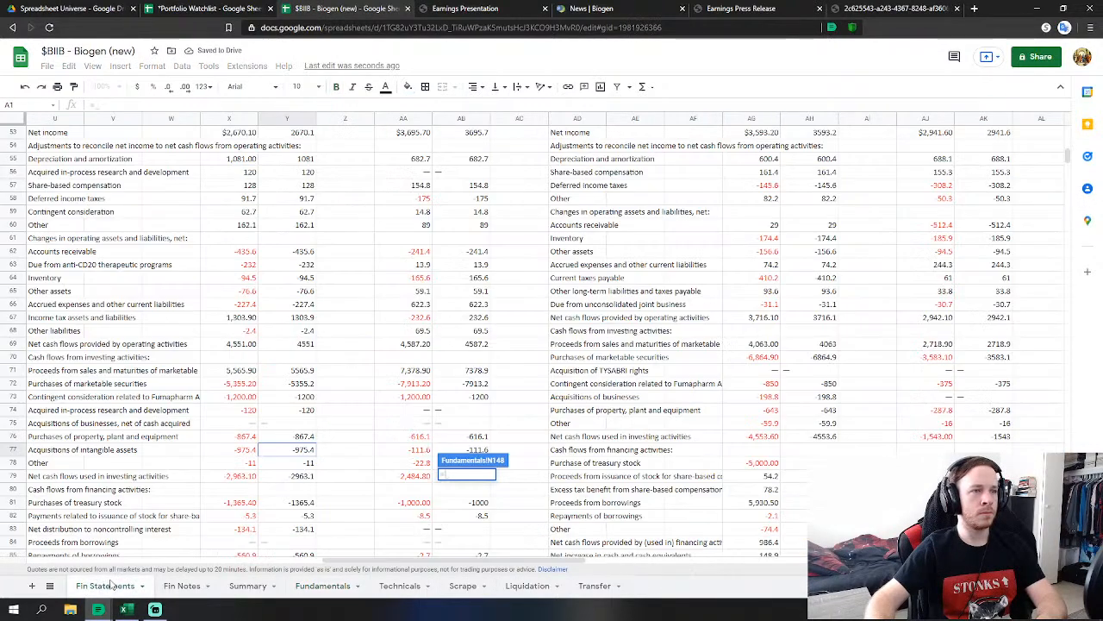
{"action": "left_click", "coordinate": [306, 398]}
{"action": "type", "text": "-'Fin Statements'!Y73-"}
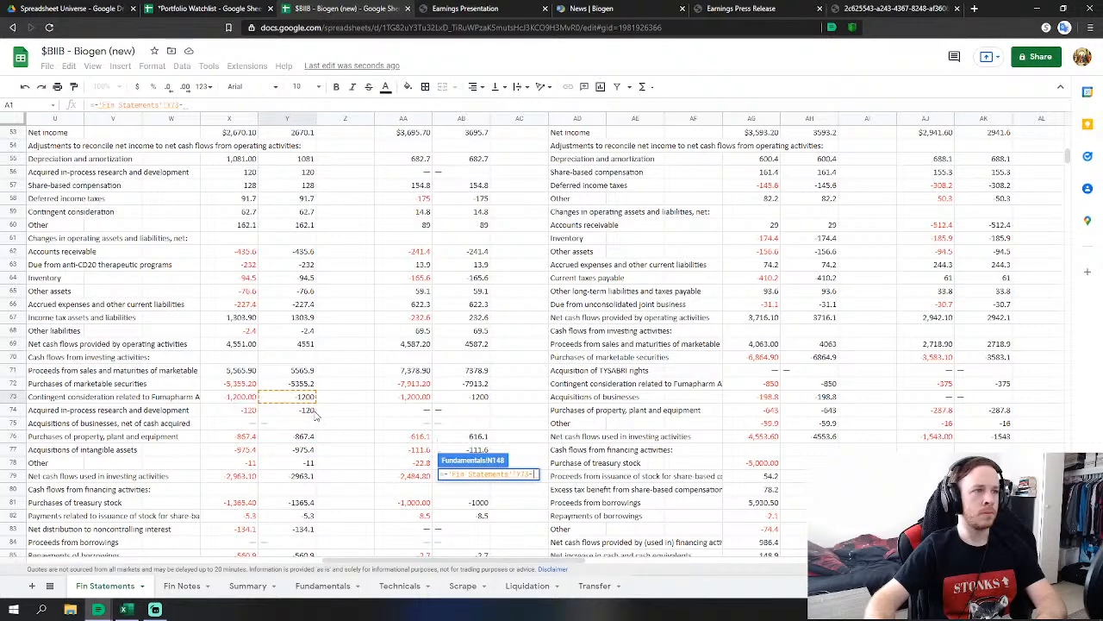
{"action": "left_click", "coordinate": [315, 411]}
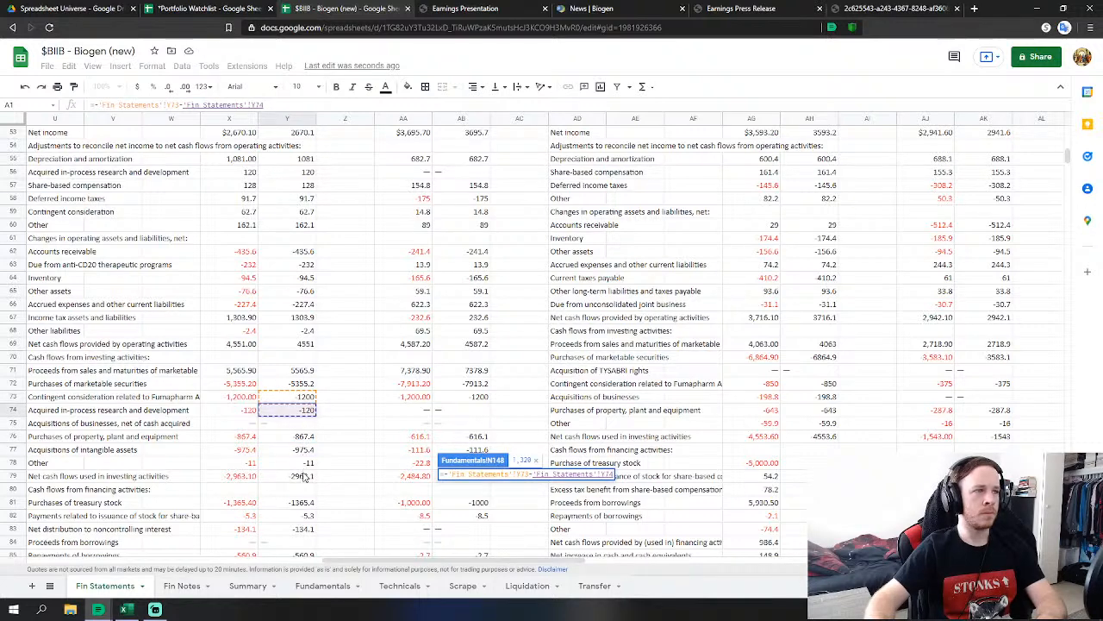
{"action": "key", "text": "Return"}
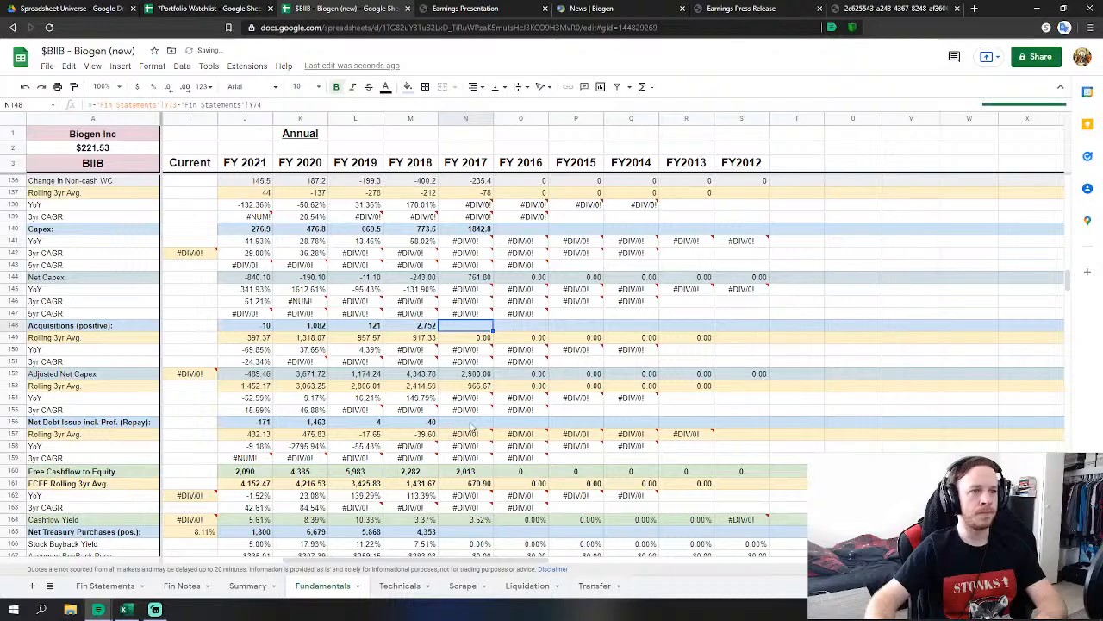
Begin the FY 2017 Net Debt Issue formula from Fin Statements figures.
{"action": "type", "text": "="}
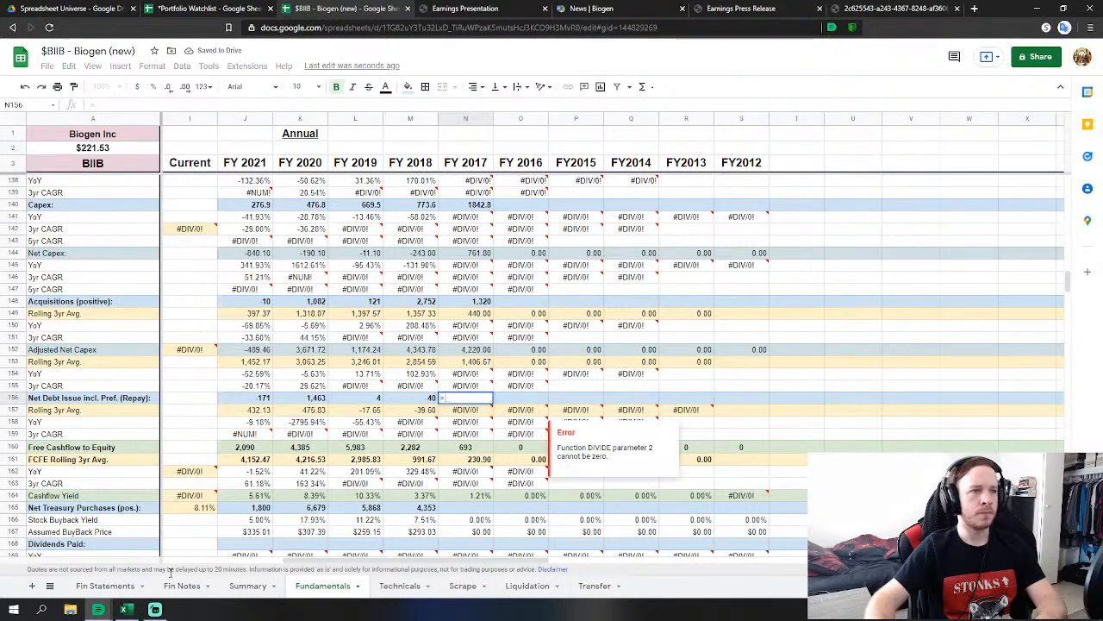
{"action": "left_click", "coordinate": [103, 587]}
{"action": "scroll", "coordinate": [351, 439], "scroll_direction": "down", "scroll_amount": 5}
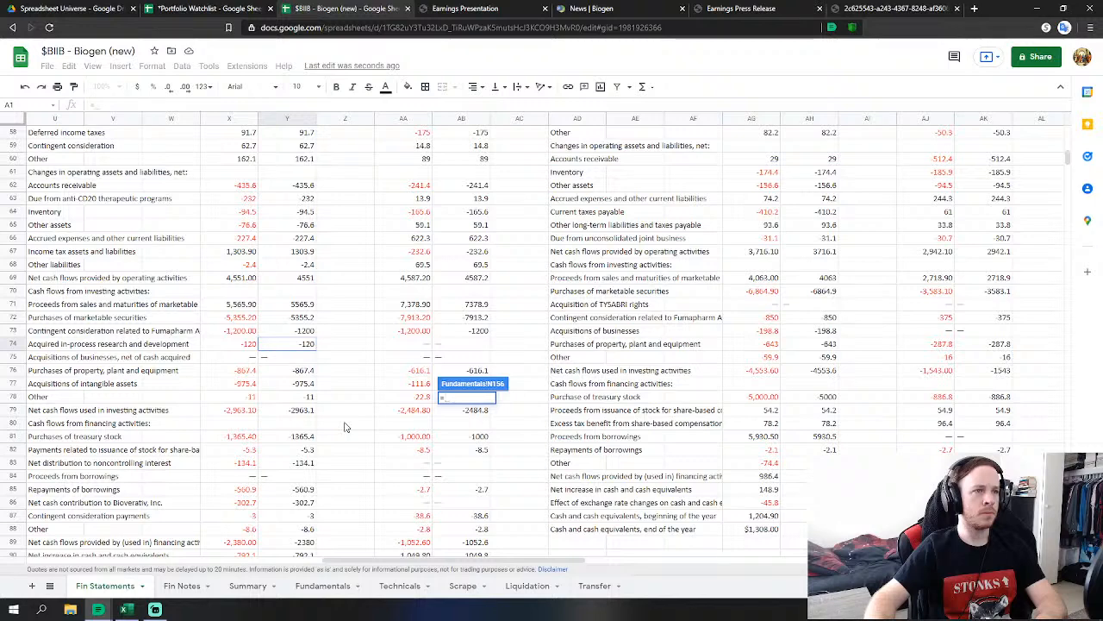
Finish FY 2017 Net Debt Issue as Fin Statements Y82 + Y85 + Y86, giving 869.
{"action": "left_click", "coordinate": [308, 454]}
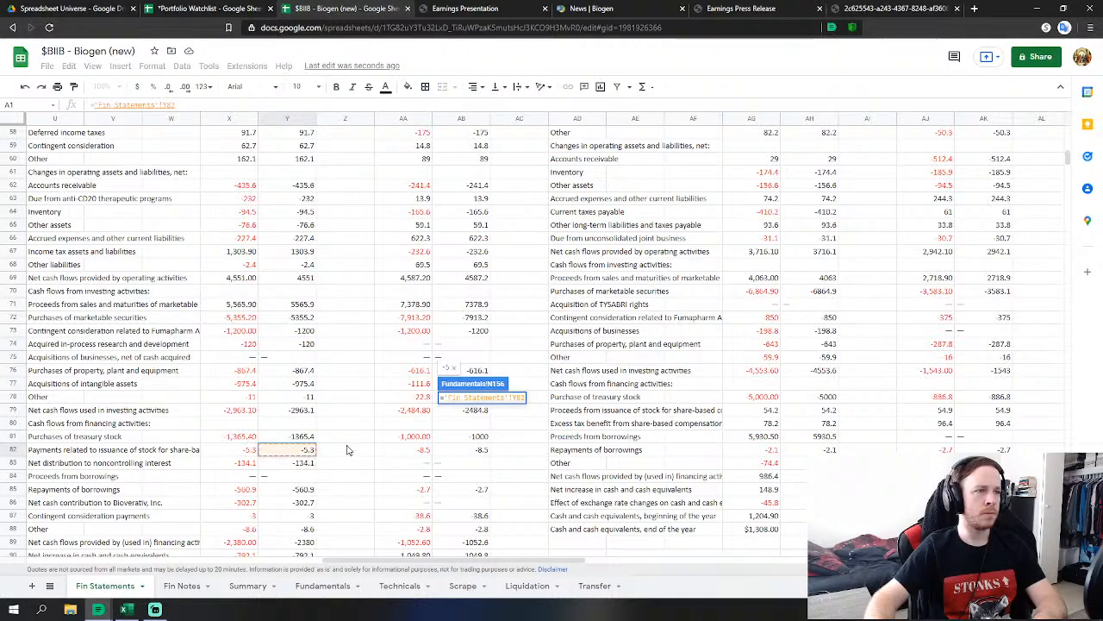
{"action": "type", "text": "+"}
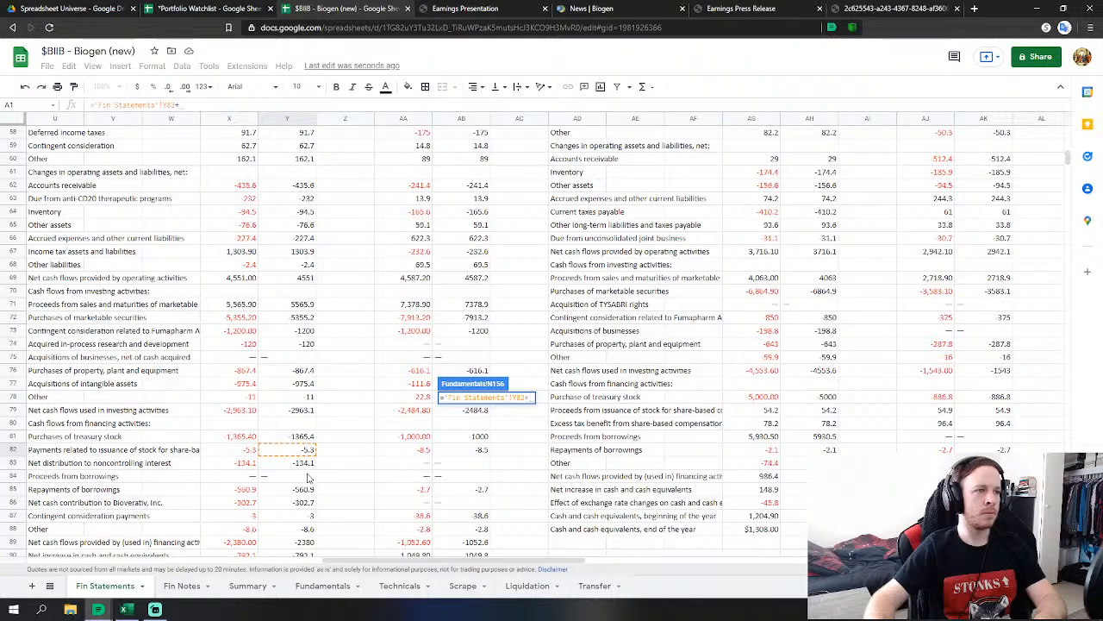
{"action": "left_click", "coordinate": [303, 493]}
{"action": "type", "text": "+"}
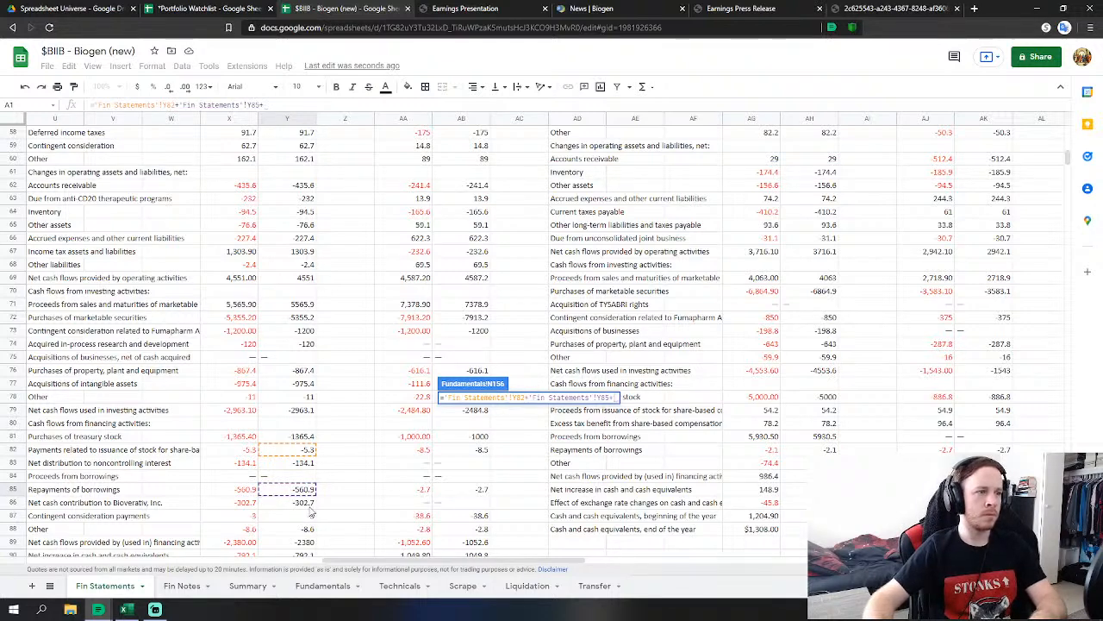
{"action": "left_click", "coordinate": [308, 504]}
{"action": "scroll", "coordinate": [370, 436], "scroll_direction": "down", "scroll_amount": 1}
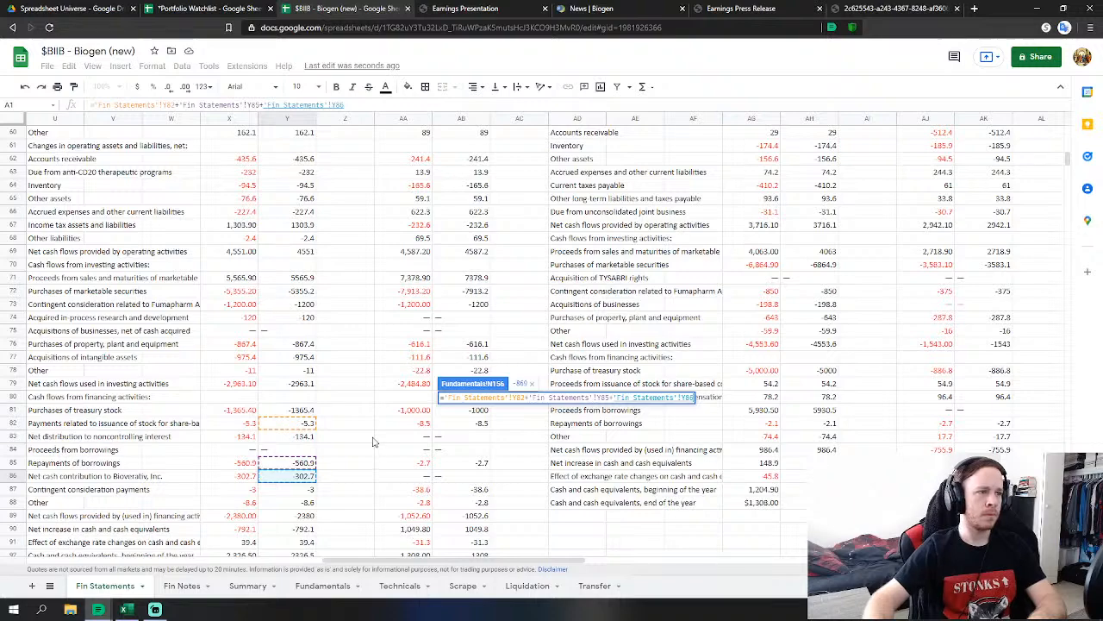
{"action": "key", "text": "Return"}
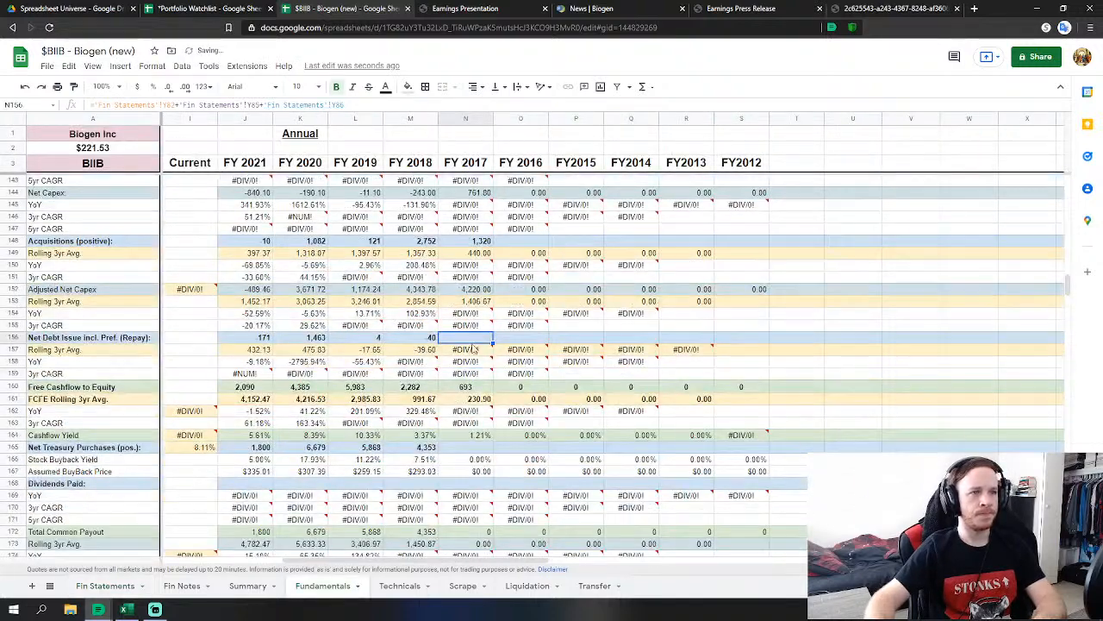
Set FY 2017 Net Treasury Purchases to =-'Fin Statements'!Y81, the negated treasury stock purchases.
{"action": "left_click", "coordinate": [486, 449]}
{"action": "type", "text": "=-"}
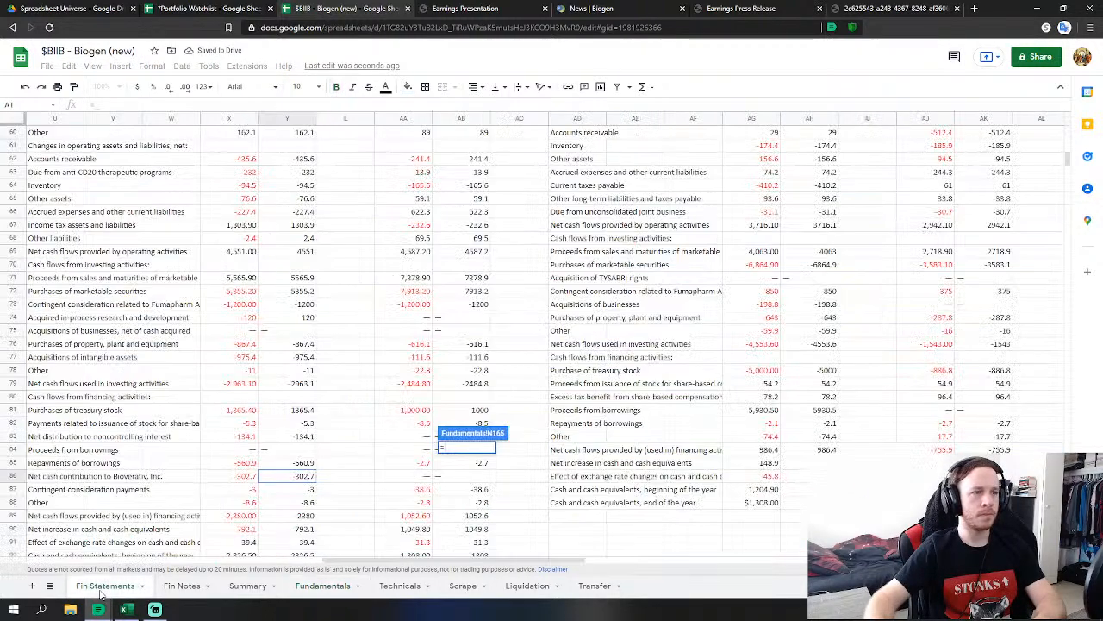
{"action": "left_click", "coordinate": [105, 585]}
{"action": "left_click", "coordinate": [293, 411]}
{"action": "key", "text": "Return"}
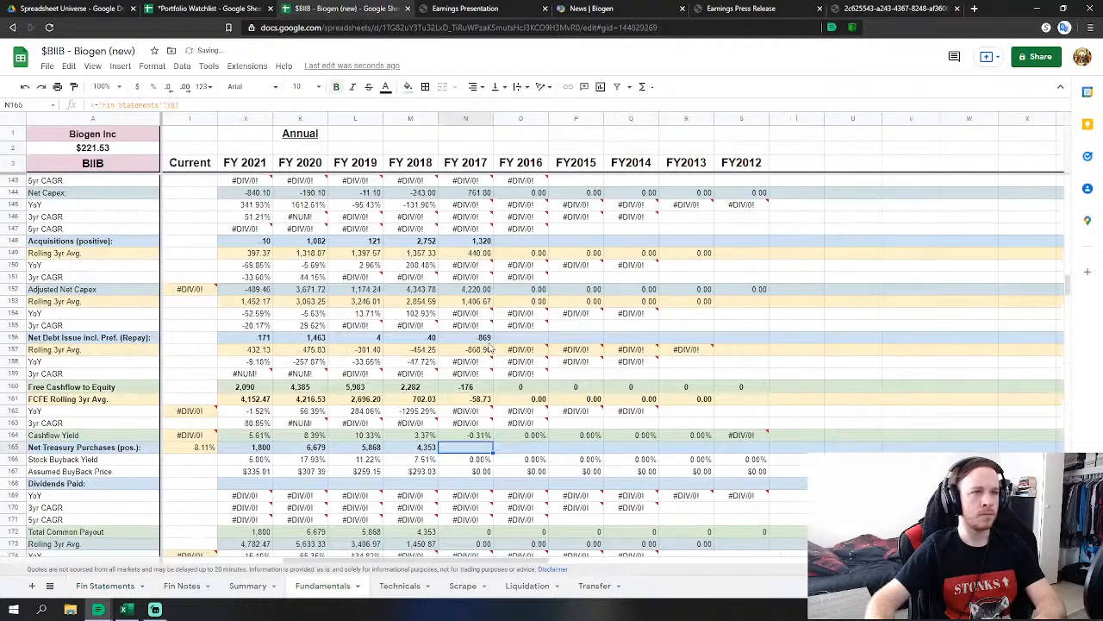
Move down to the FY 2017 Cash & Equivalents cell.
{"action": "scroll", "coordinate": [480, 362], "scroll_direction": "down", "scroll_amount": 9}
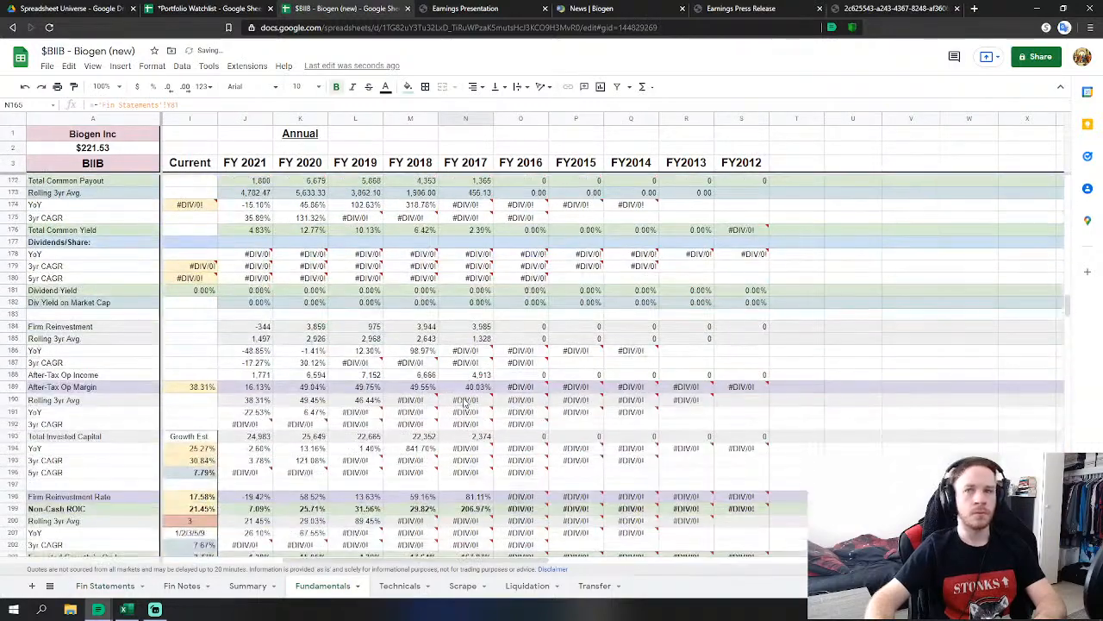
{"action": "scroll", "coordinate": [465, 458], "scroll_direction": "down", "scroll_amount": 12}
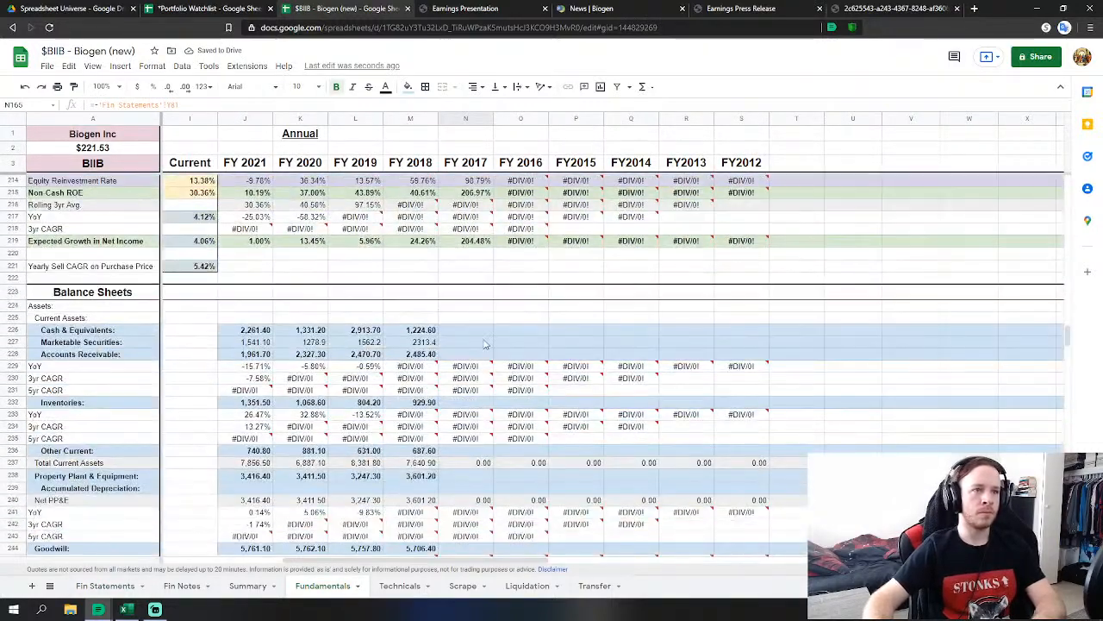
{"action": "left_click", "coordinate": [484, 331]}
Link FY 2017 Cash & Equivalents to Fin Statements Y121 and Marketable Securities to Y122.
{"action": "type", "text": "="}
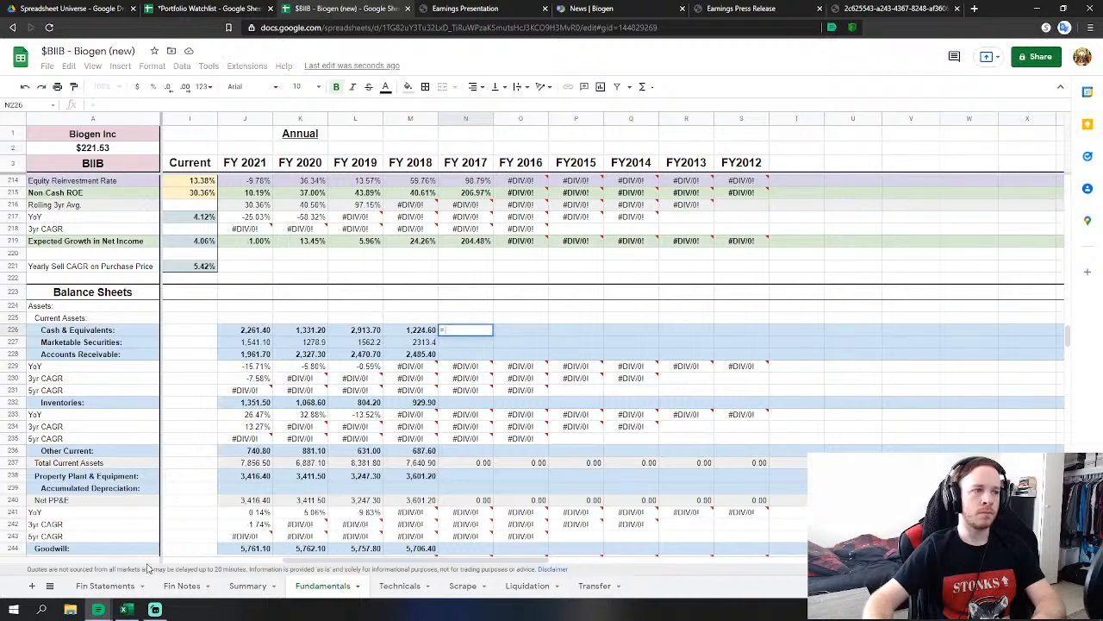
{"action": "left_click", "coordinate": [121, 586]}
{"action": "scroll", "coordinate": [317, 396], "scroll_direction": "down", "scroll_amount": 14}
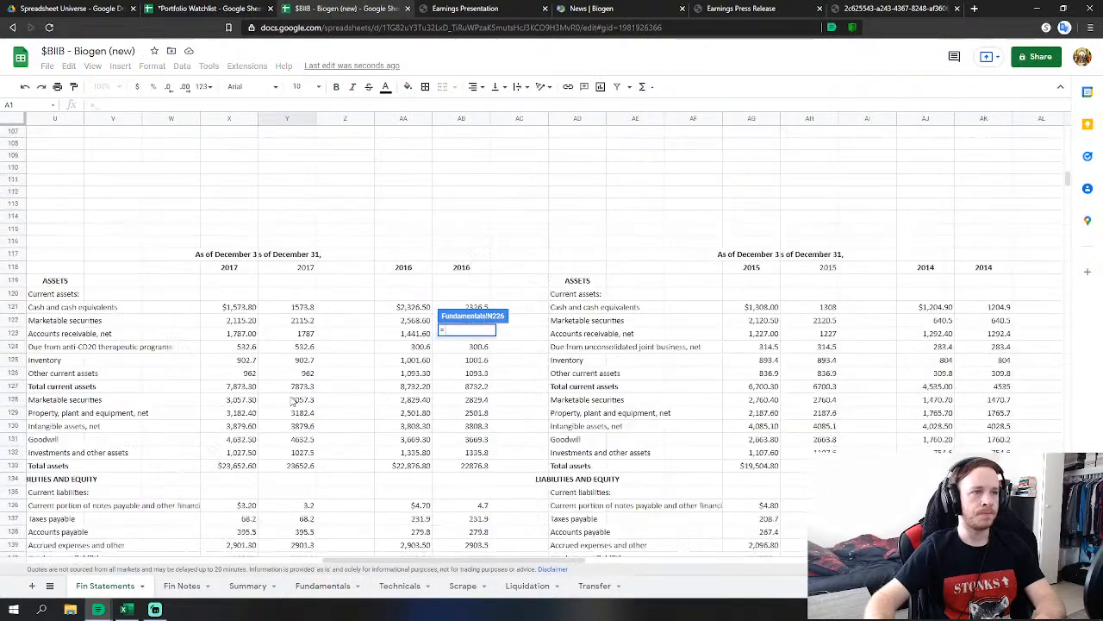
{"action": "left_click", "coordinate": [289, 310]}
{"action": "key", "text": "Return"}
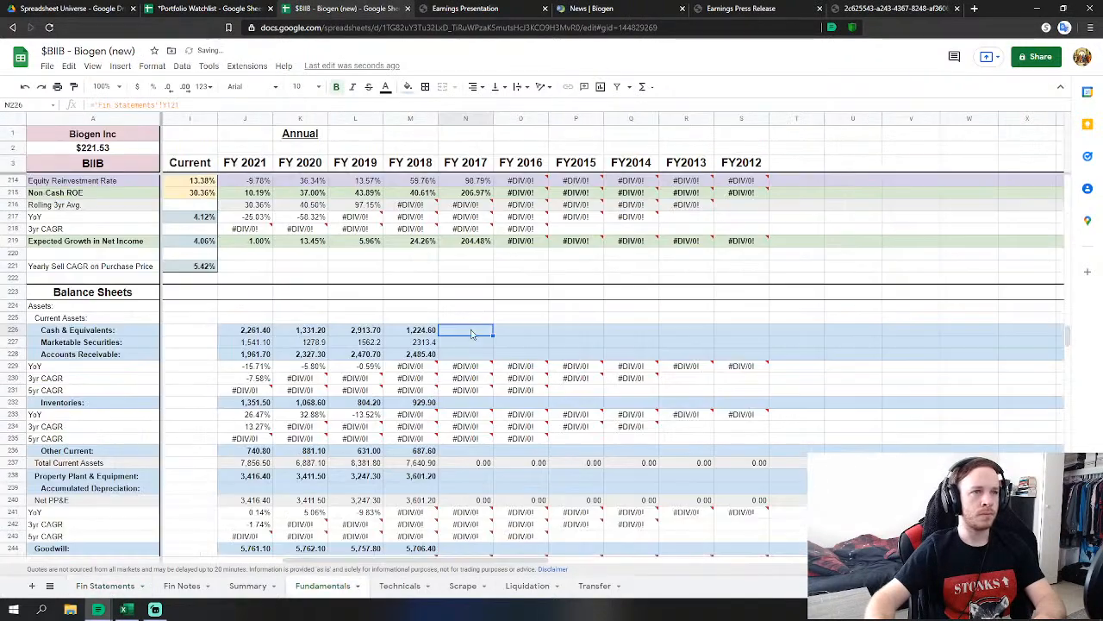
{"action": "left_click", "coordinate": [473, 346]}
{"action": "type", "text": "="}
{"action": "left_click", "coordinate": [105, 585]}
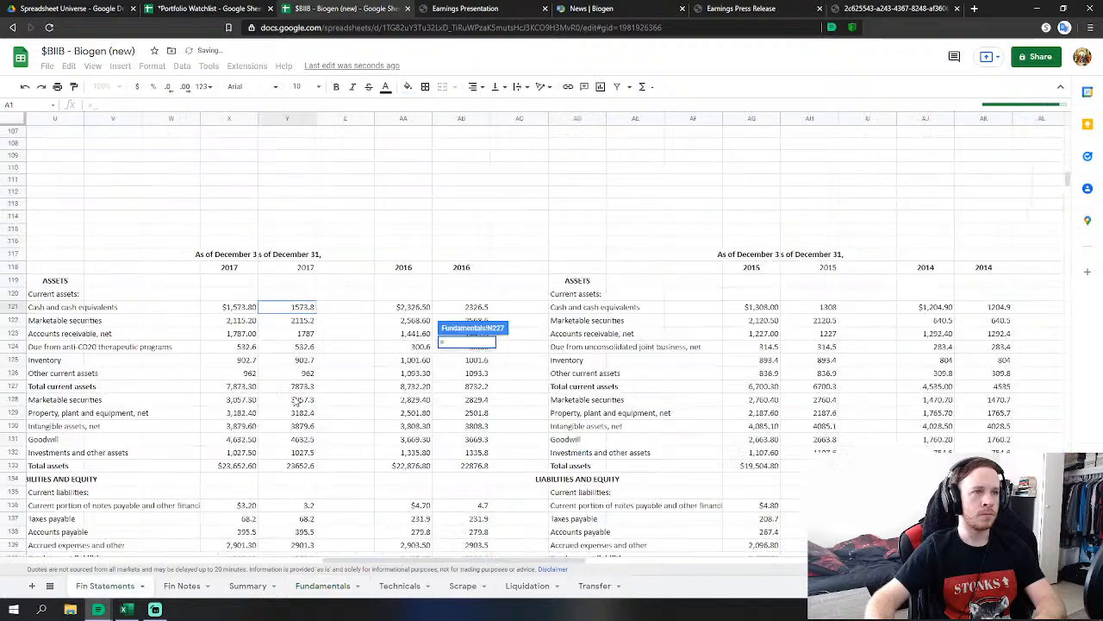
{"action": "left_click", "coordinate": [294, 321]}
{"action": "key", "text": "Return"}
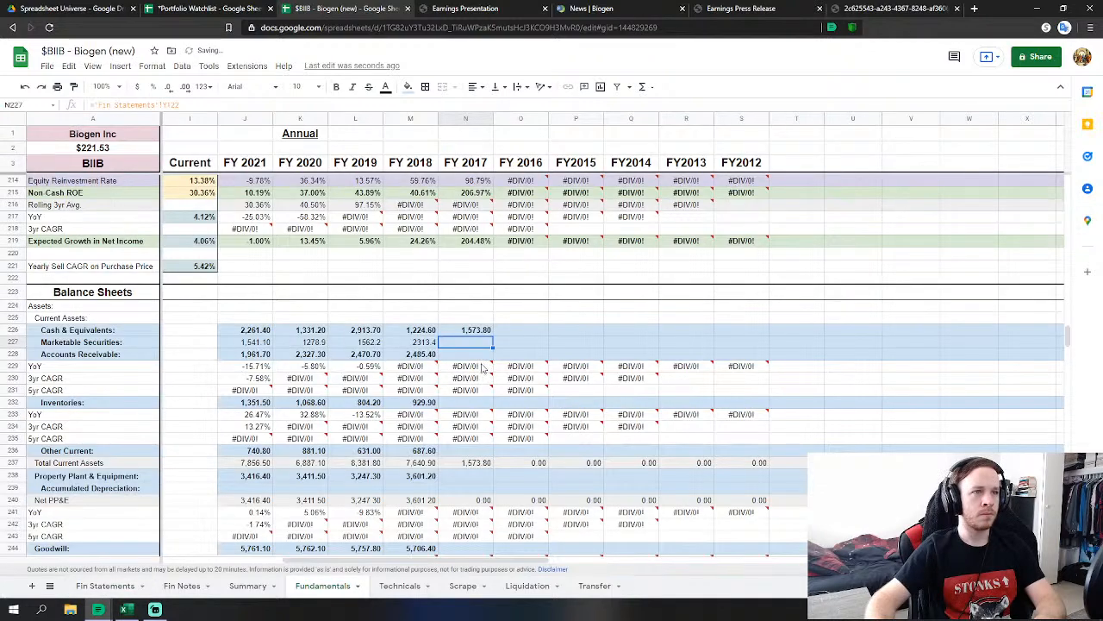
Link FY 2017 Accounts Receivable as a sum including Y124, and Inventories to Y125 (902.7).
{"action": "left_click", "coordinate": [470, 354]}
{"action": "type", "text": "='Fin Statements'!Y123"}
{"action": "left_click", "coordinate": [105, 585]}
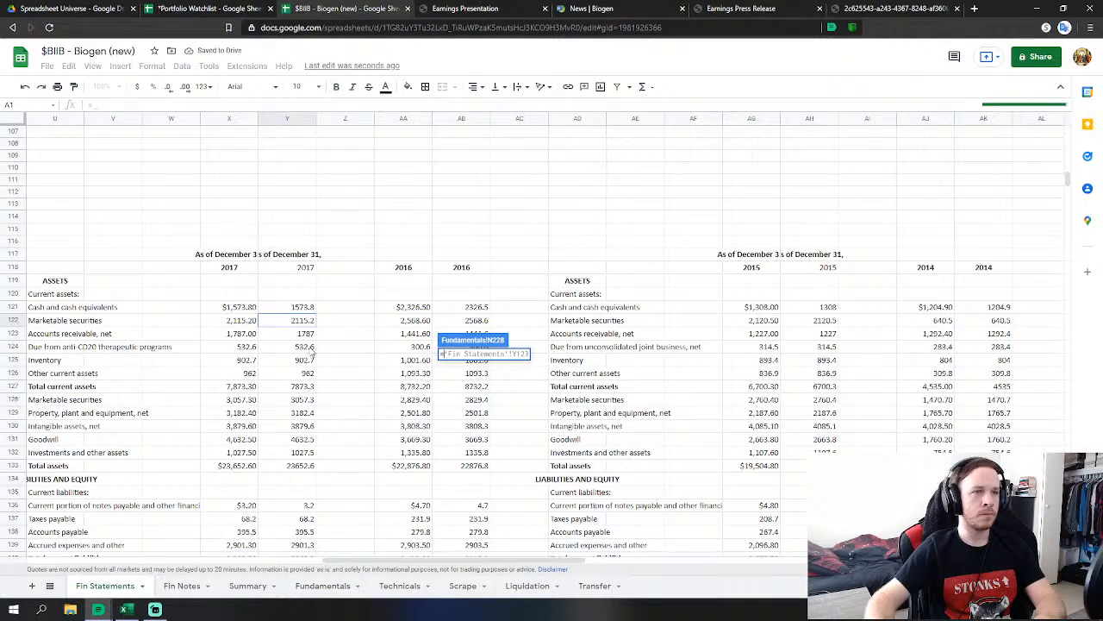
{"action": "type", "text": "+"}
{"action": "left_click", "coordinate": [306, 346]}
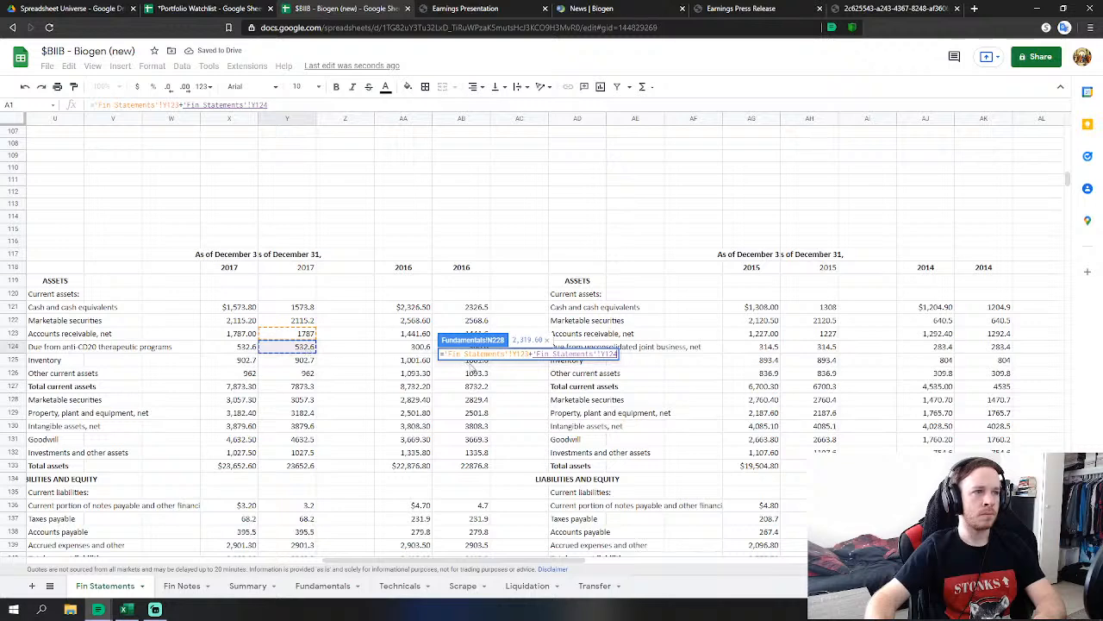
{"action": "key", "text": "Return"}
{"action": "left_click", "coordinate": [465, 402]}
{"action": "type", "text": "="}
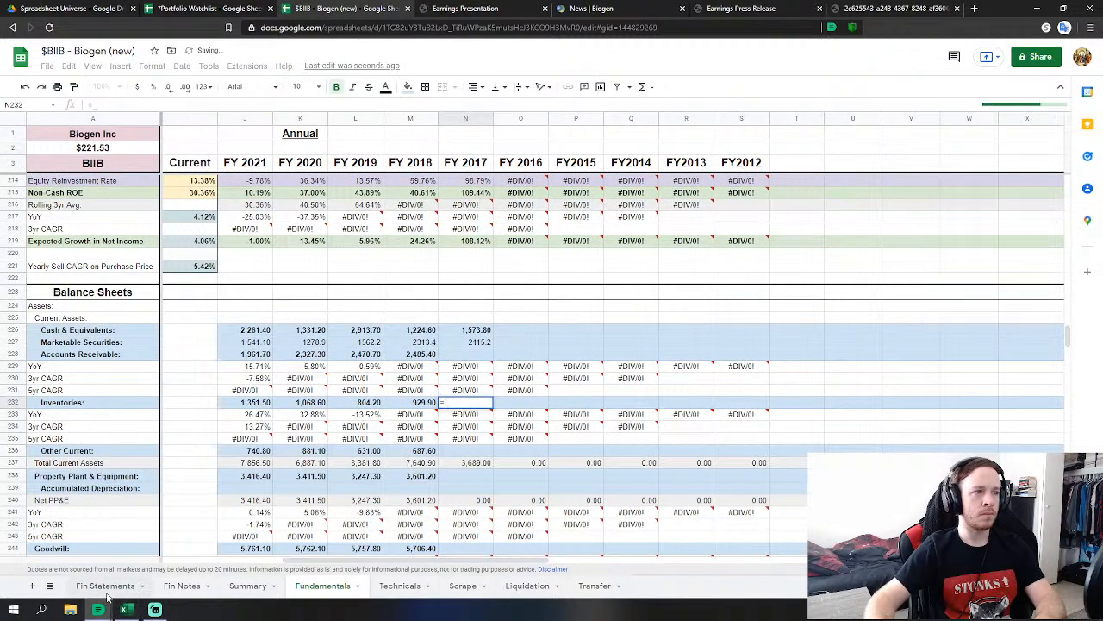
{"action": "left_click", "coordinate": [106, 591]}
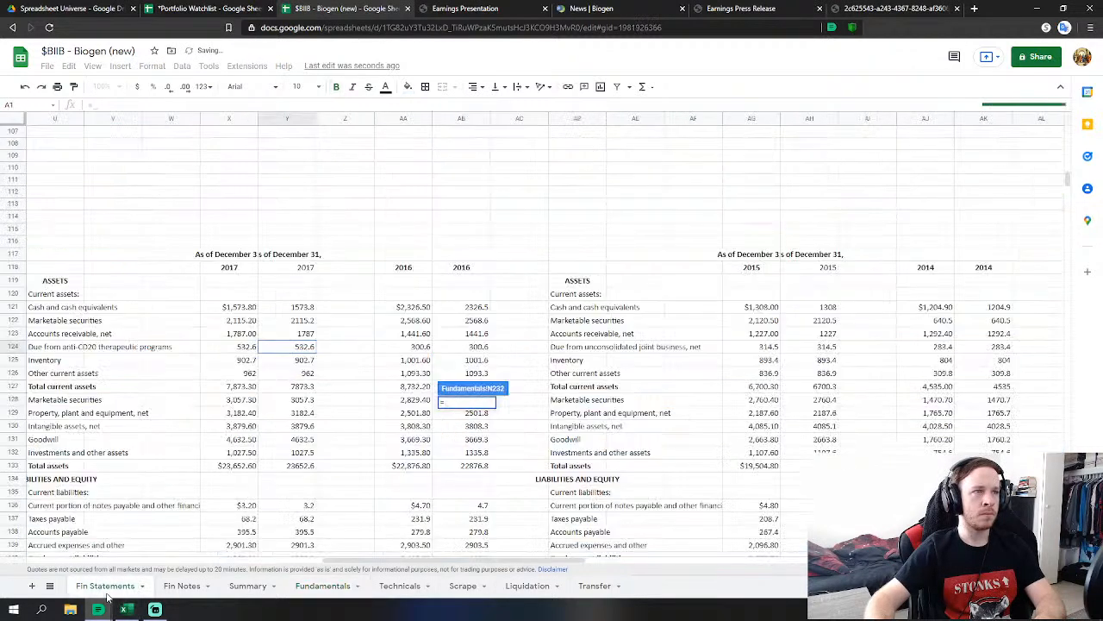
{"action": "left_click", "coordinate": [297, 360]}
{"action": "key", "text": "Return"}
Link FY 2017 Other Current to Y126 (962) and net PP&E to Y129 (3182.4).
{"action": "left_click", "coordinate": [465, 450]}
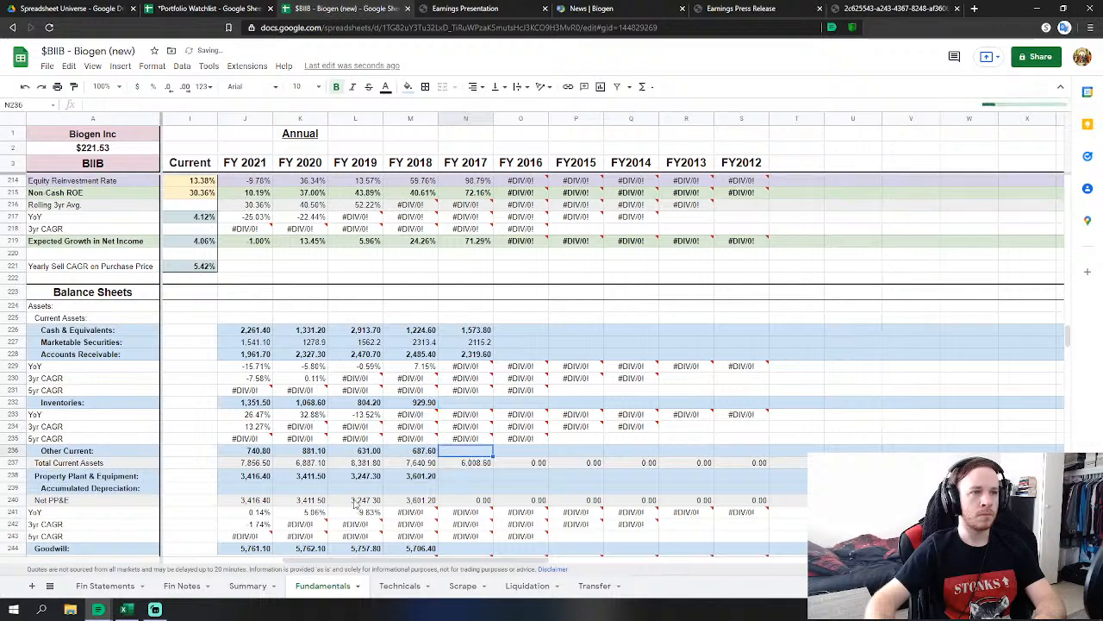
{"action": "type", "text": "="}
{"action": "left_click", "coordinate": [106, 585]}
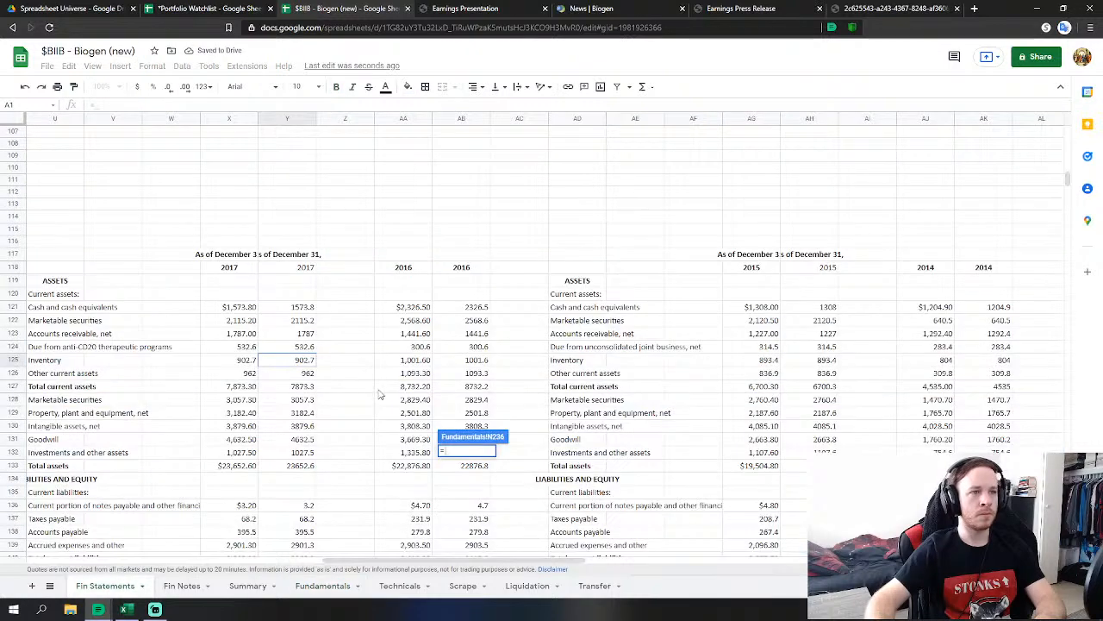
{"action": "left_click", "coordinate": [297, 373]}
{"action": "key", "text": "Return"}
{"action": "left_click", "coordinate": [466, 479]}
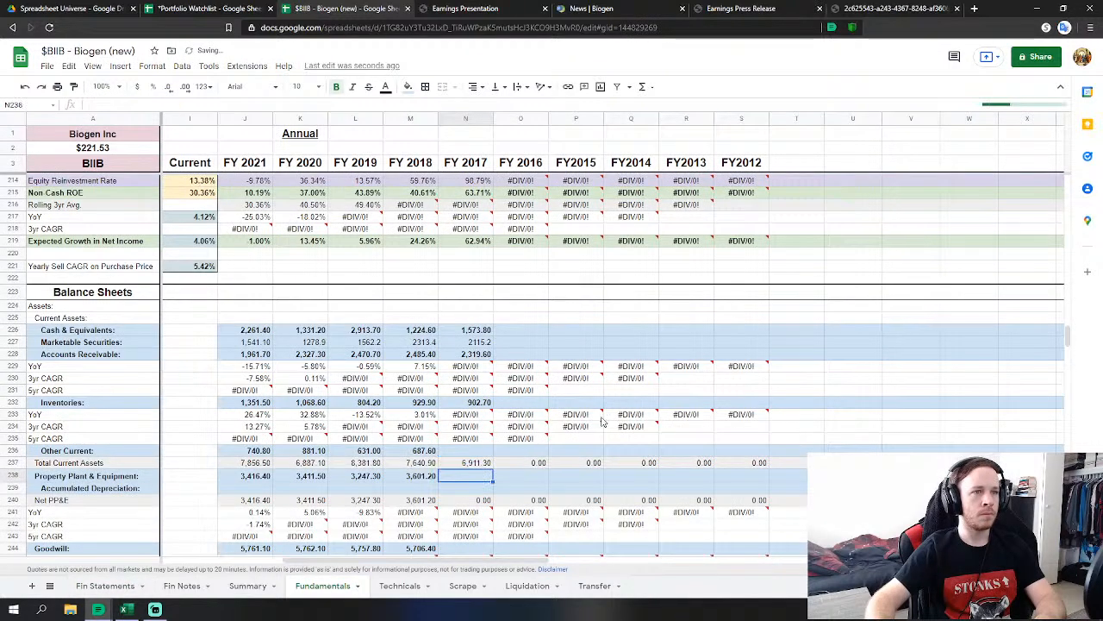
{"action": "scroll", "coordinate": [465, 483], "scroll_direction": "down", "scroll_amount": 3}
{"action": "type", "text": "="}
{"action": "left_click", "coordinate": [119, 588]}
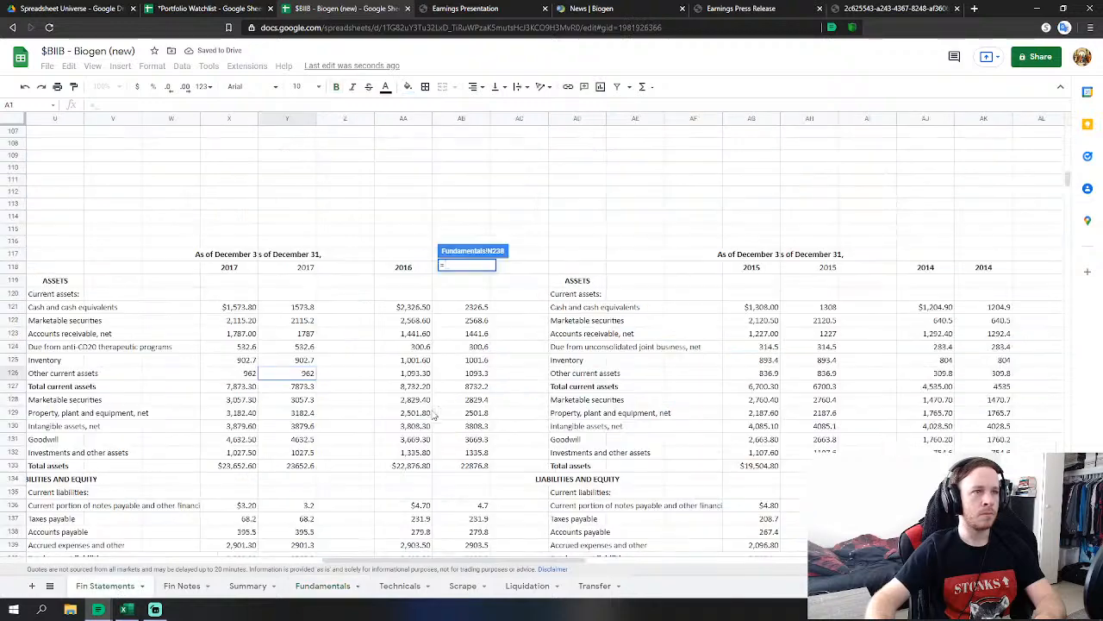
{"action": "left_click", "coordinate": [312, 352]}
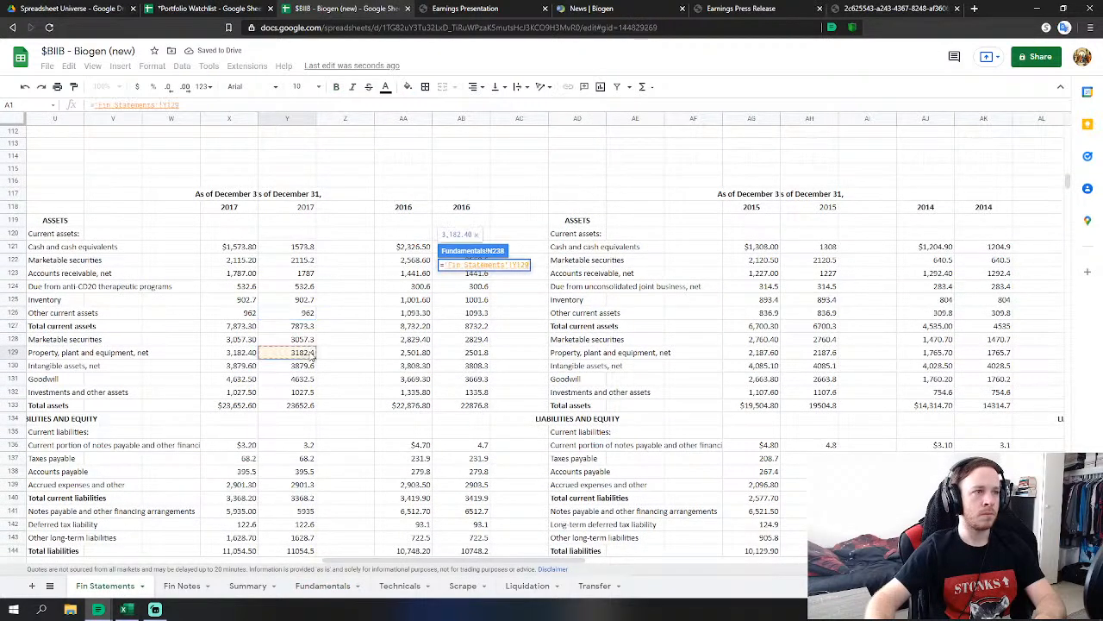
{"action": "key", "text": "Return"}
Link FY 2017 Goodwill to Y131 (4632.5) and Intangible Assets to Y130 (3879.6).
{"action": "left_click", "coordinate": [465, 338]}
{"action": "type", "text": "="}
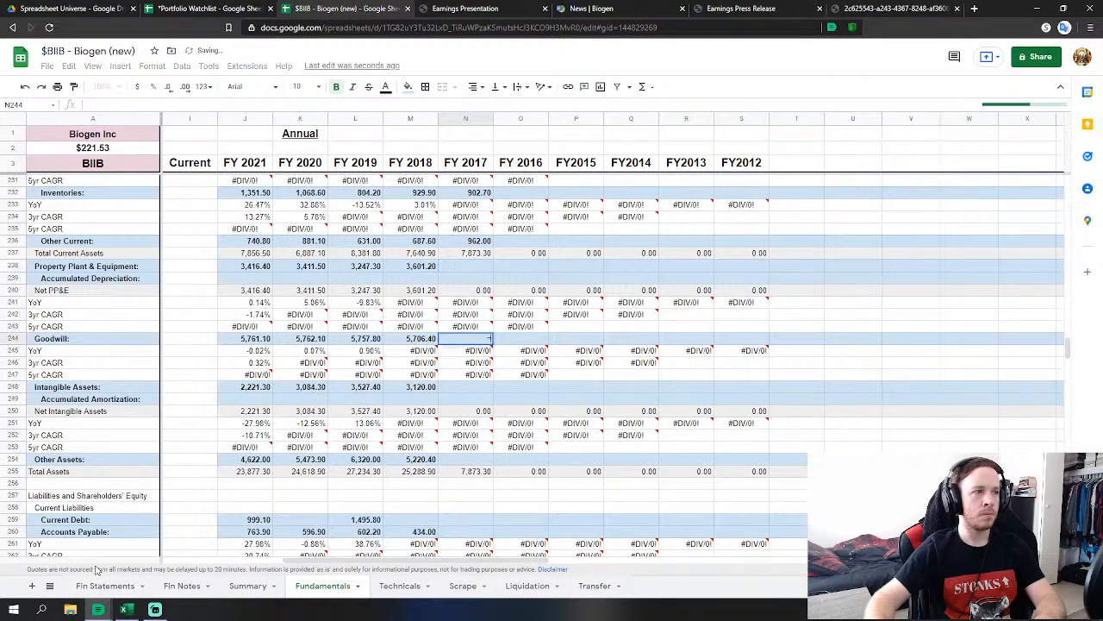
{"action": "left_click", "coordinate": [105, 586]}
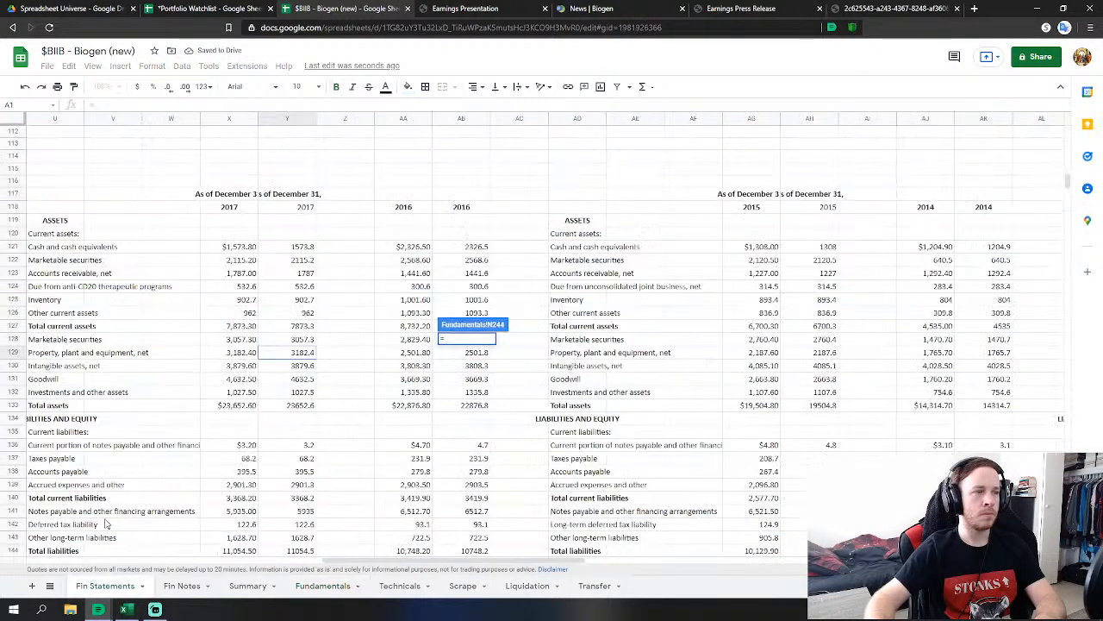
{"action": "left_click", "coordinate": [303, 380]}
{"action": "key", "text": "Return"}
{"action": "left_click", "coordinate": [463, 390]}
{"action": "type", "text": "="}
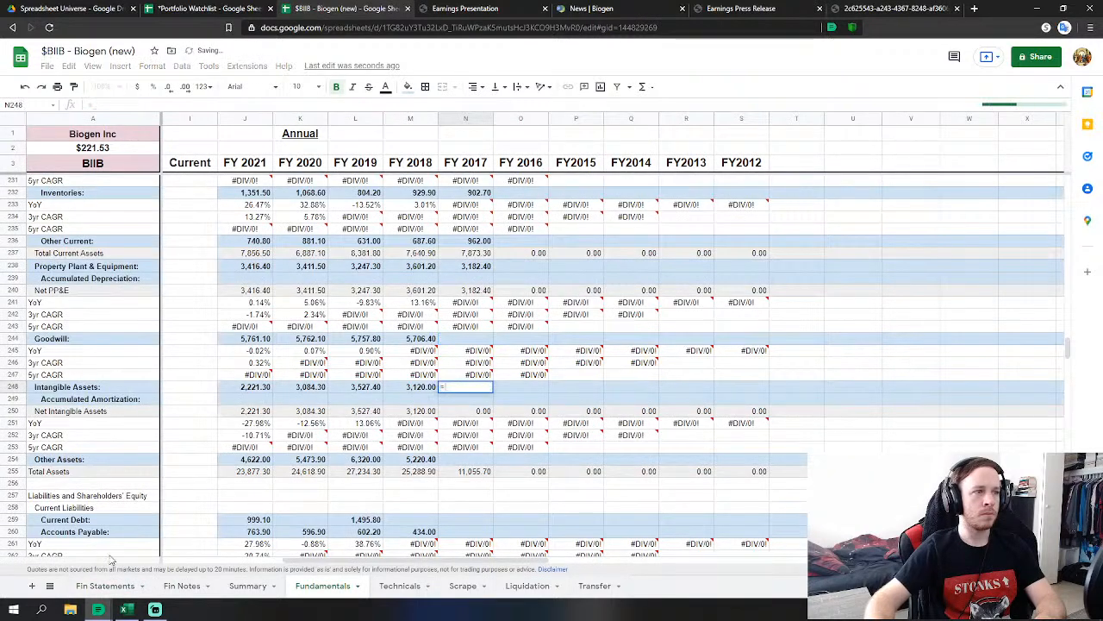
{"action": "left_click", "coordinate": [105, 586]}
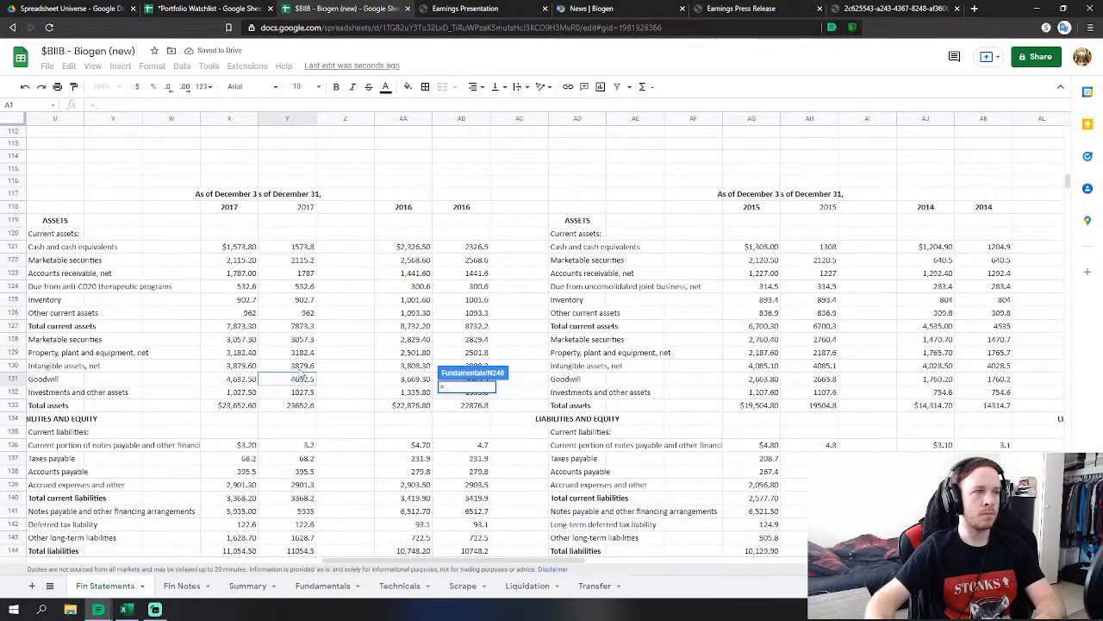
{"action": "left_click", "coordinate": [304, 366]}
{"action": "key", "text": "Return"}
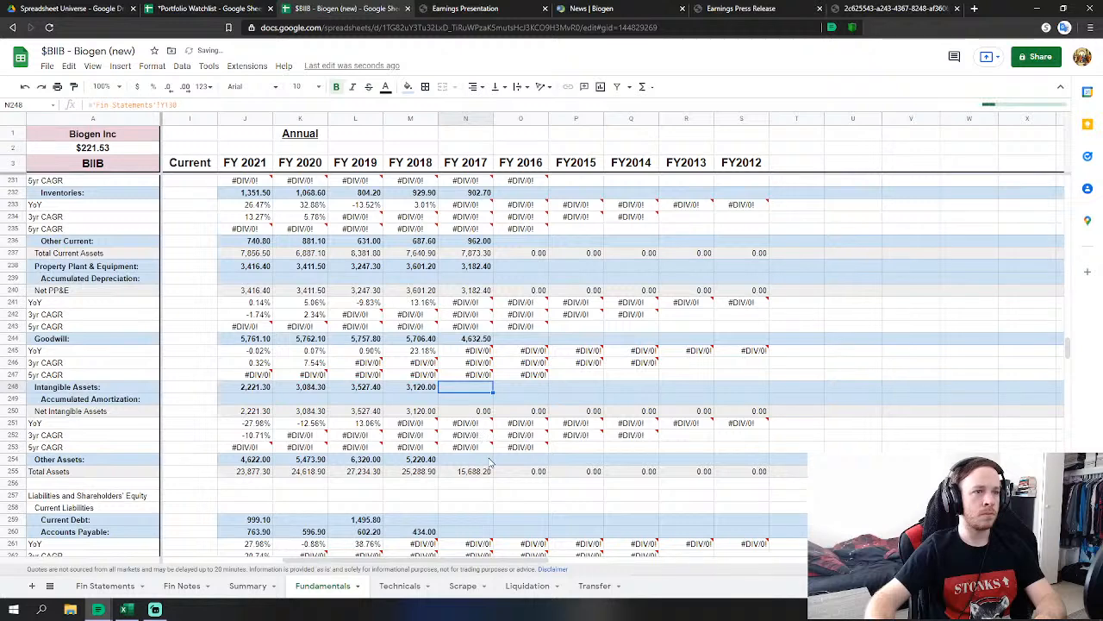
Set FY 2017 Other Assets to marketable securities plus investments, giving 4,084.80.
{"action": "left_click", "coordinate": [487, 460]}
{"action": "type", "text": "="}
{"action": "left_click", "coordinate": [126, 586]}
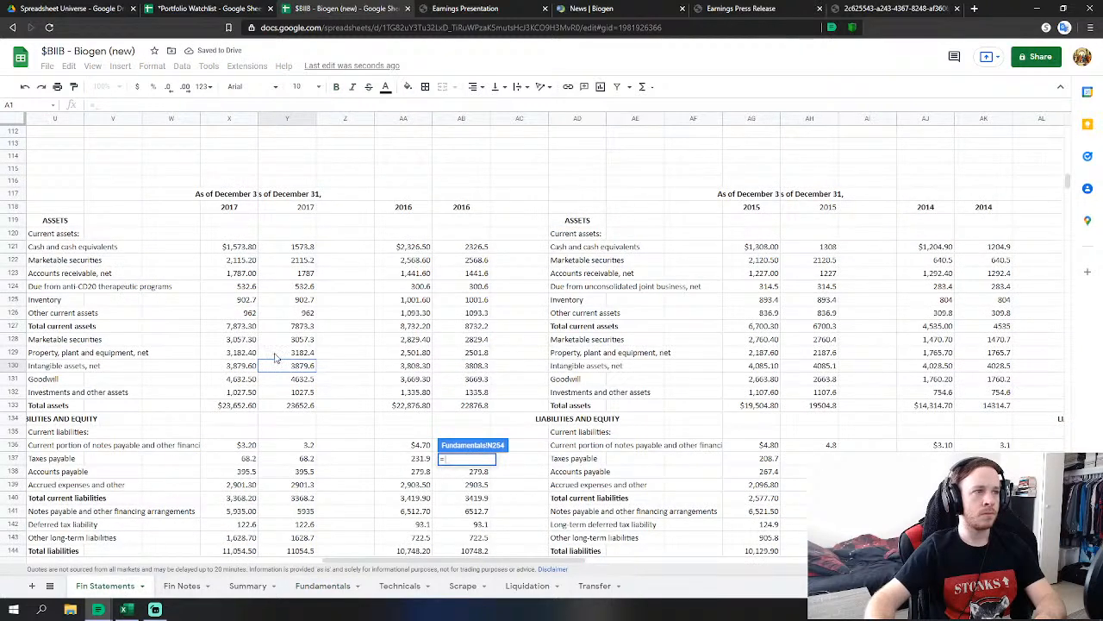
{"action": "left_click", "coordinate": [302, 339]}
{"action": "type", "text": "+"}
{"action": "left_click", "coordinate": [306, 392]}
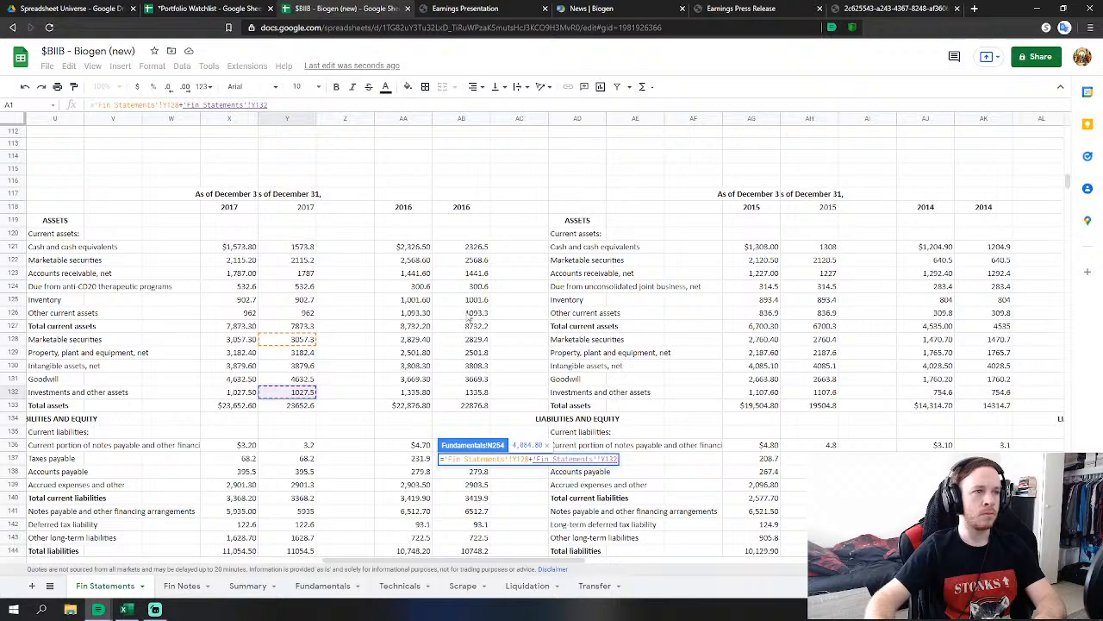
{"action": "key", "text": "Return"}
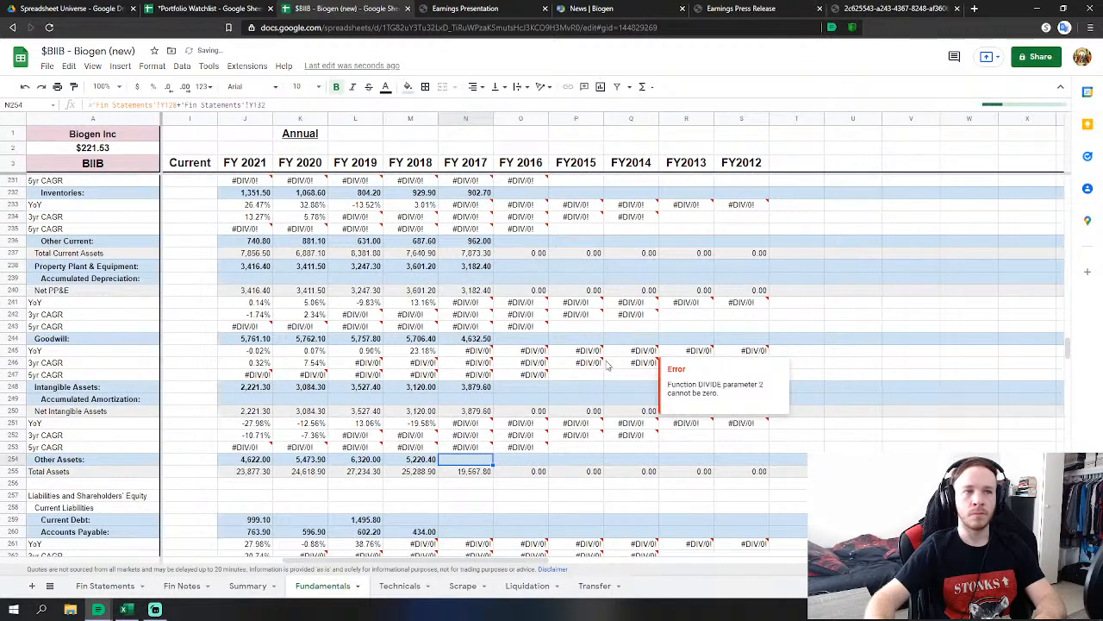
{"action": "scroll", "coordinate": [607, 365], "scroll_direction": "down", "scroll_amount": 3}
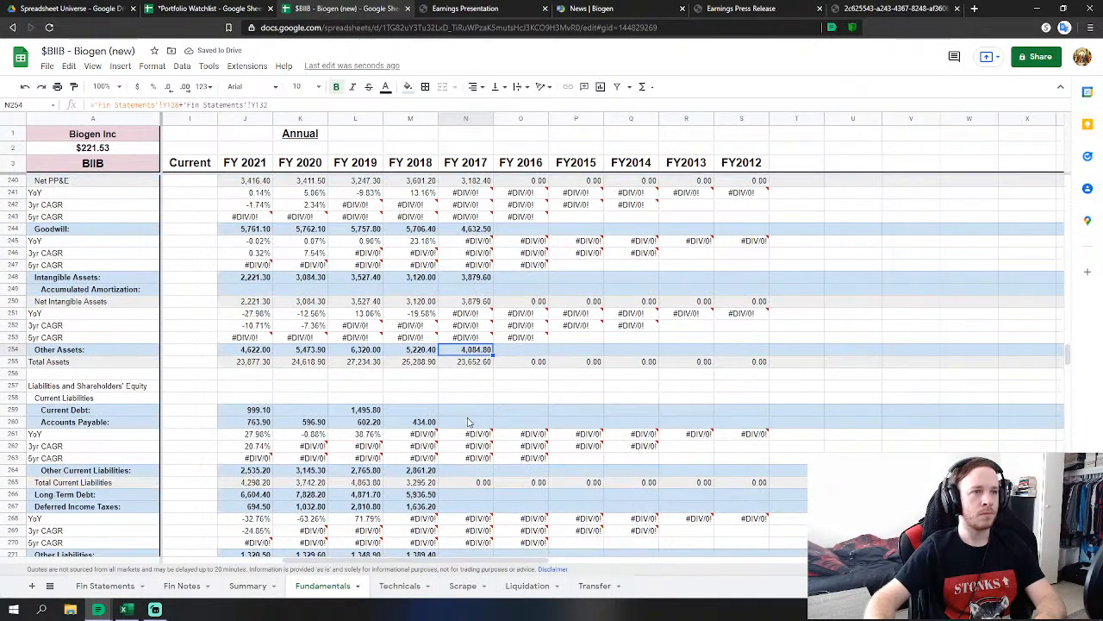
Set FY 2017 Accounts Payable to 2017 taxes payable plus accounts payable.
{"action": "left_click", "coordinate": [468, 421]}
{"action": "type", "text": "="}
{"action": "left_click", "coordinate": [104, 585]}
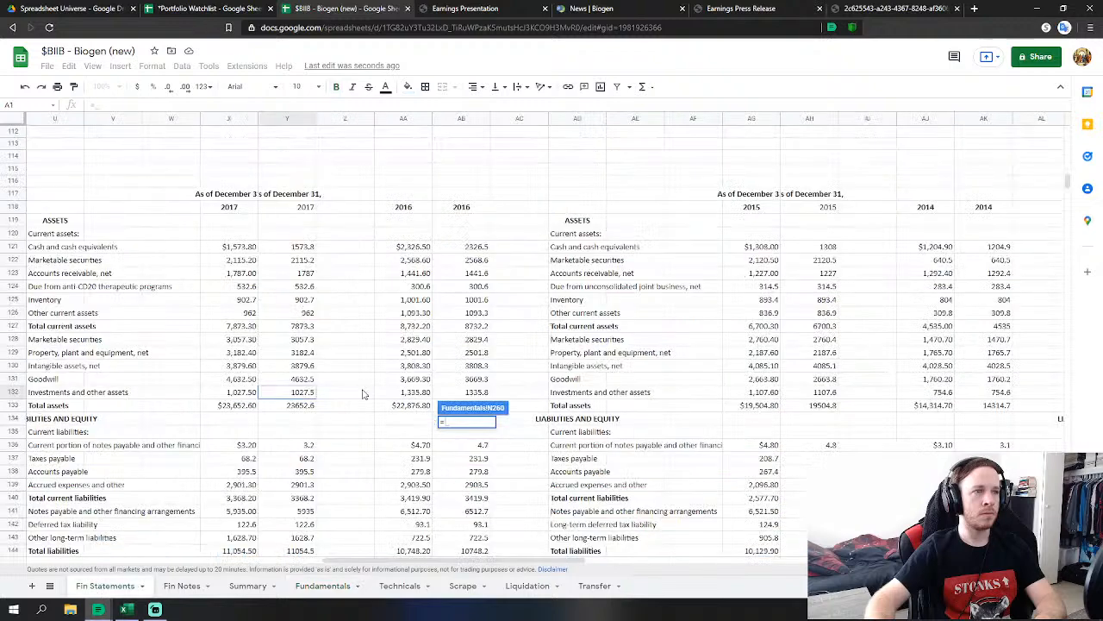
{"action": "scroll", "coordinate": [363, 394], "scroll_direction": "down", "scroll_amount": 3}
{"action": "left_click", "coordinate": [293, 331]}
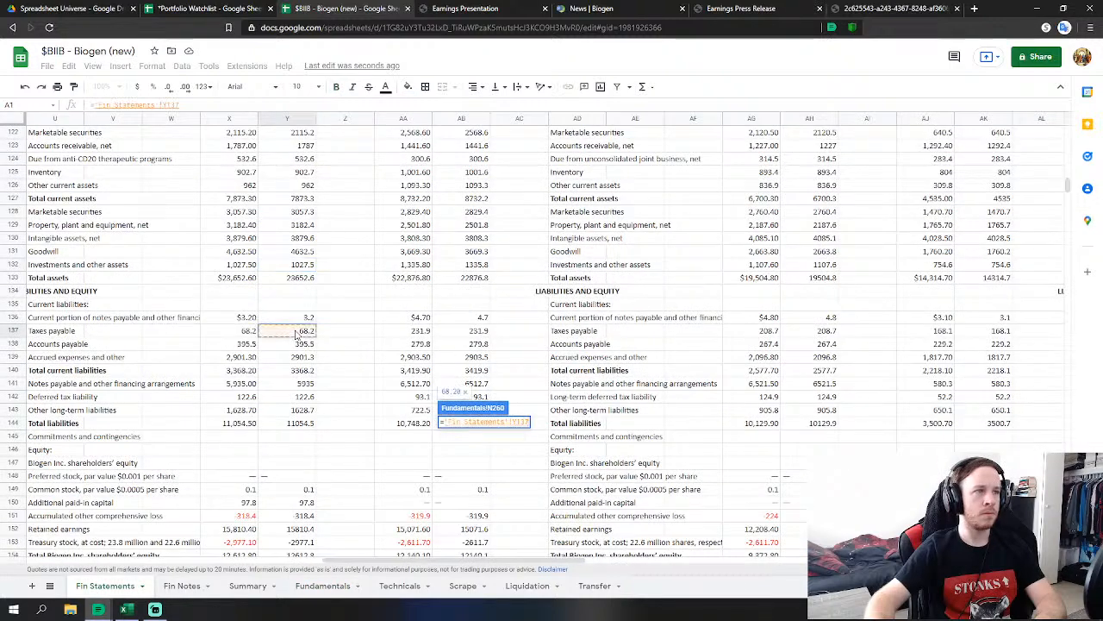
{"action": "type", "text": "+"}
{"action": "left_click", "coordinate": [302, 344]}
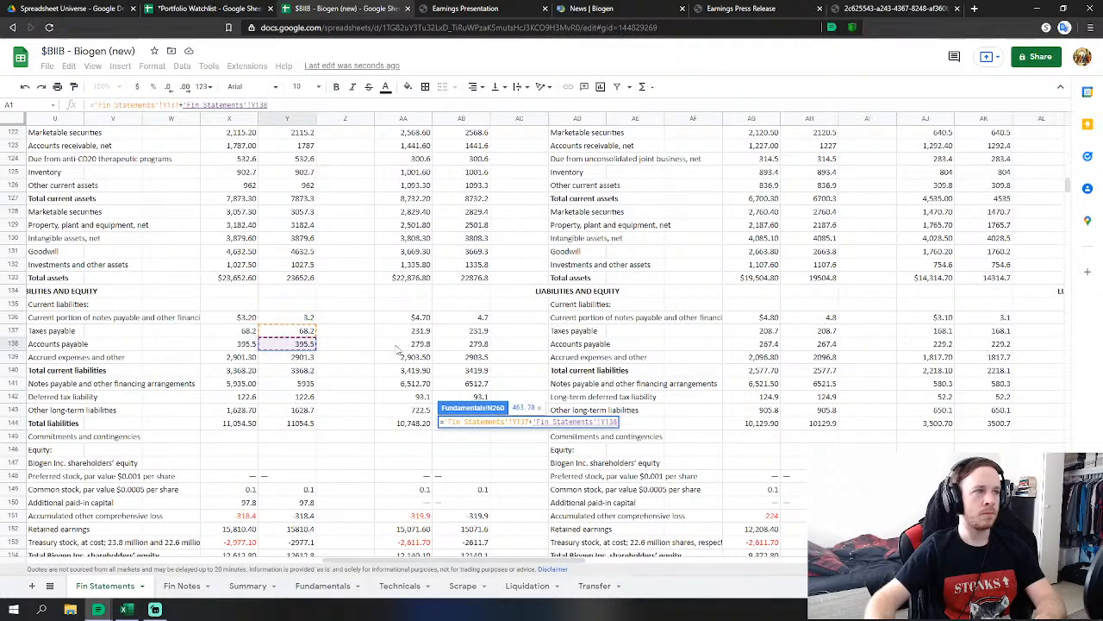
{"action": "key", "text": "Return"}
Link FY 2017 Current Debt to current notes payable and Other Current Liabilities to accrued expenses.
{"action": "left_click", "coordinate": [467, 413]}
{"action": "type", "text": "="}
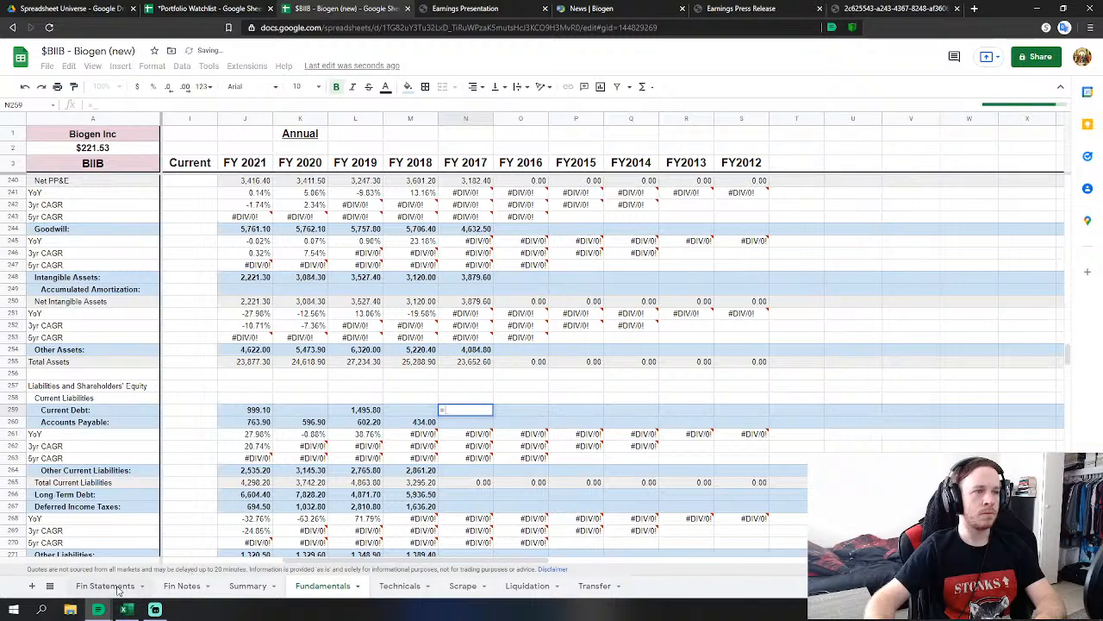
{"action": "left_click", "coordinate": [116, 587]}
{"action": "left_click", "coordinate": [297, 318]}
{"action": "key", "text": "Return"}
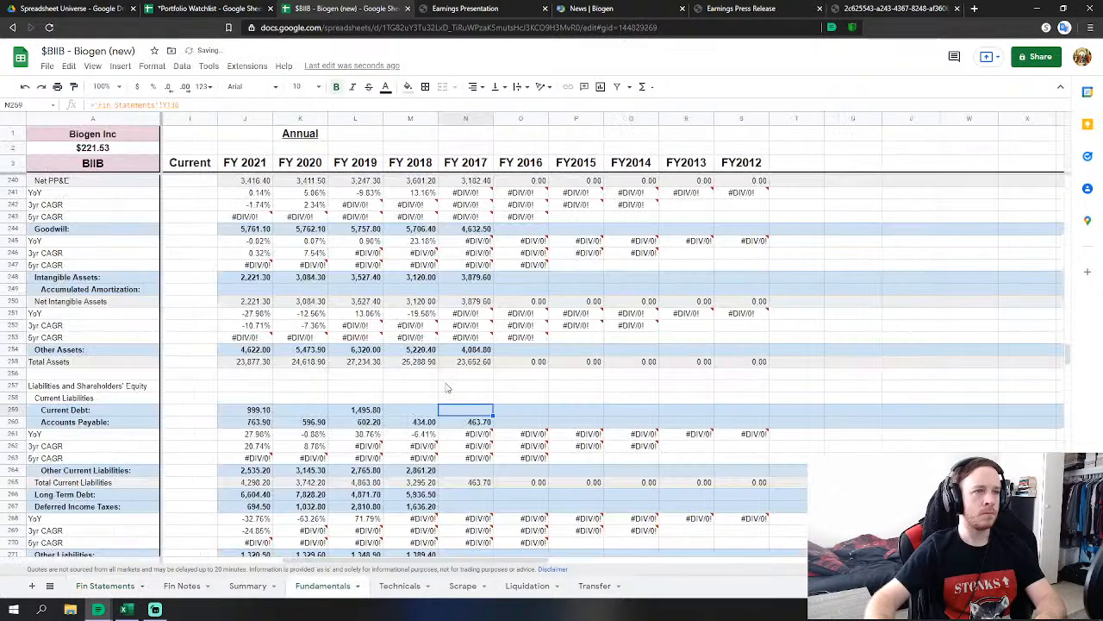
{"action": "left_click", "coordinate": [470, 470]}
{"action": "type", "text": "="}
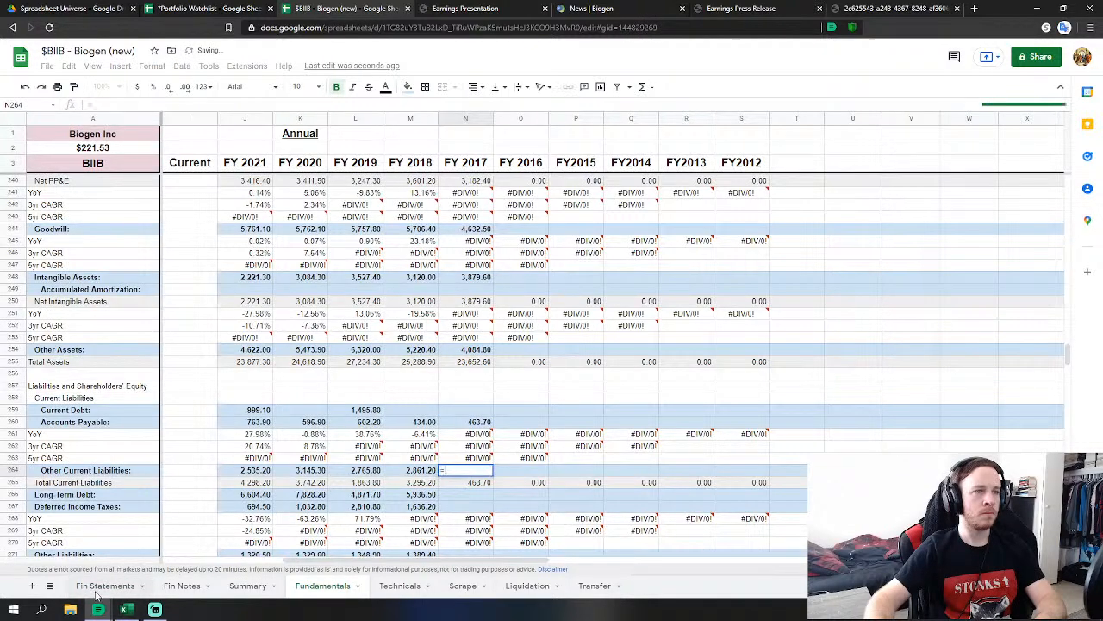
{"action": "left_click", "coordinate": [116, 586]}
{"action": "left_click", "coordinate": [293, 356]}
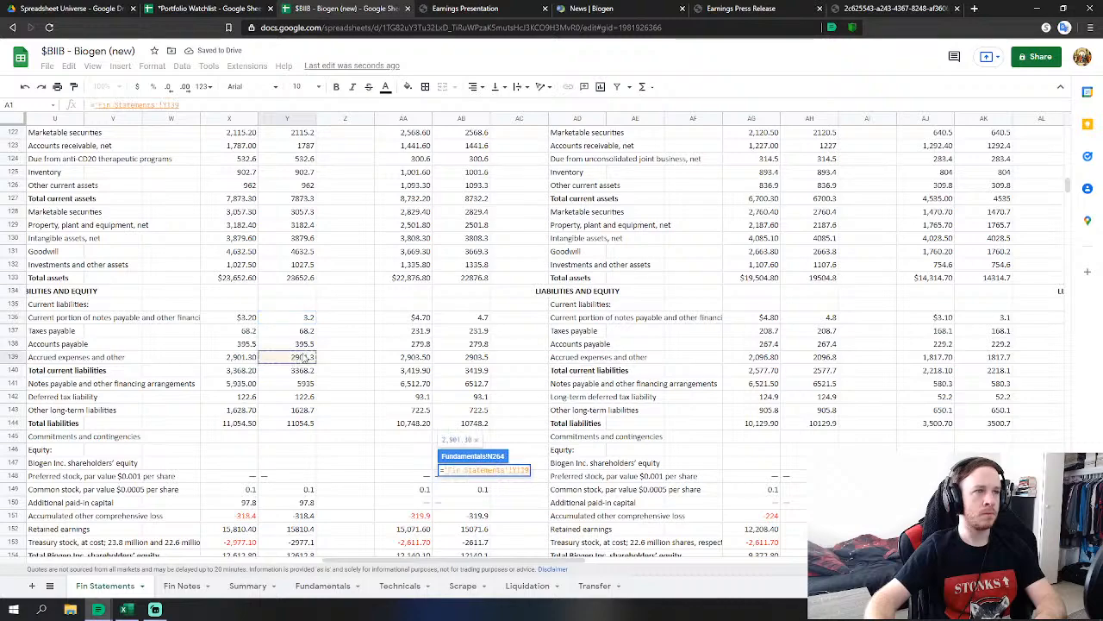
{"action": "key", "text": "Return"}
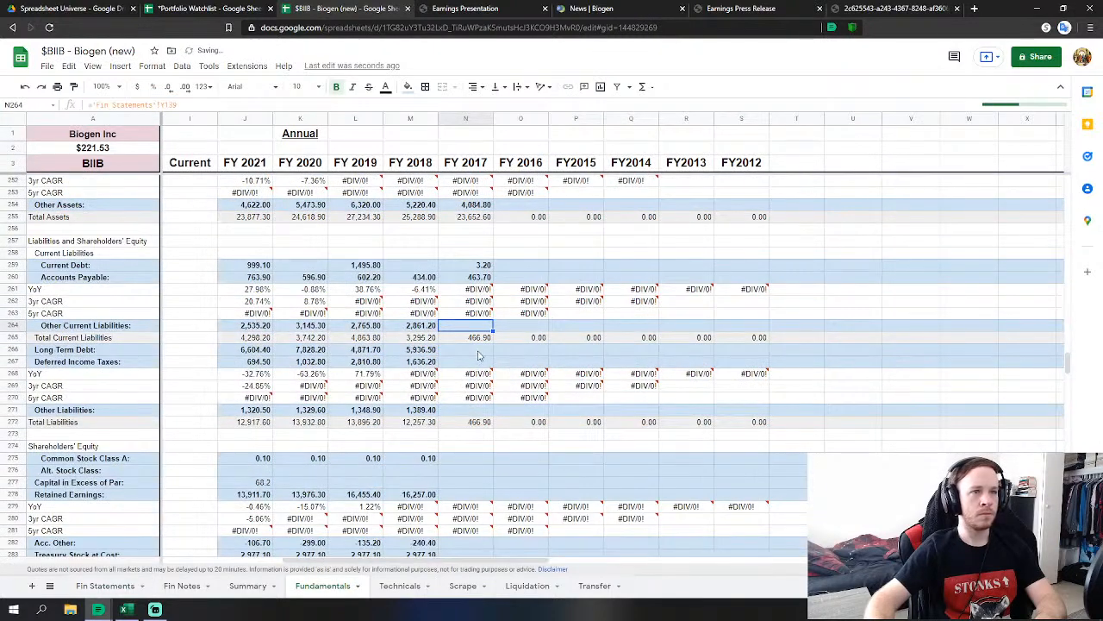
Link FY 2017 Long Term Debt to notes payable and Deferred Income Taxes to deferred tax liability.
{"action": "left_click", "coordinate": [465, 349]}
{"action": "type", "text": "="}
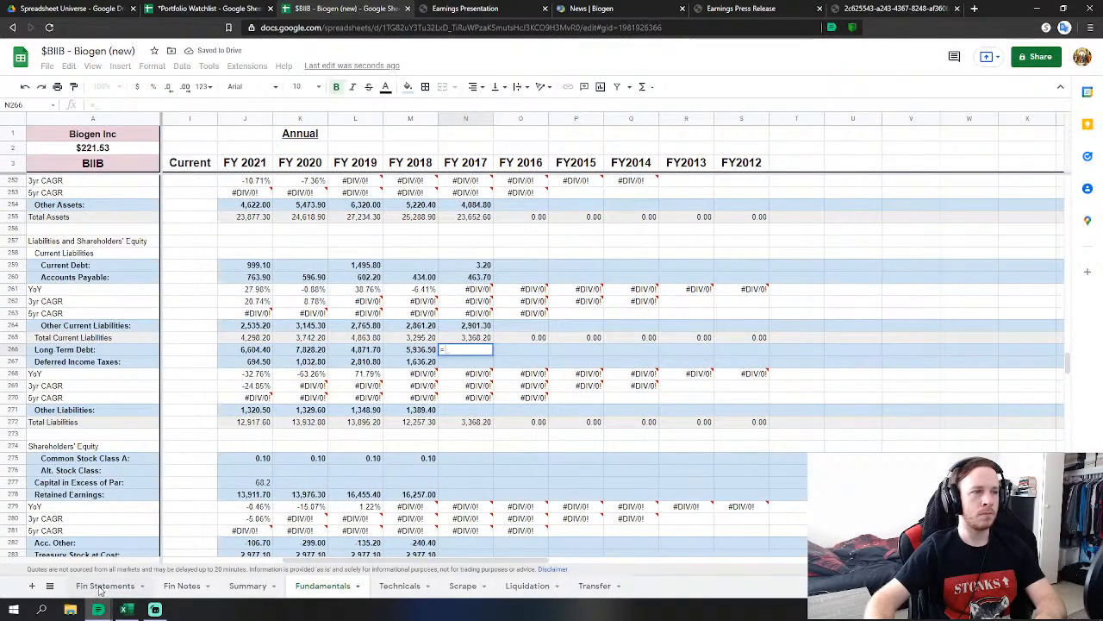
{"action": "left_click", "coordinate": [98, 590]}
{"action": "left_click", "coordinate": [299, 386]}
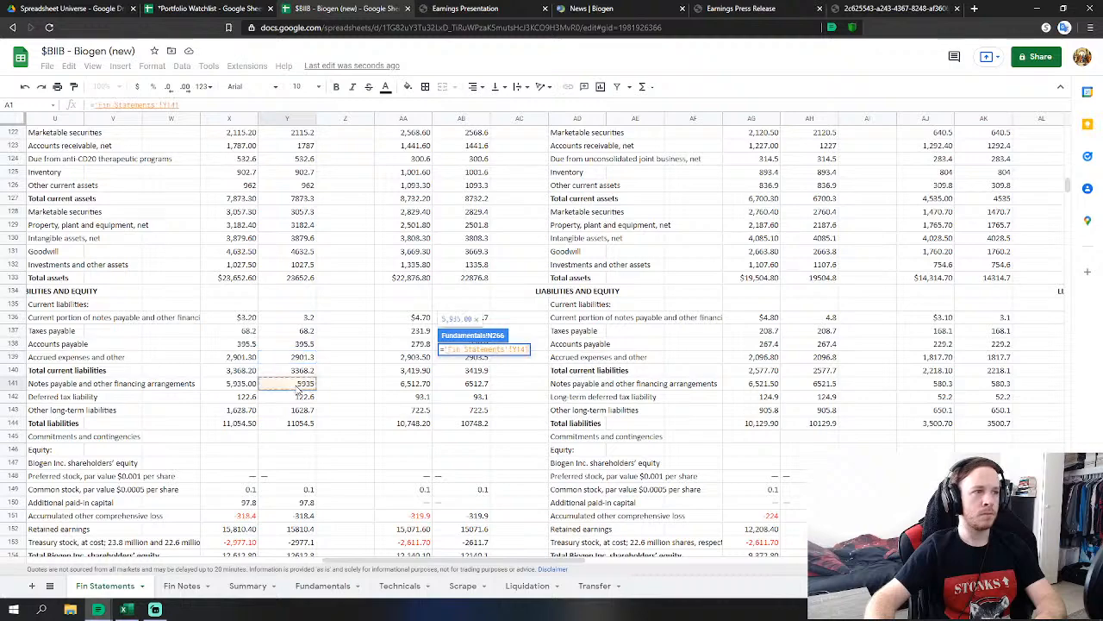
{"action": "key", "text": "Return"}
{"action": "key", "text": "Down"}
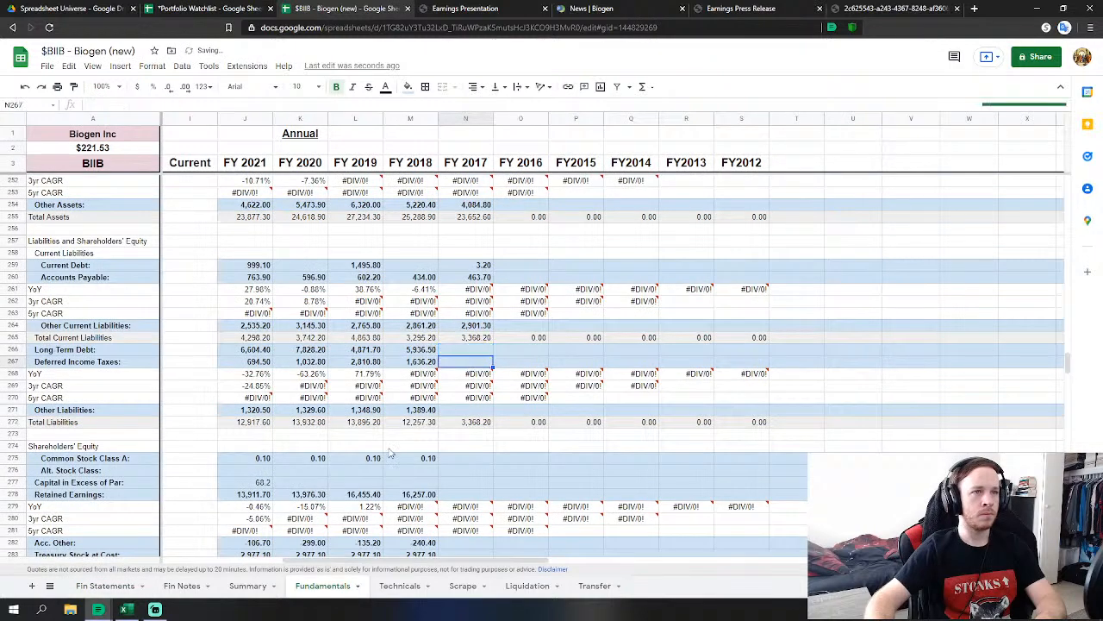
{"action": "type", "text": "="}
{"action": "left_click", "coordinate": [104, 585]}
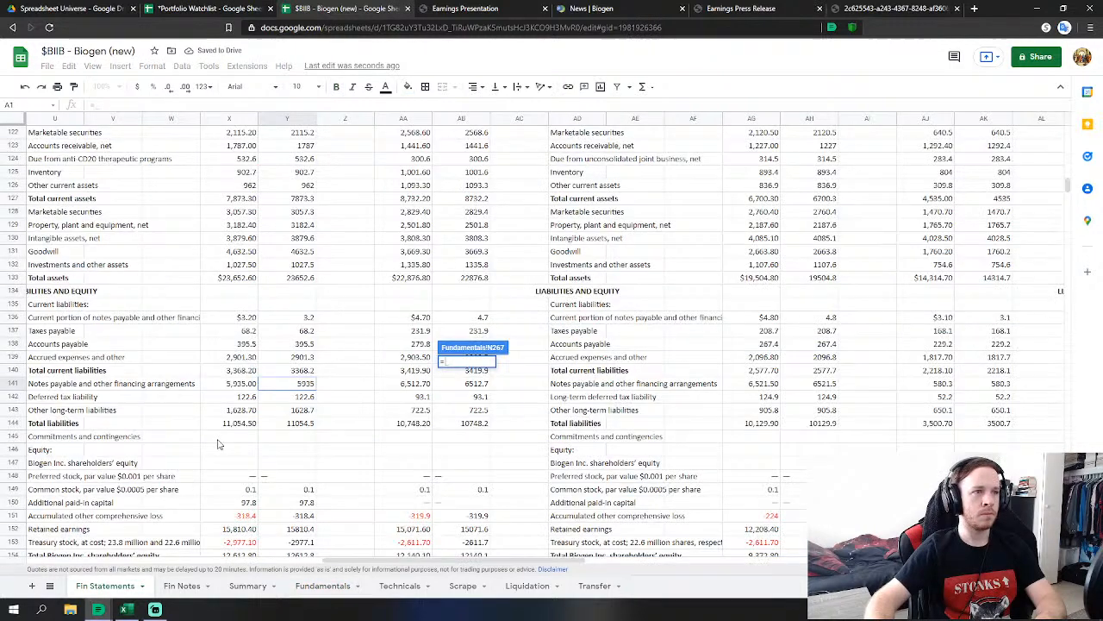
{"action": "left_click", "coordinate": [296, 399]}
{"action": "key", "text": "Return"}
Link FY 2017 Other Liabilities to 2017 other long-term liabilities.
{"action": "left_click", "coordinate": [486, 415]}
{"action": "type", "text": "="}
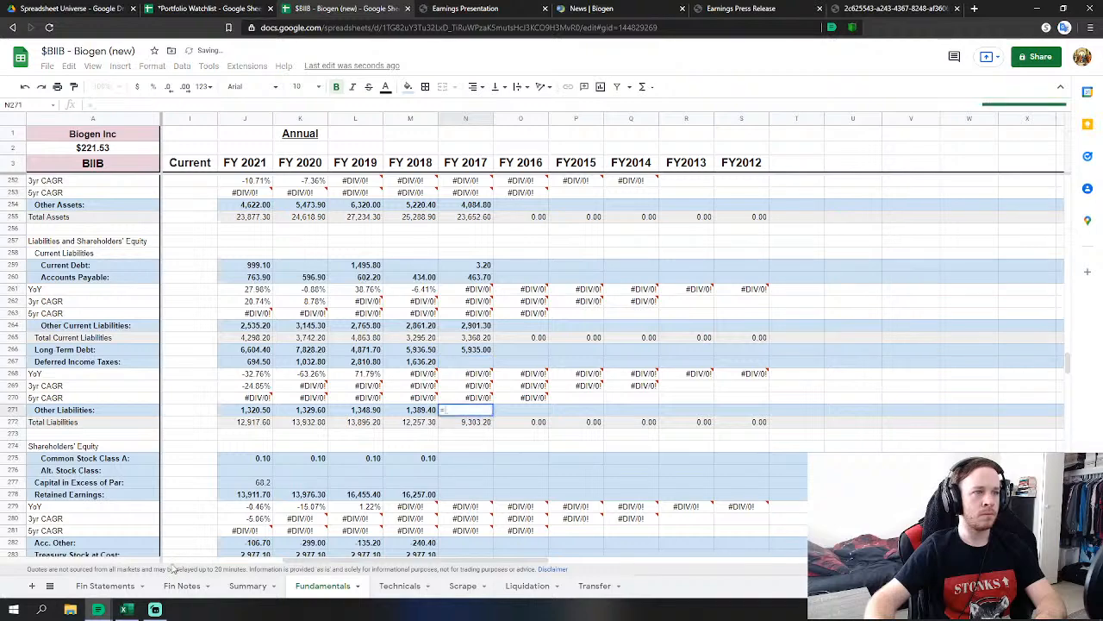
{"action": "left_click", "coordinate": [129, 585]}
{"action": "left_click", "coordinate": [304, 414]}
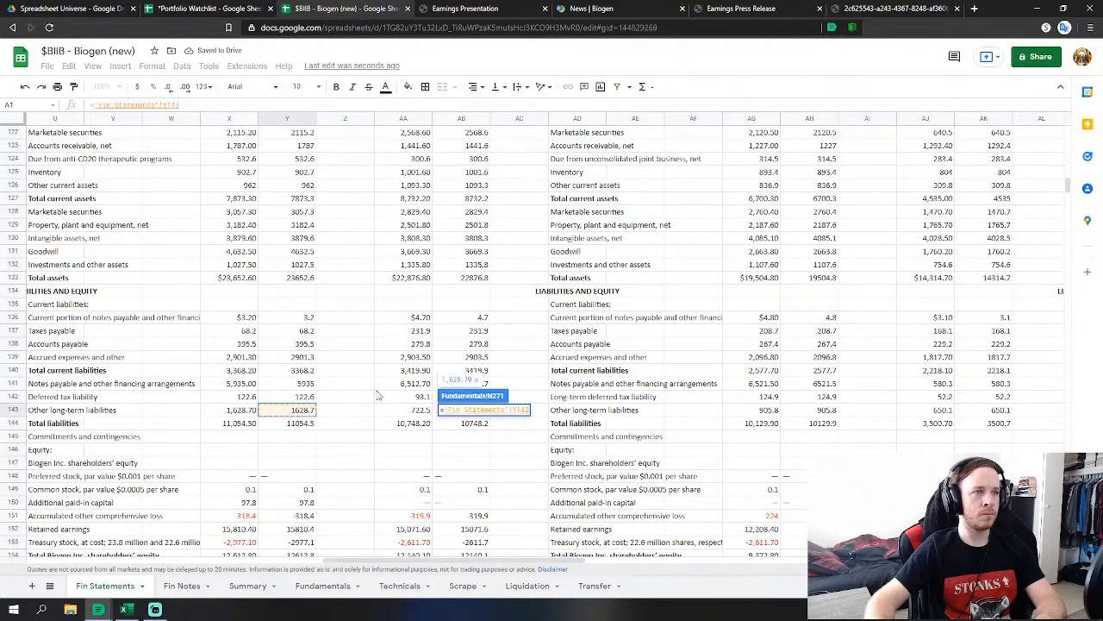
{"action": "key", "text": "Return"}
Link FY 2017 Common Stock Class A (0.1) and Capital in Excess of Par to Fin Statements.
{"action": "scroll", "coordinate": [502, 343], "scroll_direction": "down", "scroll_amount": 1}
{"action": "left_click", "coordinate": [484, 338]}
{"action": "type", "text": "="}
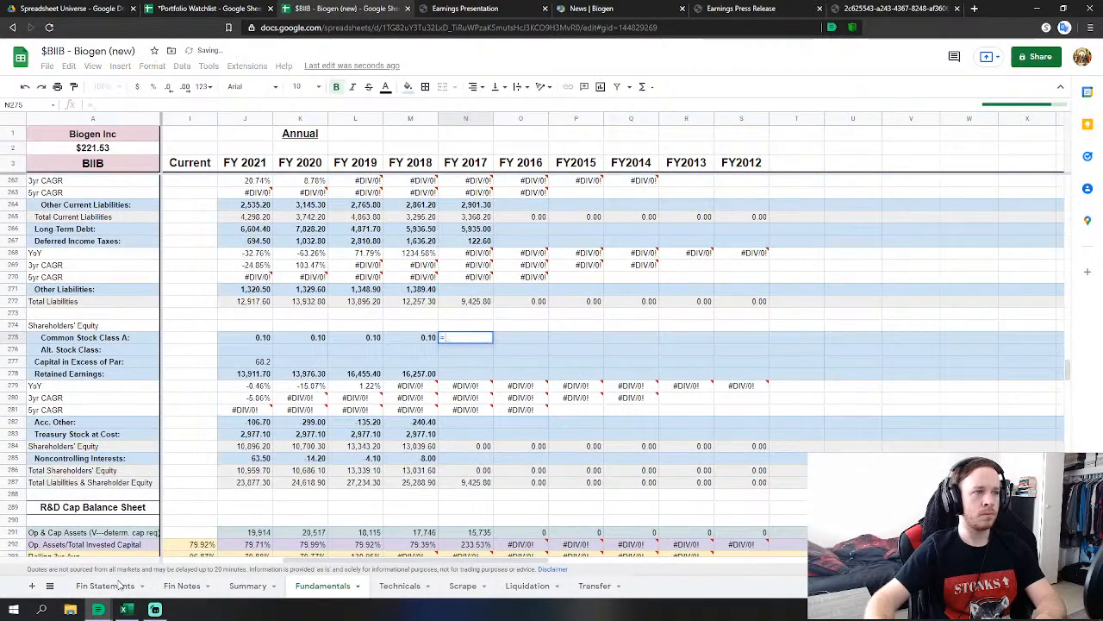
{"action": "left_click", "coordinate": [105, 585]}
{"action": "left_click", "coordinate": [282, 494]}
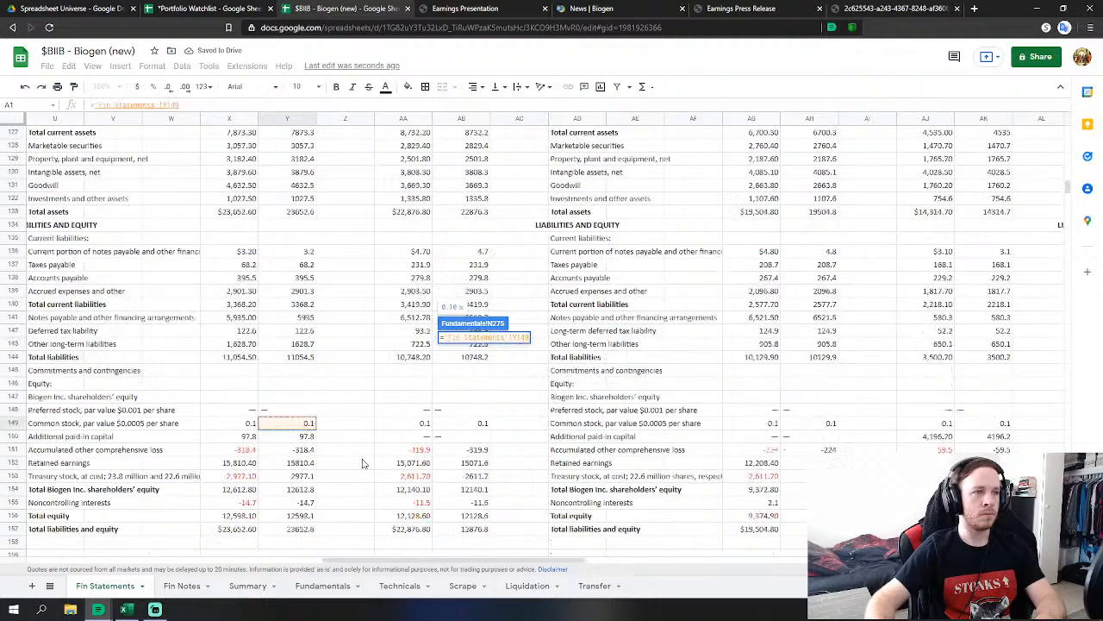
{"action": "key", "text": "Return"}
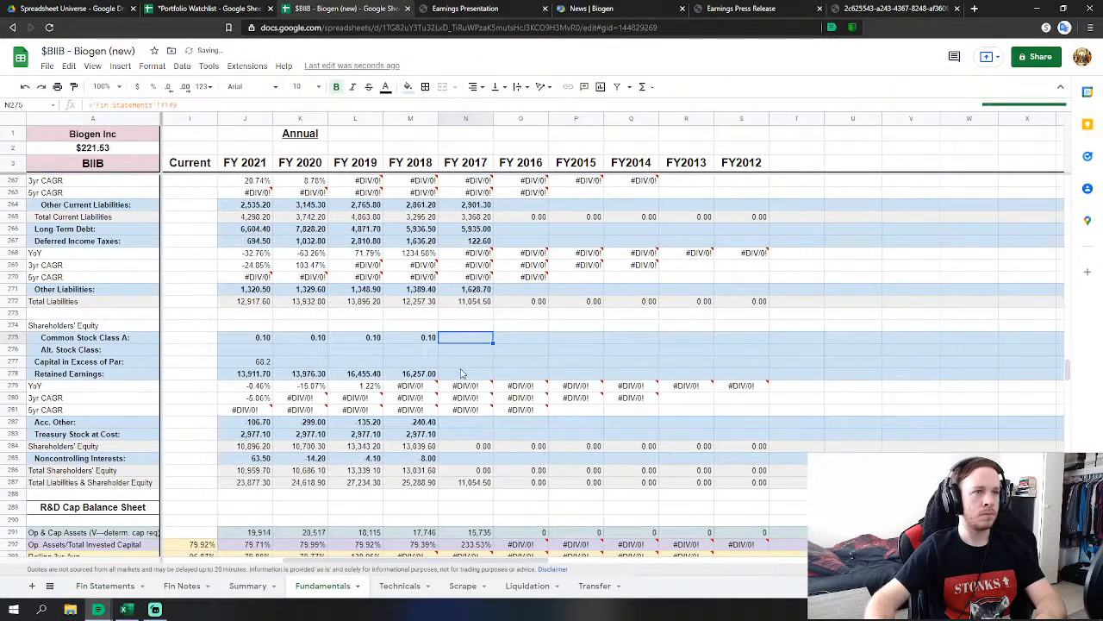
{"action": "left_click", "coordinate": [465, 361]}
{"action": "type", "text": "="}
{"action": "left_click", "coordinate": [105, 586]}
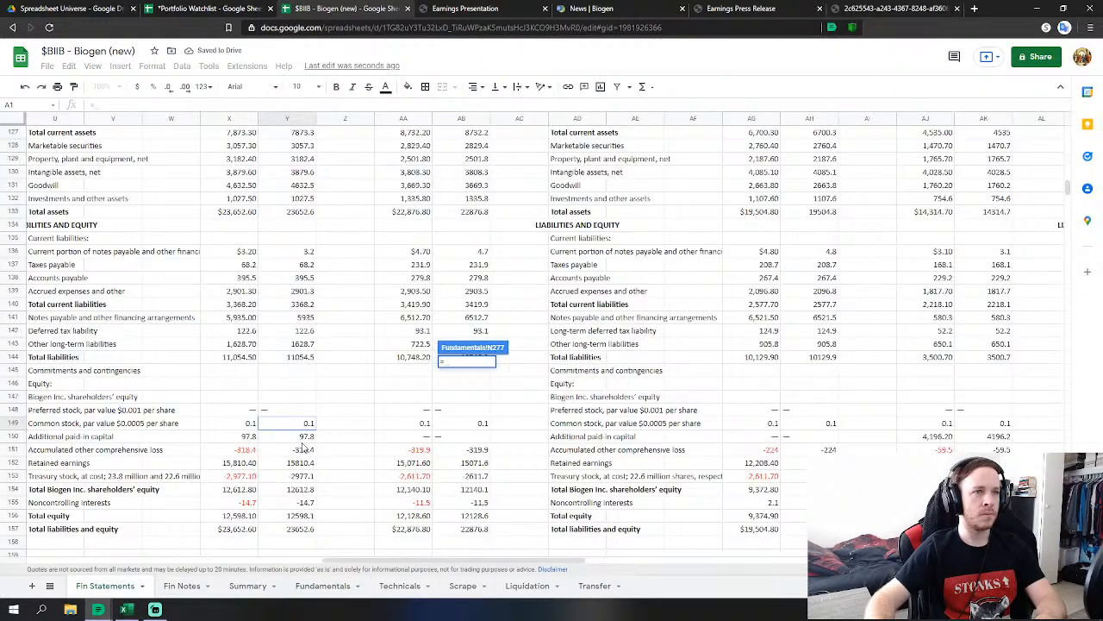
{"action": "left_click", "coordinate": [303, 439]}
{"action": "key", "text": "Return"}
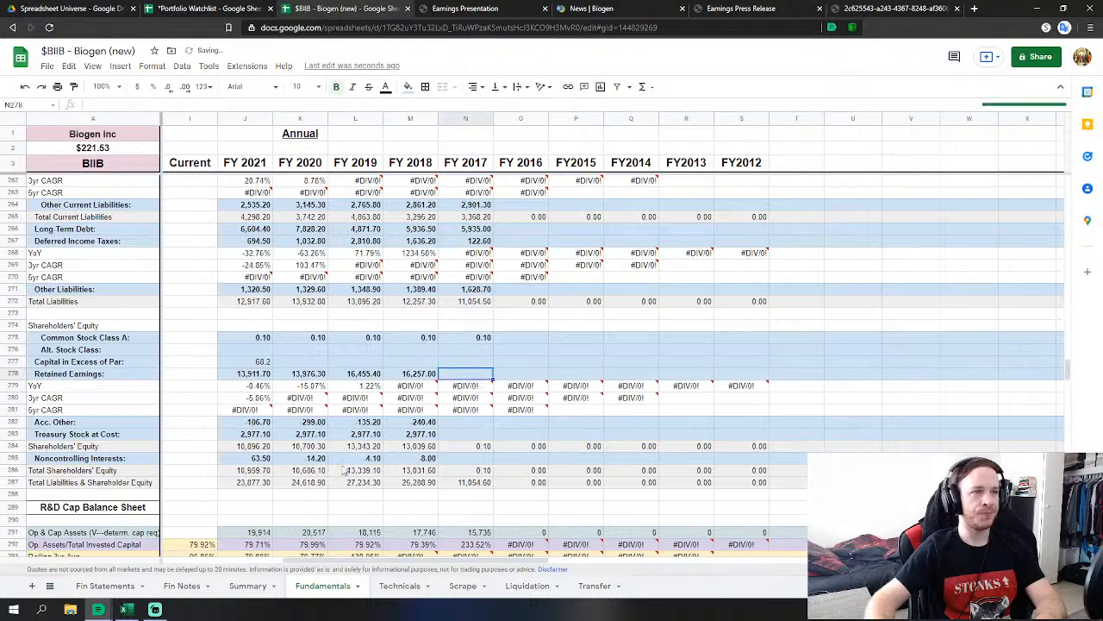
Link FY 2017 Retained Earnings and accumulated other comprehensive loss to Fin Statements.
{"action": "type", "text": "="}
{"action": "left_click", "coordinate": [138, 586]}
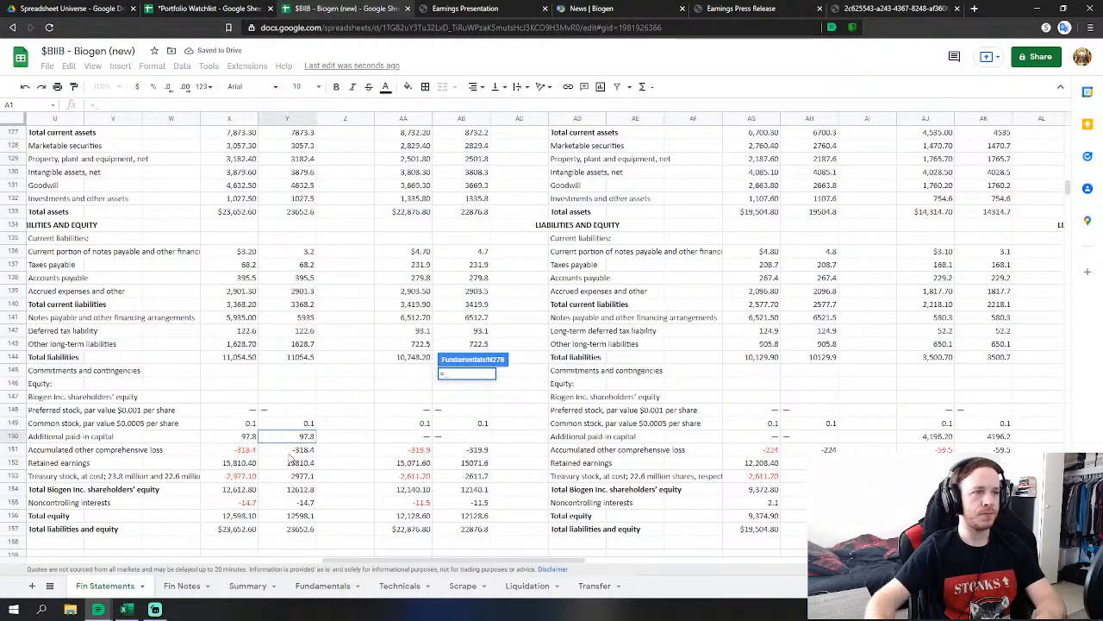
{"action": "left_click", "coordinate": [293, 462]}
{"action": "key", "text": "Return"}
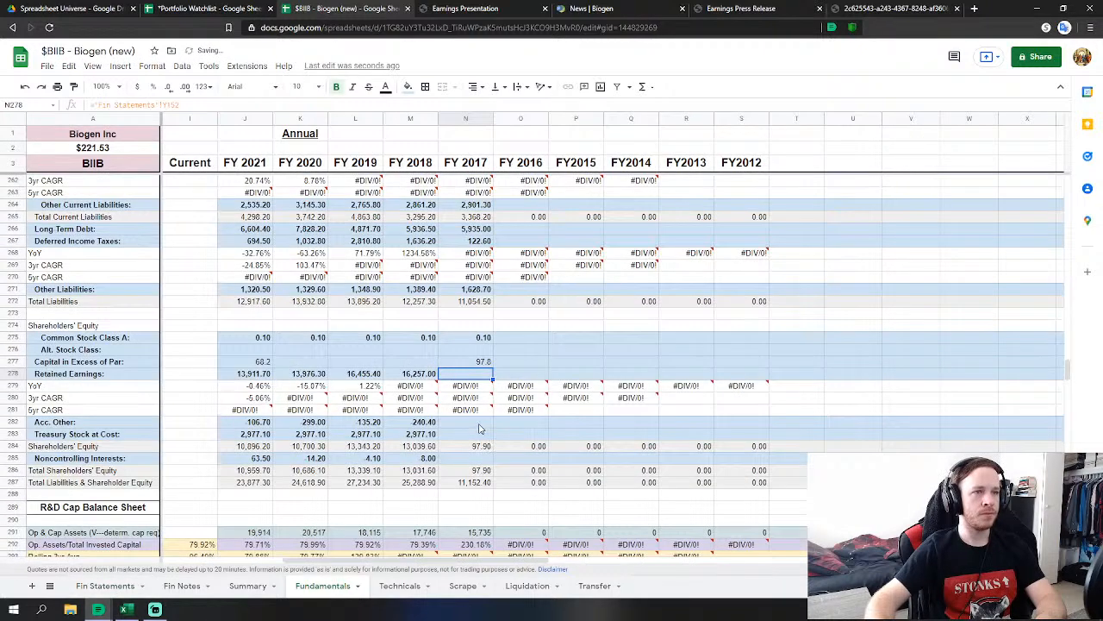
{"action": "left_click", "coordinate": [479, 423]}
{"action": "type", "text": "="}
{"action": "left_click", "coordinate": [121, 586]}
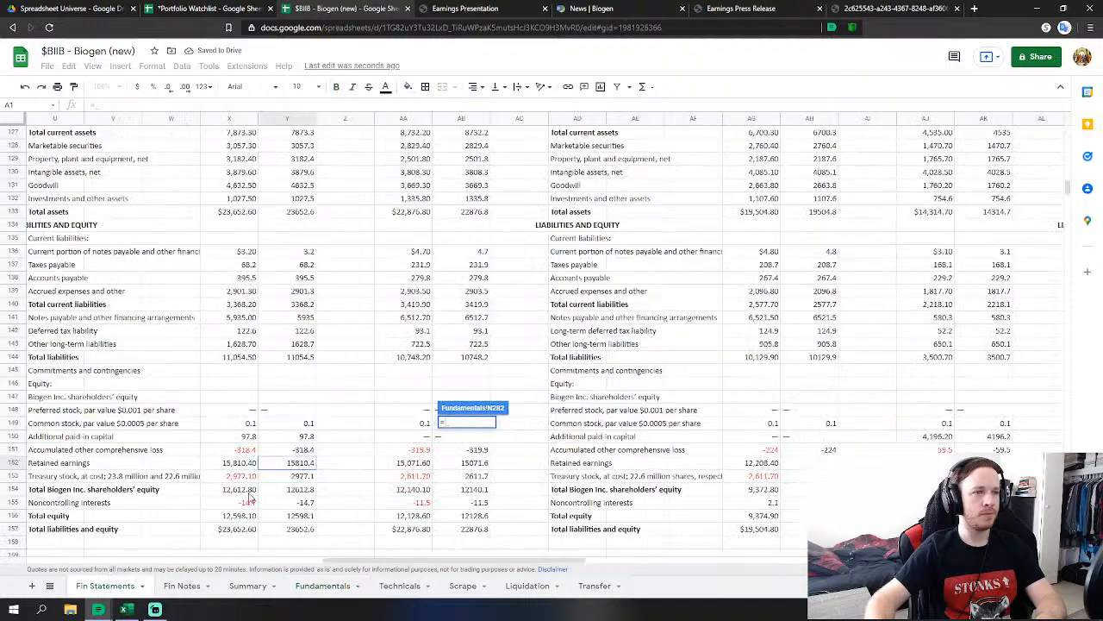
{"action": "left_click", "coordinate": [306, 450]}
{"action": "key", "text": "Return"}
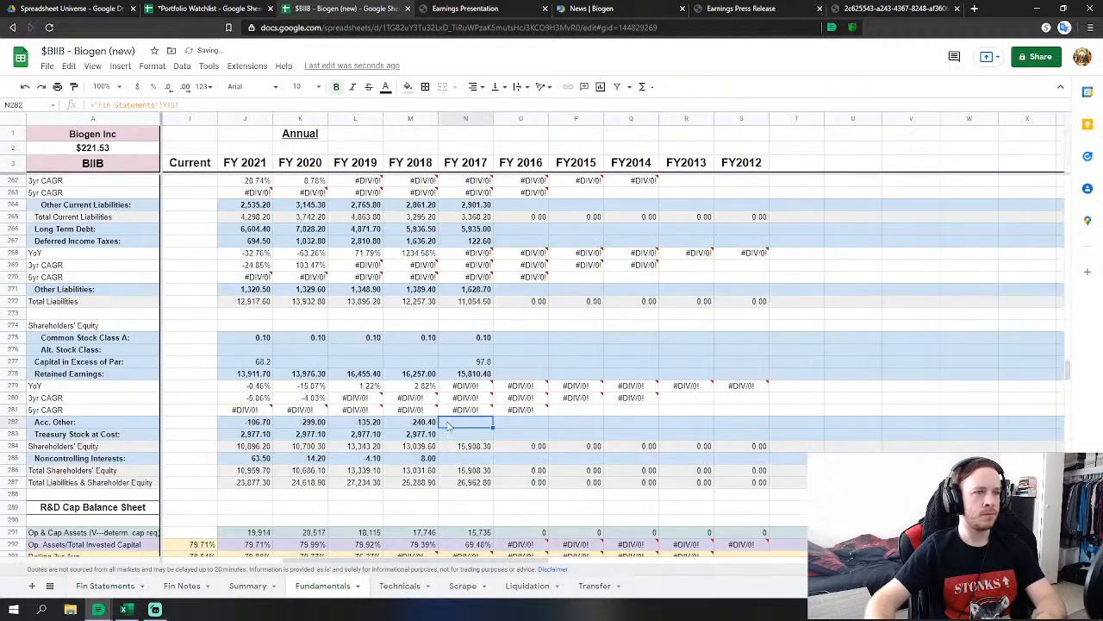
Link FY 2017 Treasury Stock (2,977.10) and Noncontrolling Interests to Y155 (-14.7).
{"action": "left_click", "coordinate": [479, 436]}
{"action": "type", "text": "="}
{"action": "left_click", "coordinate": [101, 585]}
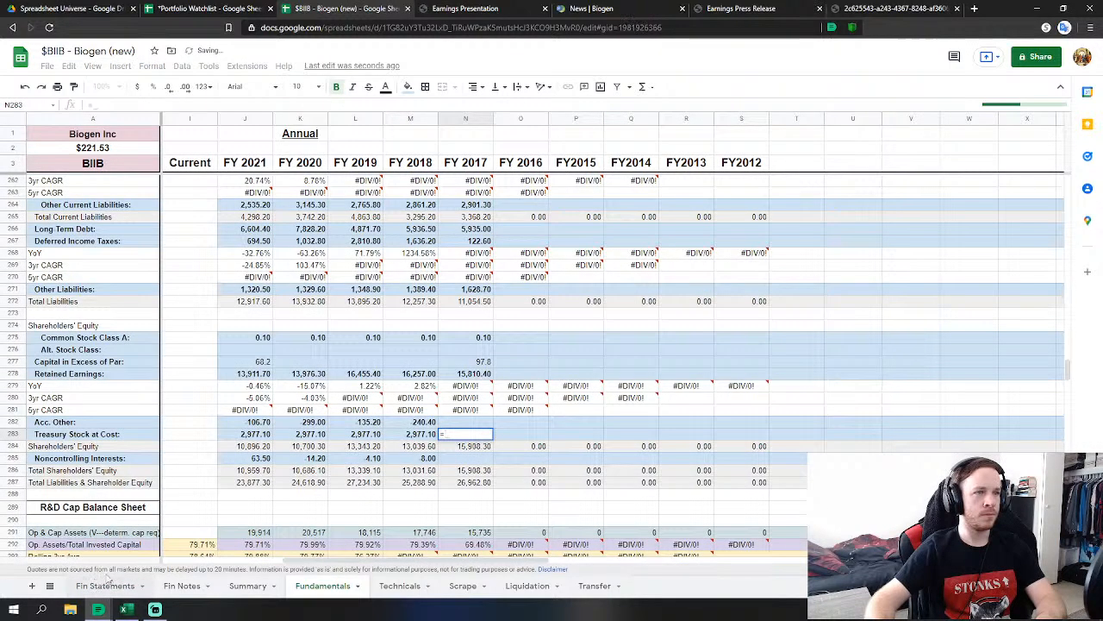
{"action": "left_click", "coordinate": [303, 477]}
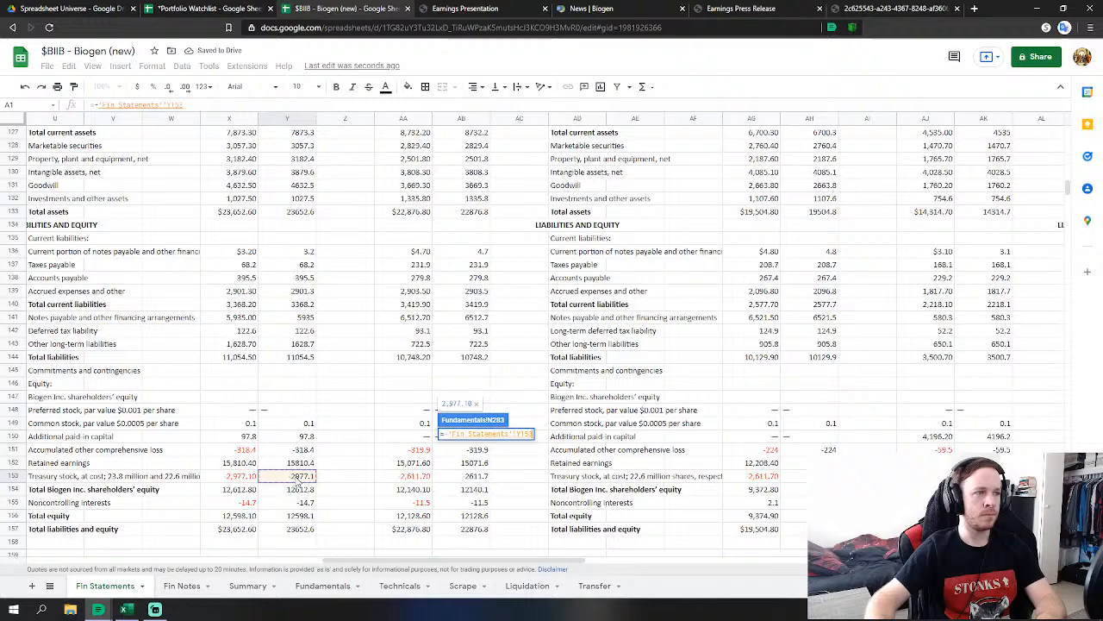
{"action": "key", "text": "Return"}
{"action": "left_click", "coordinate": [465, 458]}
{"action": "type", "text": "="}
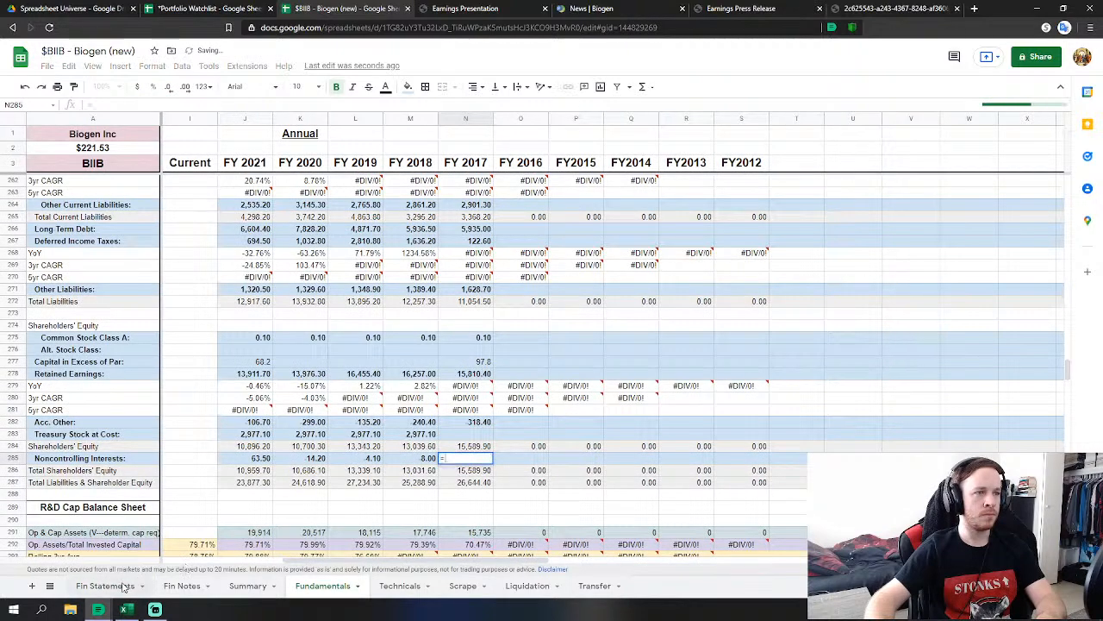
{"action": "left_click", "coordinate": [101, 585]}
{"action": "left_click", "coordinate": [304, 503]}
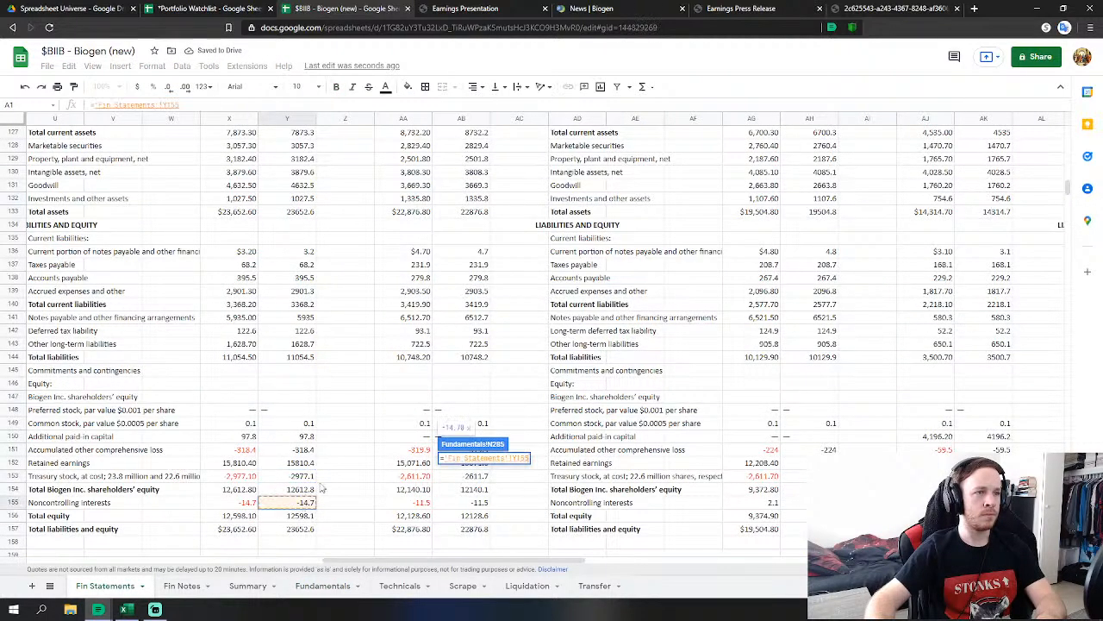
{"action": "key", "text": "Return"}
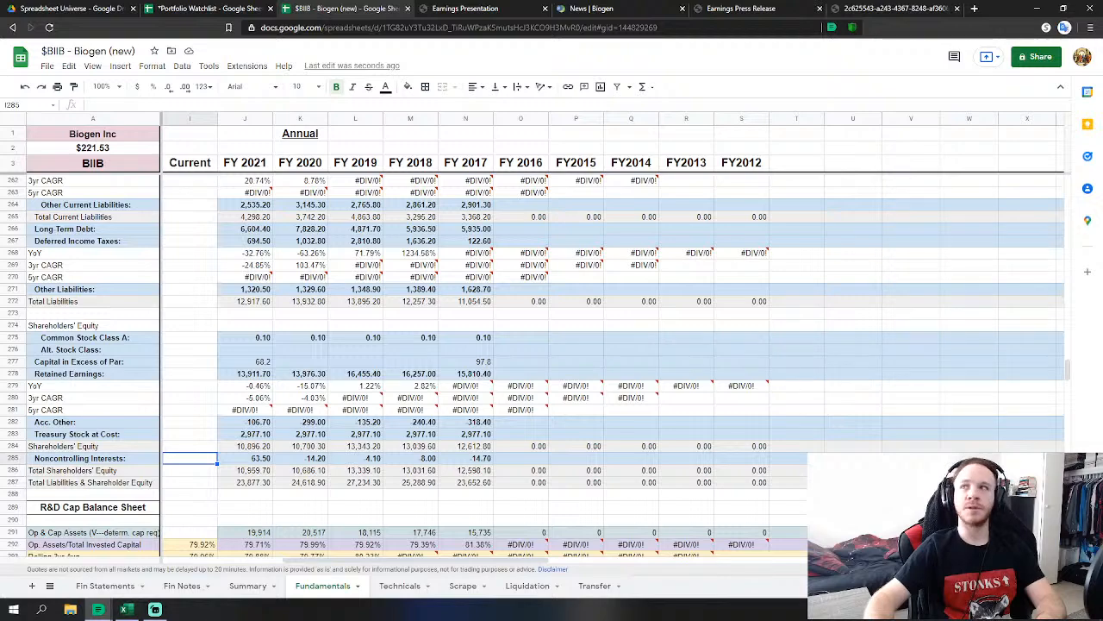
{"action": "scroll", "coordinate": [566, 477], "scroll_direction": "down", "scroll_amount": 2}
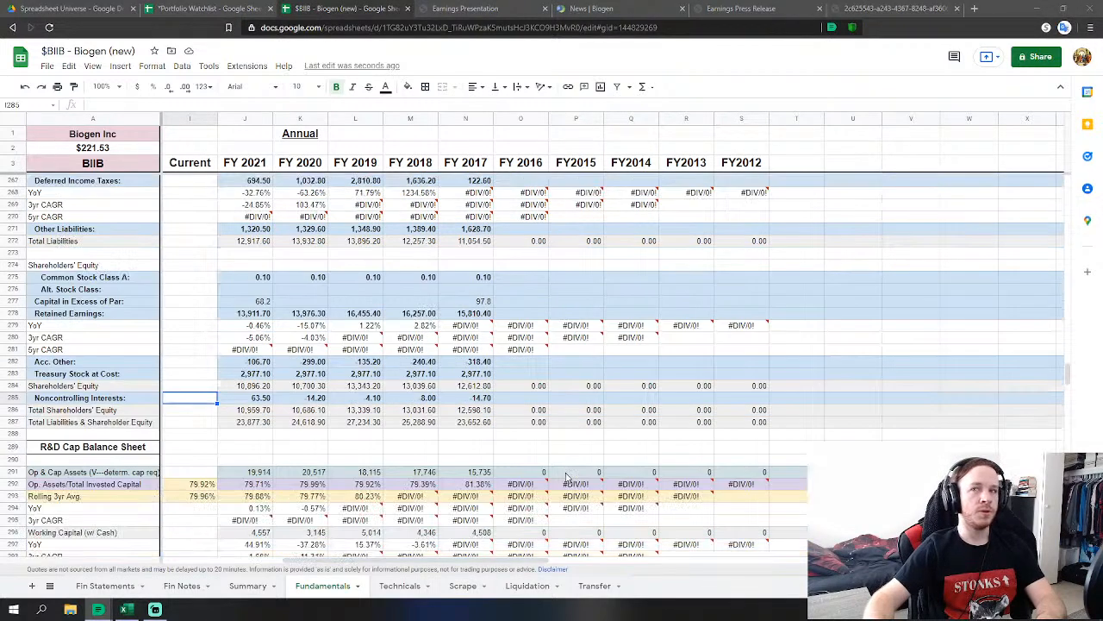
{"action": "scroll", "coordinate": [566, 477], "scroll_direction": "down", "scroll_amount": 10}
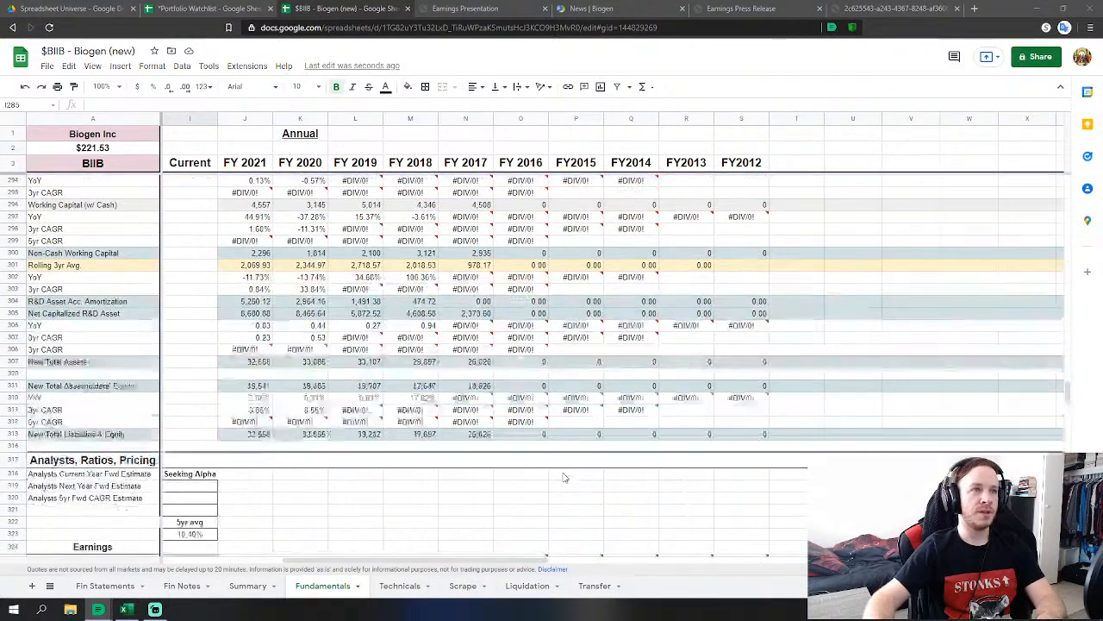
{"action": "scroll", "coordinate": [565, 477], "scroll_direction": "down", "scroll_amount": 10}
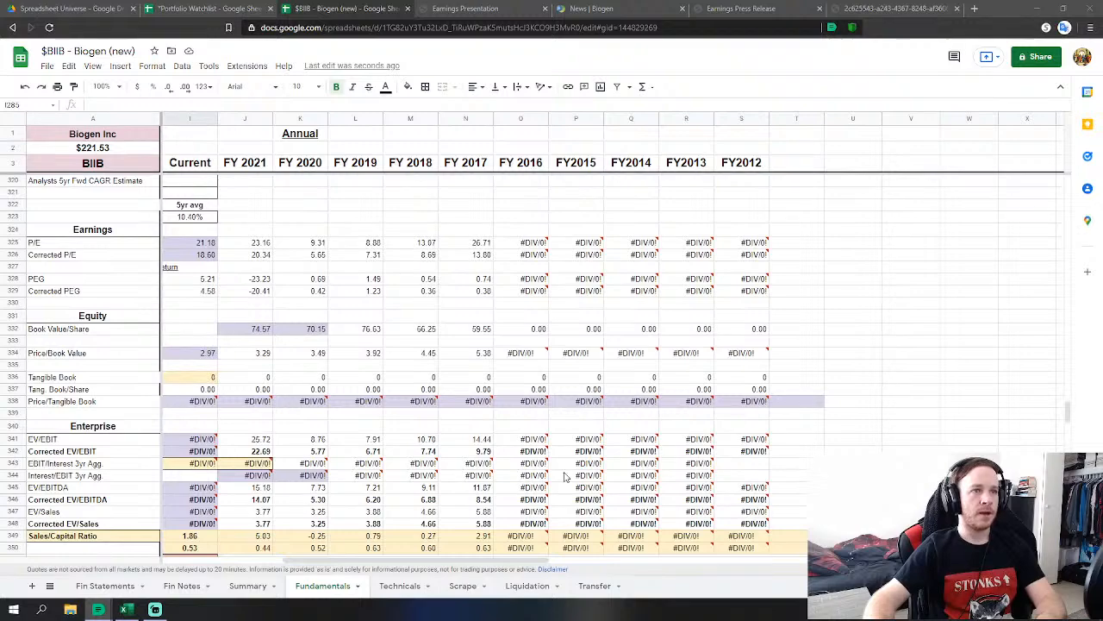
{"action": "scroll", "coordinate": [562, 477], "scroll_direction": "down", "scroll_amount": 10}
{"action": "scroll", "coordinate": [562, 477], "scroll_direction": "up", "scroll_amount": 2}
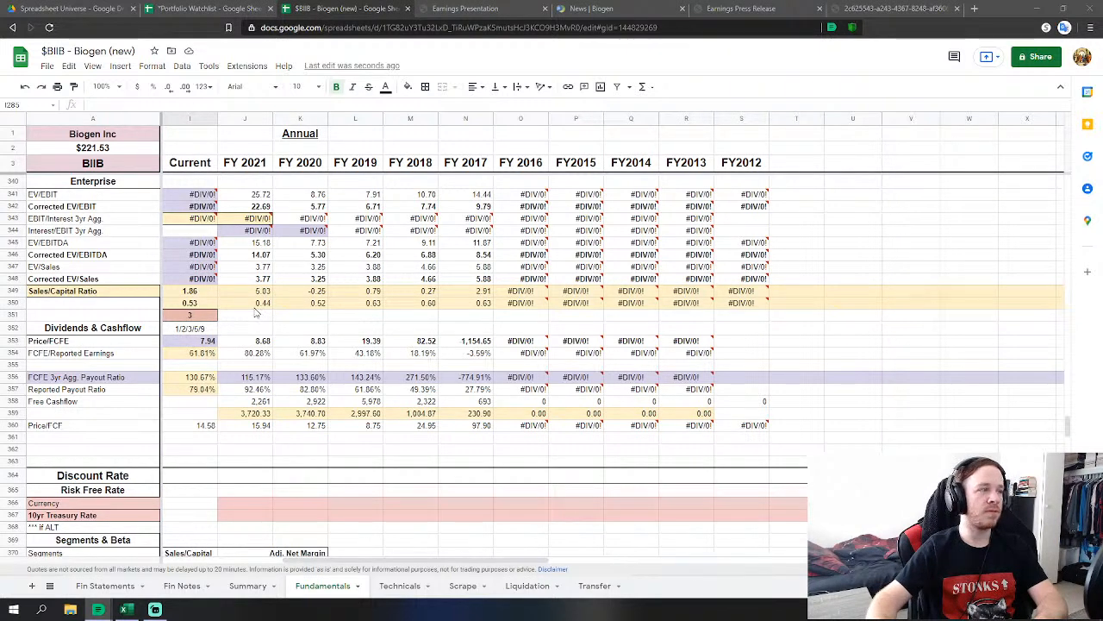
{"action": "scroll", "coordinate": [256, 312], "scroll_direction": "up", "scroll_amount": 5}
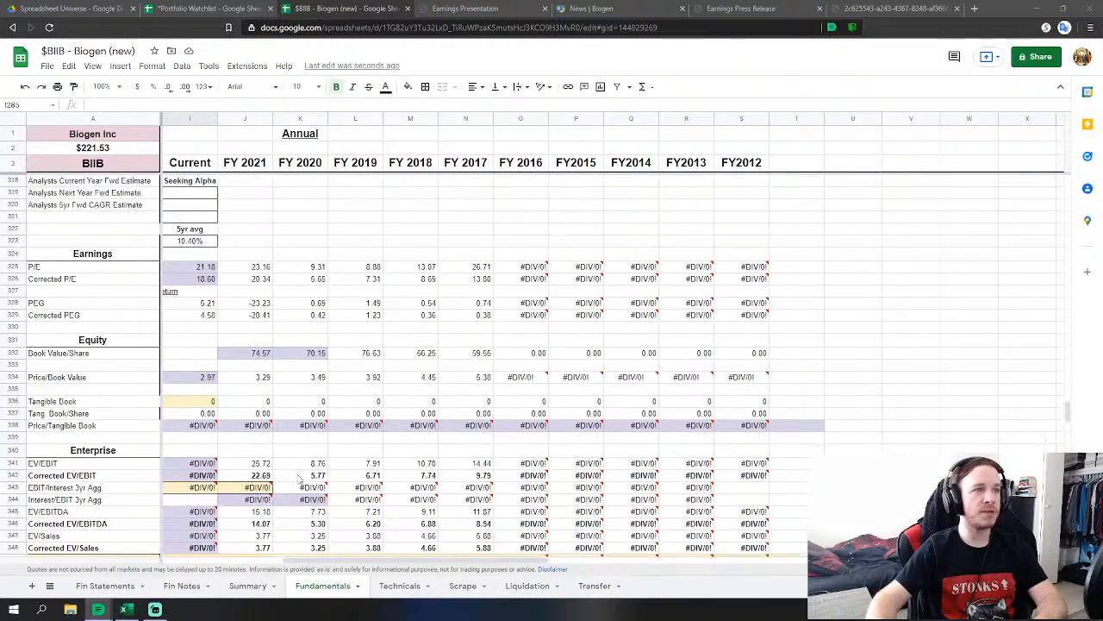
{"action": "scroll", "coordinate": [297, 479], "scroll_direction": "down", "scroll_amount": 3}
{"action": "scroll", "coordinate": [288, 476], "scroll_direction": "up", "scroll_amount": 3}
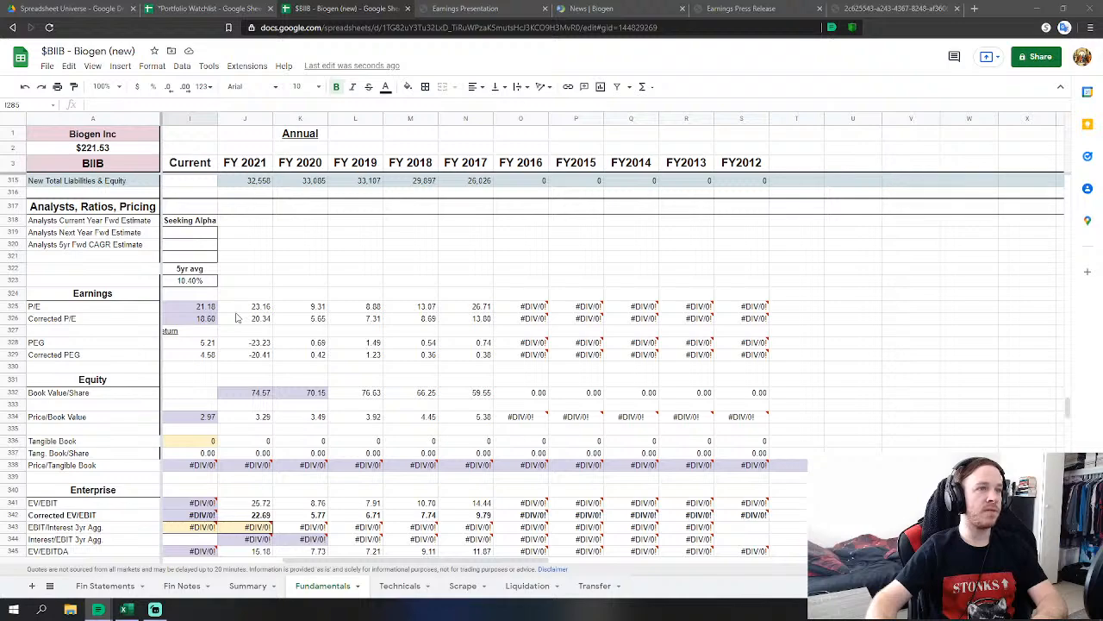
{"action": "scroll", "coordinate": [246, 327], "scroll_direction": "up", "scroll_amount": 4}
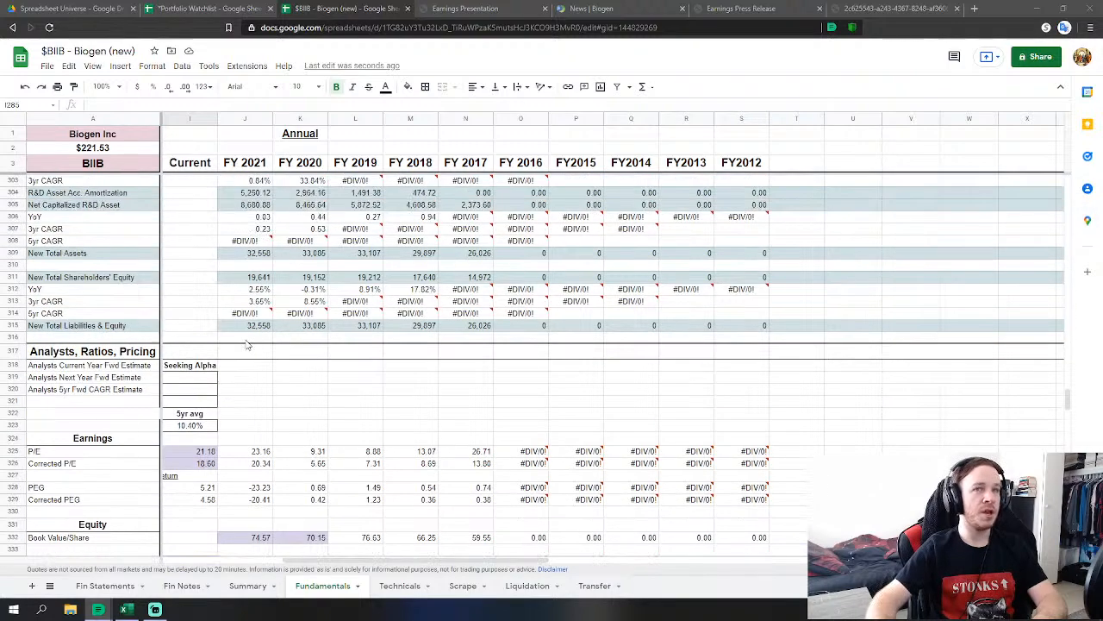
{"action": "scroll", "coordinate": [265, 377], "scroll_direction": "up", "scroll_amount": 7}
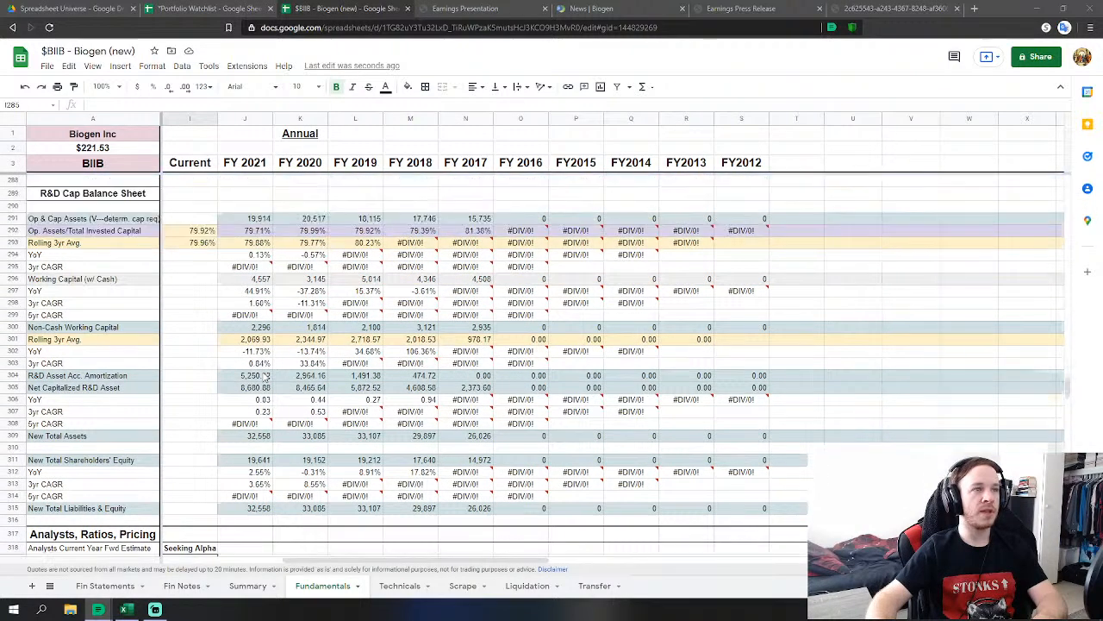
{"action": "scroll", "coordinate": [256, 377], "scroll_direction": "up", "scroll_amount": 4}
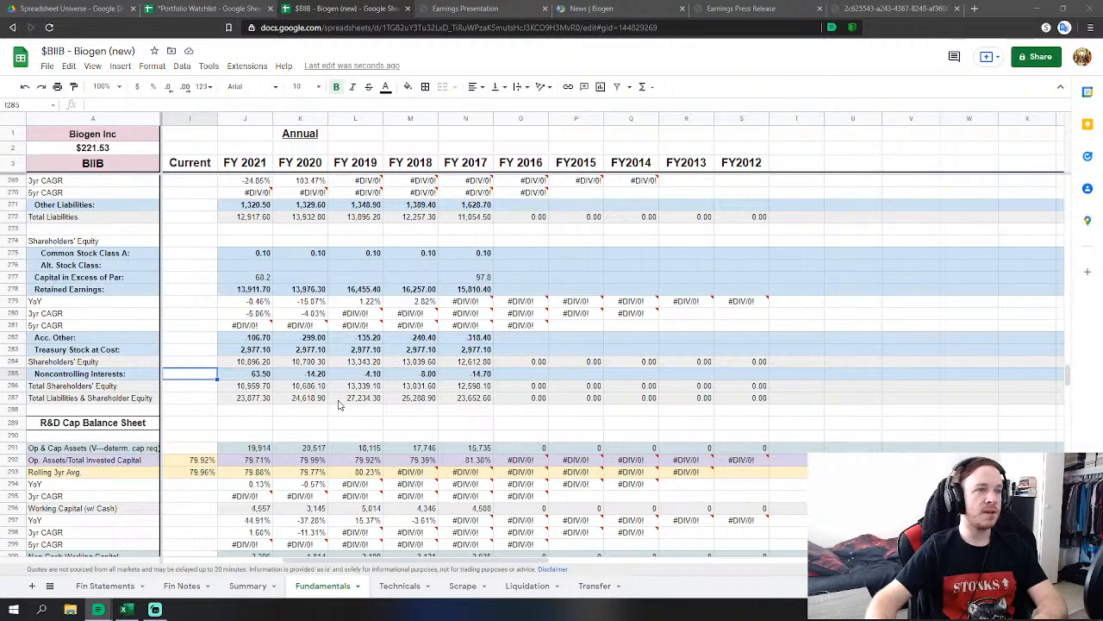
{"action": "scroll", "coordinate": [254, 410], "scroll_direction": "up", "scroll_amount": 1}
{"action": "scroll", "coordinate": [255, 410], "scroll_direction": "up", "scroll_amount": 5}
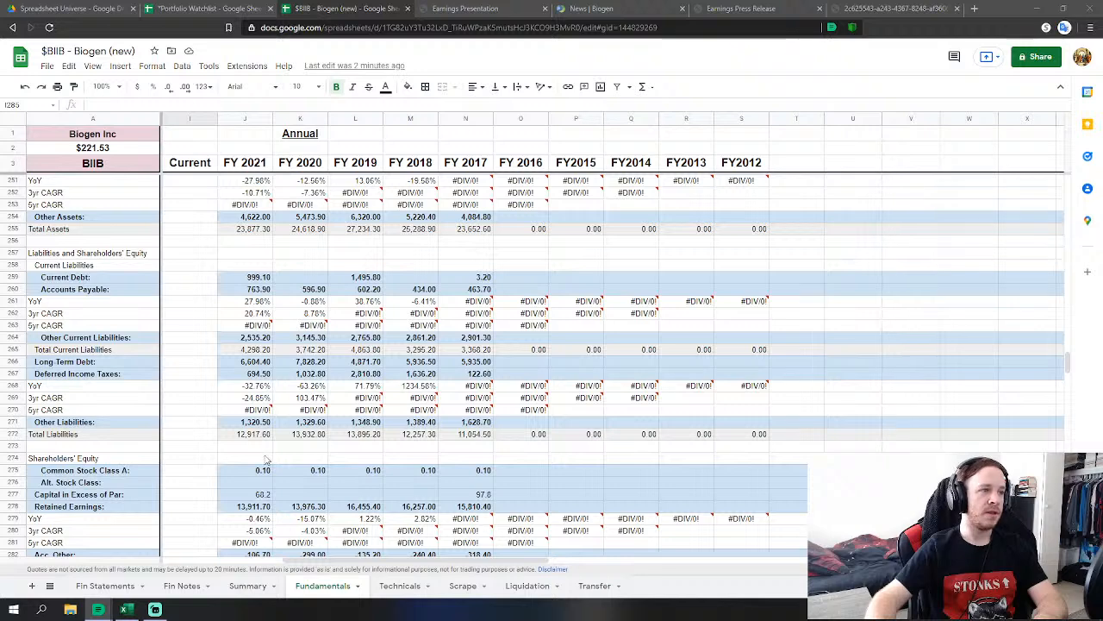
{"action": "scroll", "coordinate": [267, 459], "scroll_direction": "down", "scroll_amount": 2}
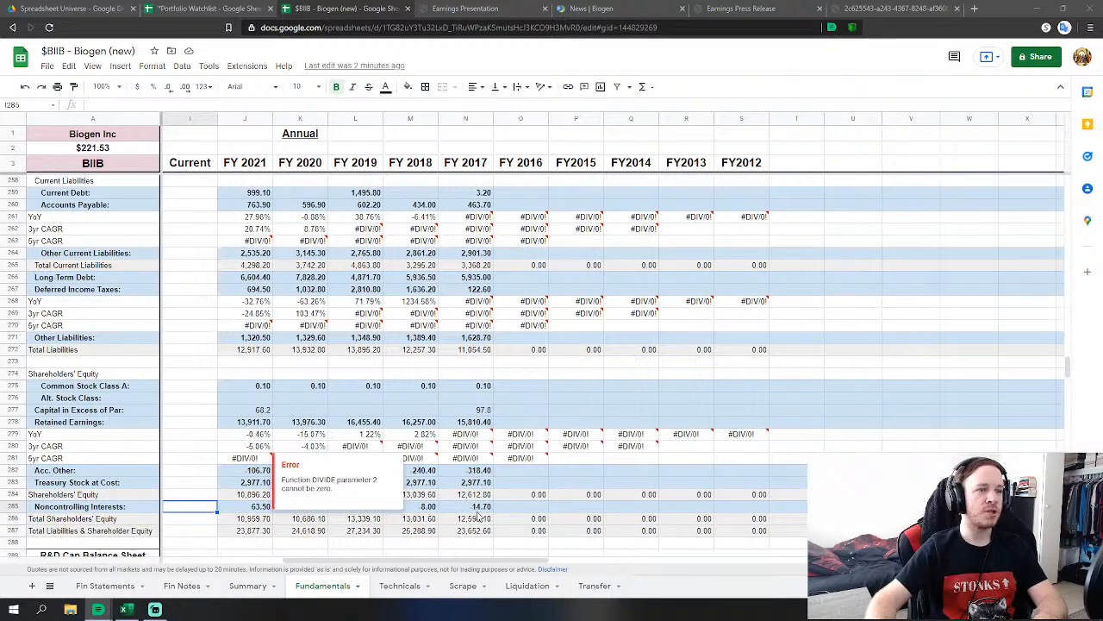
{"action": "left_click", "coordinate": [246, 506]}
{"action": "scroll", "coordinate": [248, 467], "scroll_direction": "up", "scroll_amount": 6}
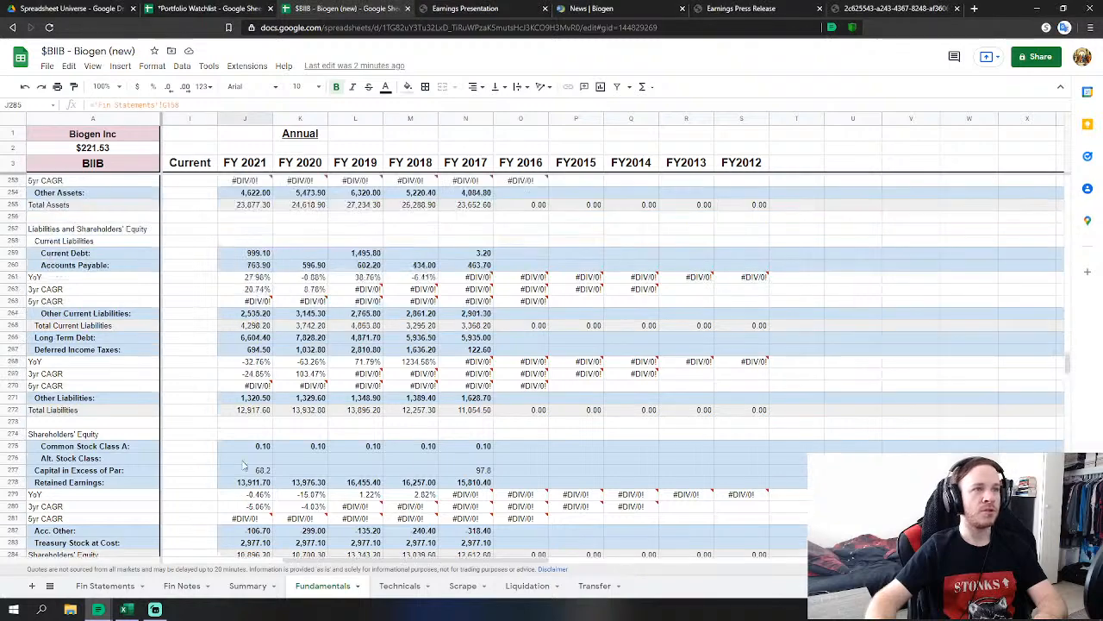
{"action": "scroll", "coordinate": [248, 466], "scroll_direction": "up", "scroll_amount": 6}
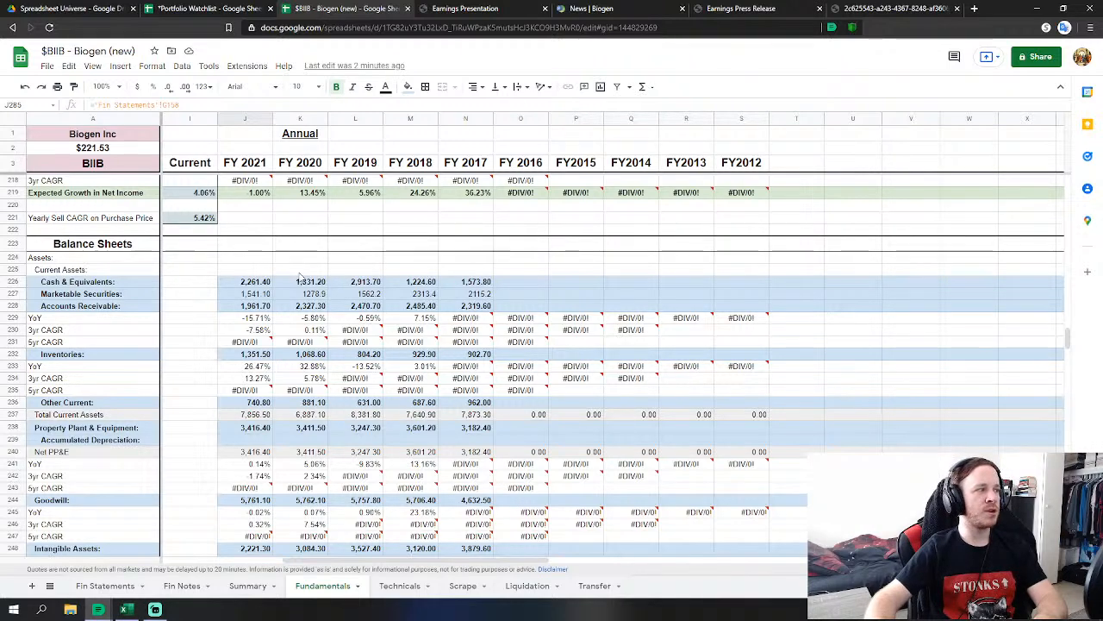
{"action": "scroll", "coordinate": [319, 327], "scroll_direction": "up", "scroll_amount": 3}
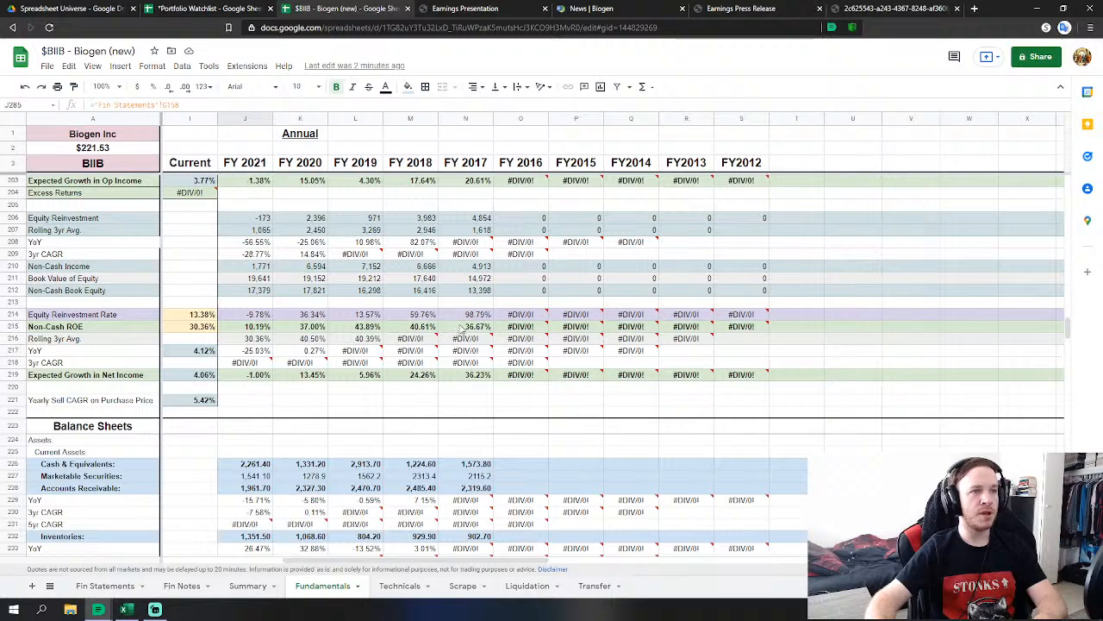
{"action": "scroll", "coordinate": [256, 342], "scroll_direction": "up", "scroll_amount": 5}
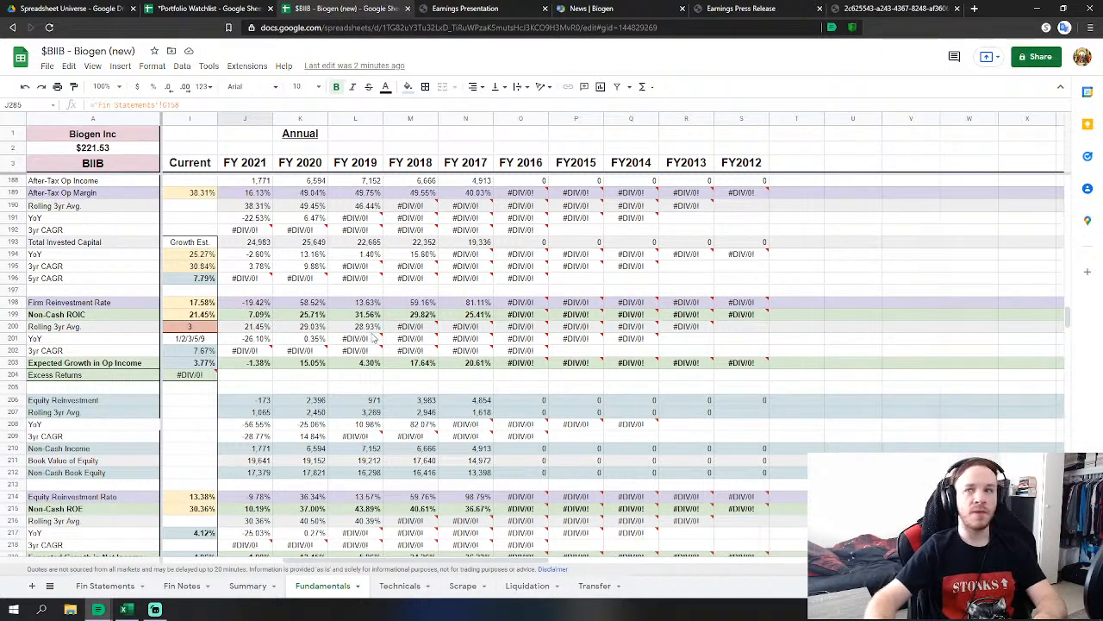
{"action": "scroll", "coordinate": [350, 396], "scroll_direction": "up", "scroll_amount": 1}
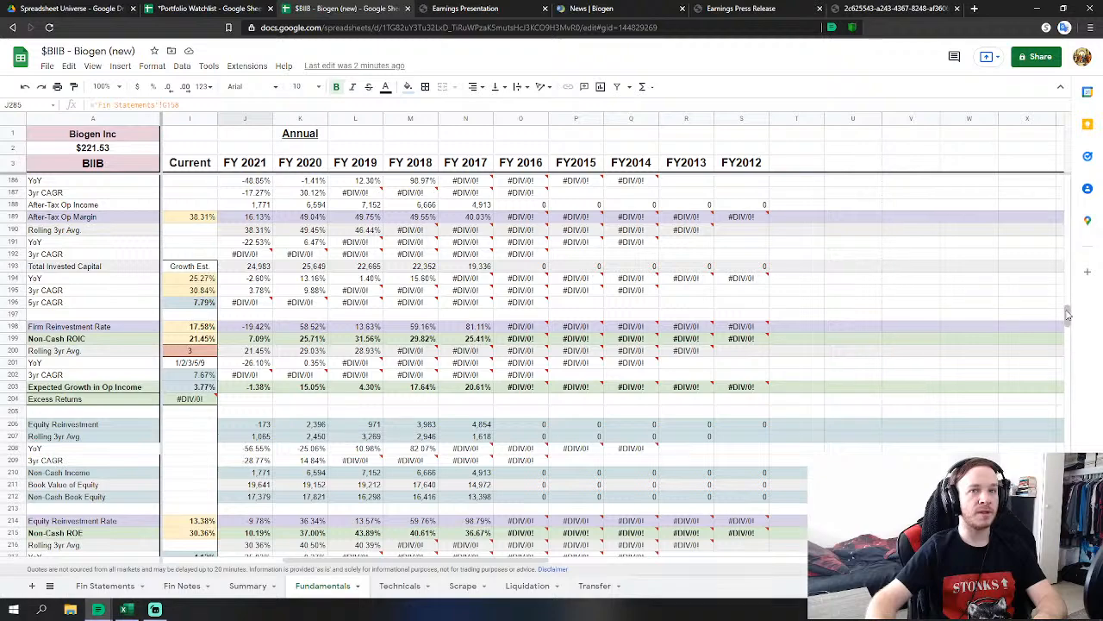
{"action": "left_click_drag", "start_coordinate": [1067, 315], "coordinate": [1082, 285]}
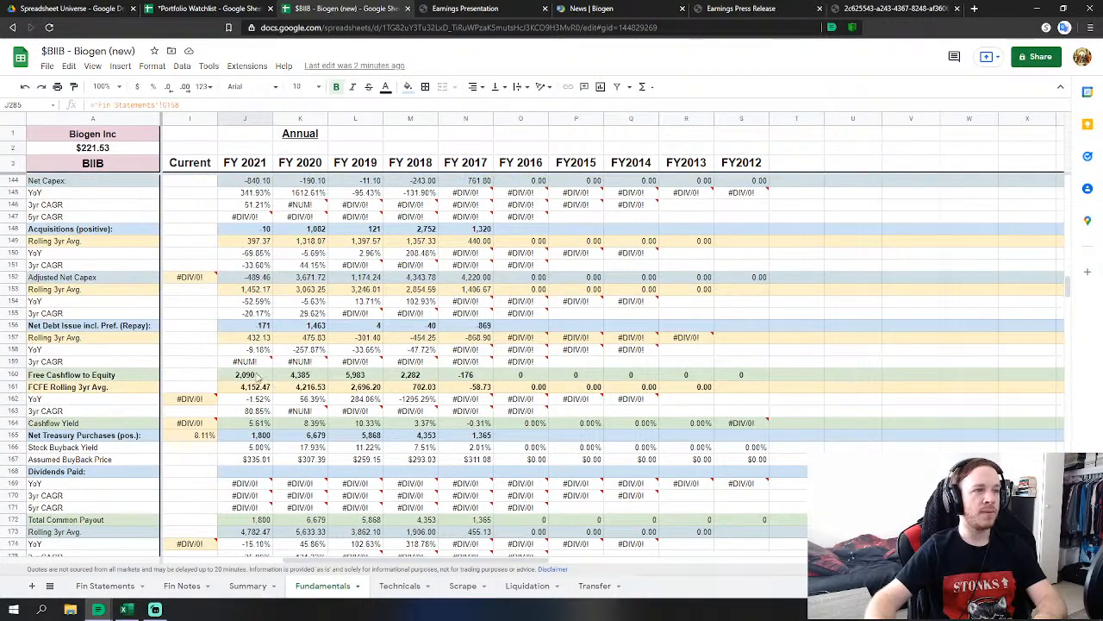
{"action": "left_click_drag", "start_coordinate": [254, 379], "coordinate": [465, 382]}
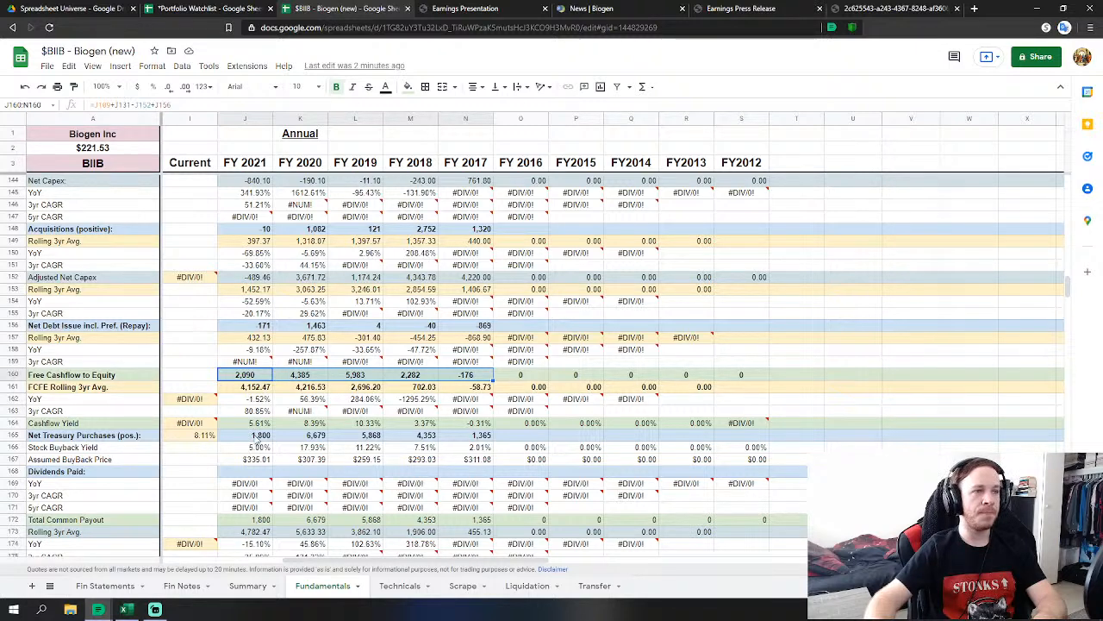
{"action": "left_click_drag", "start_coordinate": [250, 520], "coordinate": [476, 522]}
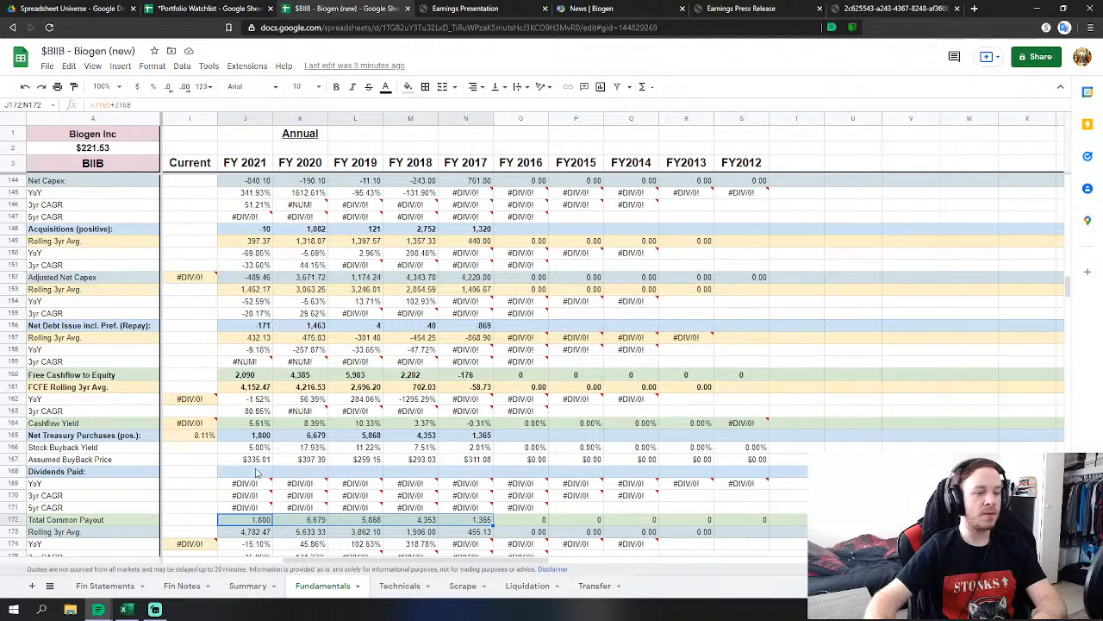
{"action": "mouse_move", "coordinate": [307, 415]}
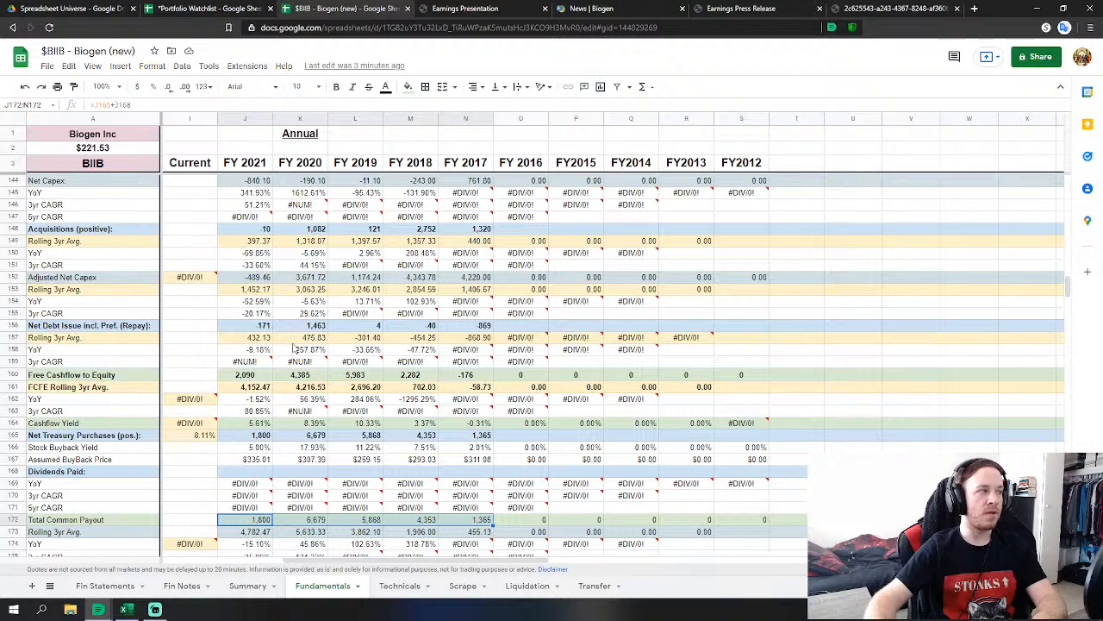
{"action": "scroll", "coordinate": [293, 348], "scroll_direction": "up", "scroll_amount": 10}
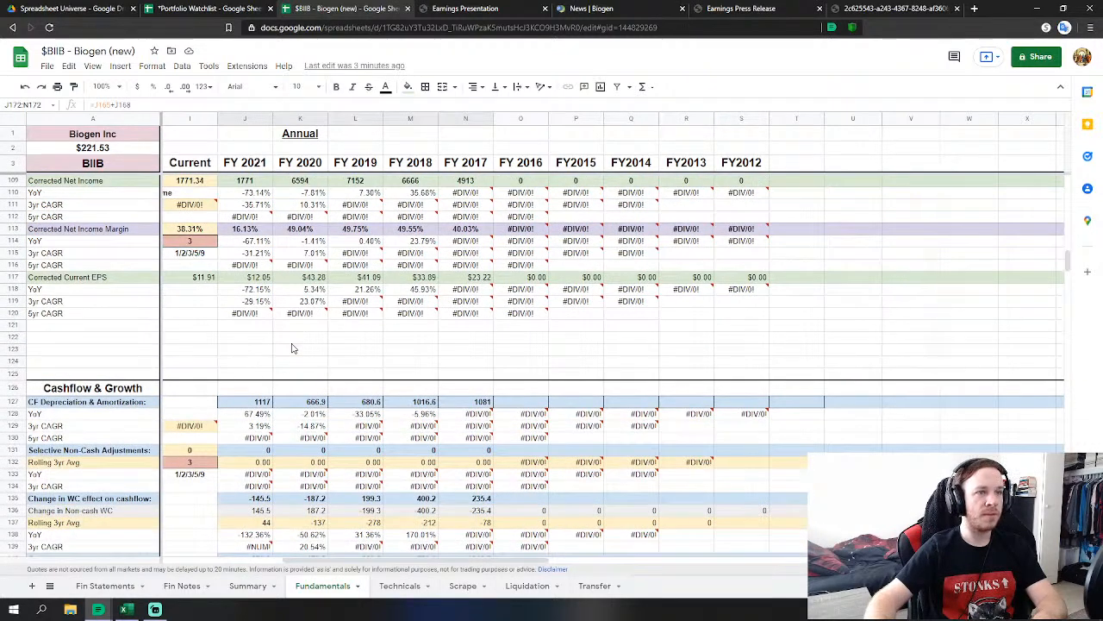
{"action": "scroll", "coordinate": [292, 347], "scroll_direction": "up", "scroll_amount": 3}
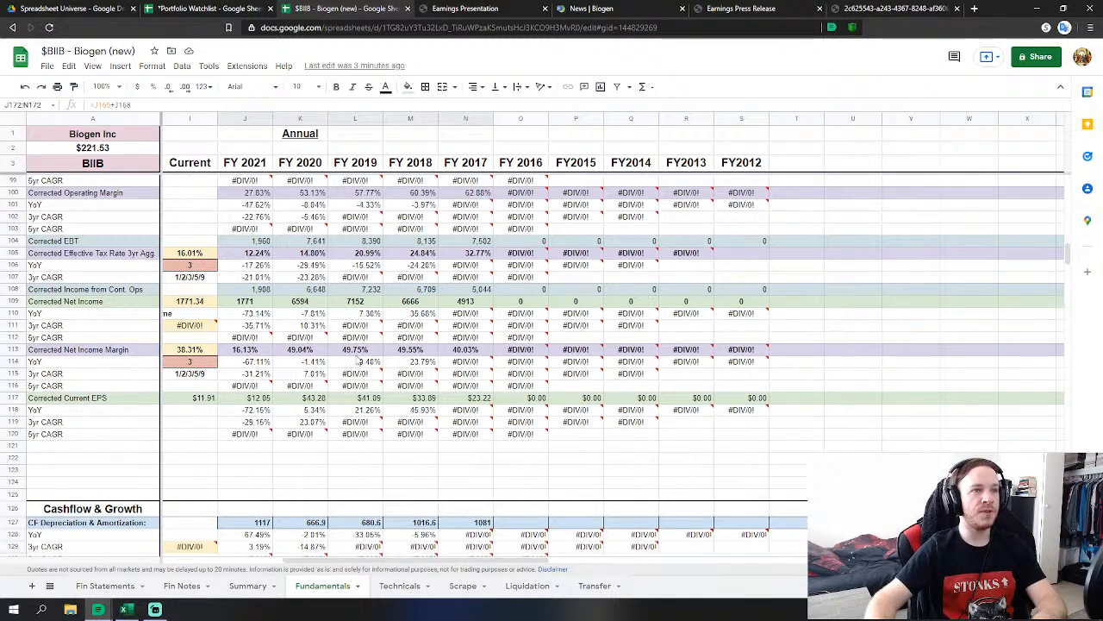
{"action": "scroll", "coordinate": [357, 356], "scroll_direction": "up", "scroll_amount": 2}
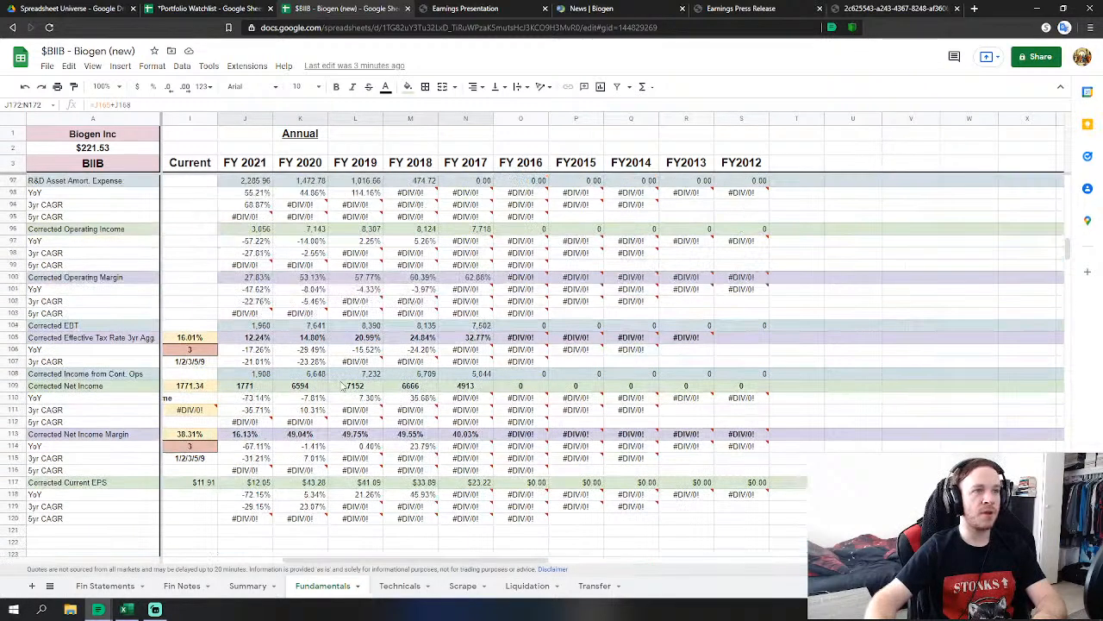
{"action": "scroll", "coordinate": [194, 368], "scroll_direction": "up", "scroll_amount": 2}
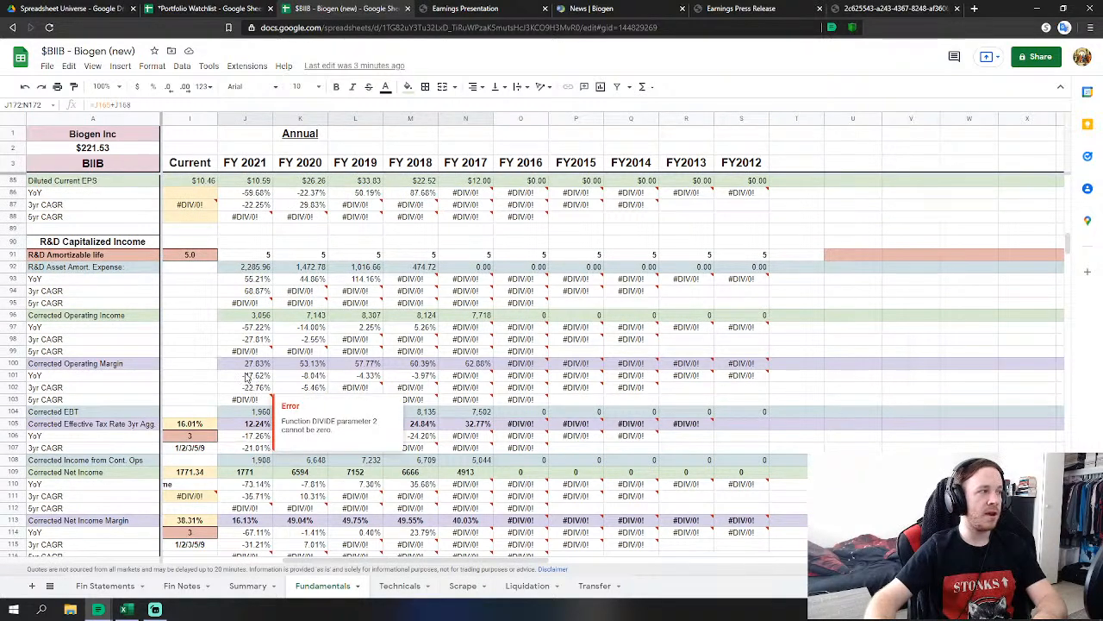
{"action": "scroll", "coordinate": [223, 338], "scroll_direction": "up", "scroll_amount": 2}
{"action": "scroll", "coordinate": [226, 341], "scroll_direction": "up", "scroll_amount": 4}
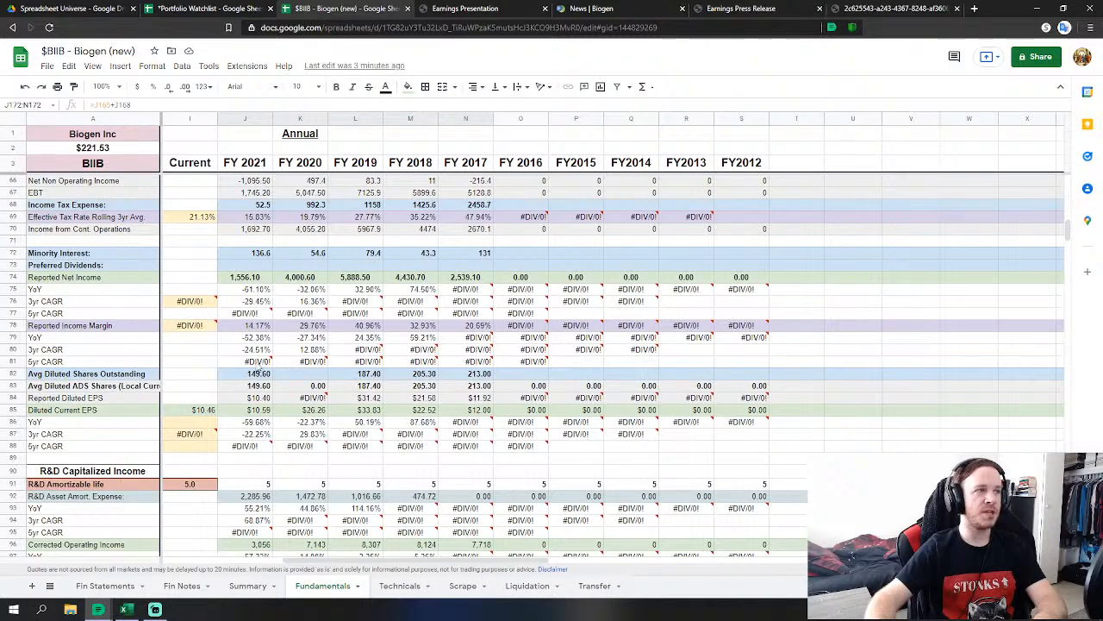
{"action": "left_click", "coordinate": [264, 328]}
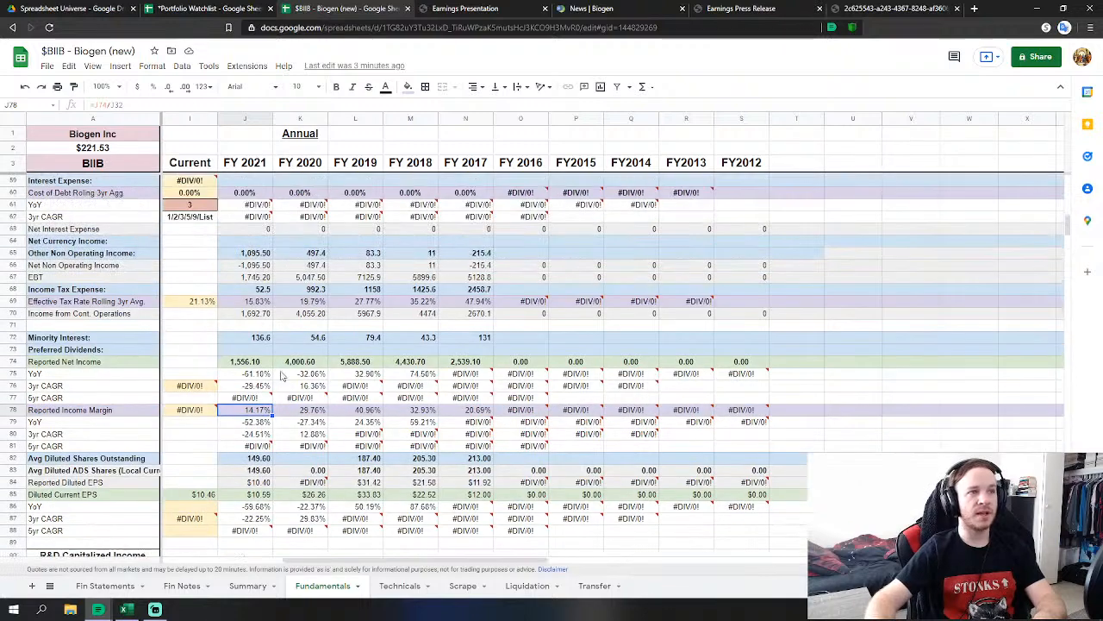
{"action": "scroll", "coordinate": [258, 377], "scroll_direction": "up", "scroll_amount": 1}
{"action": "scroll", "coordinate": [291, 405], "scroll_direction": "up", "scroll_amount": 1}
{"action": "scroll", "coordinate": [293, 403], "scroll_direction": "up", "scroll_amount": 4}
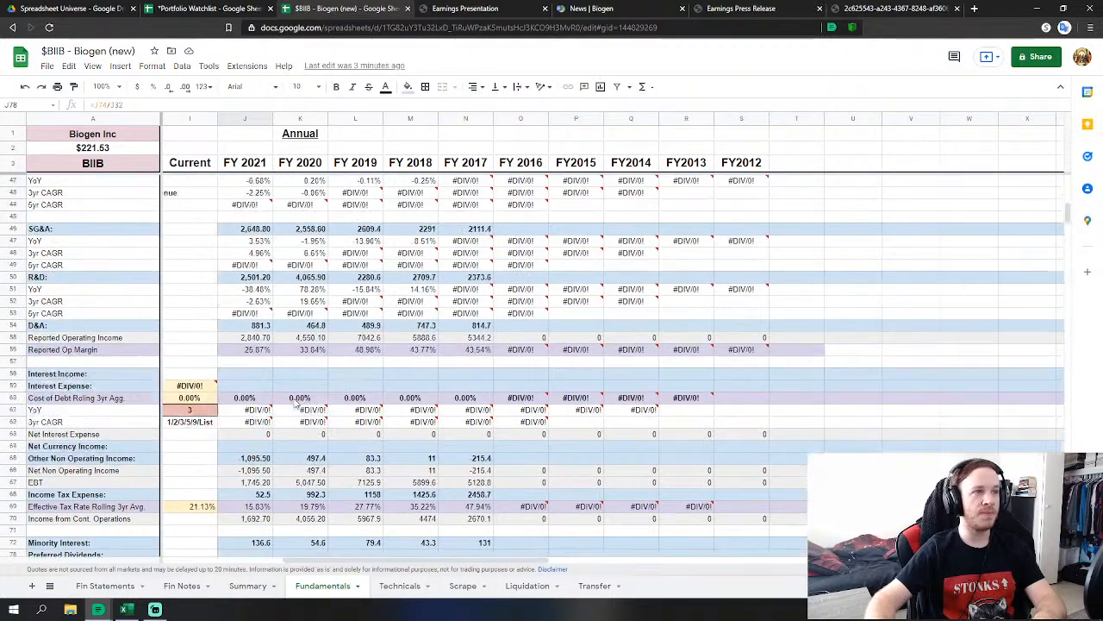
{"action": "scroll", "coordinate": [293, 412], "scroll_direction": "down", "scroll_amount": 2}
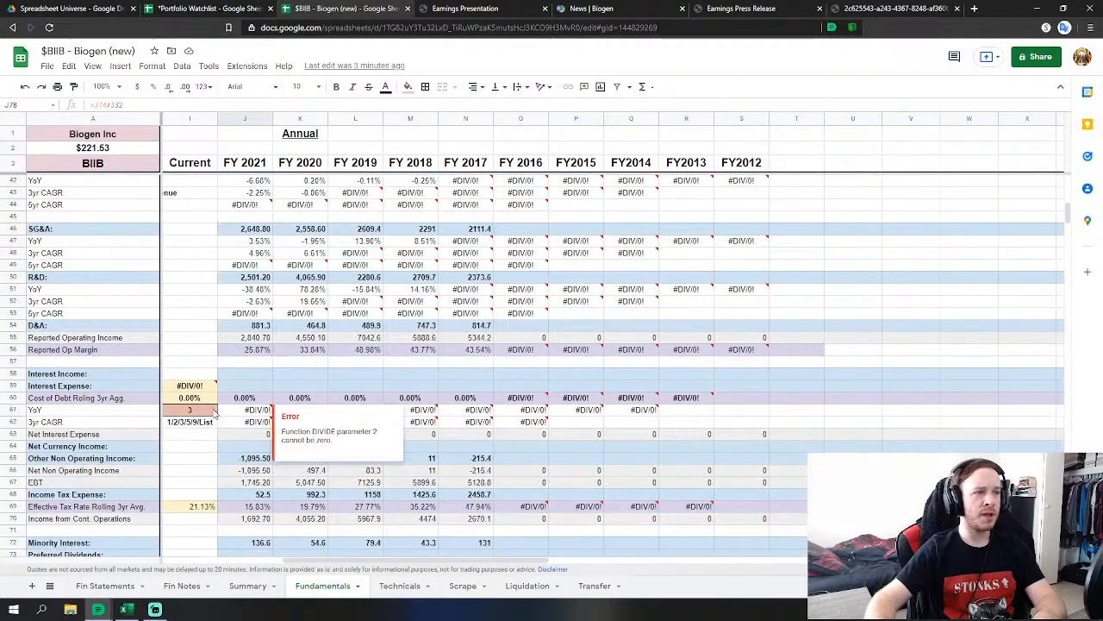
Enter List in I61 as the rolling-period value, making Interest Expense 271.29.
{"action": "left_click", "coordinate": [212, 412]}
{"action": "type", "text": "List"}
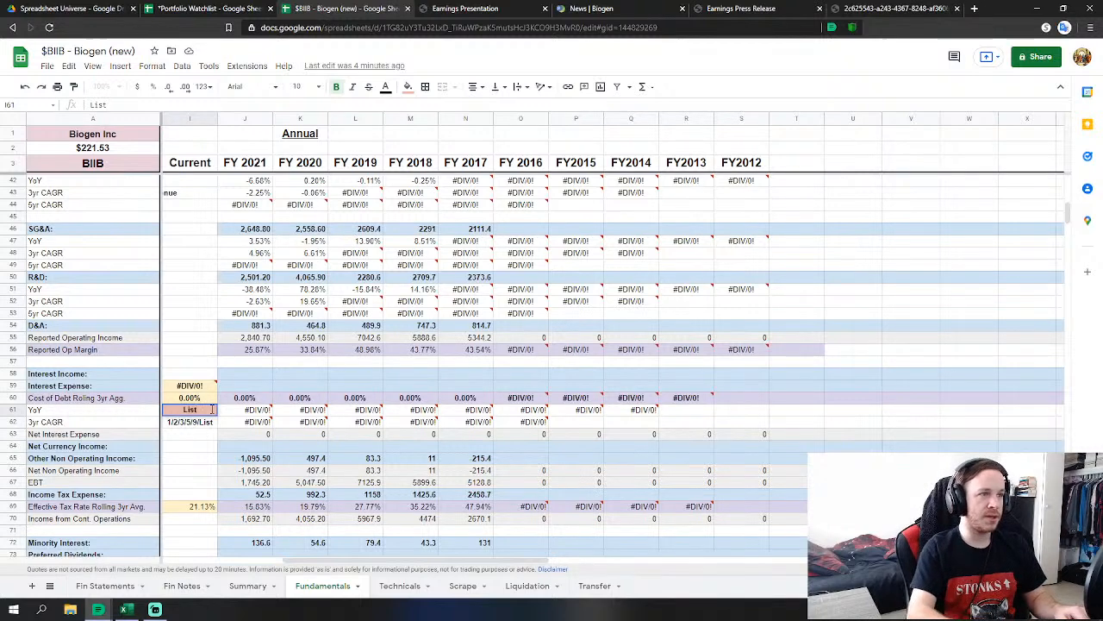
{"action": "key", "text": "Return"}
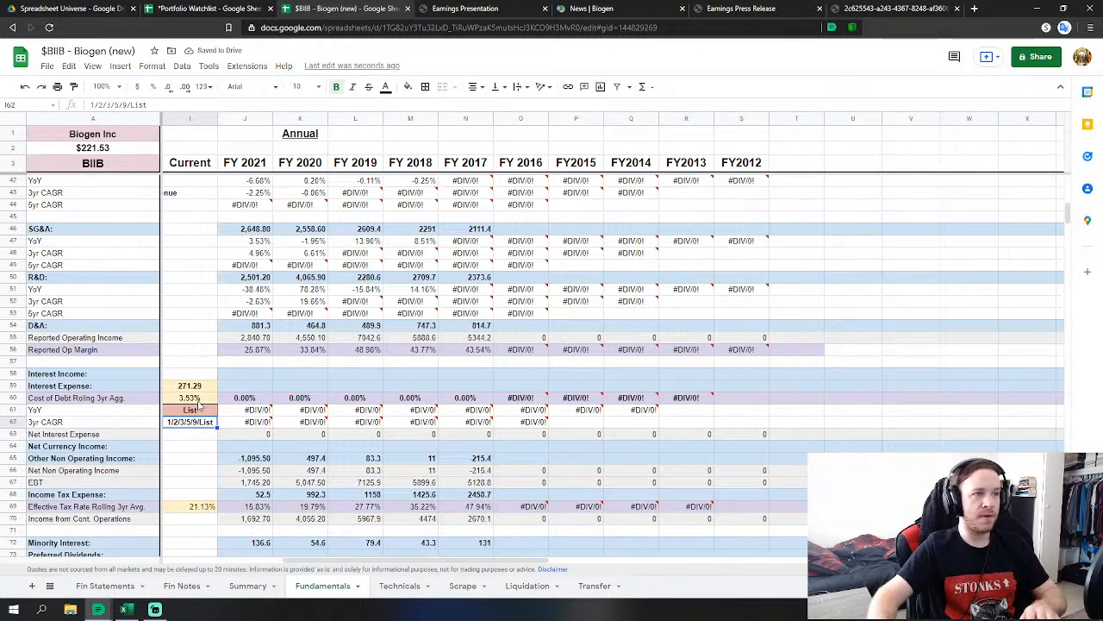
Scroll back up and select the FY 2016 Revenues cell O32.
{"action": "scroll", "coordinate": [224, 393], "scroll_direction": "up", "scroll_amount": 3}
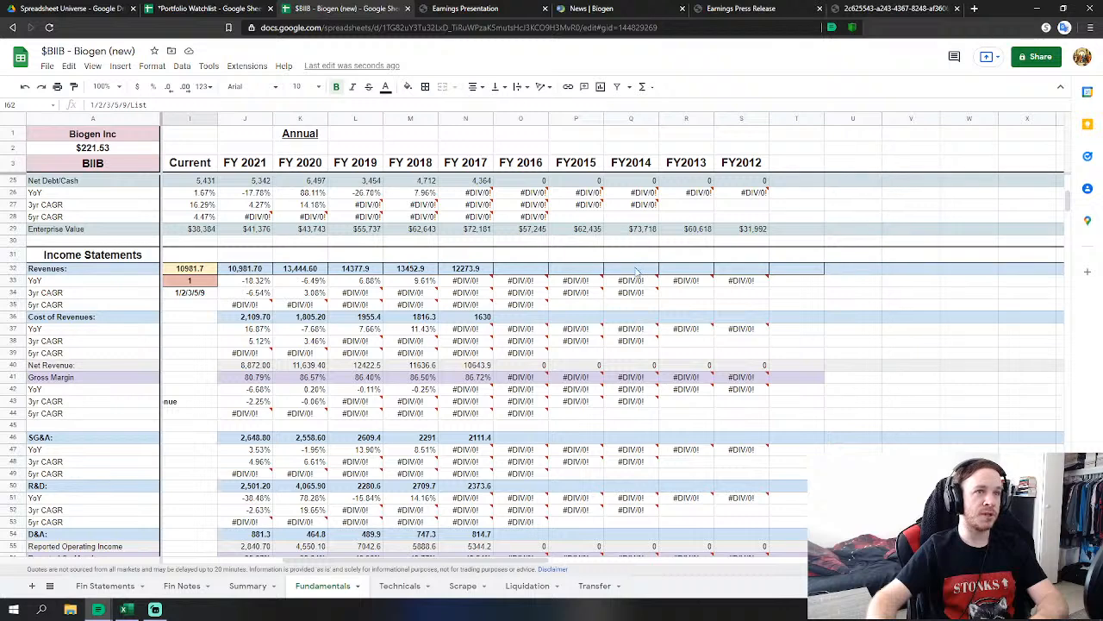
{"action": "scroll", "coordinate": [614, 268], "scroll_direction": "down", "scroll_amount": 3}
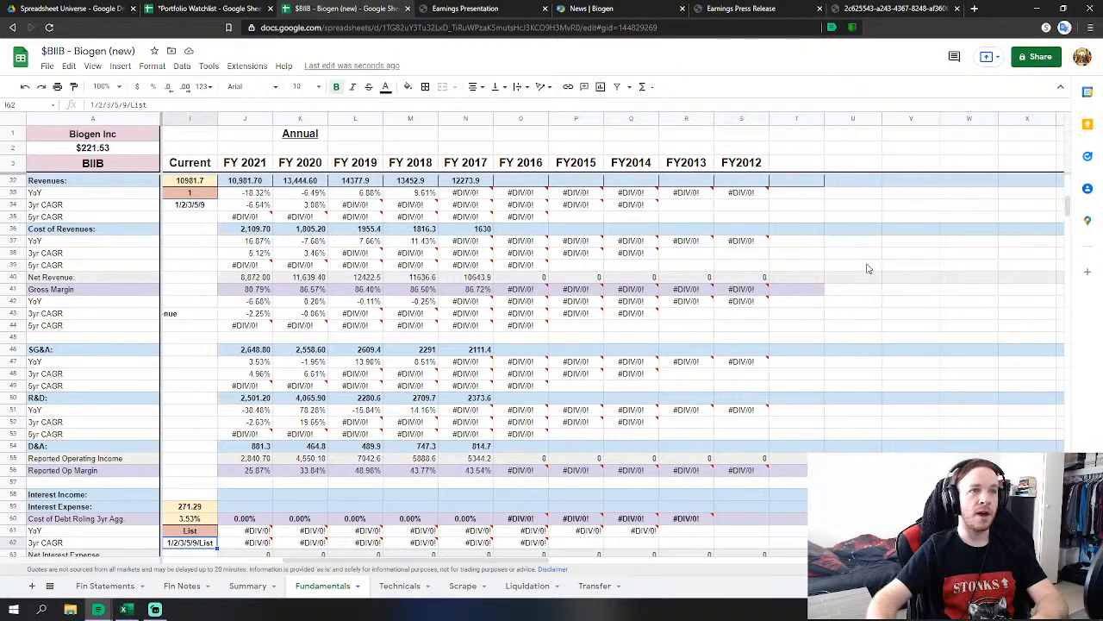
{"action": "scroll", "coordinate": [867, 267], "scroll_direction": "up", "scroll_amount": 1}
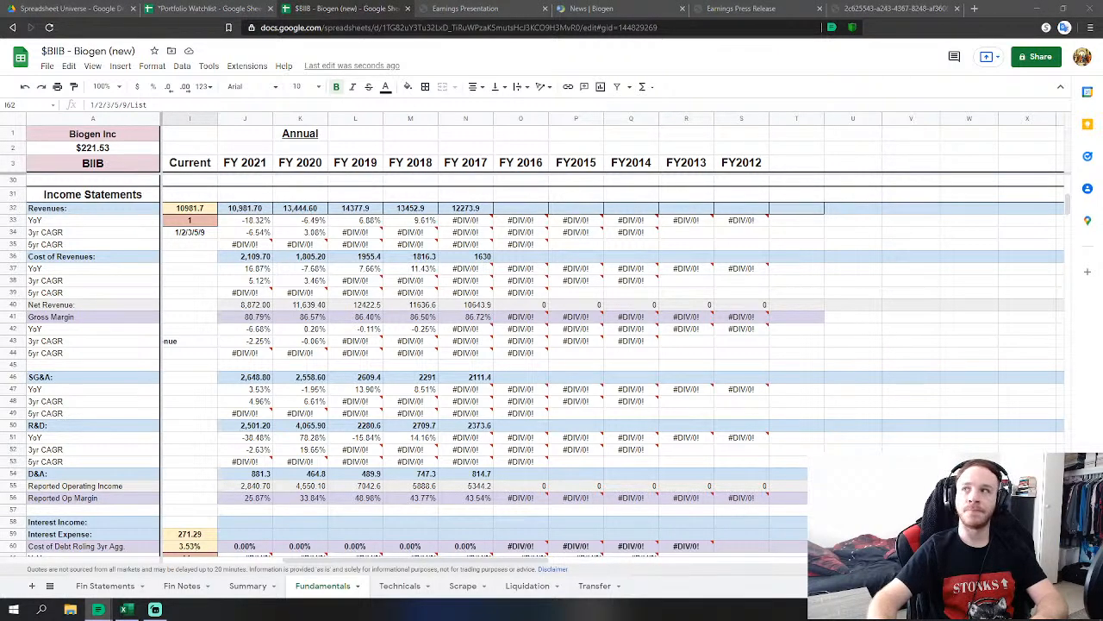
{"action": "left_click", "coordinate": [543, 215]}
Link FY 2016 Revenues to 'Fin Statements'!AB12 (11,448.8) and Cost of Revenues to AB14 (1,478.7).
{"action": "type", "text": "="}
{"action": "left_click", "coordinate": [106, 585]}
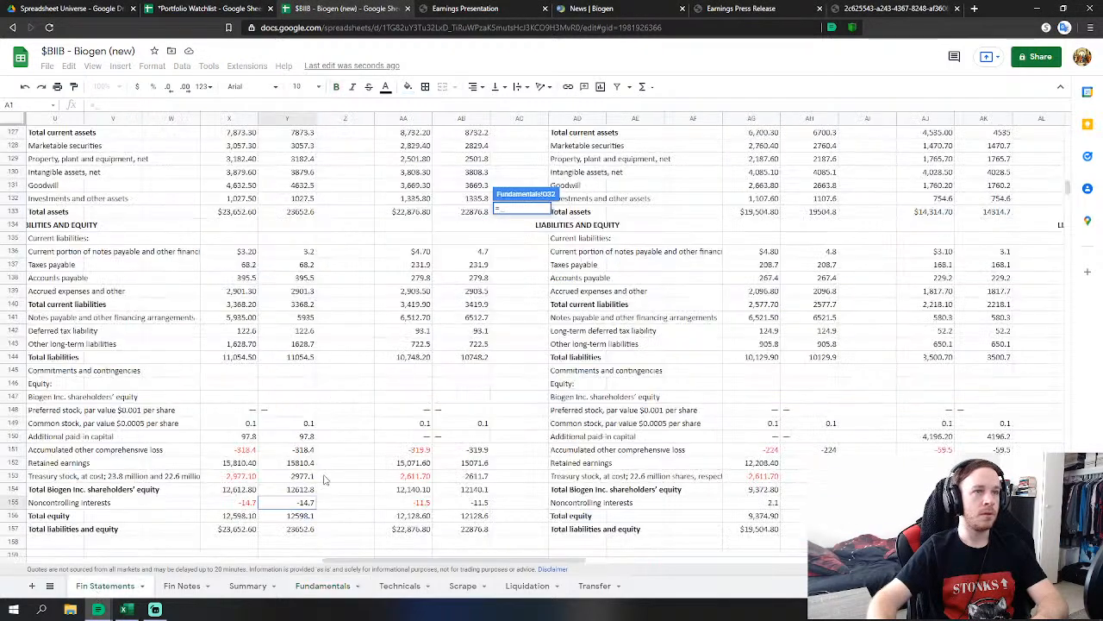
{"action": "scroll", "coordinate": [487, 315], "scroll_direction": "up", "scroll_amount": 20}
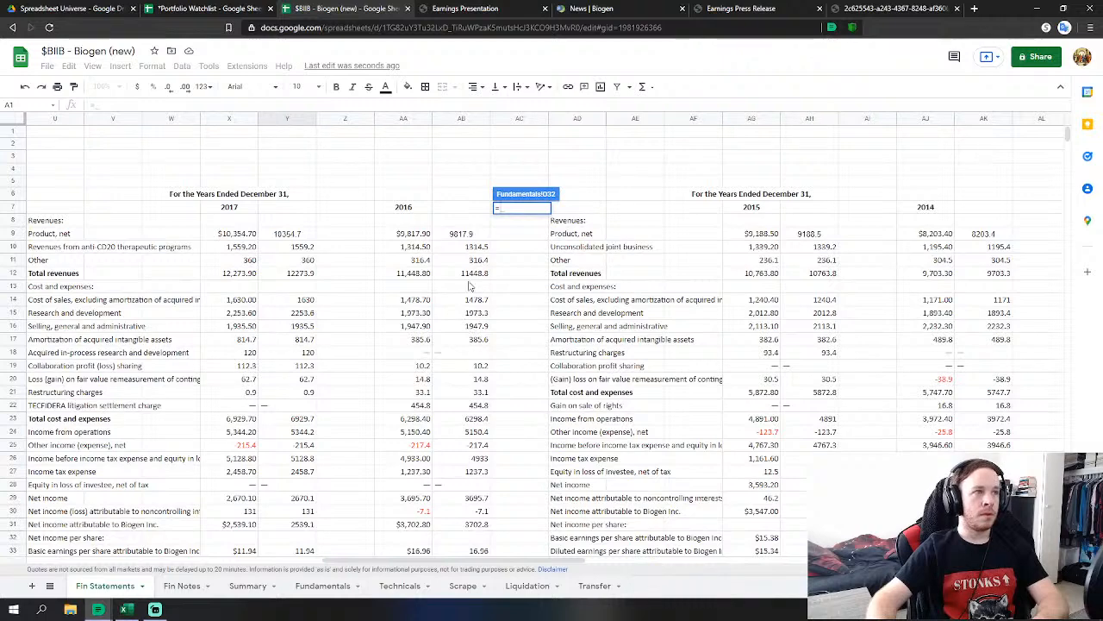
{"action": "left_click", "coordinate": [481, 272]}
{"action": "key", "text": "Return"}
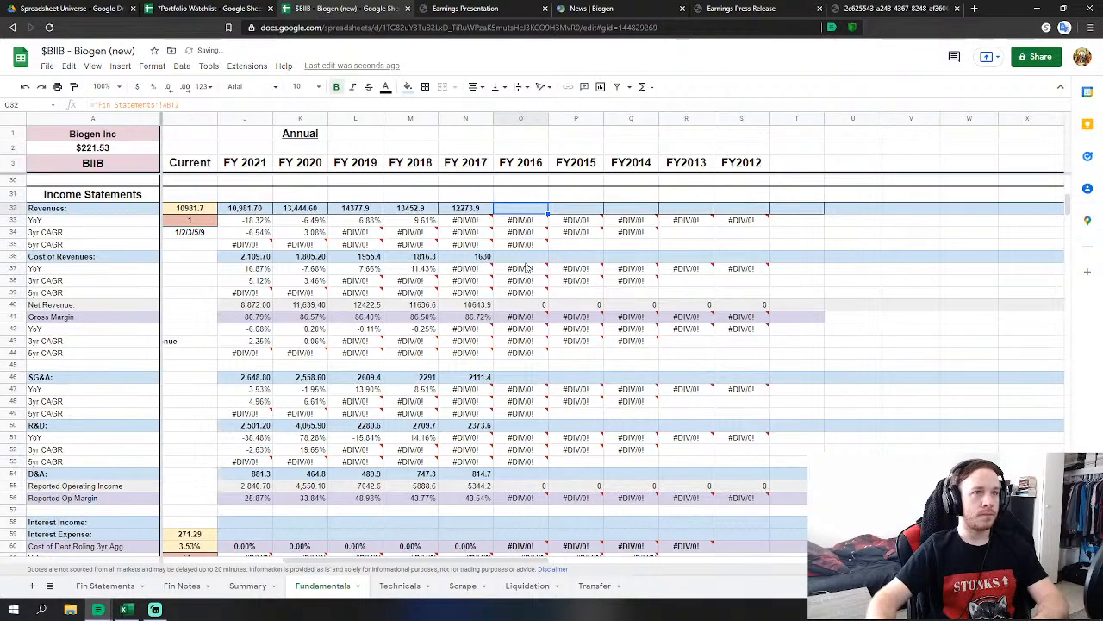
{"action": "type", "text": "="}
{"action": "left_click", "coordinate": [104, 585]}
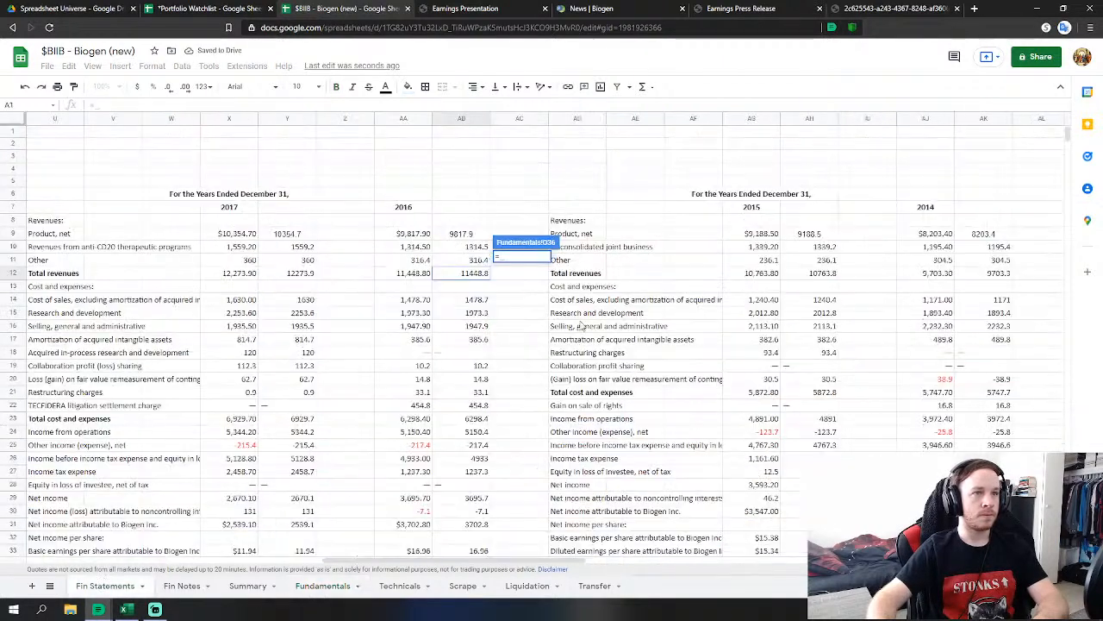
{"action": "left_click", "coordinate": [486, 301]}
{"action": "key", "text": "Return"}
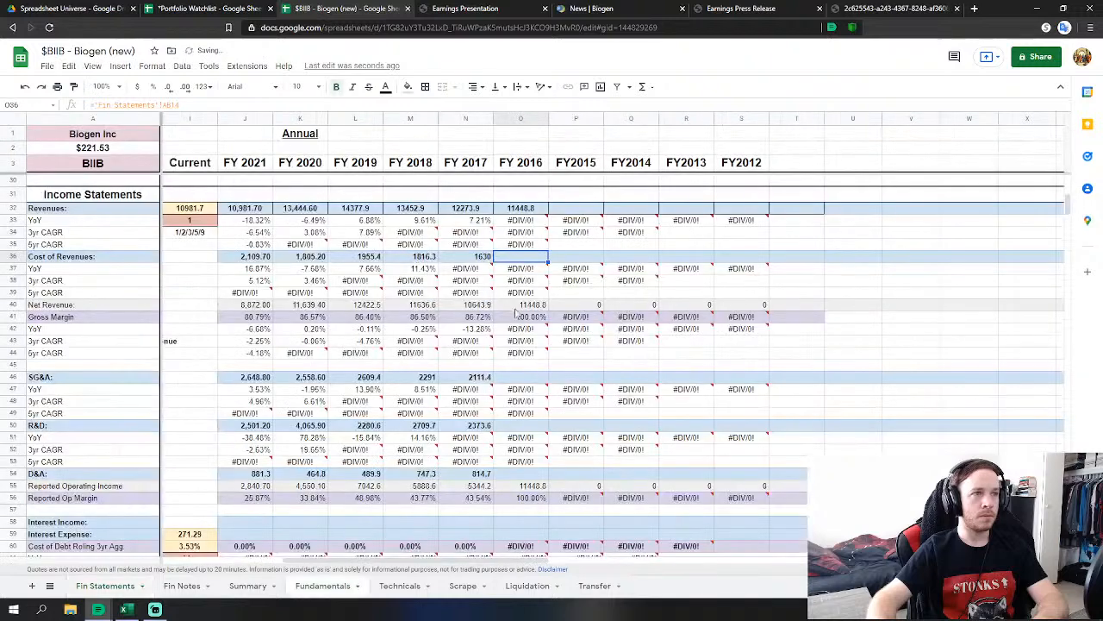
Set FY 2016 SG&A to SG&A plus collaboration sharing, fair value remeasurement, restructuring and TECFIDERA settlement (AB16+AB19:AB22).
{"action": "left_click", "coordinate": [511, 379]}
{"action": "type", "text": "="}
{"action": "left_click", "coordinate": [104, 585]}
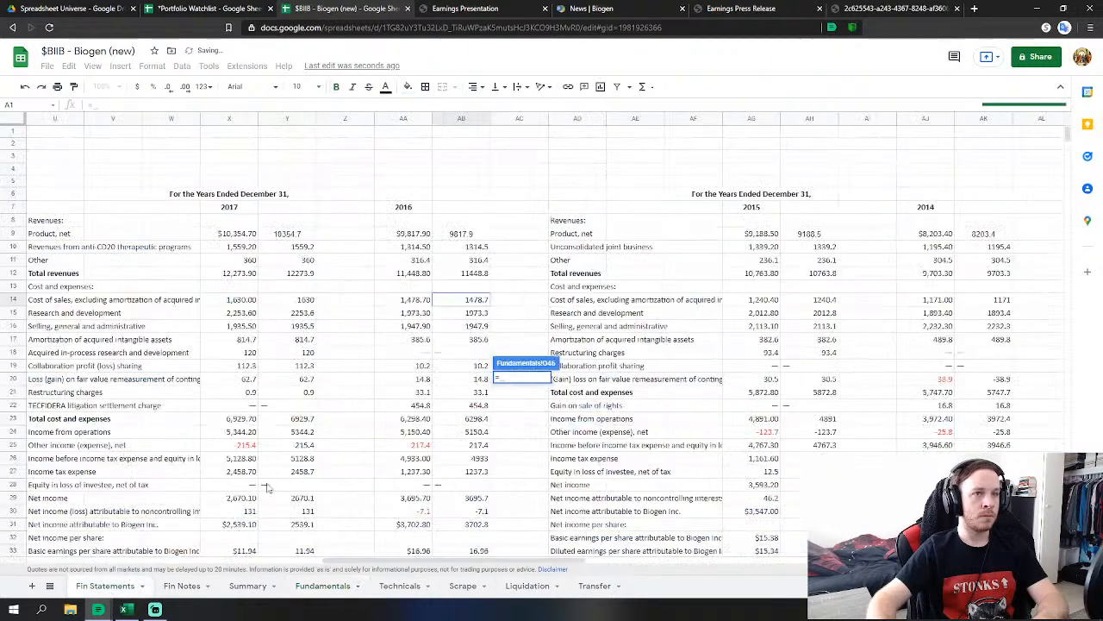
{"action": "left_click", "coordinate": [466, 331]}
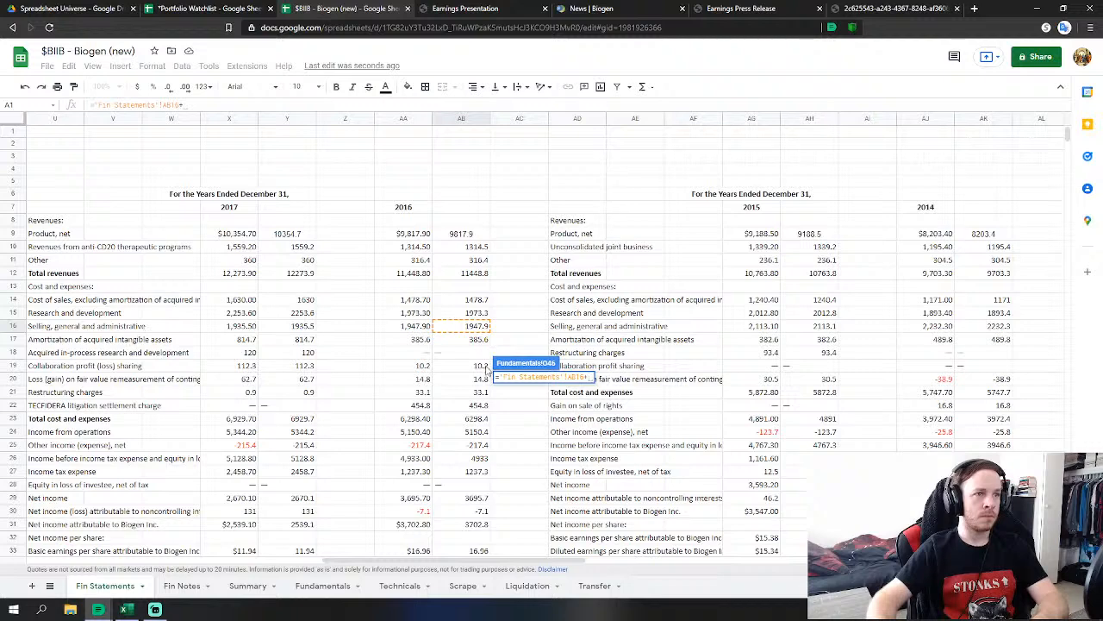
{"action": "type", "text": "+"}
{"action": "left_click", "coordinate": [477, 365]}
{"action": "type", "text": "+"}
{"action": "left_click", "coordinate": [475, 379]}
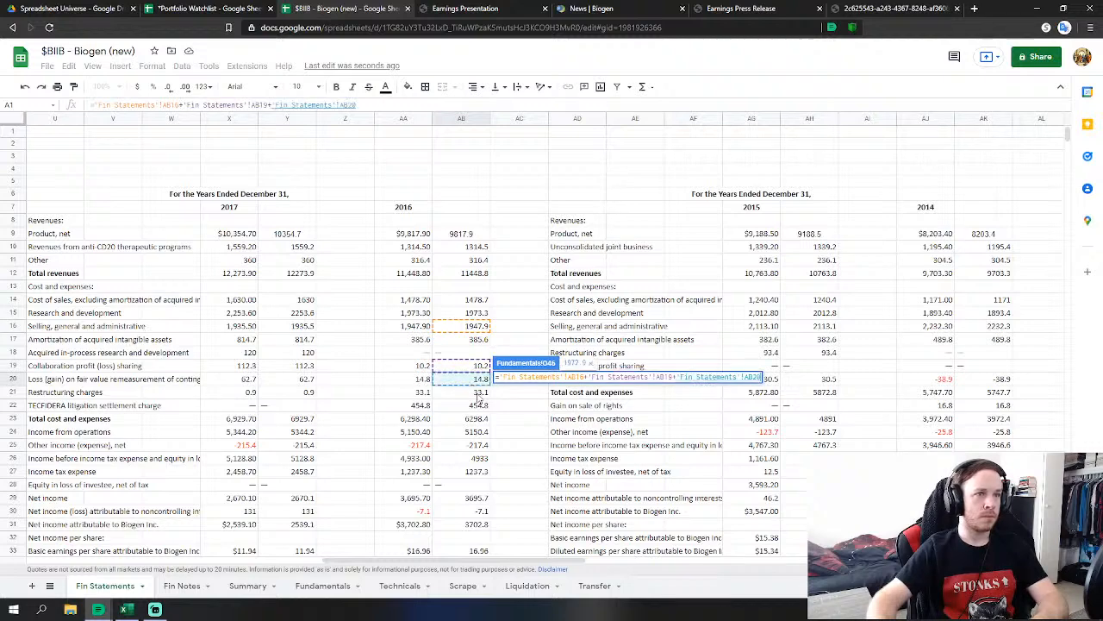
{"action": "type", "text": "+"}
{"action": "left_click", "coordinate": [479, 392]}
{"action": "type", "text": "+'Fin Statements'!AB21"}
{"action": "left_click", "coordinate": [478, 405]}
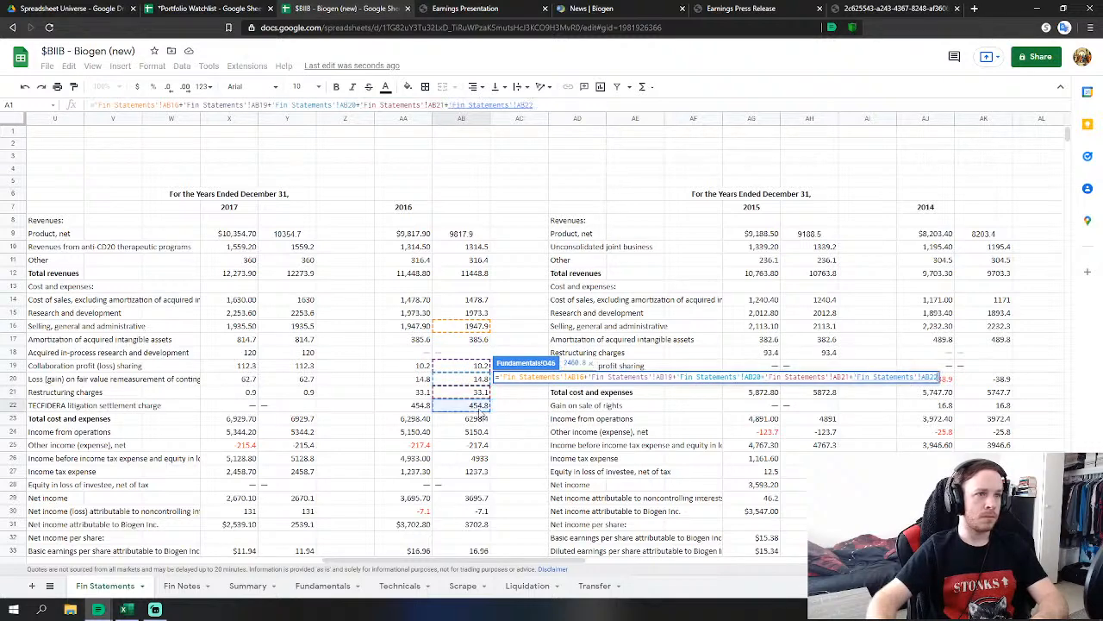
{"action": "key", "text": "Return"}
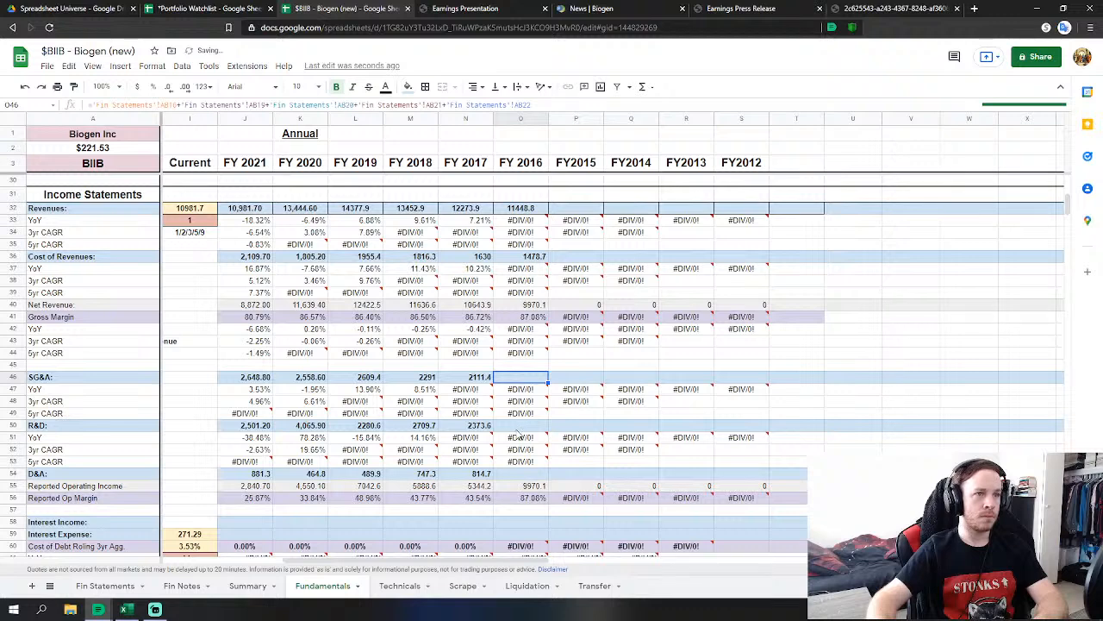
Link FY 2016 R&D to AB15 (1,973.3) and D&A to amortization of intangibles AB17 (385.6).
{"action": "left_click", "coordinate": [520, 426]}
{"action": "type", "text": "="}
{"action": "left_click", "coordinate": [106, 585]}
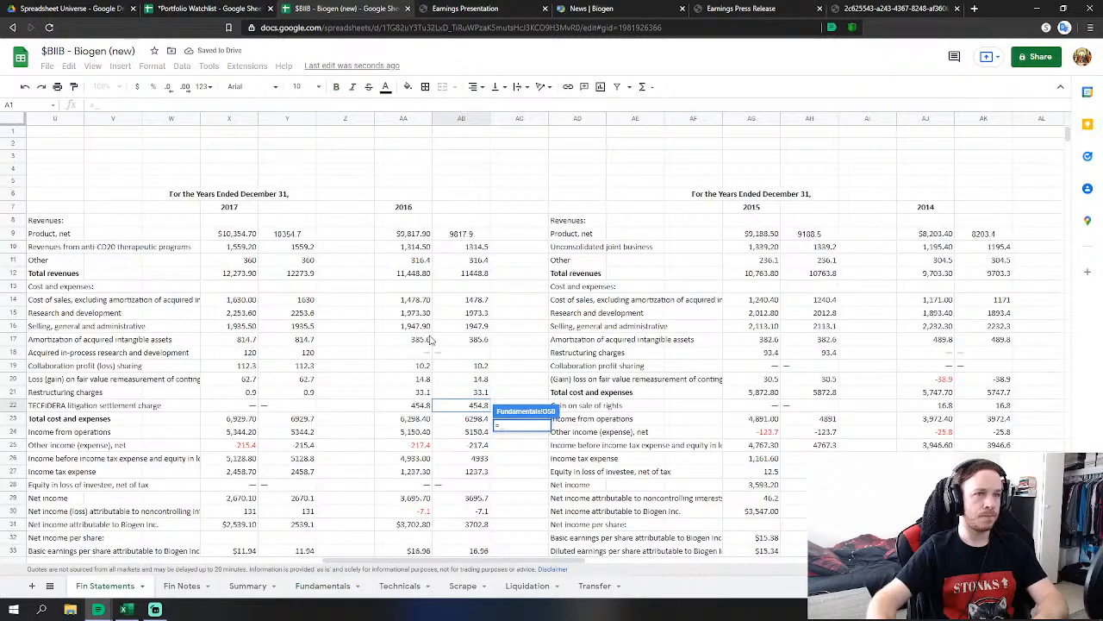
{"action": "left_click", "coordinate": [472, 315]}
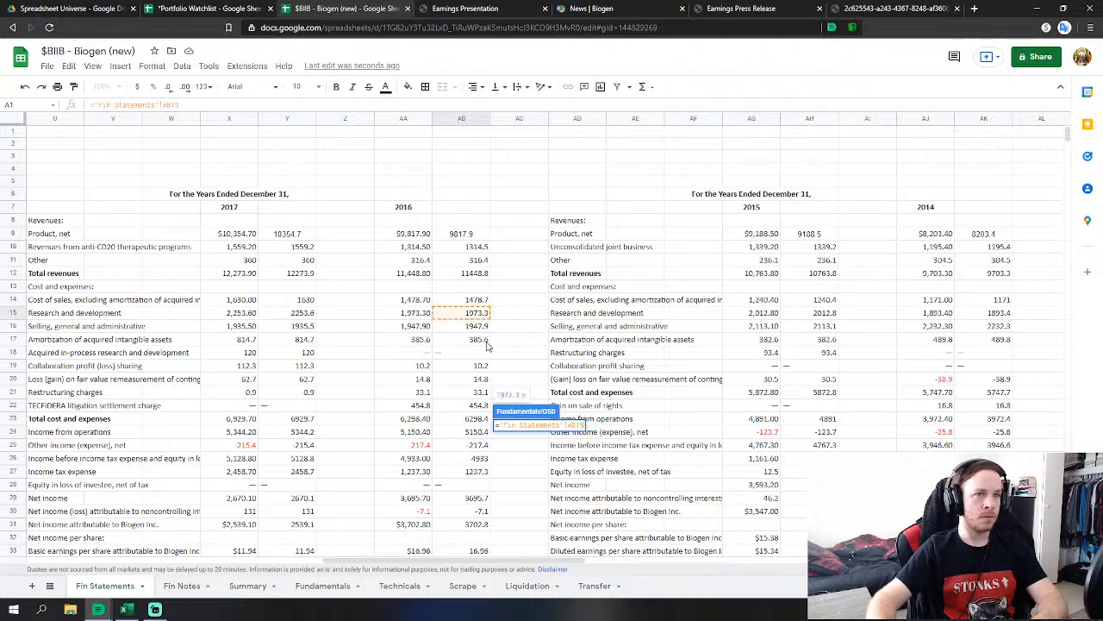
{"action": "key", "text": "Return"}
{"action": "left_click", "coordinate": [520, 474]}
{"action": "type", "text": "="}
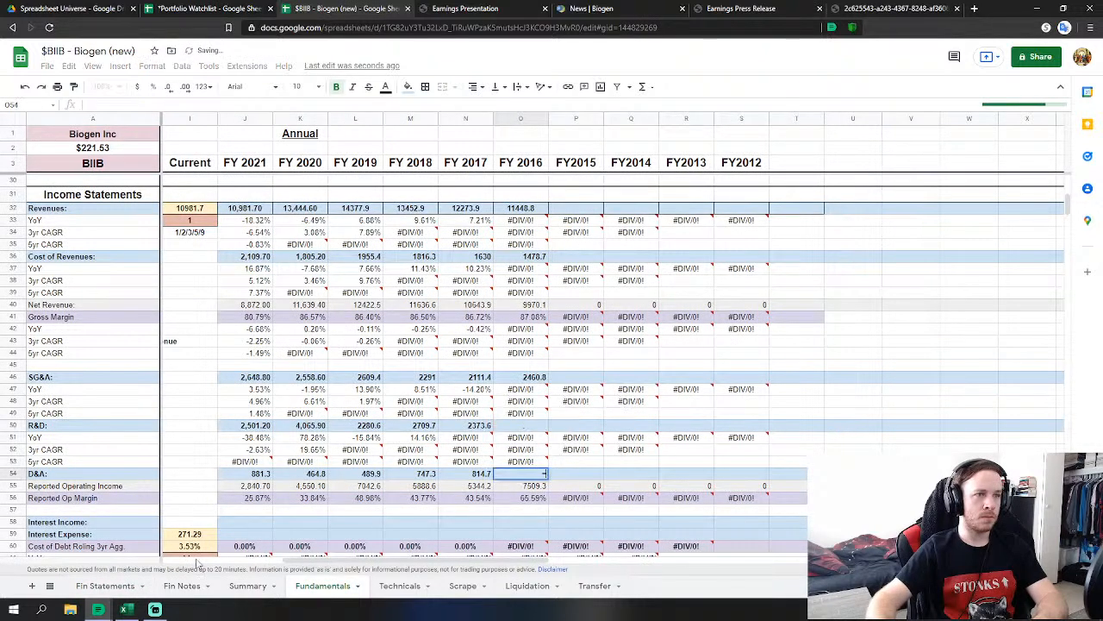
{"action": "left_click", "coordinate": [105, 585]}
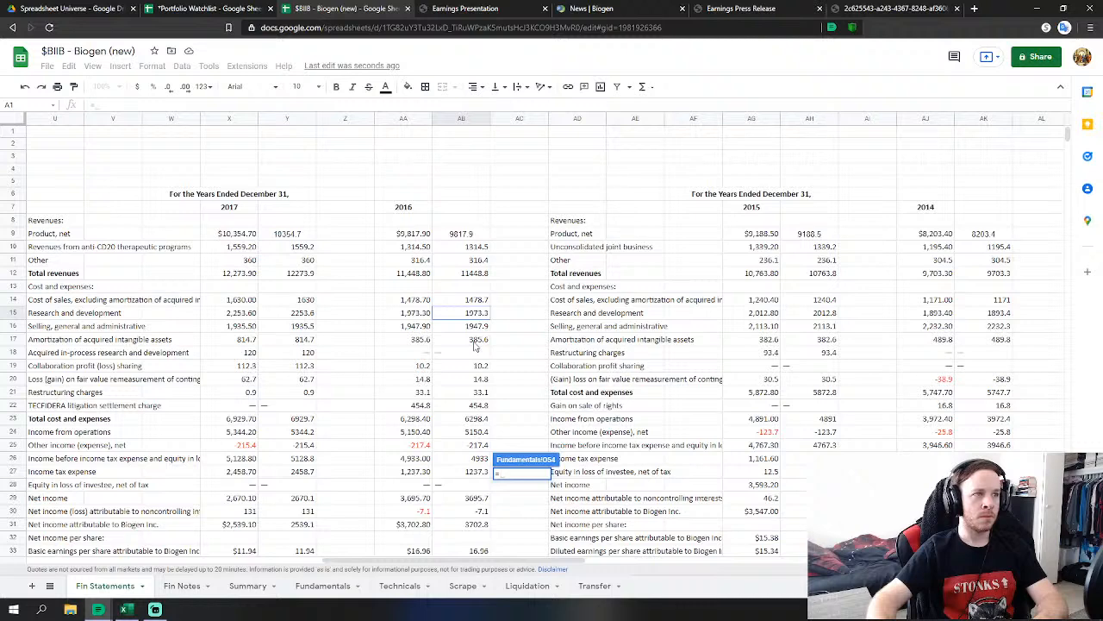
{"action": "left_click", "coordinate": [474, 345]}
{"action": "key", "text": "Return"}
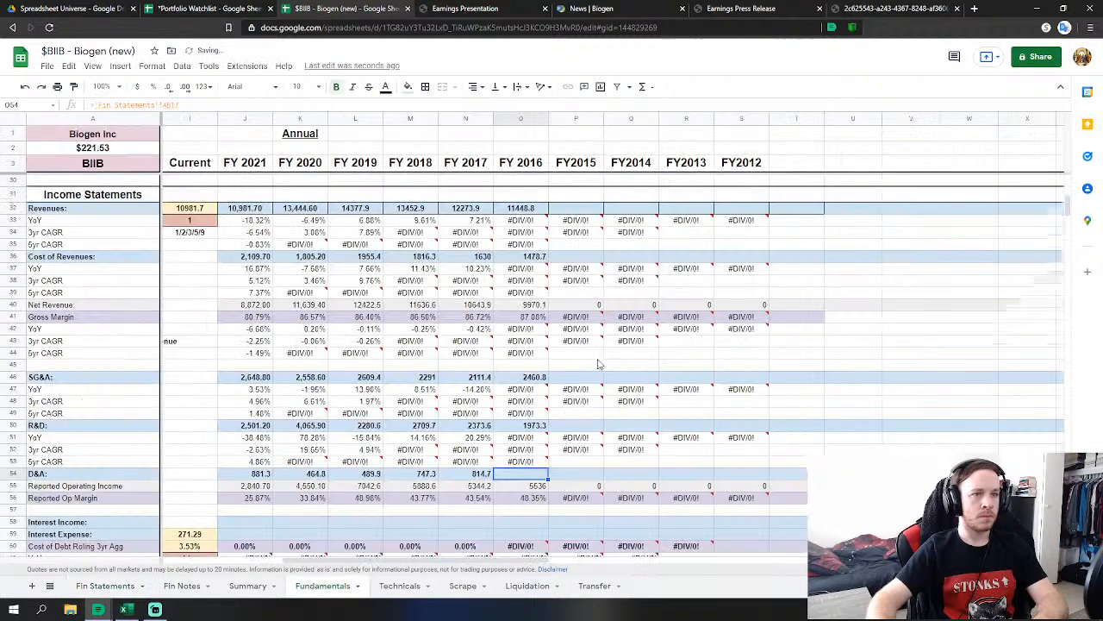
{"action": "scroll", "coordinate": [524, 396], "scroll_direction": "down", "scroll_amount": 5}
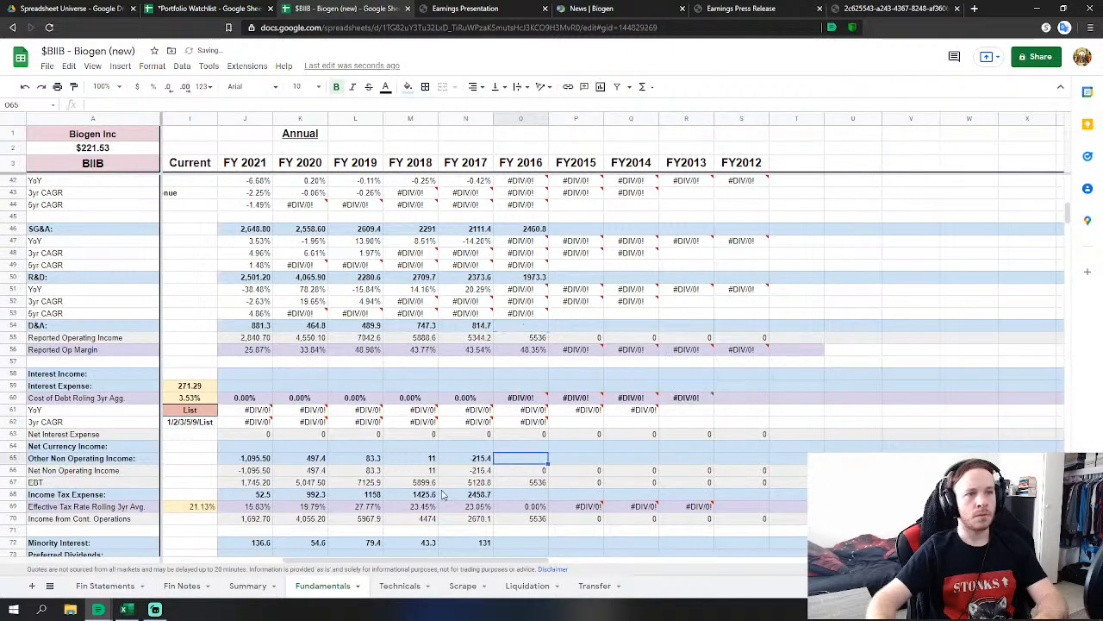
Link FY 2016 other non-operating income (-217.4) and income tax expense (1,237.3) to Fin Statements.
{"action": "left_click", "coordinate": [521, 458]}
{"action": "type", "text": "="}
{"action": "left_click", "coordinate": [101, 586]}
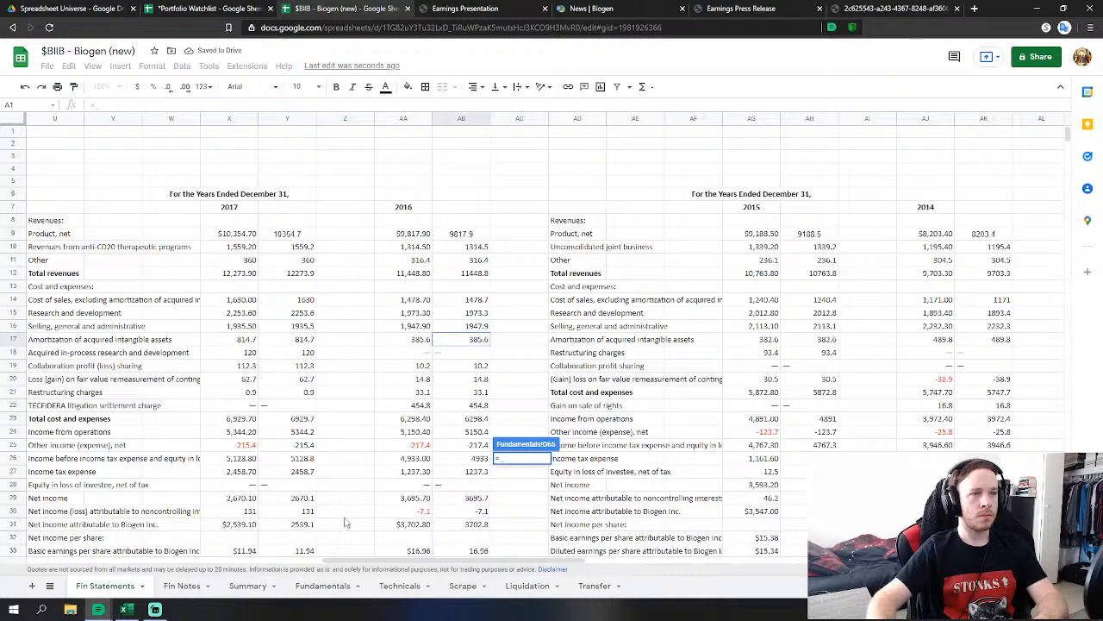
{"action": "left_click", "coordinate": [479, 444]}
{"action": "key", "text": "Return"}
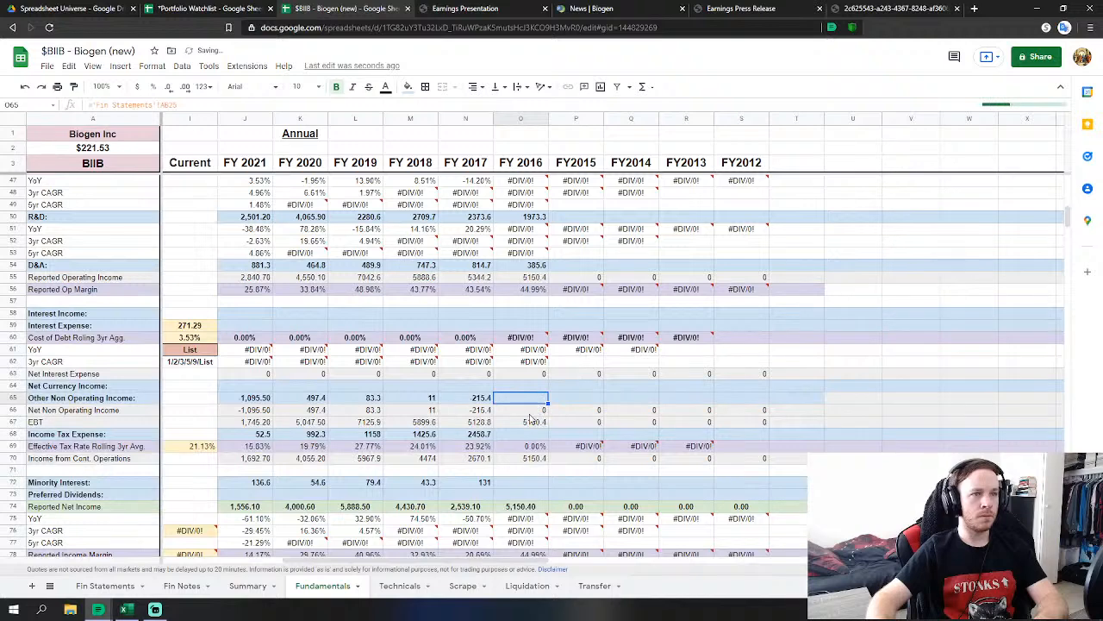
{"action": "left_click", "coordinate": [522, 434]}
{"action": "type", "text": "="}
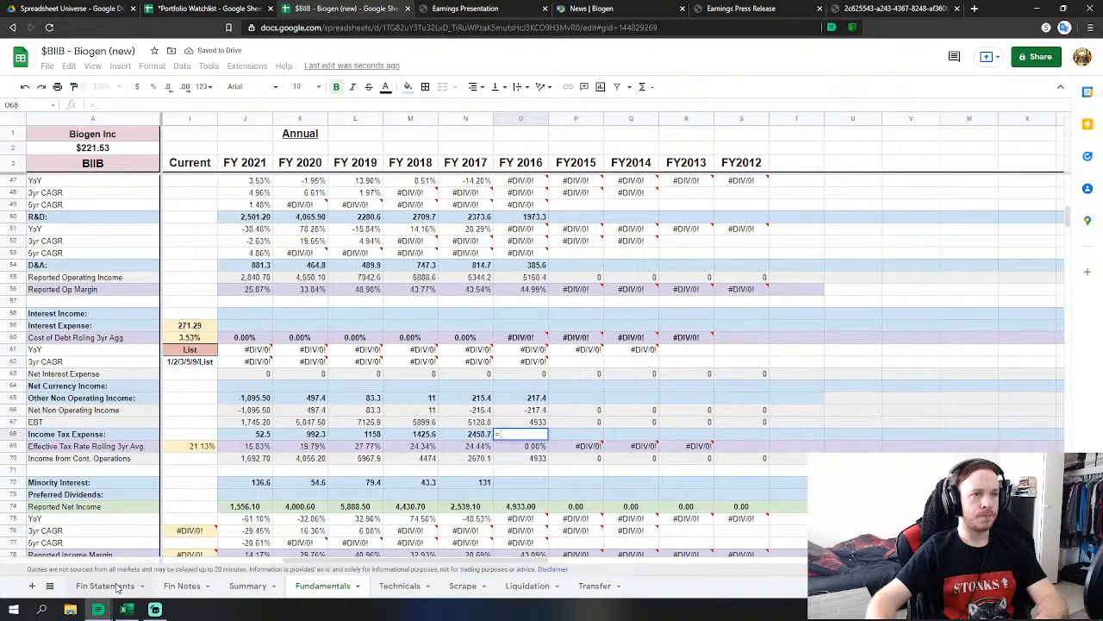
{"action": "left_click", "coordinate": [115, 587]}
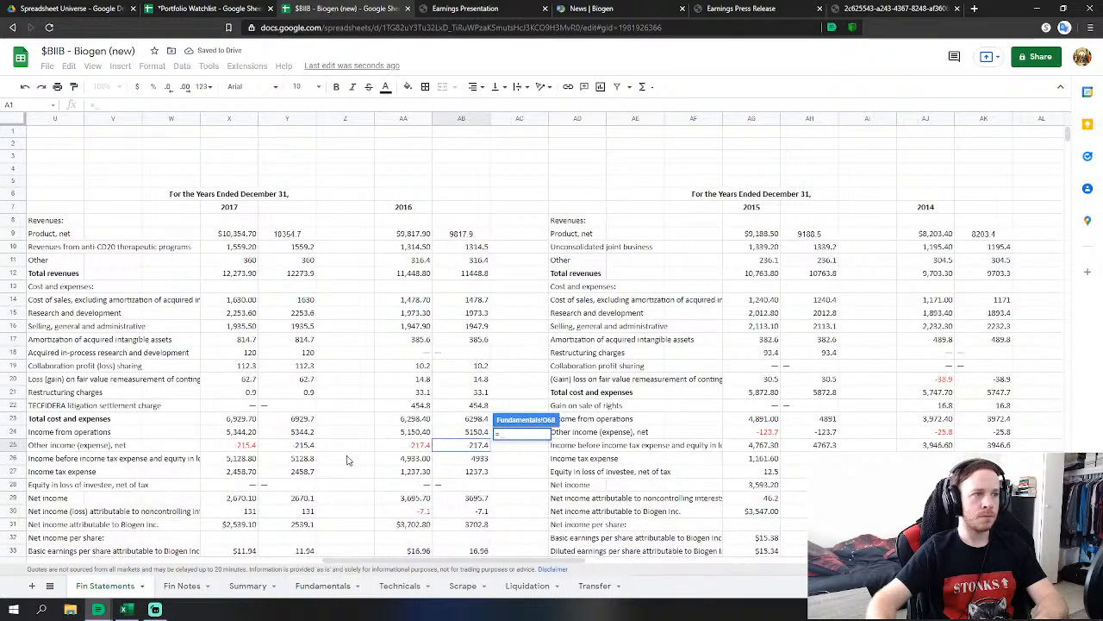
{"action": "left_click", "coordinate": [479, 472]}
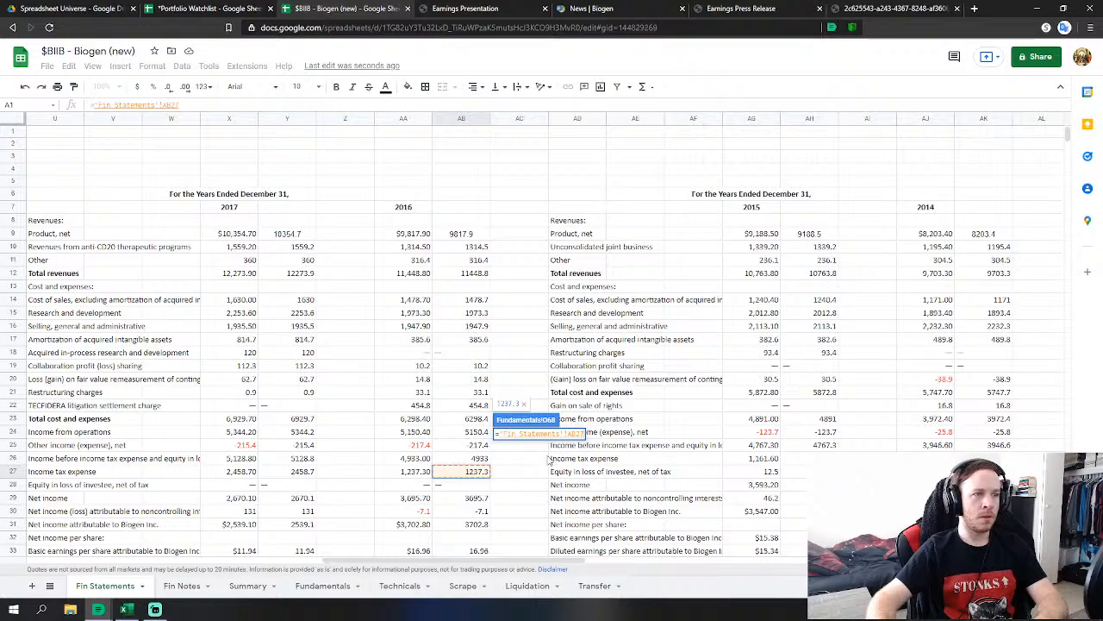
{"action": "key", "text": "Return"}
Link FY 2016 Minority Interest to the 2016 noncontrolling interest figure (-7.1).
{"action": "left_click", "coordinate": [522, 402]}
{"action": "type", "text": "="}
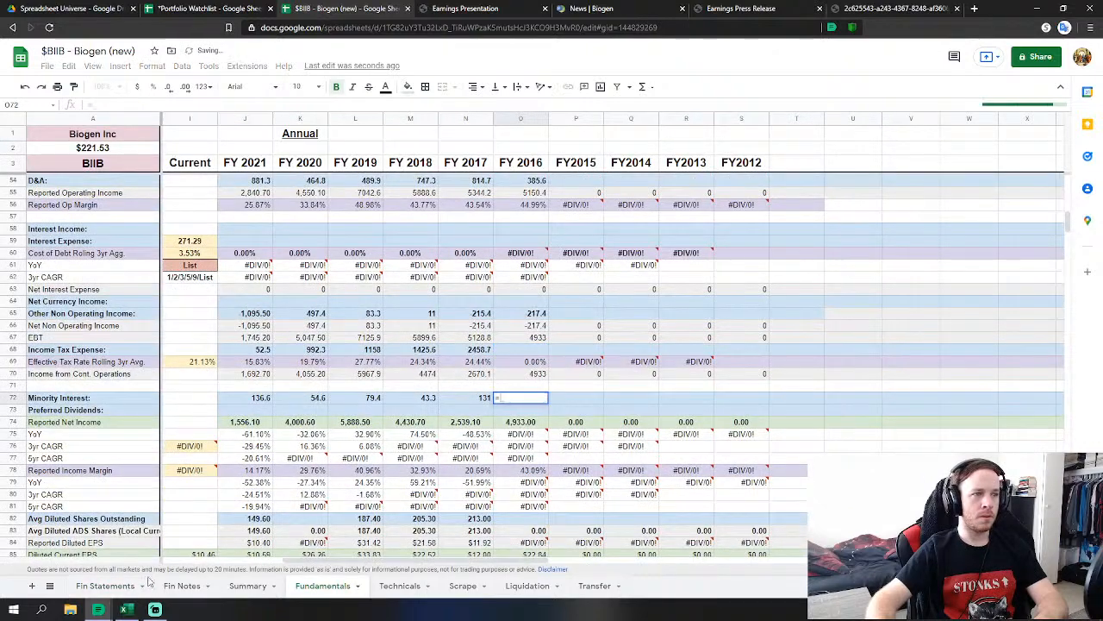
{"action": "left_click", "coordinate": [110, 586]}
{"action": "left_click", "coordinate": [461, 510]}
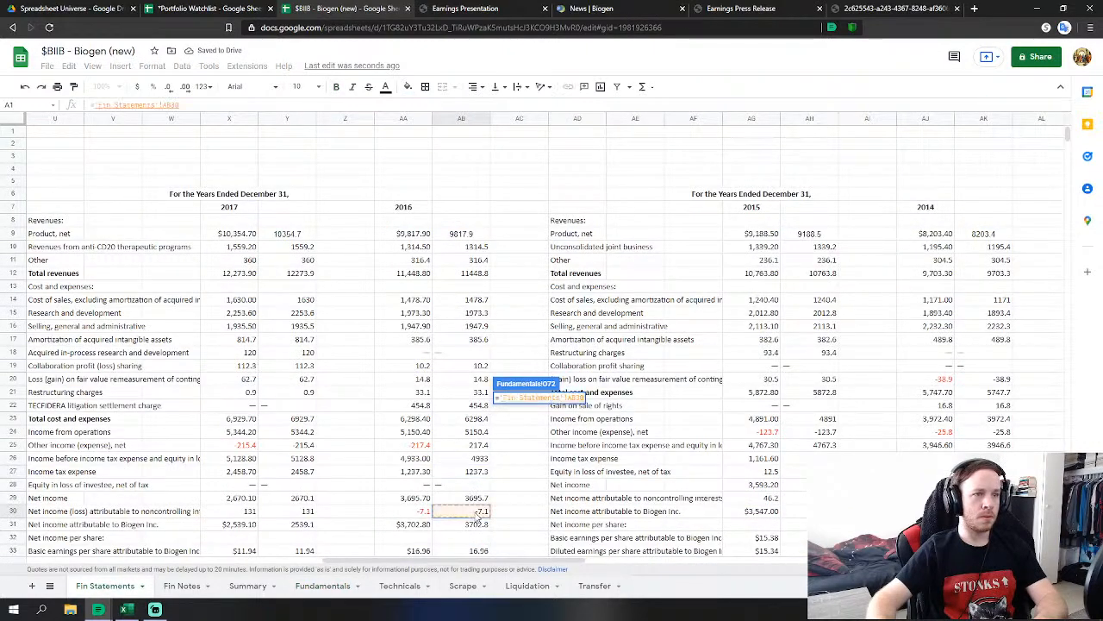
{"action": "scroll", "coordinate": [534, 482], "scroll_direction": "down", "scroll_amount": 1}
{"action": "key", "text": "Return"}
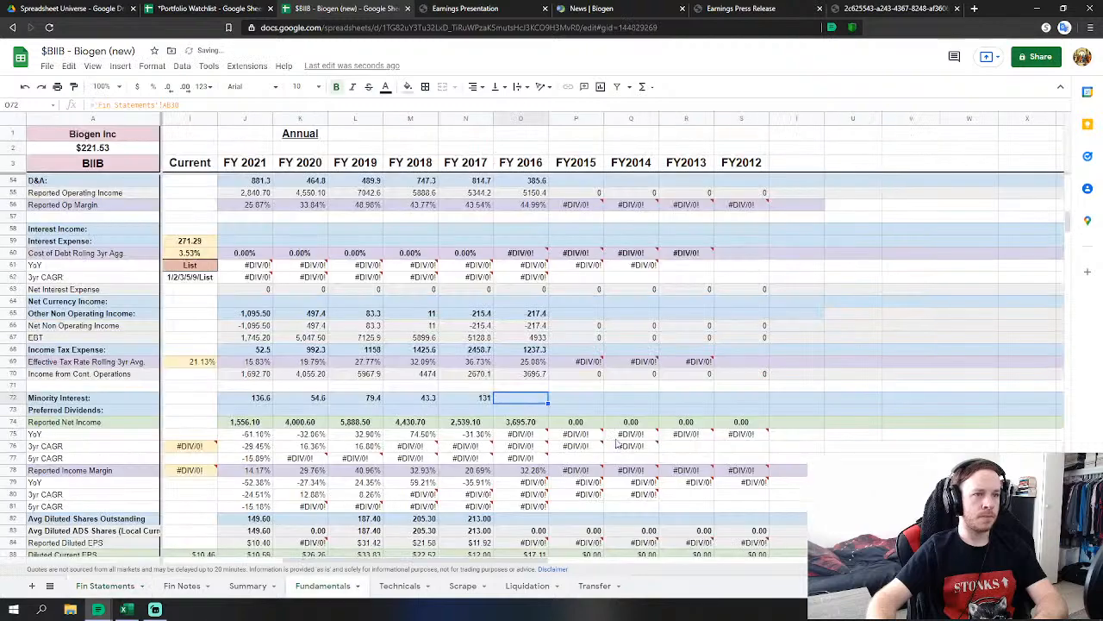
Link FY 2016 Avg Diluted Shares Outstanding to 'Fin Statements'!AB37 (218.80).
{"action": "left_click", "coordinate": [502, 458]}
{"action": "type", "text": "="}
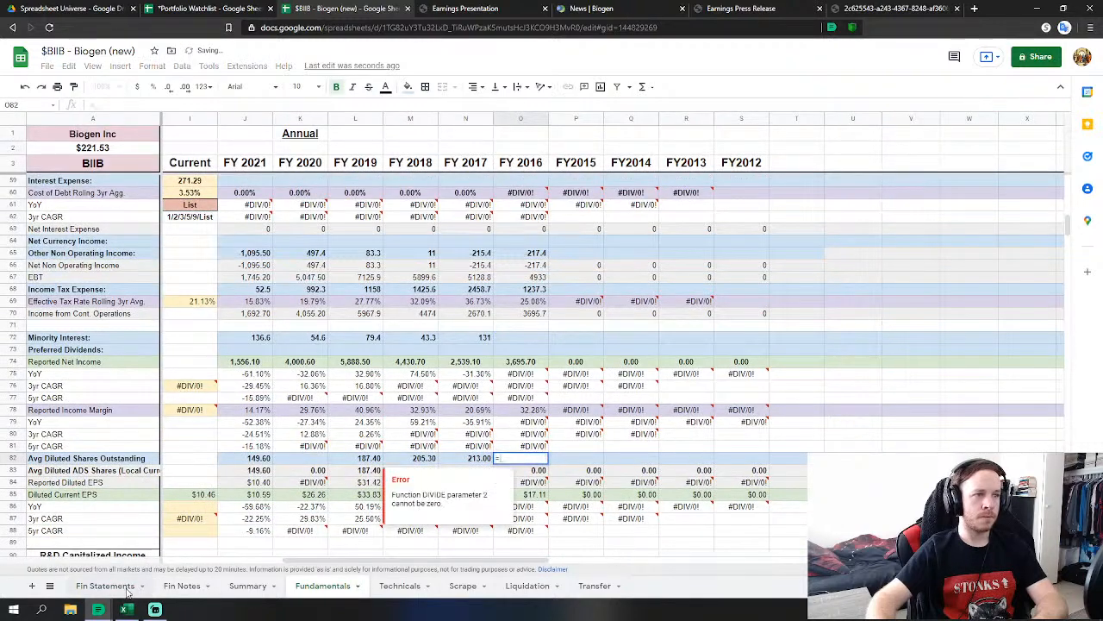
{"action": "left_click", "coordinate": [105, 586]}
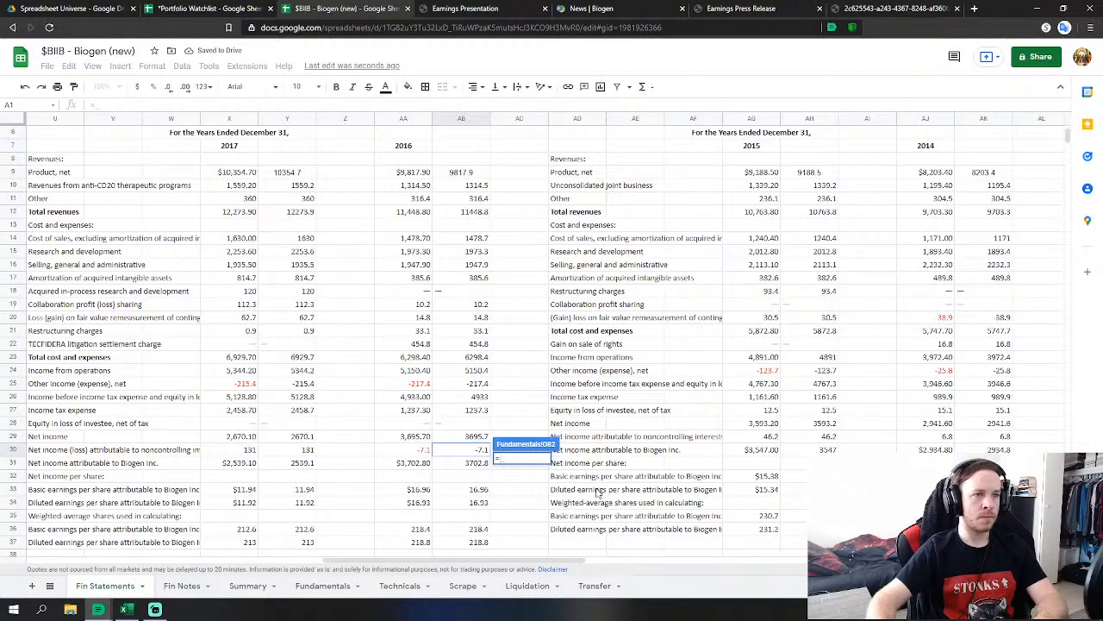
{"action": "left_click", "coordinate": [474, 478]}
{"action": "key", "text": "Return"}
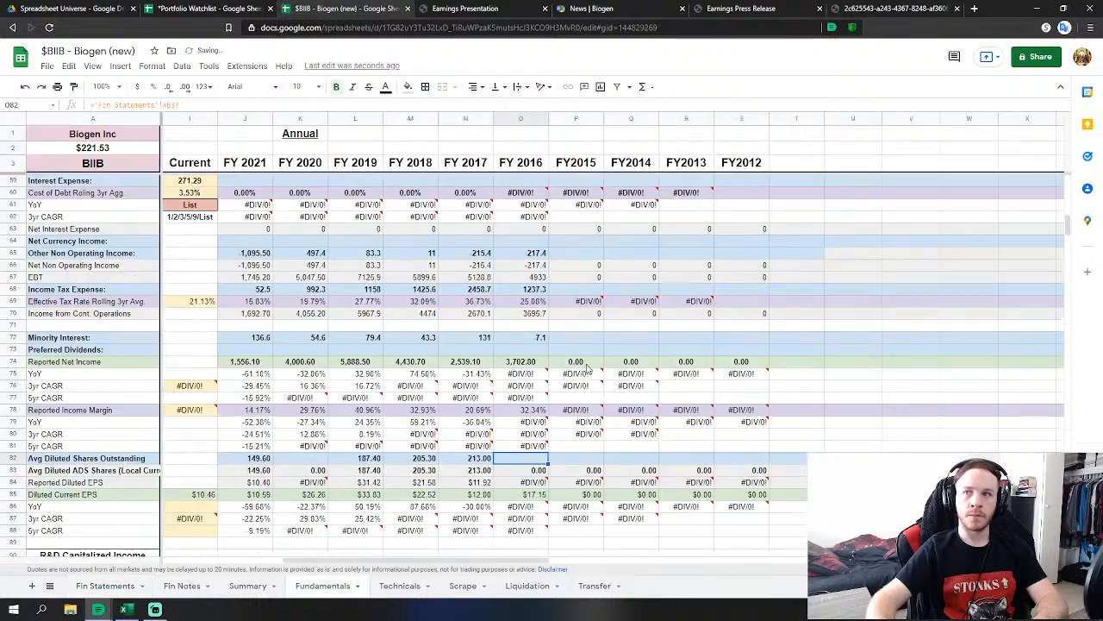
{"action": "scroll", "coordinate": [604, 412], "scroll_direction": "down", "scroll_amount": 5}
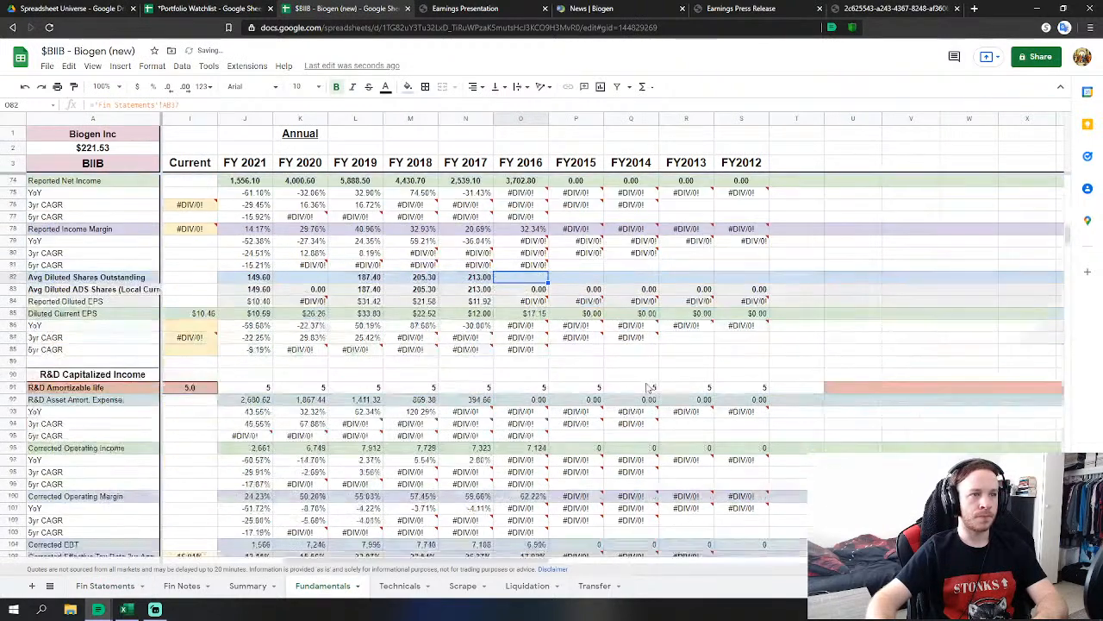
{"action": "scroll", "coordinate": [647, 389], "scroll_direction": "down", "scroll_amount": 2}
{"action": "scroll", "coordinate": [620, 392], "scroll_direction": "up", "scroll_amount": 6}
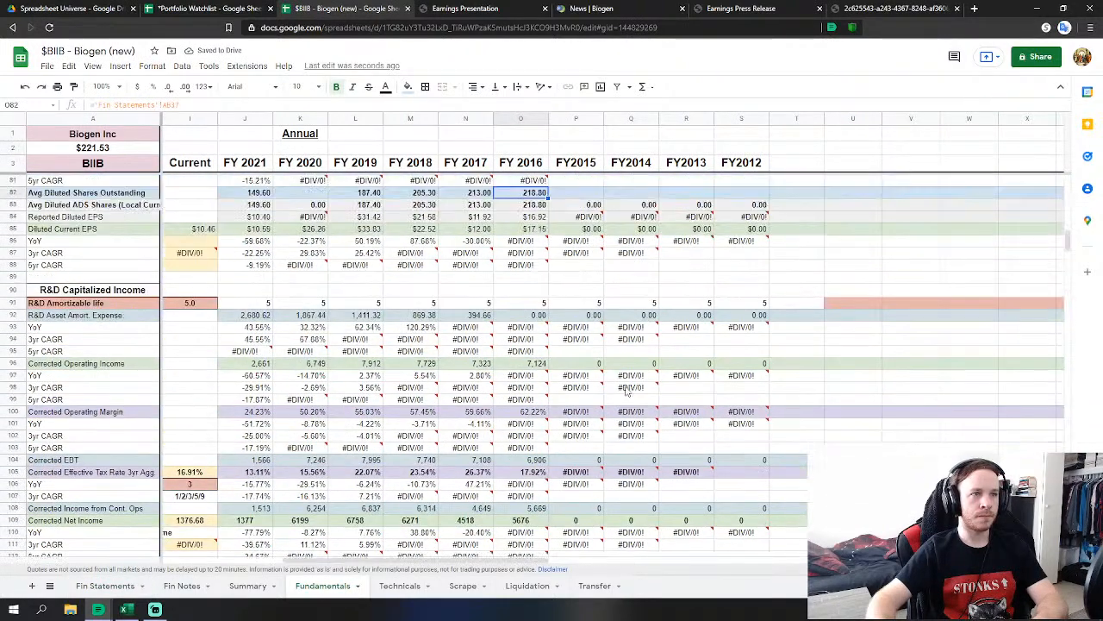
{"action": "scroll", "coordinate": [606, 393], "scroll_direction": "up", "scroll_amount": 2}
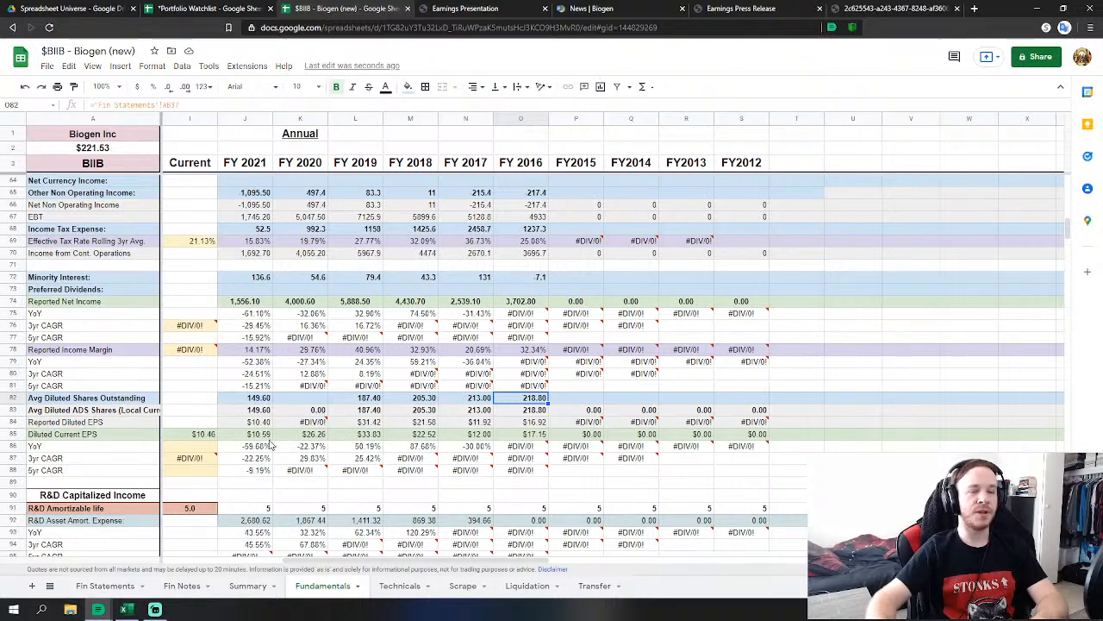
{"action": "scroll", "coordinate": [459, 469], "scroll_direction": "down", "scroll_amount": 7}
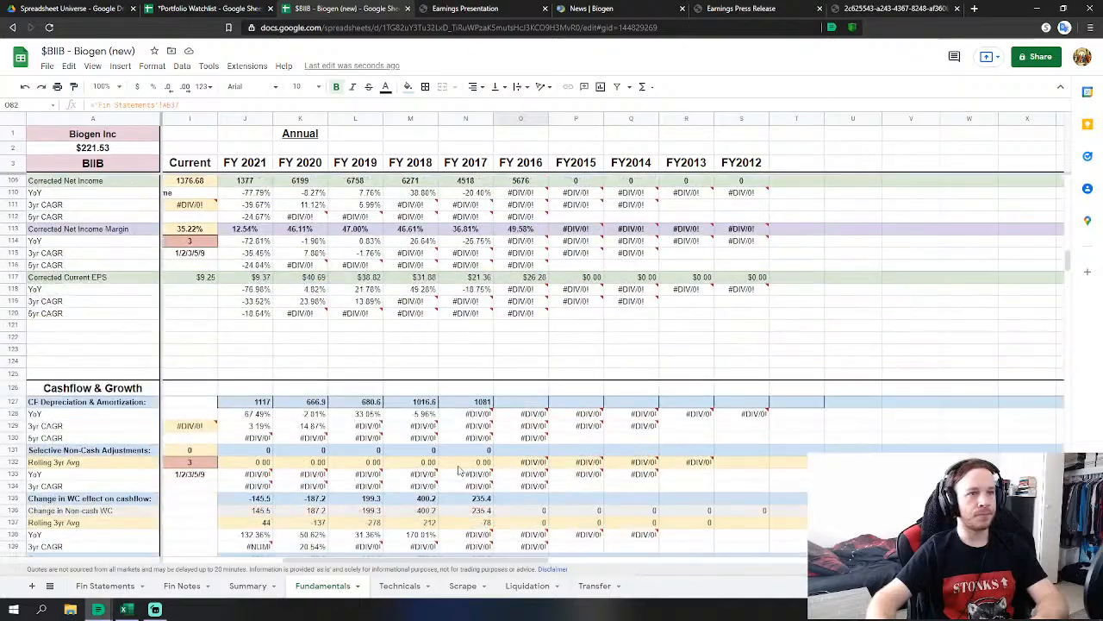
Link FY 2016 cash-flow depreciation and amortization to the 2016 Fin Statements figure 682.7.
{"action": "scroll", "coordinate": [459, 470], "scroll_direction": "down", "scroll_amount": 1}
{"action": "left_click", "coordinate": [520, 317]}
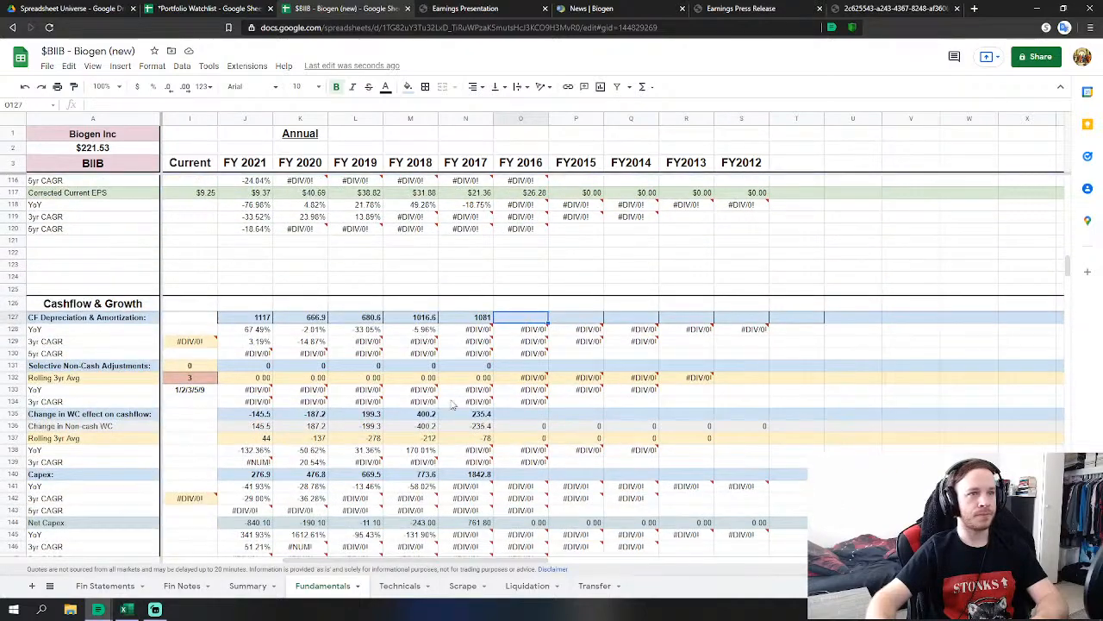
{"action": "left_click", "coordinate": [103, 588]}
{"action": "scroll", "coordinate": [411, 432], "scroll_direction": "down", "scroll_amount": 5}
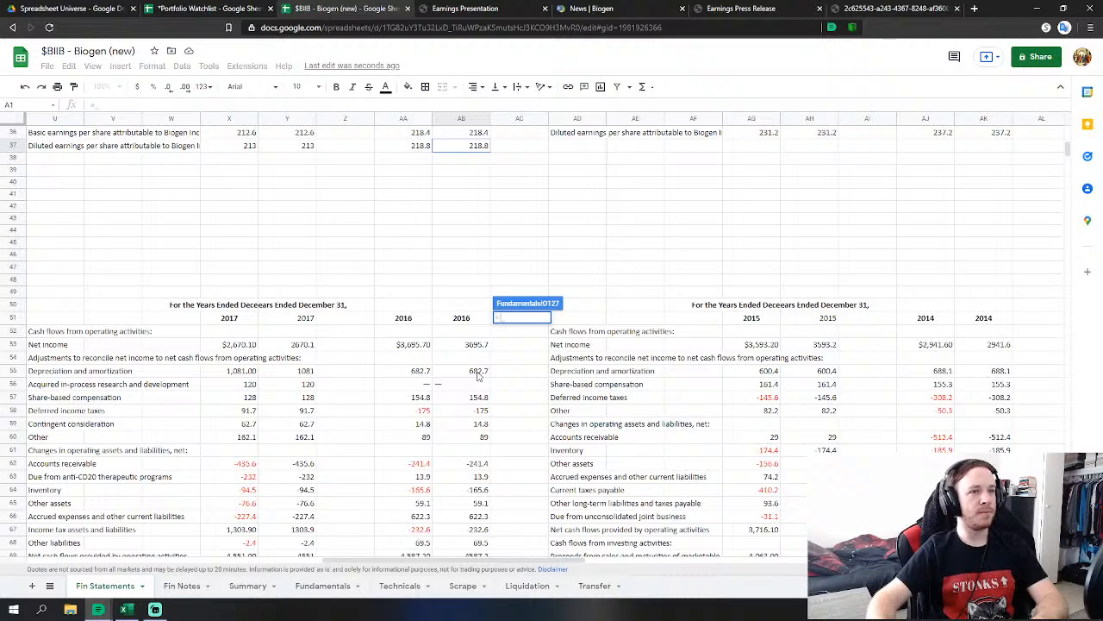
{"action": "type", "text": "="}
{"action": "left_click", "coordinate": [479, 371]}
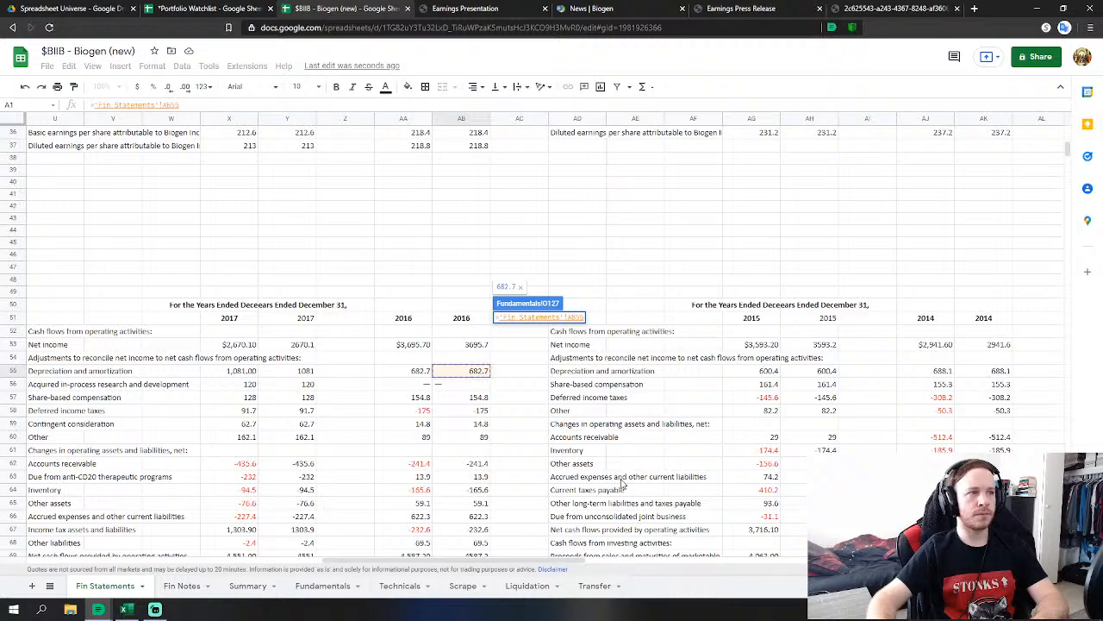
{"action": "key", "text": "Return"}
Set FY 2016 working-capital change to SUM of 'Fin Statements'!AB62:AB68.
{"action": "left_click", "coordinate": [543, 285]}
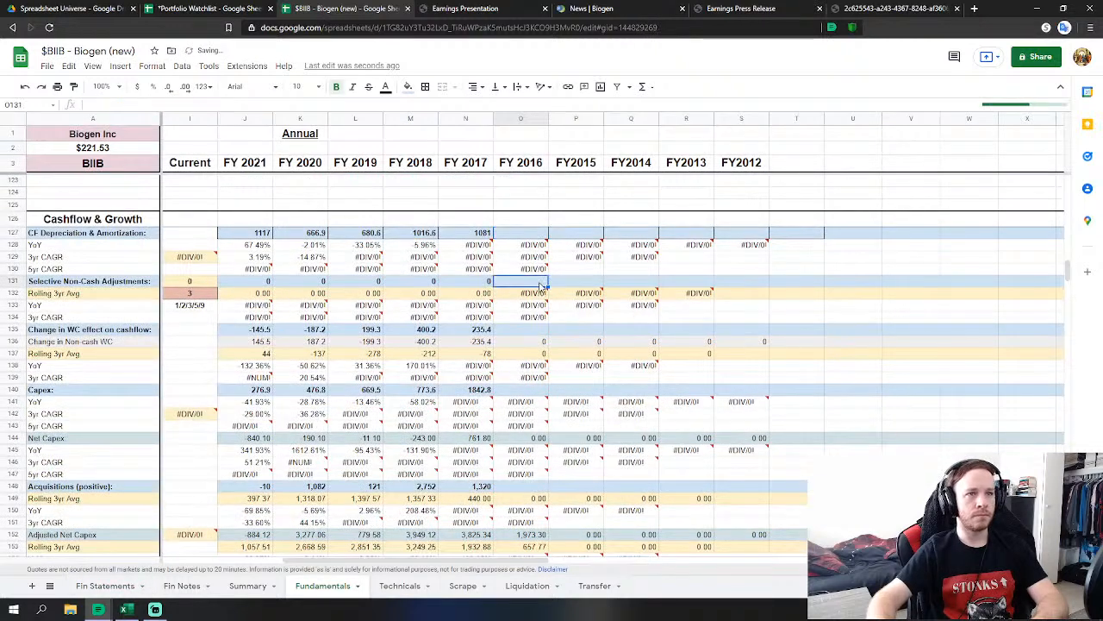
{"action": "key", "text": "Down"}
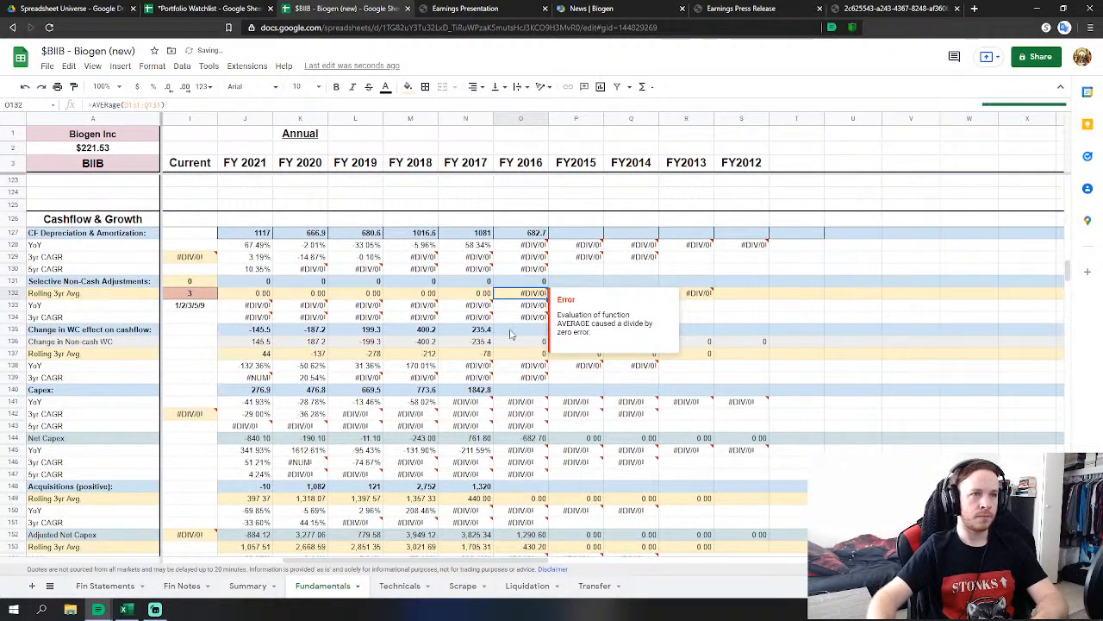
{"action": "left_click", "coordinate": [510, 332]}
{"action": "type", "text": "=su"}
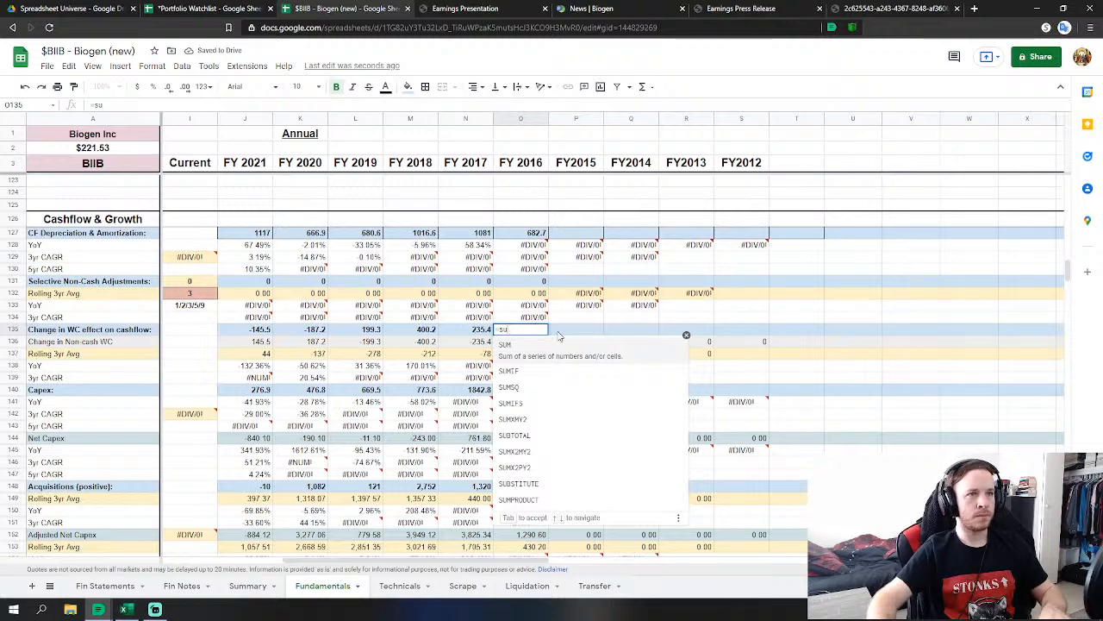
{"action": "key", "text": "Tab"}
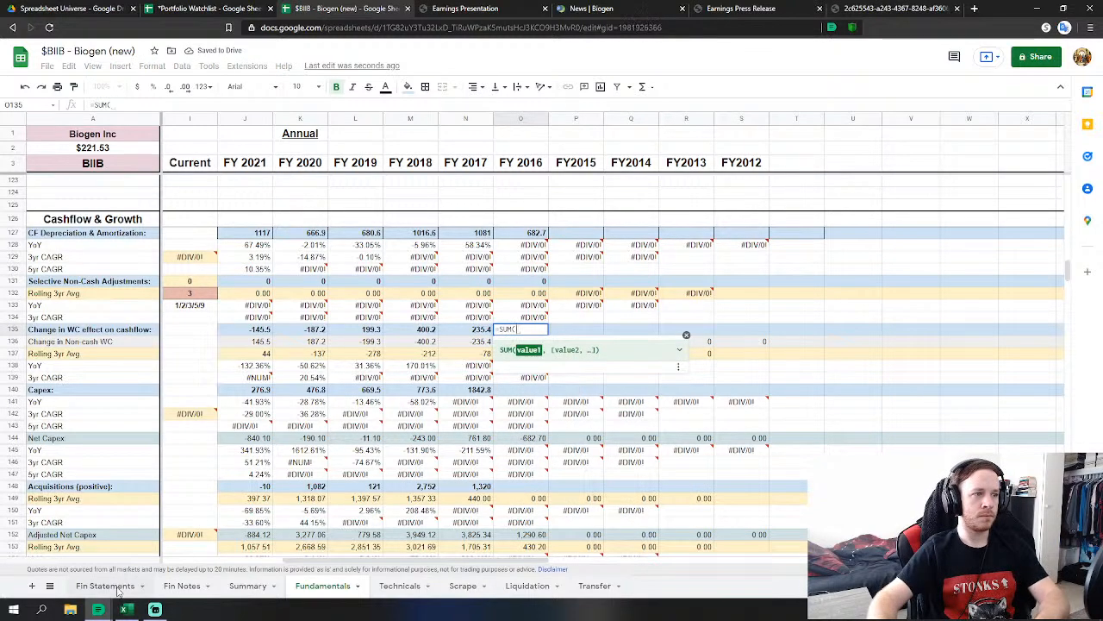
{"action": "left_click", "coordinate": [112, 586]}
{"action": "scroll", "coordinate": [479, 412], "scroll_direction": "up", "scroll_amount": 1}
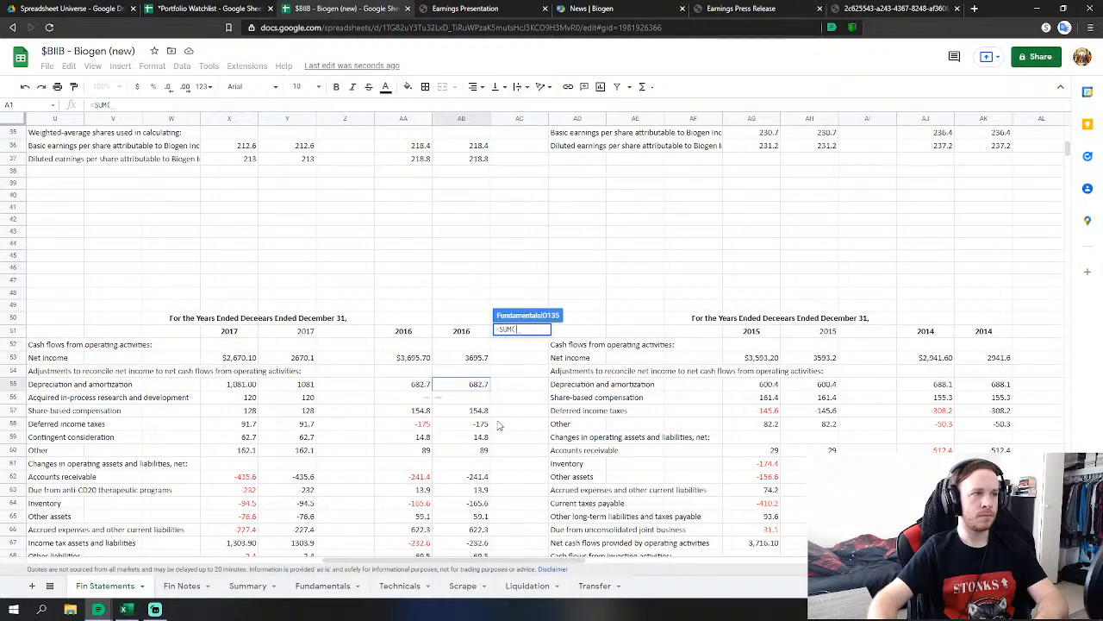
{"action": "scroll", "coordinate": [508, 438], "scroll_direction": "down", "scroll_amount": 3}
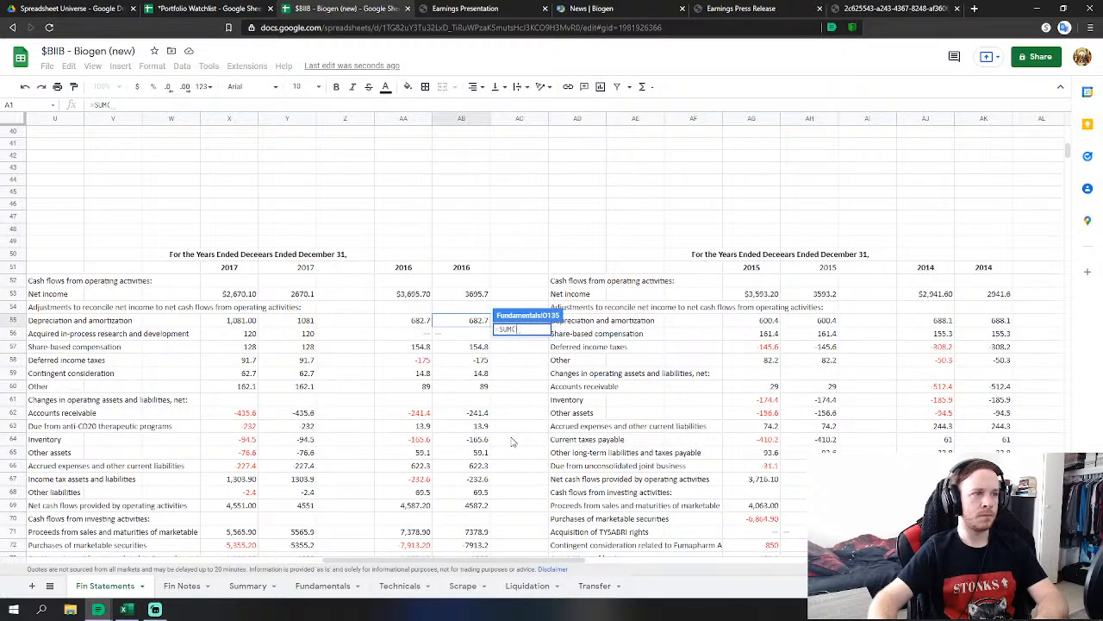
{"action": "scroll", "coordinate": [512, 441], "scroll_direction": "down", "scroll_amount": 1}
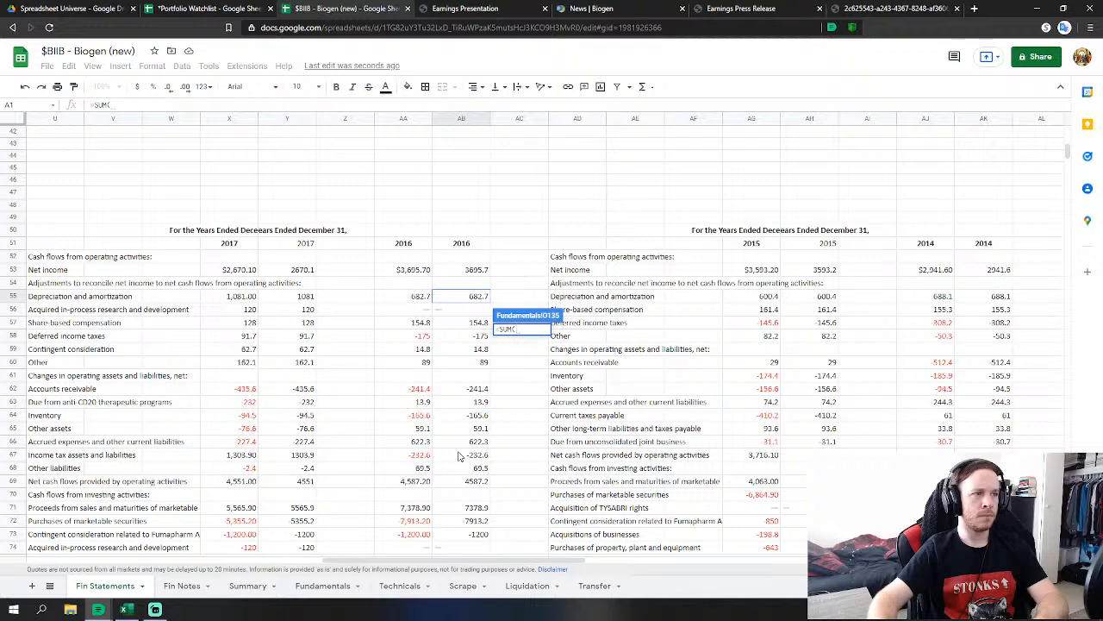
{"action": "left_click_drag", "start_coordinate": [479, 394], "coordinate": [491, 466]}
{"action": "scroll", "coordinate": [595, 441], "scroll_direction": "down", "scroll_amount": 2}
{"action": "key", "text": "Return"}
{"action": "scroll", "coordinate": [552, 379], "scroll_direction": "down", "scroll_amount": 1}
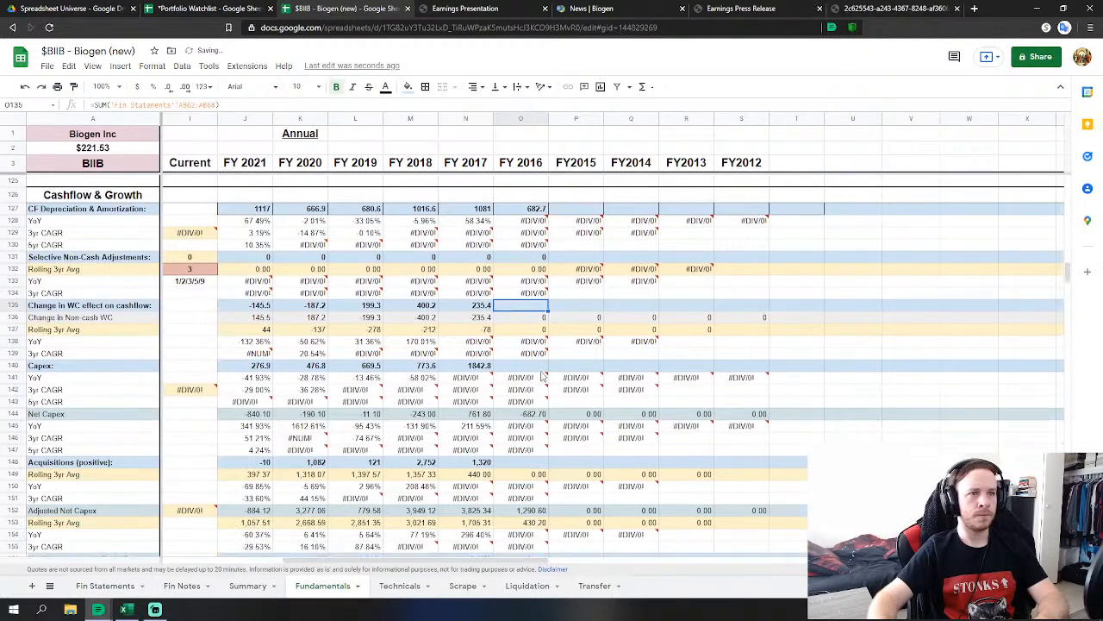
Link FY 2016 Capex to 2016 property and equipment purchases and intangible asset acquisitions.
{"action": "left_click", "coordinate": [540, 369]}
{"action": "type", "text": "="}
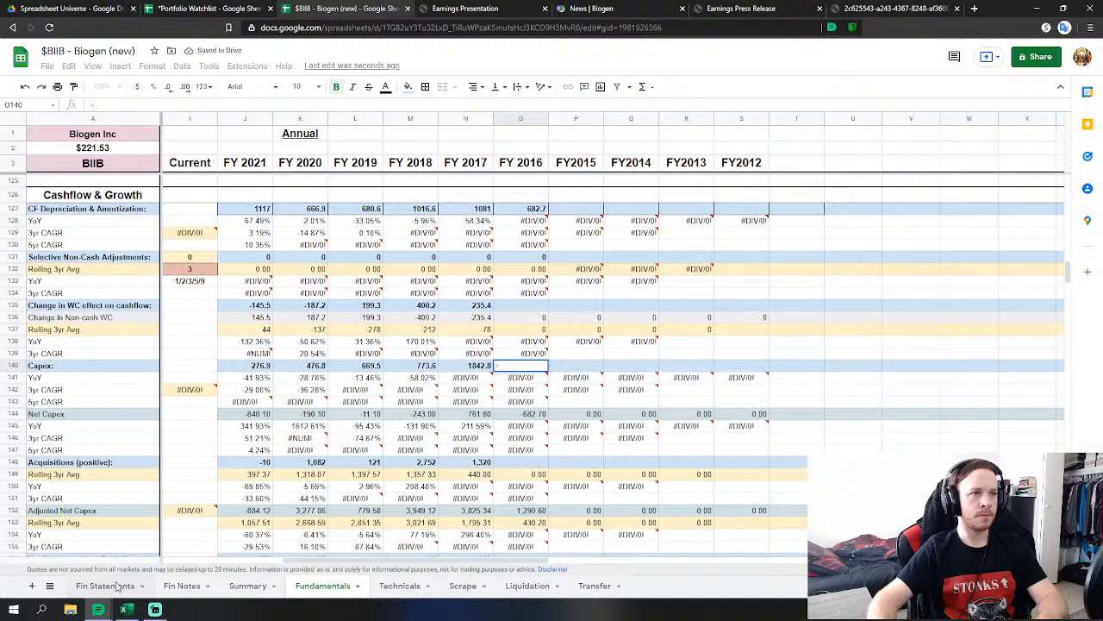
{"action": "left_click", "coordinate": [117, 586]}
{"action": "scroll", "coordinate": [396, 454], "scroll_direction": "down", "scroll_amount": 1}
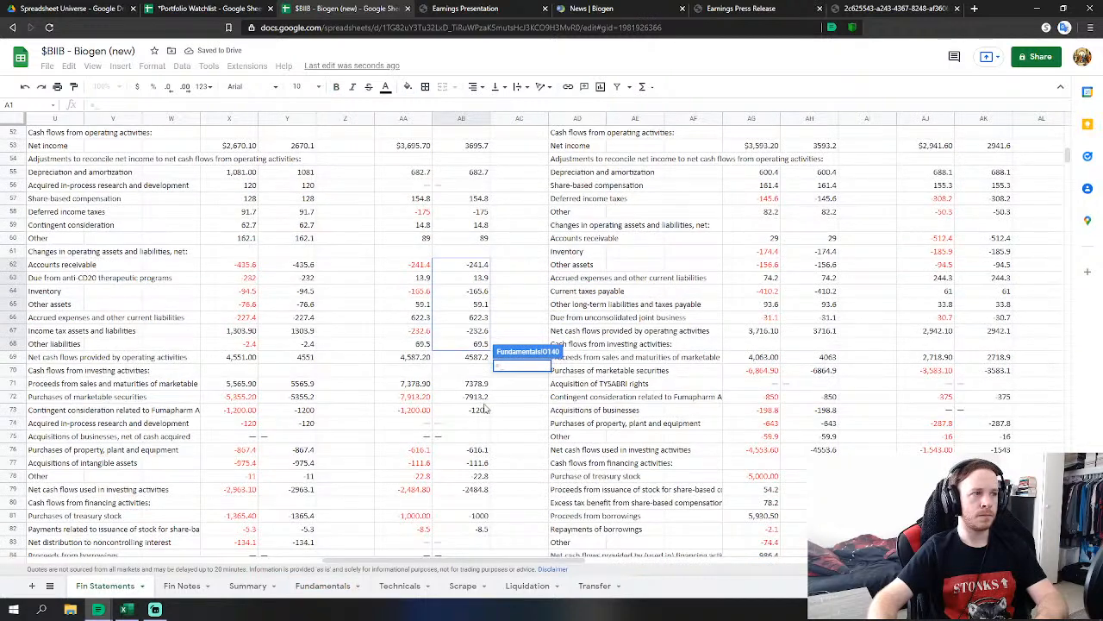
{"action": "left_click", "coordinate": [478, 452]}
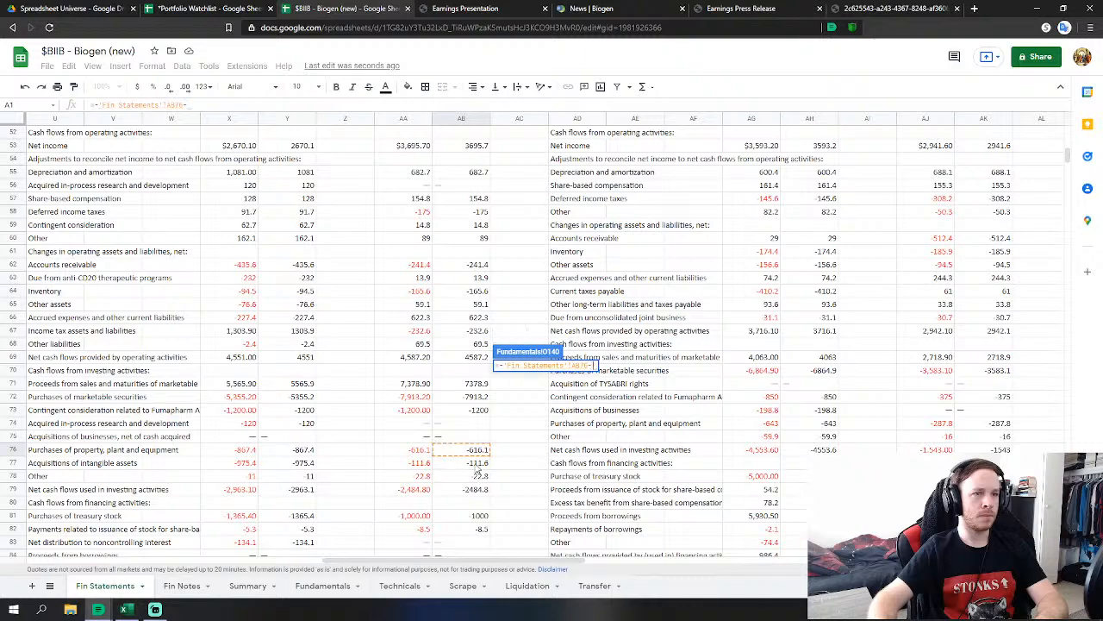
{"action": "left_click", "coordinate": [477, 463]}
{"action": "scroll", "coordinate": [539, 452], "scroll_direction": "down", "scroll_amount": 1}
{"action": "key", "text": "Return"}
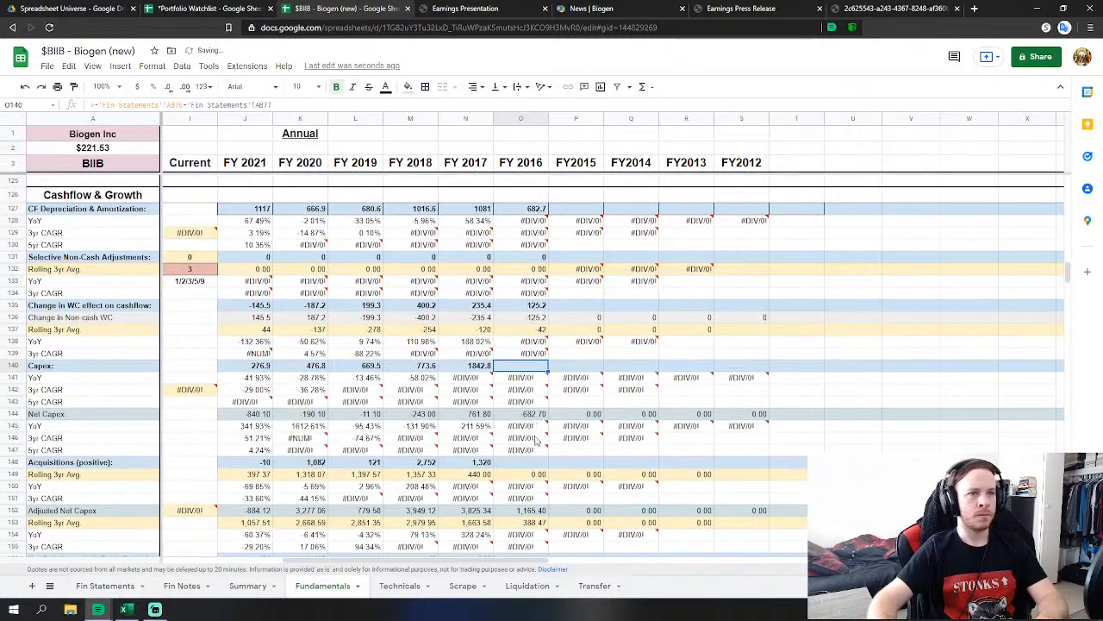
{"action": "scroll", "coordinate": [483, 388], "scroll_direction": "down", "scroll_amount": 2}
Link FY 2016 Acquisitions to the Fumapharm contingent consideration figure (-1200).
{"action": "left_click", "coordinate": [530, 398]}
{"action": "type", "text": "="}
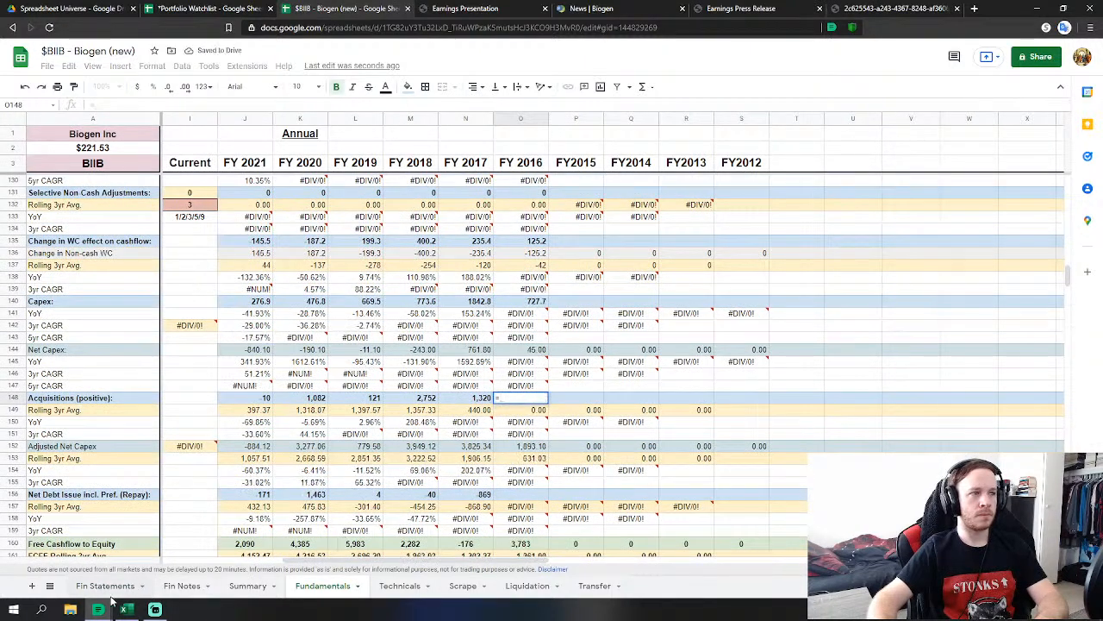
{"action": "left_click", "coordinate": [105, 585]}
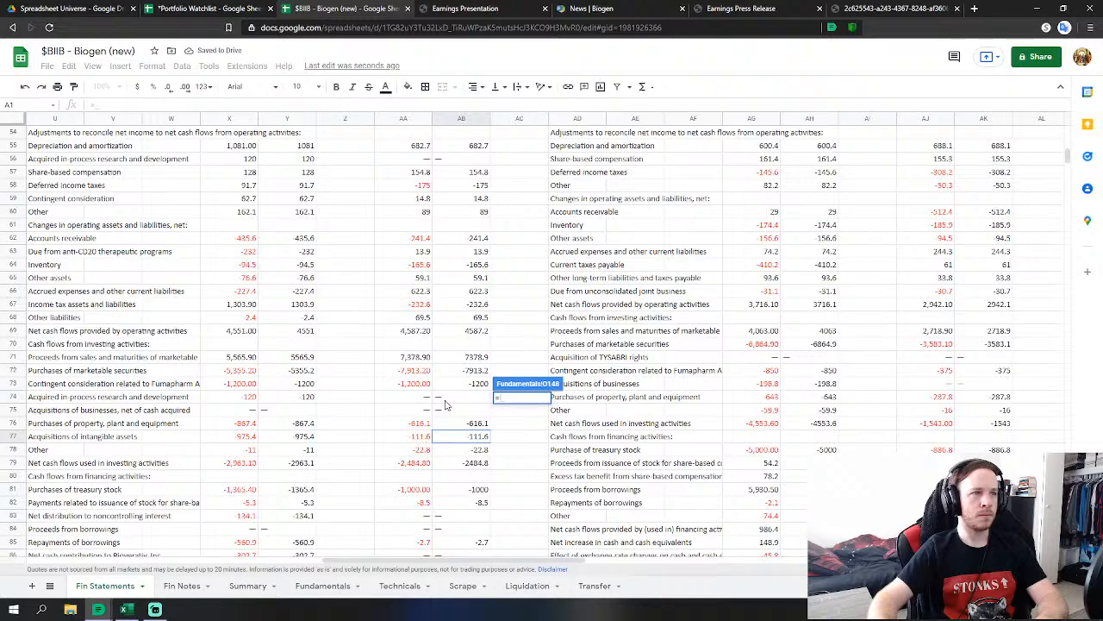
{"action": "left_click", "coordinate": [483, 387]}
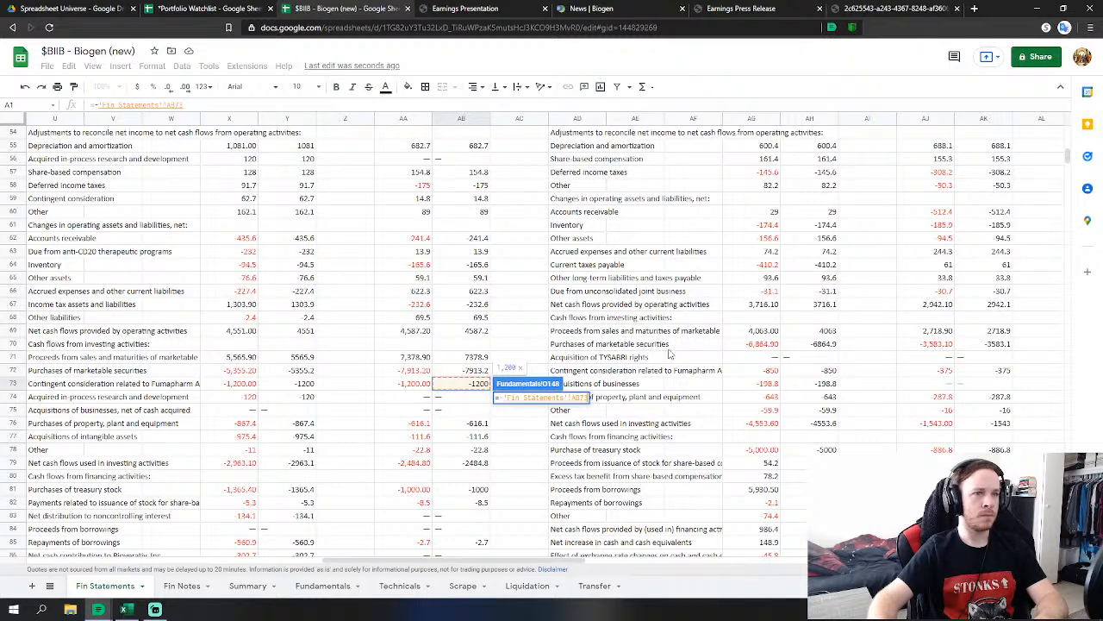
{"action": "key", "text": "Return"}
Set FY 2016 net debt issue to 'Fin Statements'!AB82+AB85 (8.5 plus 2.7).
{"action": "left_click", "coordinate": [521, 434]}
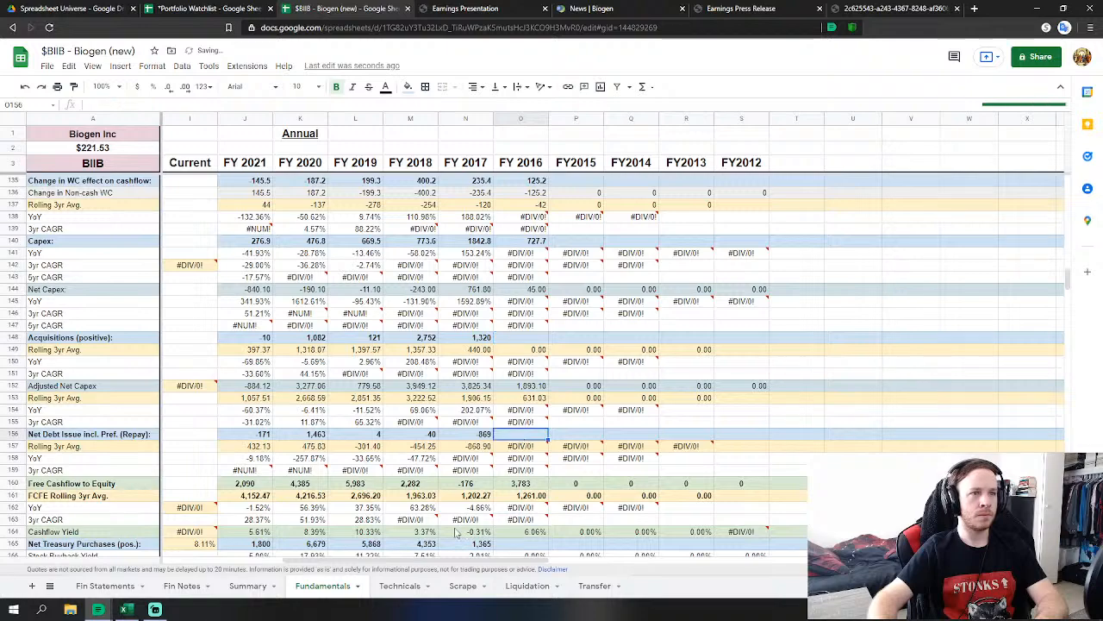
{"action": "type", "text": "="}
{"action": "left_click", "coordinate": [106, 585]}
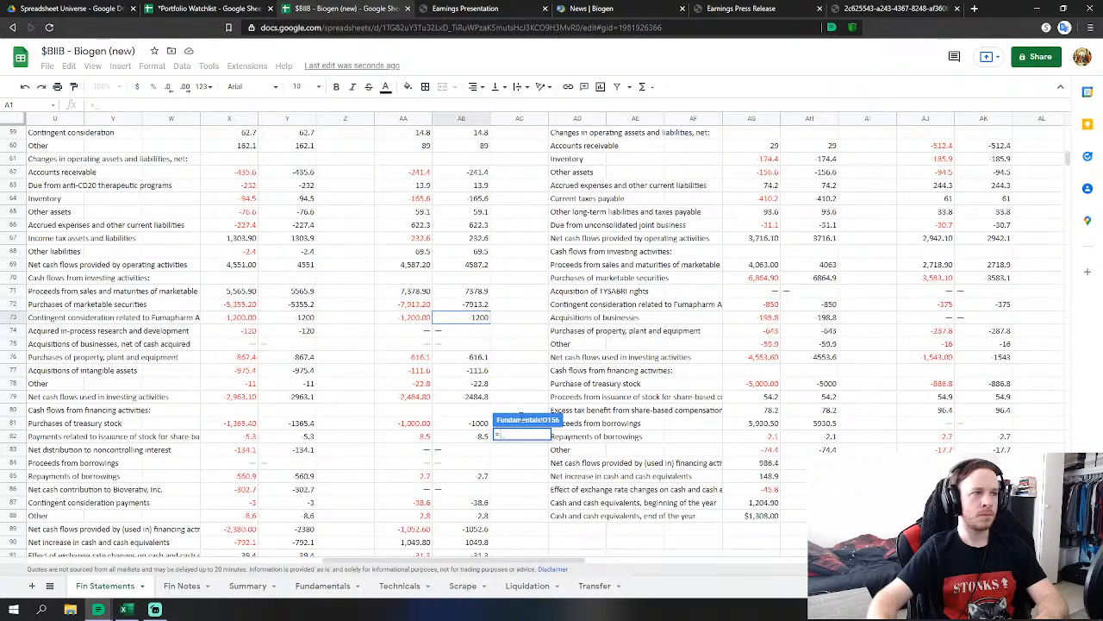
{"action": "left_click", "coordinate": [480, 437]}
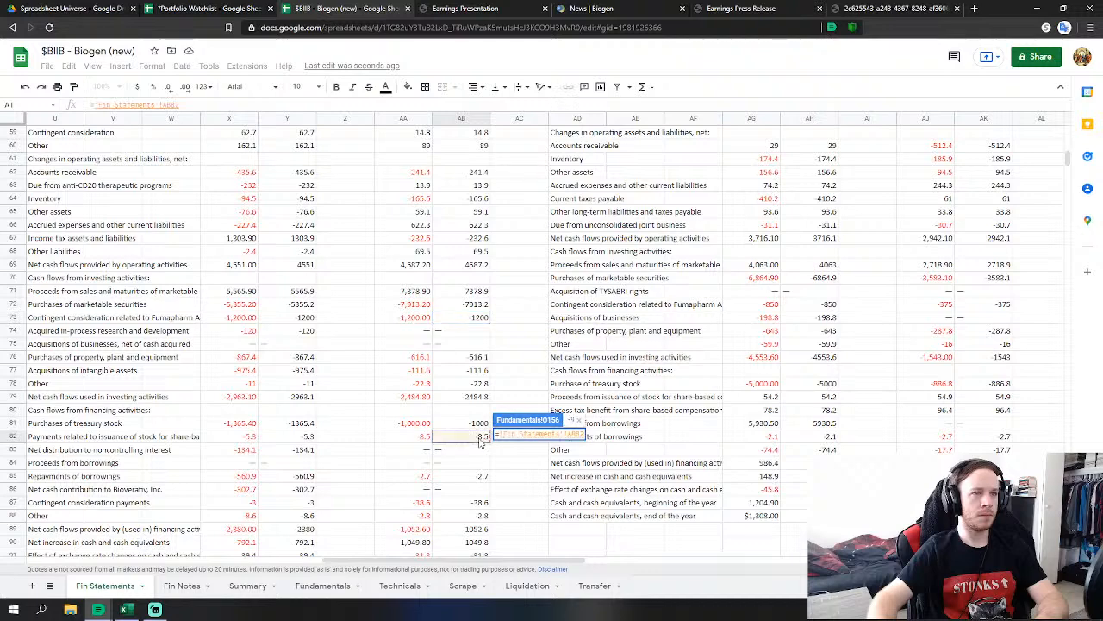
{"action": "type", "text": "+"}
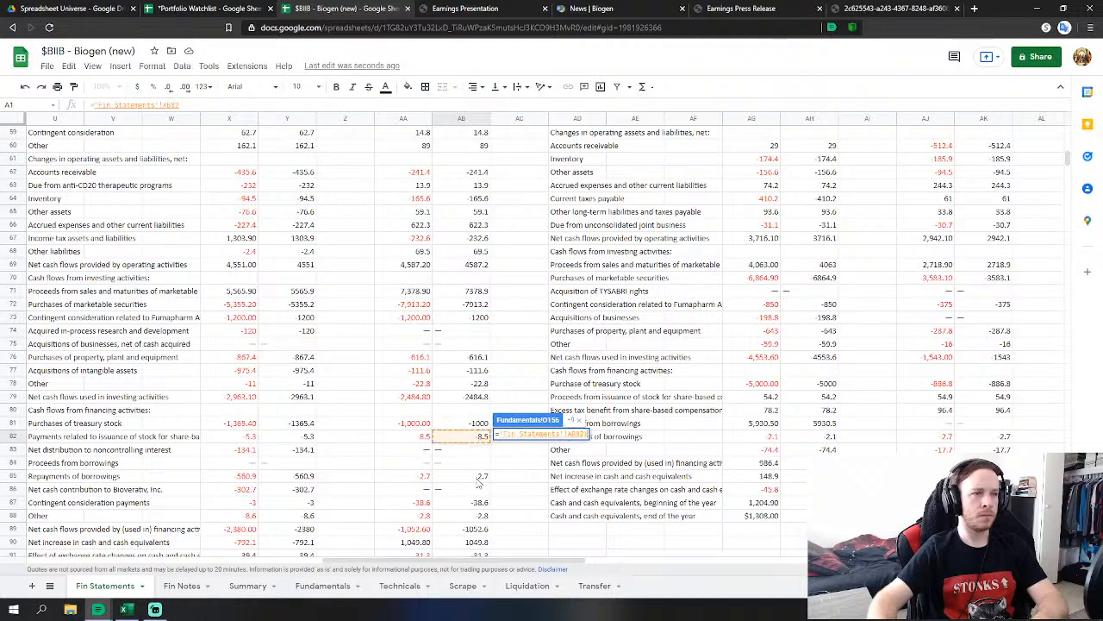
{"action": "left_click", "coordinate": [482, 478]}
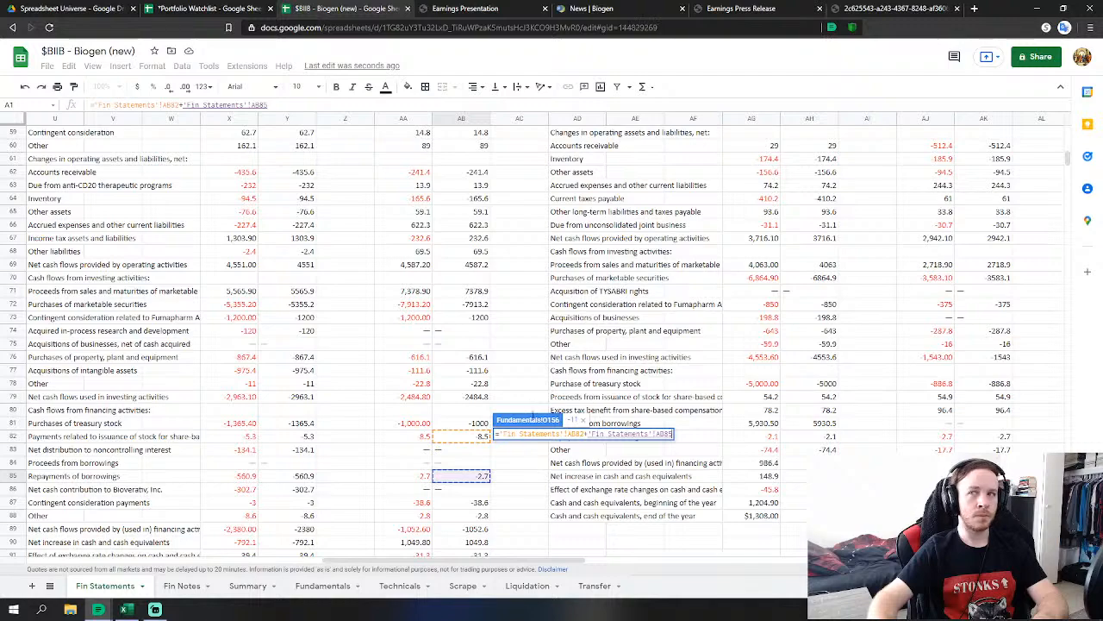
{"action": "key", "text": "Return"}
{"action": "scroll", "coordinate": [470, 482], "scroll_direction": "down", "scroll_amount": 2}
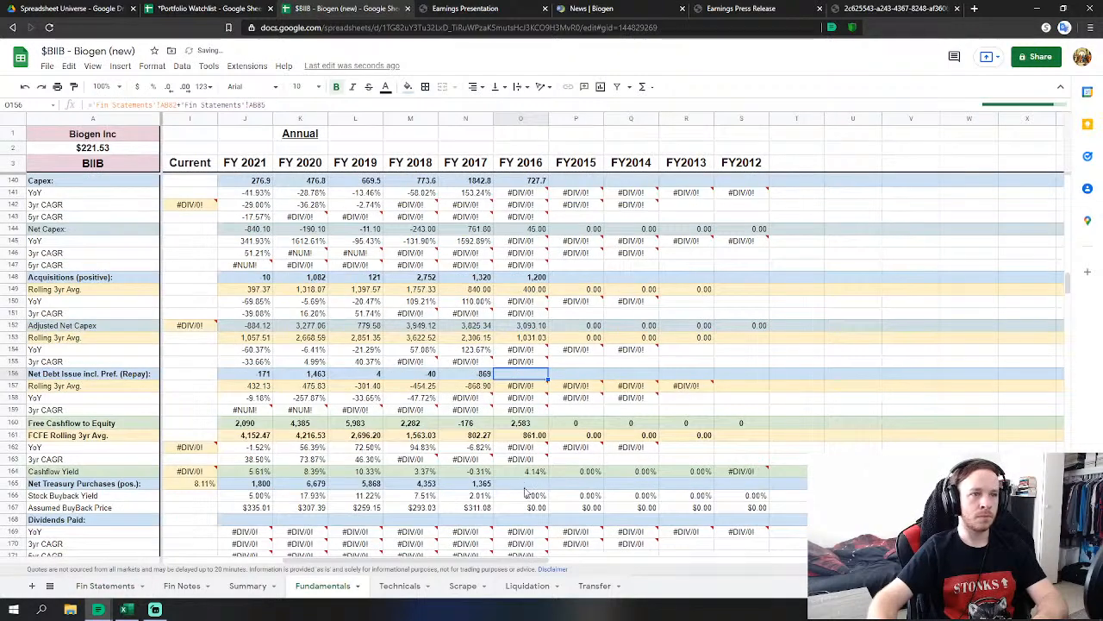
Set FY 2016 net treasury purchases to the negative of 'Fin Statements'!AB81 (-1000).
{"action": "left_click", "coordinate": [521, 484]}
{"action": "scroll", "coordinate": [371, 535], "scroll_direction": "down", "scroll_amount": 2}
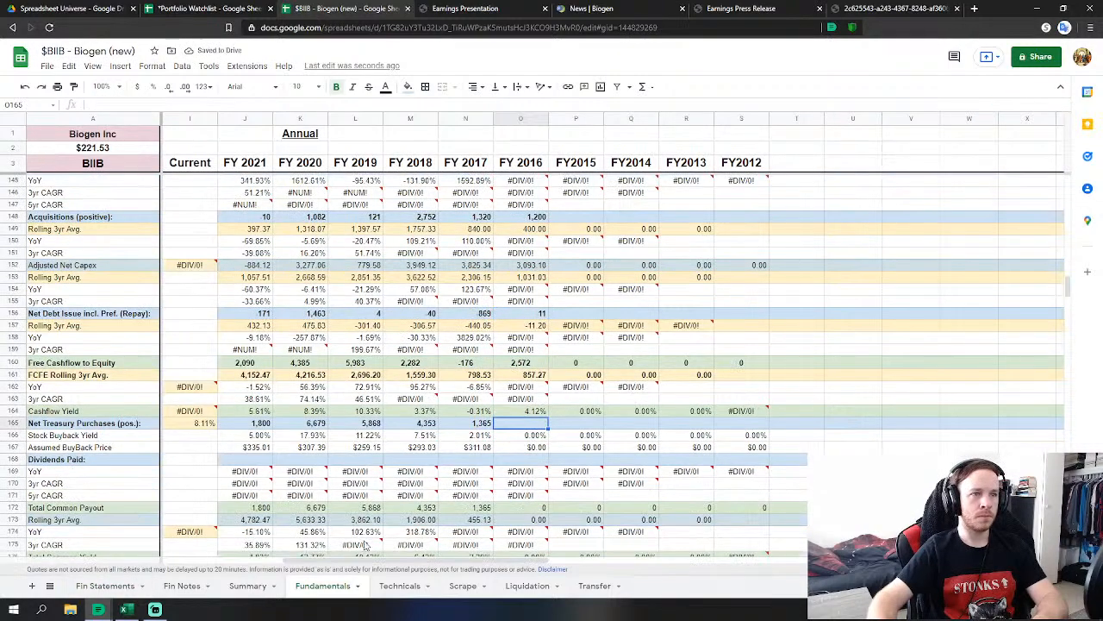
{"action": "left_click", "coordinate": [105, 586]}
{"action": "type", "text": "-"}
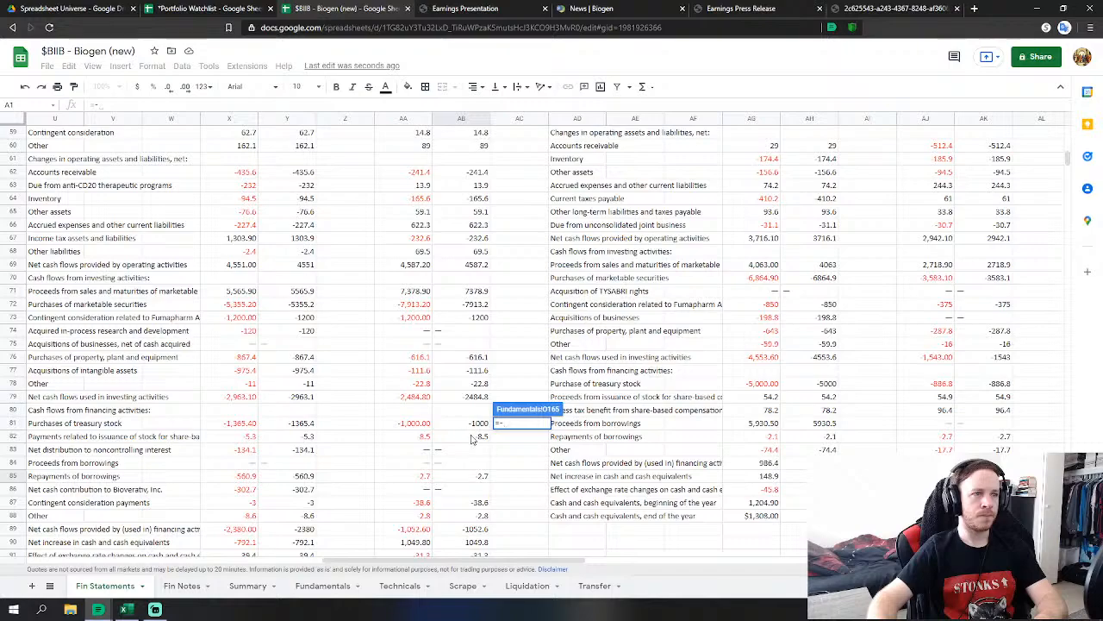
{"action": "left_click", "coordinate": [473, 423]}
{"action": "key", "text": "Return"}
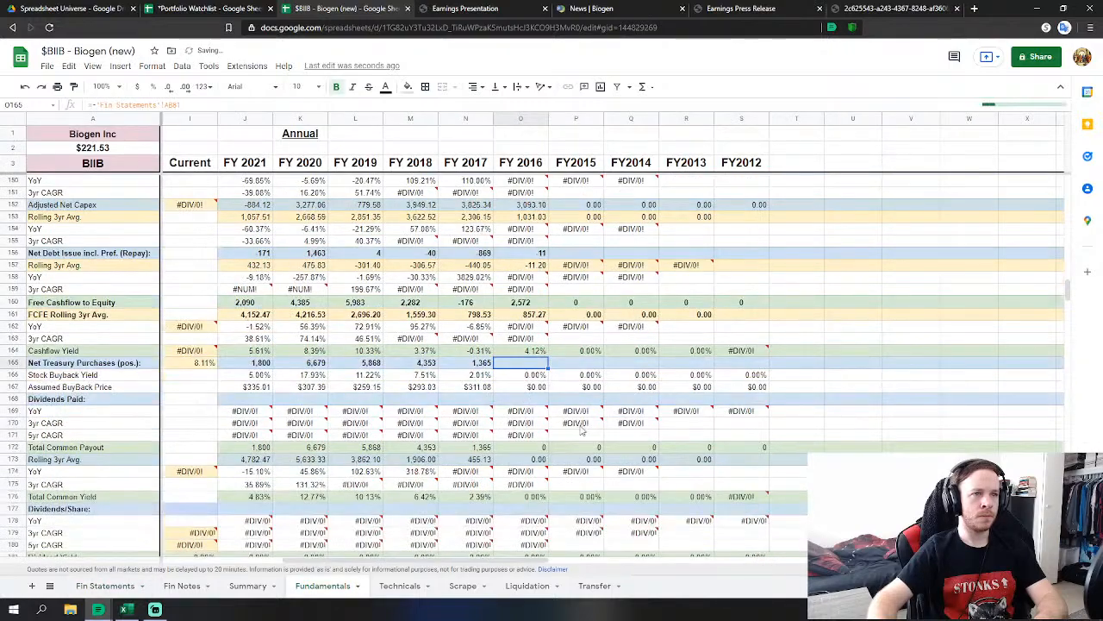
{"action": "scroll", "coordinate": [581, 431], "scroll_direction": "down", "scroll_amount": 10}
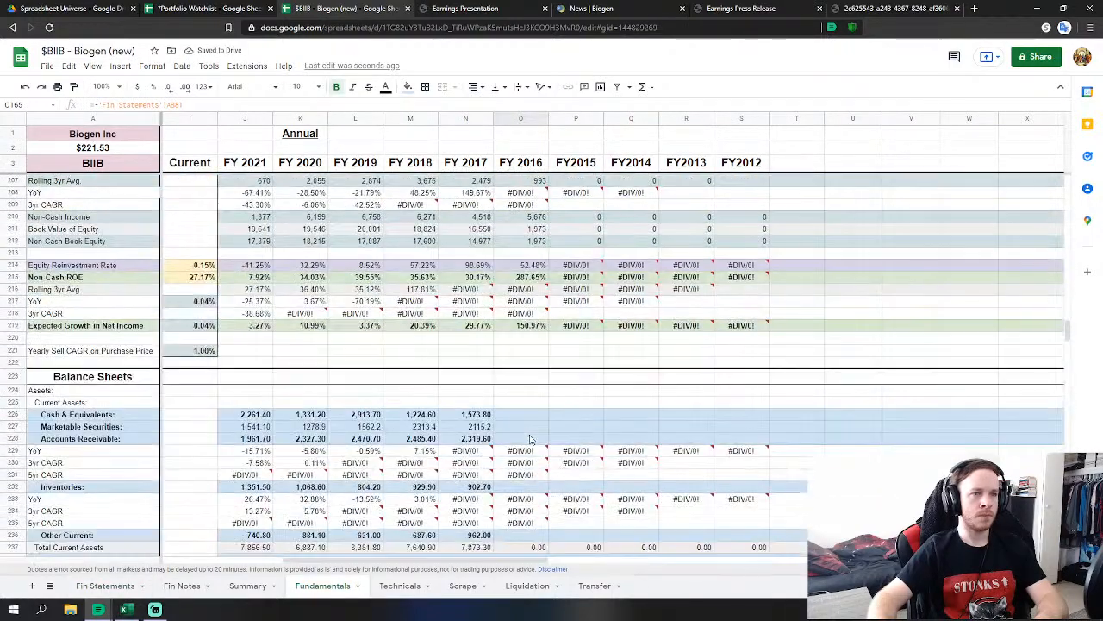
Link FY 2016 cash and equivalents and marketable securities to their 2016 Fin Statements figures.
{"action": "left_click", "coordinate": [523, 415]}
{"action": "scroll", "coordinate": [528, 421], "scroll_direction": "down", "scroll_amount": 1}
{"action": "type", "text": "="}
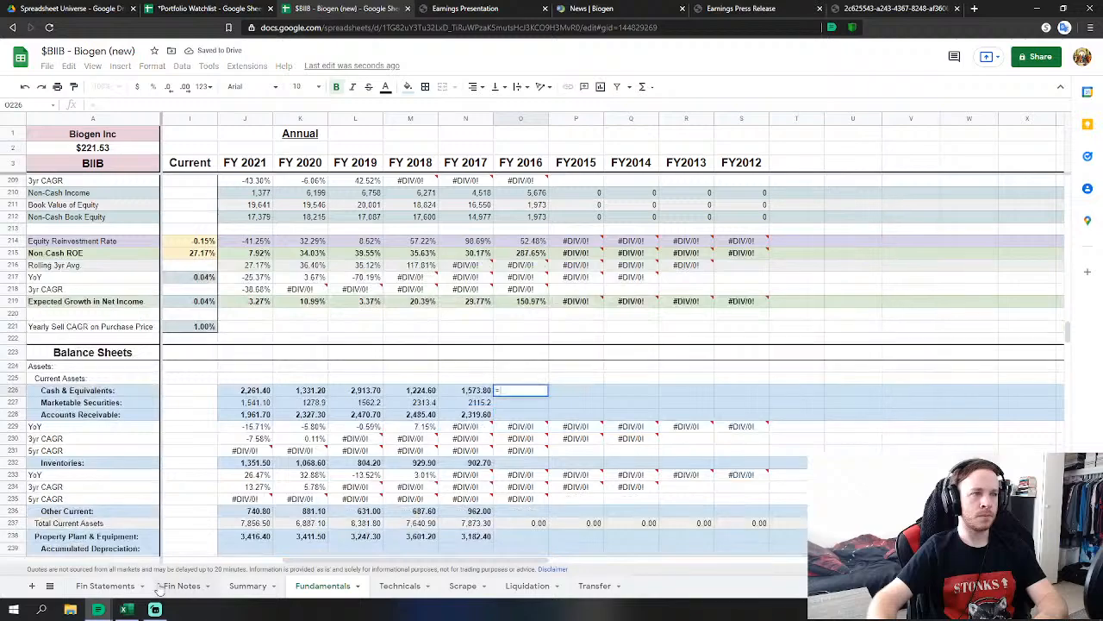
{"action": "left_click", "coordinate": [106, 585]}
{"action": "scroll", "coordinate": [440, 457], "scroll_direction": "down", "scroll_amount": 6}
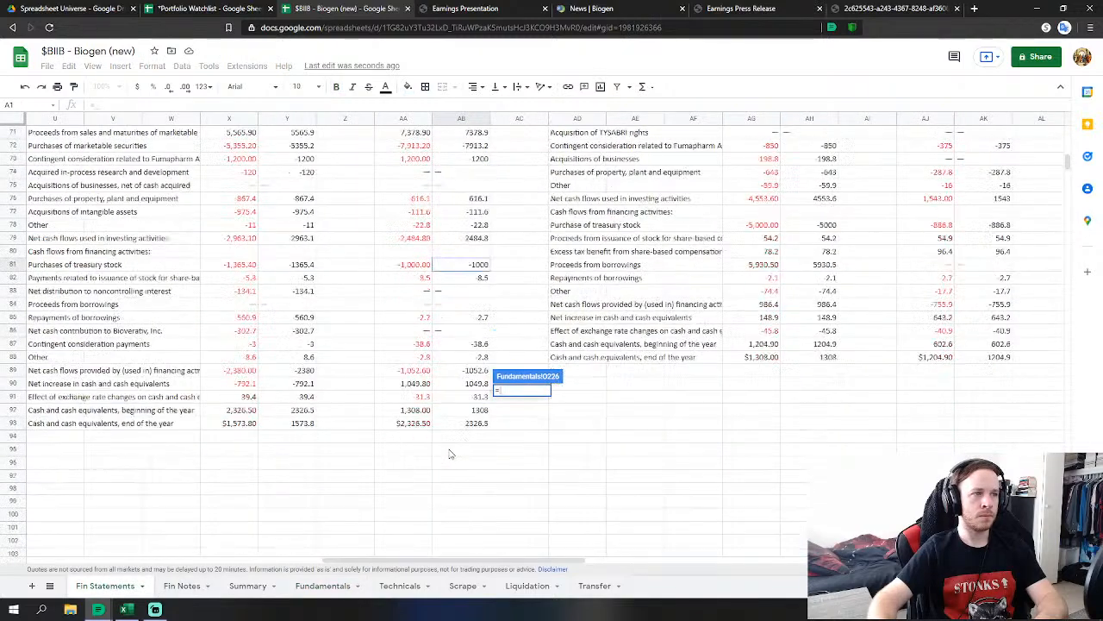
{"action": "scroll", "coordinate": [447, 454], "scroll_direction": "down", "scroll_amount": 4}
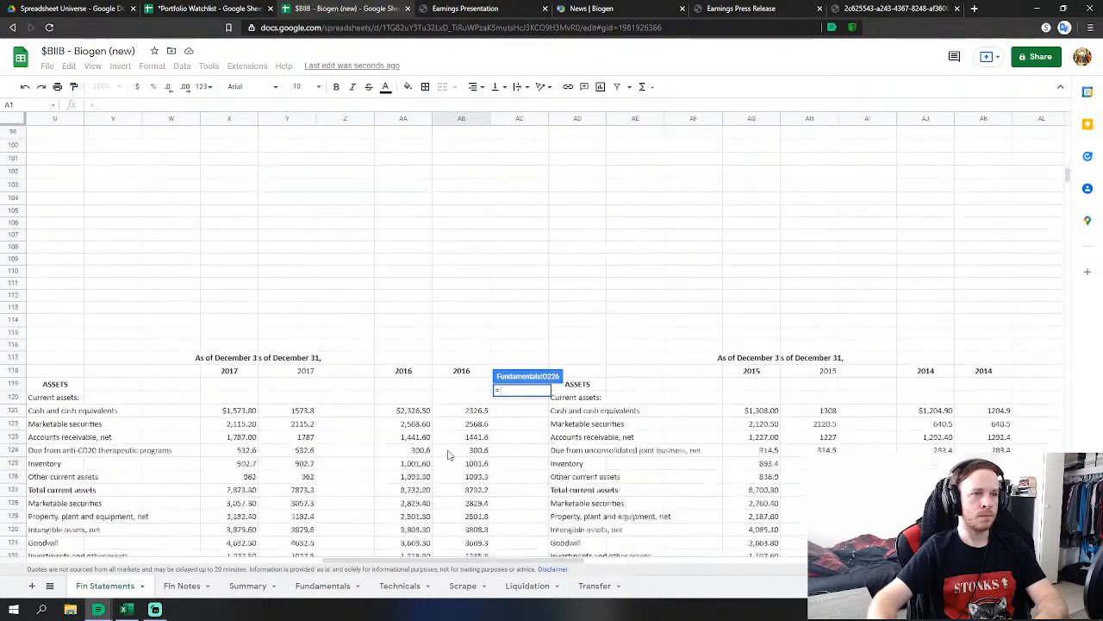
{"action": "left_click", "coordinate": [472, 389]}
{"action": "key", "text": "Return"}
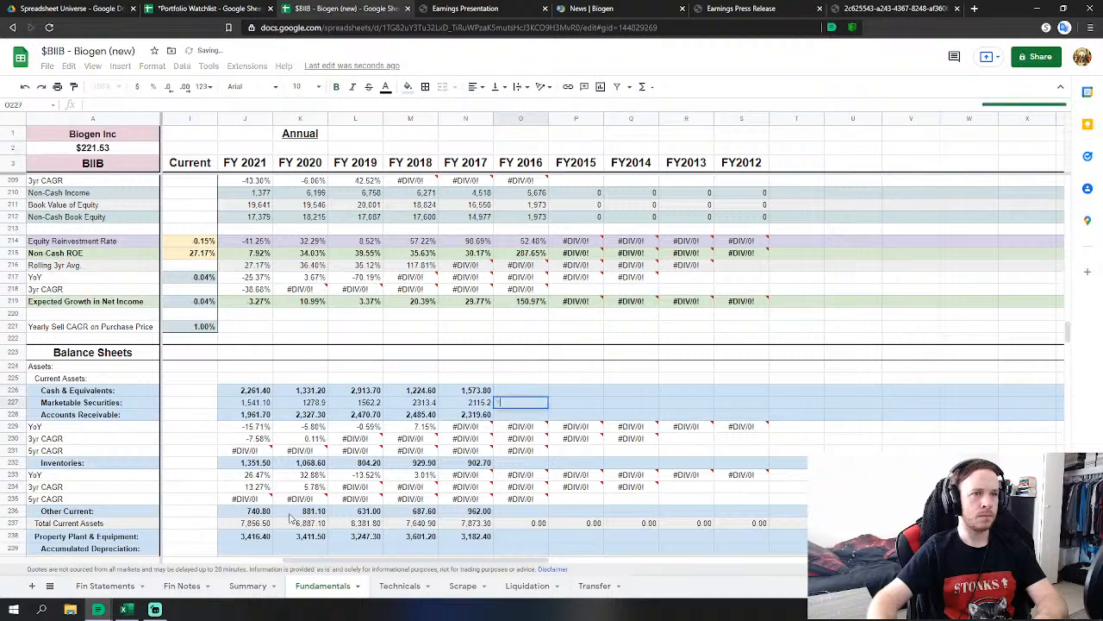
{"action": "type", "text": "="}
{"action": "left_click", "coordinate": [106, 585]}
{"action": "left_click", "coordinate": [465, 398]}
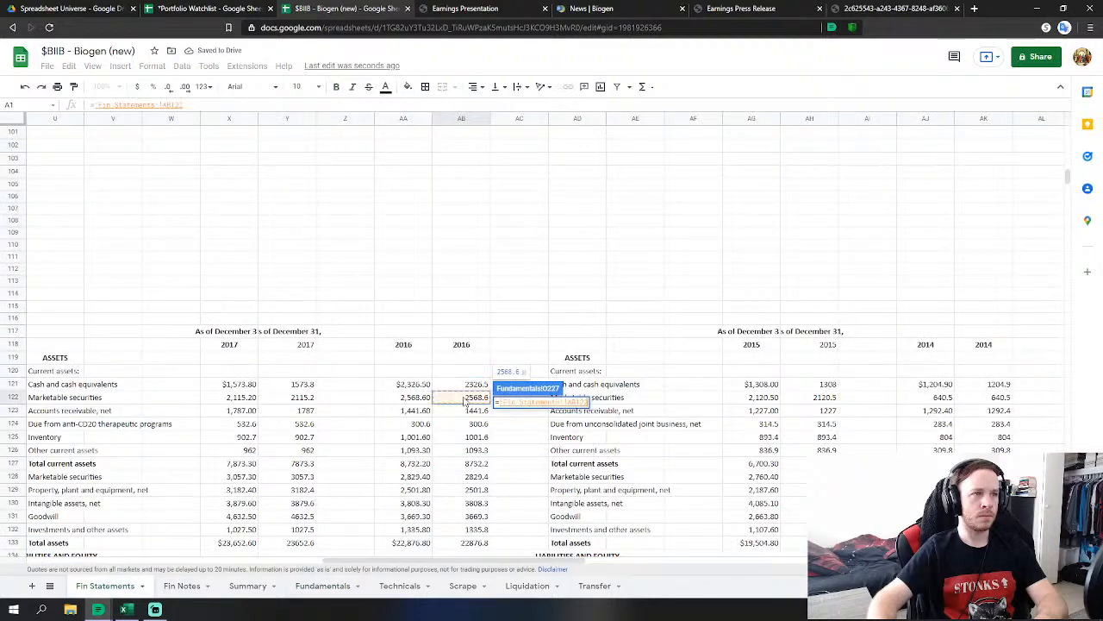
{"action": "key", "text": "Return"}
Link FY 2016 receivables (net plus anti-CD20), inventories (1001.6) and other current assets.
{"action": "type", "text": "='Fin Statements'!AB123"}
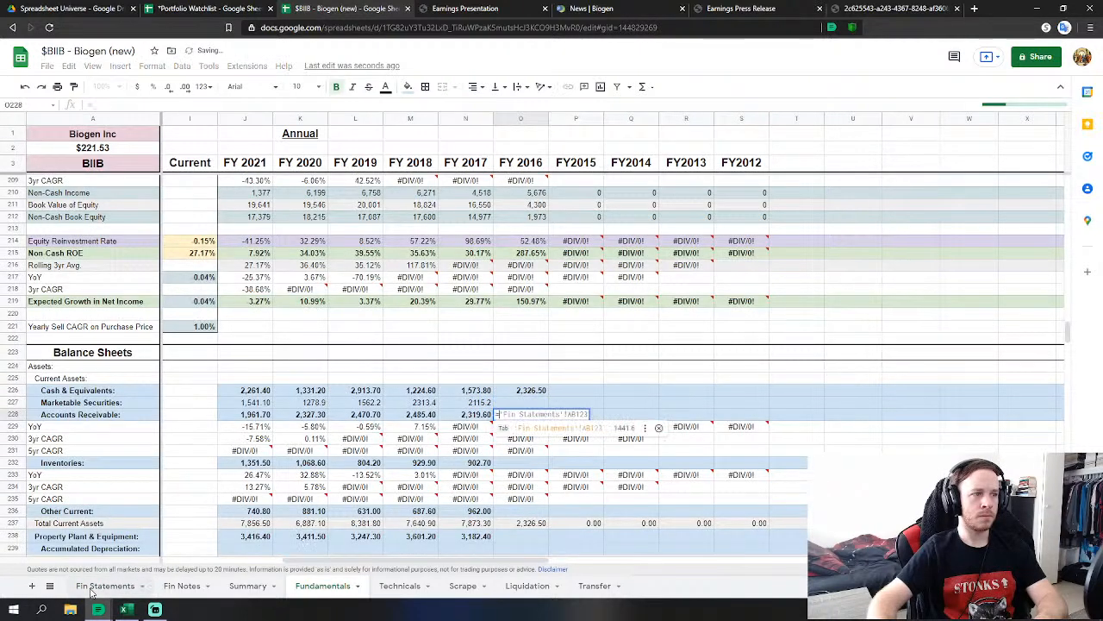
{"action": "left_click", "coordinate": [105, 585]}
{"action": "left_click", "coordinate": [474, 412]}
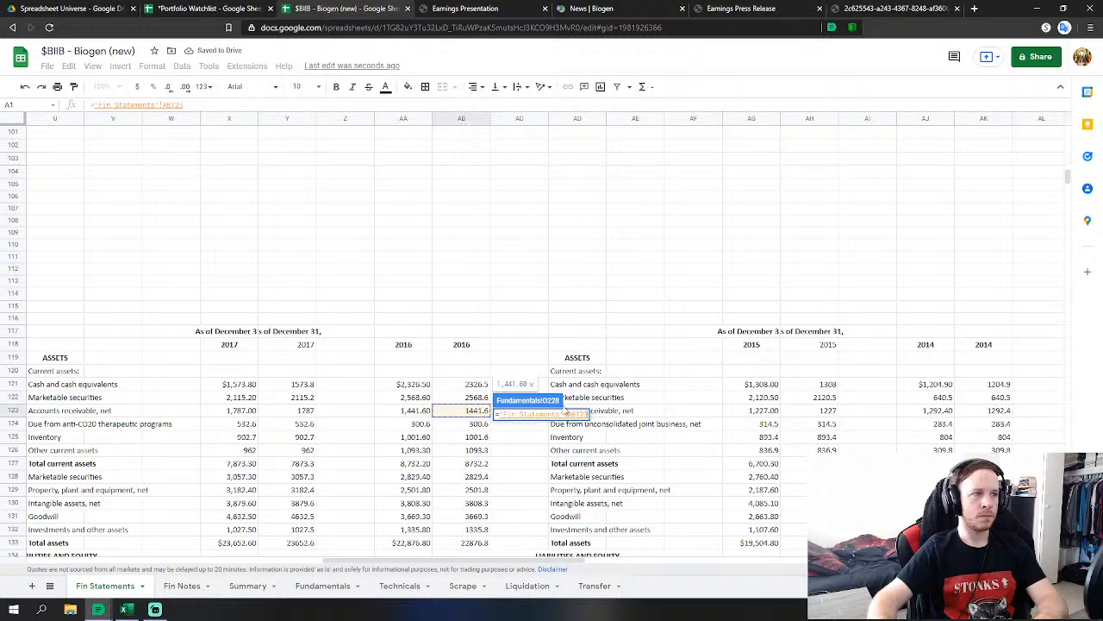
{"action": "type", "text": "+"}
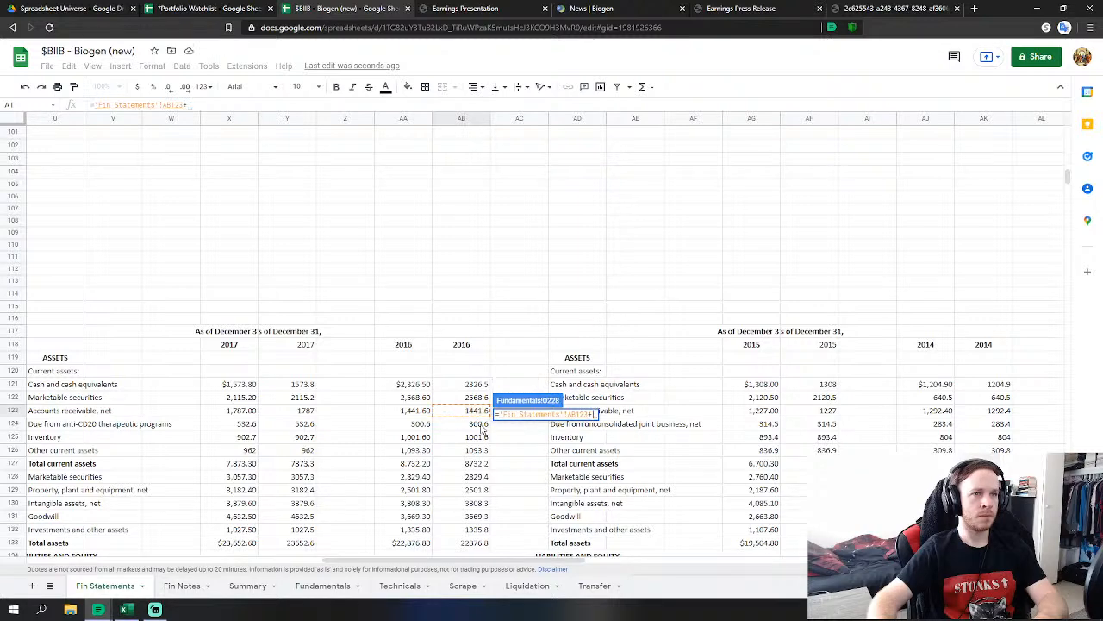
{"action": "left_click", "coordinate": [465, 423]}
{"action": "key", "text": "Return"}
{"action": "left_click", "coordinate": [530, 466]}
{"action": "type", "text": "="}
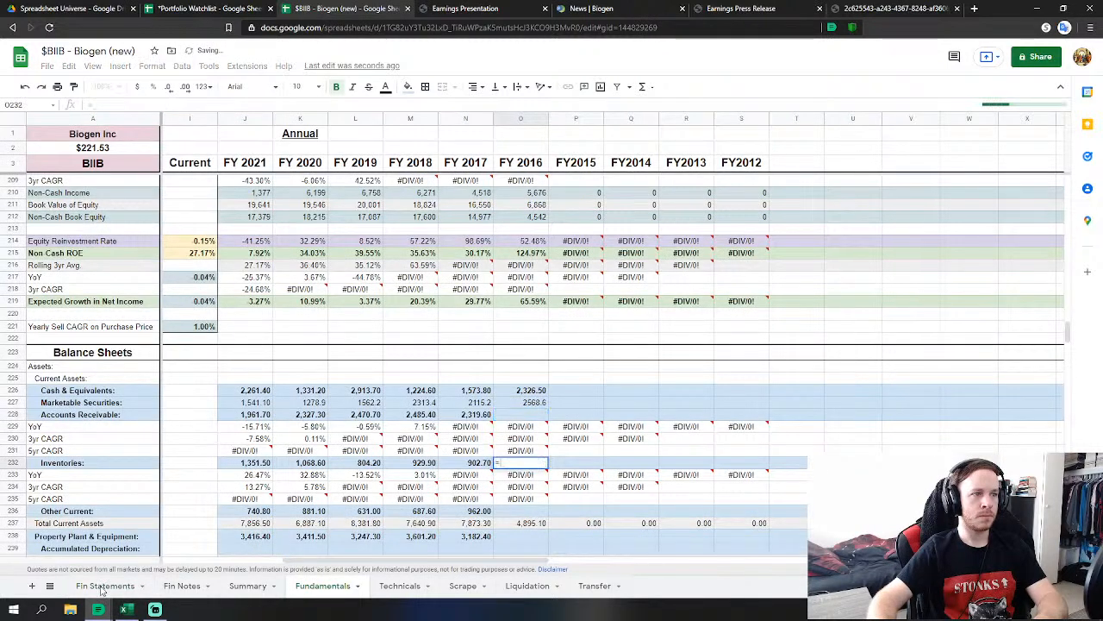
{"action": "left_click", "coordinate": [105, 586]}
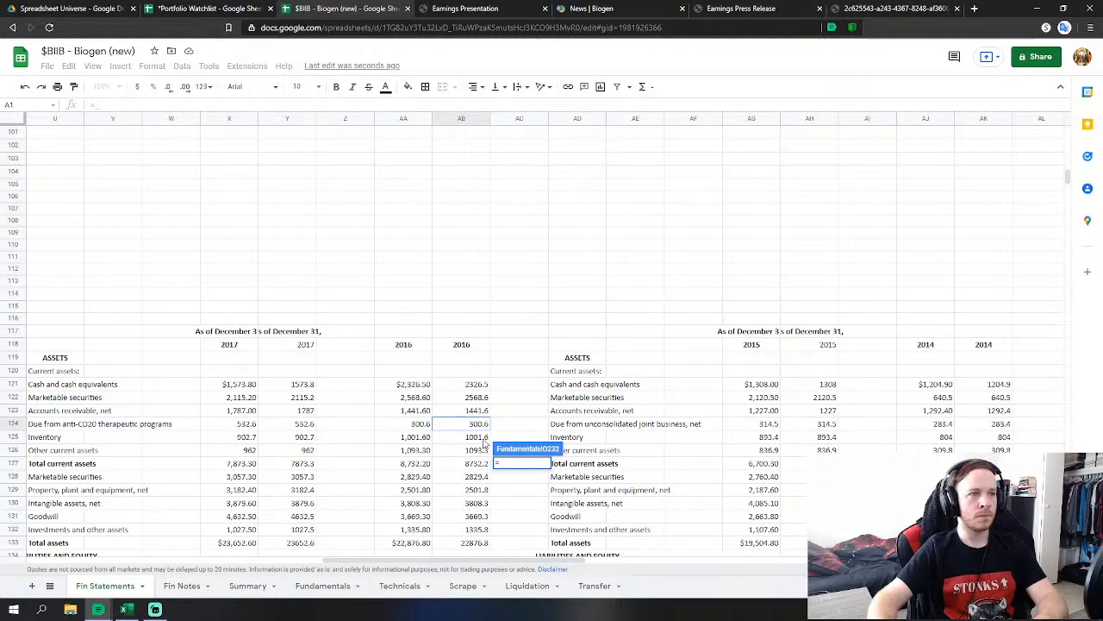
{"action": "left_click", "coordinate": [485, 437]}
{"action": "key", "text": "Return"}
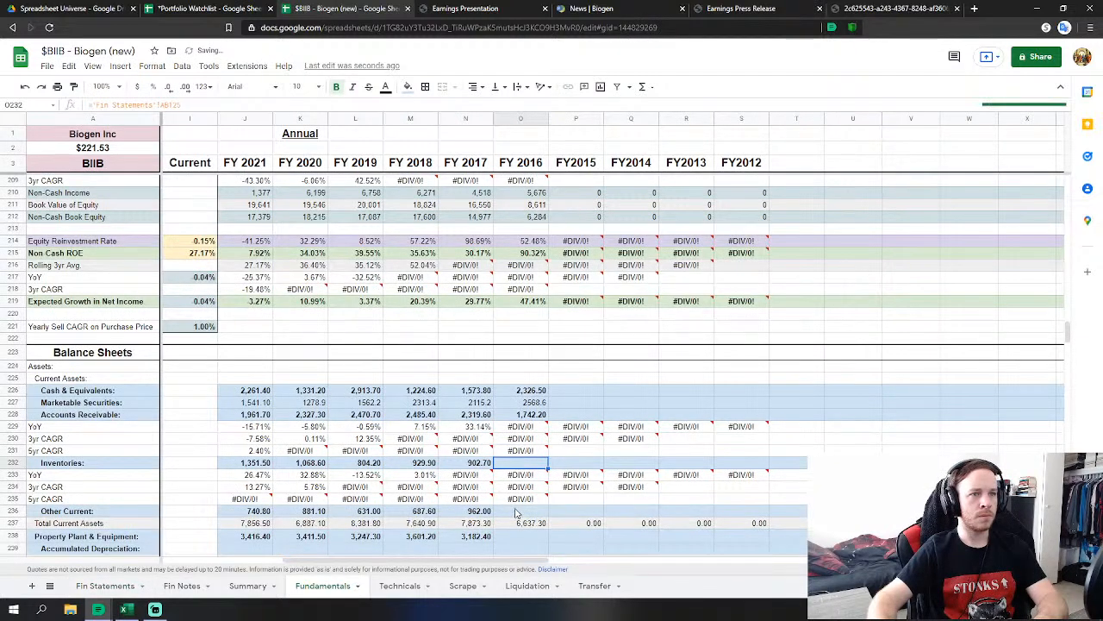
{"action": "left_click", "coordinate": [521, 513]}
{"action": "type", "text": "="}
{"action": "left_click", "coordinate": [106, 585]}
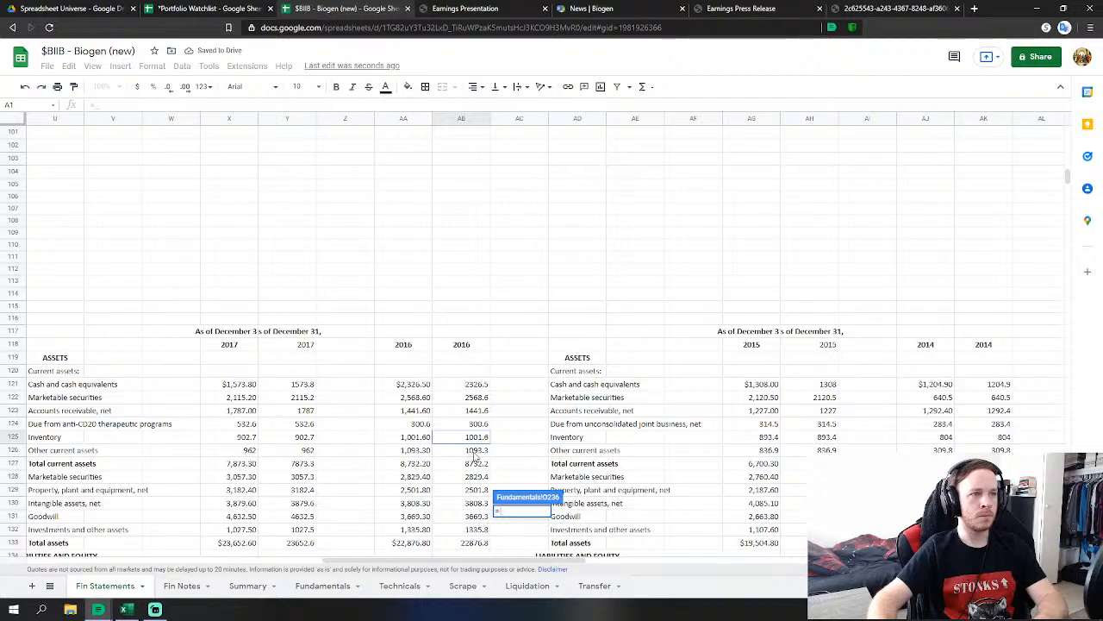
{"action": "left_click", "coordinate": [475, 452]}
{"action": "key", "text": "Return"}
Link FY 2016 property, plant & equipment and goodwill to their 2016 Fin Statements figures.
{"action": "scroll", "coordinate": [569, 426], "scroll_direction": "down", "scroll_amount": 1}
{"action": "left_click", "coordinate": [508, 452]}
{"action": "scroll", "coordinate": [560, 435], "scroll_direction": "down", "scroll_amount": 1}
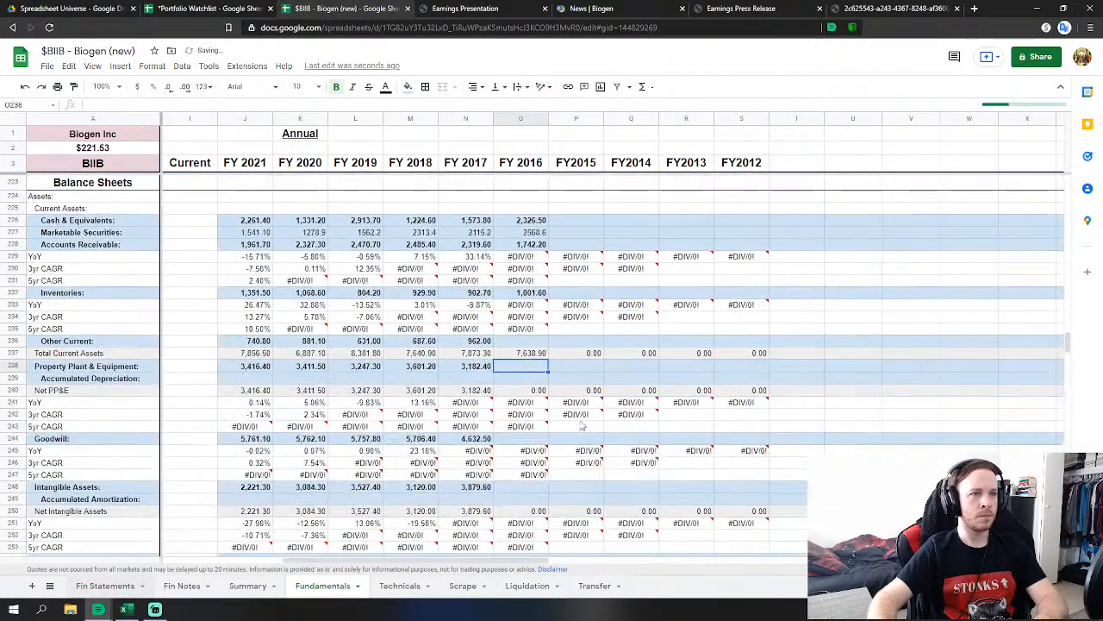
{"action": "type", "text": "="}
{"action": "left_click", "coordinate": [105, 585]}
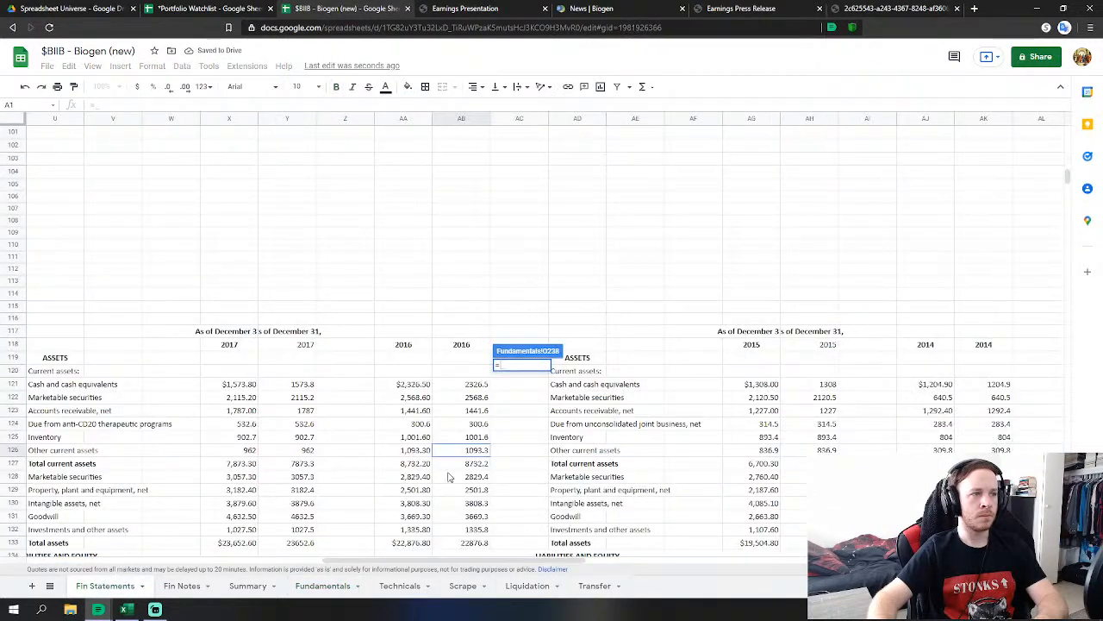
{"action": "left_click", "coordinate": [479, 489]}
{"action": "key", "text": "Return"}
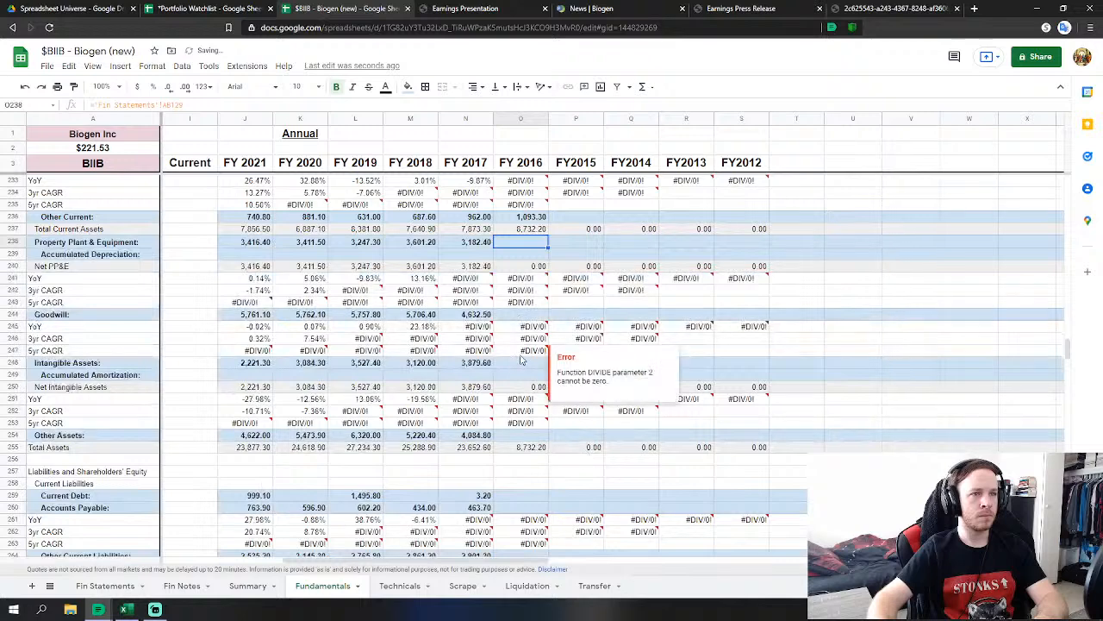
{"action": "left_click", "coordinate": [521, 314]}
{"action": "type", "text": "="}
{"action": "left_click", "coordinate": [105, 586]}
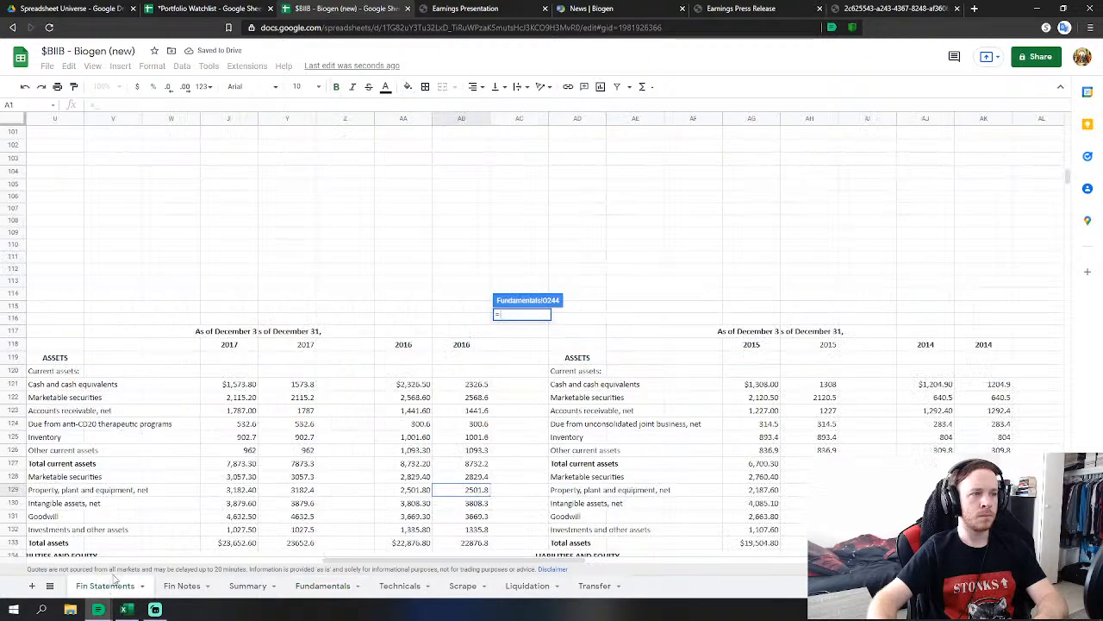
{"action": "left_click", "coordinate": [472, 516]}
{"action": "key", "text": "Return"}
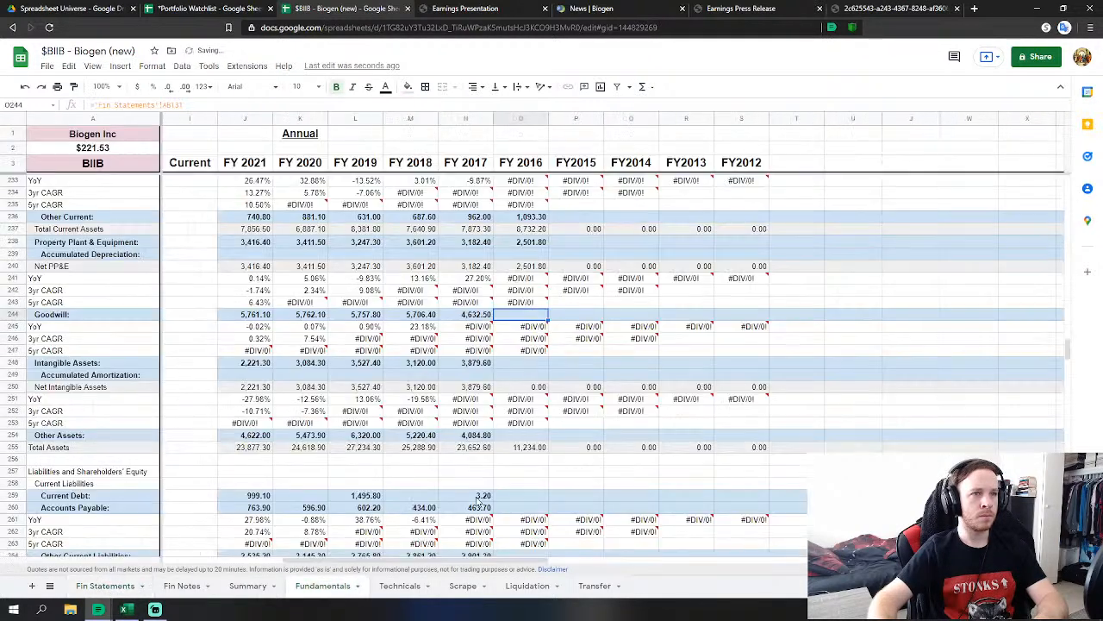
Link FY 2016 intangible assets to the 2016 figure of 3,808.30.
{"action": "left_click", "coordinate": [518, 364]}
{"action": "type", "text": "="}
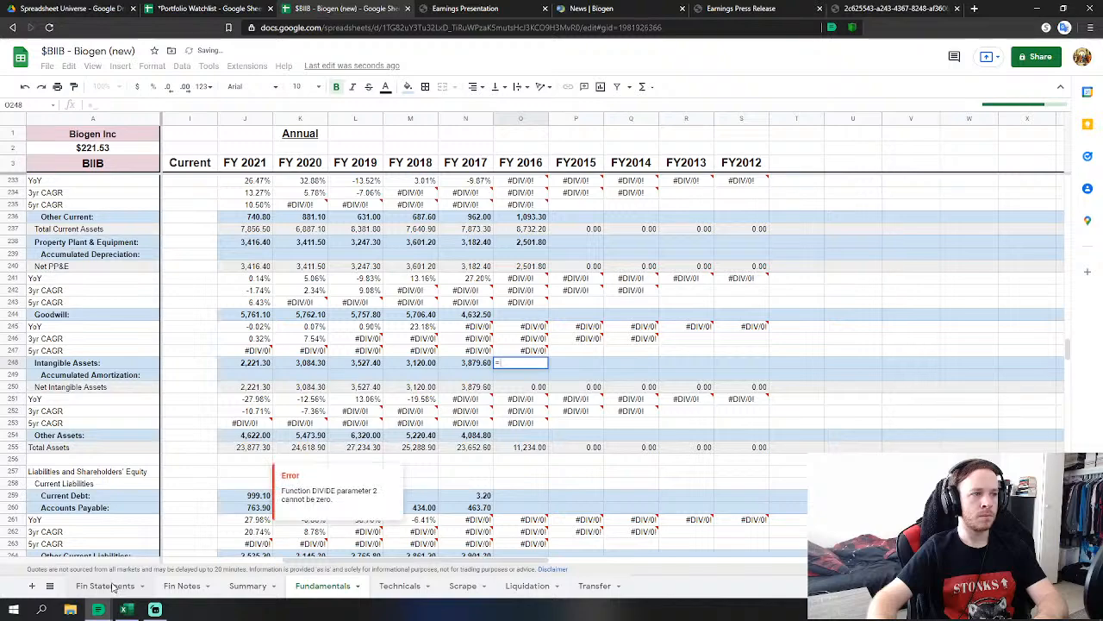
{"action": "left_click", "coordinate": [105, 585]}
{"action": "left_click", "coordinate": [473, 502]}
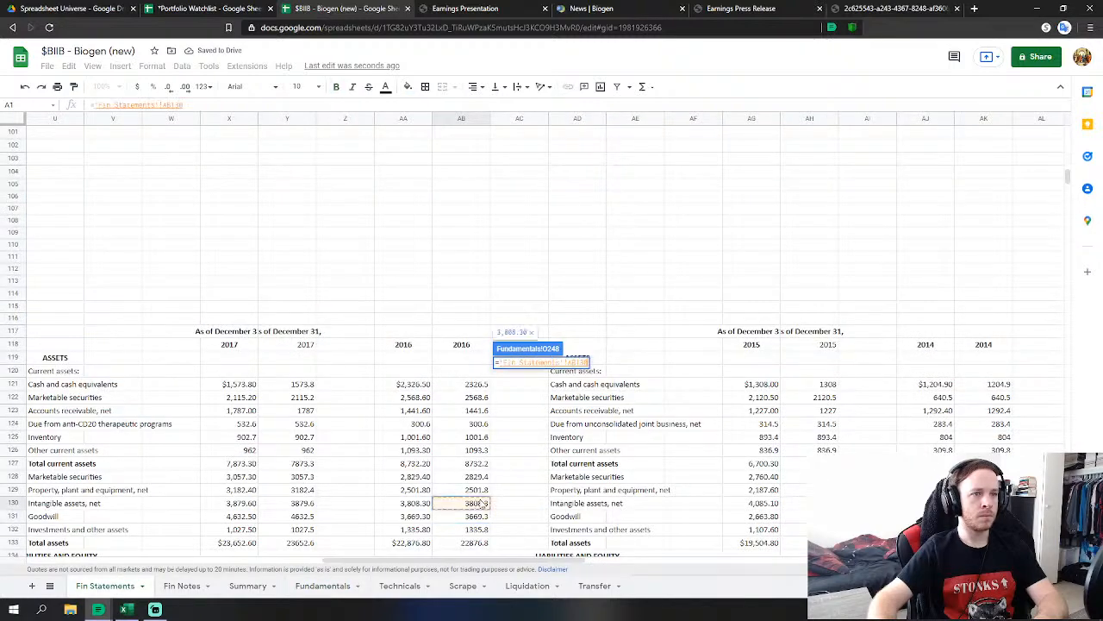
{"action": "key", "text": "Return"}
Enter O254 as 2016 investments and other assets plus marketable securities, giving 4,165.20.
{"action": "left_click", "coordinate": [529, 435]}
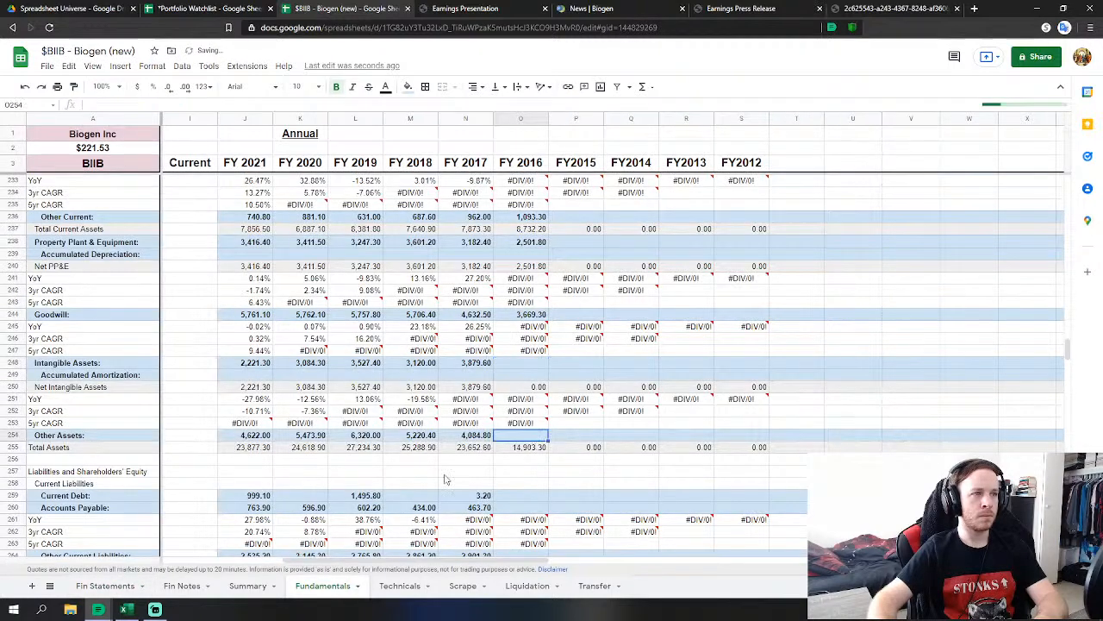
{"action": "type", "text": "="}
{"action": "left_click", "coordinate": [105, 585]}
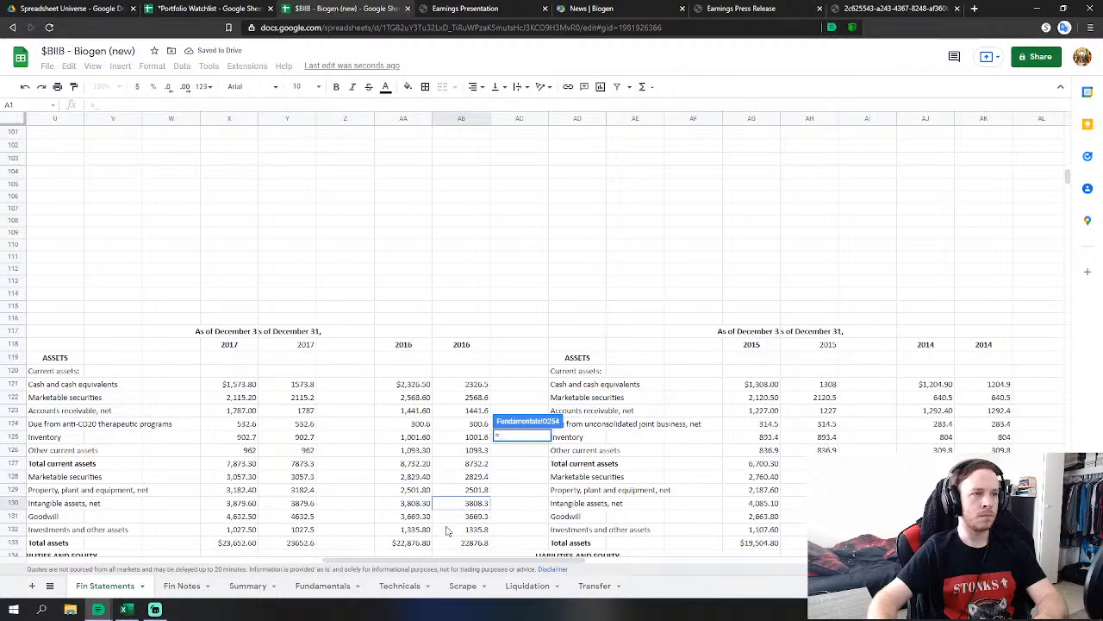
{"action": "scroll", "coordinate": [476, 503], "scroll_direction": "down", "scroll_amount": 2}
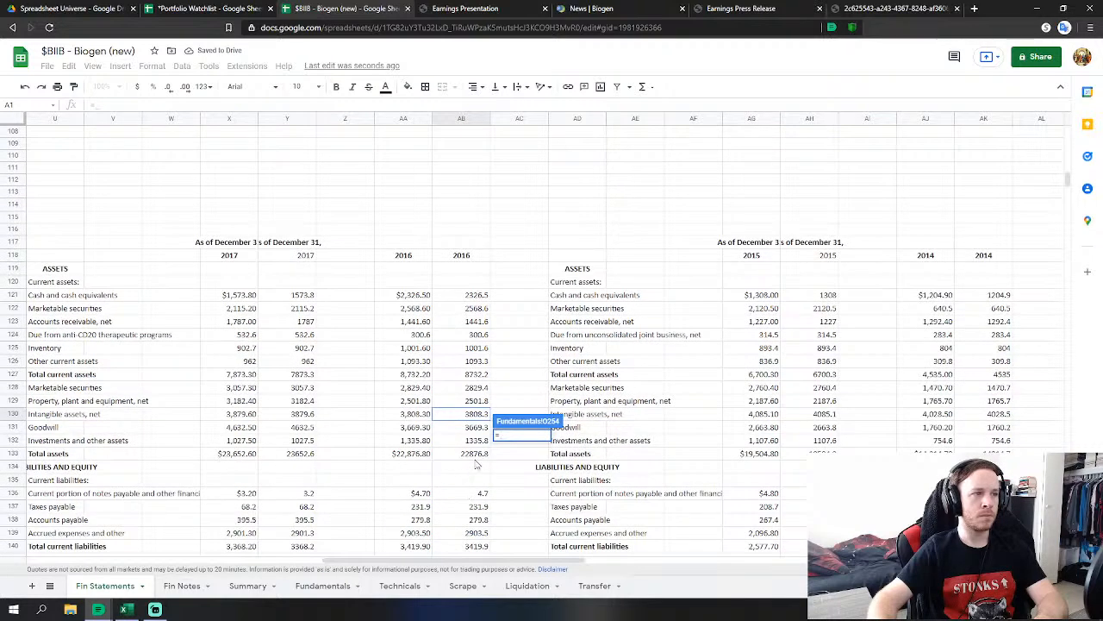
{"action": "left_click", "coordinate": [483, 439]}
{"action": "type", "text": "+"}
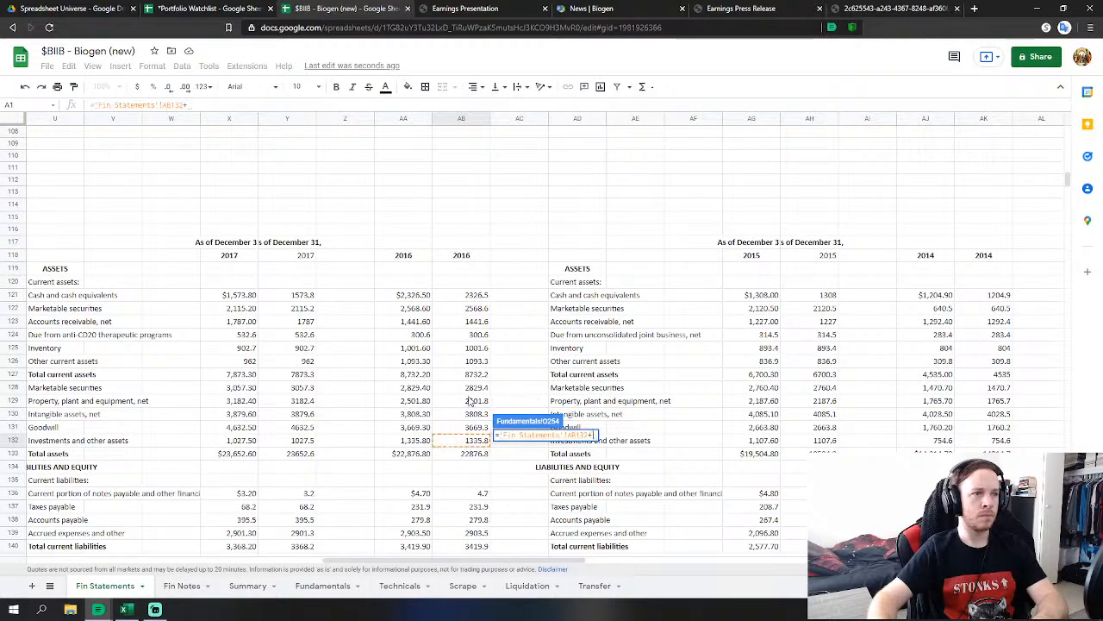
{"action": "left_click", "coordinate": [472, 388]}
{"action": "key", "text": "Return"}
{"action": "scroll", "coordinate": [534, 369], "scroll_direction": "down", "scroll_amount": 3}
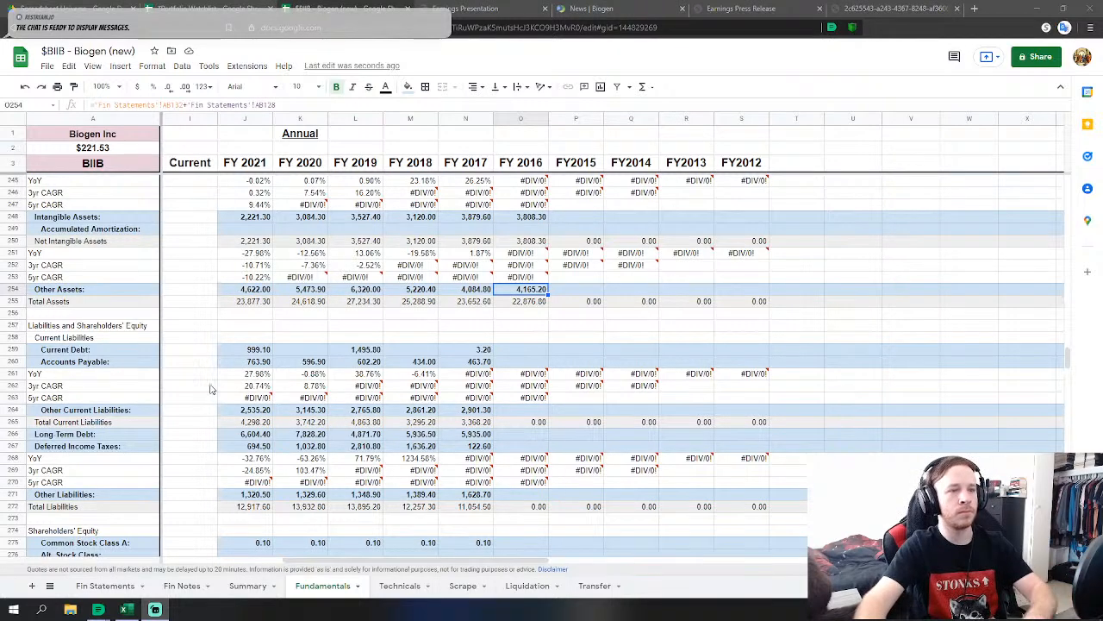
Link FY 2016 Current Debt to notes payable and Accounts Payable to taxes plus accounts payable.
{"action": "left_click", "coordinate": [523, 354]}
{"action": "type", "text": "="}
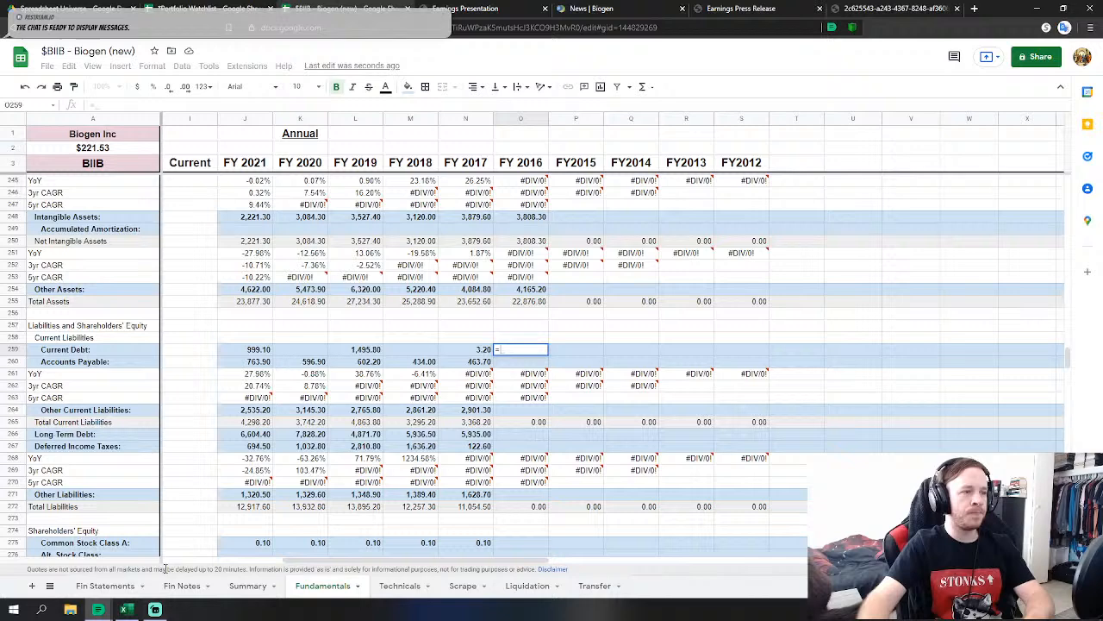
{"action": "left_click", "coordinate": [101, 588]}
{"action": "scroll", "coordinate": [428, 322], "scroll_direction": "down", "scroll_amount": 1}
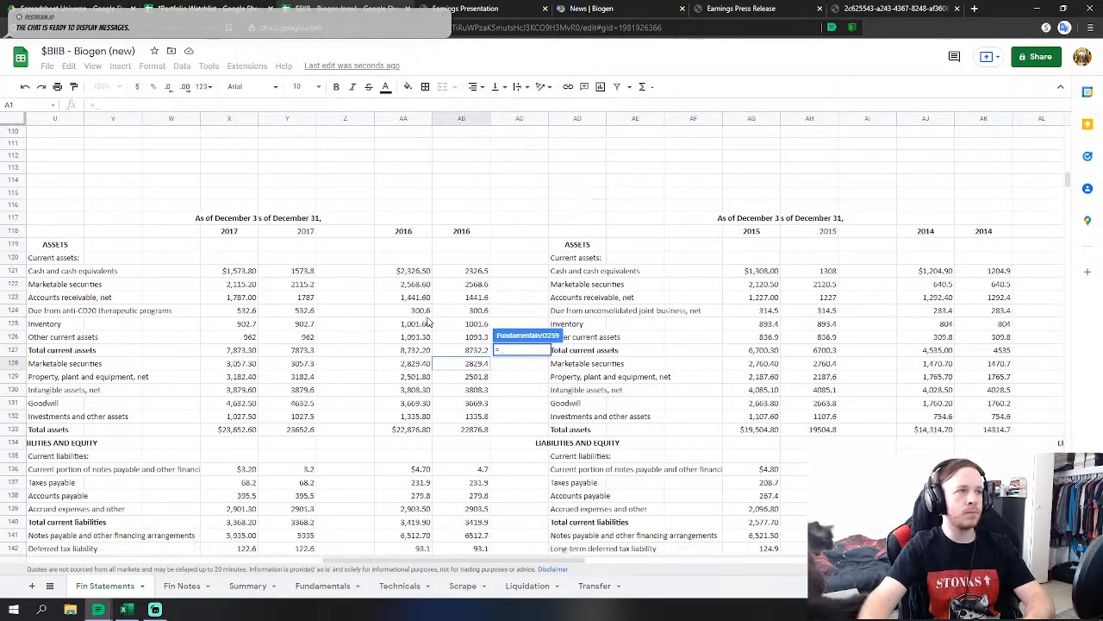
{"action": "left_click", "coordinate": [482, 471]}
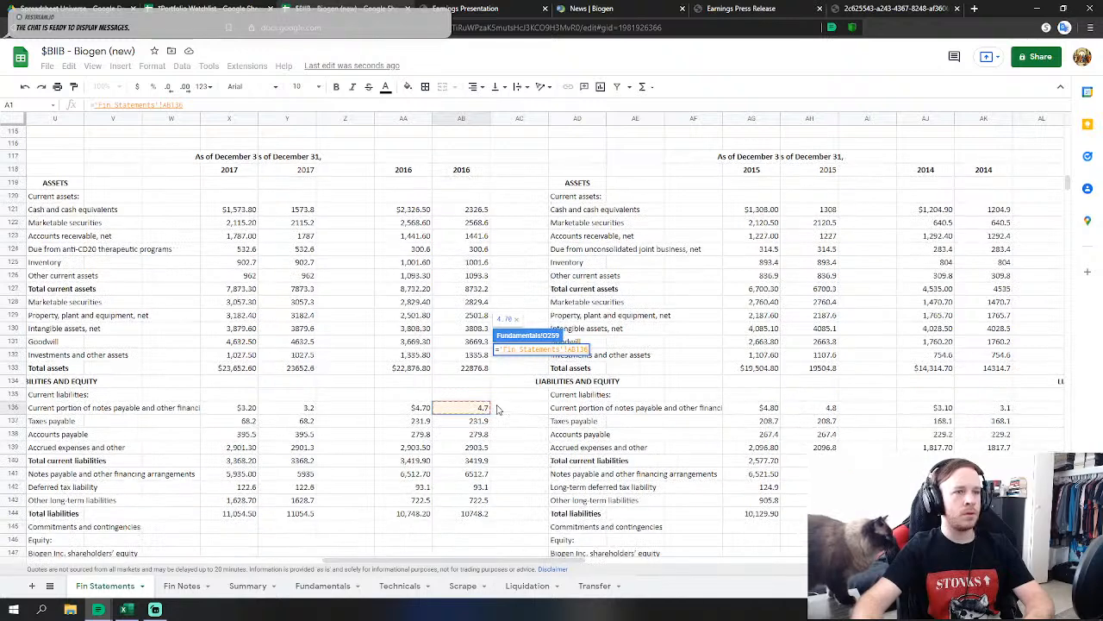
{"action": "key", "text": "Return"}
{"action": "scroll", "coordinate": [552, 419], "scroll_direction": "down", "scroll_amount": 1}
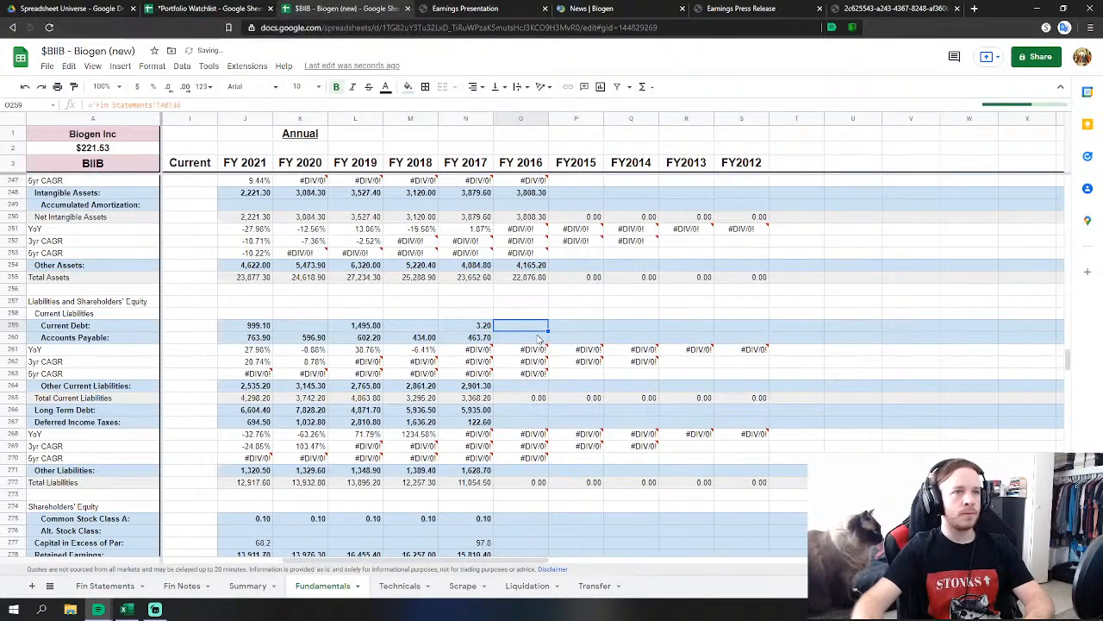
{"action": "type", "text": "="}
{"action": "left_click", "coordinate": [104, 586]}
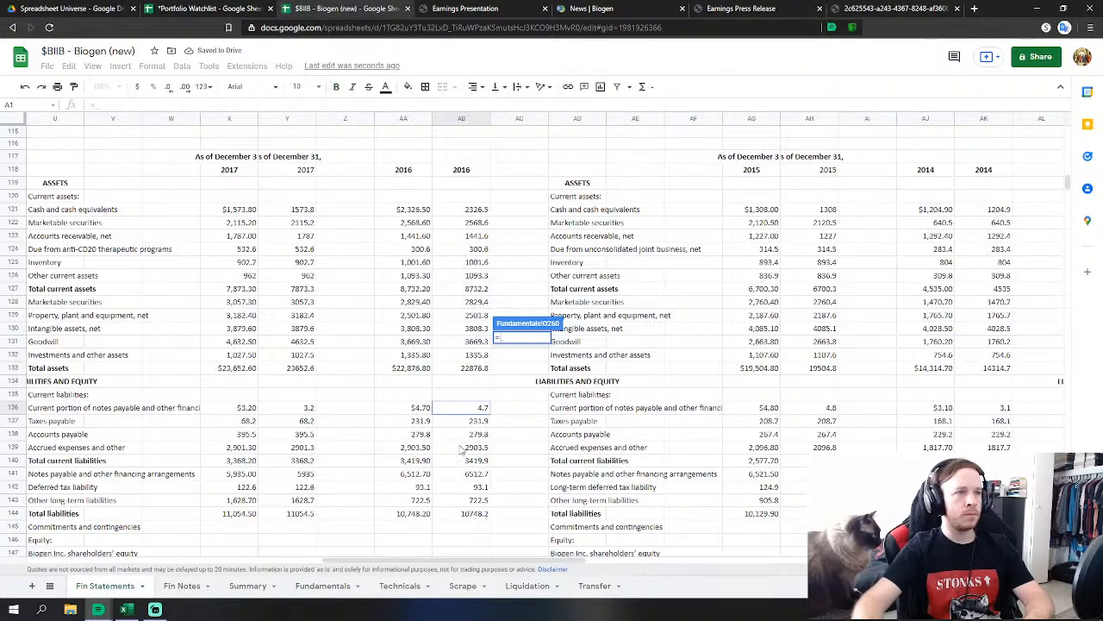
{"action": "left_click", "coordinate": [486, 422]}
{"action": "type", "text": "+"}
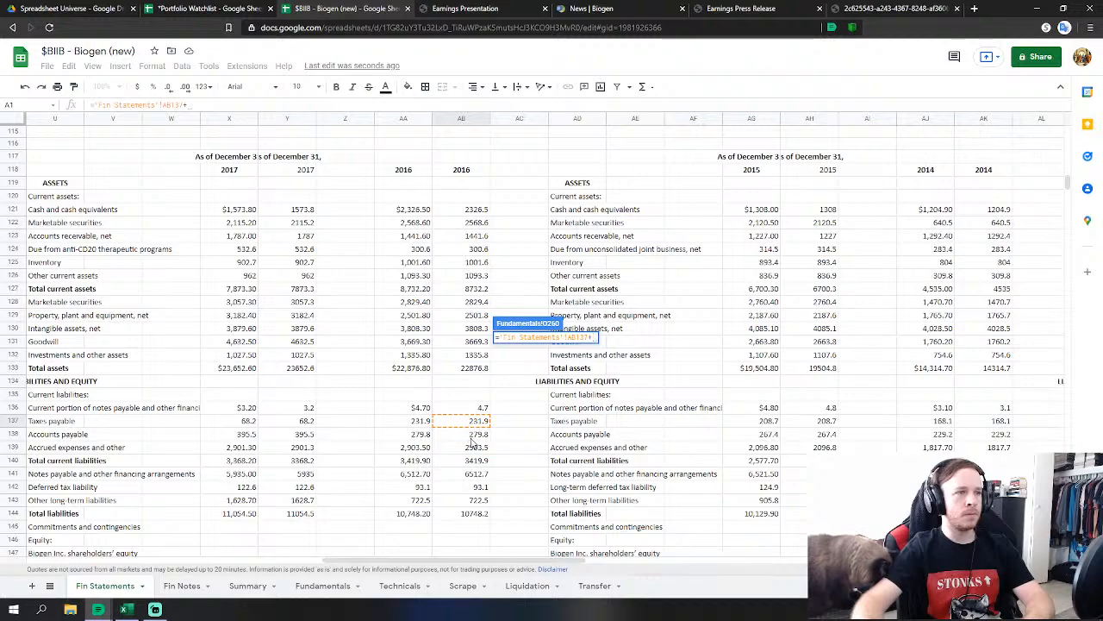
{"action": "left_click", "coordinate": [473, 436]}
{"action": "key", "text": "Return"}
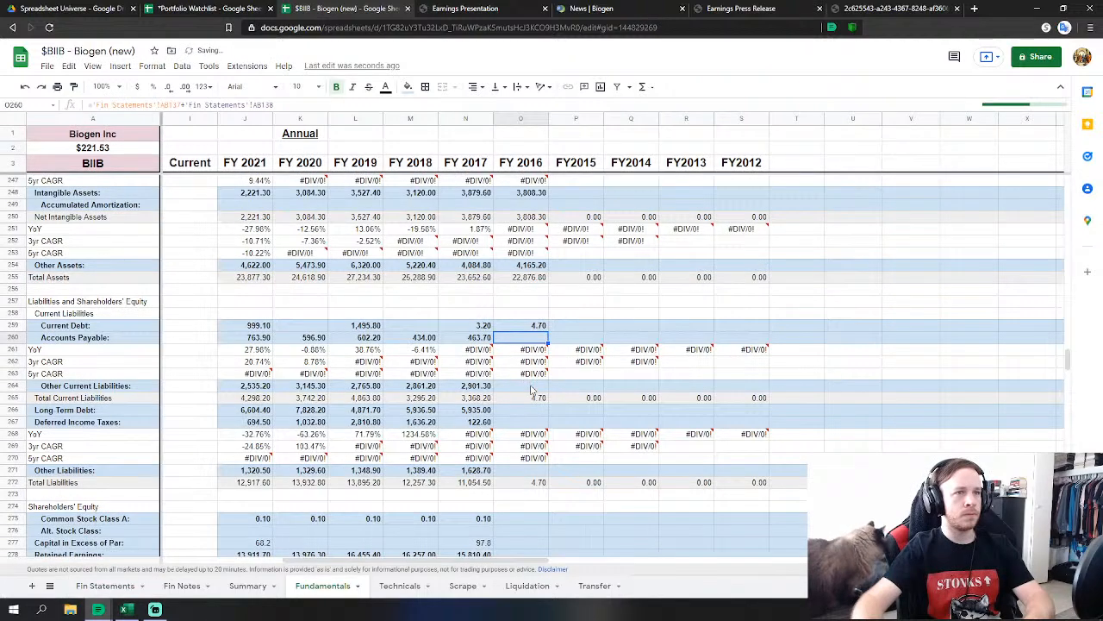
Link FY 2016 Other Current Liabilities, Long Term Debt and Deferred Income Taxes (93.1).
{"action": "left_click", "coordinate": [531, 387]}
{"action": "type", "text": "="}
{"action": "left_click", "coordinate": [104, 586]}
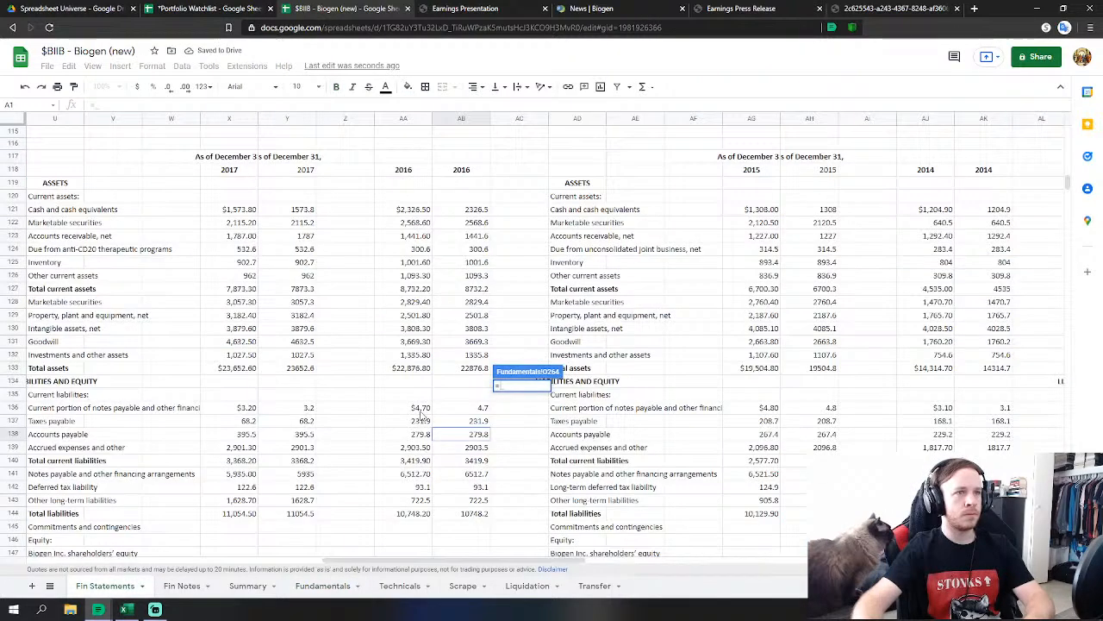
{"action": "left_click", "coordinate": [480, 448]}
{"action": "key", "text": "Return"}
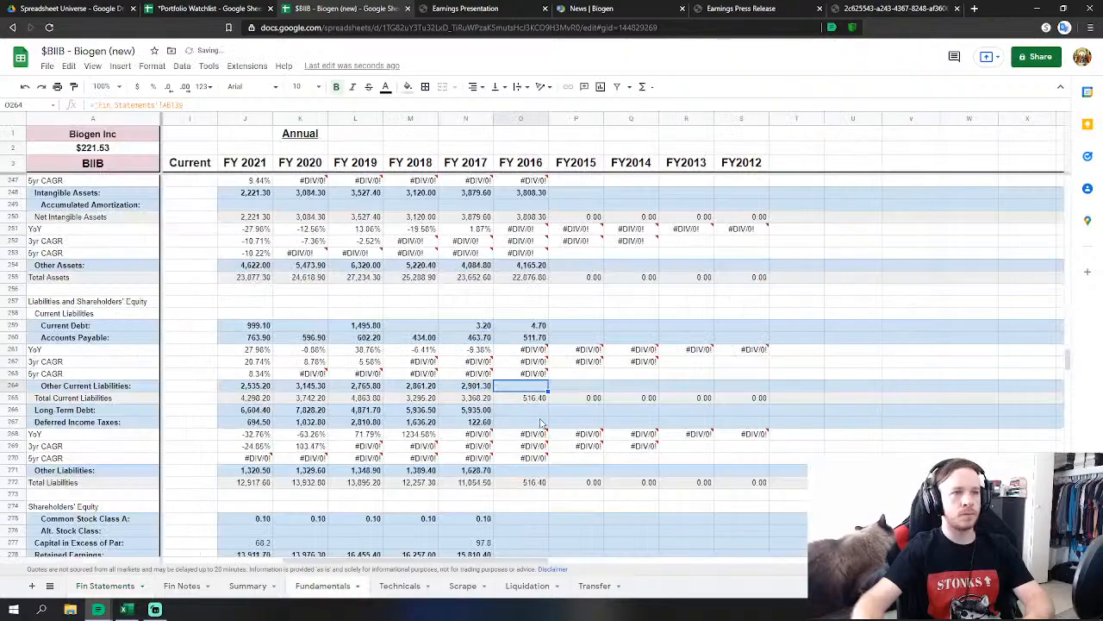
{"action": "left_click", "coordinate": [525, 412]}
{"action": "type", "text": "="}
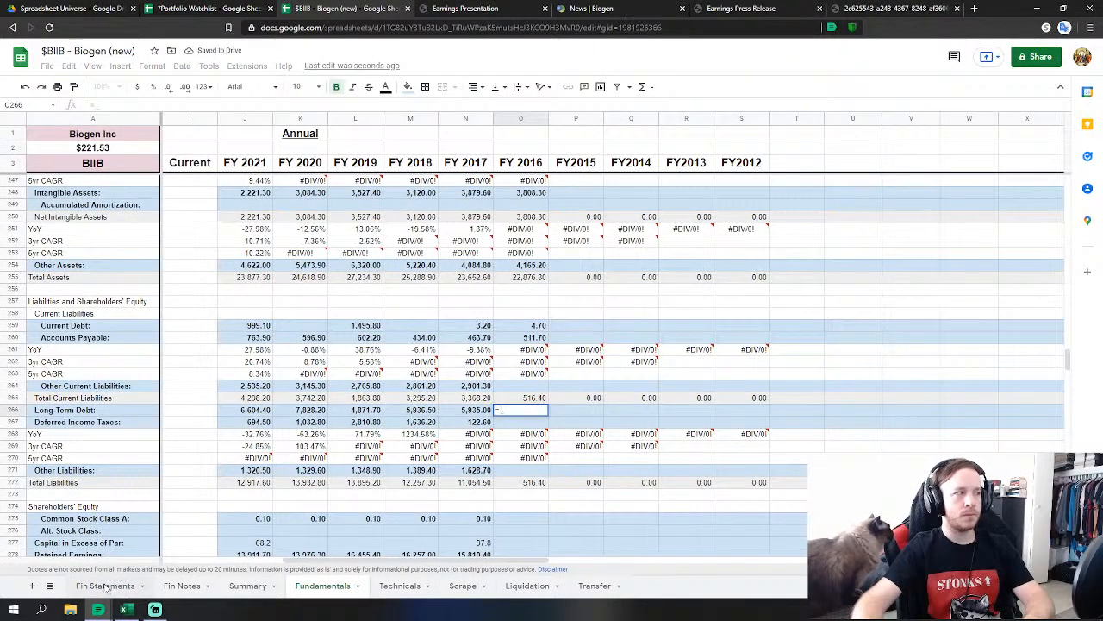
{"action": "left_click", "coordinate": [105, 586]}
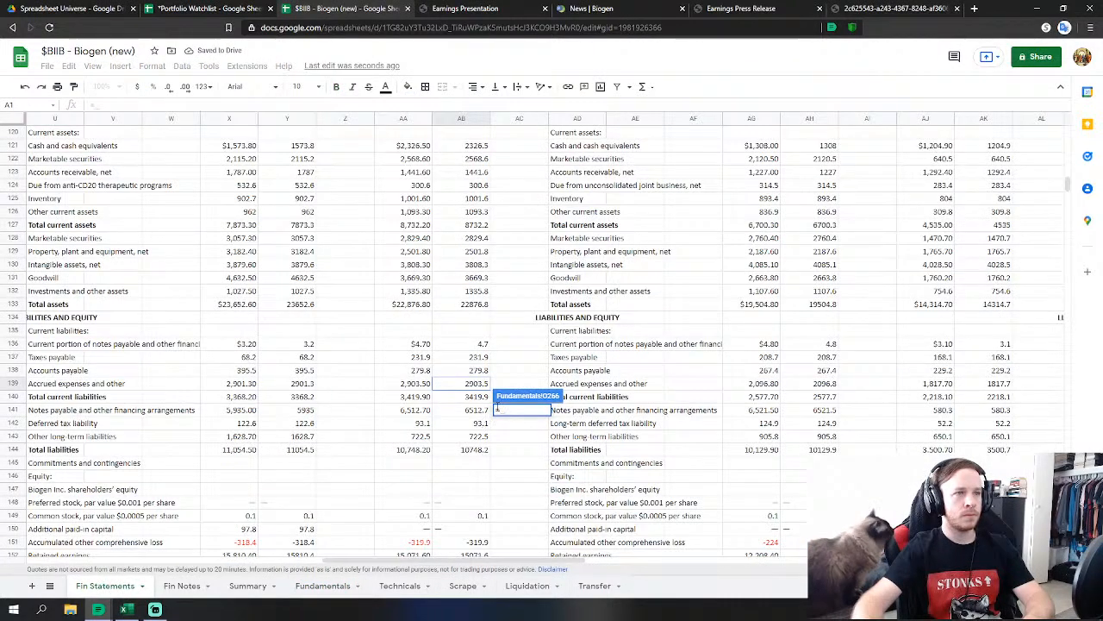
{"action": "left_click", "coordinate": [480, 411]}
{"action": "key", "text": "Return"}
{"action": "key", "text": "Down"}
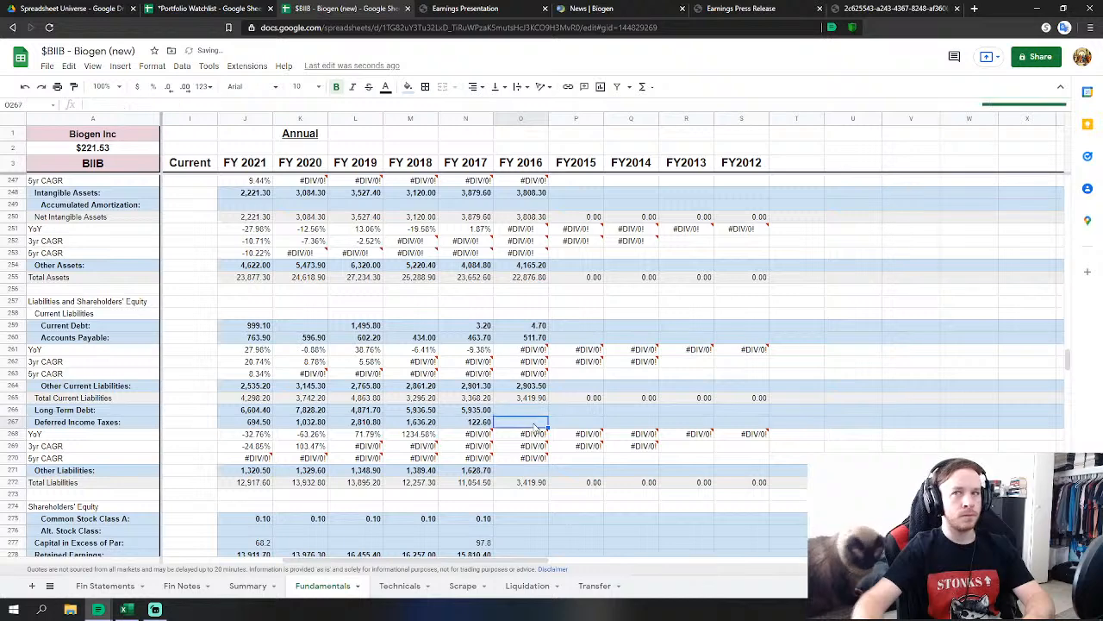
{"action": "type", "text": "="}
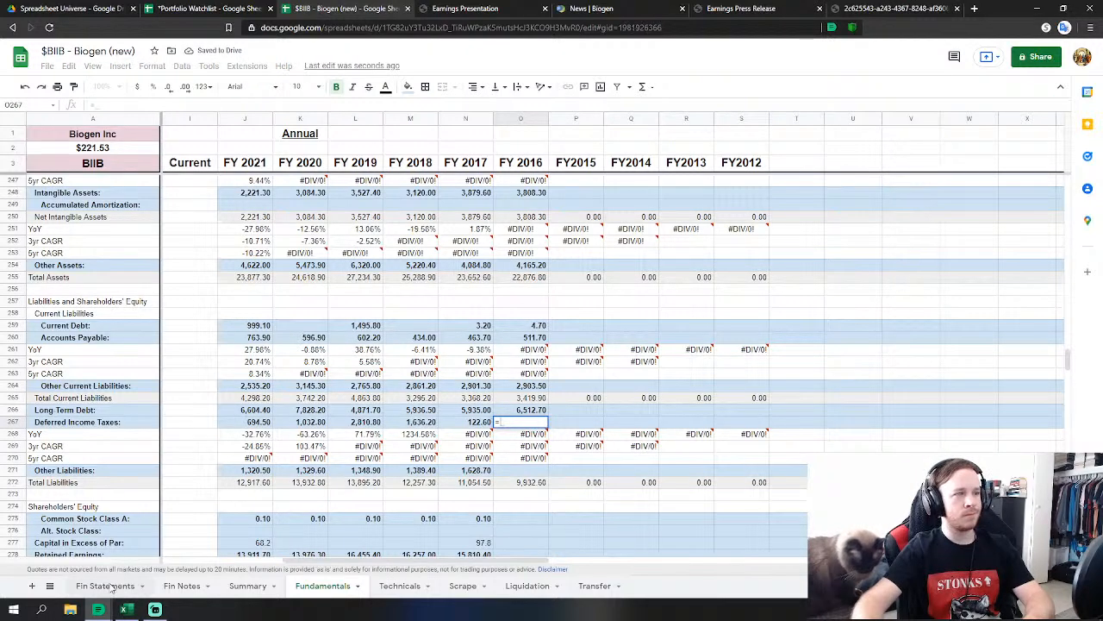
{"action": "left_click", "coordinate": [105, 586]}
{"action": "left_click", "coordinate": [481, 423]}
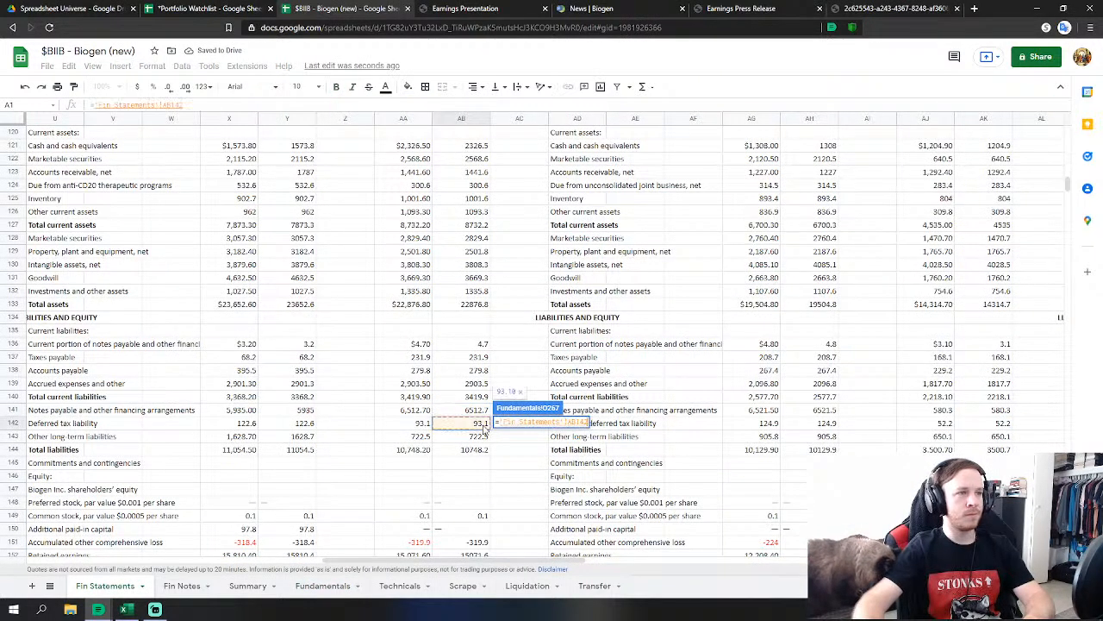
{"action": "key", "text": "Return"}
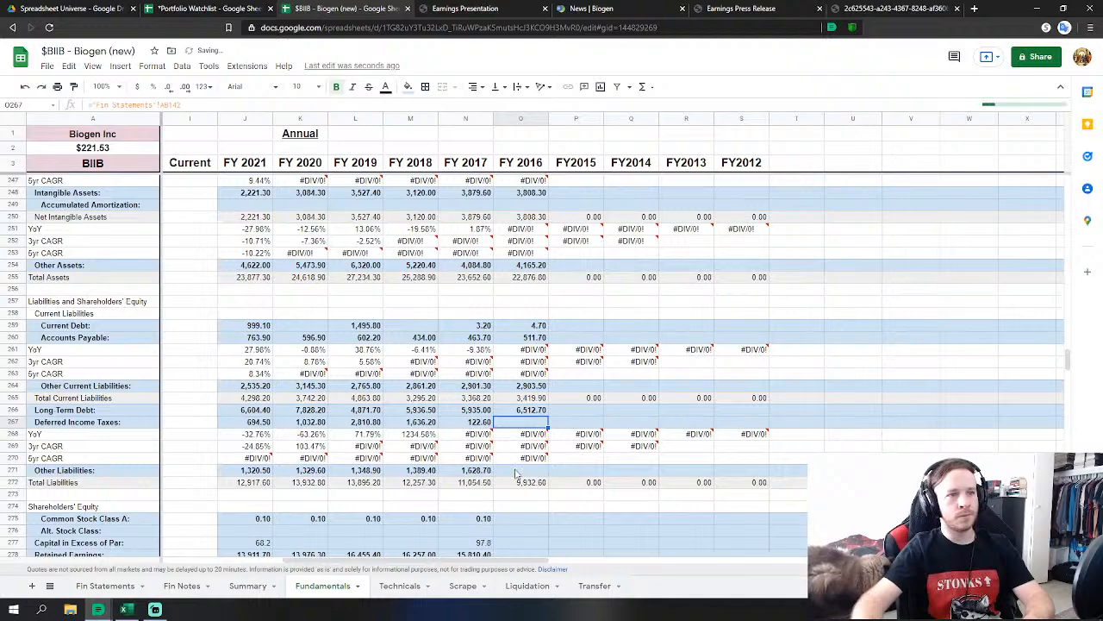
Link FY 2016 Other Liabilities (722.5) and Common Stock Class A to Fin Statements.
{"action": "left_click", "coordinate": [517, 469]}
{"action": "type", "text": "="}
{"action": "left_click", "coordinate": [106, 586]}
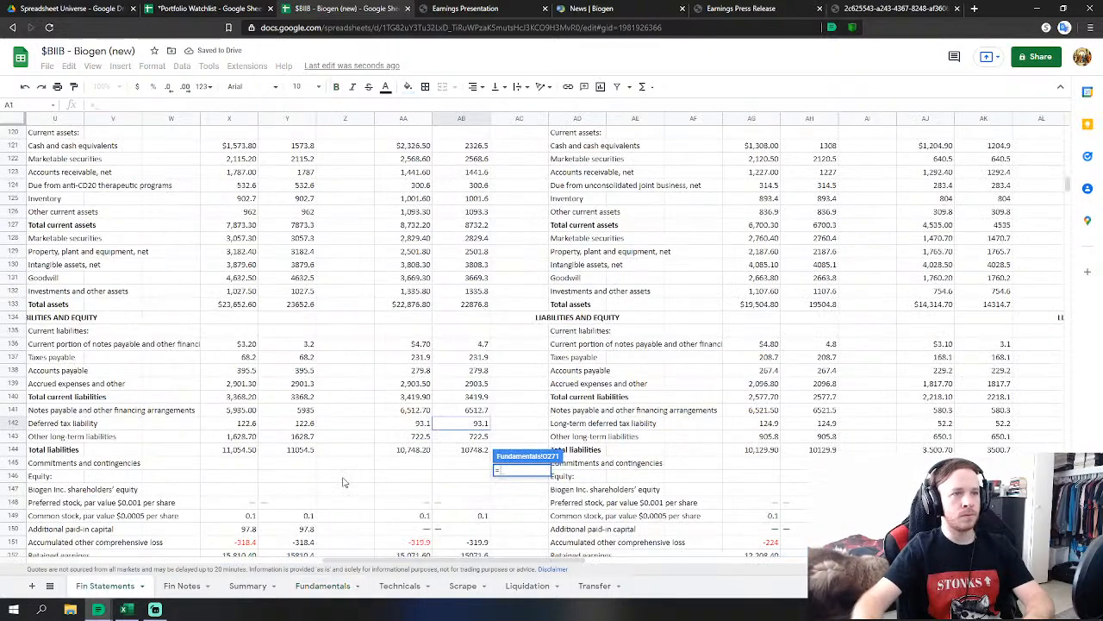
{"action": "left_click", "coordinate": [481, 436]}
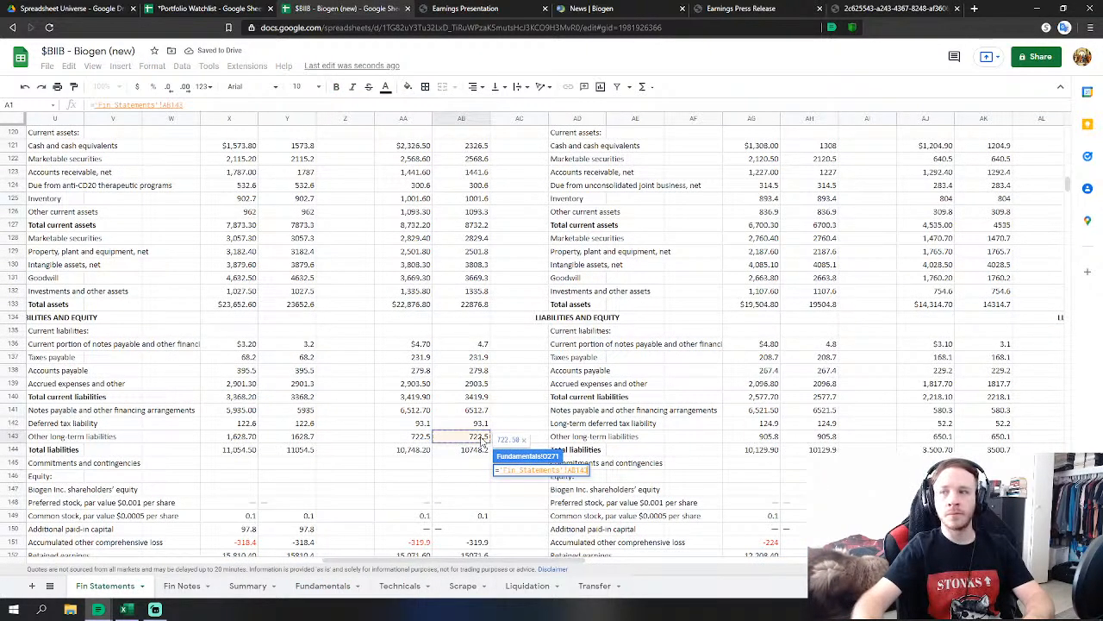
{"action": "key", "text": "Return"}
{"action": "scroll", "coordinate": [344, 483], "scroll_direction": "down", "scroll_amount": 3}
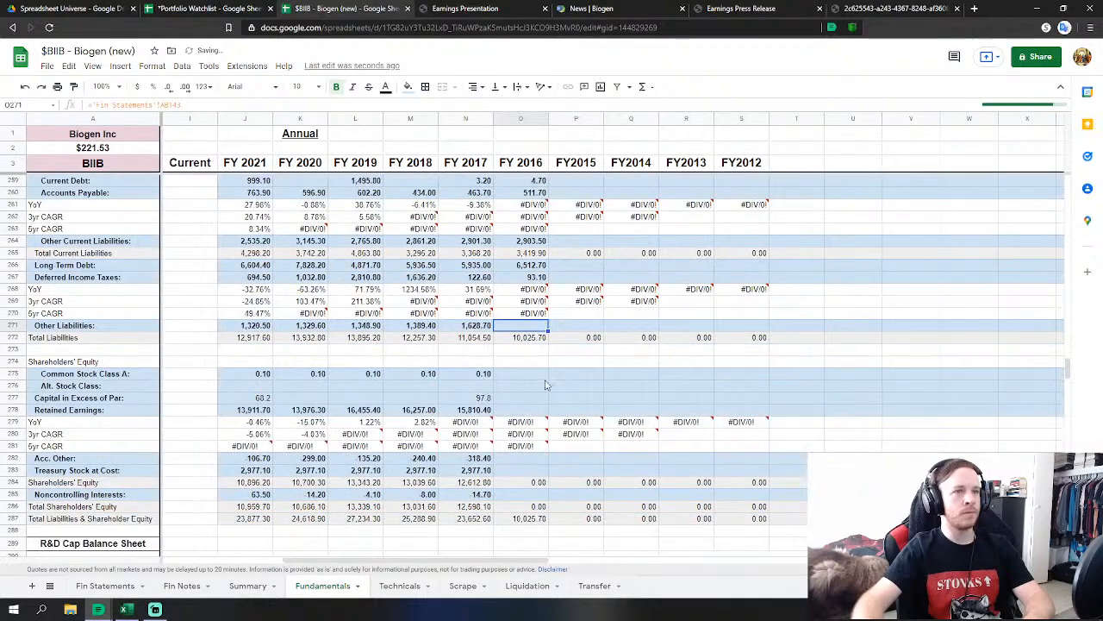
{"action": "key", "text": "Down"}
{"action": "key", "text": "Down"}
{"action": "key", "text": "Down"}
{"action": "key", "text": "Down"}
{"action": "type", "text": "="}
{"action": "left_click", "coordinate": [101, 587]}
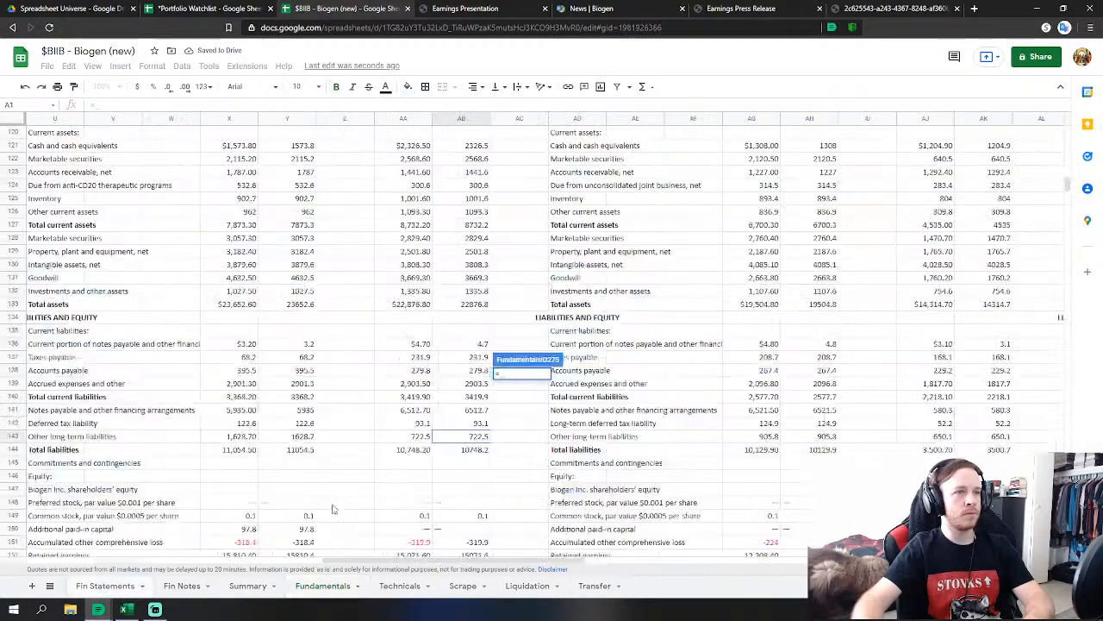
{"action": "left_click", "coordinate": [471, 423]}
{"action": "key", "text": "Return"}
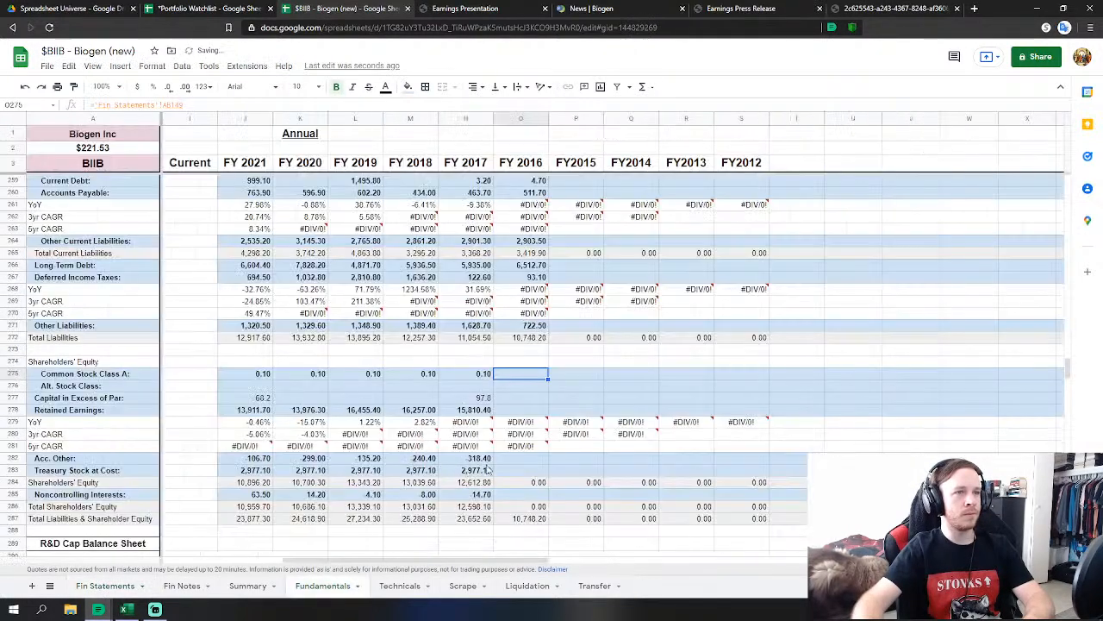
Link FY 2016 accumulated other comprehensive loss and Retained Earnings to their 2016 figures.
{"action": "key", "text": "Down"}
{"action": "key", "text": "Down"}
{"action": "key", "text": "Down"}
{"action": "key", "text": "Down"}
{"action": "key", "text": "Down"}
{"action": "key", "text": "Down"}
{"action": "key", "text": "Down"}
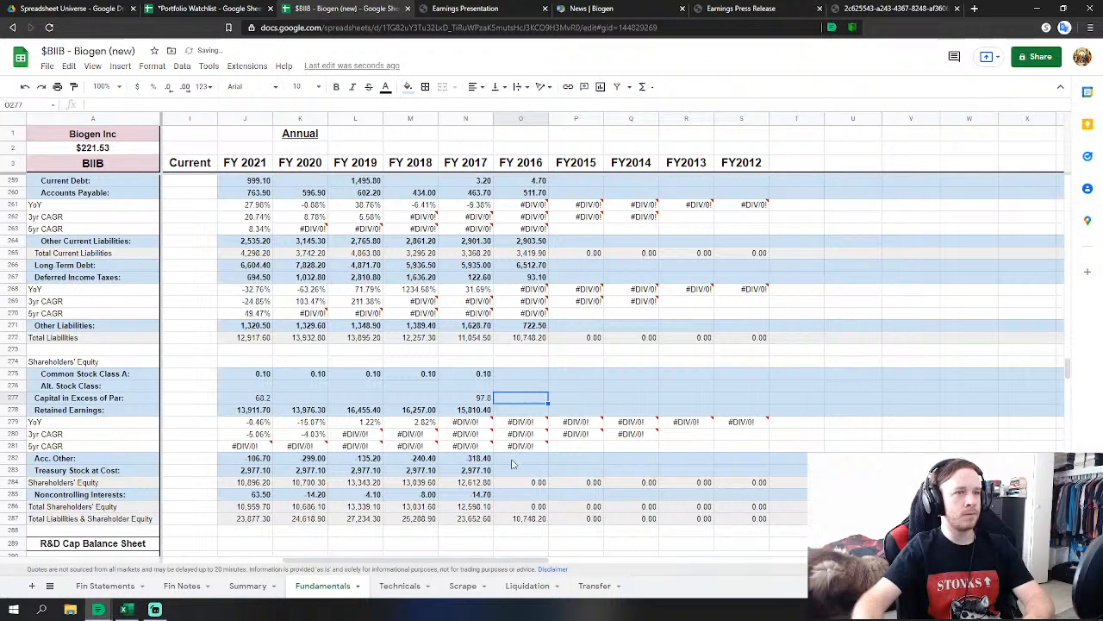
{"action": "type", "text": "="}
{"action": "left_click", "coordinate": [96, 587]}
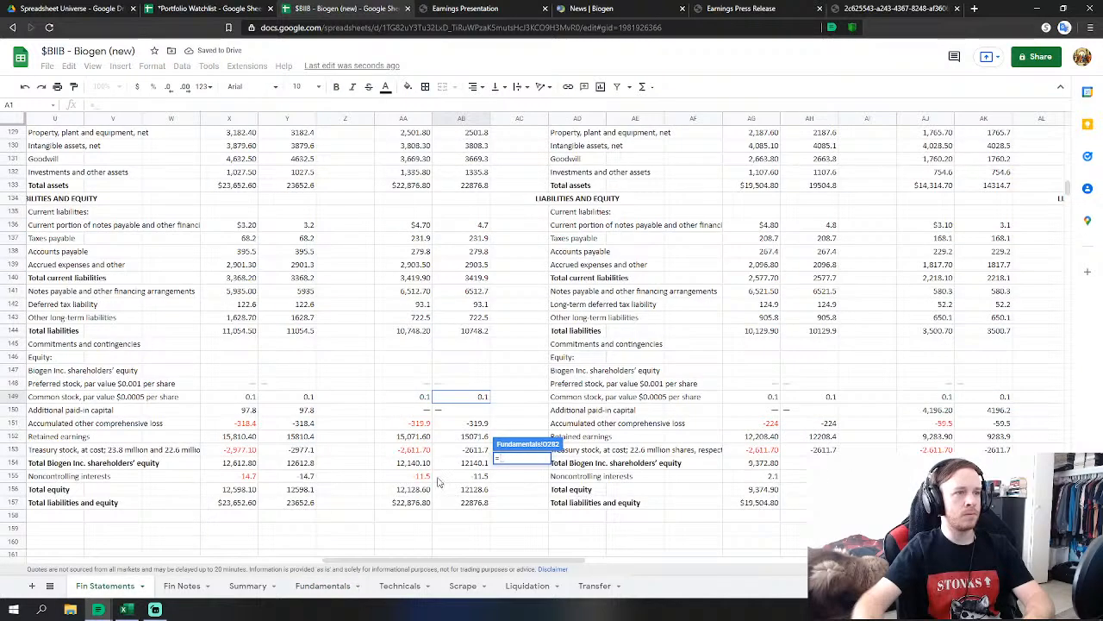
{"action": "left_click", "coordinate": [473, 428]}
{"action": "key", "text": "Return"}
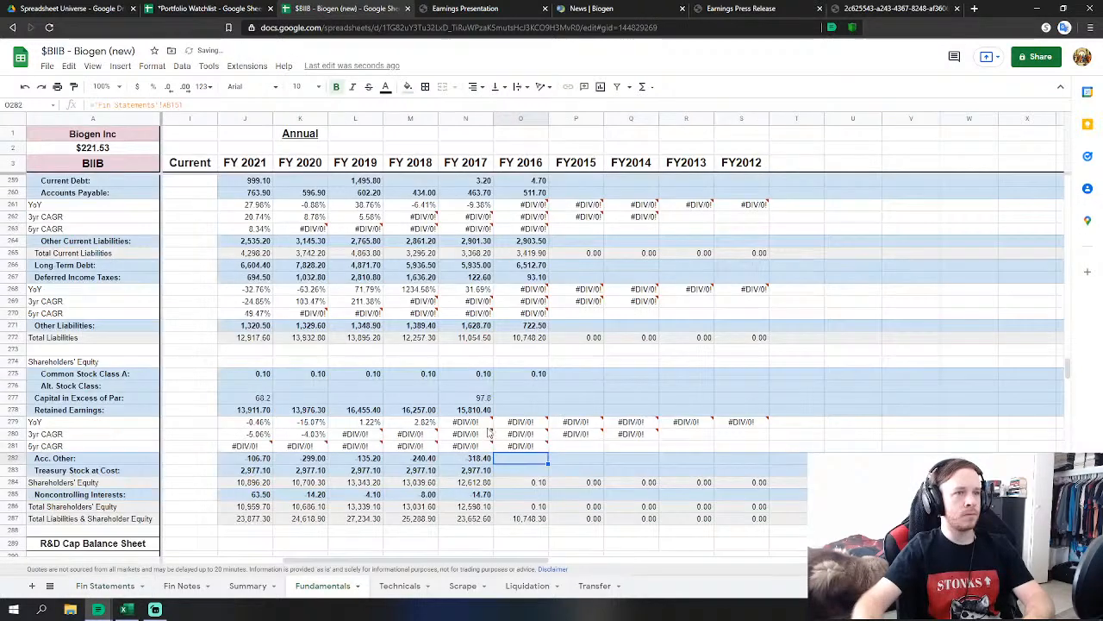
{"action": "left_click", "coordinate": [538, 412]}
{"action": "type", "text": "="}
{"action": "left_click", "coordinate": [105, 585]}
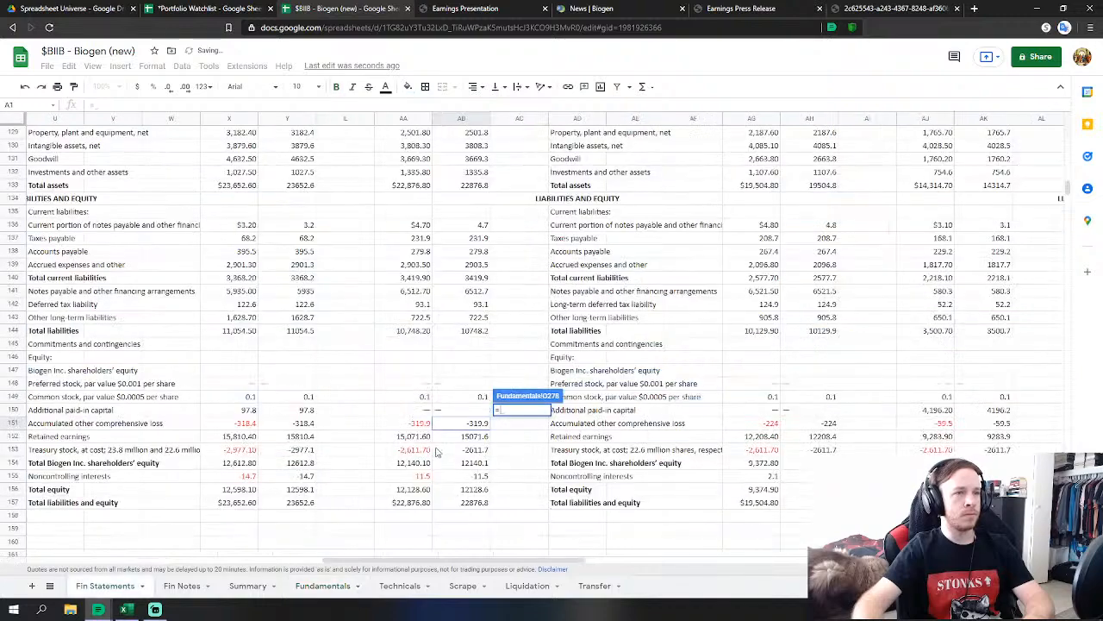
{"action": "left_click", "coordinate": [473, 439]}
{"action": "key", "text": "Return"}
Link O283 to AB153 (2,611.70) and O285 to AB155 (11.50).
{"action": "left_click", "coordinate": [503, 471]}
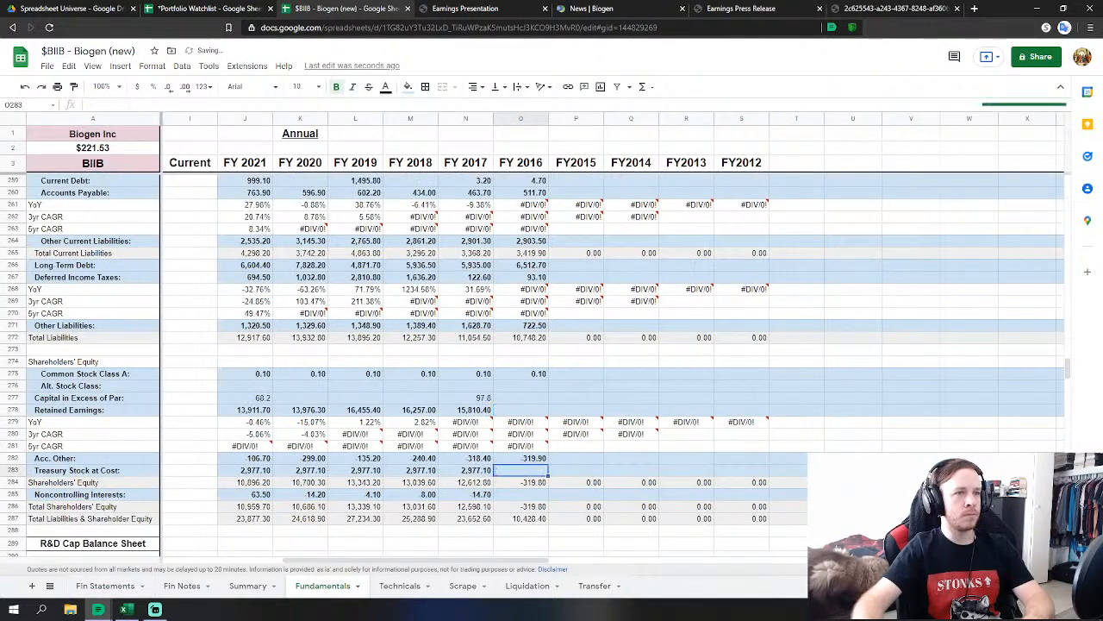
{"action": "type", "text": "="}
{"action": "left_click", "coordinate": [104, 585]}
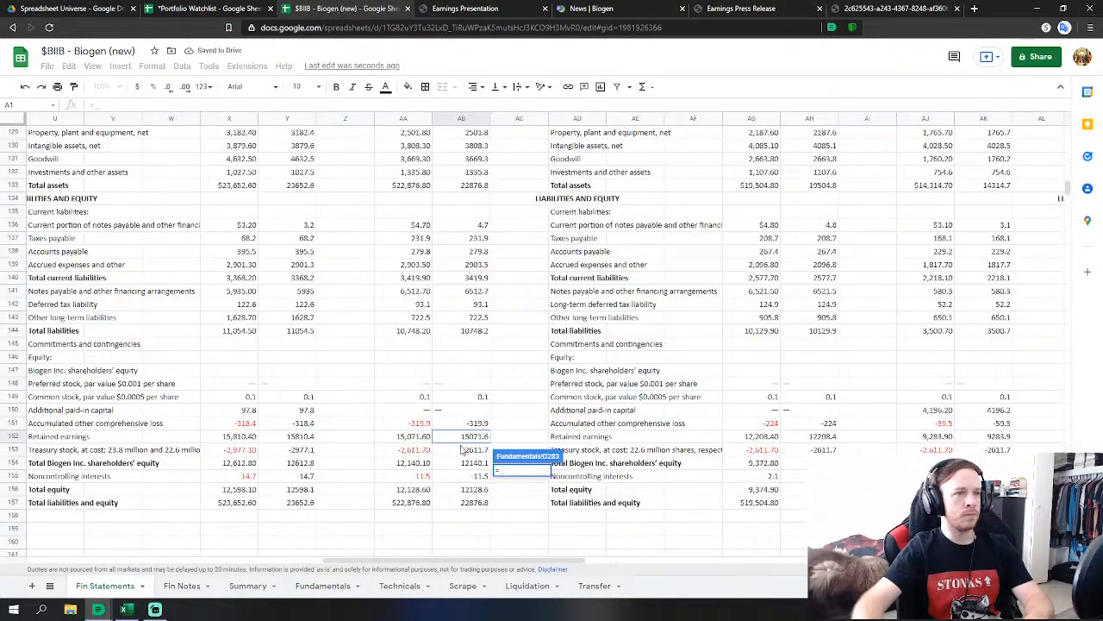
{"action": "left_click", "coordinate": [476, 449]}
{"action": "key", "text": "Return"}
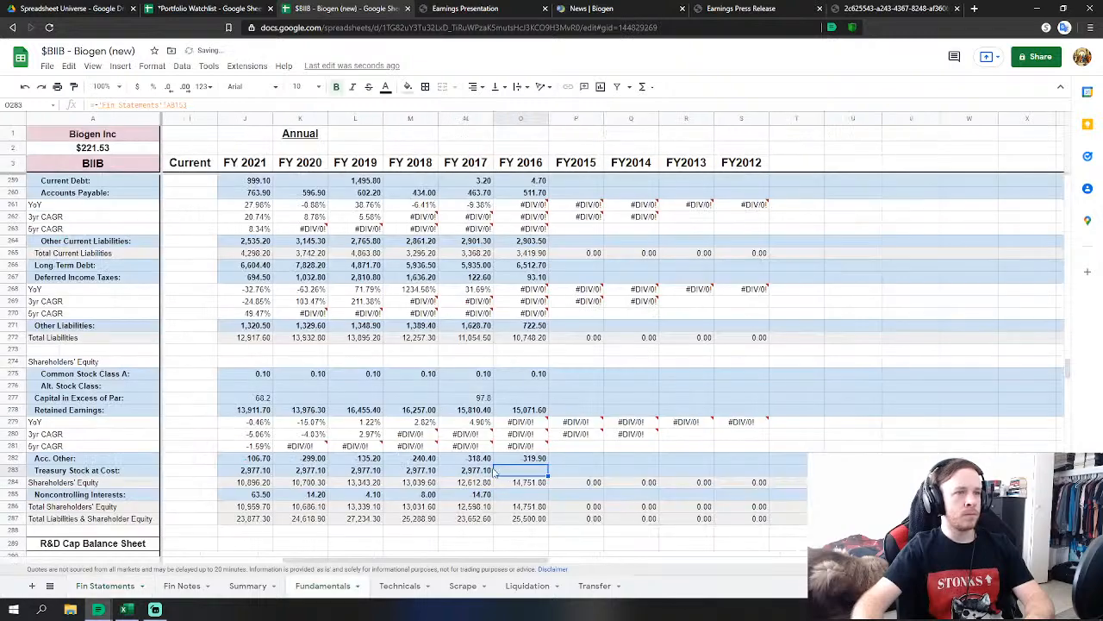
{"action": "left_click", "coordinate": [527, 492]}
{"action": "type", "text": "="}
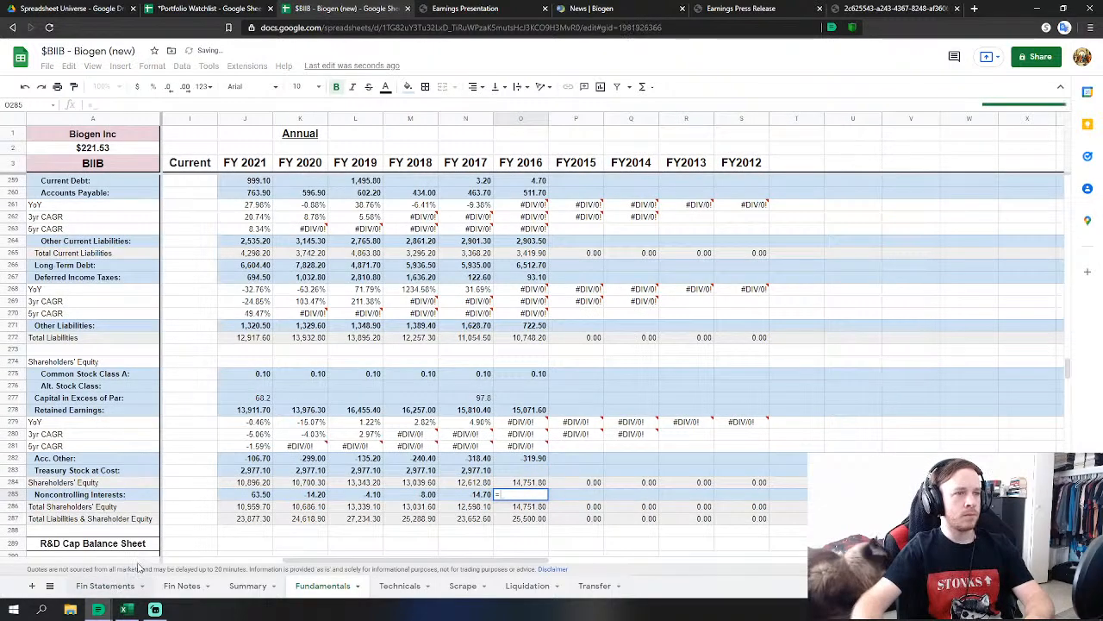
{"action": "left_click", "coordinate": [104, 585]}
{"action": "left_click", "coordinate": [450, 479]}
{"action": "key", "text": "Return"}
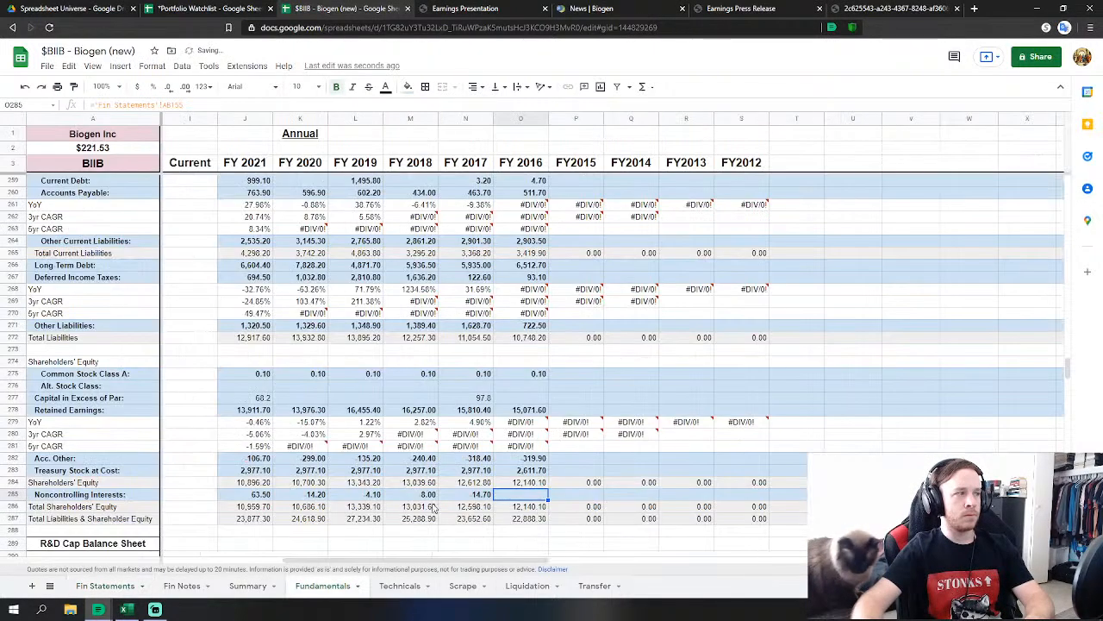
{"action": "scroll", "coordinate": [448, 488], "scroll_direction": "up", "scroll_amount": 2}
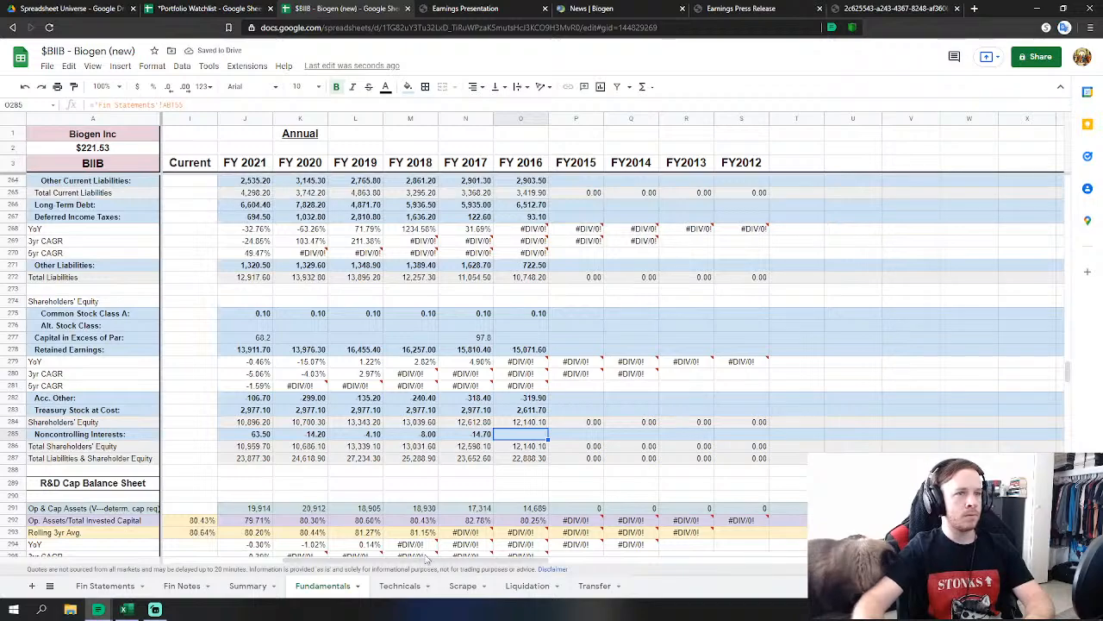
{"action": "left_click_drag", "start_coordinate": [414, 562], "coordinate": [450, 560]}
{"action": "scroll", "coordinate": [775, 387], "scroll_direction": "up", "scroll_amount": 2}
Begin an = formula in P32 and scroll Fin Statements to the 2015 income statement.
{"action": "left_click", "coordinate": [1053, 373]}
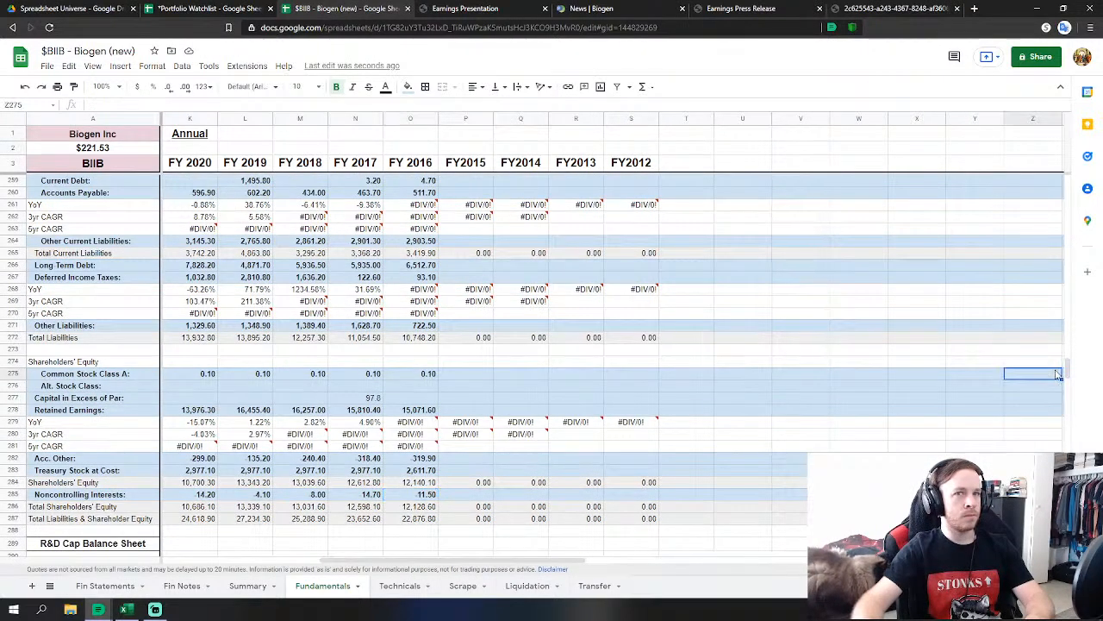
{"action": "left_click_drag", "start_coordinate": [1068, 373], "coordinate": [1032, 207]}
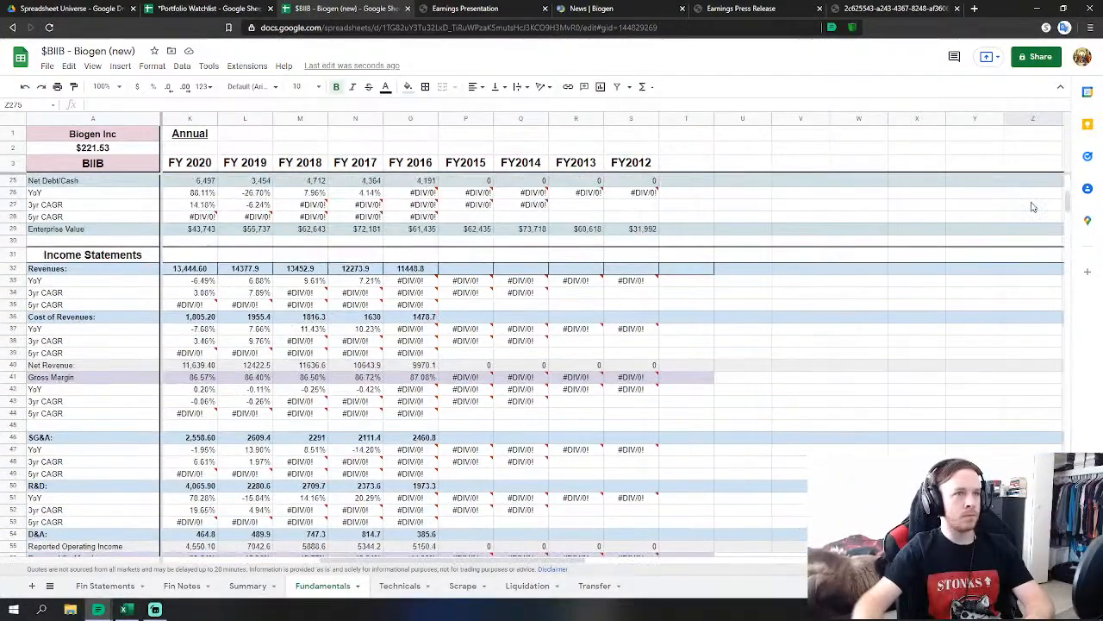
{"action": "left_click", "coordinate": [446, 270]}
{"action": "type", "text": "="}
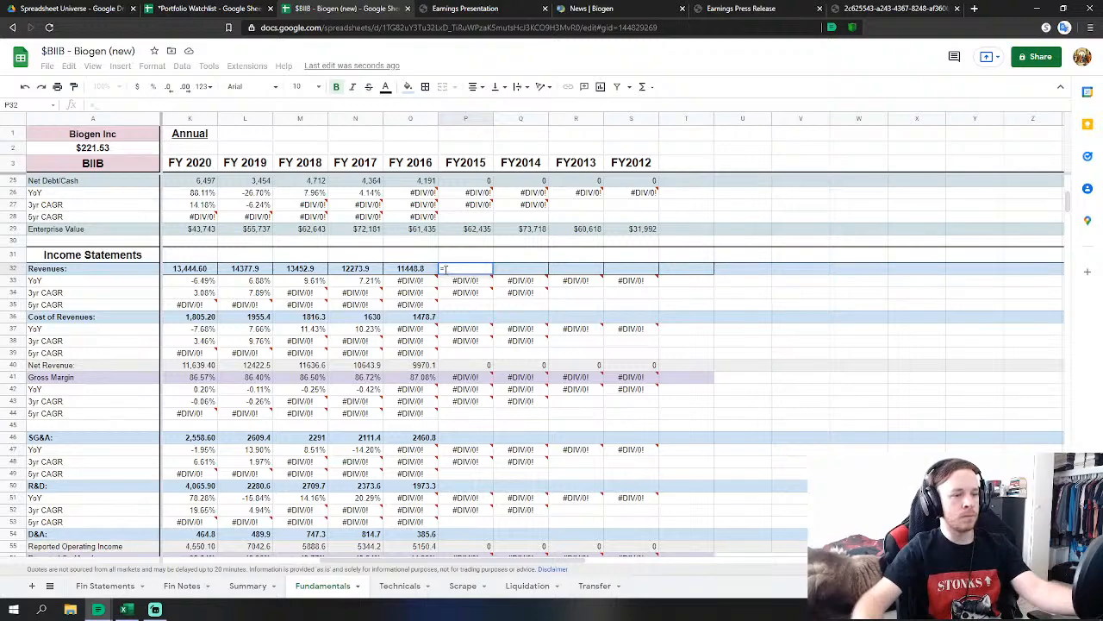
{"action": "left_click", "coordinate": [120, 586]}
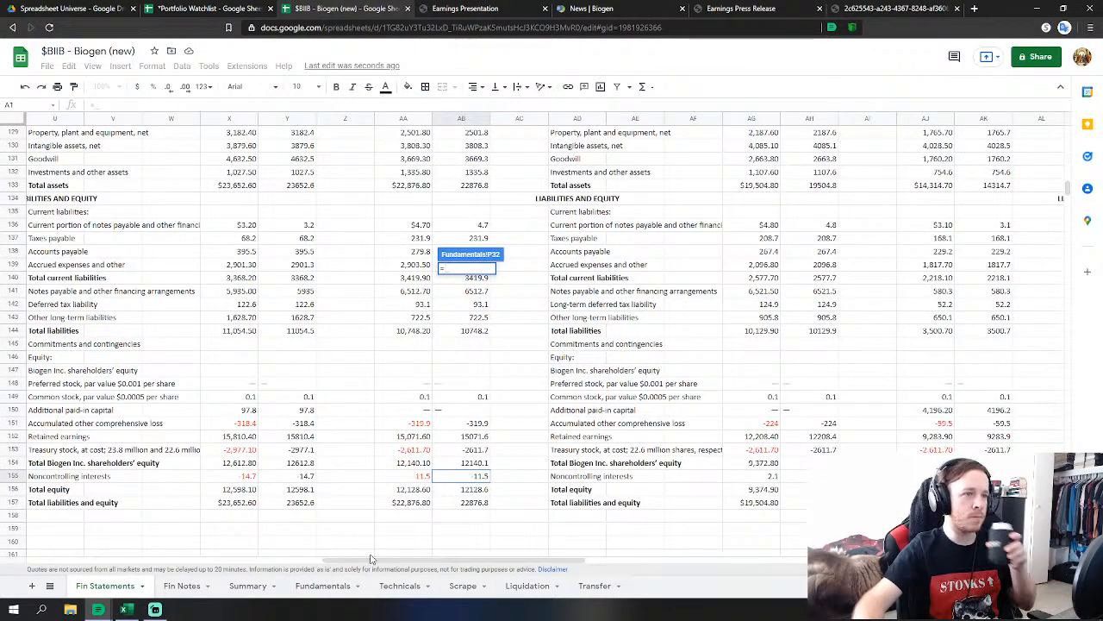
{"action": "left_click_drag", "start_coordinate": [371, 558], "coordinate": [513, 545]}
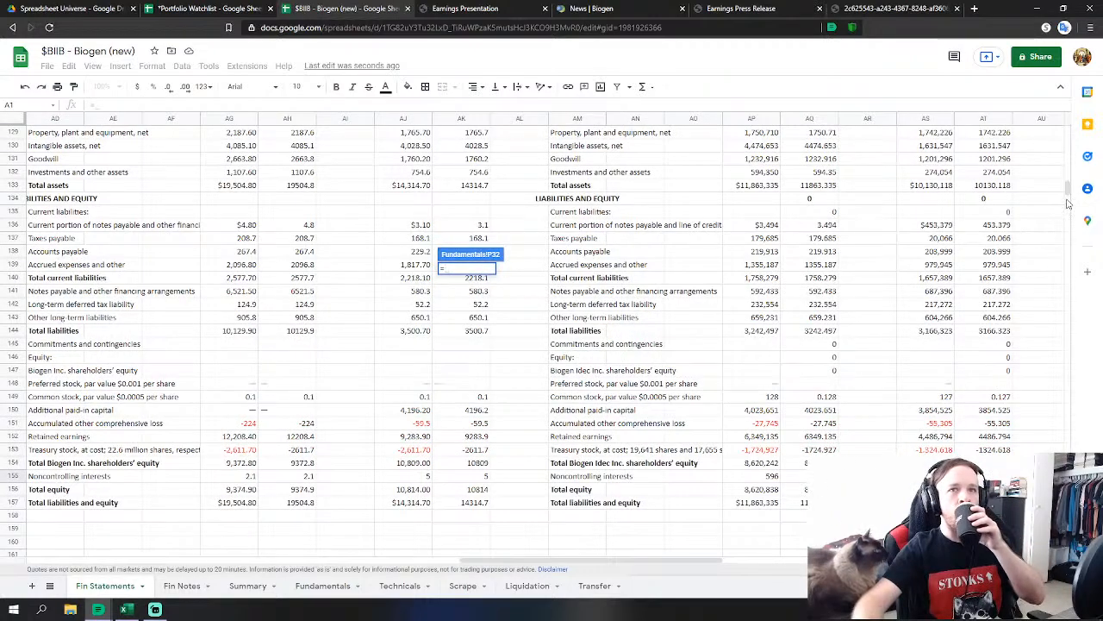
{"action": "left_click_drag", "start_coordinate": [1067, 200], "coordinate": [1069, 123]}
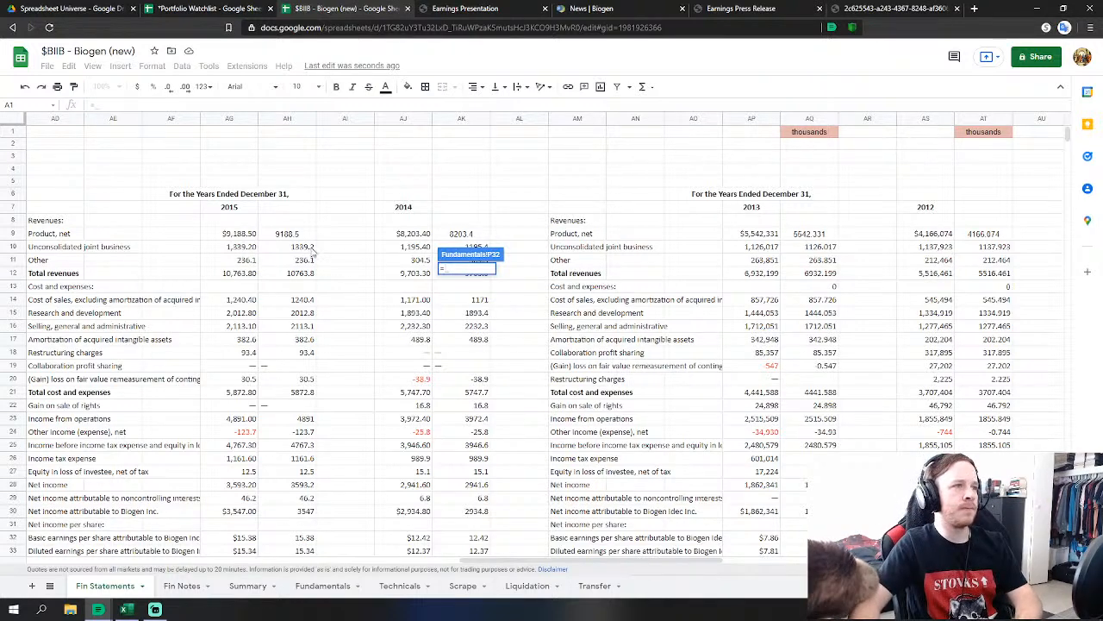
Link FY2015 Revenues to 'Fin Statements'!AH12 and Cost of Revenues to AH14.
{"action": "left_click", "coordinate": [306, 273]}
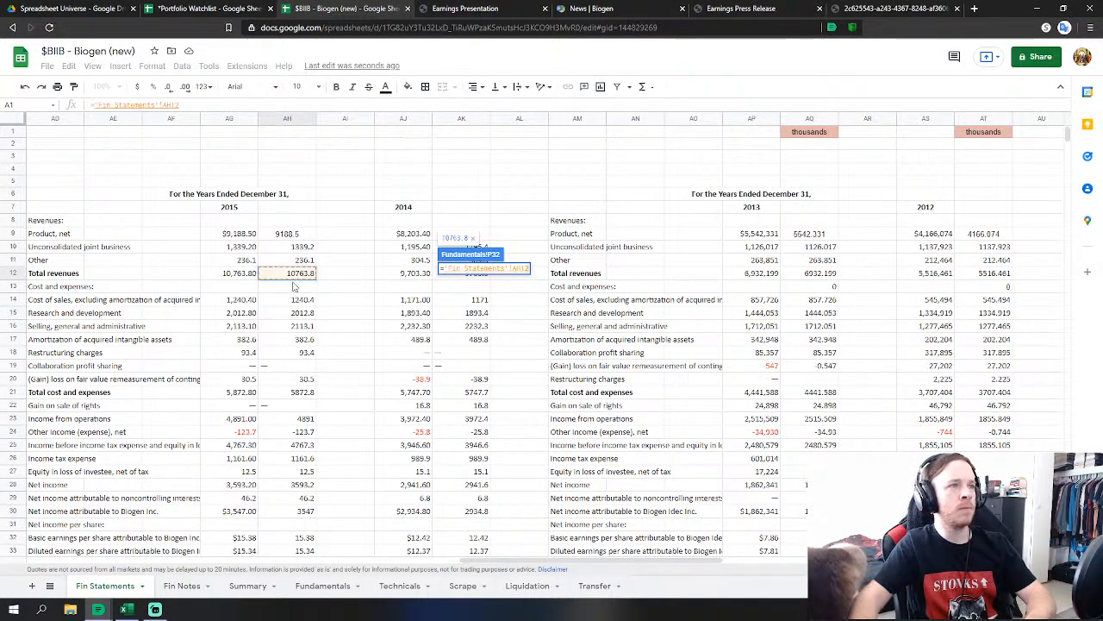
{"action": "key", "text": "Return"}
{"action": "left_click", "coordinate": [461, 319]}
{"action": "type", "text": "="}
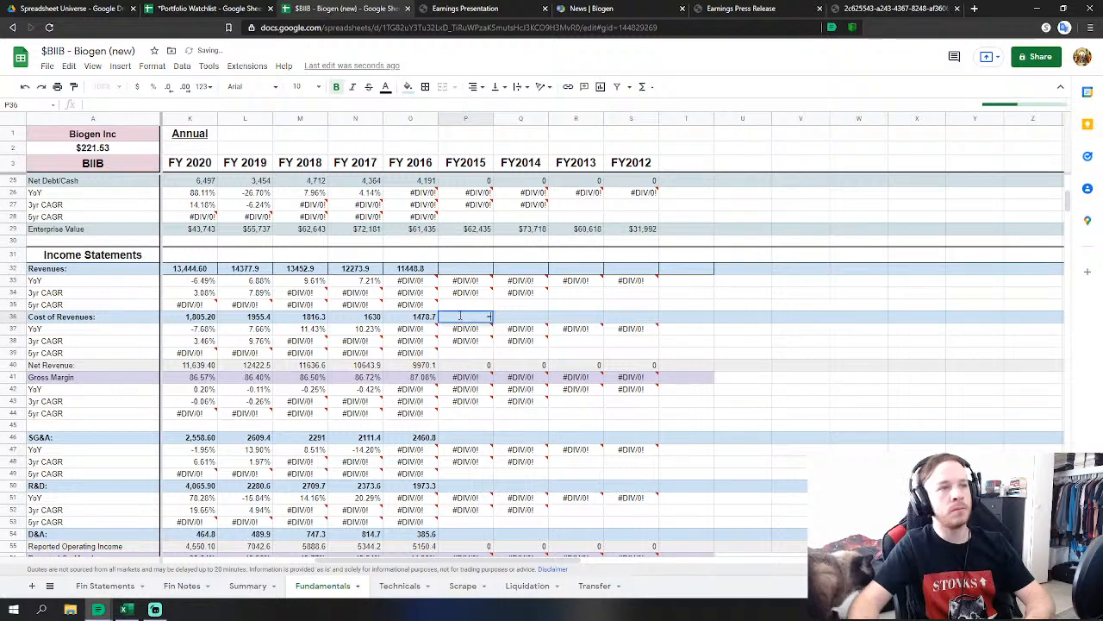
{"action": "left_click", "coordinate": [105, 586]}
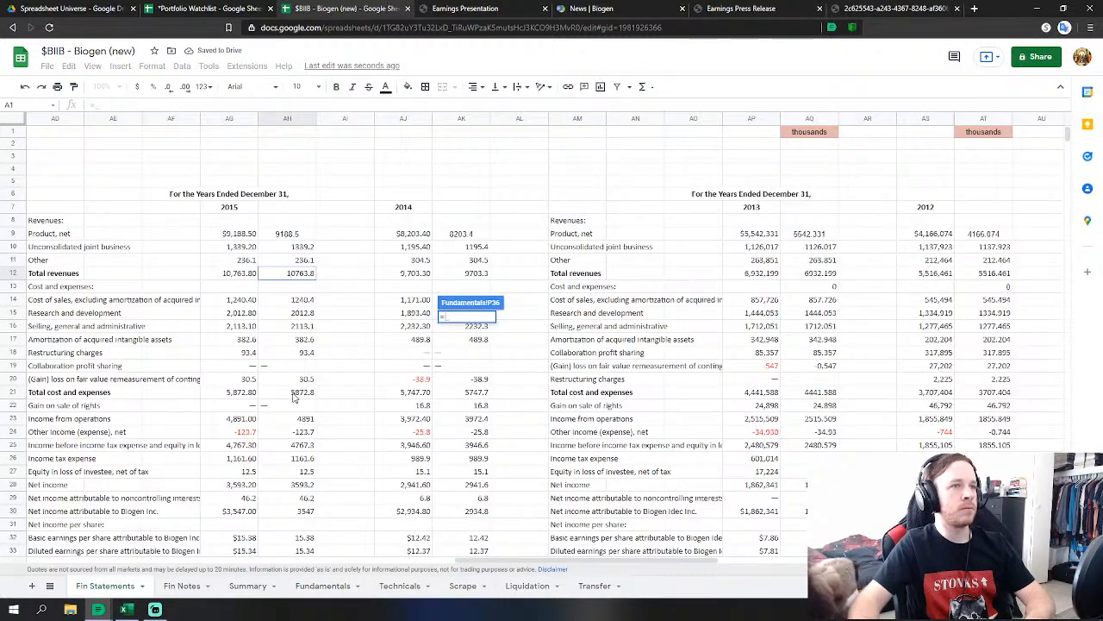
{"action": "left_click", "coordinate": [302, 302]}
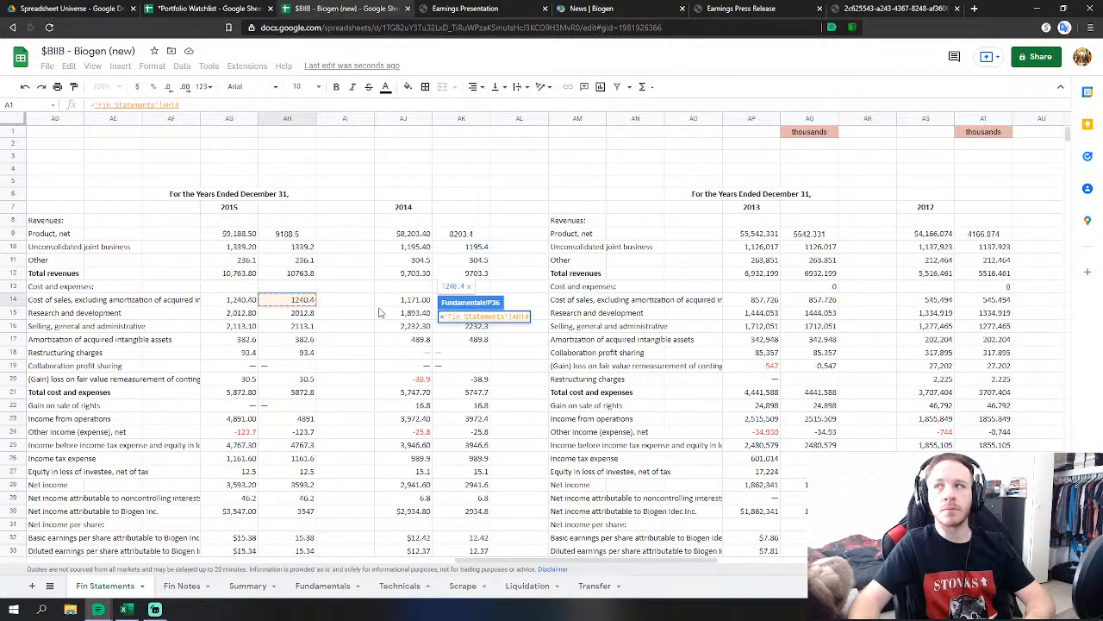
{"action": "key", "text": "Return"}
Set FY2015 SG&A in P46 to ='Fin Statements'!AH16+AH18+AH20.
{"action": "scroll", "coordinate": [474, 380], "scroll_direction": "down", "scroll_amount": 1}
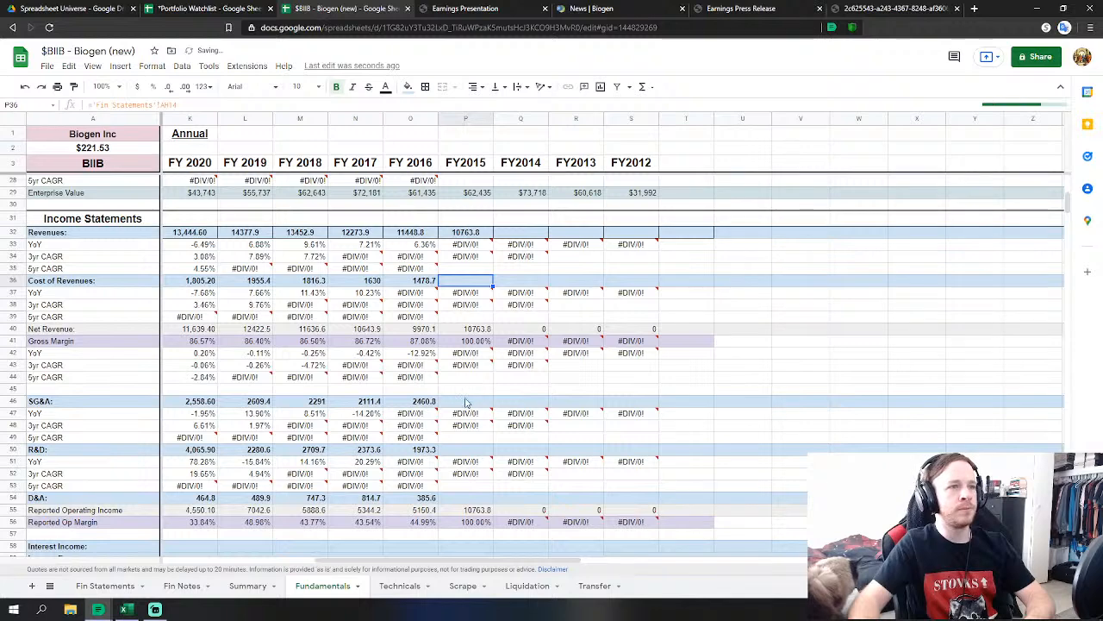
{"action": "left_click", "coordinate": [465, 402]}
{"action": "type", "text": "="}
{"action": "left_click", "coordinate": [105, 586]}
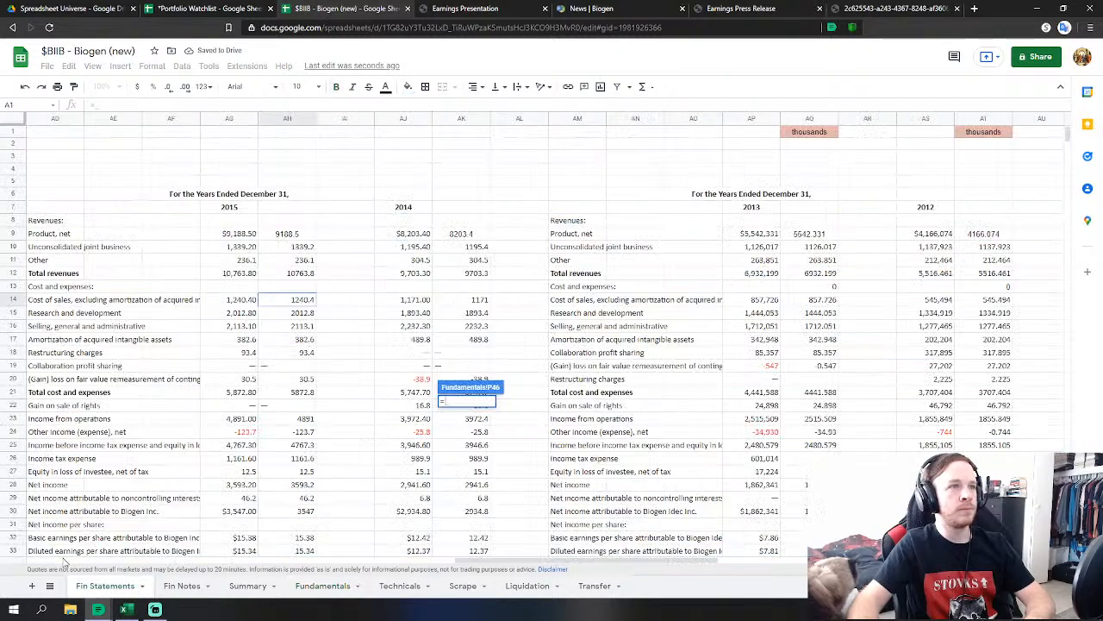
{"action": "left_click", "coordinate": [293, 326]}
{"action": "type", "text": "+"}
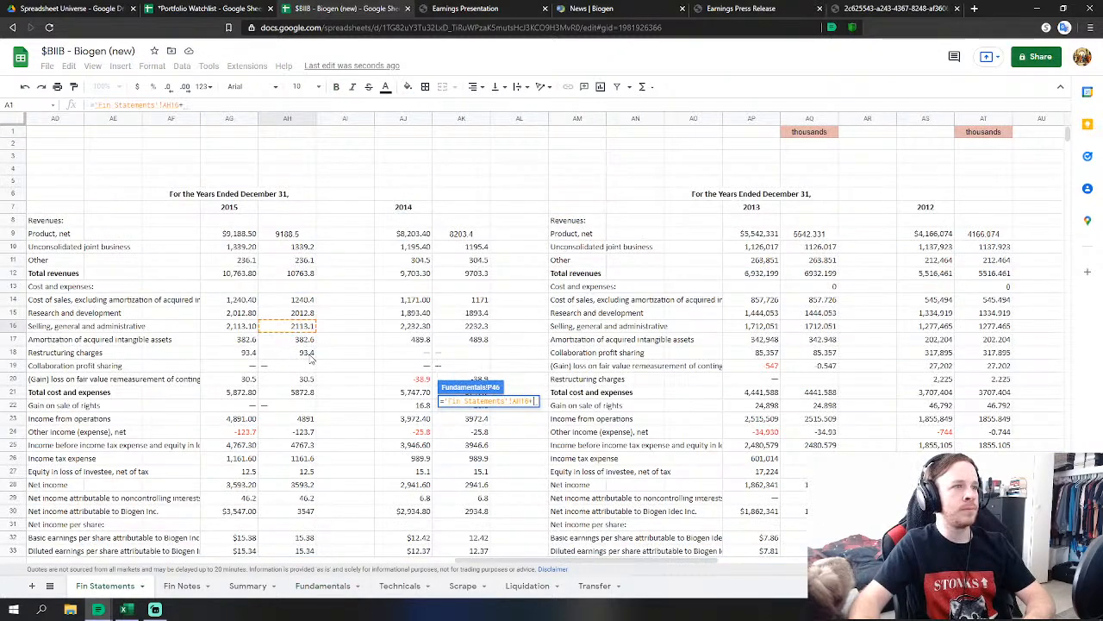
{"action": "left_click", "coordinate": [306, 353]}
{"action": "type", "text": "+"}
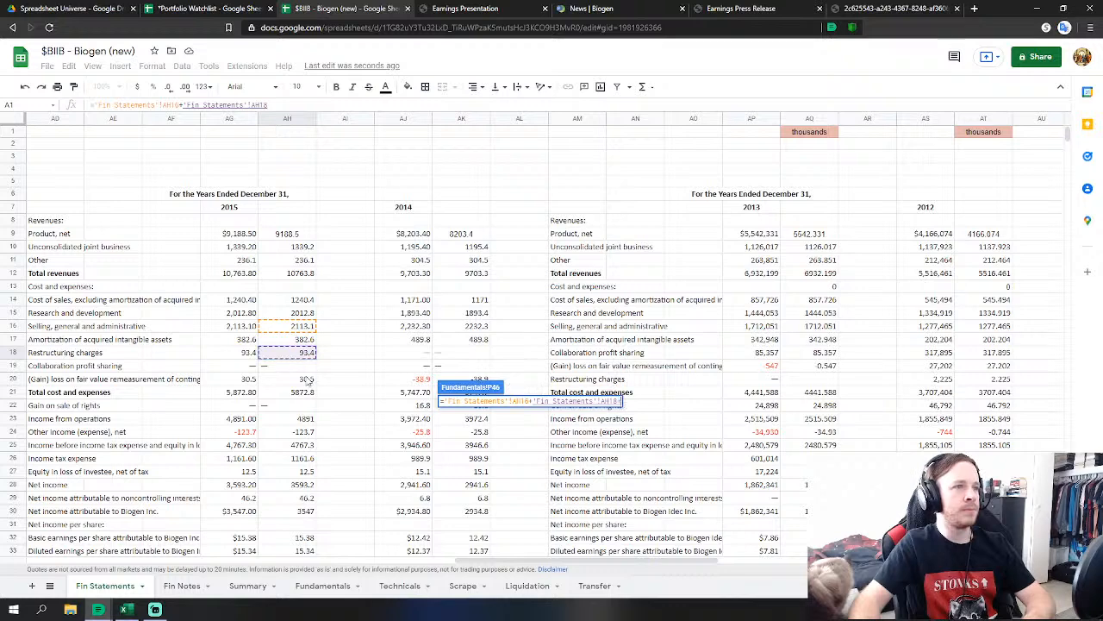
{"action": "left_click", "coordinate": [307, 379]}
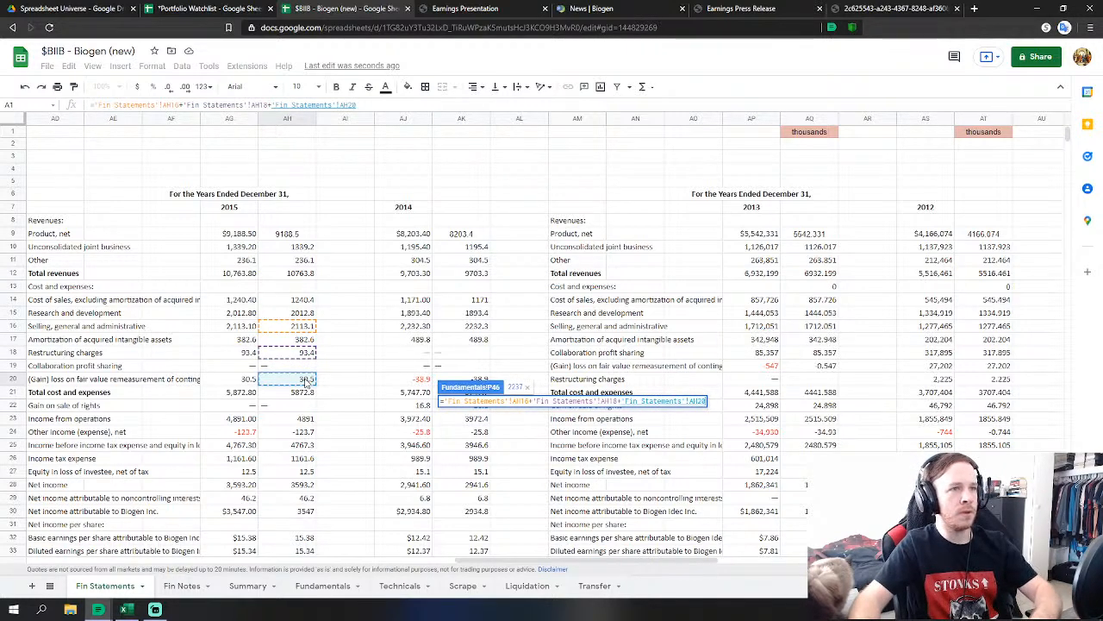
{"action": "key", "text": "Return"}
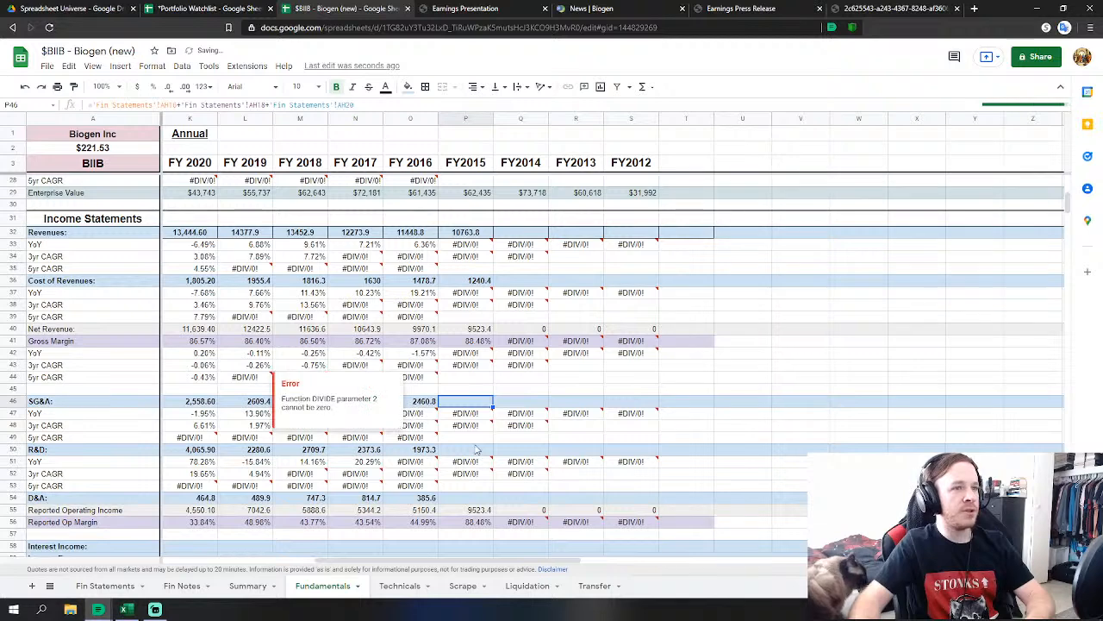
Link FY2015 R&D (P50) to AH15 and D&A (P54) to AH17 (382.6).
{"action": "scroll", "coordinate": [470, 395], "scroll_direction": "down", "scroll_amount": 2}
{"action": "left_click", "coordinate": [468, 389]}
{"action": "type", "text": "="}
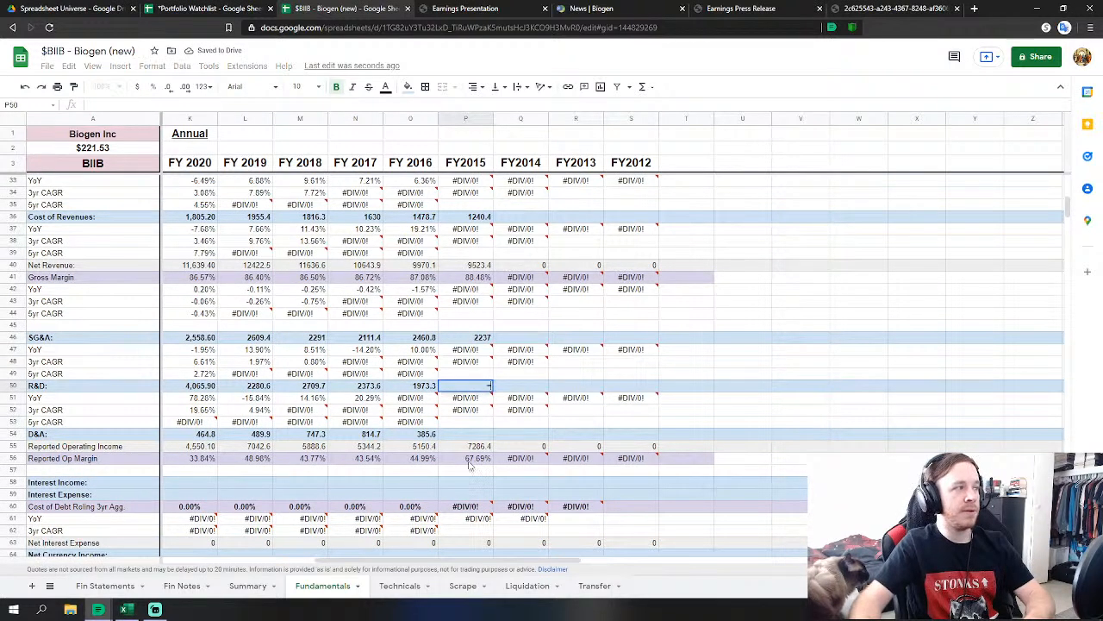
{"action": "left_click", "coordinate": [100, 586]}
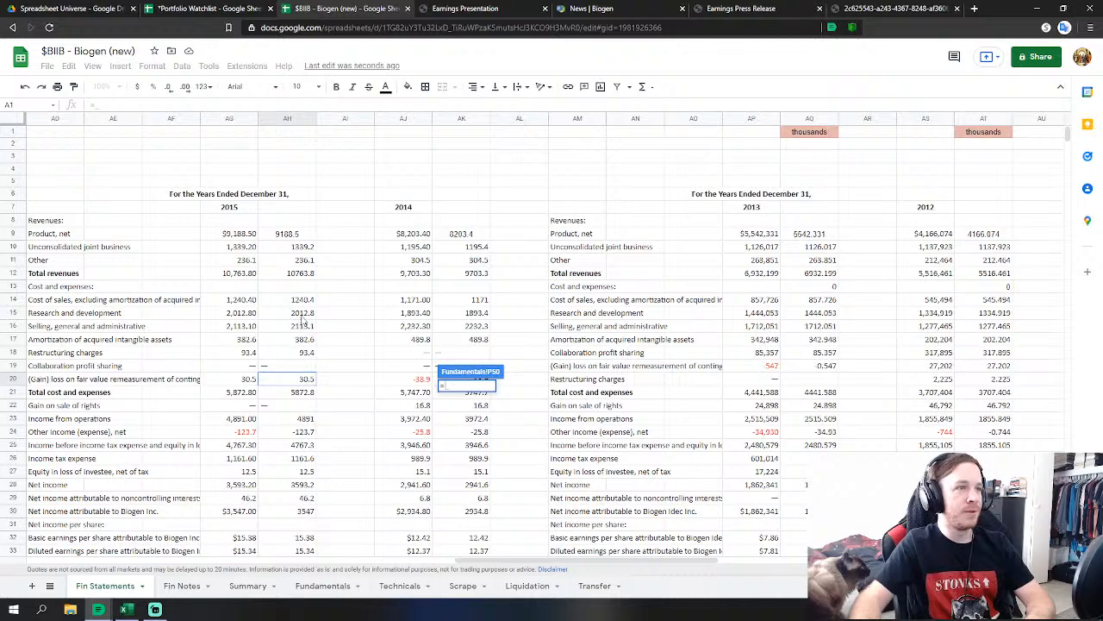
{"action": "left_click", "coordinate": [303, 314]}
{"action": "key", "text": "Return"}
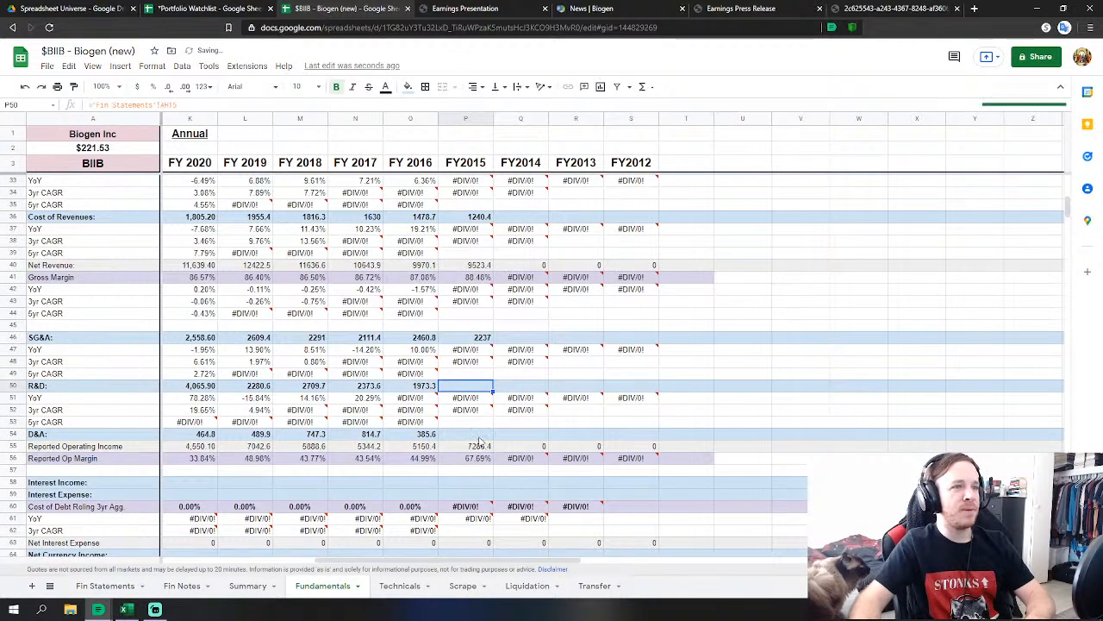
{"action": "left_click", "coordinate": [481, 436]}
{"action": "type", "text": "="}
{"action": "left_click", "coordinate": [105, 587]}
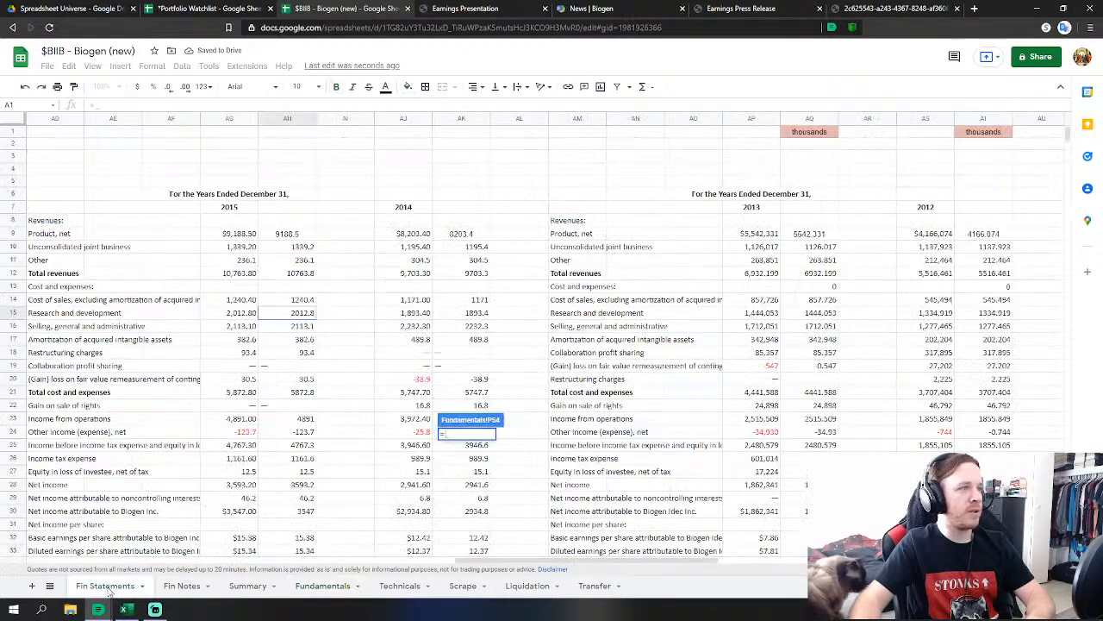
{"action": "left_click", "coordinate": [304, 339]}
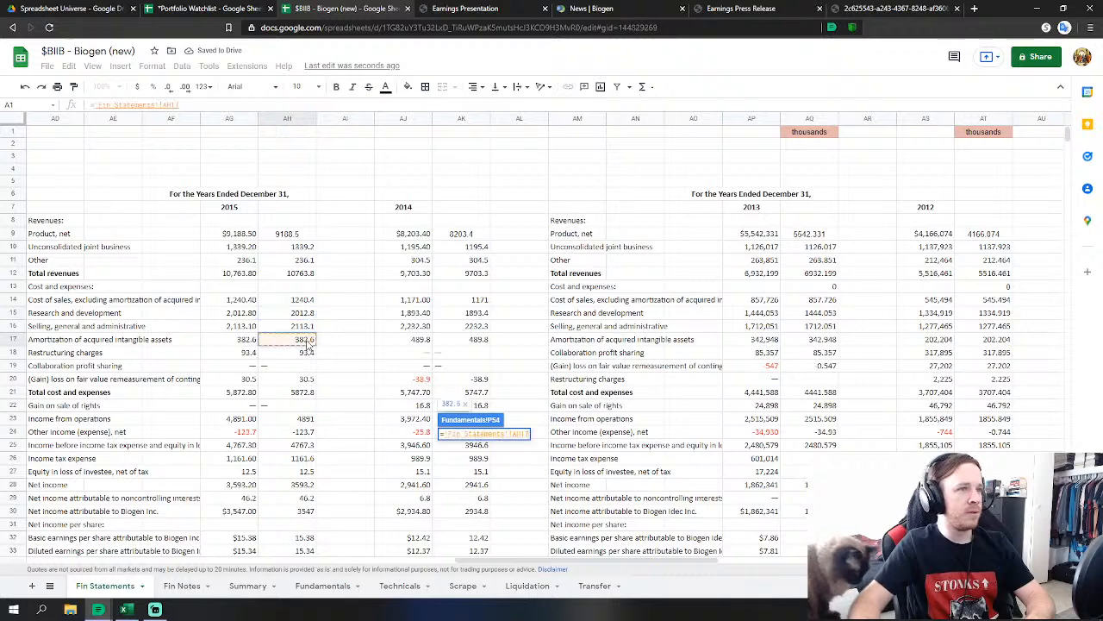
{"action": "key", "text": "Return"}
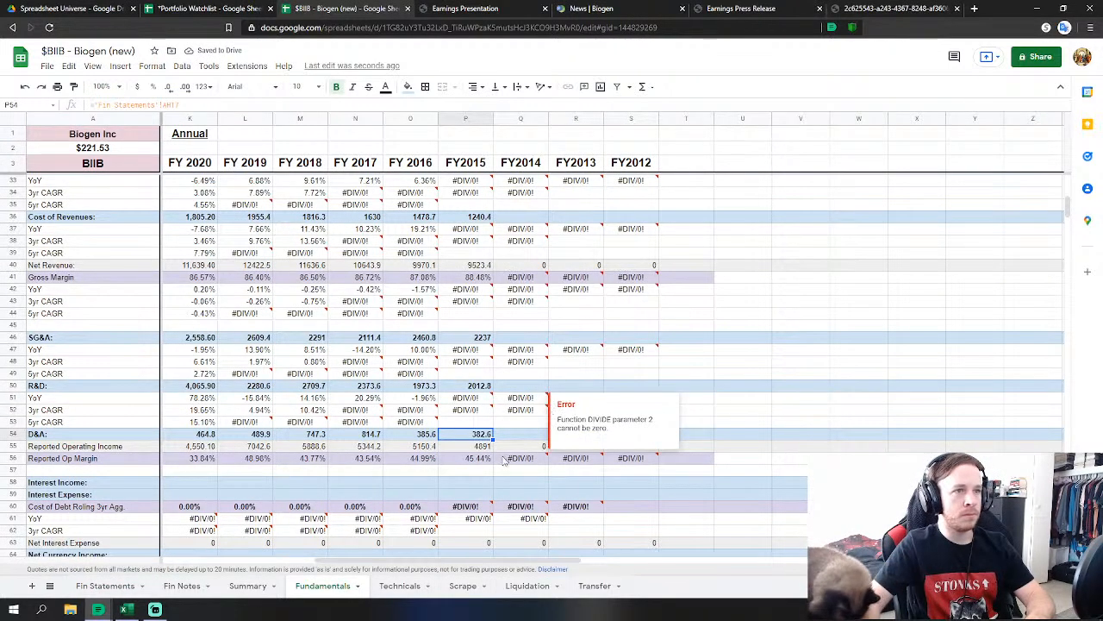
Start the FY2015 Other Non Operating Income formula referencing the Fin Statements tab.
{"action": "scroll", "coordinate": [480, 482], "scroll_direction": "down", "scroll_amount": 2}
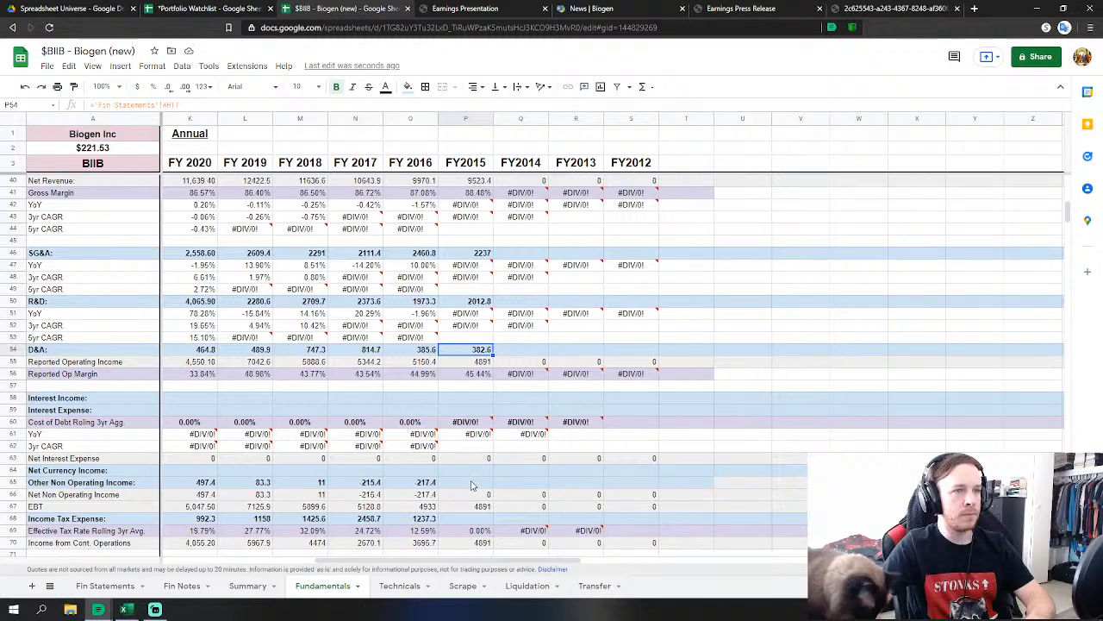
{"action": "left_click", "coordinate": [471, 484]}
{"action": "type", "text": "="}
{"action": "left_click", "coordinate": [97, 587]}
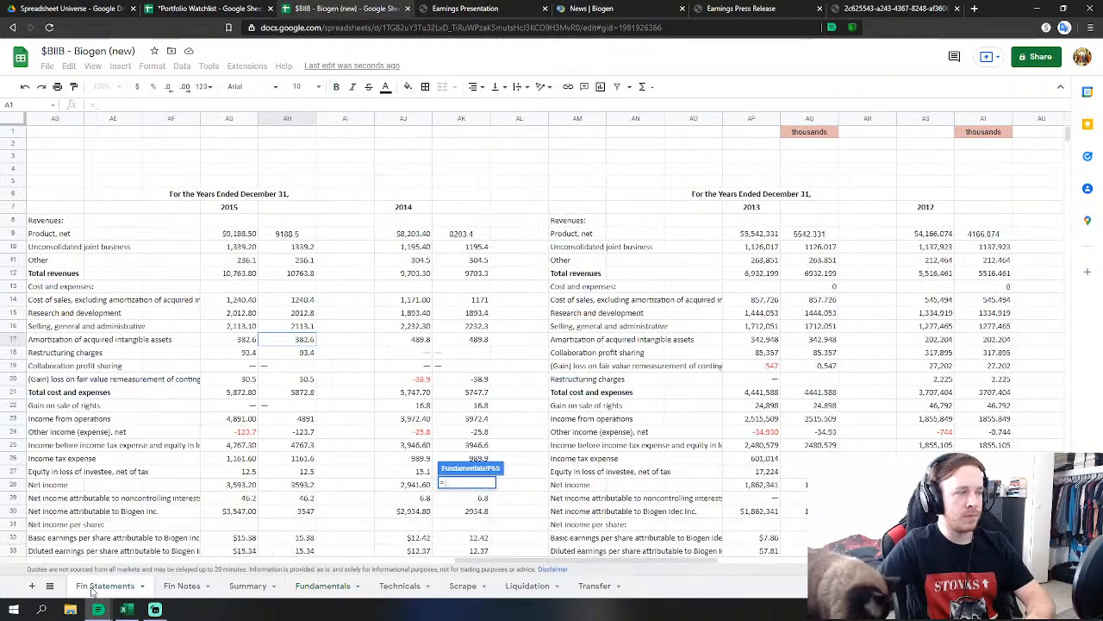
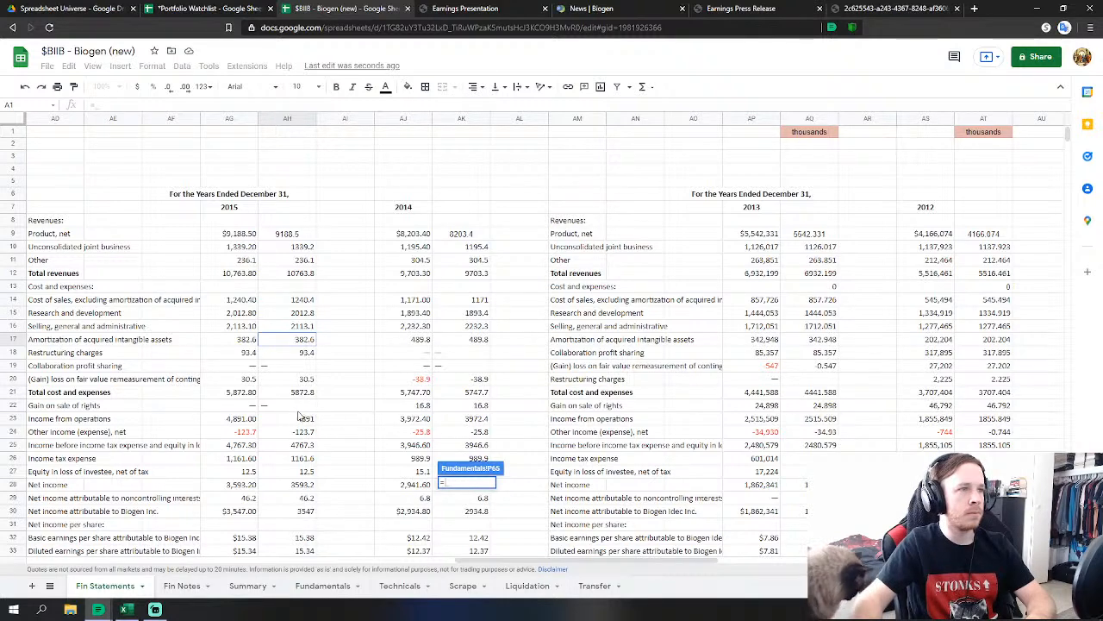
Finish the FY2015 other income link (P65 to AH24), then link income tax P68 to AH26 (1161.6).
{"action": "left_click", "coordinate": [313, 435]}
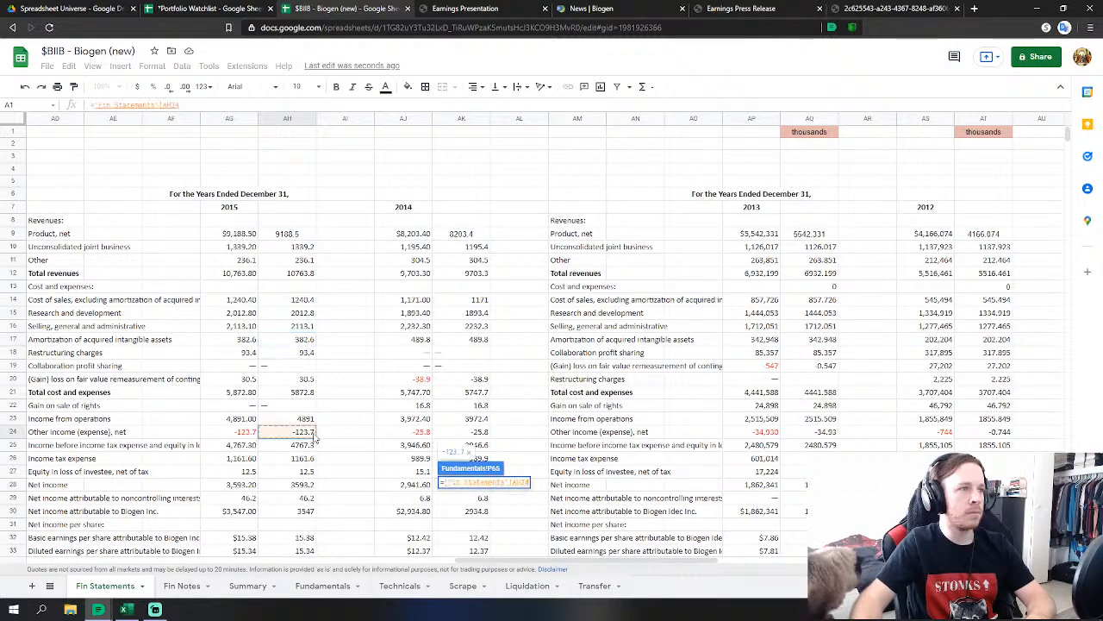
{"action": "key", "text": "Return"}
{"action": "scroll", "coordinate": [472, 466], "scroll_direction": "down", "scroll_amount": 2}
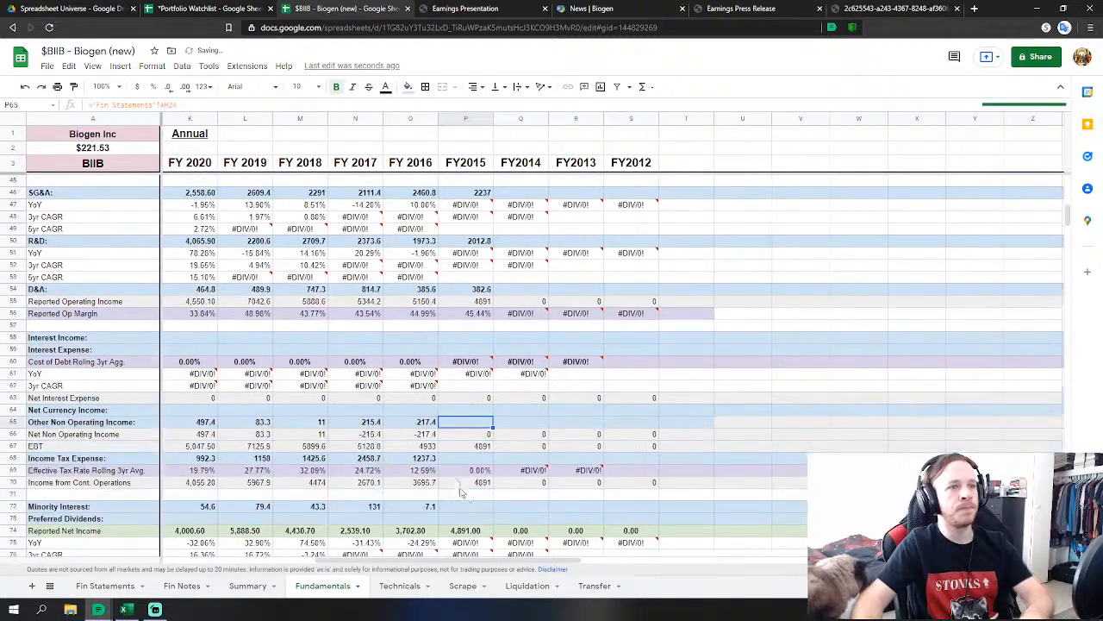
{"action": "left_click", "coordinate": [473, 459]}
{"action": "scroll", "coordinate": [473, 459], "scroll_direction": "down", "scroll_amount": 1}
{"action": "type", "text": "="}
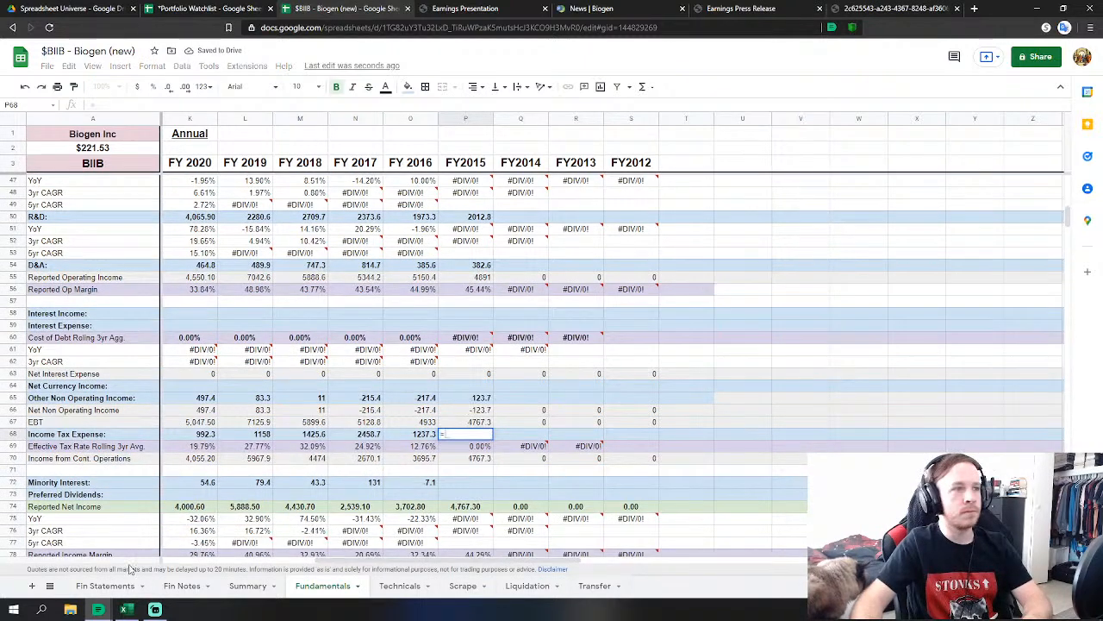
{"action": "left_click", "coordinate": [104, 586]}
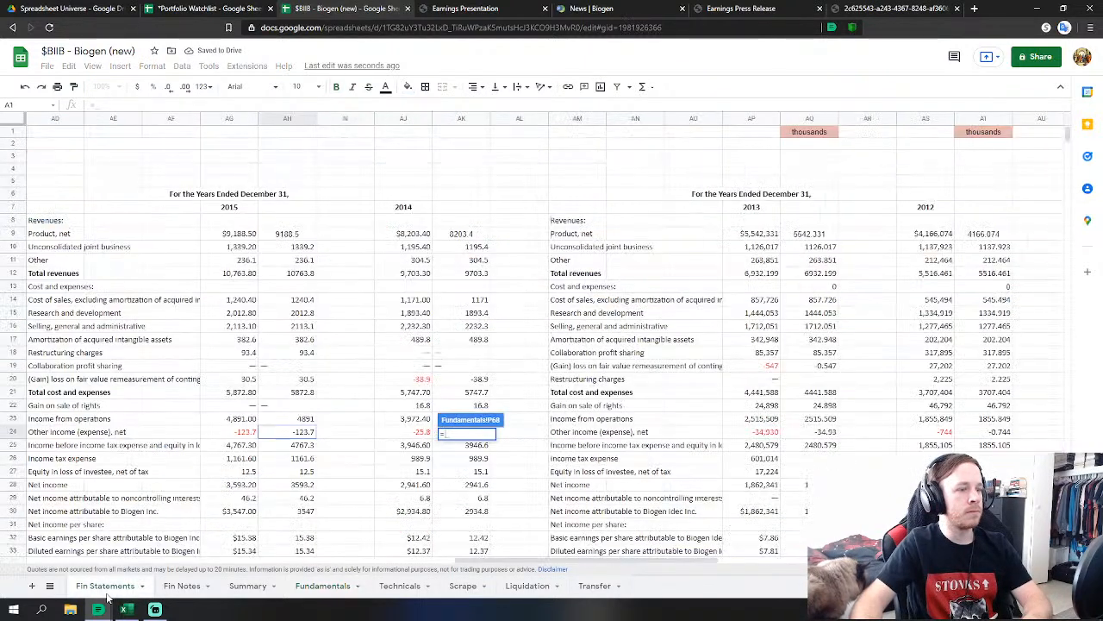
{"action": "left_click", "coordinate": [302, 460]}
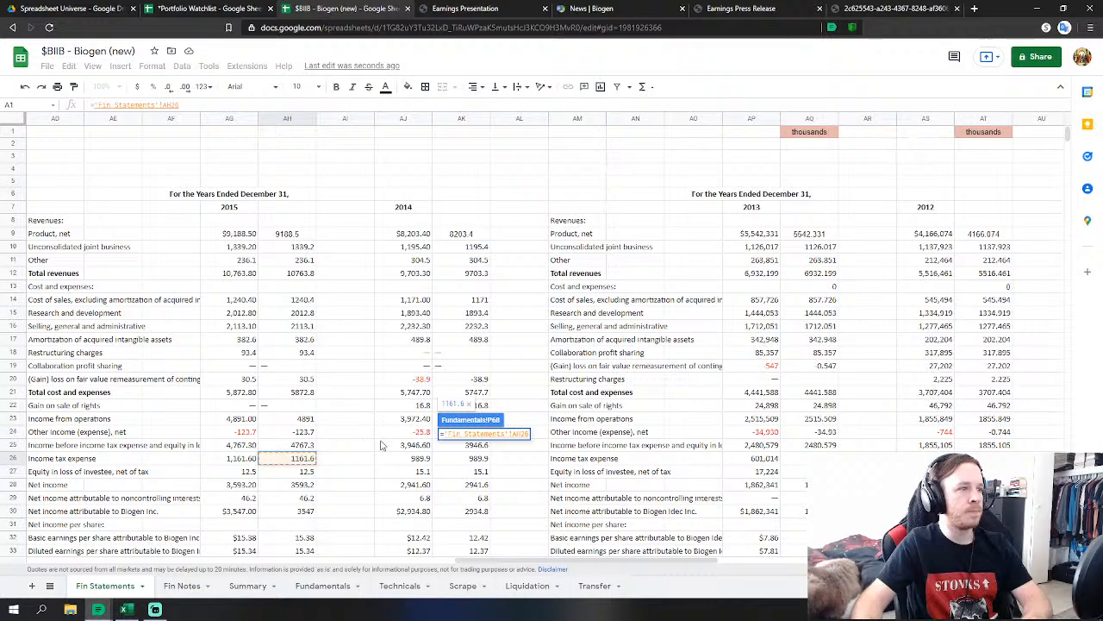
{"action": "key", "text": "Return"}
Set FY2015 minority interest in P72 to ='Fin Statements'!AH27+AH29.
{"action": "left_click", "coordinate": [474, 458]}
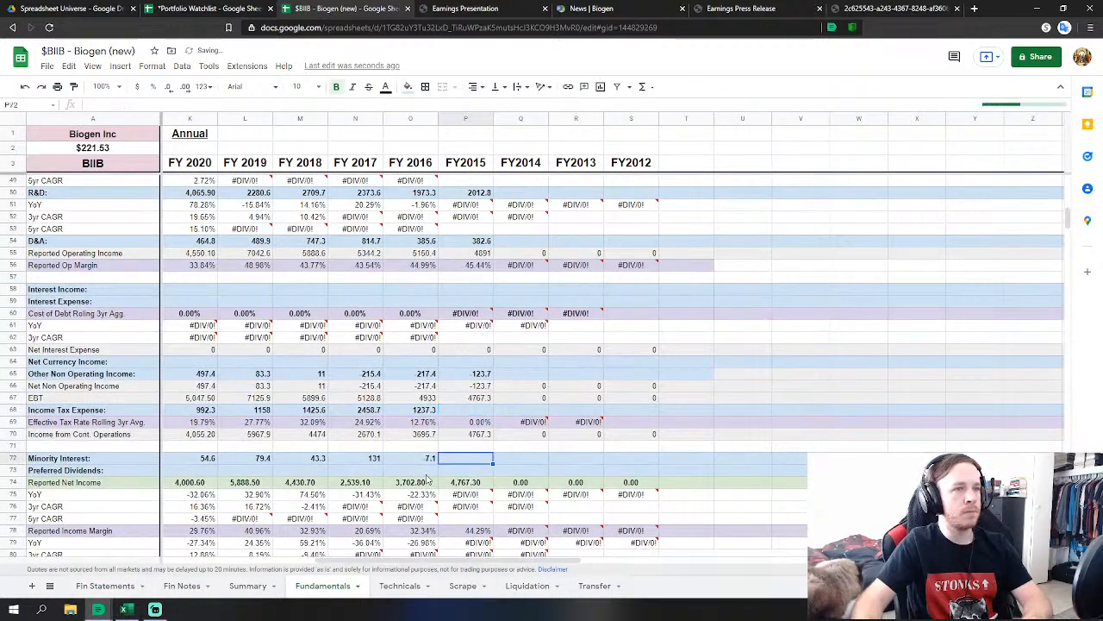
{"action": "type", "text": "="}
{"action": "left_click", "coordinate": [104, 585]}
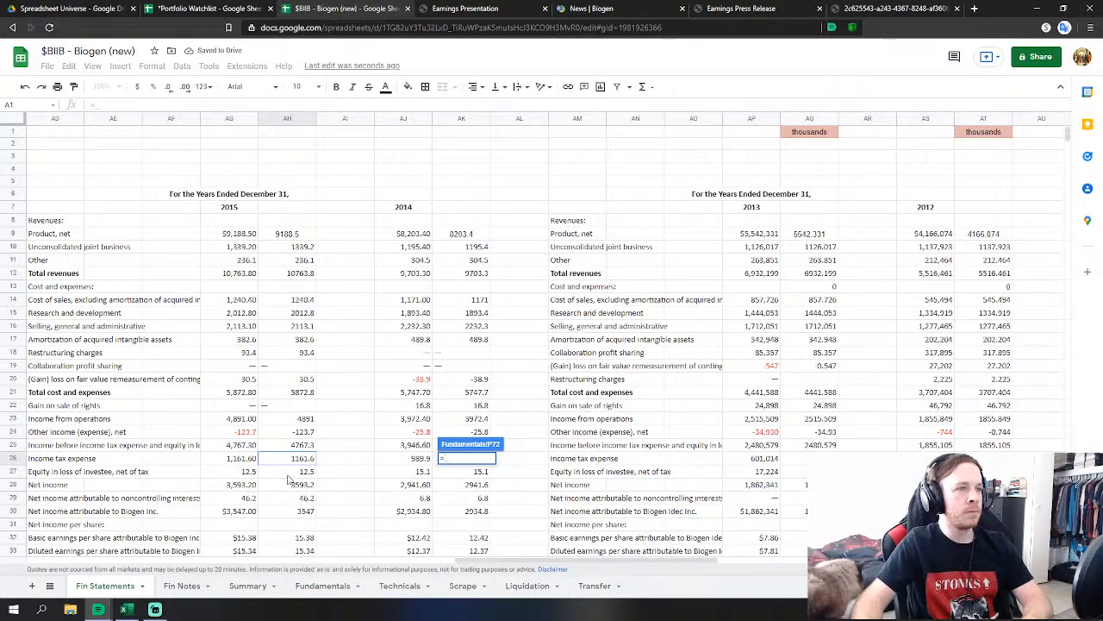
{"action": "left_click", "coordinate": [297, 472]}
{"action": "type", "text": "+"}
{"action": "left_click", "coordinate": [295, 498]}
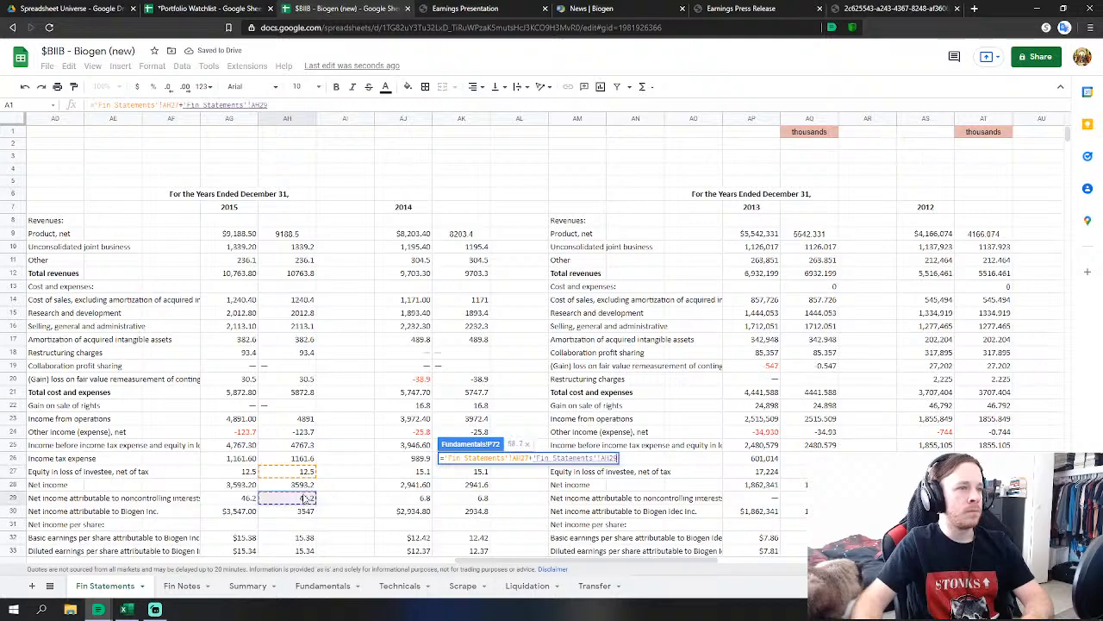
{"action": "key", "text": "Return"}
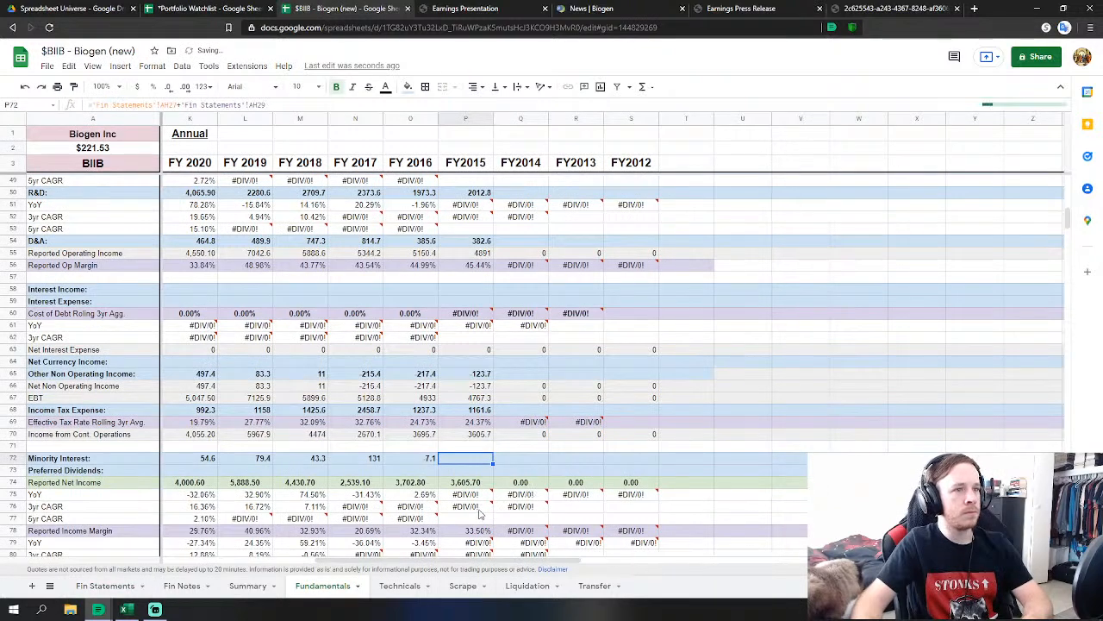
Link FY2015 diluted shares in P82 to AH36 (231.2), giving $25.43 EPS.
{"action": "scroll", "coordinate": [526, 483], "scroll_direction": "down", "scroll_amount": 2}
{"action": "left_click", "coordinate": [466, 518]}
{"action": "type", "text": "="}
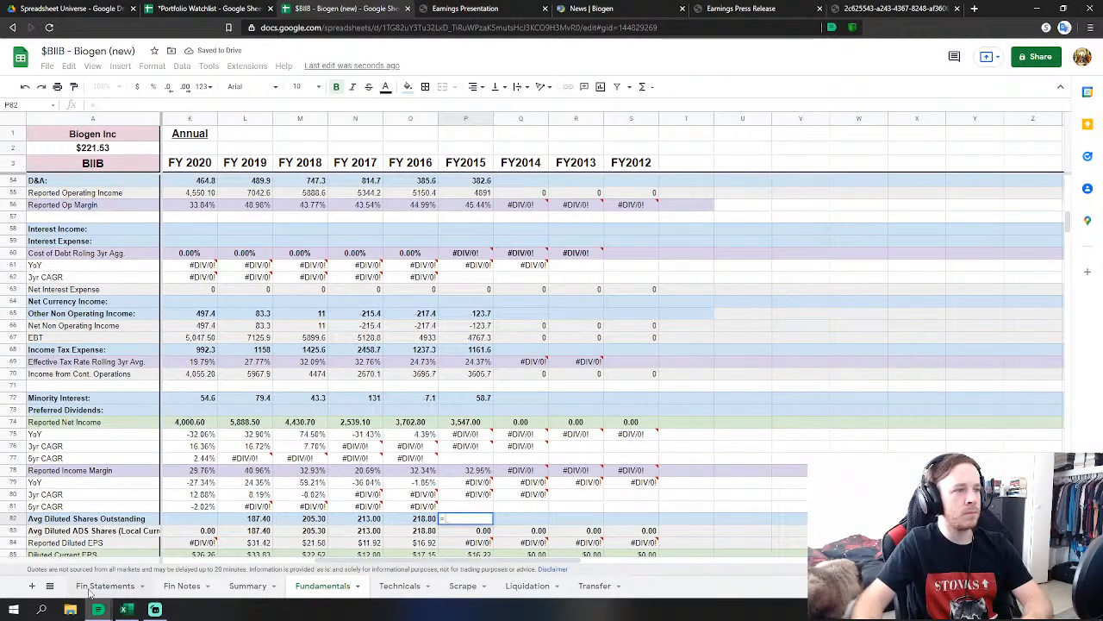
{"action": "left_click", "coordinate": [105, 585]}
{"action": "left_click", "coordinate": [311, 507]}
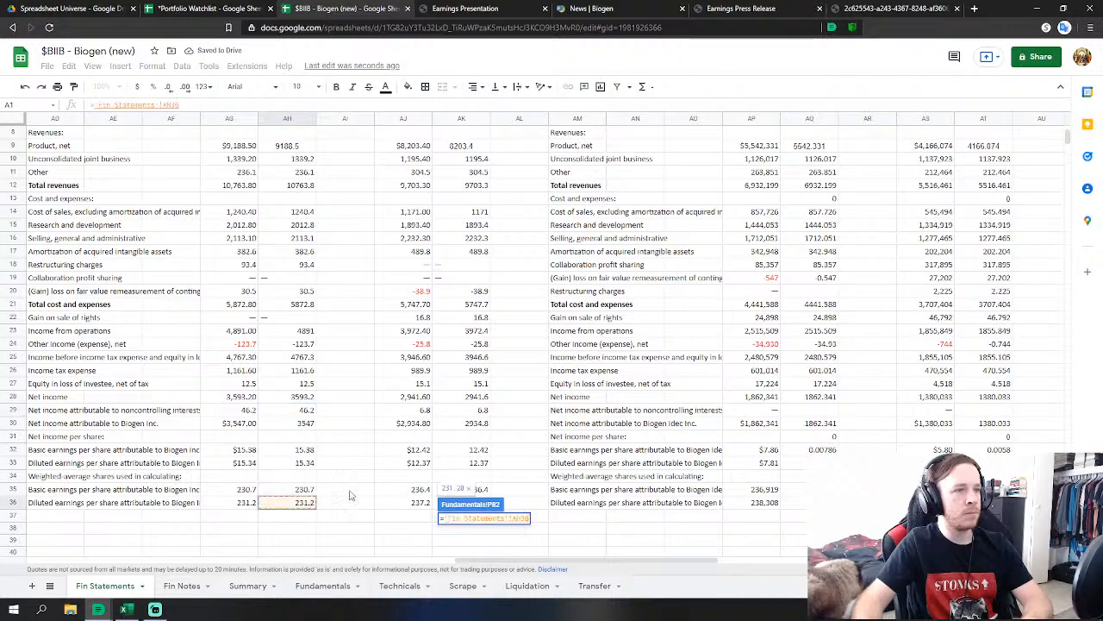
{"action": "key", "text": "Return"}
{"action": "scroll", "coordinate": [500, 414], "scroll_direction": "down", "scroll_amount": 10}
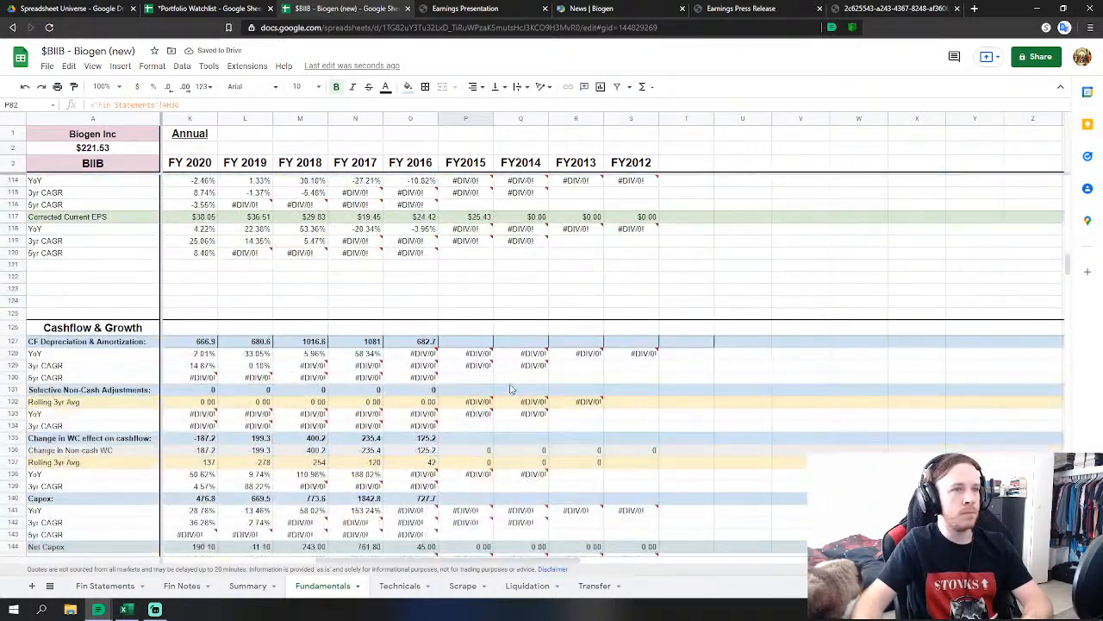
Link FY2015 cash-flow D&A to Fin Statements (600.4) and set non-cash adjustments to 0.
{"action": "left_click", "coordinate": [478, 345]}
{"action": "type", "text": "="}
{"action": "left_click", "coordinate": [105, 585]}
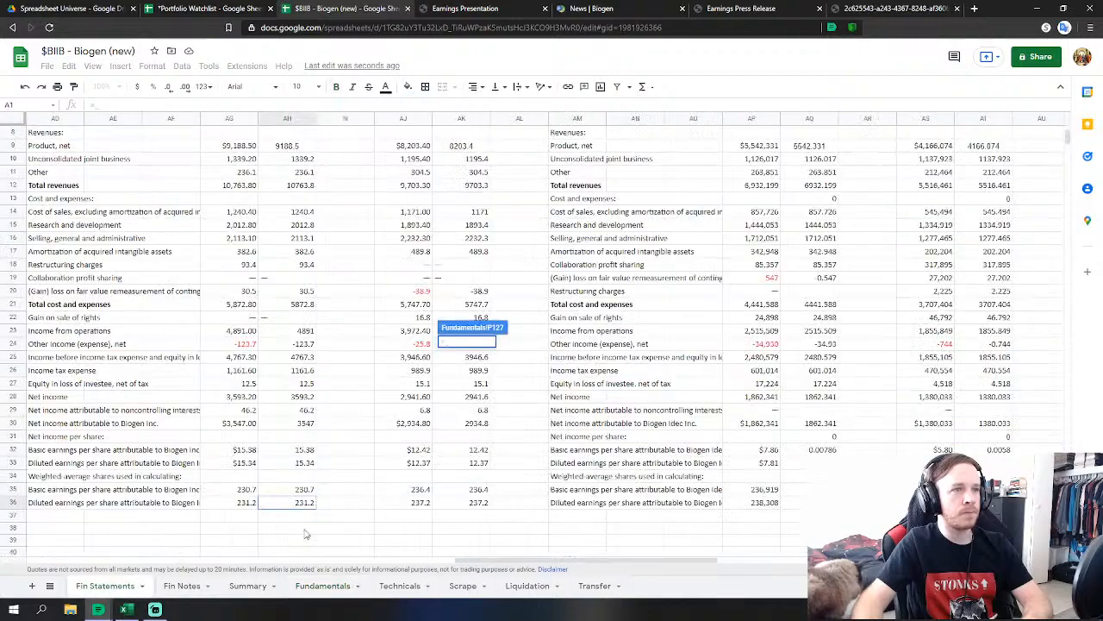
{"action": "scroll", "coordinate": [344, 464], "scroll_direction": "down", "scroll_amount": 5}
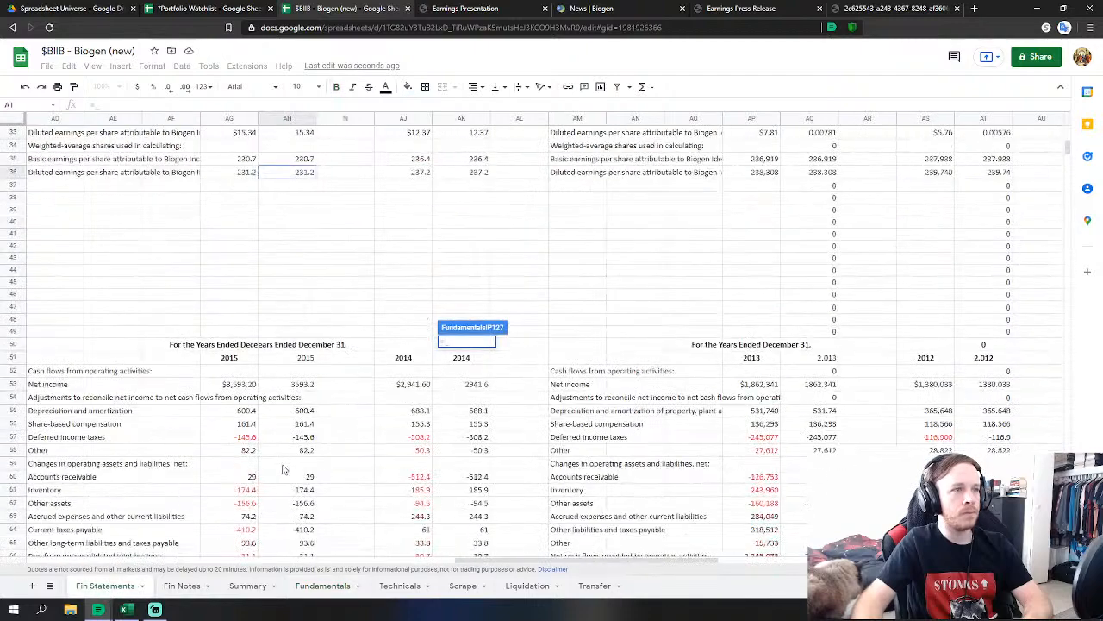
{"action": "left_click", "coordinate": [310, 414]}
{"action": "key", "text": "Return"}
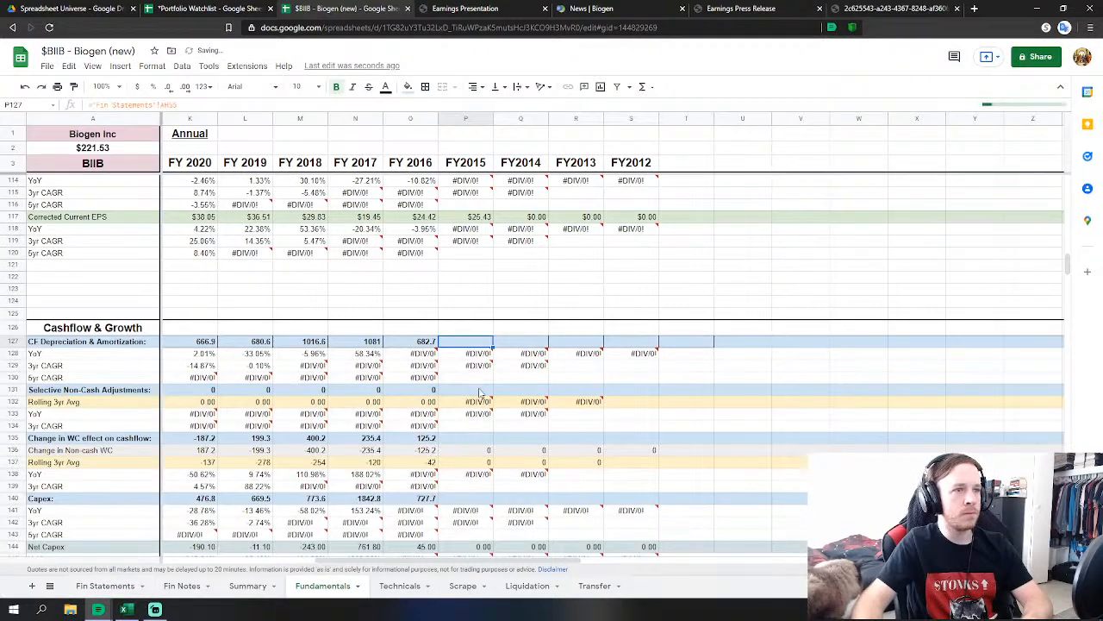
{"action": "left_click", "coordinate": [483, 392]}
{"action": "type", "text": "0"}
{"action": "key", "text": "Return"}
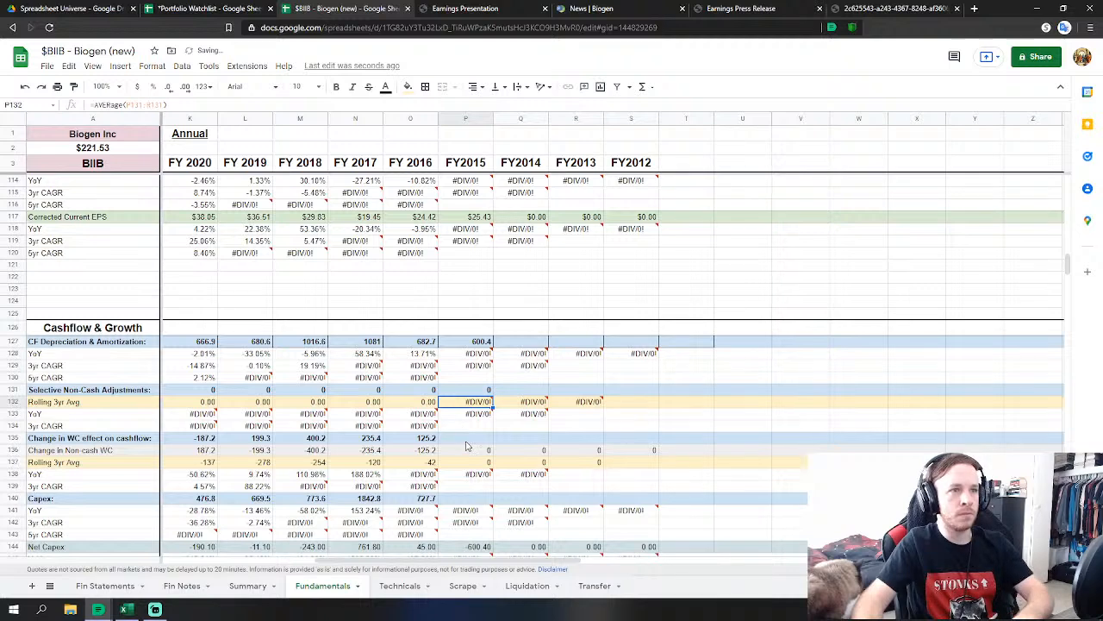
Set the FY2015 working-capital change to a SUM over the Fin Statements operating-change range.
{"action": "left_click", "coordinate": [466, 439]}
{"action": "type", "text": "=su"}
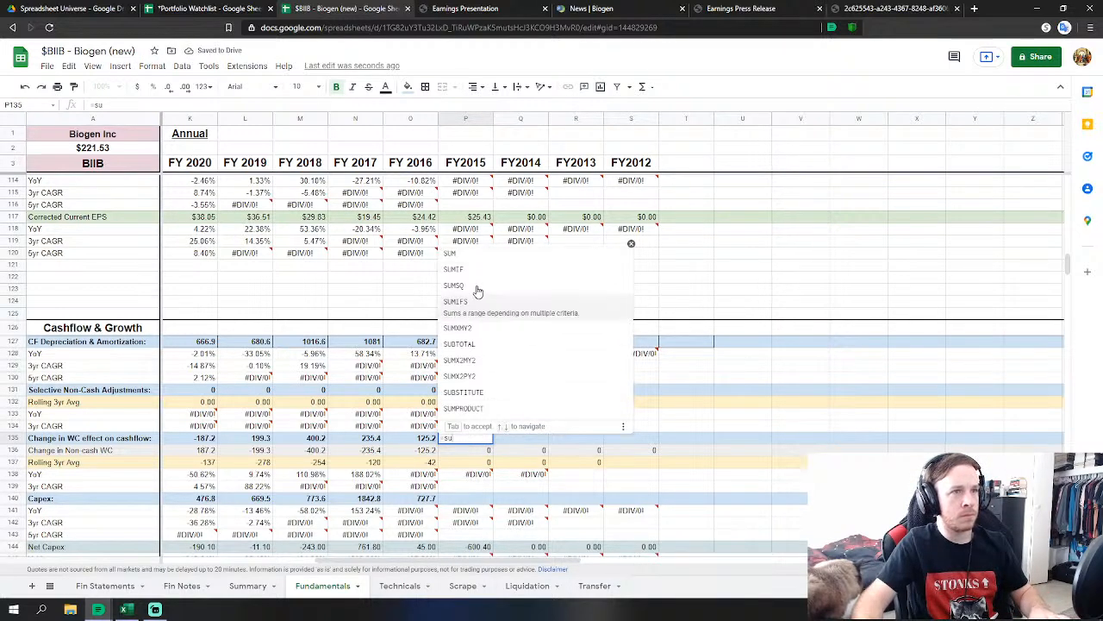
{"action": "left_click", "coordinate": [487, 263]}
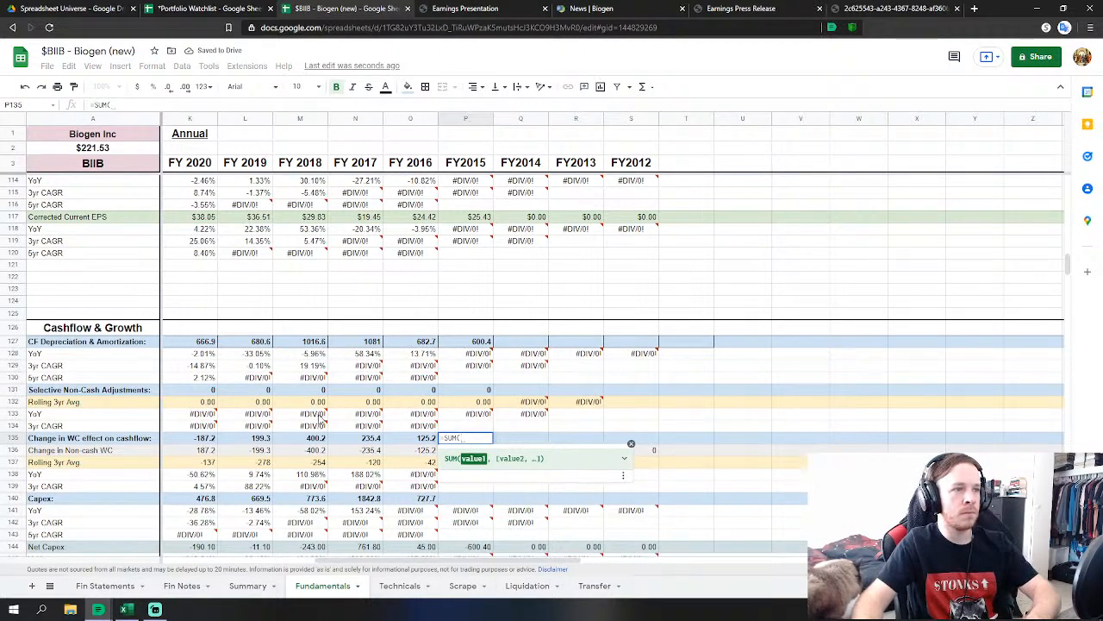
{"action": "left_click", "coordinate": [104, 585]}
{"action": "scroll", "coordinate": [296, 481], "scroll_direction": "down", "scroll_amount": 1}
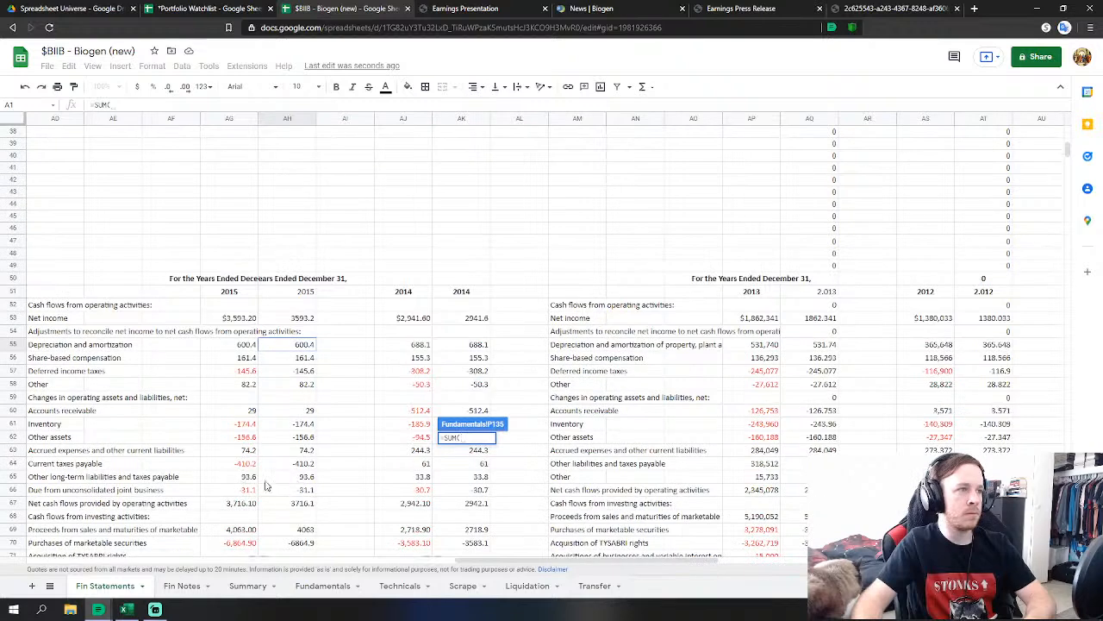
{"action": "left_click_drag", "start_coordinate": [292, 412], "coordinate": [302, 495]}
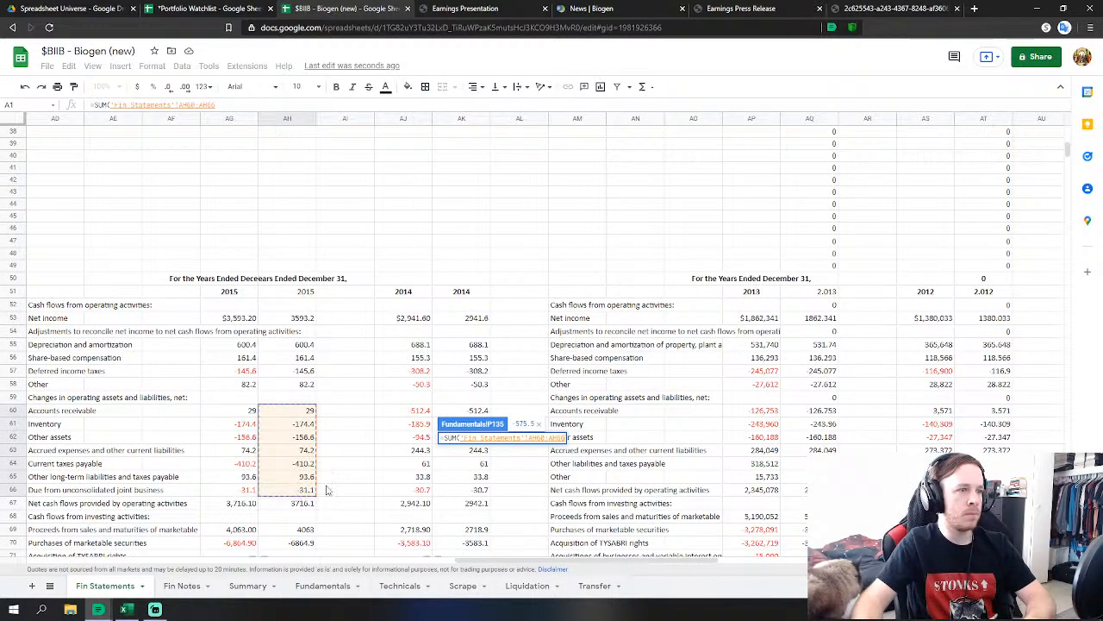
{"action": "key", "text": "Return"}
{"action": "scroll", "coordinate": [652, 350], "scroll_direction": "down", "scroll_amount": 4}
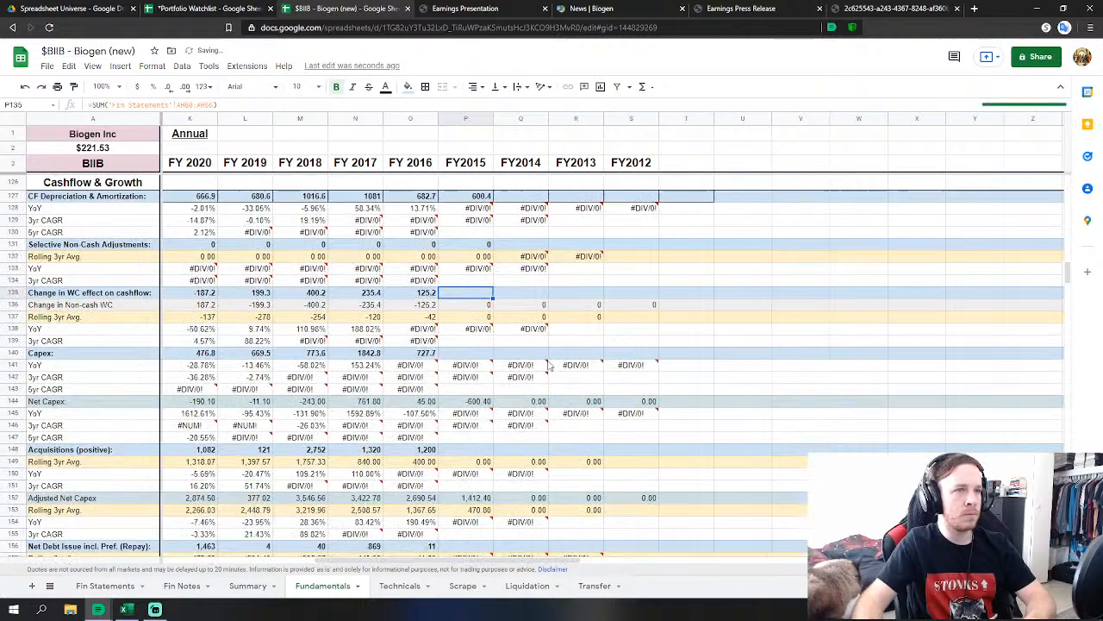
Link FY2015 Capex to the 2015 purchases of property, plant and equipment.
{"action": "left_click", "coordinate": [480, 355]}
{"action": "type", "text": "="}
{"action": "scroll", "coordinate": [418, 435], "scroll_direction": "down", "scroll_amount": 2}
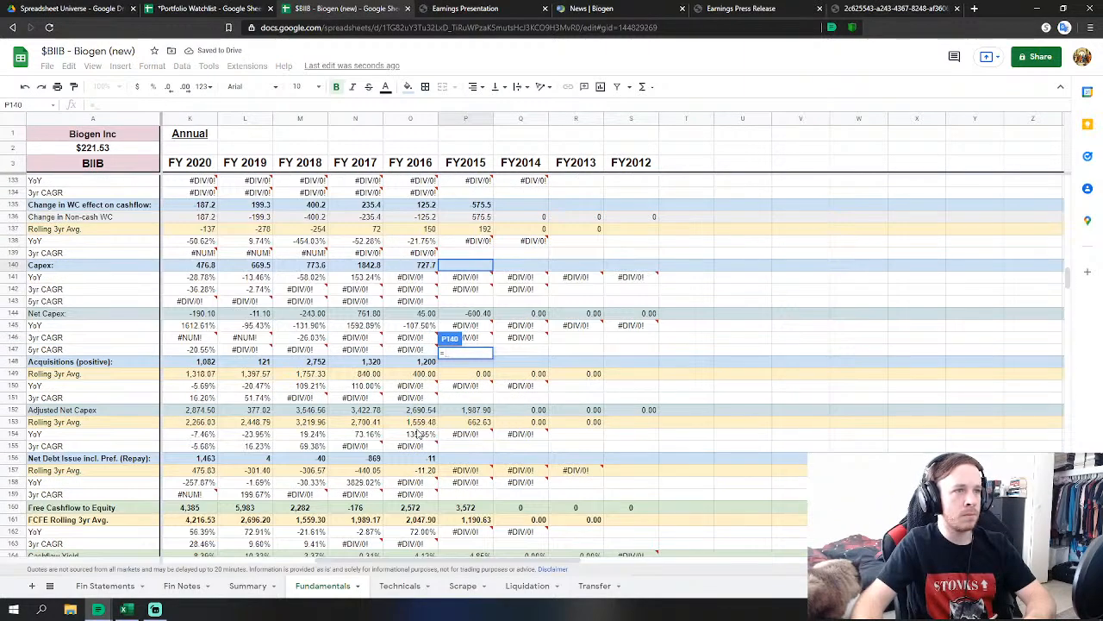
{"action": "left_click", "coordinate": [103, 588]}
{"action": "scroll", "coordinate": [399, 483], "scroll_direction": "down", "scroll_amount": 2}
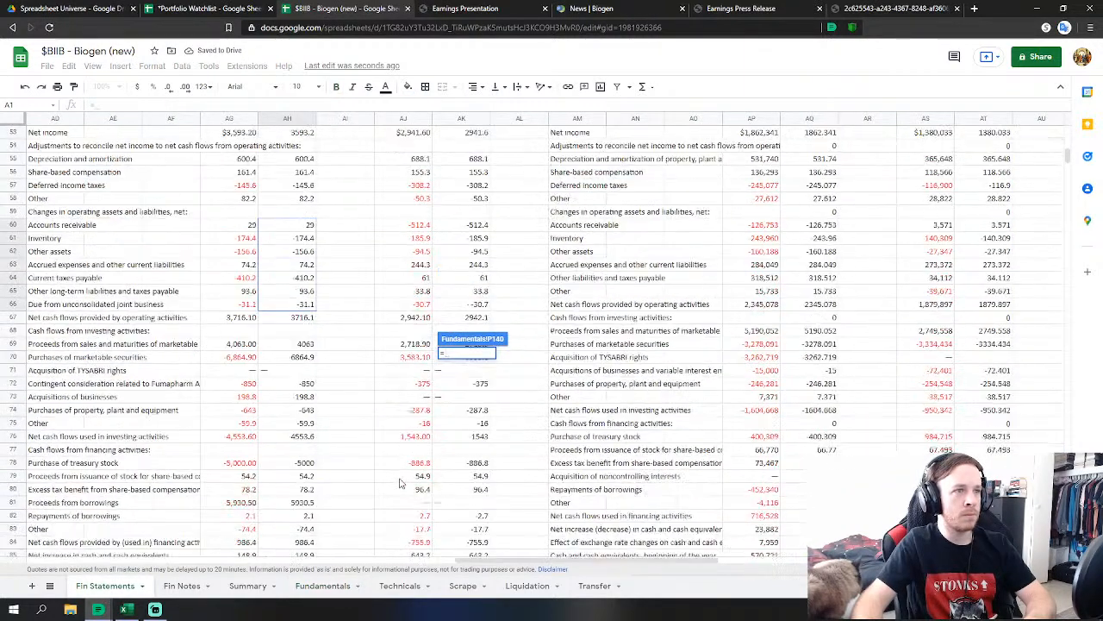
{"action": "left_click", "coordinate": [290, 412]}
{"action": "key", "text": "Return"}
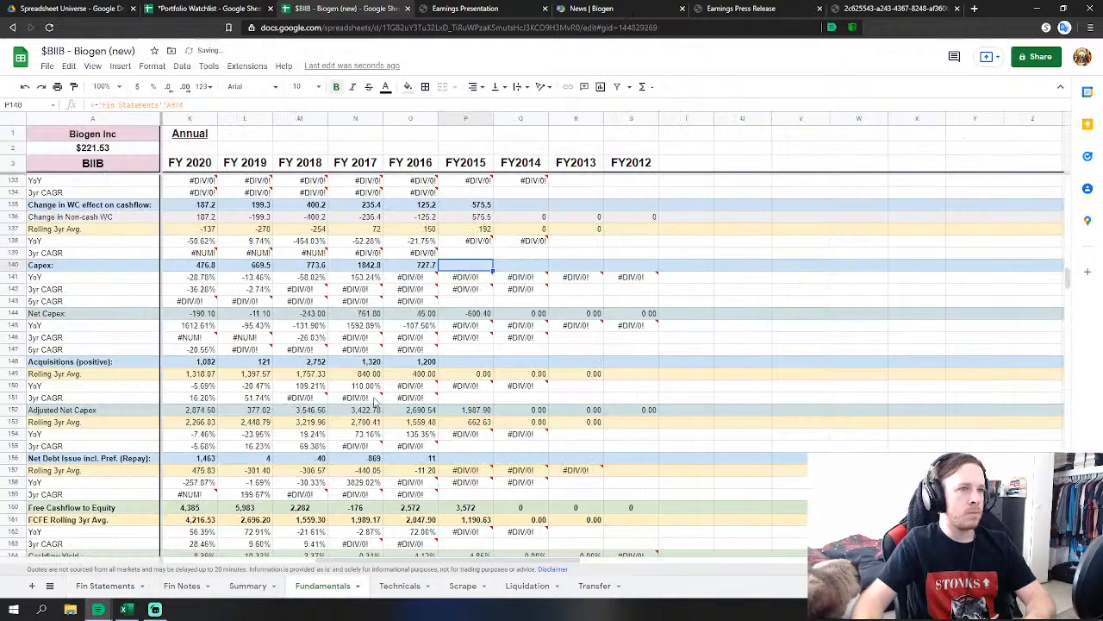
Set FY2015 acquisitions to Fumapharm contingent consideration minus acquisitions of businesses.
{"action": "left_click", "coordinate": [473, 362]}
{"action": "type", "text": "="}
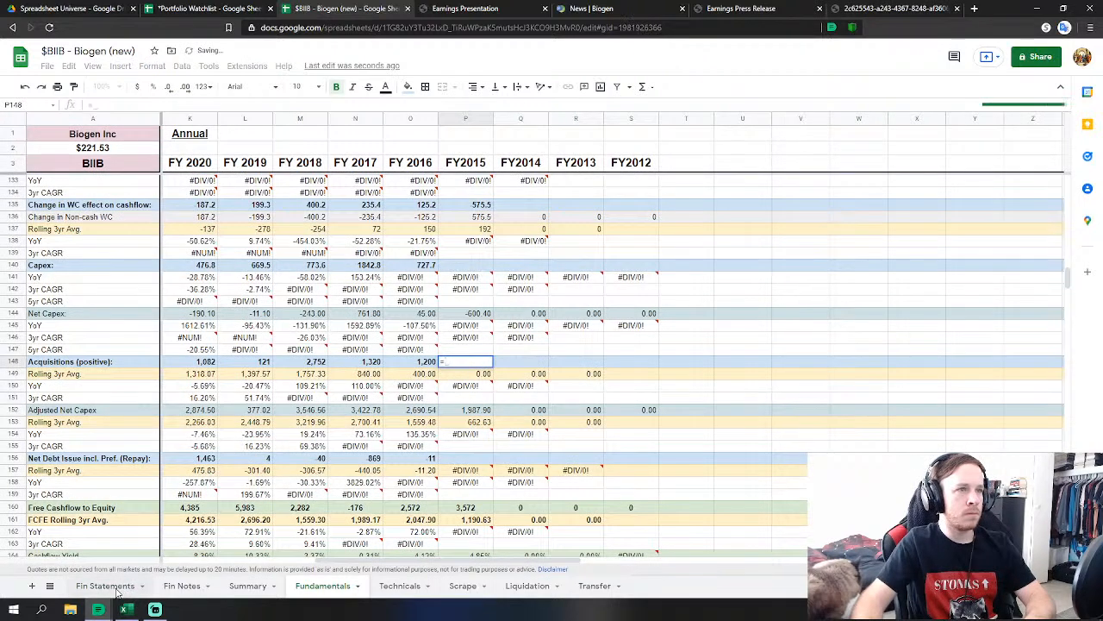
{"action": "left_click", "coordinate": [117, 588]}
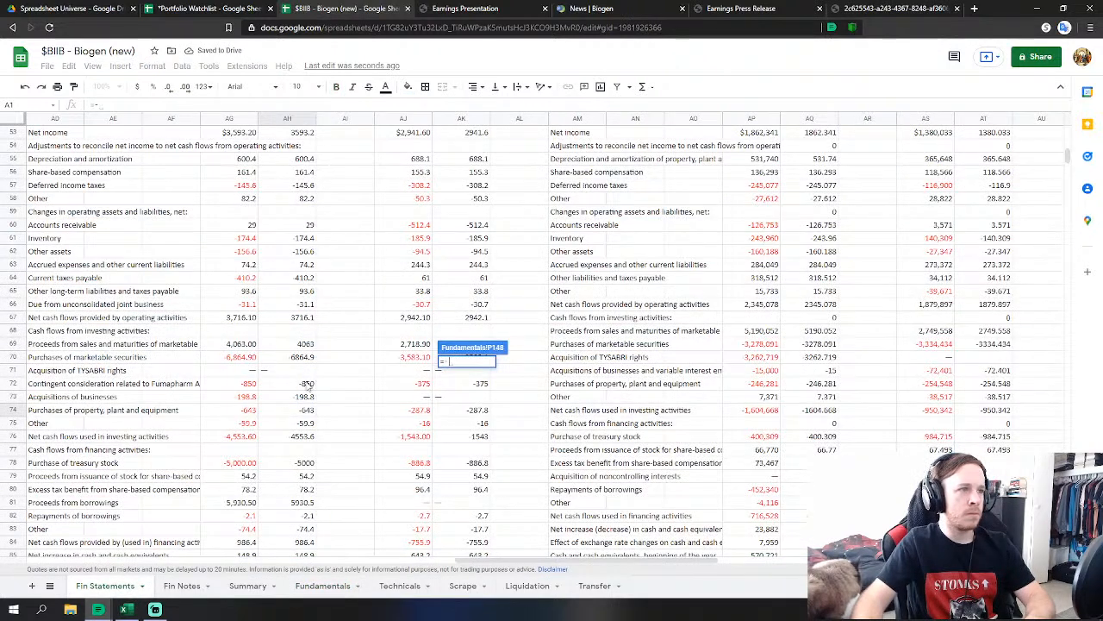
{"action": "left_click", "coordinate": [308, 384]}
{"action": "type", "text": "-'Fin Statements'!AH72"}
{"action": "left_click", "coordinate": [305, 398]}
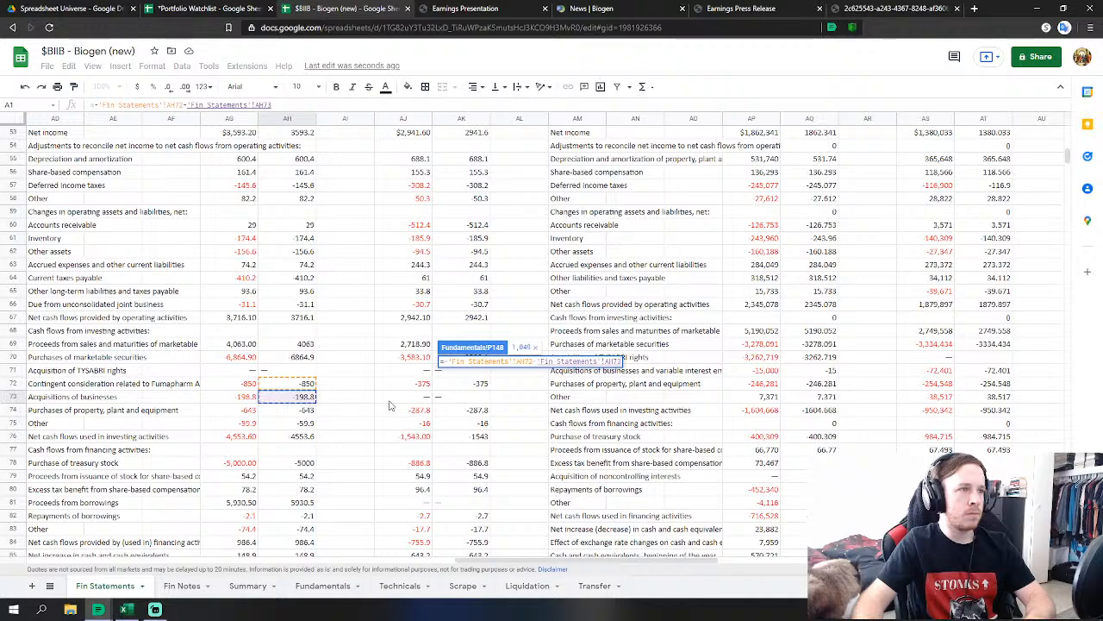
{"action": "key", "text": "Return"}
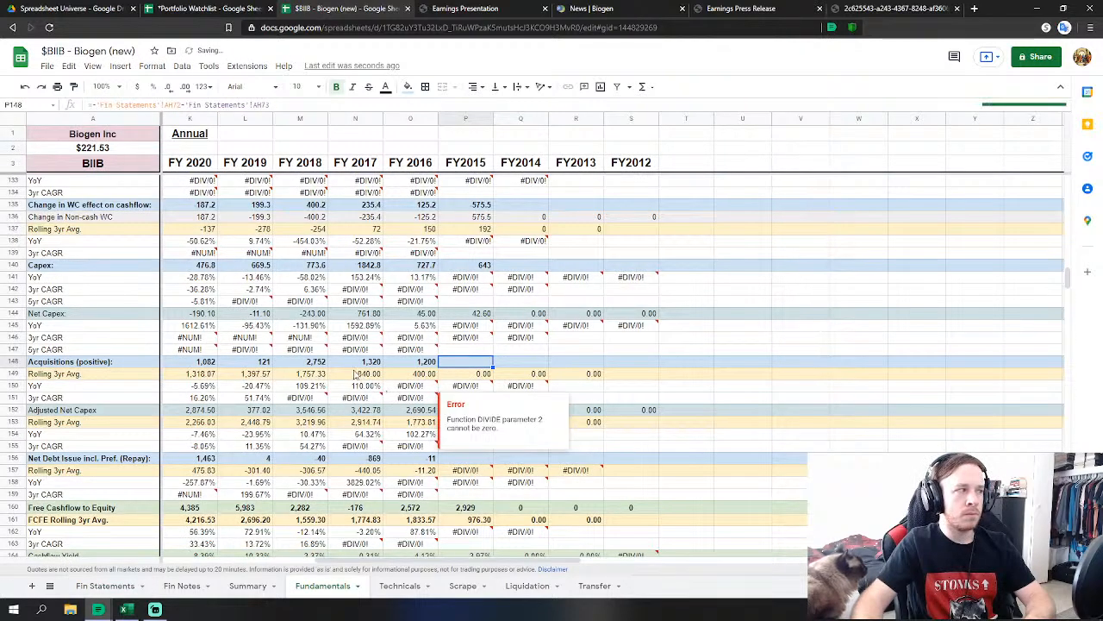
Set FY2015 net debt issuance in P156 to ='Fin Statements'!AH79+AH80+AH81+AH82 (6,061).
{"action": "left_click", "coordinate": [470, 458]}
{"action": "type", "text": "="}
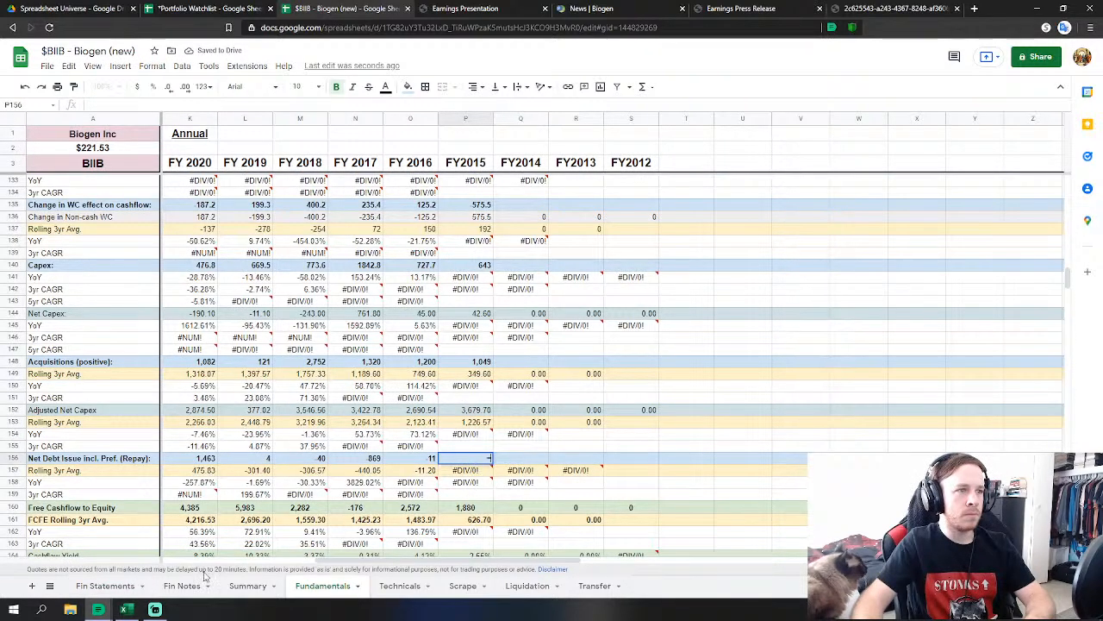
{"action": "left_click", "coordinate": [104, 586]}
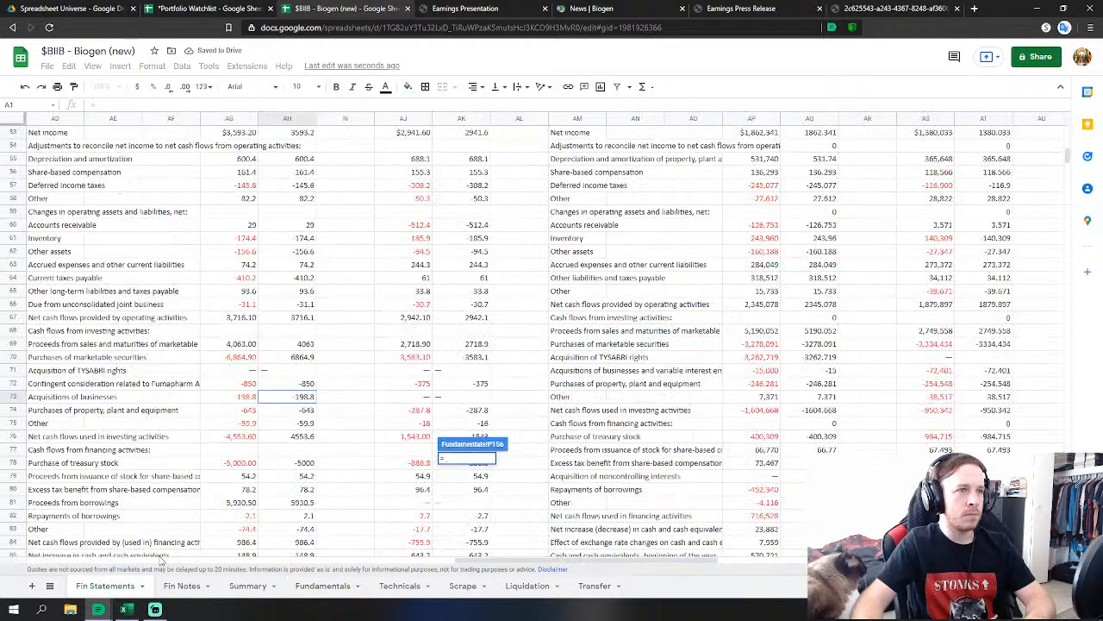
{"action": "left_click", "coordinate": [312, 476]}
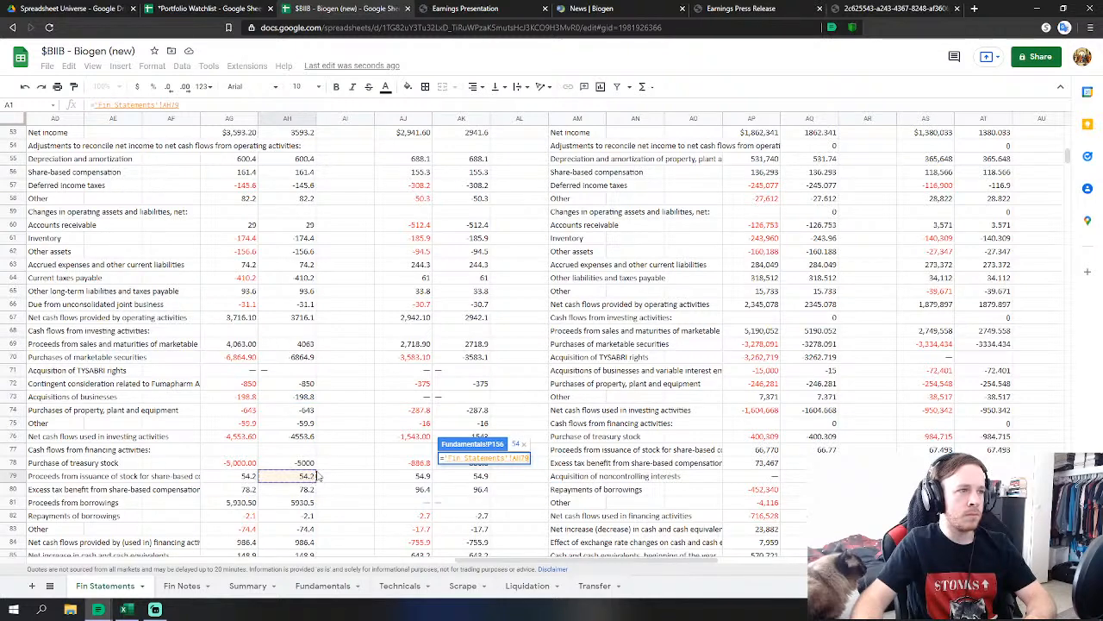
{"action": "type", "text": "+"}
{"action": "left_click", "coordinate": [304, 489]}
{"action": "type", "text": "+"}
{"action": "left_click", "coordinate": [303, 502]}
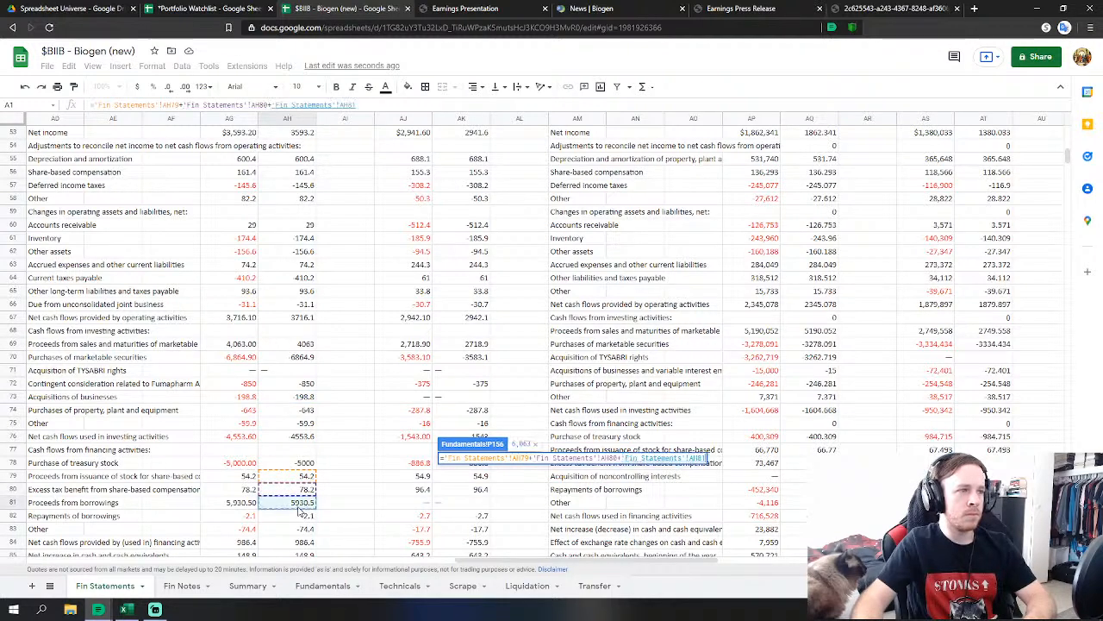
{"action": "type", "text": "+"}
{"action": "left_click", "coordinate": [303, 516]}
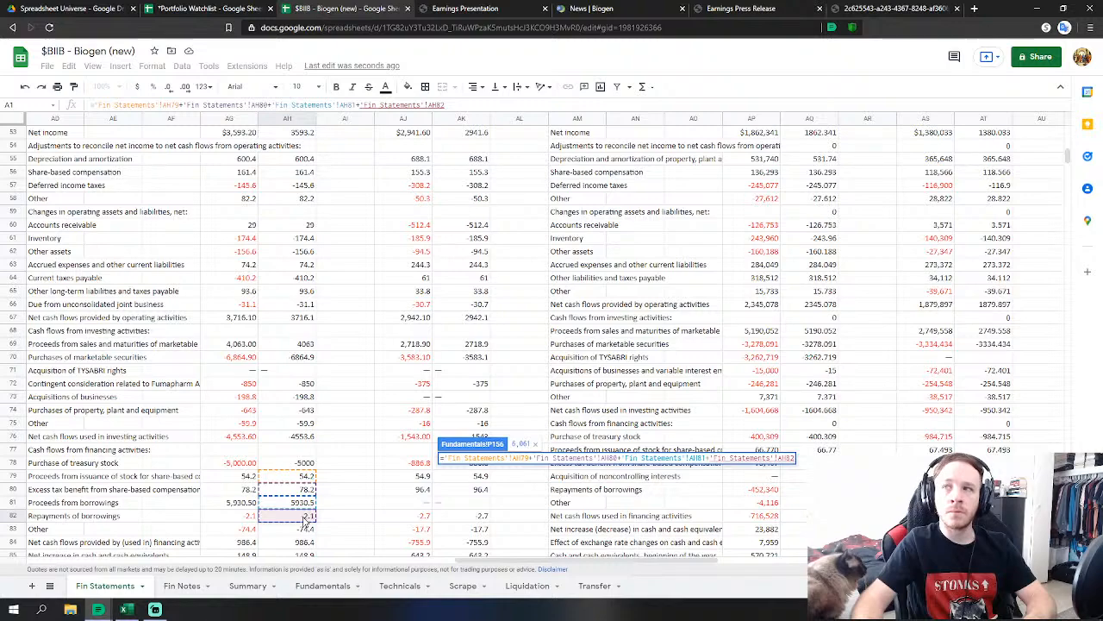
{"action": "key", "text": "Return"}
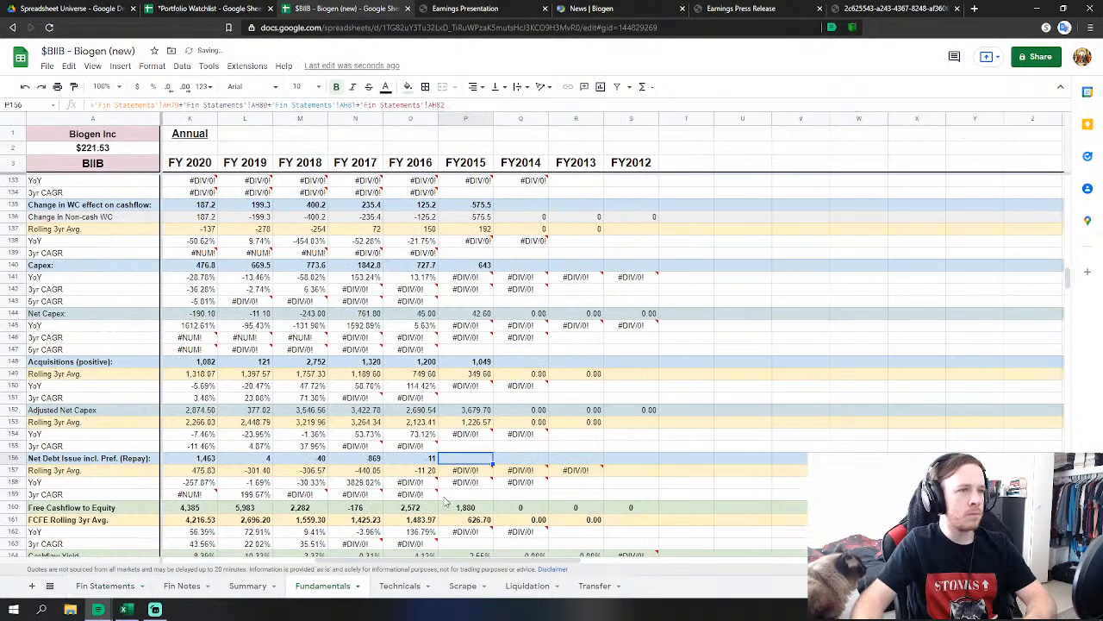
Link FY2015 net treasury purchases in P165 to 'Fin Statements'!AH78, bringing FCFE to 7,941.
{"action": "left_click", "coordinate": [461, 484]}
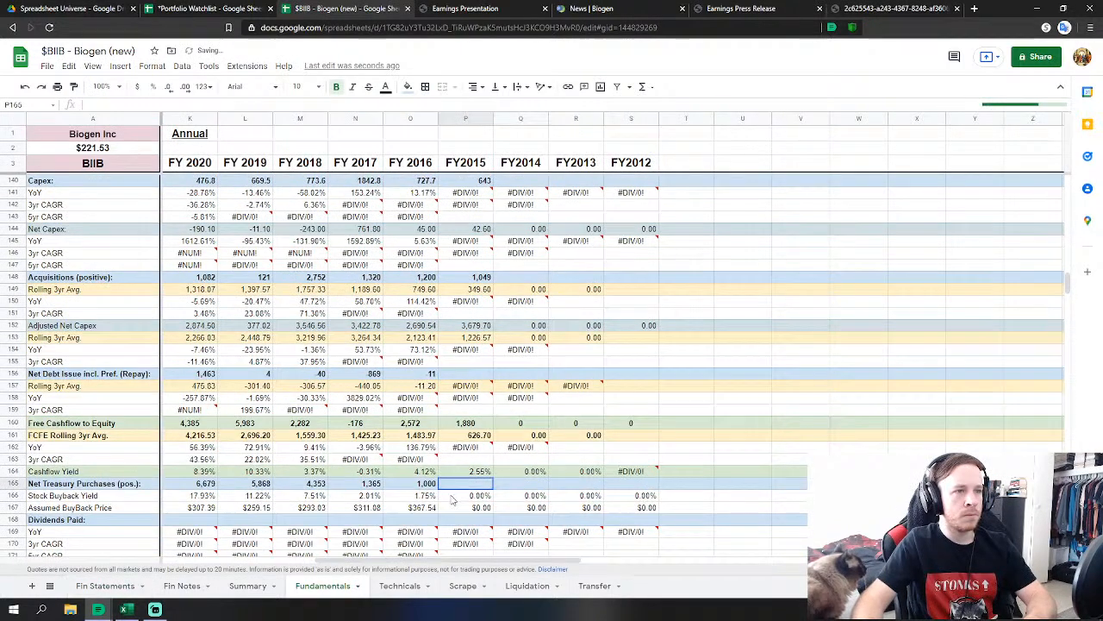
{"action": "type", "text": "="}
{"action": "left_click", "coordinate": [92, 591]}
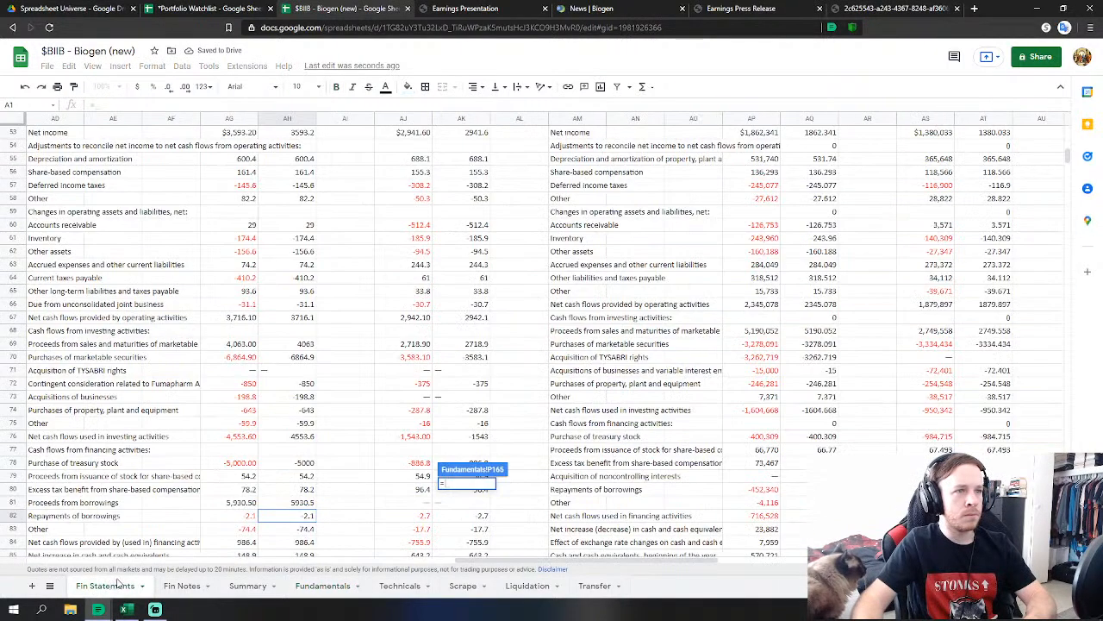
{"action": "left_click", "coordinate": [293, 465]}
{"action": "key", "text": "Return"}
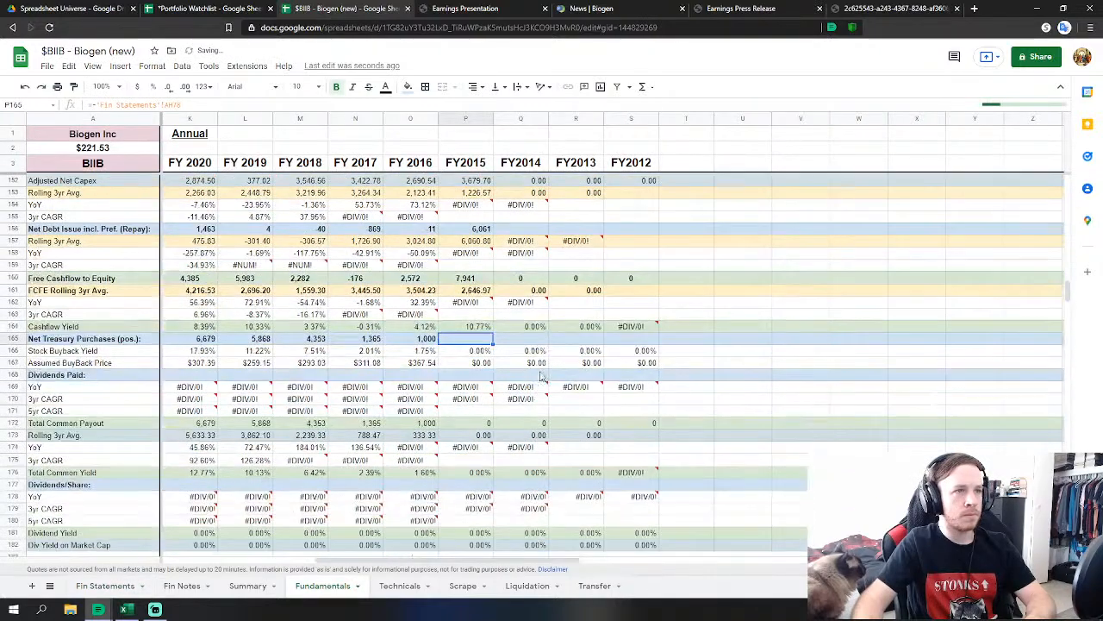
{"action": "scroll", "coordinate": [532, 377], "scroll_direction": "down", "scroll_amount": 10}
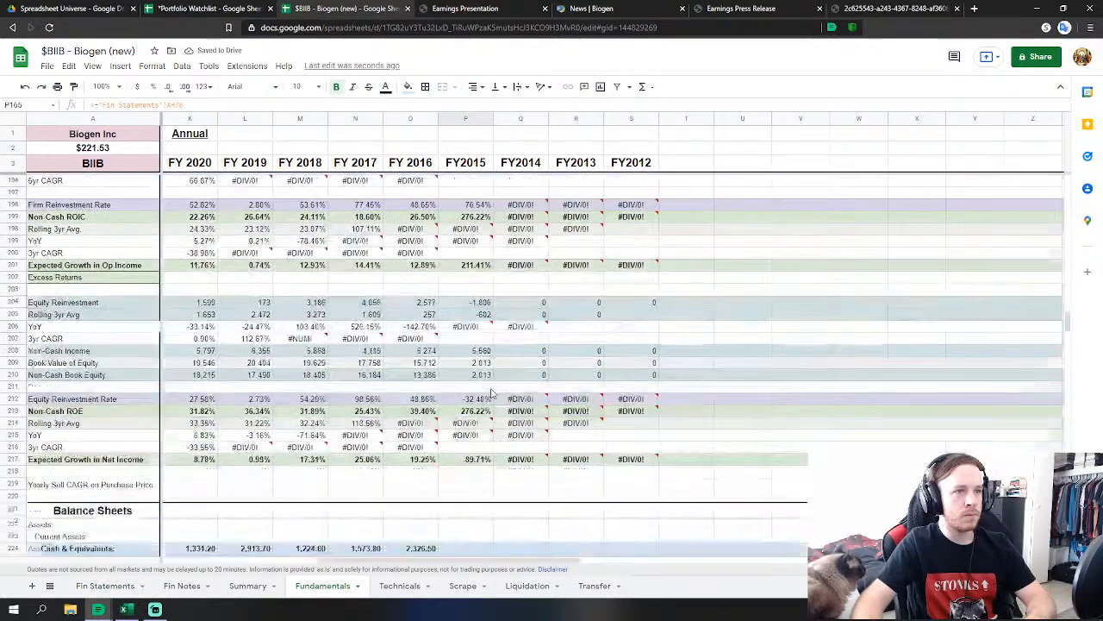
{"action": "scroll", "coordinate": [492, 394], "scroll_direction": "down", "scroll_amount": 3}
Link FY2015 cash and equivalents to AH121 and marketable securities to AH122.
{"action": "left_click", "coordinate": [479, 451]}
{"action": "scroll", "coordinate": [479, 451], "scroll_direction": "down", "scroll_amount": 2}
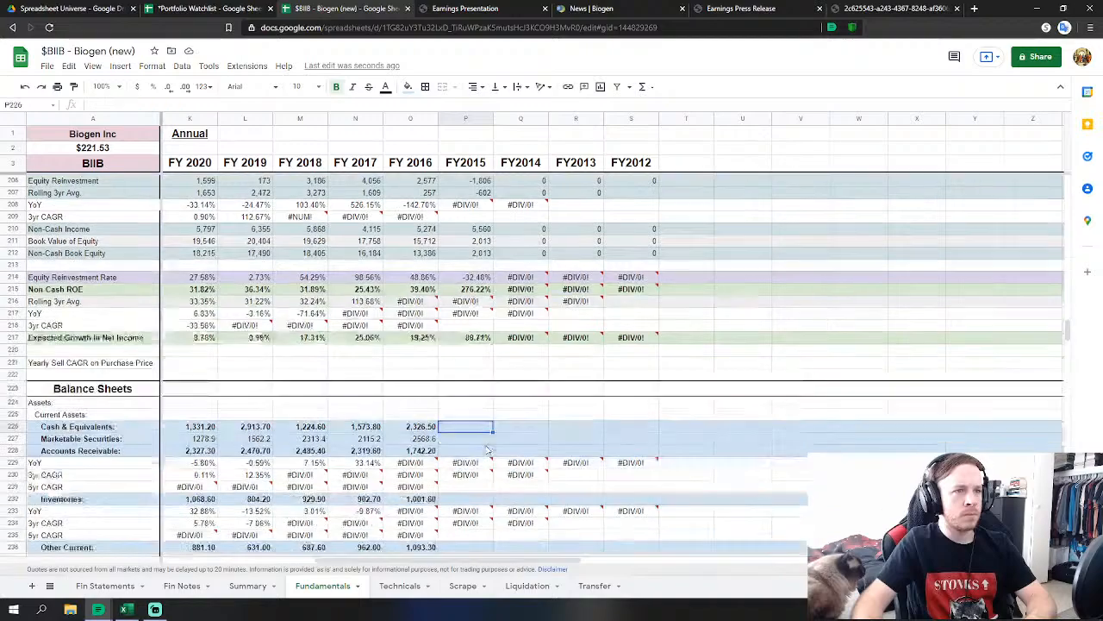
{"action": "type", "text": "="}
{"action": "left_click", "coordinate": [104, 585]}
{"action": "scroll", "coordinate": [404, 466], "scroll_direction": "down", "scroll_amount": 11}
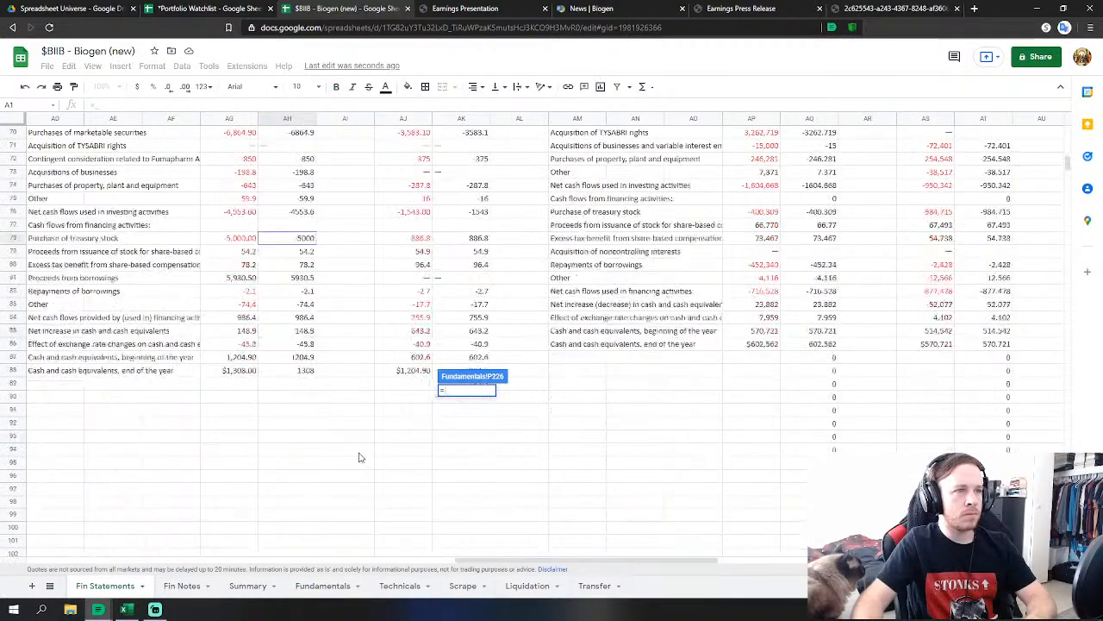
{"action": "left_click", "coordinate": [299, 398]}
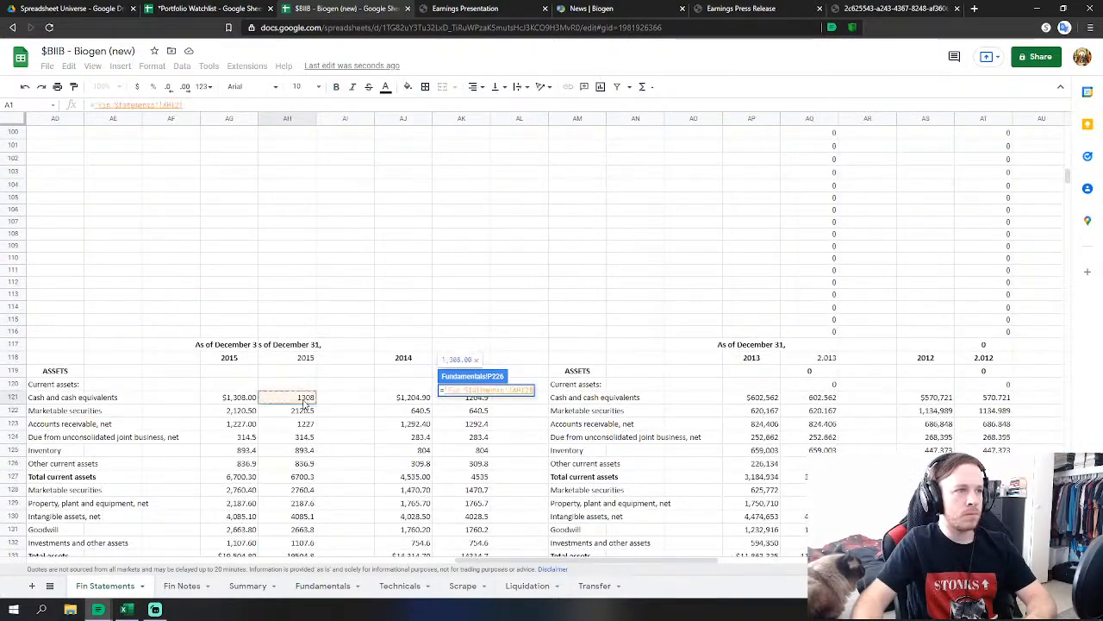
{"action": "key", "text": "Return"}
{"action": "type", "text": "="}
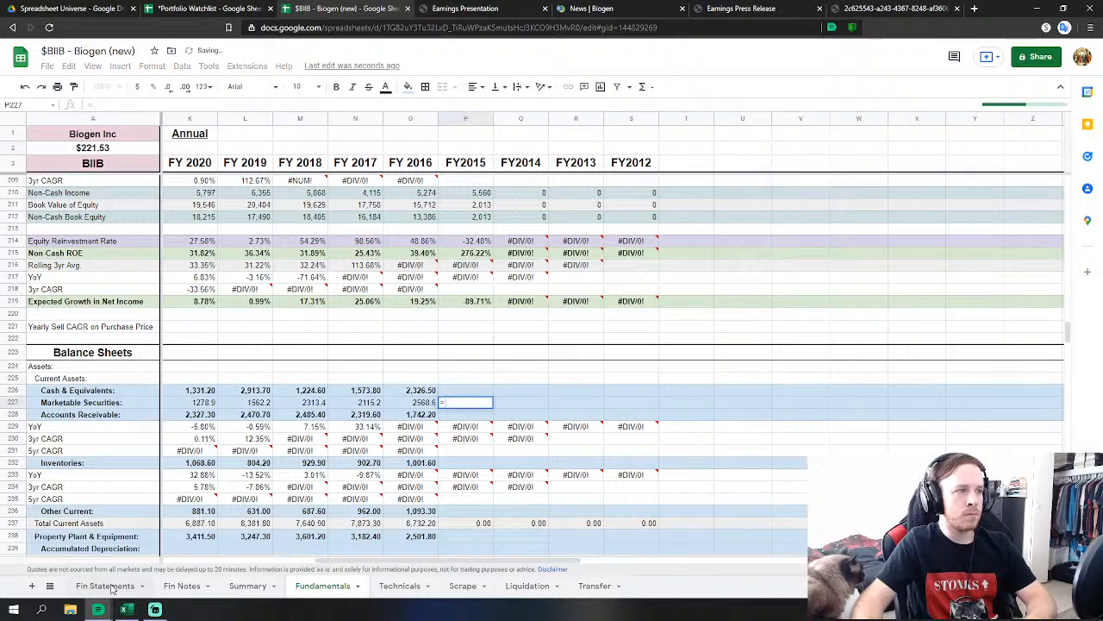
{"action": "left_click", "coordinate": [108, 585]}
{"action": "left_click", "coordinate": [309, 412]}
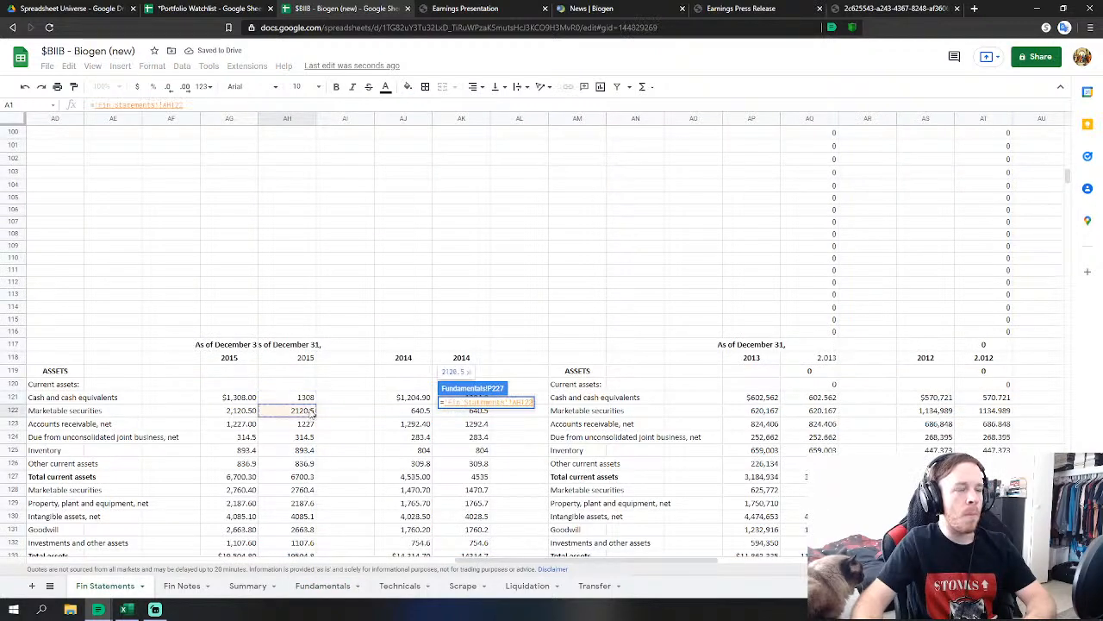
{"action": "key", "text": "Return"}
Set FY2015 accounts receivable to AH123+AH124 and link inventories to AH125.
{"action": "type", "text": "='Fin Statements'!AH123"}
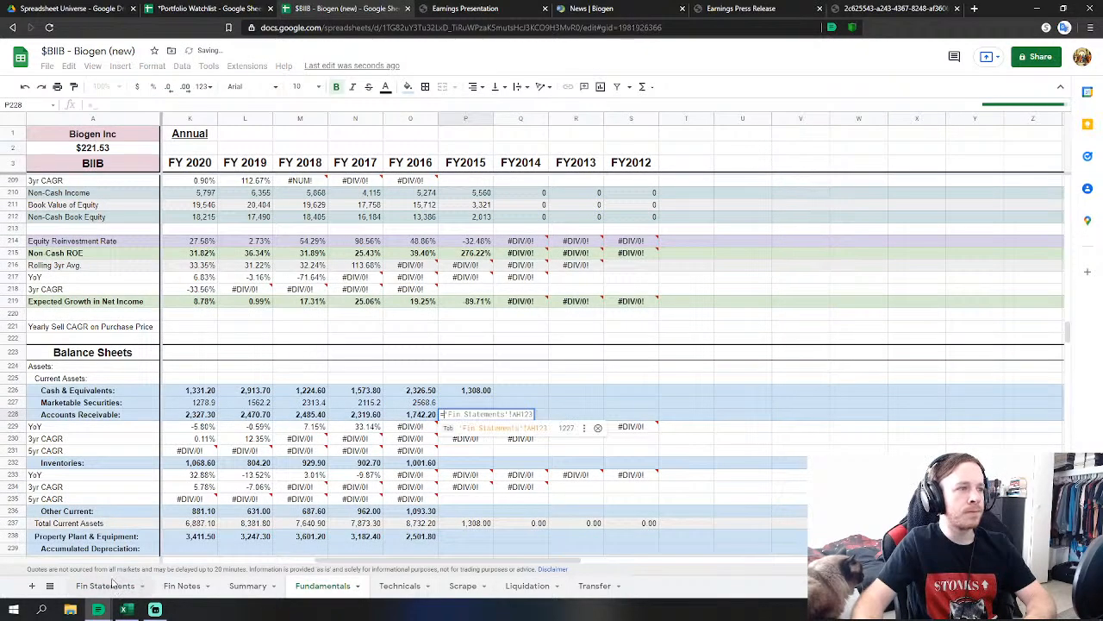
{"action": "left_click", "coordinate": [117, 586]}
{"action": "left_click", "coordinate": [301, 424]}
{"action": "type", "text": "+"}
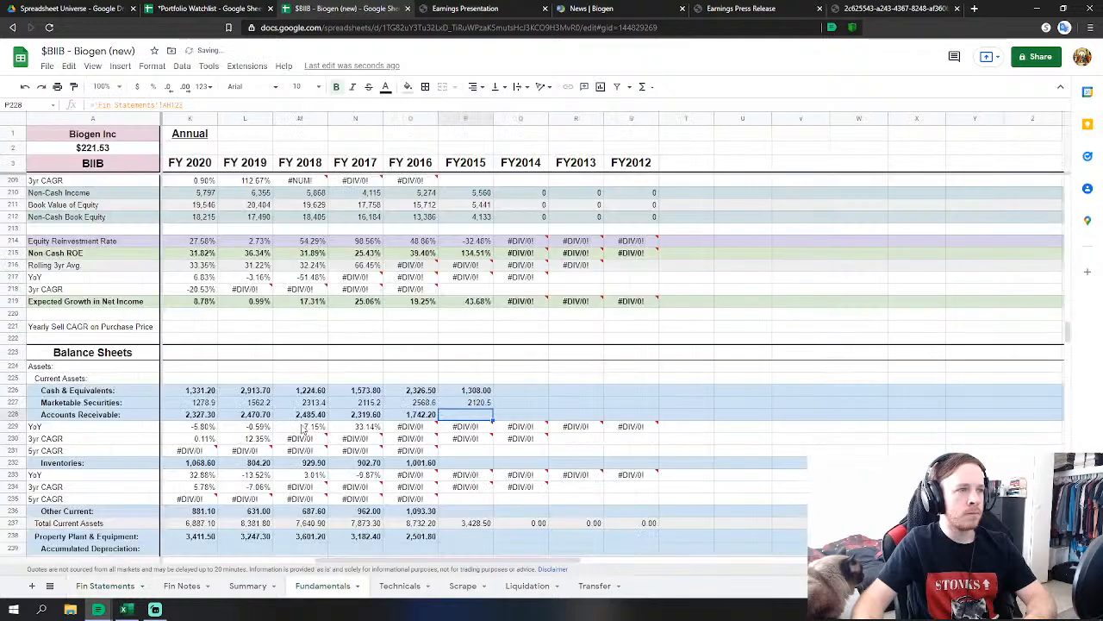
{"action": "left_click", "coordinate": [107, 586]}
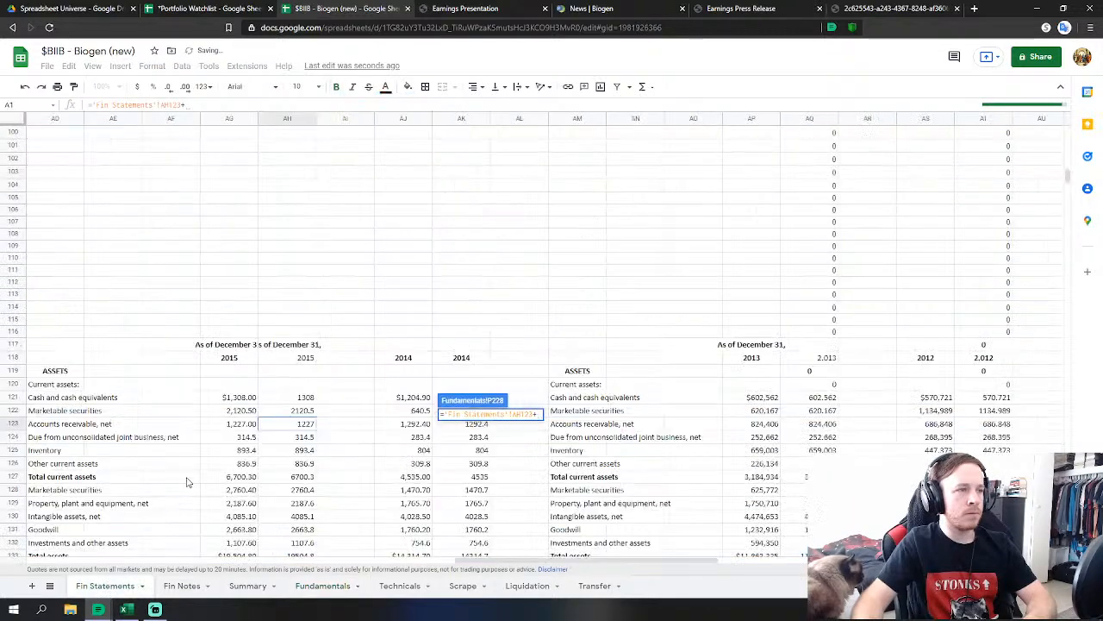
{"action": "left_click", "coordinate": [293, 437]}
{"action": "key", "text": "Return"}
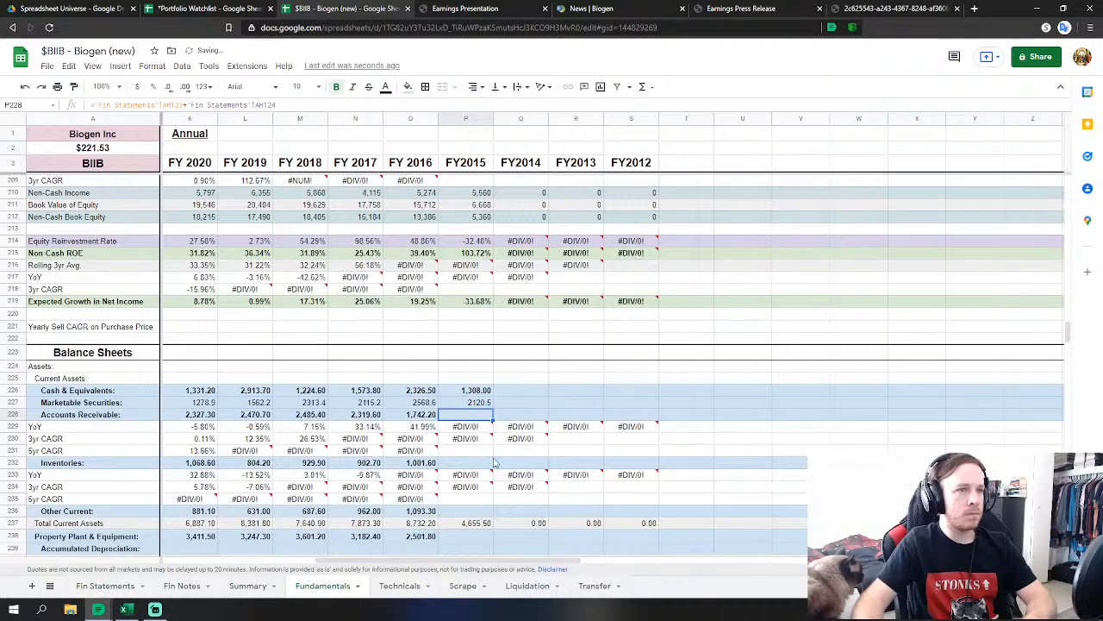
{"action": "left_click", "coordinate": [483, 463]}
{"action": "type", "text": "="}
{"action": "left_click", "coordinate": [112, 586]}
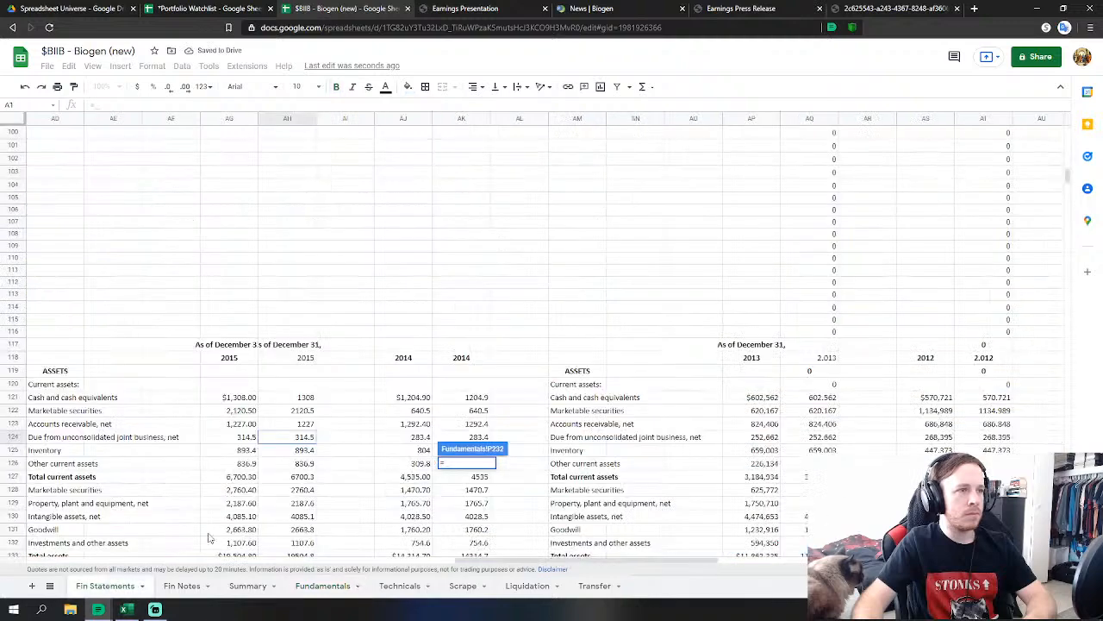
{"action": "left_click", "coordinate": [302, 450]}
{"action": "key", "text": "Return"}
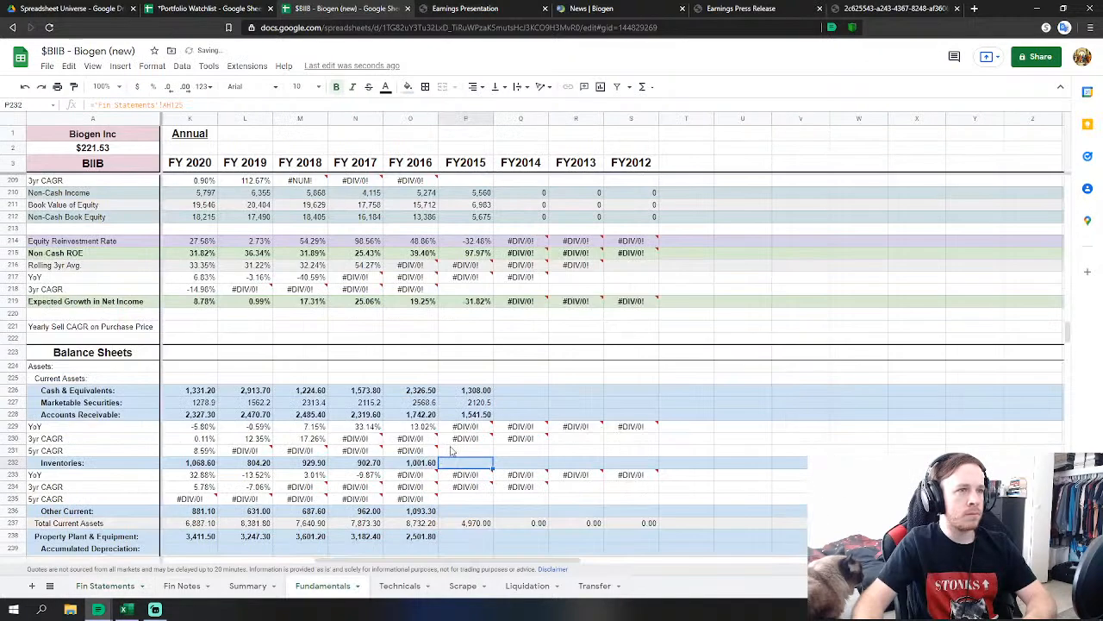
Link FY2015 other current assets to AH126 and PP&E to AH129.
{"action": "left_click", "coordinate": [466, 511]}
{"action": "type", "text": "="}
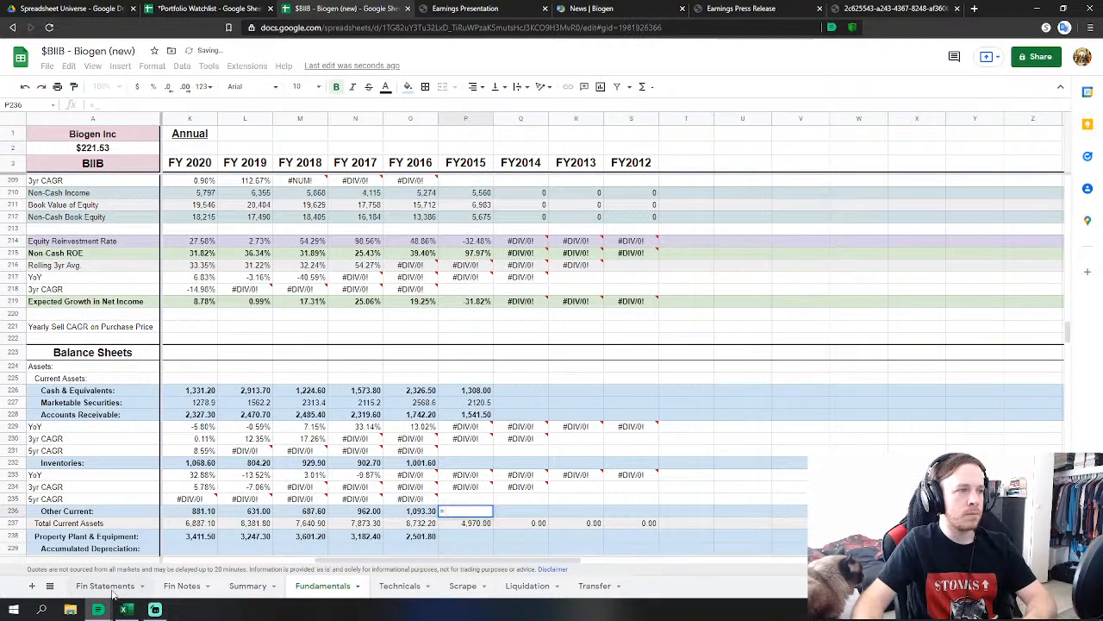
{"action": "left_click", "coordinate": [108, 586]}
{"action": "left_click", "coordinate": [304, 464]}
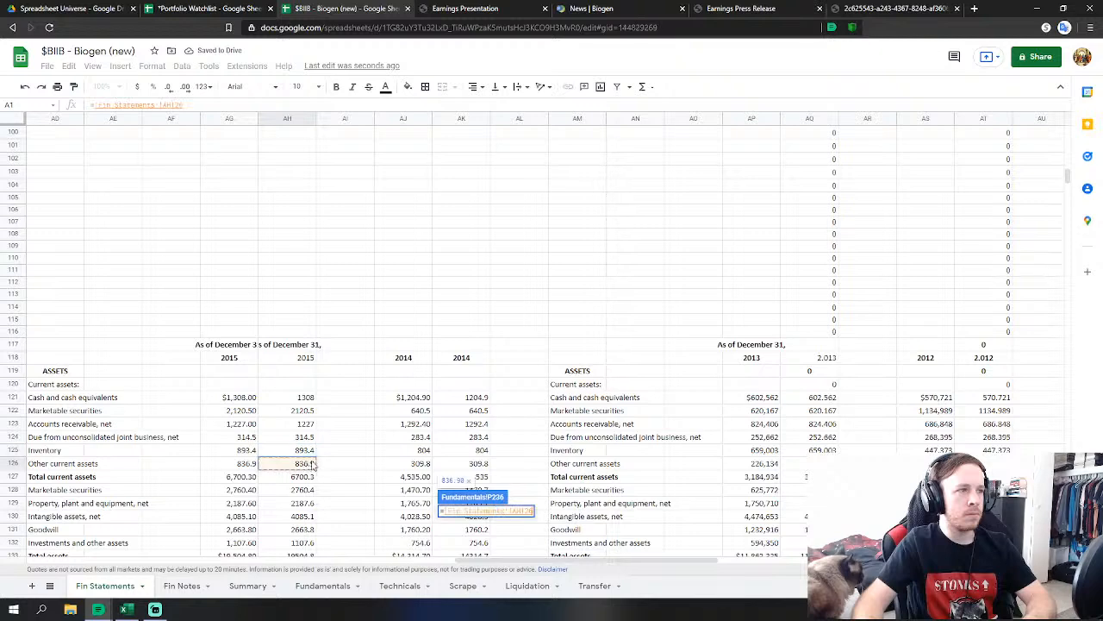
{"action": "key", "text": "Return"}
{"action": "scroll", "coordinate": [468, 533], "scroll_direction": "down", "scroll_amount": 1}
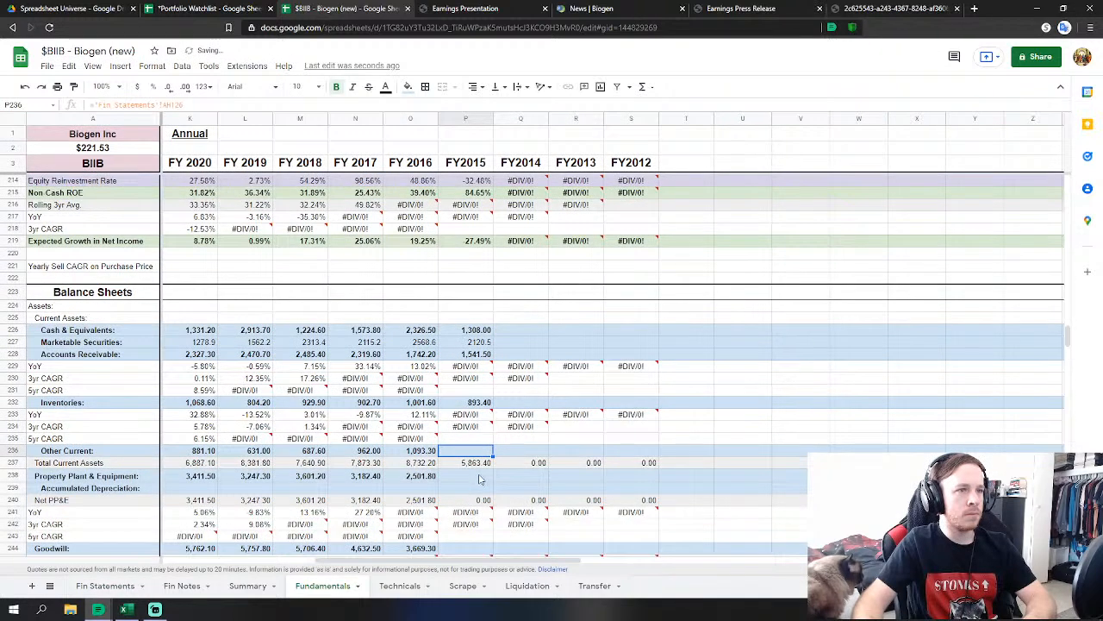
{"action": "left_click", "coordinate": [481, 475]}
{"action": "type", "text": "="}
{"action": "left_click", "coordinate": [108, 586]}
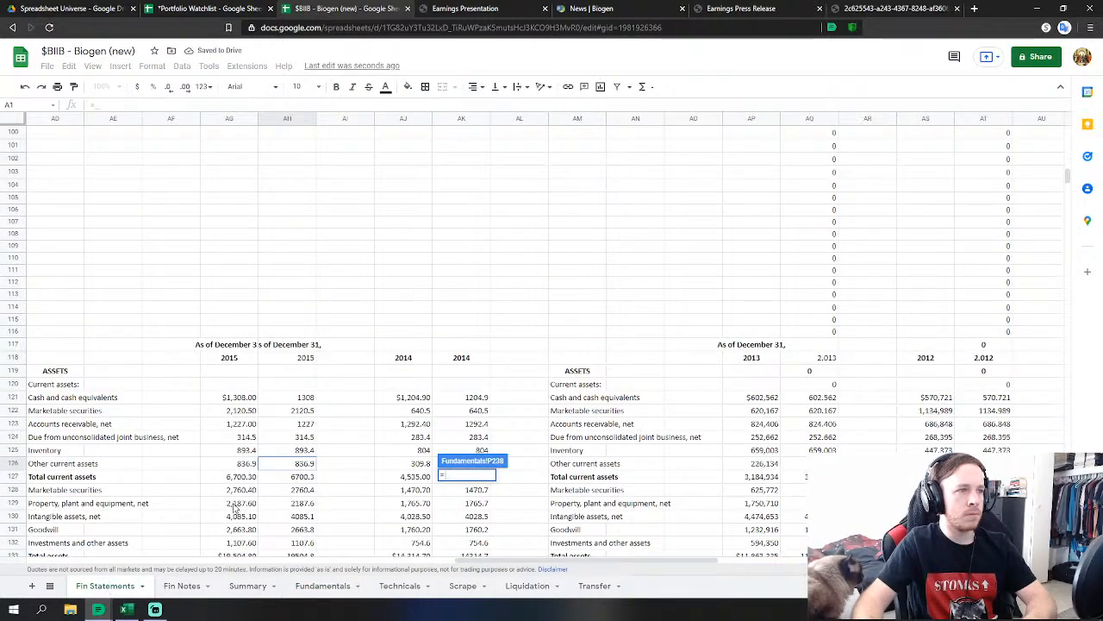
{"action": "left_click", "coordinate": [304, 503]}
{"action": "key", "text": "Return"}
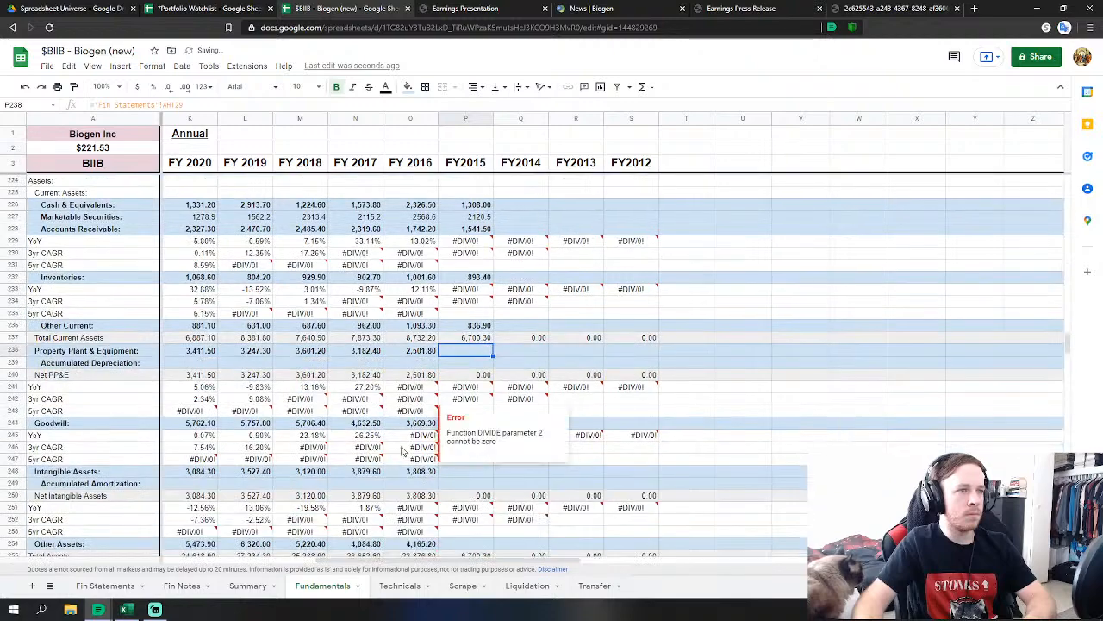
{"action": "left_click", "coordinate": [630, 387]}
Link FY2015 goodwill to AH131 (2,663.80) and intangible assets in P248 to AH130 (4,085.10).
{"action": "left_click", "coordinate": [466, 422]}
{"action": "type", "text": "="}
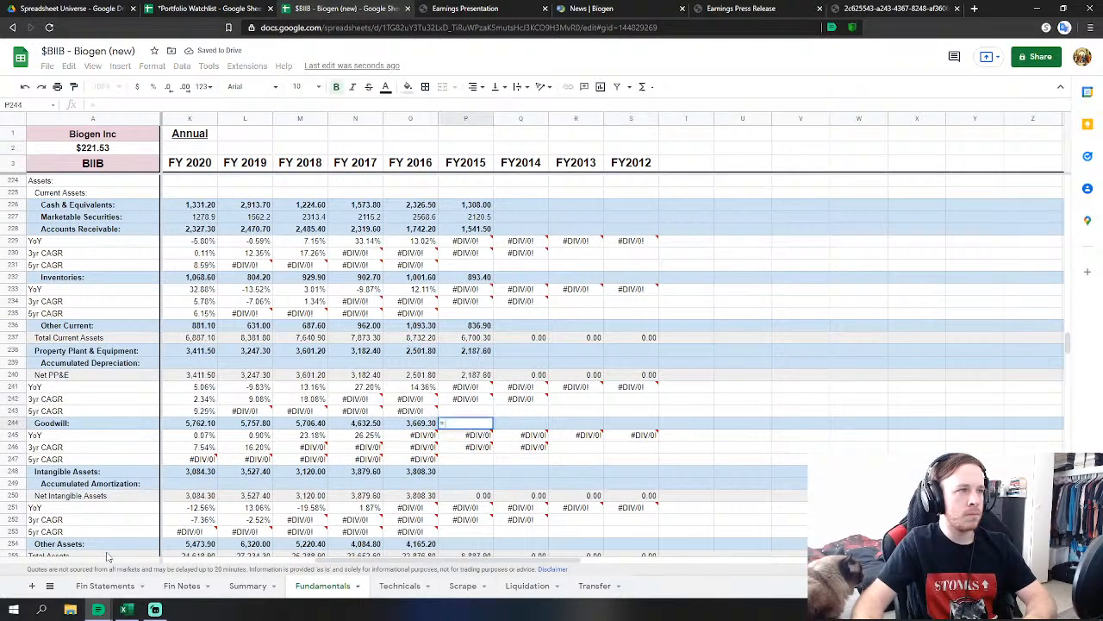
{"action": "left_click", "coordinate": [107, 587]}
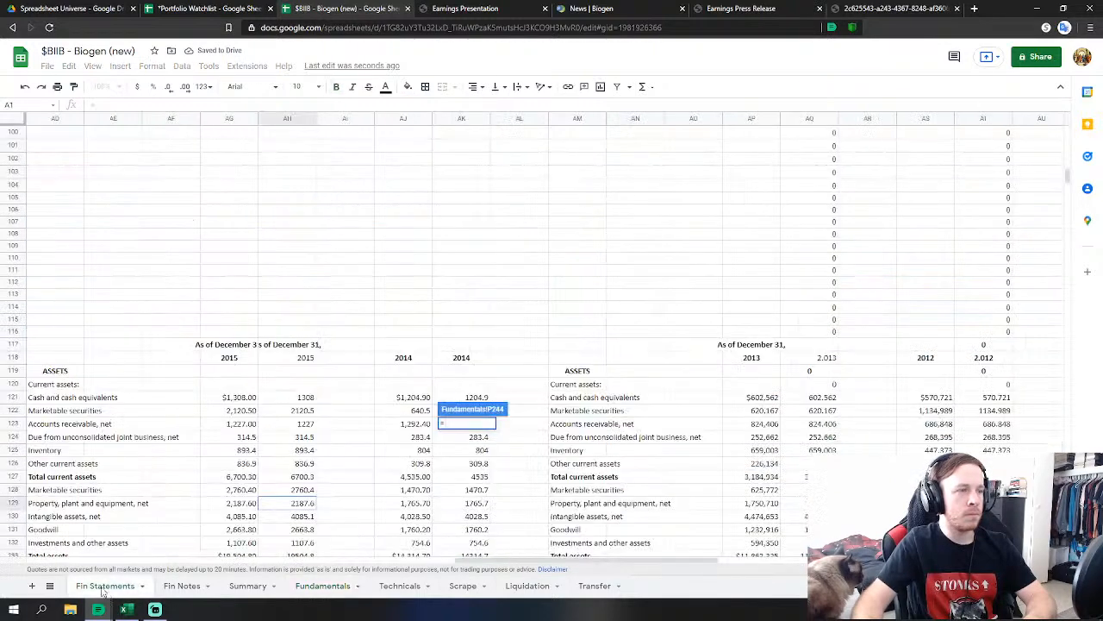
{"action": "left_click", "coordinate": [302, 530]}
{"action": "key", "text": "Return"}
{"action": "key", "text": "Down"}
{"action": "key", "text": "Down"}
{"action": "key", "text": "Down"}
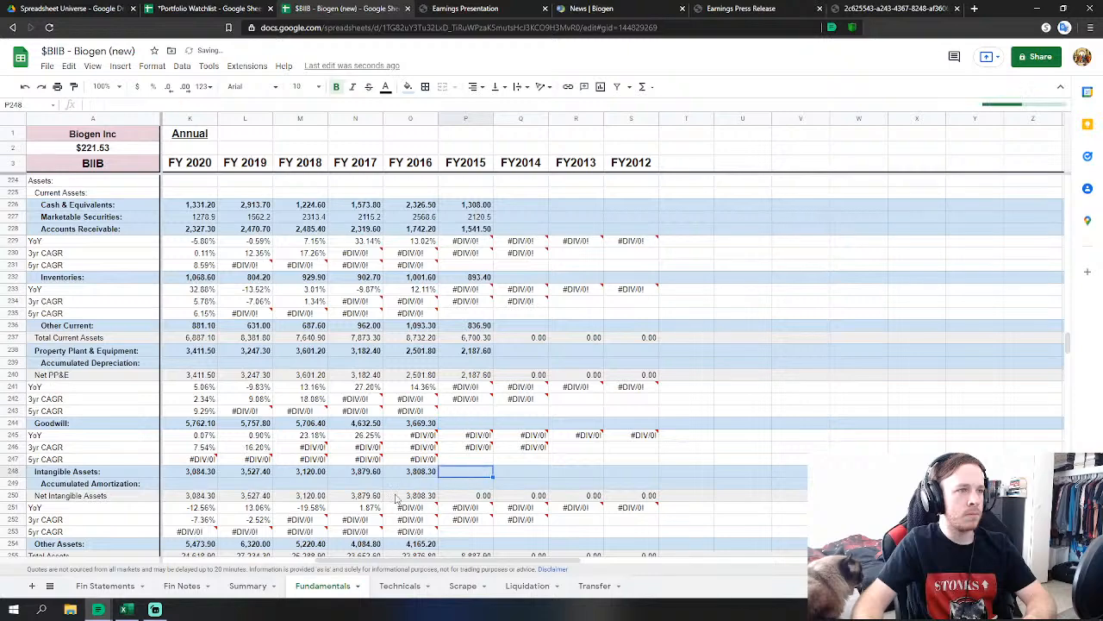
{"action": "type", "text": "="}
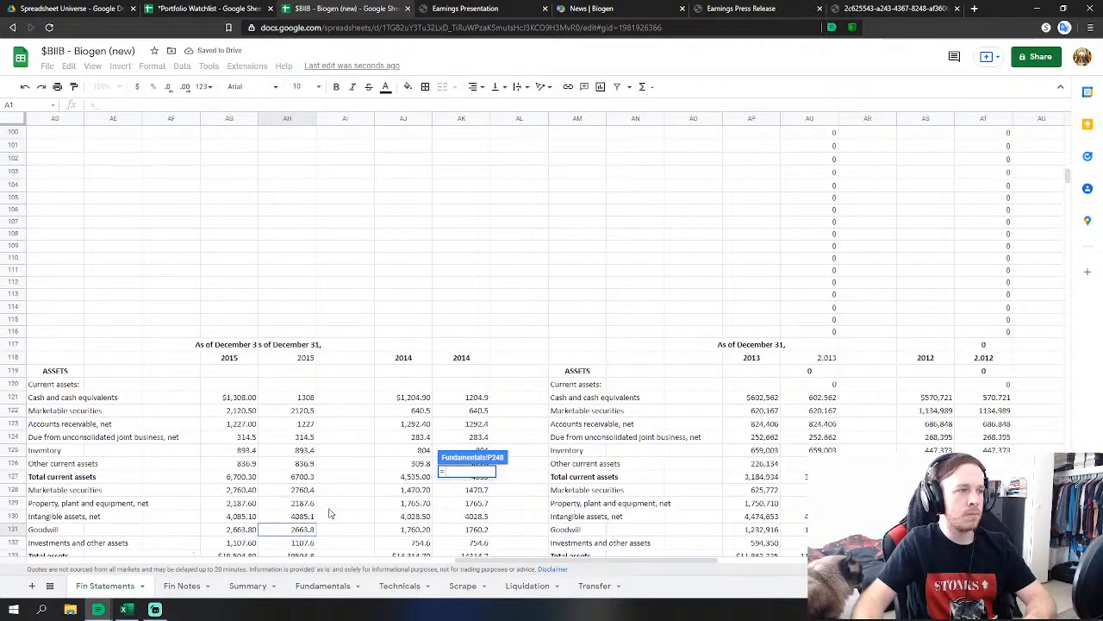
{"action": "left_click", "coordinate": [300, 517]}
{"action": "key", "text": "Return"}
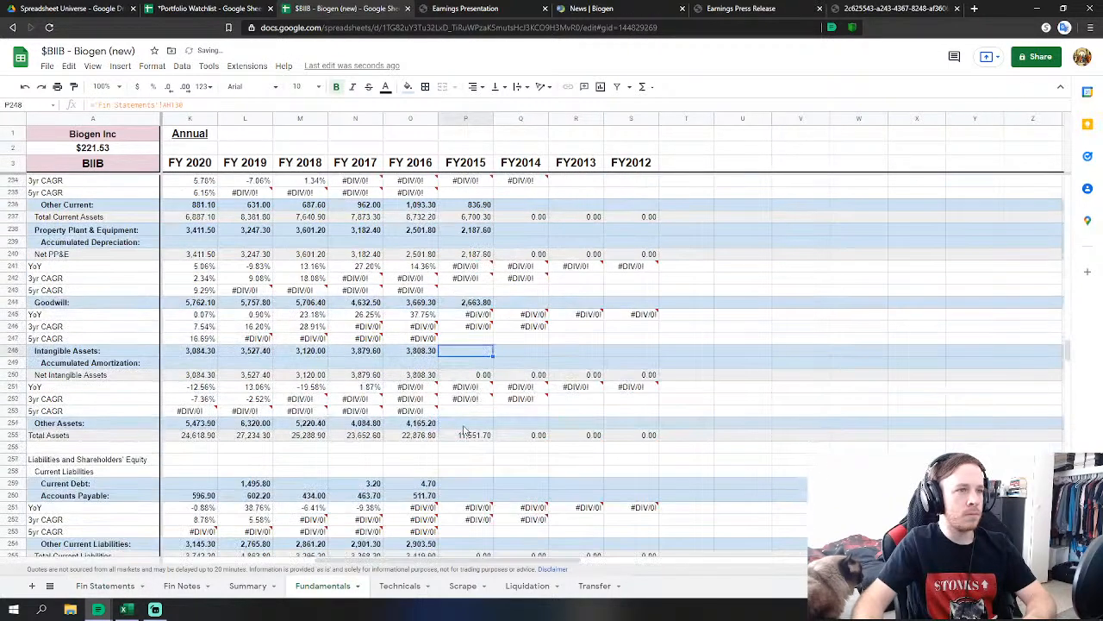
Set FY2015 Other Assets in P254 to AH128+AH132 (3,868.00), bringing total assets to 19,504.80.
{"action": "left_click", "coordinate": [473, 423]}
{"action": "type", "text": "="}
{"action": "left_click", "coordinate": [100, 586]}
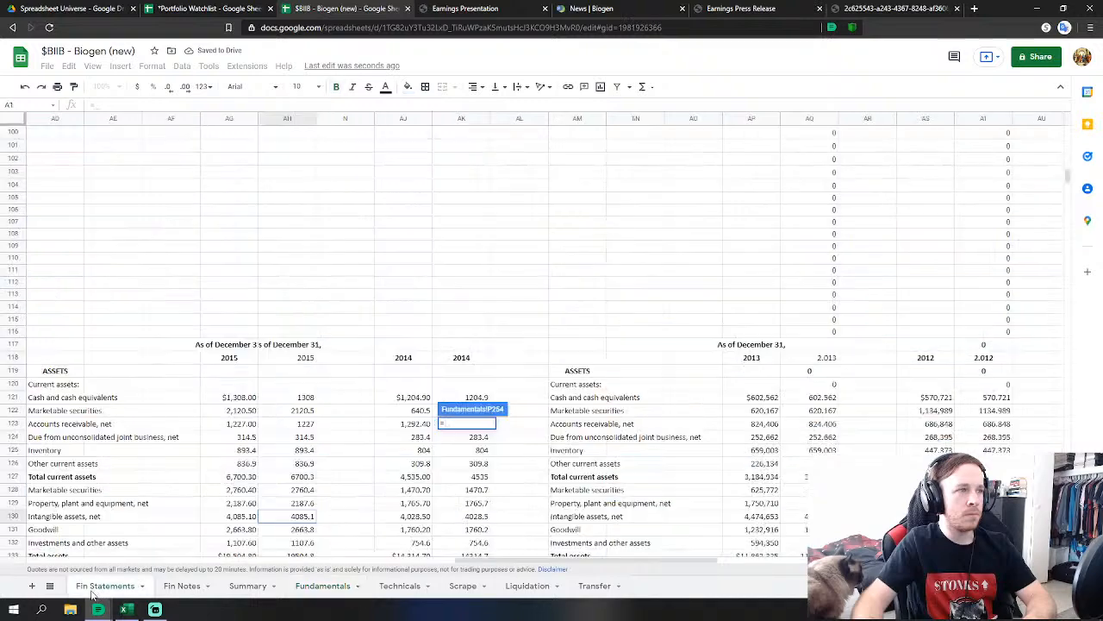
{"action": "left_click", "coordinate": [290, 491]}
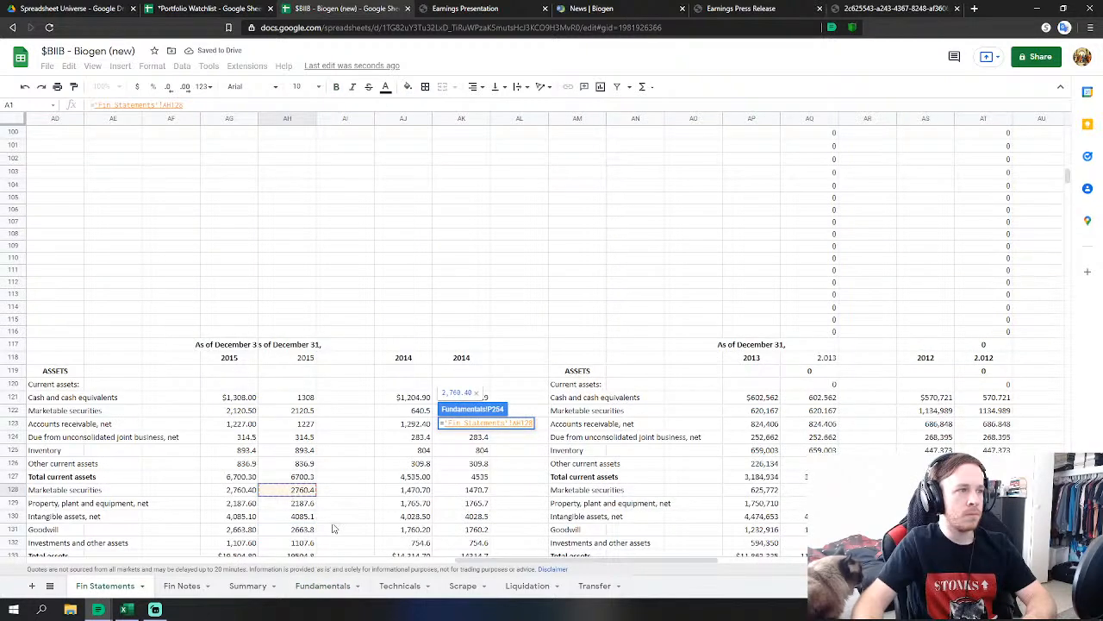
{"action": "type", "text": "+"}
{"action": "left_click", "coordinate": [302, 543]}
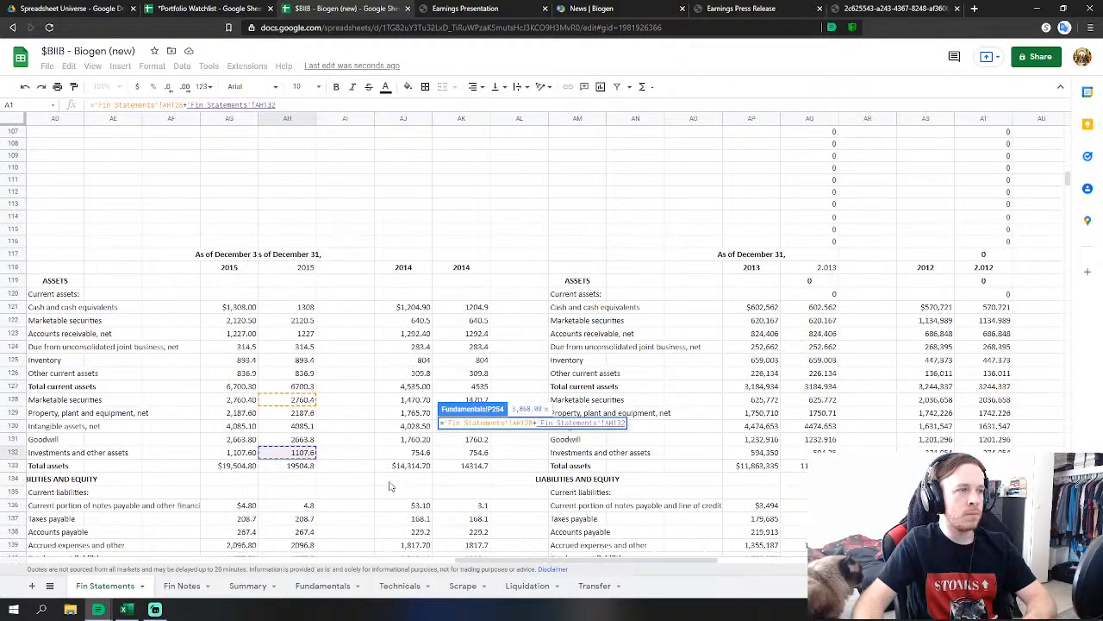
{"action": "key", "text": "Return"}
{"action": "scroll", "coordinate": [492, 369], "scroll_direction": "down", "scroll_amount": 1}
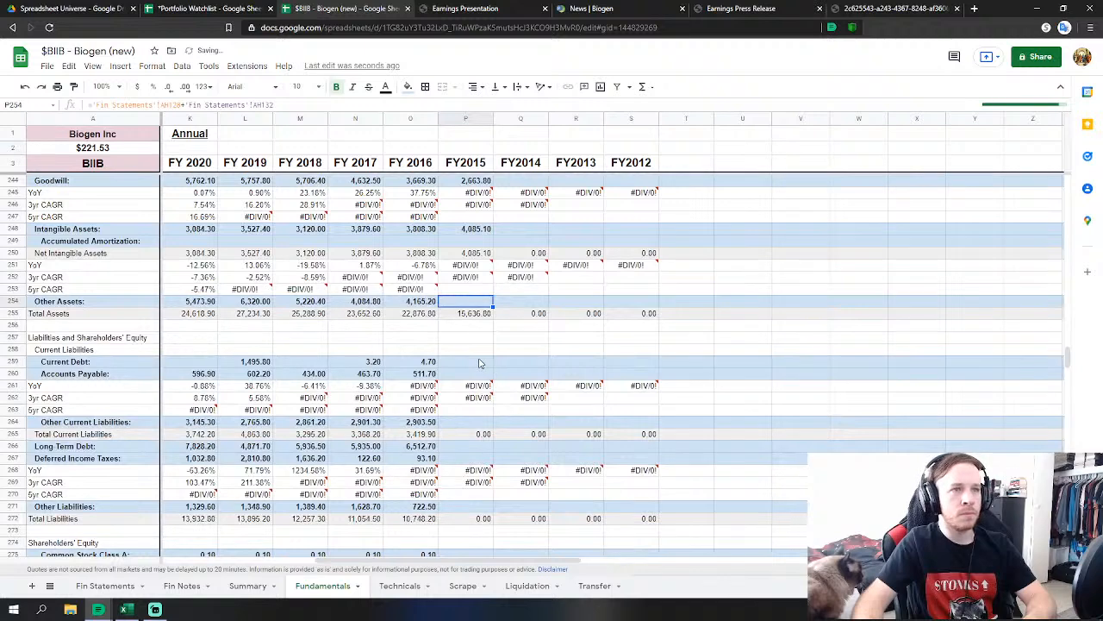
{"action": "left_click", "coordinate": [481, 362]}
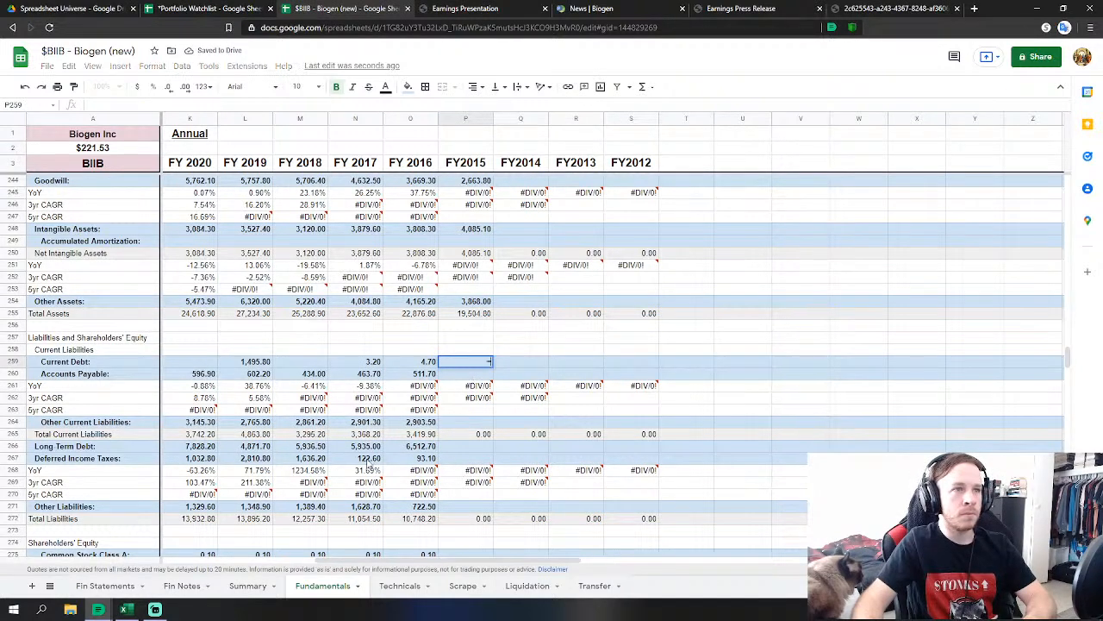
Link FY2015 Current Debt to 2015 current notes payable, and Accounts Payable to taxes payable plus accounts payable.
{"action": "type", "text": "="}
{"action": "left_click", "coordinate": [104, 586]}
{"action": "scroll", "coordinate": [324, 463], "scroll_direction": "down", "scroll_amount": 2}
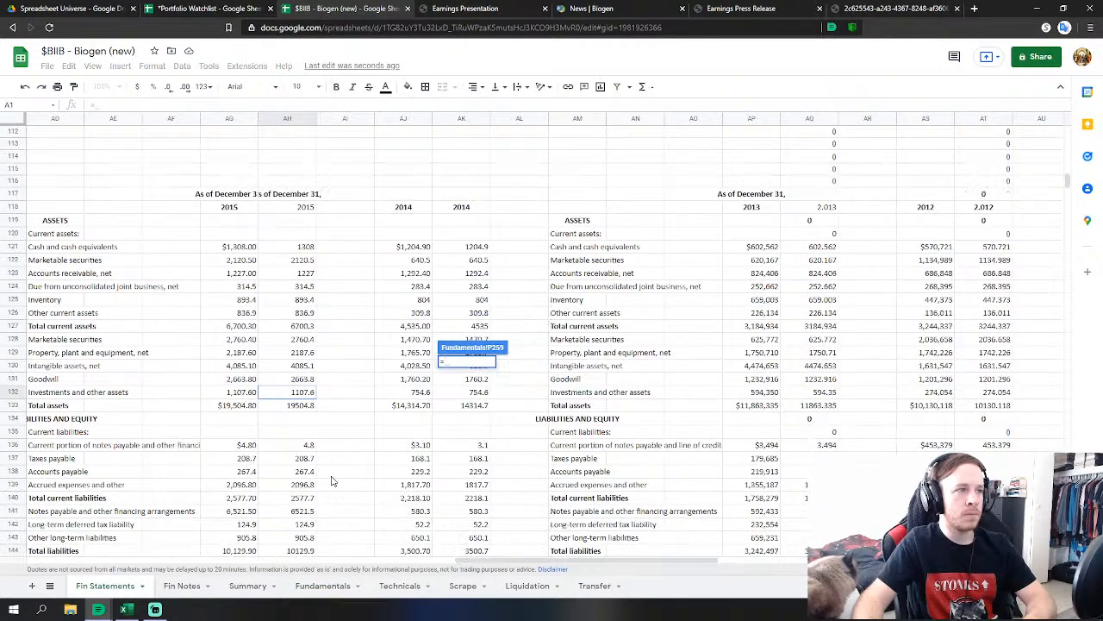
{"action": "left_click", "coordinate": [299, 446]}
{"action": "key", "text": "Return"}
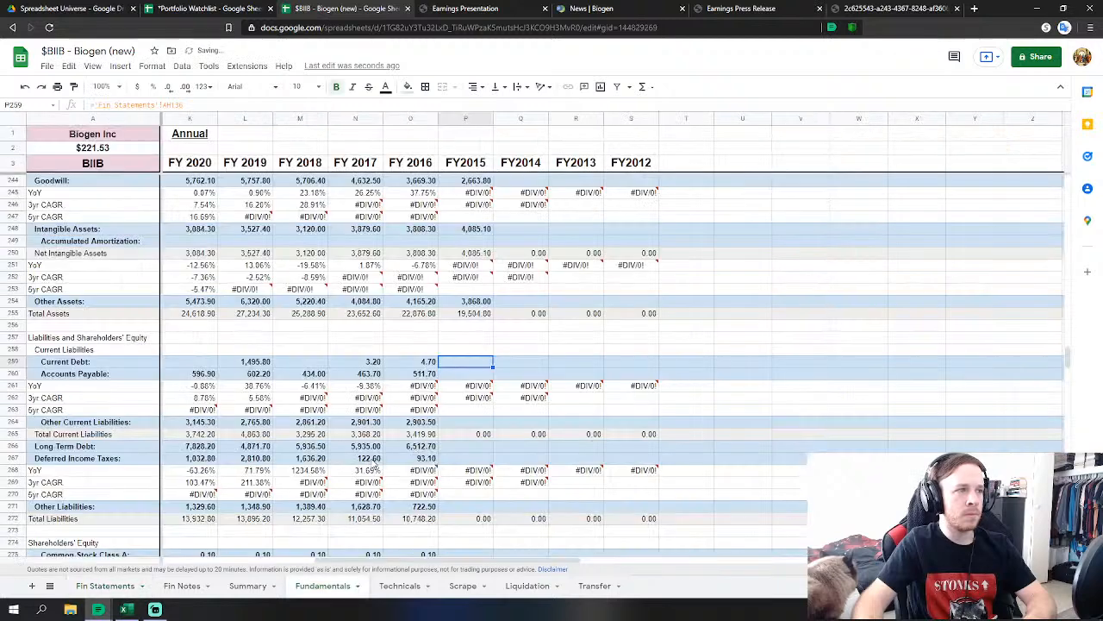
{"action": "type", "text": "="}
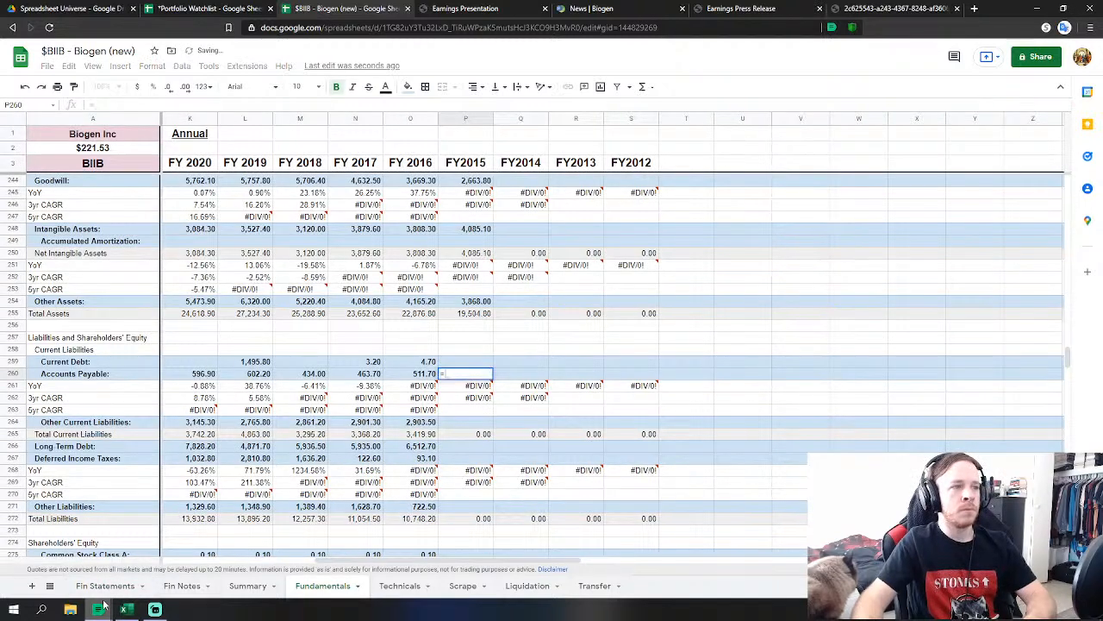
{"action": "left_click", "coordinate": [108, 590]}
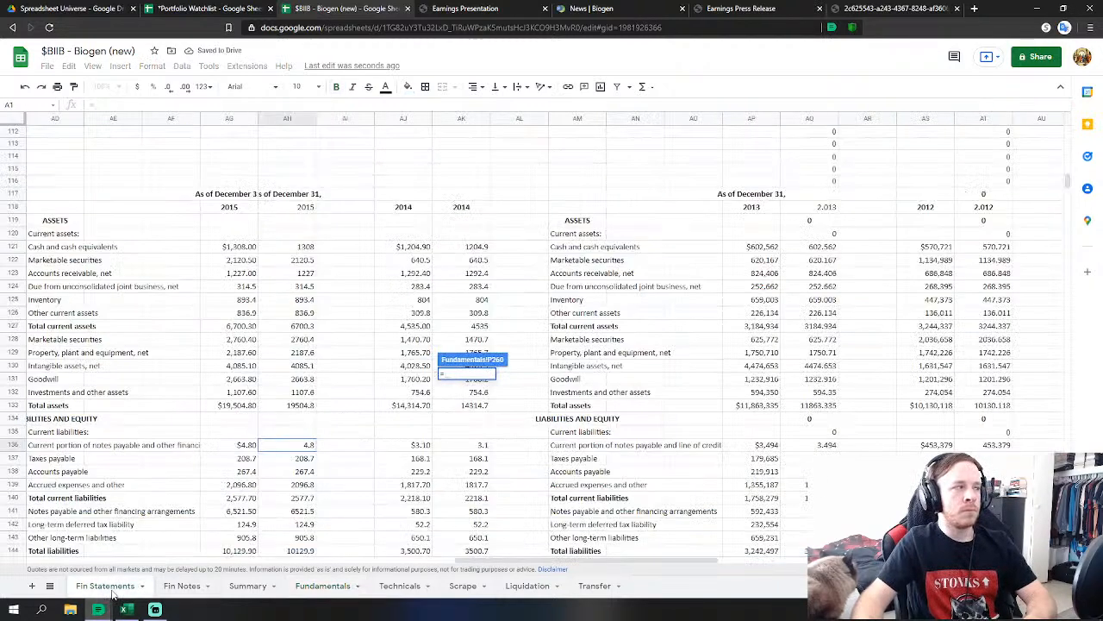
{"action": "left_click", "coordinate": [302, 459]}
{"action": "type", "text": "+"}
{"action": "left_click", "coordinate": [303, 470]}
{"action": "key", "text": "Return"}
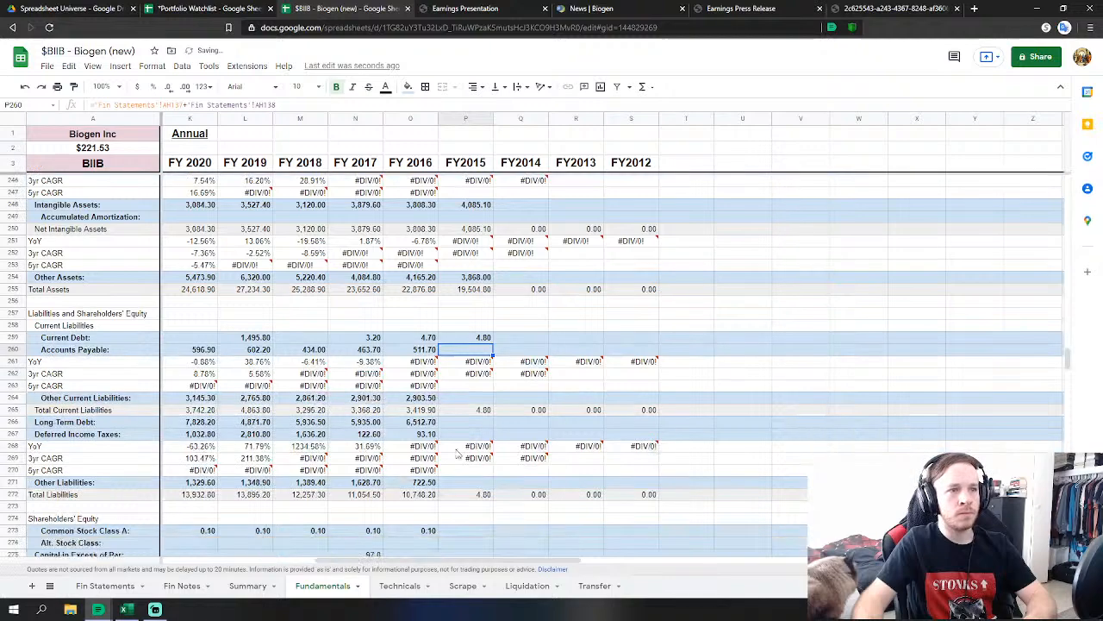
Link FY2015 Other Current Liabilities to the 2015 accrued expenses on Fin Statements.
{"action": "left_click", "coordinate": [476, 398]}
{"action": "type", "text": "="}
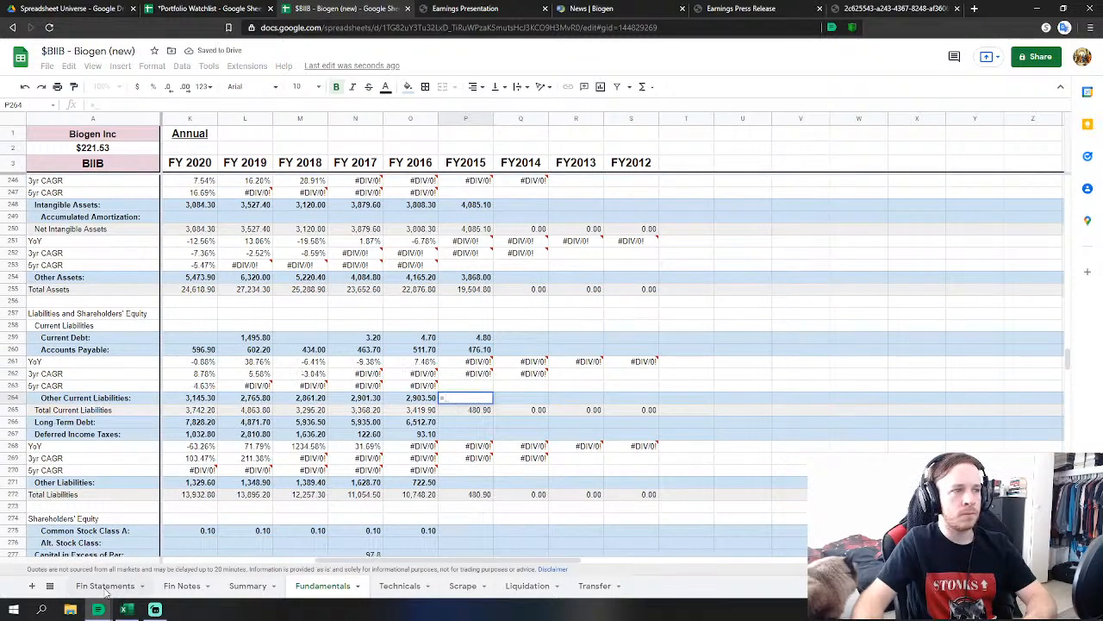
{"action": "left_click", "coordinate": [105, 585]}
{"action": "left_click", "coordinate": [304, 486]}
{"action": "key", "text": "Return"}
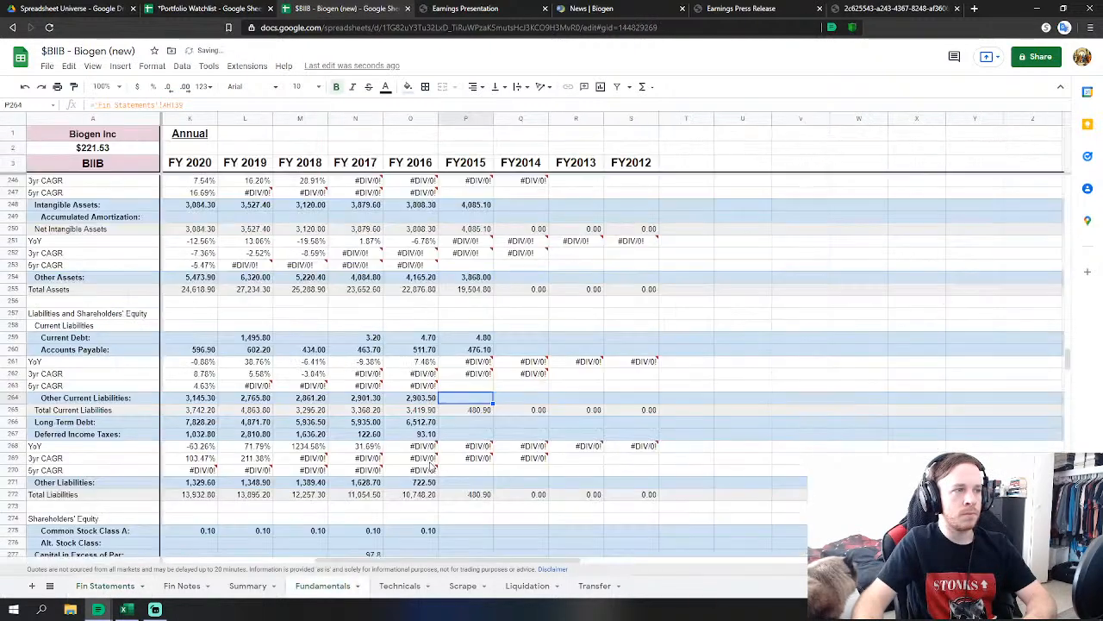
Link FY2015 Long Term Debt (6,521.50) and Deferred Income Taxes (124.90) to the 2015 Fin Statements values.
{"action": "left_click", "coordinate": [476, 361]}
{"action": "type", "text": "="}
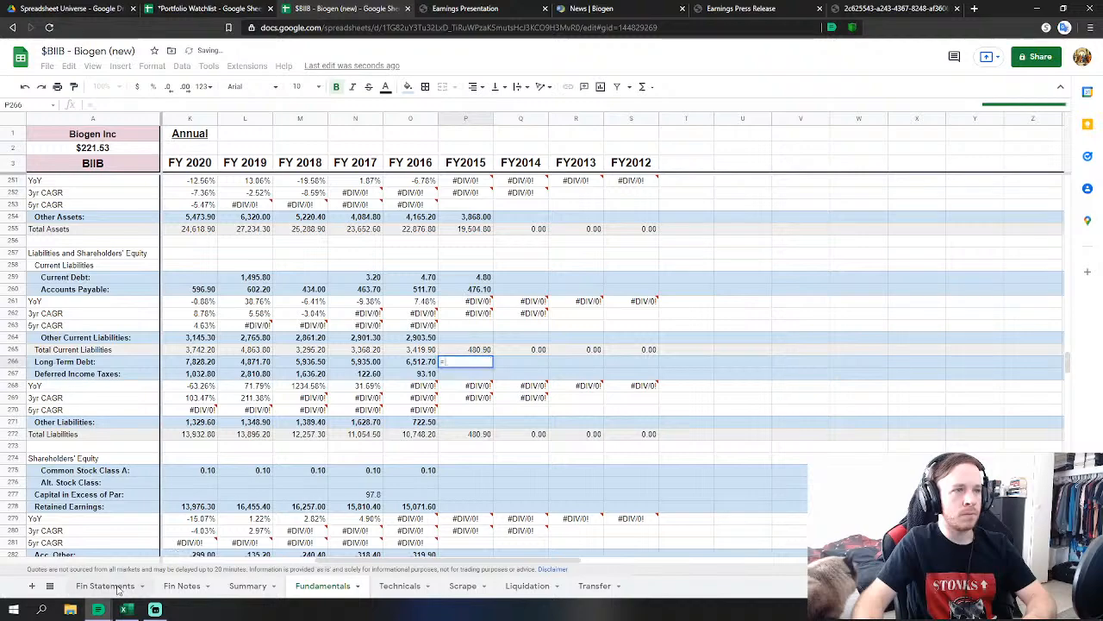
{"action": "left_click", "coordinate": [105, 586]}
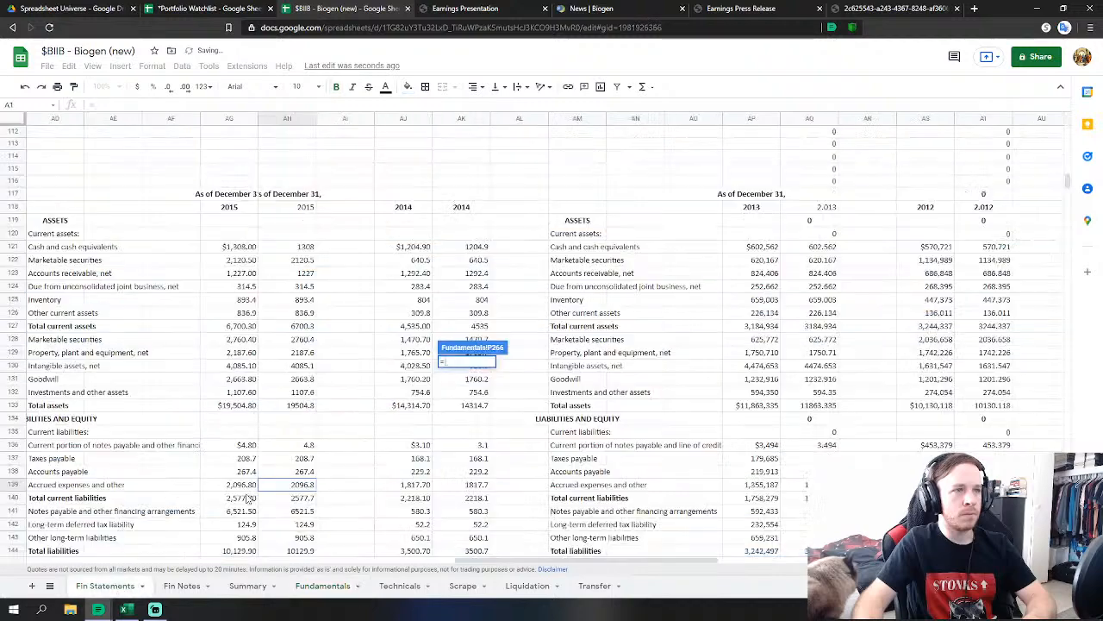
{"action": "left_click", "coordinate": [303, 511]}
{"action": "scroll", "coordinate": [304, 511], "scroll_direction": "down", "scroll_amount": 1}
{"action": "key", "text": "Return"}
{"action": "left_click", "coordinate": [472, 374]}
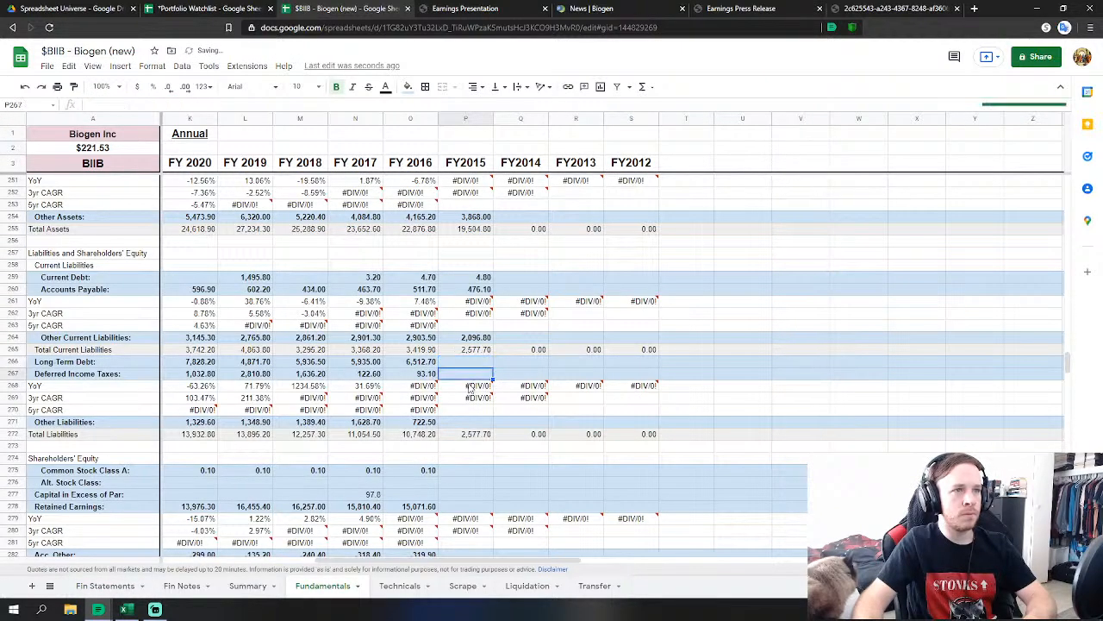
{"action": "type", "text": "="}
{"action": "left_click", "coordinate": [106, 585]}
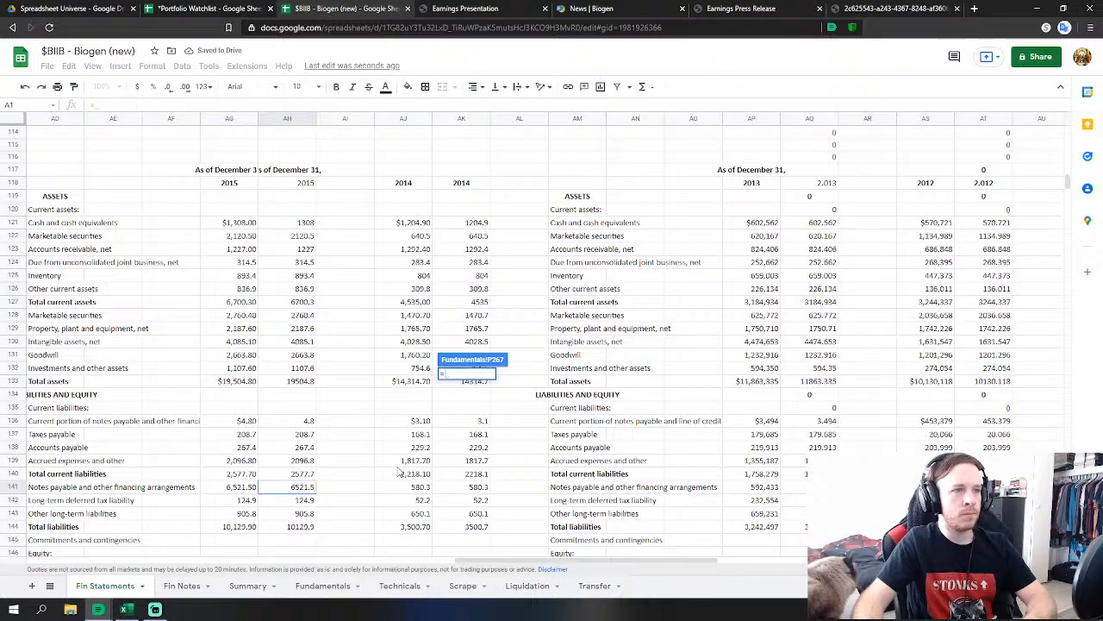
{"action": "left_click", "coordinate": [307, 502]}
{"action": "key", "text": "Return"}
Link FY2015 Other Liabilities (905.80) and Common Stock Class A to the 2015 Fin Statements values.
{"action": "left_click", "coordinate": [472, 424]}
{"action": "type", "text": "="}
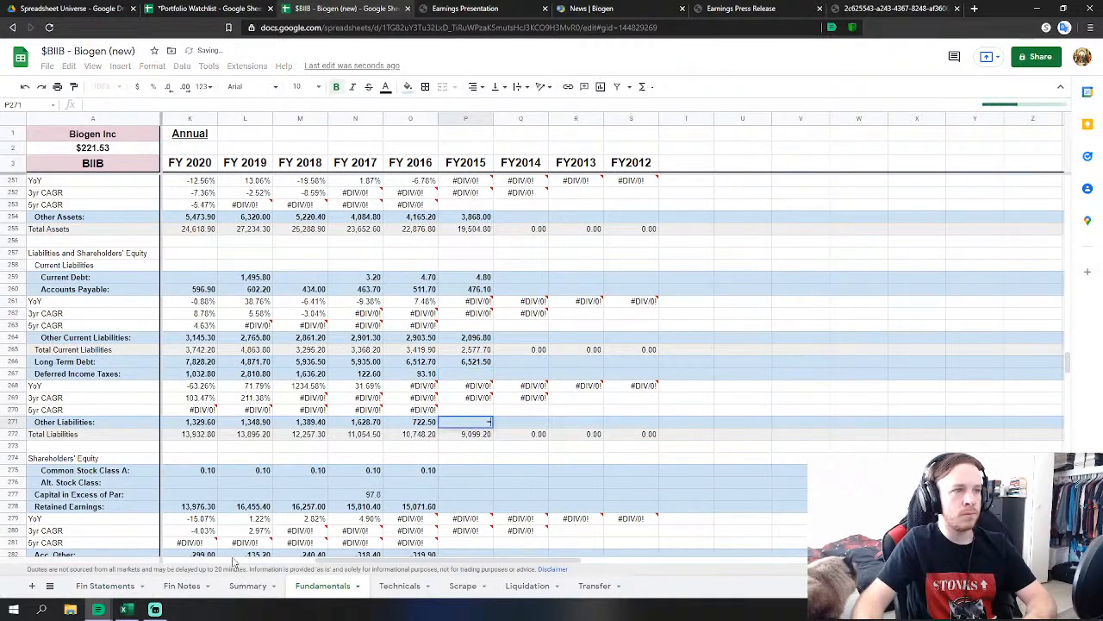
{"action": "left_click", "coordinate": [105, 585]}
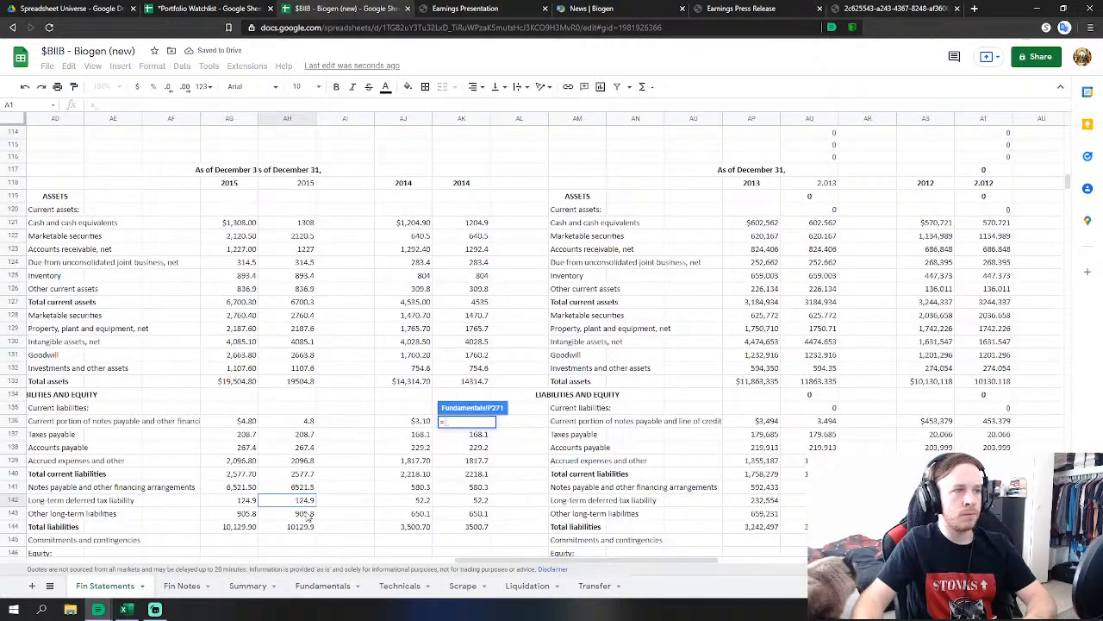
{"action": "left_click", "coordinate": [308, 513]}
{"action": "scroll", "coordinate": [309, 513], "scroll_direction": "down", "scroll_amount": 2}
{"action": "key", "text": "Return"}
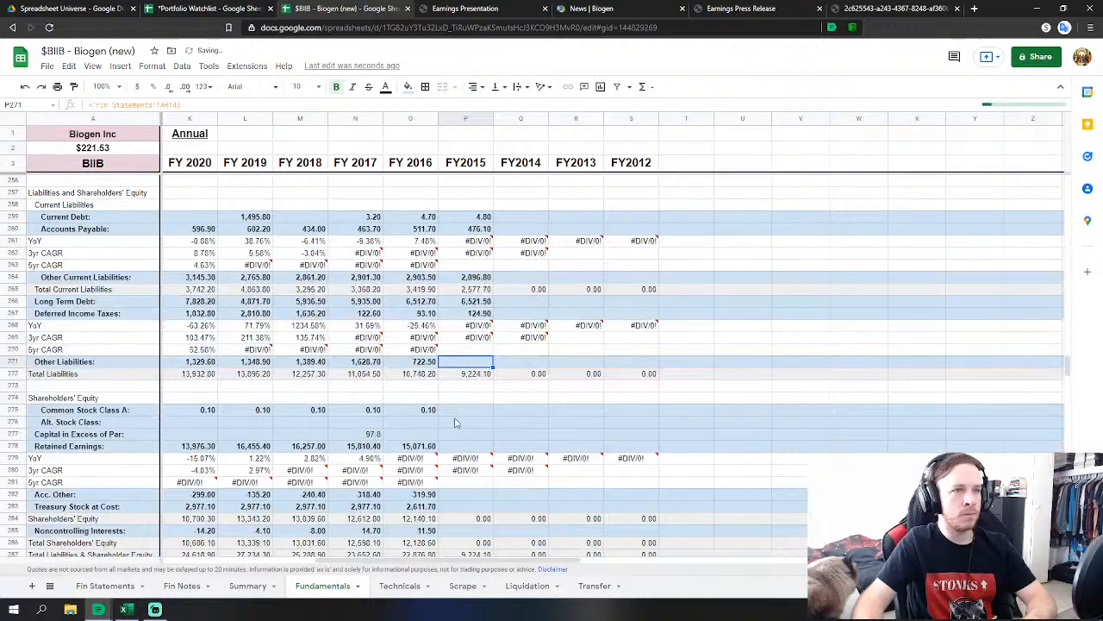
{"action": "left_click", "coordinate": [457, 411]}
{"action": "type", "text": "="}
{"action": "left_click", "coordinate": [105, 585]}
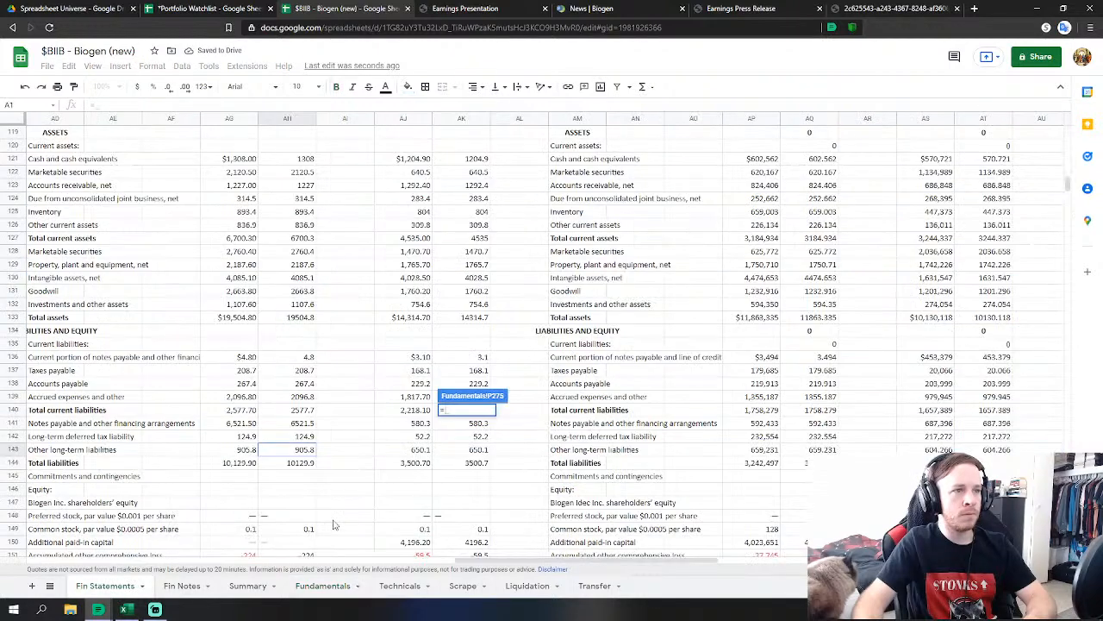
{"action": "left_click", "coordinate": [291, 530]}
{"action": "key", "text": "Return"}
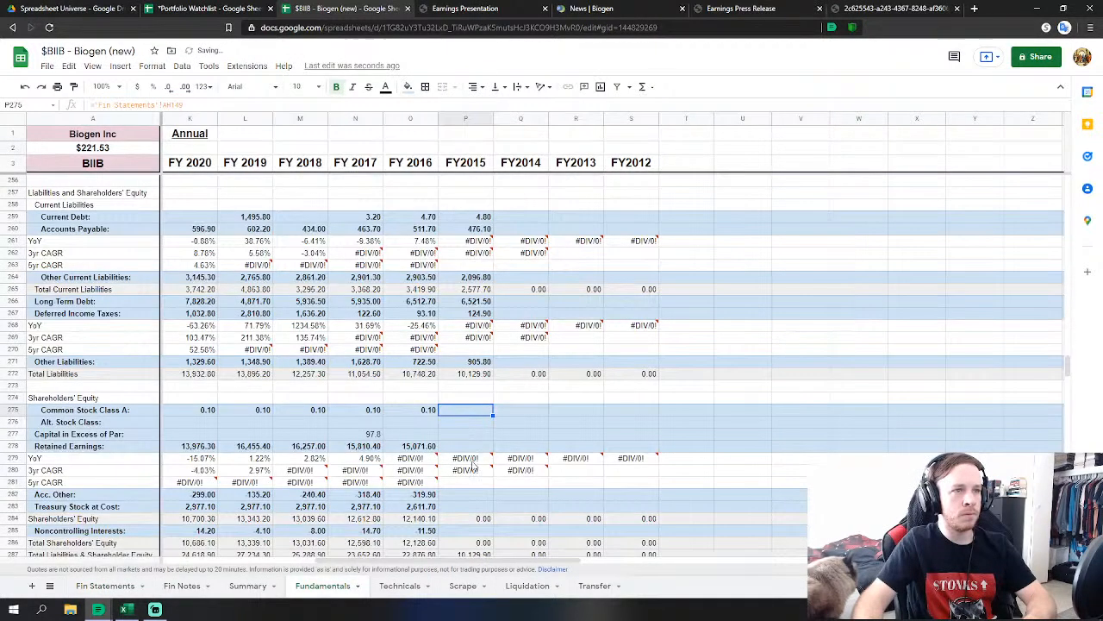
Link FY2015 Acc. Other to accumulated other comprehensive loss and Retained Earnings (12,208.40) to Fin Statements.
{"action": "left_click", "coordinate": [463, 496]}
{"action": "type", "text": "="}
{"action": "left_click", "coordinate": [105, 585]}
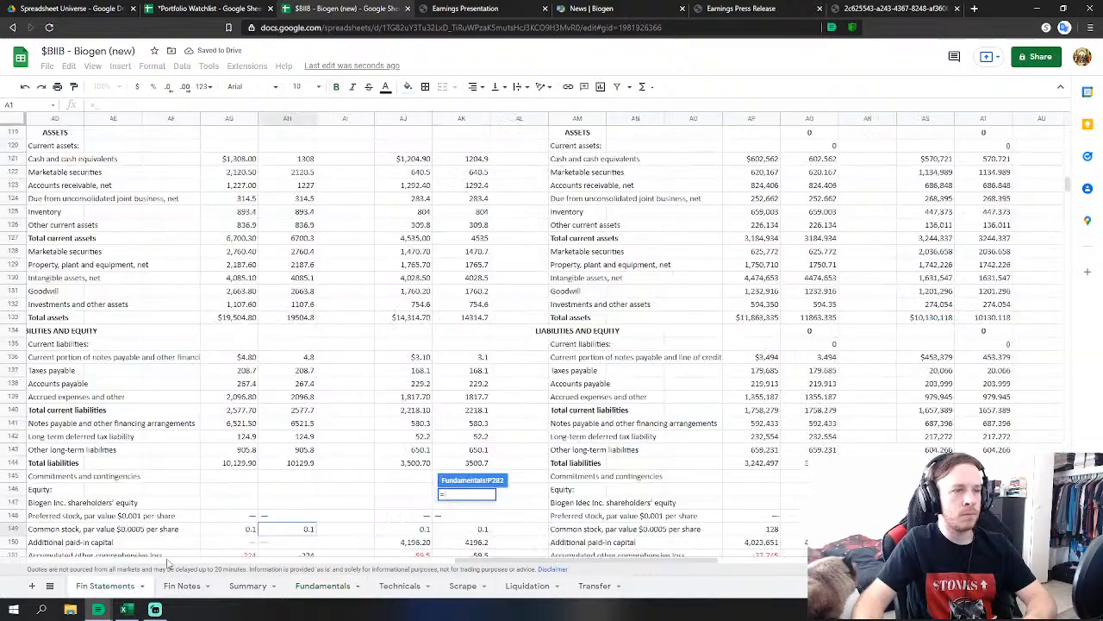
{"action": "scroll", "coordinate": [323, 531], "scroll_direction": "down", "scroll_amount": 2}
{"action": "left_click", "coordinate": [287, 489]}
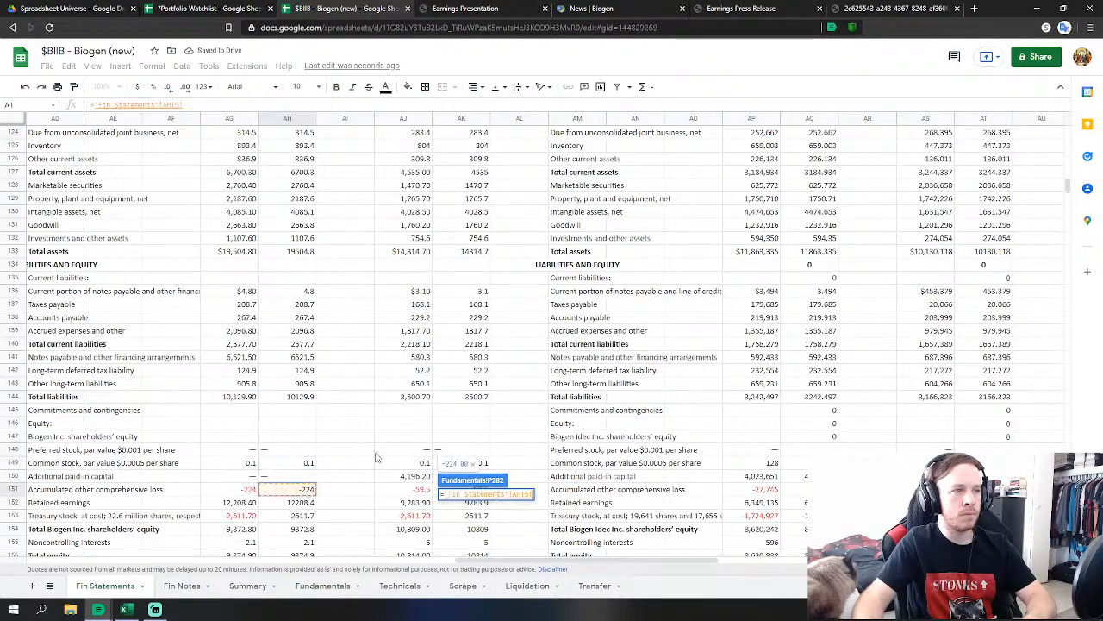
{"action": "key", "text": "Return"}
{"action": "left_click", "coordinate": [455, 445]}
{"action": "type", "text": "="}
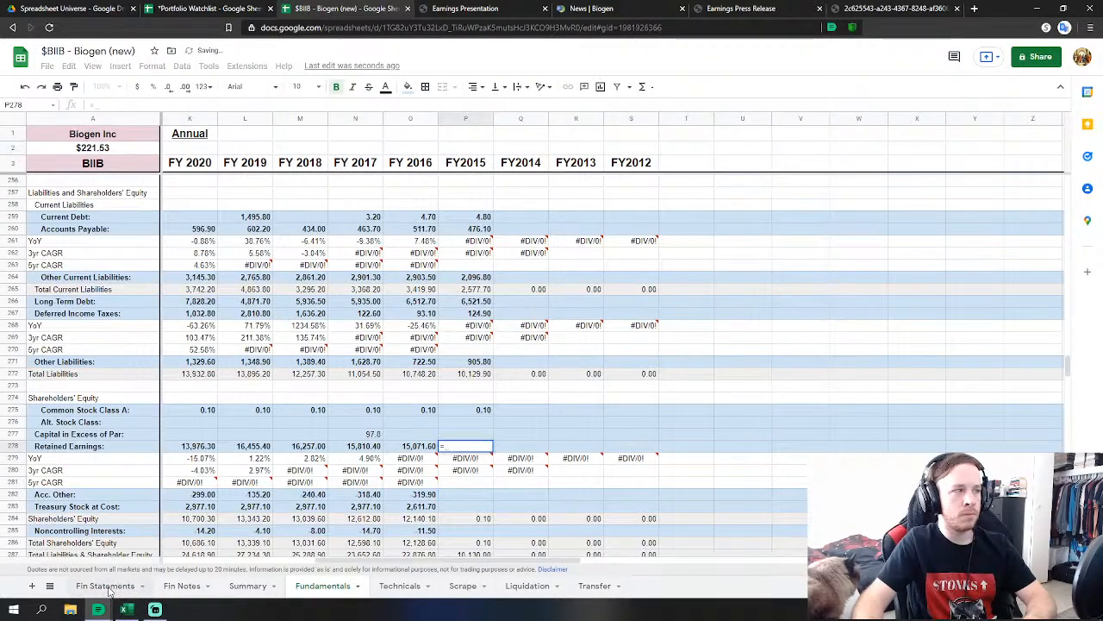
{"action": "left_click", "coordinate": [105, 585]}
{"action": "left_click", "coordinate": [304, 503]}
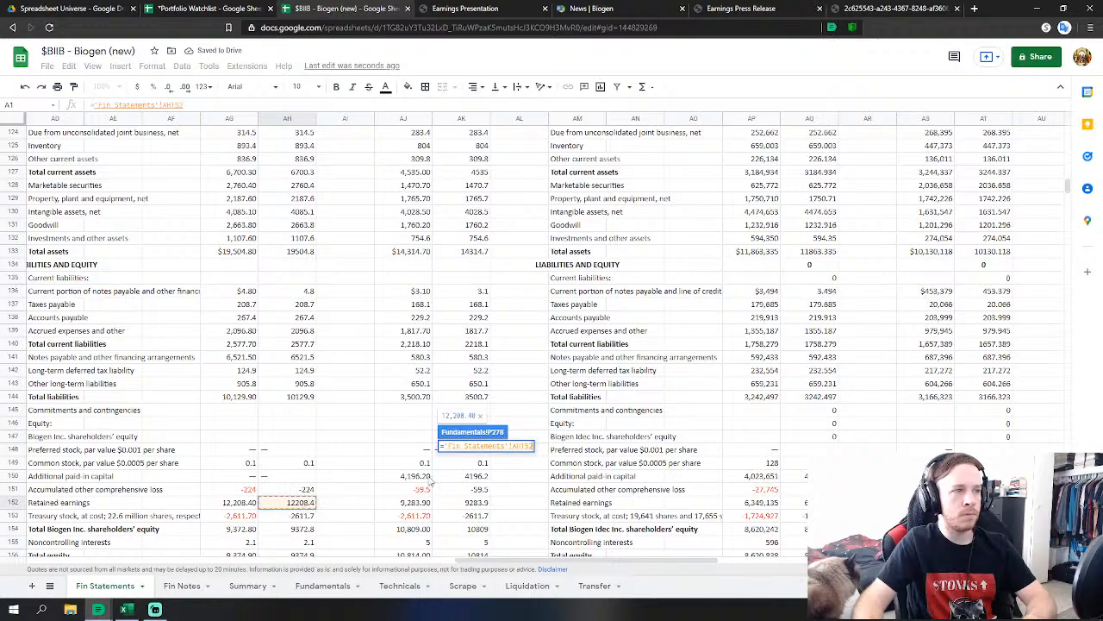
{"action": "key", "text": "Return"}
Link FY2015 Treasury Stock (2,611.70) and noncontrolling interests (2.1) to the 2015 Fin Statements values.
{"action": "left_click", "coordinate": [462, 508]}
{"action": "type", "text": "="}
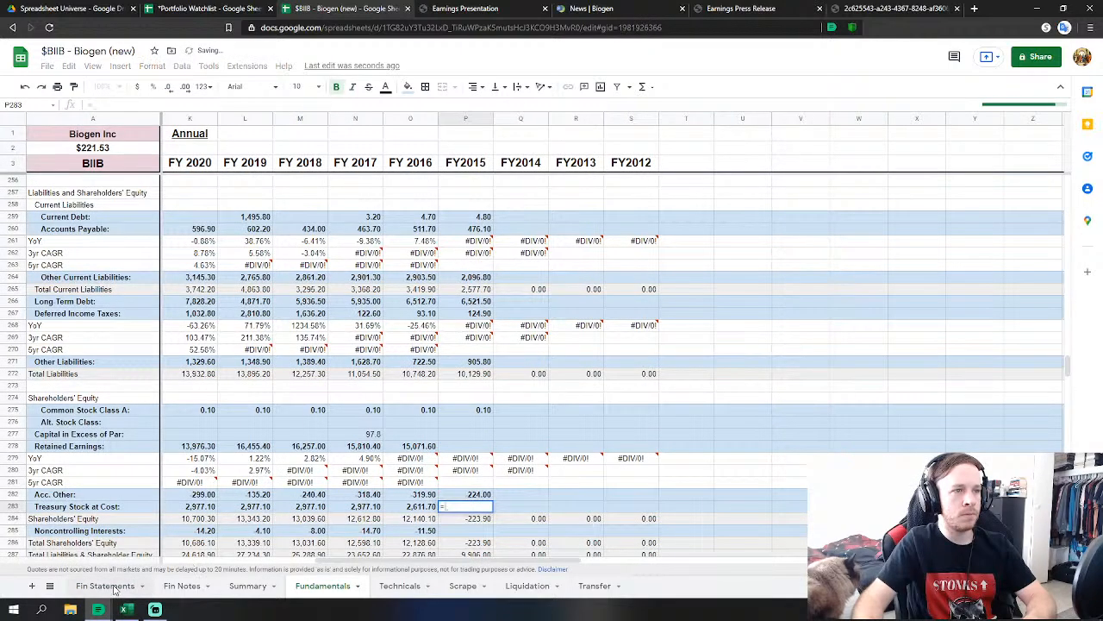
{"action": "left_click", "coordinate": [105, 585]}
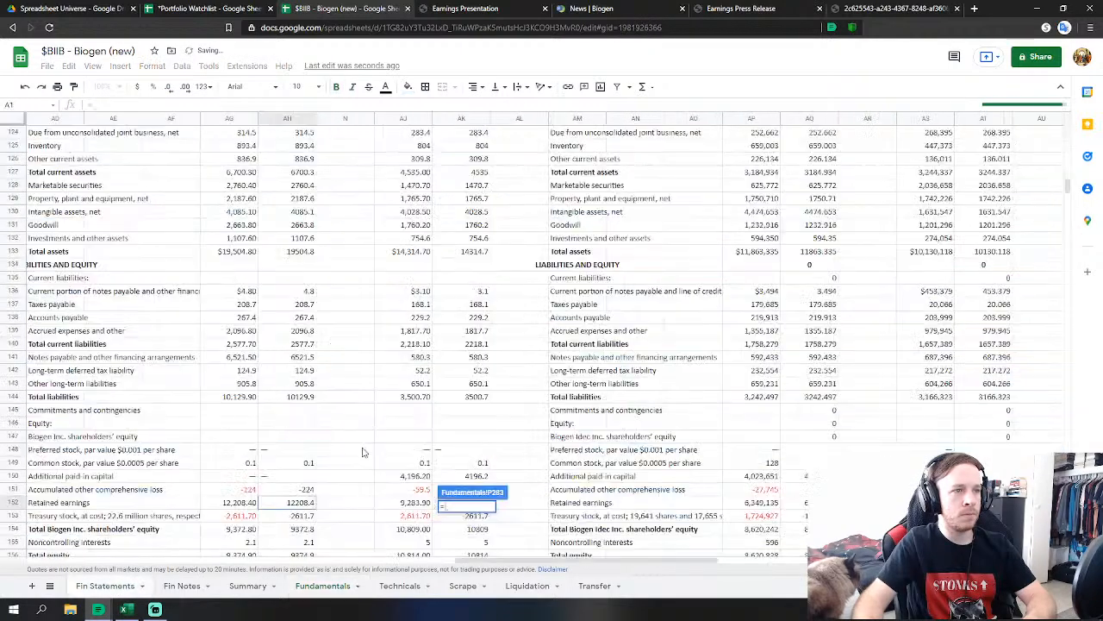
{"action": "left_click", "coordinate": [303, 515]}
{"action": "key", "text": "Return"}
{"action": "key", "text": "Down"}
{"action": "key", "text": "Down"}
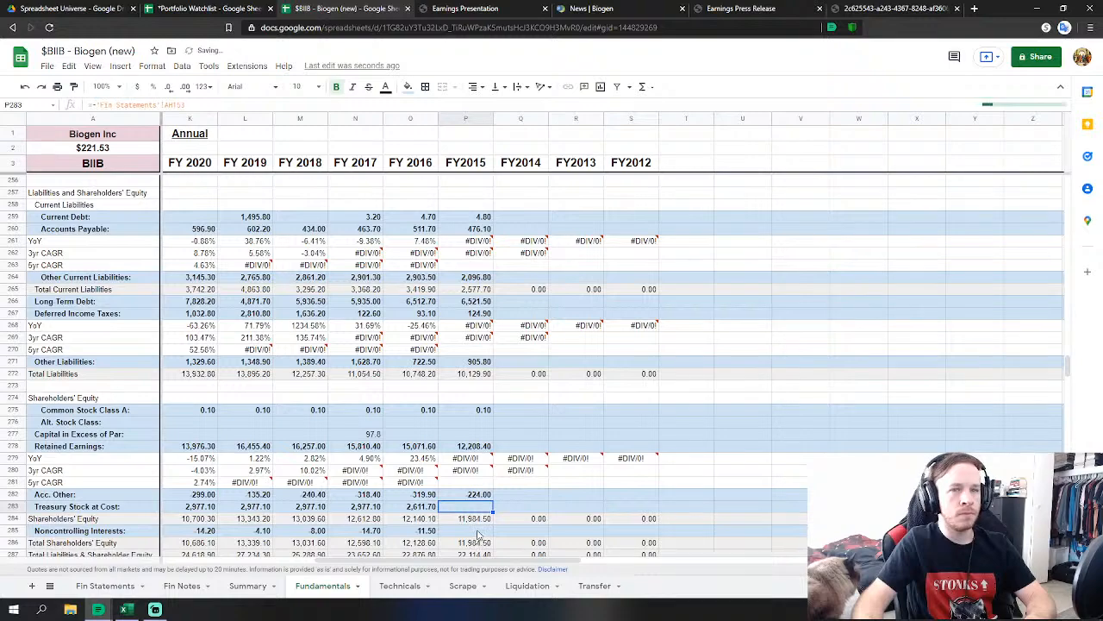
{"action": "type", "text": "="}
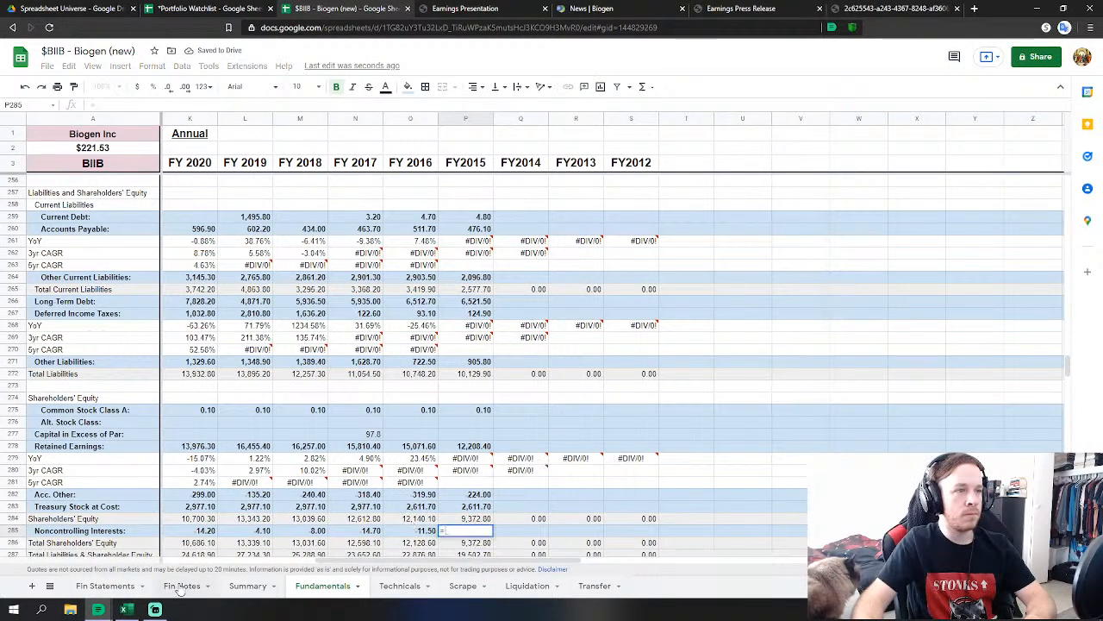
{"action": "left_click", "coordinate": [121, 586]}
{"action": "left_click", "coordinate": [295, 541]}
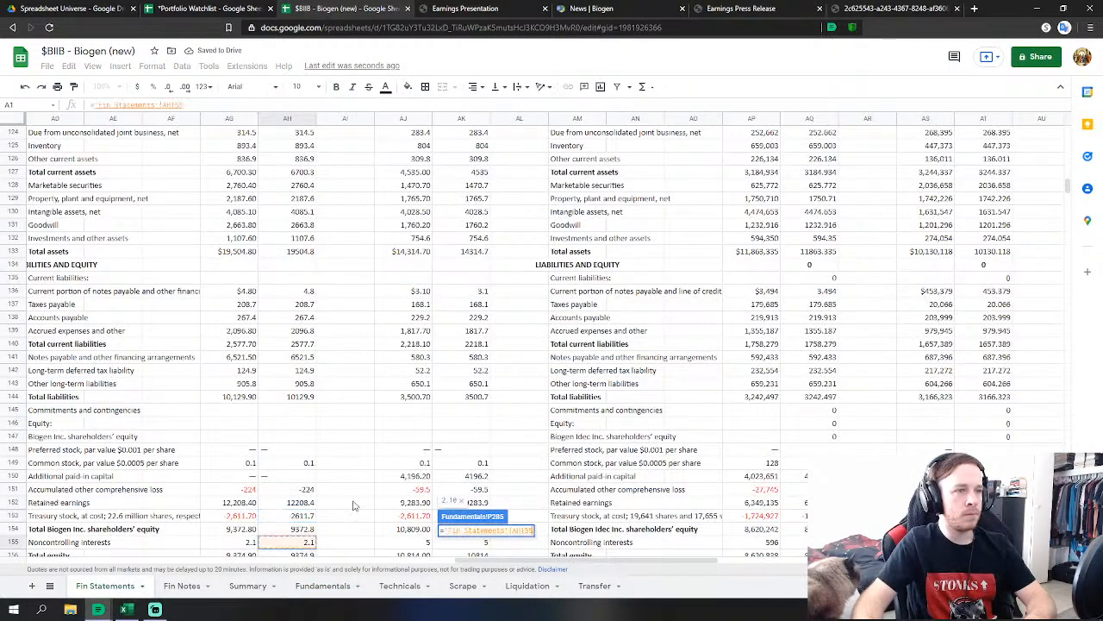
{"action": "scroll", "coordinate": [295, 542], "scroll_direction": "down", "scroll_amount": 2}
{"action": "key", "text": "Return"}
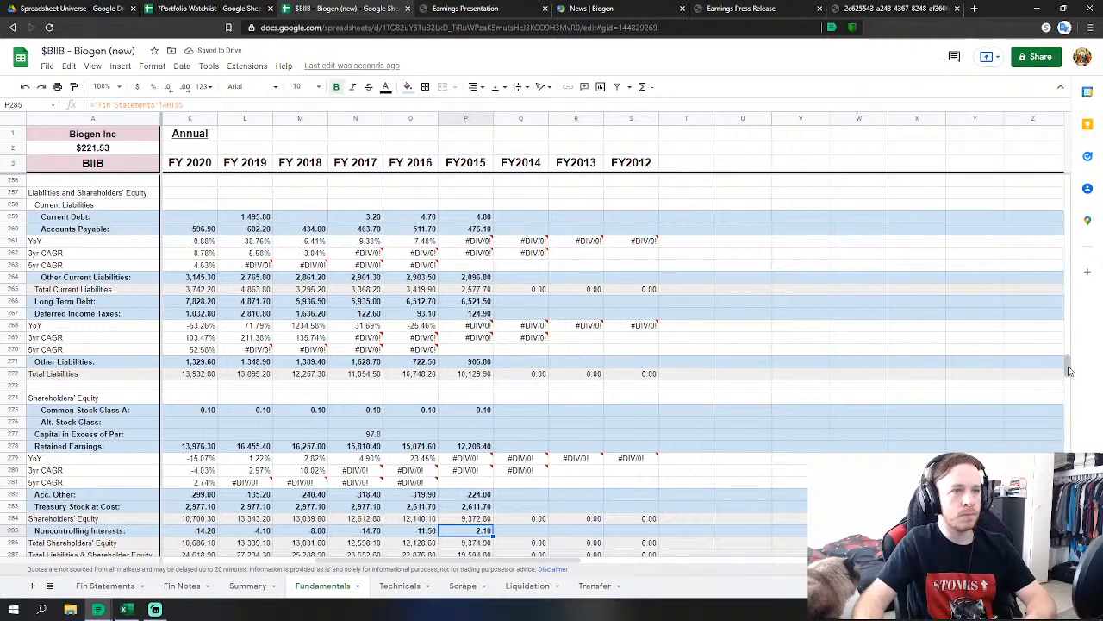
Link FY2014 Revenues to total revenues 9,703.3 and Cost of Revenues to cost of sales 1,171.
{"action": "left_click_drag", "start_coordinate": [1069, 371], "coordinate": [1086, 201]}
{"action": "scroll", "coordinate": [664, 316], "scroll_direction": "down", "scroll_amount": 1}
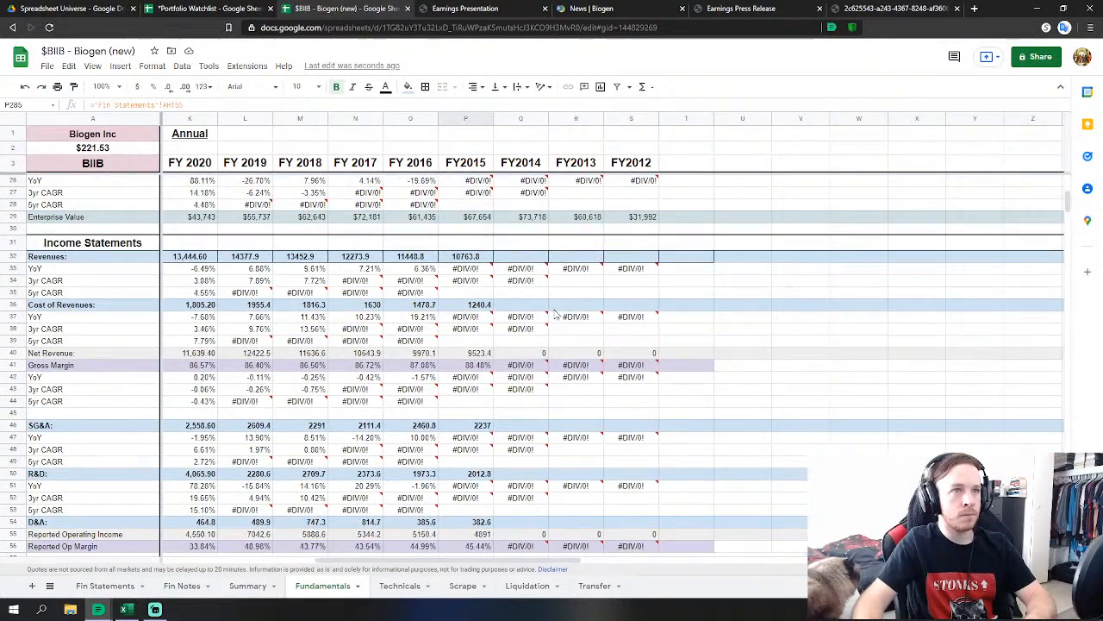
{"action": "left_click", "coordinate": [532, 261]}
{"action": "type", "text": "="}
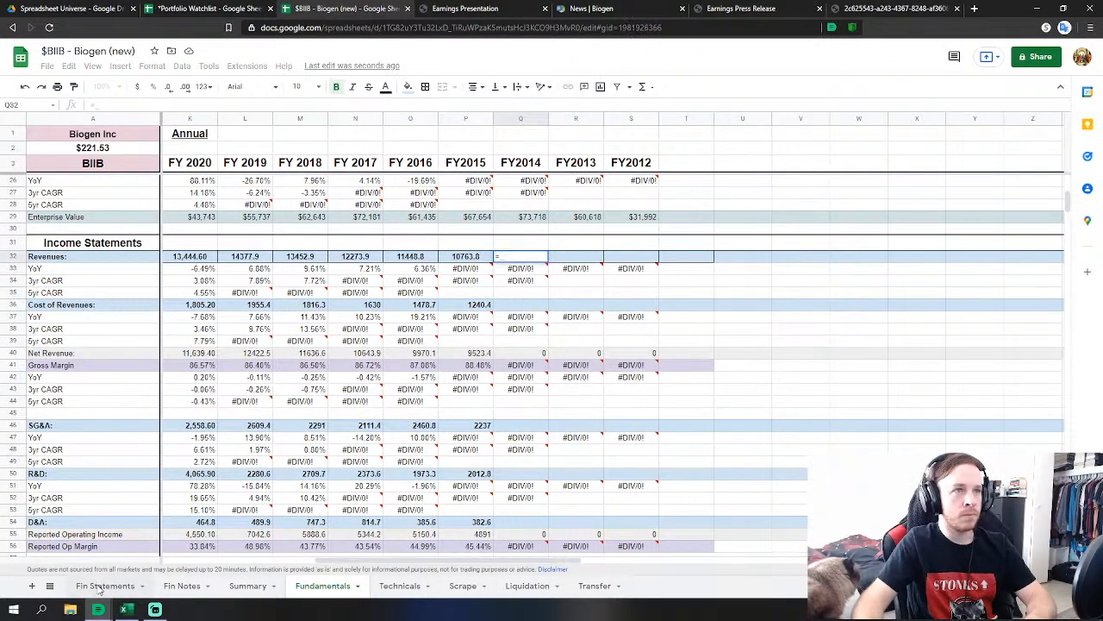
{"action": "left_click", "coordinate": [84, 587]}
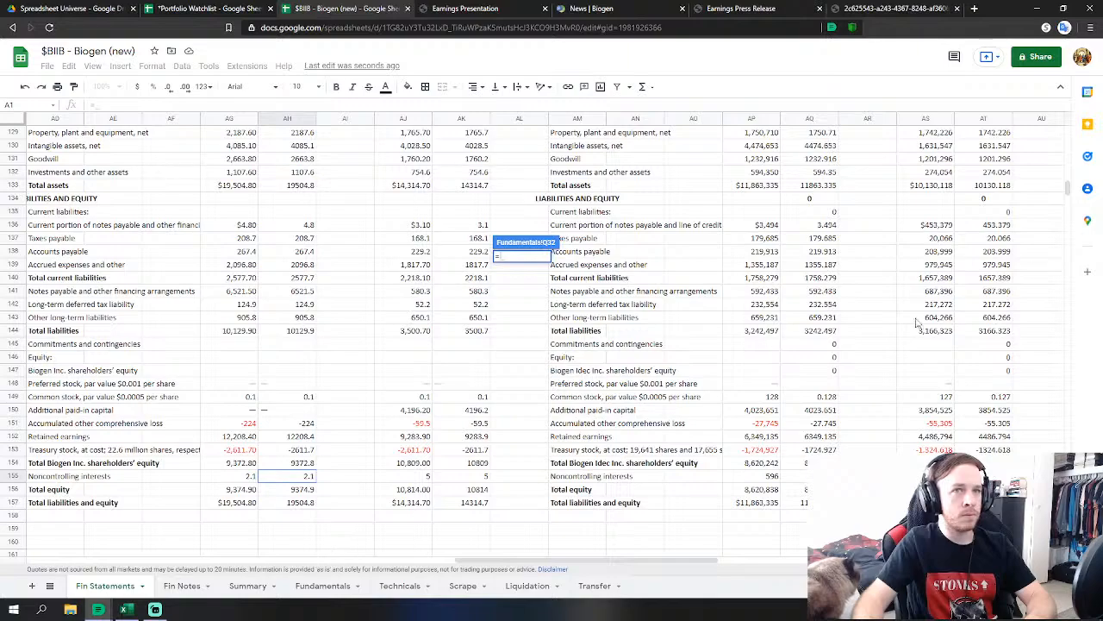
{"action": "left_click_drag", "start_coordinate": [1068, 192], "coordinate": [1070, 134]}
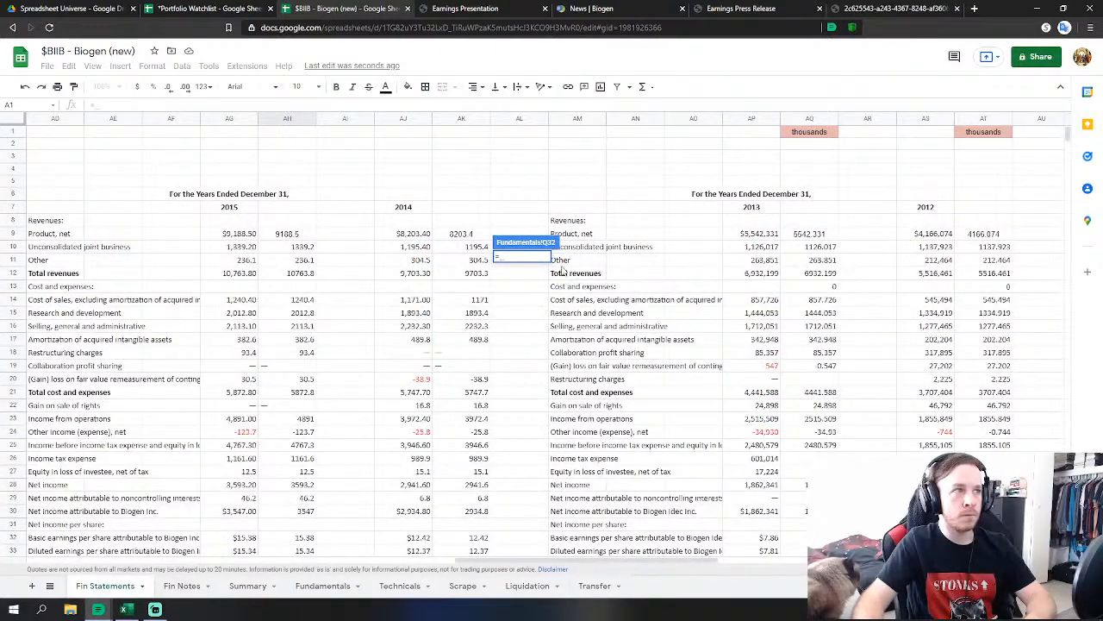
{"action": "left_click", "coordinate": [483, 274]}
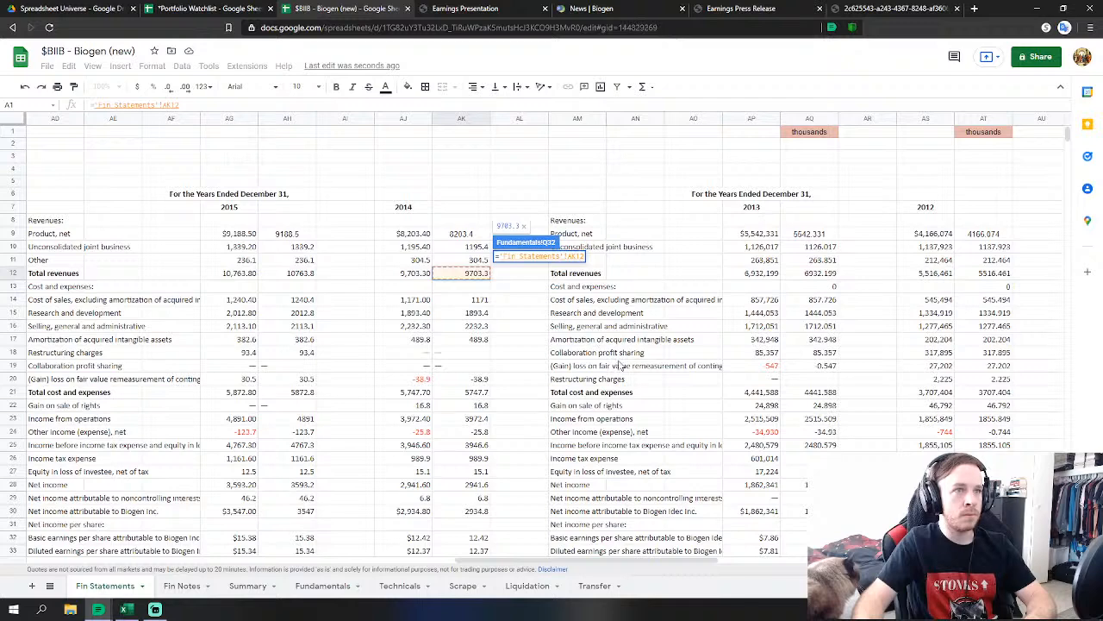
{"action": "key", "text": "Return"}
{"action": "left_click", "coordinate": [527, 308]}
{"action": "type", "text": "="}
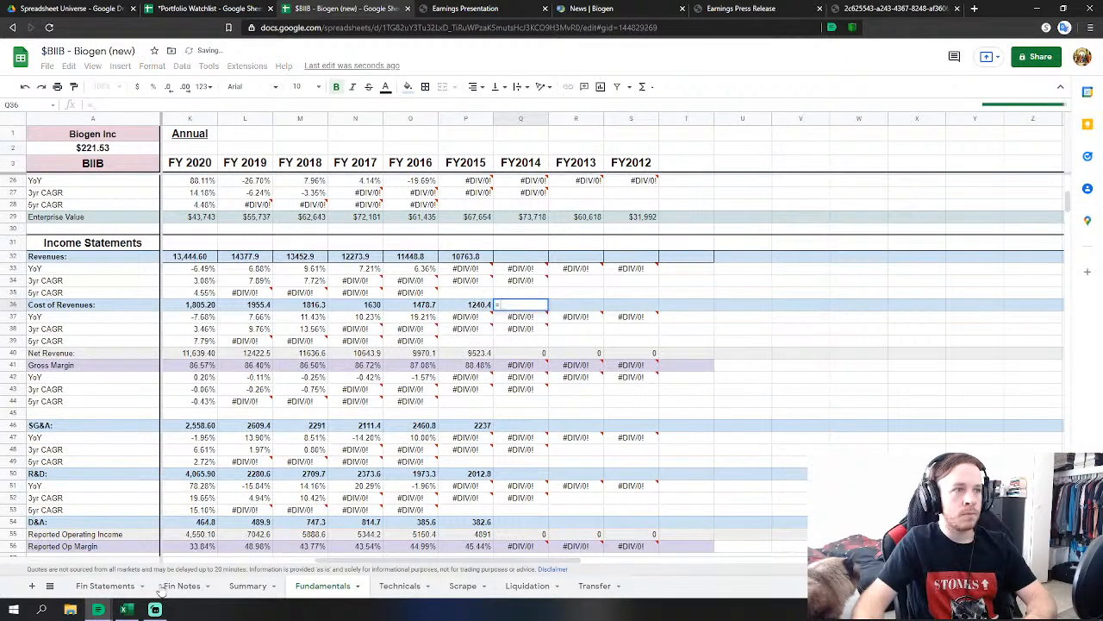
{"action": "left_click", "coordinate": [119, 585]}
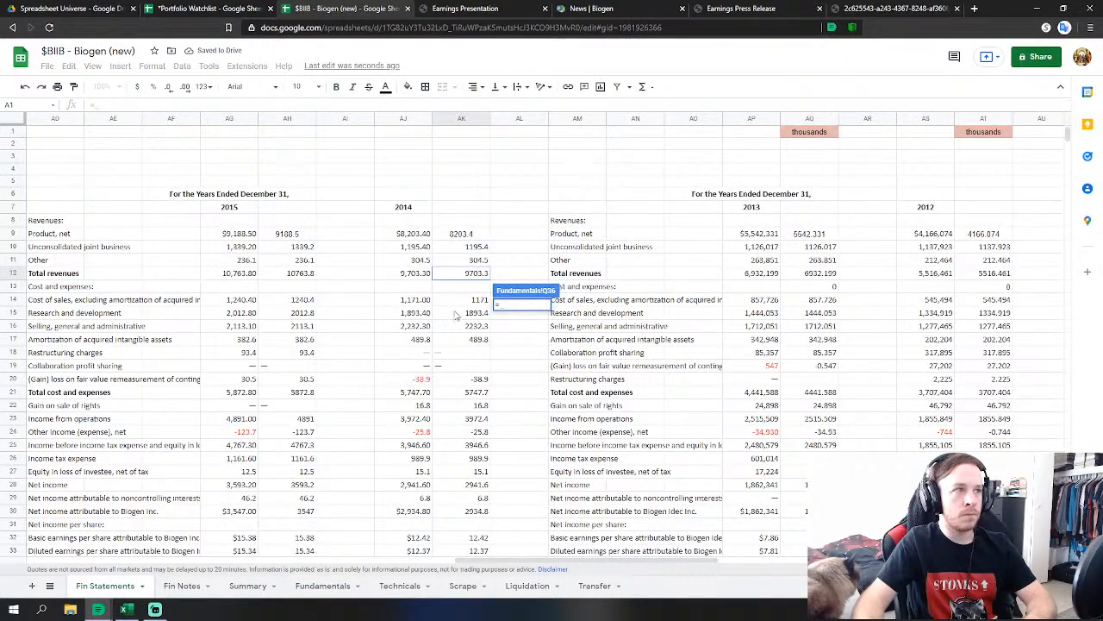
{"action": "left_click", "coordinate": [484, 300]}
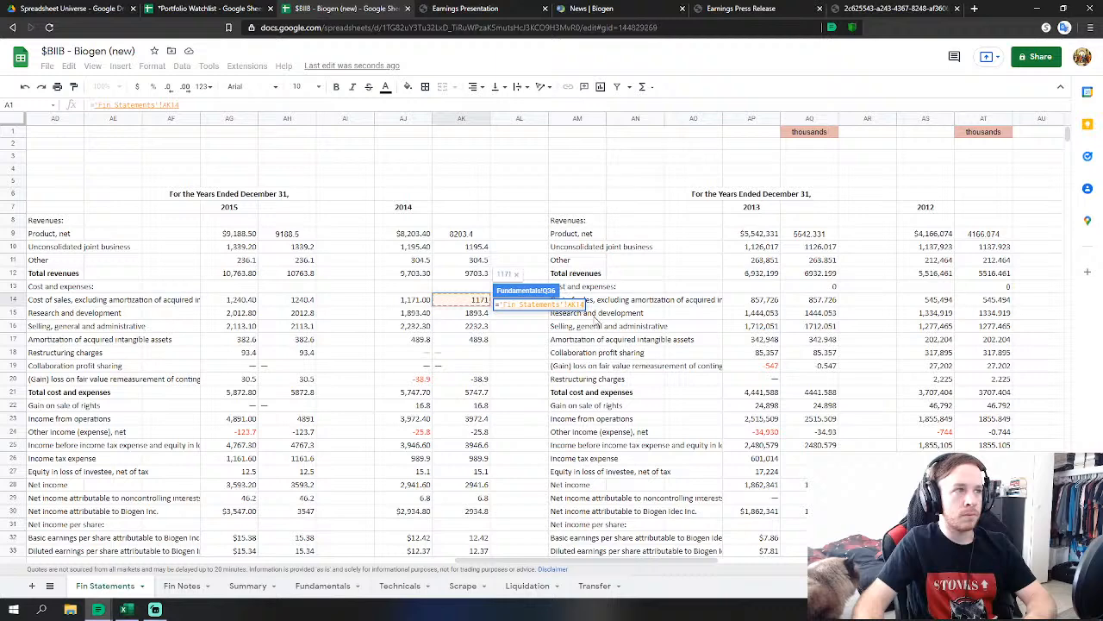
{"action": "key", "text": "Return"}
Set FY2014 SG&A to SG&A plus fair value remeasurement, and link R&D to 1,893.4.
{"action": "left_click", "coordinate": [534, 429]}
{"action": "type", "text": "="}
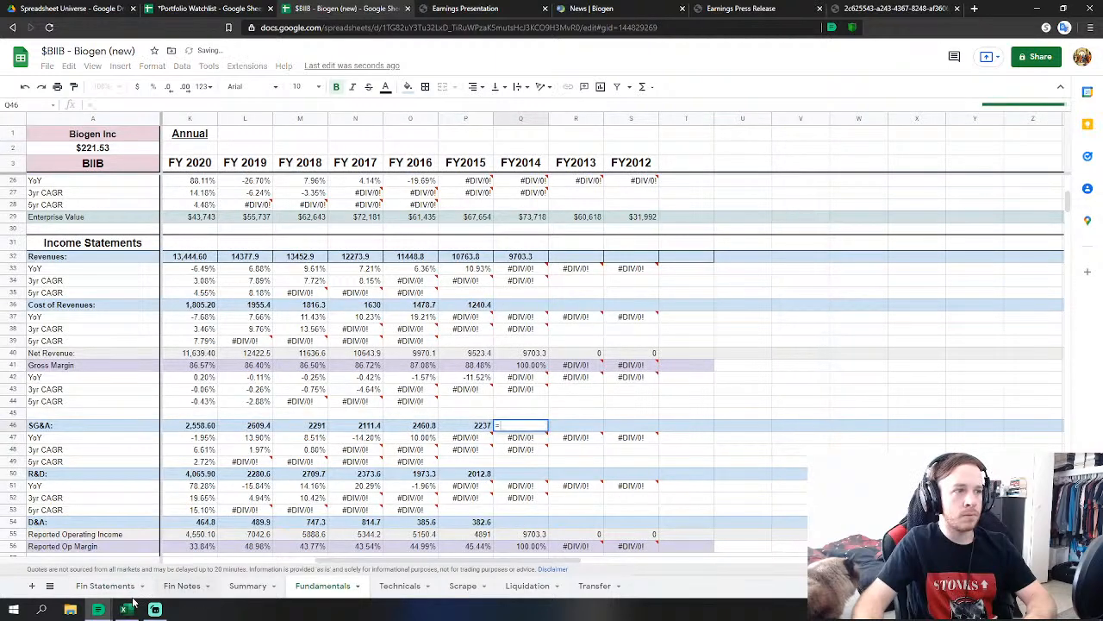
{"action": "left_click", "coordinate": [104, 589]}
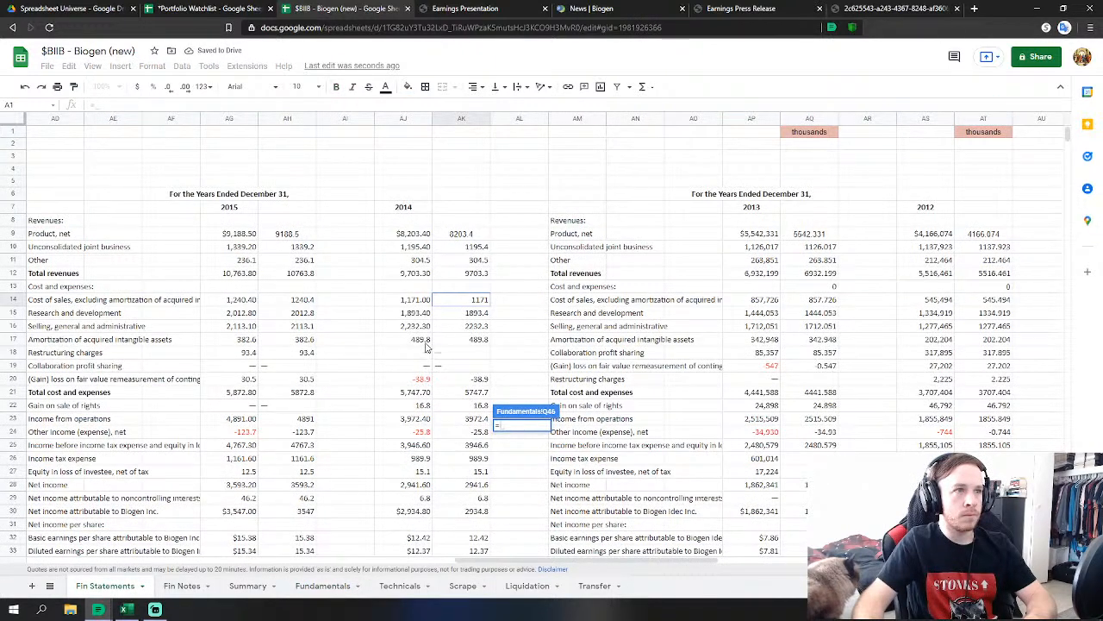
{"action": "left_click", "coordinate": [473, 328]}
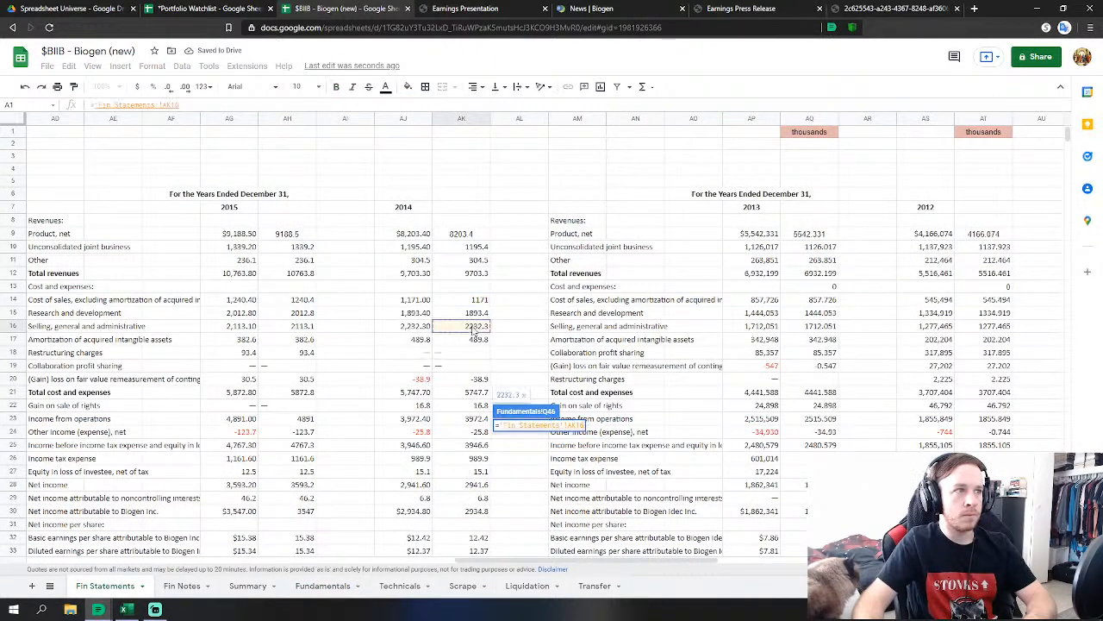
{"action": "type", "text": "+"}
{"action": "left_click", "coordinate": [479, 380]}
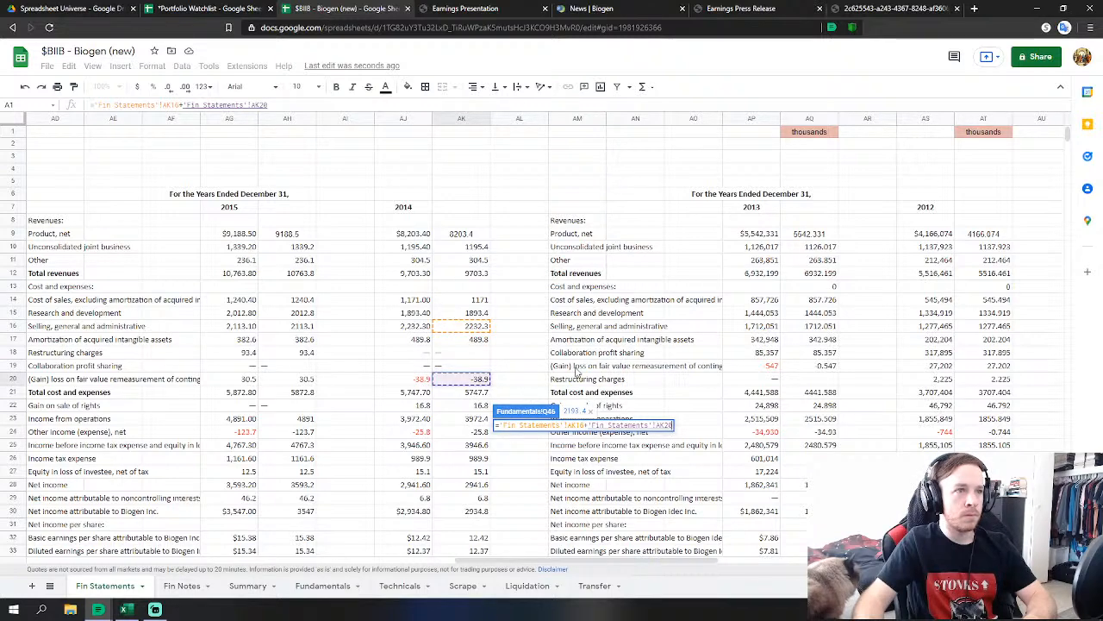
{"action": "key", "text": "Return"}
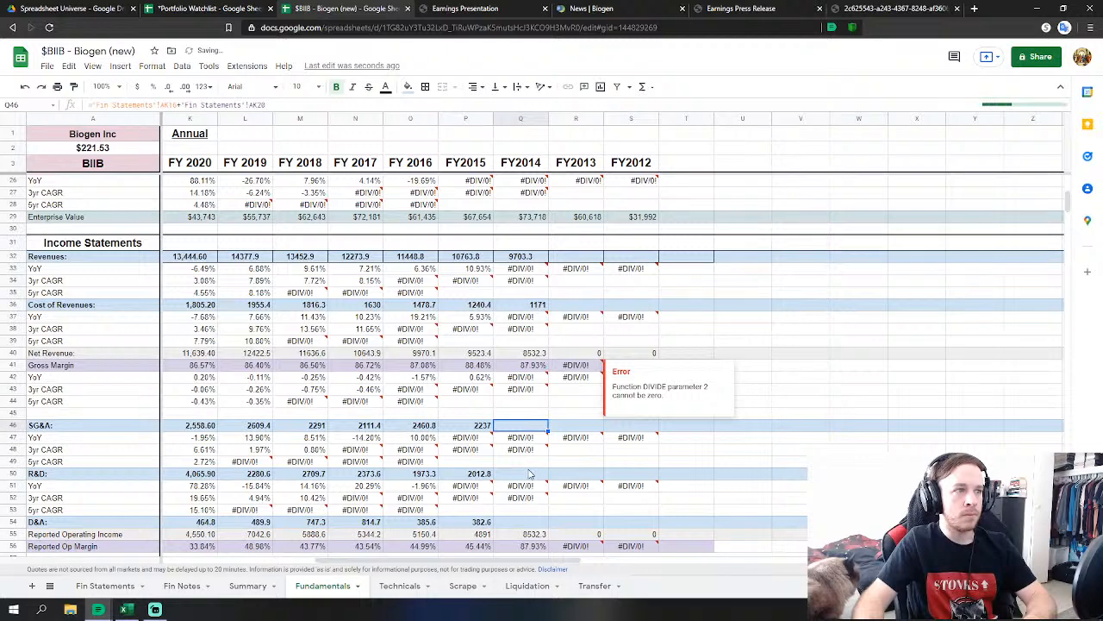
{"action": "left_click", "coordinate": [529, 471]}
{"action": "type", "text": "="}
{"action": "left_click", "coordinate": [98, 590]}
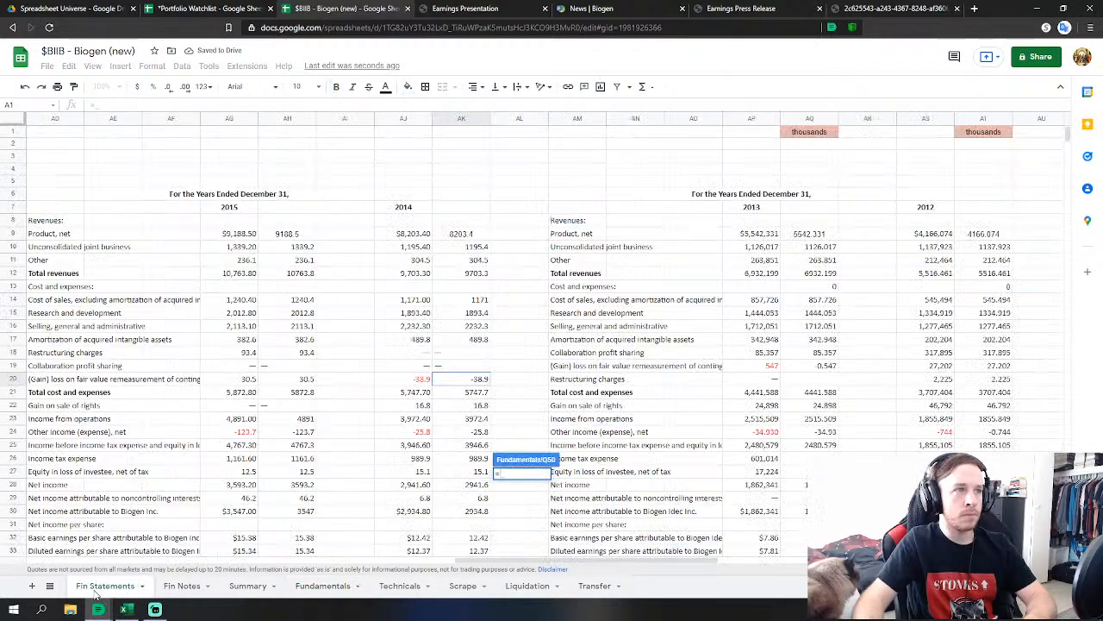
{"action": "left_click", "coordinate": [479, 314]}
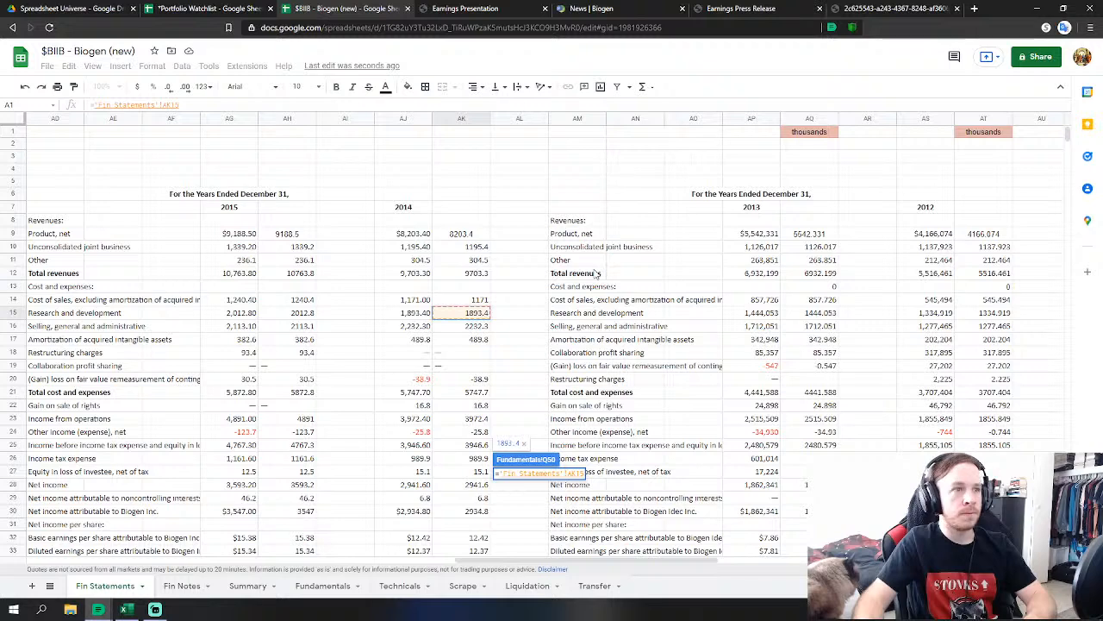
{"action": "key", "text": "Return"}
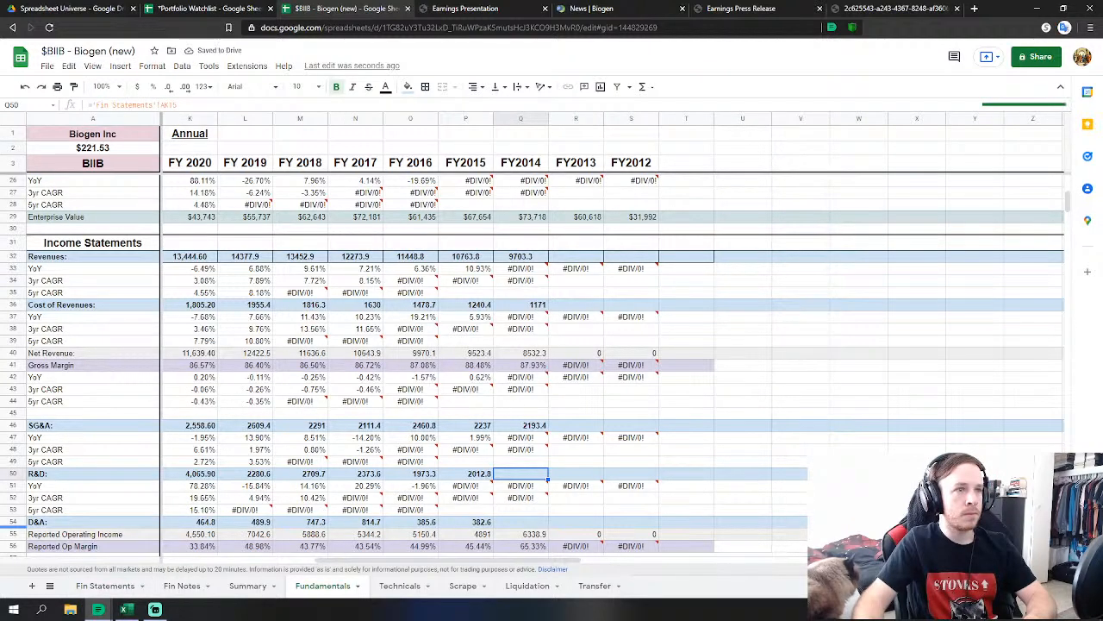
Link the FY2014 D&A cell to the 2014 amortization of intangibles, 489.8.
{"action": "scroll", "coordinate": [500, 465], "scroll_direction": "down", "scroll_amount": 2}
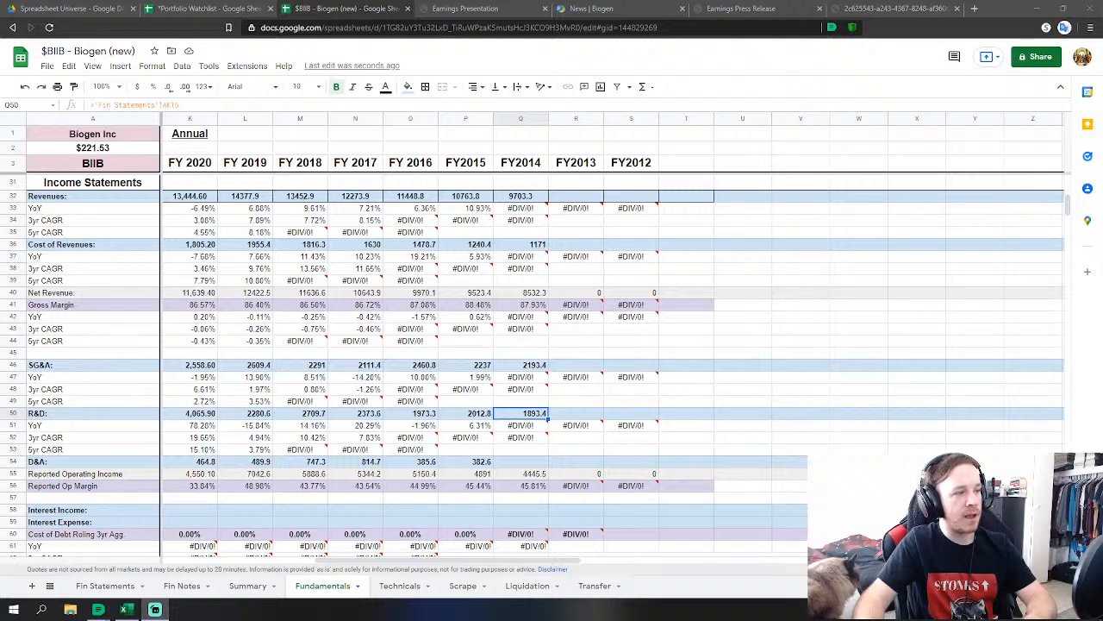
{"action": "left_click", "coordinate": [518, 463]}
{"action": "type", "text": "="}
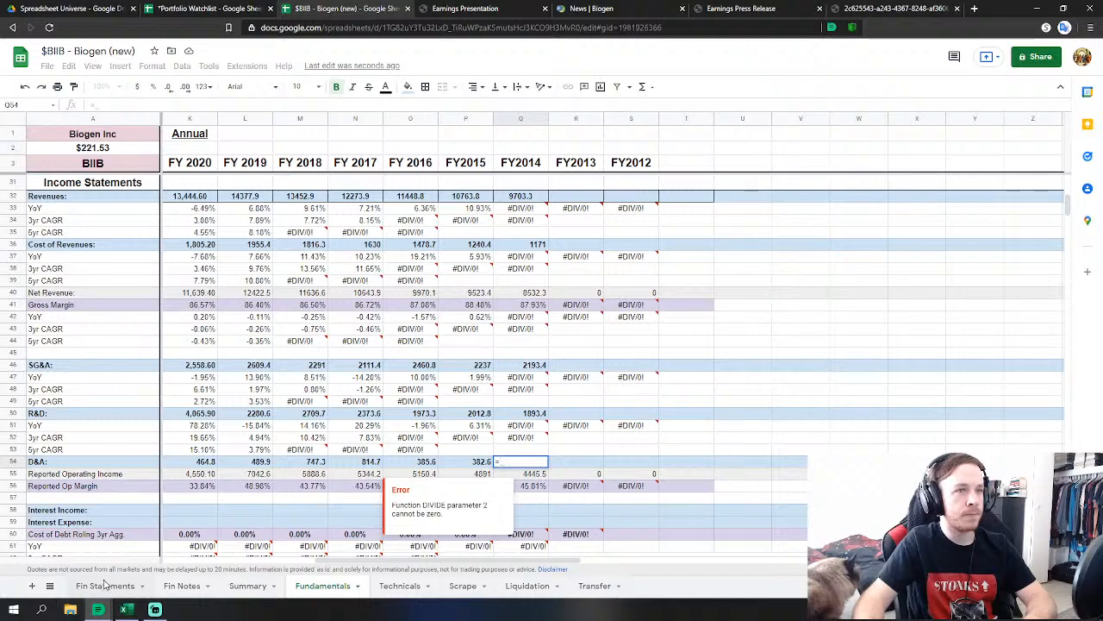
{"action": "left_click", "coordinate": [105, 585]}
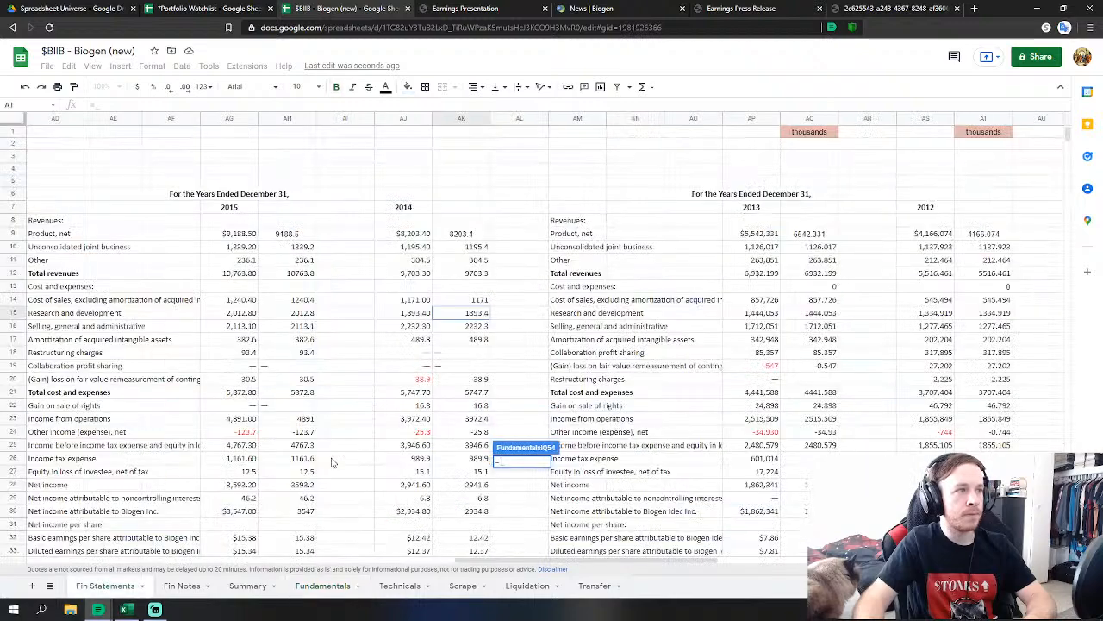
{"action": "left_click", "coordinate": [462, 339]}
{"action": "key", "text": "Return"}
Set FY2014 Other Non Operating Income to ='Fin Statements'!AK24, removing the extra gain-on-sale reference.
{"action": "scroll", "coordinate": [611, 316], "scroll_direction": "down", "scroll_amount": 6}
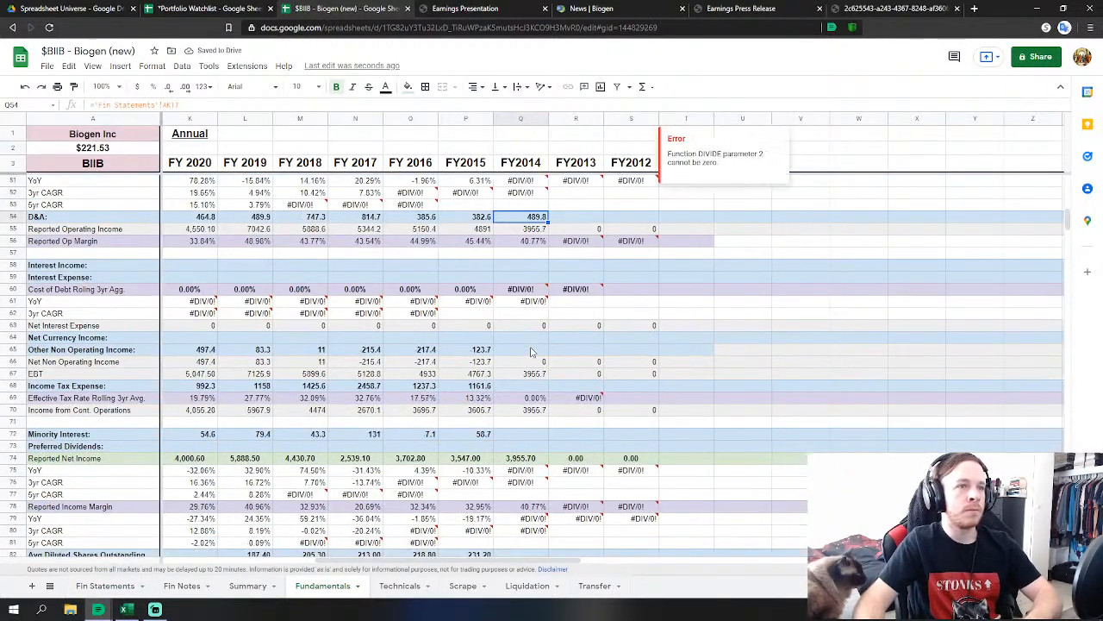
{"action": "left_click", "coordinate": [532, 351]}
{"action": "type", "text": "="}
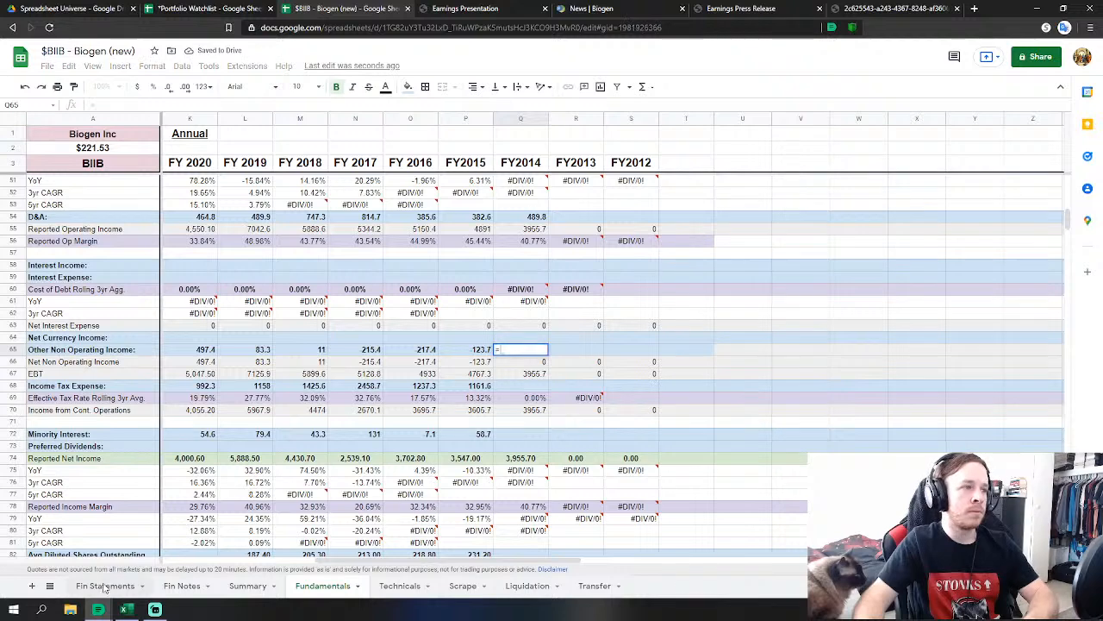
{"action": "left_click", "coordinate": [106, 586]}
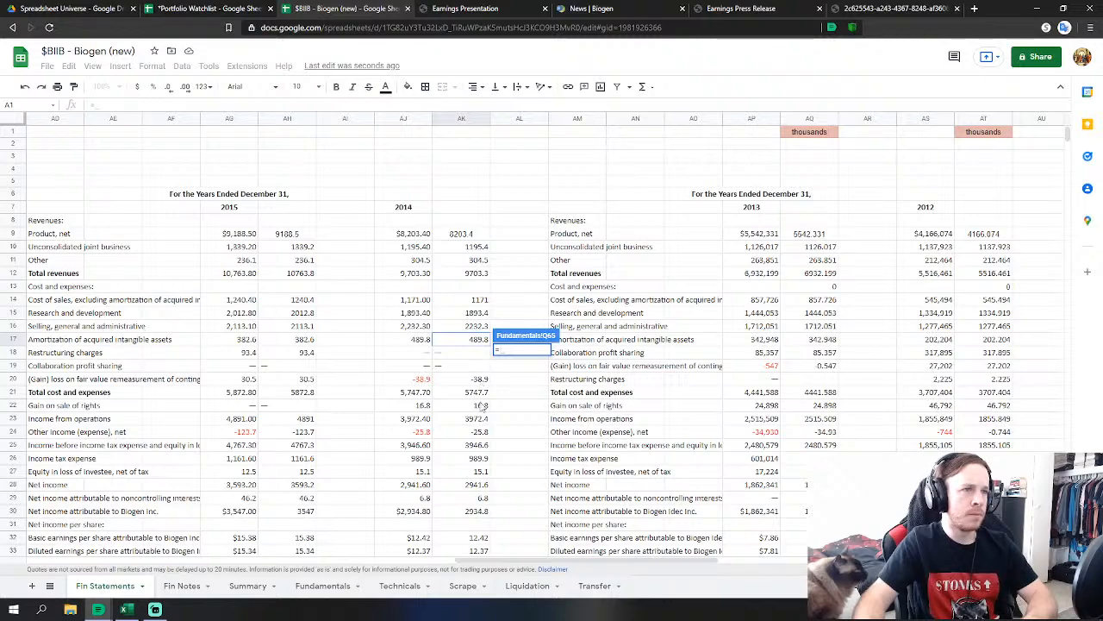
{"action": "left_click", "coordinate": [481, 405]}
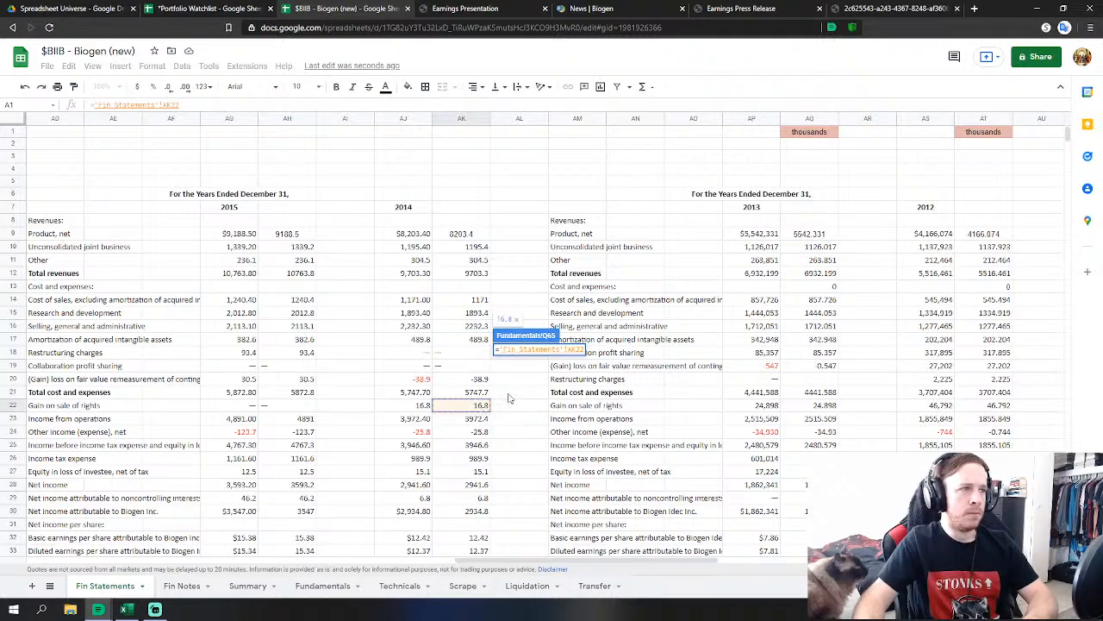
{"action": "type", "text": "+"}
{"action": "key", "text": "Down"}
{"action": "key", "text": "Down"}
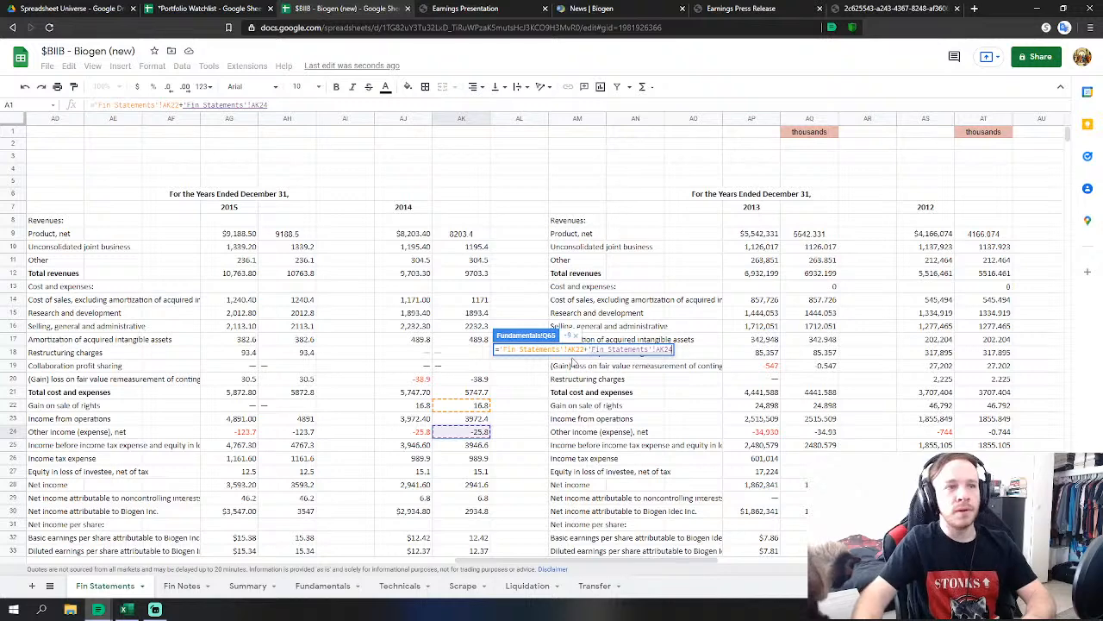
{"action": "left_click_drag", "start_coordinate": [587, 349], "coordinate": [504, 367]}
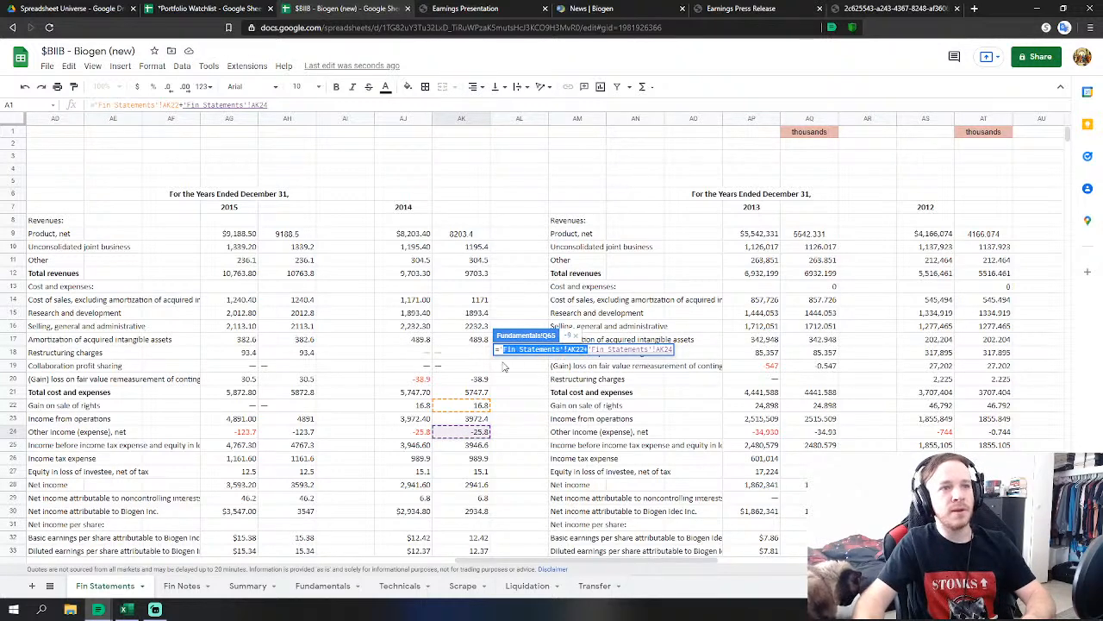
{"action": "key", "text": "BackSpace"}
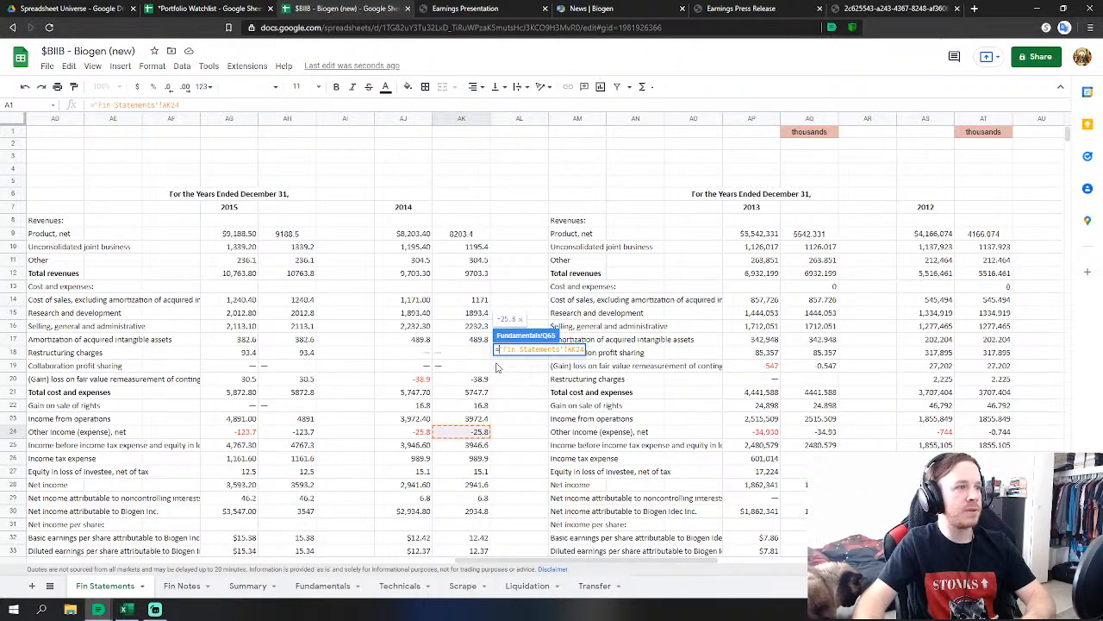
{"action": "key", "text": "Return"}
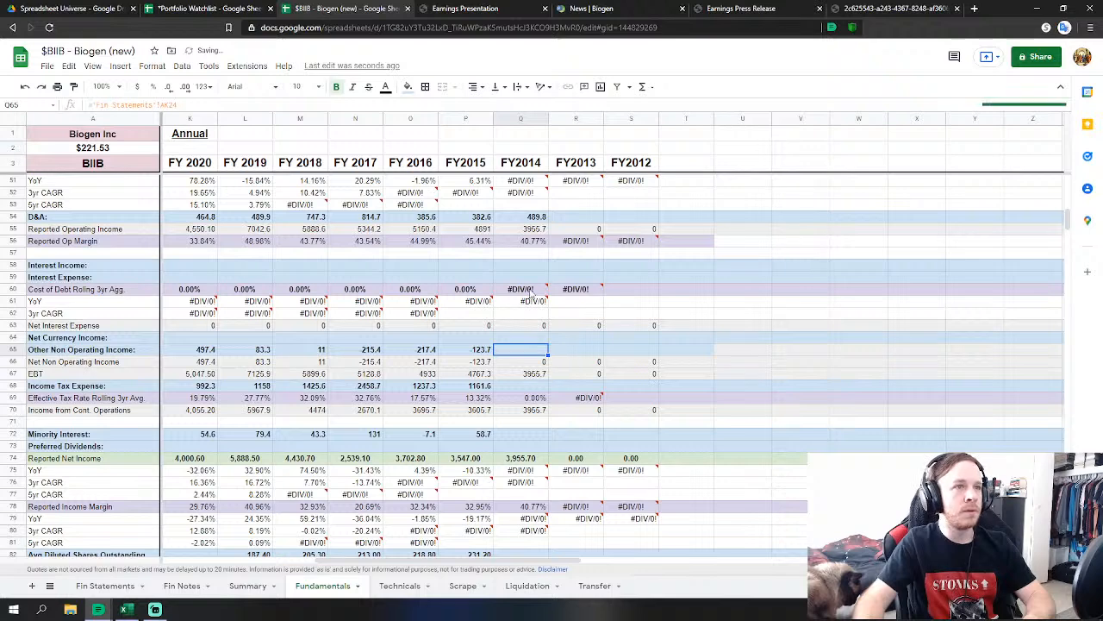
Extend the FY2014 SG&A formula to add the 2014 gain on sale of rights.
{"action": "scroll", "coordinate": [526, 293], "scroll_direction": "down", "scroll_amount": 3}
{"action": "double_click", "coordinate": [536, 243]}
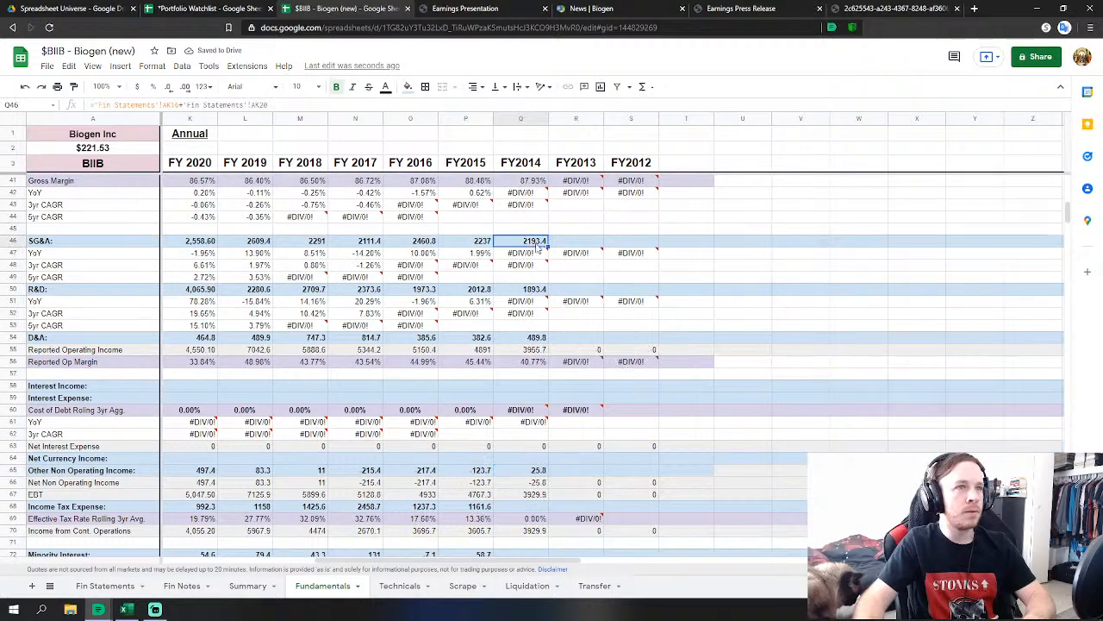
{"action": "type", "text": "+"}
{"action": "left_click", "coordinate": [104, 585]}
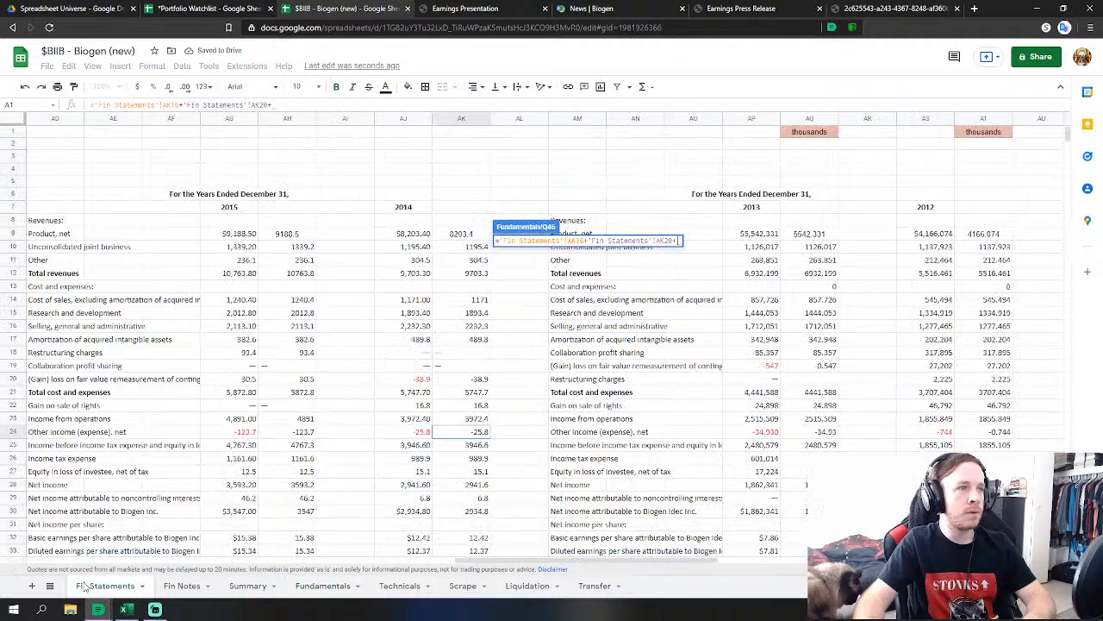
{"action": "left_click", "coordinate": [462, 405]}
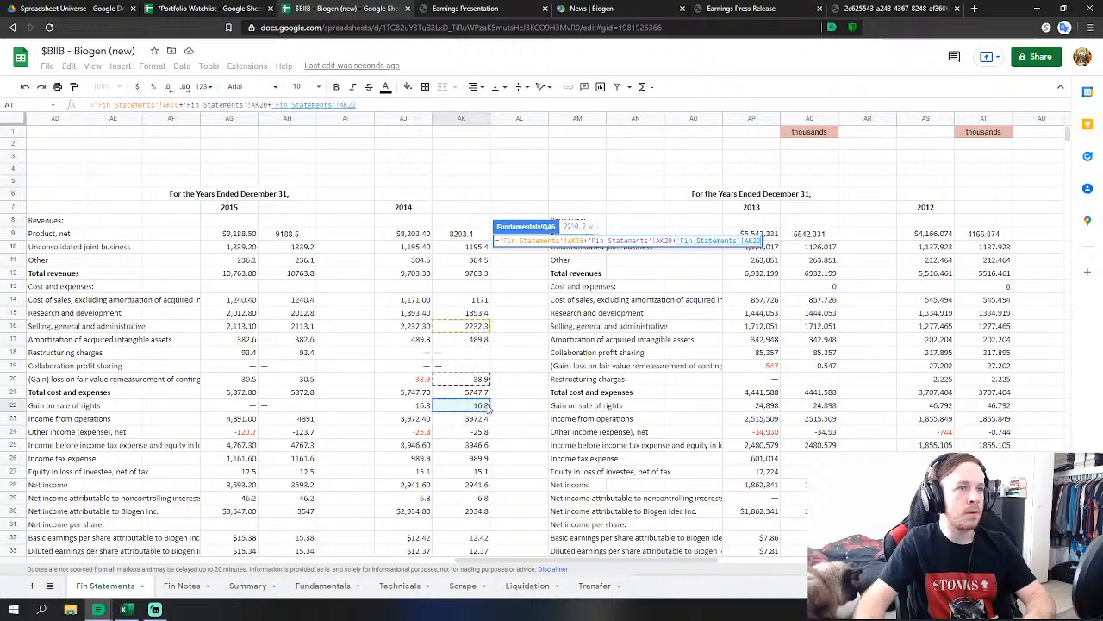
{"action": "key", "text": "Return"}
Link FY2014 Income Tax Expense to Fin Statements AK26 (989.9).
{"action": "scroll", "coordinate": [525, 422], "scroll_direction": "down", "scroll_amount": 1}
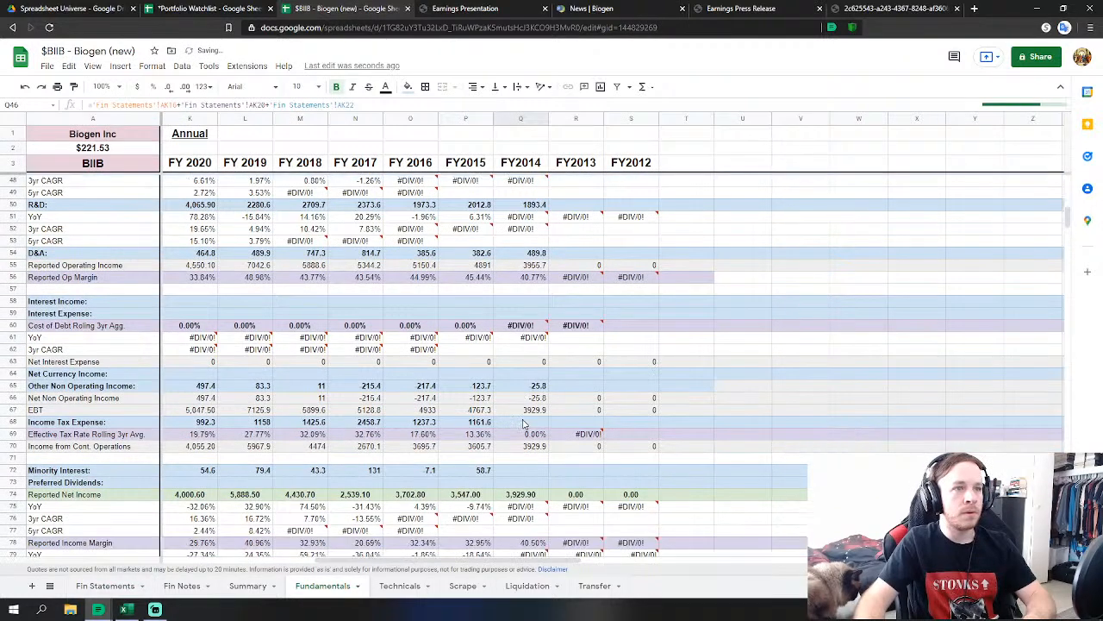
{"action": "left_click", "coordinate": [522, 423]}
{"action": "type", "text": "="}
{"action": "left_click", "coordinate": [104, 585]}
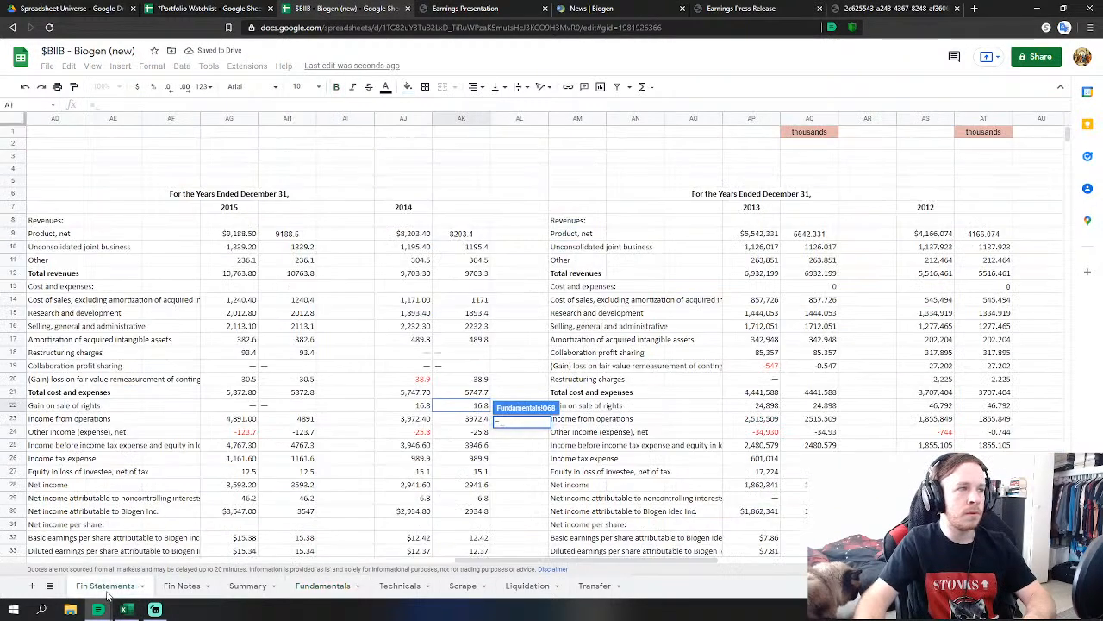
{"action": "left_click", "coordinate": [466, 457]}
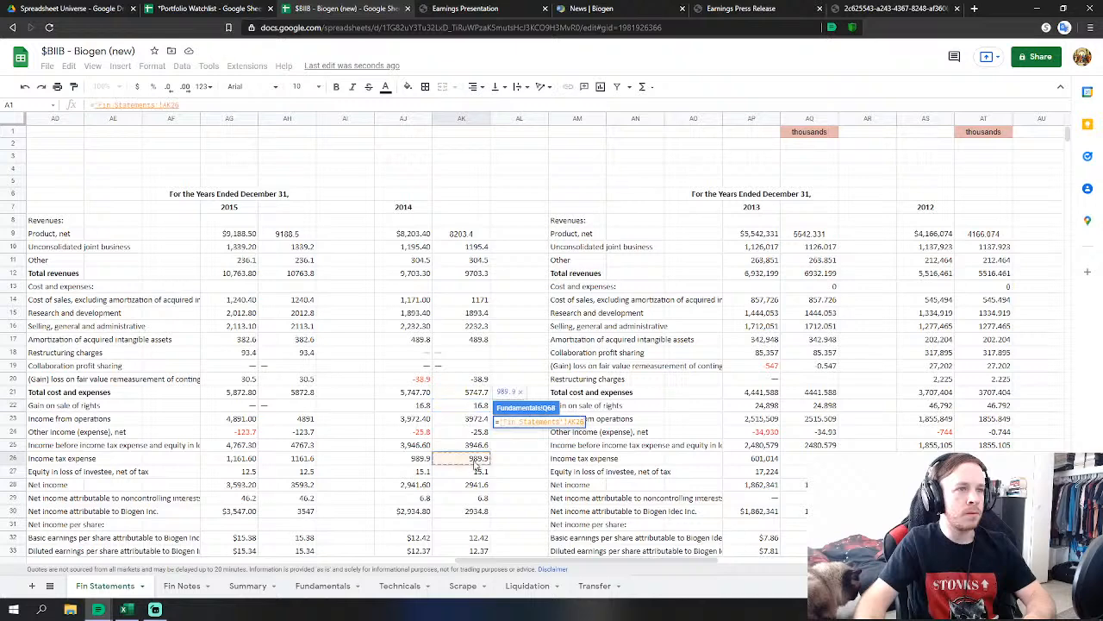
{"action": "key", "text": "Return"}
Set FY2014 Minority Interest to equity loss of investee plus noncontrolling-interest income (AK27+AK29).
{"action": "left_click", "coordinate": [520, 469]}
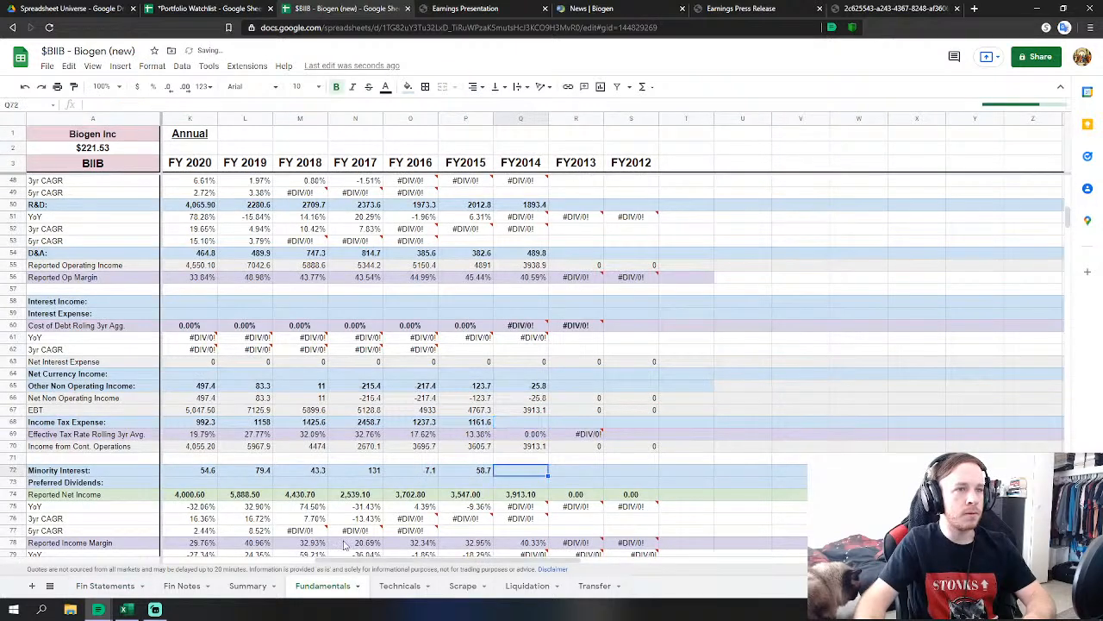
{"action": "type", "text": "="}
{"action": "left_click", "coordinate": [108, 586]}
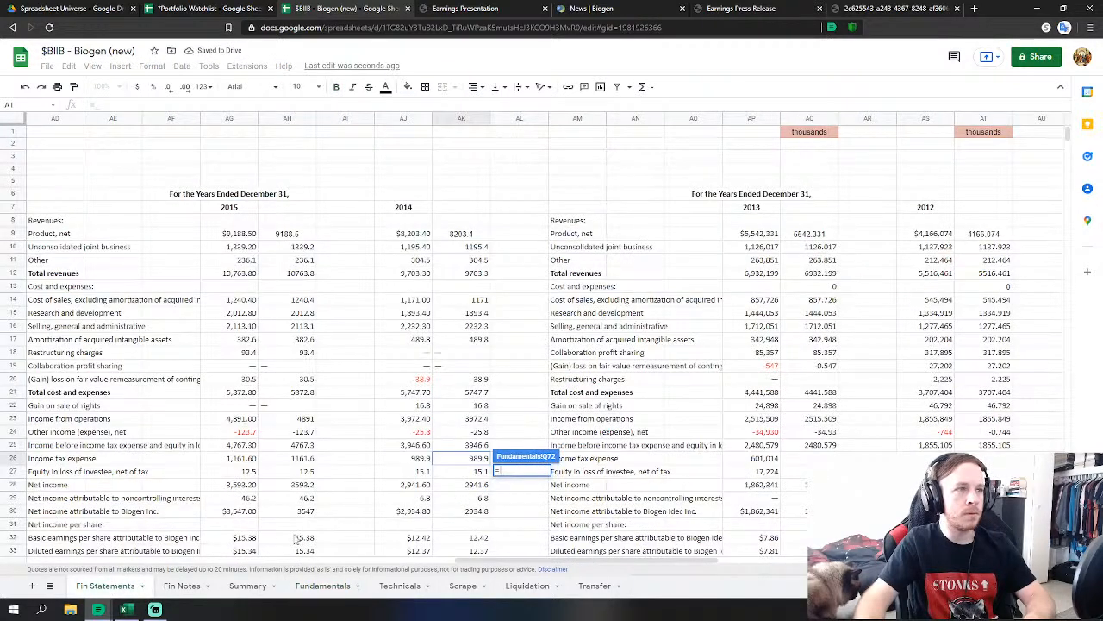
{"action": "left_click", "coordinate": [472, 474]}
{"action": "type", "text": "+"}
{"action": "left_click", "coordinate": [474, 497]}
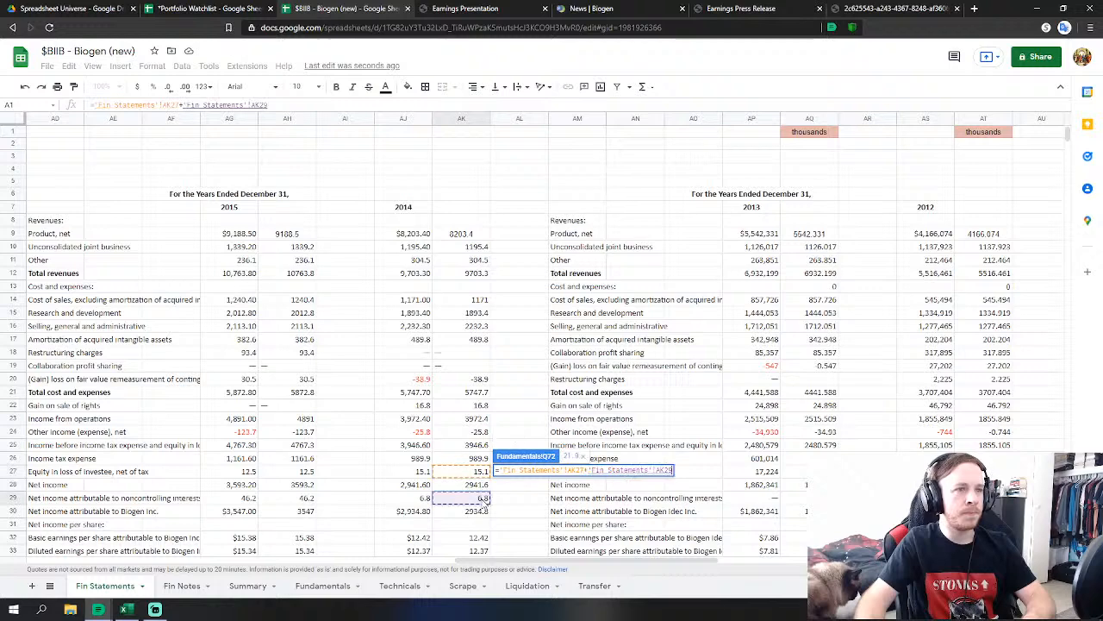
{"action": "key", "text": "Return"}
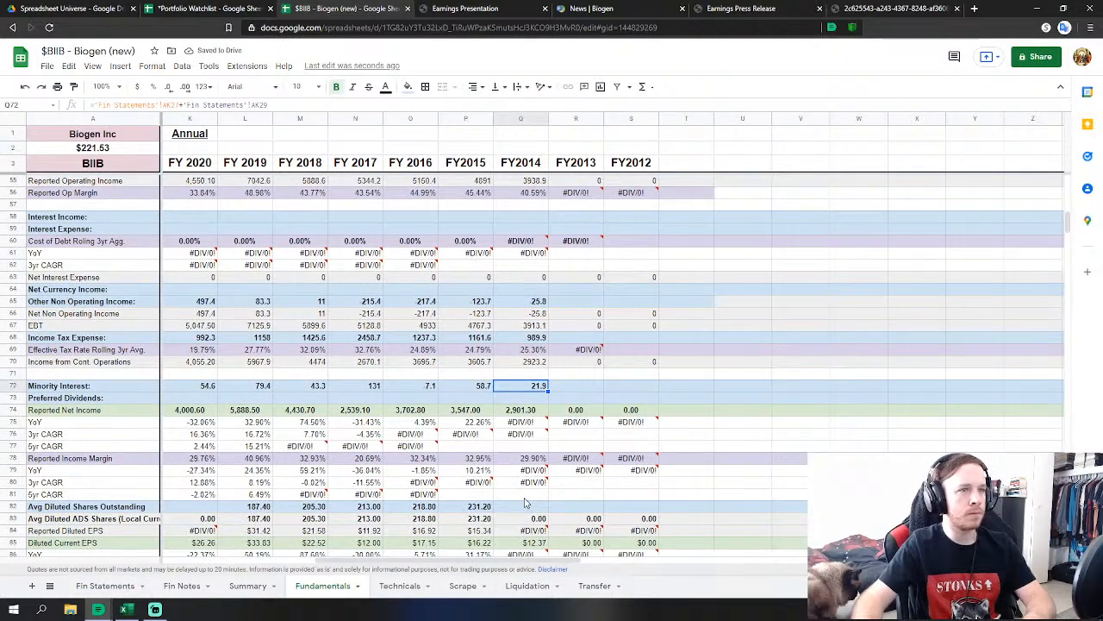
Rebuild FY2014 SG&A as SG&A plus remeasurement loss minus gain on rights (AK16+AK20-AK22).
{"action": "scroll", "coordinate": [524, 500], "scroll_direction": "up", "scroll_amount": 2}
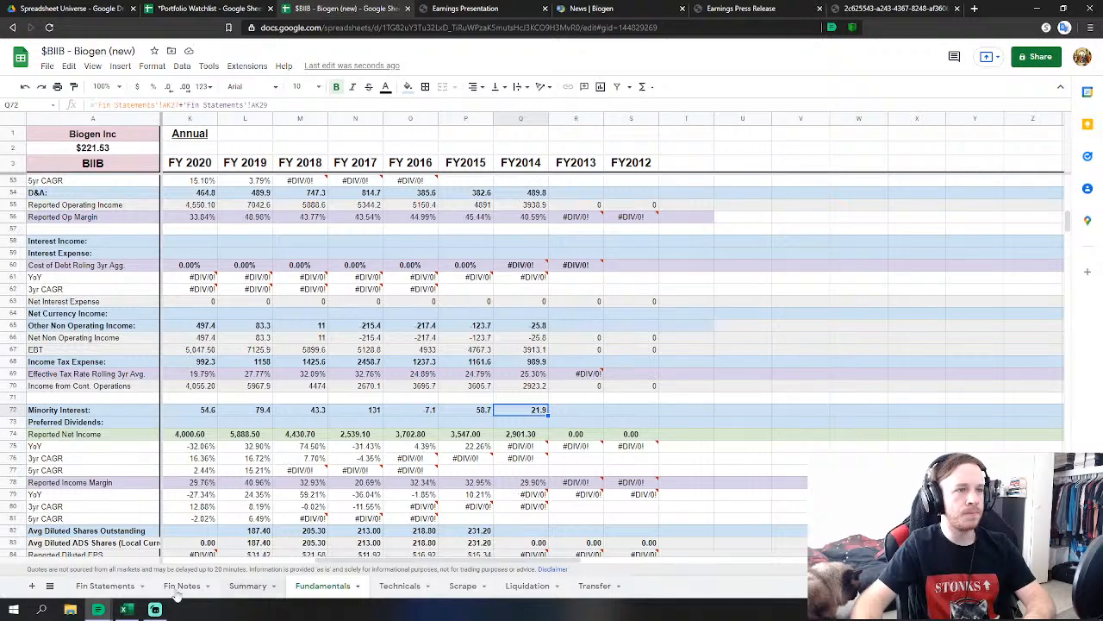
{"action": "scroll", "coordinate": [472, 364], "scroll_direction": "up", "scroll_amount": 3}
{"action": "scroll", "coordinate": [483, 353], "scroll_direction": "up", "scroll_amount": 1}
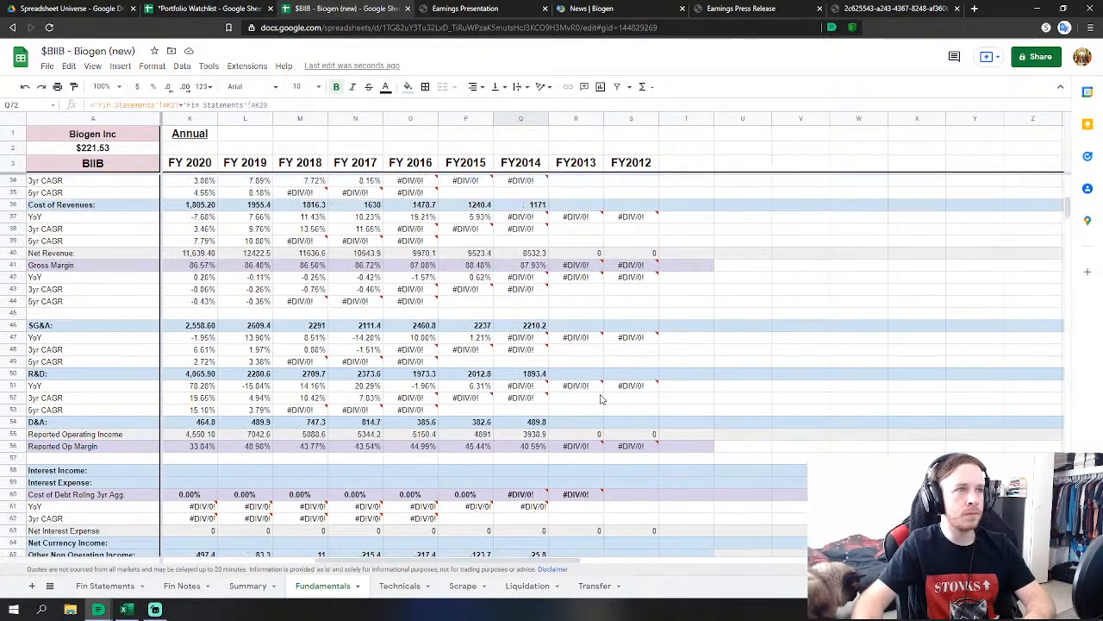
{"action": "left_click", "coordinate": [529, 328]}
{"action": "type", "text": "="}
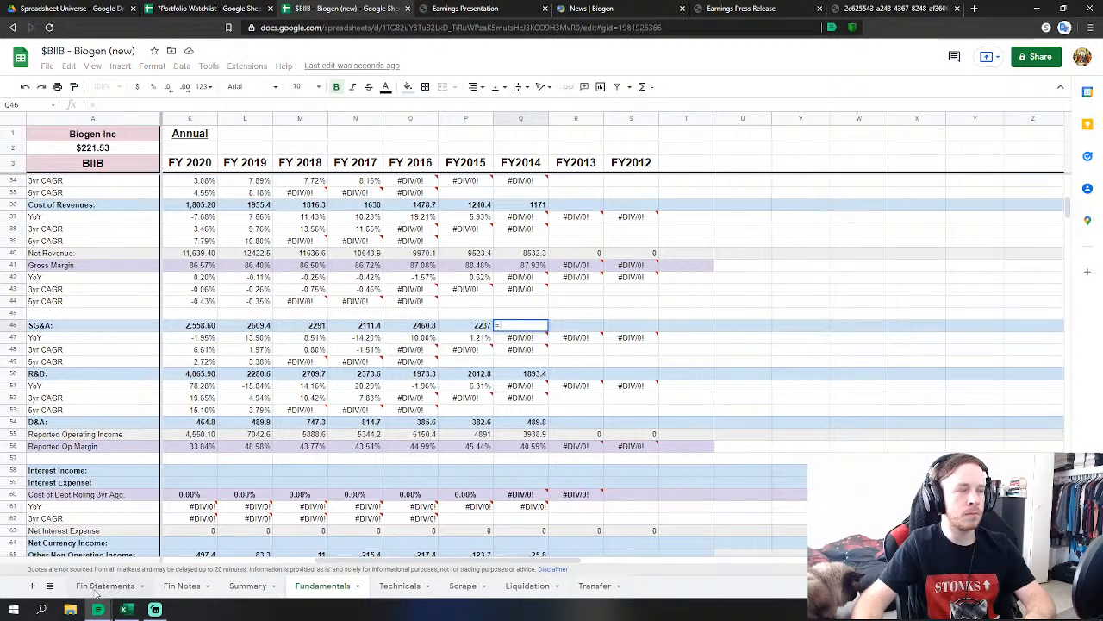
{"action": "left_click", "coordinate": [105, 585]}
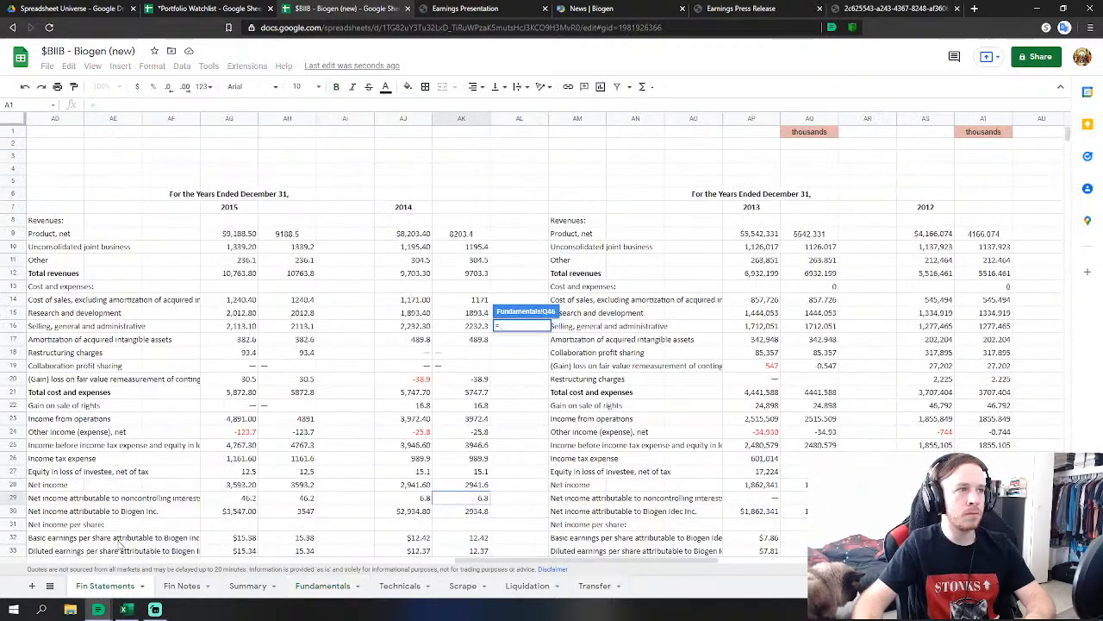
{"action": "left_click", "coordinate": [474, 329]}
{"action": "type", "text": "+"}
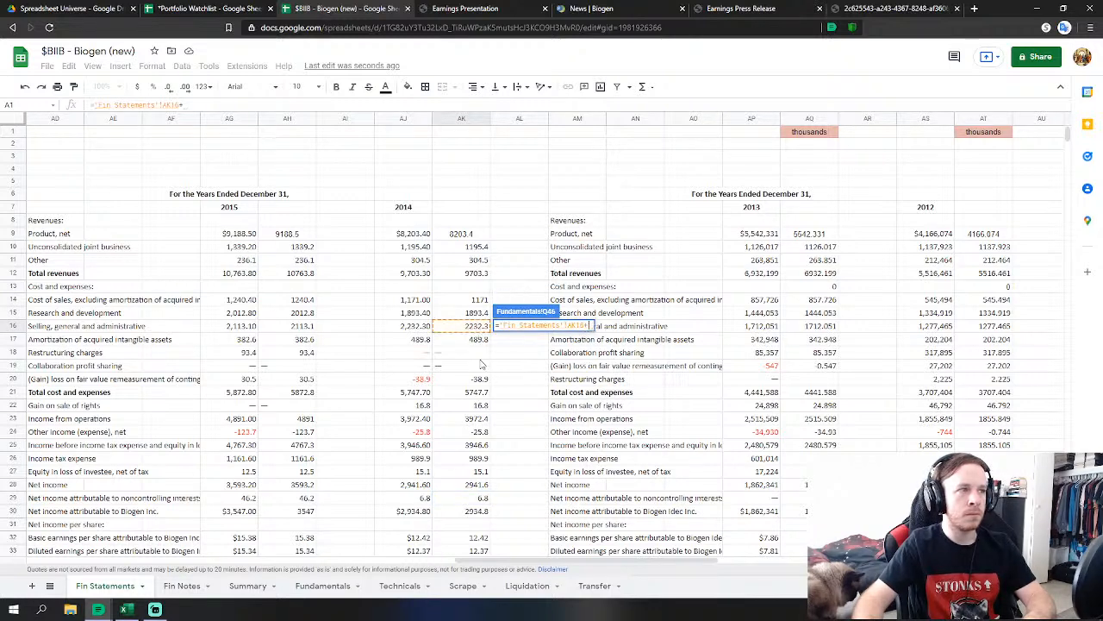
{"action": "left_click", "coordinate": [474, 383]}
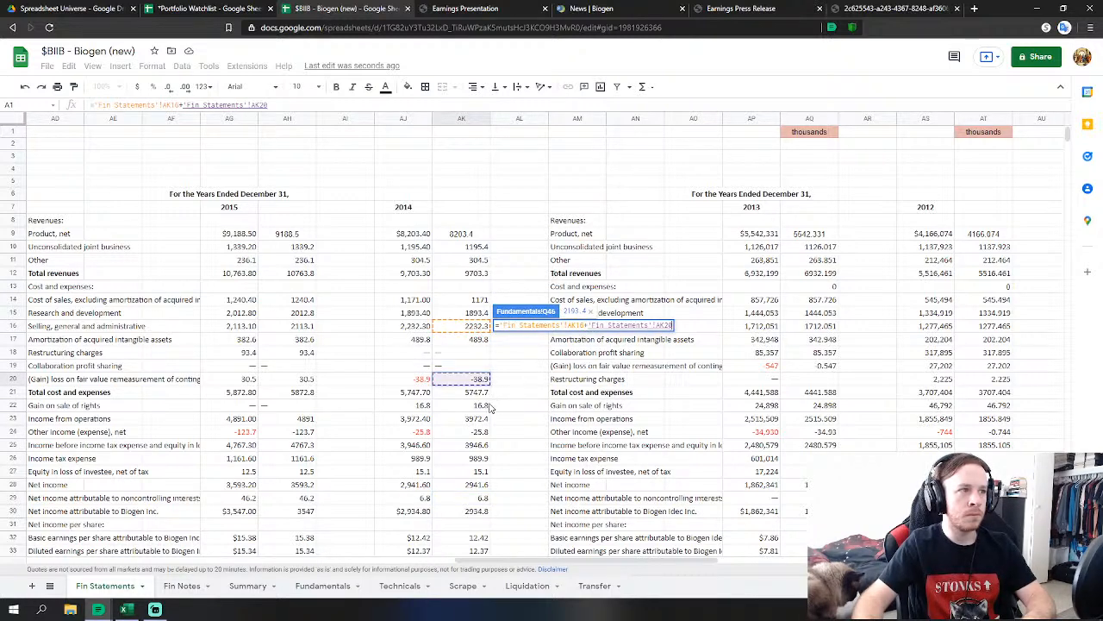
{"action": "type", "text": "-"}
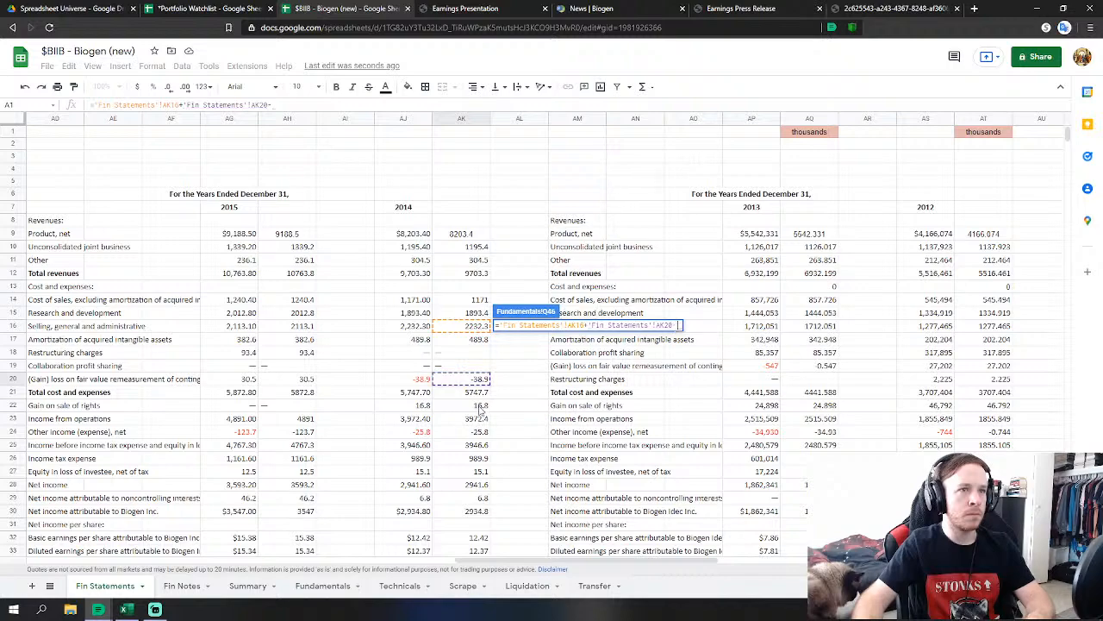
{"action": "left_click", "coordinate": [480, 407]}
{"action": "key", "text": "Return"}
Link FY2014 Avg Diluted Shares Outstanding to the 2014 diluted share count (AK36).
{"action": "scroll", "coordinate": [599, 440], "scroll_direction": "down", "scroll_amount": 5}
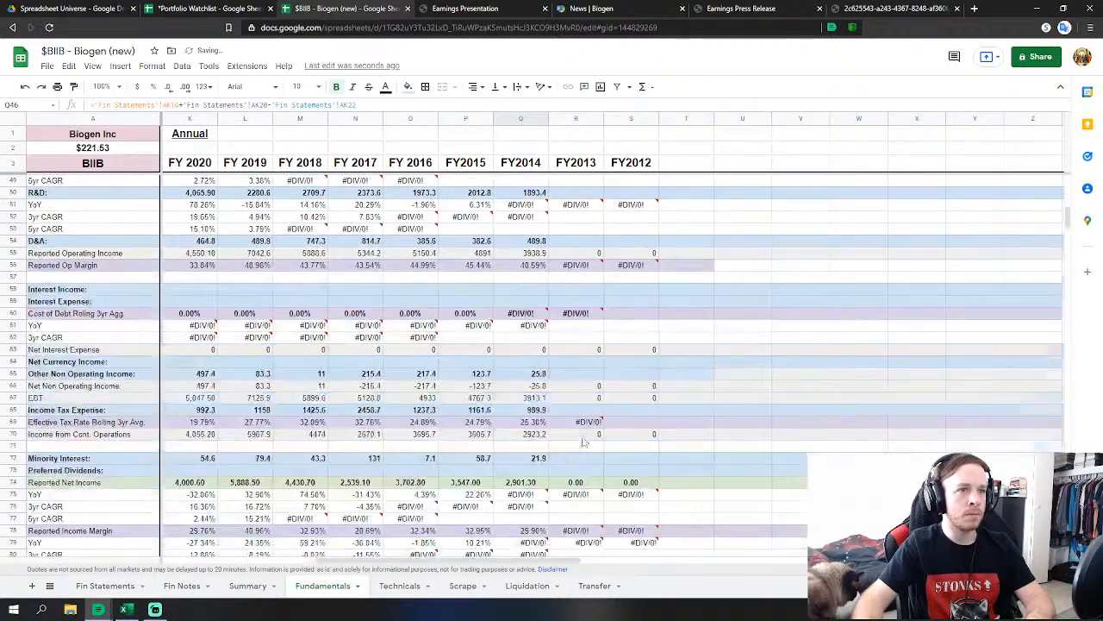
{"action": "scroll", "coordinate": [591, 465], "scroll_direction": "down", "scroll_amount": 4}
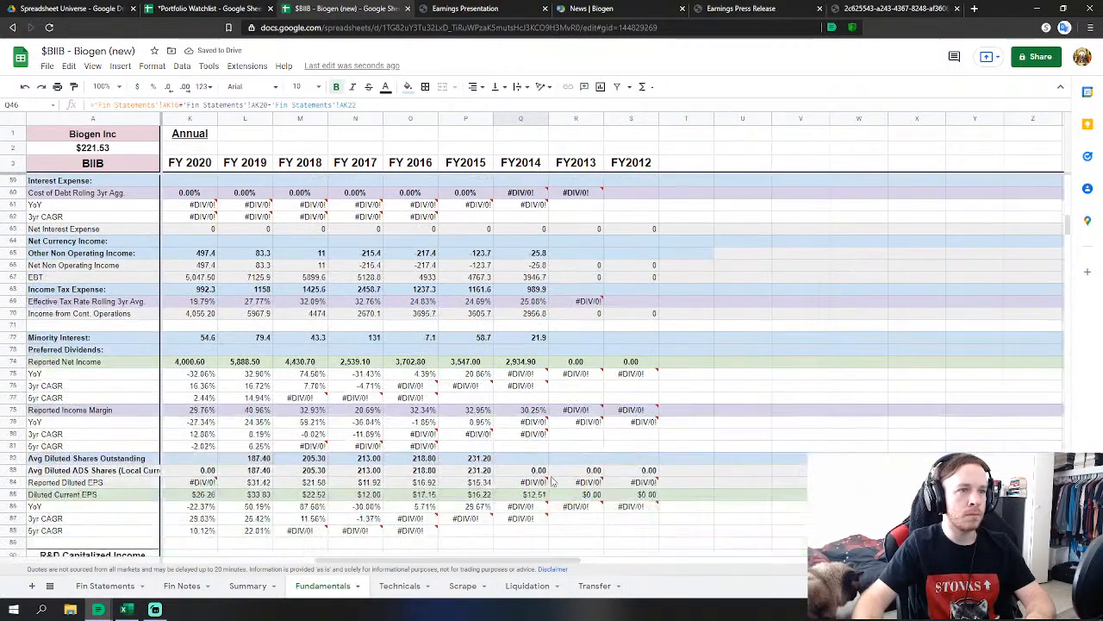
{"action": "left_click", "coordinate": [521, 458]}
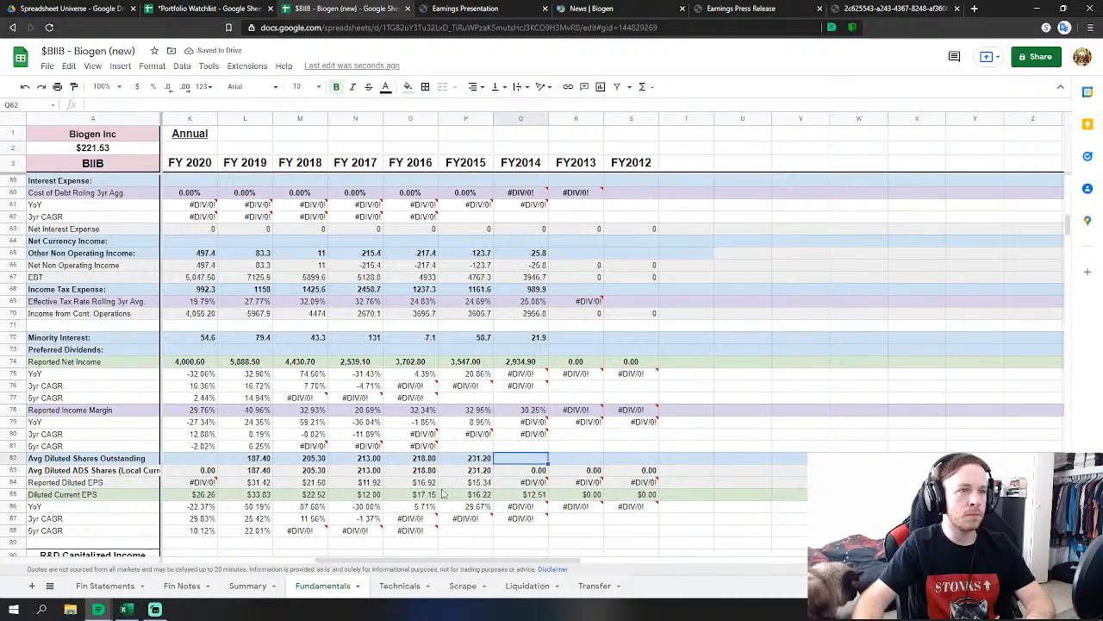
{"action": "type", "text": "="}
{"action": "left_click", "coordinate": [105, 585]}
{"action": "scroll", "coordinate": [345, 517], "scroll_direction": "down", "scroll_amount": 3}
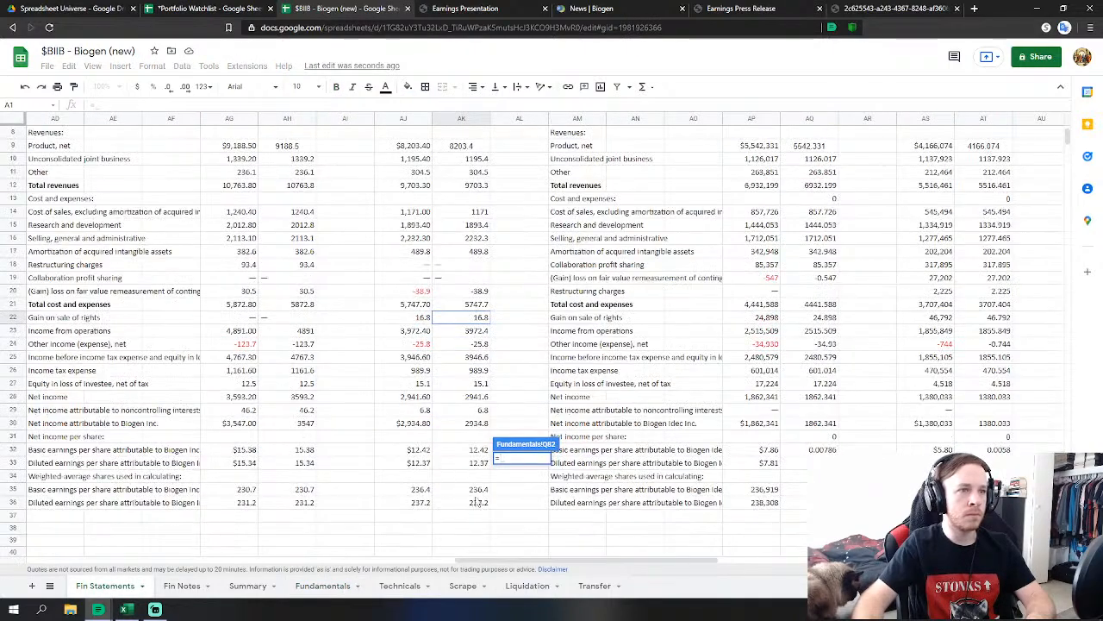
{"action": "left_click", "coordinate": [484, 504]}
{"action": "scroll", "coordinate": [591, 417], "scroll_direction": "down", "scroll_amount": 9}
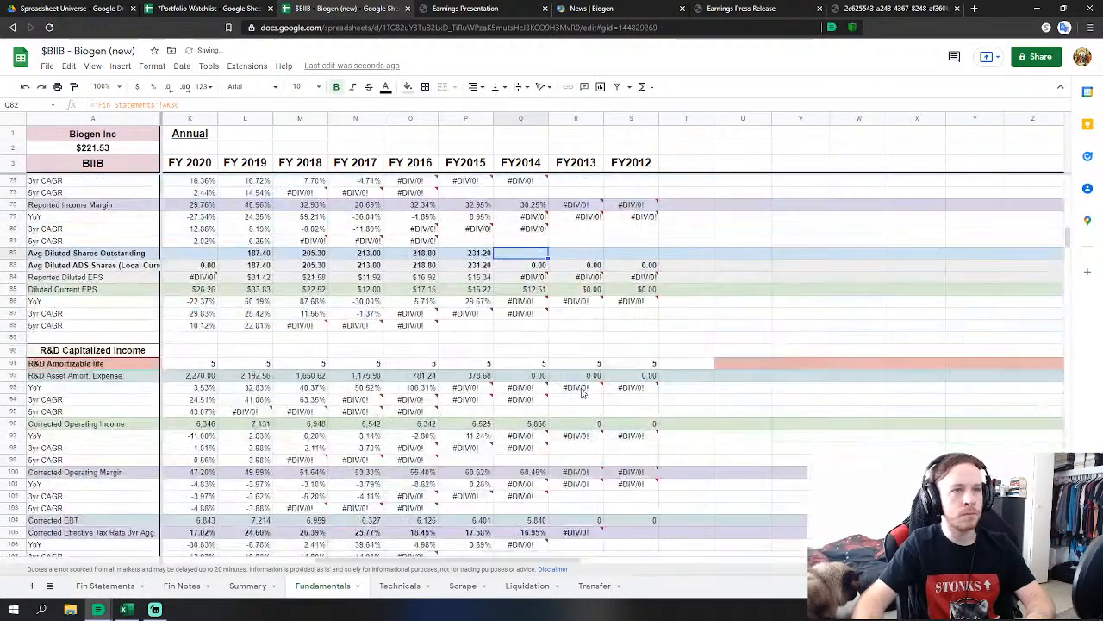
{"action": "scroll", "coordinate": [545, 387], "scroll_direction": "down", "scroll_amount": 3}
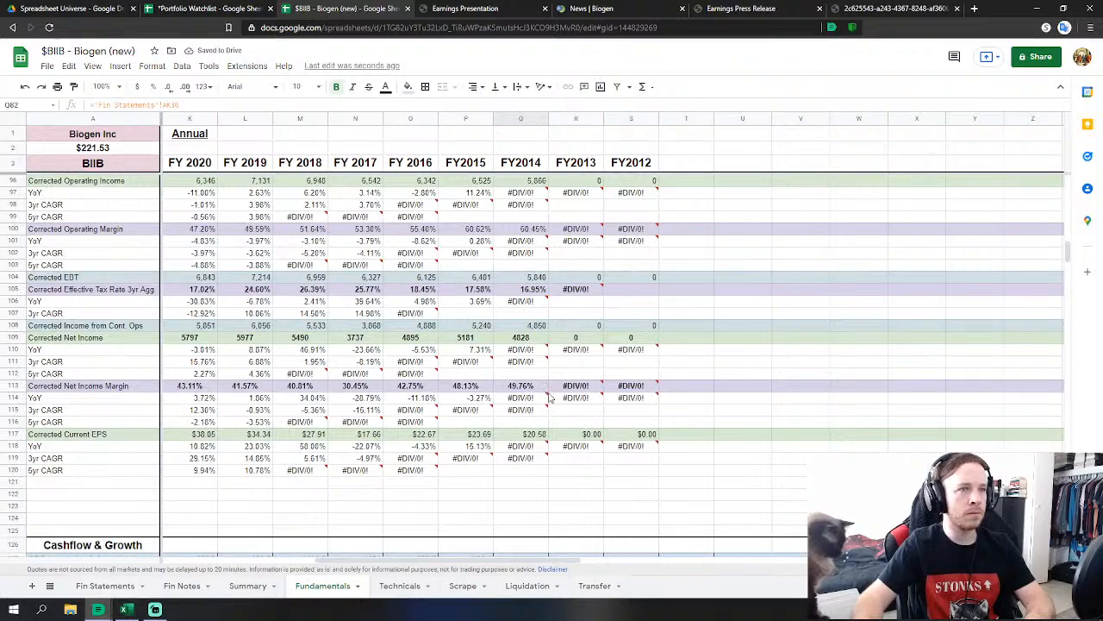
{"action": "scroll", "coordinate": [549, 397], "scroll_direction": "down", "scroll_amount": 5}
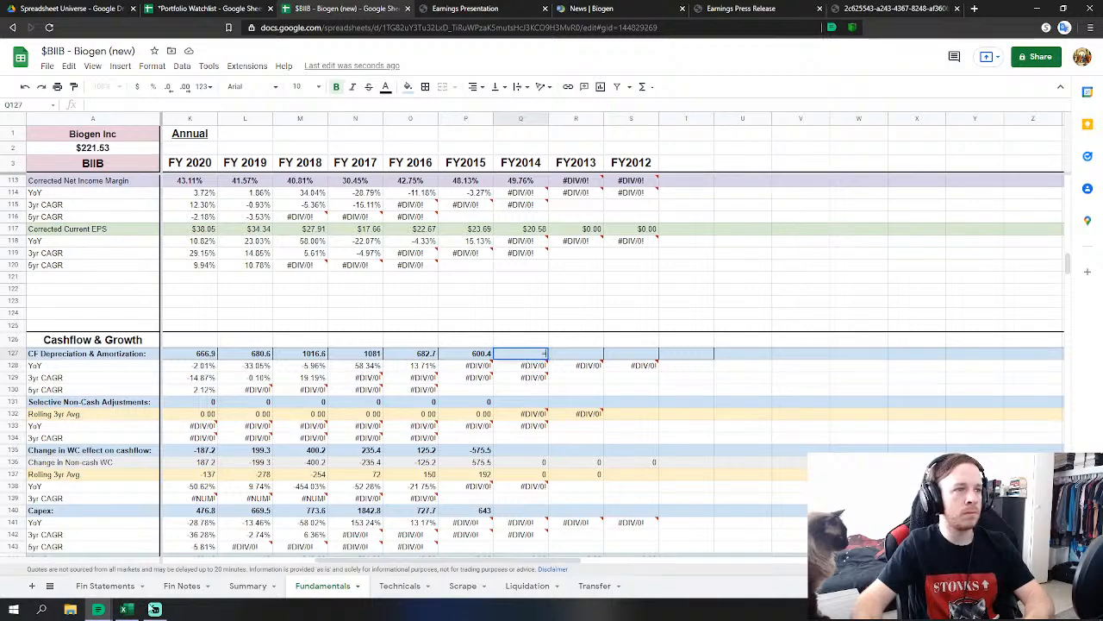
Link FY2014 depreciation and amortization and enter 0 for non-cash adjustments.
{"action": "left_click", "coordinate": [103, 591]}
{"action": "scroll", "coordinate": [422, 426], "scroll_direction": "down", "scroll_amount": 11}
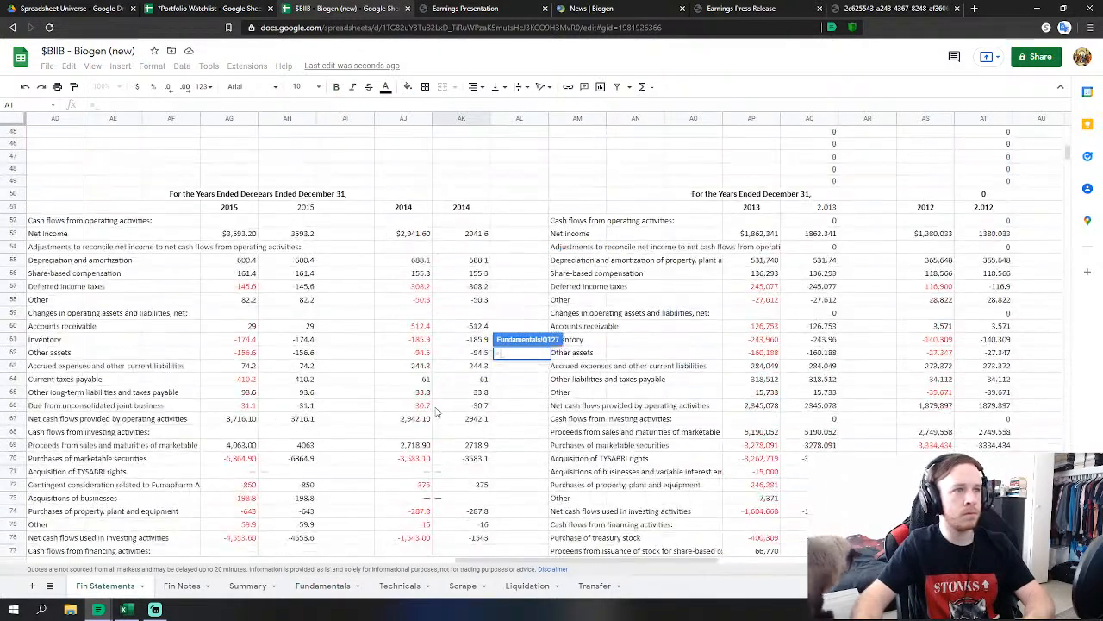
{"action": "left_click", "coordinate": [466, 259]}
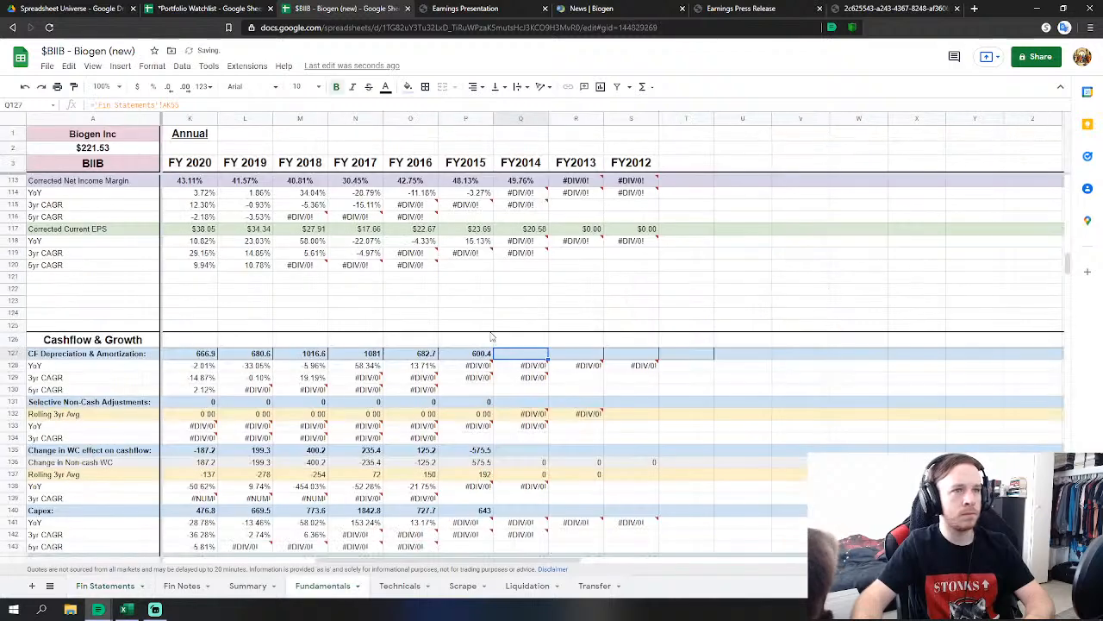
{"action": "key", "text": "Return"}
{"action": "left_click", "coordinate": [536, 403]}
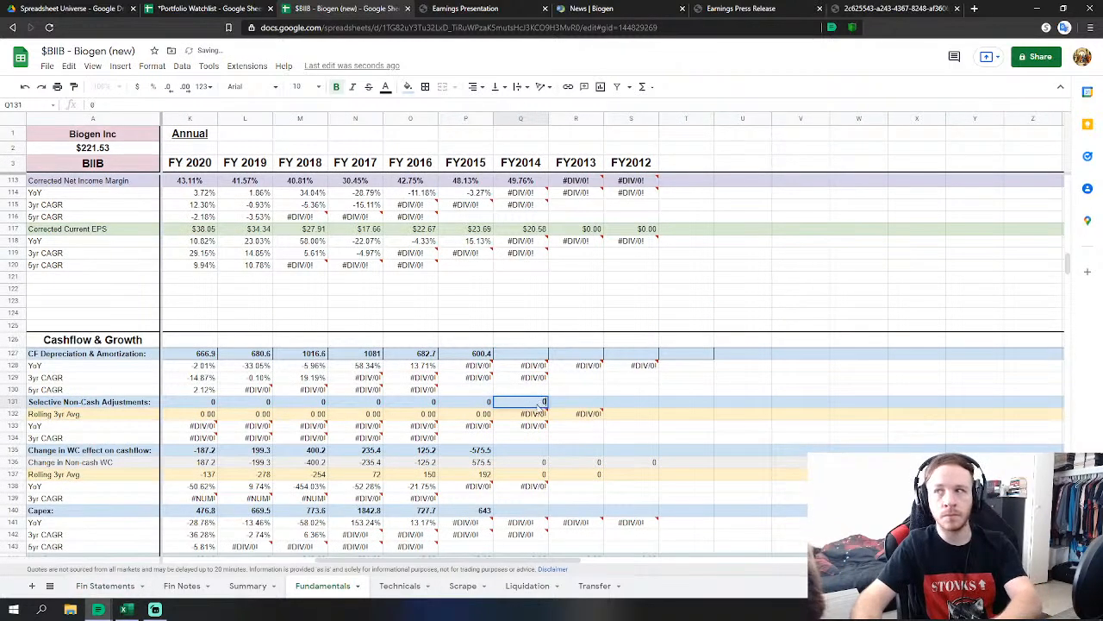
{"action": "type", "text": "0"}
{"action": "key", "text": "Return"}
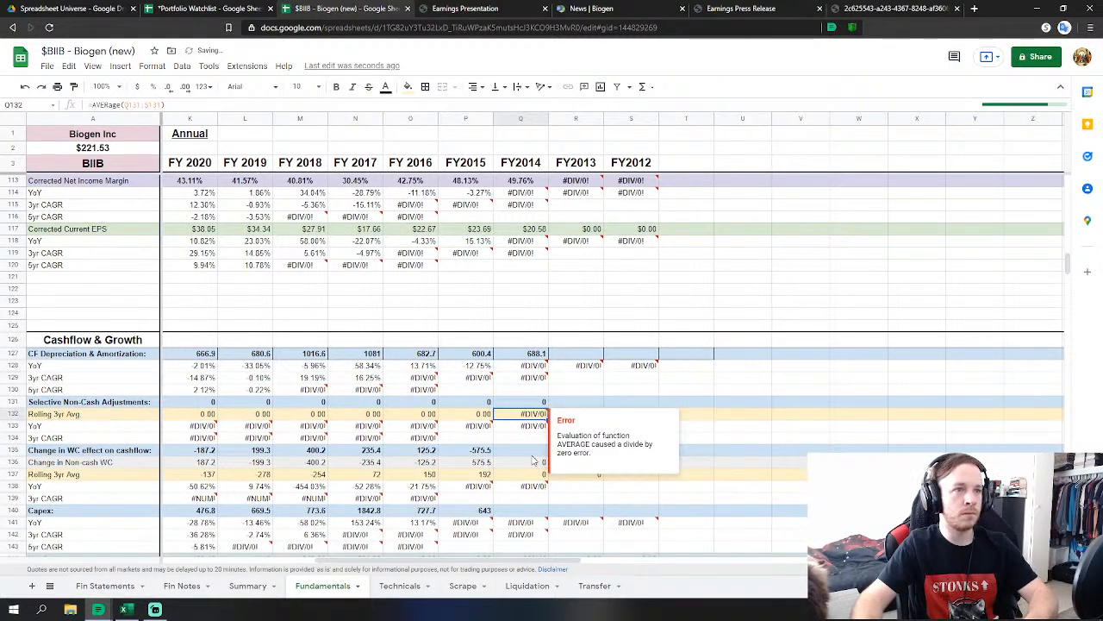
Set the FY2014 working-capital change to =SUM('Fin Statements'!AK60:AK65).
{"action": "left_click", "coordinate": [533, 453]}
{"action": "type", "text": "=su"}
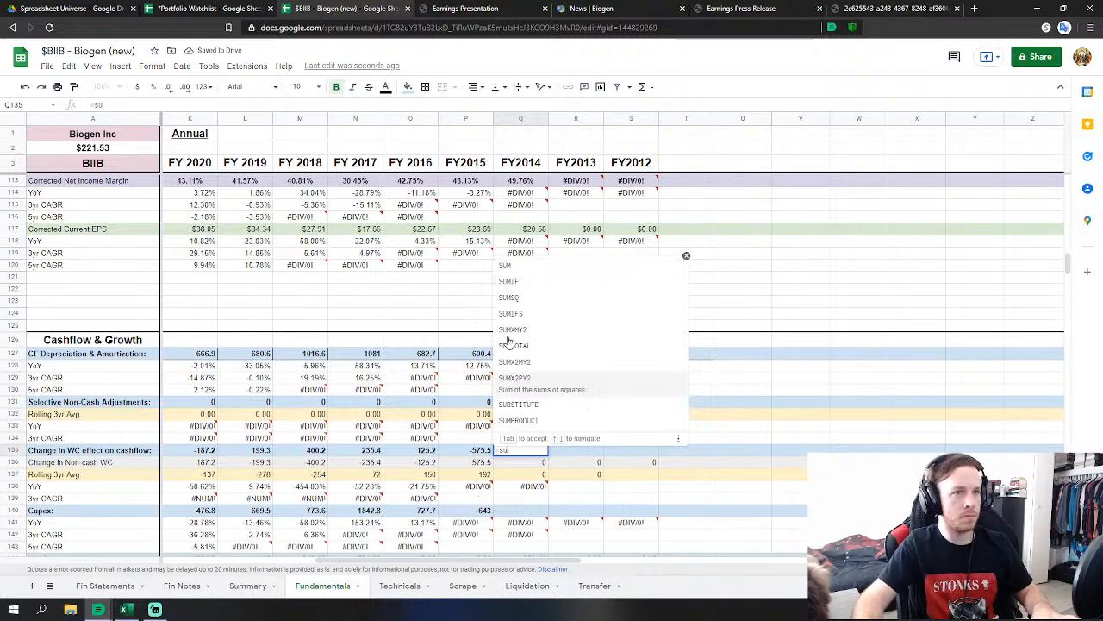
{"action": "left_click", "coordinate": [529, 266]}
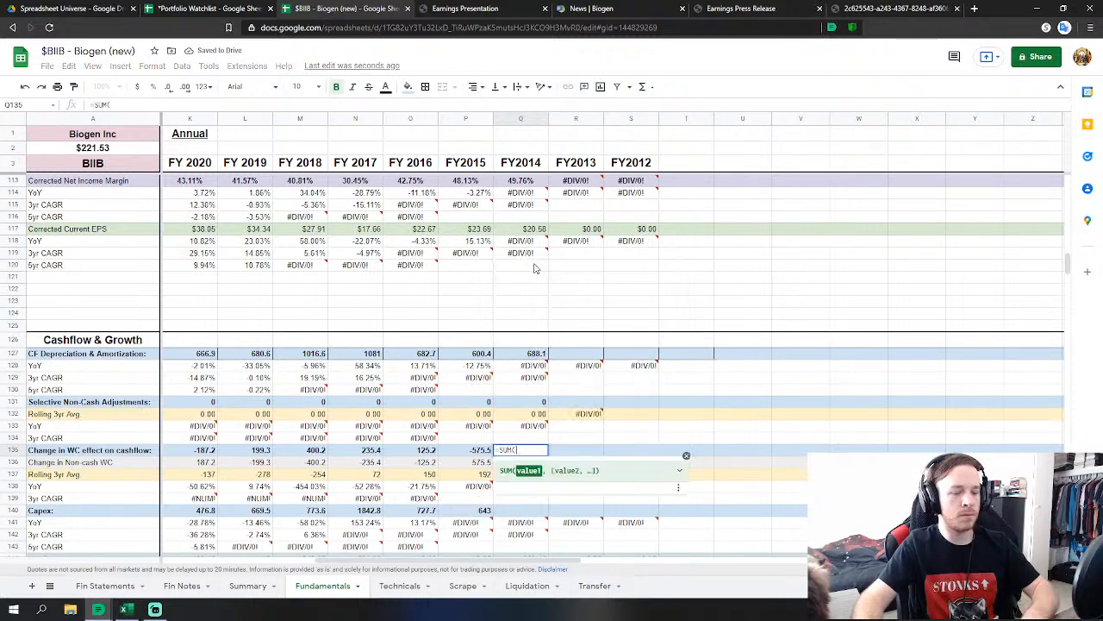
{"action": "left_click", "coordinate": [105, 586]}
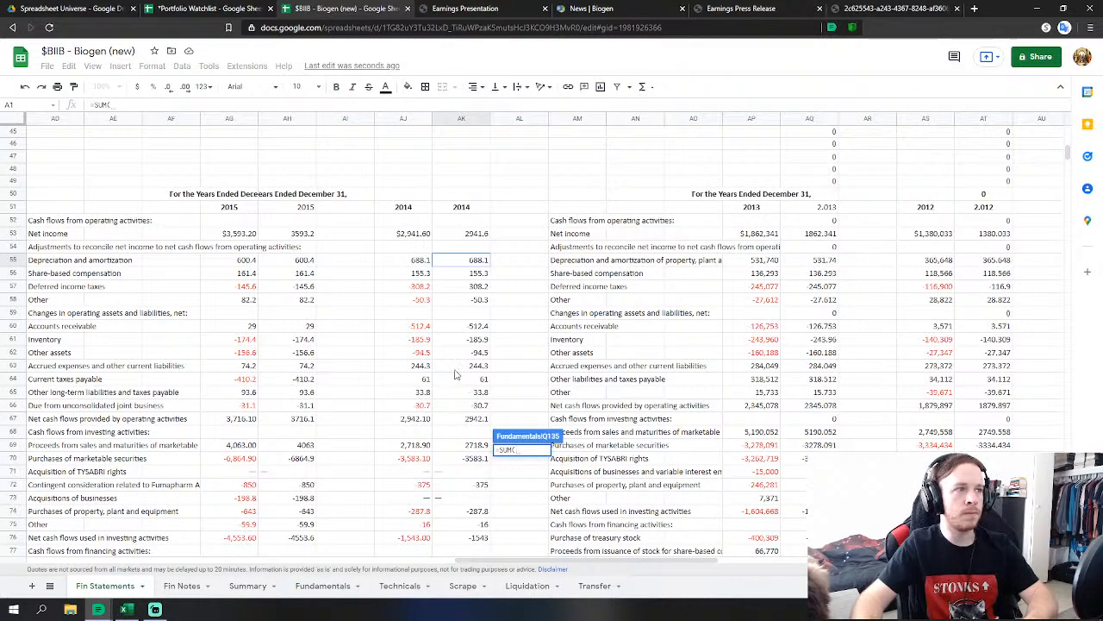
{"action": "left_click_drag", "start_coordinate": [478, 330], "coordinate": [480, 407]}
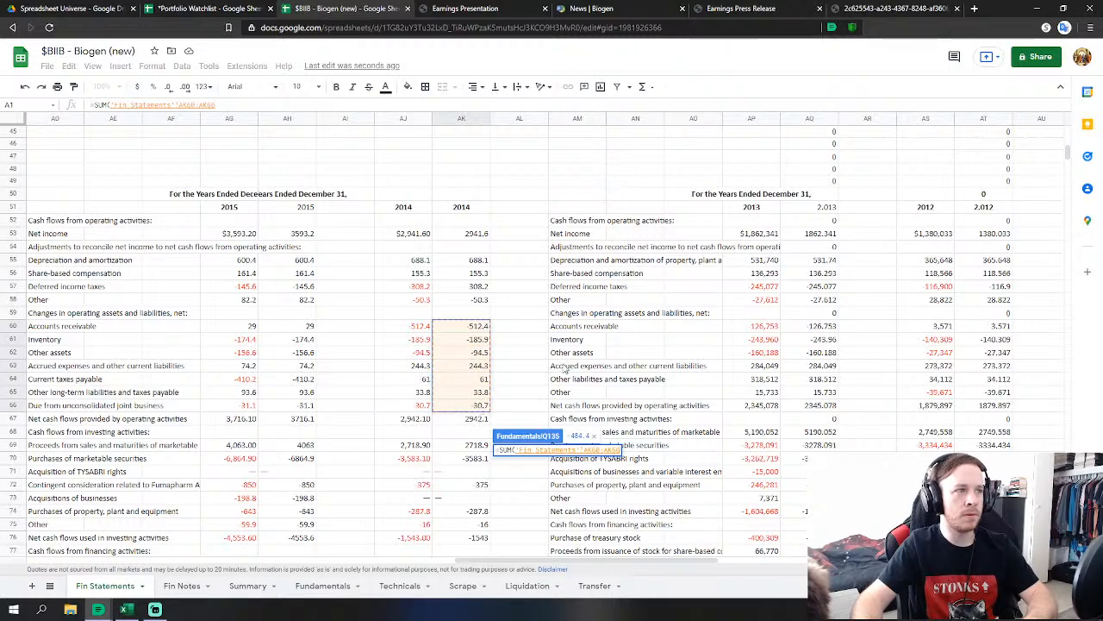
{"action": "key", "text": "Return"}
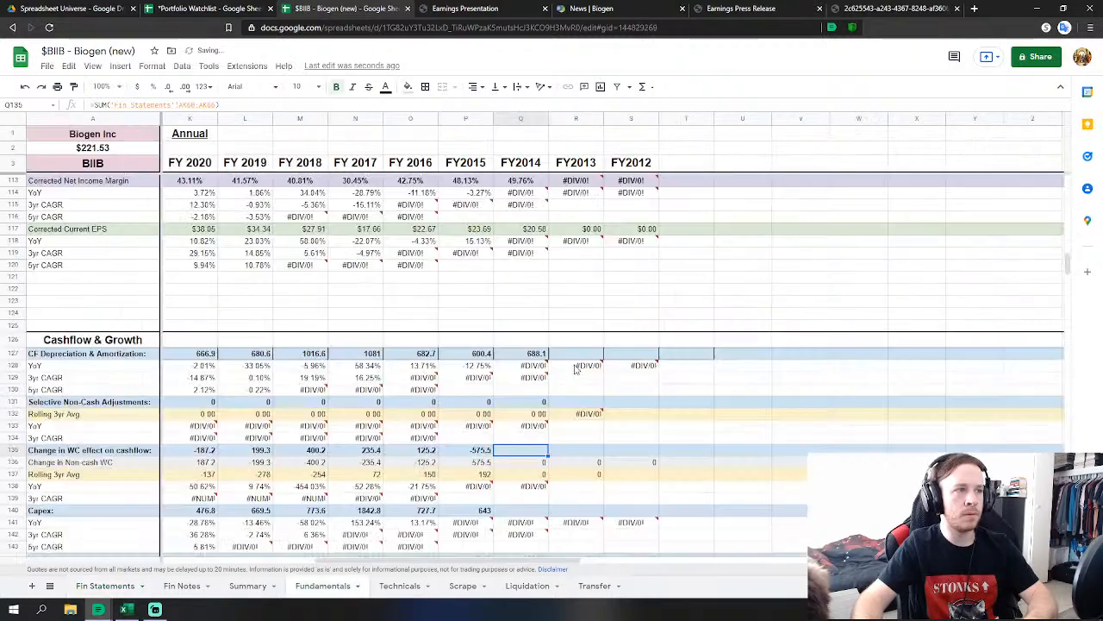
Link FY2014 Capex to 2014 purchases of property and equipment.
{"action": "left_click", "coordinate": [542, 392]}
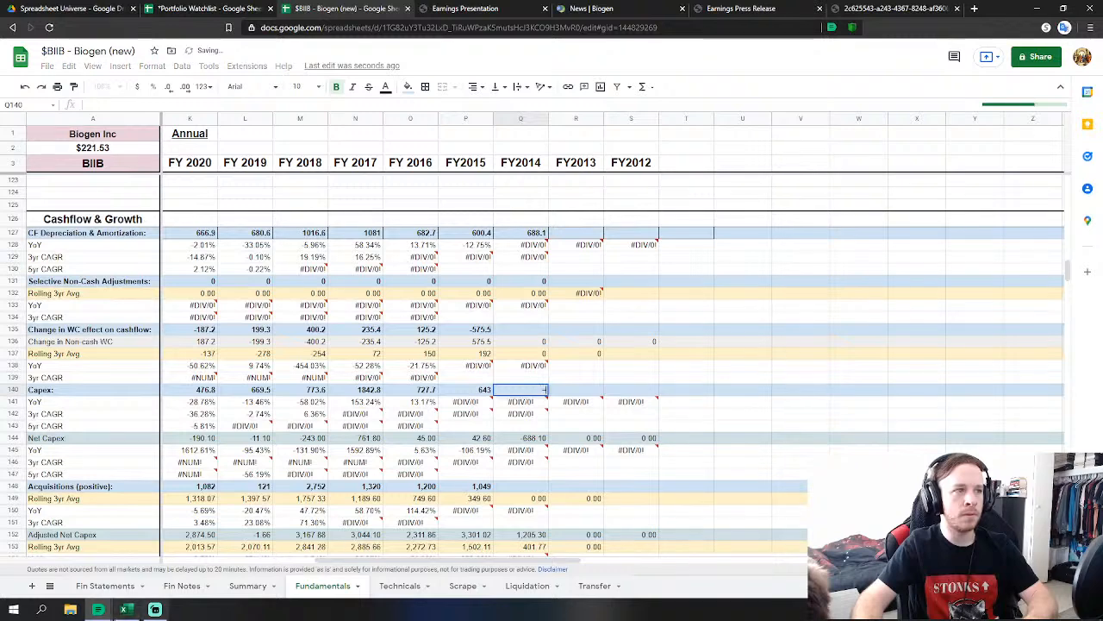
{"action": "type", "text": "="}
{"action": "left_click", "coordinate": [105, 585]}
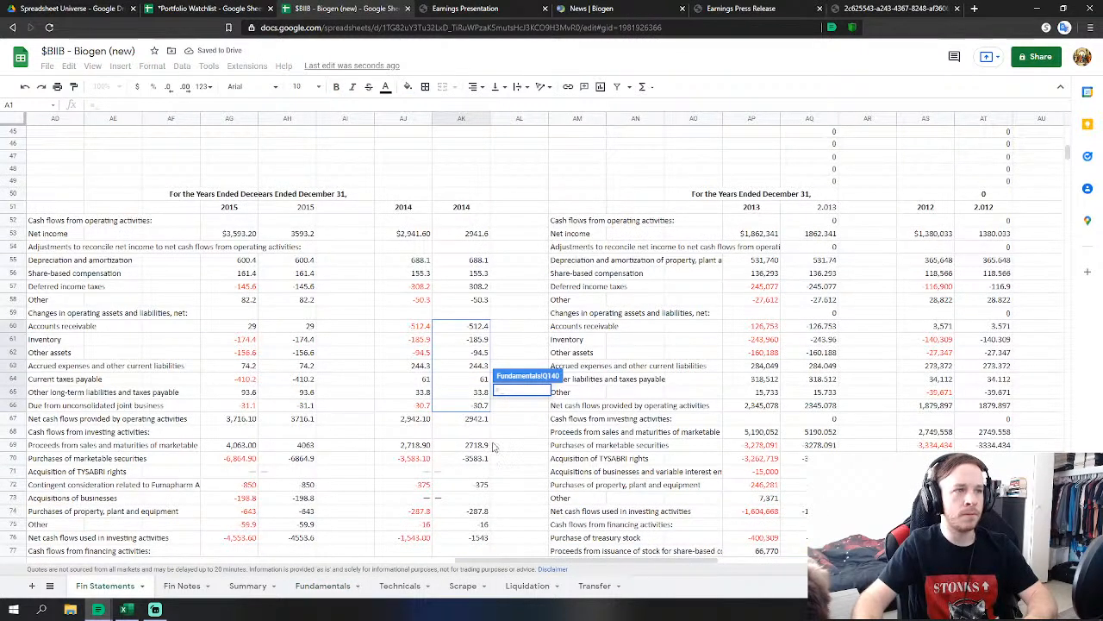
{"action": "left_click", "coordinate": [477, 514]}
{"action": "key", "text": "Return"}
Link FY2014 Acquisitions to the 2014 contingent consideration figure.
{"action": "scroll", "coordinate": [582, 433], "scroll_direction": "down", "scroll_amount": 1}
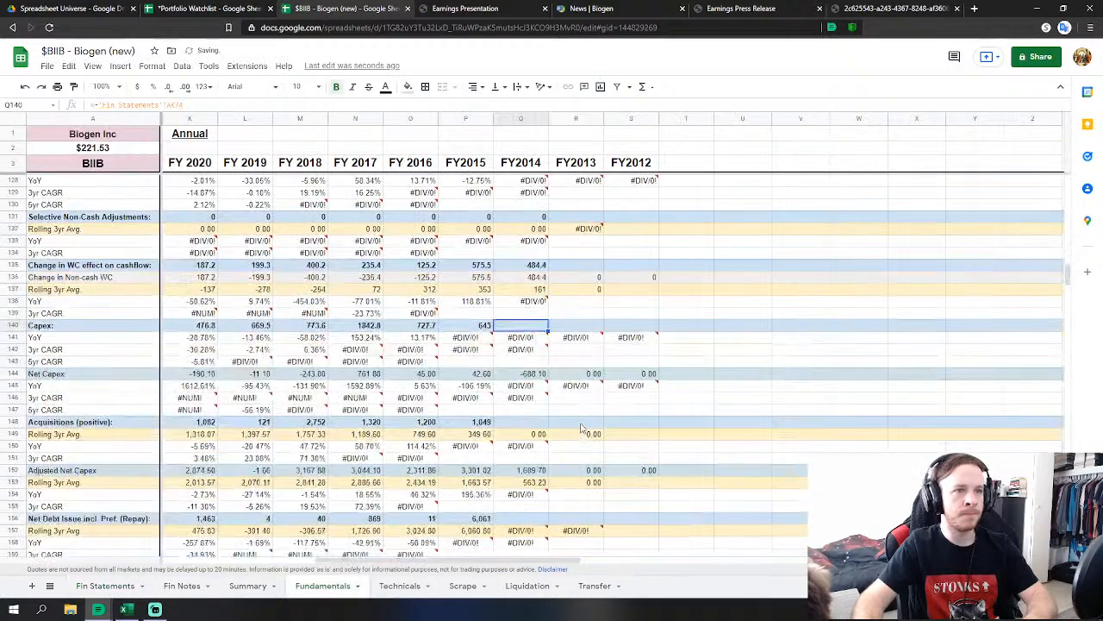
{"action": "left_click", "coordinate": [522, 398]}
{"action": "type", "text": "="}
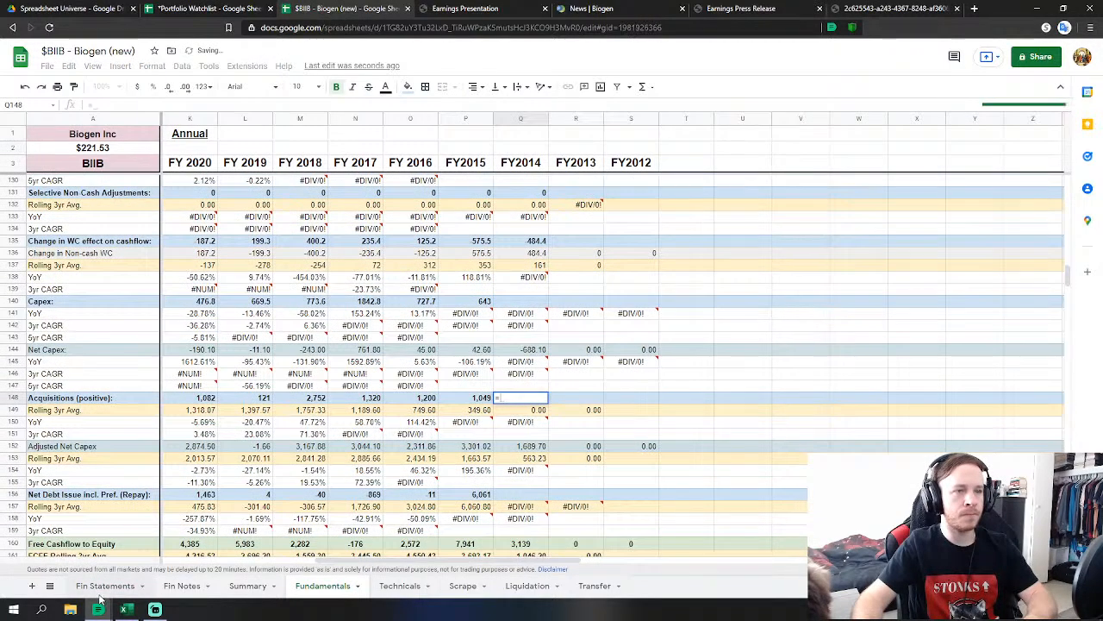
{"action": "left_click", "coordinate": [103, 586]}
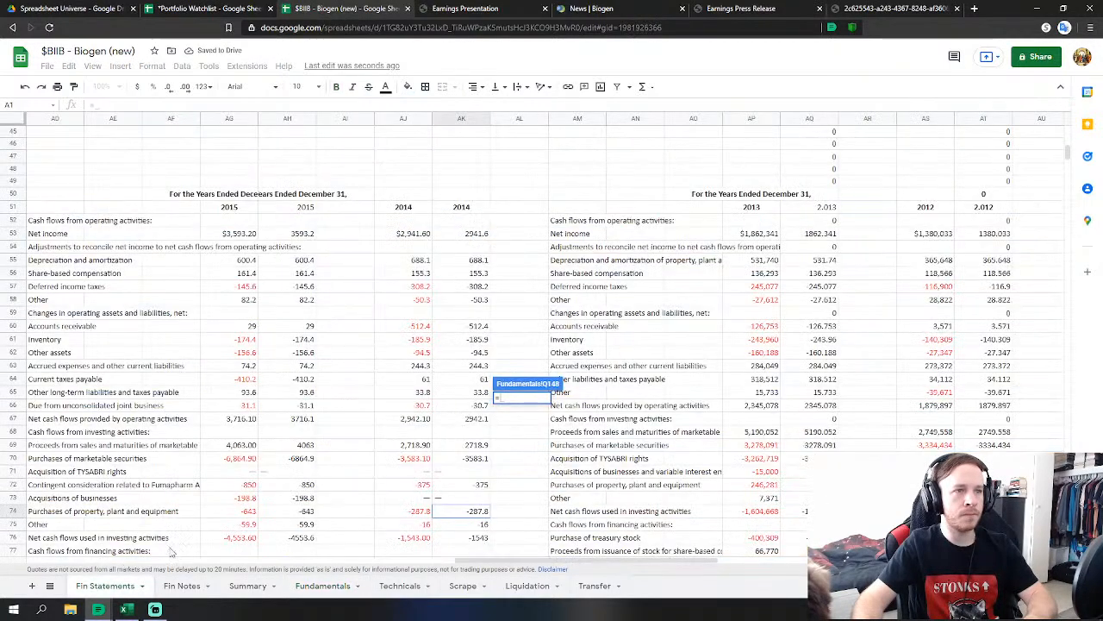
{"action": "left_click", "coordinate": [481, 485]}
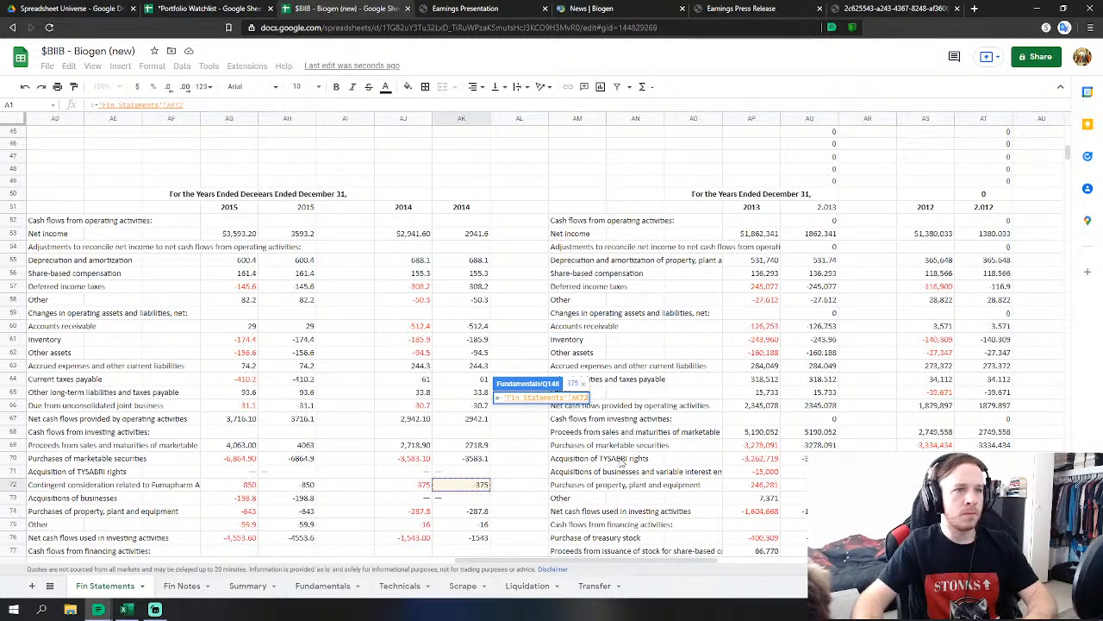
{"action": "key", "text": "Return"}
Set FY2014 Net Debt Issue to stock issuance proceeds plus excess tax benefit plus borrowing repayments.
{"action": "scroll", "coordinate": [566, 445], "scroll_direction": "down", "scroll_amount": 3}
{"action": "left_click", "coordinate": [521, 430]}
{"action": "scroll", "coordinate": [578, 457], "scroll_direction": "down", "scroll_amount": 2}
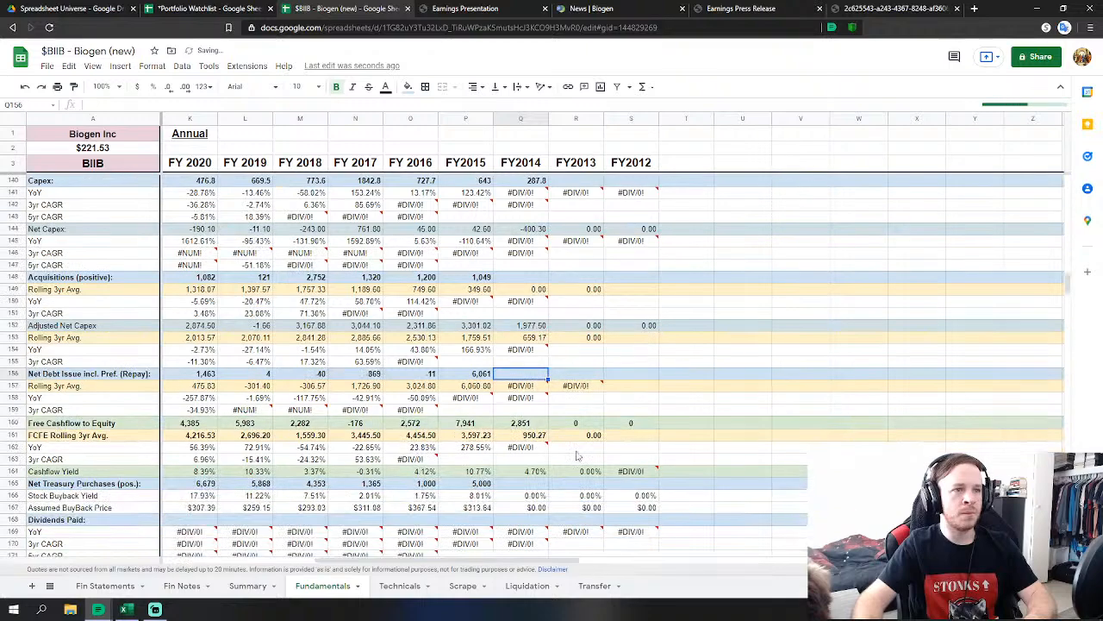
{"action": "type", "text": "="}
{"action": "left_click", "coordinate": [121, 585]}
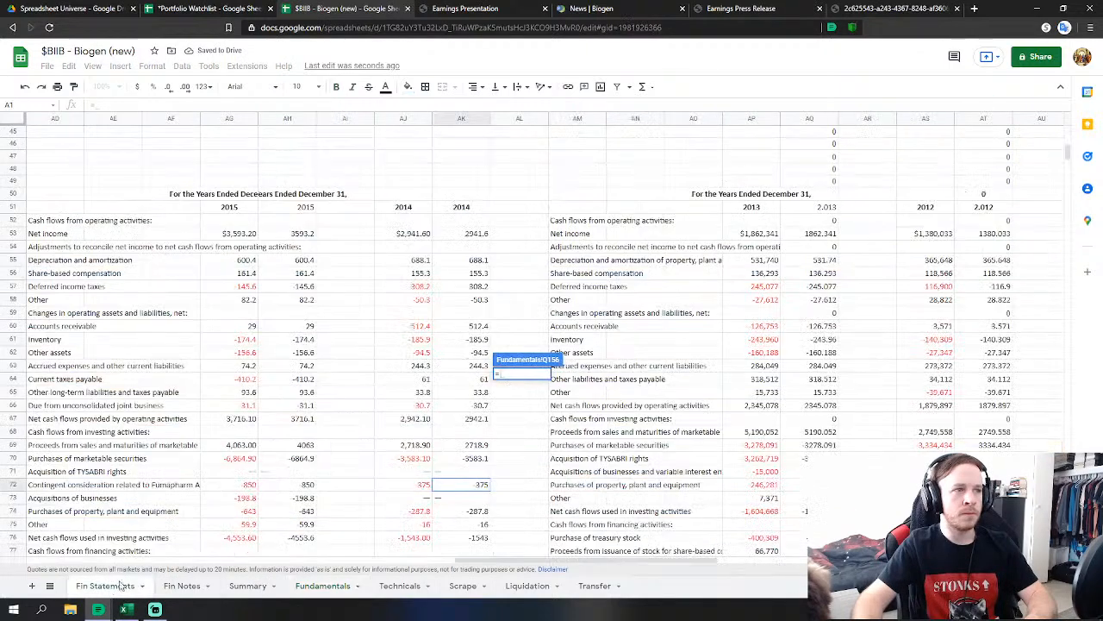
{"action": "scroll", "coordinate": [461, 473], "scroll_direction": "down", "scroll_amount": 4}
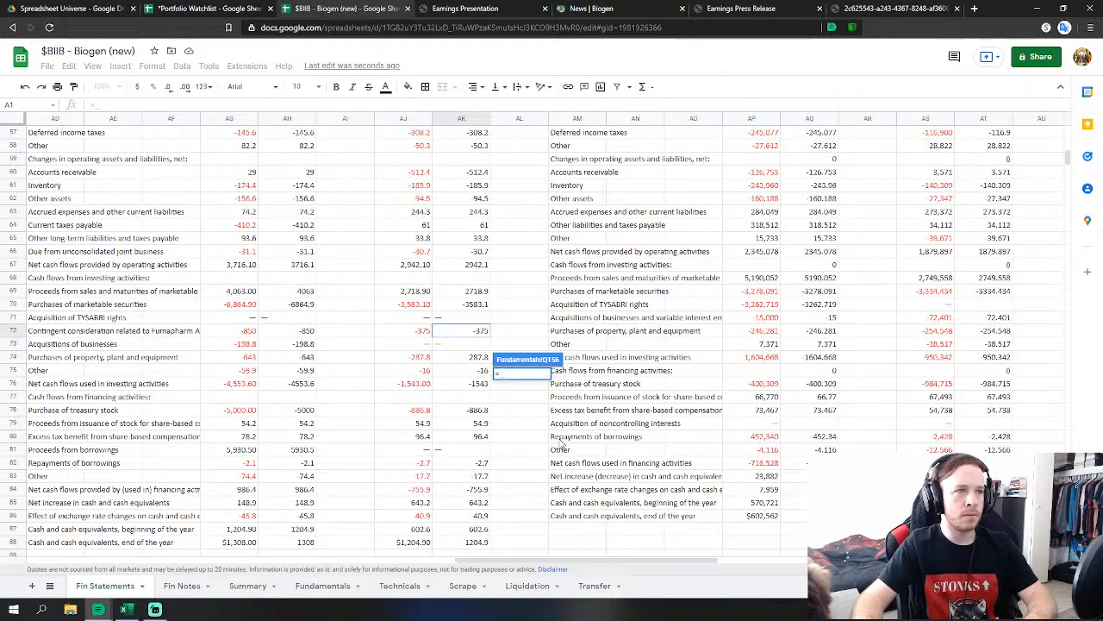
{"action": "left_click", "coordinate": [480, 425]}
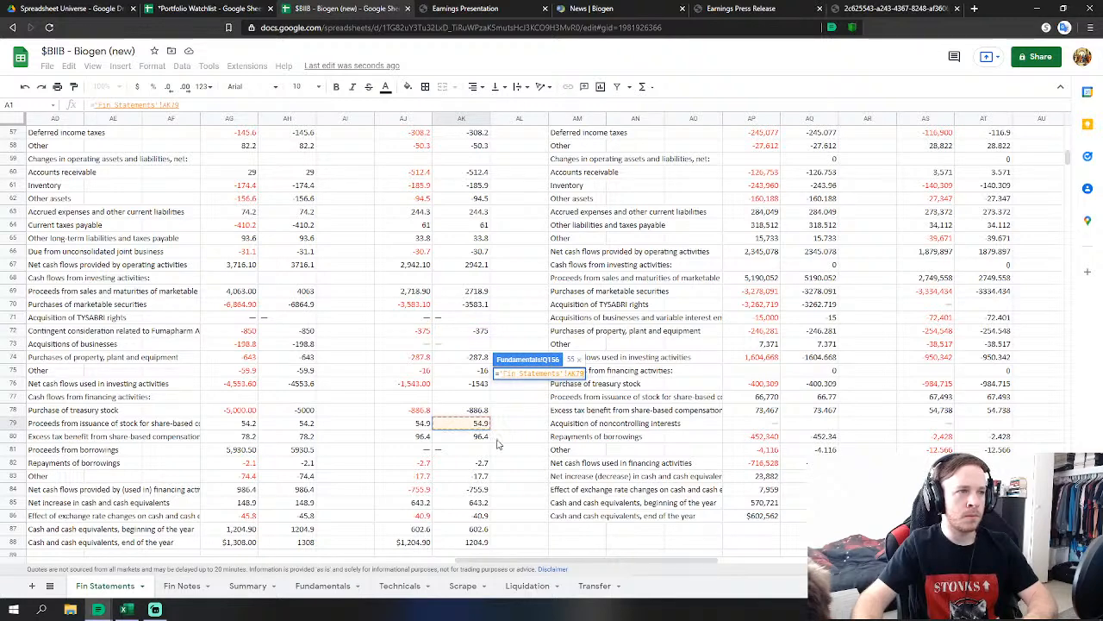
{"action": "type", "text": "+"}
{"action": "left_click", "coordinate": [481, 437]}
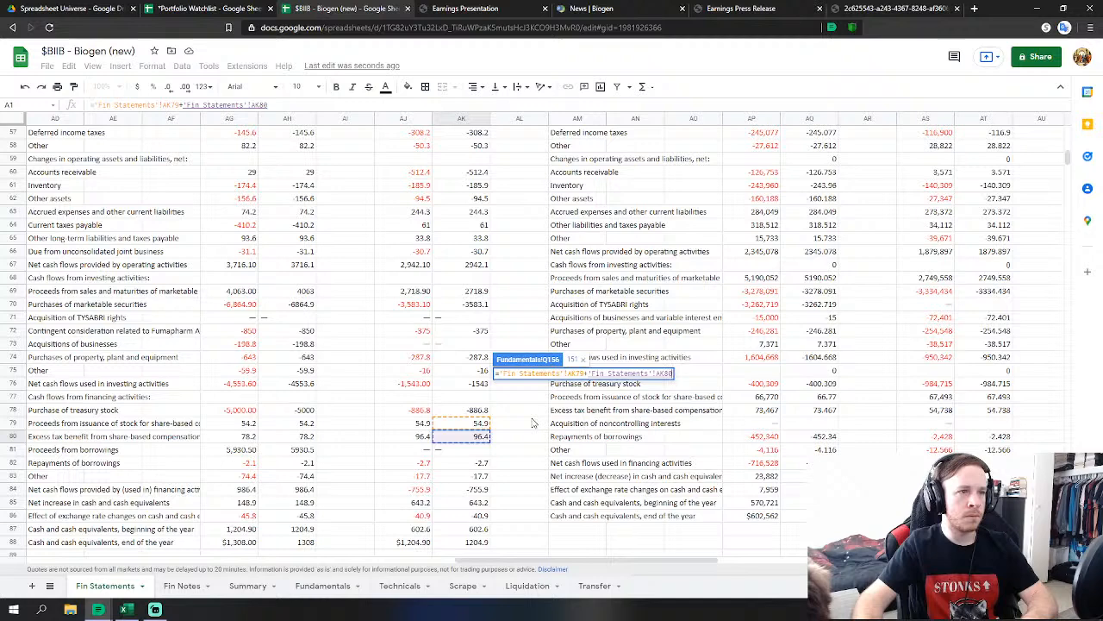
{"action": "type", "text": "+"}
{"action": "left_click", "coordinate": [485, 464]}
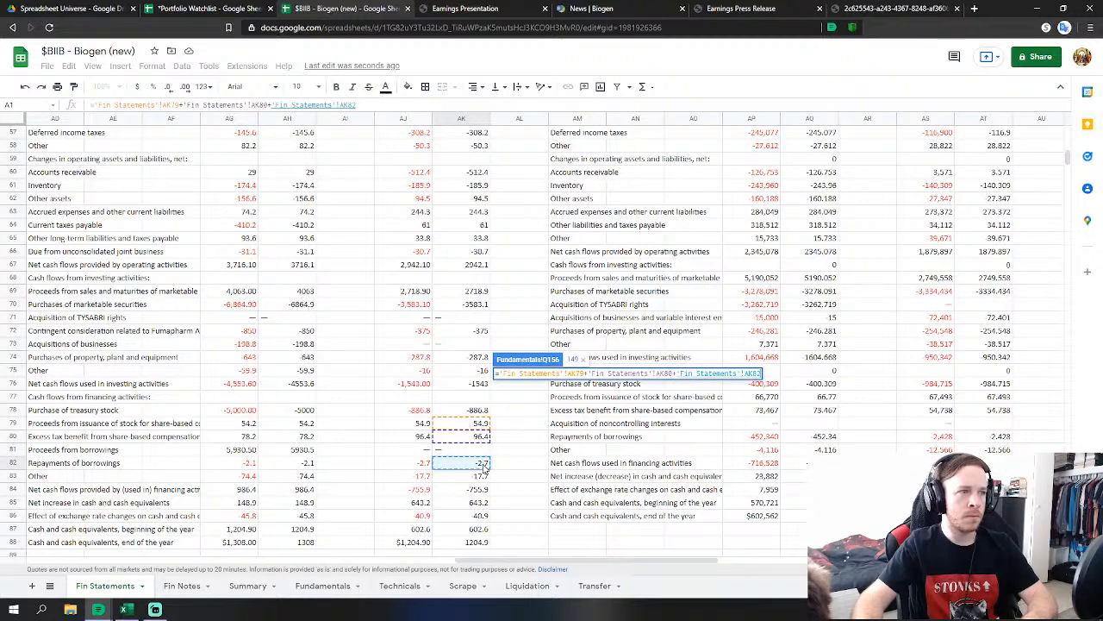
{"action": "key", "text": "Return"}
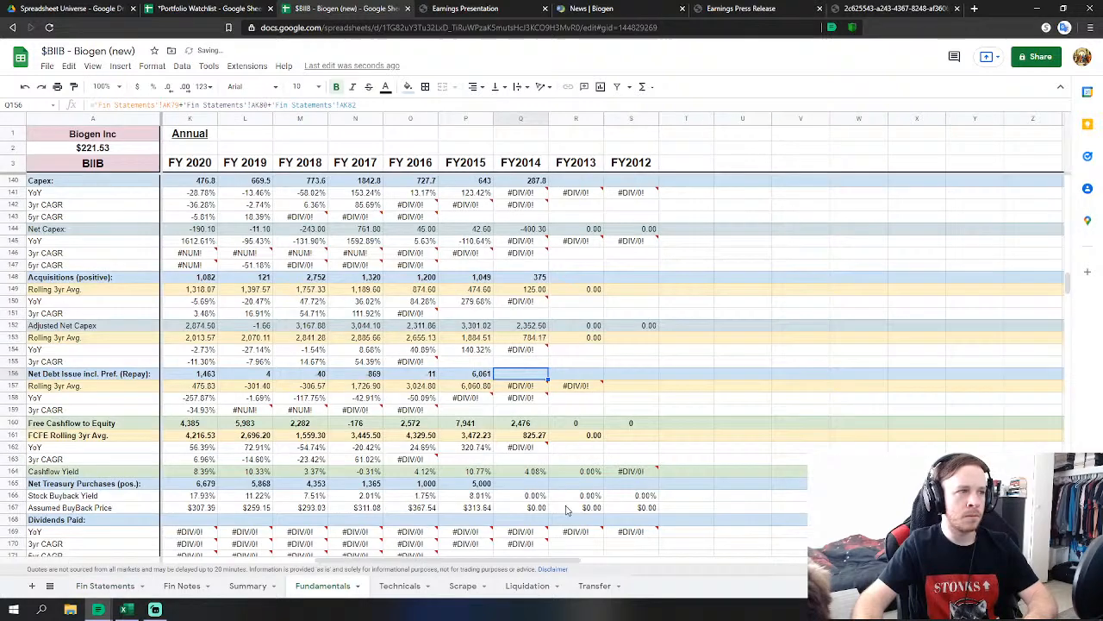
Set FY2014 Net Treasury Purchases to treasury stock purchases minus stock issuance proceeds.
{"action": "left_click", "coordinate": [523, 484]}
{"action": "type", "text": "="}
{"action": "left_click", "coordinate": [106, 585]}
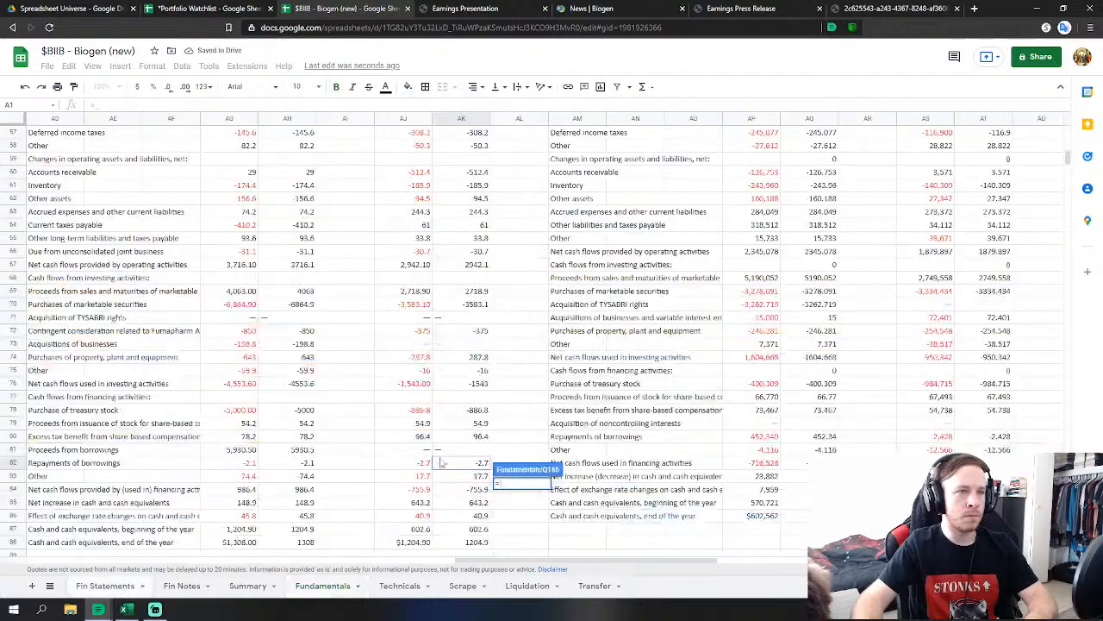
{"action": "left_click", "coordinate": [472, 411]}
{"action": "type", "text": "-'Fin Statements'!AK78-"}
{"action": "left_click", "coordinate": [473, 423]}
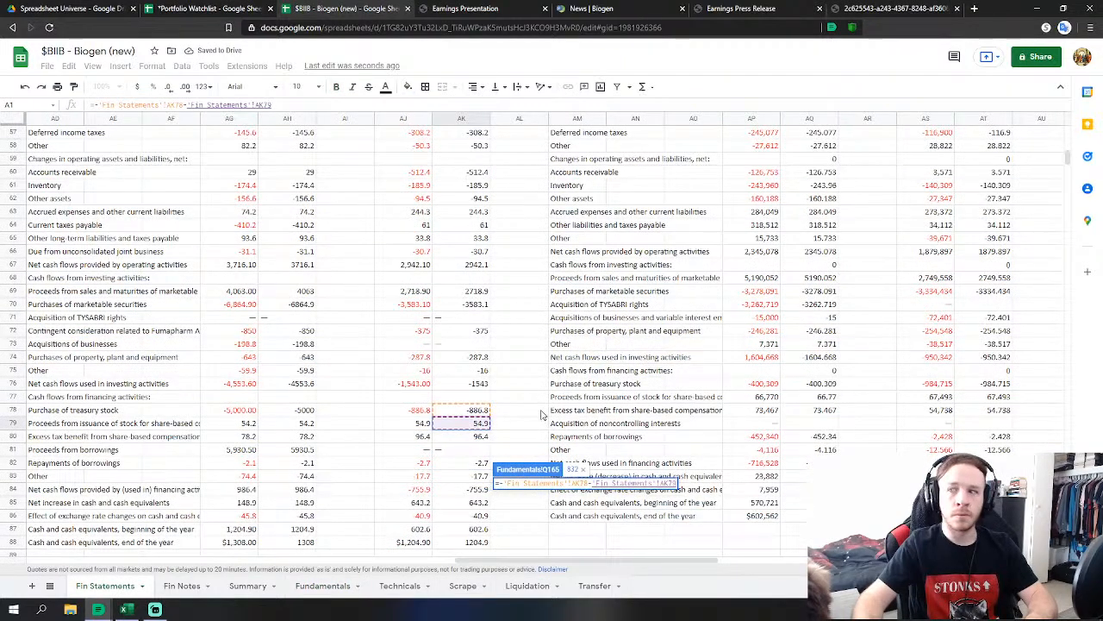
{"action": "key", "text": "Return"}
{"action": "scroll", "coordinate": [543, 414], "scroll_direction": "down", "scroll_amount": 10}
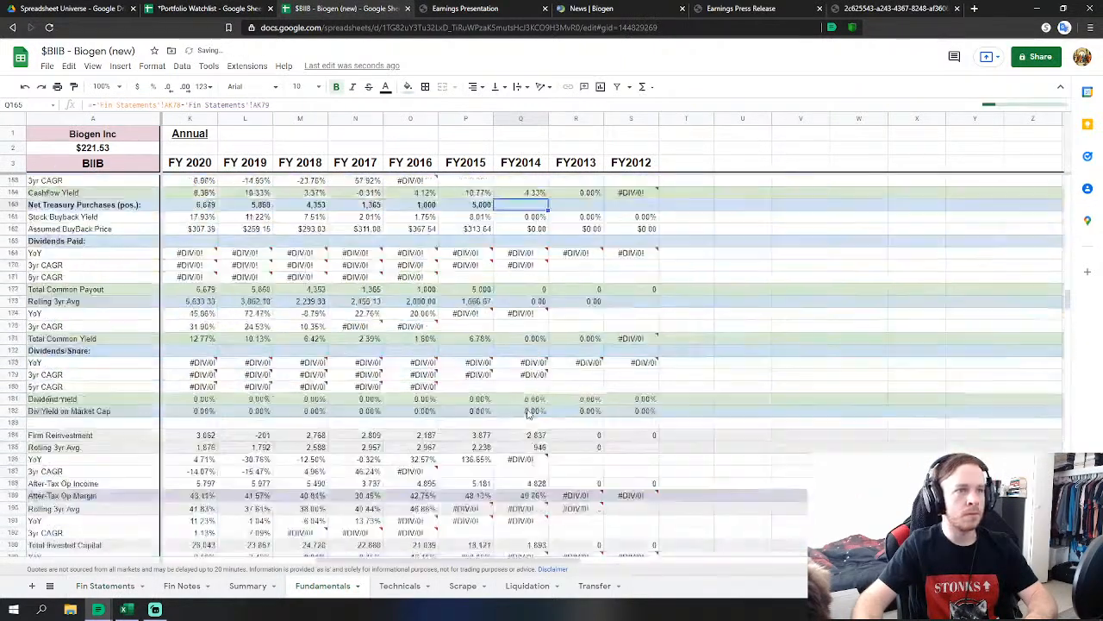
{"action": "scroll", "coordinate": [529, 414], "scroll_direction": "down", "scroll_amount": 3}
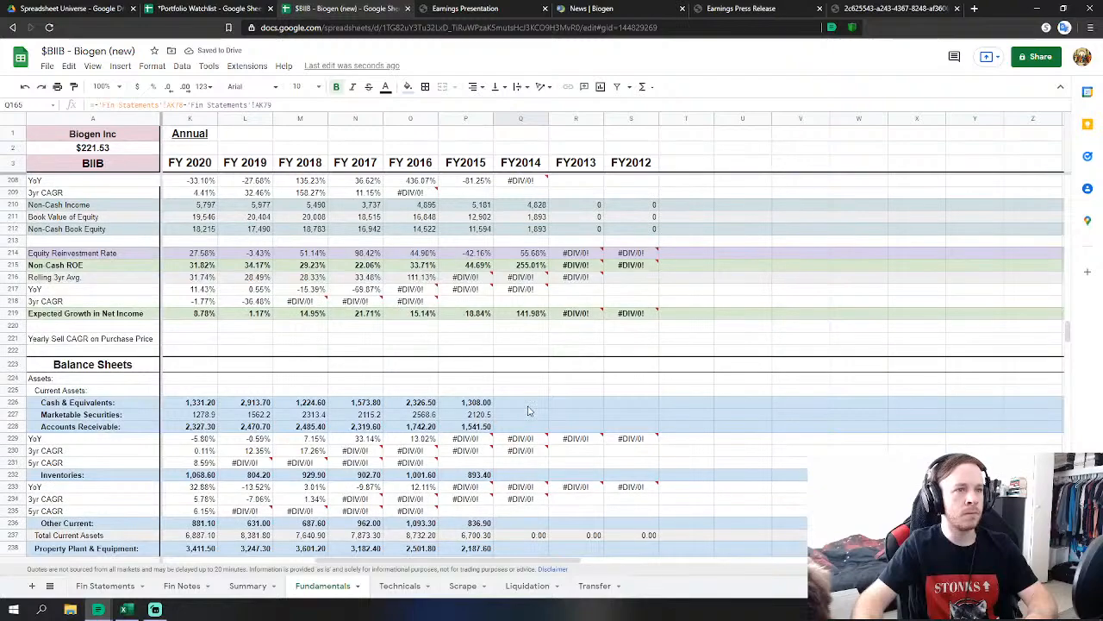
Link FY2014 Cash & Equivalents and marketable securities to their 2014 Fin Statements values.
{"action": "left_click", "coordinate": [529, 406]}
{"action": "scroll", "coordinate": [529, 406], "scroll_direction": "down", "scroll_amount": 1}
{"action": "type", "text": "="}
{"action": "left_click", "coordinate": [105, 585]}
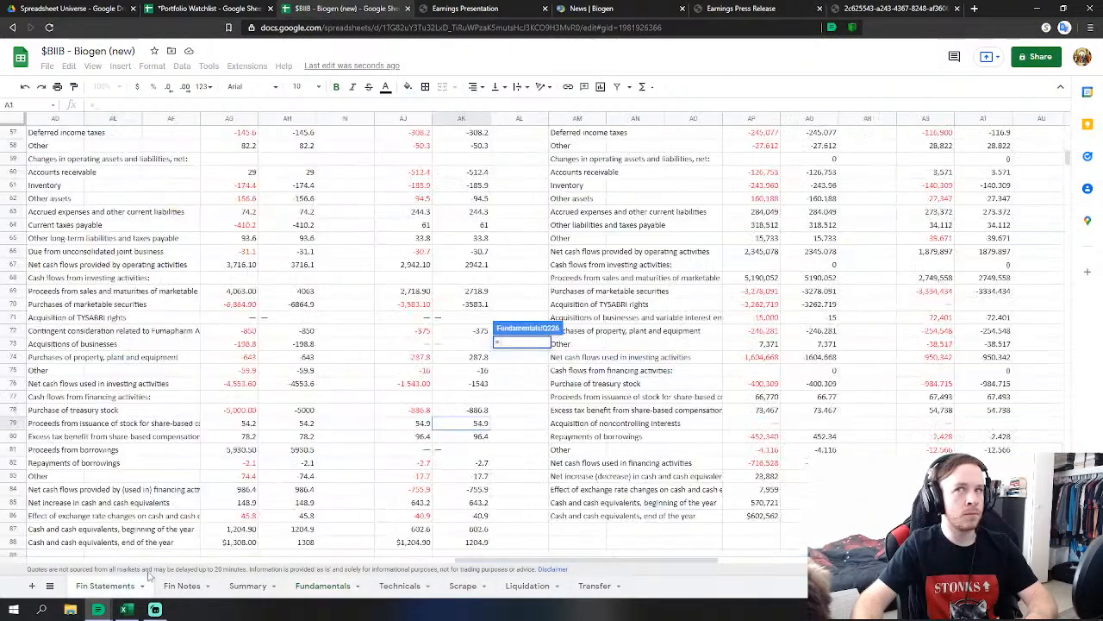
{"action": "scroll", "coordinate": [447, 454], "scroll_direction": "down", "scroll_amount": 5}
{"action": "scroll", "coordinate": [447, 453], "scroll_direction": "down", "scroll_amount": 7}
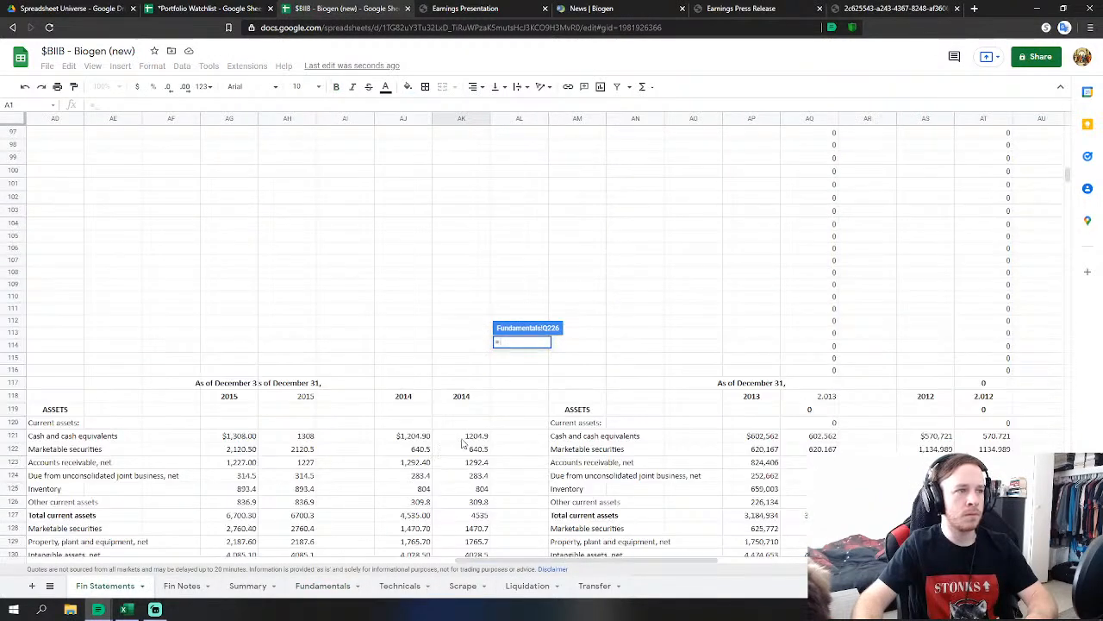
{"action": "left_click", "coordinate": [478, 440]}
{"action": "key", "text": "Return"}
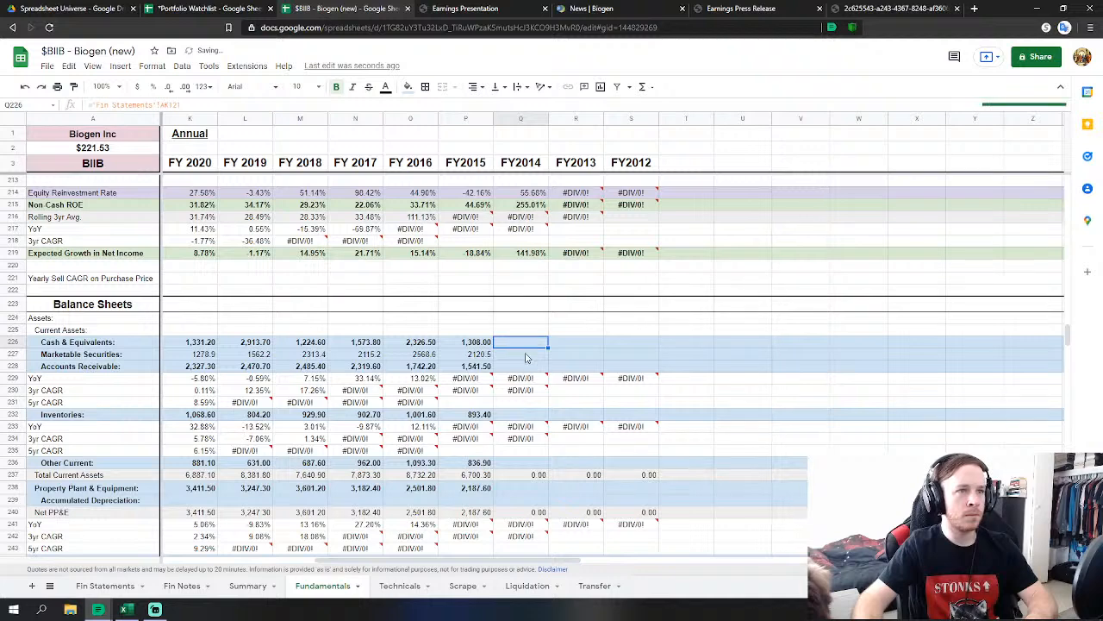
{"action": "type", "text": "="}
{"action": "left_click", "coordinate": [105, 585]}
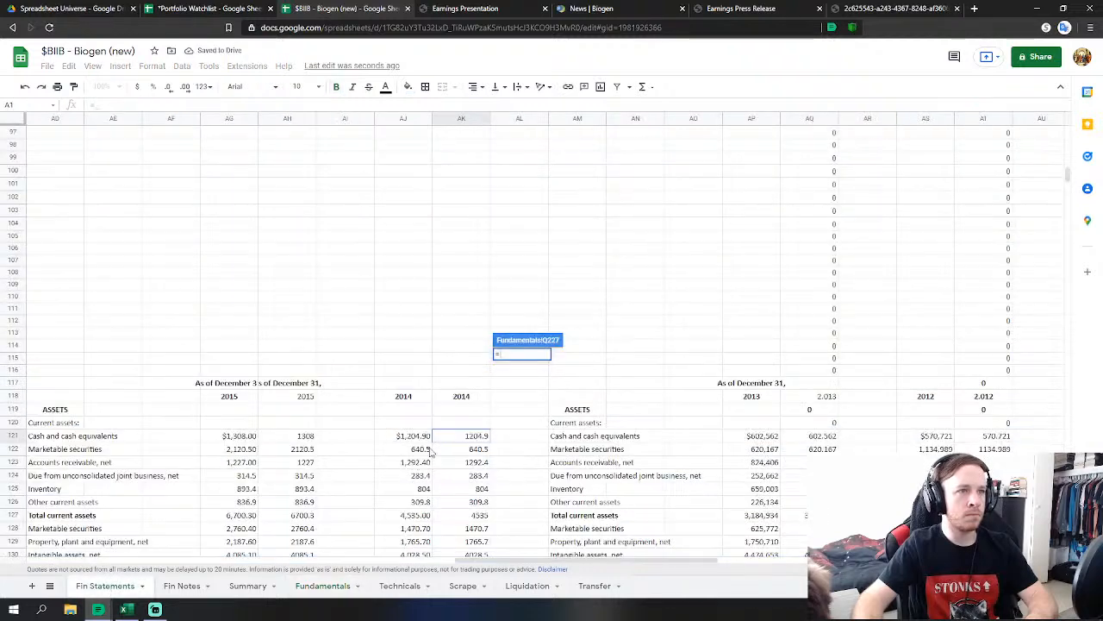
{"action": "left_click", "coordinate": [474, 449]}
{"action": "key", "text": "Return"}
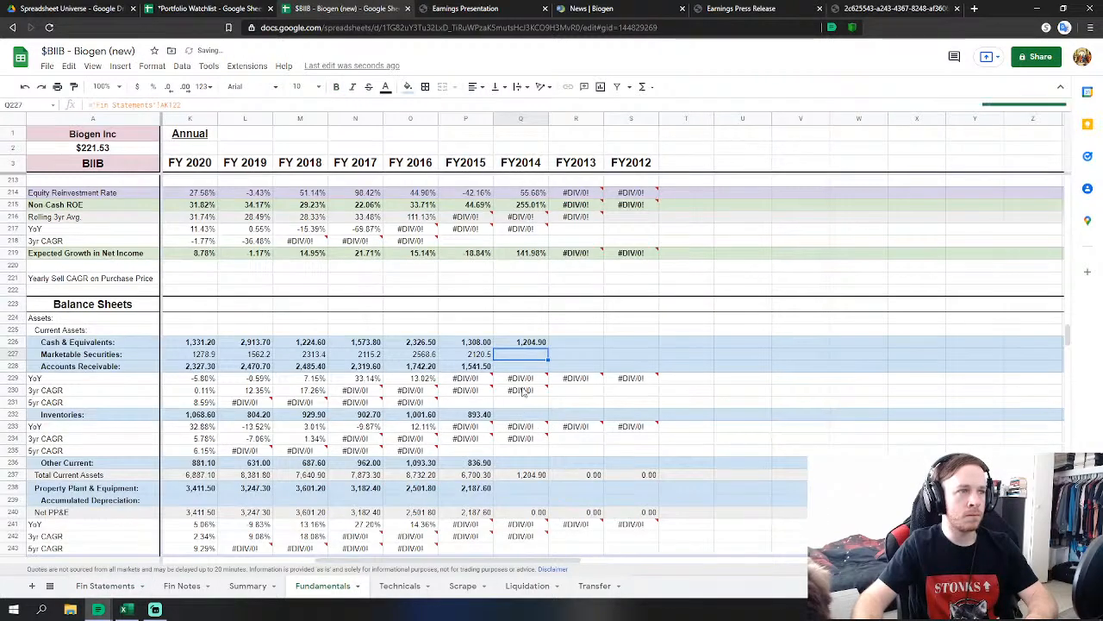
Set FY2014 Accounts Receivable to receivables plus the joint business receivable.
{"action": "left_click", "coordinate": [520, 367]}
{"action": "type", "text": "="}
{"action": "left_click", "coordinate": [106, 585]}
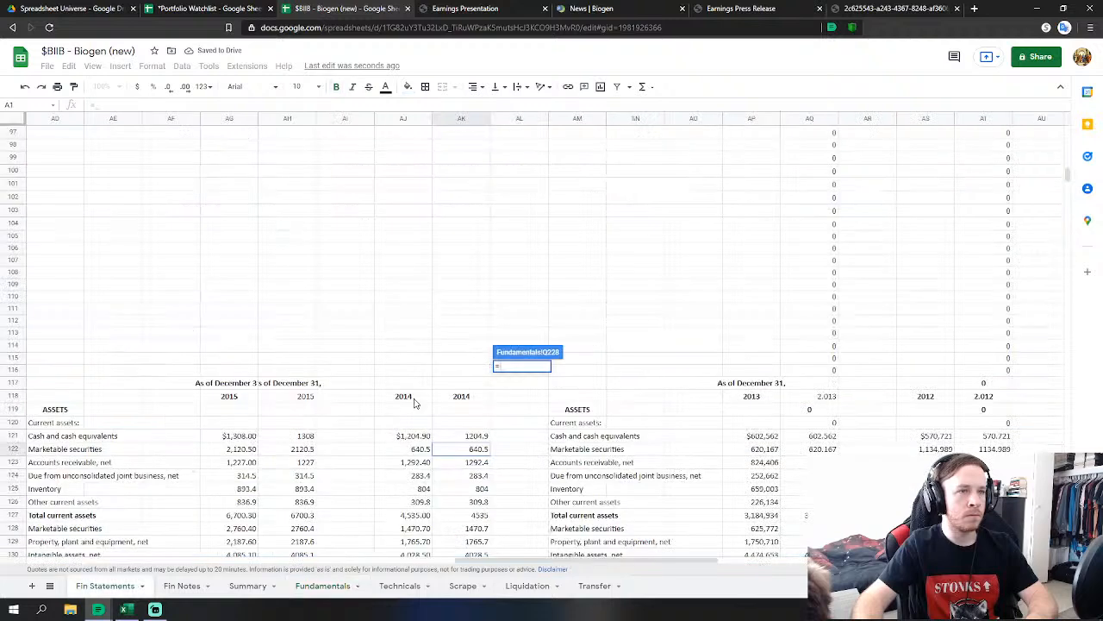
{"action": "left_click", "coordinate": [464, 464]}
{"action": "type", "text": "+"}
{"action": "left_click", "coordinate": [471, 477]}
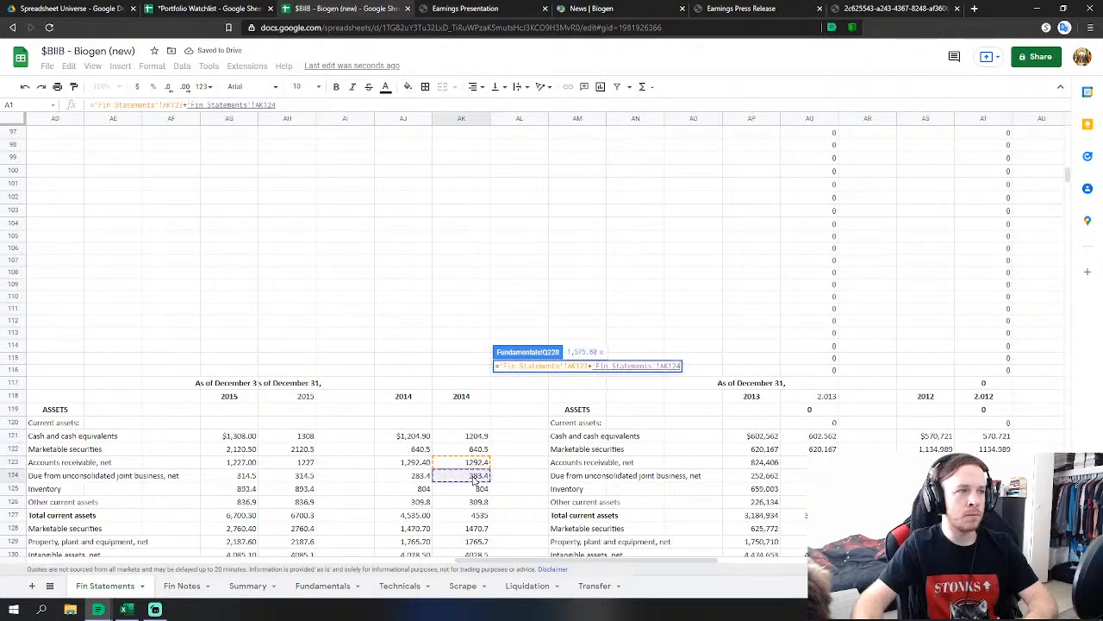
{"action": "key", "text": "Return"}
Link FY2014 Inventories (804) and Other Current assets (309.8) to Fin Statements.
{"action": "left_click", "coordinate": [521, 415]}
{"action": "type", "text": "="}
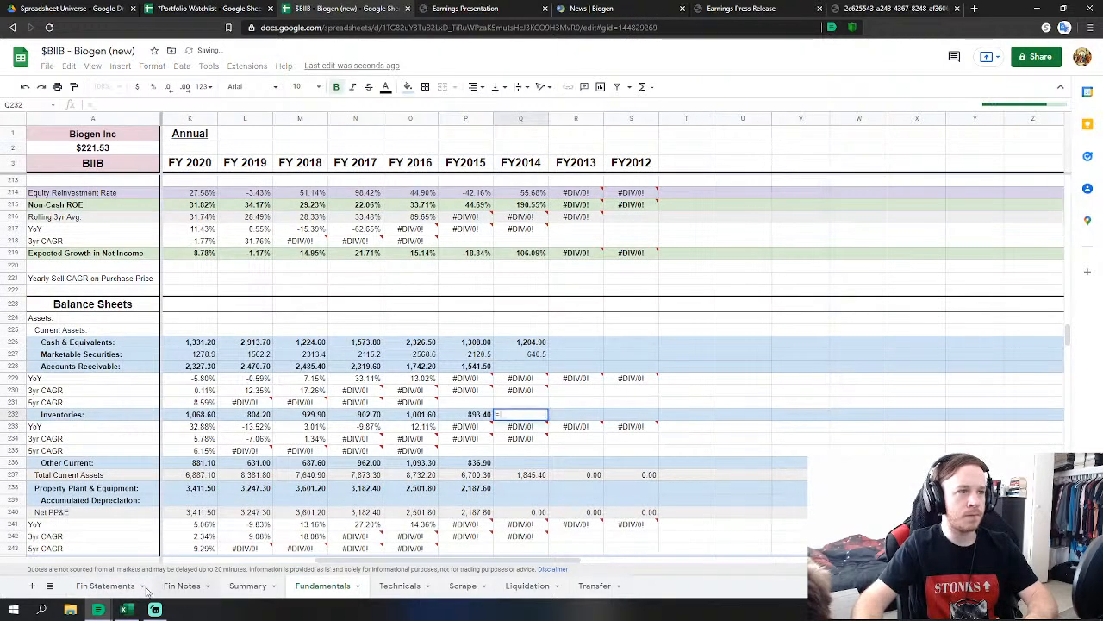
{"action": "left_click", "coordinate": [105, 585]}
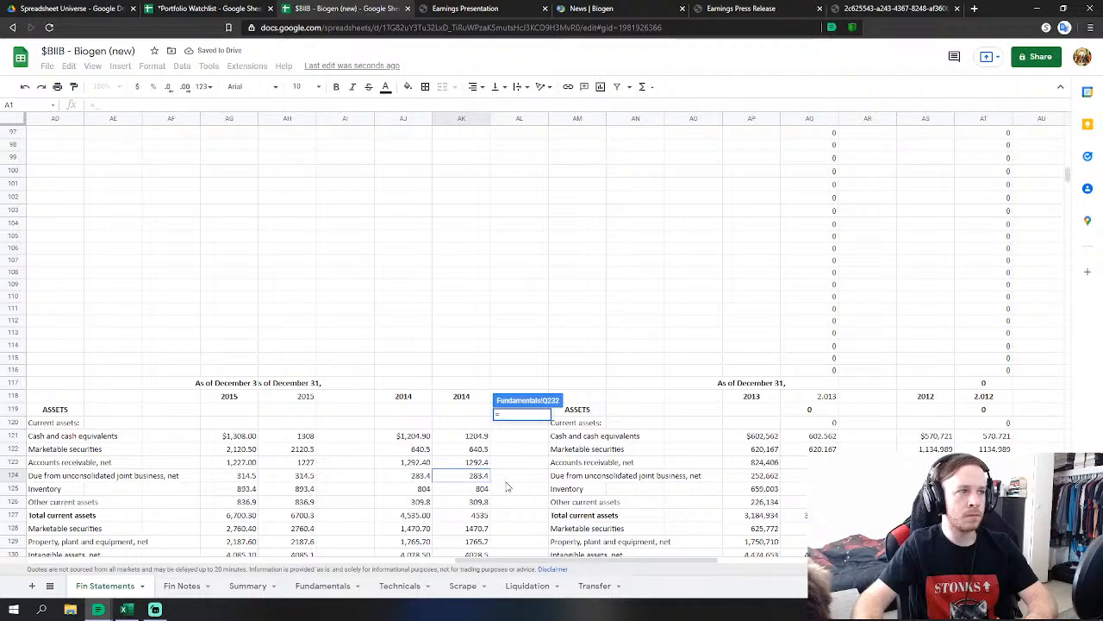
{"action": "left_click", "coordinate": [478, 489]}
{"action": "key", "text": "Return"}
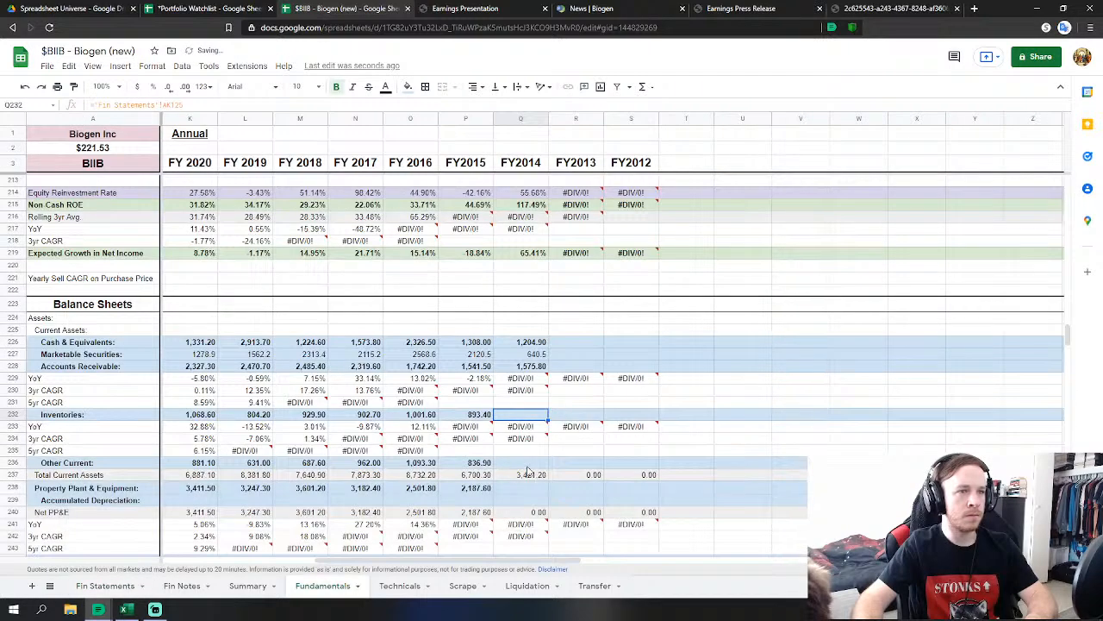
{"action": "left_click", "coordinate": [527, 465]}
{"action": "type", "text": "="}
{"action": "left_click", "coordinate": [106, 586]}
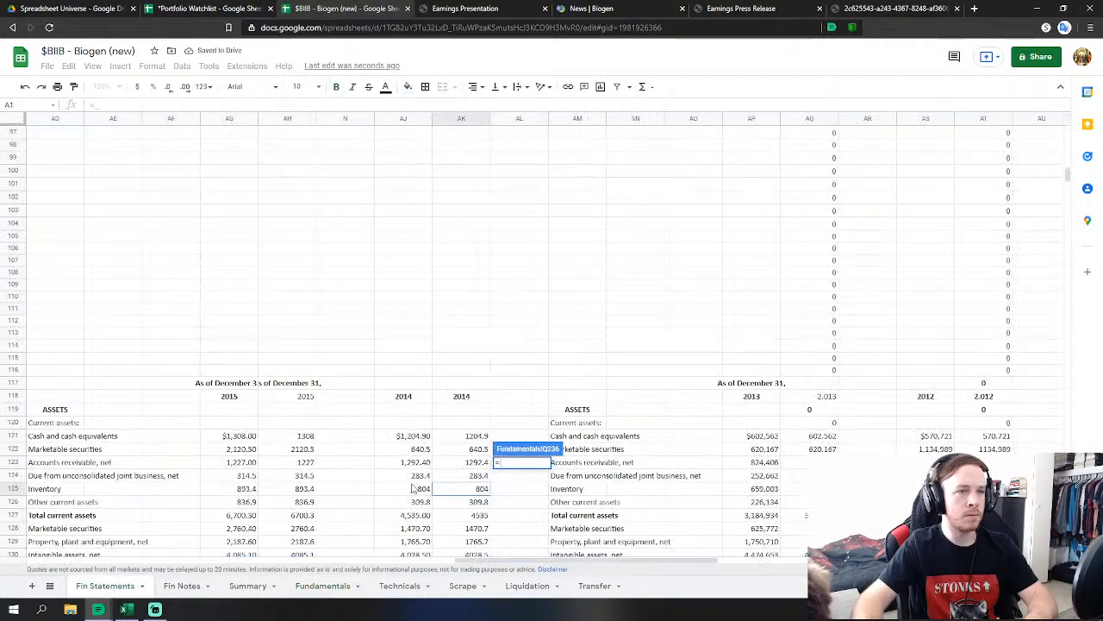
{"action": "left_click", "coordinate": [478, 502]}
{"action": "key", "text": "Return"}
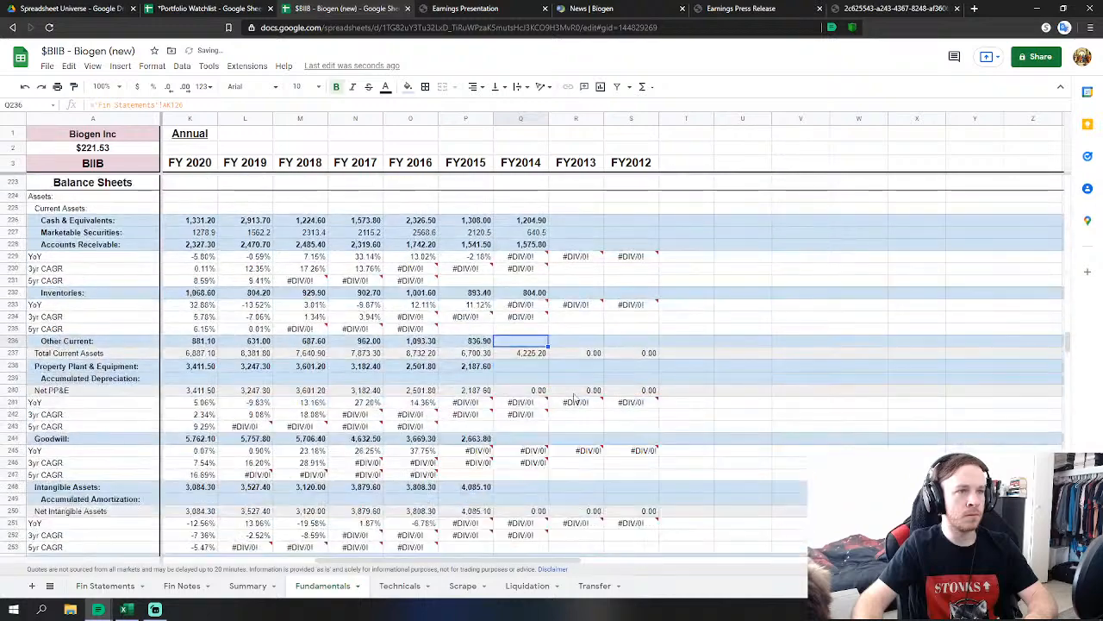
Link FY2014 PP&E (1,765.7) and Goodwill (1,760.2) to Fin Statements.
{"action": "left_click", "coordinate": [527, 366]}
{"action": "type", "text": "="}
{"action": "left_click", "coordinate": [105, 585]}
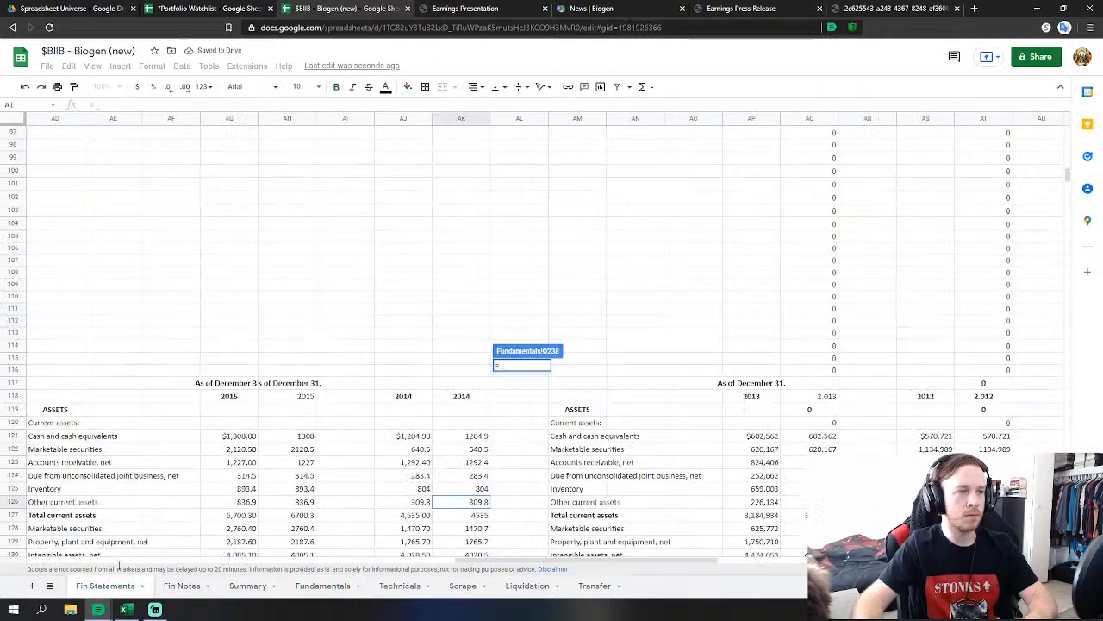
{"action": "scroll", "coordinate": [444, 449], "scroll_direction": "down", "scroll_amount": 3}
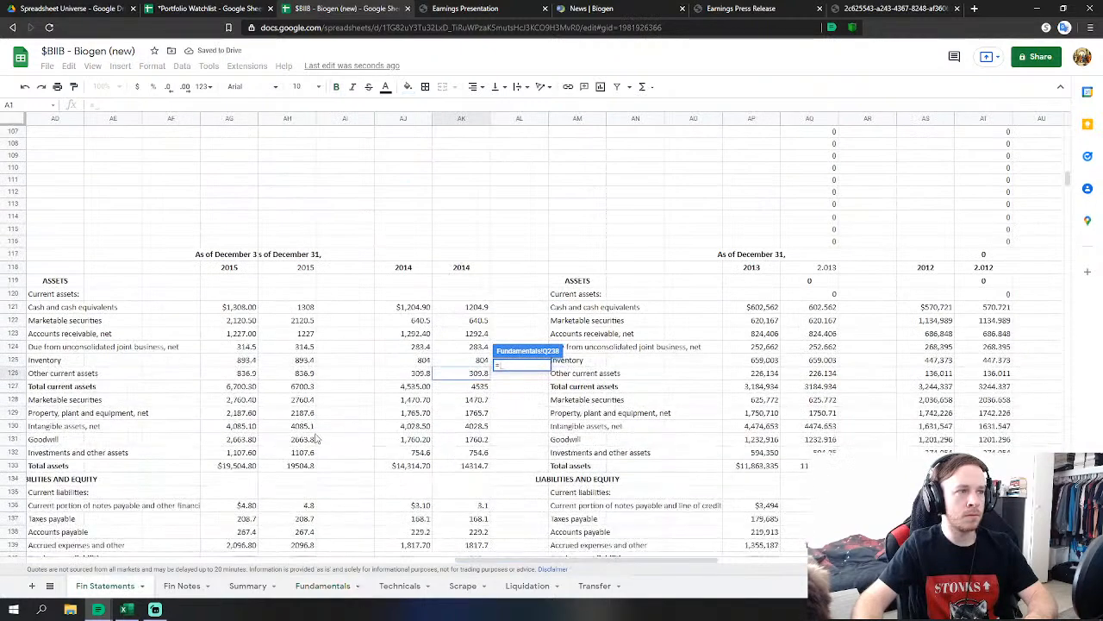
{"action": "left_click", "coordinate": [474, 413]}
{"action": "key", "text": "Return"}
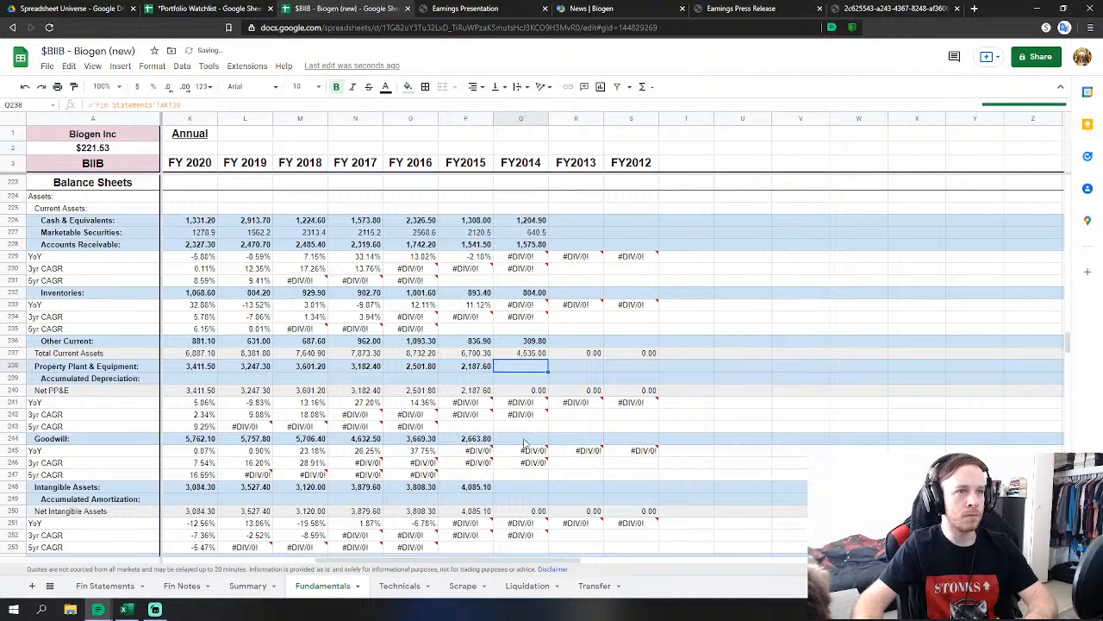
{"action": "left_click", "coordinate": [524, 440]}
{"action": "type", "text": "="}
{"action": "left_click", "coordinate": [105, 585]}
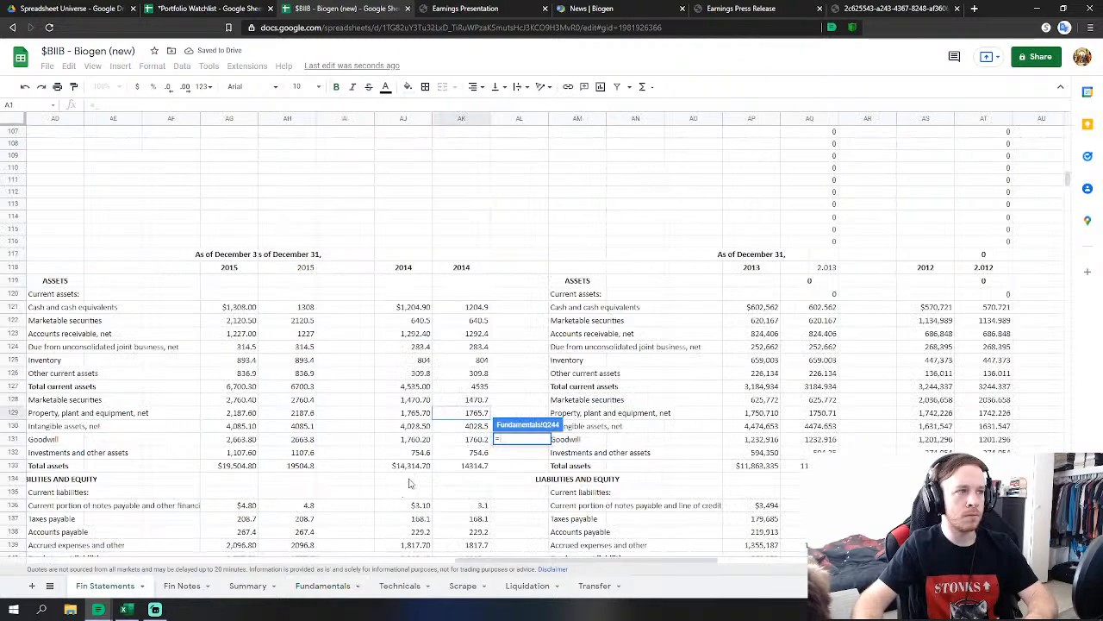
{"action": "left_click", "coordinate": [477, 441]}
{"action": "key", "text": "Return"}
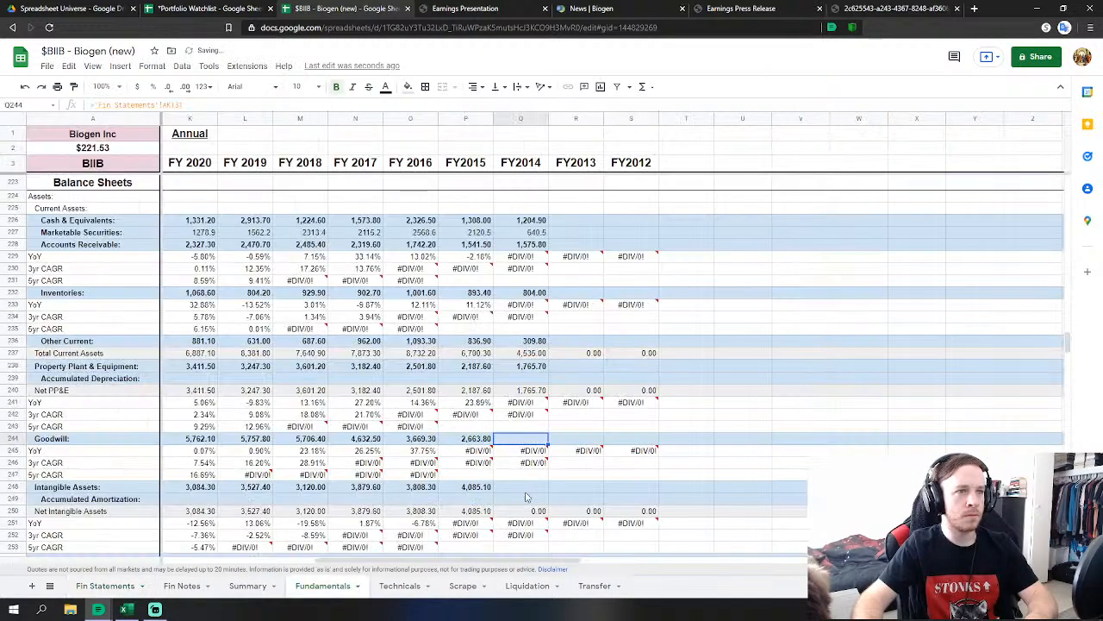
Link FY2014 Intangible Assets (4,028.5); set Other Assets to 754.6 plus 1,470.7.
{"action": "left_click", "coordinate": [522, 487]}
{"action": "type", "text": "="}
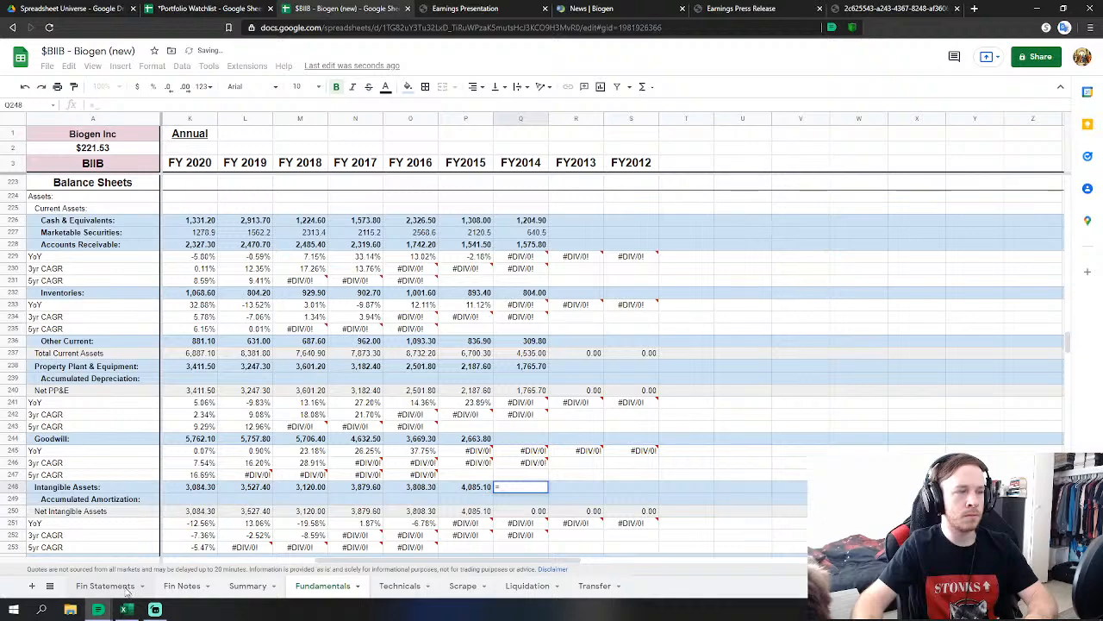
{"action": "left_click", "coordinate": [105, 585]}
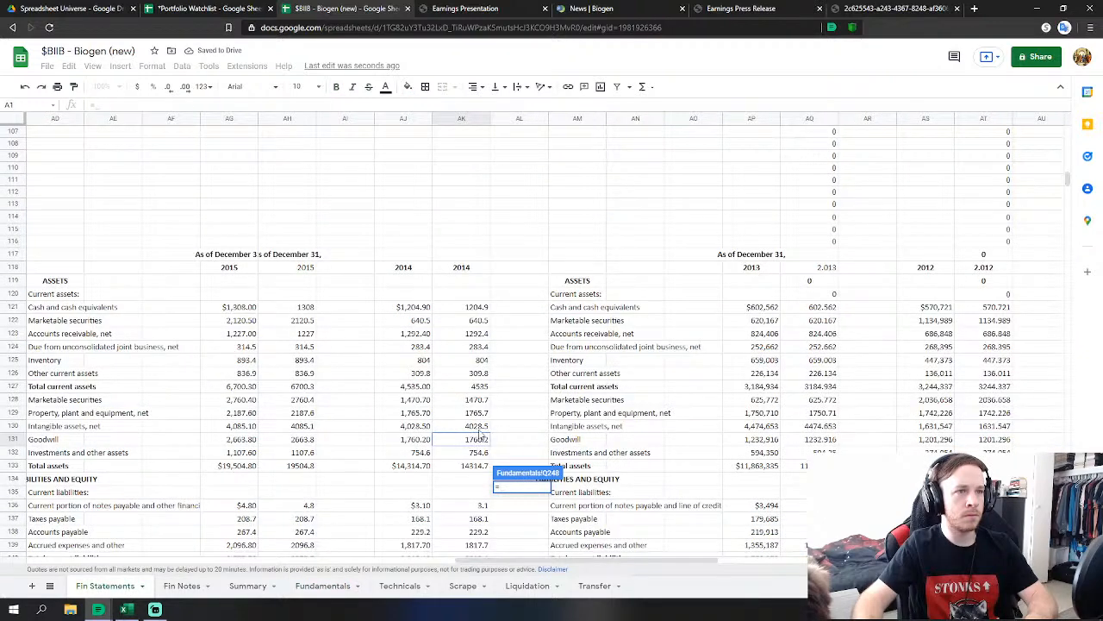
{"action": "left_click", "coordinate": [479, 427]}
{"action": "key", "text": "Return"}
{"action": "left_click", "coordinate": [540, 438]}
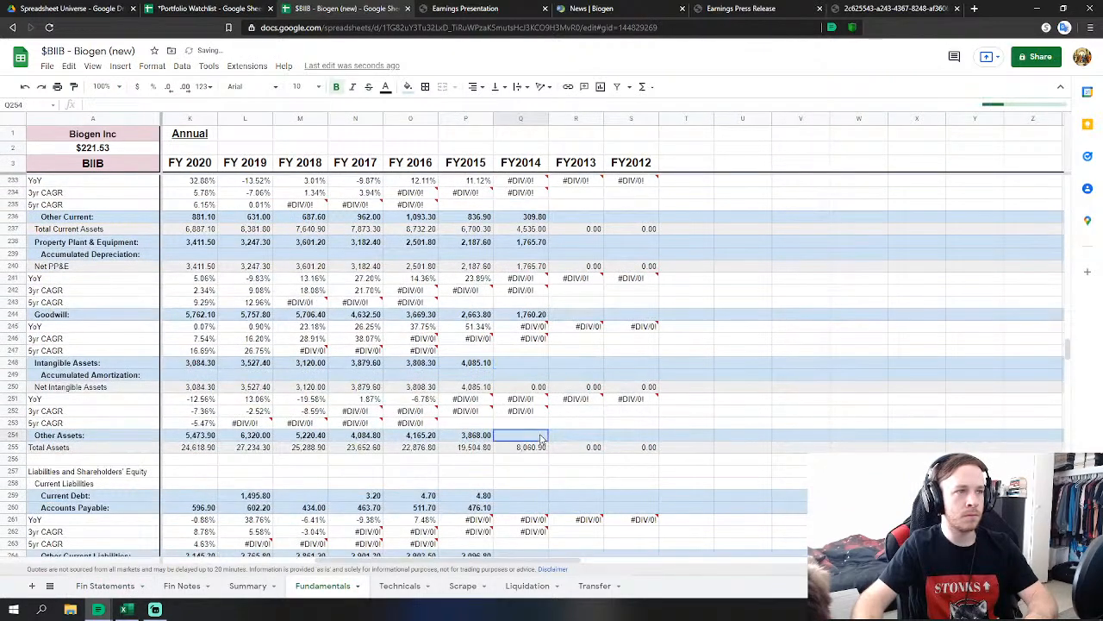
{"action": "type", "text": "="}
{"action": "left_click", "coordinate": [105, 586]}
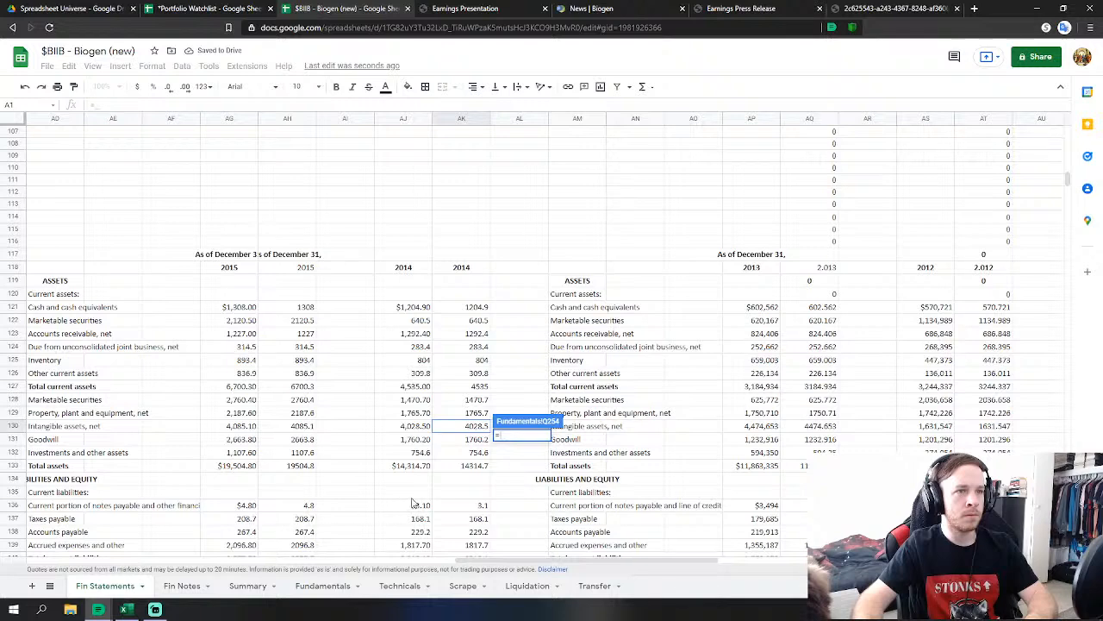
{"action": "left_click", "coordinate": [483, 453]}
{"action": "type", "text": "+"}
{"action": "left_click", "coordinate": [479, 400]}
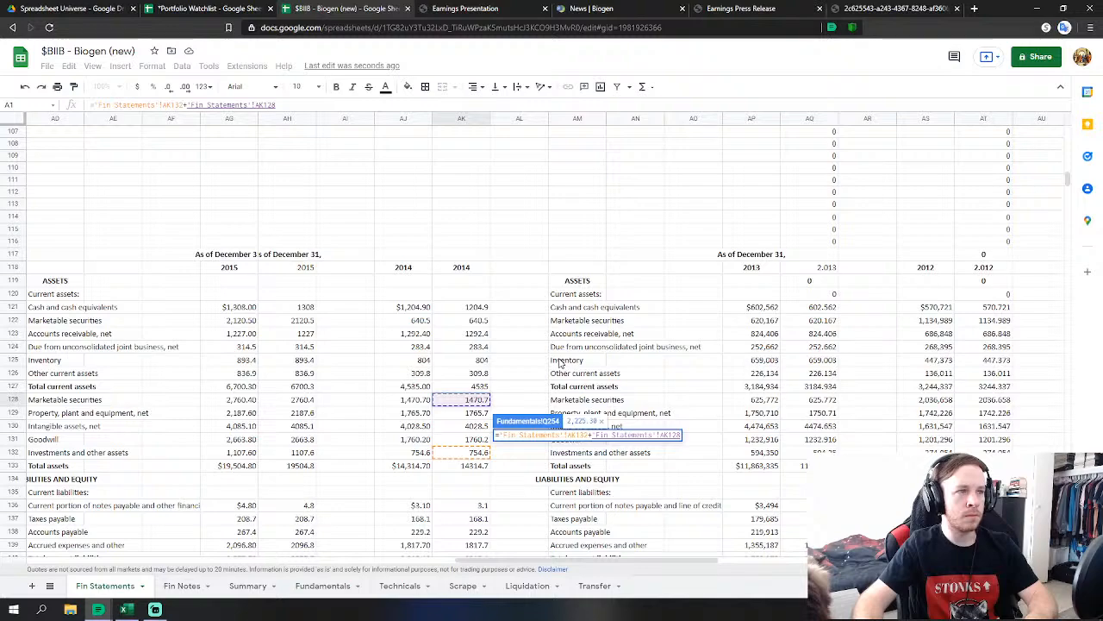
{"action": "key", "text": "Return"}
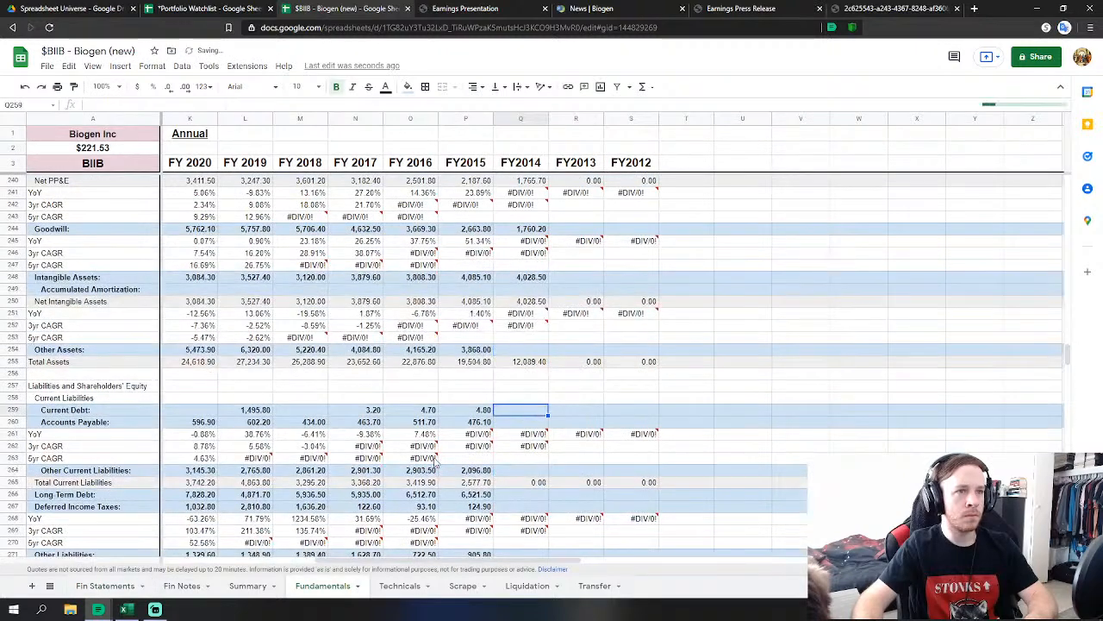
Link FY2014 Accounts Payable to the sum of taxes payable 168.1 and accounts payable 229.2.
{"action": "key", "text": "Down"}
{"action": "type", "text": "="}
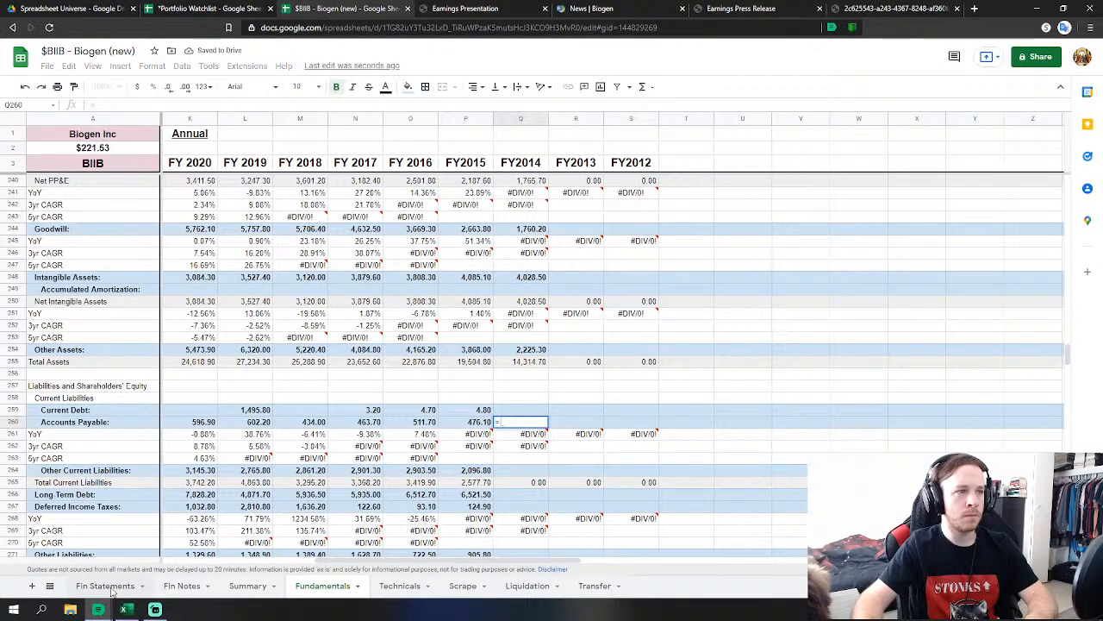
{"action": "left_click", "coordinate": [105, 585]}
{"action": "scroll", "coordinate": [393, 478], "scroll_direction": "down", "scroll_amount": 1}
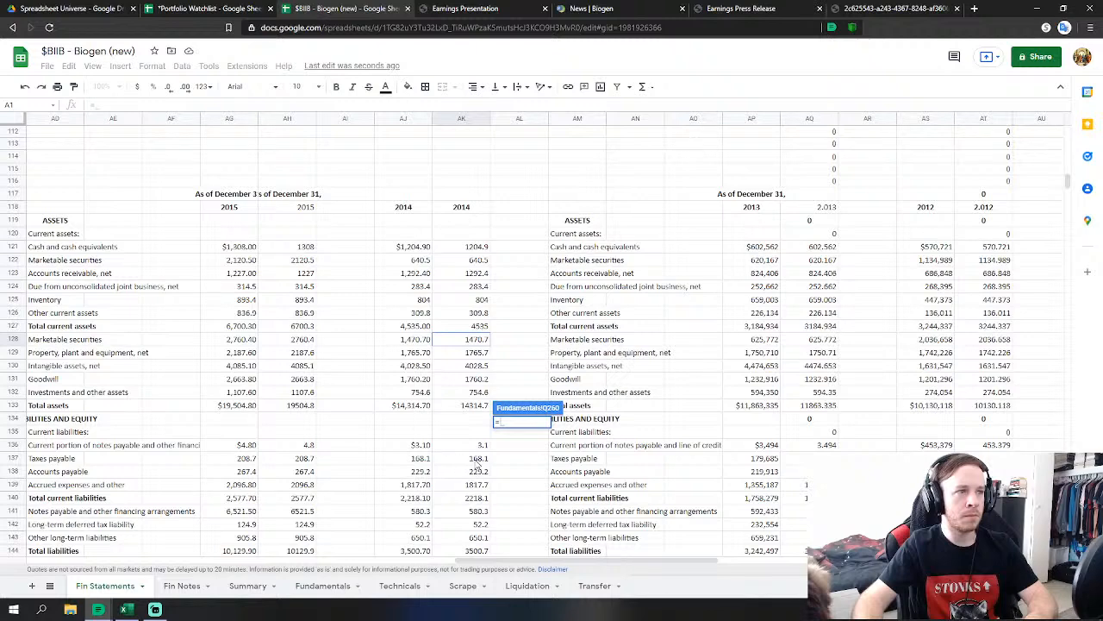
{"action": "left_click", "coordinate": [478, 459]}
{"action": "type", "text": "+"}
{"action": "left_click", "coordinate": [479, 471]}
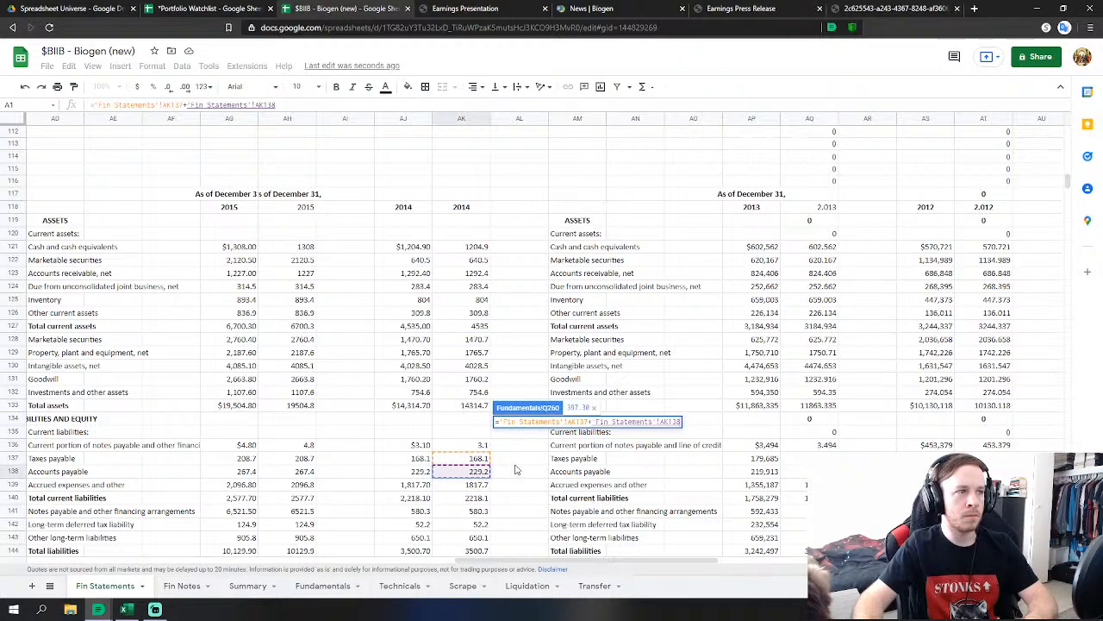
{"action": "key", "text": "Return"}
Link FY2014 Current Debt to notes payable 3.1 and Other Current Liabilities to accrued expenses 1817.7.
{"action": "left_click", "coordinate": [533, 408]}
{"action": "type", "text": "="}
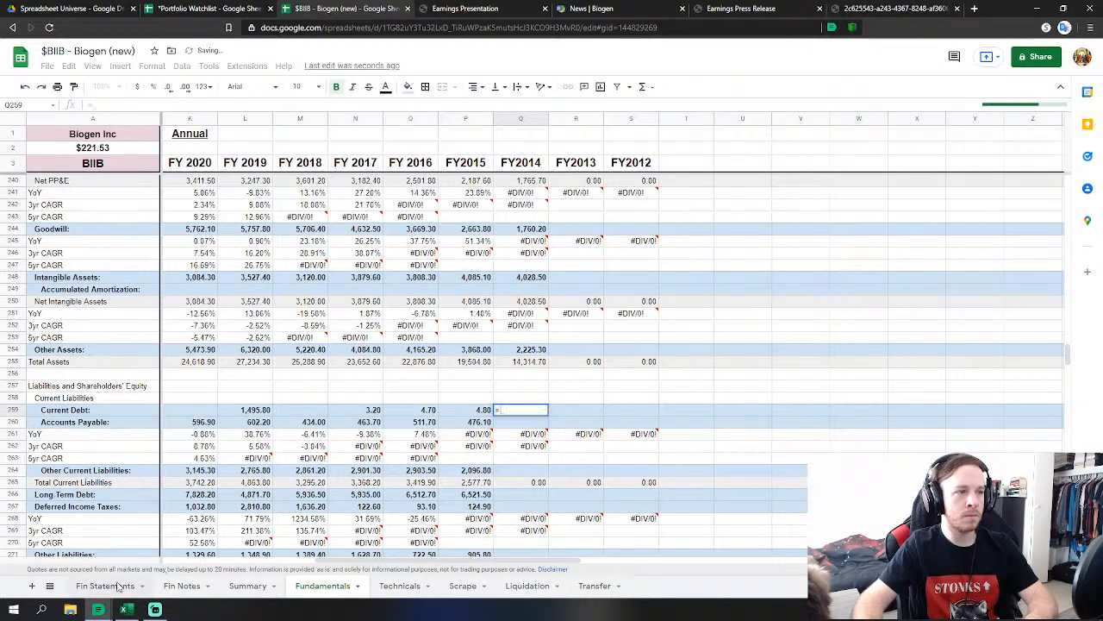
{"action": "left_click", "coordinate": [119, 585]}
{"action": "left_click", "coordinate": [473, 448]}
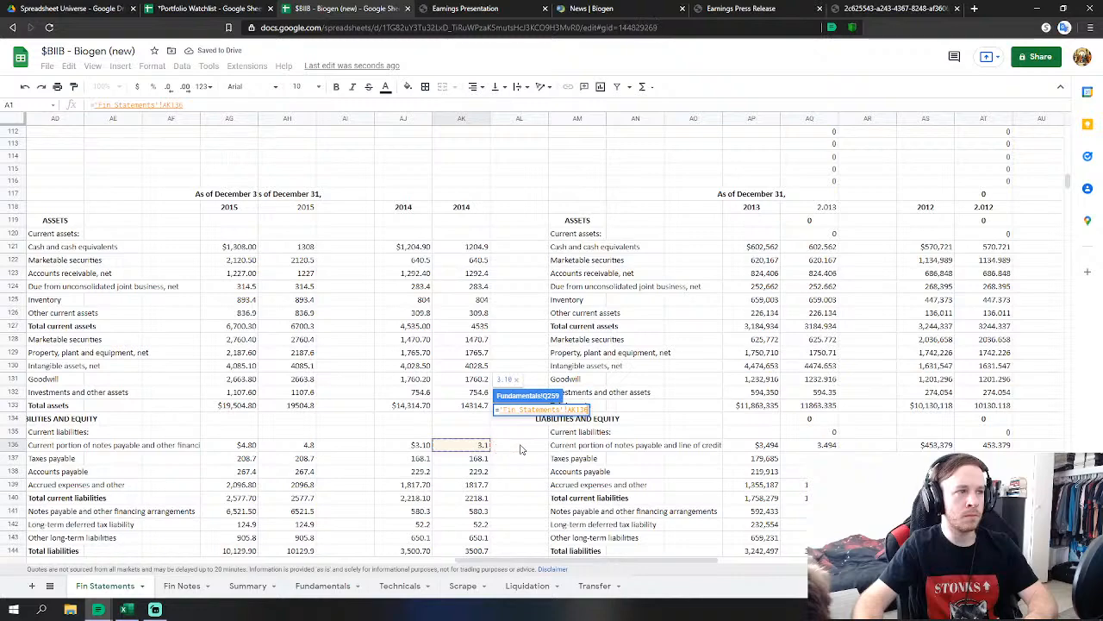
{"action": "key", "text": "Return"}
{"action": "left_click", "coordinate": [531, 470]}
{"action": "type", "text": "="}
{"action": "left_click", "coordinate": [106, 586]}
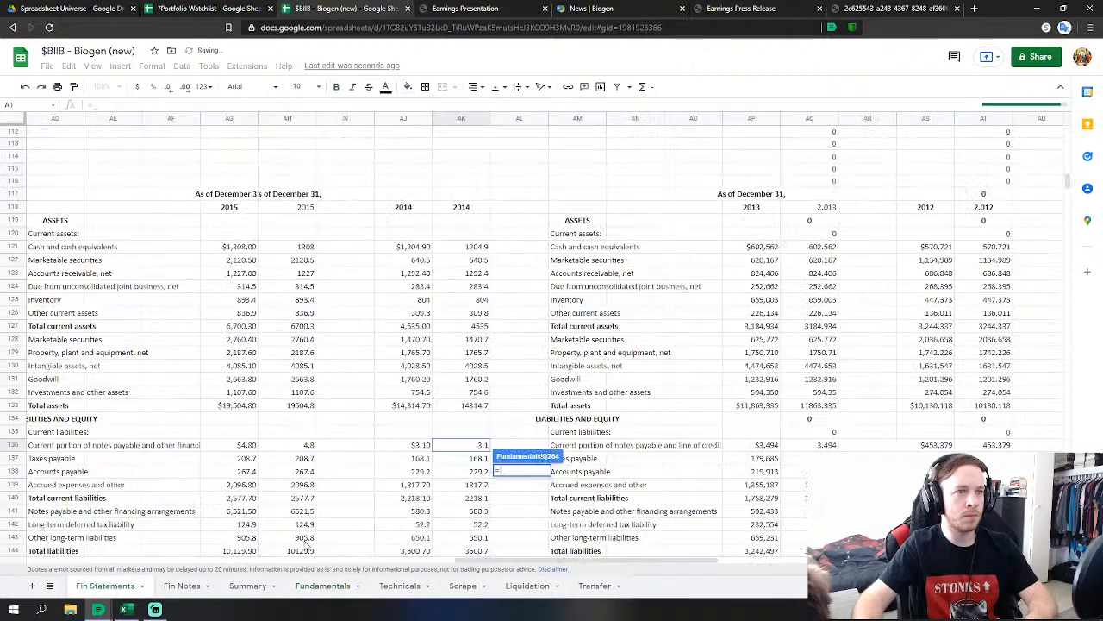
{"action": "left_click", "coordinate": [475, 483]}
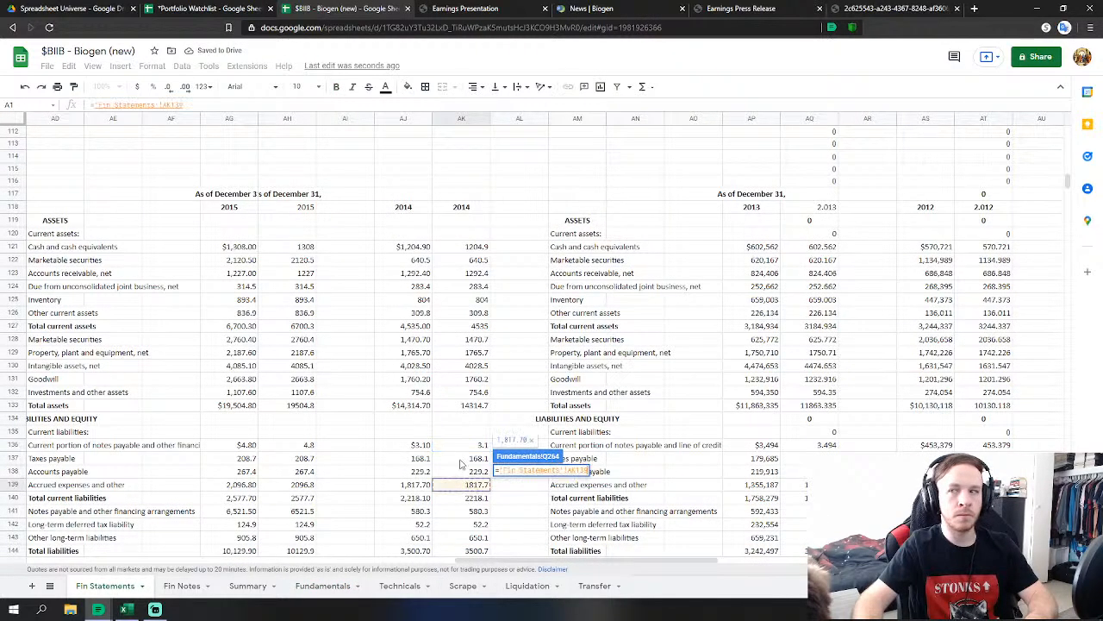
{"action": "key", "text": "Return"}
Link FY2014 Long Term Debt to notes payable 580.3 and Deferred Income Taxes to 52.2.
{"action": "scroll", "coordinate": [494, 408], "scroll_direction": "down", "scroll_amount": 3}
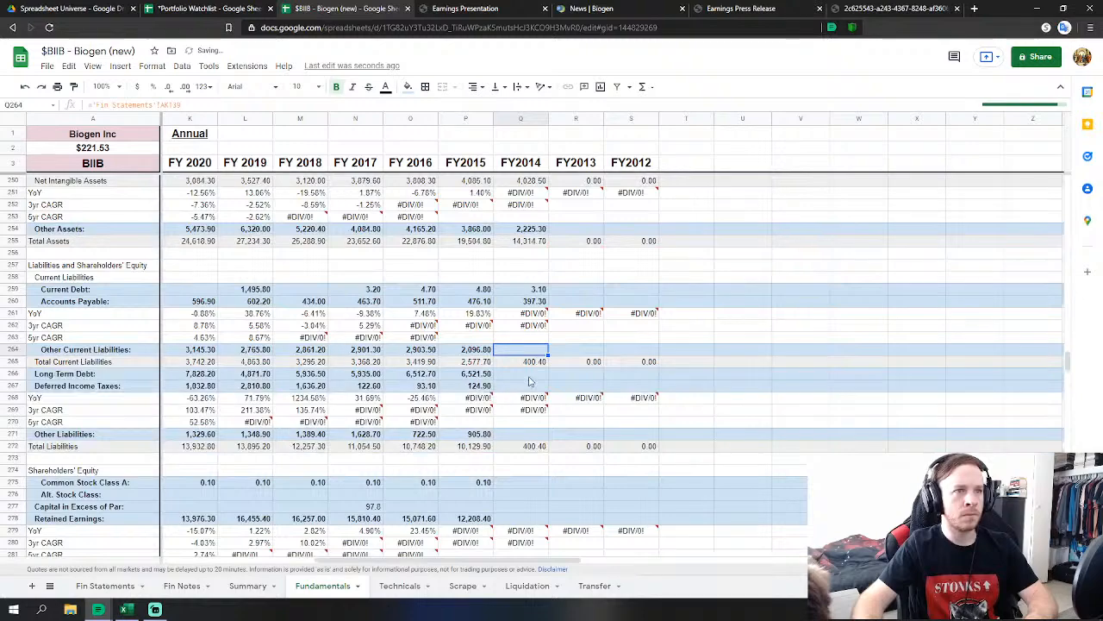
{"action": "left_click", "coordinate": [521, 373]}
{"action": "type", "text": "="}
{"action": "left_click", "coordinate": [105, 586]}
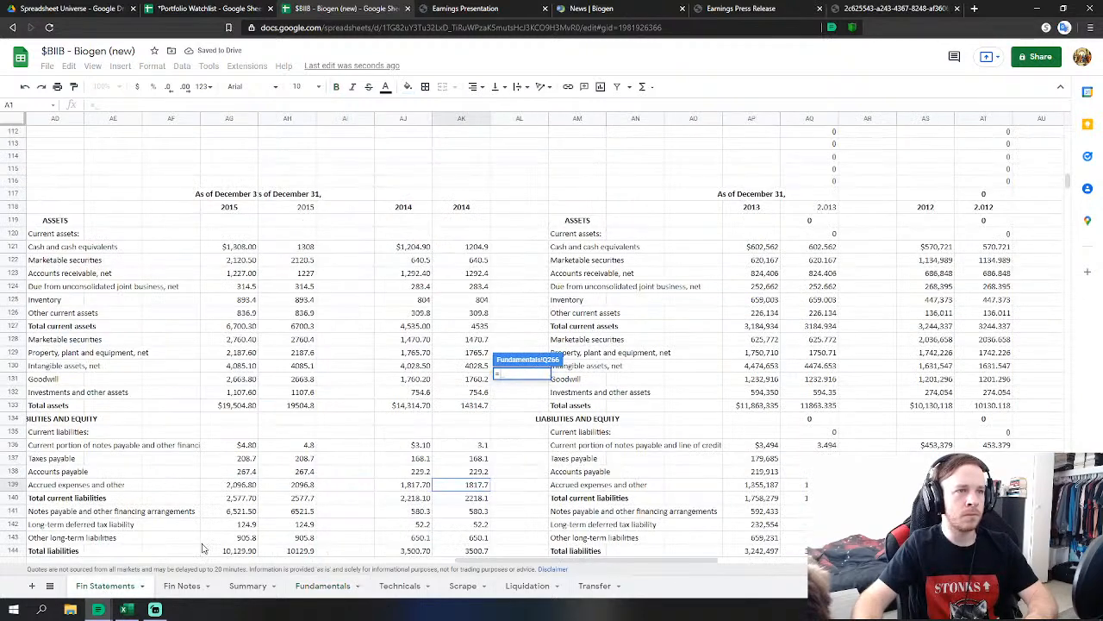
{"action": "left_click", "coordinate": [473, 516]}
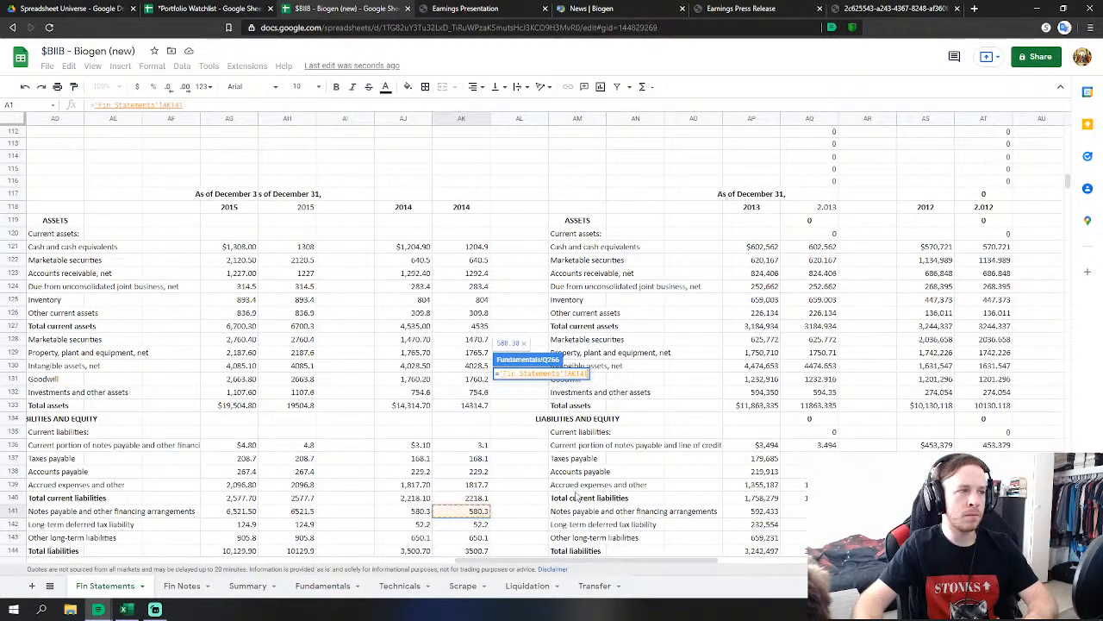
{"action": "key", "text": "Return"}
{"action": "type", "text": "="}
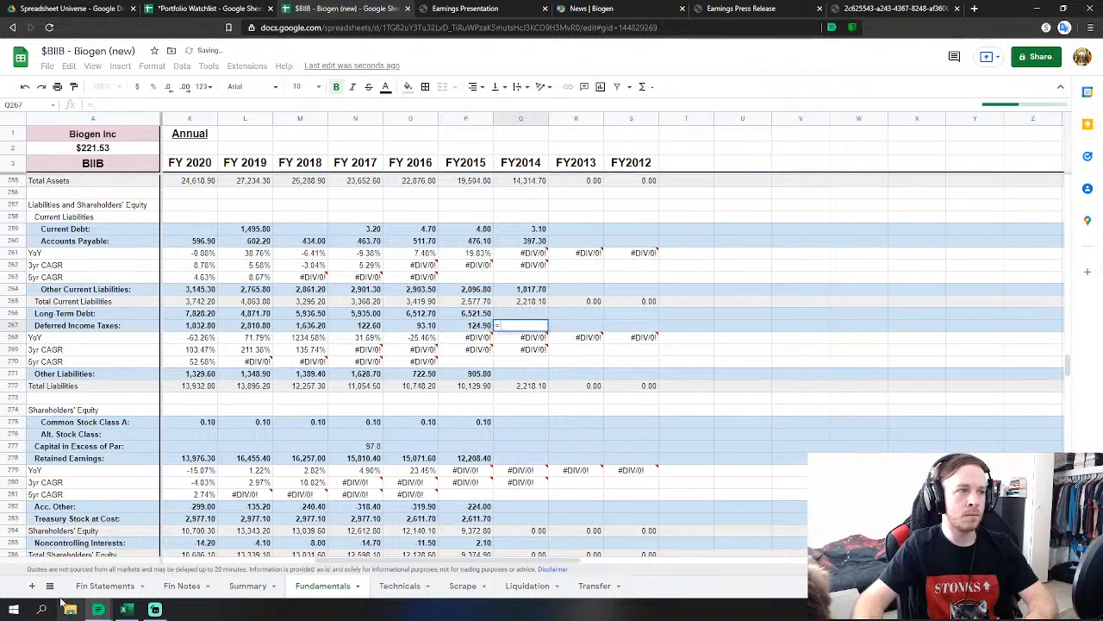
{"action": "left_click", "coordinate": [106, 586]}
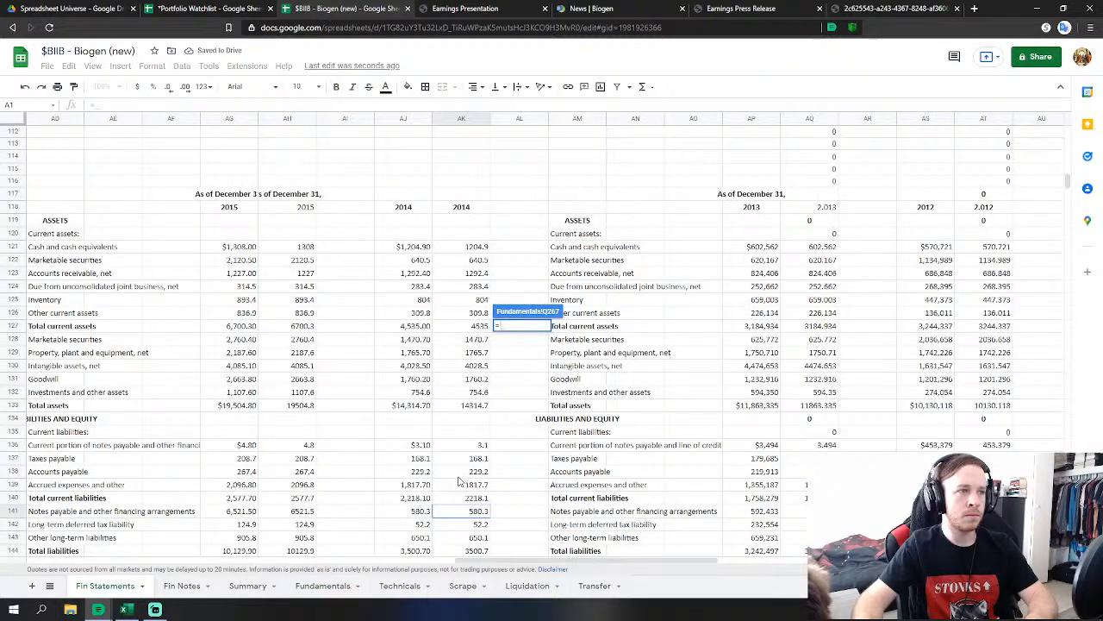
{"action": "left_click", "coordinate": [473, 526]}
{"action": "key", "text": "Return"}
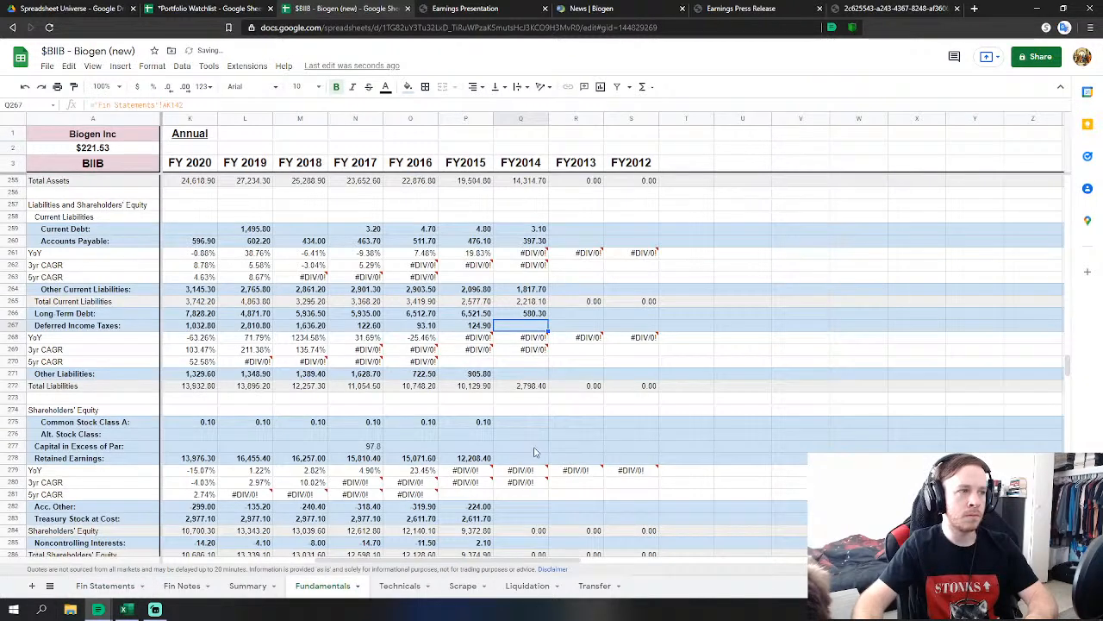
Link FY2014 Other Liabilities to the 650.1 other long-term liabilities value.
{"action": "left_click", "coordinate": [529, 375]}
{"action": "type", "text": "="}
{"action": "left_click", "coordinate": [117, 586]}
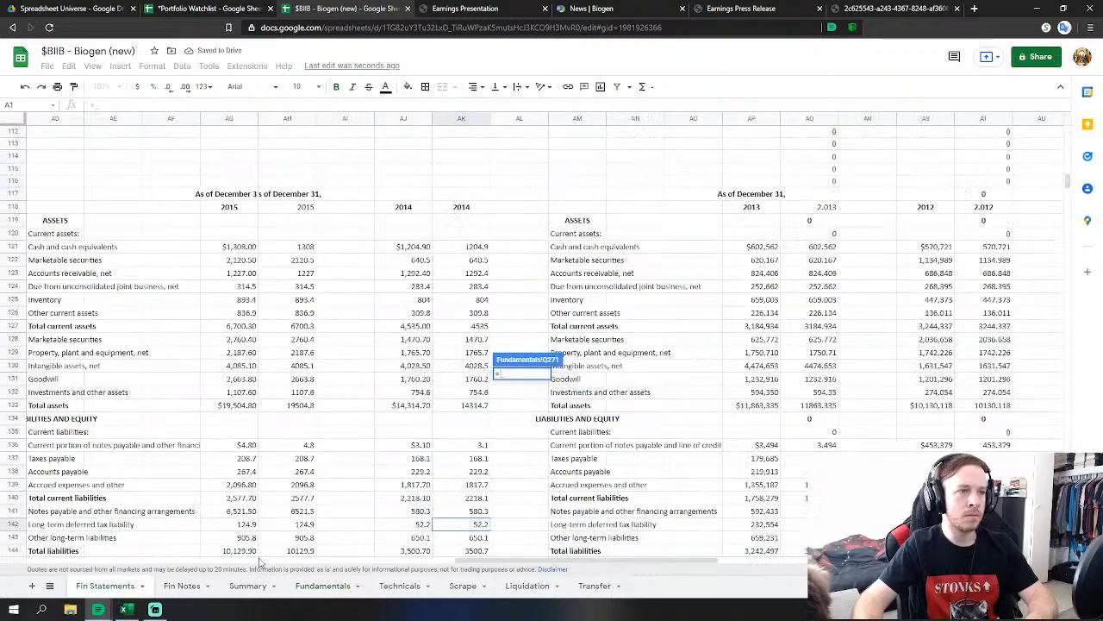
{"action": "scroll", "coordinate": [496, 485], "scroll_direction": "down", "scroll_amount": 2}
{"action": "left_click", "coordinate": [477, 476]}
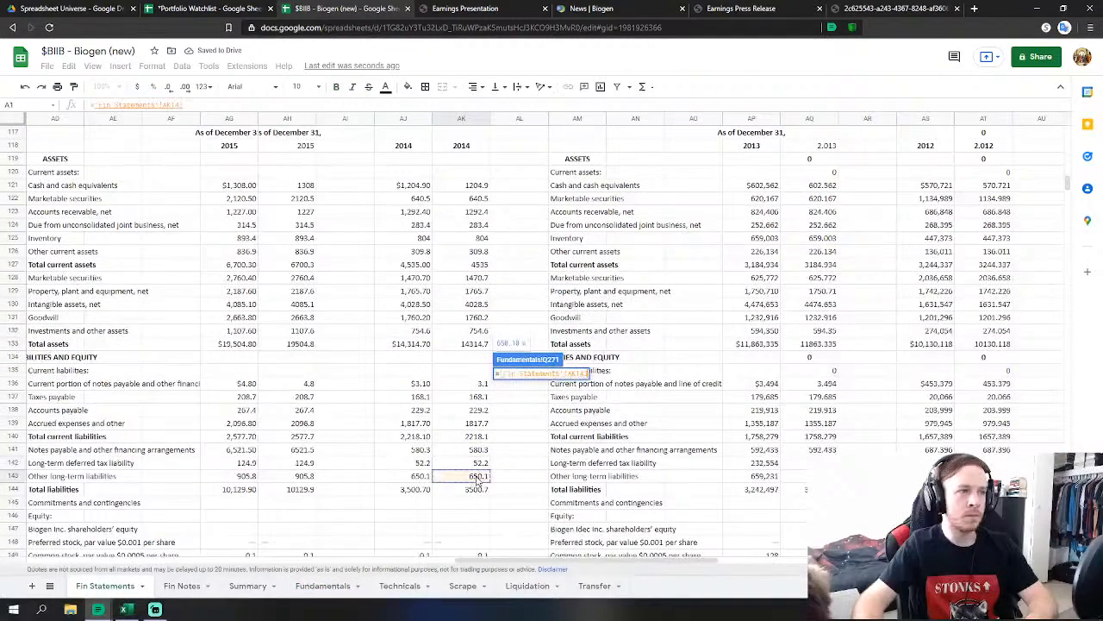
{"action": "key", "text": "Return"}
Link FY2014 Common Stock Class A to the 0.1 common stock value on Fin Statements.
{"action": "left_click", "coordinate": [529, 362]}
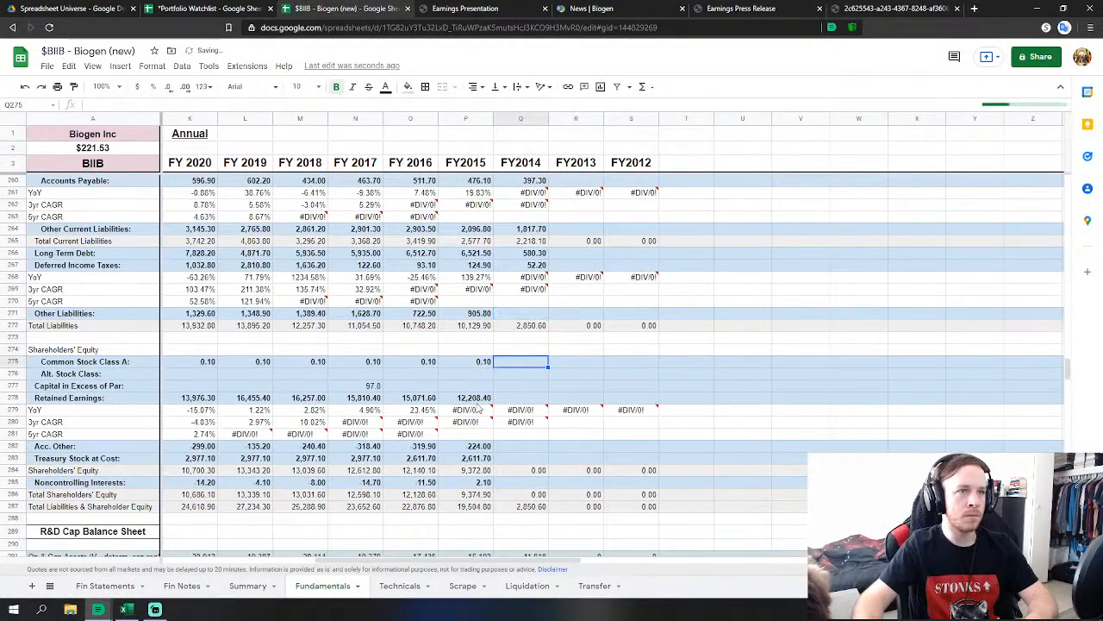
{"action": "type", "text": "="}
{"action": "left_click", "coordinate": [116, 586]}
{"action": "scroll", "coordinate": [464, 442], "scroll_direction": "down", "scroll_amount": 5}
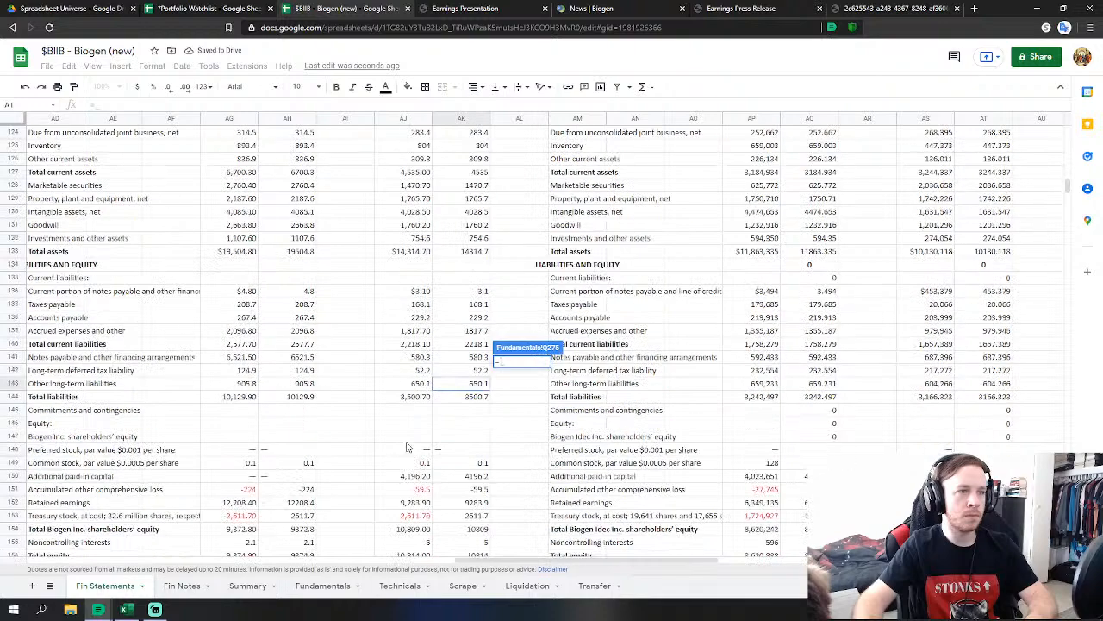
{"action": "left_click", "coordinate": [480, 437]}
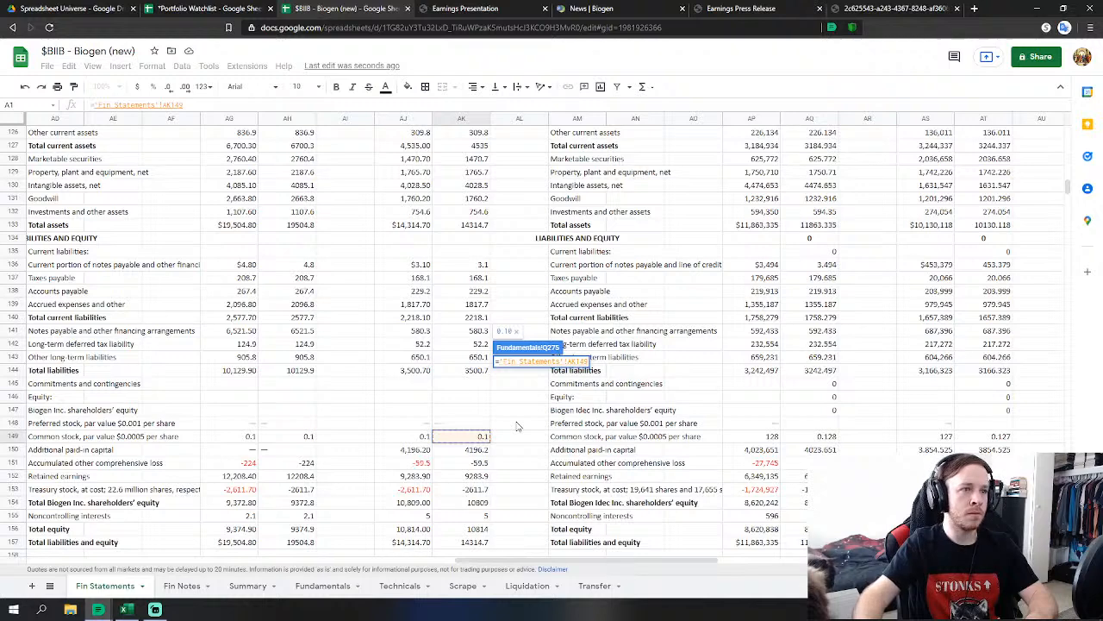
{"action": "key", "text": "Return"}
Link FY2014 Retained Earnings to 9283.9 and Capital in Excess of Par to 4196.2.
{"action": "left_click", "coordinate": [543, 398]}
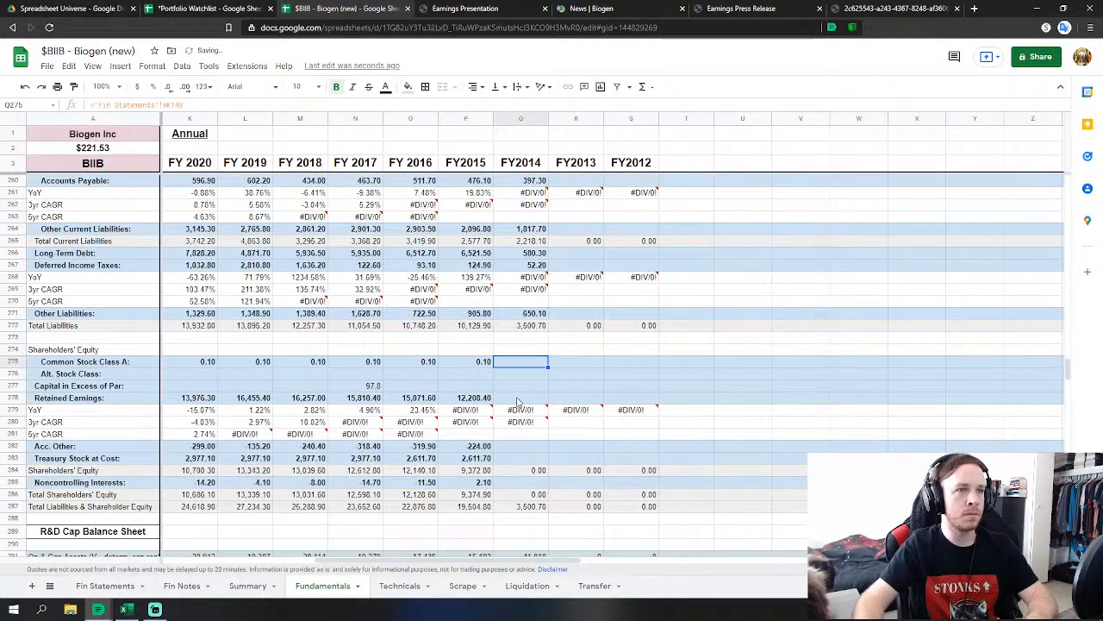
{"action": "type", "text": "="}
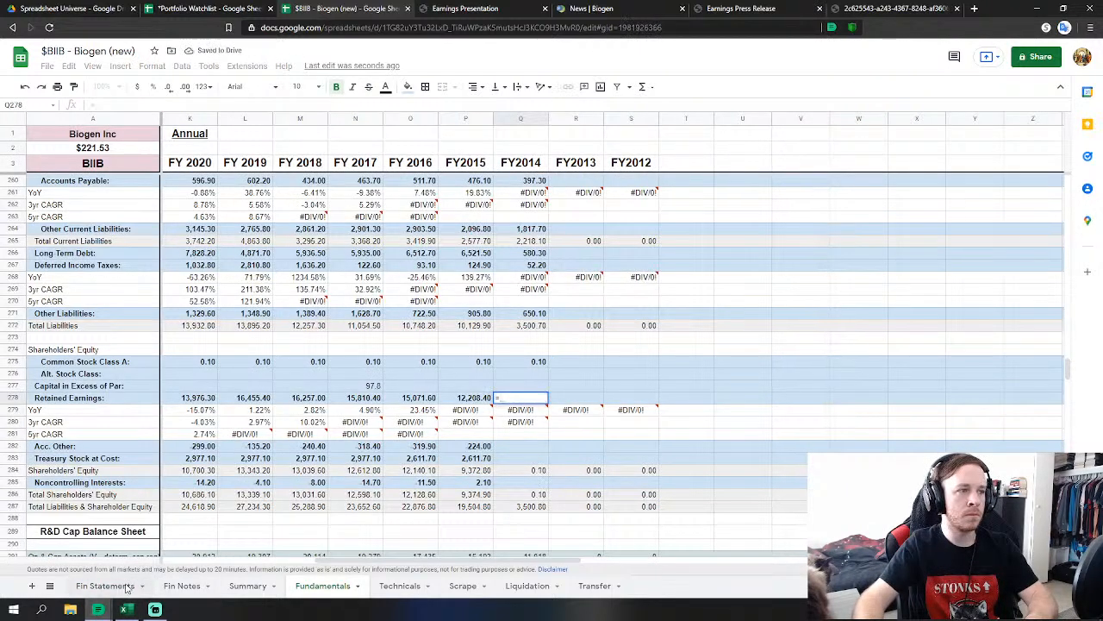
{"action": "left_click", "coordinate": [127, 586]}
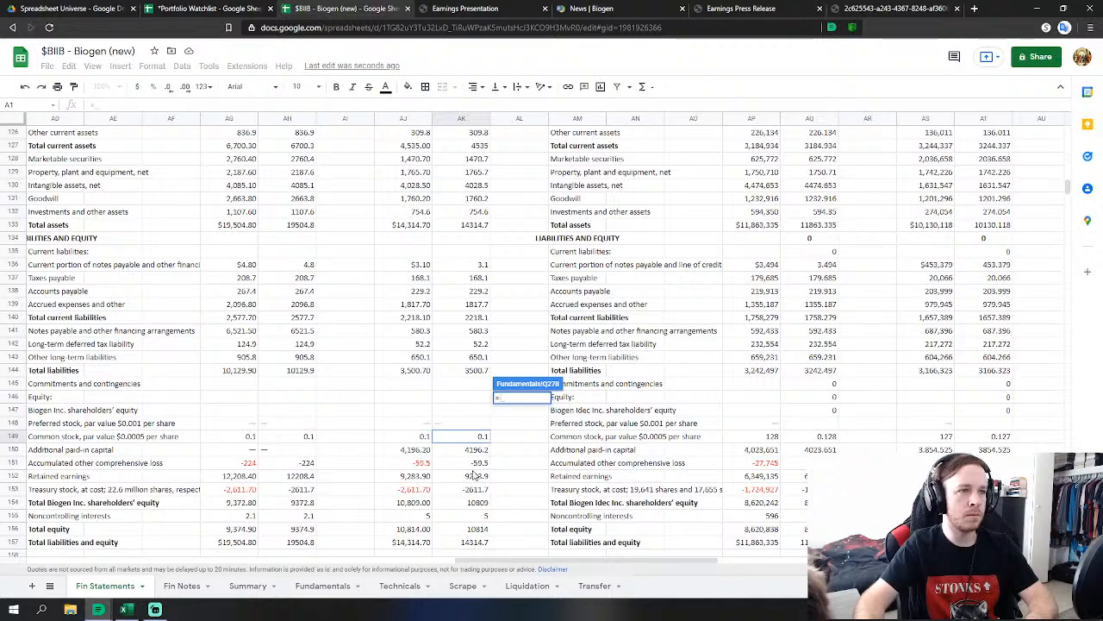
{"action": "left_click", "coordinate": [473, 475]}
{"action": "key", "text": "Escape"}
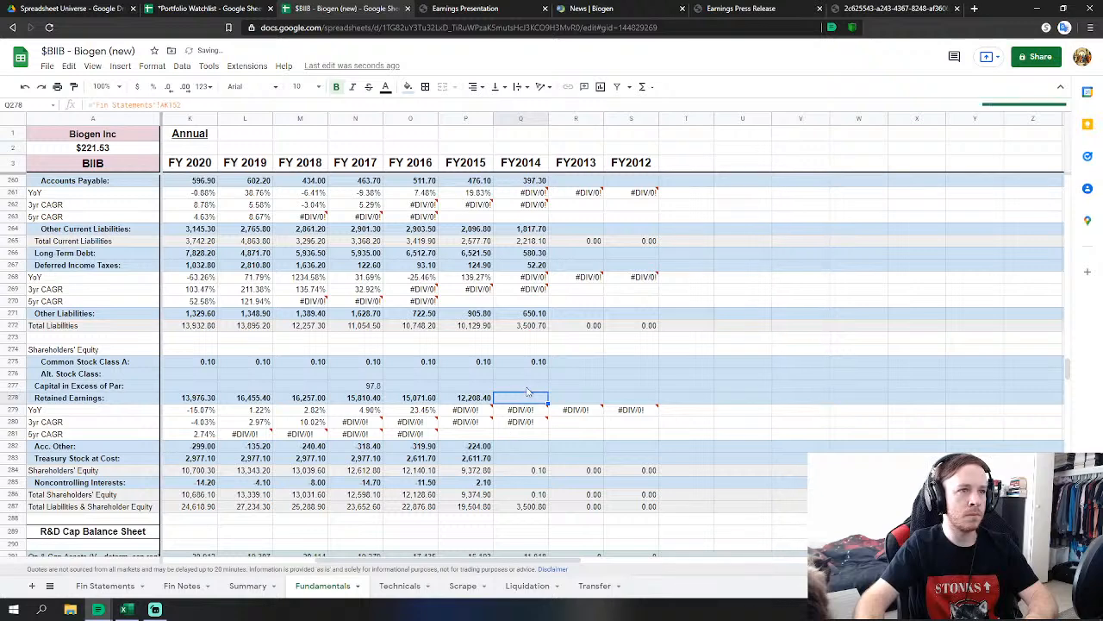
{"action": "key", "text": "Up"}
{"action": "type", "text": "="}
{"action": "left_click", "coordinate": [104, 586]}
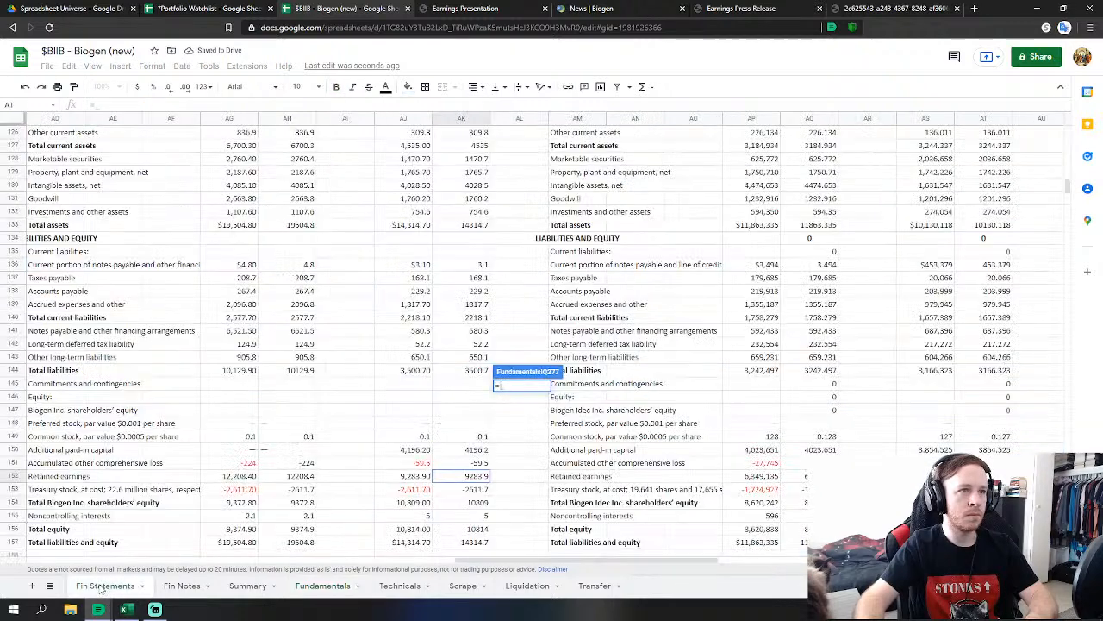
{"action": "left_click", "coordinate": [476, 449]}
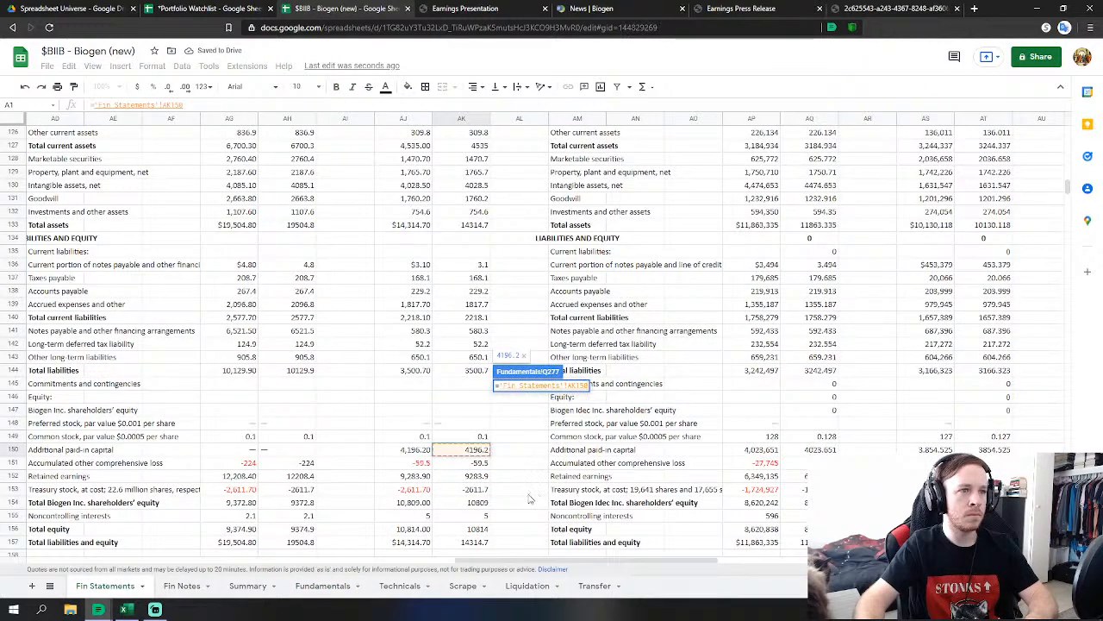
{"action": "key", "text": "Escape"}
Link FY2014 Acc. Other to the -59.5 comprehensive loss and Treasury Stock at Cost to Fin Statements.
{"action": "left_click", "coordinate": [521, 445]}
{"action": "type", "text": "="}
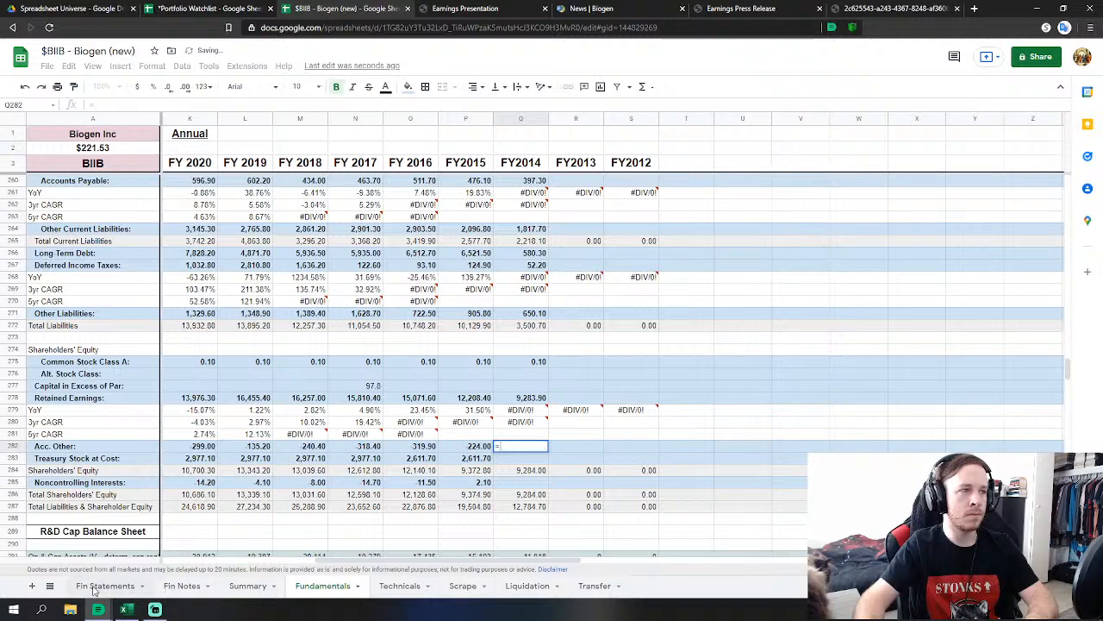
{"action": "left_click", "coordinate": [103, 586]}
{"action": "left_click", "coordinate": [481, 464]}
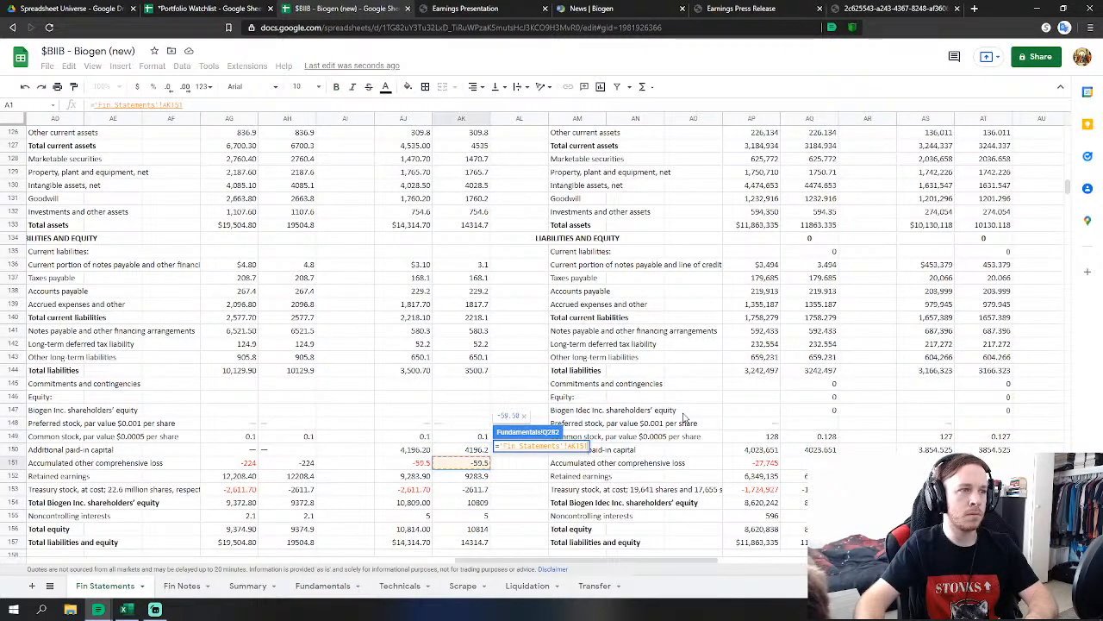
{"action": "key", "text": "Return"}
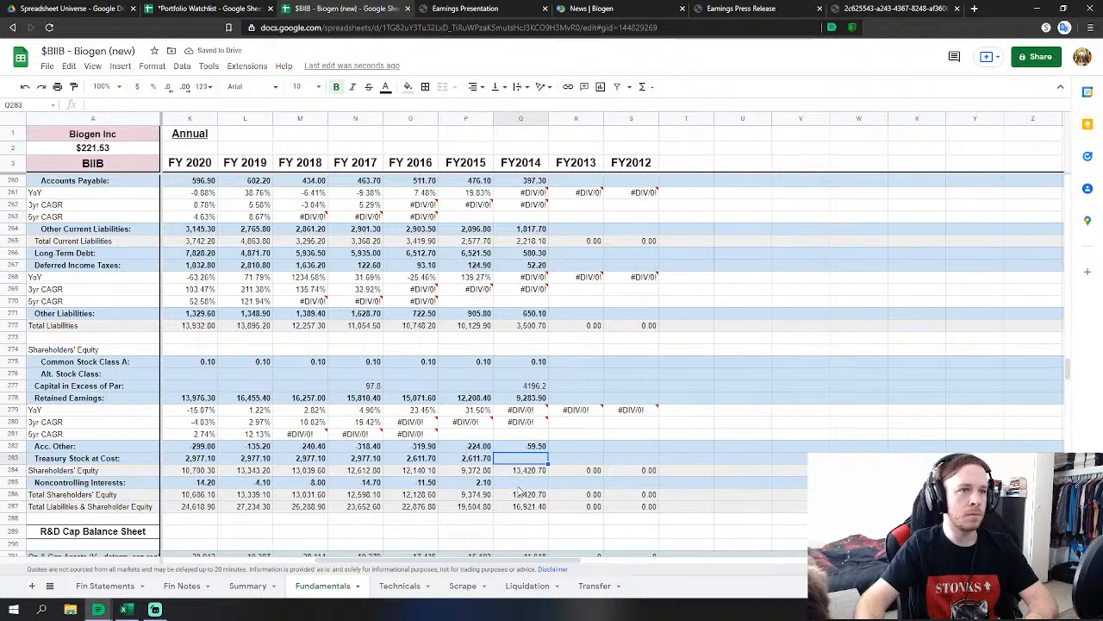
{"action": "type", "text": "="}
{"action": "left_click", "coordinate": [105, 585]}
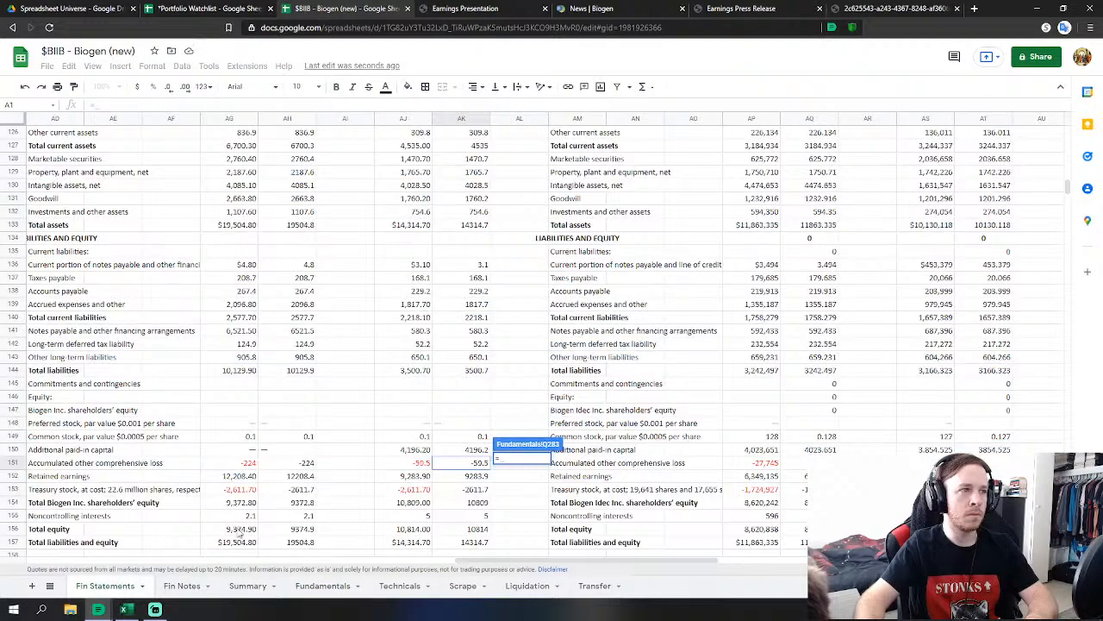
{"action": "key", "text": "Return"}
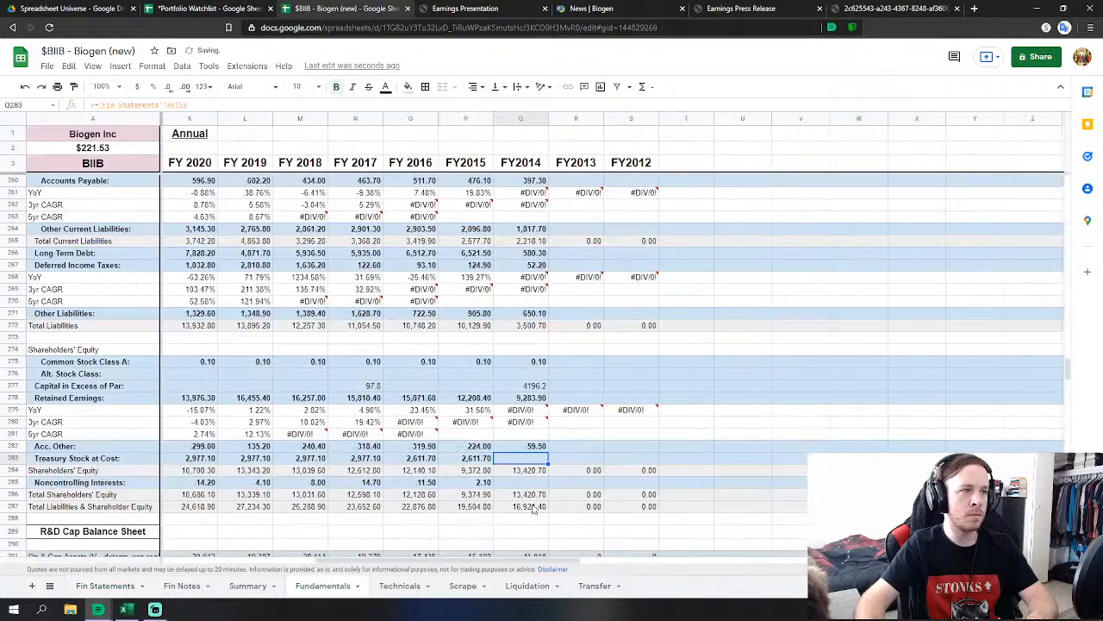
Link FY2014 Noncontrolling Interests to the value 5 on Fin Statements.
{"action": "left_click", "coordinate": [530, 485]}
{"action": "type", "text": "="}
{"action": "left_click", "coordinate": [106, 585]}
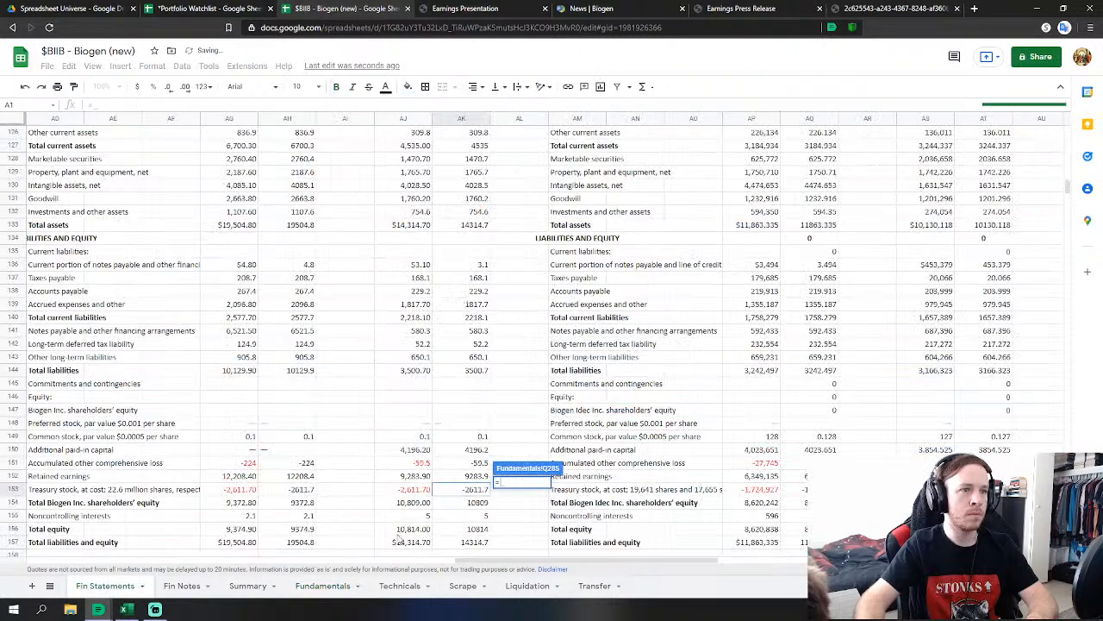
{"action": "left_click", "coordinate": [471, 517]}
{"action": "key", "text": "Return"}
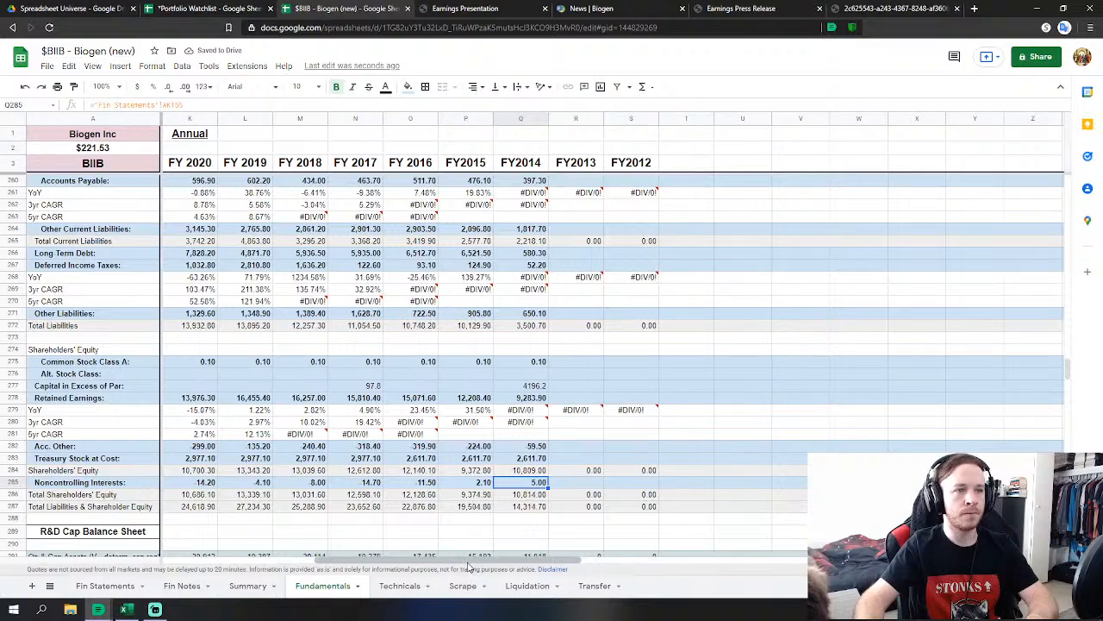
{"action": "left_click_drag", "start_coordinate": [470, 566], "coordinate": [511, 566]}
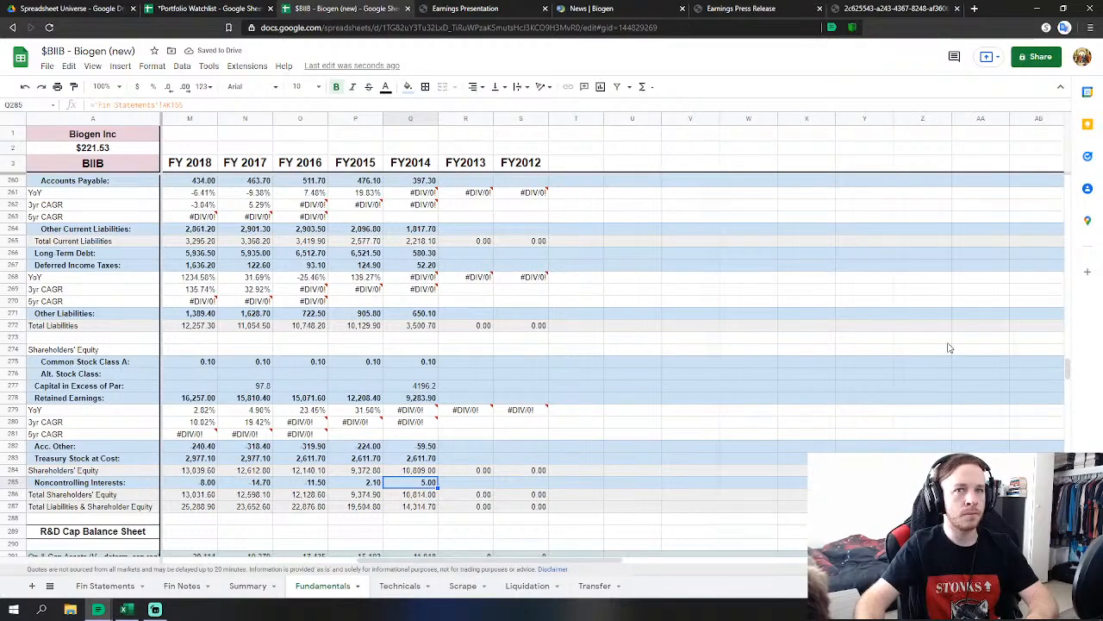
Link FY2013 Revenues in R32 to the 6932.199 total revenues on Fin Statements.
{"action": "left_click_drag", "start_coordinate": [1068, 368], "coordinate": [1067, 182]}
{"action": "scroll", "coordinate": [711, 282], "scroll_direction": "down", "scroll_amount": 4}
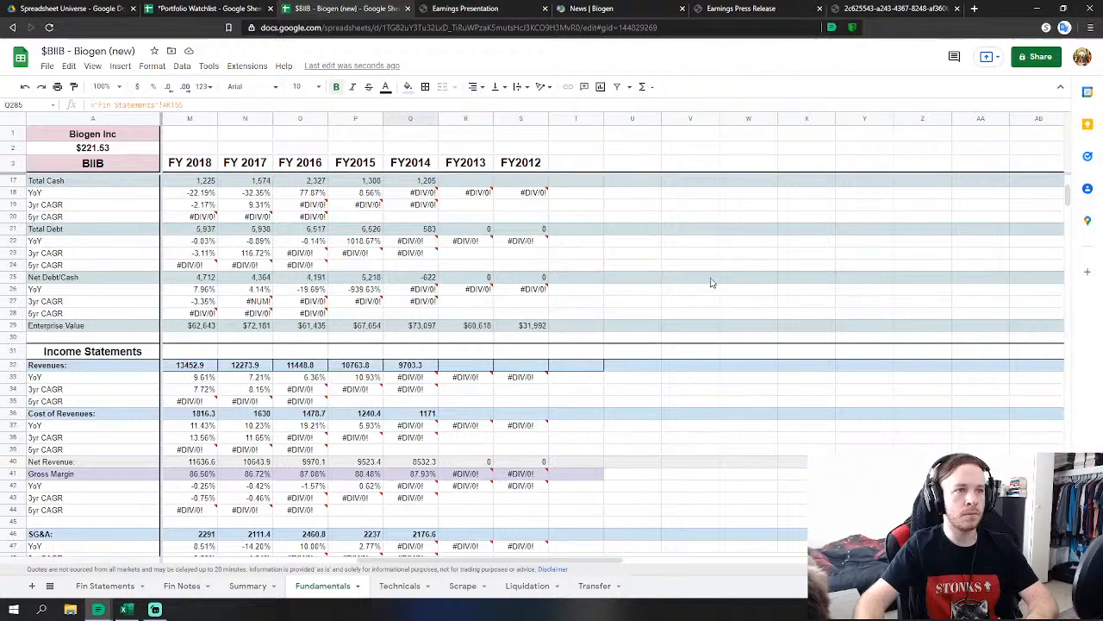
{"action": "left_click", "coordinate": [481, 364]}
{"action": "type", "text": "="}
{"action": "left_click", "coordinate": [104, 585]}
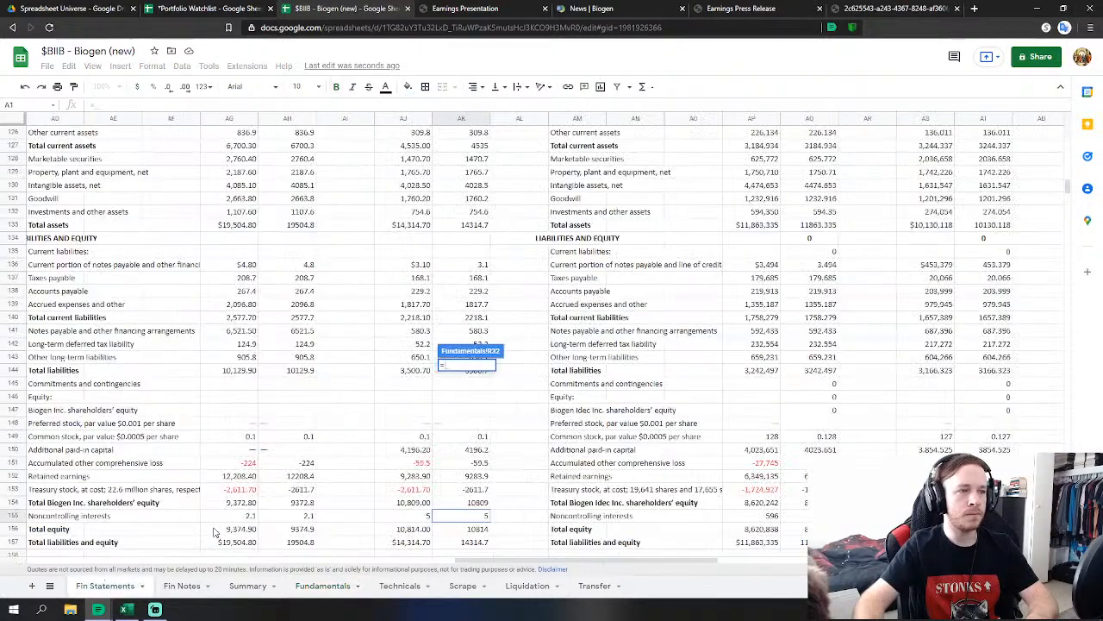
{"action": "left_click_drag", "start_coordinate": [538, 560], "coordinate": [678, 543]}
{"action": "left_click_drag", "start_coordinate": [1066, 187], "coordinate": [1067, 131]}
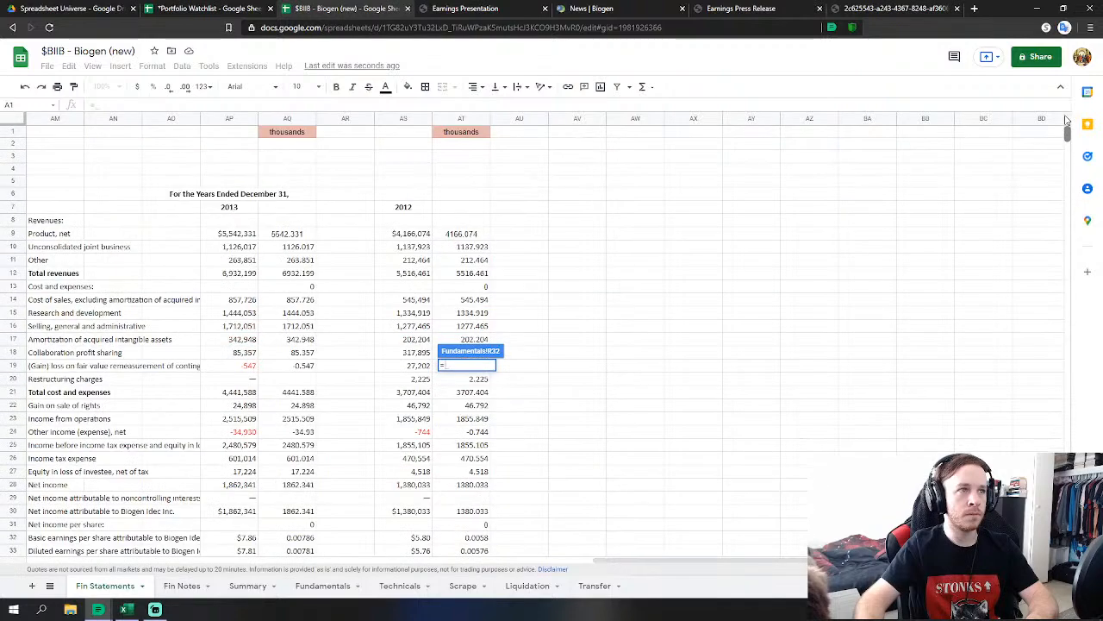
{"action": "left_click", "coordinate": [301, 273]}
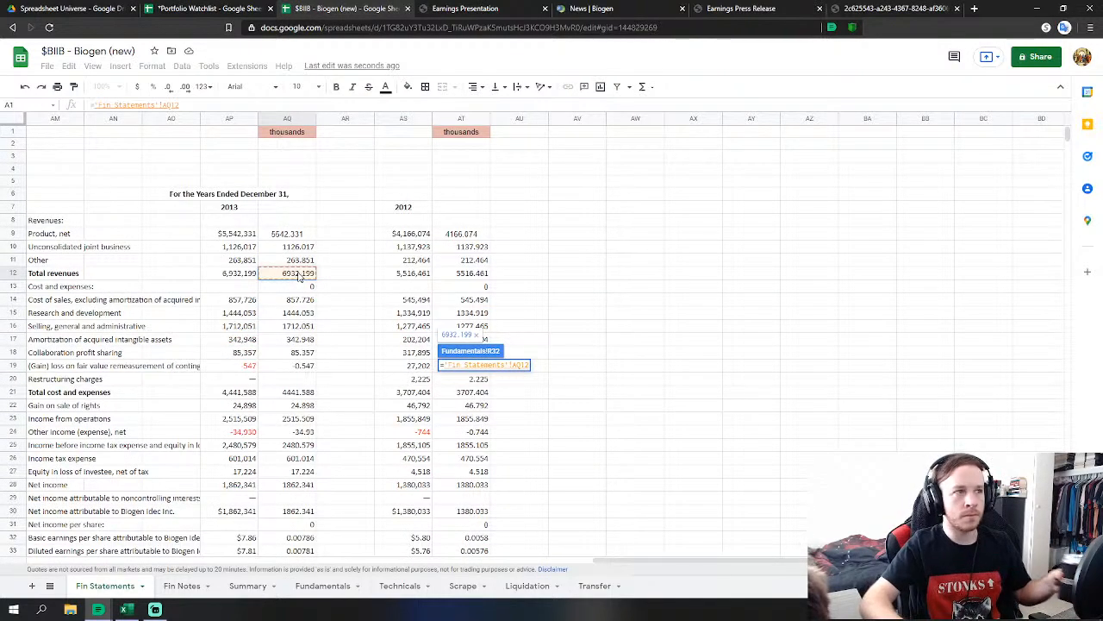
{"action": "key", "text": "Return"}
Start a Fin Statements link formula in the FY2013 Cost of Revenues cell.
{"action": "left_click", "coordinate": [476, 415]}
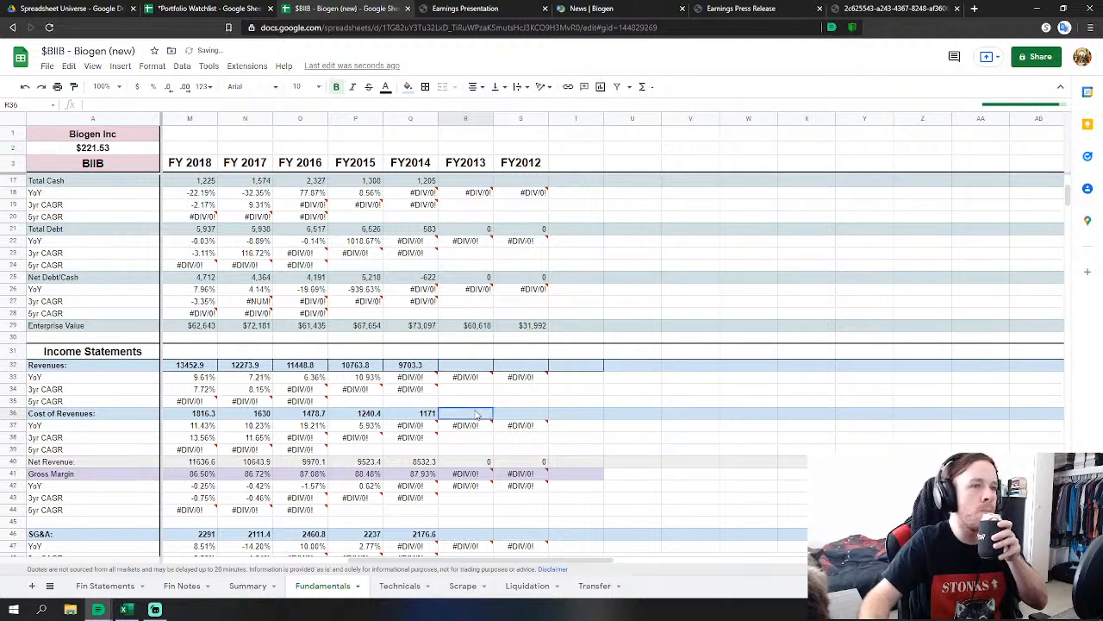
{"action": "type", "text": "="}
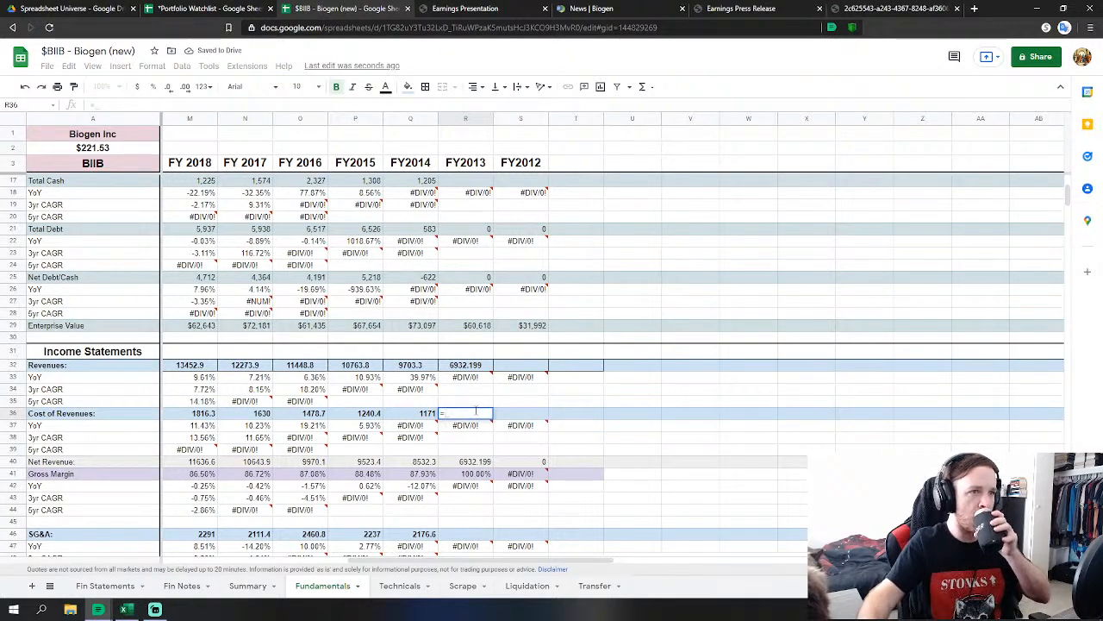
{"action": "left_click", "coordinate": [117, 589]}
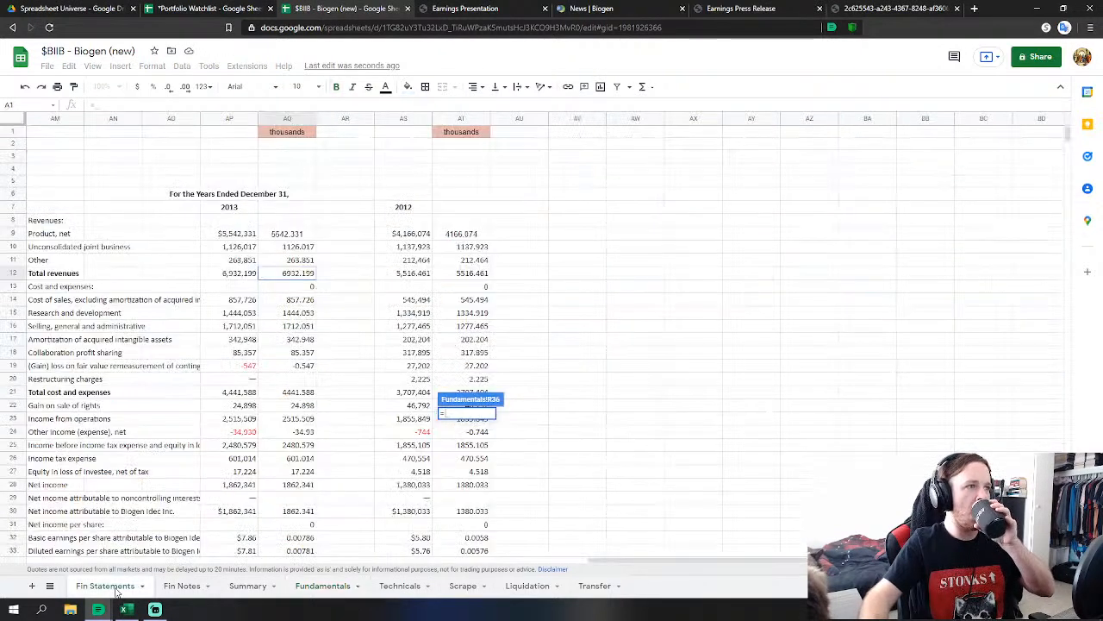
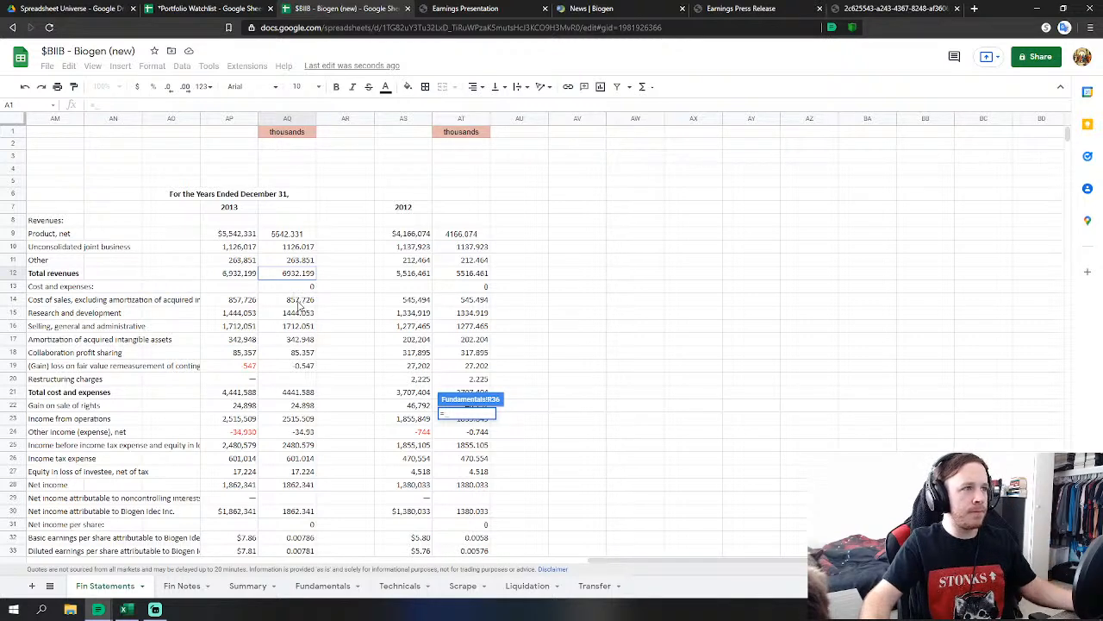
Link FY2013 cost of revenues to AQ14 and SG&A to AQ16+AQ18+AQ19-AQ22 (1771.963).
{"action": "left_click", "coordinate": [299, 302]}
{"action": "key", "text": "Return"}
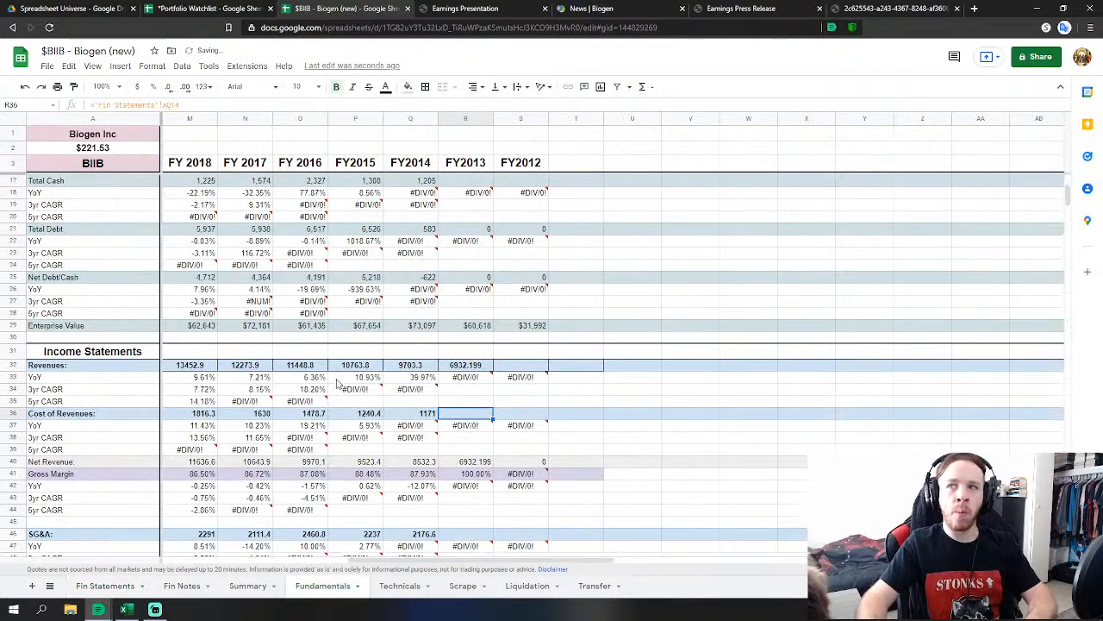
{"action": "scroll", "coordinate": [480, 471], "scroll_direction": "down", "scroll_amount": 4}
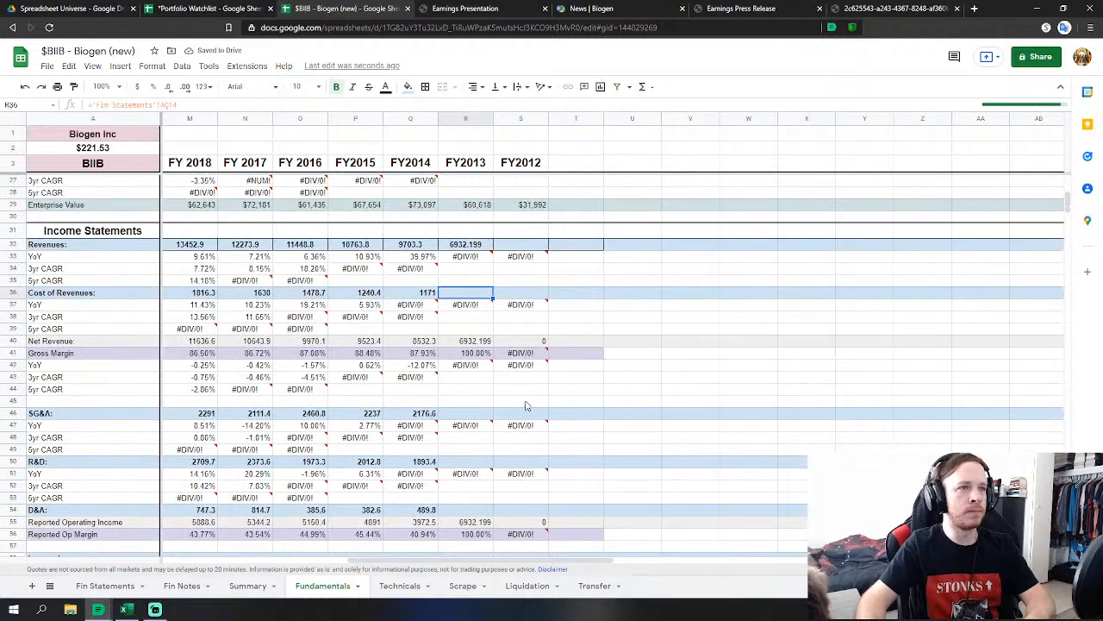
{"action": "left_click", "coordinate": [486, 413]}
{"action": "type", "text": "="}
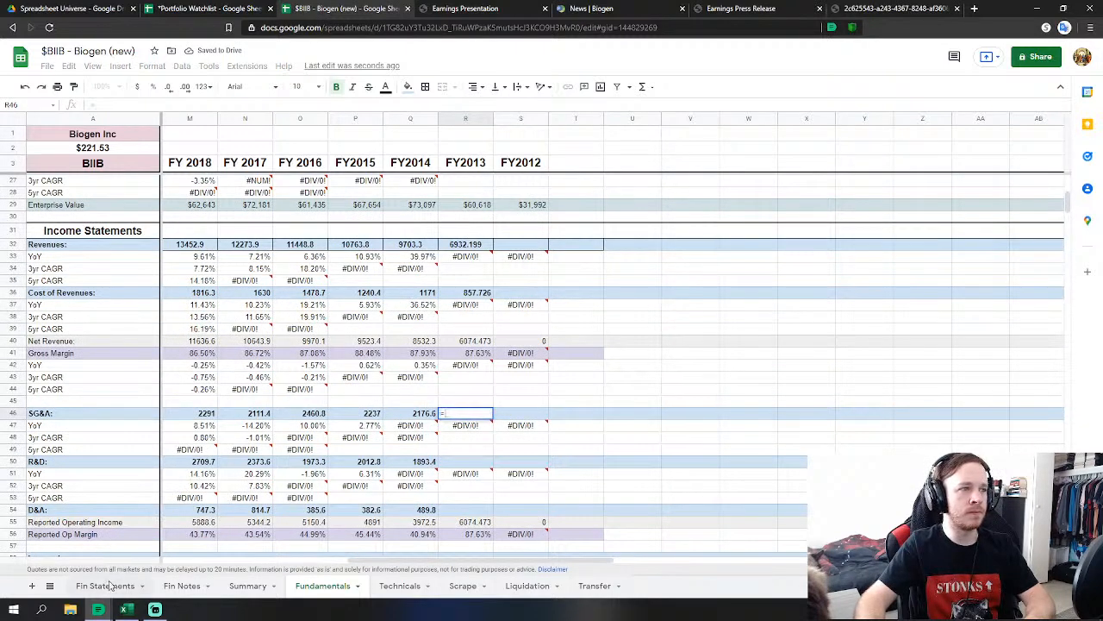
{"action": "left_click", "coordinate": [106, 586]}
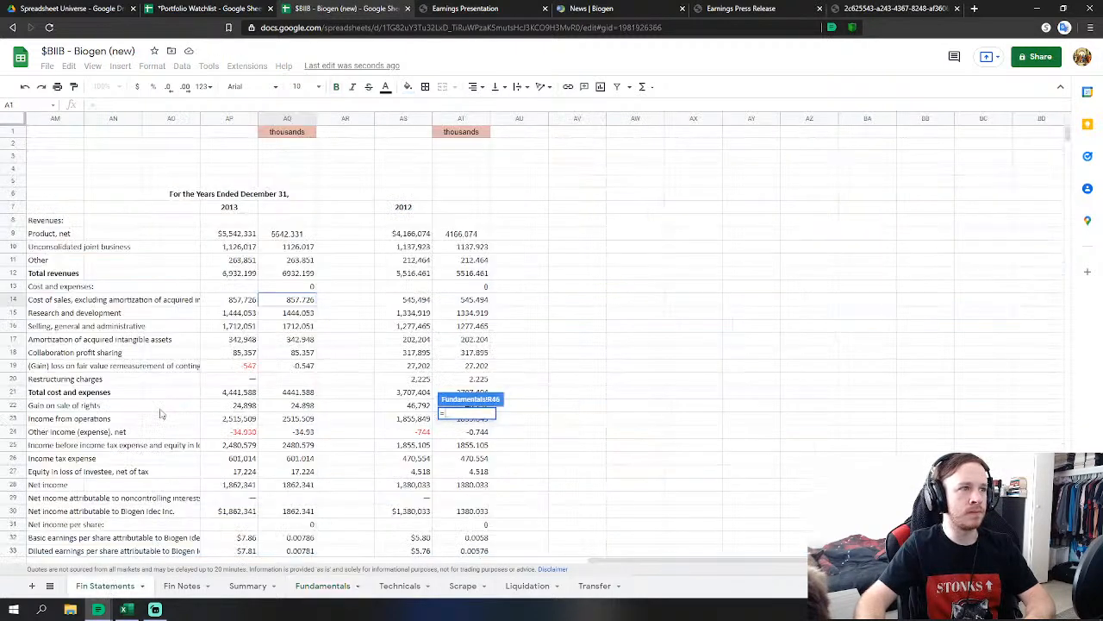
{"action": "left_click", "coordinate": [313, 329]}
{"action": "type", "text": "+"}
{"action": "left_click", "coordinate": [306, 353]}
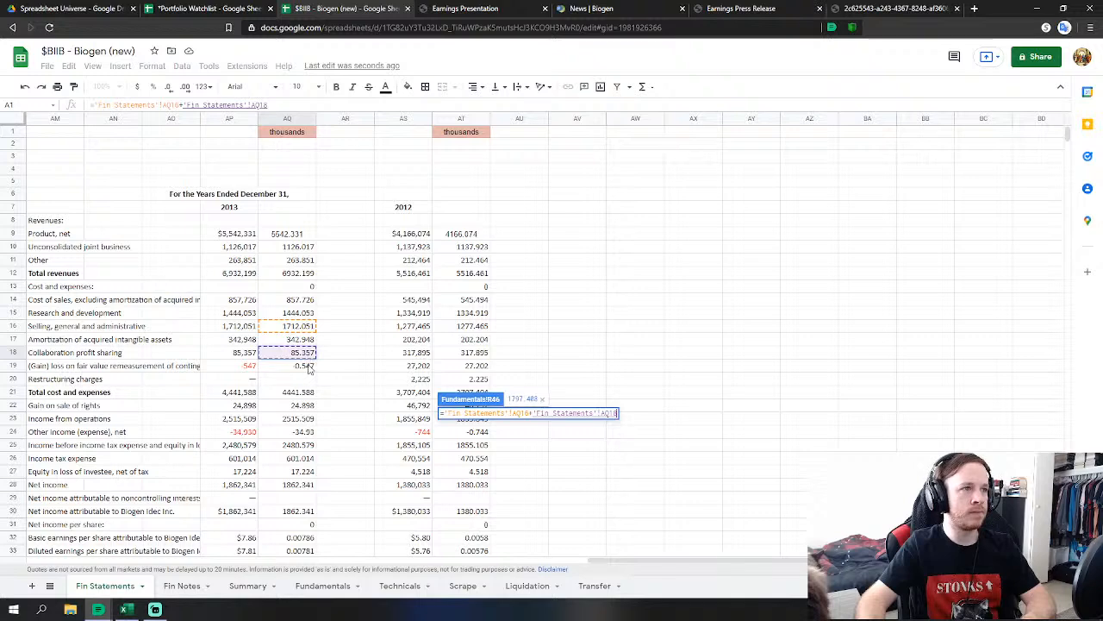
{"action": "type", "text": "+"}
{"action": "left_click", "coordinate": [309, 366]}
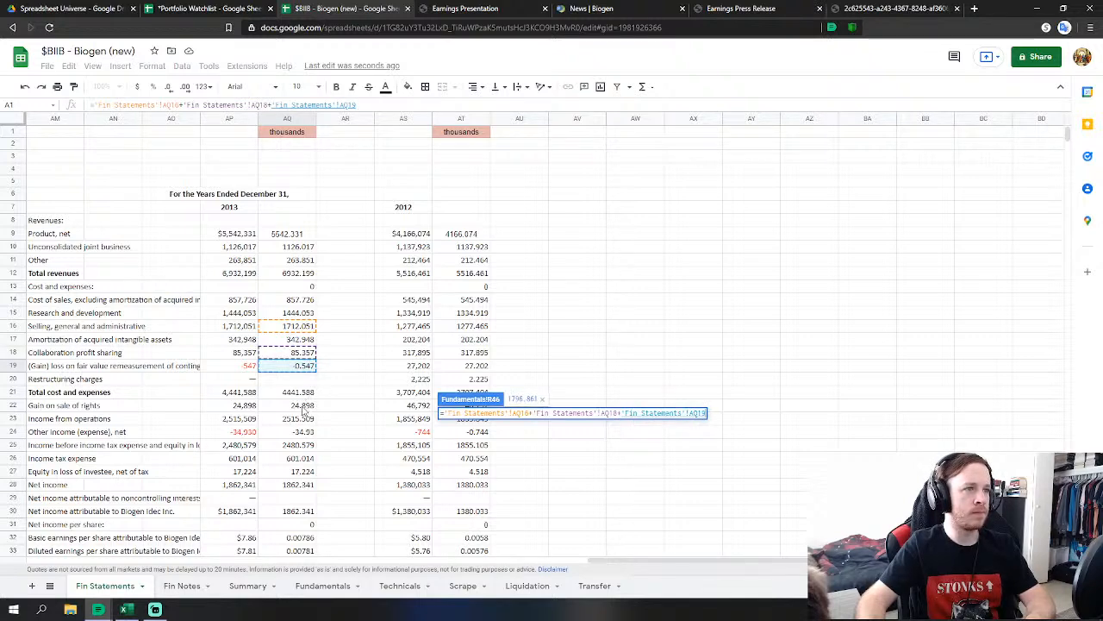
{"action": "type", "text": "-"}
{"action": "left_click", "coordinate": [304, 406]}
{"action": "key", "text": "Return"}
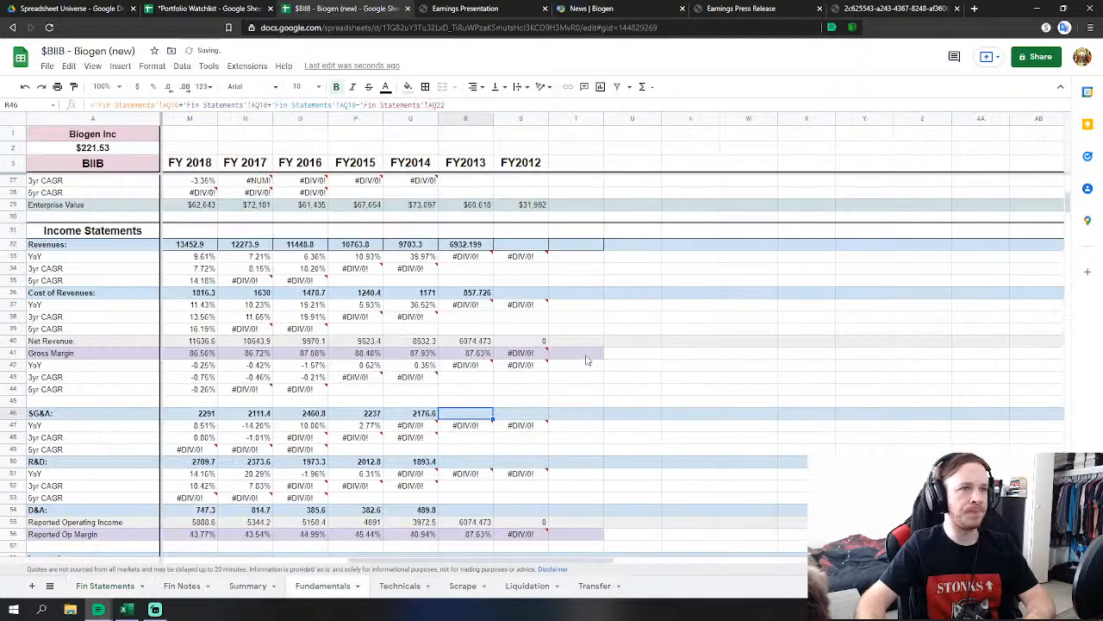
Link FY2013 R&D in R50 to Fin Statements AQ15, then begin the D&A link.
{"action": "left_click", "coordinate": [471, 463]}
{"action": "scroll", "coordinate": [472, 464], "scroll_direction": "down", "scroll_amount": 2}
{"action": "type", "text": "="}
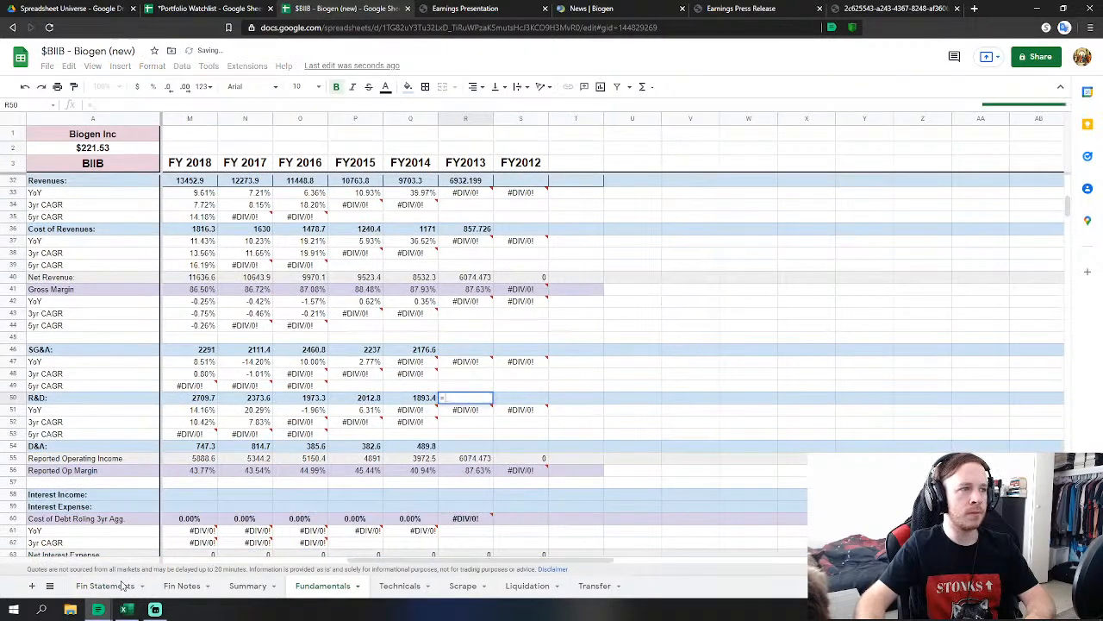
{"action": "left_click", "coordinate": [105, 585]}
{"action": "left_click", "coordinate": [297, 314]}
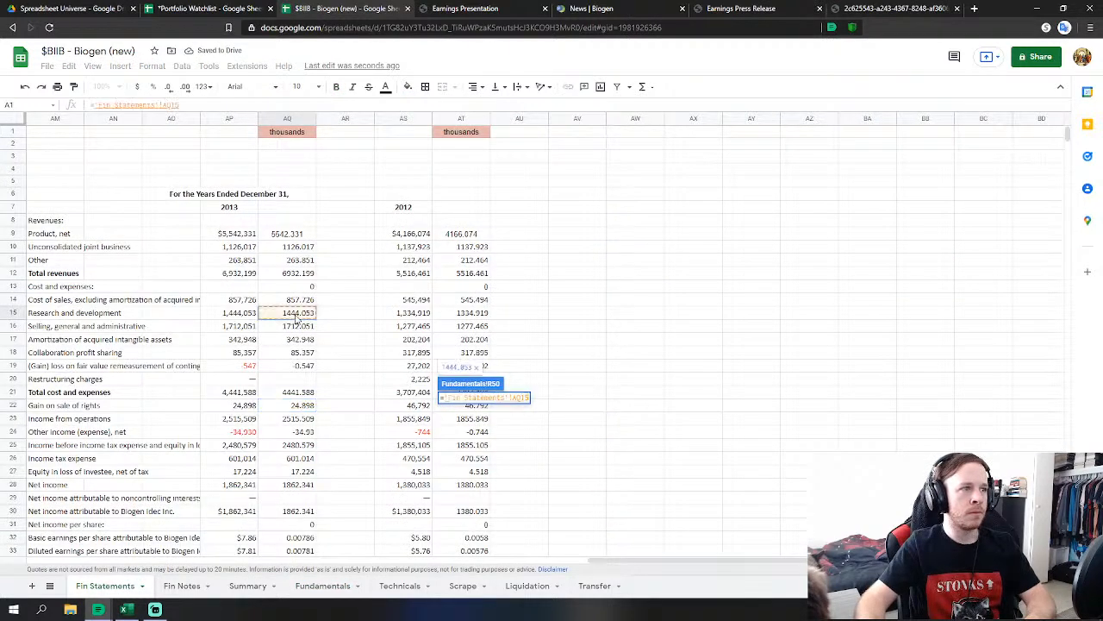
{"action": "key", "text": "Return"}
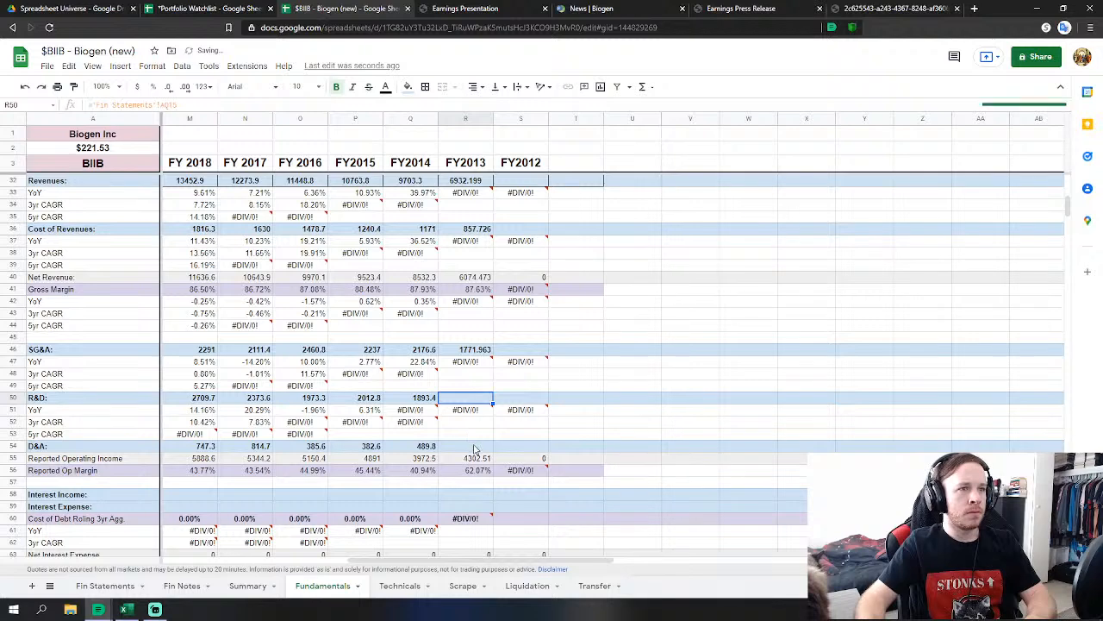
{"action": "key", "text": "Down"}
{"action": "key", "text": "Down"}
{"action": "key", "text": "Down"}
{"action": "type", "text": "="}
{"action": "left_click", "coordinate": [115, 586]}
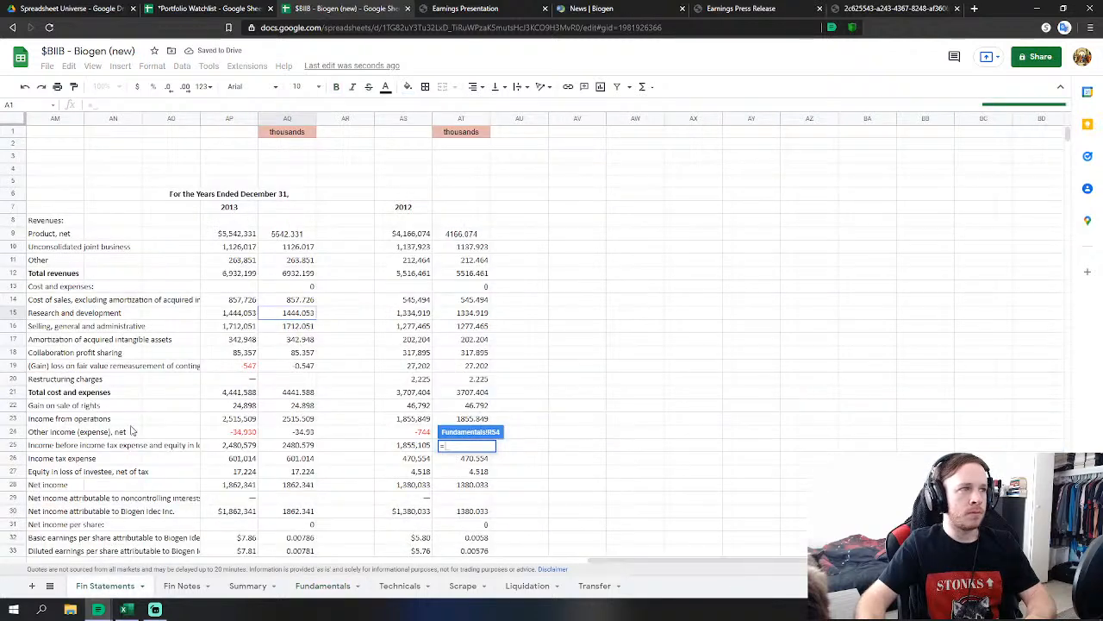
Link FY2013 D&A to AQ17 and other non-operating income to AQ24 on Fin Statements.
{"action": "left_click", "coordinate": [291, 340]}
{"action": "key", "text": "Return"}
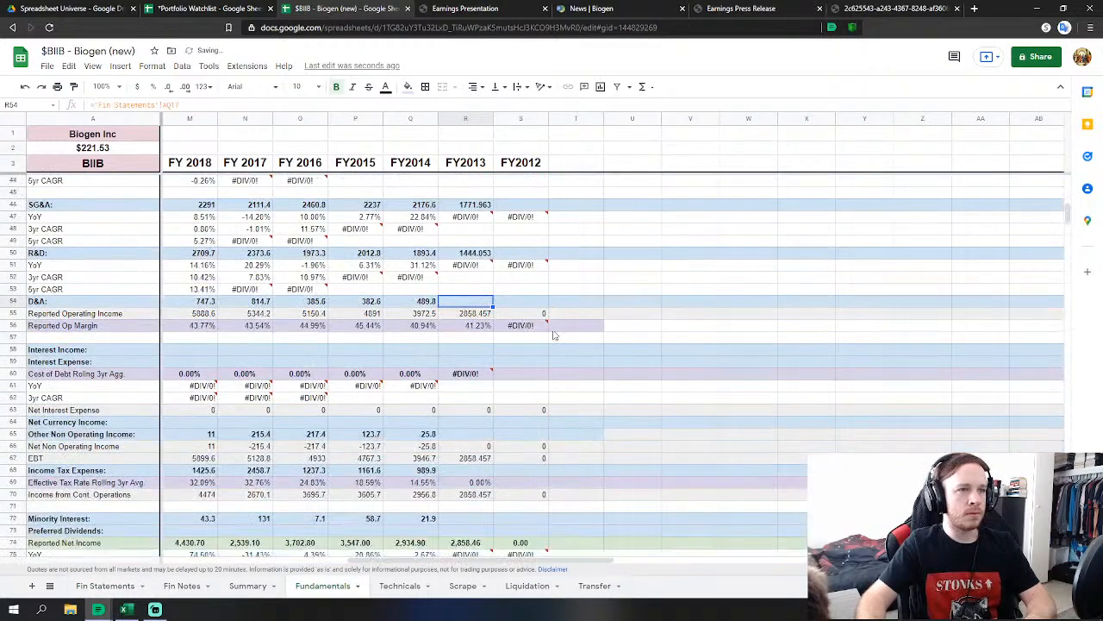
{"action": "left_click", "coordinate": [465, 433]}
{"action": "type", "text": "="}
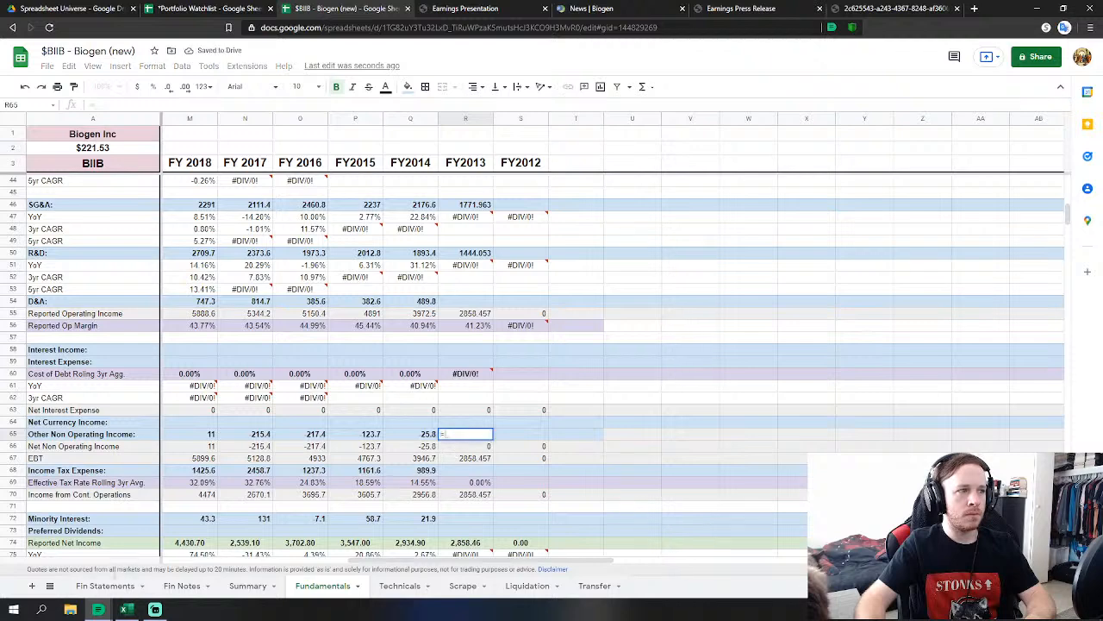
{"action": "left_click", "coordinate": [104, 586]}
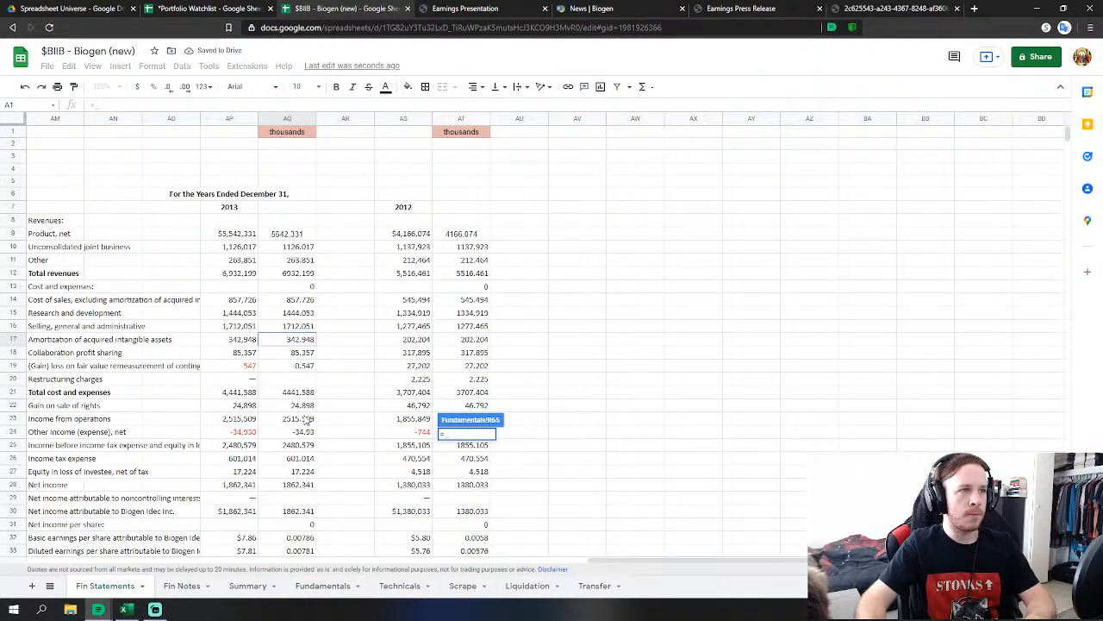
{"action": "left_click", "coordinate": [313, 435]}
{"action": "key", "text": "Return"}
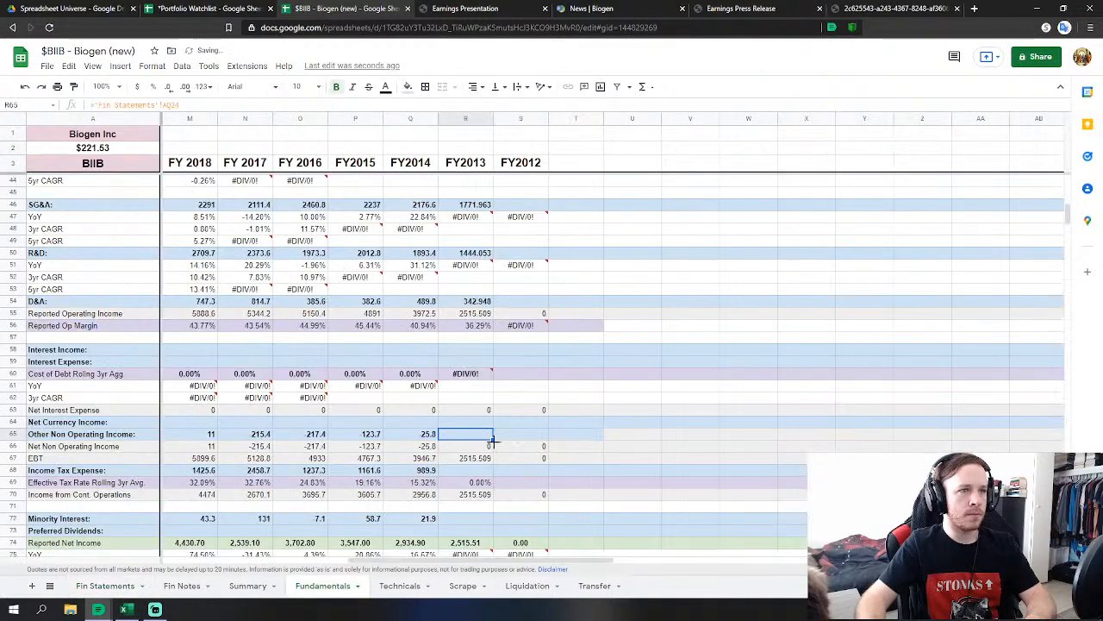
Link FY2013 income tax to AQ26 and minority interest to AQ27 (17.224).
{"action": "left_click", "coordinate": [465, 471]}
{"action": "type", "text": "="}
{"action": "left_click", "coordinate": [93, 585]}
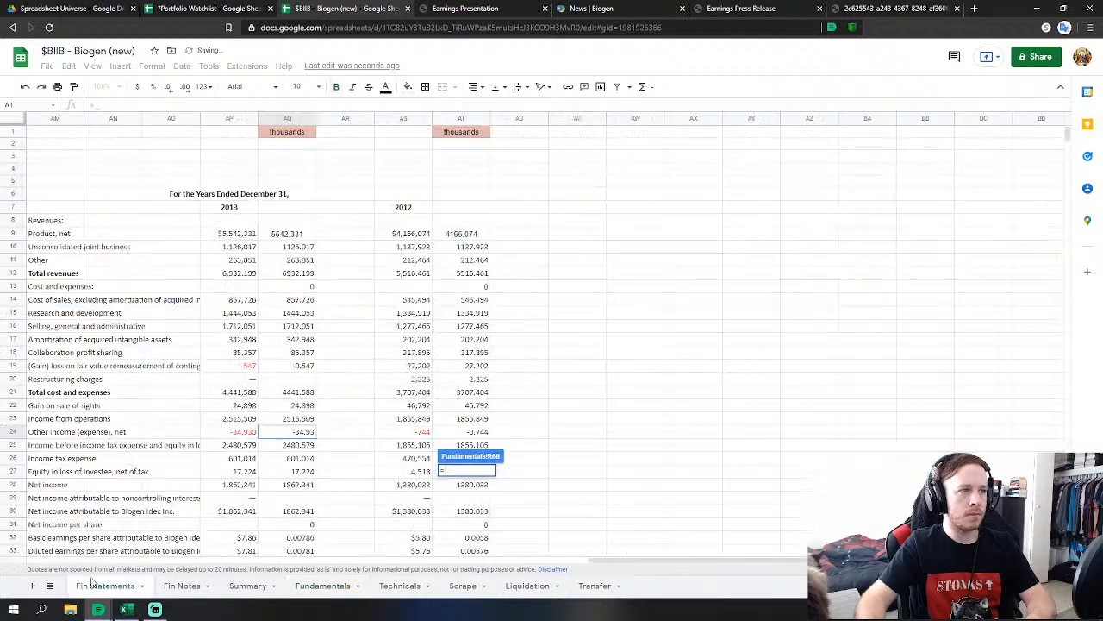
{"action": "left_click", "coordinate": [303, 462]}
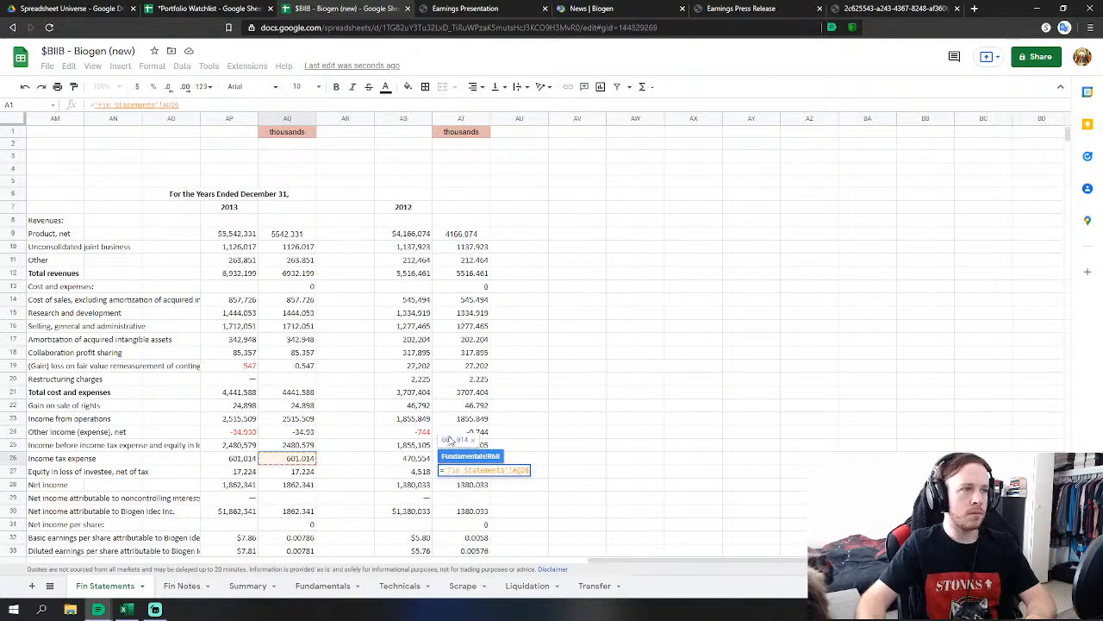
{"action": "key", "text": "Return"}
{"action": "left_click", "coordinate": [465, 518]}
{"action": "type", "text": "="}
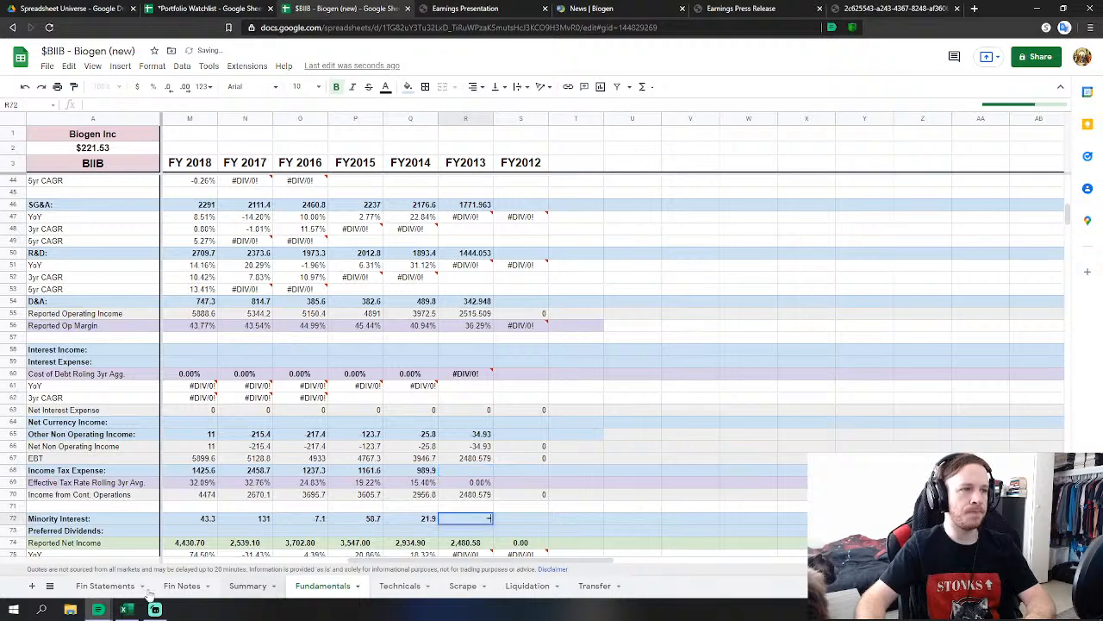
{"action": "left_click", "coordinate": [105, 585]}
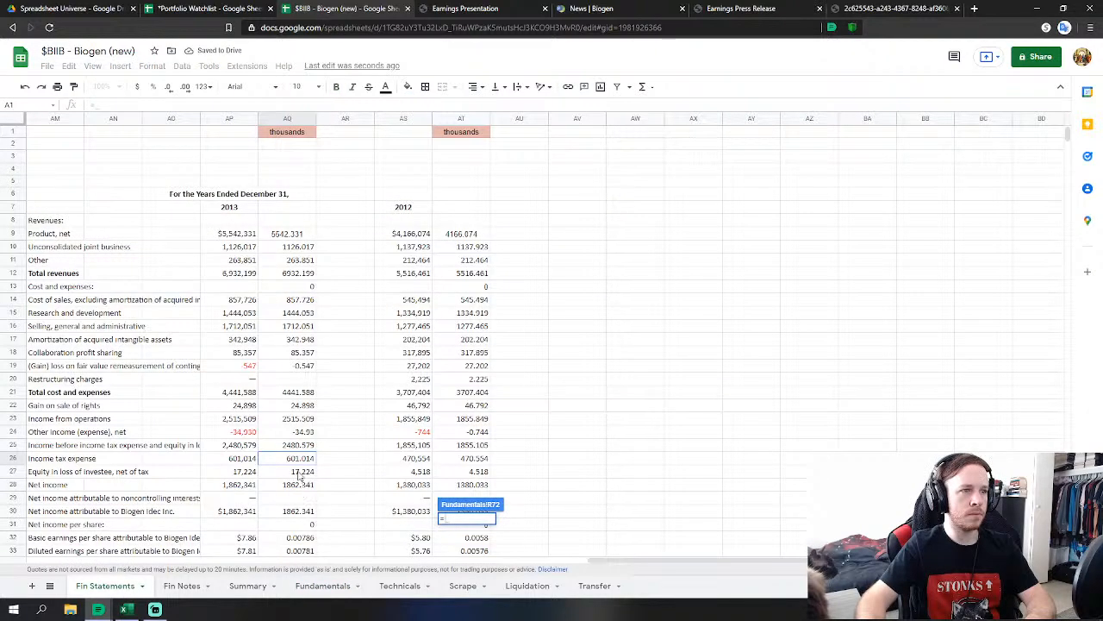
{"action": "left_click", "coordinate": [301, 471]}
{"action": "scroll", "coordinate": [328, 471], "scroll_direction": "down", "scroll_amount": 1}
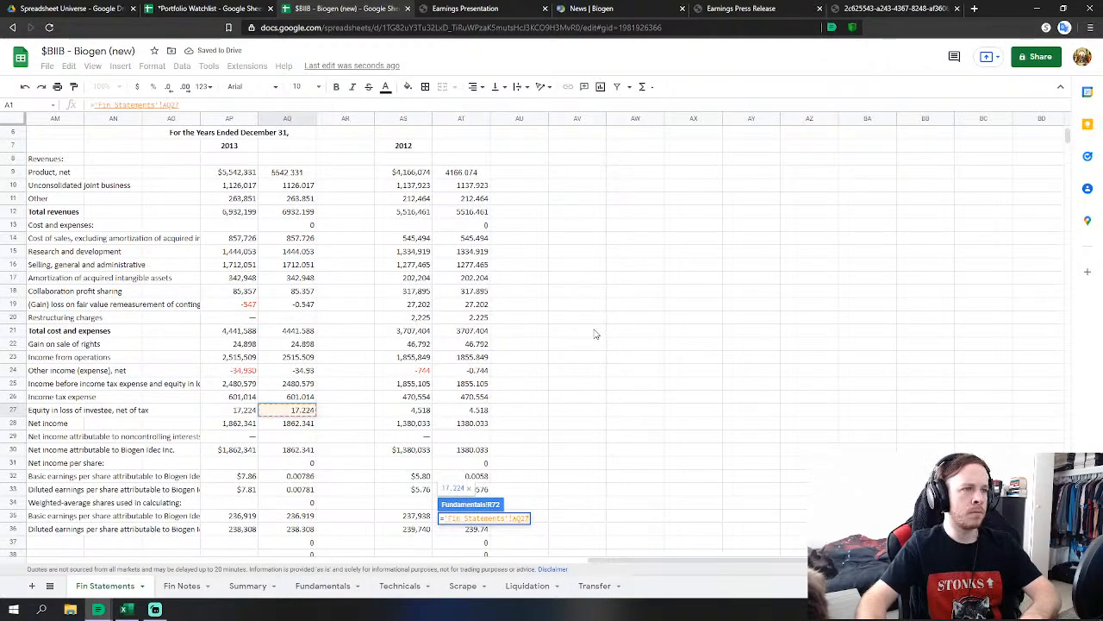
{"action": "key", "text": "Return"}
{"action": "scroll", "coordinate": [586, 388], "scroll_direction": "down", "scroll_amount": 1}
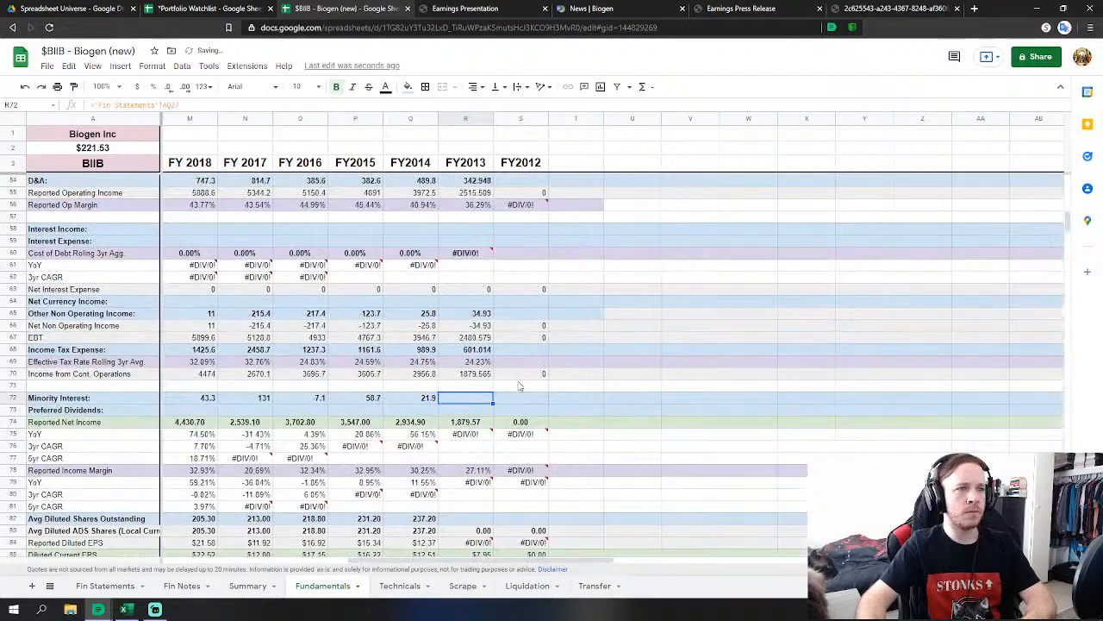
Link FY2013 diluted shares to Fin Statements AQ36 (238.31), giving diluted EPS $7.81.
{"action": "left_click", "coordinate": [467, 518]}
{"action": "scroll", "coordinate": [577, 455], "scroll_direction": "down", "scroll_amount": 1}
{"action": "type", "text": "="}
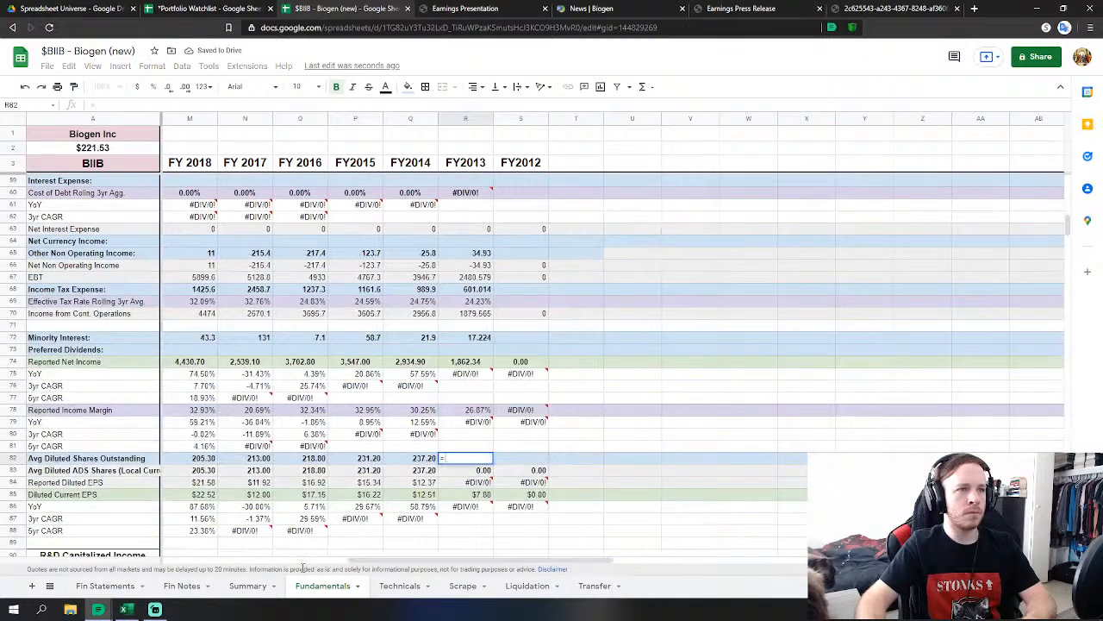
{"action": "left_click", "coordinate": [105, 585]}
{"action": "scroll", "coordinate": [327, 430], "scroll_direction": "down", "scroll_amount": 2}
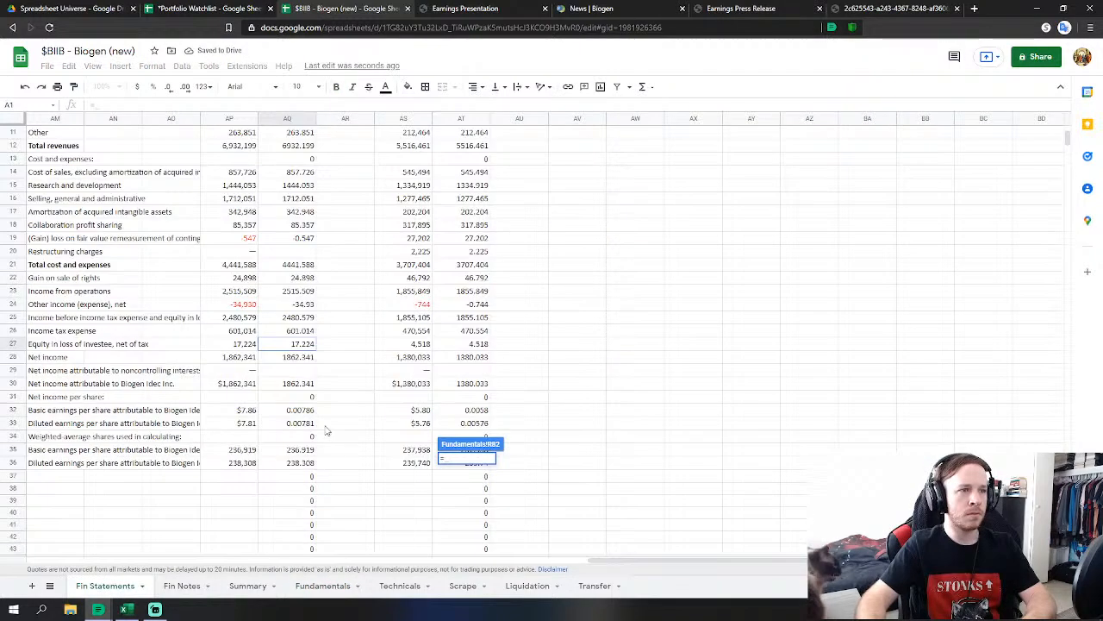
{"action": "left_click", "coordinate": [301, 462]}
{"action": "key", "text": "Return"}
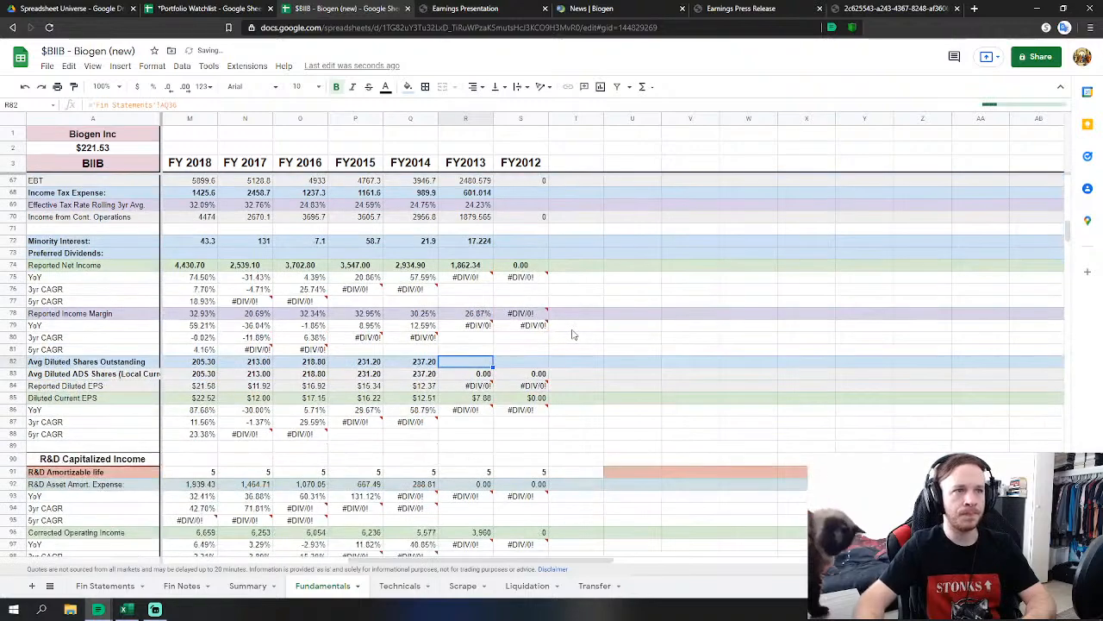
{"action": "scroll", "coordinate": [574, 335], "scroll_direction": "down", "scroll_amount": 2}
{"action": "scroll", "coordinate": [577, 333], "scroll_direction": "down", "scroll_amount": 1}
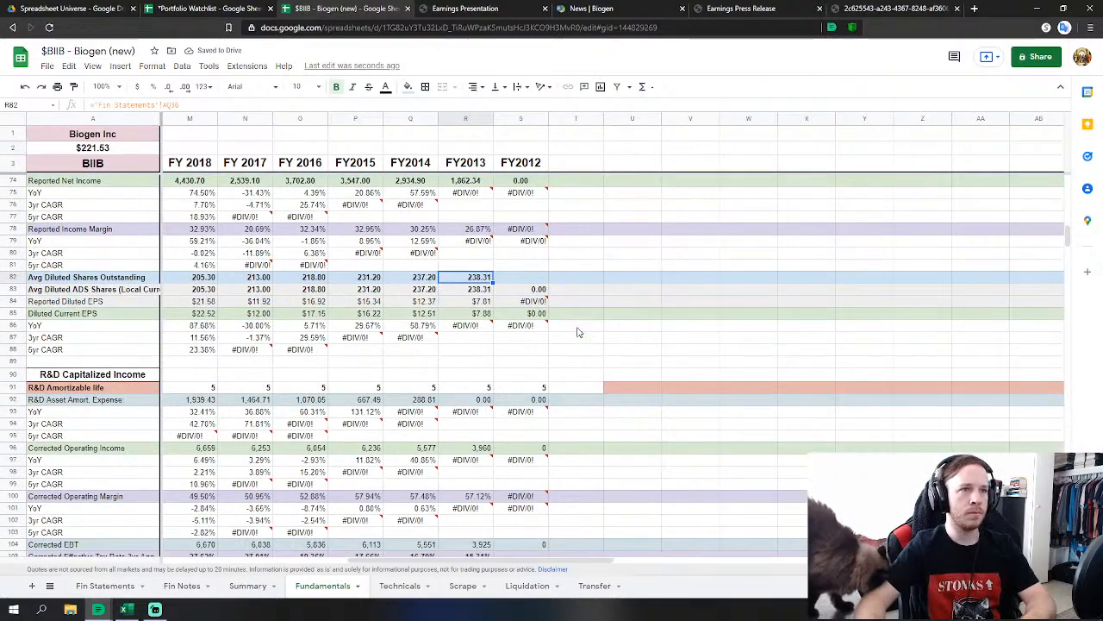
{"action": "scroll", "coordinate": [578, 332], "scroll_direction": "down", "scroll_amount": 8}
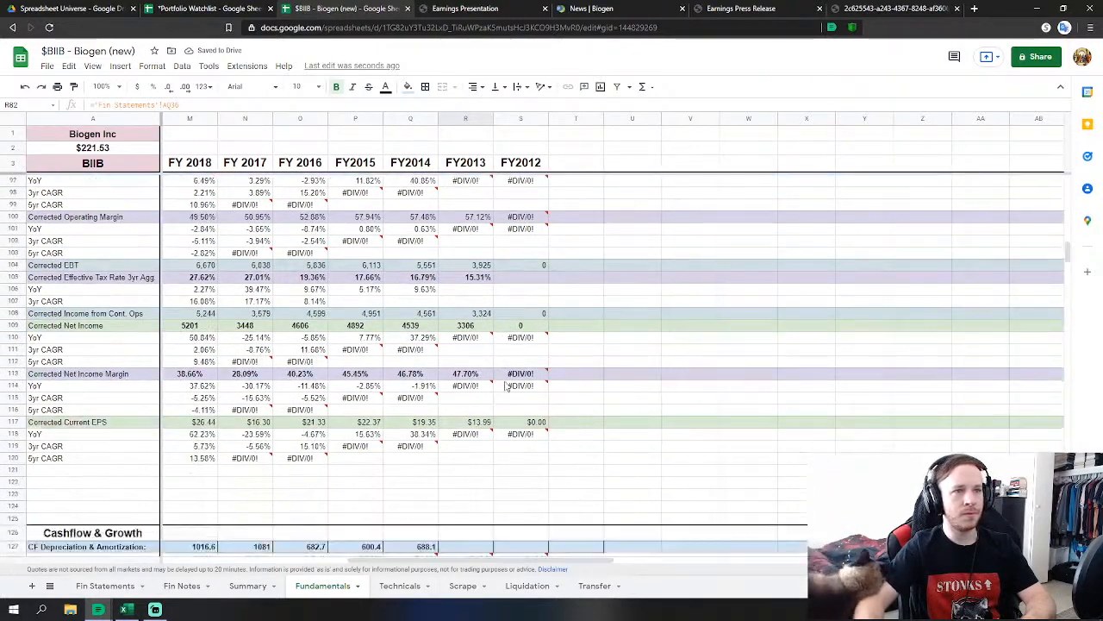
Link FY2013 cash-flow D&A to the 2013 depreciation figure and set non-cash adjustments to 0.
{"action": "scroll", "coordinate": [507, 387], "scroll_direction": "down", "scroll_amount": 2}
{"action": "left_click", "coordinate": [471, 483]}
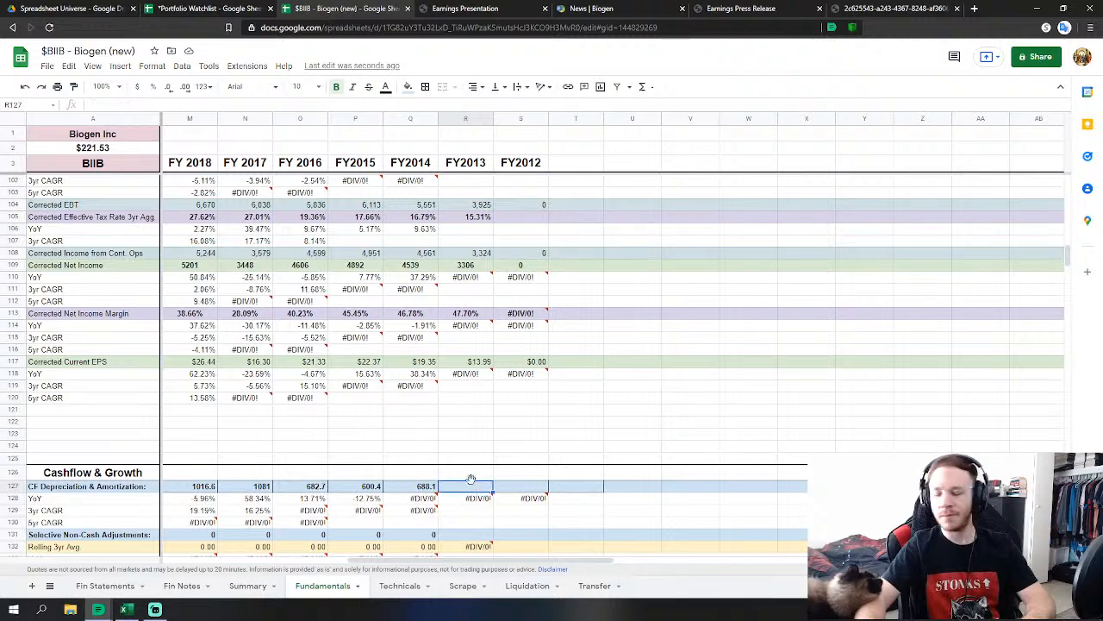
{"action": "type", "text": "="}
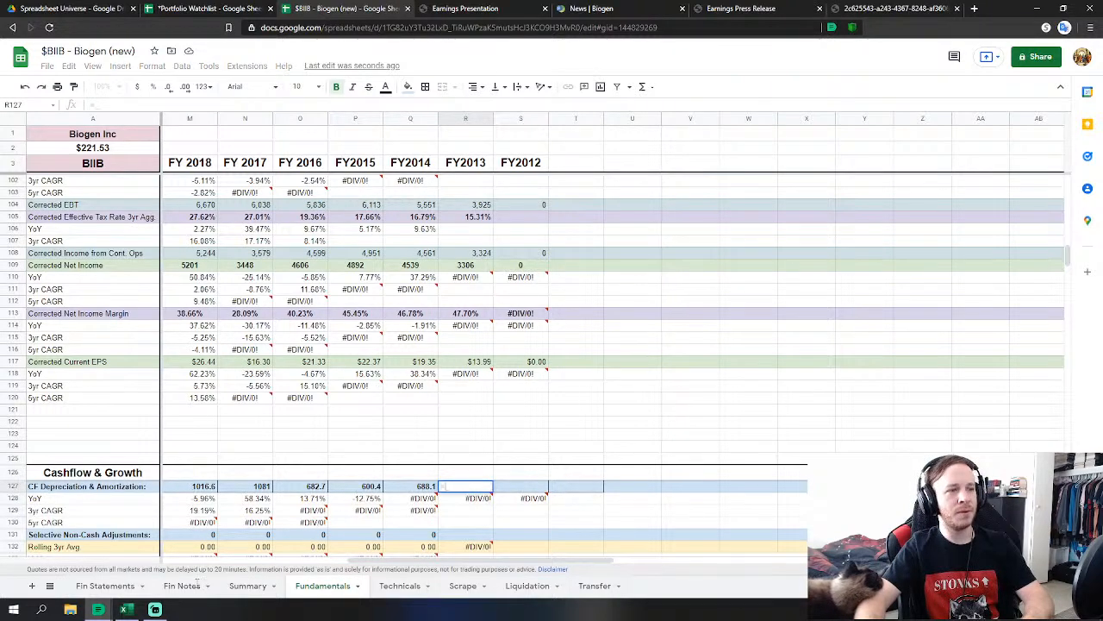
{"action": "left_click", "coordinate": [105, 586]}
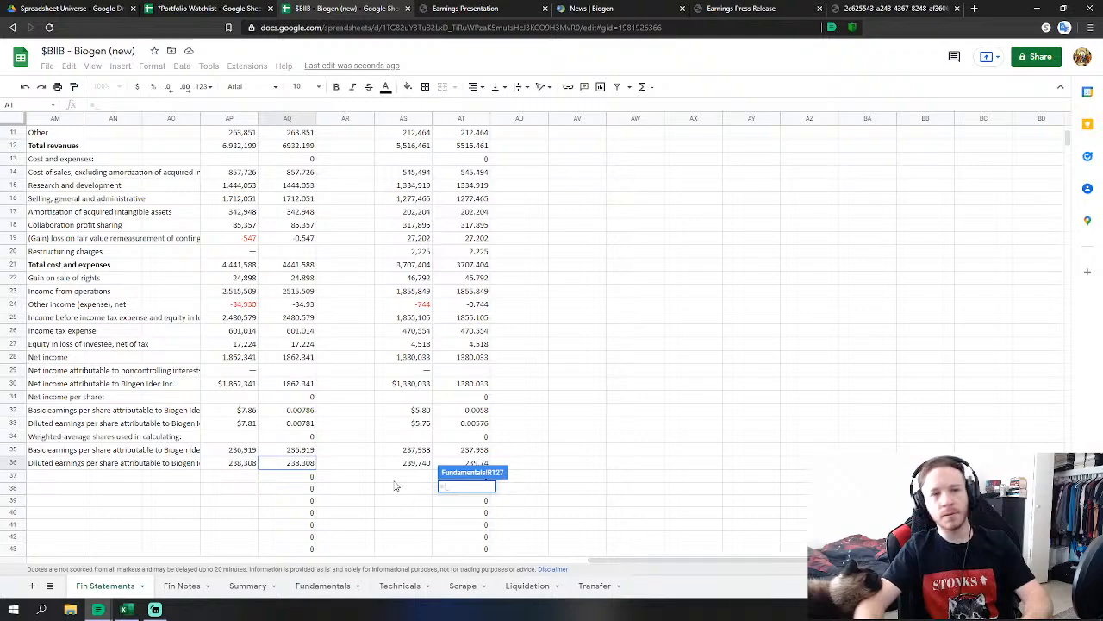
{"action": "scroll", "coordinate": [327, 465], "scroll_direction": "down", "scroll_amount": 5}
{"action": "scroll", "coordinate": [259, 464], "scroll_direction": "down", "scroll_amount": 2}
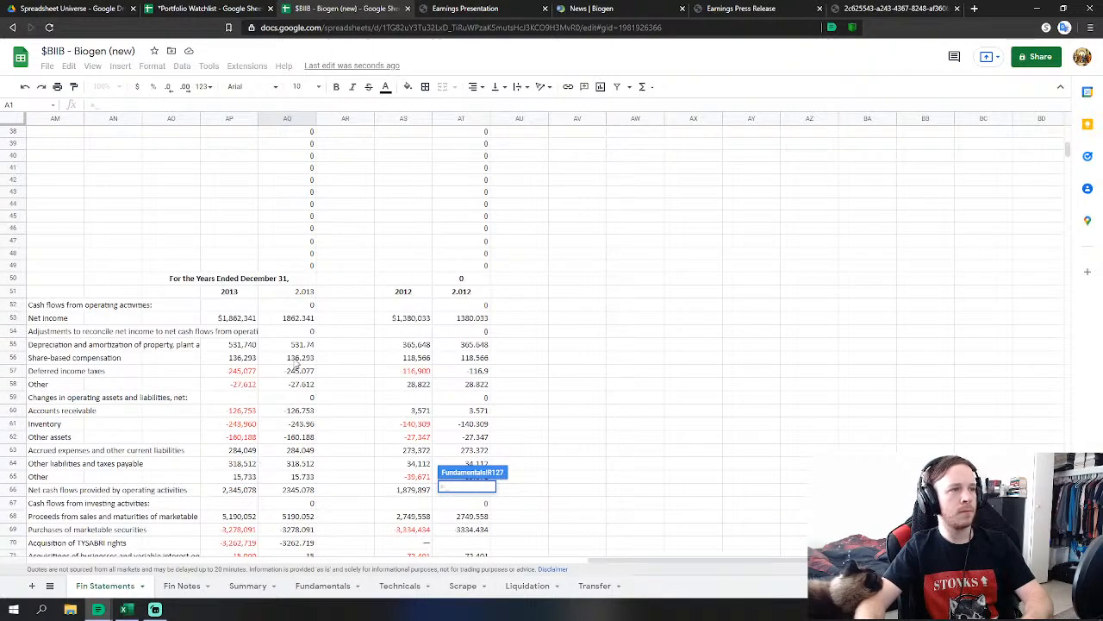
{"action": "left_click", "coordinate": [302, 345]}
{"action": "key", "text": "Return"}
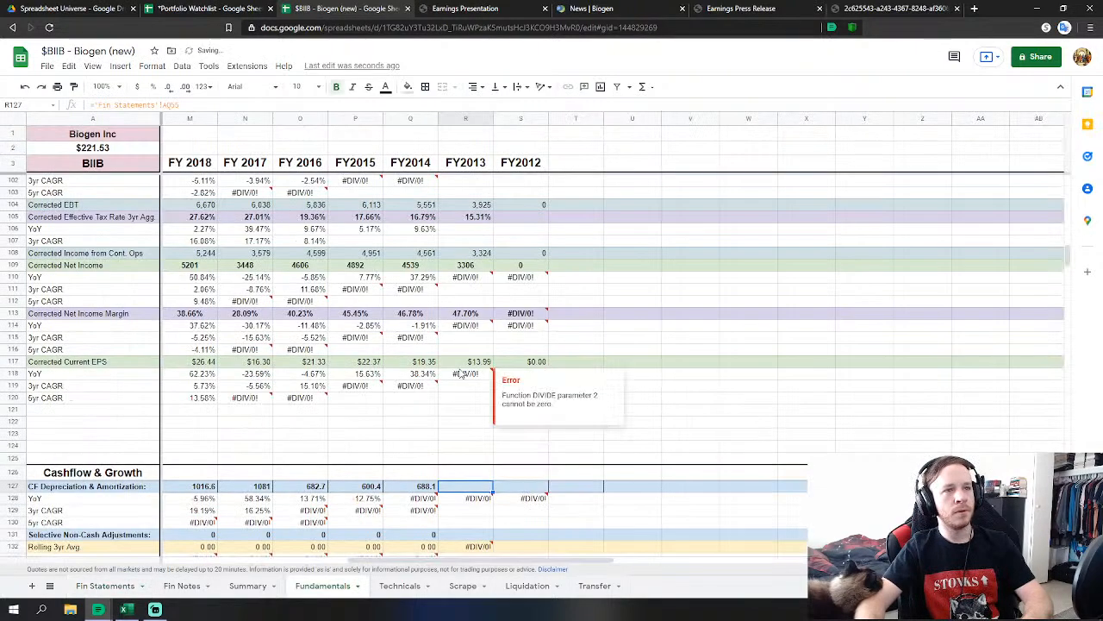
{"action": "left_click", "coordinate": [472, 415]}
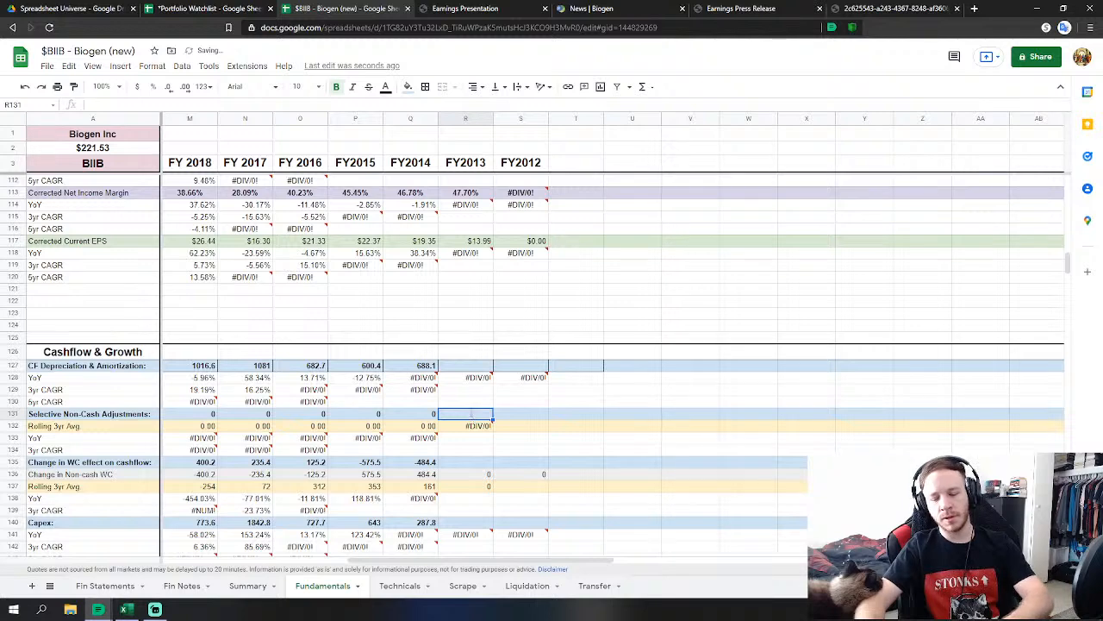
{"action": "type", "text": "0"}
{"action": "key", "text": "Return"}
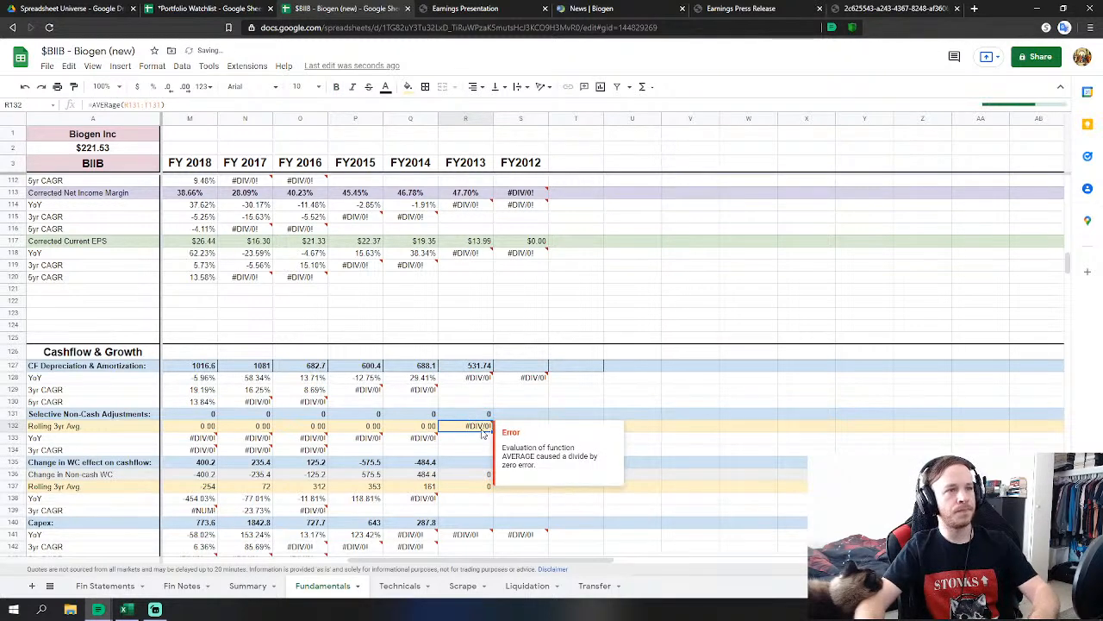
Set FY2013 working-capital change to =SUM('Fin Statements'!AQ60:AQ65).
{"action": "left_click", "coordinate": [468, 462]}
{"action": "type", "text": "="}
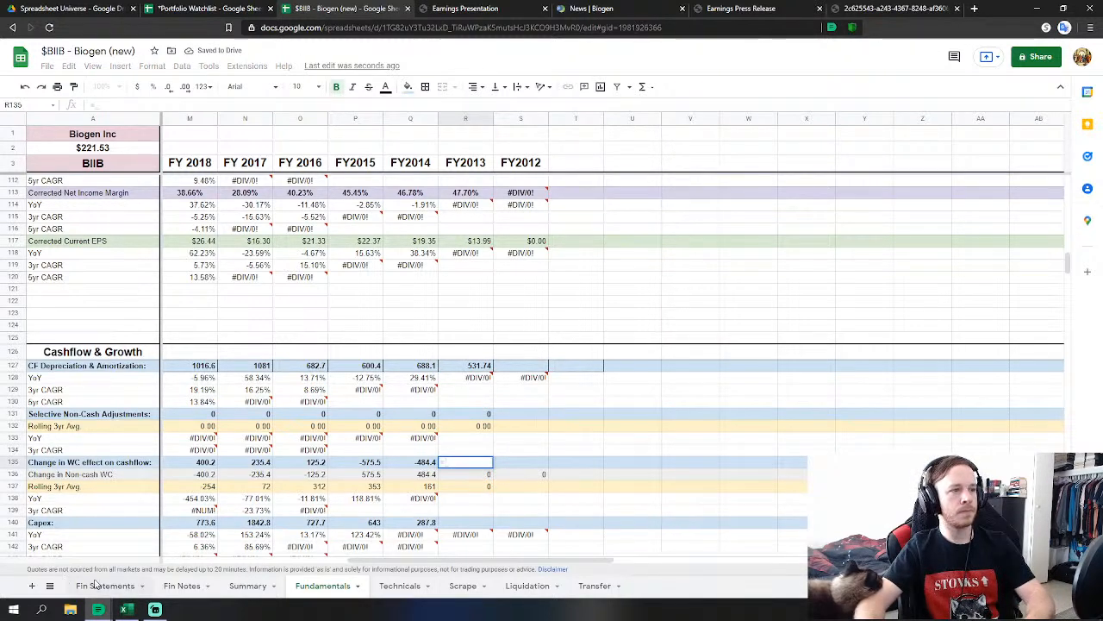
{"action": "left_click", "coordinate": [104, 585]}
{"action": "type", "text": "sum"}
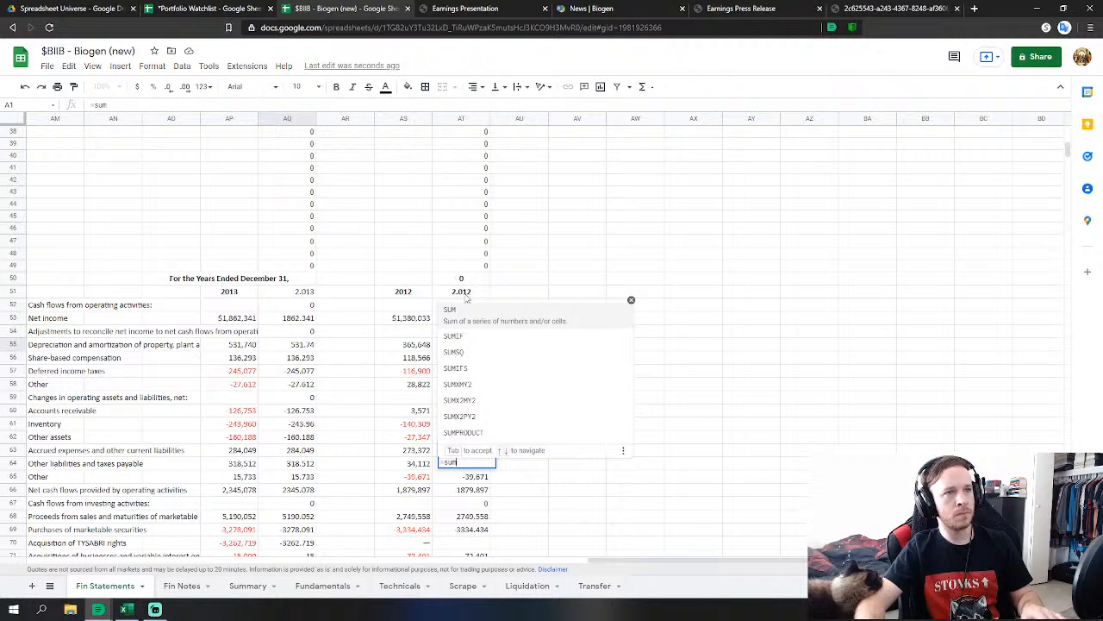
{"action": "left_click", "coordinate": [475, 321]}
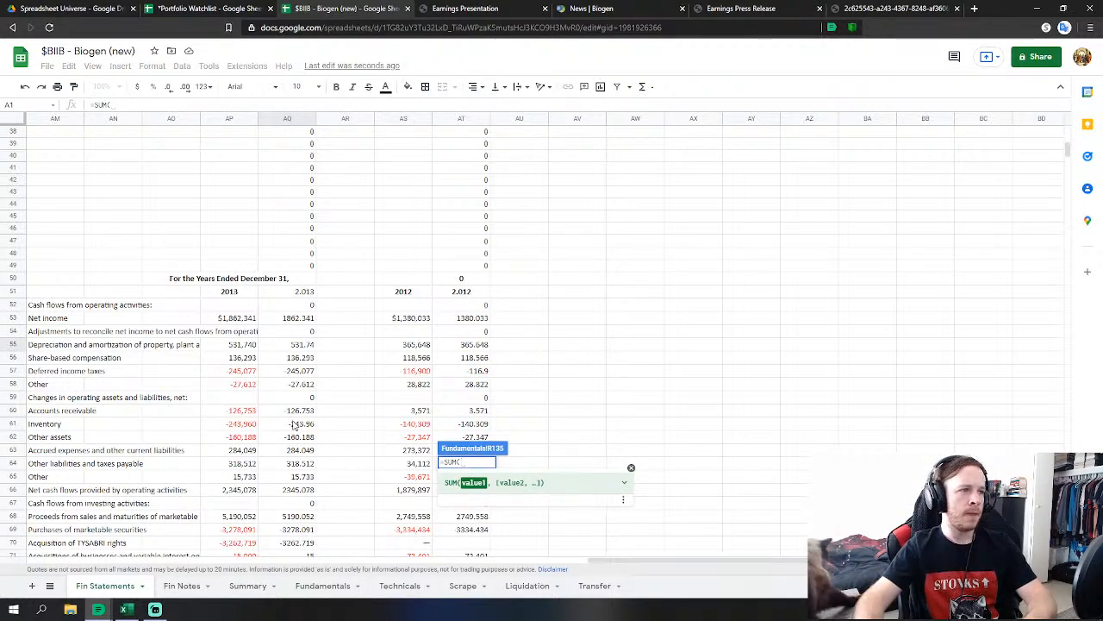
{"action": "left_click_drag", "start_coordinate": [297, 412], "coordinate": [313, 479]}
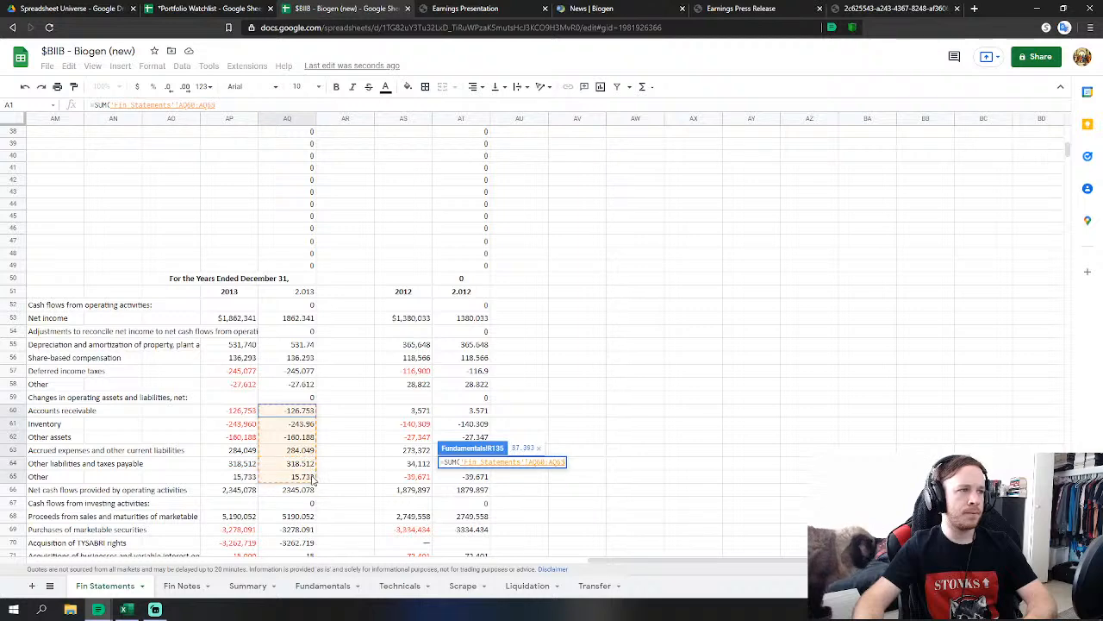
{"action": "key", "text": "Return"}
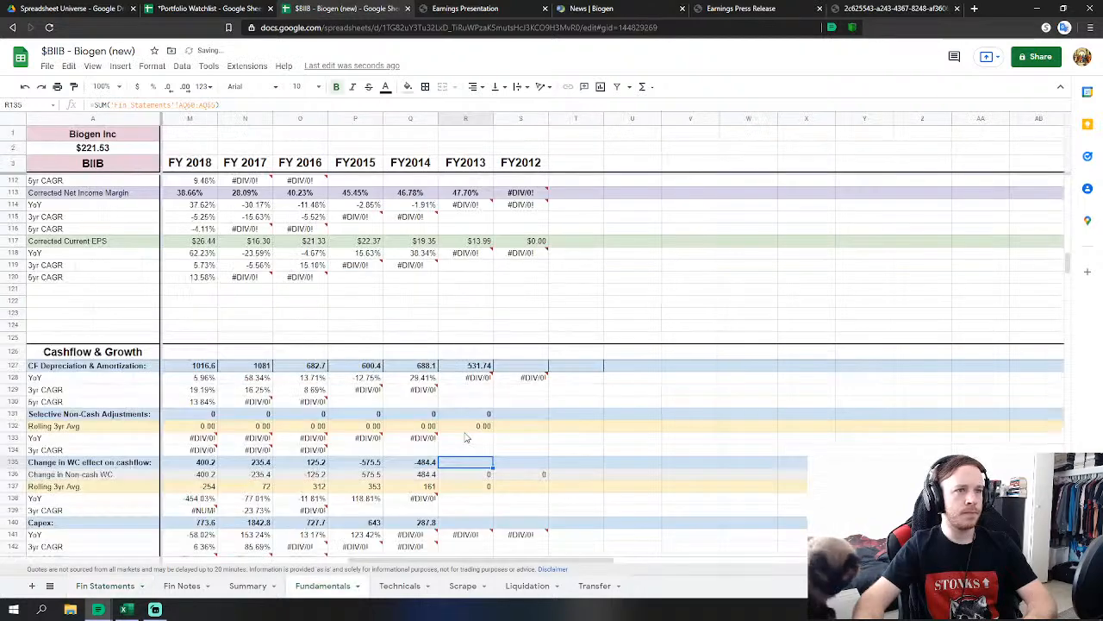
Link FY2013 Capex to 2013 purchases of property and equipment.
{"action": "scroll", "coordinate": [467, 476], "scroll_direction": "down", "scroll_amount": 2}
{"action": "left_click", "coordinate": [479, 426]}
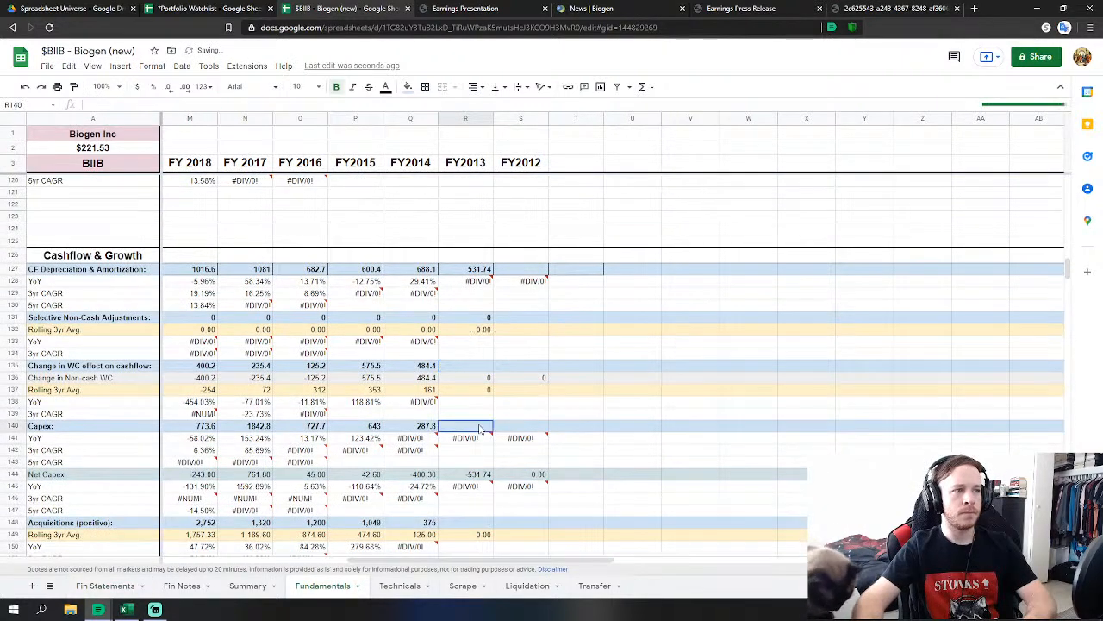
{"action": "type", "text": "="}
{"action": "left_click", "coordinate": [105, 585]}
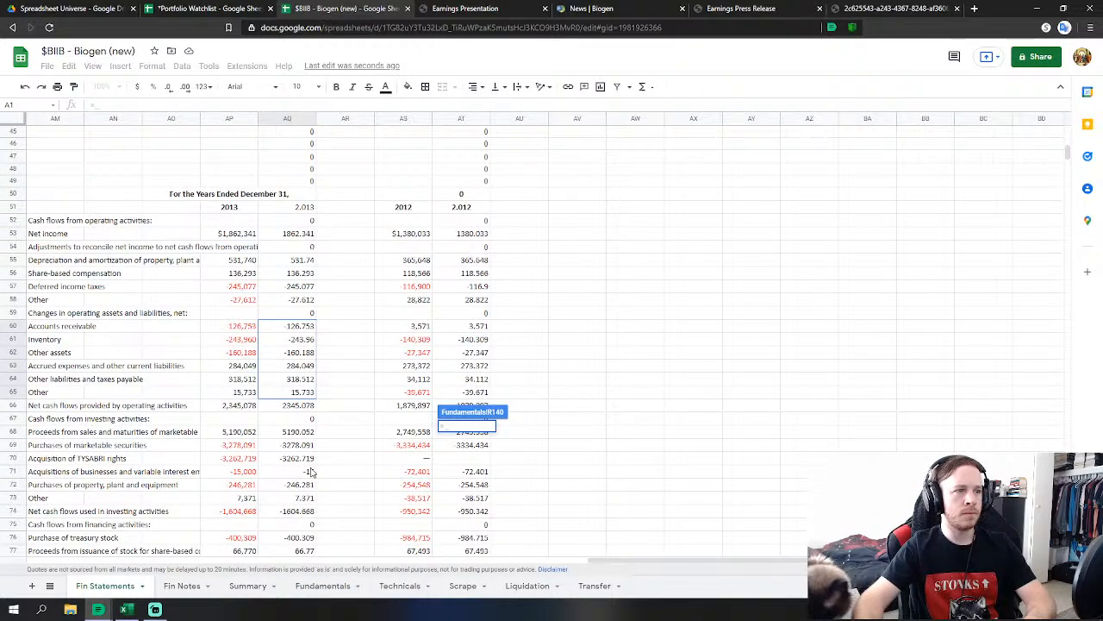
{"action": "left_click", "coordinate": [302, 487]}
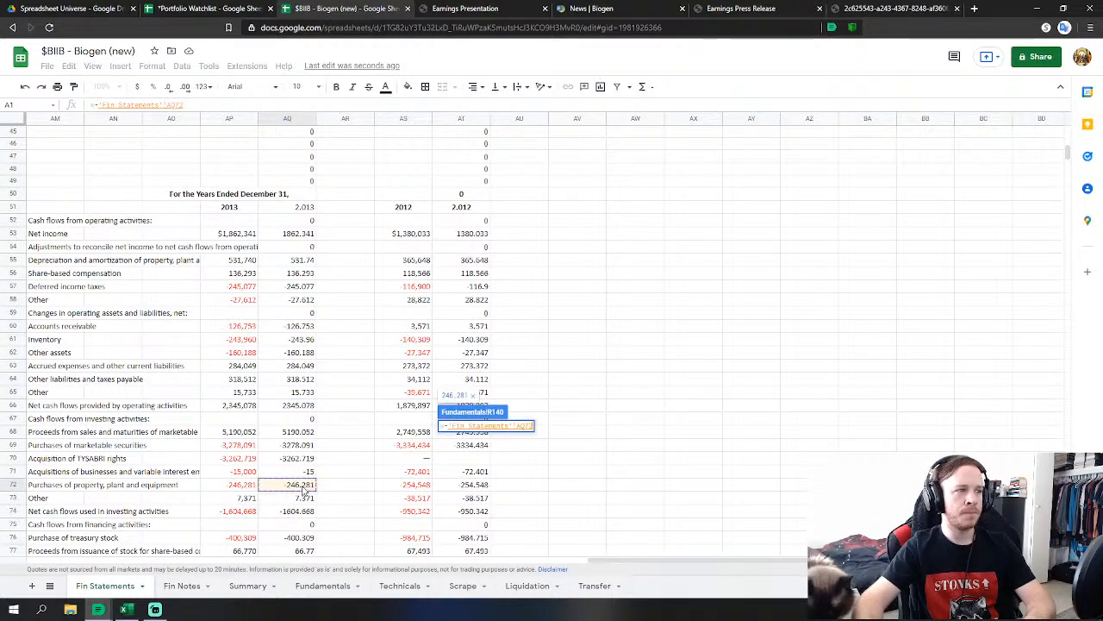
{"action": "key", "text": "Return"}
Set FY2013 acquisitions to TYSABRI rights acquisition minus business acquisitions.
{"action": "left_click", "coordinate": [480, 521]}
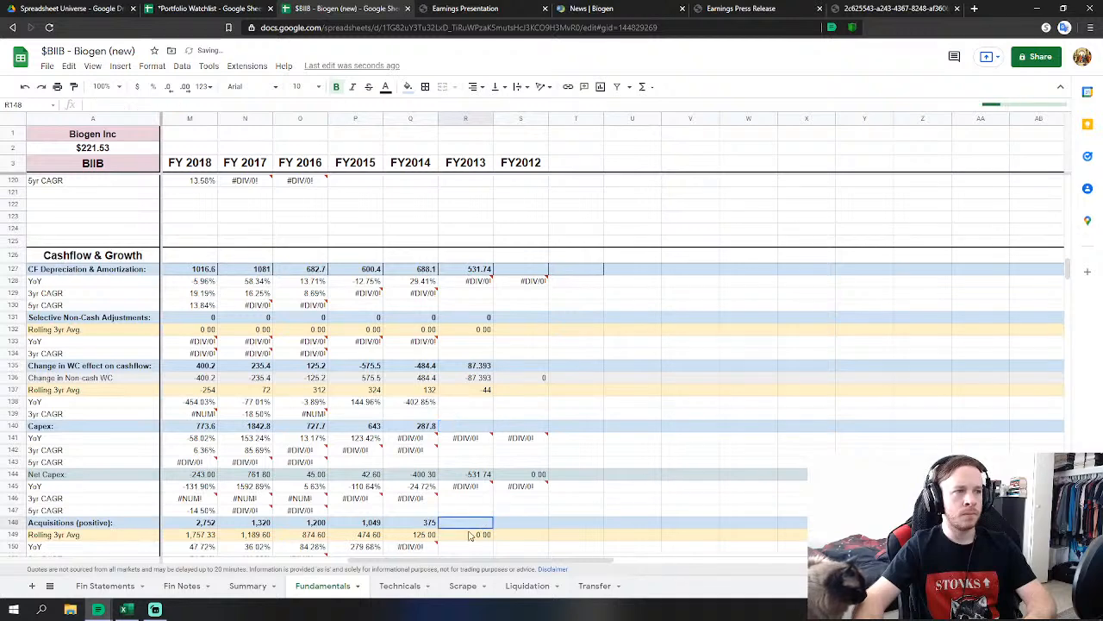
{"action": "type", "text": "="}
{"action": "left_click", "coordinate": [106, 586]}
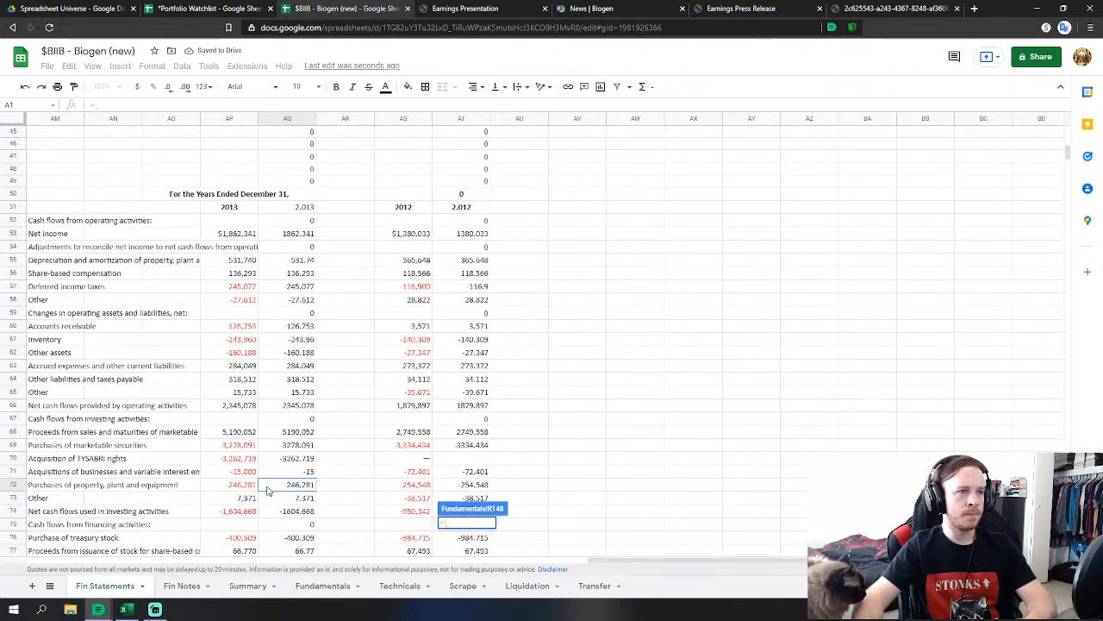
{"action": "left_click", "coordinate": [308, 459]}
{"action": "type", "text": "-"}
{"action": "left_click", "coordinate": [309, 473]}
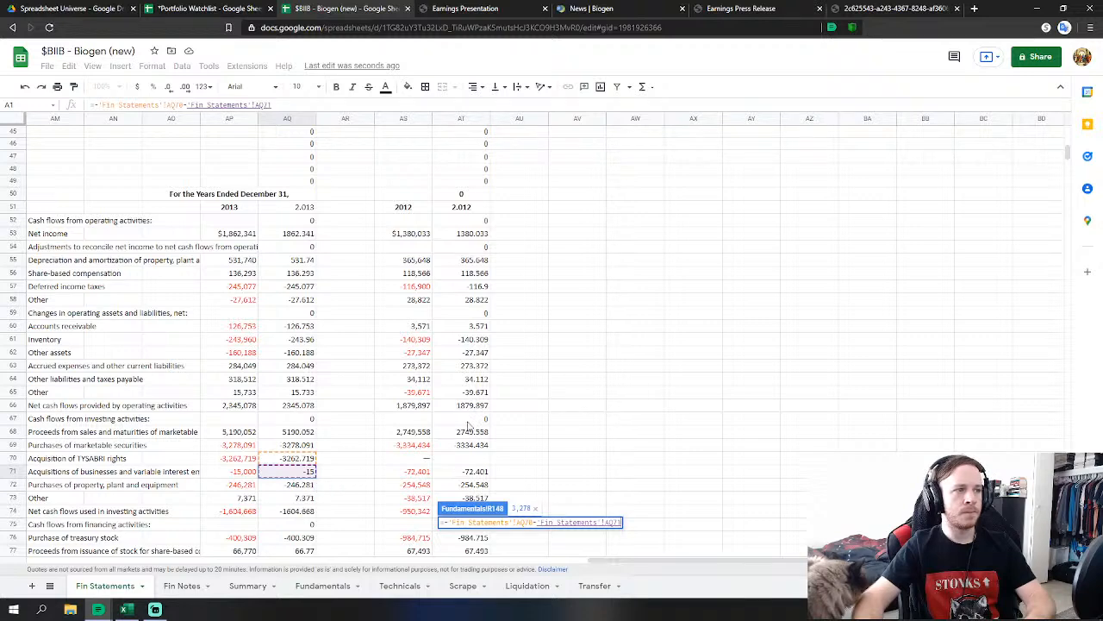
{"action": "key", "text": "Return"}
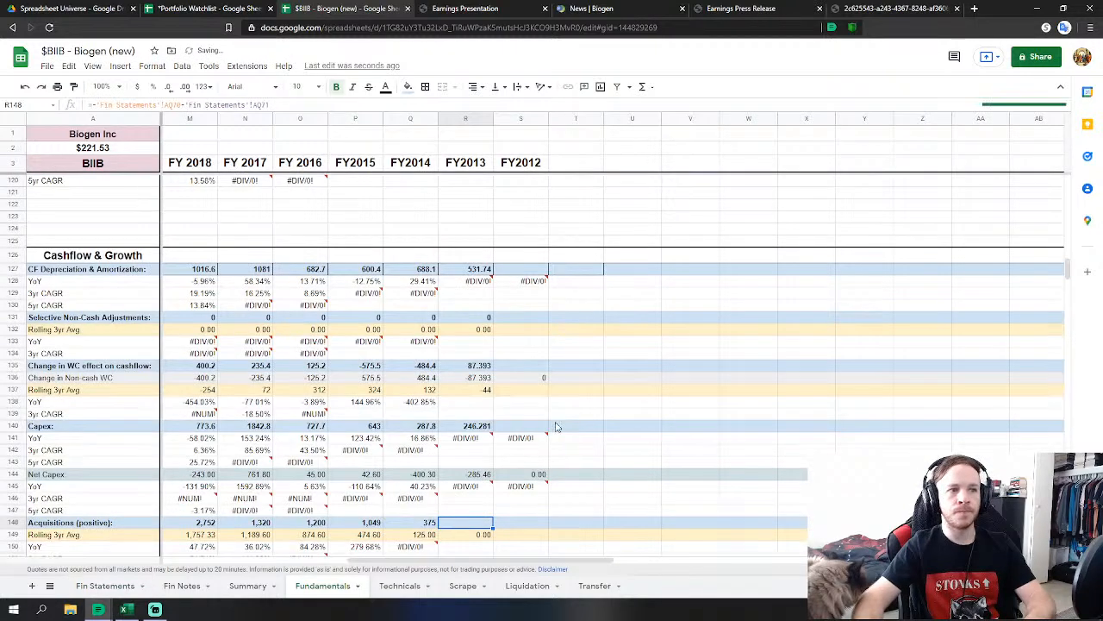
Set FY2013 net debt issuance to stock proceeds plus excess tax benefit plus borrowing repayments.
{"action": "scroll", "coordinate": [534, 420], "scroll_direction": "down", "scroll_amount": 5}
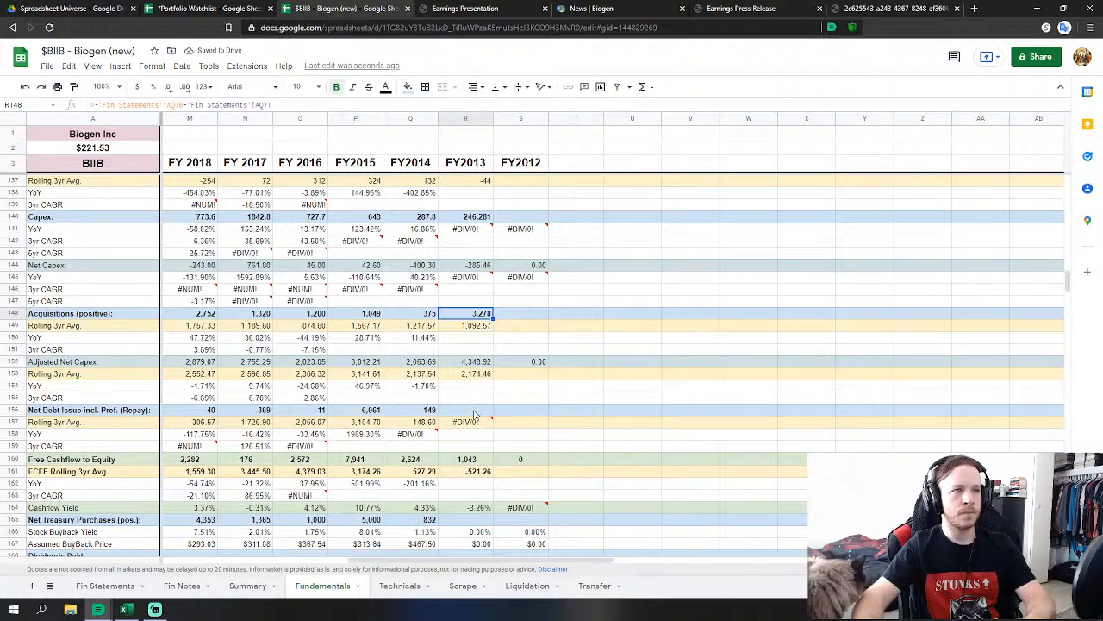
{"action": "left_click", "coordinate": [473, 414]}
{"action": "type", "text": "="}
{"action": "left_click", "coordinate": [102, 586]}
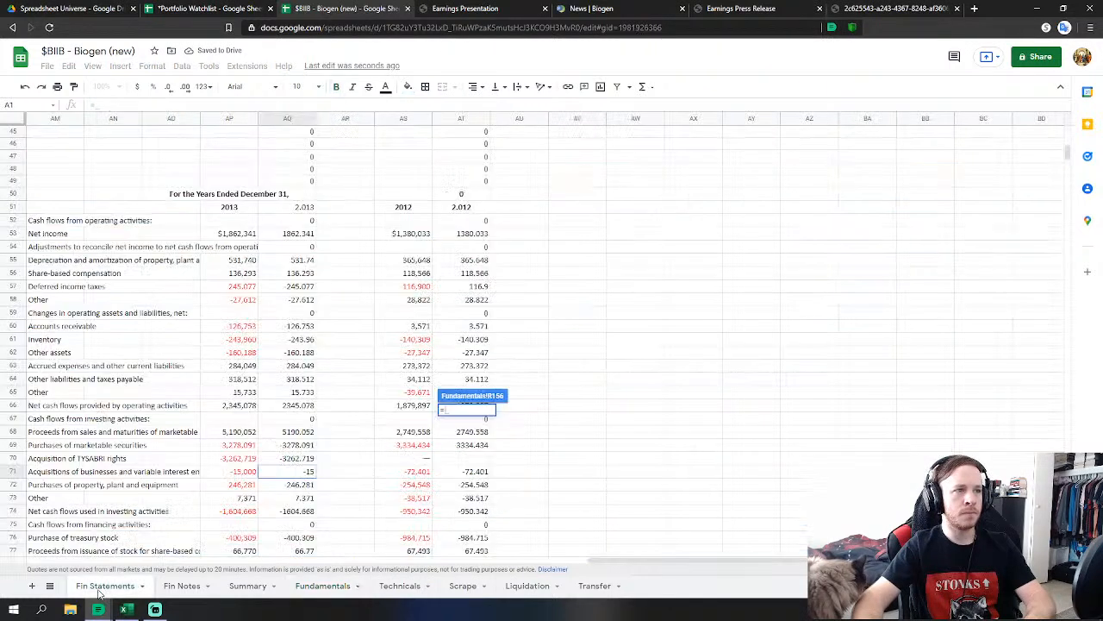
{"action": "scroll", "coordinate": [297, 468], "scroll_direction": "down", "scroll_amount": 2}
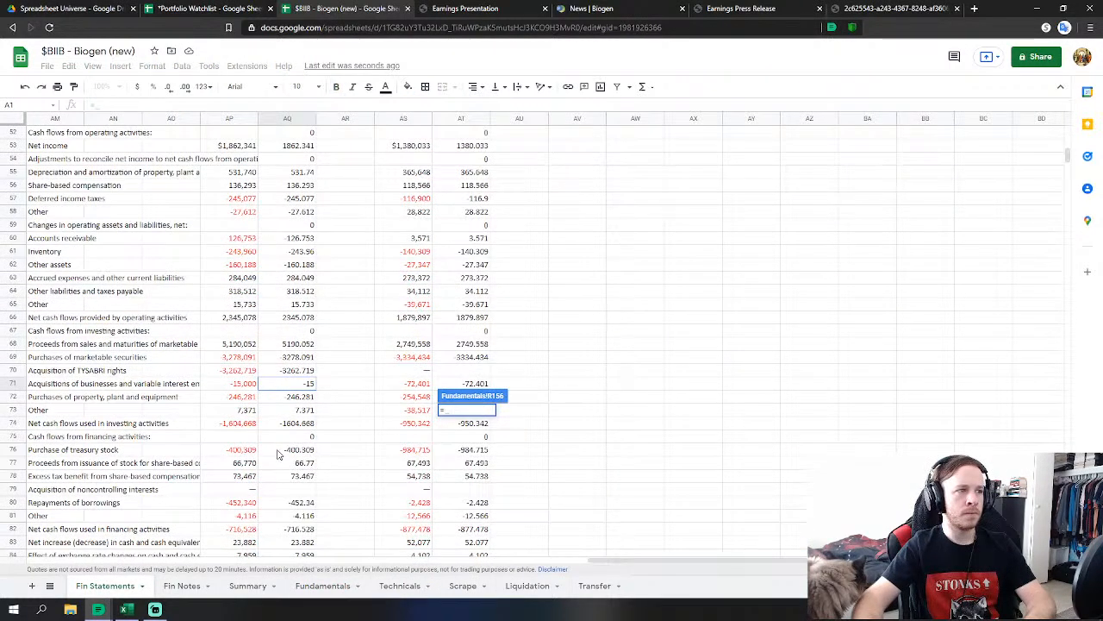
{"action": "left_click", "coordinate": [309, 464]}
{"action": "type", "text": "+"}
{"action": "left_click", "coordinate": [303, 476]}
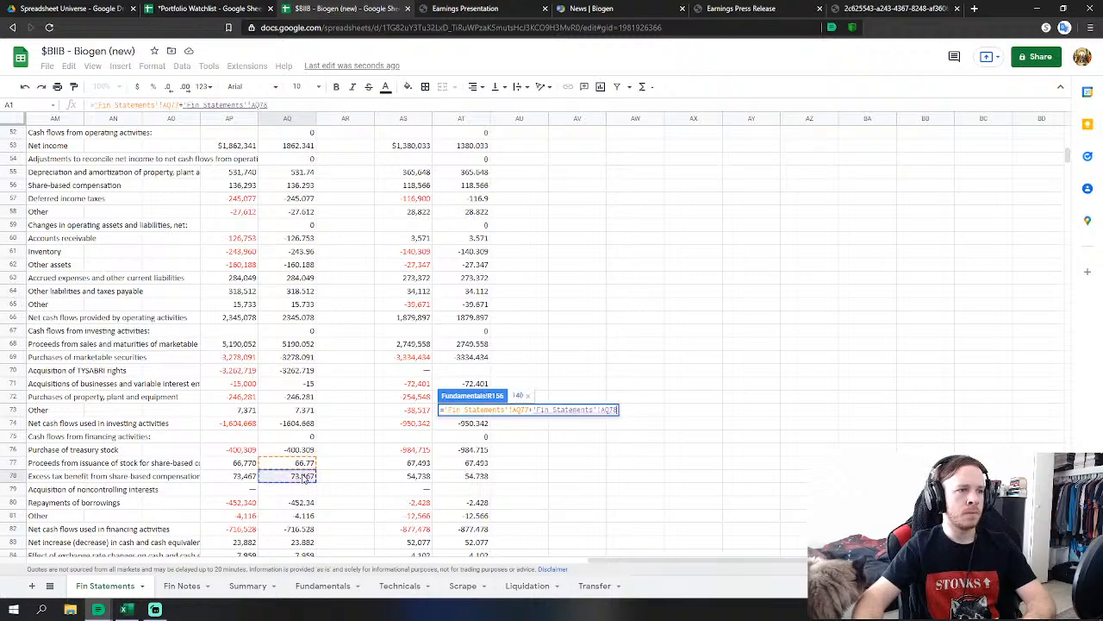
{"action": "type", "text": "+"}
{"action": "left_click", "coordinate": [303, 502]}
{"action": "scroll", "coordinate": [414, 482], "scroll_direction": "down", "scroll_amount": 2}
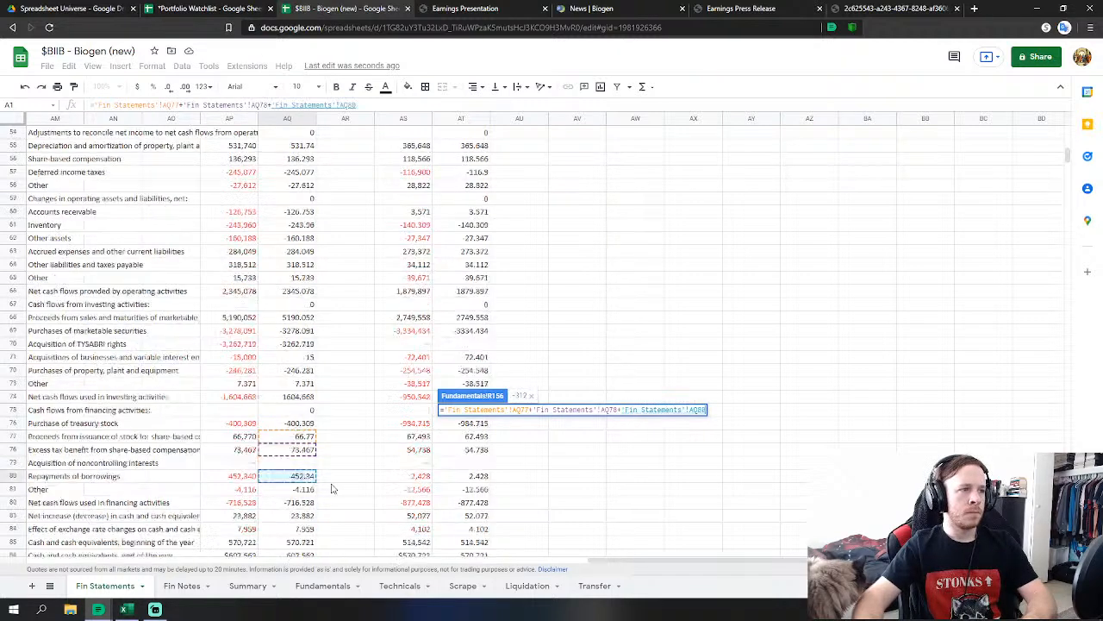
{"action": "key", "text": "Return"}
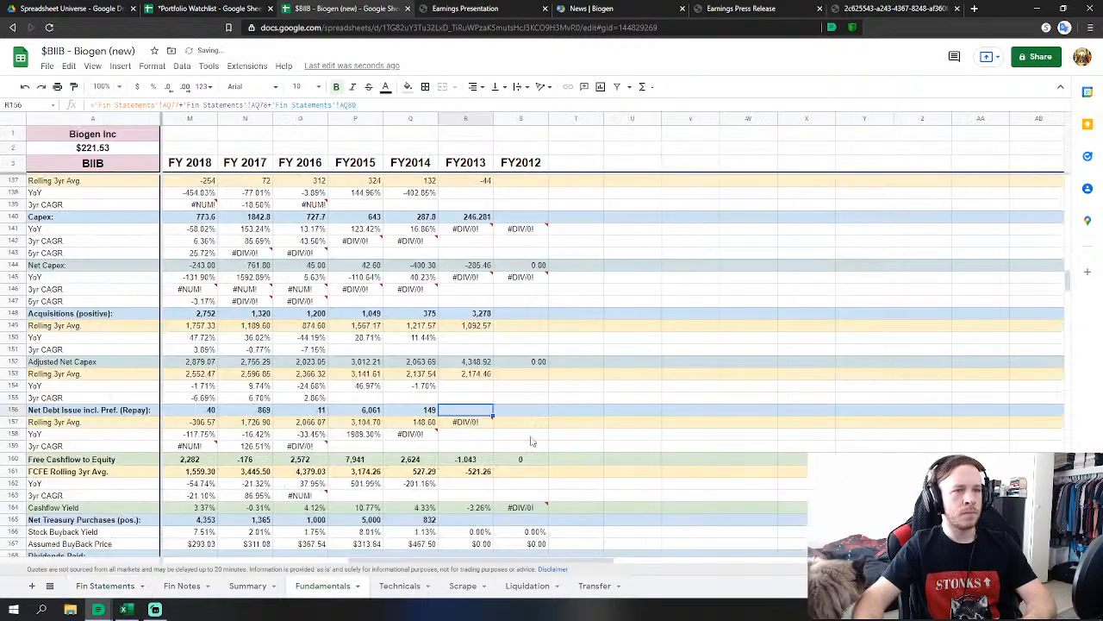
Link FY2013 net treasury purchases to 2013 treasury stock purchases and stock issuance proceeds.
{"action": "left_click", "coordinate": [465, 522]}
{"action": "scroll", "coordinate": [465, 521], "scroll_direction": "down", "scroll_amount": 2}
{"action": "type", "text": "="}
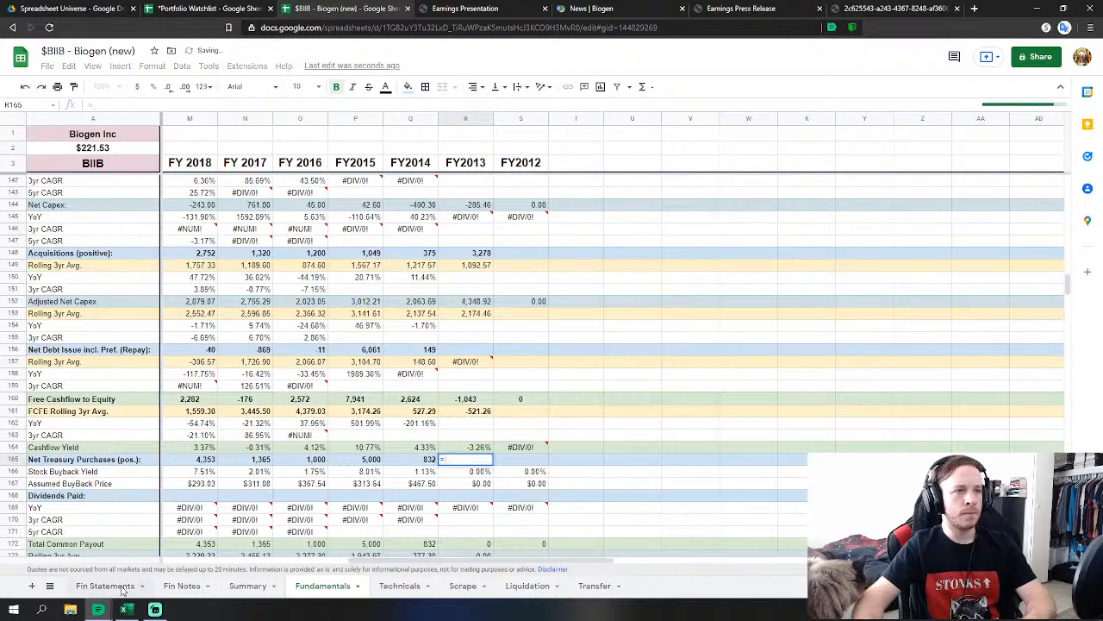
{"action": "left_click", "coordinate": [105, 585]}
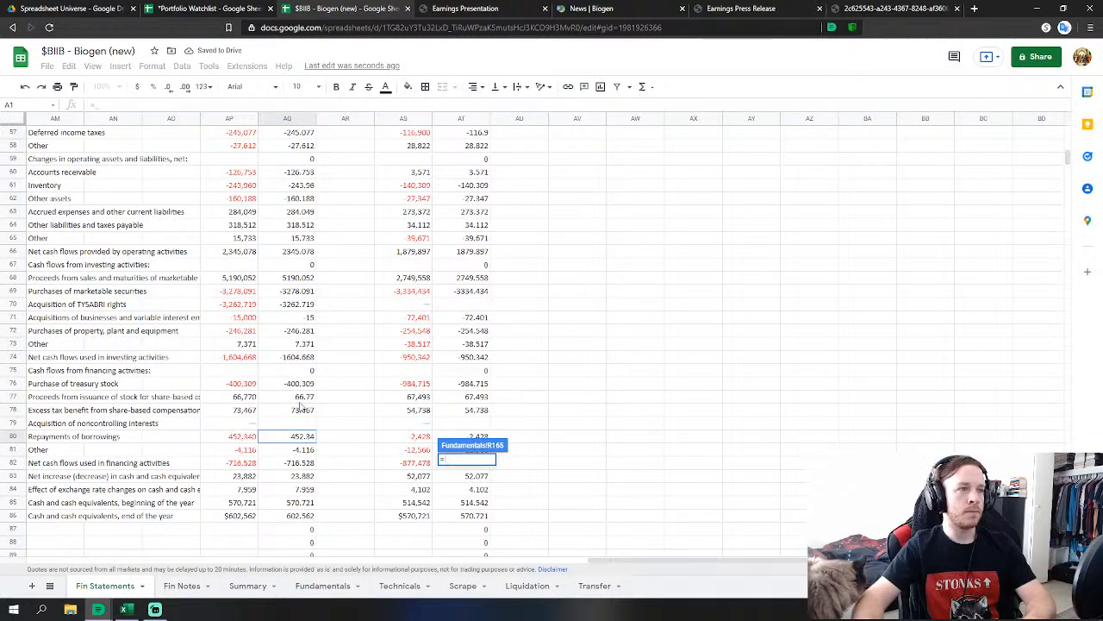
{"action": "left_click", "coordinate": [297, 384]}
{"action": "left_click", "coordinate": [302, 396]}
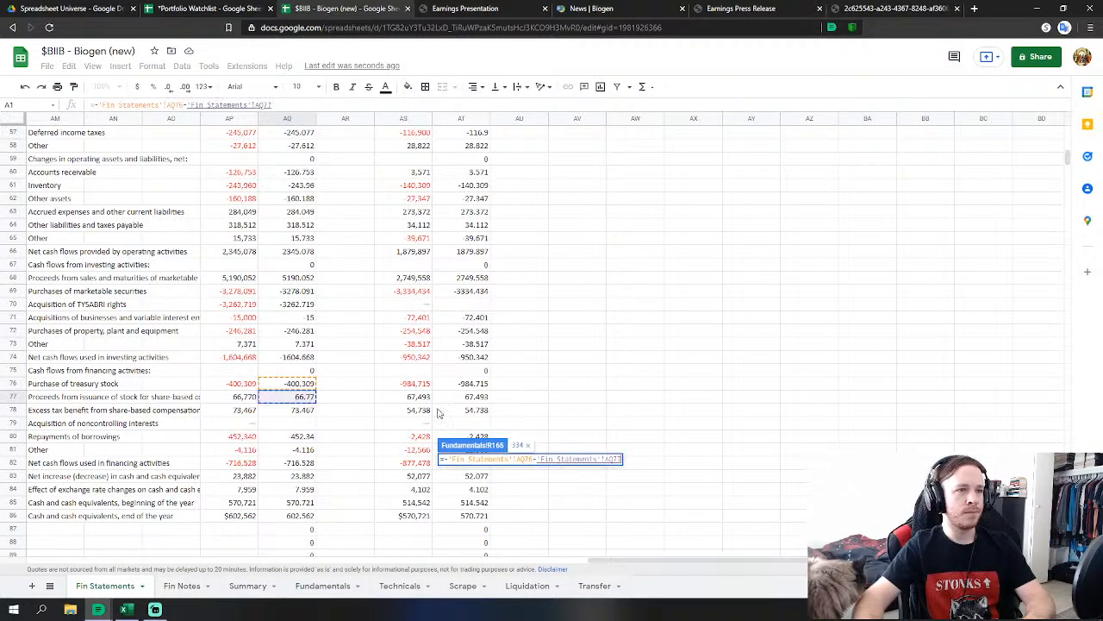
{"action": "key", "text": "Return"}
{"action": "scroll", "coordinate": [517, 421], "scroll_direction": "down", "scroll_amount": 20}
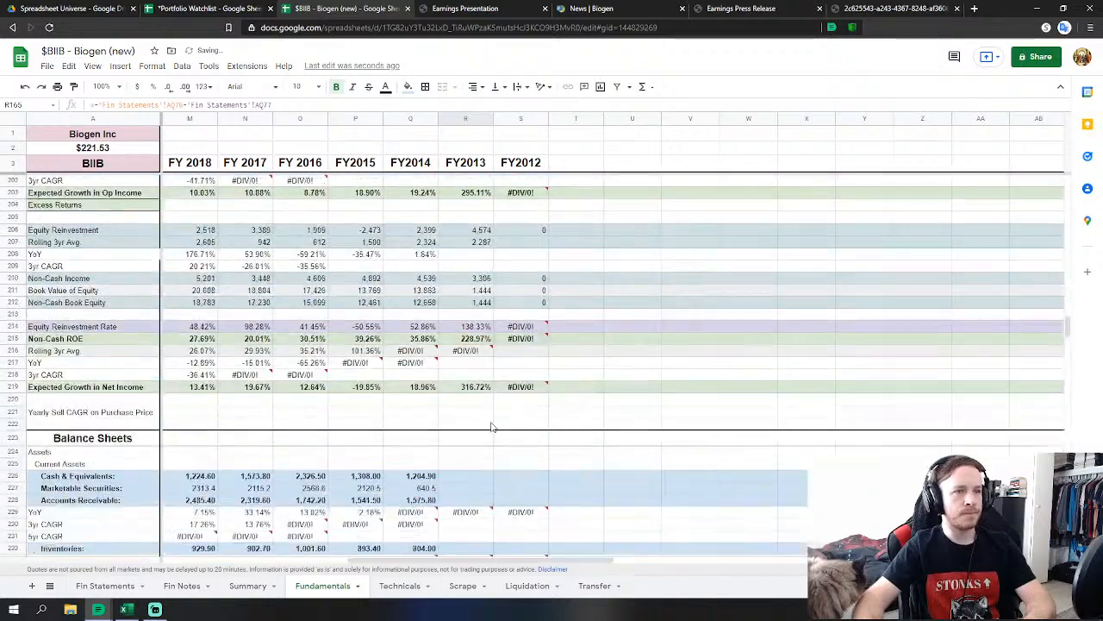
Link FY2013 Cash & Equivalents and Marketable Securities to their 2013 Fin Statements figures.
{"action": "scroll", "coordinate": [491, 427], "scroll_direction": "down", "scroll_amount": 3}
{"action": "left_click", "coordinate": [483, 416]}
{"action": "type", "text": "="}
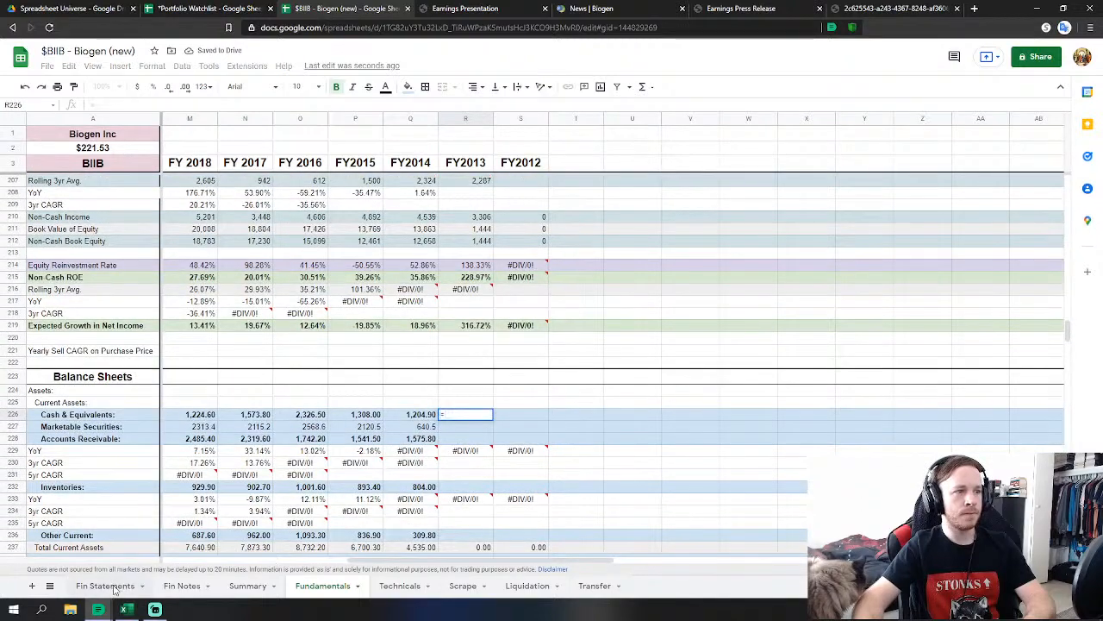
{"action": "left_click", "coordinate": [110, 589]}
{"action": "scroll", "coordinate": [345, 479], "scroll_direction": "down", "scroll_amount": 12}
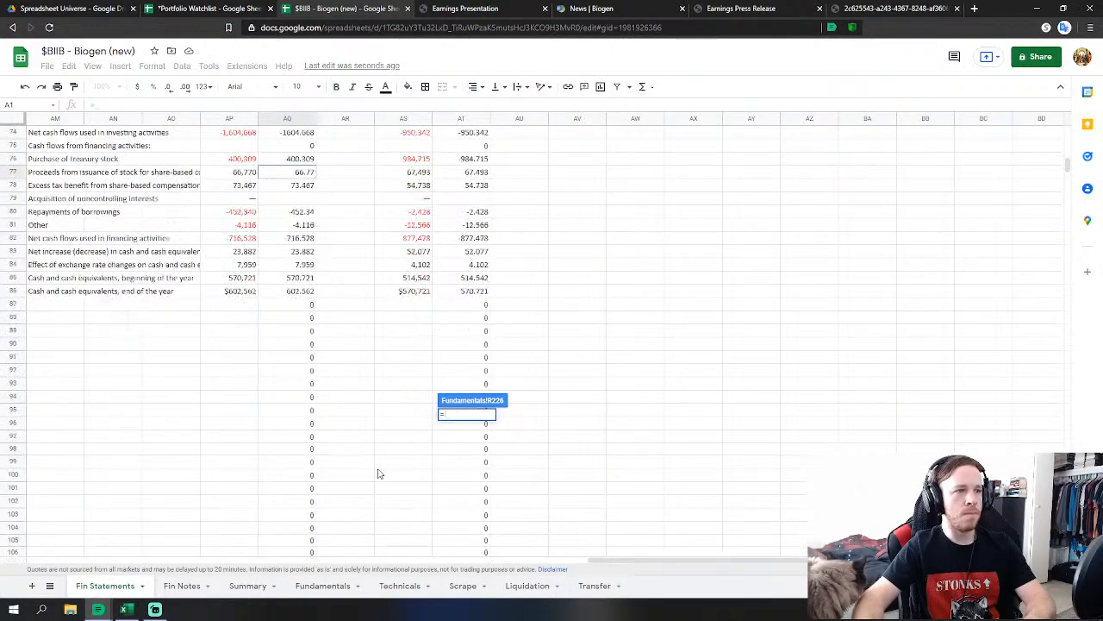
{"action": "left_click", "coordinate": [310, 503]}
{"action": "scroll", "coordinate": [312, 505], "scroll_direction": "down", "scroll_amount": 2}
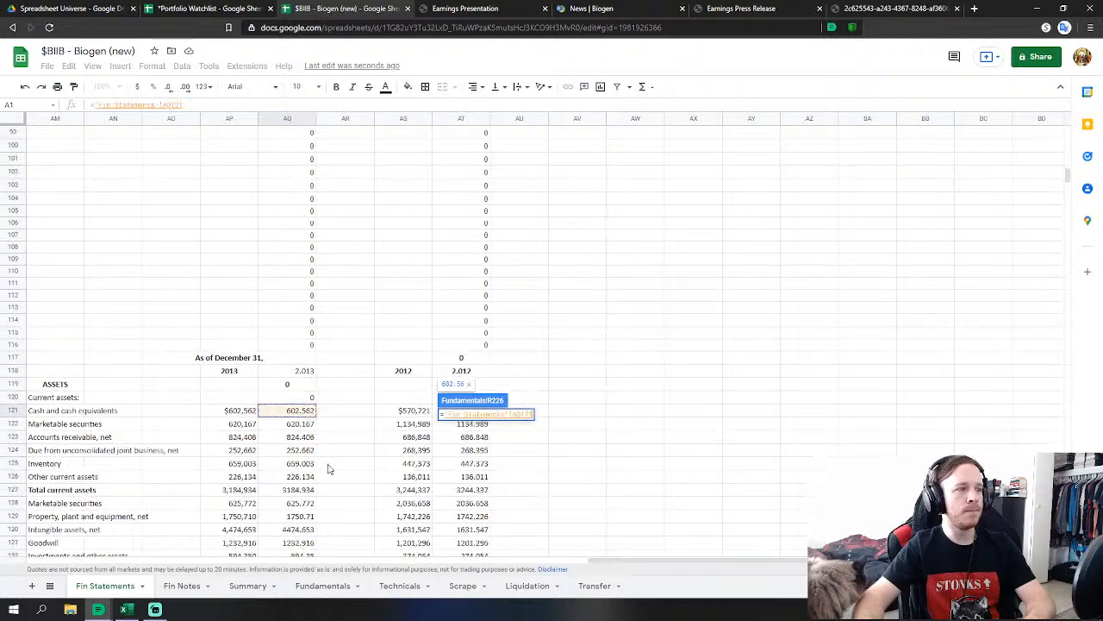
{"action": "key", "text": "Return"}
{"action": "left_click", "coordinate": [473, 428]}
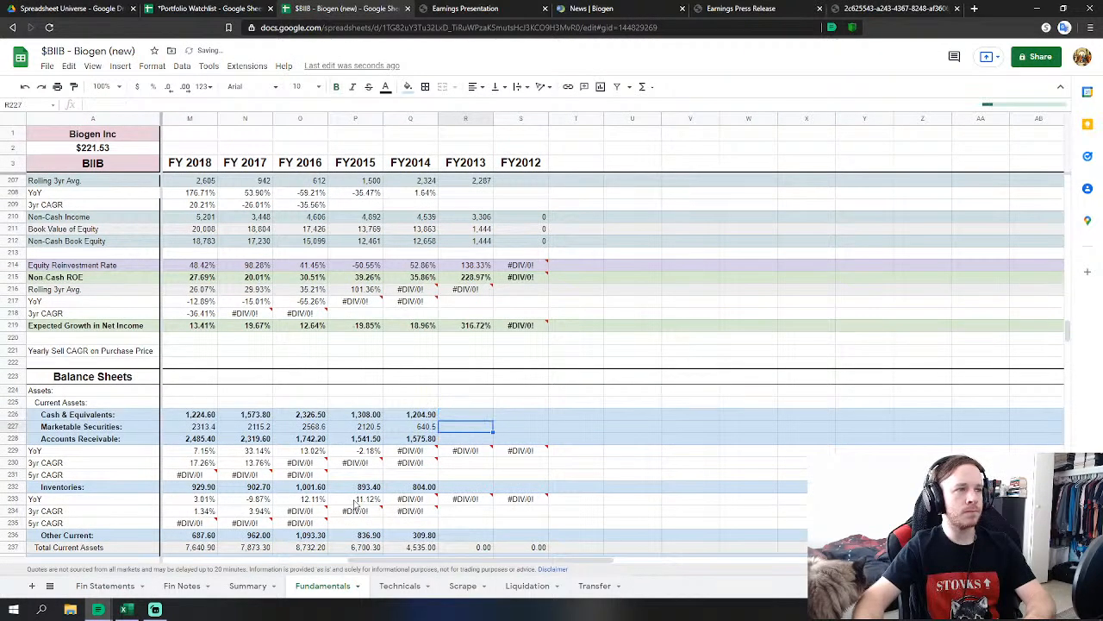
{"action": "type", "text": "="}
{"action": "left_click", "coordinate": [104, 585]}
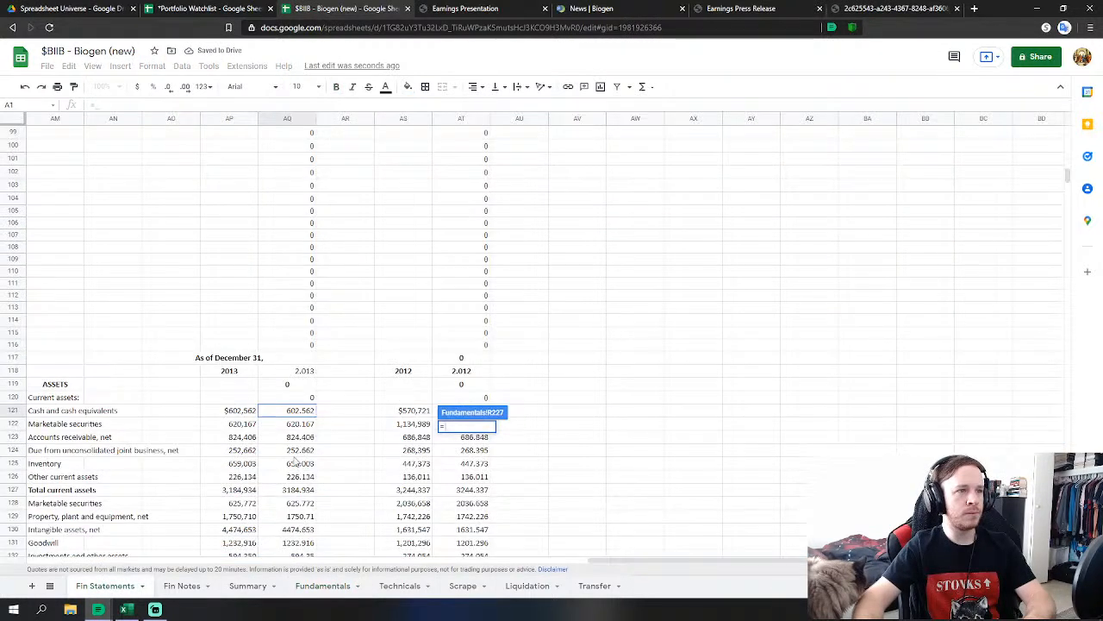
{"action": "left_click", "coordinate": [311, 424]}
{"action": "key", "text": "Return"}
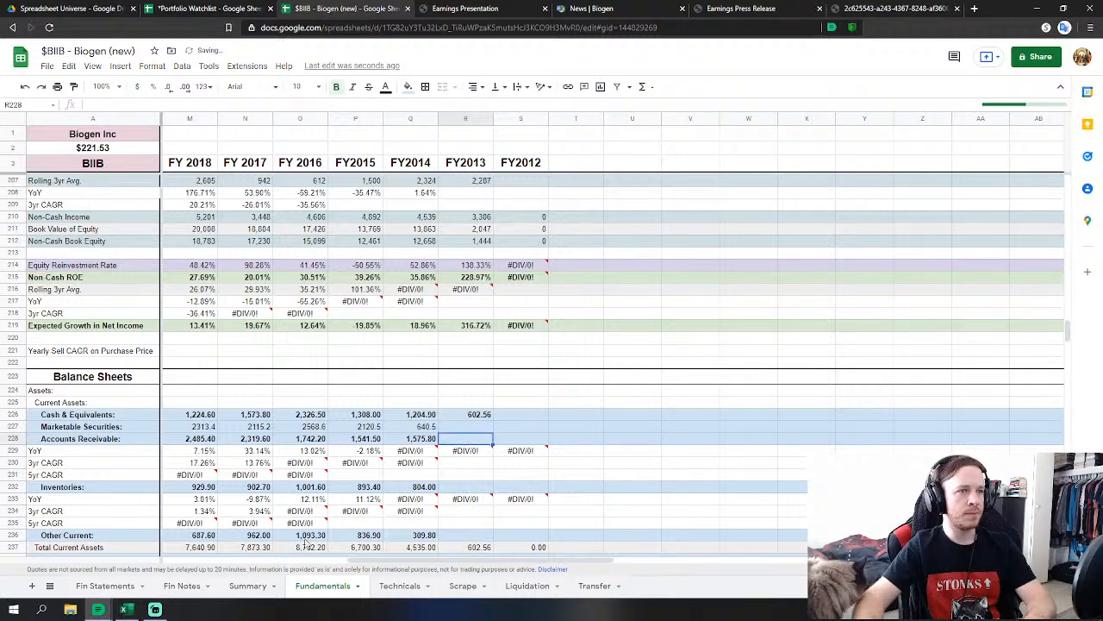
Set FY2013 receivables to 2013 accounts receivable plus the joint business receivable.
{"action": "type", "text": "="}
{"action": "left_click", "coordinate": [104, 586]}
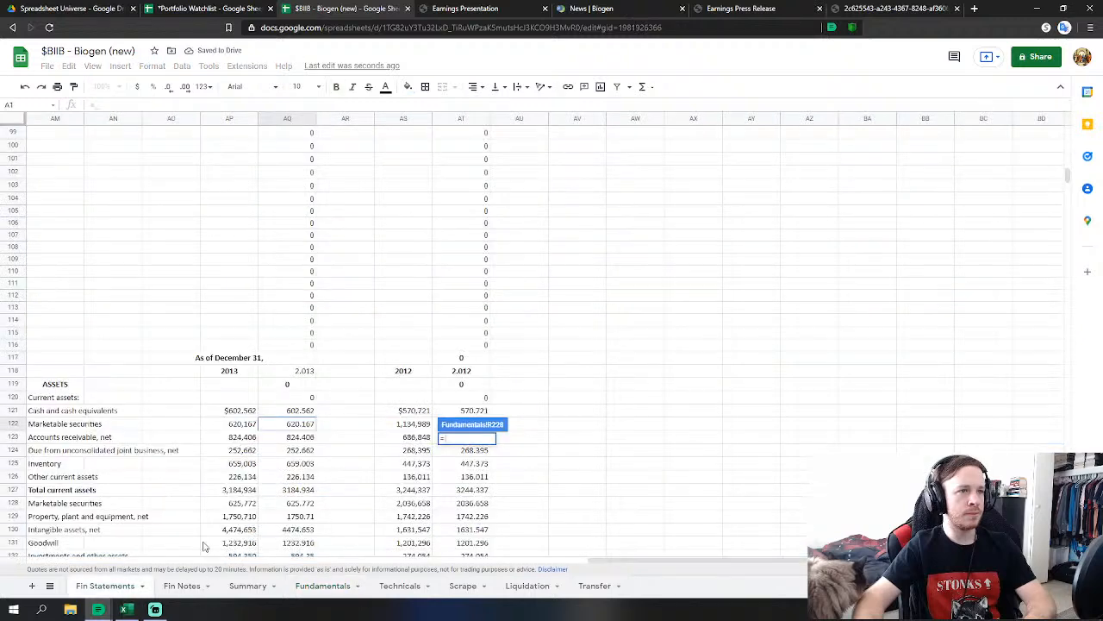
{"action": "left_click", "coordinate": [300, 437]}
{"action": "key", "text": "Return"}
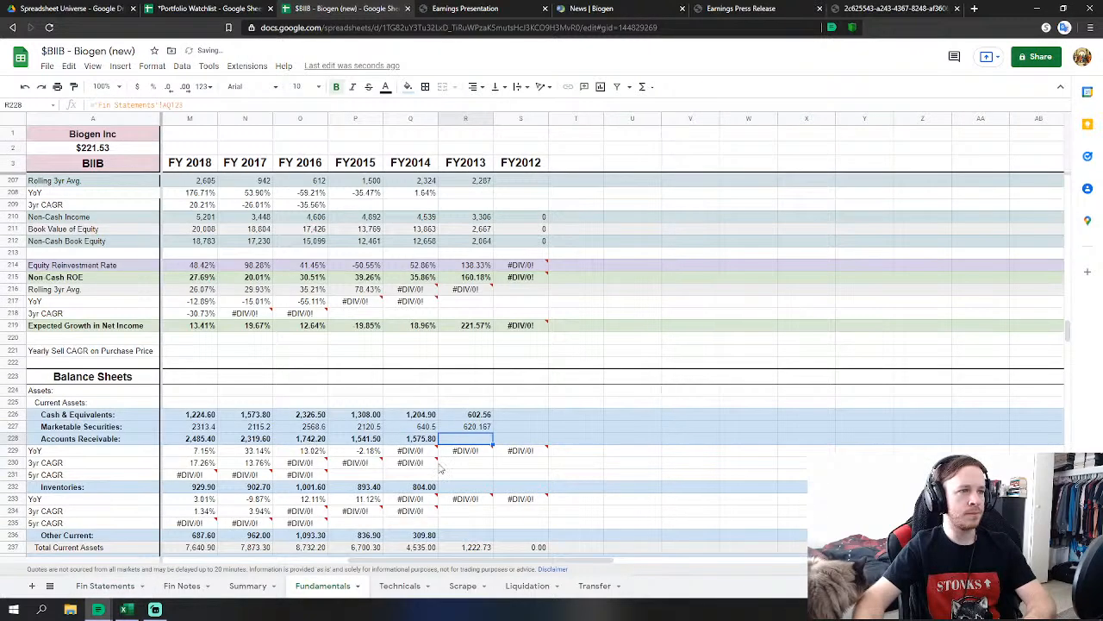
{"action": "left_click", "coordinate": [463, 488]}
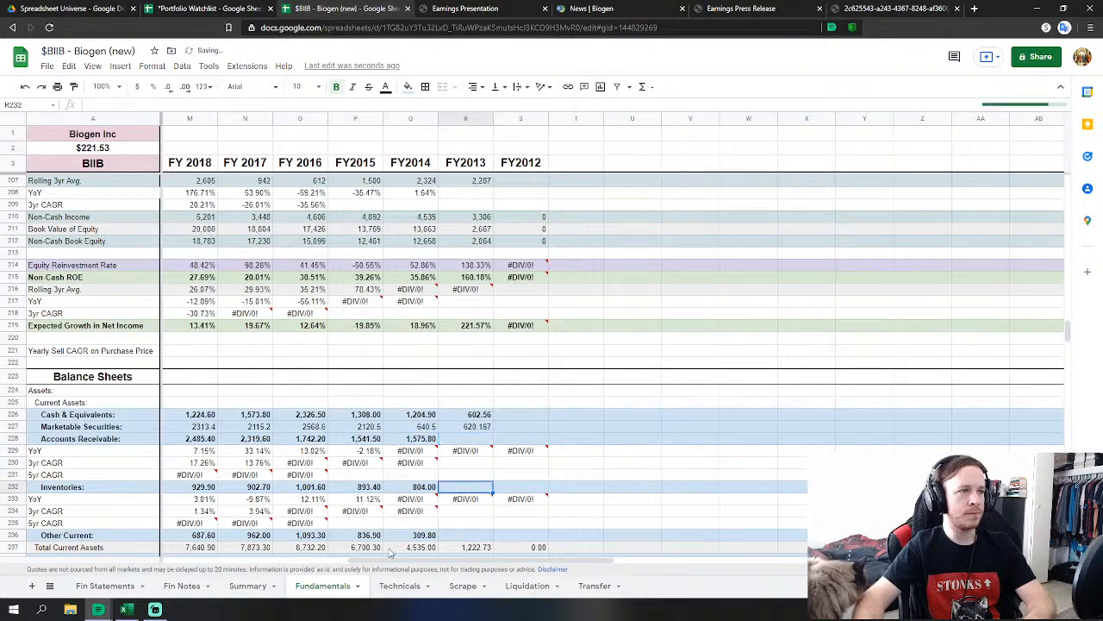
{"action": "left_click", "coordinate": [485, 440]}
{"action": "key", "text": "Return"}
{"action": "type", "text": "+"}
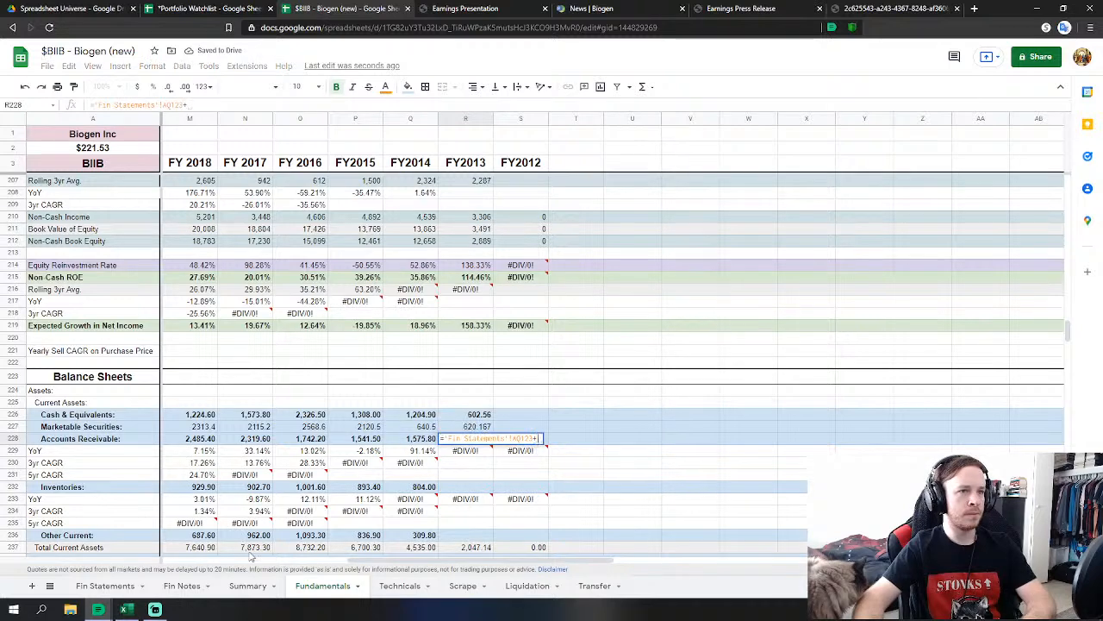
{"action": "left_click", "coordinate": [105, 585]}
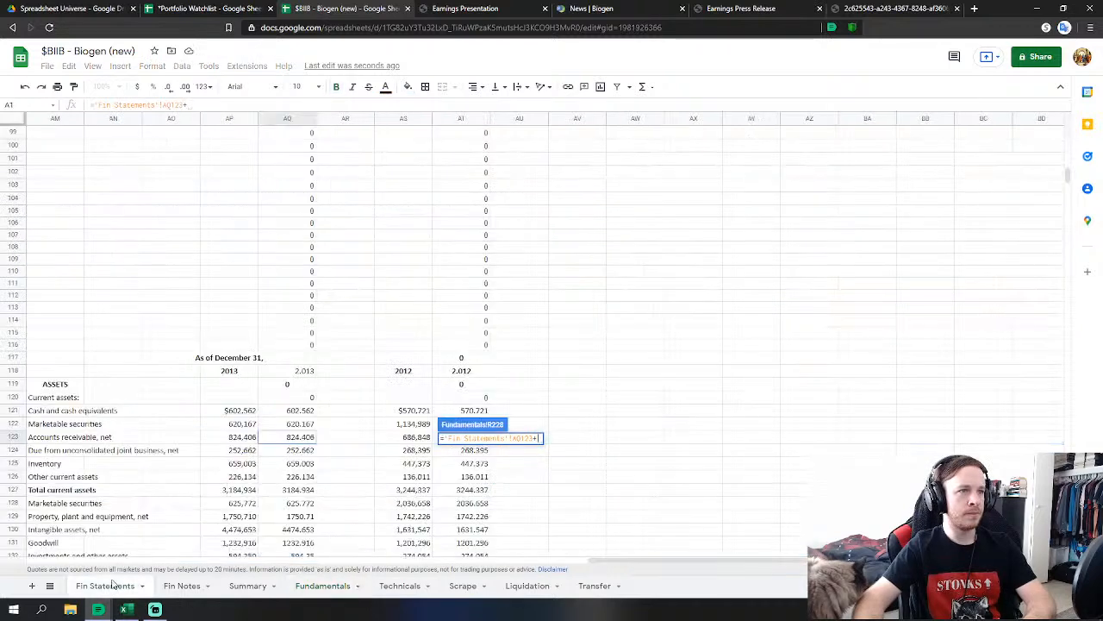
{"action": "left_click", "coordinate": [293, 452]}
{"action": "key", "text": "Return"}
Link FY2013 Inventories and Other Current assets to their 2013 Fin Statements figures.
{"action": "left_click", "coordinate": [464, 487]}
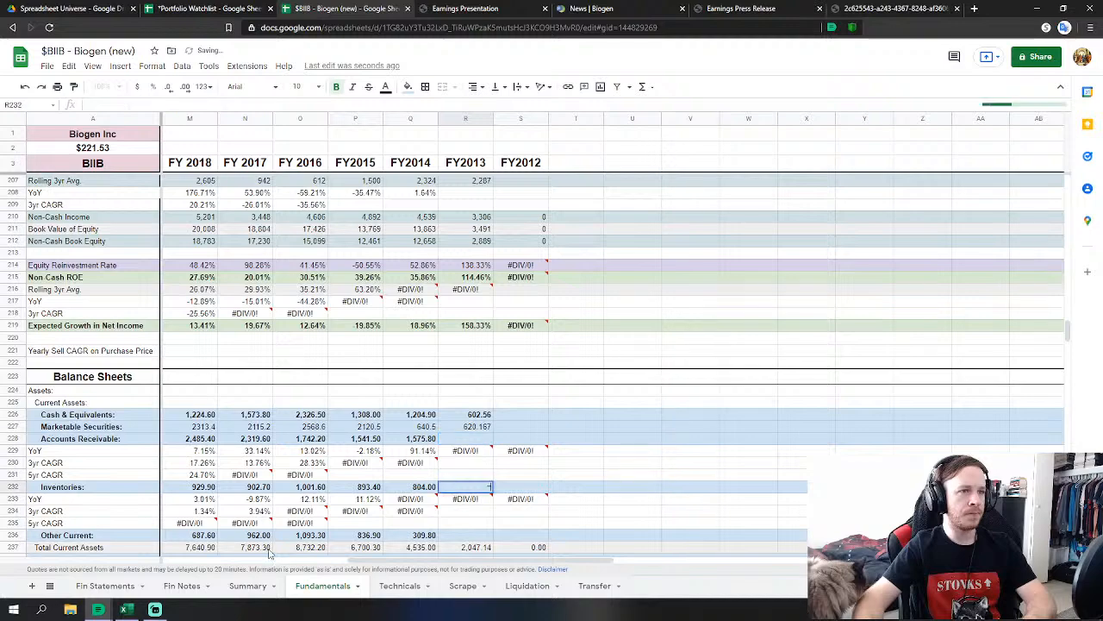
{"action": "type", "text": "="}
{"action": "left_click", "coordinate": [105, 585]}
{"action": "left_click", "coordinate": [293, 464]}
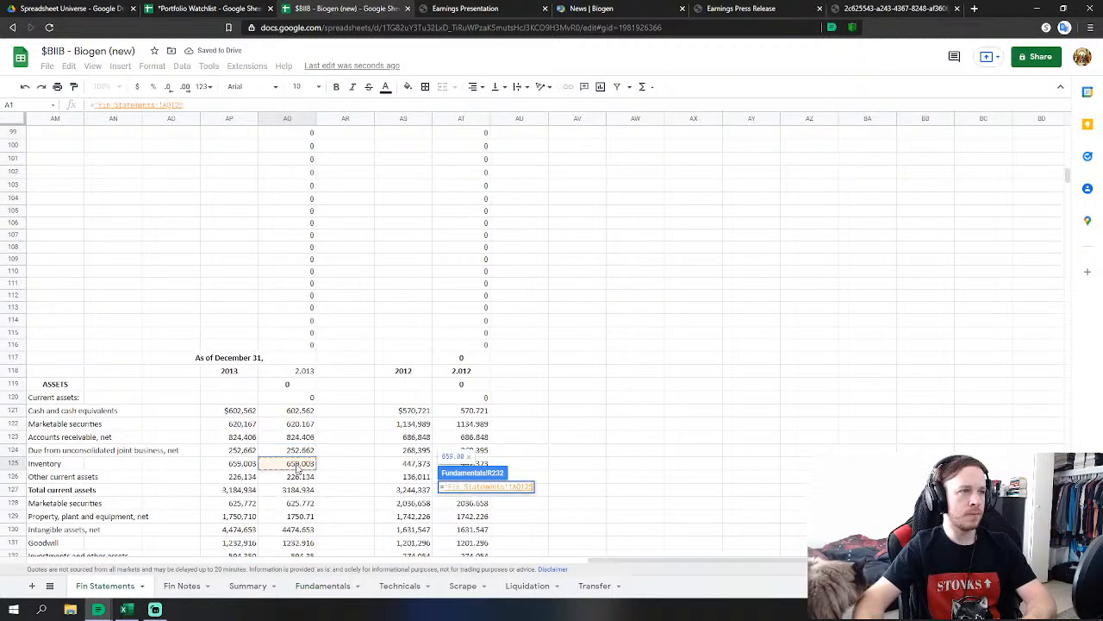
{"action": "key", "text": "Return"}
{"action": "left_click", "coordinate": [468, 536]}
{"action": "type", "text": "="}
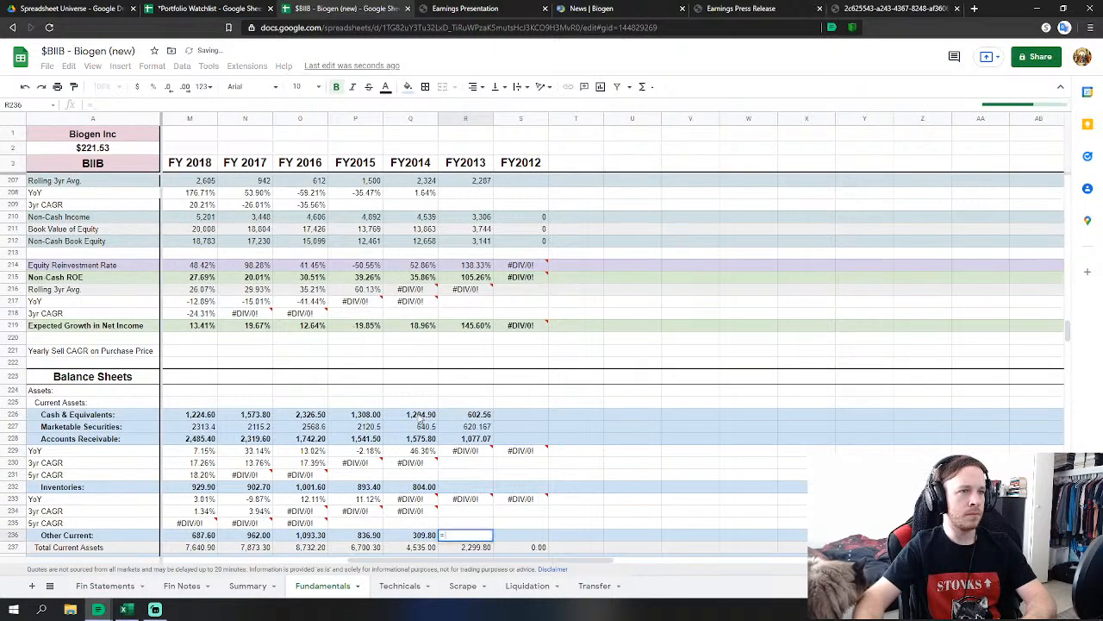
{"action": "scroll", "coordinate": [468, 536], "scroll_direction": "down", "scroll_amount": 3}
{"action": "left_click", "coordinate": [104, 587]}
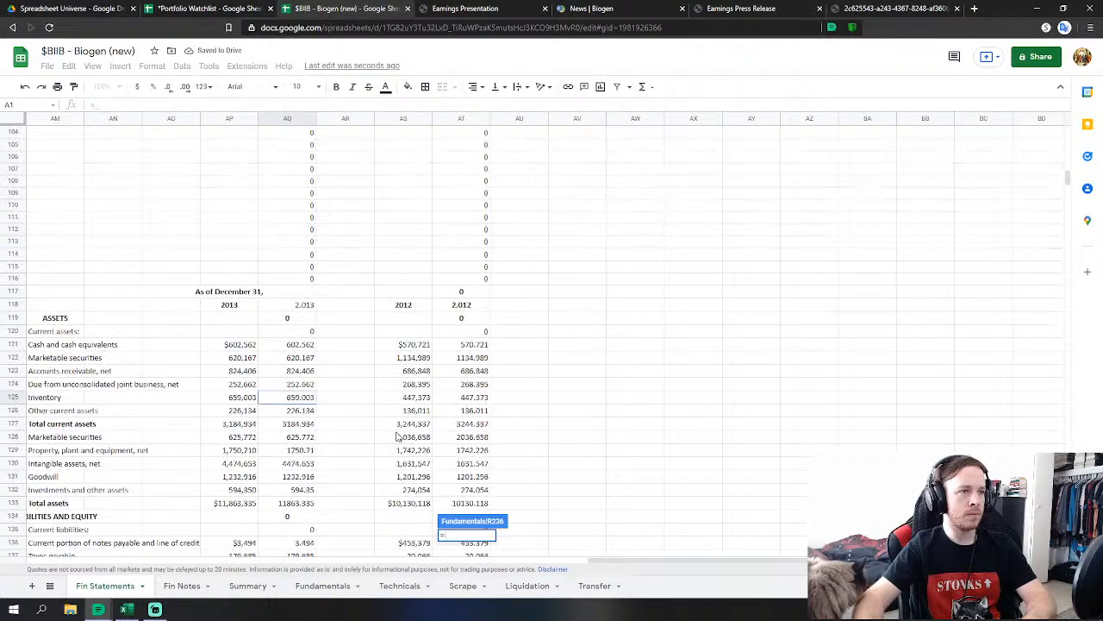
{"action": "left_click", "coordinate": [297, 414]}
{"action": "key", "text": "Return"}
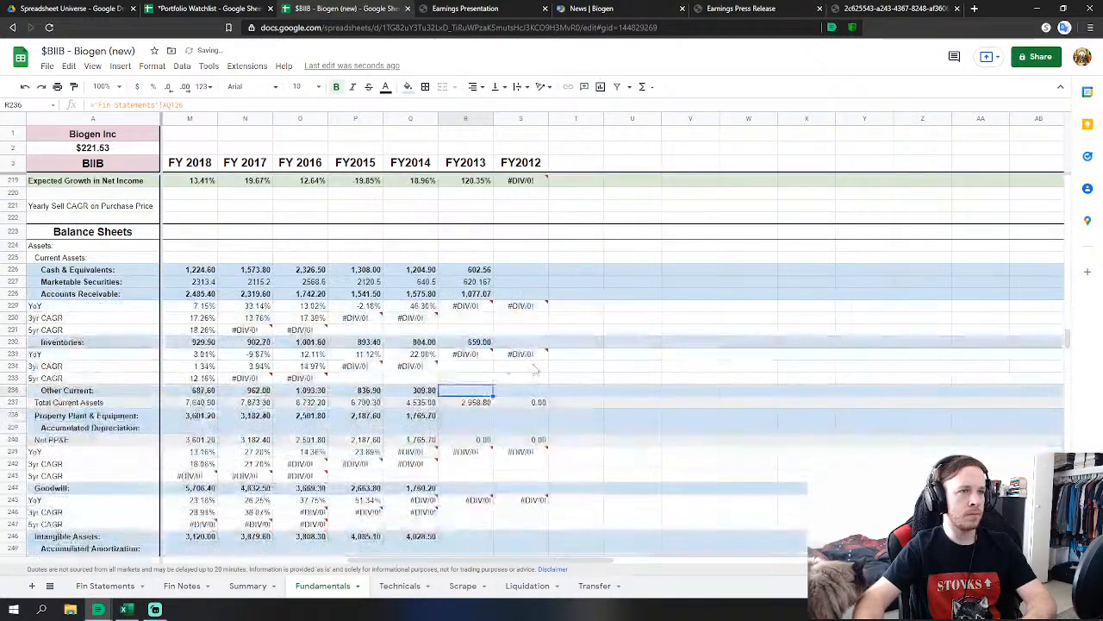
Link FY2013 PP&E, Goodwill and Intangible Assets to their 2013 balance-sheet values.
{"action": "left_click", "coordinate": [461, 420]}
{"action": "type", "text": "="}
{"action": "left_click", "coordinate": [103, 586]}
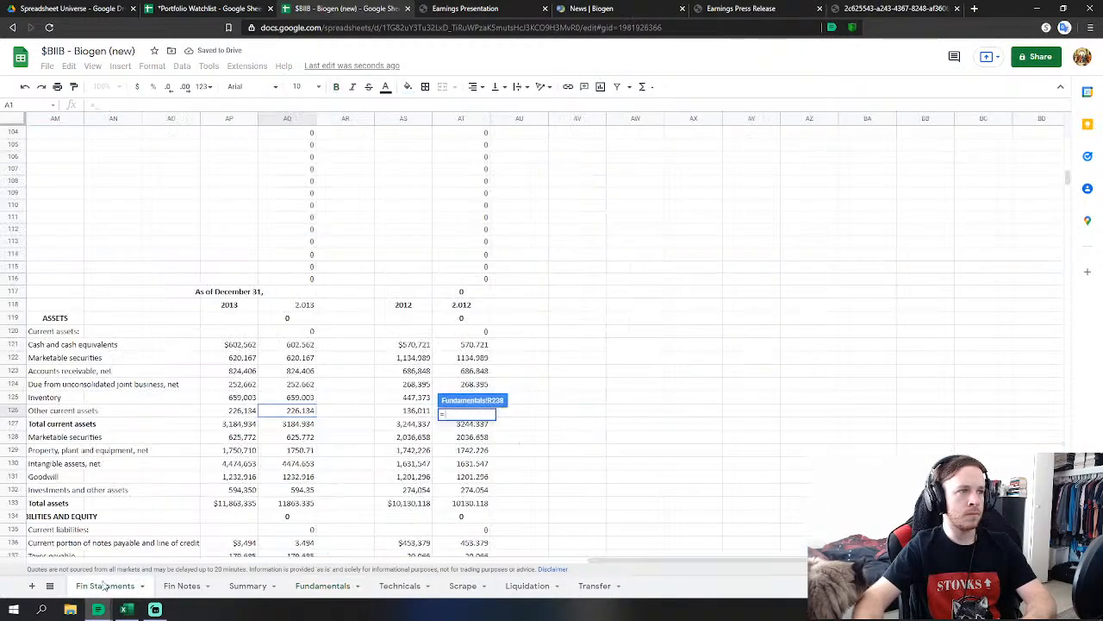
{"action": "left_click", "coordinate": [300, 450]}
{"action": "key", "text": "Return"}
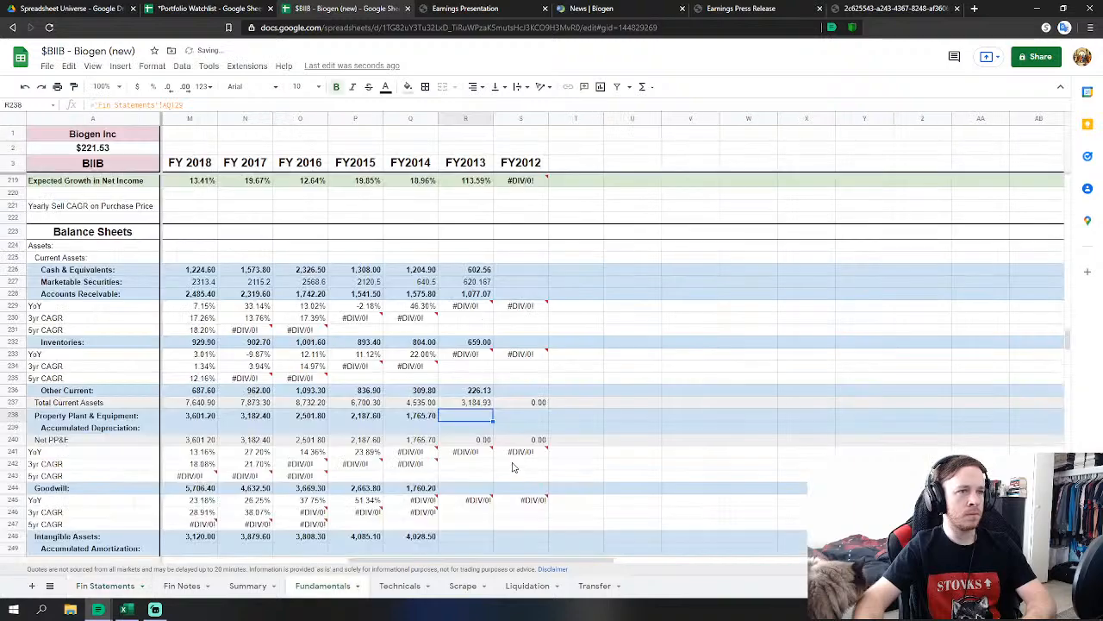
{"action": "left_click", "coordinate": [465, 488]}
{"action": "type", "text": "="}
{"action": "left_click", "coordinate": [103, 586]}
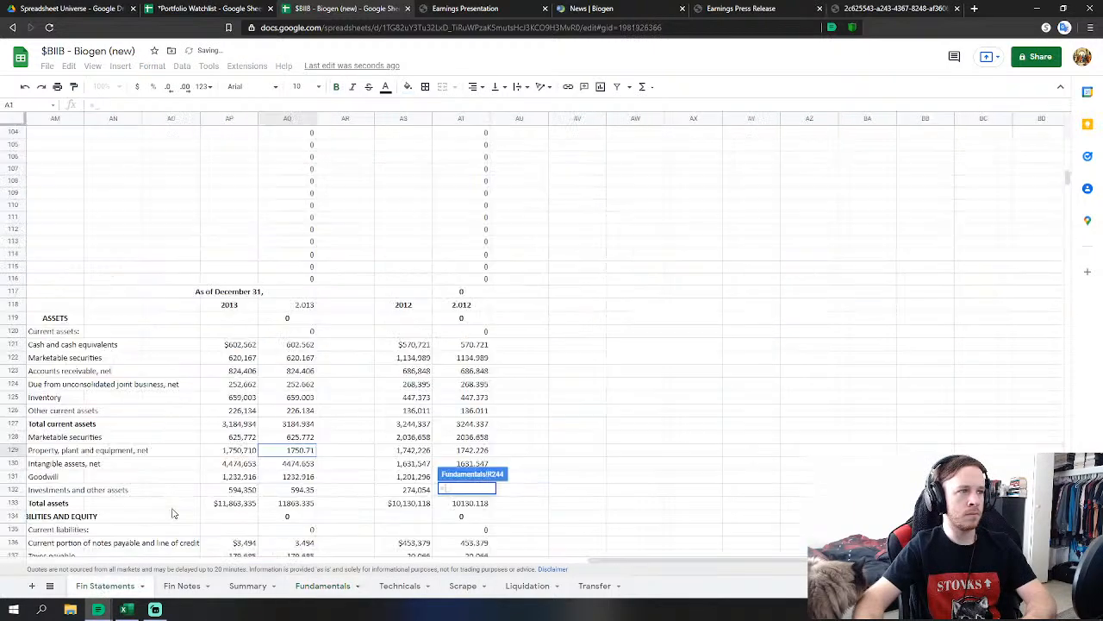
{"action": "left_click", "coordinate": [294, 477]}
{"action": "key", "text": "Return"}
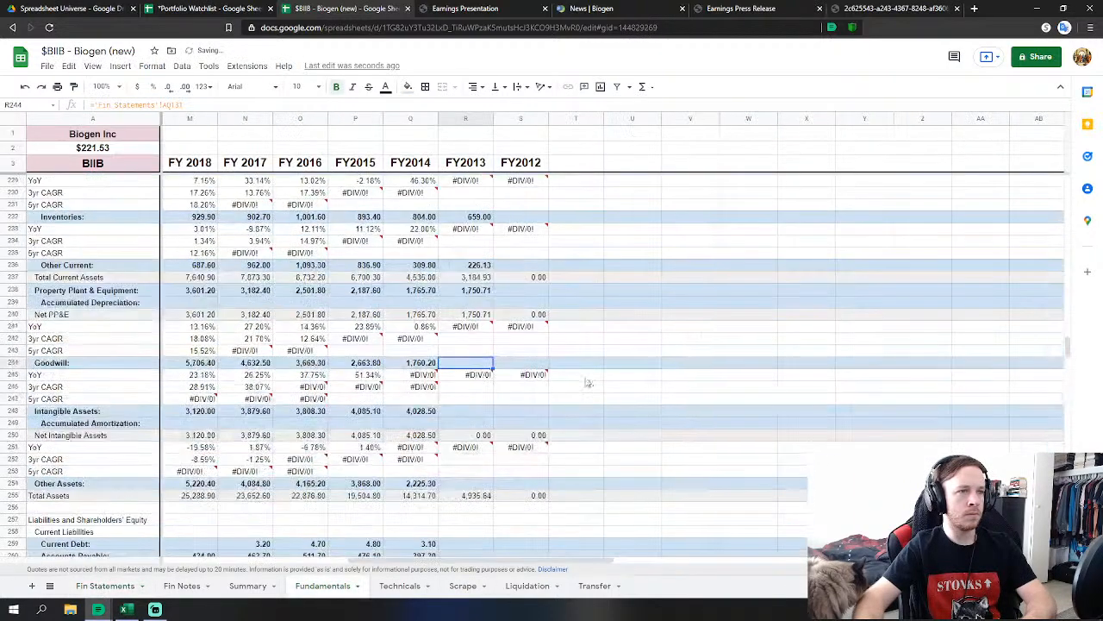
{"action": "left_click", "coordinate": [472, 411]}
{"action": "type", "text": "="}
{"action": "left_click", "coordinate": [110, 585]}
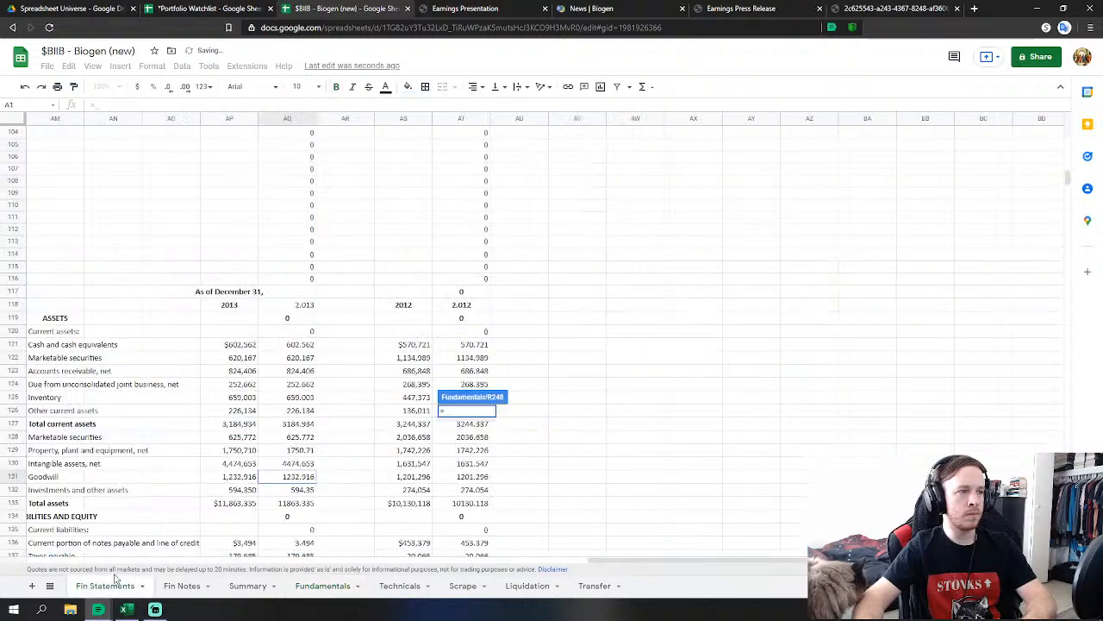
{"action": "key", "text": "Return"}
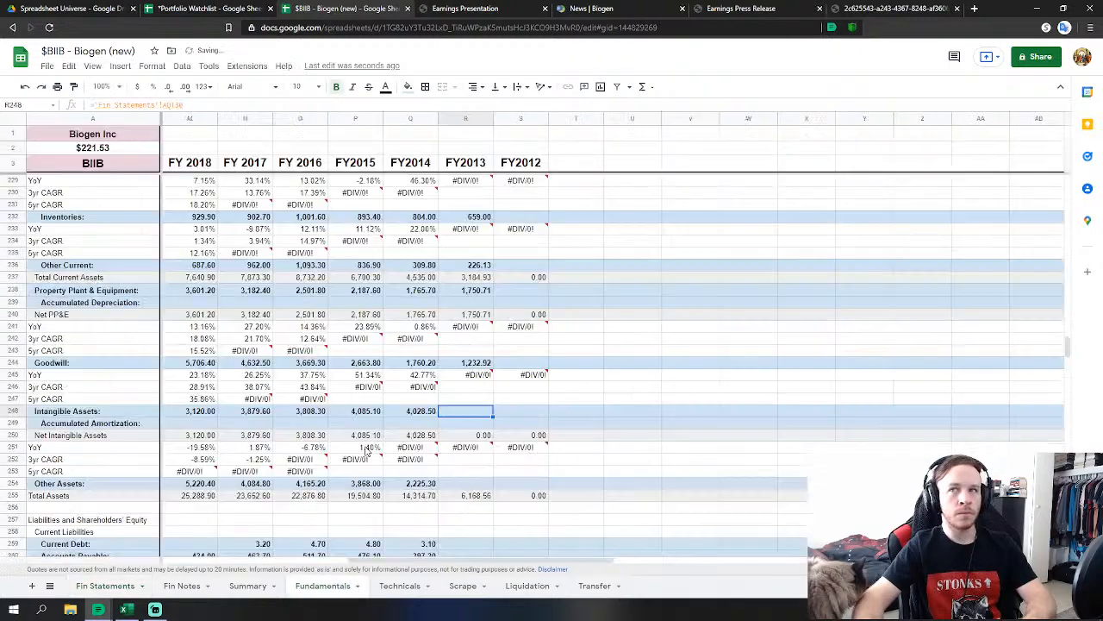
Set FY2013 Other Assets to investments and other assets plus long-term marketable securities.
{"action": "scroll", "coordinate": [468, 431], "scroll_direction": "down", "scroll_amount": 1}
{"action": "left_click", "coordinate": [470, 423]}
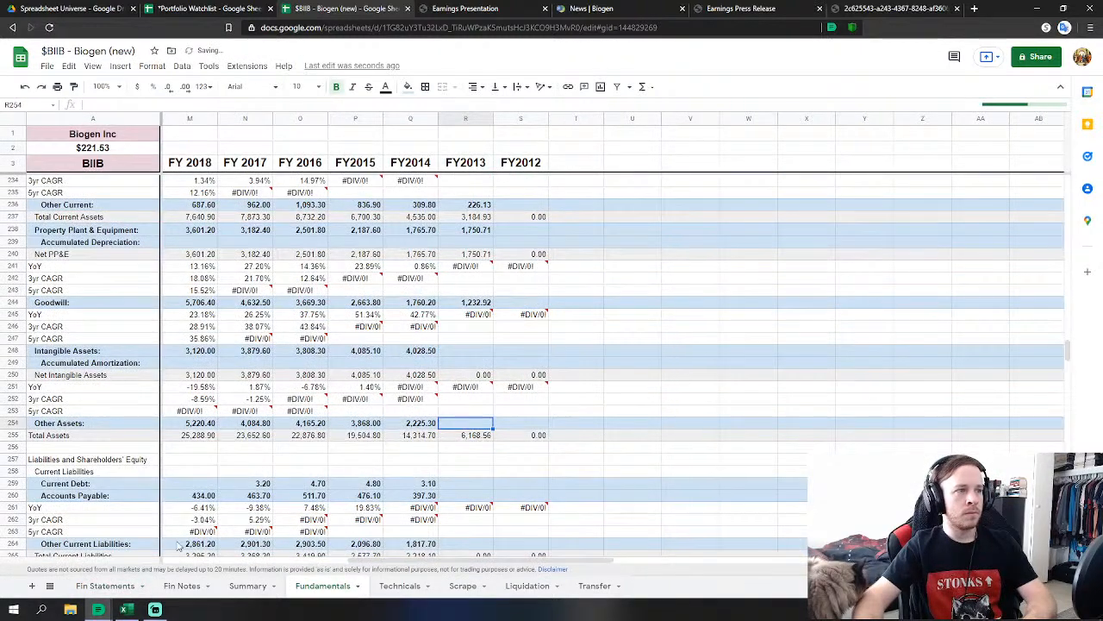
{"action": "left_click", "coordinate": [129, 586]}
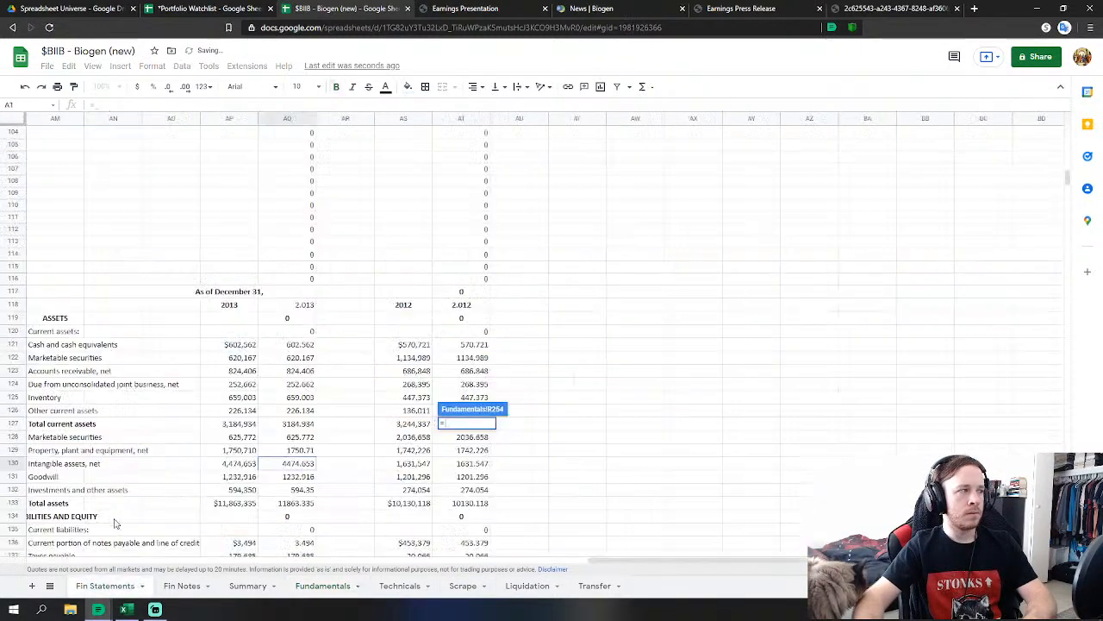
{"action": "left_click", "coordinate": [300, 489]}
{"action": "type", "text": "+"}
{"action": "left_click", "coordinate": [303, 437]}
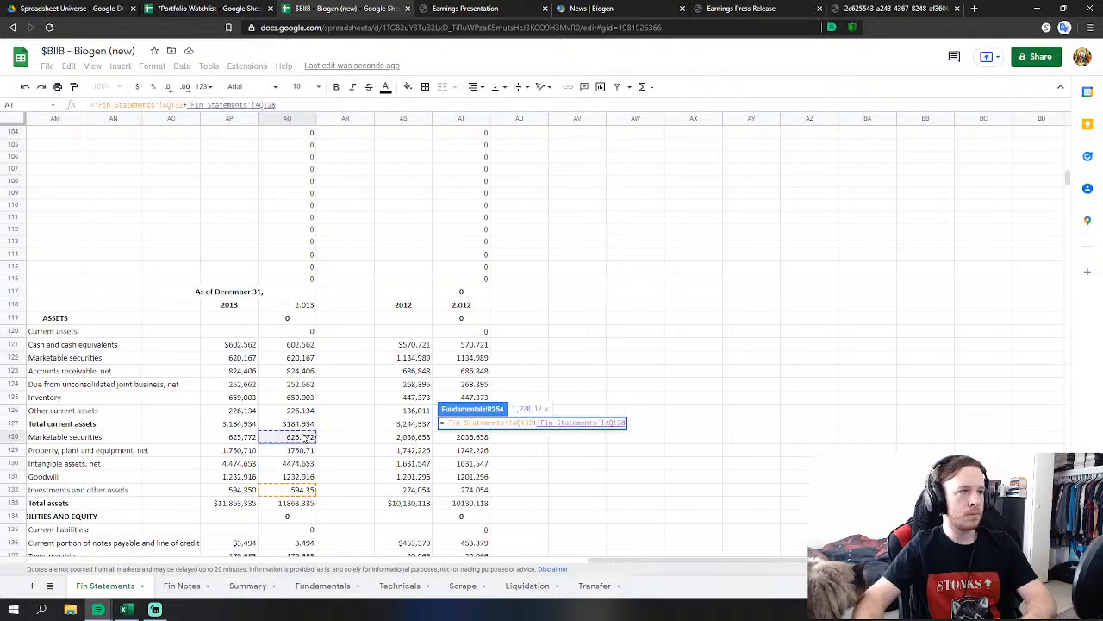
{"action": "key", "text": "Return"}
Link FY2013 Current Debt to the 2013 current portion of notes payable.
{"action": "scroll", "coordinate": [460, 365], "scroll_direction": "down", "scroll_amount": 5}
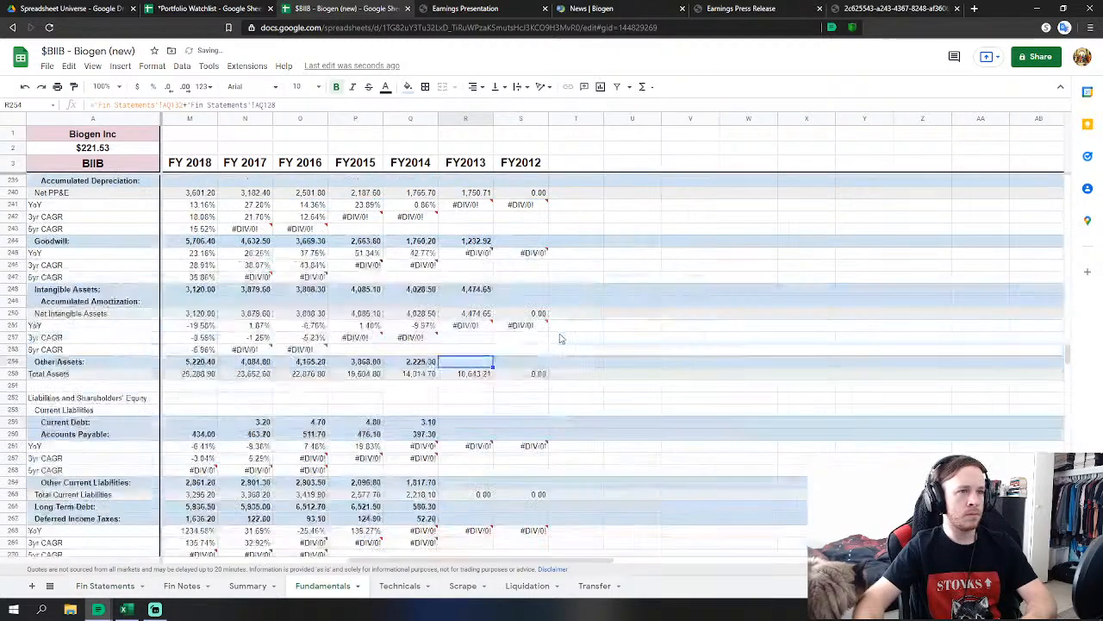
{"action": "left_click", "coordinate": [460, 363]}
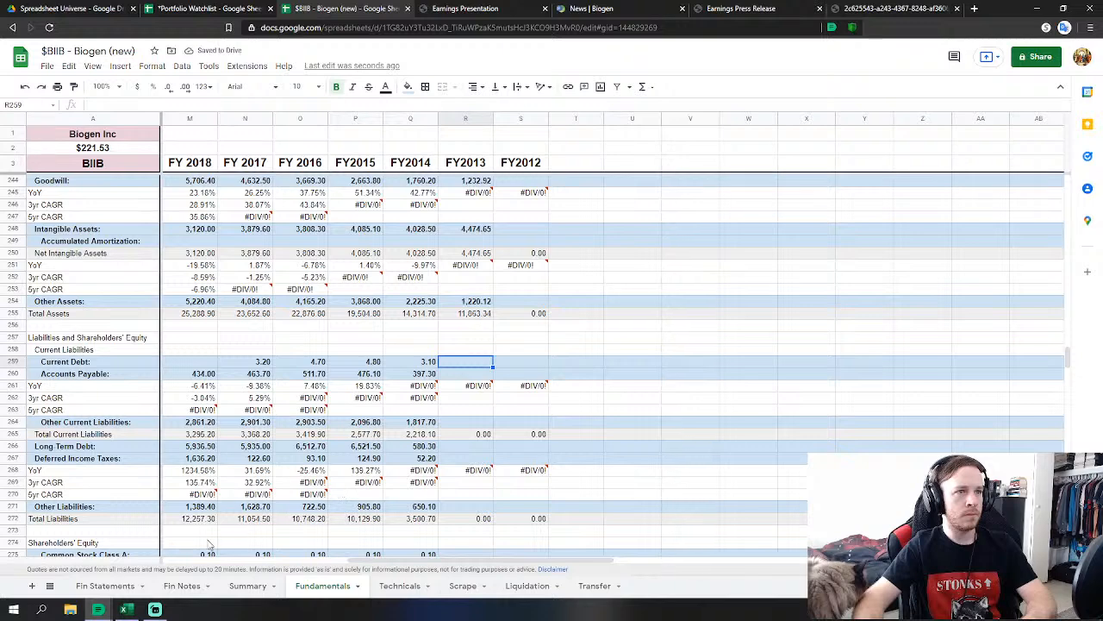
{"action": "type", "text": "="}
{"action": "left_click", "coordinate": [102, 586]}
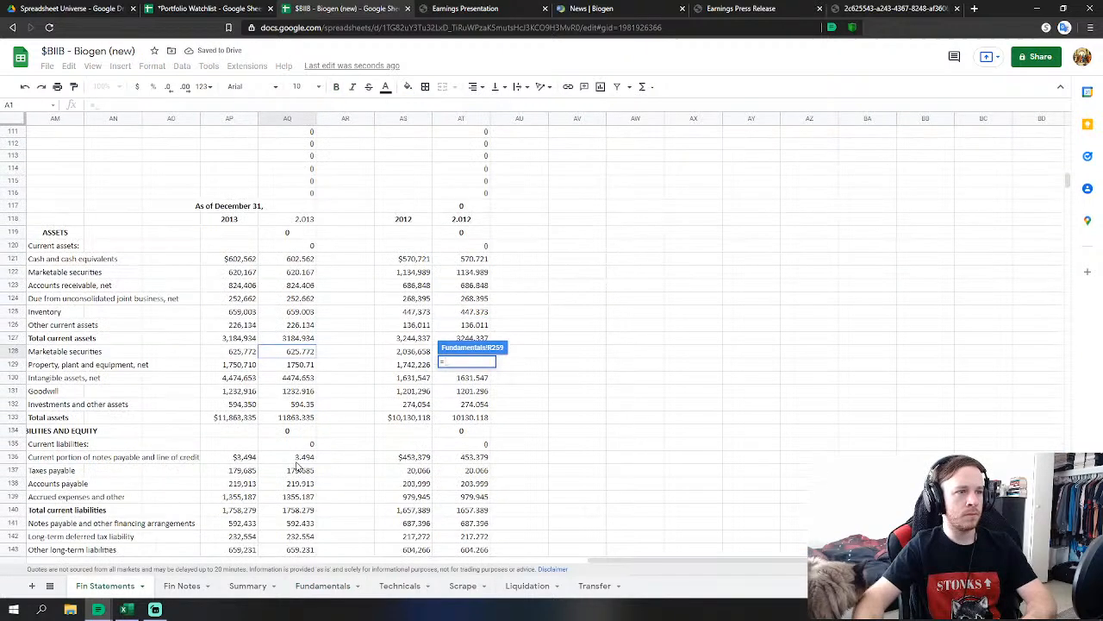
{"action": "left_click", "coordinate": [304, 457]}
{"action": "key", "text": "Return"}
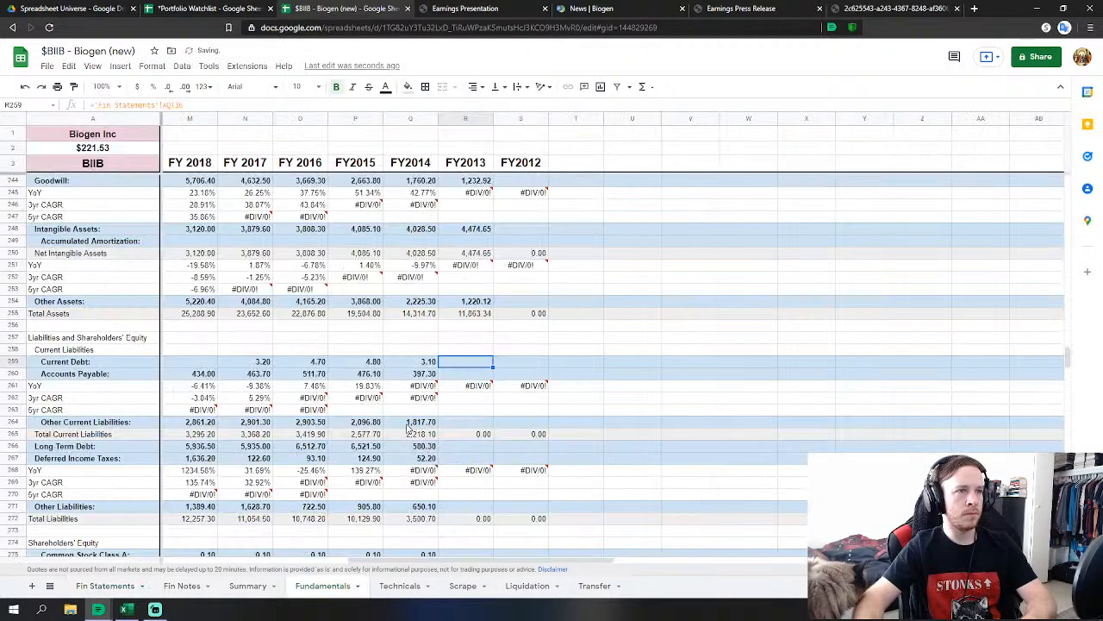
Set FY2013 Accounts Payable to 2013 taxes payable plus accounts payable.
{"action": "left_click", "coordinate": [462, 377]}
{"action": "type", "text": "="}
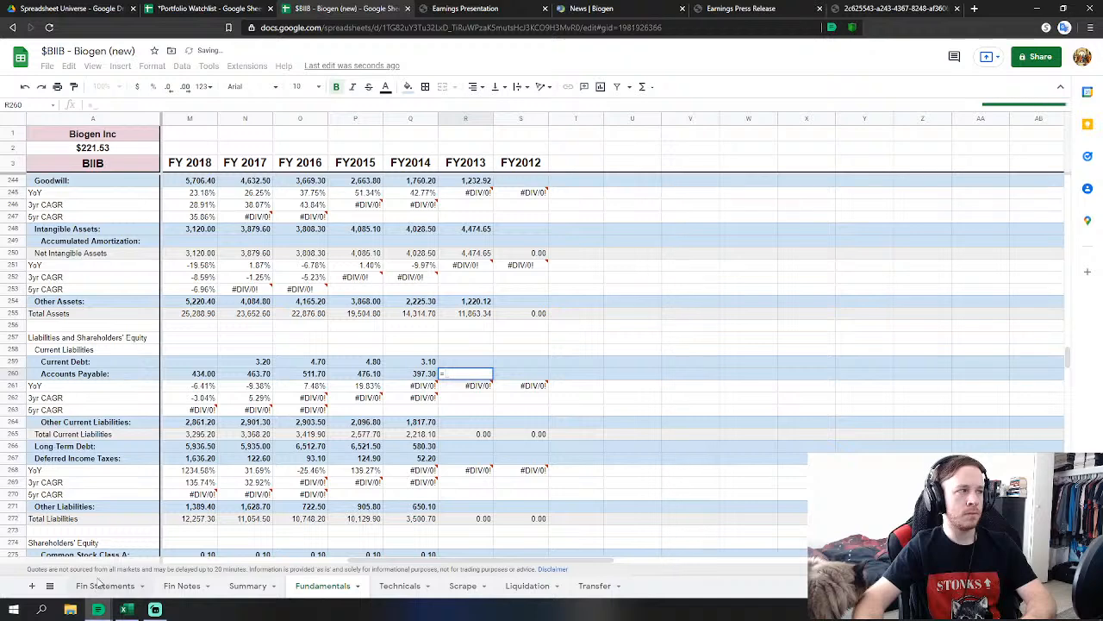
{"action": "left_click", "coordinate": [102, 586]}
{"action": "left_click", "coordinate": [306, 474]}
{"action": "key", "text": "Return"}
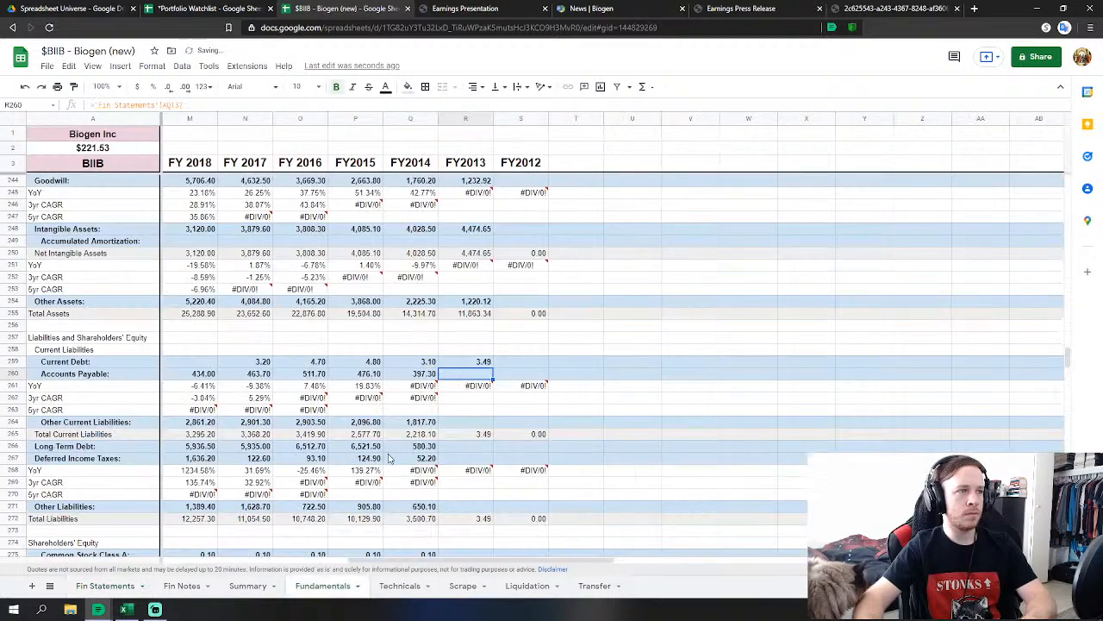
{"action": "key", "text": "Return"}
{"action": "type", "text": "+"}
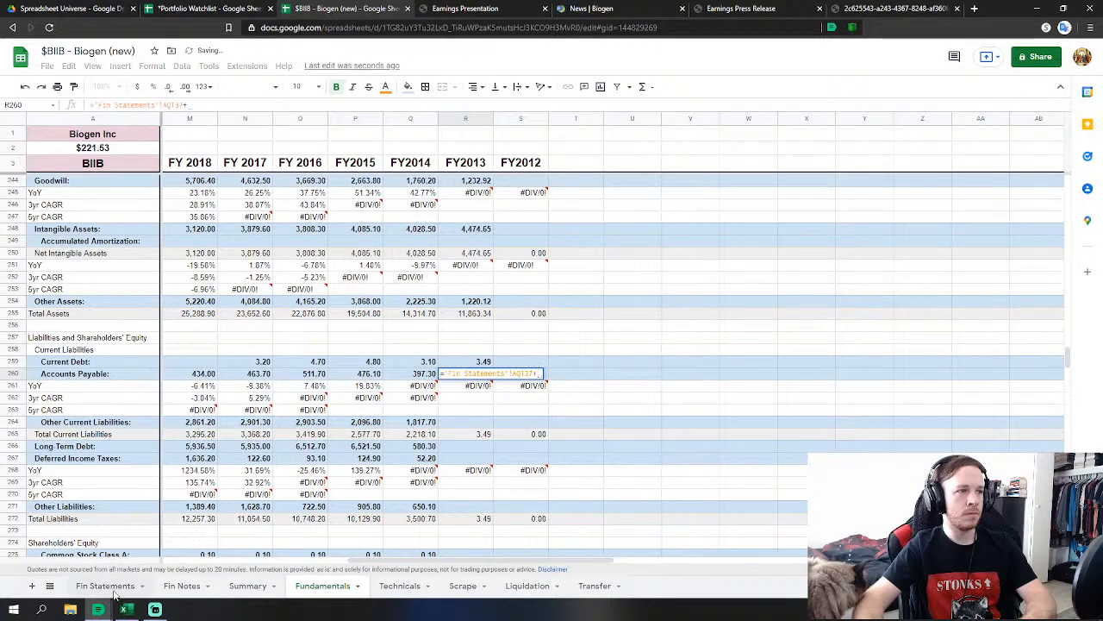
{"action": "left_click", "coordinate": [111, 587]}
{"action": "left_click", "coordinate": [302, 484]}
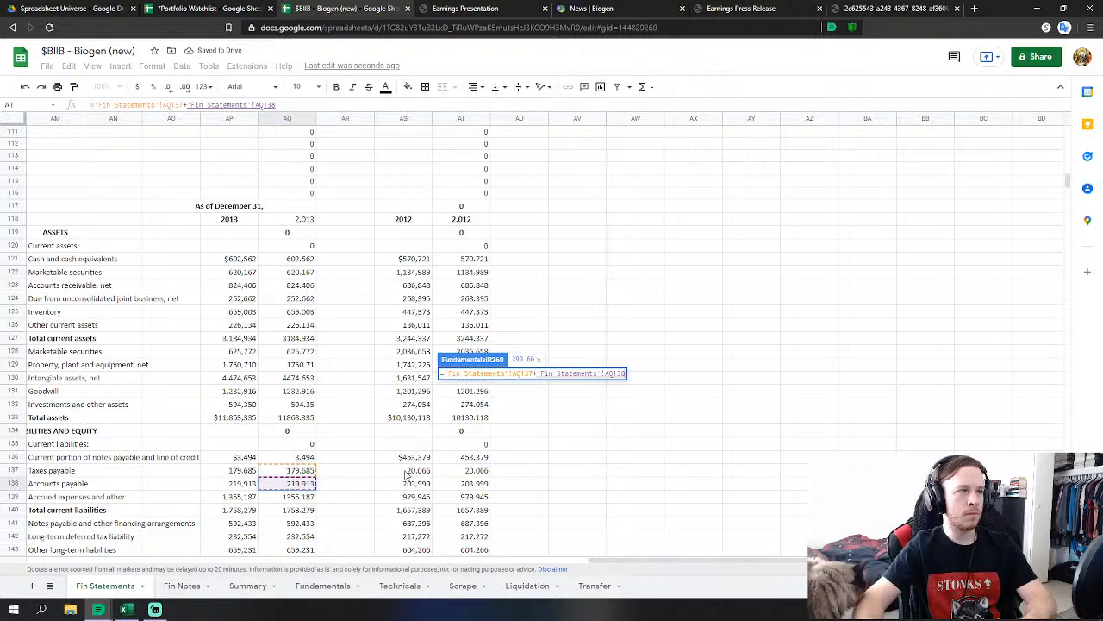
{"action": "key", "text": "Return"}
Link FY2013 Other Current Liabilities to accrued expenses and Long Term Debt to notes payable.
{"action": "left_click", "coordinate": [467, 426]}
{"action": "type", "text": "="}
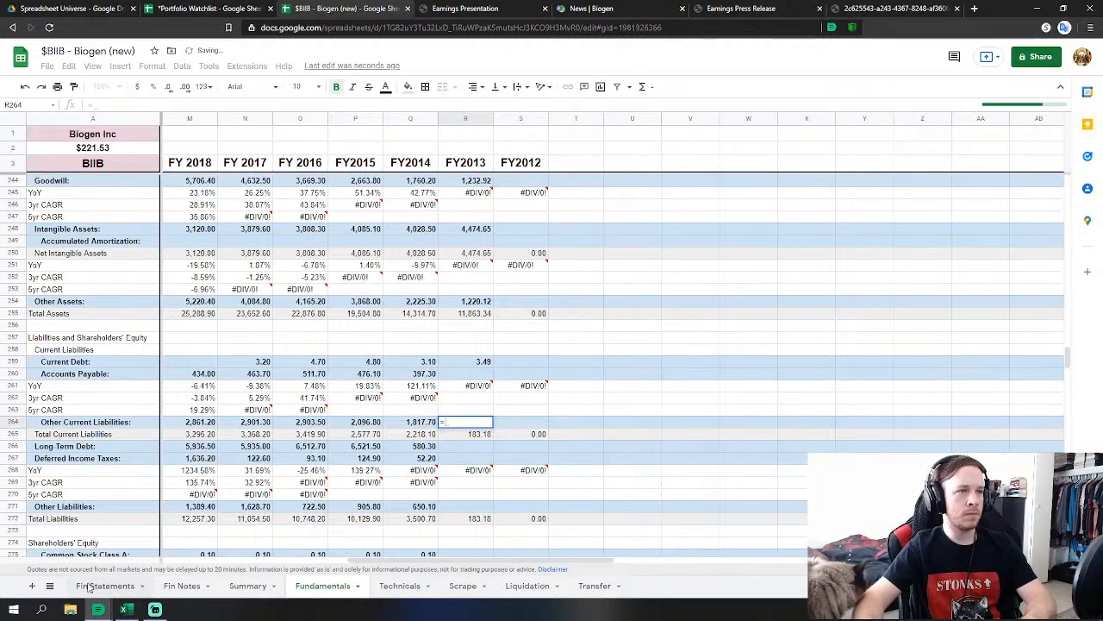
{"action": "left_click", "coordinate": [96, 586]}
{"action": "left_click", "coordinate": [298, 497]}
{"action": "key", "text": "Return"}
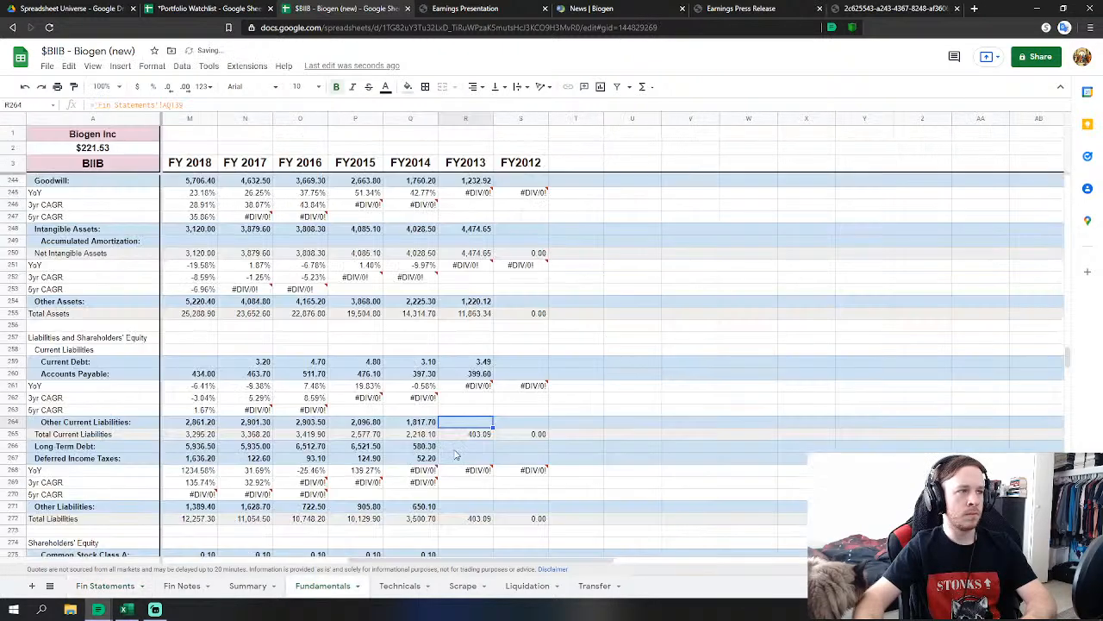
{"action": "left_click", "coordinate": [465, 446]}
{"action": "type", "text": "="}
{"action": "left_click", "coordinate": [97, 586]}
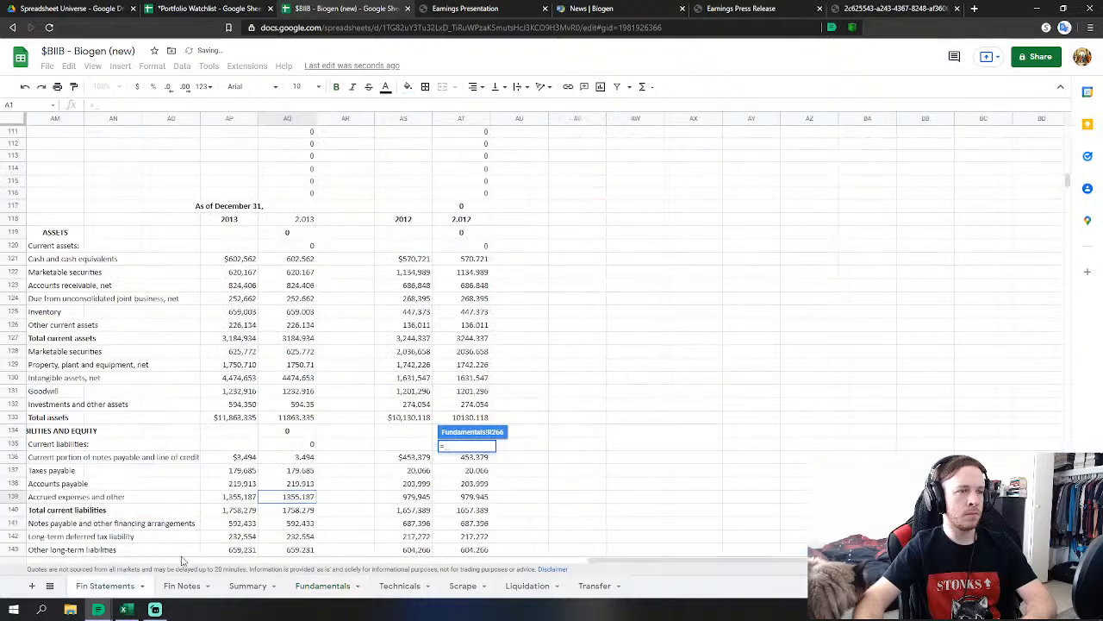
{"action": "left_click", "coordinate": [298, 523]}
{"action": "scroll", "coordinate": [306, 517], "scroll_direction": "down", "scroll_amount": 3}
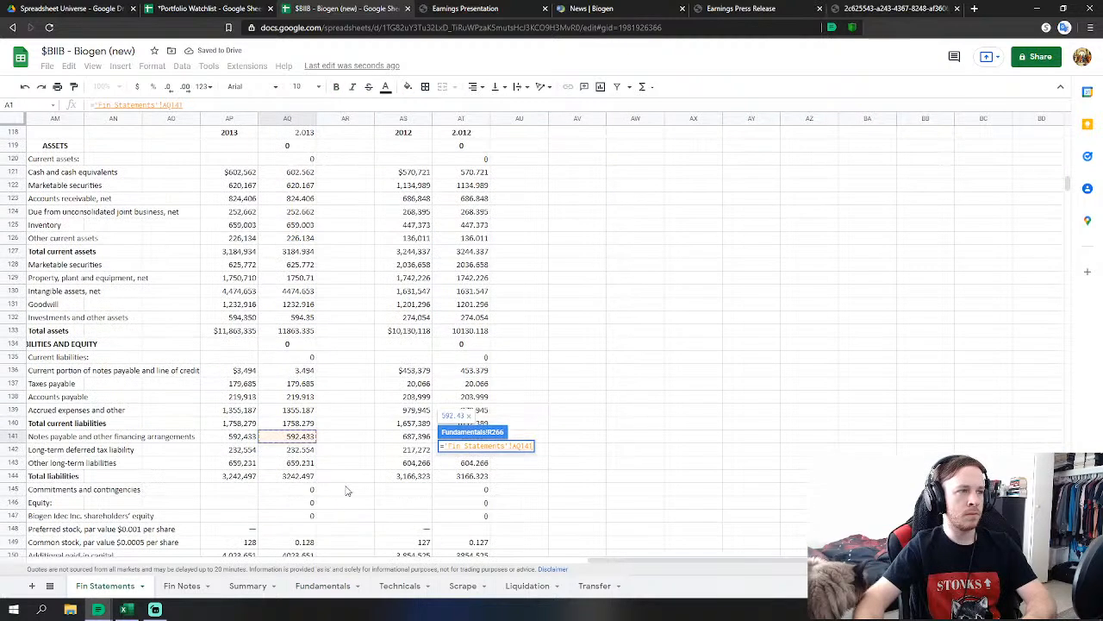
{"action": "key", "text": "Return"}
Link FY2013 Deferred Income Taxes and Other Liabilities to their 2013 long-term figures.
{"action": "left_click", "coordinate": [472, 458]}
{"action": "type", "text": "="}
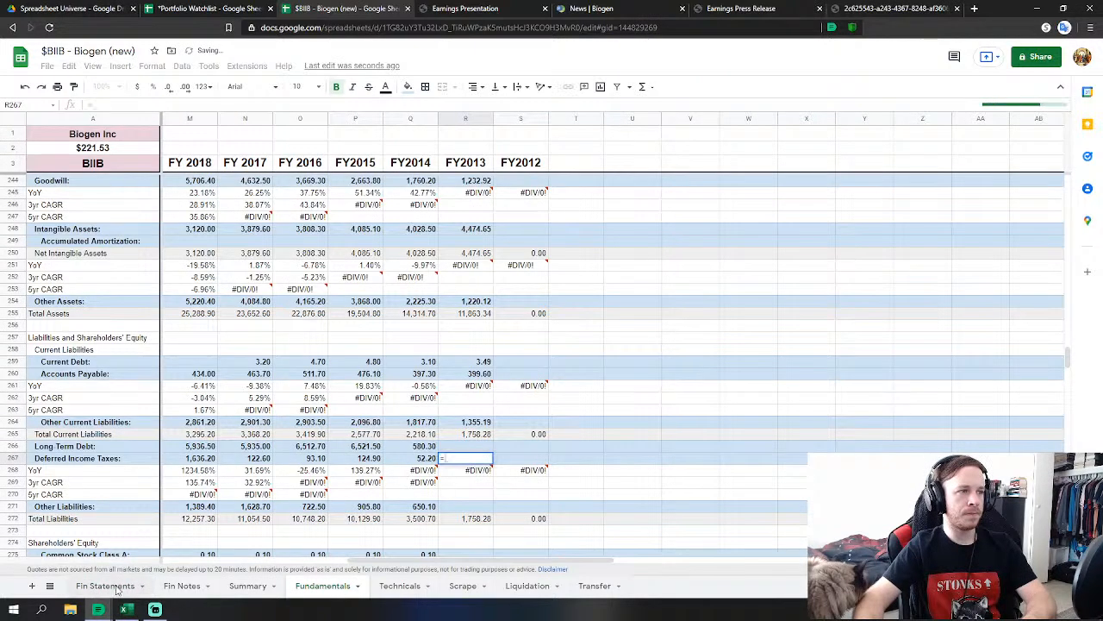
{"action": "left_click", "coordinate": [105, 585]}
{"action": "left_click", "coordinate": [304, 450]}
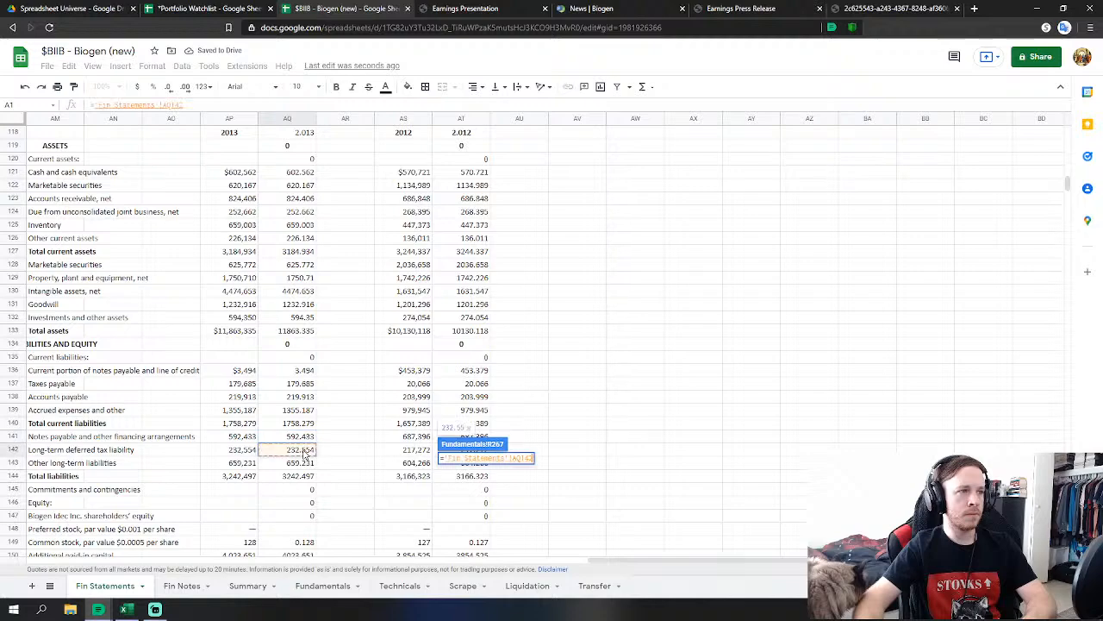
{"action": "key", "text": "Return"}
{"action": "left_click", "coordinate": [448, 503]}
{"action": "type", "text": "="}
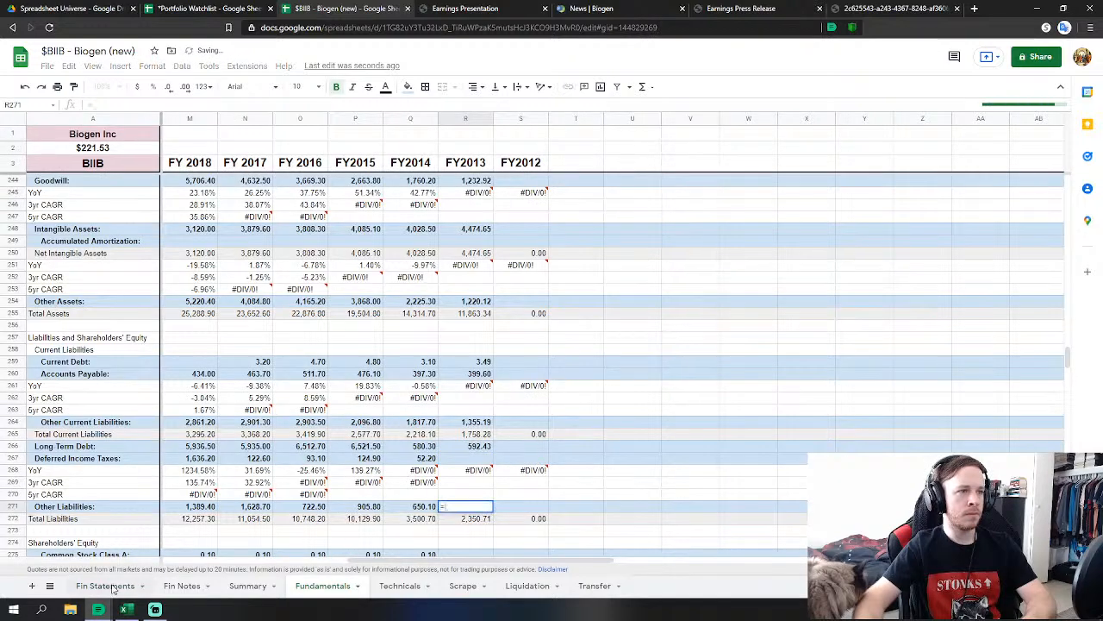
{"action": "left_click", "coordinate": [105, 585]}
{"action": "left_click", "coordinate": [300, 466]}
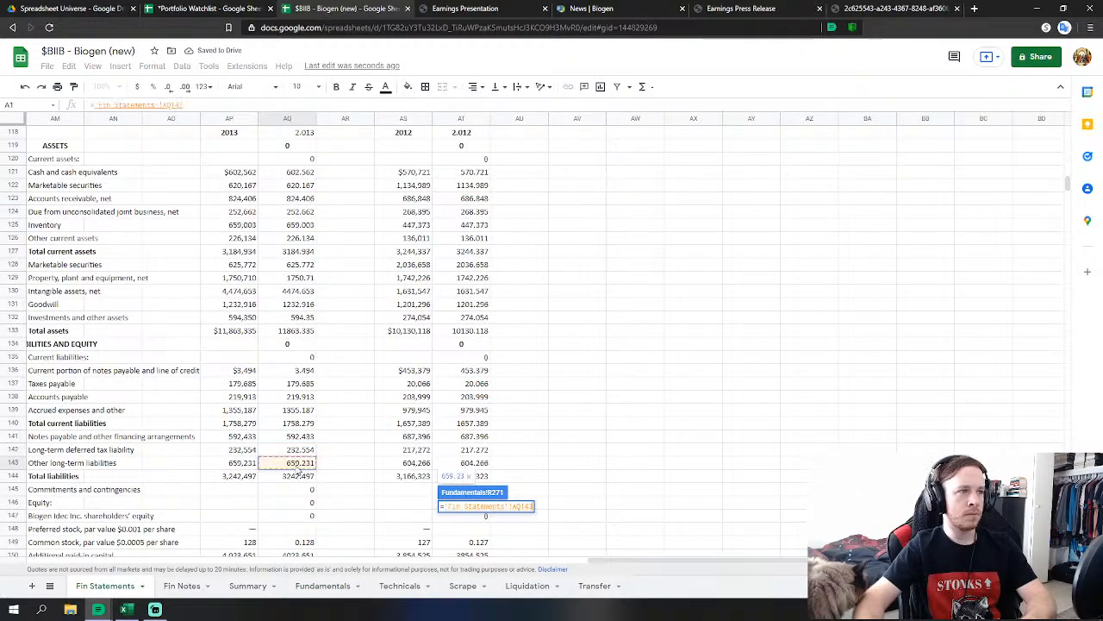
{"action": "key", "text": "Return"}
Link FY2013 Common Stock (0.128), Capital in Excess of Par and Acc. Other to Fin Statements.
{"action": "left_click", "coordinate": [474, 435]}
{"action": "type", "text": "="}
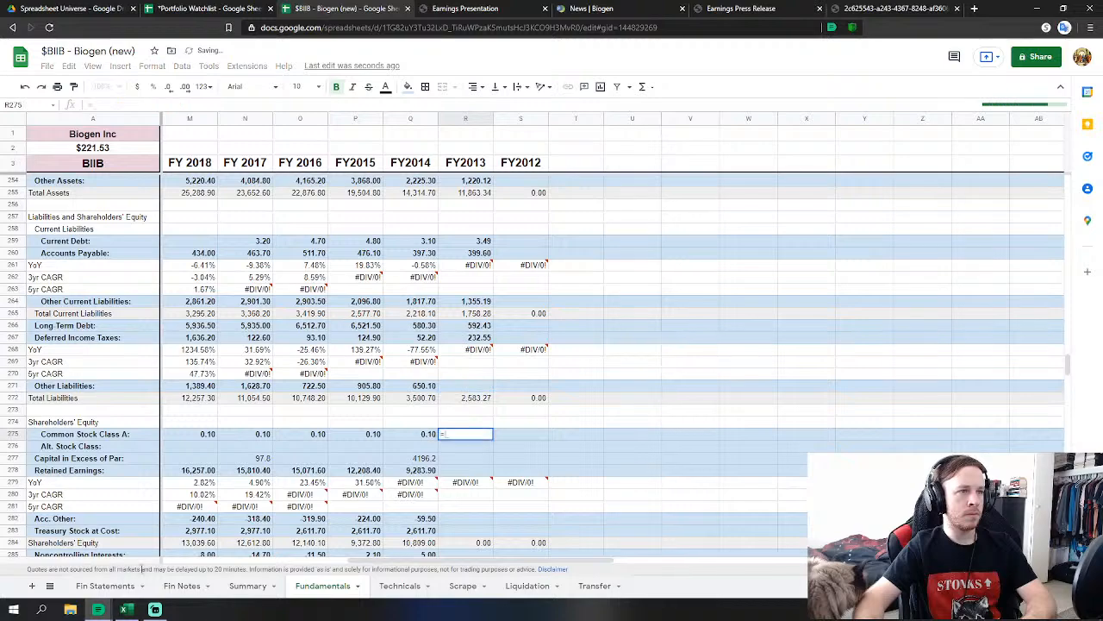
{"action": "left_click", "coordinate": [105, 585]}
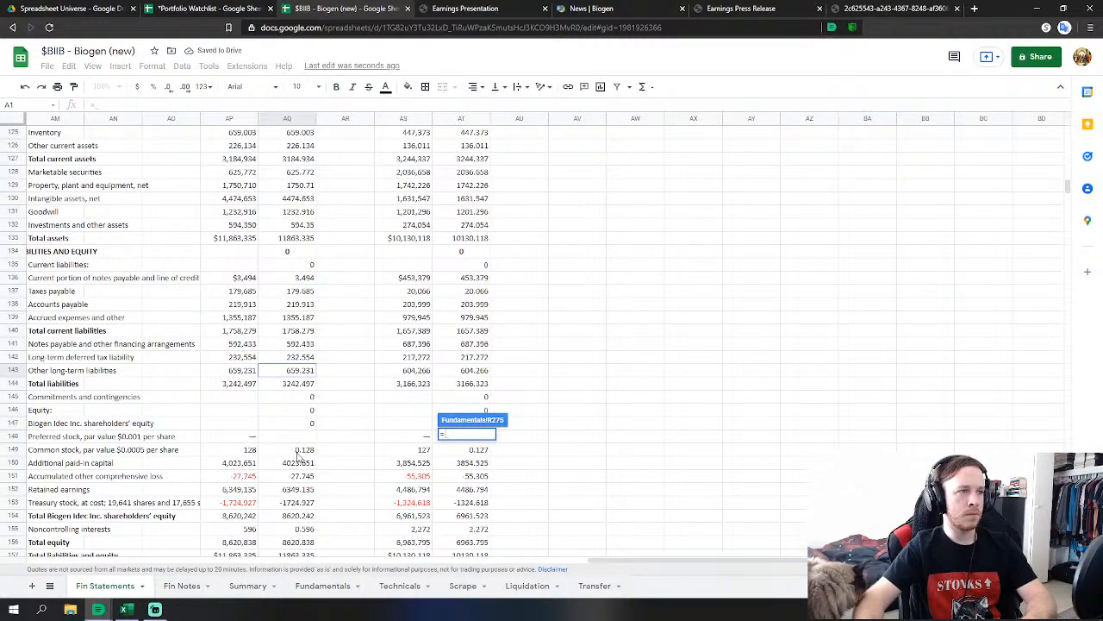
{"action": "left_click", "coordinate": [299, 450]}
{"action": "key", "text": "Return"}
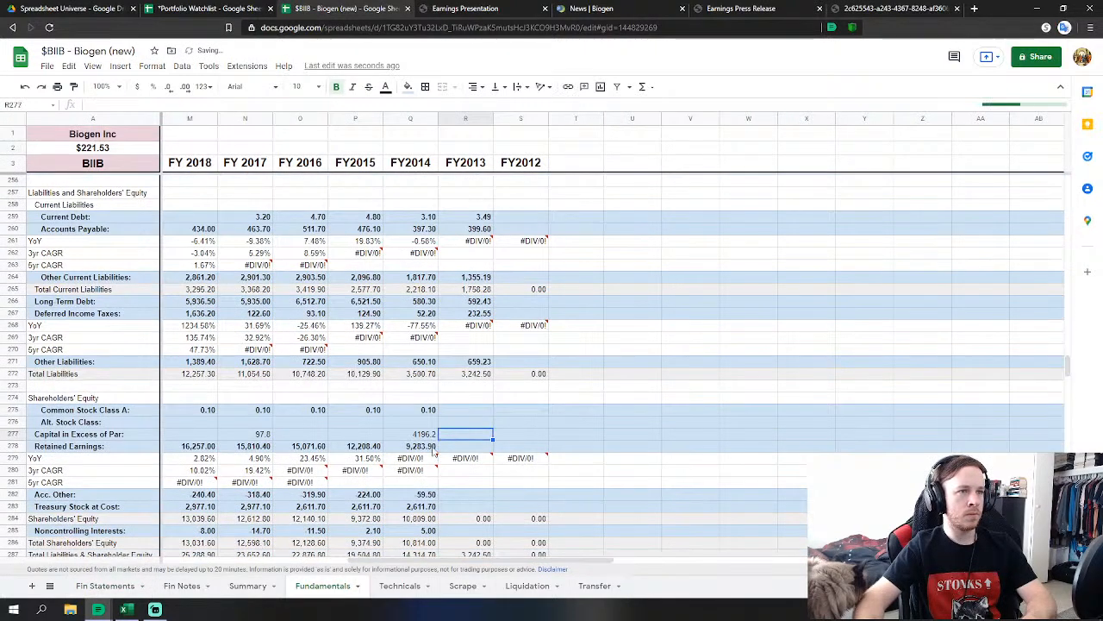
{"action": "type", "text": "="}
{"action": "left_click", "coordinate": [105, 585]}
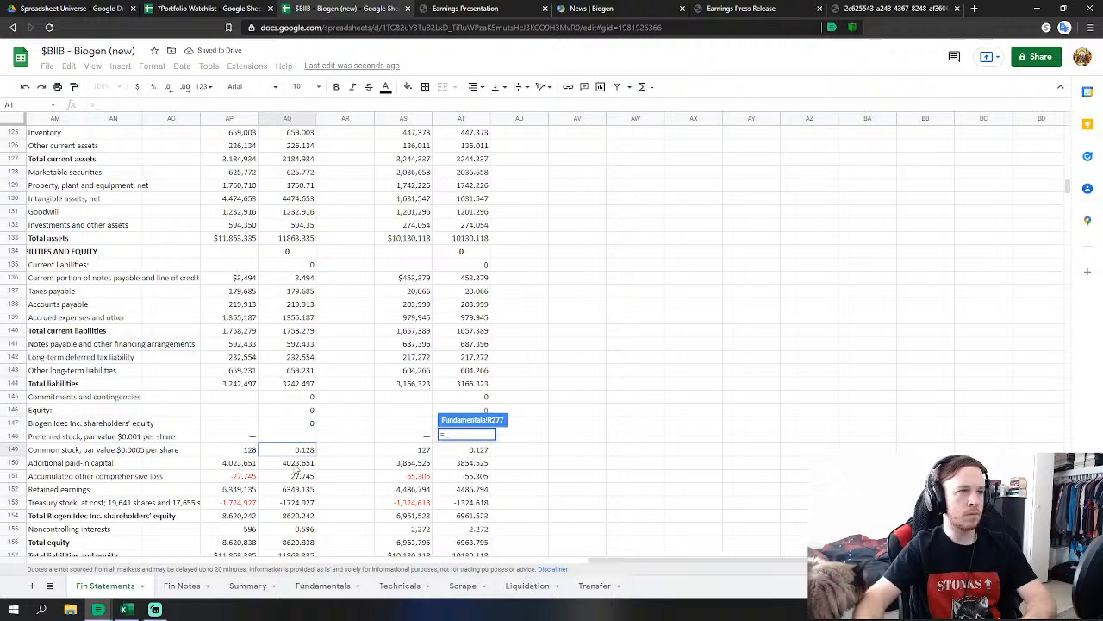
{"action": "left_click", "coordinate": [296, 466]}
{"action": "key", "text": "Return"}
{"action": "left_click", "coordinate": [476, 496]}
{"action": "type", "text": "="}
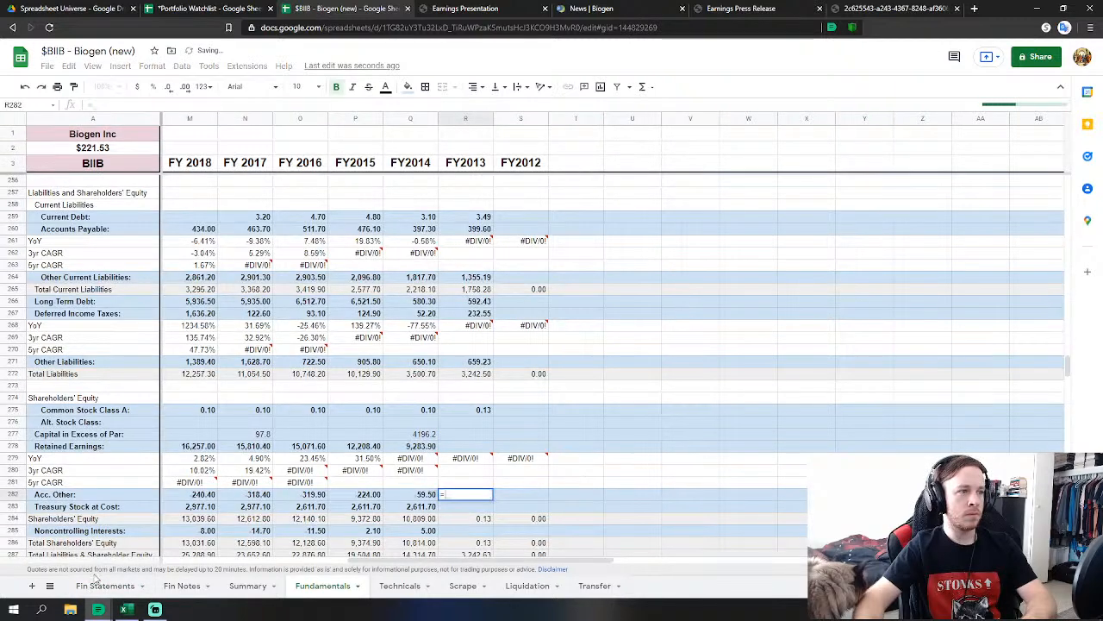
{"action": "left_click", "coordinate": [100, 585]}
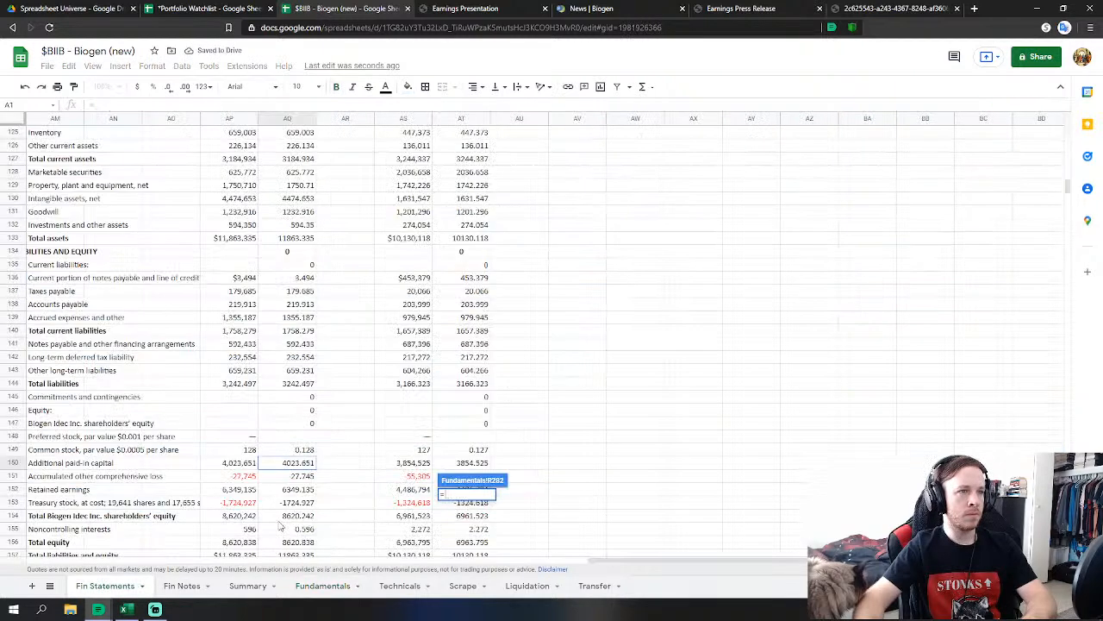
{"action": "left_click", "coordinate": [297, 476]}
{"action": "key", "text": "Return"}
Link FY2013 Retained Earnings and Treasury Stock to their 2013 Fin Statements figures.
{"action": "left_click", "coordinate": [479, 447]}
{"action": "type", "text": "="}
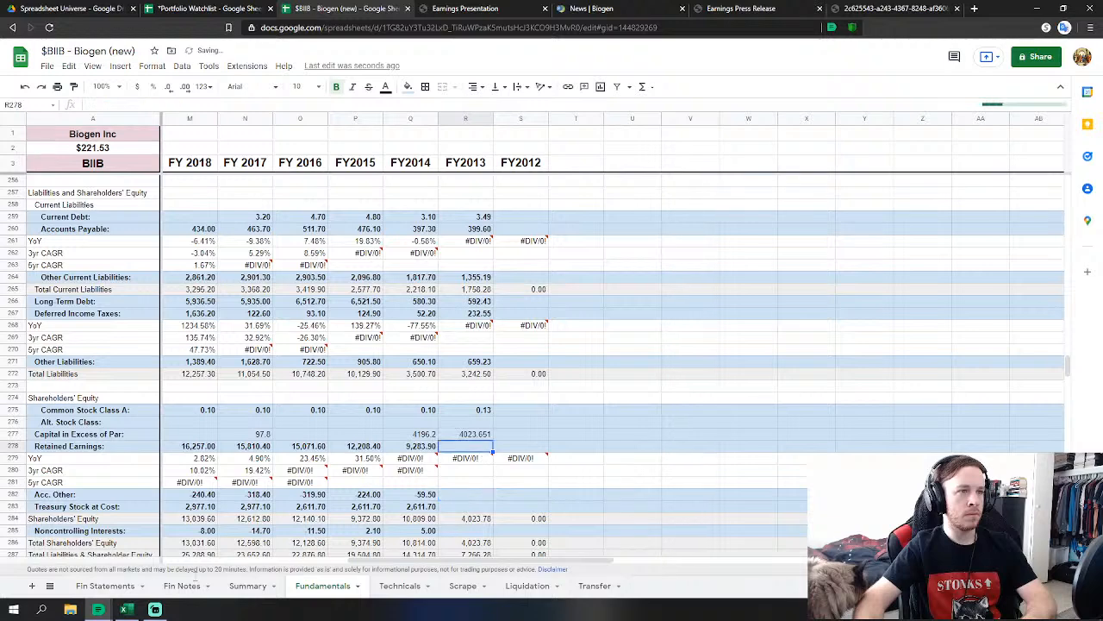
{"action": "left_click", "coordinate": [106, 585]}
{"action": "left_click", "coordinate": [304, 466]}
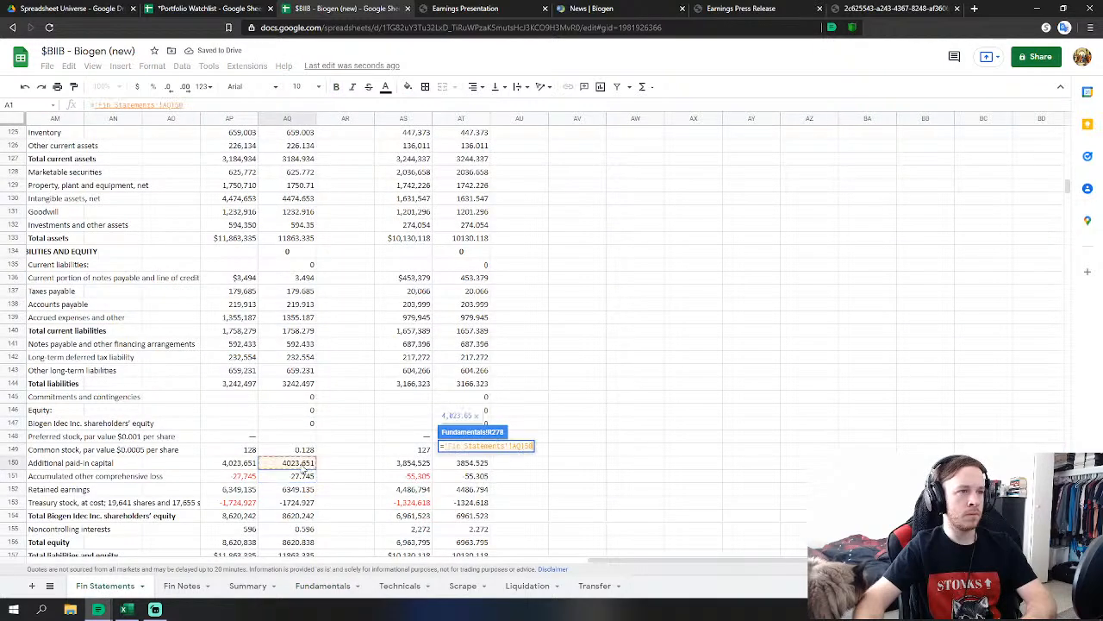
{"action": "left_click", "coordinate": [306, 490]}
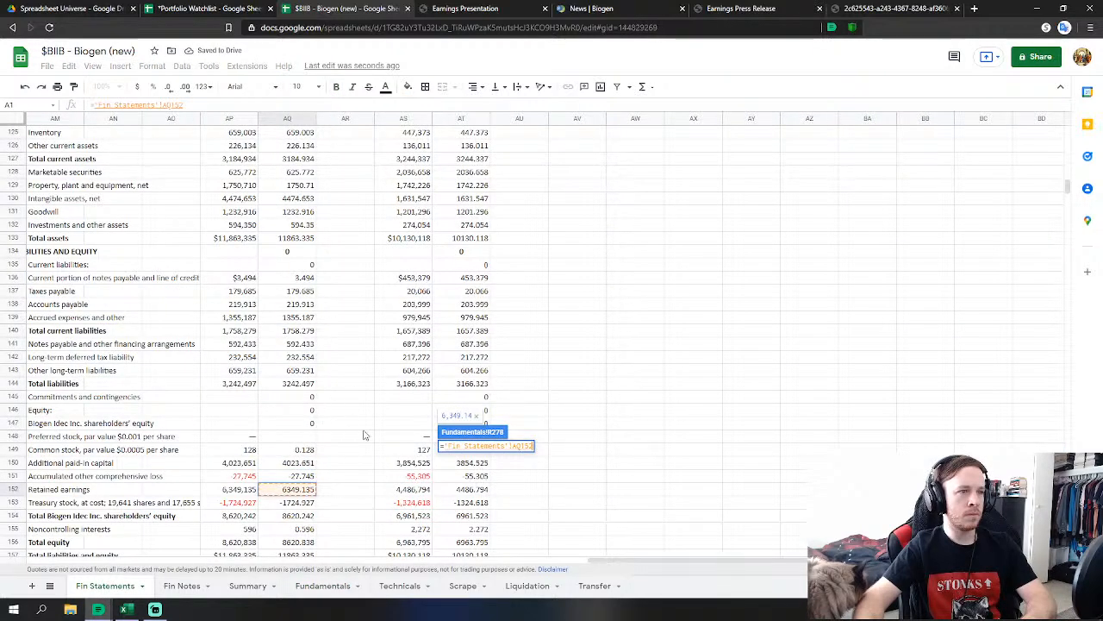
{"action": "key", "text": "Return"}
{"action": "left_click", "coordinate": [469, 509]}
{"action": "type", "text": "="}
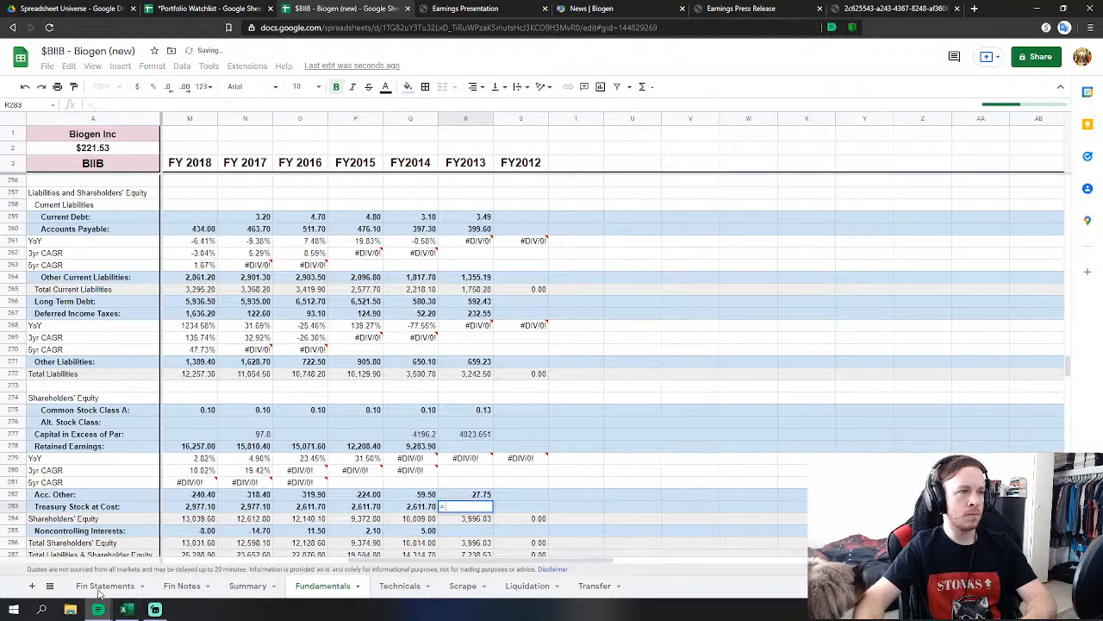
{"action": "left_click", "coordinate": [105, 585]}
{"action": "left_click", "coordinate": [287, 502]}
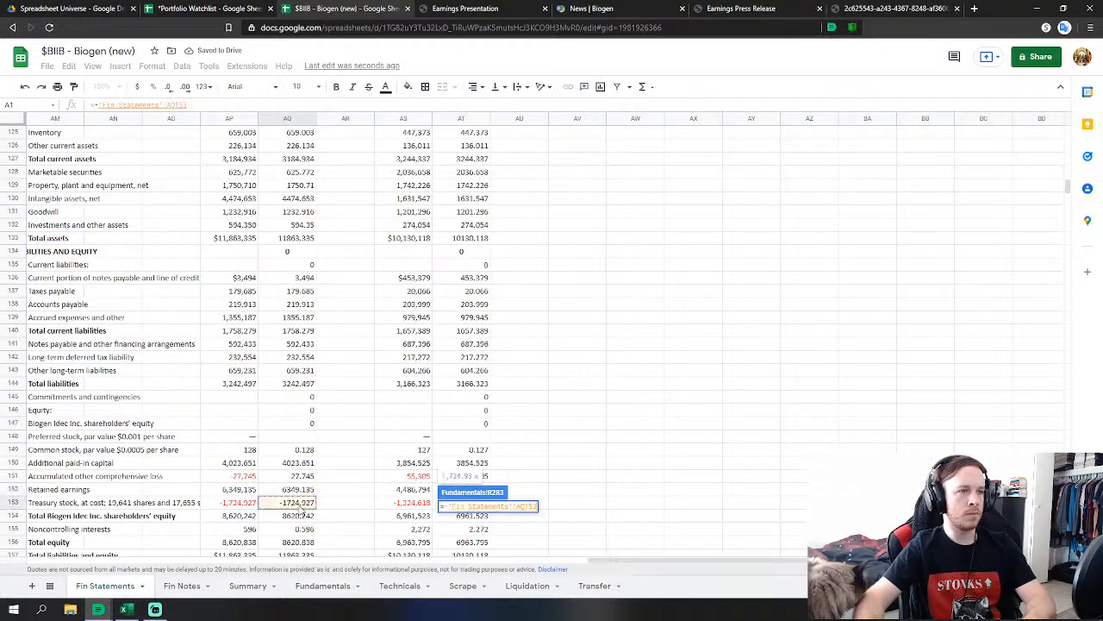
{"action": "key", "text": "Return"}
Link FY2013 Noncontrolling Interests, bringing total shareholders' equity to 6,620.84.
{"action": "left_click", "coordinate": [469, 530]}
{"action": "type", "text": "="}
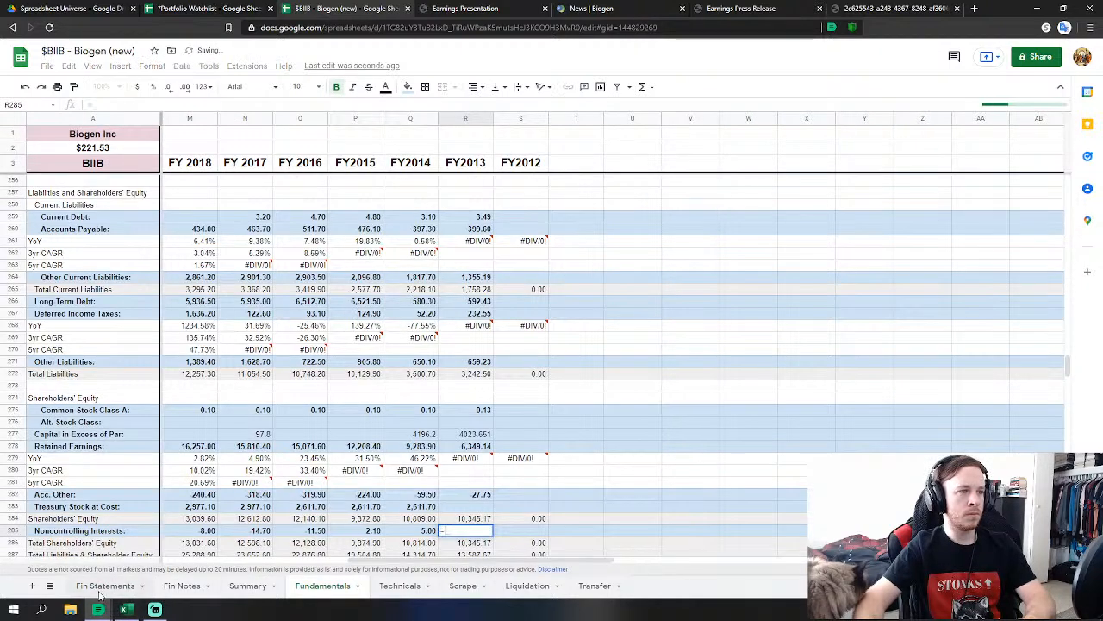
{"action": "left_click", "coordinate": [105, 585]}
{"action": "left_click", "coordinate": [304, 530]}
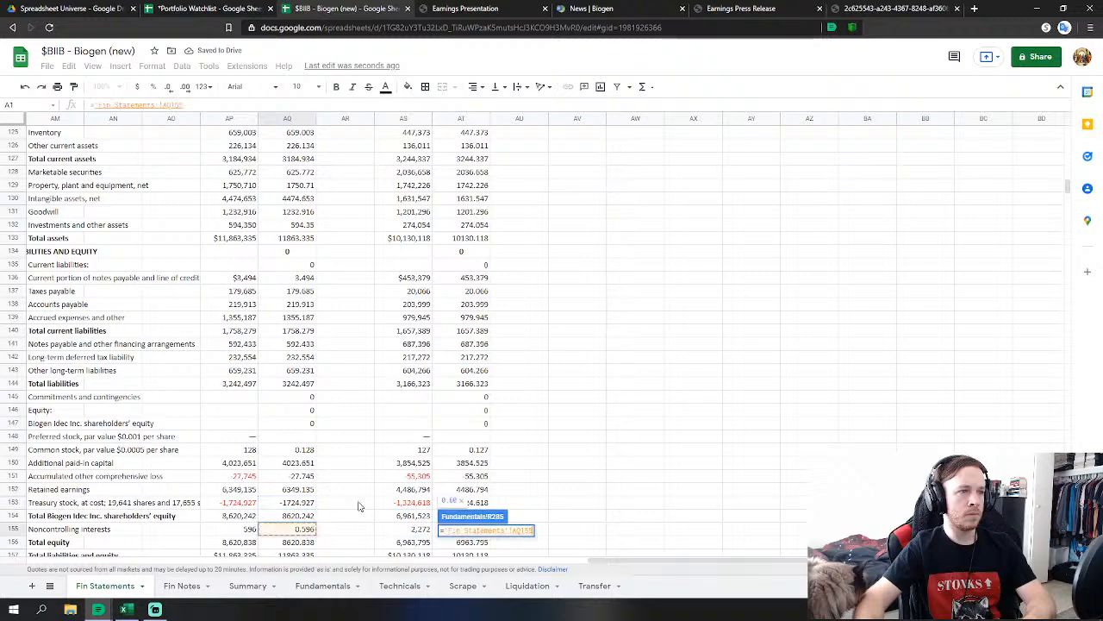
{"action": "key", "text": "Return"}
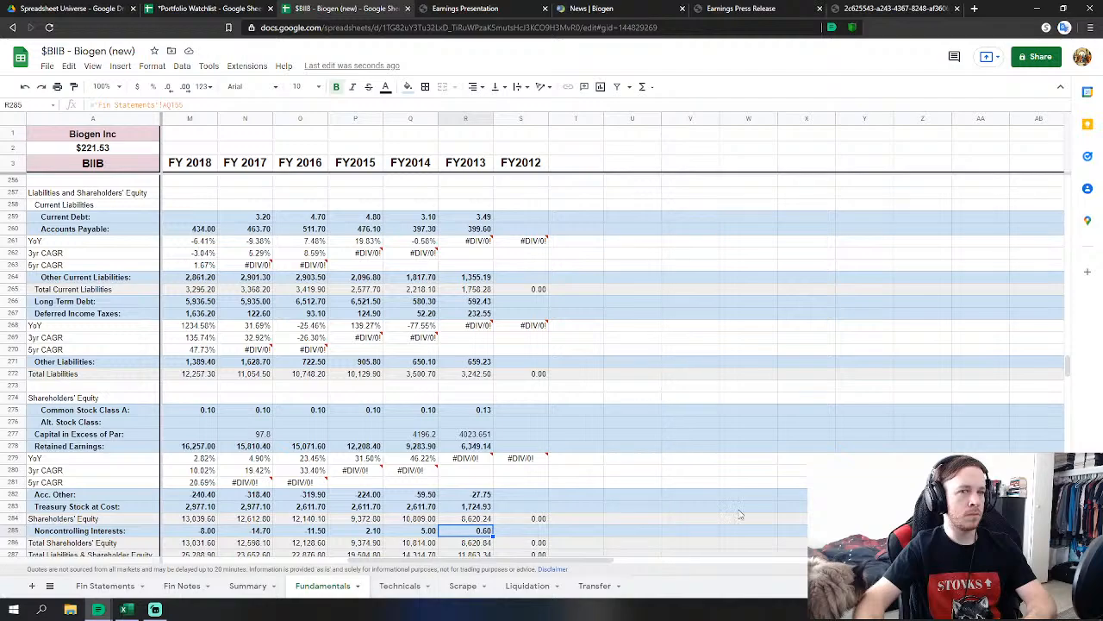
{"action": "left_click_drag", "start_coordinate": [1067, 373], "coordinate": [1069, 181]}
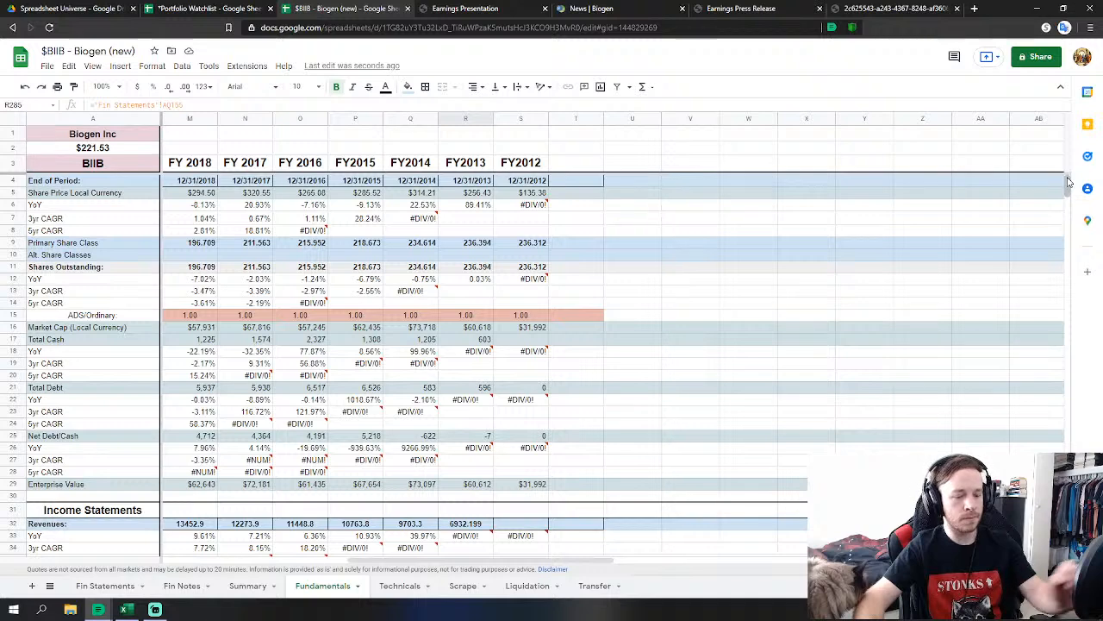
Link FY2012 Revenues to the 2012 total revenues 5516.461 on Fin Statements.
{"action": "scroll", "coordinate": [542, 313], "scroll_direction": "down", "scroll_amount": 3}
{"action": "left_click", "coordinate": [542, 315]}
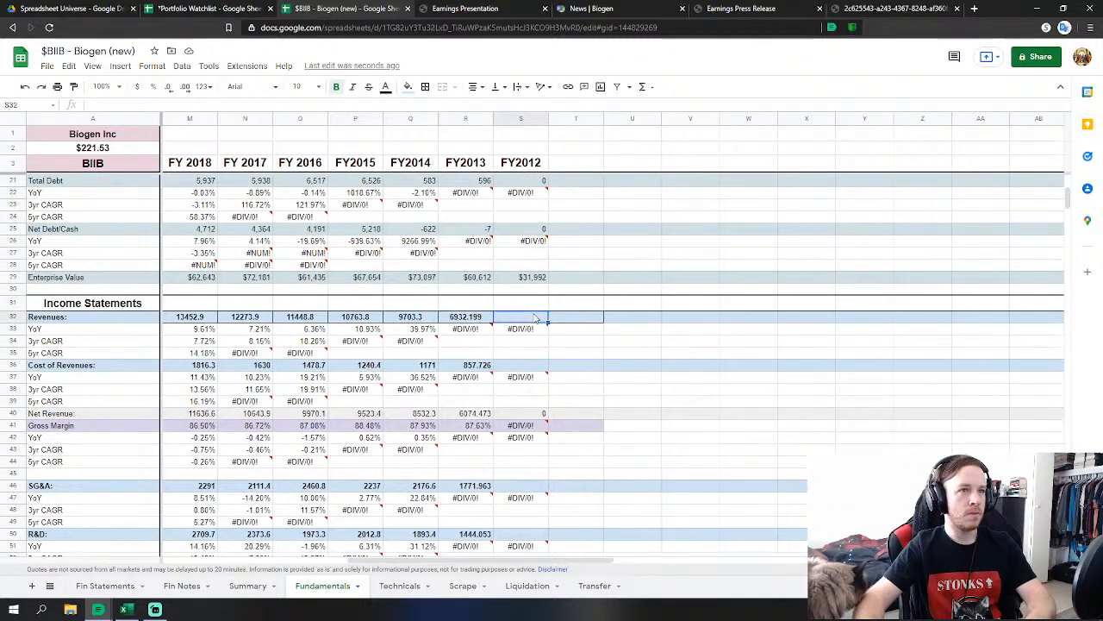
{"action": "type", "text": "="}
{"action": "left_click", "coordinate": [119, 586]}
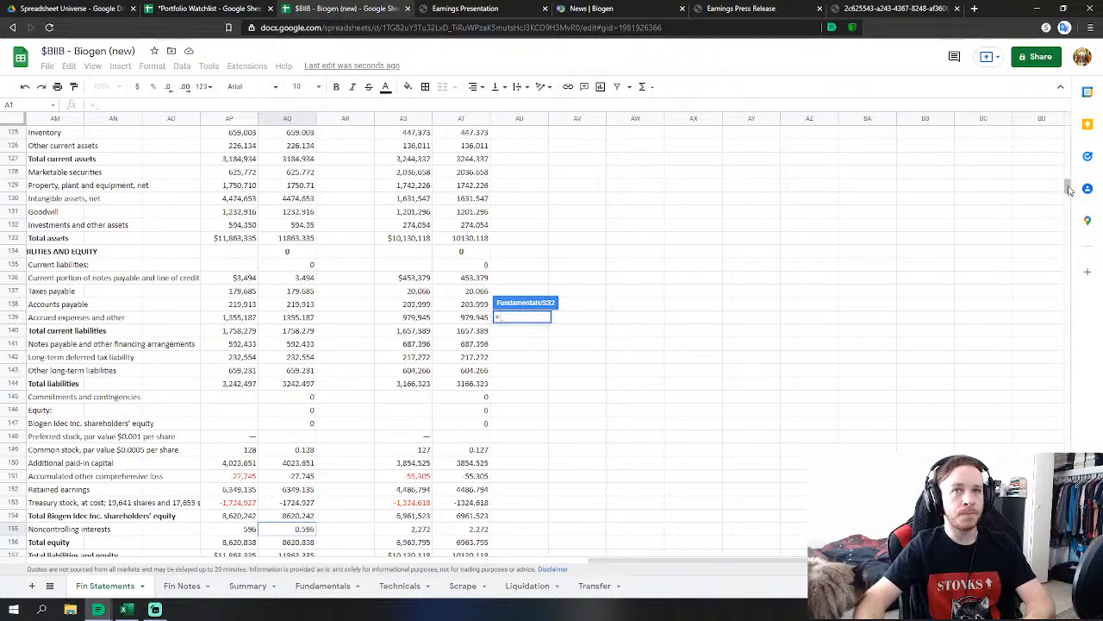
{"action": "left_click_drag", "start_coordinate": [1068, 188], "coordinate": [1068, 133]}
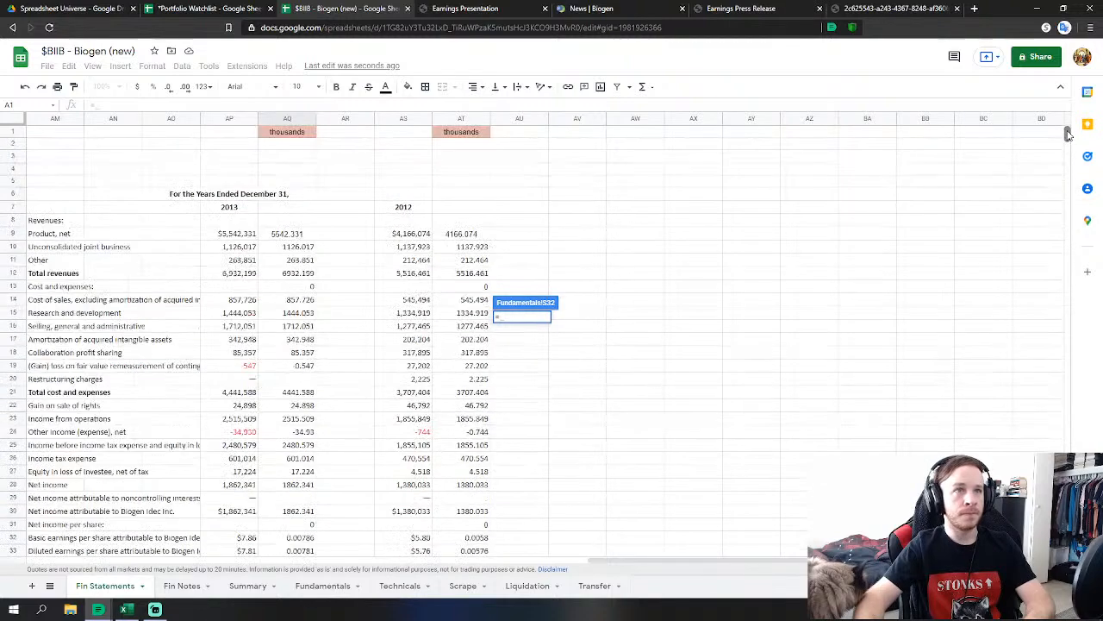
{"action": "left_click", "coordinate": [466, 274]}
{"action": "key", "text": "Return"}
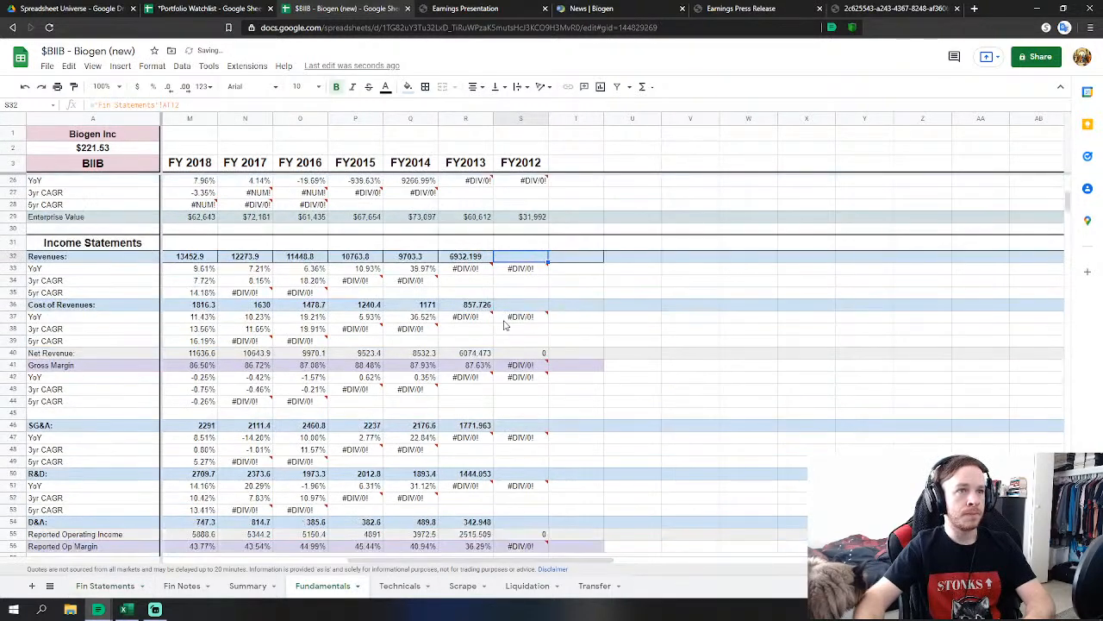
Link FY2012 Cost of Revenues to the 2012 cost of sales 545.494.
{"action": "left_click", "coordinate": [517, 312]}
{"action": "type", "text": "="}
{"action": "left_click", "coordinate": [105, 586]}
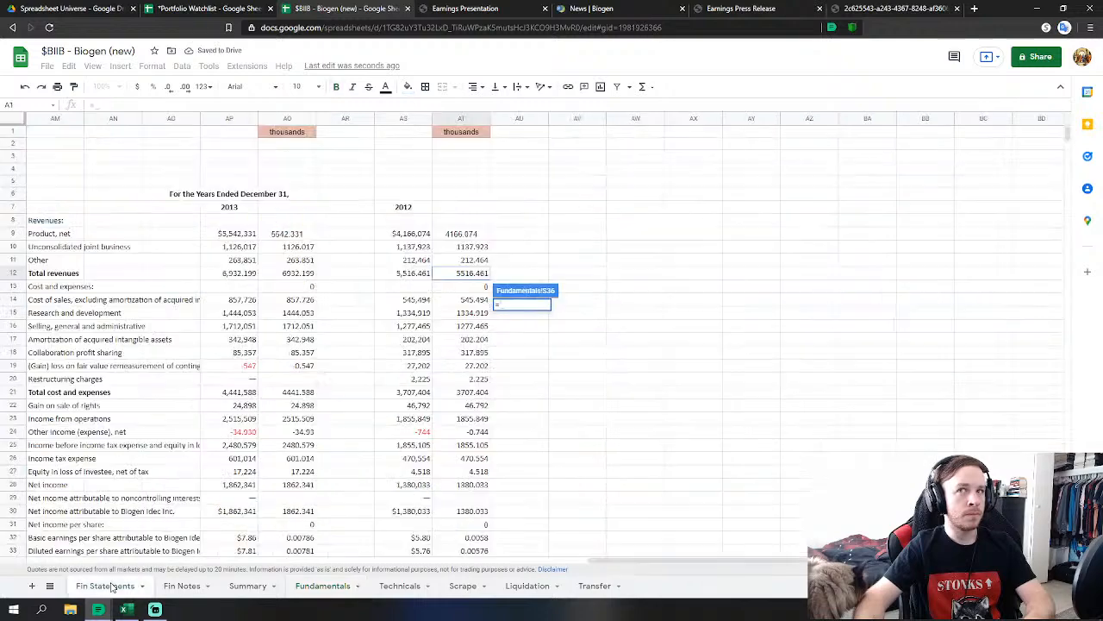
{"action": "left_click", "coordinate": [470, 300]}
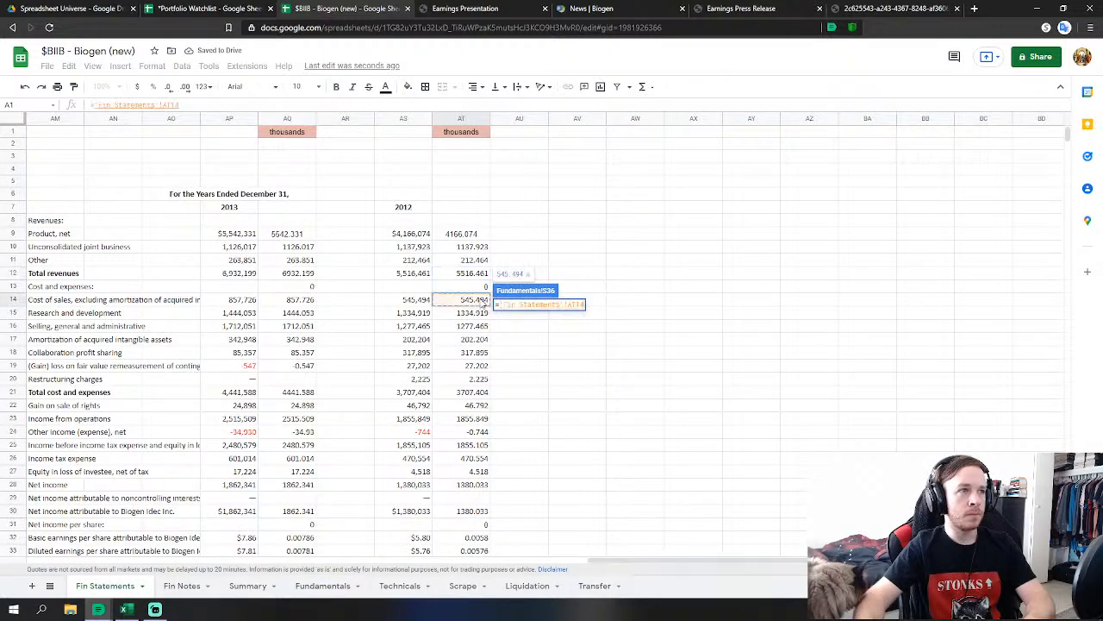
{"action": "key", "text": "Return"}
Link FY2012 SG&A to the 2012 SG&A figure 'Fin Statements'!AT16.
{"action": "left_click", "coordinate": [520, 425]}
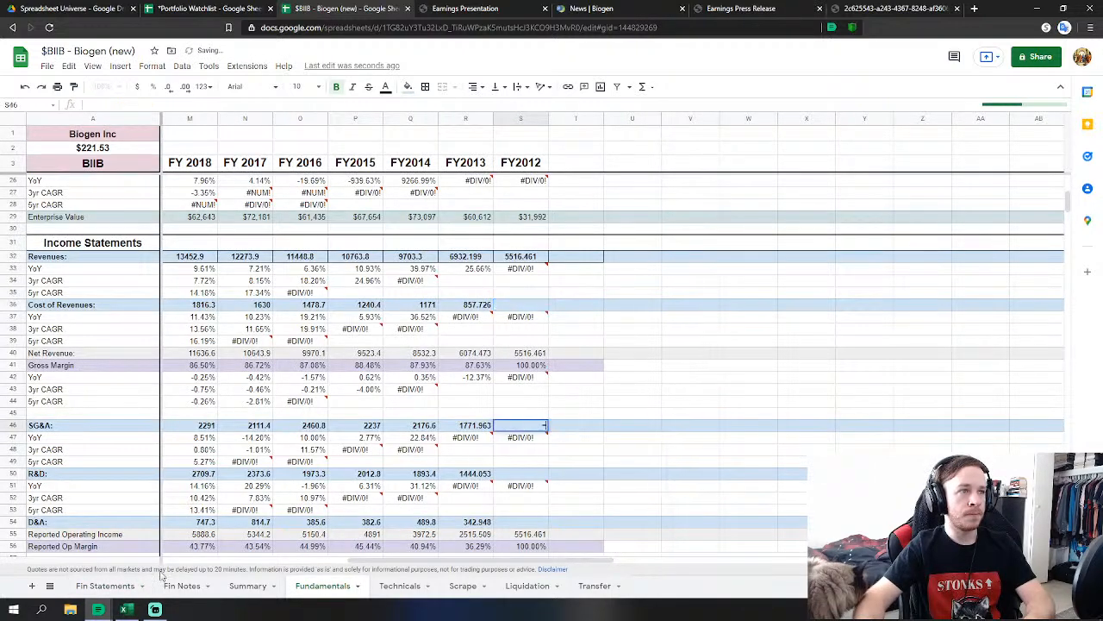
{"action": "type", "text": "="}
{"action": "left_click", "coordinate": [118, 587]}
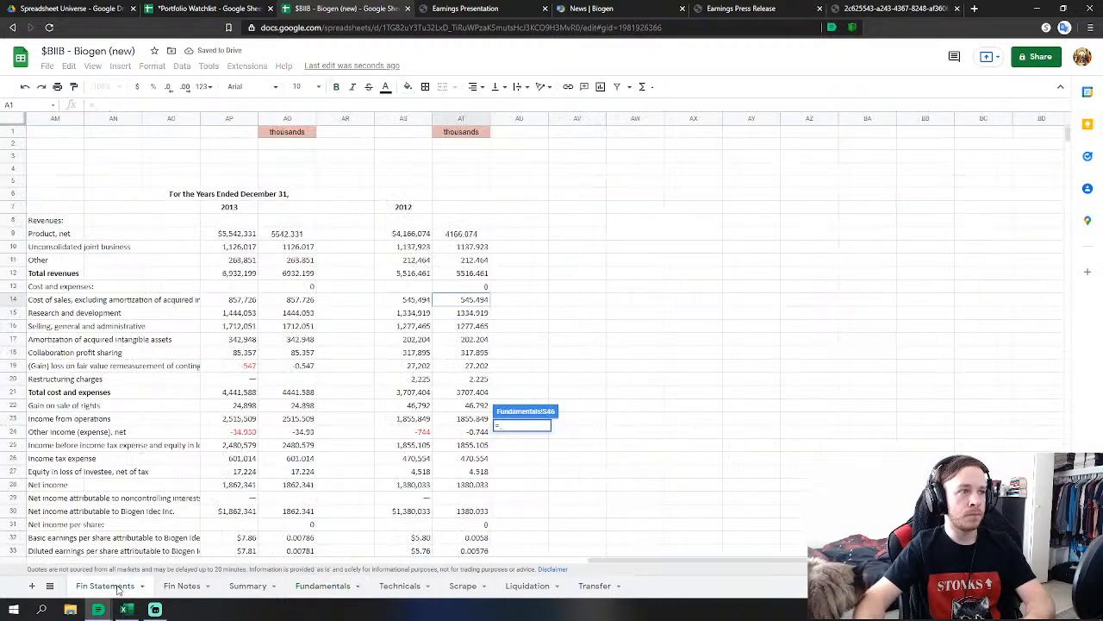
{"action": "left_click", "coordinate": [464, 326]}
{"action": "key", "text": "Return"}
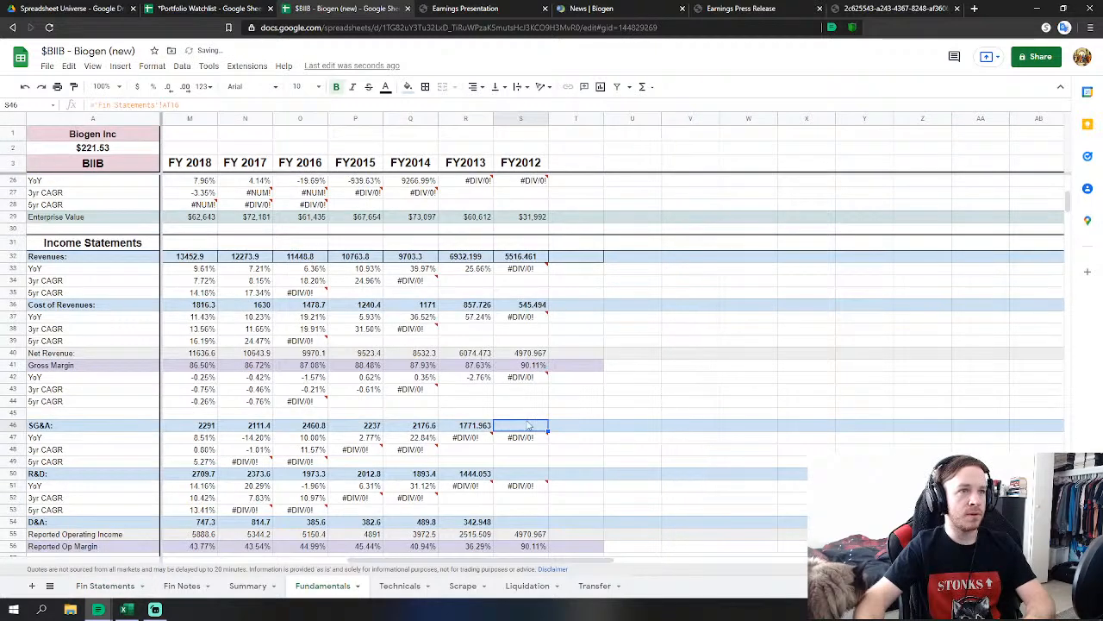
Extend the FY2012 SG&A formula to add AT18, AT19 and AT20.
{"action": "double_click", "coordinate": [530, 425]}
{"action": "type", "text": "+"}
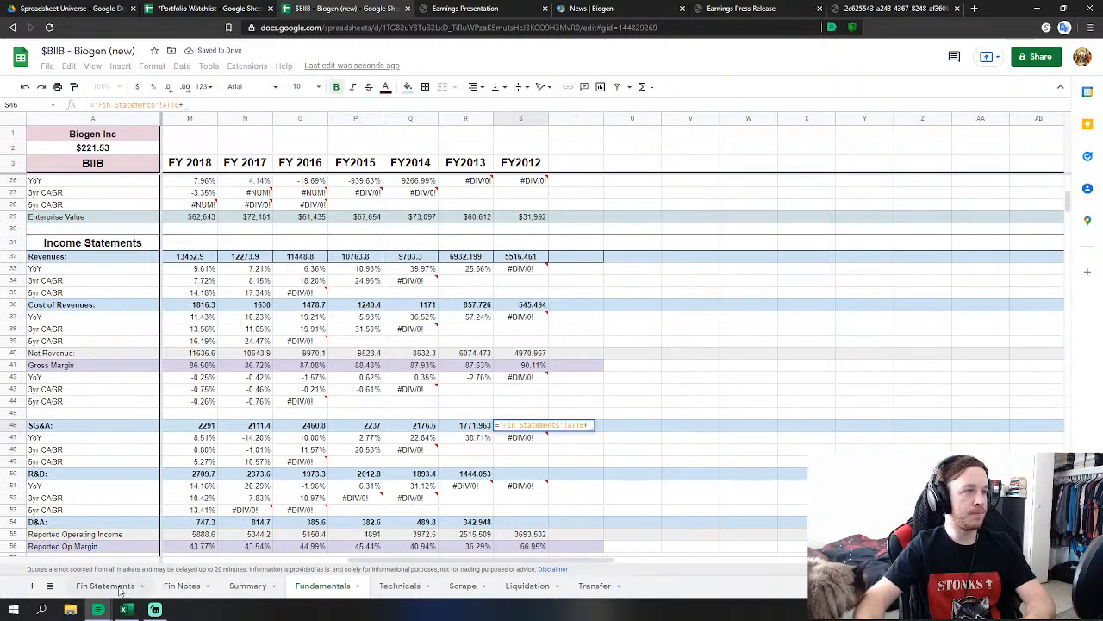
{"action": "left_click", "coordinate": [105, 585]}
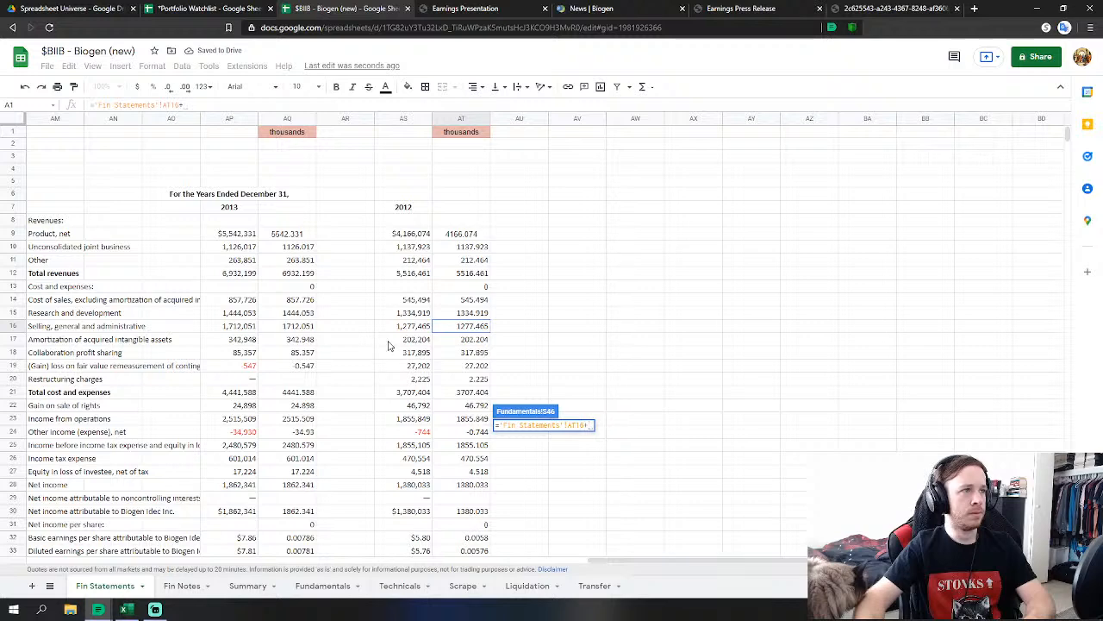
{"action": "left_click", "coordinate": [480, 355]}
{"action": "type", "text": "+"}
{"action": "left_click", "coordinate": [481, 367]}
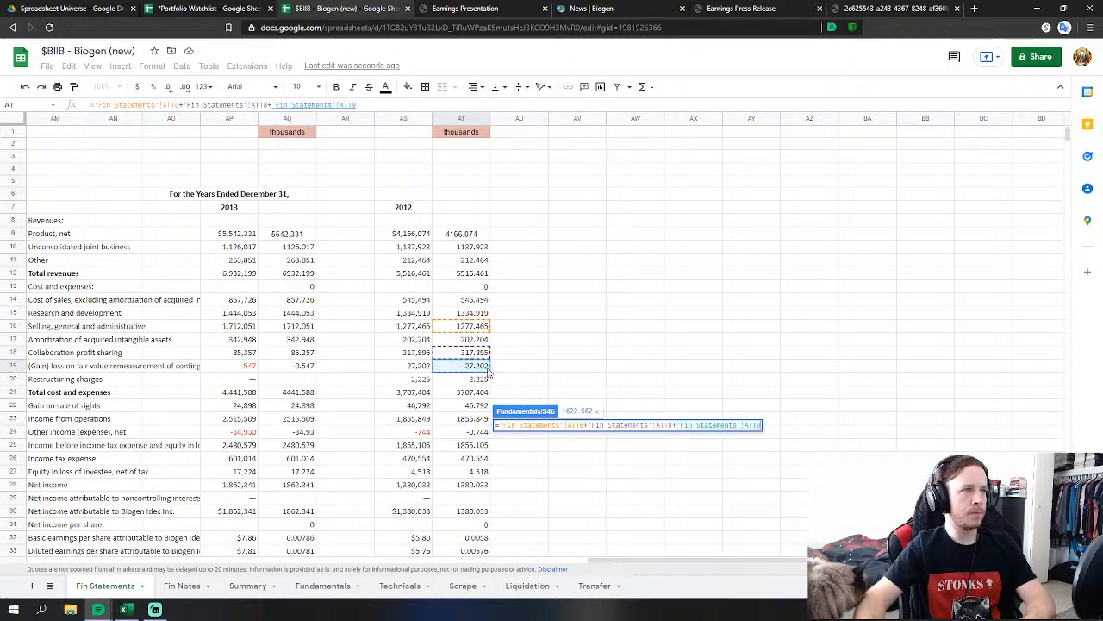
{"action": "type", "text": "+"}
{"action": "left_click", "coordinate": [481, 380]}
{"action": "key", "text": "Return"}
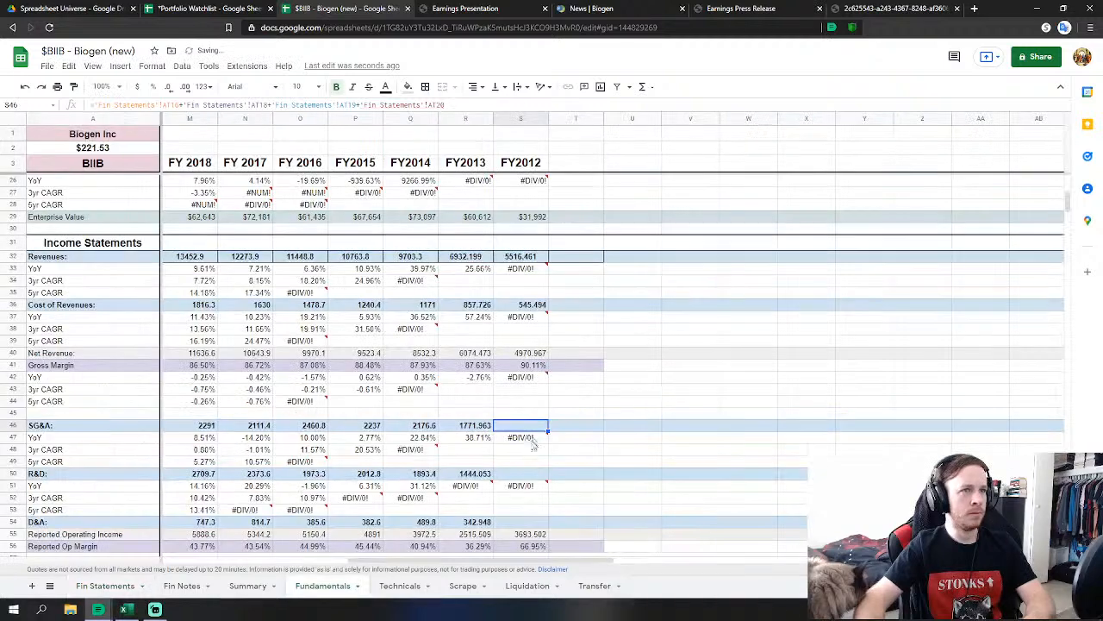
Link FY2012 R&D to AT15 and D&A to the amortization figure AT17.
{"action": "left_click", "coordinate": [530, 475]}
{"action": "type", "text": "="}
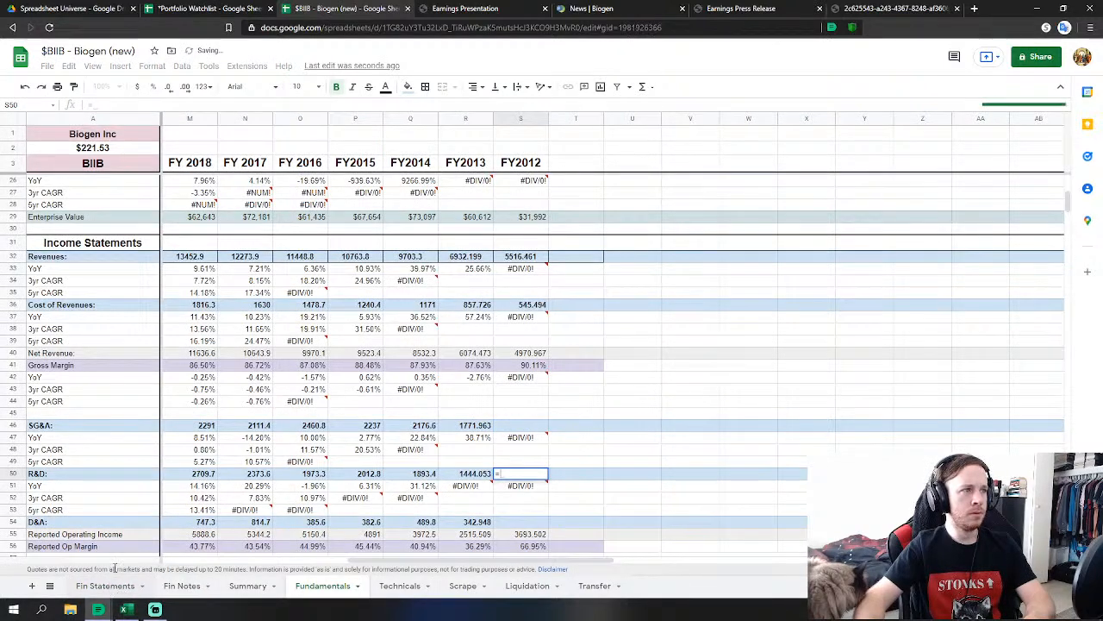
{"action": "left_click", "coordinate": [120, 588]}
{"action": "left_click", "coordinate": [485, 313]}
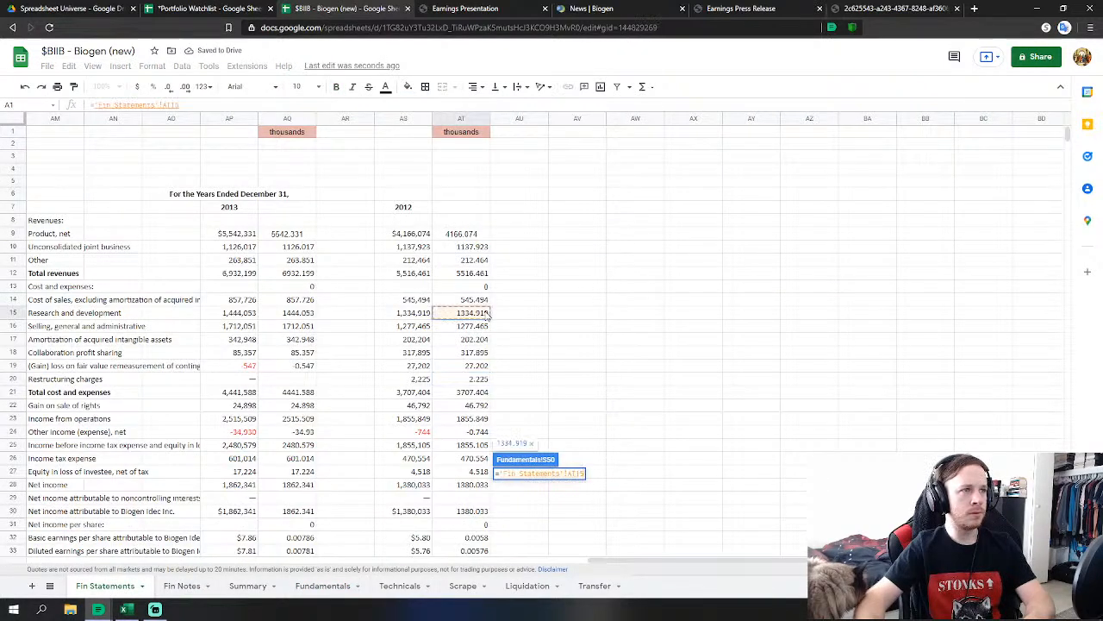
{"action": "key", "text": "Return"}
{"action": "left_click", "coordinate": [508, 434]}
{"action": "type", "text": "="}
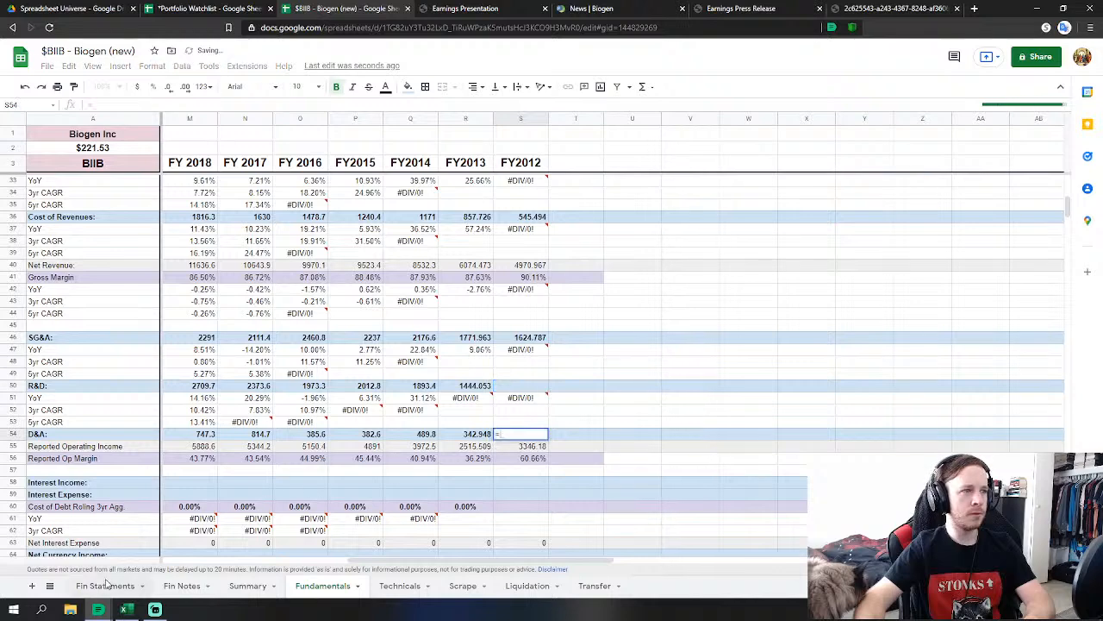
{"action": "left_click", "coordinate": [96, 587]}
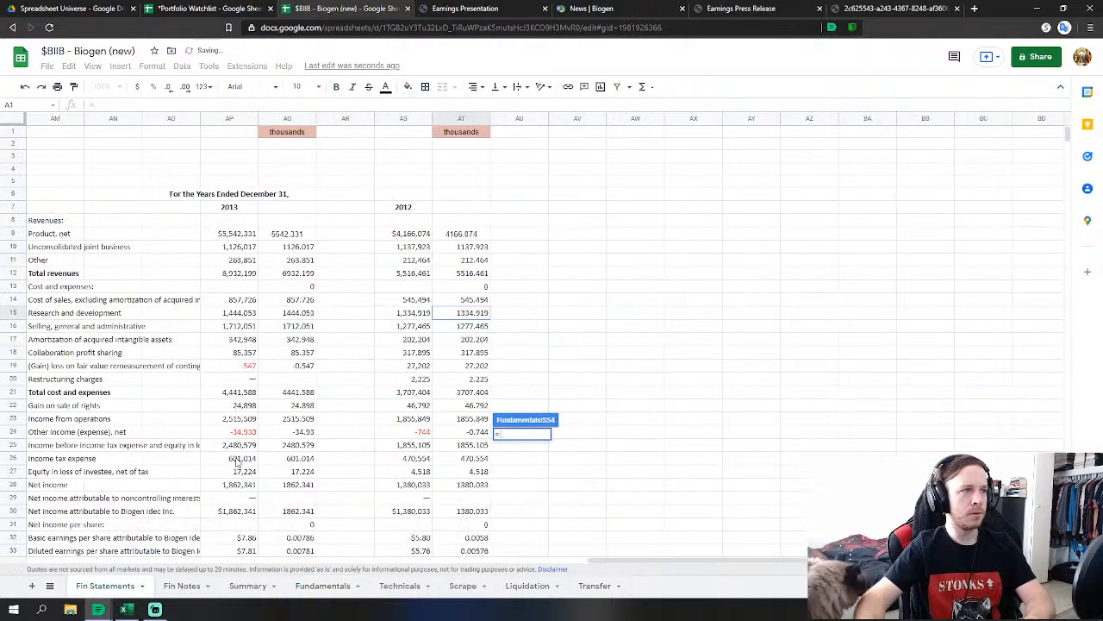
{"action": "left_click", "coordinate": [465, 341]}
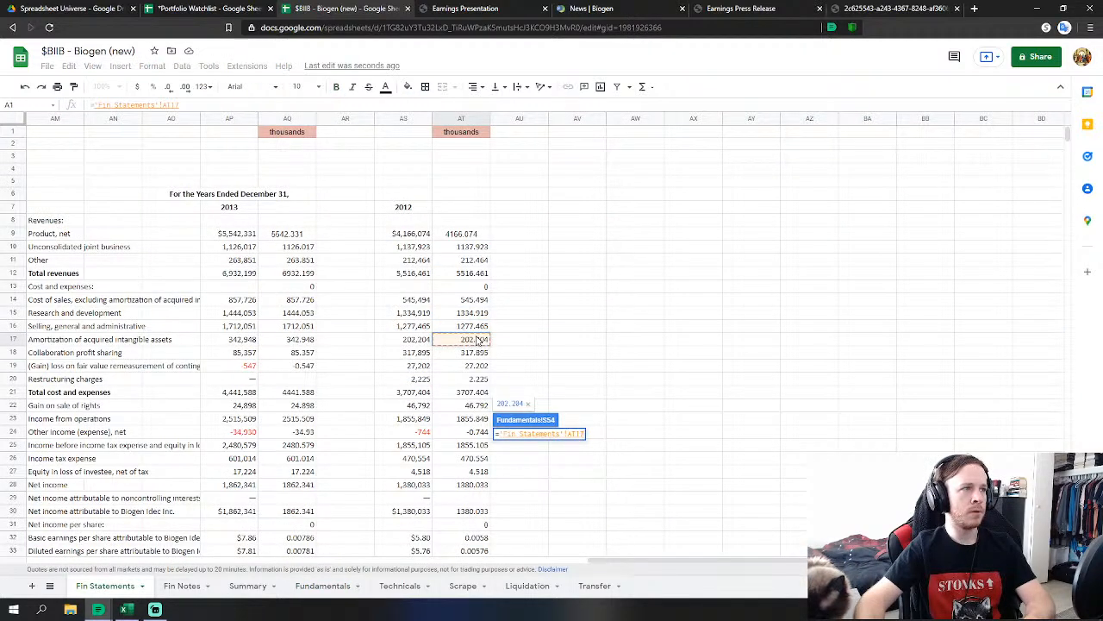
{"action": "key", "text": "Return"}
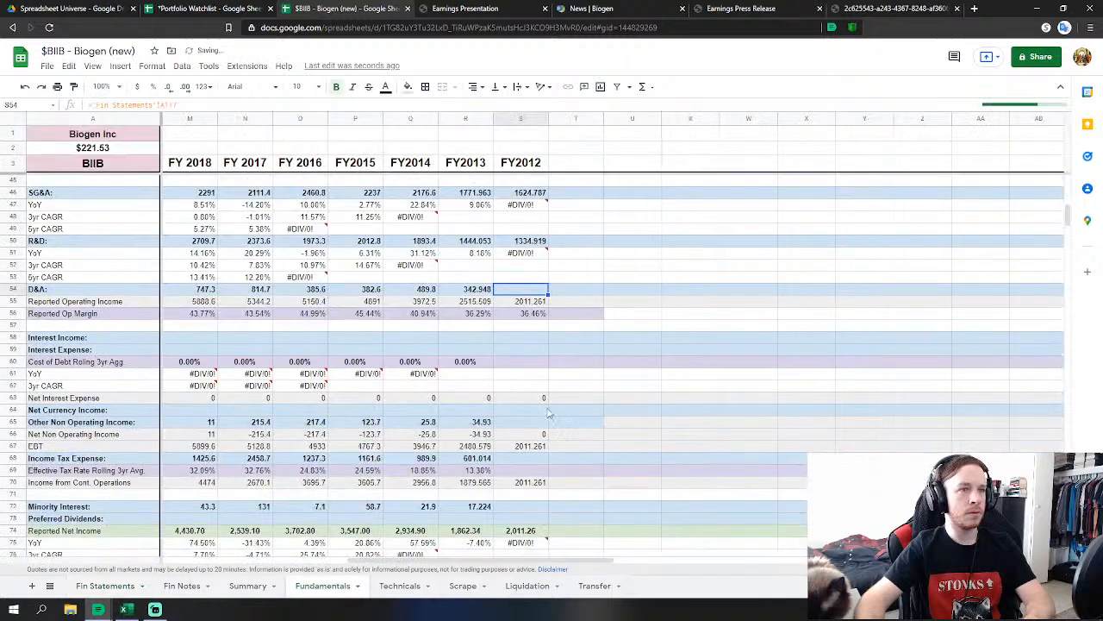
Link FY2012 other non-operating income to 'Fin Statements'!AT24.
{"action": "left_click", "coordinate": [524, 423]}
{"action": "type", "text": "="}
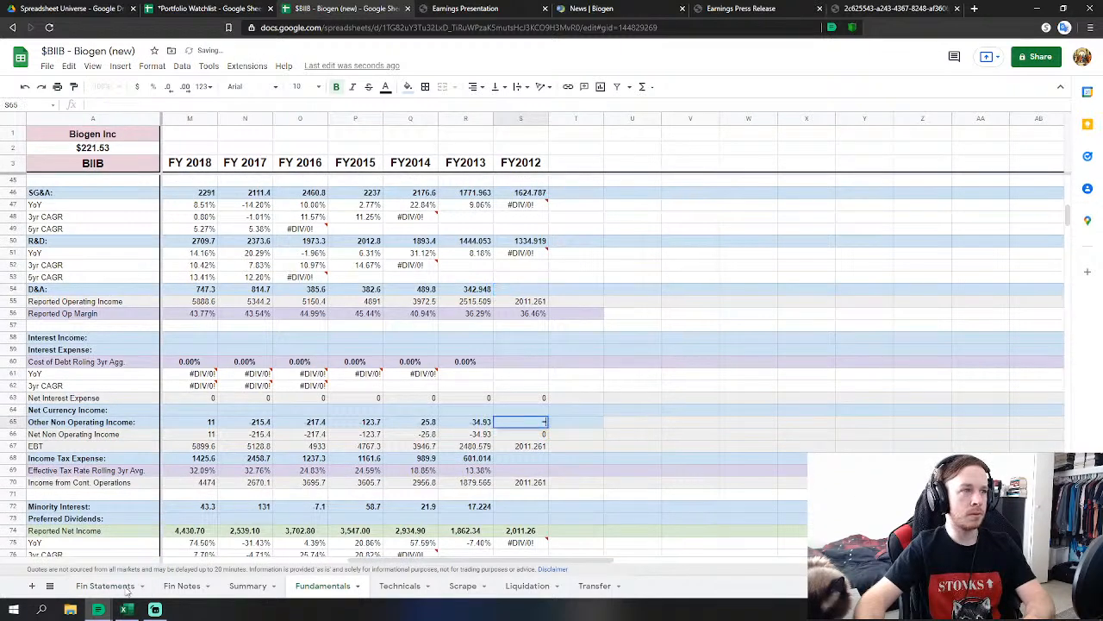
{"action": "left_click", "coordinate": [97, 587]}
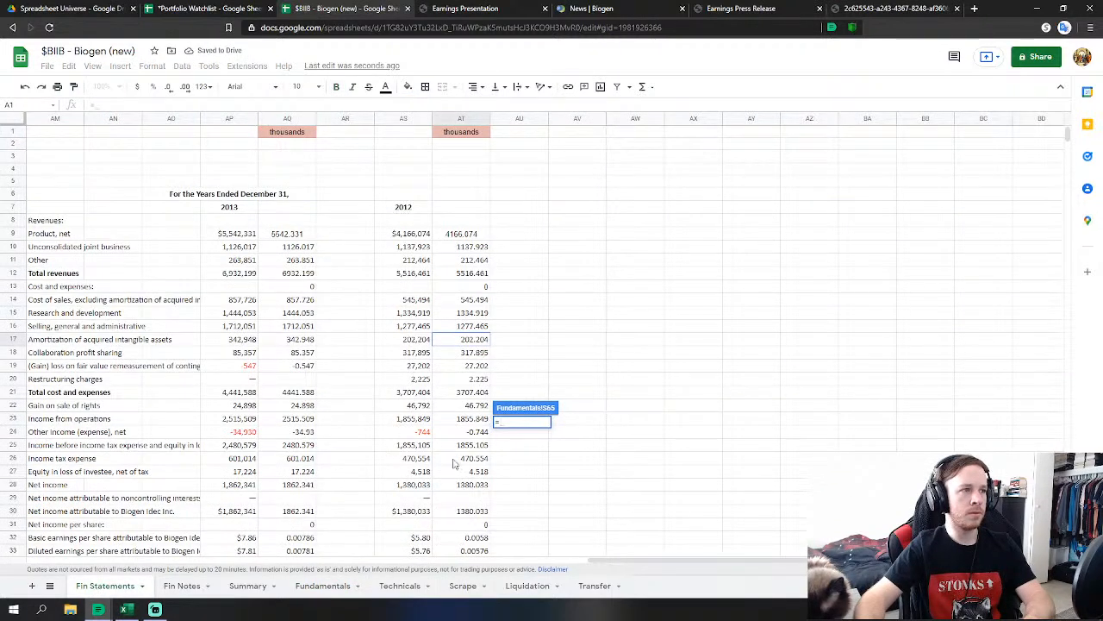
{"action": "left_click", "coordinate": [478, 431]}
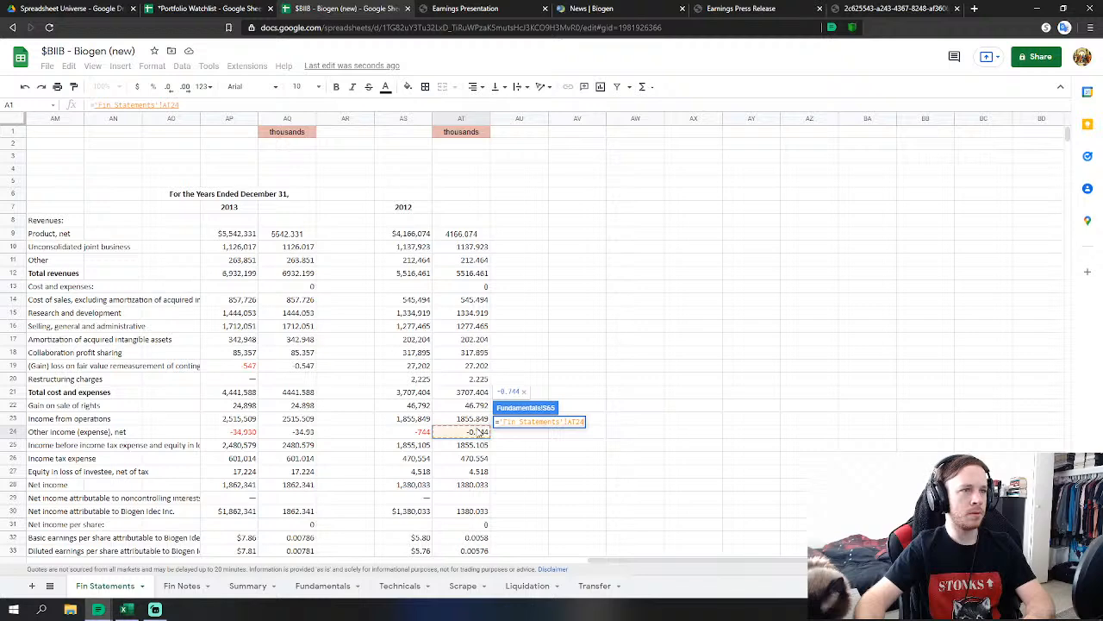
{"action": "key", "text": "Return"}
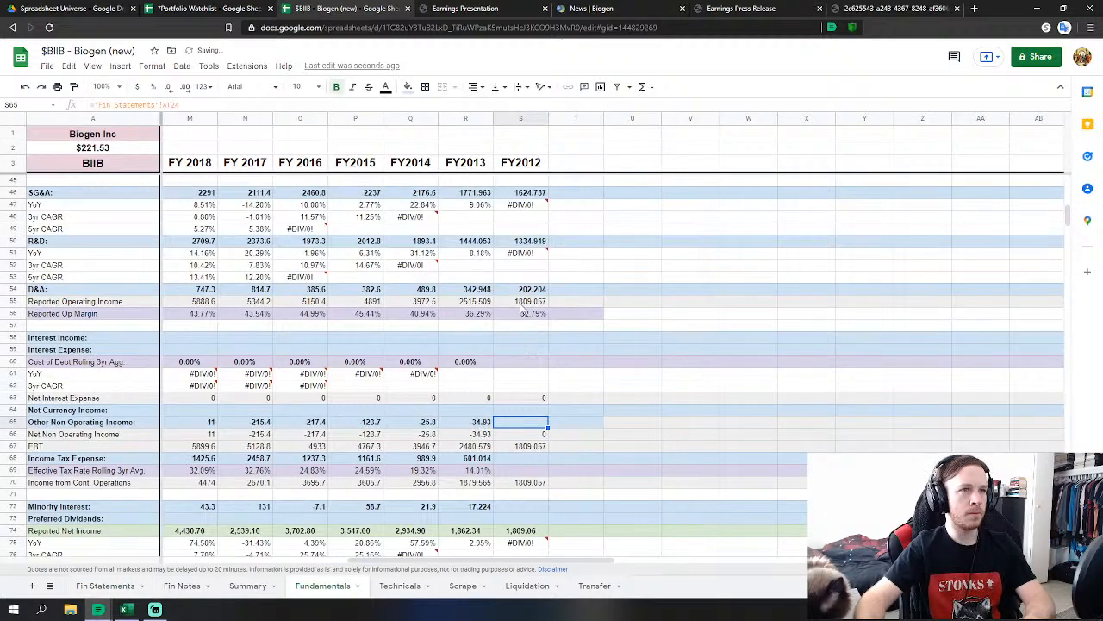
Revise the FY2012 SG&A formula to subtract the gain on sale of rights AT22.
{"action": "scroll", "coordinate": [523, 309], "scroll_direction": "up", "scroll_amount": 2}
{"action": "double_click", "coordinate": [529, 252]}
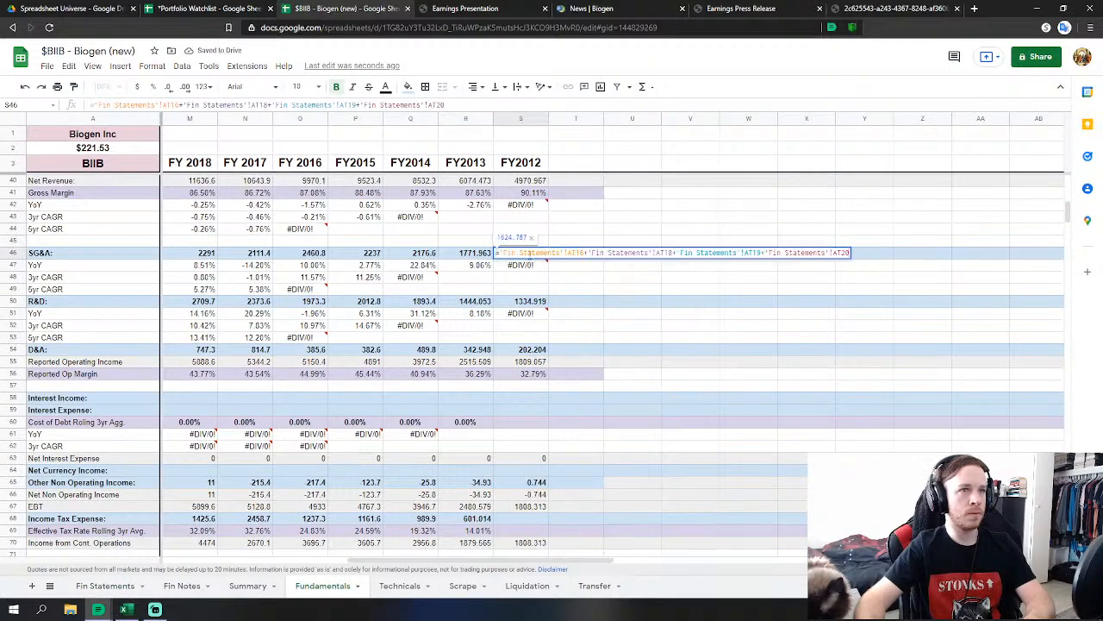
{"action": "type", "text": "-"}
{"action": "left_click", "coordinate": [108, 586]}
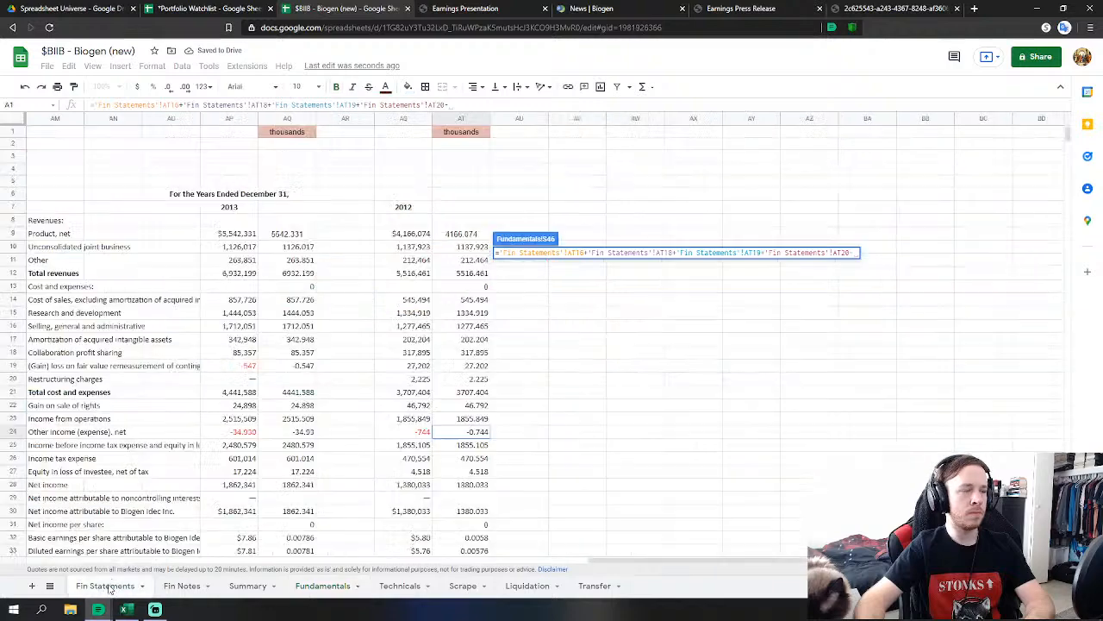
{"action": "left_click", "coordinate": [457, 408]}
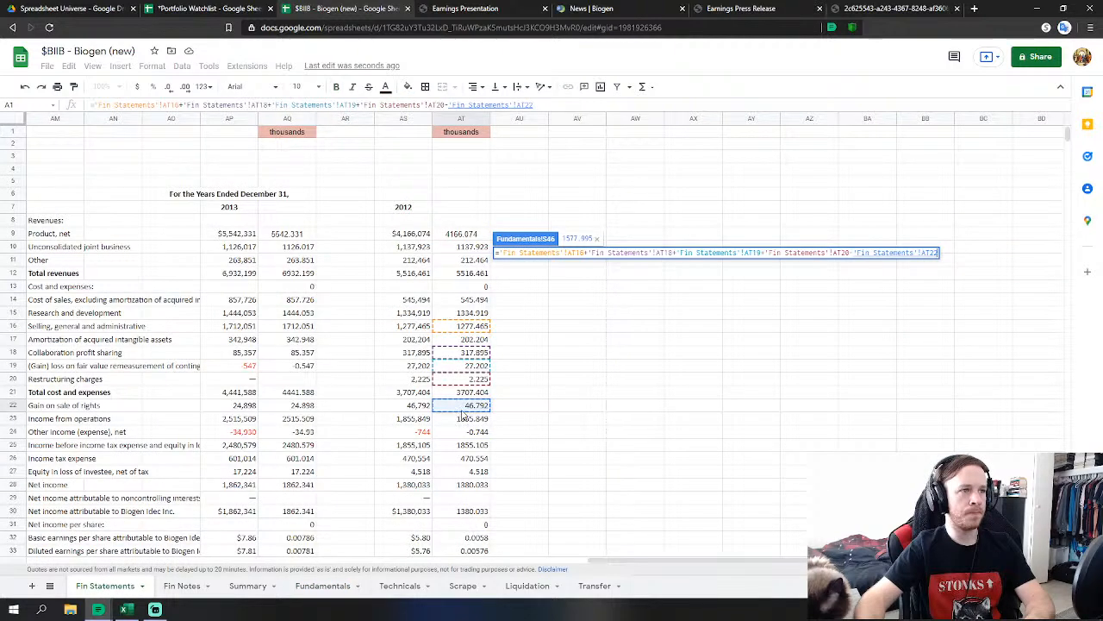
{"action": "key", "text": "Return"}
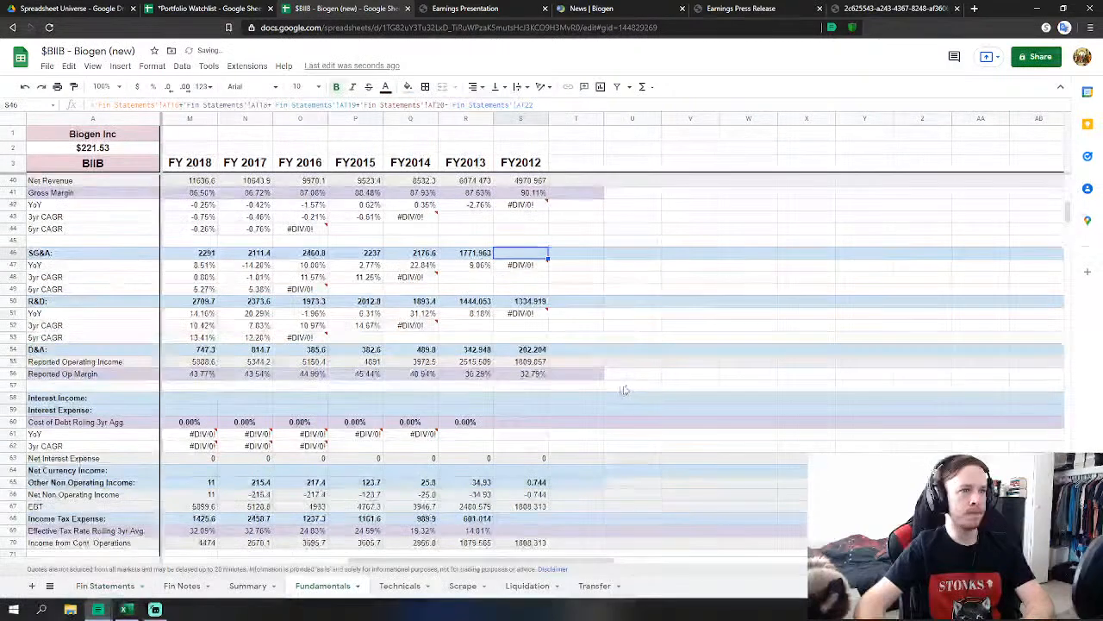
Link FY2012 income tax expense to AT26 and minority interest to AT27.
{"action": "left_click", "coordinate": [522, 458]}
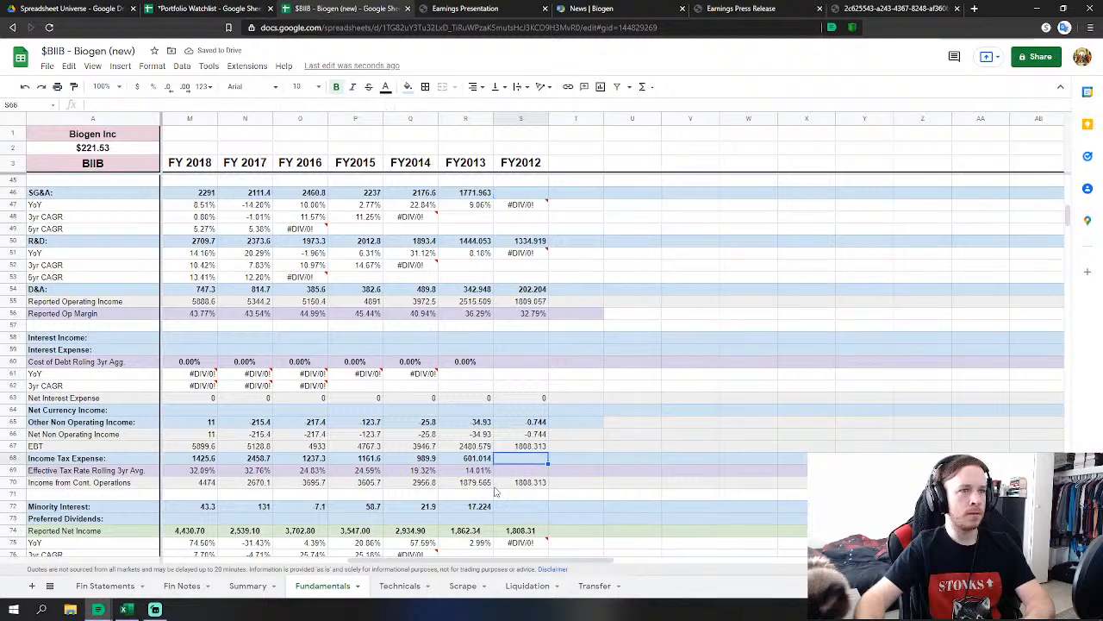
{"action": "type", "text": "="}
{"action": "left_click", "coordinate": [105, 586]}
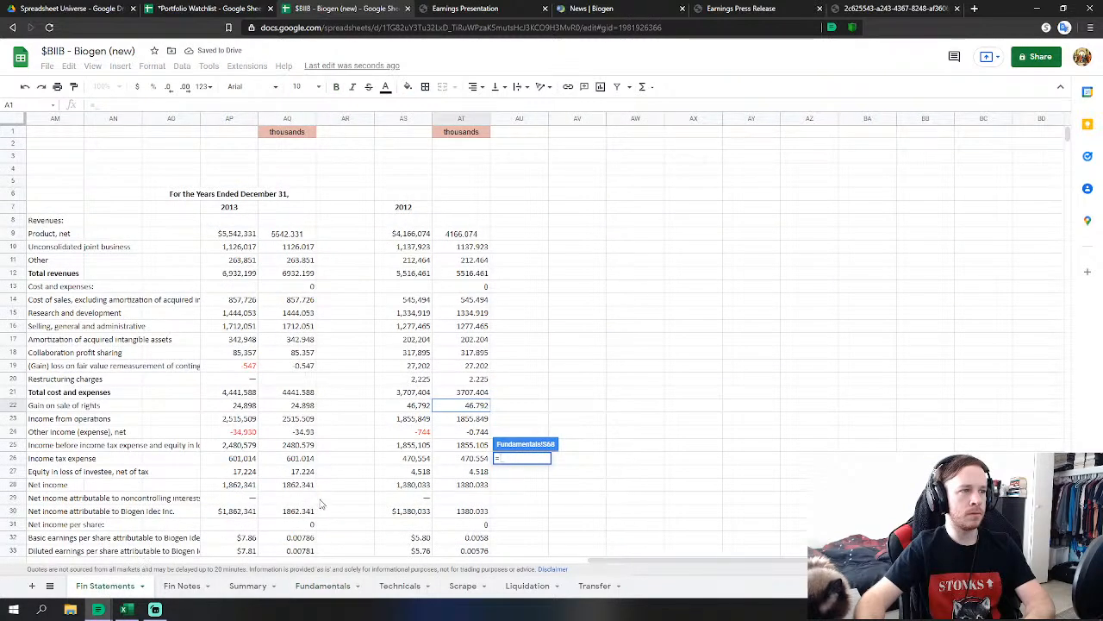
{"action": "left_click", "coordinate": [470, 461]}
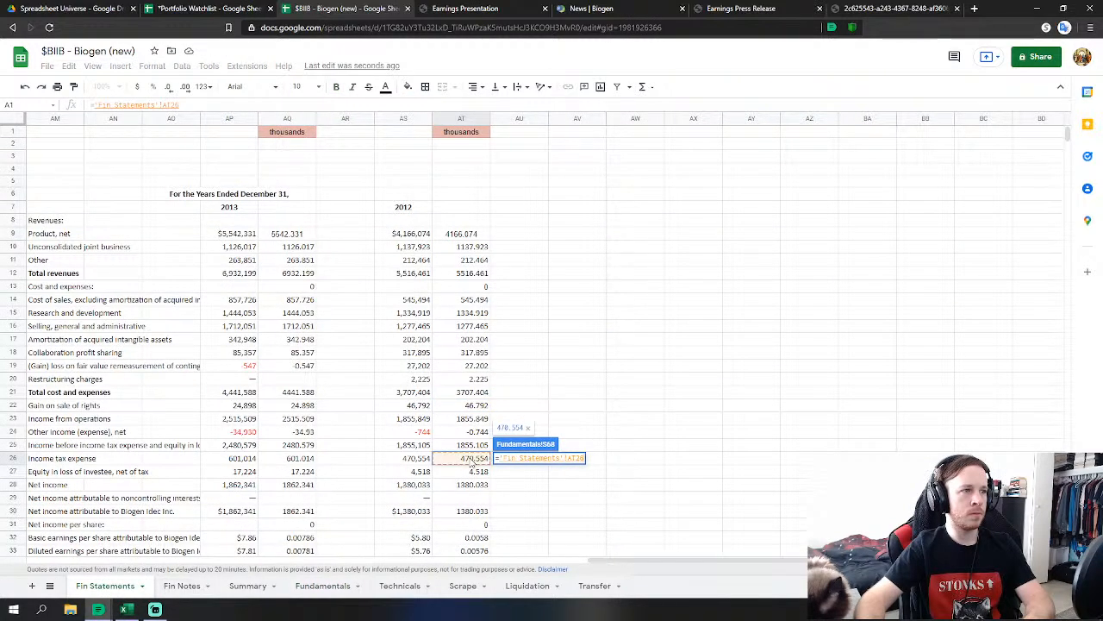
{"action": "key", "text": "Return"}
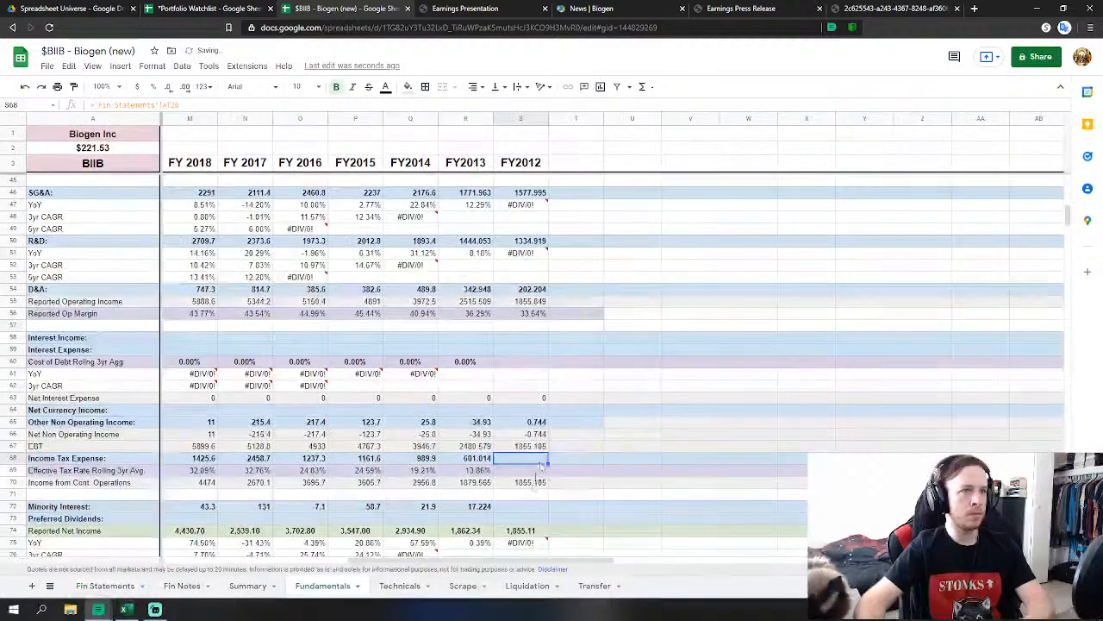
{"action": "left_click", "coordinate": [521, 506]}
{"action": "type", "text": "="}
{"action": "left_click", "coordinate": [105, 586]}
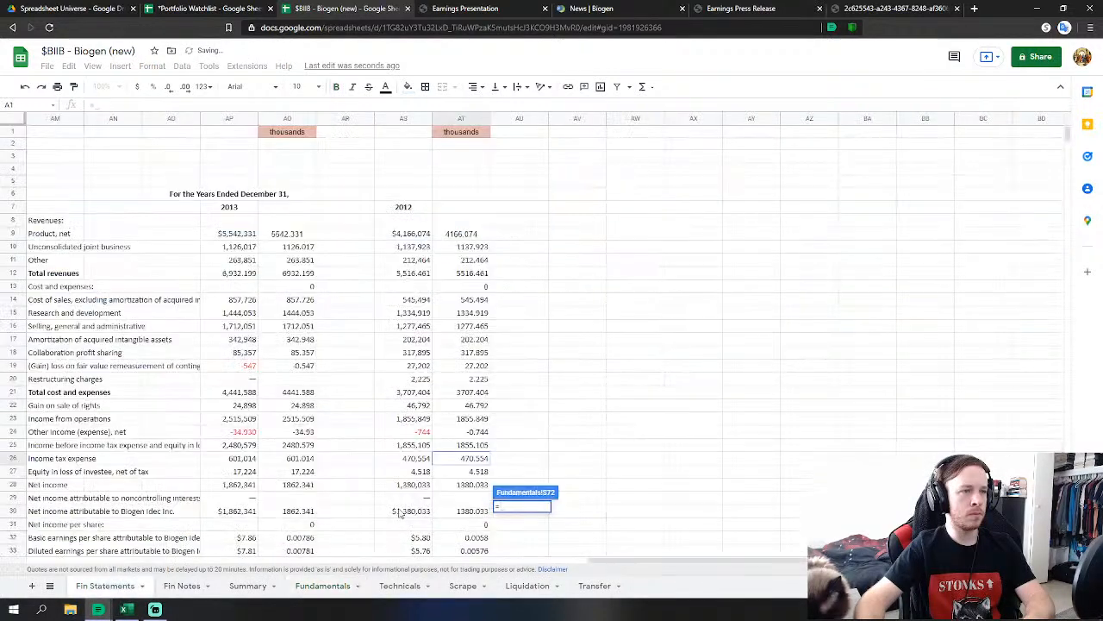
{"action": "left_click", "coordinate": [467, 471]}
{"action": "scroll", "coordinate": [618, 423], "scroll_direction": "down", "scroll_amount": 2}
{"action": "key", "text": "Return"}
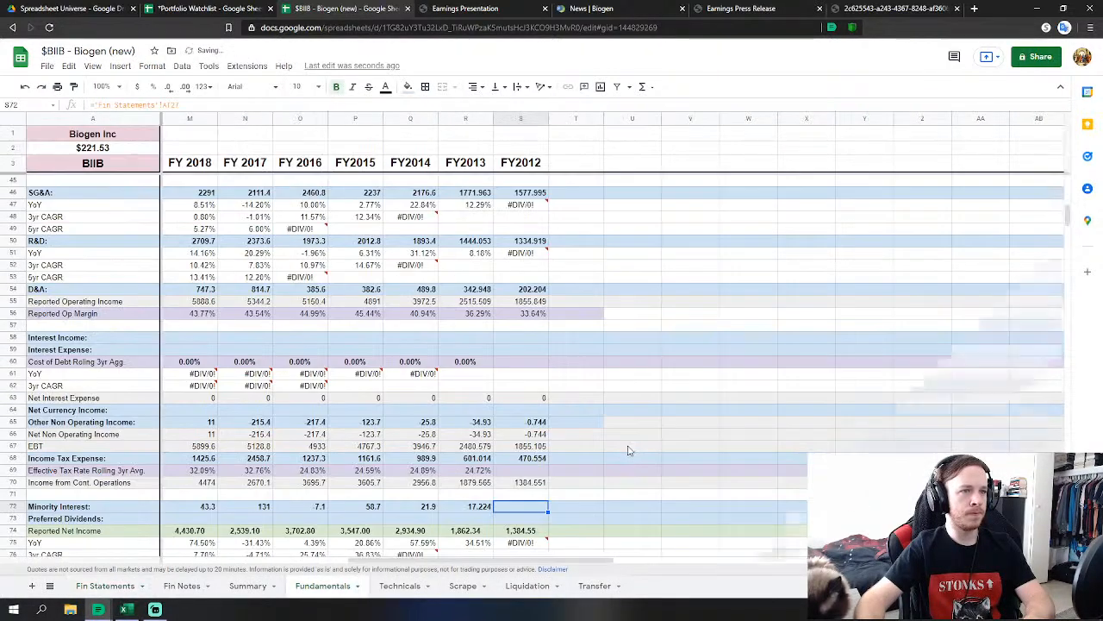
{"action": "scroll", "coordinate": [512, 488], "scroll_direction": "down", "scroll_amount": 4}
Link FY2012 diluted shares to the 2012 diluted weighted-average shares AT36.
{"action": "left_click", "coordinate": [512, 486]}
{"action": "type", "text": "="}
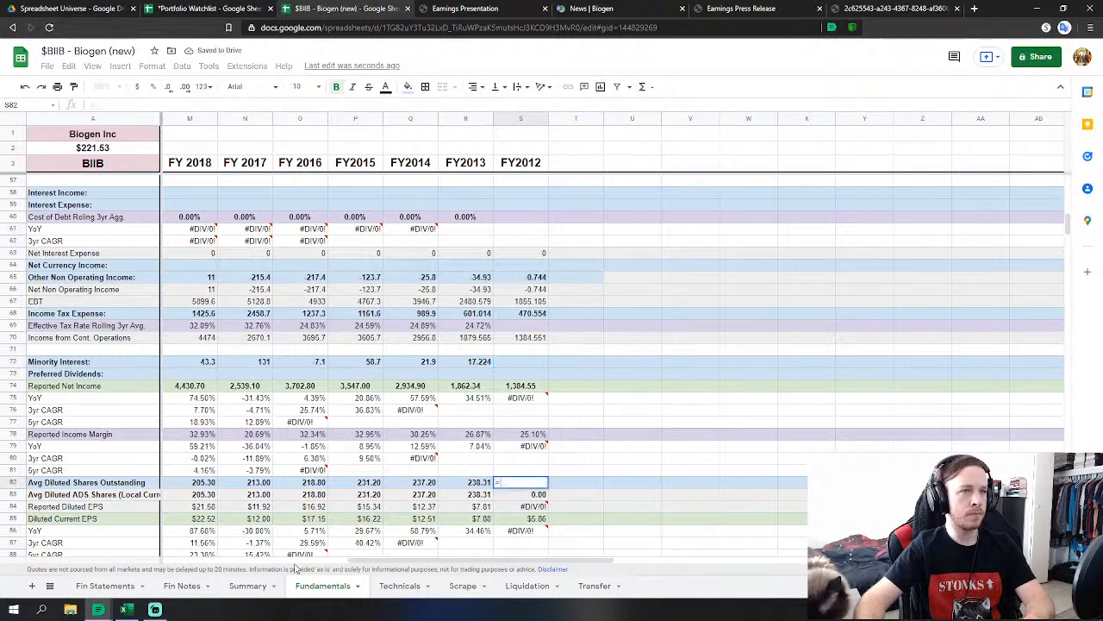
{"action": "left_click", "coordinate": [105, 586]}
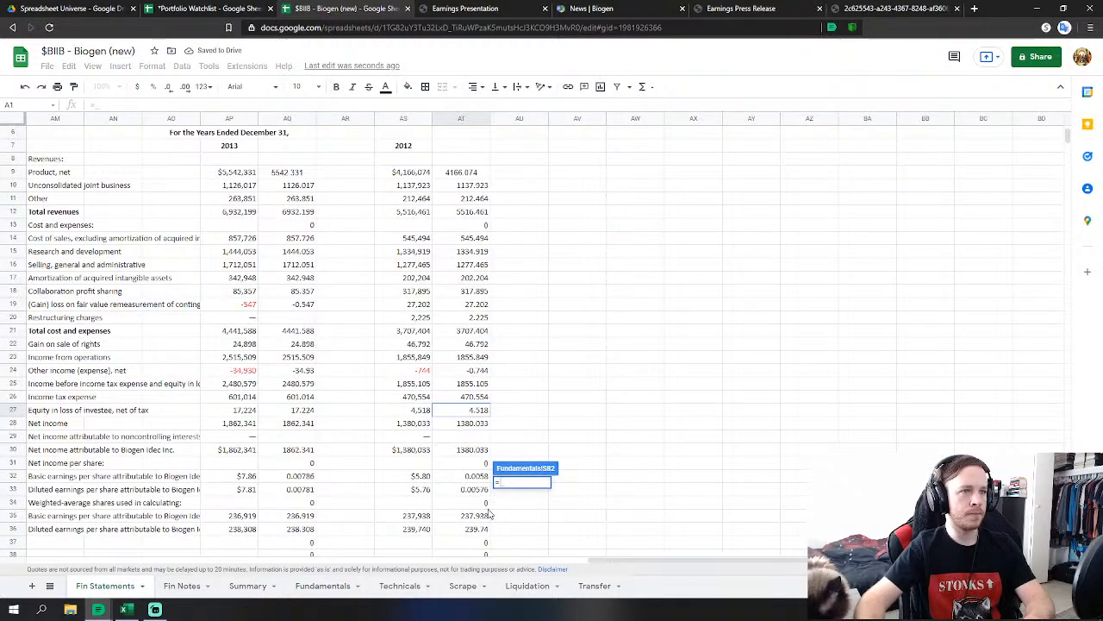
{"action": "left_click", "coordinate": [463, 530]}
{"action": "key", "text": "Return"}
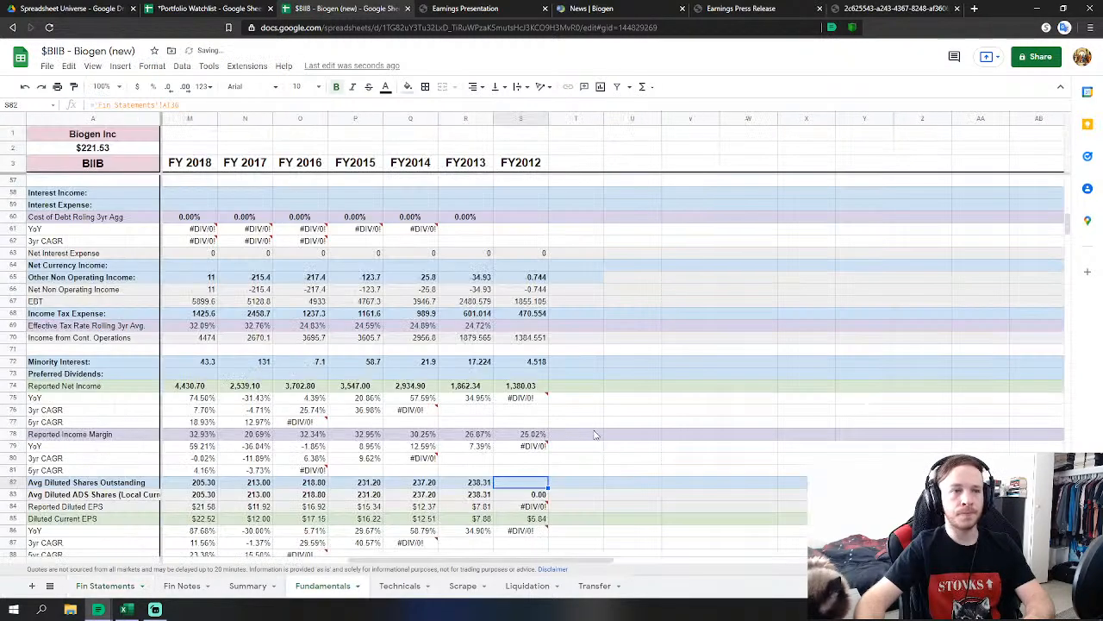
{"action": "scroll", "coordinate": [586, 426], "scroll_direction": "down", "scroll_amount": 3}
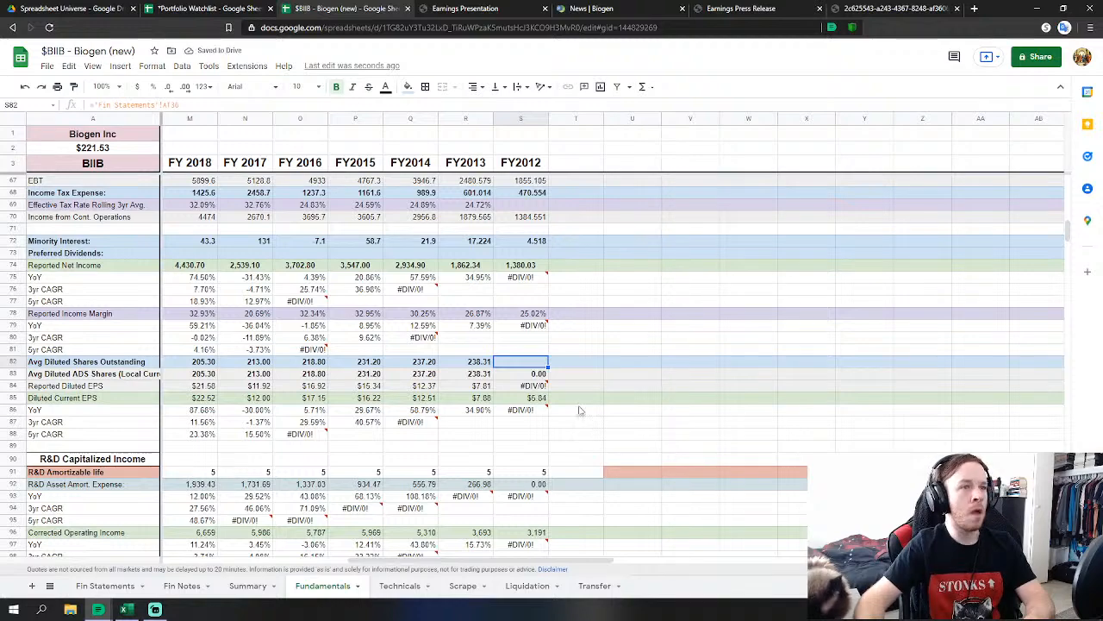
{"action": "scroll", "coordinate": [543, 386], "scroll_direction": "down", "scroll_amount": 1}
{"action": "scroll", "coordinate": [543, 386], "scroll_direction": "down", "scroll_amount": 10}
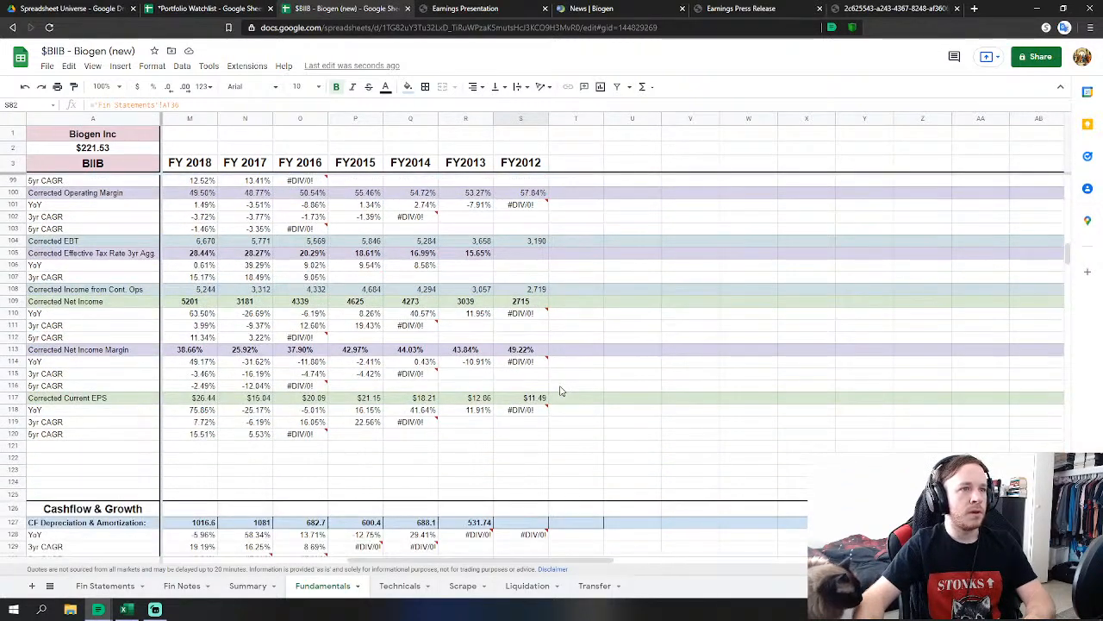
{"action": "scroll", "coordinate": [560, 392], "scroll_direction": "down", "scroll_amount": 5}
Link FY2012 depreciation in S127 to 'Fin Statements'!AT55.
{"action": "left_click", "coordinate": [527, 402]}
{"action": "scroll", "coordinate": [526, 406], "scroll_direction": "down", "scroll_amount": 1}
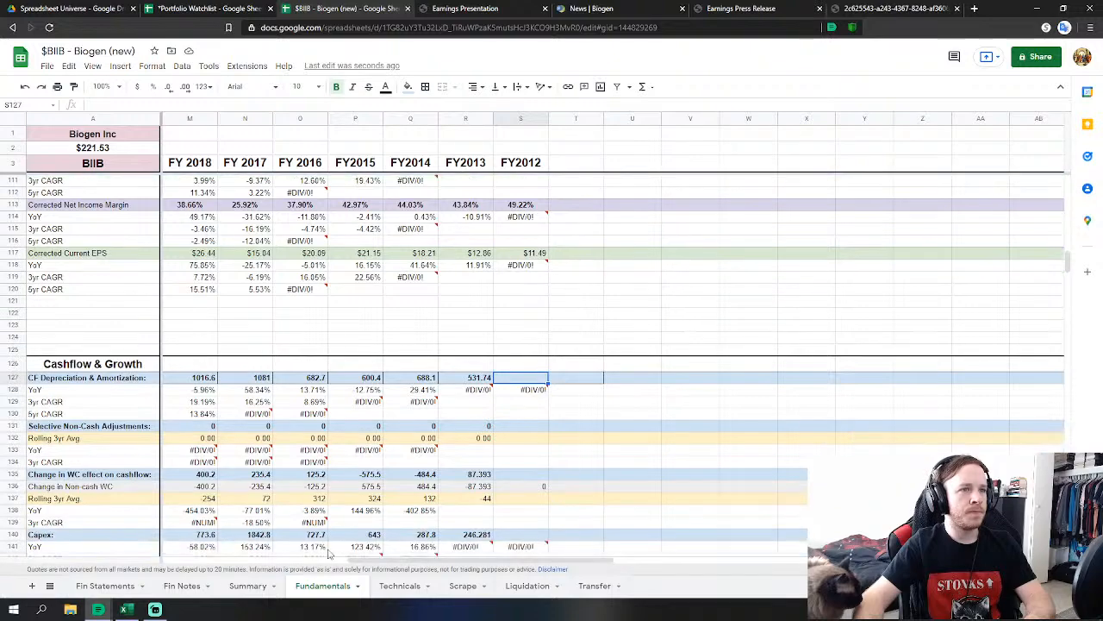
{"action": "type", "text": "="}
{"action": "left_click", "coordinate": [105, 585]}
{"action": "scroll", "coordinate": [319, 426], "scroll_direction": "up", "scroll_amount": 6}
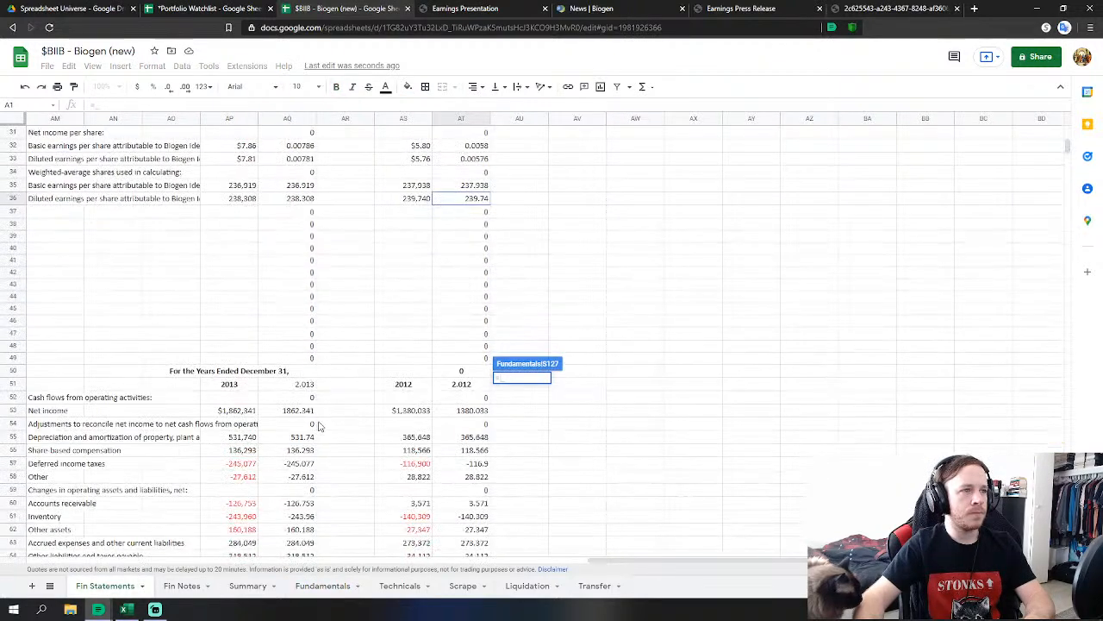
{"action": "scroll", "coordinate": [302, 426], "scroll_direction": "down", "scroll_amount": 3}
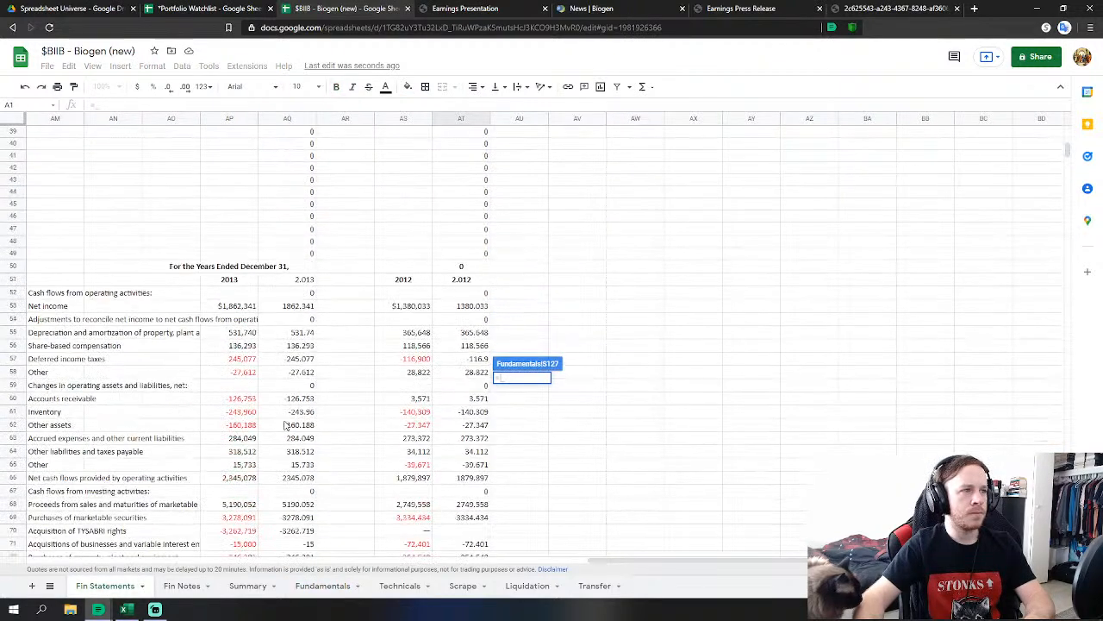
{"action": "left_click", "coordinate": [471, 335]}
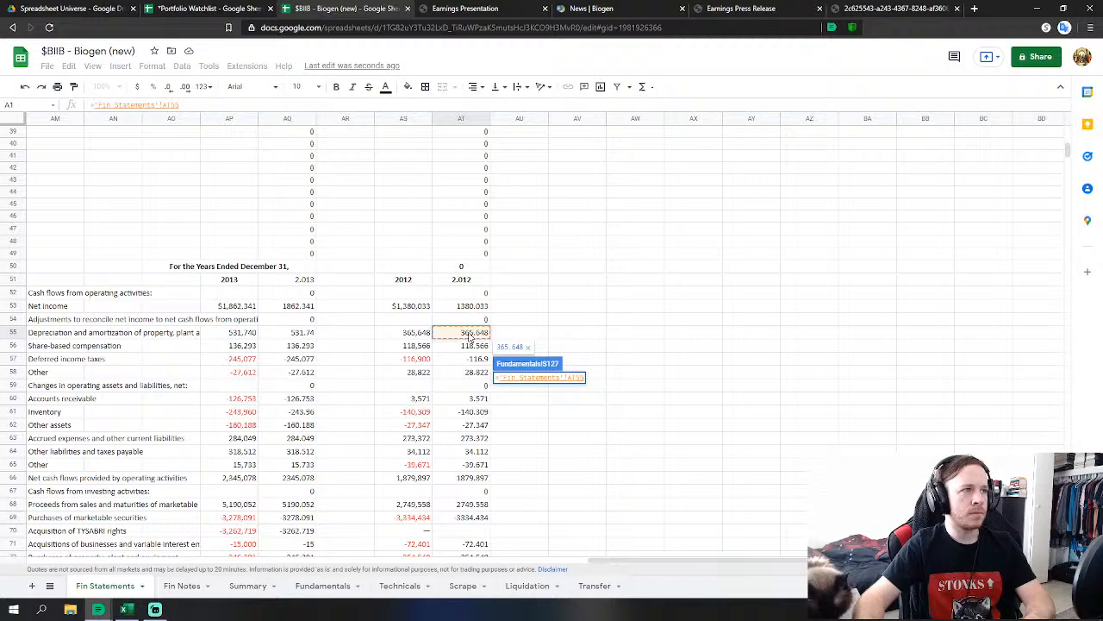
{"action": "key", "text": "Return"}
Enter 0 for non-cash adjustments and set working-capital change to =SUM('Fin Statements'!AT60:AT65).
{"action": "left_click", "coordinate": [500, 428]}
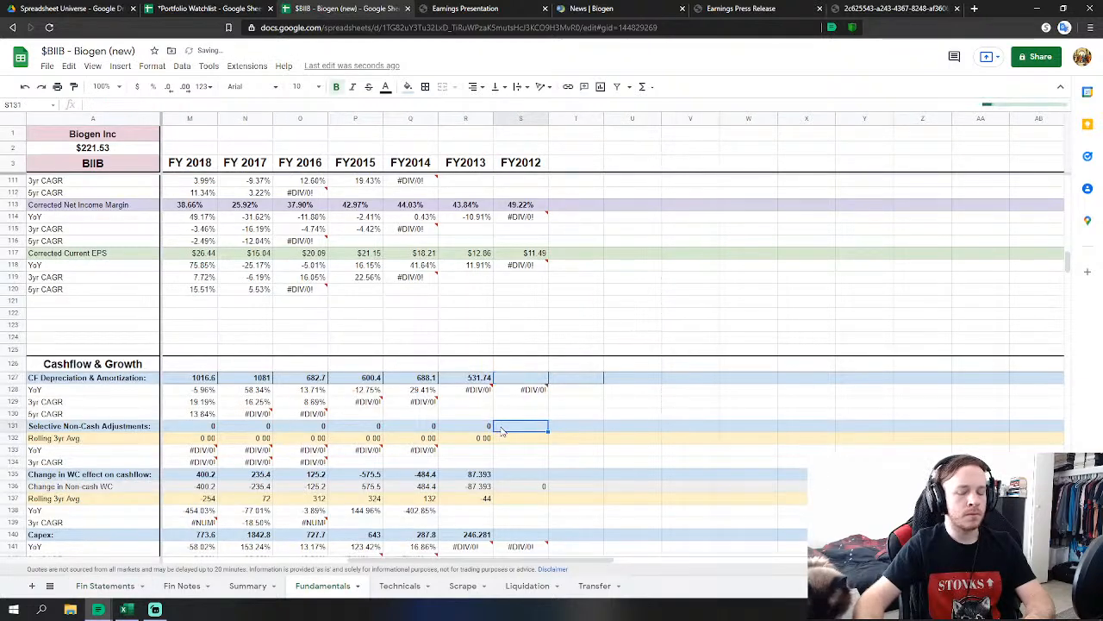
{"action": "type", "text": "0"}
{"action": "key", "text": "Return"}
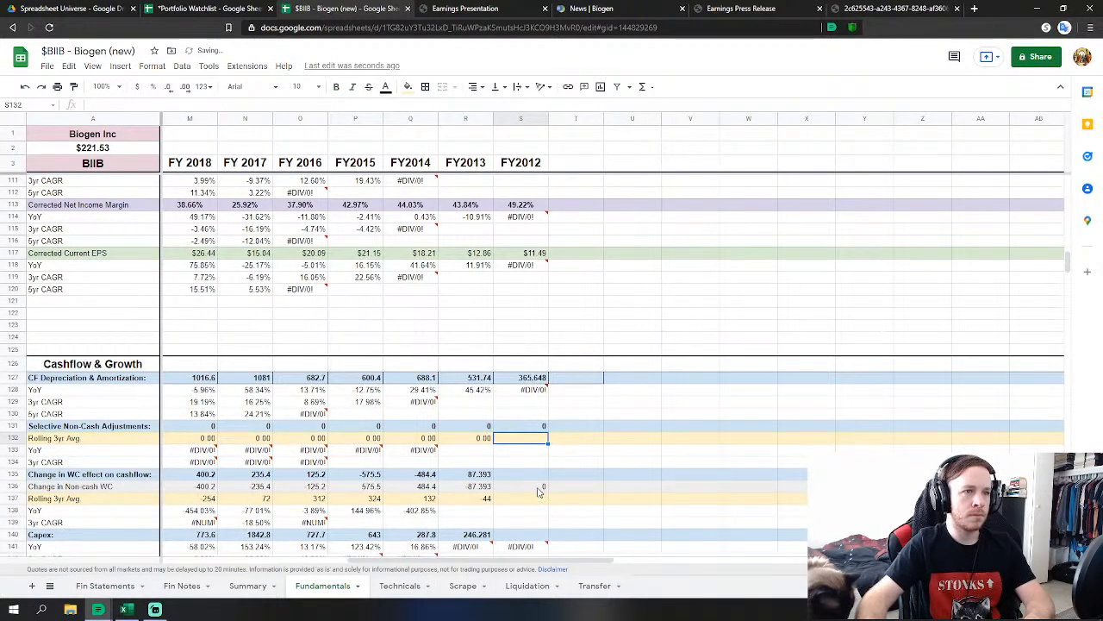
{"action": "left_click", "coordinate": [533, 475]}
{"action": "type", "text": "=sum"}
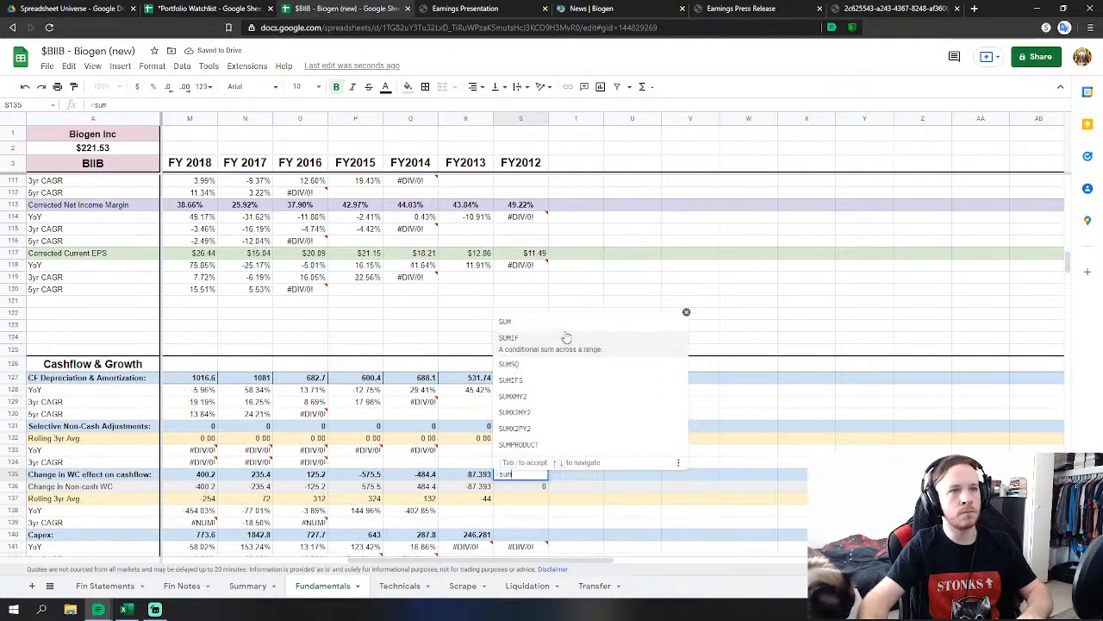
{"action": "left_click", "coordinate": [565, 334]}
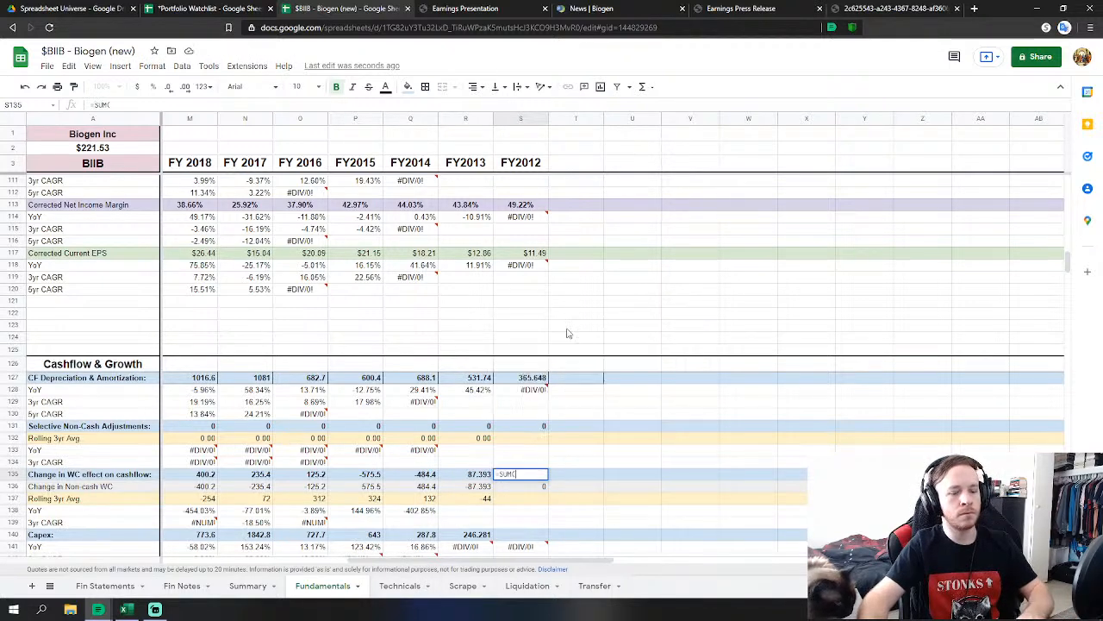
{"action": "left_click", "coordinate": [95, 586]}
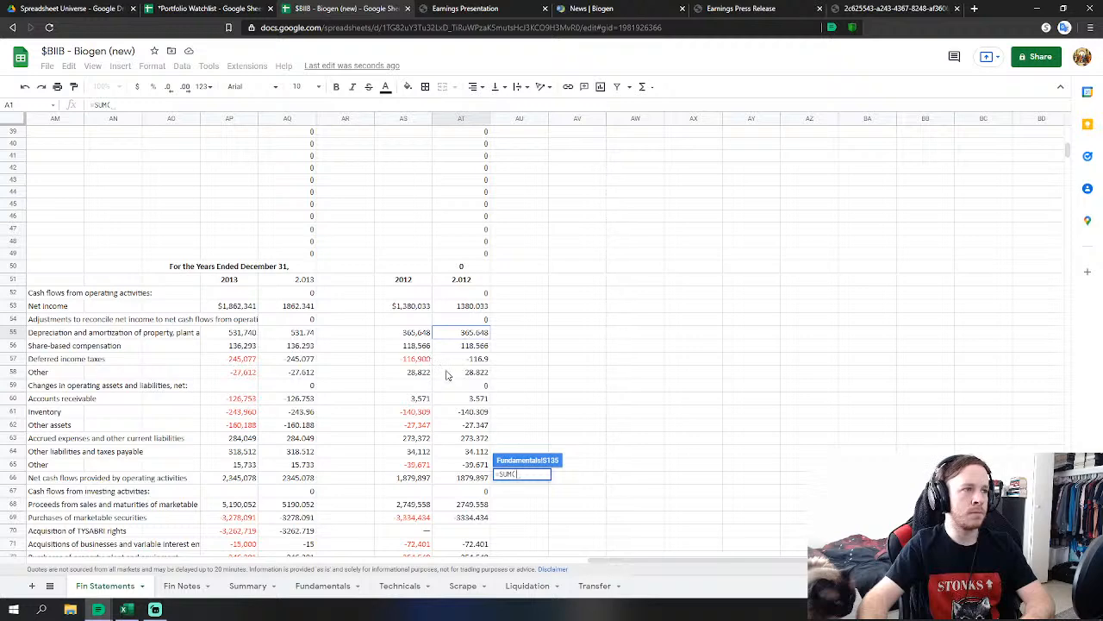
{"action": "left_click_drag", "start_coordinate": [484, 401], "coordinate": [485, 465]}
{"action": "key", "text": "Return"}
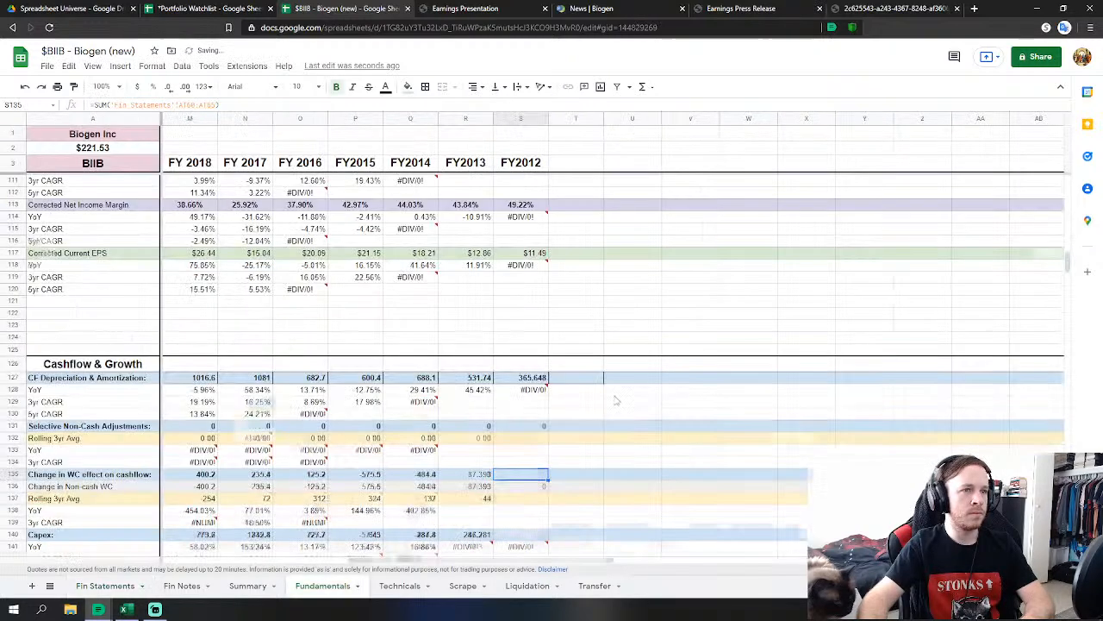
Link FY2012 capex to AT72 and acquisitions to AT71 on Fin Statements.
{"action": "type", "text": "="}
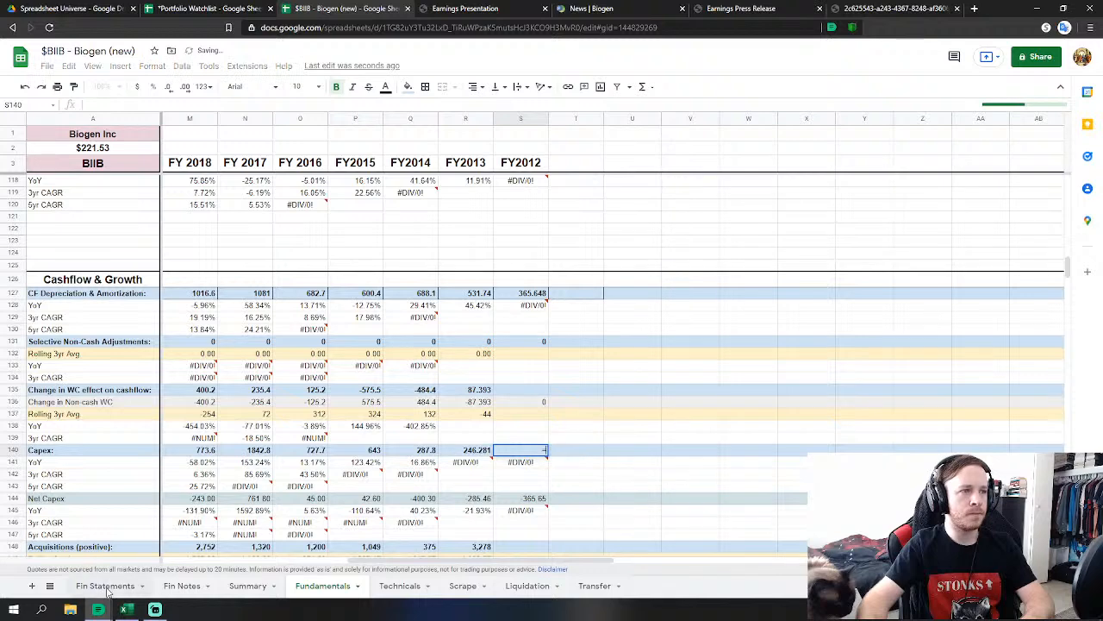
{"action": "left_click", "coordinate": [105, 586]}
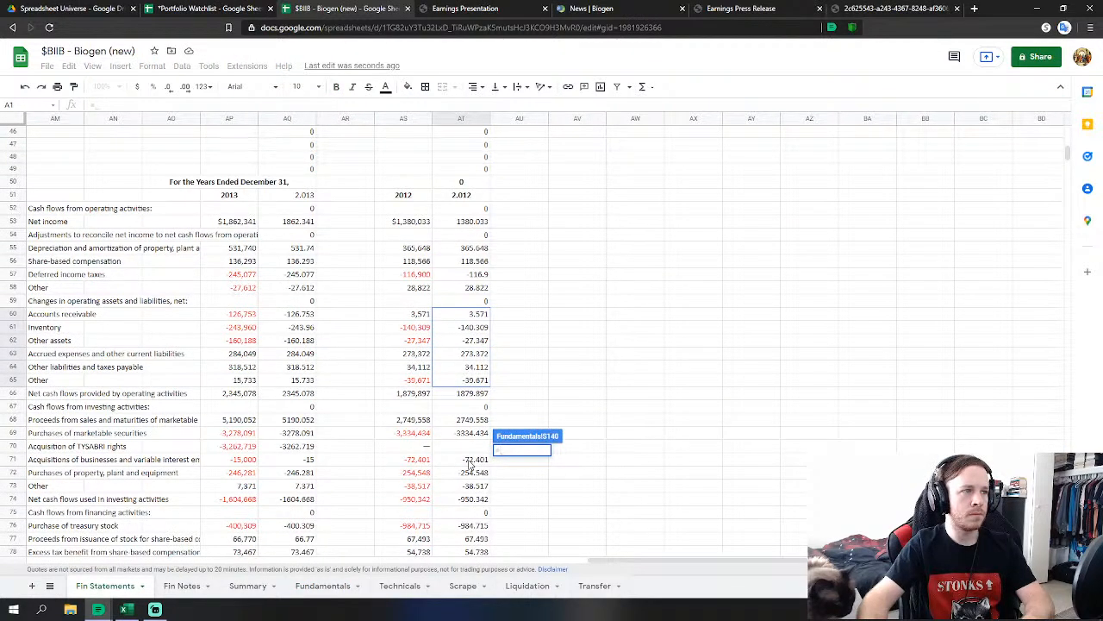
{"action": "left_click", "coordinate": [473, 473]}
{"action": "key", "text": "Return"}
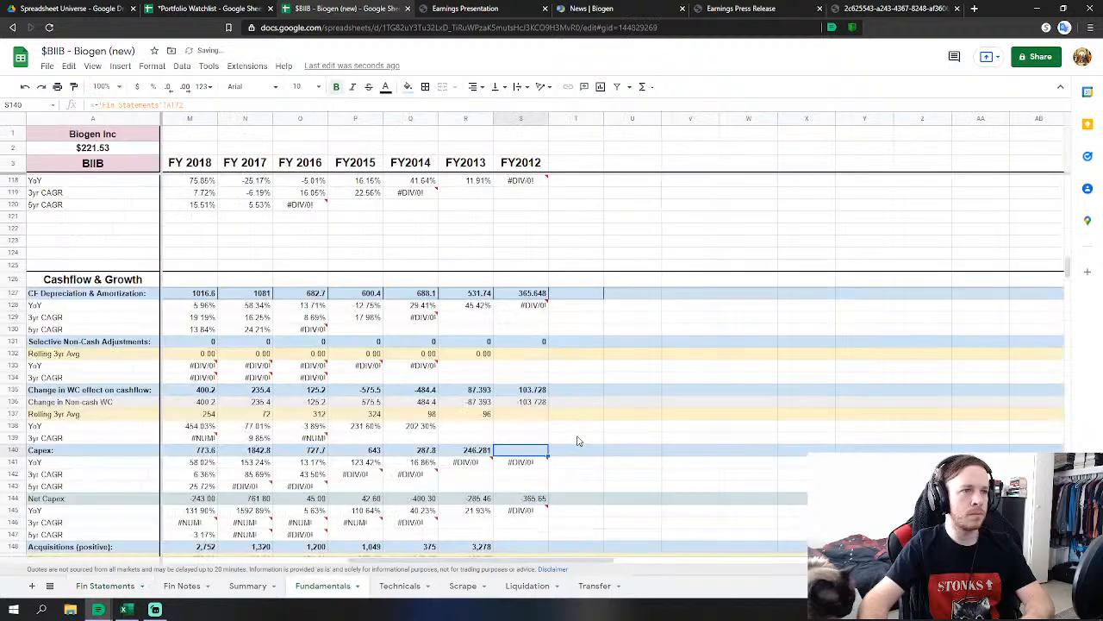
{"action": "scroll", "coordinate": [531, 528], "scroll_direction": "down", "scroll_amount": 4}
{"action": "left_click", "coordinate": [520, 397]}
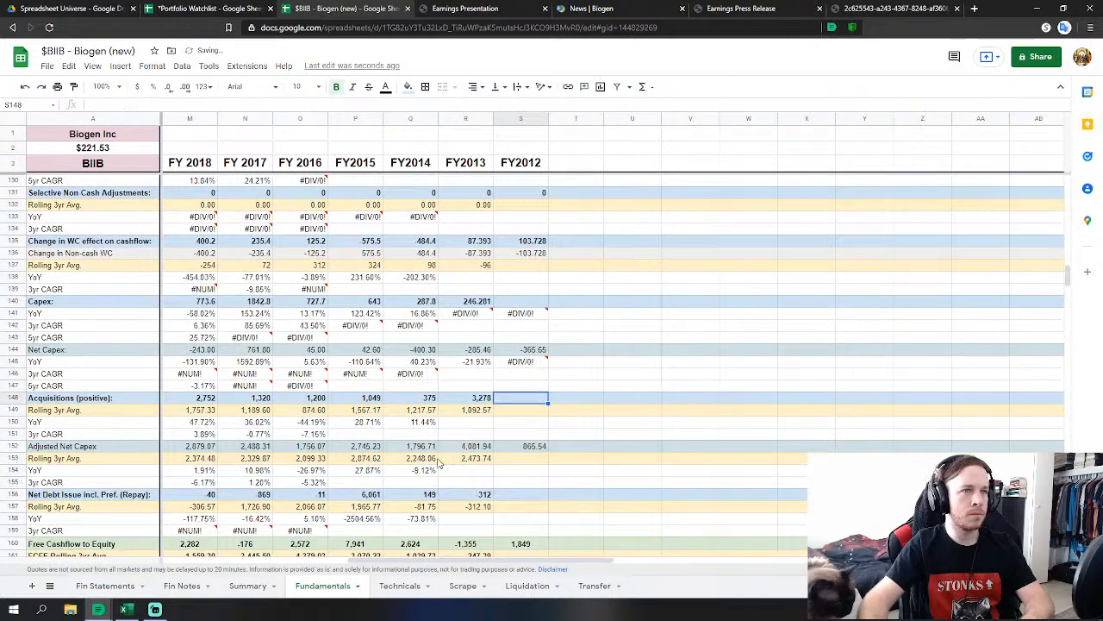
{"action": "type", "text": "="}
{"action": "left_click", "coordinate": [138, 586]}
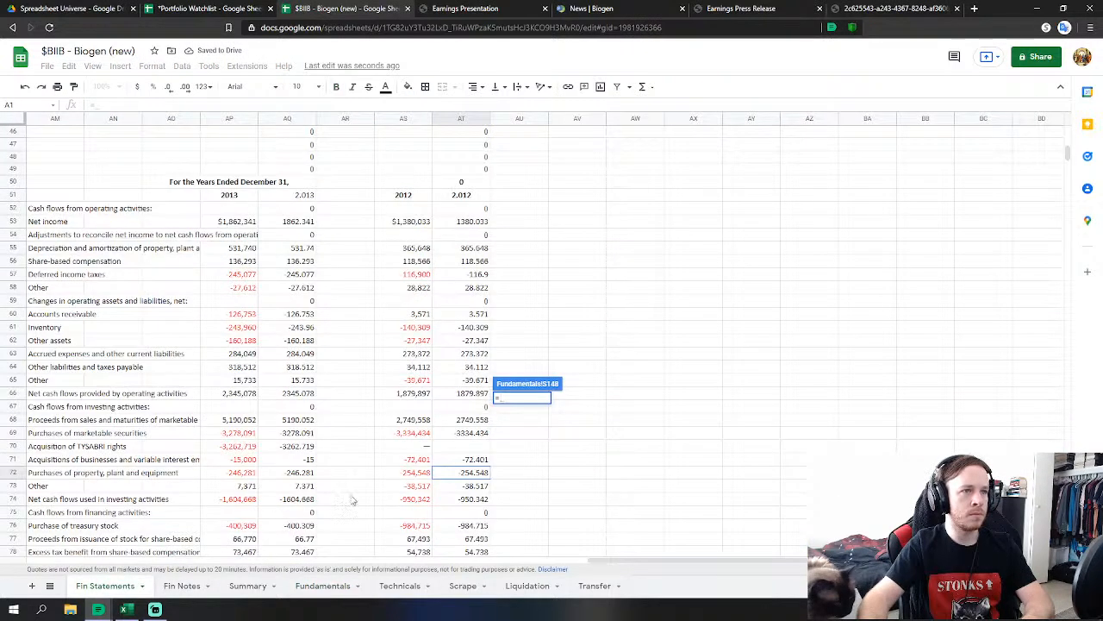
{"action": "left_click", "coordinate": [472, 459]}
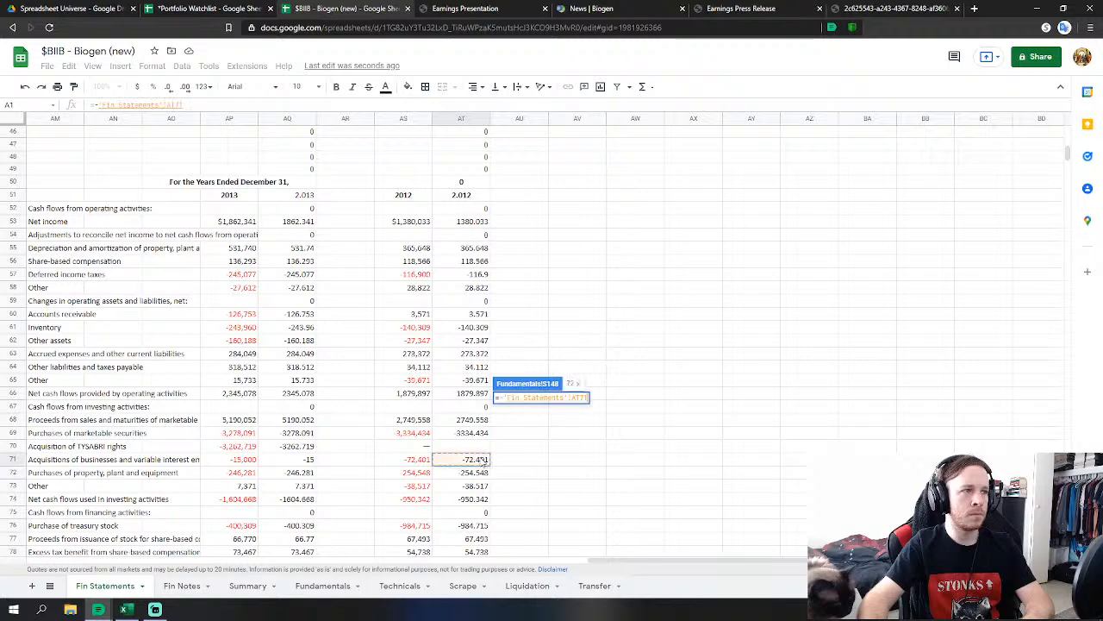
{"action": "key", "text": "Return"}
Set FY2012 net debt issue to AT77+AT78+AT80 from Fin Statements.
{"action": "scroll", "coordinate": [628, 433], "scroll_direction": "down", "scroll_amount": 1}
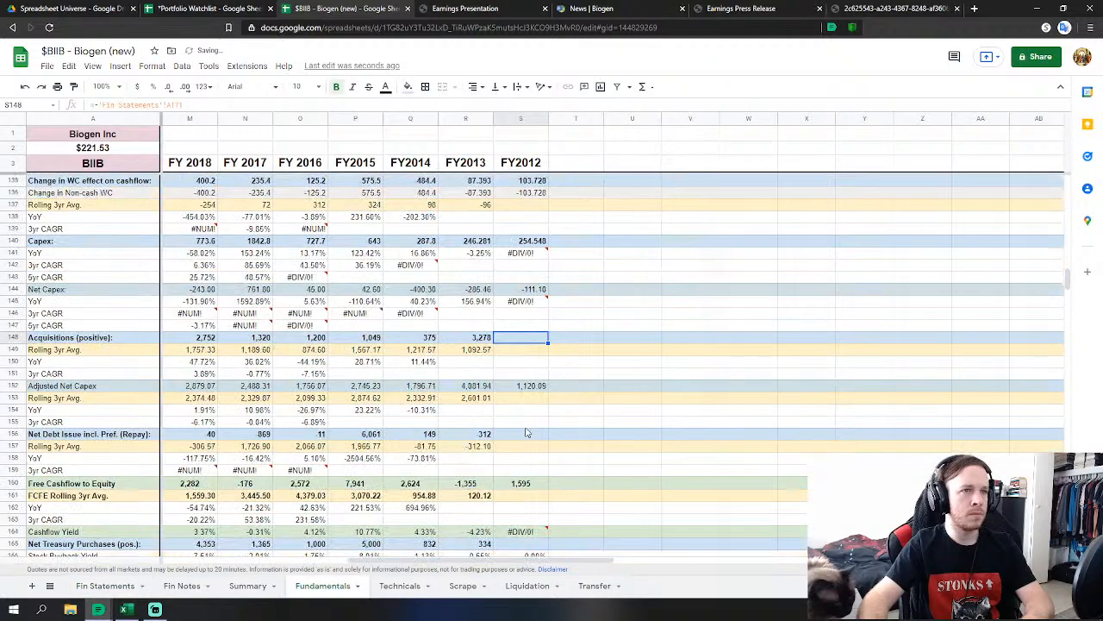
{"action": "left_click", "coordinate": [513, 435]}
{"action": "type", "text": "="}
{"action": "left_click", "coordinate": [121, 584]}
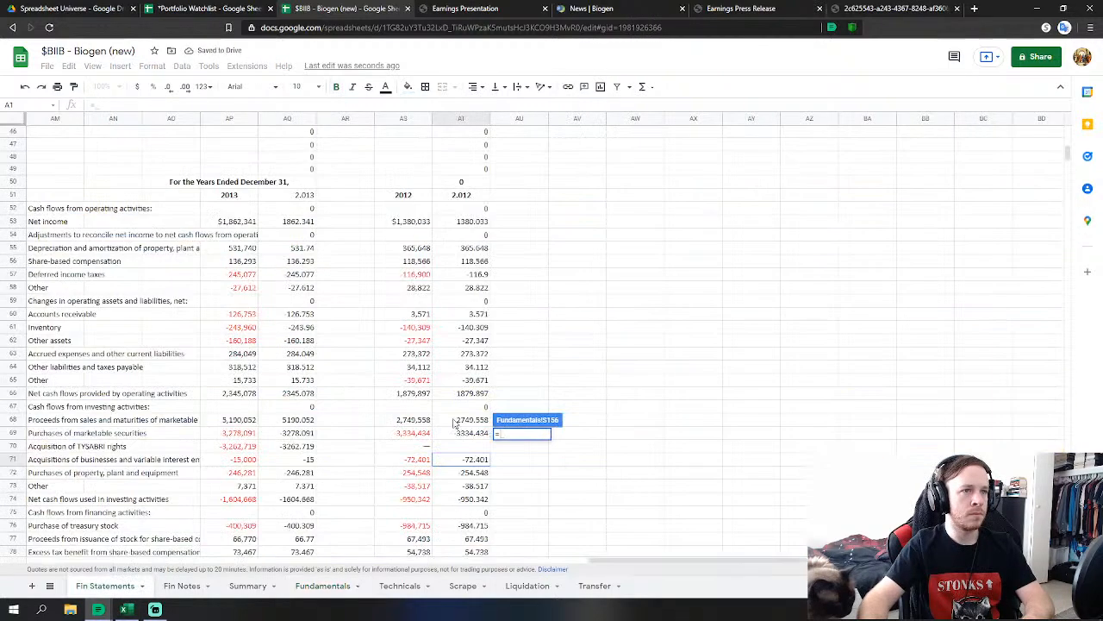
{"action": "scroll", "coordinate": [509, 414], "scroll_direction": "down", "scroll_amount": 2}
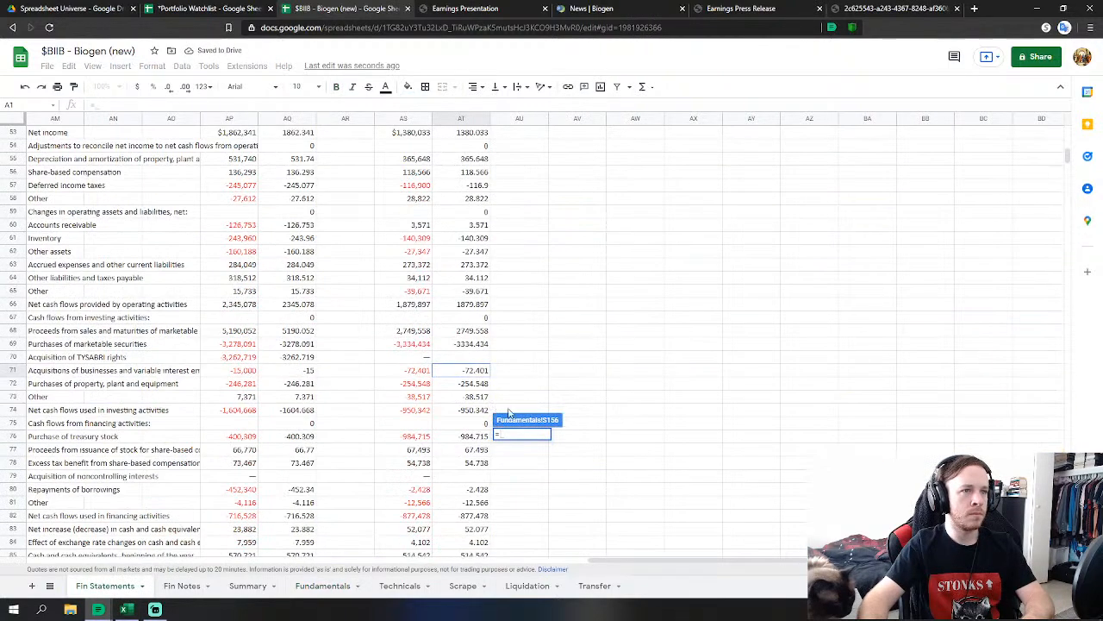
{"action": "left_click", "coordinate": [480, 450]}
{"action": "type", "text": "+"}
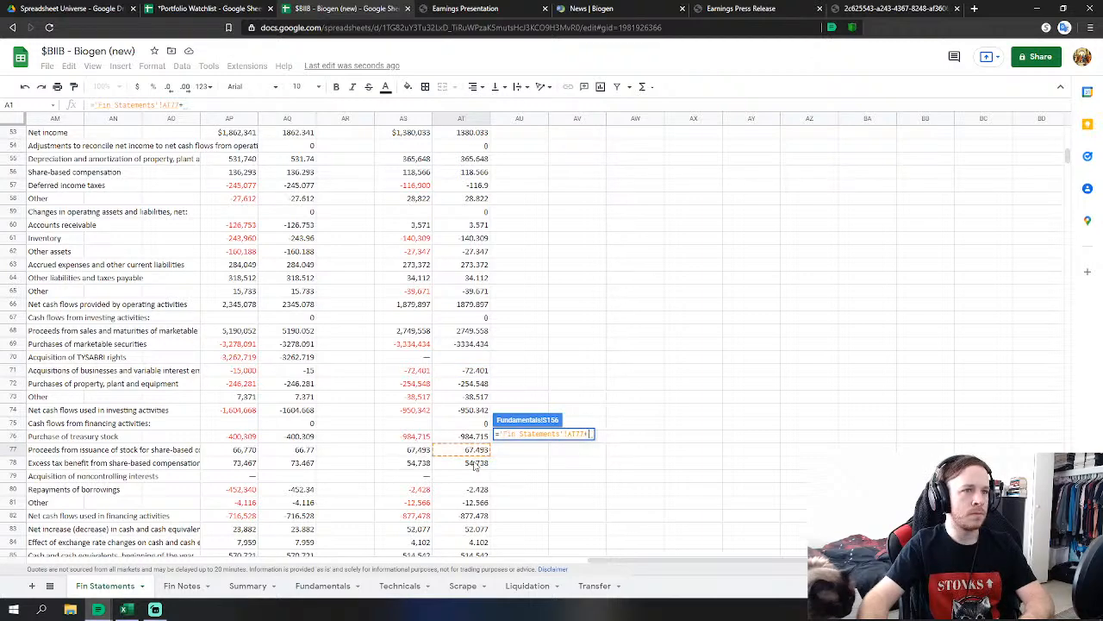
{"action": "left_click", "coordinate": [475, 463]}
{"action": "type", "text": "+"}
{"action": "left_click", "coordinate": [475, 489]}
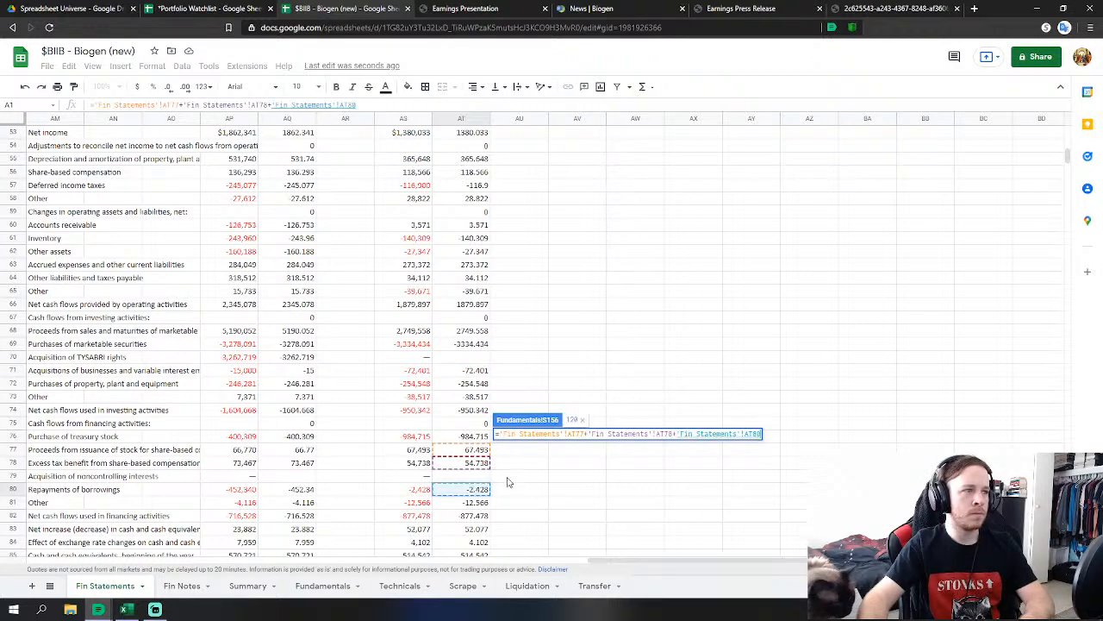
{"action": "key", "text": "Return"}
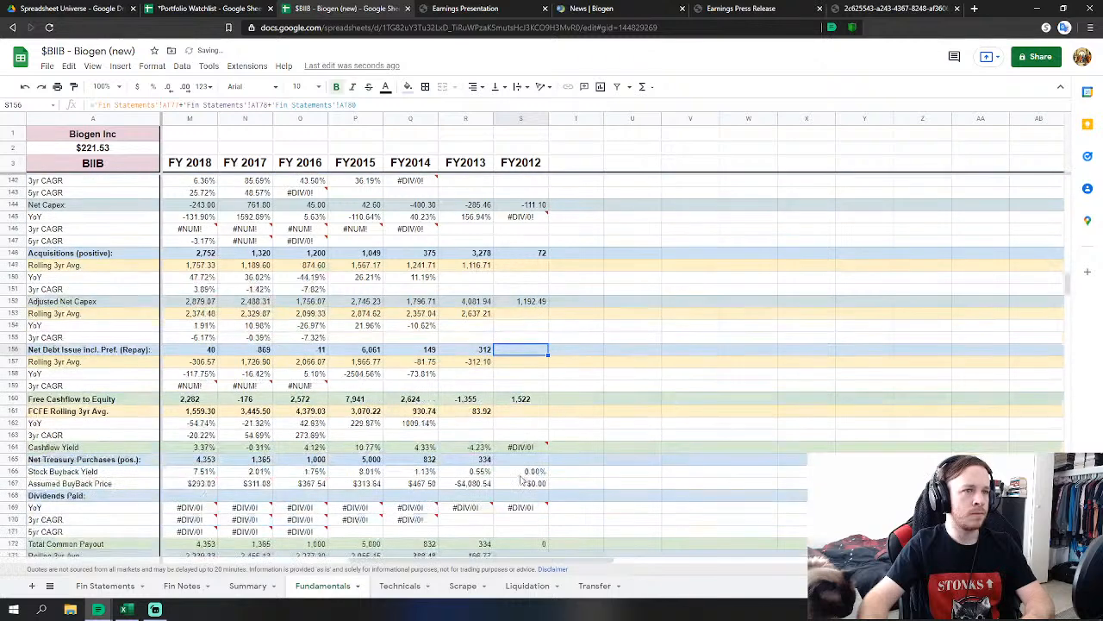
Set FY2012 net treasury purchases to 'Fin Statements'!AT77-AT76.
{"action": "left_click", "coordinate": [520, 460]}
{"action": "type", "text": "="}
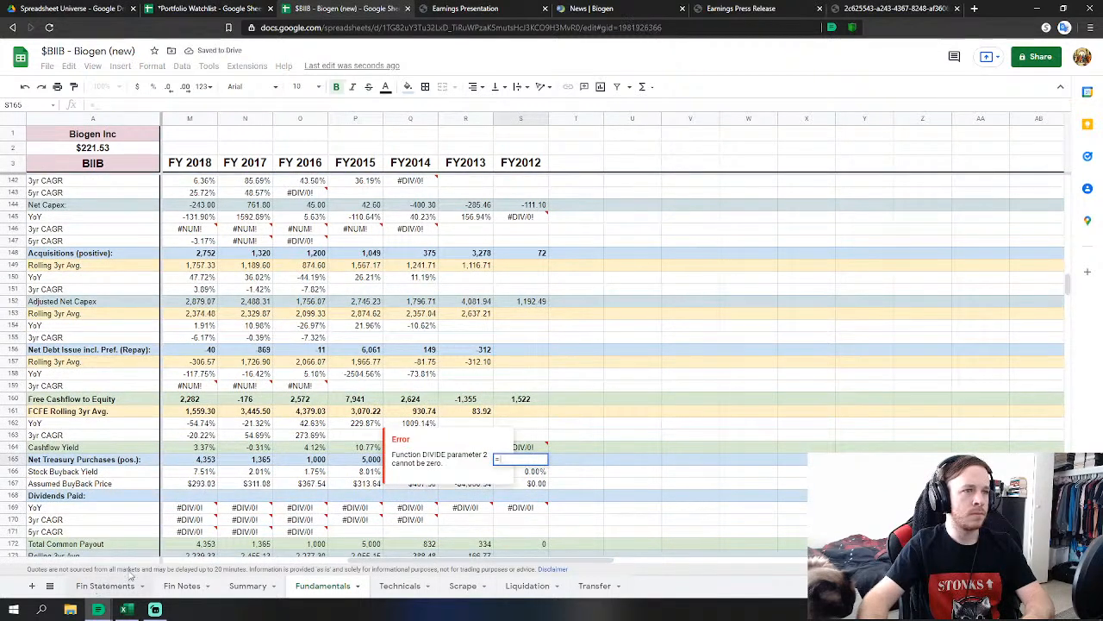
{"action": "left_click", "coordinate": [120, 585]}
{"action": "left_click", "coordinate": [472, 449]}
{"action": "type", "text": "-"}
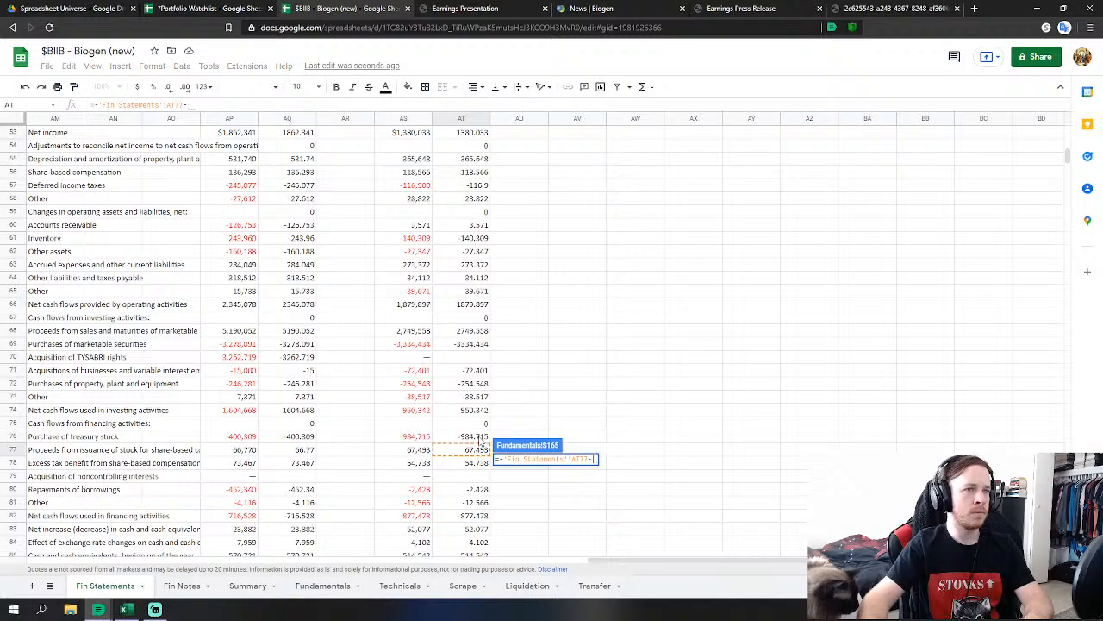
{"action": "left_click", "coordinate": [484, 438]}
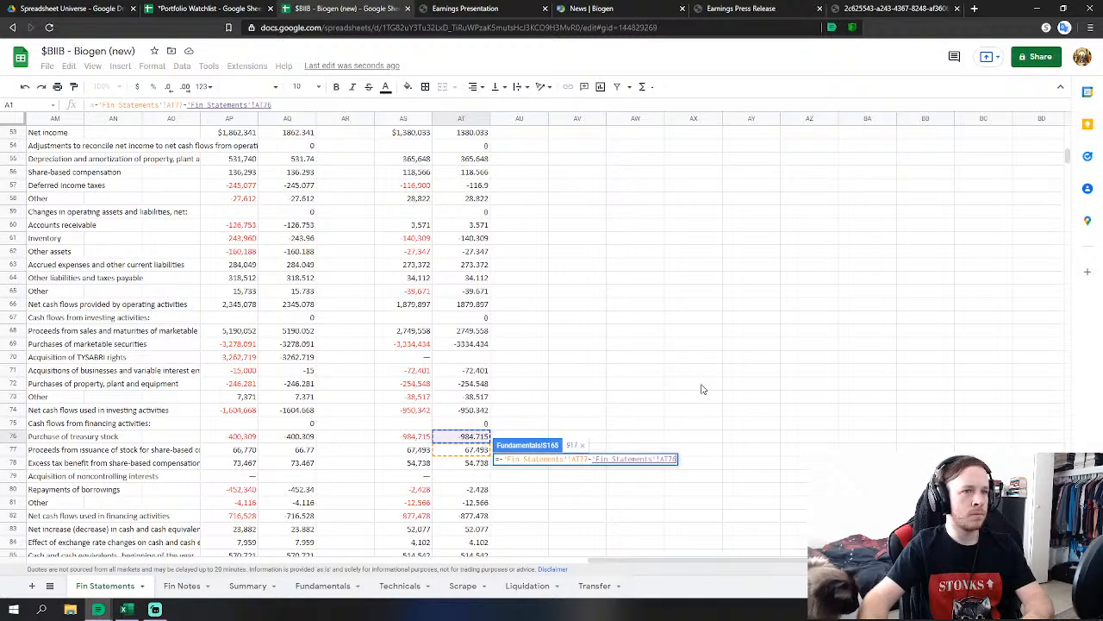
{"action": "key", "text": "Return"}
{"action": "scroll", "coordinate": [553, 468], "scroll_direction": "down", "scroll_amount": 6}
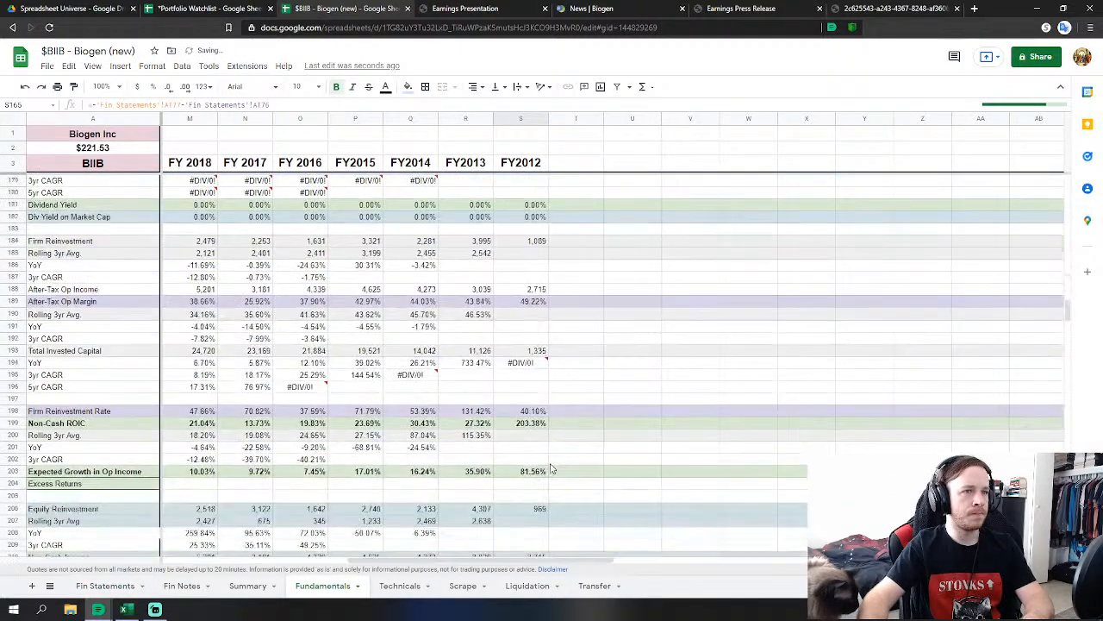
{"action": "scroll", "coordinate": [552, 468], "scroll_direction": "down", "scroll_amount": 7}
Link FY2012 cash and equivalents to Fin Statements AT121 and marketable securities to AT122.
{"action": "left_click", "coordinate": [517, 512]}
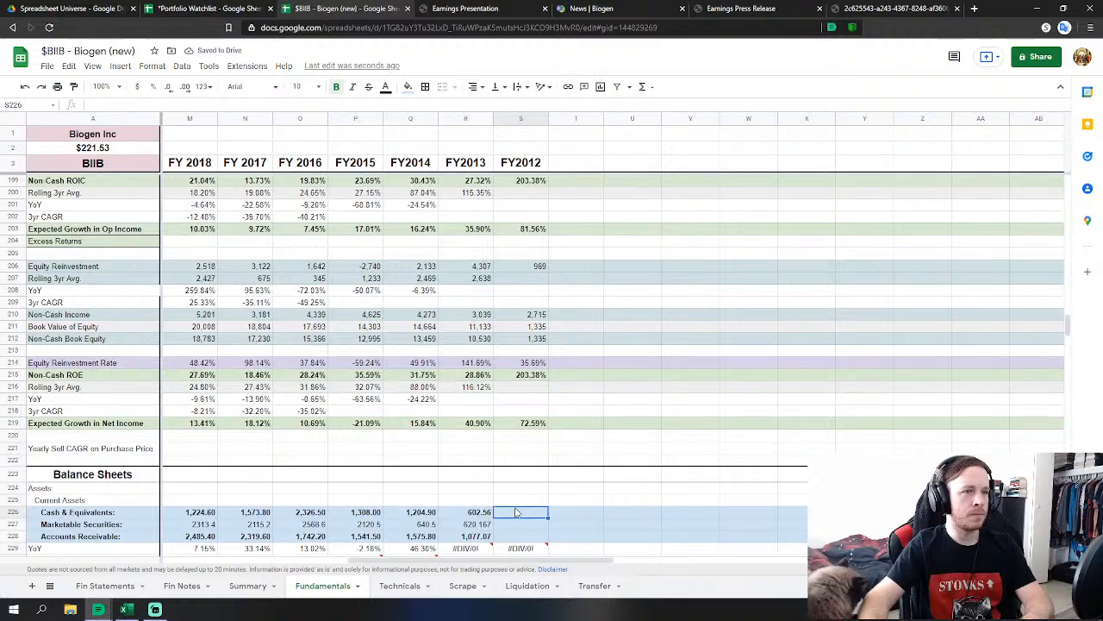
{"action": "type", "text": "="}
{"action": "left_click", "coordinate": [116, 587]}
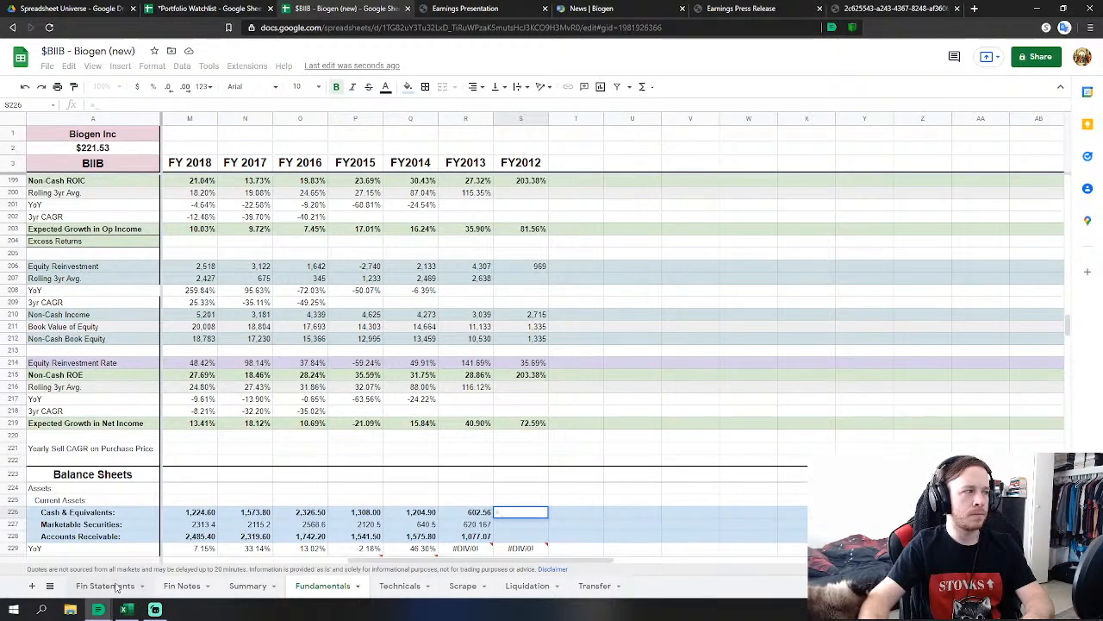
{"action": "scroll", "coordinate": [472, 420], "scroll_direction": "down", "scroll_amount": 8}
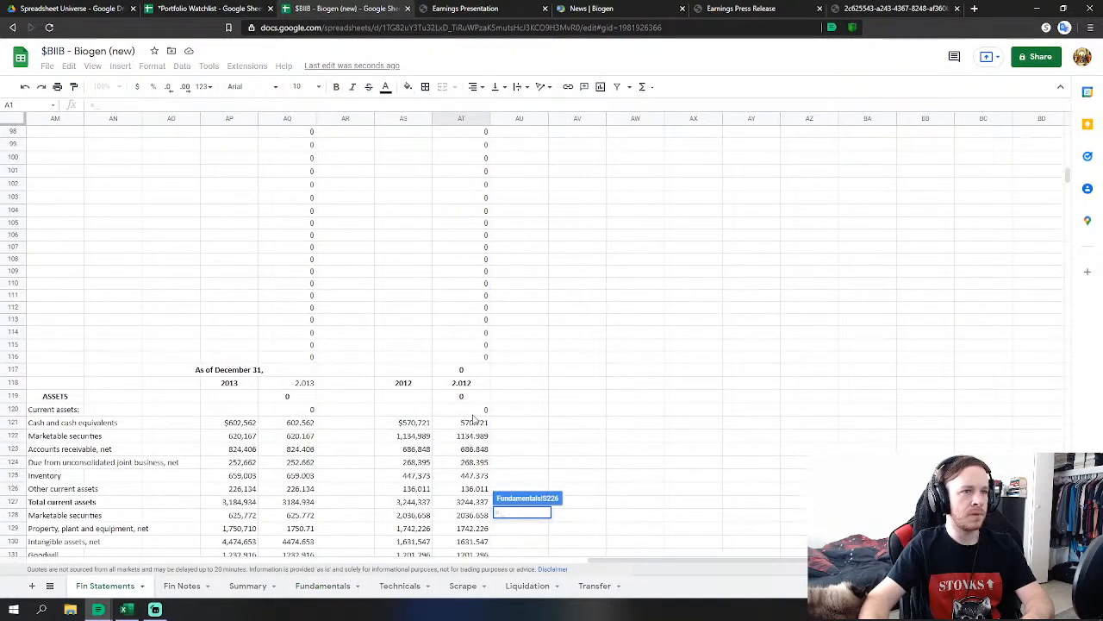
{"action": "left_click", "coordinate": [476, 422]}
{"action": "key", "text": "Return"}
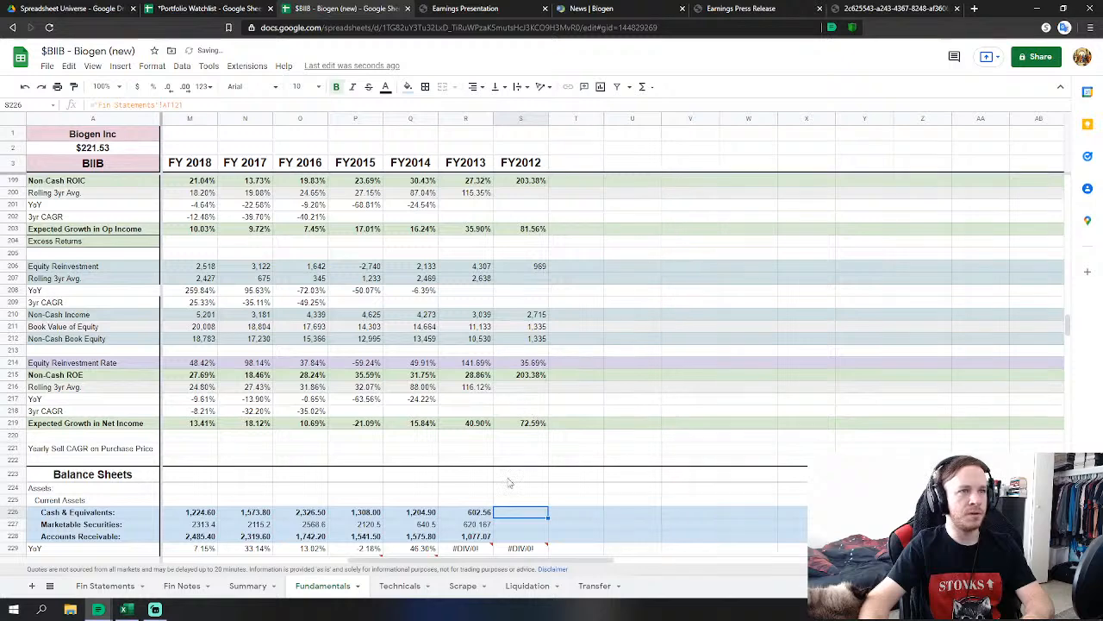
{"action": "scroll", "coordinate": [509, 483], "scroll_direction": "down", "scroll_amount": 3}
{"action": "left_click", "coordinate": [525, 381]}
{"action": "scroll", "coordinate": [525, 381], "scroll_direction": "down", "scroll_amount": 1}
{"action": "type", "text": "="}
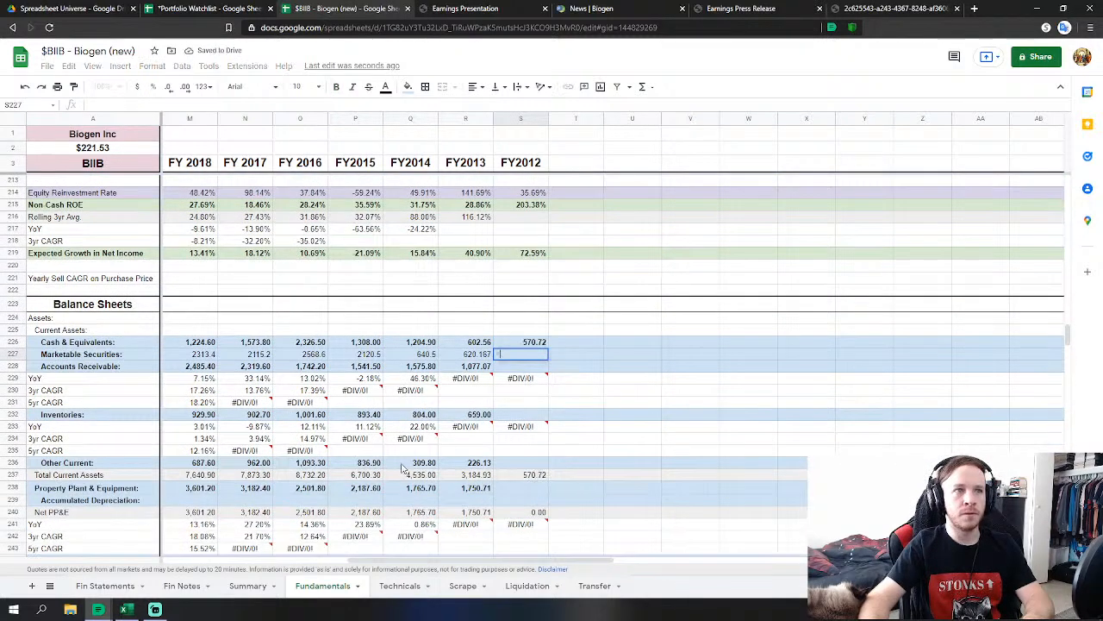
{"action": "left_click", "coordinate": [105, 585]}
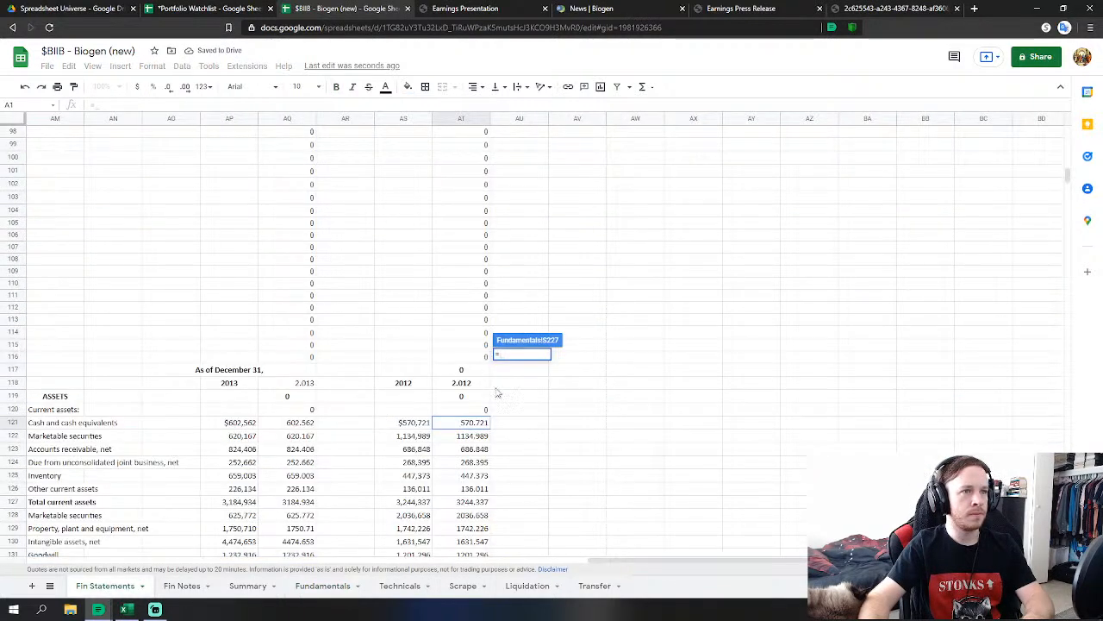
{"action": "left_click", "coordinate": [481, 436]}
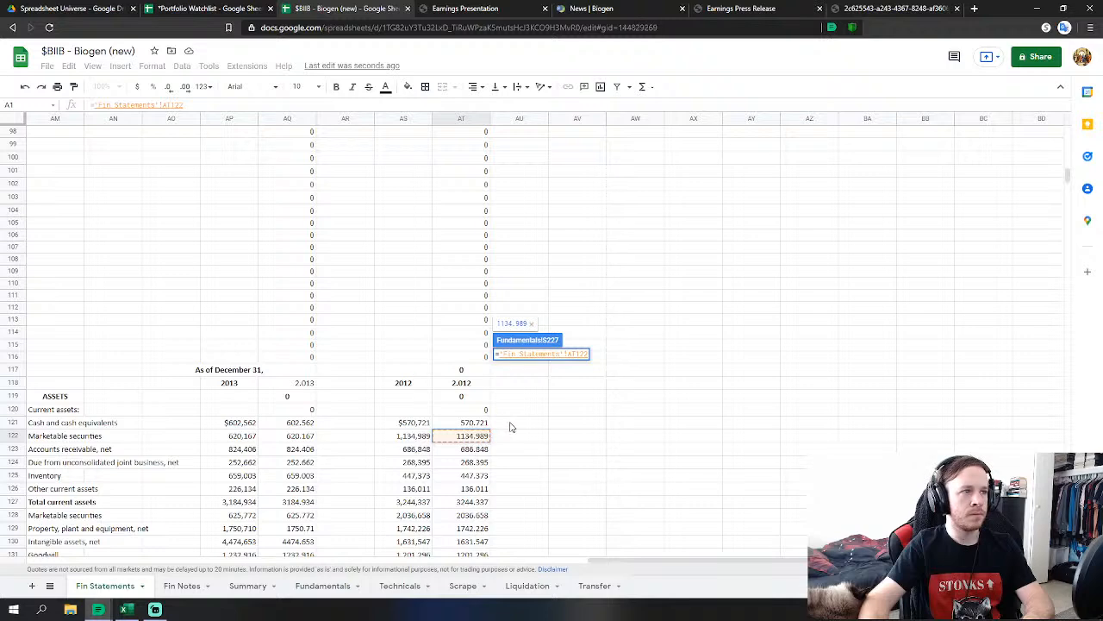
{"action": "key", "text": "Return"}
Set FY2012 accounts receivable to Fin Statements AT123+AT124, adding in the joint business receivable.
{"action": "left_click", "coordinate": [528, 369]}
{"action": "type", "text": "="}
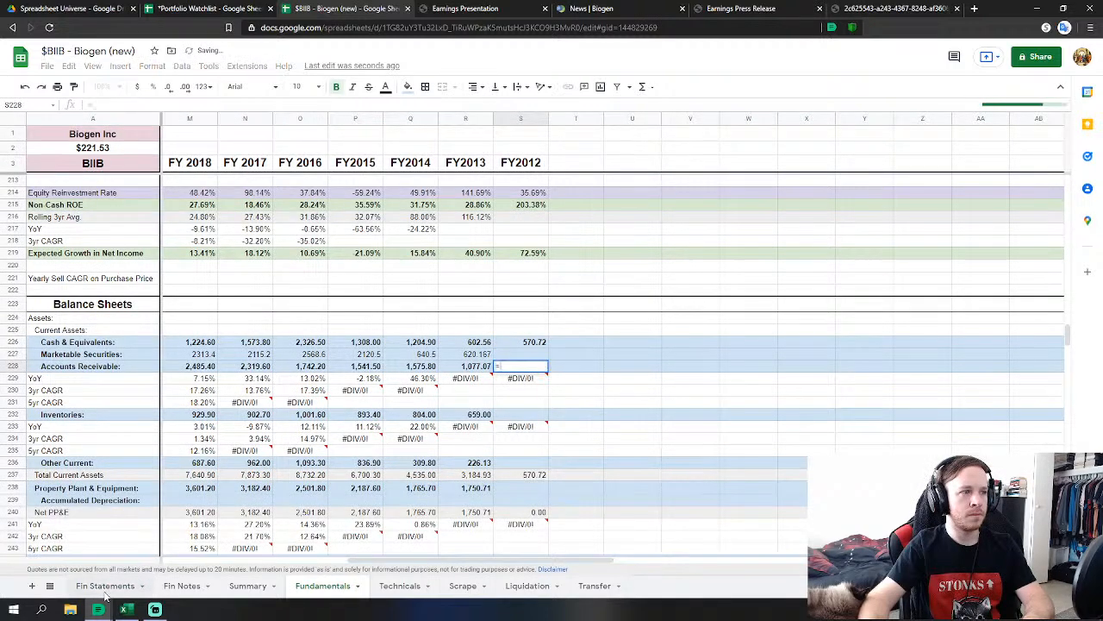
{"action": "left_click", "coordinate": [106, 586]}
{"action": "left_click", "coordinate": [473, 449]}
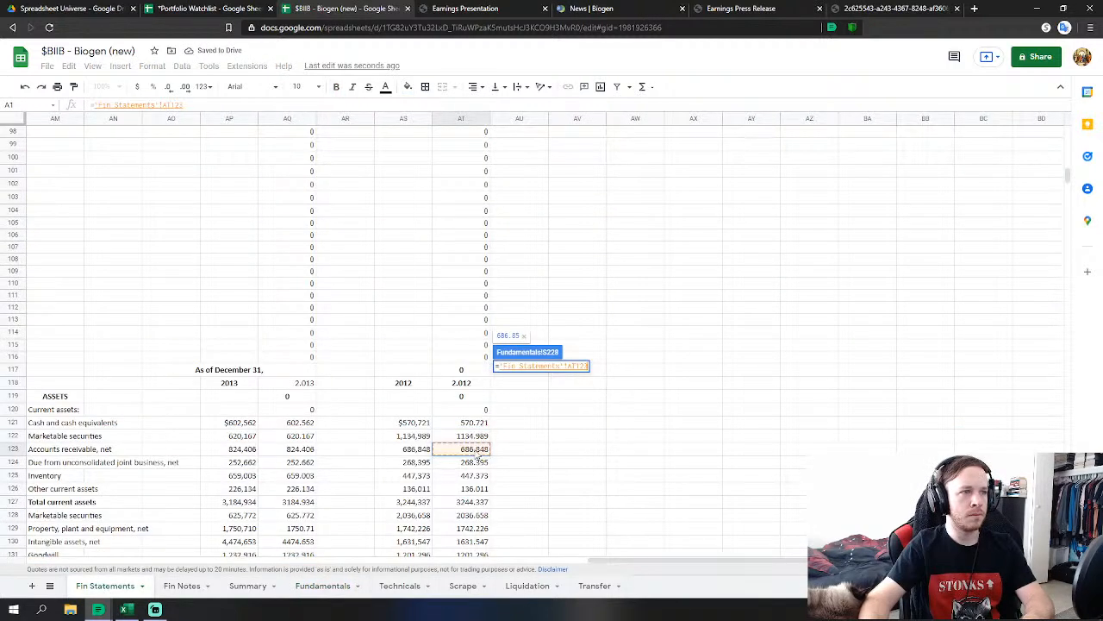
{"action": "type", "text": "+"}
{"action": "left_click", "coordinate": [479, 464]}
{"action": "key", "text": "Return"}
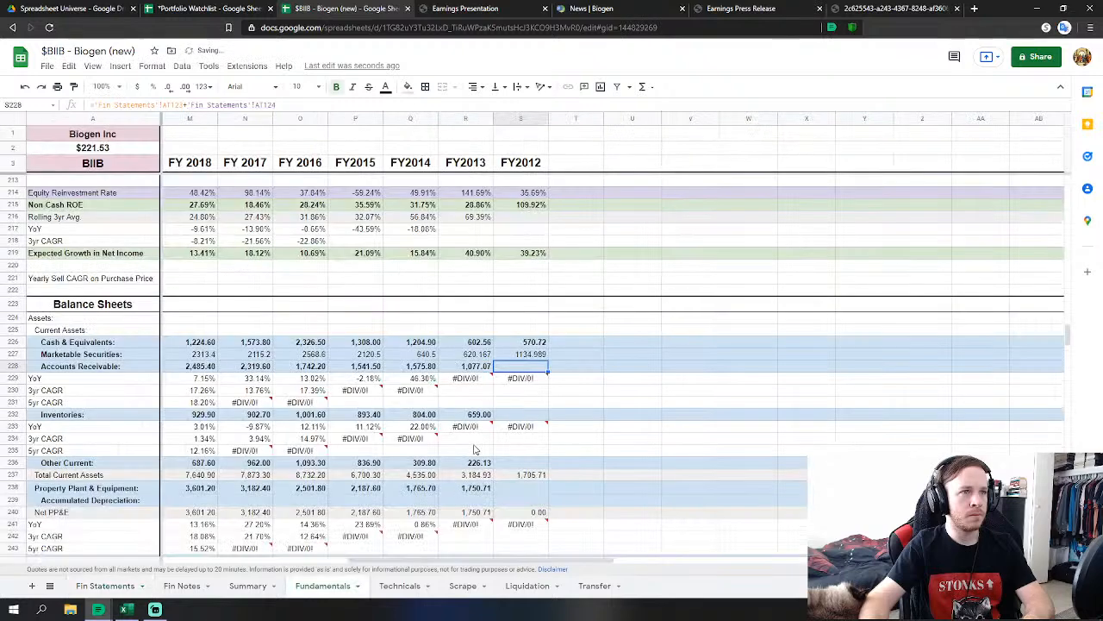
Link FY2012 inventories to Fin Statements AT125 and other current assets to AT126.
{"action": "left_click", "coordinate": [521, 415]}
{"action": "type", "text": "="}
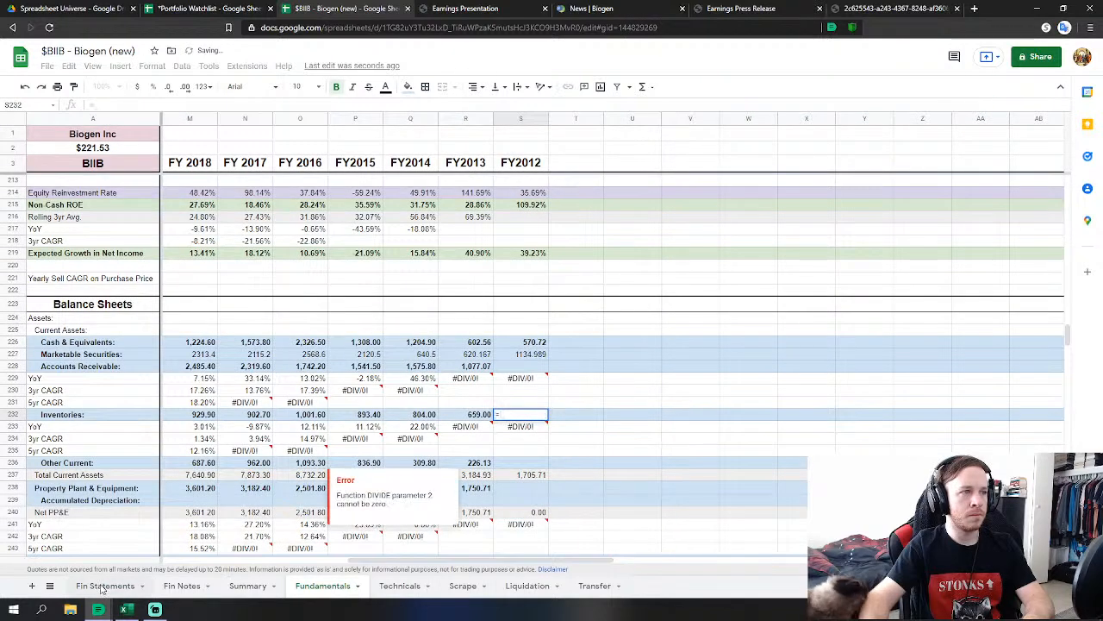
{"action": "left_click", "coordinate": [105, 585]}
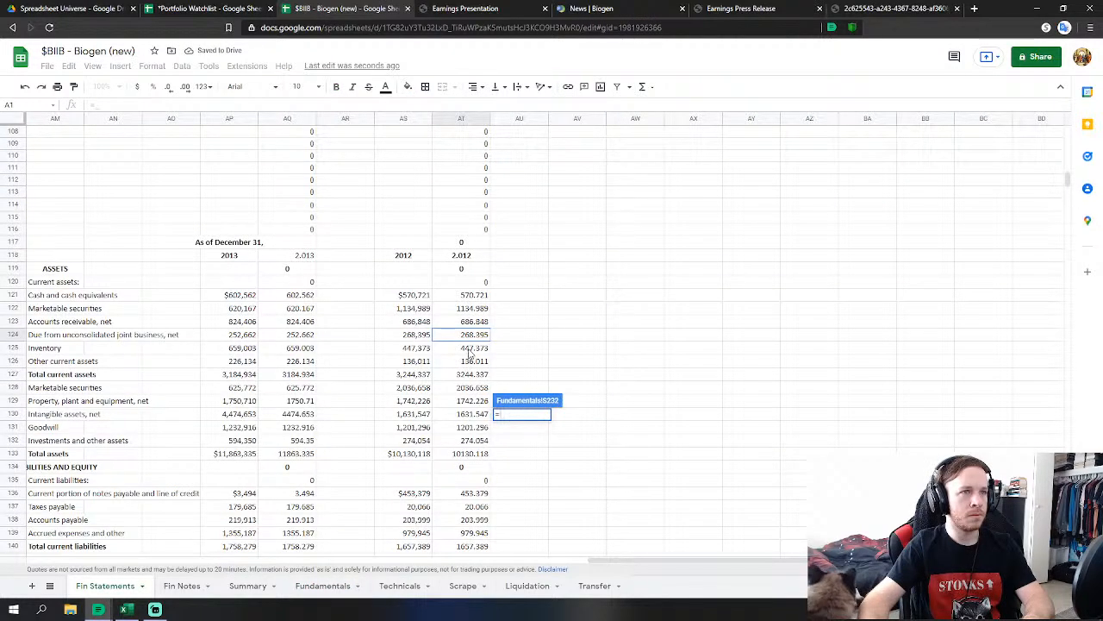
{"action": "left_click", "coordinate": [472, 349]}
{"action": "key", "text": "Return"}
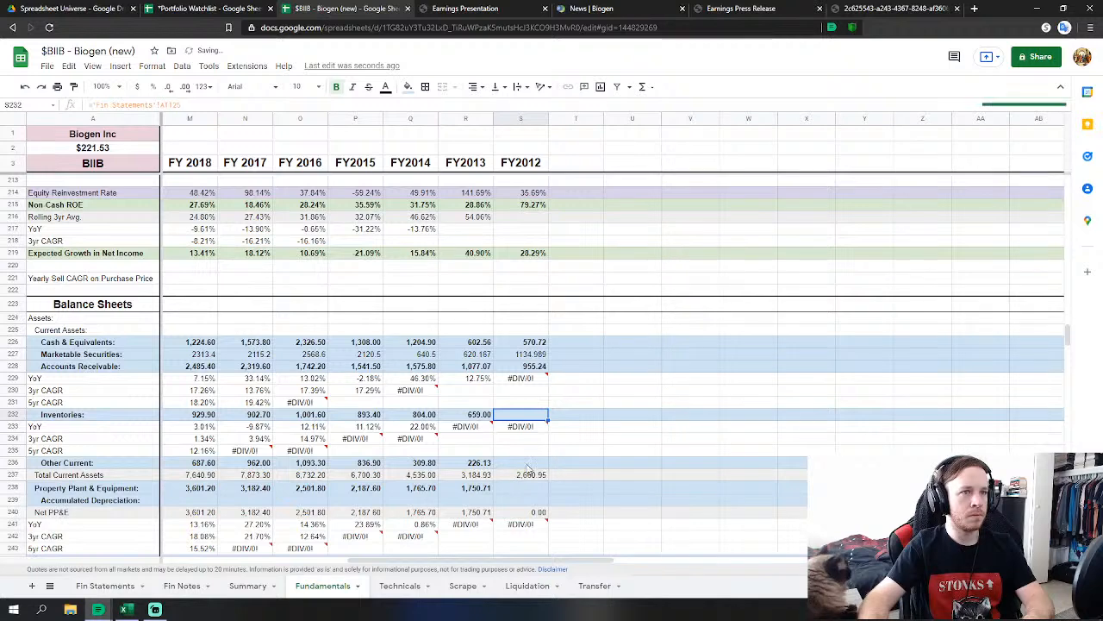
{"action": "left_click", "coordinate": [526, 464]}
{"action": "type", "text": "="}
{"action": "left_click", "coordinate": [105, 585]}
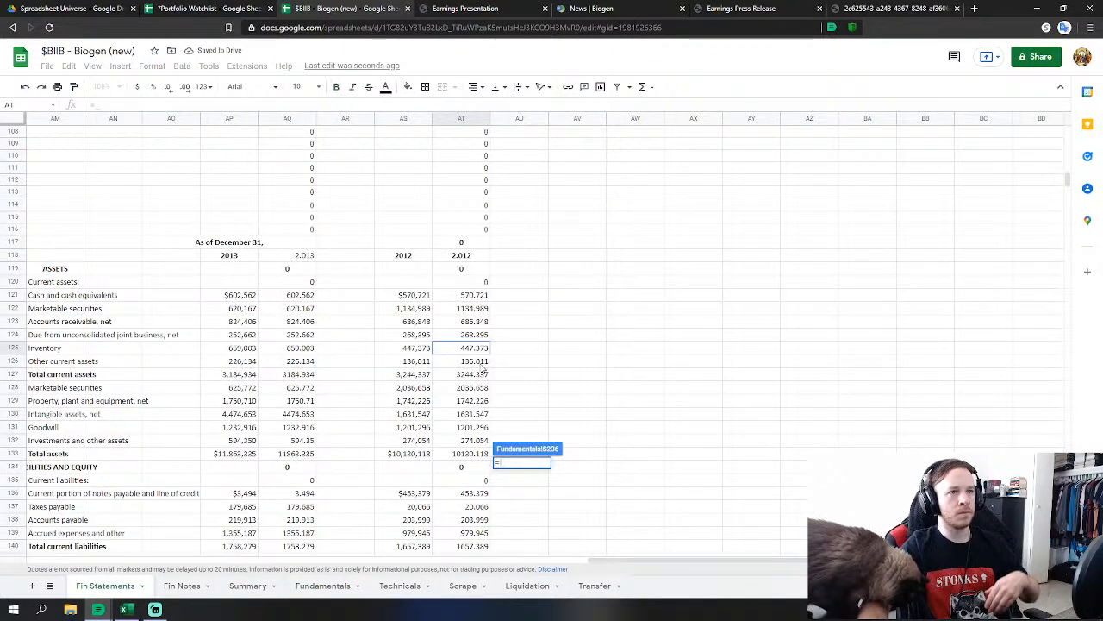
{"action": "left_click", "coordinate": [481, 363]}
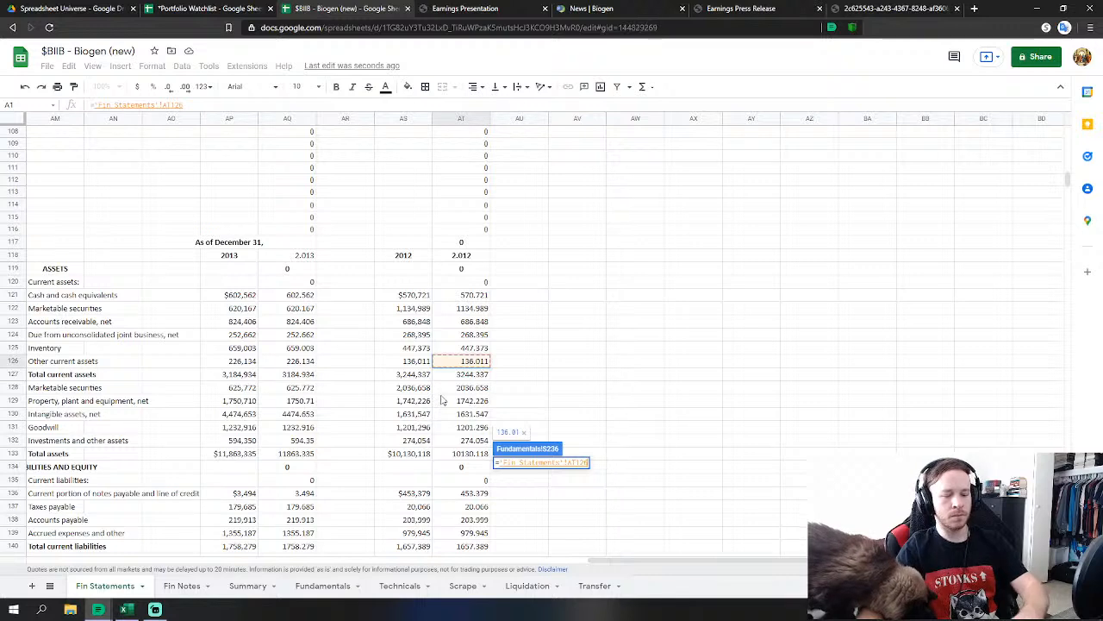
{"action": "key", "text": "Return"}
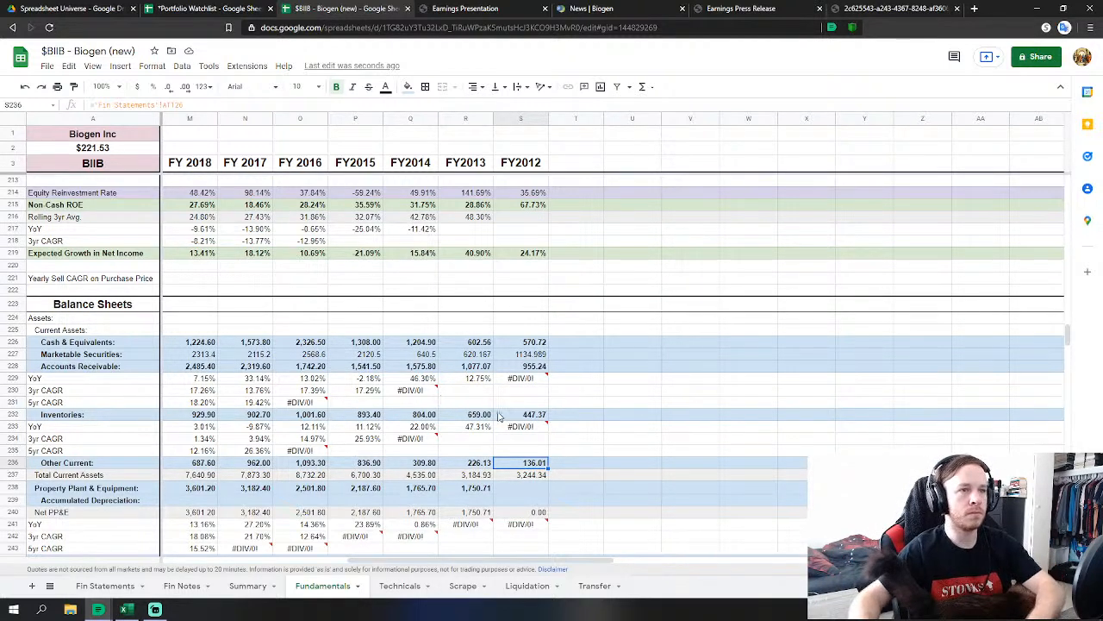
{"action": "left_click", "coordinate": [521, 490]}
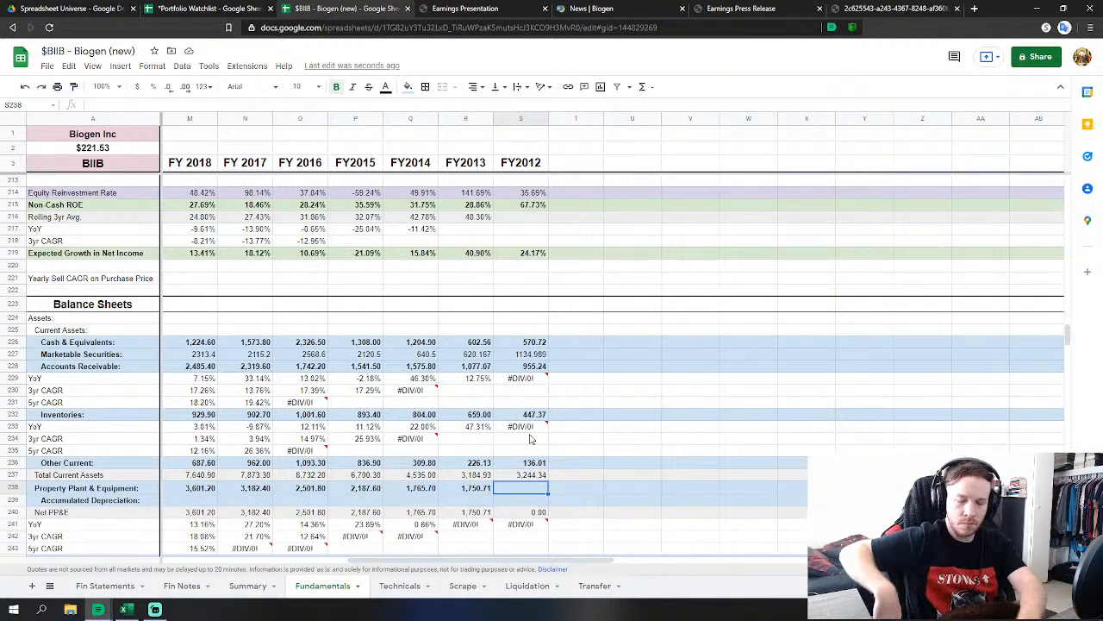
{"action": "scroll", "coordinate": [580, 355], "scroll_direction": "down", "scroll_amount": 2}
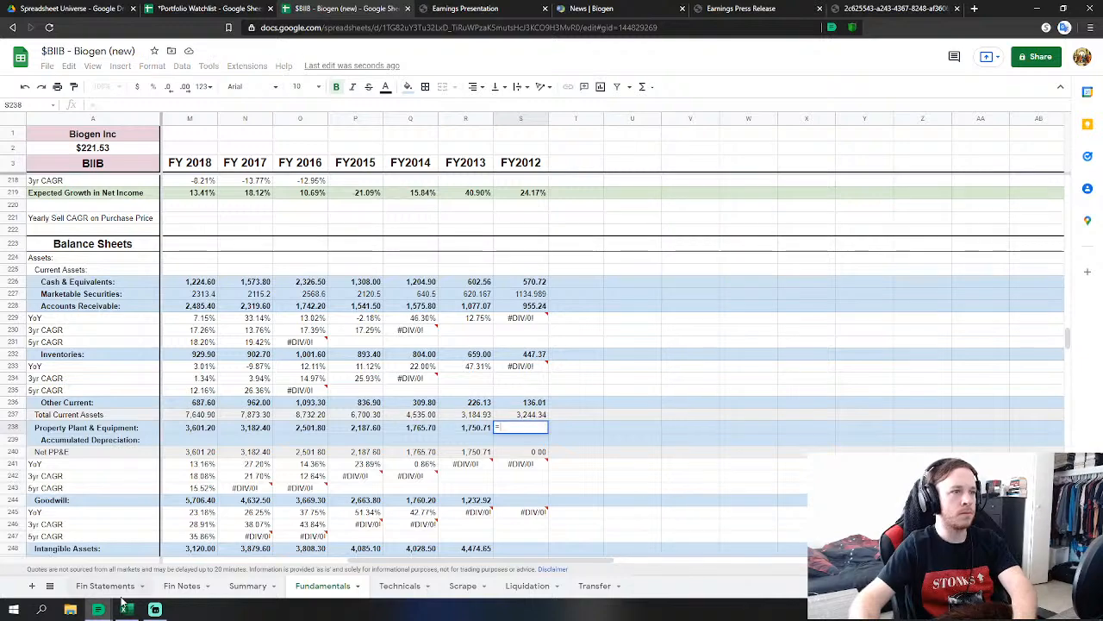
Link FY2012 property and equipment to Fin Statements AT129 and goodwill to AT131.
{"action": "key", "text": "Return"}
{"action": "scroll", "coordinate": [401, 389], "scroll_direction": "down", "scroll_amount": 2}
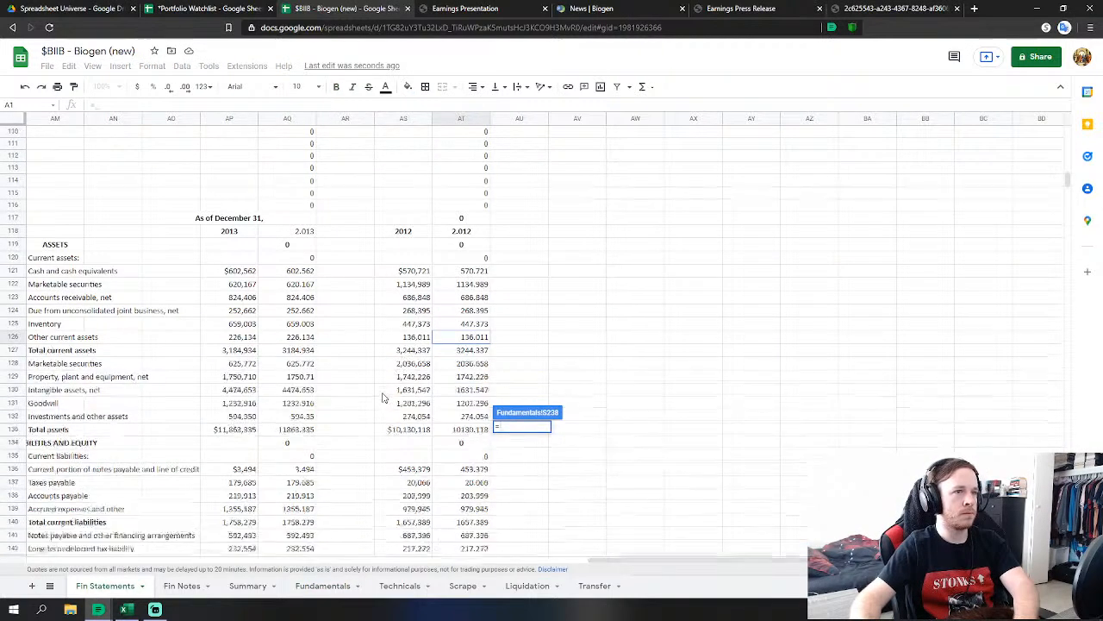
{"action": "left_click", "coordinate": [459, 341]}
{"action": "key", "text": "Return"}
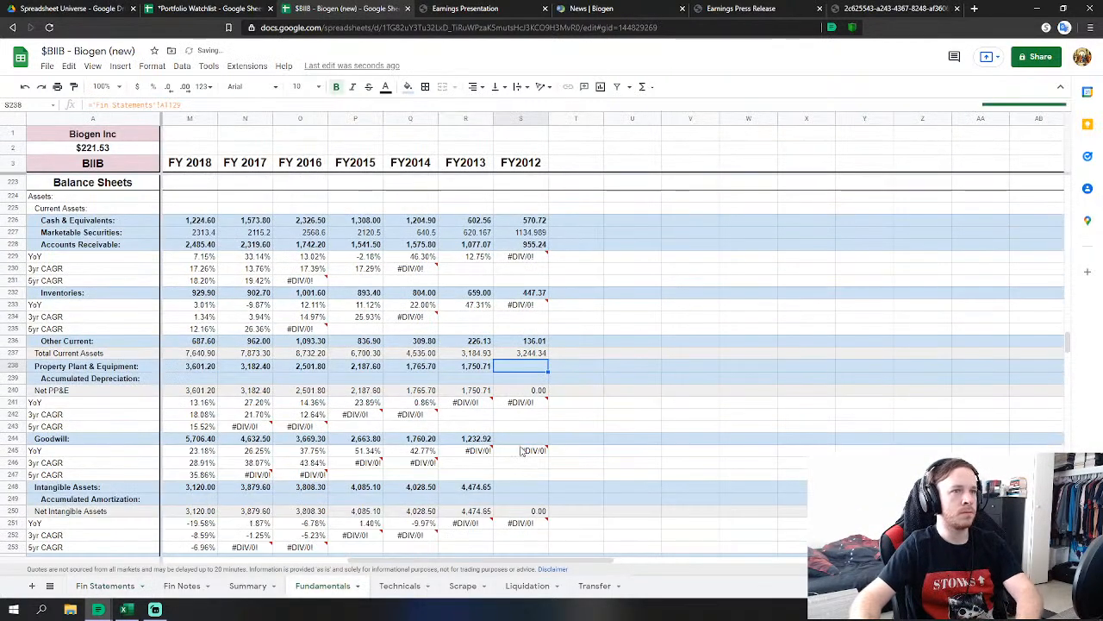
{"action": "left_click", "coordinate": [521, 439]}
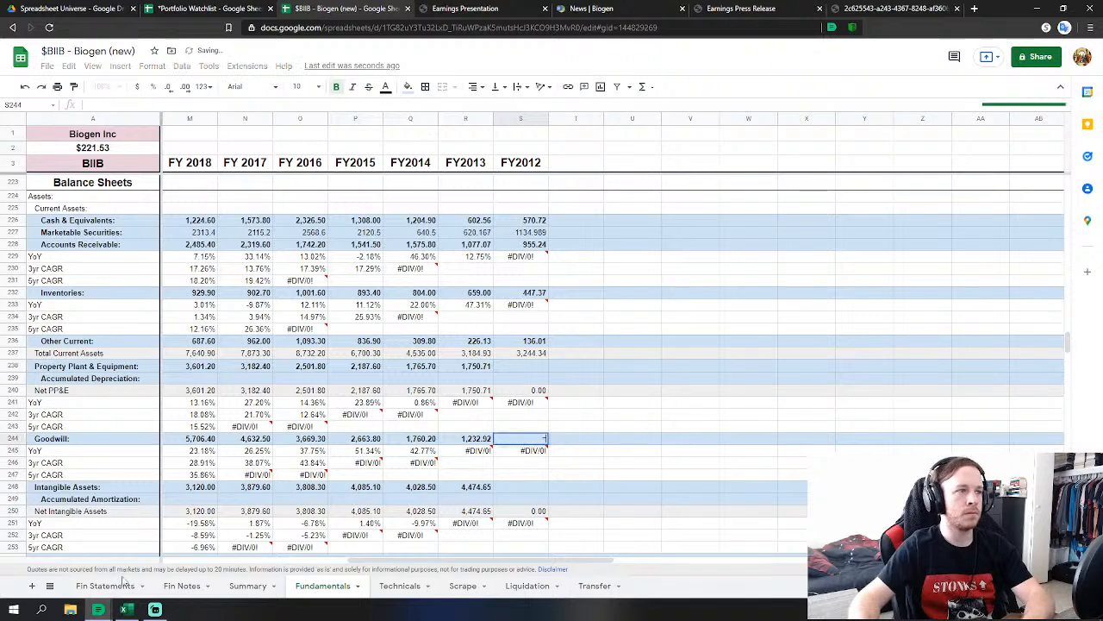
{"action": "type", "text": "="}
{"action": "left_click", "coordinate": [105, 585]}
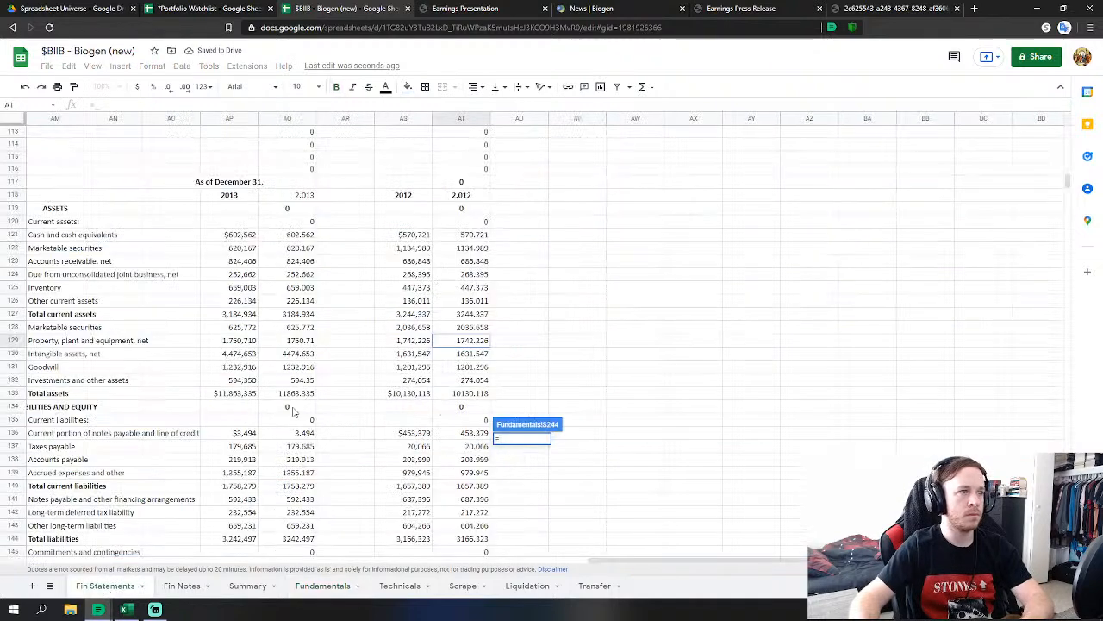
{"action": "left_click", "coordinate": [474, 371]}
{"action": "key", "text": "Return"}
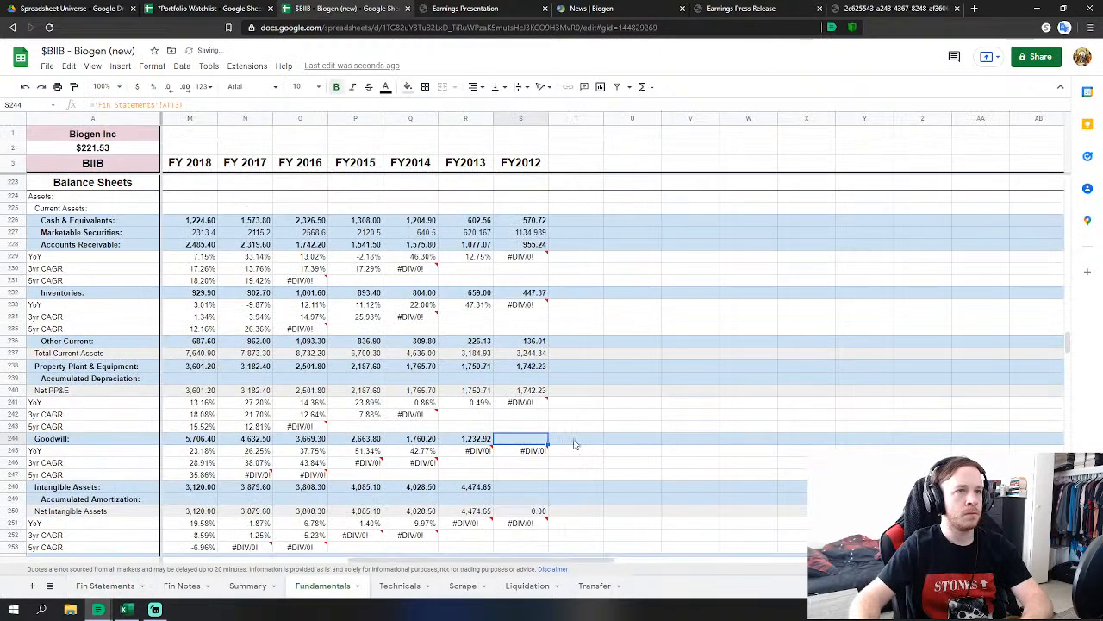
Link FY2012 intangible assets to the 2012 intangible assets, net figure in AT130.
{"action": "left_click", "coordinate": [521, 487]}
{"action": "type", "text": "="}
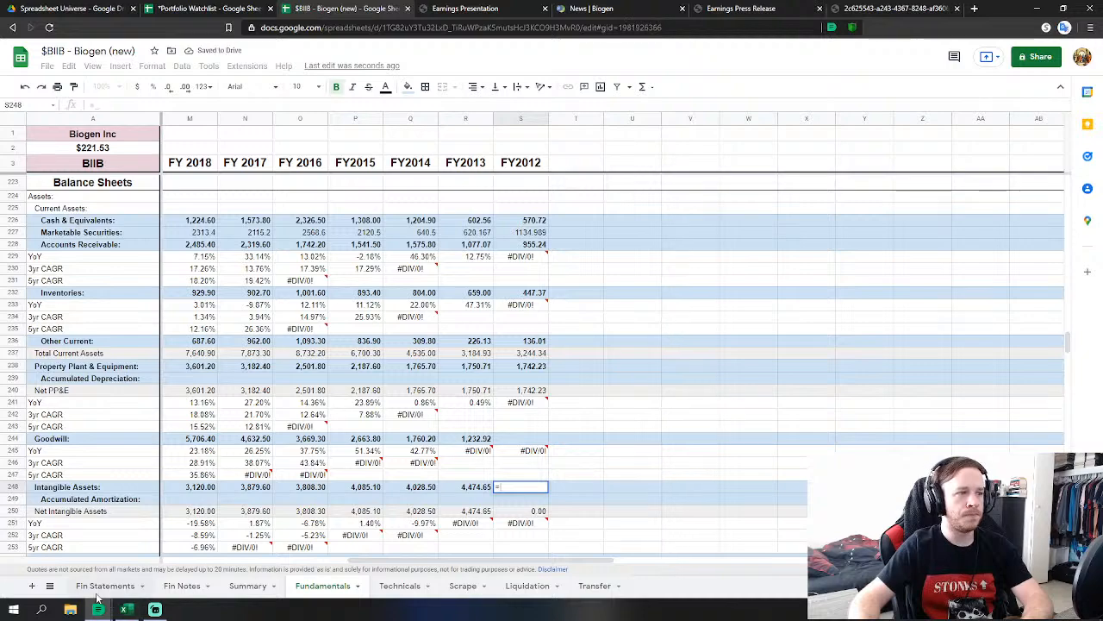
{"action": "left_click", "coordinate": [104, 585]}
{"action": "left_click", "coordinate": [466, 354]}
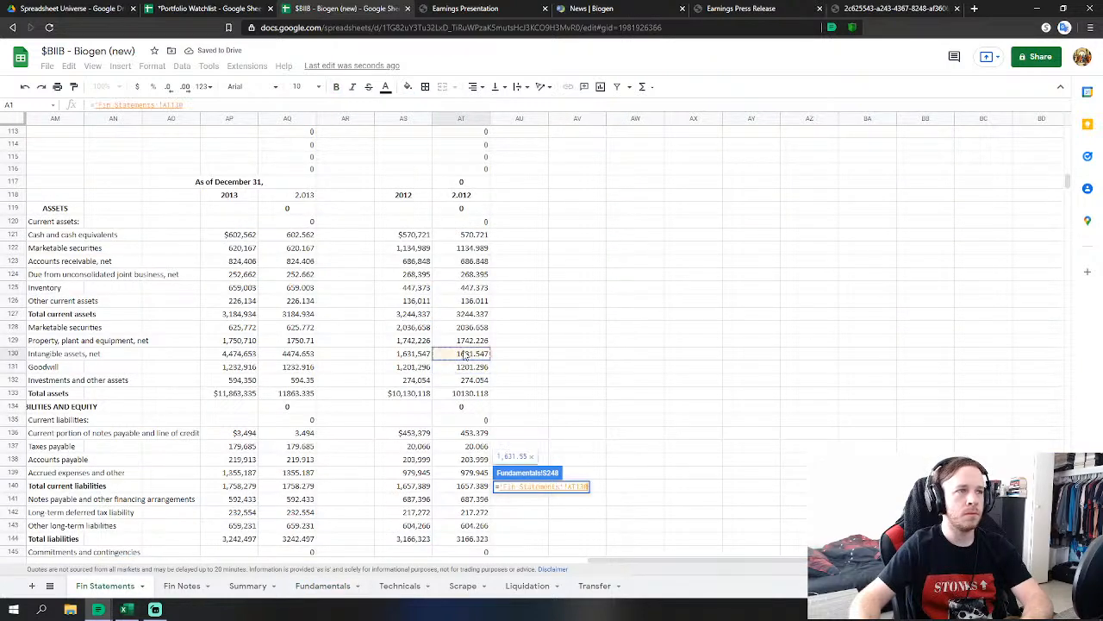
{"action": "key", "text": "Return"}
Set FY2012 other assets to Fin Statements AT132+AT128, investments plus non-current marketable securities.
{"action": "scroll", "coordinate": [530, 444], "scroll_direction": "down", "scroll_amount": 5}
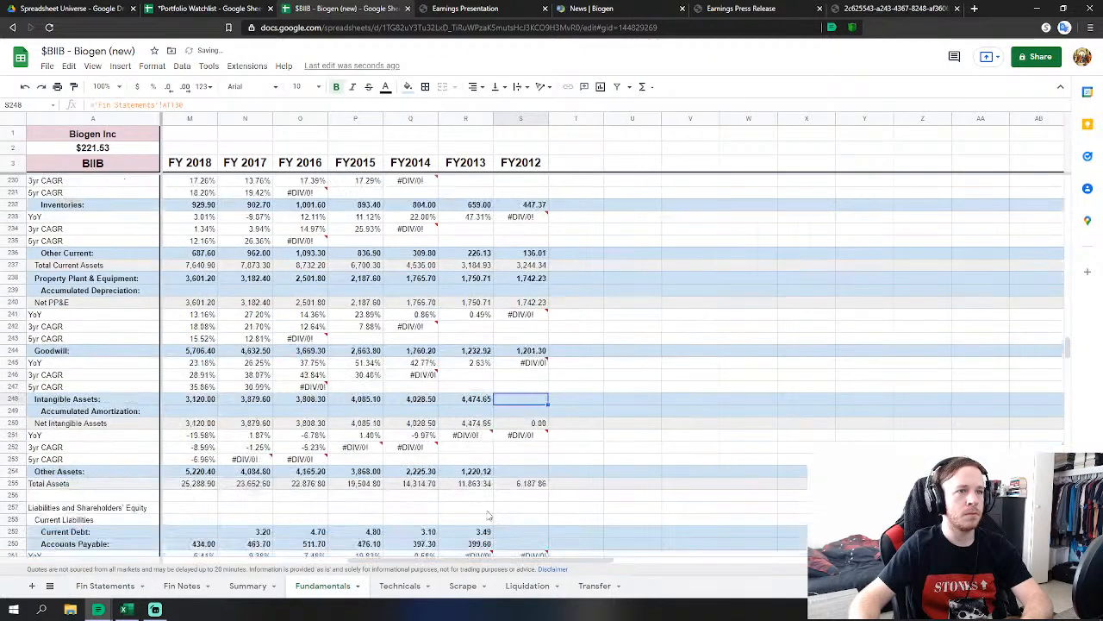
{"action": "left_click", "coordinate": [527, 436]}
{"action": "type", "text": "="}
{"action": "left_click", "coordinate": [104, 585]}
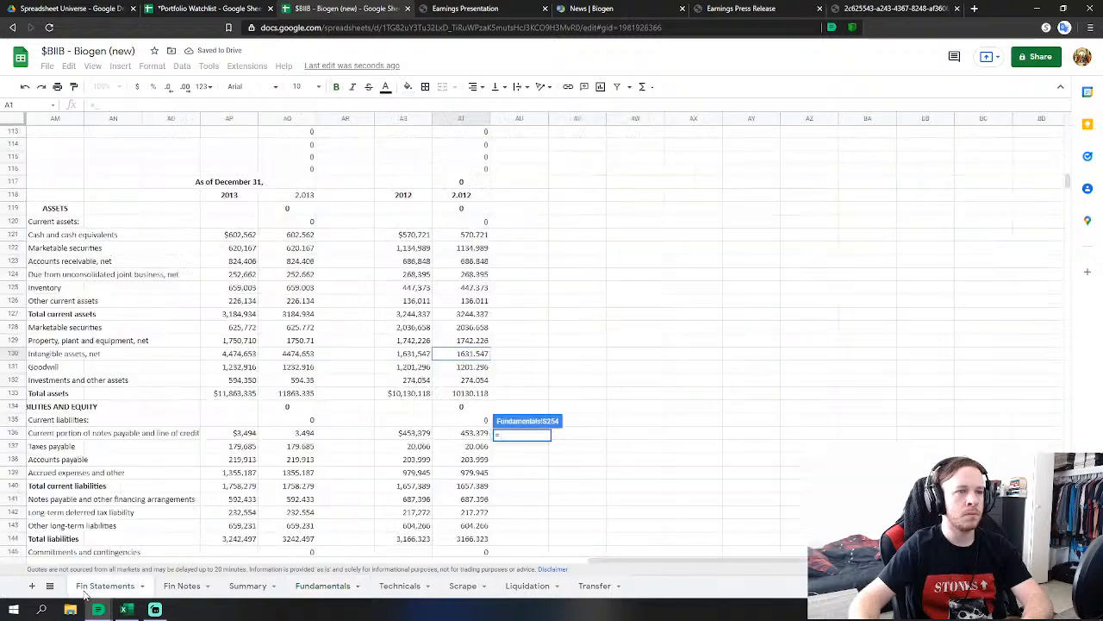
{"action": "left_click", "coordinate": [466, 379]}
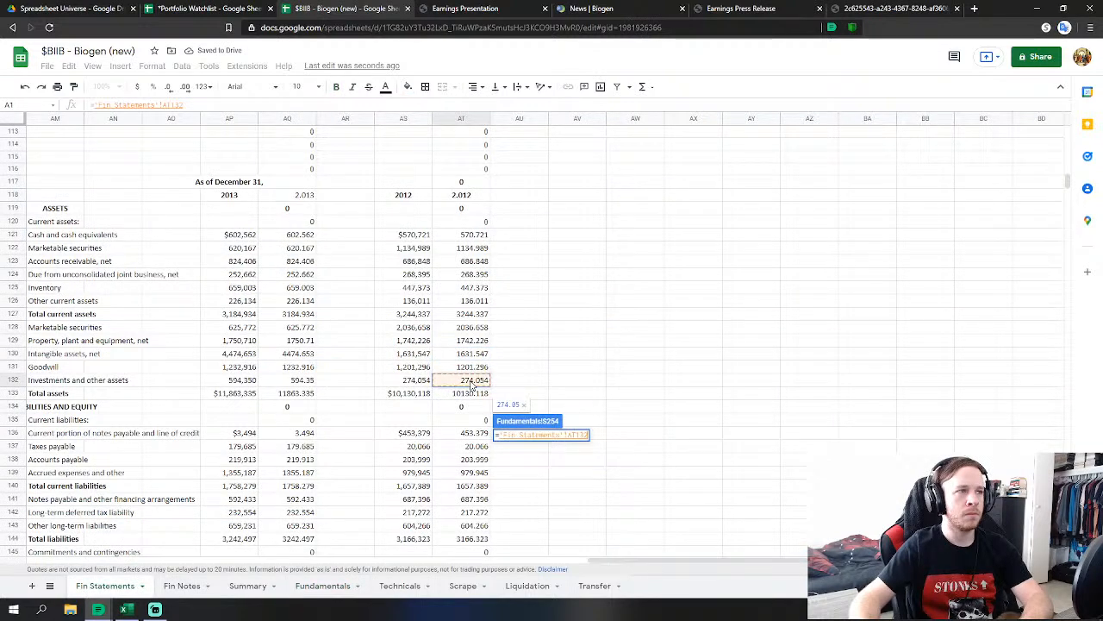
{"action": "type", "text": "+"}
{"action": "left_click", "coordinate": [475, 328]}
{"action": "key", "text": "Return"}
{"action": "scroll", "coordinate": [606, 382], "scroll_direction": "down", "scroll_amount": 1}
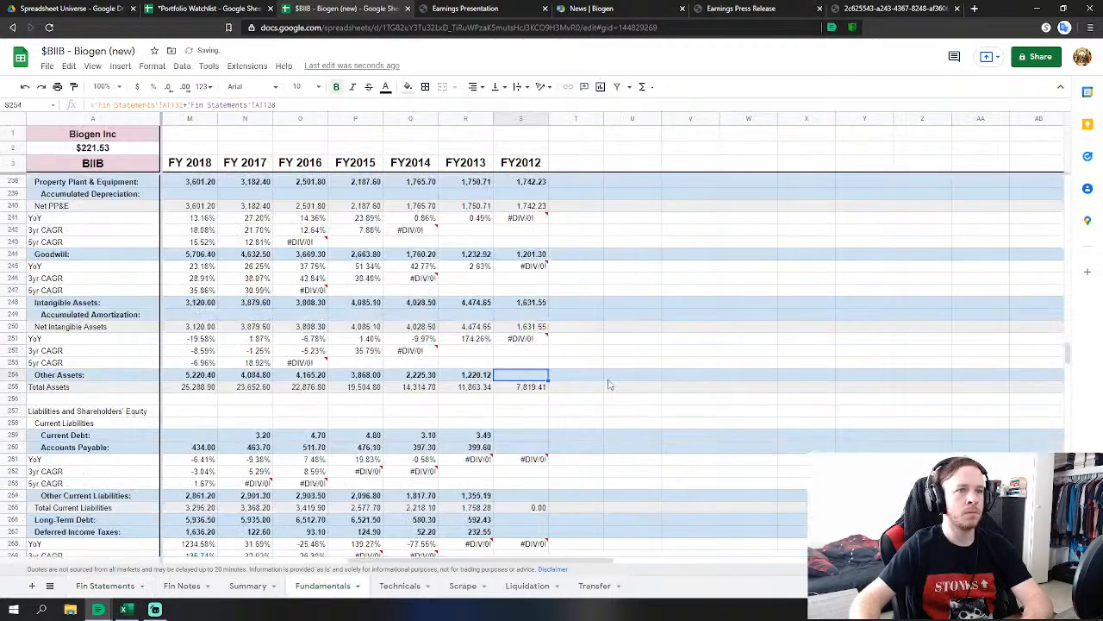
Link FY2012 current debt to 2012 current notes payable and accounts payable to taxes payable.
{"action": "left_click", "coordinate": [521, 412]}
{"action": "type", "text": "="}
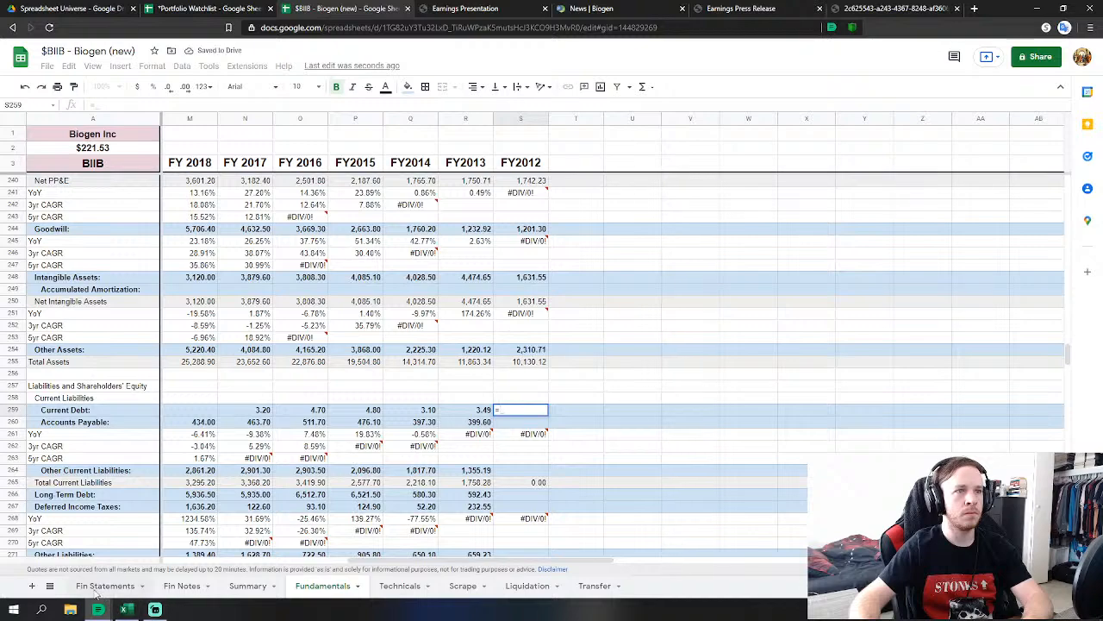
{"action": "left_click", "coordinate": [104, 585]}
{"action": "scroll", "coordinate": [435, 468], "scroll_direction": "down", "scroll_amount": 2}
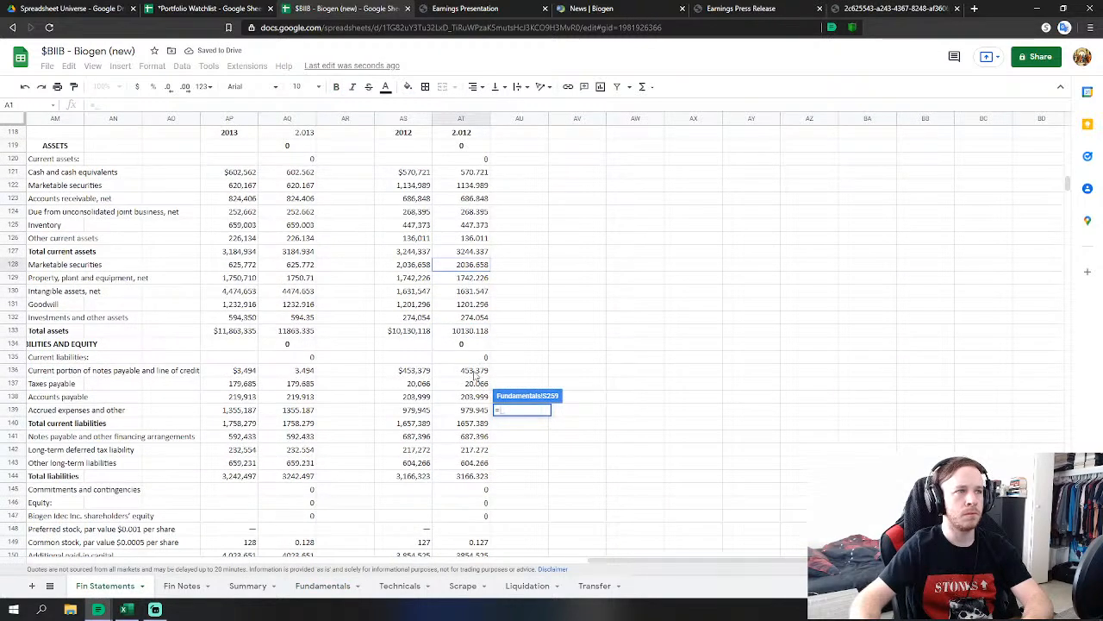
{"action": "left_click", "coordinate": [470, 371]}
{"action": "key", "text": "Return"}
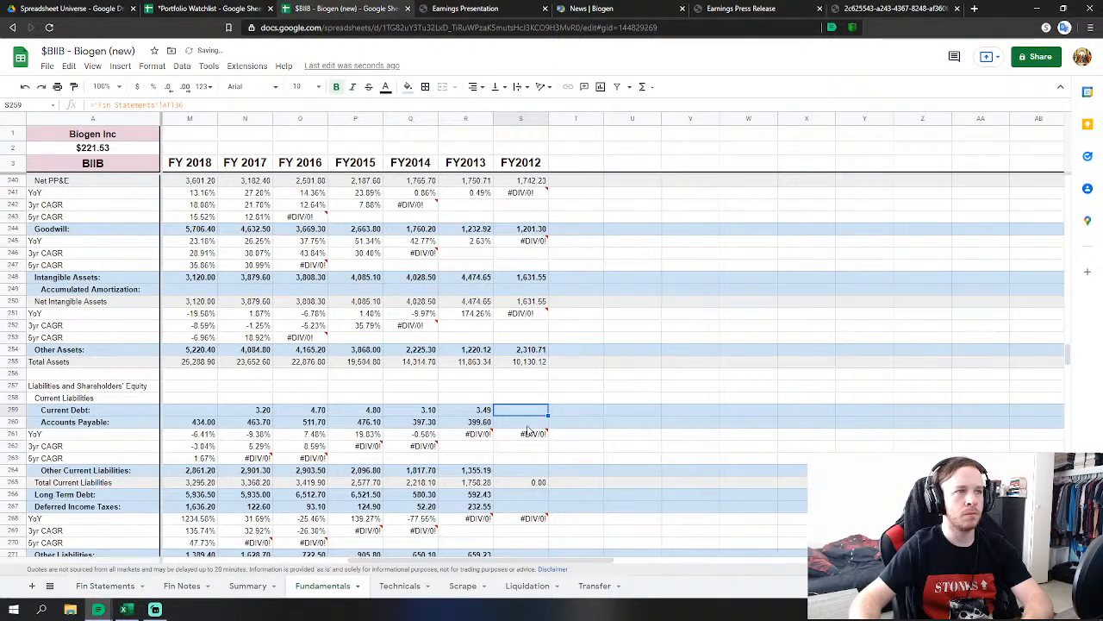
{"action": "type", "text": "="}
{"action": "left_click", "coordinate": [104, 585]}
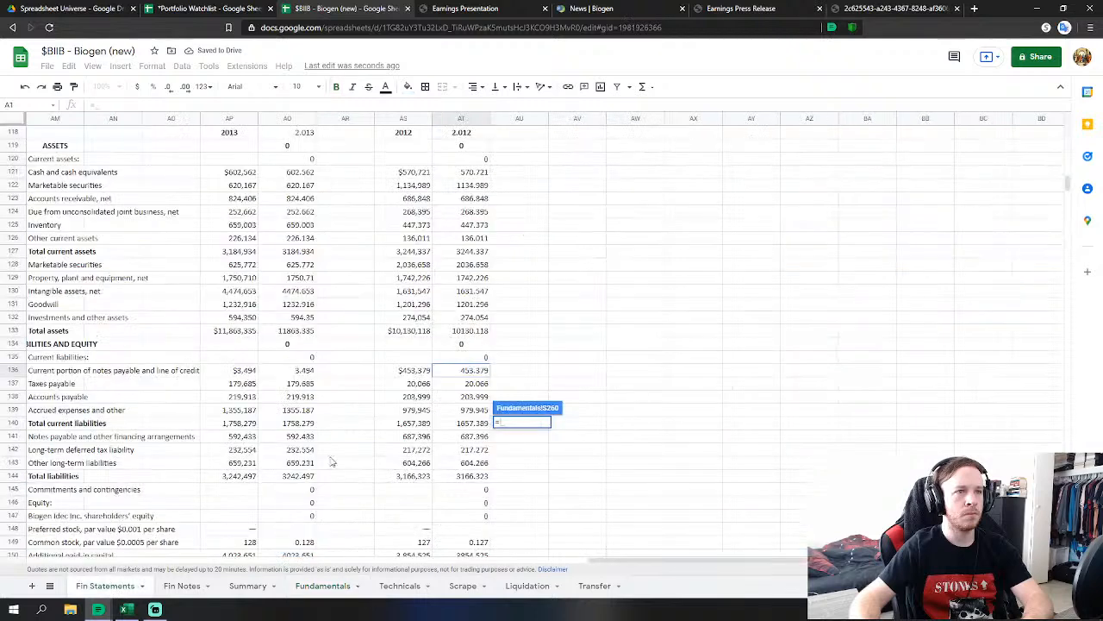
{"action": "left_click", "coordinate": [482, 383]}
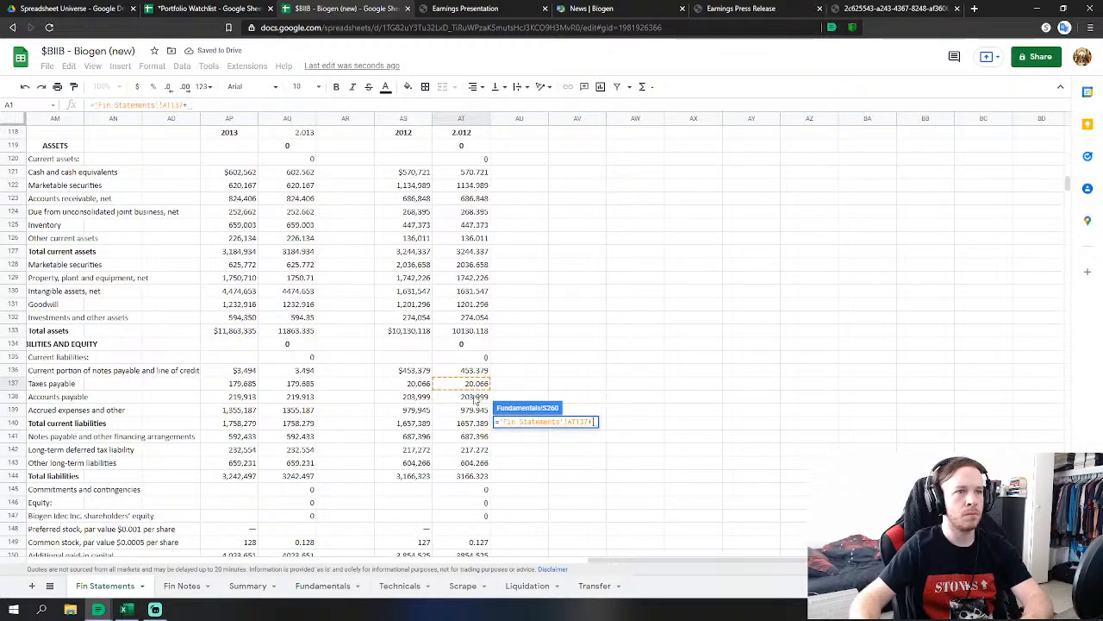
{"action": "key", "text": "Return"}
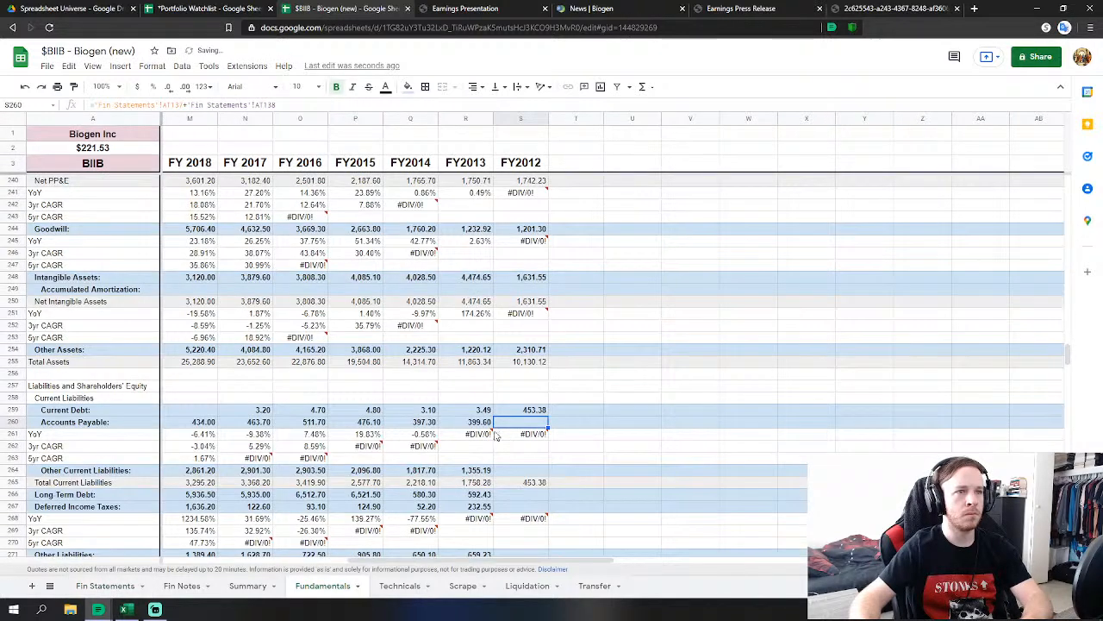
Link FY2012 other current liabilities to AT139 and long-term debt to AT141.
{"action": "left_click", "coordinate": [536, 472]}
{"action": "type", "text": "="}
{"action": "left_click", "coordinate": [104, 585]}
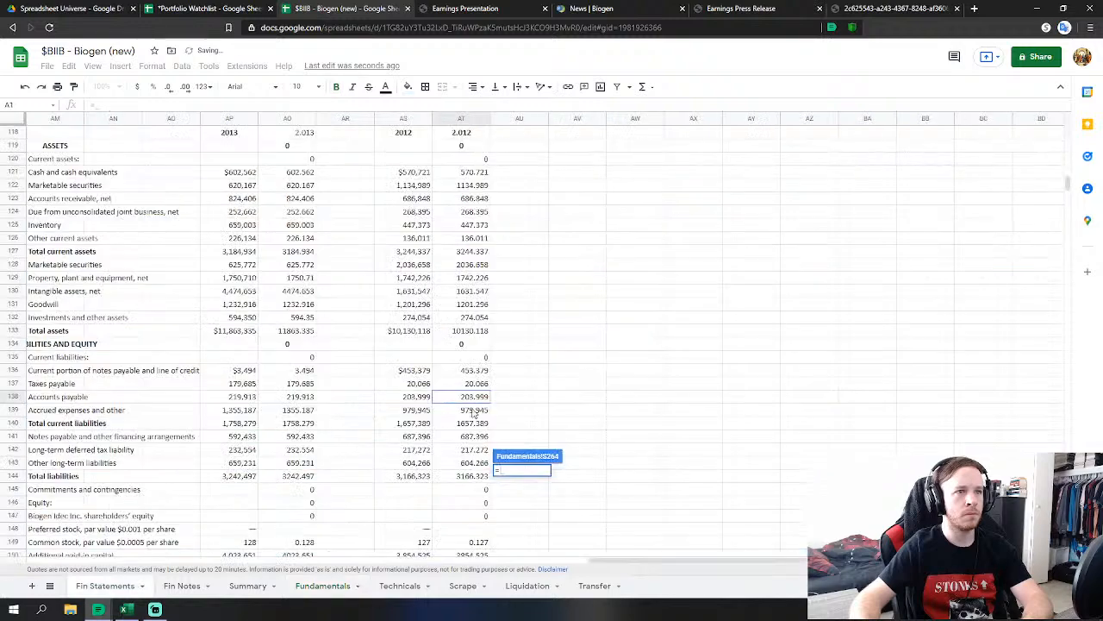
{"action": "left_click", "coordinate": [476, 410]}
{"action": "key", "text": "Return"}
{"action": "left_click", "coordinate": [521, 497]}
{"action": "type", "text": "="}
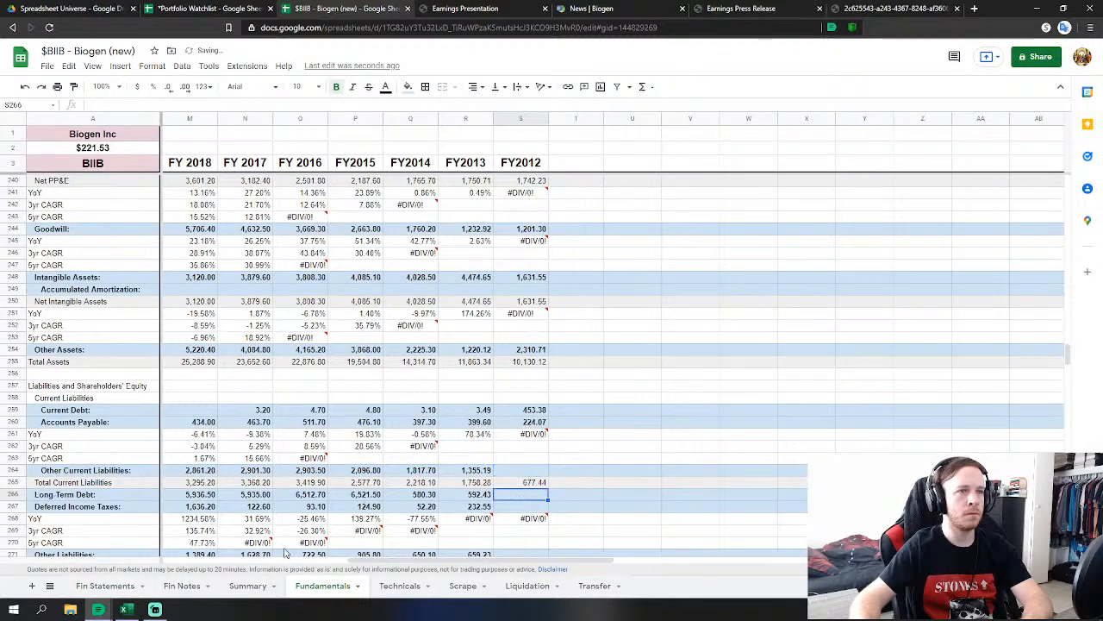
{"action": "left_click", "coordinate": [103, 586]}
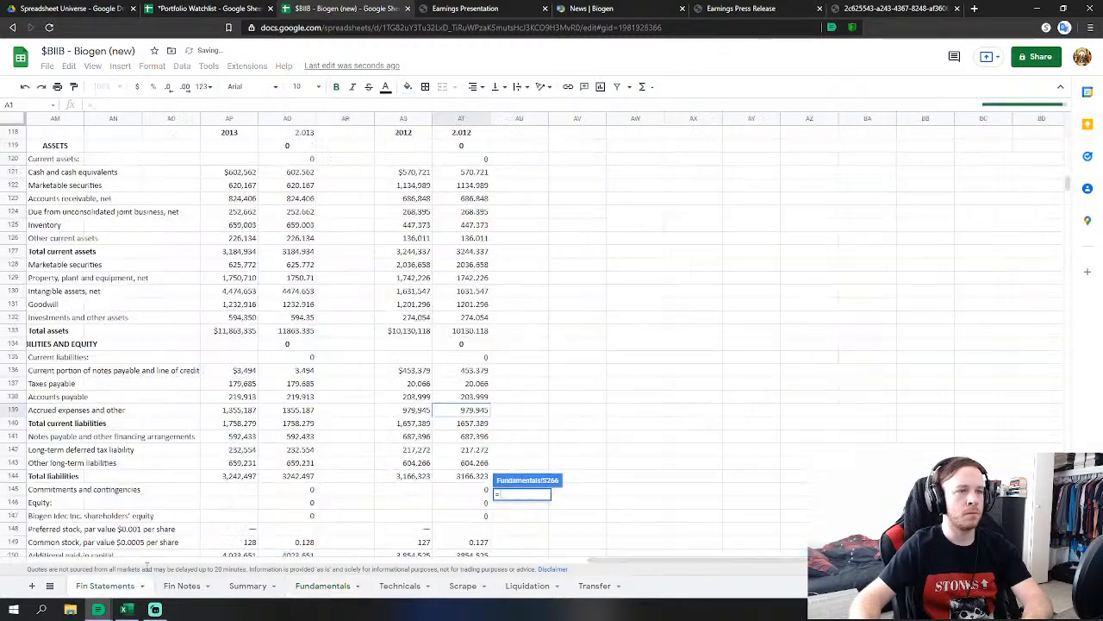
{"action": "left_click", "coordinate": [474, 437]}
{"action": "key", "text": "Return"}
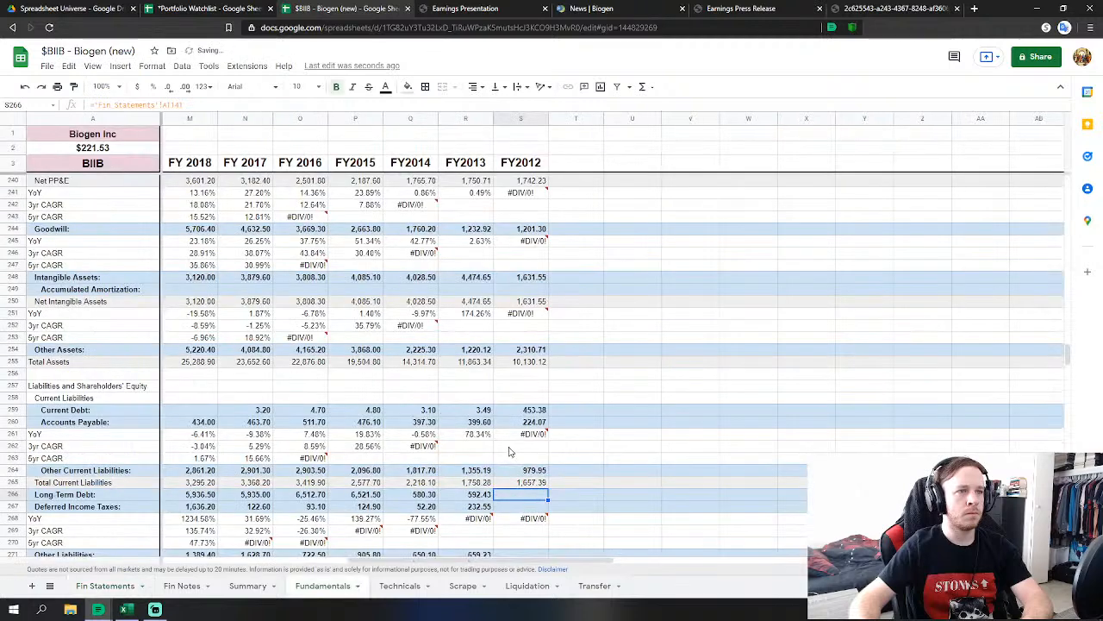
Link FY2012 deferred income taxes to AT142 and other liabilities to AT143.
{"action": "left_click", "coordinate": [500, 508]}
{"action": "type", "text": "="}
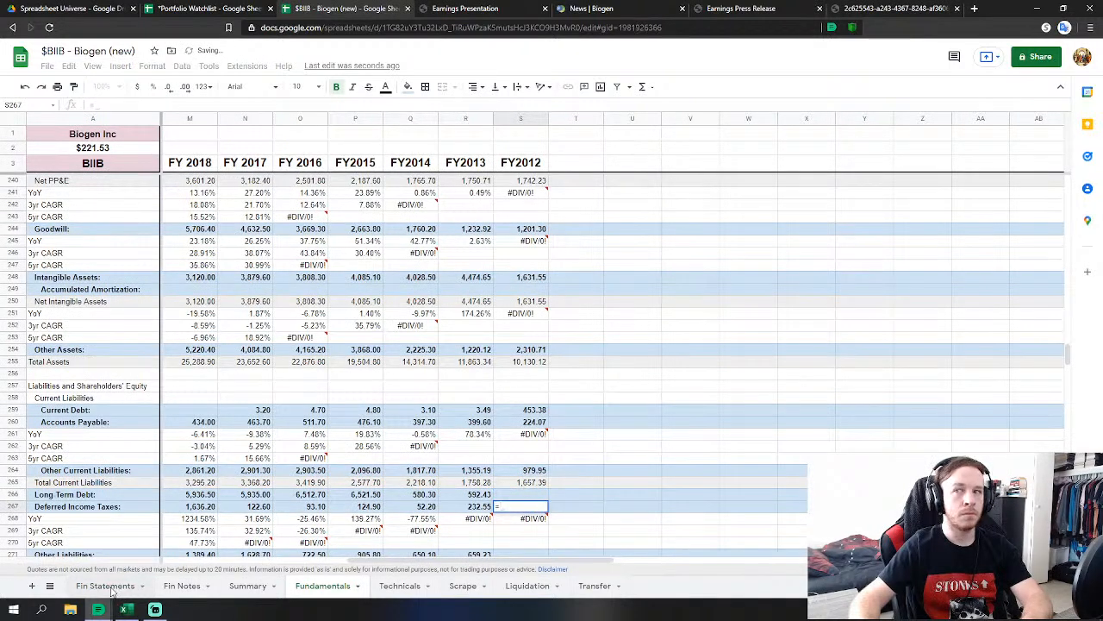
{"action": "left_click", "coordinate": [108, 587]}
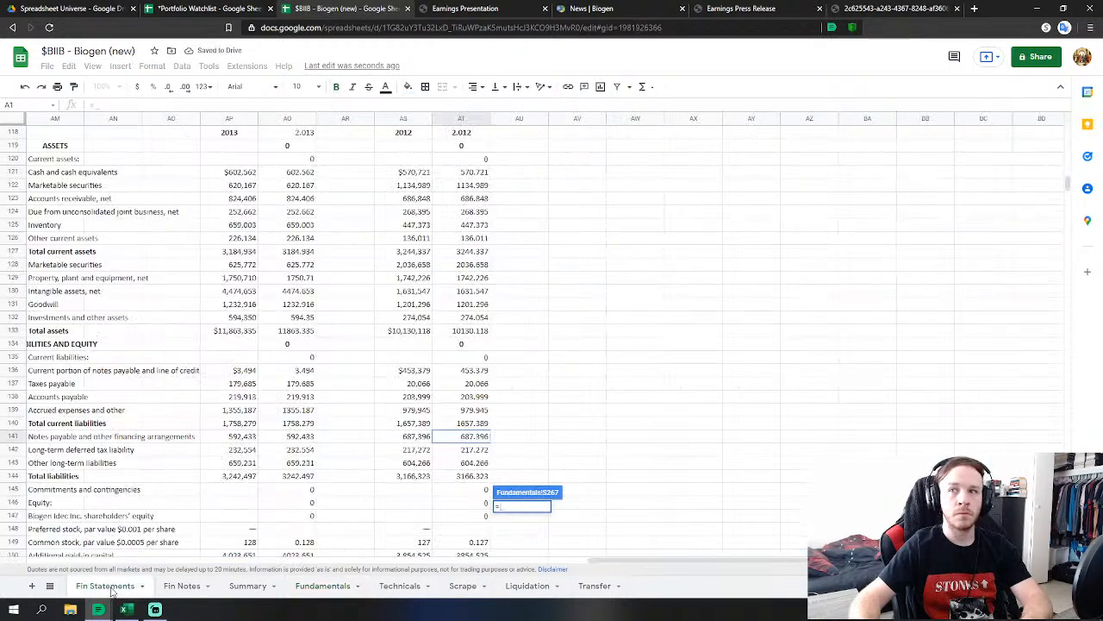
{"action": "left_click", "coordinate": [485, 453]}
{"action": "key", "text": "Return"}
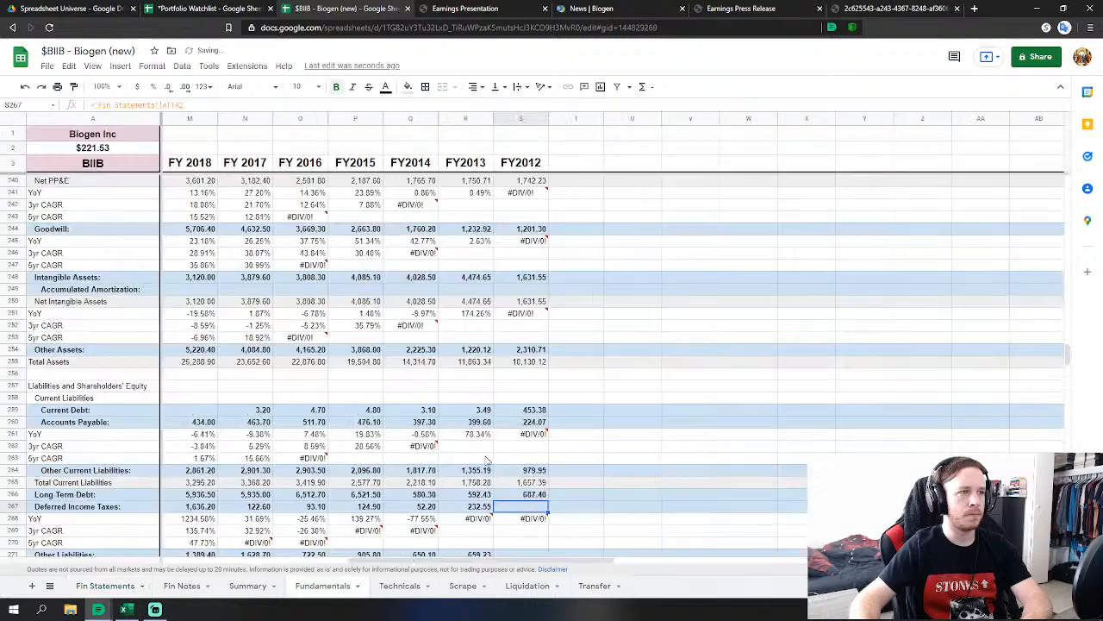
{"action": "scroll", "coordinate": [520, 520], "scroll_direction": "down", "scroll_amount": 3}
{"action": "left_click", "coordinate": [520, 434]}
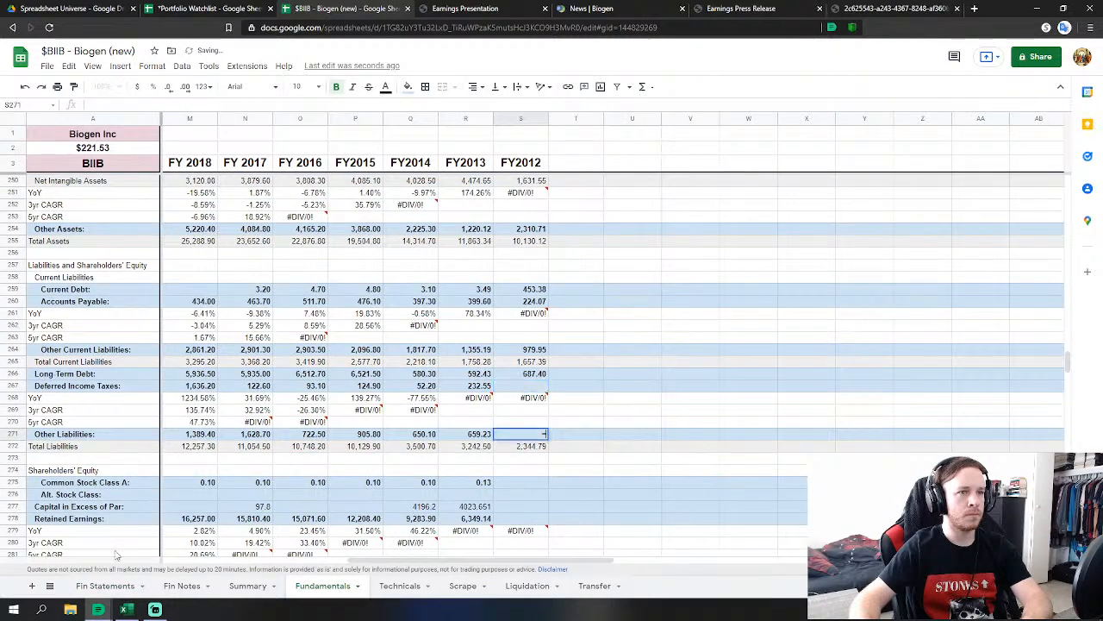
{"action": "type", "text": "="}
{"action": "left_click", "coordinate": [89, 586]}
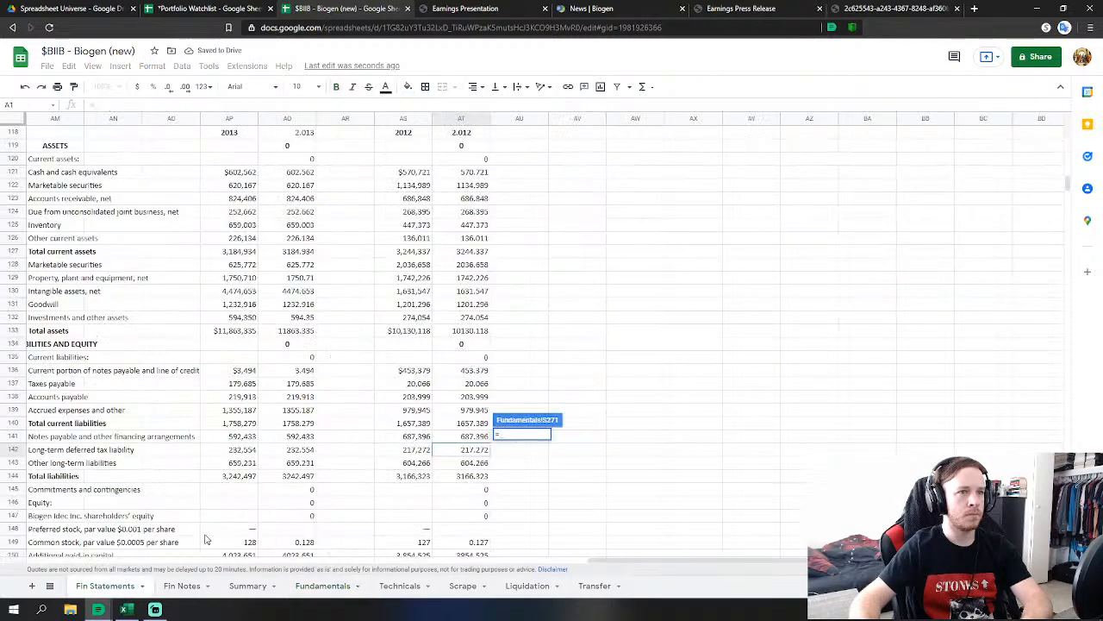
{"action": "left_click", "coordinate": [476, 463]}
{"action": "key", "text": "Return"}
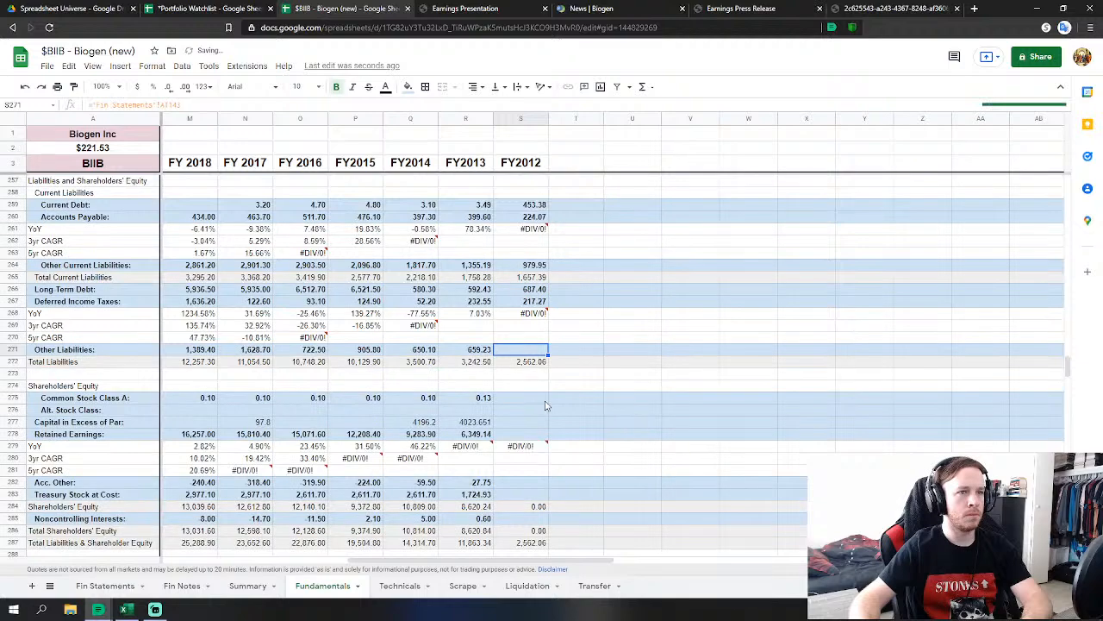
Link FY2012 common stock to AT149 and capital in excess of par to AT150.
{"action": "key", "text": "Down"}
{"action": "key", "text": "Down"}
{"action": "key", "text": "Down"}
{"action": "type", "text": "="}
{"action": "left_click", "coordinate": [105, 585]}
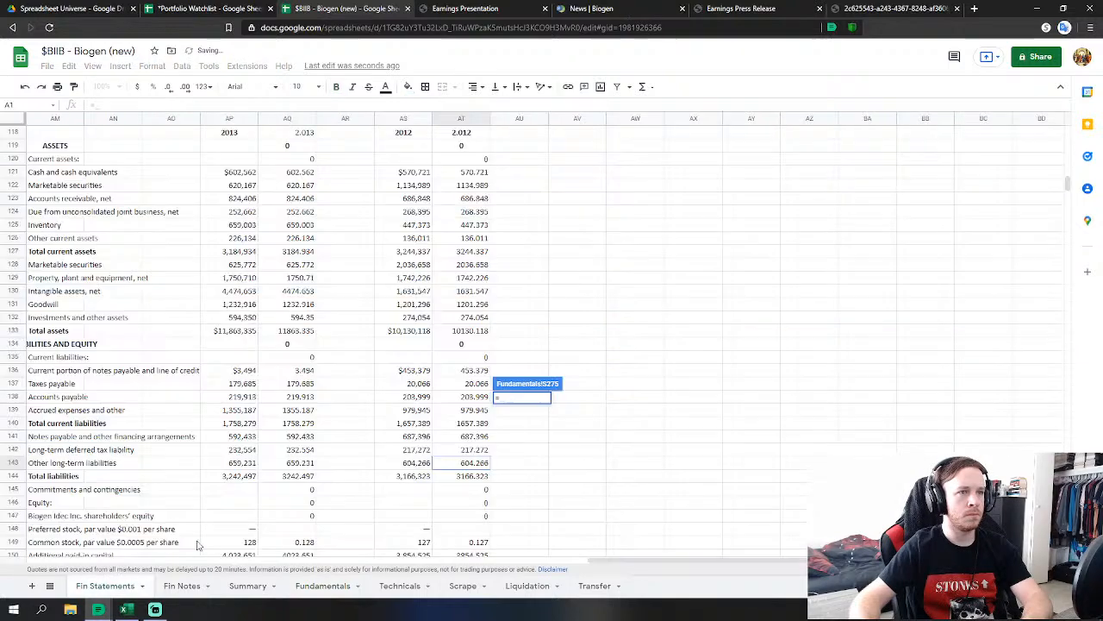
{"action": "left_click", "coordinate": [479, 478]}
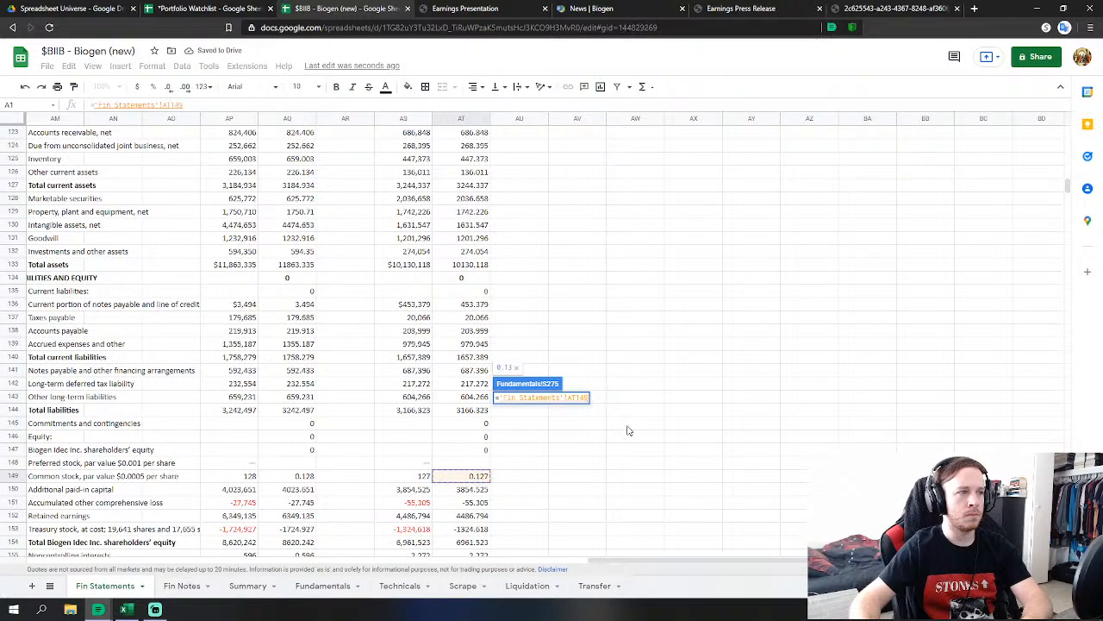
{"action": "key", "text": "Escape"}
{"action": "key", "text": "Down"}
{"action": "key", "text": "Down"}
{"action": "type", "text": "="}
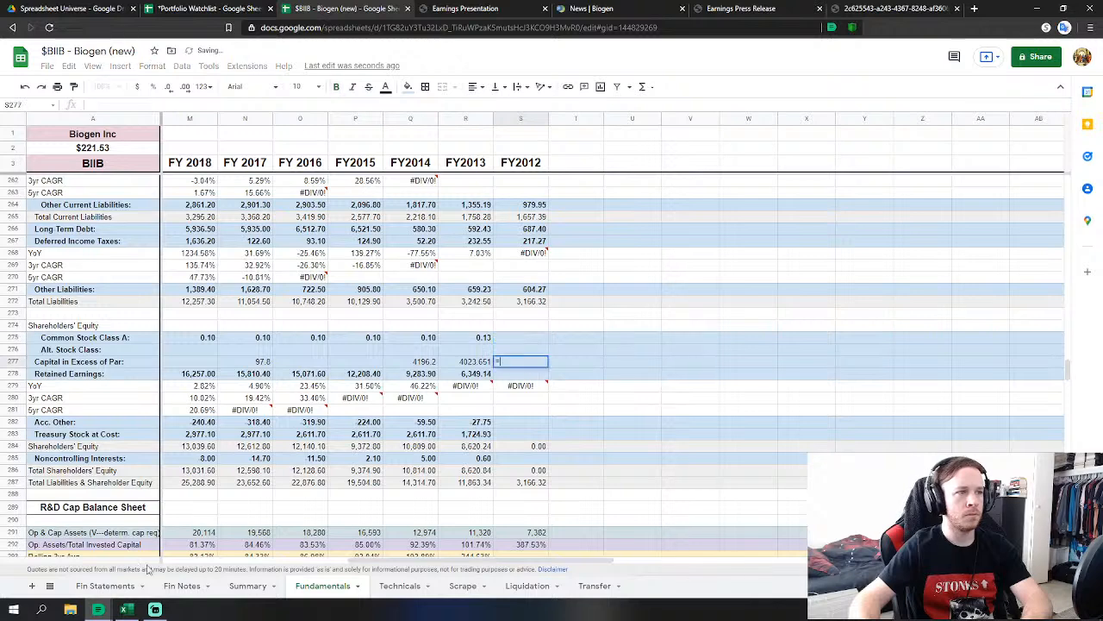
{"action": "left_click", "coordinate": [105, 585]}
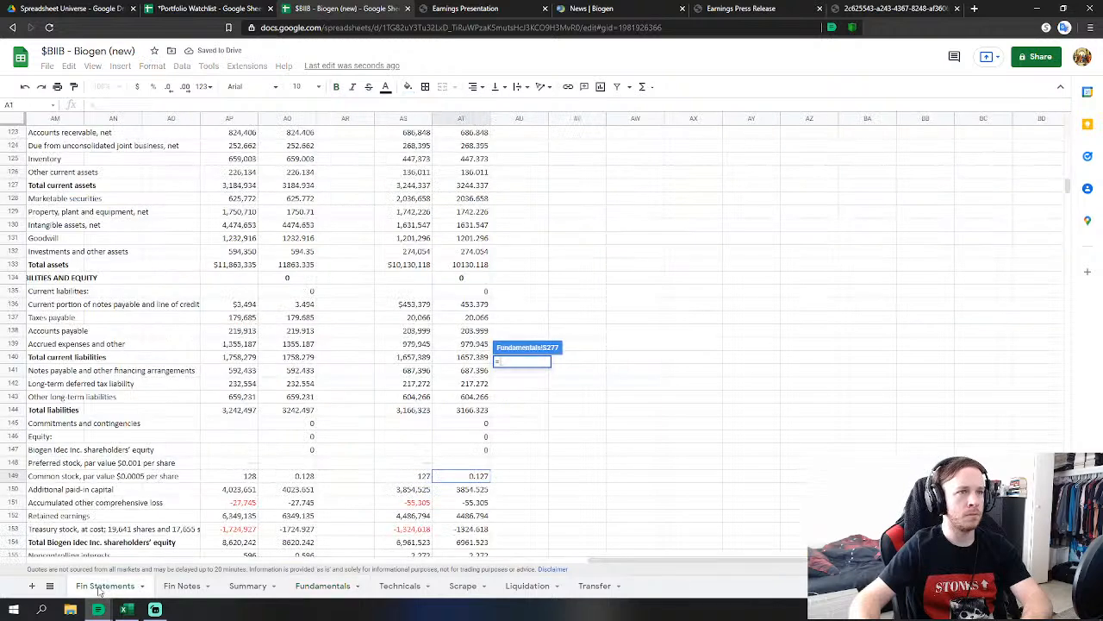
{"action": "left_click", "coordinate": [479, 489]}
{"action": "key", "text": "Return"}
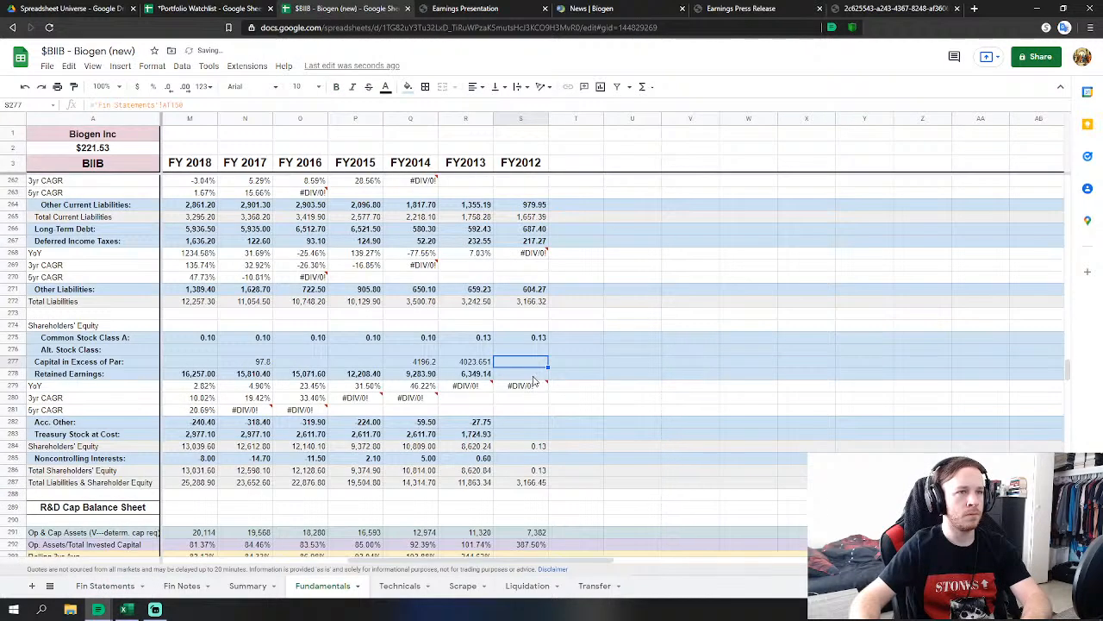
Link FY2012 retained earnings to AT152 and Acc. Other to AT151.
{"action": "key", "text": "Down"}
{"action": "type", "text": "="}
{"action": "left_click", "coordinate": [106, 585]}
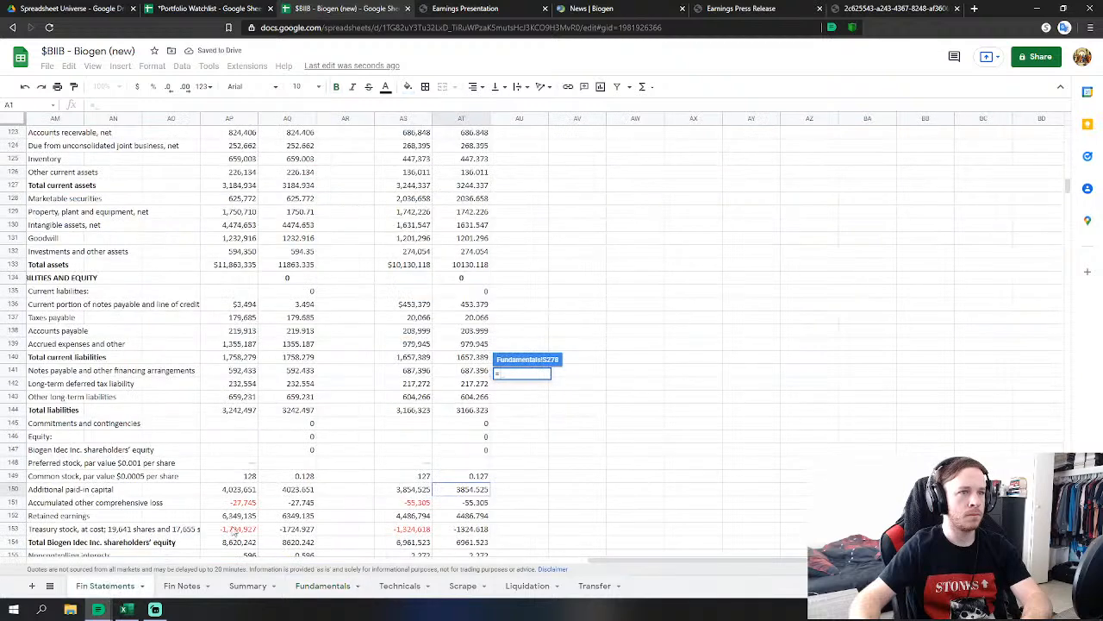
{"action": "left_click", "coordinate": [468, 515]}
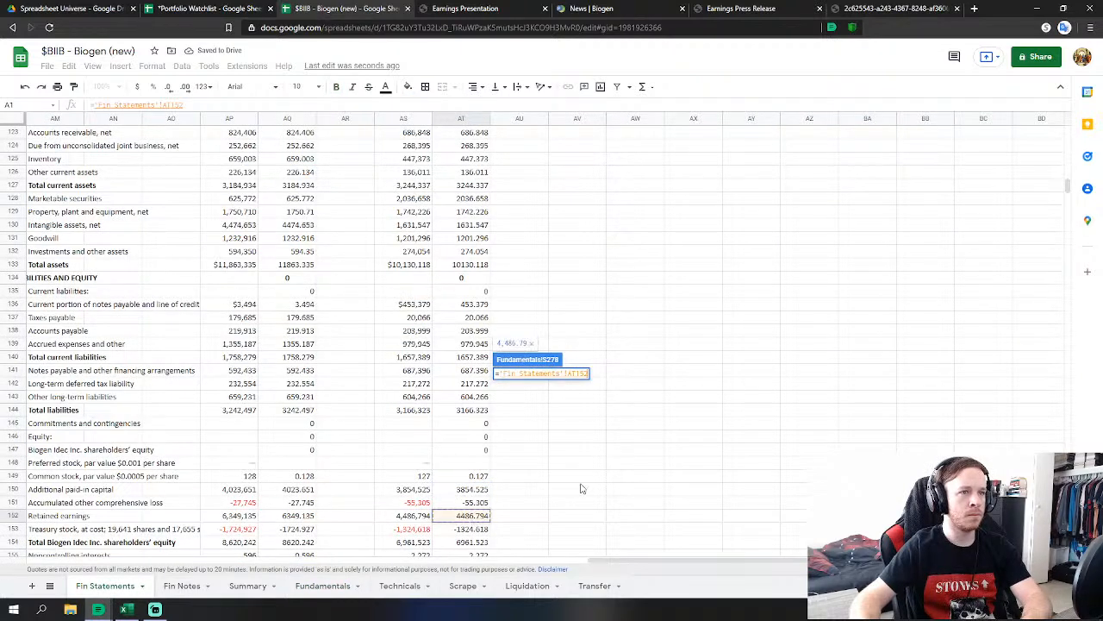
{"action": "key", "text": "Return"}
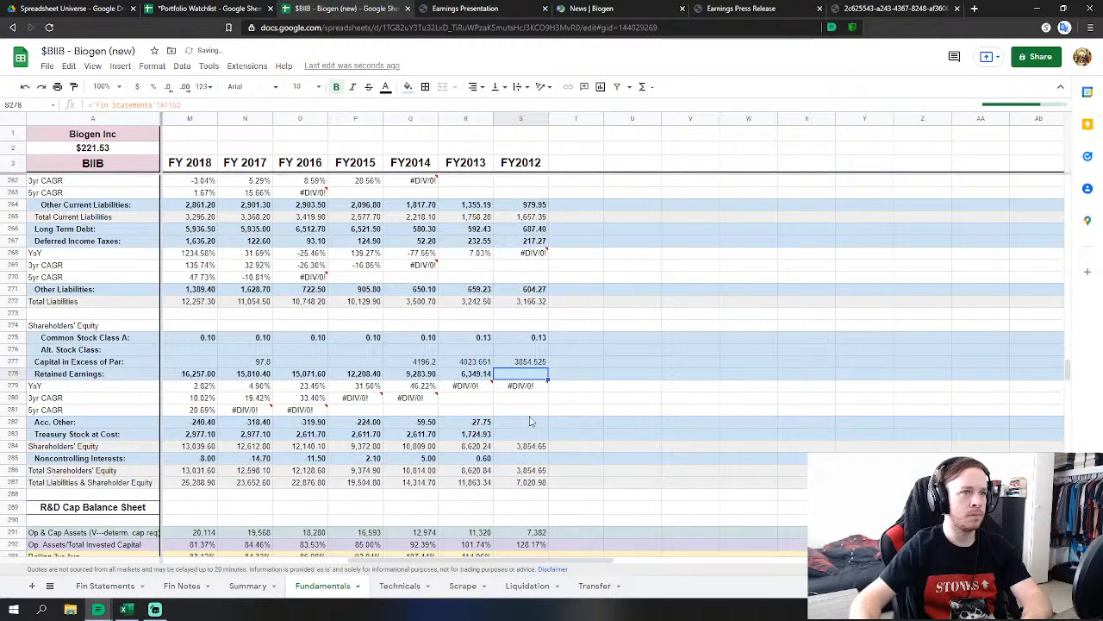
{"action": "left_click", "coordinate": [534, 422]}
{"action": "type", "text": "="}
{"action": "left_click", "coordinate": [121, 586]}
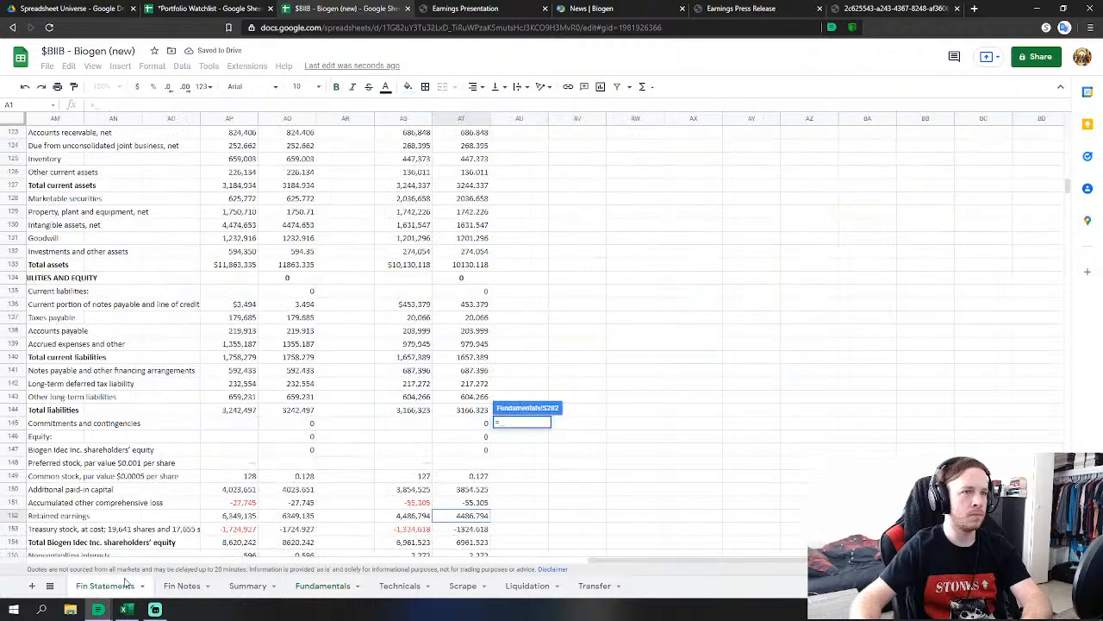
{"action": "left_click", "coordinate": [470, 503]}
{"action": "key", "text": "Return"}
Set FY2012 treasury stock to negated AT153 and link noncontrolling interests to Fin Statements.
{"action": "key", "text": "Down"}
{"action": "type", "text": "="}
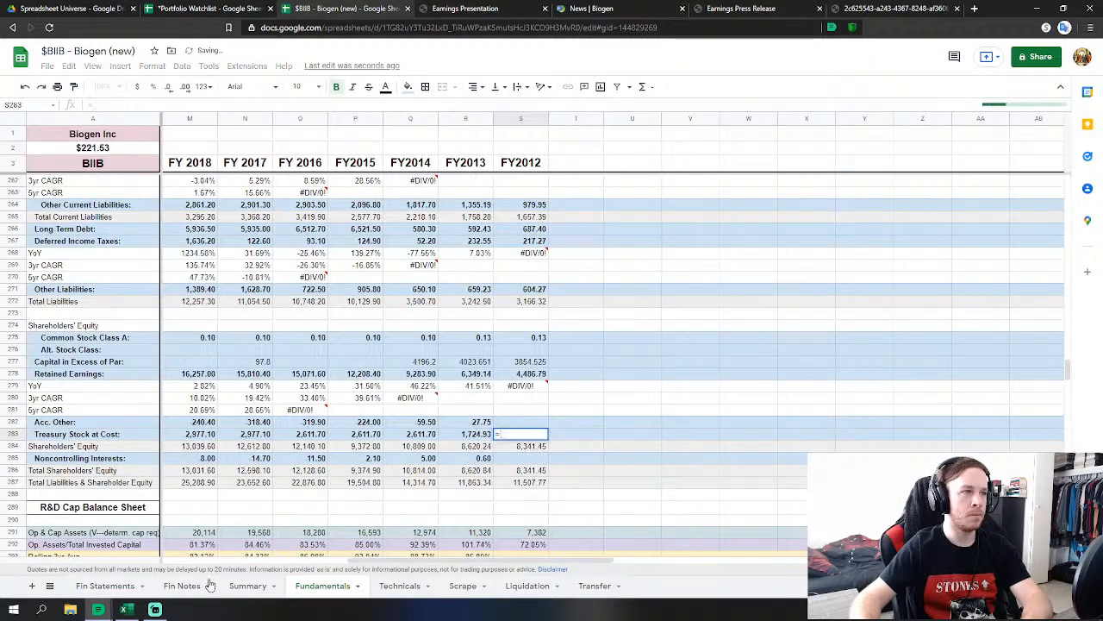
{"action": "left_click", "coordinate": [105, 585]}
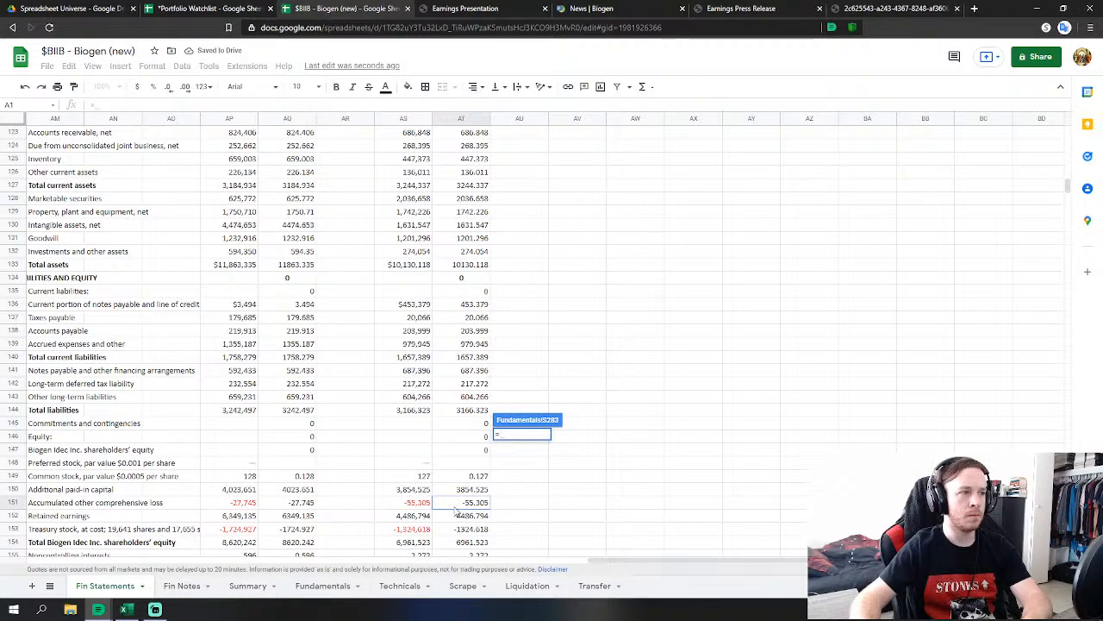
{"action": "type", "text": "-"}
{"action": "left_click", "coordinate": [472, 528]}
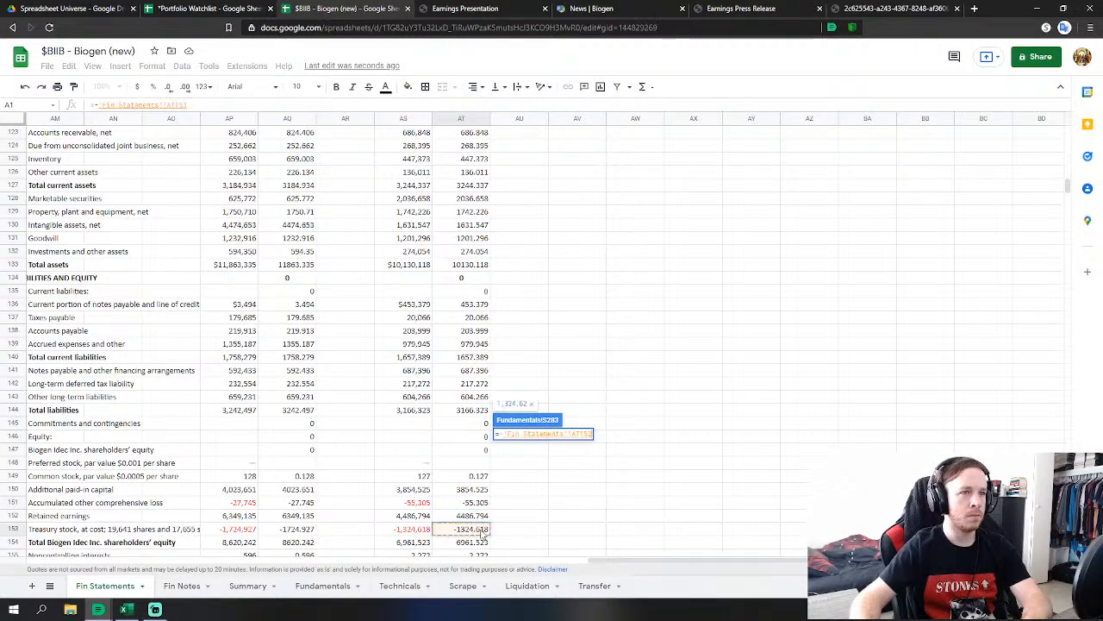
{"action": "key", "text": "Return"}
{"action": "key", "text": "Down"}
{"action": "key", "text": "Down"}
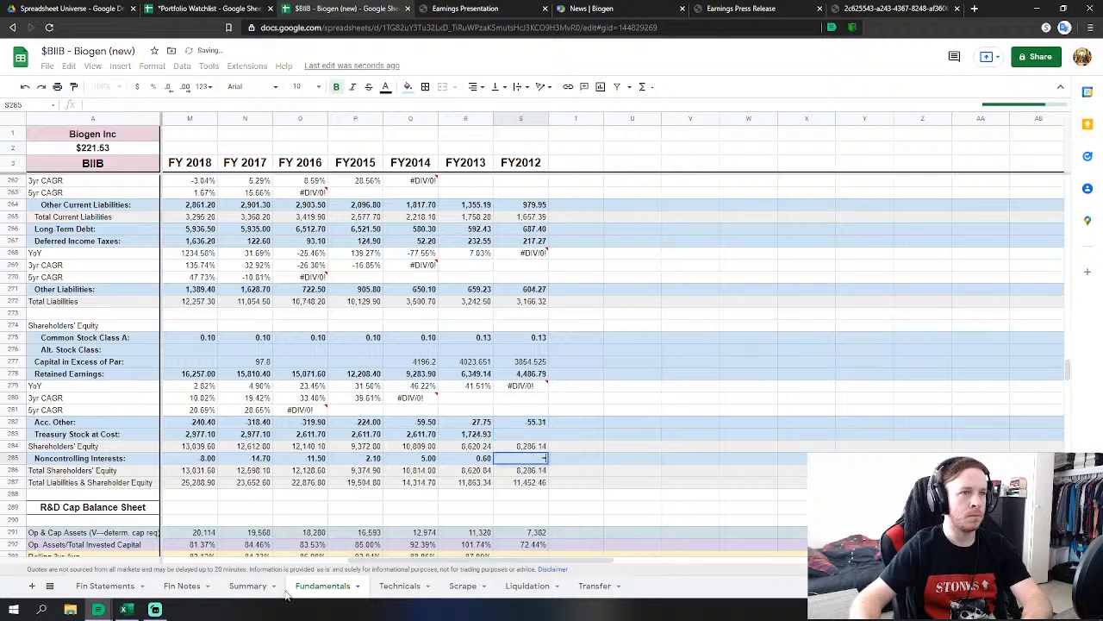
{"action": "type", "text": "="}
{"action": "left_click", "coordinate": [105, 585]}
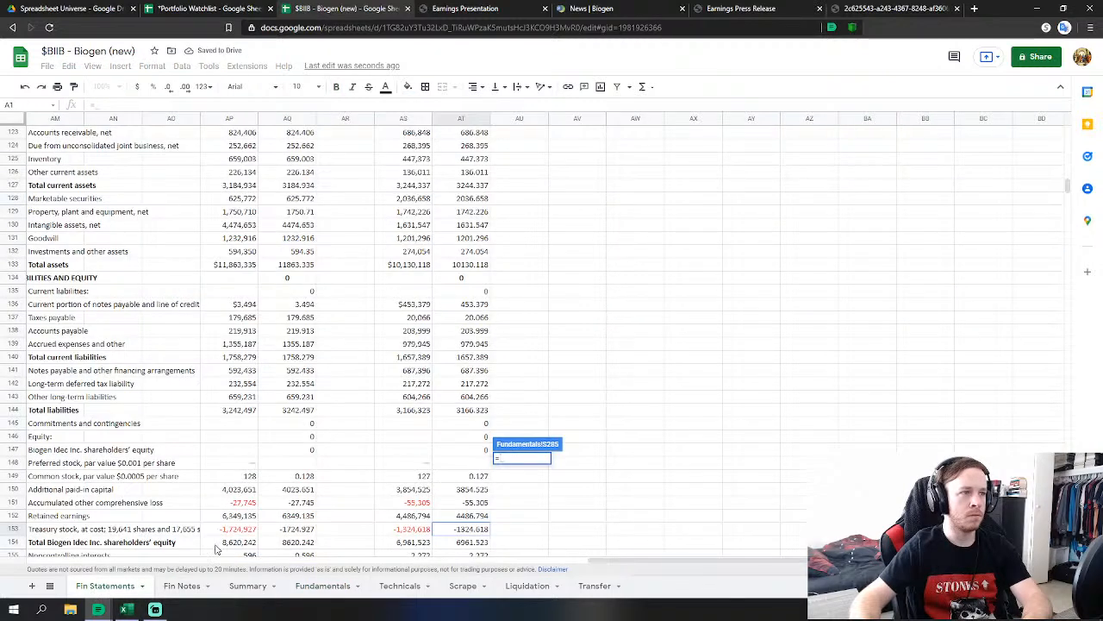
{"action": "scroll", "coordinate": [446, 509], "scroll_direction": "down", "scroll_amount": 1}
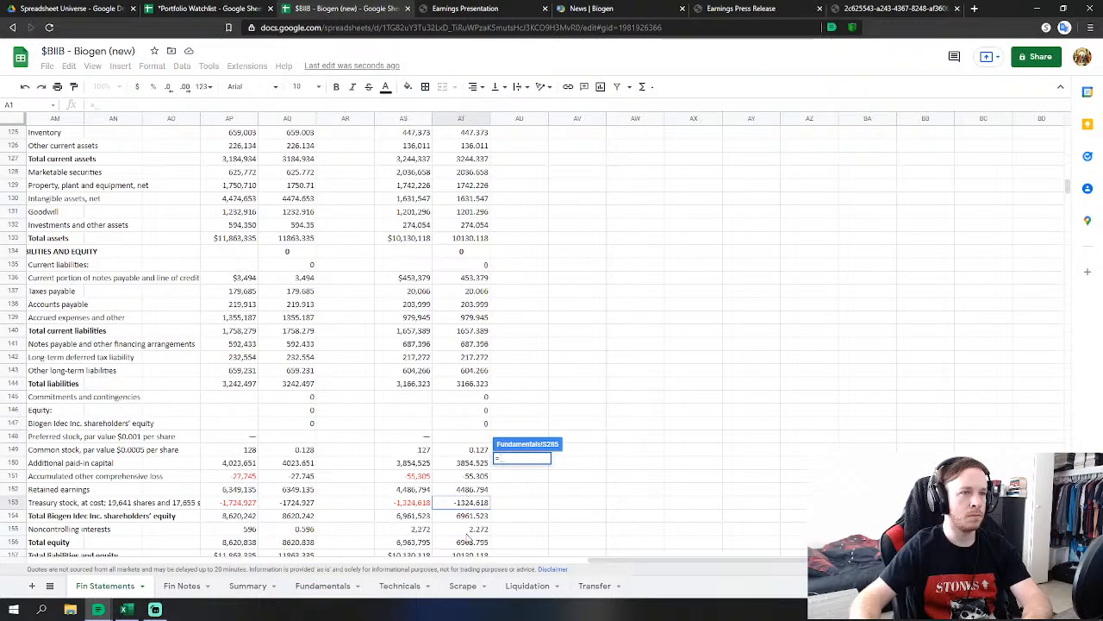
{"action": "left_click", "coordinate": [470, 530]}
{"action": "key", "text": "Return"}
Review the Fin Statements balance sheet, then go back to the Fundamentals sheet.
{"action": "scroll", "coordinate": [626, 474], "scroll_direction": "down", "scroll_amount": 2}
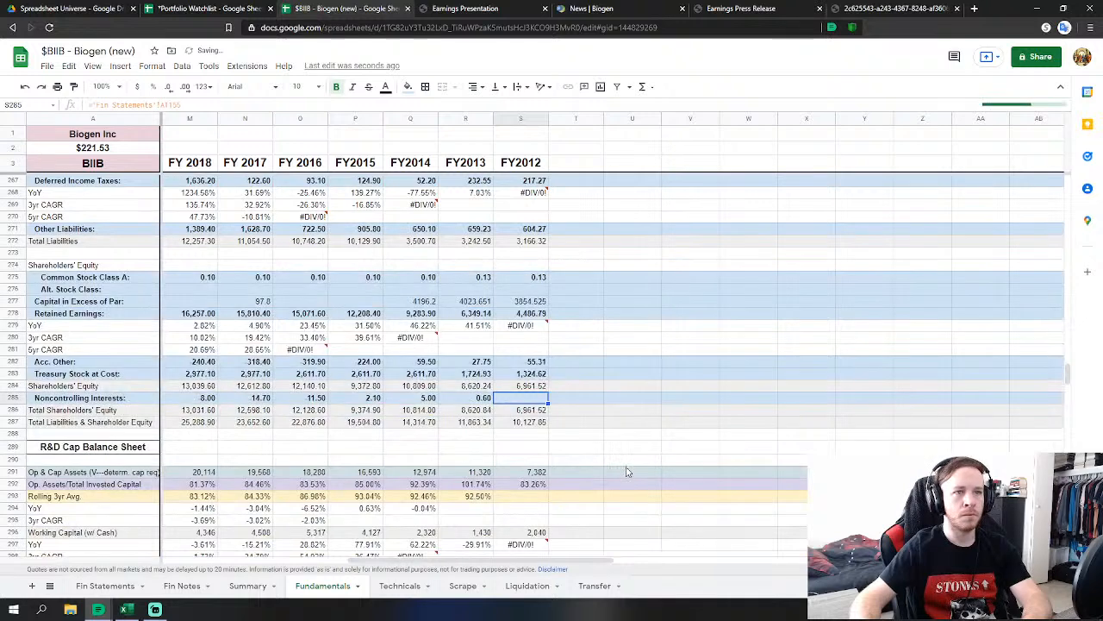
{"action": "left_click", "coordinate": [128, 586]}
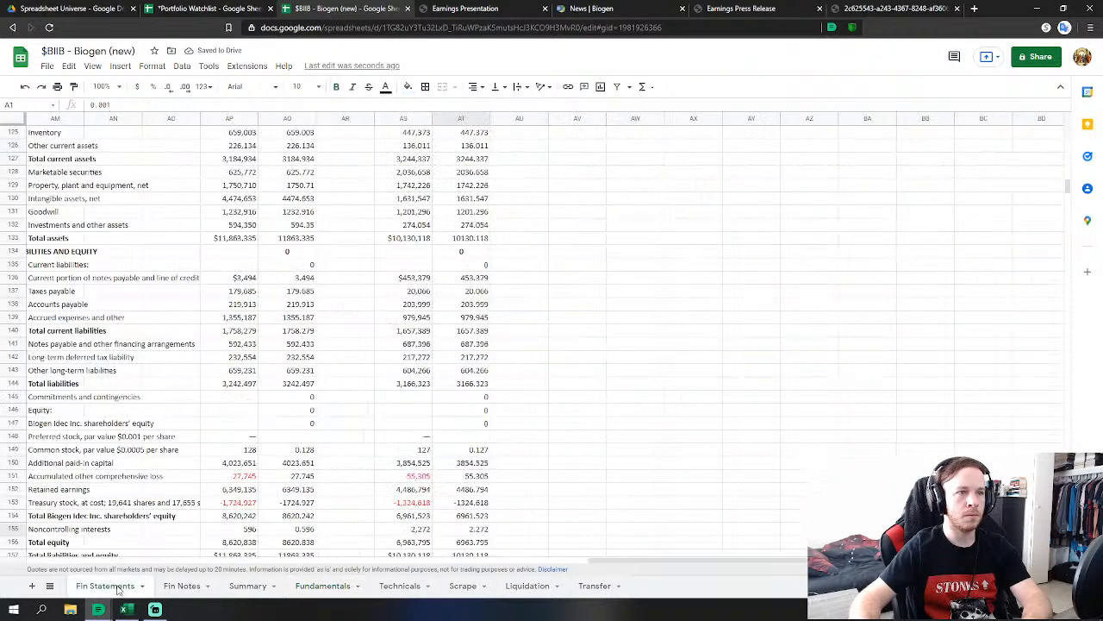
{"action": "left_click", "coordinate": [319, 587]}
{"action": "left_click_drag", "start_coordinate": [398, 558], "coordinate": [343, 554]}
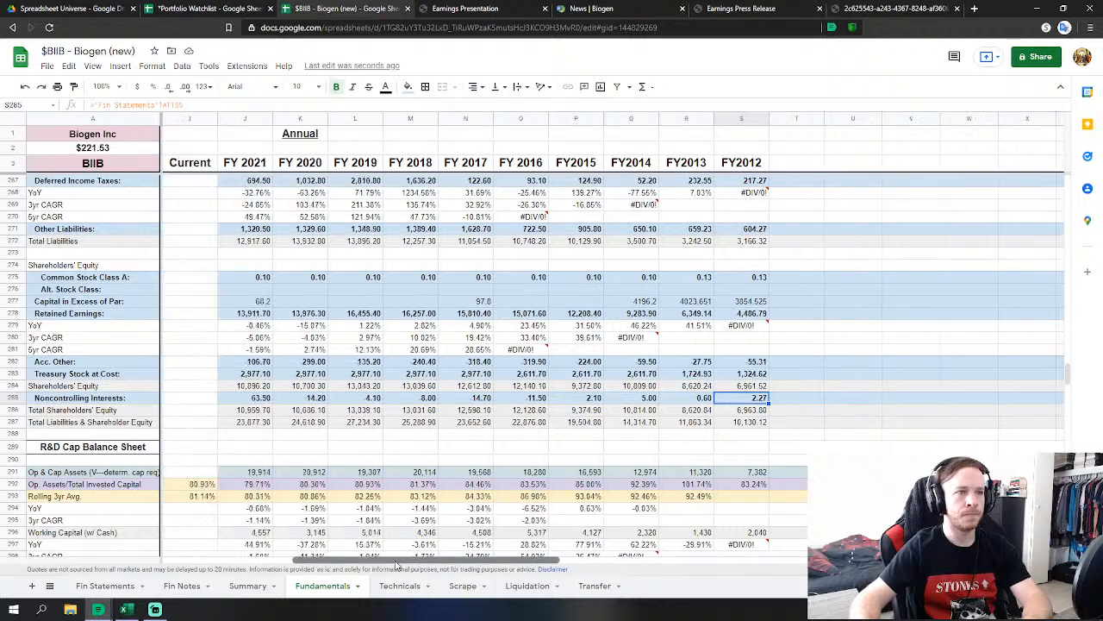
On Fin Notes, change the H159 best-case weight from 50% to 25%, then select H172's 75%.
{"action": "left_click", "coordinate": [183, 586]}
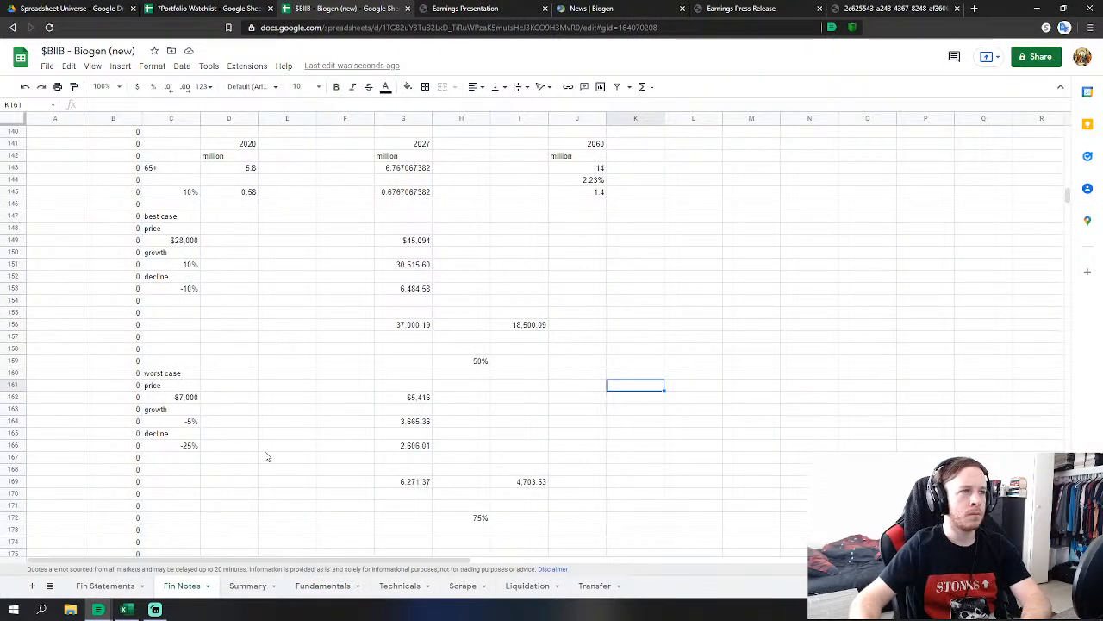
{"action": "key", "text": "Down"}
{"action": "scroll", "coordinate": [270, 454], "scroll_direction": "up", "scroll_amount": 1}
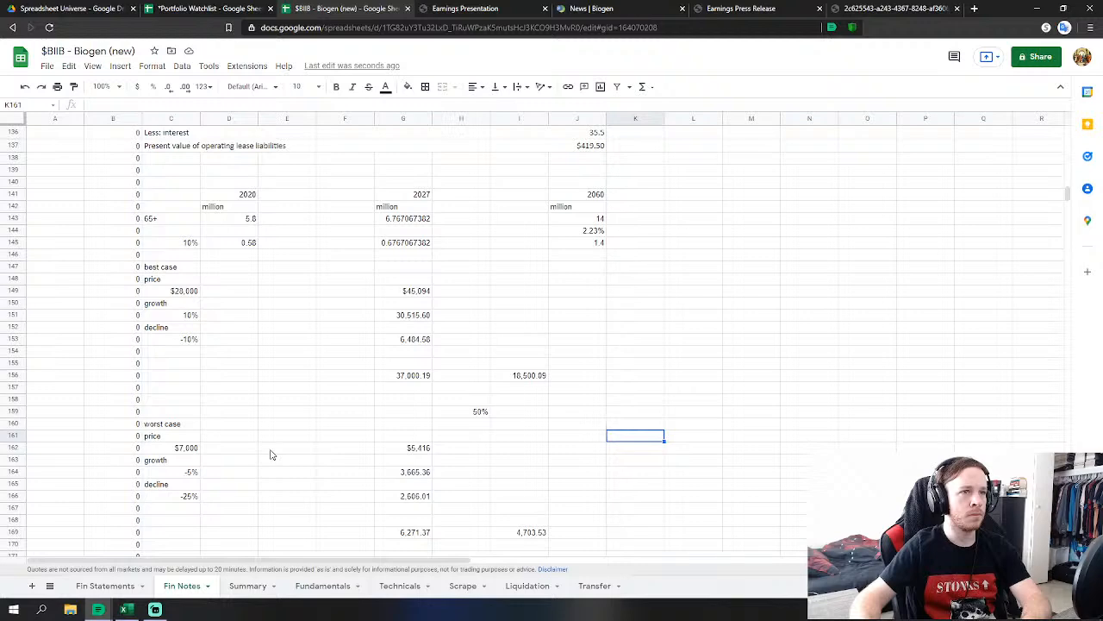
{"action": "scroll", "coordinate": [270, 454], "scroll_direction": "down", "scroll_amount": 2}
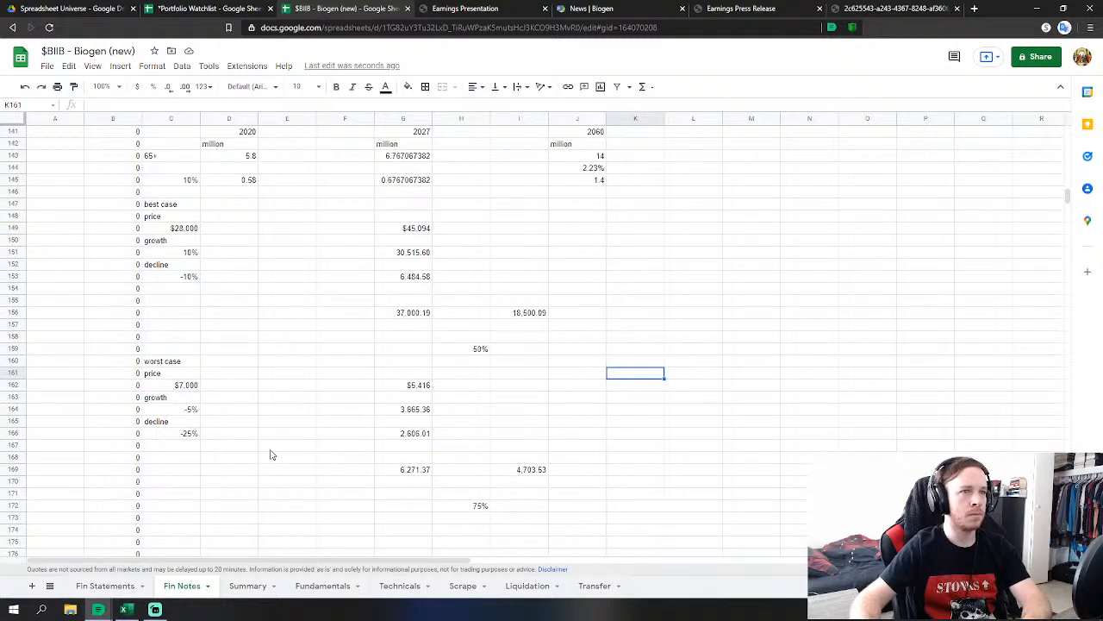
{"action": "scroll", "coordinate": [269, 454], "scroll_direction": "up", "scroll_amount": 1}
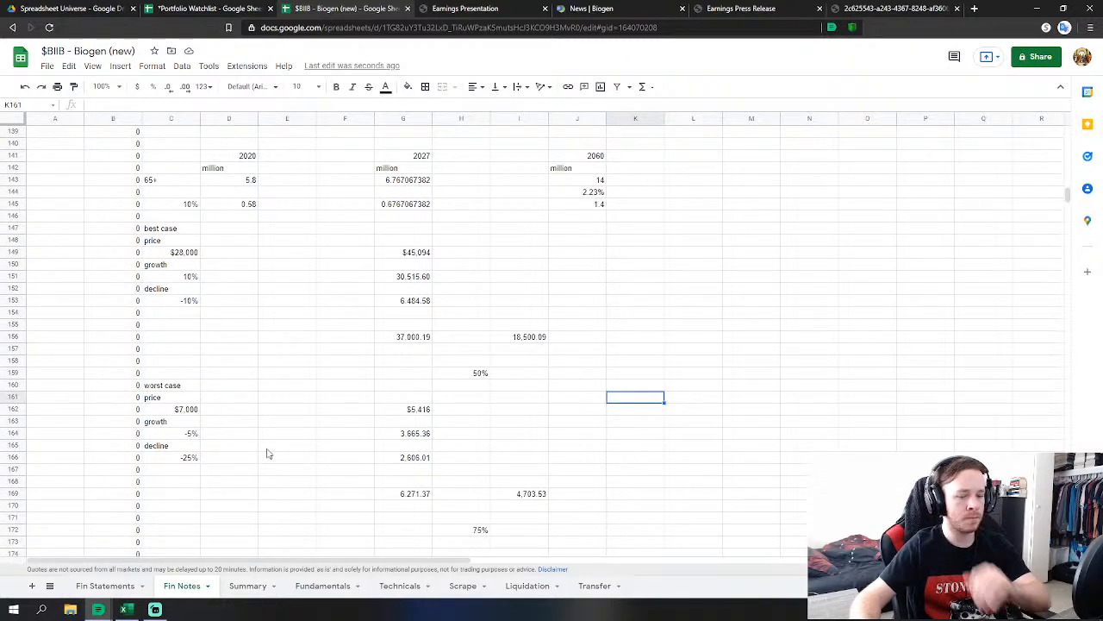
{"action": "scroll", "coordinate": [480, 394], "scroll_direction": "down", "scroll_amount": 2}
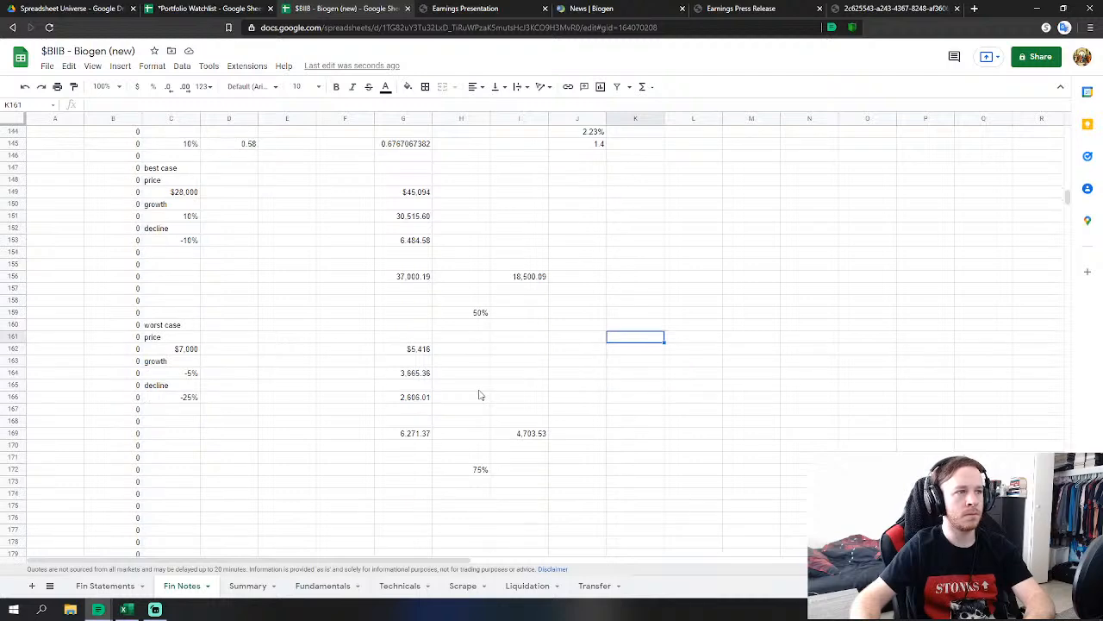
{"action": "scroll", "coordinate": [473, 333], "scroll_direction": "up", "scroll_amount": 1}
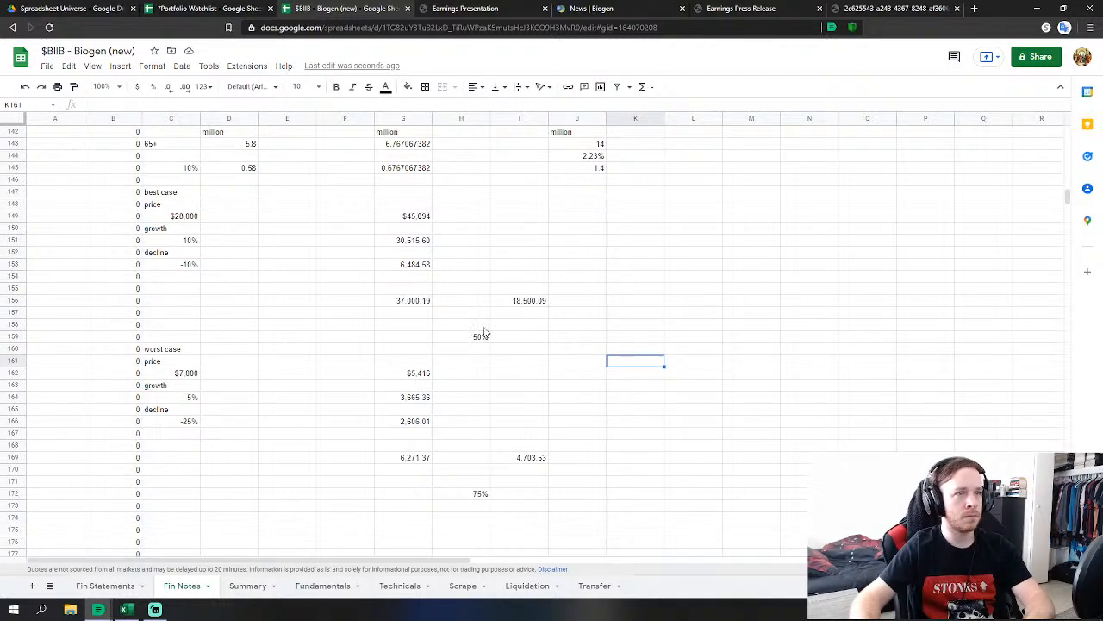
{"action": "left_click", "coordinate": [480, 338]}
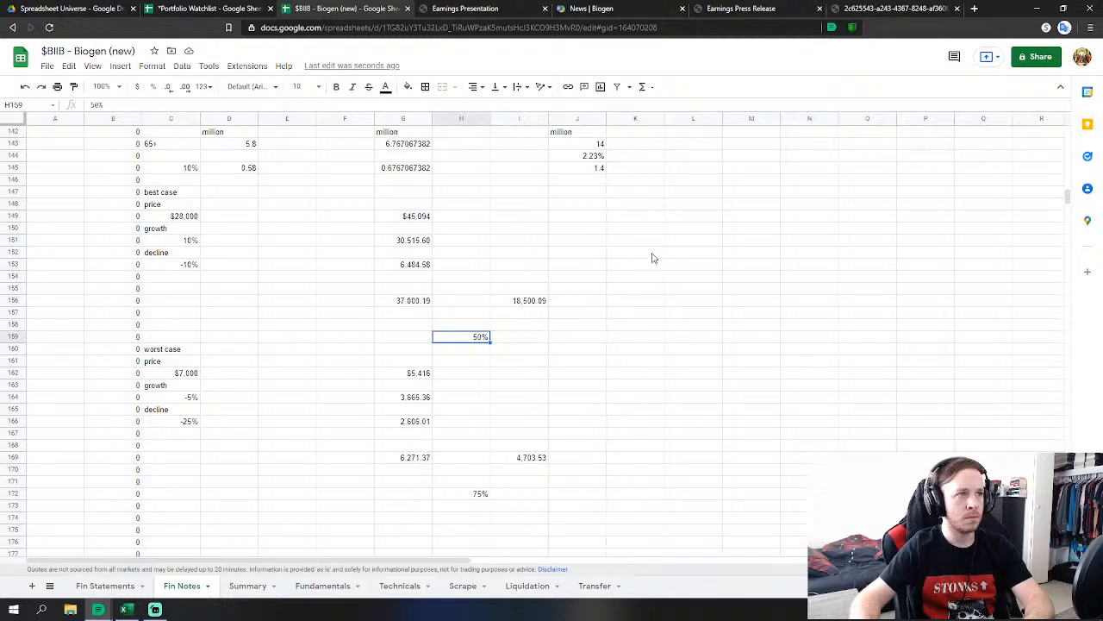
{"action": "type", "text": "2"}
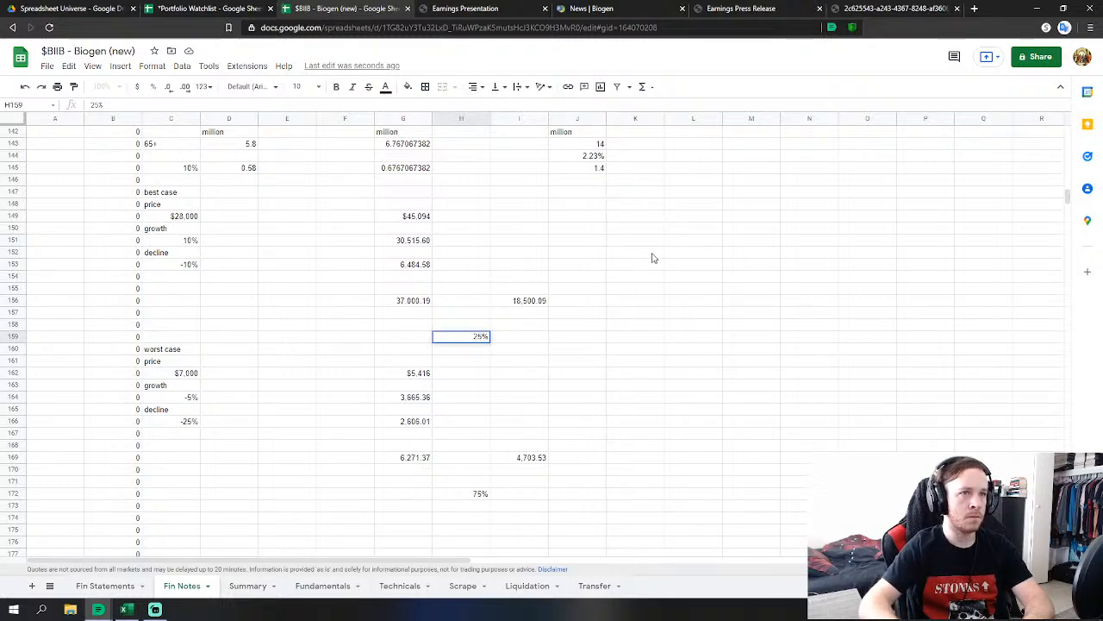
{"action": "key", "text": "Return"}
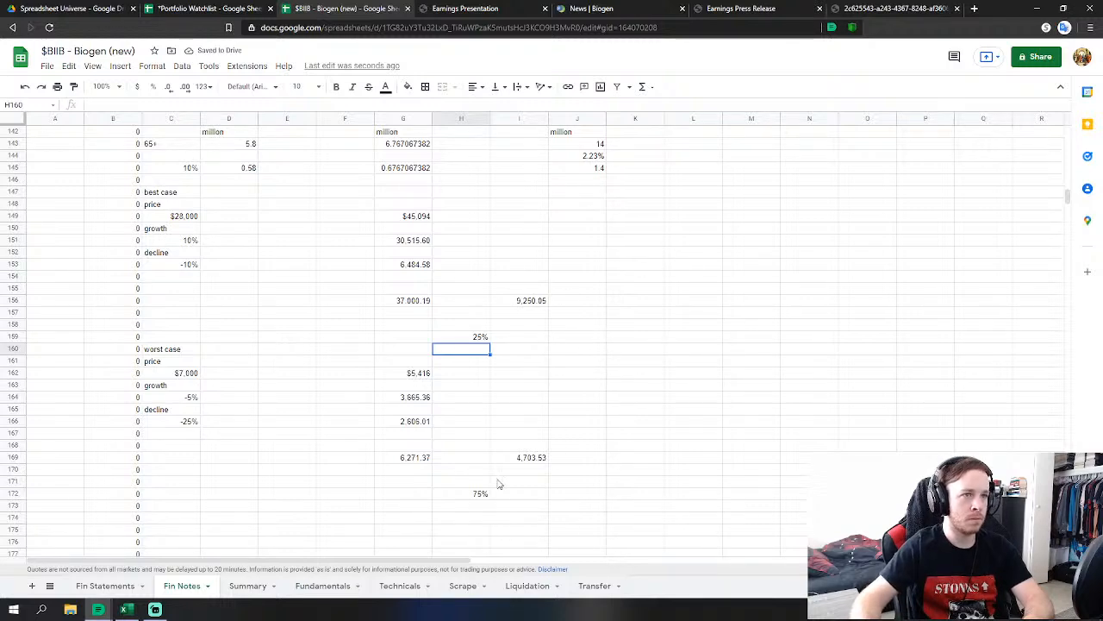
{"action": "left_click", "coordinate": [472, 497]}
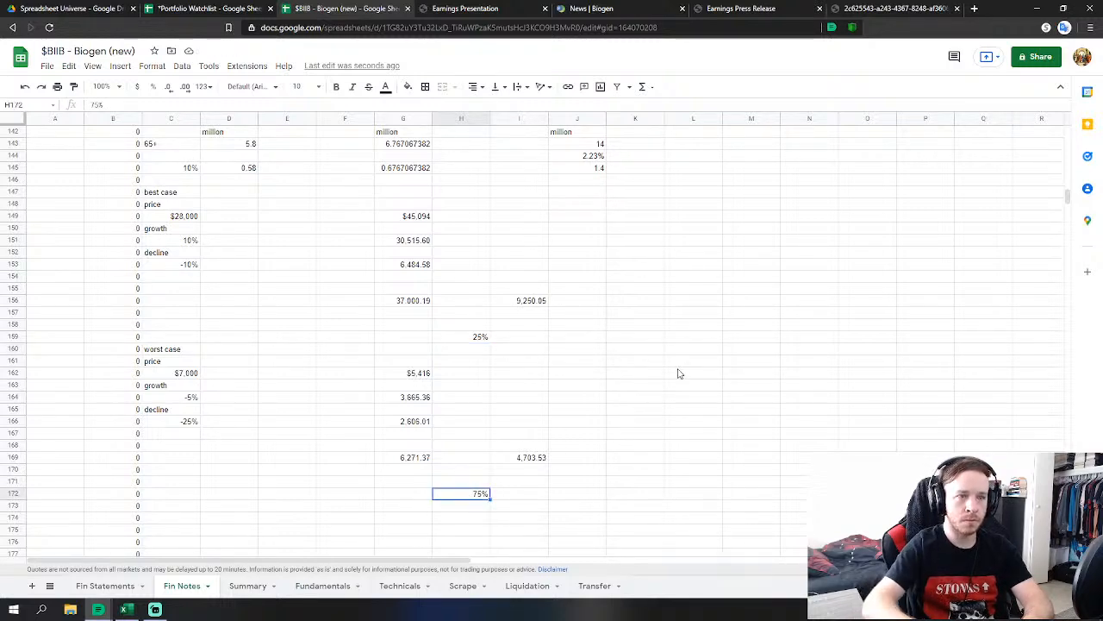
Enter first values: worst-case decline -20% in C166, best-case decline -5% in C153, best-case growth 15% in C151.
{"action": "type", "text": "5"}
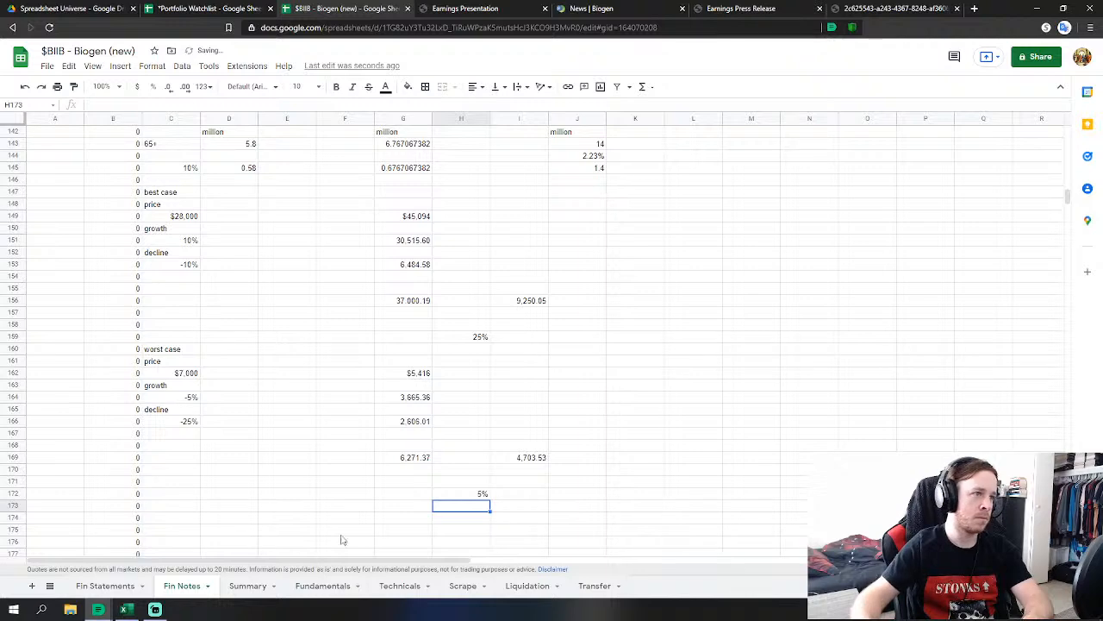
{"action": "left_click", "coordinate": [175, 422]}
{"action": "type", "text": "-20%"}
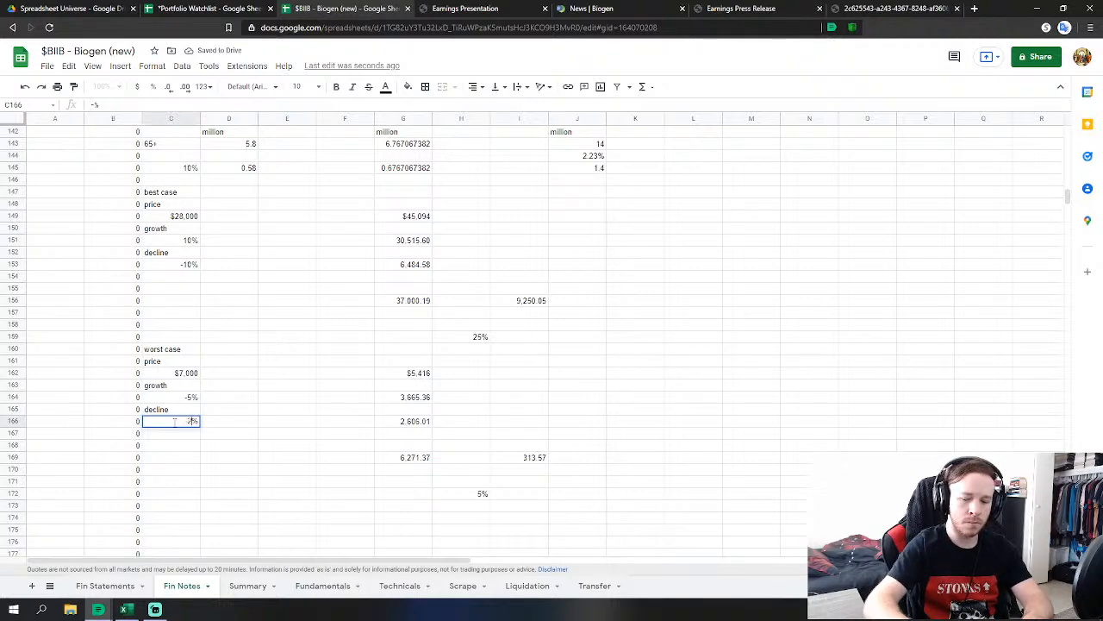
{"action": "key", "text": "Return"}
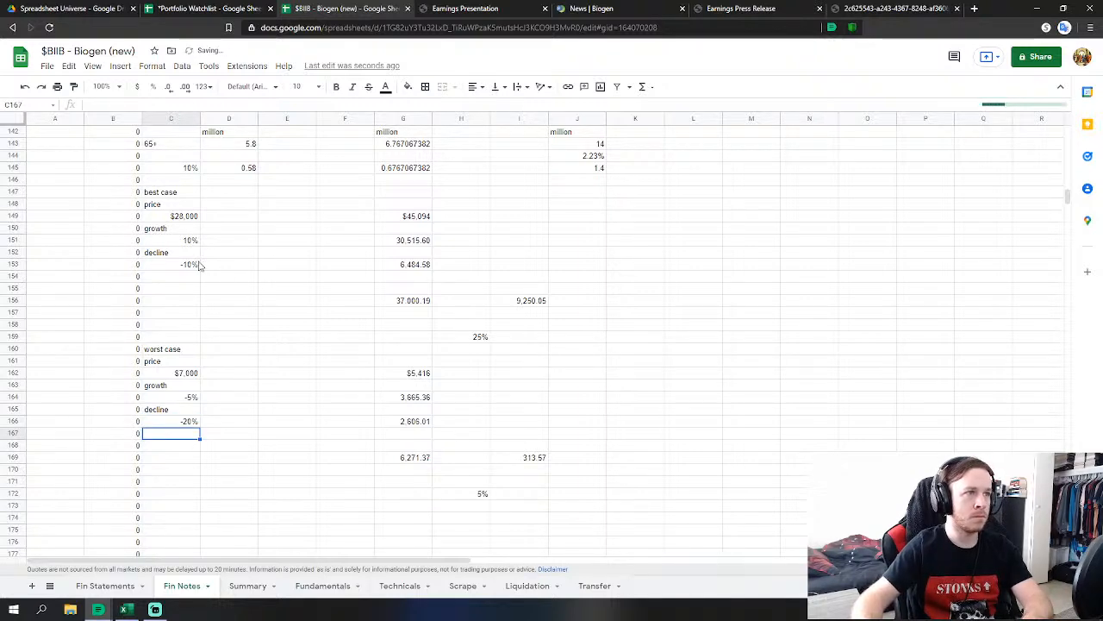
{"action": "left_click", "coordinate": [189, 266]}
{"action": "type", "text": "-5%"}
{"action": "key", "text": "Return"}
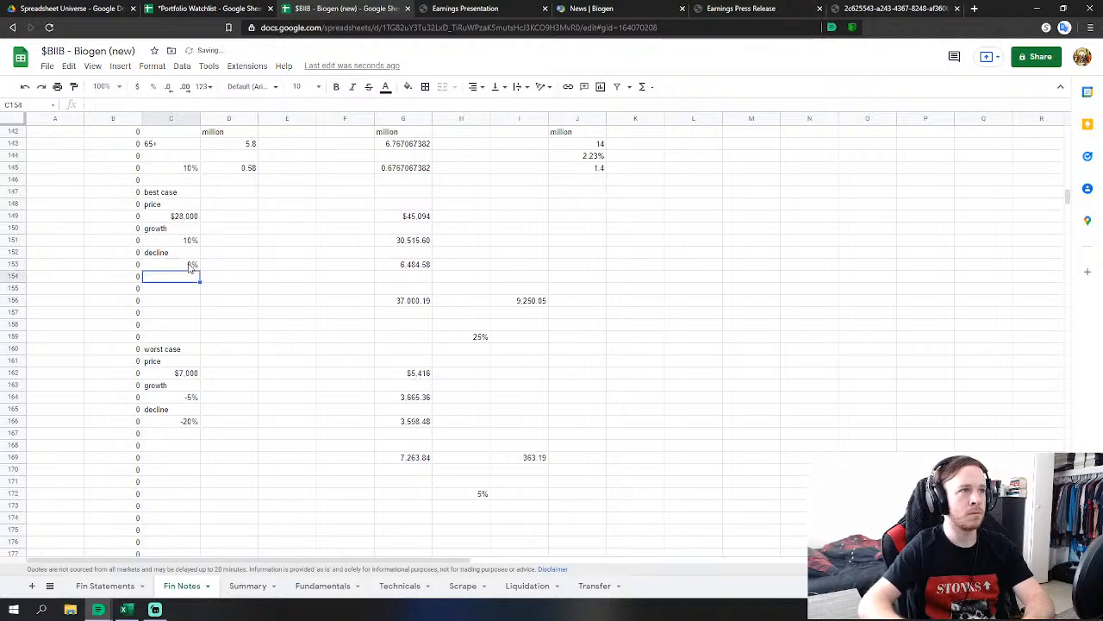
{"action": "left_click", "coordinate": [168, 242]}
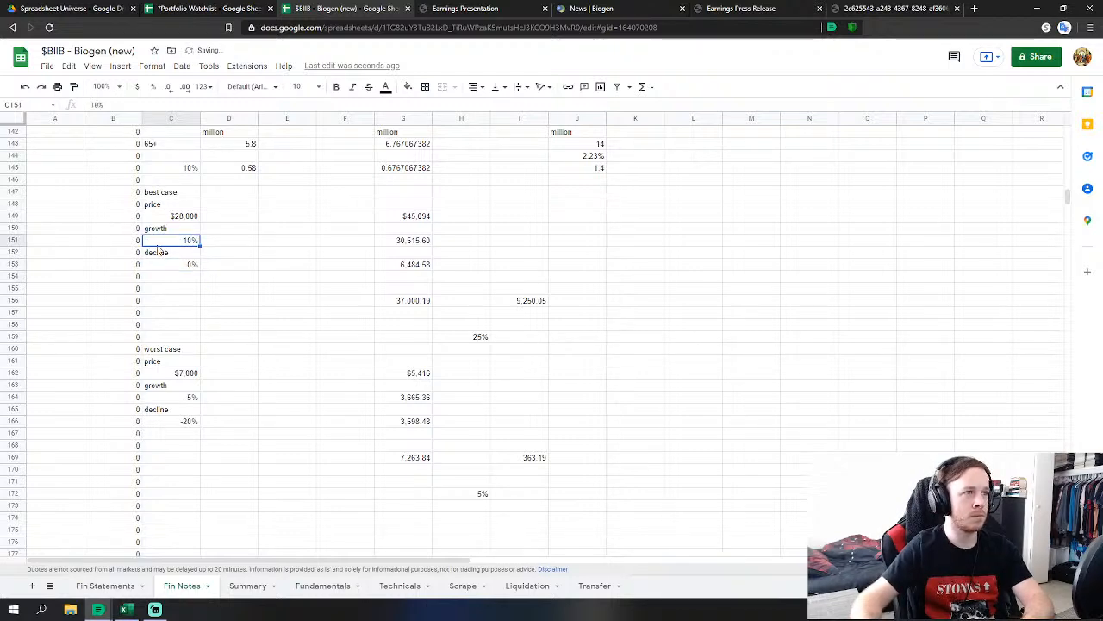
{"action": "type", "text": "15%"}
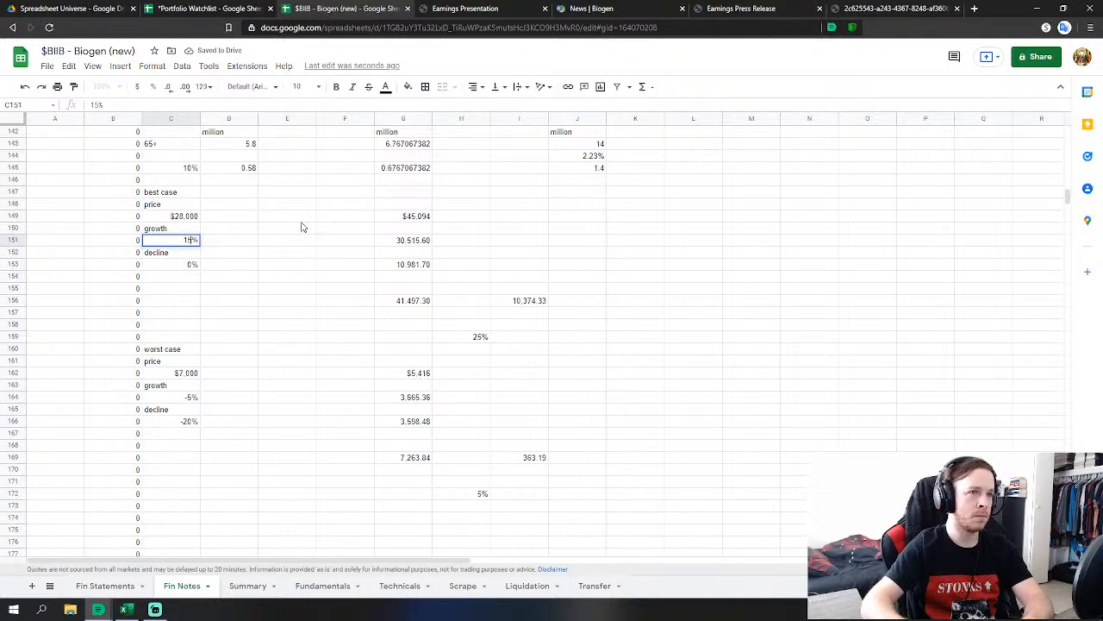
{"action": "key", "text": "Return"}
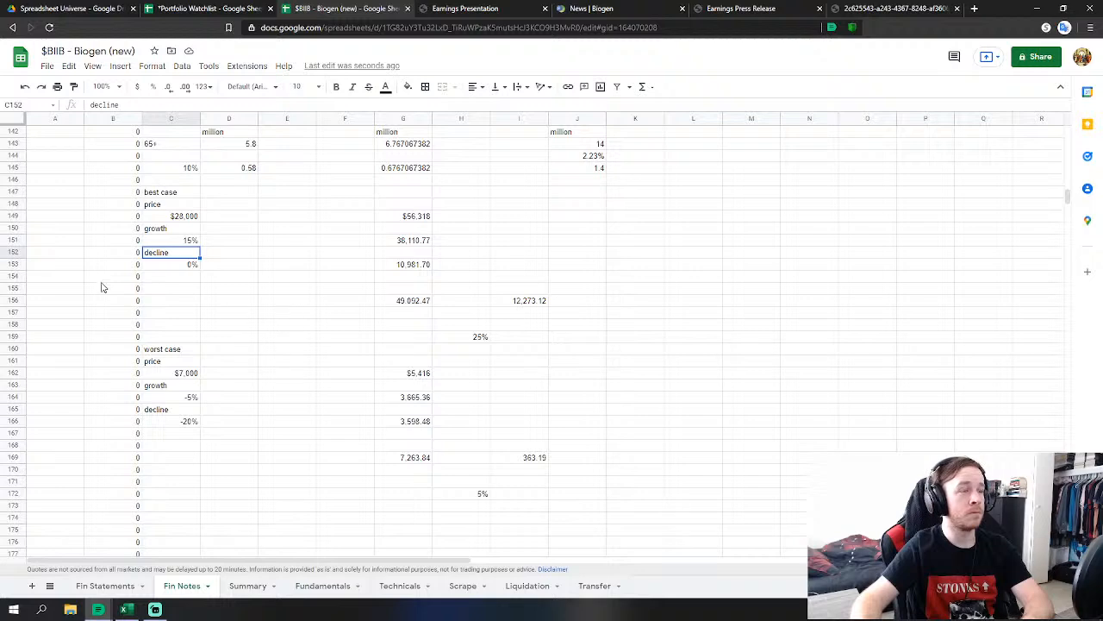
Correct the best-case decline in C153 to 5% and the worst-case decline in C166 to -15%.
{"action": "scroll", "coordinate": [221, 322], "scroll_direction": "up", "scroll_amount": 1}
{"action": "left_click", "coordinate": [181, 290]}
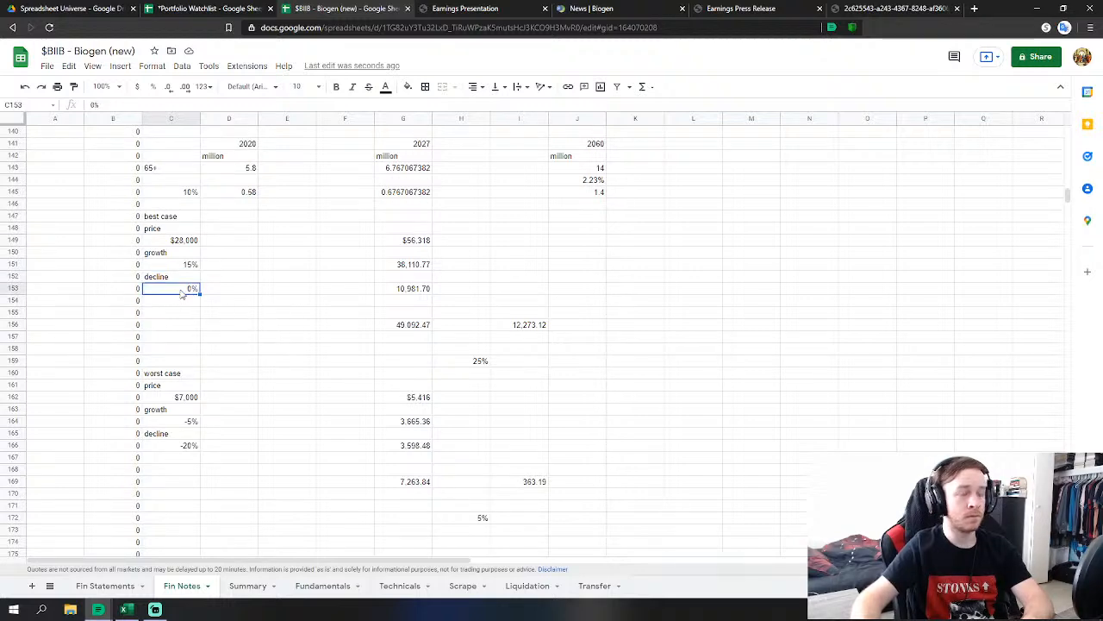
{"action": "type", "text": "5"}
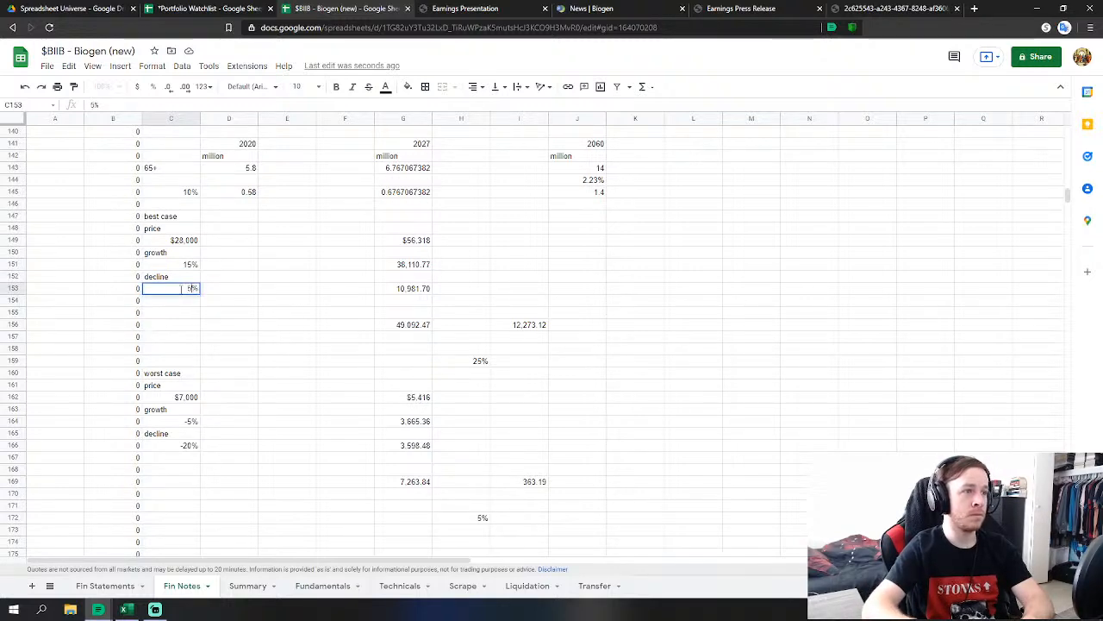
{"action": "key", "text": "Return"}
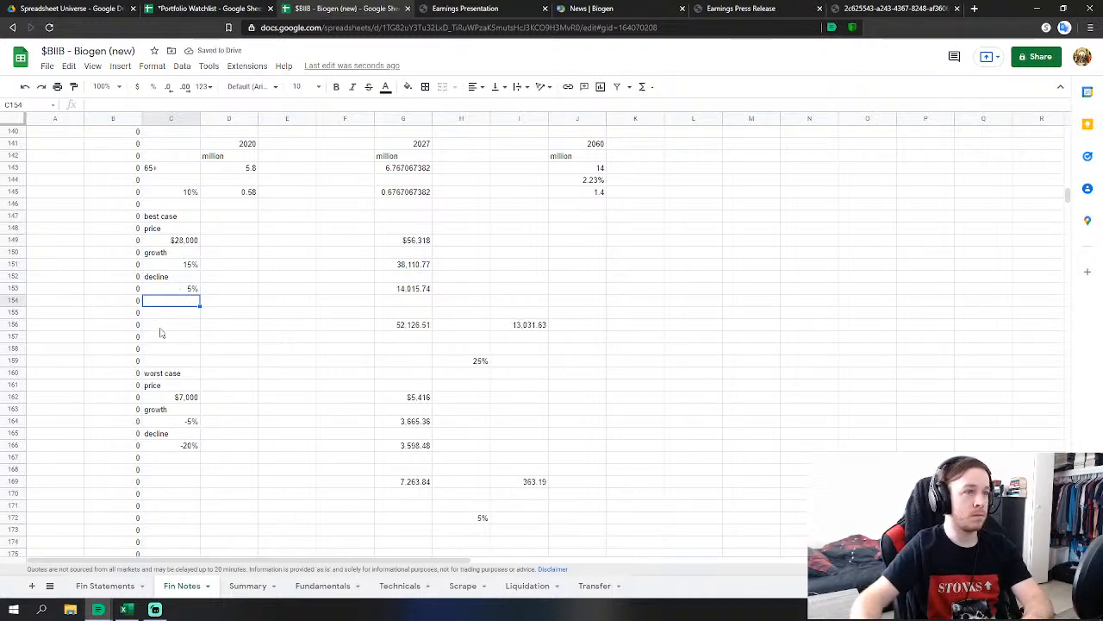
{"action": "left_click", "coordinate": [183, 446]}
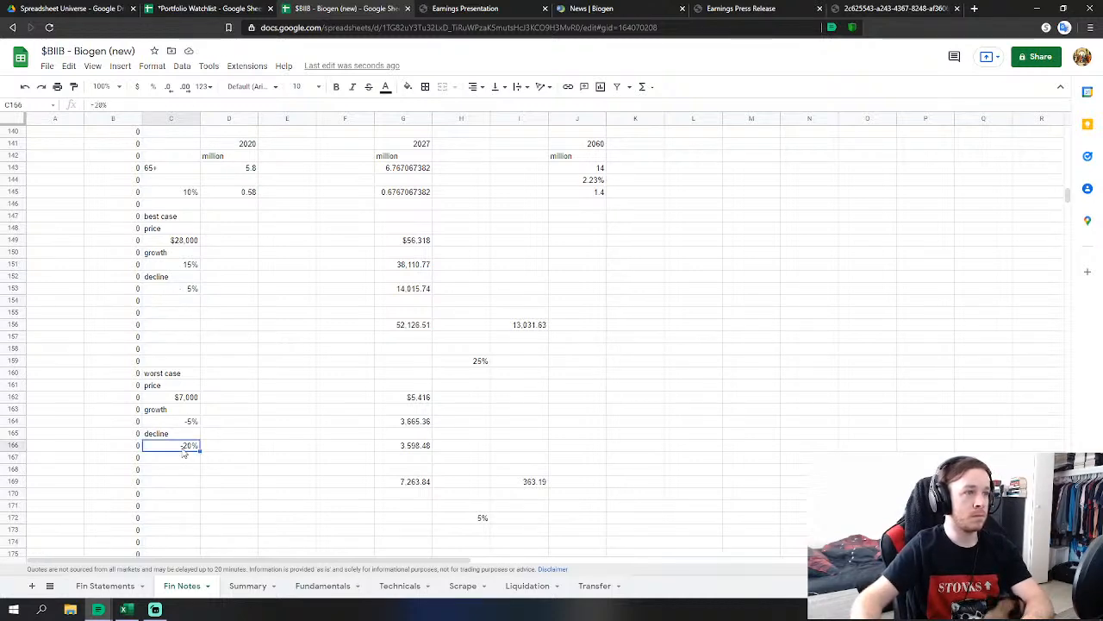
{"action": "type", "text": "-15%"}
{"action": "key", "text": "Return"}
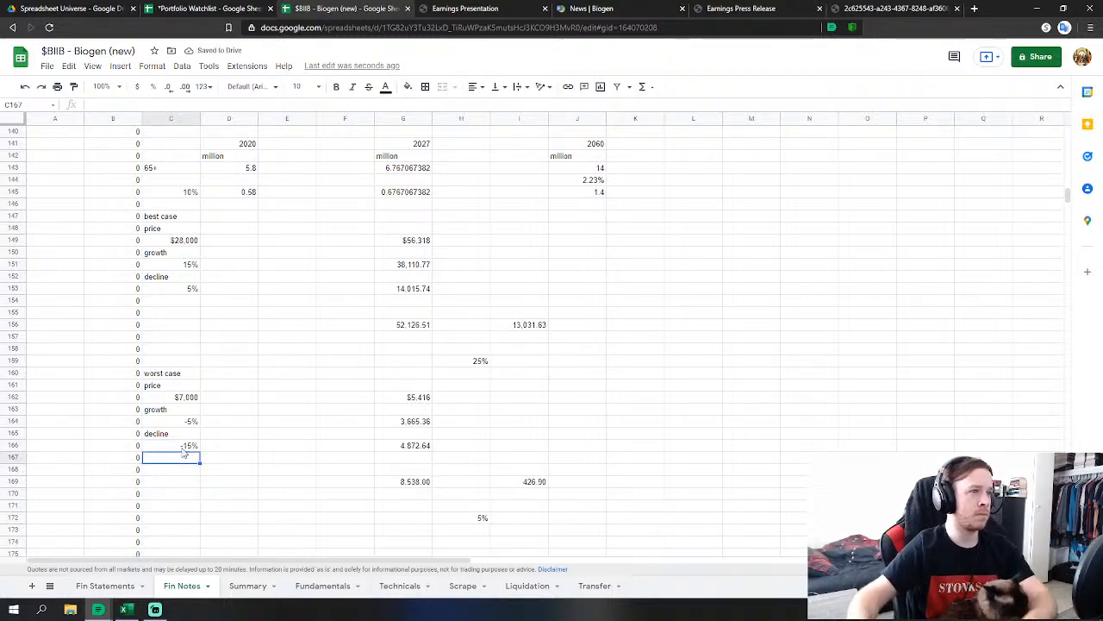
Change the worst-case price in C162 from $7,000 to $14,000.
{"action": "left_click", "coordinate": [177, 396]}
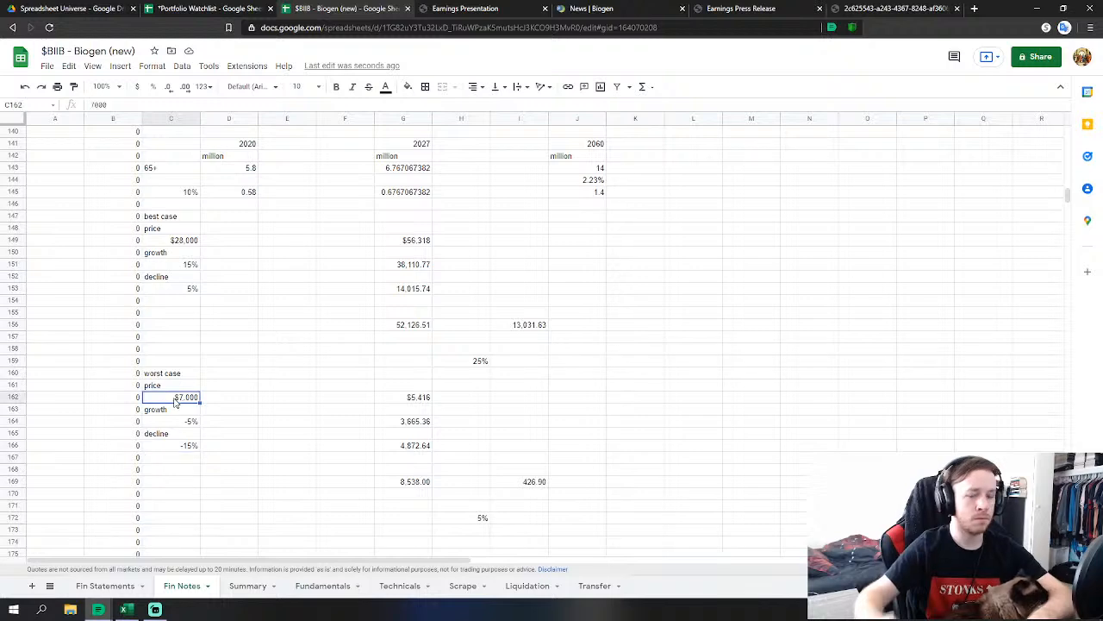
{"action": "type", "text": "14"}
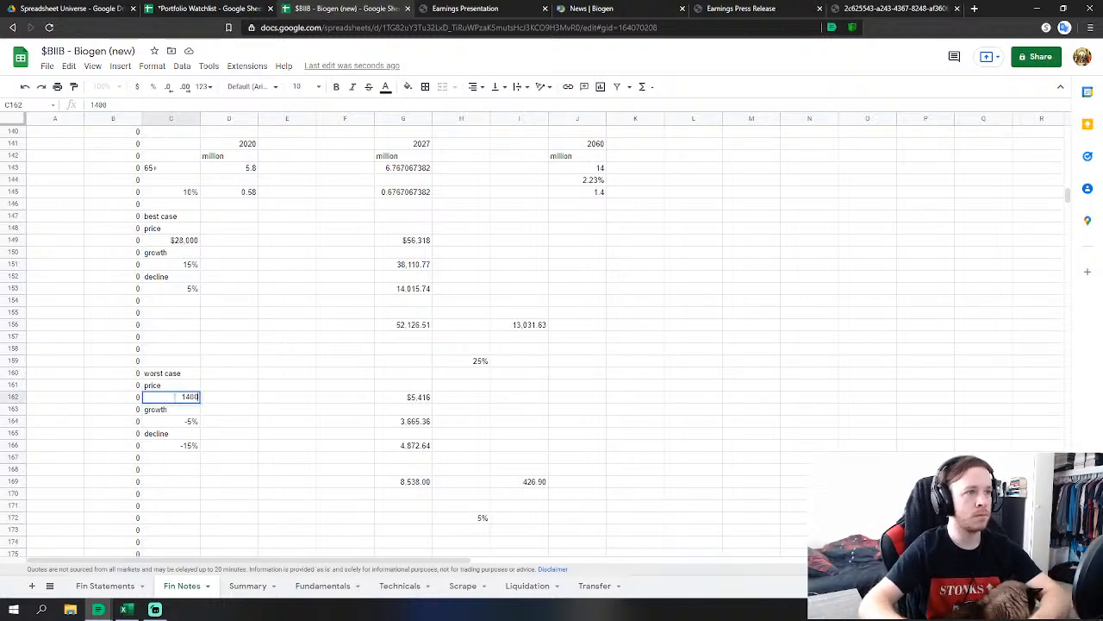
{"action": "key", "text": "Return"}
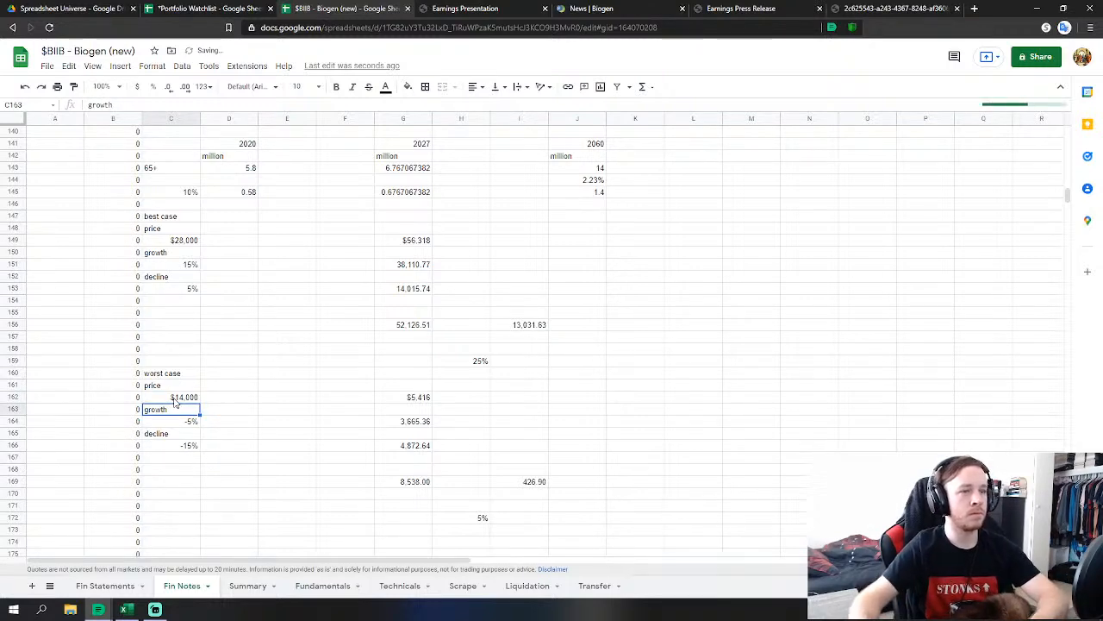
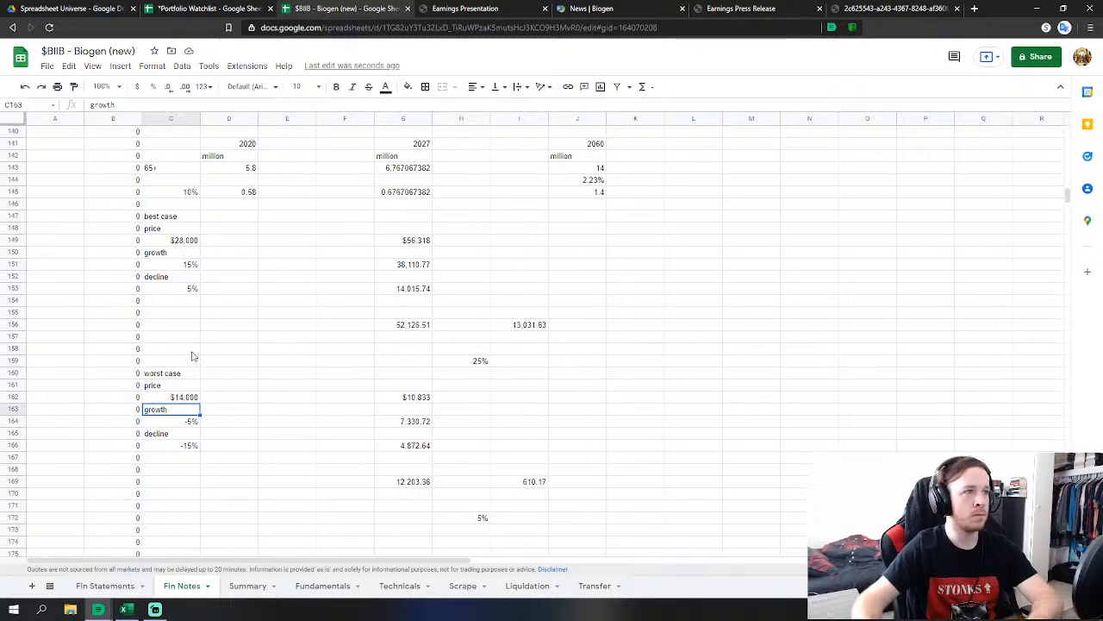
Change the worst-case decline rate in C166 from -15% to -10%.
{"action": "double_click", "coordinate": [192, 446]}
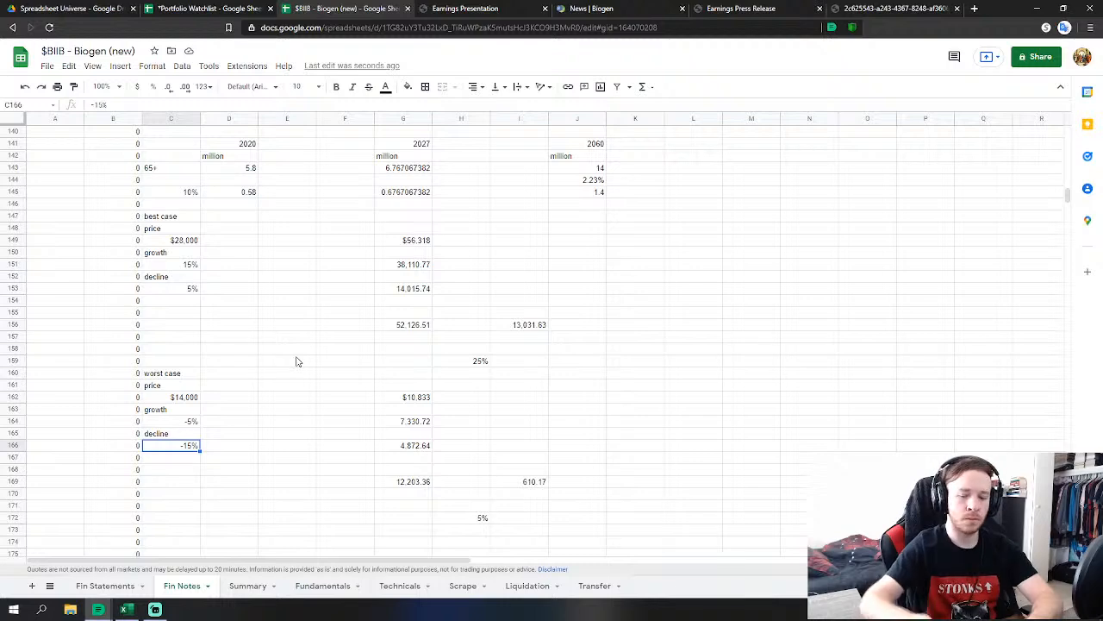
{"action": "key", "text": "BackSpace"}
{"action": "key", "text": "BackSpace"}
{"action": "type", "text": "10"}
{"action": "key", "text": "Return"}
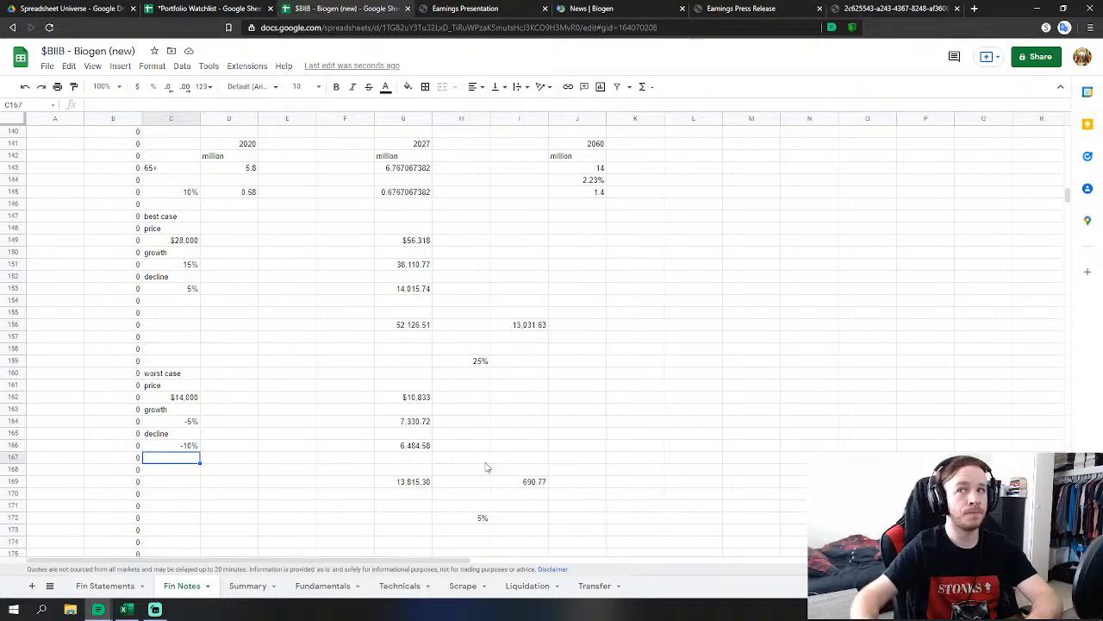
Move the 25% weight up to H152 and shift the best-case values block down one row.
{"action": "left_click", "coordinate": [475, 365]}
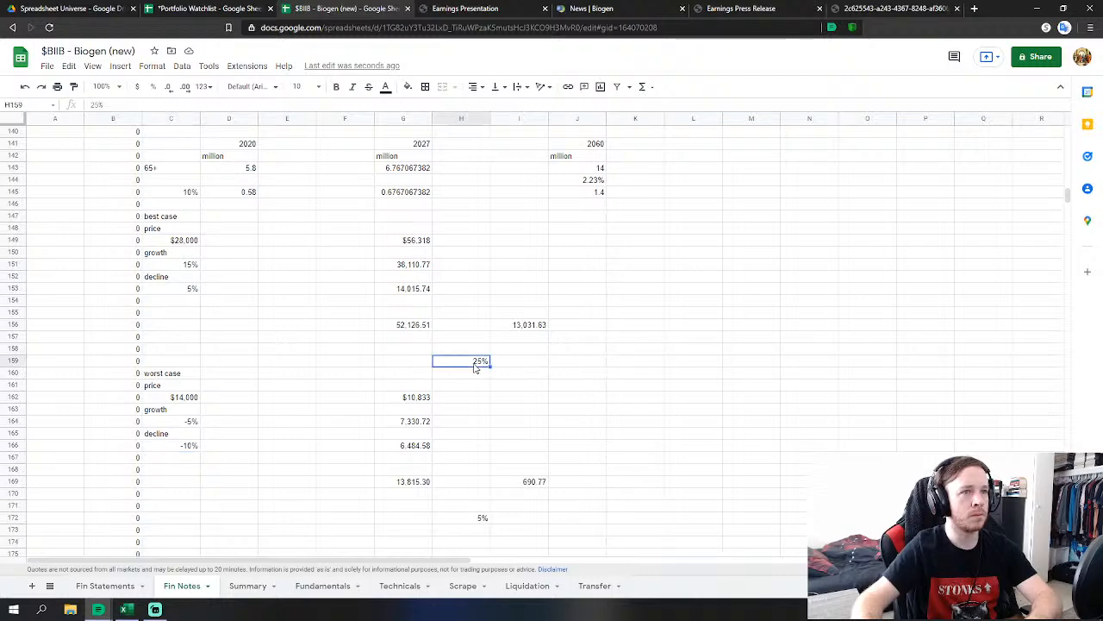
{"action": "left_click_drag", "start_coordinate": [417, 326], "coordinate": [517, 324]}
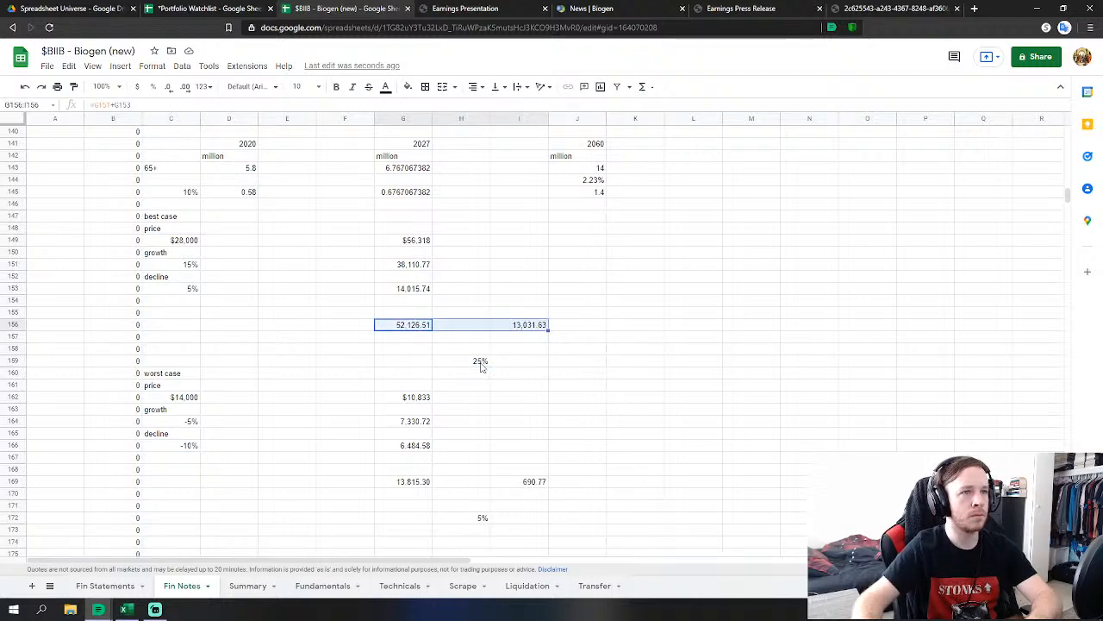
{"action": "left_click", "coordinate": [471, 365]}
{"action": "left_click_drag", "start_coordinate": [468, 354], "coordinate": [416, 305]}
{"action": "left_click", "coordinate": [416, 290]}
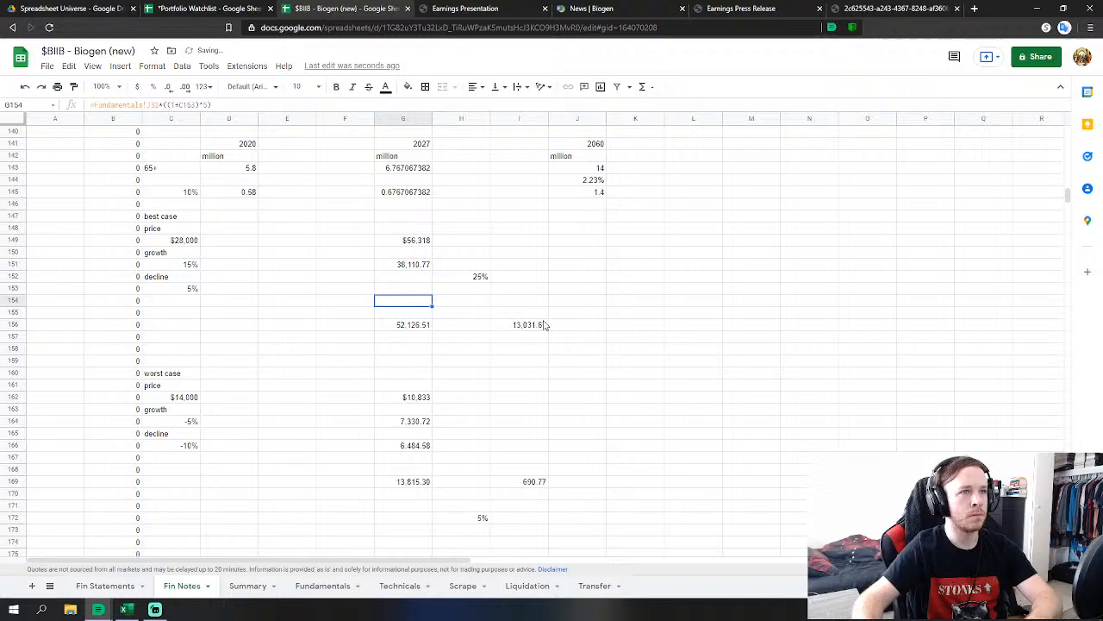
{"action": "left_click", "coordinate": [475, 314]}
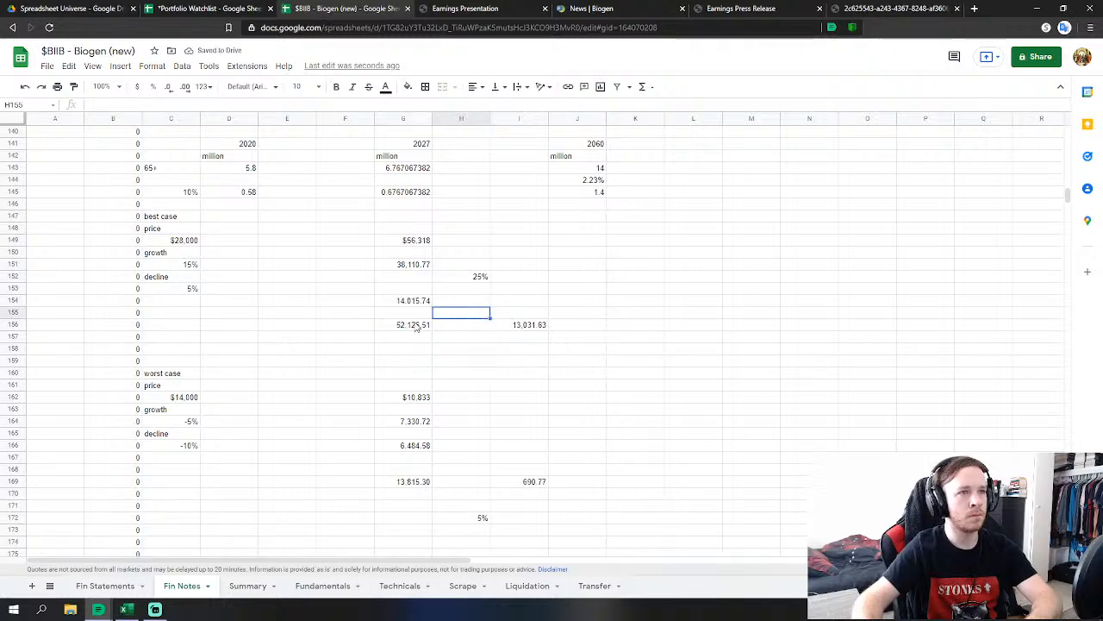
{"action": "left_click", "coordinate": [416, 326]}
{"action": "left_click", "coordinate": [454, 361]}
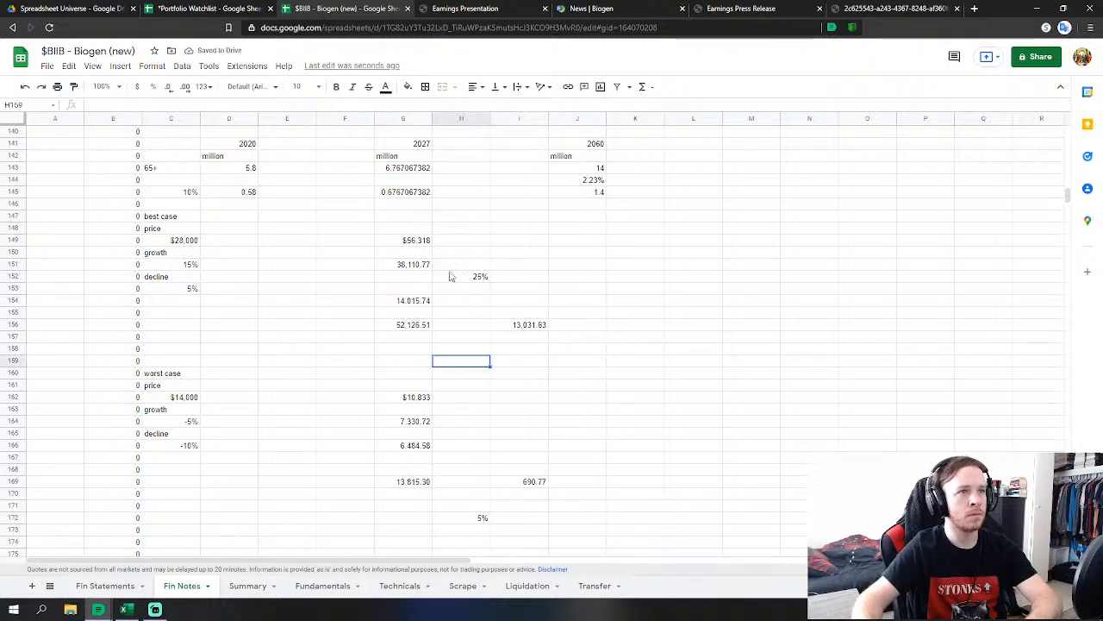
{"action": "left_click_drag", "start_coordinate": [409, 303], "coordinate": [526, 326]}
{"action": "left_click_drag", "start_coordinate": [443, 294], "coordinate": [444, 316]}
Enter =G151*H152 in G153 to weight the best-case growth by 25%.
{"action": "left_click", "coordinate": [420, 291]}
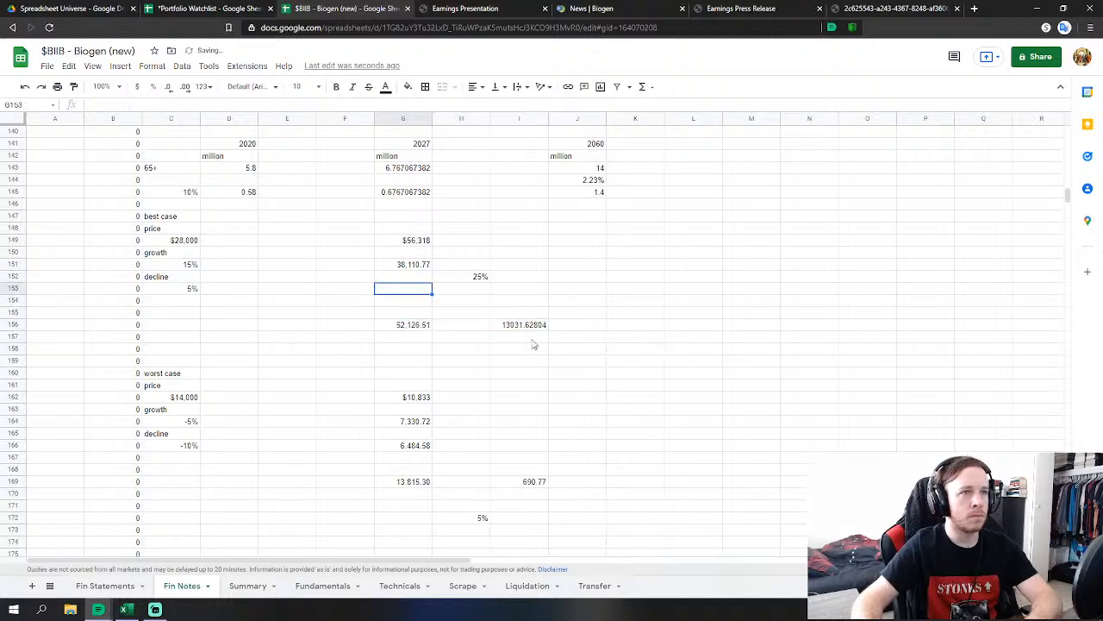
{"action": "type", "text": "="}
{"action": "left_click", "coordinate": [415, 267]}
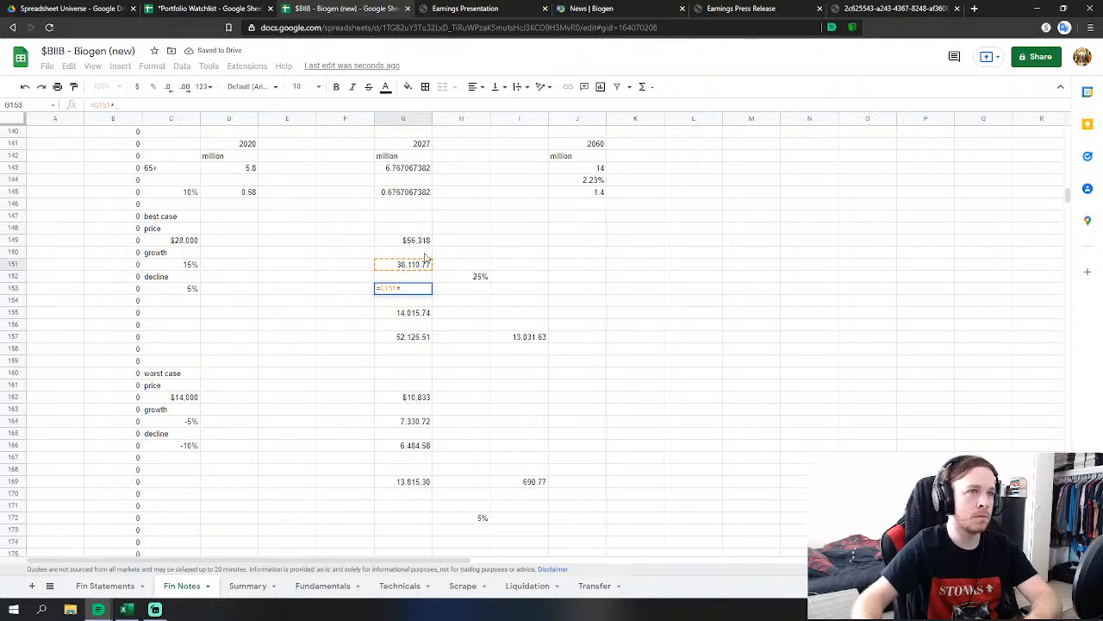
{"action": "type", "text": "*"}
{"action": "left_click", "coordinate": [470, 277]}
{"action": "key", "text": "Return"}
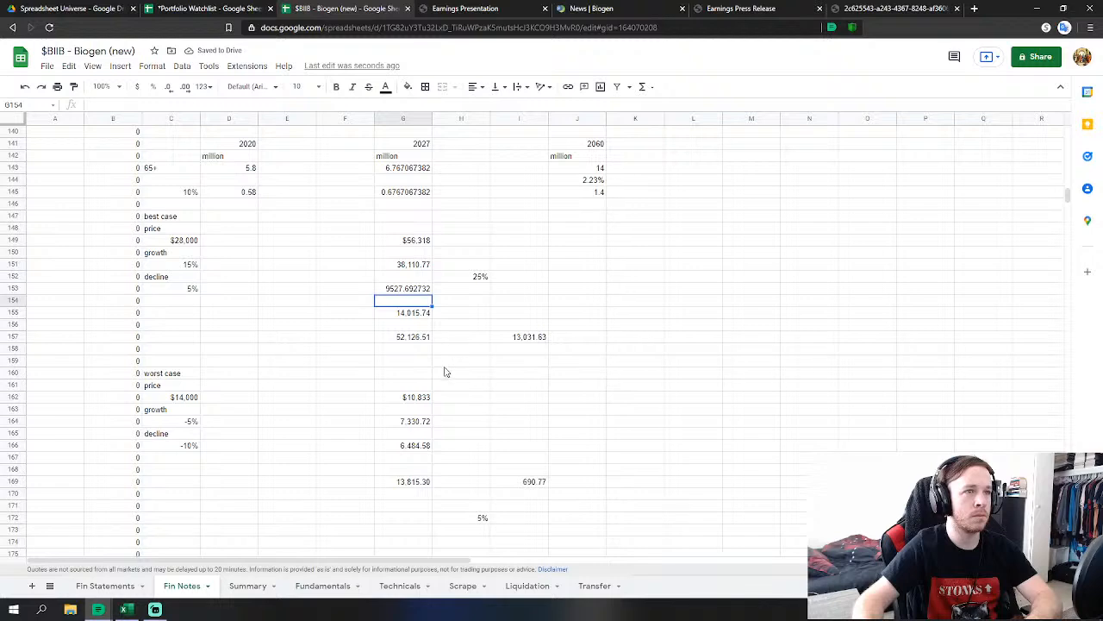
Change the best-case total in G157 to =G153+G155, using the weighted growth.
{"action": "left_click", "coordinate": [421, 342]}
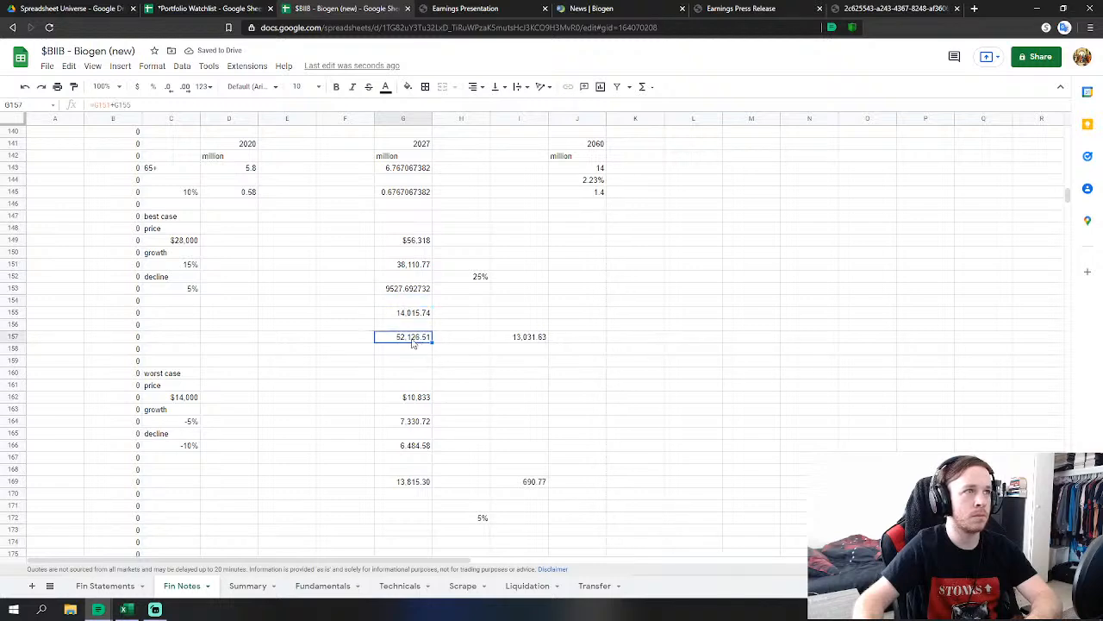
{"action": "double_click", "coordinate": [414, 342]}
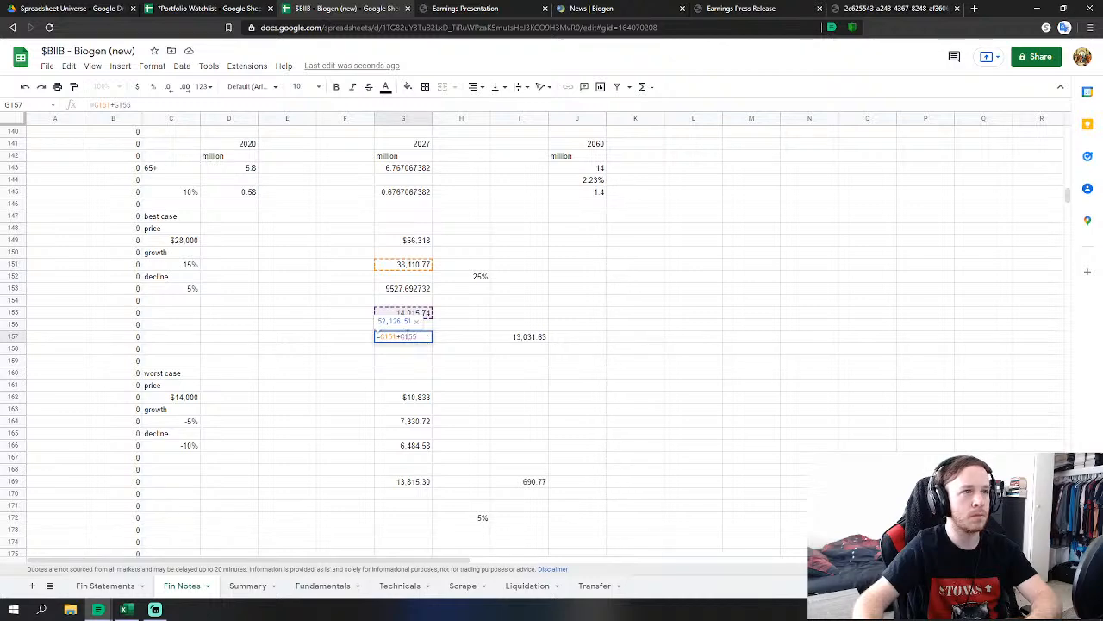
{"action": "left_click_drag", "start_coordinate": [398, 337], "coordinate": [381, 337]}
{"action": "key", "text": "BackSpace"}
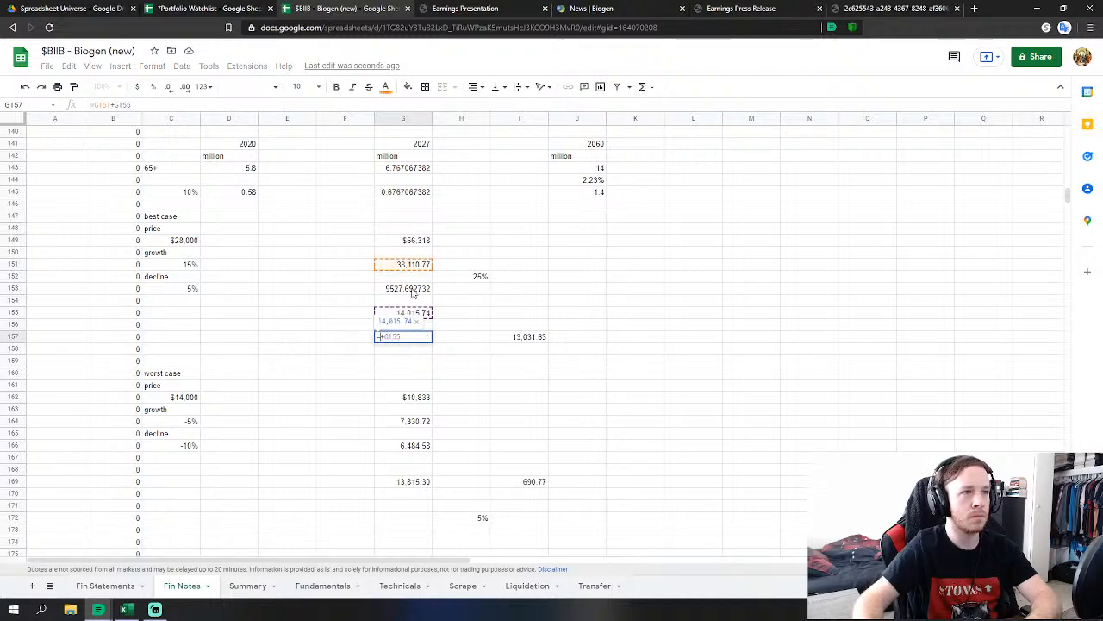
{"action": "left_click", "coordinate": [415, 292]}
{"action": "key", "text": "Return"}
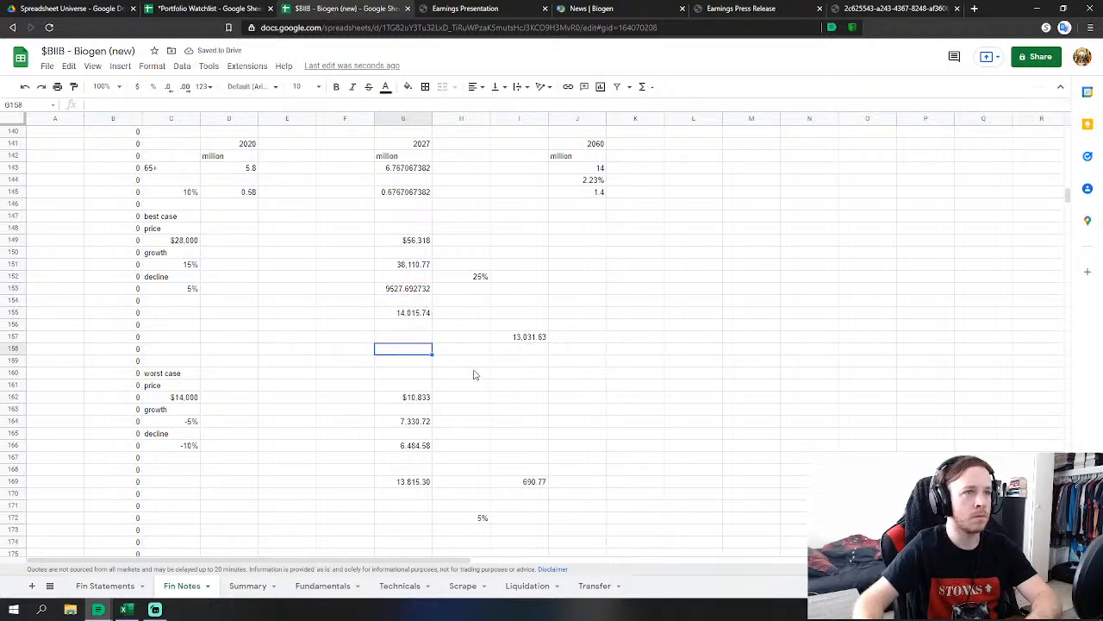
Enter a 75% weight in H159 under the best case.
{"action": "left_click", "coordinate": [528, 340]}
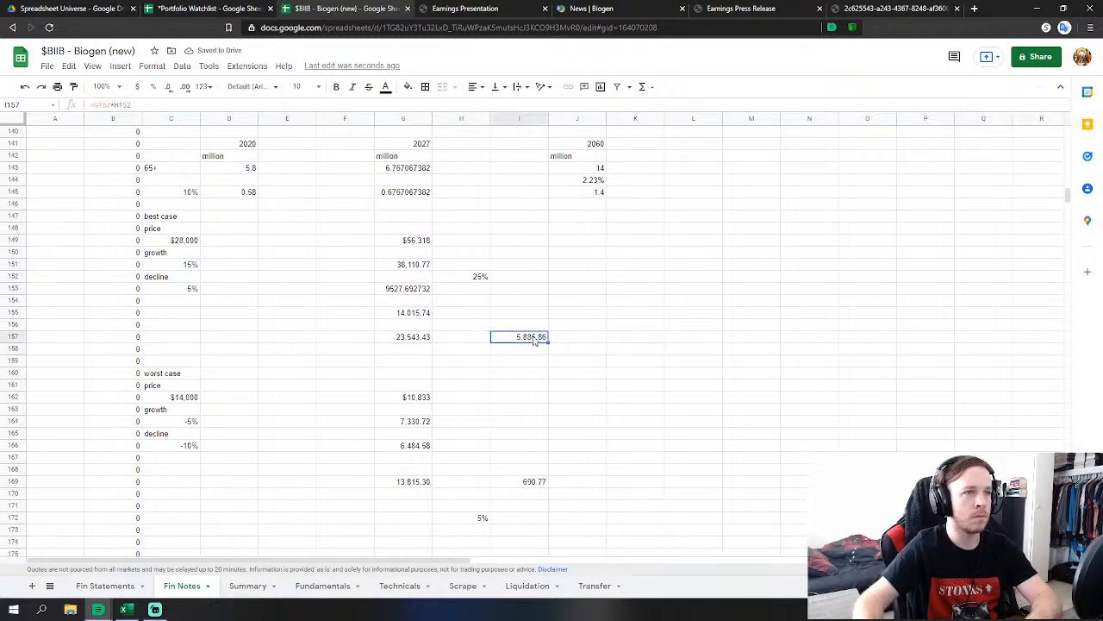
{"action": "left_click", "coordinate": [469, 364]}
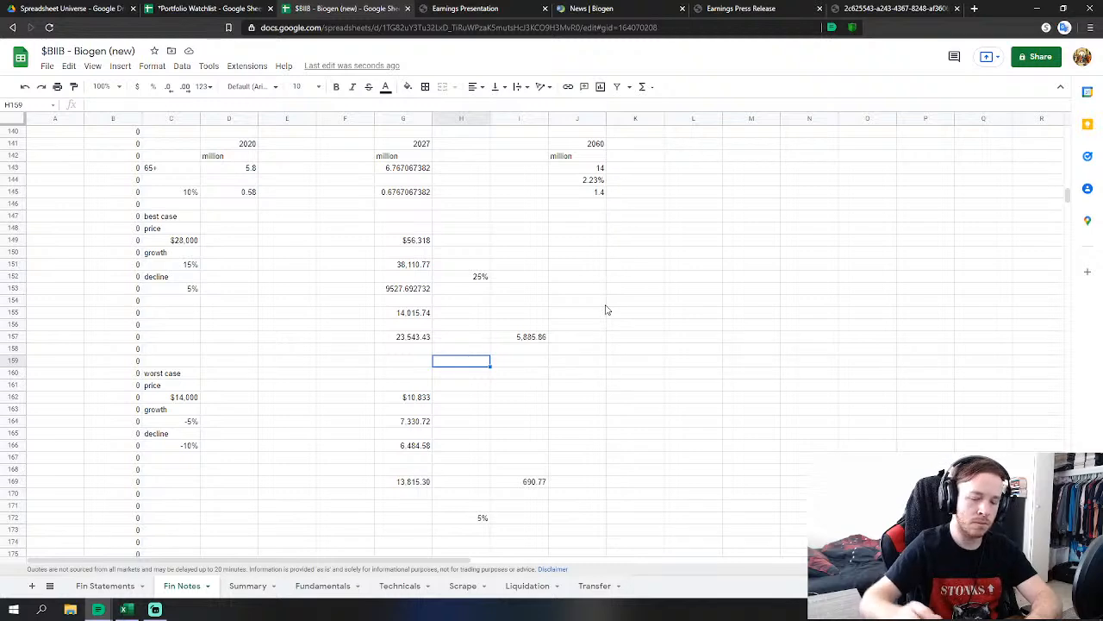
{"action": "type", "text": "75"}
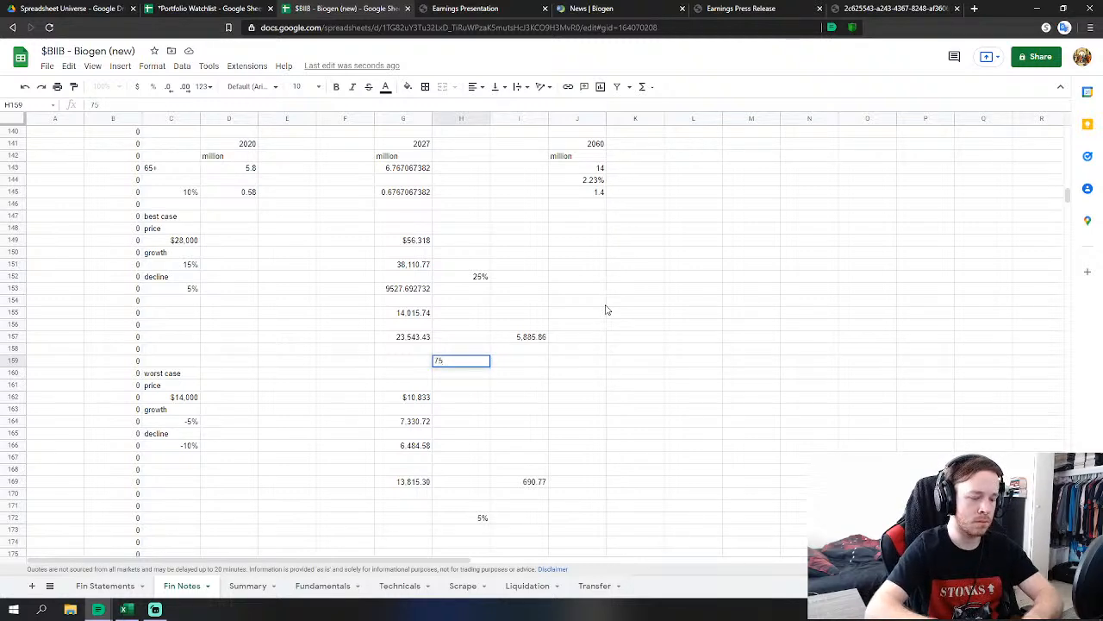
{"action": "key", "text": "BackSpace"}
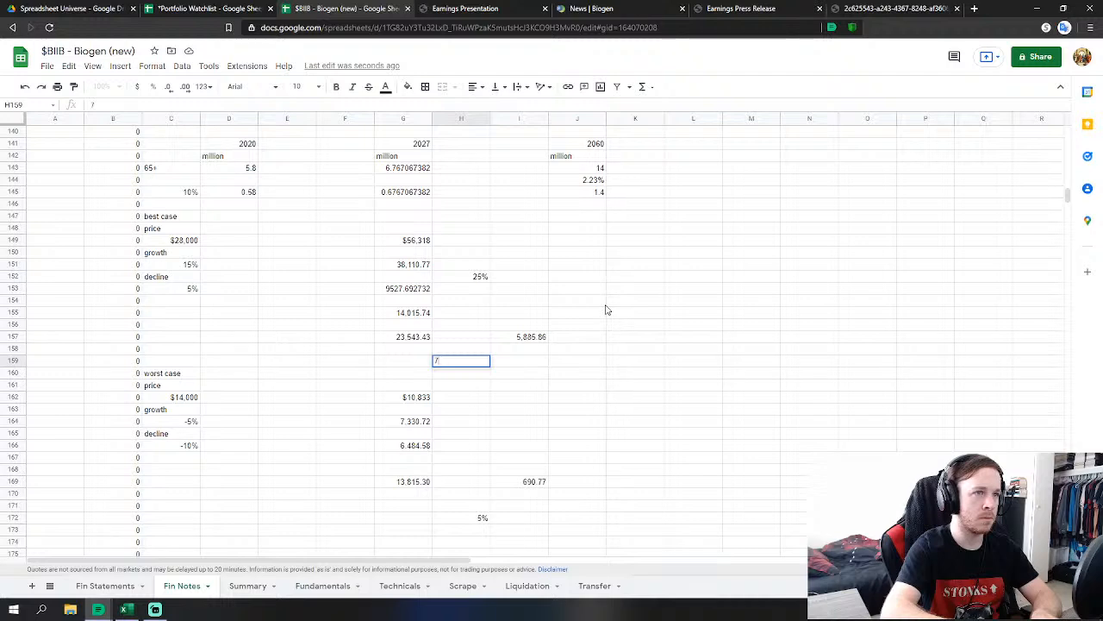
{"action": "key", "text": "BackSpace"}
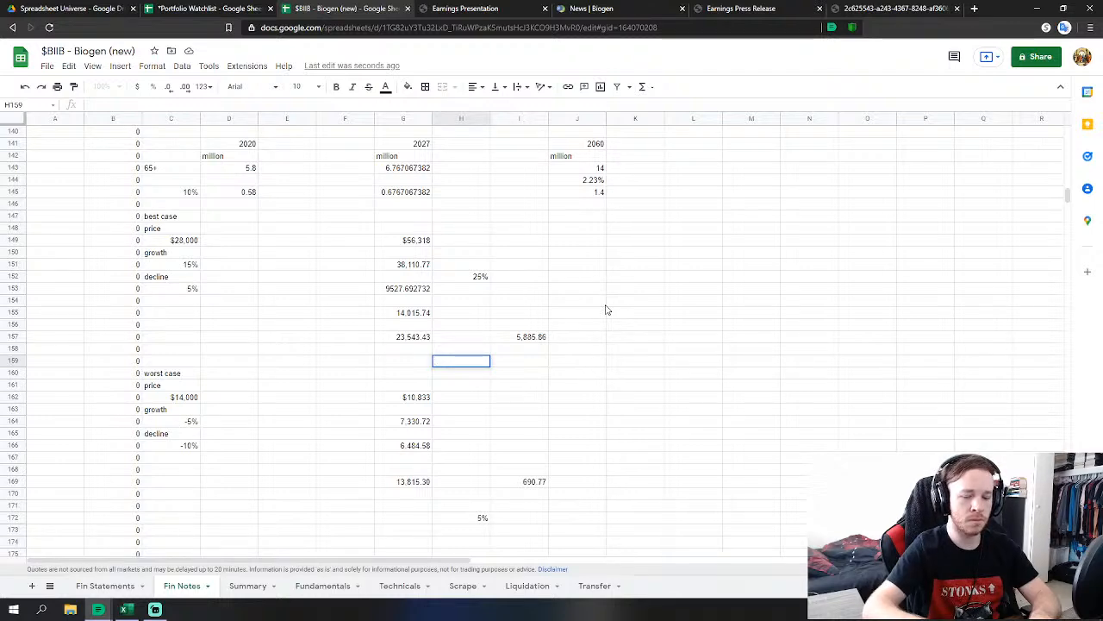
{"action": "type", "text": "75"}
{"action": "key", "text": "Return"}
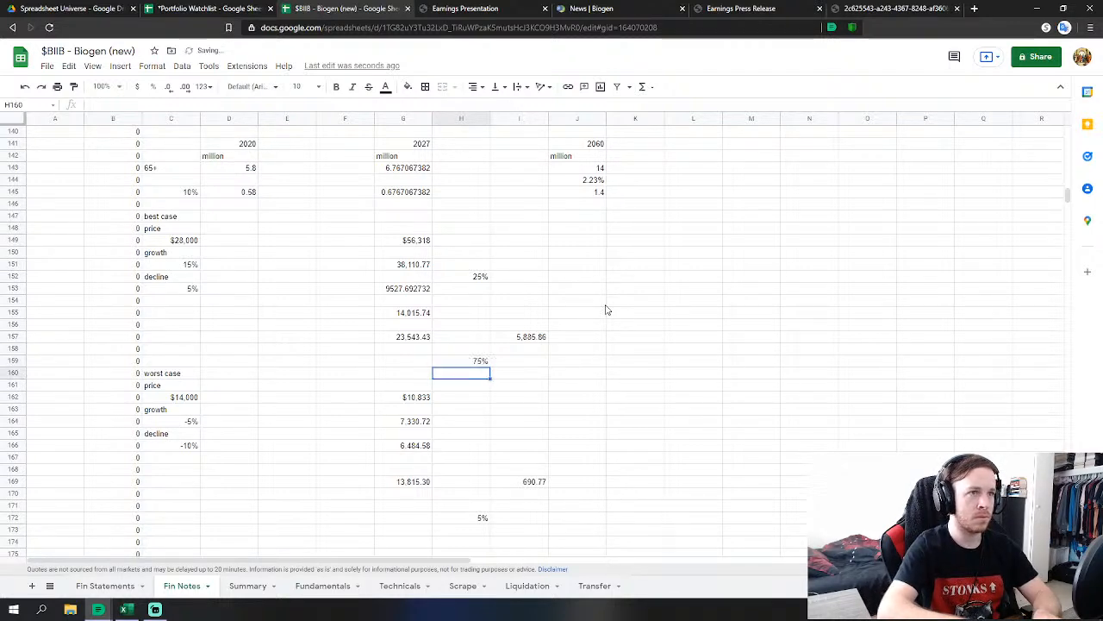
Change I157 to =G157*H159 so the best-case total is weighted 75%, giving 17,657.58.
{"action": "double_click", "coordinate": [528, 336]}
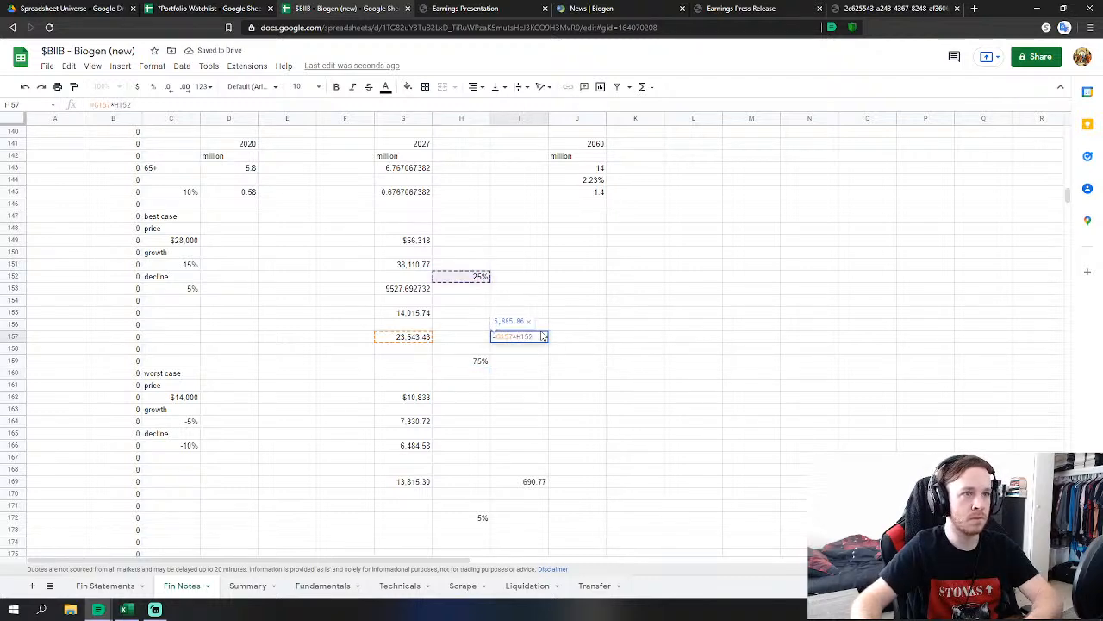
{"action": "left_click_drag", "start_coordinate": [540, 337], "coordinate": [517, 346]}
{"action": "key", "text": "BackSpace"}
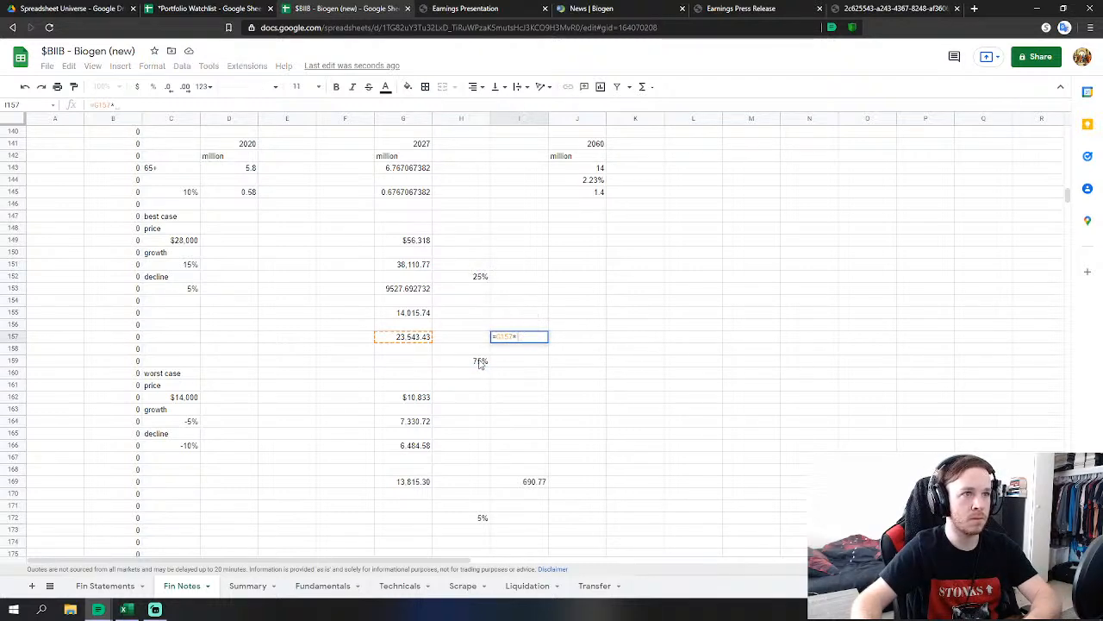
{"action": "left_click", "coordinate": [480, 361]}
{"action": "key", "text": "Return"}
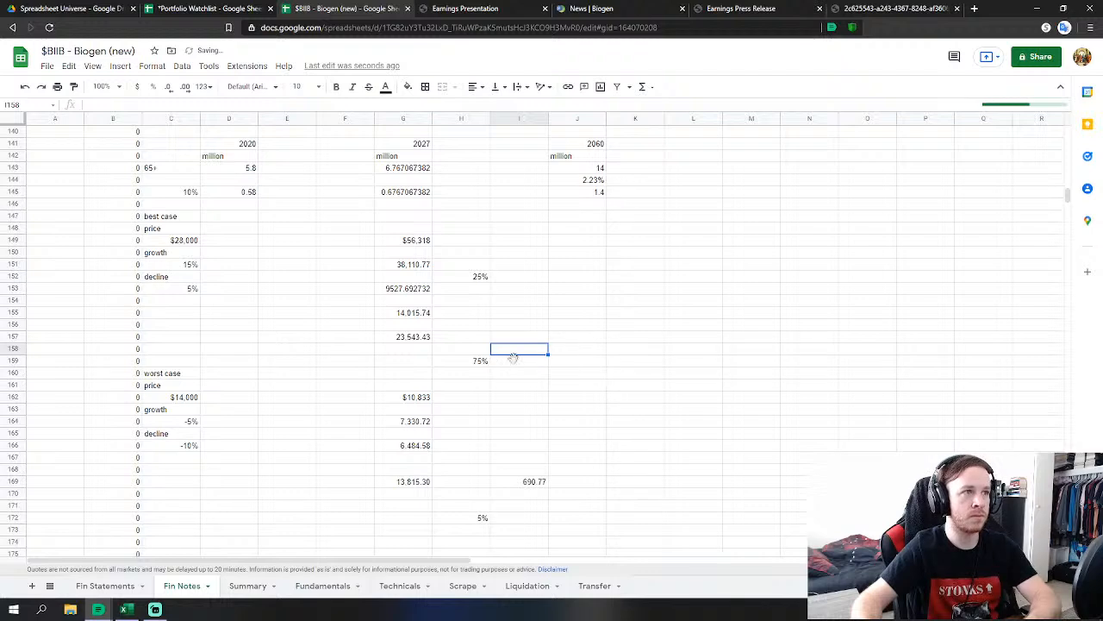
{"action": "left_click", "coordinate": [662, 374]}
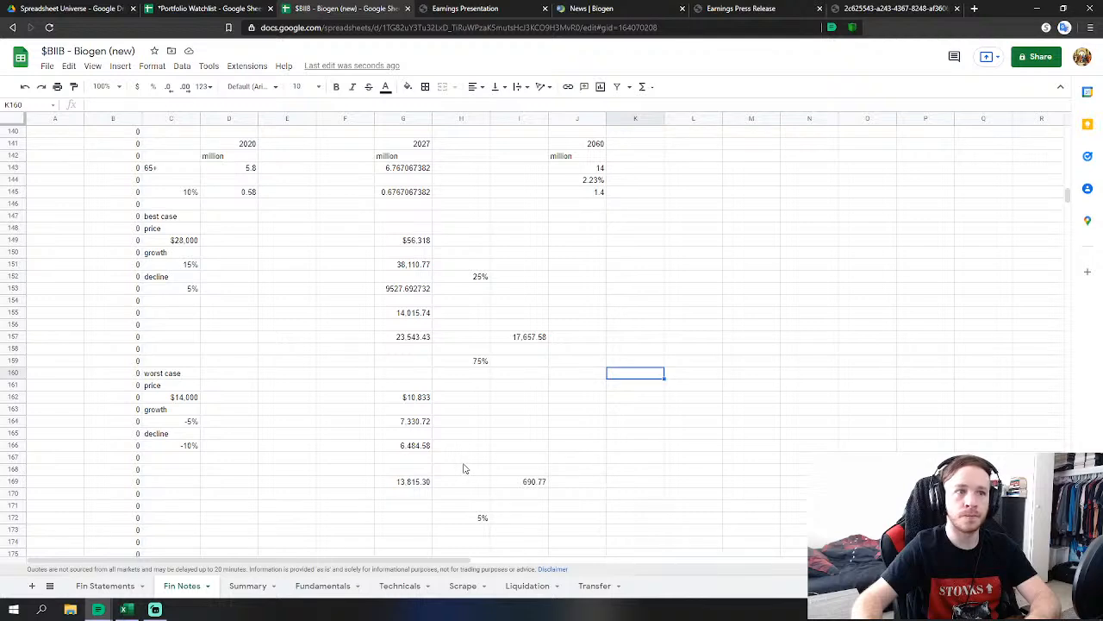
Shift the worst-case block down a row and move the 5% weight up to H165.
{"action": "scroll", "coordinate": [495, 431], "scroll_direction": "down", "scroll_amount": 1}
{"action": "scroll", "coordinate": [440, 410], "scroll_direction": "down", "scroll_amount": 1}
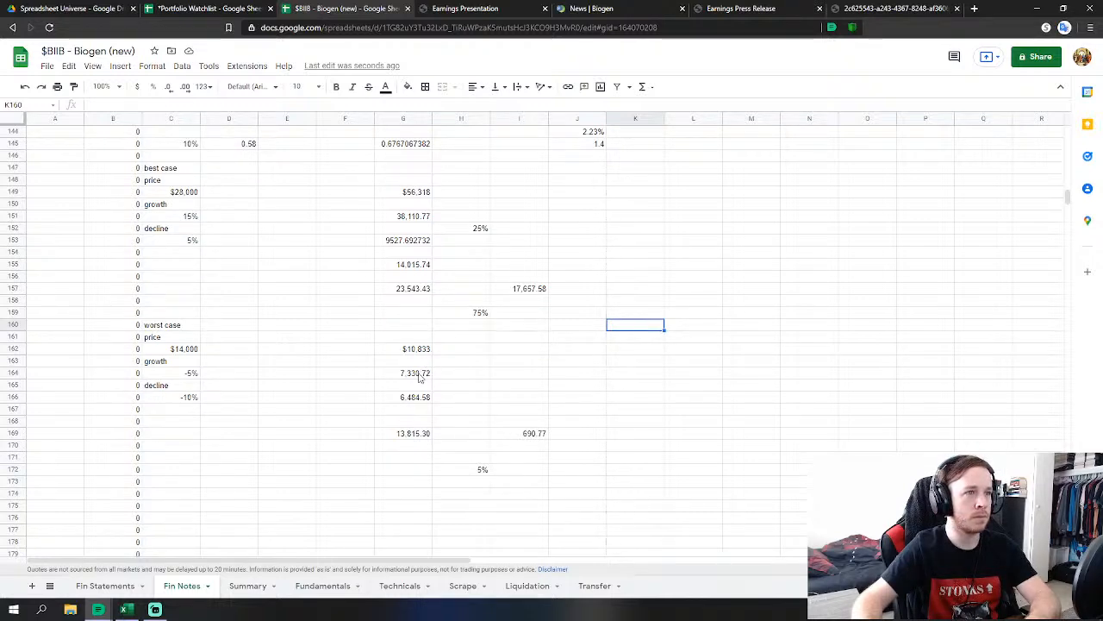
{"action": "left_click_drag", "start_coordinate": [409, 403], "coordinate": [521, 435]}
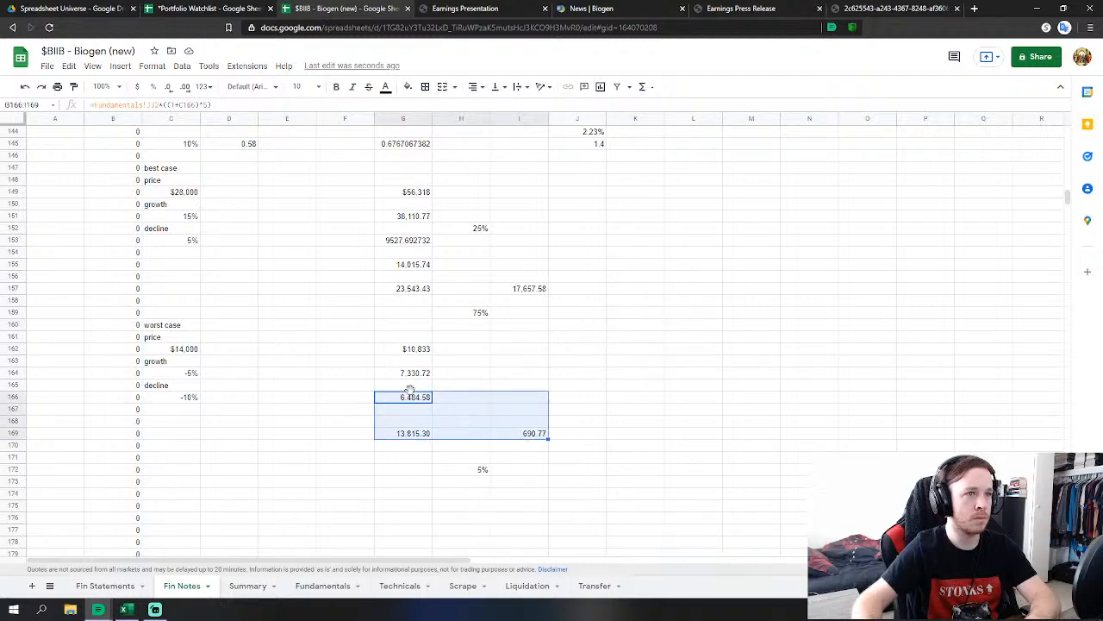
{"action": "left_click_drag", "start_coordinate": [408, 391], "coordinate": [411, 407]}
{"action": "left_click", "coordinate": [660, 421]}
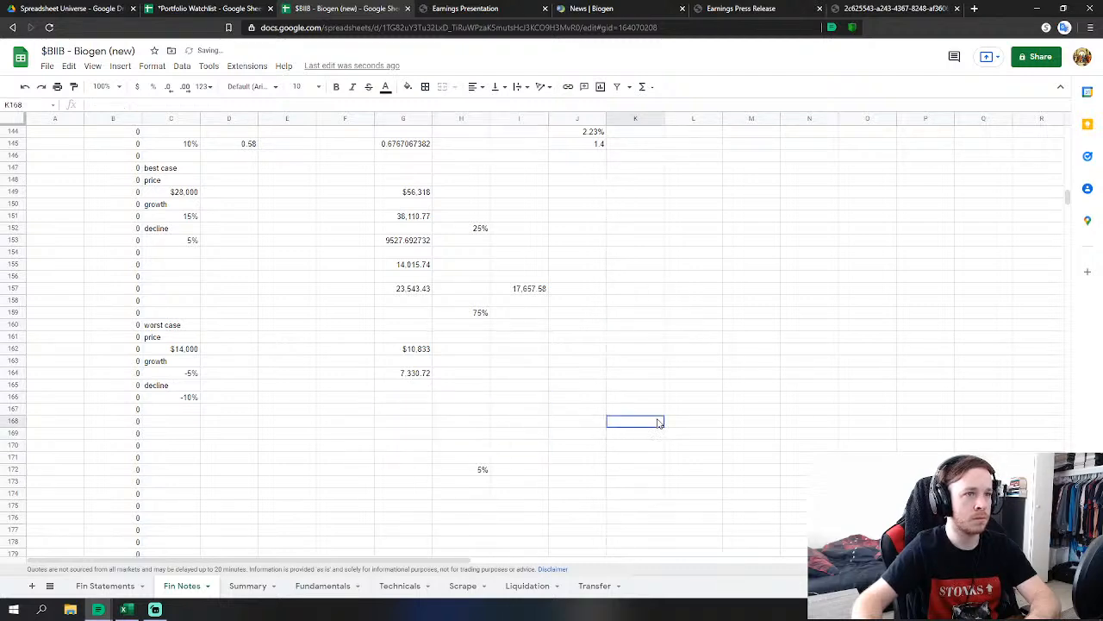
{"action": "left_click", "coordinate": [481, 470]}
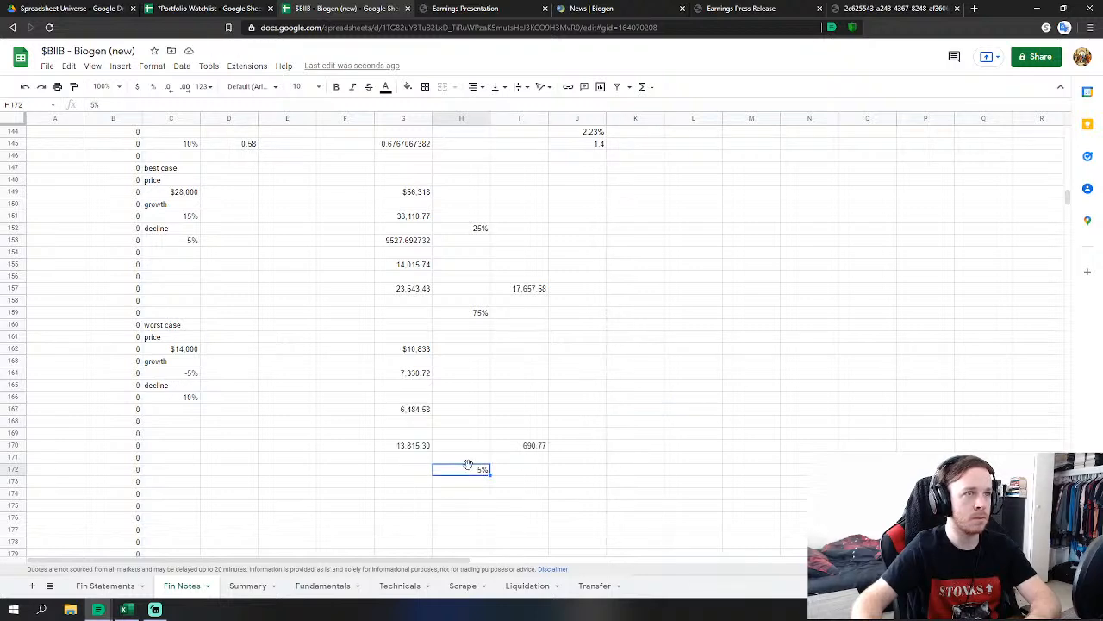
{"action": "left_click_drag", "start_coordinate": [468, 465], "coordinate": [479, 394]}
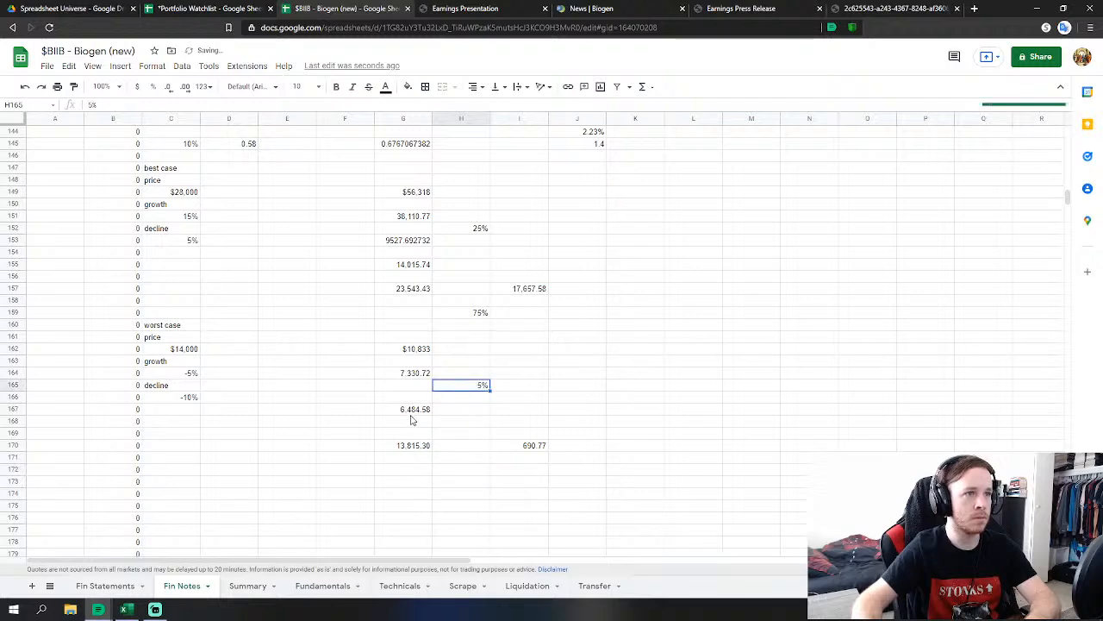
{"action": "left_click", "coordinate": [412, 418]}
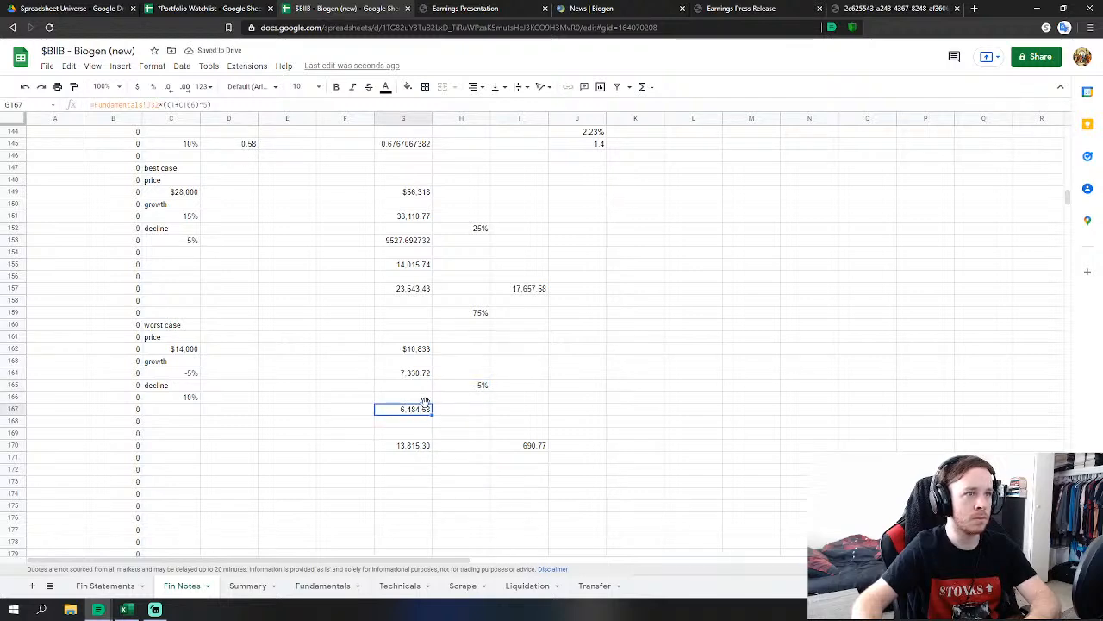
{"action": "left_click_drag", "start_coordinate": [425, 401], "coordinate": [423, 423]}
{"action": "left_click", "coordinate": [496, 441]}
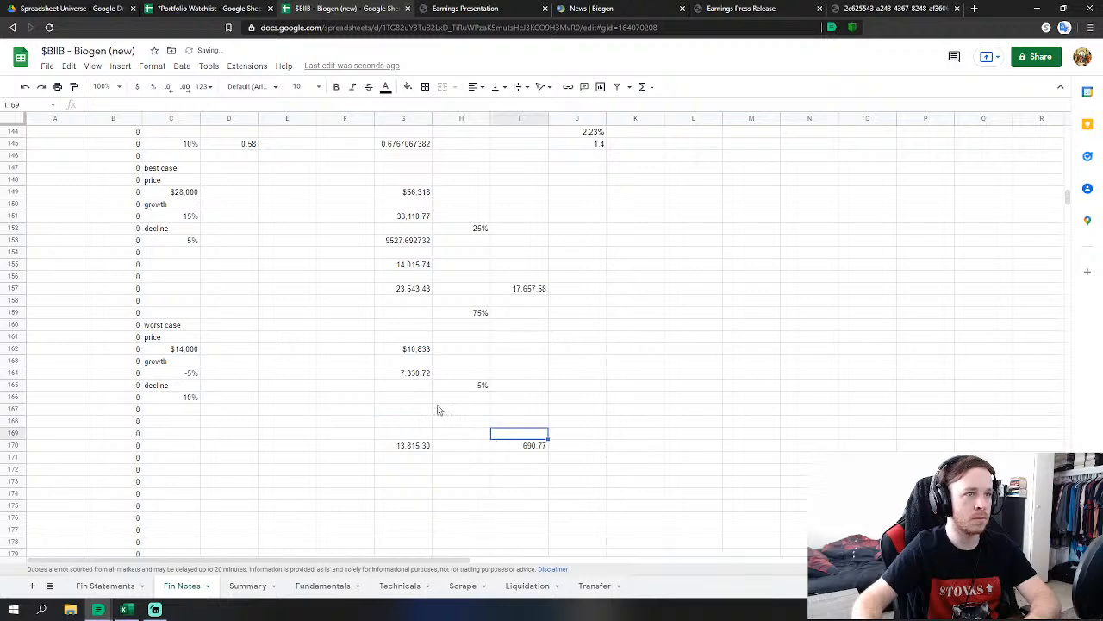
Enter =G164*H165 in G166 to apply the 5% decline to the worst-case value.
{"action": "left_click", "coordinate": [425, 396]}
{"action": "type", "text": "="}
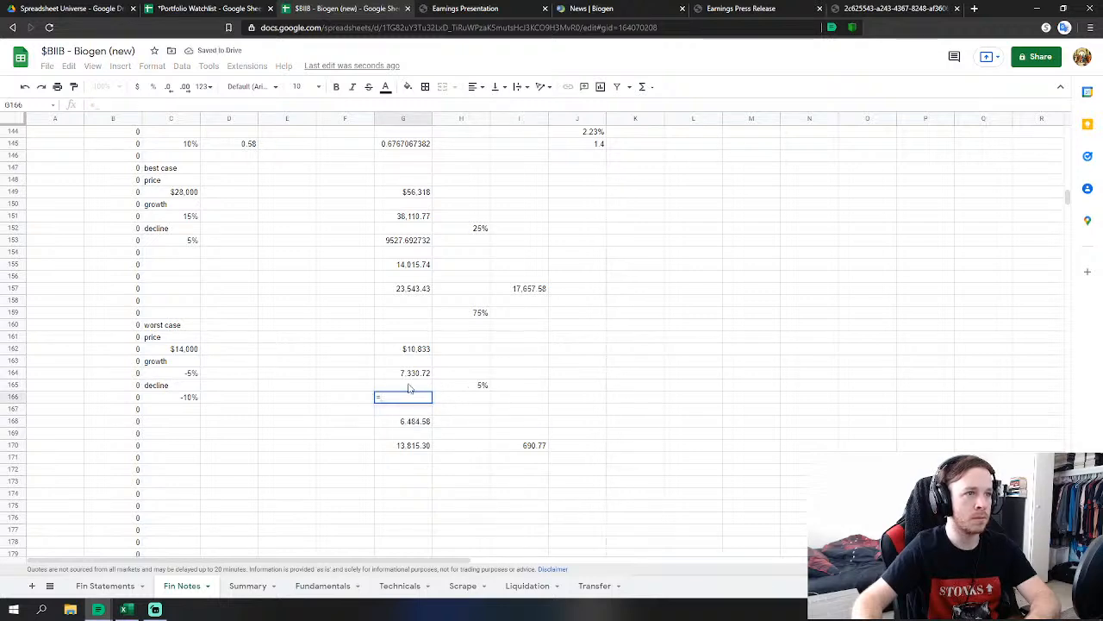
{"action": "left_click", "coordinate": [413, 377]}
{"action": "type", "text": "*"}
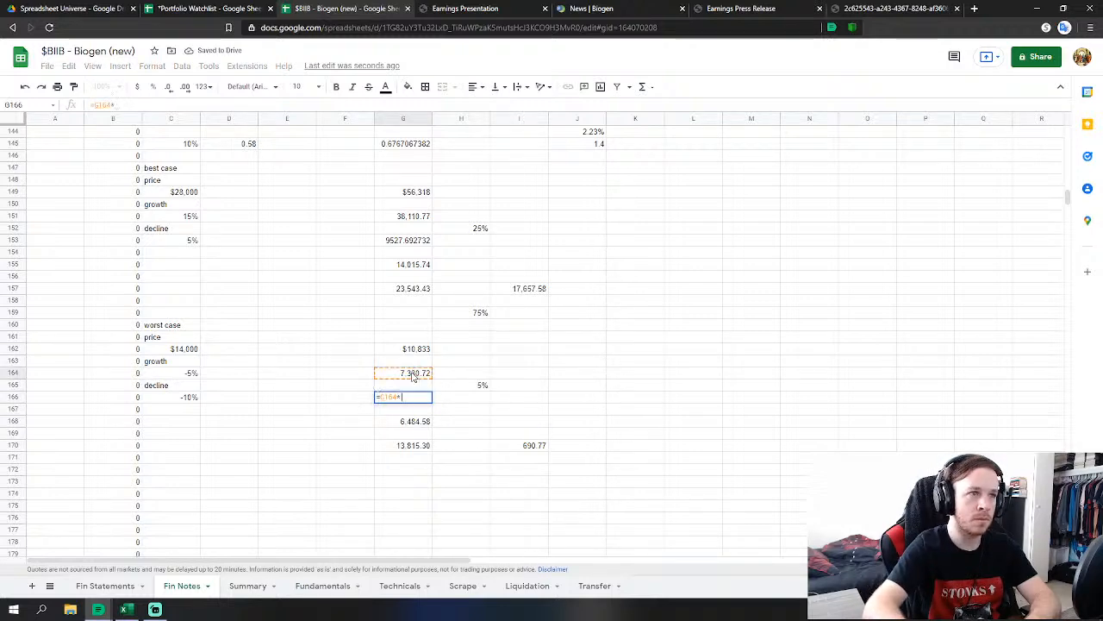
{"action": "left_click", "coordinate": [461, 386]}
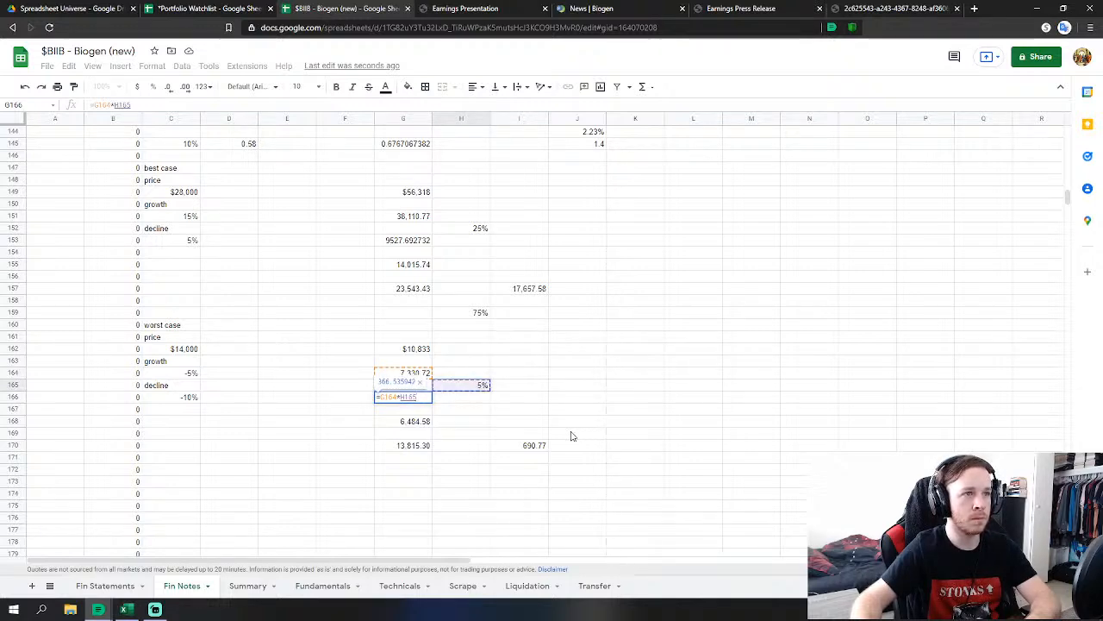
{"action": "key", "text": "Return"}
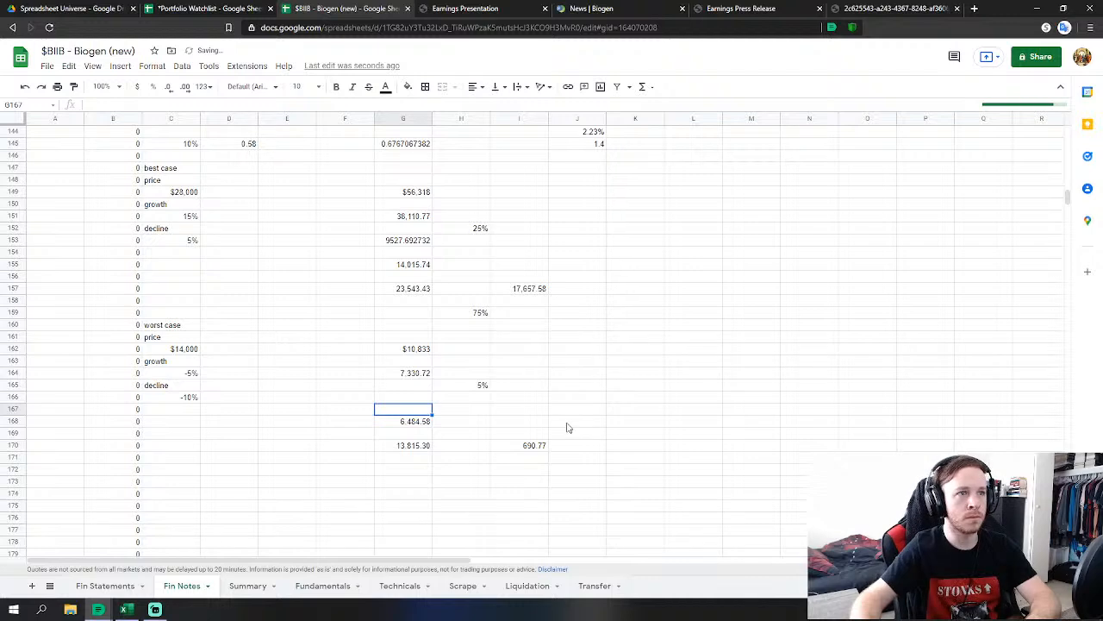
Change the worst-case total in G170 to =G166+G168, giving 6,851.12.
{"action": "left_click", "coordinate": [414, 424]}
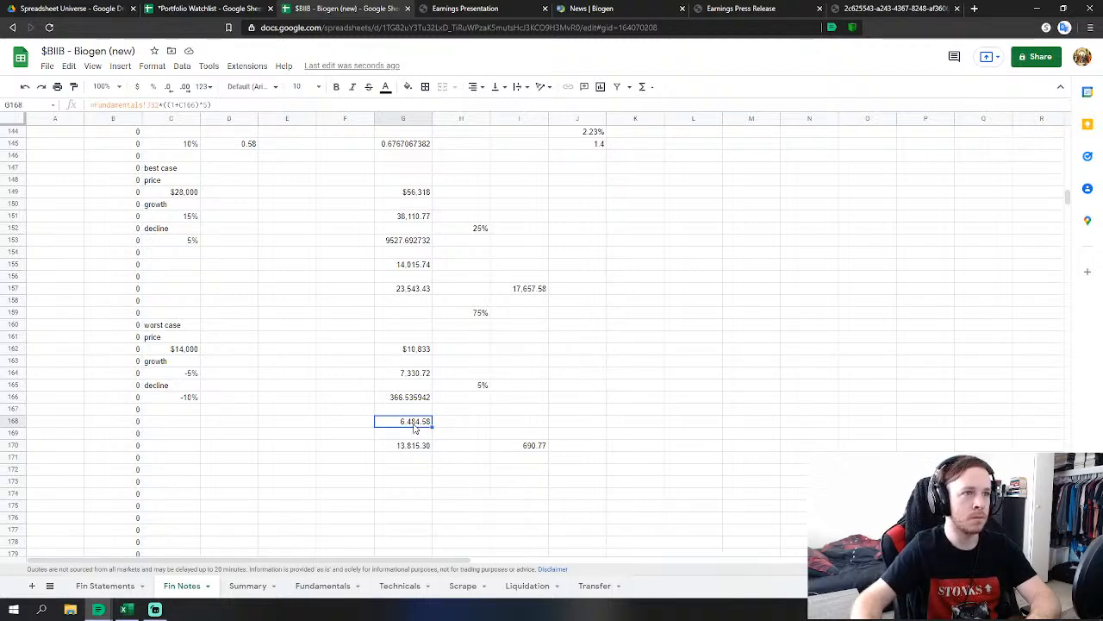
{"action": "left_click", "coordinate": [416, 444]}
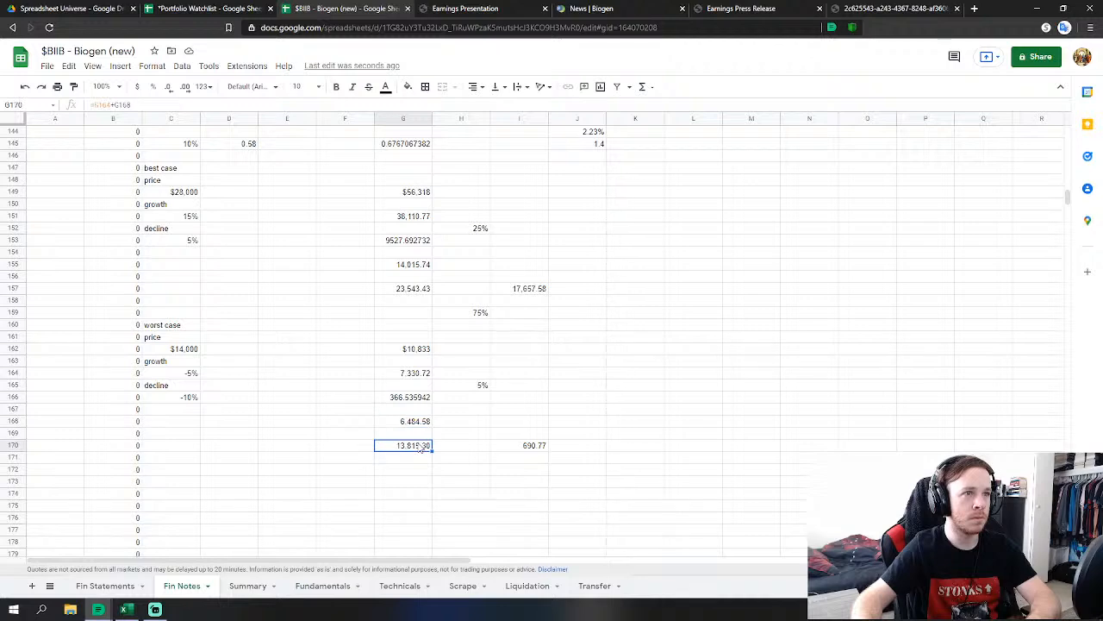
{"action": "double_click", "coordinate": [417, 444]}
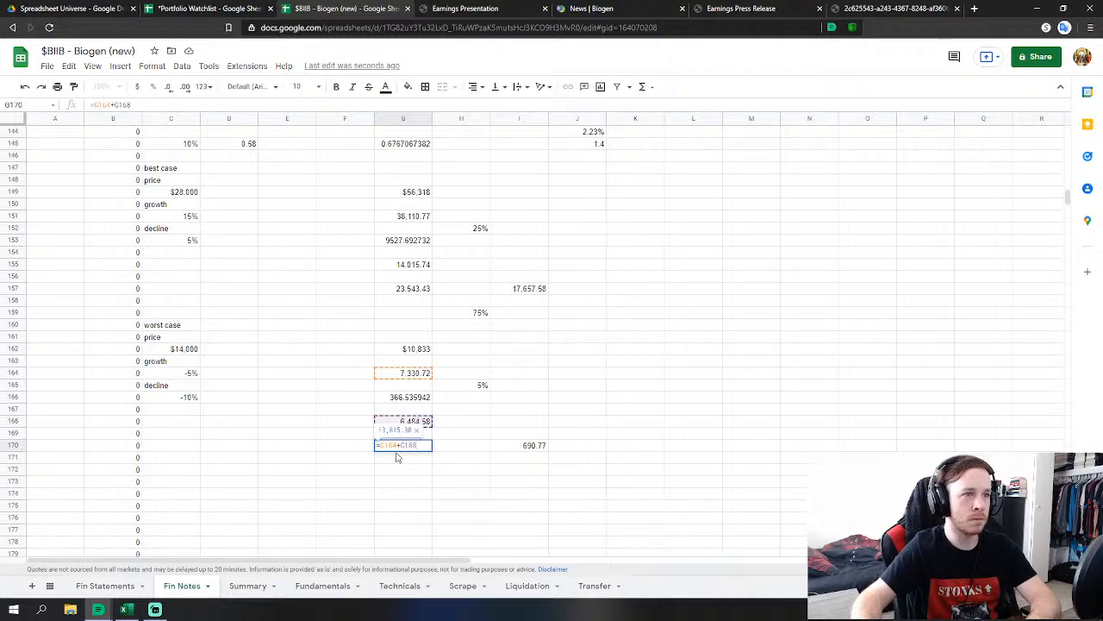
{"action": "left_click_drag", "start_coordinate": [396, 445], "coordinate": [379, 445]}
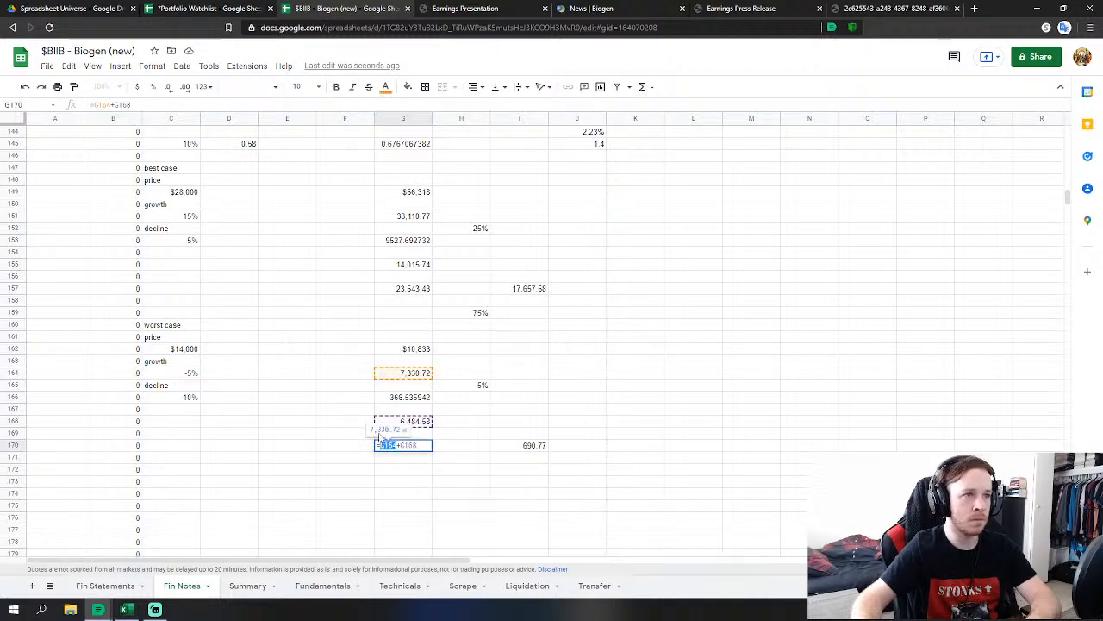
{"action": "left_click", "coordinate": [402, 397]}
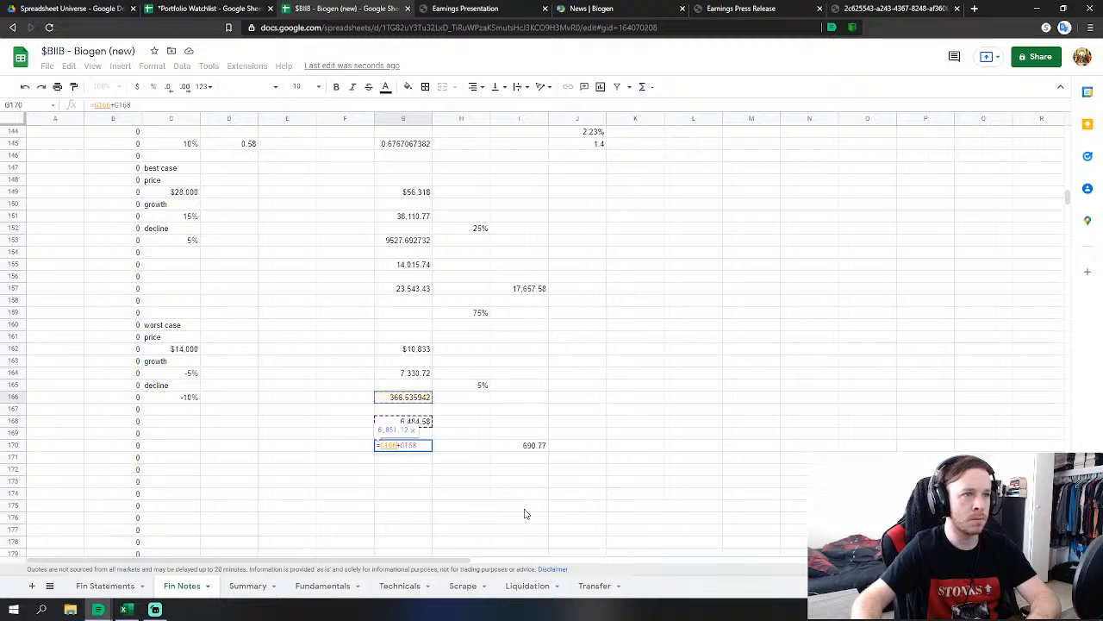
{"action": "key", "text": "Return"}
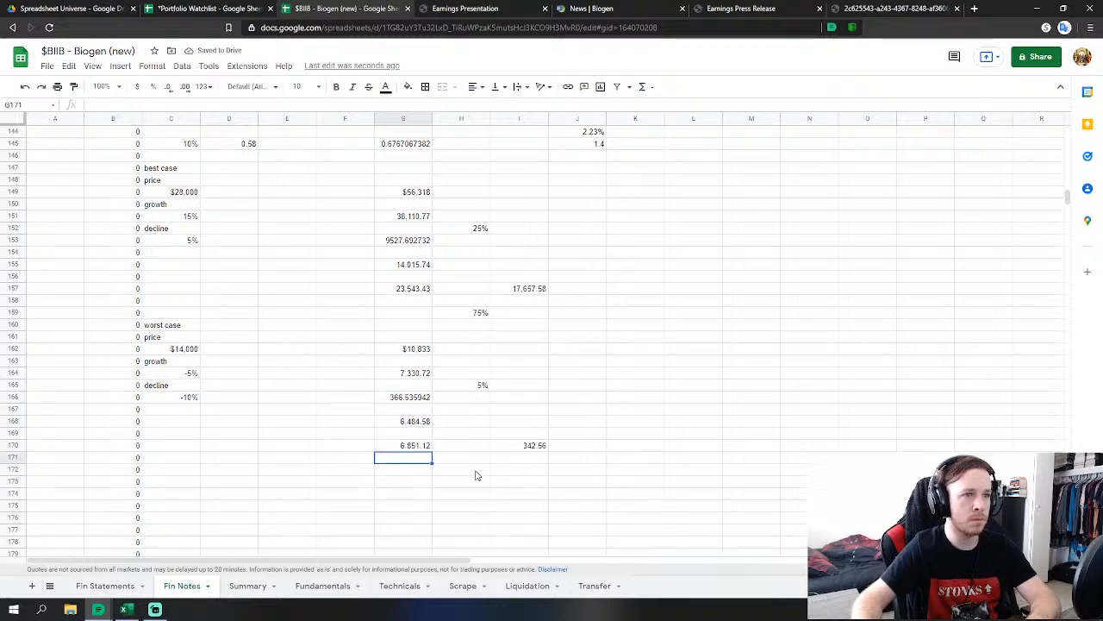
Put a 50% weight in H172 and set I170 to =G170*H172, giving 3,425.56.
{"action": "left_click", "coordinate": [477, 475]}
{"action": "type", "text": "50%"}
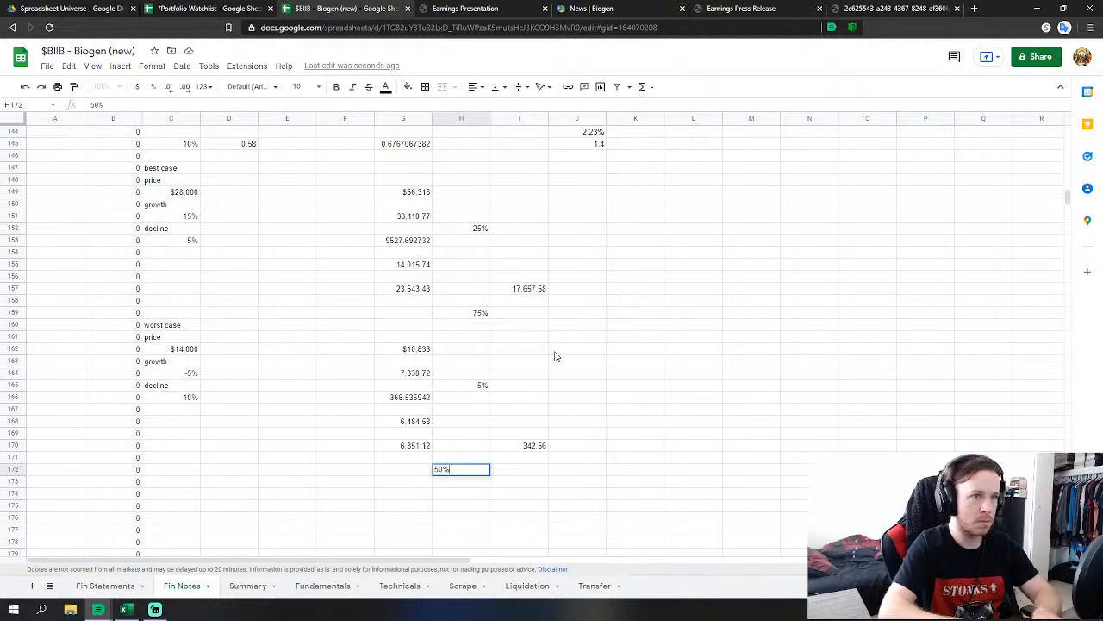
{"action": "key", "text": "Return"}
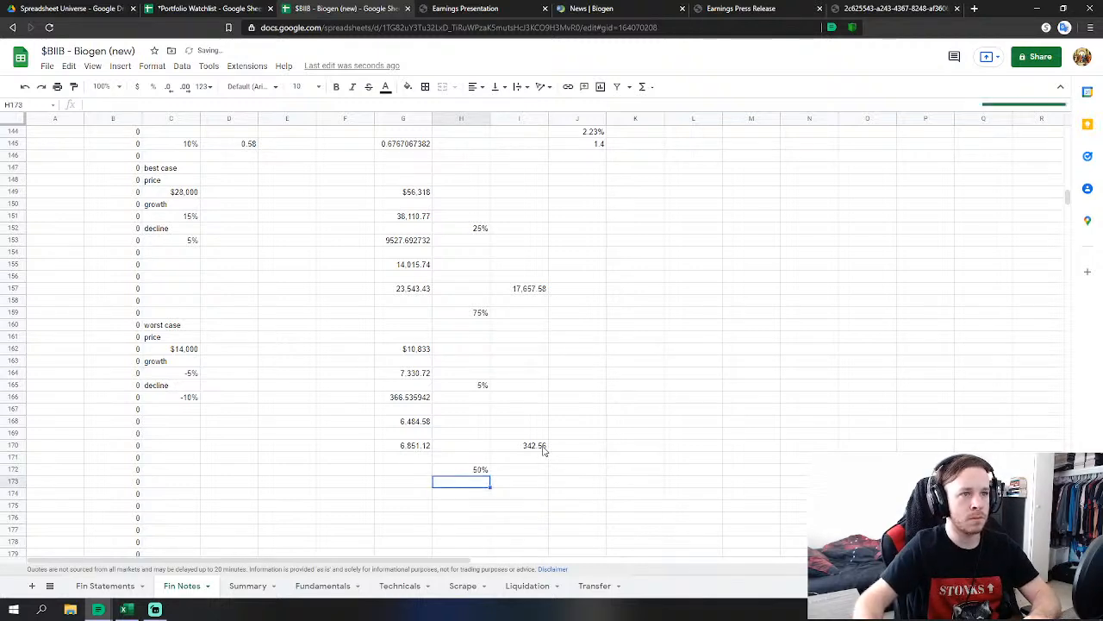
{"action": "left_click", "coordinate": [541, 446]}
{"action": "type", "text": "=G170*H165"}
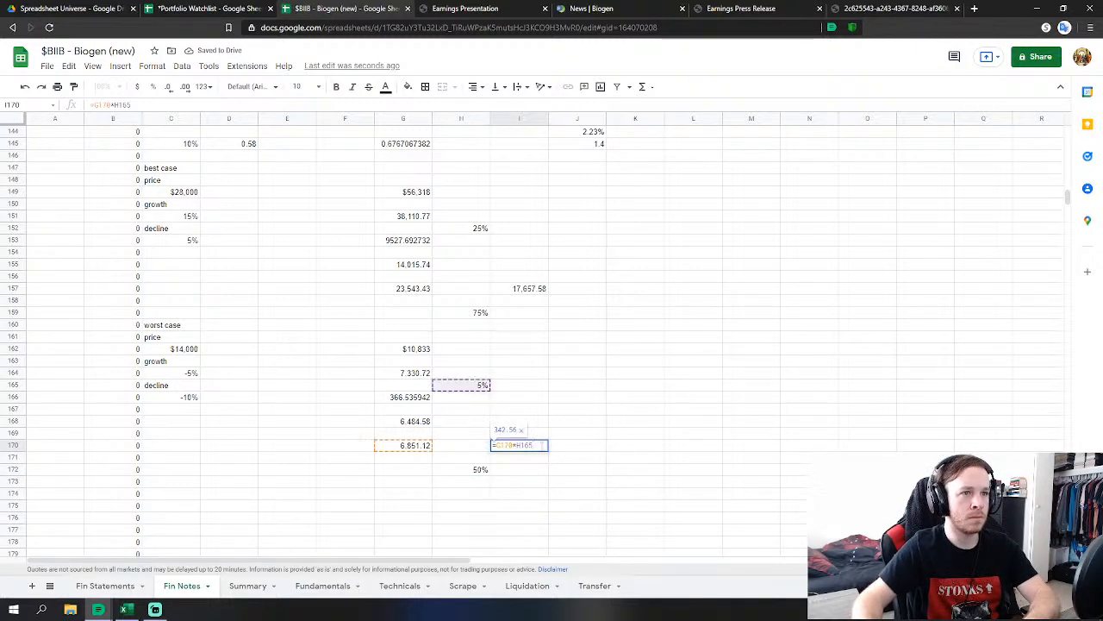
{"action": "double_click", "coordinate": [530, 444]}
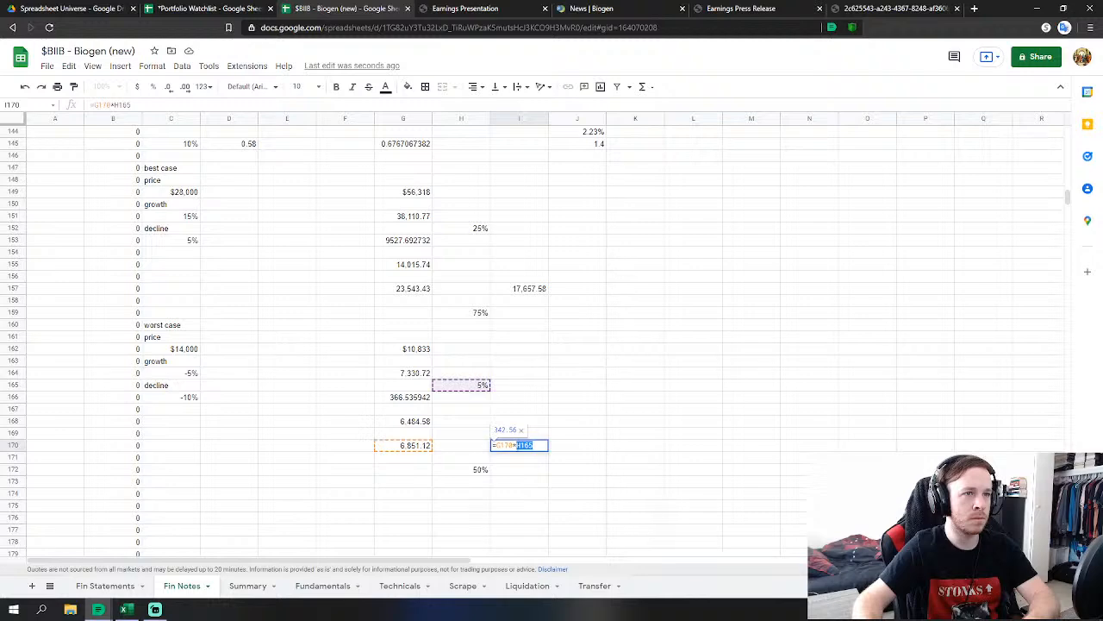
{"action": "left_click", "coordinate": [477, 470]}
{"action": "key", "text": "Return"}
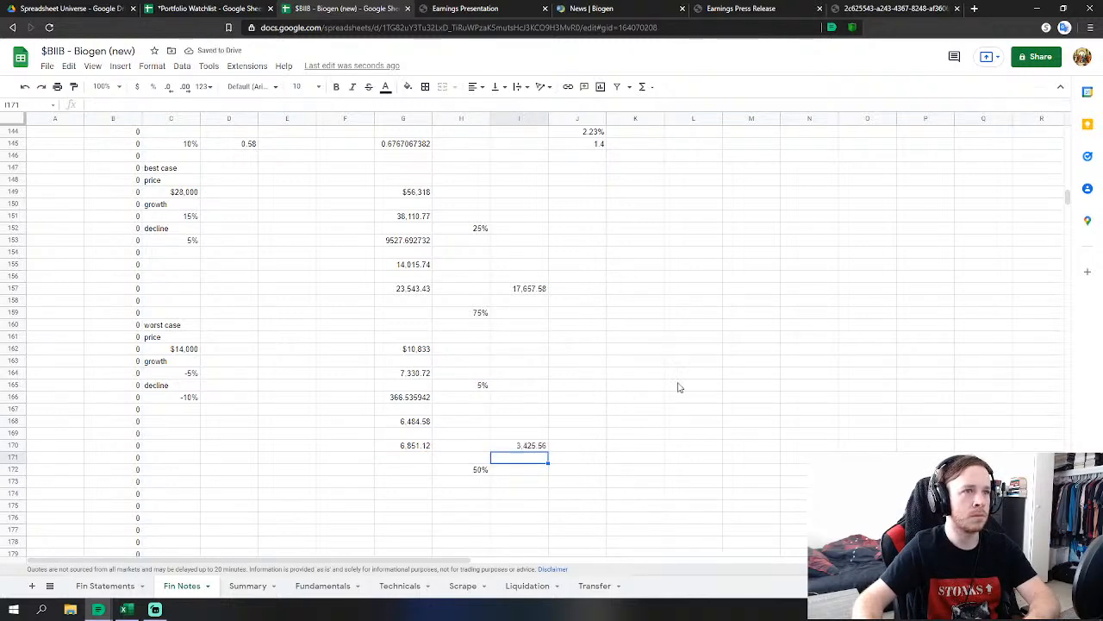
{"action": "left_click", "coordinate": [678, 411]}
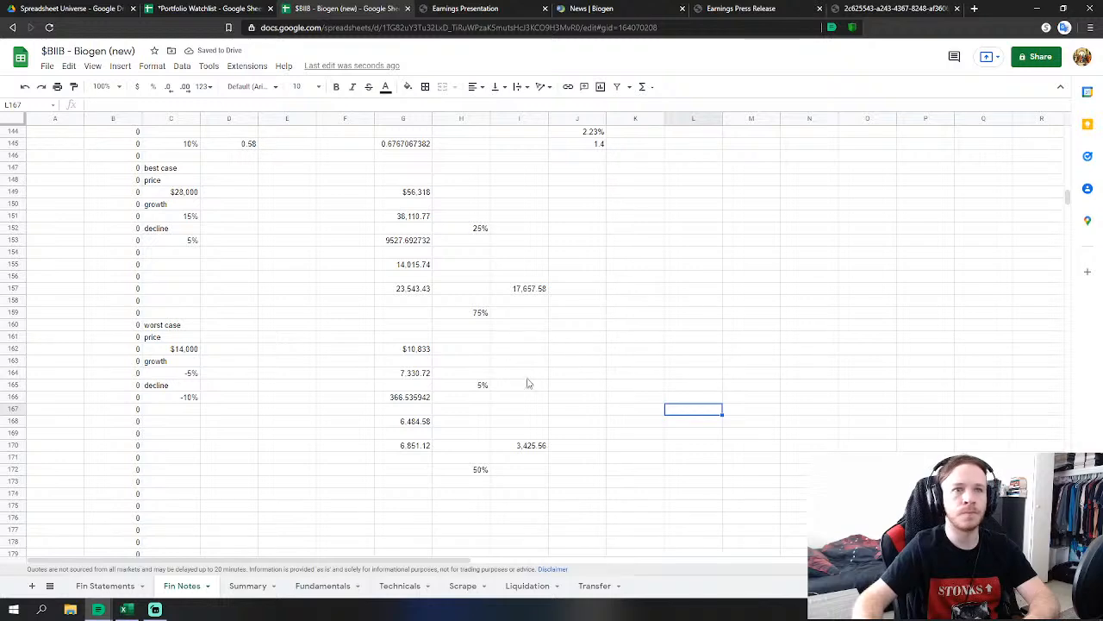
{"action": "left_click", "coordinate": [417, 193]}
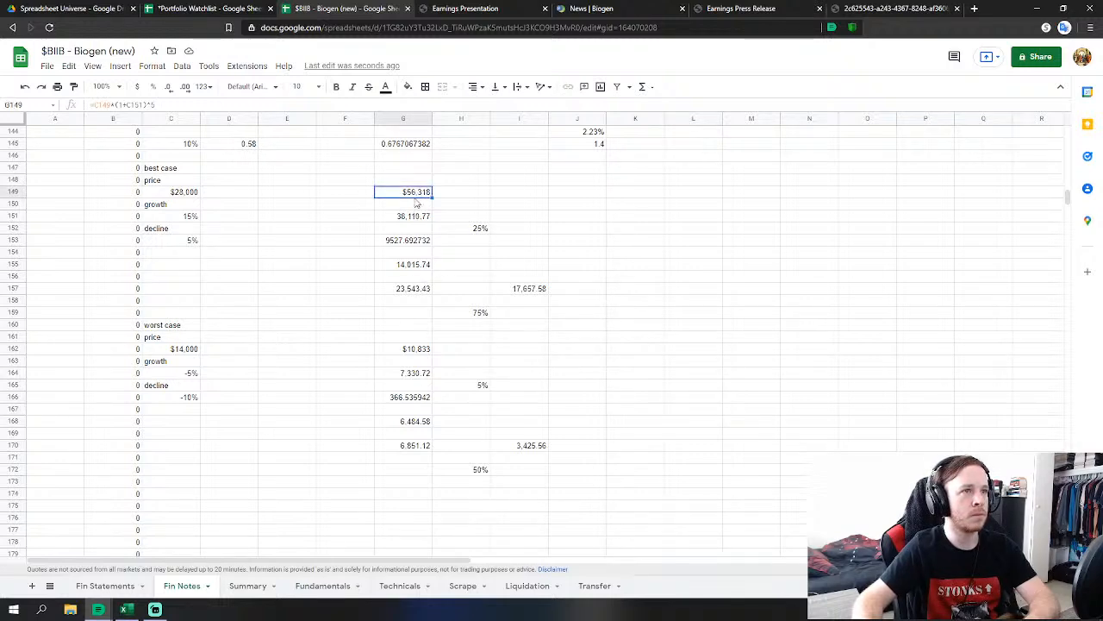
Review the best-case price formula in G149 without changing it.
{"action": "double_click", "coordinate": [416, 195]}
{"action": "scroll", "coordinate": [601, 216], "scroll_direction": "up", "scroll_amount": 1}
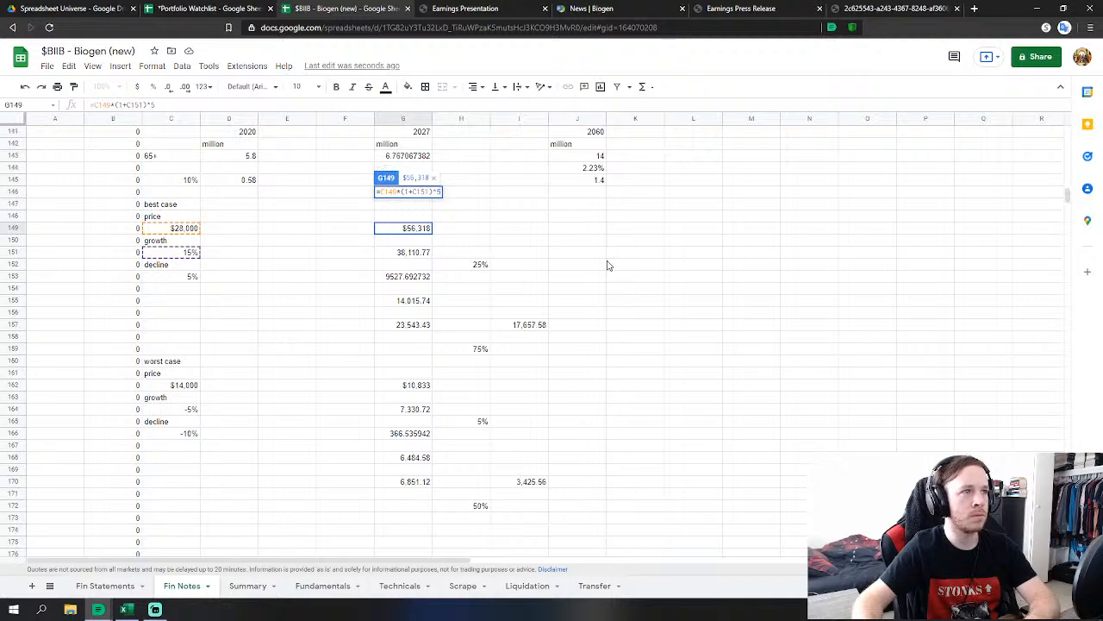
{"action": "key", "text": "Return"}
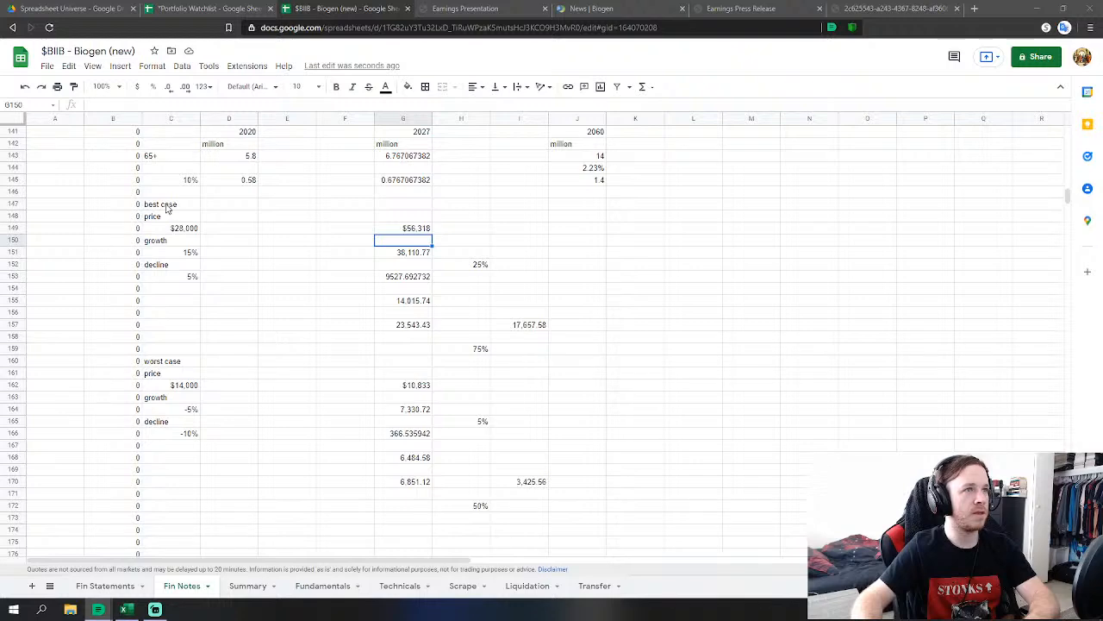
Give the scenario block C147:I172 an outer border, then go to the Fundamentals sheet.
{"action": "left_click_drag", "start_coordinate": [169, 207], "coordinate": [543, 507]}
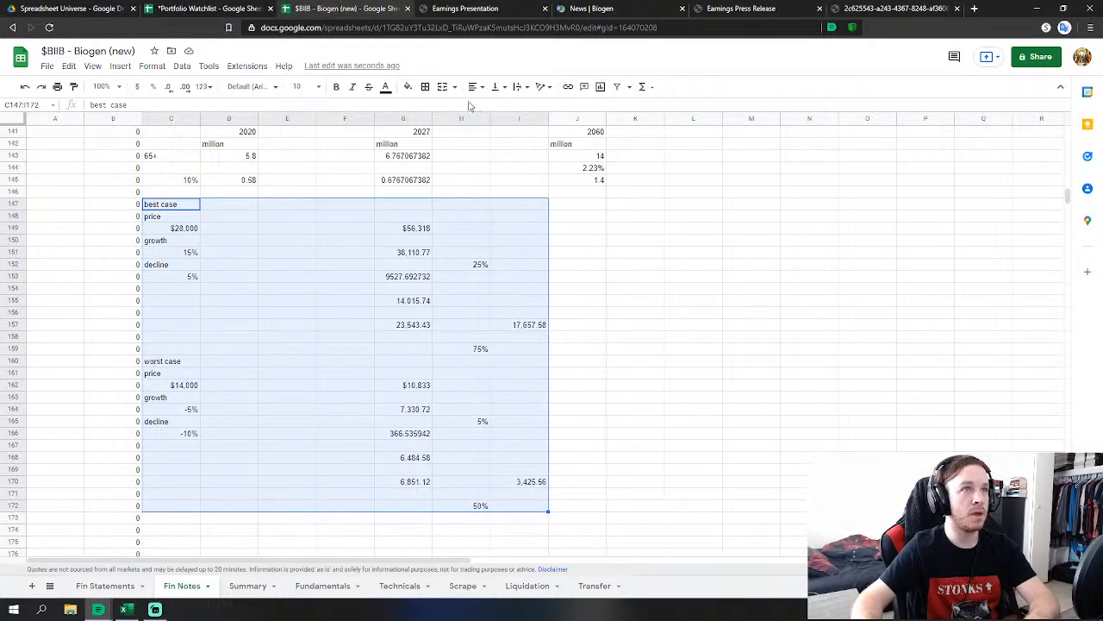
{"action": "left_click", "coordinate": [426, 88]}
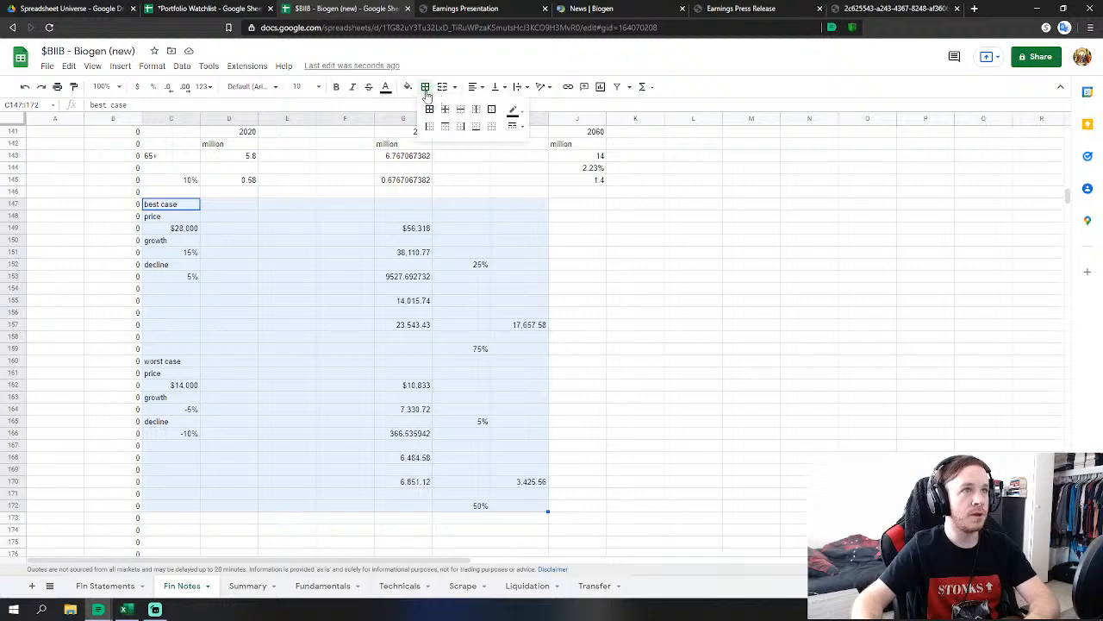
{"action": "left_click", "coordinate": [492, 112]}
{"action": "left_click", "coordinate": [646, 302]}
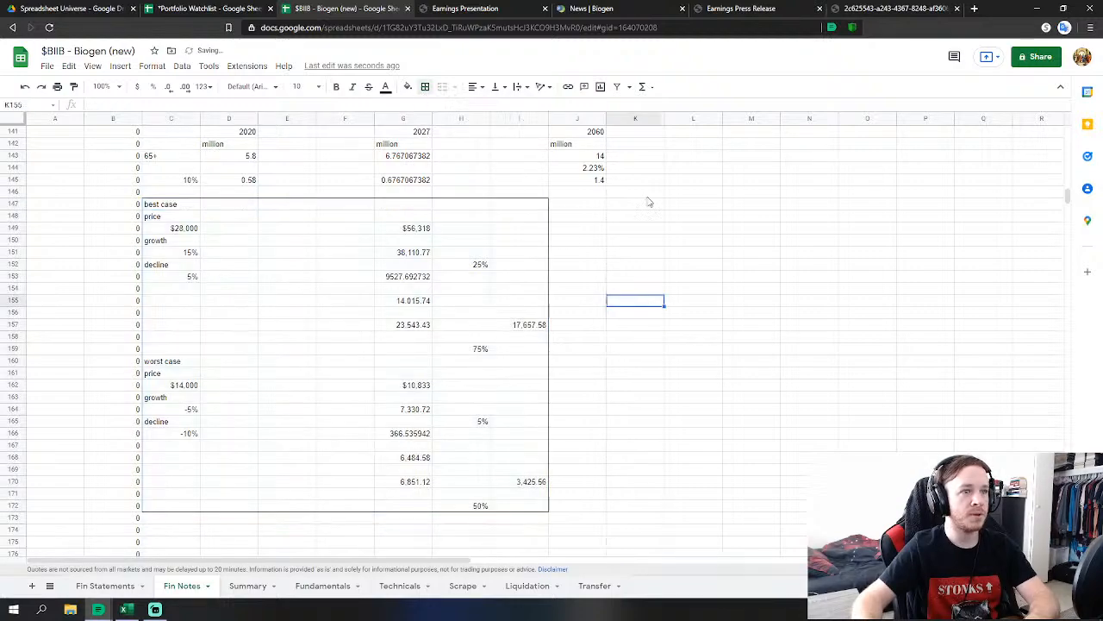
{"action": "left_click", "coordinate": [322, 585]}
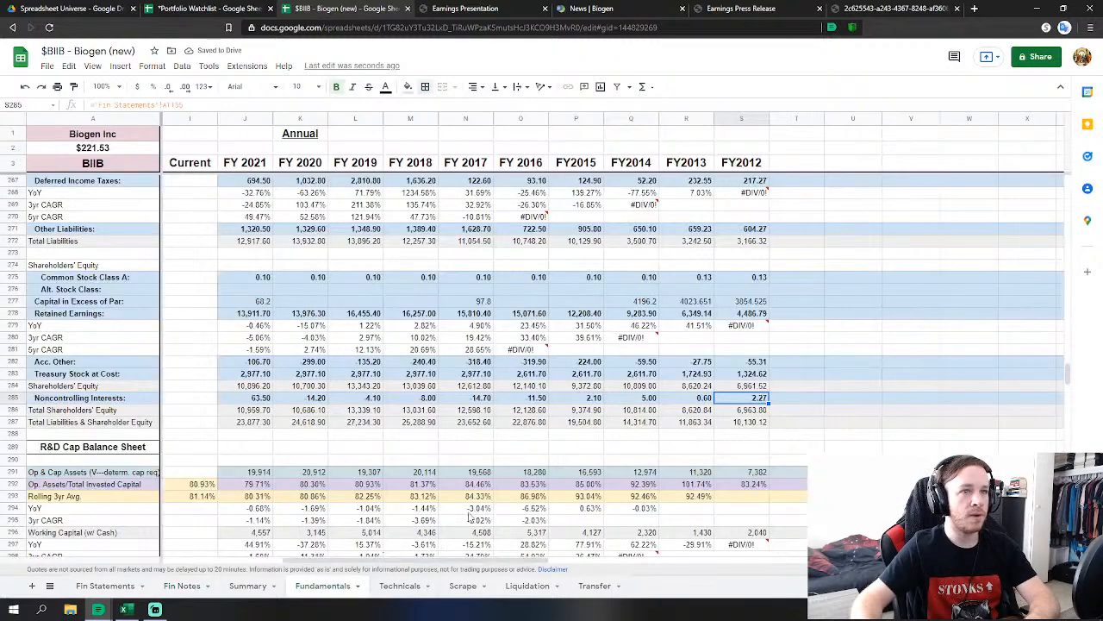
{"action": "scroll", "coordinate": [506, 466], "scroll_direction": "down", "scroll_amount": 5}
{"action": "scroll", "coordinate": [506, 465], "scroll_direction": "down", "scroll_amount": 10}
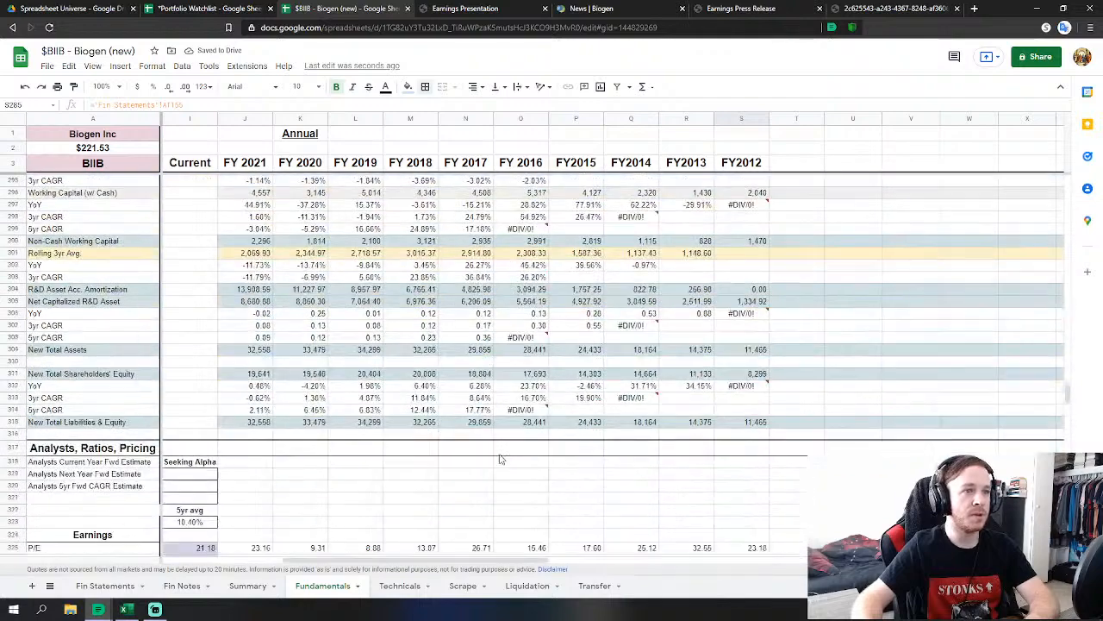
{"action": "scroll", "coordinate": [507, 461], "scroll_direction": "down", "scroll_amount": 3}
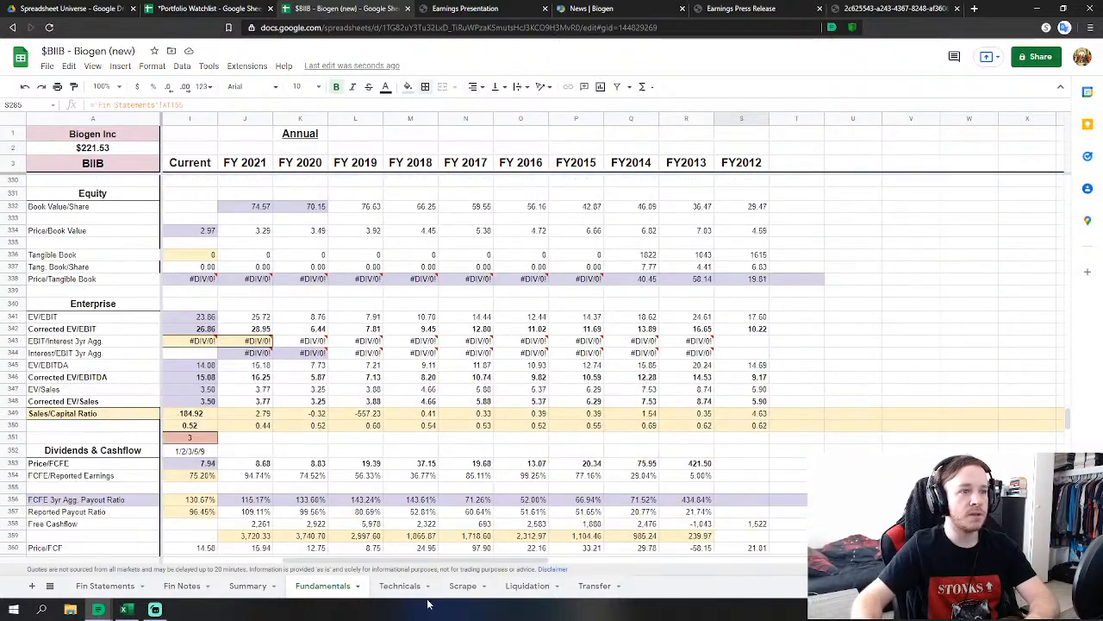
{"action": "left_click", "coordinate": [409, 591]}
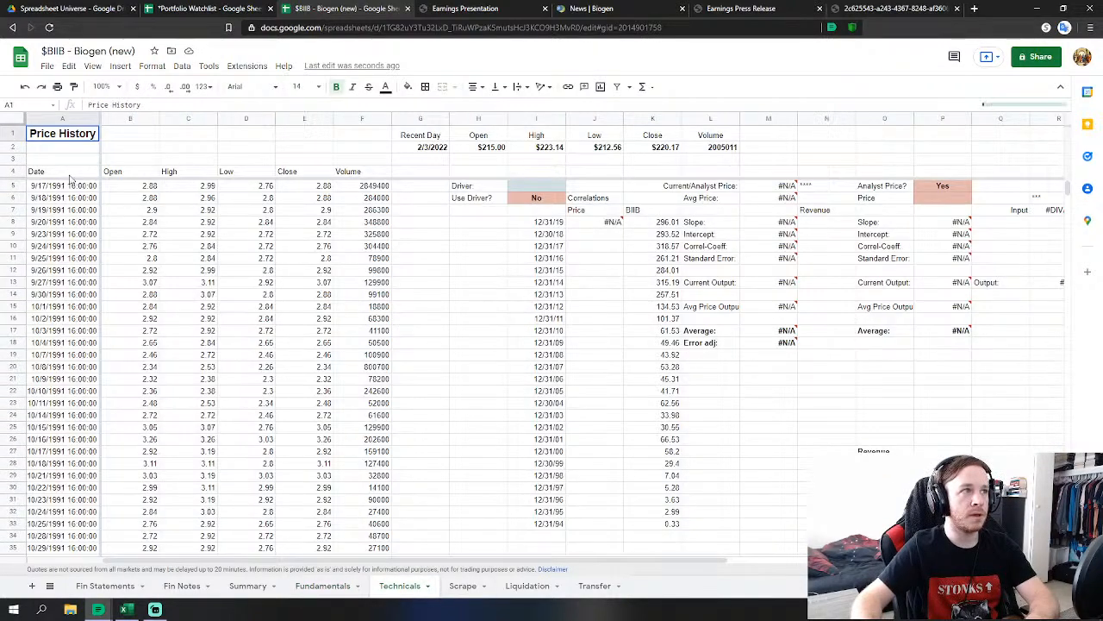
{"action": "left_click", "coordinate": [66, 174]}
{"action": "left_click", "coordinate": [169, 151]}
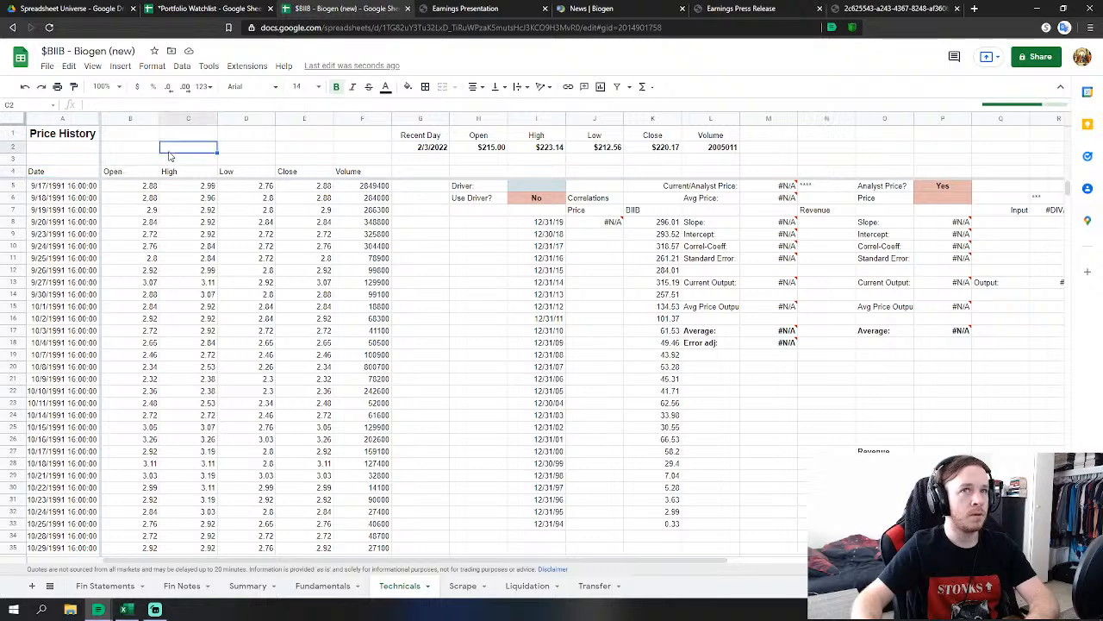
{"action": "left_click", "coordinate": [118, 147]}
{"action": "left_click", "coordinate": [78, 175]}
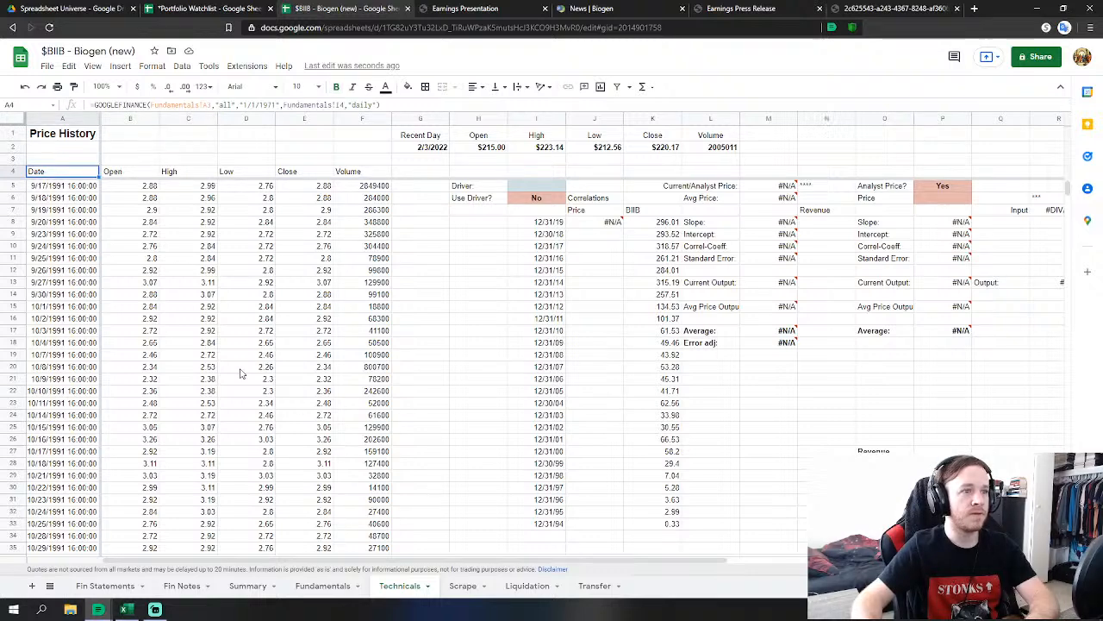
{"action": "left_click", "coordinate": [321, 586]}
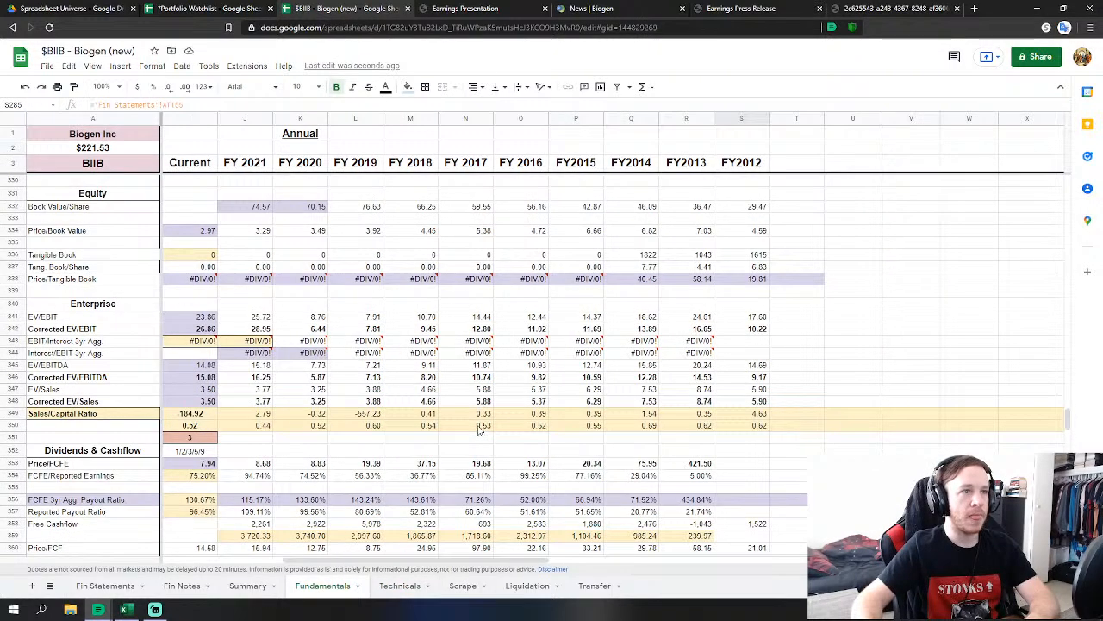
{"action": "scroll", "coordinate": [466, 440], "scroll_direction": "down", "scroll_amount": 3}
{"action": "scroll", "coordinate": [466, 376], "scroll_direction": "up", "scroll_amount": 2}
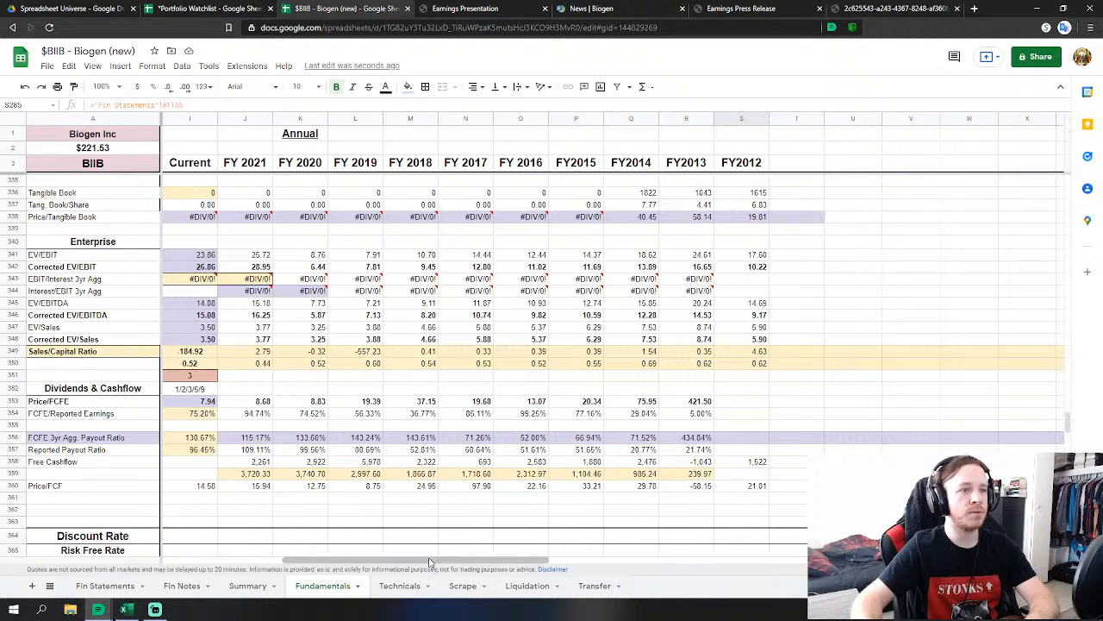
{"action": "scroll", "coordinate": [436, 534], "scroll_direction": "left", "scroll_amount": 5}
{"action": "scroll", "coordinate": [409, 500], "scroll_direction": "down", "scroll_amount": 2}
{"action": "scroll", "coordinate": [409, 500], "scroll_direction": "down", "scroll_amount": 5}
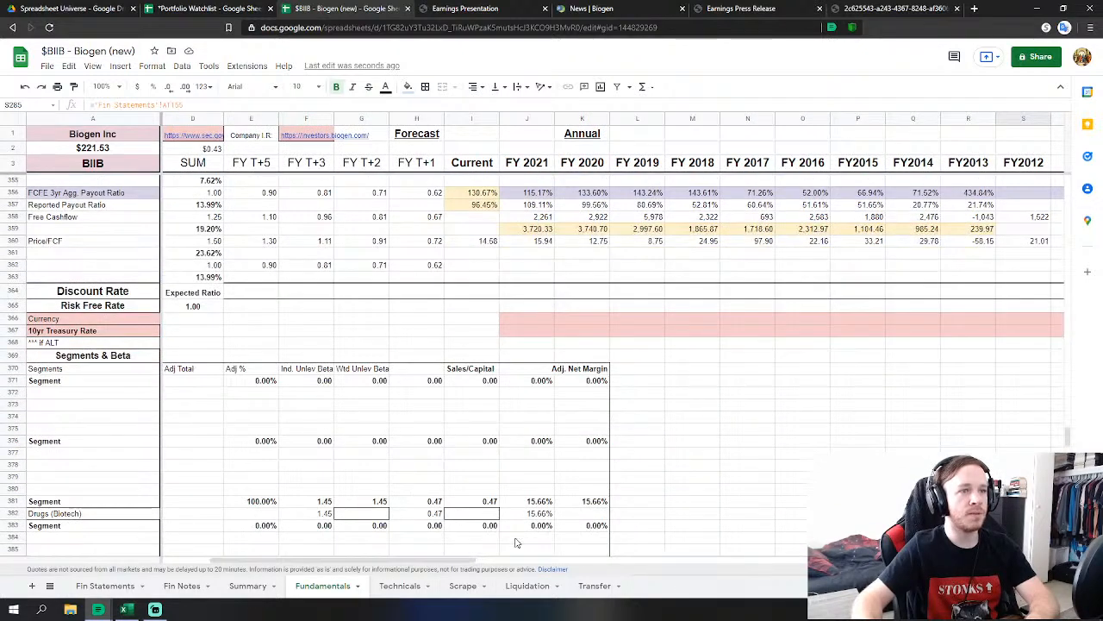
{"action": "scroll", "coordinate": [483, 521], "scroll_direction": "down", "scroll_amount": 4}
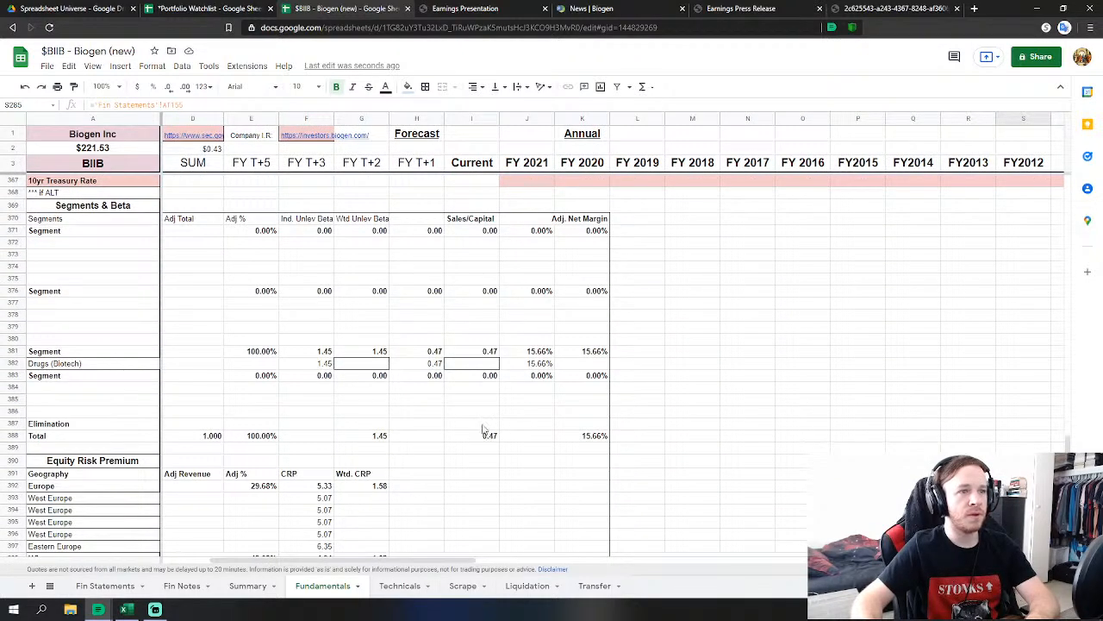
{"action": "scroll", "coordinate": [400, 564], "scroll_direction": "right", "scroll_amount": 5}
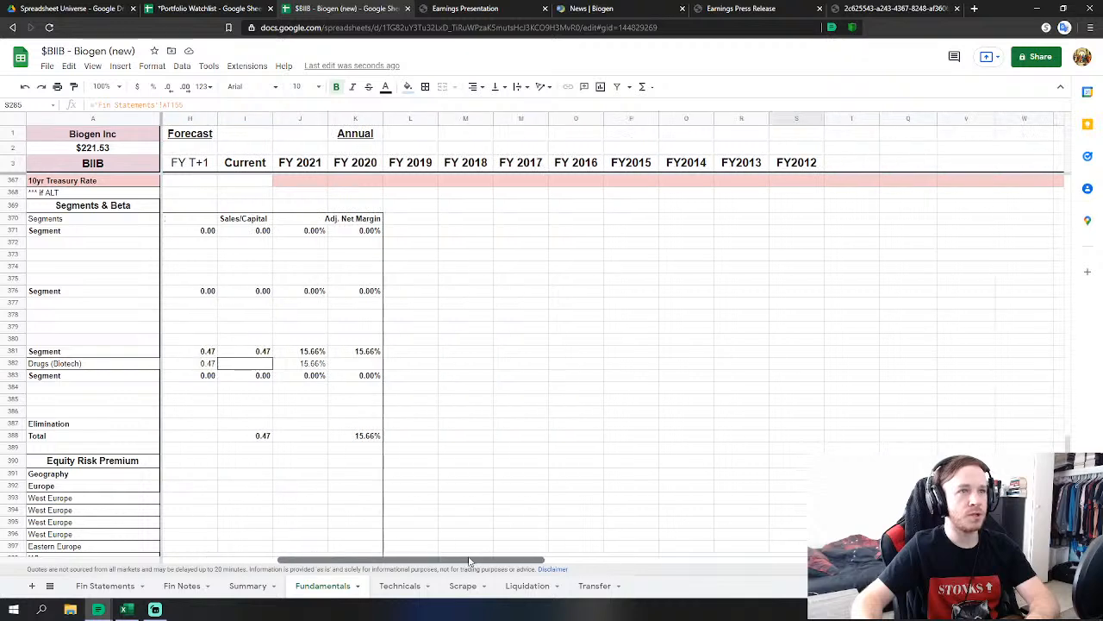
{"action": "scroll", "coordinate": [436, 424], "scroll_direction": "up", "scroll_amount": 7}
{"action": "scroll", "coordinate": [436, 424], "scroll_direction": "up", "scroll_amount": 3}
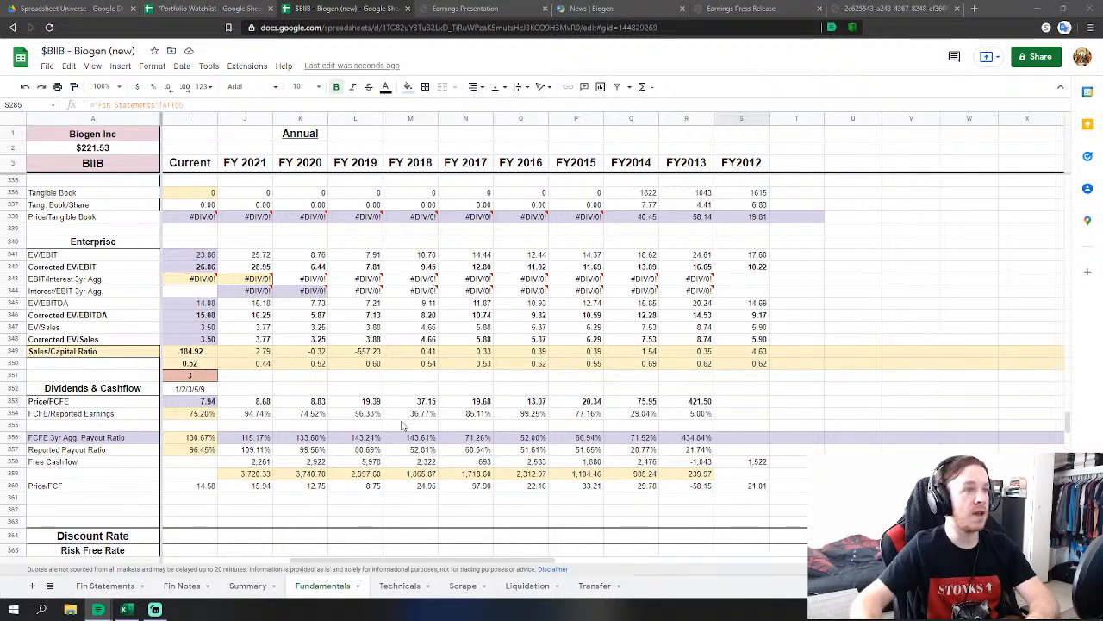
{"action": "scroll", "coordinate": [345, 440], "scroll_direction": "up", "scroll_amount": 2}
{"action": "scroll", "coordinate": [261, 459], "scroll_direction": "up", "scroll_amount": 1}
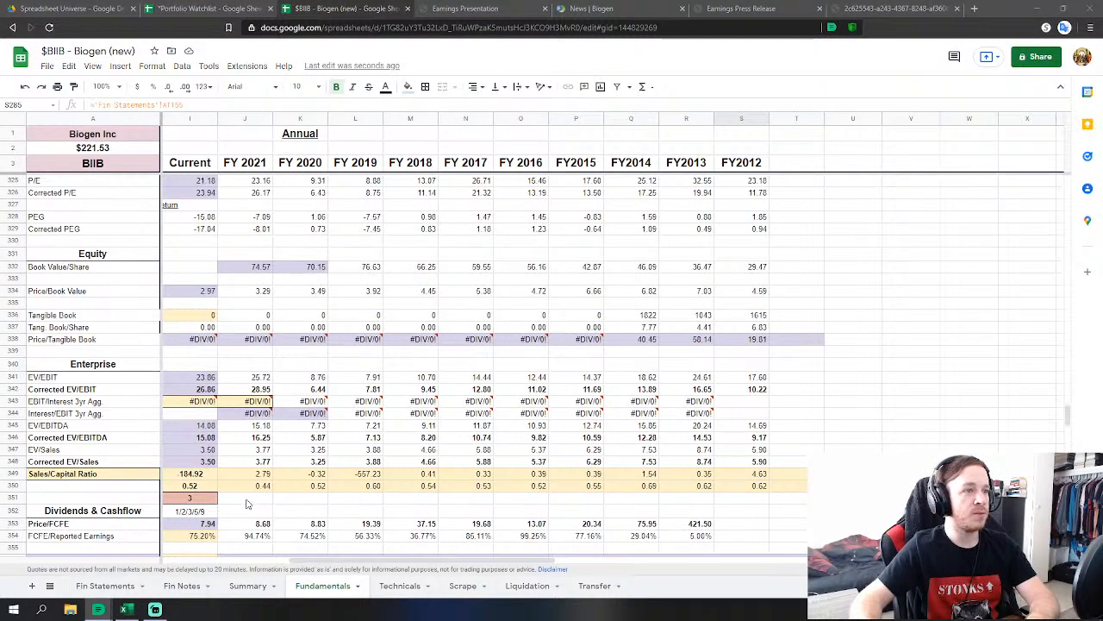
{"action": "scroll", "coordinate": [255, 483], "scroll_direction": "up", "scroll_amount": 3}
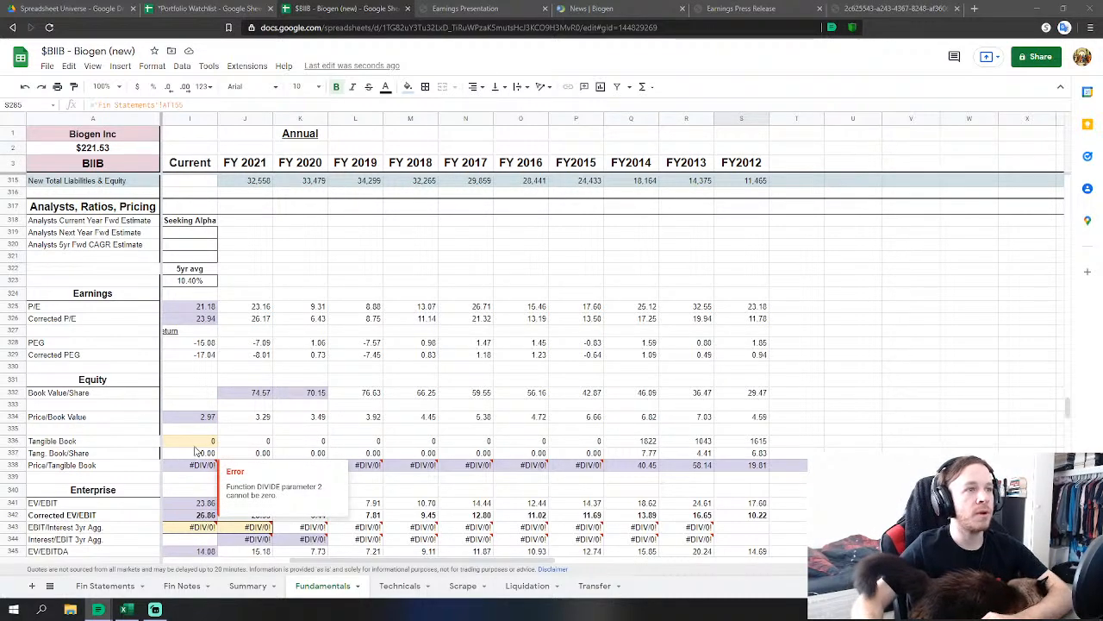
{"action": "scroll", "coordinate": [414, 352], "scroll_direction": "up", "scroll_amount": 5}
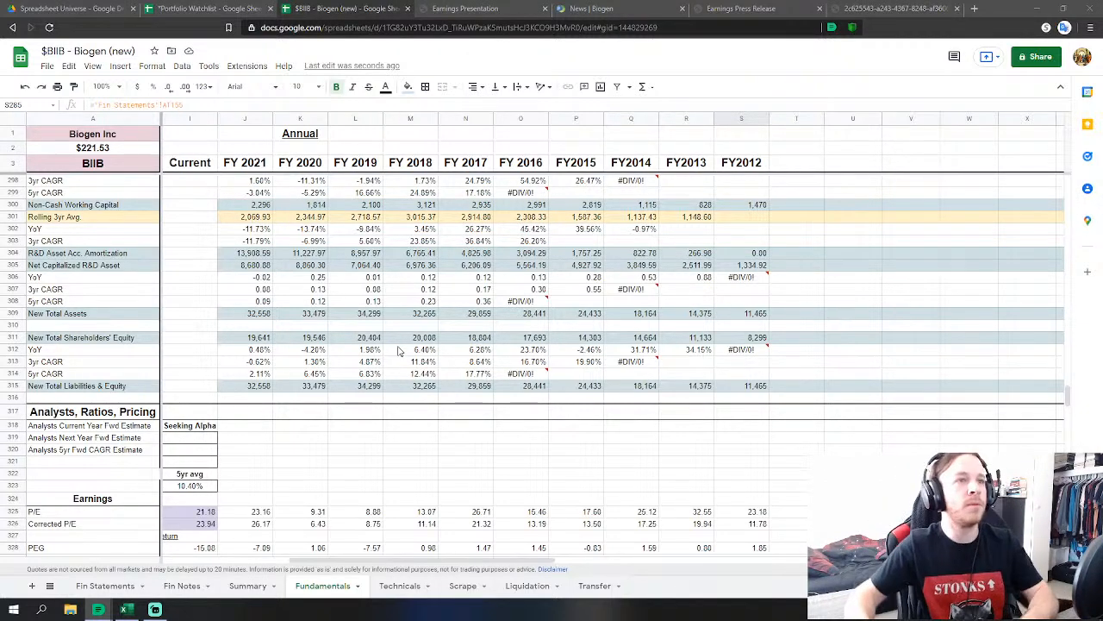
{"action": "scroll", "coordinate": [514, 437], "scroll_direction": "up", "scroll_amount": 3}
{"action": "scroll", "coordinate": [515, 437], "scroll_direction": "up", "scroll_amount": 4}
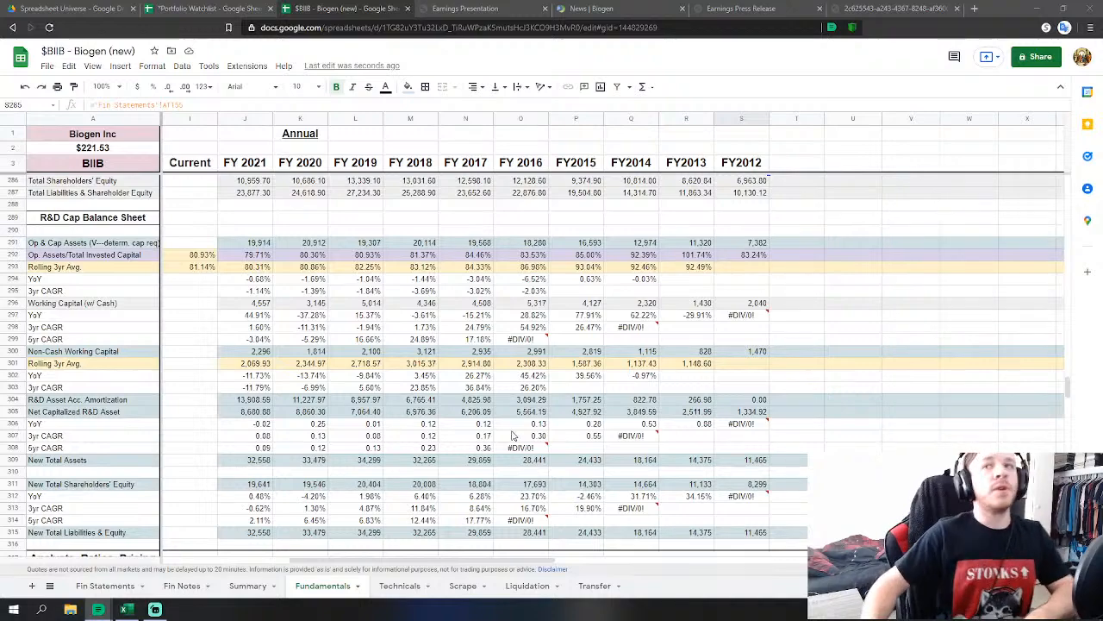
{"action": "scroll", "coordinate": [505, 436], "scroll_direction": "up", "scroll_amount": 4}
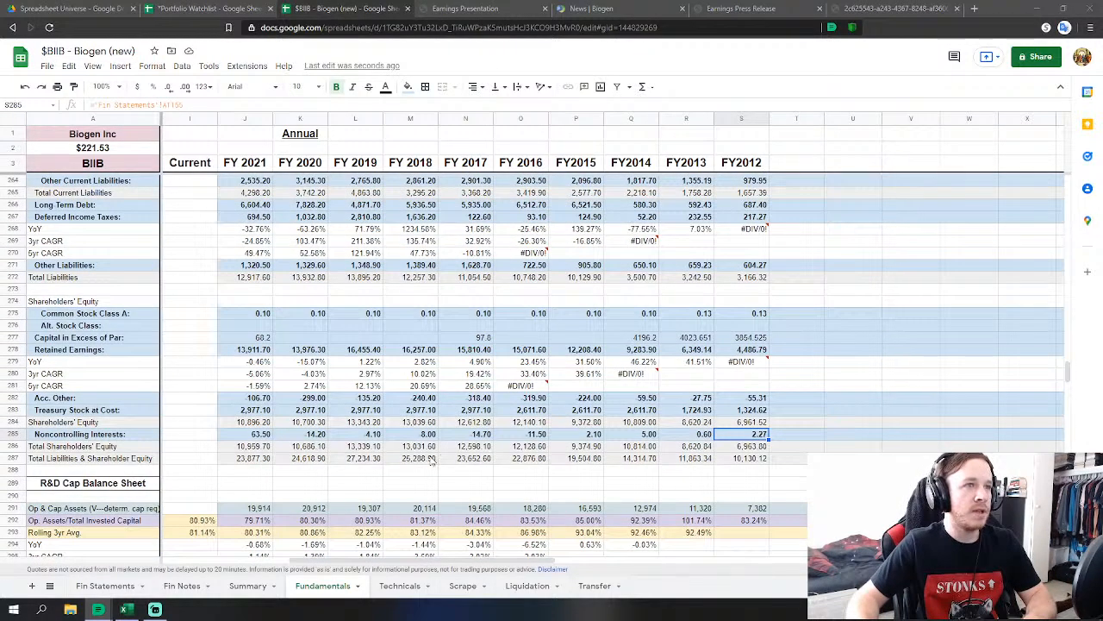
{"action": "scroll", "coordinate": [430, 461], "scroll_direction": "up", "scroll_amount": 2}
{"action": "scroll", "coordinate": [431, 461], "scroll_direction": "up", "scroll_amount": 2}
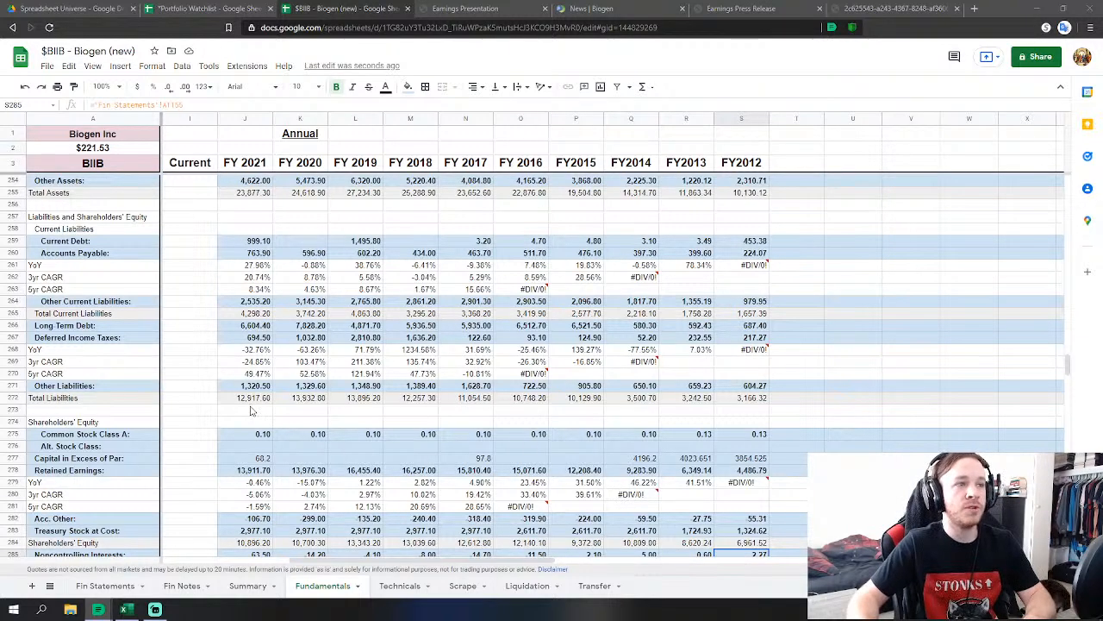
{"action": "scroll", "coordinate": [643, 411], "scroll_direction": "up", "scroll_amount": 2}
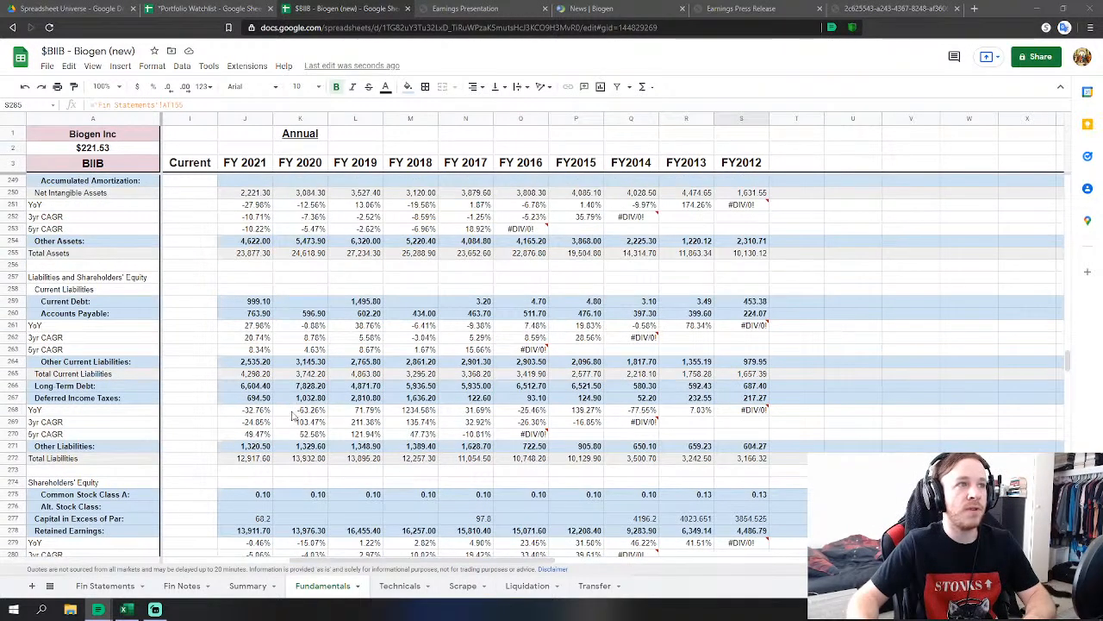
{"action": "scroll", "coordinate": [526, 310], "scroll_direction": "down", "scroll_amount": 3}
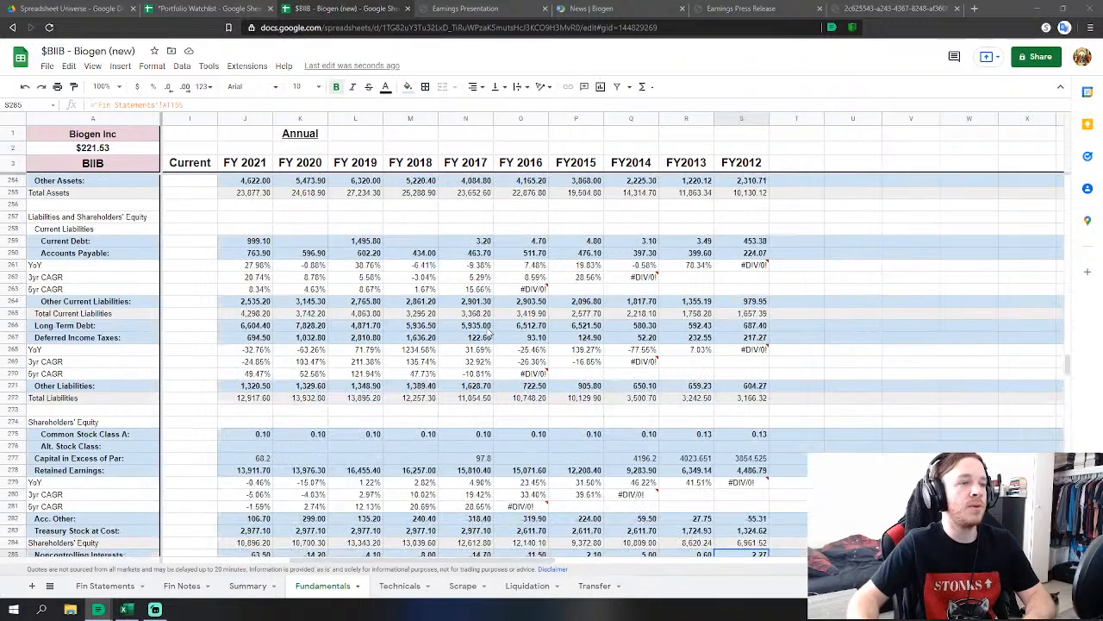
{"action": "scroll", "coordinate": [490, 335], "scroll_direction": "up", "scroll_amount": 9}
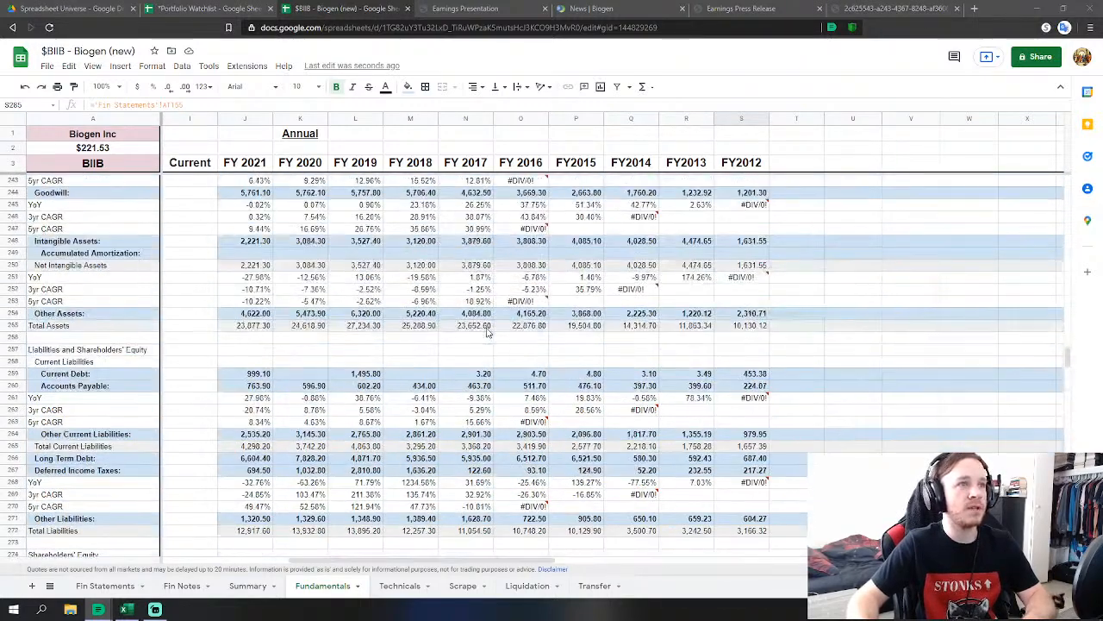
{"action": "scroll", "coordinate": [486, 337], "scroll_direction": "up", "scroll_amount": 10}
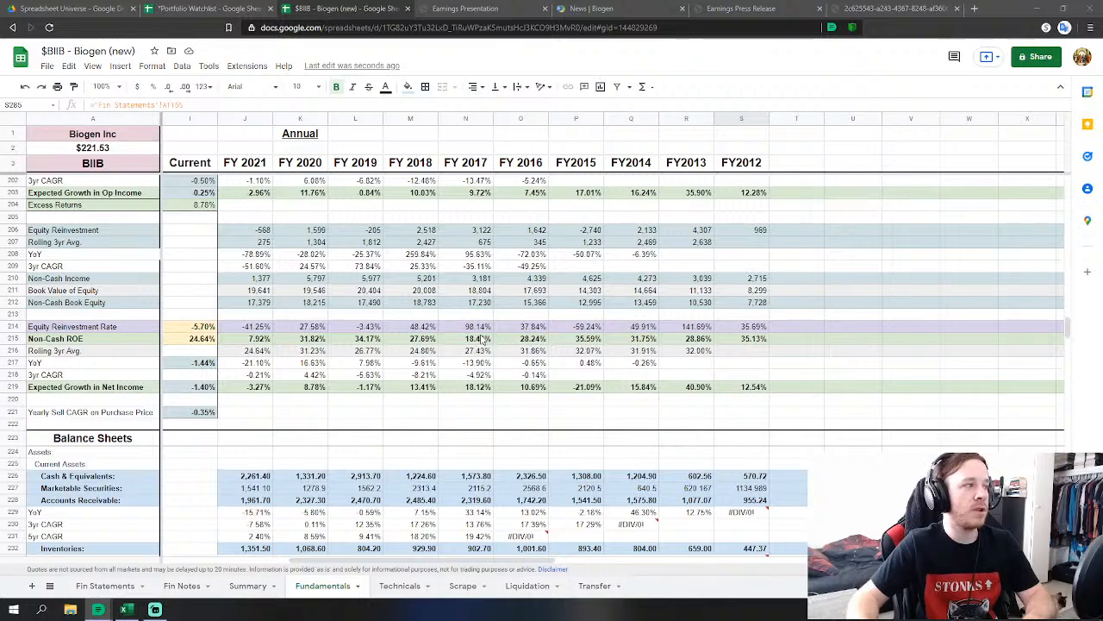
{"action": "scroll", "coordinate": [480, 339], "scroll_direction": "up", "scroll_amount": 3}
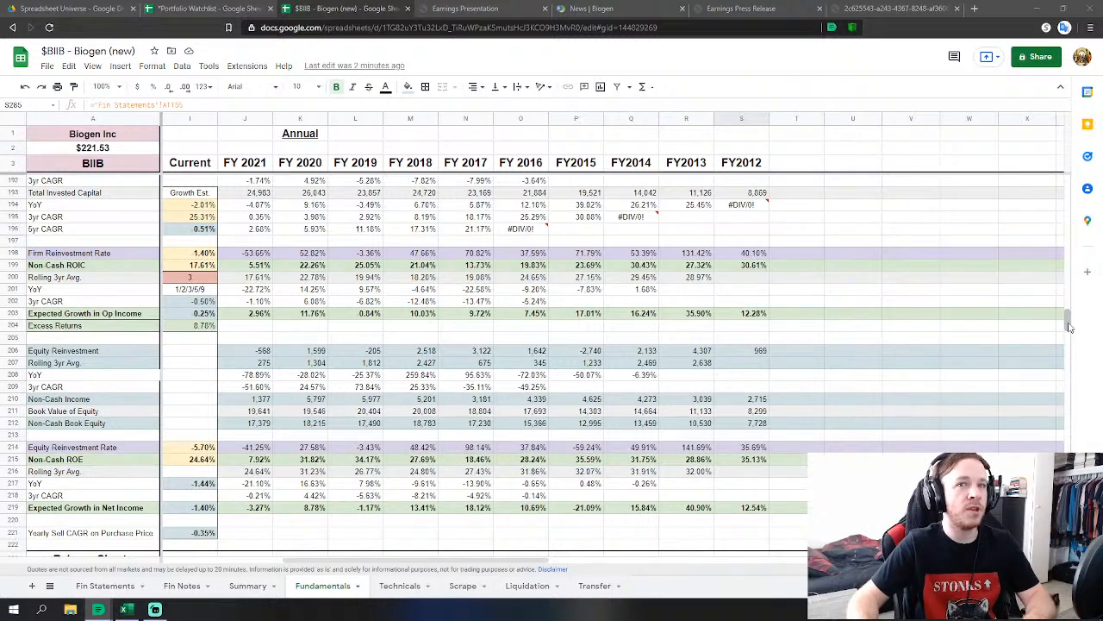
{"action": "scroll", "coordinate": [479, 301], "scroll_direction": "up", "scroll_amount": 1}
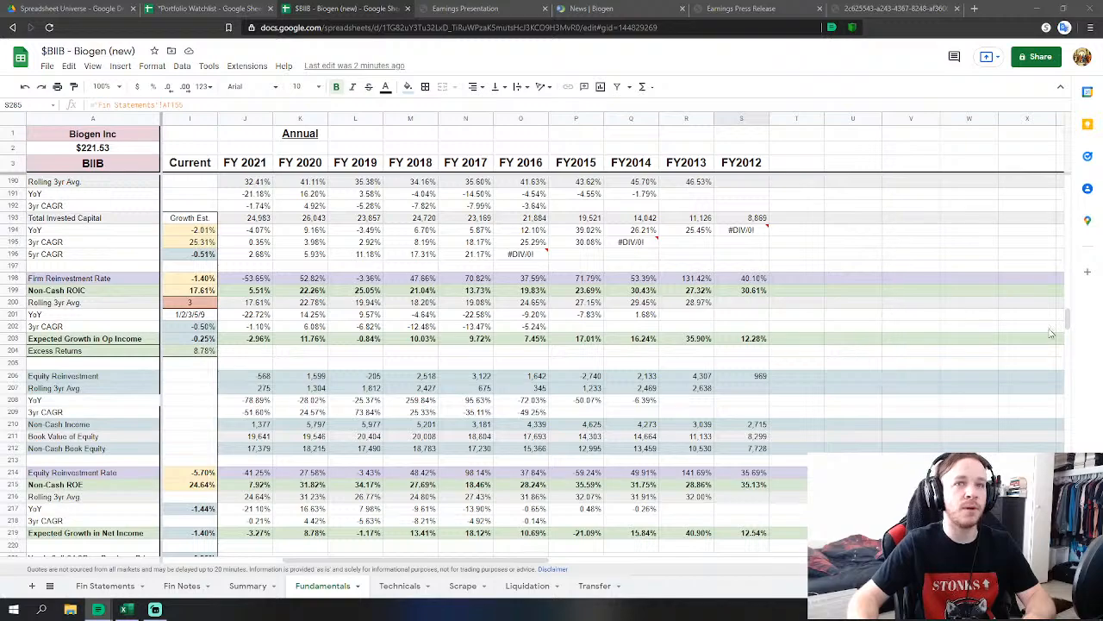
{"action": "left_click_drag", "start_coordinate": [1067, 320], "coordinate": [1067, 289]}
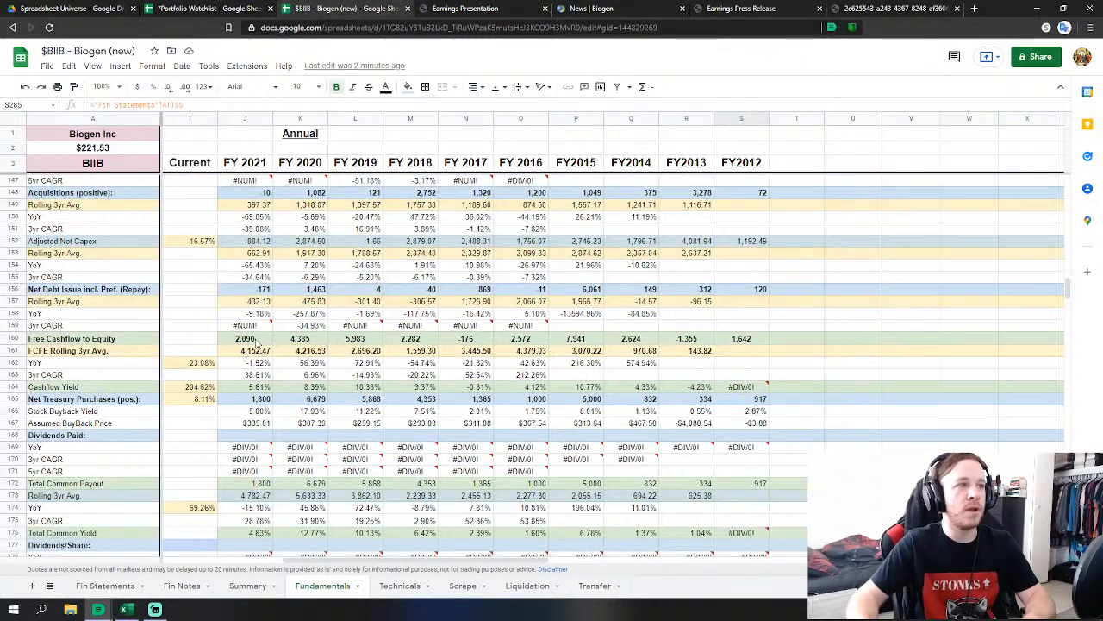
{"action": "left_click_drag", "start_coordinate": [250, 339], "coordinate": [727, 343]}
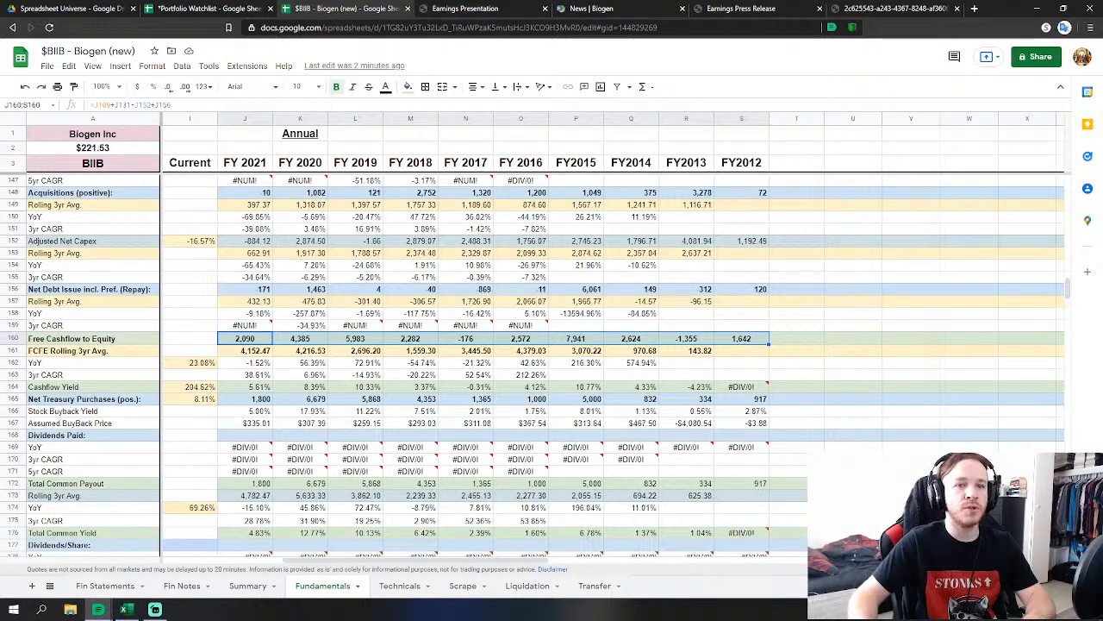
{"action": "scroll", "coordinate": [256, 433], "scroll_direction": "down", "scroll_amount": 2}
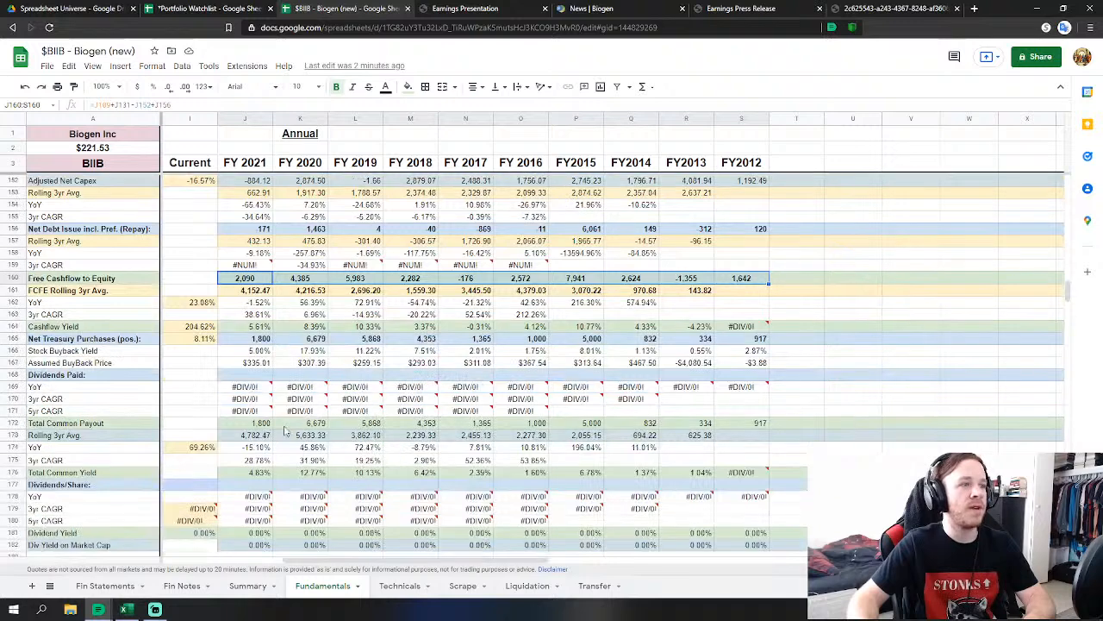
{"action": "left_click_drag", "start_coordinate": [265, 424], "coordinate": [724, 431]}
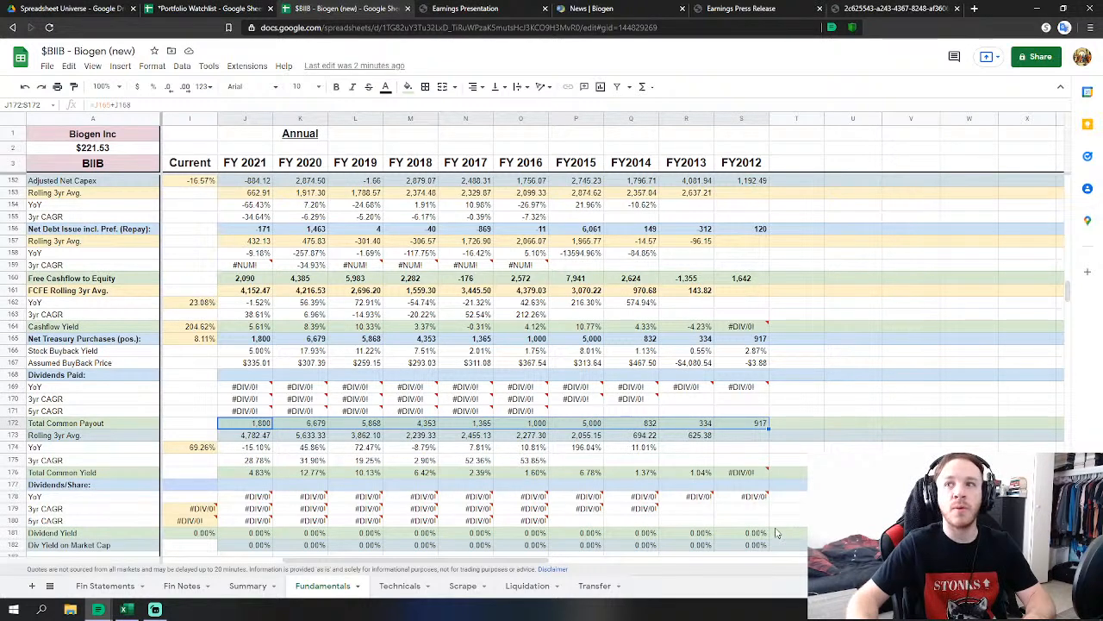
{"action": "mouse_move", "coordinate": [285, 416]}
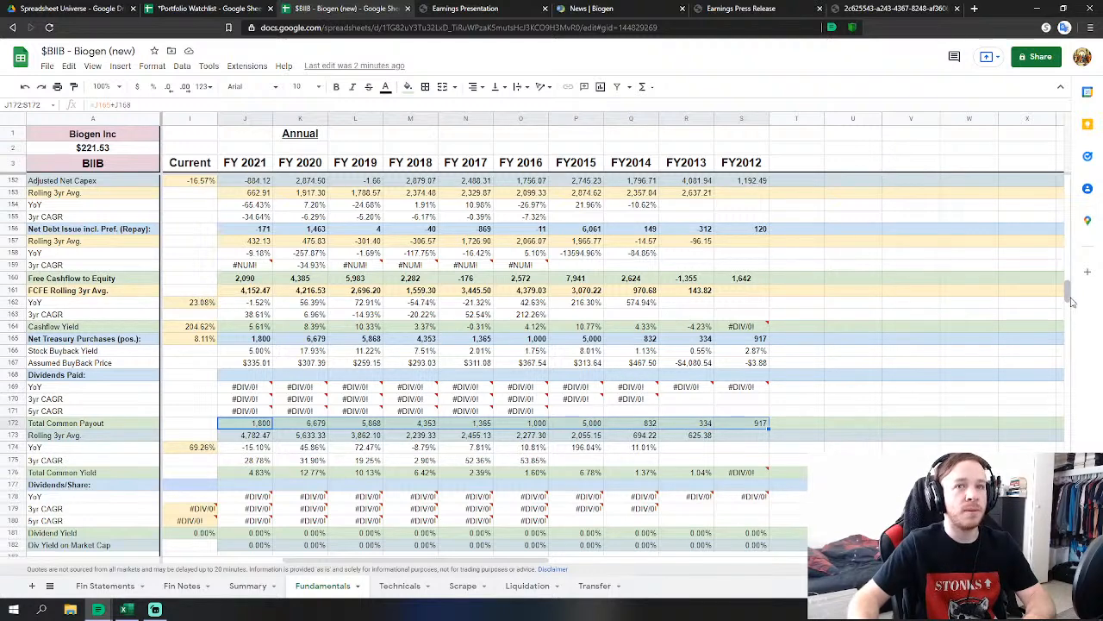
{"action": "scroll", "coordinate": [1063, 296], "scroll_direction": "up", "scroll_amount": 3}
{"action": "scroll", "coordinate": [1062, 296], "scroll_direction": "up", "scroll_amount": 4}
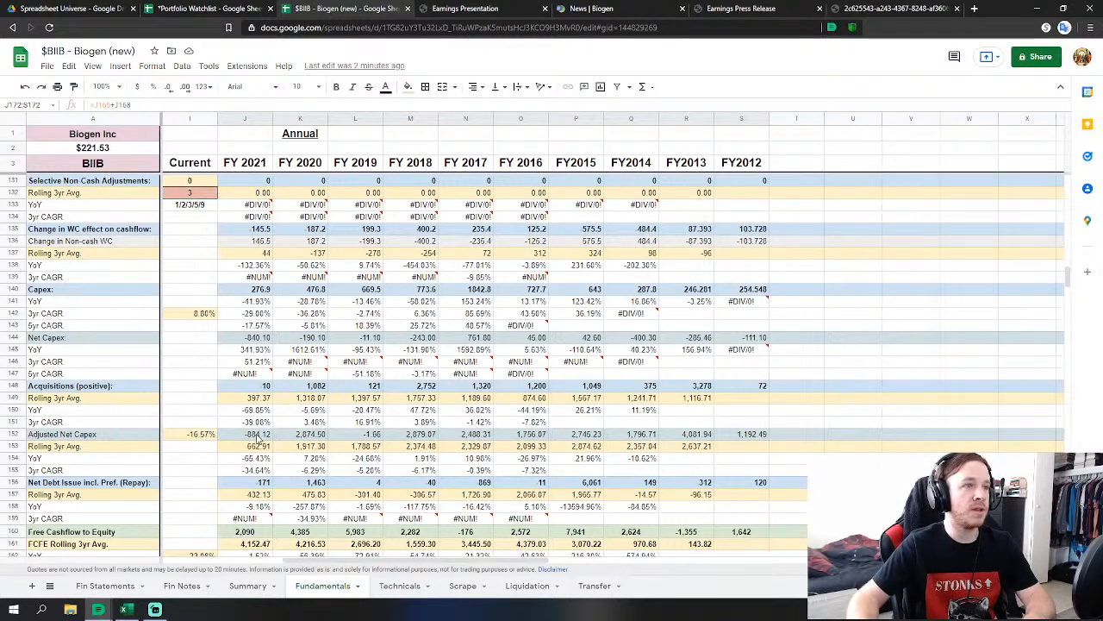
{"action": "scroll", "coordinate": [259, 444], "scroll_direction": "up", "scroll_amount": 1}
{"action": "scroll", "coordinate": [242, 460], "scroll_direction": "up", "scroll_amount": 2}
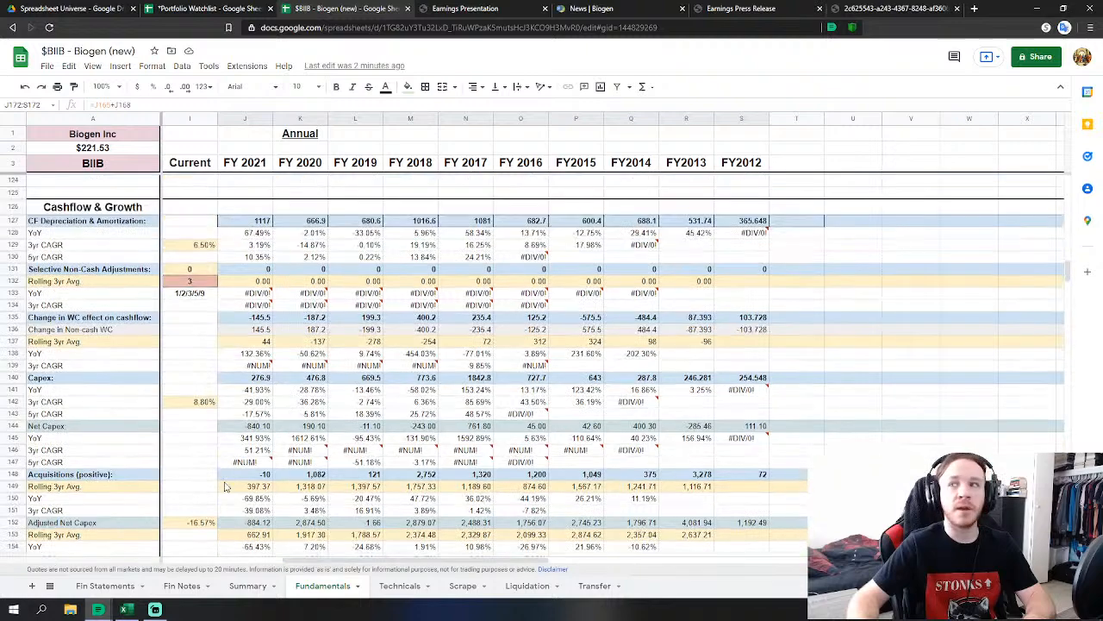
{"action": "scroll", "coordinate": [345, 461], "scroll_direction": "up", "scroll_amount": 1}
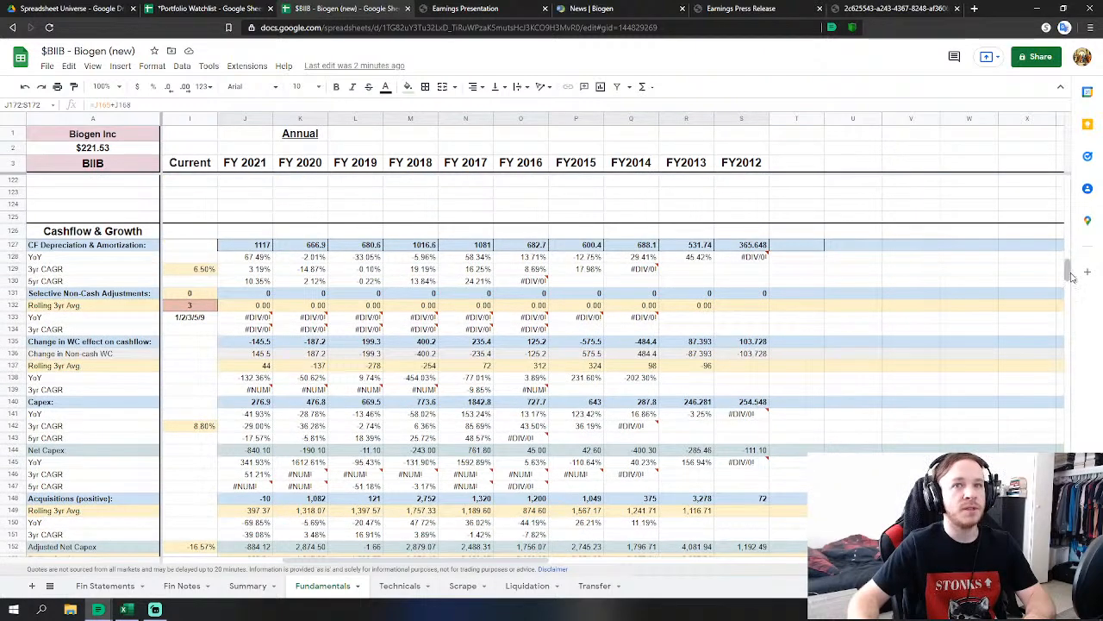
{"action": "left_click_drag", "start_coordinate": [1067, 270], "coordinate": [1067, 246]}
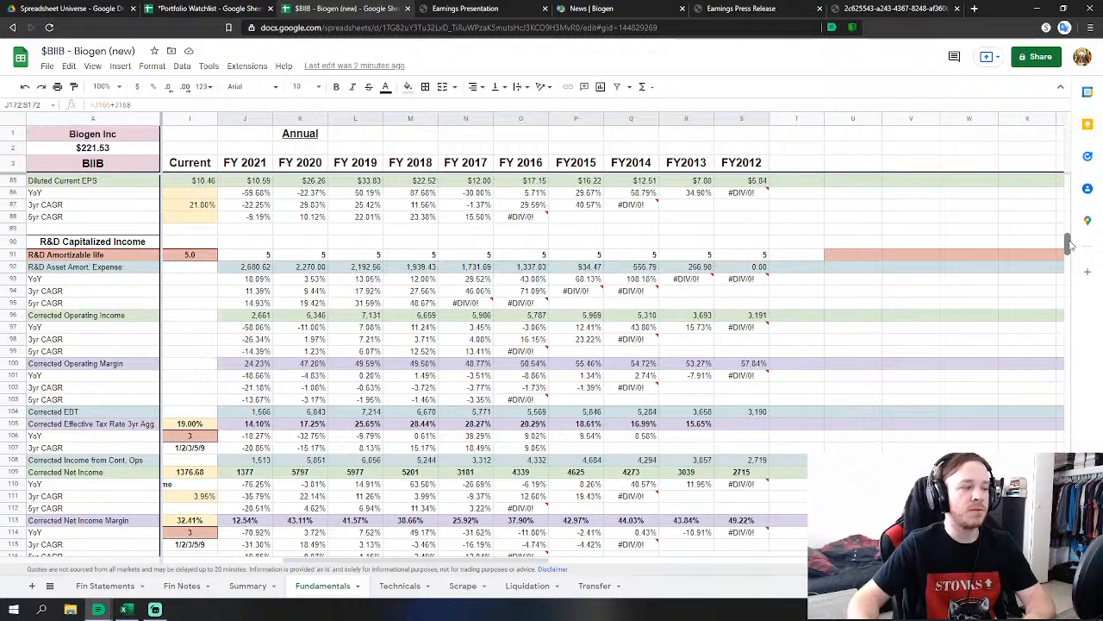
{"action": "left_click_drag", "start_coordinate": [1068, 246], "coordinate": [1052, 253]}
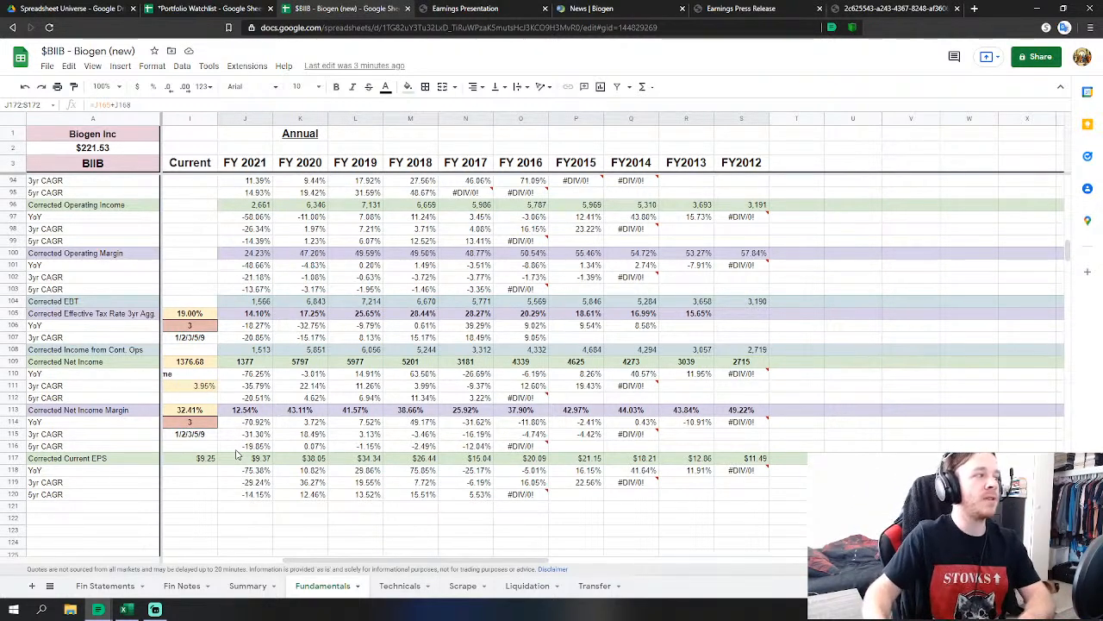
{"action": "scroll", "coordinate": [373, 363], "scroll_direction": "up", "scroll_amount": 5}
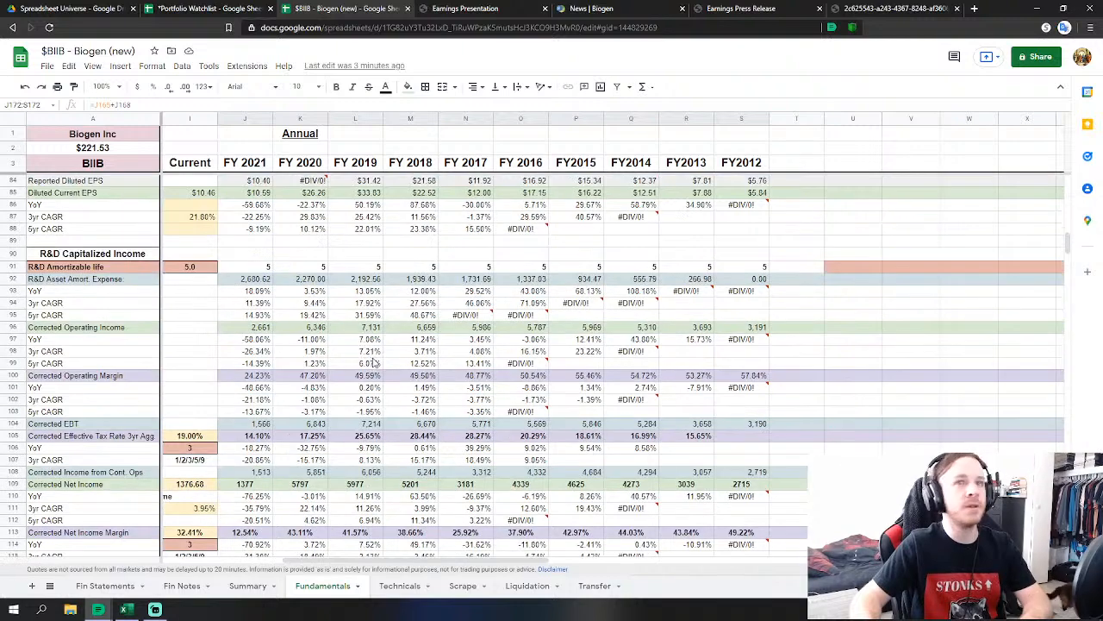
{"action": "scroll", "coordinate": [373, 363], "scroll_direction": "up", "scroll_amount": 15}
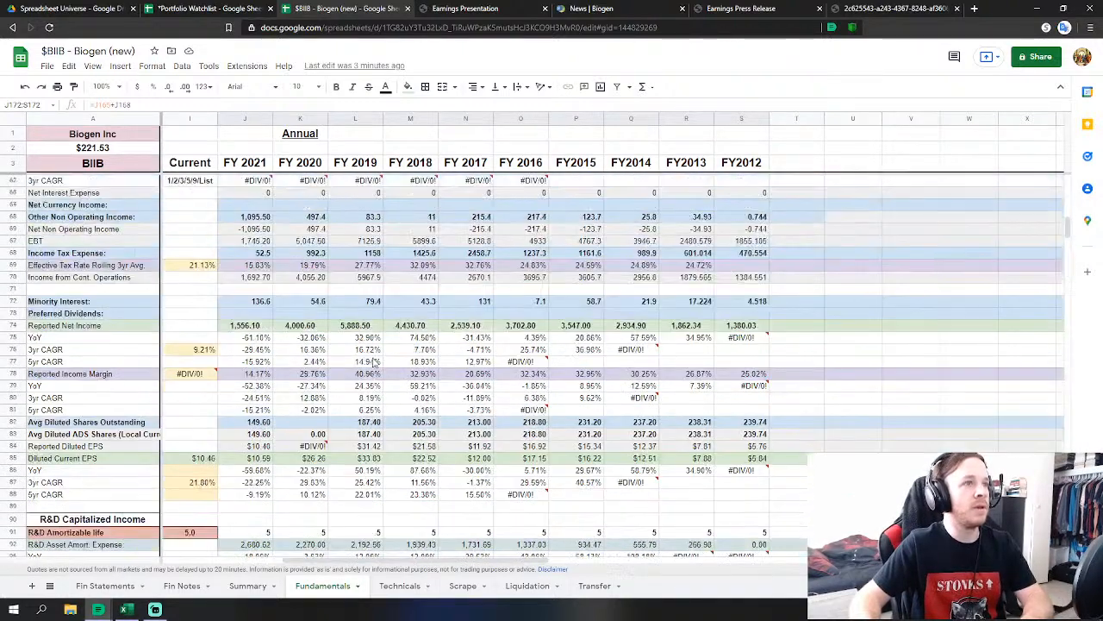
{"action": "scroll", "coordinate": [373, 363], "scroll_direction": "down", "scroll_amount": 2}
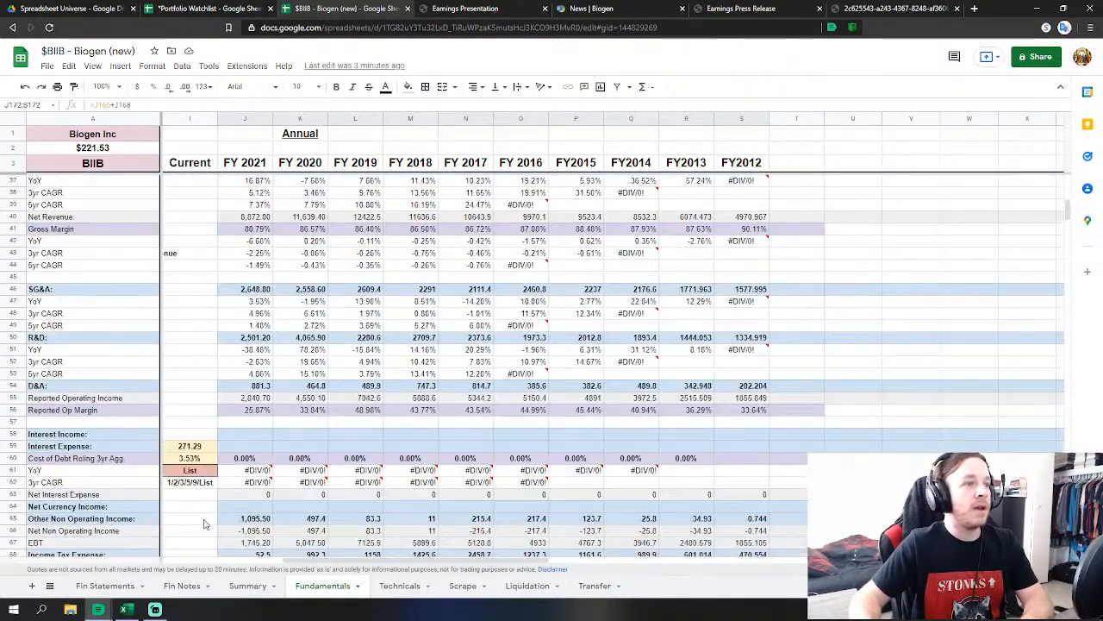
{"action": "left_click", "coordinate": [182, 586]}
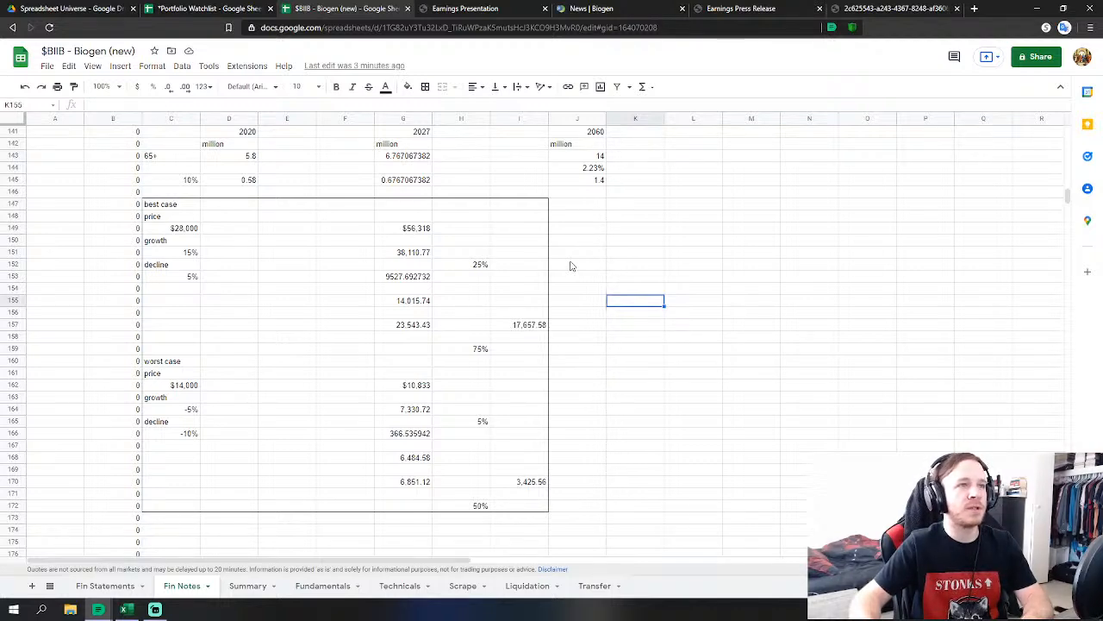
{"action": "scroll", "coordinate": [599, 289], "scroll_direction": "up", "scroll_amount": 1}
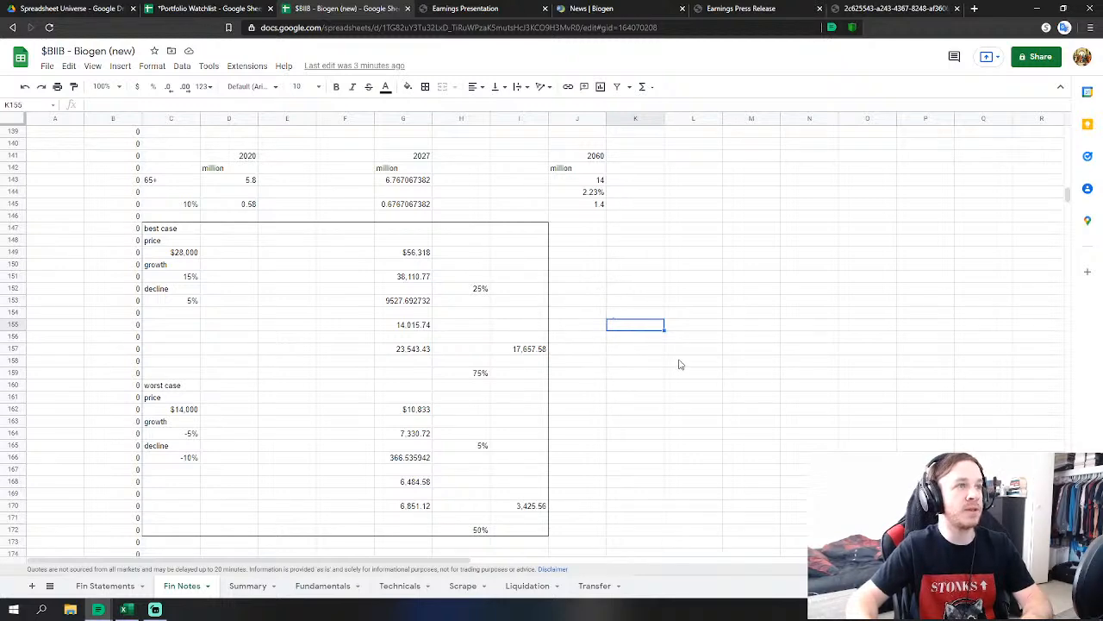
{"action": "scroll", "coordinate": [680, 364], "scroll_direction": "up", "scroll_amount": 2}
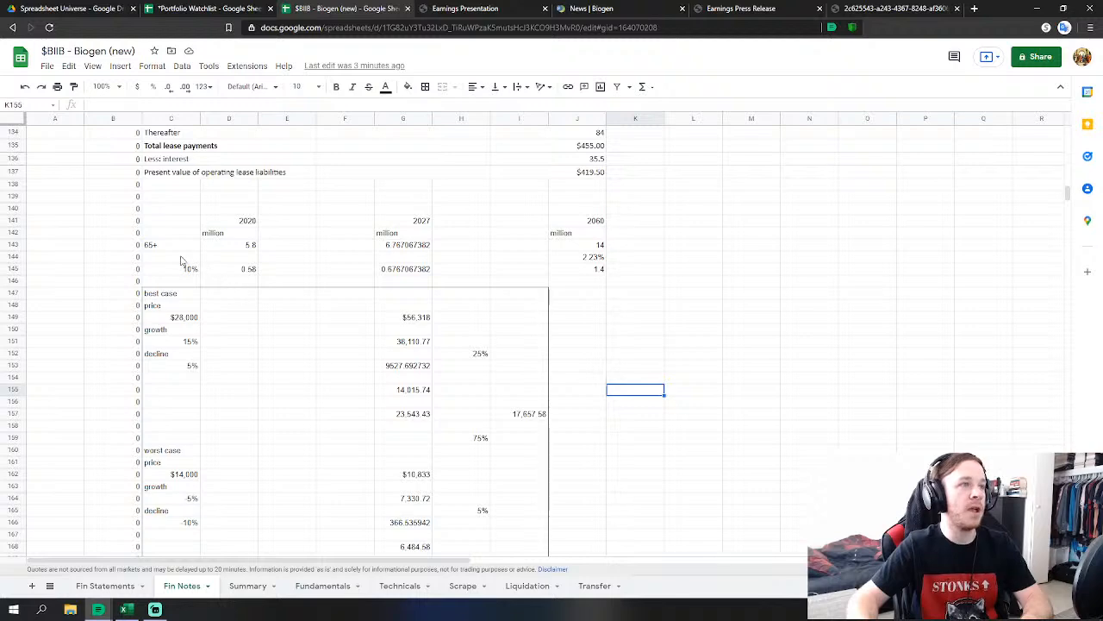
{"action": "left_click", "coordinate": [251, 249]}
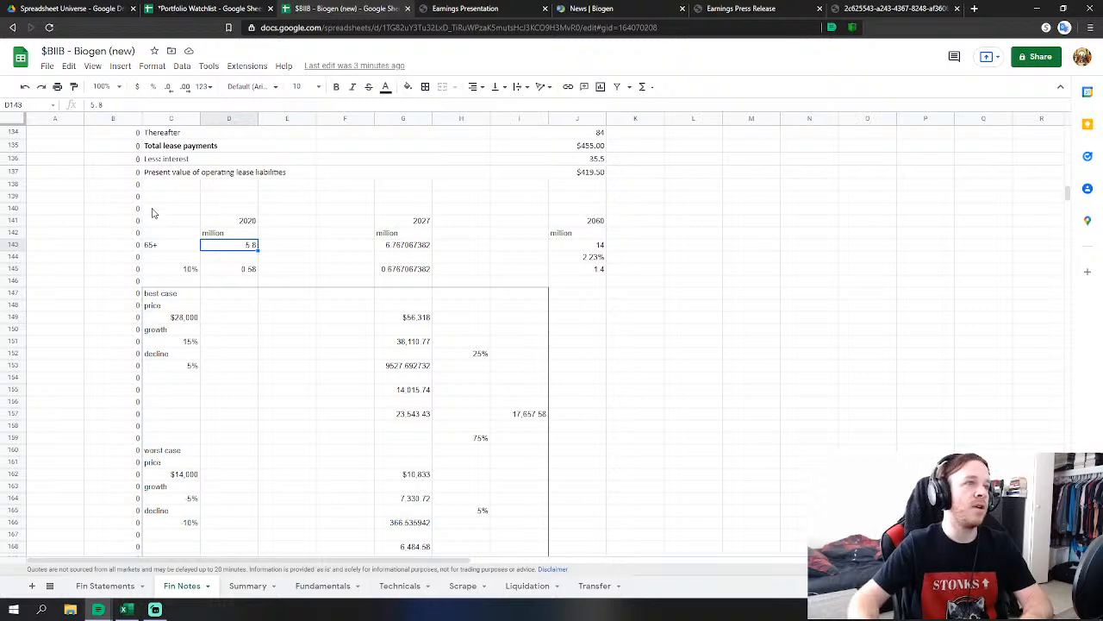
{"action": "left_click", "coordinate": [178, 274]}
{"action": "left_click", "coordinate": [245, 274]}
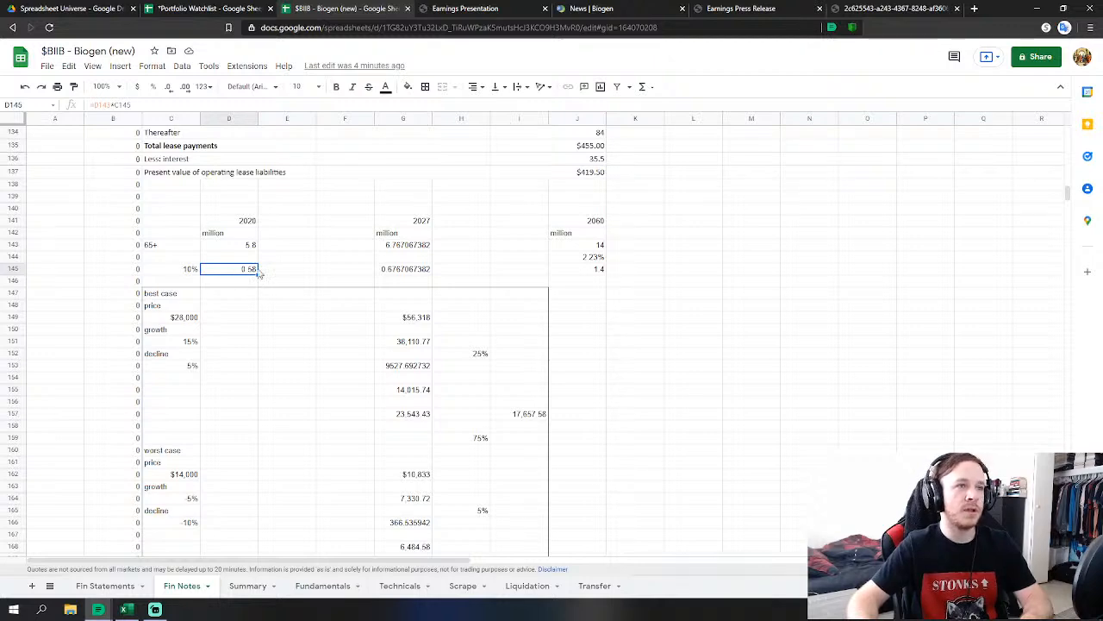
{"action": "scroll", "coordinate": [380, 534], "scroll_direction": "down", "scroll_amount": 1}
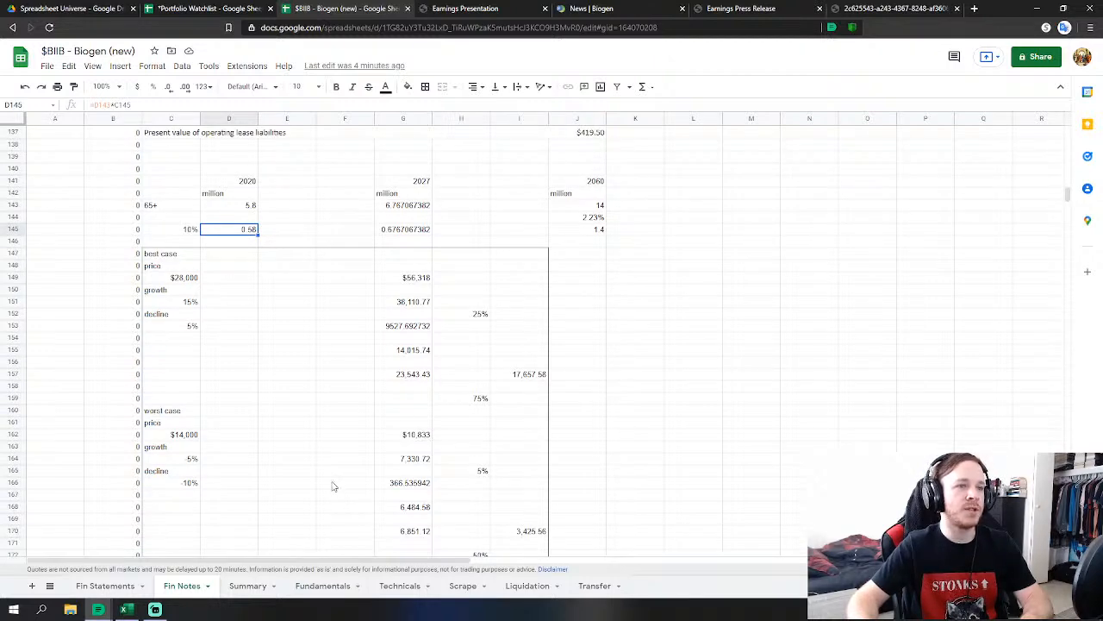
{"action": "scroll", "coordinate": [334, 487], "scroll_direction": "up", "scroll_amount": 1}
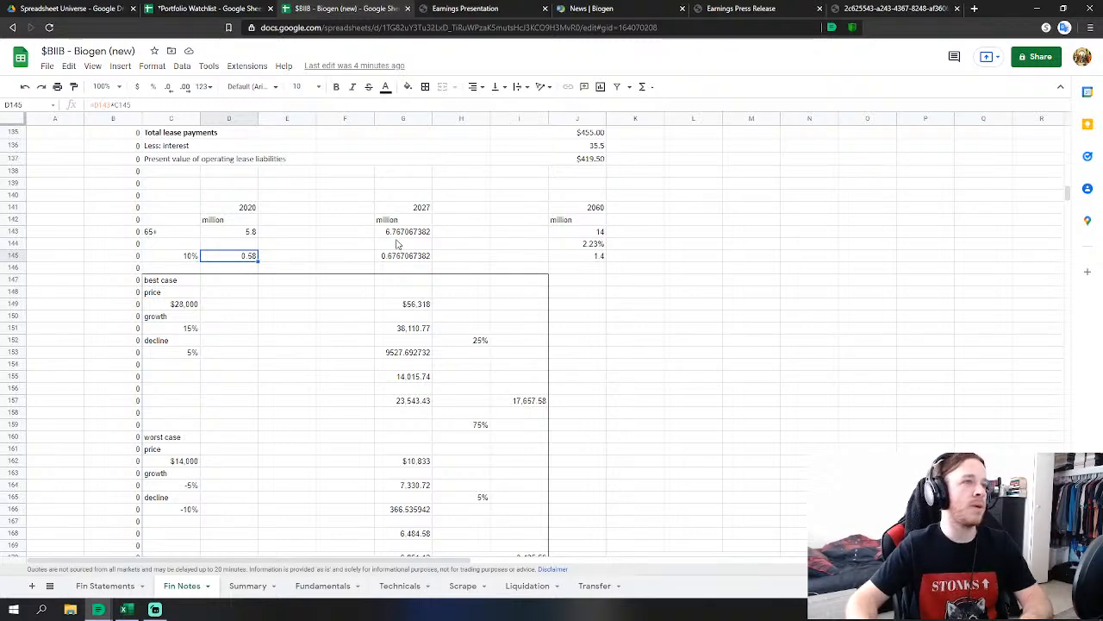
{"action": "left_click", "coordinate": [593, 211]}
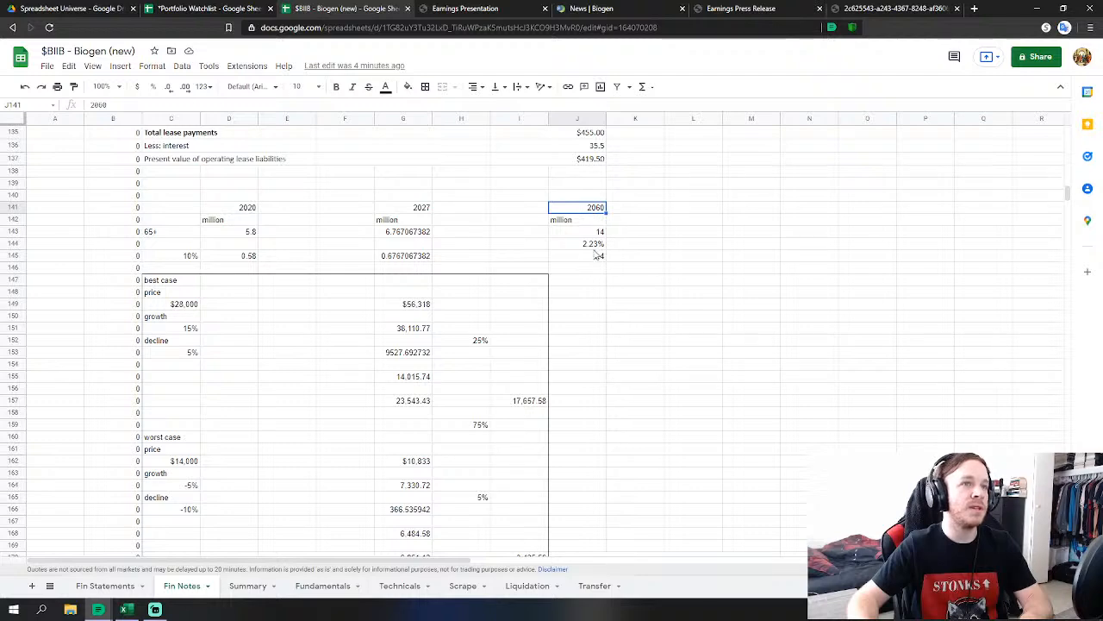
{"action": "left_click", "coordinate": [594, 233]}
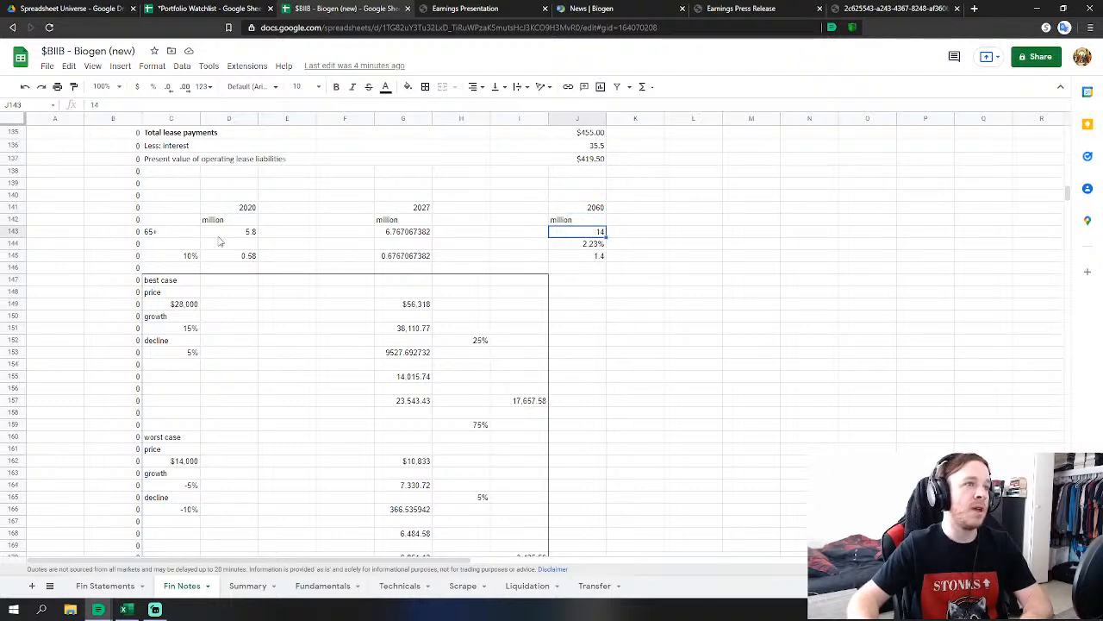
{"action": "left_click", "coordinate": [586, 246]}
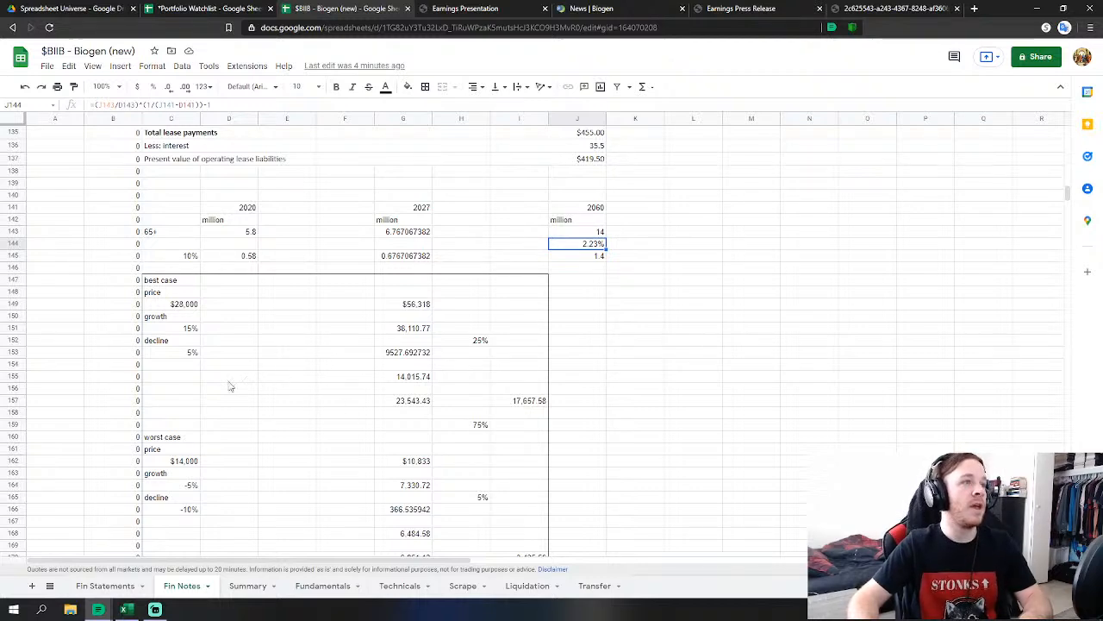
{"action": "scroll", "coordinate": [230, 387], "scroll_direction": "down", "scroll_amount": 1}
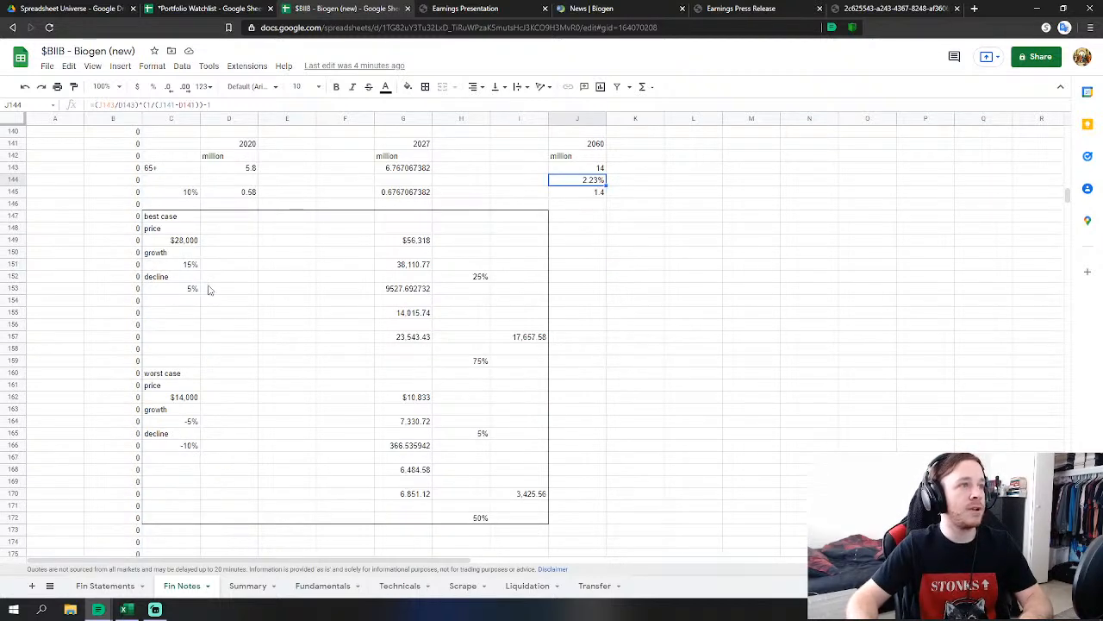
{"action": "left_click", "coordinate": [185, 241]}
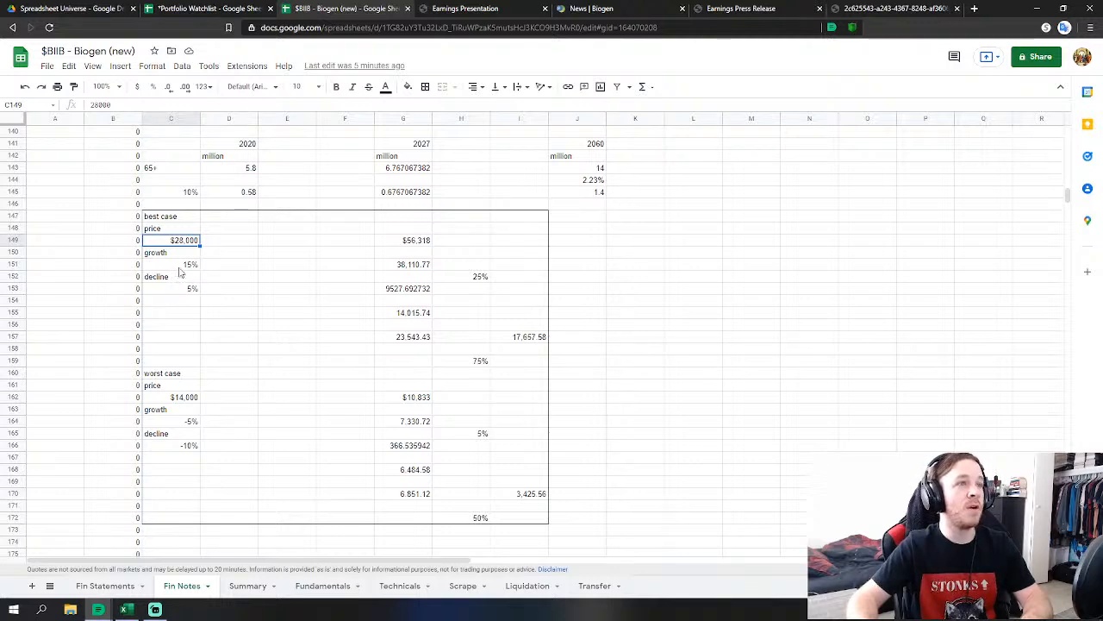
{"action": "left_click", "coordinate": [417, 246]}
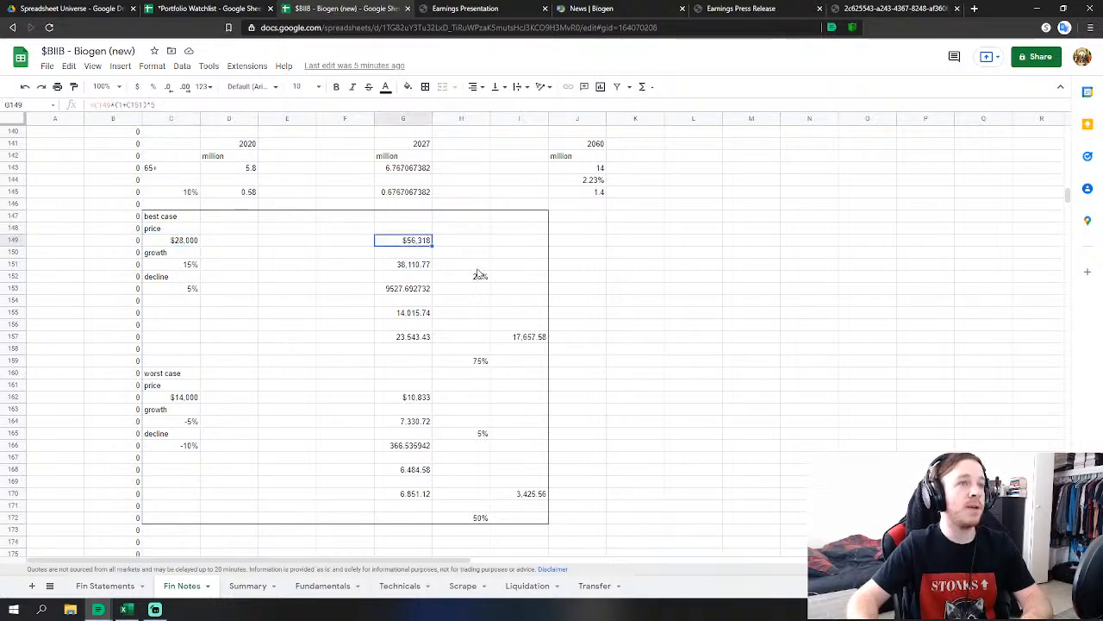
{"action": "scroll", "coordinate": [408, 307], "scroll_direction": "up", "scroll_amount": 1}
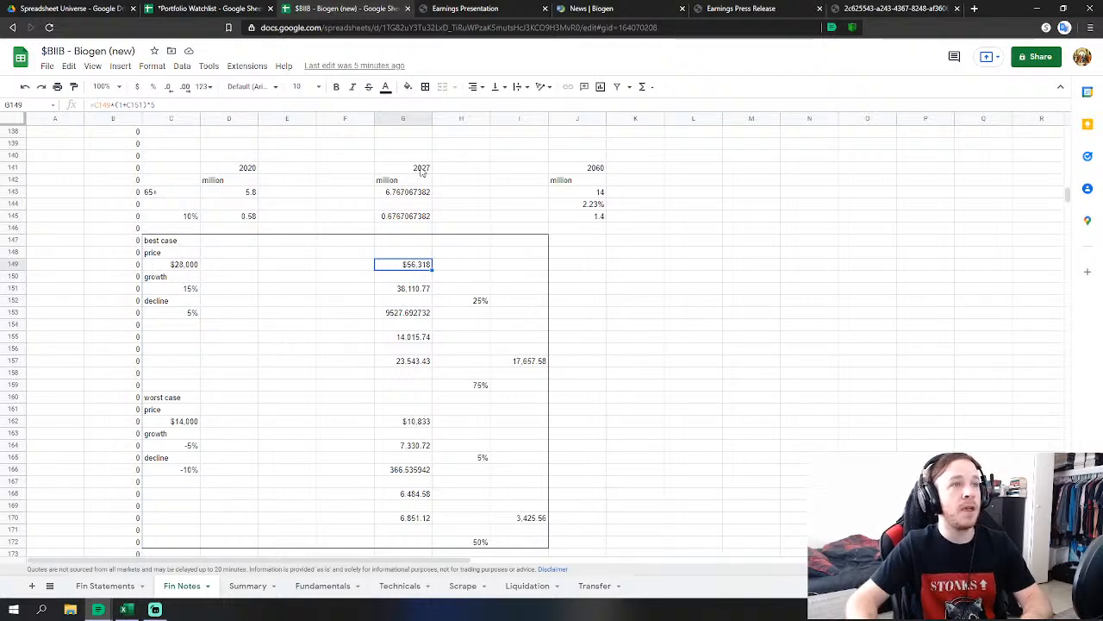
{"action": "left_click", "coordinate": [408, 290]}
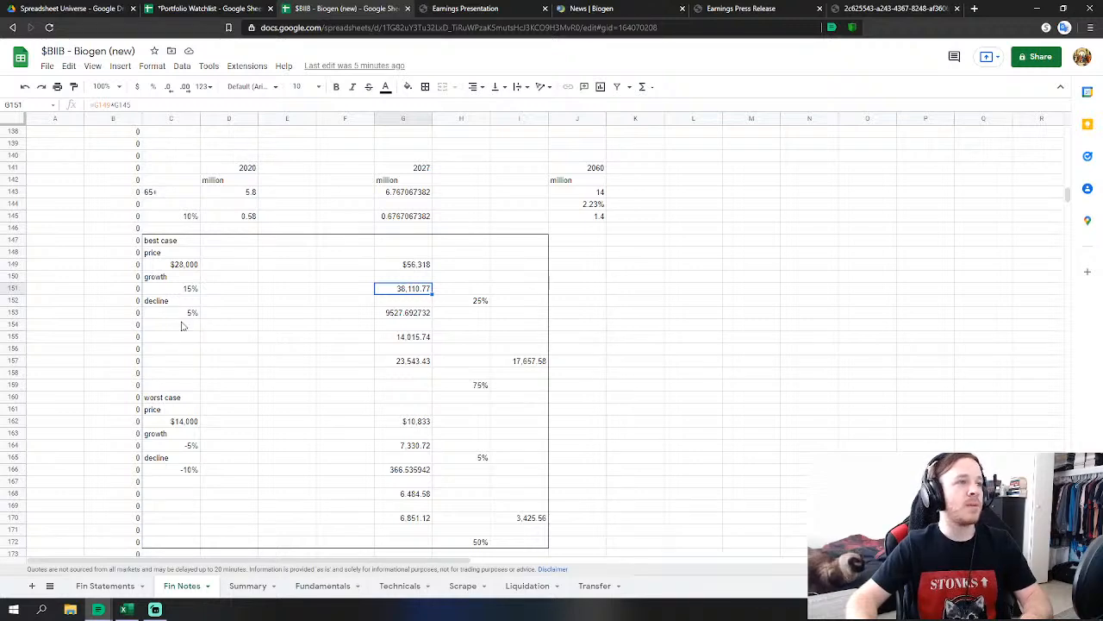
{"action": "left_click", "coordinate": [178, 471]}
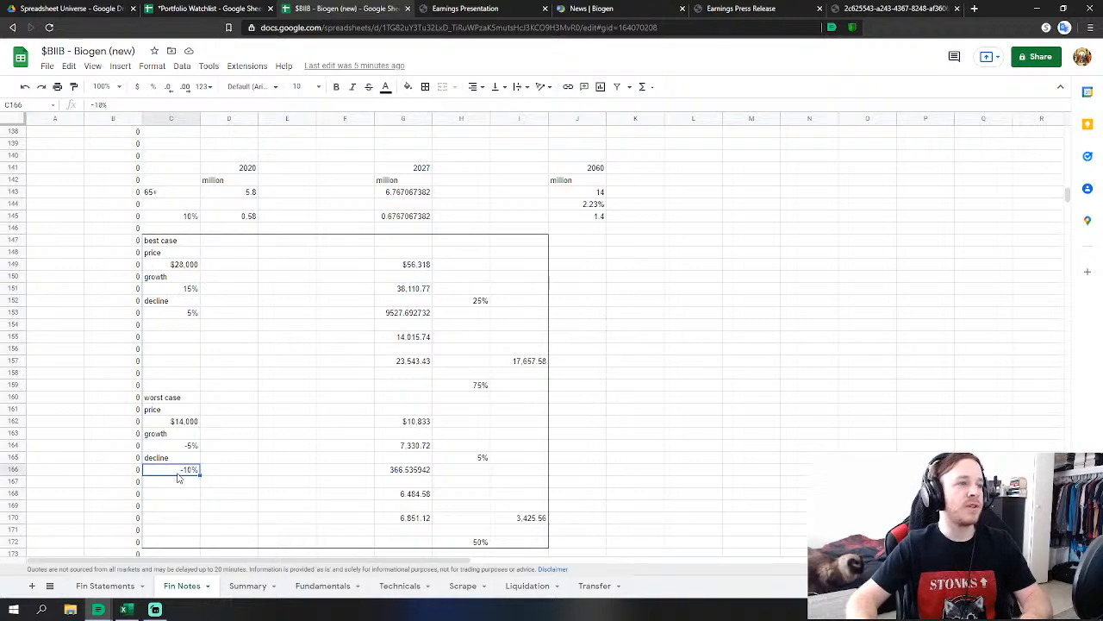
{"action": "left_click", "coordinate": [187, 314]}
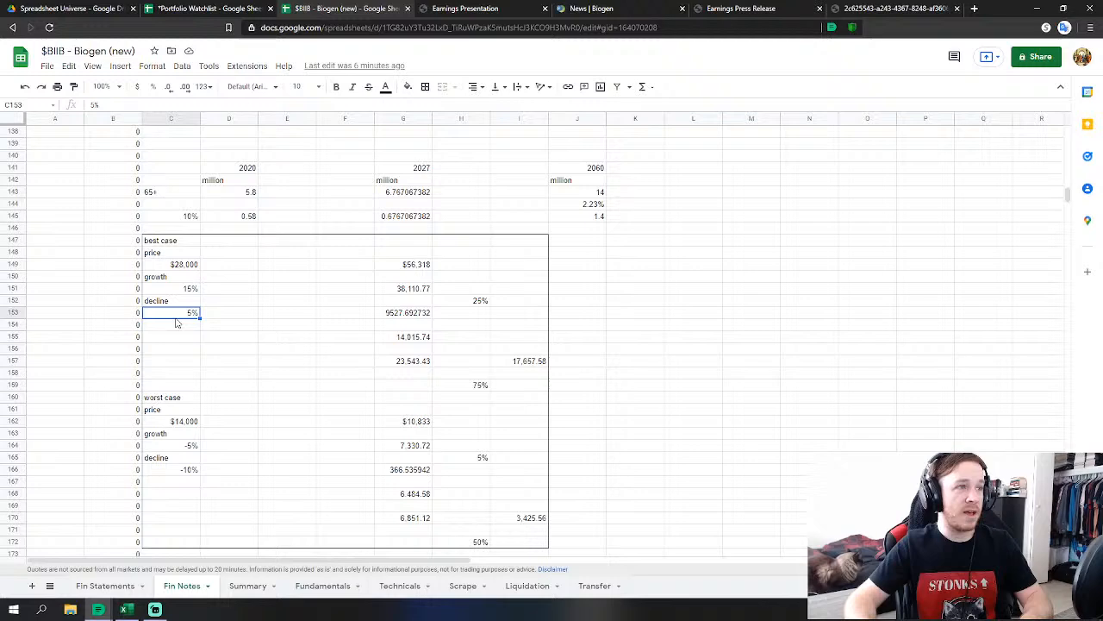
{"action": "left_click", "coordinate": [402, 337]}
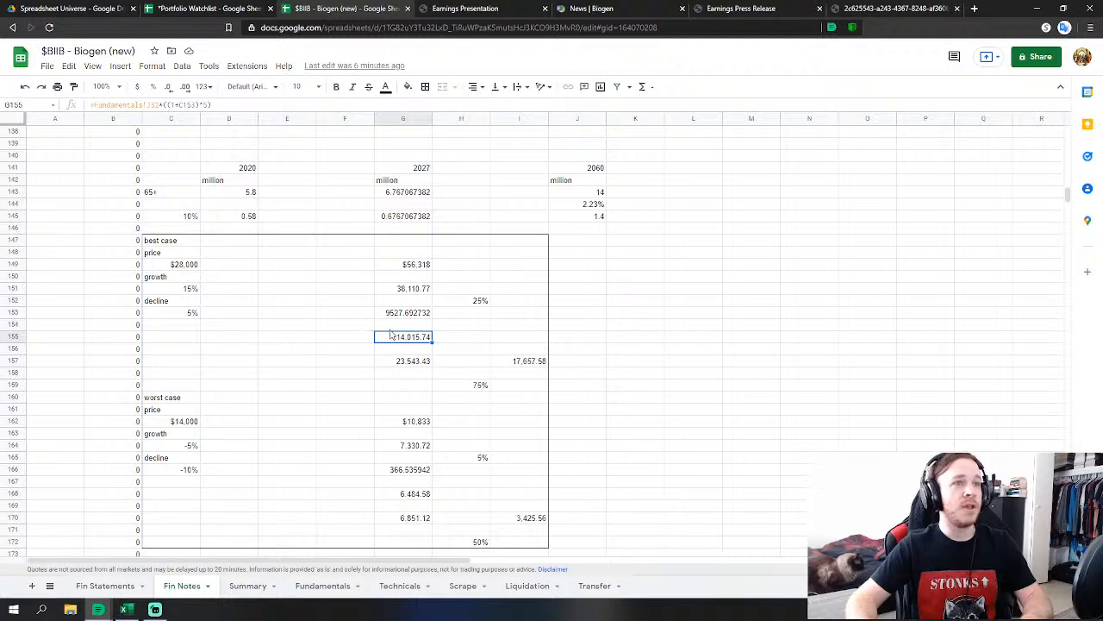
{"action": "left_click", "coordinate": [412, 365]}
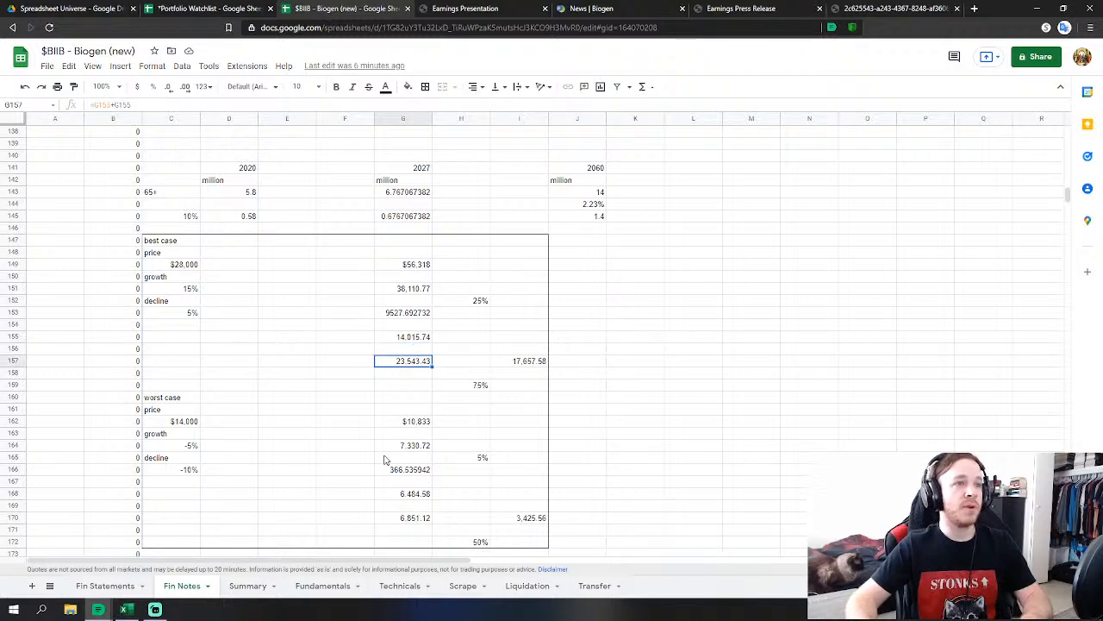
{"action": "left_click", "coordinate": [483, 386]}
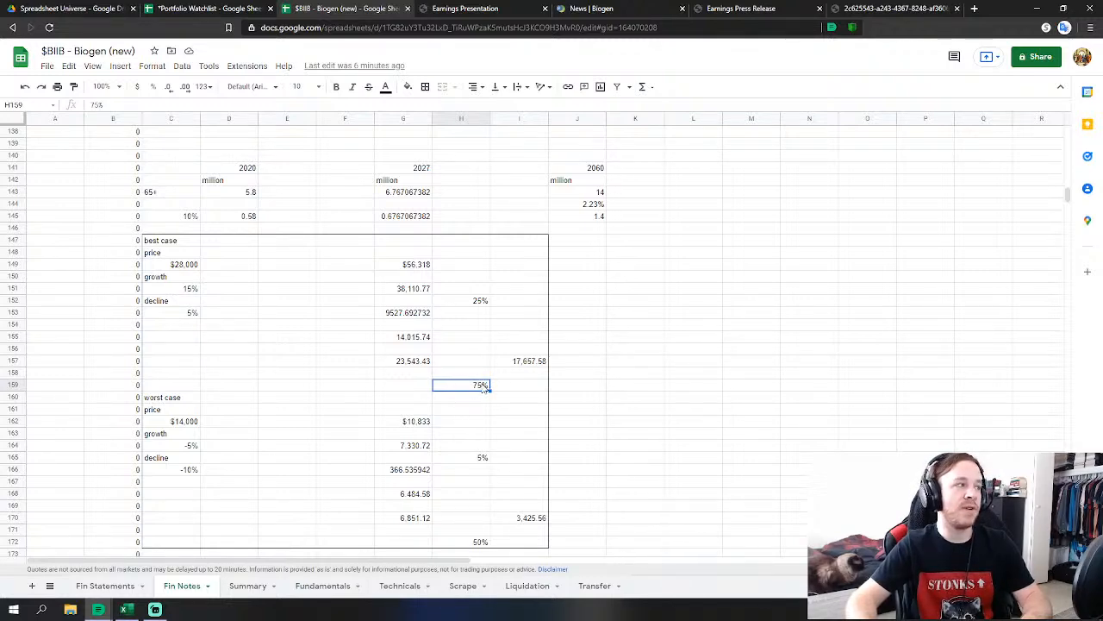
{"action": "left_click", "coordinate": [533, 362]}
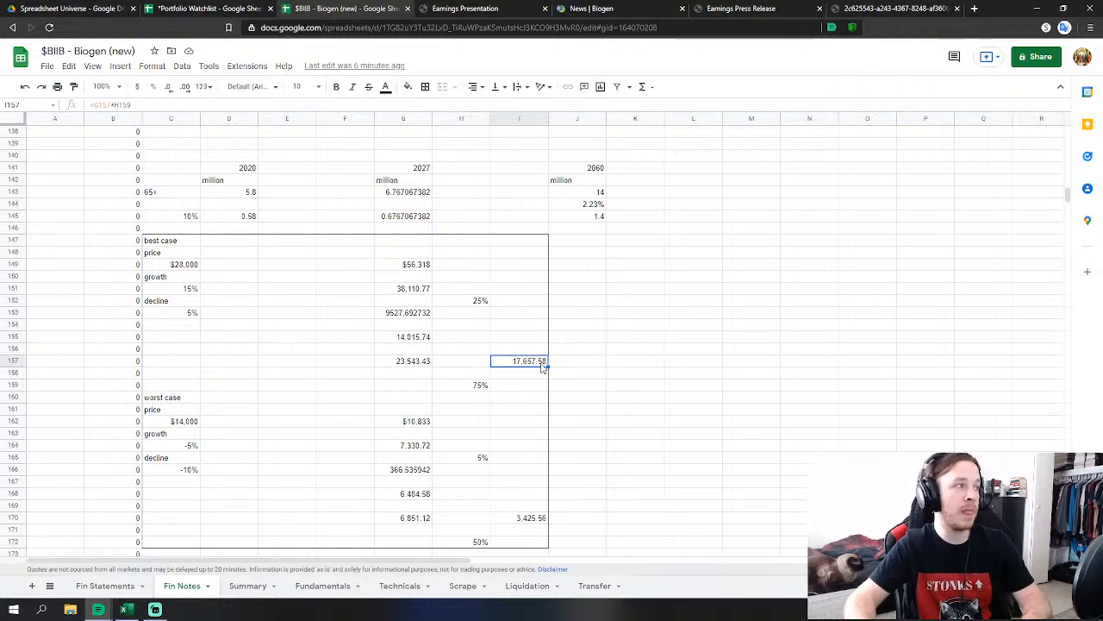
{"action": "scroll", "coordinate": [517, 365], "scroll_direction": "down", "scroll_amount": 1}
{"action": "scroll", "coordinate": [212, 401], "scroll_direction": "down", "scroll_amount": 1}
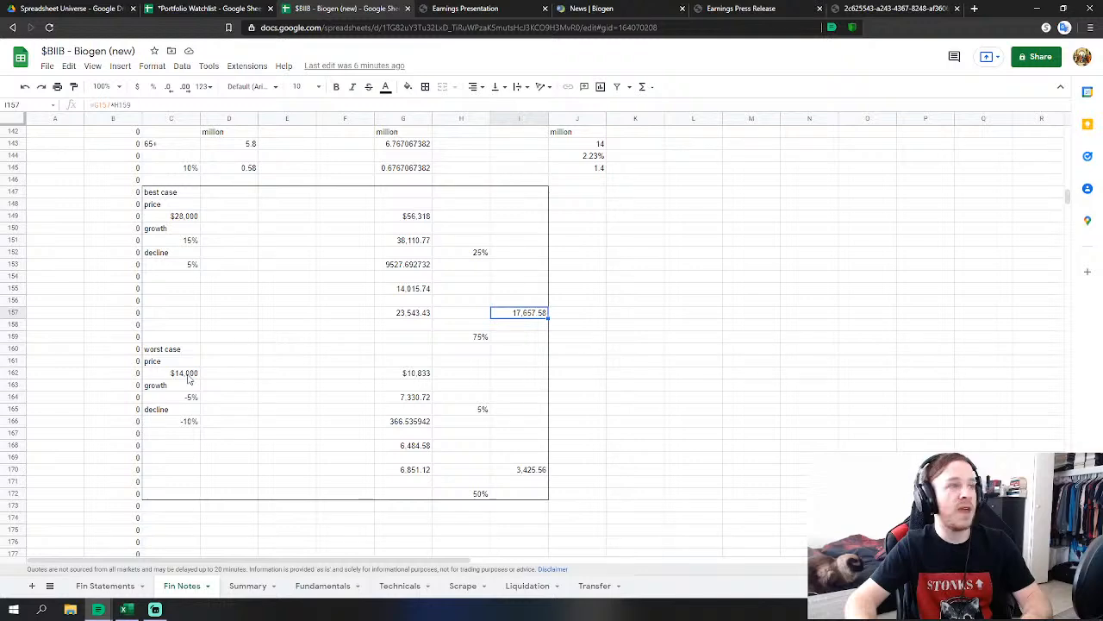
{"action": "left_click", "coordinate": [186, 378]}
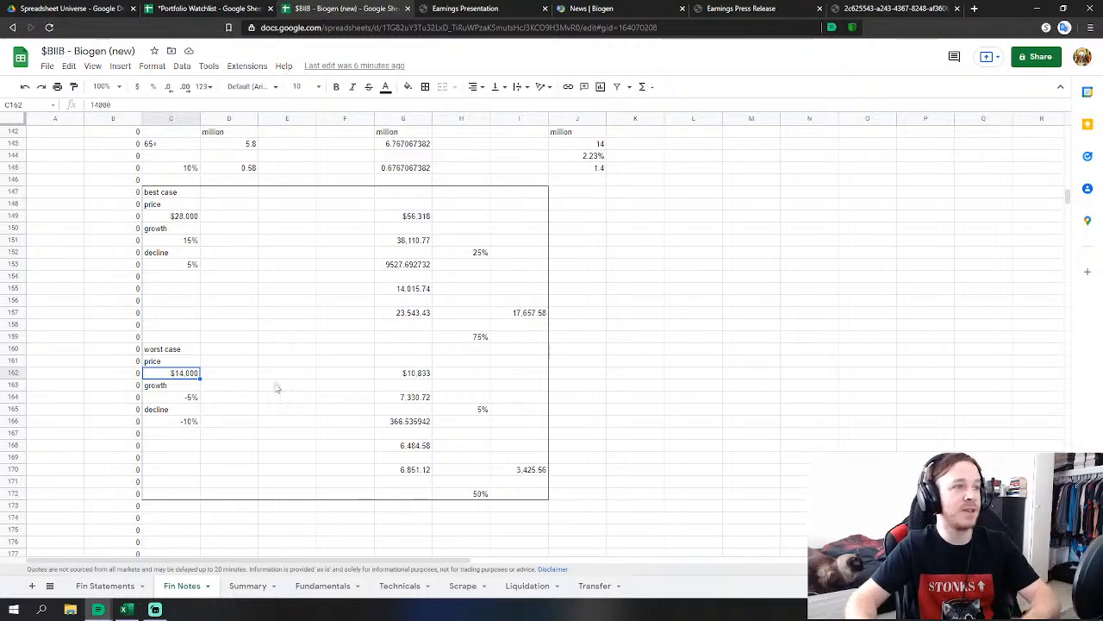
{"action": "left_click", "coordinate": [410, 399]}
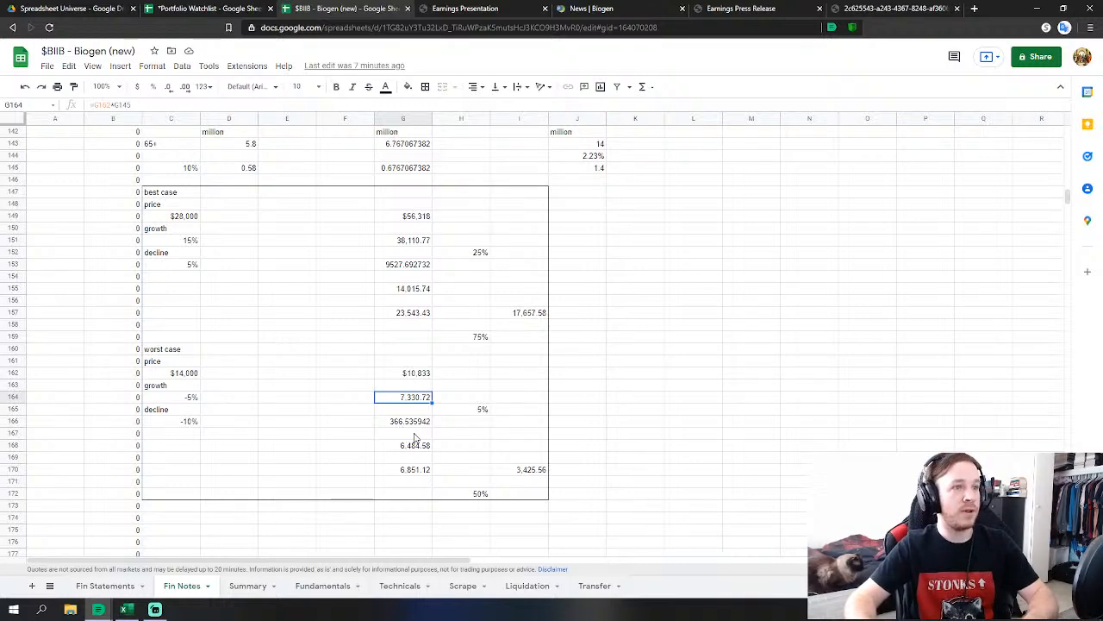
{"action": "left_click", "coordinate": [176, 424]}
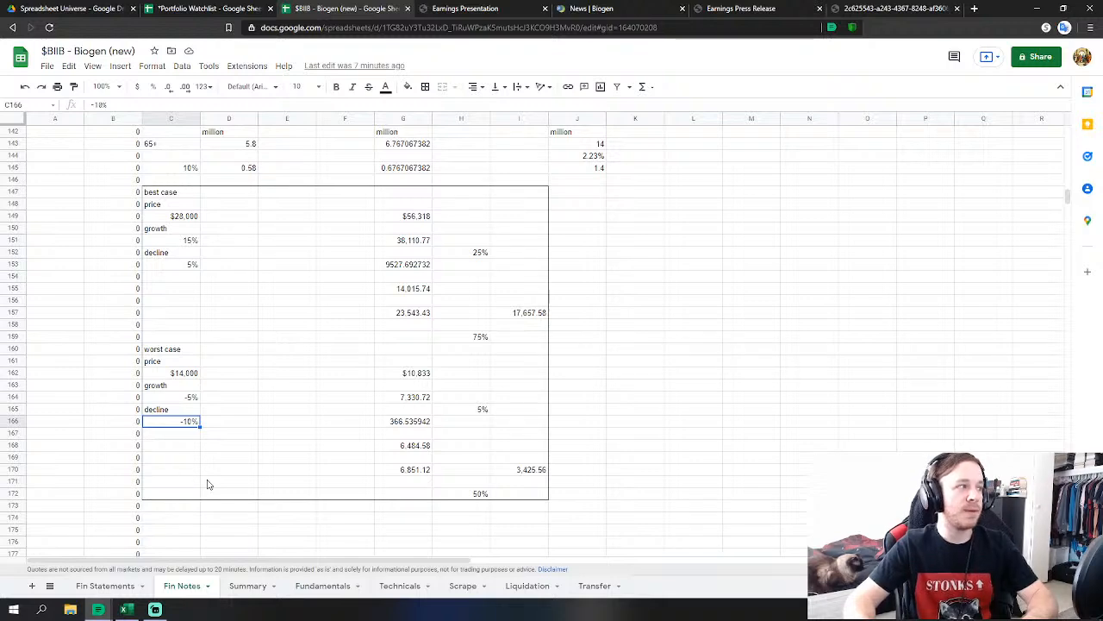
{"action": "left_click", "coordinate": [410, 448]}
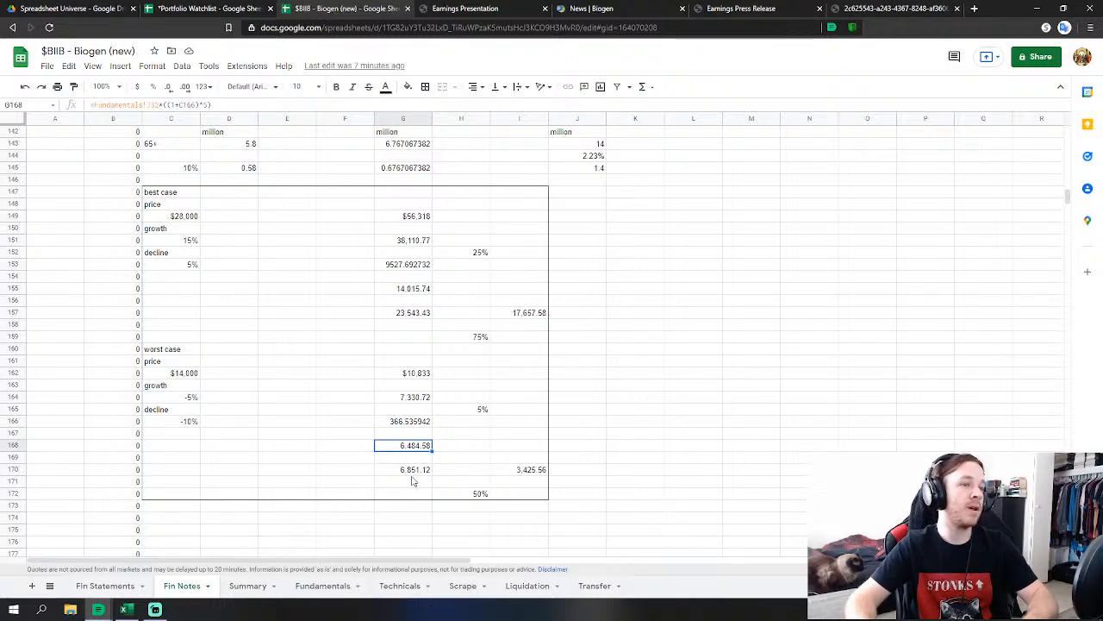
{"action": "left_click", "coordinate": [473, 495]}
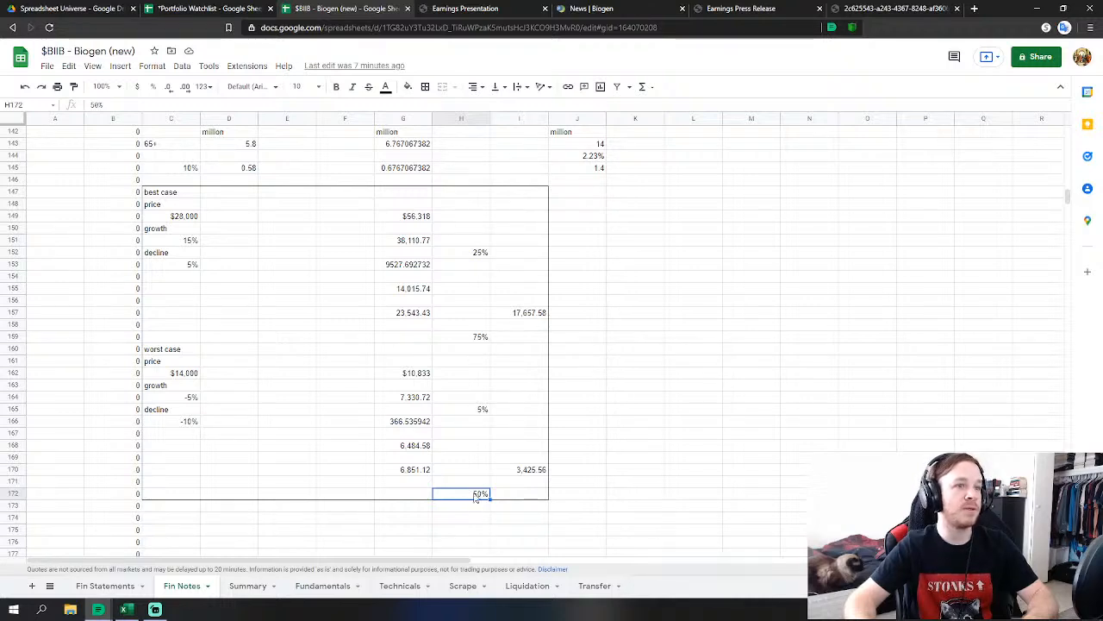
{"action": "left_click", "coordinate": [528, 470]}
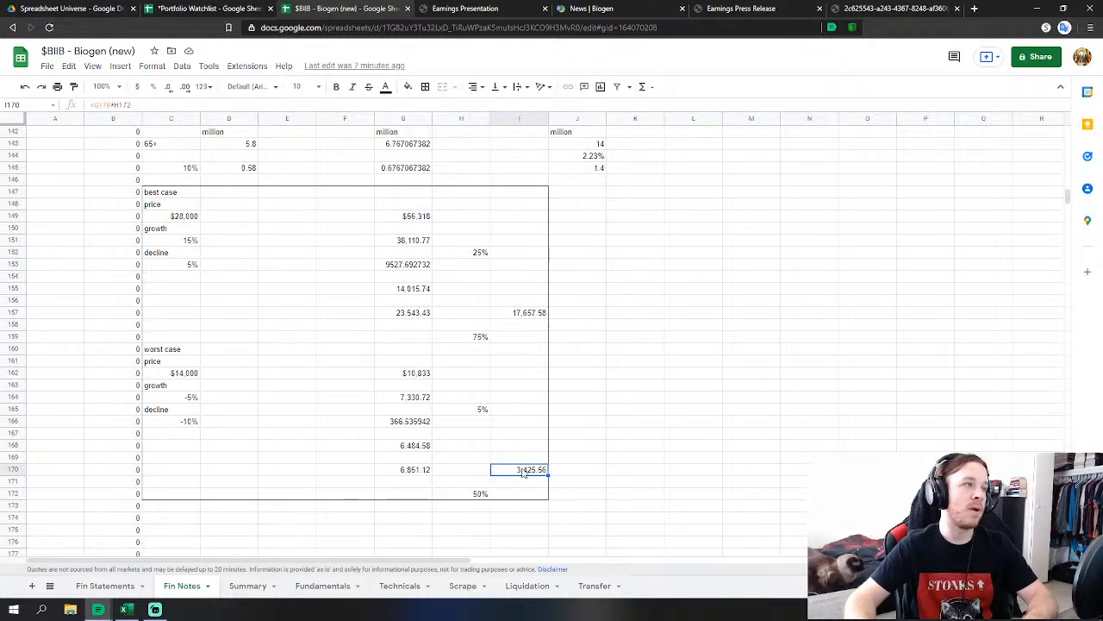
{"action": "left_click", "coordinate": [532, 315]}
{"action": "left_click", "coordinate": [542, 472]}
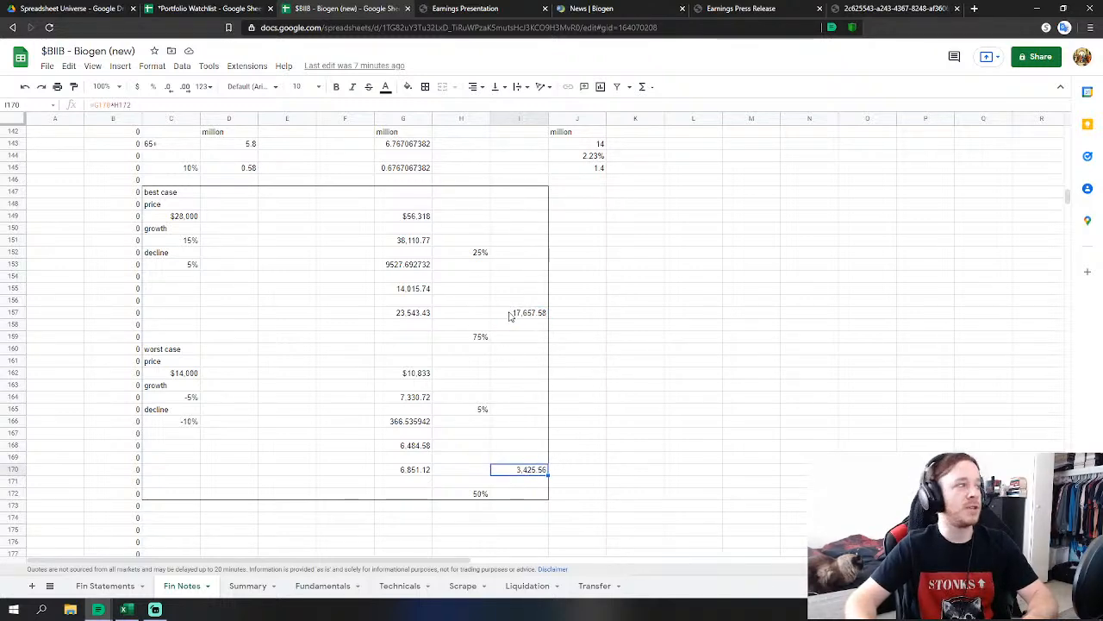
{"action": "left_click", "coordinate": [512, 314]}
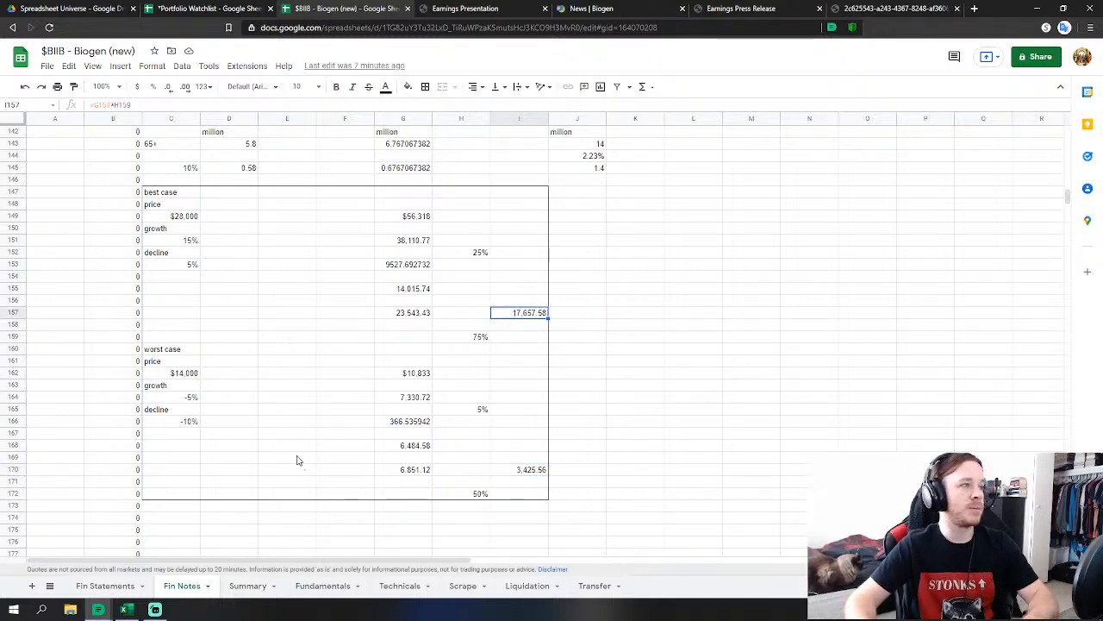
{"action": "left_click", "coordinate": [326, 590]}
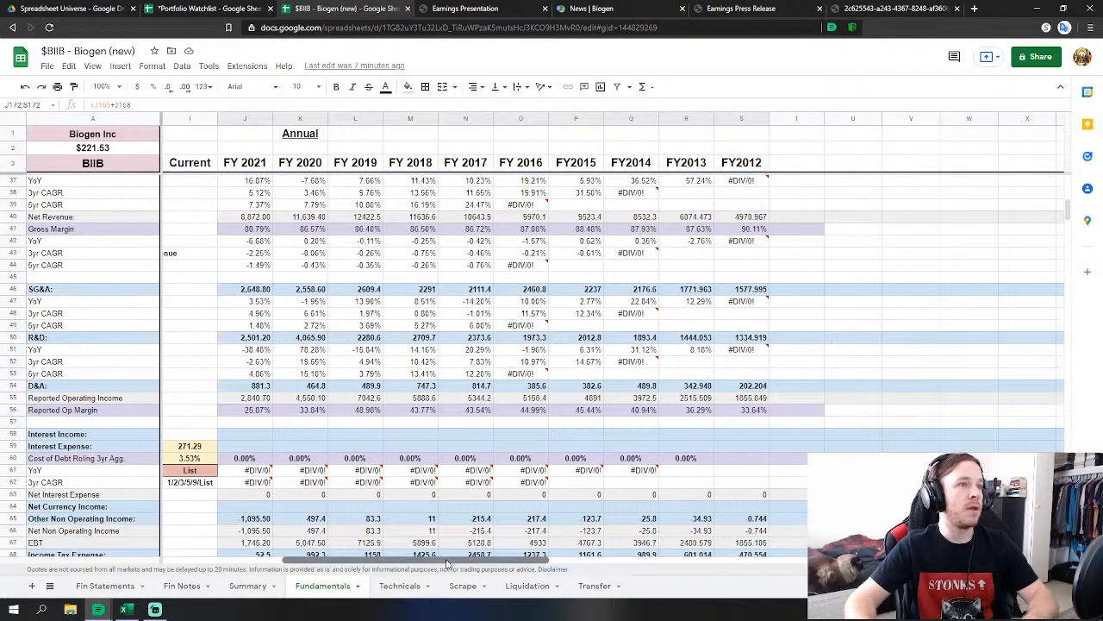
{"action": "left_click_drag", "start_coordinate": [441, 561], "coordinate": [277, 532]}
{"action": "scroll", "coordinate": [354, 430], "scroll_direction": "down", "scroll_amount": 8}
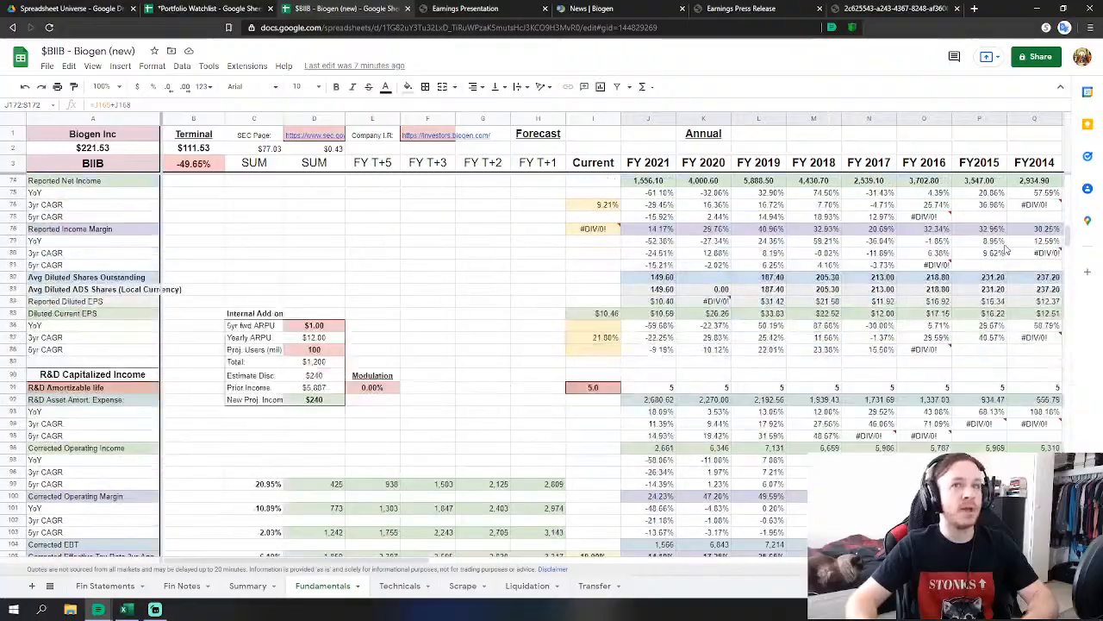
{"action": "left_click_drag", "start_coordinate": [1069, 245], "coordinate": [1066, 467]}
{"action": "scroll", "coordinate": [448, 385], "scroll_direction": "down", "scroll_amount": 8}
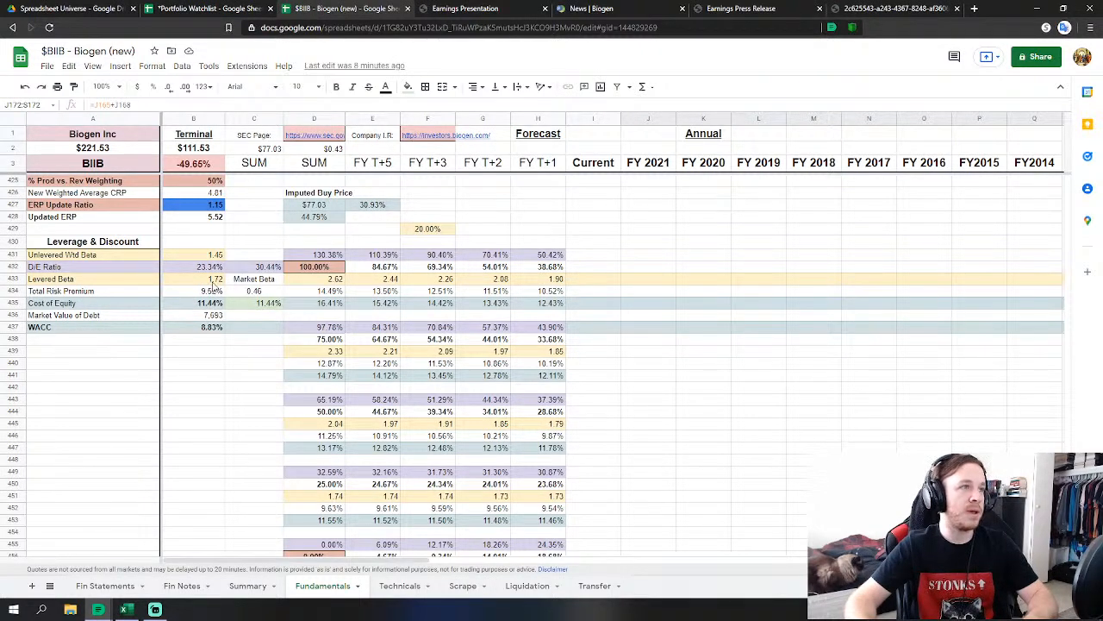
{"action": "left_click", "coordinate": [216, 282]}
{"action": "scroll", "coordinate": [254, 374], "scroll_direction": "down", "scroll_amount": 5}
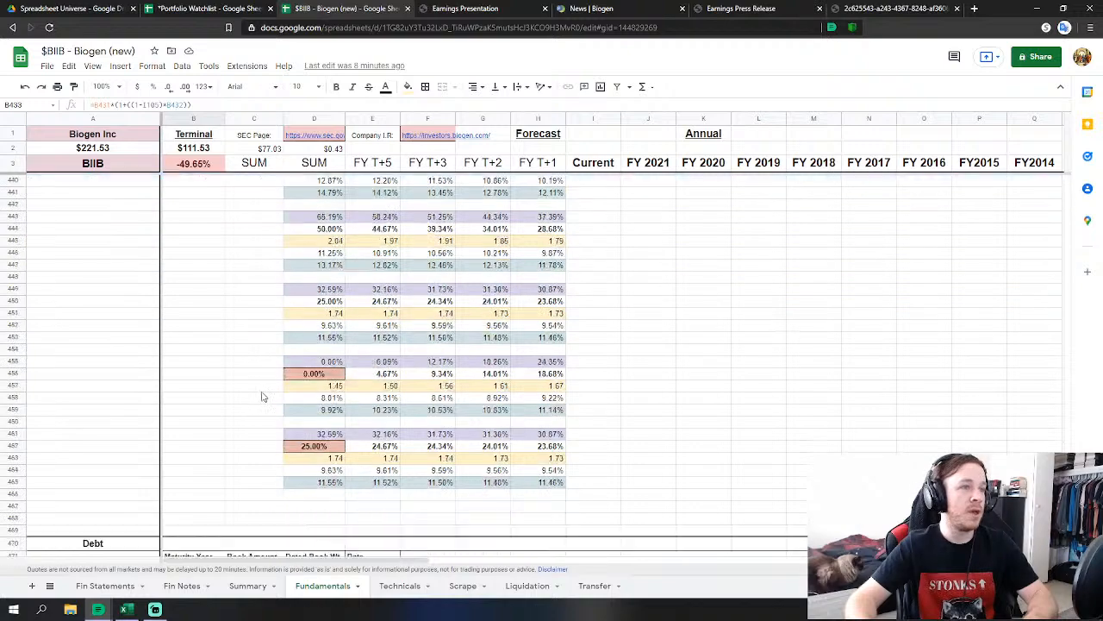
{"action": "scroll", "coordinate": [283, 374], "scroll_direction": "up", "scroll_amount": 5}
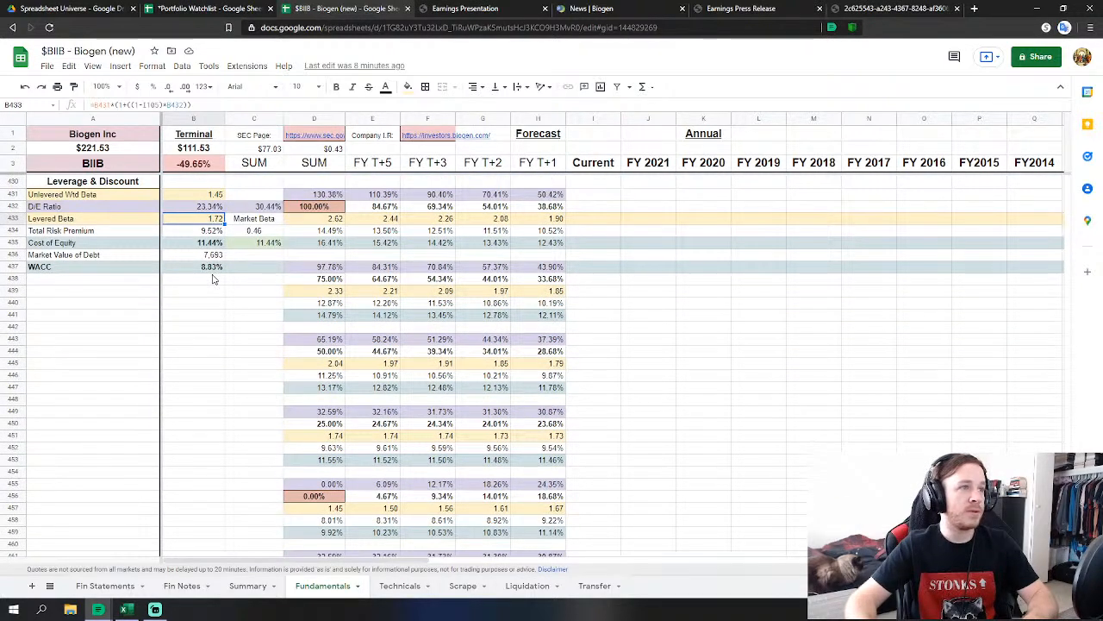
{"action": "scroll", "coordinate": [218, 276], "scroll_direction": "down", "scroll_amount": 4}
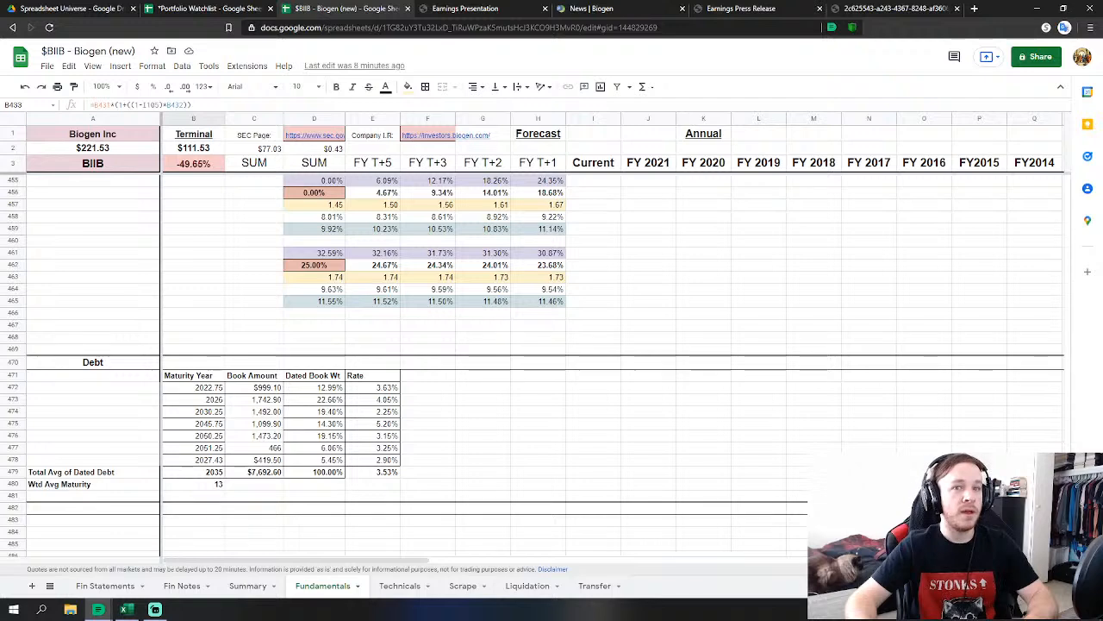
{"action": "scroll", "coordinate": [586, 428], "scroll_direction": "up", "scroll_amount": 7}
{"action": "scroll", "coordinate": [280, 424], "scroll_direction": "down", "scroll_amount": 1}
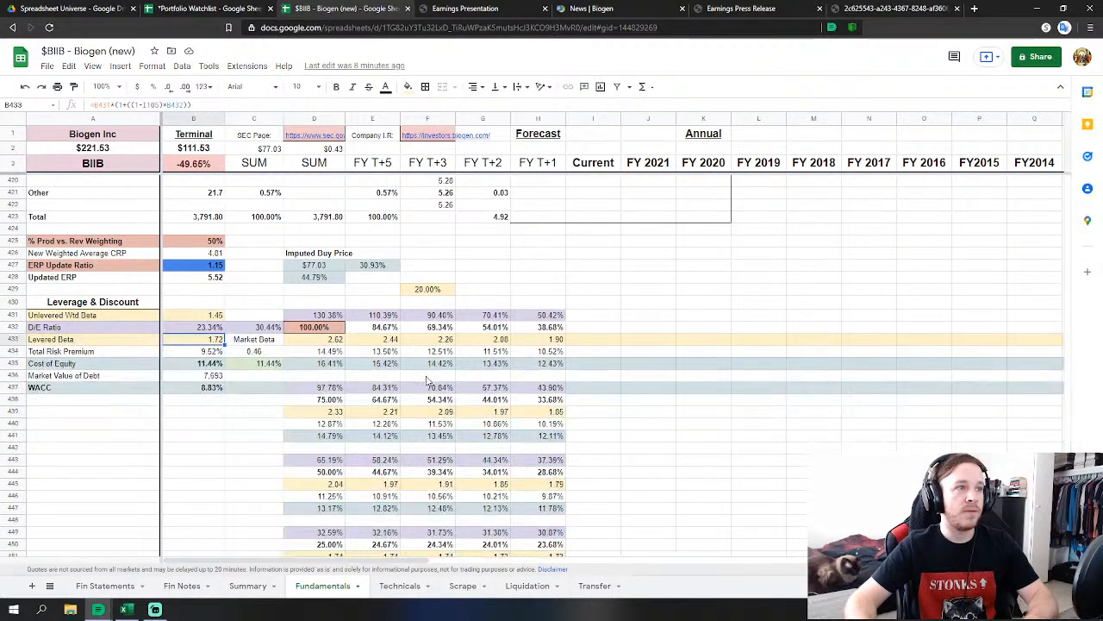
{"action": "scroll", "coordinate": [280, 424], "scroll_direction": "down", "scroll_amount": 2}
{"action": "scroll", "coordinate": [280, 424], "scroll_direction": "down", "scroll_amount": 3}
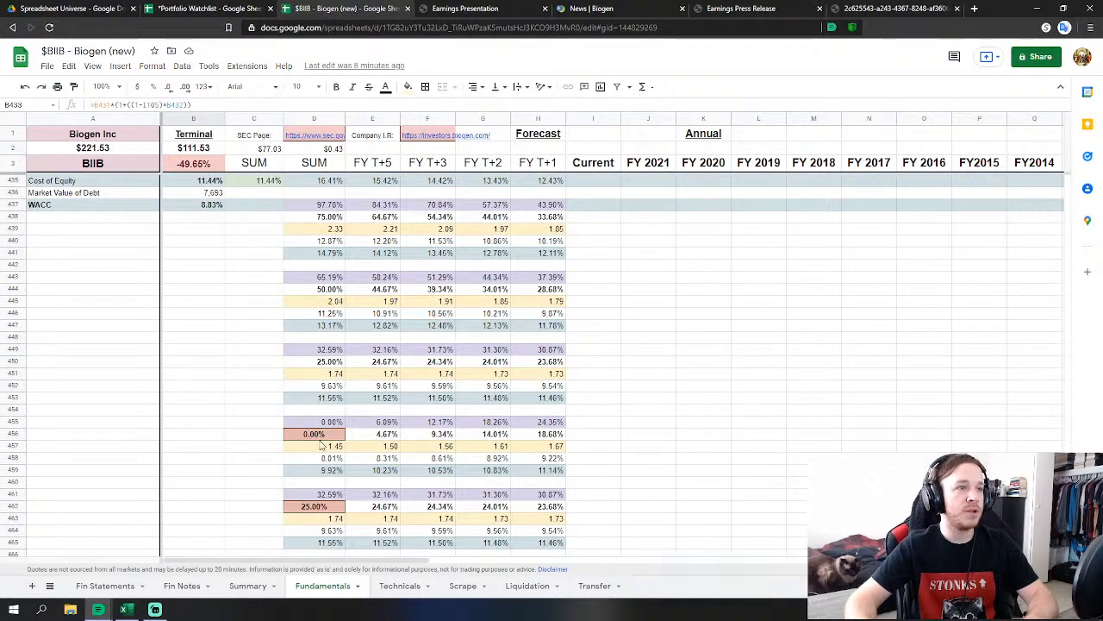
{"action": "scroll", "coordinate": [321, 444], "scroll_direction": "up", "scroll_amount": 3}
{"action": "left_click", "coordinate": [315, 233]}
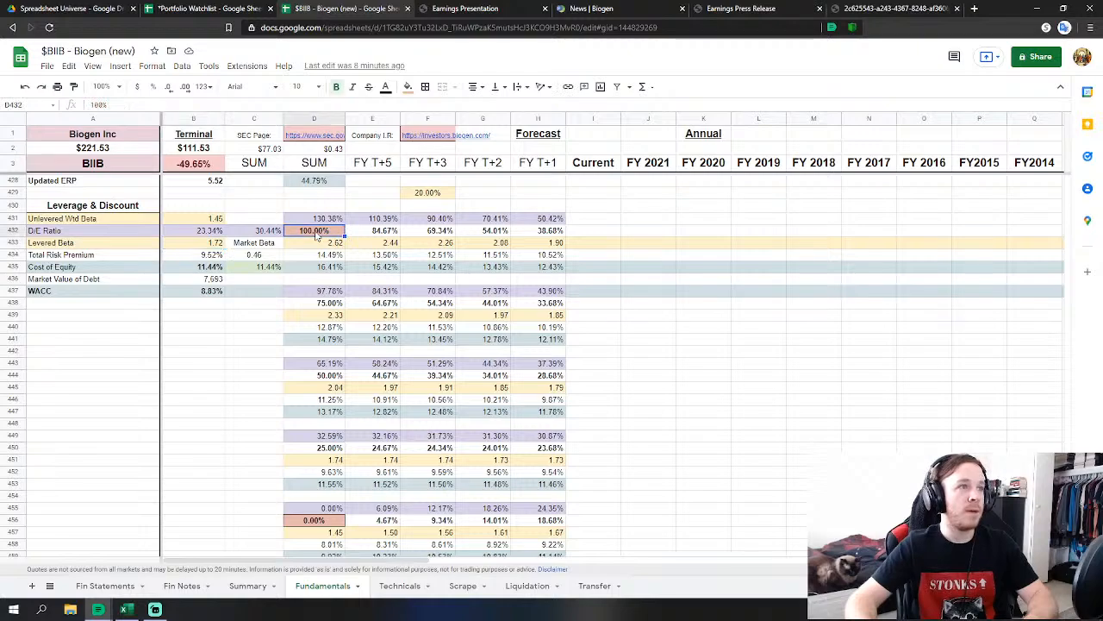
{"action": "left_click_drag", "start_coordinate": [1067, 491], "coordinate": [1043, 172]}
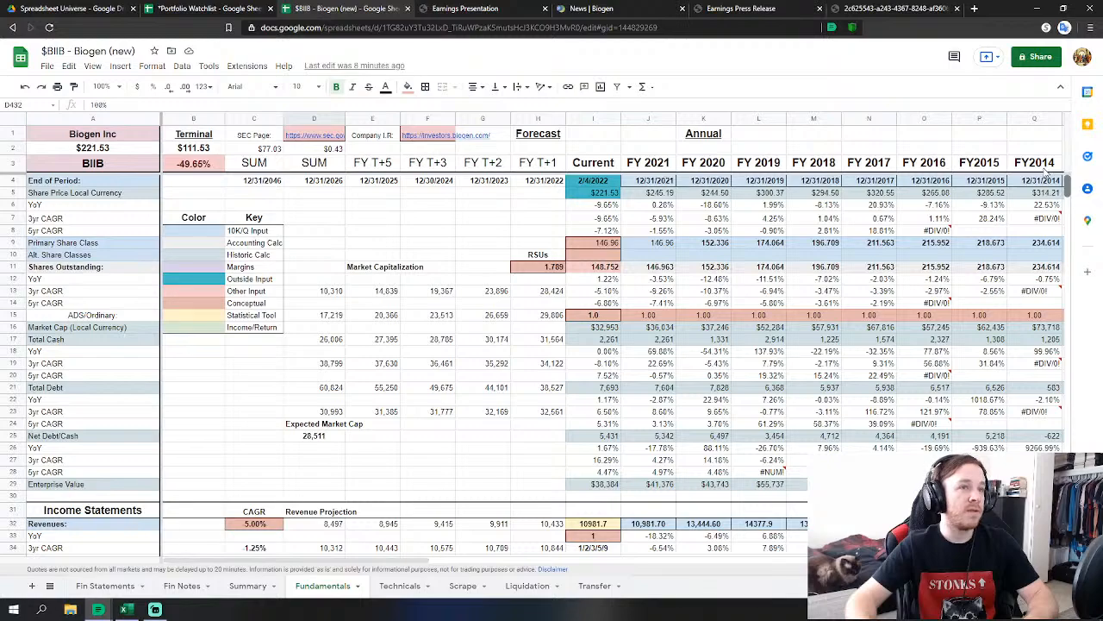
{"action": "left_click_drag", "start_coordinate": [1067, 188], "coordinate": [1067, 493]}
{"action": "scroll", "coordinate": [552, 362], "scroll_direction": "up", "scroll_amount": 5}
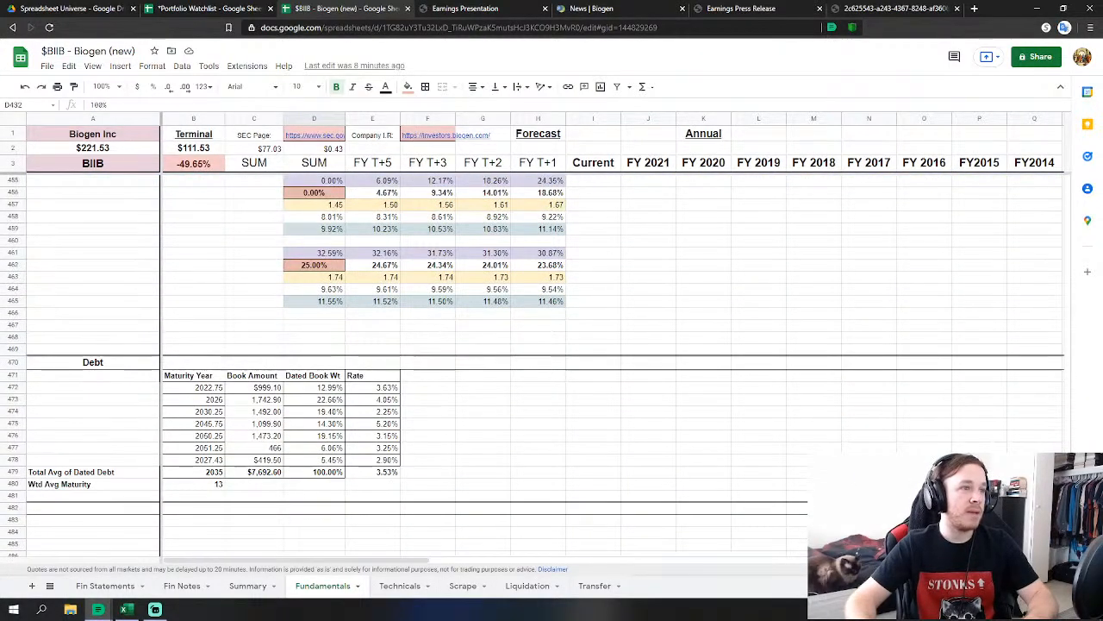
{"action": "scroll", "coordinate": [552, 362], "scroll_direction": "up", "scroll_amount": 5}
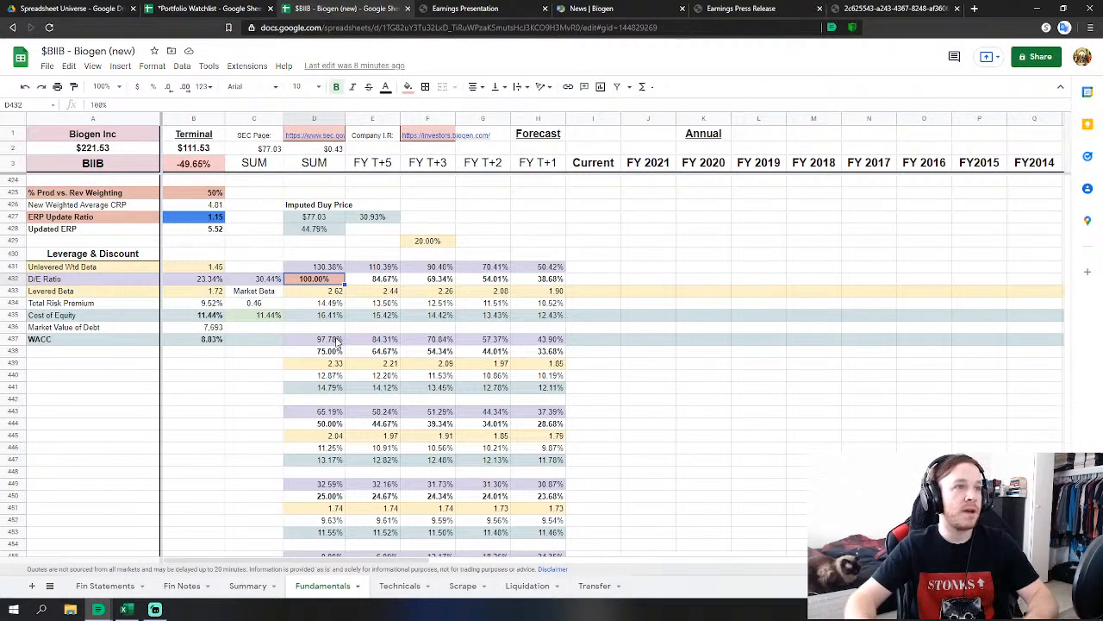
Set the D/E ratio in D432 to 75% and check the Summary valuation.
{"action": "scroll", "coordinate": [324, 329], "scroll_direction": "down", "scroll_amount": 2}
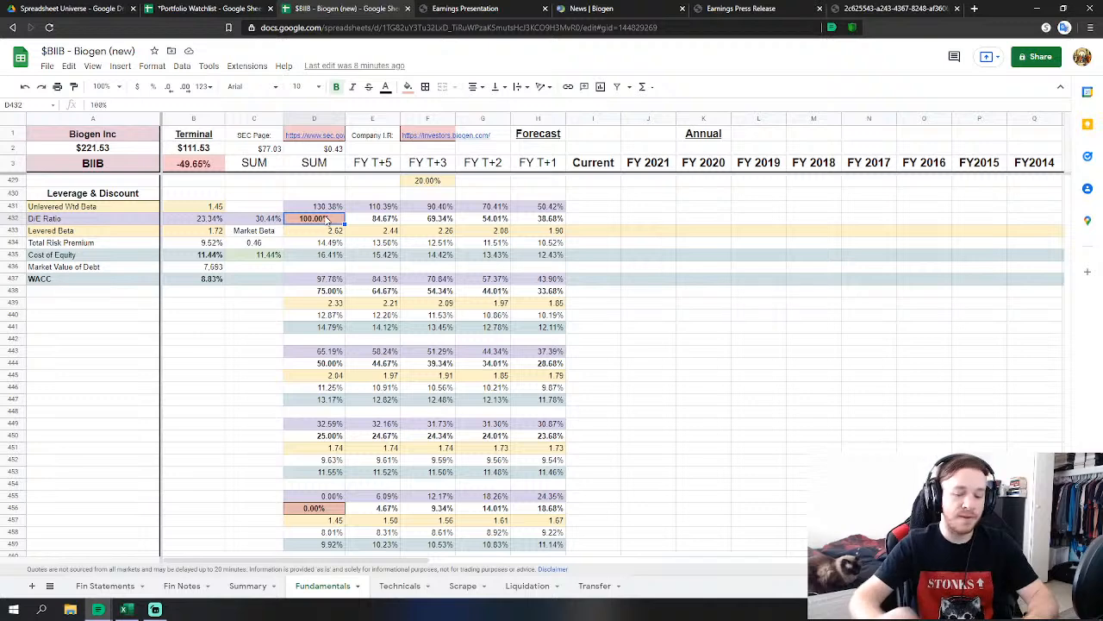
{"action": "type", "text": "75"}
{"action": "key", "text": "Return"}
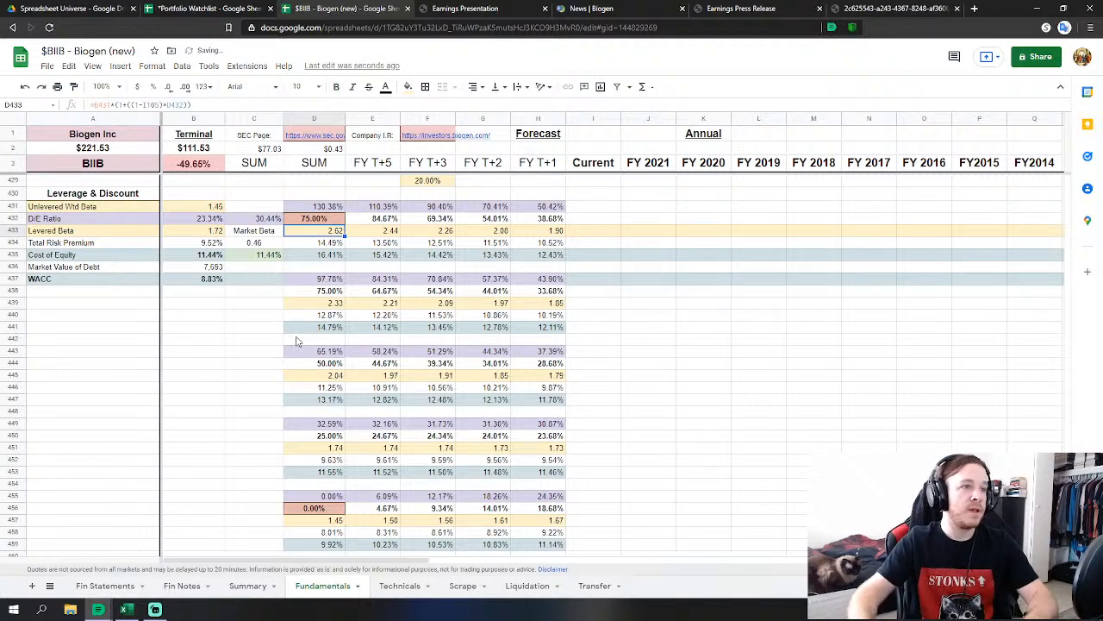
{"action": "scroll", "coordinate": [239, 500], "scroll_direction": "down", "scroll_amount": 2}
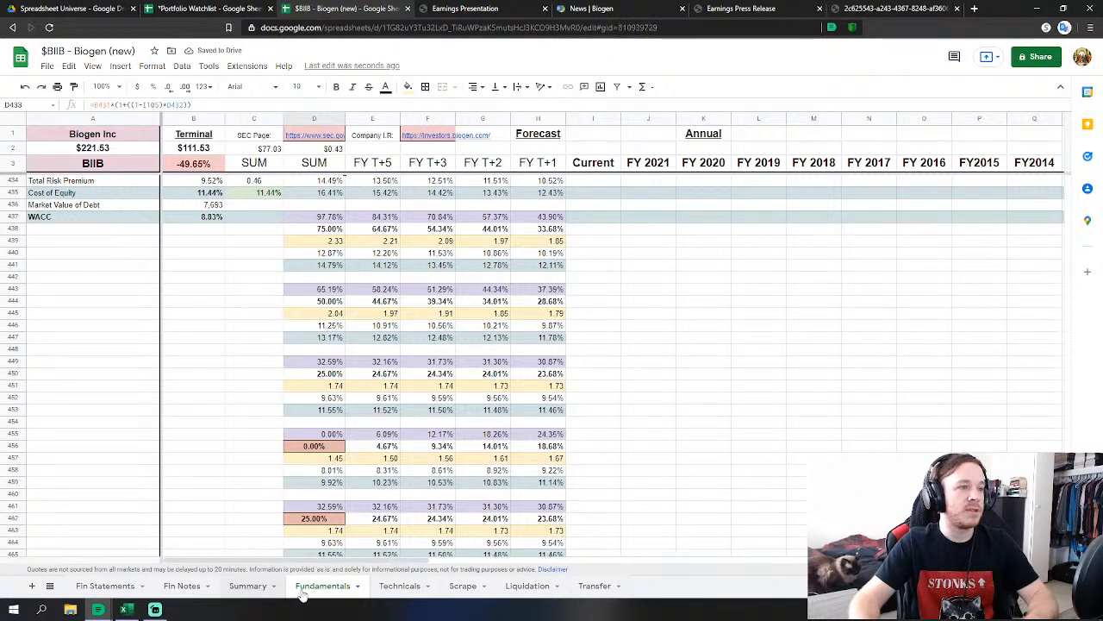
{"action": "left_click", "coordinate": [255, 587]}
{"action": "left_click", "coordinate": [320, 593]}
Change D462 from 25% to 20%, then 15%, and check the Summary expected value.
{"action": "scroll", "coordinate": [326, 505], "scroll_direction": "down", "scroll_amount": 1}
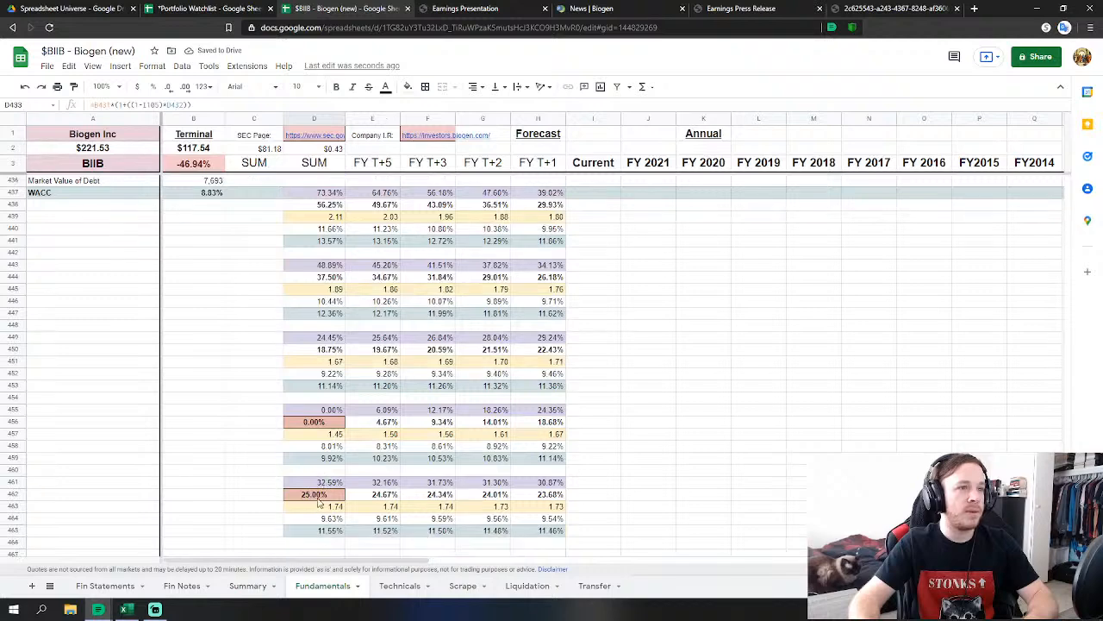
{"action": "left_click", "coordinate": [305, 495]}
{"action": "type", "text": "20"}
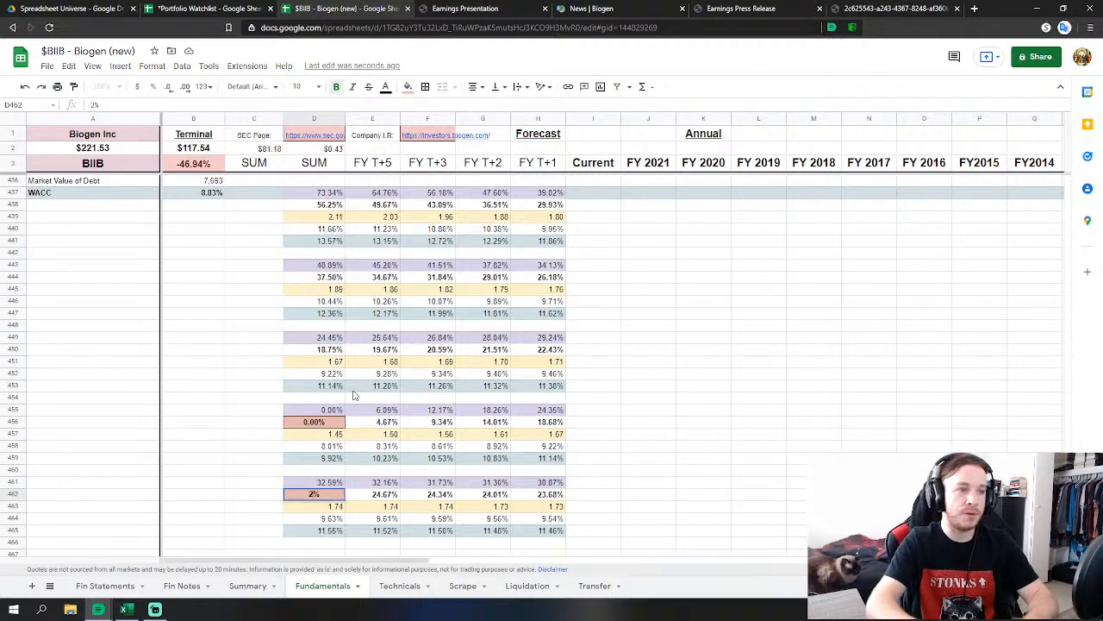
{"action": "key", "text": "Return"}
{"action": "key", "text": "Up"}
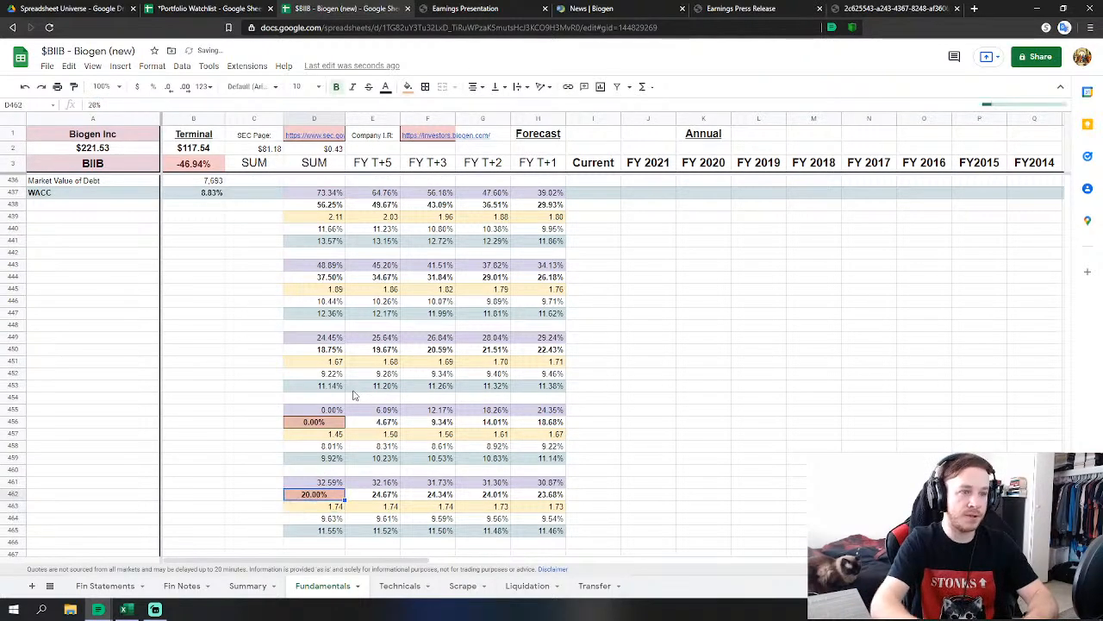
{"action": "type", "text": "15"}
{"action": "key", "text": "Return"}
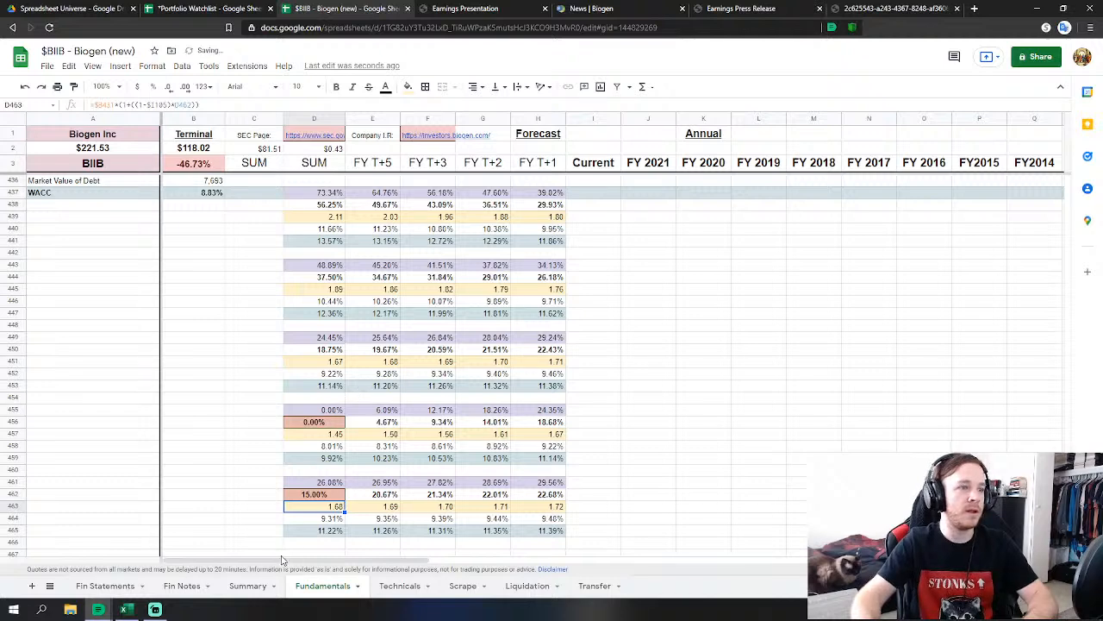
{"action": "left_click", "coordinate": [247, 585]}
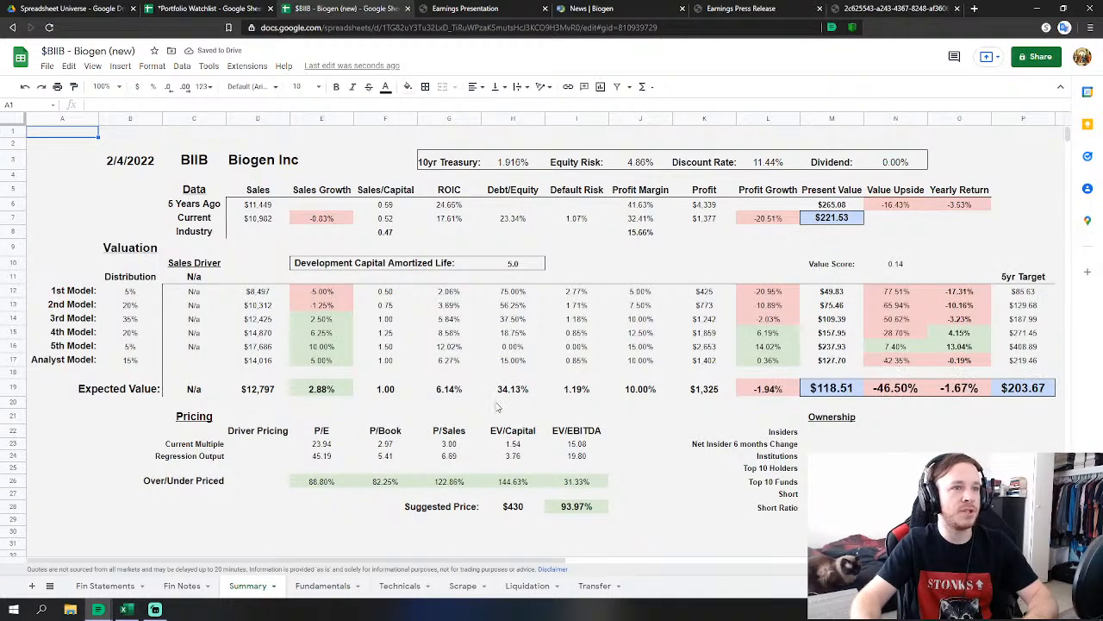
{"action": "left_click", "coordinate": [322, 585]}
Lower the D/E ratio in D432 to 60% and confirm the Summary shows $122.23.
{"action": "scroll", "coordinate": [311, 535], "scroll_direction": "up", "scroll_amount": 2}
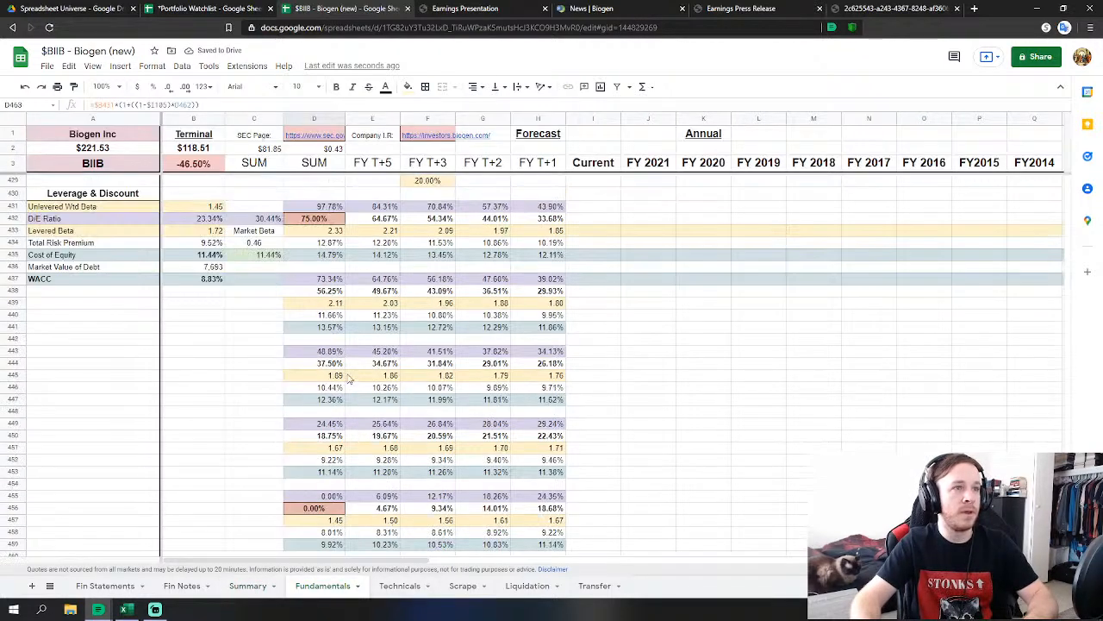
{"action": "left_click", "coordinate": [301, 220]}
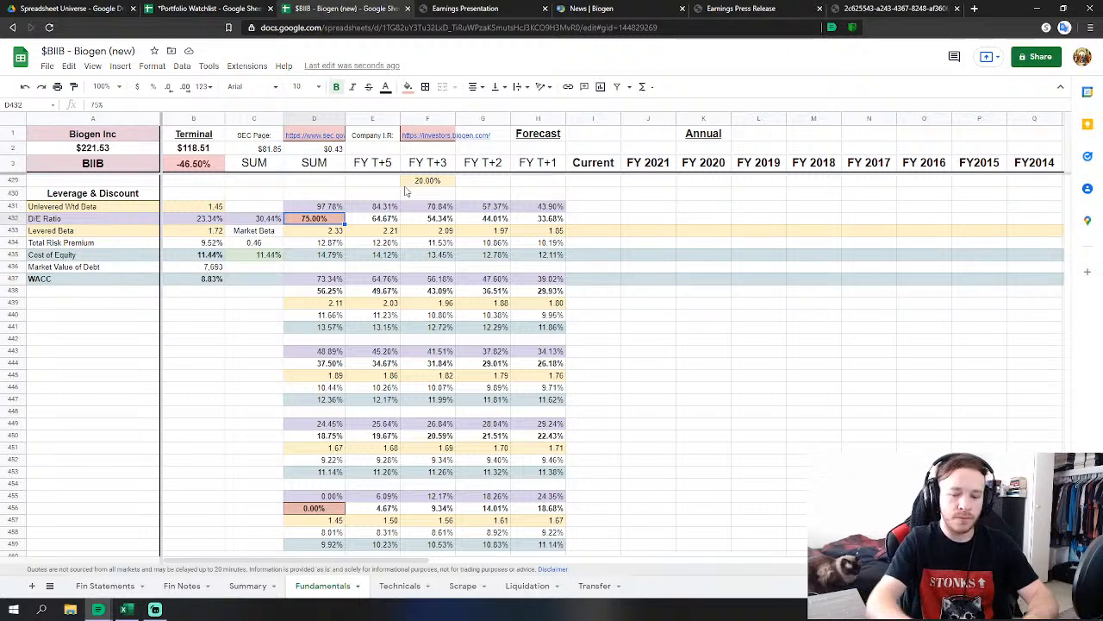
{"action": "type", "text": "60"}
{"action": "key", "text": "Return"}
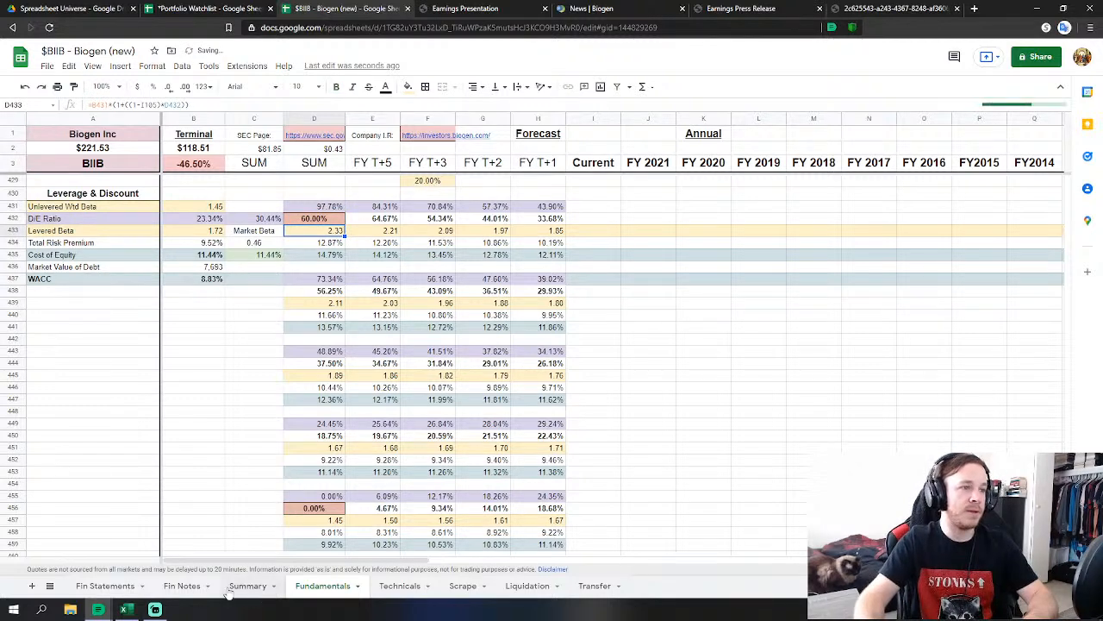
{"action": "left_click", "coordinate": [248, 585]}
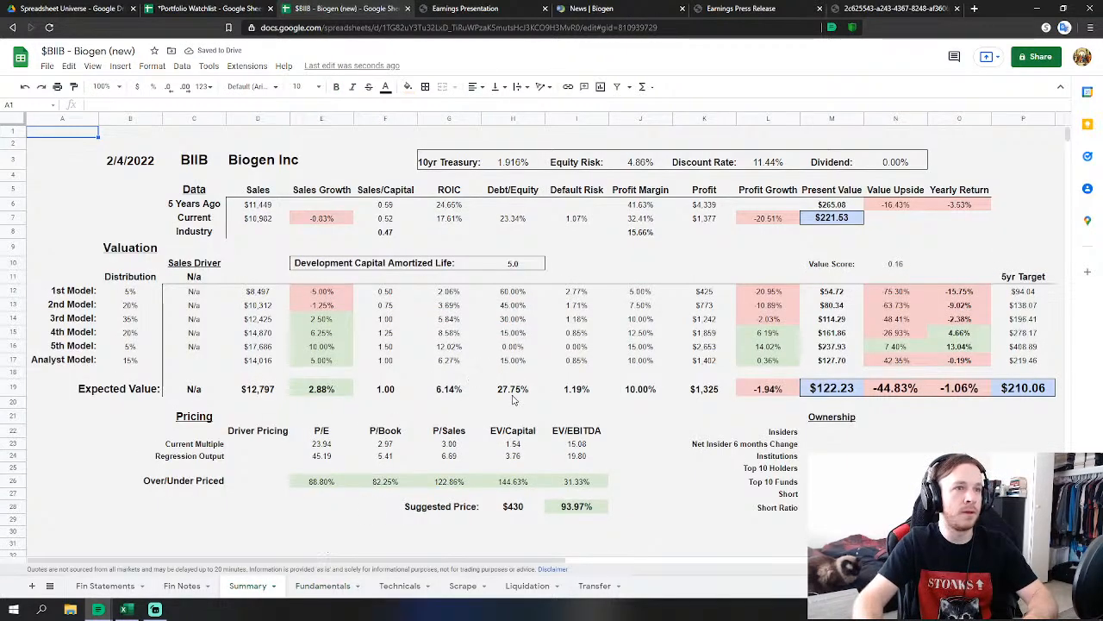
{"action": "left_click", "coordinate": [322, 585]}
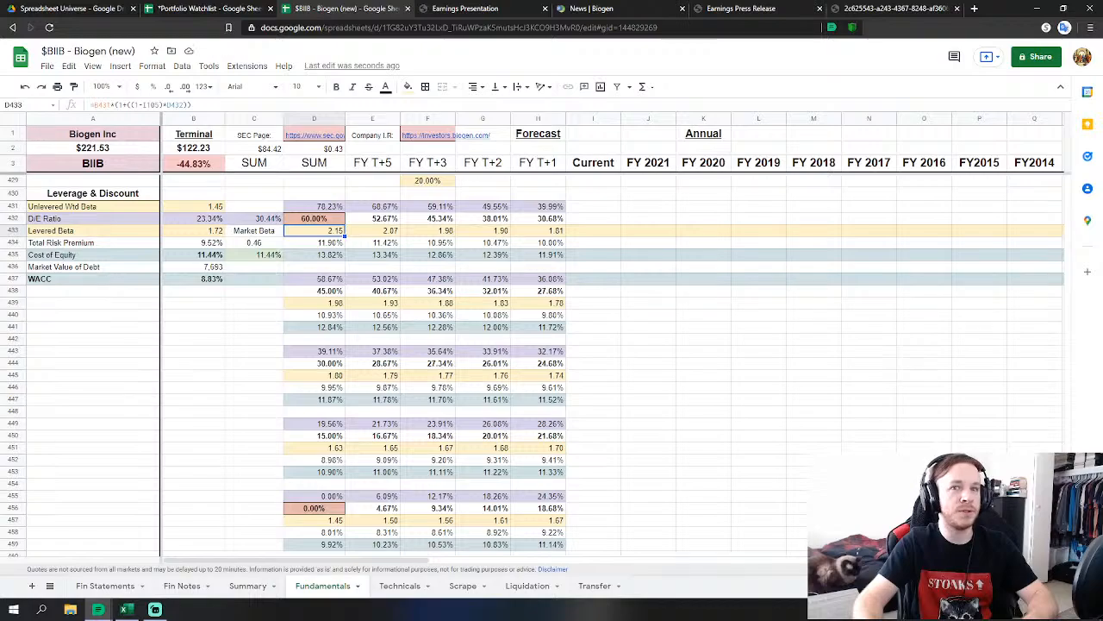
Try a 10% revenue CAGR in C32 and compare against the Fin Notes sheet.
{"action": "scroll", "coordinate": [1032, 193], "scroll_direction": "up", "scroll_amount": 20}
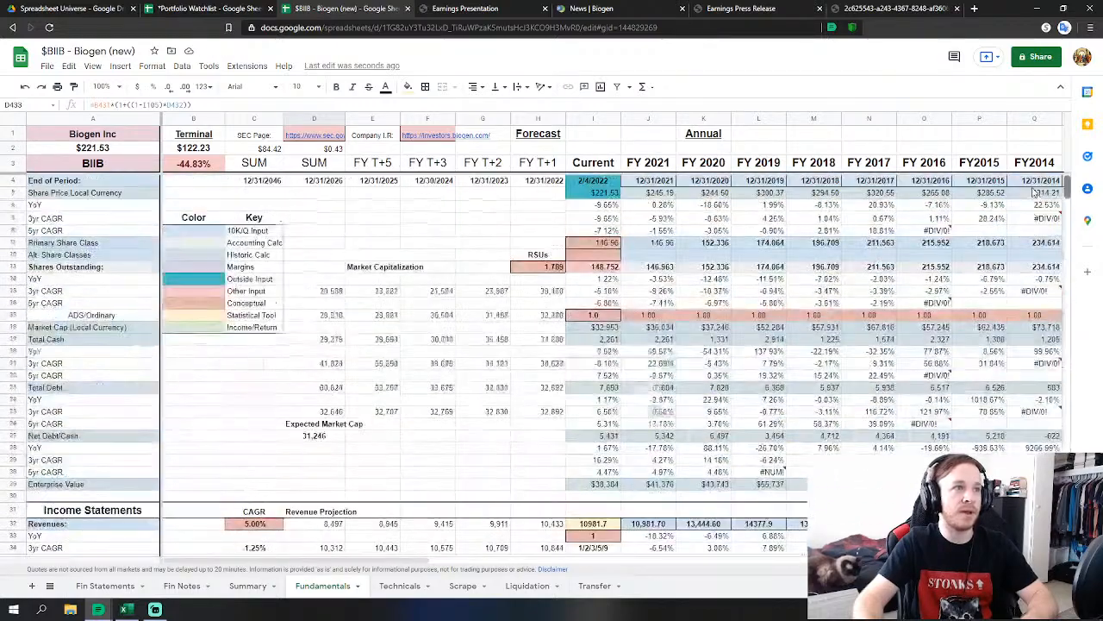
{"action": "scroll", "coordinate": [1032, 193], "scroll_direction": "down", "scroll_amount": 6}
{"action": "scroll", "coordinate": [256, 299], "scroll_direction": "up", "scroll_amount": 3}
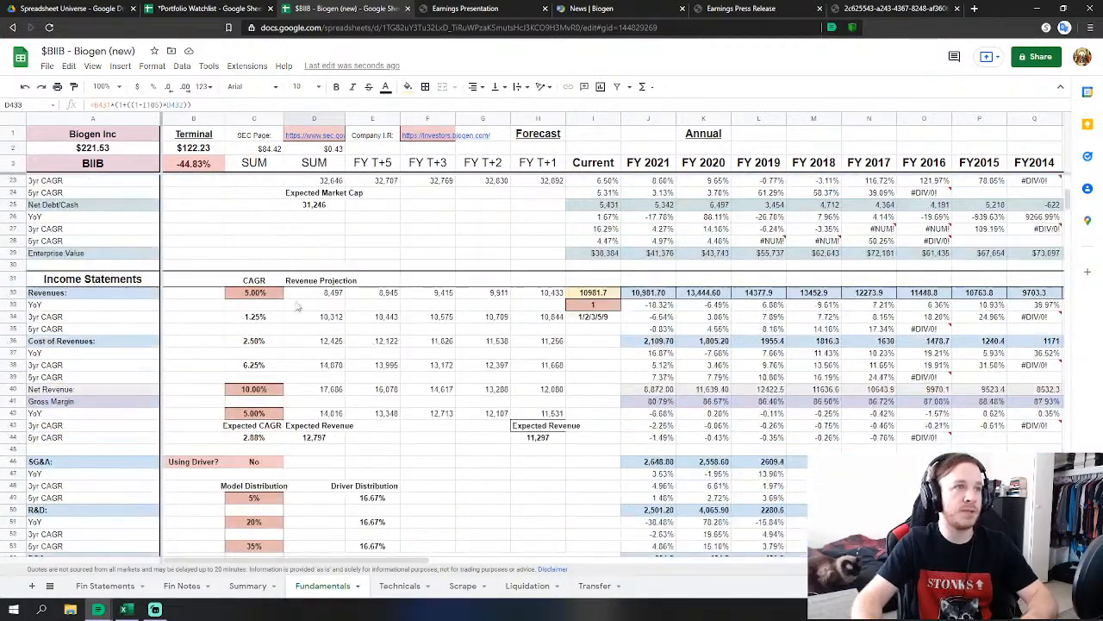
{"action": "left_click", "coordinate": [256, 299]}
{"action": "type", "text": "-1"}
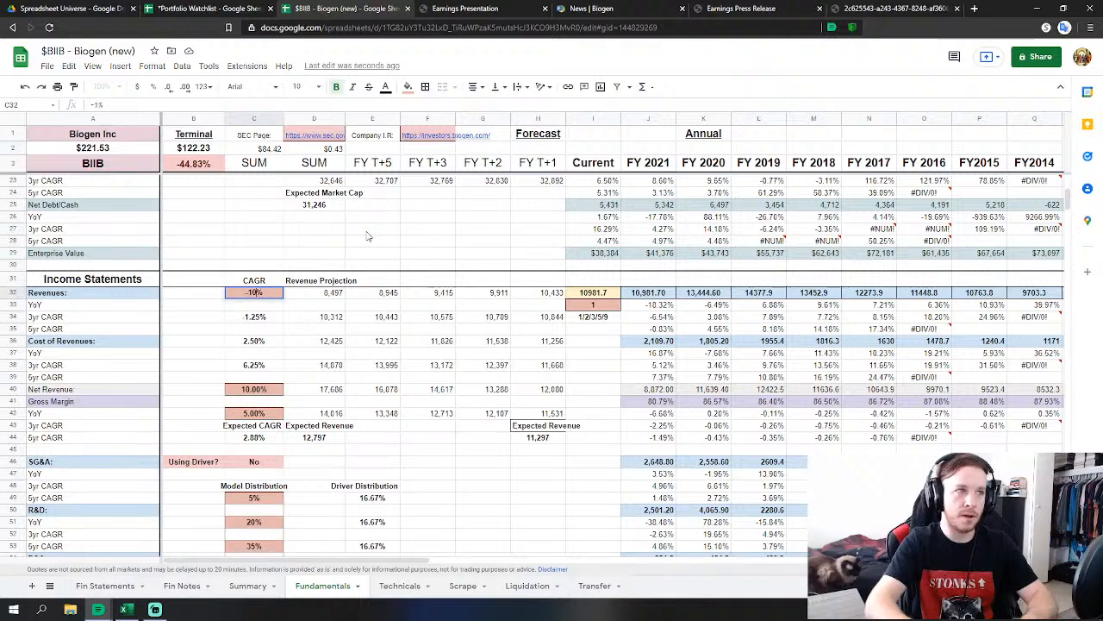
{"action": "type", "text": "0"}
{"action": "key", "text": "Return"}
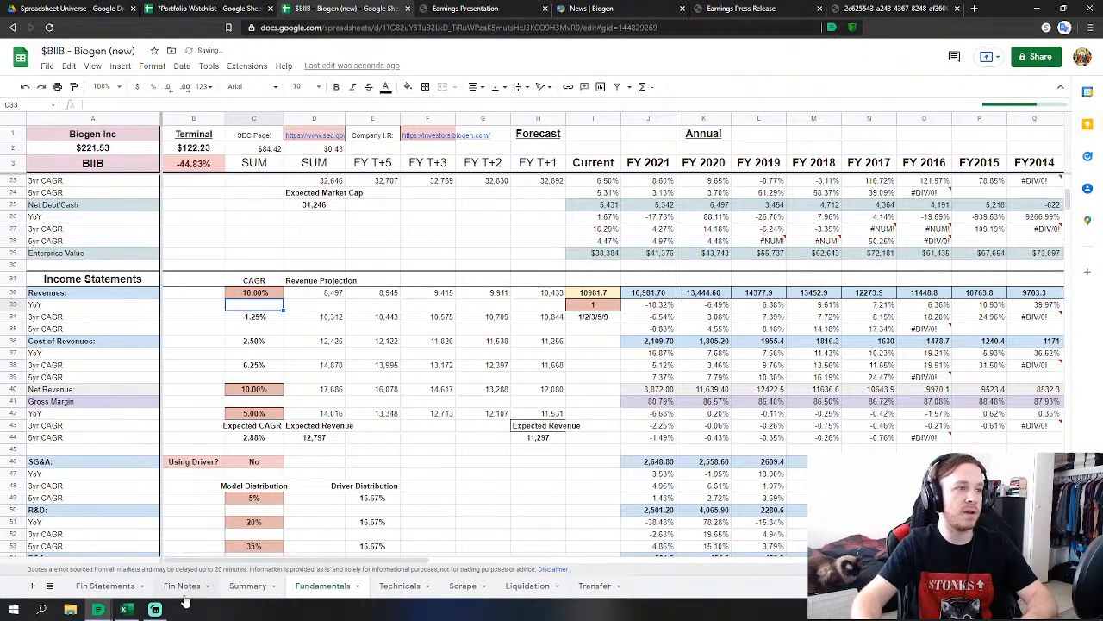
{"action": "left_click", "coordinate": [182, 586]}
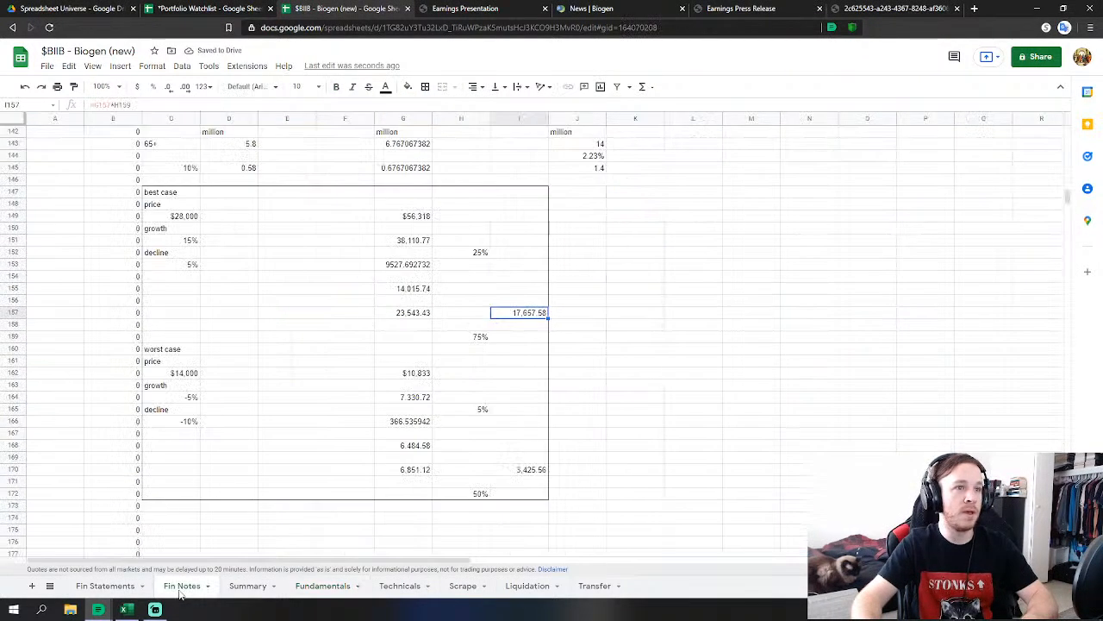
{"action": "left_click", "coordinate": [315, 588]}
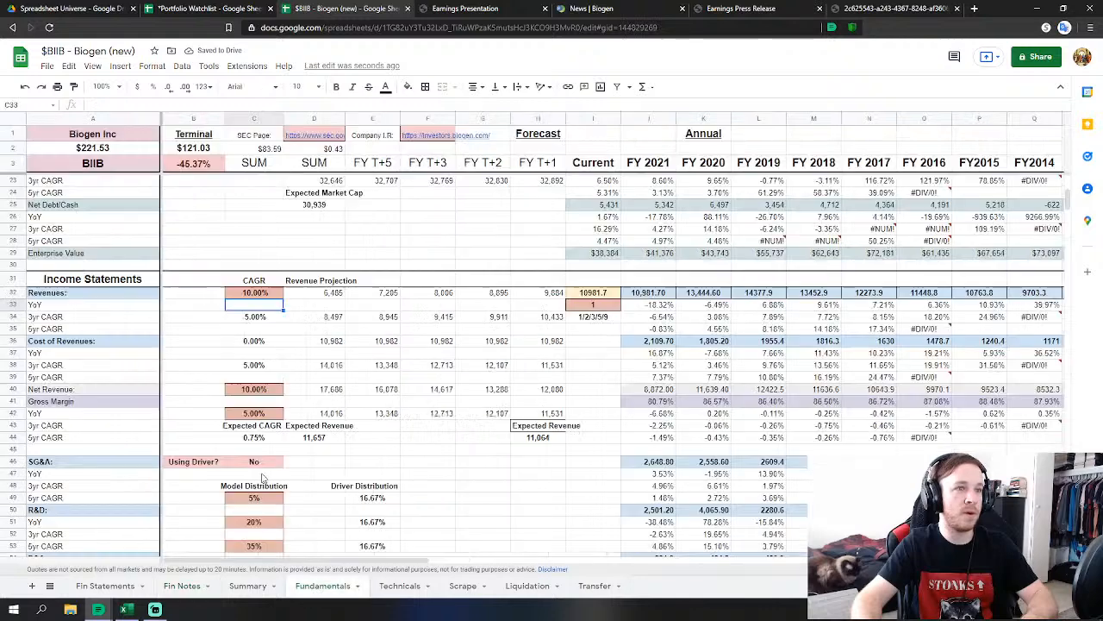
Change the revenue CAGR in C32 to 12%.
{"action": "left_click", "coordinate": [255, 293]}
{"action": "type", "text": "-123"}
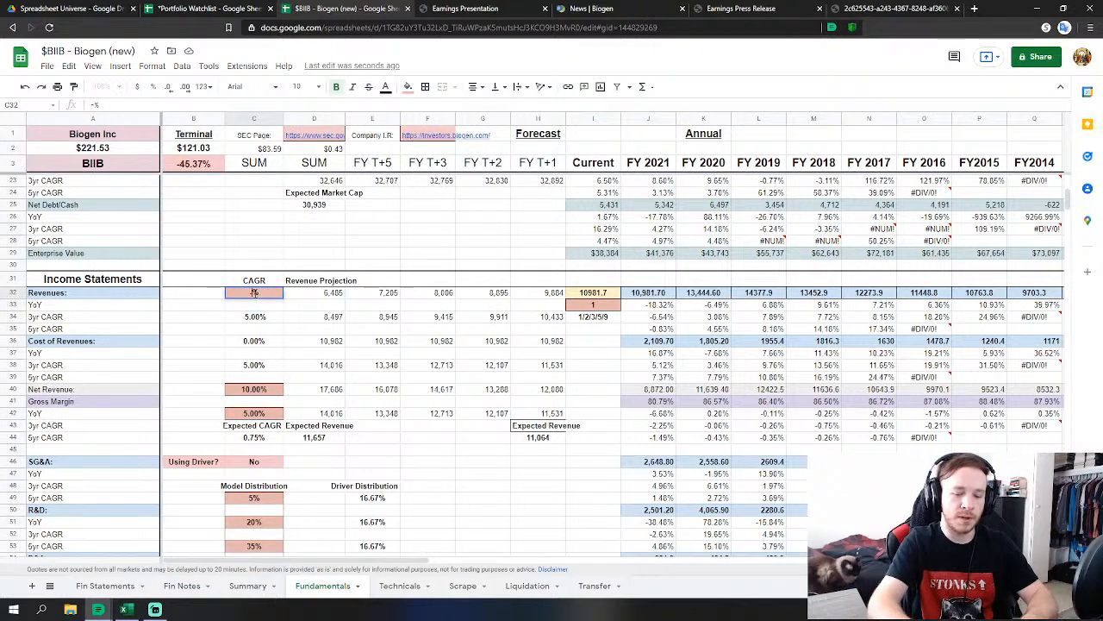
{"action": "key", "text": "Return"}
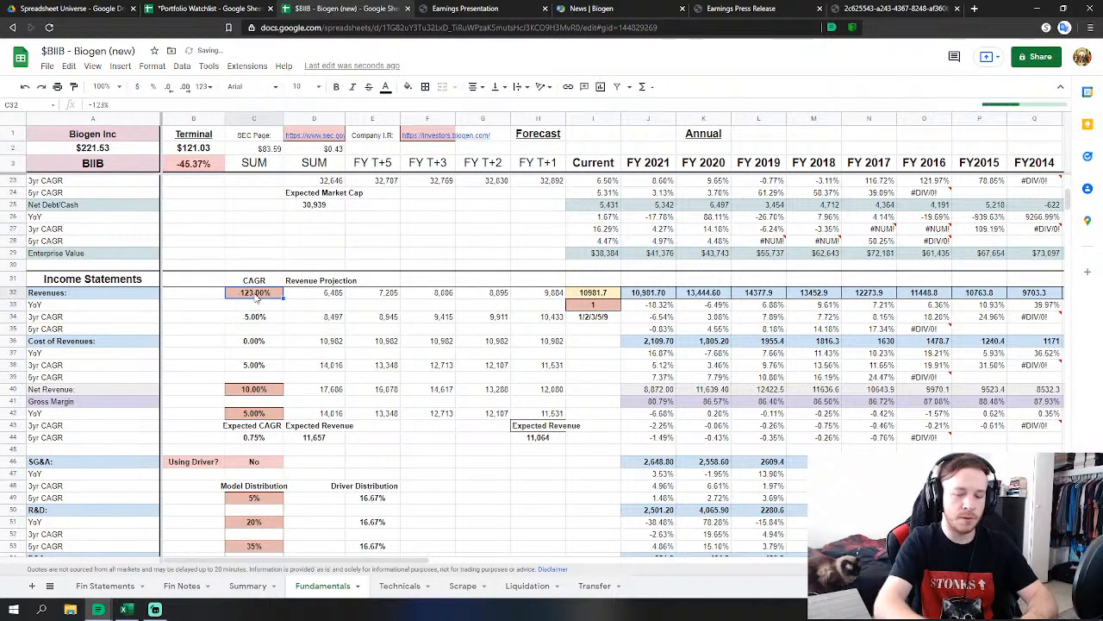
{"action": "key", "text": "Up"}
{"action": "type", "text": "-12"}
{"action": "key", "text": "Return"}
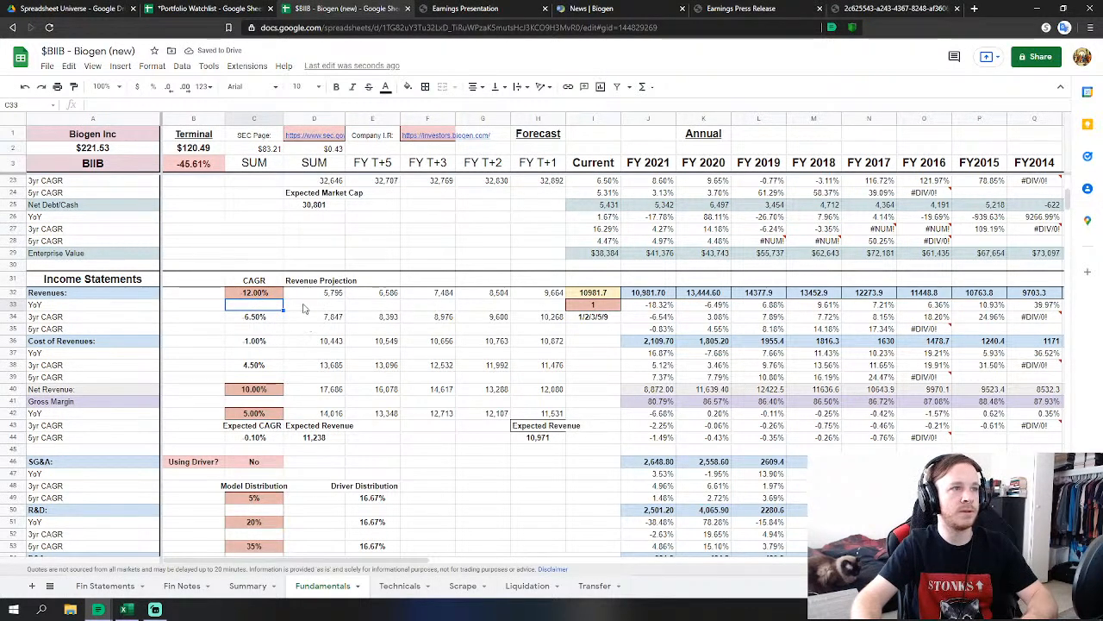
Try 14% and then 16% as the revenue CAGR, checking the Fin Notes figures.
{"action": "left_click", "coordinate": [247, 293]}
{"action": "type", "text": "-"}
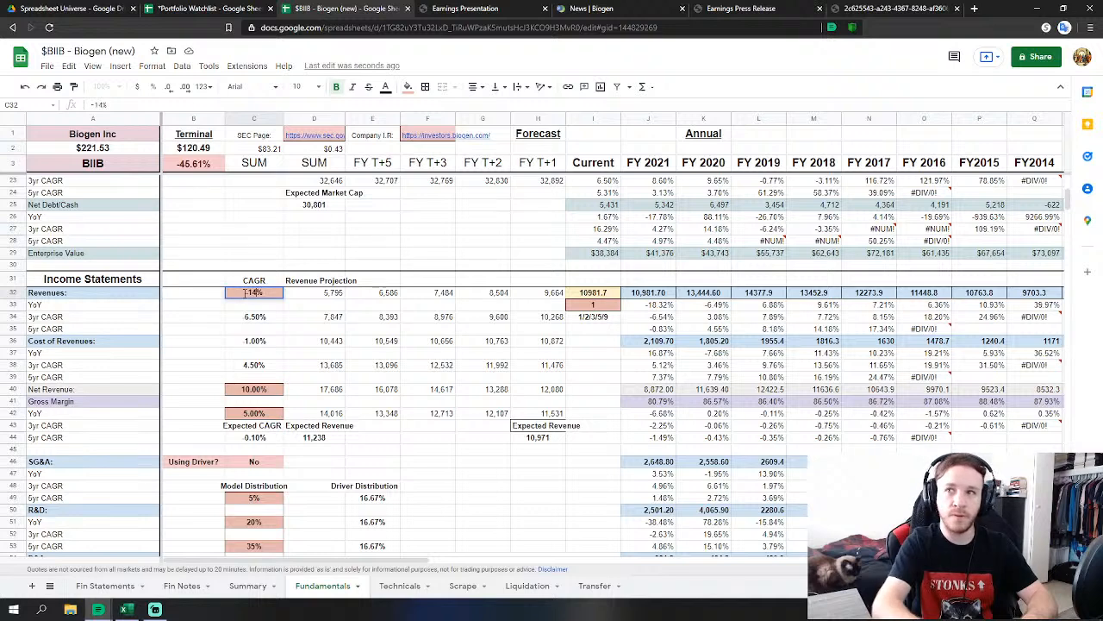
{"action": "type", "text": "14"}
{"action": "key", "text": "Return"}
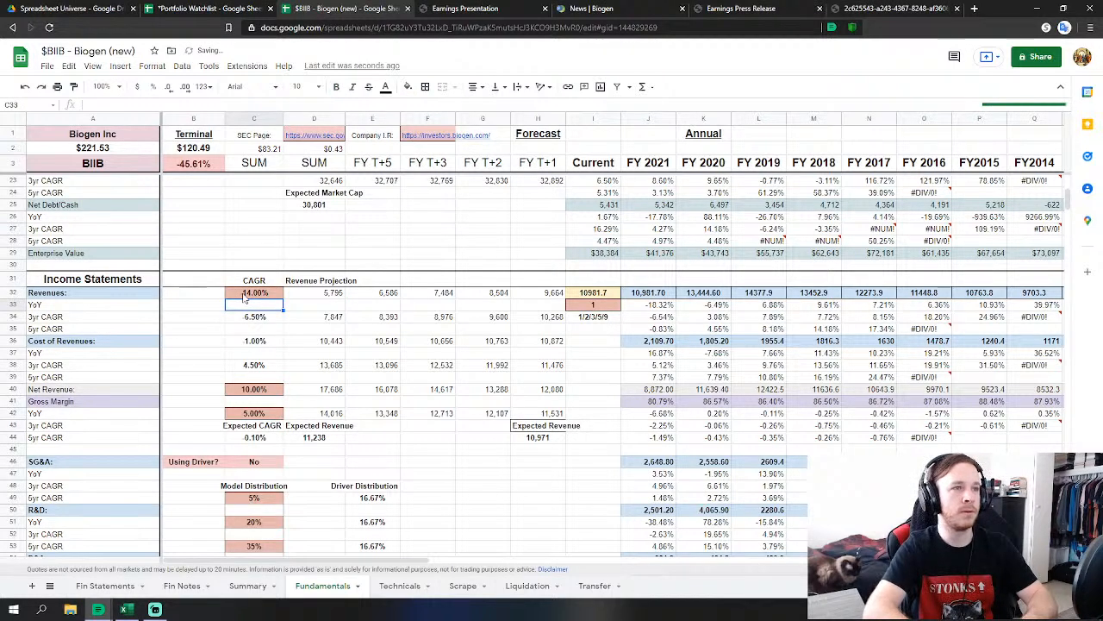
{"action": "left_click", "coordinate": [251, 293]}
{"action": "type", "text": "-"}
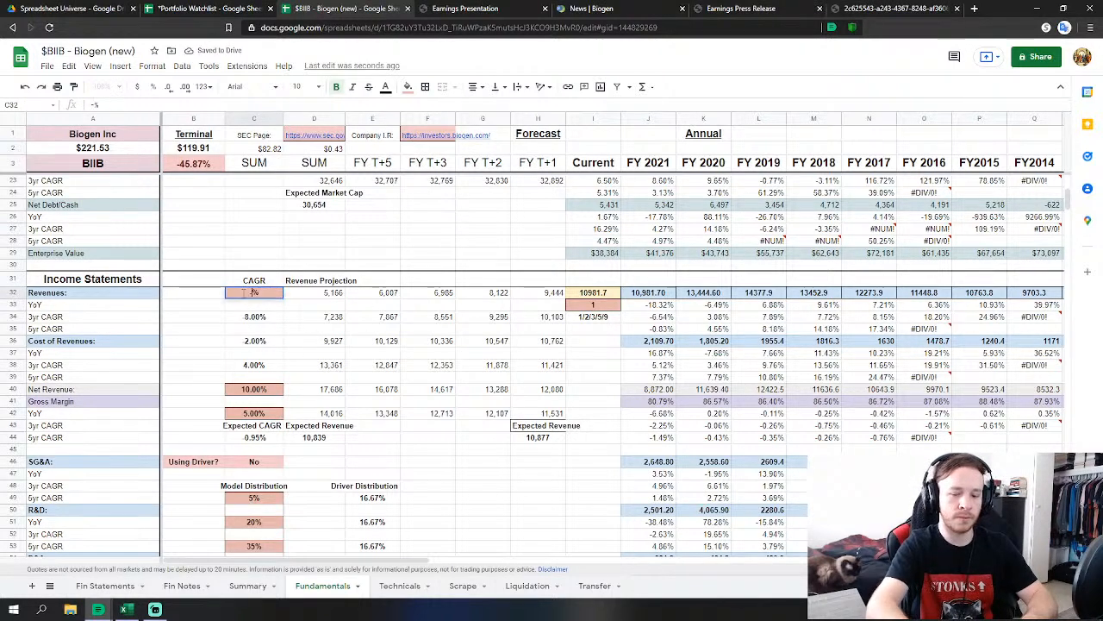
{"action": "type", "text": "16"}
{"action": "key", "text": "Return"}
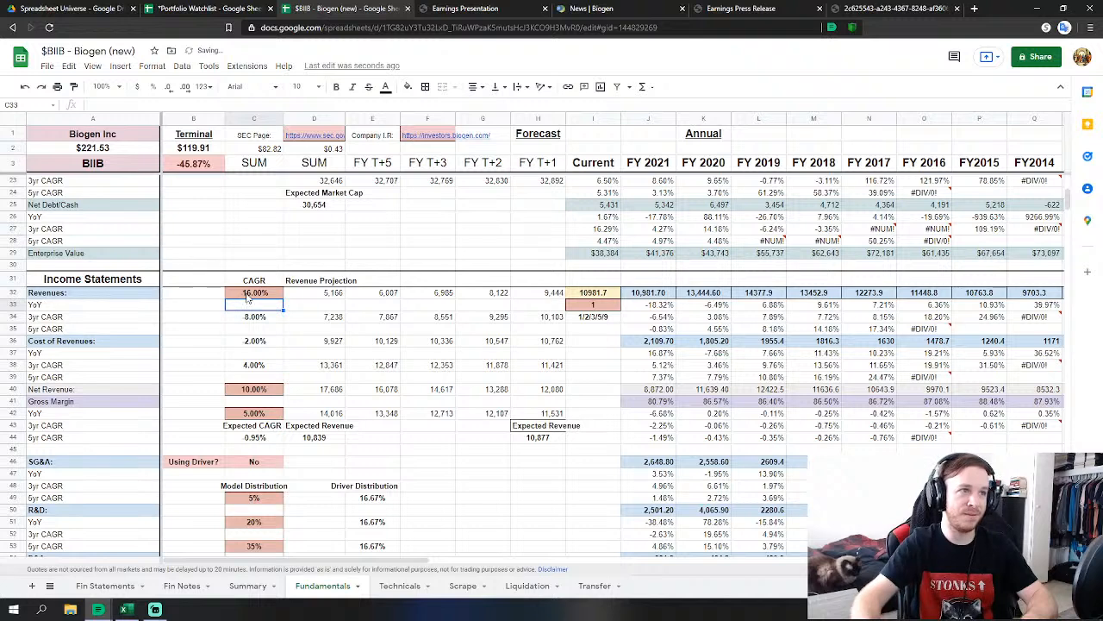
{"action": "left_click", "coordinate": [186, 586]}
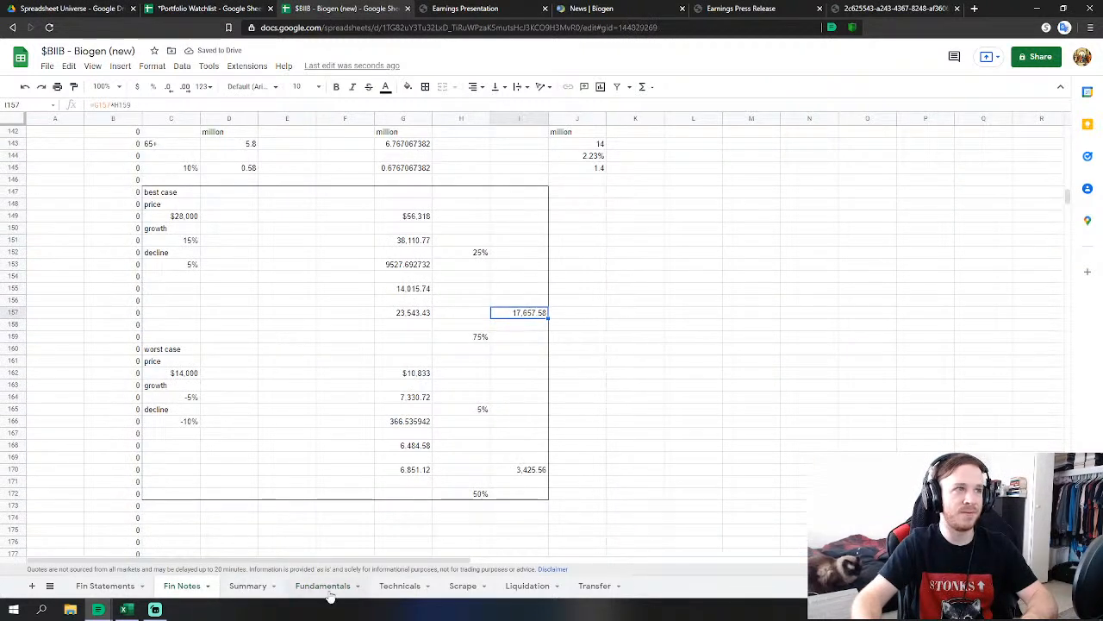
{"action": "left_click", "coordinate": [327, 589]}
Set the revenue CAGR in C32 to 20% and review the Fin Notes results.
{"action": "left_click", "coordinate": [258, 294]}
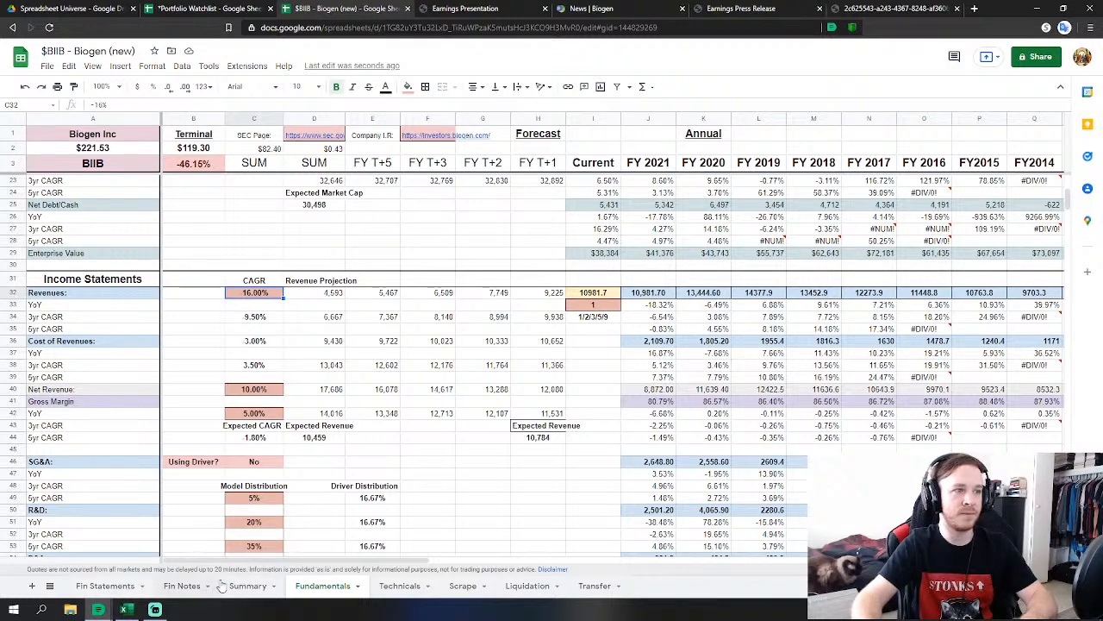
{"action": "type", "text": "20%"}
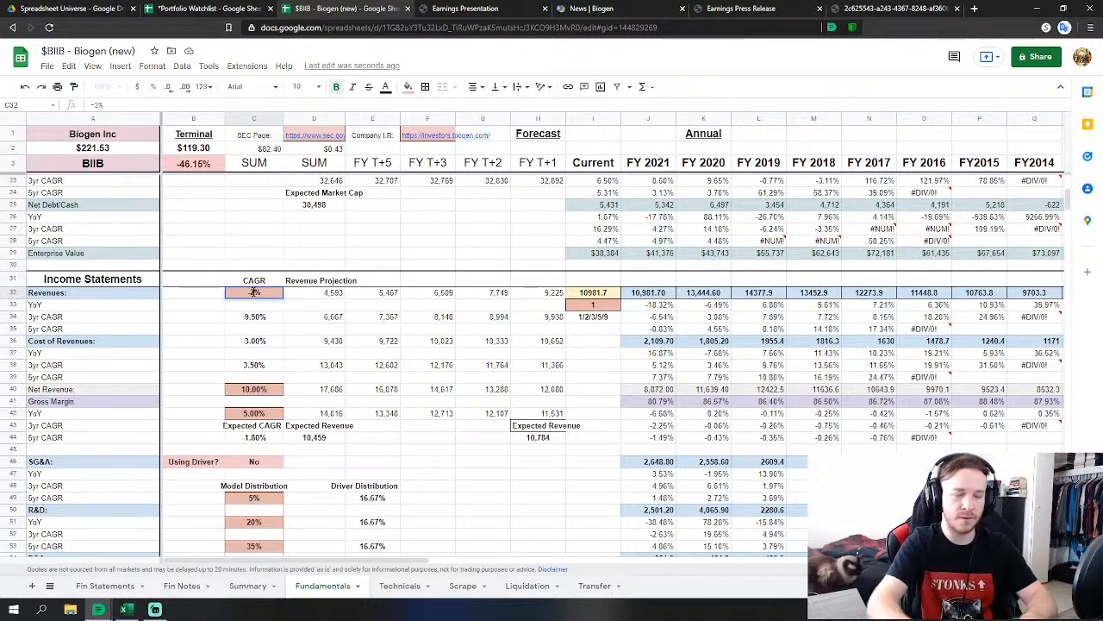
{"action": "key", "text": "Return"}
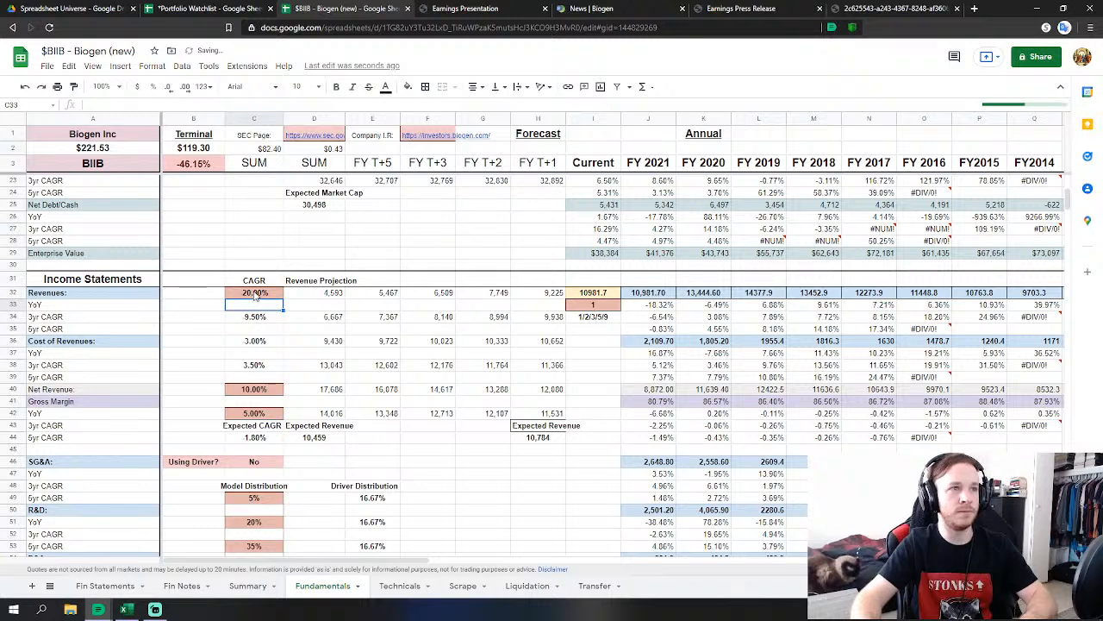
{"action": "left_click", "coordinate": [181, 589]}
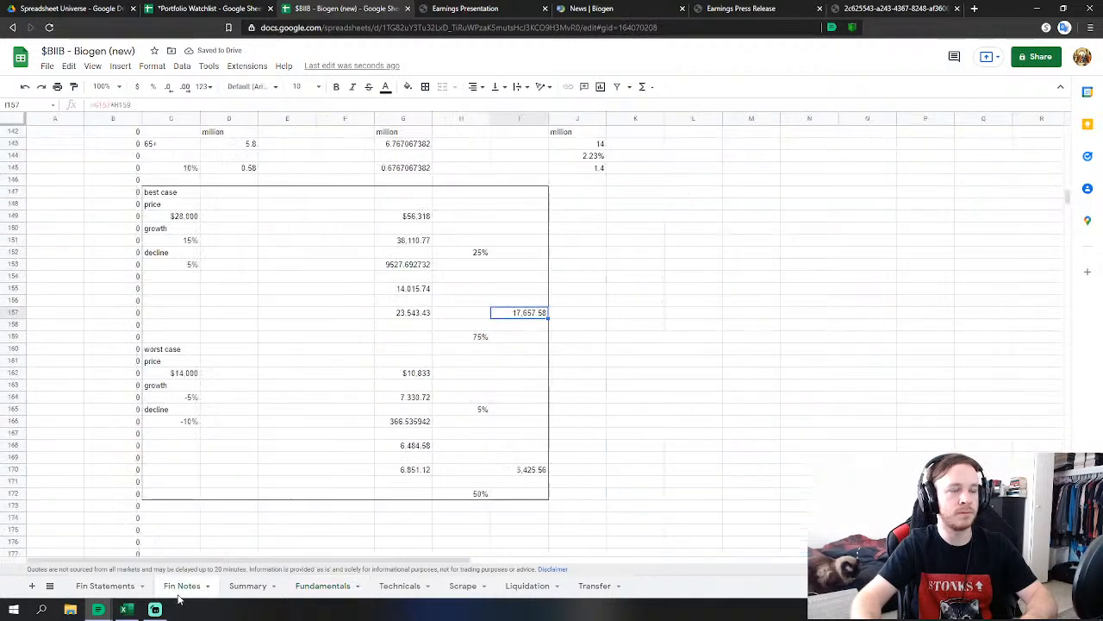
{"action": "left_click", "coordinate": [321, 586]}
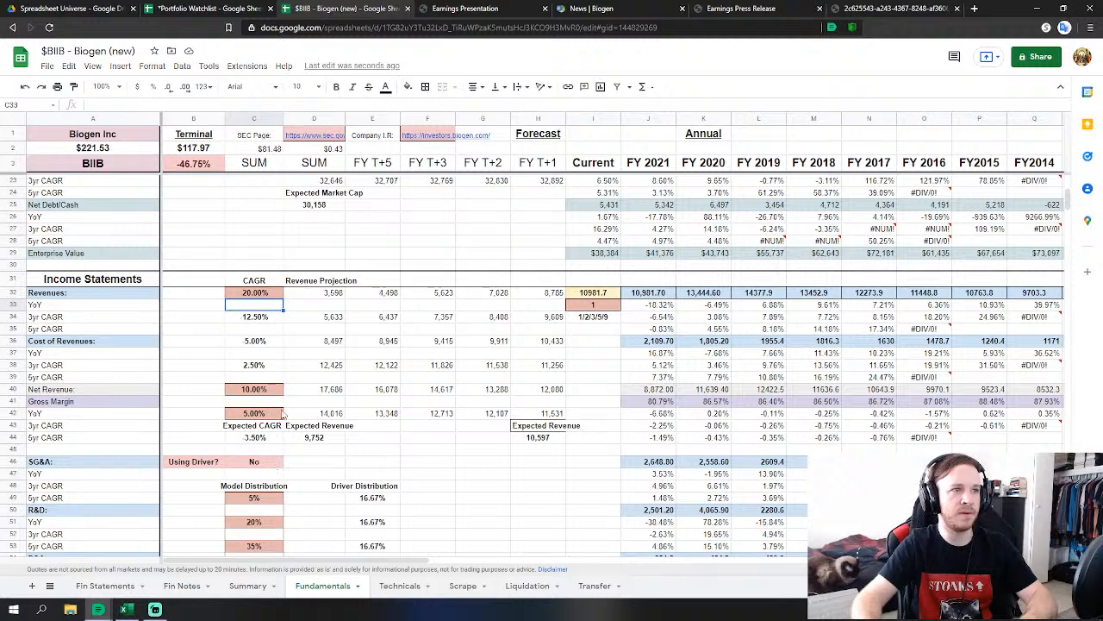
{"action": "left_click", "coordinate": [185, 590]}
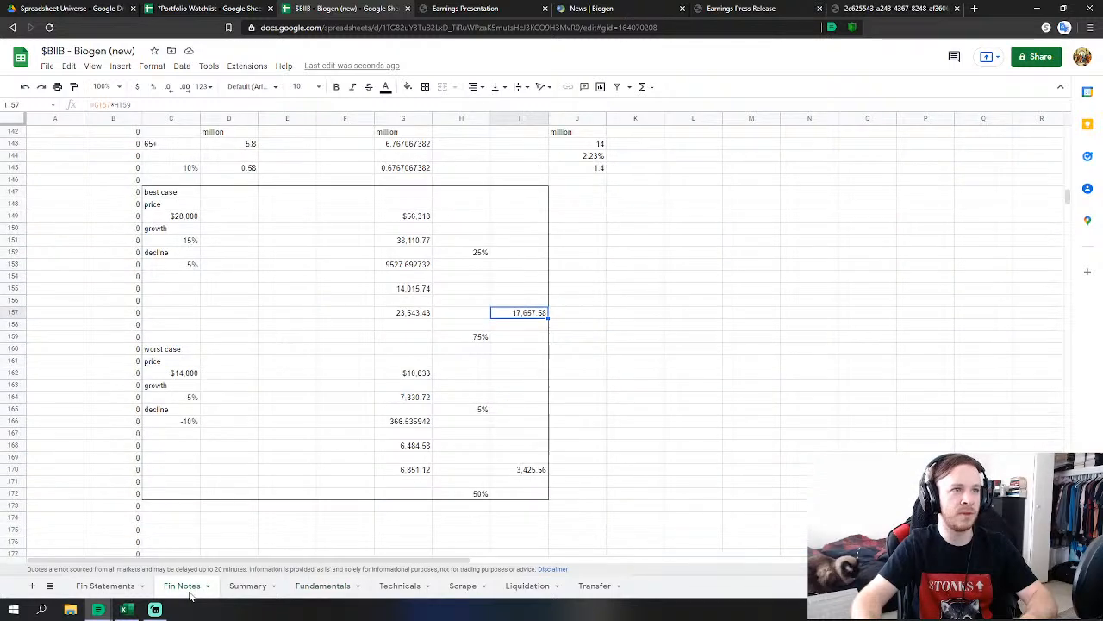
{"action": "left_click", "coordinate": [322, 586]}
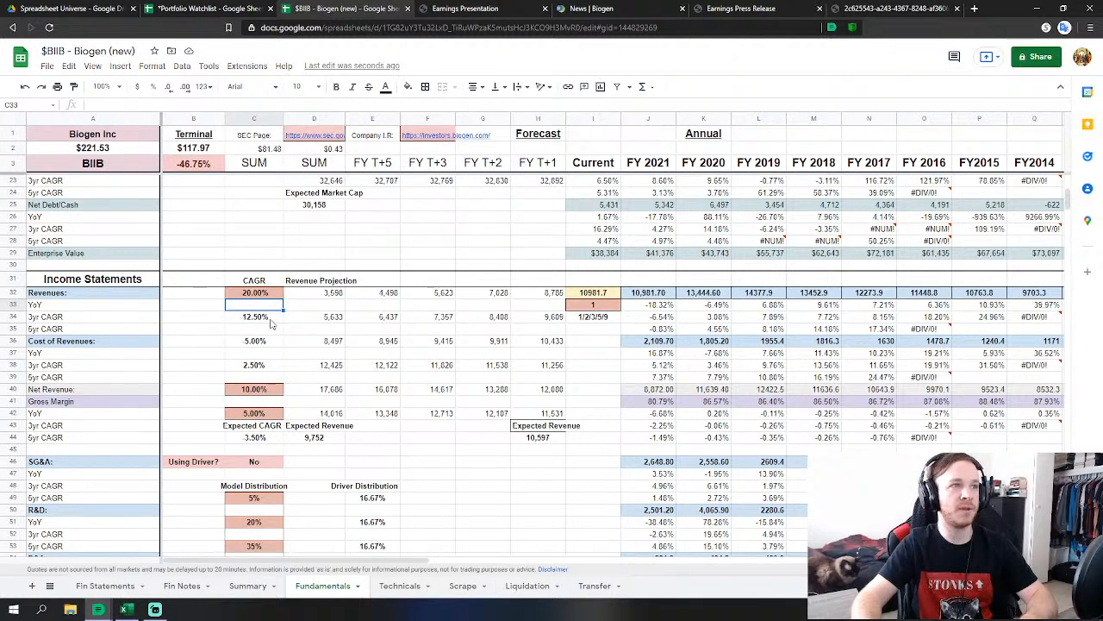
{"action": "left_click", "coordinate": [246, 418]}
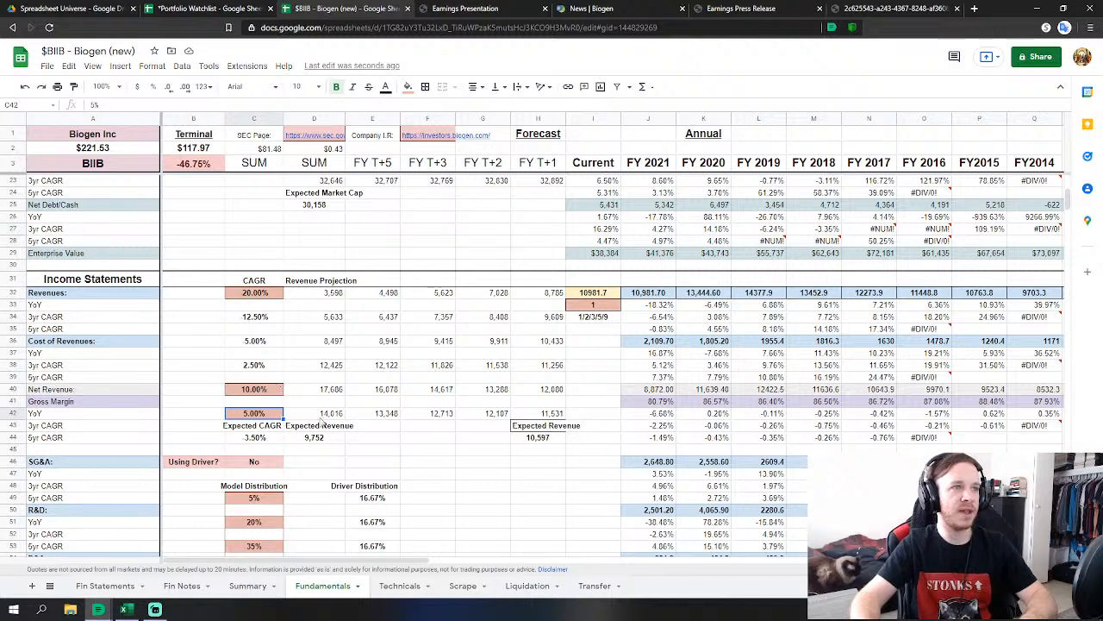
Set the model distribution weight in C51 to 5% and in C55 to 15%.
{"action": "scroll", "coordinate": [321, 420], "scroll_direction": "down", "scroll_amount": 2}
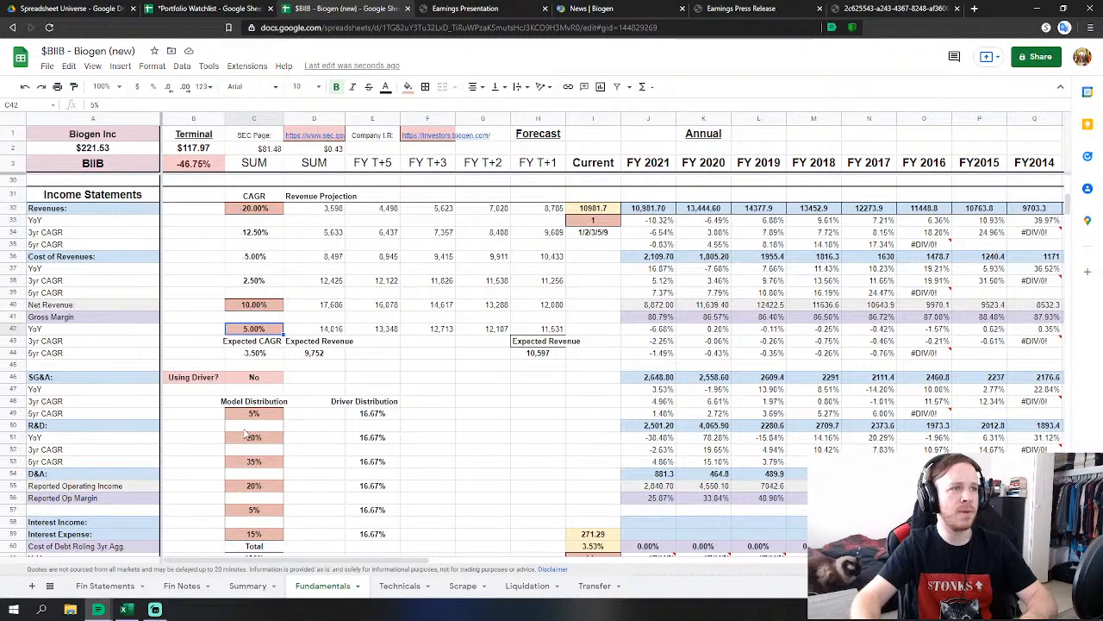
{"action": "left_click", "coordinate": [248, 437]}
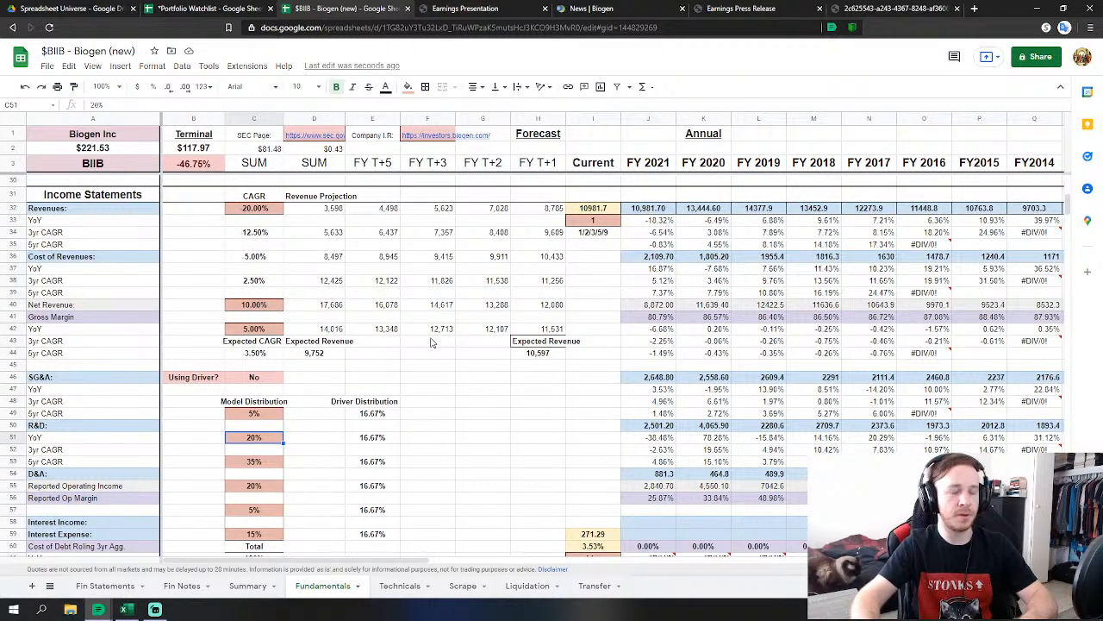
{"action": "type", "text": "5"}
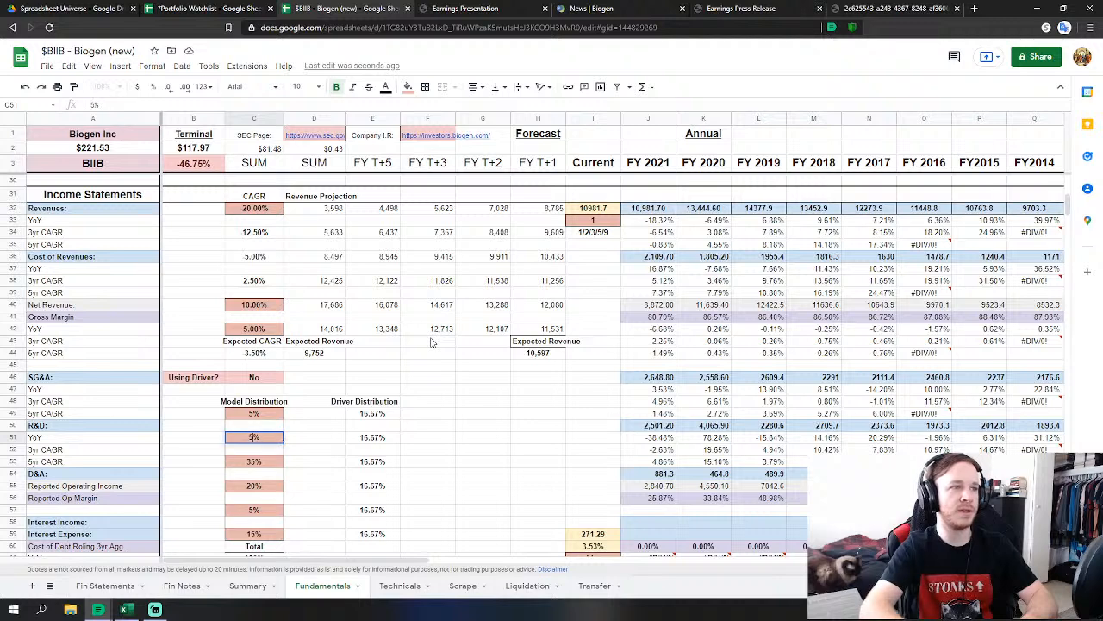
{"action": "key", "text": "Return"}
{"action": "key", "text": "Down"}
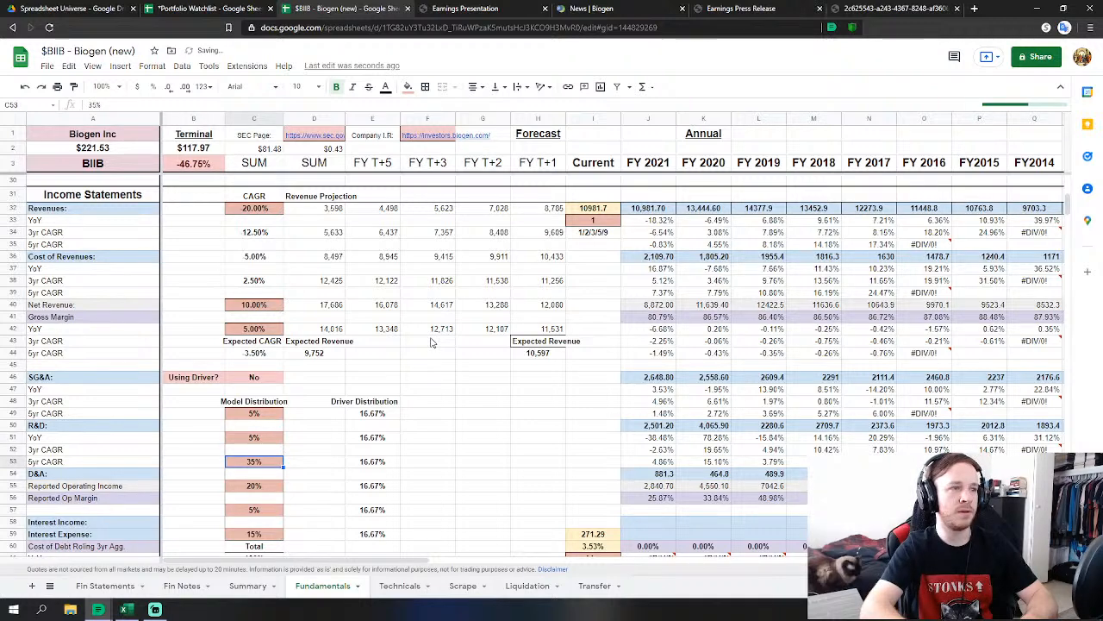
{"action": "key", "text": "Down"}
{"action": "key", "text": "Down"}
{"action": "type", "text": "15"}
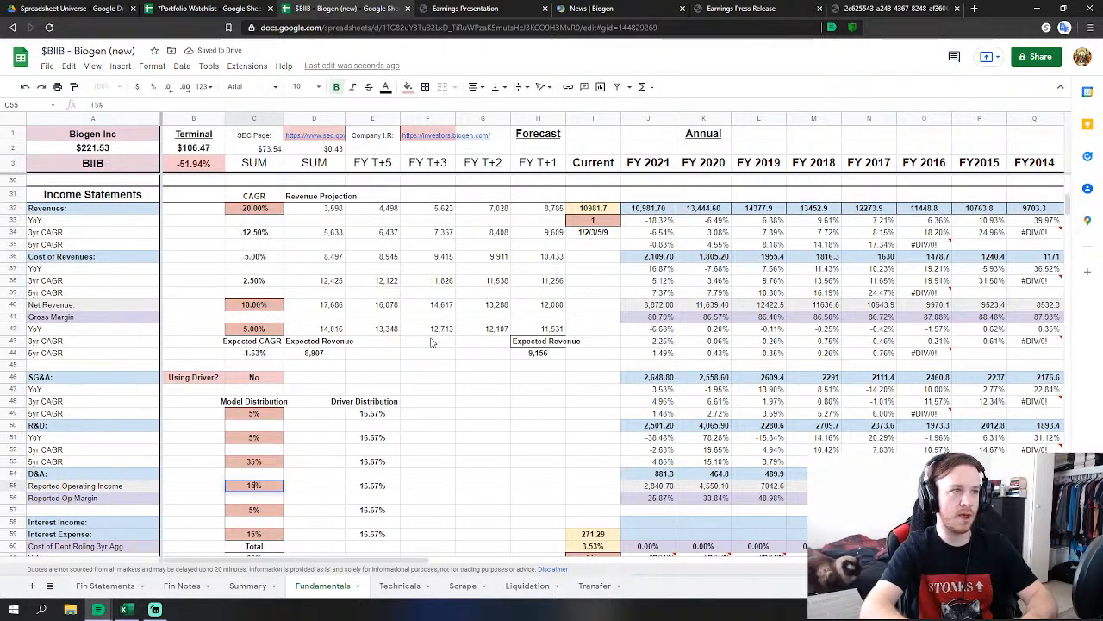
{"action": "key", "text": "Up"}
{"action": "key", "text": "Up"}
Set the C53 model distribution weight to 55%, correcting an interim 50% entry.
{"action": "type", "text": "50"}
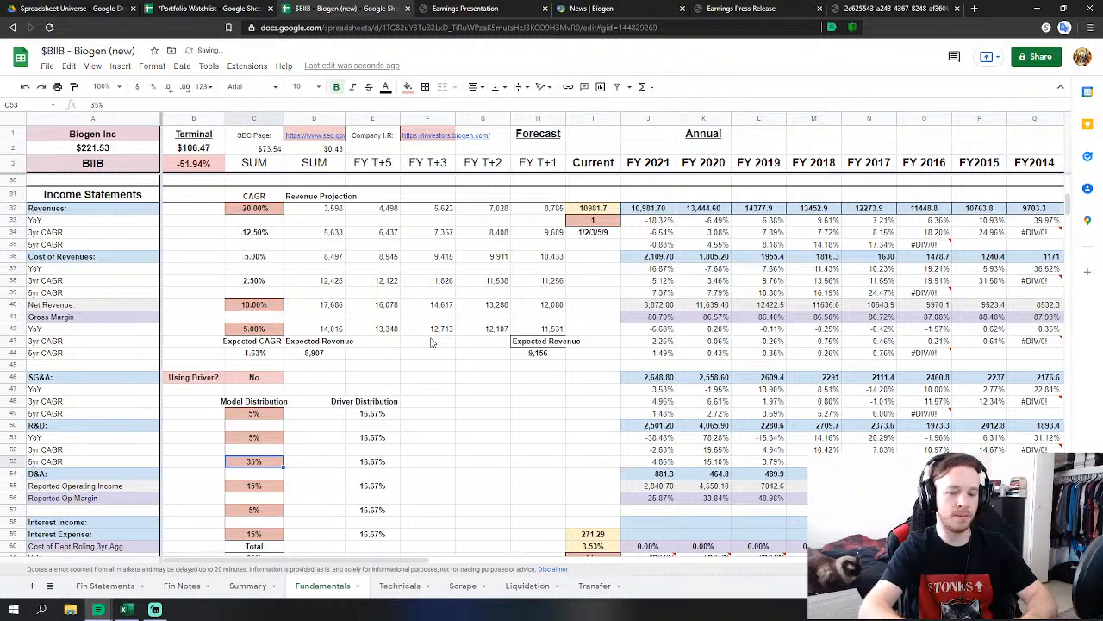
{"action": "key", "text": "Return"}
{"action": "key", "text": "Up"}
{"action": "key", "text": "Down"}
{"action": "scroll", "coordinate": [379, 298], "scroll_direction": "down", "scroll_amount": 2}
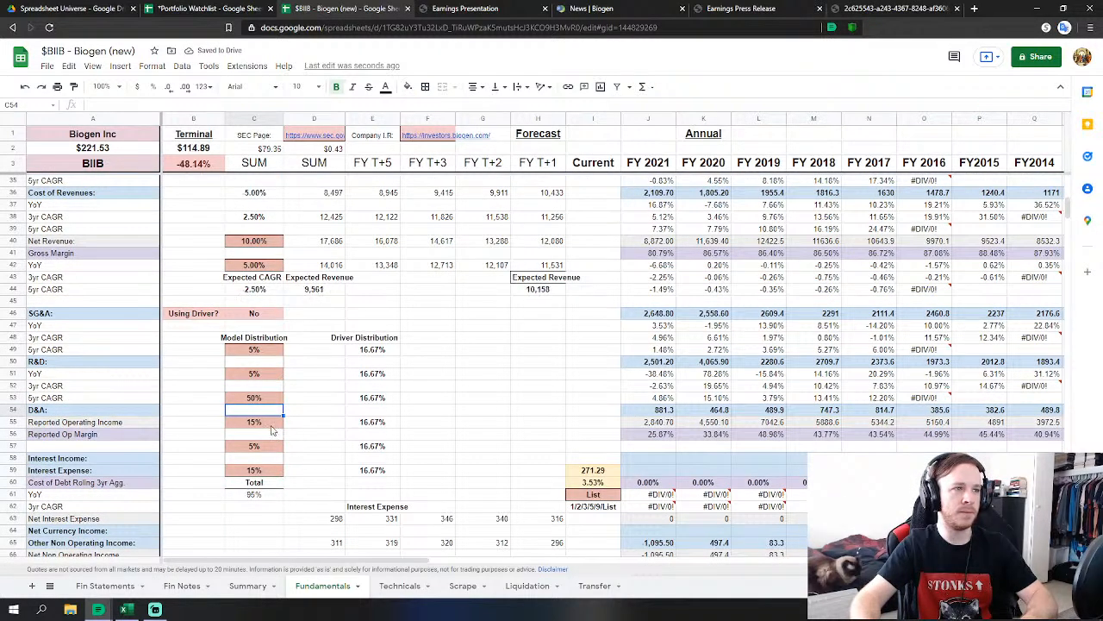
{"action": "key", "text": "Up"}
{"action": "scroll", "coordinate": [341, 353], "scroll_direction": "up", "scroll_amount": 1}
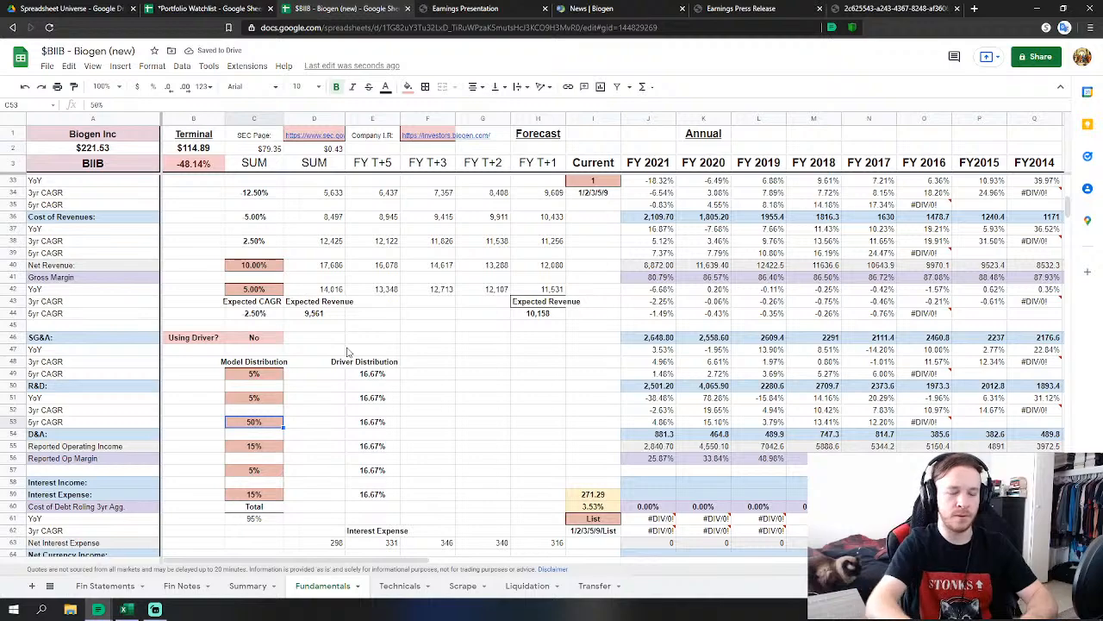
{"action": "type", "text": "55"}
{"action": "key", "text": "Return"}
{"action": "scroll", "coordinate": [368, 358], "scroll_direction": "up", "scroll_amount": 2}
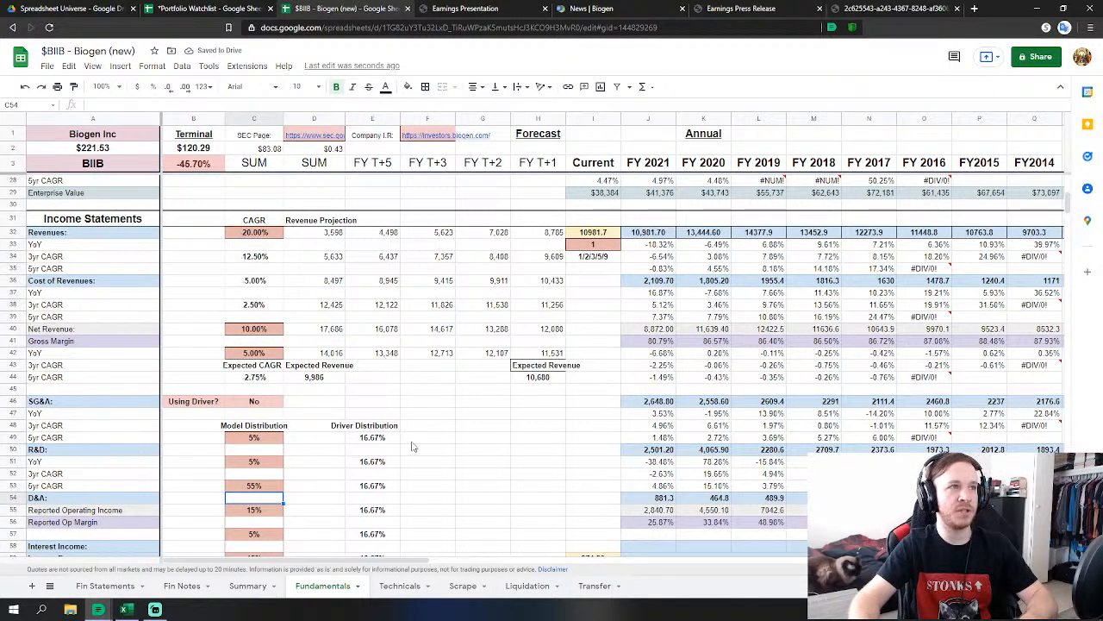
{"action": "scroll", "coordinate": [412, 447], "scroll_direction": "down", "scroll_amount": 20}
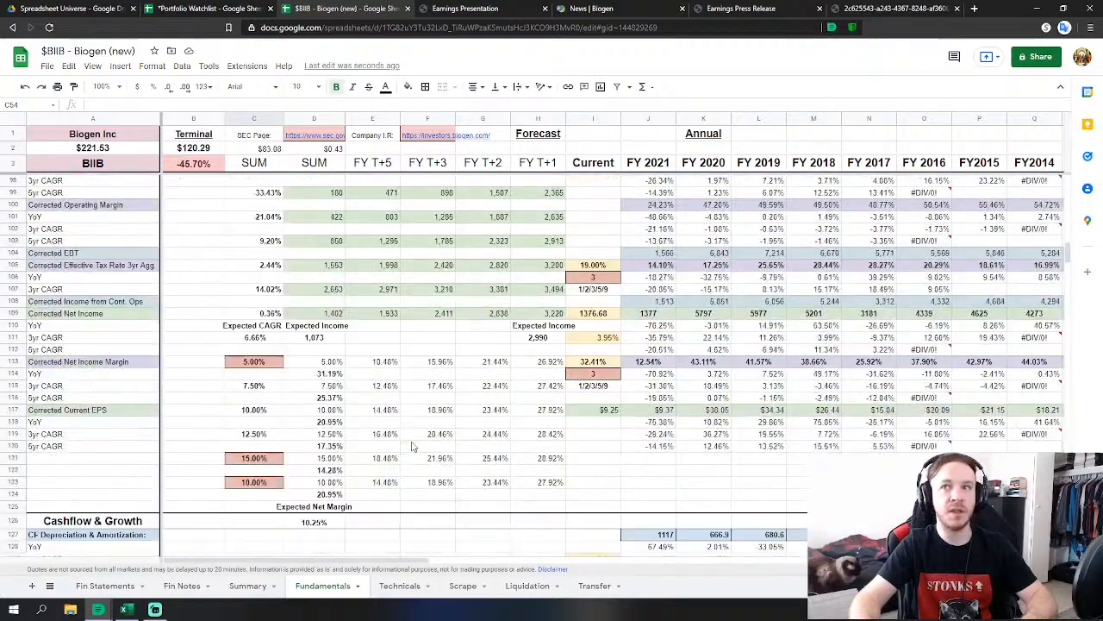
{"action": "scroll", "coordinate": [412, 446], "scroll_direction": "down", "scroll_amount": 12}
{"action": "scroll", "coordinate": [399, 433], "scroll_direction": "up", "scroll_amount": 6}
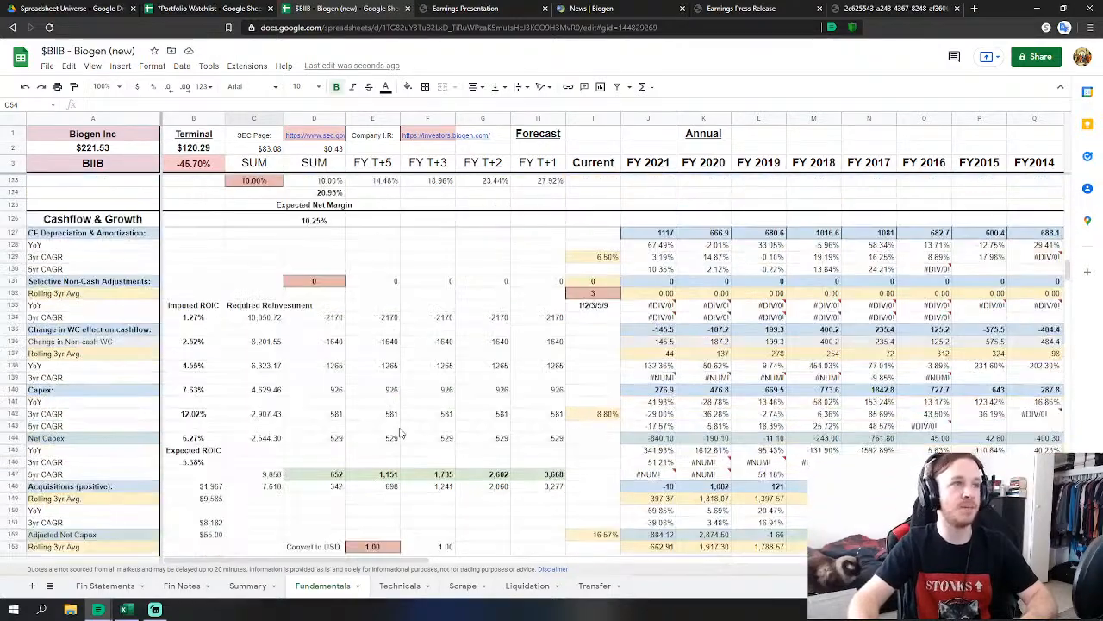
{"action": "scroll", "coordinate": [399, 434], "scroll_direction": "up", "scroll_amount": 6}
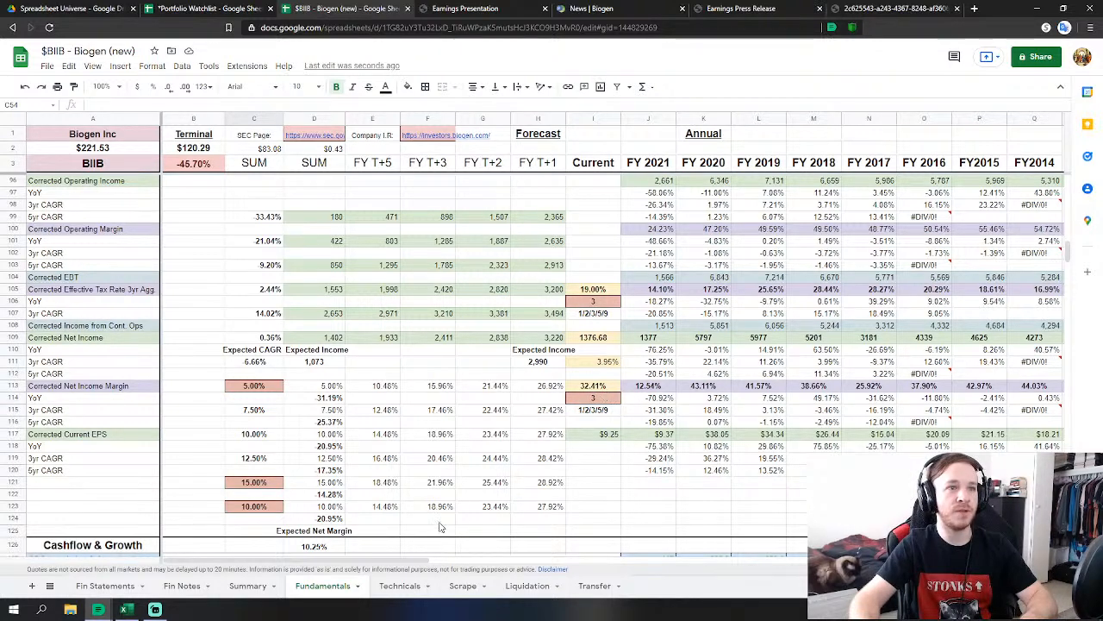
{"action": "left_click", "coordinate": [595, 399]}
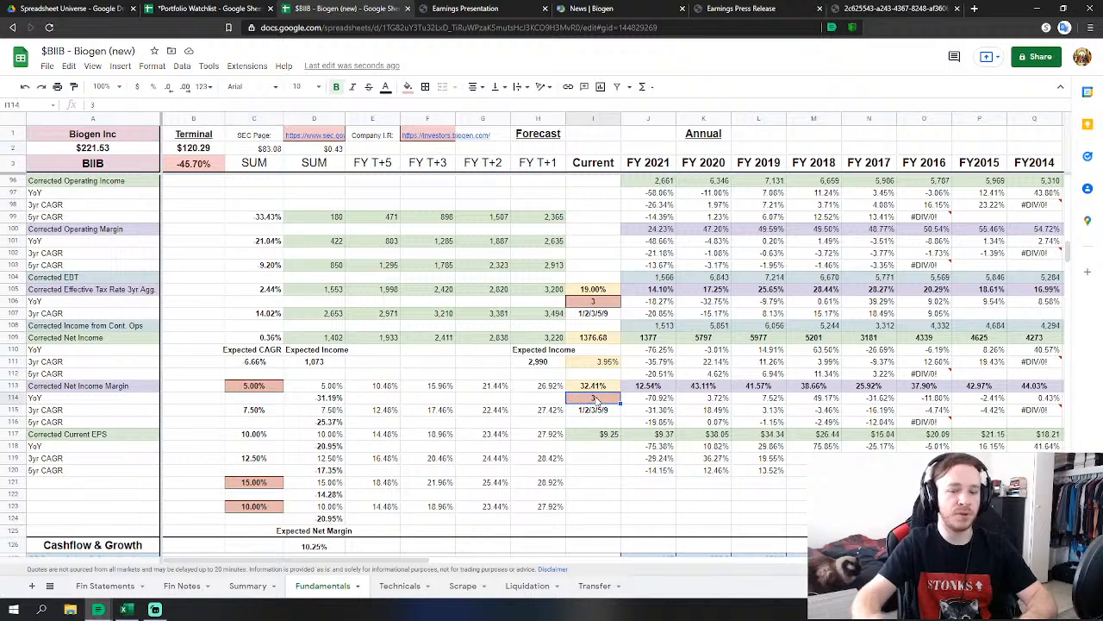
{"action": "type", "text": "5"}
{"action": "key", "text": "Return"}
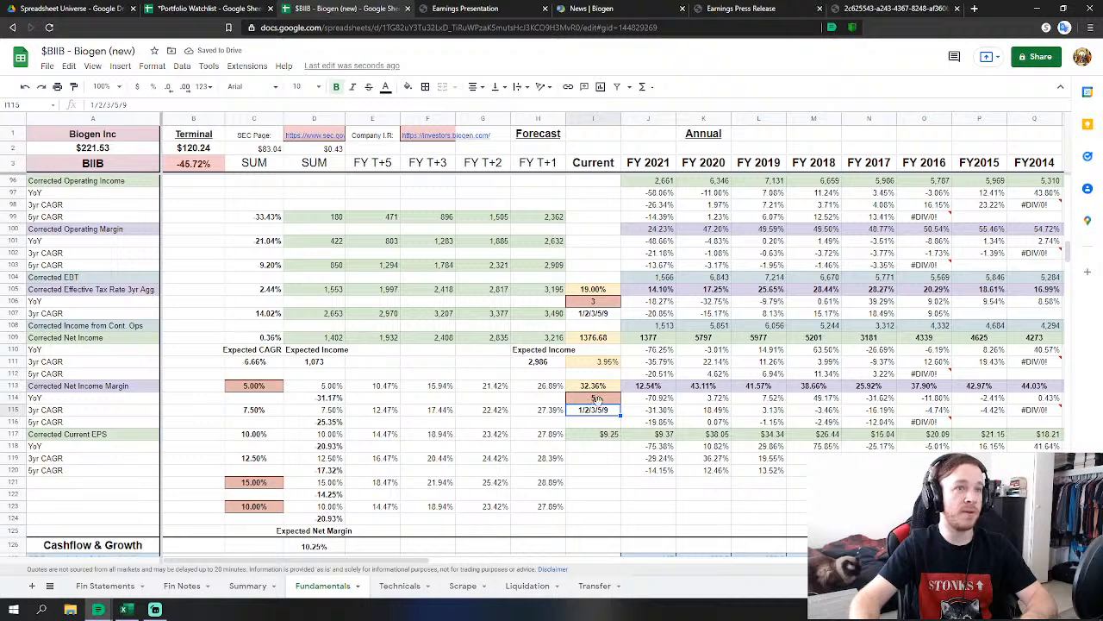
{"action": "left_click", "coordinate": [595, 399]}
{"action": "type", "text": "3"}
{"action": "key", "text": "Return"}
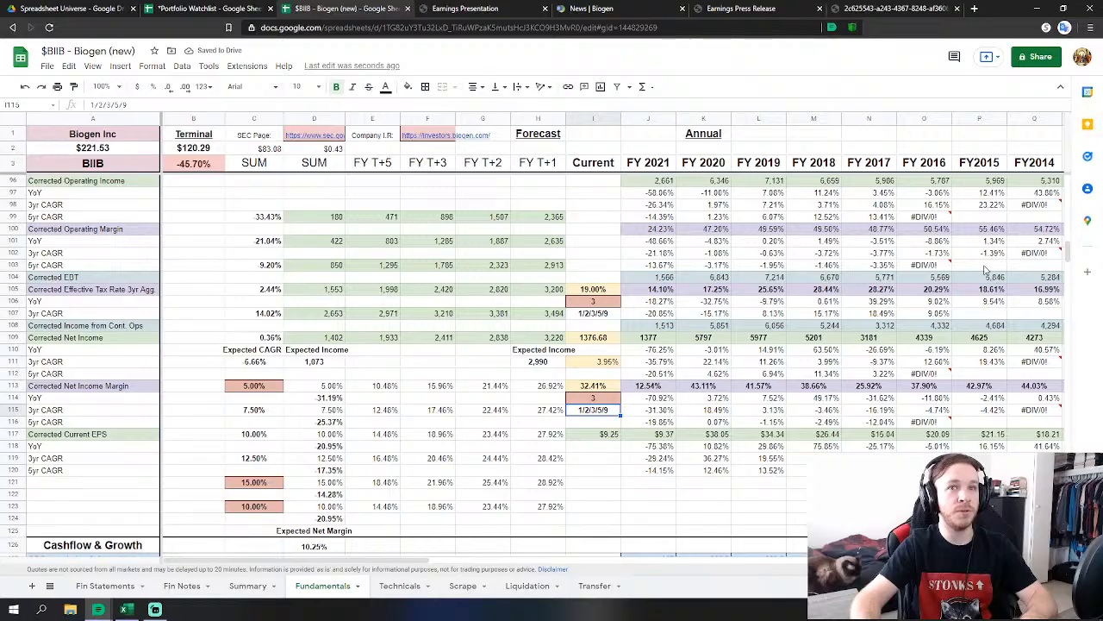
{"action": "mouse_move", "coordinate": [1067, 251]}
{"action": "left_mouse_down"}
{"action": "mouse_move", "coordinate": [1060, 445]}
{"action": "mouse_move", "coordinate": [1059, 259]}
{"action": "left_mouse_up"}
{"action": "left_click", "coordinate": [257, 302]}
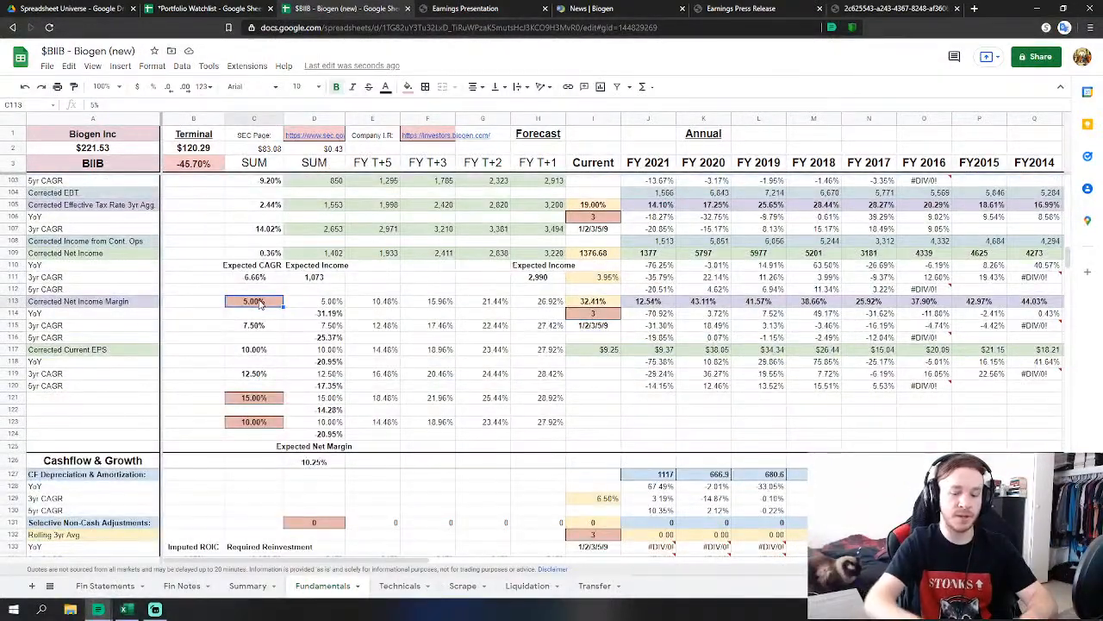
{"action": "type", "text": "10%"}
{"action": "key", "text": "Return"}
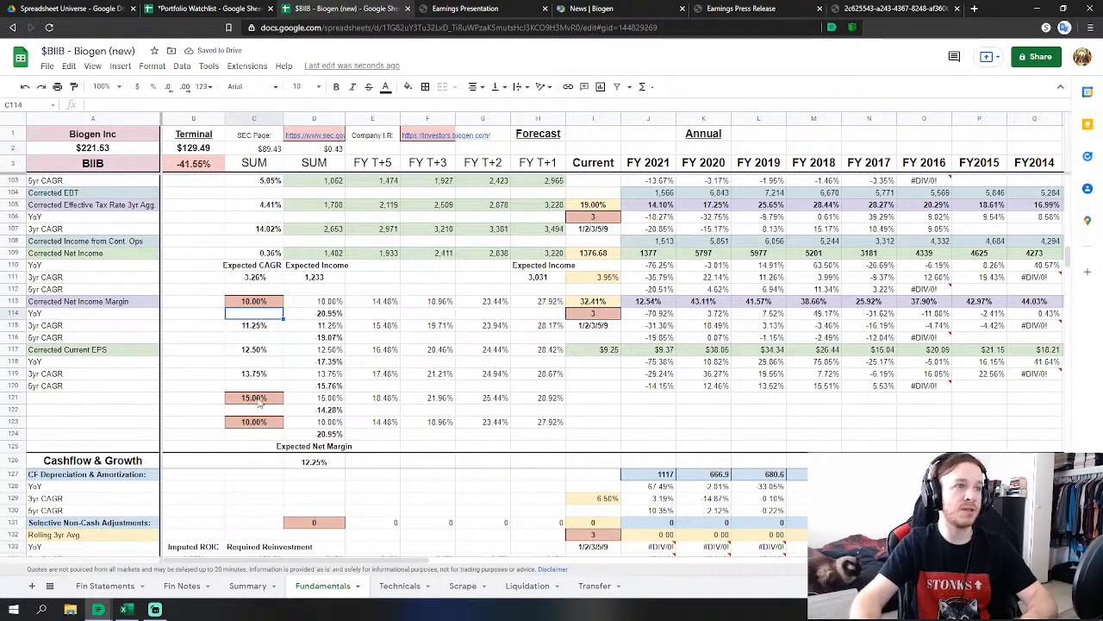
{"action": "left_click", "coordinate": [259, 400]}
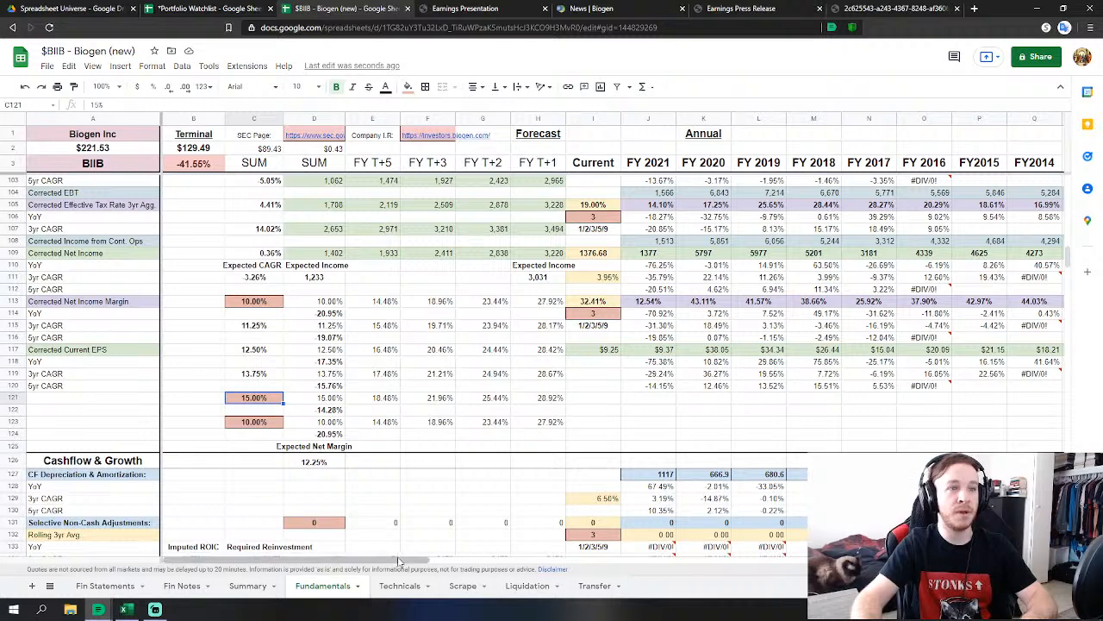
{"action": "mouse_move", "coordinate": [401, 562]}
{"action": "left_mouse_down"}
{"action": "mouse_move", "coordinate": [465, 565]}
{"action": "mouse_move", "coordinate": [398, 572]}
{"action": "left_mouse_up"}
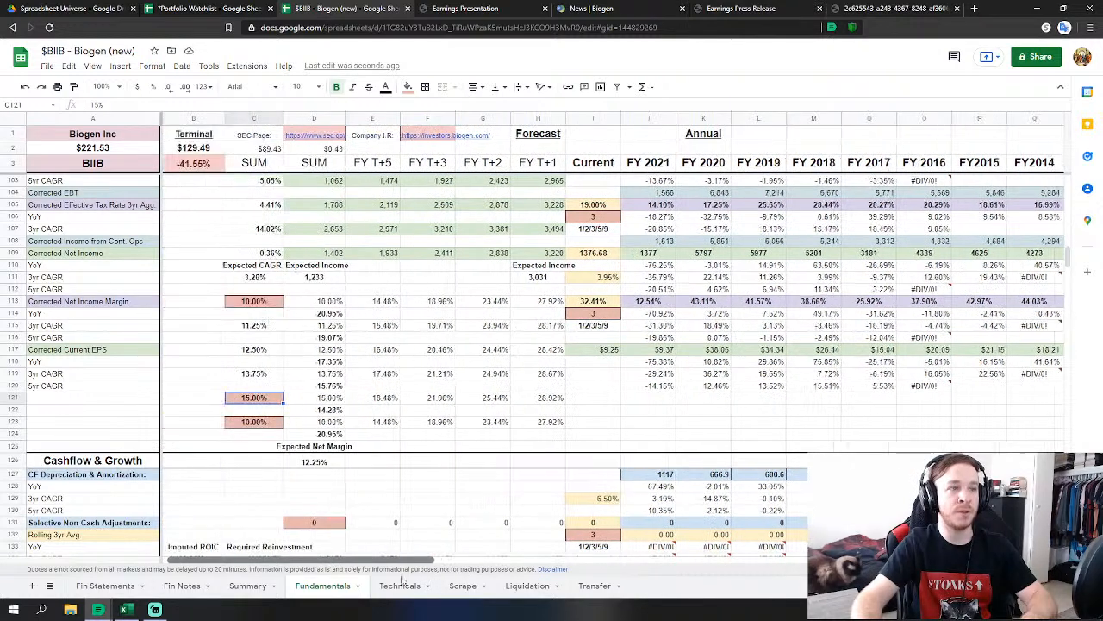
{"action": "type", "text": "40"}
{"action": "key", "text": "Return"}
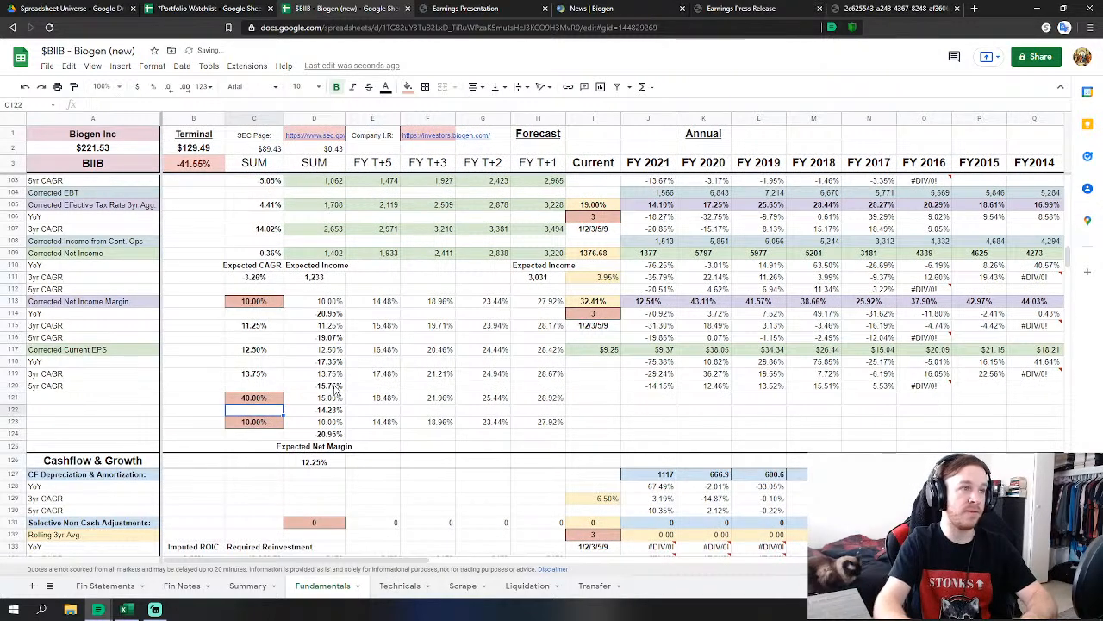
{"action": "key", "text": "Up"}
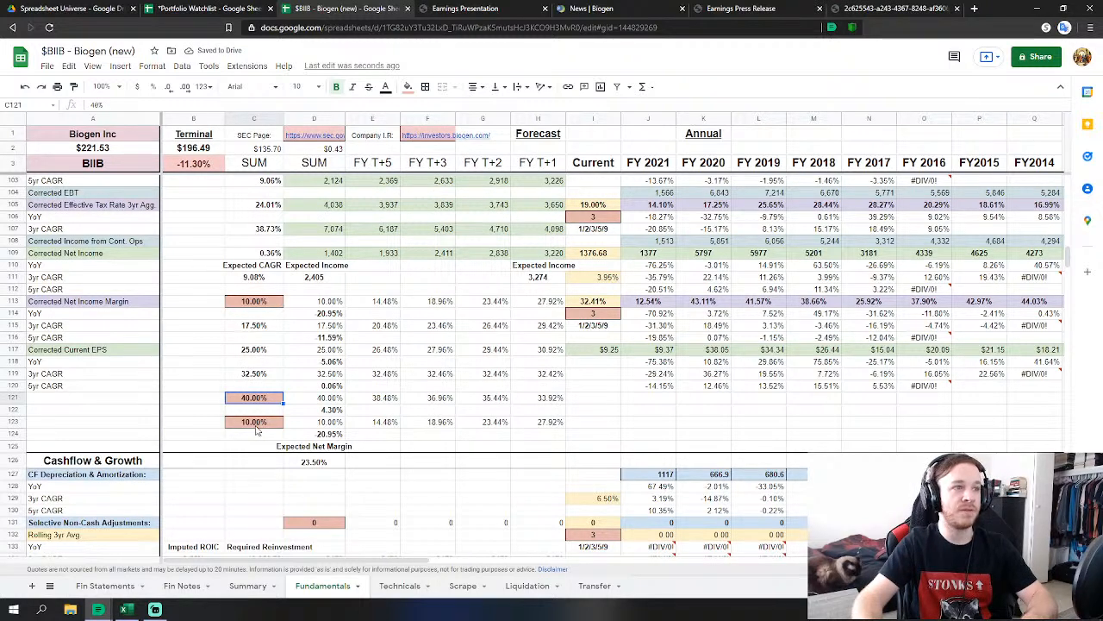
{"action": "left_click", "coordinate": [257, 423]}
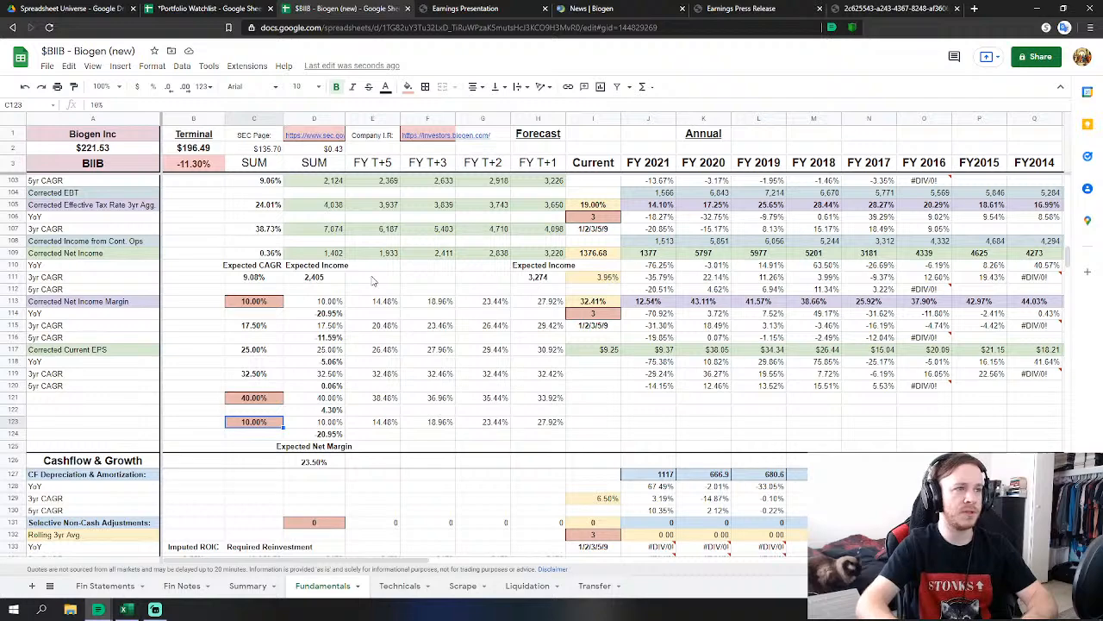
{"action": "type", "text": "30"}
{"action": "key", "text": "Return"}
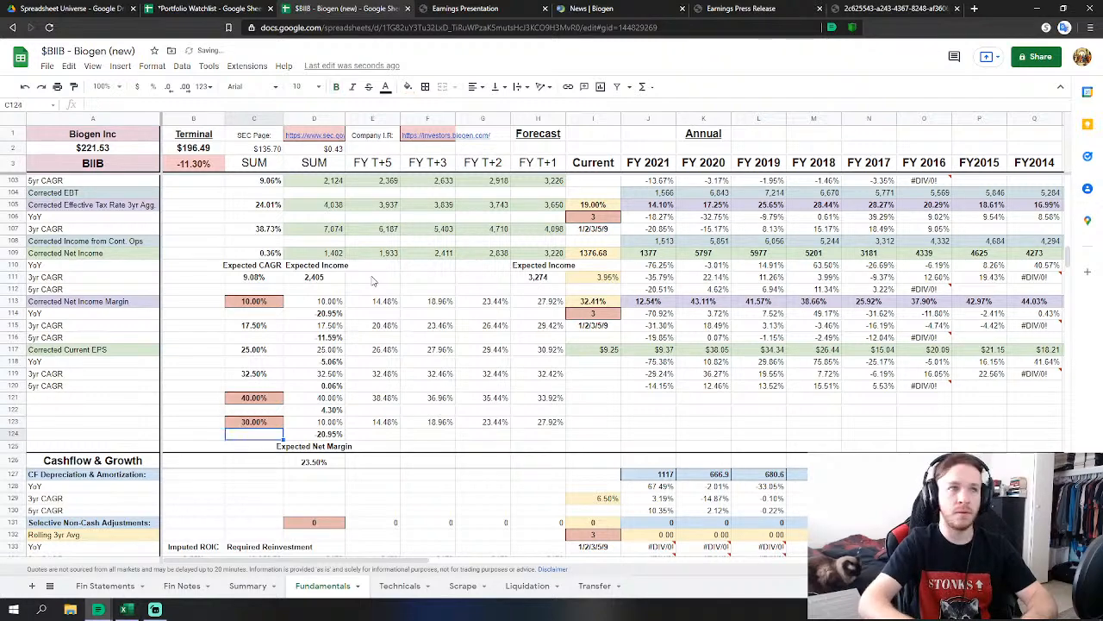
{"action": "key", "text": "Up"}
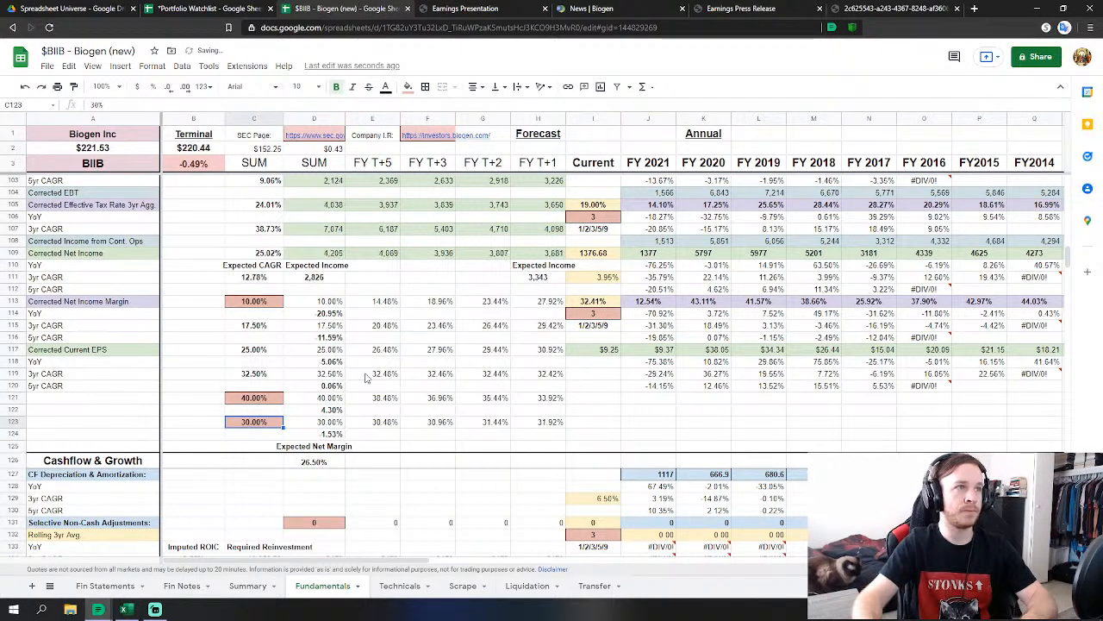
{"action": "scroll", "coordinate": [335, 414], "scroll_direction": "up", "scroll_amount": 2}
{"action": "scroll", "coordinate": [336, 415], "scroll_direction": "down", "scroll_amount": 2}
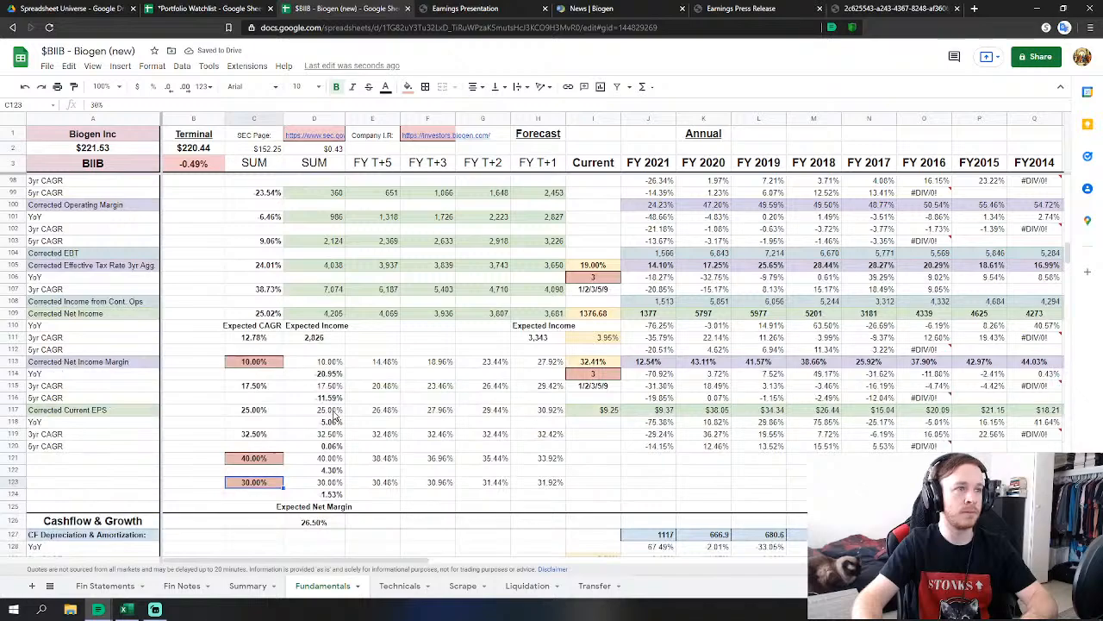
{"action": "scroll", "coordinate": [335, 415], "scroll_direction": "up", "scroll_amount": 3}
{"action": "scroll", "coordinate": [319, 417], "scroll_direction": "down", "scroll_amount": 2}
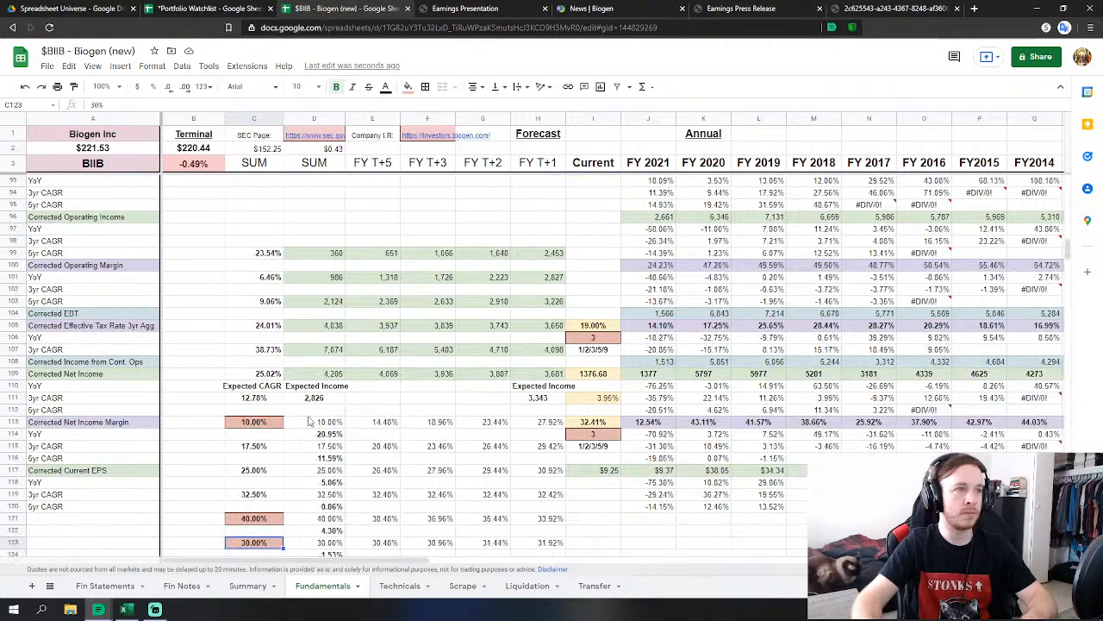
{"action": "scroll", "coordinate": [304, 418], "scroll_direction": "up", "scroll_amount": 2}
{"action": "scroll", "coordinate": [304, 418], "scroll_direction": "down", "scroll_amount": 3}
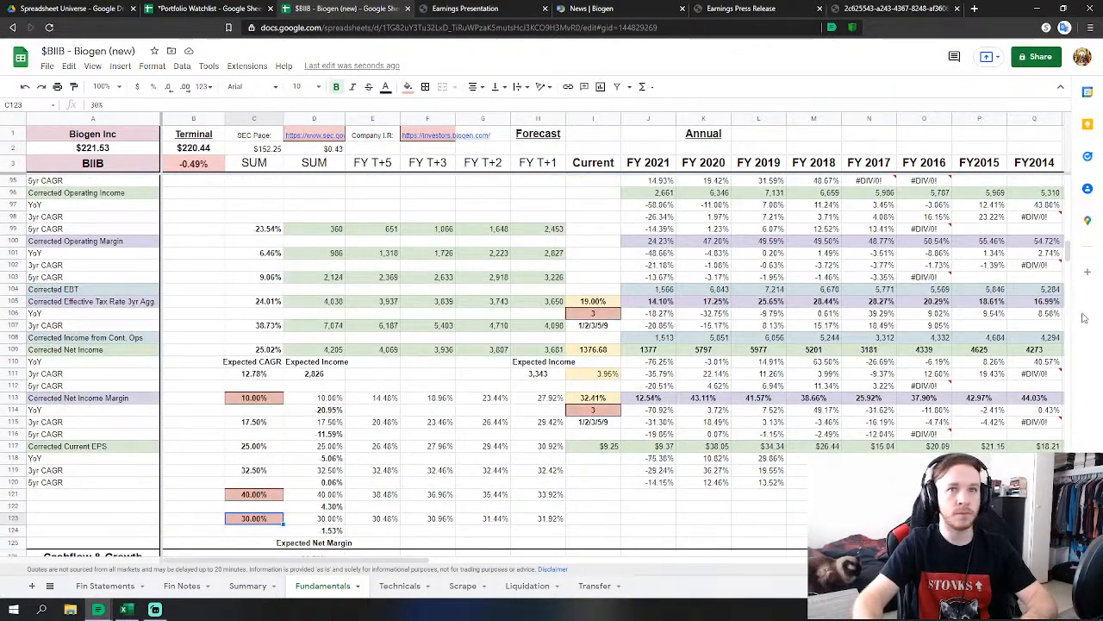
{"action": "left_click_drag", "start_coordinate": [1066, 250], "coordinate": [1085, 496]}
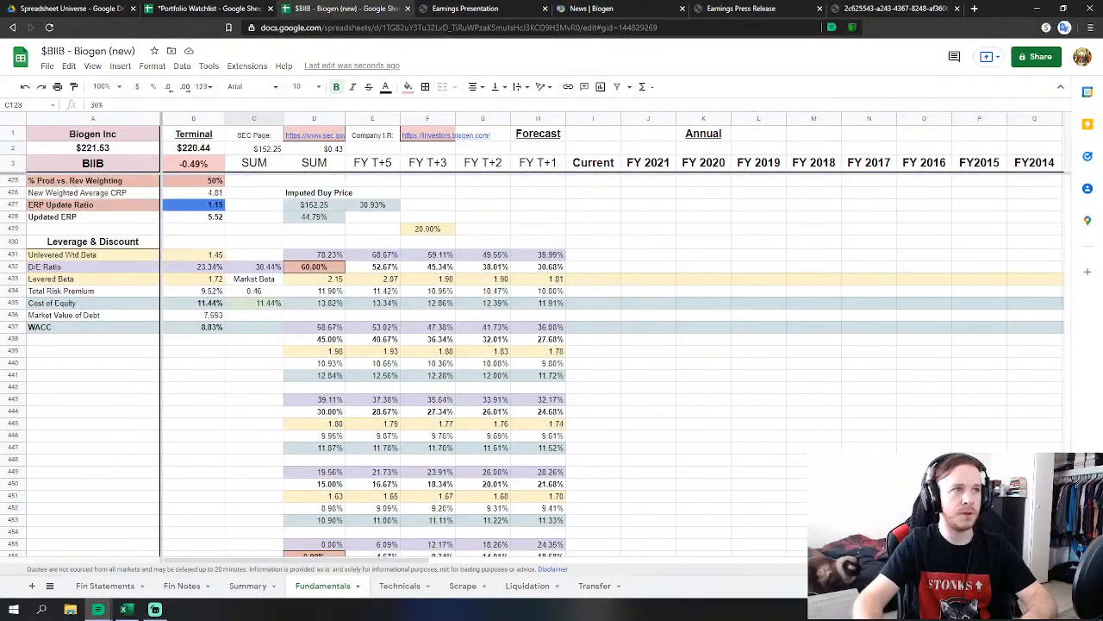
Check the Summary sheet, then lower the D/E ratio in D432 on Fundamentals to 50%.
{"action": "left_click", "coordinate": [250, 592]}
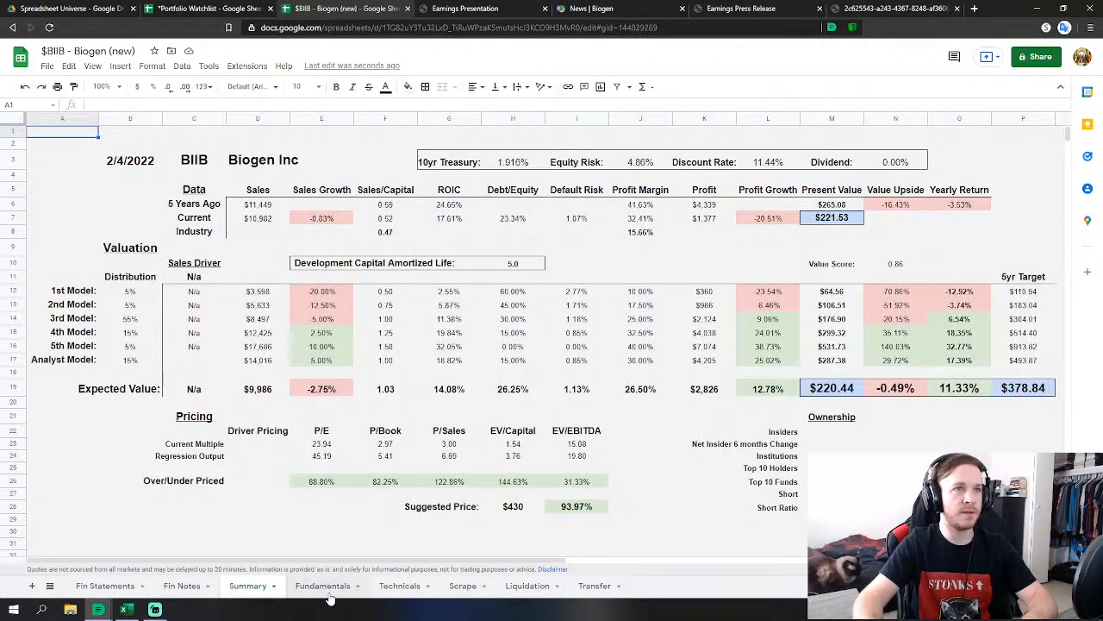
{"action": "left_click", "coordinate": [326, 591]}
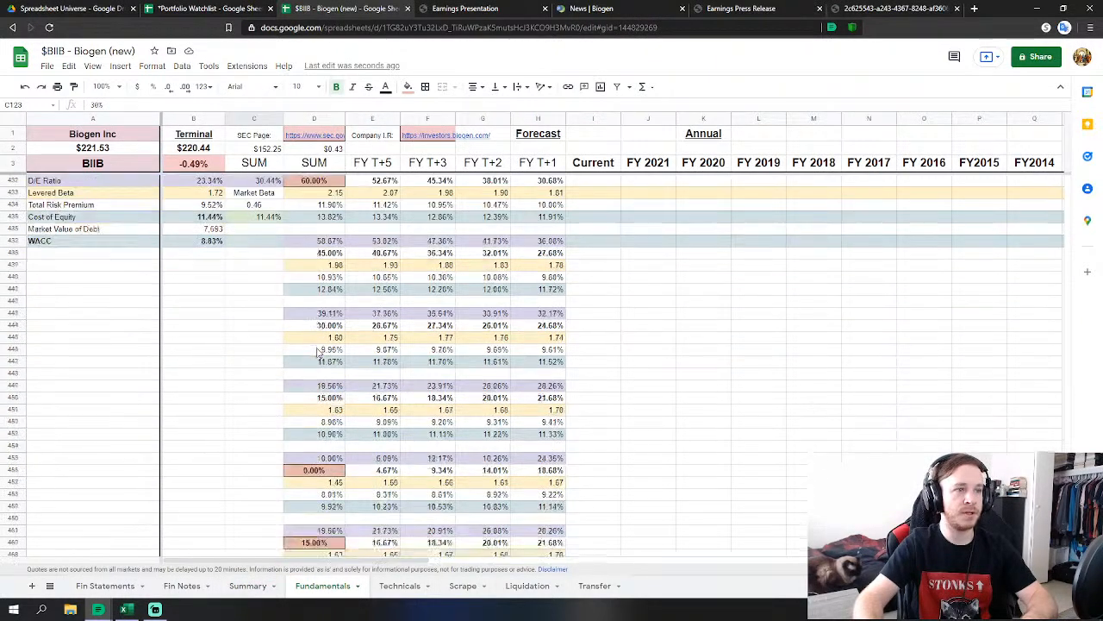
{"action": "left_click", "coordinate": [311, 268]}
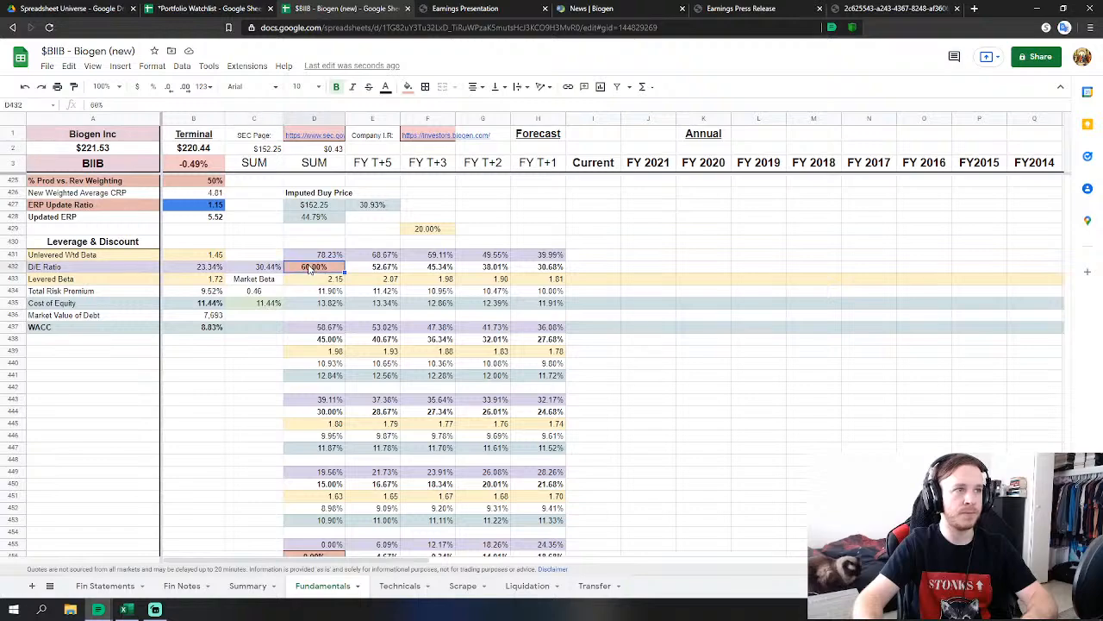
{"action": "type", "text": "50"}
{"action": "key", "text": "Return"}
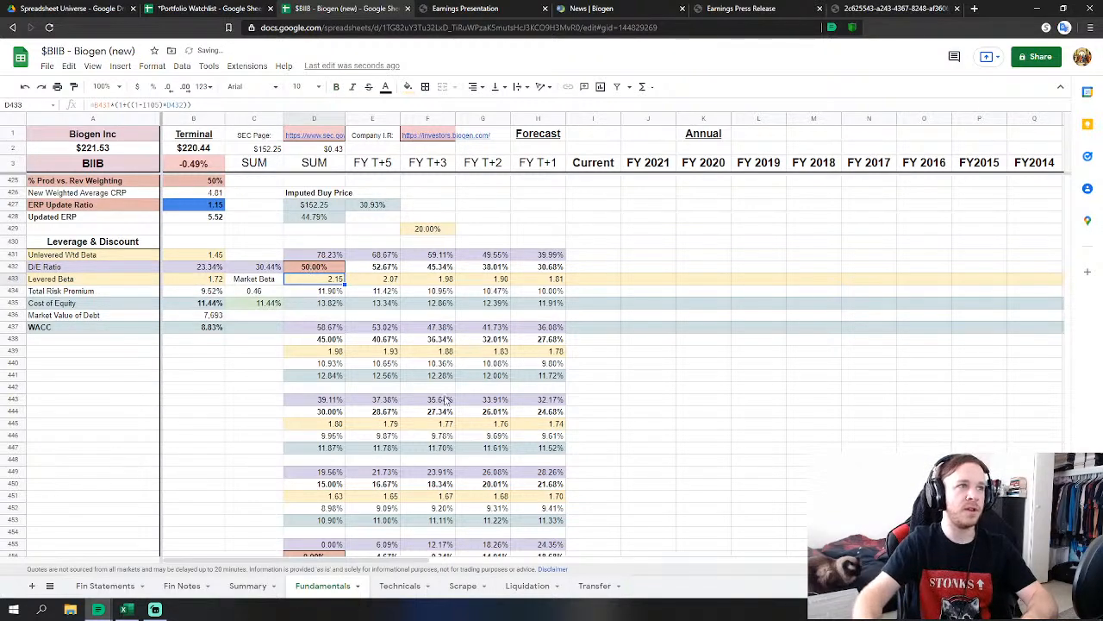
Set the Price/FCFE weight in B352 to 0.25.
{"action": "scroll", "coordinate": [447, 401], "scroll_direction": "up", "scroll_amount": 6}
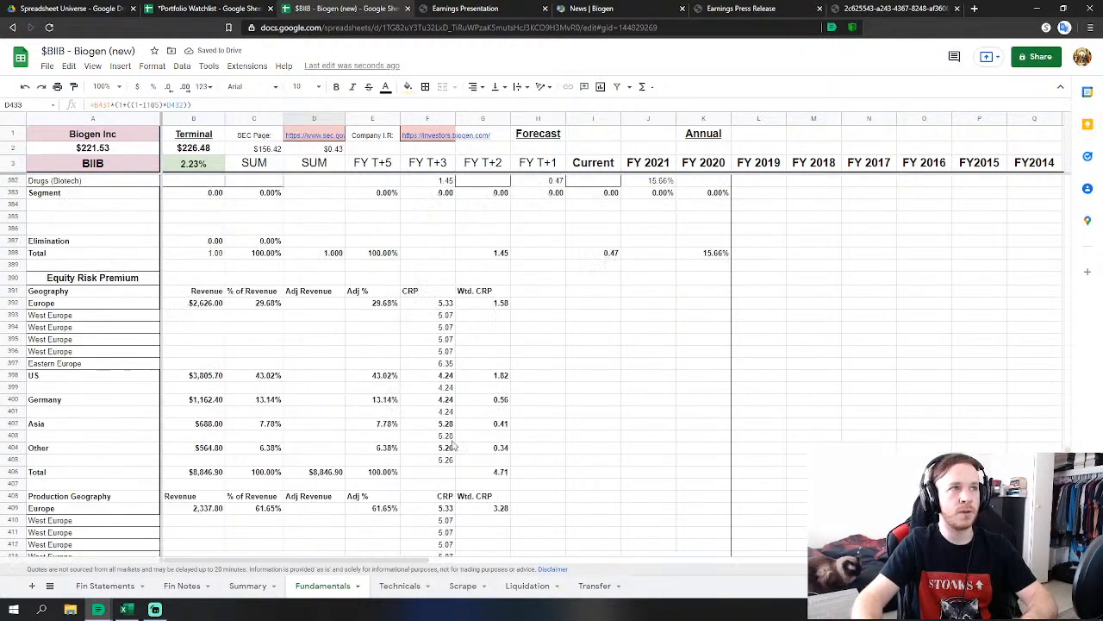
{"action": "scroll", "coordinate": [454, 446], "scroll_direction": "up", "scroll_amount": 6}
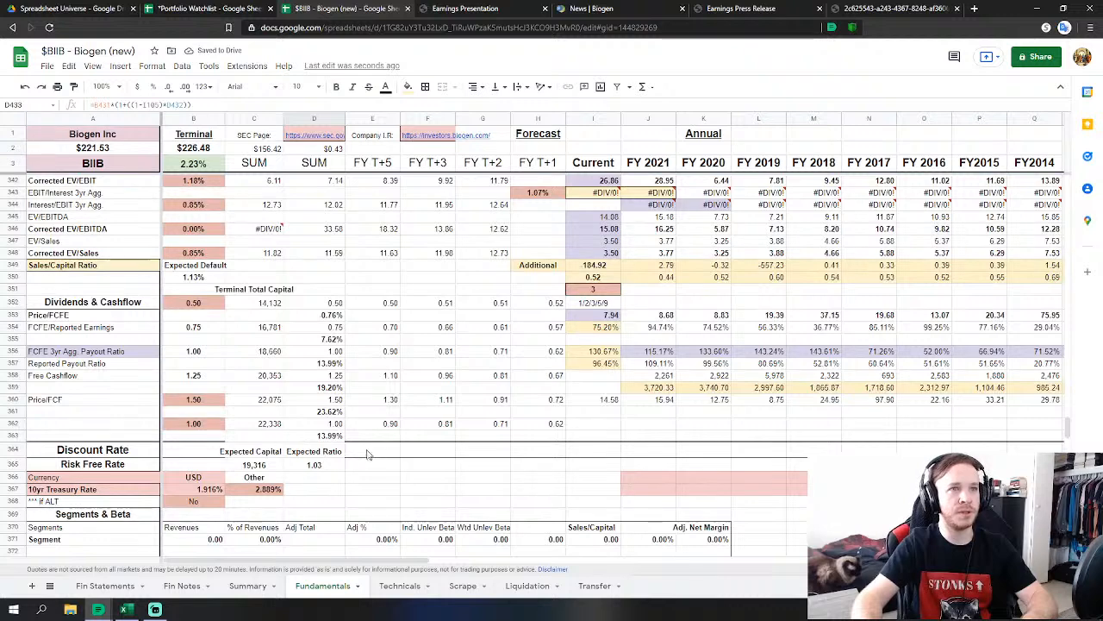
{"action": "left_click", "coordinate": [193, 302]}
{"action": "type", "text": ".25"}
{"action": "key", "text": "Tab"}
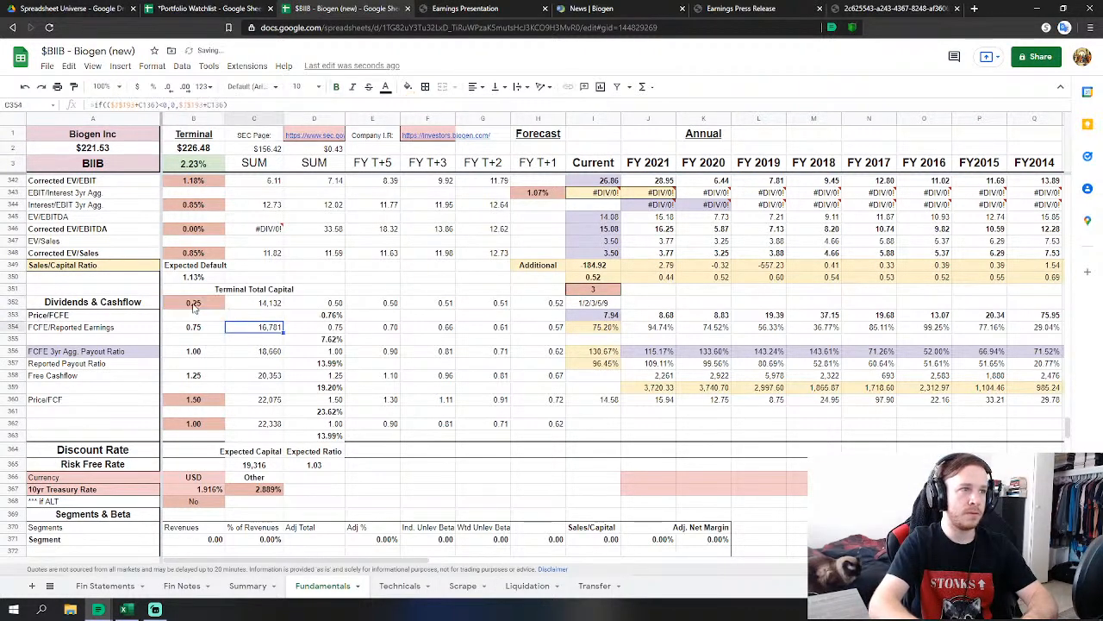
Set the Price/FCF weight in B360 and the weight in B362 both to 0.75.
{"action": "key", "text": "Down"}
{"action": "key", "text": "Down"}
{"action": "key", "text": "Down"}
{"action": "key", "text": "Down"}
{"action": "key", "text": "Down"}
{"action": "key", "text": "Down"}
{"action": "key", "text": "Left"}
{"action": "key", "text": "Left"}
{"action": "key", "text": "Down"}
{"action": "key", "text": "Right"}
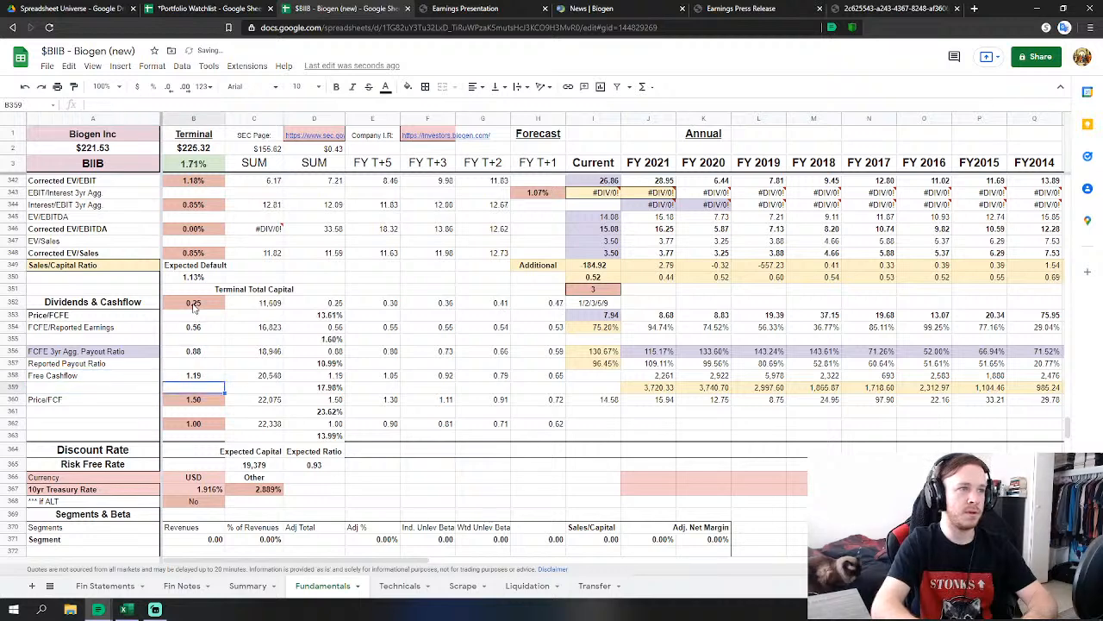
{"action": "key", "text": "Down"}
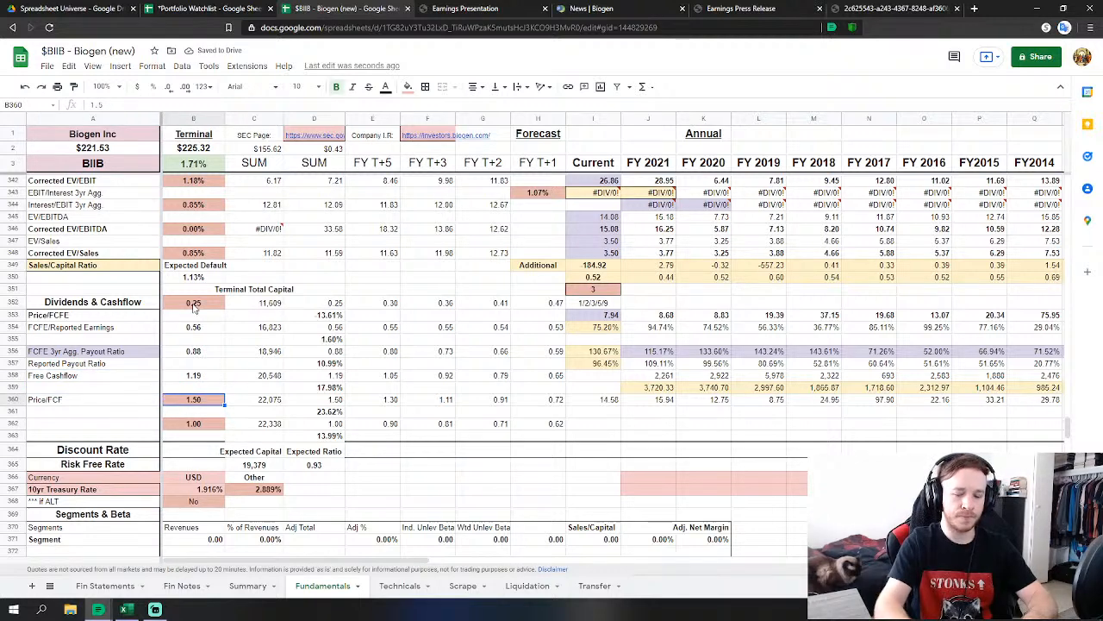
{"action": "type", "text": ".75"}
{"action": "key", "text": "Return"}
{"action": "key", "text": "Down"}
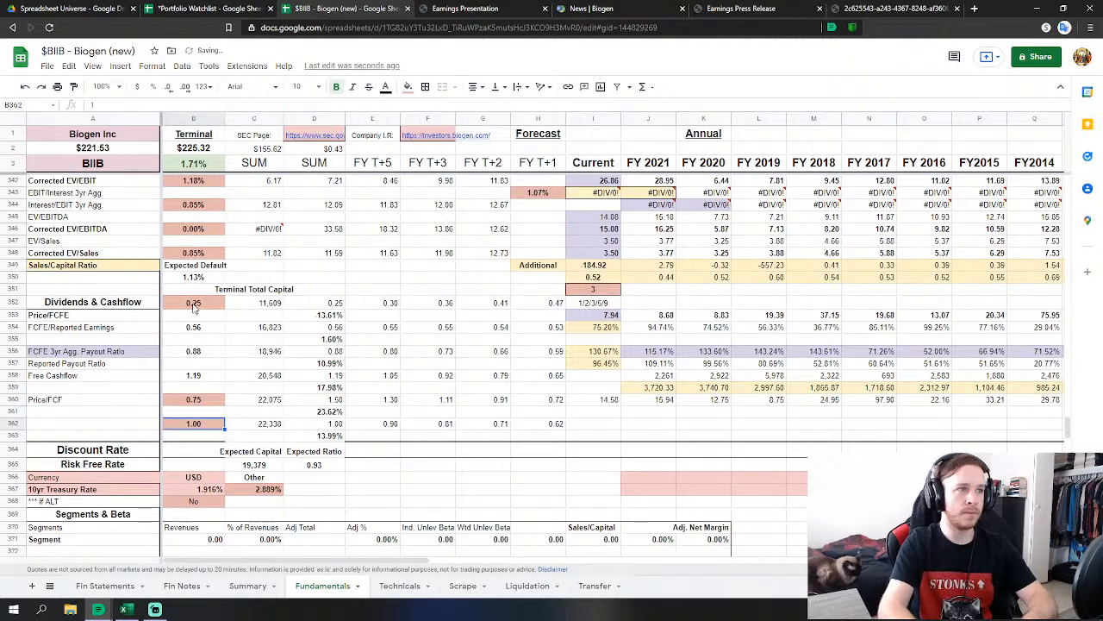
{"action": "type", "text": ".75"}
{"action": "key", "text": "Return"}
{"action": "key", "text": "Up"}
{"action": "key", "text": "Up"}
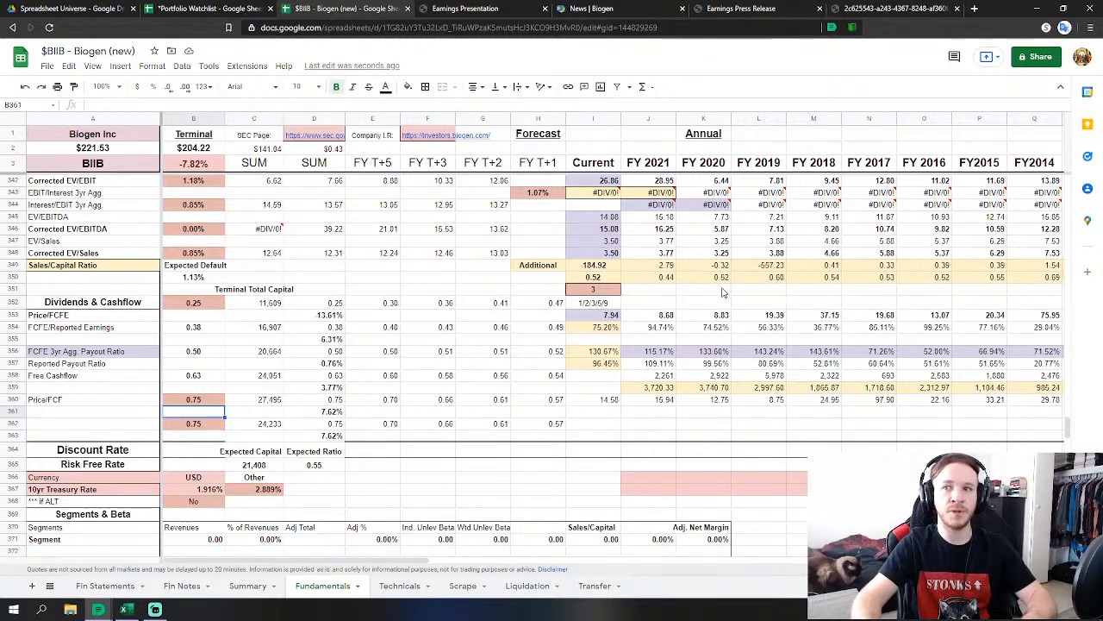
Change the model distribution weights to 50% in C53 and 20% in C55.
{"action": "scroll", "coordinate": [552, 403], "scroll_direction": "up", "scroll_amount": 5}
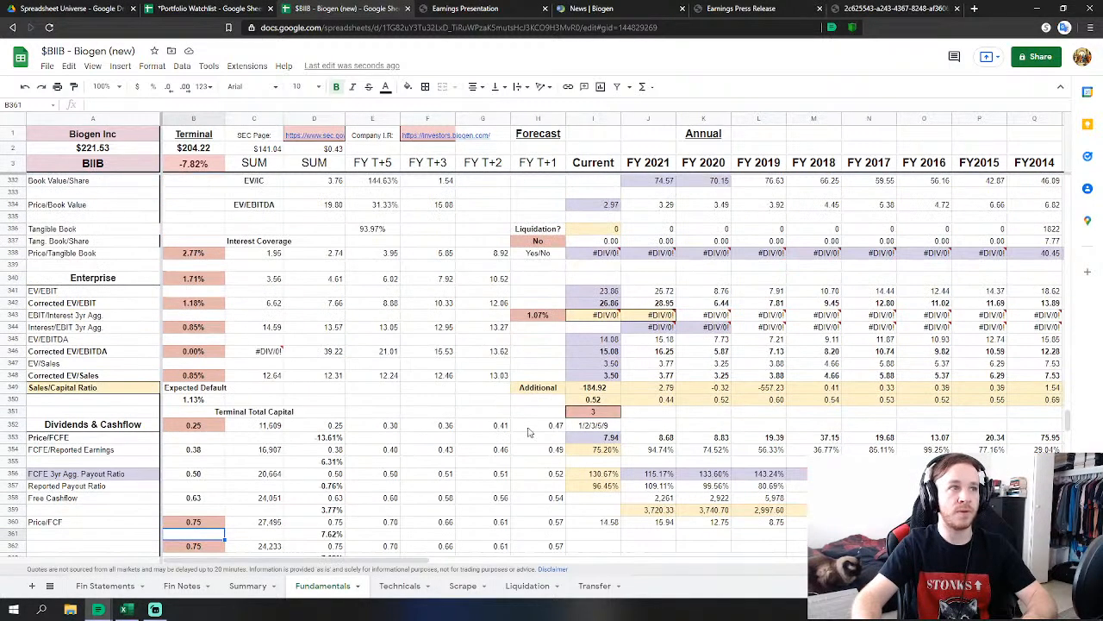
{"action": "left_click_drag", "start_coordinate": [1068, 420], "coordinate": [1083, 204]}
{"action": "scroll", "coordinate": [230, 321], "scroll_direction": "down", "scroll_amount": 3}
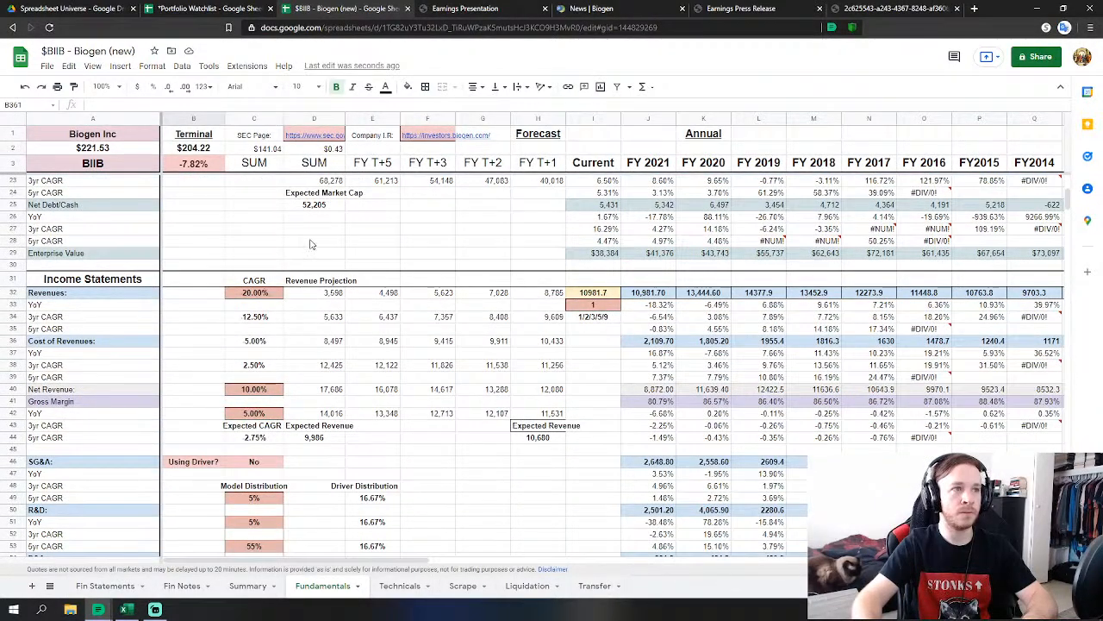
{"action": "left_click", "coordinate": [311, 243]}
{"action": "left_click", "coordinate": [255, 293]}
{"action": "scroll", "coordinate": [301, 311], "scroll_direction": "down", "scroll_amount": 2}
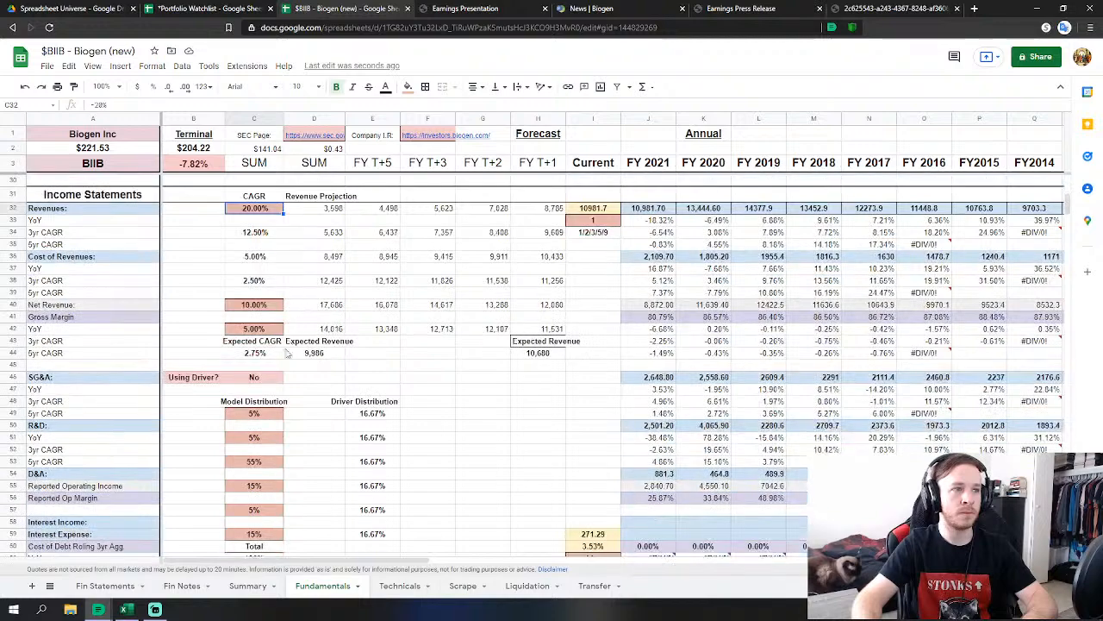
{"action": "scroll", "coordinate": [254, 437], "scroll_direction": "down", "scroll_amount": 2}
{"action": "scroll", "coordinate": [241, 448], "scroll_direction": "up", "scroll_amount": 2}
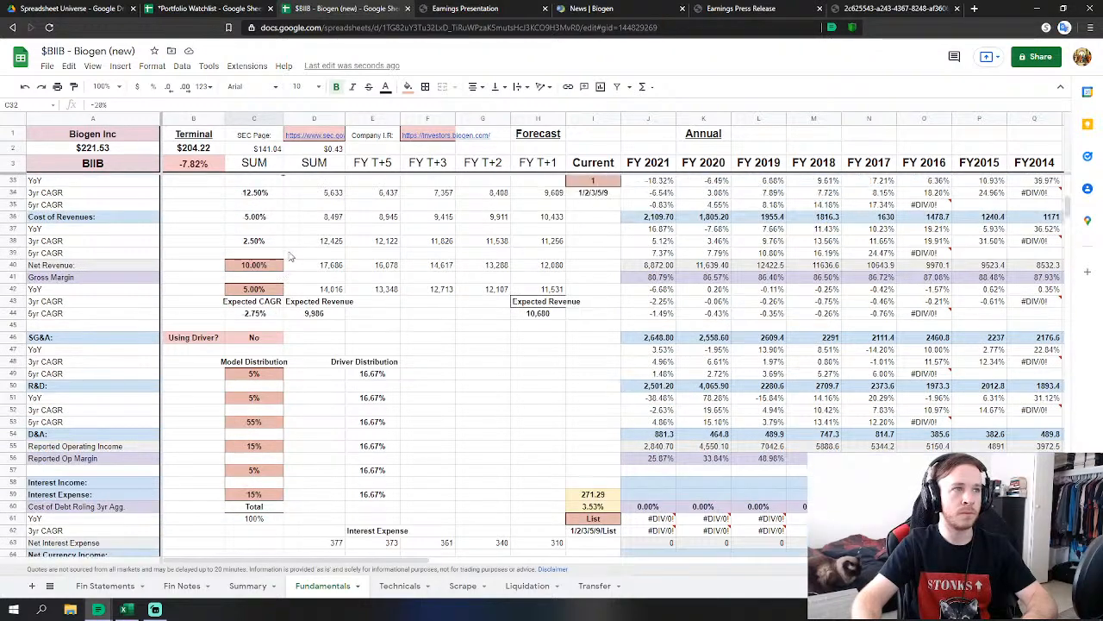
{"action": "scroll", "coordinate": [295, 320], "scroll_direction": "down", "scroll_amount": 2}
{"action": "scroll", "coordinate": [284, 311], "scroll_direction": "up", "scroll_amount": 2}
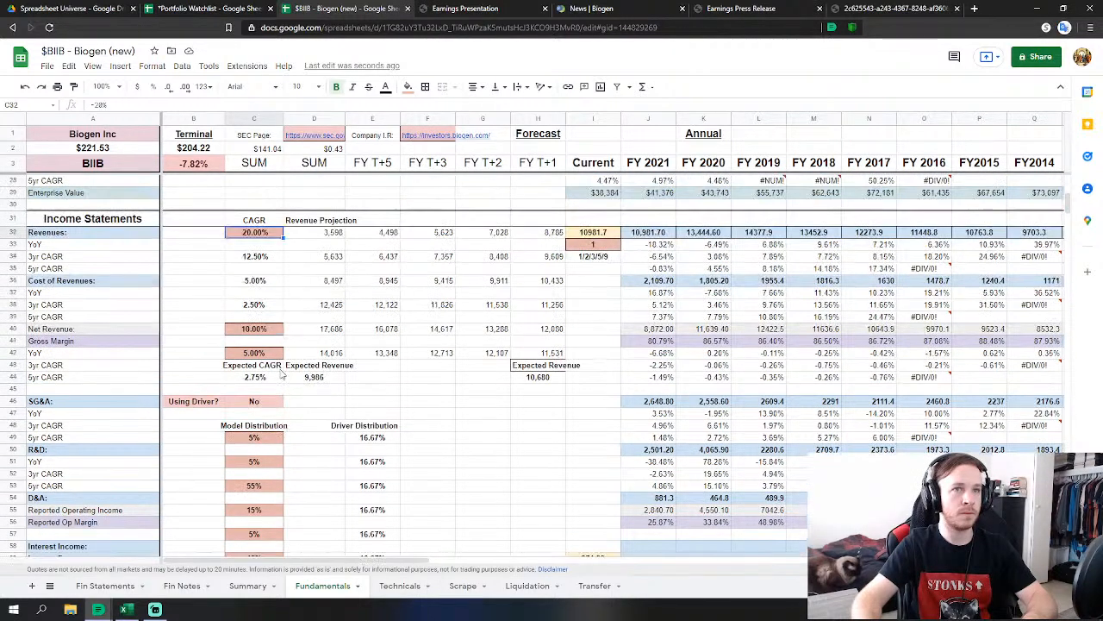
{"action": "scroll", "coordinate": [254, 285], "scroll_direction": "down", "scroll_amount": 5}
{"action": "left_click", "coordinate": [250, 277]}
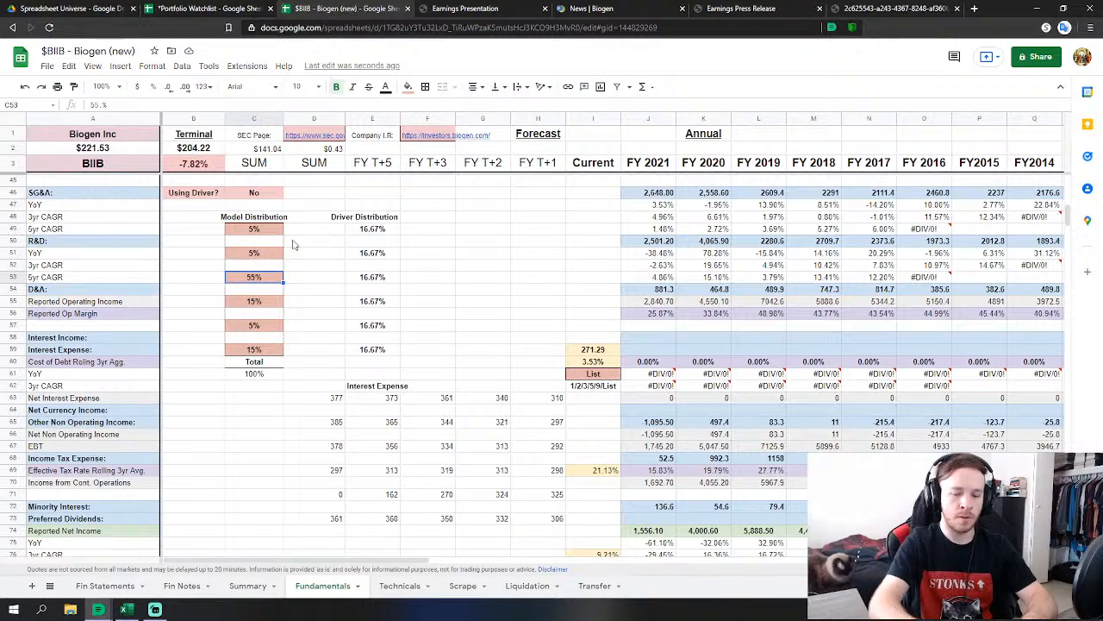
{"action": "type", "text": "50"}
{"action": "key", "text": "Down"}
{"action": "key", "text": "Down"}
{"action": "key", "text": "BackSpace"}
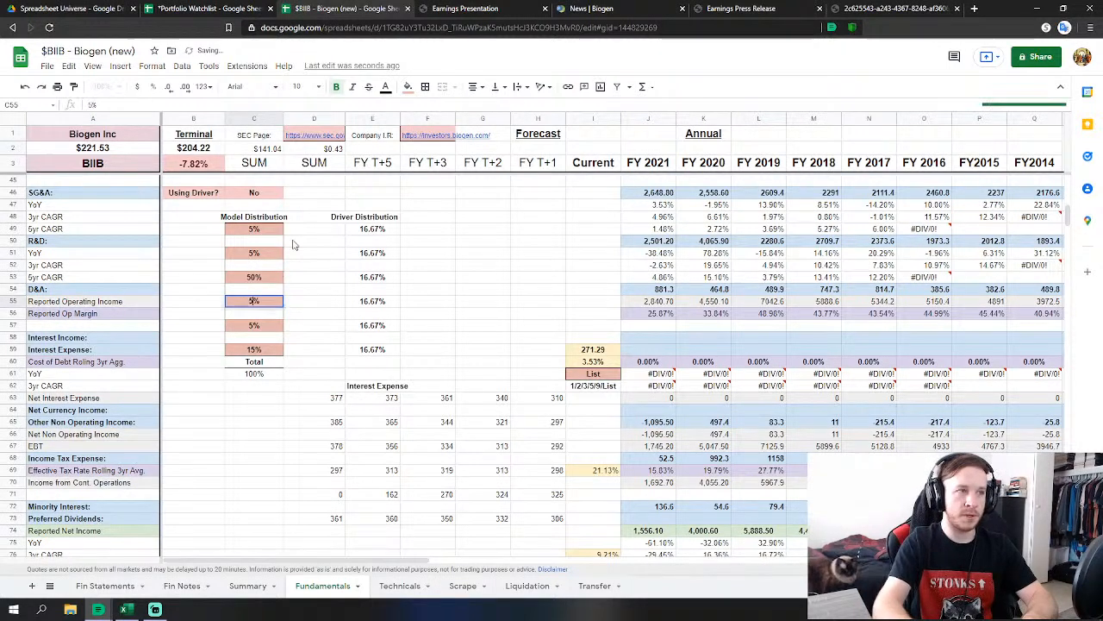
{"action": "type", "text": "20"}
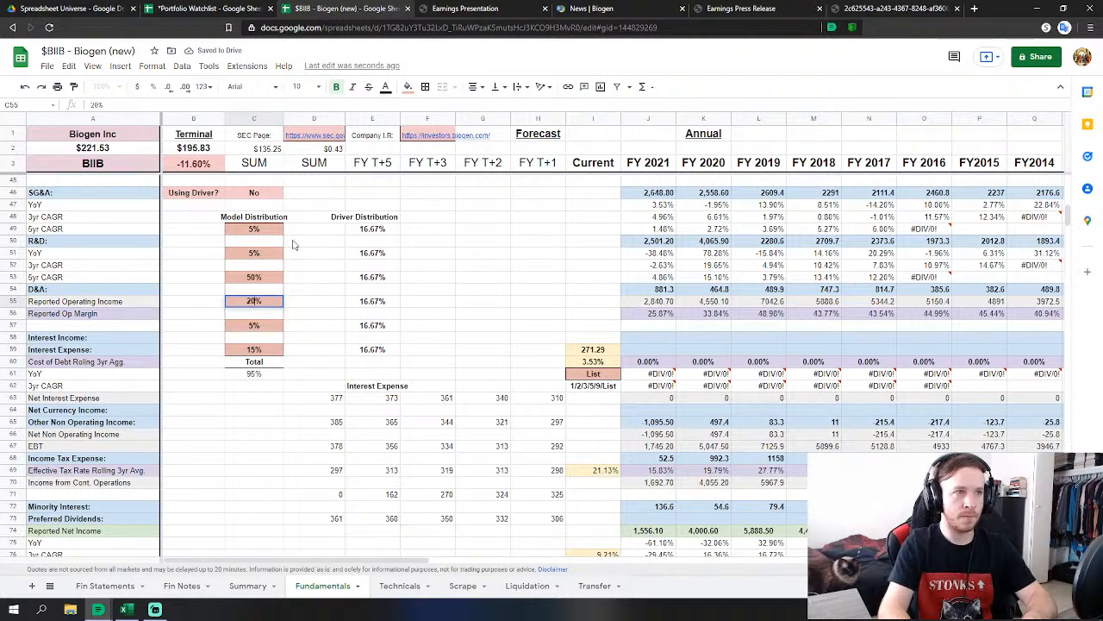
{"action": "key", "text": "Down"}
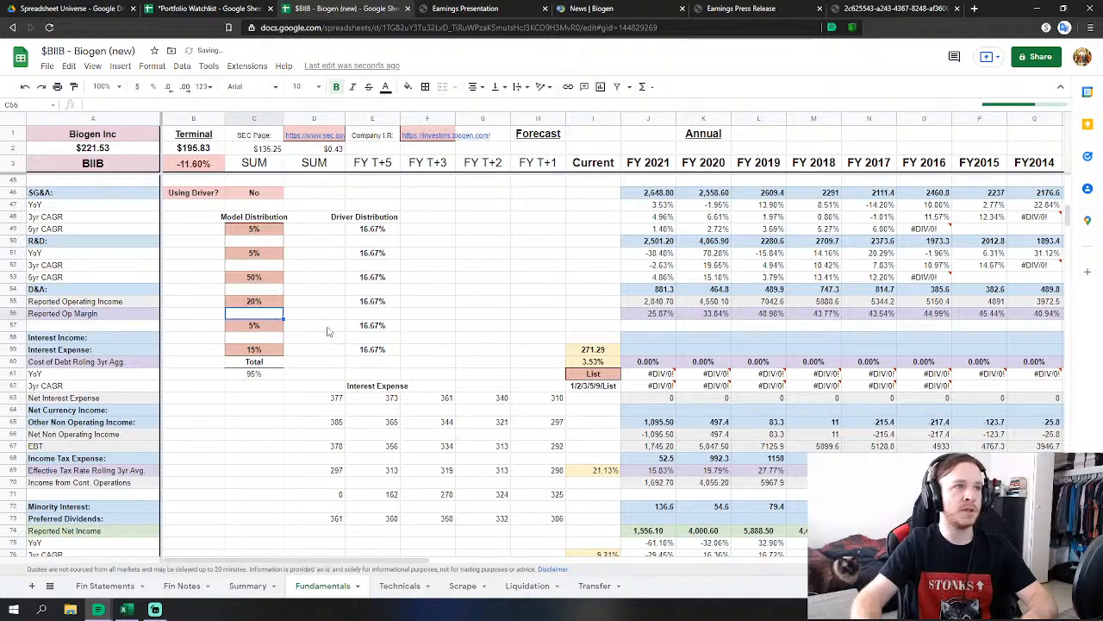
Raise the C121 weight from 40% to 45% and C123 from 30% to 35%.
{"action": "scroll", "coordinate": [316, 385], "scroll_direction": "down", "scroll_amount": 8}
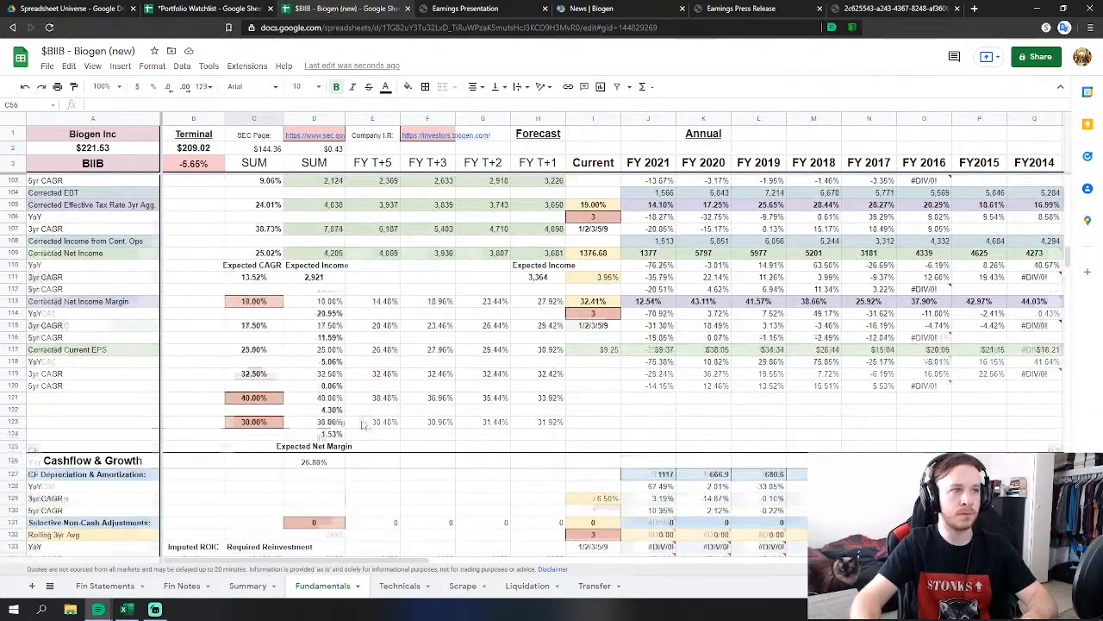
{"action": "scroll", "coordinate": [495, 338], "scroll_direction": "down", "scroll_amount": 1}
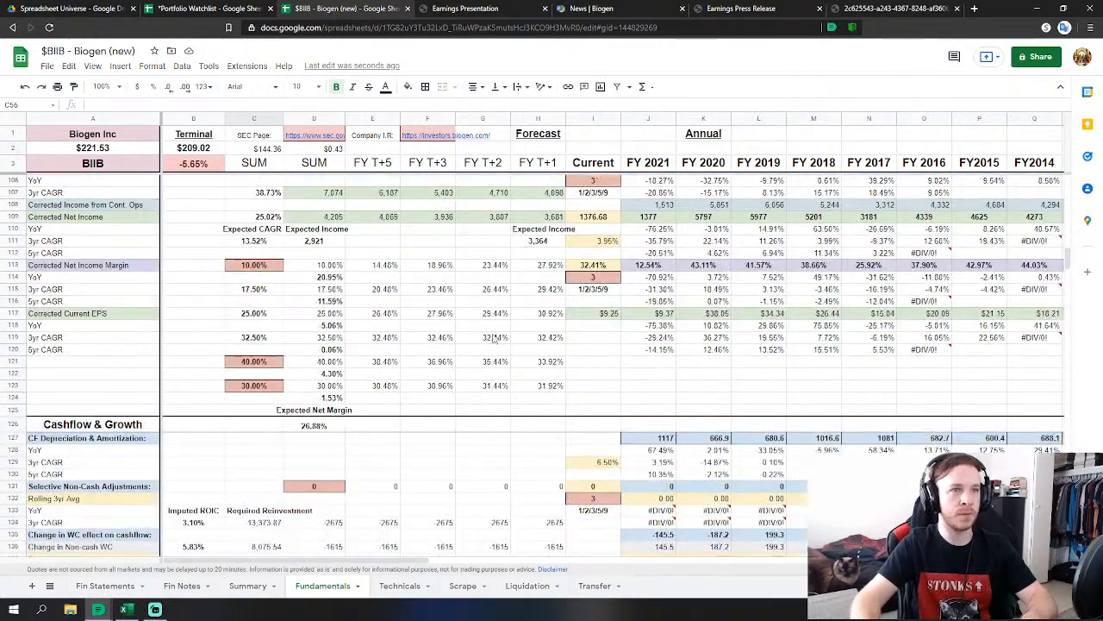
{"action": "left_click", "coordinate": [258, 362]}
{"action": "type", "text": "45"}
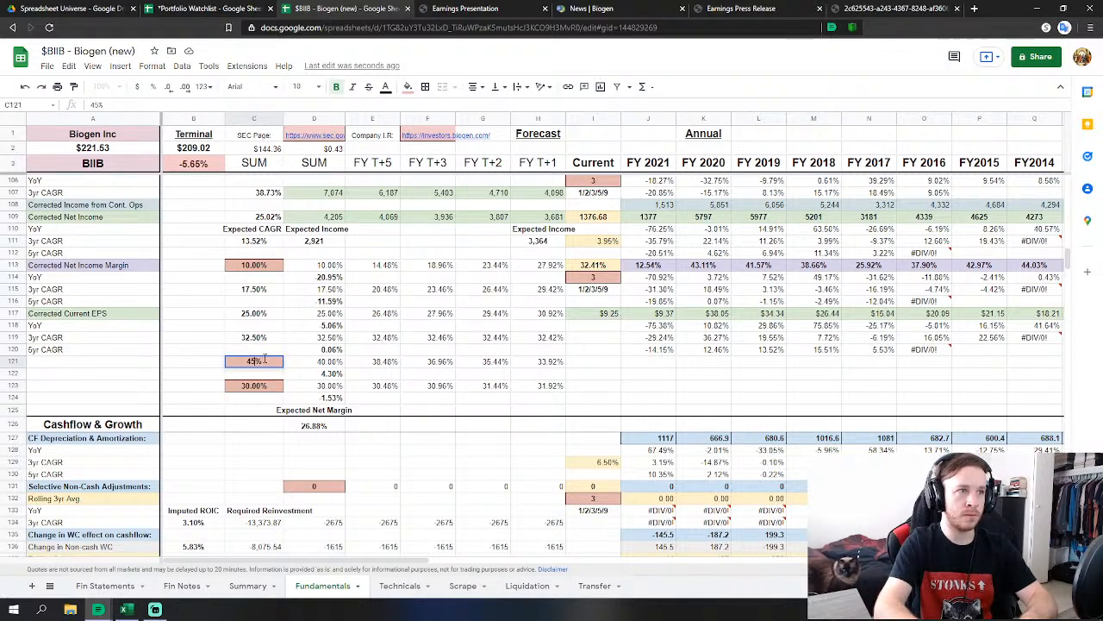
{"action": "key", "text": "Return"}
{"action": "key", "text": "Down"}
{"action": "type", "text": "35"}
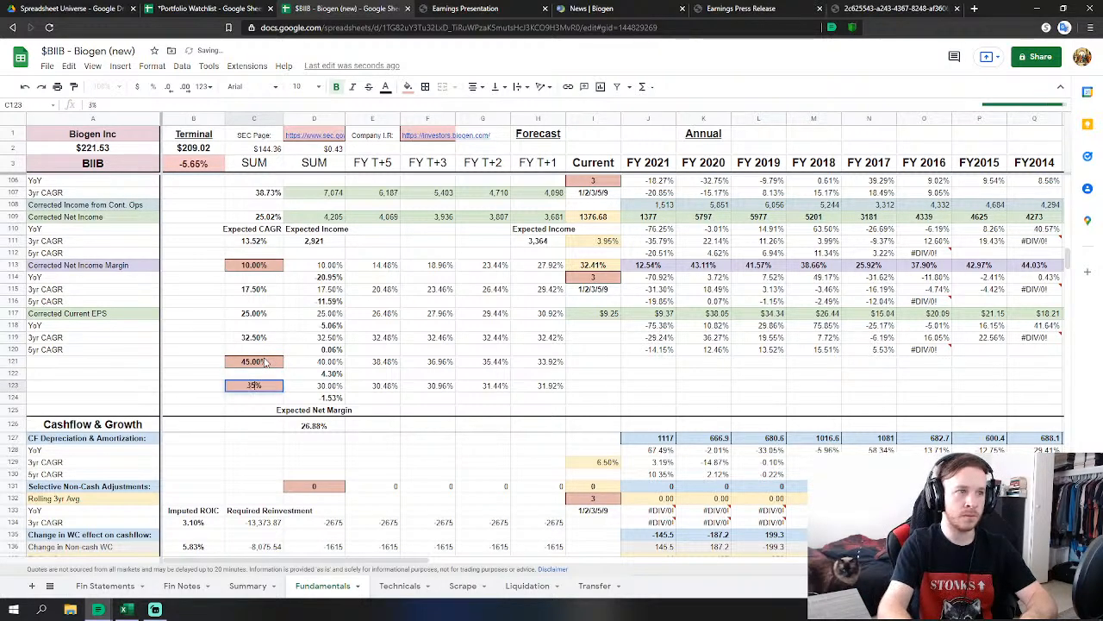
{"action": "key", "text": "Return"}
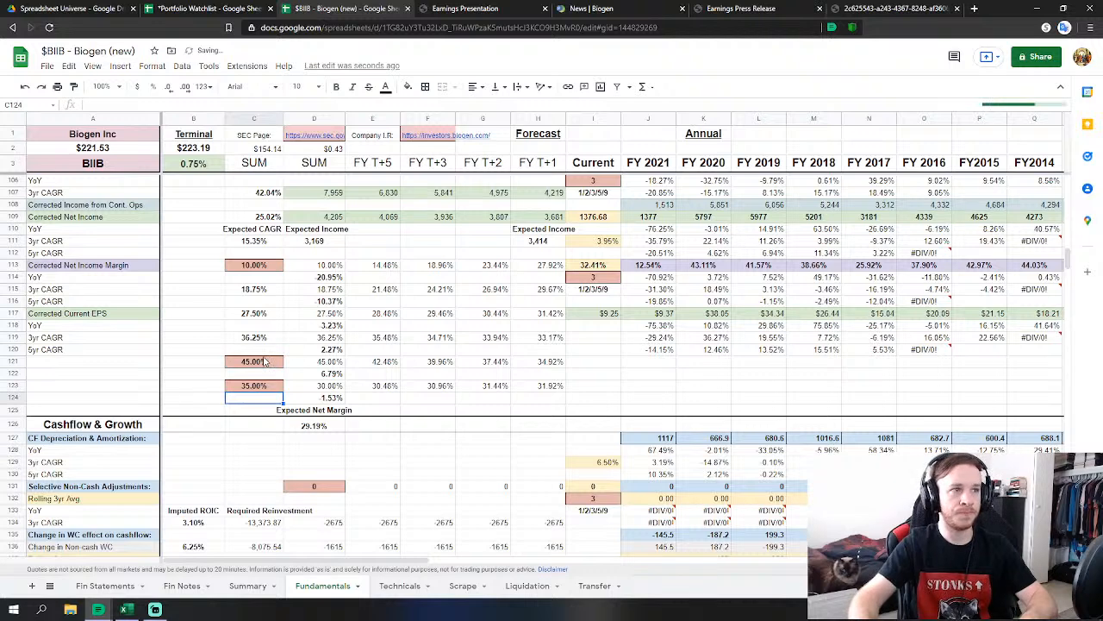
{"action": "left_click", "coordinate": [193, 349]}
{"action": "scroll", "coordinate": [369, 360], "scroll_direction": "down", "scroll_amount": 1}
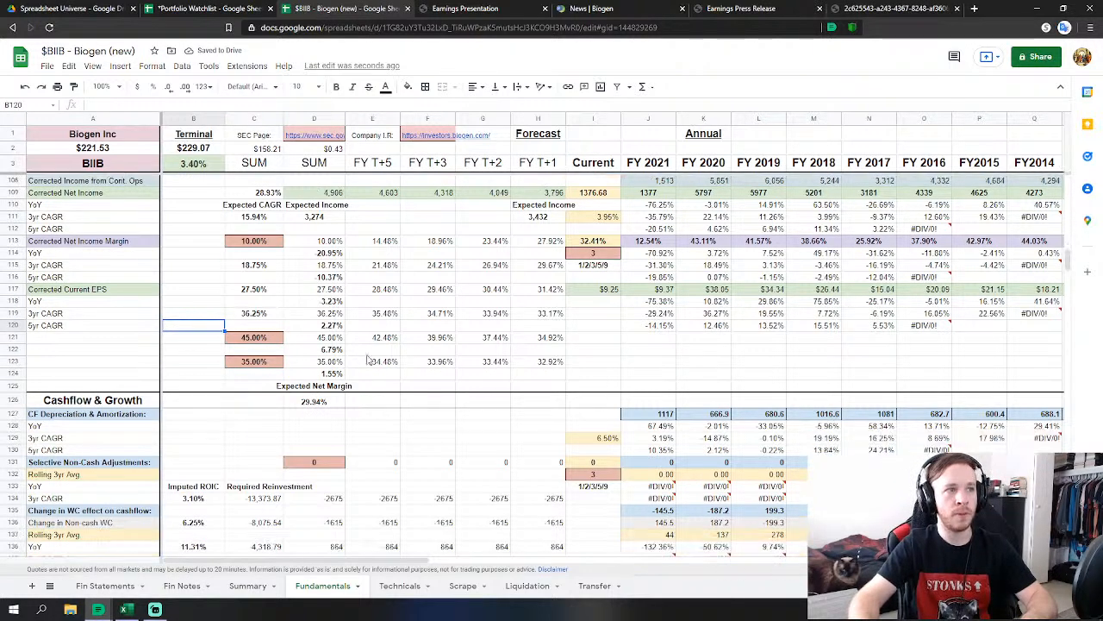
{"action": "scroll", "coordinate": [369, 360], "scroll_direction": "up", "scroll_amount": 1}
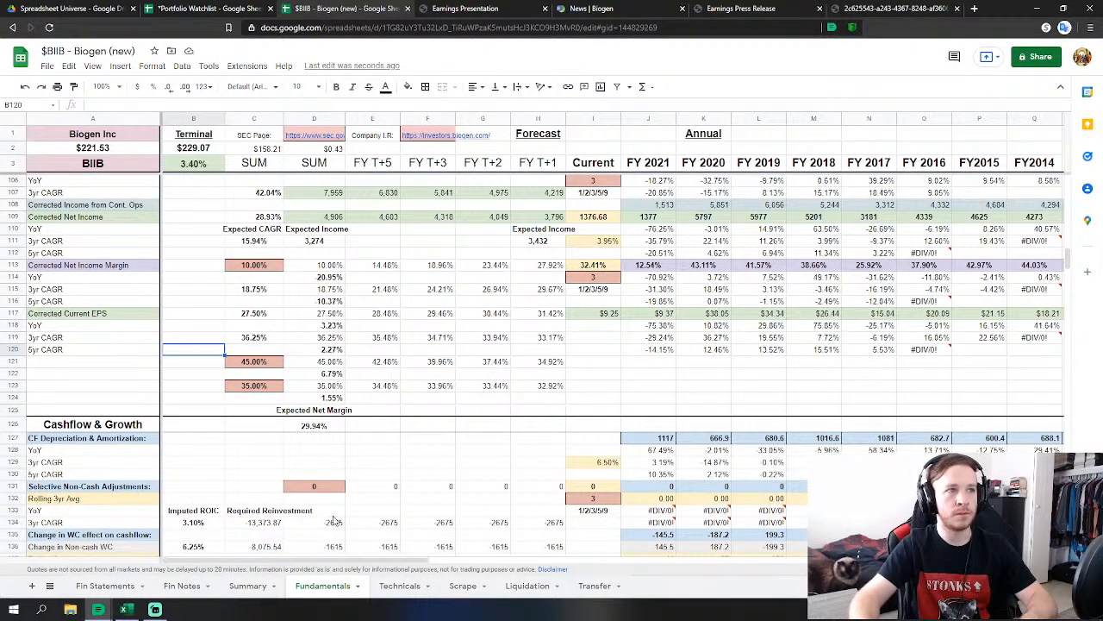
{"action": "scroll", "coordinate": [316, 566], "scroll_direction": "up", "scroll_amount": 1}
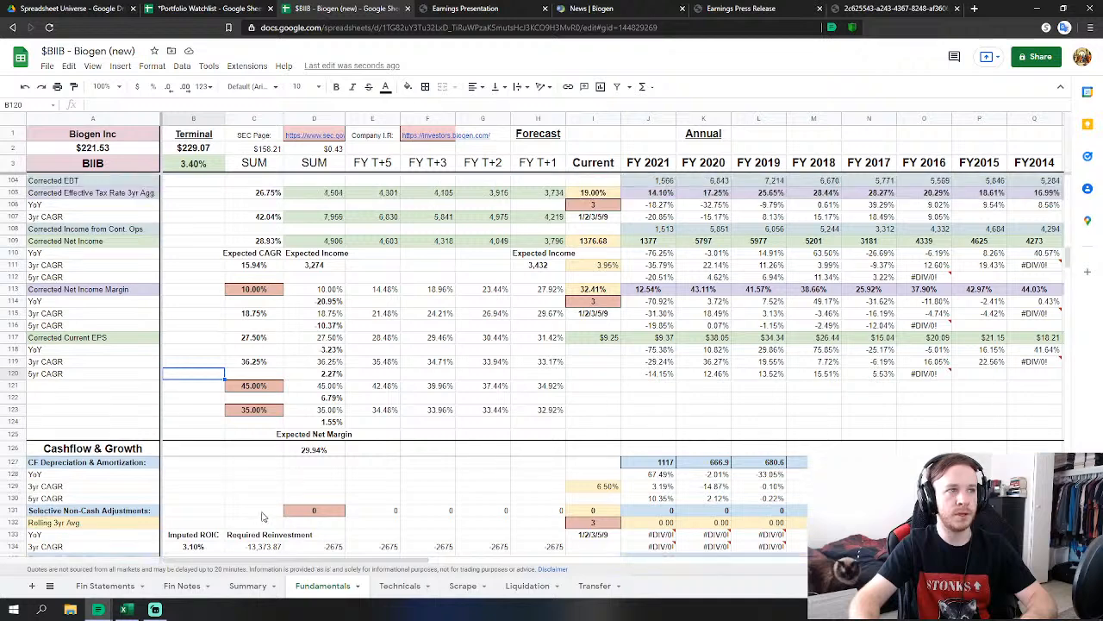
Review the updated Summary valuation, then return to Fundamentals and inspect the expected ROIC formula in B146.
{"action": "left_click", "coordinate": [248, 585]}
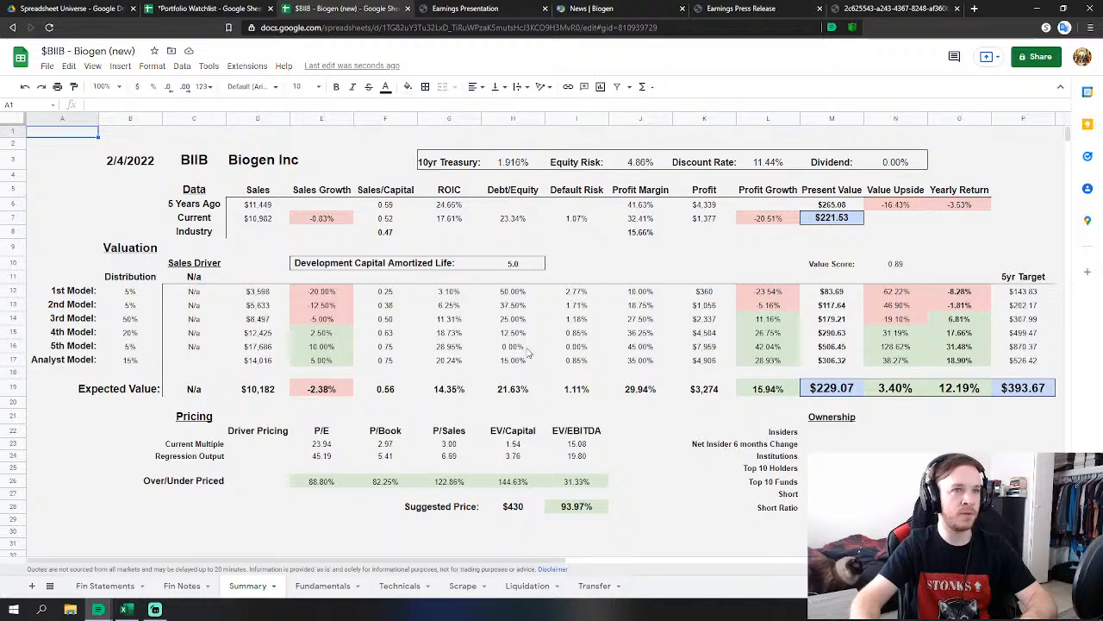
{"action": "left_click", "coordinate": [323, 585]}
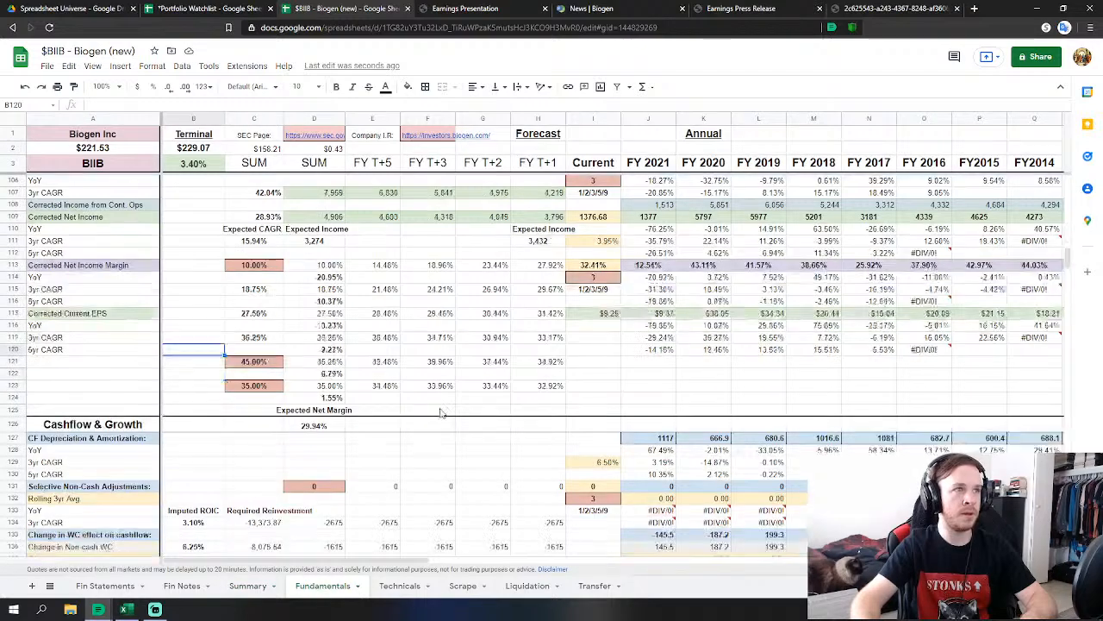
{"action": "mouse_move", "coordinate": [1067, 271]}
{"action": "left_mouse_down"}
{"action": "mouse_move", "coordinate": [1077, 324]}
{"action": "mouse_move", "coordinate": [1069, 283]}
{"action": "left_mouse_up"}
{"action": "left_click", "coordinate": [205, 377]}
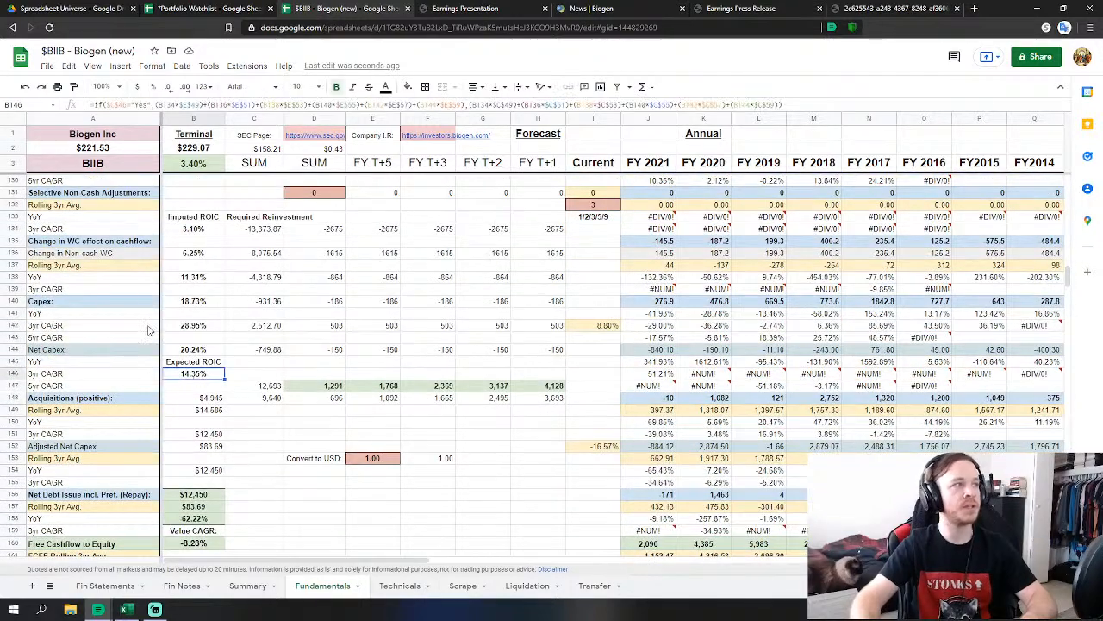
Scroll down the Fundamentals sheet to the WACC scenario rows around row 437.
{"action": "scroll", "coordinate": [399, 385], "scroll_direction": "down", "scroll_amount": 6}
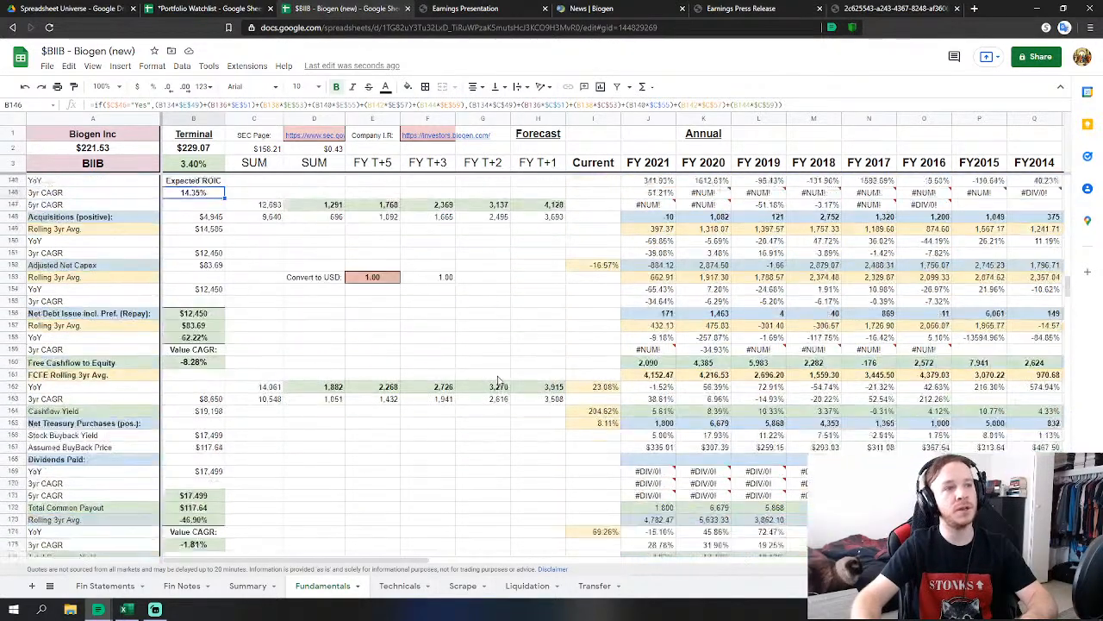
{"action": "scroll", "coordinate": [500, 379], "scroll_direction": "down", "scroll_amount": 2}
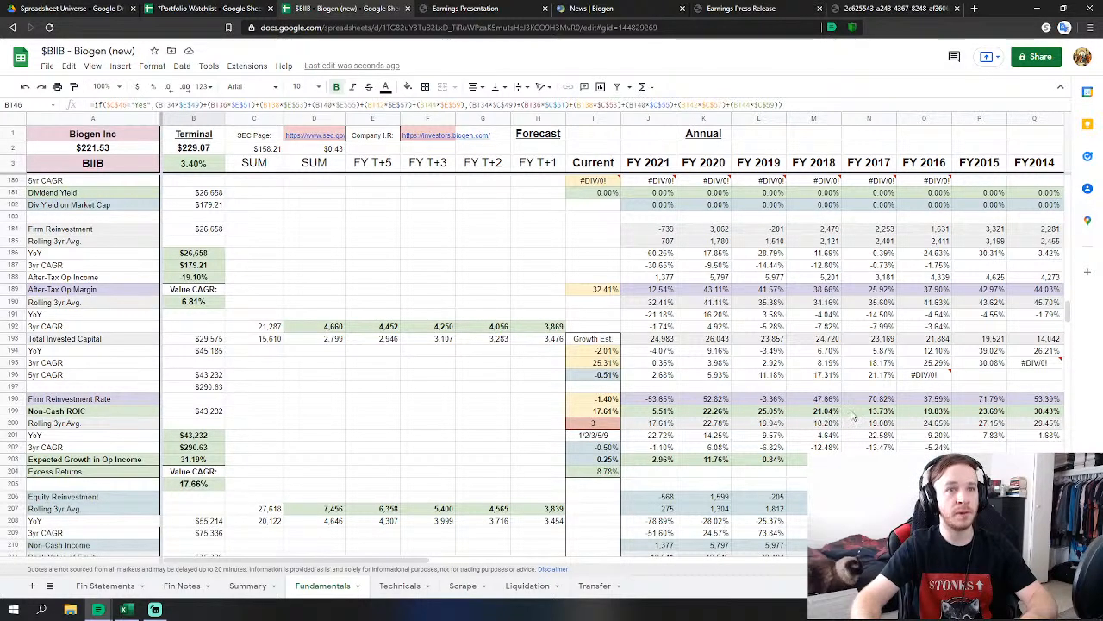
{"action": "scroll", "coordinate": [690, 438], "scroll_direction": "down", "scroll_amount": 5}
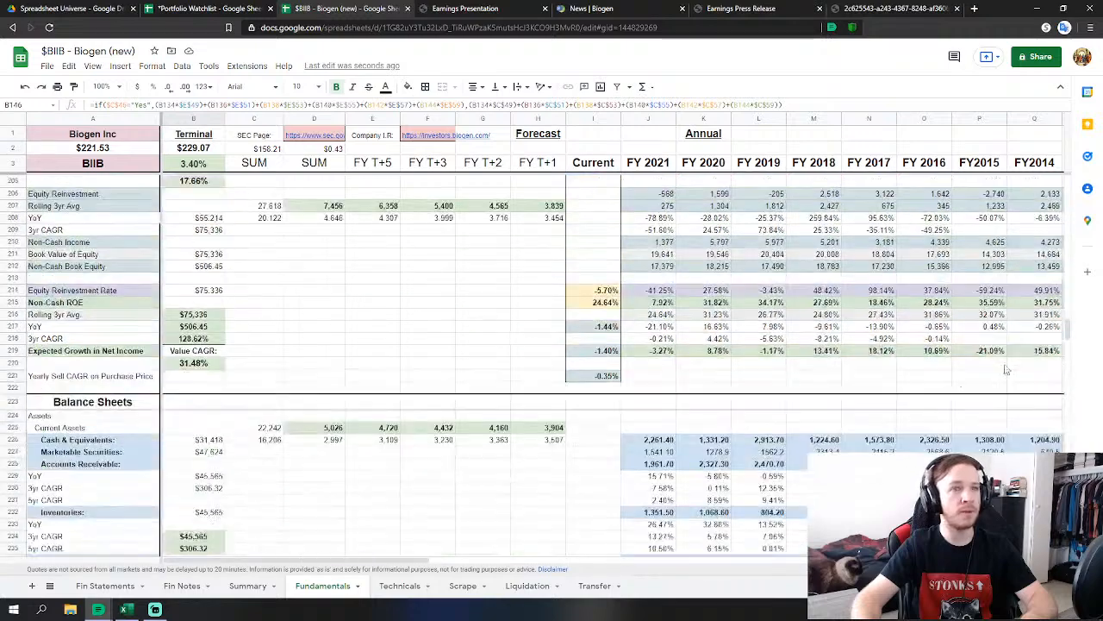
{"action": "left_click_drag", "start_coordinate": [1068, 335], "coordinate": [1077, 498]}
{"action": "scroll", "coordinate": [351, 457], "scroll_direction": "down", "scroll_amount": 3}
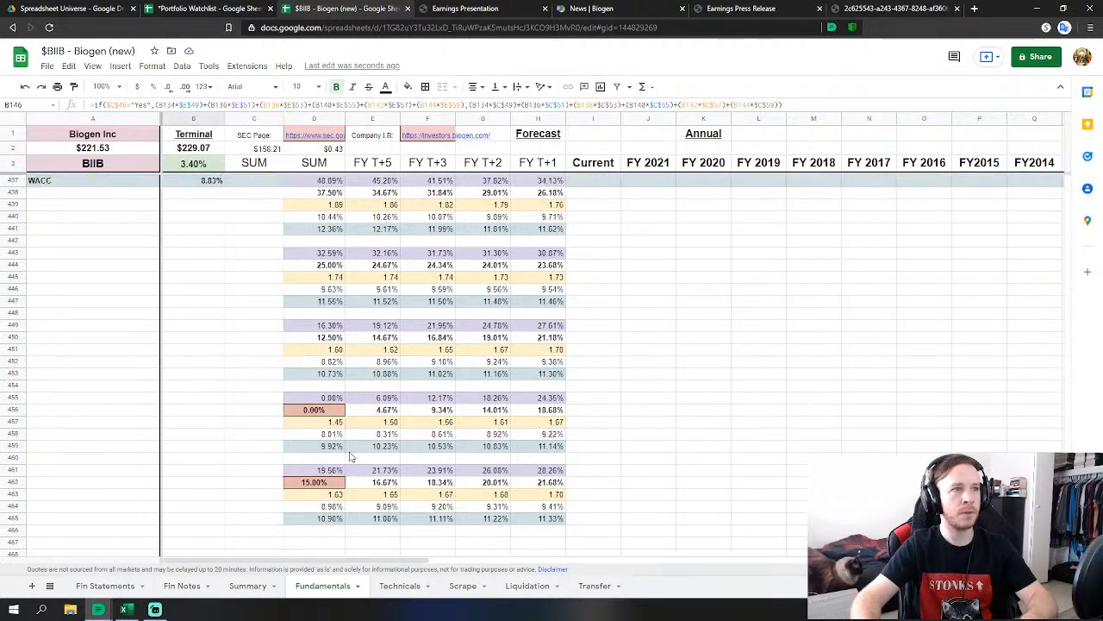
{"action": "left_click", "coordinate": [320, 483]}
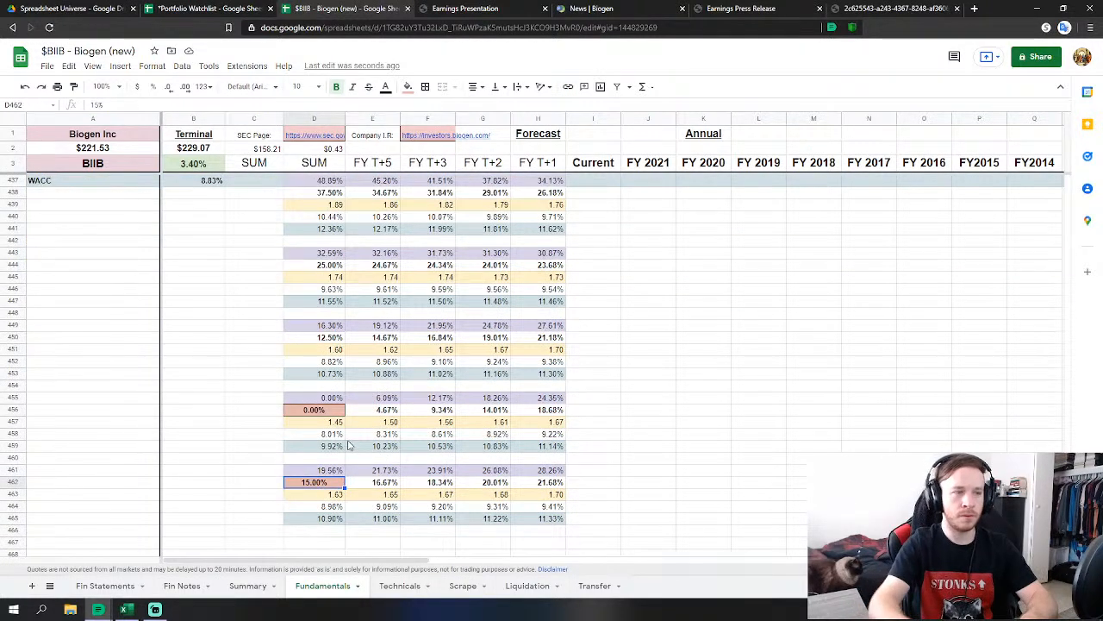
{"action": "left_click", "coordinate": [262, 586]}
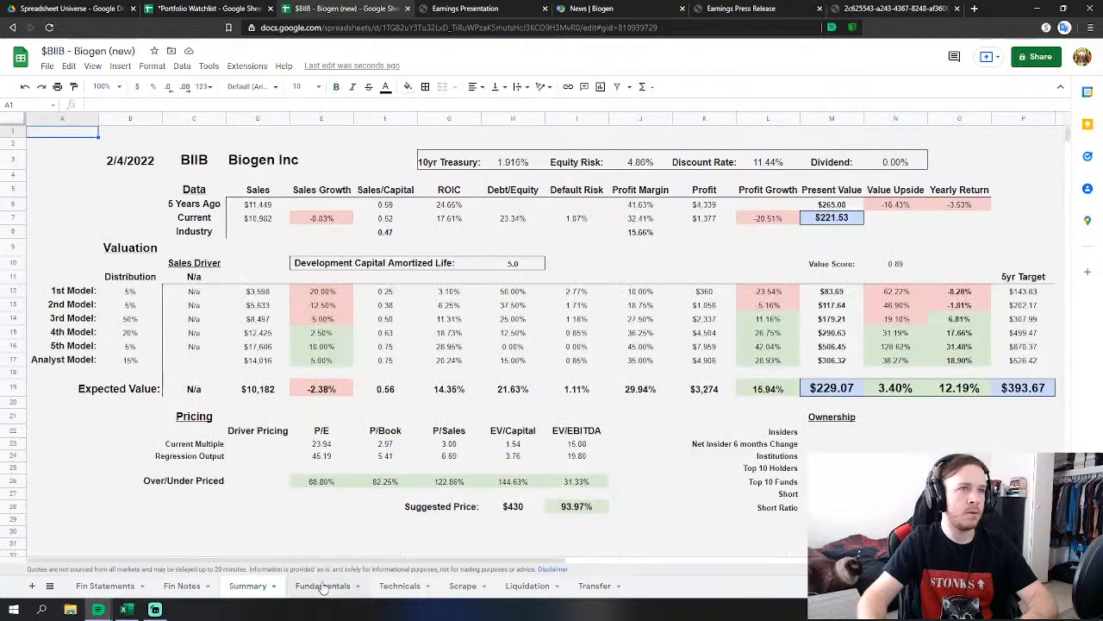
{"action": "left_click", "coordinate": [324, 588]}
{"action": "type", "text": "20"}
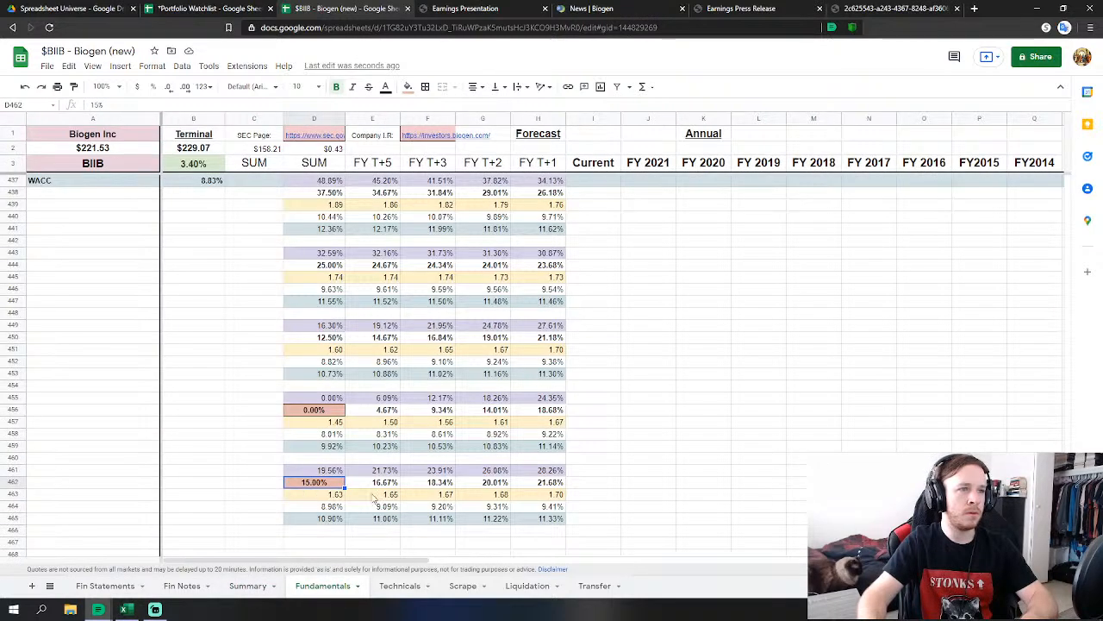
{"action": "key", "text": "Return"}
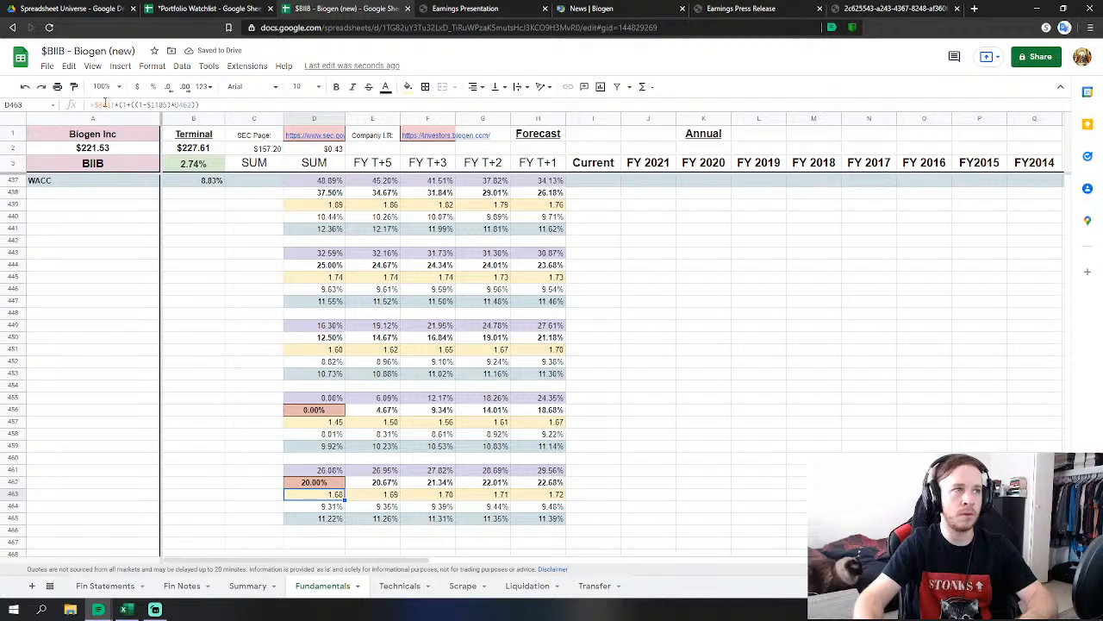
{"action": "left_click", "coordinate": [25, 86]}
{"action": "scroll", "coordinate": [1003, 391], "scroll_direction": "up", "scroll_amount": 4}
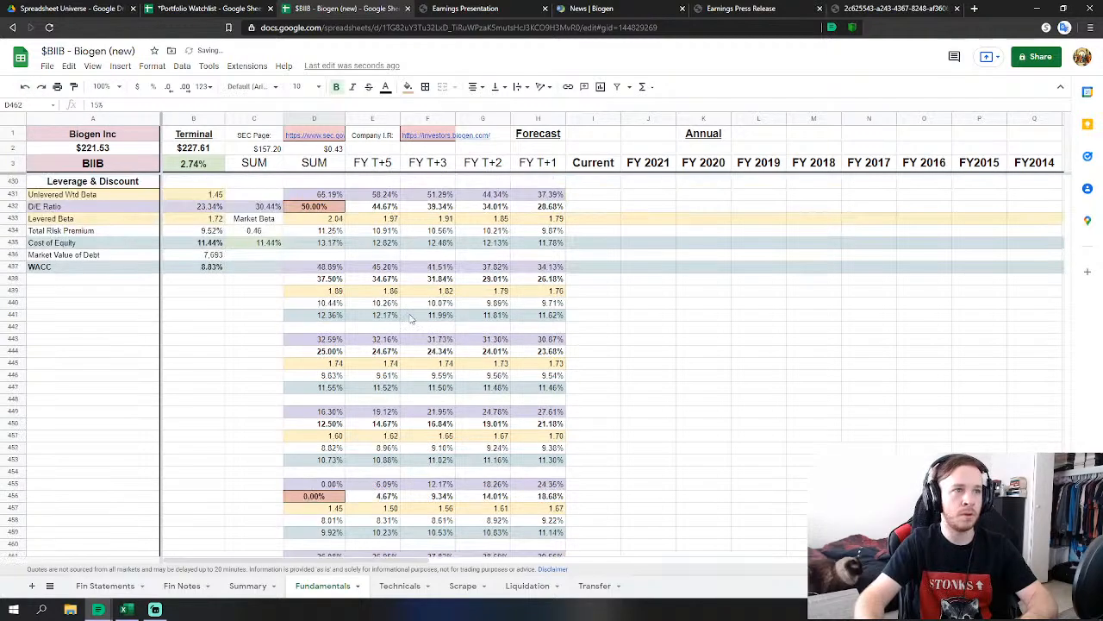
{"action": "scroll", "coordinate": [1028, 416], "scroll_direction": "up", "scroll_amount": 20}
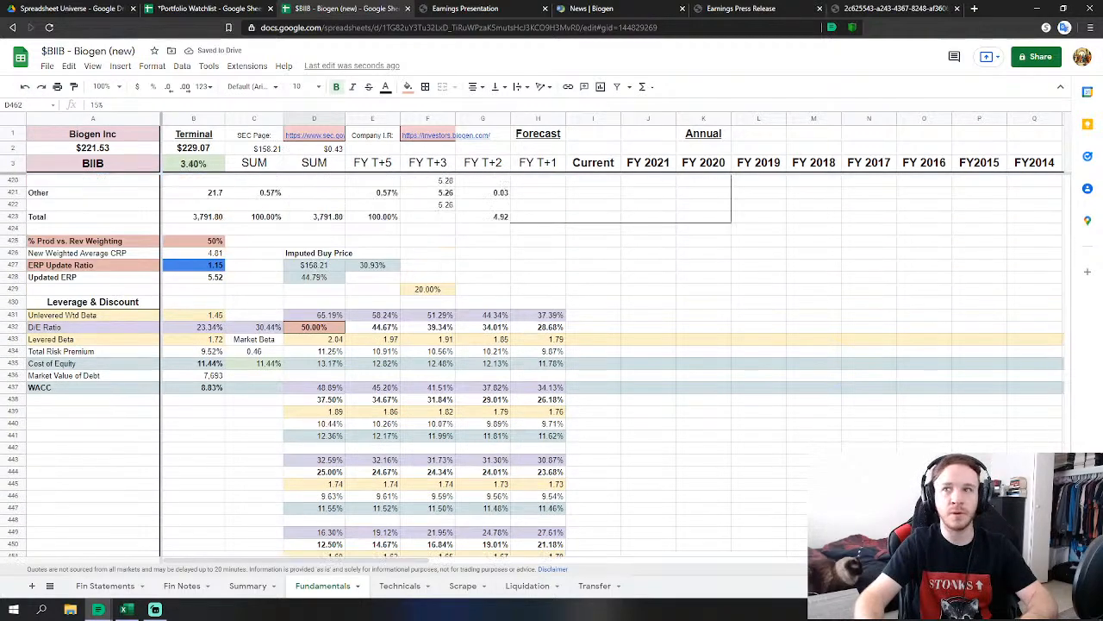
{"action": "scroll", "coordinate": [1028, 416], "scroll_direction": "up", "scroll_amount": 20}
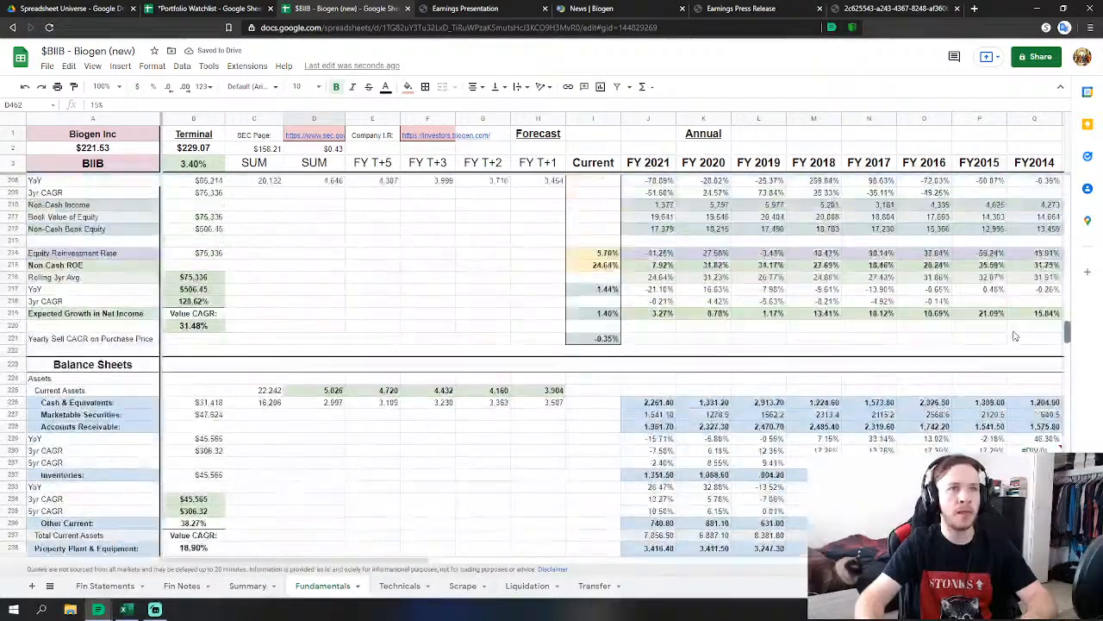
{"action": "scroll", "coordinate": [1021, 297], "scroll_direction": "up", "scroll_amount": 14}
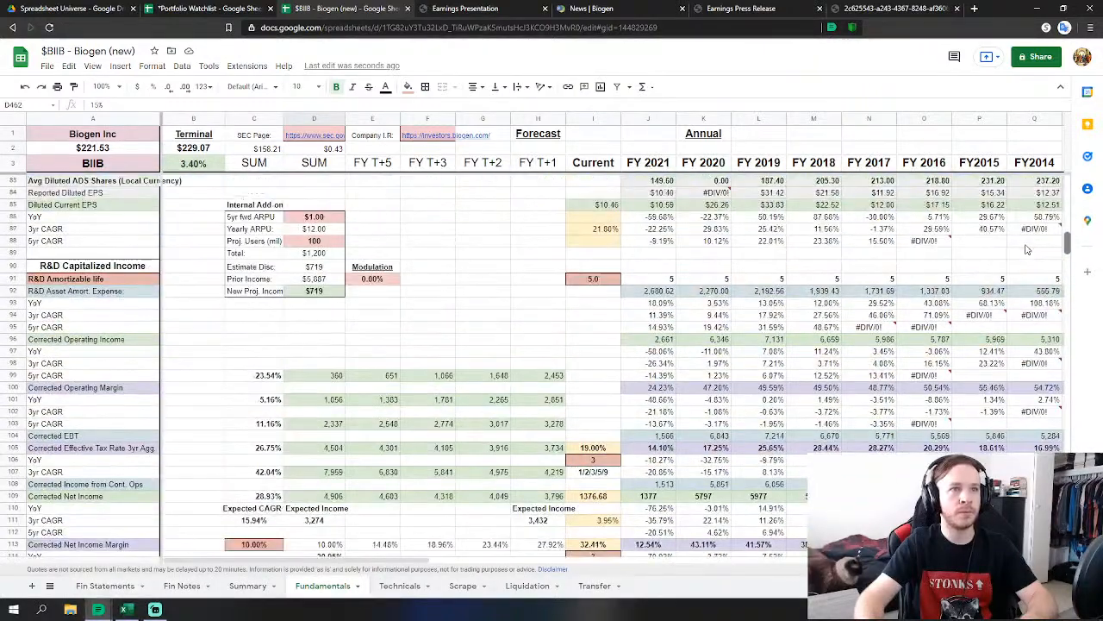
{"action": "scroll", "coordinate": [1030, 249], "scroll_direction": "down", "scroll_amount": 5}
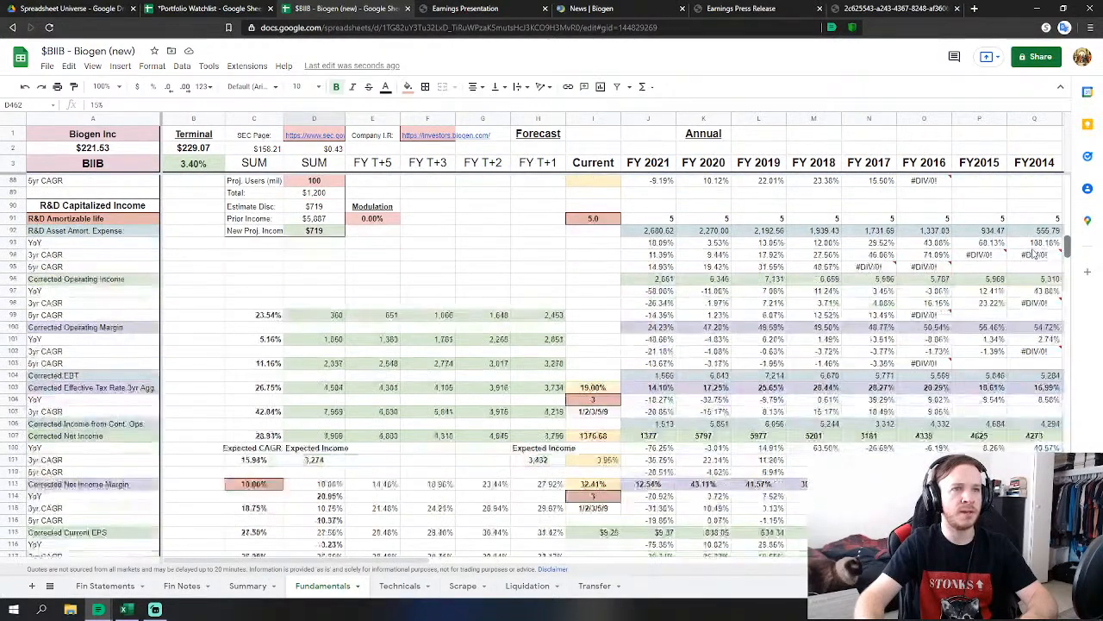
{"action": "scroll", "coordinate": [1067, 207], "scroll_direction": "up", "scroll_amount": 20}
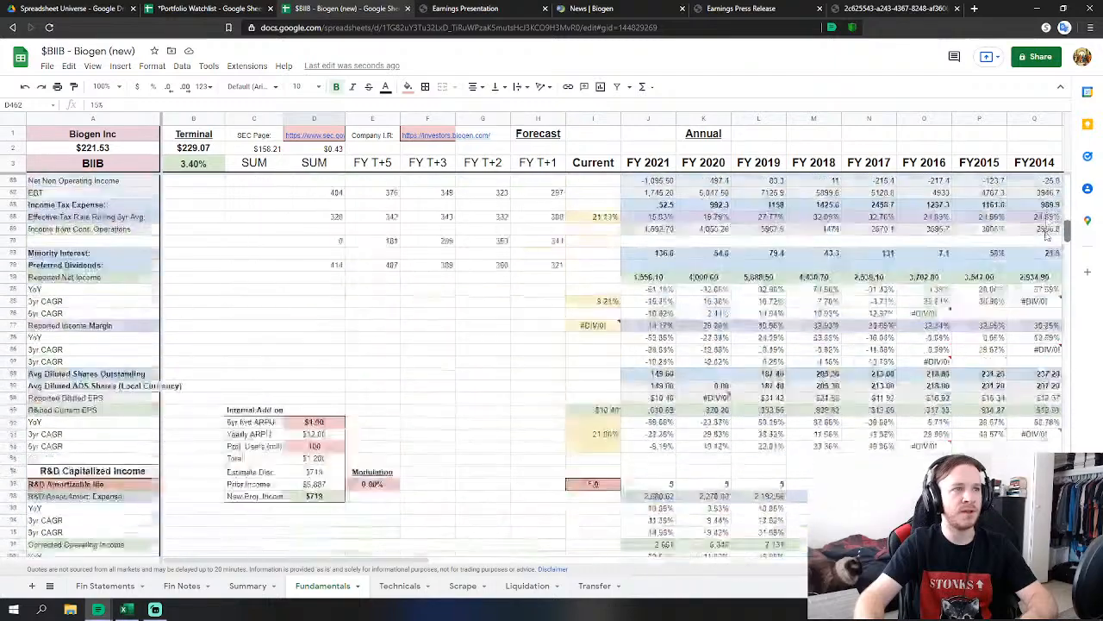
{"action": "scroll", "coordinate": [1067, 208], "scroll_direction": "up", "scroll_amount": 5}
{"action": "scroll", "coordinate": [1065, 208], "scroll_direction": "down", "scroll_amount": 3}
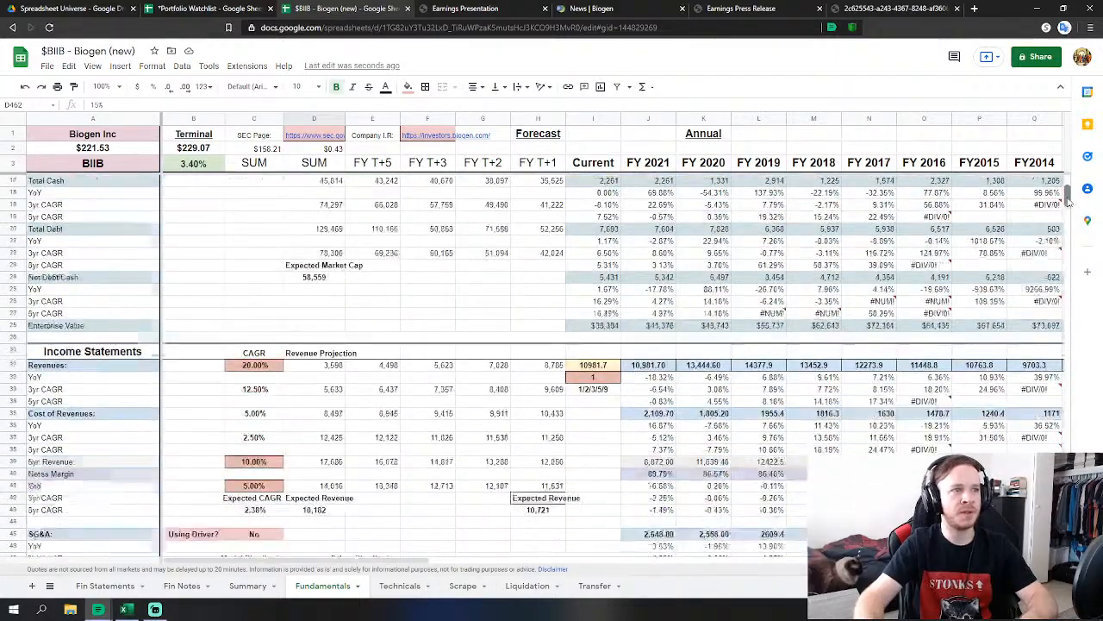
{"action": "scroll", "coordinate": [1062, 207], "scroll_direction": "up", "scroll_amount": 1}
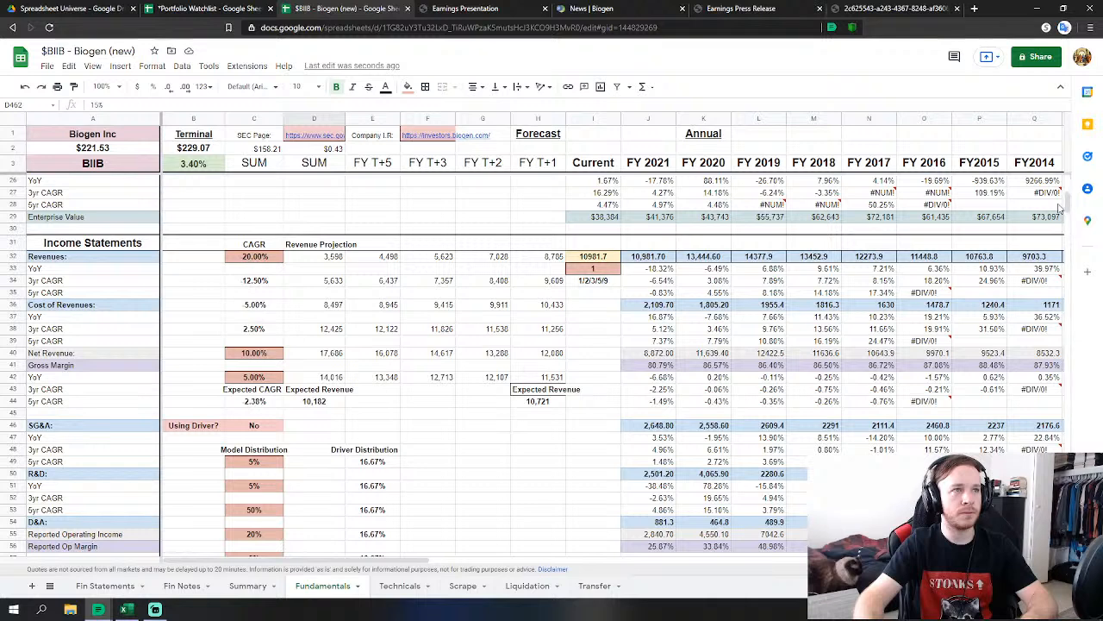
{"action": "left_click", "coordinate": [200, 281]}
{"action": "scroll", "coordinate": [295, 349], "scroll_direction": "down", "scroll_amount": 1}
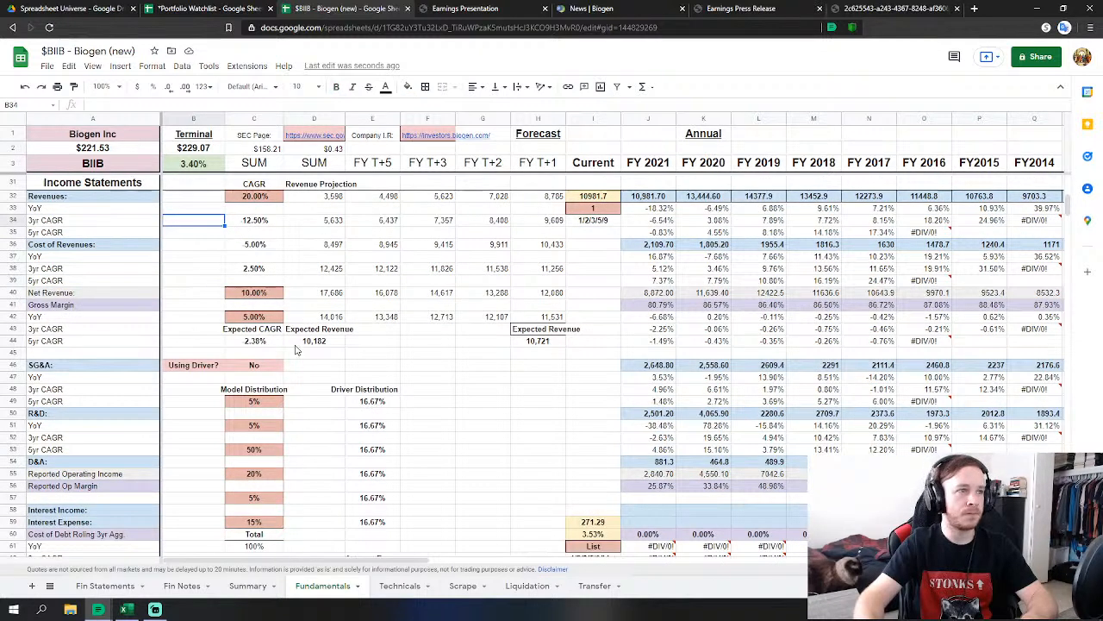
{"action": "scroll", "coordinate": [296, 349], "scroll_direction": "up", "scroll_amount": 1}
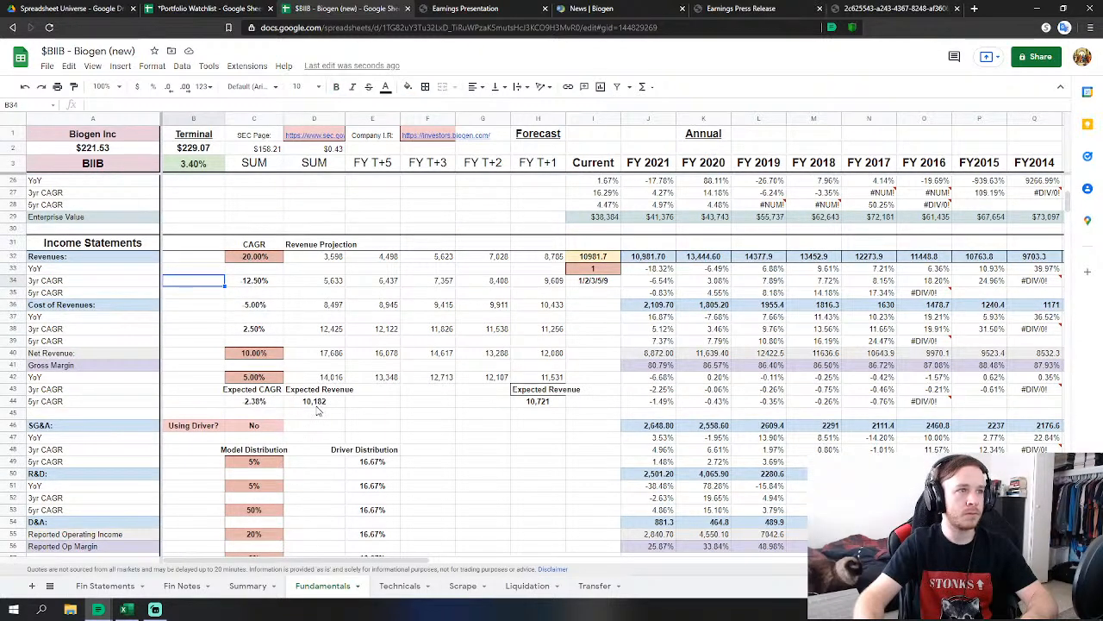
{"action": "scroll", "coordinate": [313, 411], "scroll_direction": "down", "scroll_amount": 1}
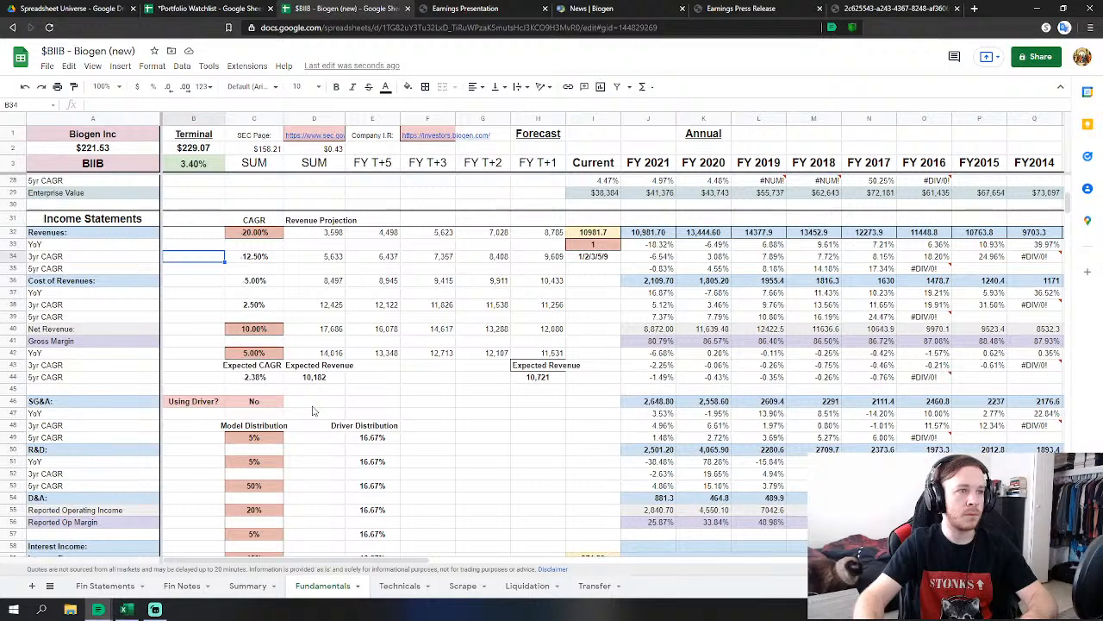
{"action": "scroll", "coordinate": [314, 411], "scroll_direction": "down", "scroll_amount": 1}
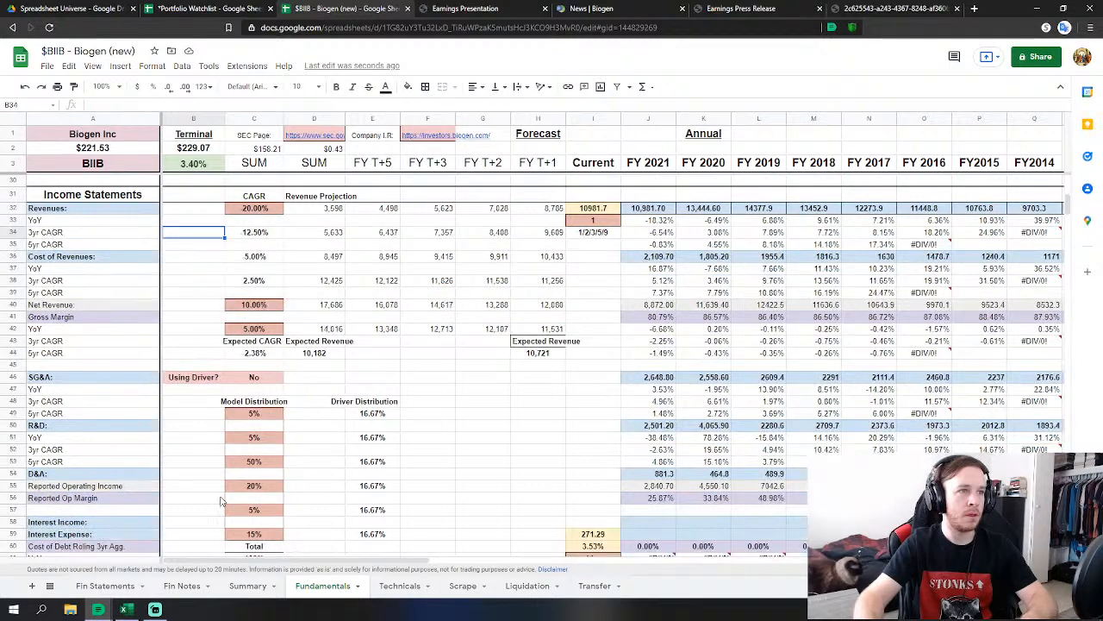
{"action": "left_click", "coordinate": [251, 466]}
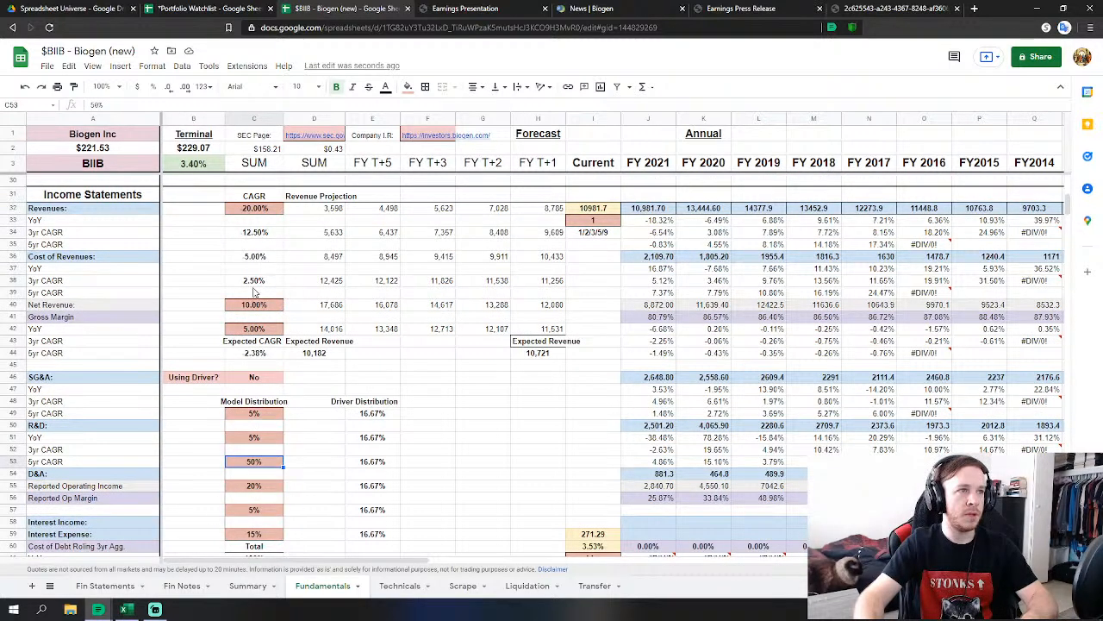
{"action": "scroll", "coordinate": [348, 293], "scroll_direction": "down", "scroll_amount": 2}
{"action": "scroll", "coordinate": [256, 263], "scroll_direction": "up", "scroll_amount": 2}
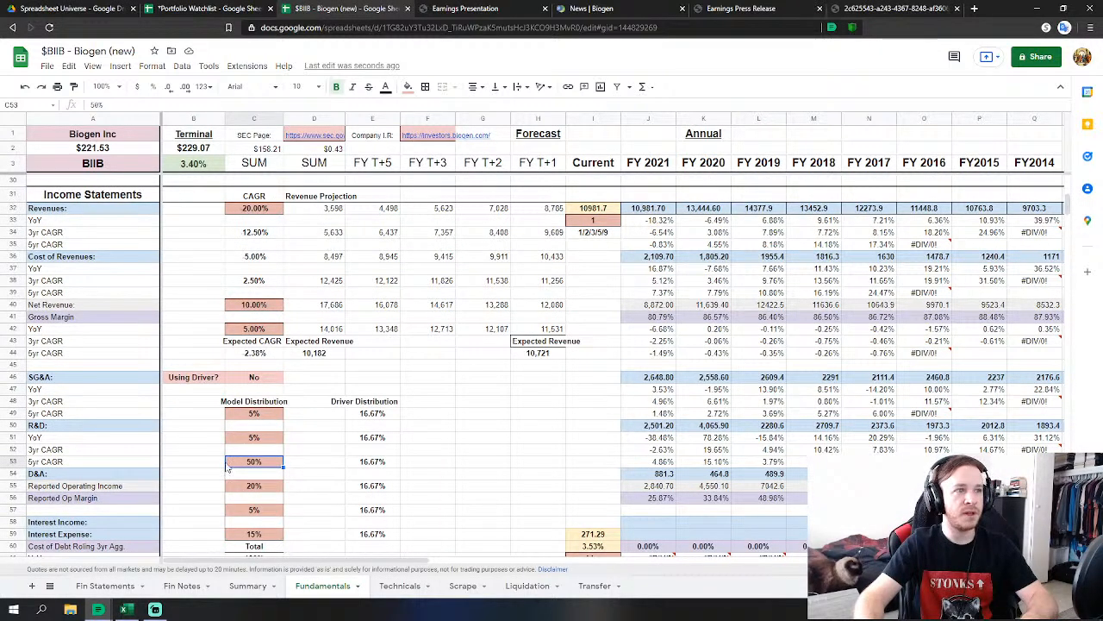
{"action": "scroll", "coordinate": [255, 298], "scroll_direction": "down", "scroll_amount": 2}
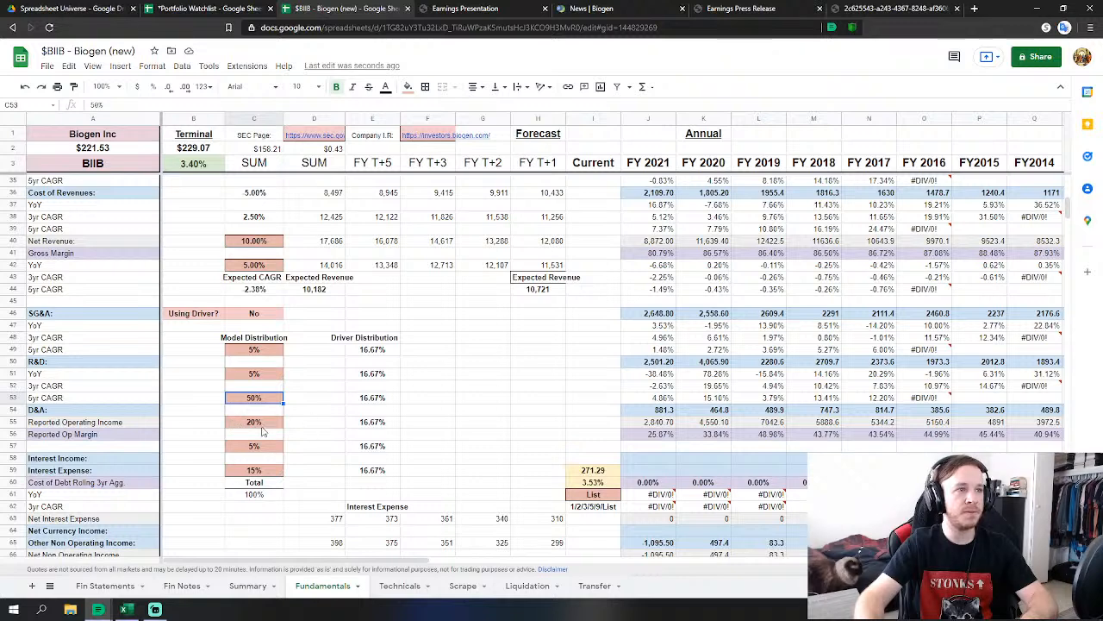
{"action": "scroll", "coordinate": [263, 427], "scroll_direction": "up", "scroll_amount": 3}
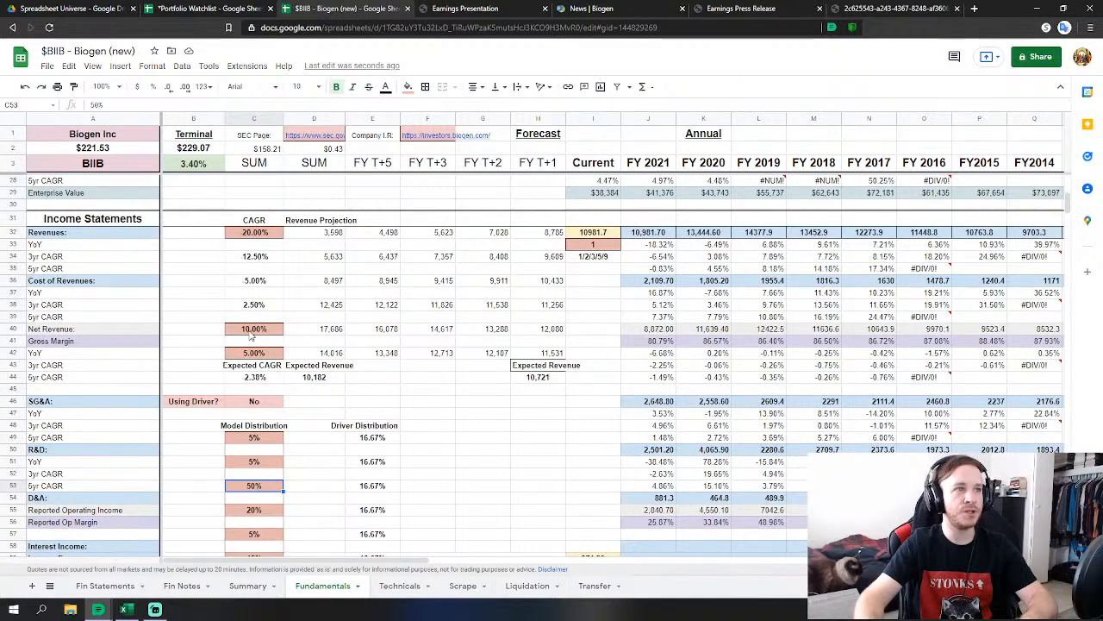
{"action": "left_click", "coordinate": [252, 511]}
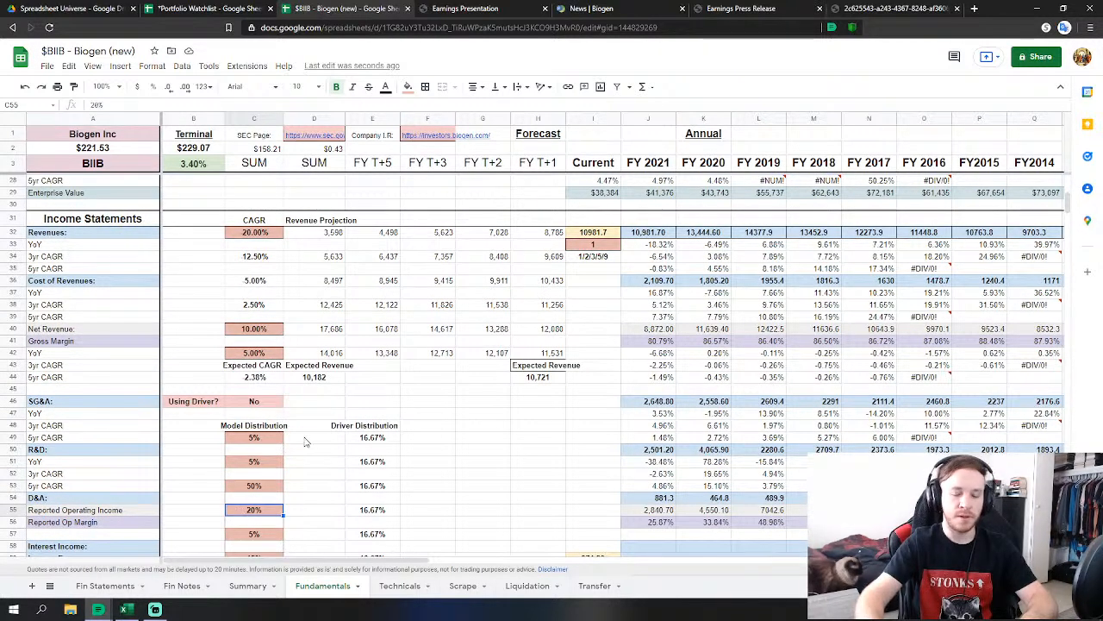
{"action": "type", "text": "25"}
{"action": "key", "text": "Up"}
{"action": "key", "text": "Up"}
{"action": "type", "text": "45"}
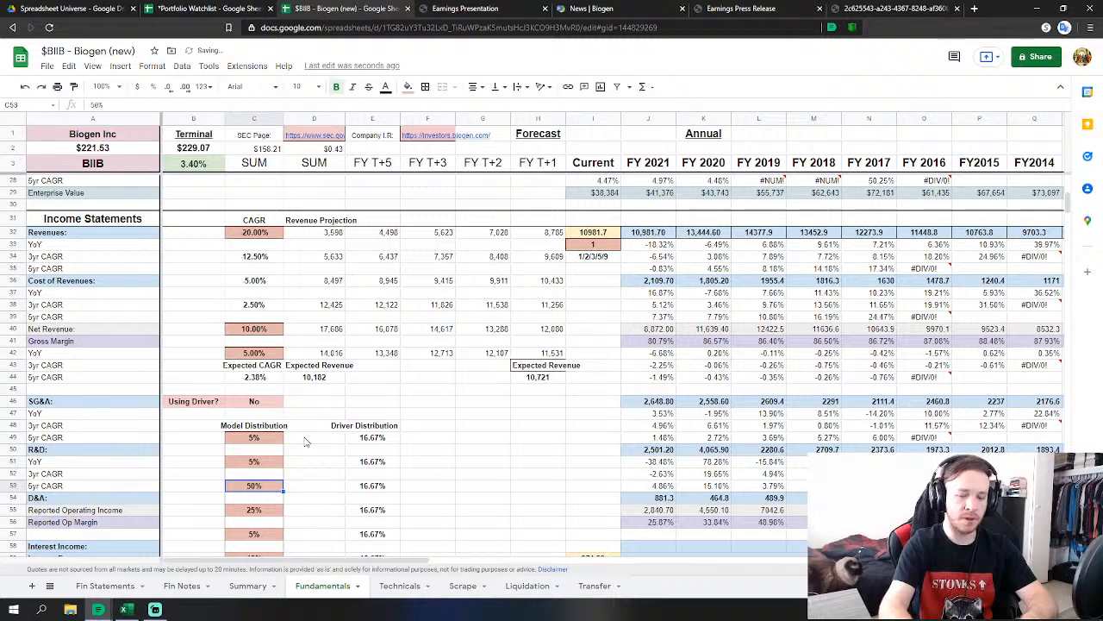
{"action": "key", "text": "Return"}
{"action": "scroll", "coordinate": [379, 456], "scroll_direction": "down", "scroll_amount": 3}
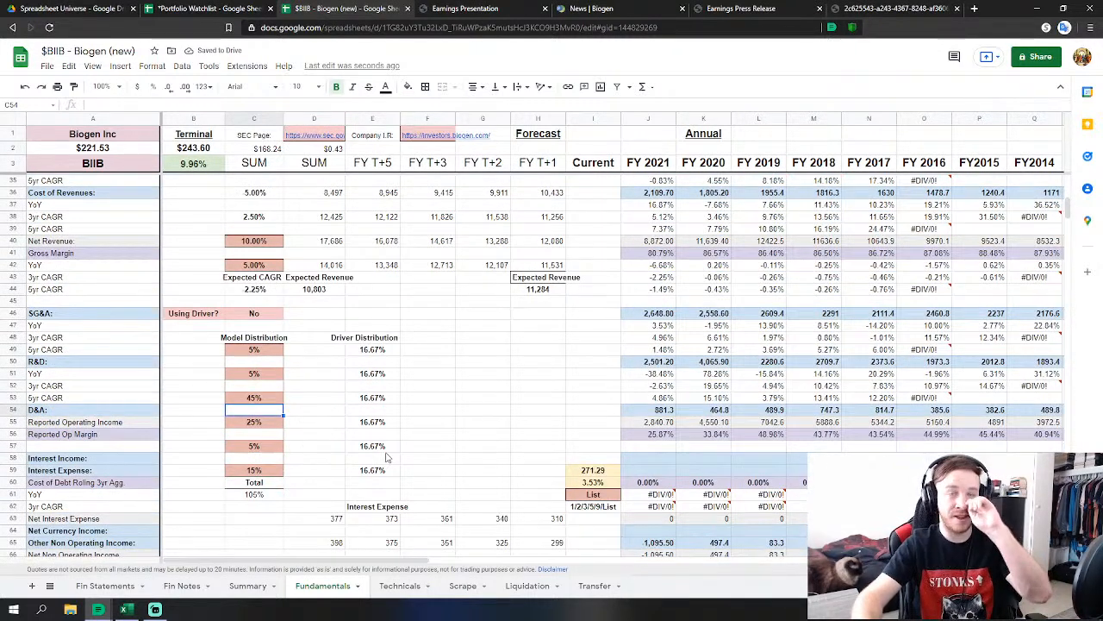
{"action": "scroll", "coordinate": [380, 366], "scroll_direction": "up", "scroll_amount": 4}
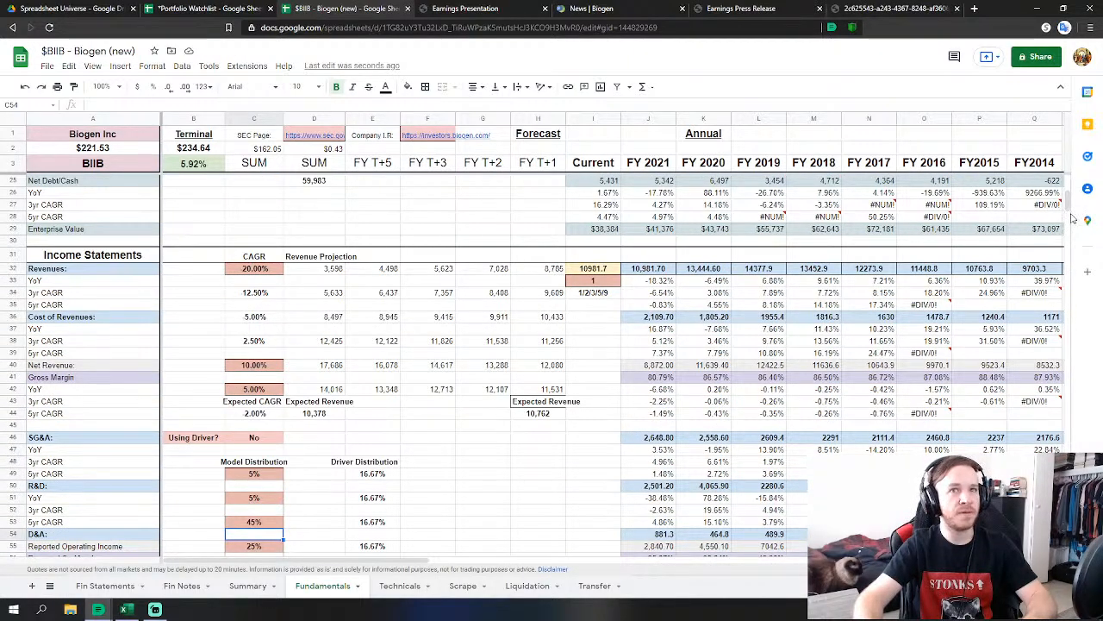
{"action": "scroll", "coordinate": [569, 399], "scroll_direction": "down", "scroll_amount": 7}
{"action": "scroll", "coordinate": [569, 398], "scroll_direction": "down", "scroll_amount": 15}
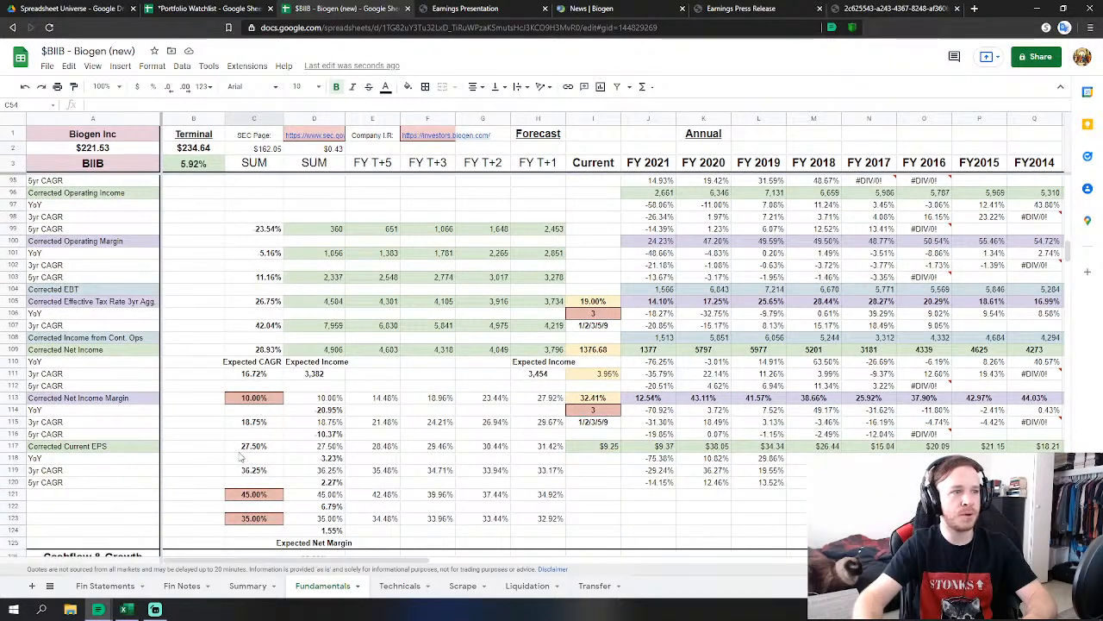
{"action": "scroll", "coordinate": [263, 513], "scroll_direction": "down", "scroll_amount": 4}
{"action": "scroll", "coordinate": [207, 516], "scroll_direction": "down", "scroll_amount": 3}
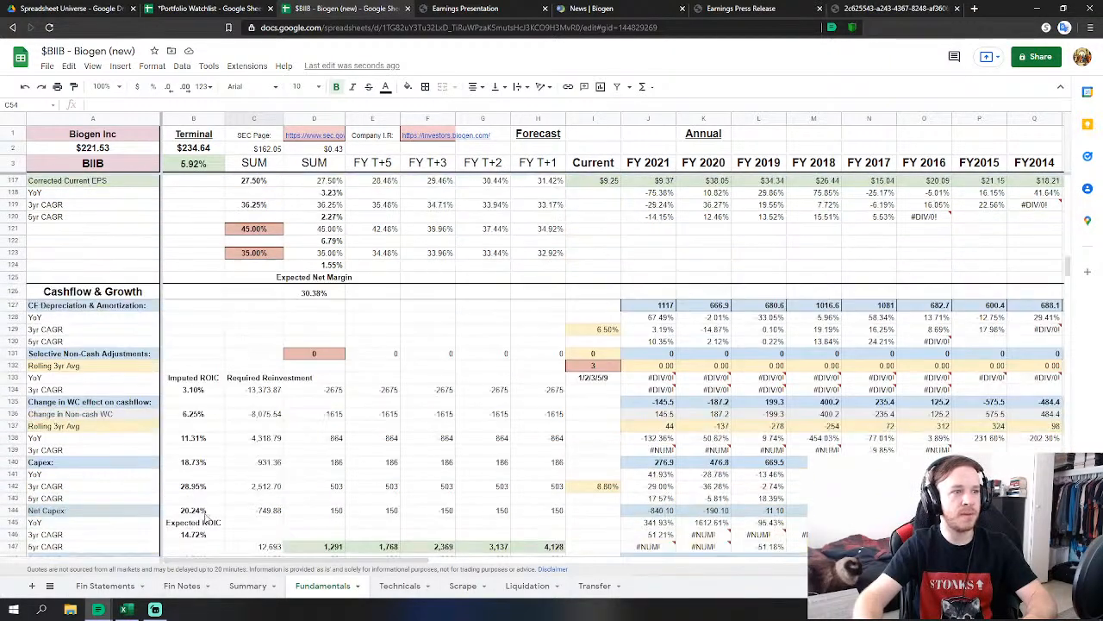
{"action": "scroll", "coordinate": [214, 530], "scroll_direction": "up", "scroll_amount": 20}
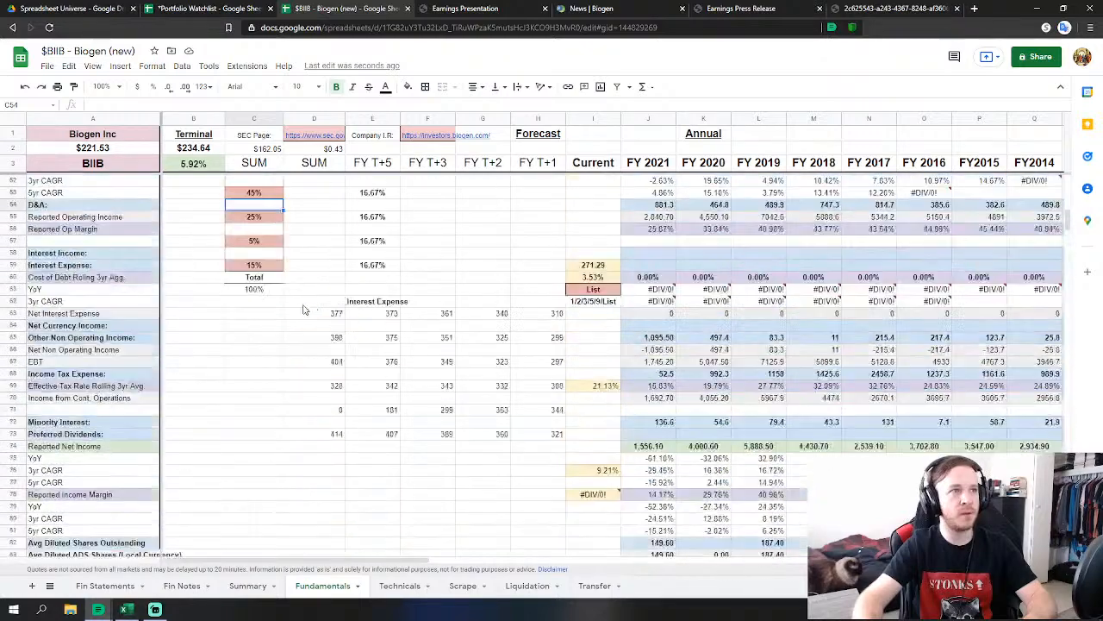
{"action": "scroll", "coordinate": [250, 303], "scroll_direction": "up", "scroll_amount": 6}
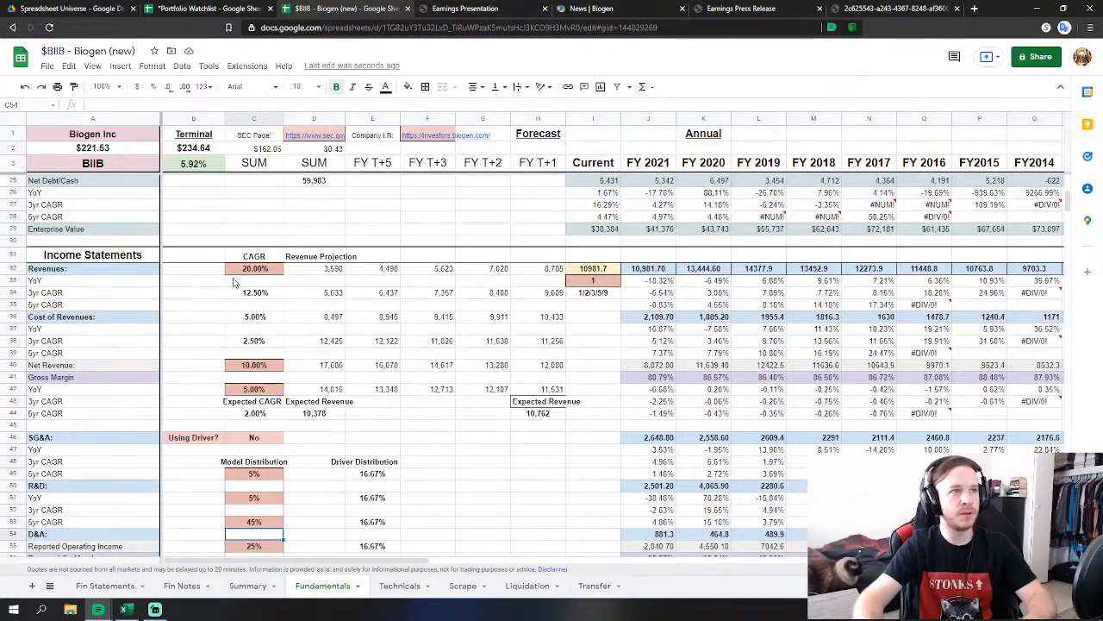
{"action": "scroll", "coordinate": [270, 406], "scroll_direction": "down", "scroll_amount": 5}
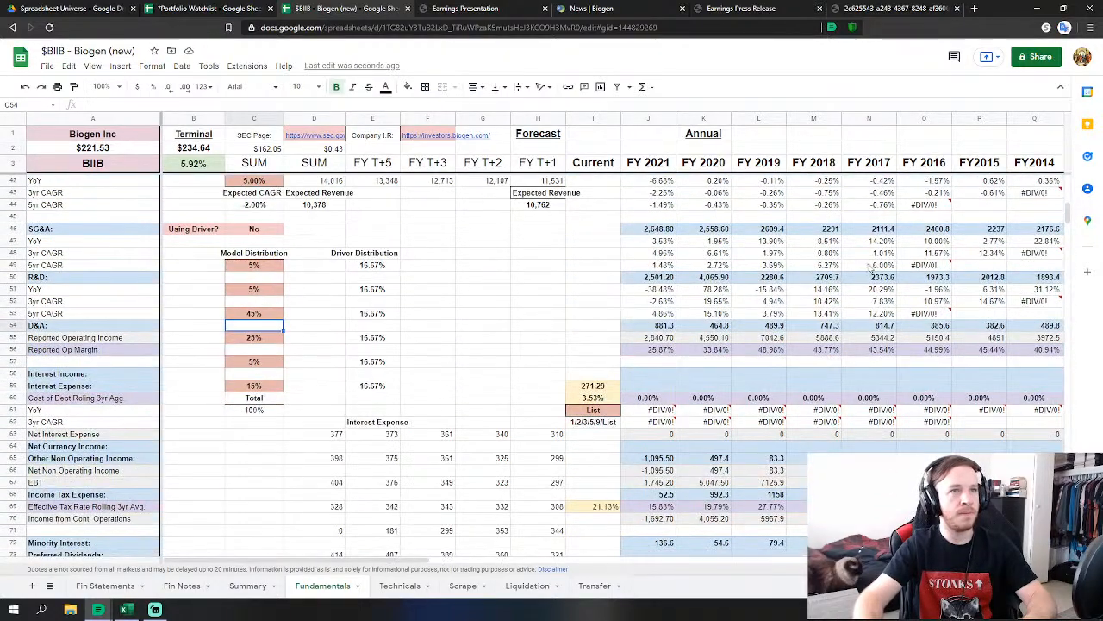
{"action": "scroll", "coordinate": [459, 521], "scroll_direction": "down", "scroll_amount": 10}
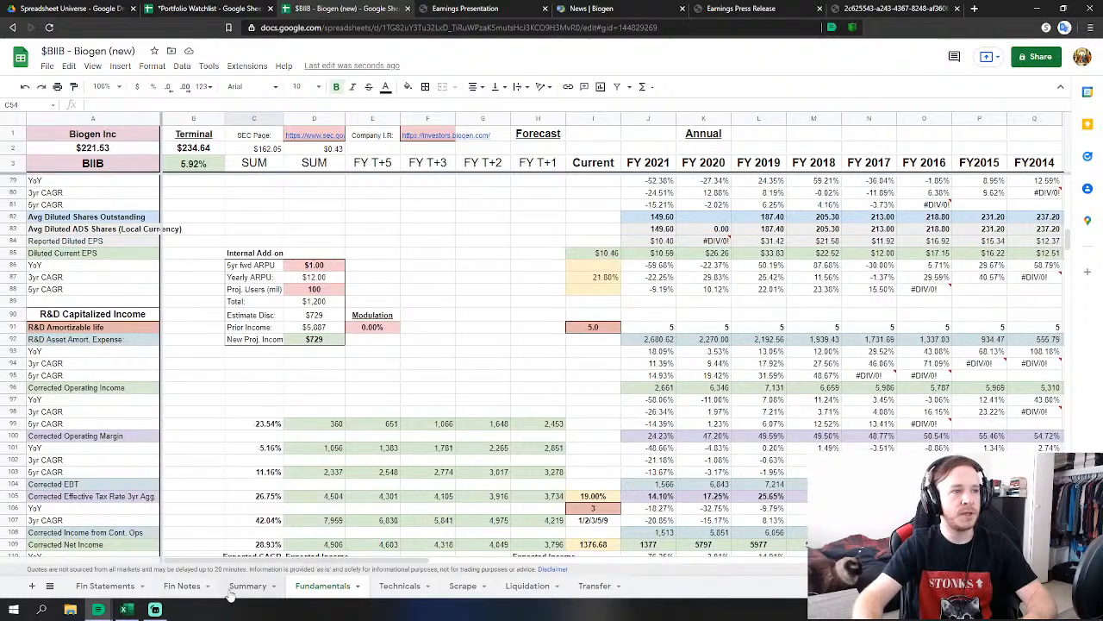
{"action": "left_click", "coordinate": [246, 586]}
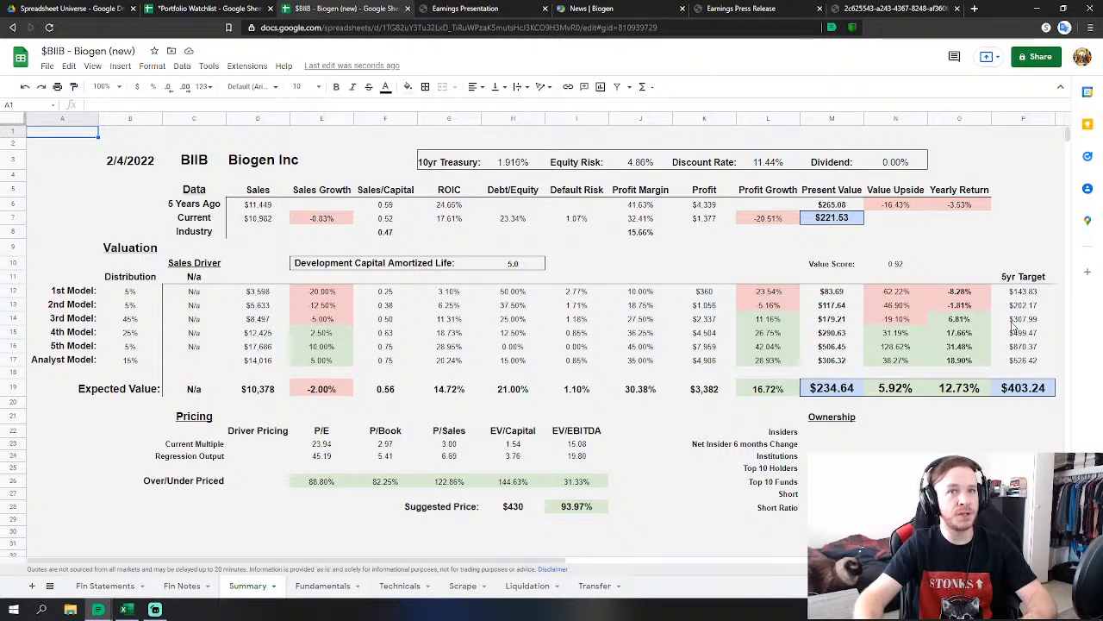
{"action": "left_click", "coordinate": [1027, 319]}
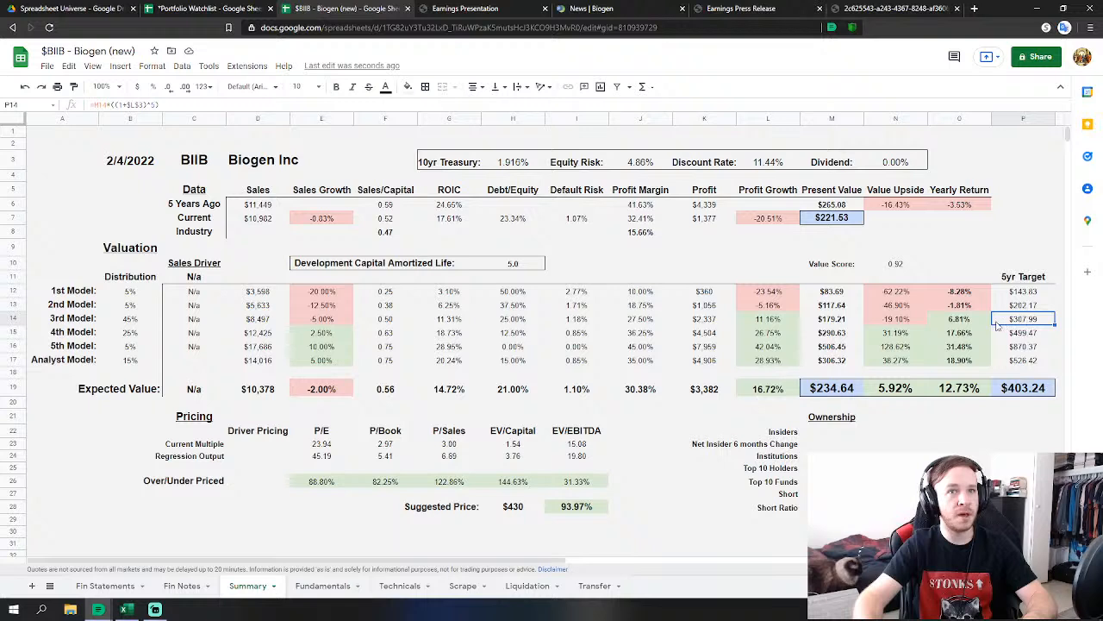
{"action": "left_click", "coordinate": [957, 321]}
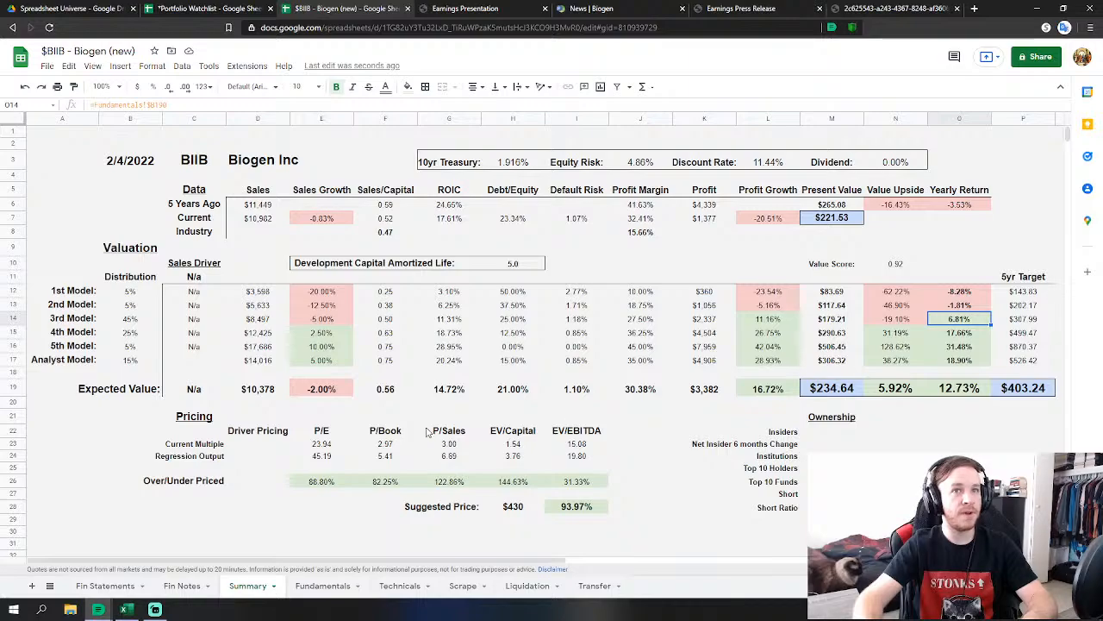
{"action": "left_click", "coordinate": [310, 586]}
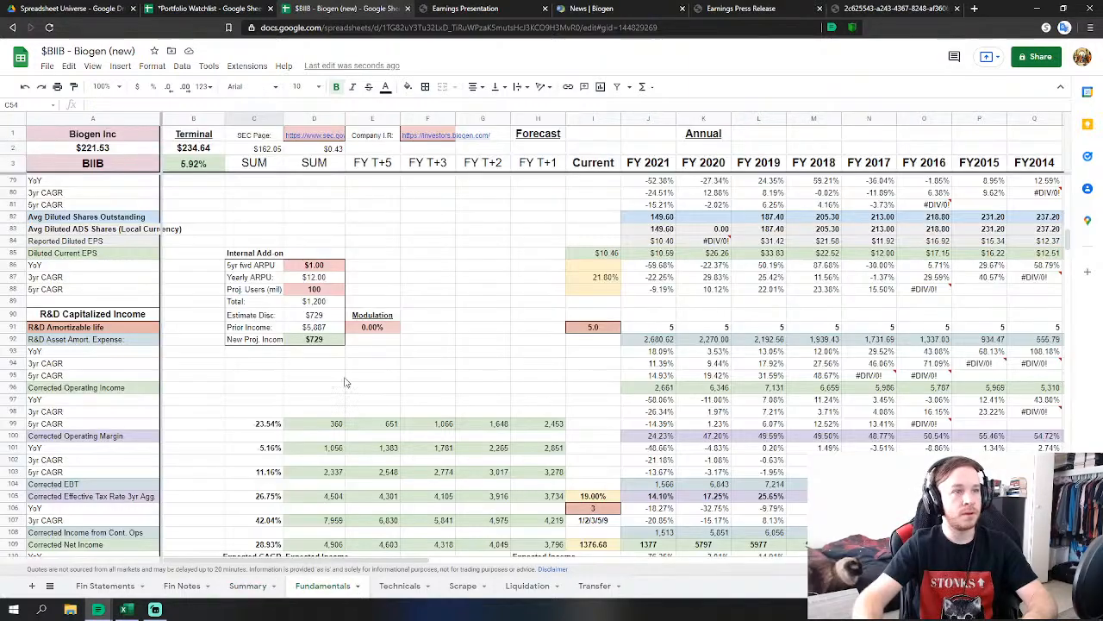
{"action": "scroll", "coordinate": [345, 381], "scroll_direction": "up", "scroll_amount": 15}
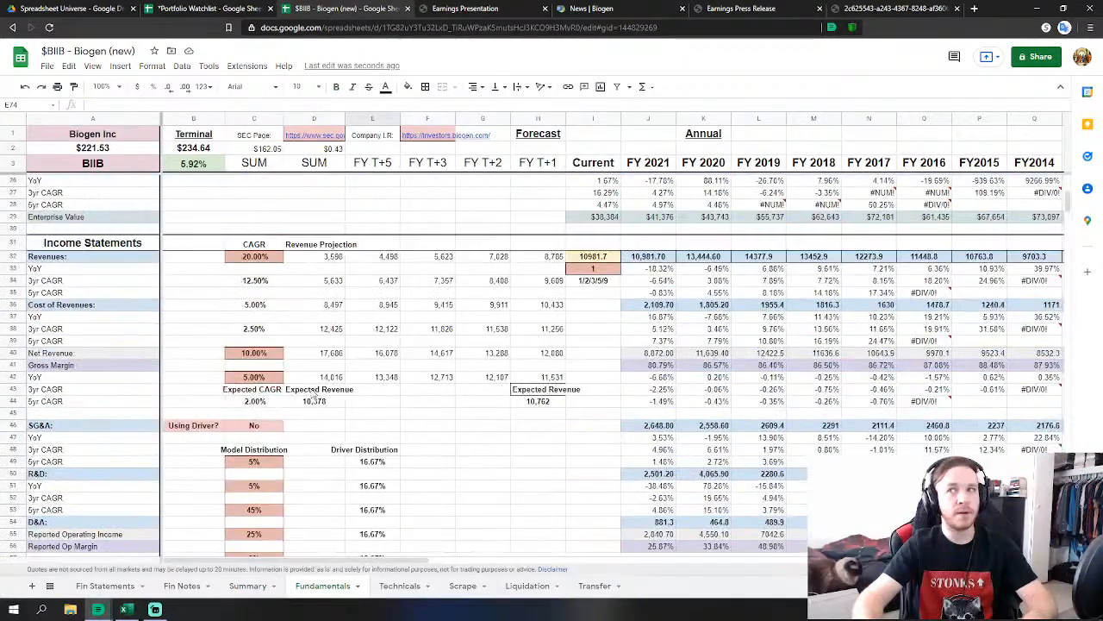
{"action": "scroll", "coordinate": [315, 398], "scroll_direction": "up", "scroll_amount": 4}
{"action": "scroll", "coordinate": [315, 414], "scroll_direction": "down", "scroll_amount": 4}
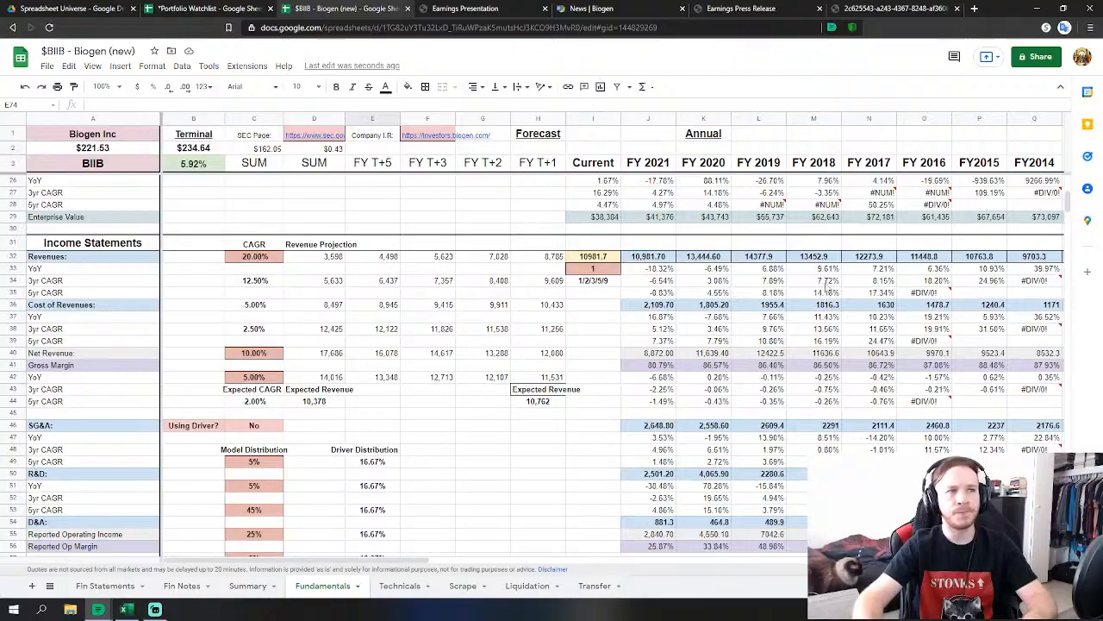
{"action": "left_click_drag", "start_coordinate": [1071, 207], "coordinate": [1058, 429]}
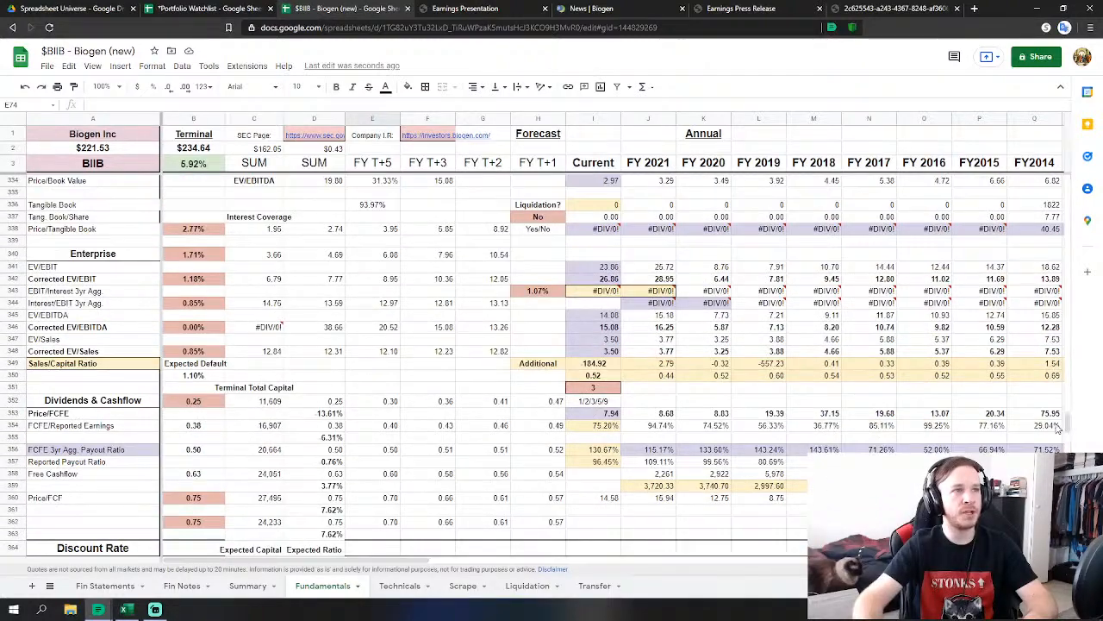
{"action": "scroll", "coordinate": [459, 373], "scroll_direction": "down", "scroll_amount": 2}
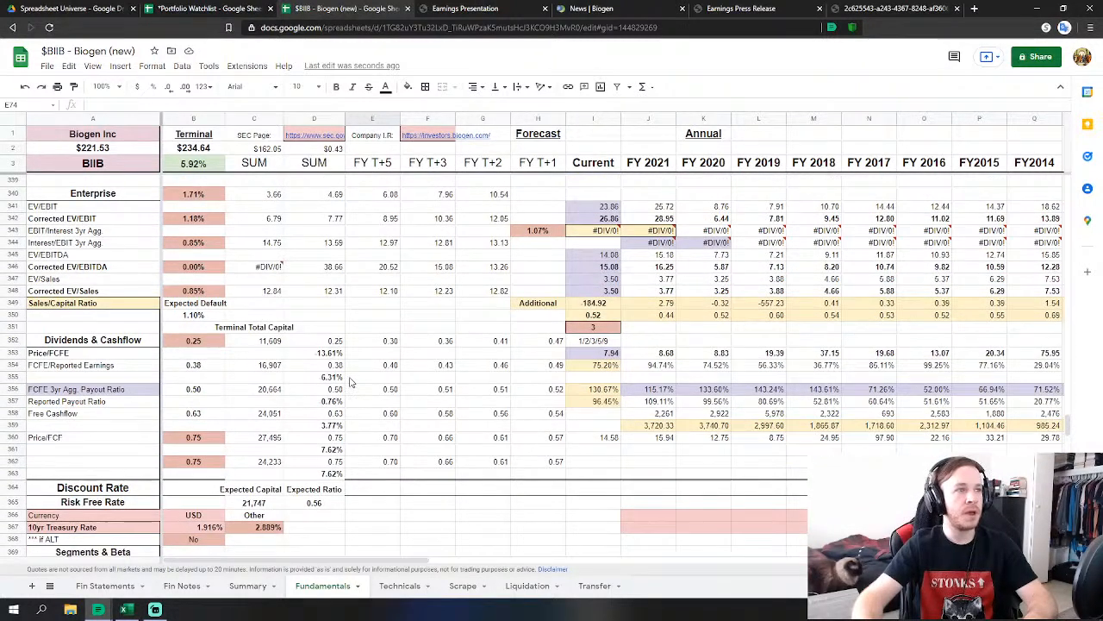
{"action": "scroll", "coordinate": [350, 382], "scroll_direction": "down", "scroll_amount": 1}
{"action": "scroll", "coordinate": [291, 414], "scroll_direction": "down", "scroll_amount": 8}
{"action": "scroll", "coordinate": [276, 411], "scroll_direction": "up", "scroll_amount": 6}
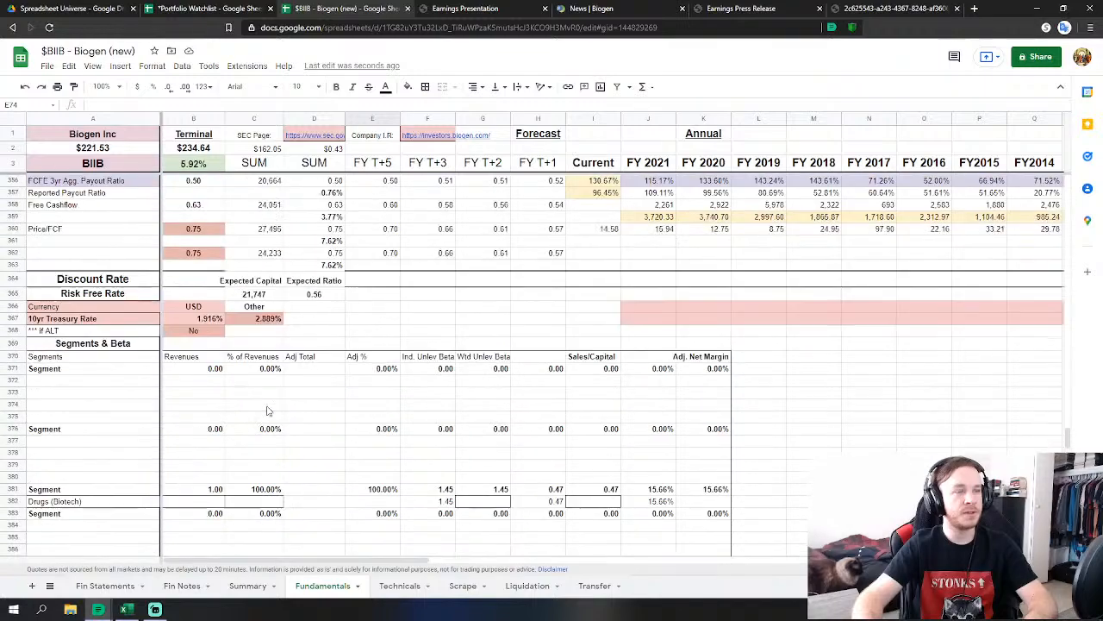
{"action": "scroll", "coordinate": [267, 411], "scroll_direction": "down", "scroll_amount": 20}
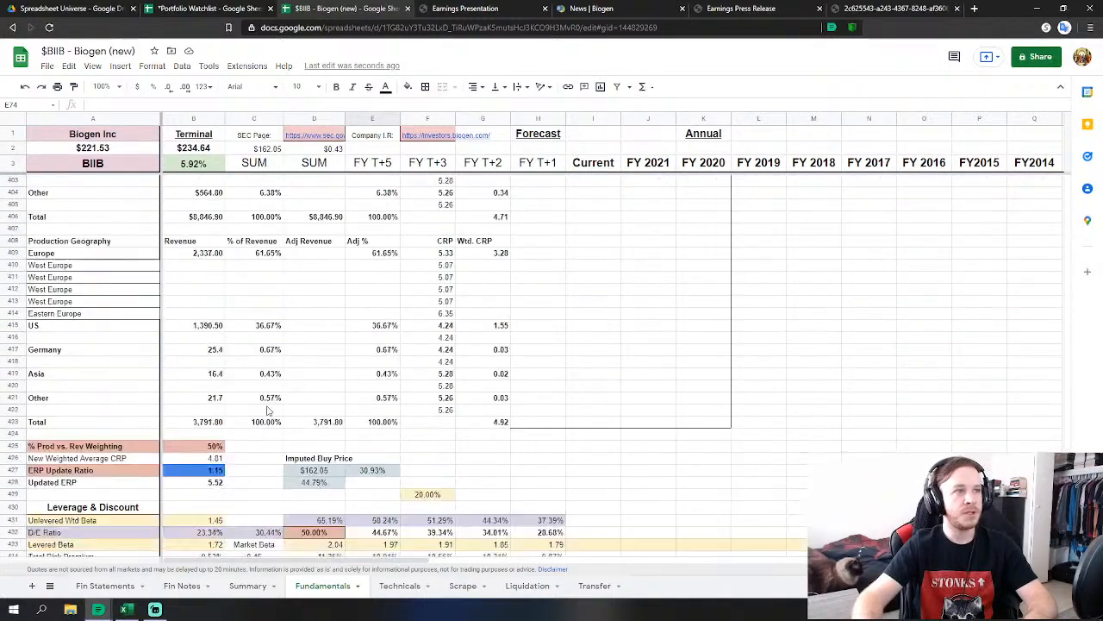
{"action": "scroll", "coordinate": [268, 411], "scroll_direction": "down", "scroll_amount": 4}
{"action": "scroll", "coordinate": [266, 410], "scroll_direction": "up", "scroll_amount": 2}
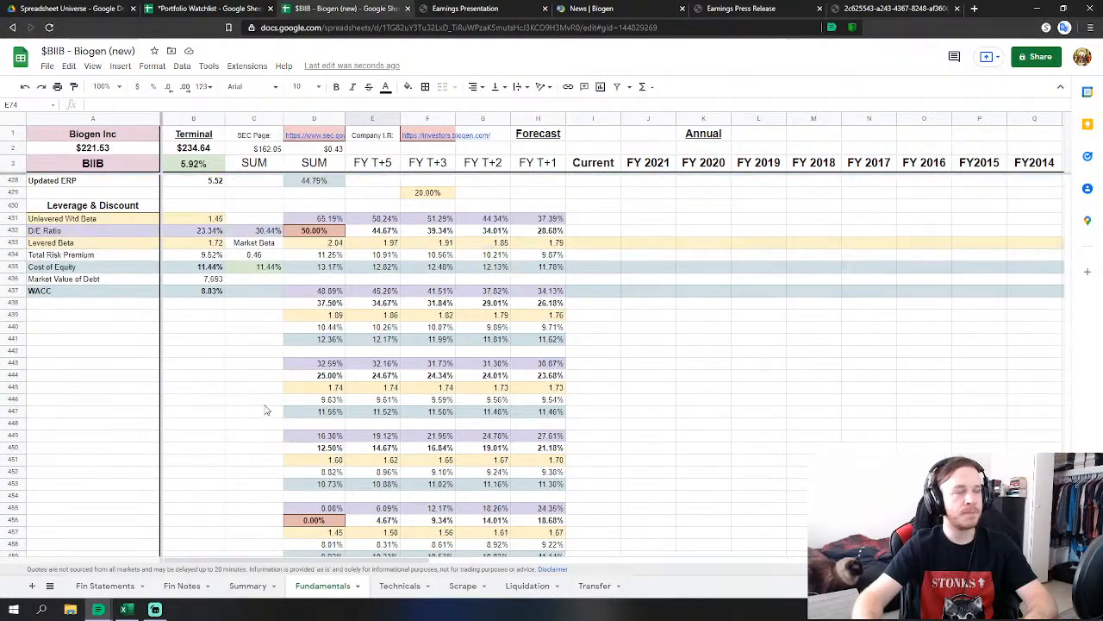
{"action": "left_click", "coordinate": [249, 586]}
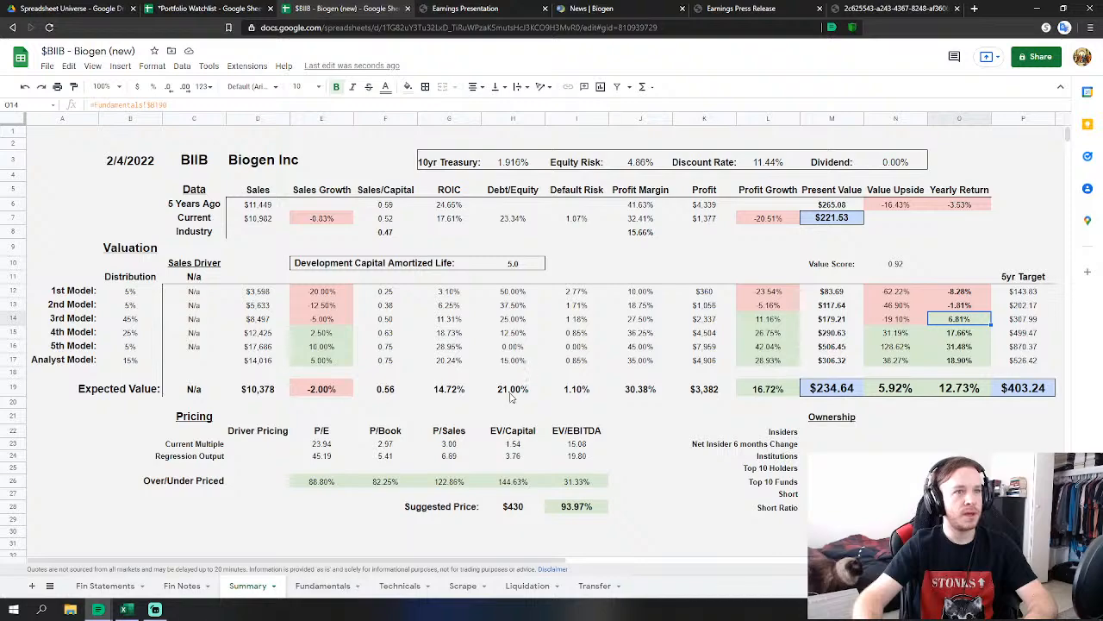
{"action": "left_click", "coordinate": [321, 584]}
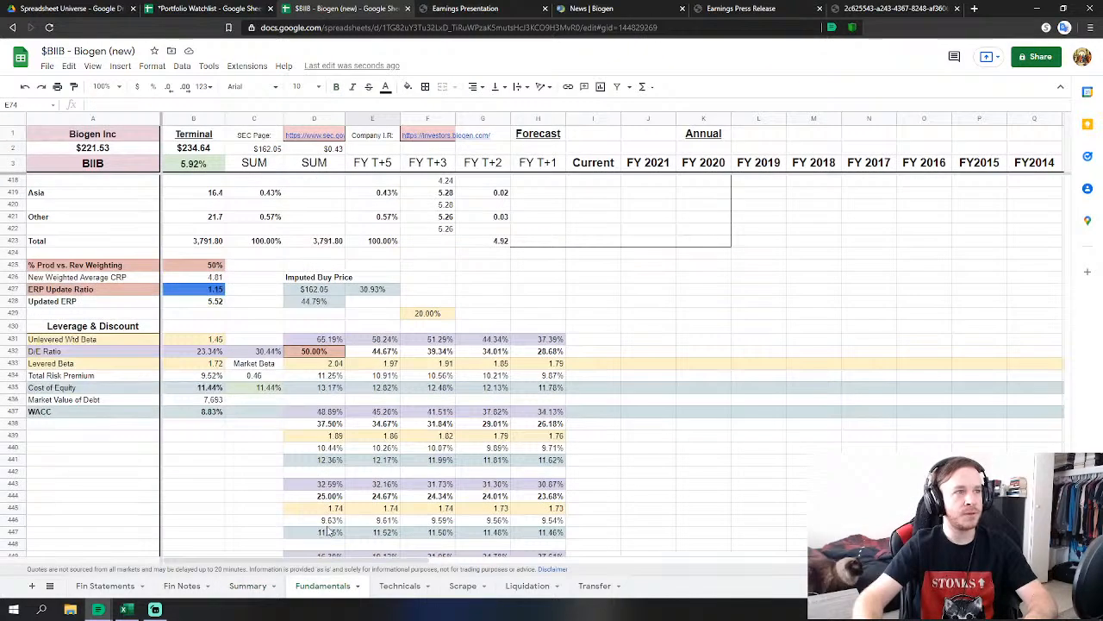
Scroll up and down through the Fundamentals sheet to review the adjusted model.
{"action": "scroll", "coordinate": [202, 280], "scroll_direction": "down", "scroll_amount": 2}
{"action": "scroll", "coordinate": [389, 326], "scroll_direction": "down", "scroll_amount": 10}
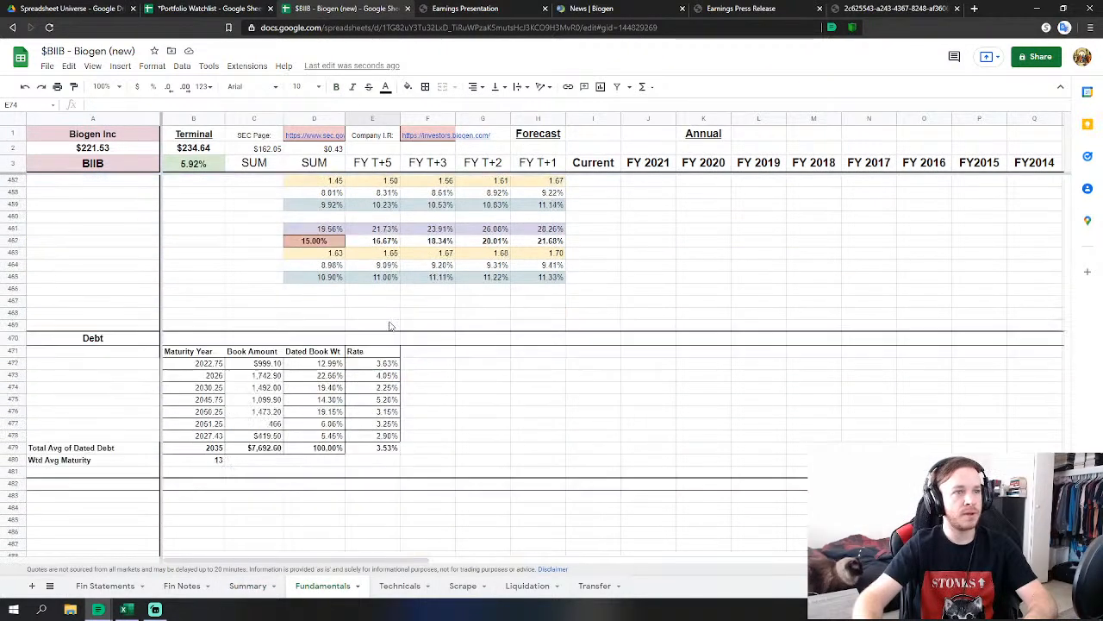
{"action": "scroll", "coordinate": [390, 326], "scroll_direction": "up", "scroll_amount": 14}
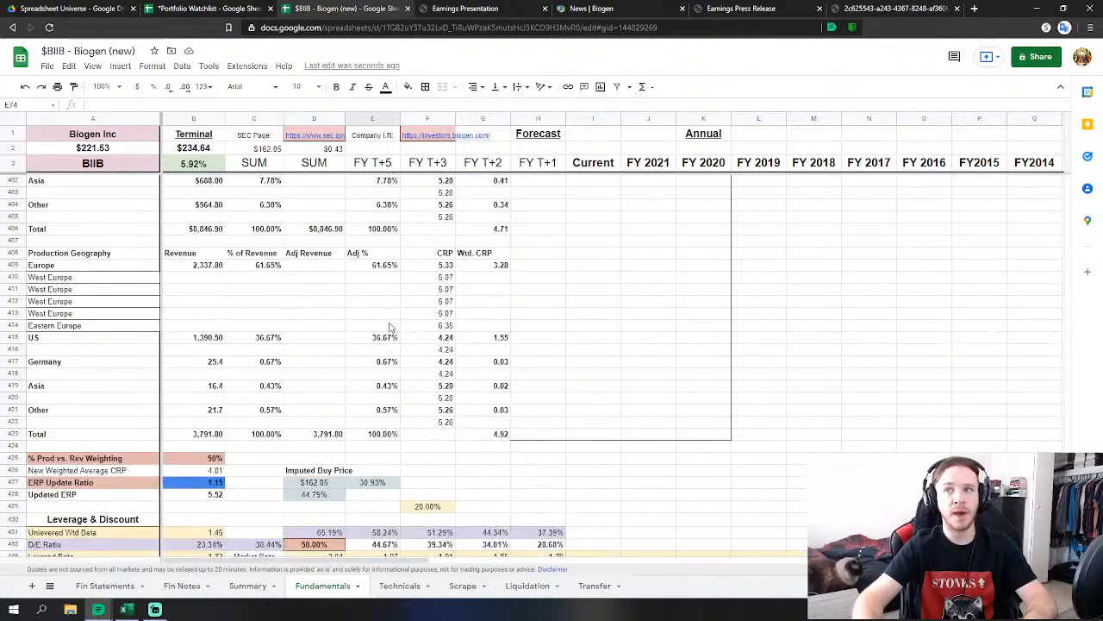
{"action": "scroll", "coordinate": [390, 325], "scroll_direction": "up", "scroll_amount": 16}
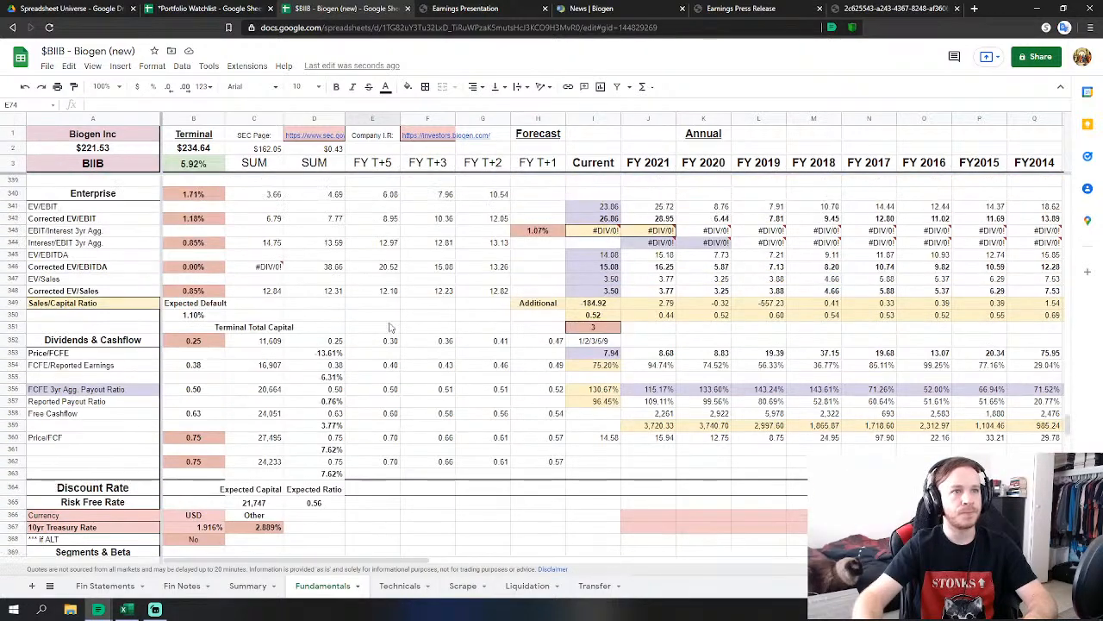
{"action": "scroll", "coordinate": [390, 326], "scroll_direction": "up", "scroll_amount": 1}
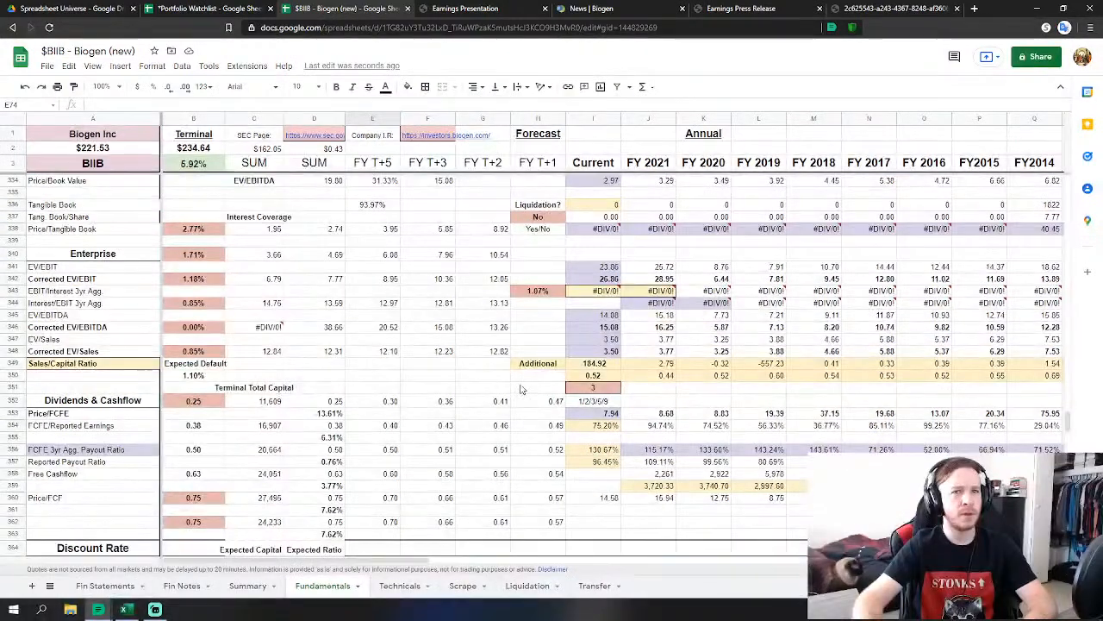
{"action": "scroll", "coordinate": [485, 365], "scroll_direction": "down", "scroll_amount": 1}
{"action": "scroll", "coordinate": [485, 365], "scroll_direction": "down", "scroll_amount": 1}
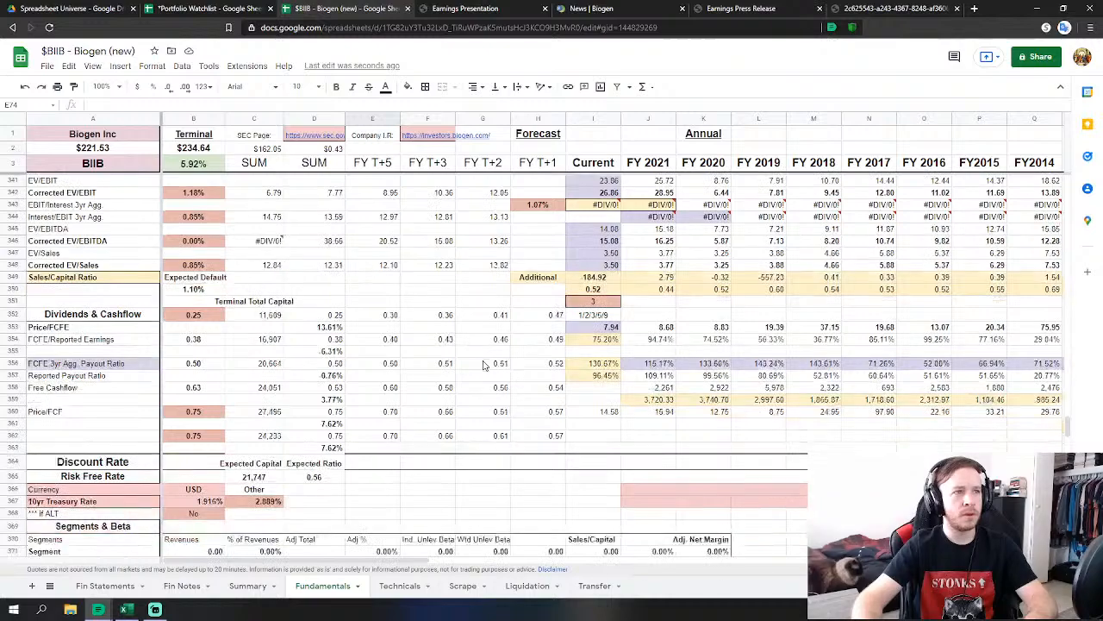
{"action": "scroll", "coordinate": [485, 365], "scroll_direction": "up", "scroll_amount": 9}
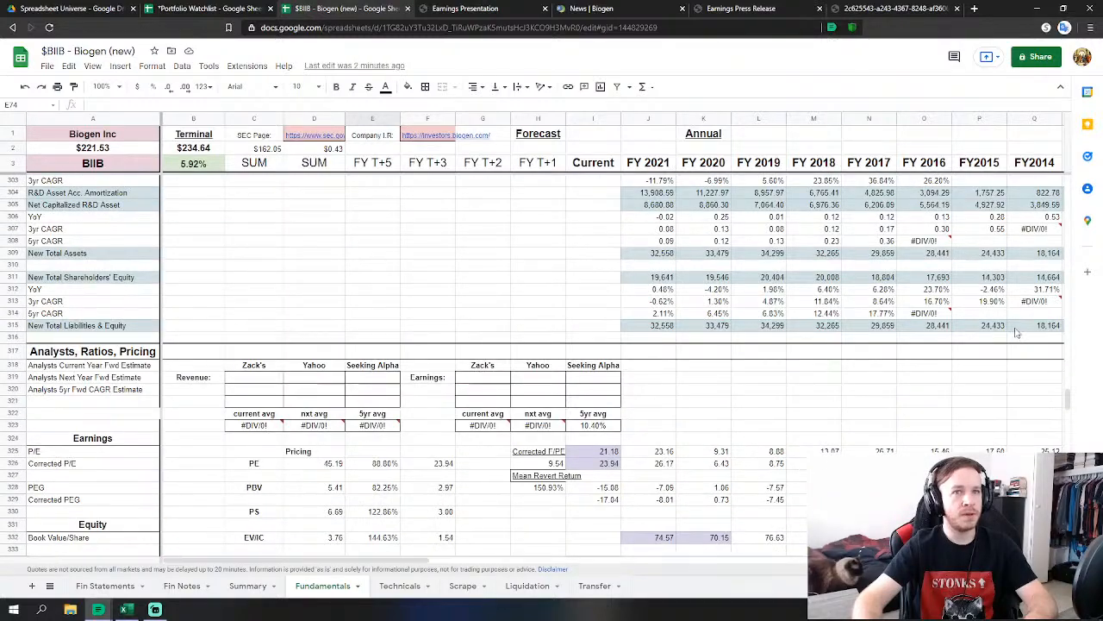
{"action": "left_click_drag", "start_coordinate": [1069, 401], "coordinate": [1066, 320]}
Go to the Summary sheet and check the 12.73% expected yearly return formula in O19.
{"action": "scroll", "coordinate": [1059, 303], "scroll_direction": "up", "scroll_amount": 10}
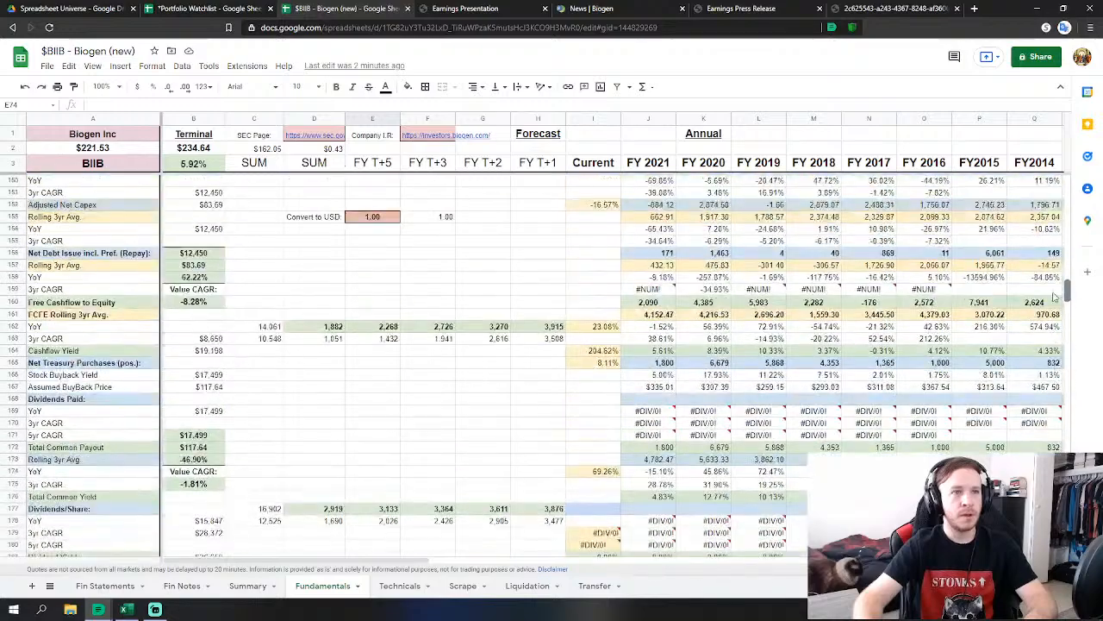
{"action": "scroll", "coordinate": [1048, 281], "scroll_direction": "up", "scroll_amount": 8}
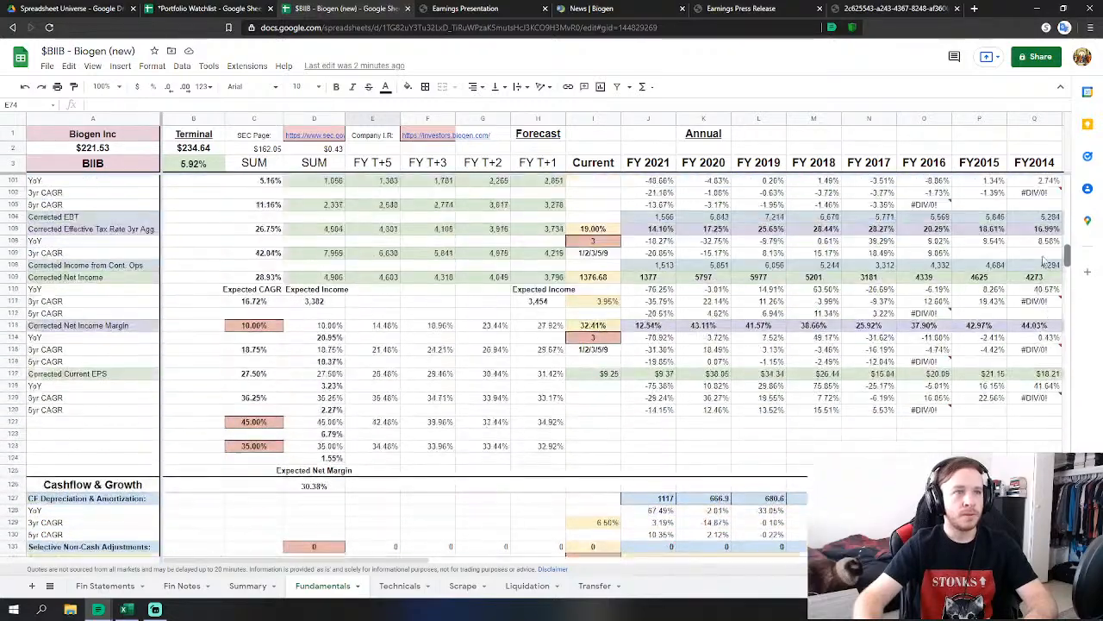
{"action": "scroll", "coordinate": [1053, 269], "scroll_direction": "down", "scroll_amount": 15}
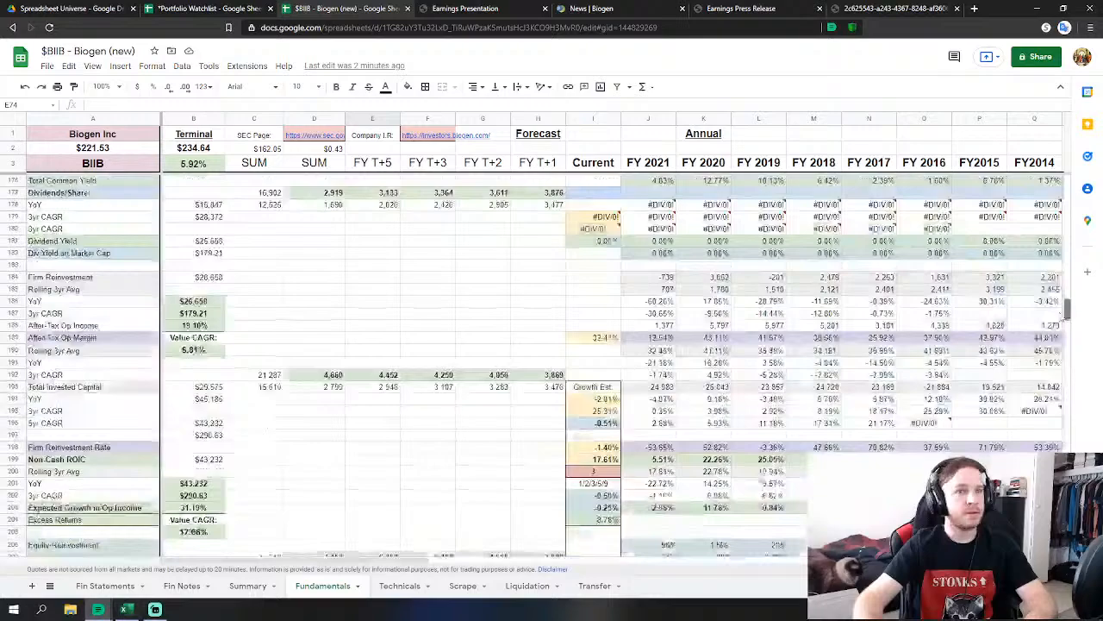
{"action": "left_click_drag", "start_coordinate": [1067, 317], "coordinate": [1065, 389]}
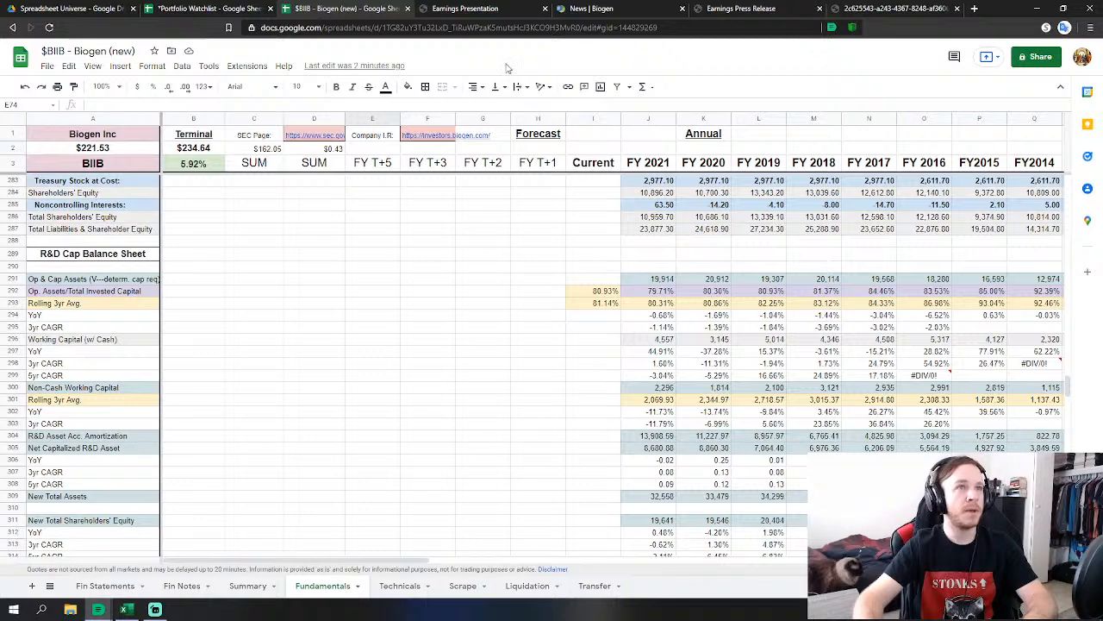
{"action": "scroll", "coordinate": [461, 248], "scroll_direction": "down", "scroll_amount": 3}
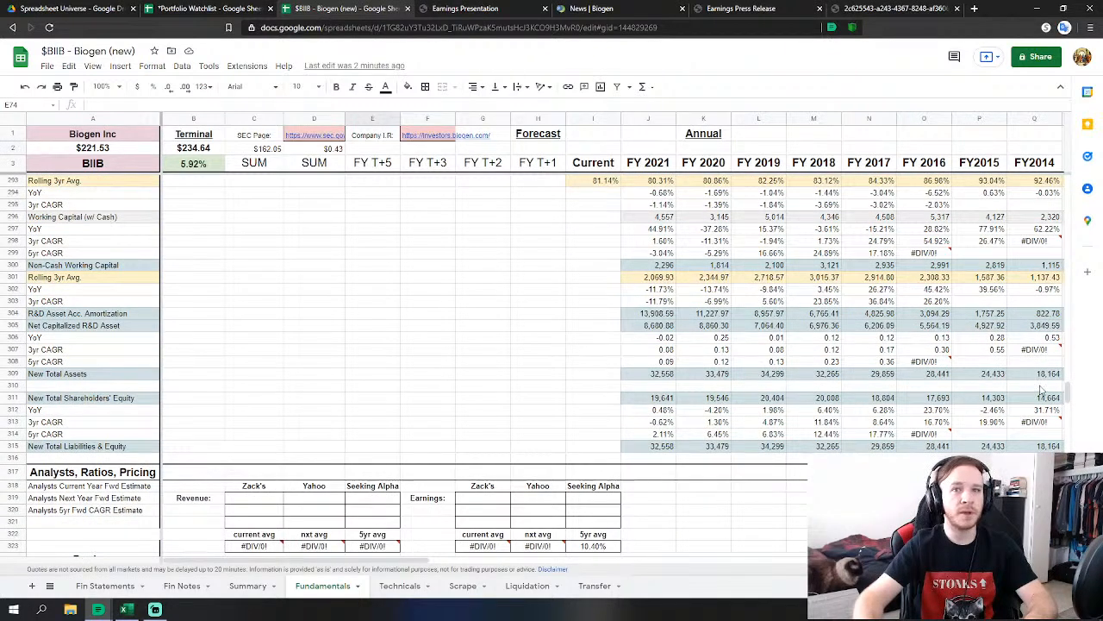
{"action": "mouse_move", "coordinate": [1069, 397]}
{"action": "left_mouse_down"}
{"action": "mouse_move", "coordinate": [1067, 387]}
{"action": "mouse_move", "coordinate": [1067, 400]}
{"action": "left_mouse_up"}
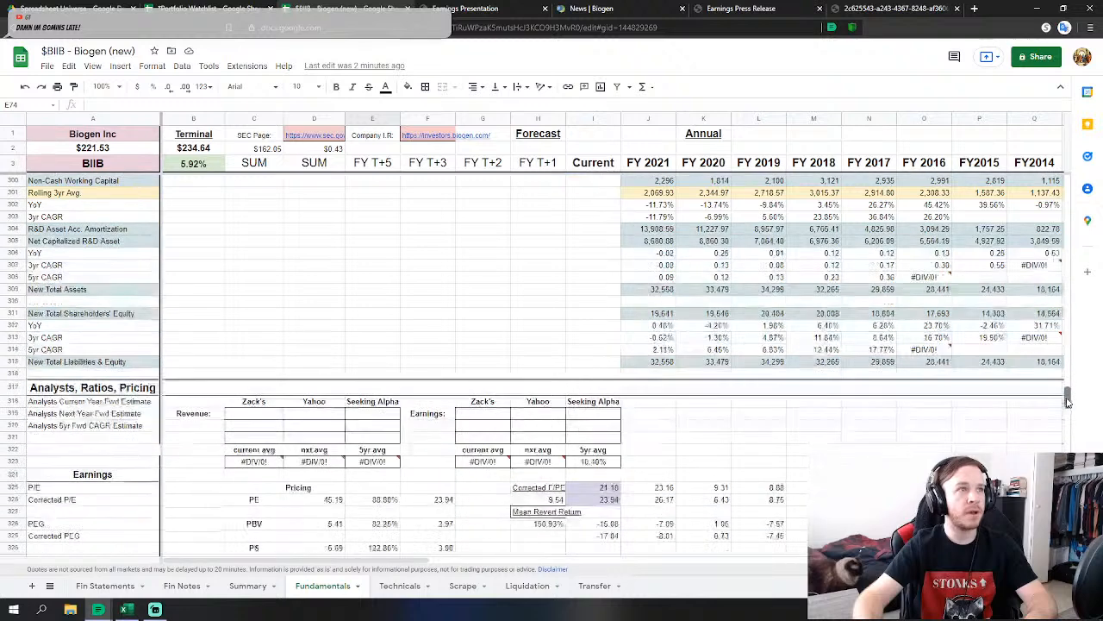
{"action": "left_click", "coordinate": [247, 585]}
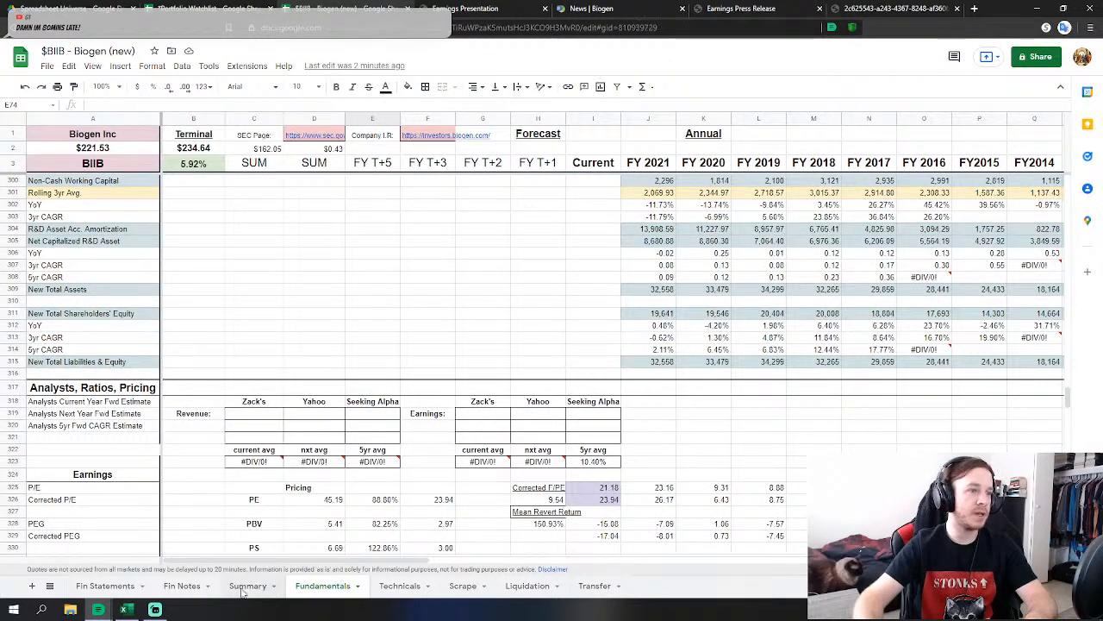
{"action": "left_click", "coordinate": [953, 389]}
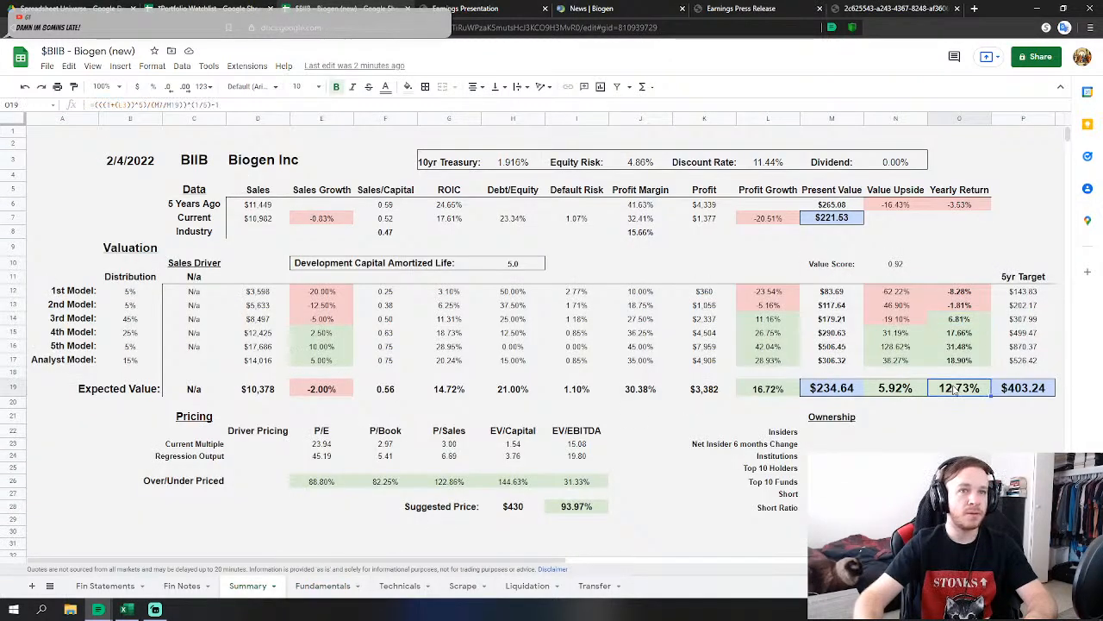
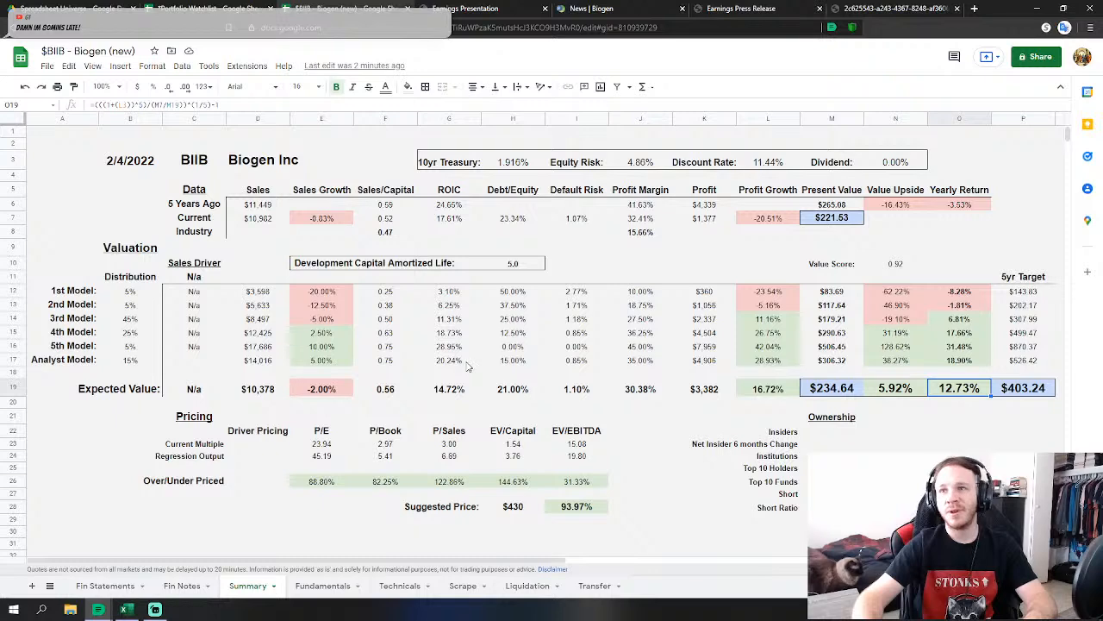
Check the 4th and 3rd Model Debt/Equity figures on the Summary sheet.
{"action": "left_click", "coordinate": [486, 335]}
{"action": "scroll", "coordinate": [397, 310], "scroll_direction": "down", "scroll_amount": 2}
{"action": "scroll", "coordinate": [431, 331], "scroll_direction": "up", "scroll_amount": 2}
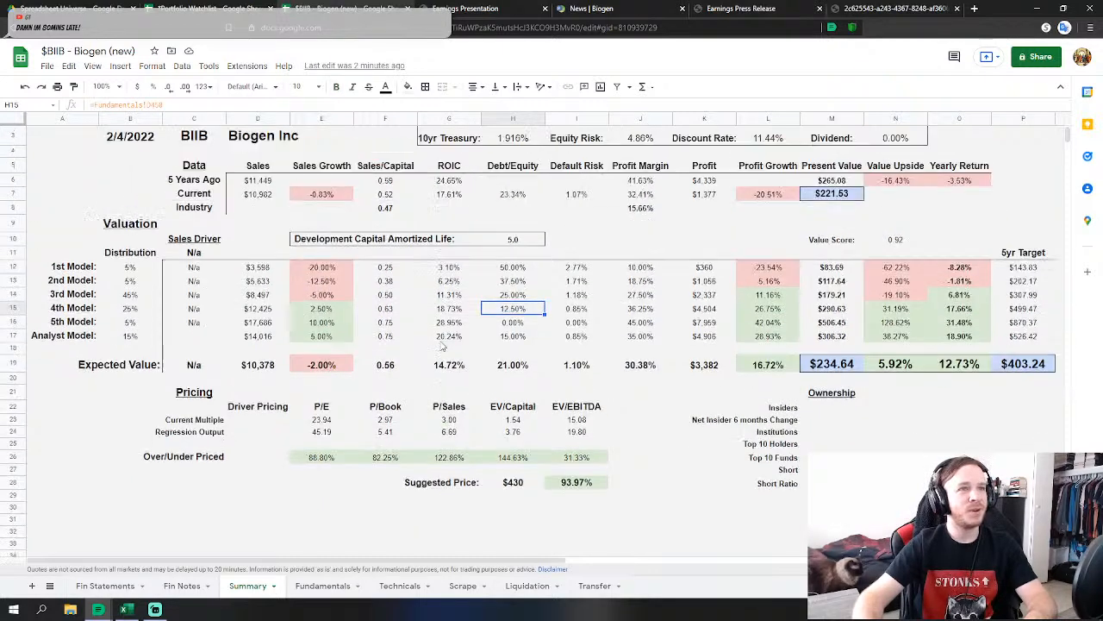
{"action": "left_click", "coordinate": [530, 319]}
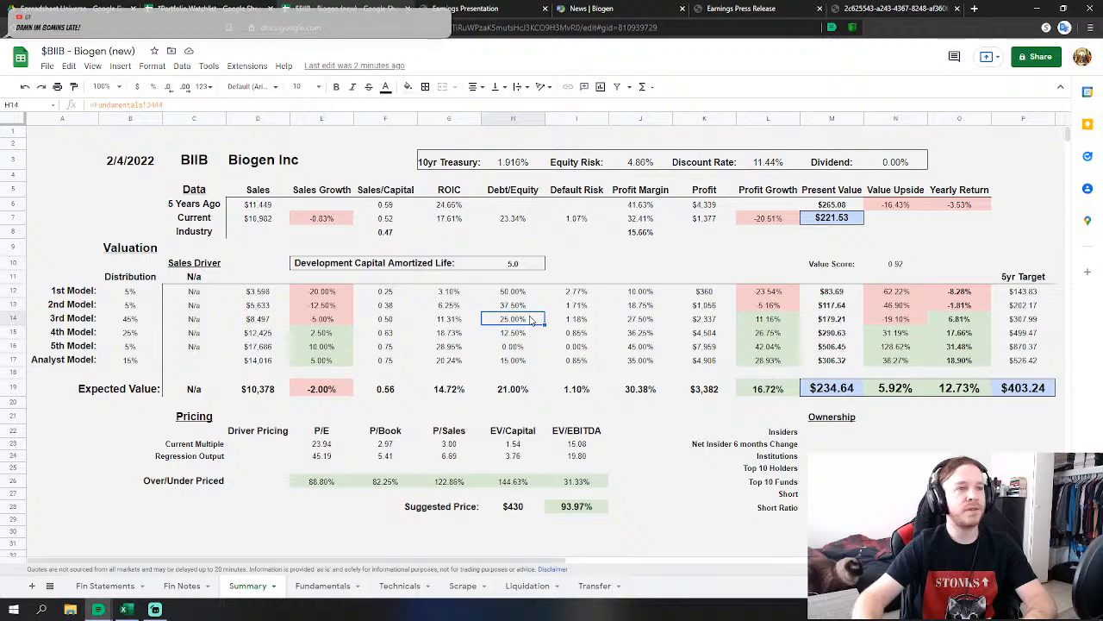
{"action": "scroll", "coordinate": [530, 325], "scroll_direction": "down", "scroll_amount": 2}
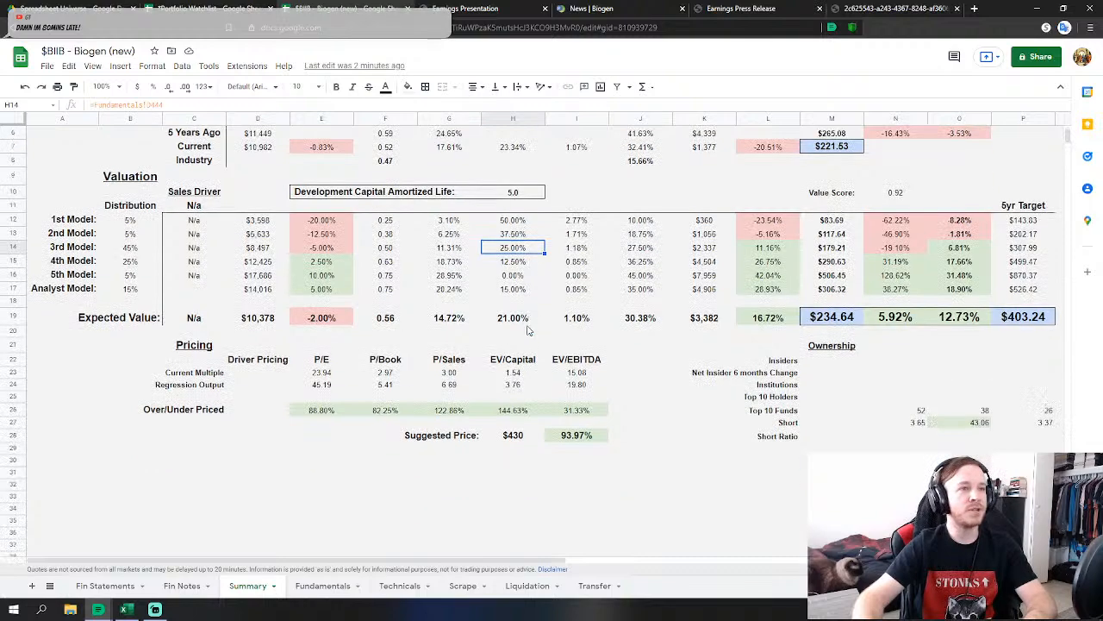
Switch to the Fundamentals sheet and review the Enterprise ratio rows around 331–360.
{"action": "left_click", "coordinate": [322, 585]}
{"action": "scroll", "coordinate": [523, 429], "scroll_direction": "down", "scroll_amount": 5}
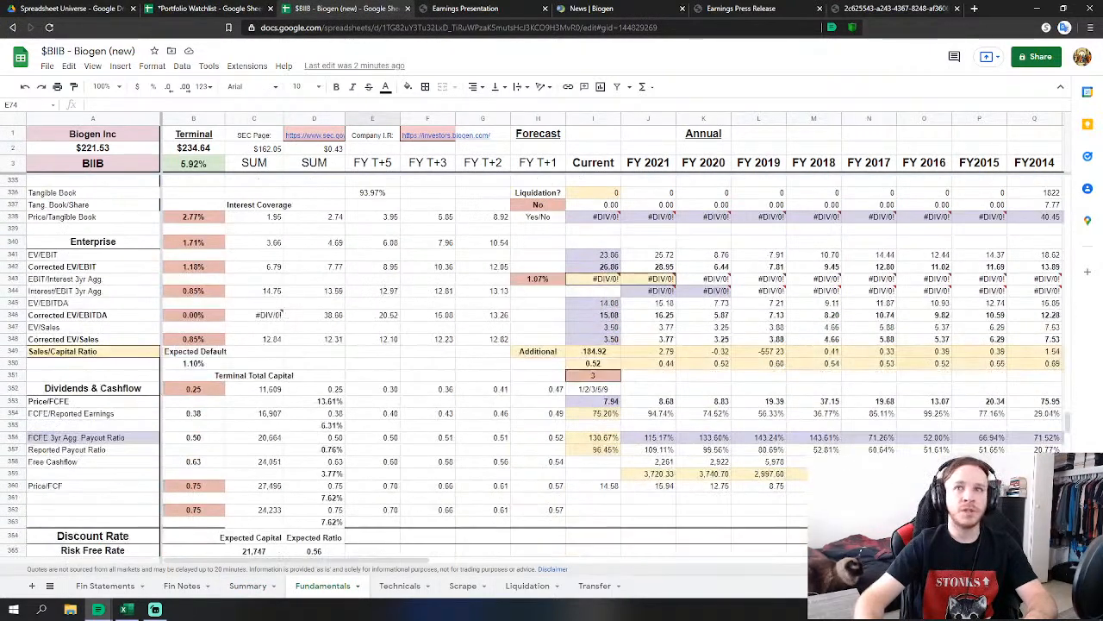
{"action": "scroll", "coordinate": [475, 394], "scroll_direction": "up", "scroll_amount": 2}
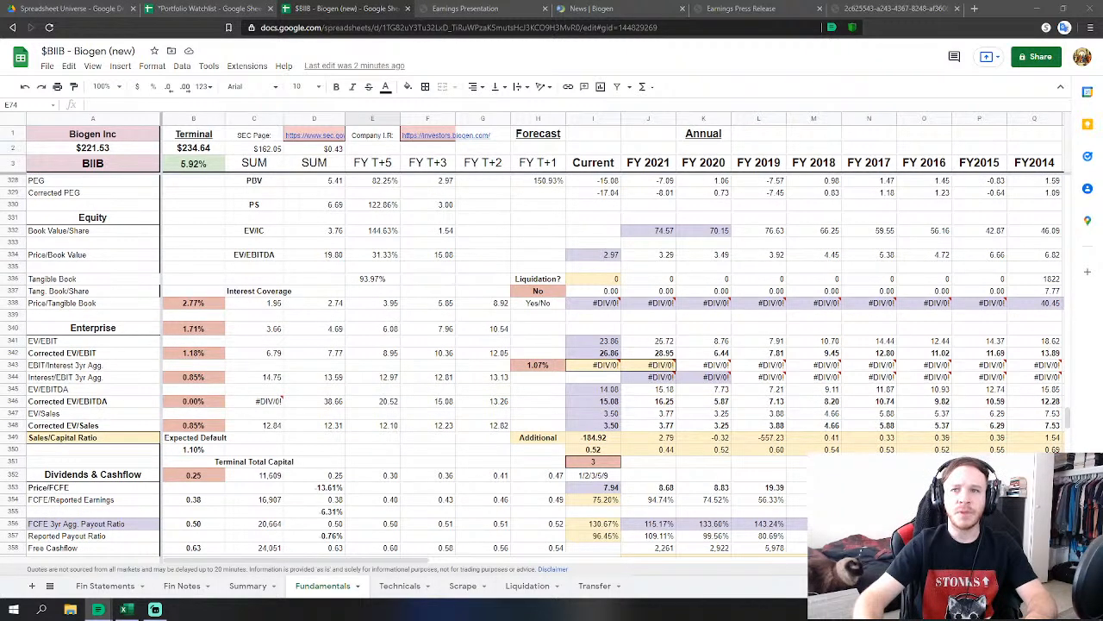
{"action": "scroll", "coordinate": [328, 313], "scroll_direction": "down", "scroll_amount": 2}
{"action": "scroll", "coordinate": [277, 345], "scroll_direction": "up", "scroll_amount": 1}
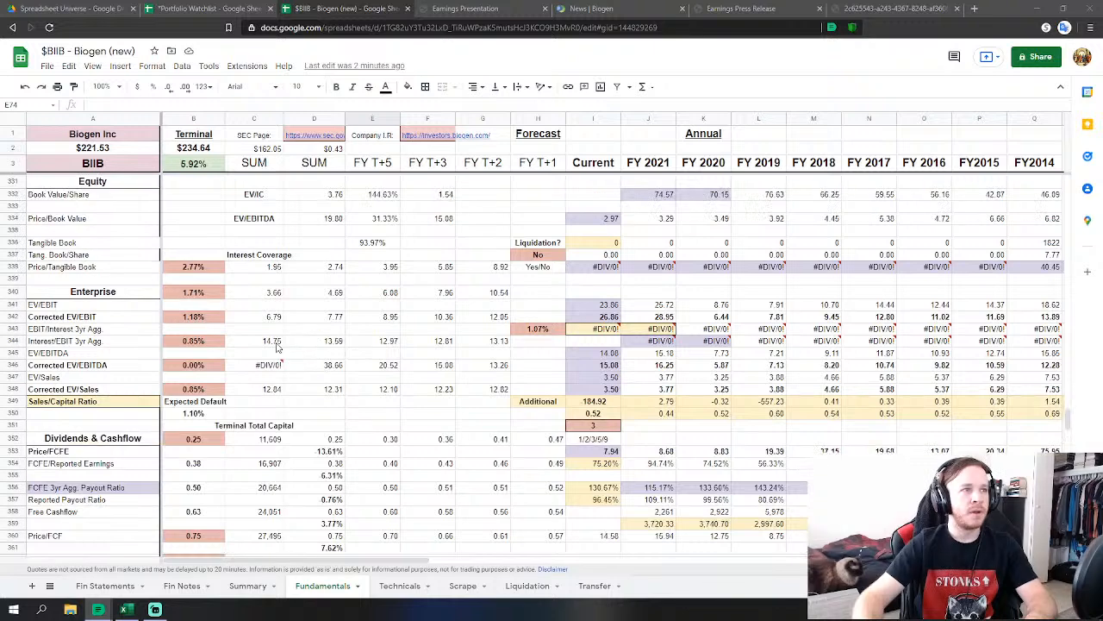
{"action": "mouse_move", "coordinate": [879, 329]}
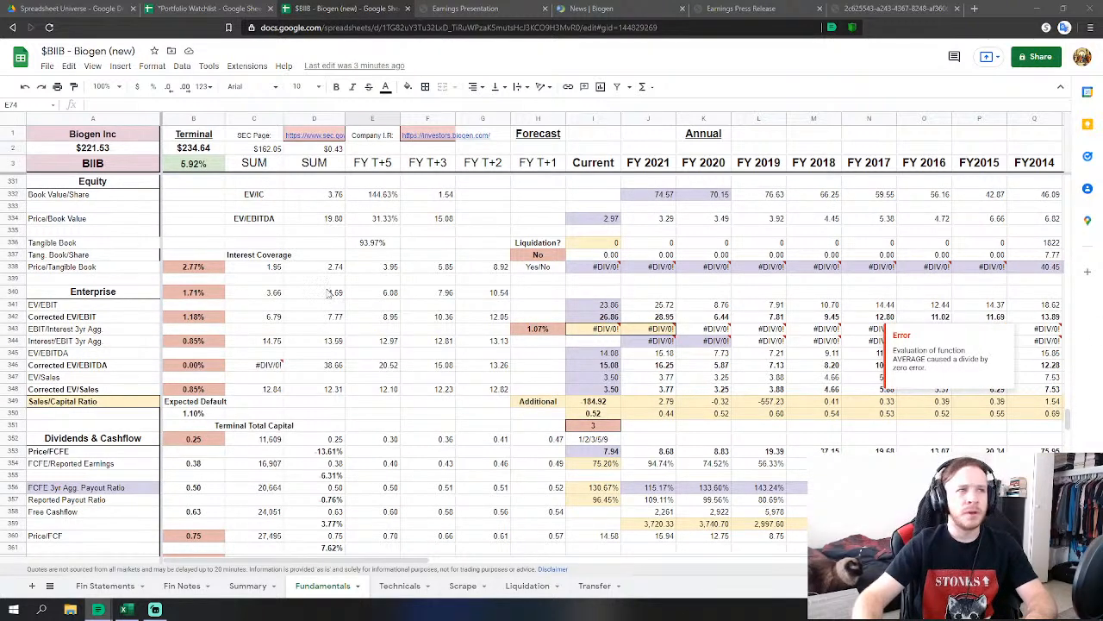
Enter rates 4.05%, 1.33%, 0.85% and 0.69% into B338, B340, B342 and B344.
{"action": "left_click", "coordinate": [189, 268]}
{"action": "type", "text": "4.0"}
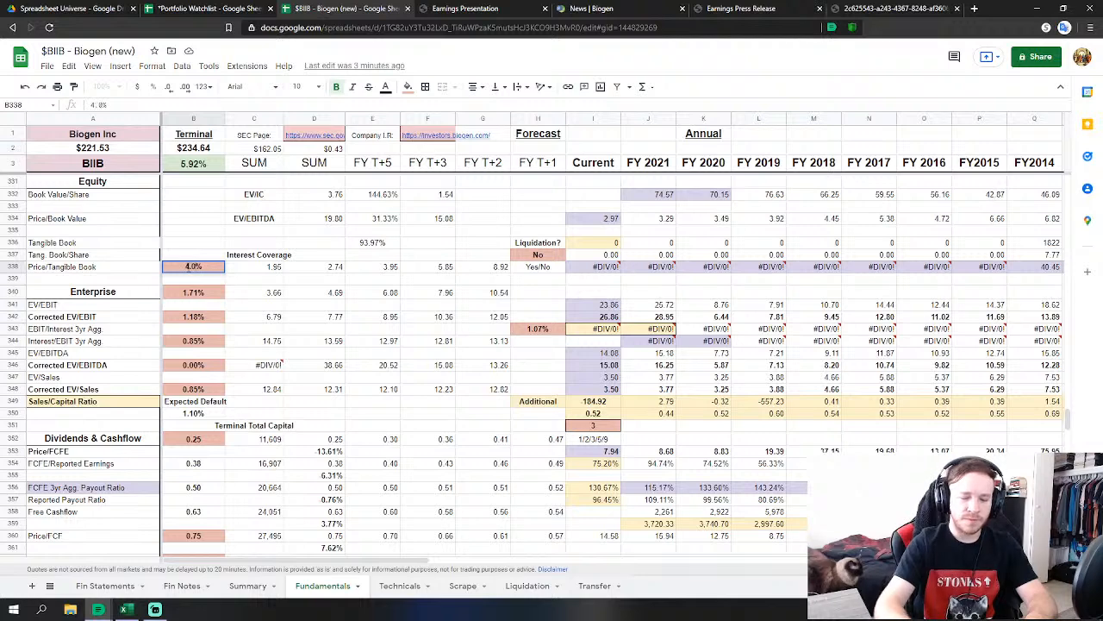
{"action": "type", "text": "5"}
{"action": "key", "text": "Return"}
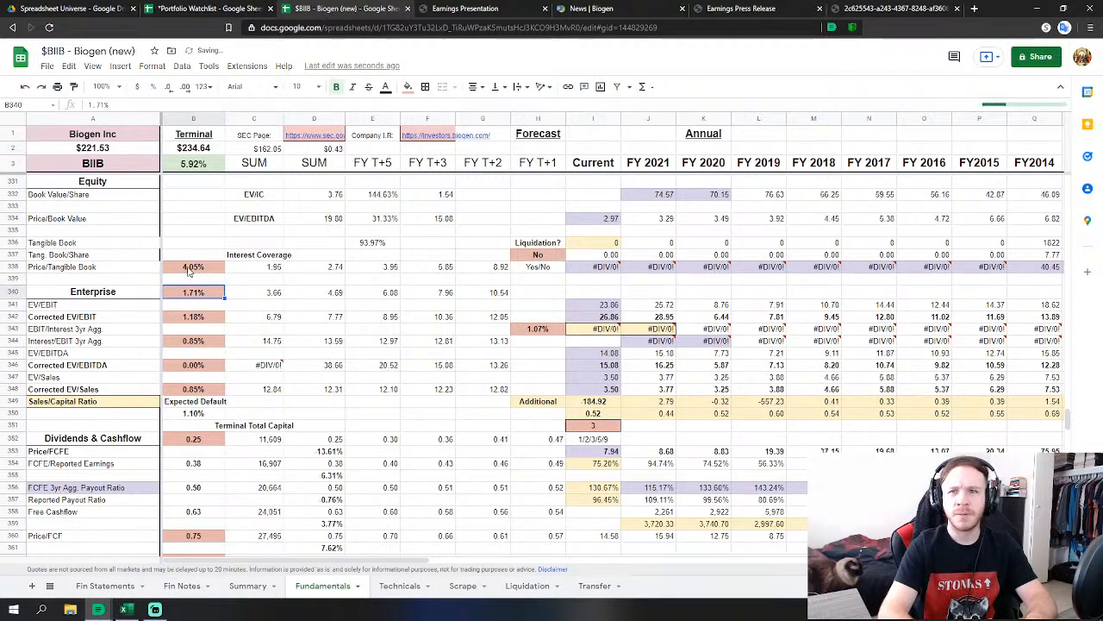
{"action": "type", "text": "1"}
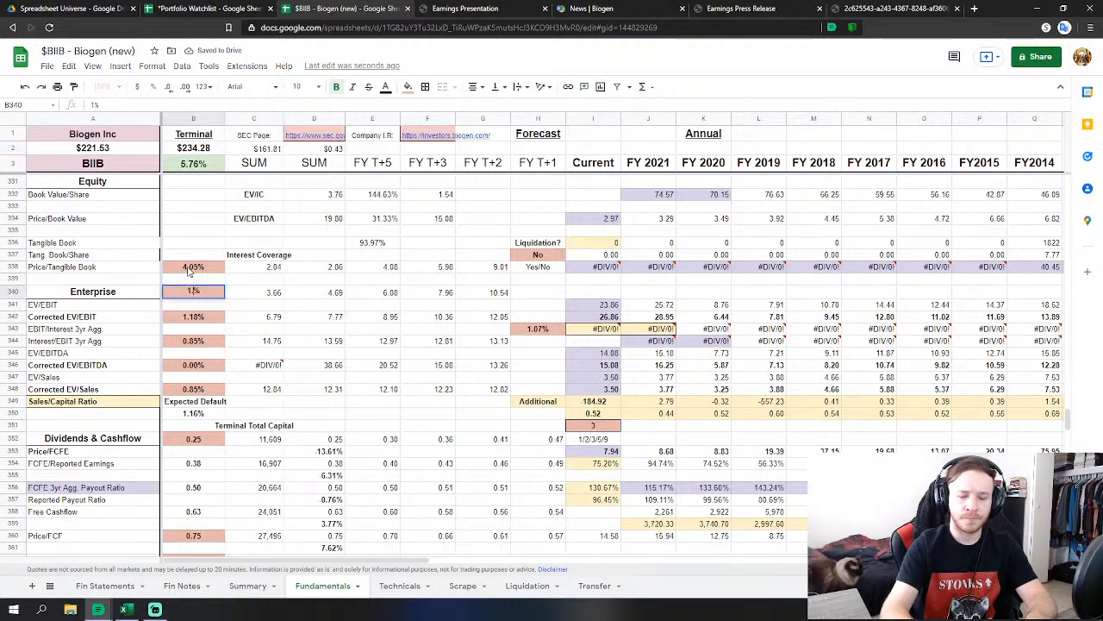
{"action": "type", "text": ".33"}
{"action": "key", "text": "Return"}
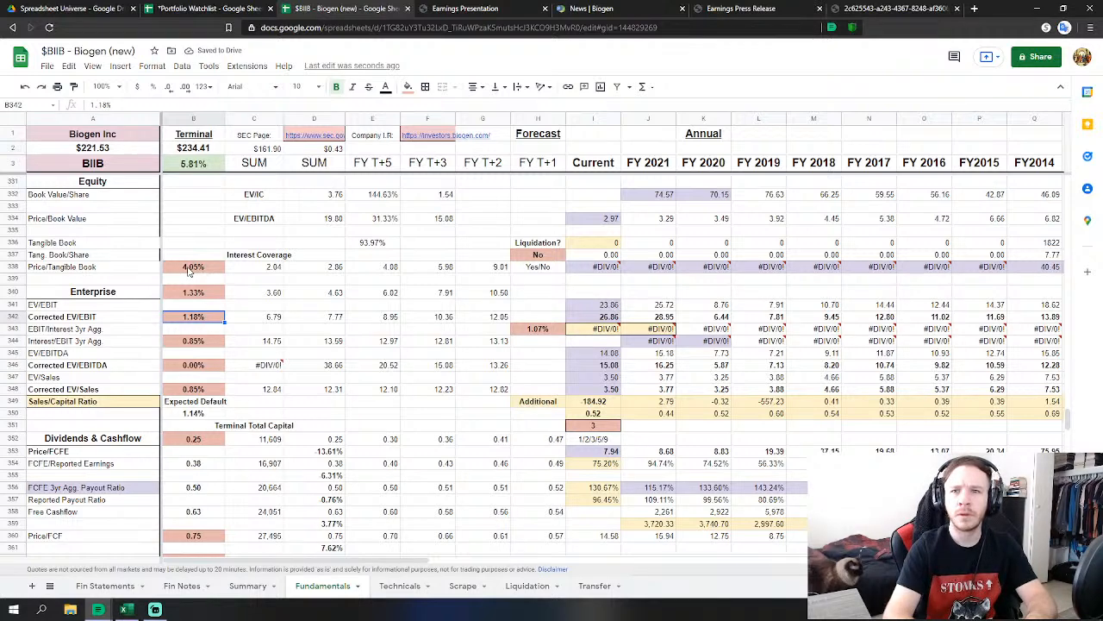
{"action": "type", "text": "0.85"}
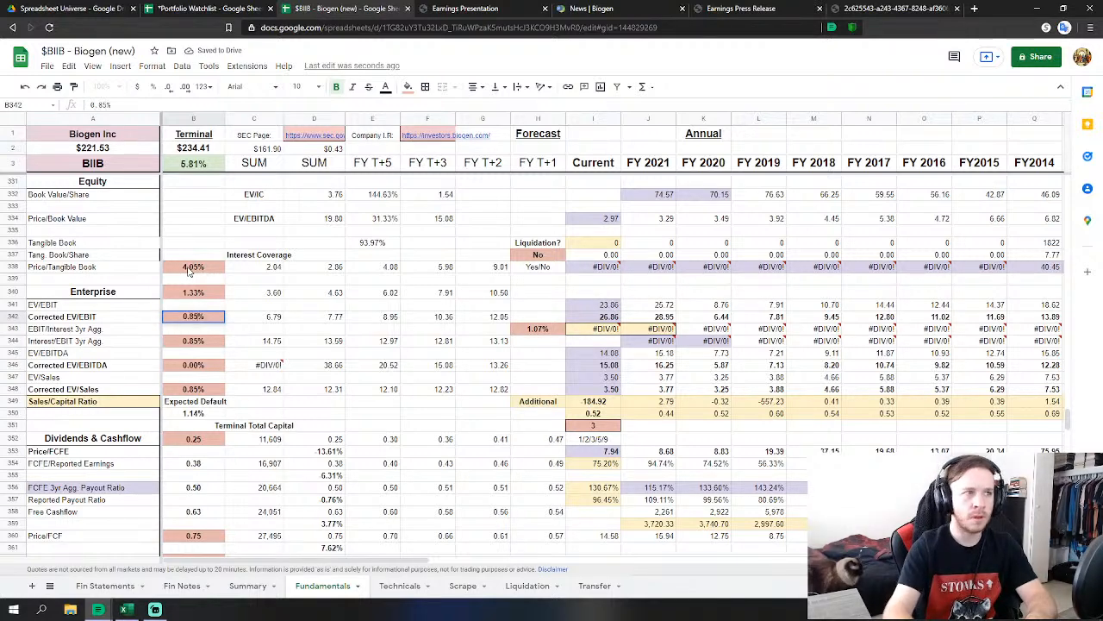
{"action": "key", "text": "Return"}
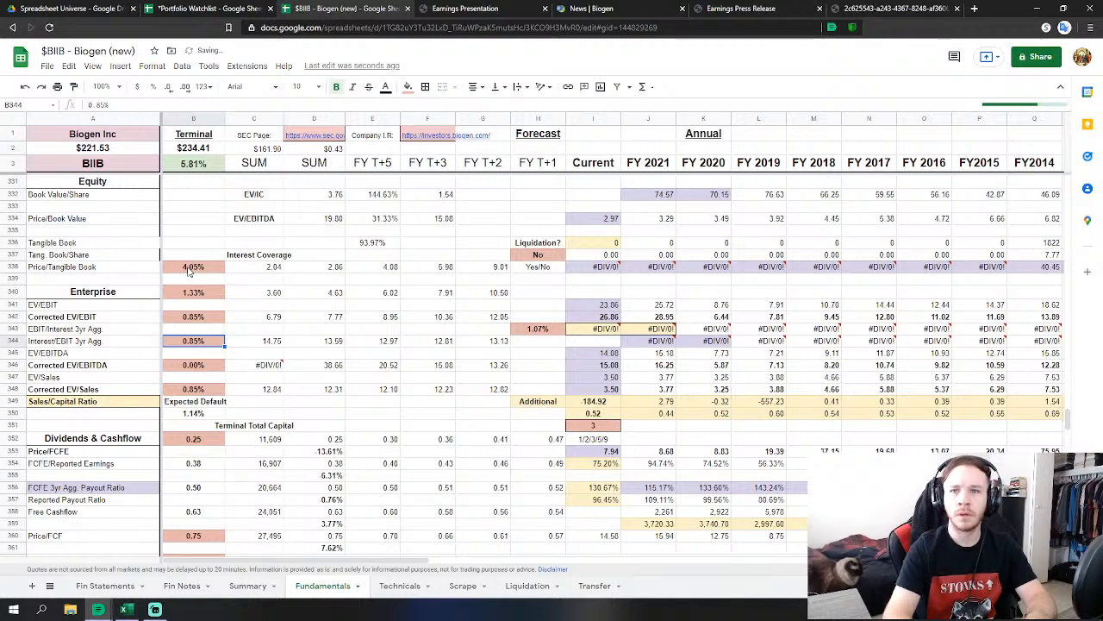
{"action": "type", "text": "0.69"}
{"action": "key", "text": "Return"}
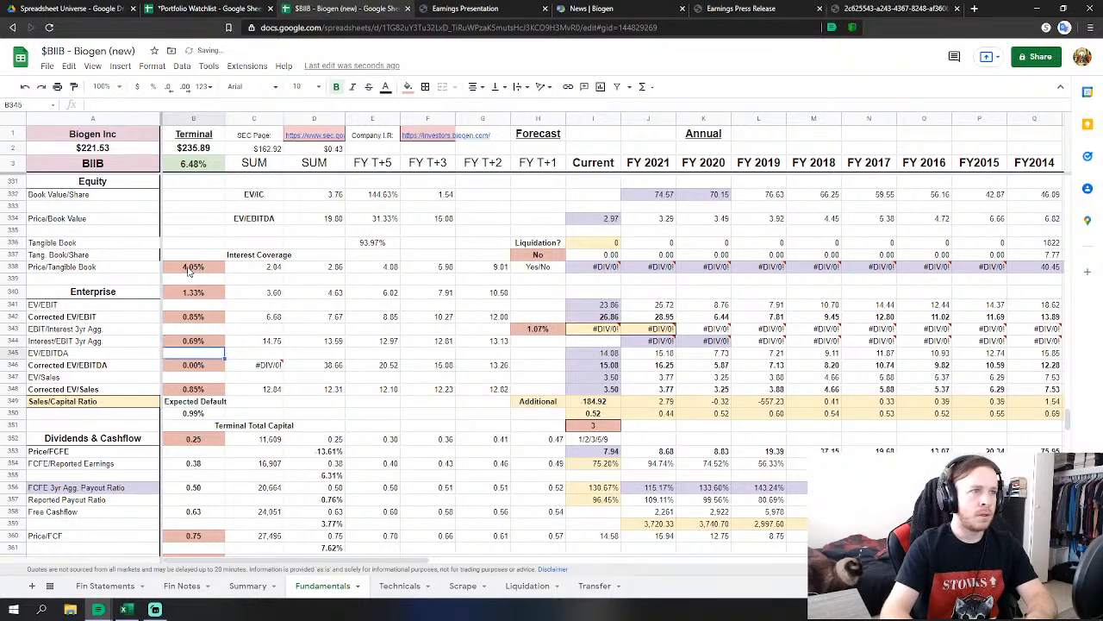
{"action": "key", "text": "Down"}
Change the Corrected EV/Sales rate in B348 from 0.85% to 0.69%.
{"action": "scroll", "coordinate": [207, 280], "scroll_direction": "up", "scroll_amount": 15}
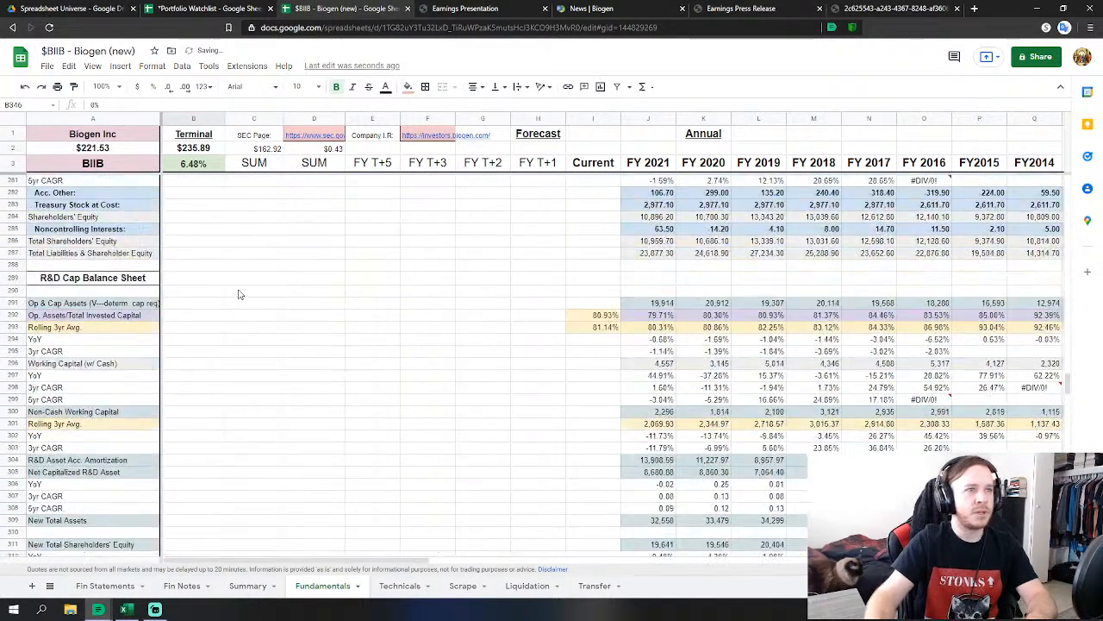
{"action": "scroll", "coordinate": [239, 294], "scroll_direction": "up", "scroll_amount": 8}
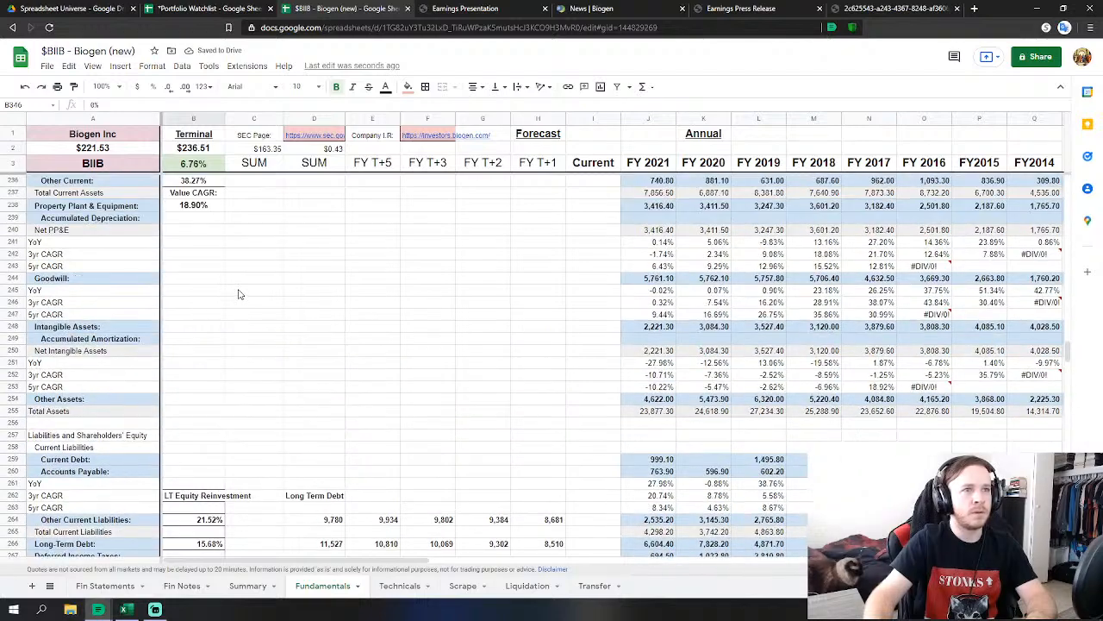
{"action": "scroll", "coordinate": [240, 293], "scroll_direction": "down", "scroll_amount": 4}
{"action": "scroll", "coordinate": [240, 294], "scroll_direction": "down", "scroll_amount": 20}
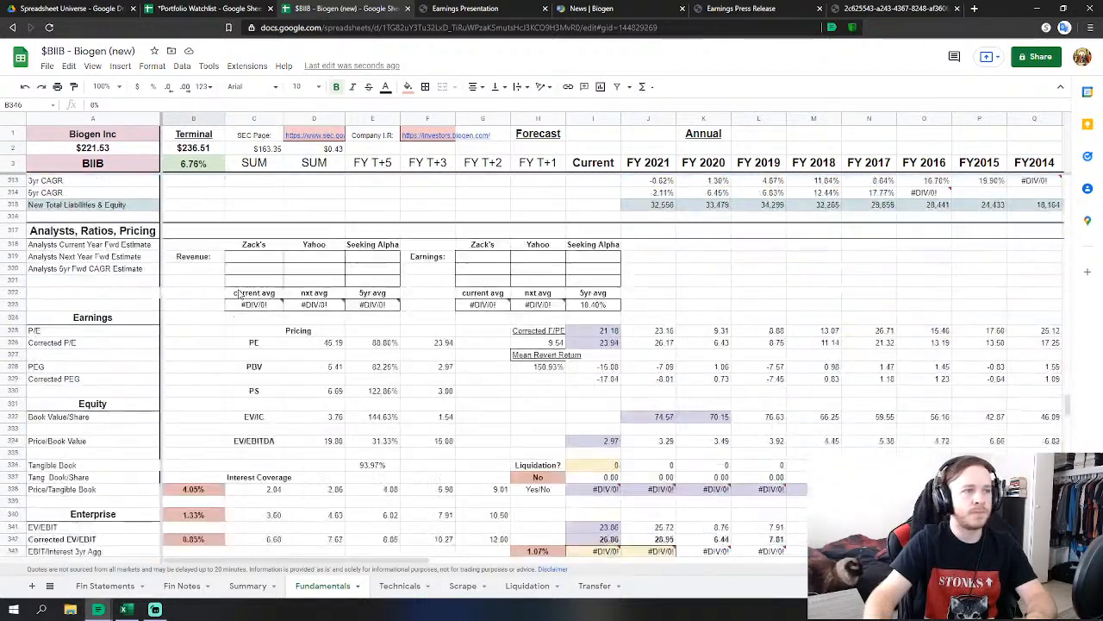
{"action": "left_click", "coordinate": [200, 328]}
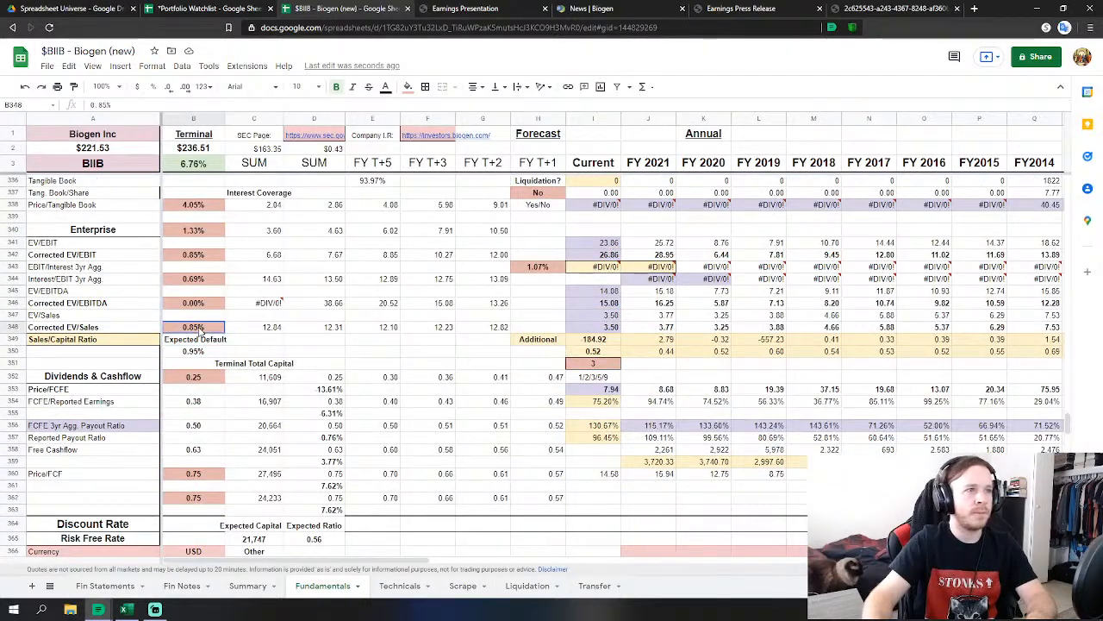
{"action": "double_click", "coordinate": [197, 330]}
{"action": "key", "text": "BackSpace"}
{"action": "key", "text": "BackSpace"}
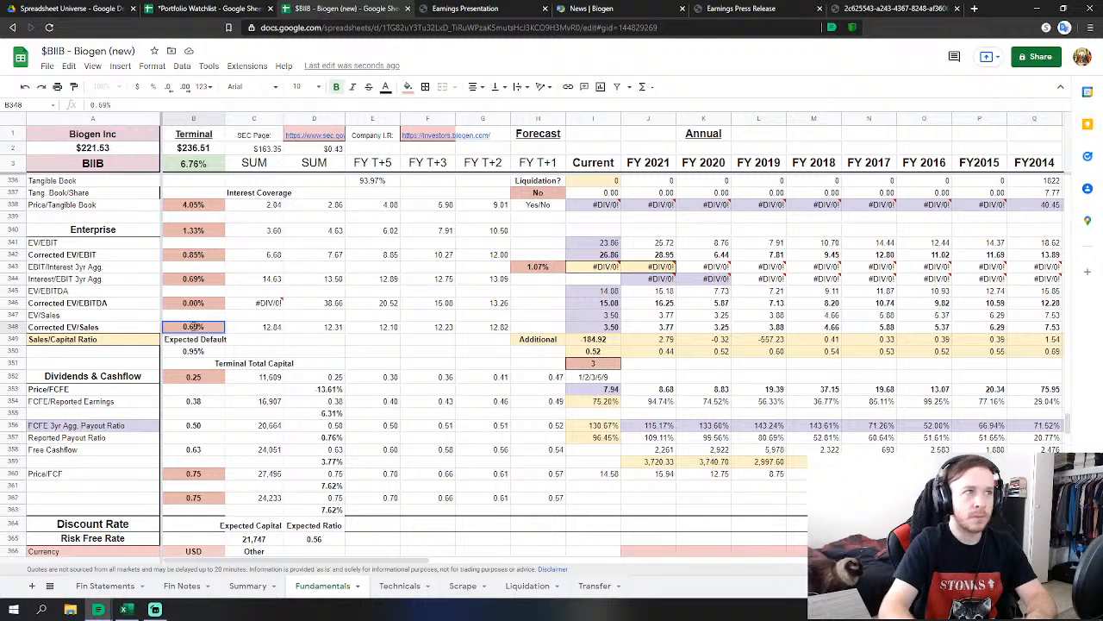
{"action": "type", "text": "69"}
{"action": "key", "text": "Return"}
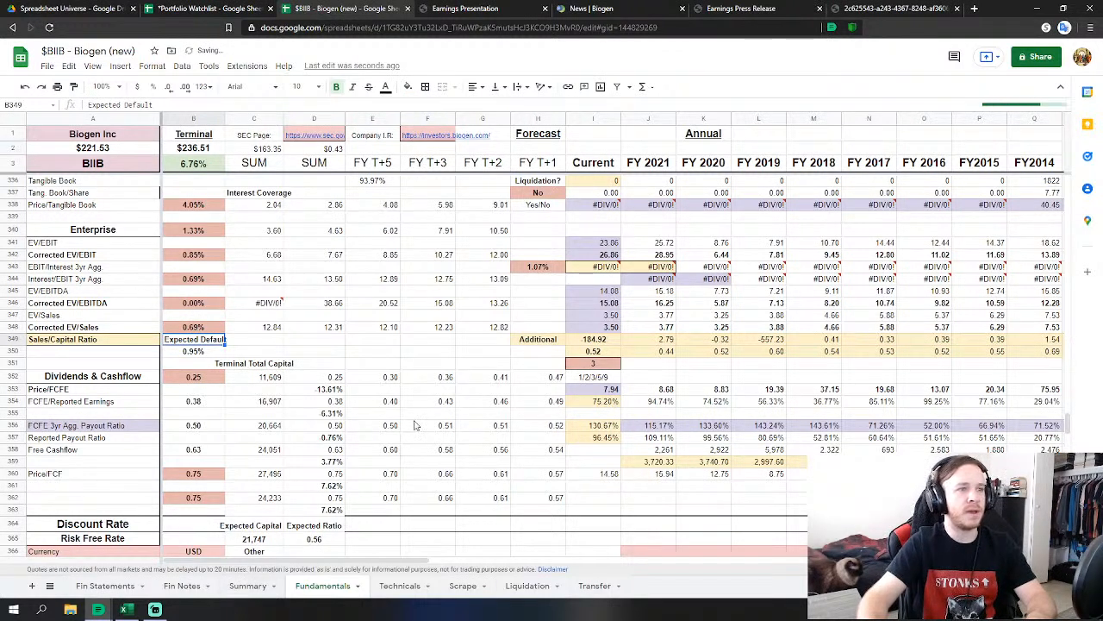
{"action": "scroll", "coordinate": [267, 431], "scroll_direction": "up", "scroll_amount": 3}
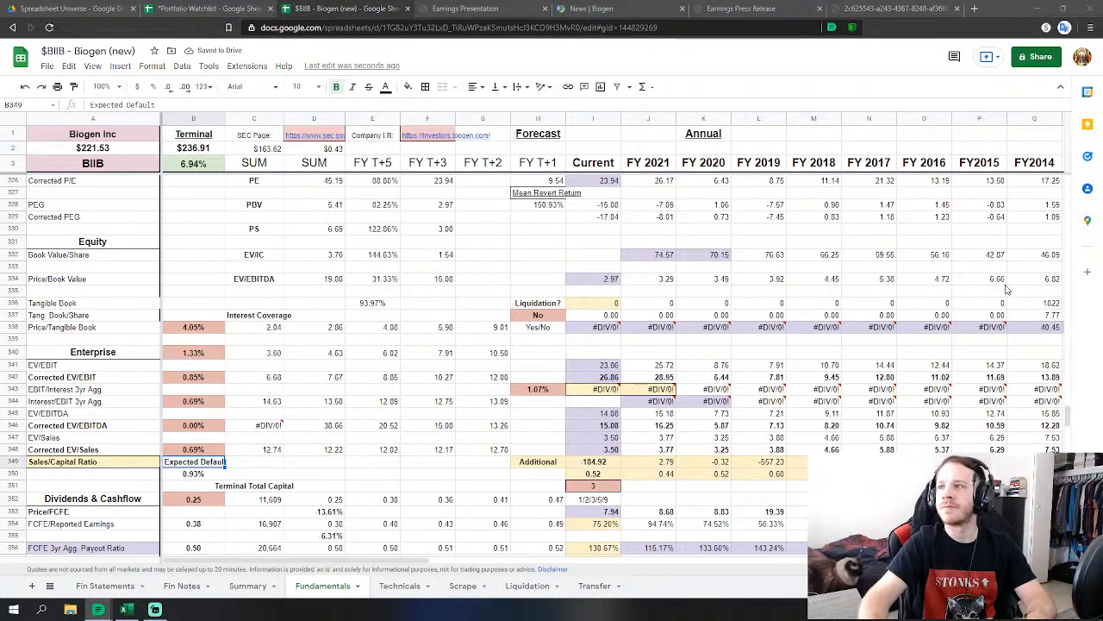
{"action": "left_click", "coordinate": [250, 587]}
{"action": "scroll", "coordinate": [415, 407], "scroll_direction": "up", "scroll_amount": 2}
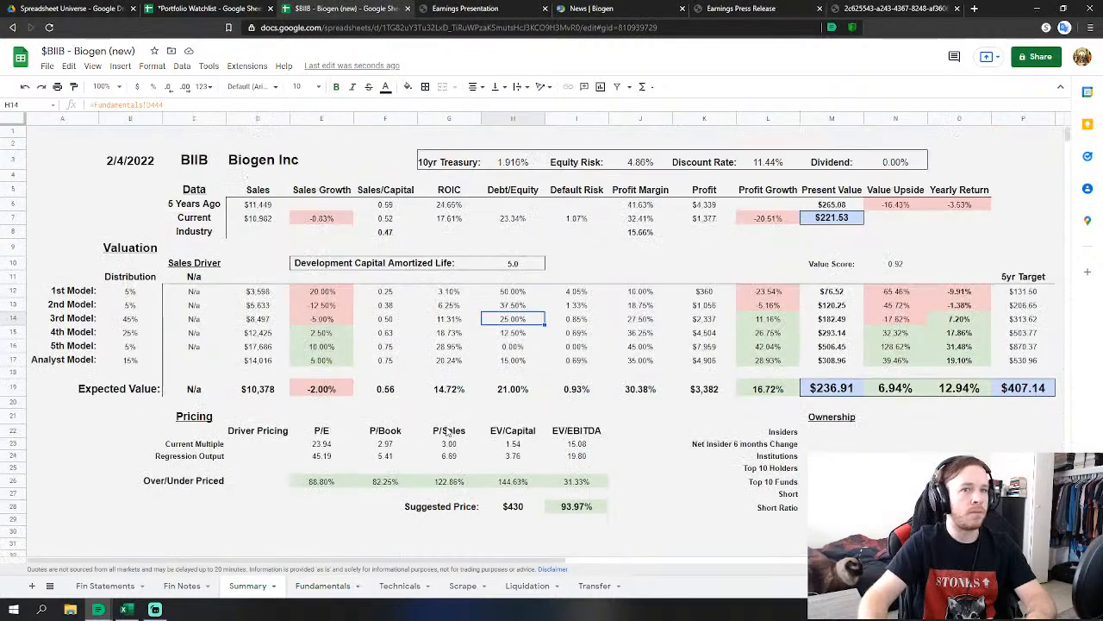
{"action": "left_click", "coordinate": [798, 534]}
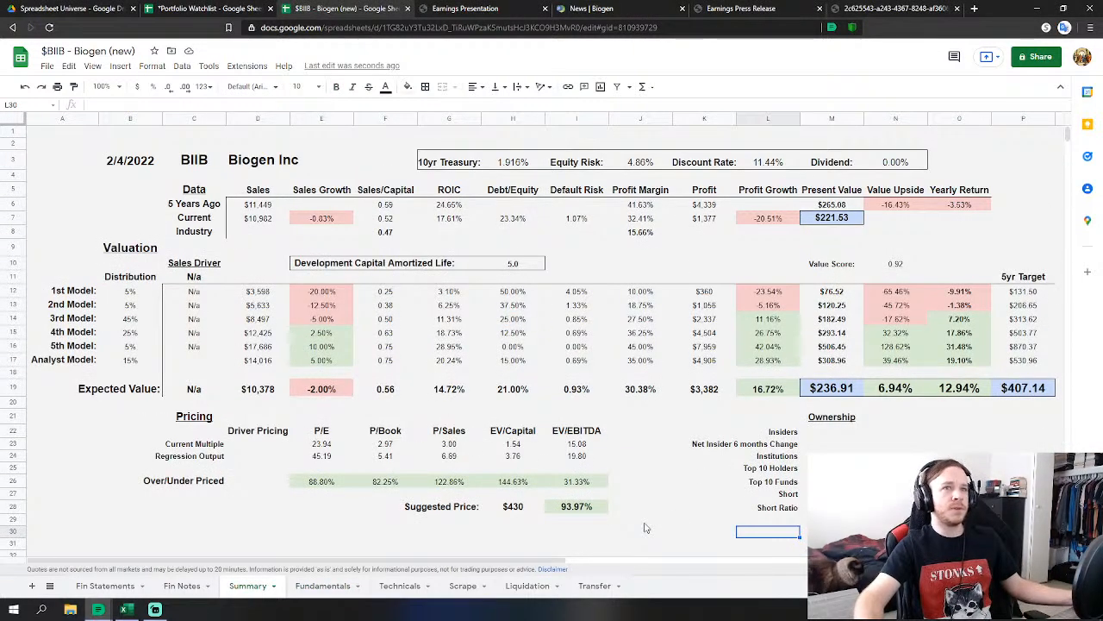
{"action": "left_click", "coordinate": [57, 133]}
{"action": "key", "text": "ctrl+a"}
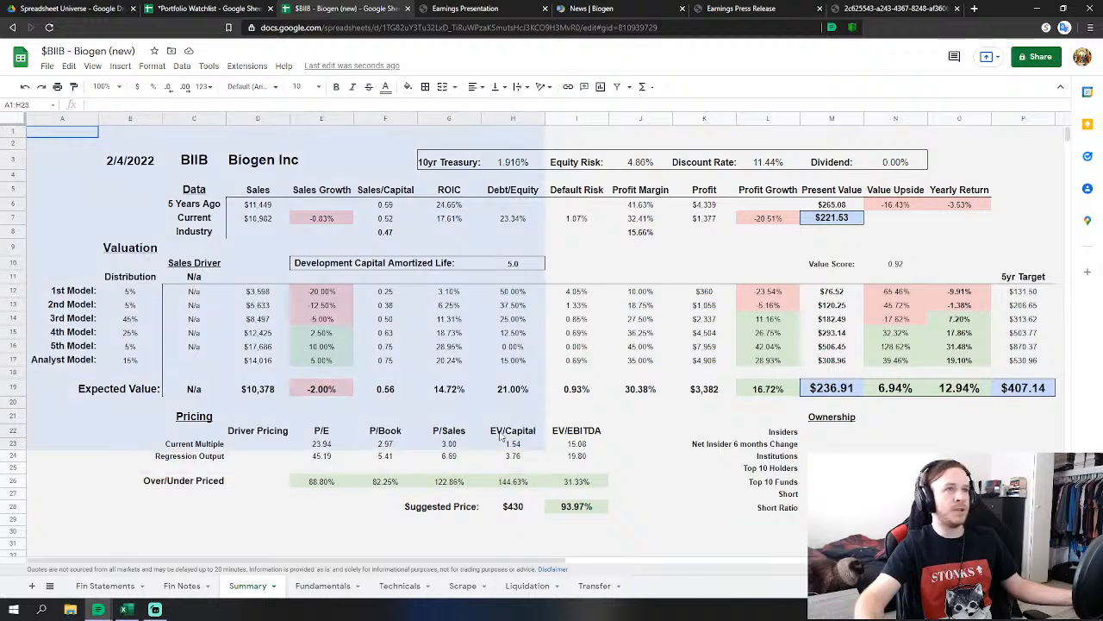
{"action": "left_click", "coordinate": [1024, 532]}
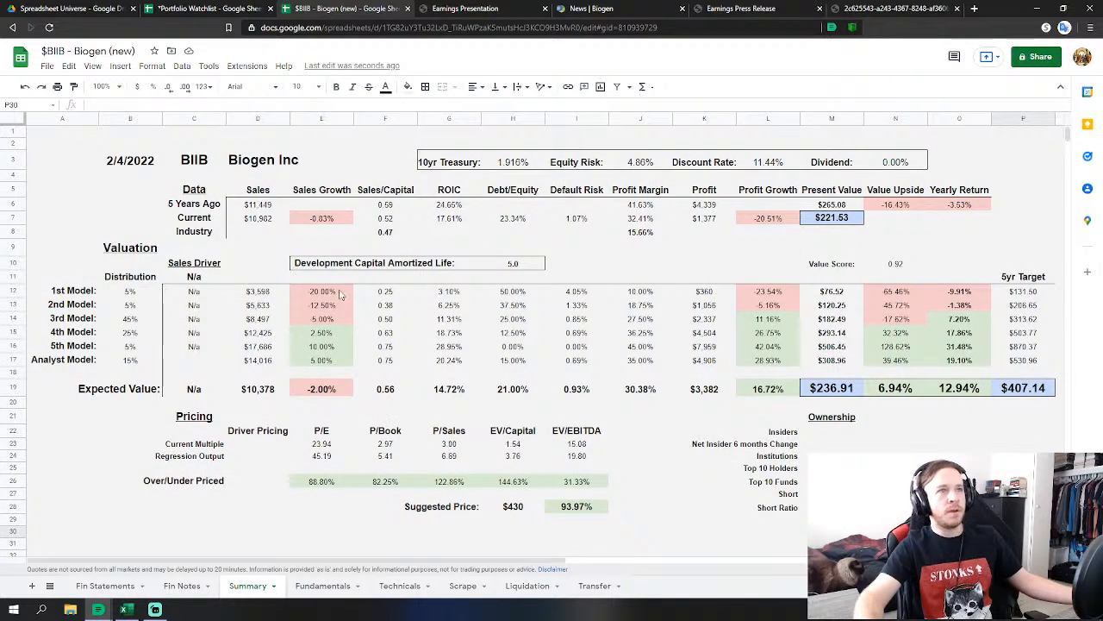
{"action": "left_click", "coordinate": [509, 165]}
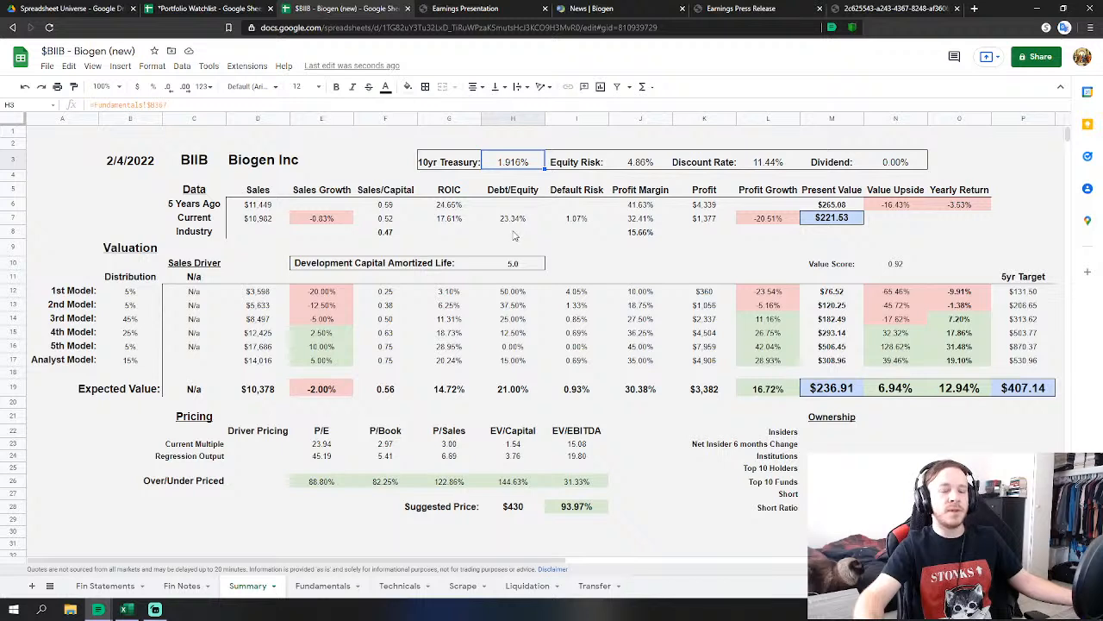
{"action": "left_click", "coordinate": [645, 165]}
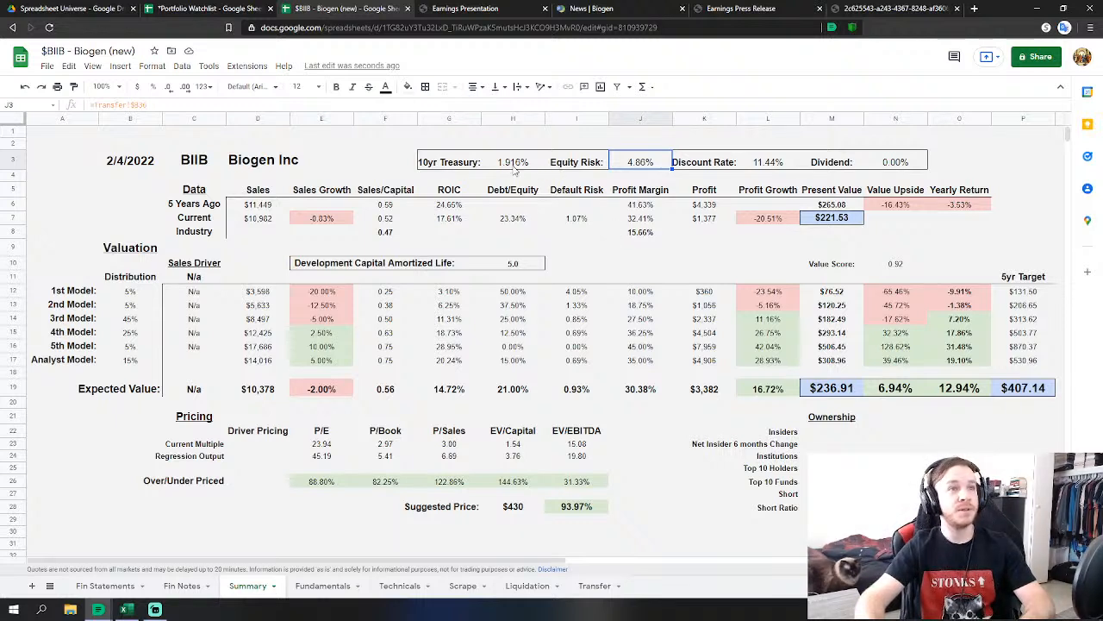
{"action": "left_click_drag", "start_coordinate": [517, 164], "coordinate": [635, 168]}
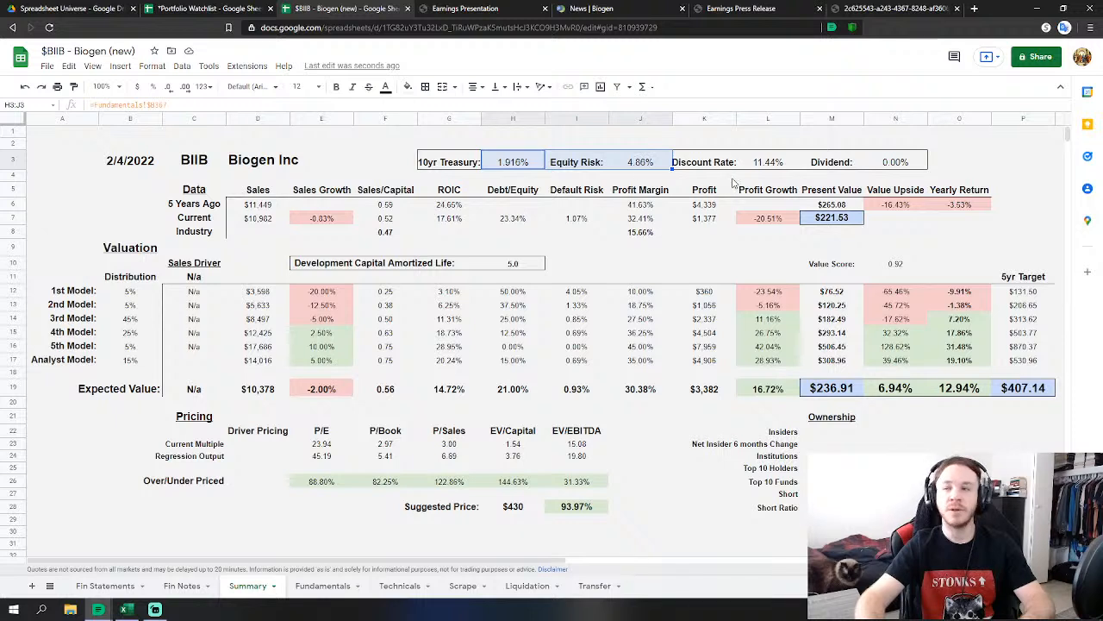
{"action": "left_click", "coordinate": [778, 169]}
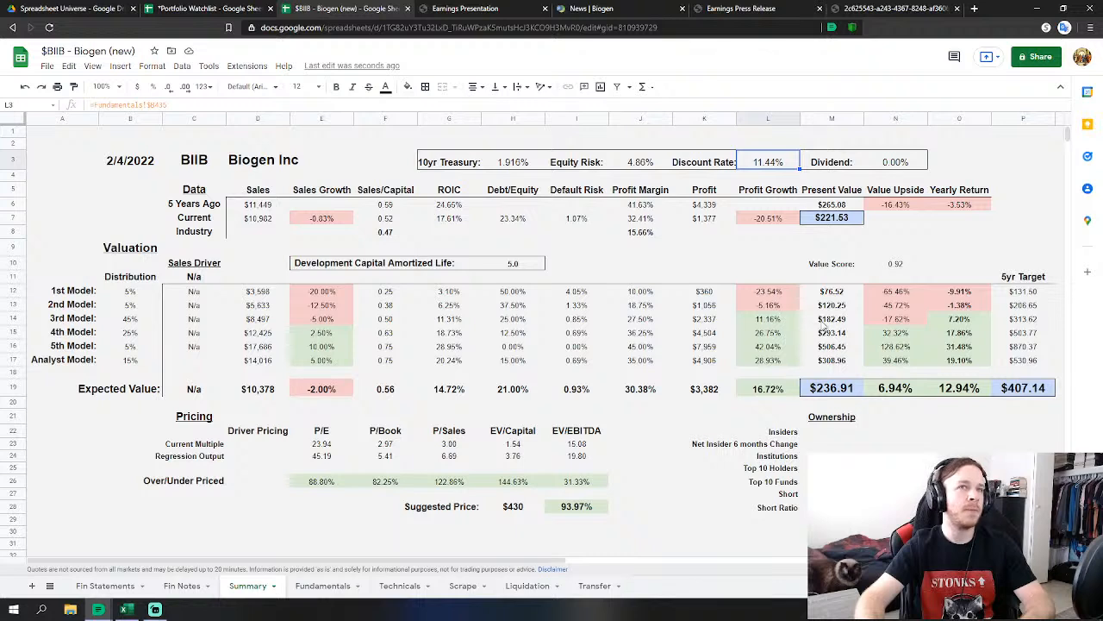
{"action": "left_click", "coordinate": [896, 169]}
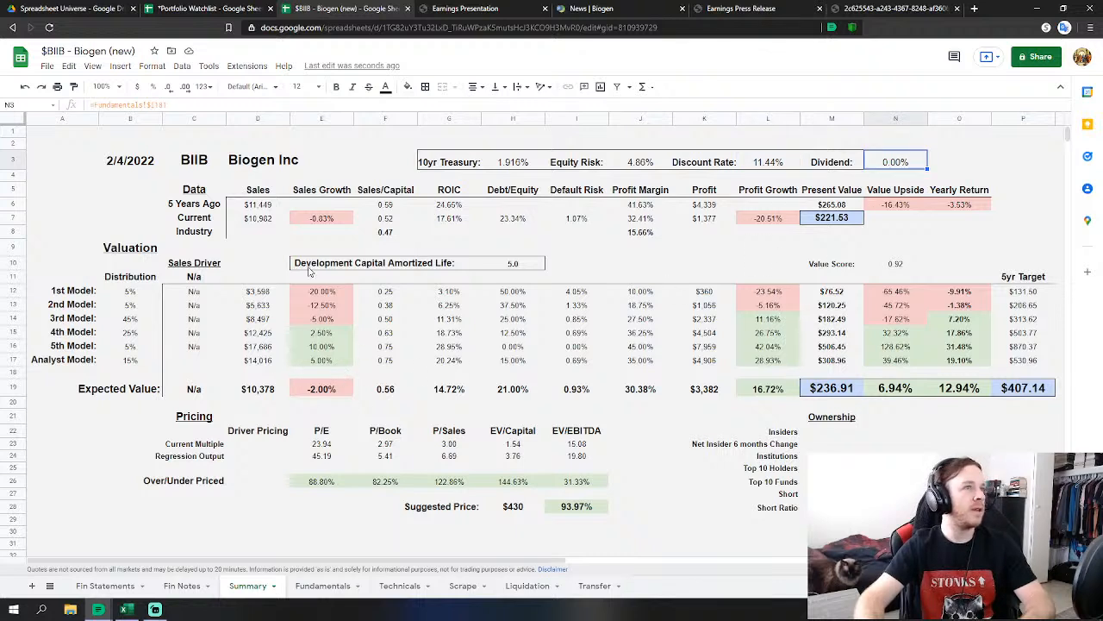
{"action": "left_click", "coordinate": [263, 205]}
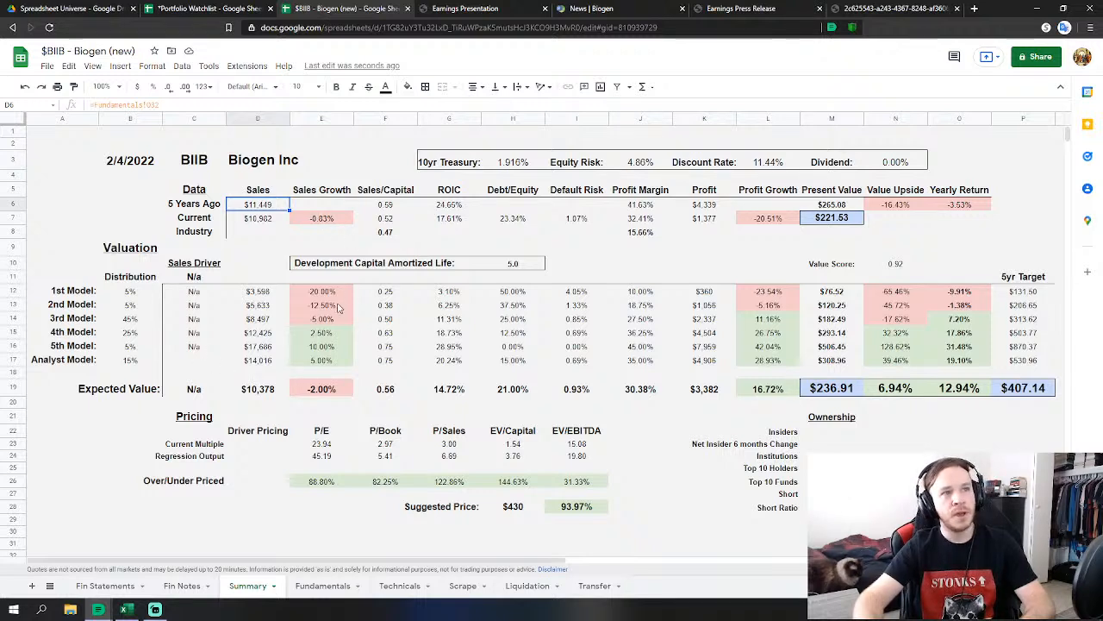
{"action": "left_click", "coordinate": [385, 223]}
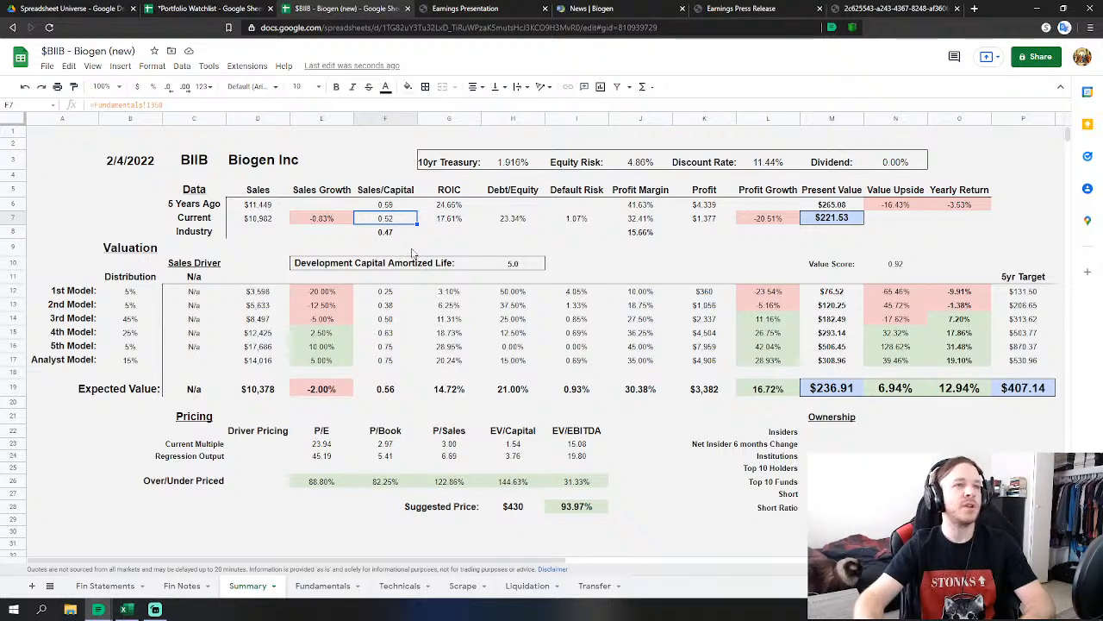
{"action": "left_click", "coordinate": [461, 220]}
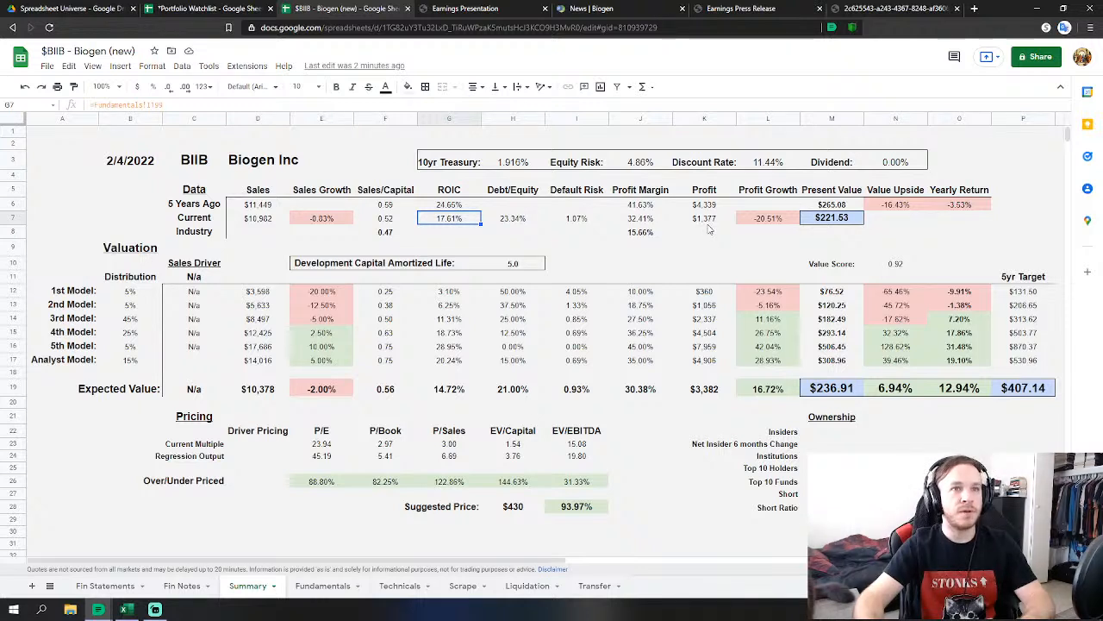
{"action": "left_click", "coordinate": [838, 221]}
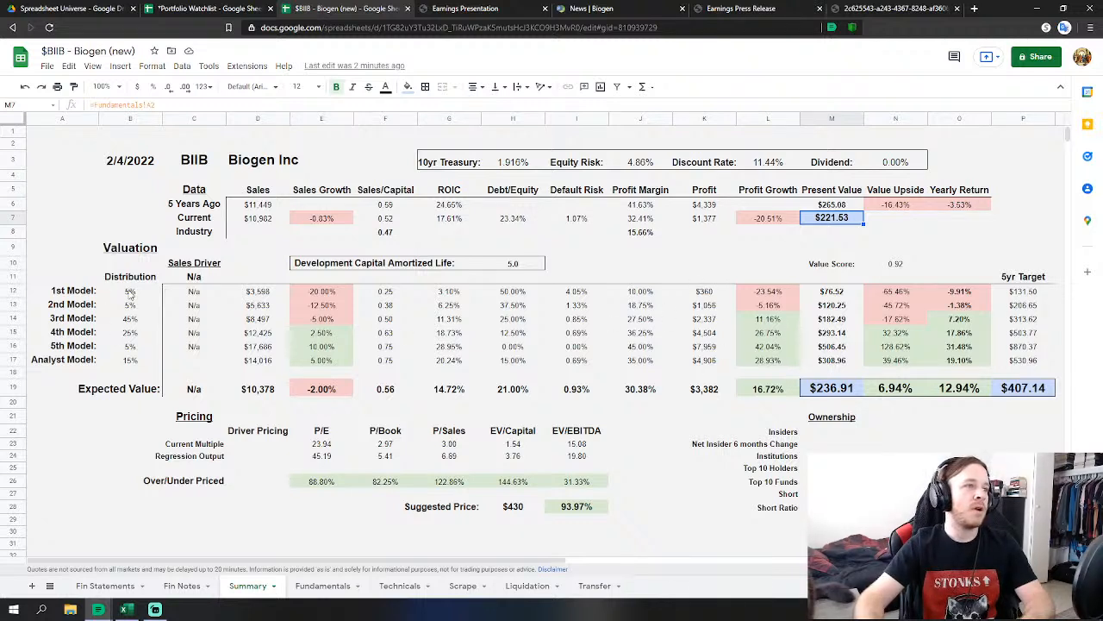
{"action": "left_click_drag", "start_coordinate": [129, 293], "coordinate": [129, 360]}
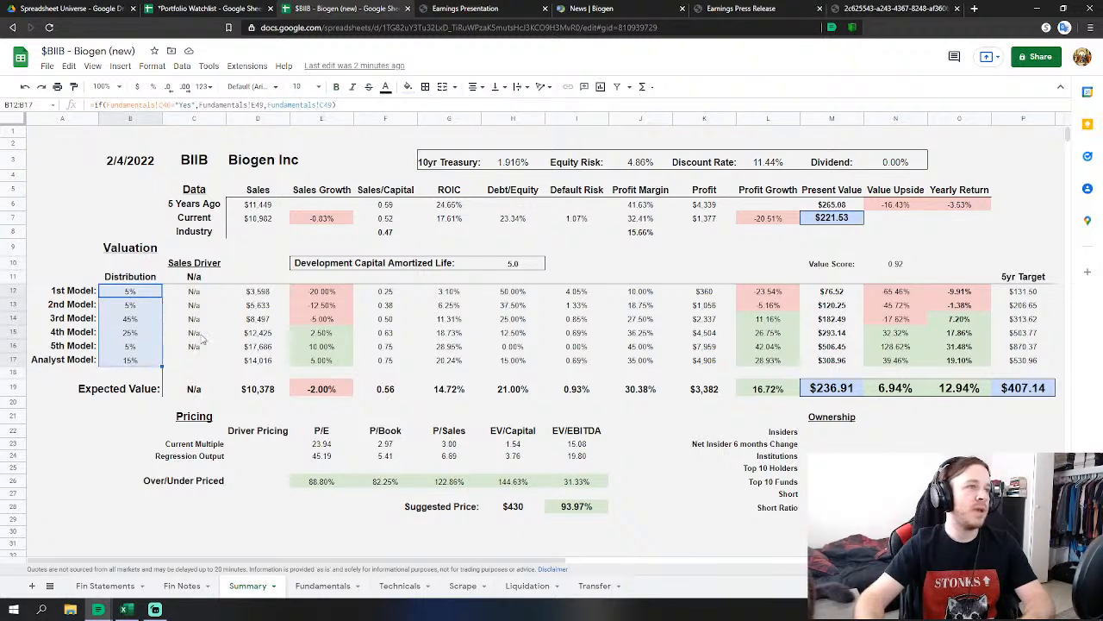
{"action": "left_click", "coordinate": [173, 335]}
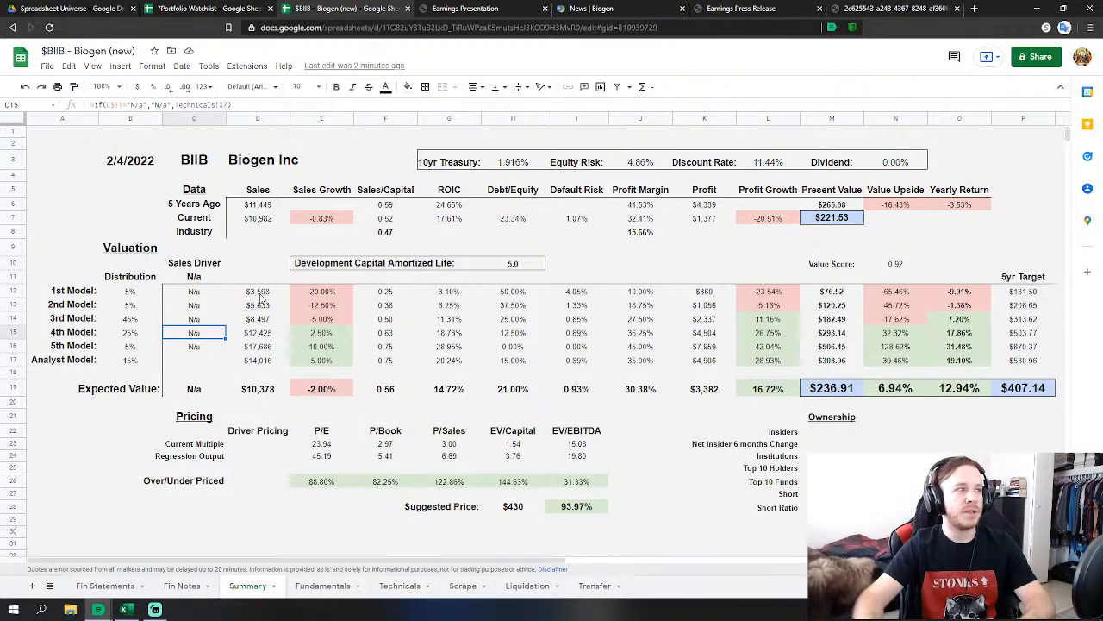
{"action": "left_click", "coordinate": [263, 349]}
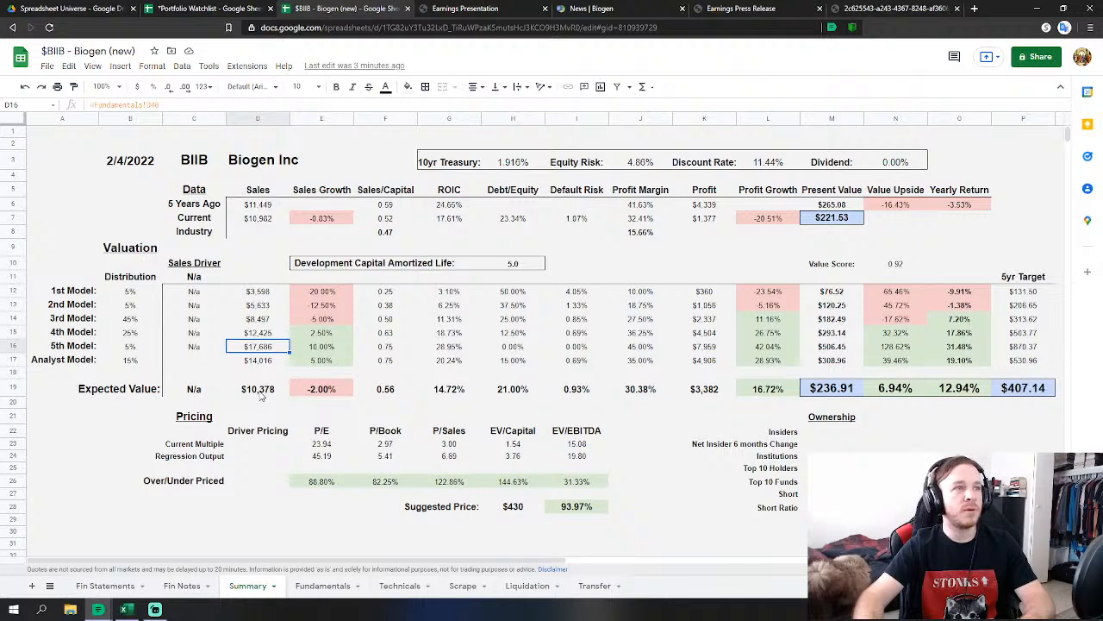
{"action": "left_click", "coordinate": [261, 394]}
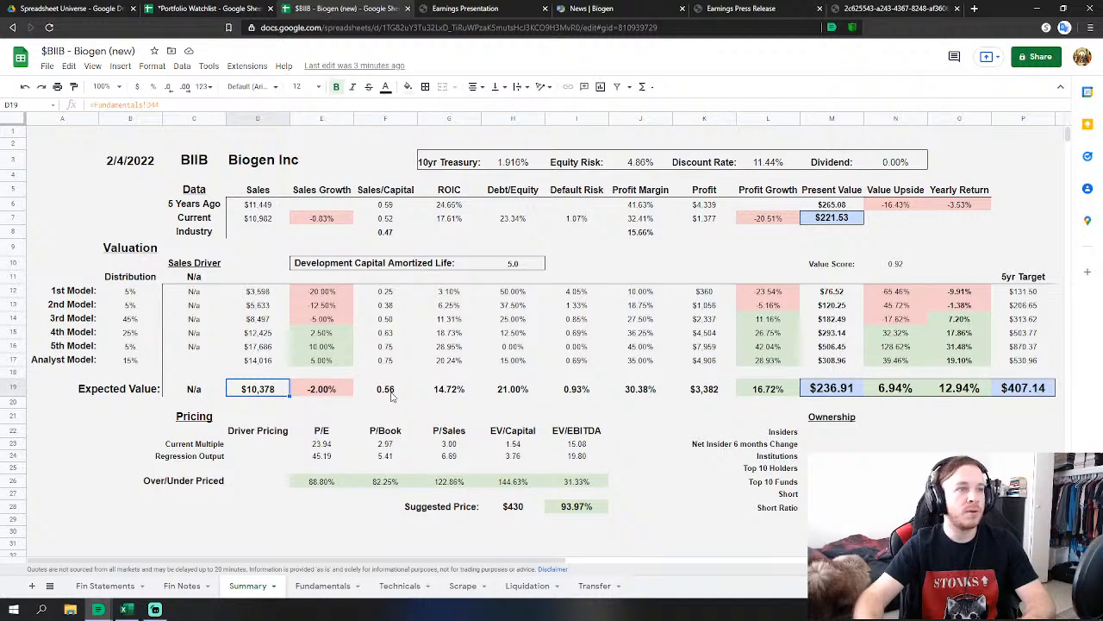
{"action": "left_click", "coordinate": [465, 393]}
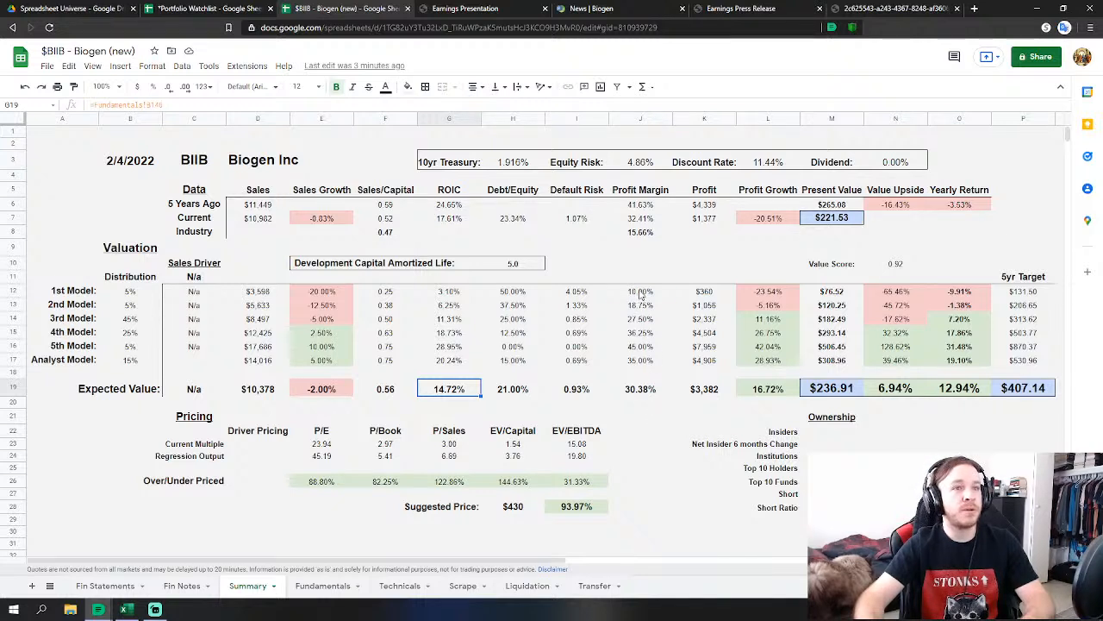
{"action": "left_click_drag", "start_coordinate": [641, 296], "coordinate": [648, 346]}
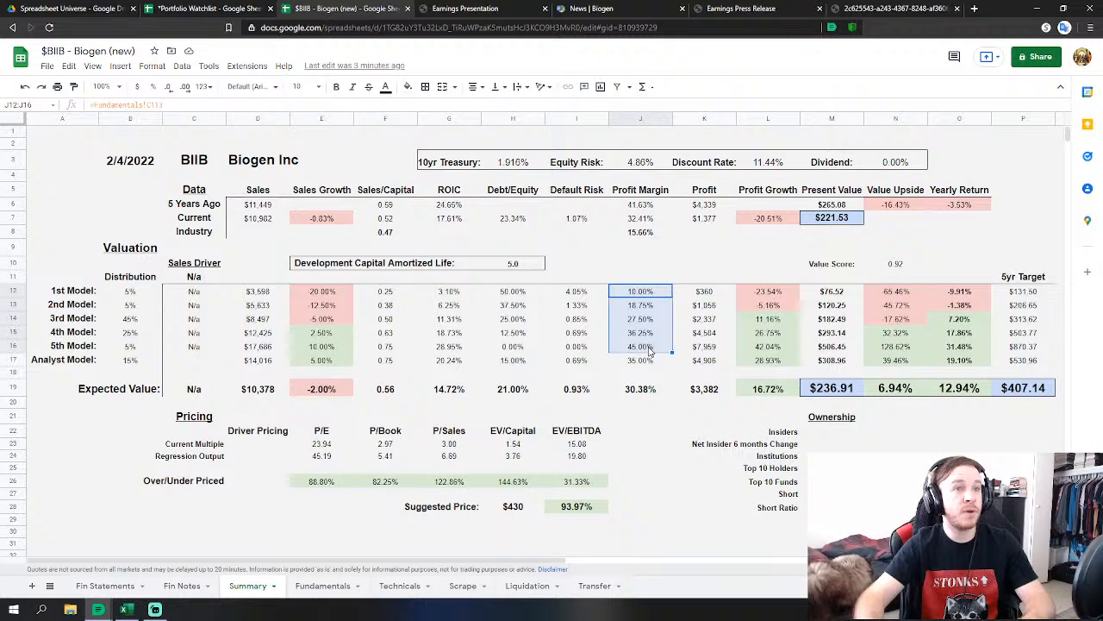
{"action": "left_click", "coordinate": [642, 392]}
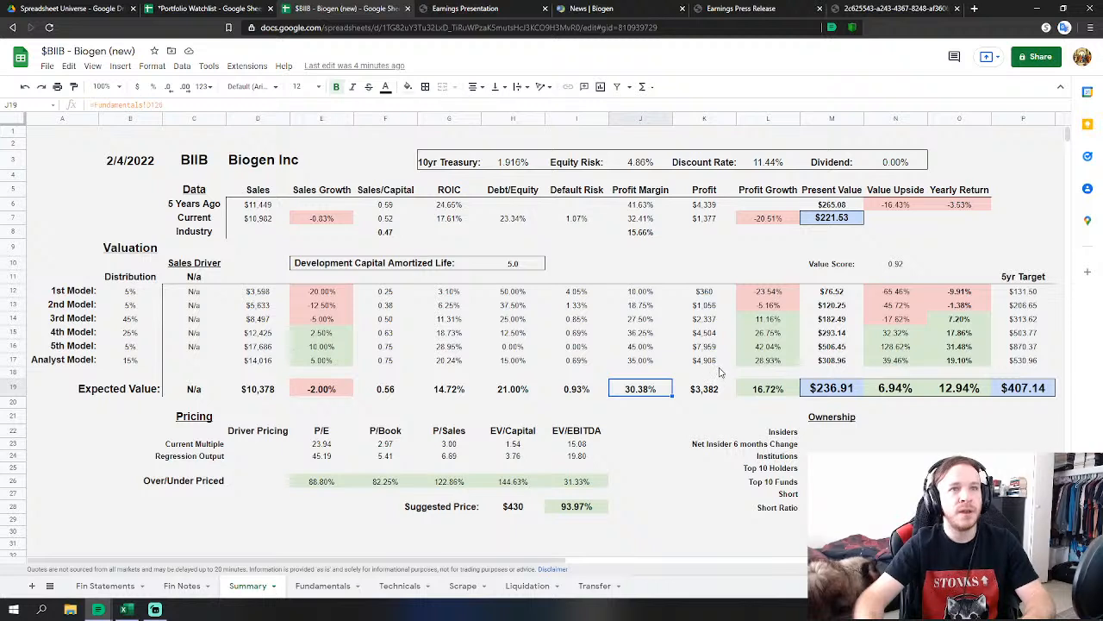
{"action": "left_click", "coordinate": [705, 292]}
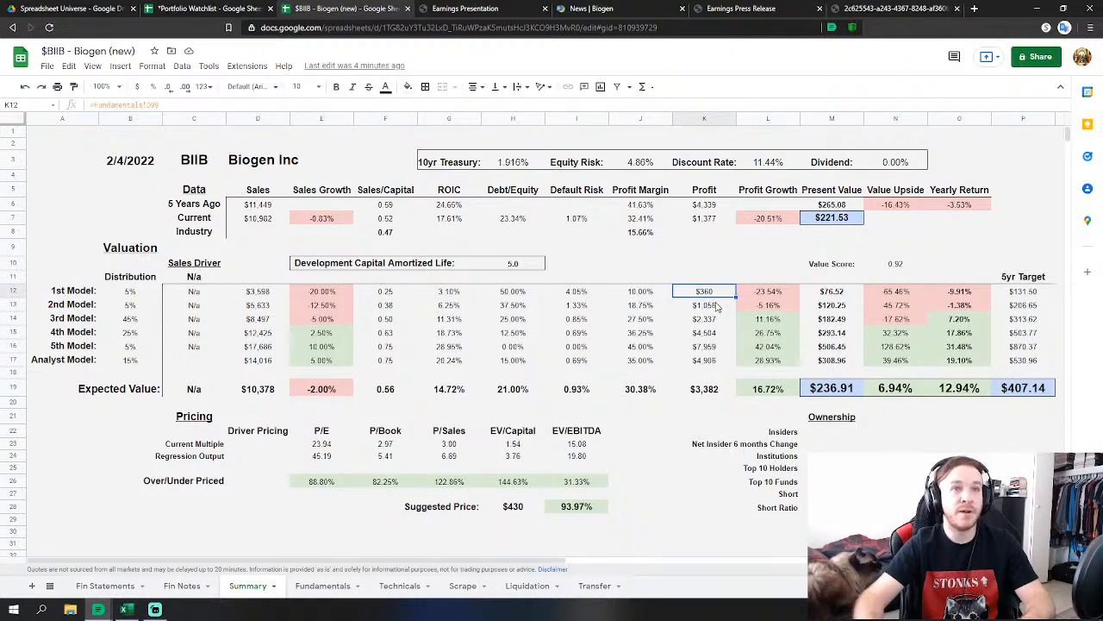
{"action": "left_click", "coordinate": [702, 349]}
{"action": "left_click", "coordinate": [711, 392]}
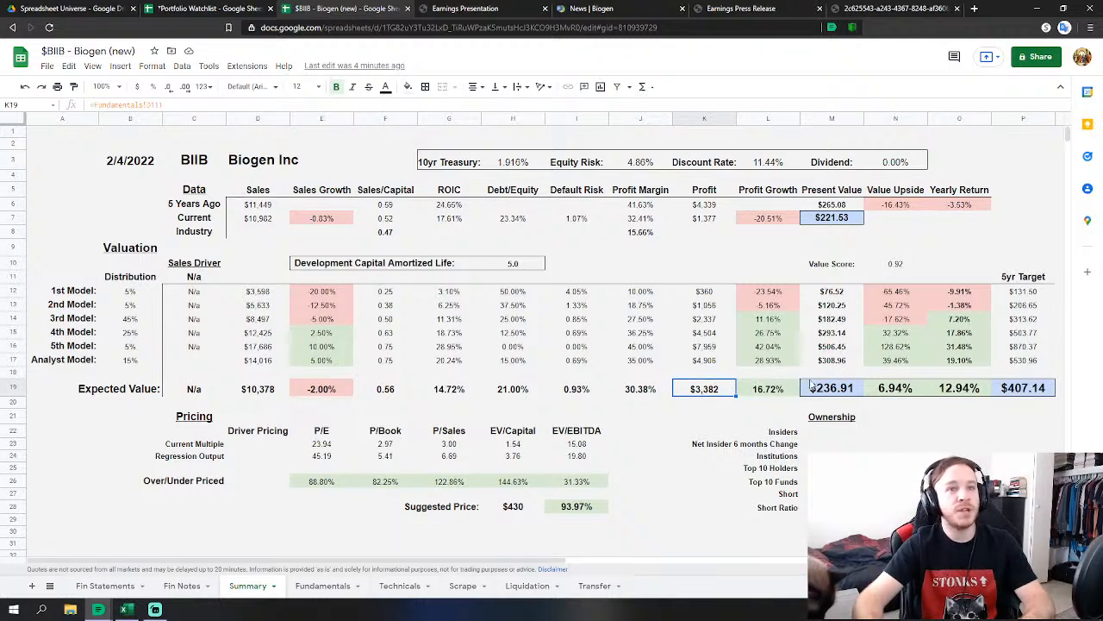
{"action": "left_click", "coordinate": [841, 391]}
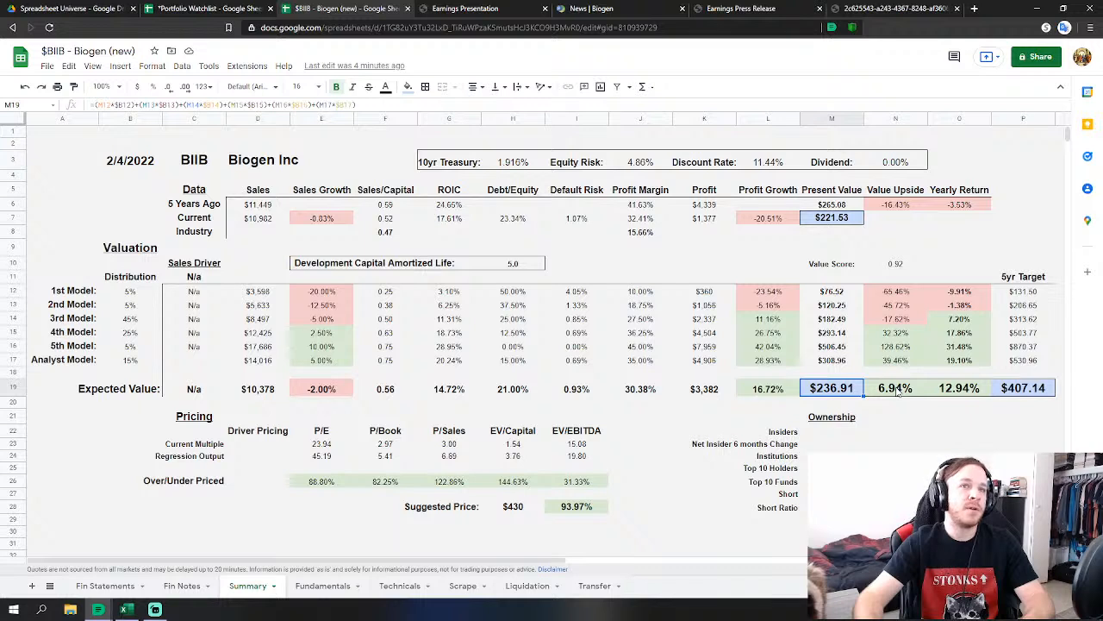
{"action": "left_click", "coordinate": [1031, 293]}
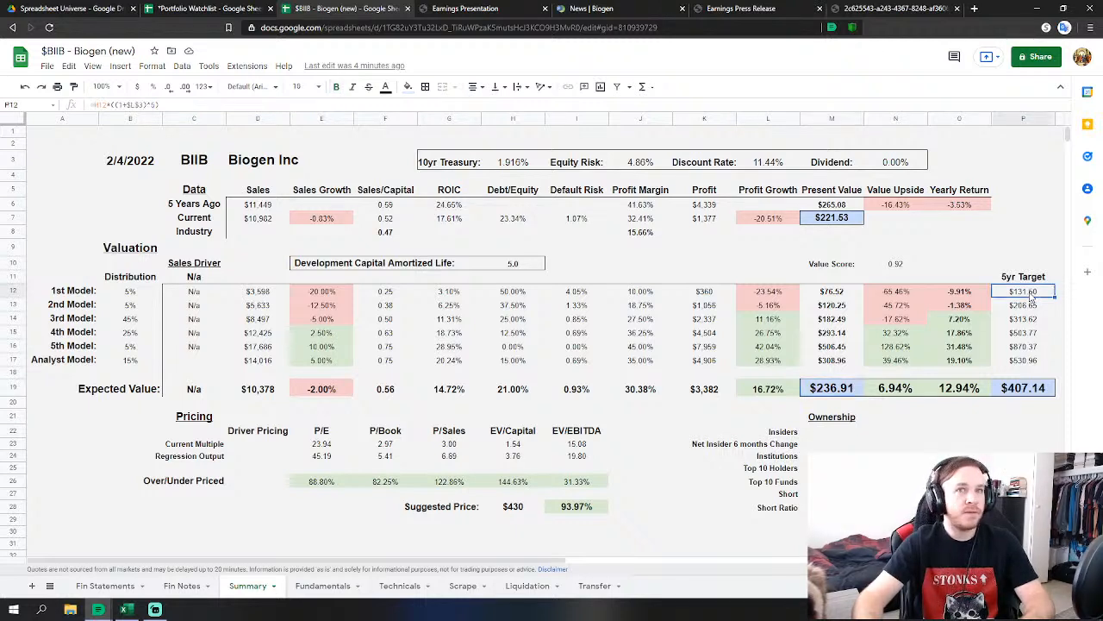
{"action": "left_click", "coordinate": [1025, 349]}
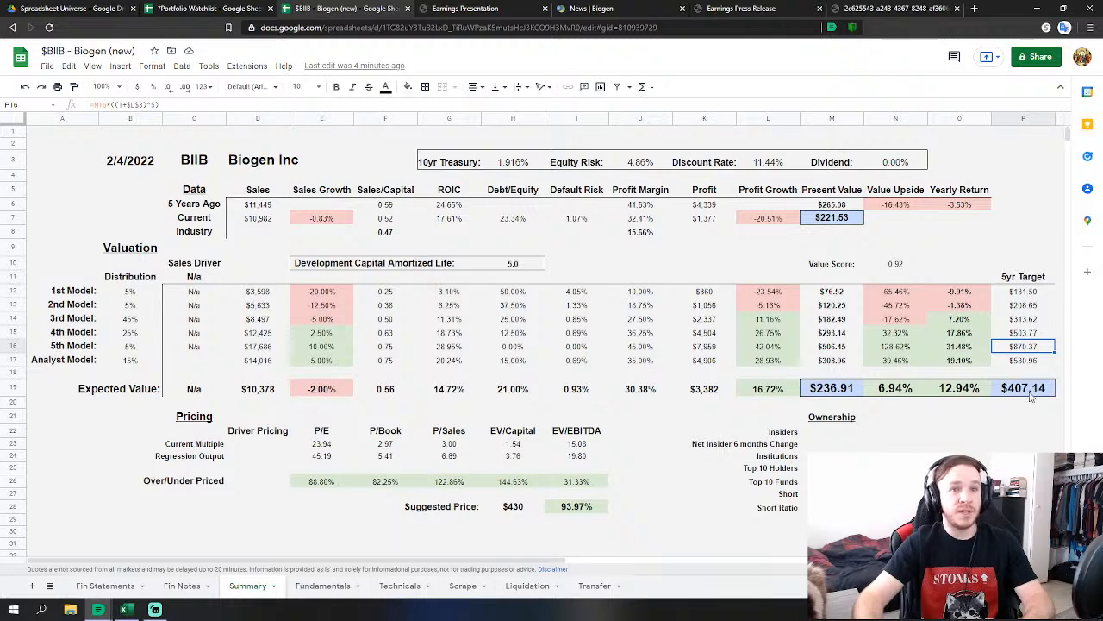
{"action": "left_click", "coordinate": [1035, 387]}
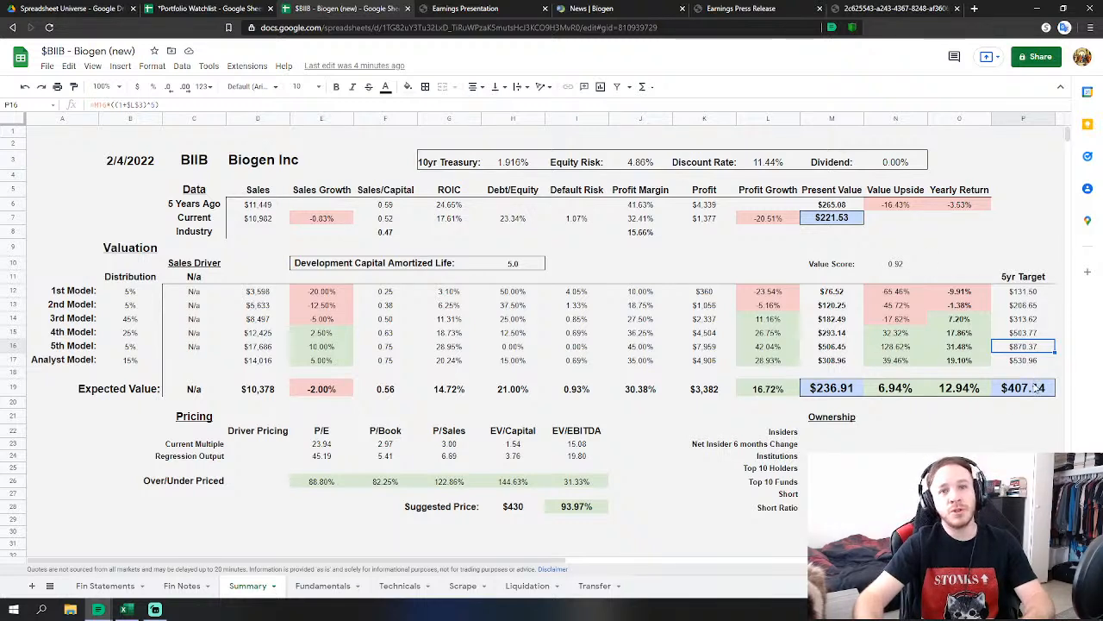
{"action": "left_click", "coordinate": [849, 223]}
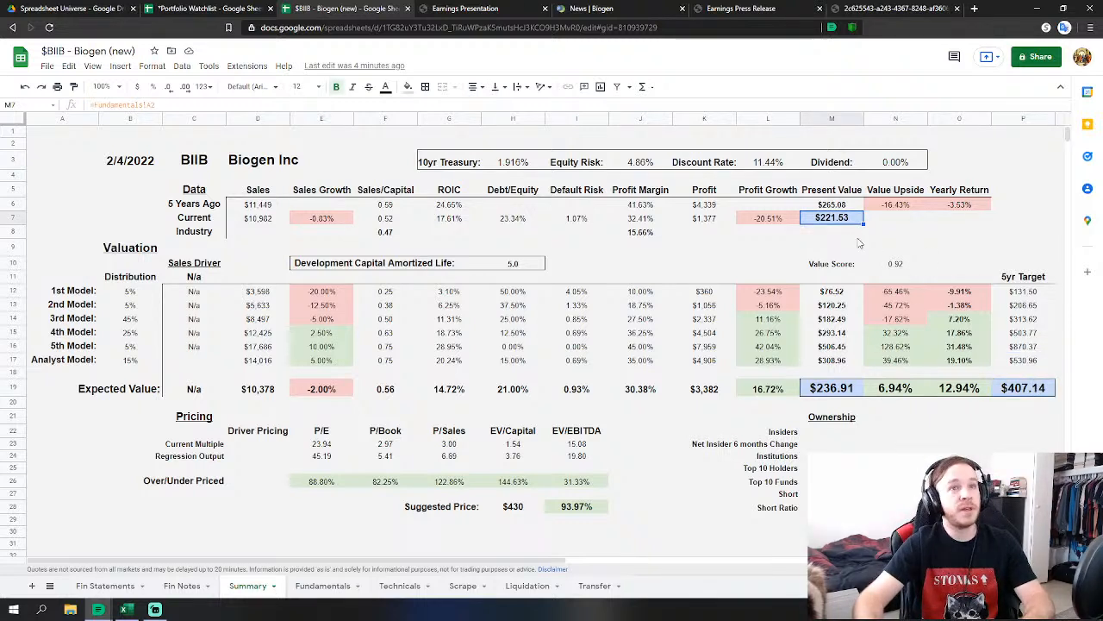
{"action": "left_click", "coordinate": [965, 391]}
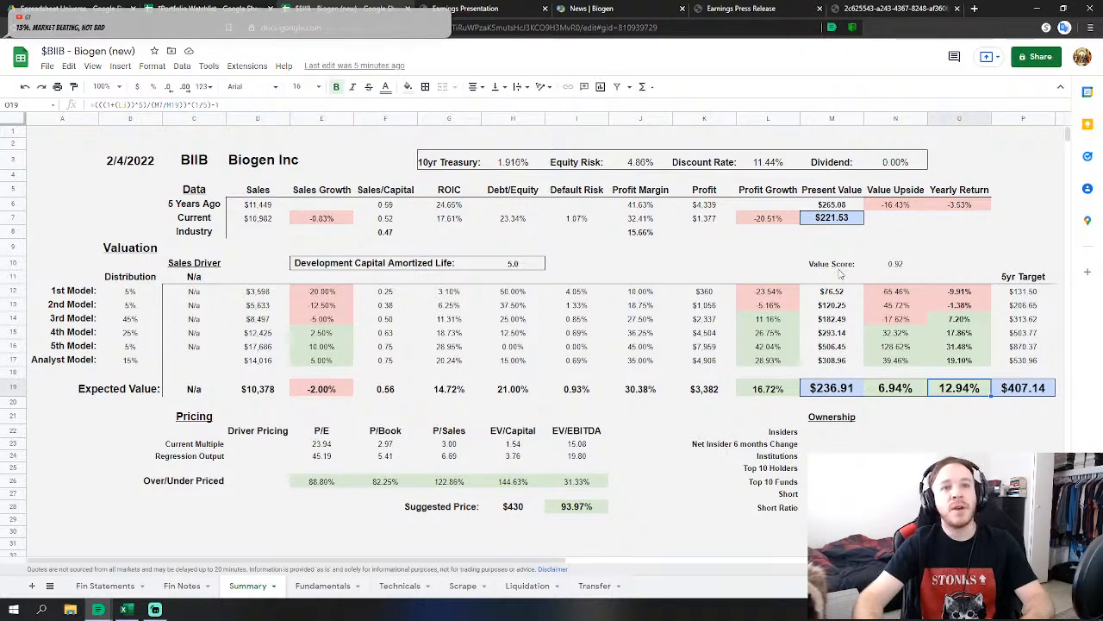
{"action": "left_click_drag", "start_coordinate": [827, 266], "coordinate": [892, 272]}
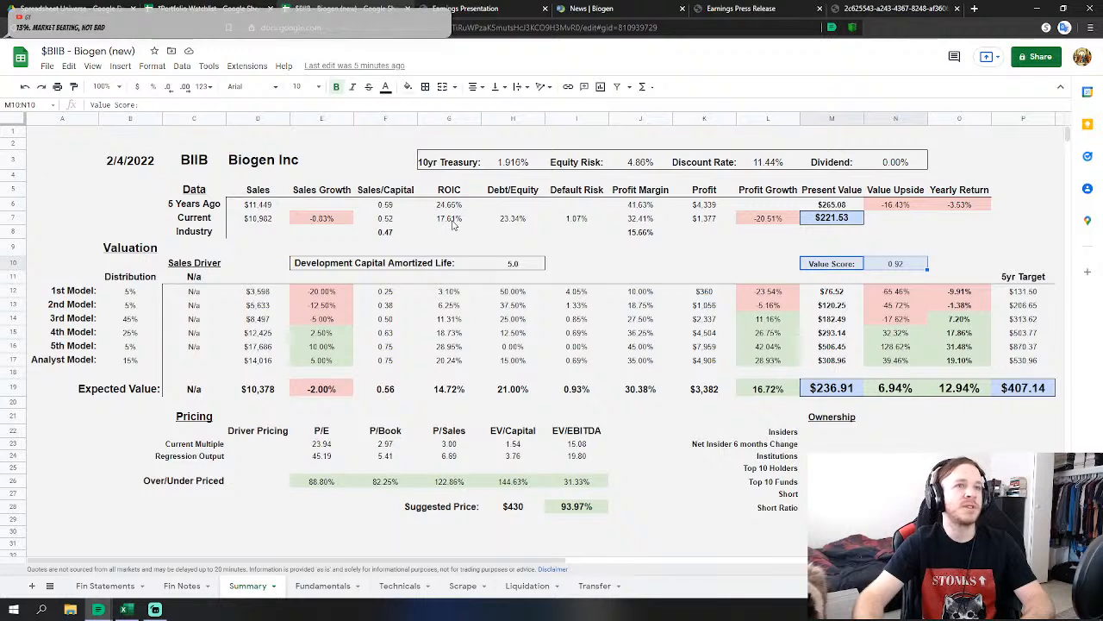
{"action": "left_click", "coordinate": [902, 274]}
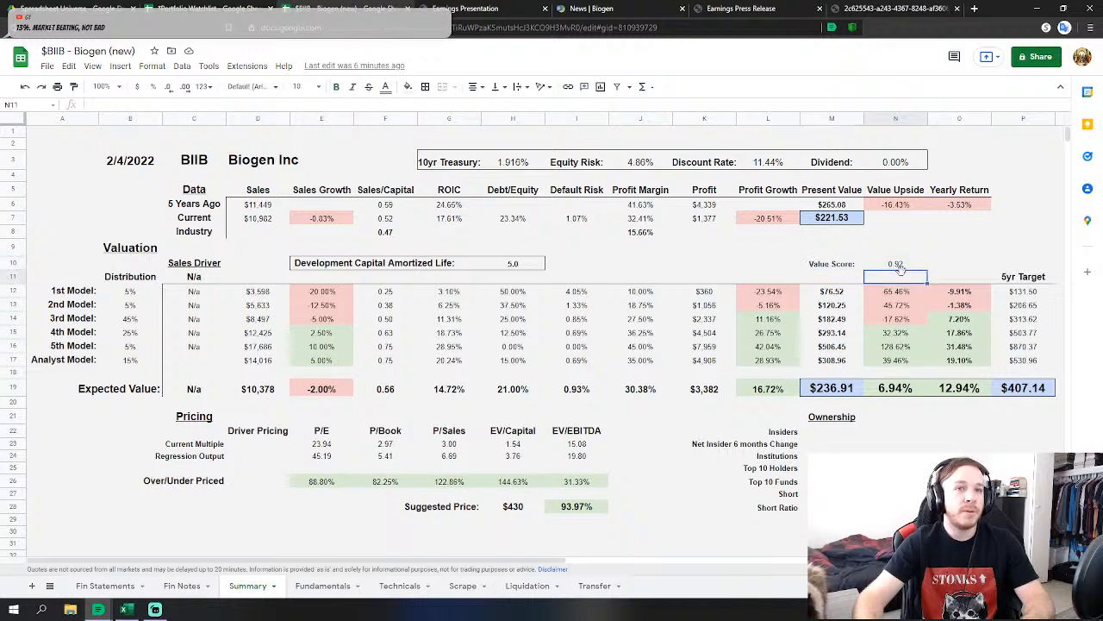
{"action": "left_click_drag", "start_coordinate": [832, 265], "coordinate": [893, 267]}
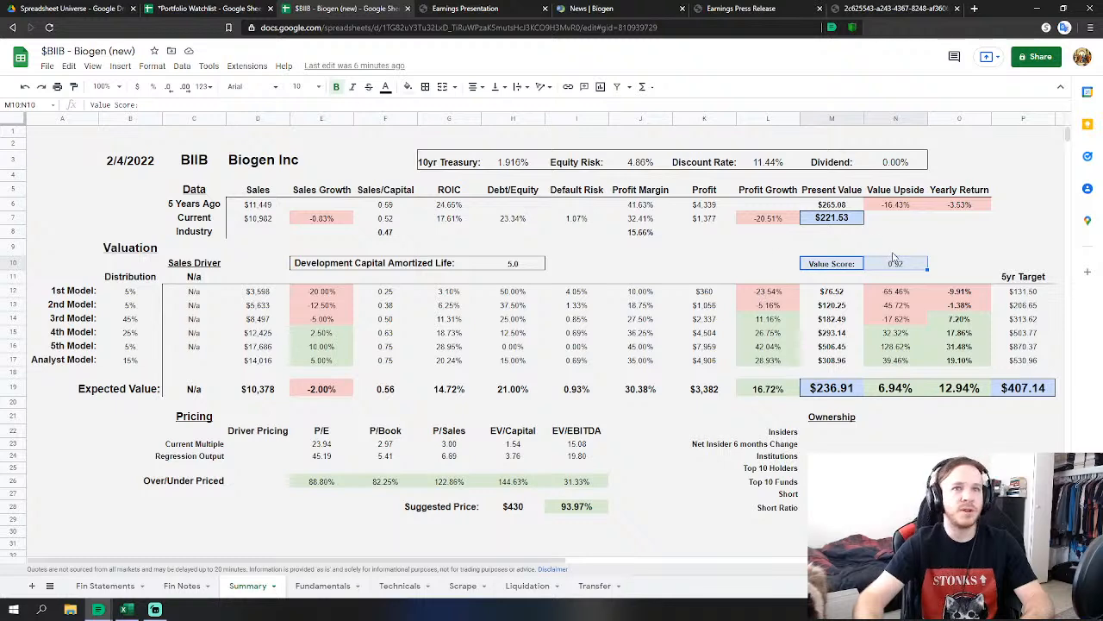
{"action": "left_click", "coordinate": [958, 389]}
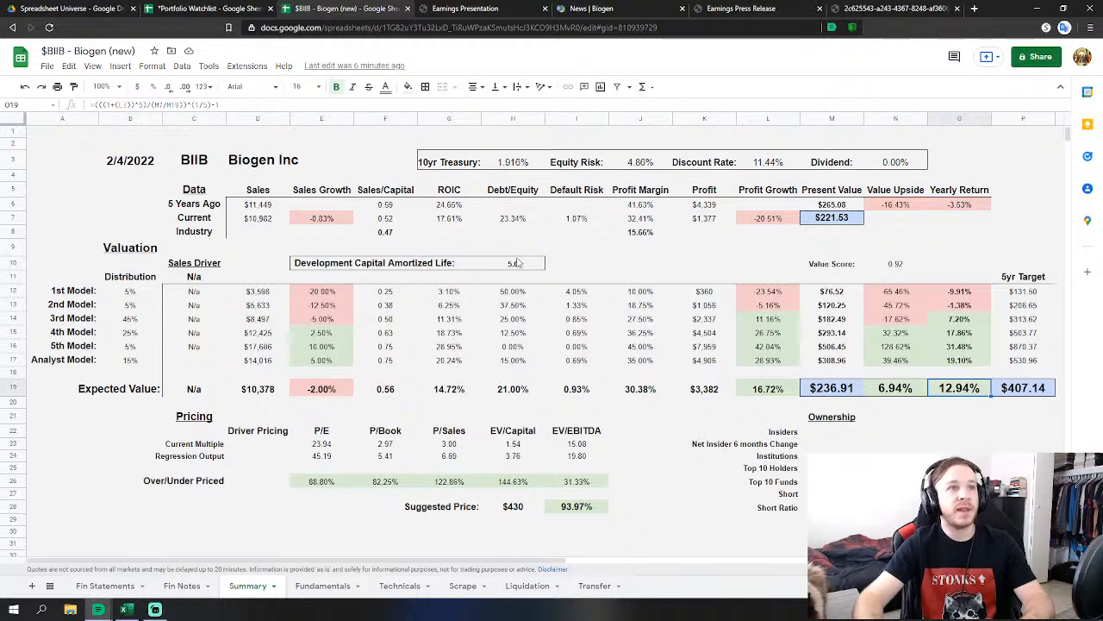
{"action": "left_click_drag", "start_coordinate": [508, 169], "coordinate": [631, 168]}
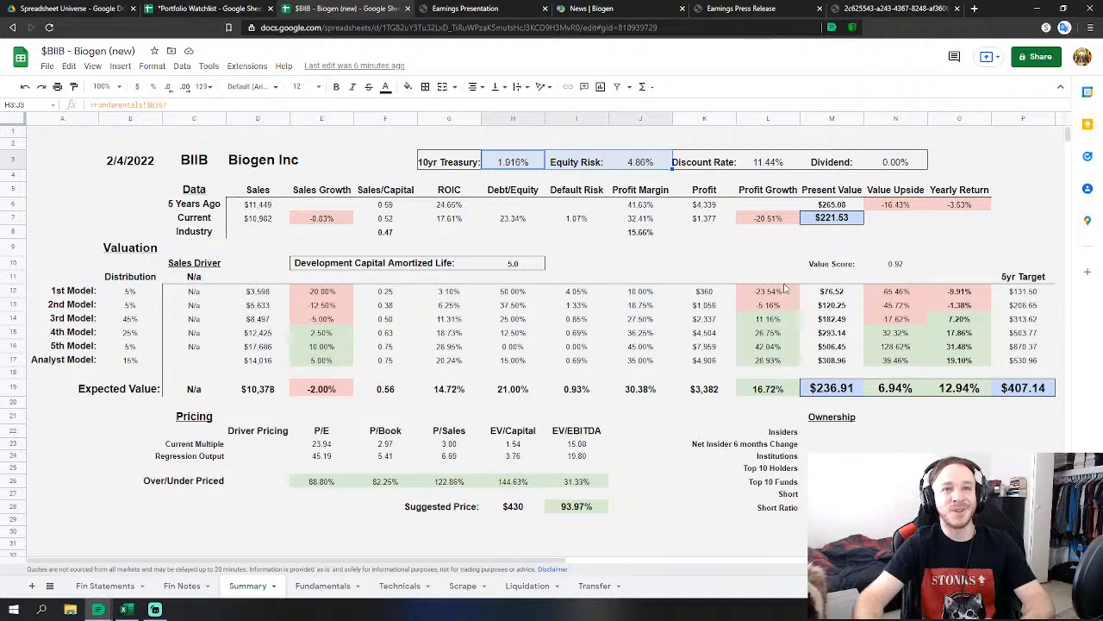
{"action": "left_click", "coordinate": [980, 389]}
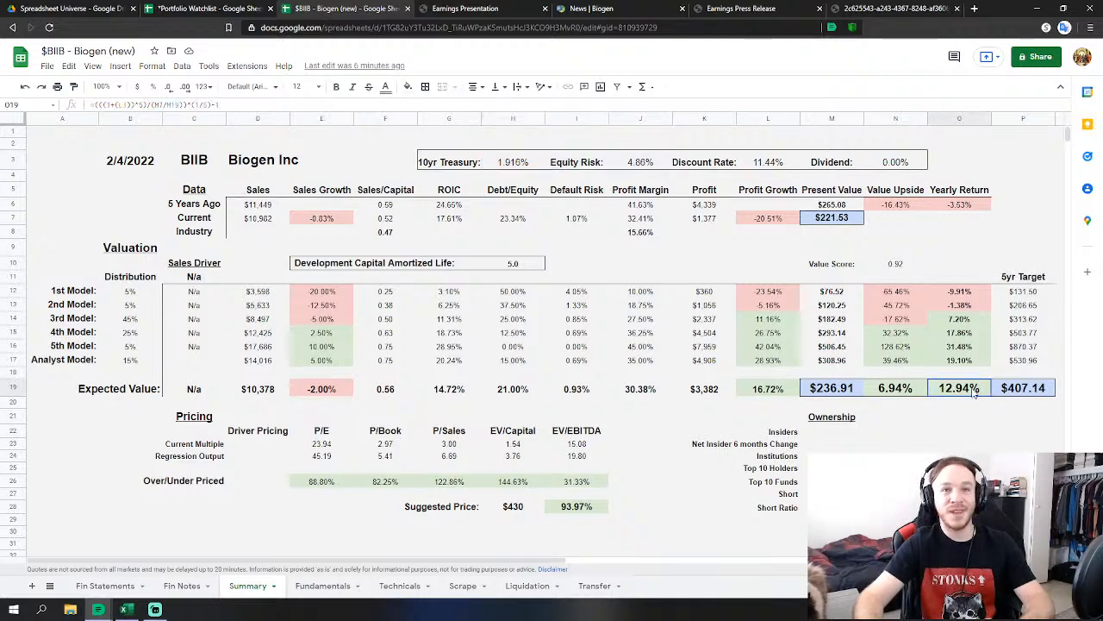
{"action": "left_click_drag", "start_coordinate": [510, 170], "coordinate": [644, 171]}
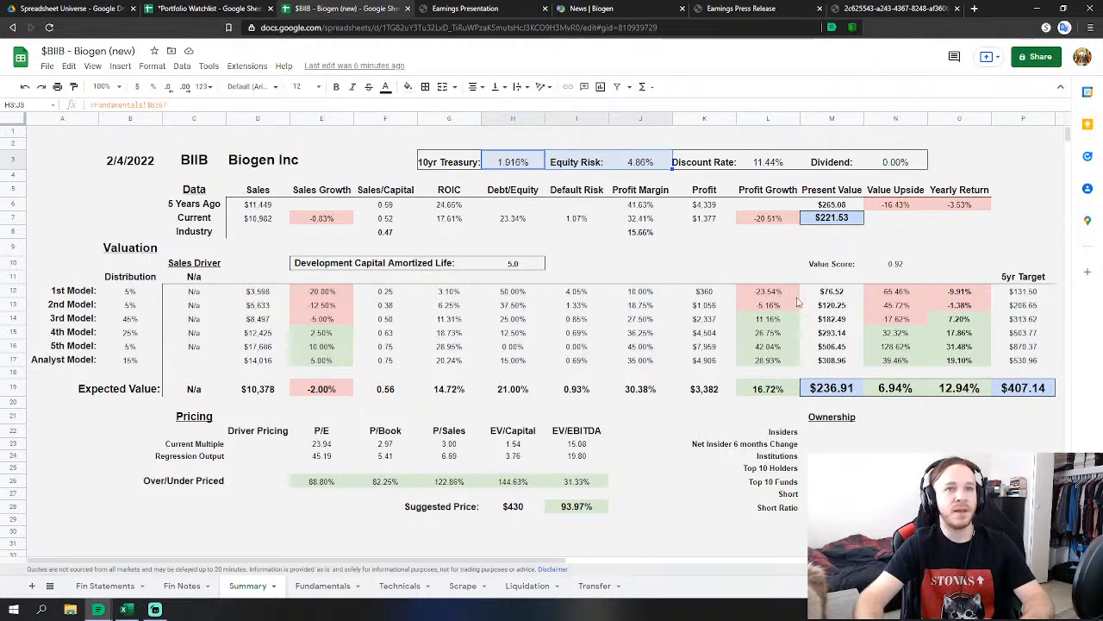
{"action": "left_click_drag", "start_coordinate": [830, 295], "coordinate": [842, 361]}
{"action": "left_click_drag", "start_coordinate": [1020, 292], "coordinate": [1031, 353]}
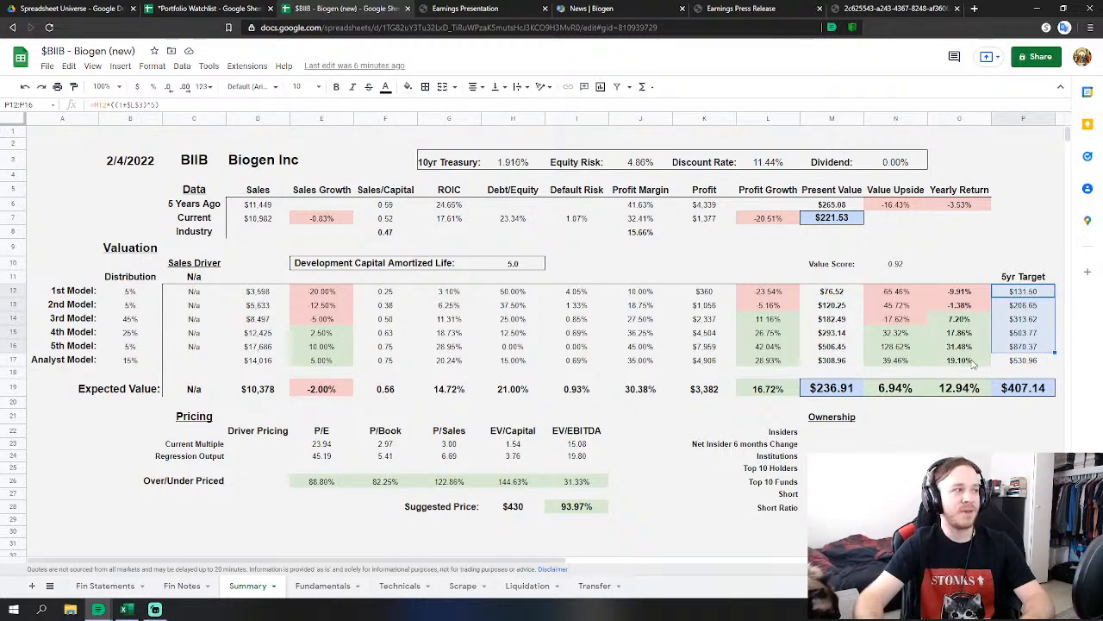
{"action": "left_click", "coordinate": [896, 416]}
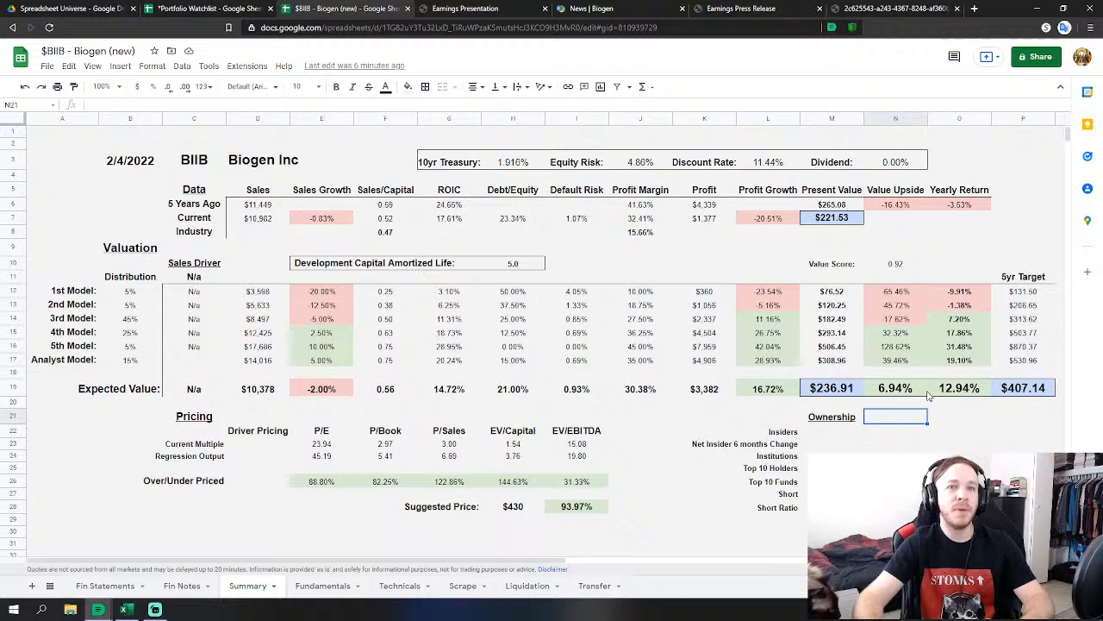
{"action": "left_click", "coordinate": [1020, 320]}
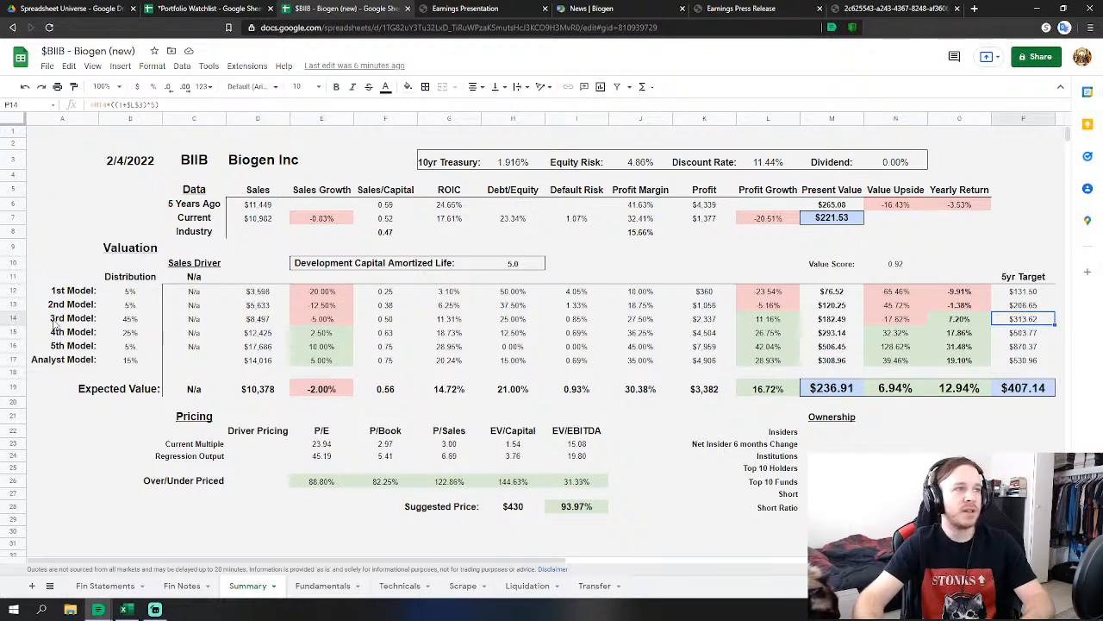
{"action": "left_click_drag", "start_coordinate": [54, 321], "coordinate": [1022, 321]}
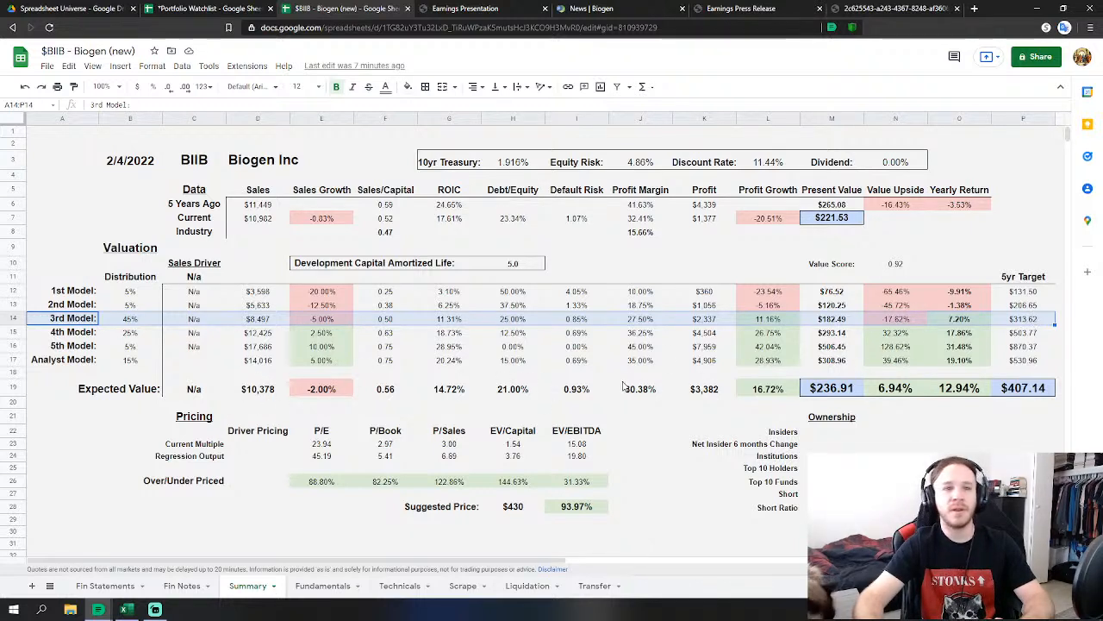
{"action": "left_click", "coordinate": [638, 347]}
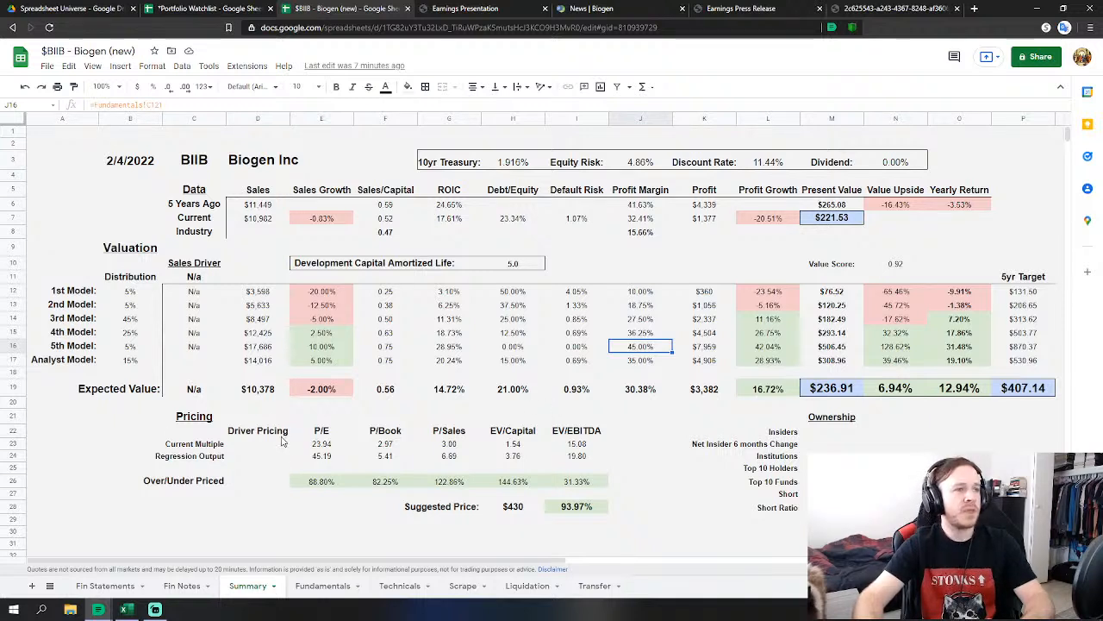
{"action": "left_click", "coordinate": [185, 418]}
{"action": "left_click_drag", "start_coordinate": [206, 432], "coordinate": [577, 512]}
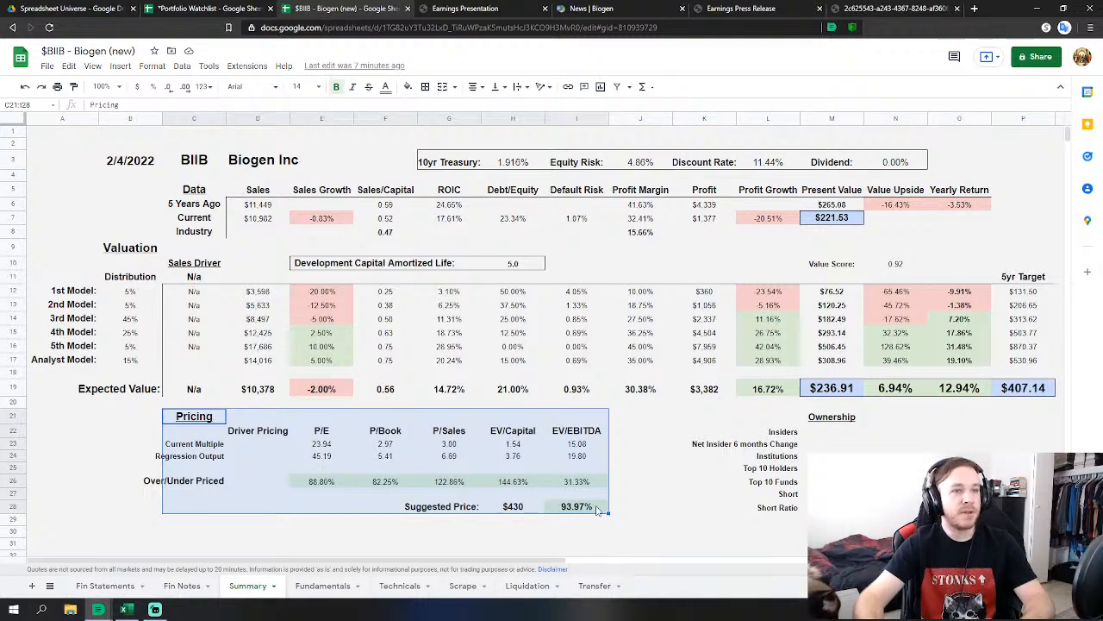
{"action": "left_click", "coordinate": [634, 506]}
{"action": "left_click_drag", "start_coordinate": [439, 513], "coordinate": [587, 515]}
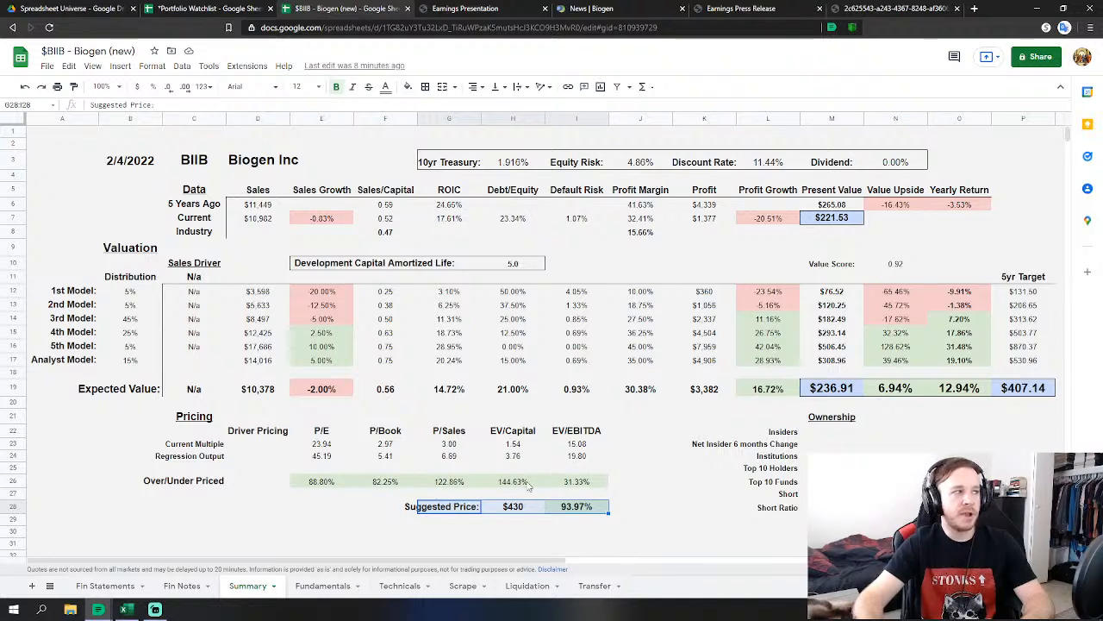
{"action": "left_click", "coordinate": [187, 417]}
{"action": "left_click_drag", "start_coordinate": [255, 443], "coordinate": [609, 498]}
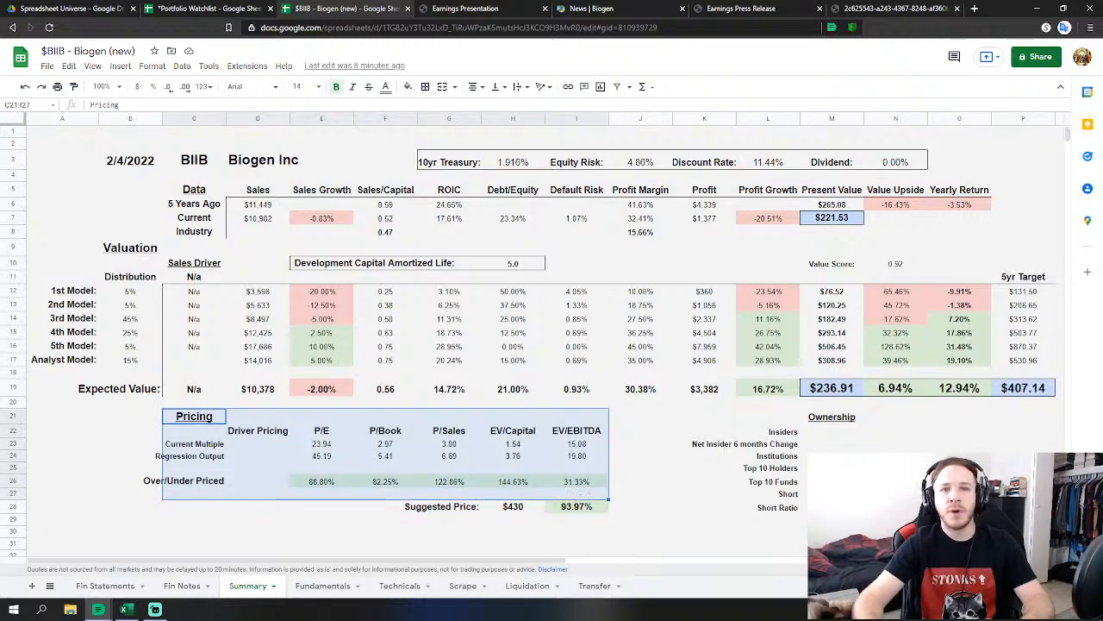
{"action": "left_click", "coordinate": [651, 456]}
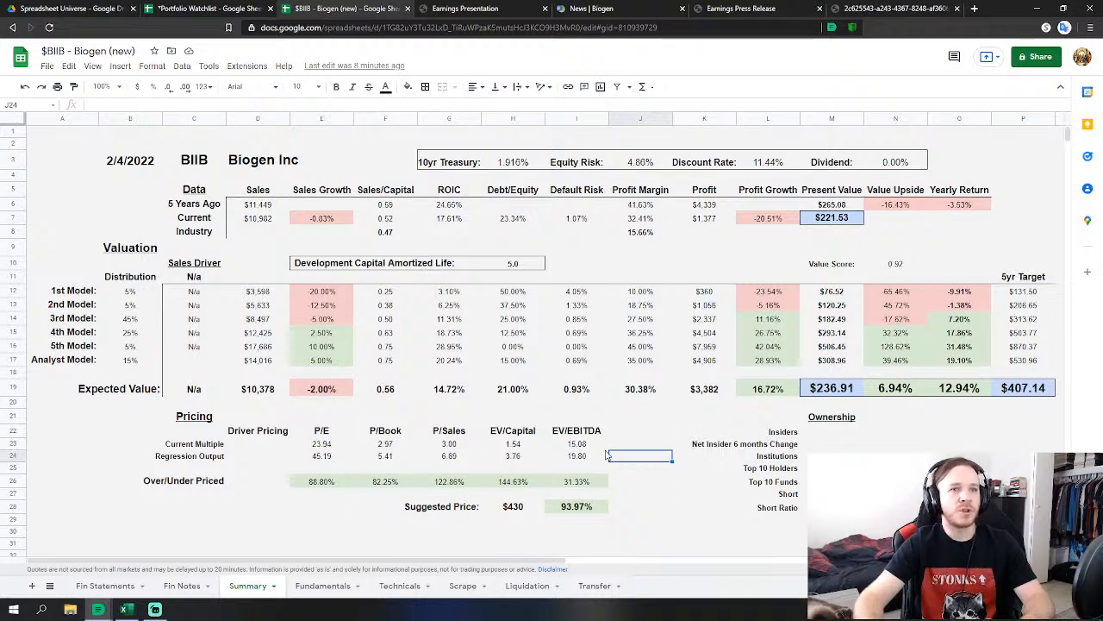
{"action": "left_click_drag", "start_coordinate": [1005, 389], "coordinate": [95, 249]}
{"action": "left_click", "coordinate": [895, 443]}
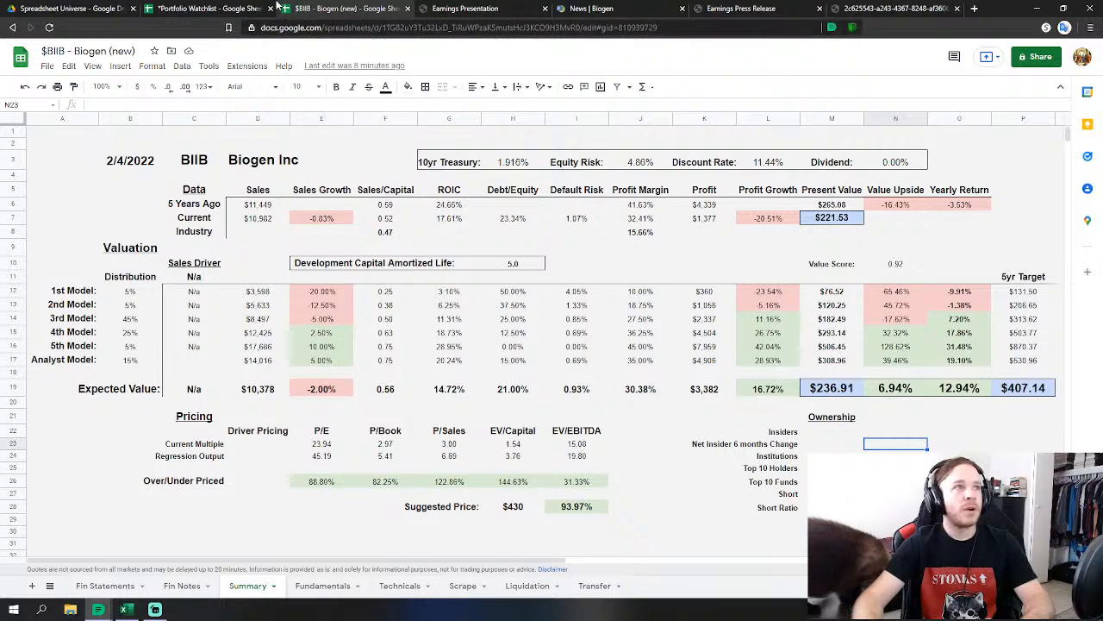
Switch to the Portfolio Watchlist spreadsheet and scroll down to the Earnings Date table.
{"action": "left_click", "coordinate": [188, 8]}
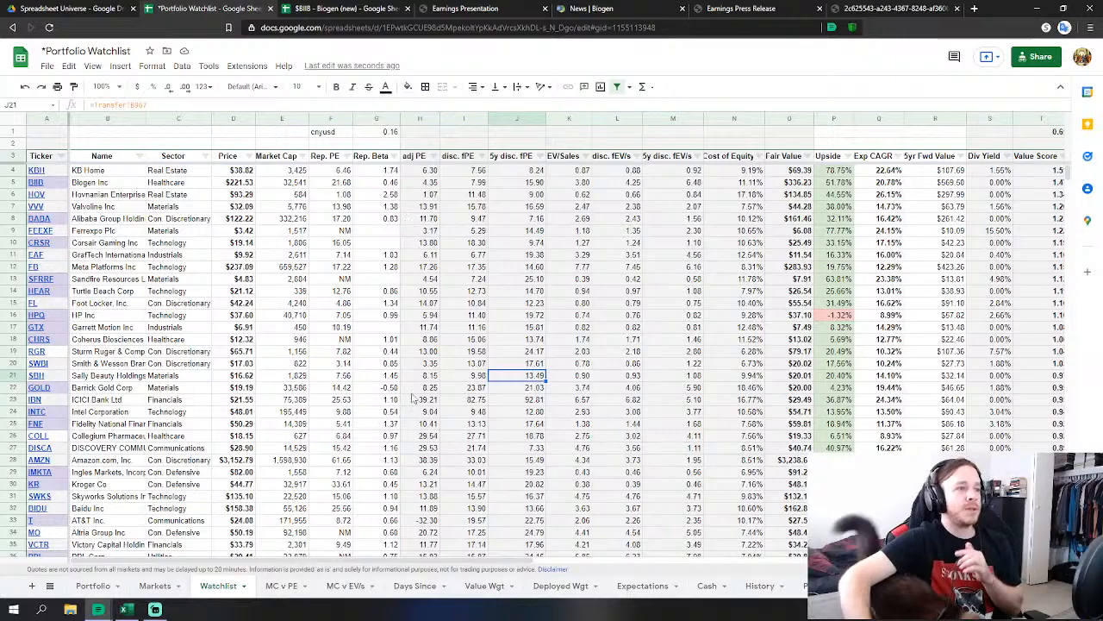
{"action": "scroll", "coordinate": [412, 393], "scroll_direction": "down", "scroll_amount": 5}
{"action": "scroll", "coordinate": [412, 393], "scroll_direction": "down", "scroll_amount": 10}
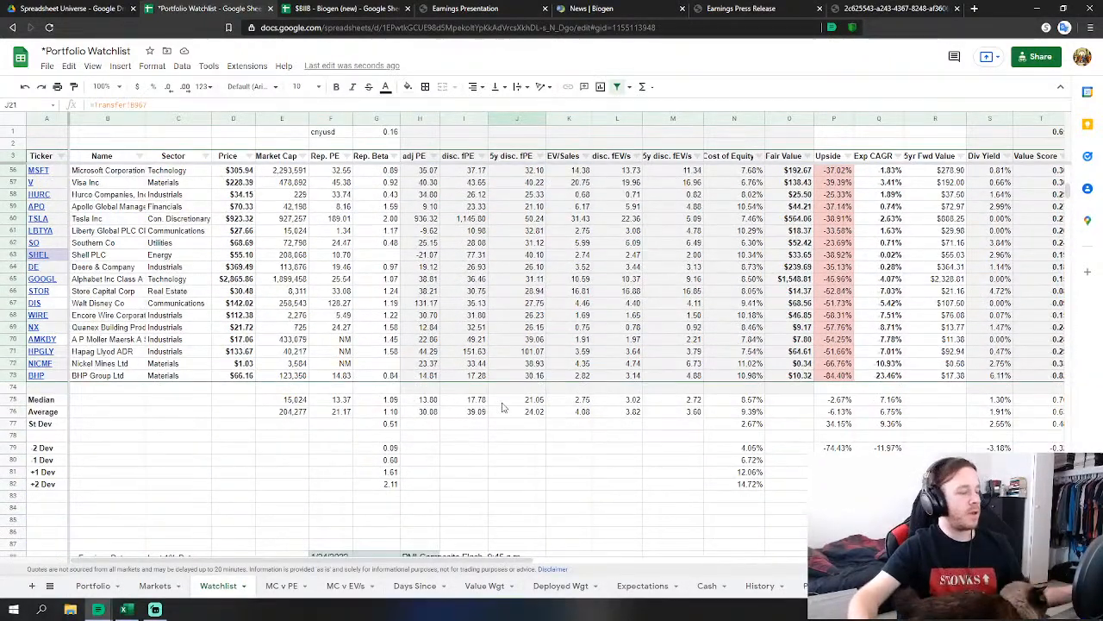
{"action": "scroll", "coordinate": [506, 398], "scroll_direction": "down", "scroll_amount": 5}
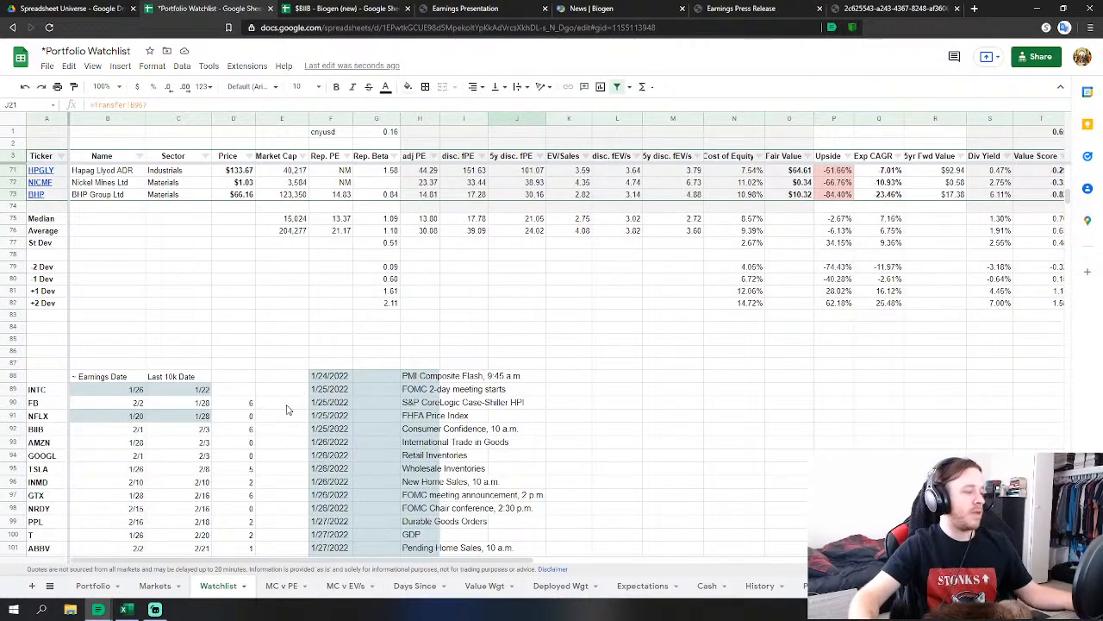
{"action": "scroll", "coordinate": [145, 410], "scroll_direction": "down", "scroll_amount": 1}
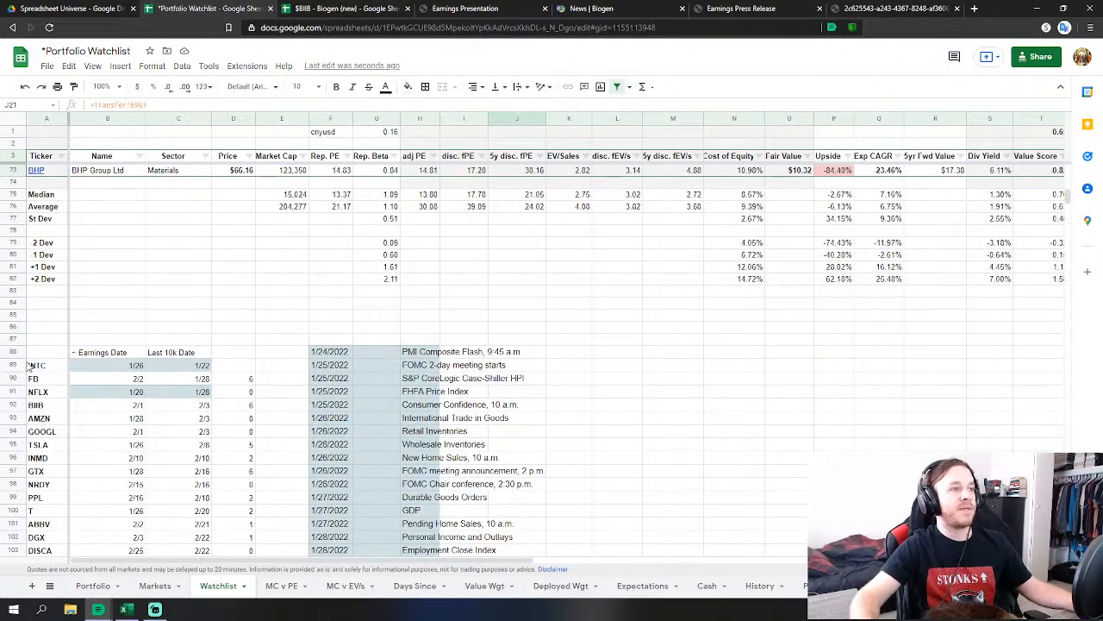
{"action": "left_click_drag", "start_coordinate": [24, 379], "coordinate": [185, 380]}
{"action": "scroll", "coordinate": [92, 405], "scroll_direction": "down", "scroll_amount": 1}
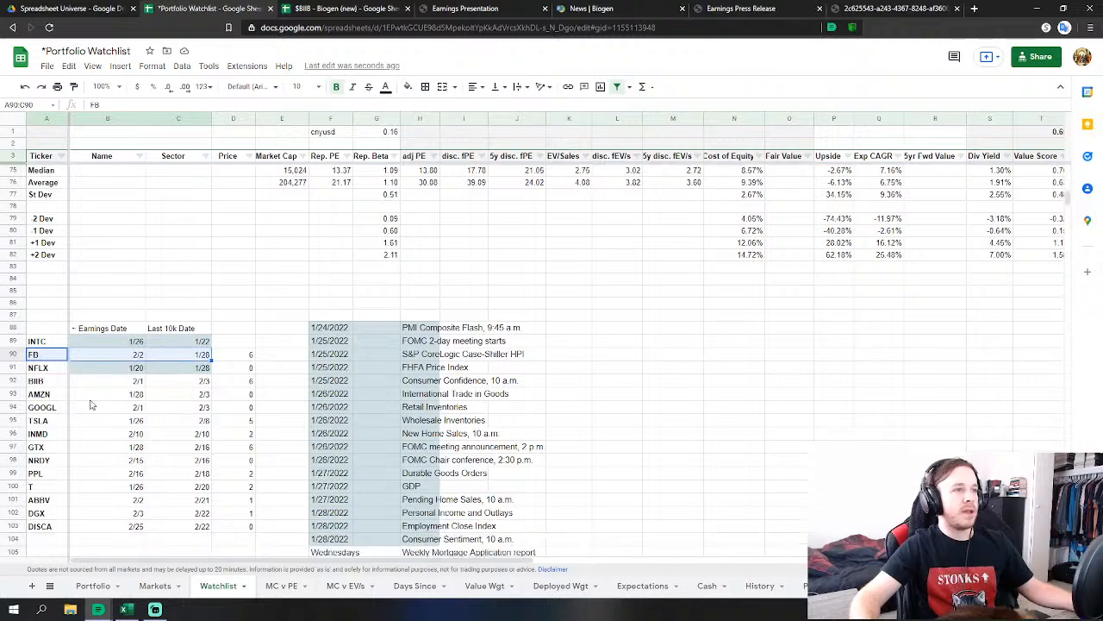
Highlight the GOOGL, AMZN and ABBV earnings-date rows, then clear the selection.
{"action": "left_click_drag", "start_coordinate": [43, 412], "coordinate": [191, 410]}
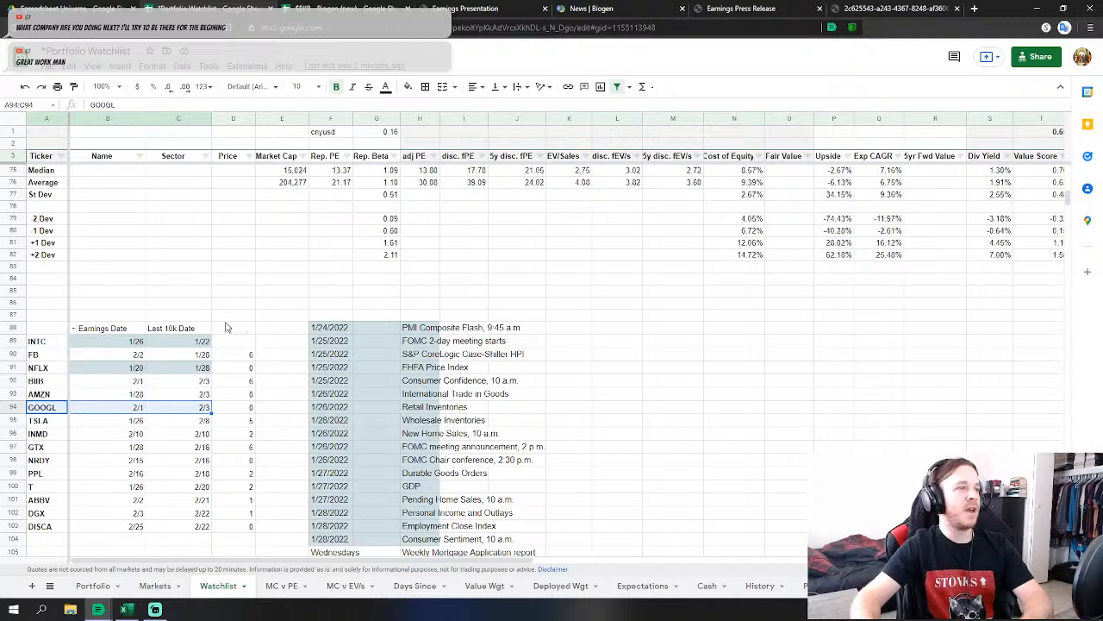
{"action": "scroll", "coordinate": [224, 326], "scroll_direction": "down", "scroll_amount": 1}
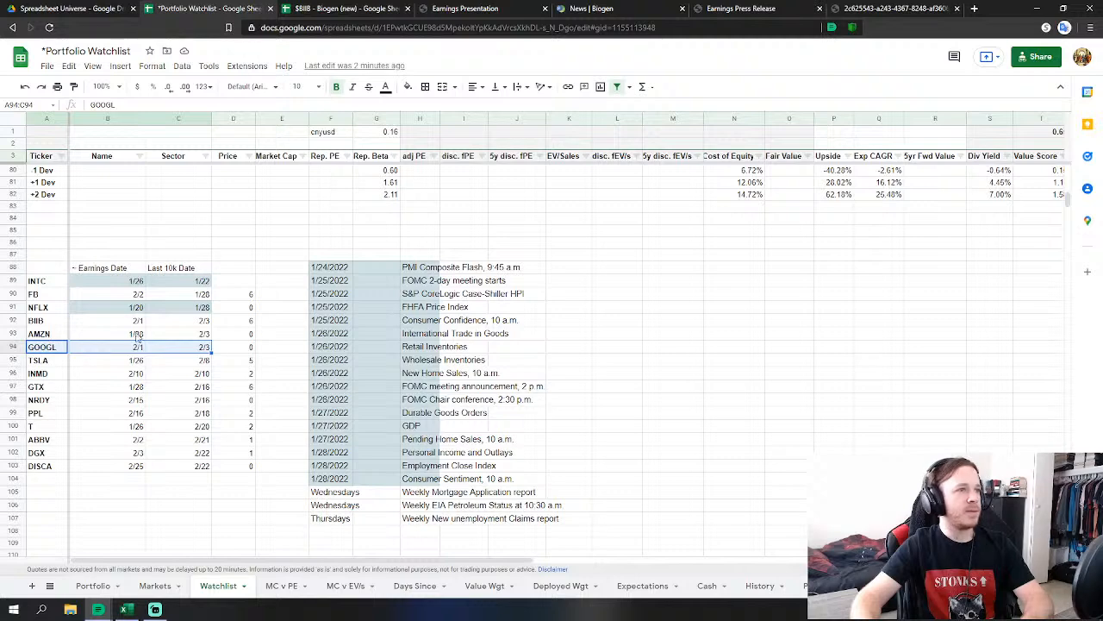
{"action": "left_click", "coordinate": [202, 336]}
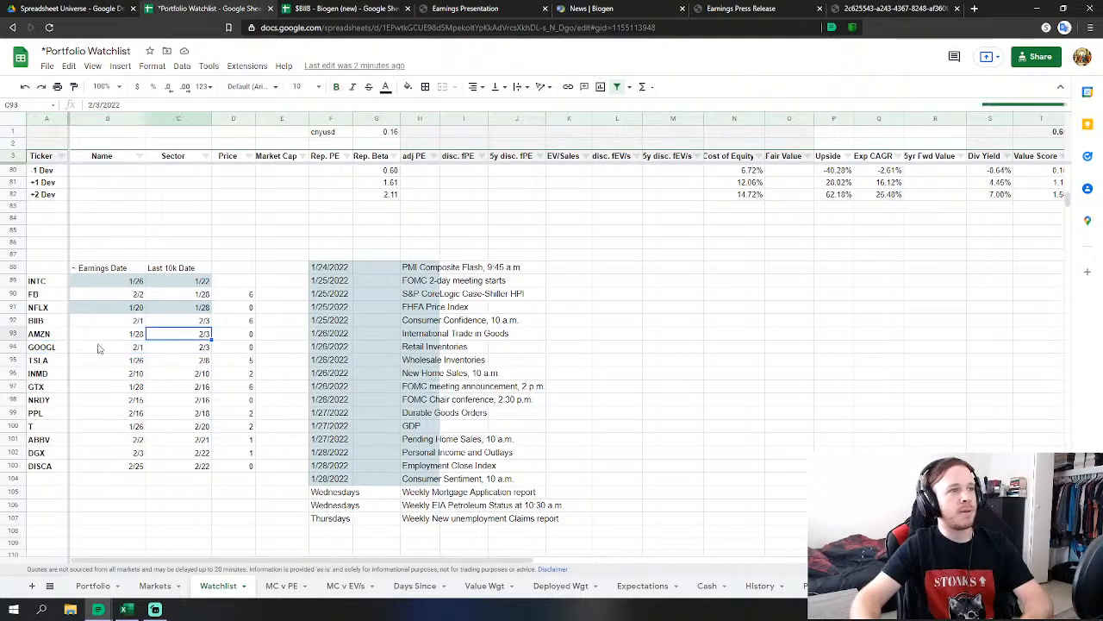
{"action": "left_click", "coordinate": [48, 339]}
{"action": "left_click_drag", "start_coordinate": [51, 344], "coordinate": [203, 338]}
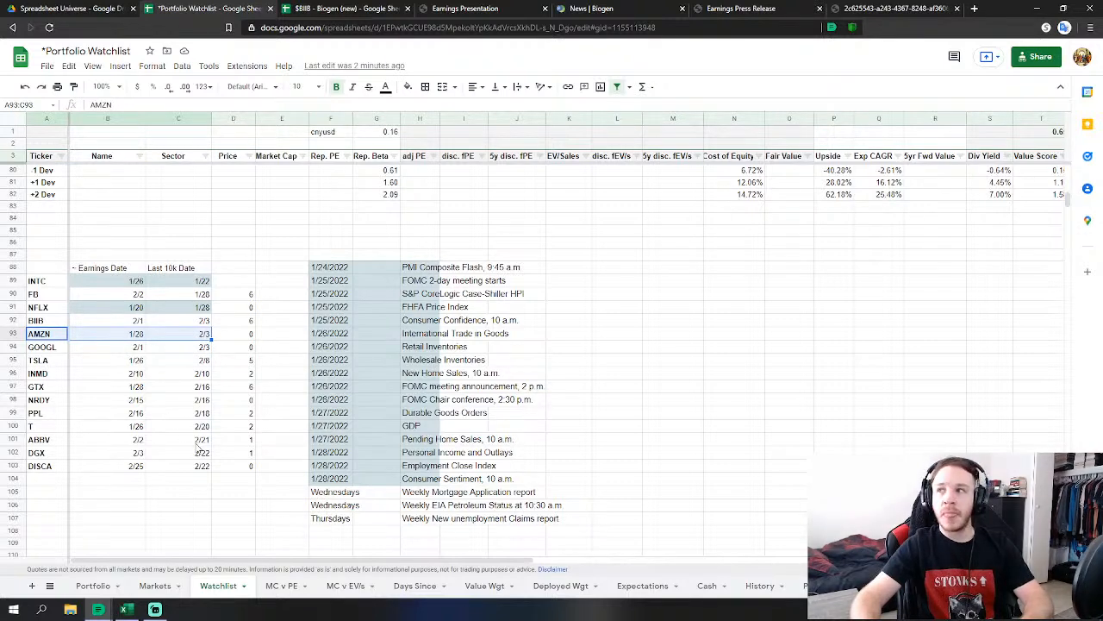
{"action": "left_click_drag", "start_coordinate": [51, 444], "coordinate": [207, 445]}
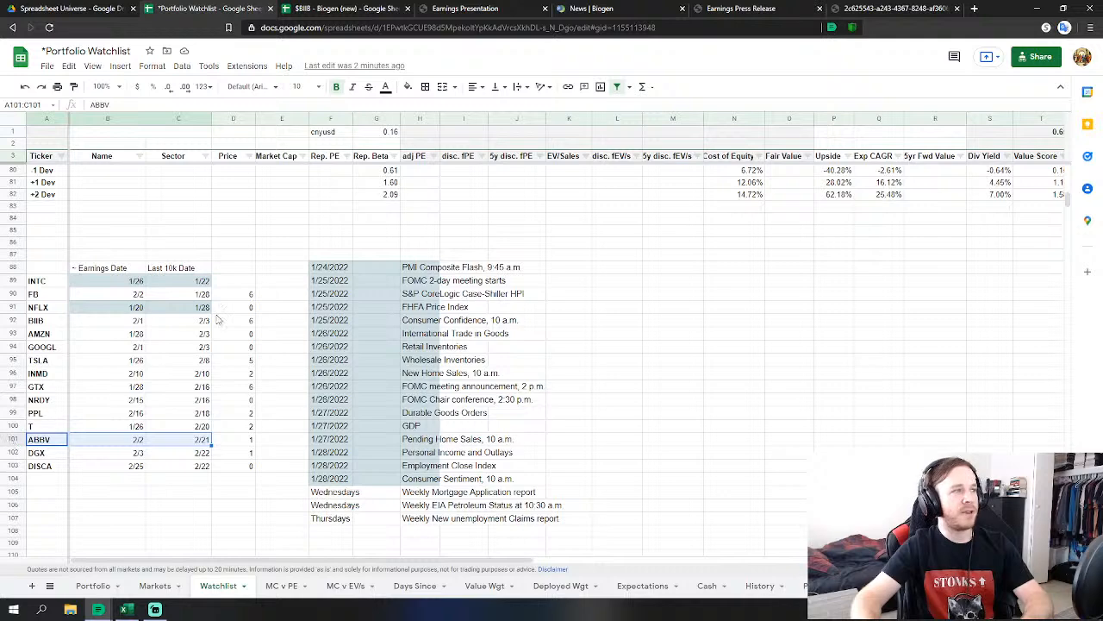
{"action": "left_click", "coordinate": [698, 323]}
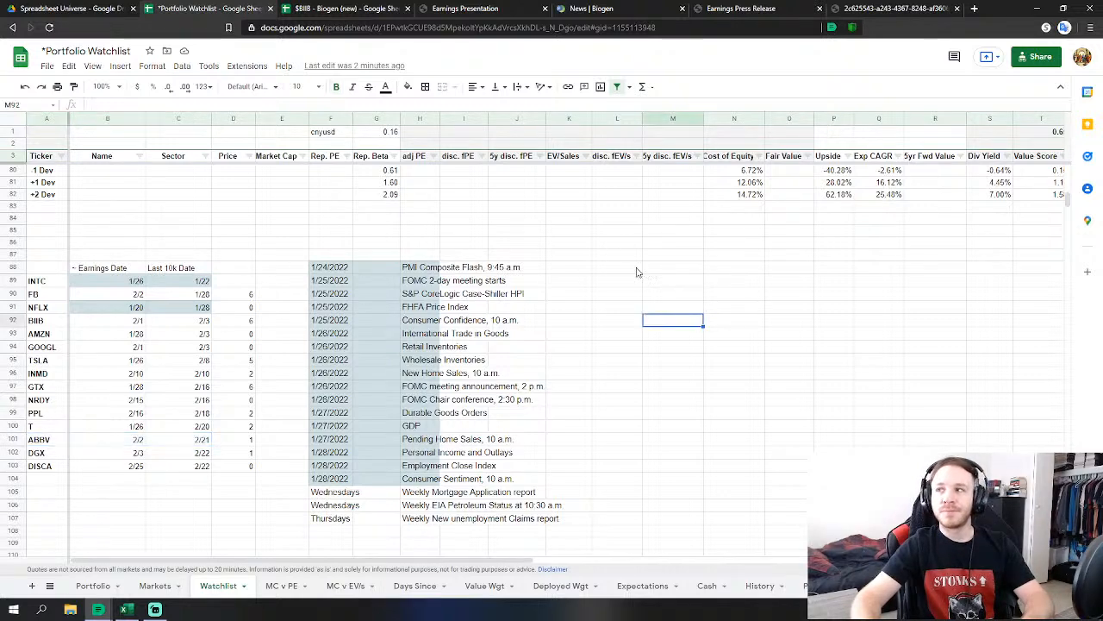